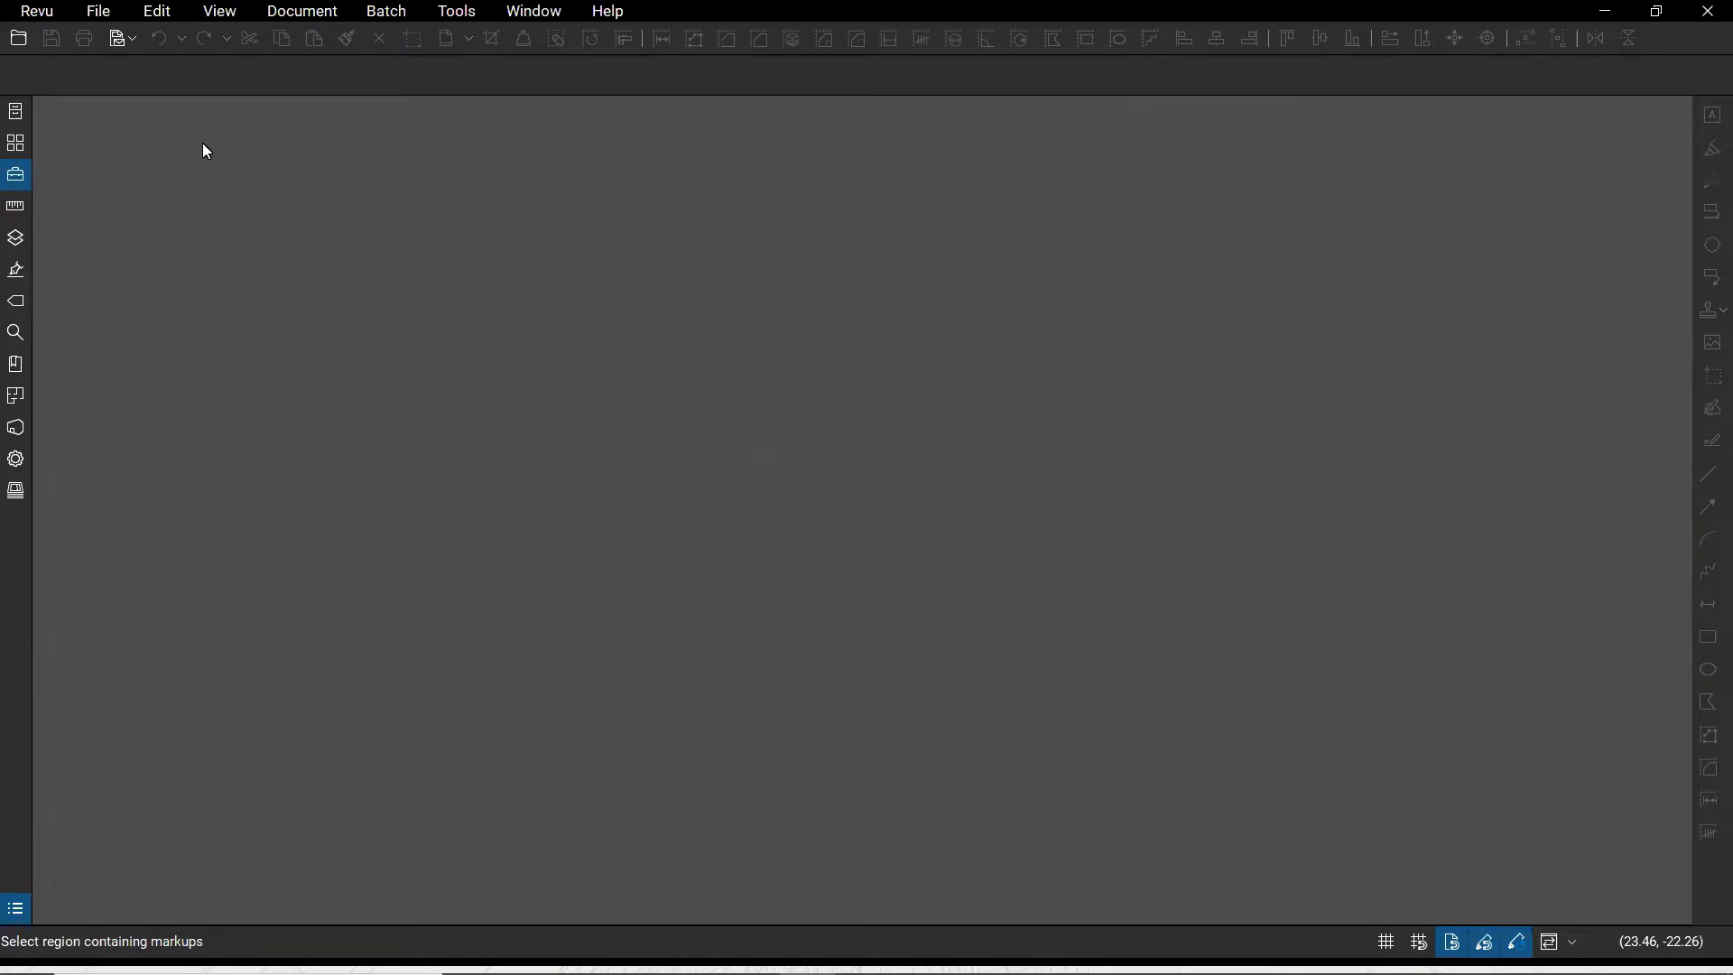
# Check the installed software version in the About information and close it
pyautogui.click(56, 22)
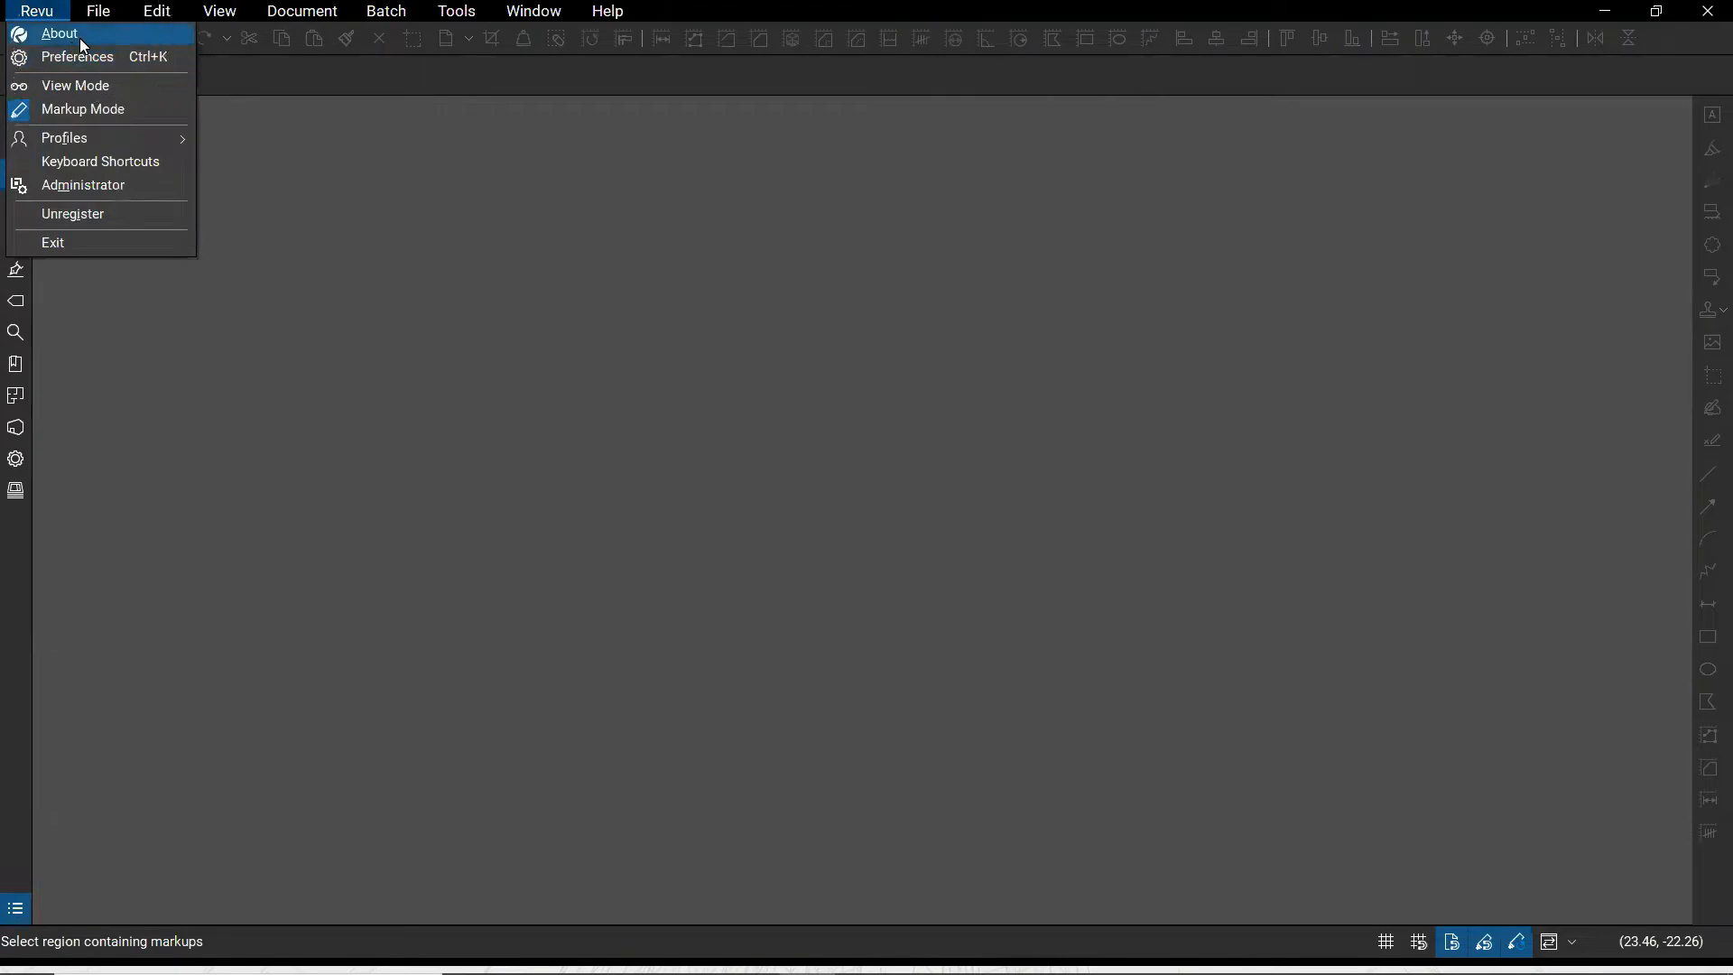
pyautogui.click(80, 38)
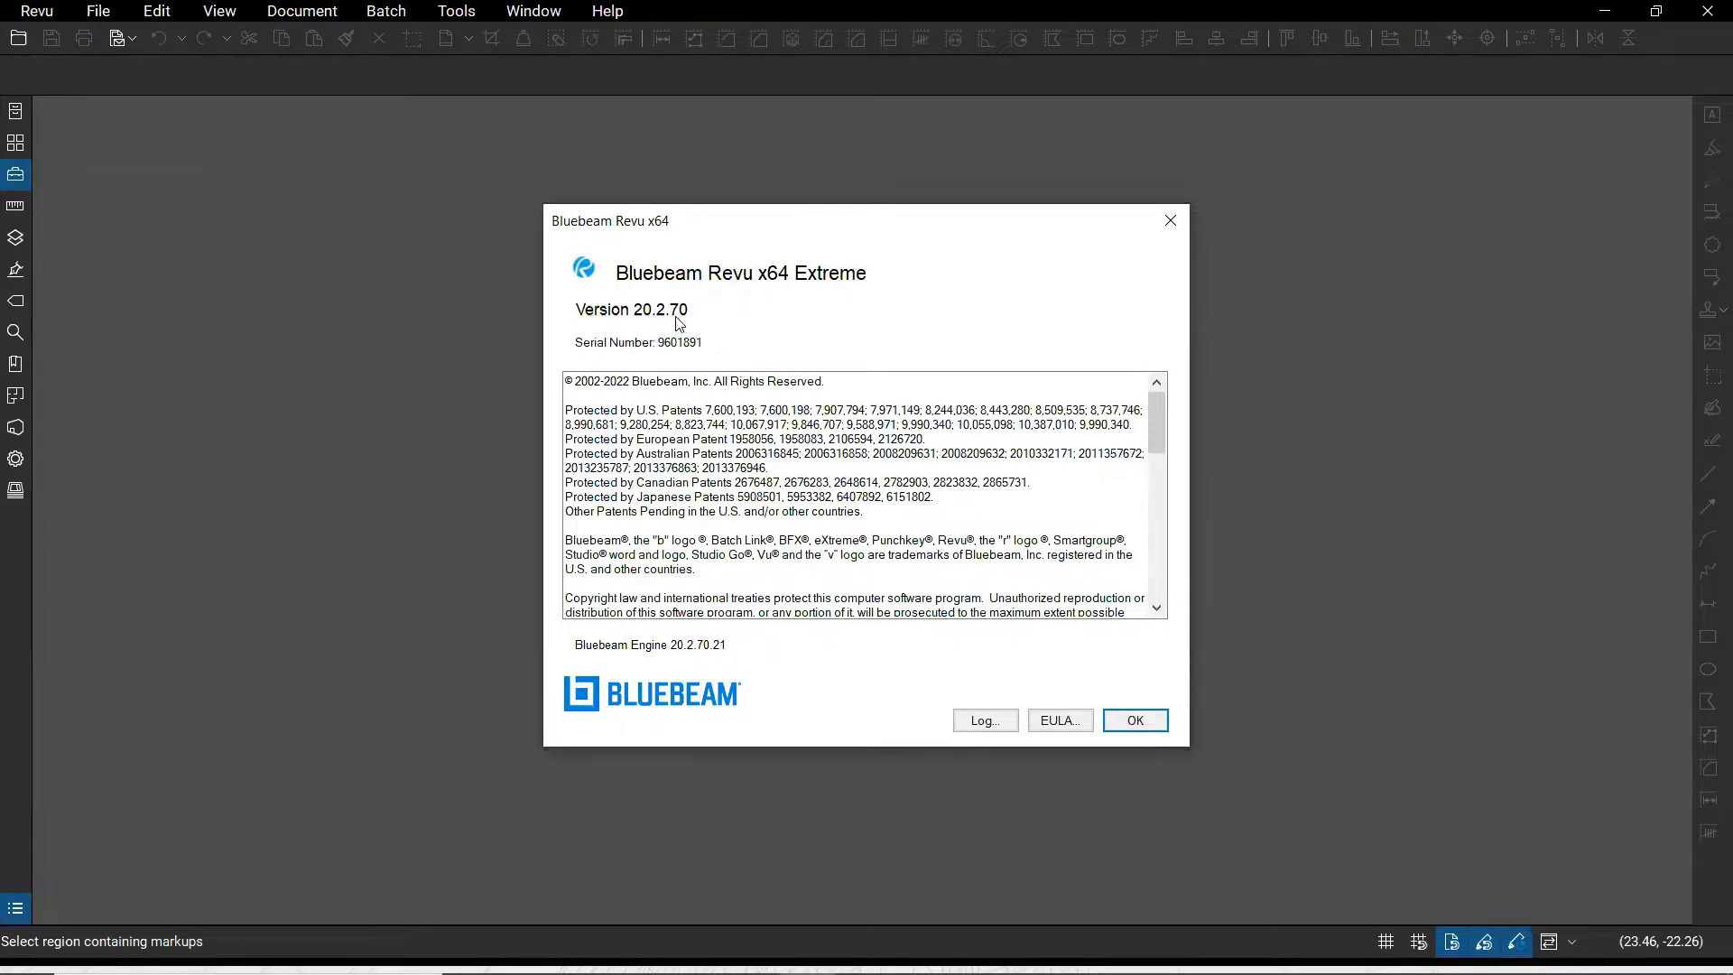
pyautogui.click(1147, 726)
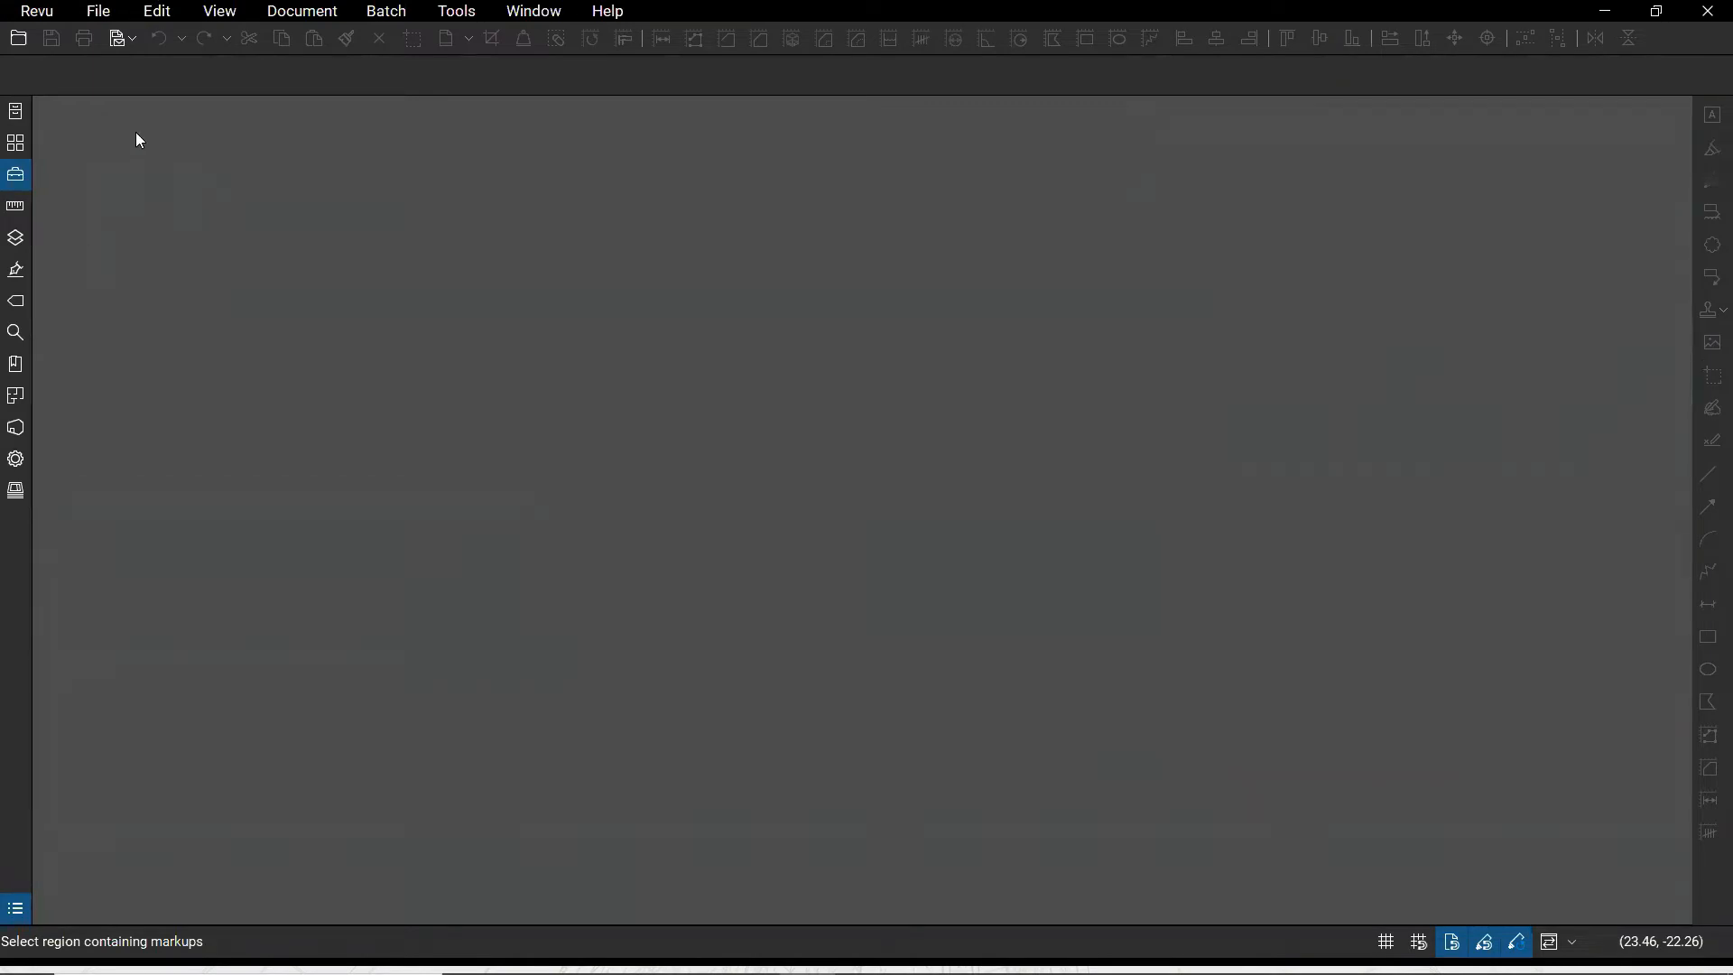
# Open A1.2.0 - 2ND FLOOR REFERENCE PLAN.pdf and A1.2.0 - 2ND FLOOR REFERENCE PLAN_REV 1.pdf together from the Arch_drafting_webinar folder
pyautogui.click(101, 14)
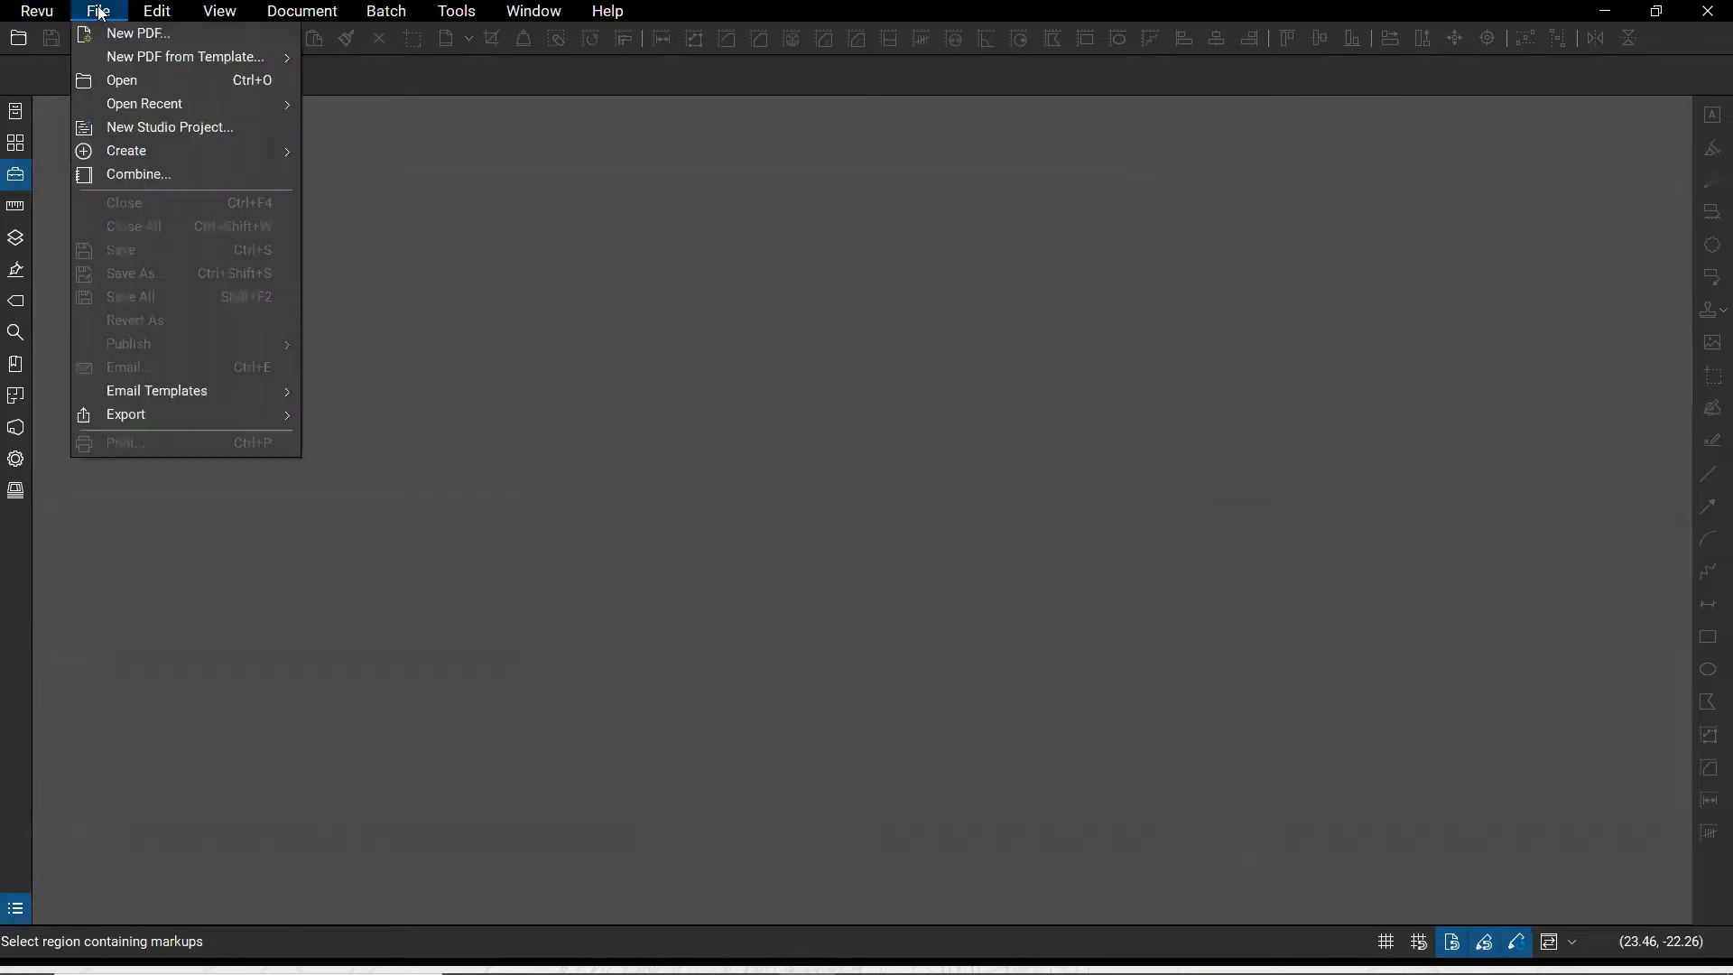
pyautogui.click(122, 80)
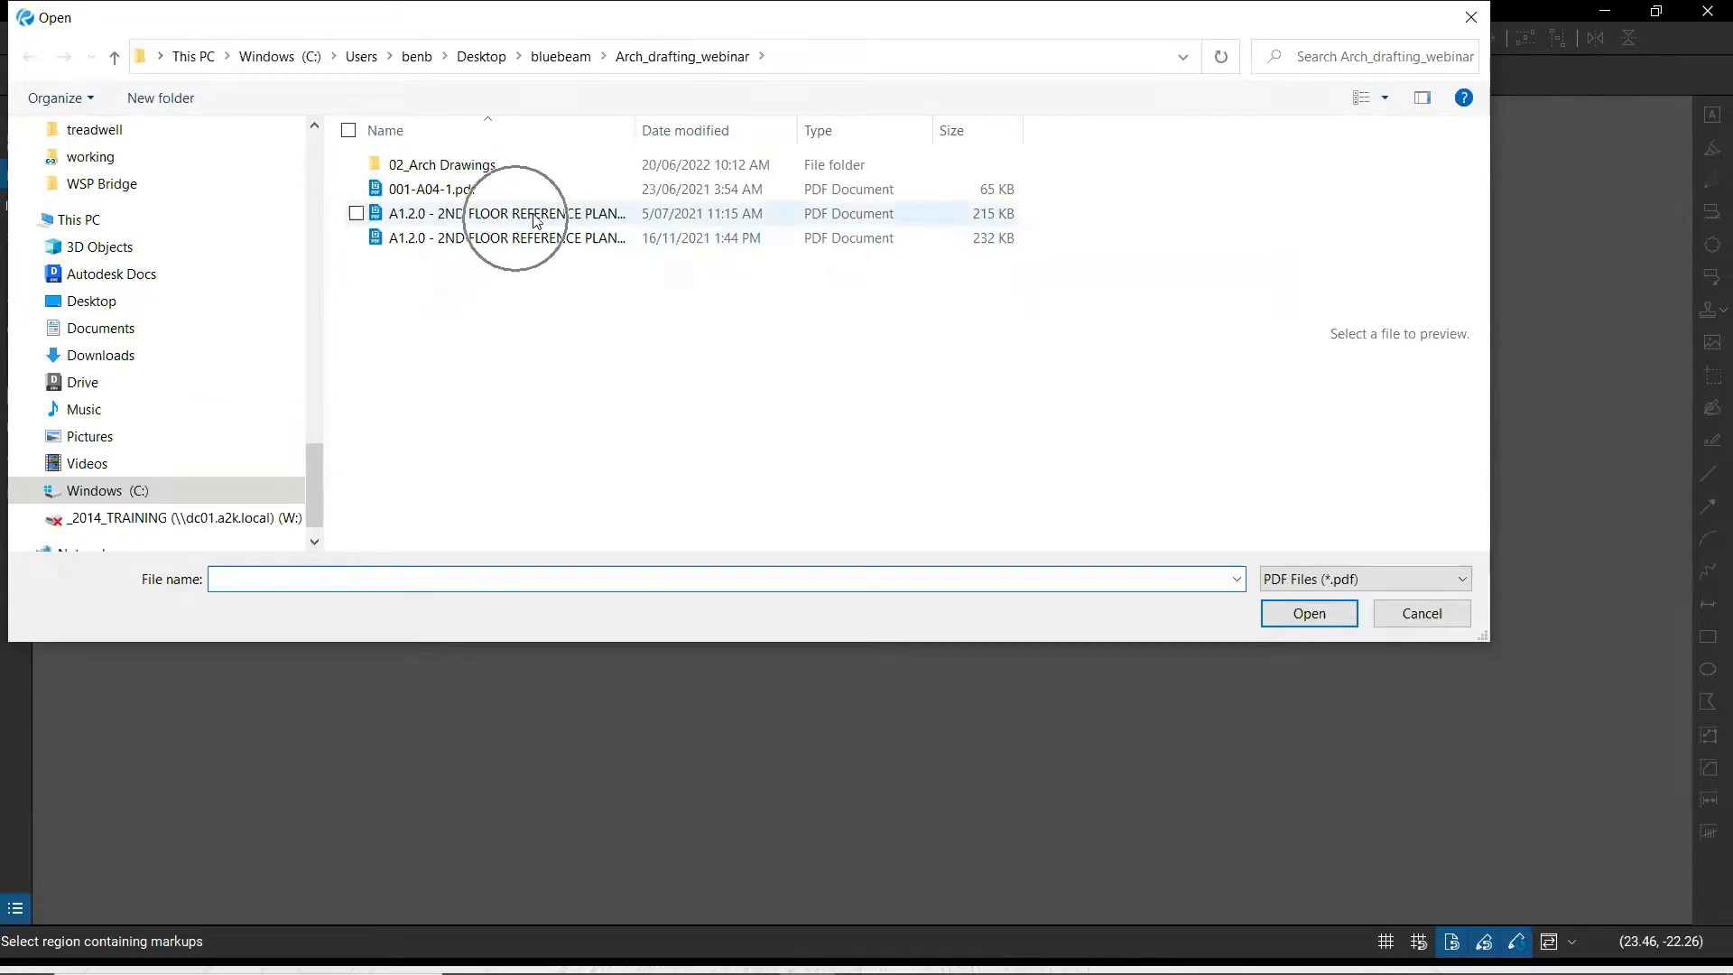
pyautogui.moveTo(634, 130); pyautogui.dragTo(735, 130)
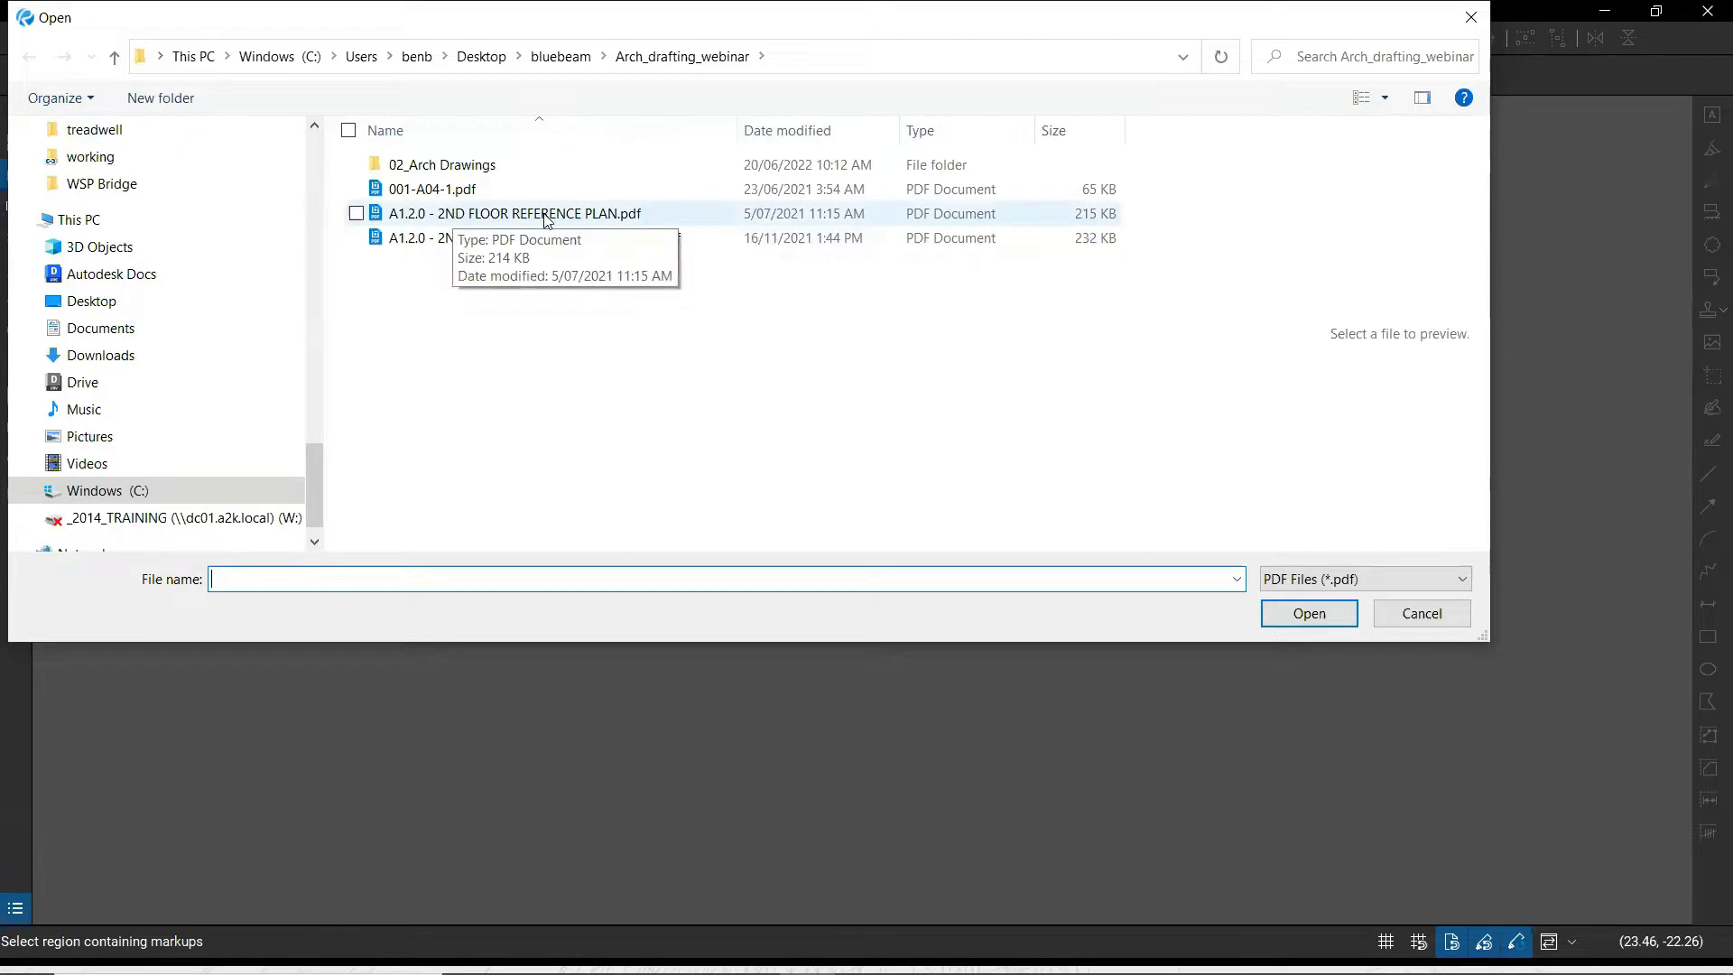
pyautogui.click(662, 249)
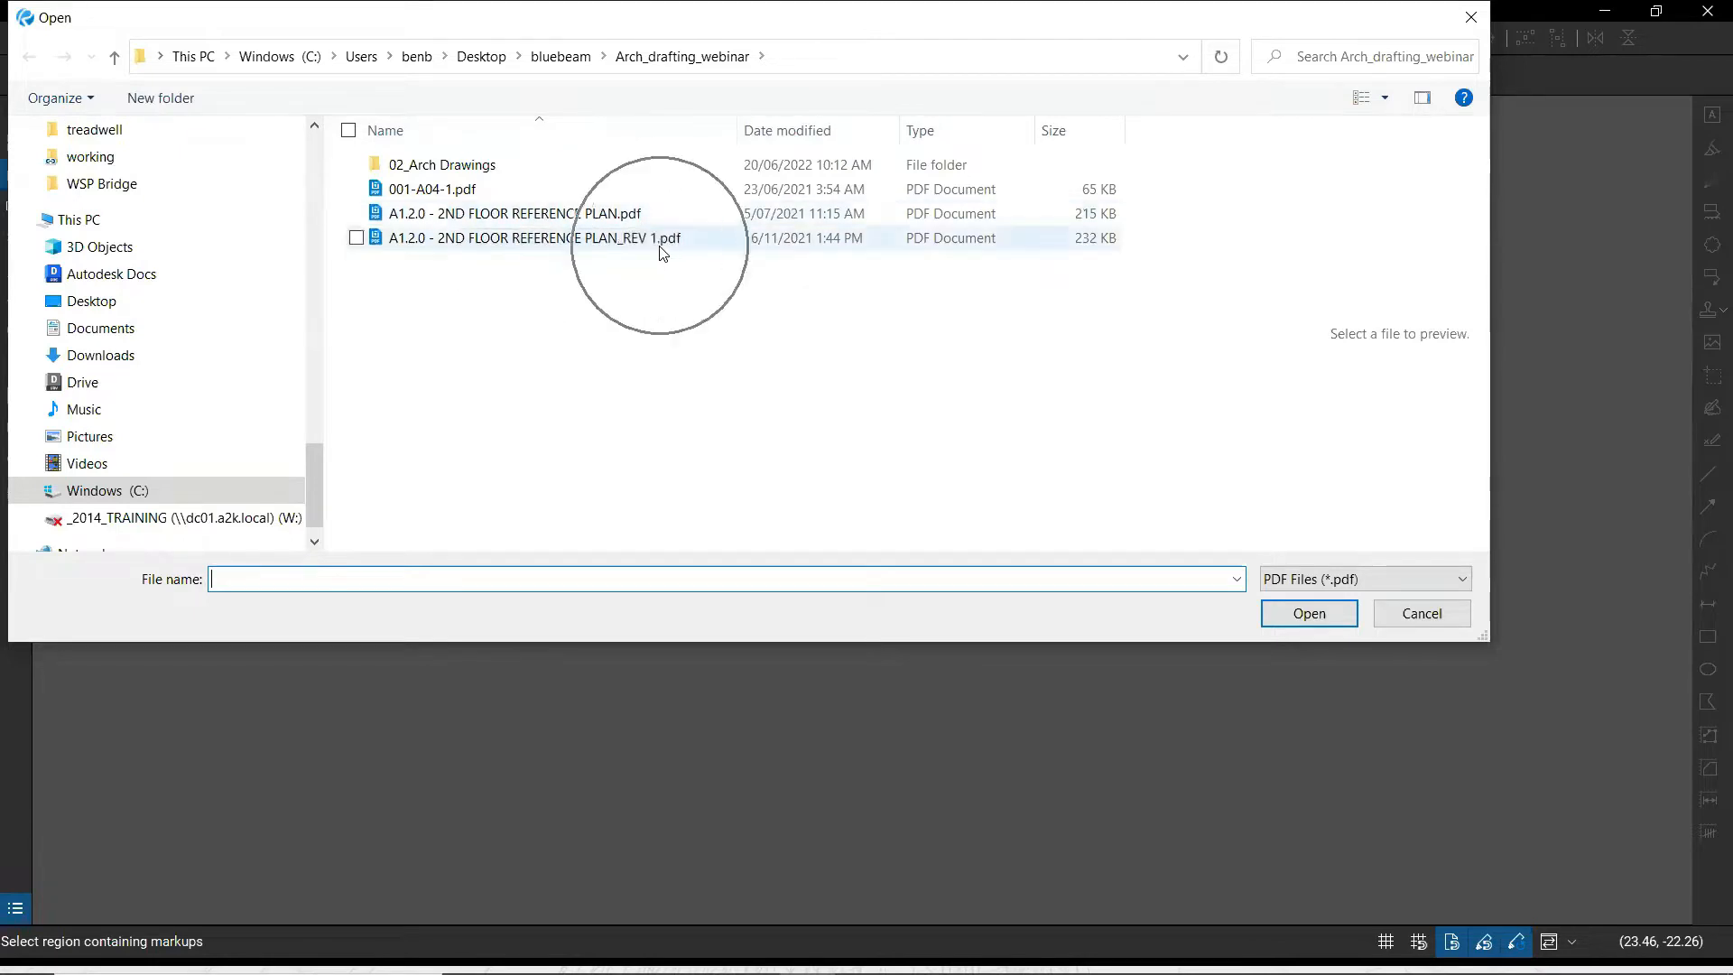
pyautogui.click(602, 218)
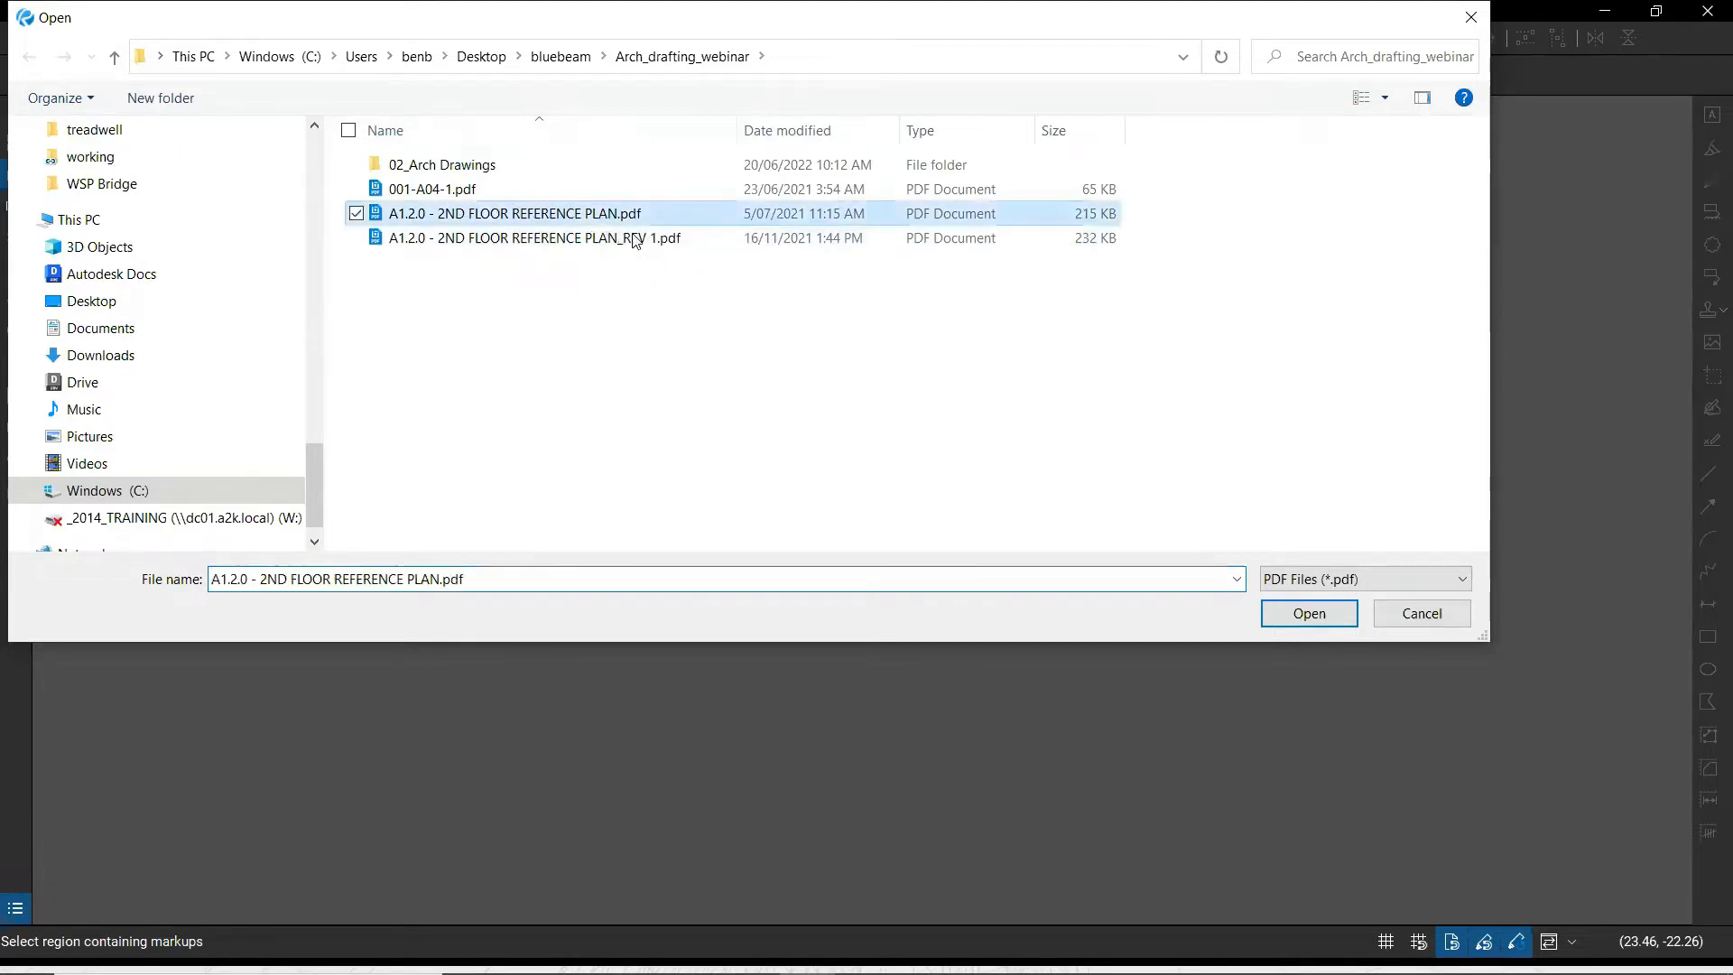
pyautogui.keyDown('ctrl'); pyautogui.click(635, 240); pyautogui.keyUp('ctrl')
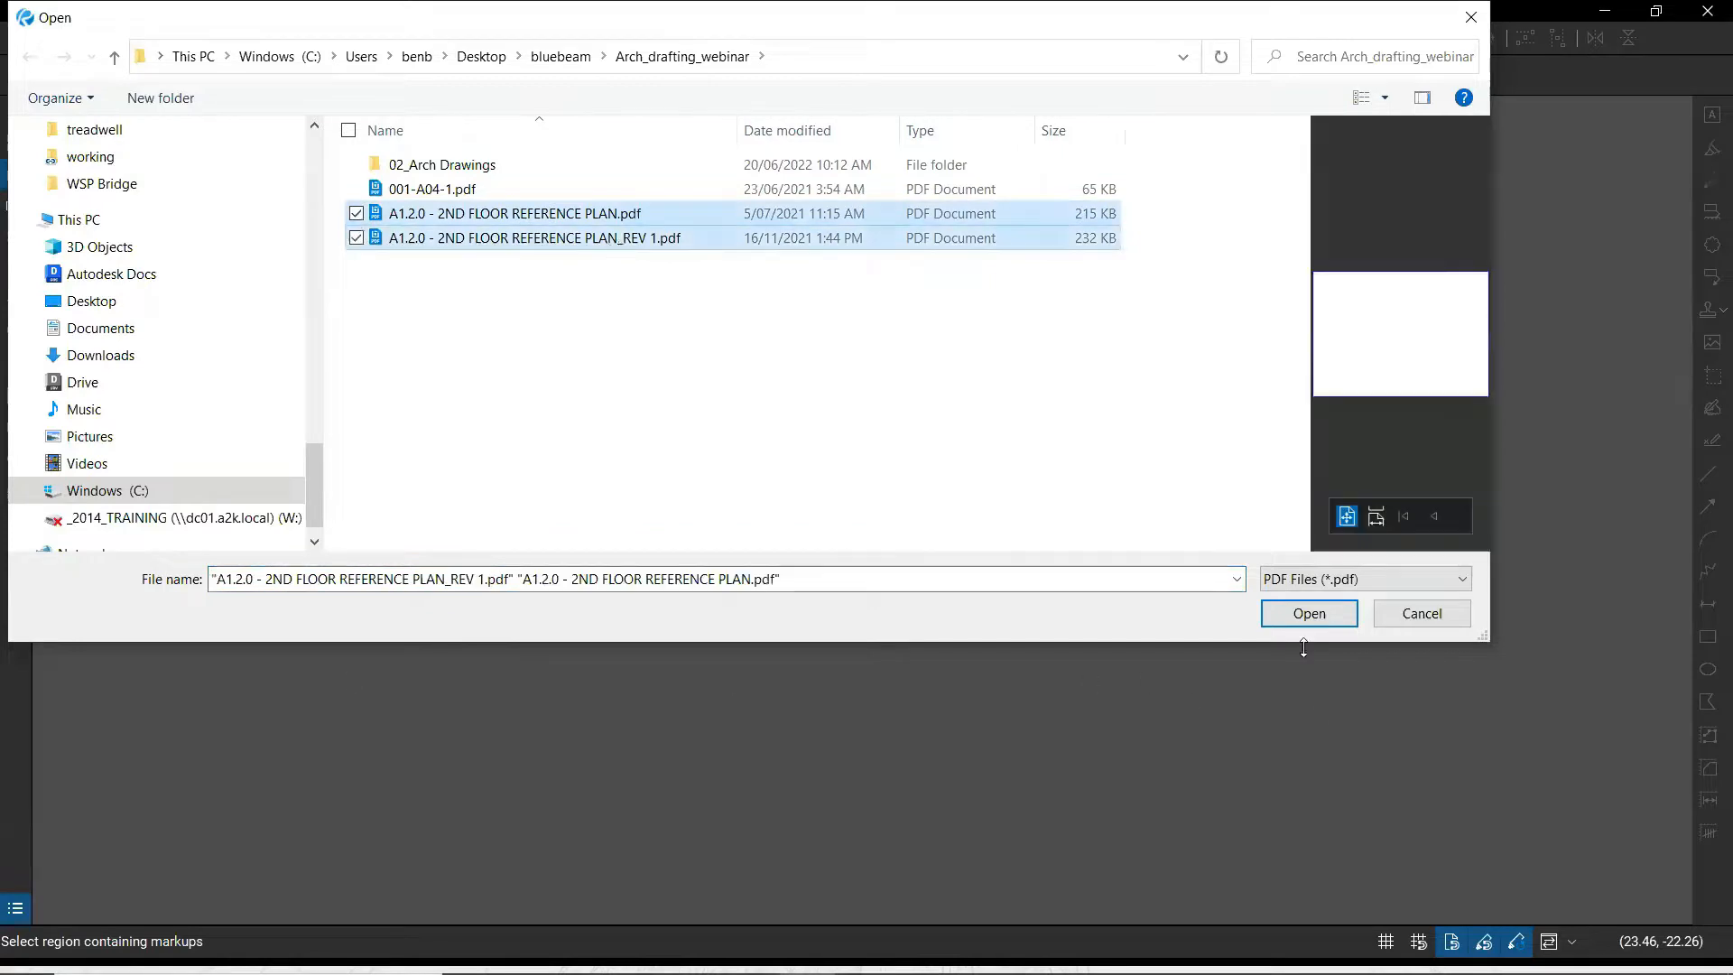
pyautogui.click(1306, 614)
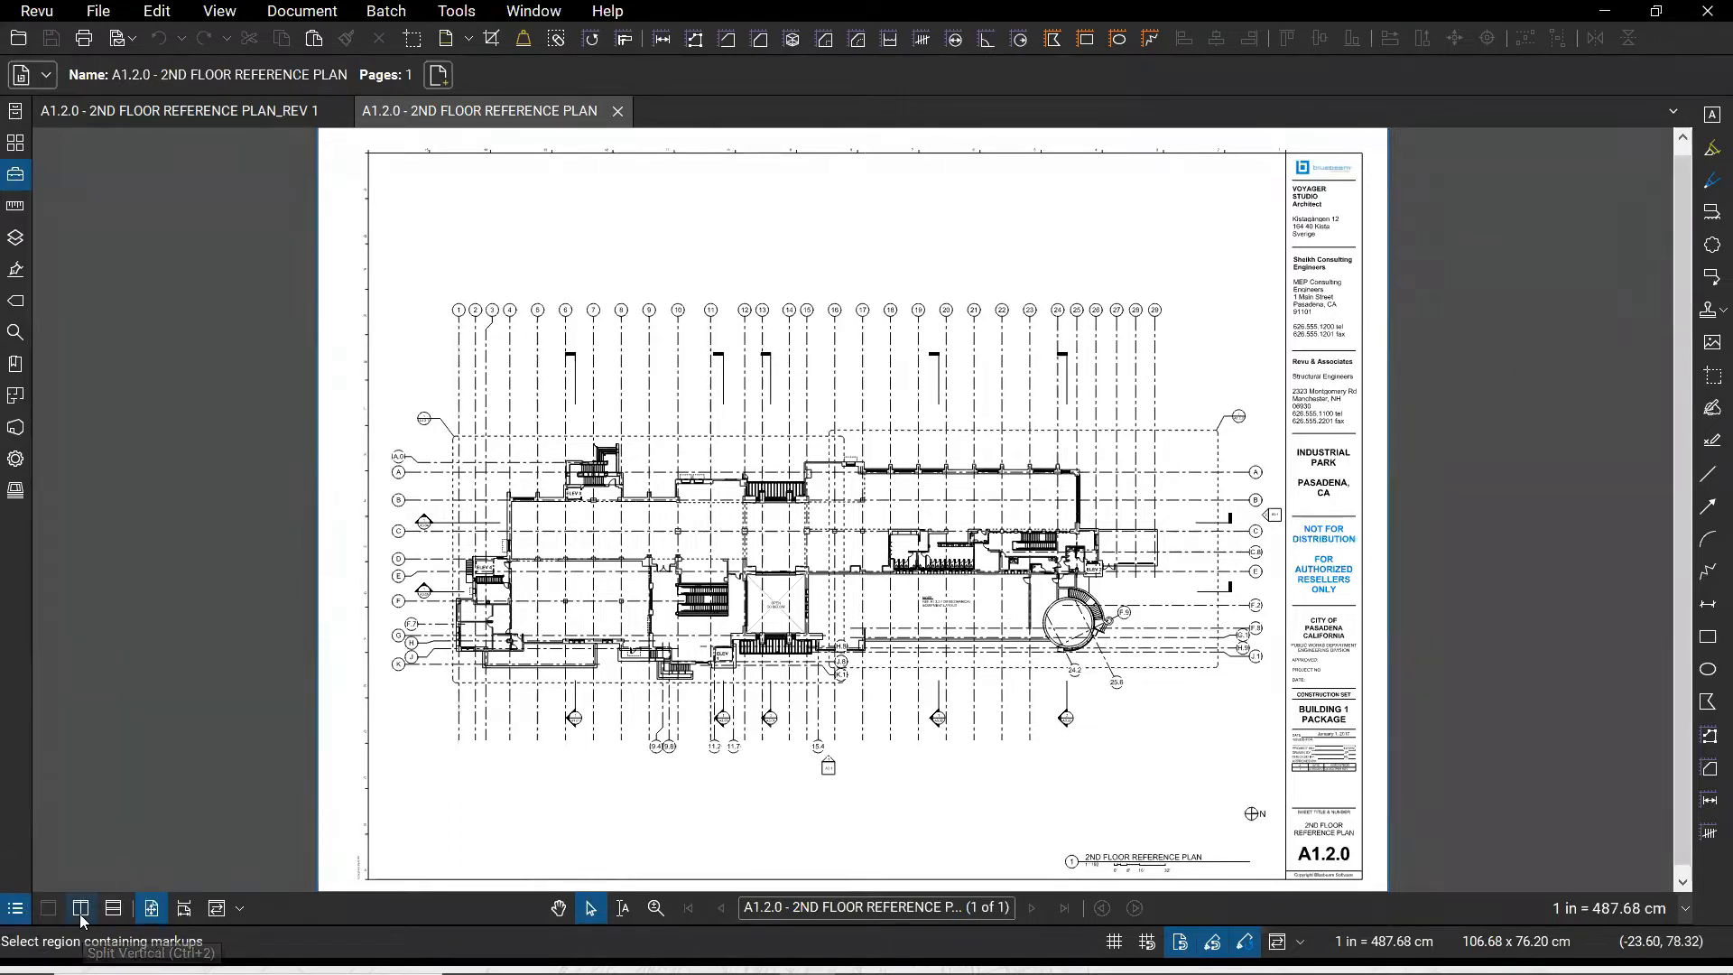
# Split the view vertically and display the REV 1 floor plan beside the original 2nd floor reference plan
pyautogui.click(217, 12)
pyautogui.click(613, 133)
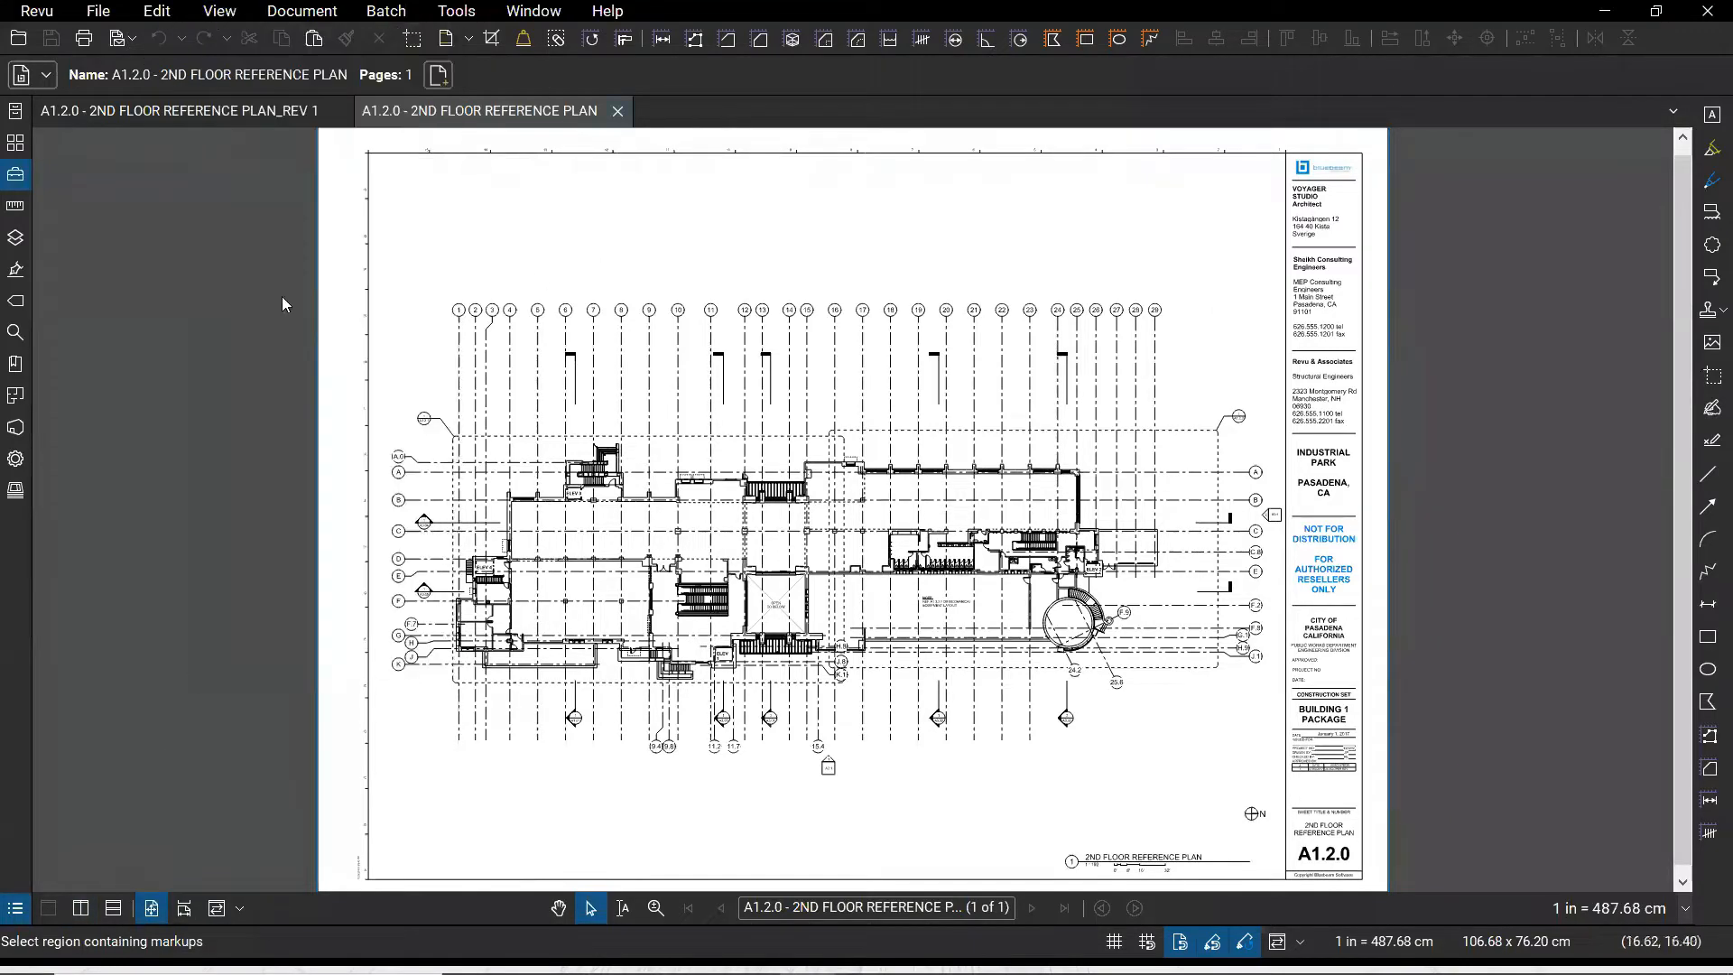
pyautogui.click(195, 9)
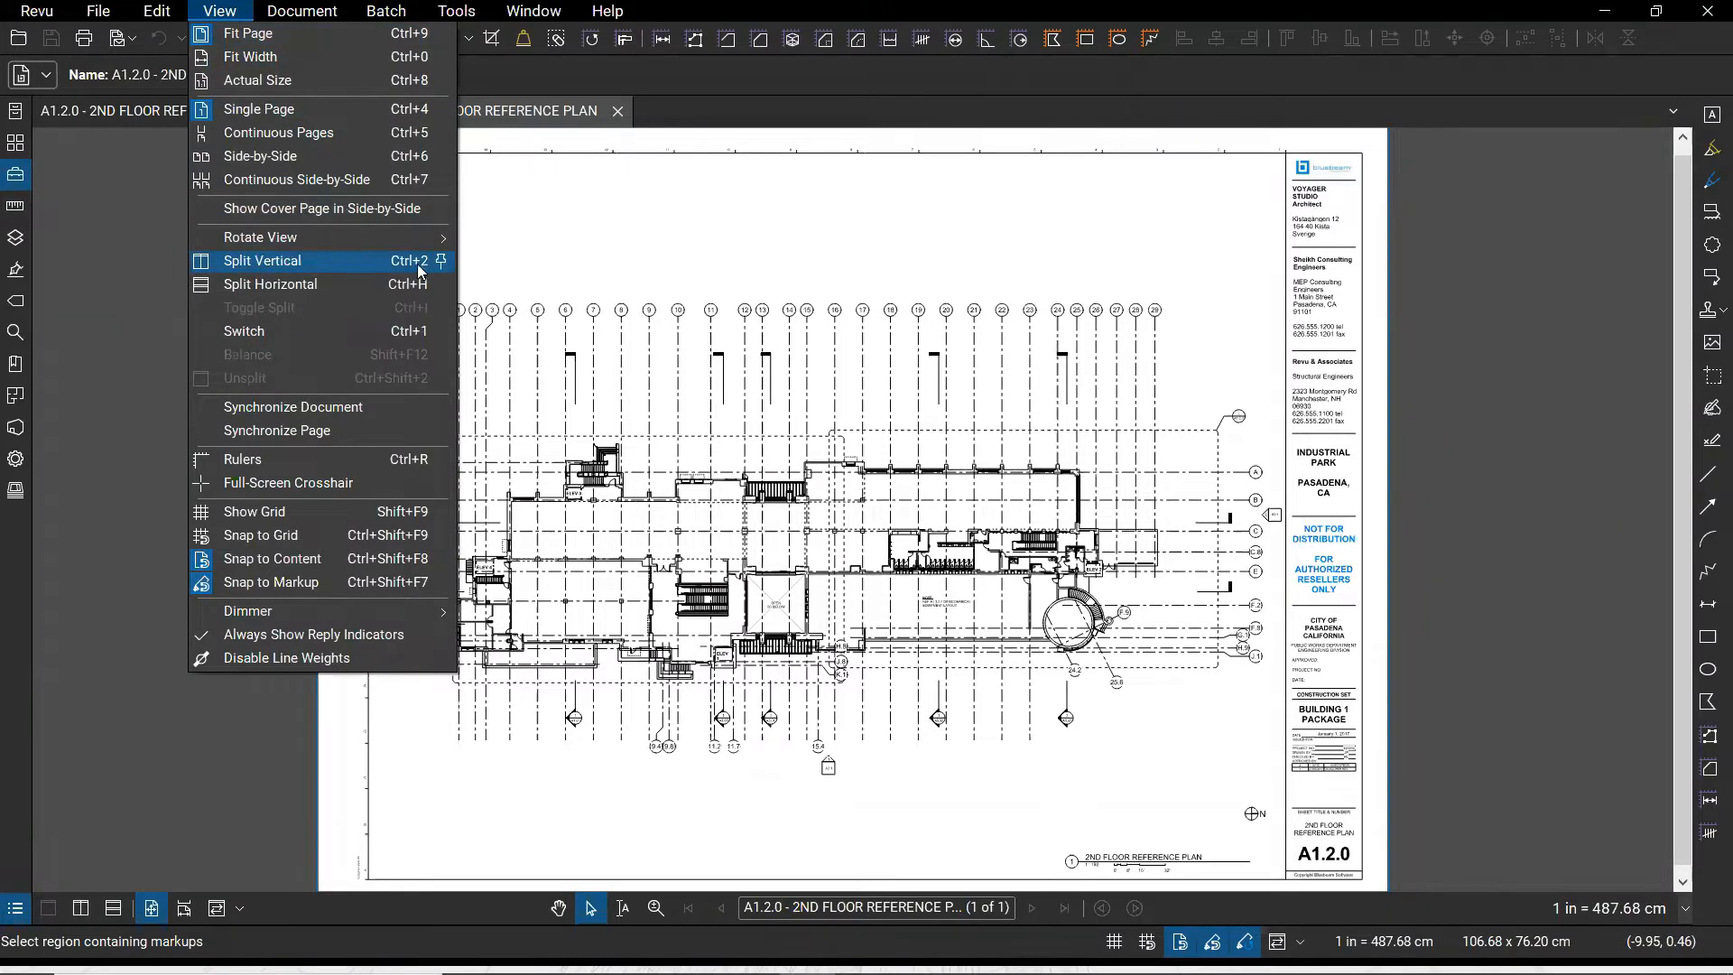
pyautogui.click(294, 261)
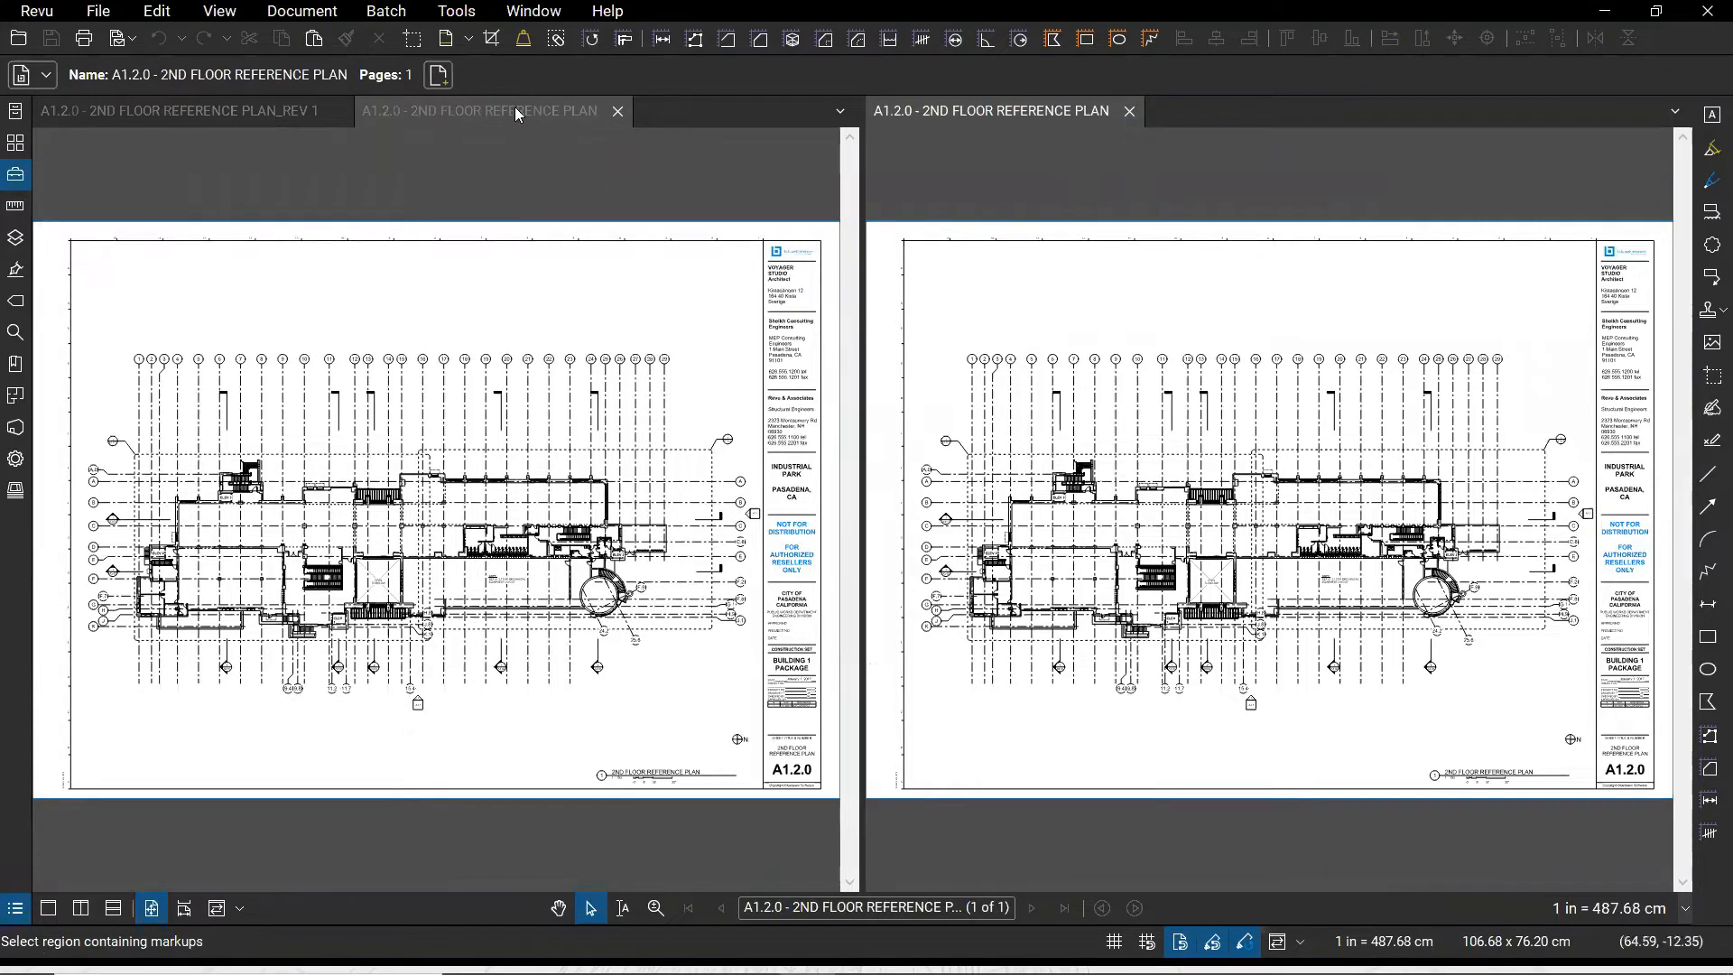
pyautogui.click(188, 114)
# Examine the area around the circular stair near ELEV 2 in both versions of the plan
pyautogui.scroll(-2, 623, 675)
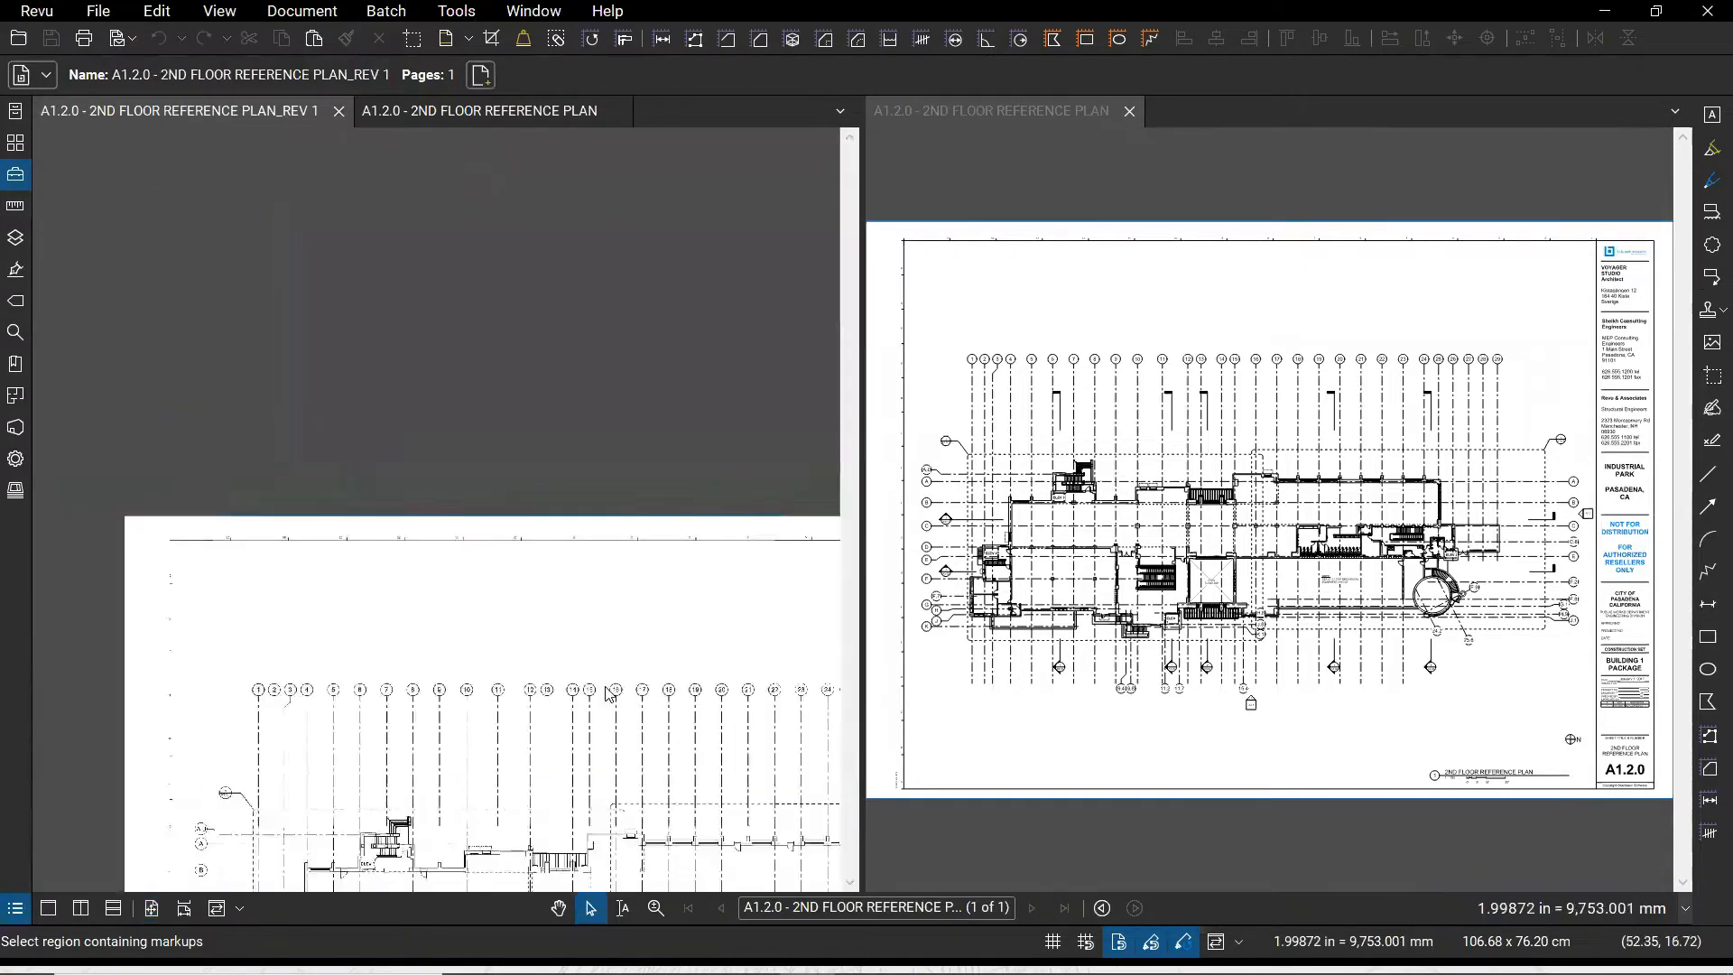
pyautogui.moveTo(573, 728); pyautogui.dragTo(449, 399)
pyautogui.moveTo(597, 654); pyautogui.dragTo(449, 399)
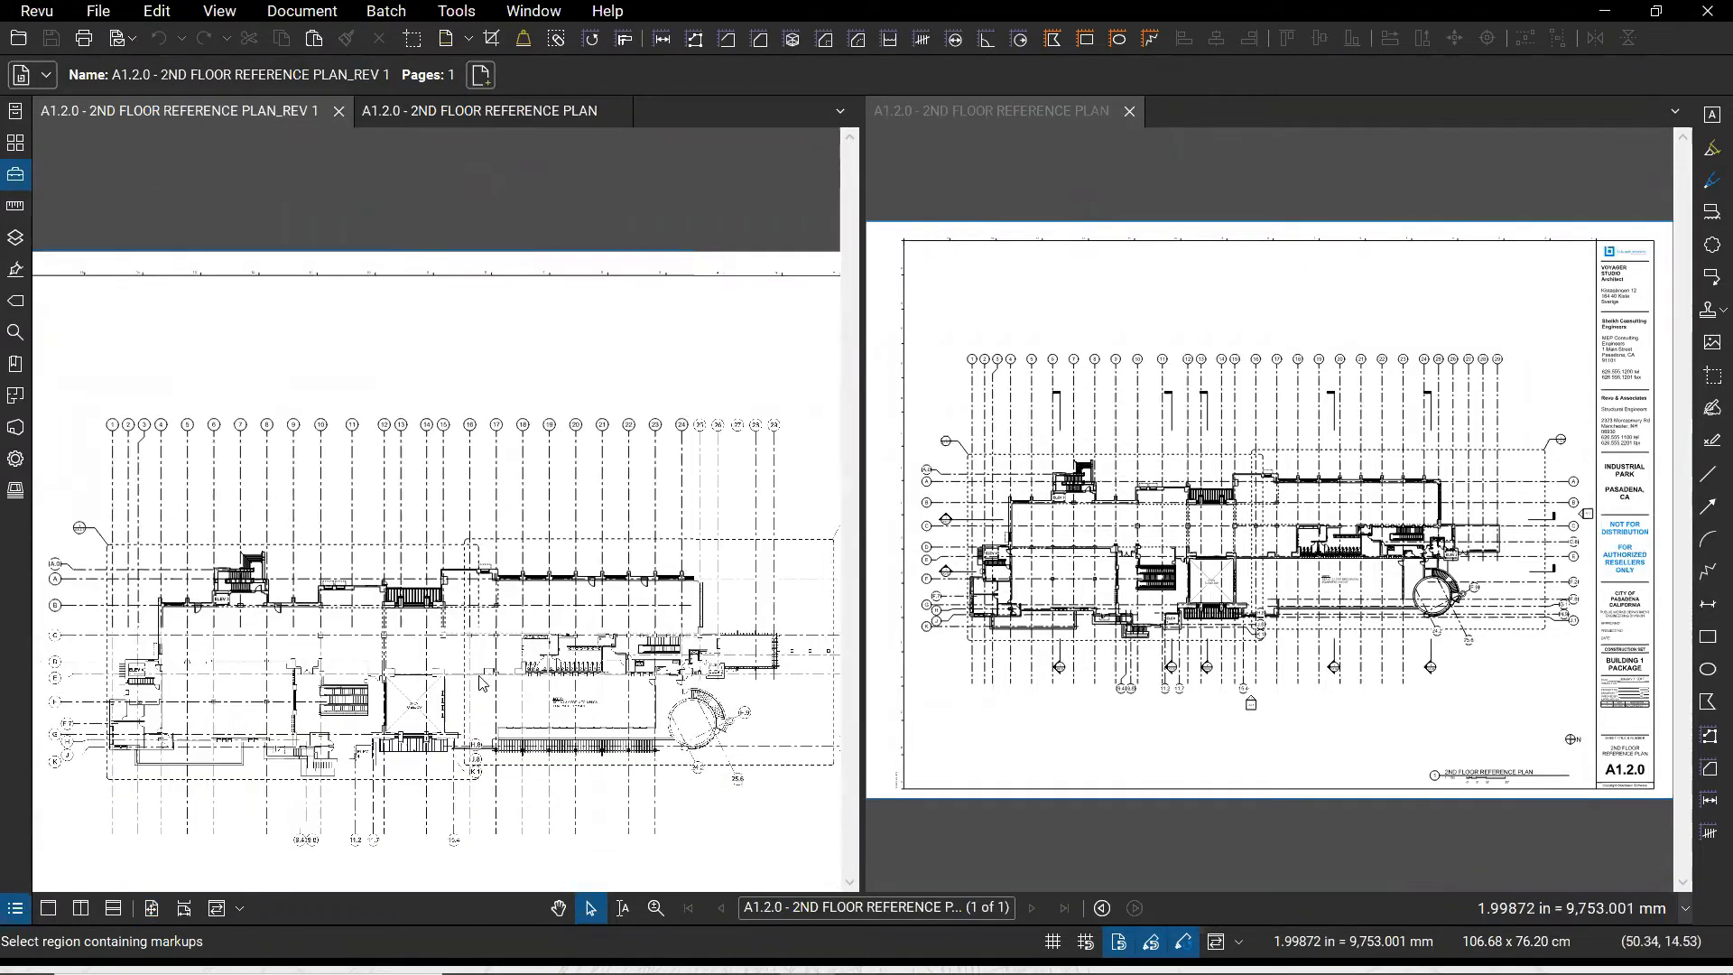
pyautogui.moveTo(502, 694); pyautogui.dragTo(498, 528)
pyautogui.scroll(5, 754, 567)
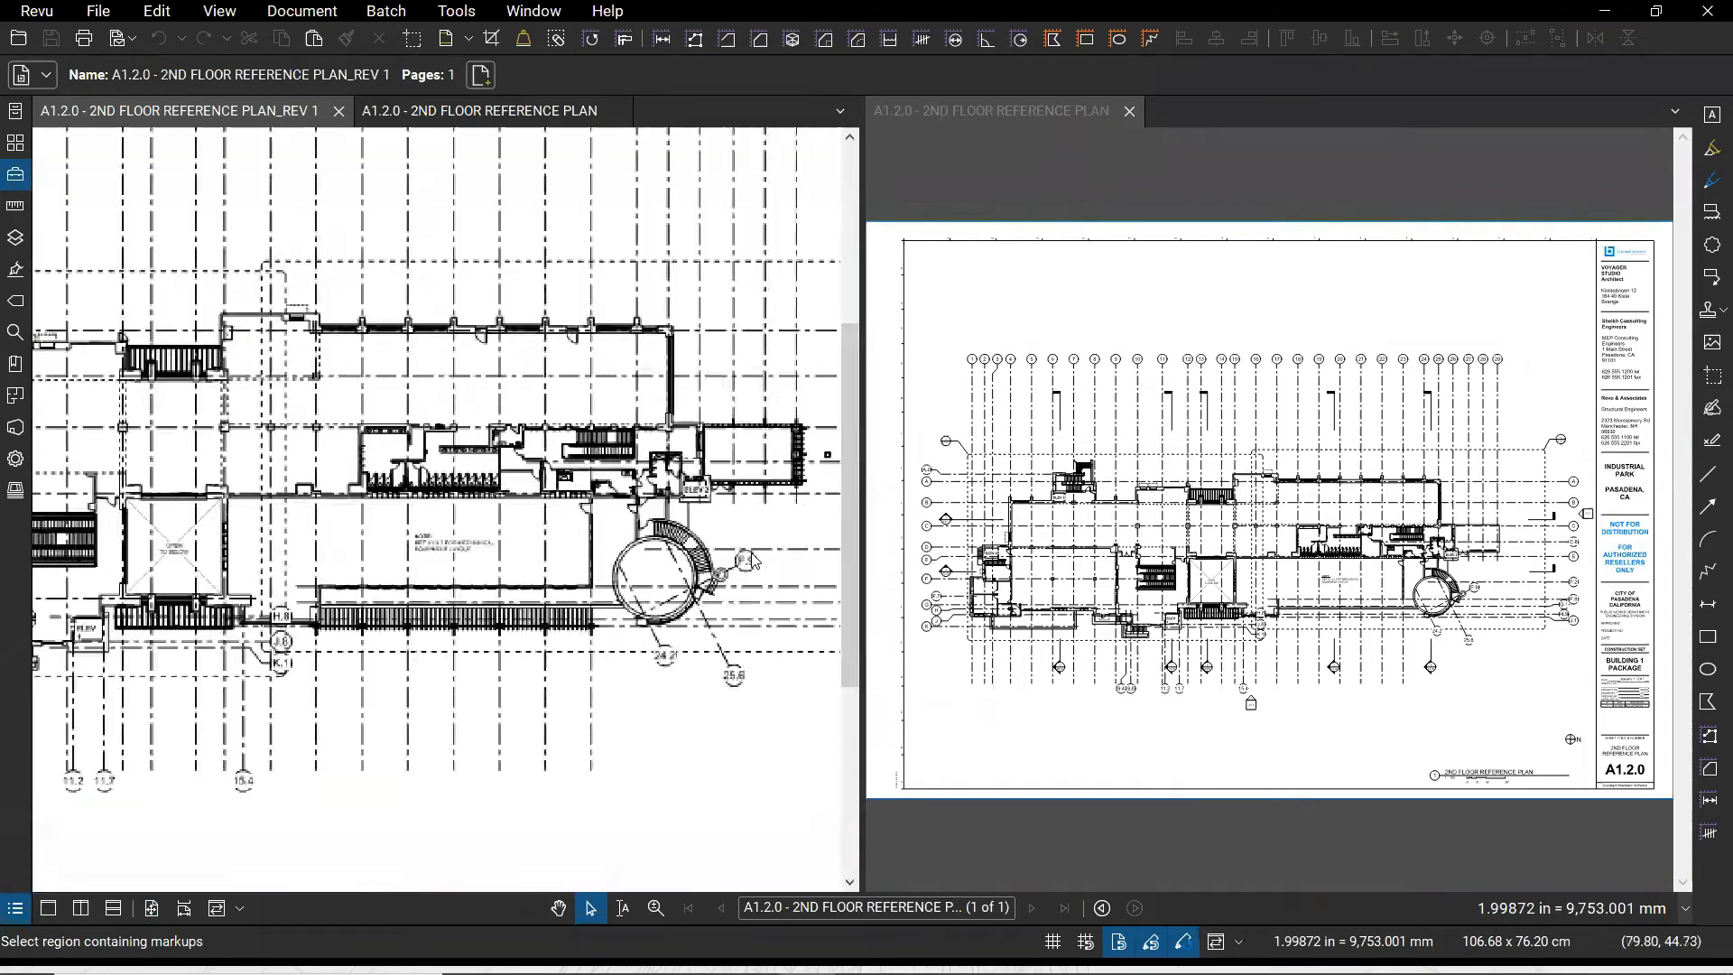
pyautogui.click(1435, 597)
pyautogui.scroll(3, 1372, 560)
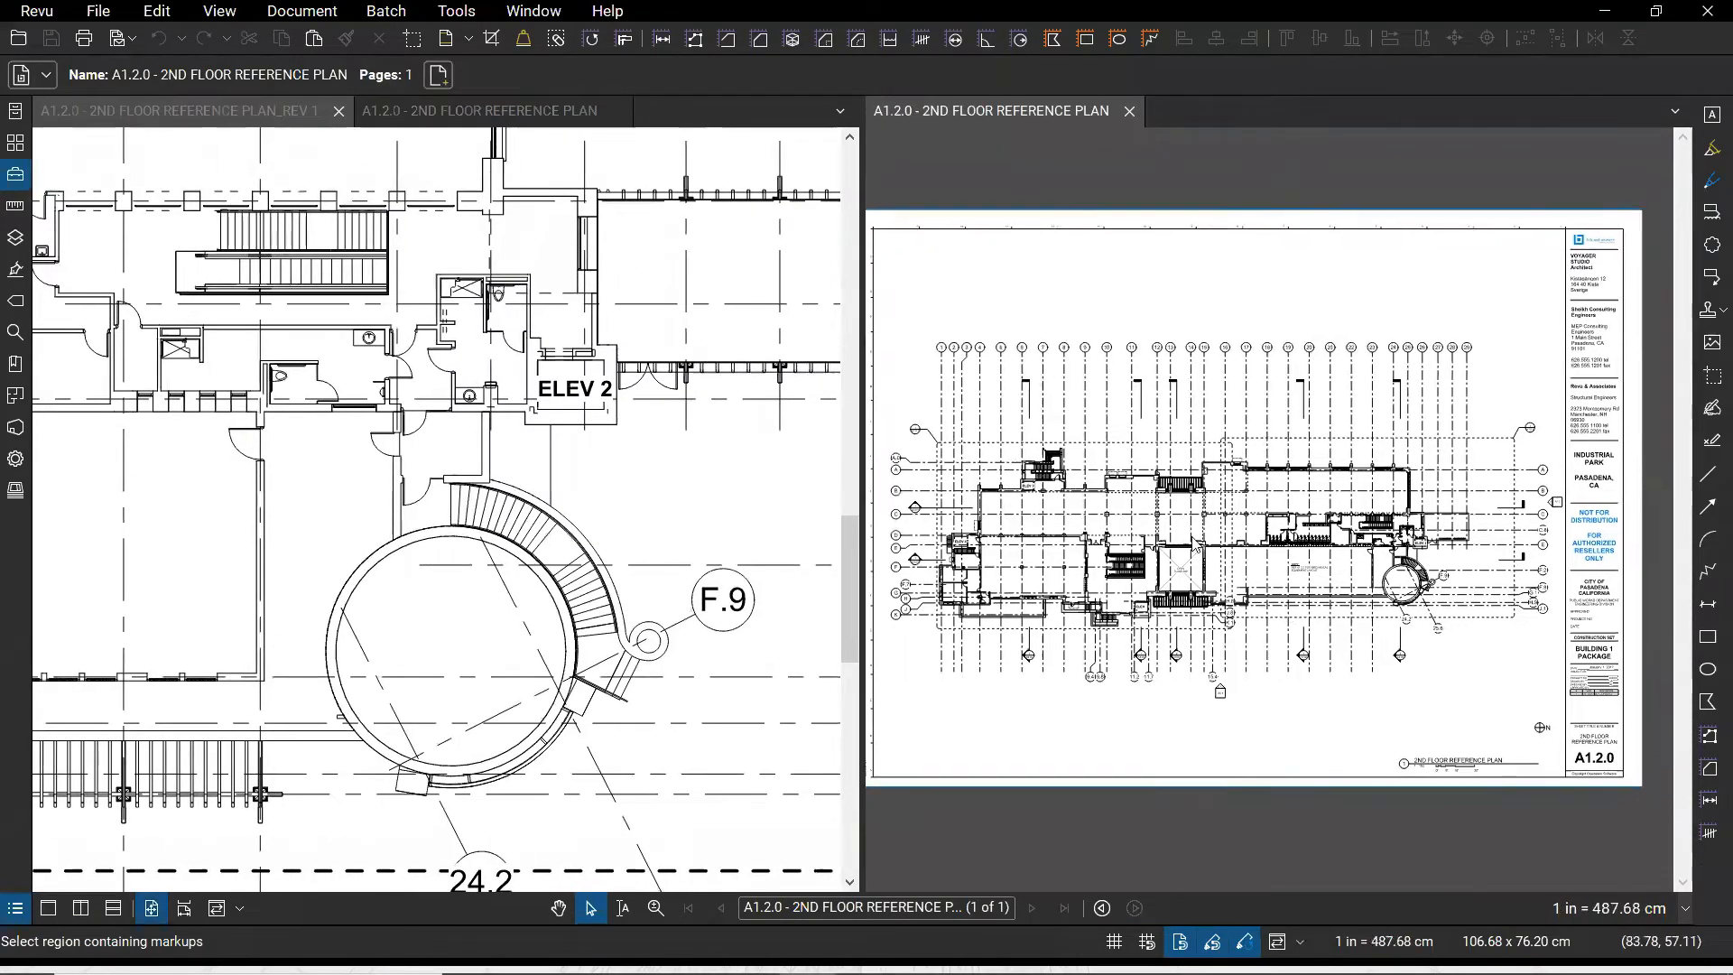
pyautogui.scroll(4, 1314, 526)
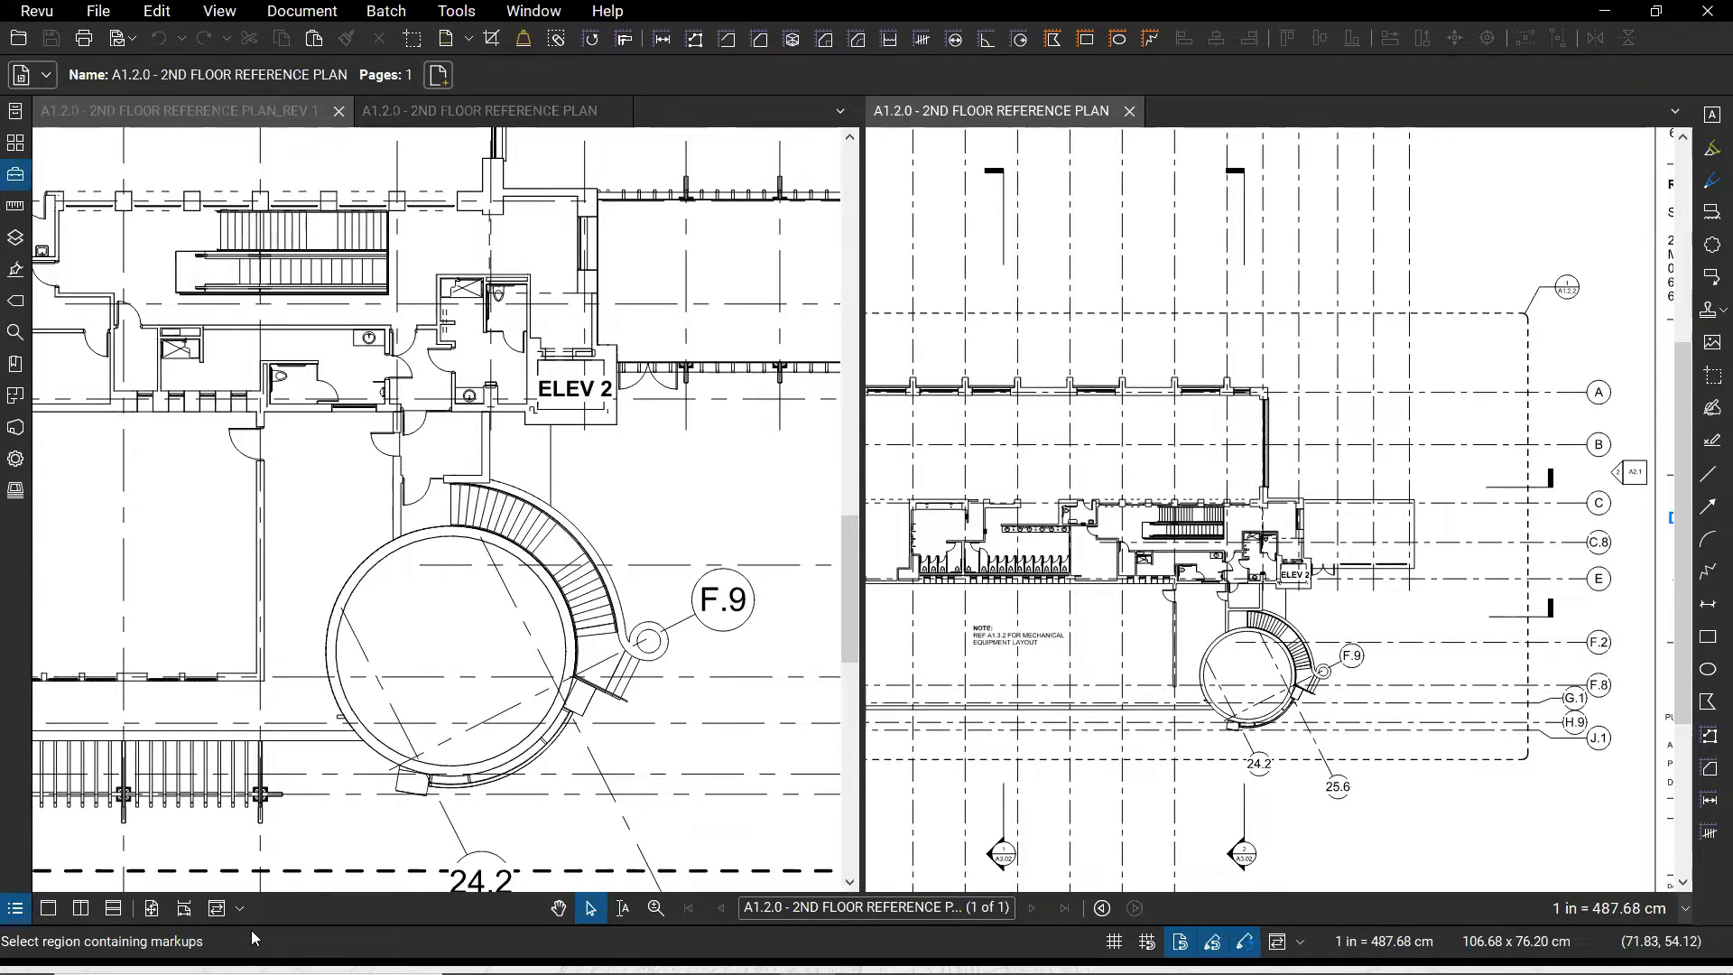
# Synchronize the two split views so both floor plans show the same area at the same zoom
pyautogui.click(217, 909)
pyautogui.click(1276, 940)
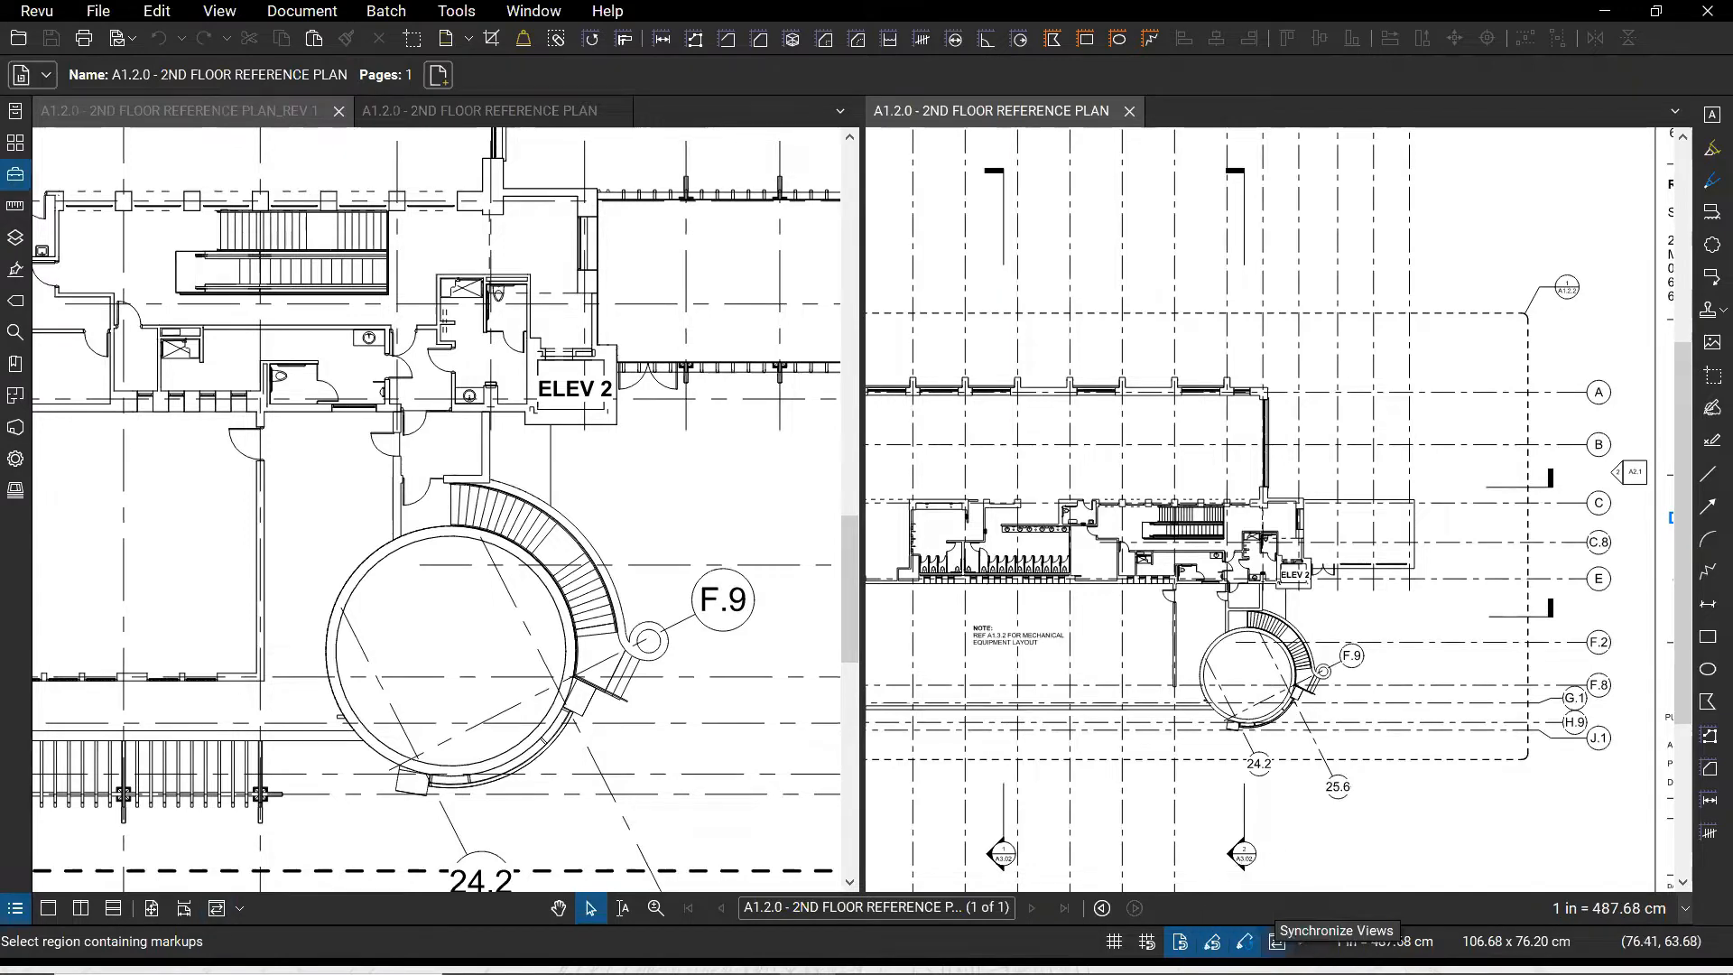
pyautogui.click(1276, 940)
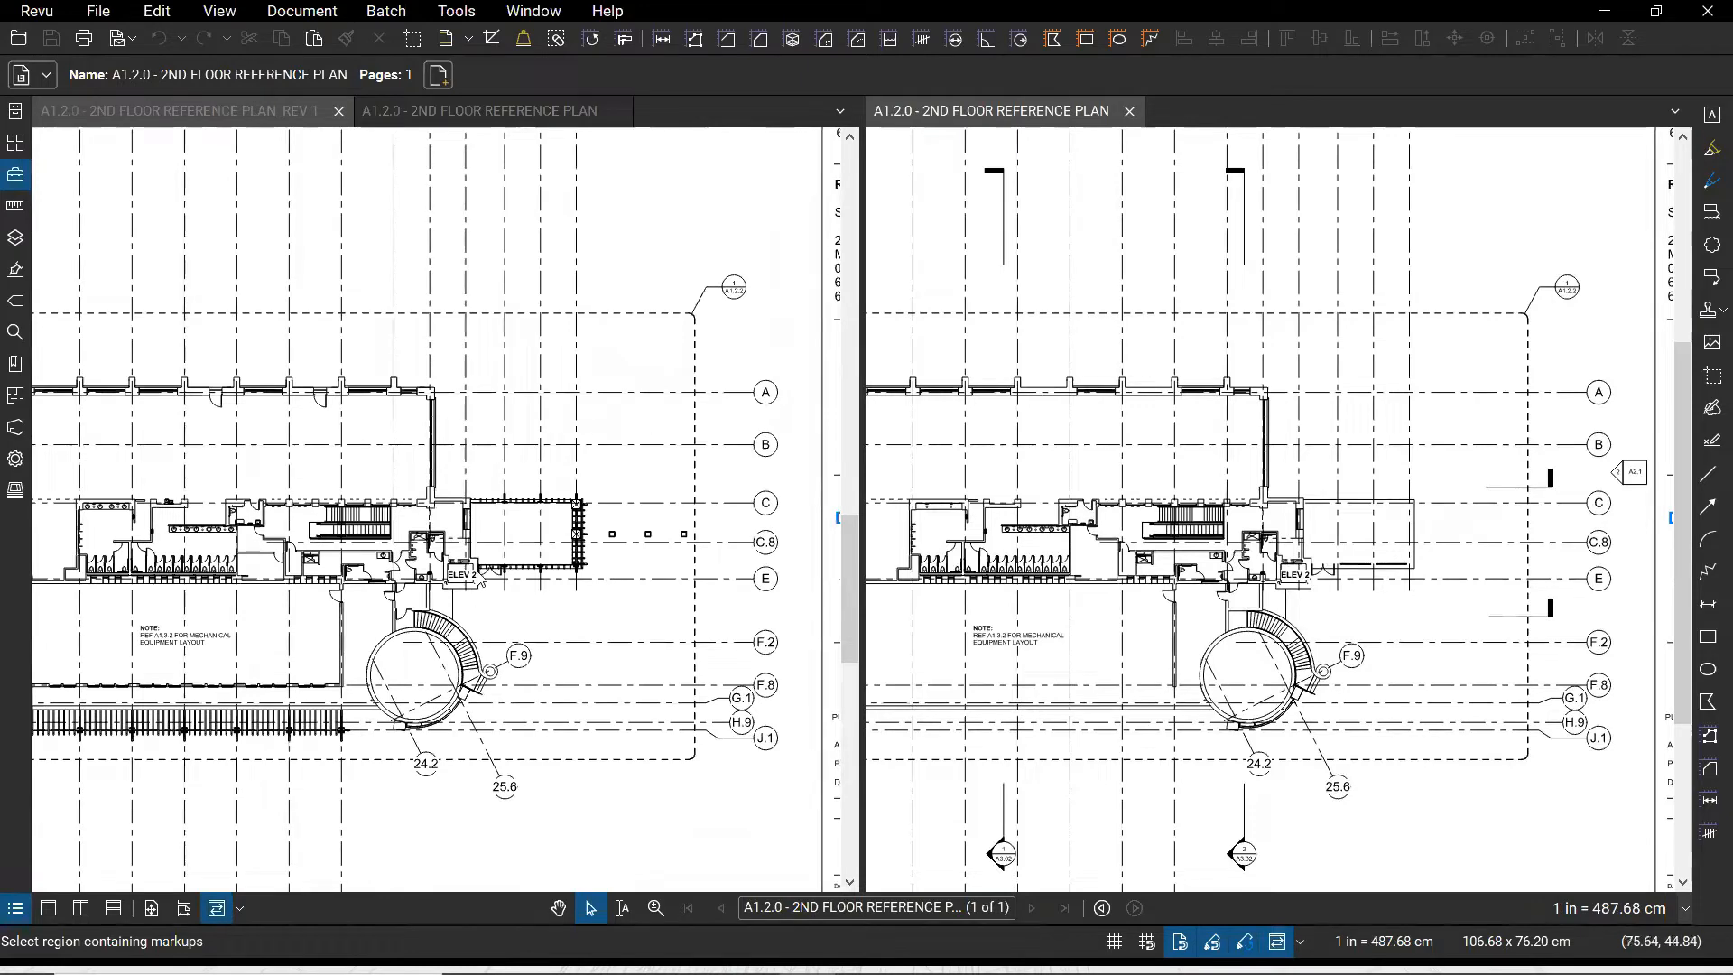
# Compare the synchronized plans at the room beside ELEV 2 and along the exterior wall on gridline A for differences
pyautogui.scroll(6, 545, 534)
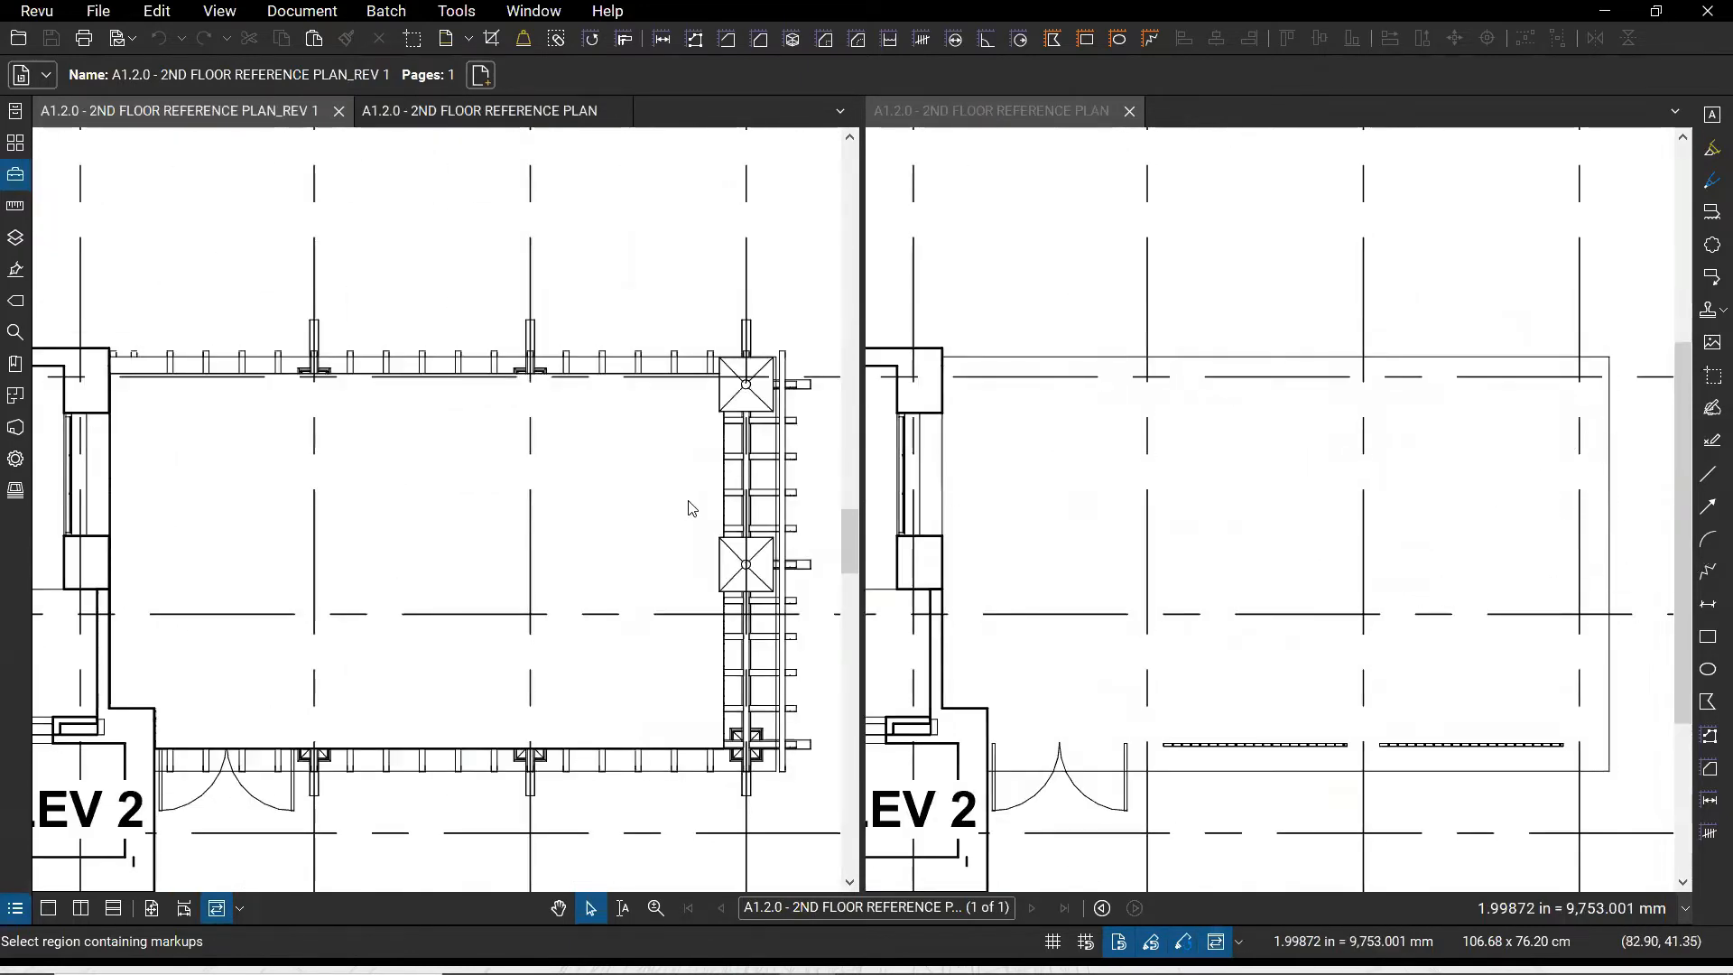
pyautogui.scroll(-6, 689, 503)
pyautogui.scroll(6, 507, 329)
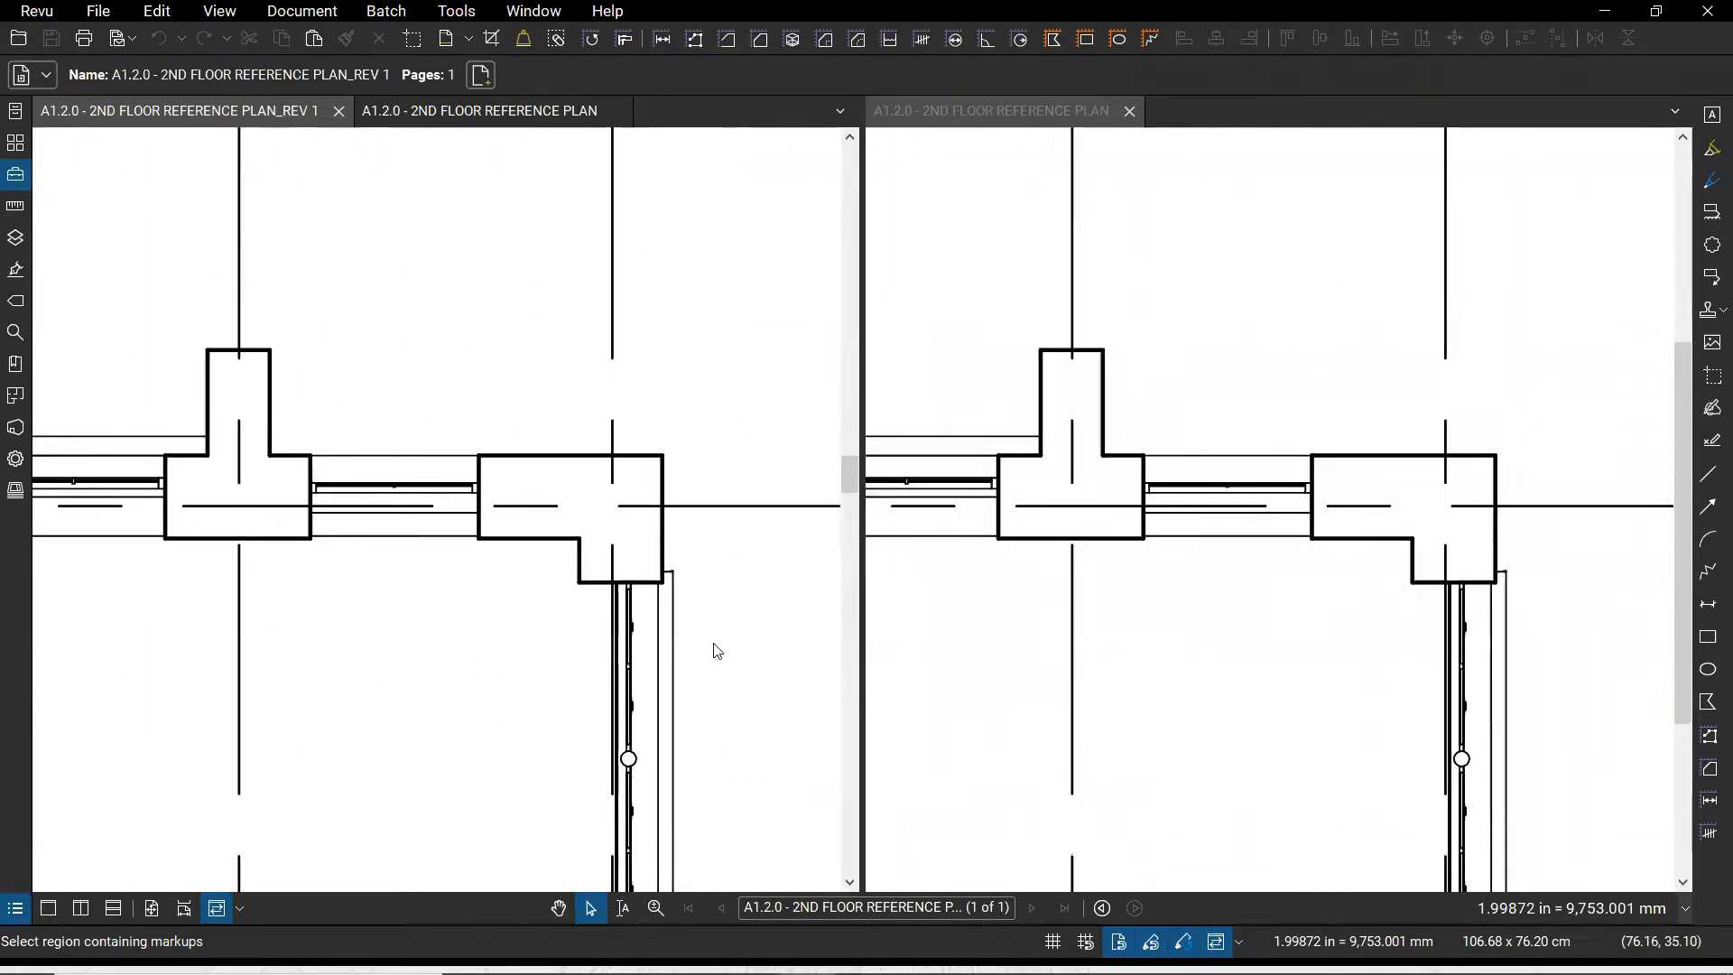
pyautogui.scroll(-3, 578, 648)
pyautogui.scroll(4, 545, 599)
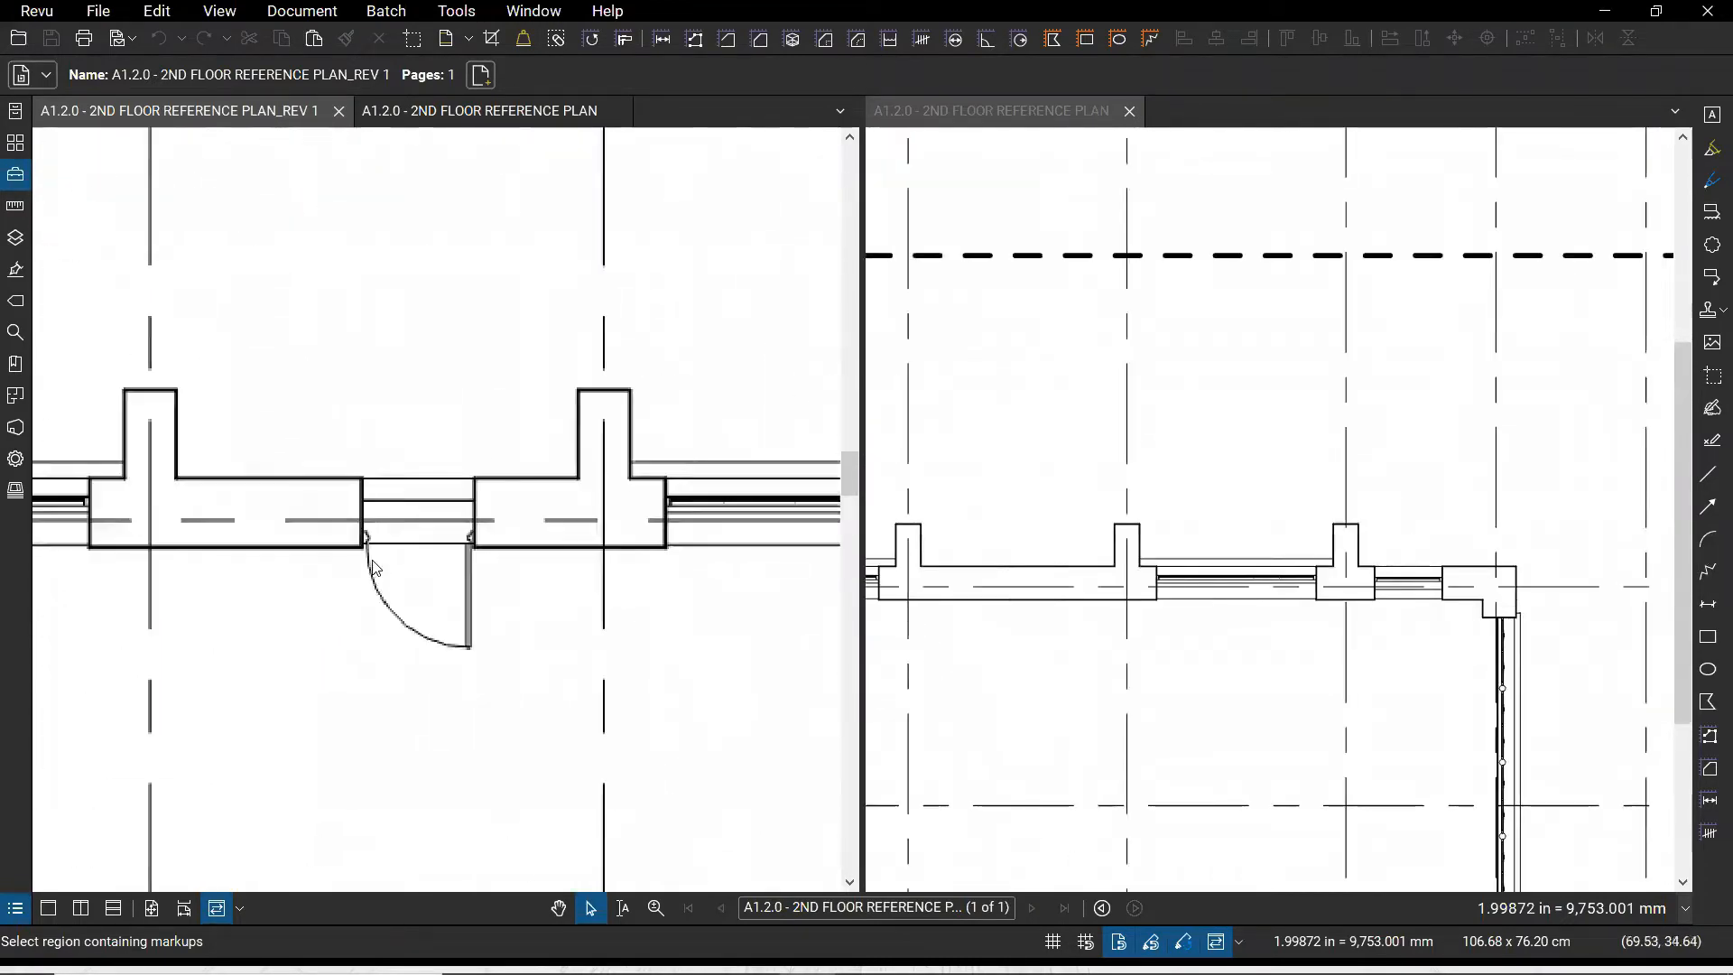
pyautogui.click(416, 611)
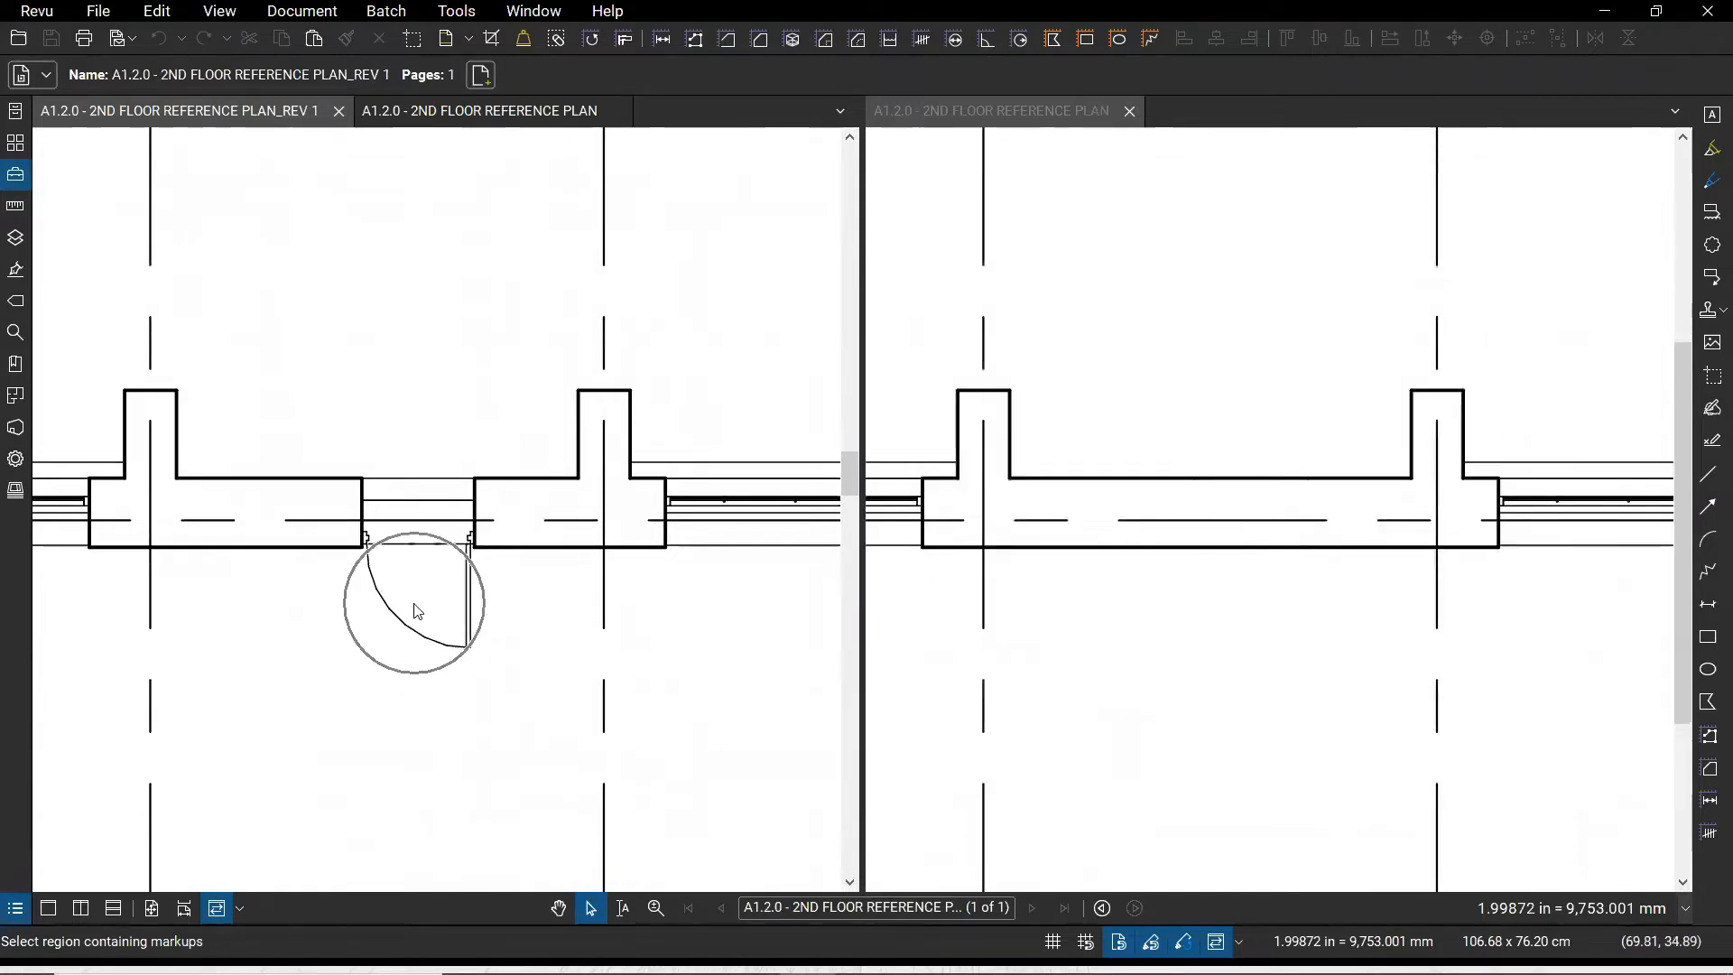
pyautogui.click(1094, 114)
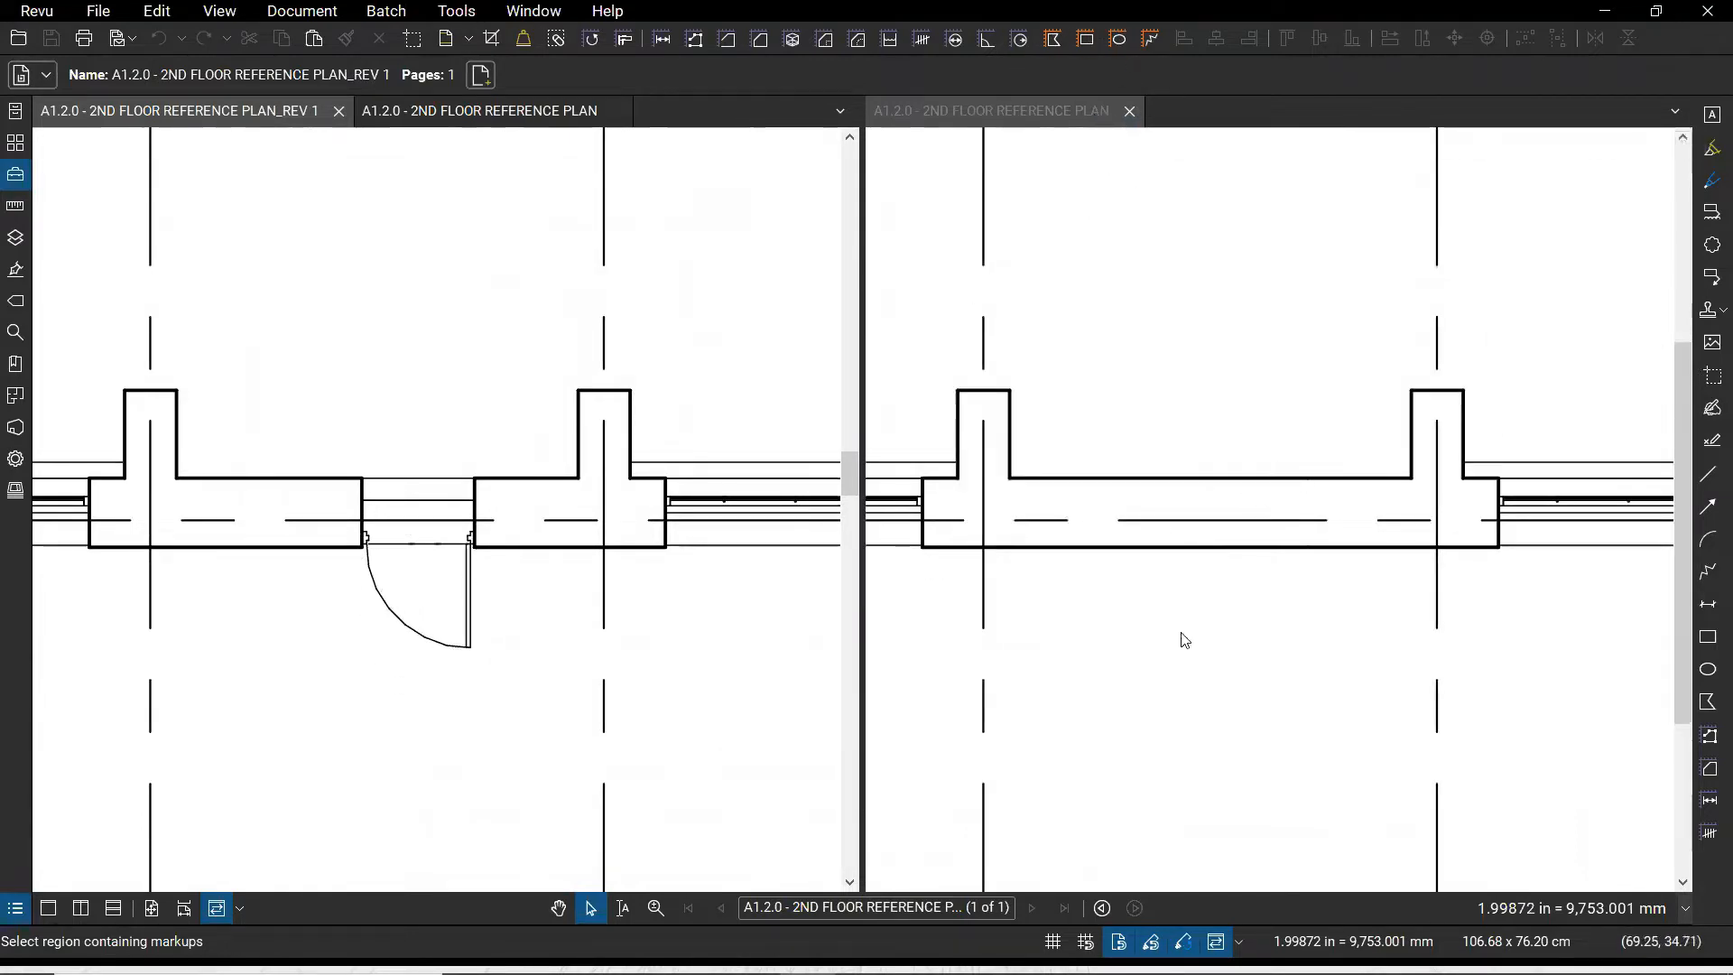
pyautogui.click(1284, 486)
pyautogui.click(412, 600)
pyautogui.scroll(-8, 384, 611)
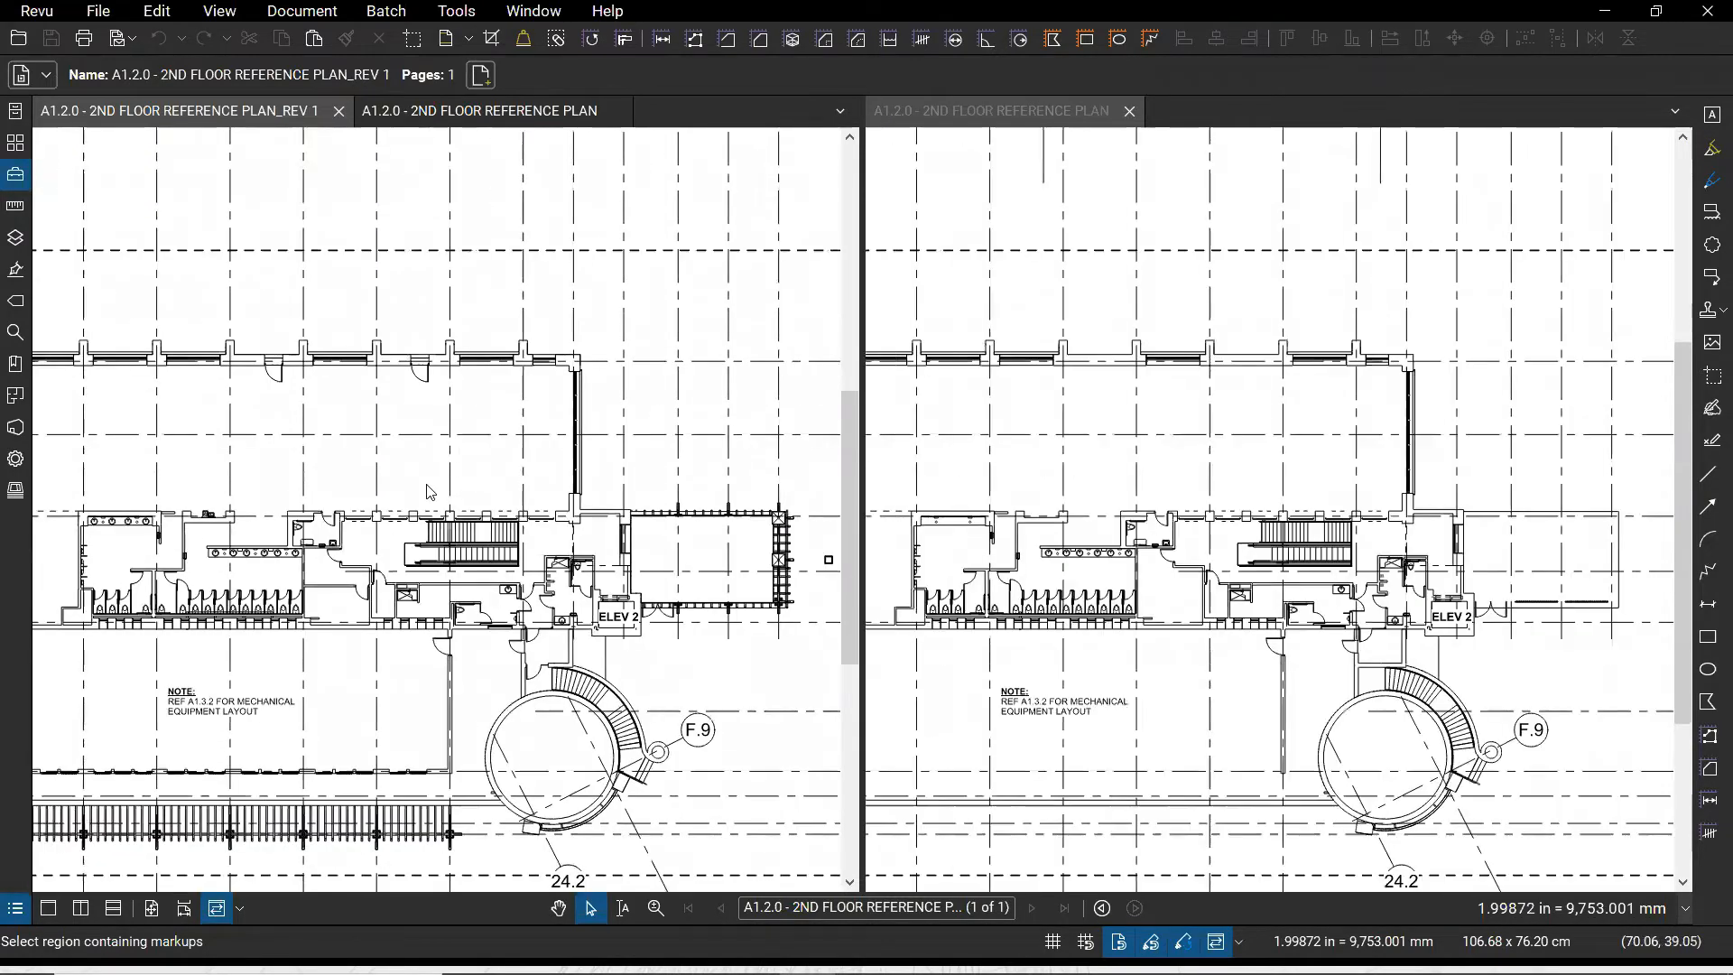
pyautogui.scroll(6, 663, 520)
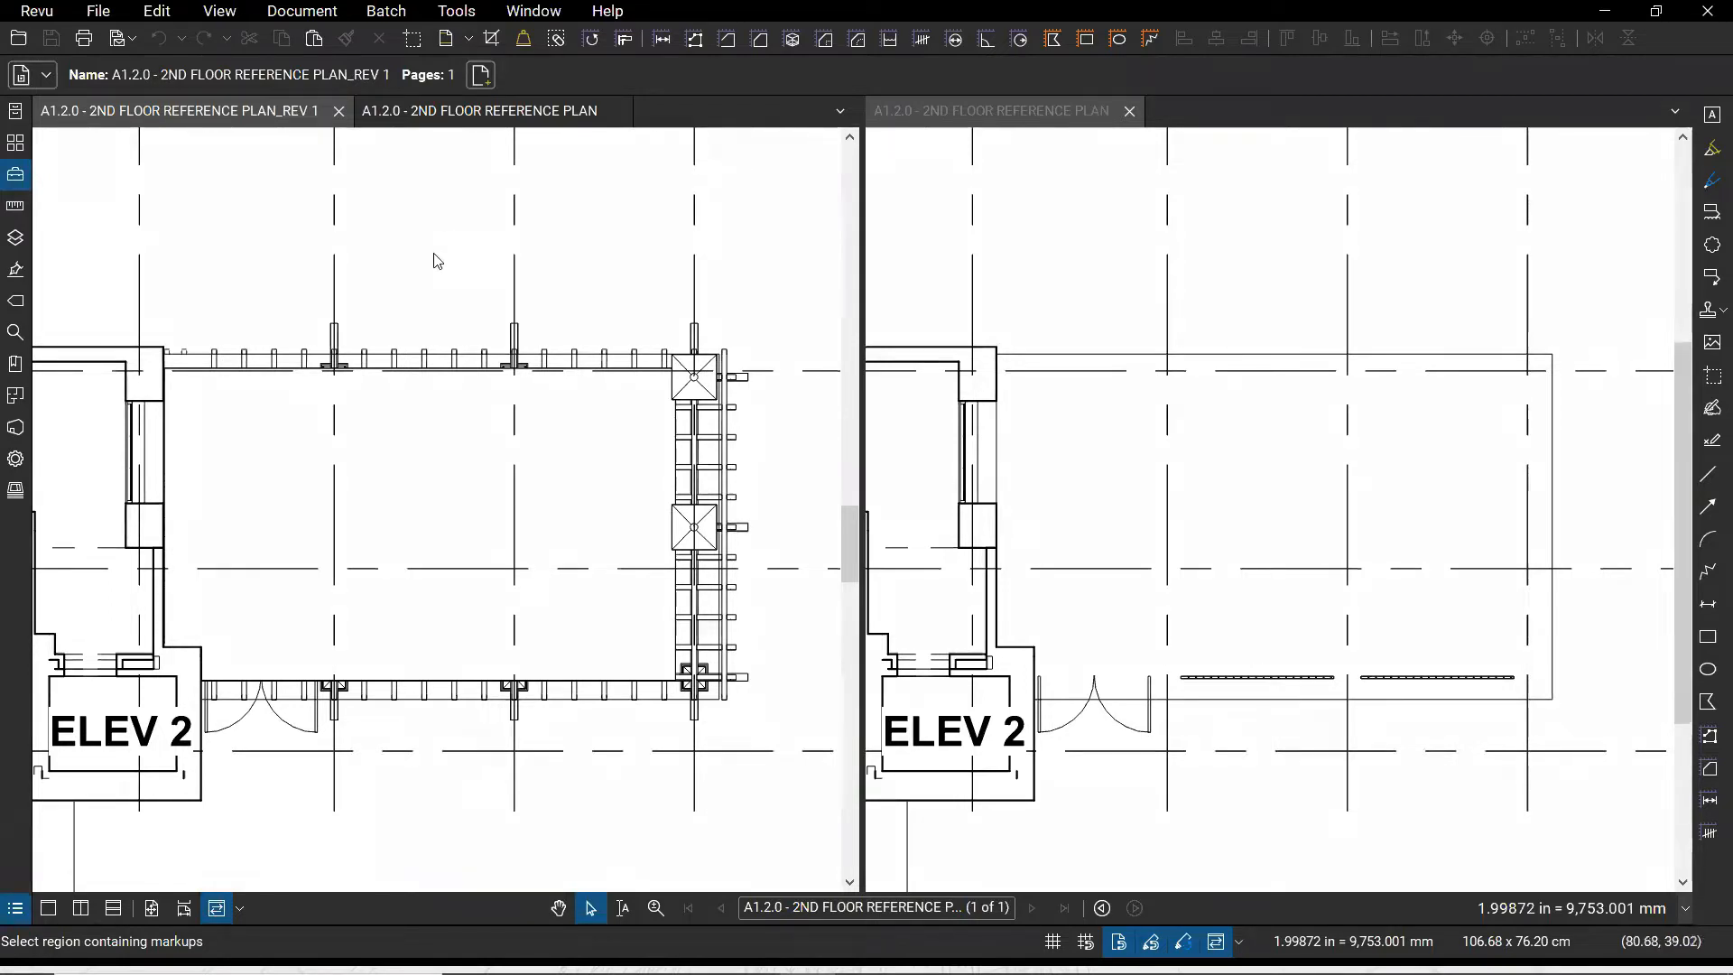
# Close the split pane showing the original plan and open the Overlay Pages setup for the two plan revisions
pyautogui.click(1129, 111)
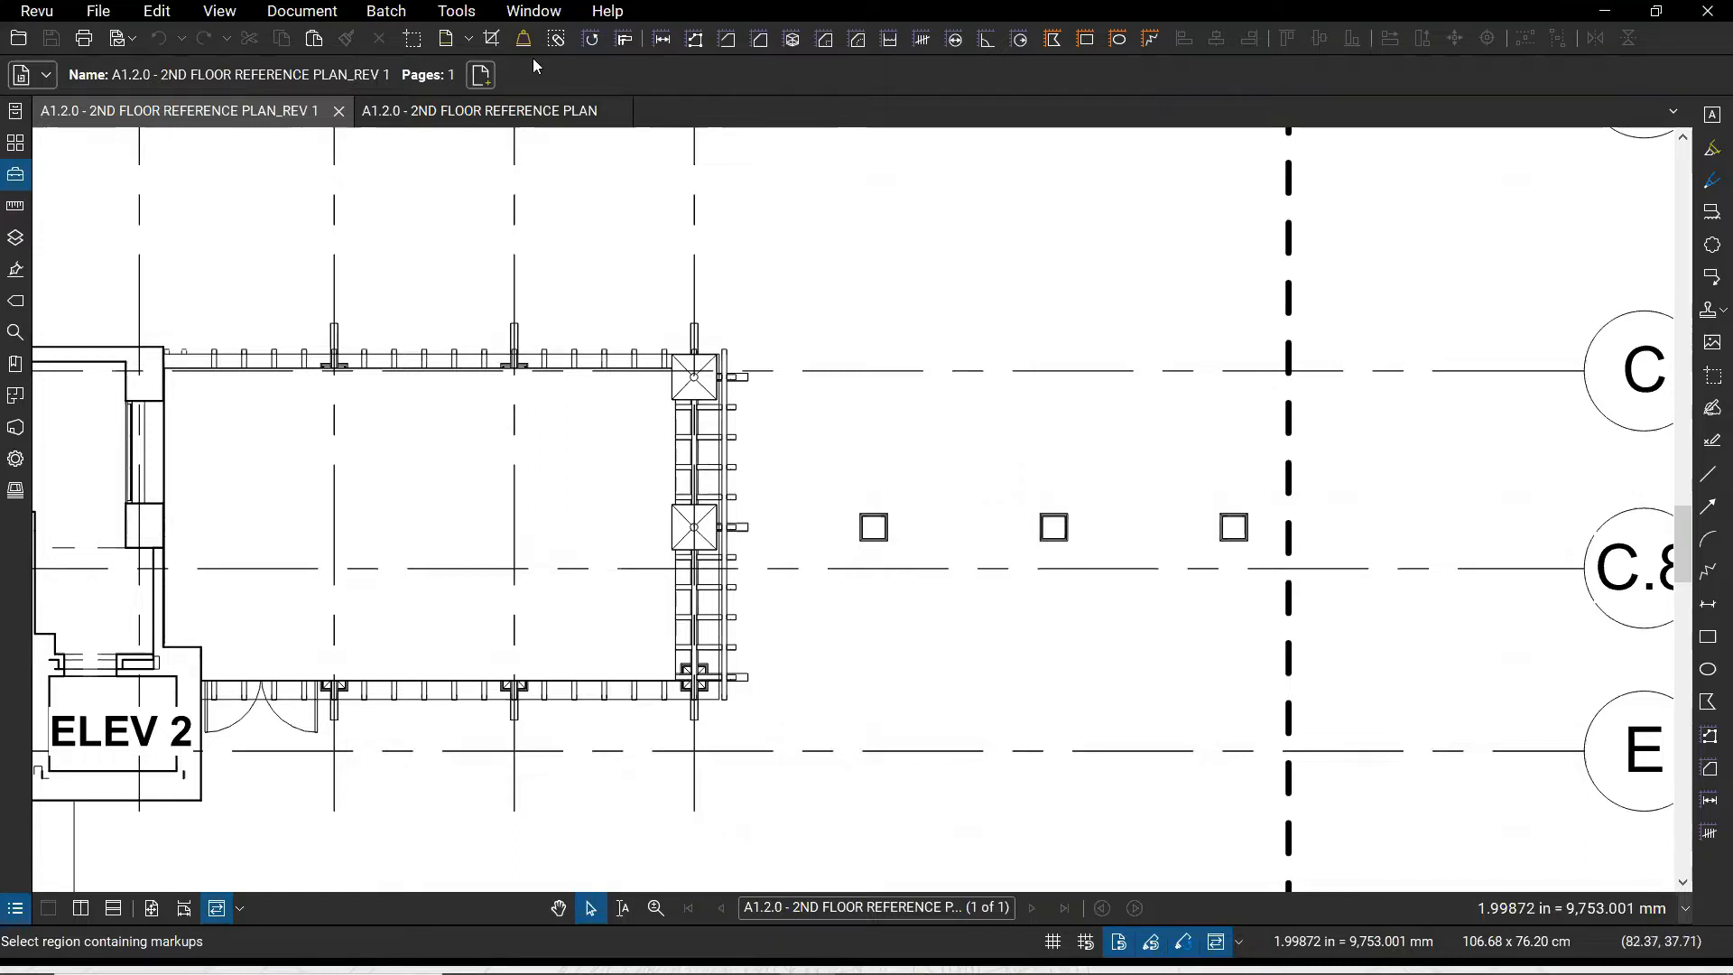
pyautogui.click(309, 13)
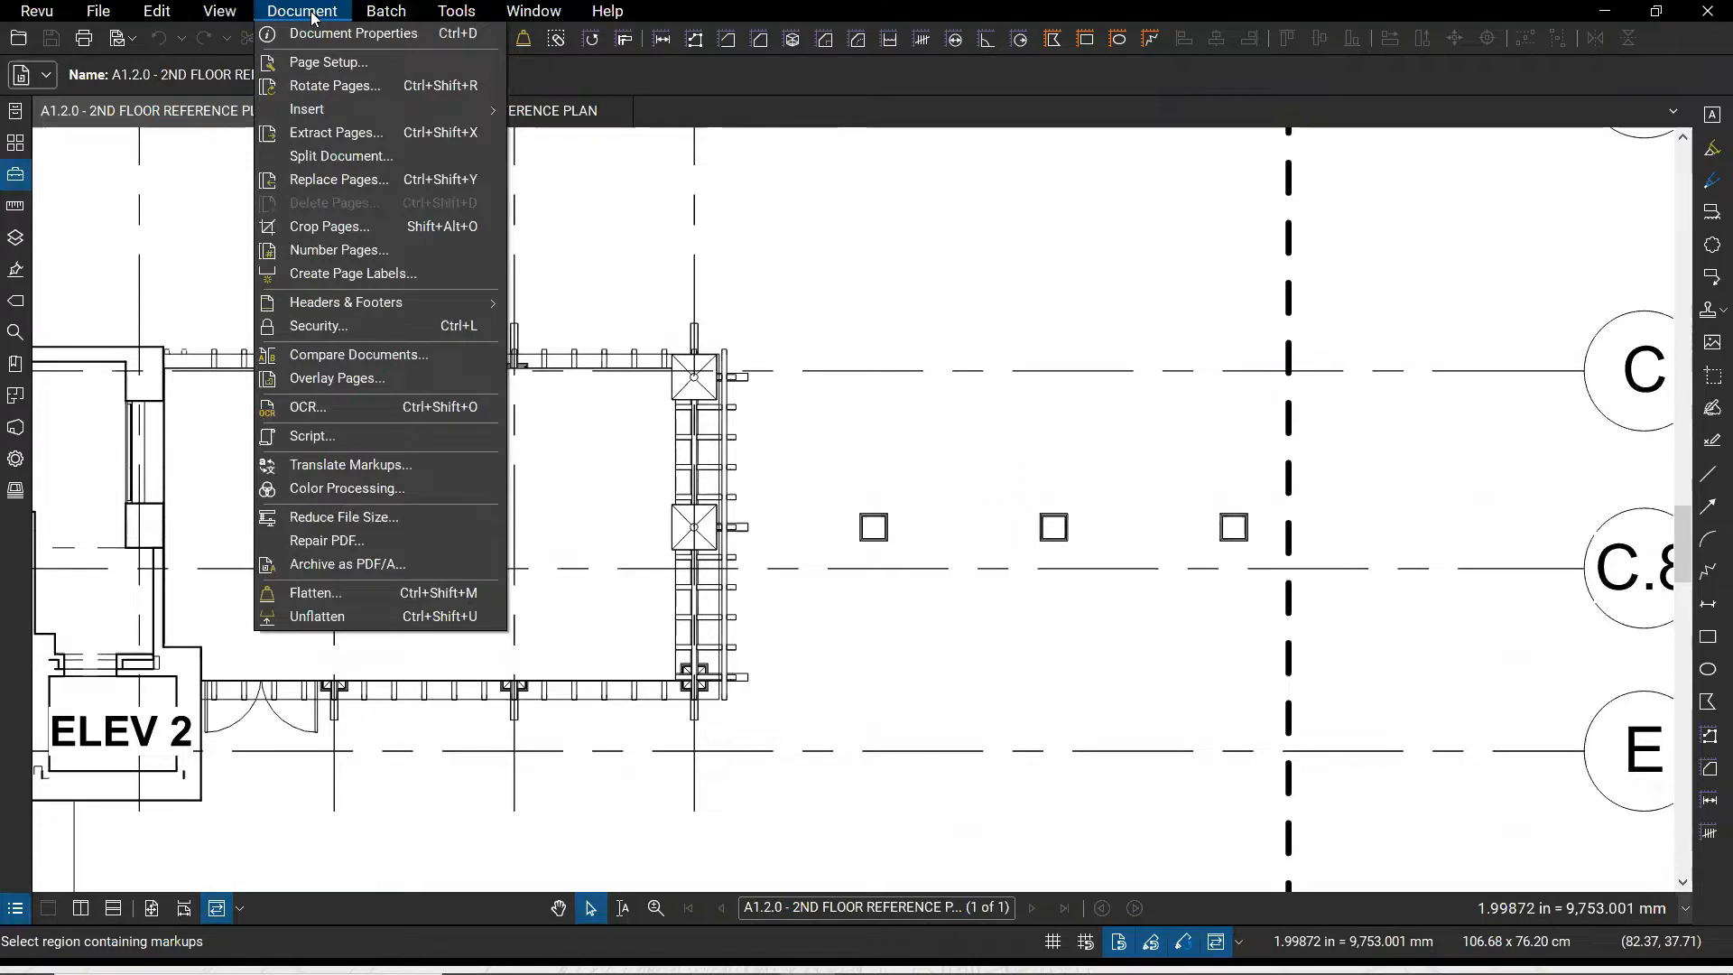
pyautogui.click(469, 12)
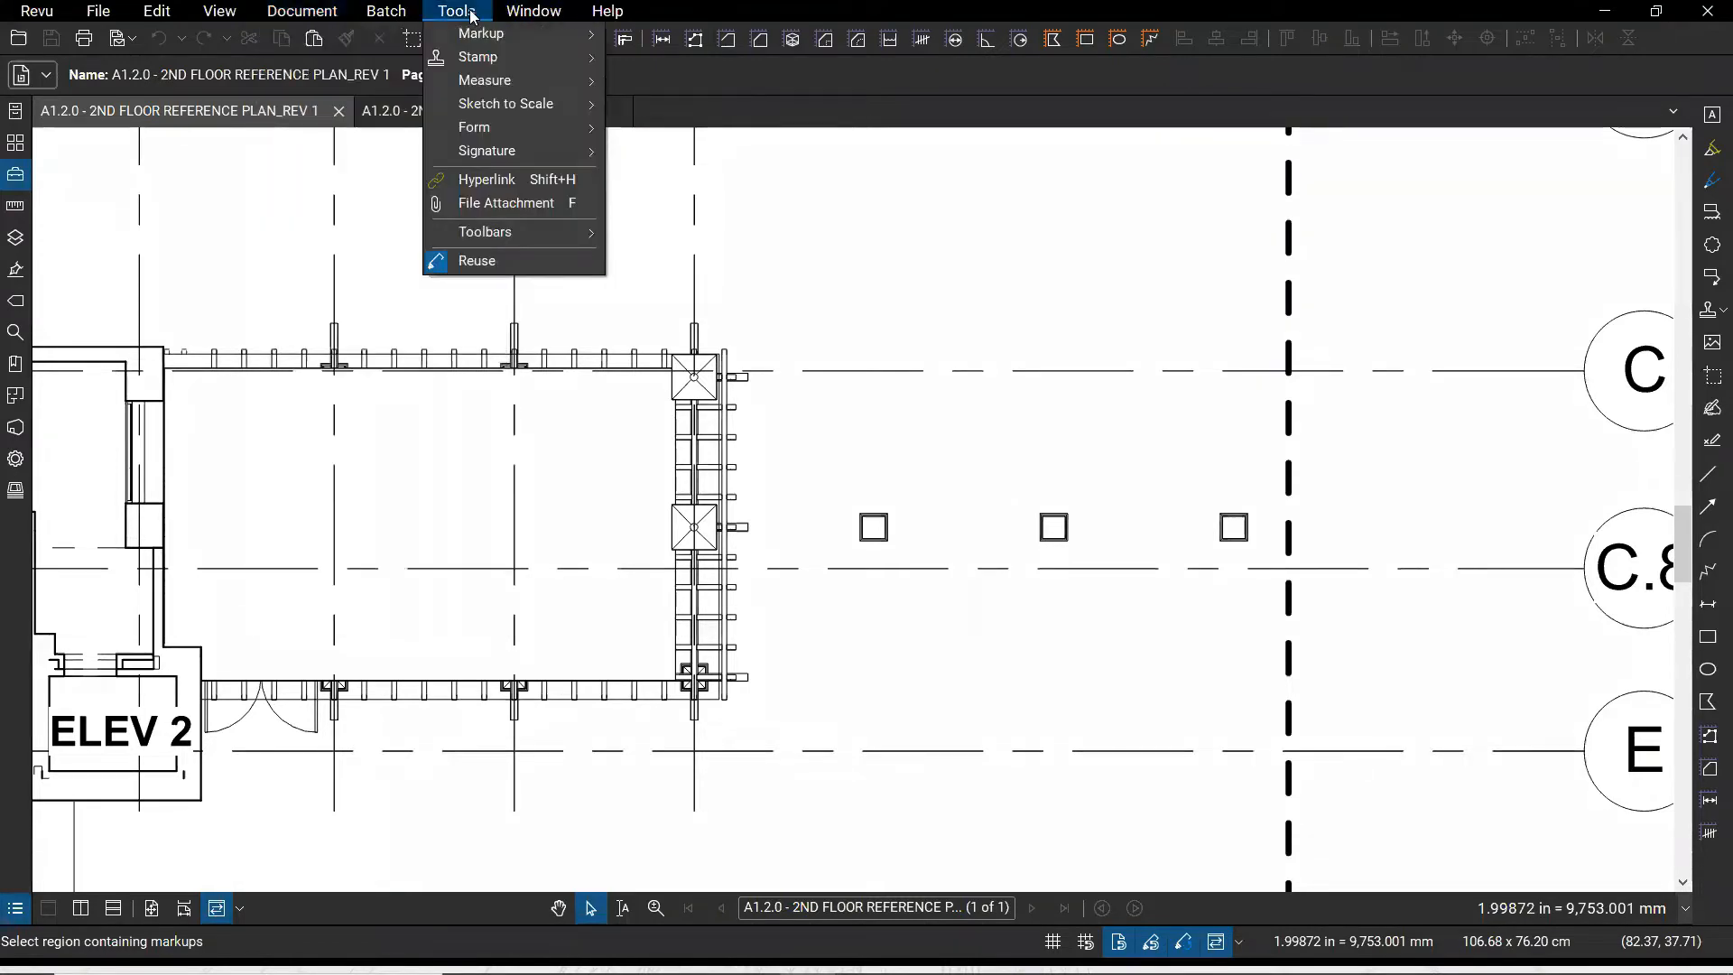
pyautogui.moveTo(235, 13)
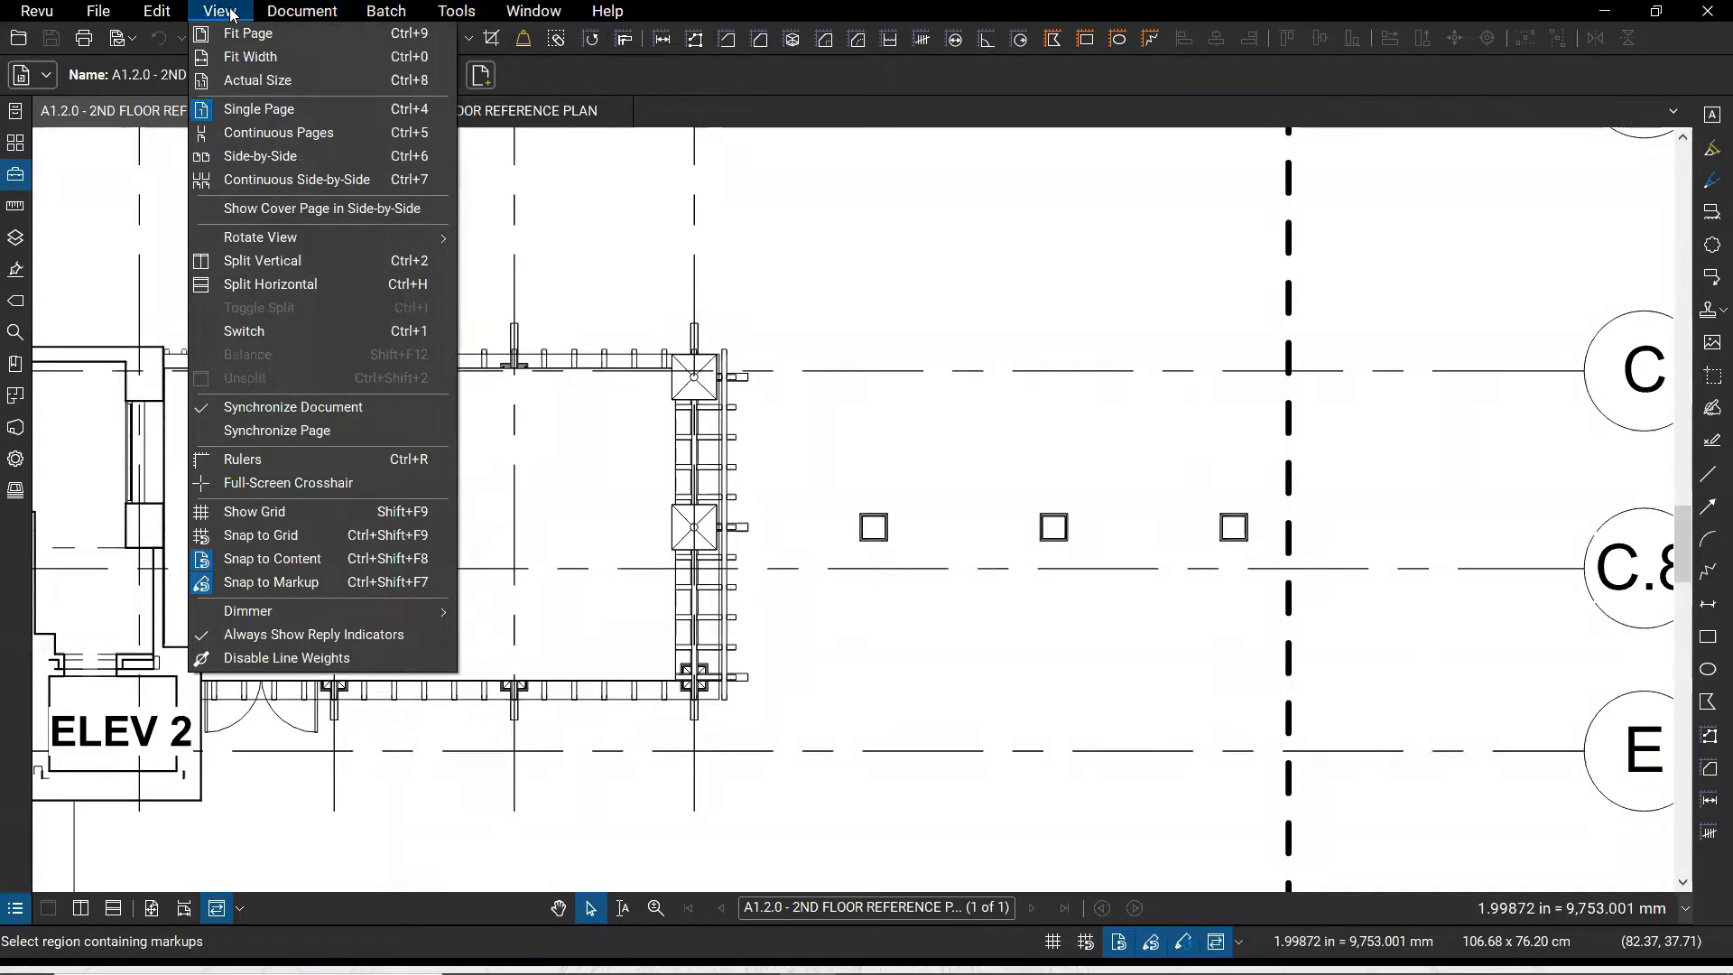
pyautogui.moveTo(352, 16)
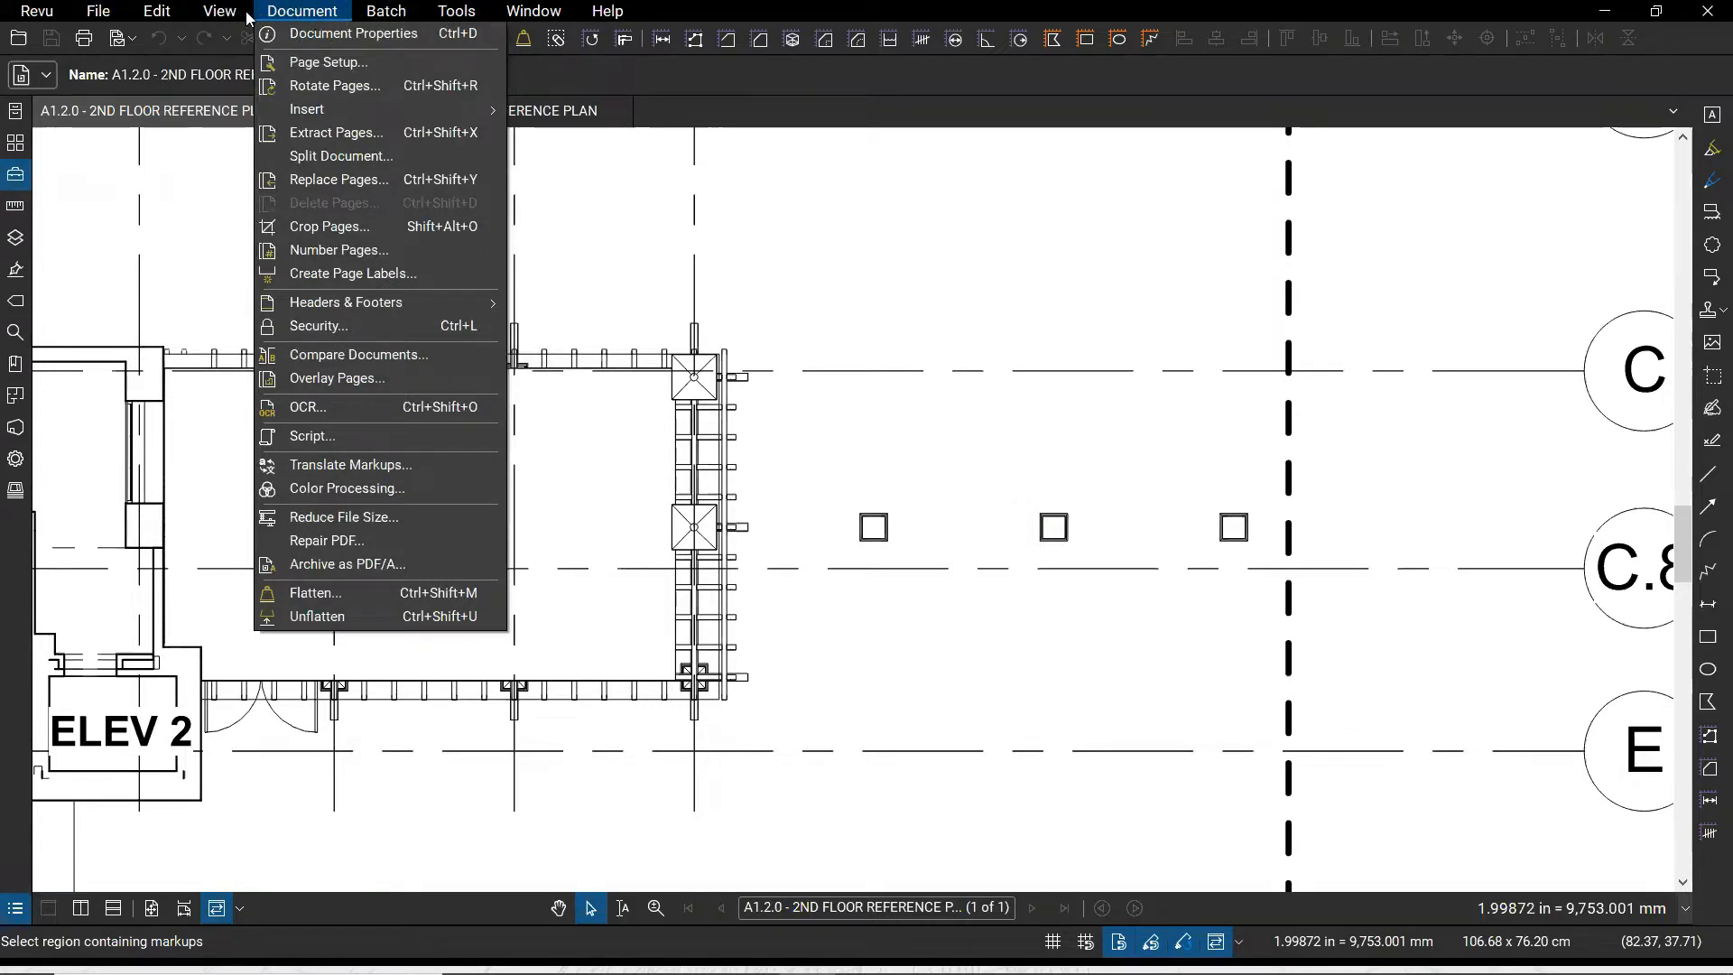
pyautogui.click(302, 15)
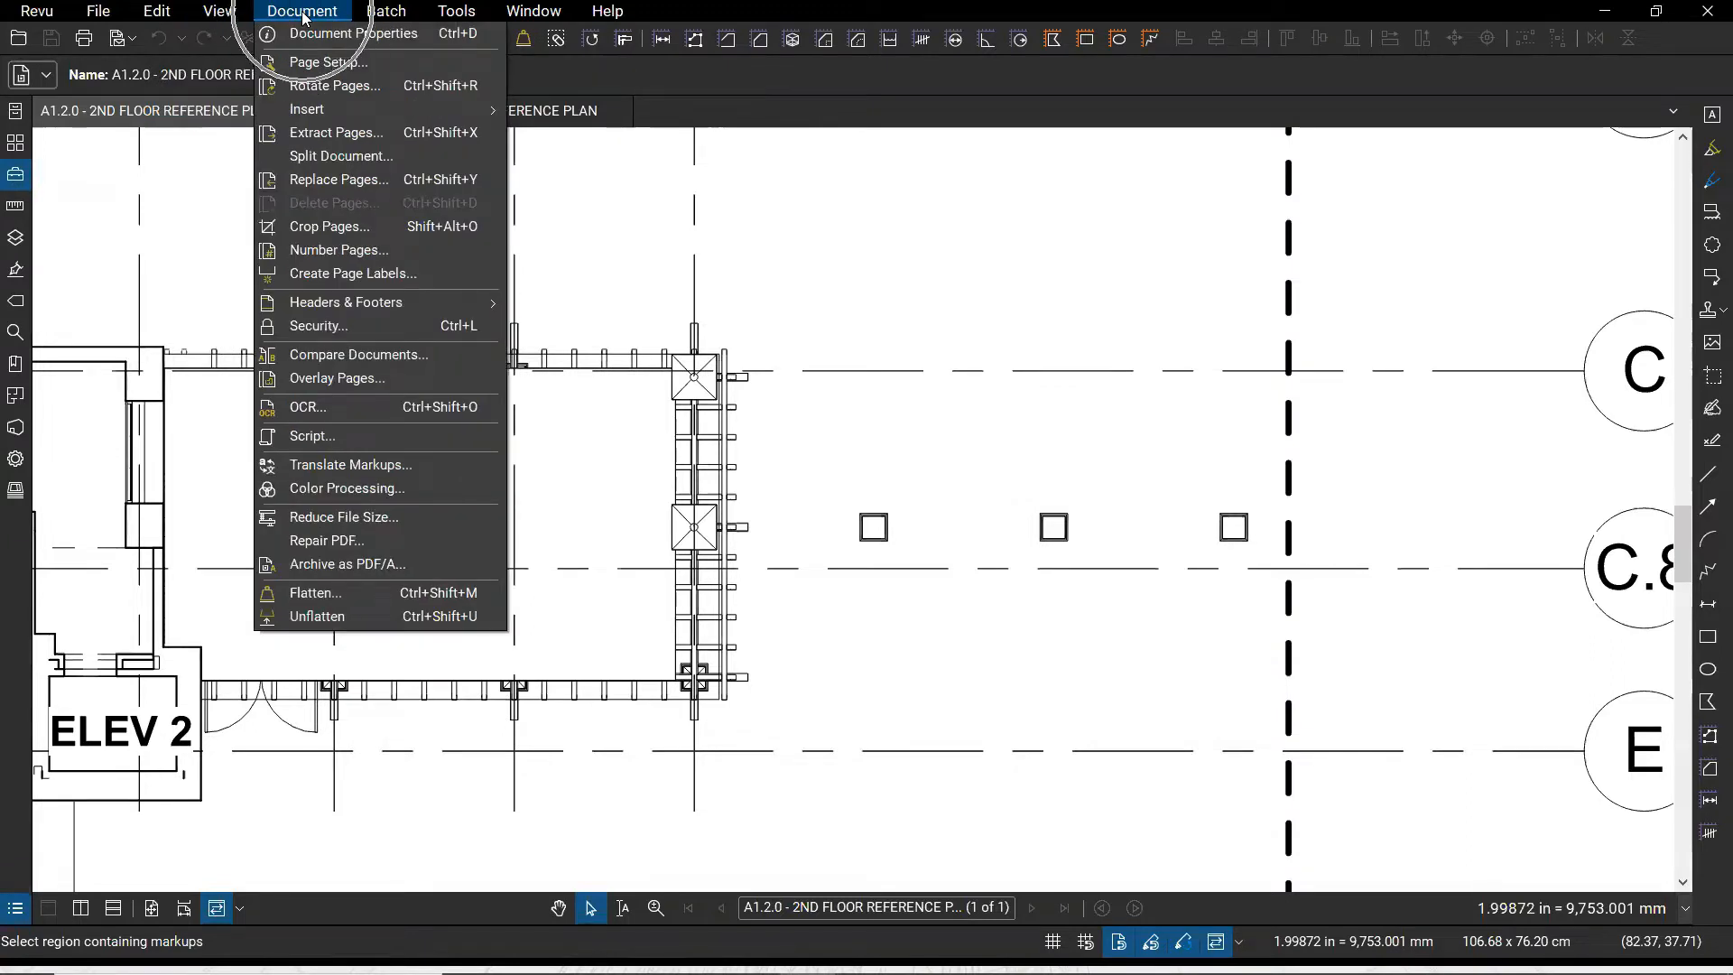
pyautogui.click(343, 383)
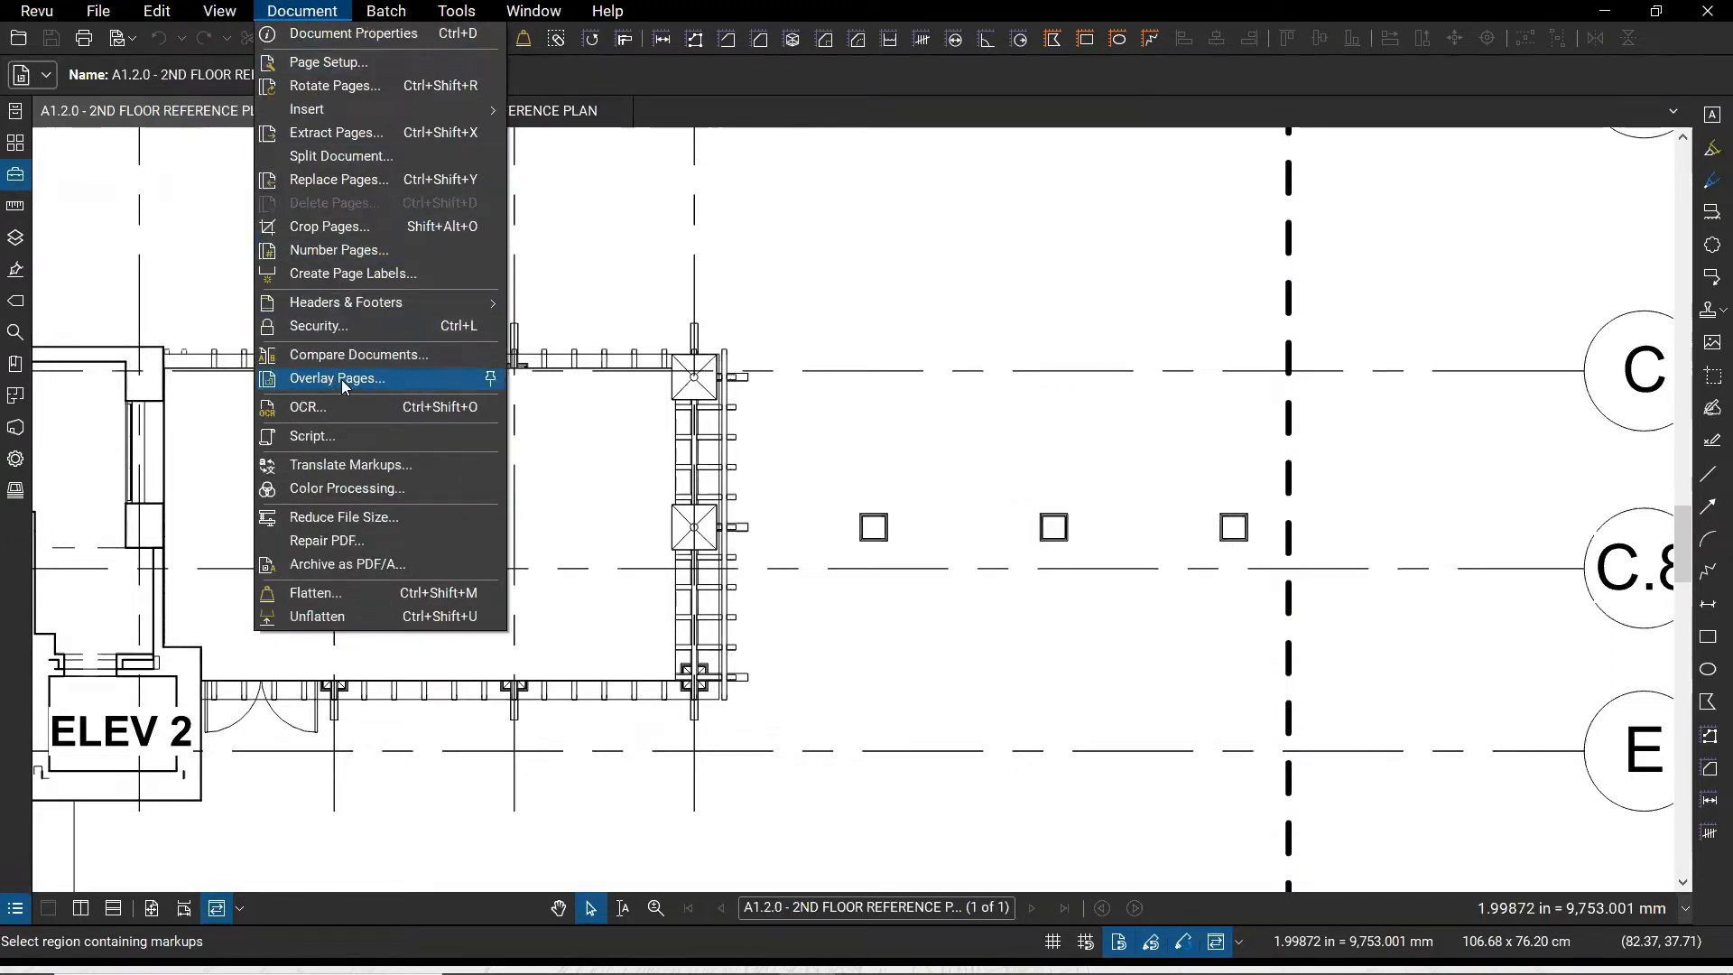
pyautogui.click(352, 379)
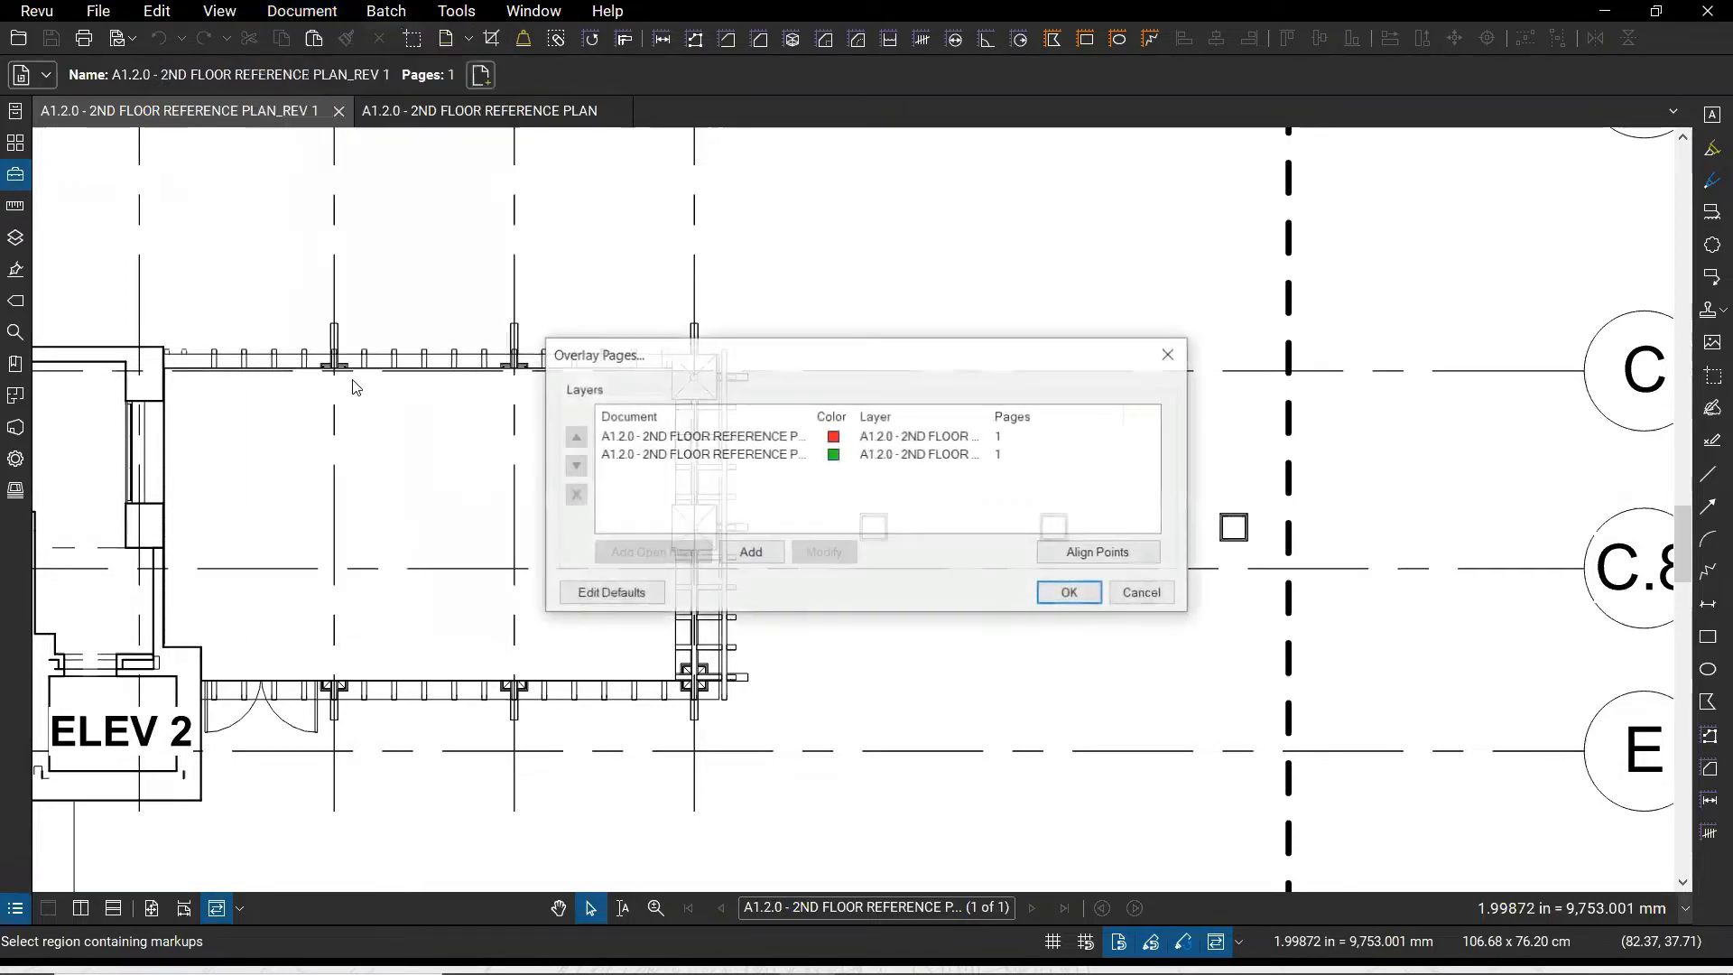
# Widen the document column to show the full file names and look at the file browser for adding another PDF layer
pyautogui.moveTo(810, 417); pyautogui.dragTo(878, 417)
pyautogui.click(888, 436)
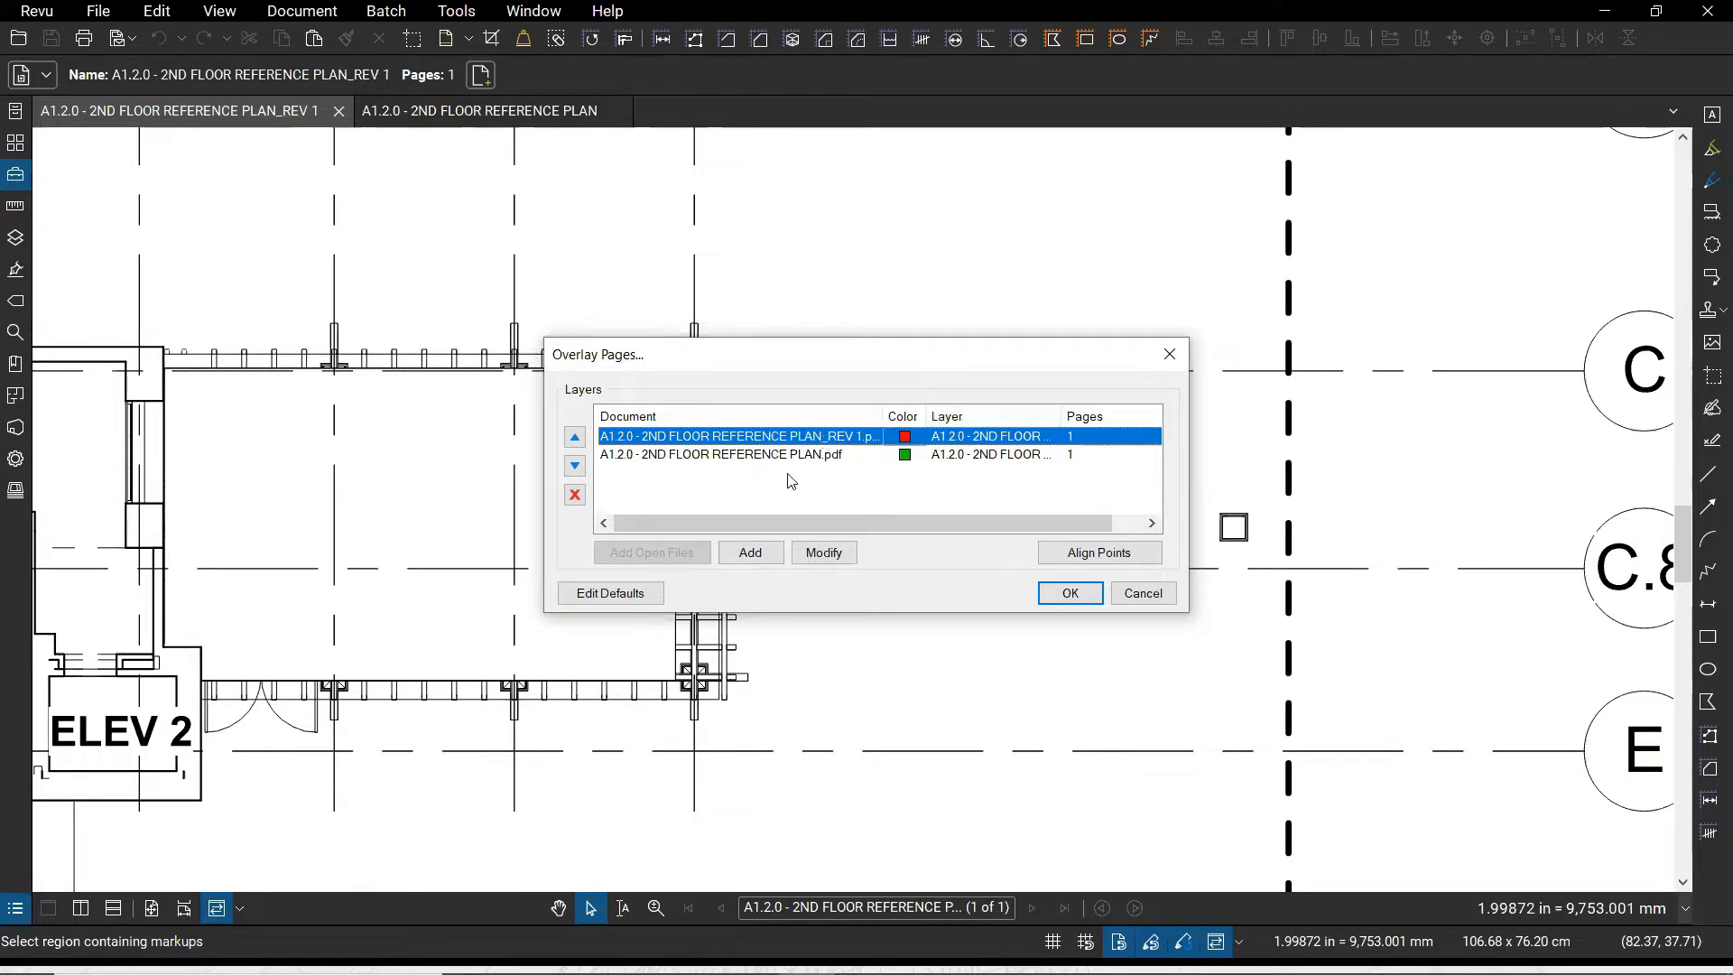
pyautogui.press('ctrl')
pyautogui.click(760, 561)
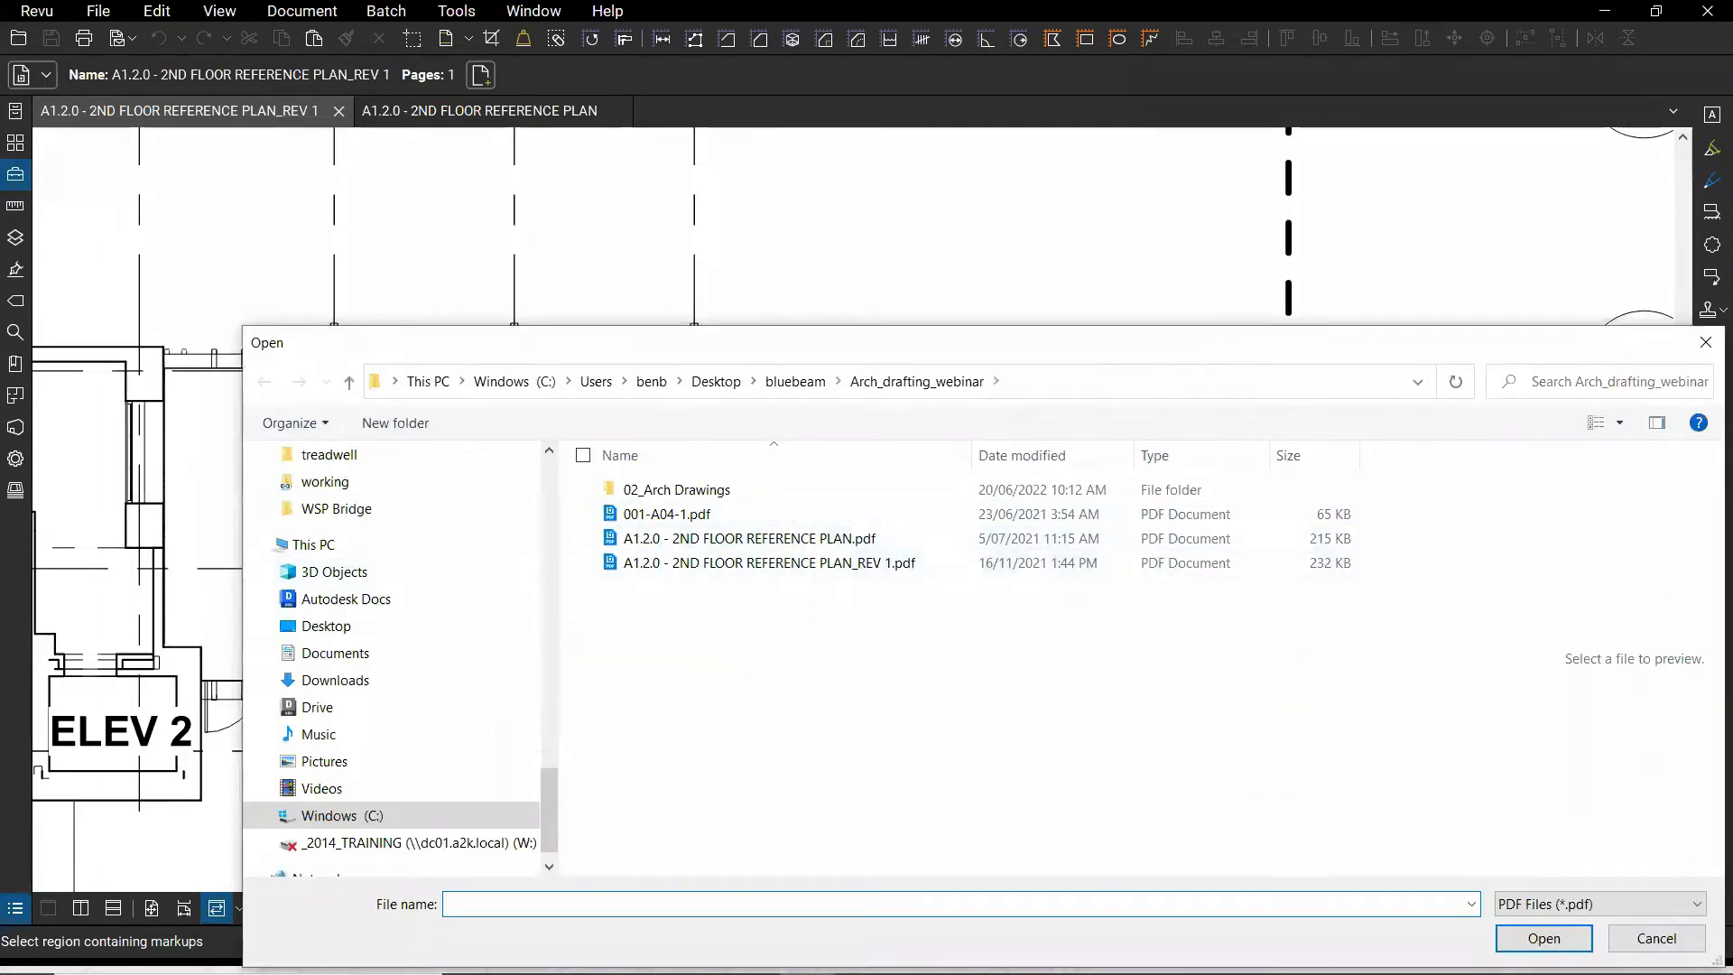
pyautogui.click(1656, 938)
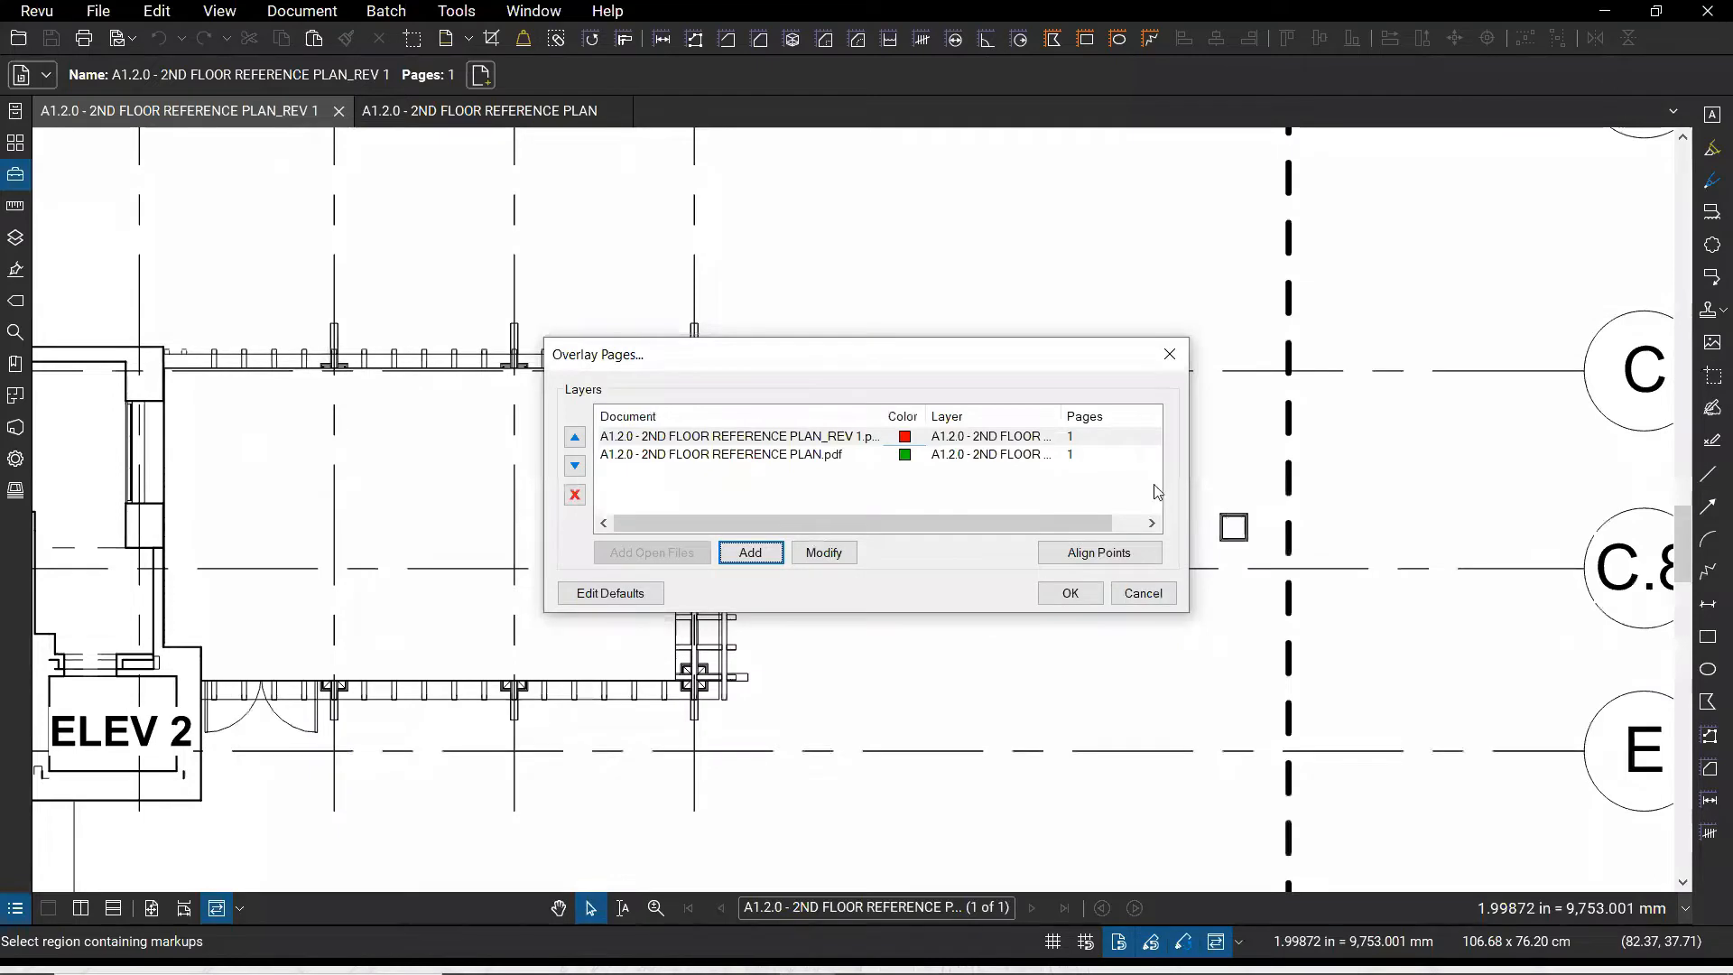
# Review the REV 1 layer's source, colour, background and region selection settings in the overlay setup
pyautogui.click(819, 560)
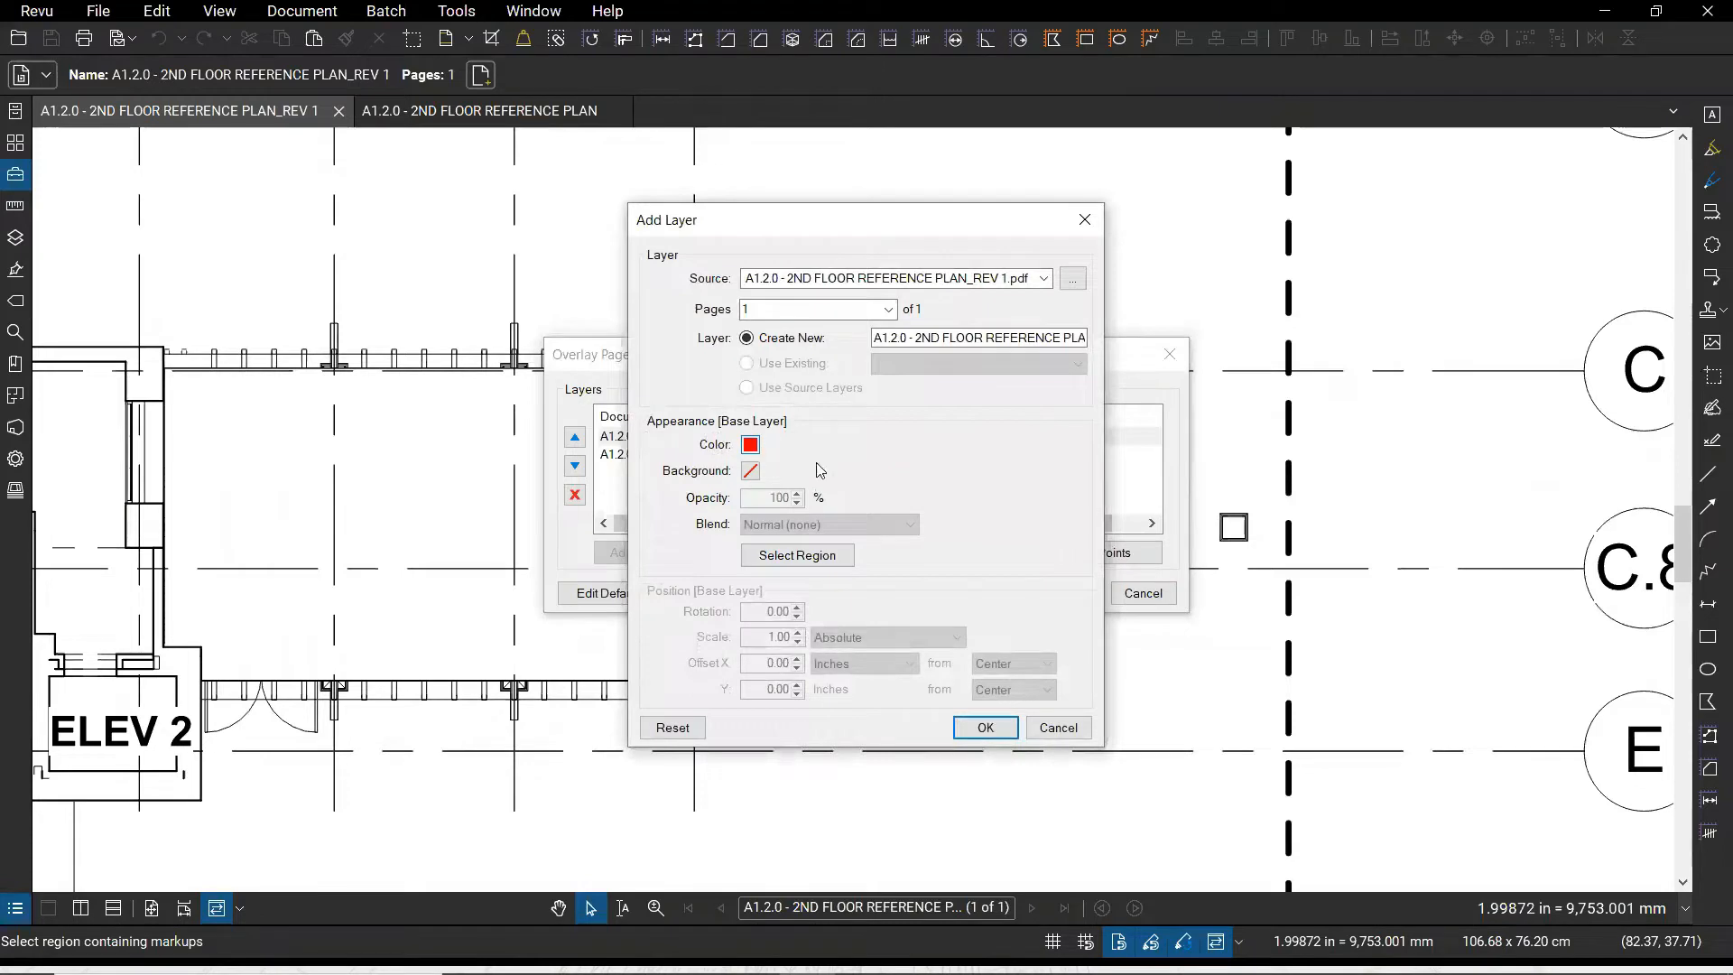
pyautogui.click(820, 562)
pyautogui.press('ctrl')
pyautogui.press('ctrl')
pyautogui.press('ctrl')
pyautogui.press('ctrl')
pyautogui.press('ctrl')
pyautogui.press('ctrl')
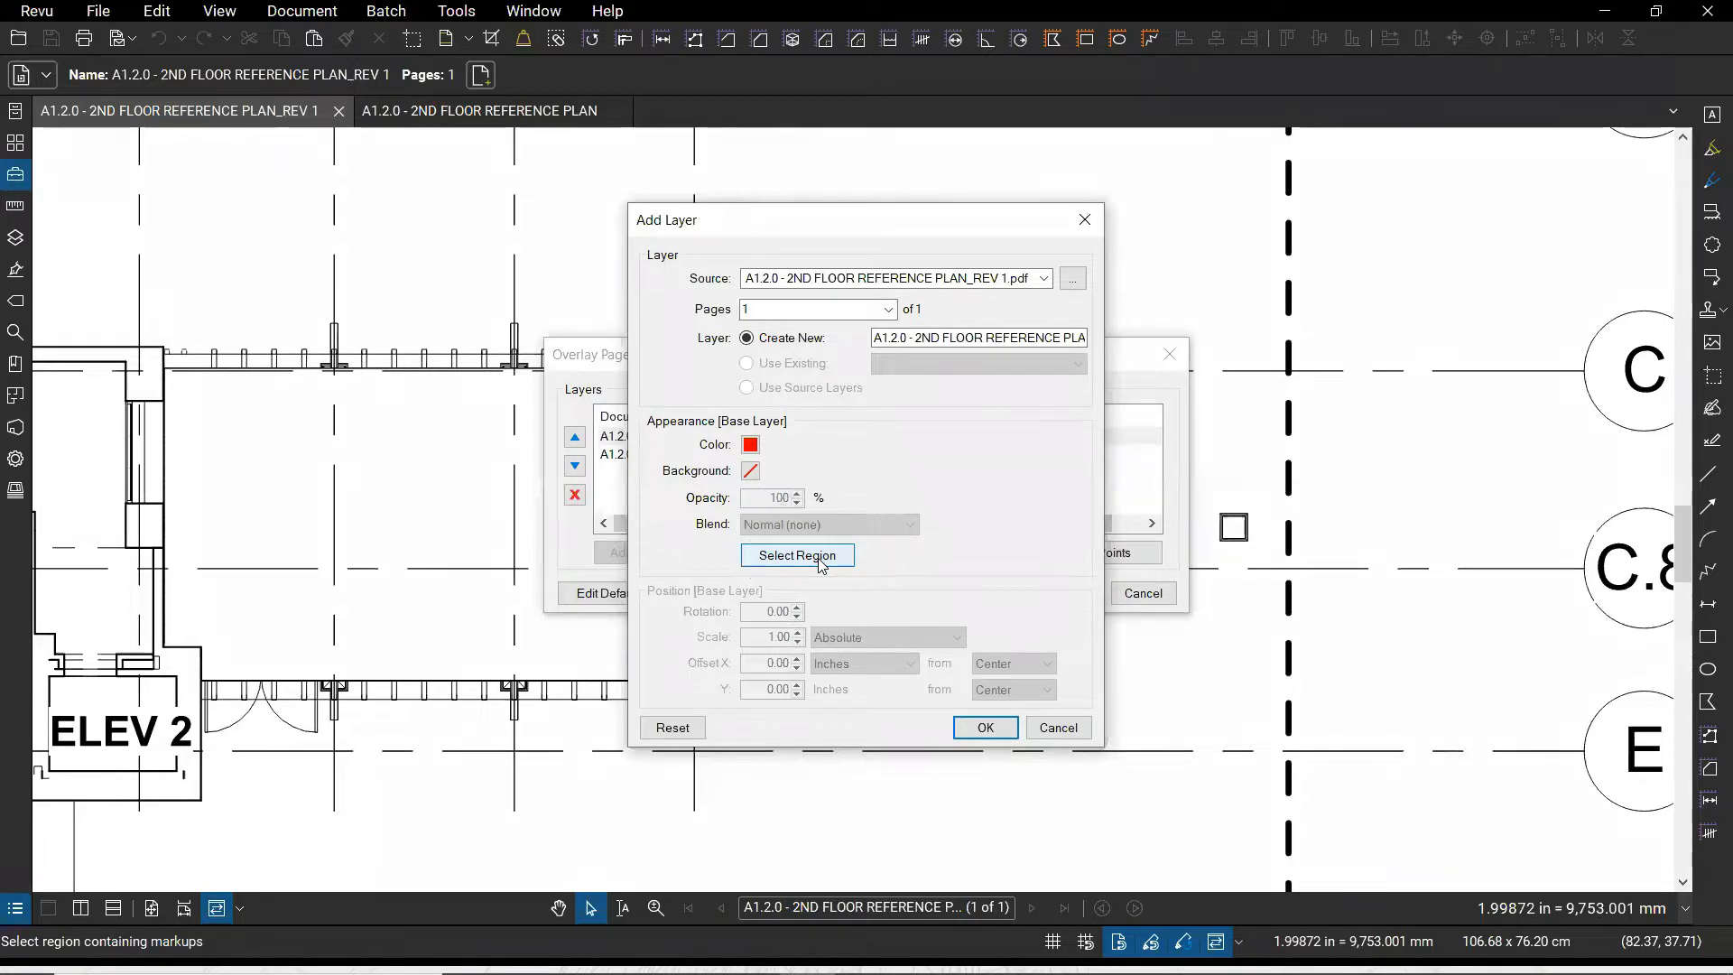
pyautogui.click(1059, 729)
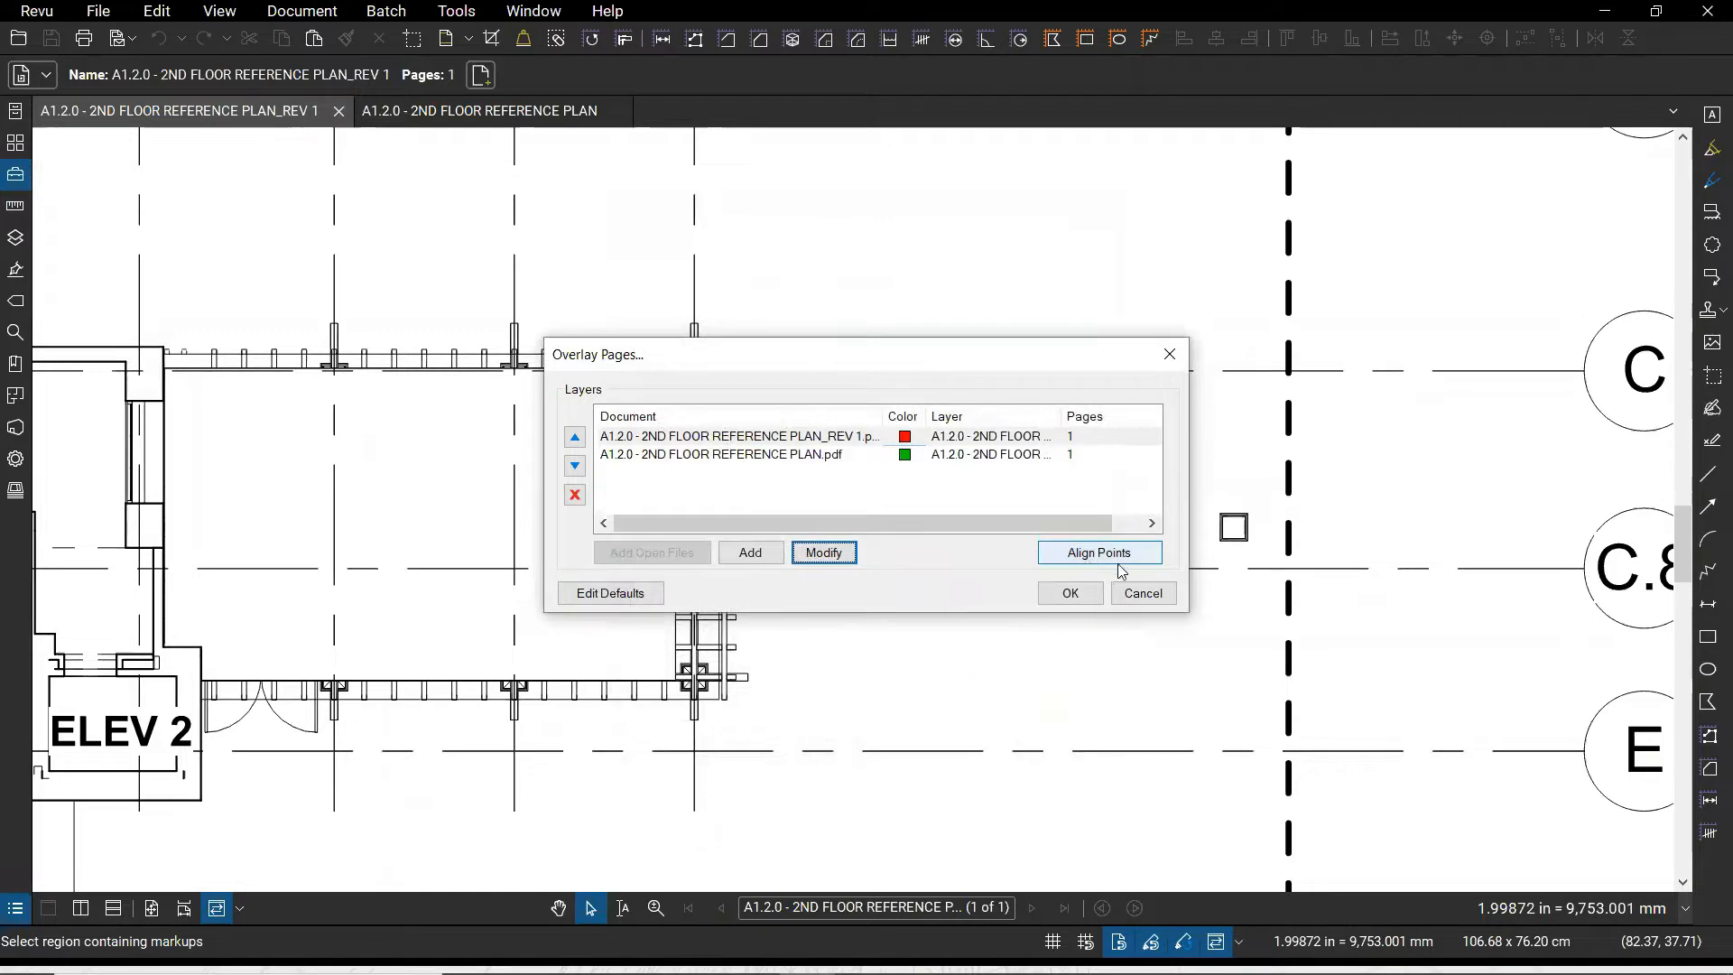
# Generate the overlay of both floor plans, with REV 1 in red and the original plan in green
pyautogui.press('ctrl')
pyautogui.press('ctrl')
pyautogui.press('ctrl')
pyautogui.press('ctrl')
pyautogui.click(1125, 564)
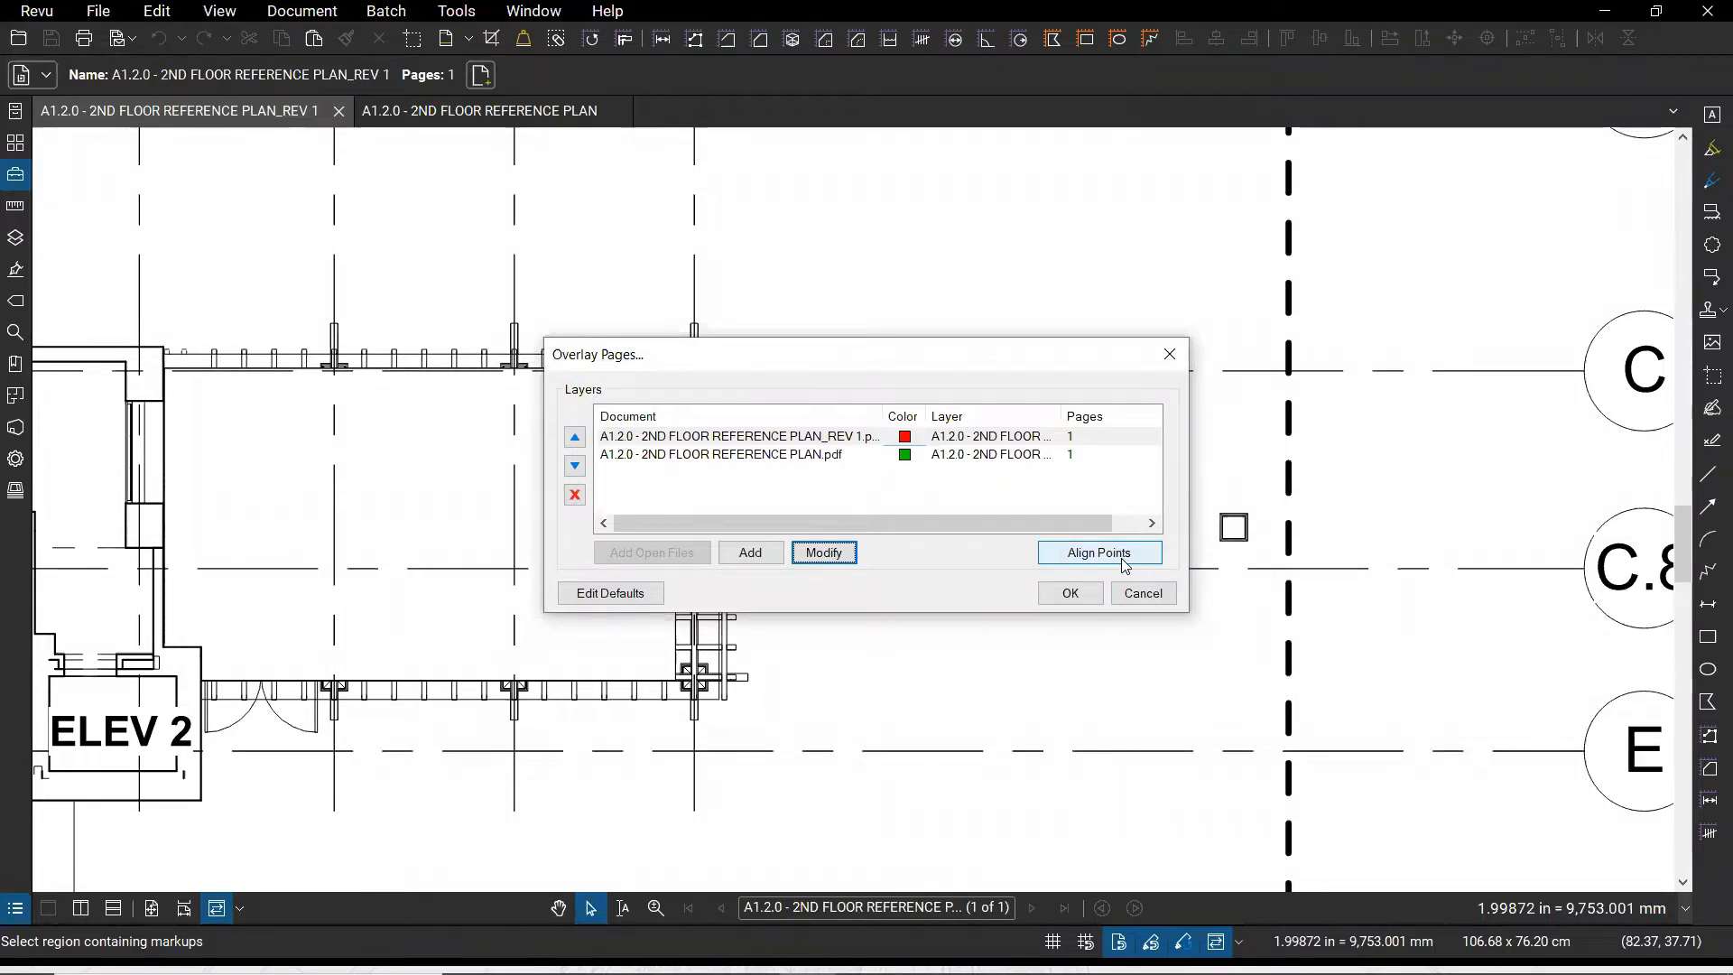
pyautogui.press('ctrl')
pyautogui.press('ctrl')
pyautogui.press('ctrl')
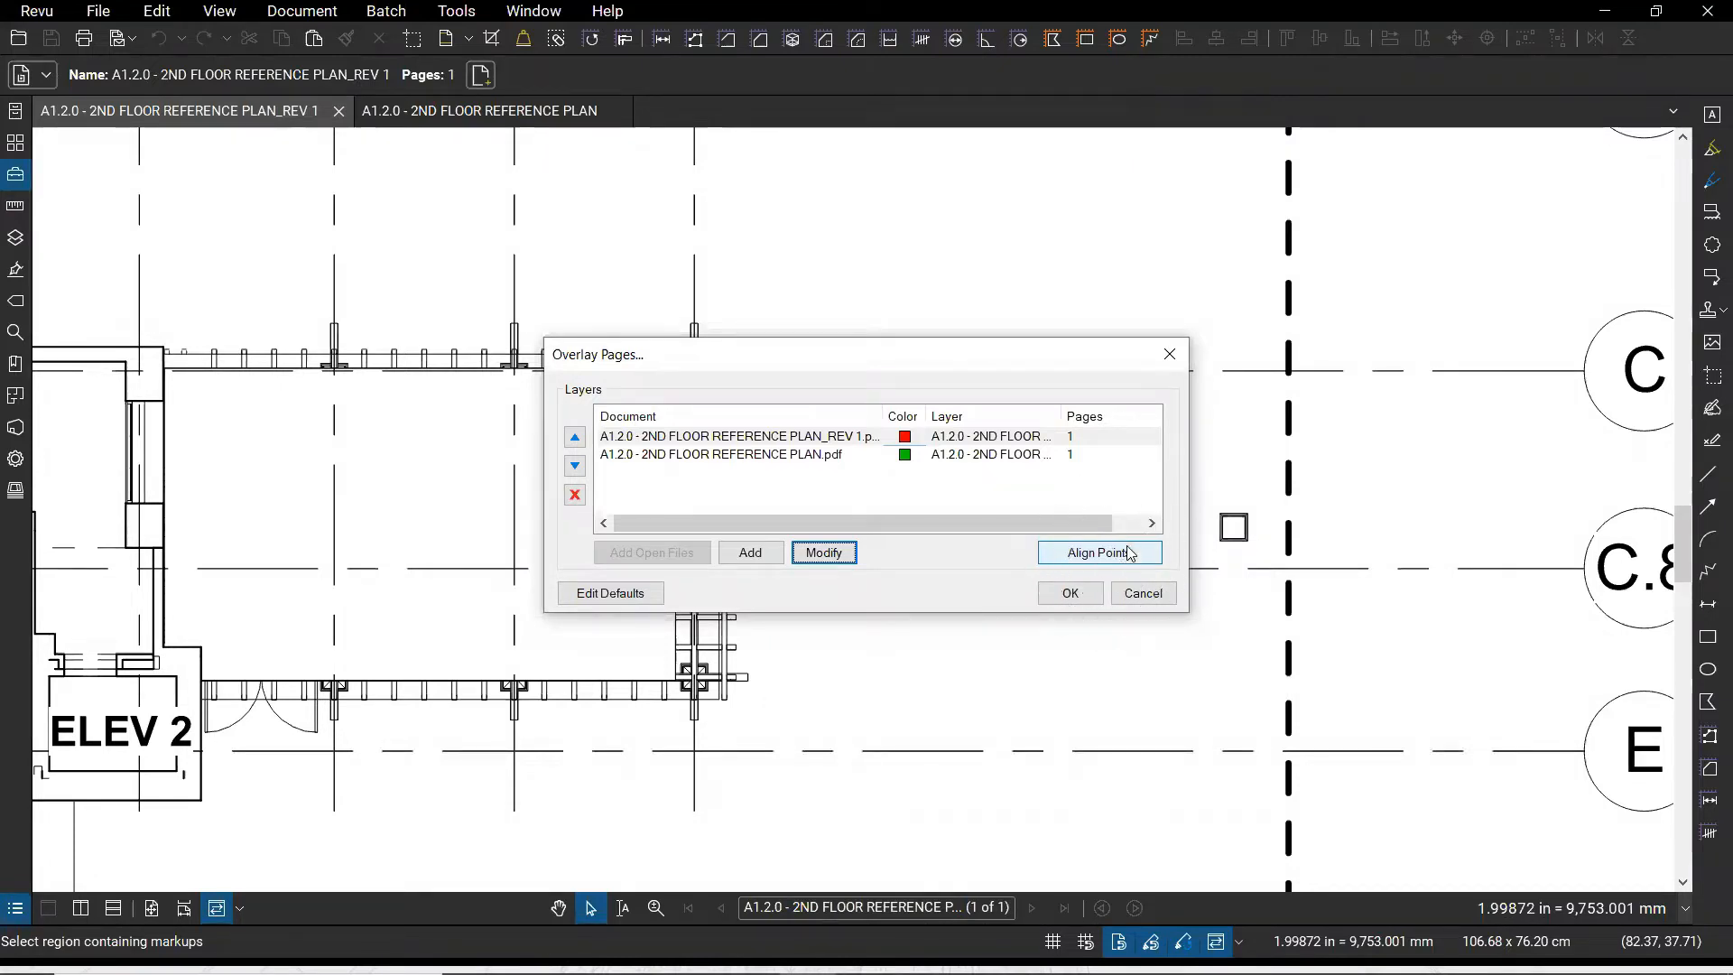
pyautogui.press('ctrl')
pyautogui.press('ctrl')
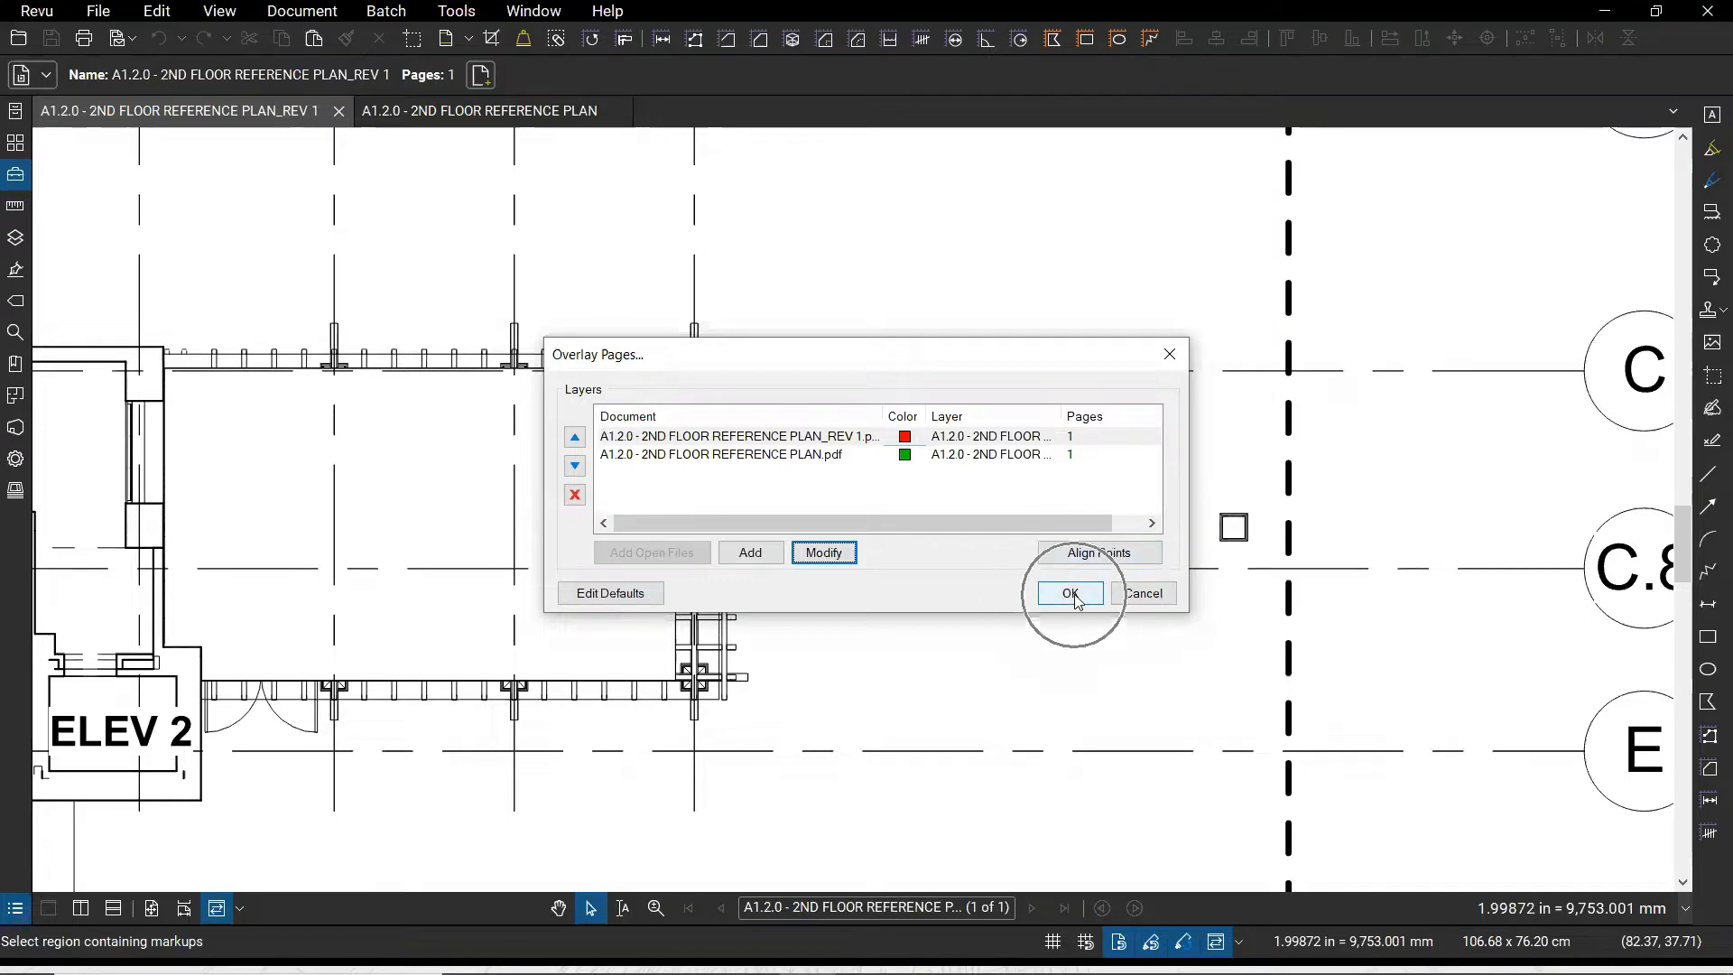
pyautogui.click(1074, 598)
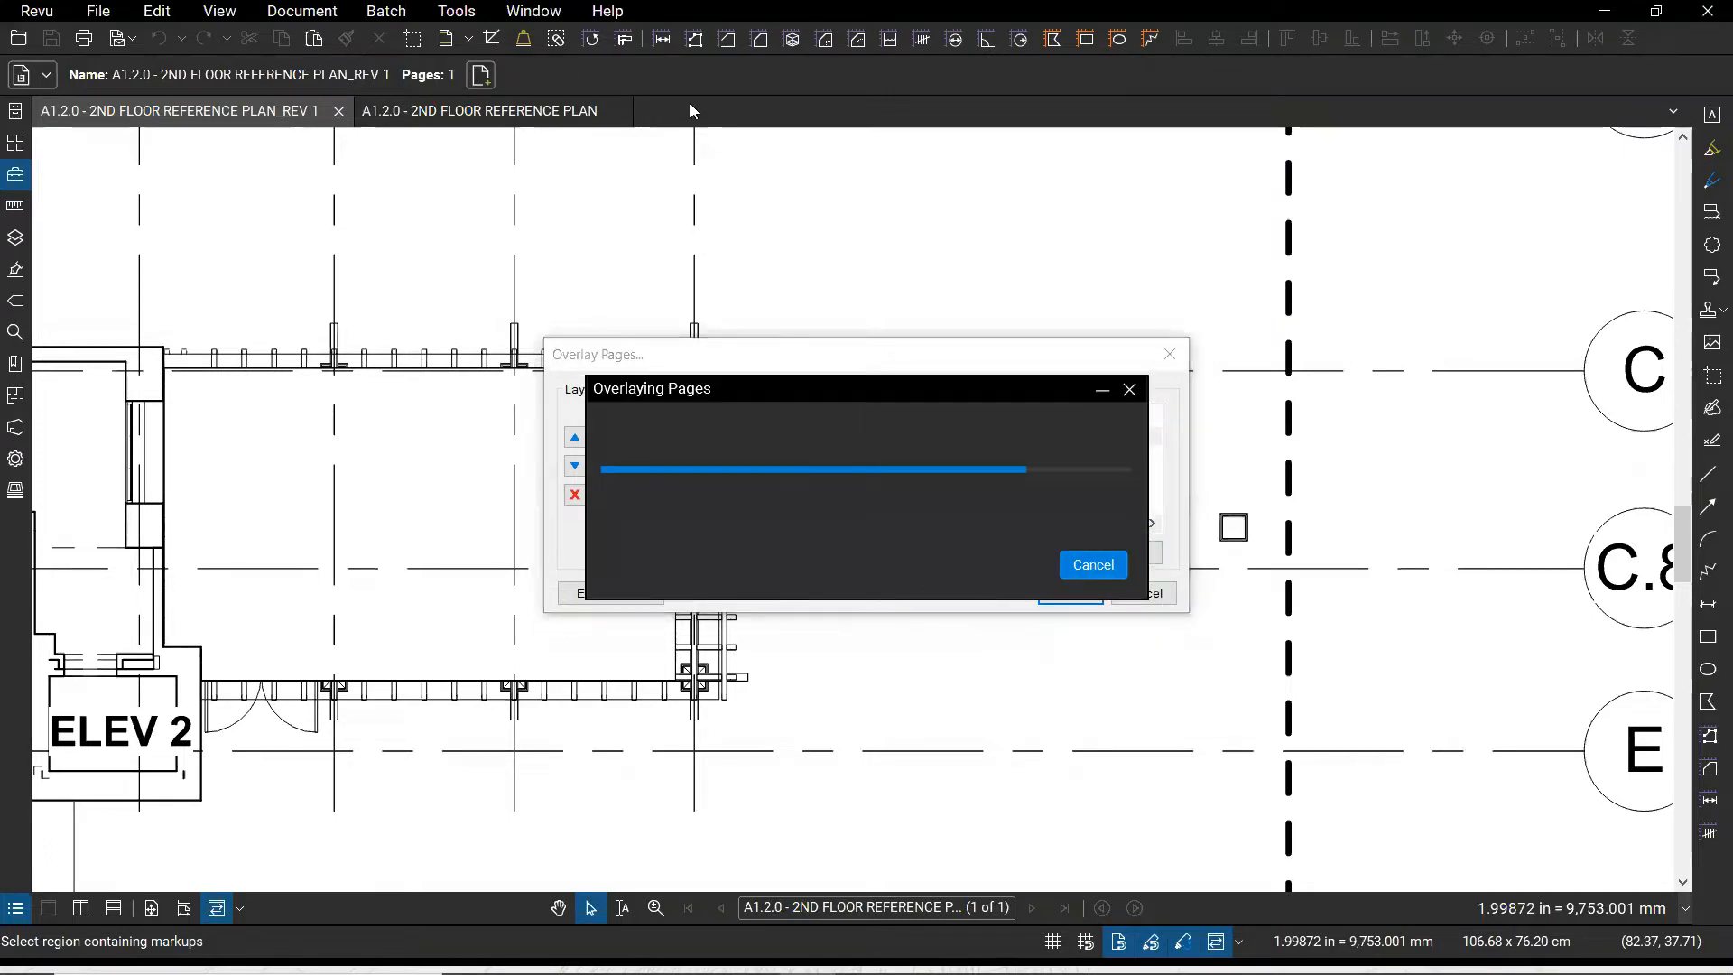
pyautogui.press('ctrl')
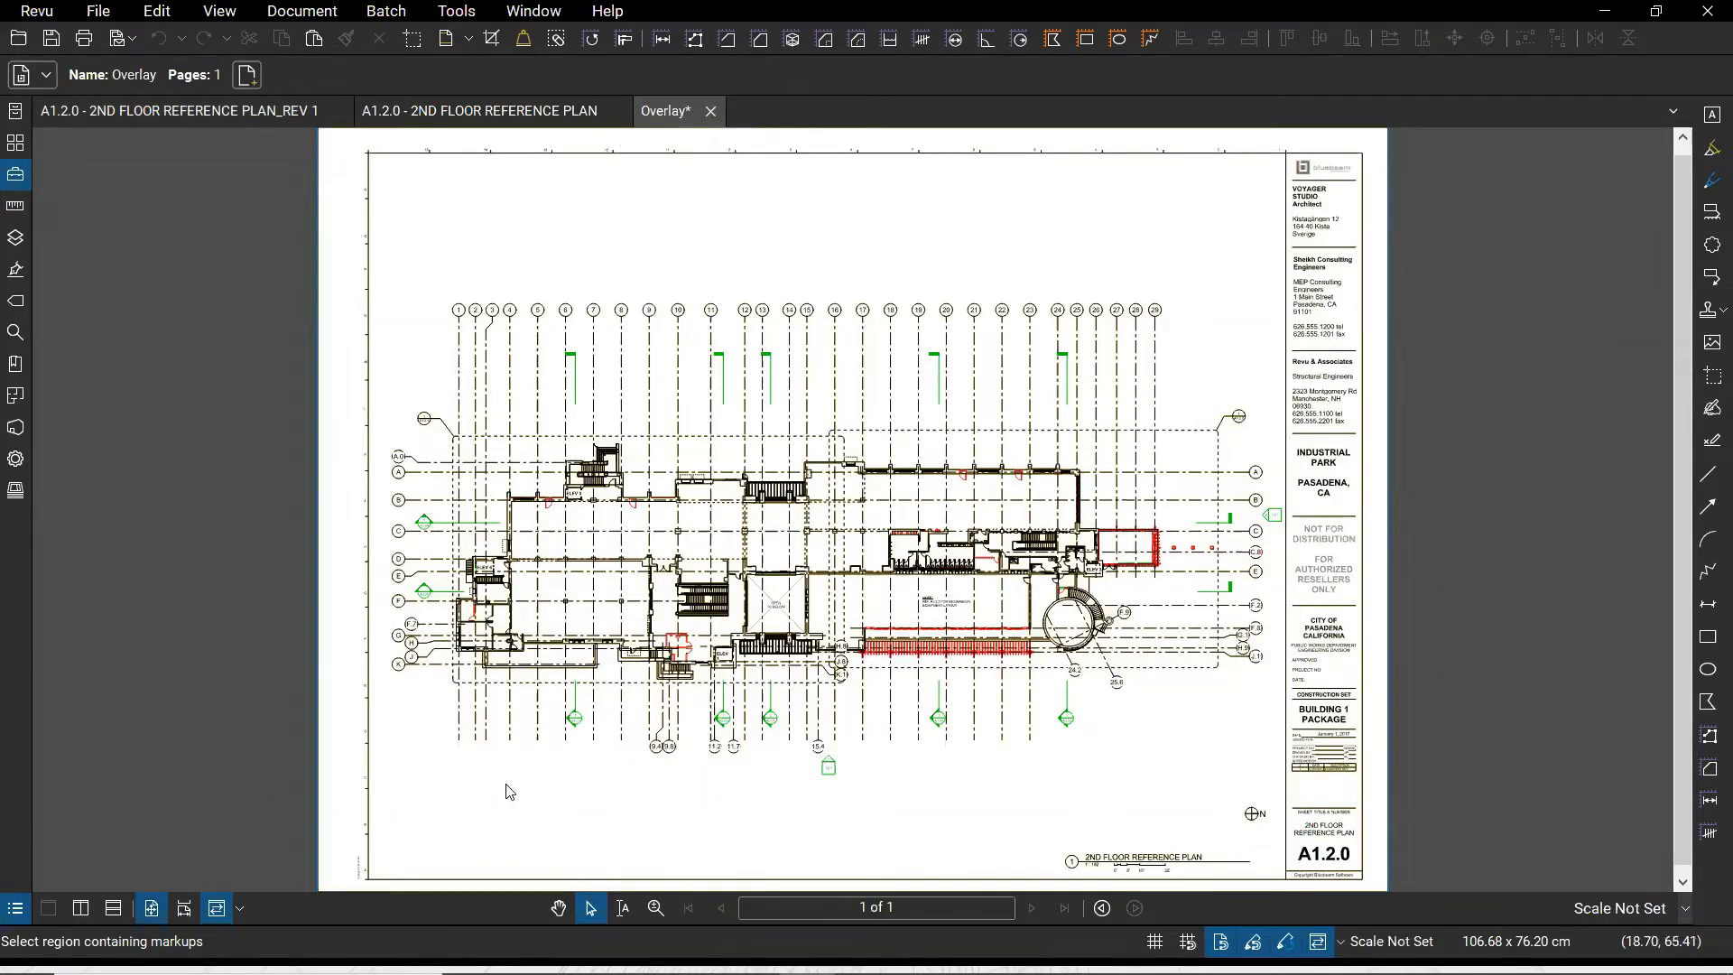
# Examine the overlay along the exterior wall on gridline A and towards ELEV 2 for coloured differences
pyautogui.scroll(5, 508, 792)
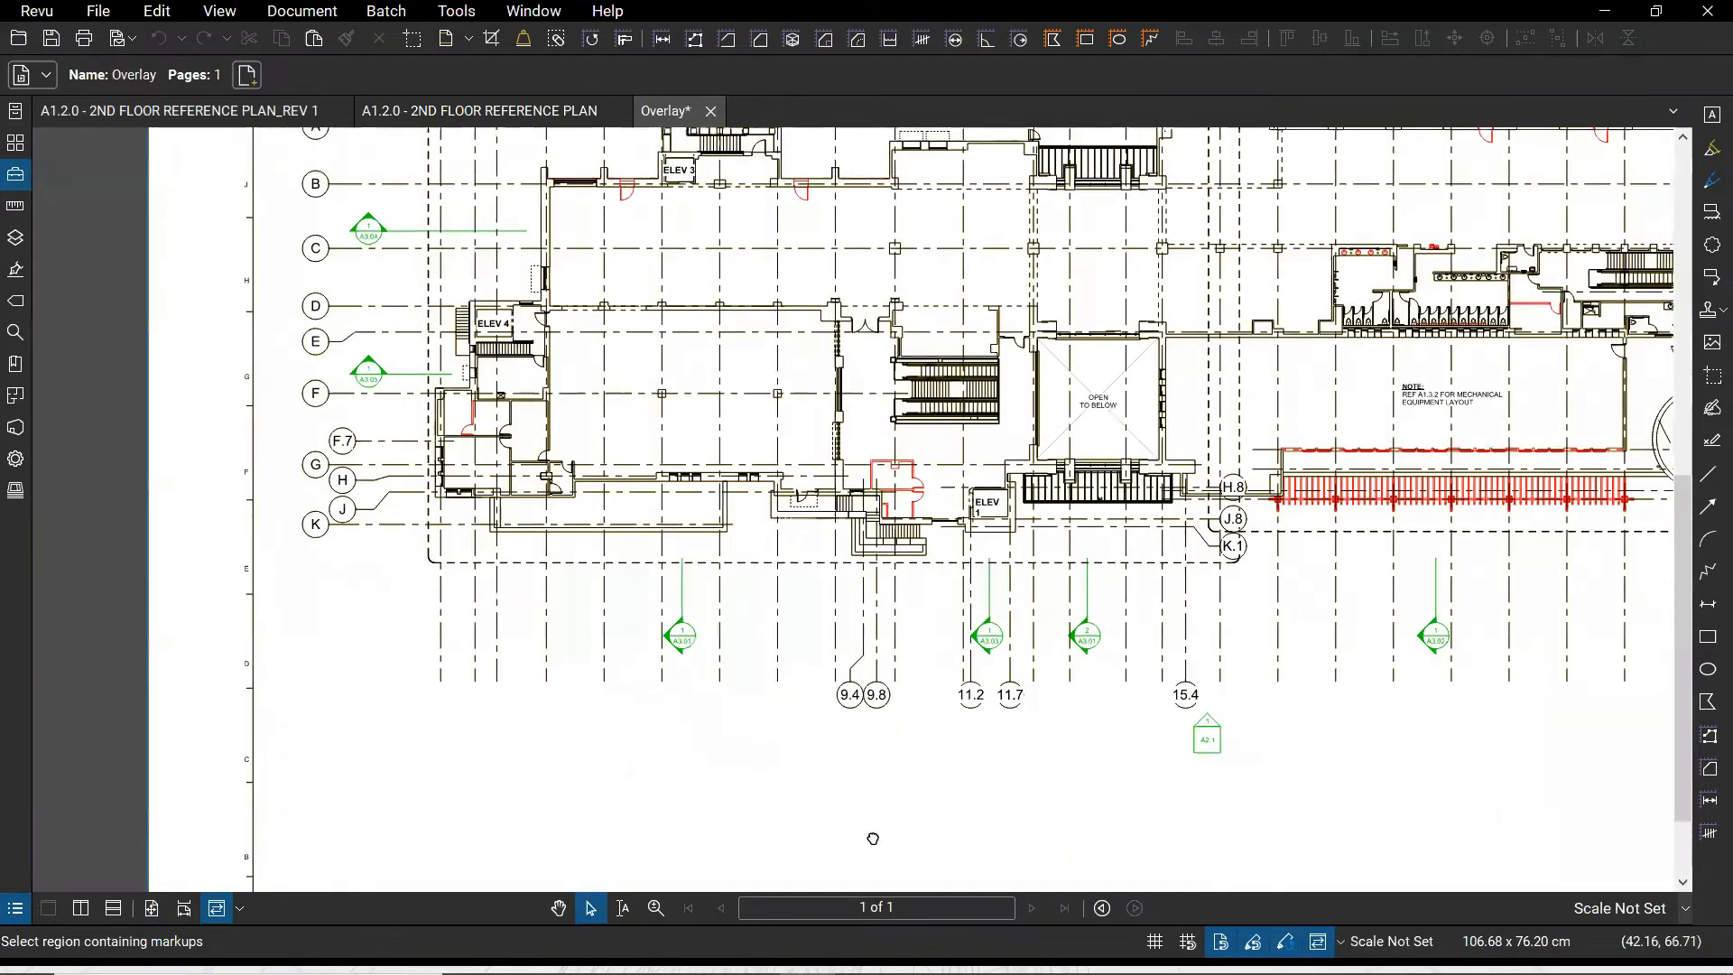
pyautogui.moveTo(872, 838); pyautogui.dragTo(685, 884)
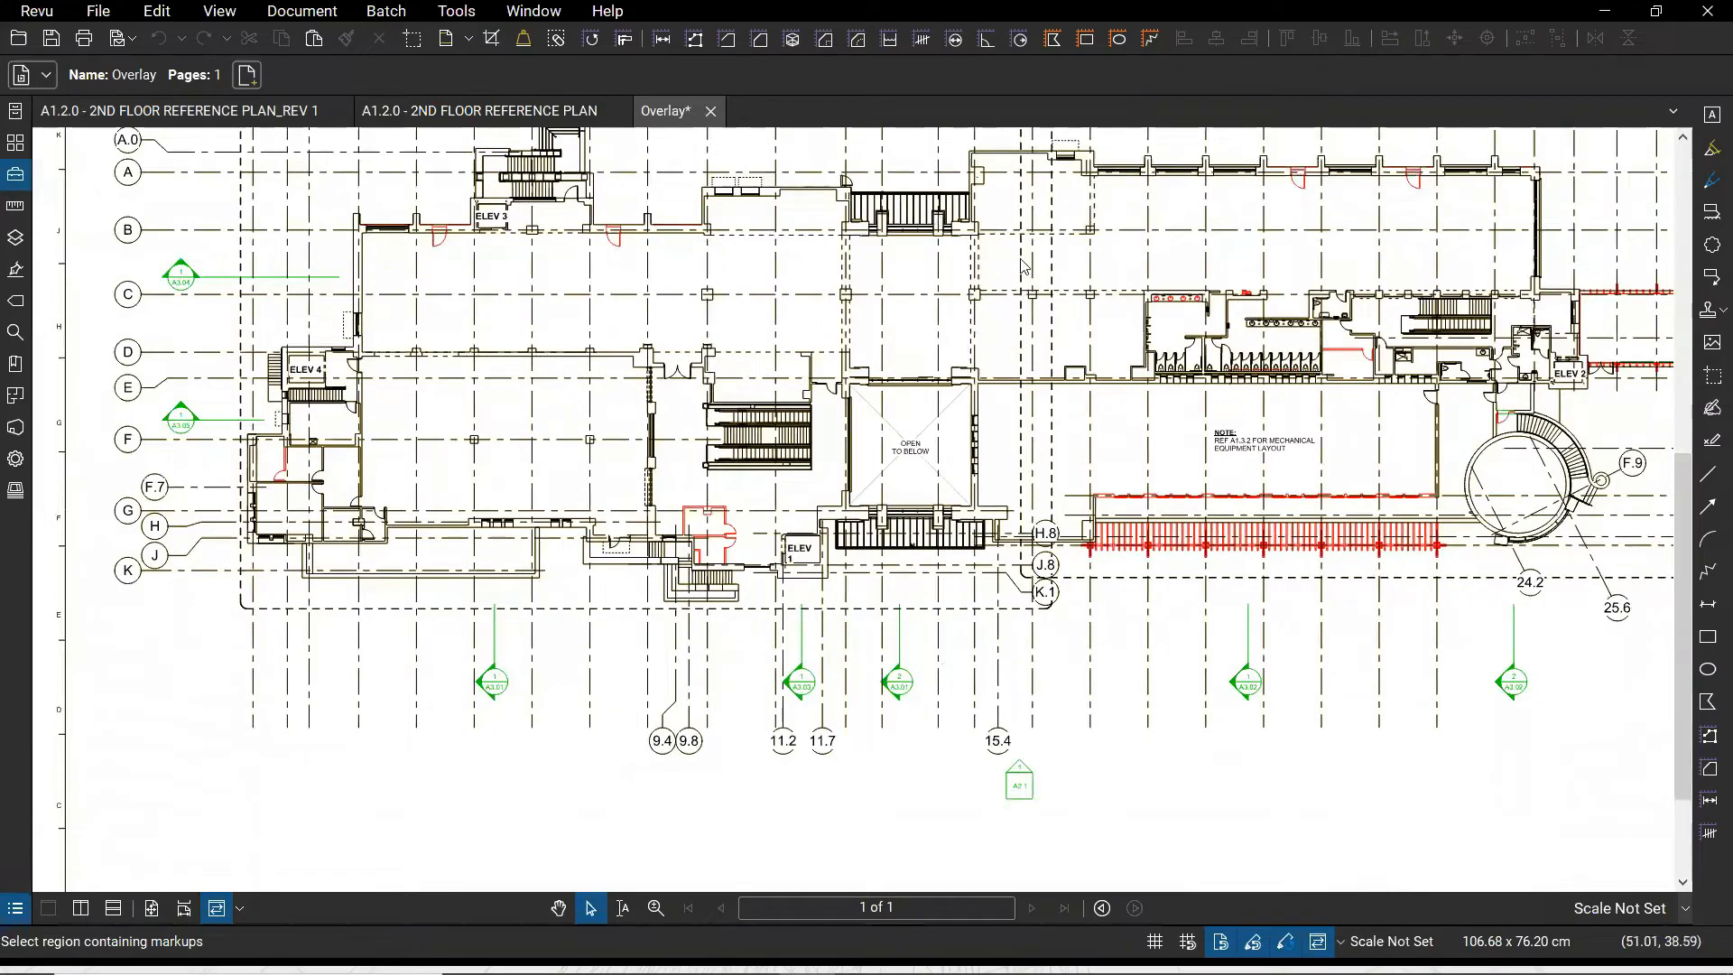
pyautogui.scroll(5, 1025, 266)
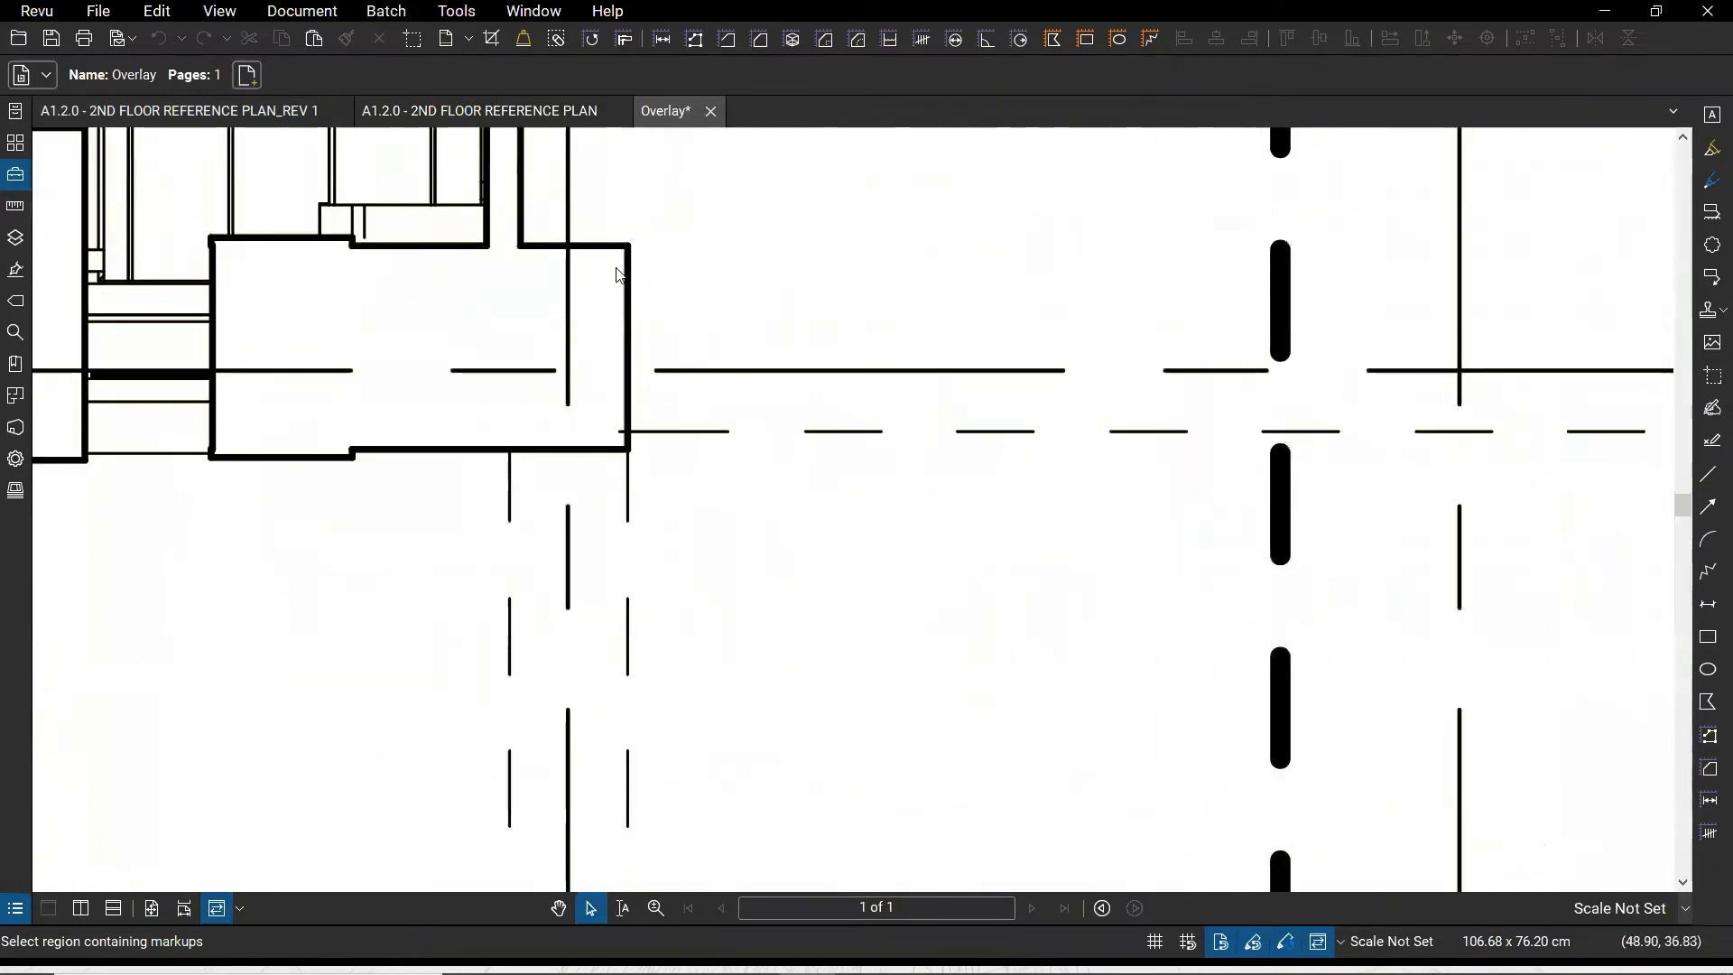
pyautogui.scroll(-5, 536, 437)
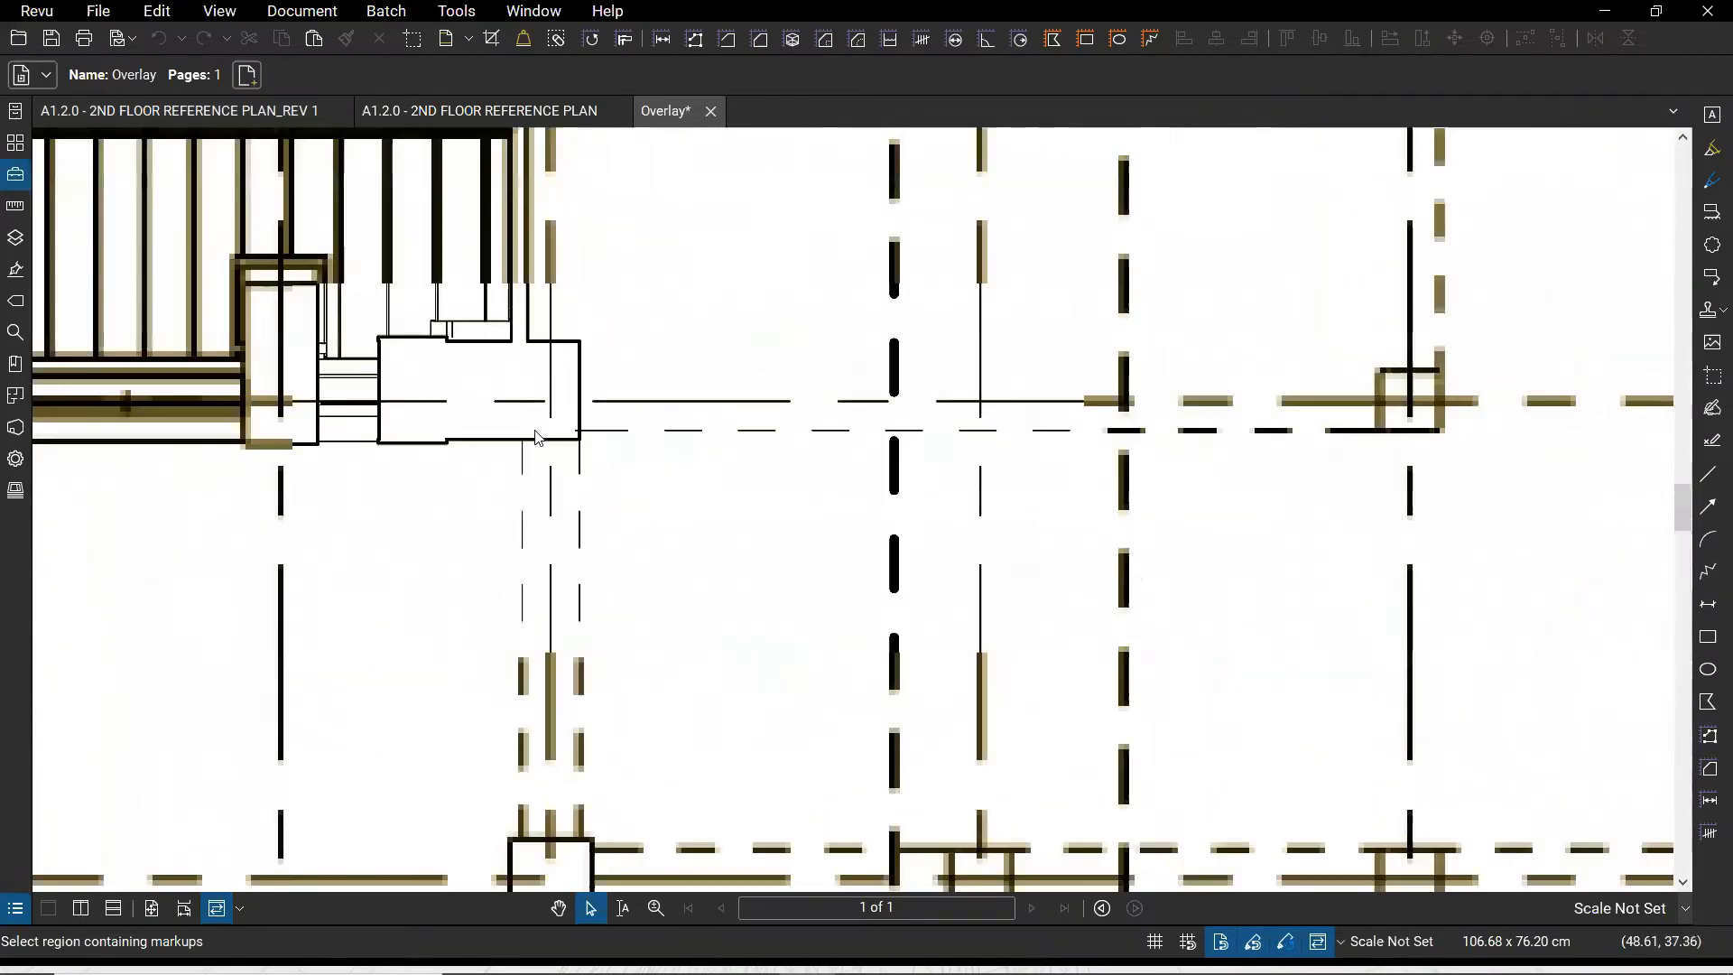
pyautogui.moveTo(918, 519); pyautogui.dragTo(627, 547)
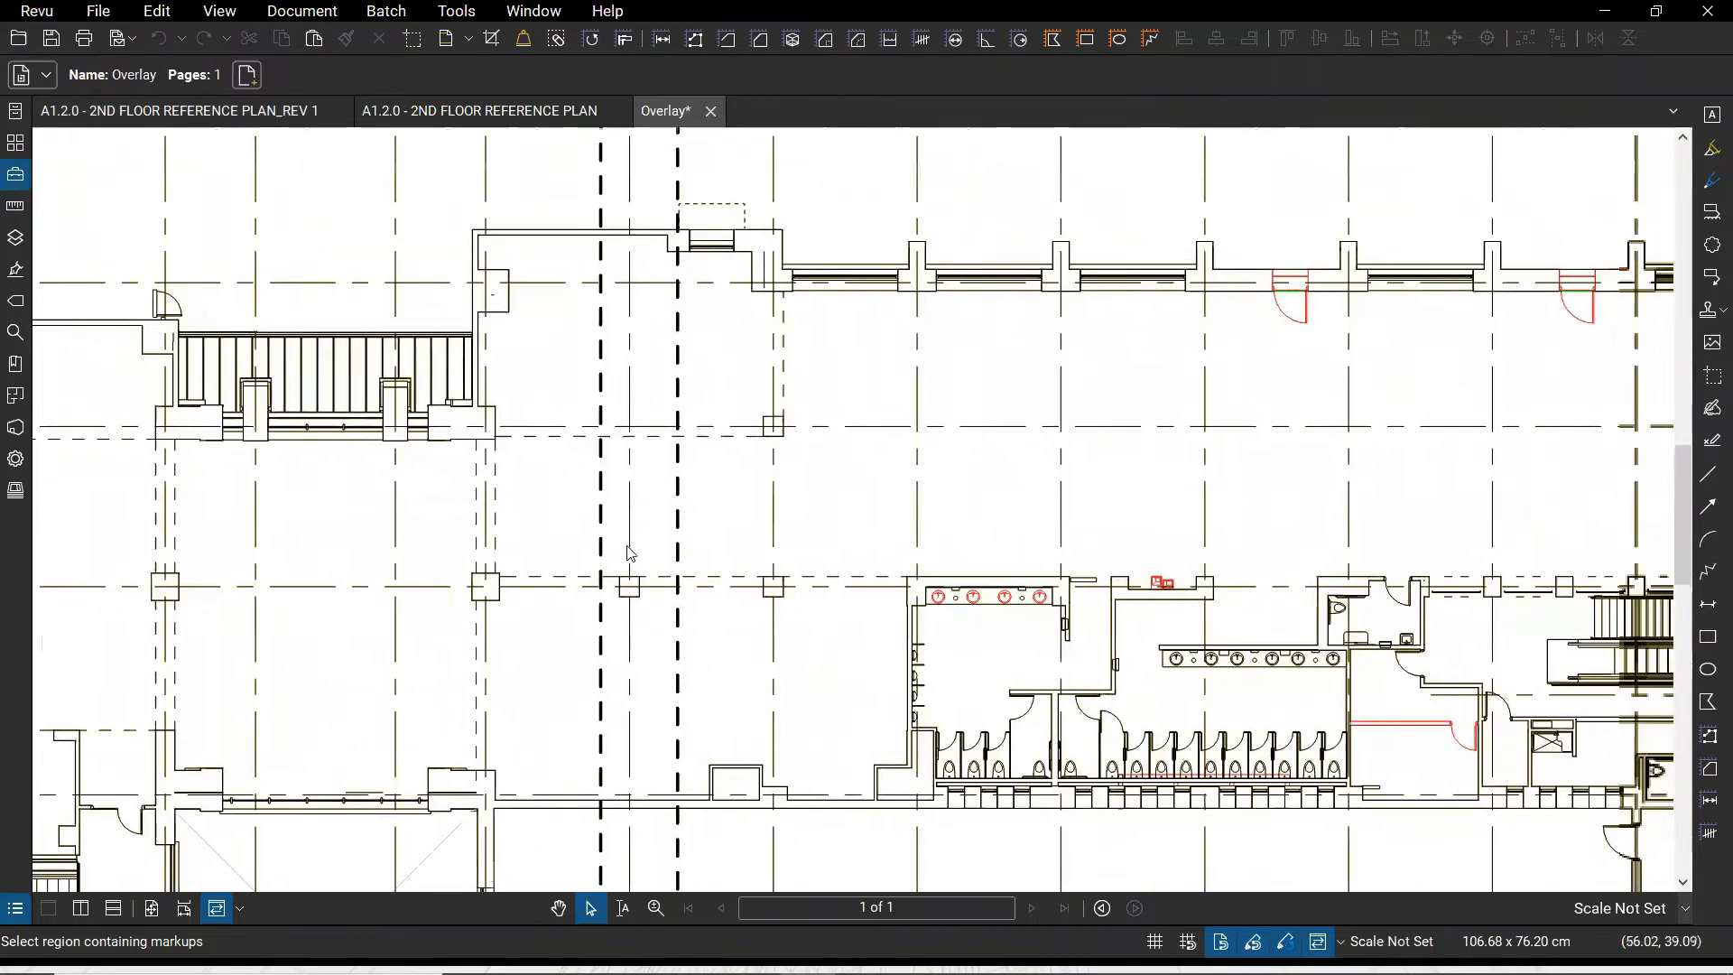
pyautogui.moveTo(1417, 440); pyautogui.dragTo(1005, 421)
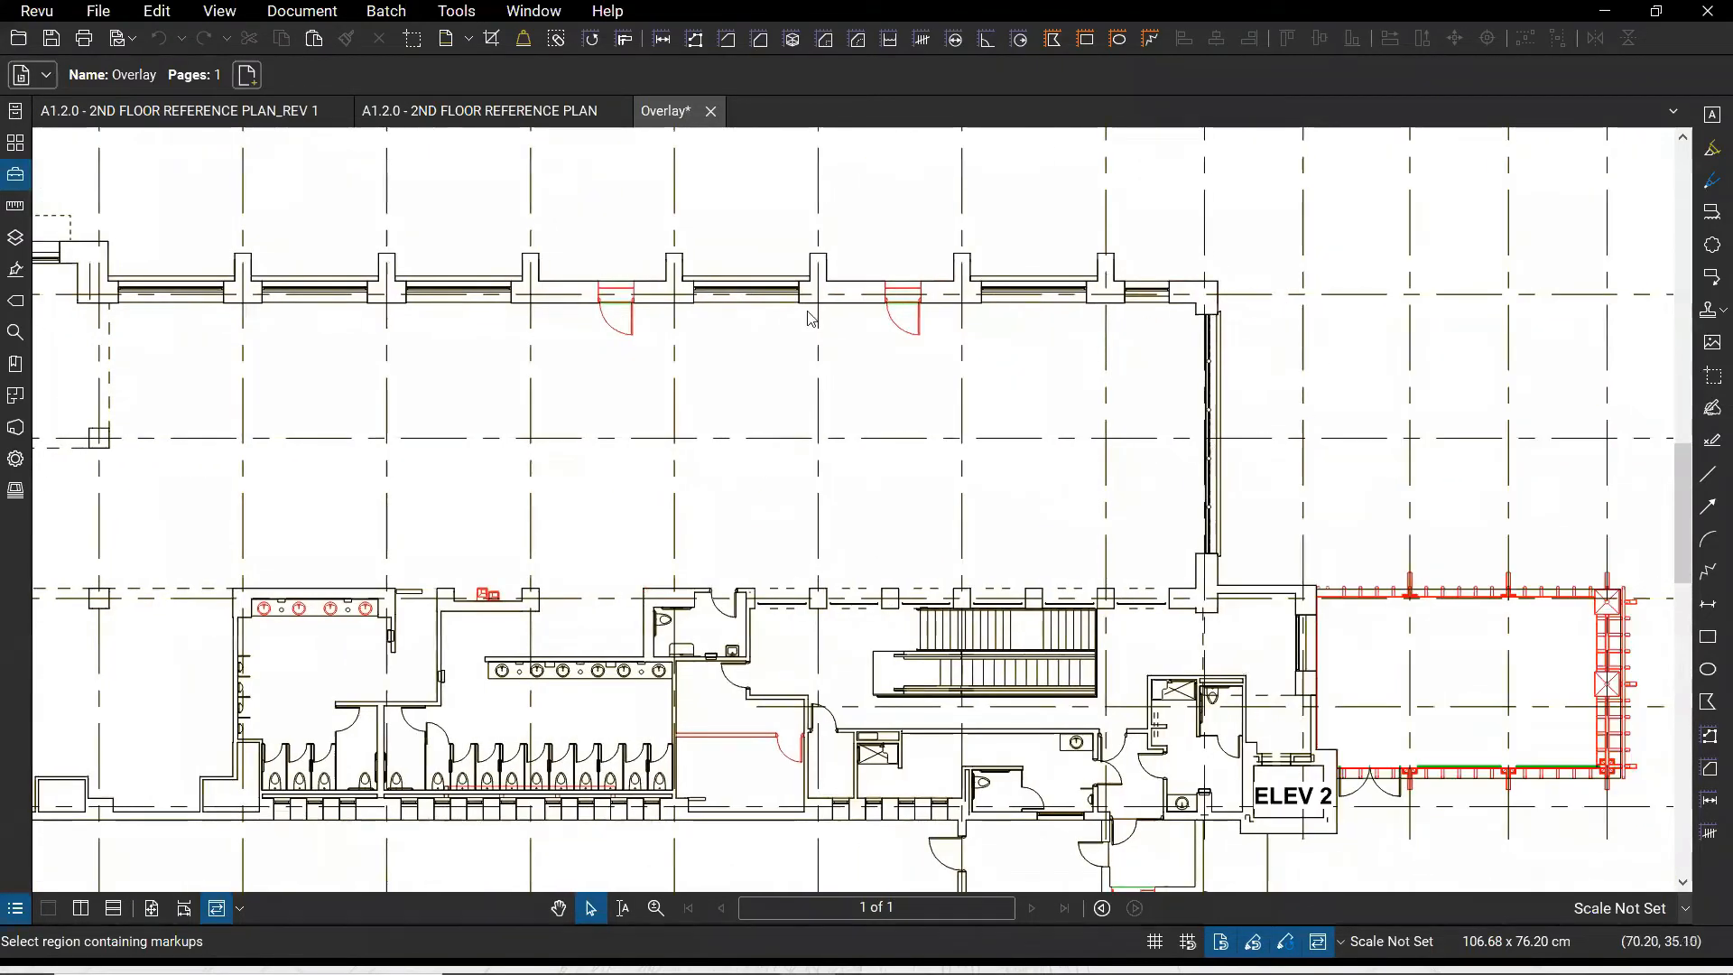
pyautogui.scroll(3, 930, 325)
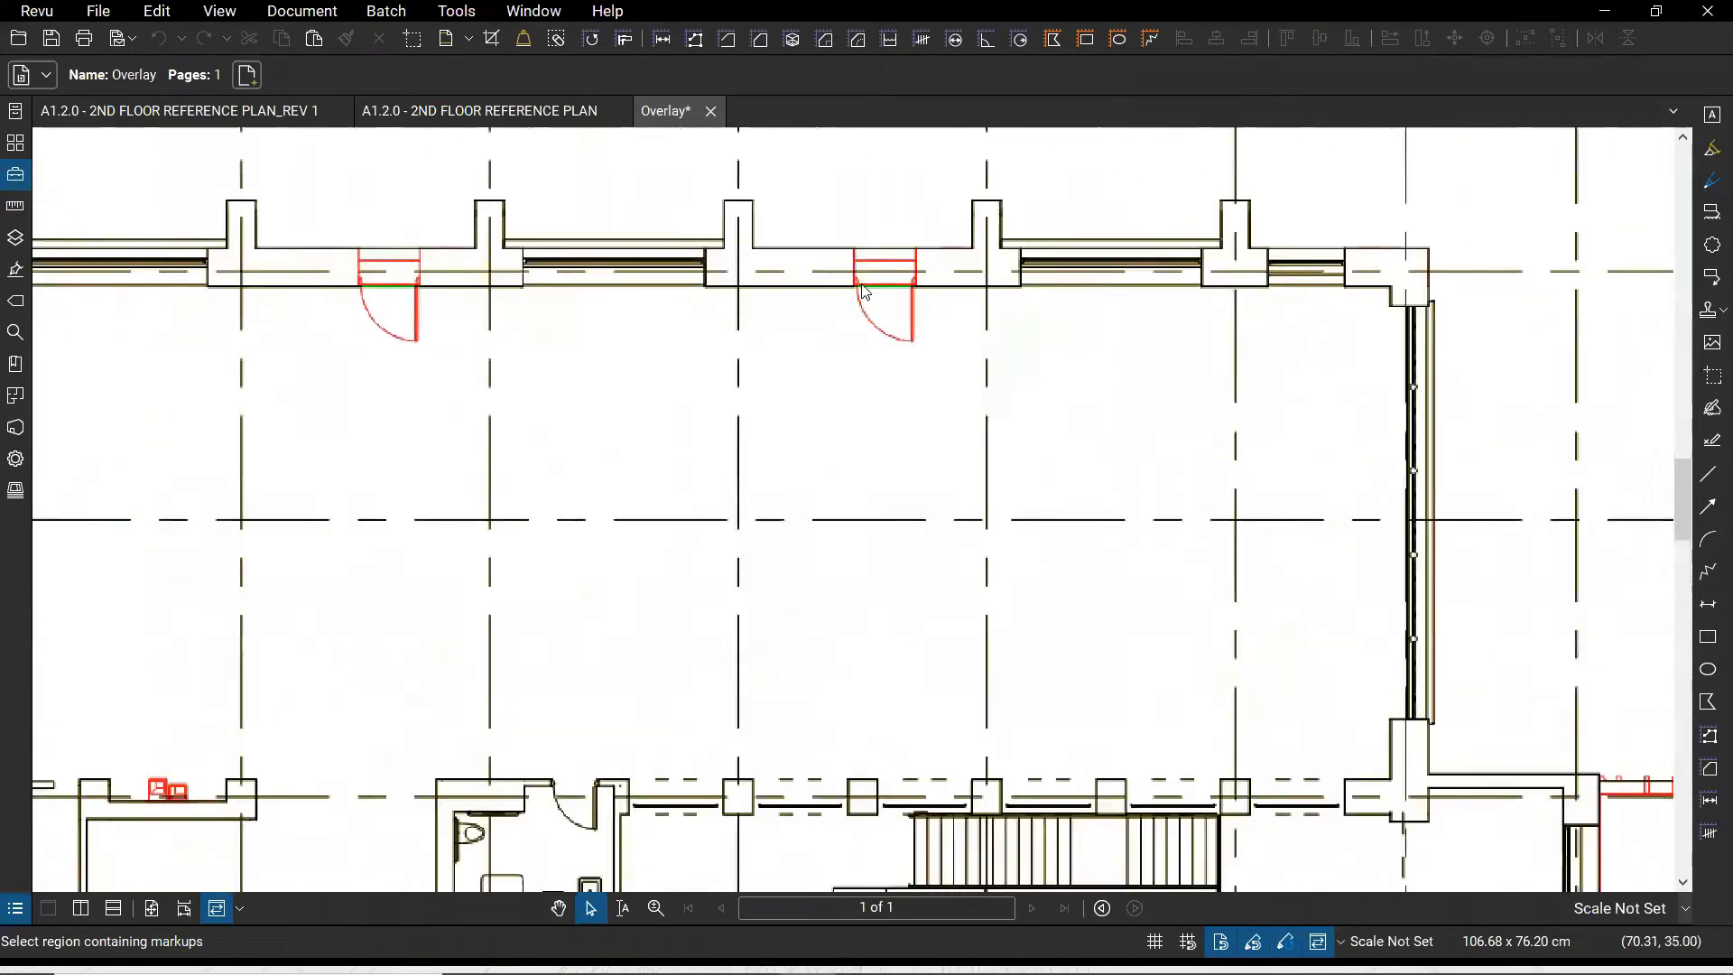
pyautogui.scroll(-5, 918, 301)
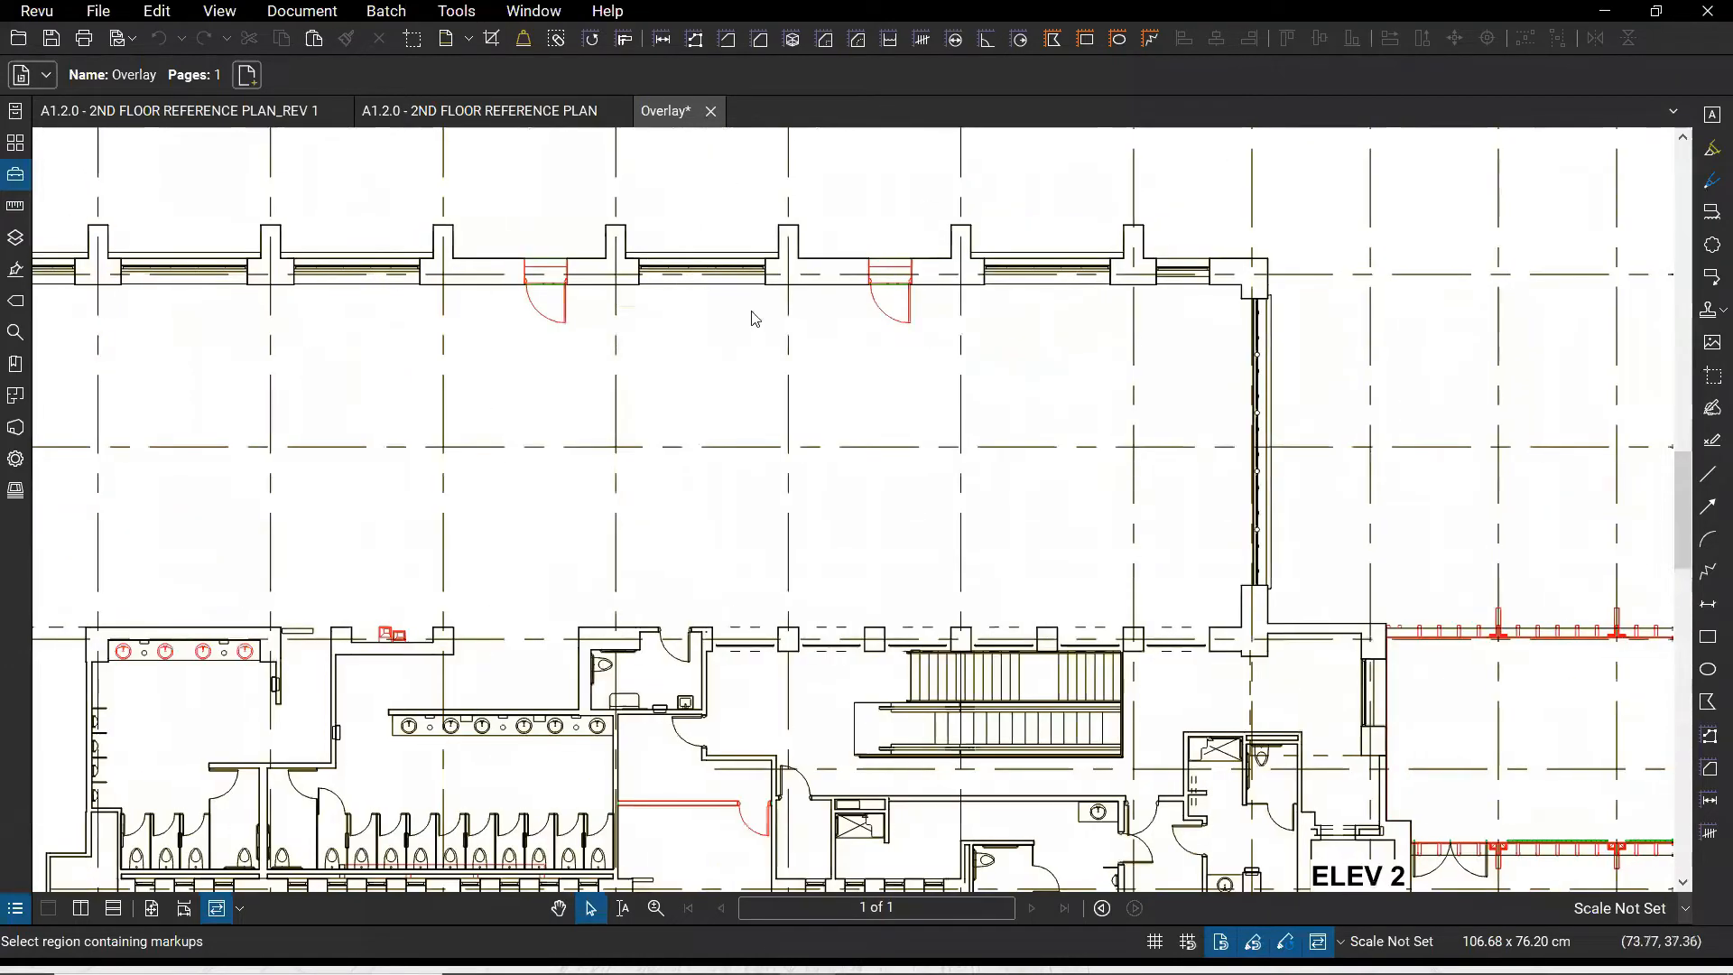
pyautogui.scroll(3, 1304, 668)
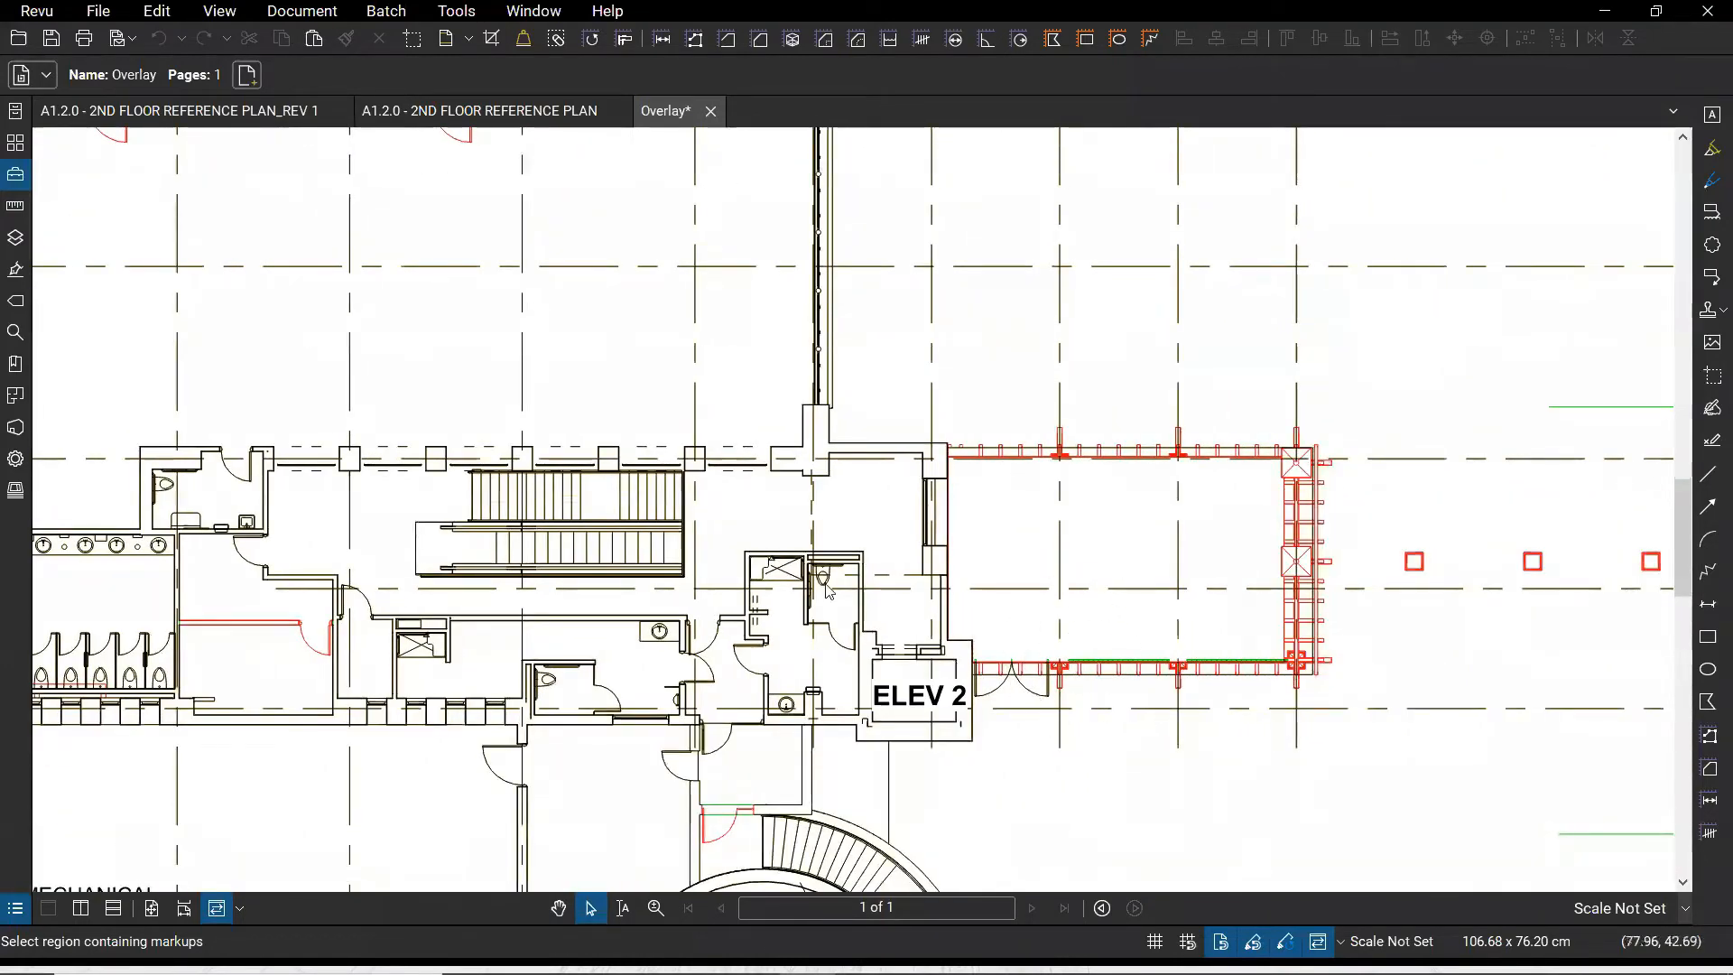
# Examine the overlay around the circular stair, the washrooms and the exterior strip below the mechanical equipment note for differences
pyautogui.moveTo(799, 608); pyautogui.dragTo(1029, 405)
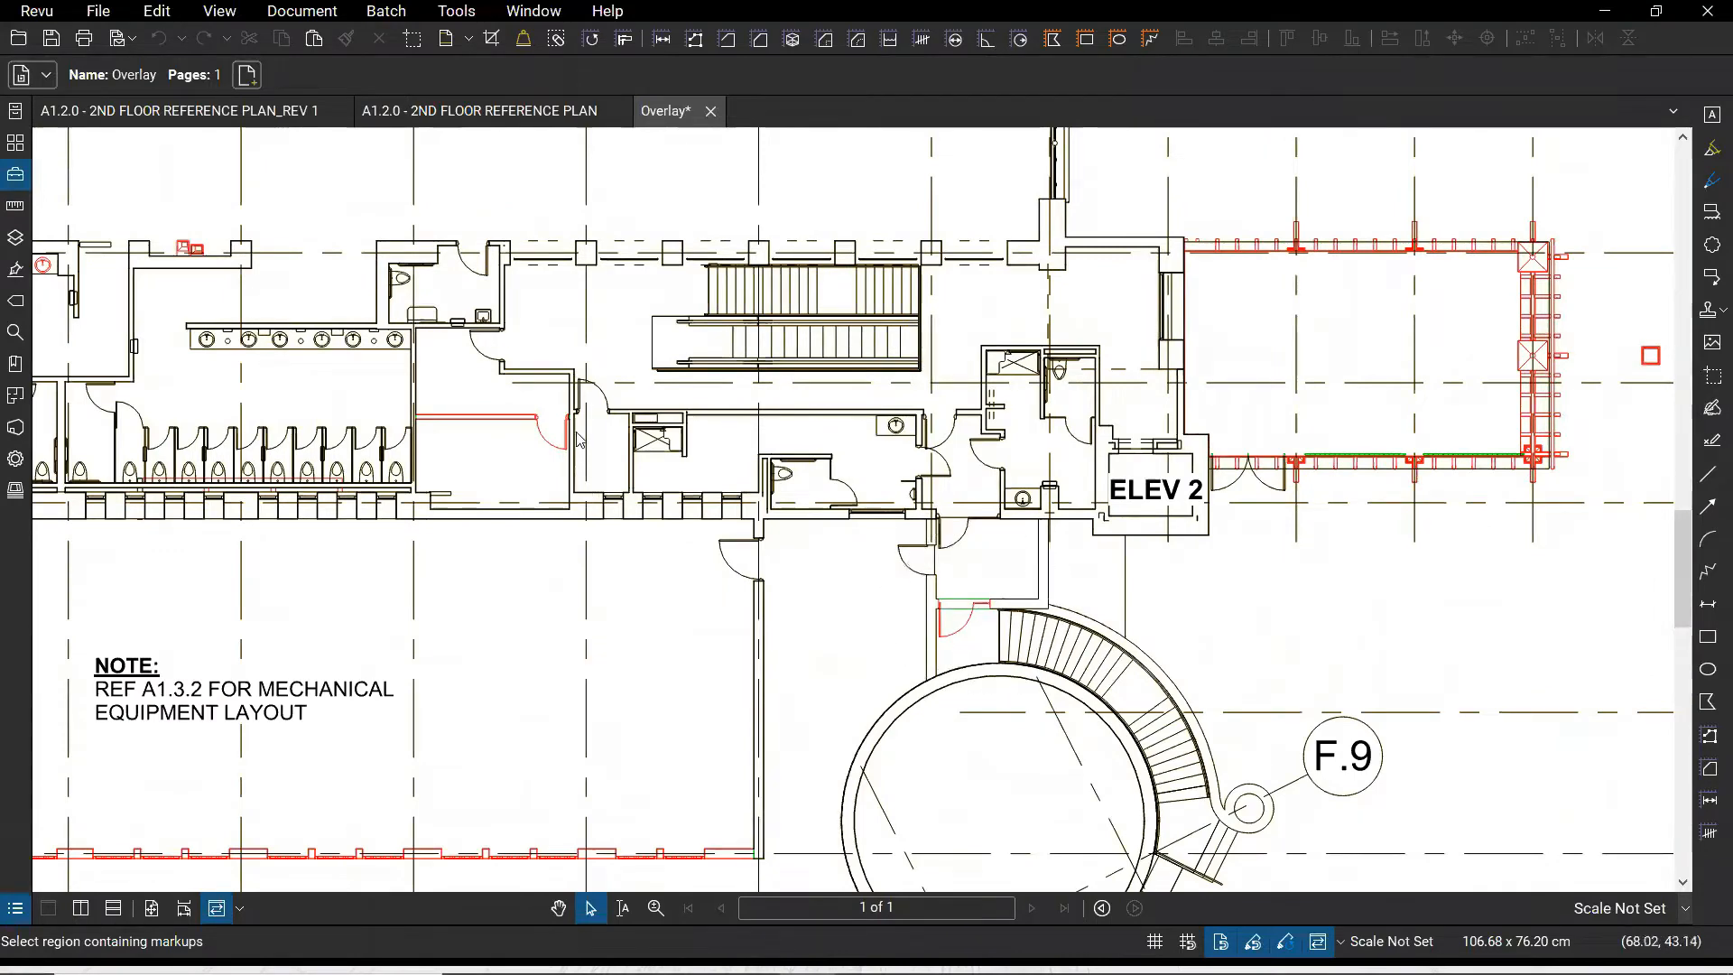
pyautogui.scroll(2, 492, 413)
pyautogui.scroll(1, 524, 469)
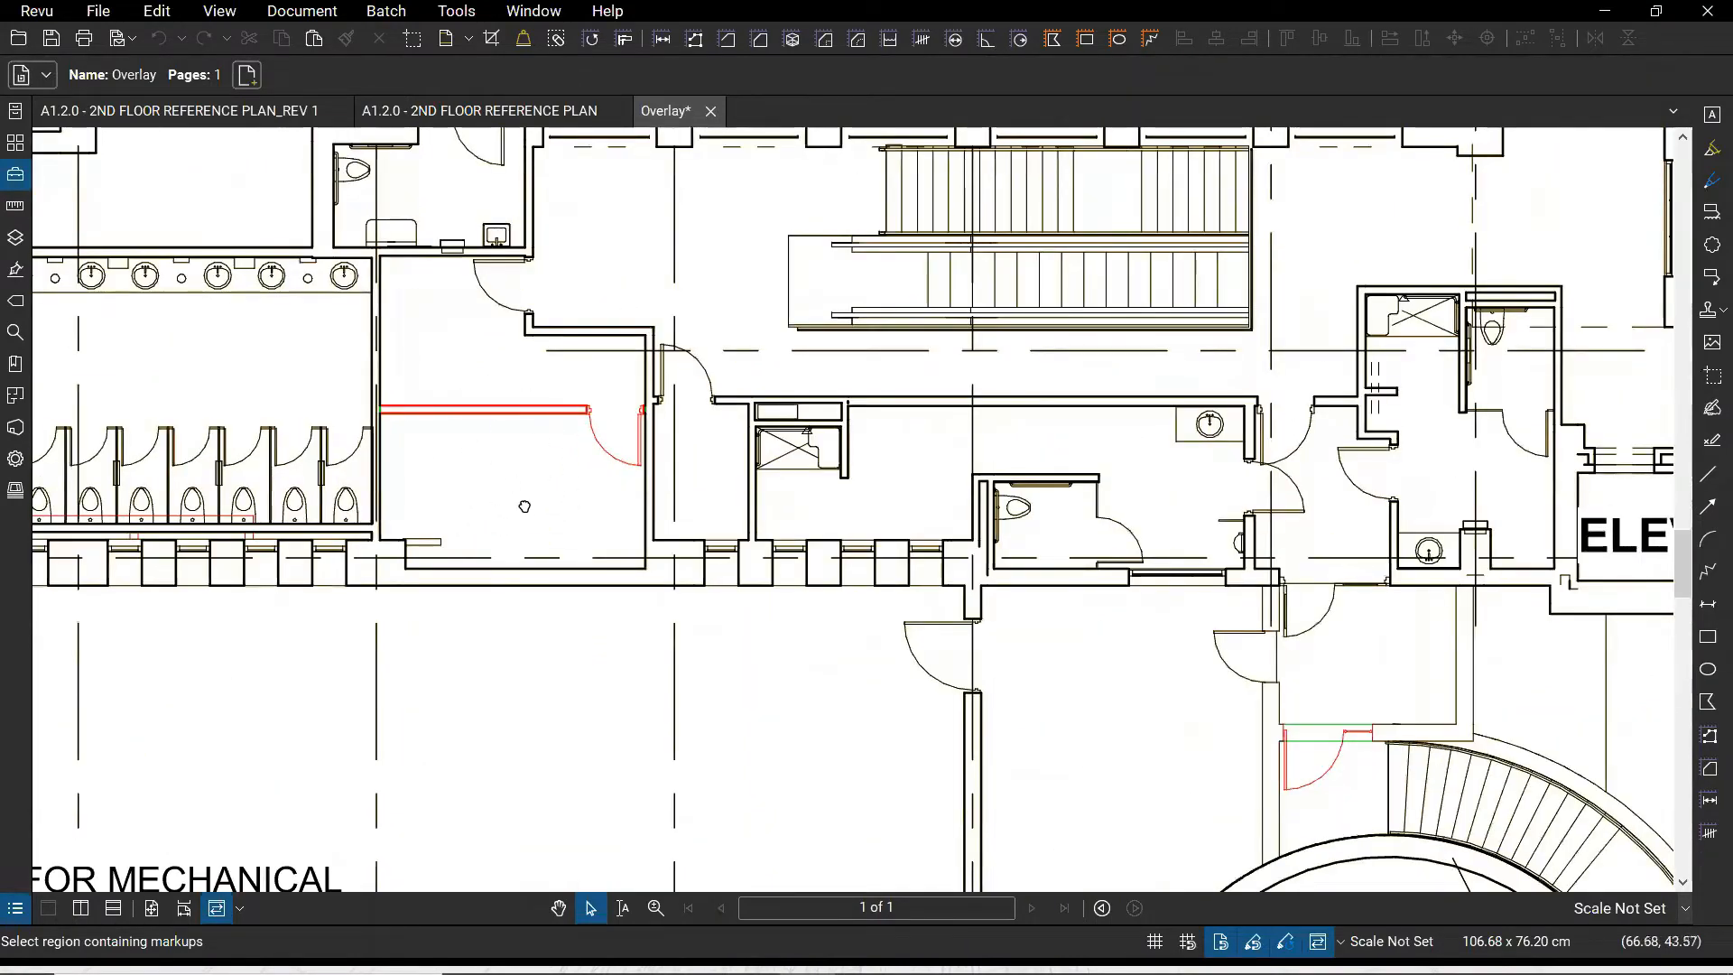
pyautogui.scroll(2, 488, 451)
pyautogui.scroll(1, 454, 397)
pyautogui.moveTo(440, 352); pyautogui.dragTo(862, 464)
pyautogui.scroll(6, 862, 464)
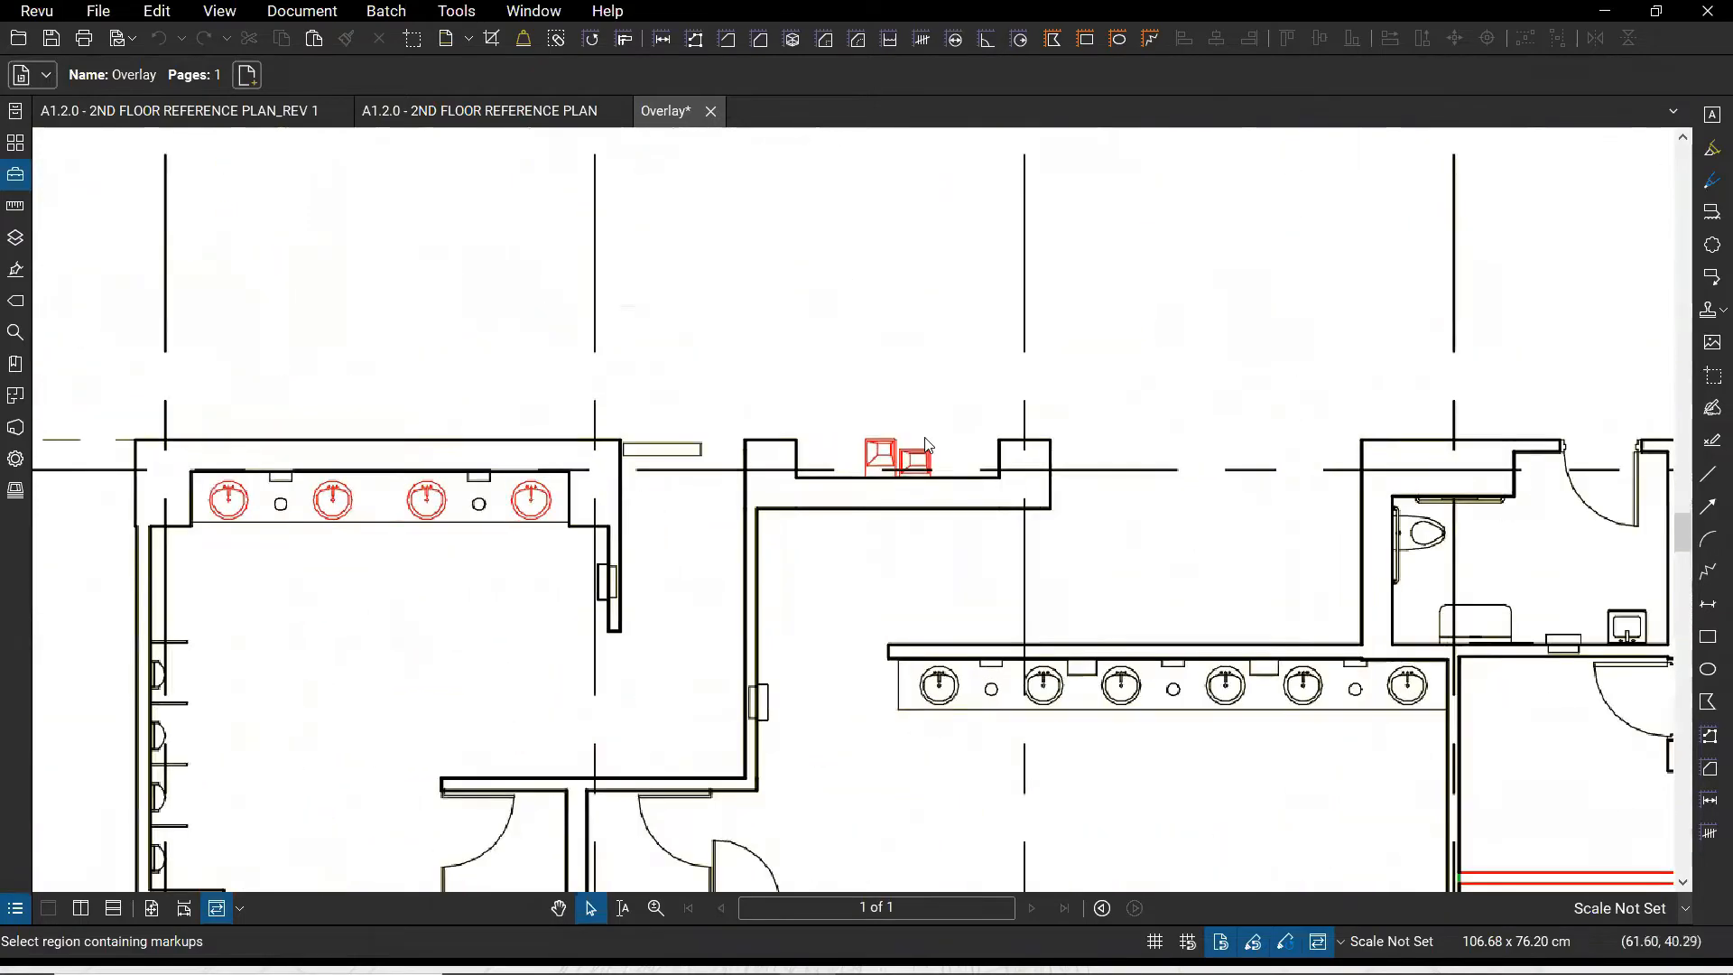
pyautogui.scroll(-5, 900, 507)
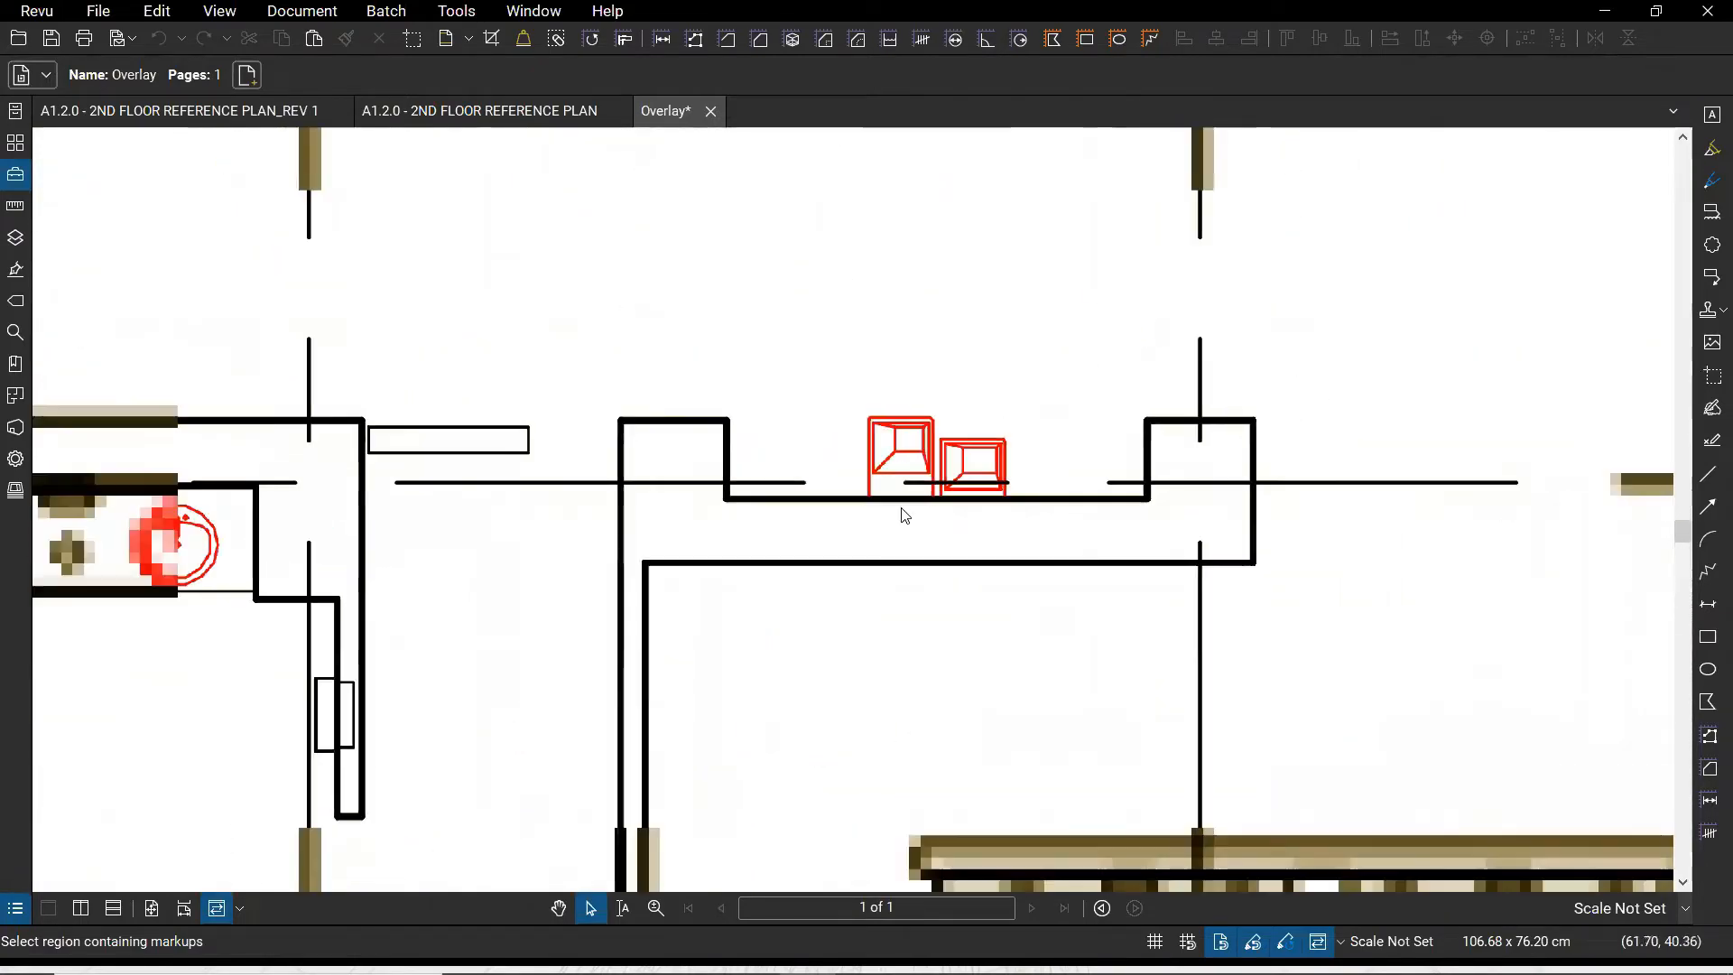
pyautogui.scroll(-6, 608, 586)
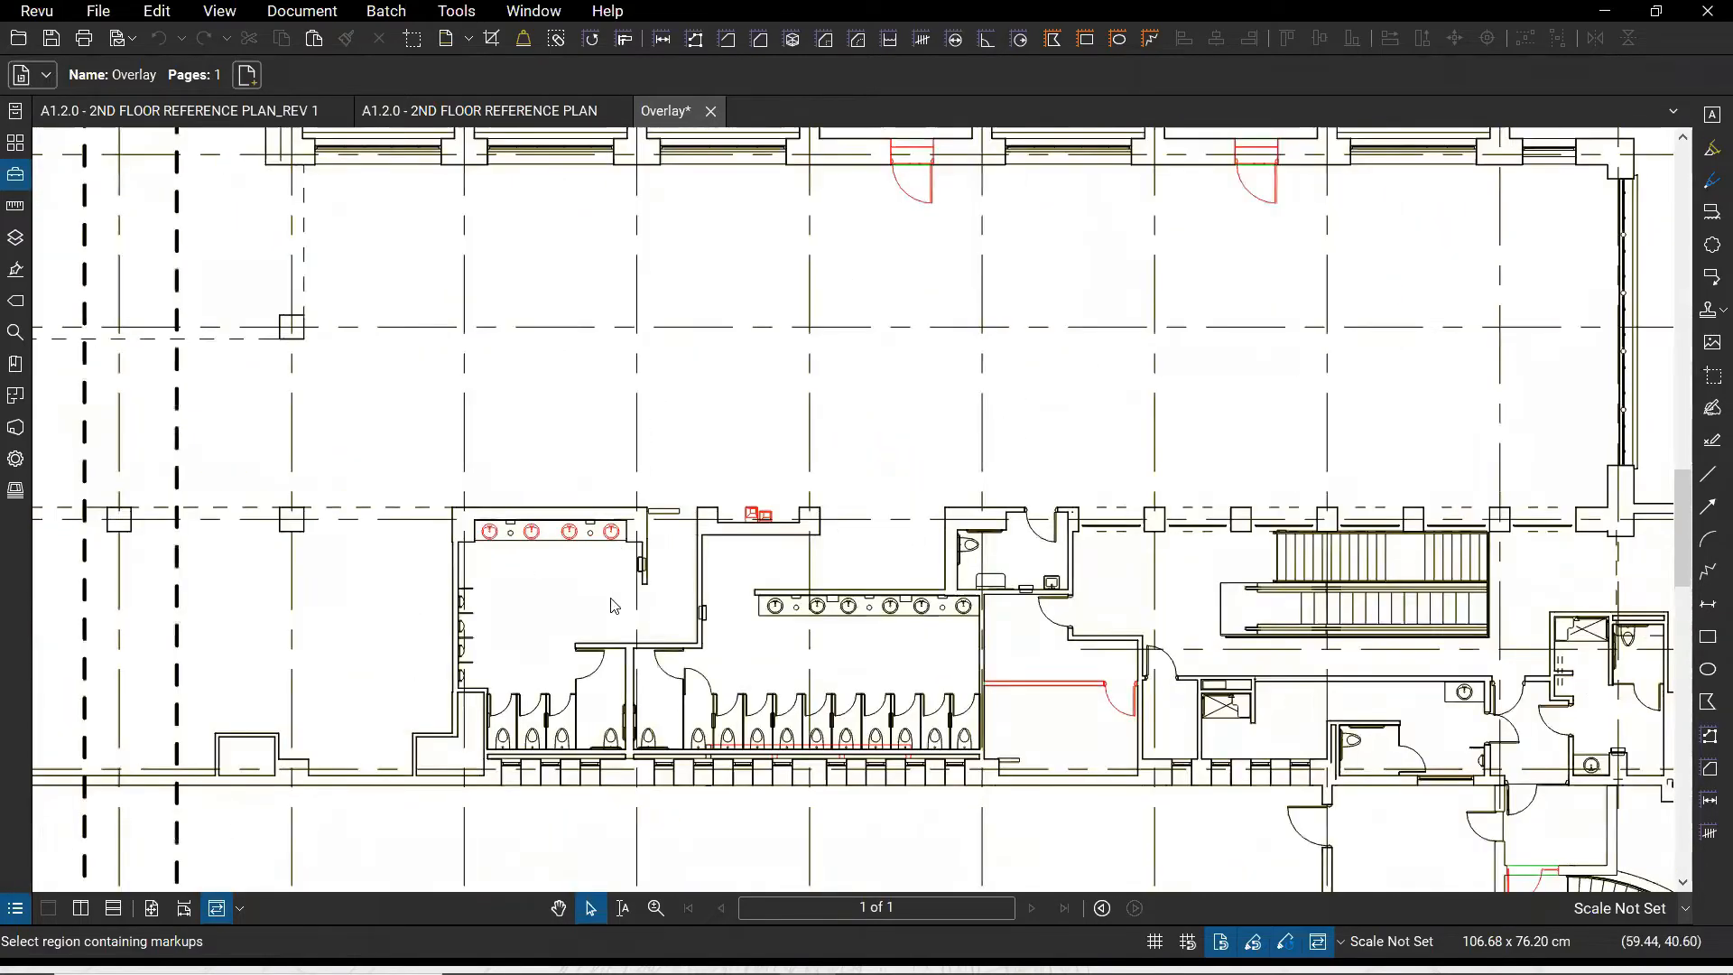
pyautogui.moveTo(1057, 715); pyautogui.dragTo(1087, 678)
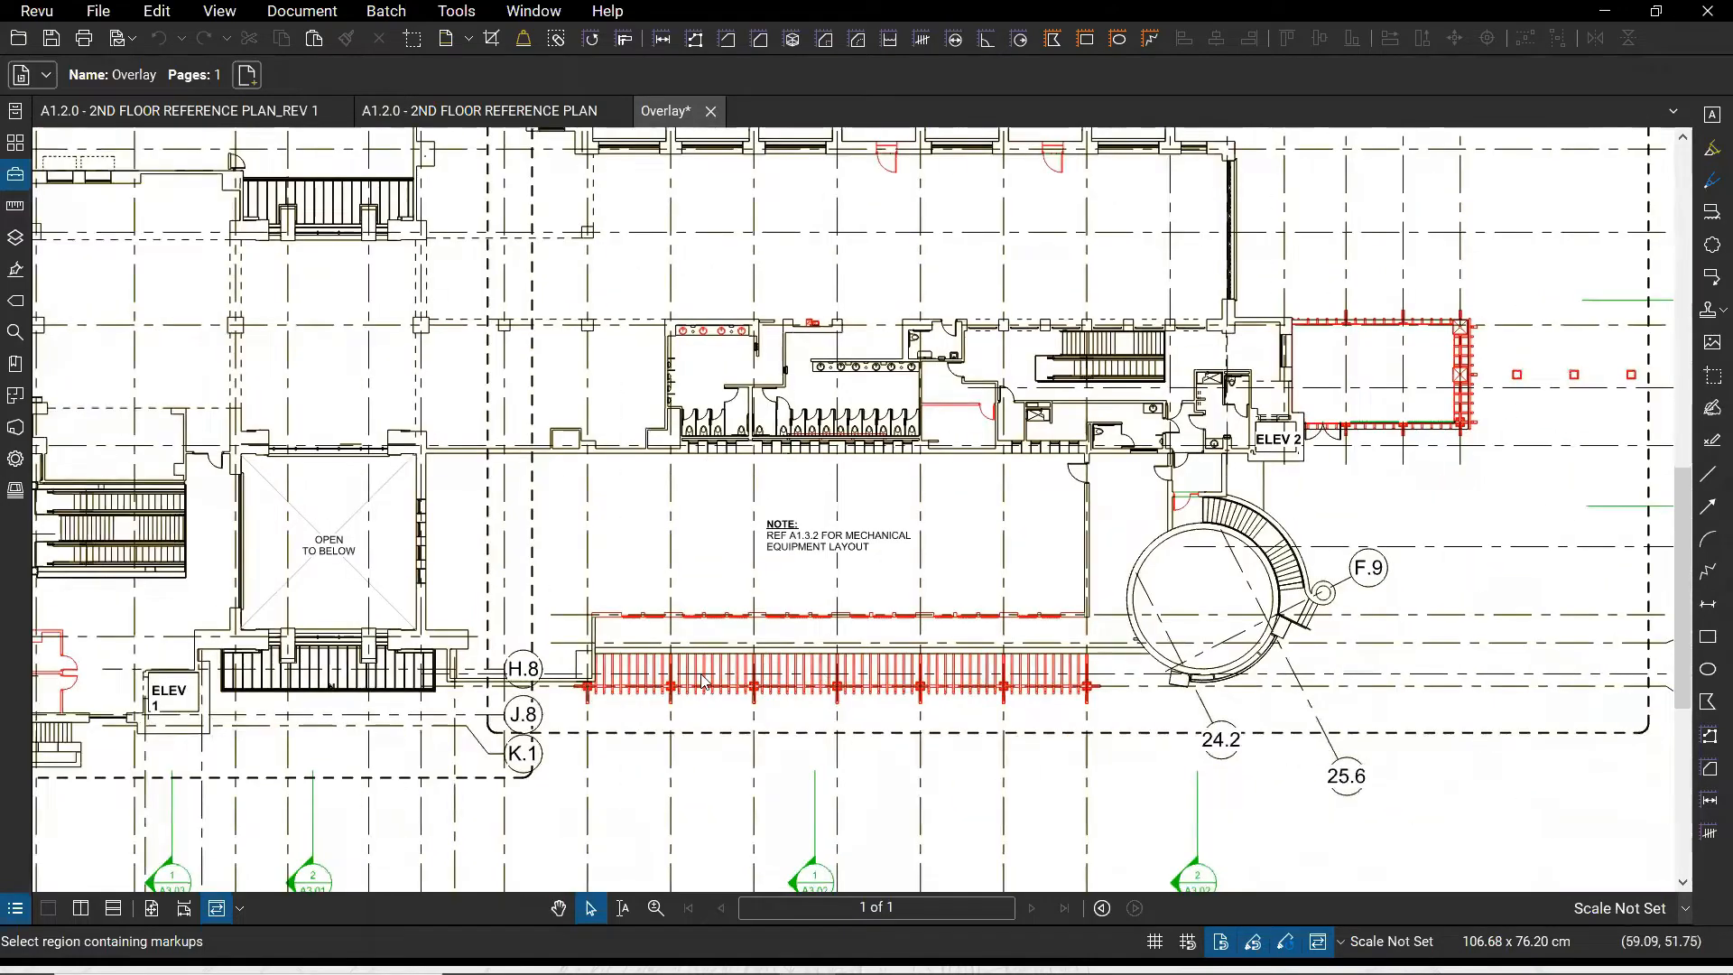
pyautogui.scroll(1, 679, 717)
pyautogui.scroll(4, 686, 561)
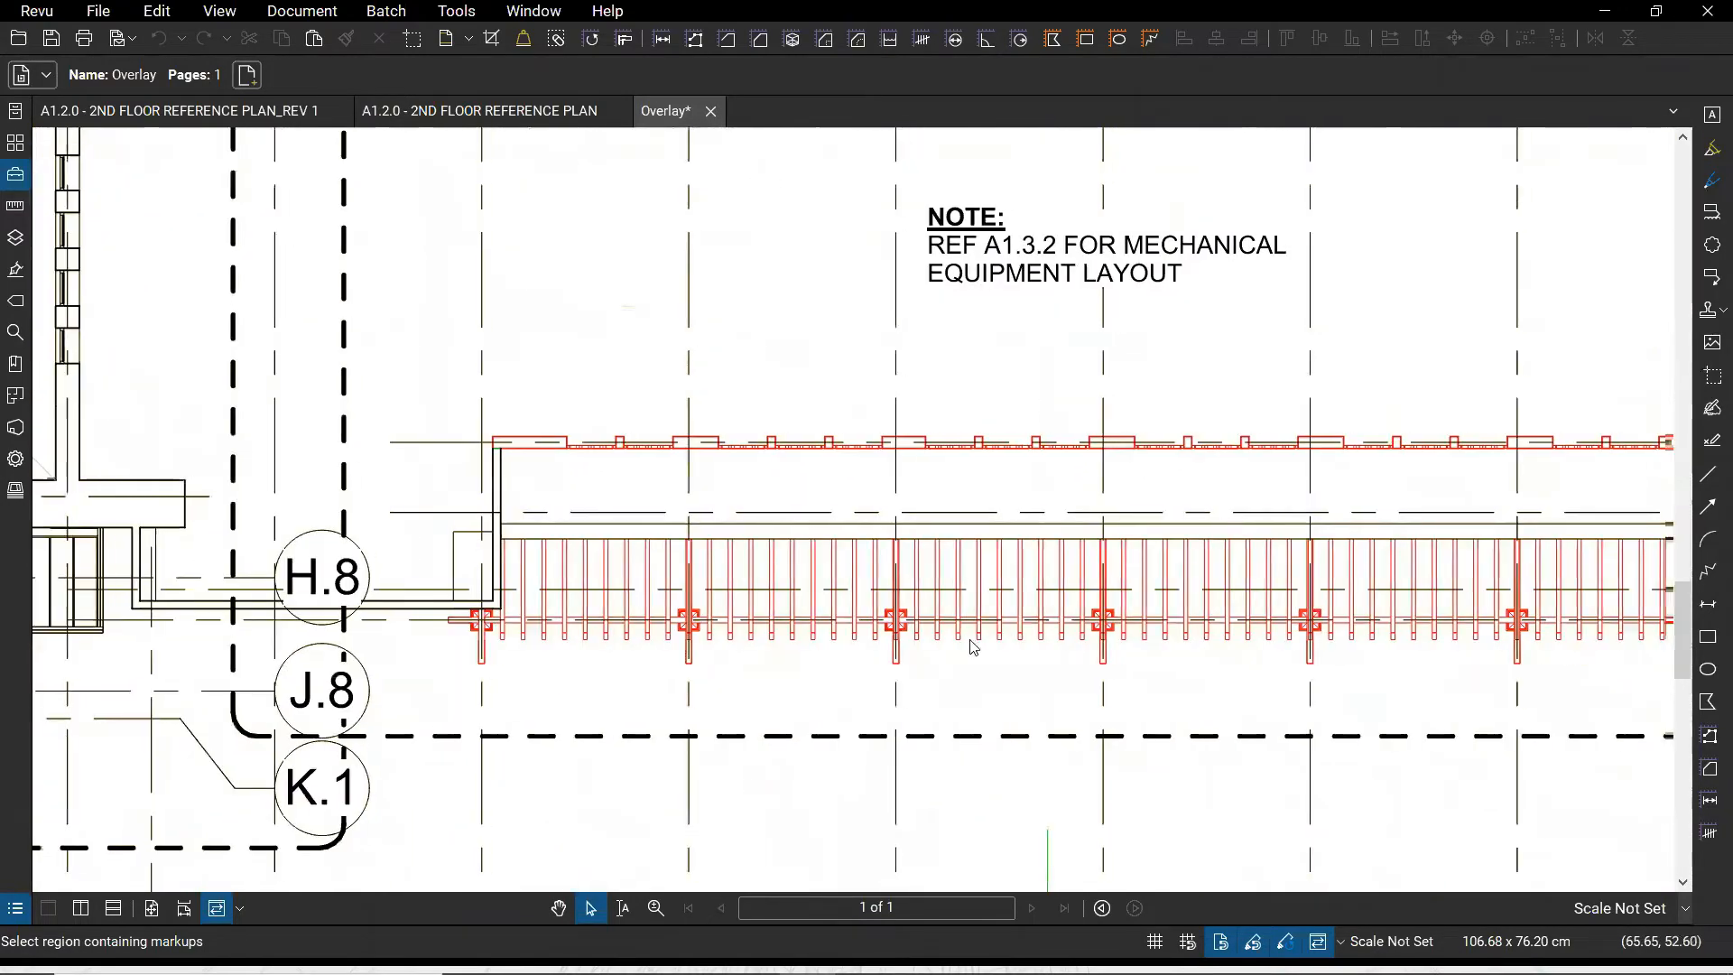
# List the overlay's layers and hide the REV 1 layer to view the original 2nd floor plan alone
pyautogui.hscroll(3, 993, 632)
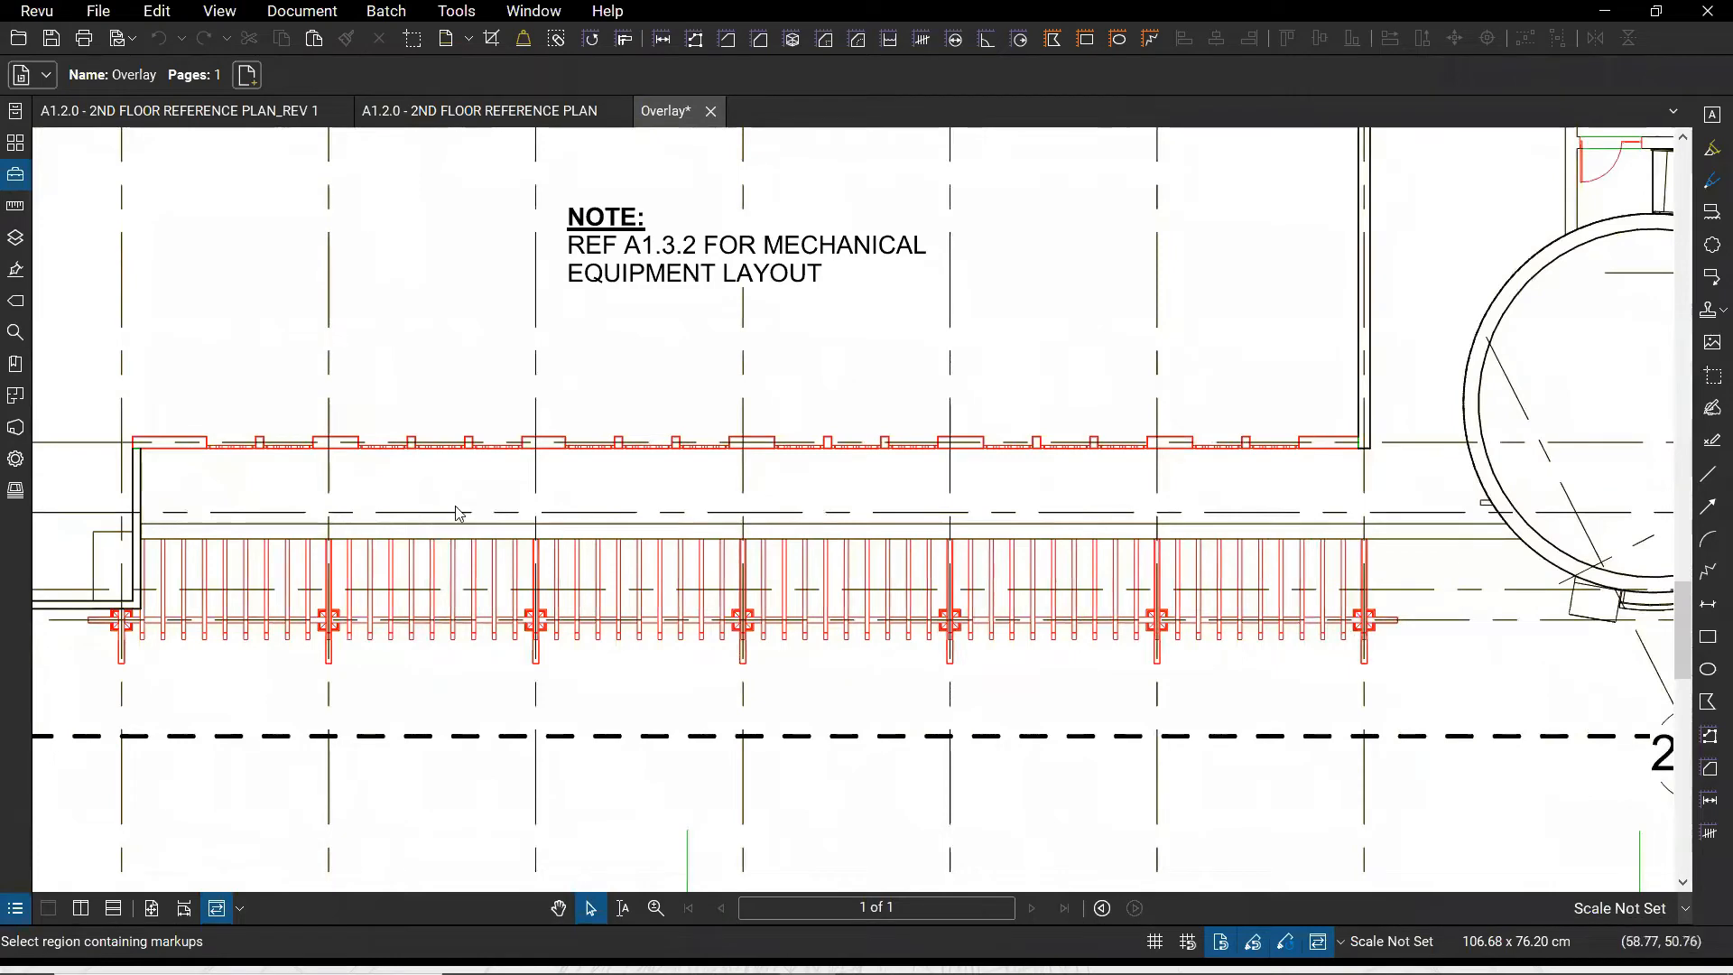
pyautogui.scroll(-3, 456, 505)
pyautogui.moveTo(451, 593); pyautogui.dragTo(511, 599)
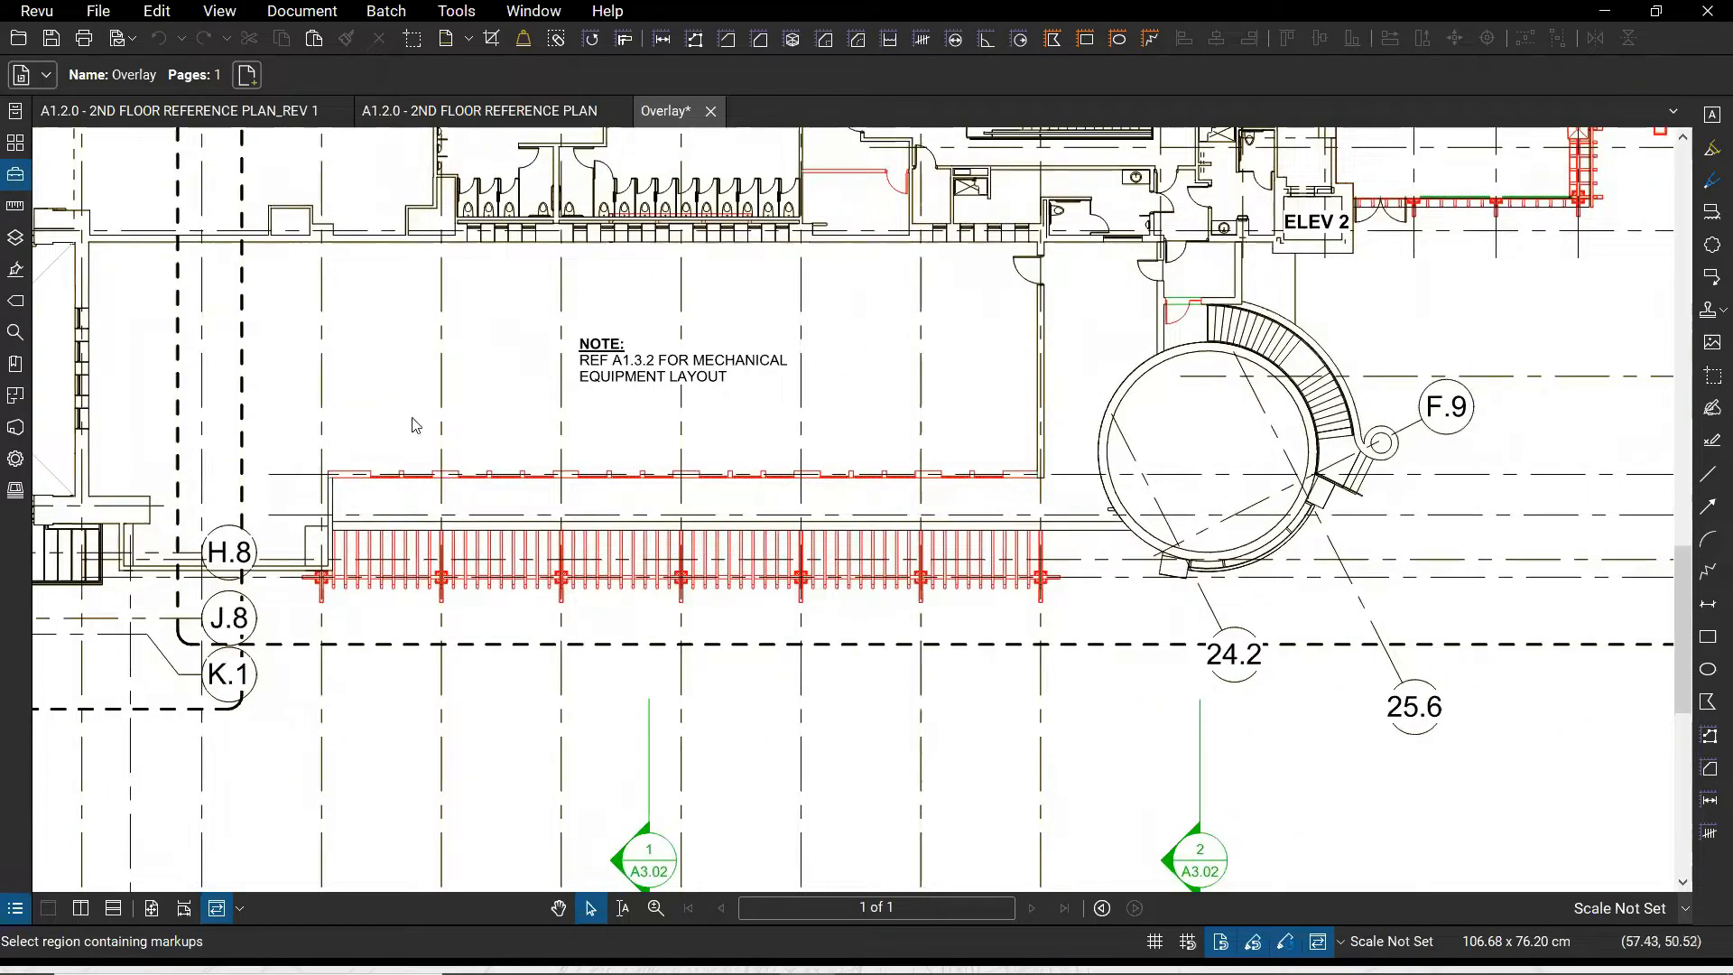
pyautogui.click(13, 240)
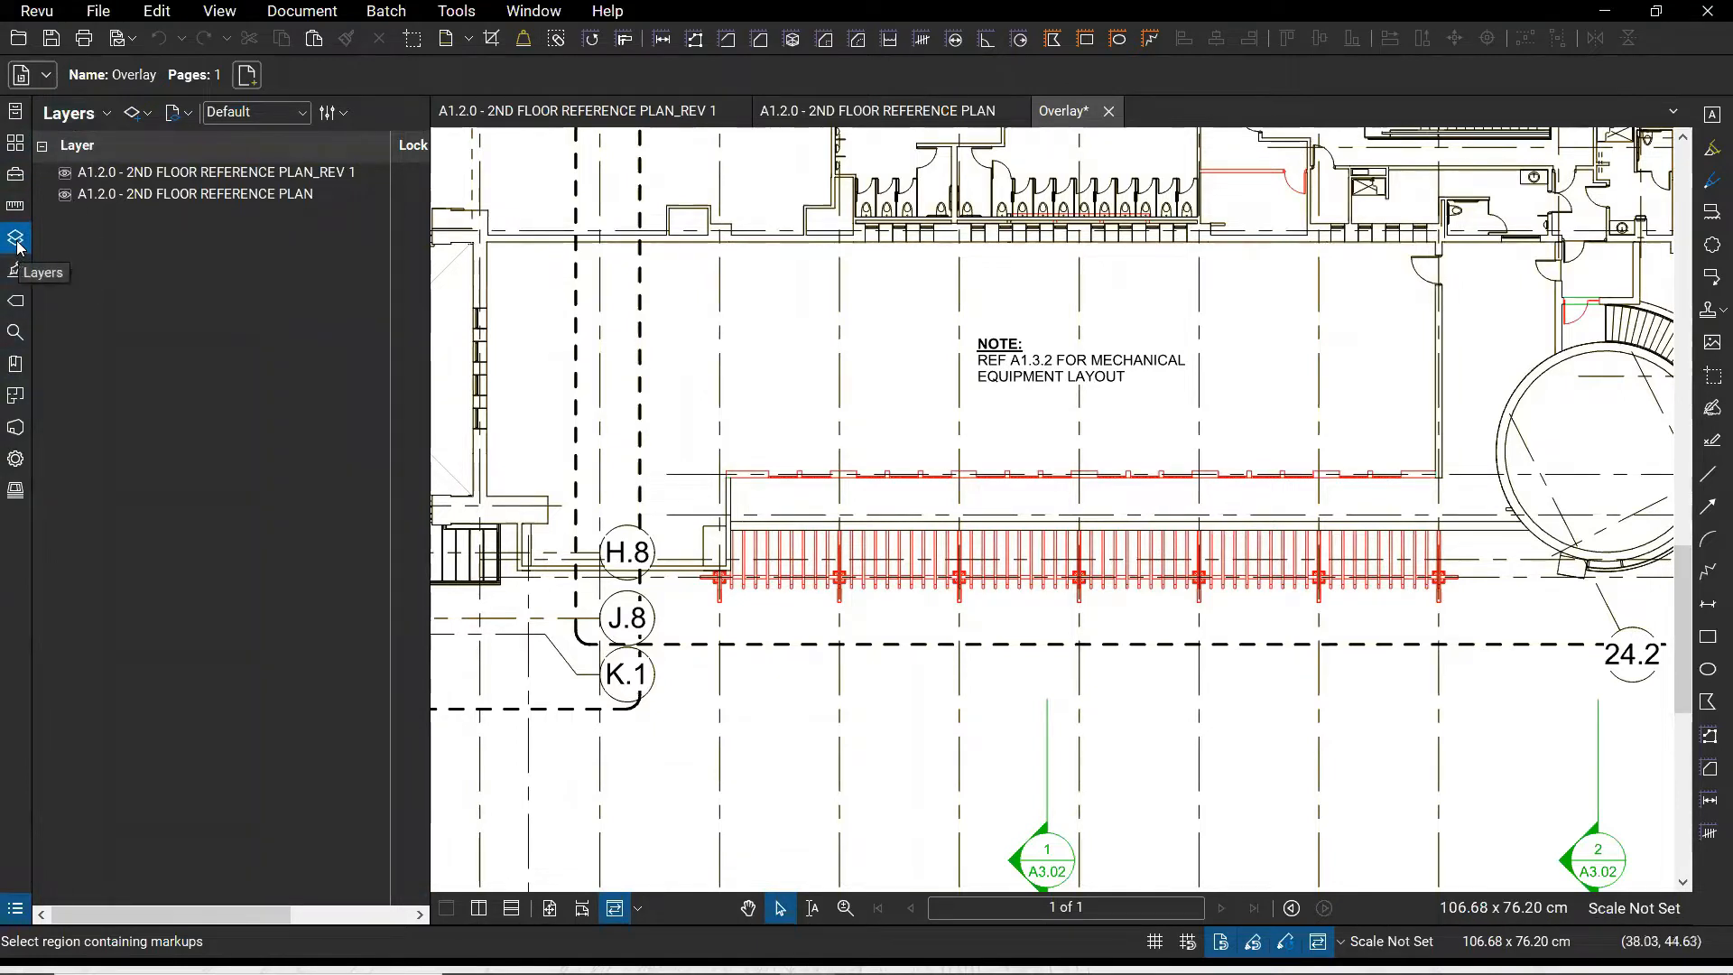
pyautogui.click(256, 174)
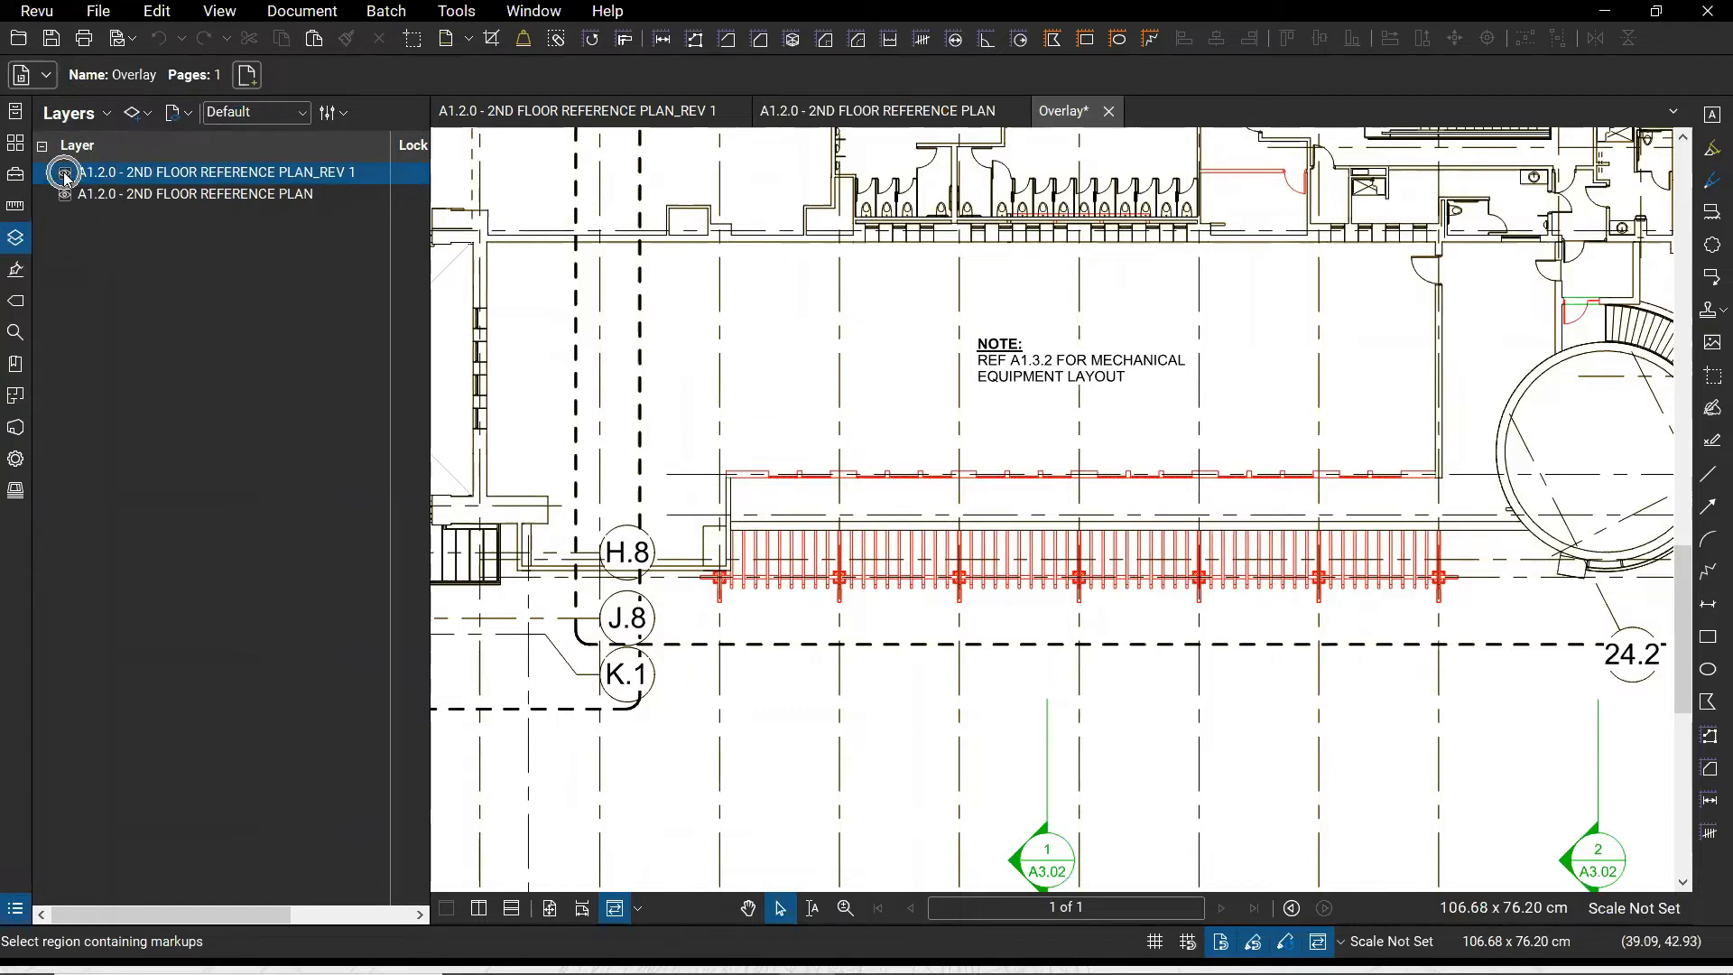
pyautogui.scroll(-2, 765, 531)
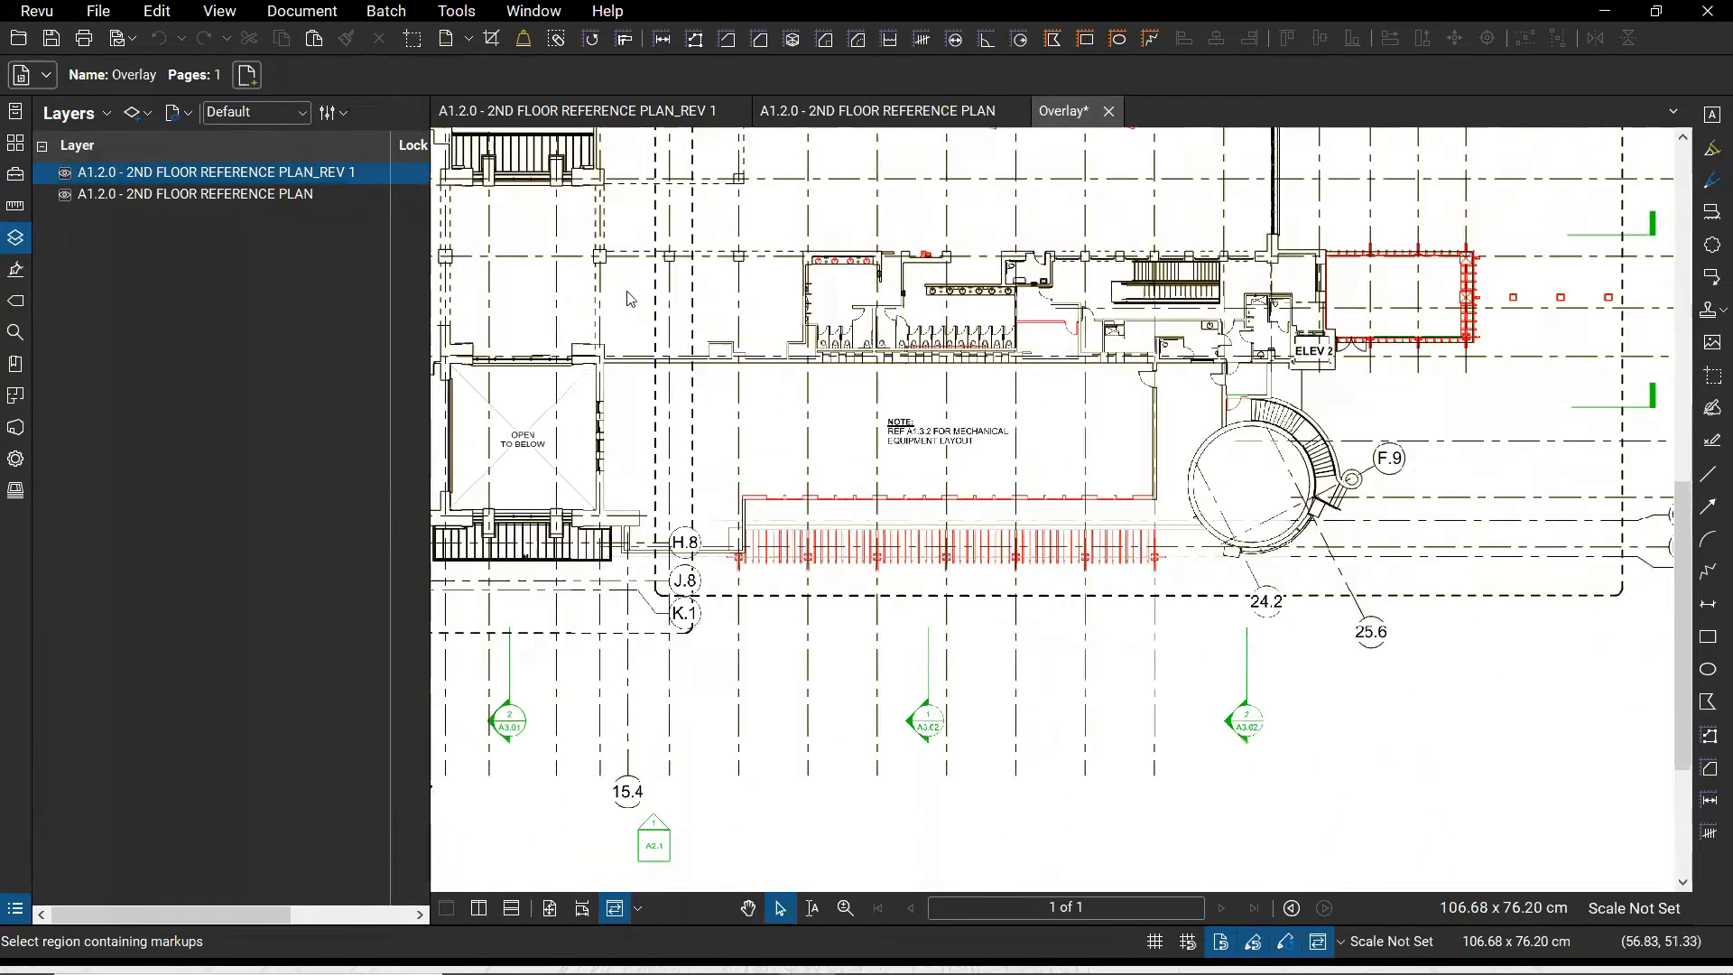
pyautogui.click(65, 173)
pyautogui.scroll(-2, 1311, 555)
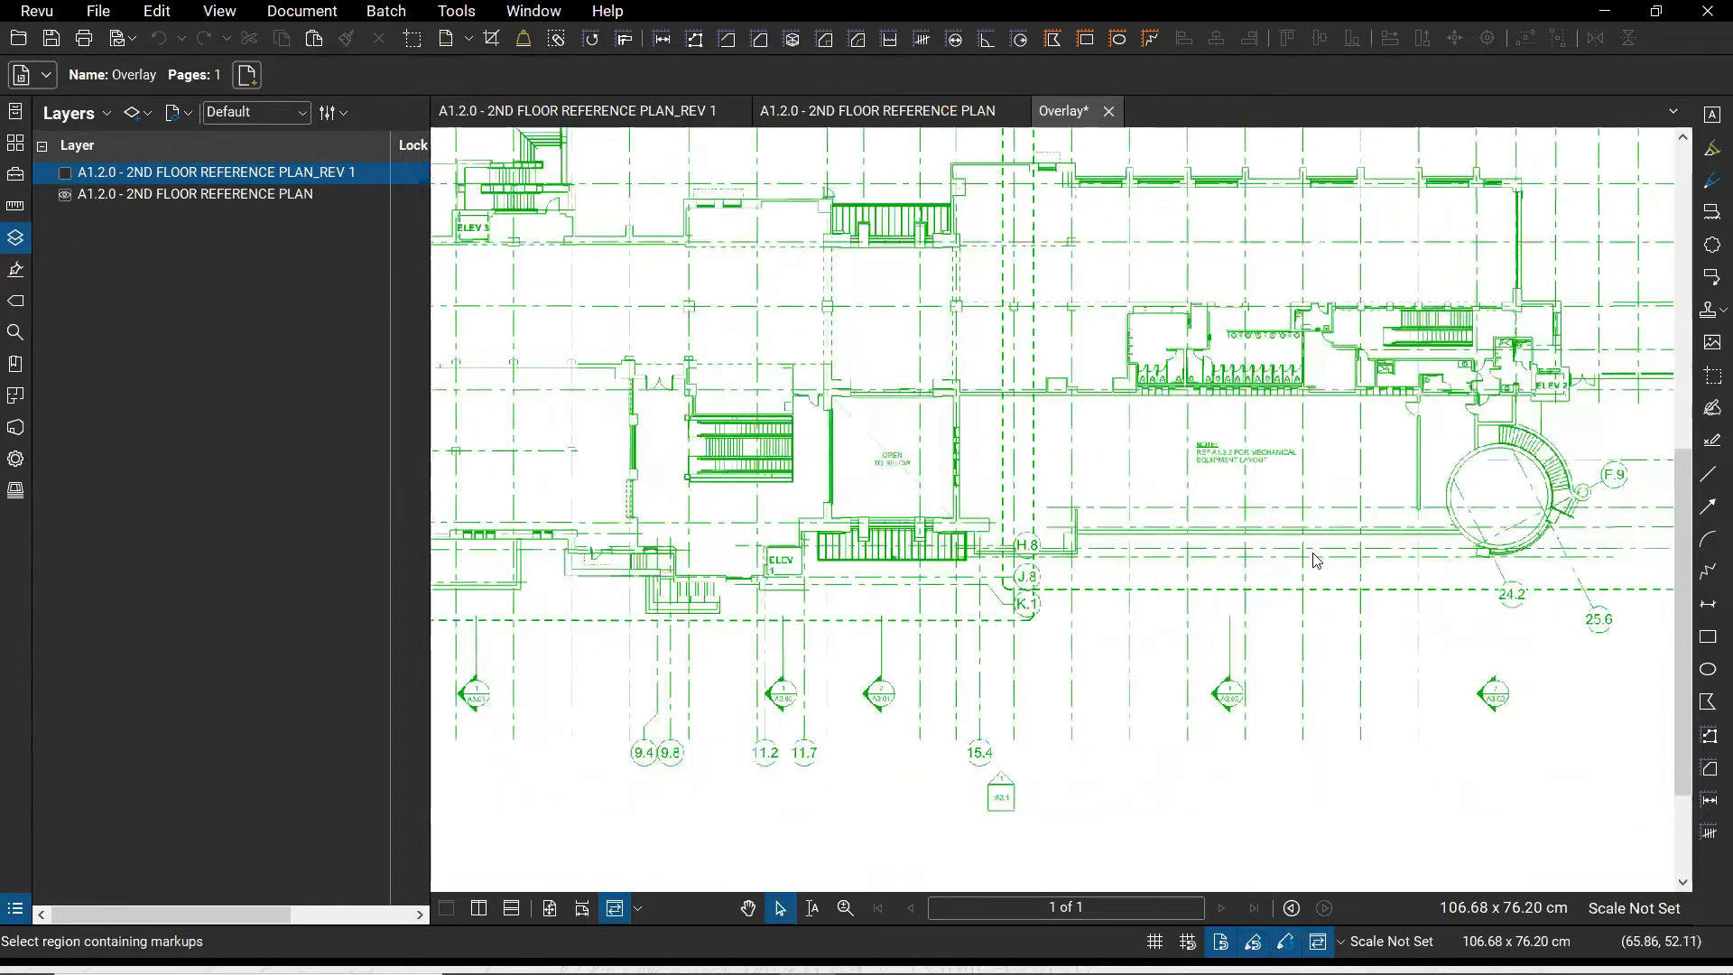
pyautogui.scroll(-2, 1249, 632)
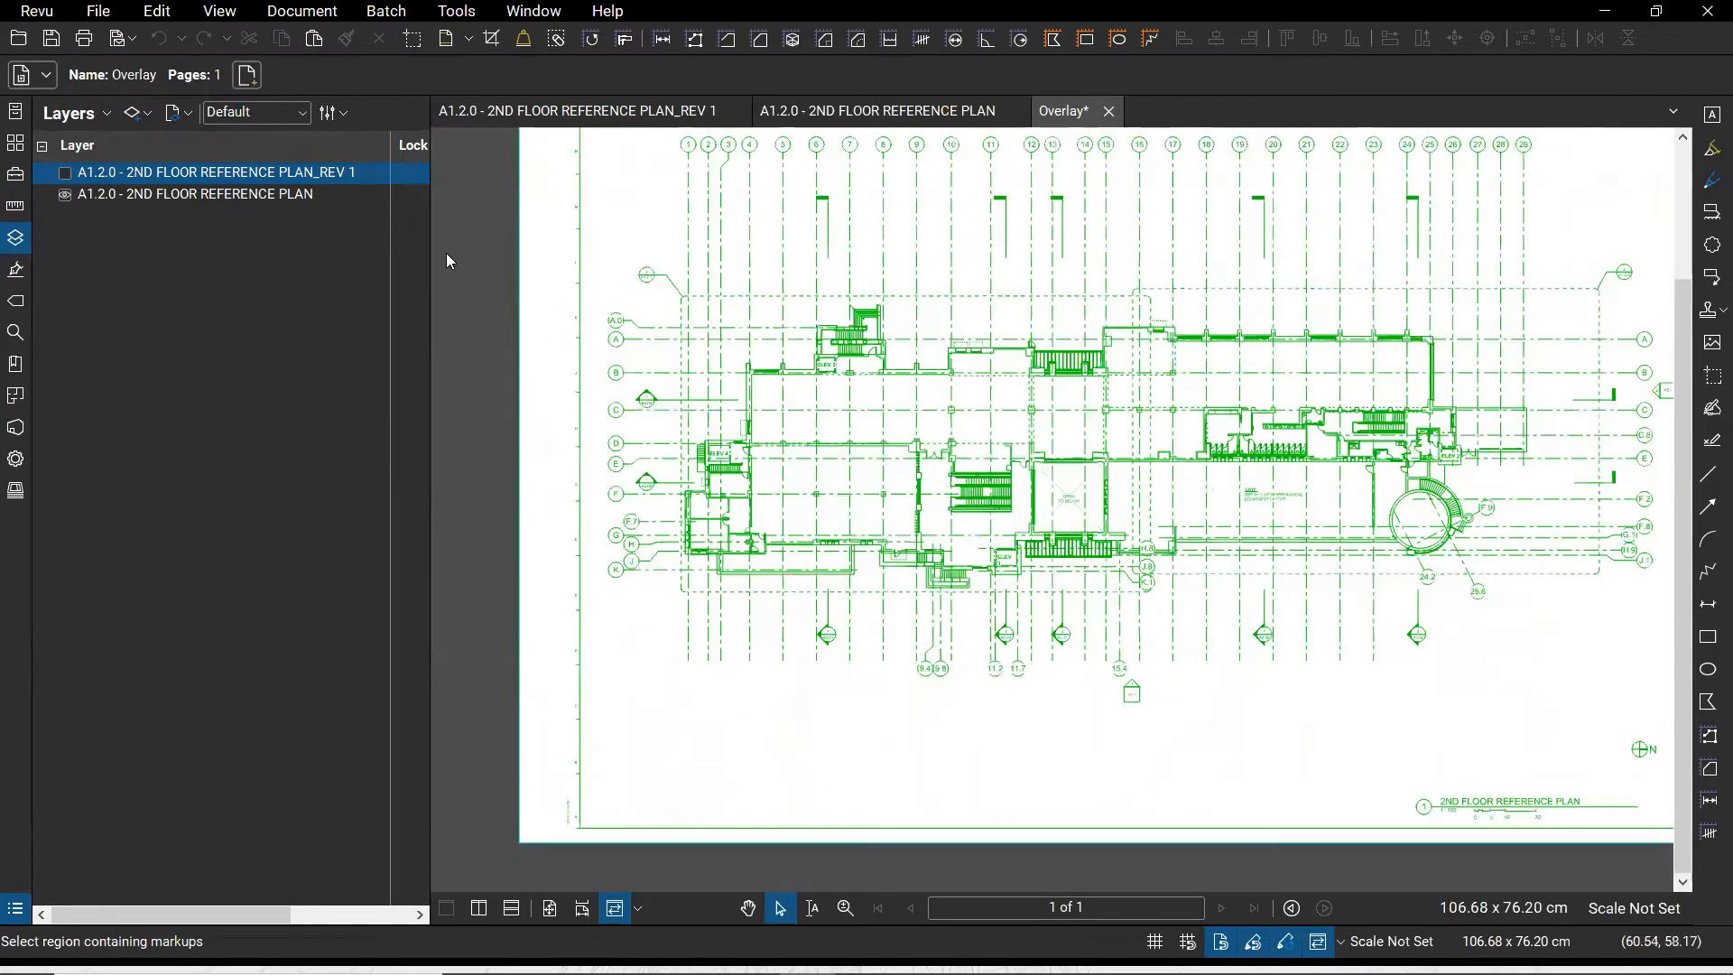
# Isolate the REV 1 layer by hiding the original plan's layer, and restore the display of both layers
pyautogui.click(65, 173)
pyautogui.click(64, 196)
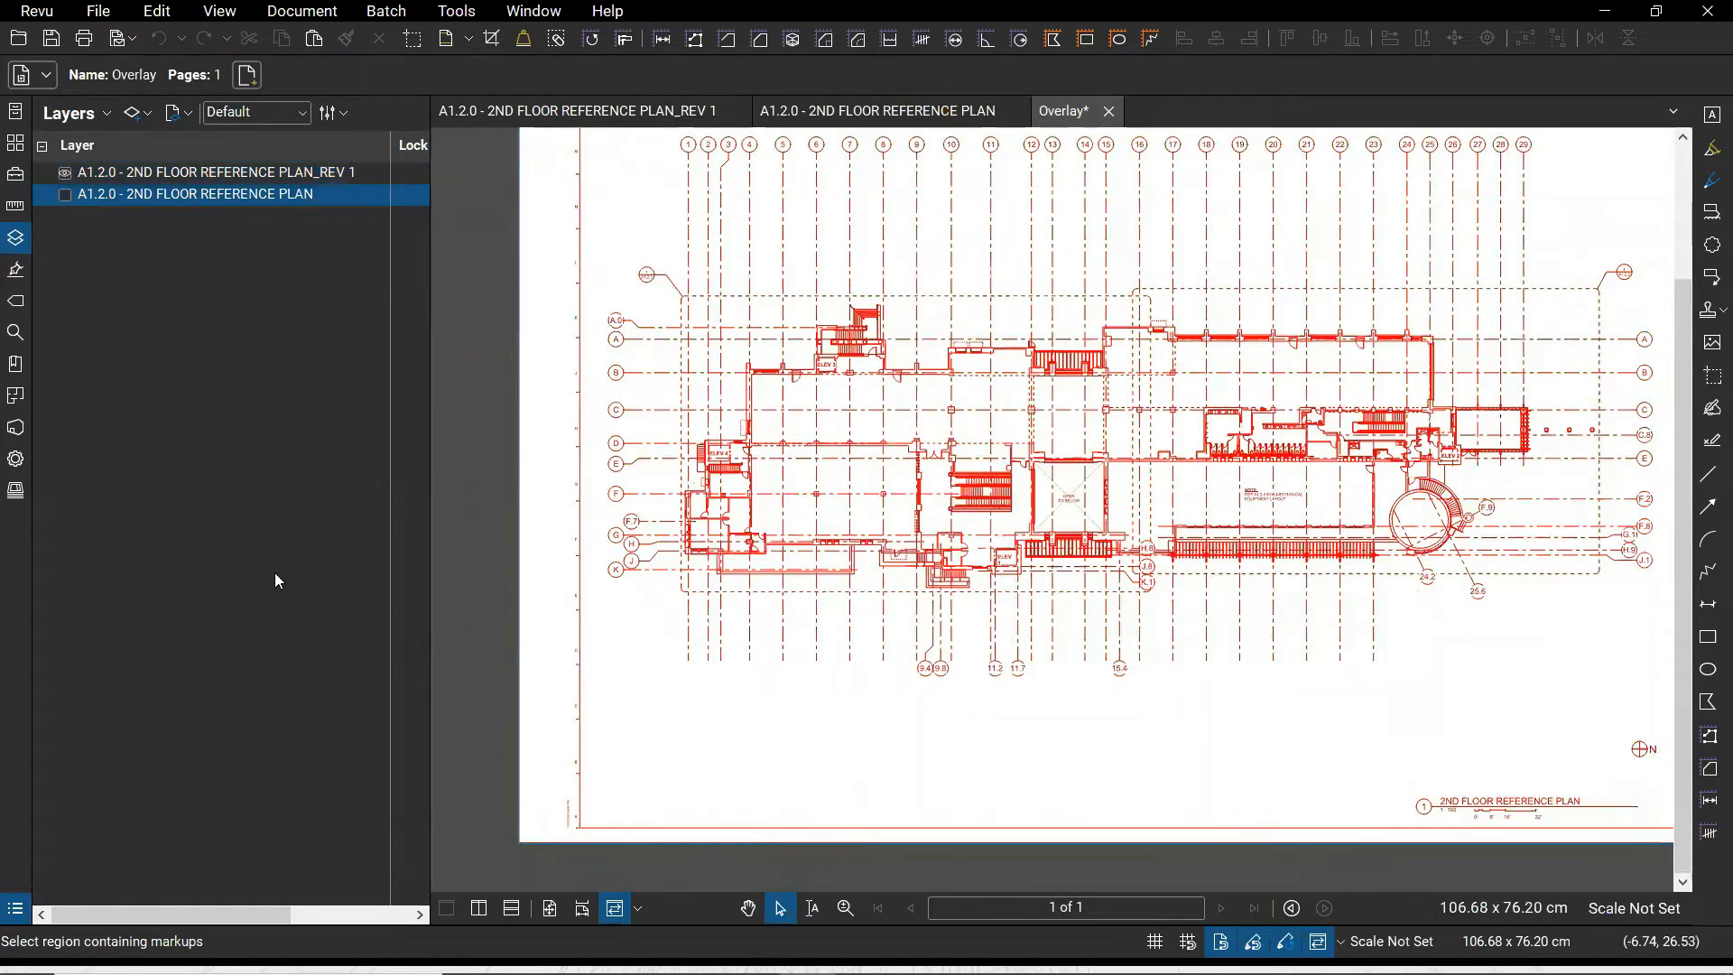
pyautogui.click(65, 196)
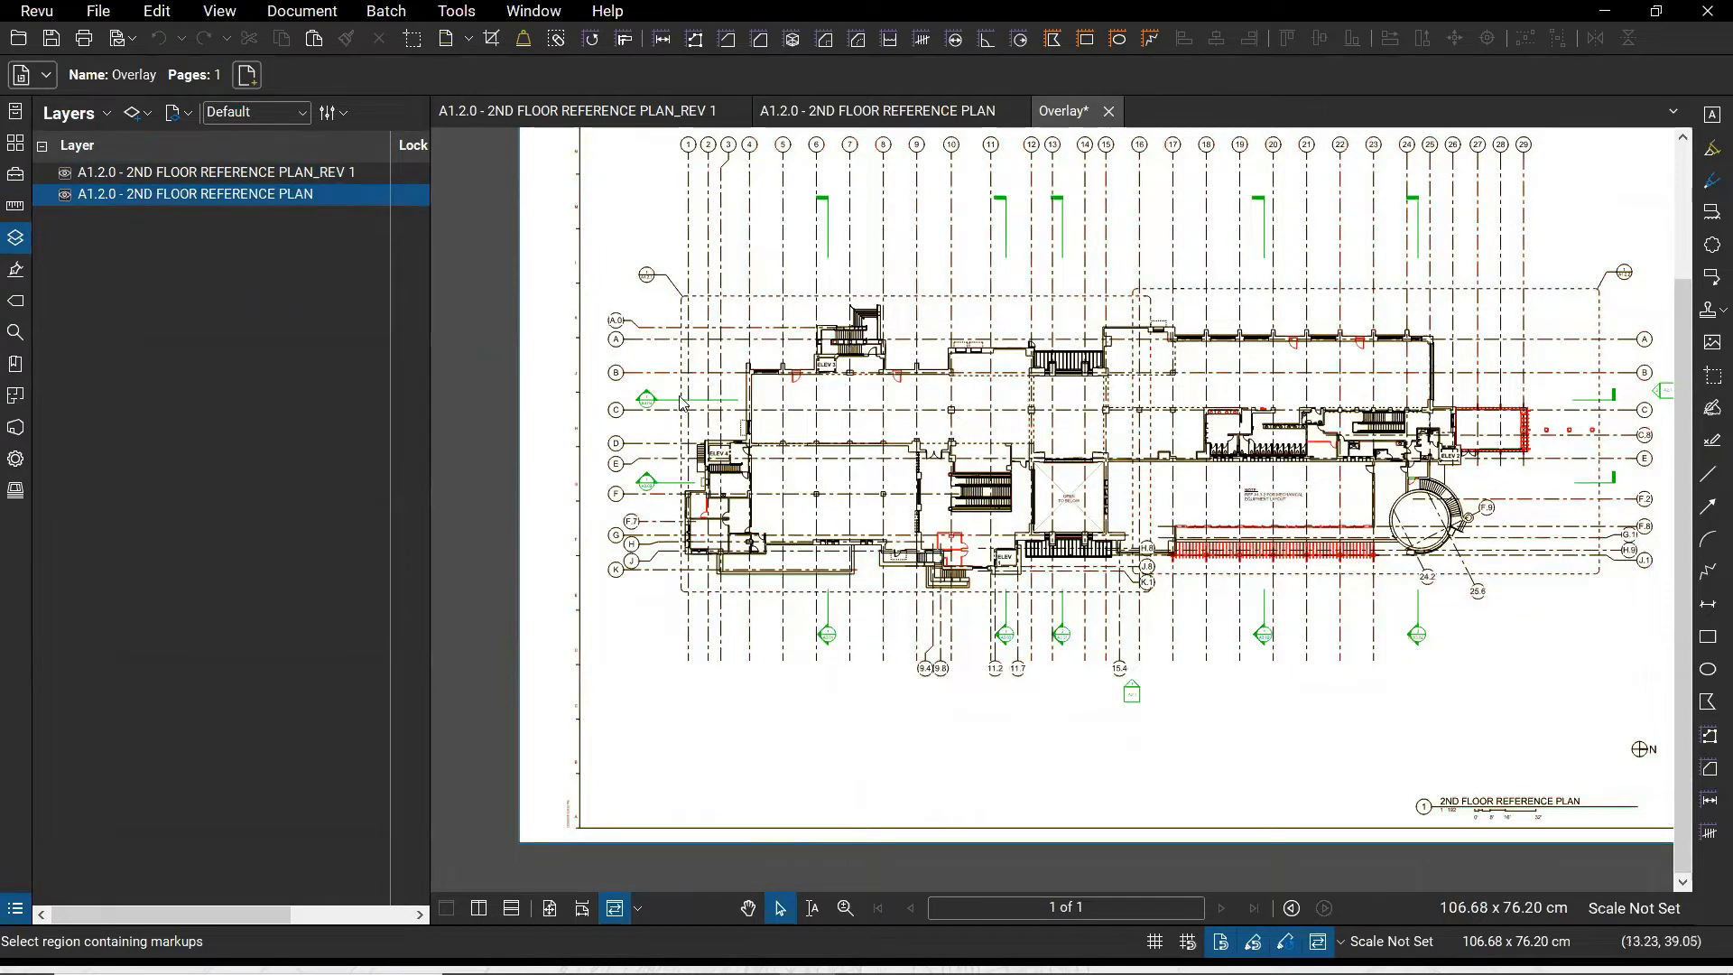
# Examine the overlay around ELEV 4 and the gridline B wall beside ELEV 3 for coloured differences
pyautogui.scroll(3, 684, 441)
pyautogui.scroll(3, 685, 441)
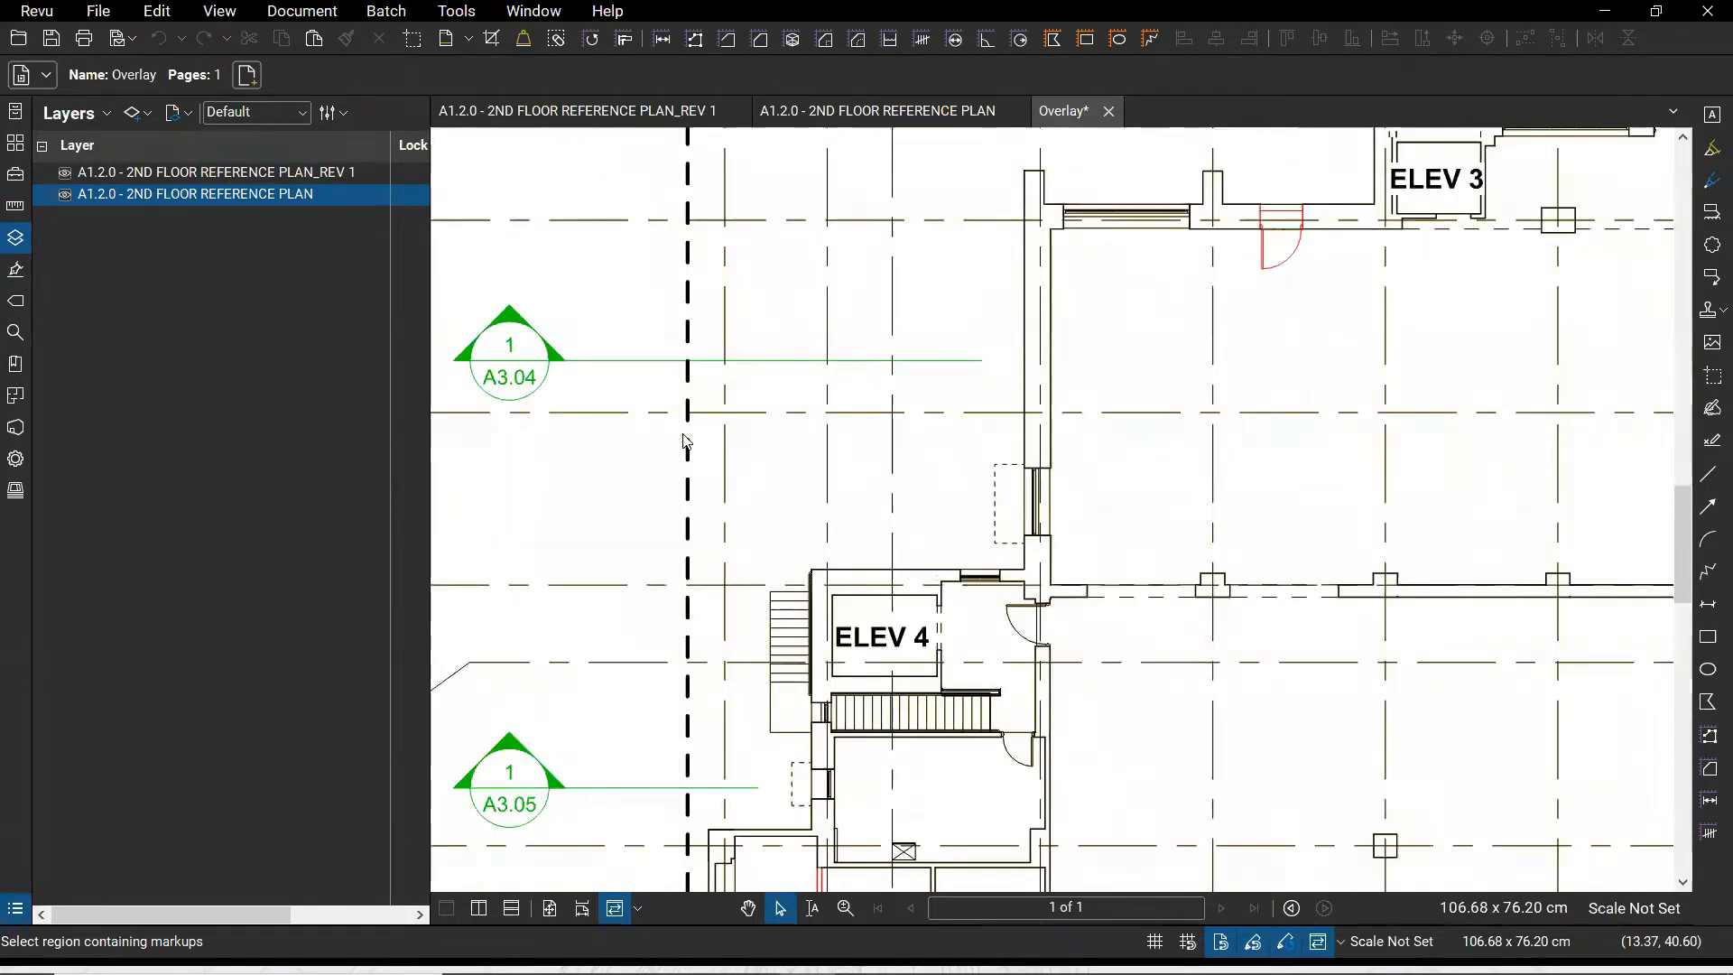
pyautogui.scroll(1, 1269, 574)
pyautogui.moveTo(1405, 401); pyautogui.dragTo(1270, 573)
pyautogui.press('ctrl')
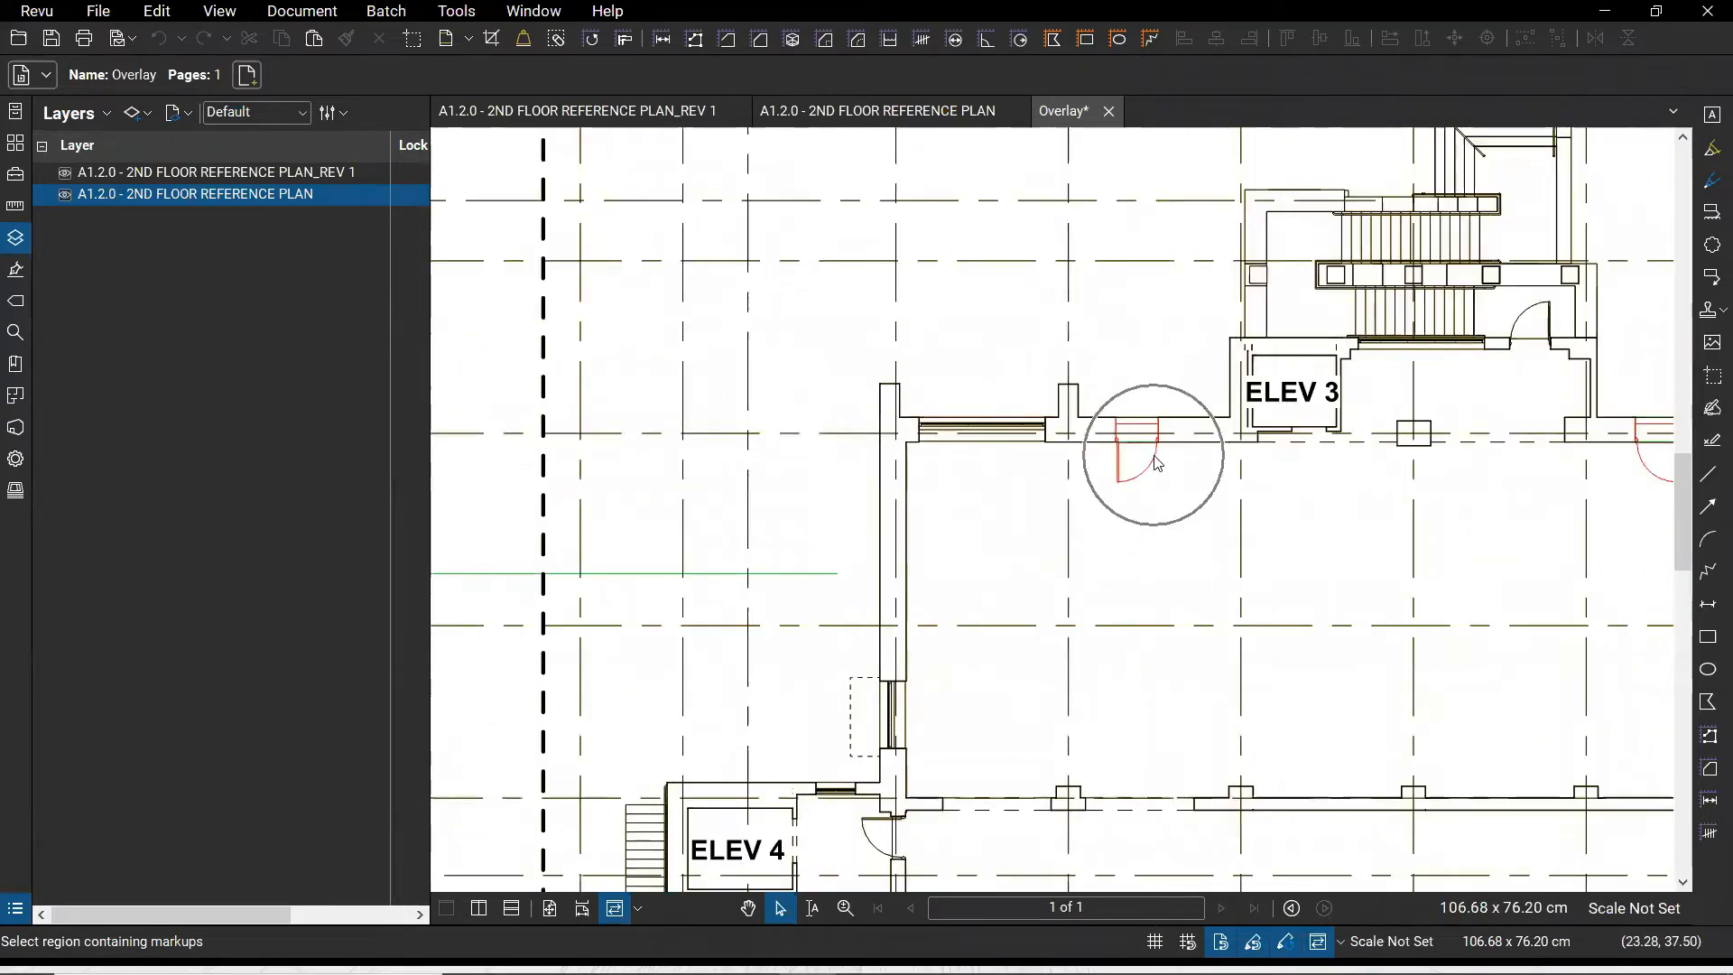
pyautogui.scroll(-3, 1156, 462)
pyautogui.scroll(-1, 1156, 462)
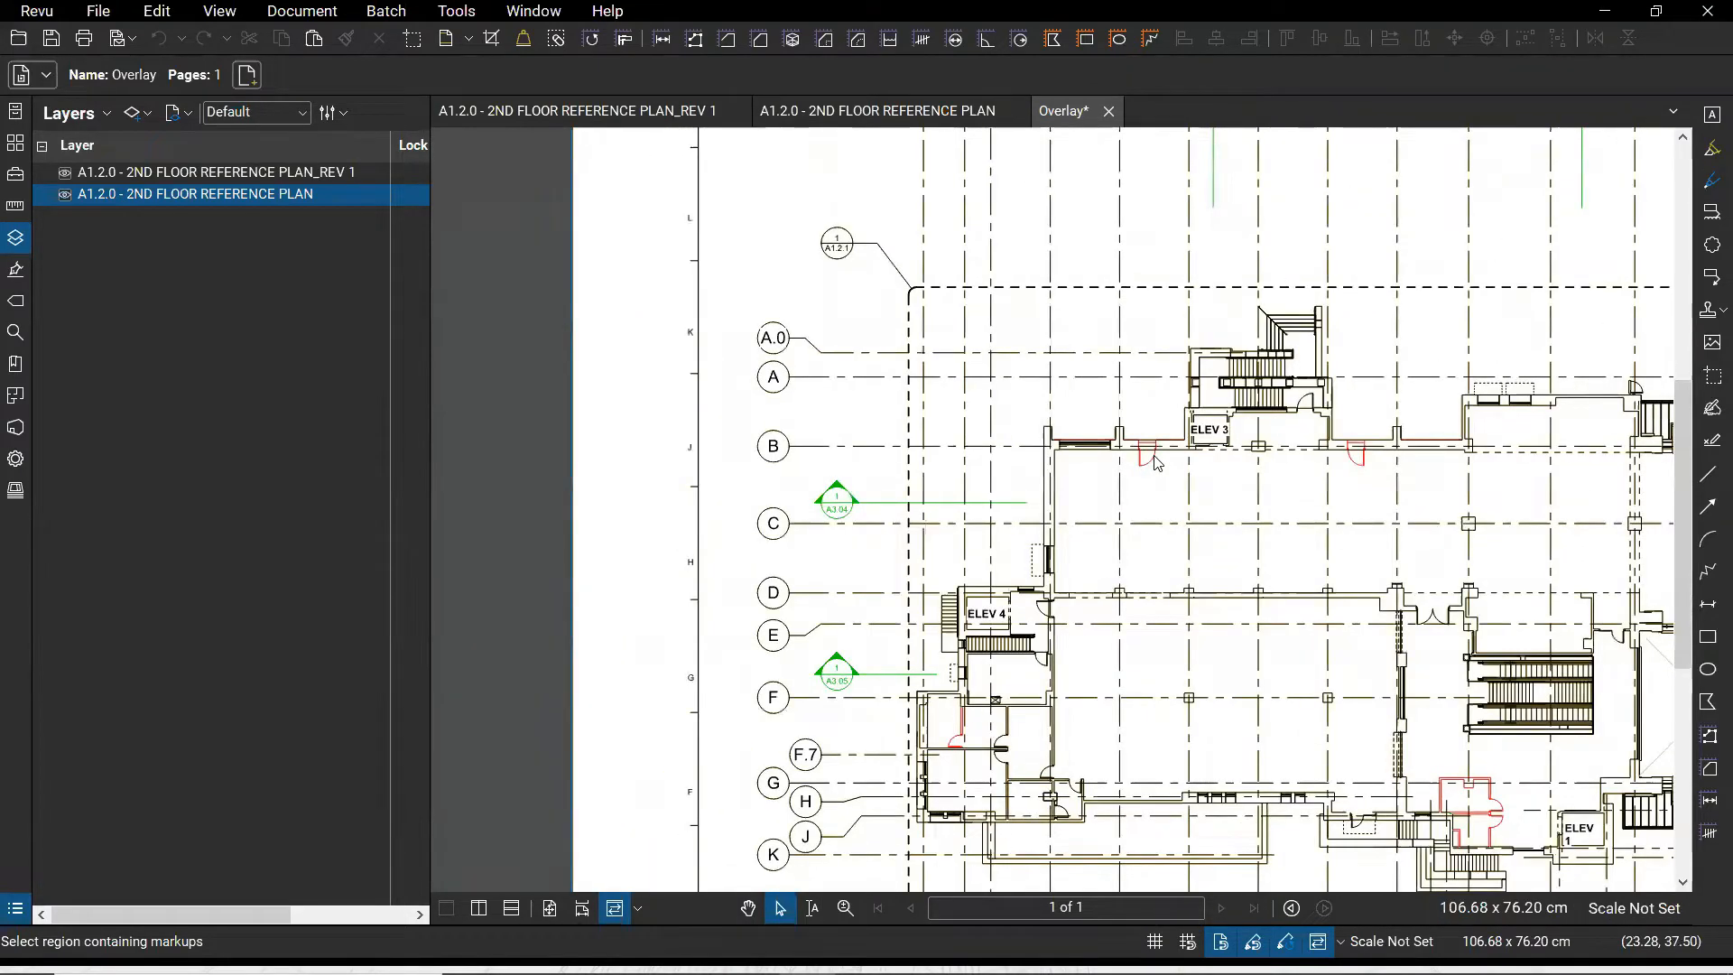
# Examine the overlay around the rooms and stairs beside ELEV 1 for coloured differences
pyautogui.moveTo(1352, 614); pyautogui.dragTo(1056, 471)
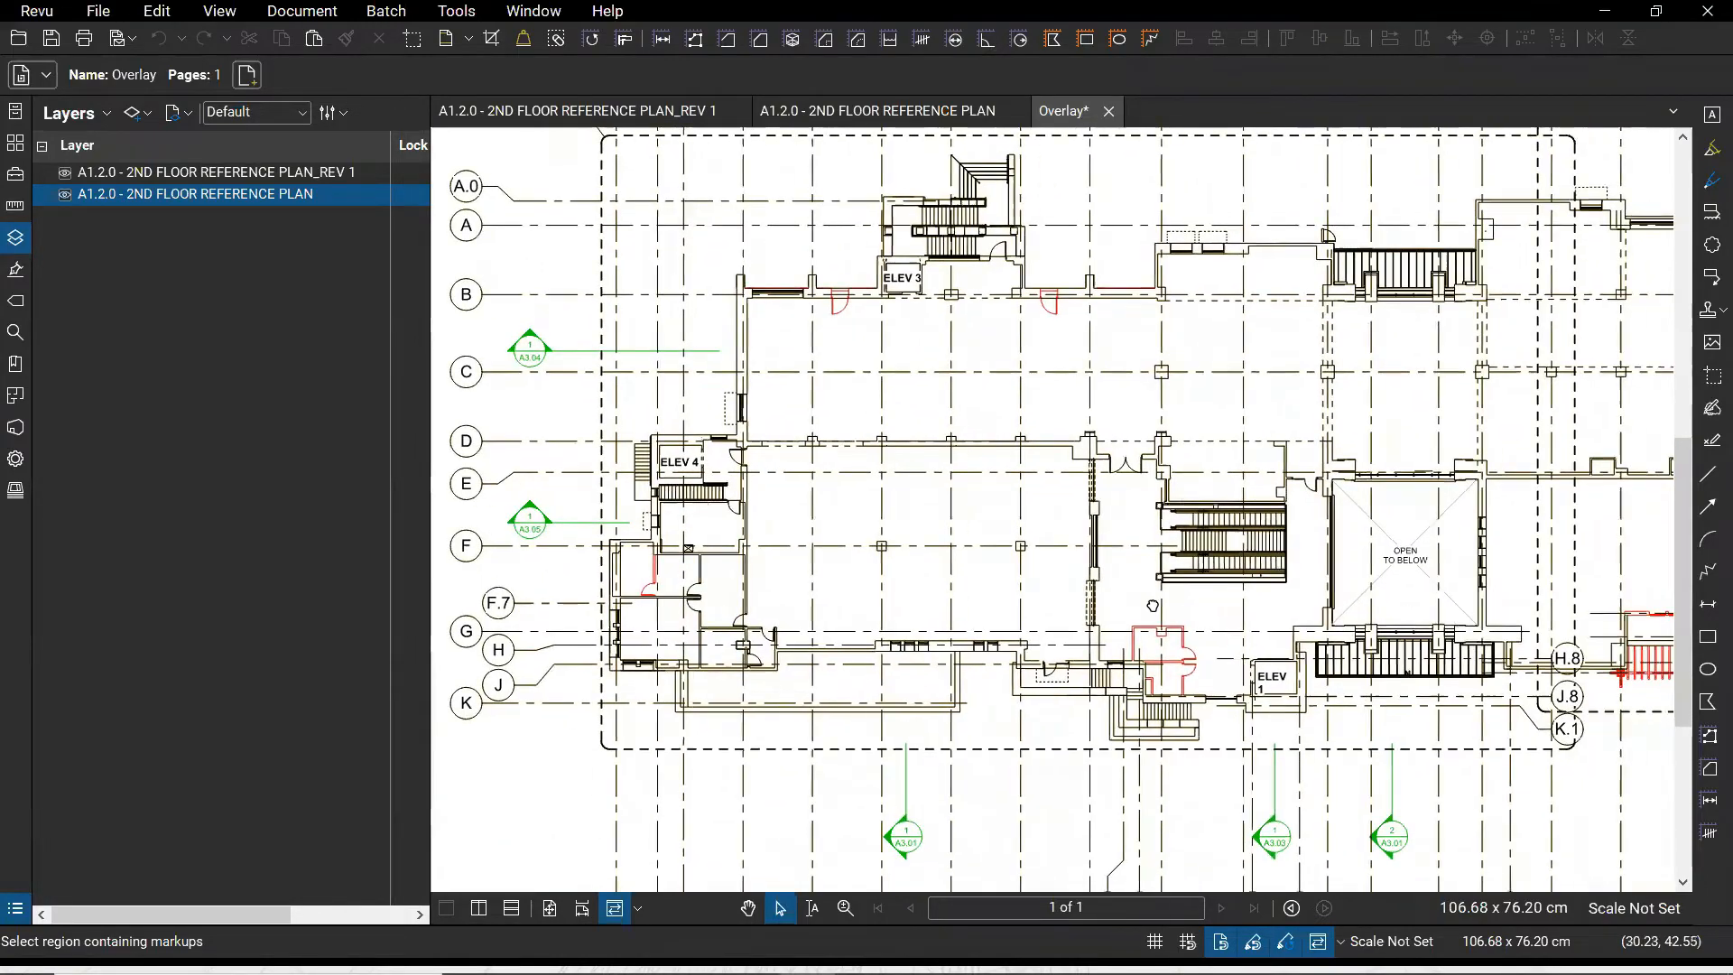
pyautogui.scroll(-3, 1148, 606)
pyautogui.moveTo(1480, 649); pyautogui.dragTo(774, 530)
pyautogui.scroll(5, 778, 559)
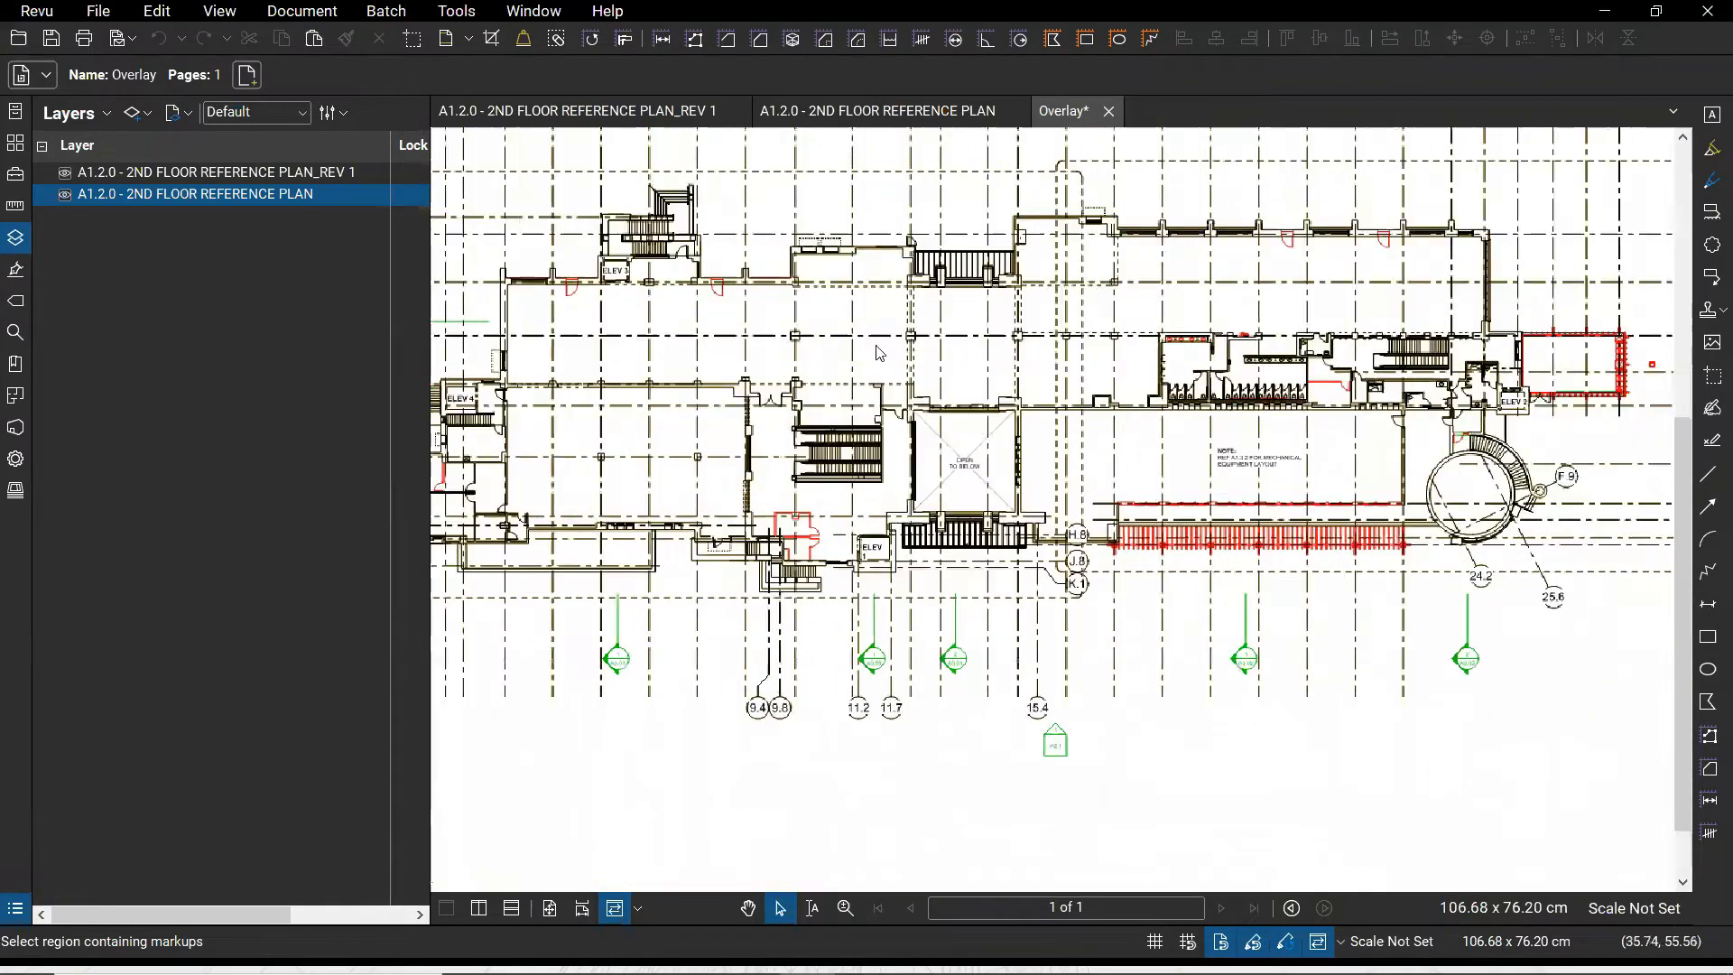
pyautogui.scroll(-1, 932, 629)
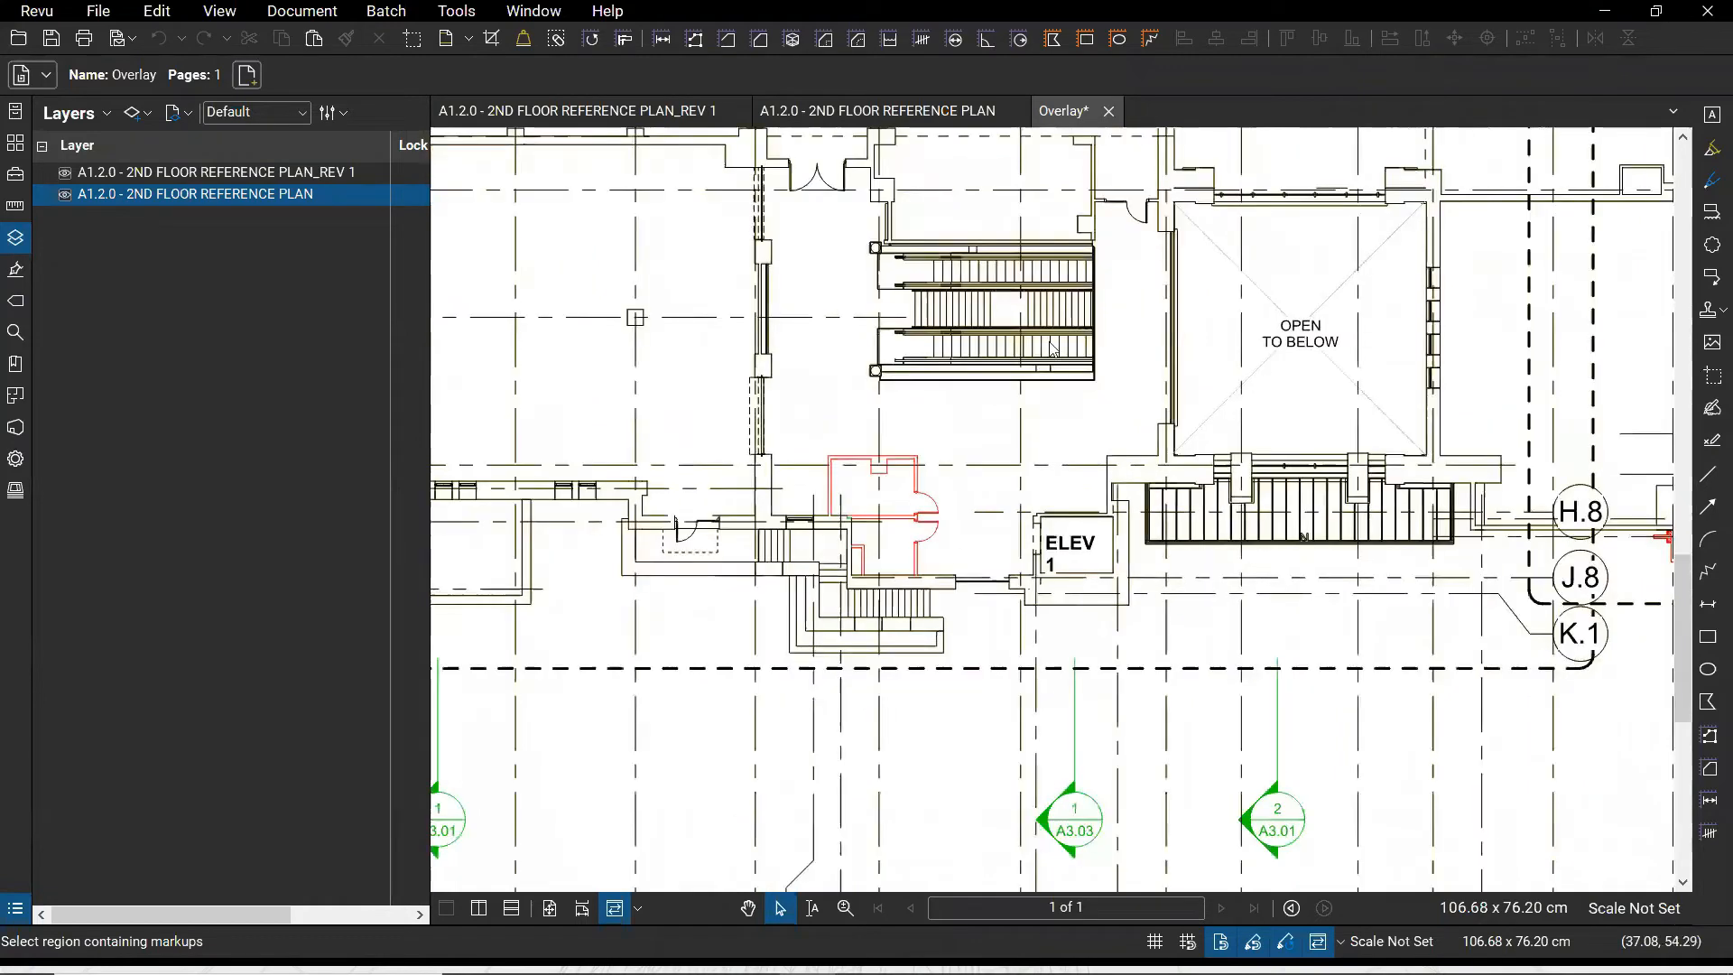
# Close the overlay document without saving it and hide the layer list
pyautogui.click(1076, 126)
pyautogui.click(1075, 115)
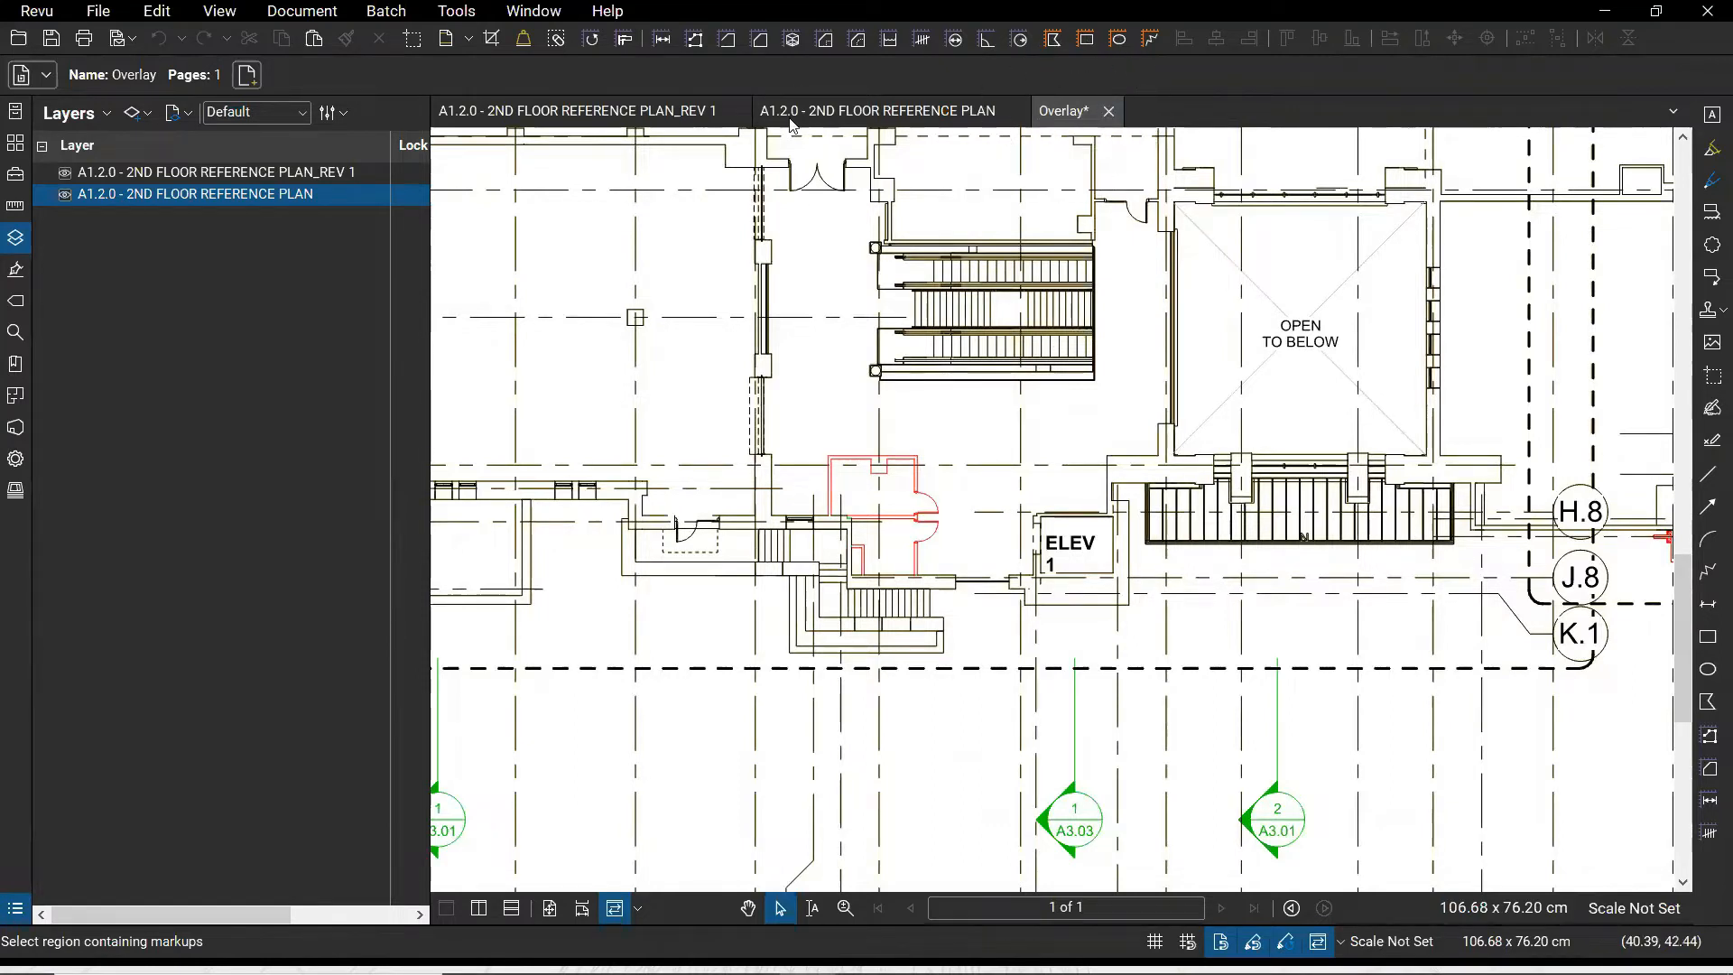
pyautogui.click(1108, 111)
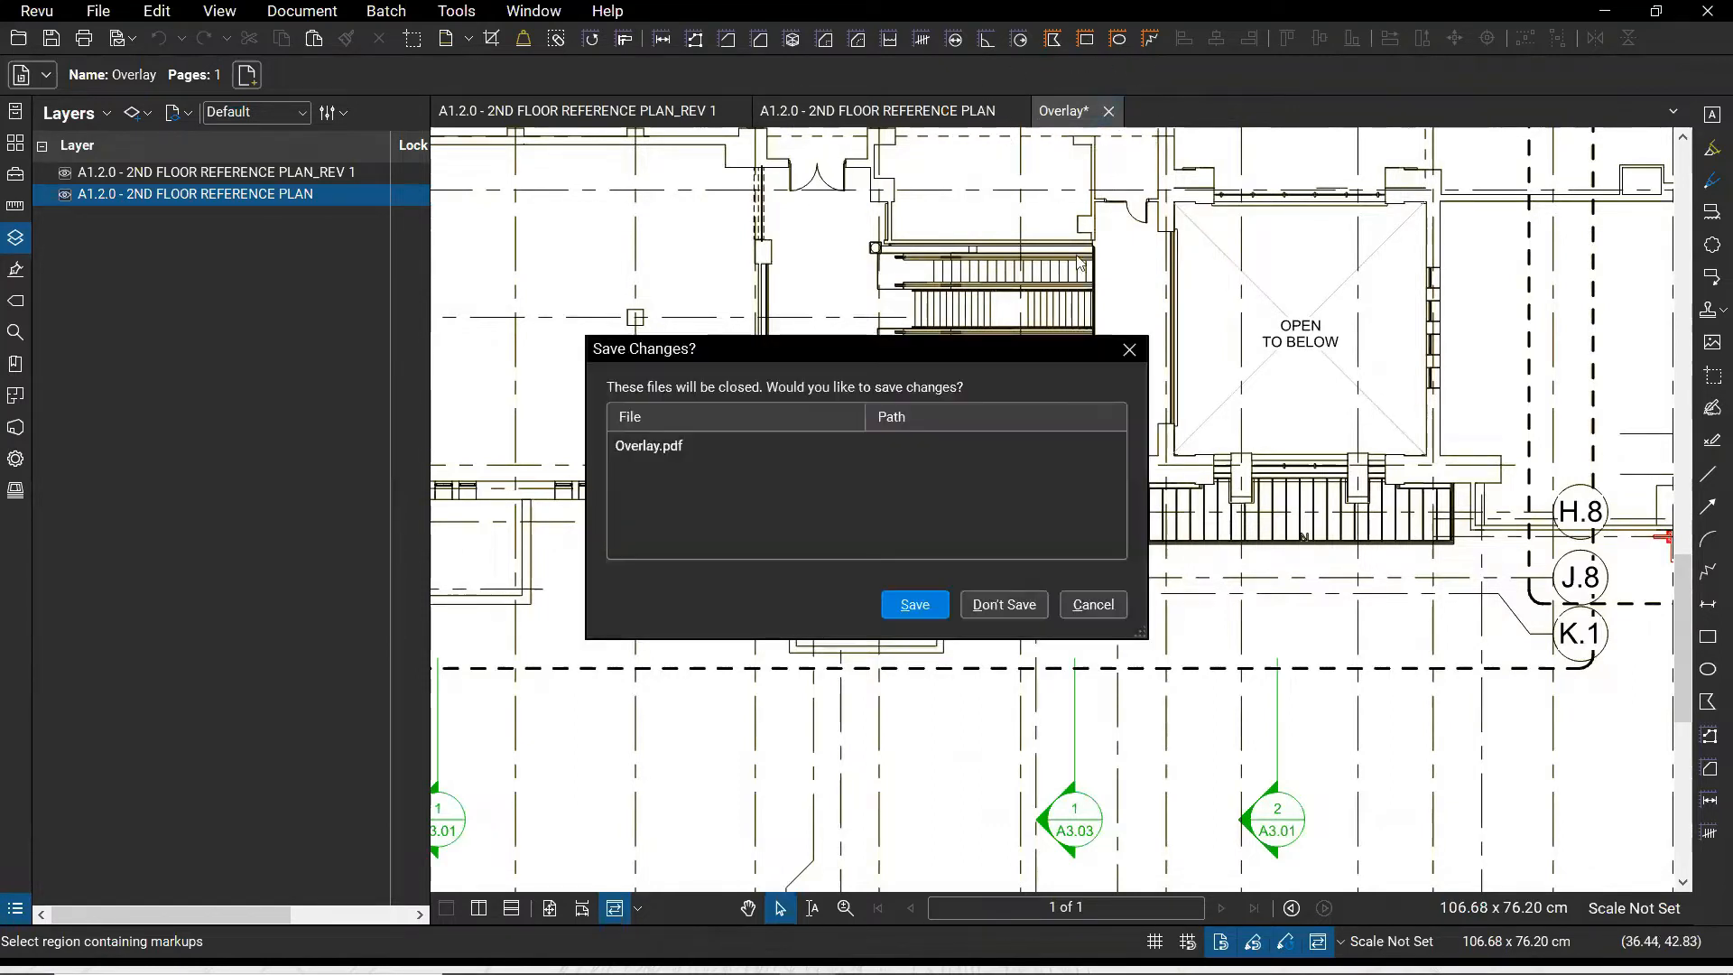
pyautogui.click(998, 605)
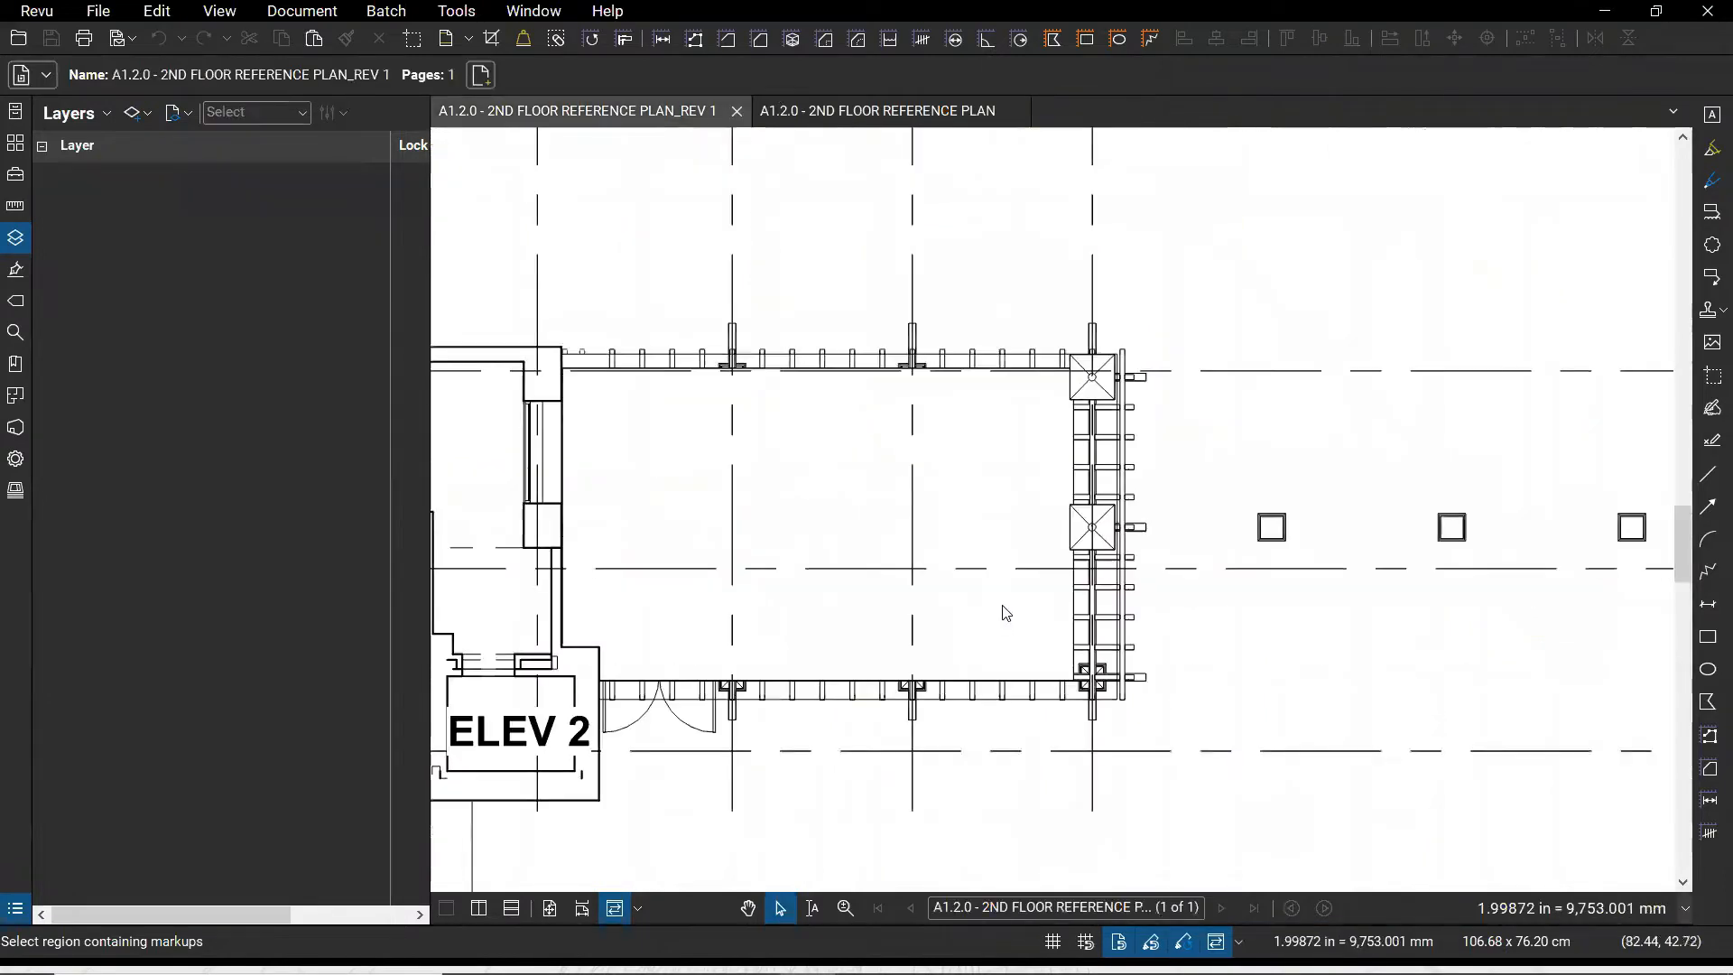
pyautogui.click(16, 239)
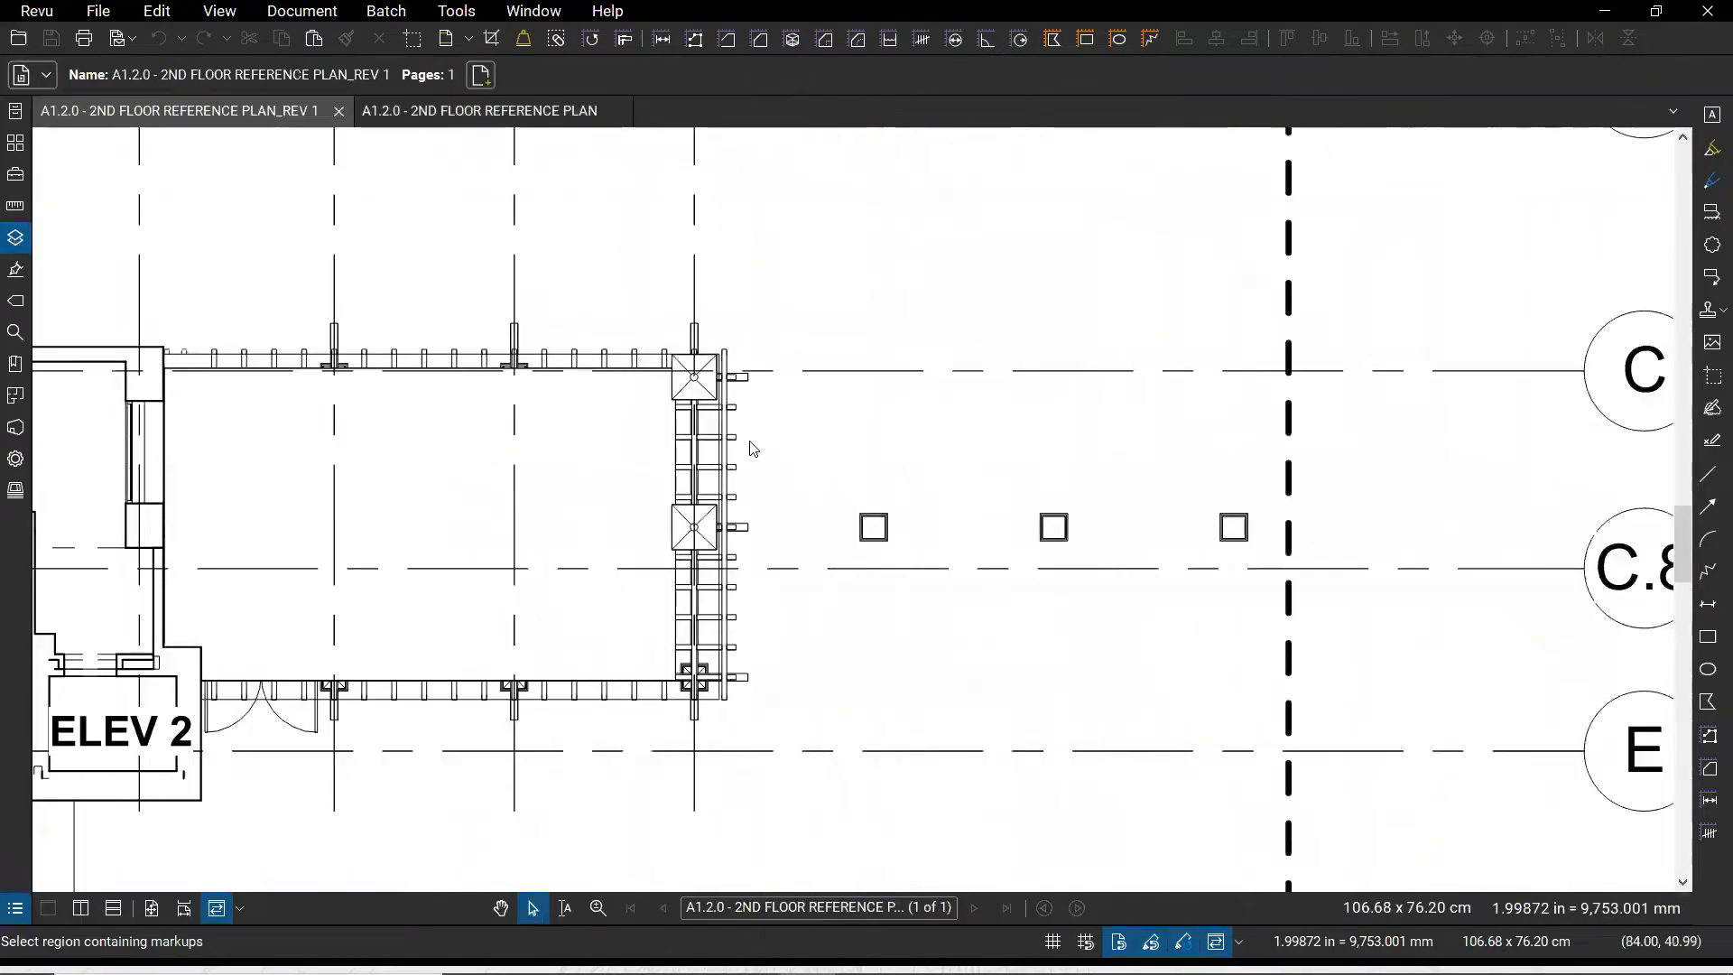
# Start Compare Documents and check that REV 1 is Document A and the original 2nd floor plan is Document B
pyautogui.scroll(-8, 754, 448)
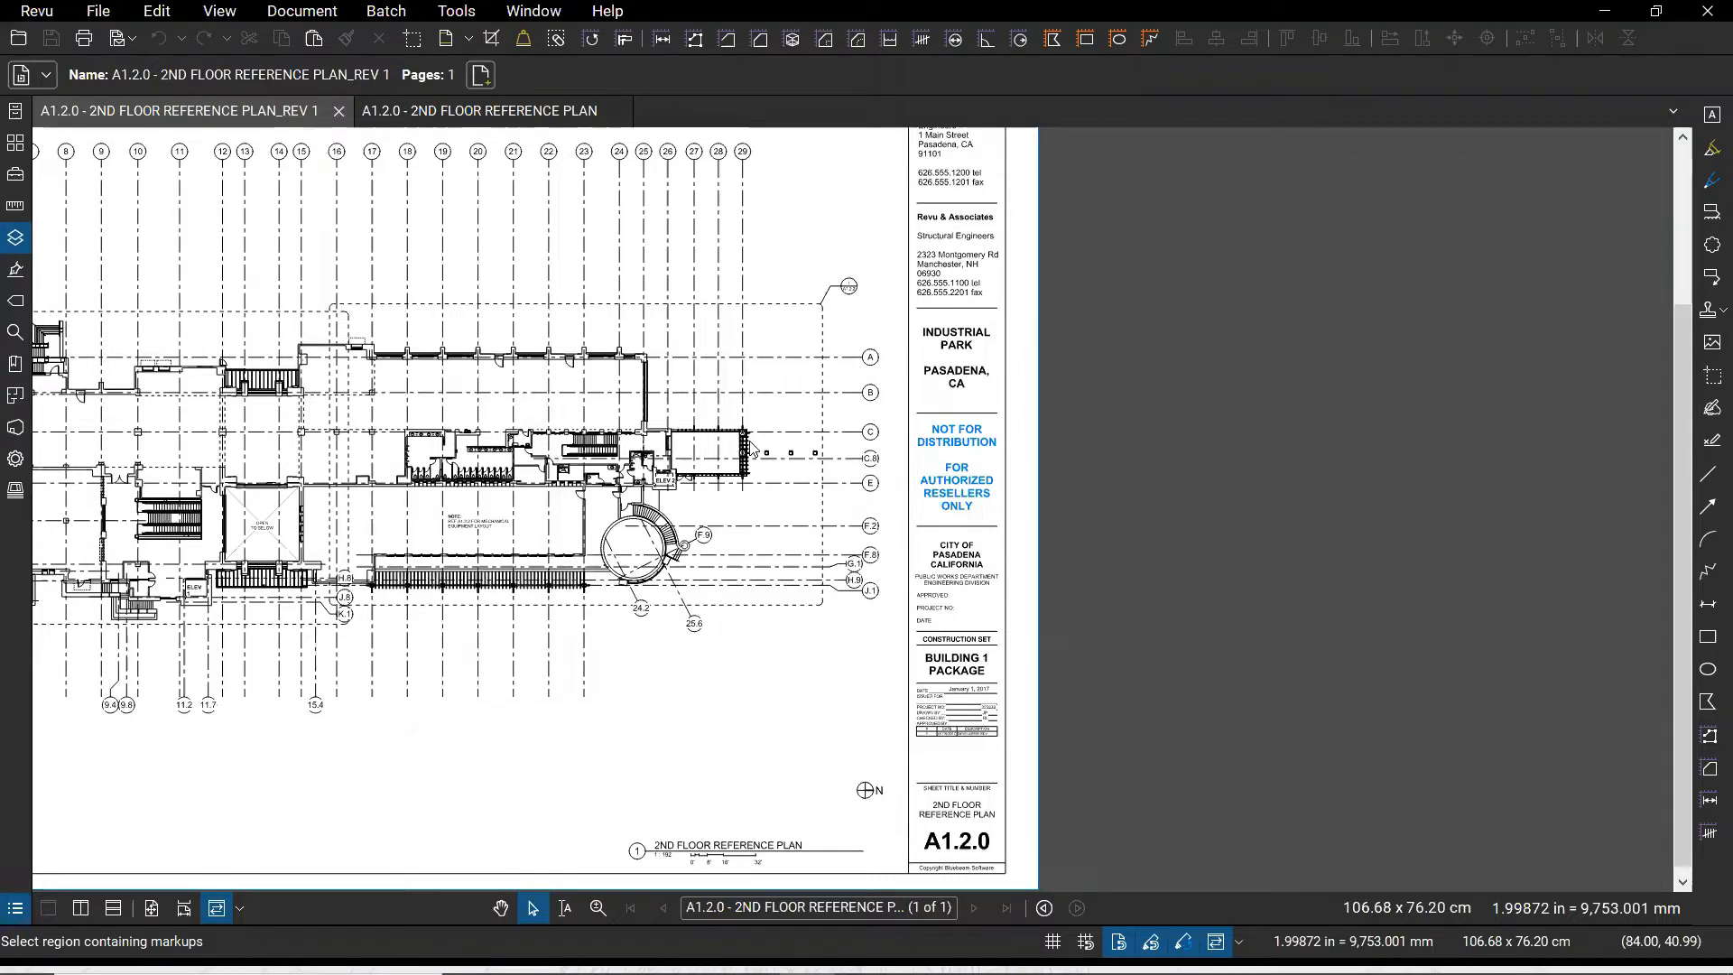
pyautogui.click(323, 16)
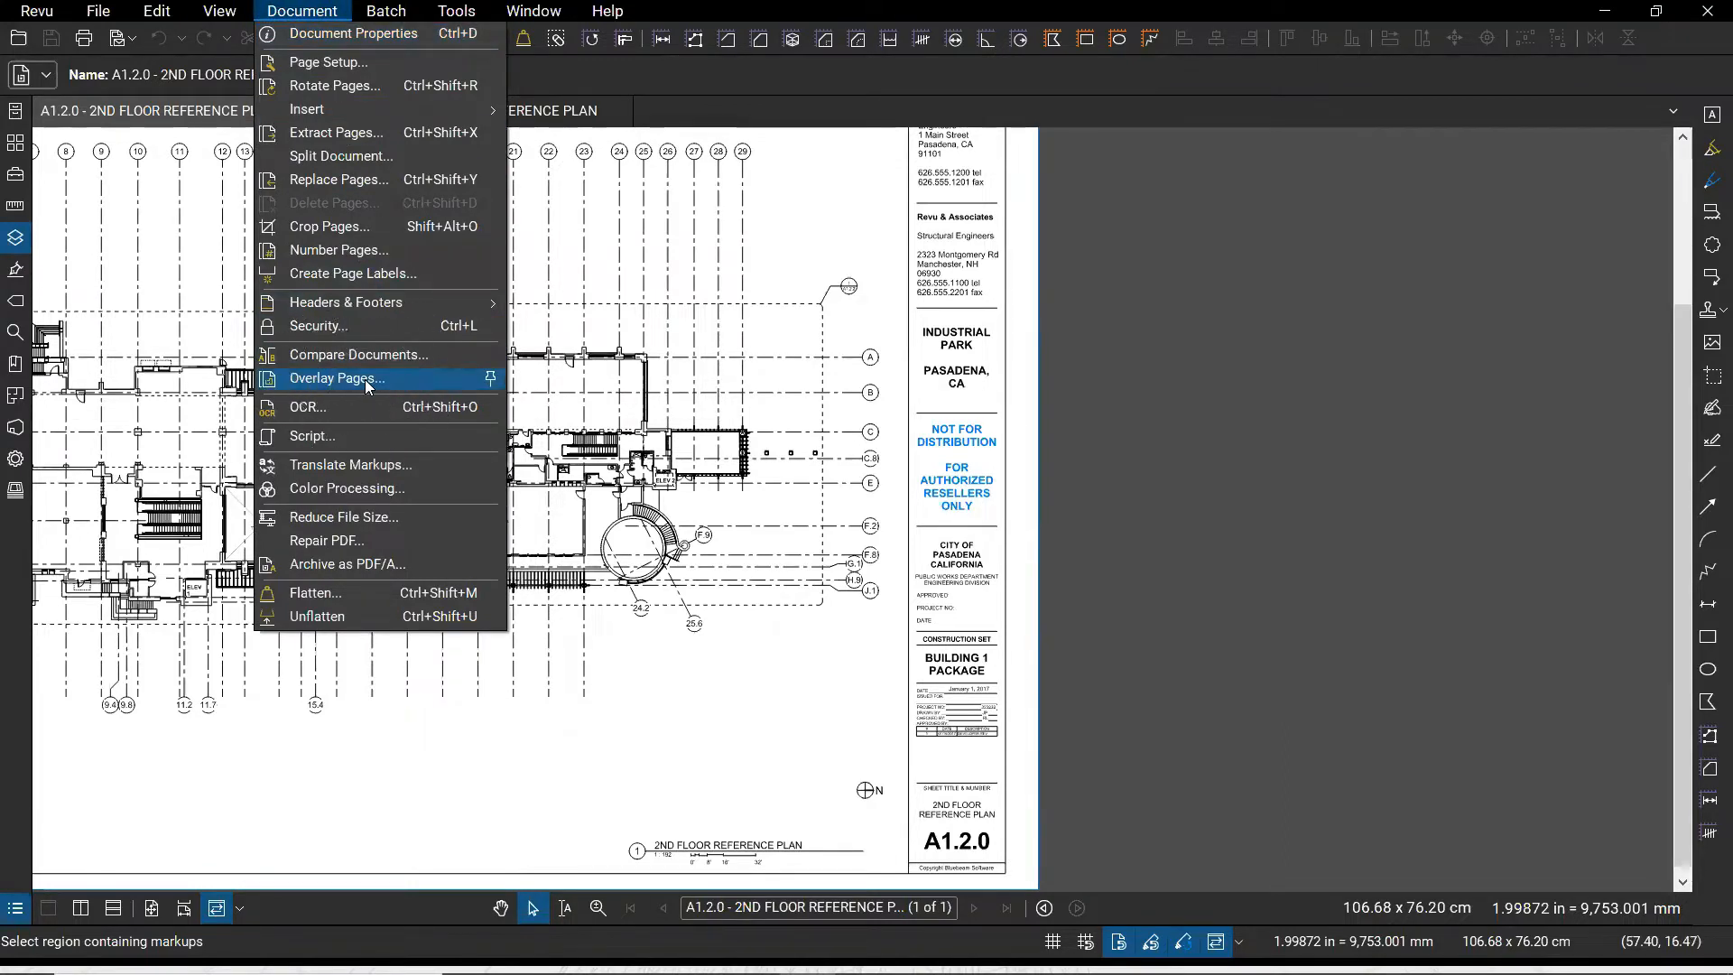
pyautogui.click(325, 357)
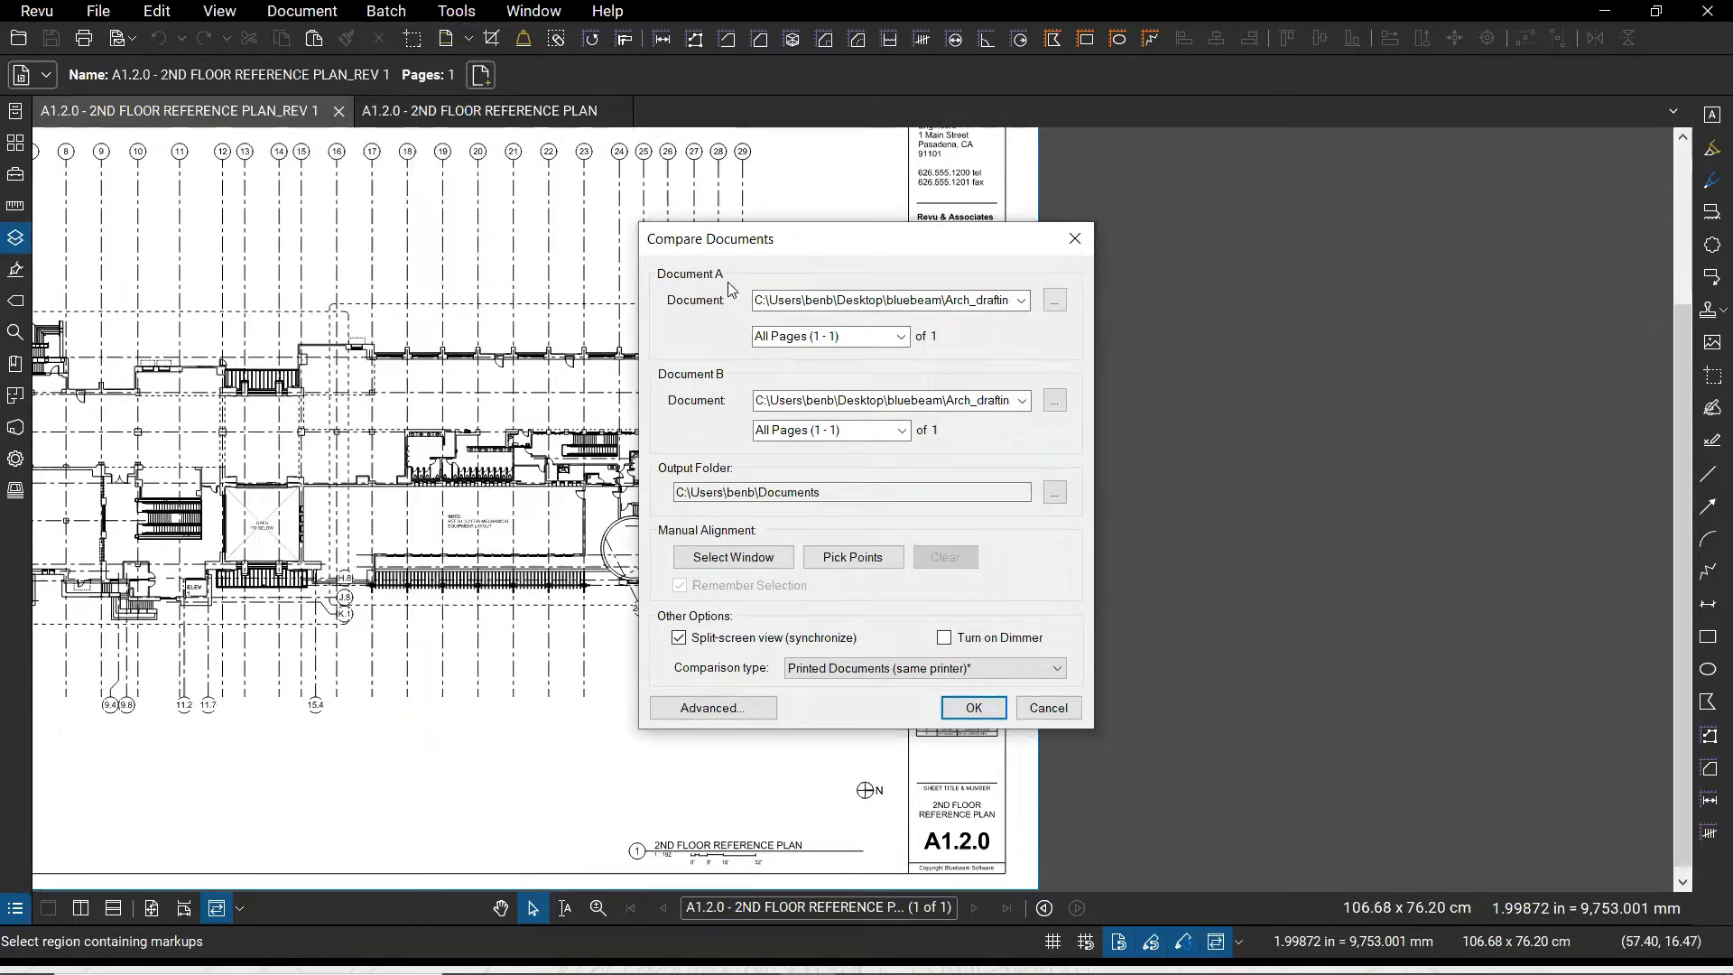
pyautogui.click(876, 304)
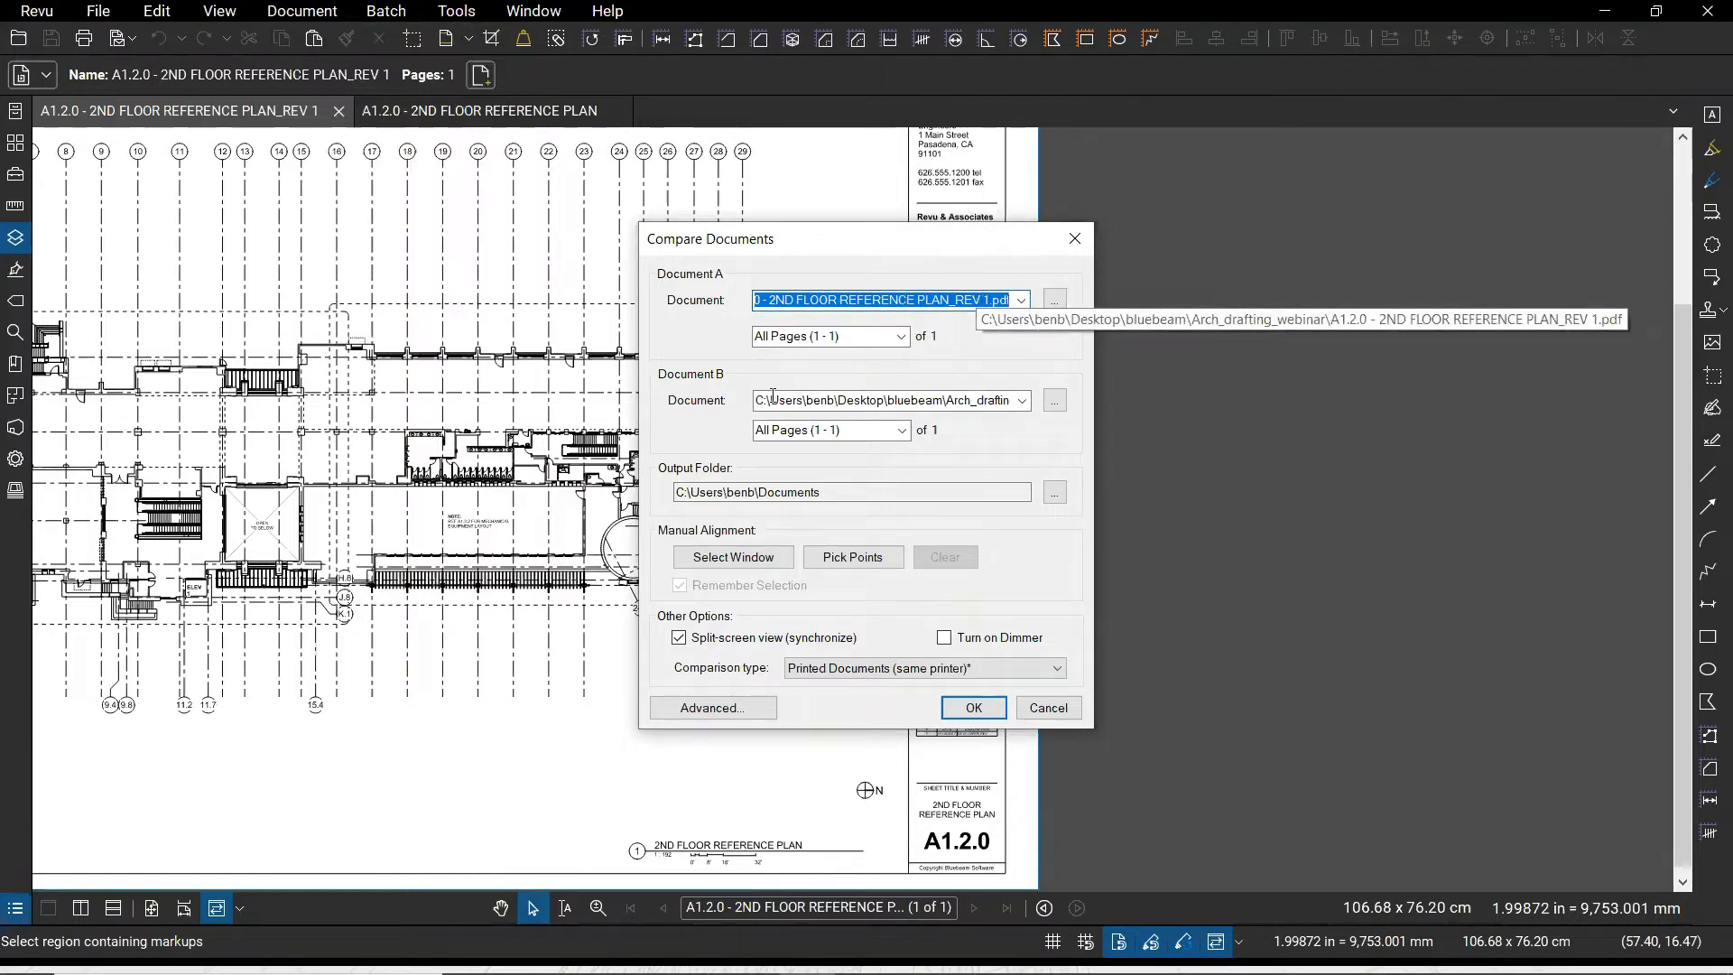
pyautogui.click(900, 407)
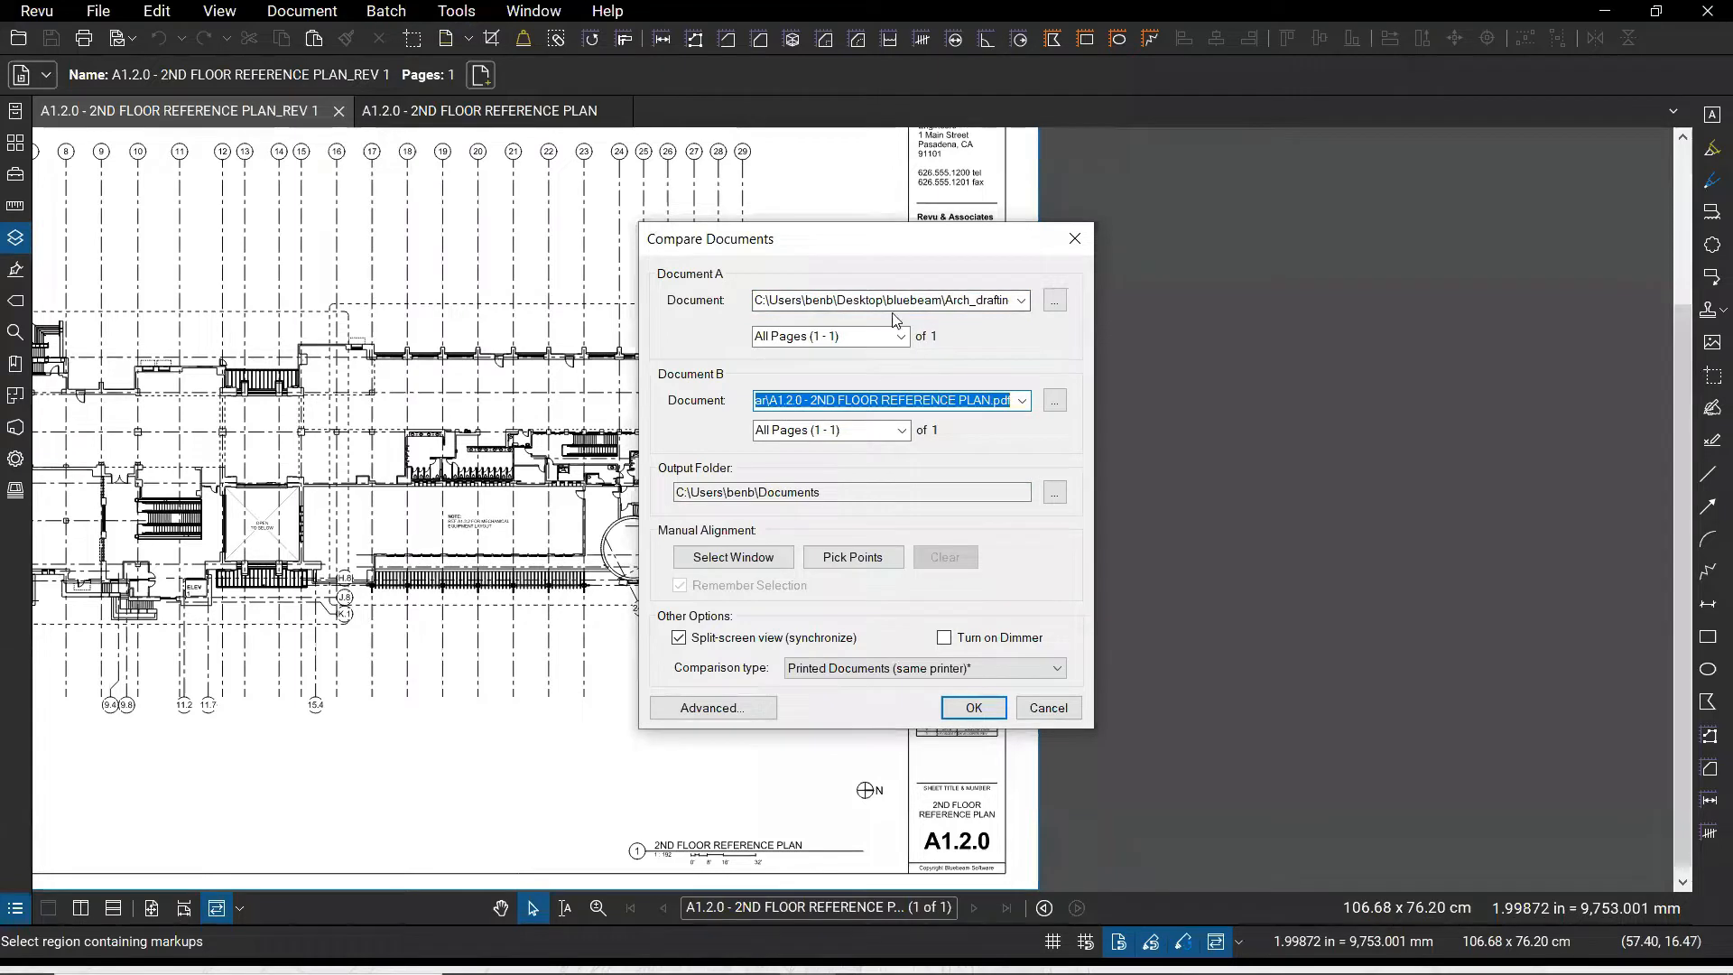
pyautogui.click(977, 305)
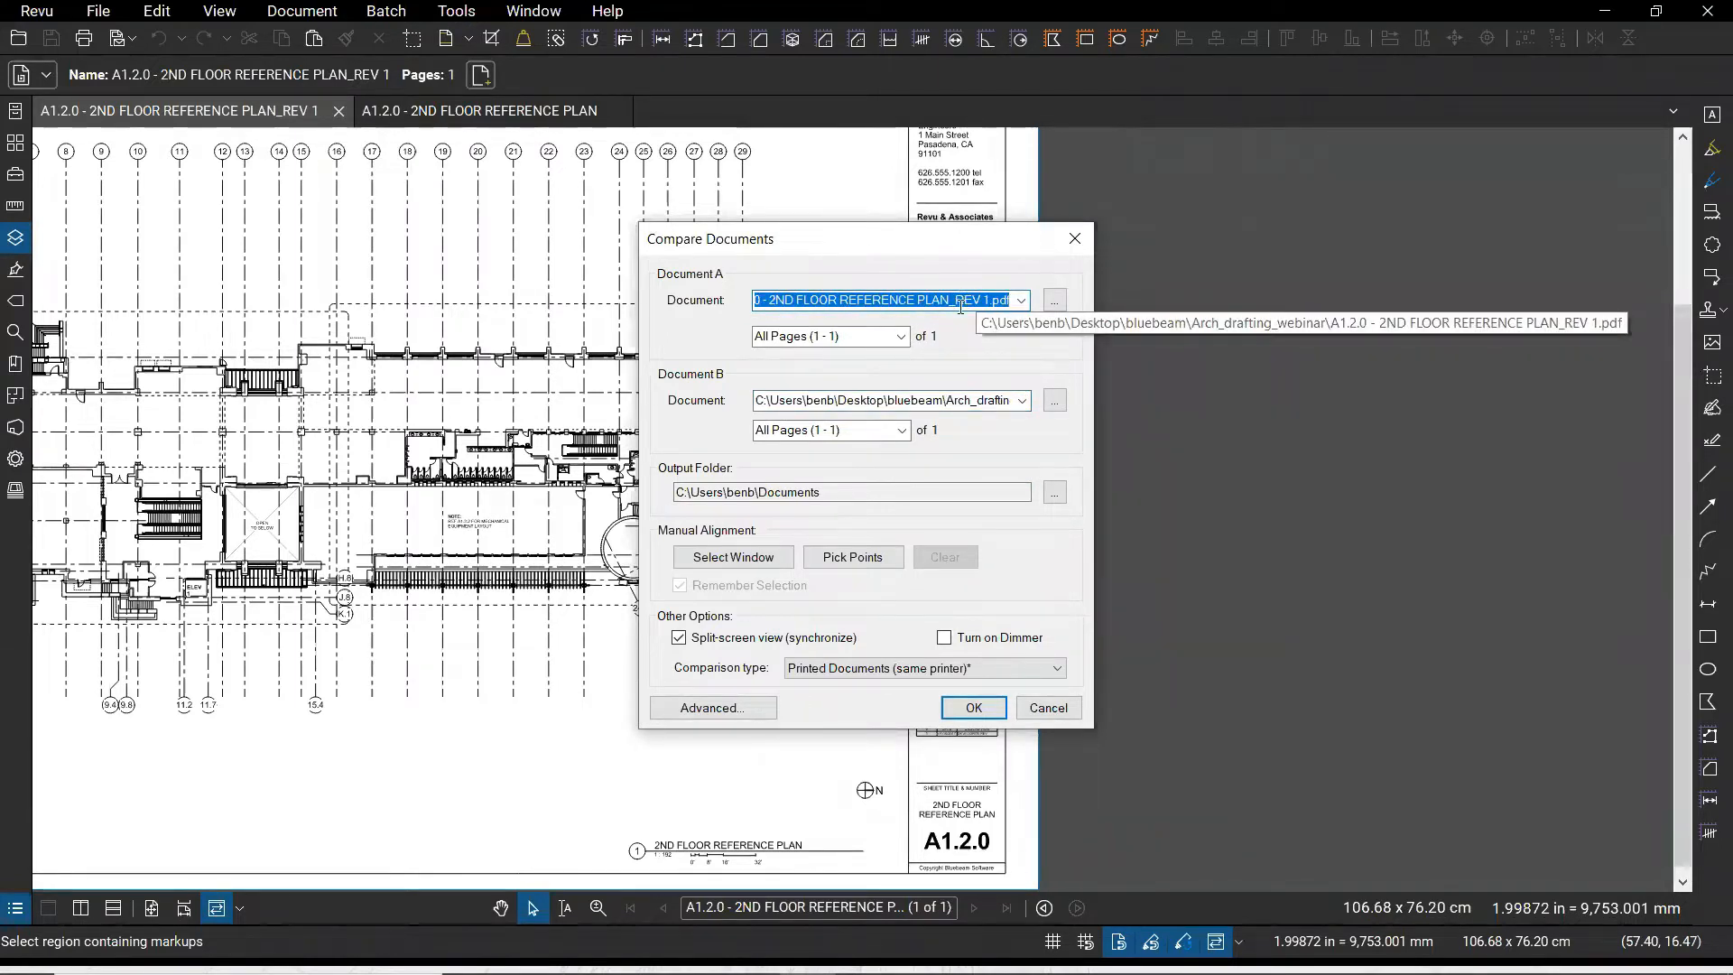
pyautogui.press('ctrl')
pyautogui.press('ctrl')
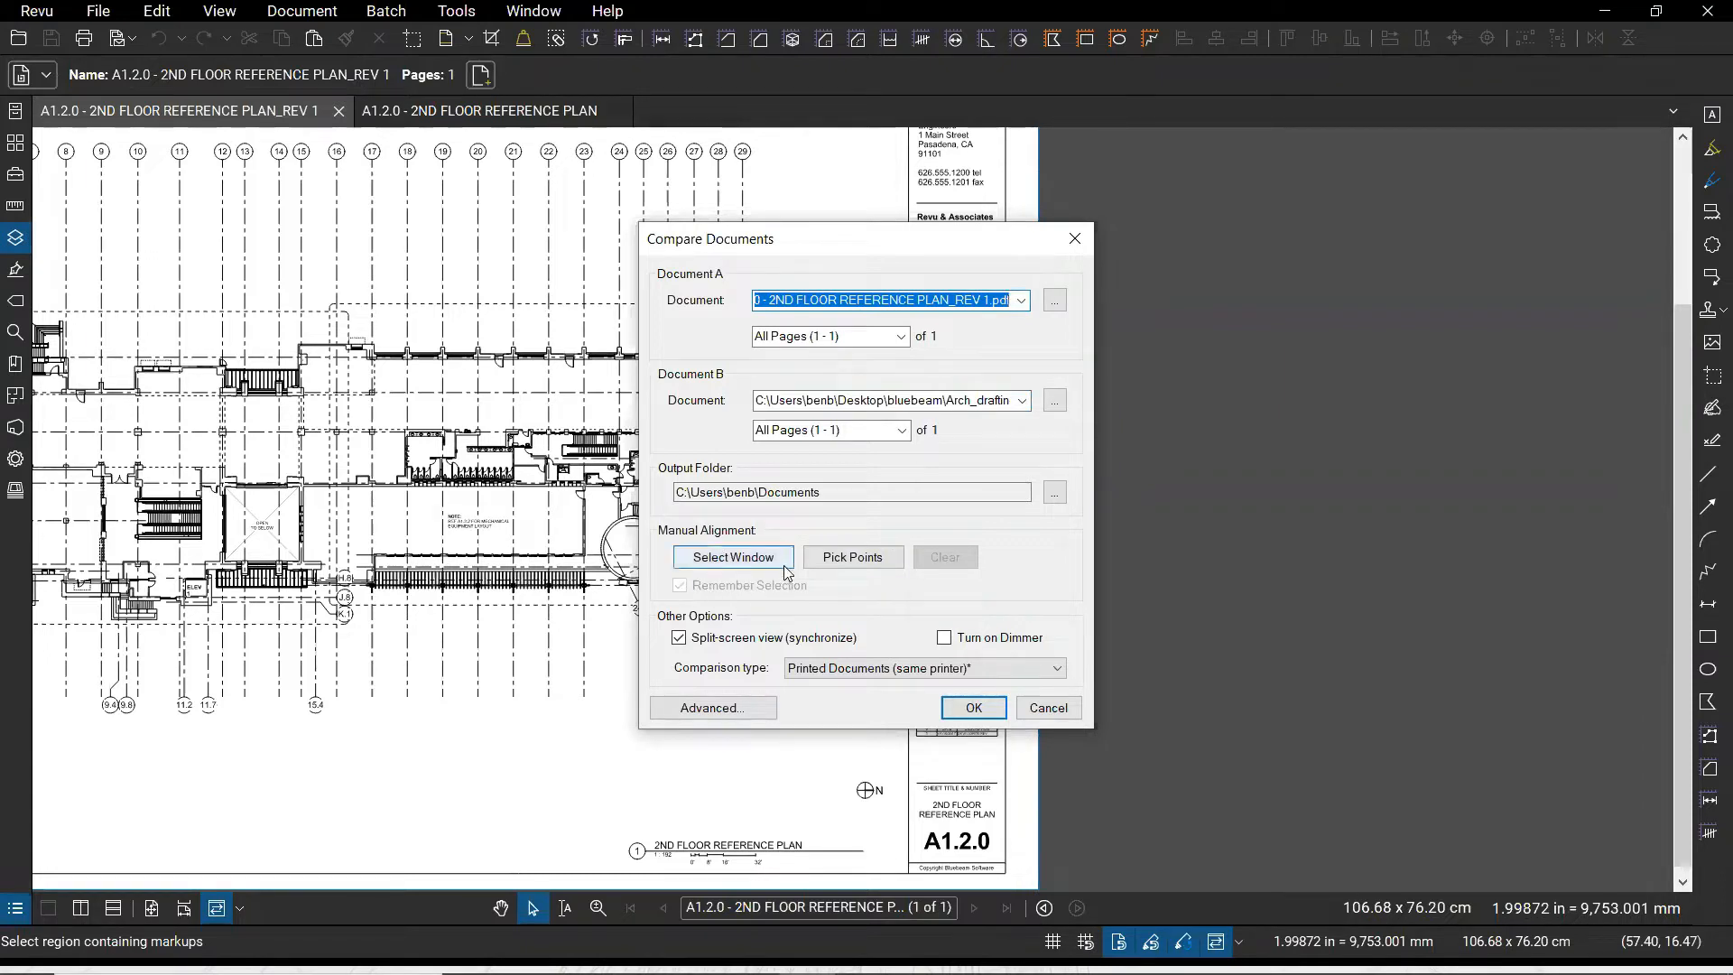
pyautogui.press('ctrl')
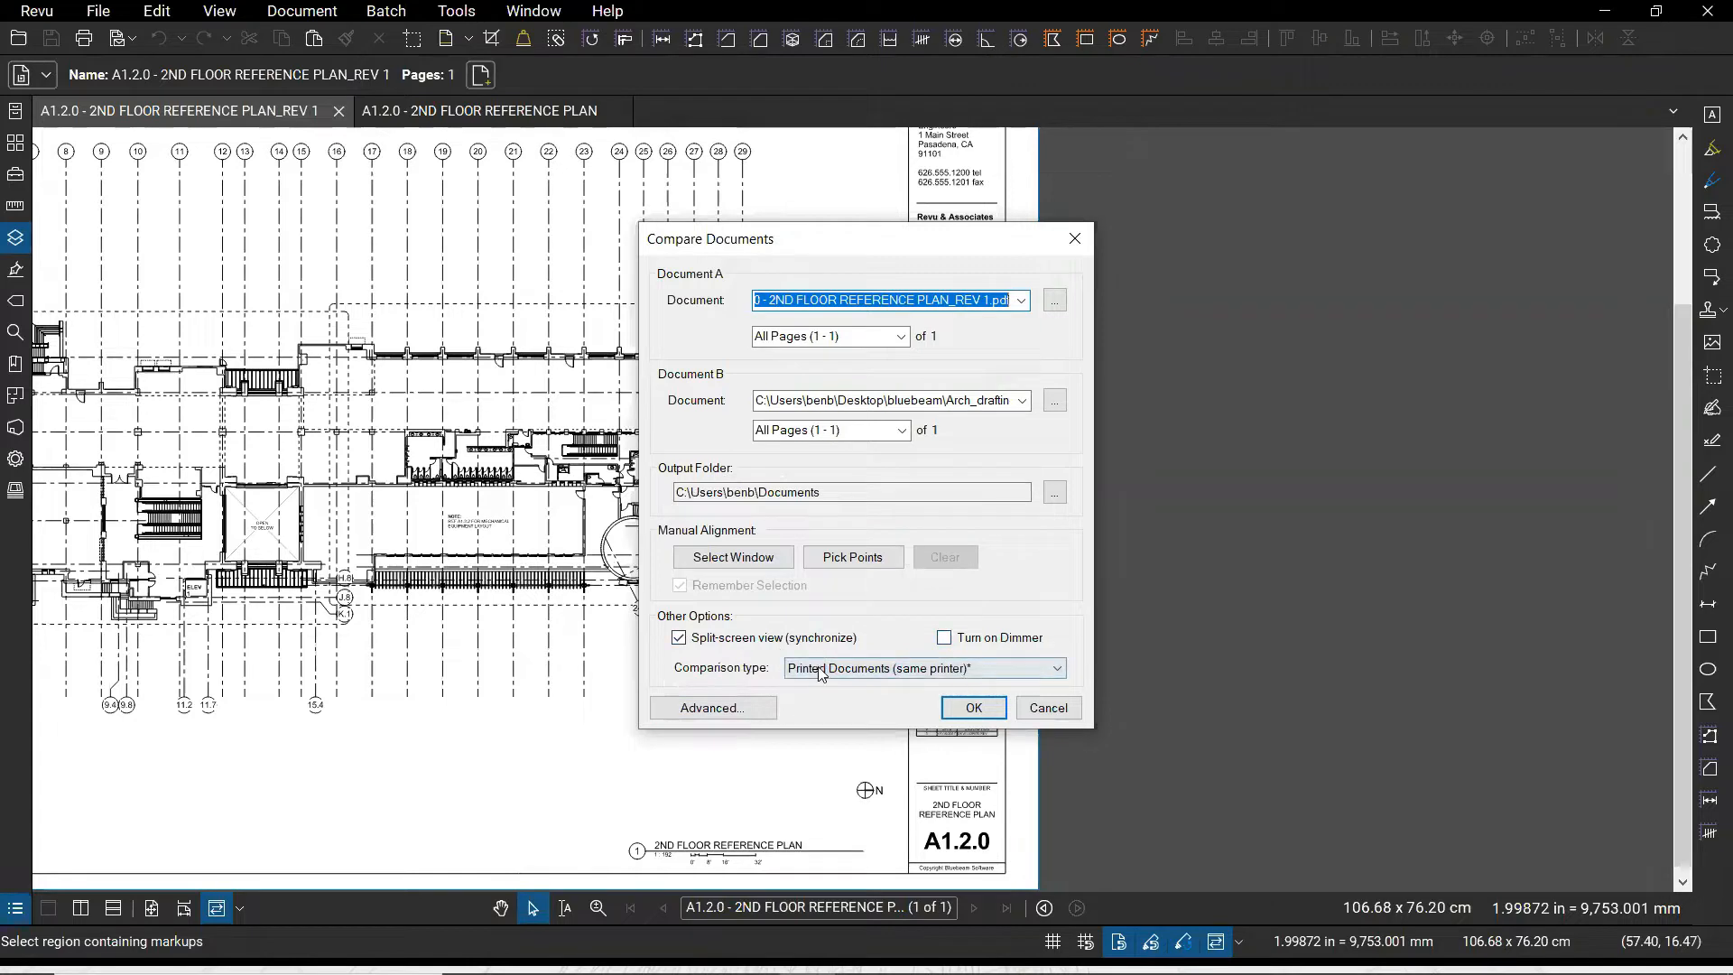
# Review the available comparison types and open the advanced comparison options
pyautogui.click(880, 673)
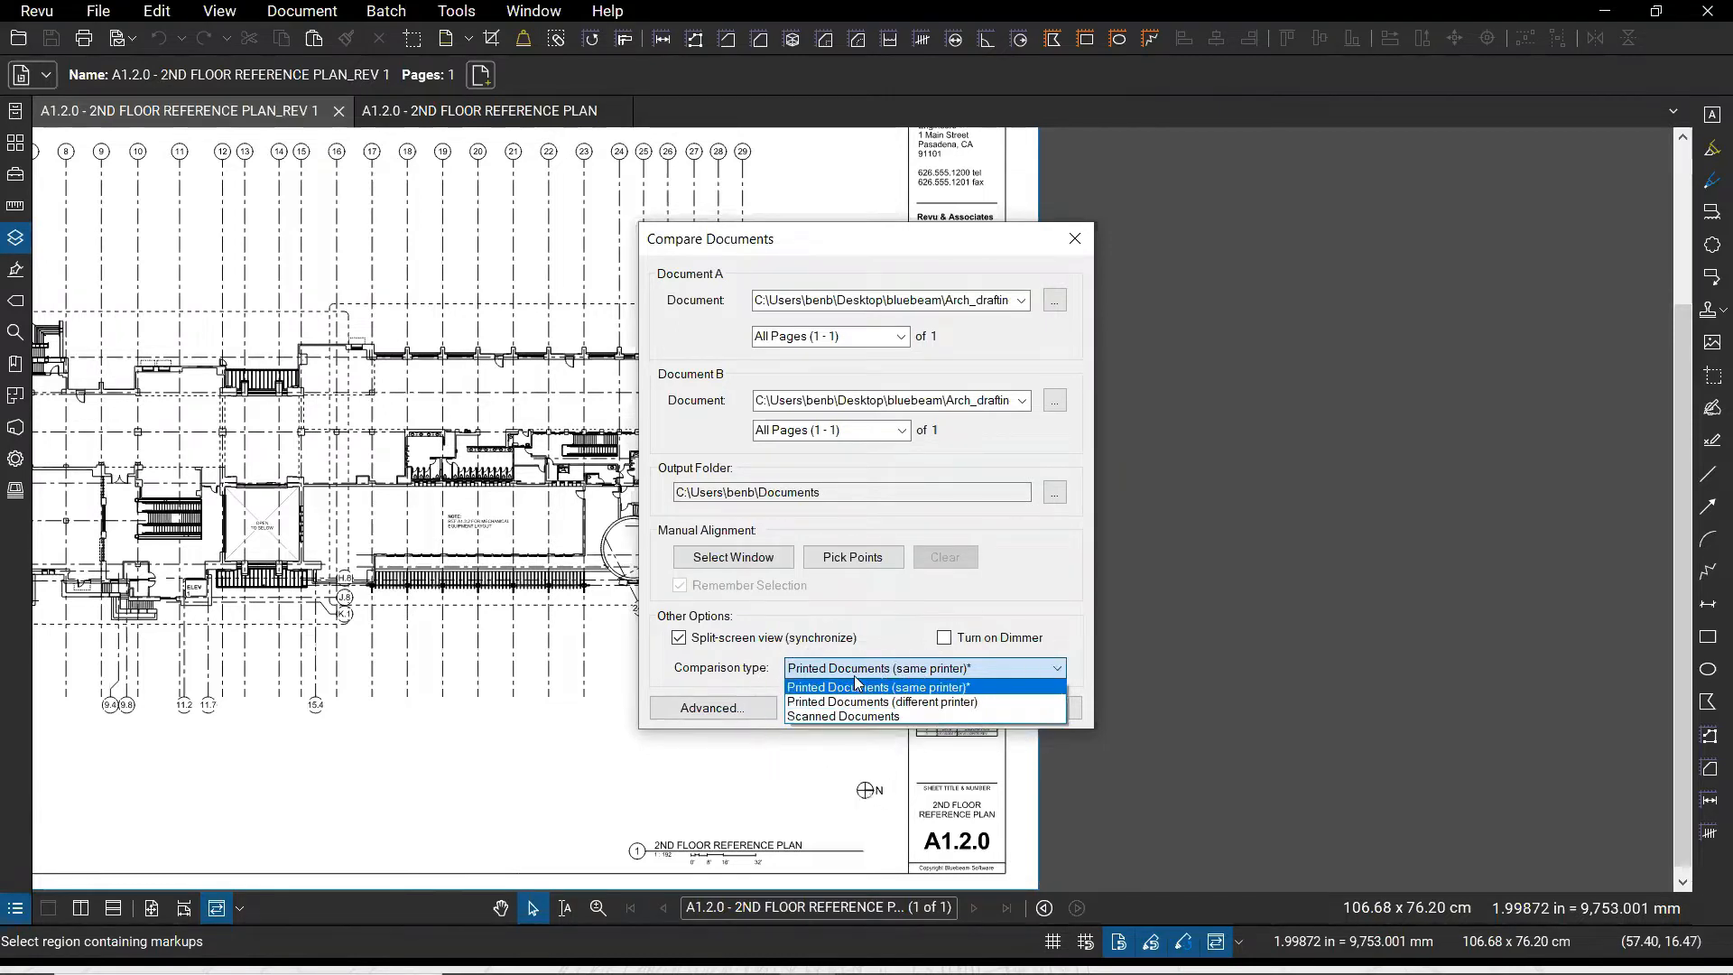
pyautogui.click(727, 679)
pyautogui.click(730, 710)
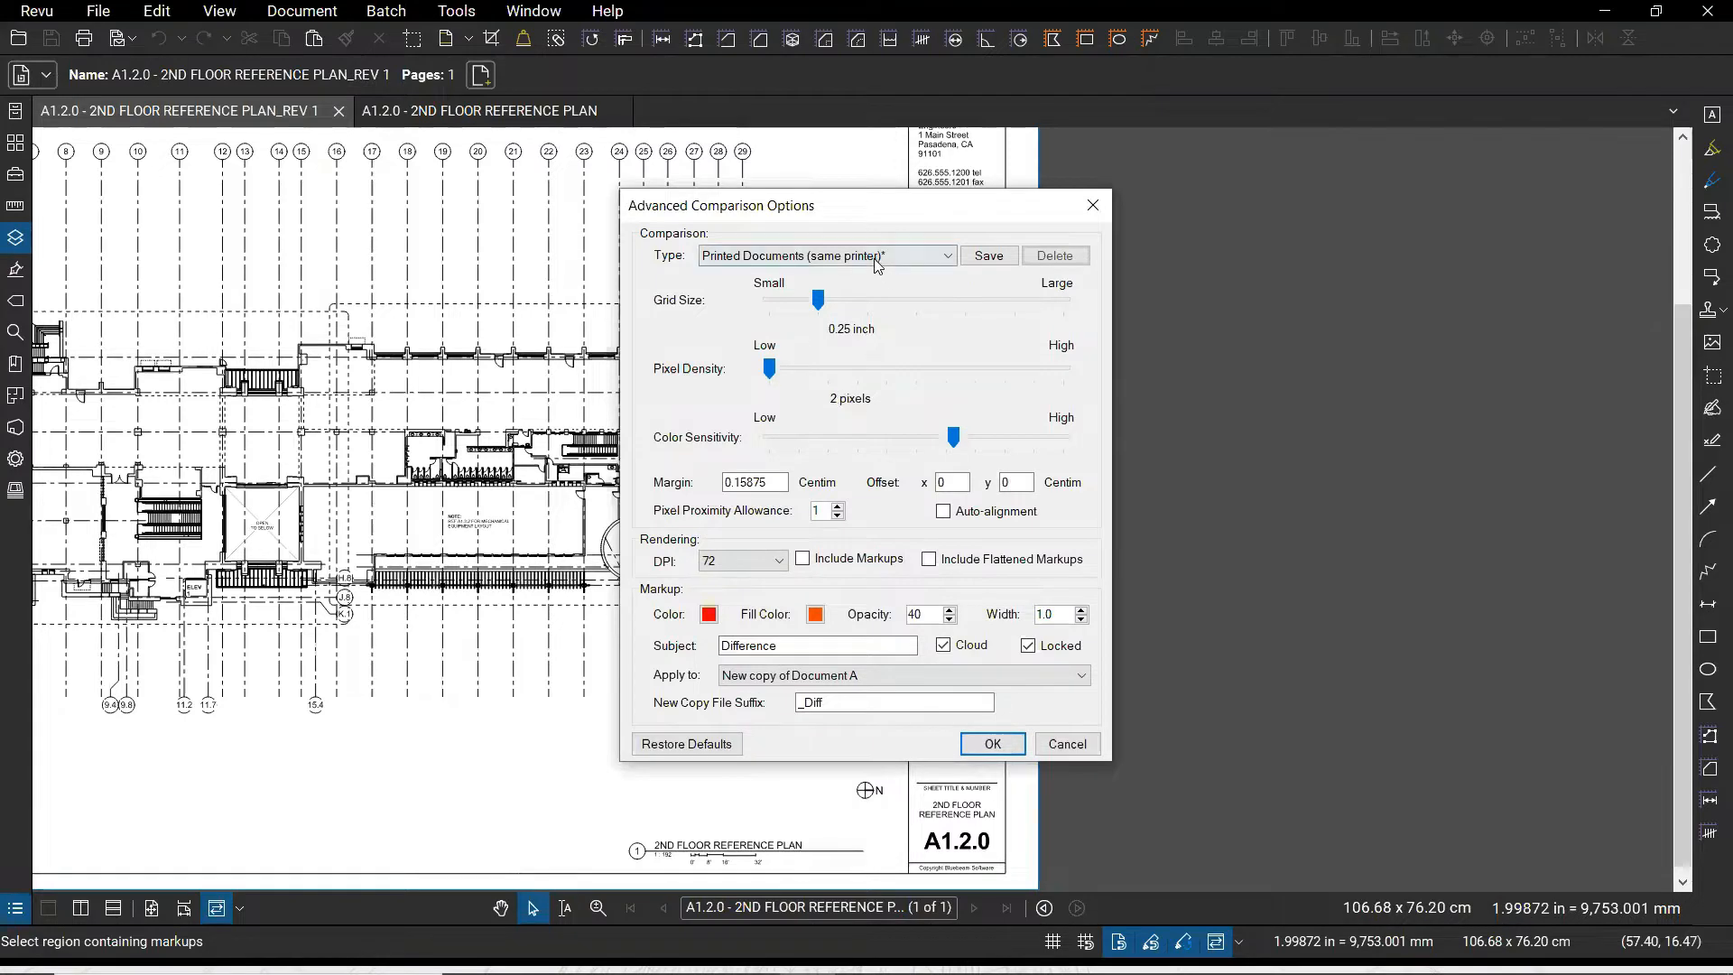
# Preview the different-printer and scanned-document presets, and set the comparison type to Printed Documents (same printer)
pyautogui.click(817, 258)
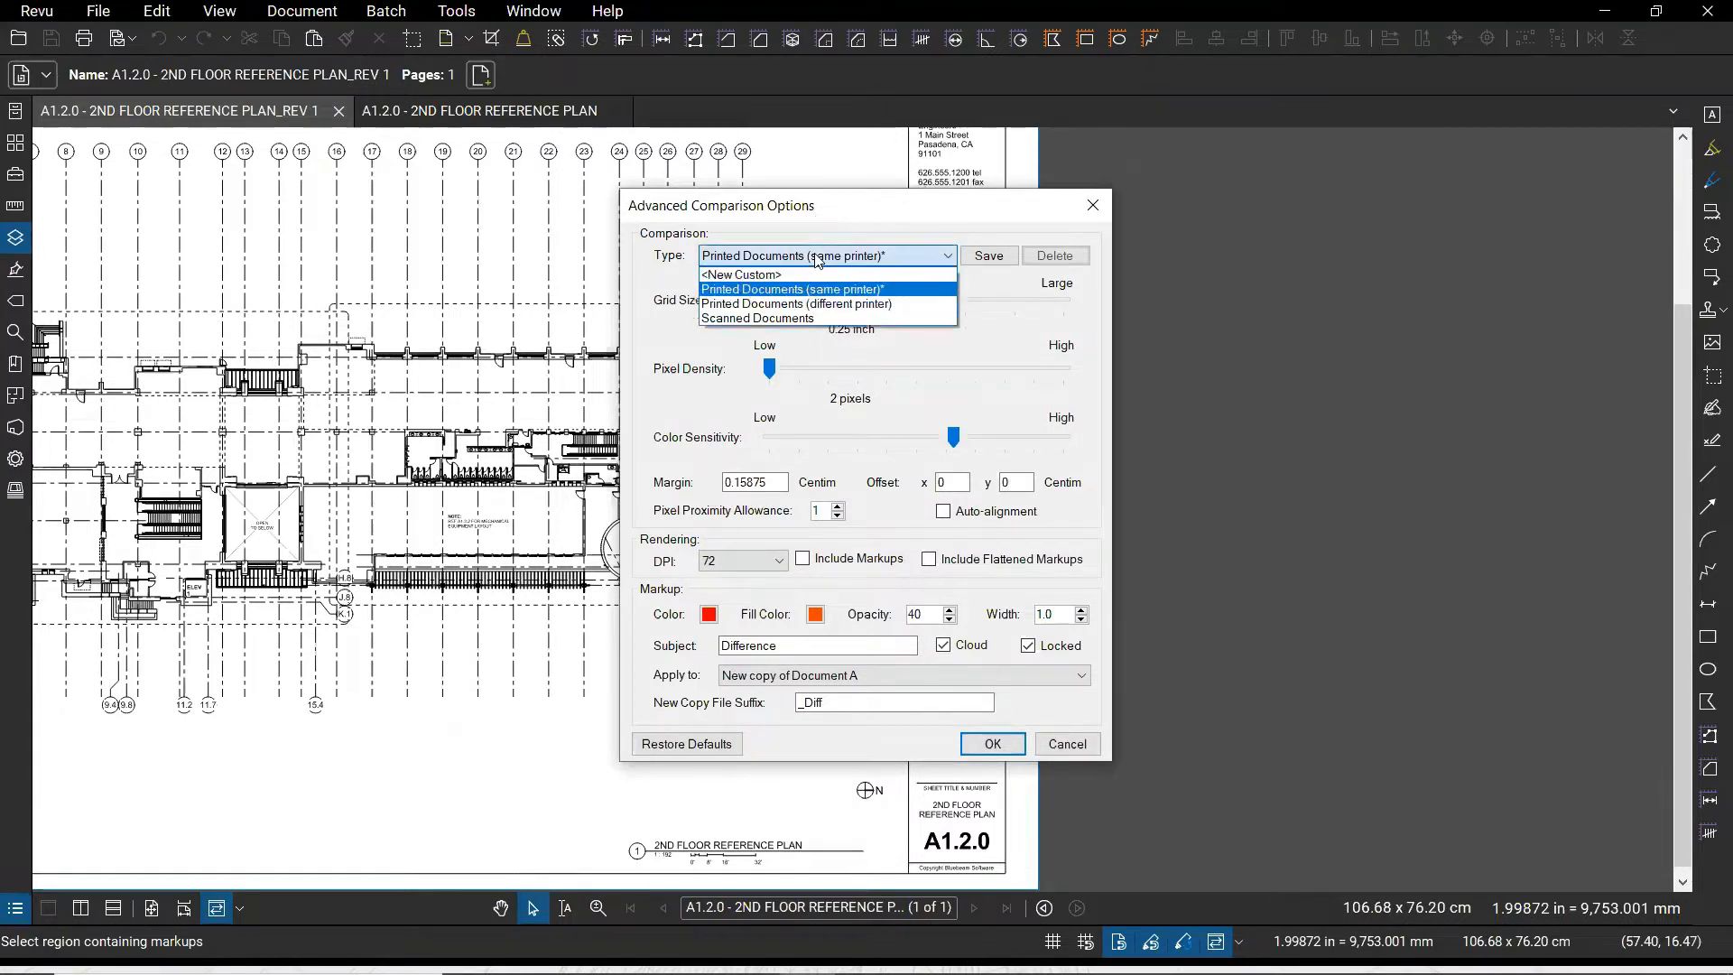
pyautogui.click(790, 305)
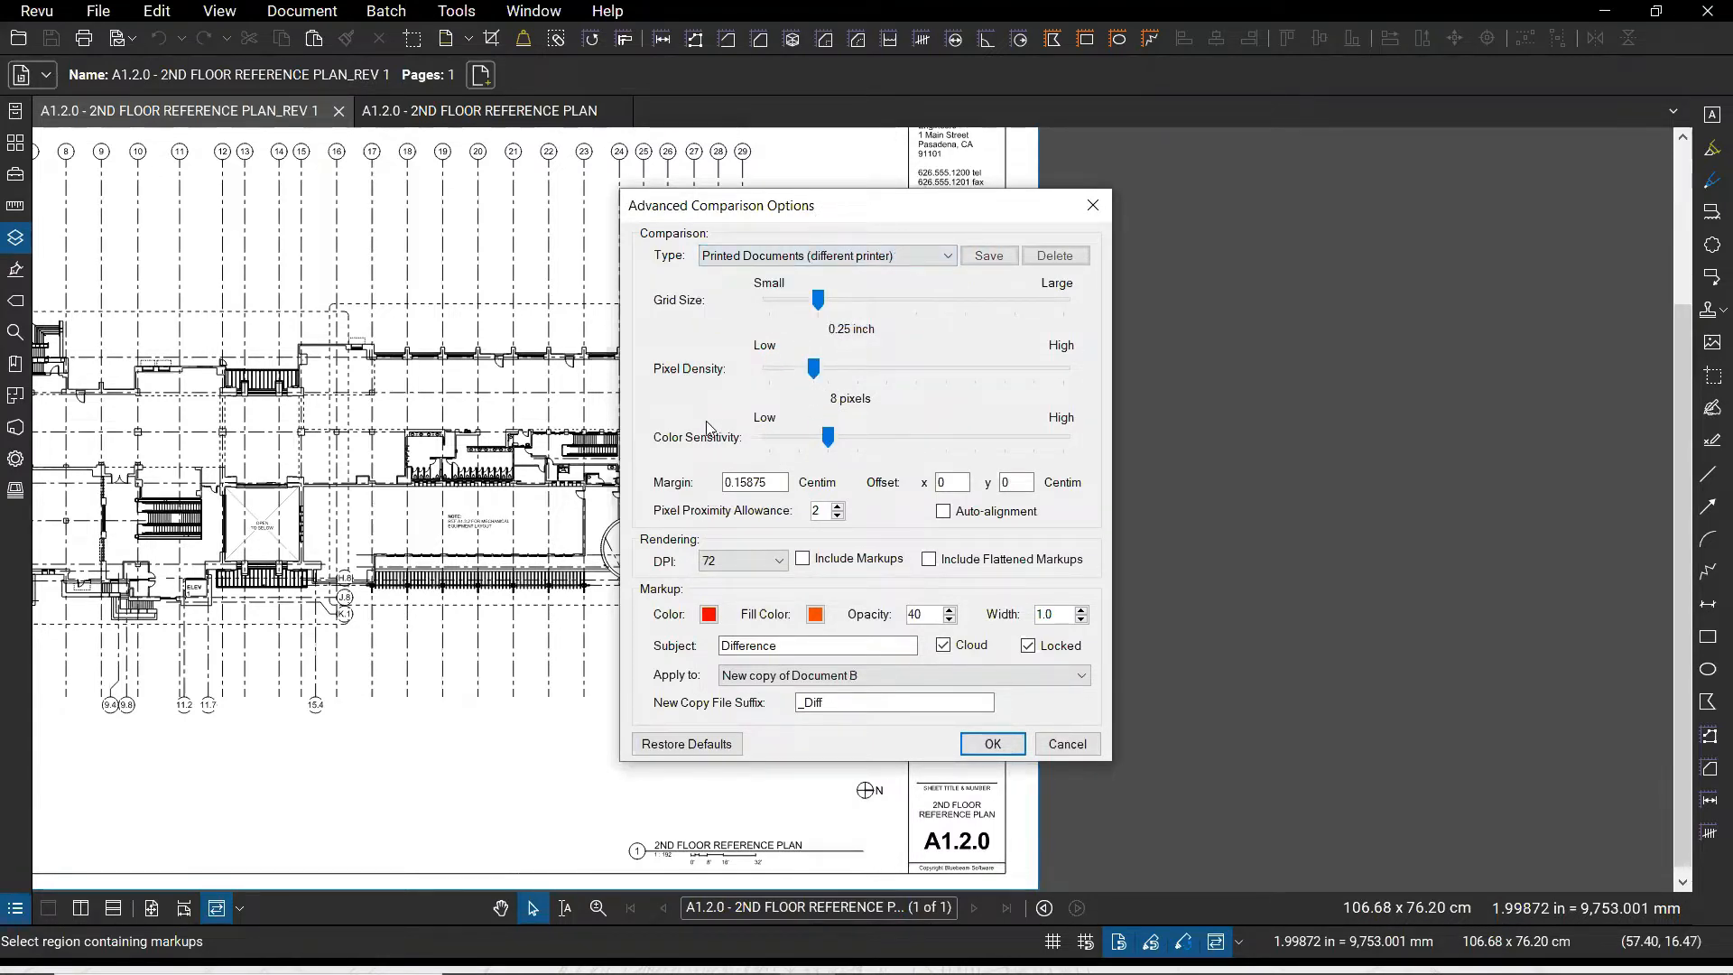
pyautogui.click(781, 258)
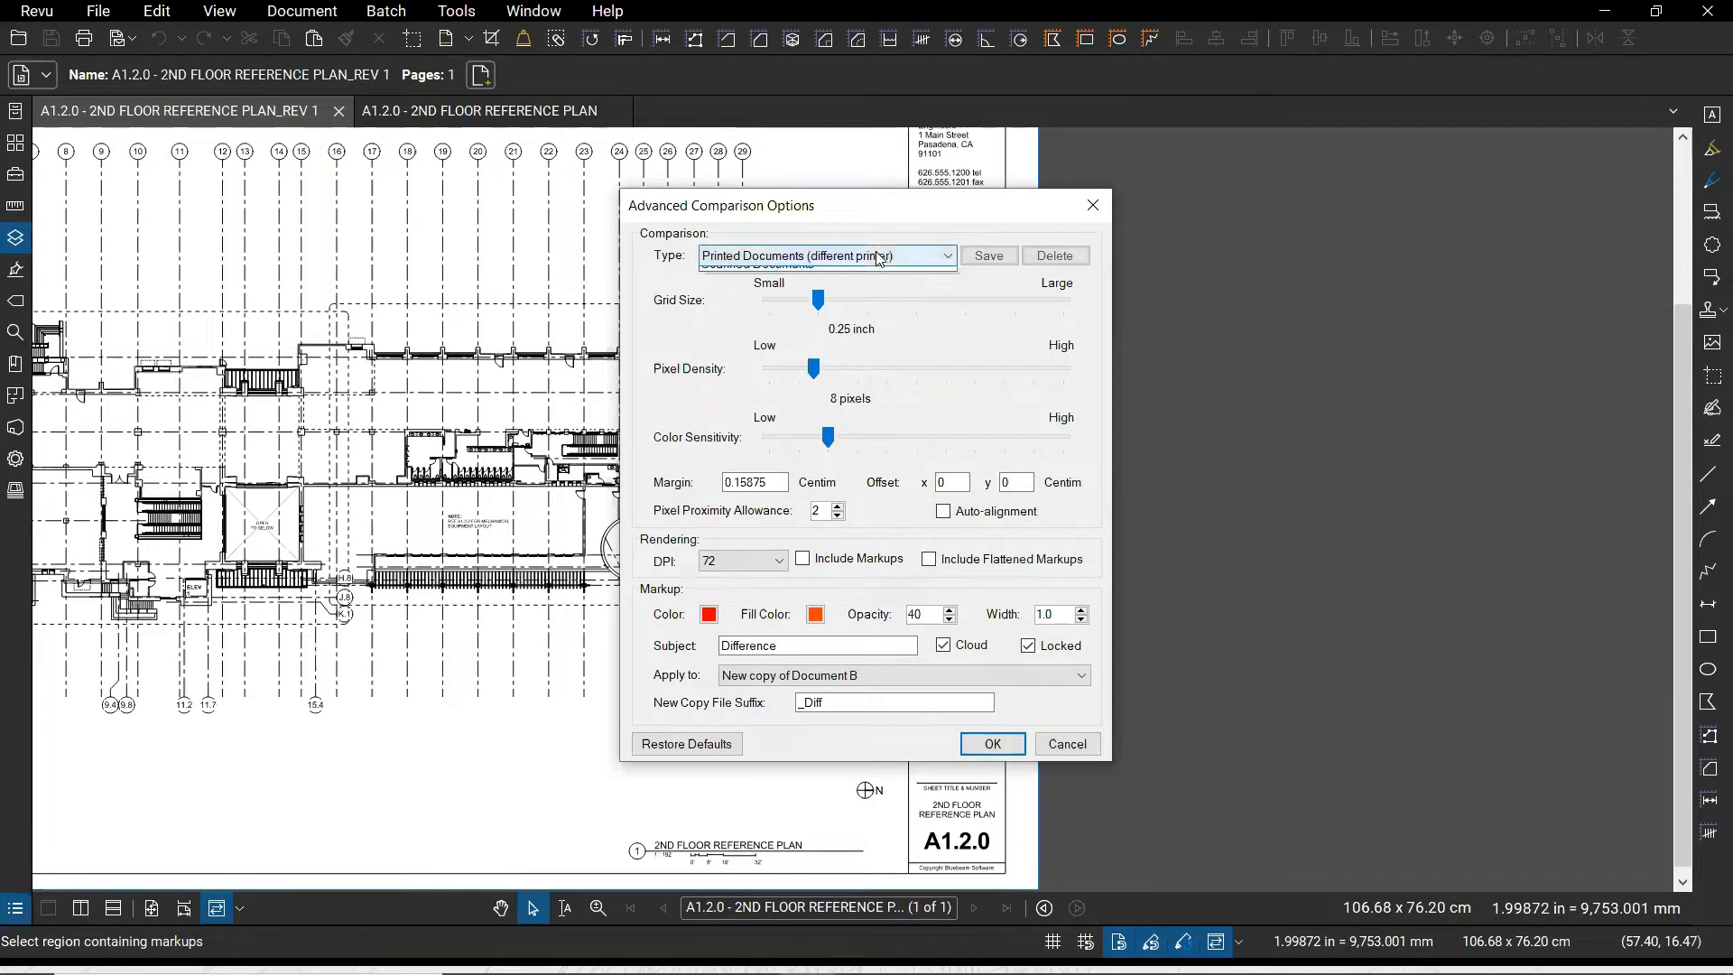
pyautogui.click(785, 320)
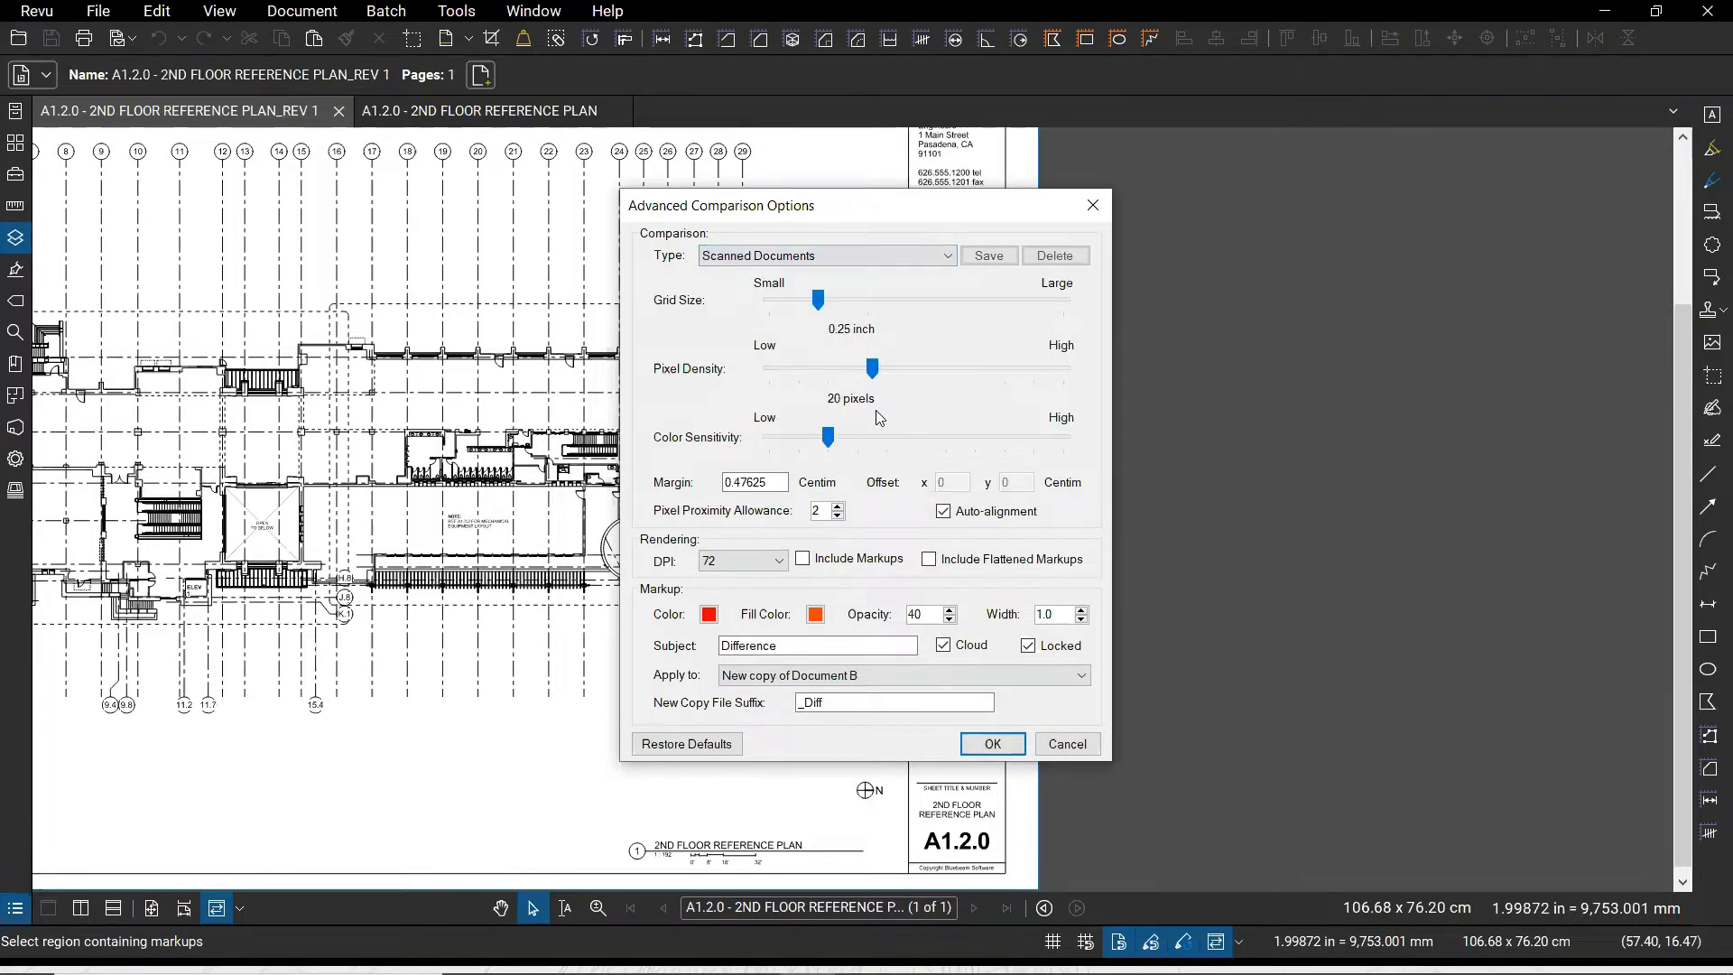
pyautogui.click(906, 259)
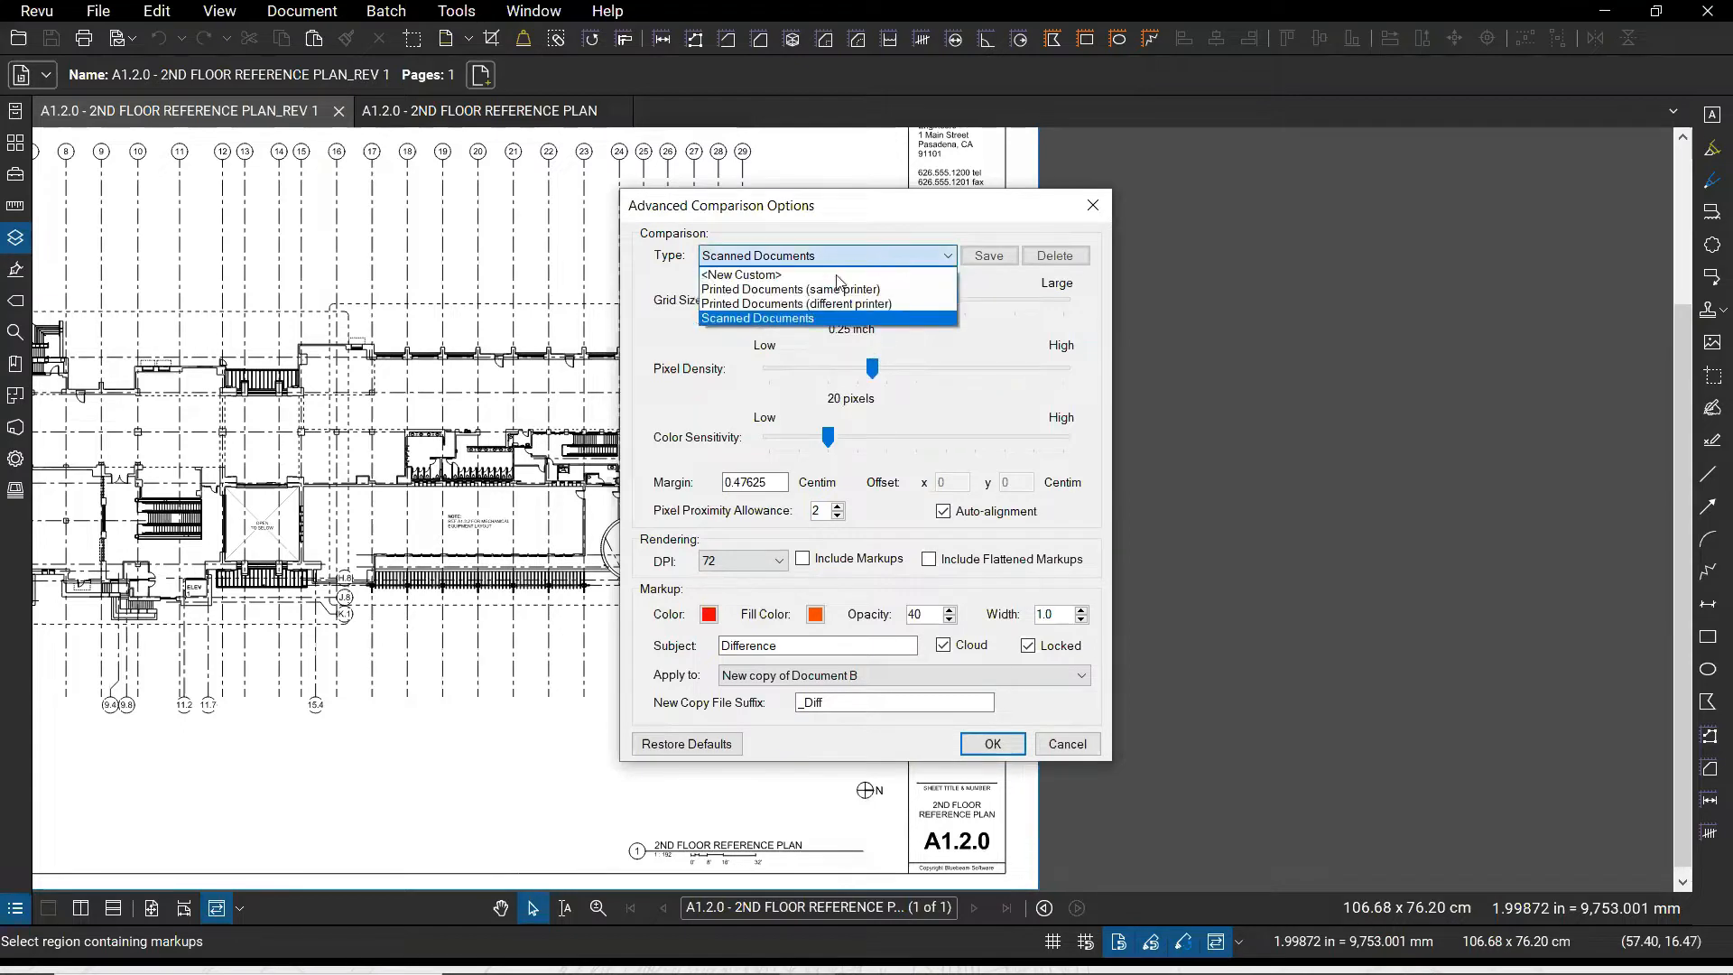
pyautogui.click(812, 289)
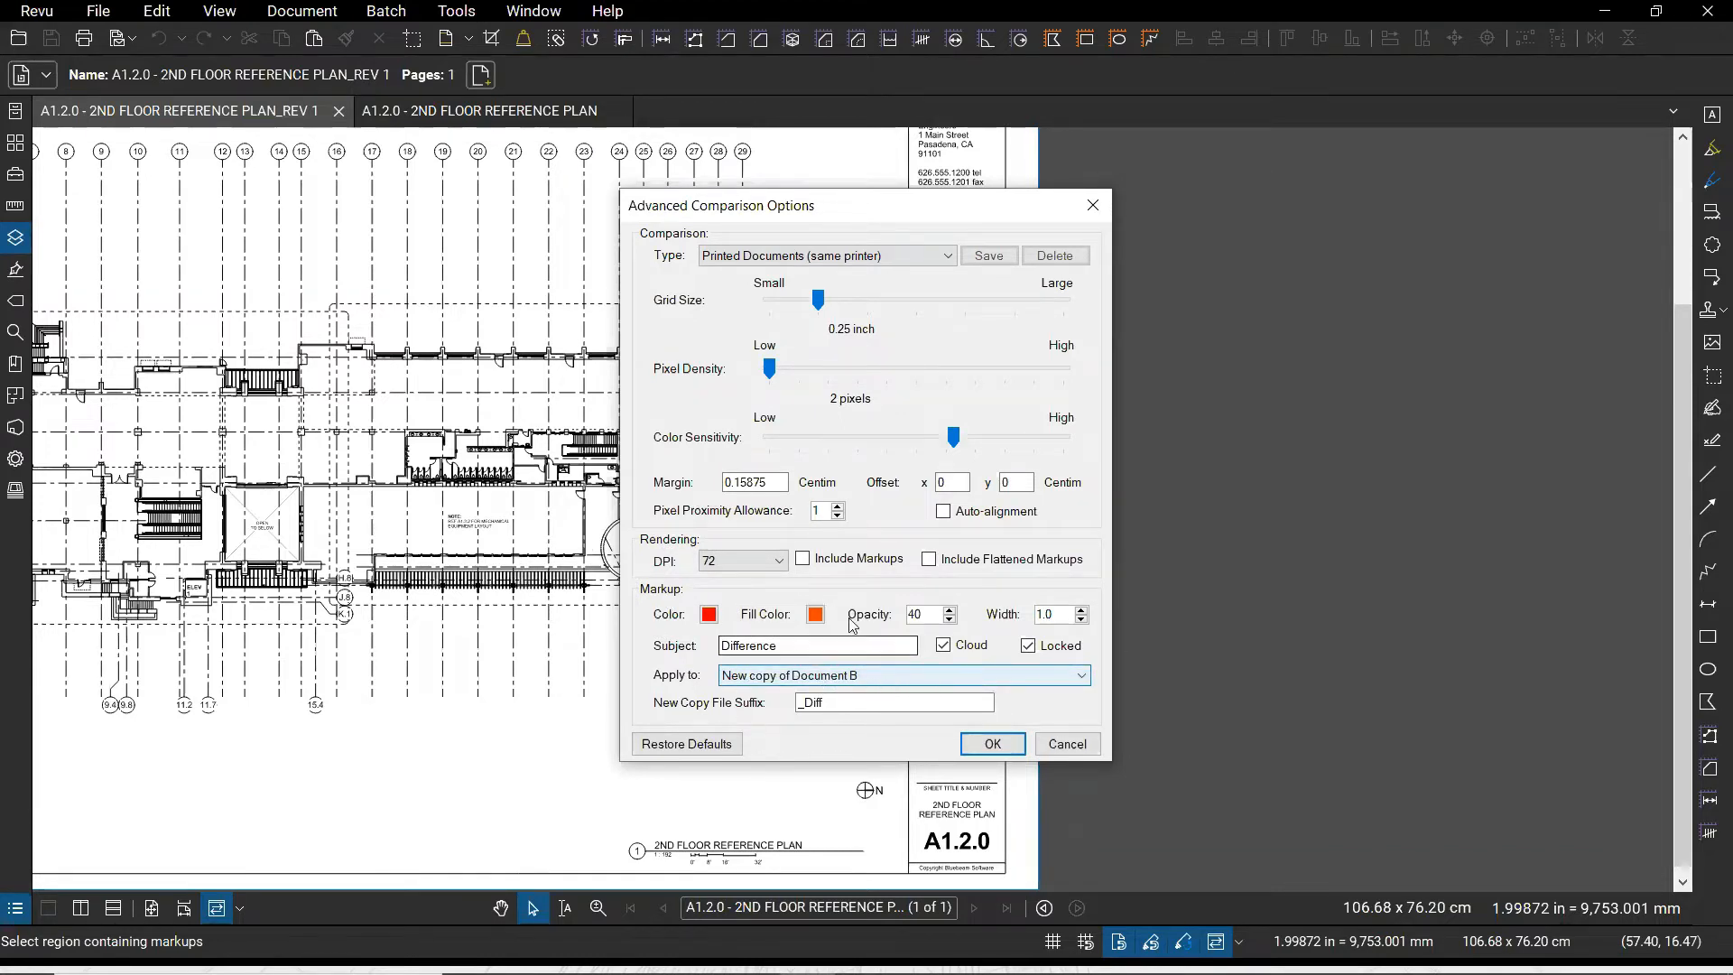
# Apply the difference markups to a new copy of Document A, leave them unlocked, and accept the advanced comparison options
pyautogui.click(883, 679)
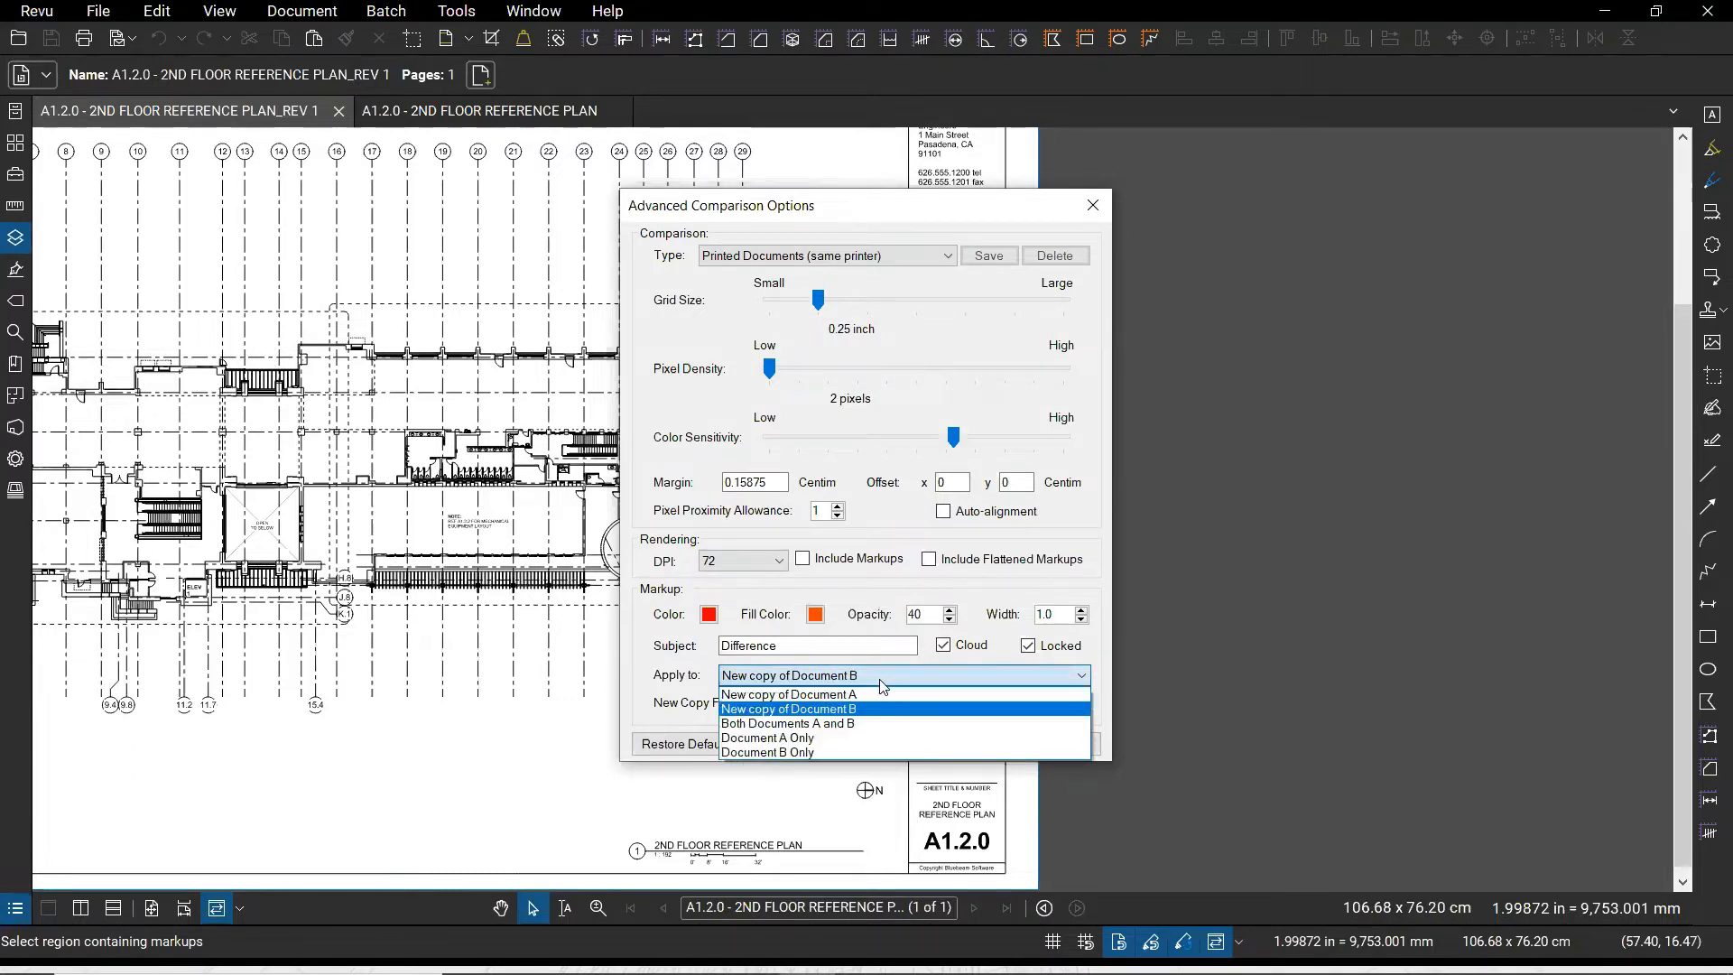
pyautogui.click(868, 696)
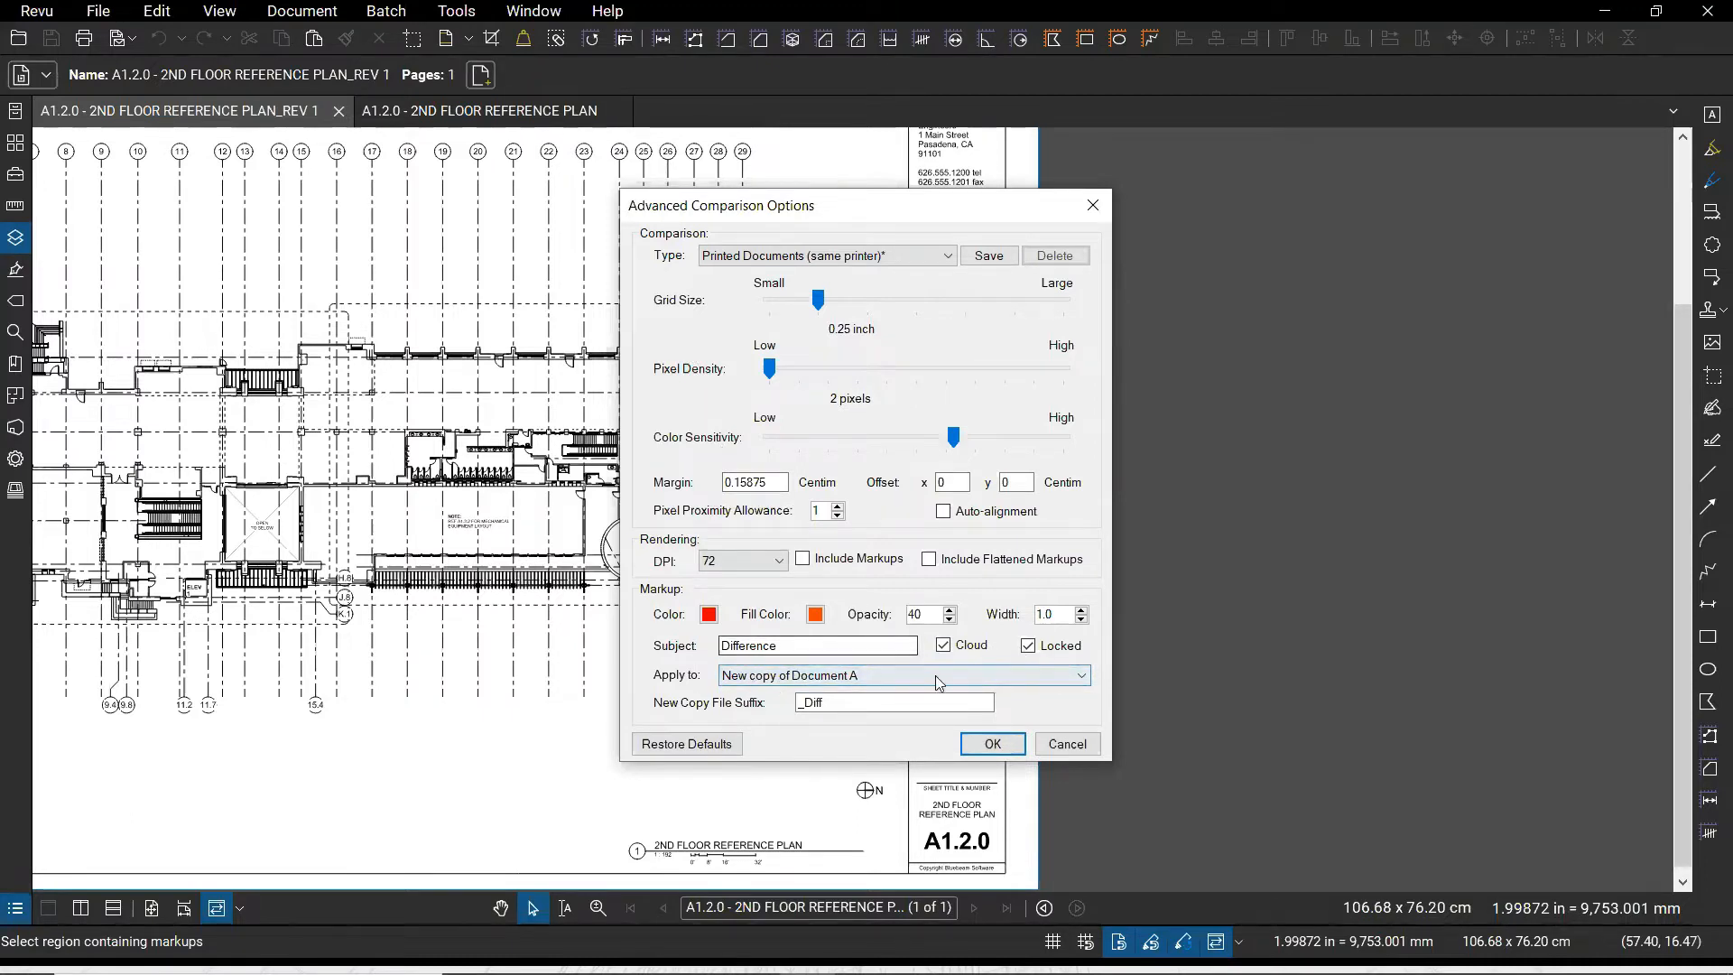
pyautogui.click(1030, 649)
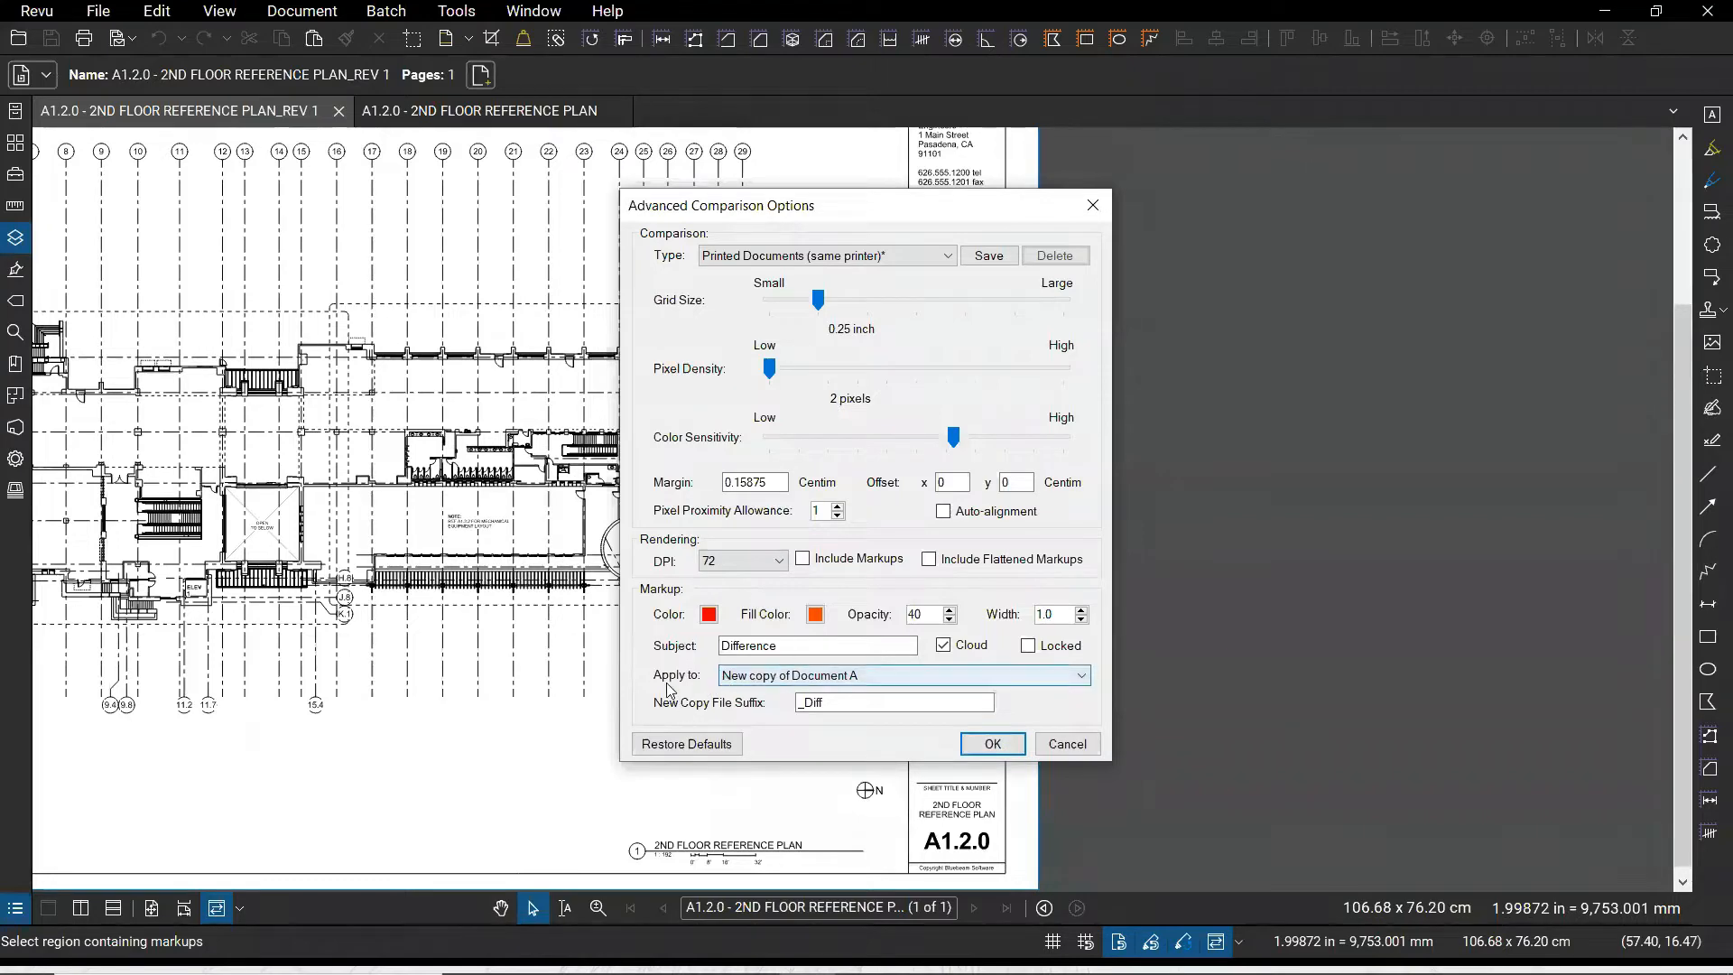
pyautogui.click(845, 679)
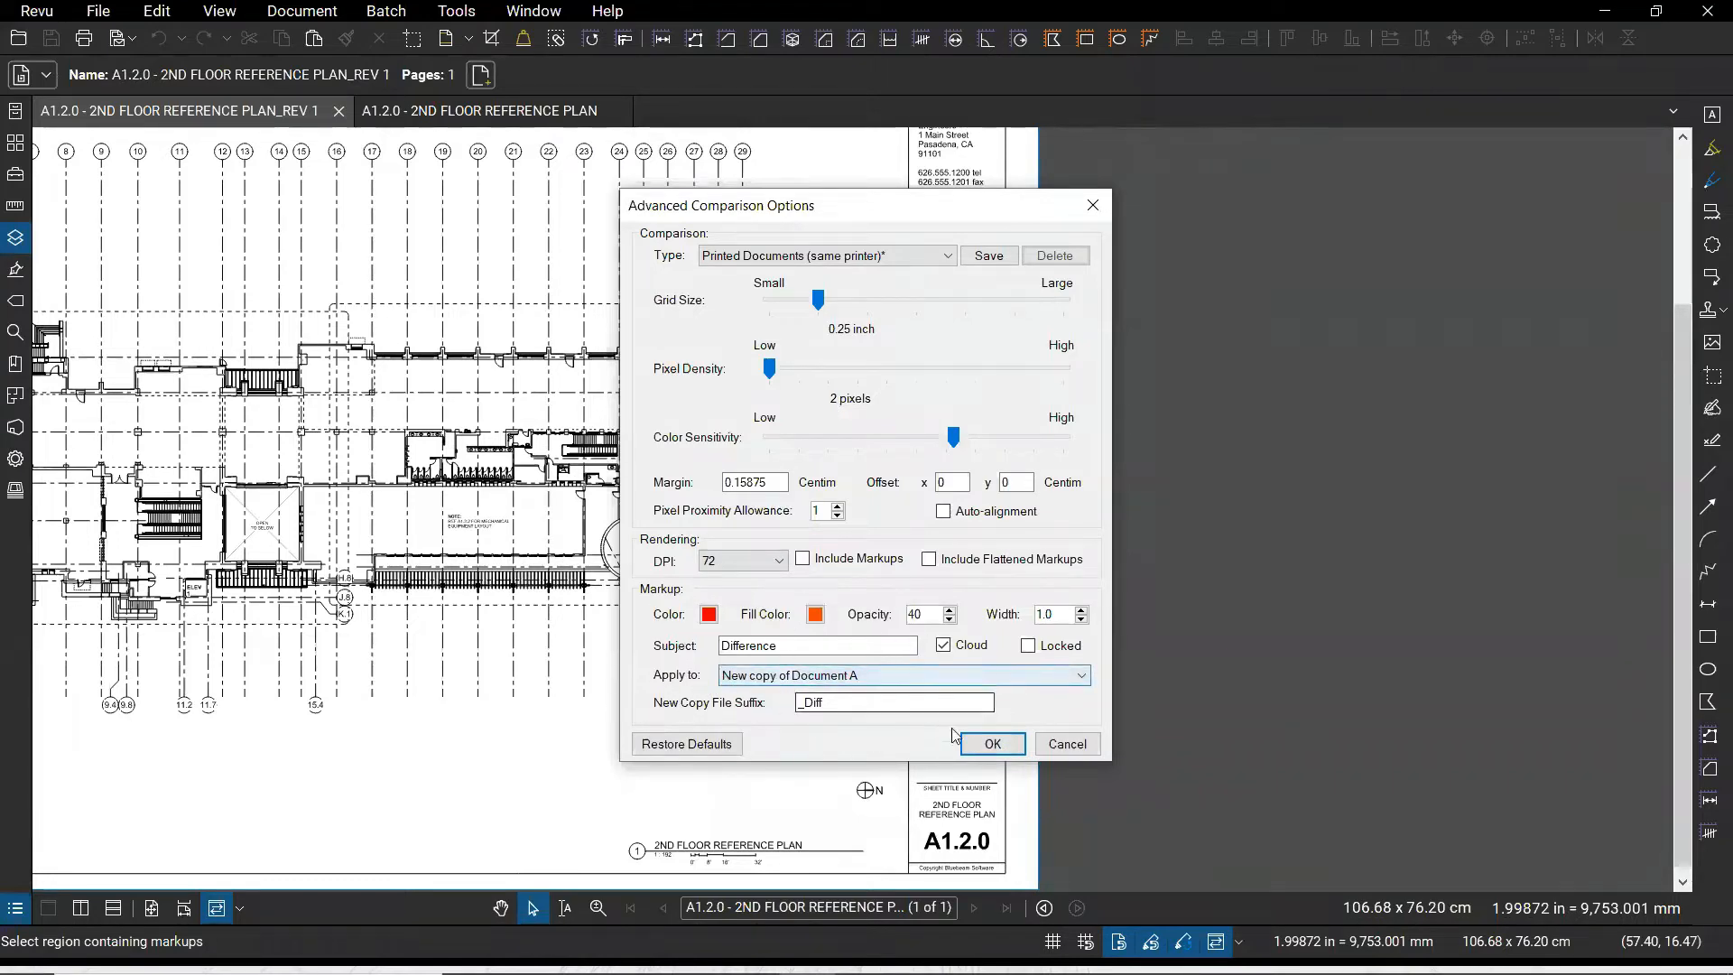
pyautogui.click(992, 744)
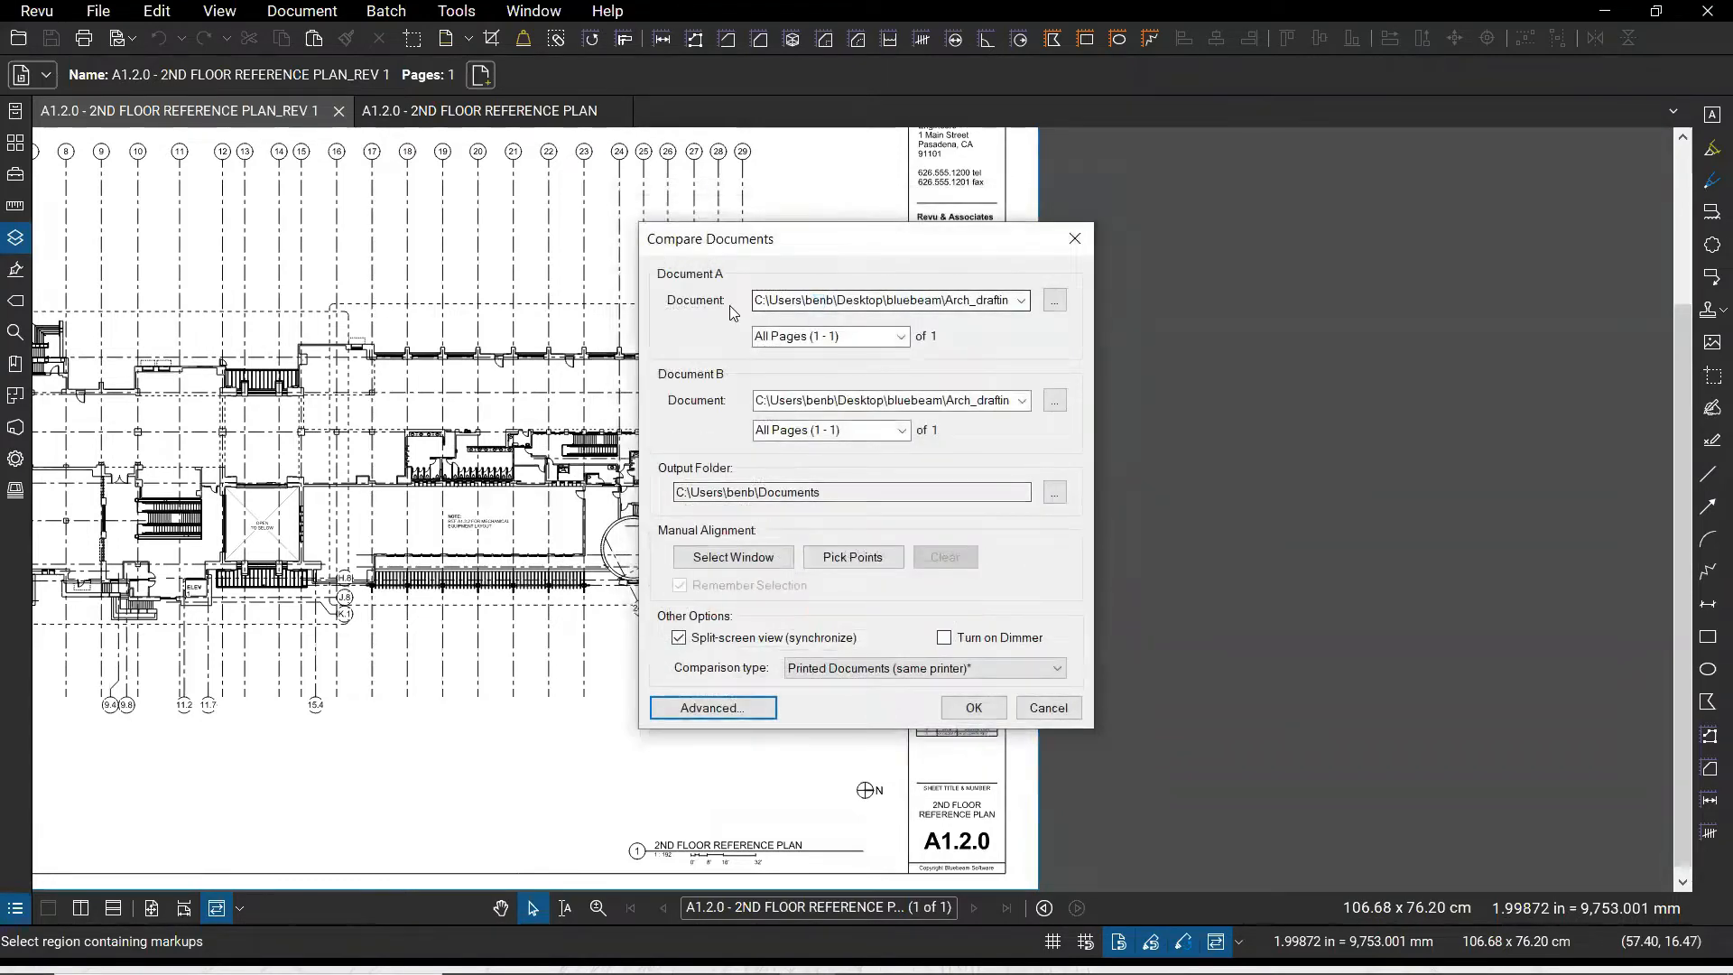
# Check which files are assigned as Document A and Document B, and run the comparison
pyautogui.press('ctrl')
pyautogui.click(893, 301)
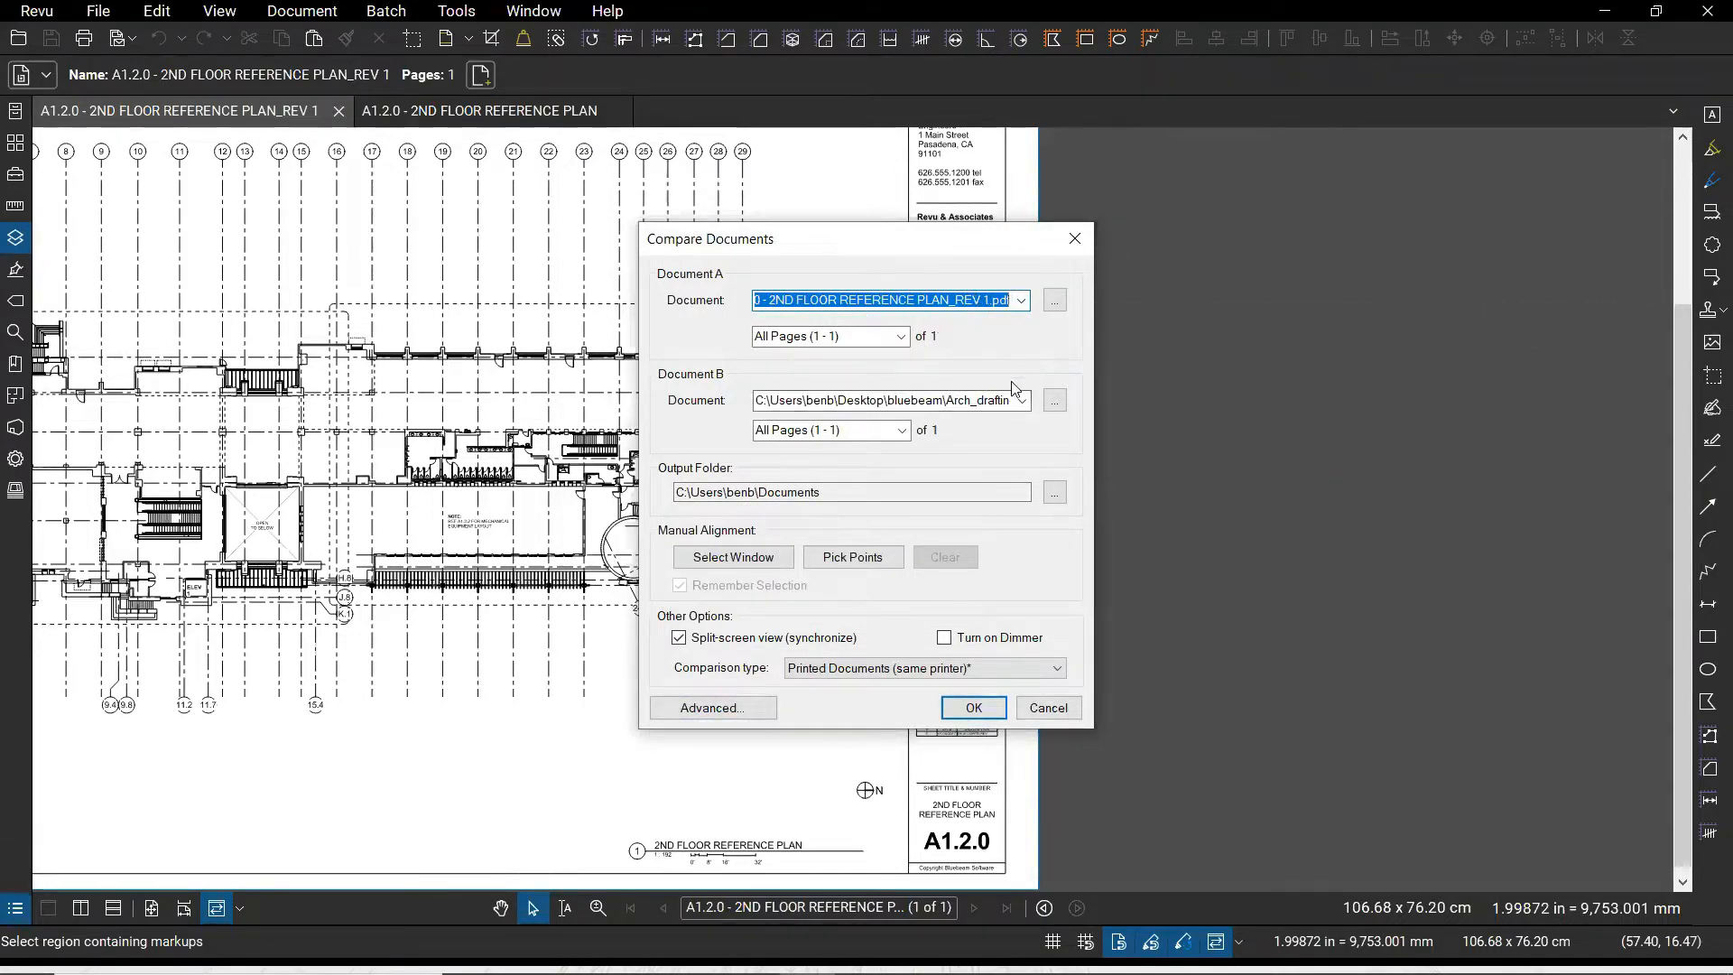
pyautogui.press('ctrl')
pyautogui.click(1055, 401)
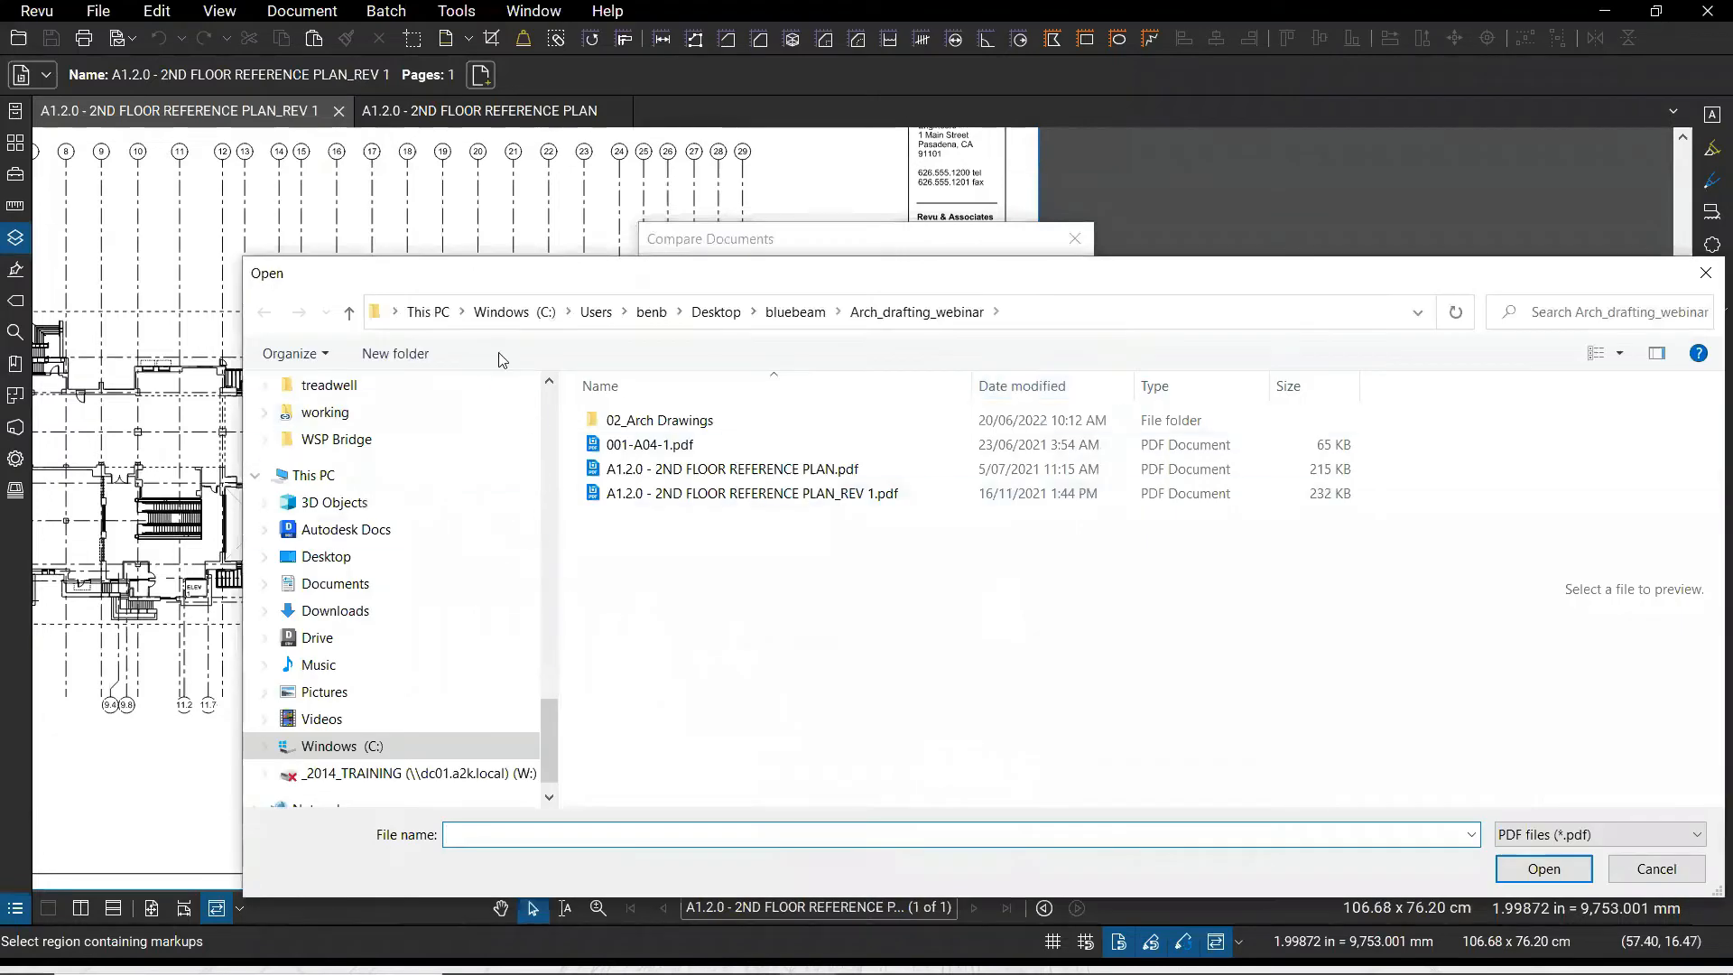
pyautogui.click(1651, 867)
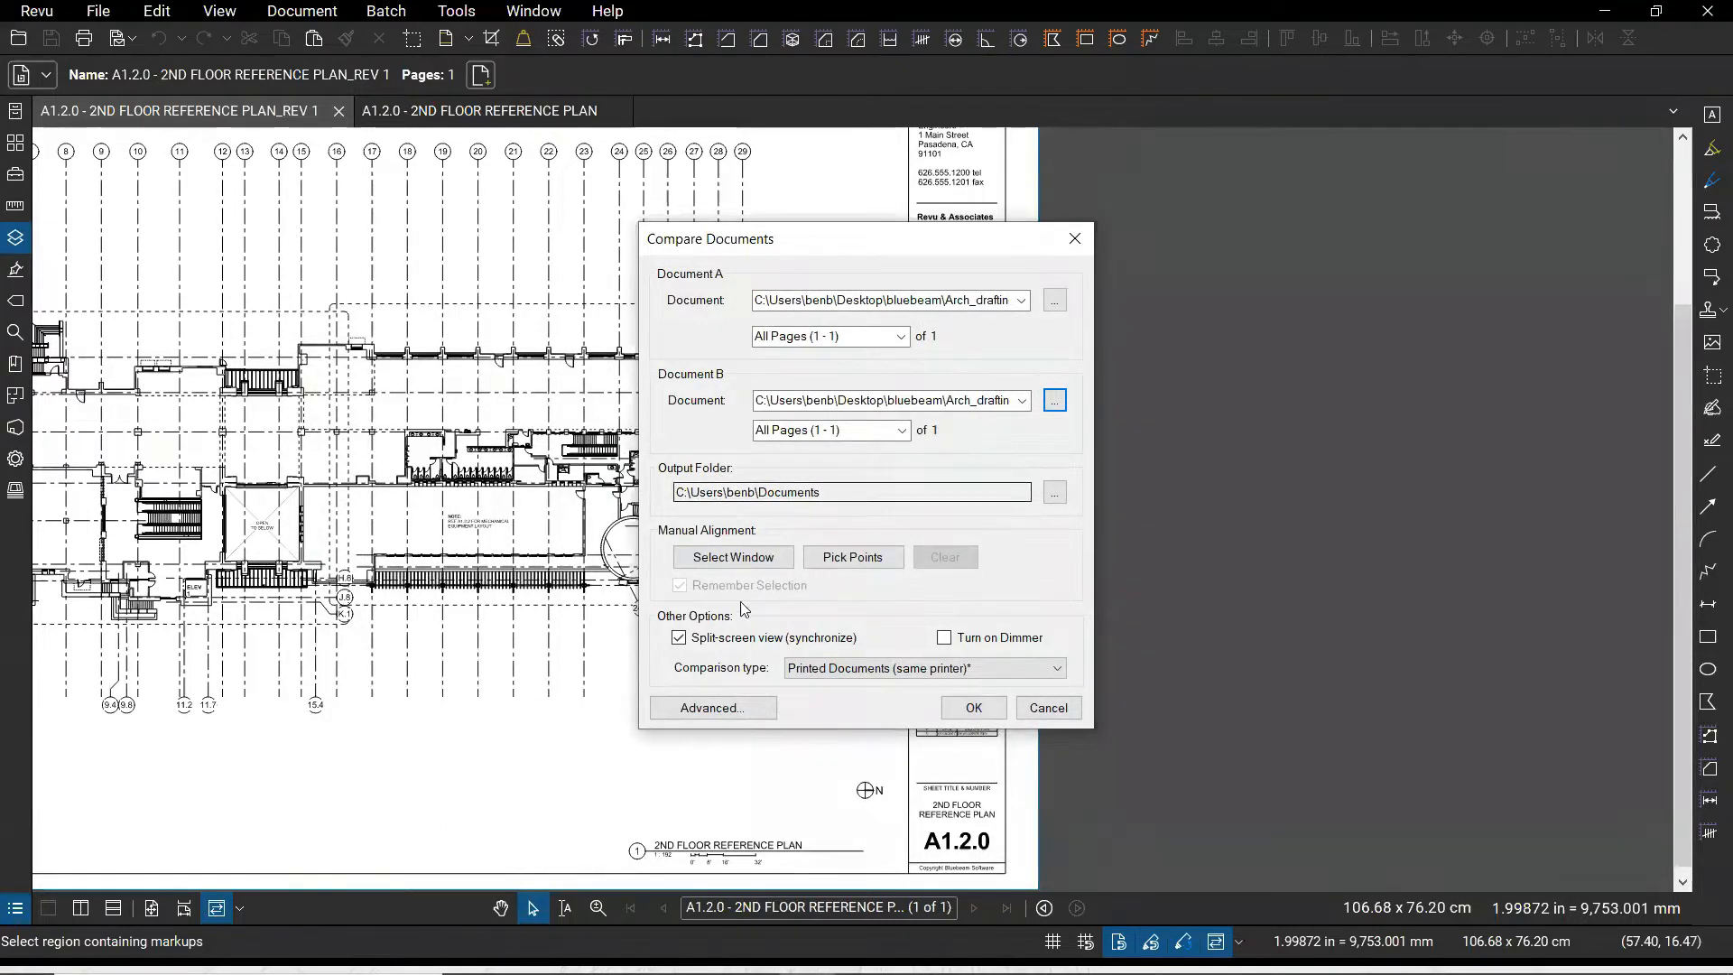
pyautogui.click(973, 707)
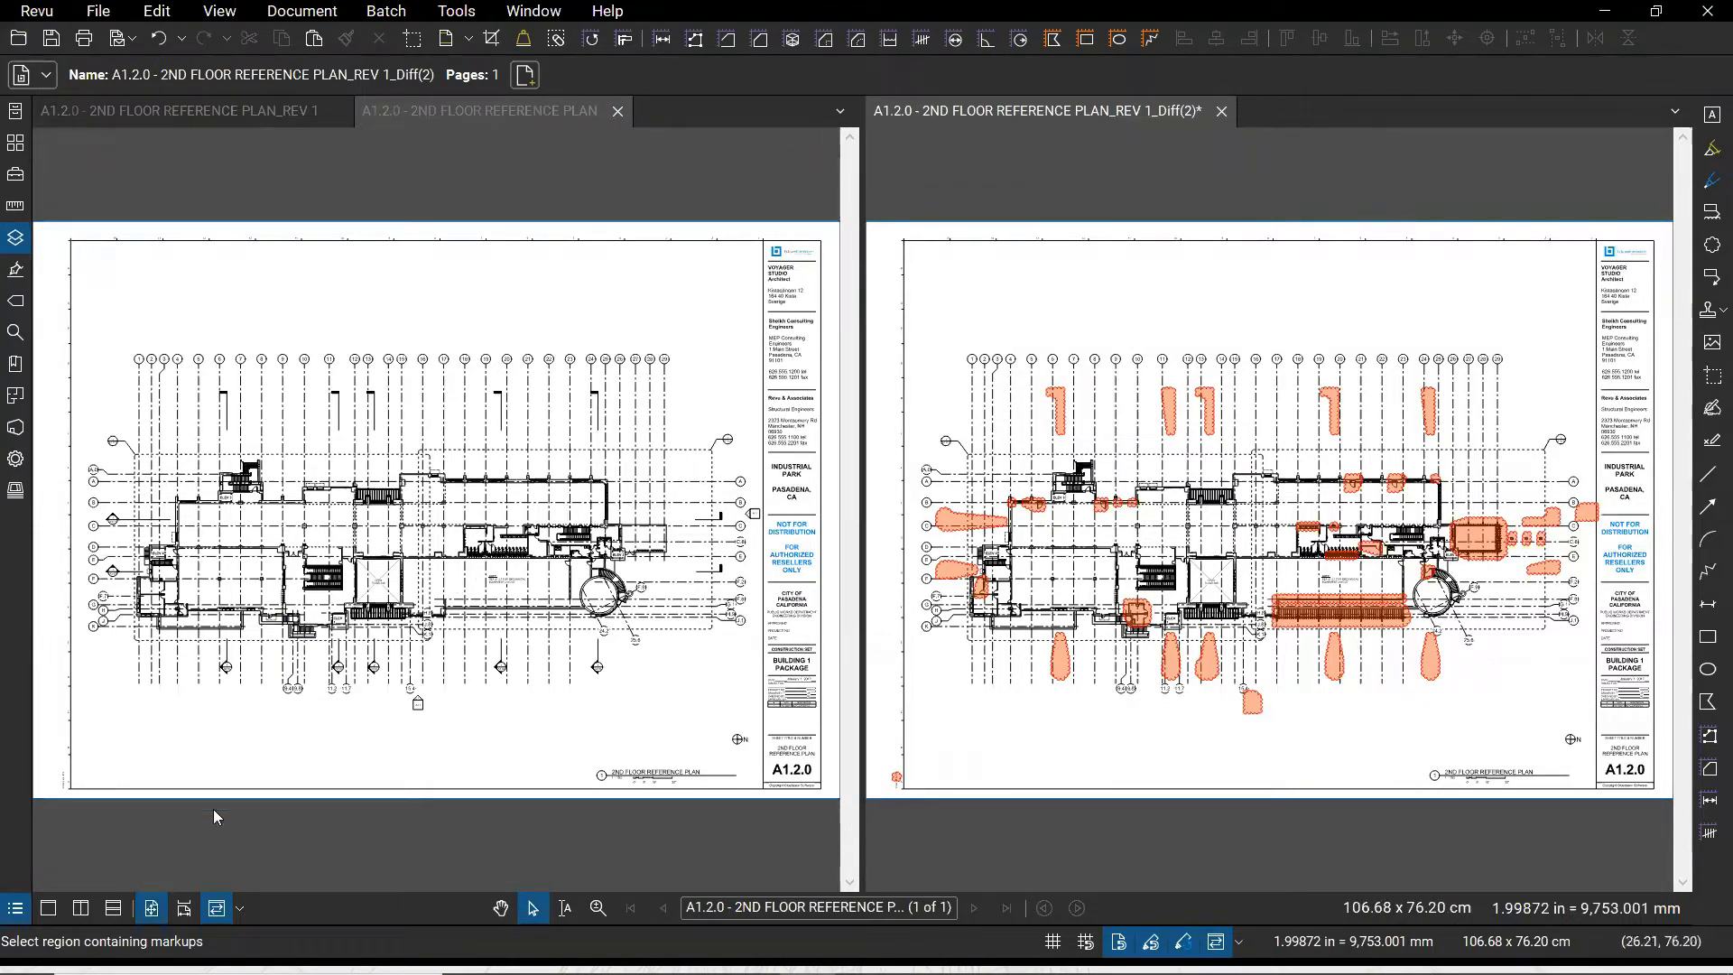
# Show the REV 1 difference document in a single view and examine the clouded changes across the floor plan
pyautogui.click(52, 911)
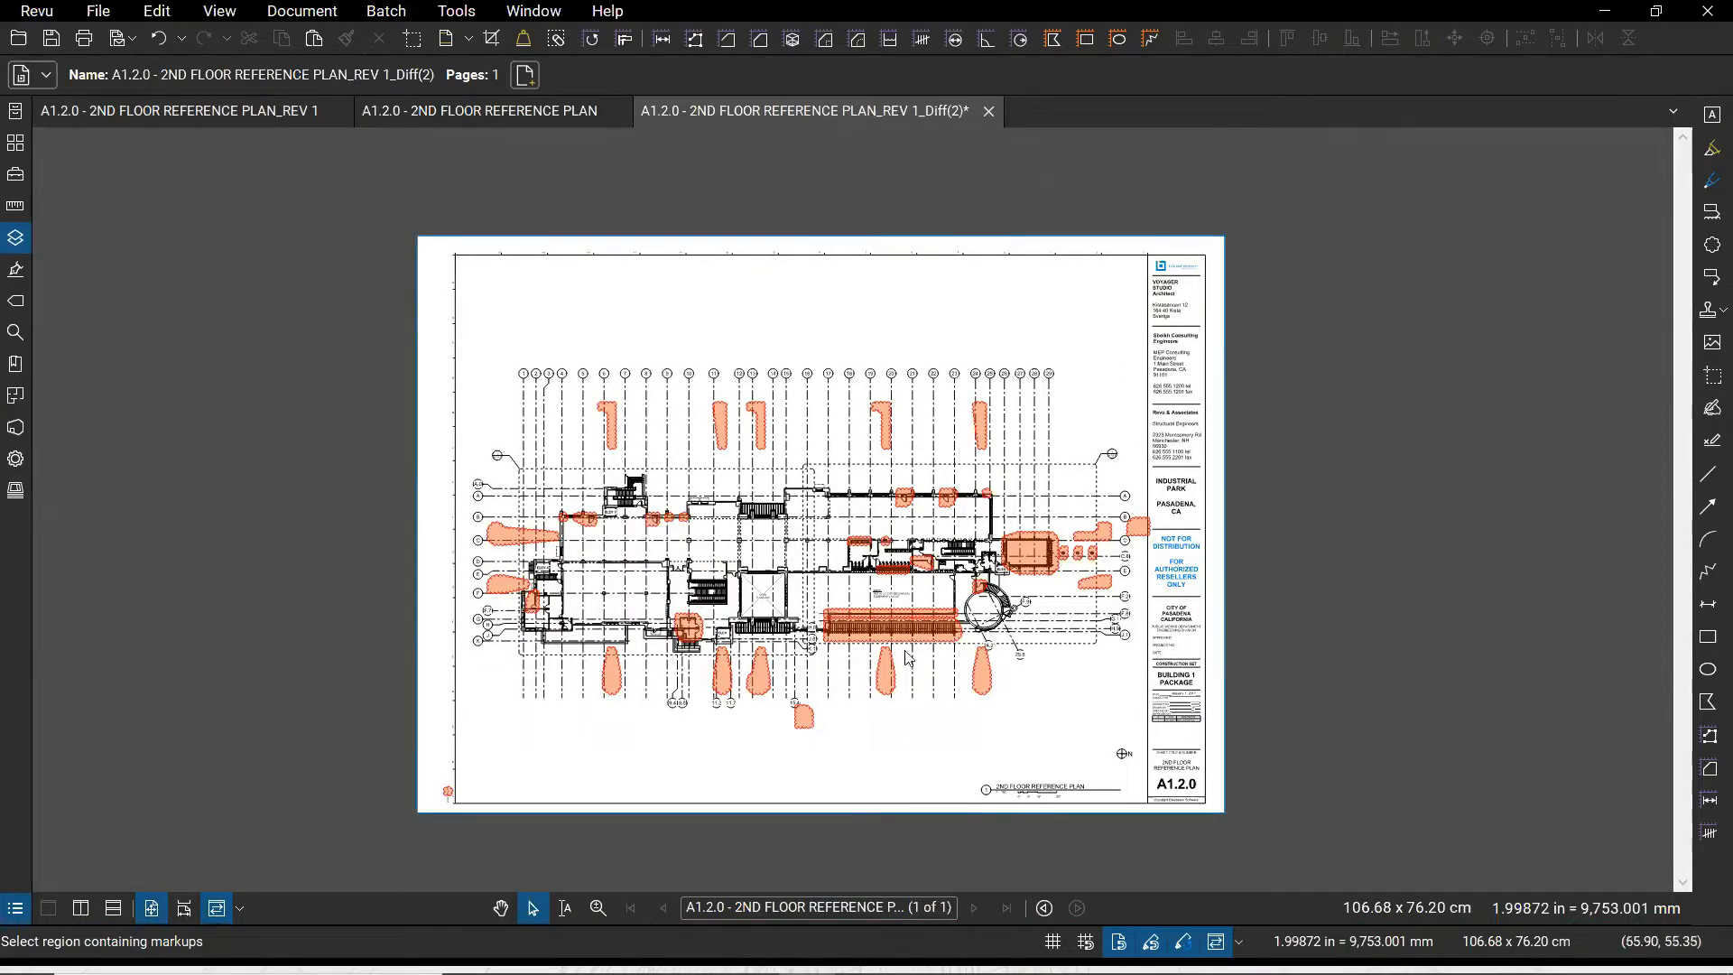
pyautogui.scroll(6, 917, 563)
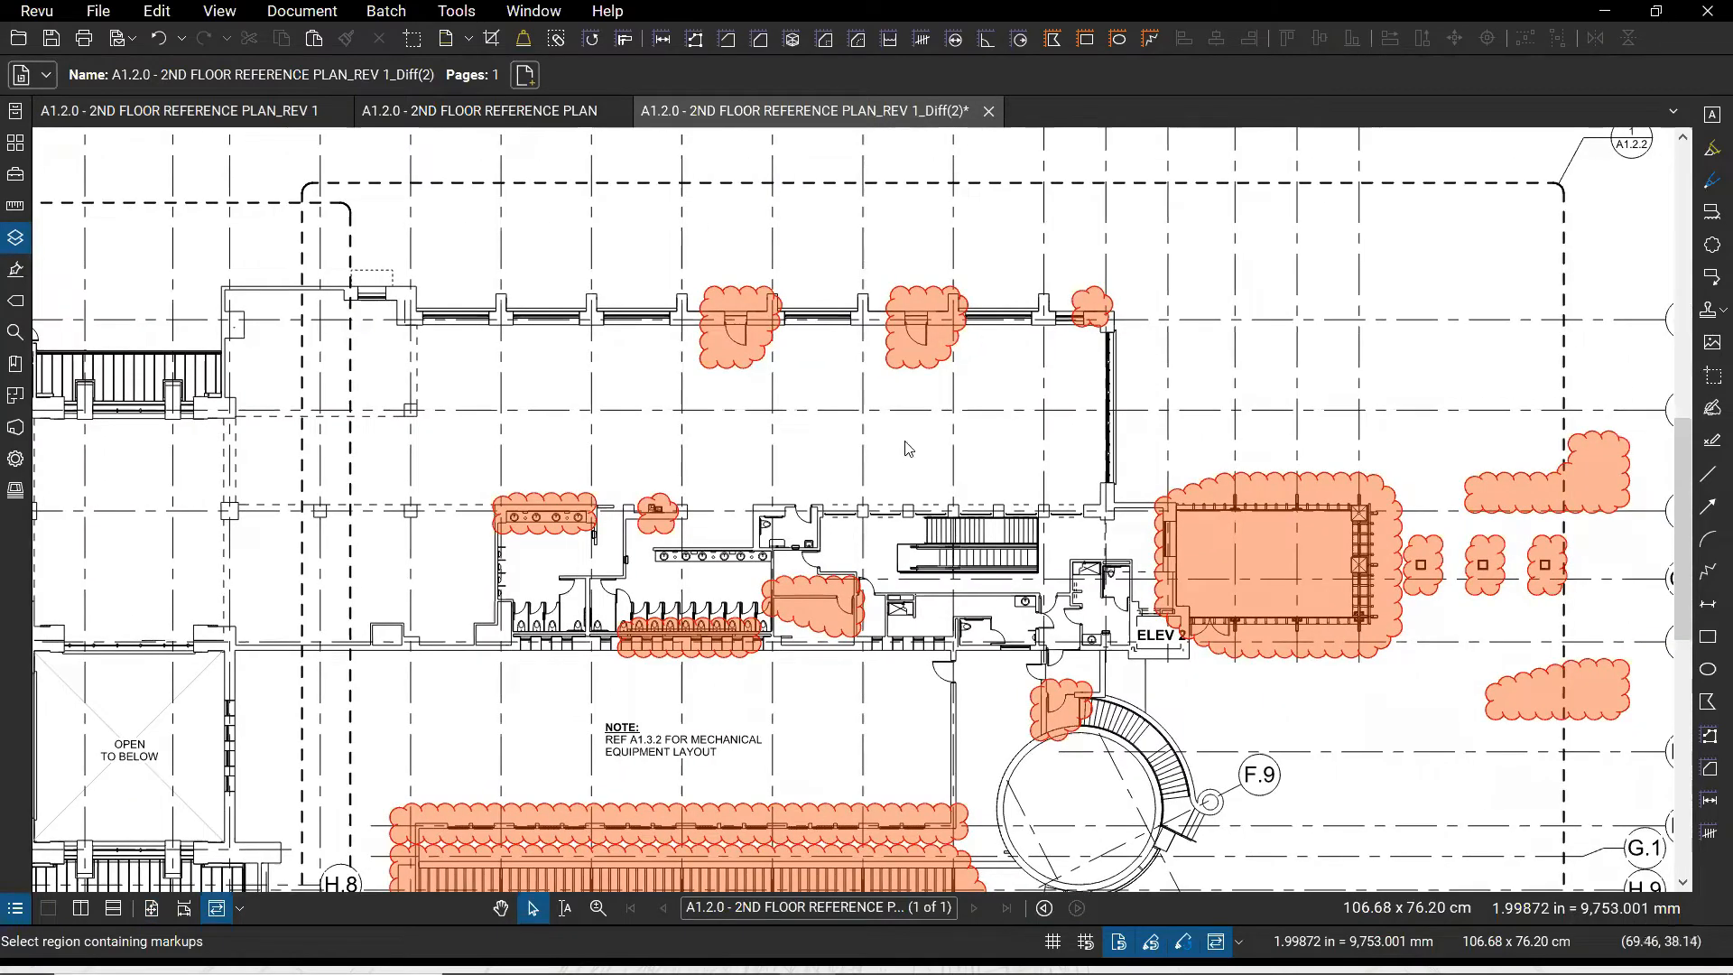
pyautogui.moveTo(1281, 428)
pyautogui.mouseDown()
pyautogui.moveTo(1156, 262)
pyautogui.moveTo(1136, 348)
pyautogui.moveTo(1136, 296)
pyautogui.mouseUp()
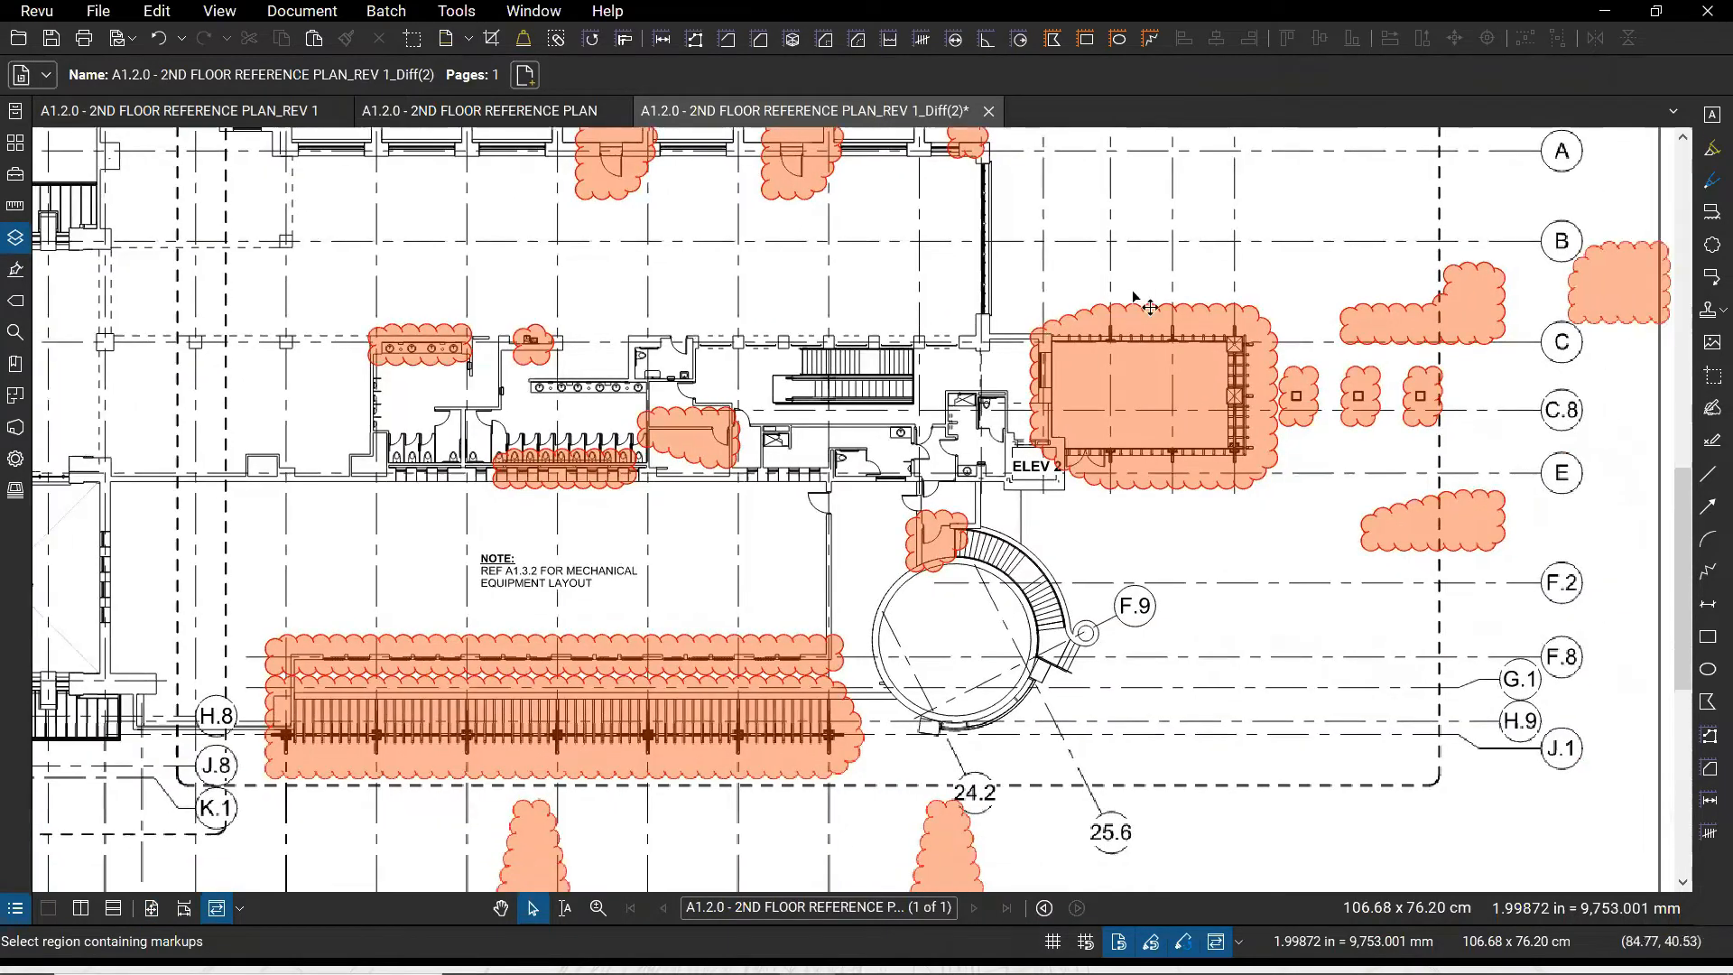
pyautogui.scroll(3, 1139, 353)
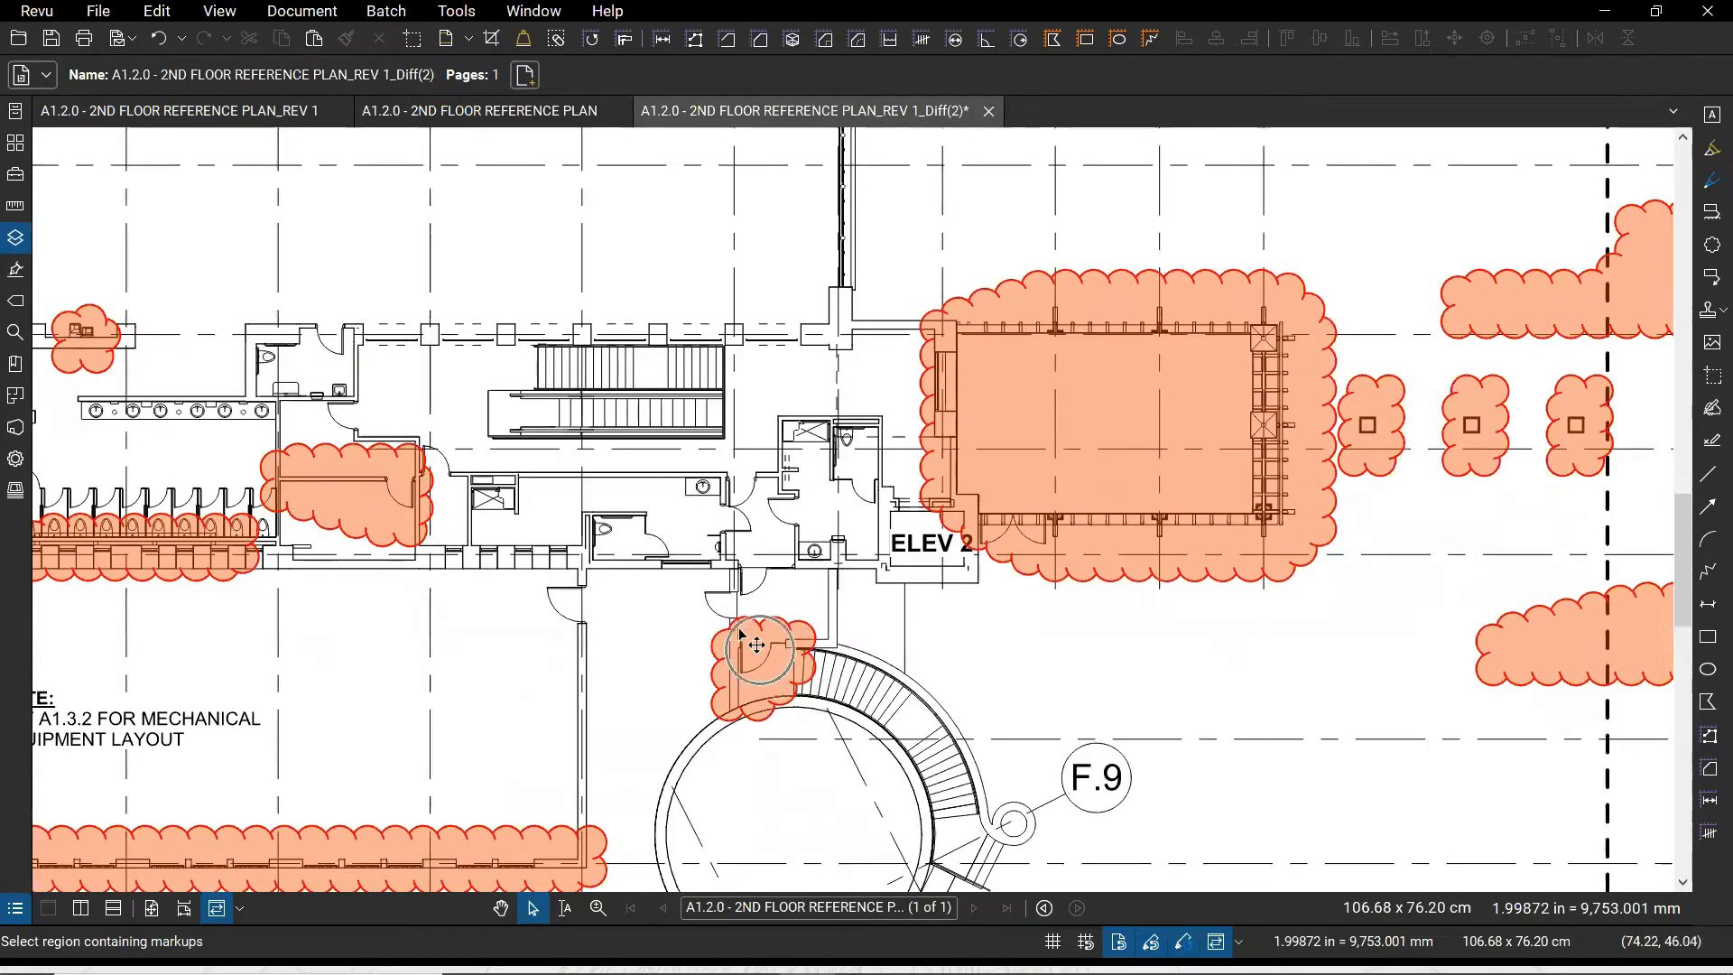
pyautogui.scroll(-3, 471, 483)
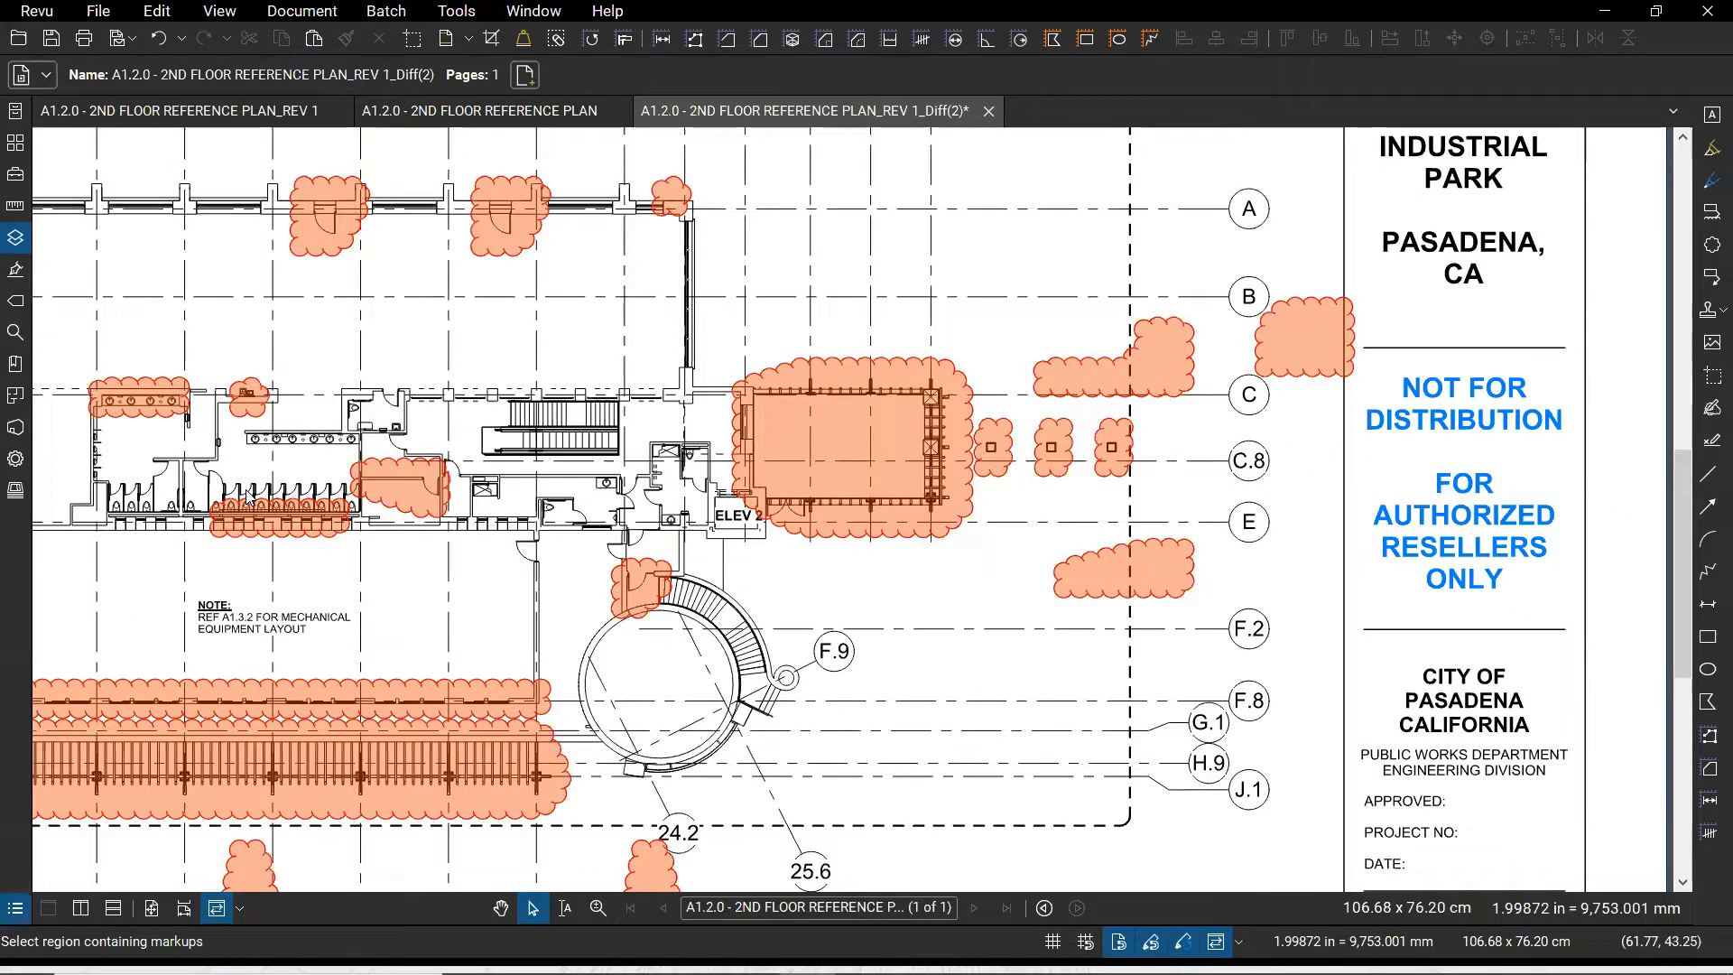
pyautogui.moveTo(417, 615); pyautogui.dragTo(757, 538)
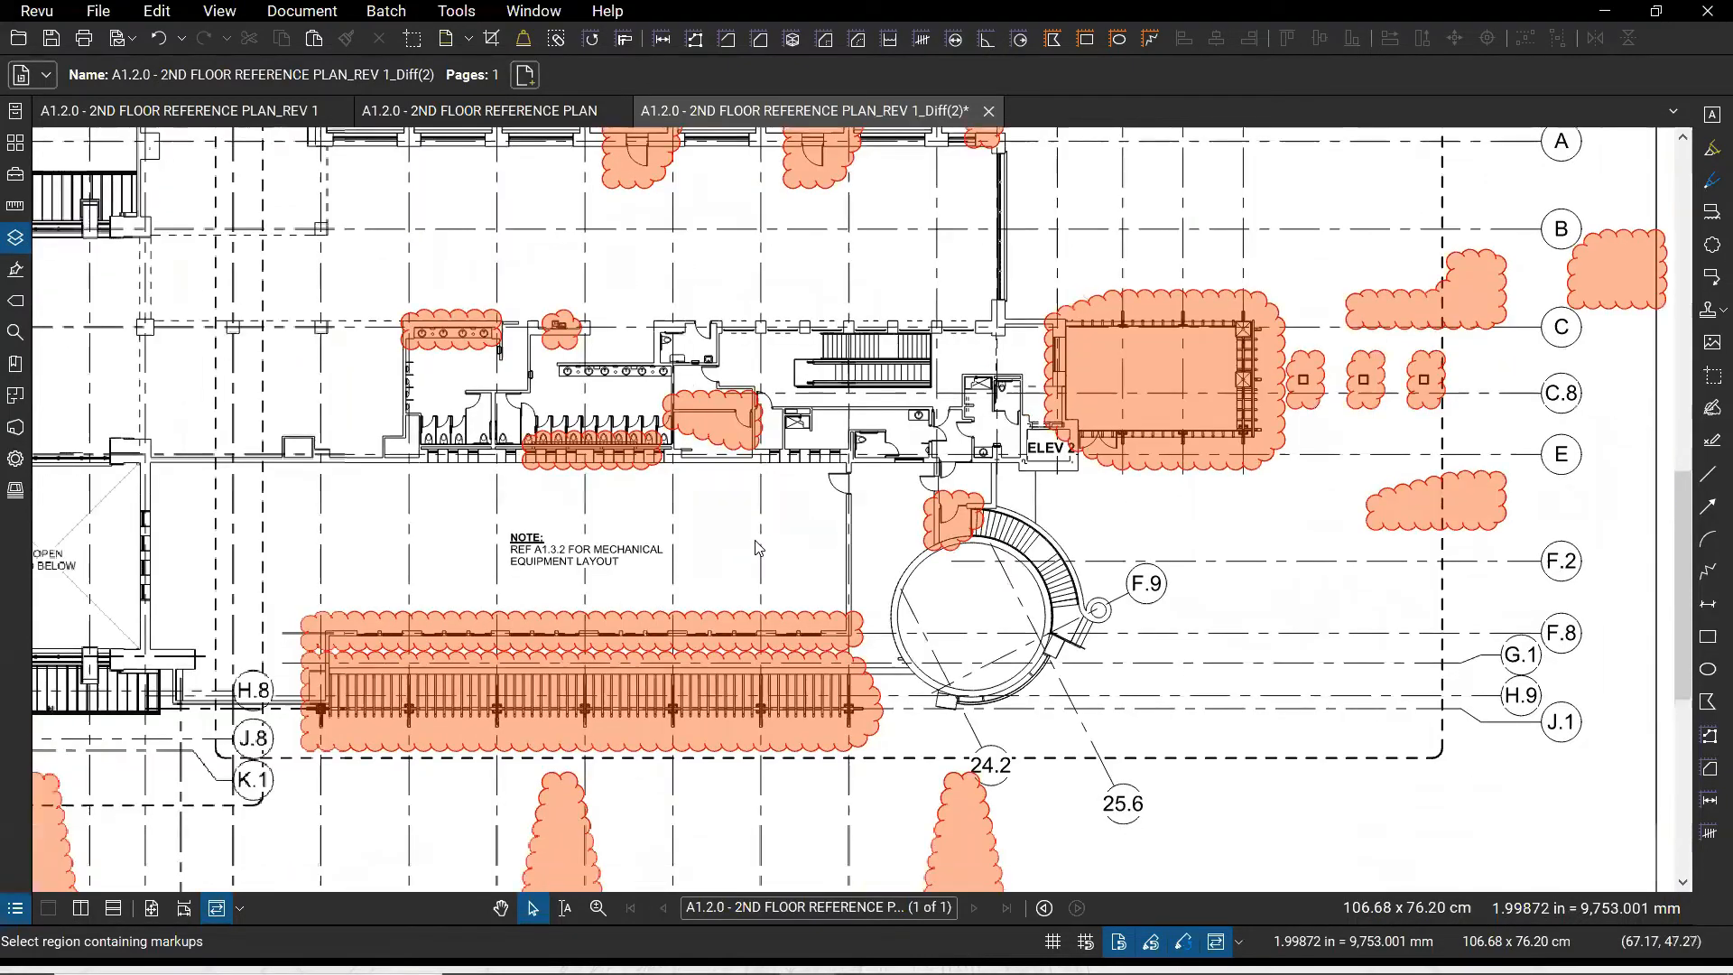
pyautogui.scroll(-3, 478, 522)
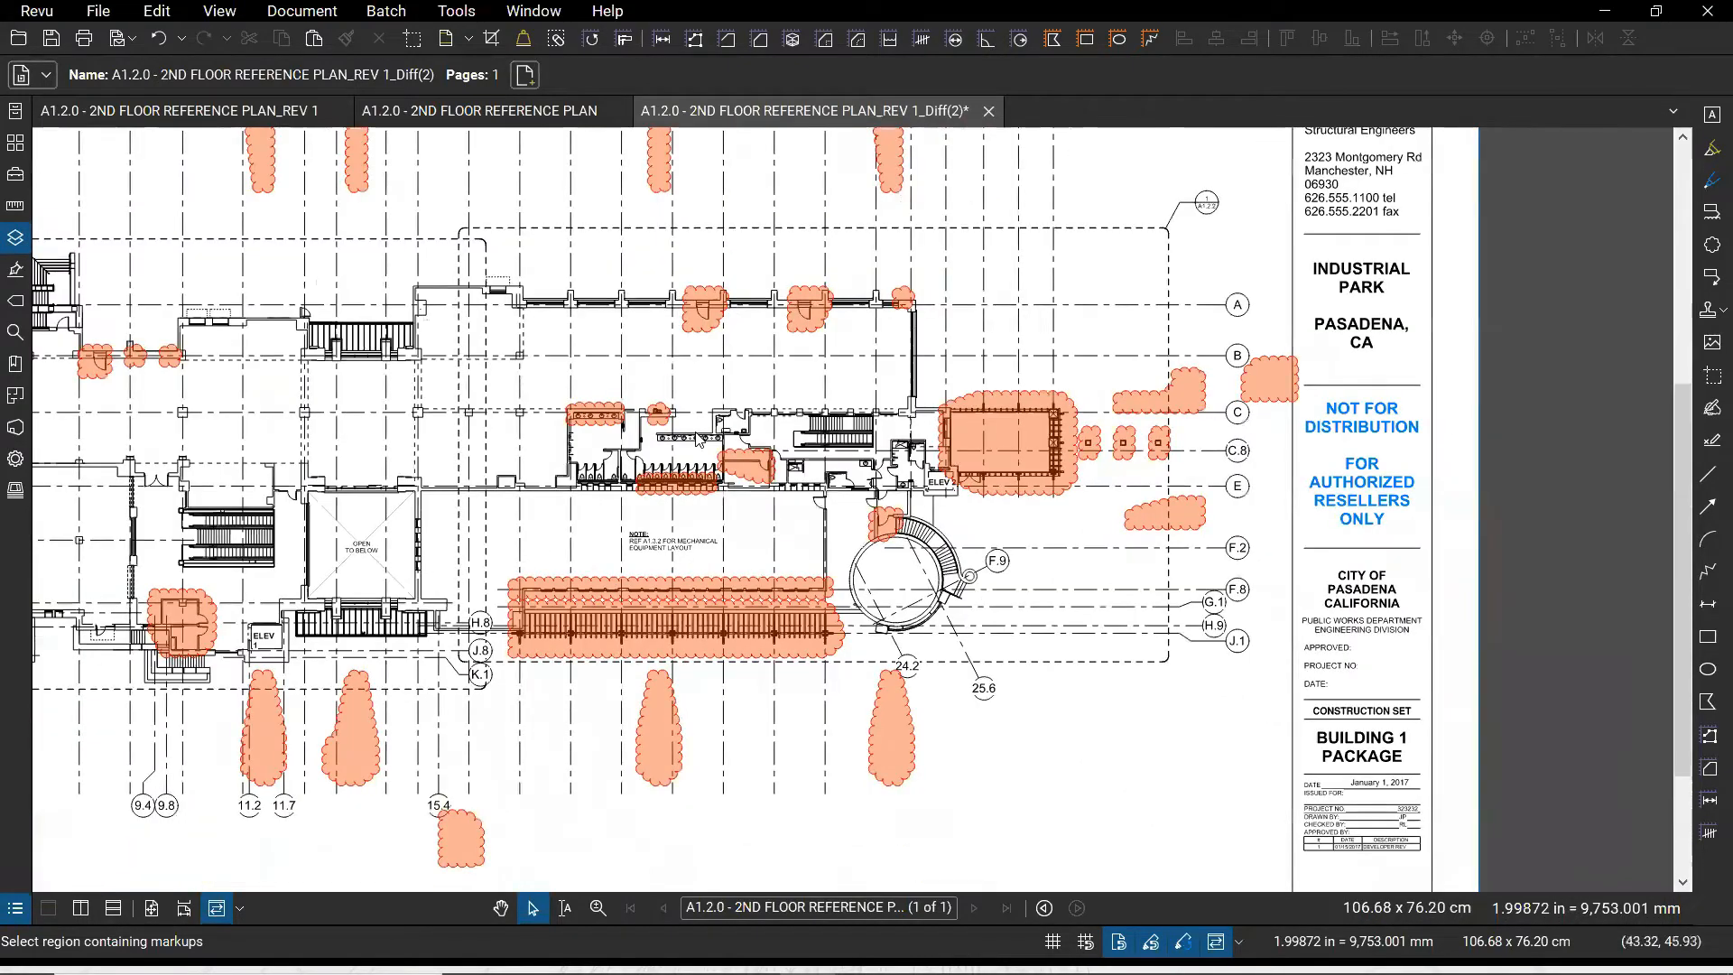
pyautogui.moveTo(691, 491)
pyautogui.mouseDown()
pyautogui.moveTo(829, 399)
pyautogui.moveTo(1057, 301)
pyautogui.mouseUp()
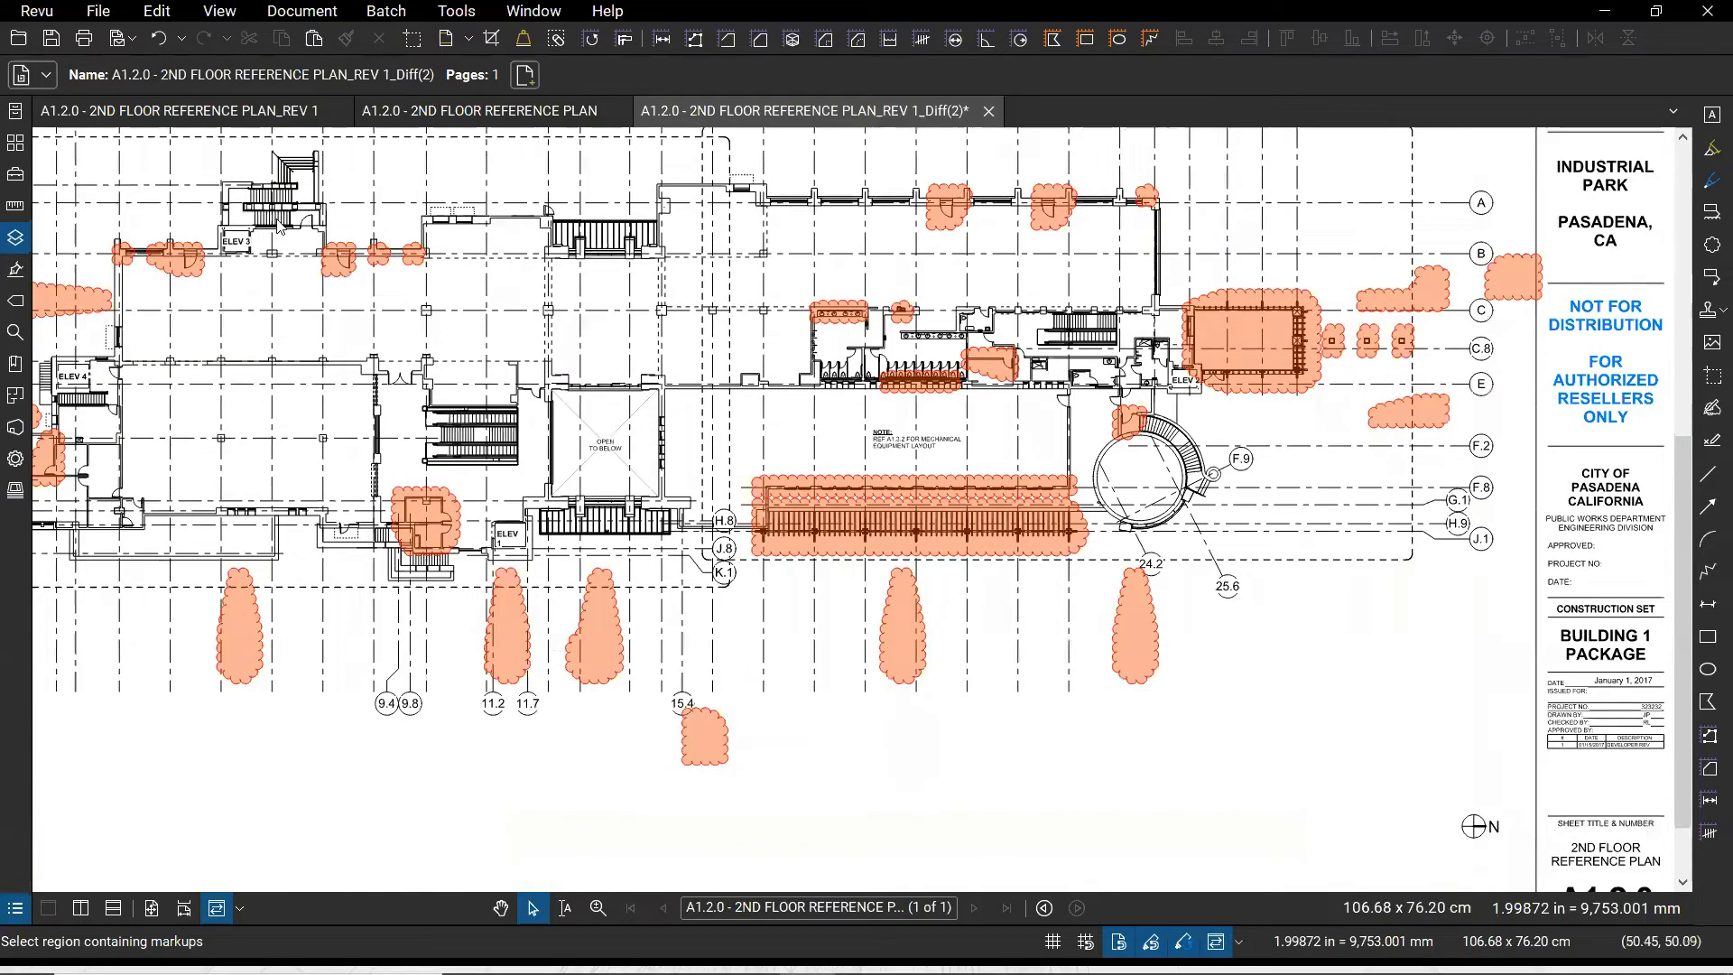
pyautogui.moveTo(43, 321); pyautogui.dragTo(180, 231)
# Check REV 1 and the original plan for the section markers behind the outer clouds, and return to the difference document
pyautogui.click(217, 113)
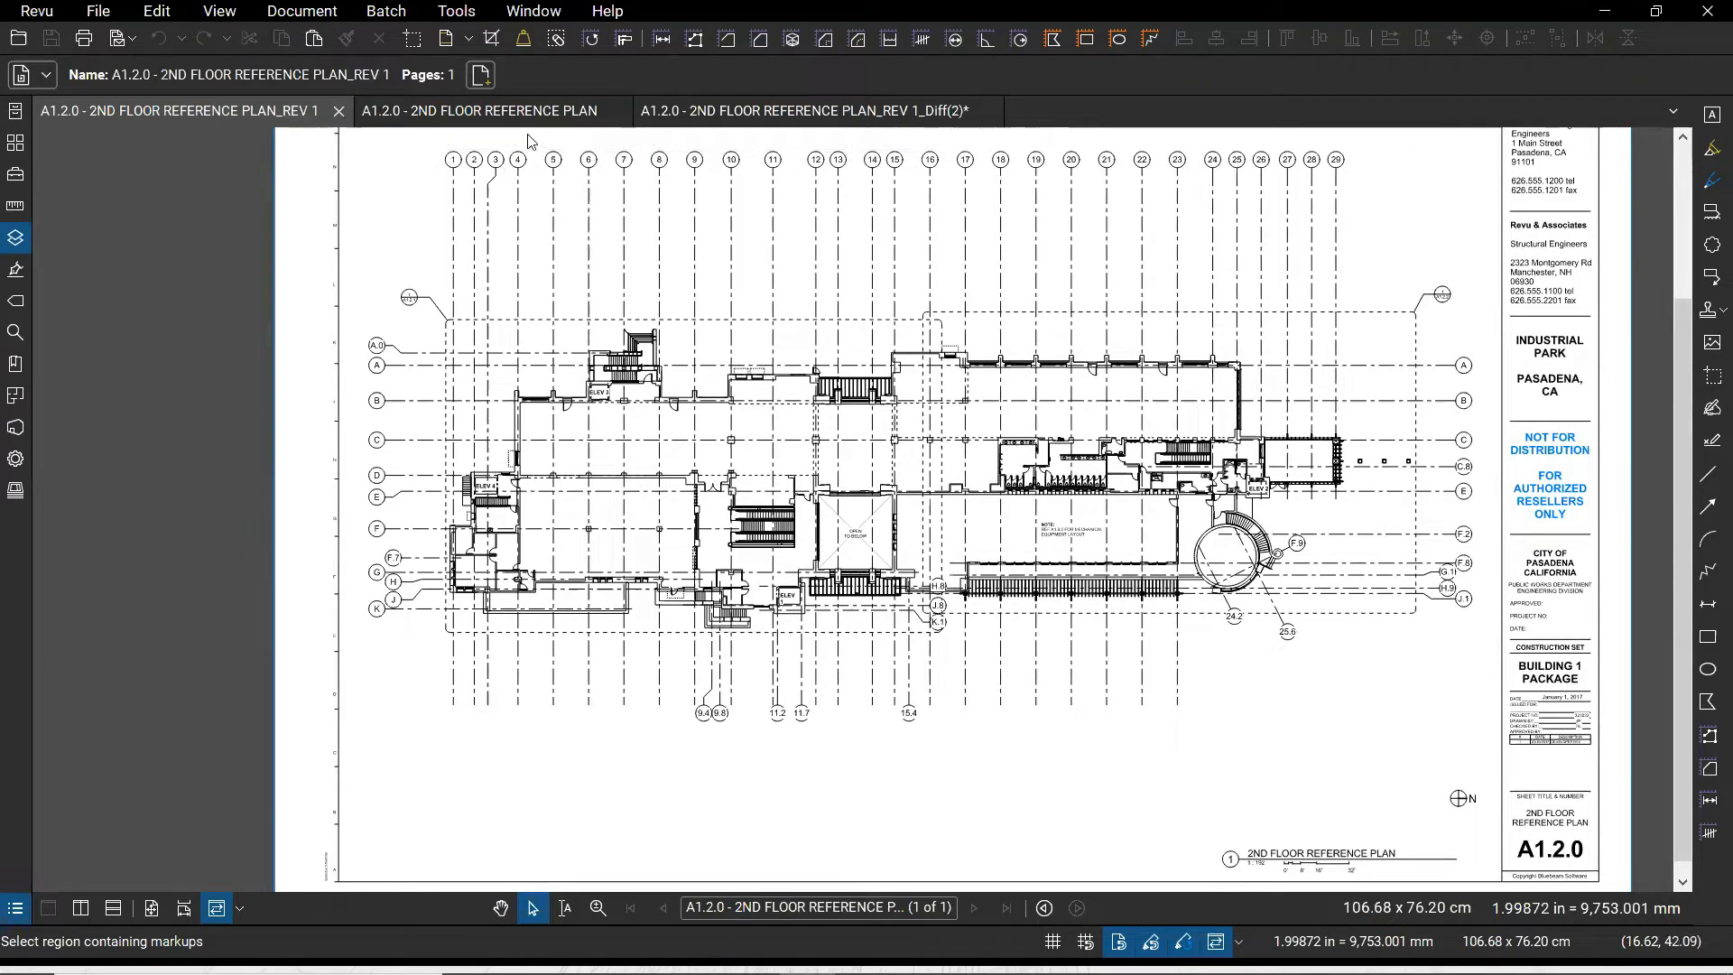
pyautogui.click(529, 110)
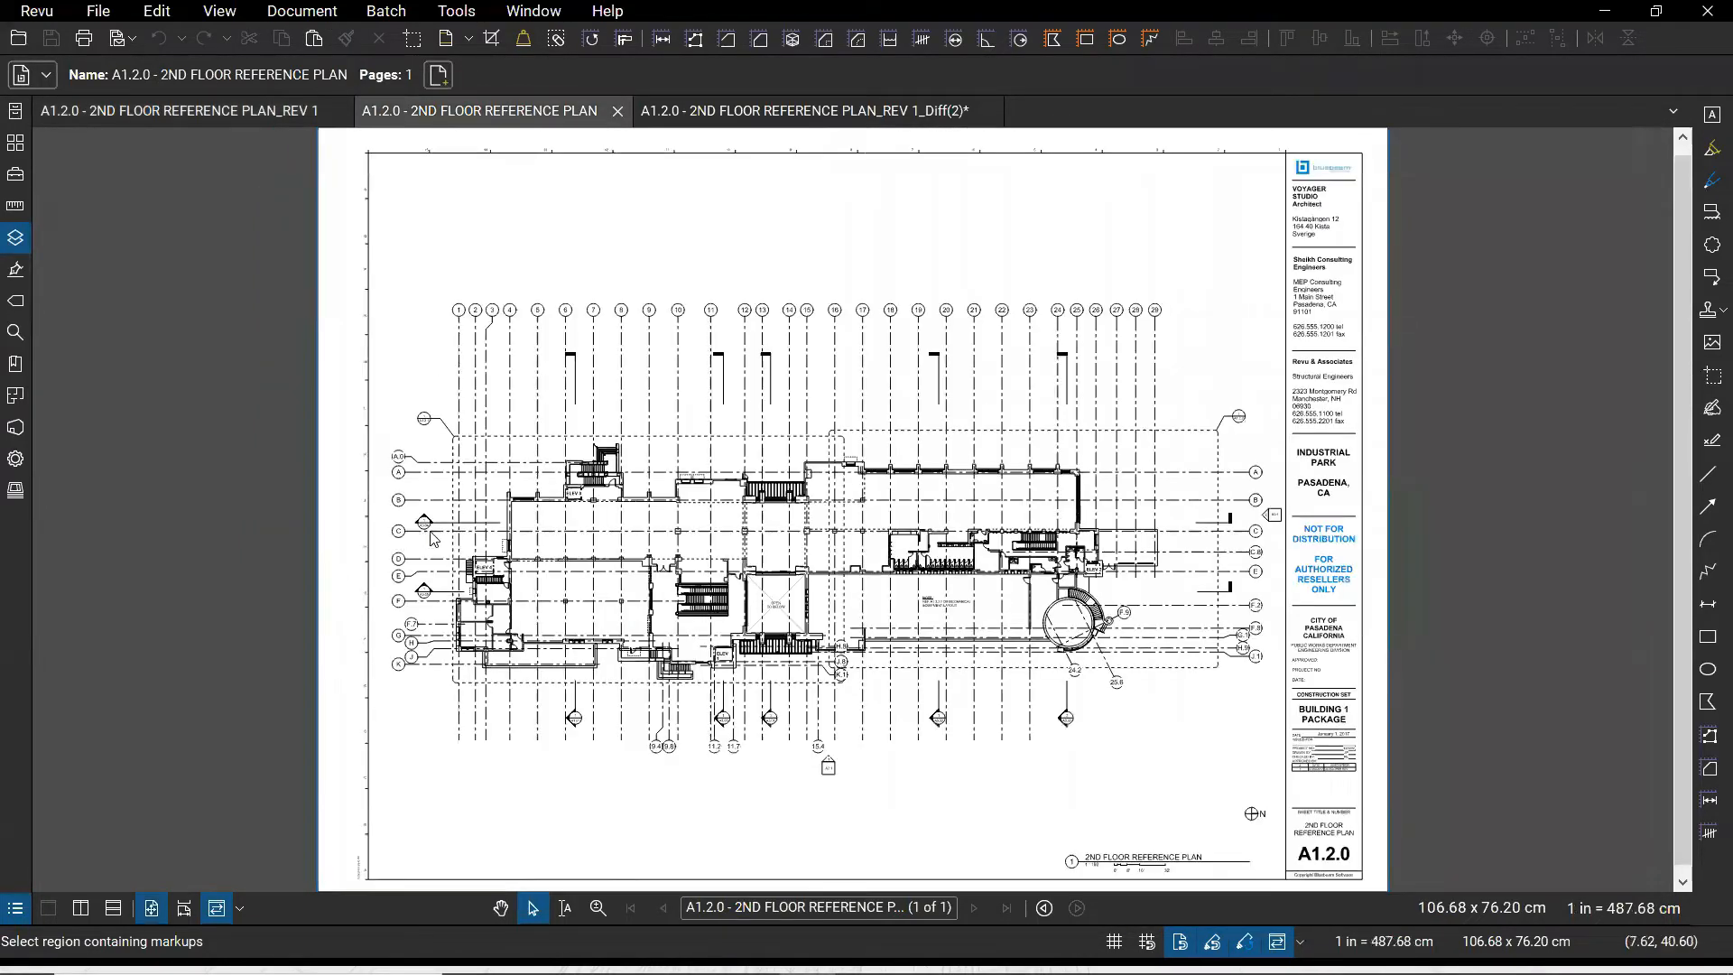
pyautogui.scroll(5, 431, 539)
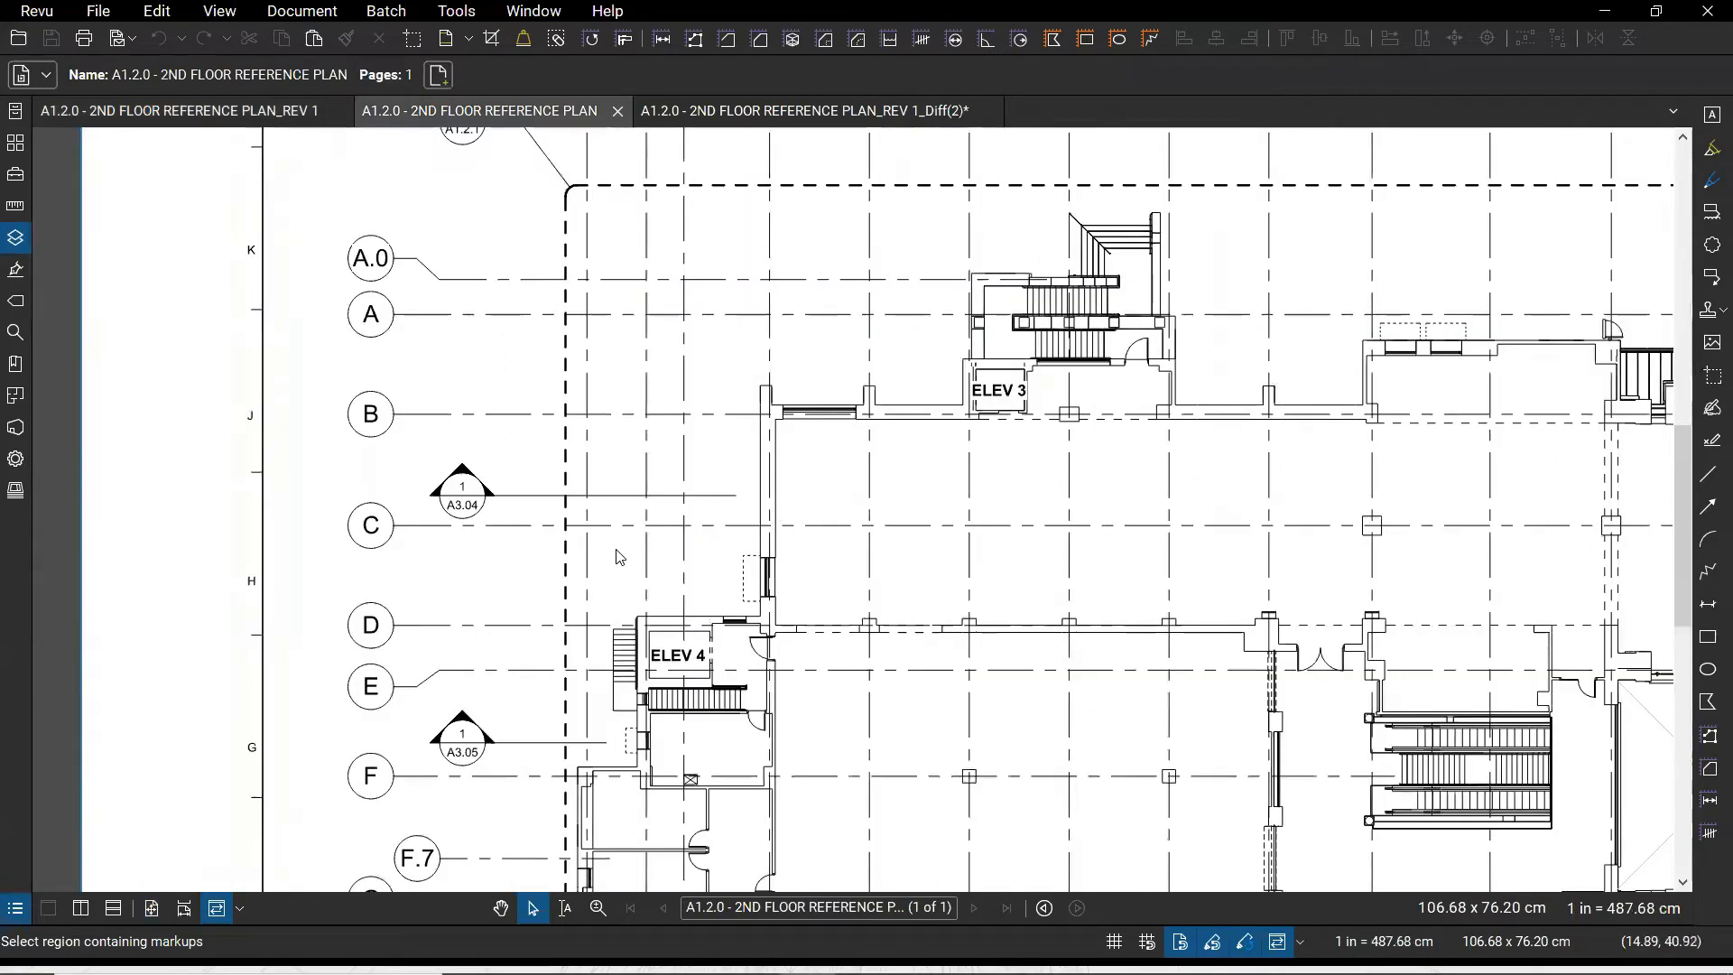
pyautogui.click(836, 109)
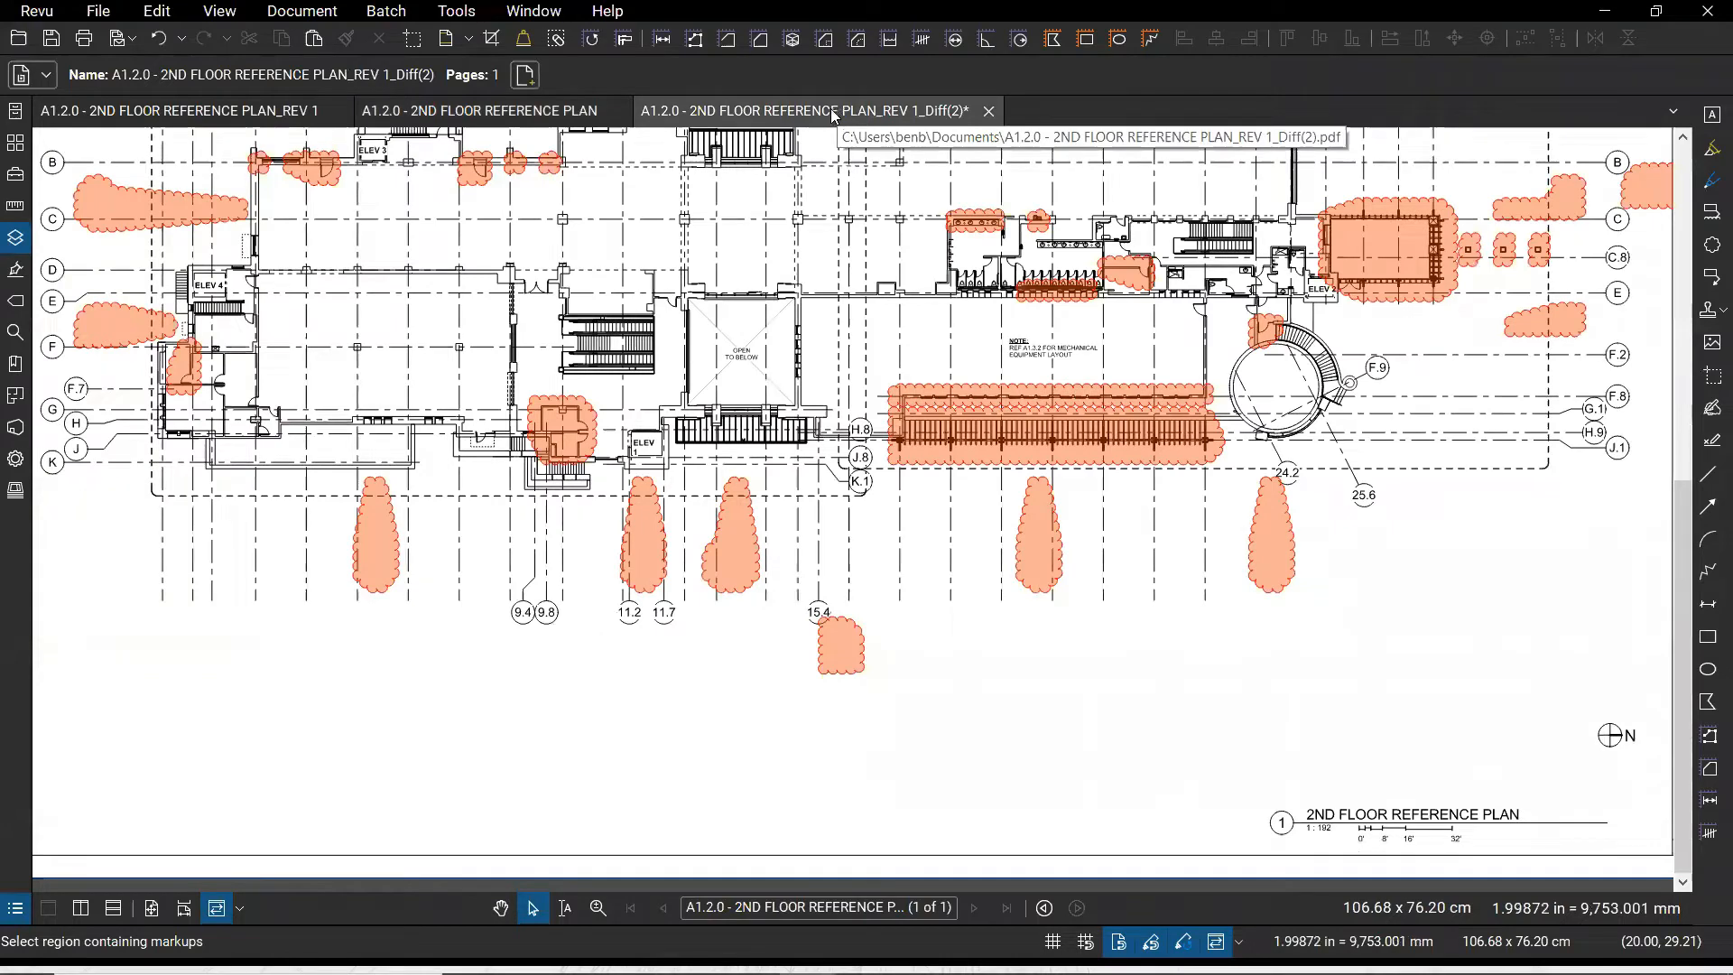
# Delete the difference clouds in the blank area below the floor plan, including the small one beneath gridline 15.4
pyautogui.moveTo(420, 662); pyautogui.dragTo(461, 707)
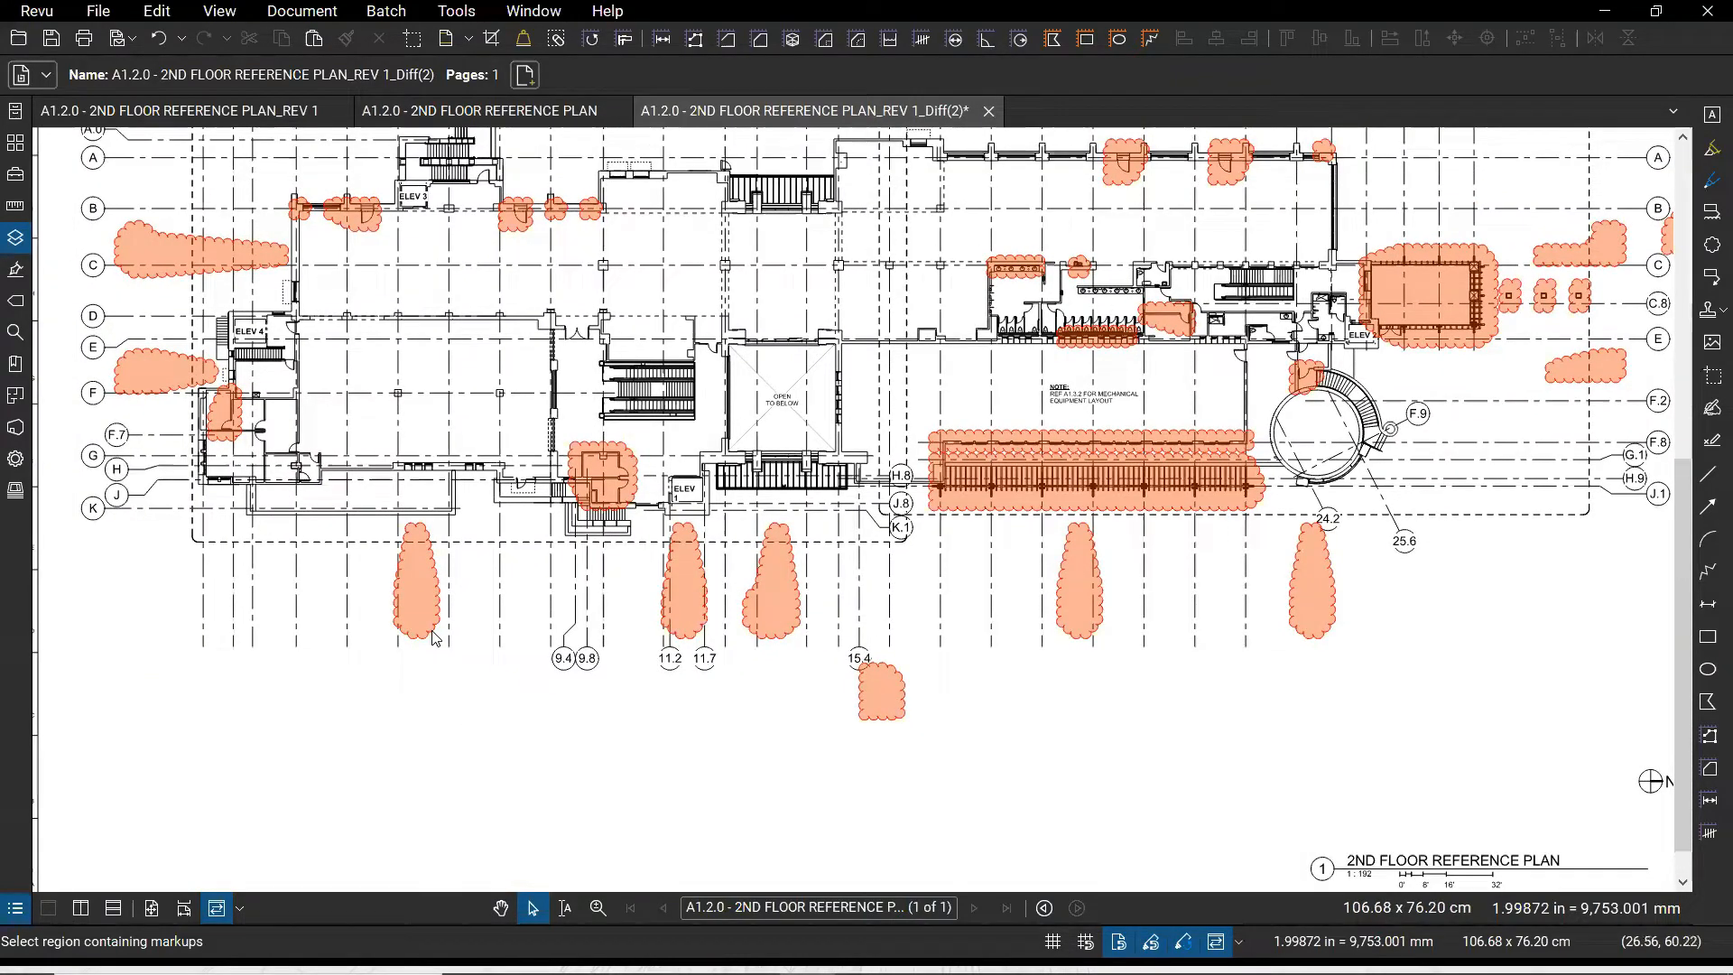
pyautogui.click(433, 624)
pyautogui.press('Delete')
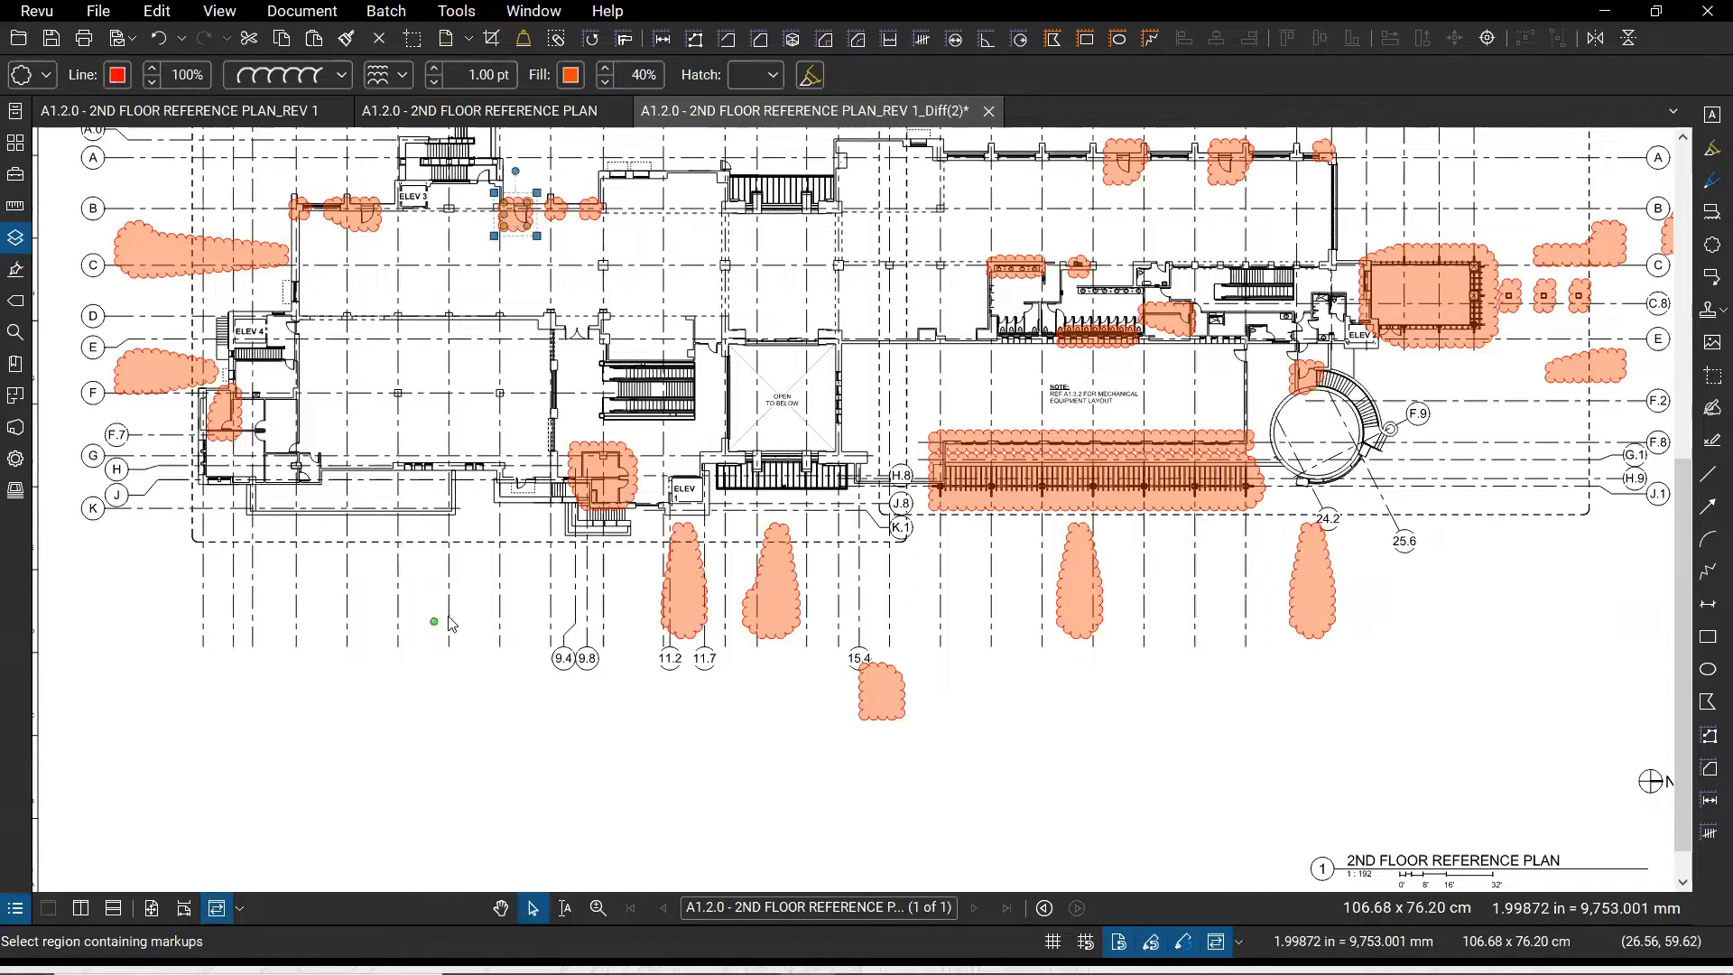
pyautogui.click(697, 577)
pyautogui.press('Delete')
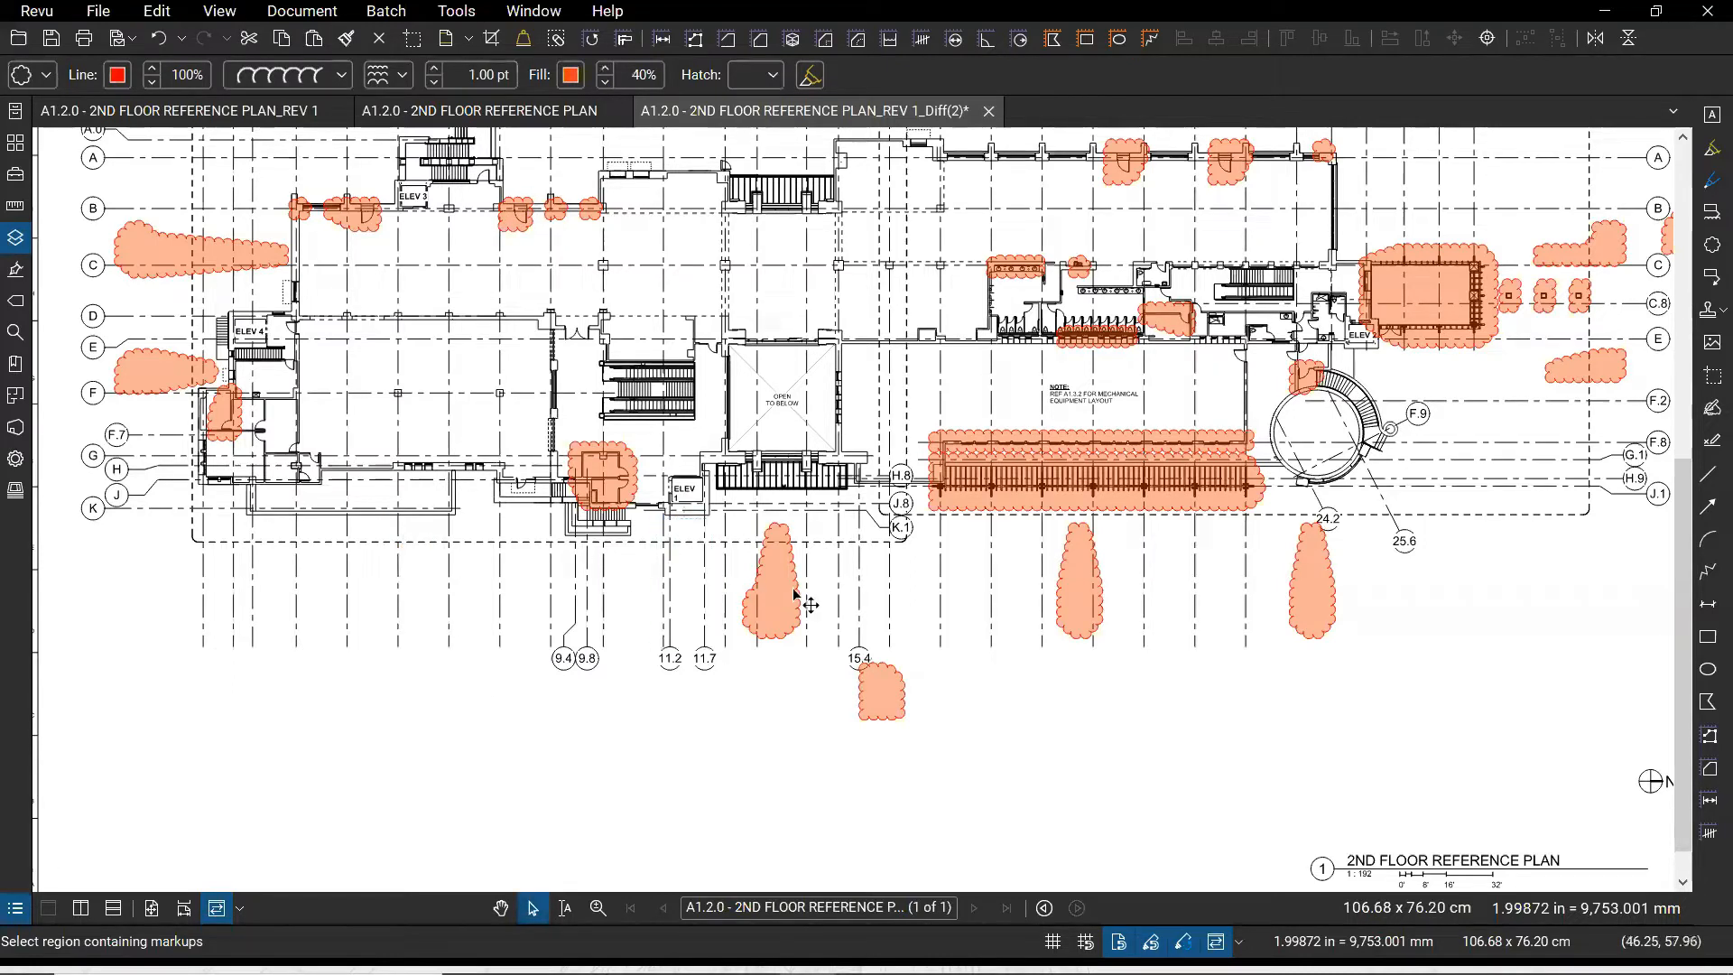
pyautogui.press('Delete')
pyautogui.press('Delete')
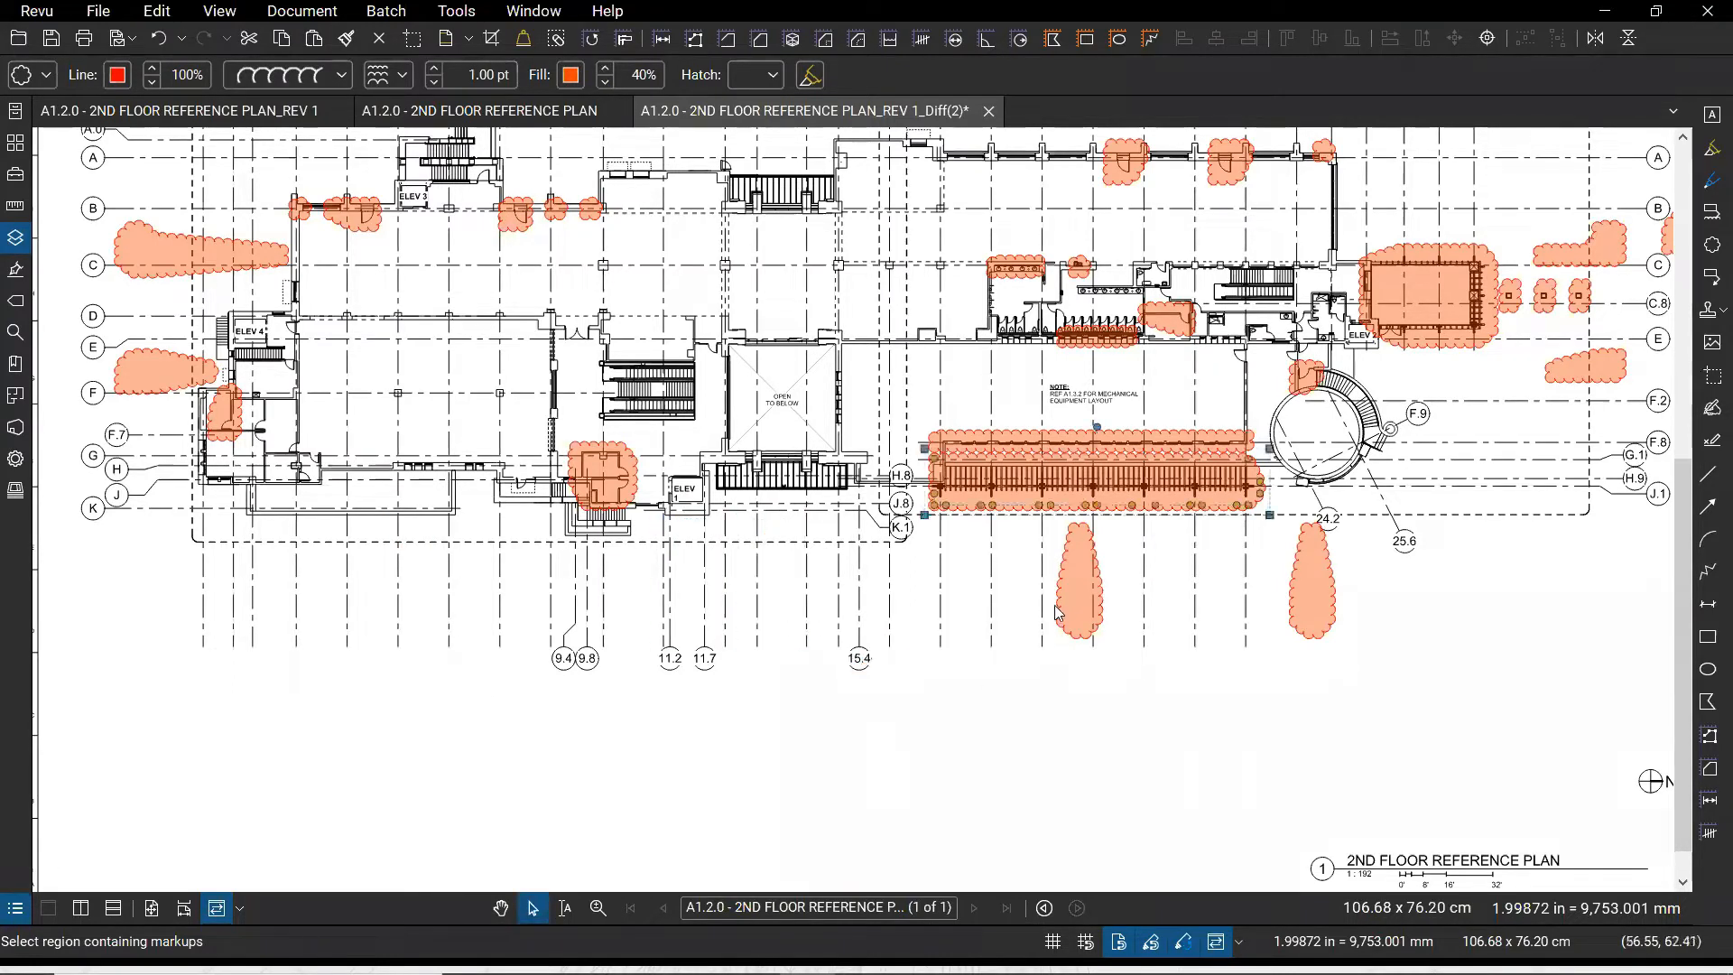
pyautogui.press('Delete')
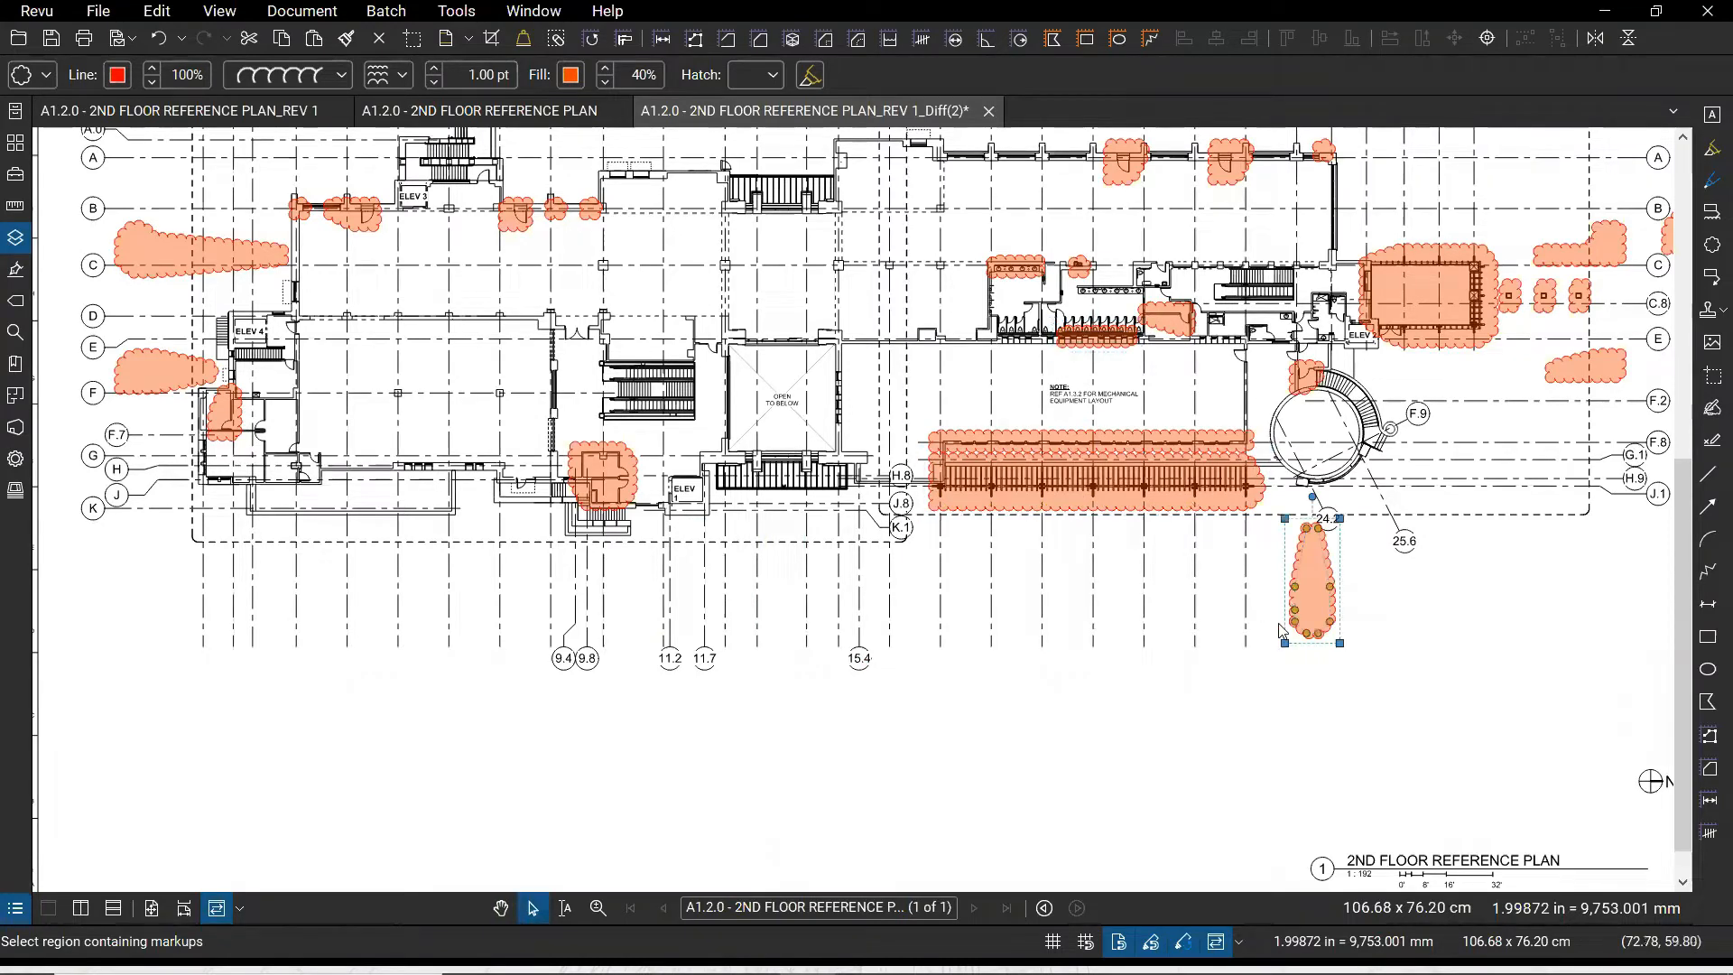
pyautogui.press('Delete')
# Delete the difference clouds outside the plan's right end near gridlines C and E, including the one beside the title block
pyautogui.moveTo(1512, 422); pyautogui.dragTo(1222, 537)
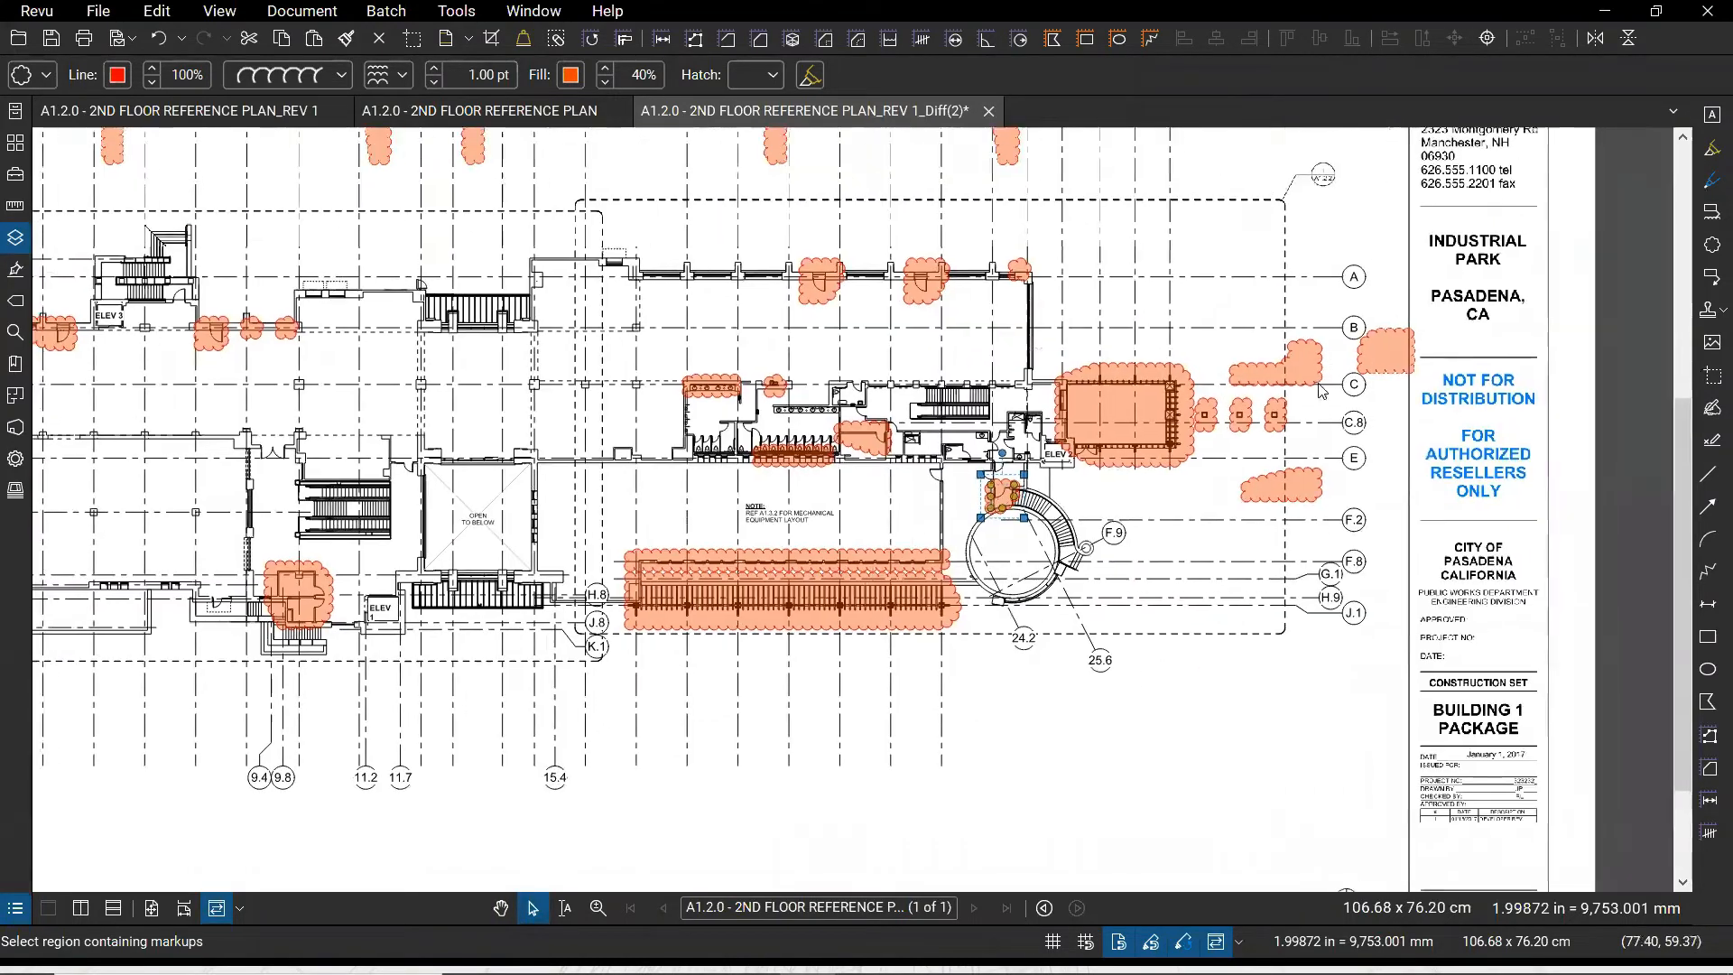
pyautogui.click(1316, 365)
pyautogui.press('Delete')
pyautogui.press('Delete')
pyautogui.press('Delete')
pyautogui.click(1398, 362)
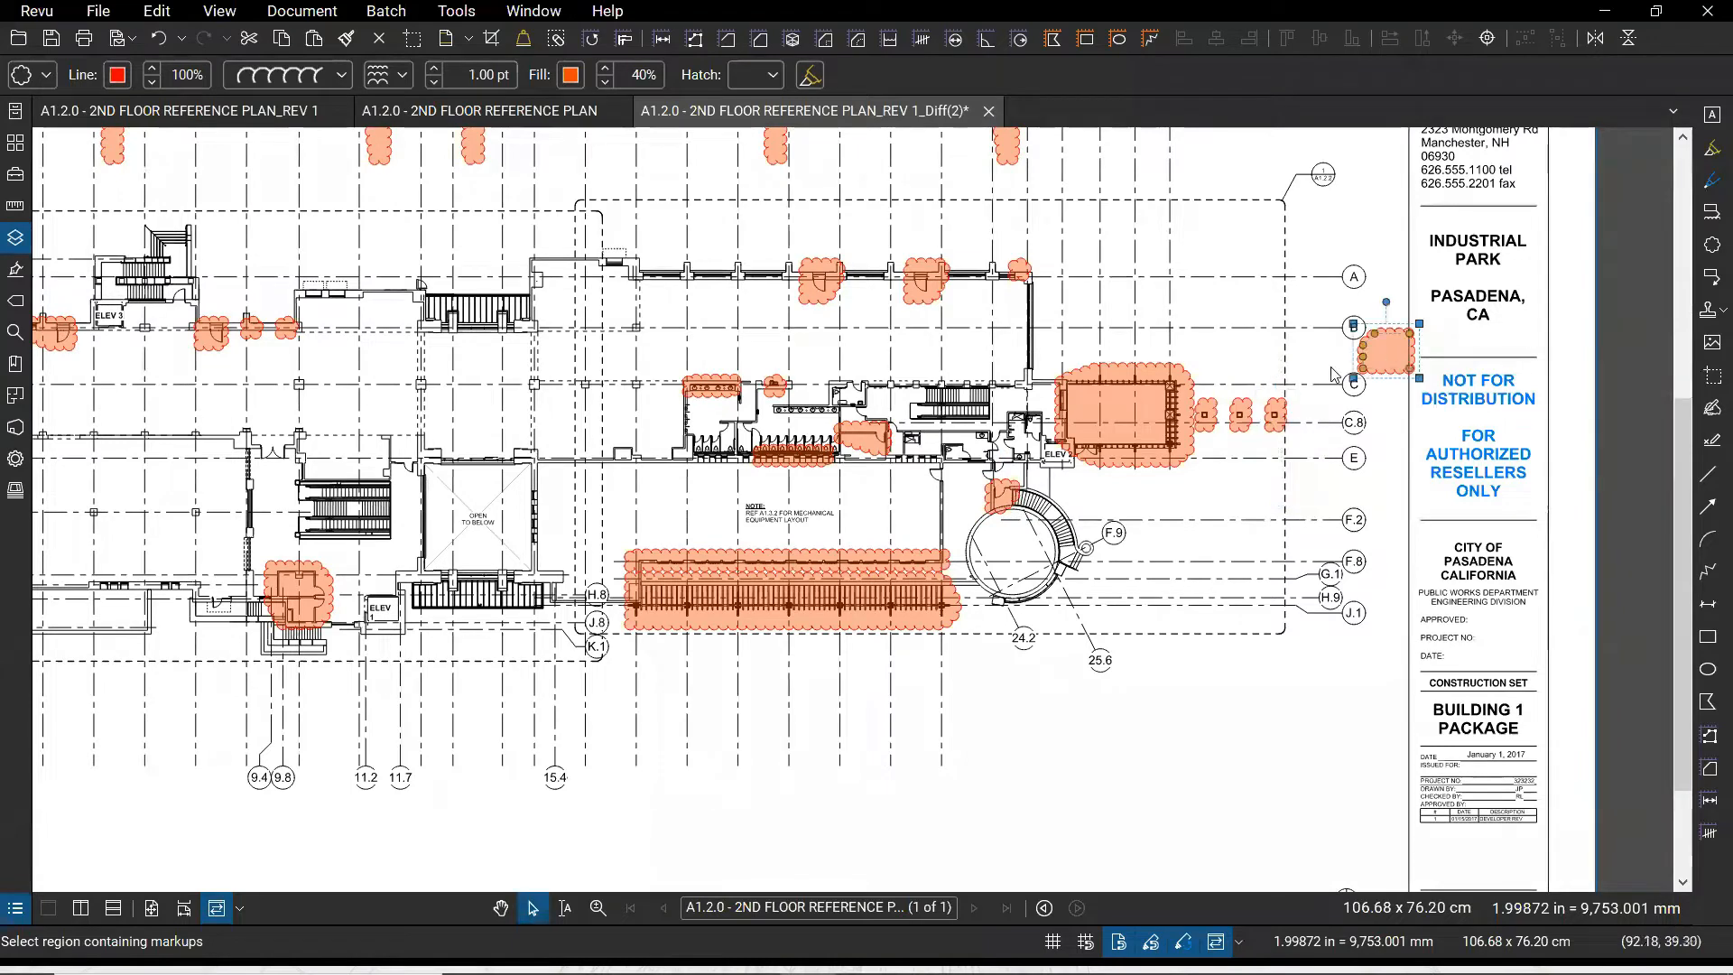
pyautogui.press('Delete')
# Delete the tall section-marker difference clouds above the floor plan, just below the numbered grid bubbles
pyautogui.scroll(1, 1398, 364)
pyautogui.scroll(3, 1169, 372)
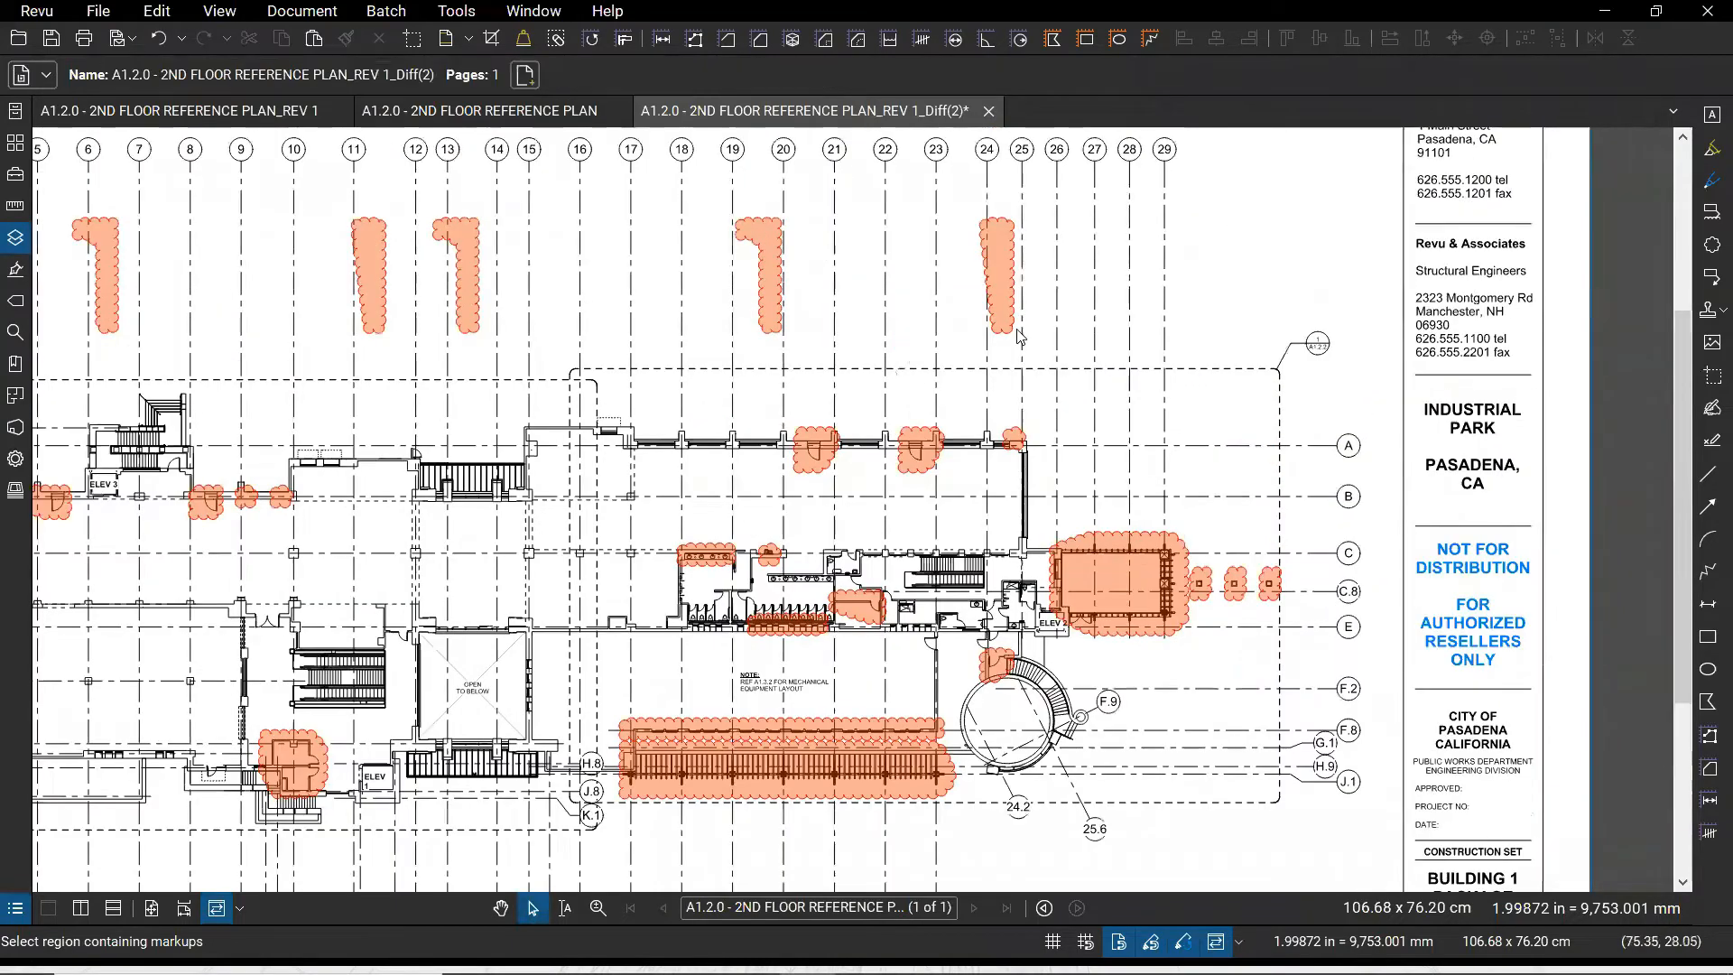
pyautogui.click(1009, 329)
pyautogui.press('Delete')
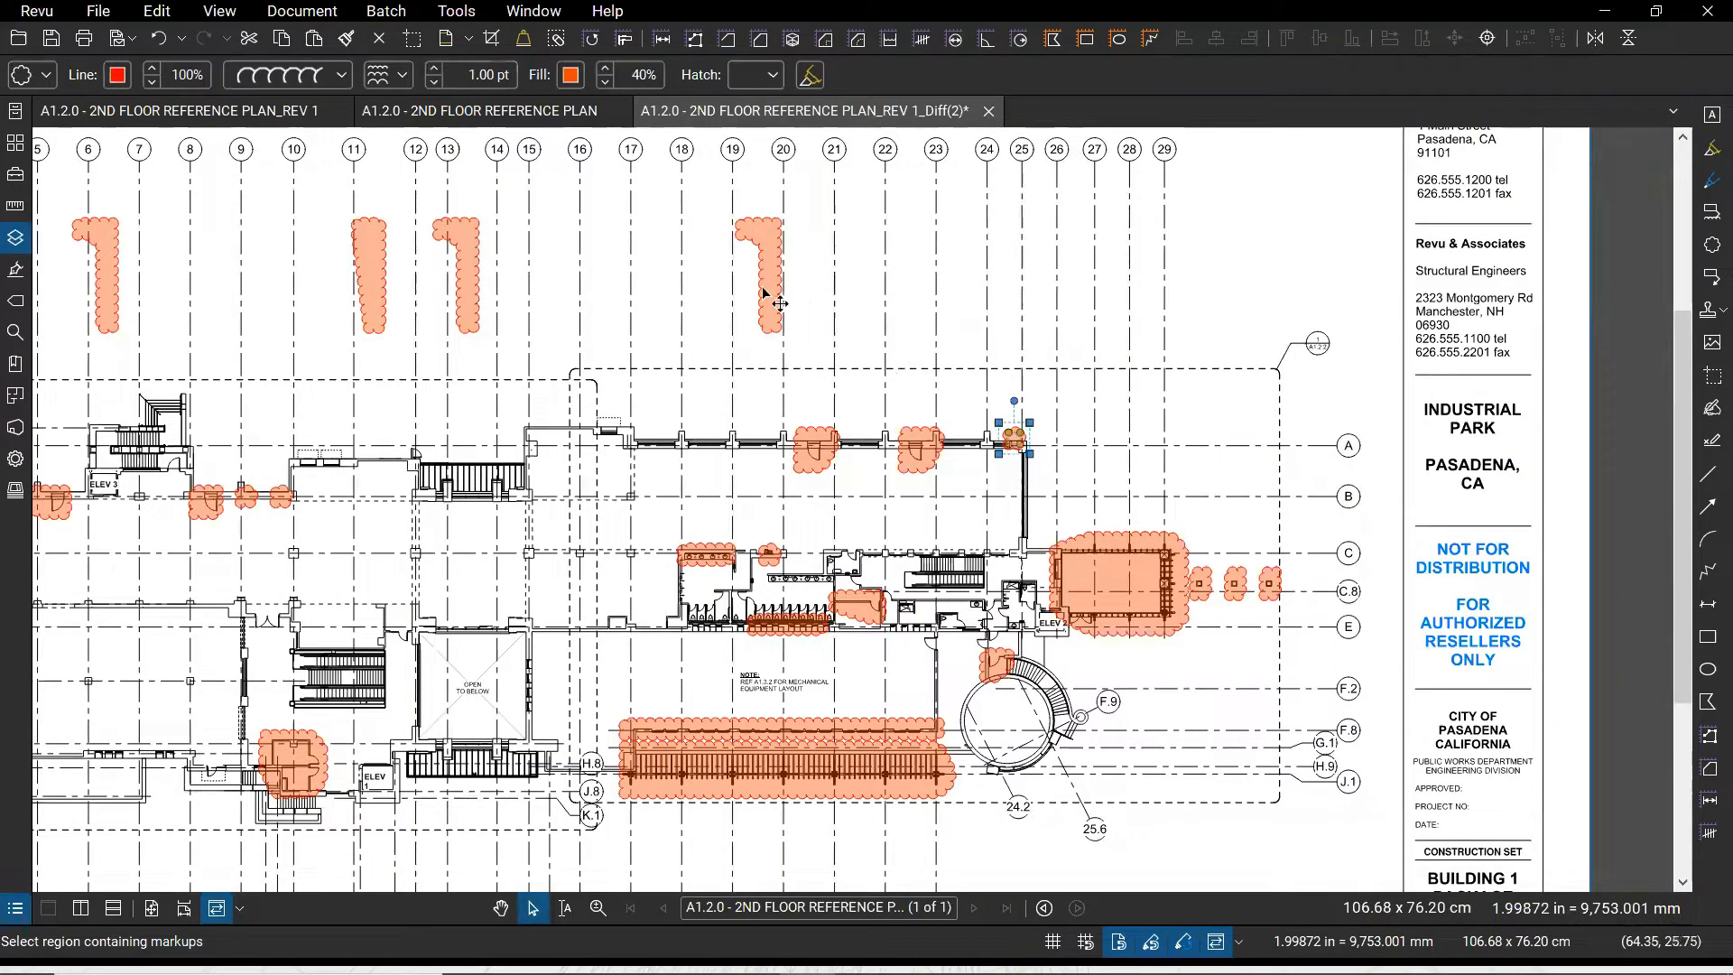
pyautogui.click(763, 293)
pyautogui.press('Delete')
pyautogui.click(469, 302)
pyautogui.press('Delete')
pyautogui.click(366, 307)
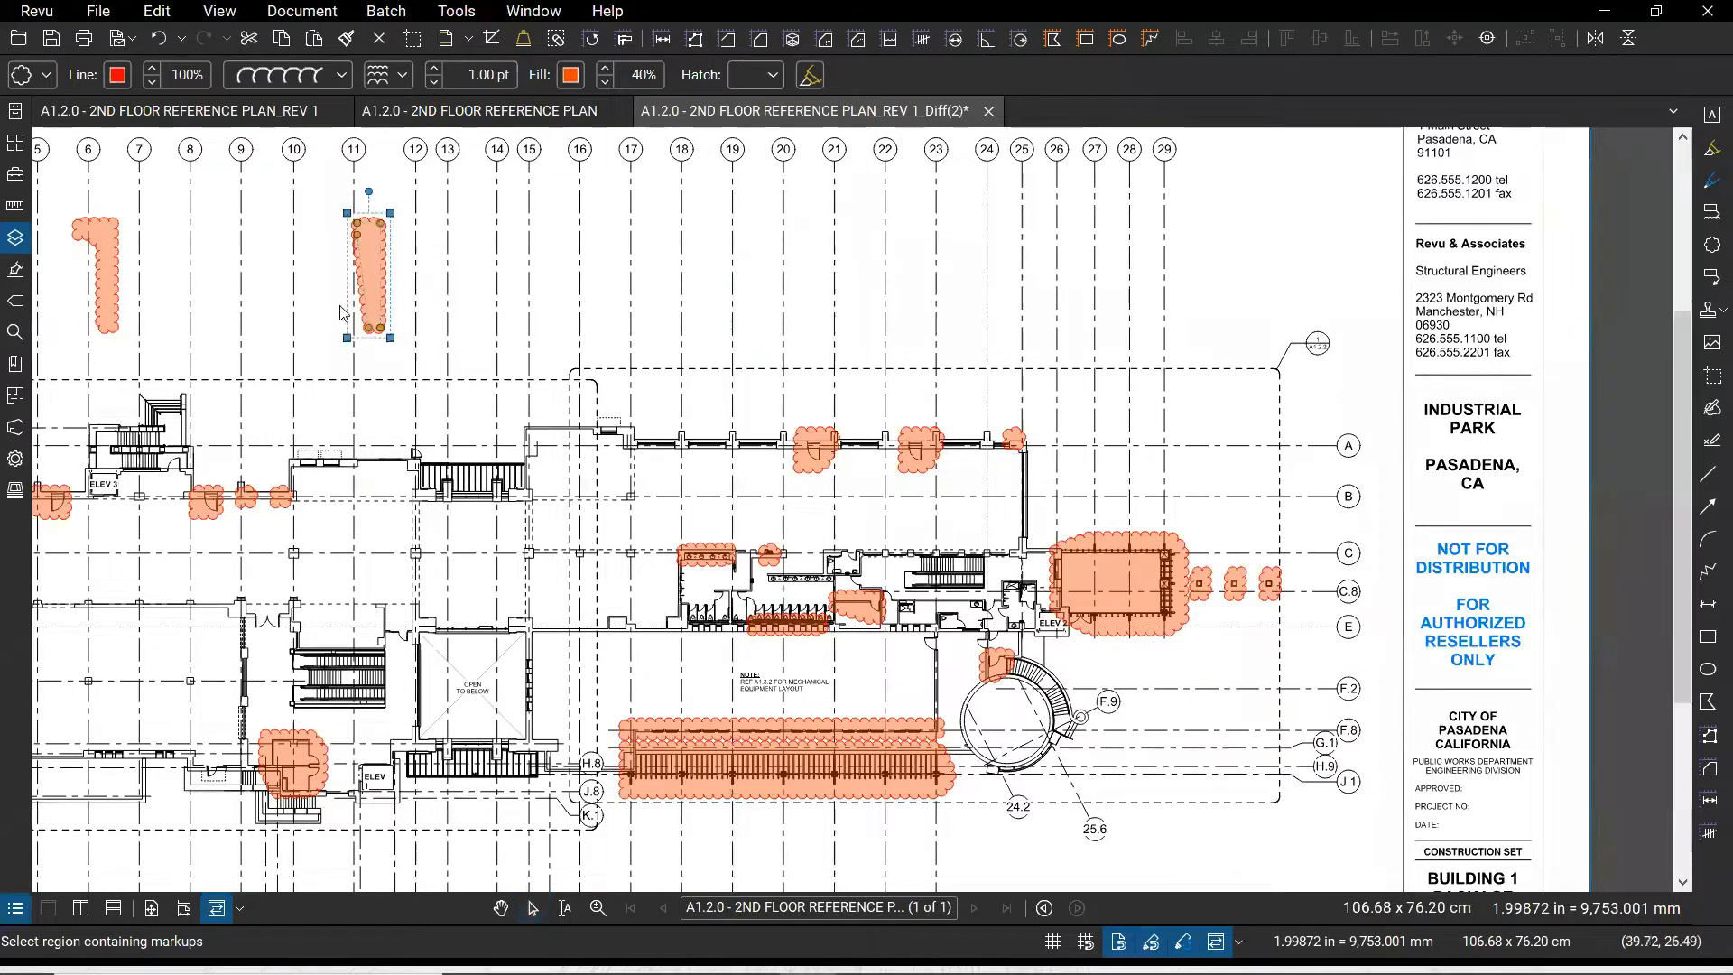
pyautogui.hscroll(-5, 343, 313)
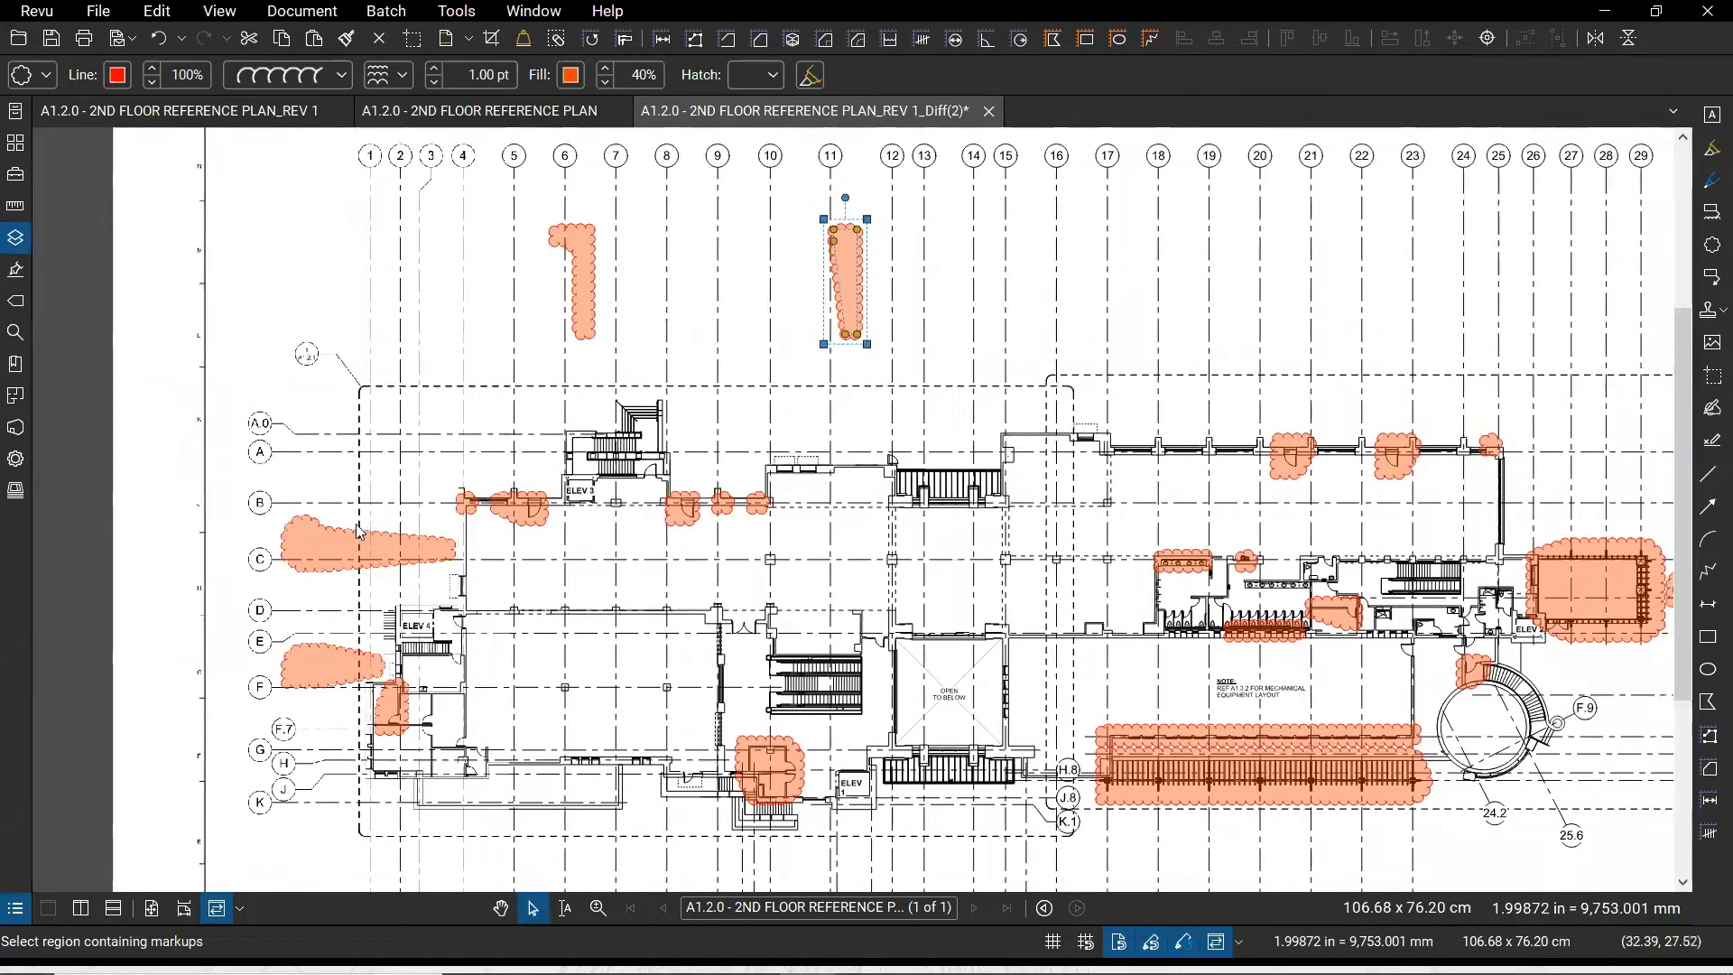
pyautogui.press('Delete')
# Delete the two section-marker difference clouds outside the plan's left end near gridlines C and F, and check the remaining clouds
pyautogui.click(330, 533)
pyautogui.press('Delete')
pyautogui.click(332, 694)
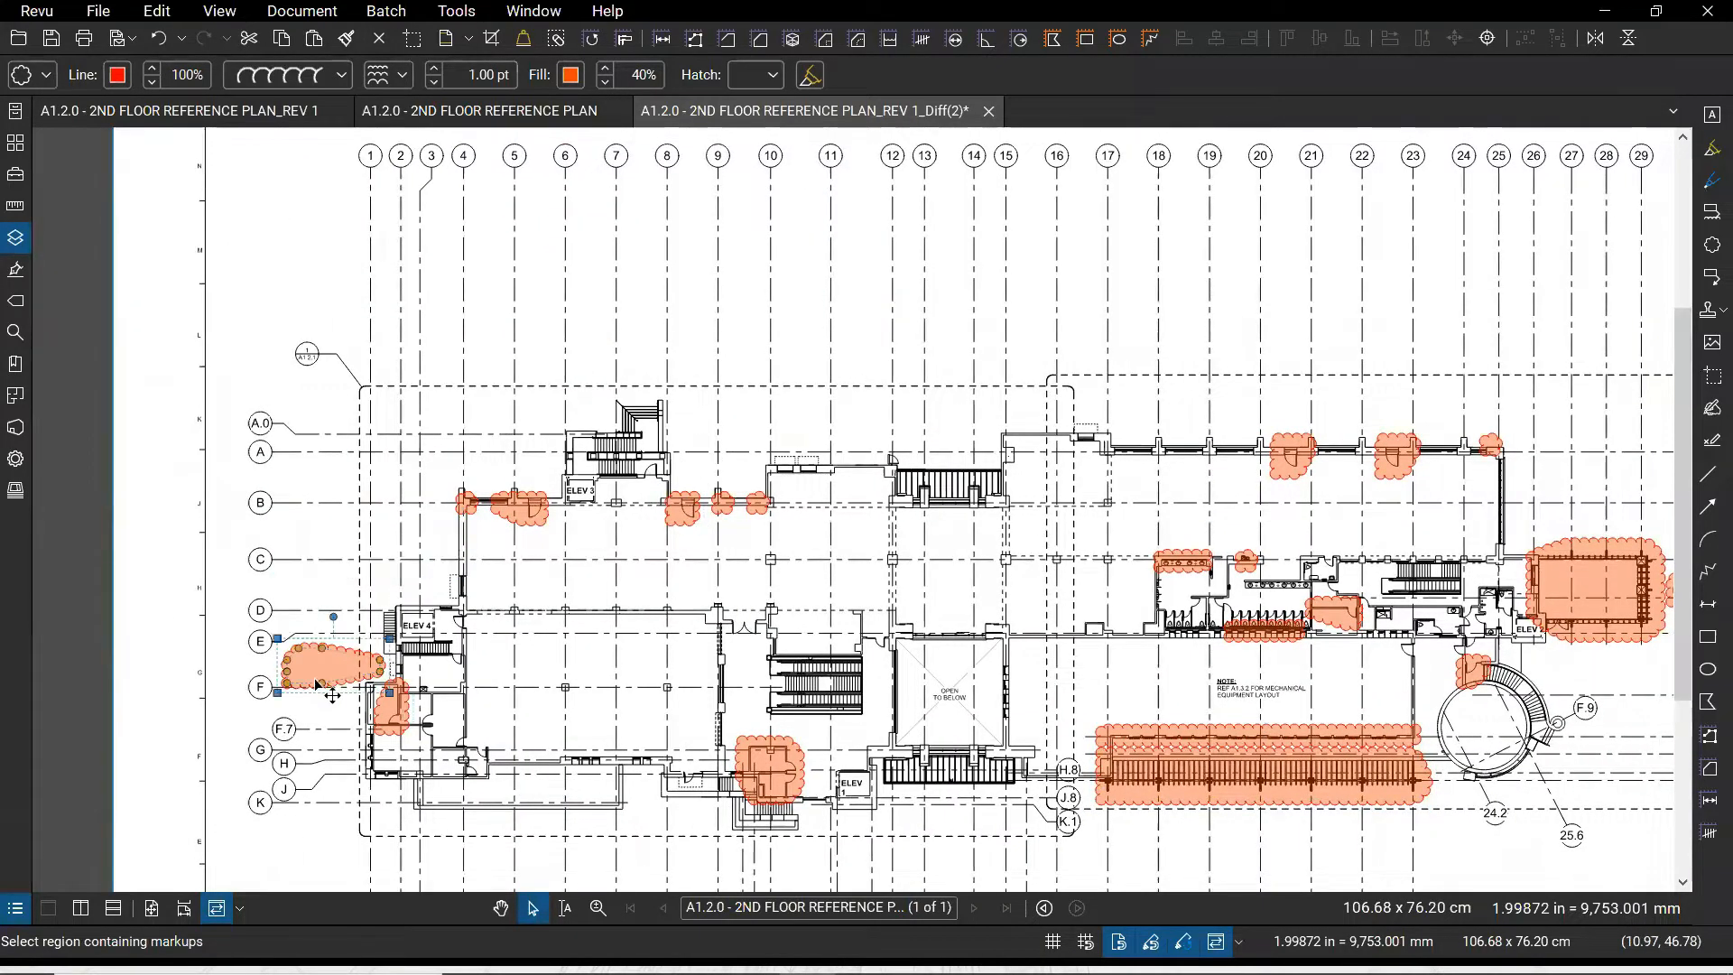
pyautogui.press('Delete')
pyautogui.click(390, 709)
pyautogui.moveTo(876, 529); pyautogui.dragTo(816, 486)
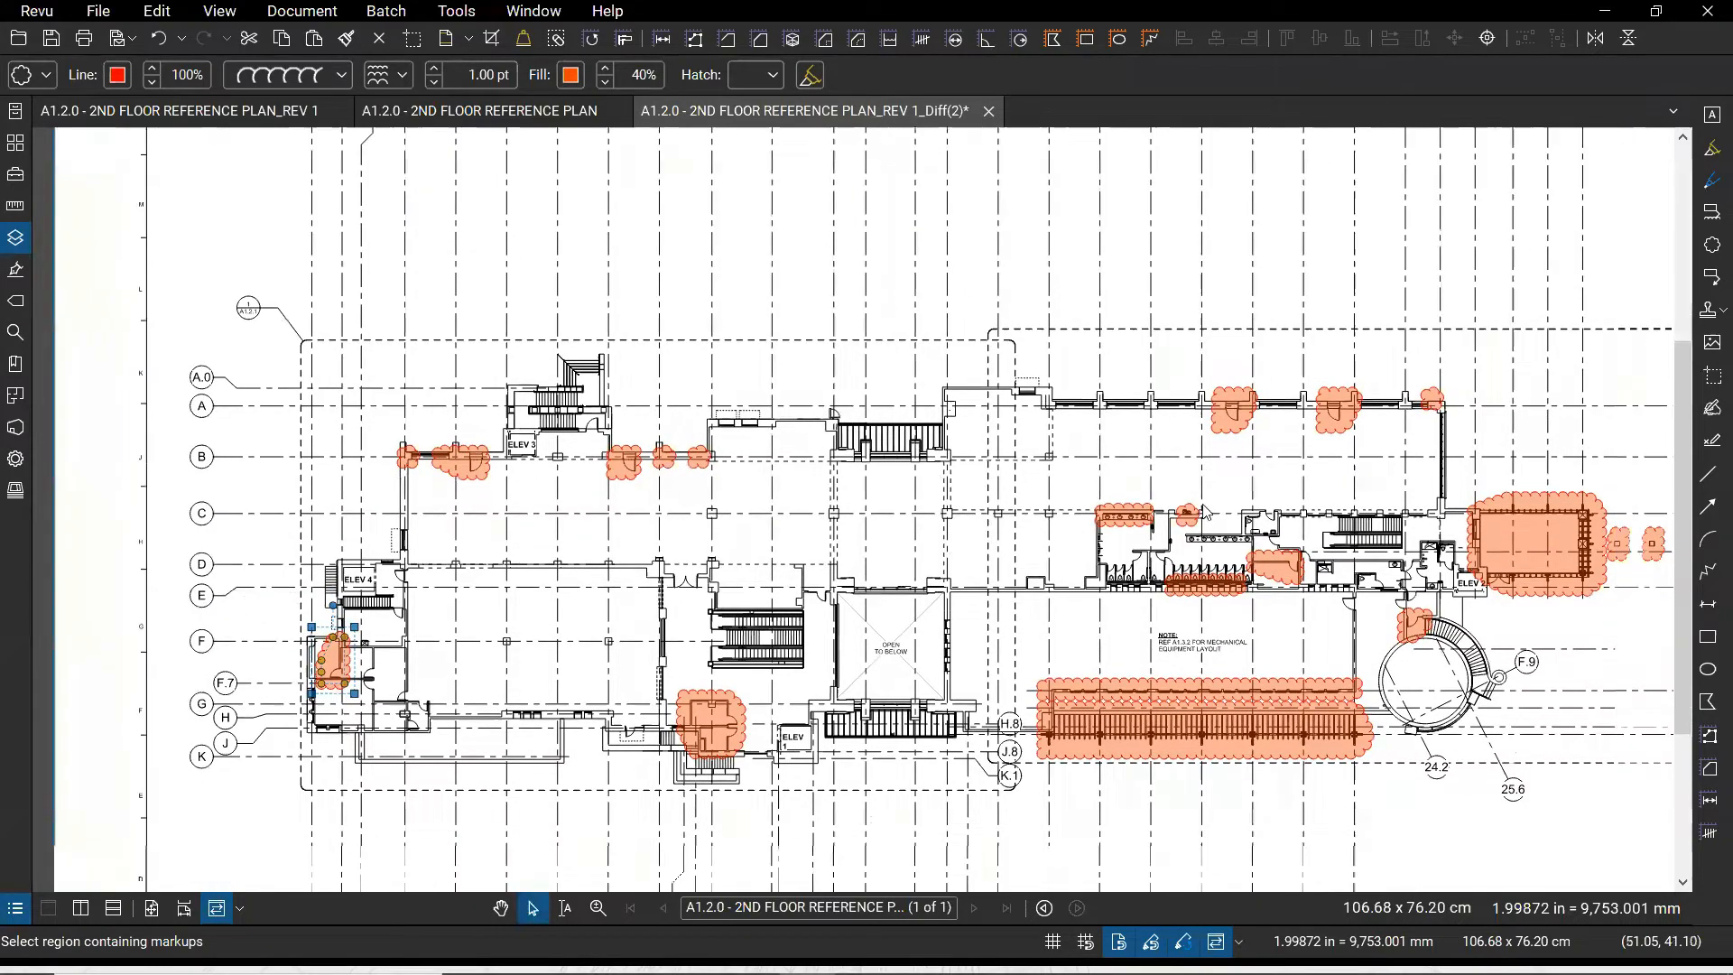
pyautogui.moveTo(1335, 612); pyautogui.dragTo(1210, 508)
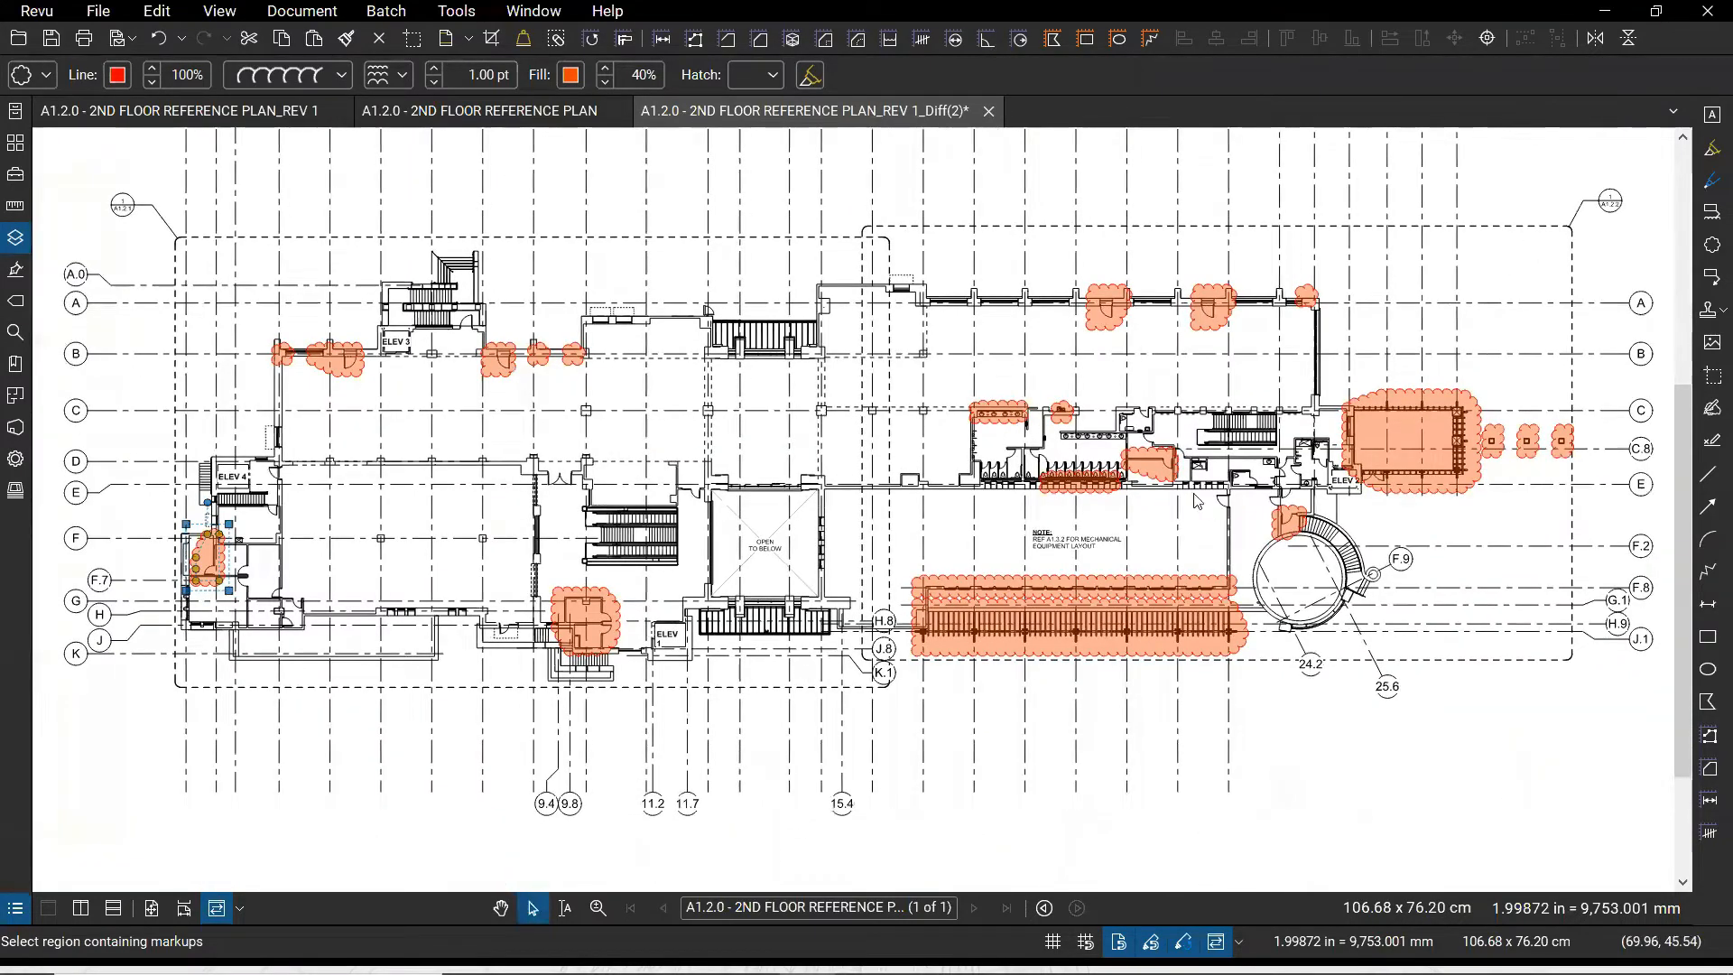
# Examine the remaining difference clouds along gridline B, at the plan's lower left and across its right half
pyautogui.scroll(-3, 1224, 575)
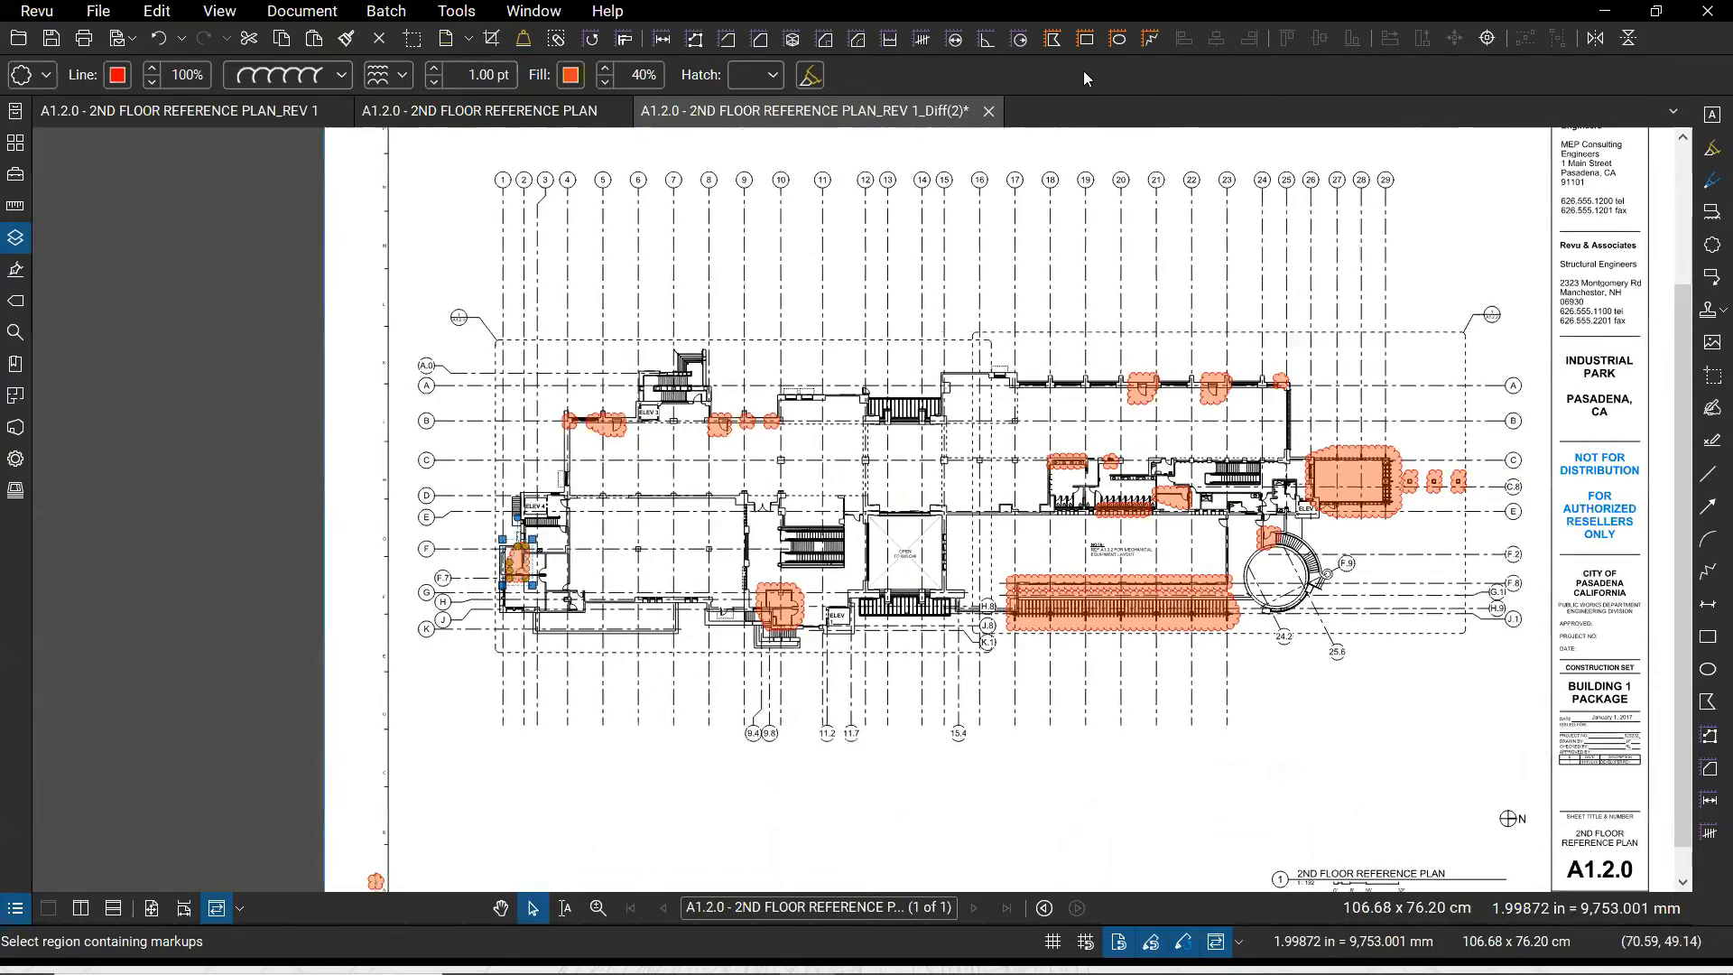
pyautogui.scroll(1, 619, 440)
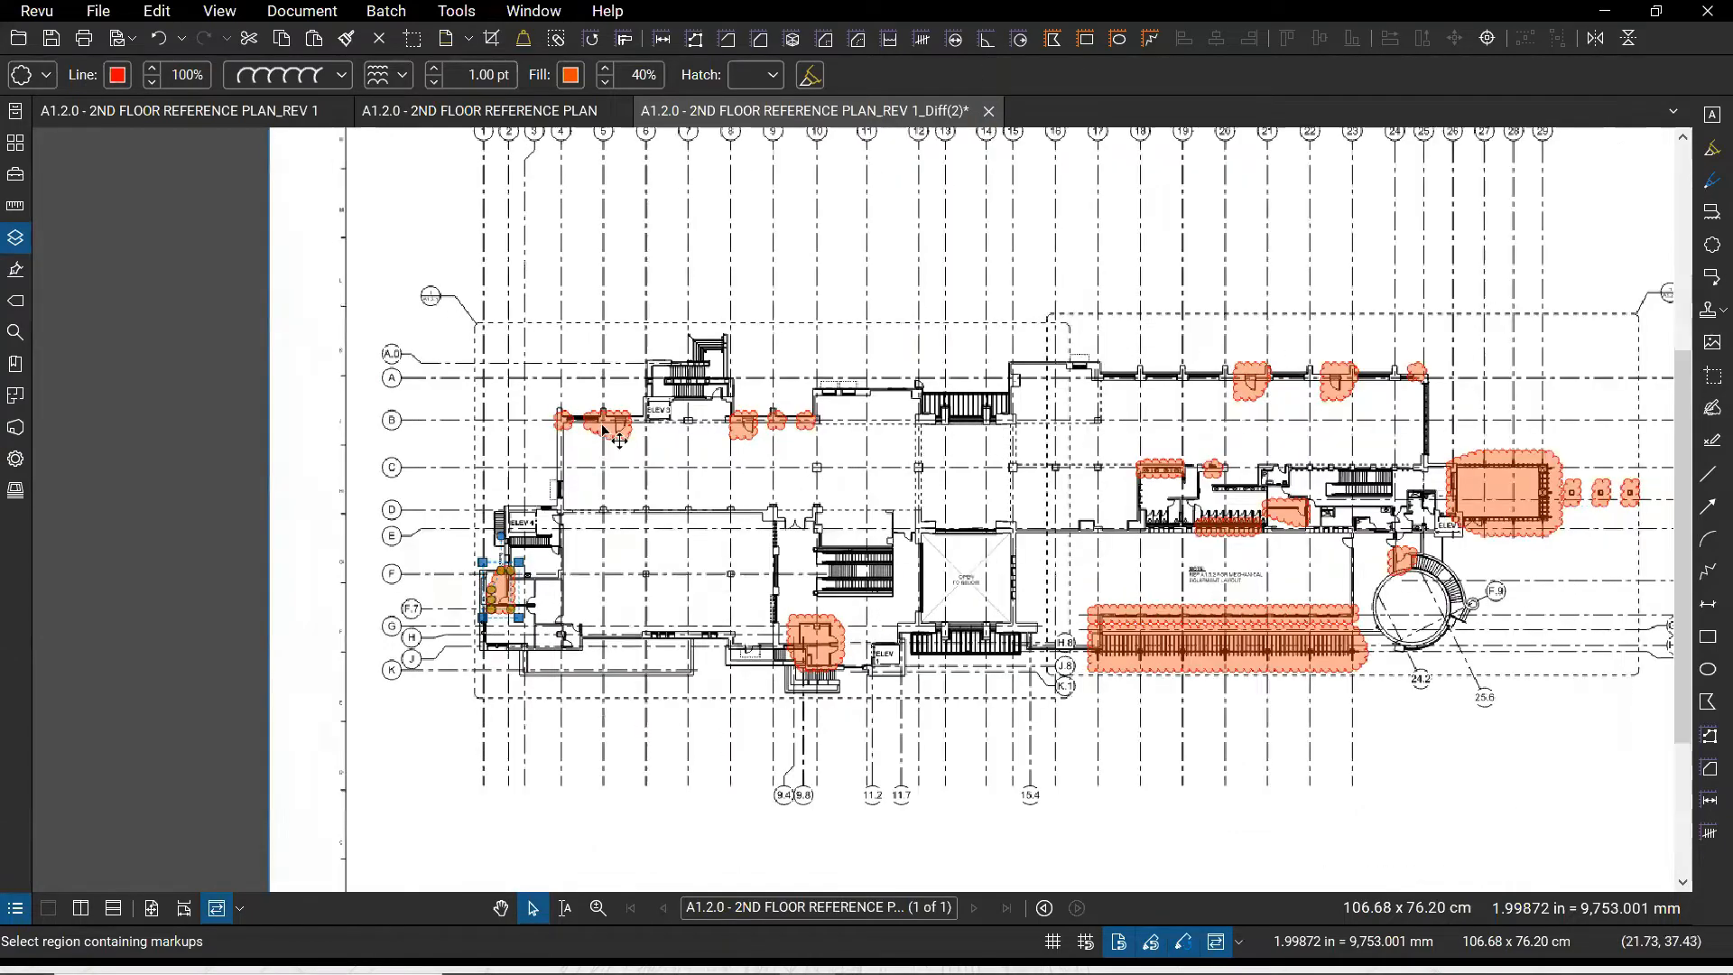
pyautogui.scroll(5, 619, 440)
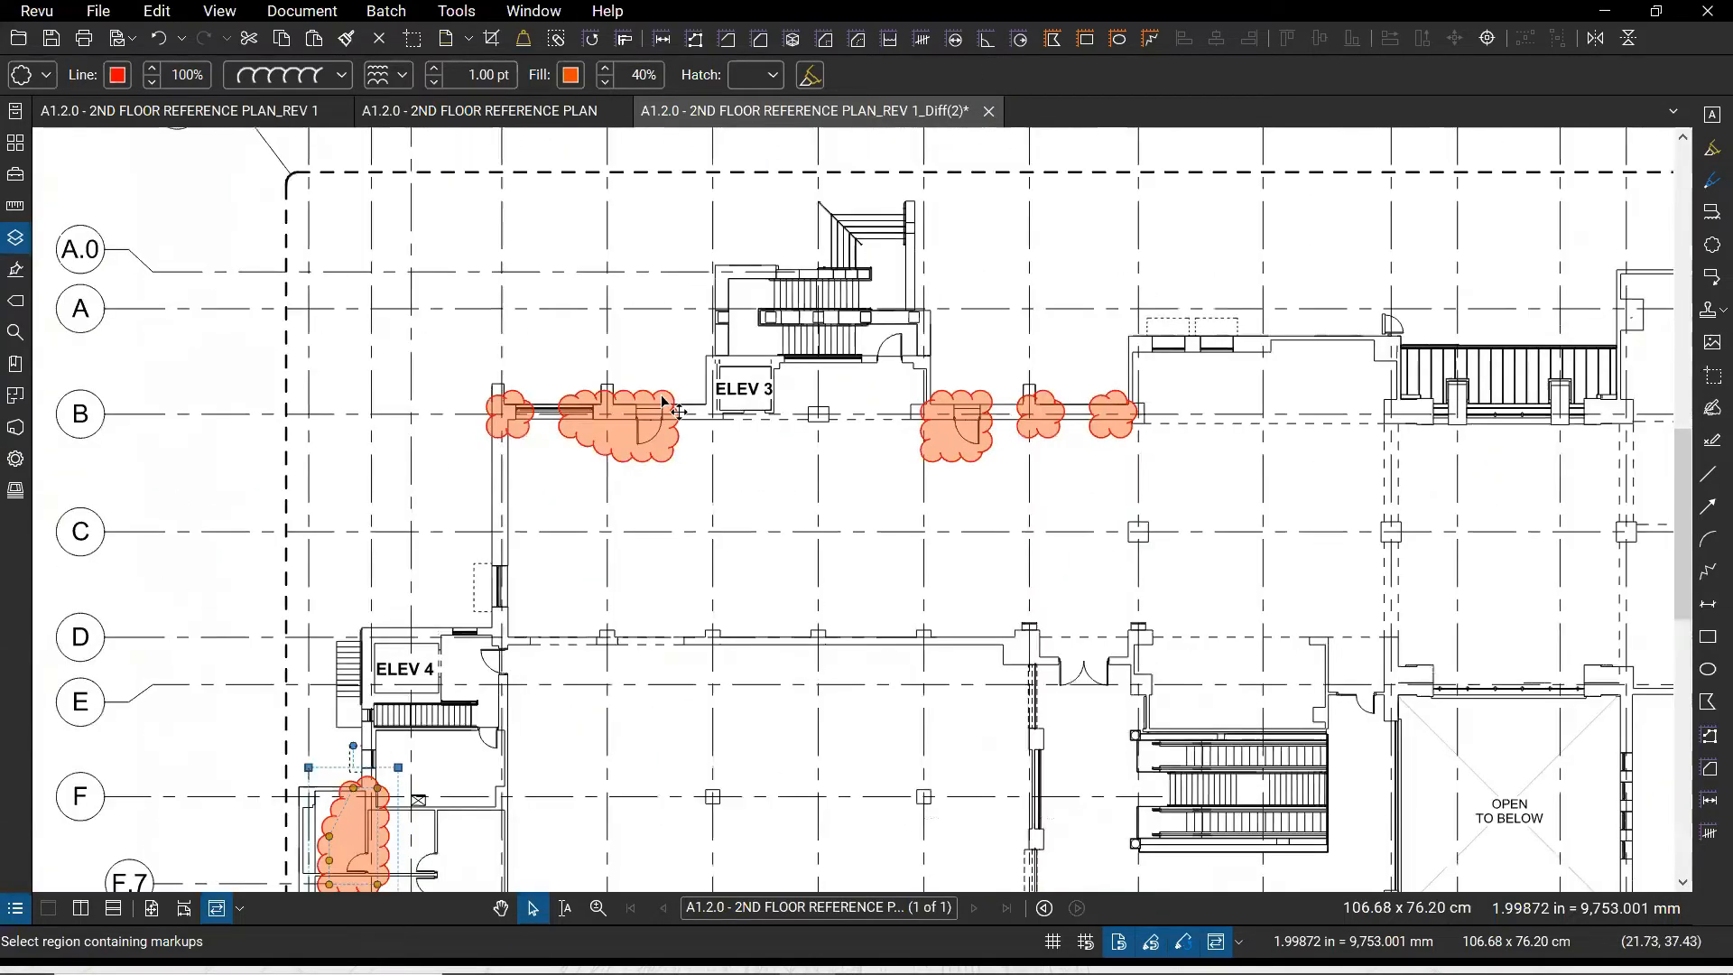
pyautogui.scroll(3, 663, 399)
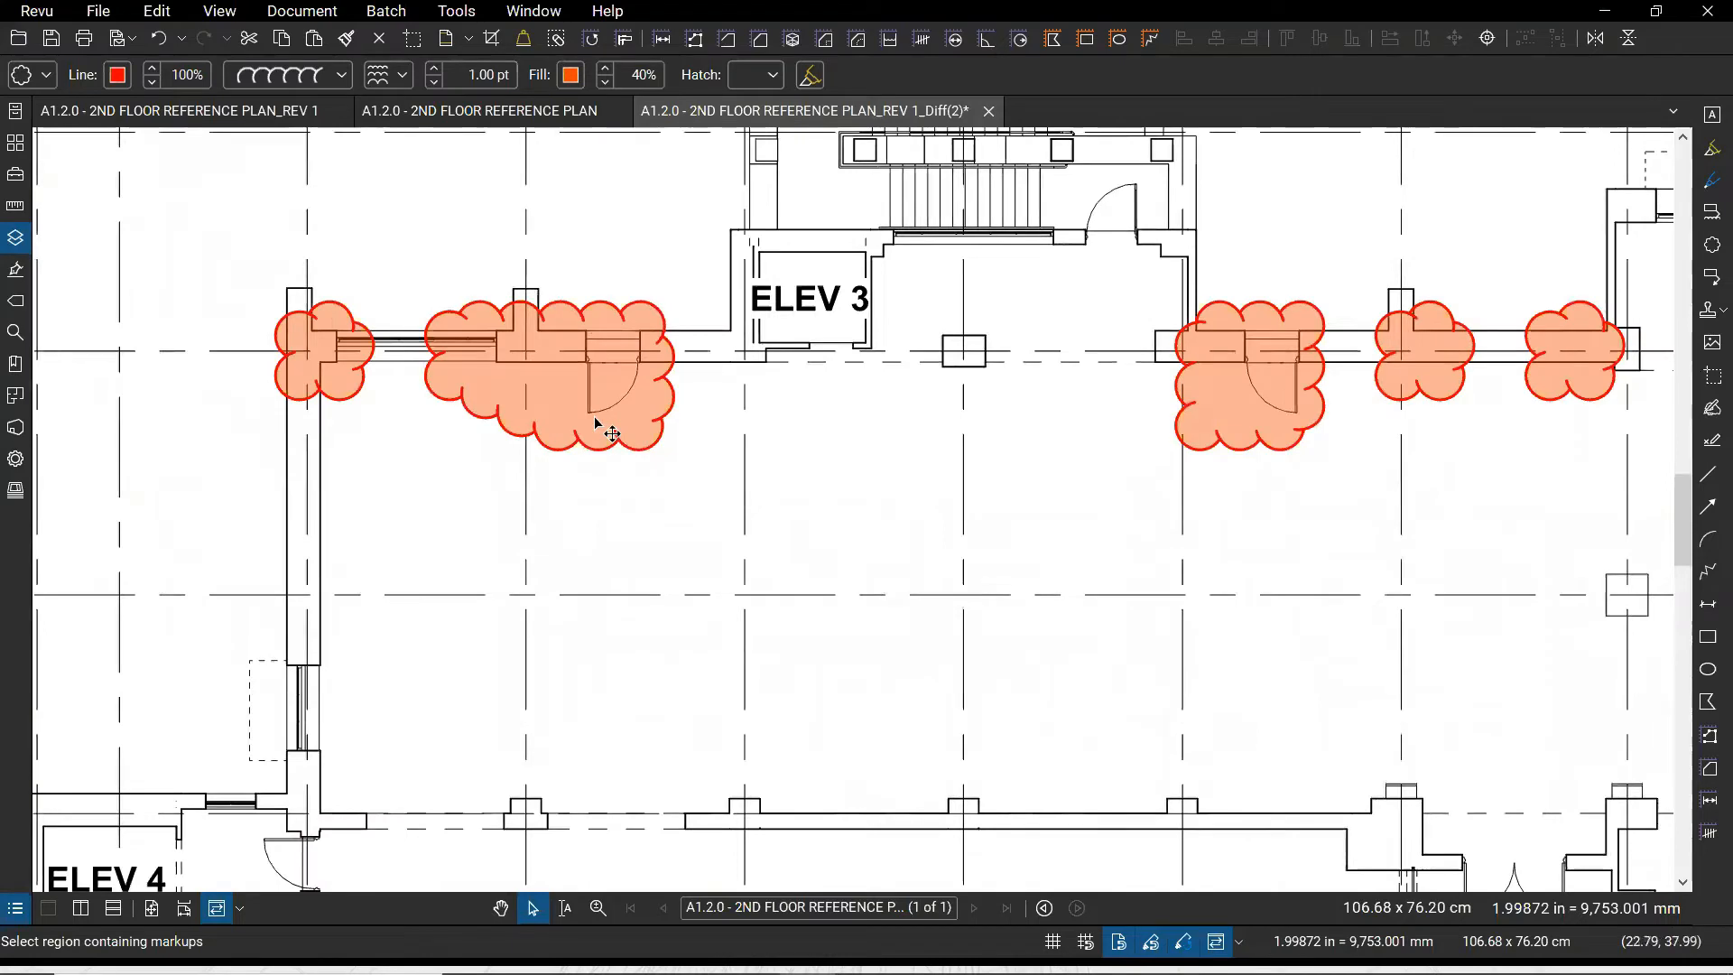
pyautogui.scroll(-2, 809, 407)
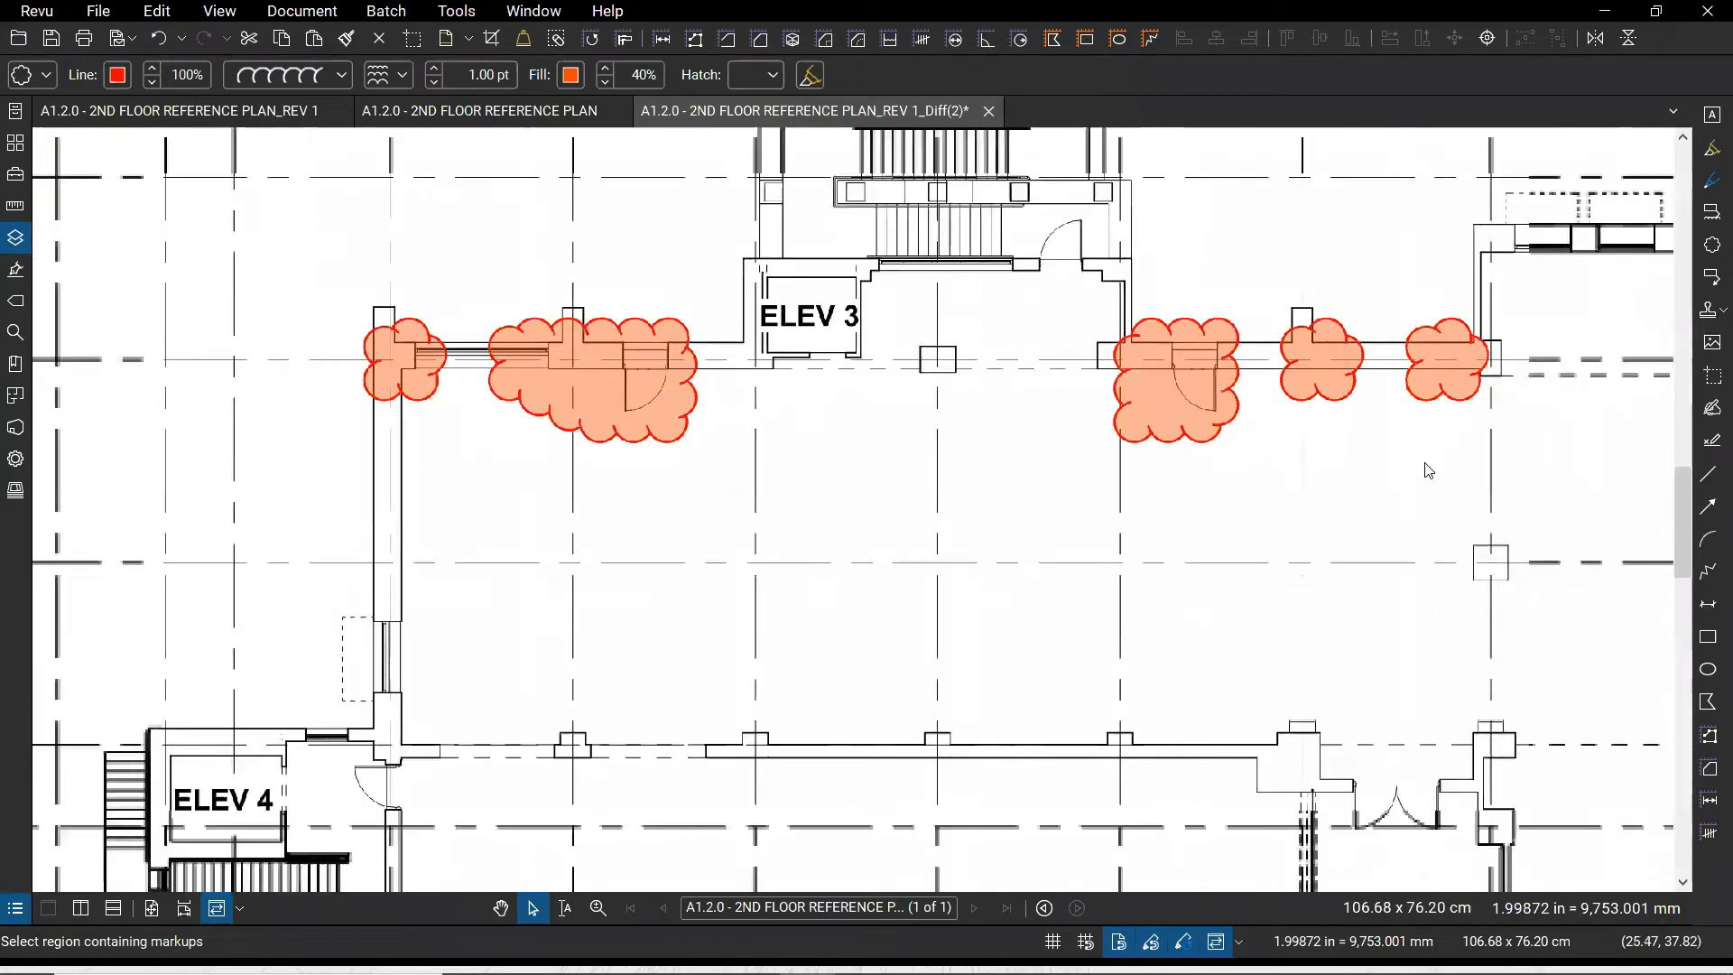
pyautogui.scroll(-2, 1302, 549)
pyautogui.moveTo(1272, 544); pyautogui.dragTo(1203, 425)
pyautogui.moveTo(1628, 724); pyautogui.dragTo(1512, 509)
pyautogui.scroll(-2, 1182, 427)
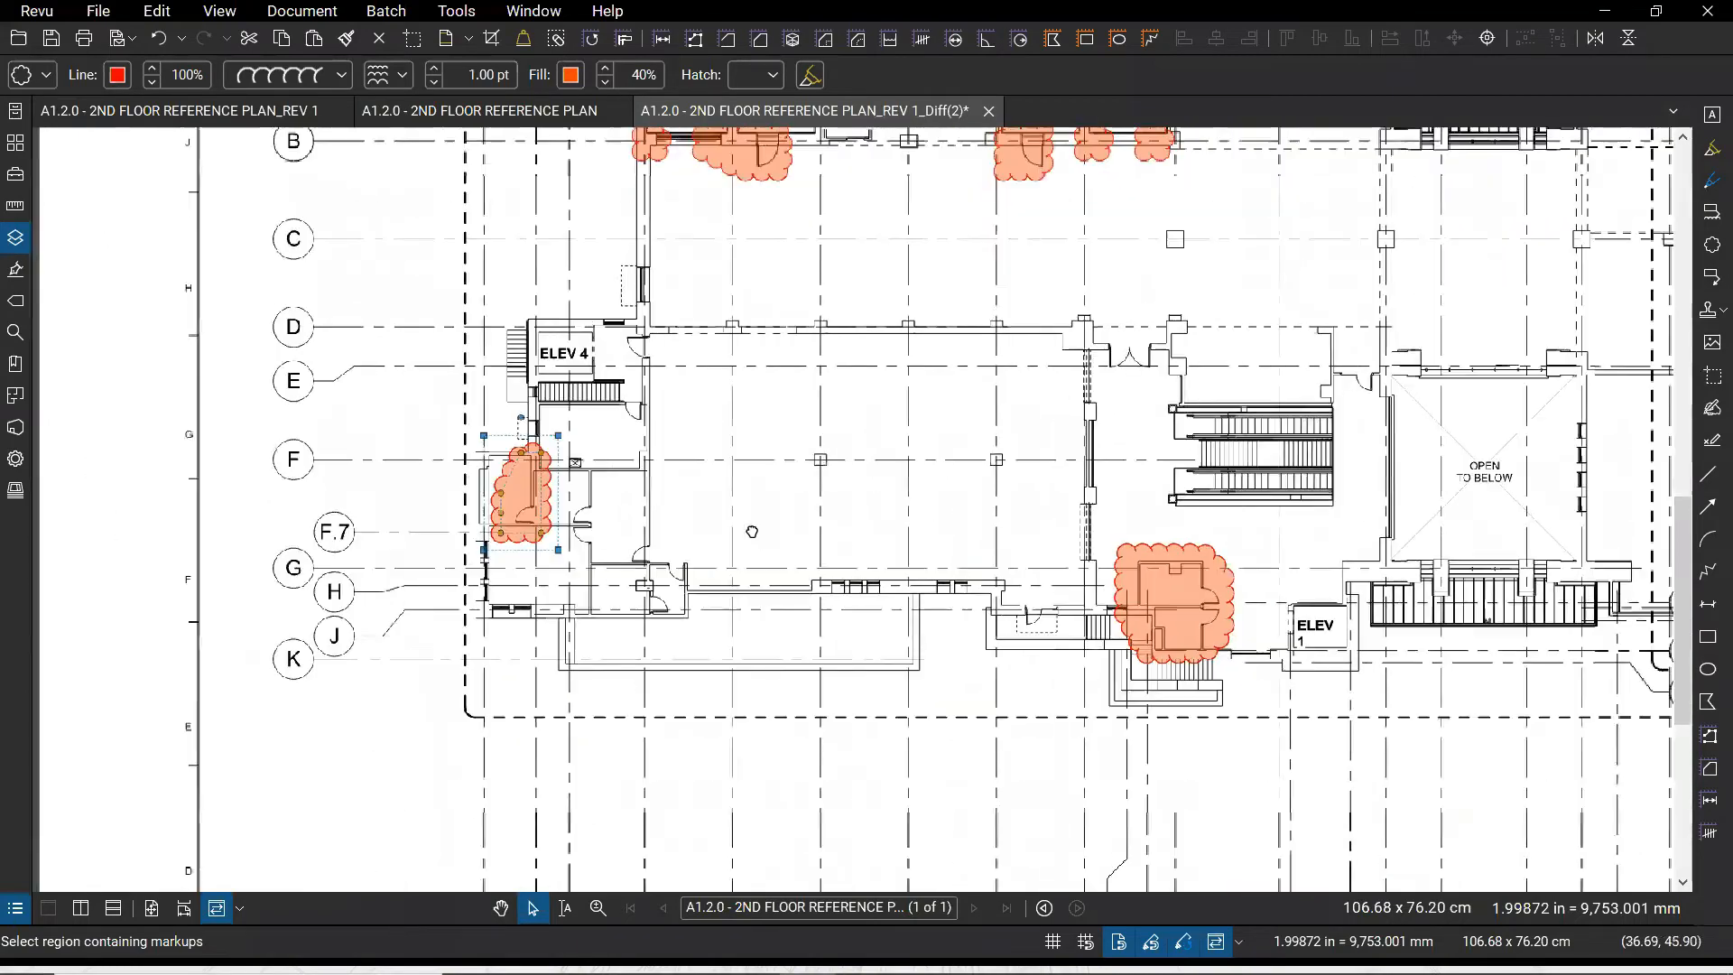
pyautogui.moveTo(765, 527); pyautogui.dragTo(632, 551)
pyautogui.moveTo(1660, 174); pyautogui.dragTo(1332, 208)
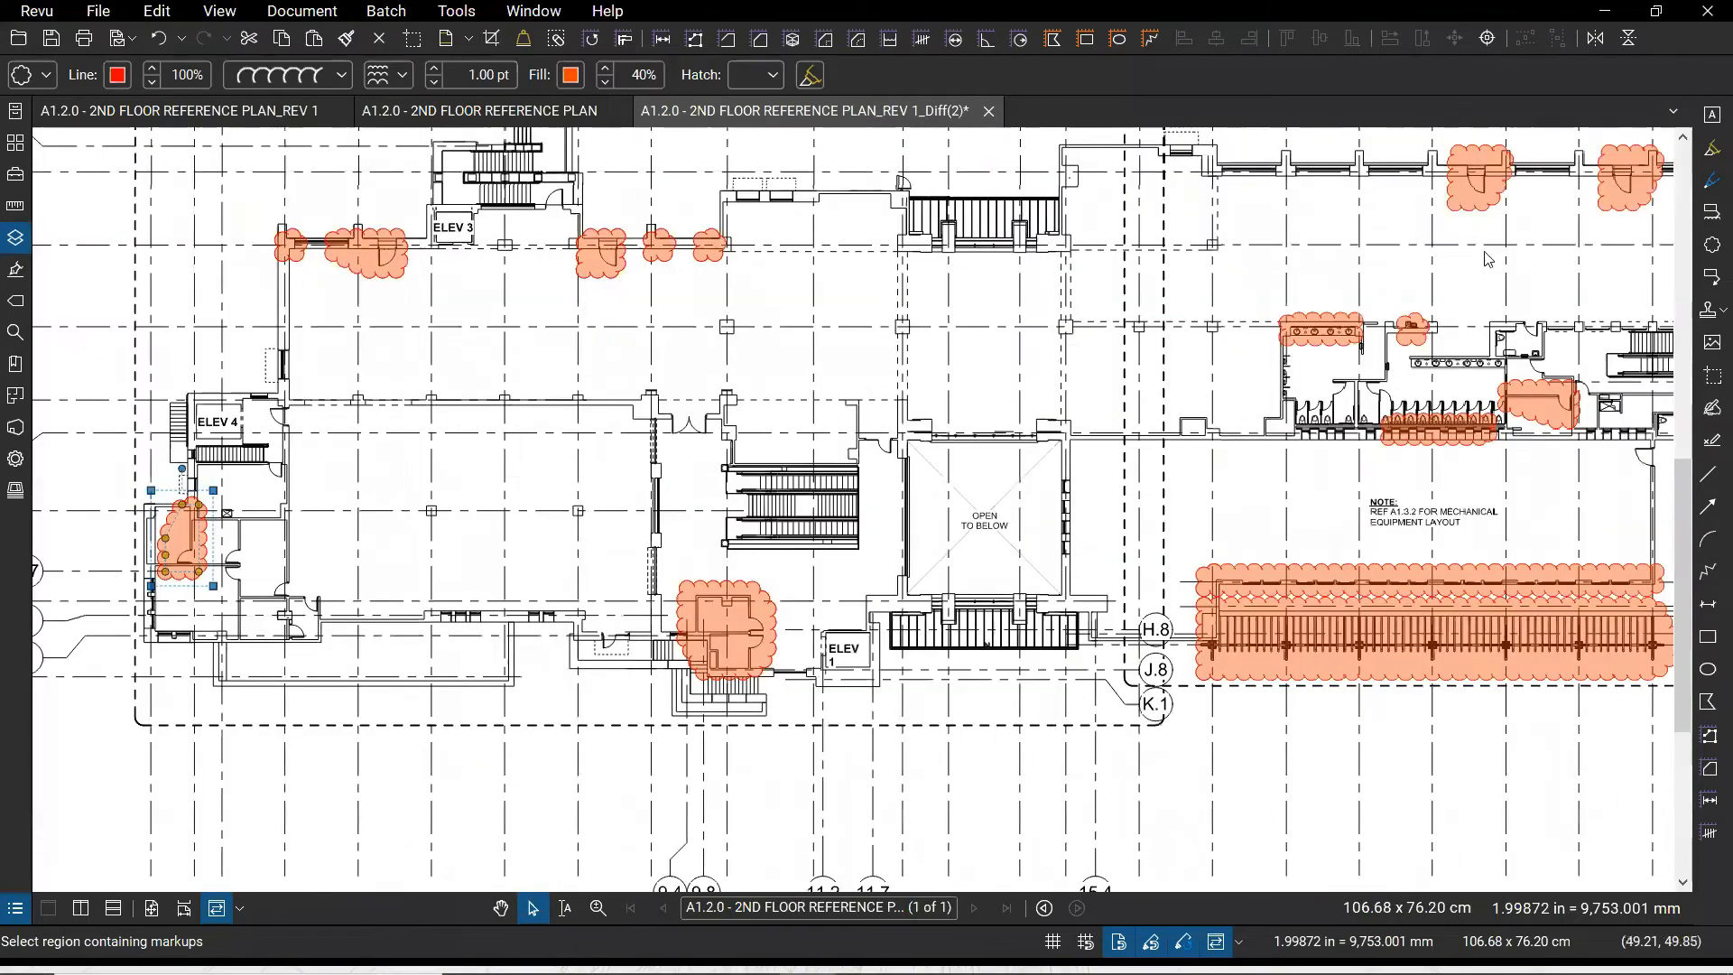
pyautogui.moveTo(1550, 241)
pyautogui.mouseDown()
pyautogui.moveTo(1377, 289)
pyautogui.moveTo(1362, 313)
pyautogui.mouseUp()
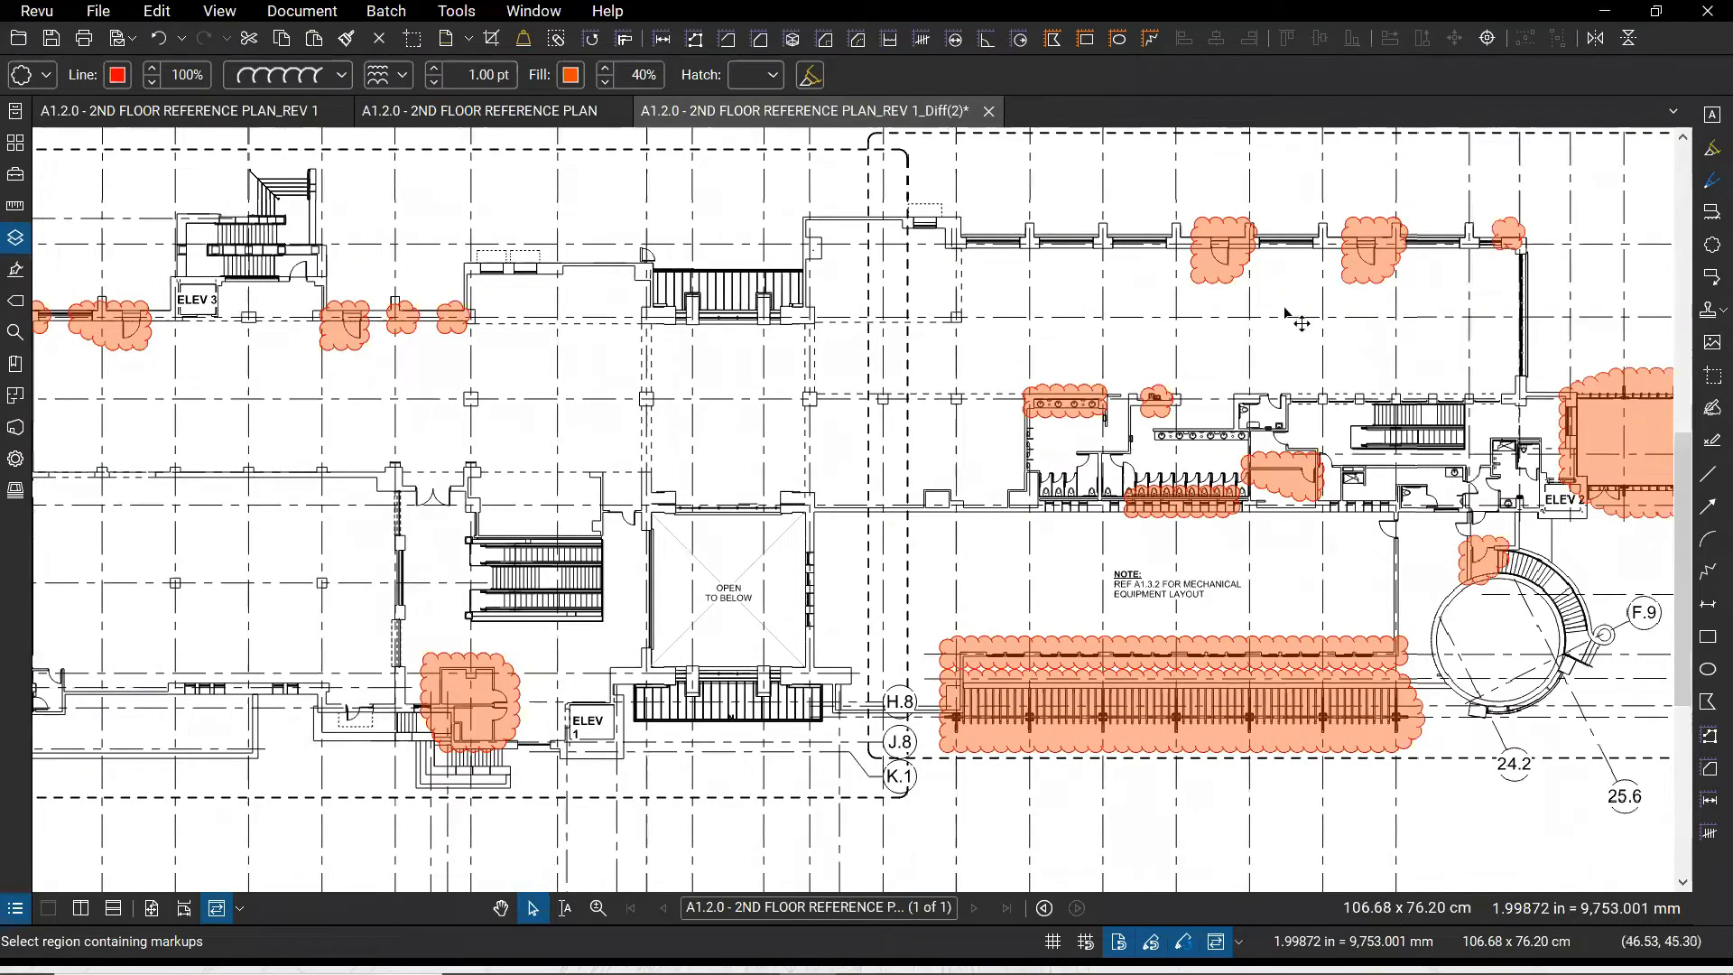
# Compare the wall corner at gridline A near gridline 25 in the original 2nd floor plan and in REV 1
pyautogui.scroll(5, 1534, 262)
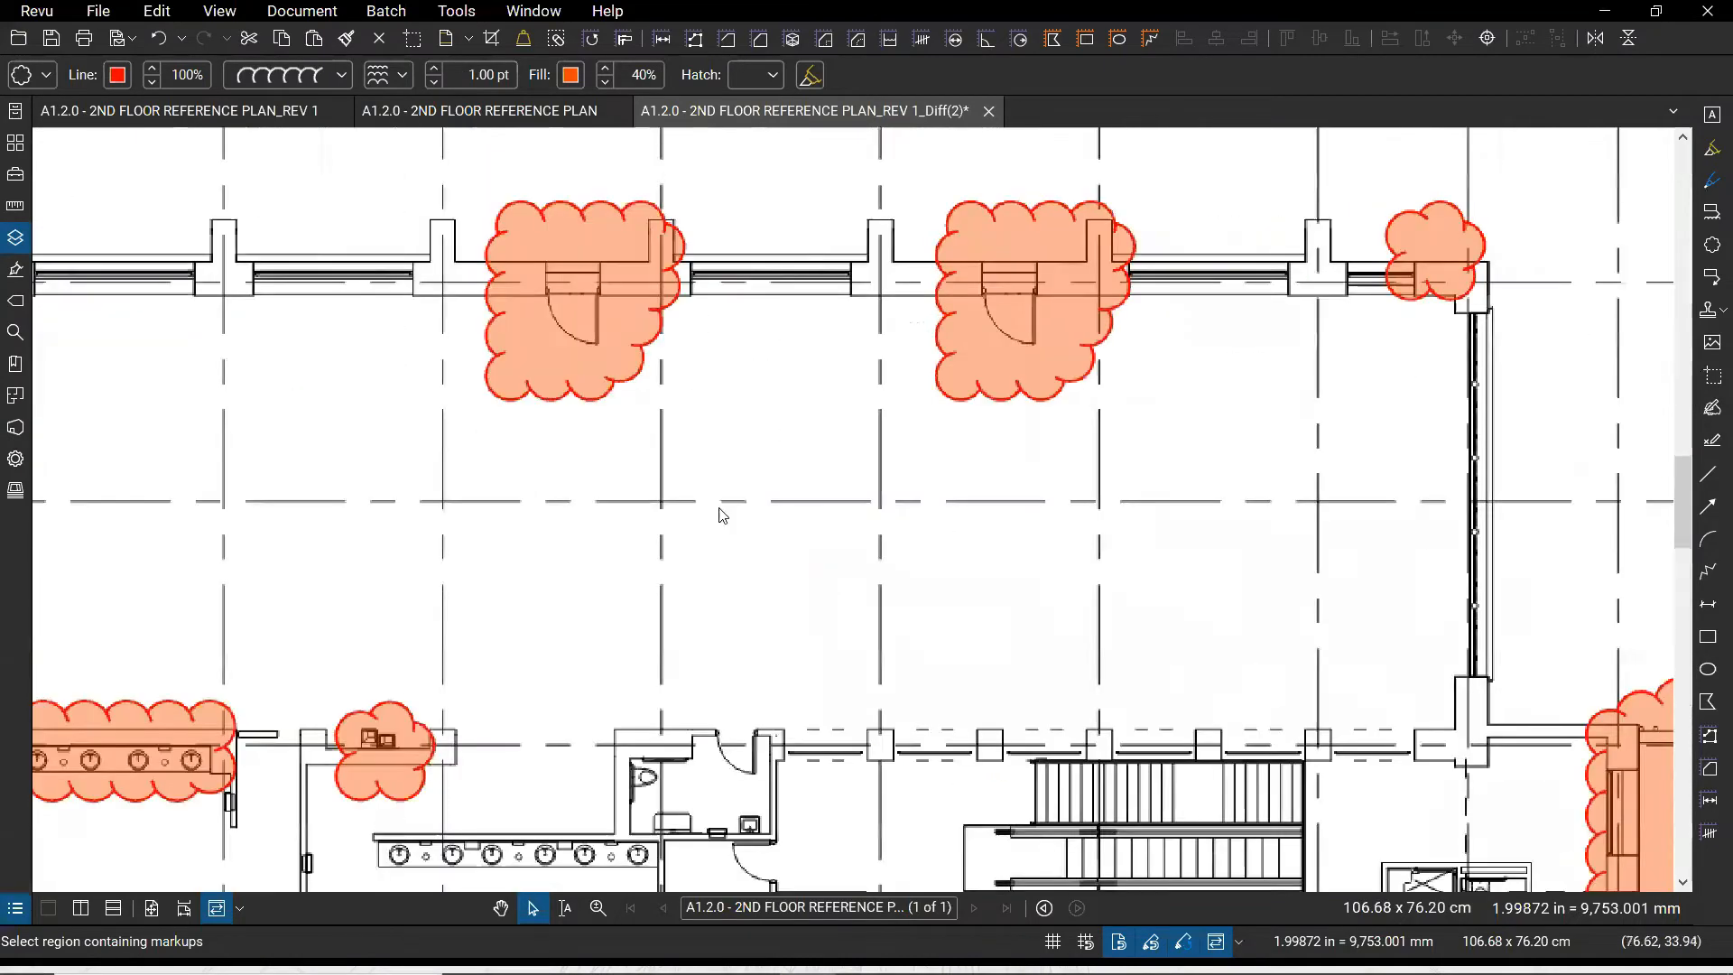
pyautogui.click(479, 111)
pyautogui.moveTo(1315, 298); pyautogui.dragTo(232, 316)
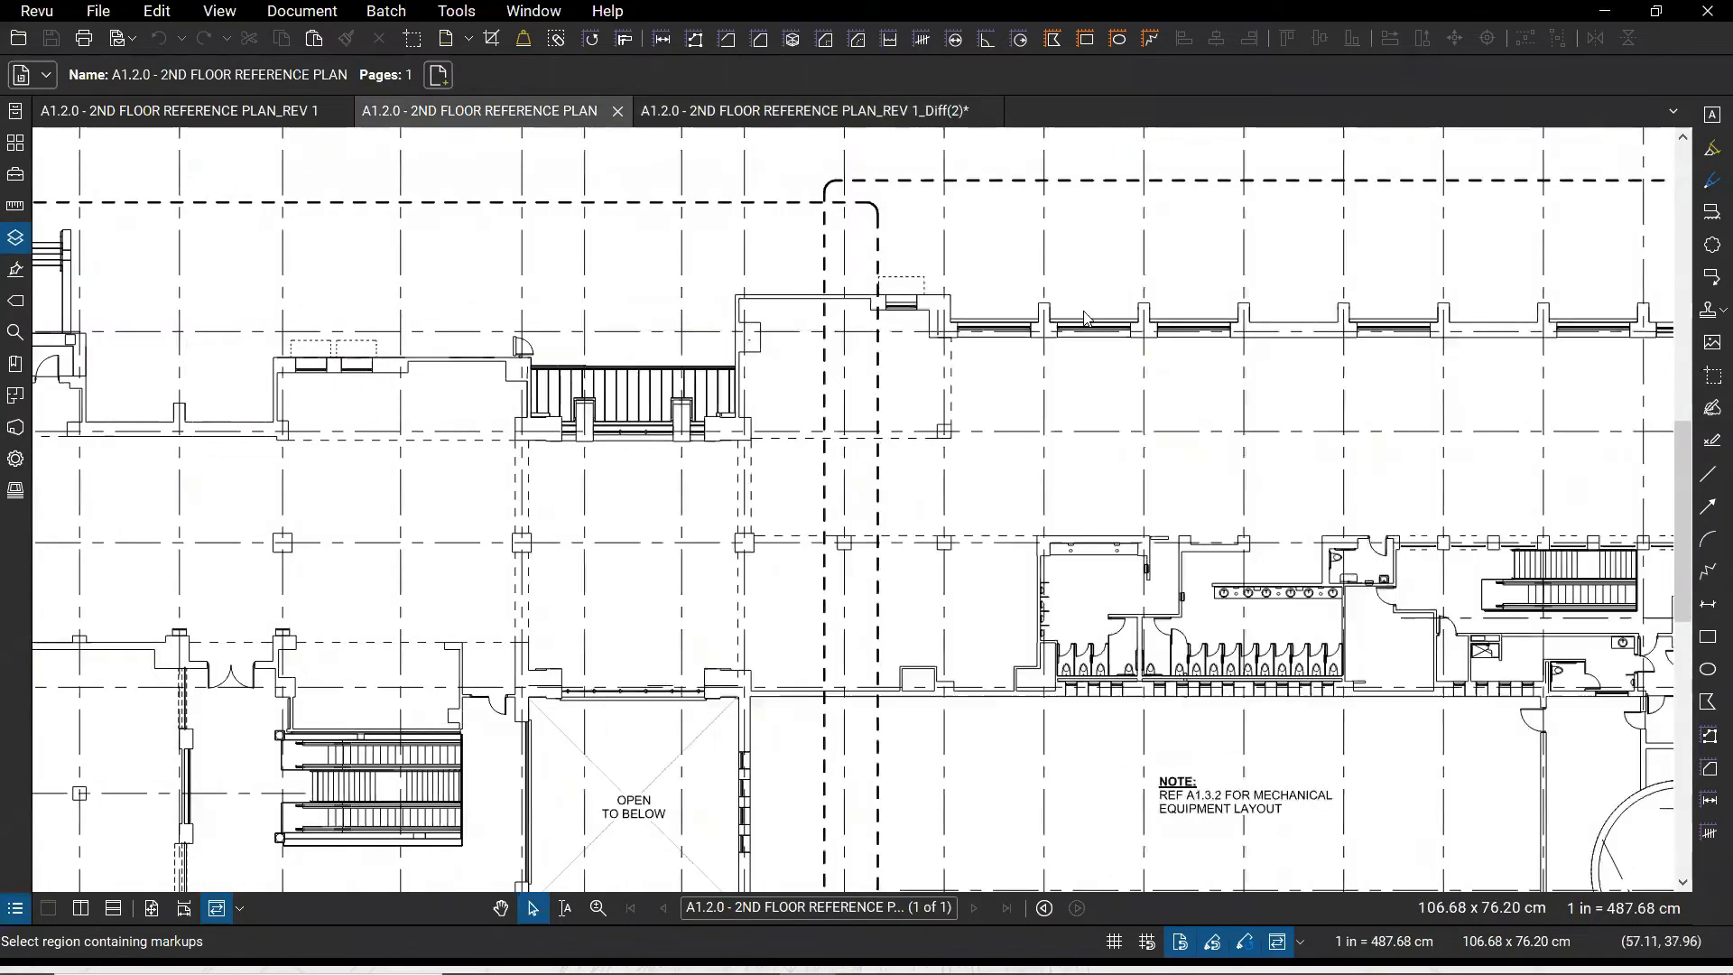
pyautogui.moveTo(1085, 319); pyautogui.dragTo(166, 355)
pyautogui.scroll(6, 710, 362)
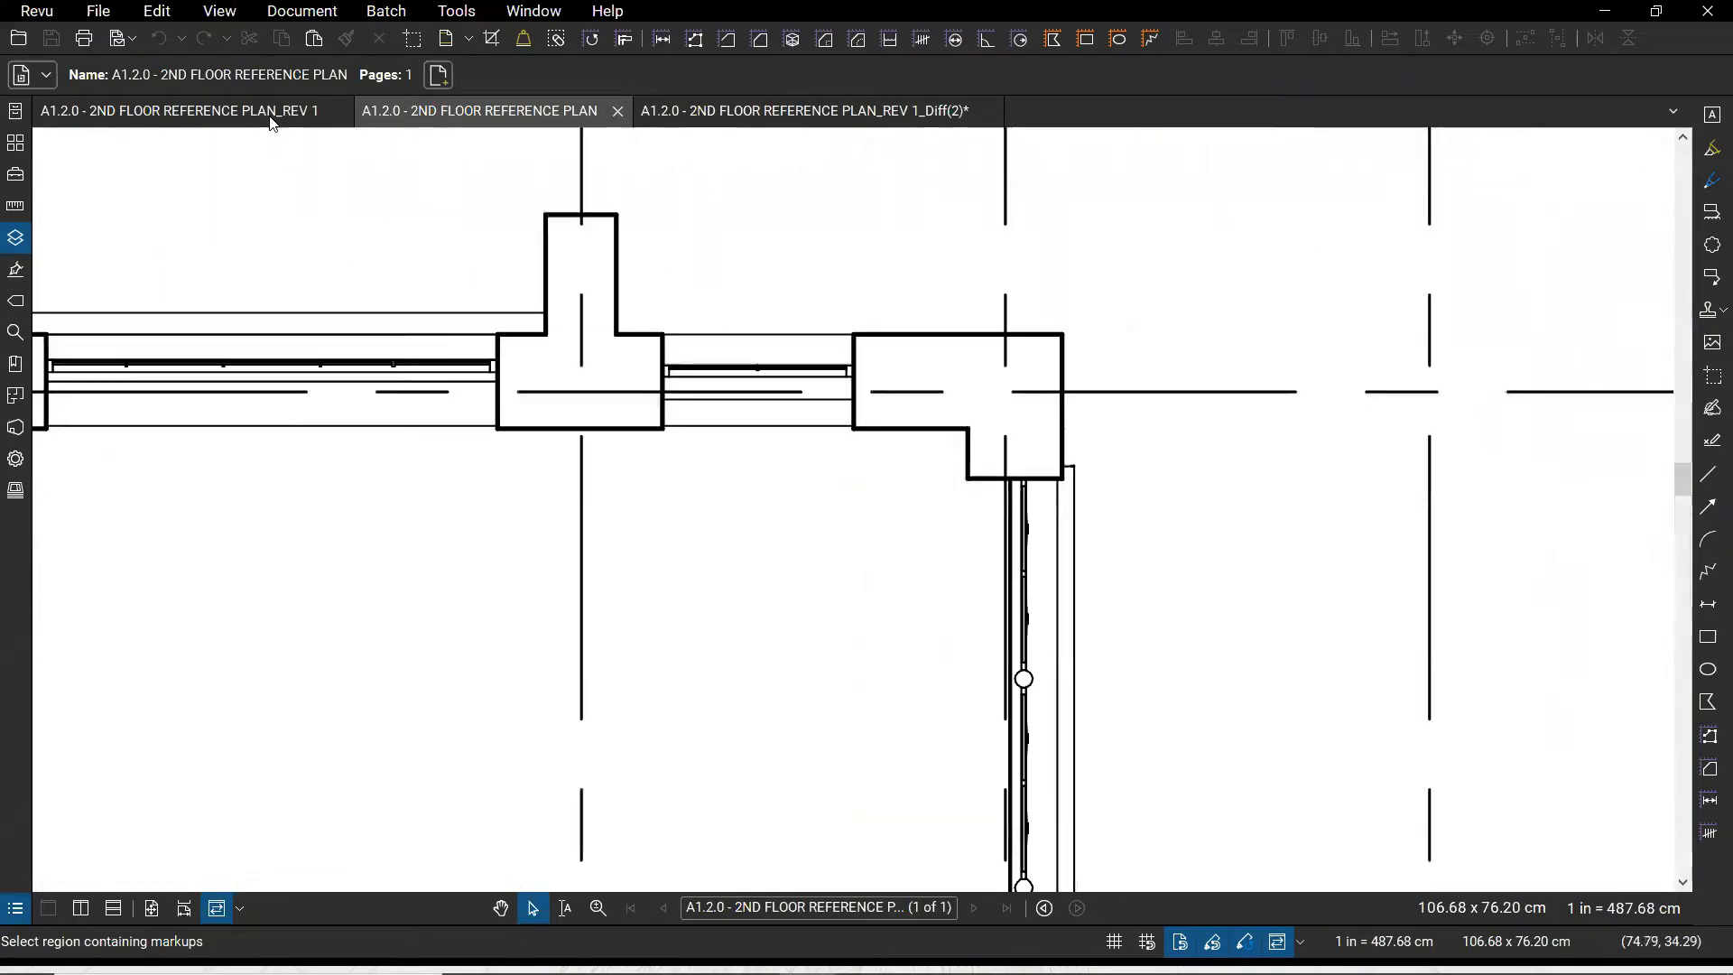
pyautogui.click(271, 123)
pyautogui.scroll(5, 809, 361)
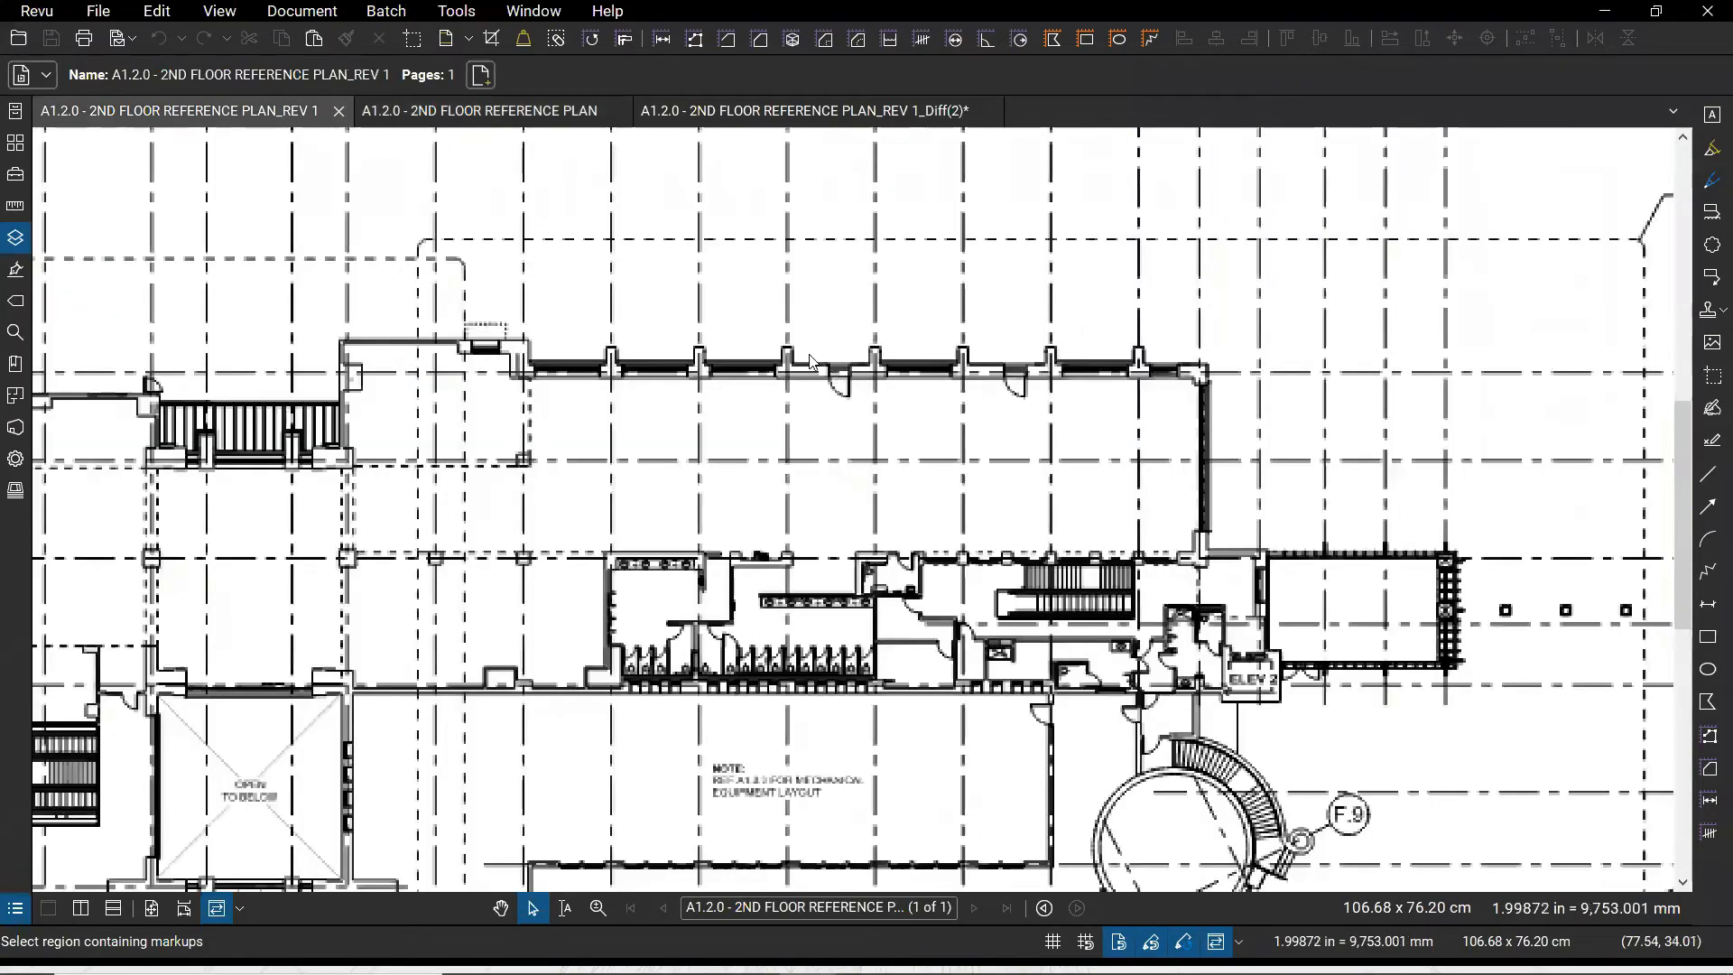
pyautogui.scroll(6, 809, 361)
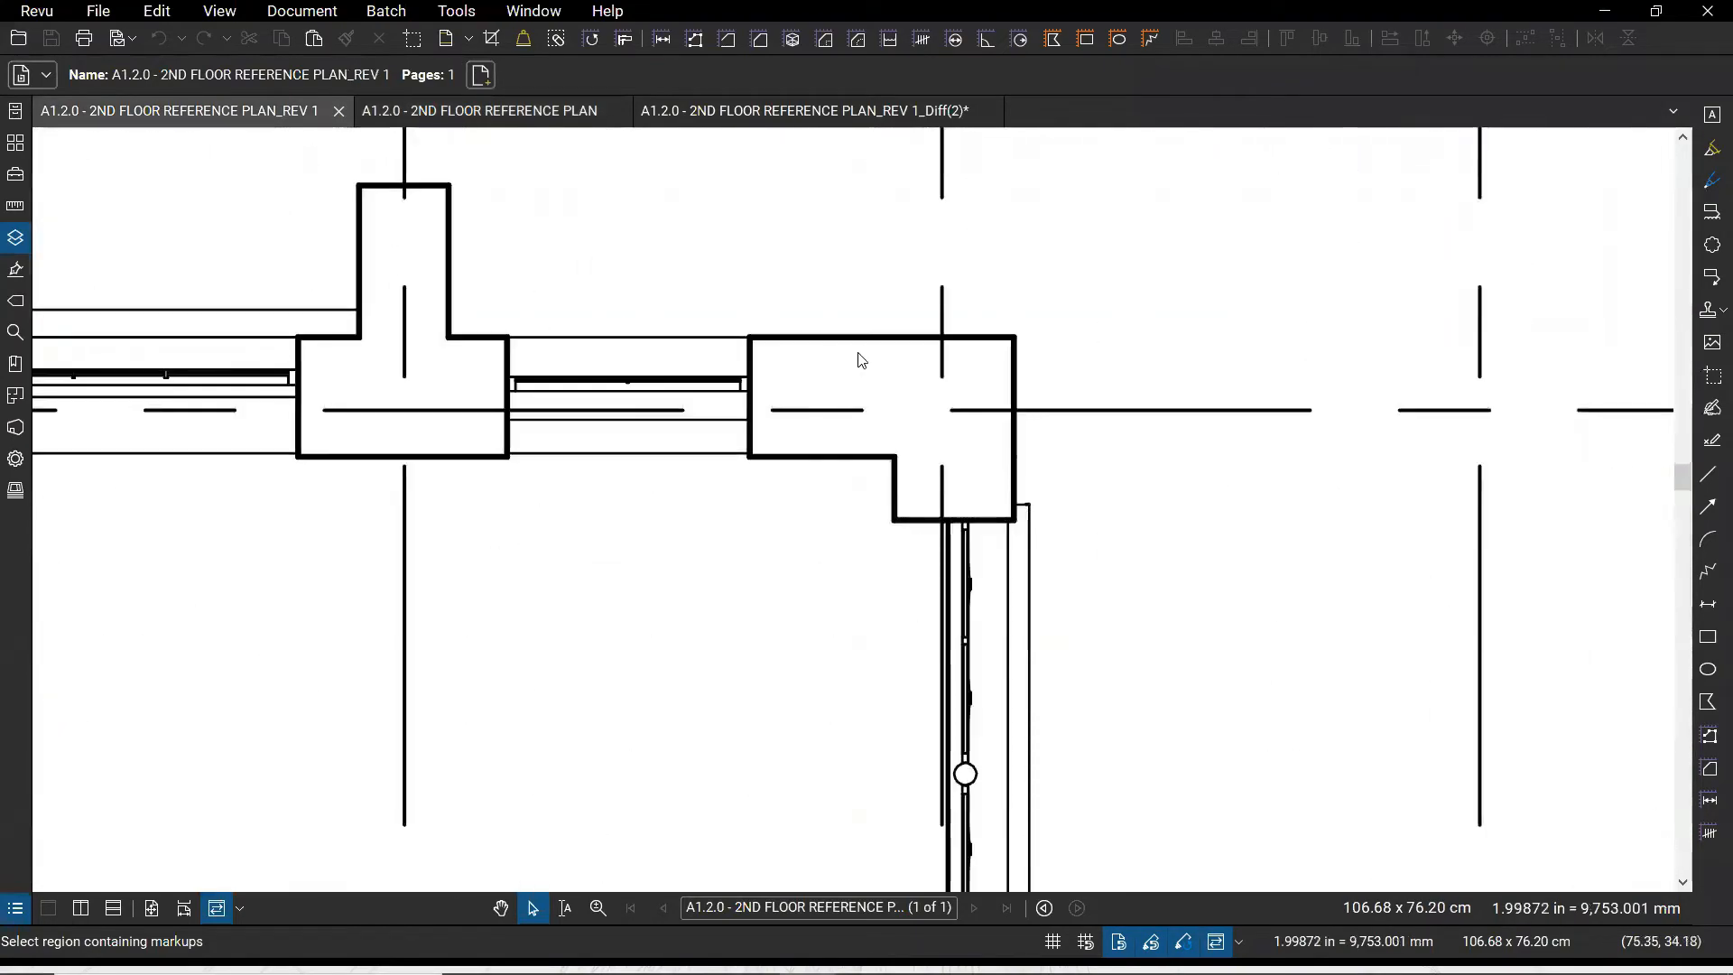
# Delete the difference cloud at the wall corner at gridline A near gridline 25 in the comparison document
pyautogui.click(862, 112)
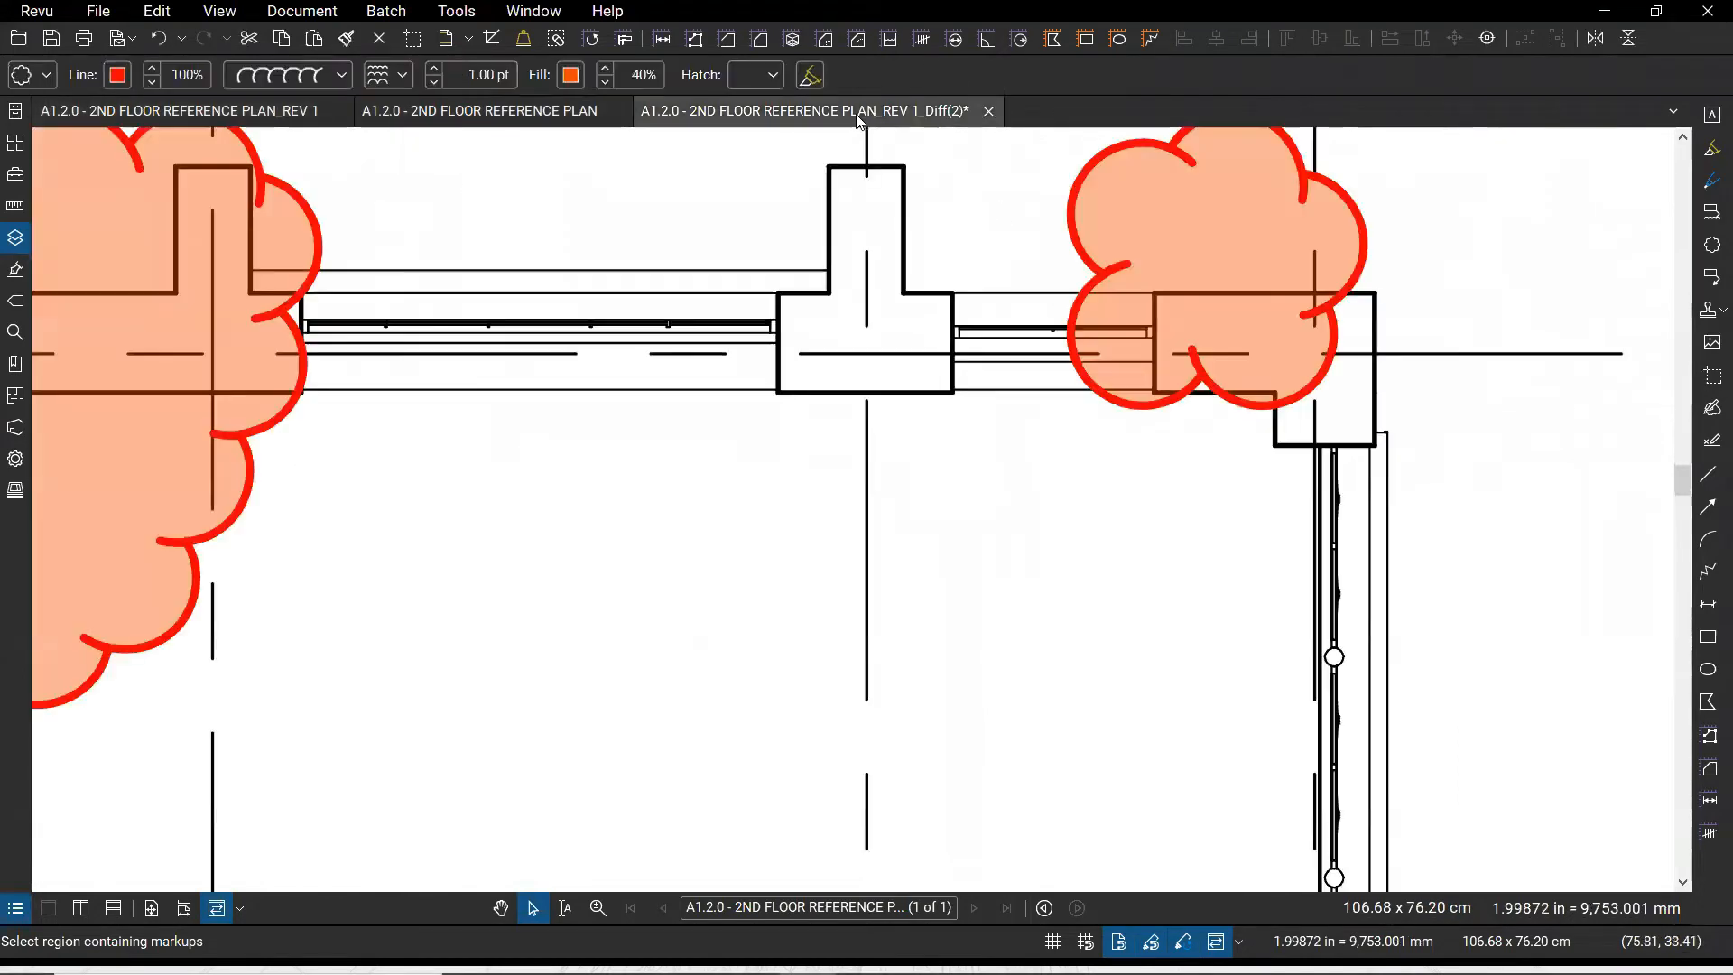
pyautogui.click(1331, 360)
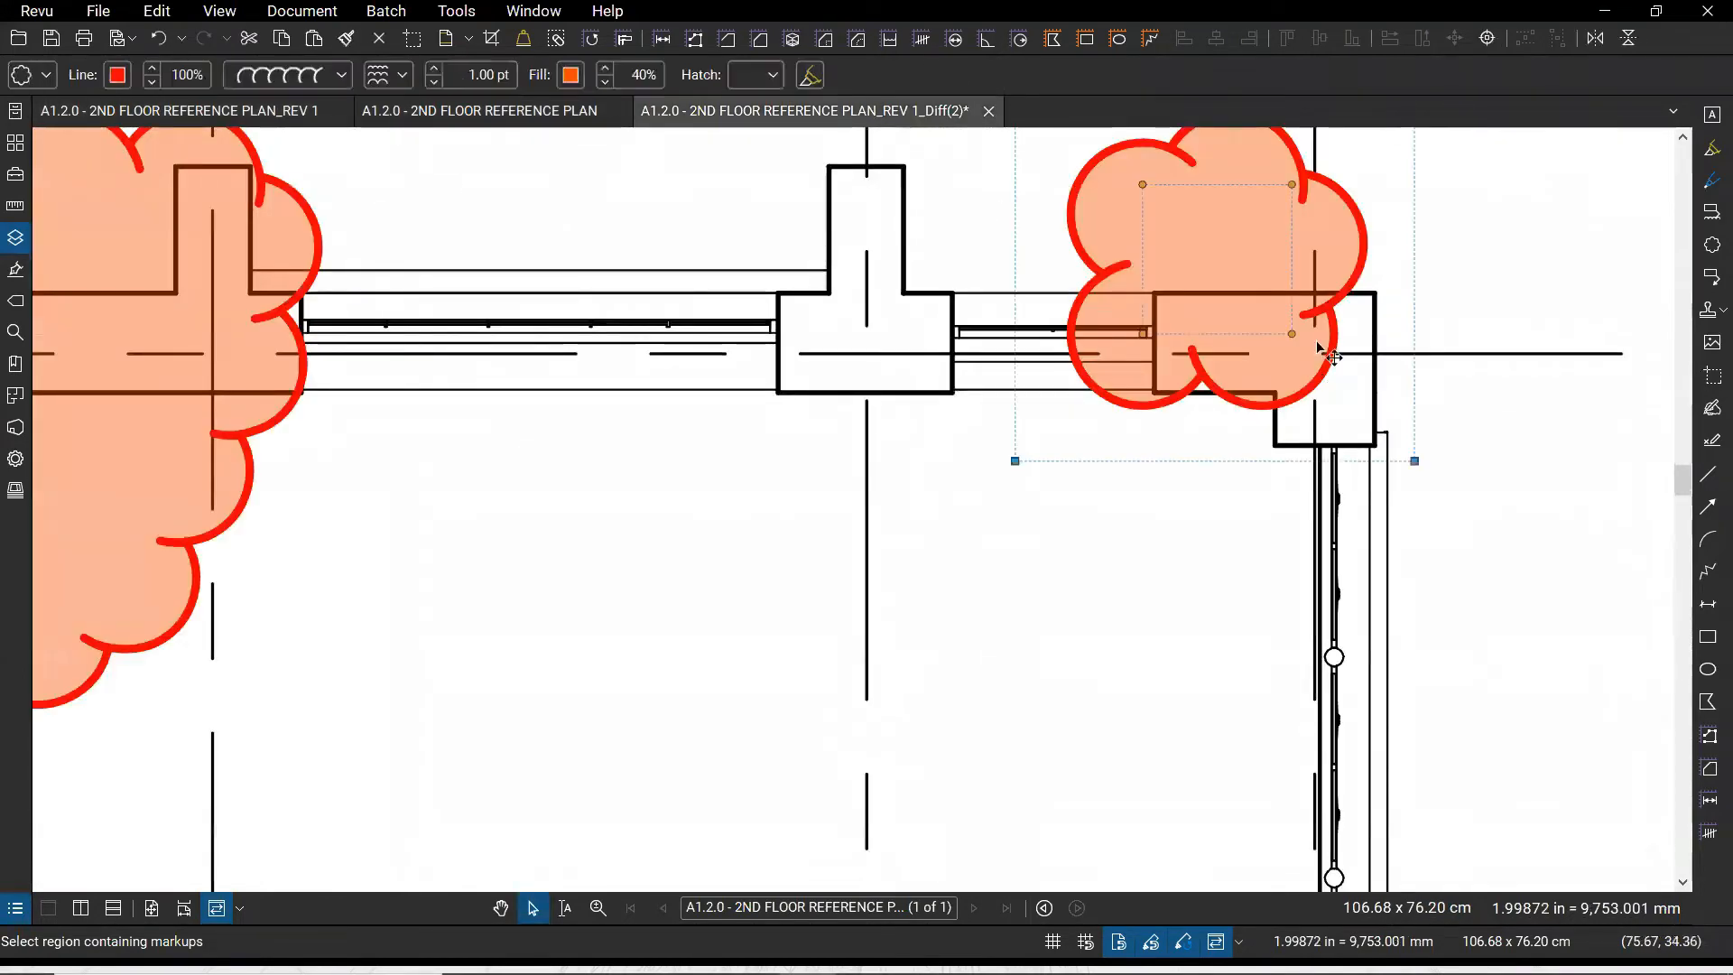
pyautogui.scroll(-5, 1334, 357)
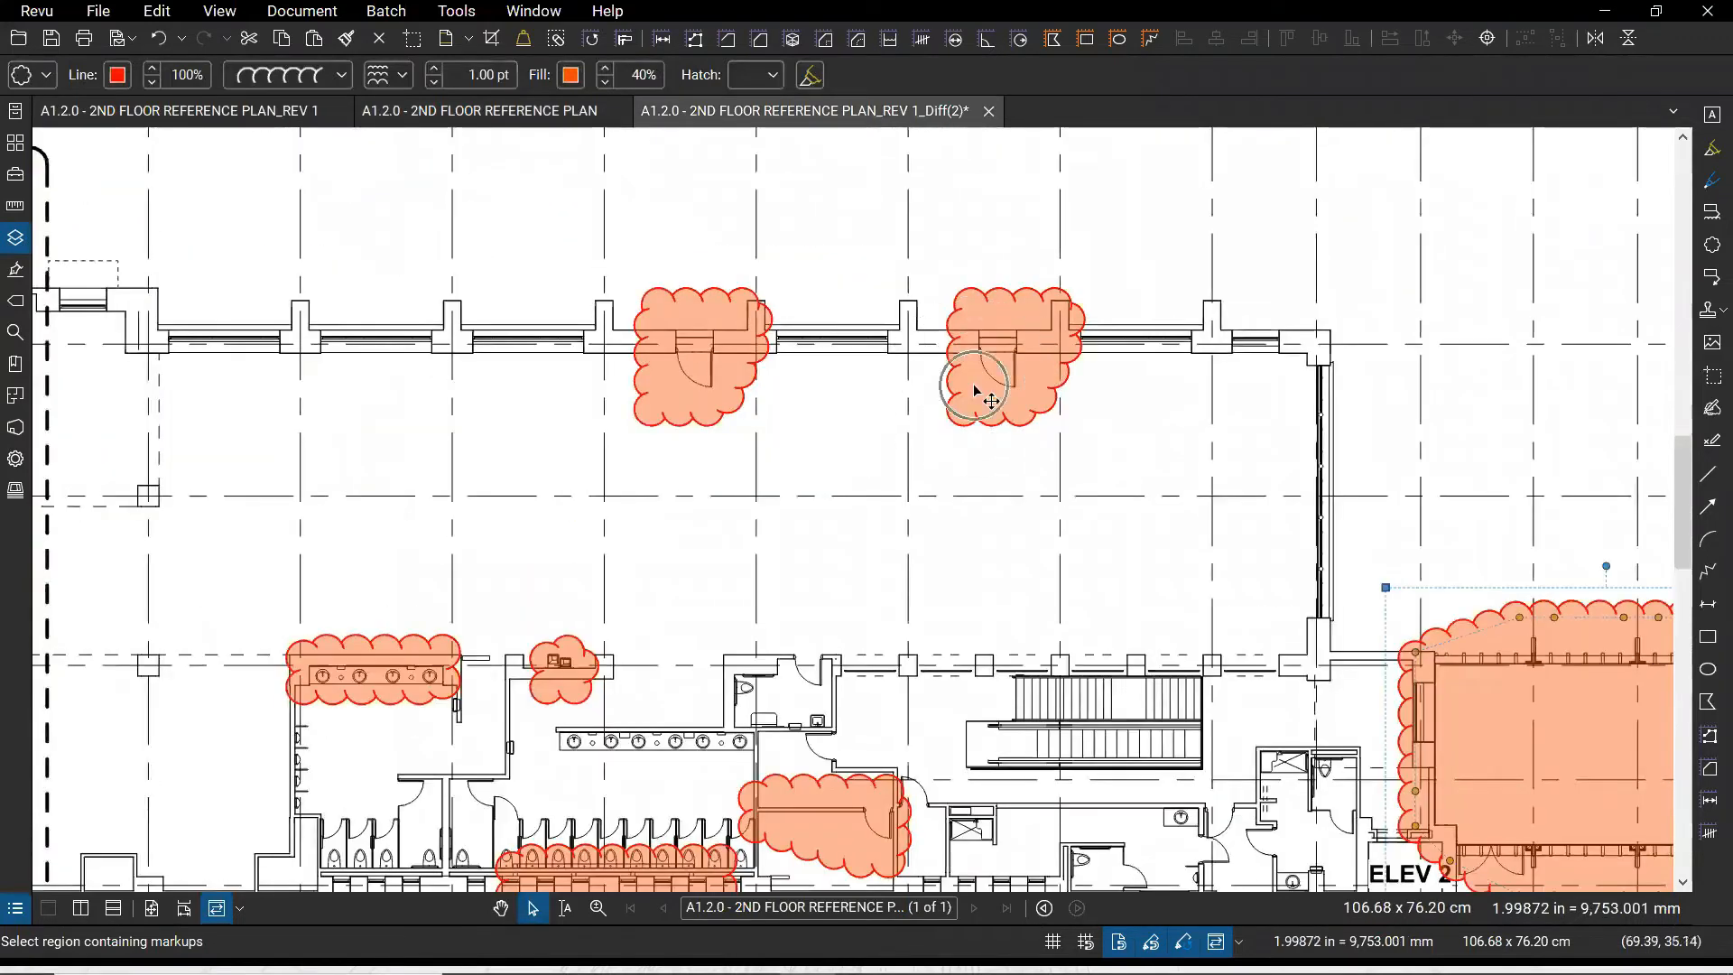
# Check the remaining difference clouds across the plan, and close the comparison document with its changes saved
pyautogui.moveTo(687, 562); pyautogui.dragTo(1227, 441)
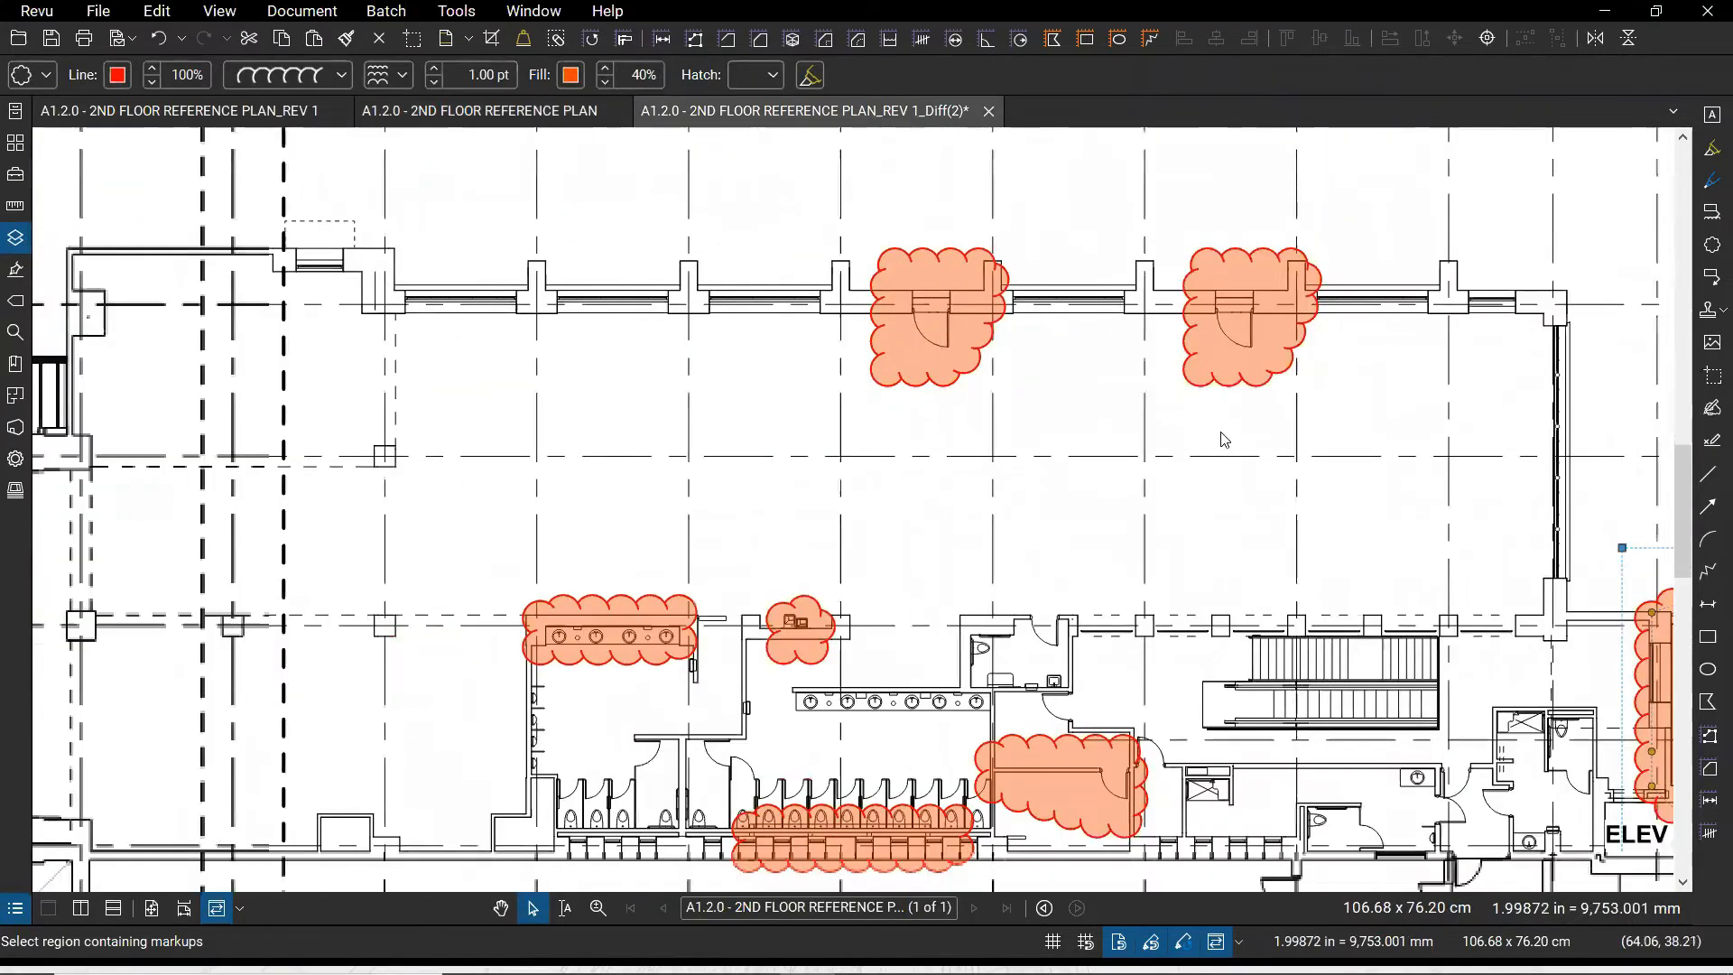
pyautogui.scroll(-1, 1226, 442)
pyautogui.scroll(-2, 1220, 435)
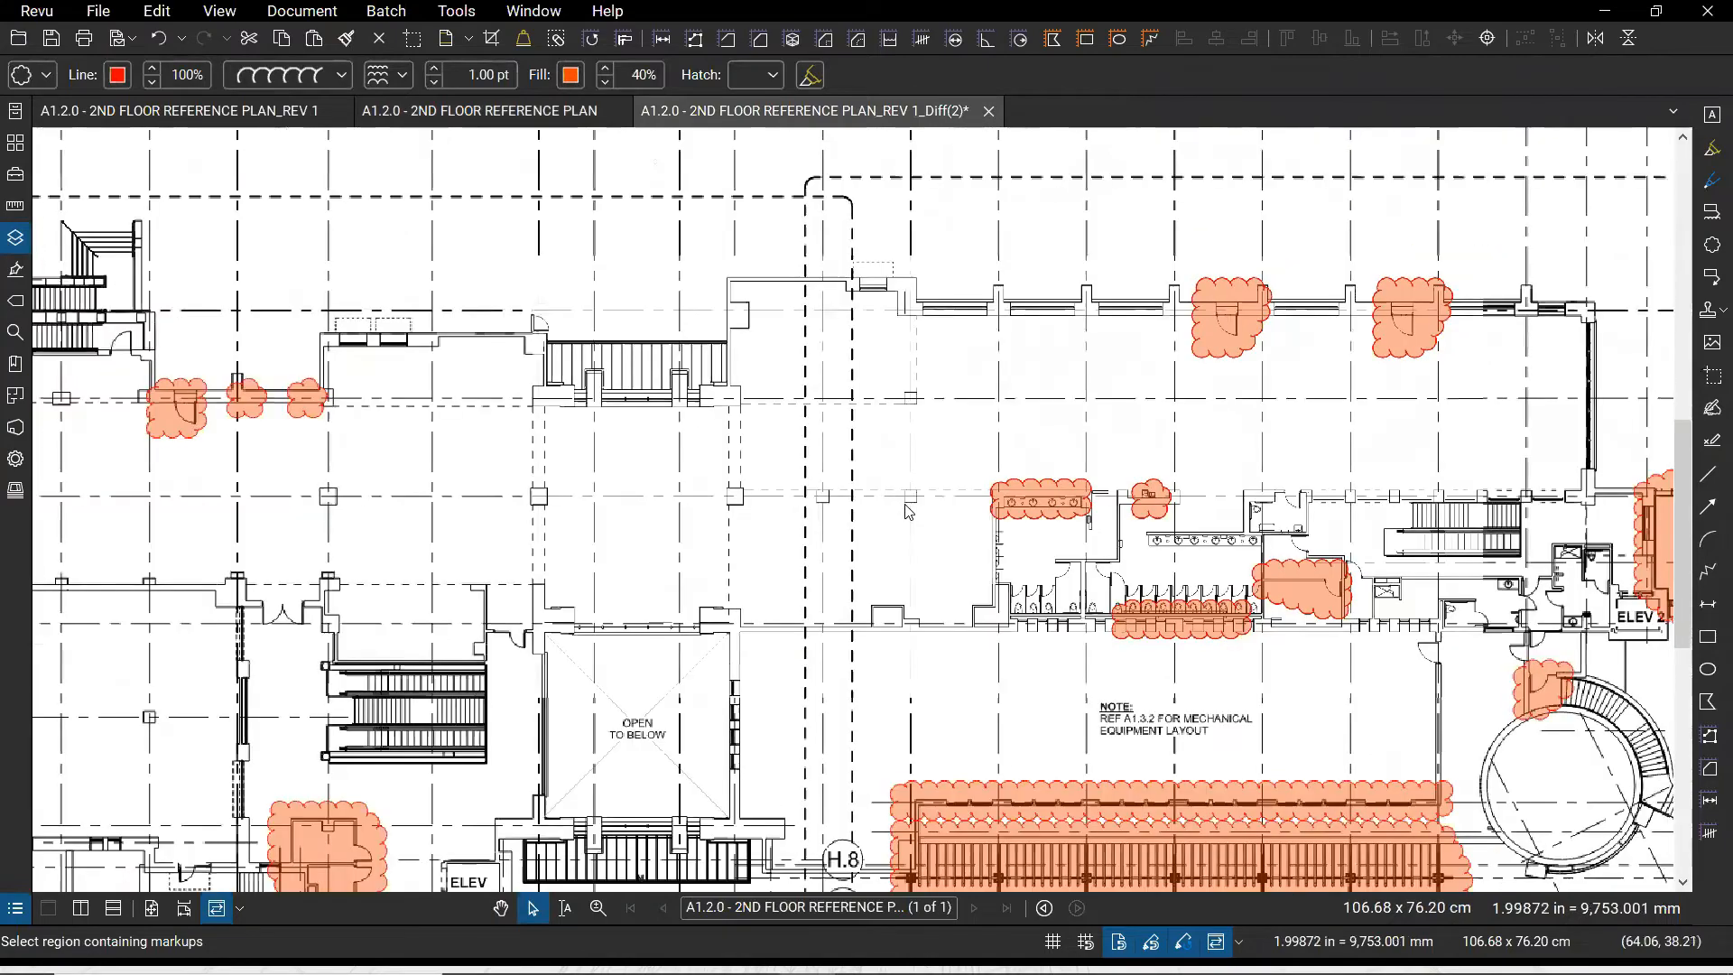
pyautogui.moveTo(1150, 619); pyautogui.dragTo(904, 504)
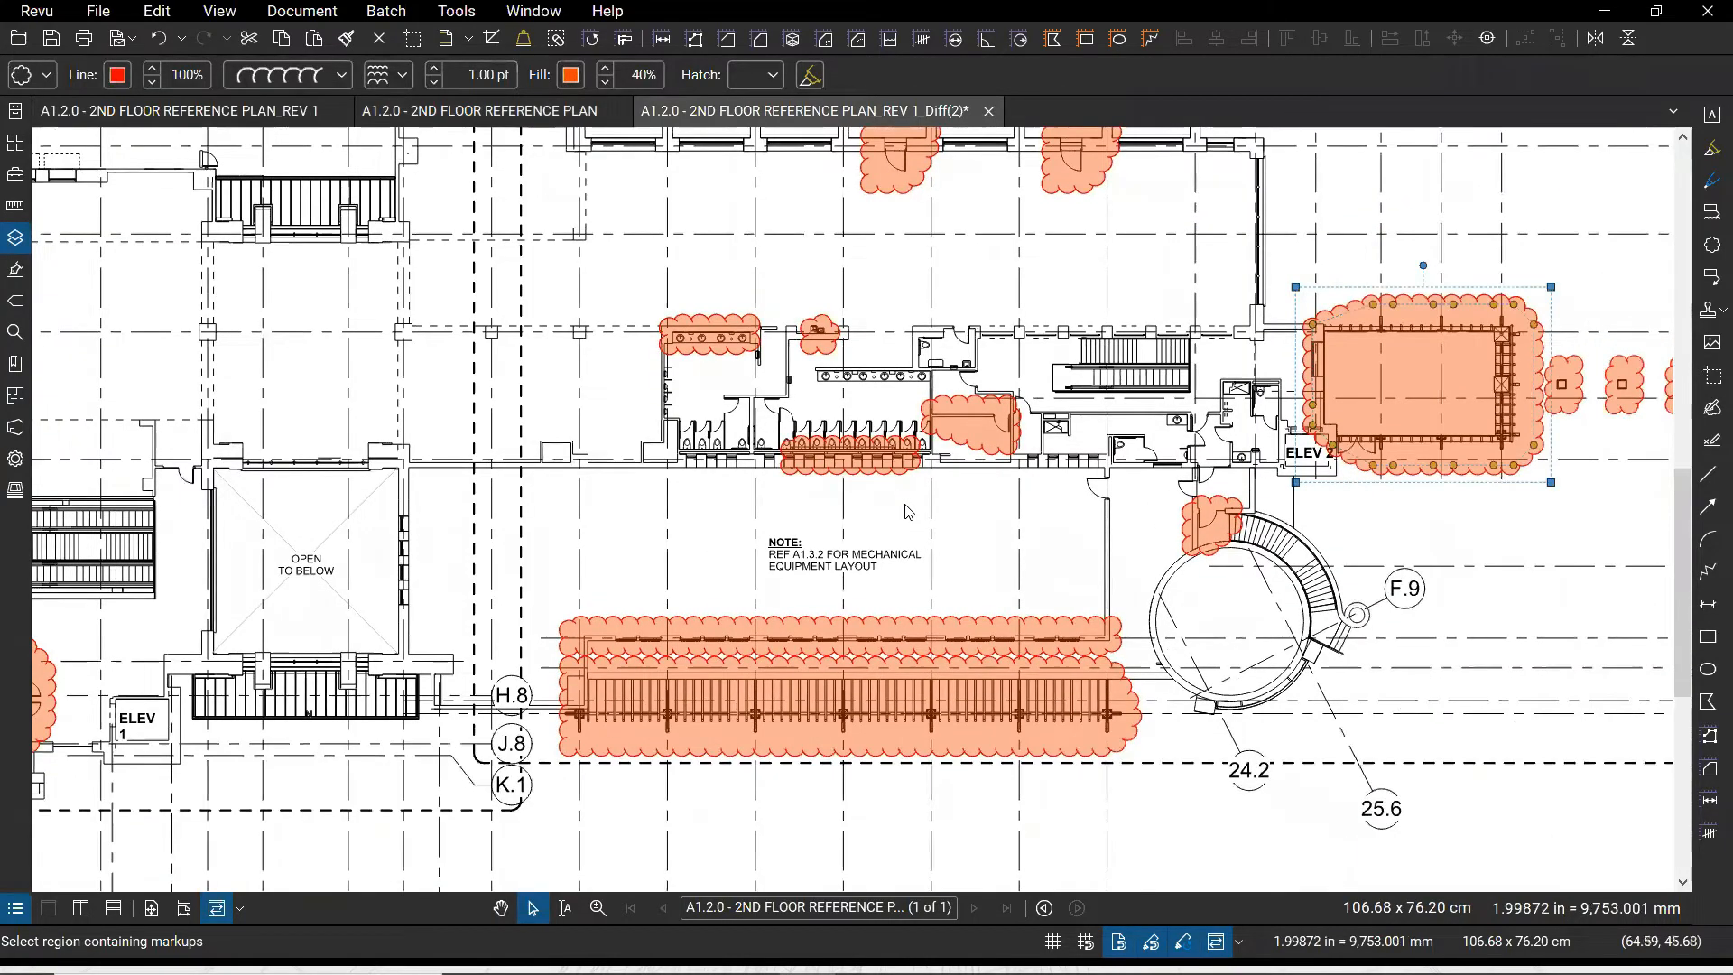
pyautogui.scroll(-2, 905, 503)
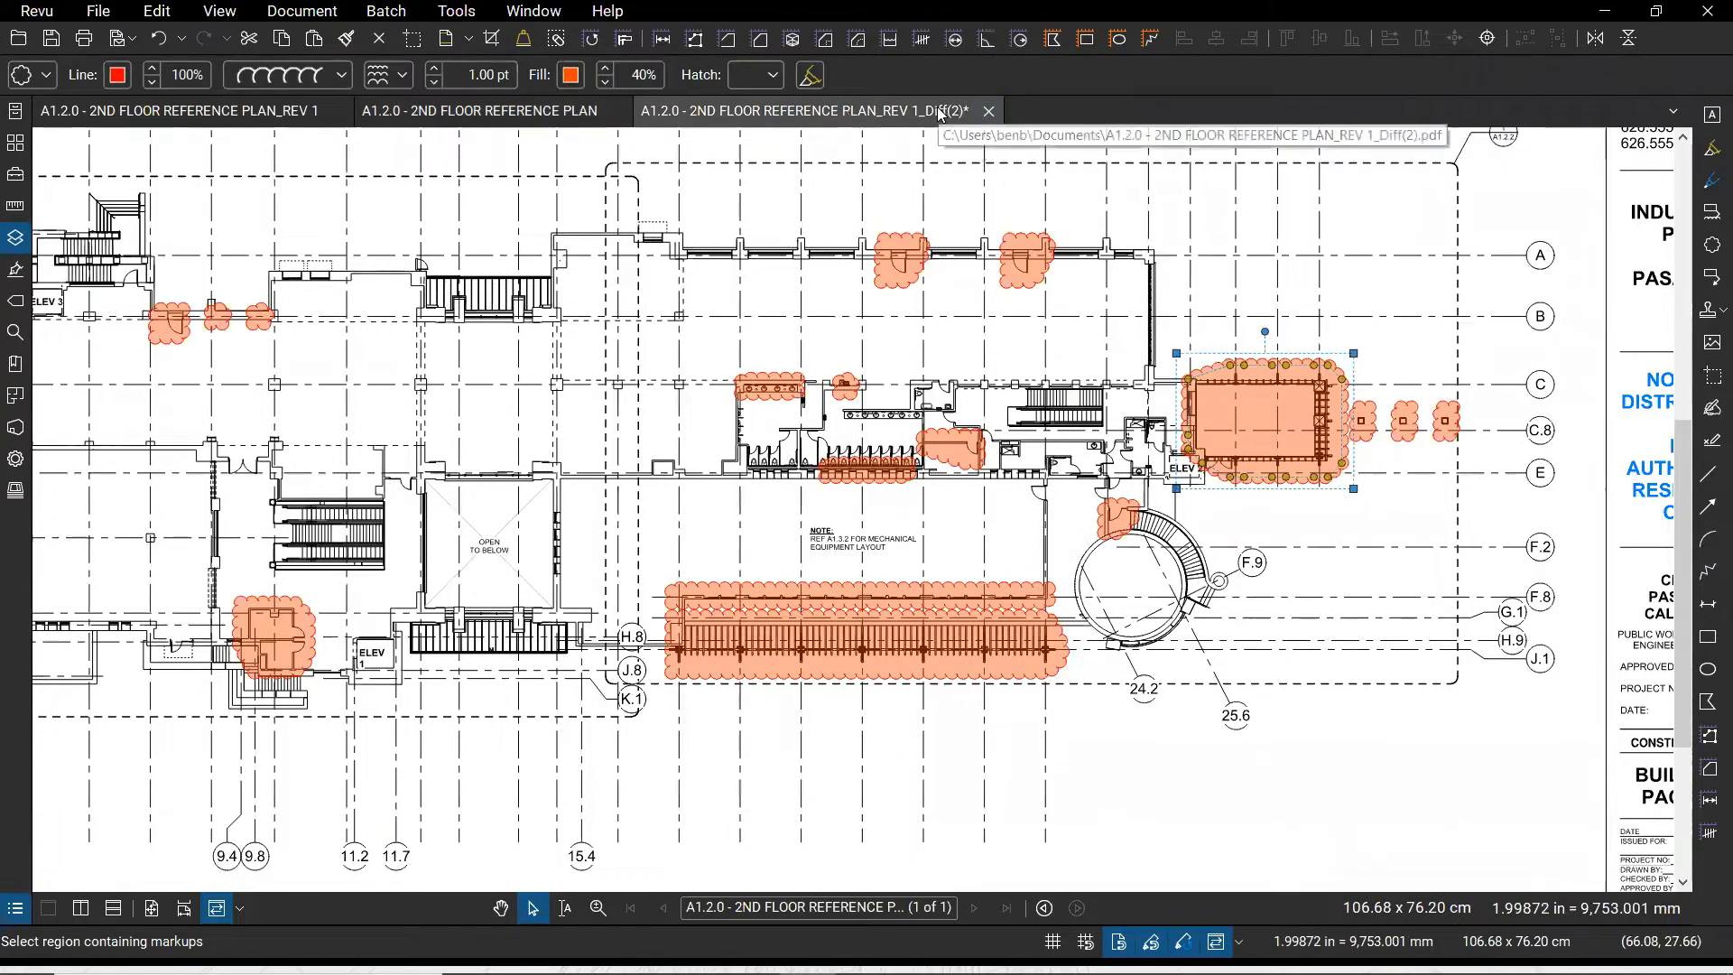
pyautogui.click(989, 112)
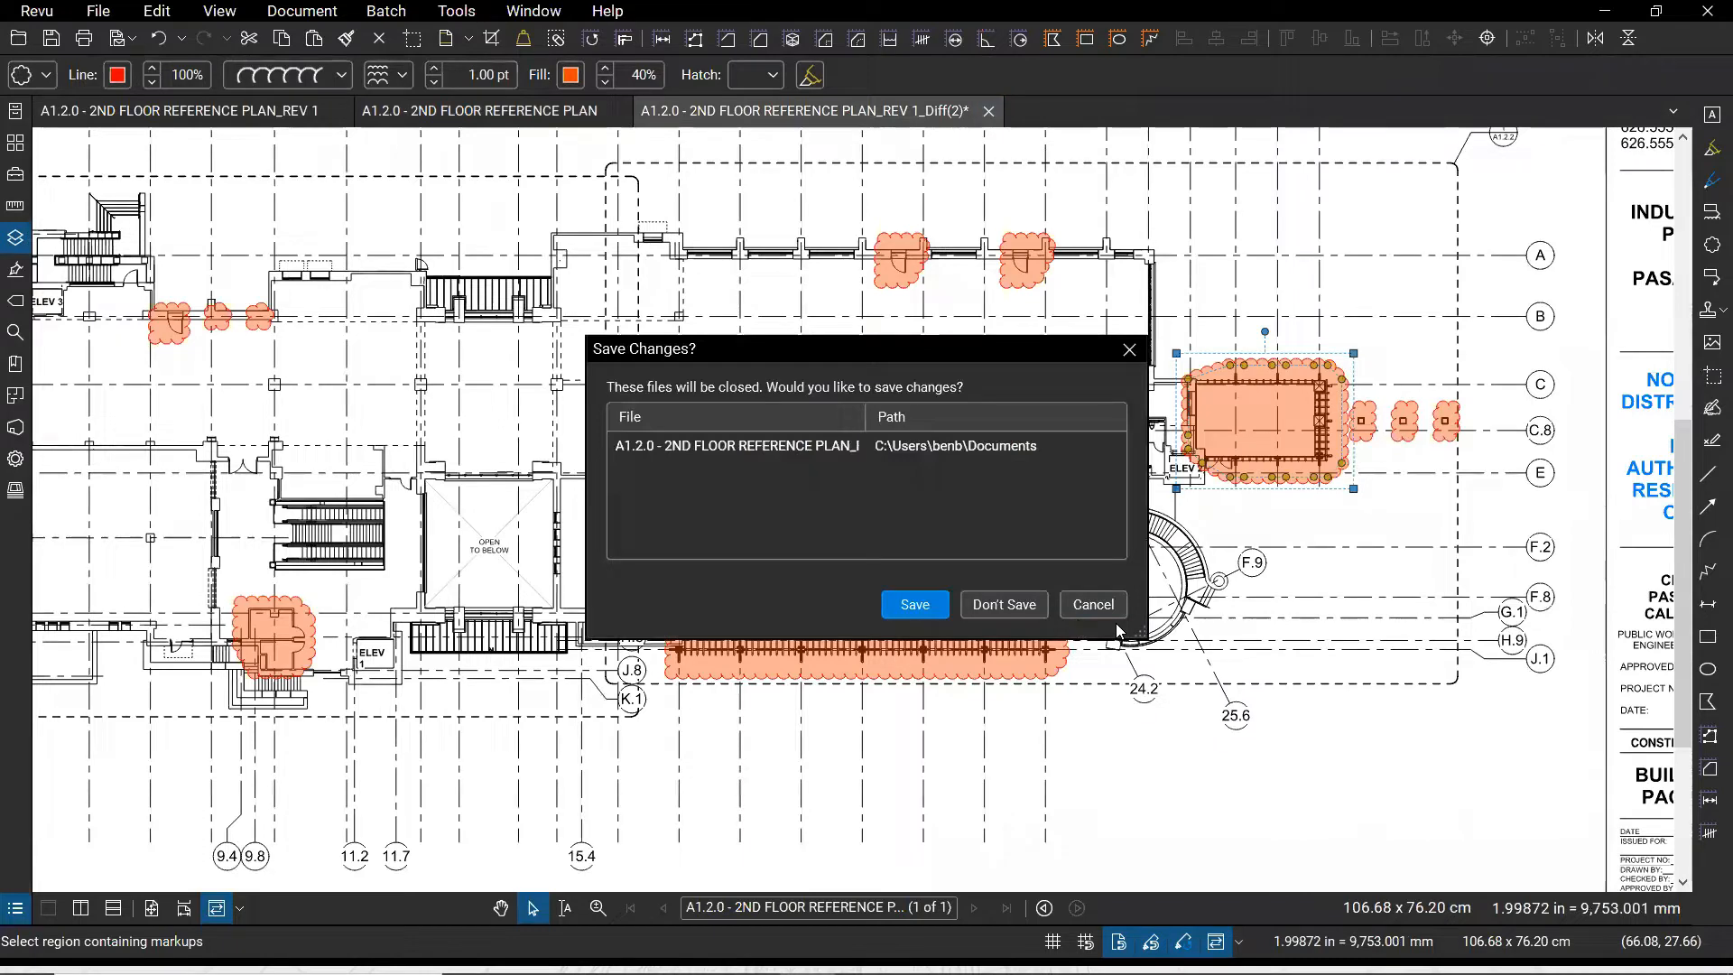
pyautogui.click(911, 604)
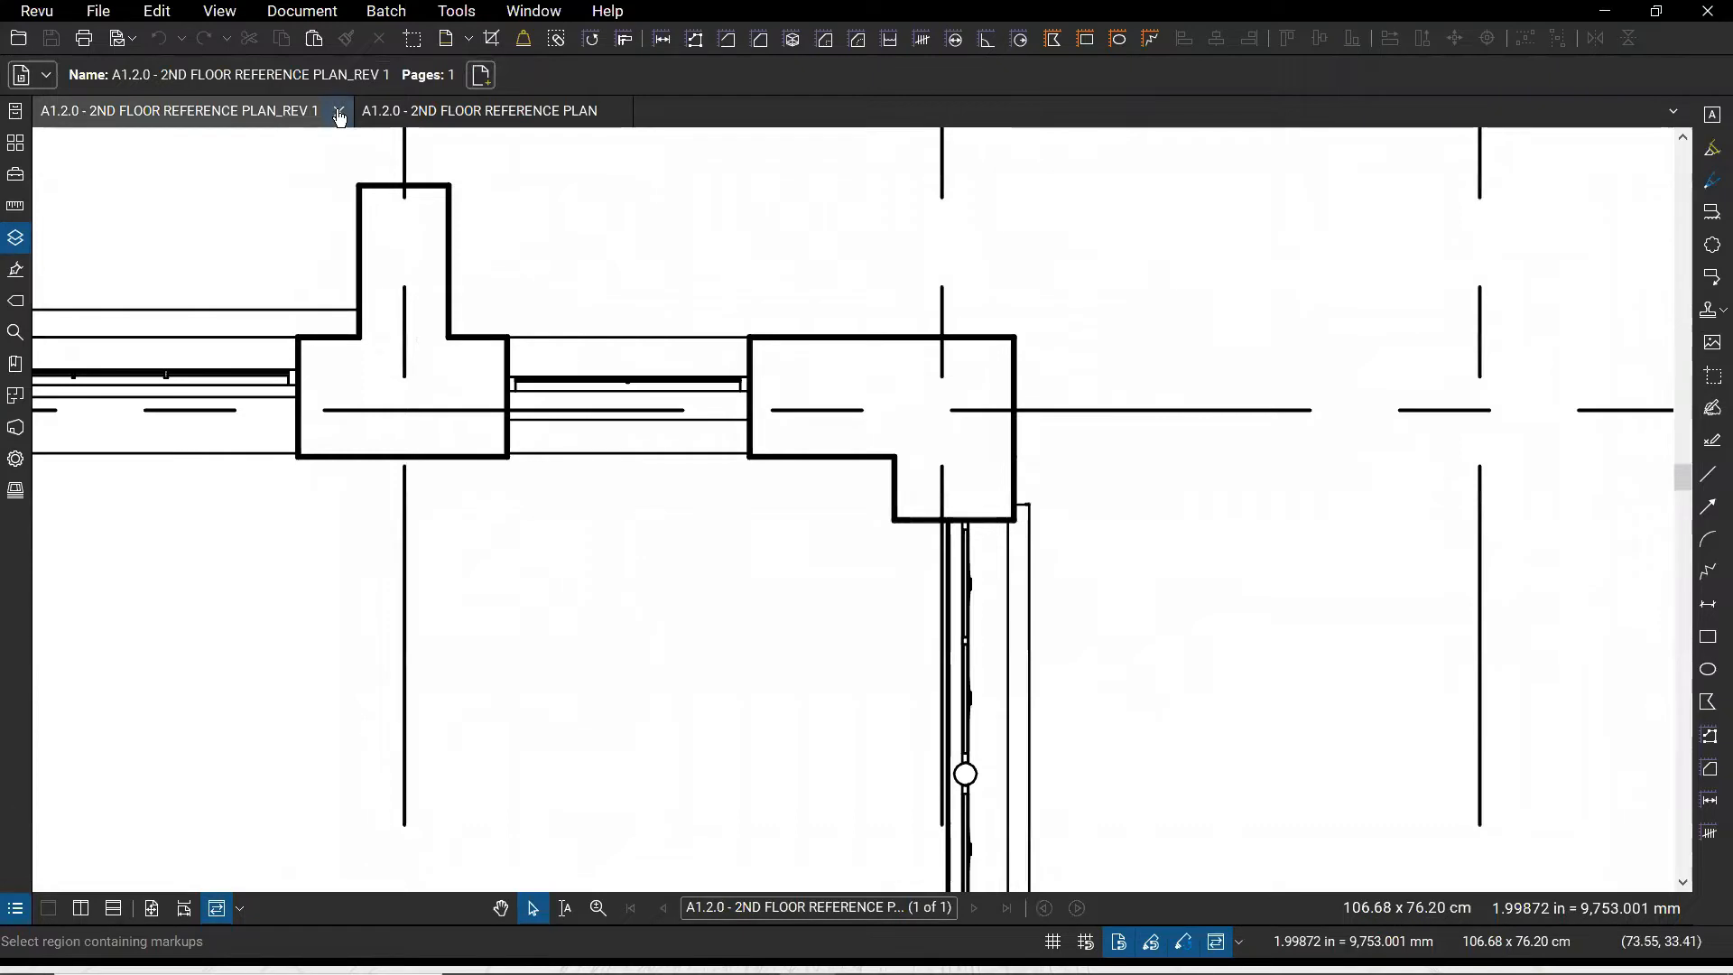
# Open the Tool Chest and look through the MARKUP STD_A2K, UNIVERSAL BEAMS_A2K and Flooring Quantity tool sets
pyautogui.moveTo(385, 266); pyautogui.dragTo(600, 271)
pyautogui.scroll(-6, 600, 273)
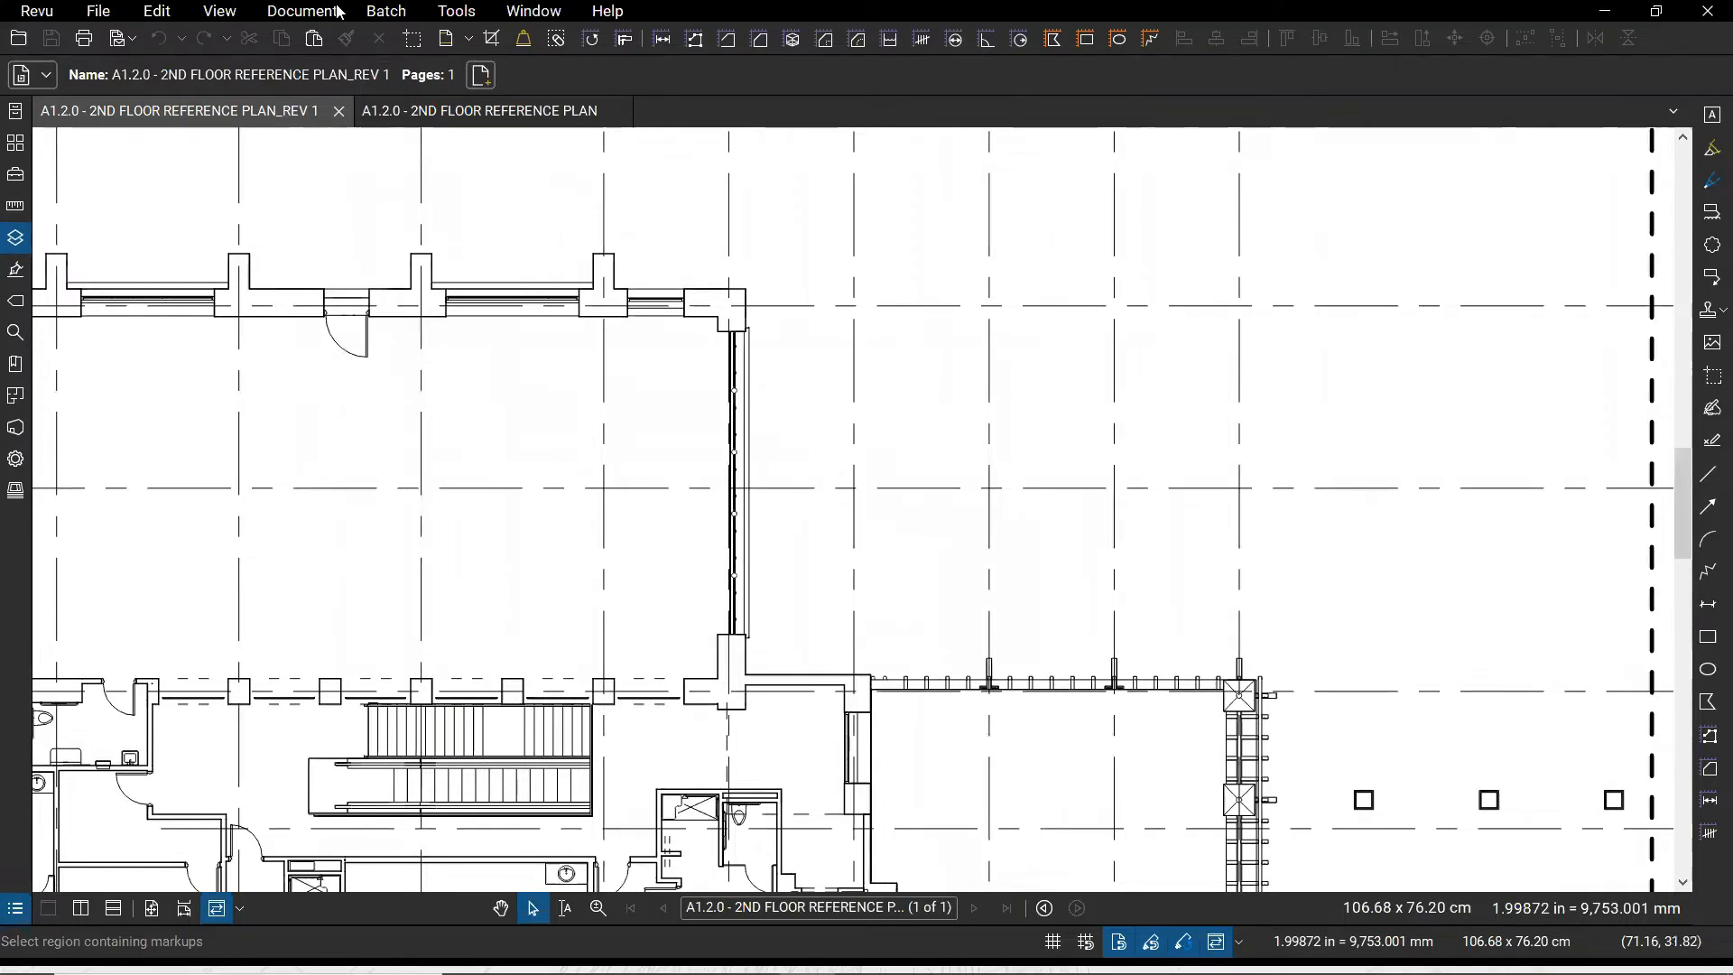
pyautogui.click(15, 177)
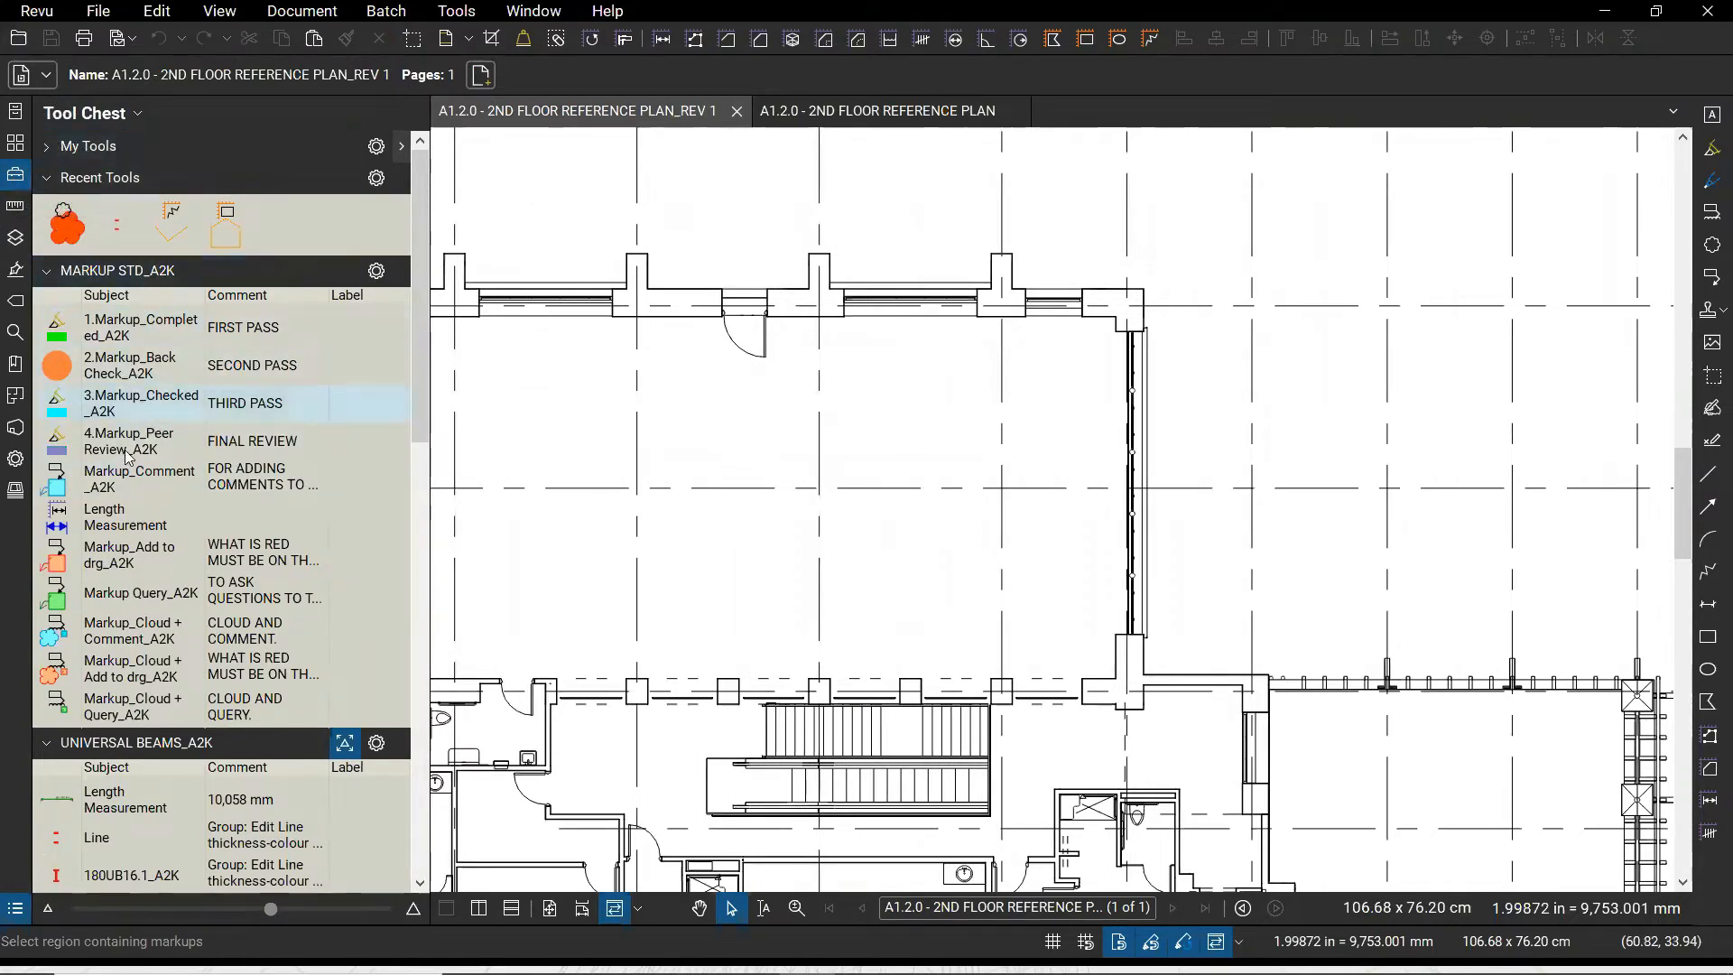
pyautogui.scroll(-6, 99, 379)
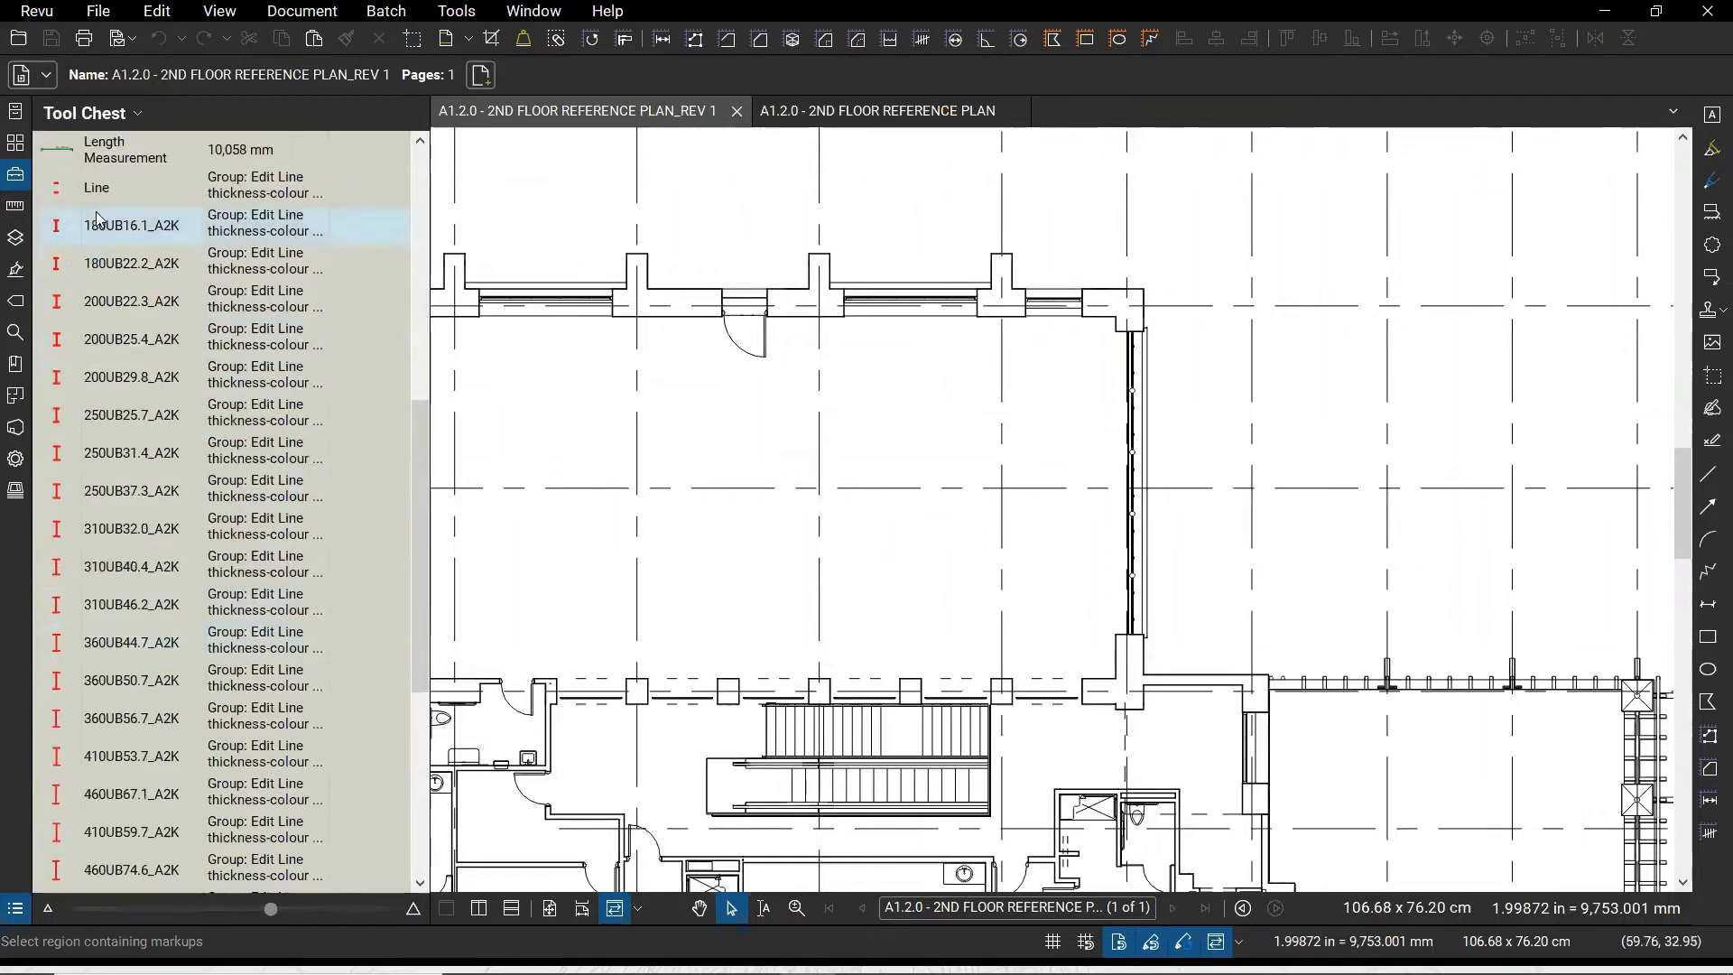
pyautogui.scroll(5, 119, 608)
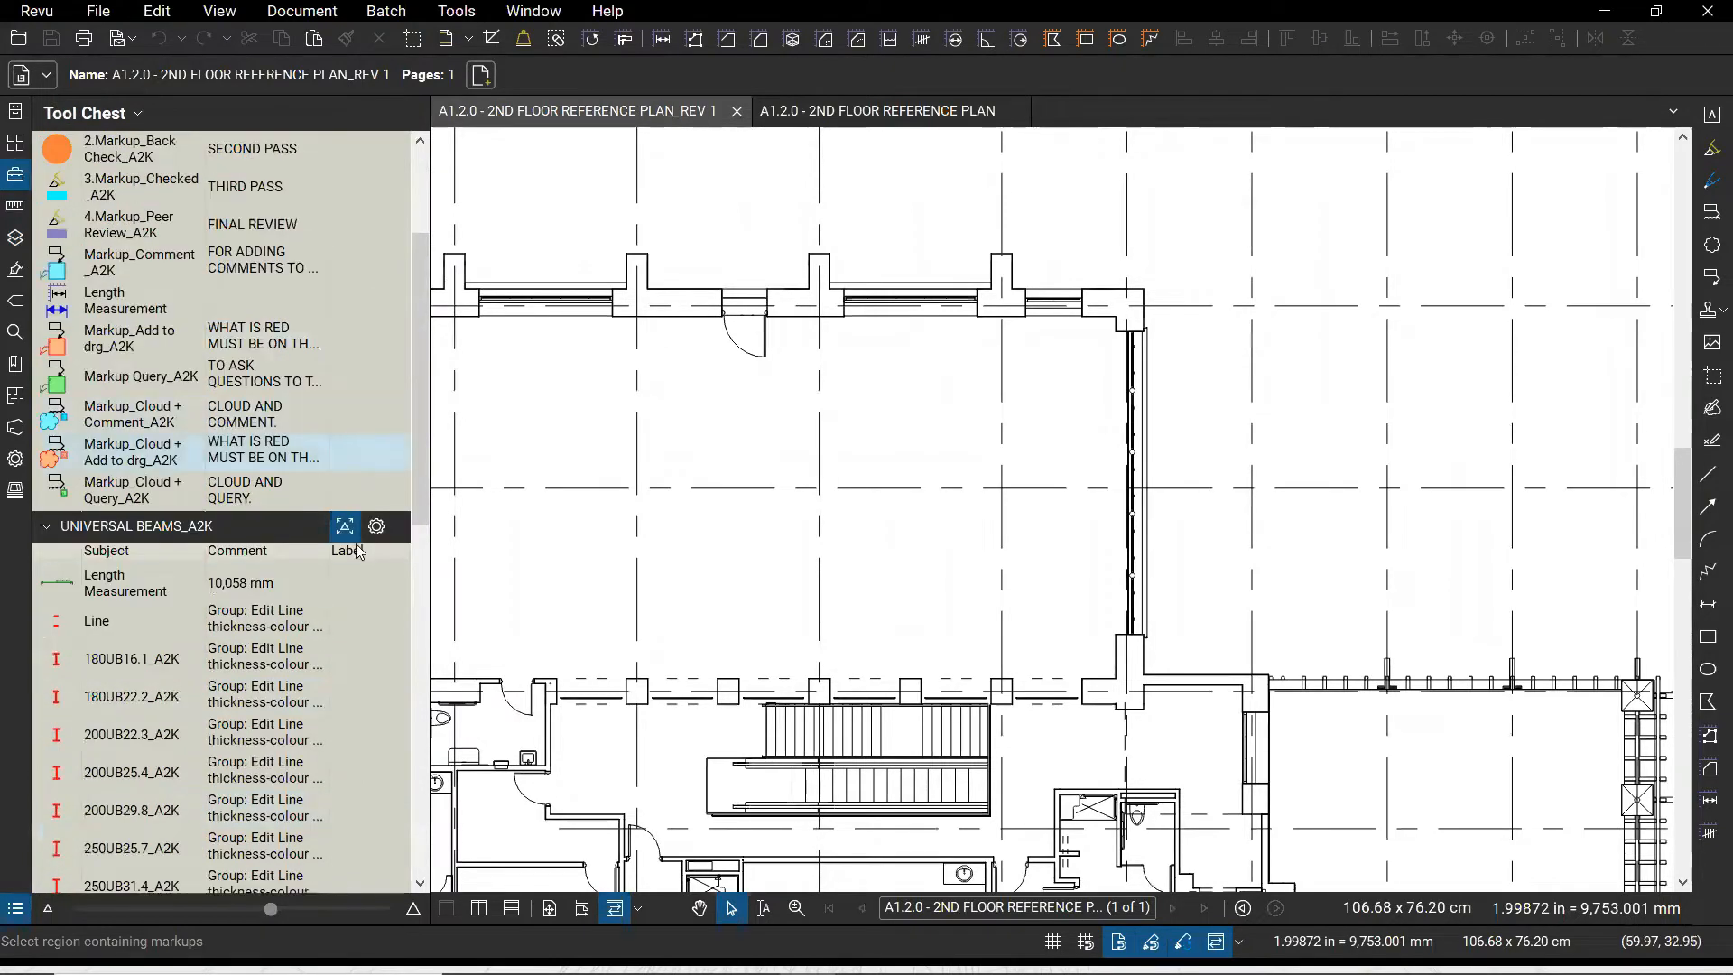
pyautogui.scroll(-5, 182, 541)
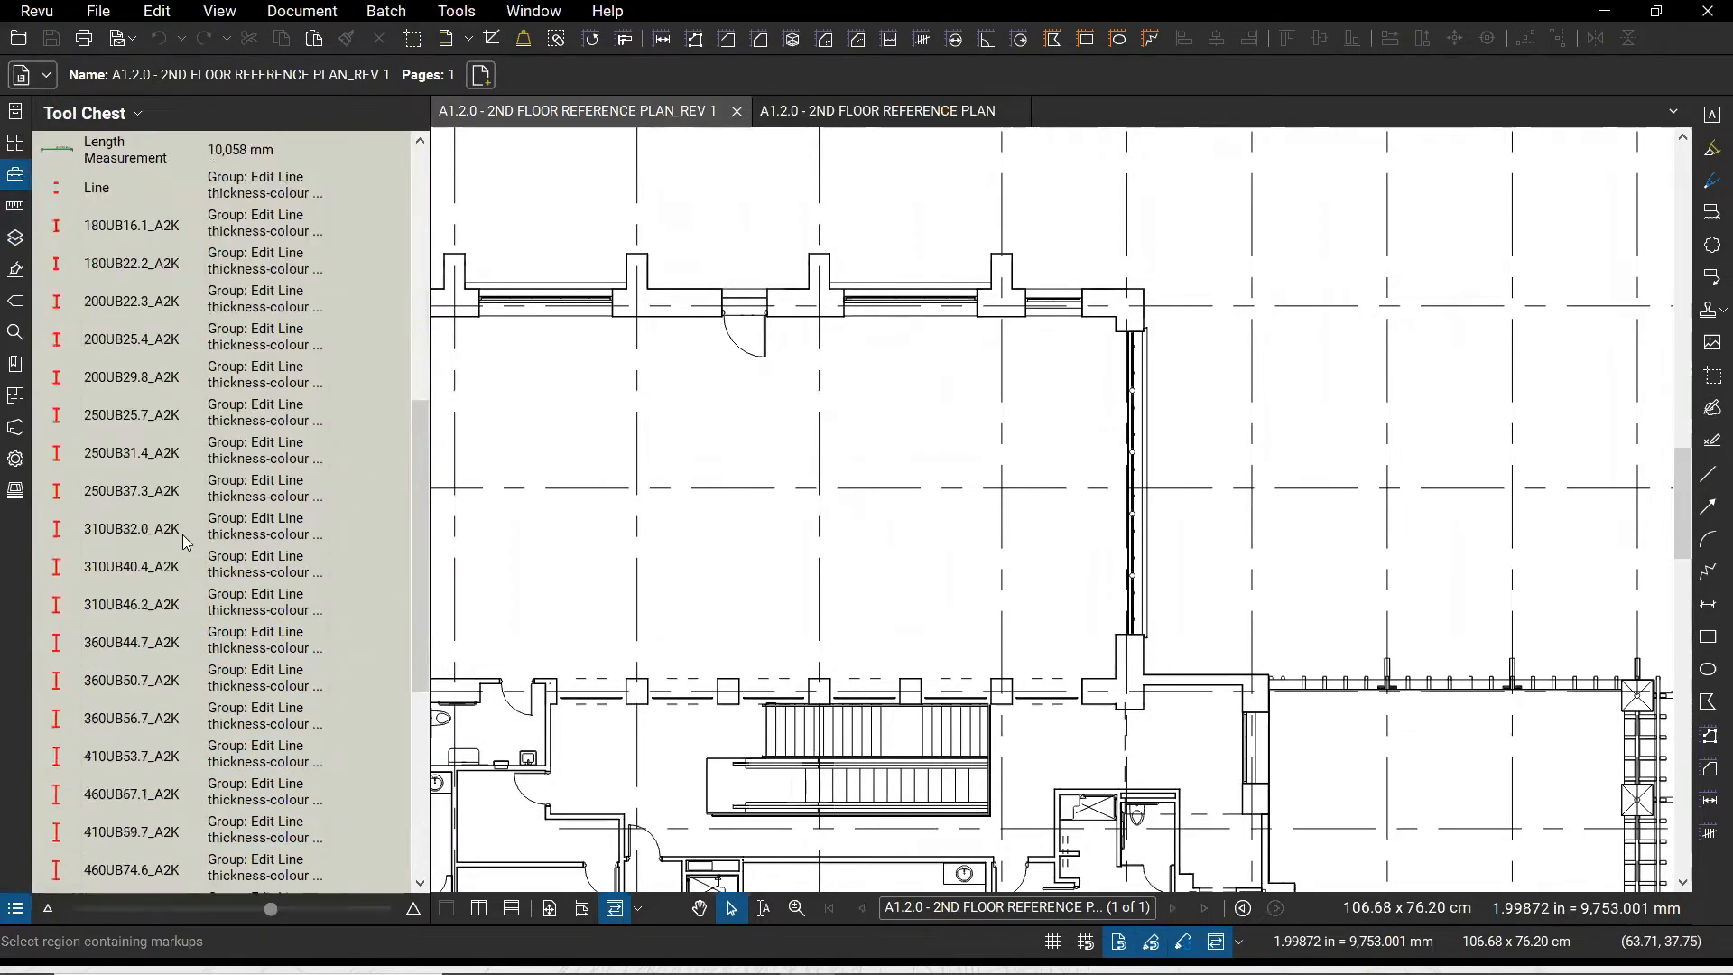
pyautogui.scroll(-6, 183, 534)
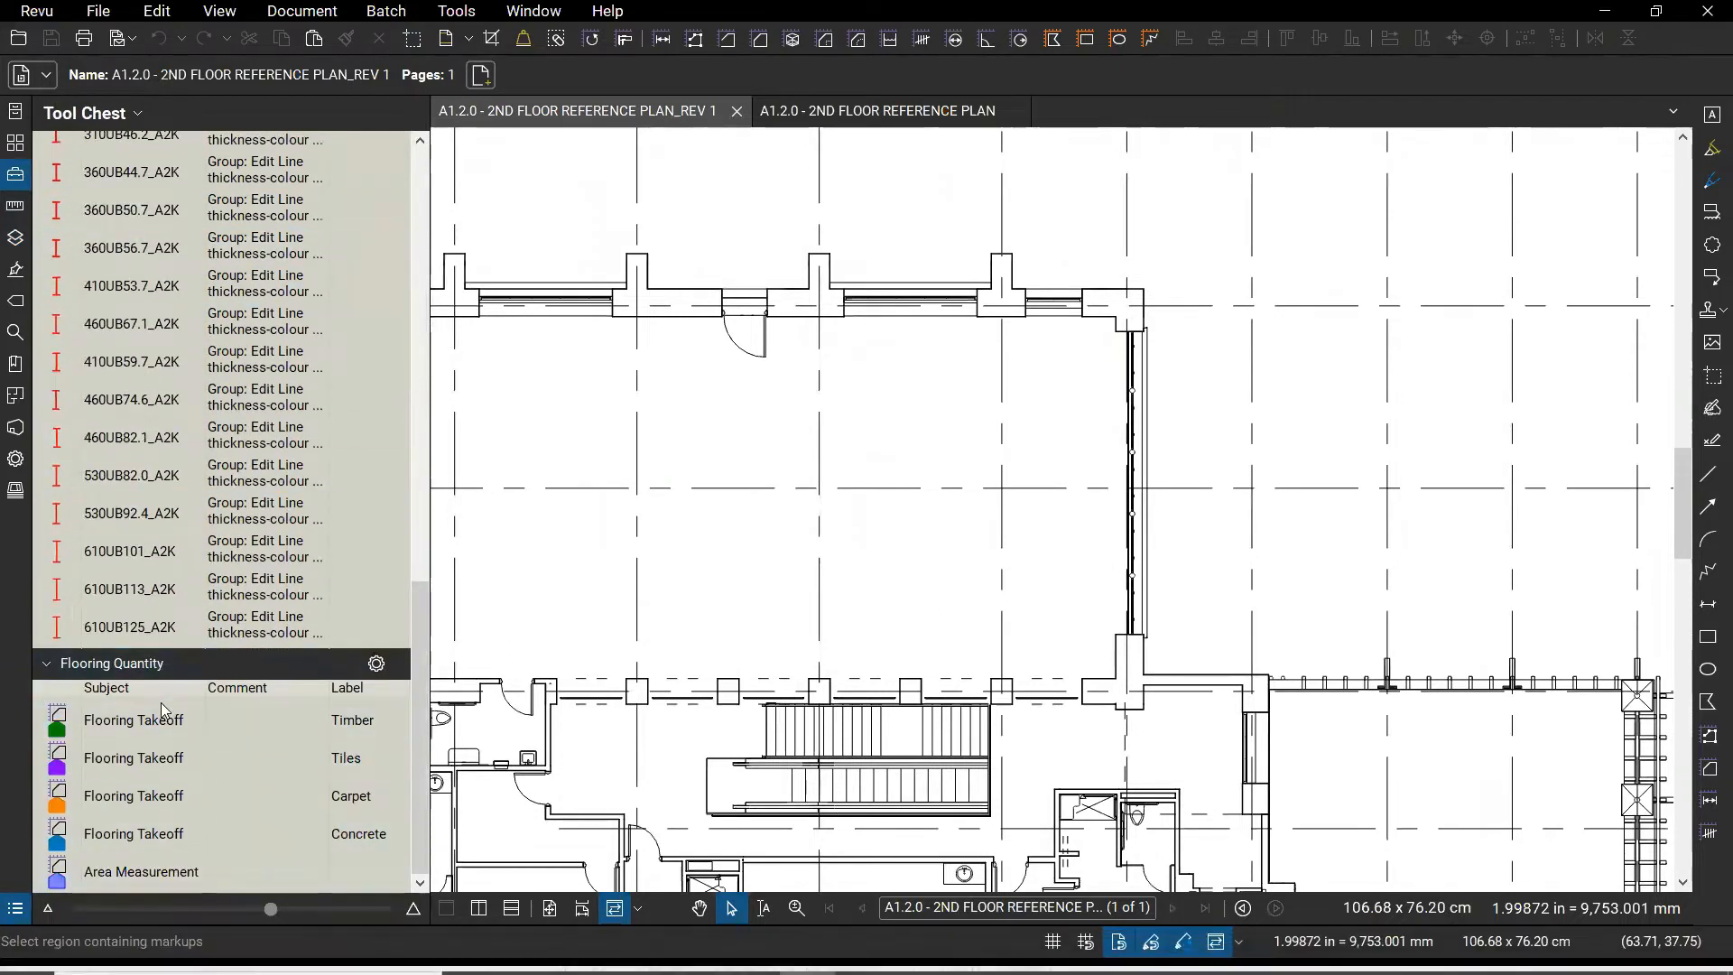
pyautogui.scroll(6, 157, 803)
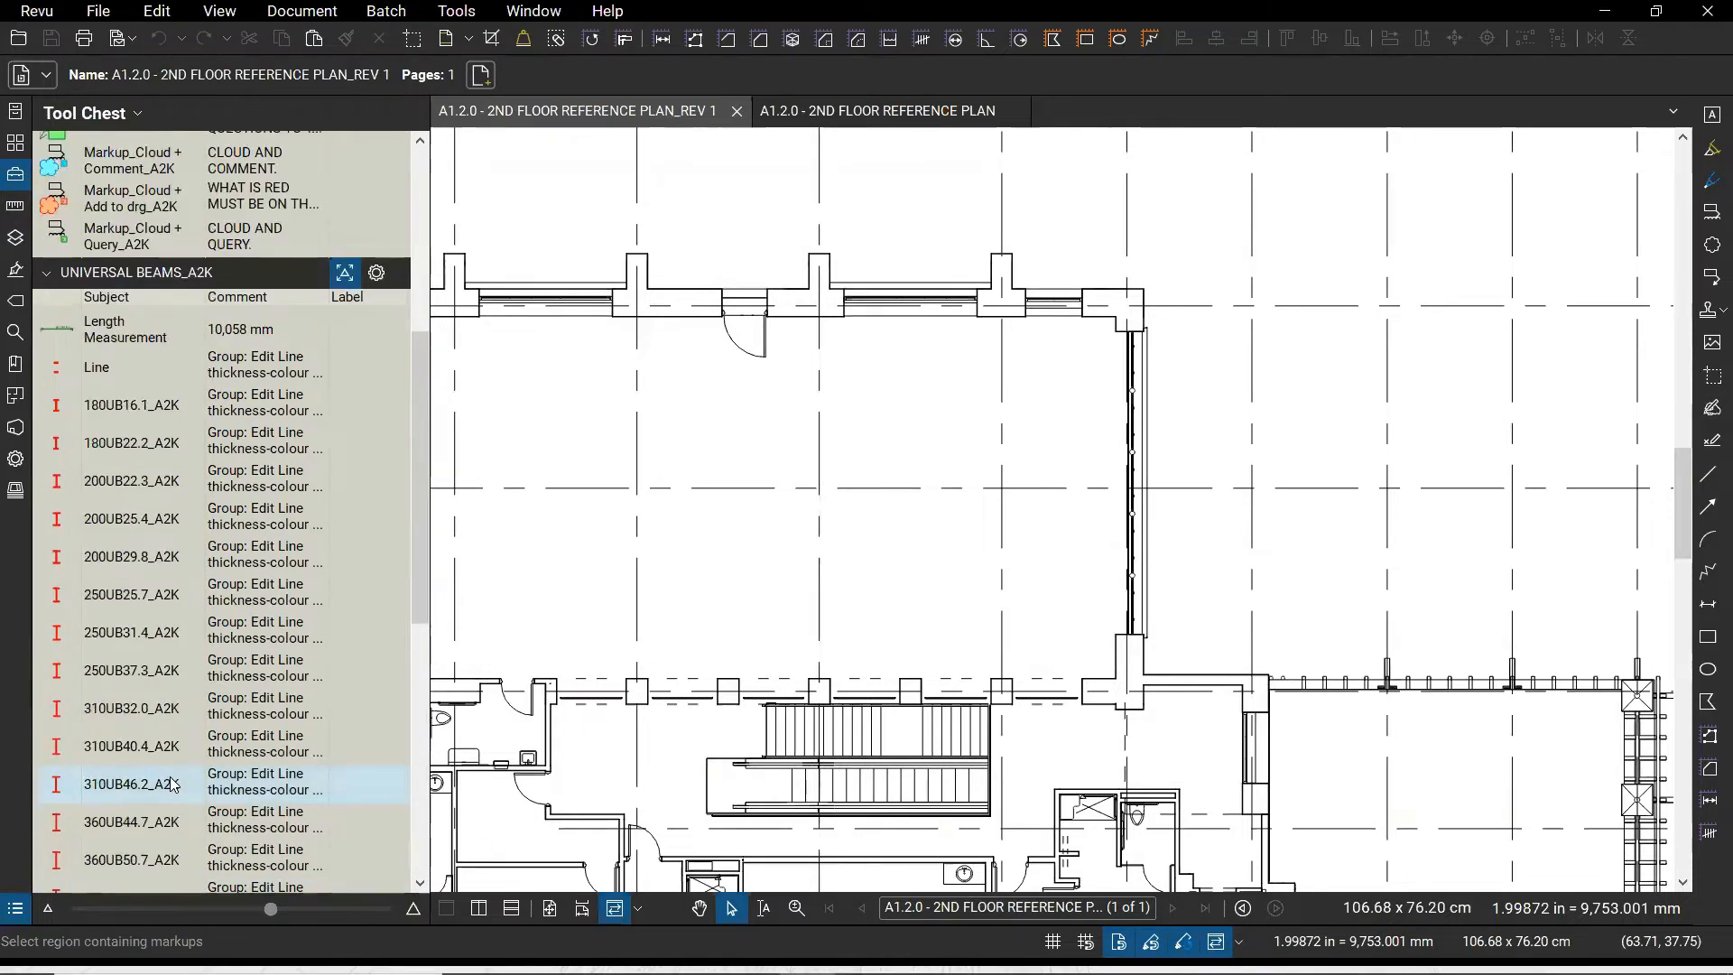
pyautogui.scroll(4, 174, 776)
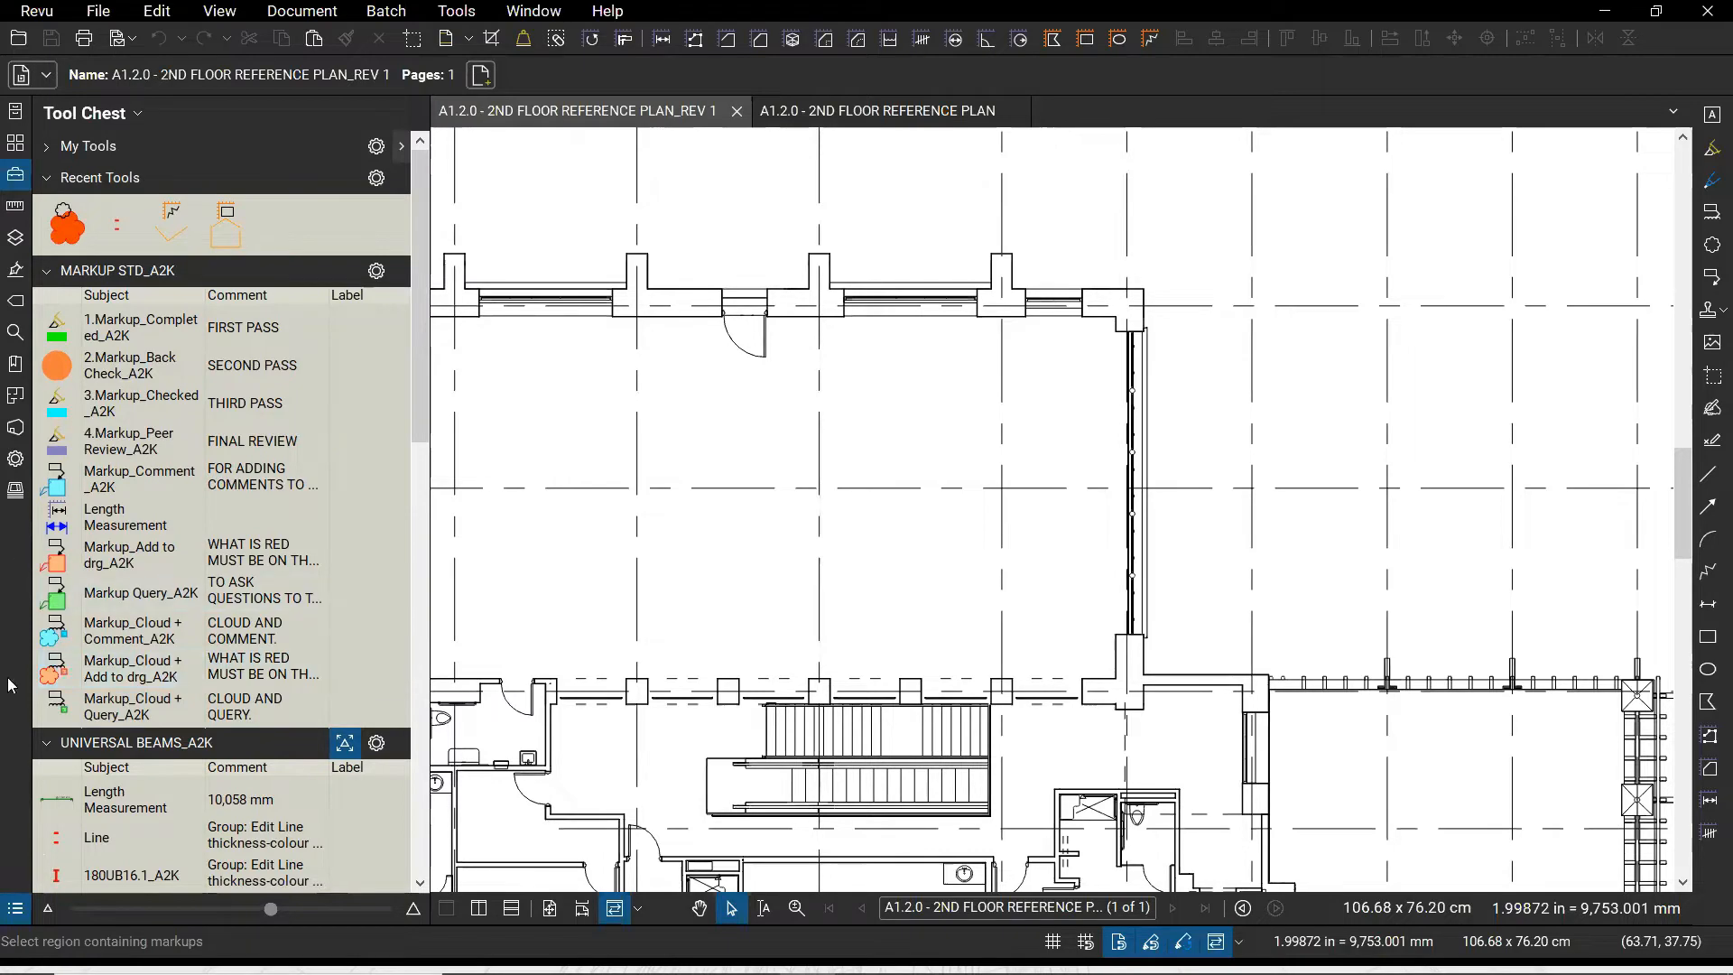
pyautogui.click(181, 749)
pyautogui.scroll(-5, 182, 756)
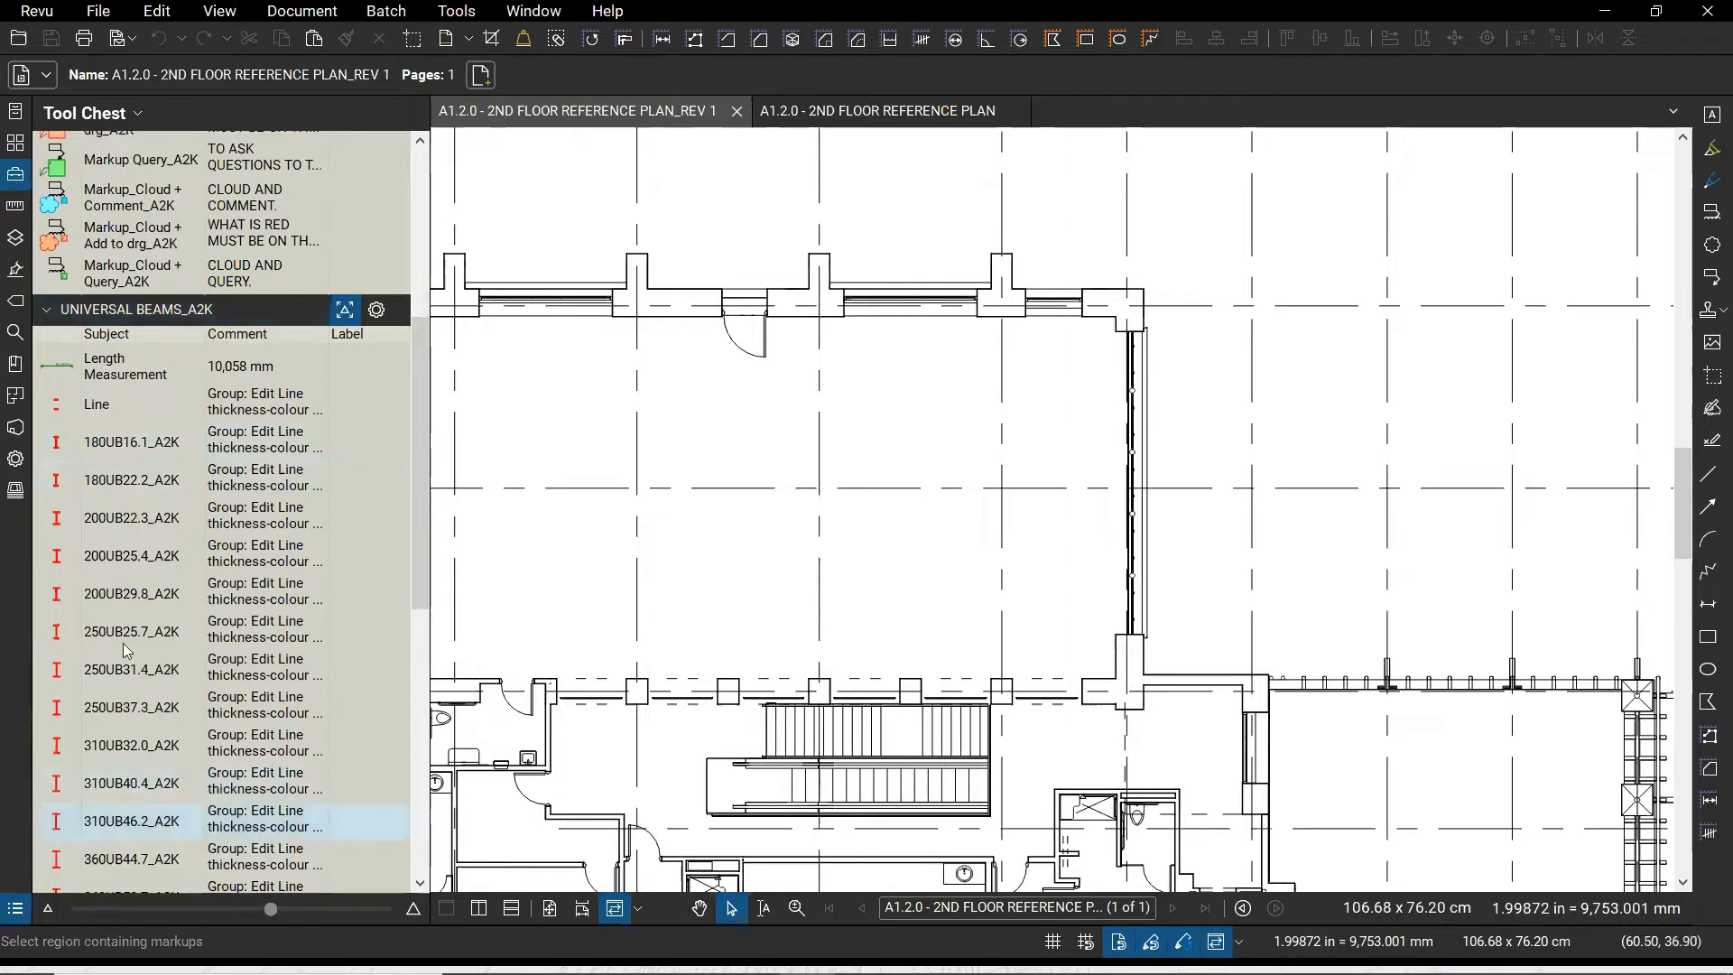
pyautogui.scroll(5, 198, 668)
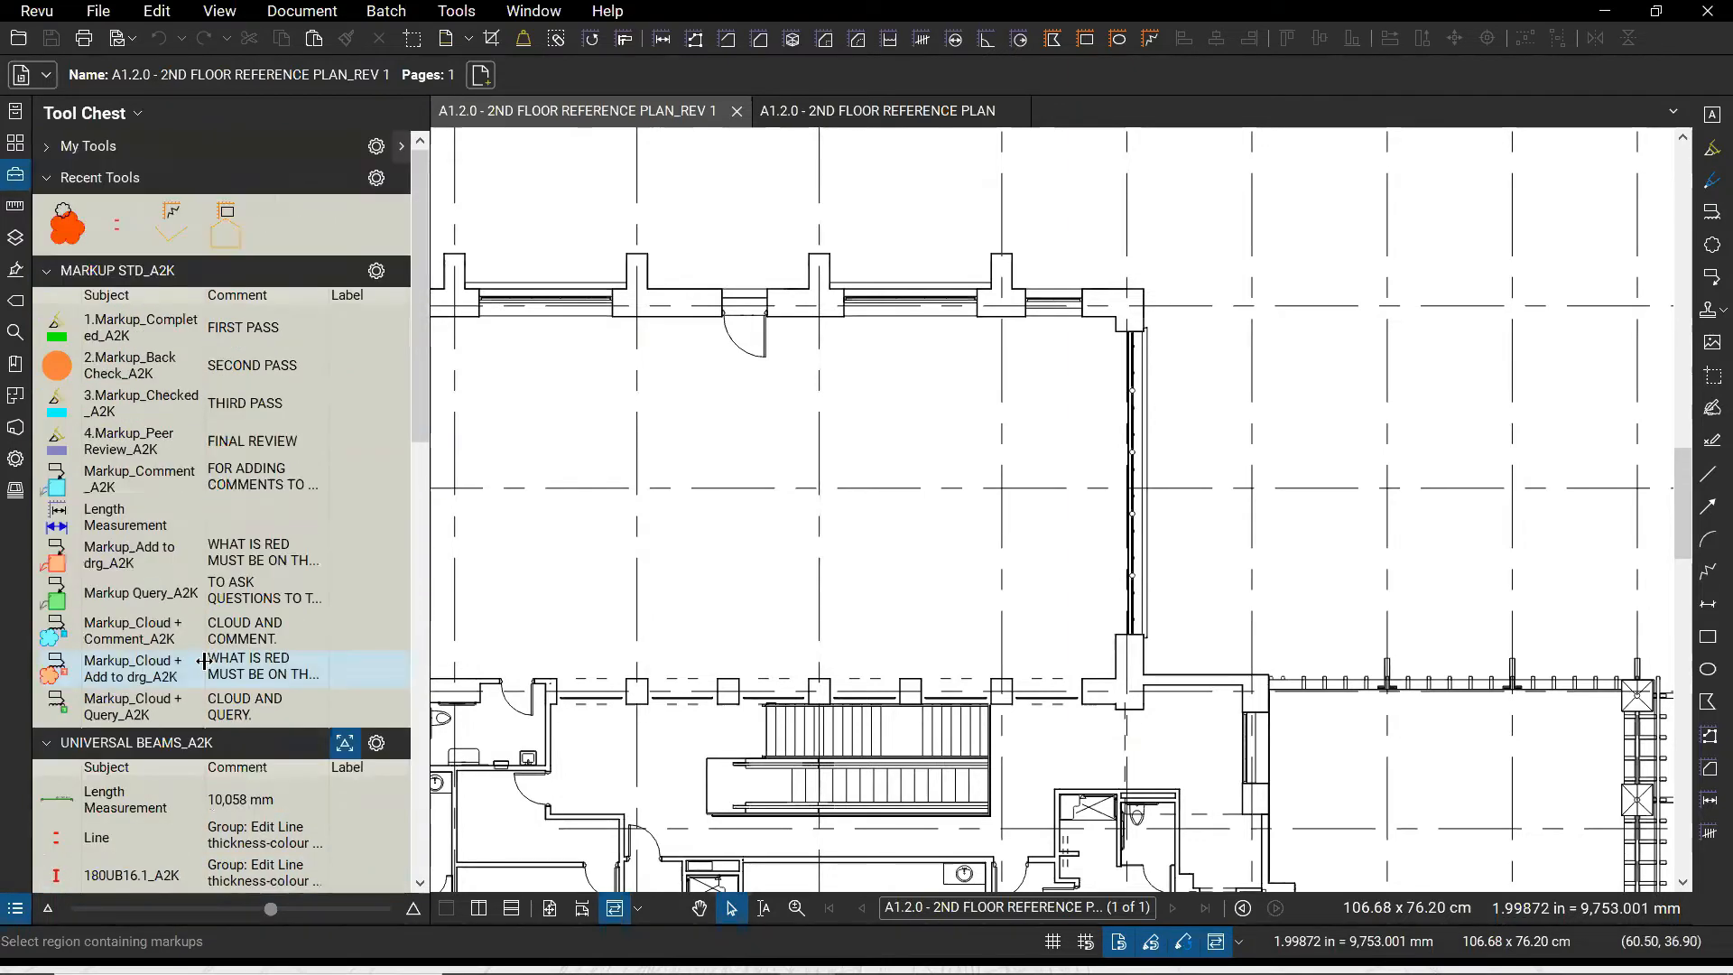
# Switch to the QFES profile and look through its tool set of fire-safety count and measurement tools
pyautogui.click(38, 12)
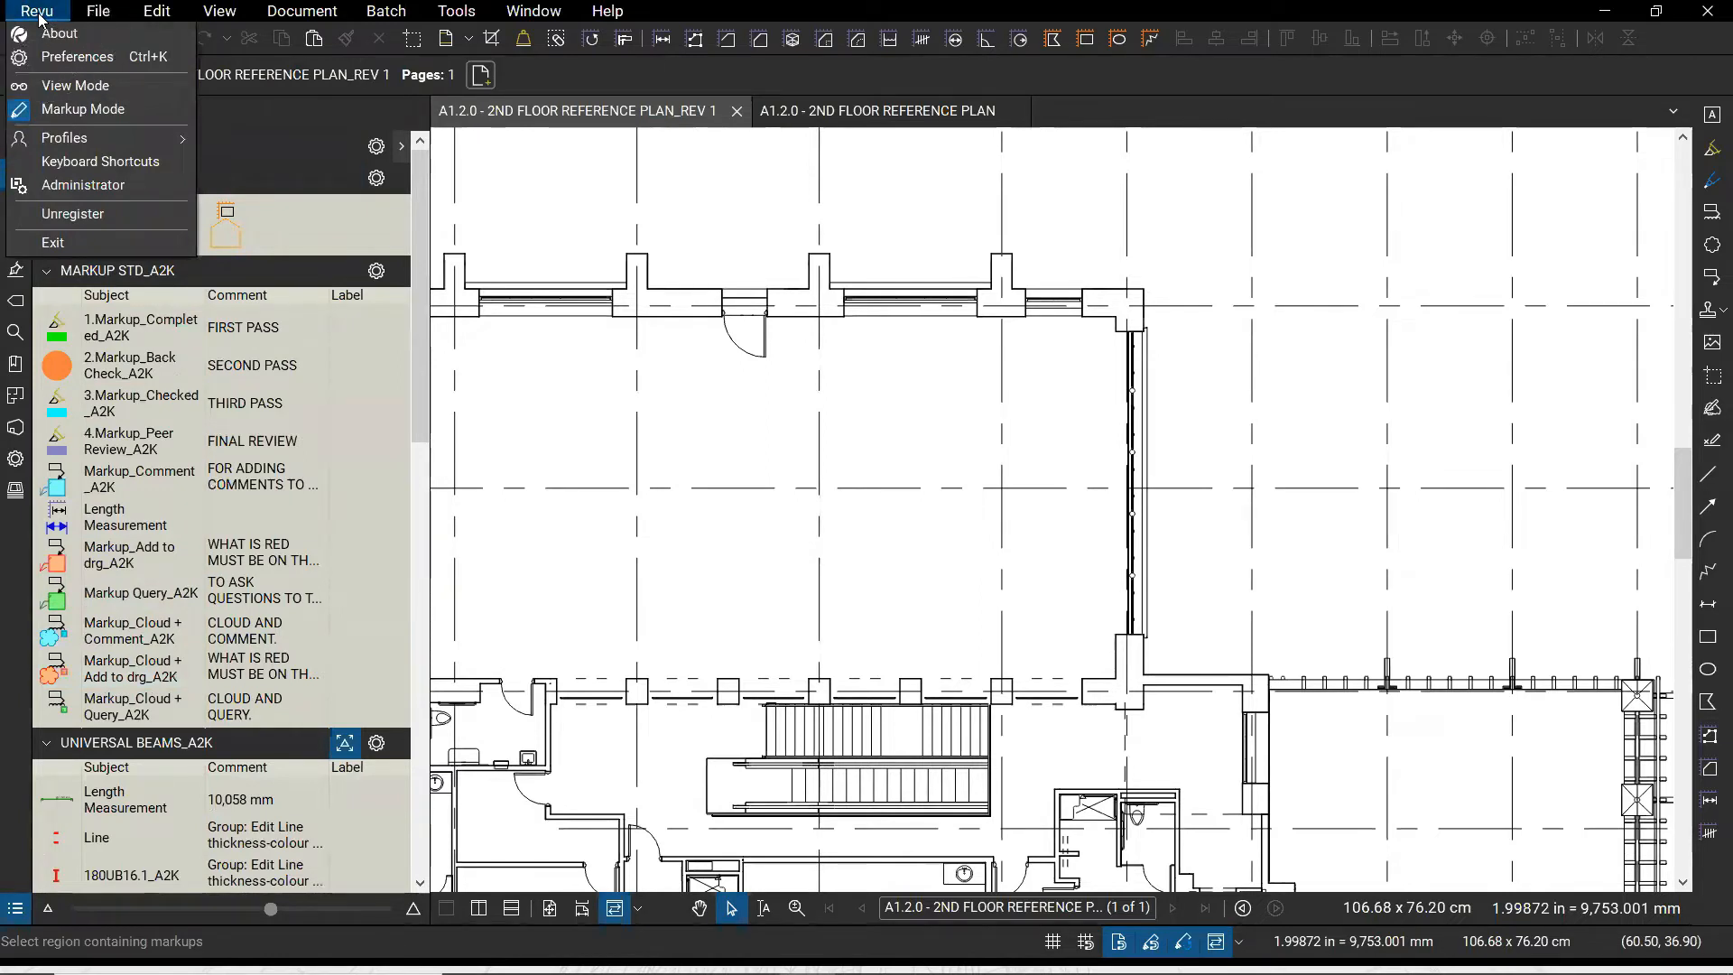
pyautogui.click(79, 148)
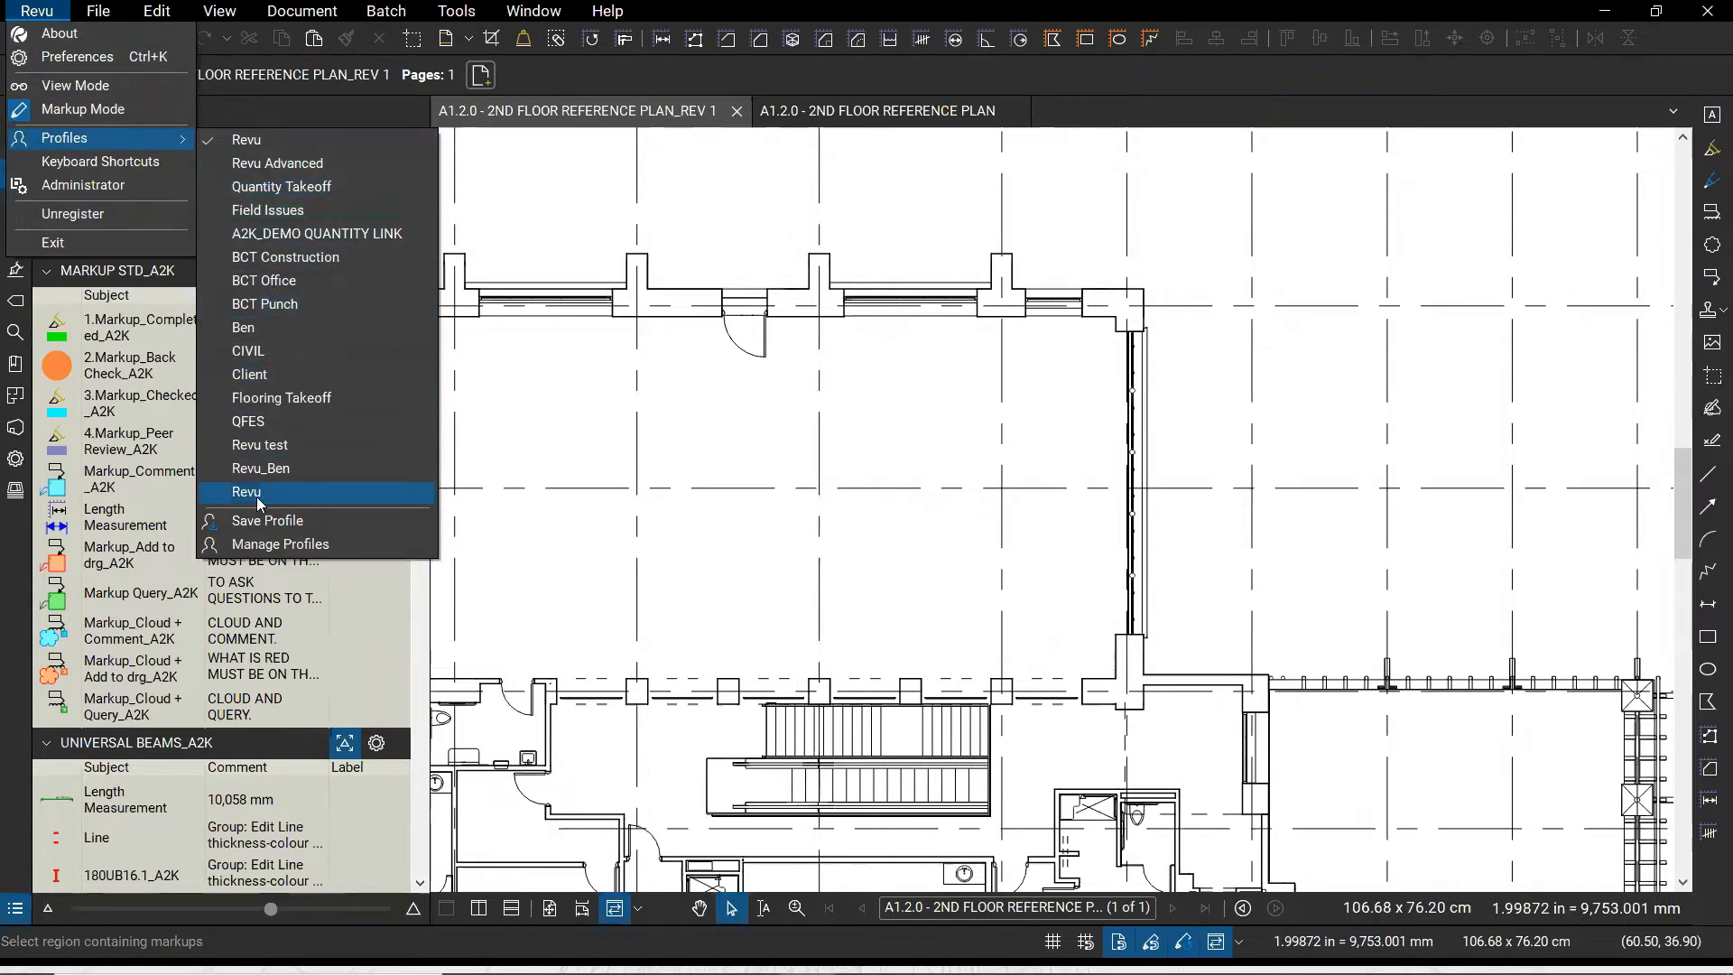
pyautogui.click(252, 429)
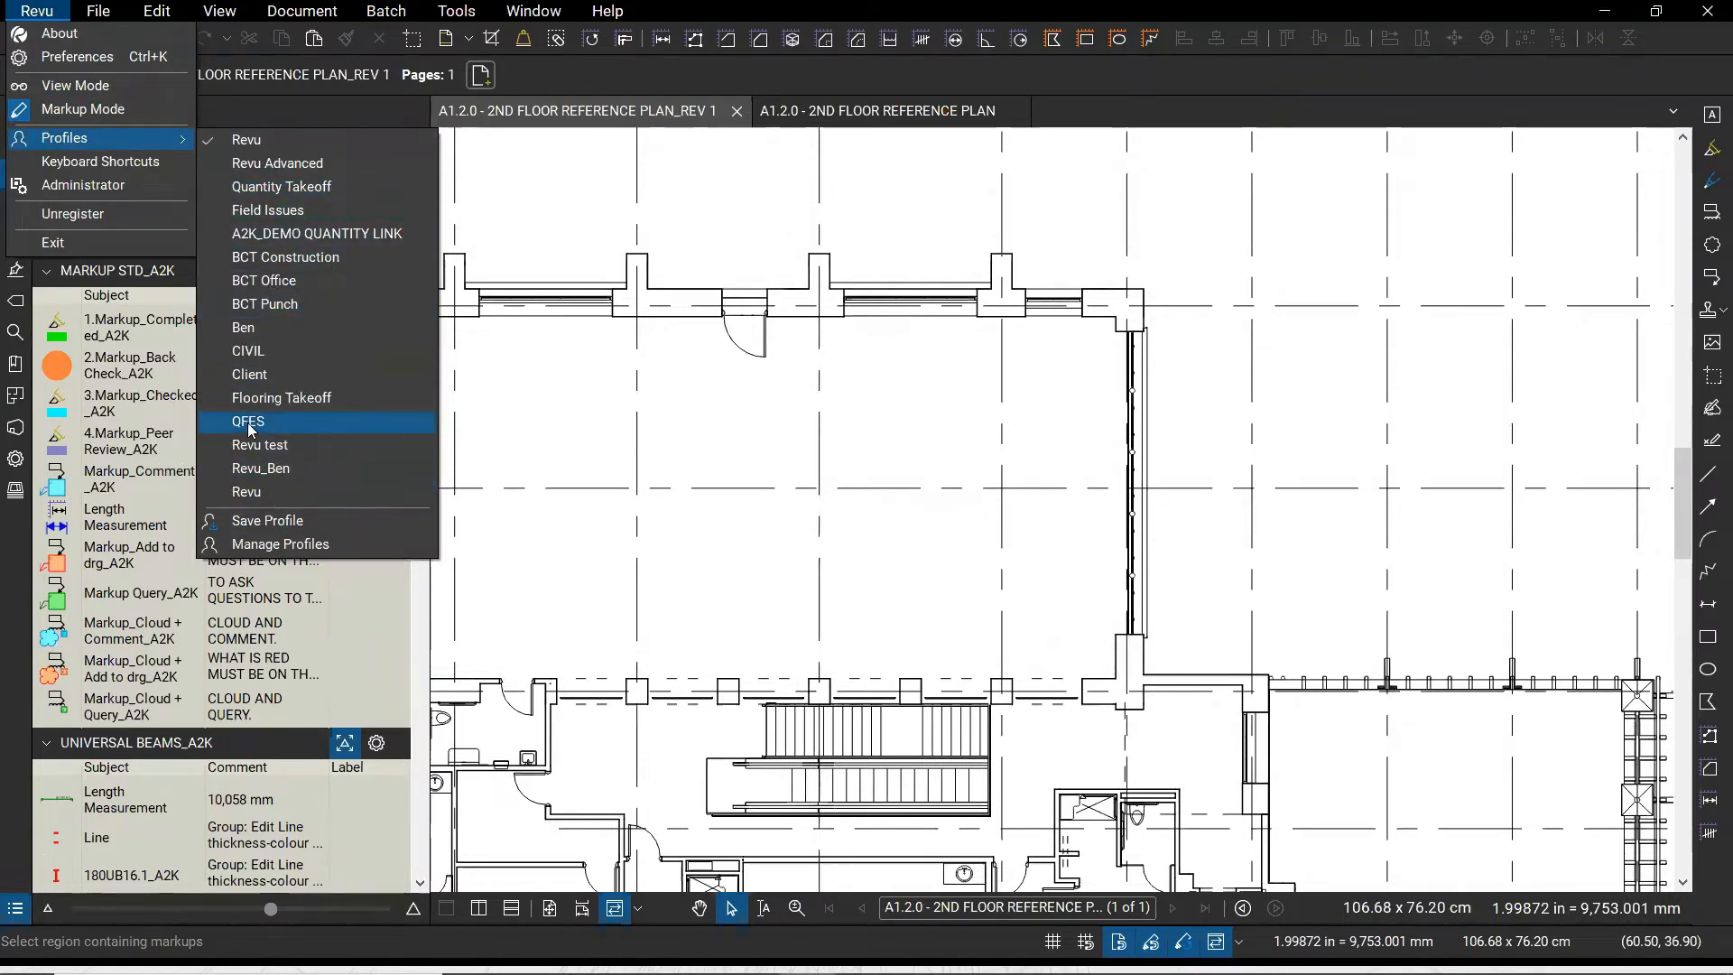
pyautogui.click(252, 424)
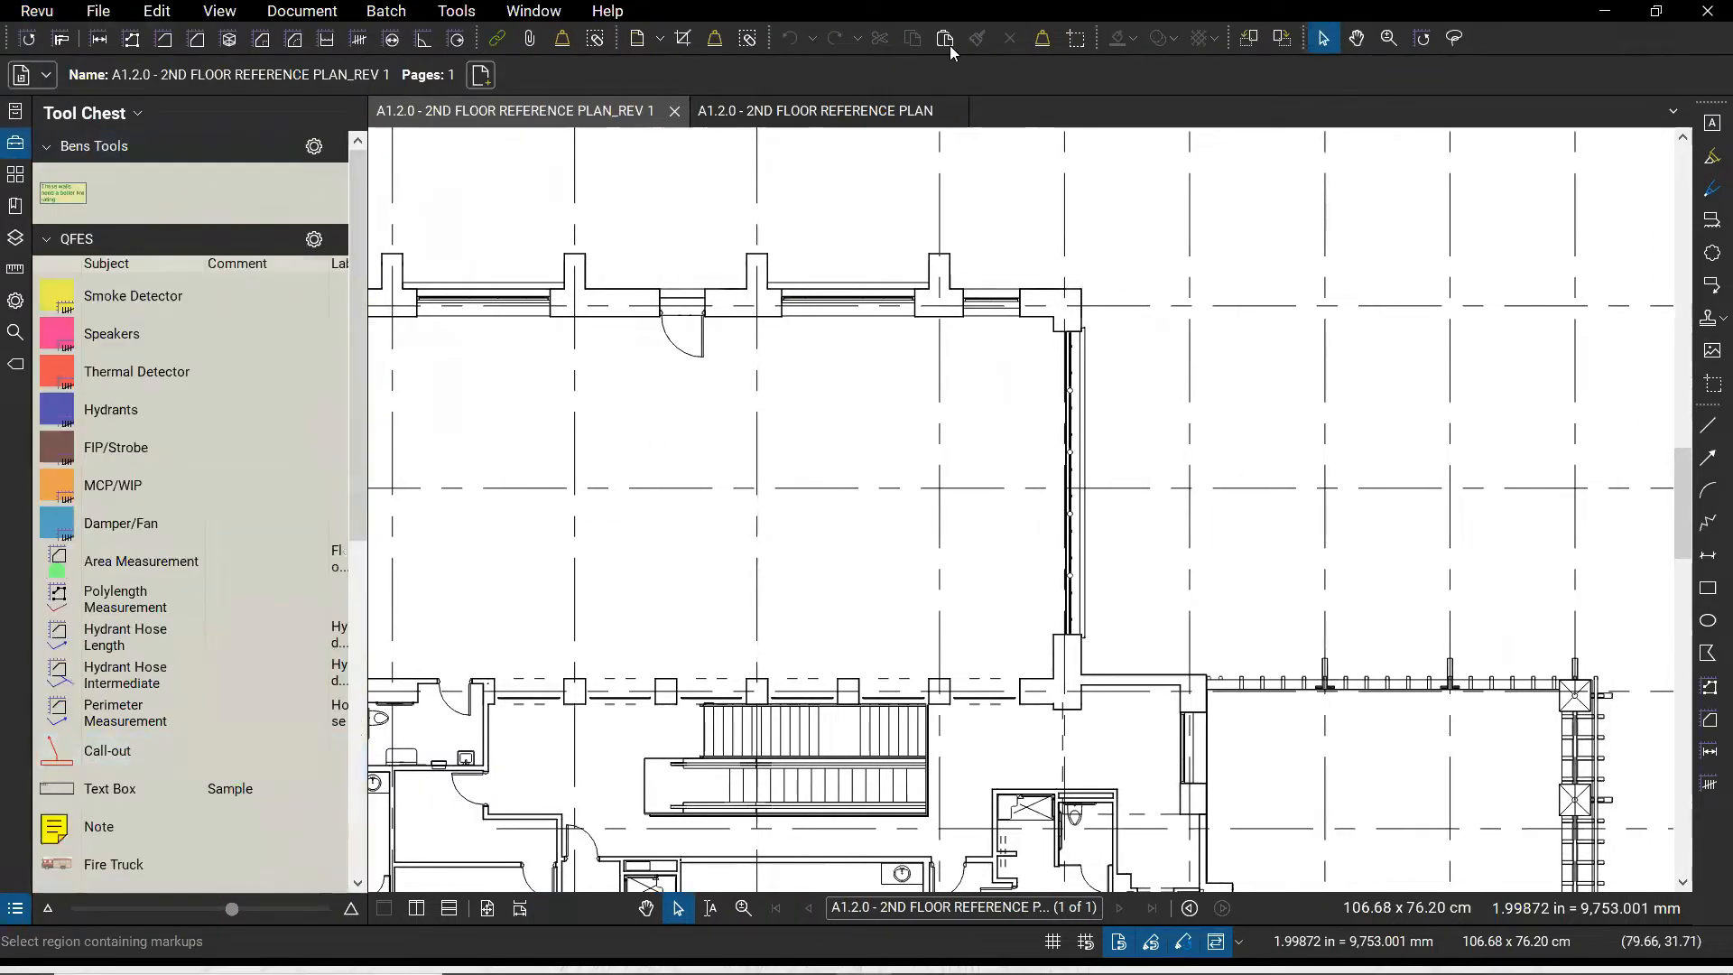
pyautogui.press('ctrl')
pyautogui.press('ctrl')
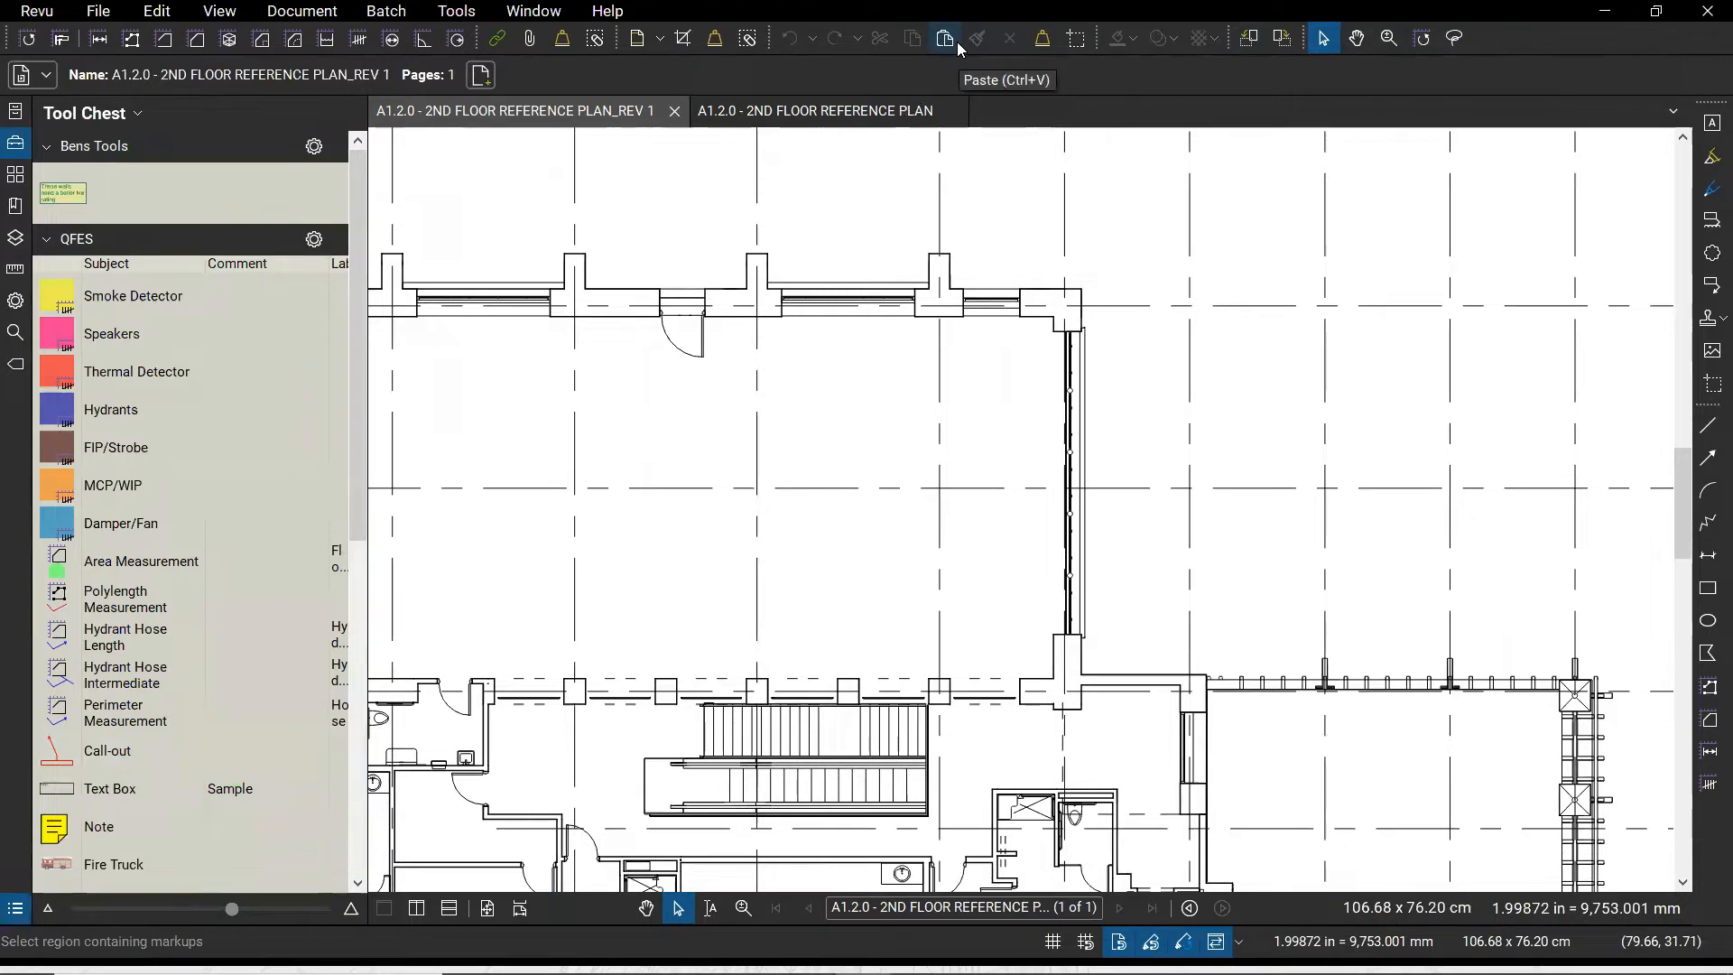
pyautogui.press('ctrl')
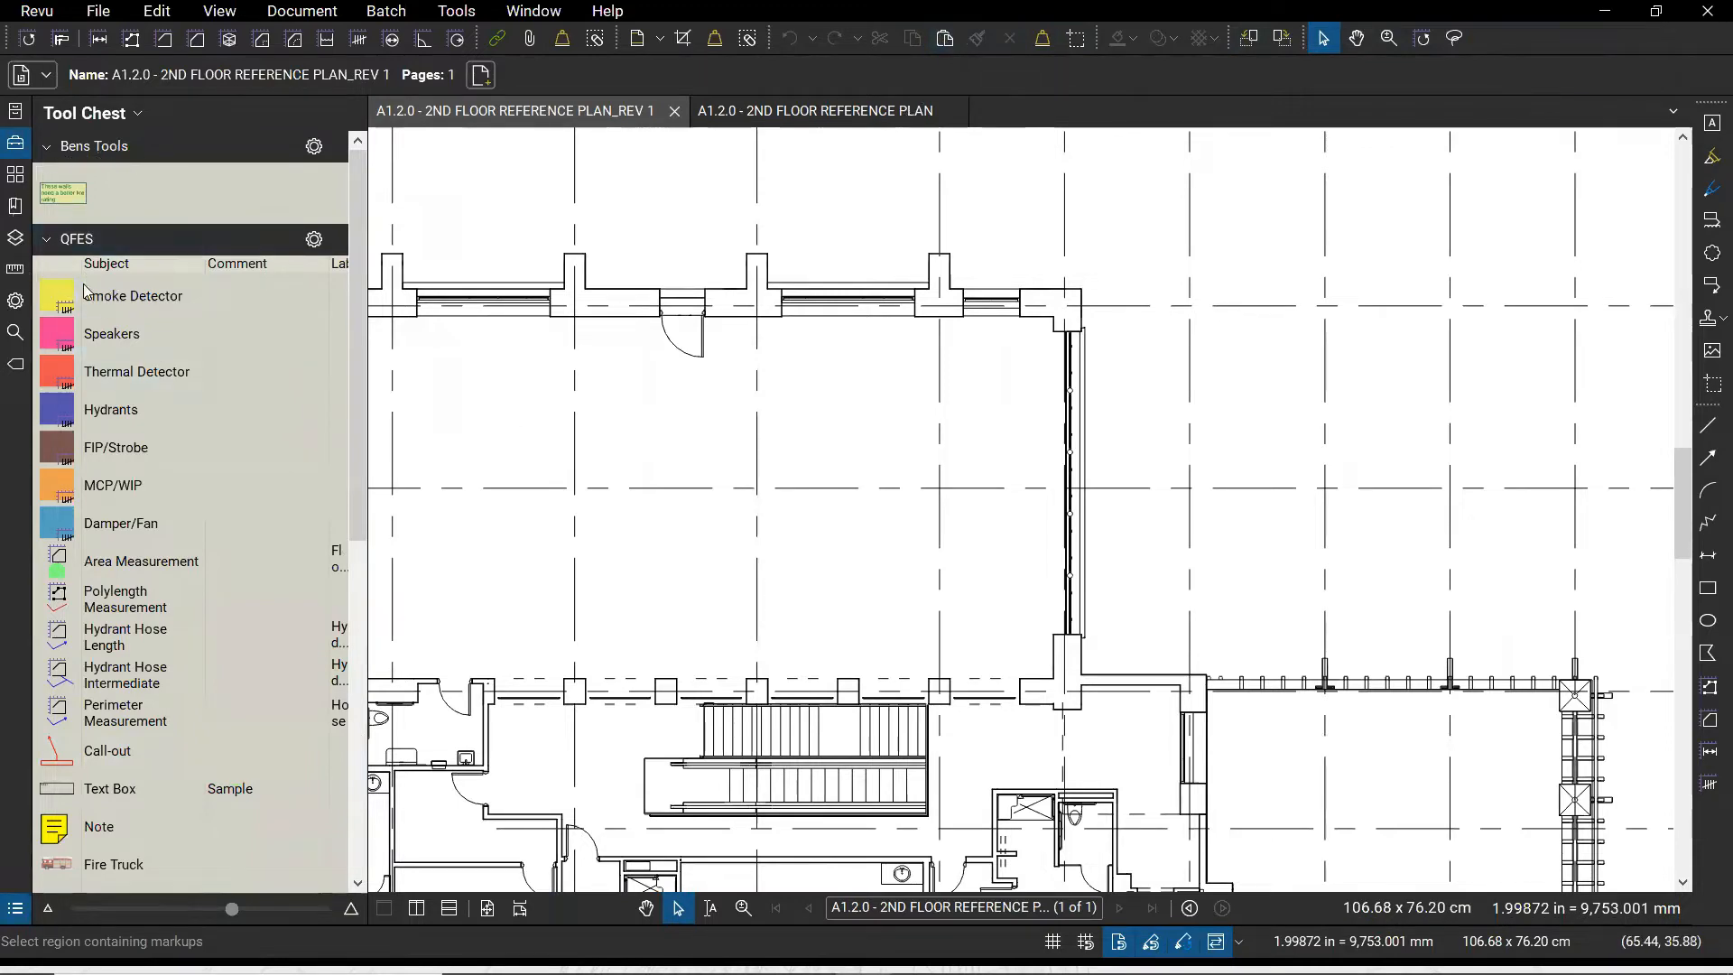
pyautogui.scroll(-4, 146, 762)
pyautogui.scroll(4, 146, 760)
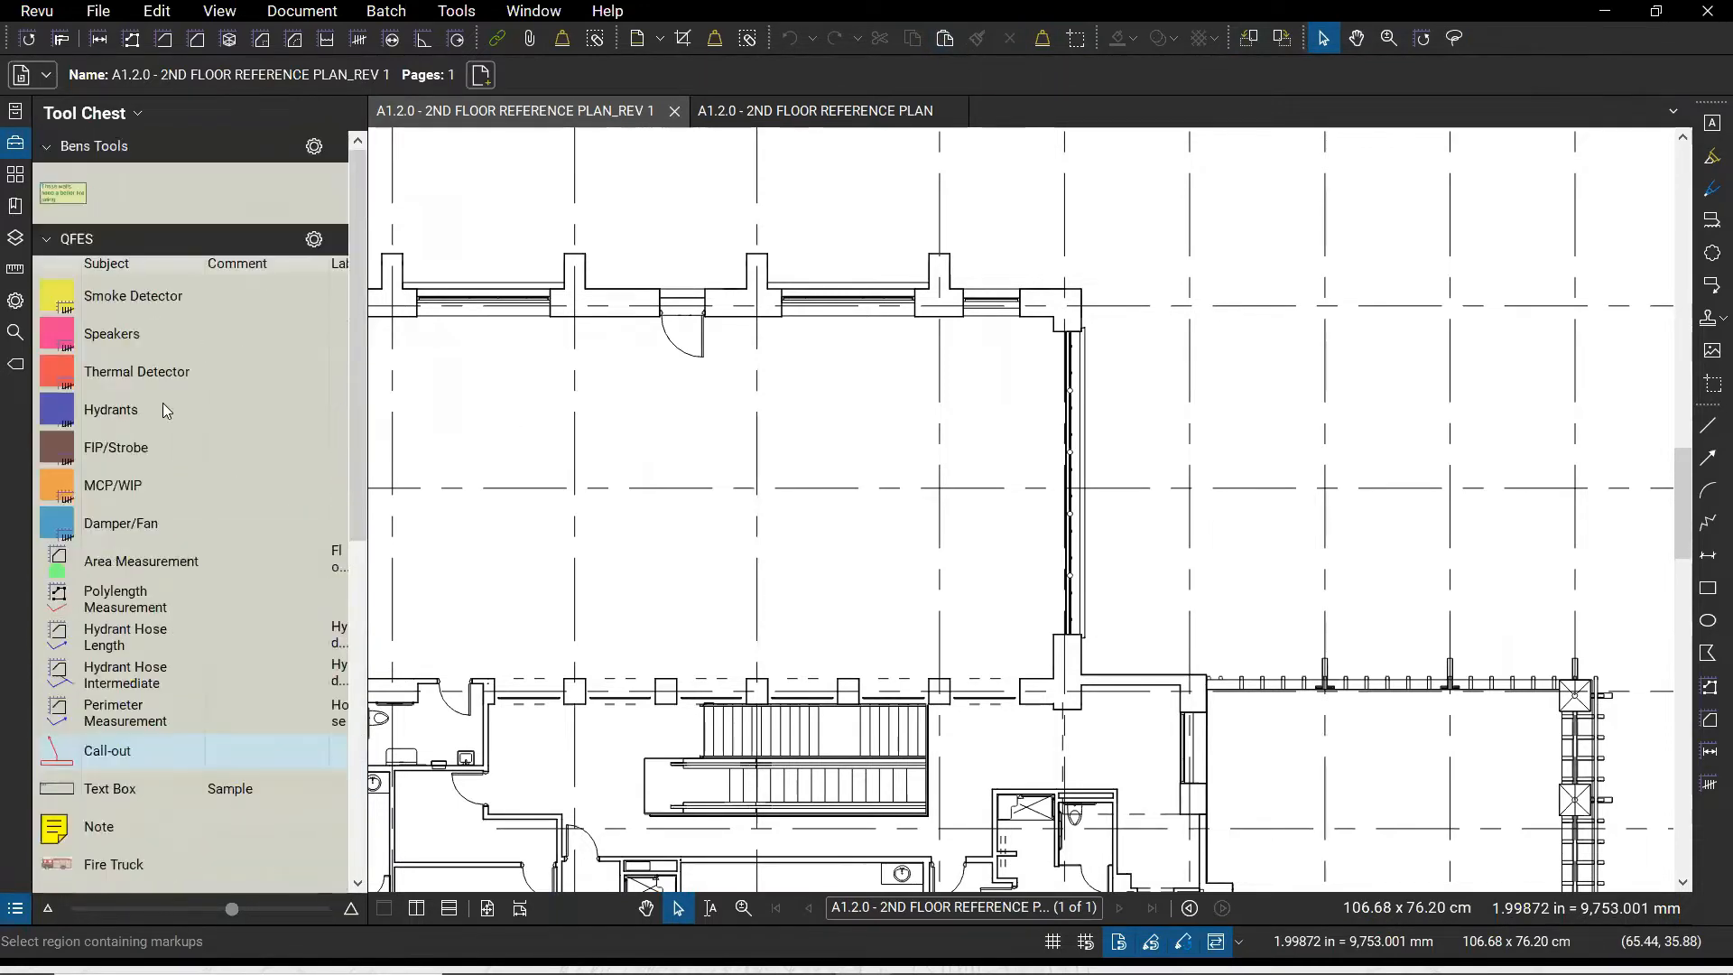
pyautogui.press('ctrl')
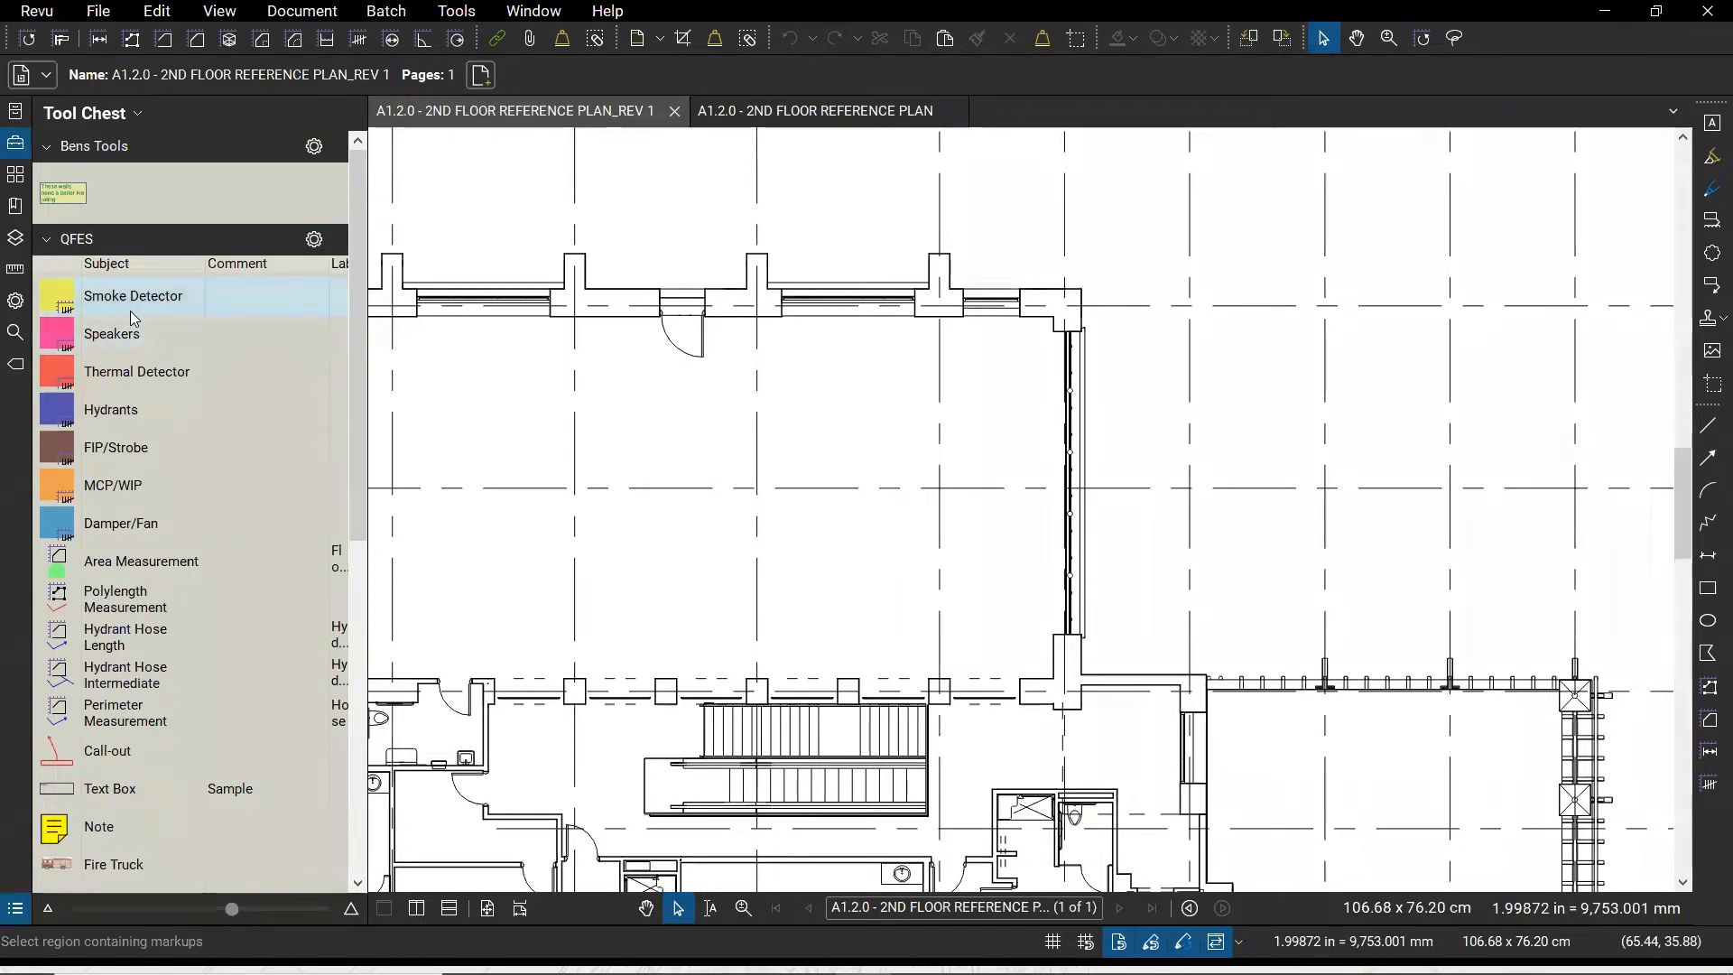
# Try the Thermal Detector count tool from the QFES tool set on the large room in the REV 1 plan
pyautogui.click(114, 381)
pyautogui.click(826, 426)
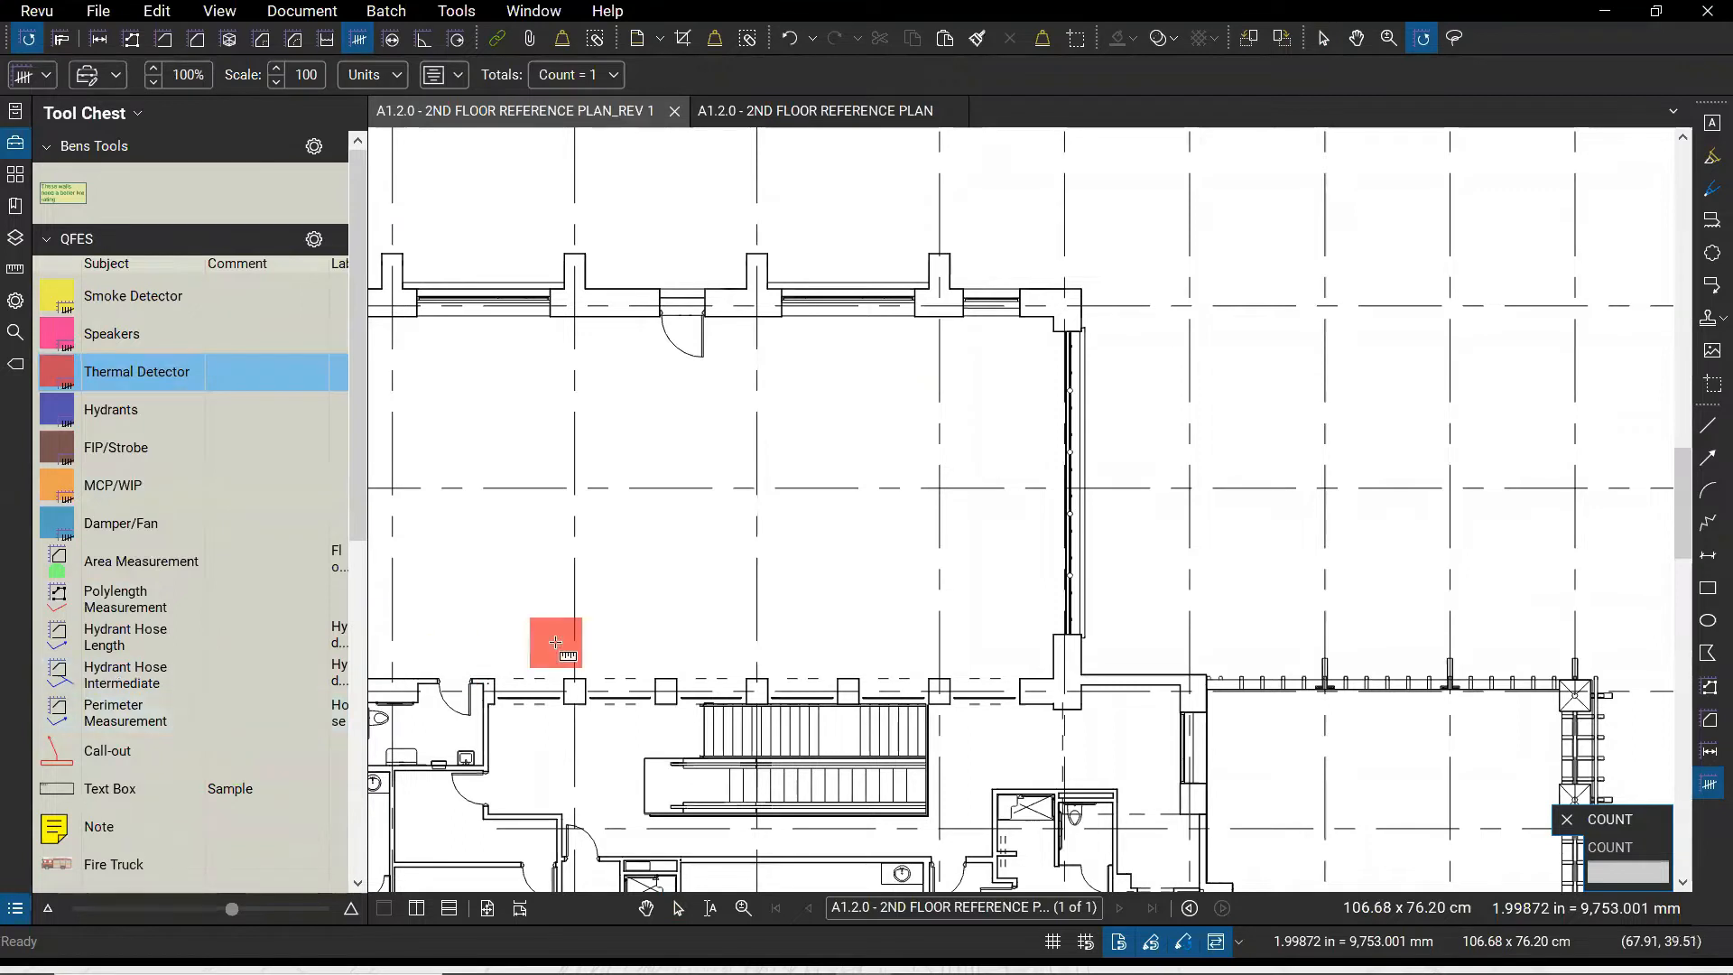
pyautogui.press('Escape')
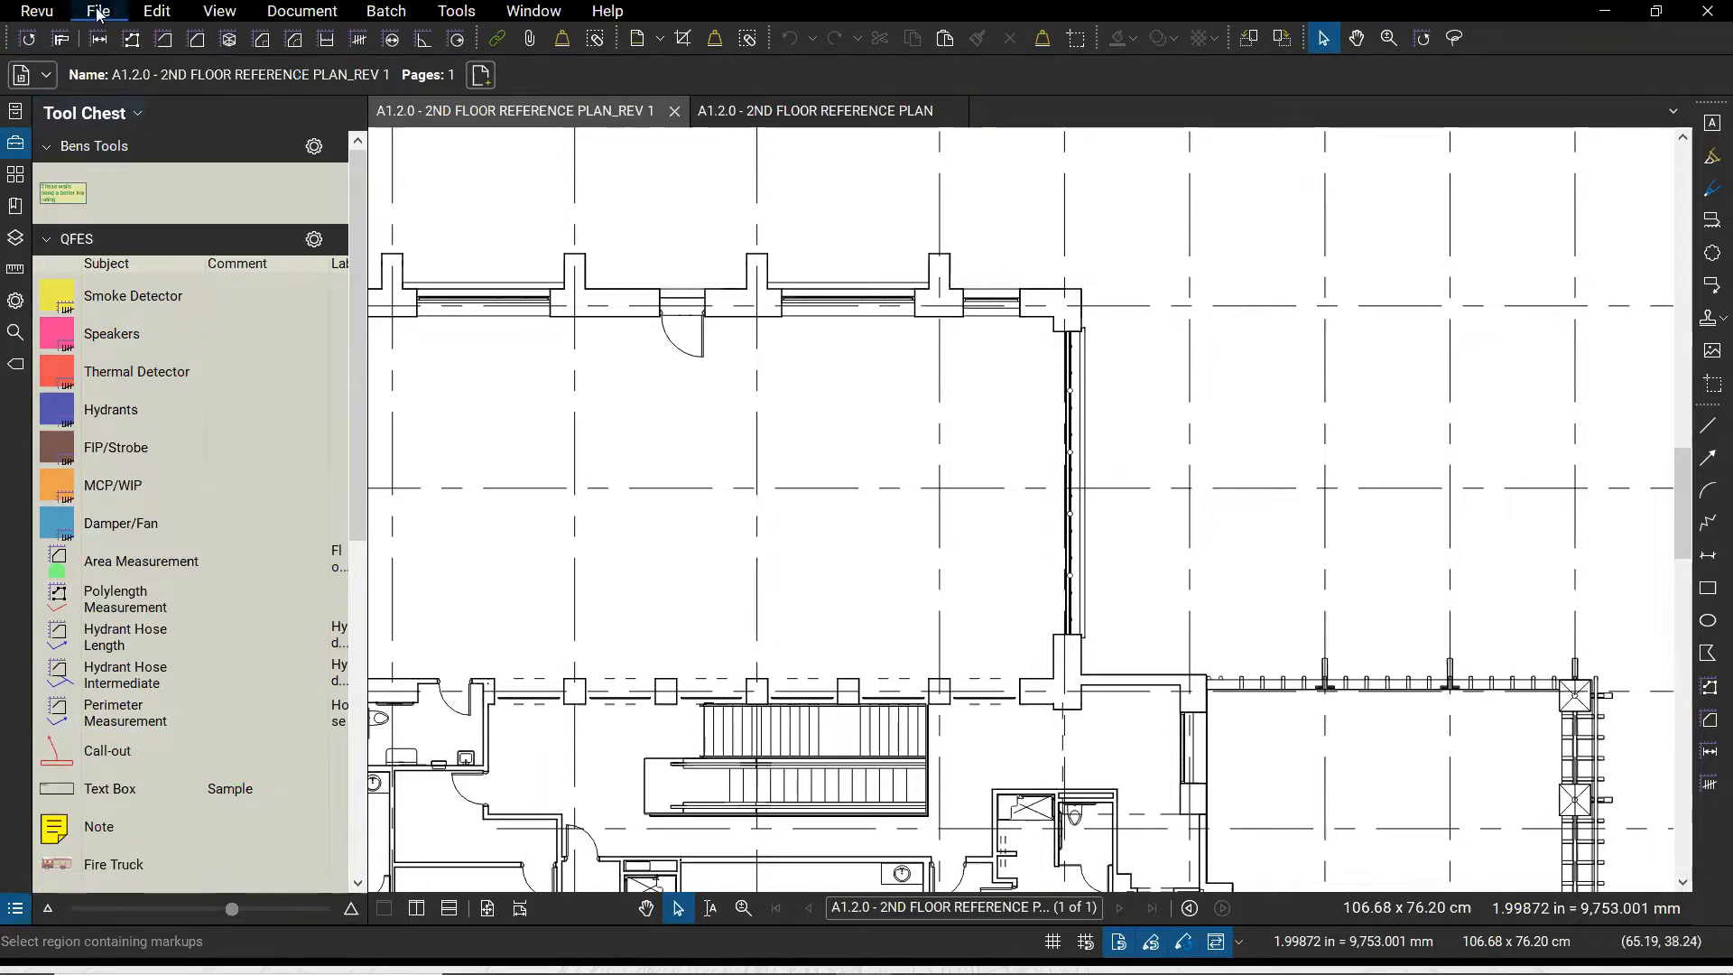
# Switch the interface back to the standard Revu profile
pyautogui.click(58, 14)
pyautogui.moveTo(136, 138)
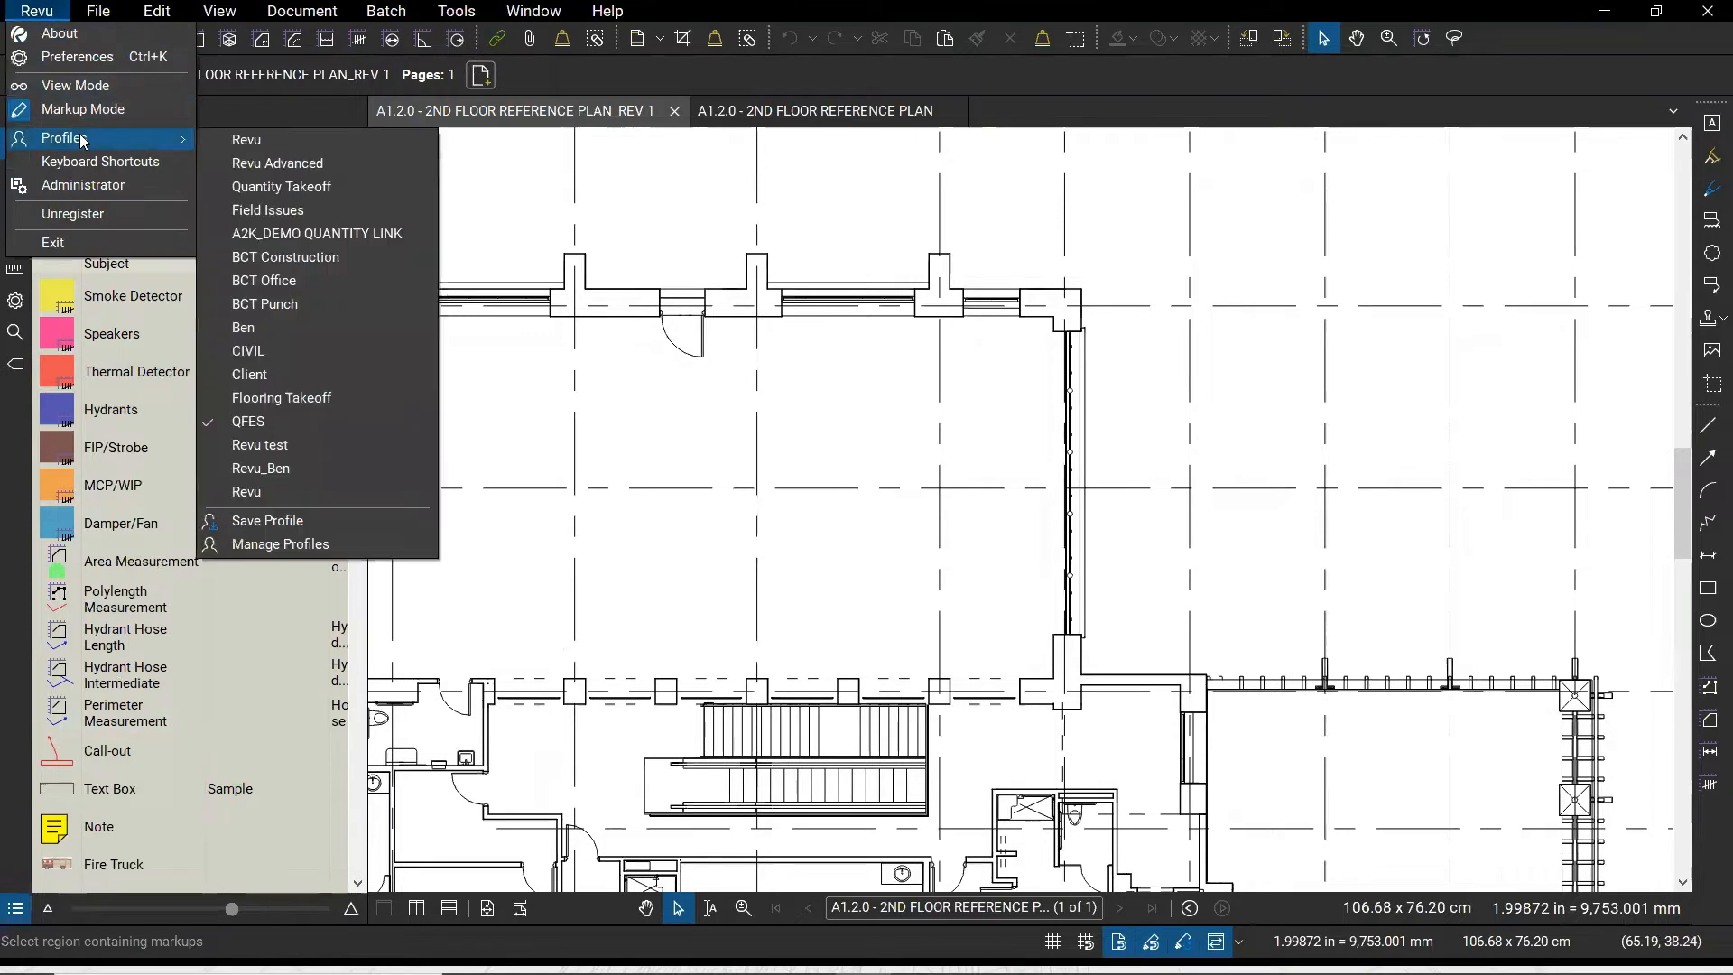
pyautogui.click(287, 141)
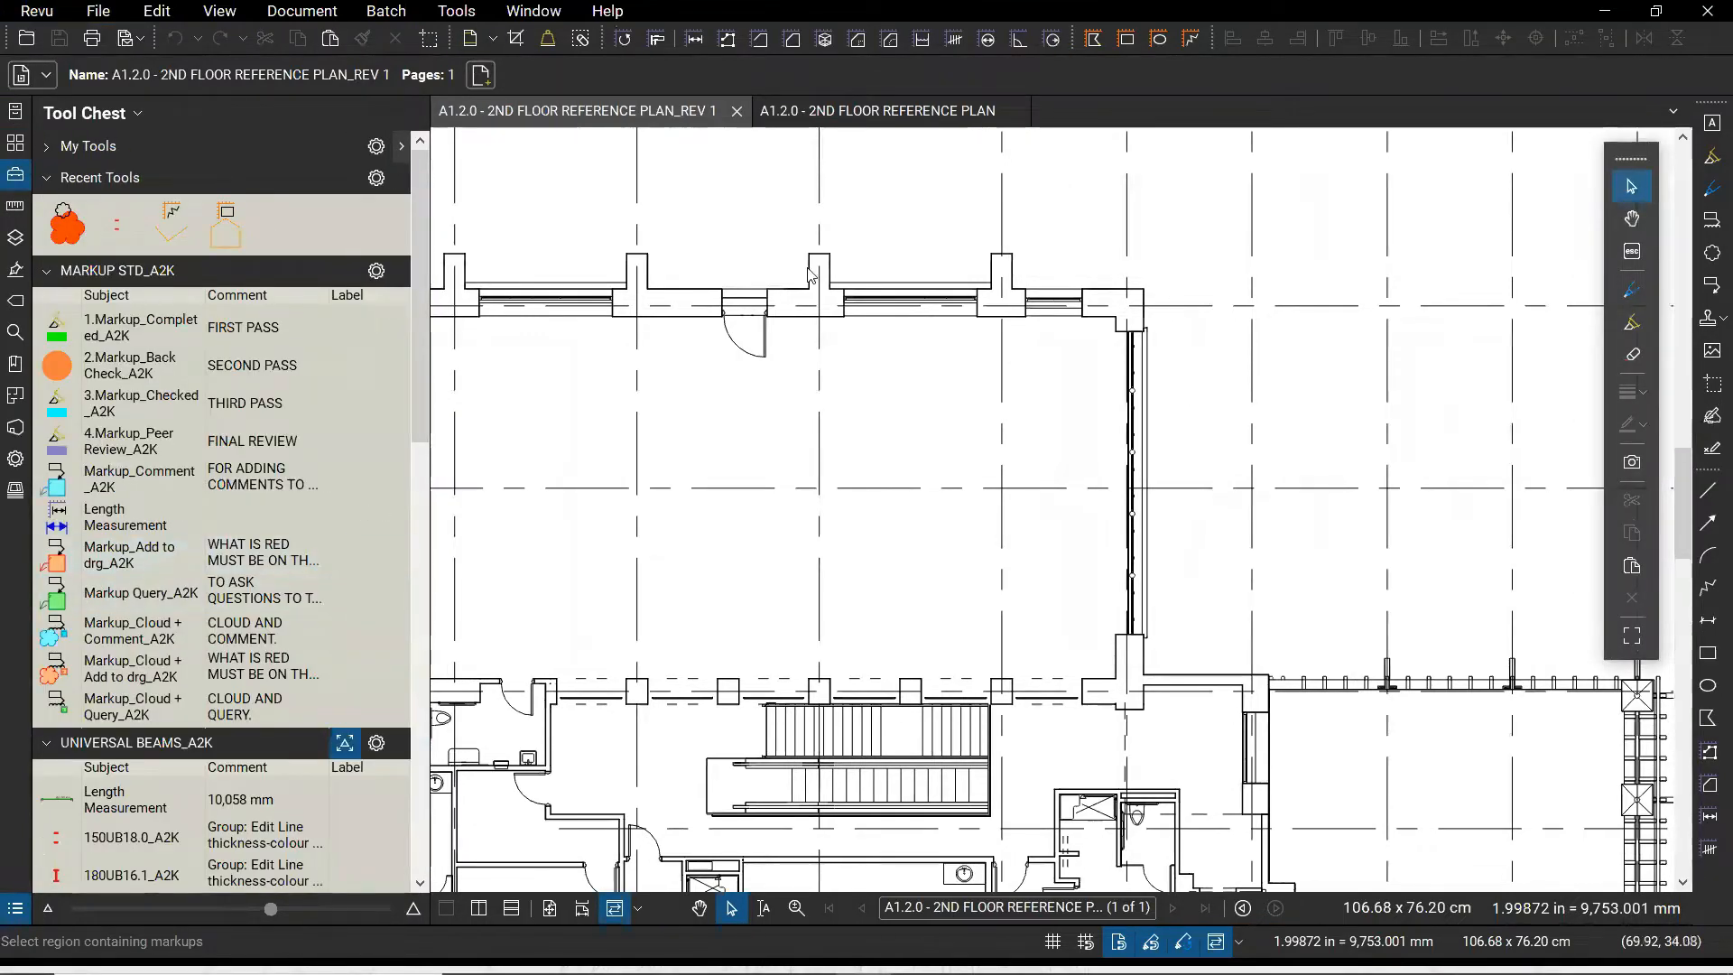
# Draw a Cloud+ markup around the upper-right wall corner of the large room in the REV 1 plan, with its callout above the cloud
pyautogui.scroll(-2, 808, 269)
pyautogui.moveTo(787, 361)
pyautogui.mouseDown()
pyautogui.moveTo(821, 518)
pyautogui.moveTo(913, 469)
pyautogui.mouseUp()
pyautogui.press('ctrl')
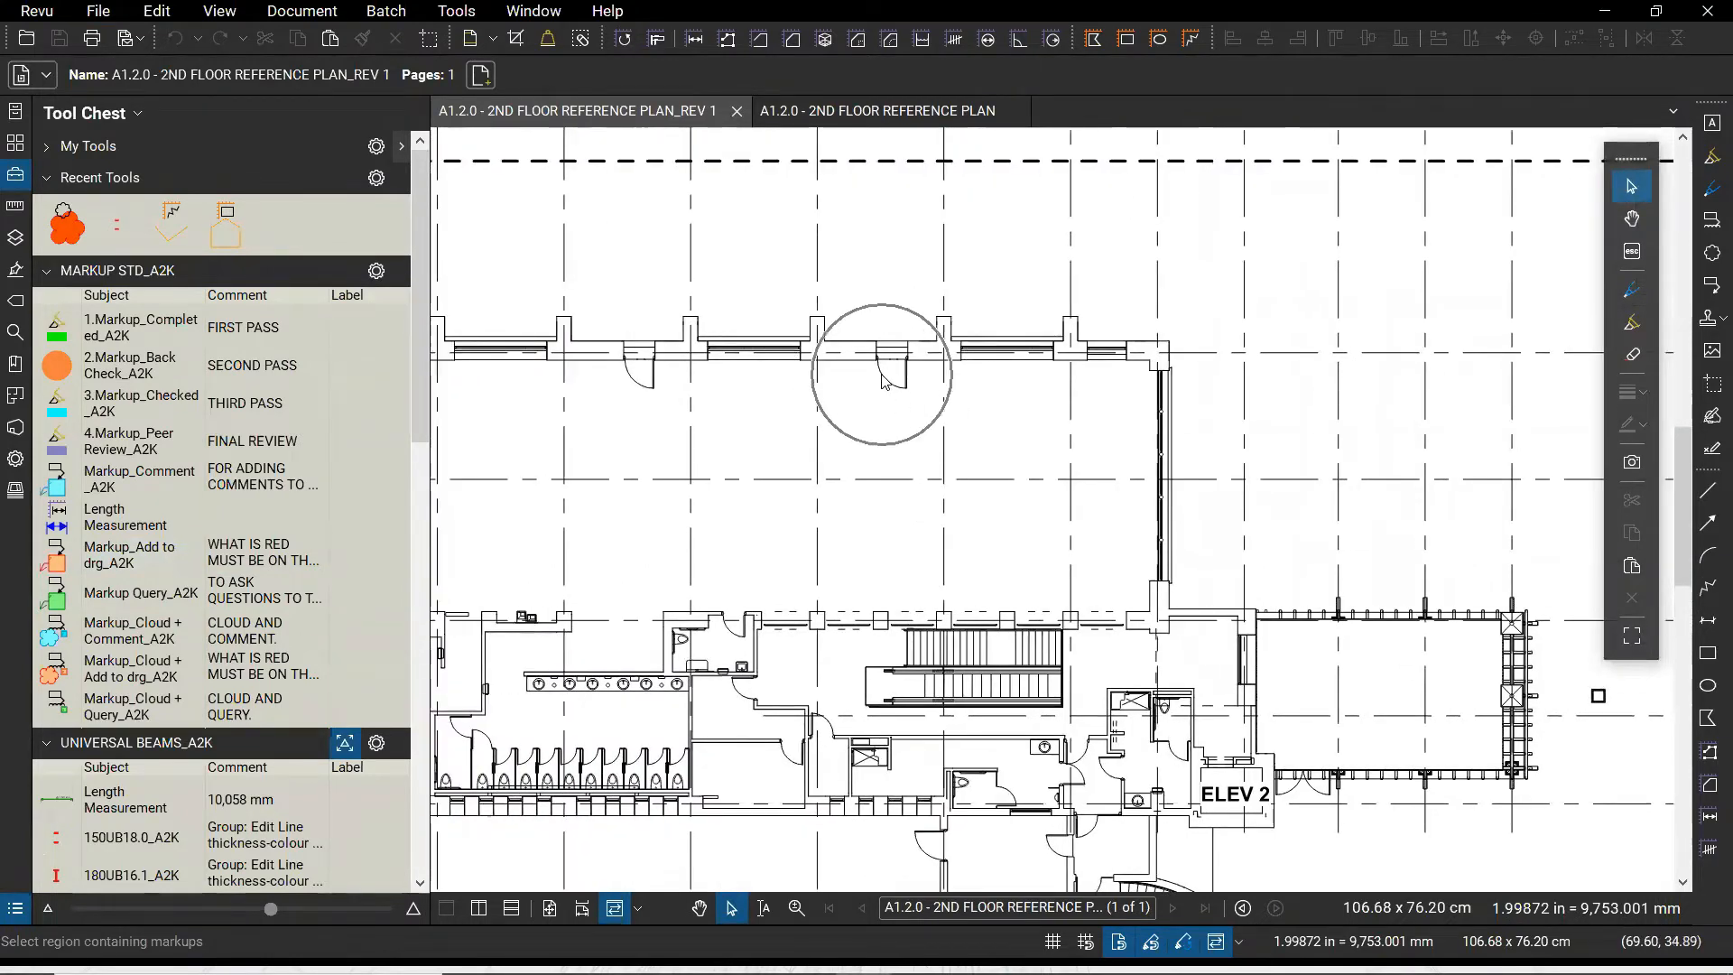
pyautogui.scroll(1, 893, 388)
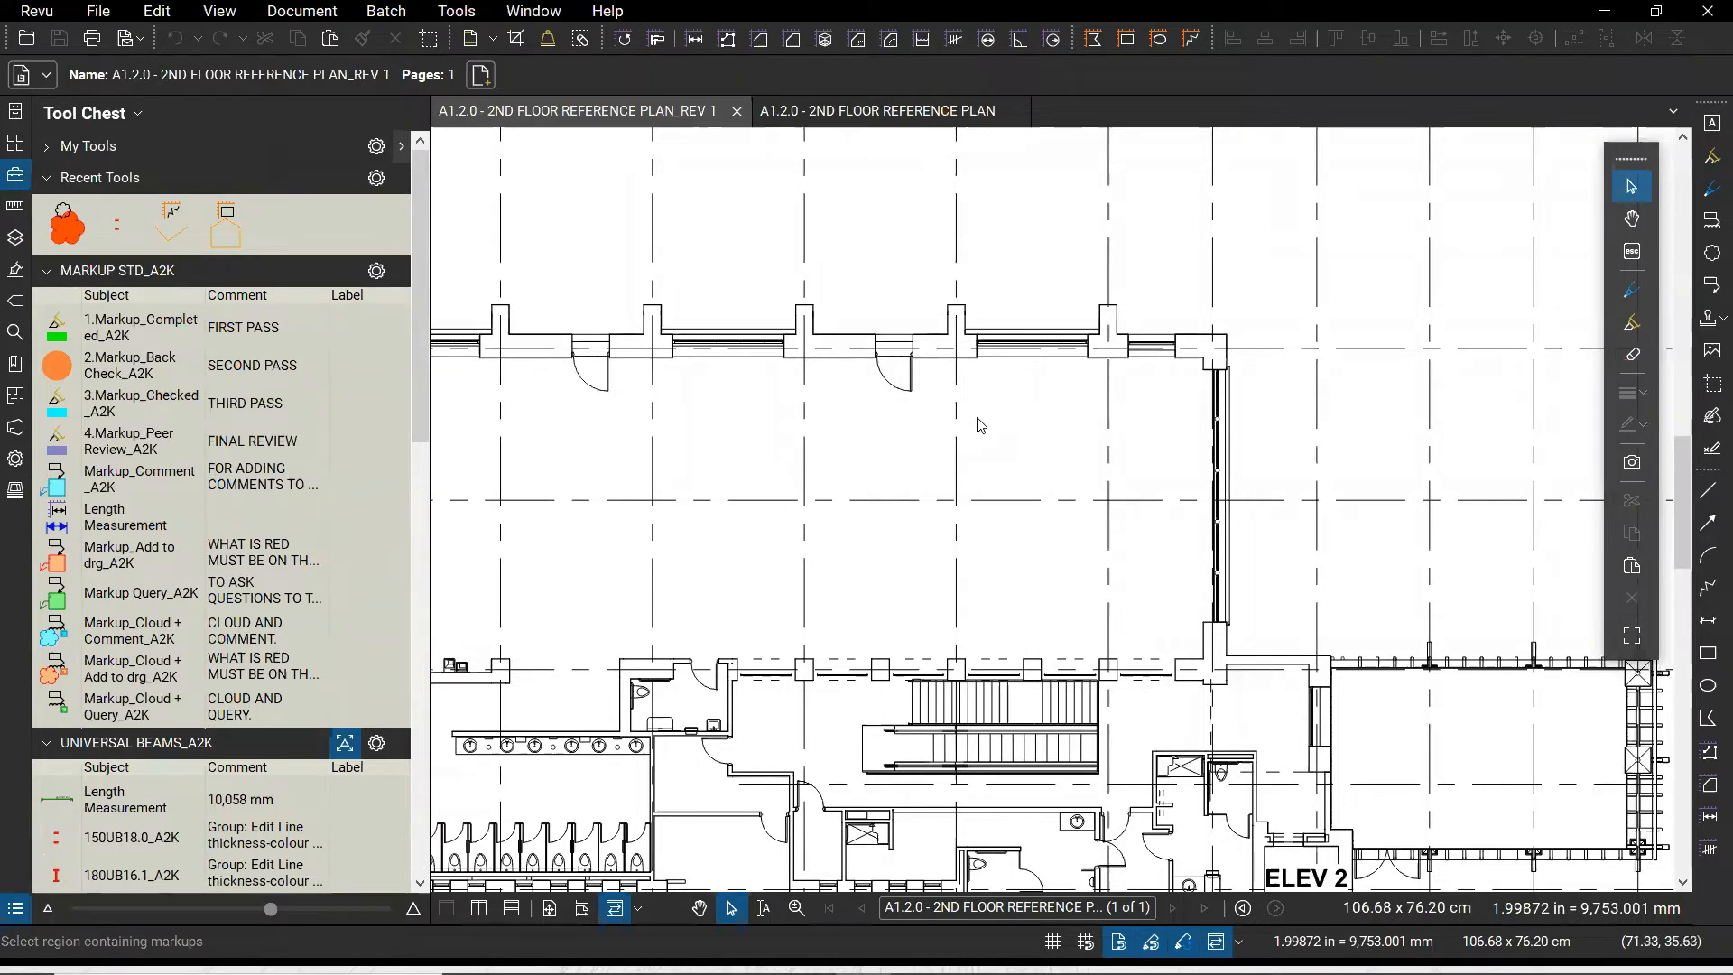
pyautogui.click(456, 12)
pyautogui.moveTo(503, 42)
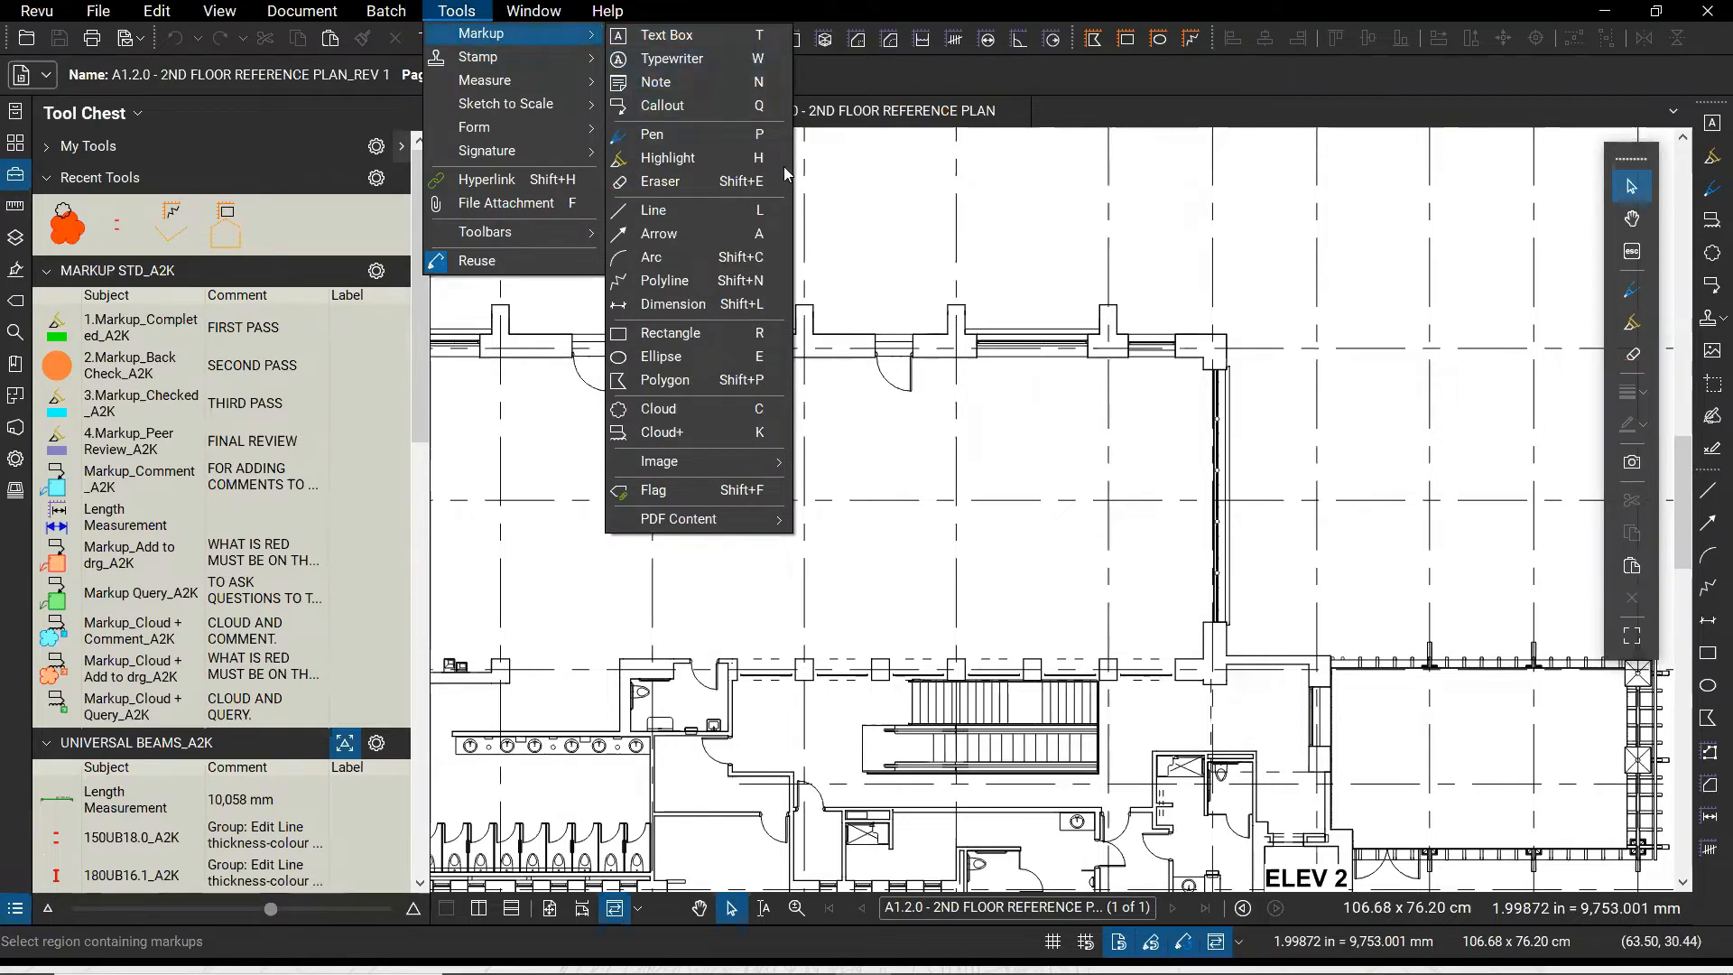
pyautogui.click(677, 439)
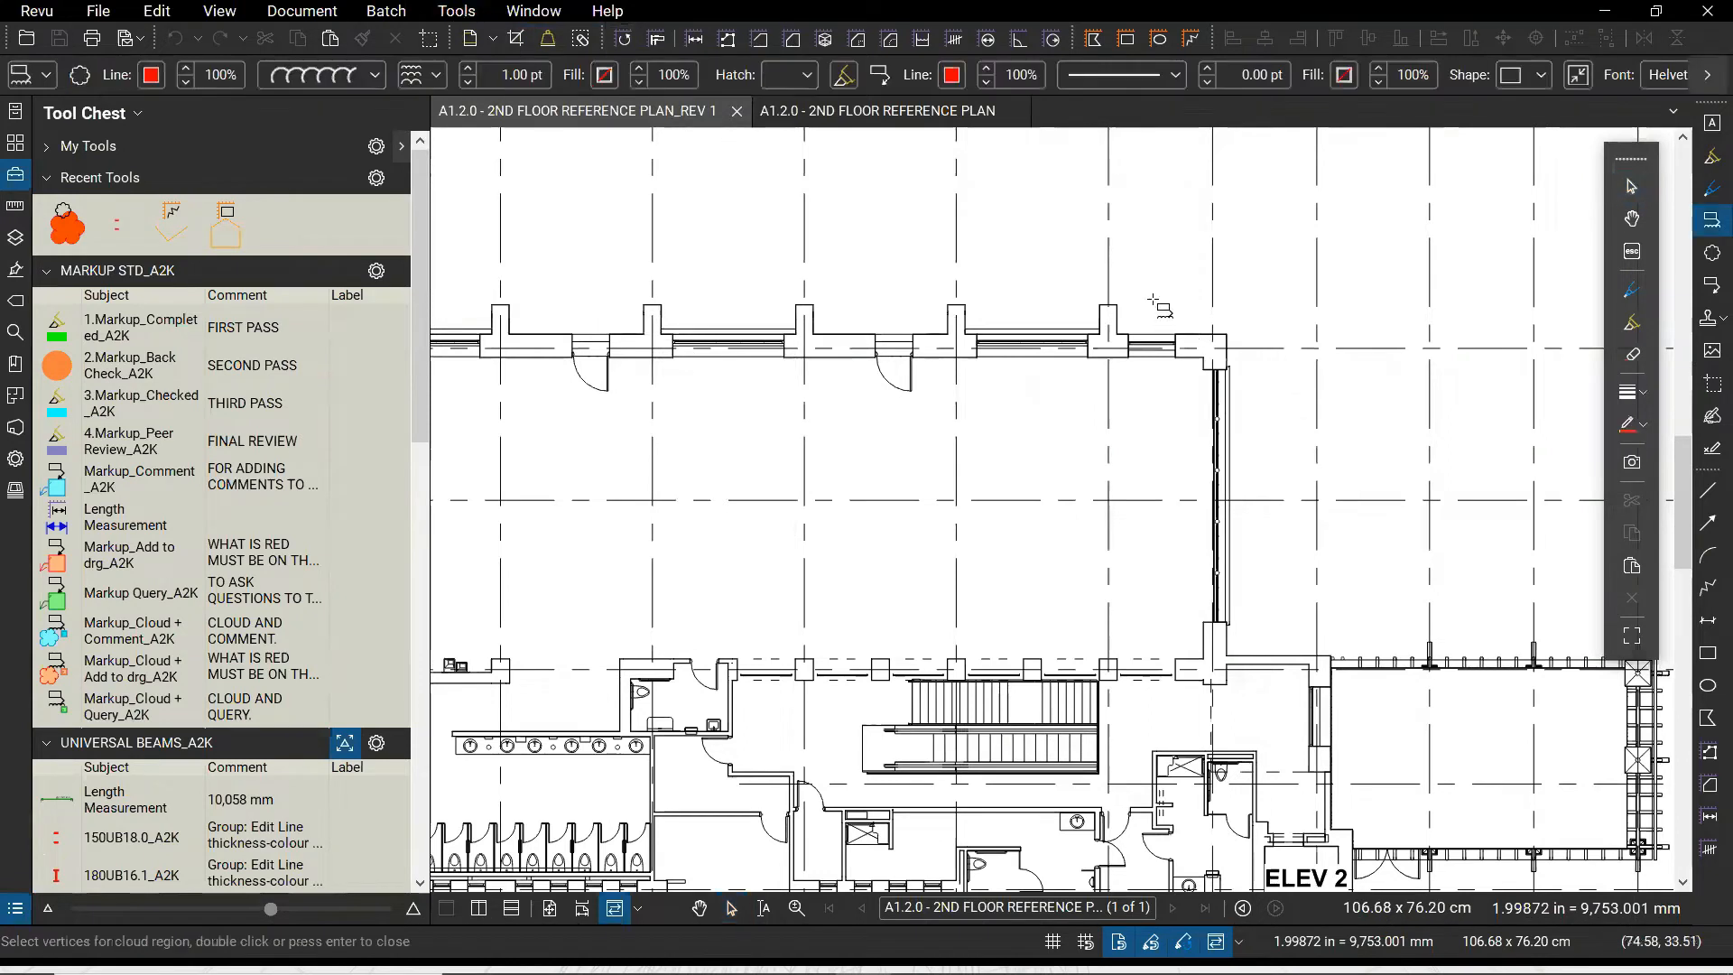
pyautogui.moveTo(1153, 301); pyautogui.dragTo(1261, 405)
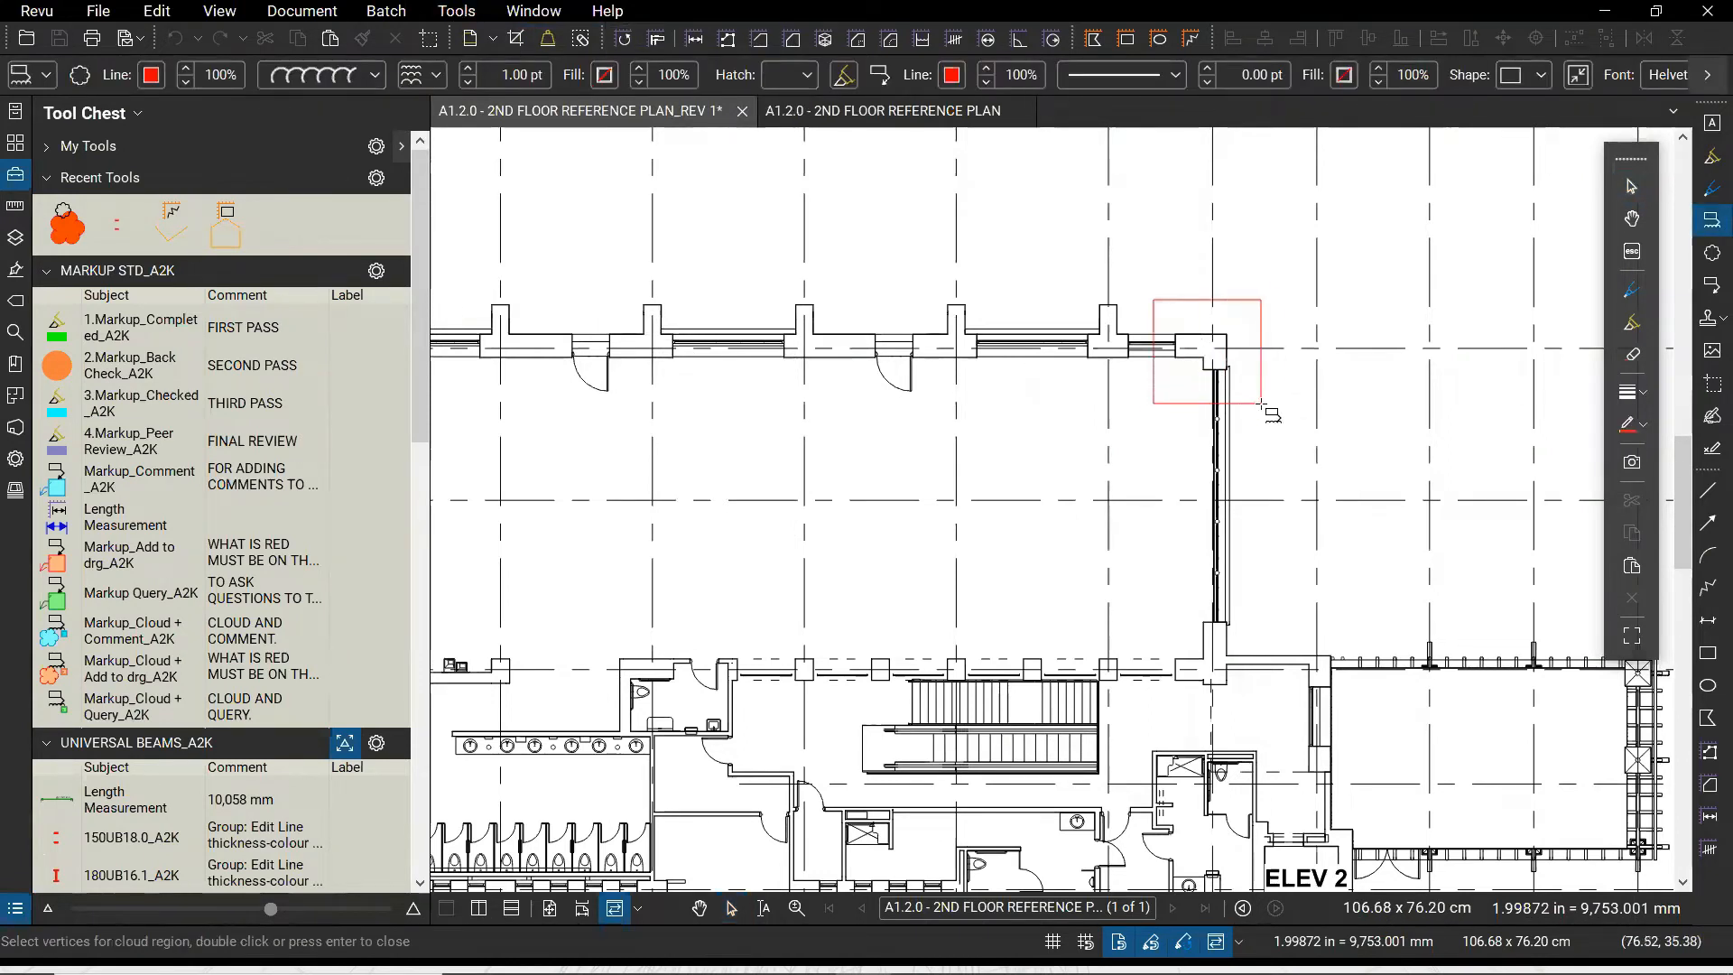
pyautogui.click(1258, 251)
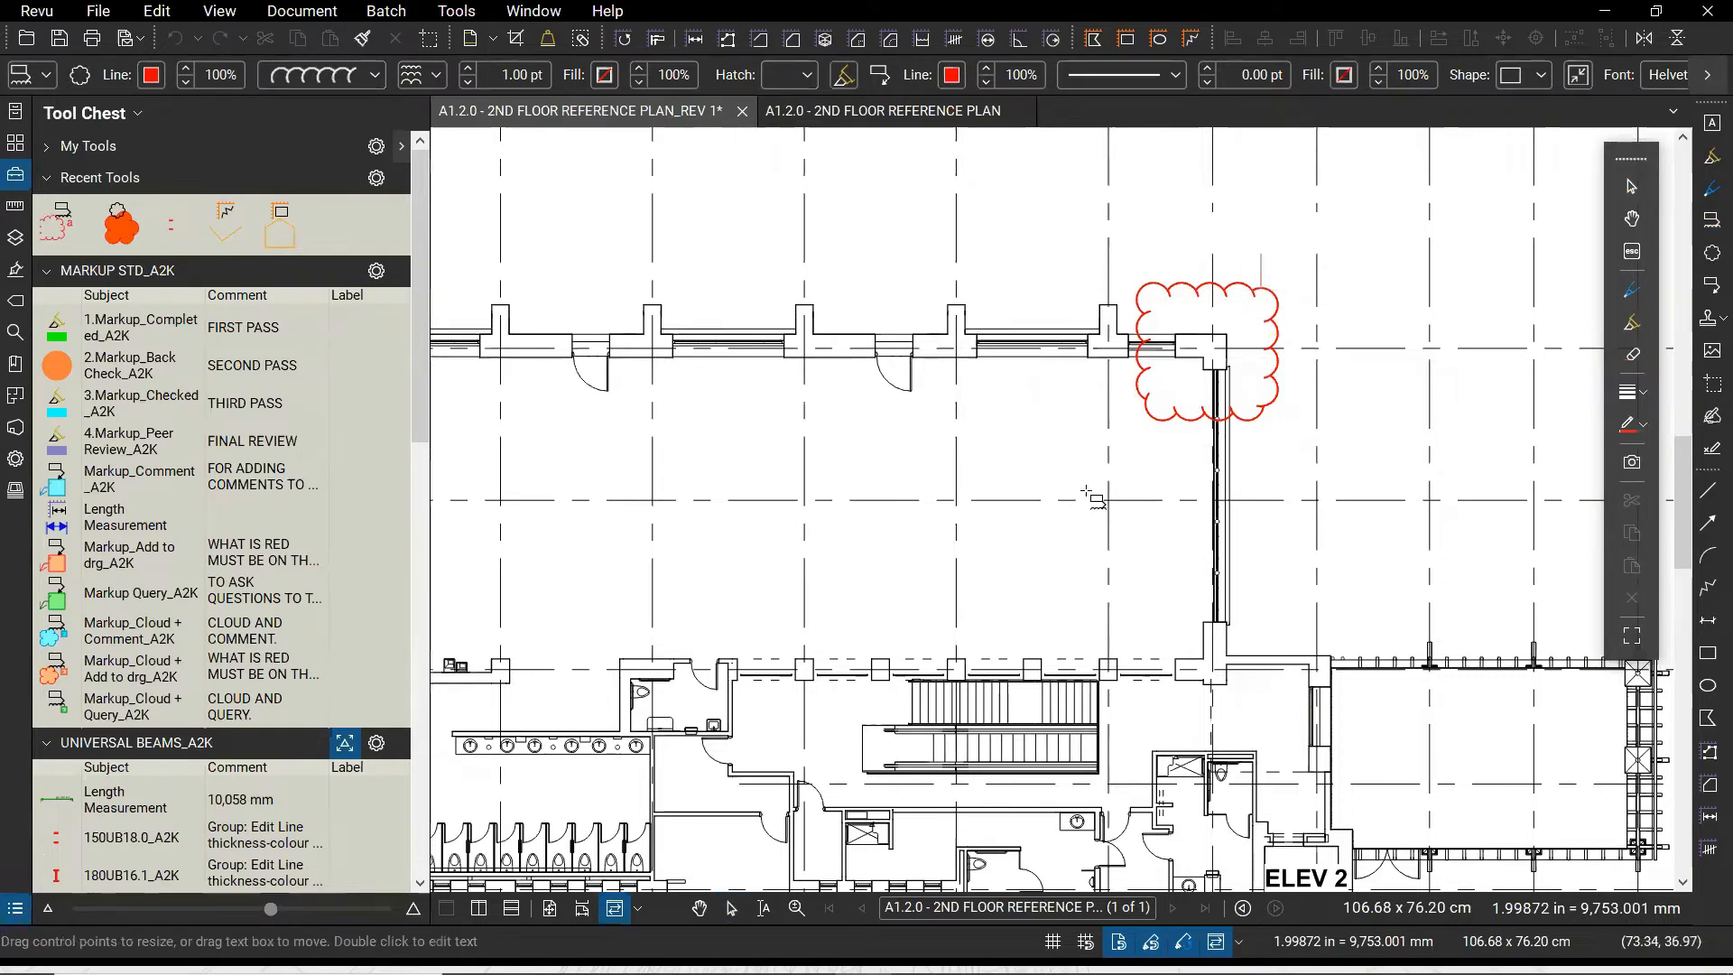
# Enter "Corner column to be adjusted" as the Cloud+ comment and move the text above and to the right of the cloud
pyautogui.write('Corner column ')
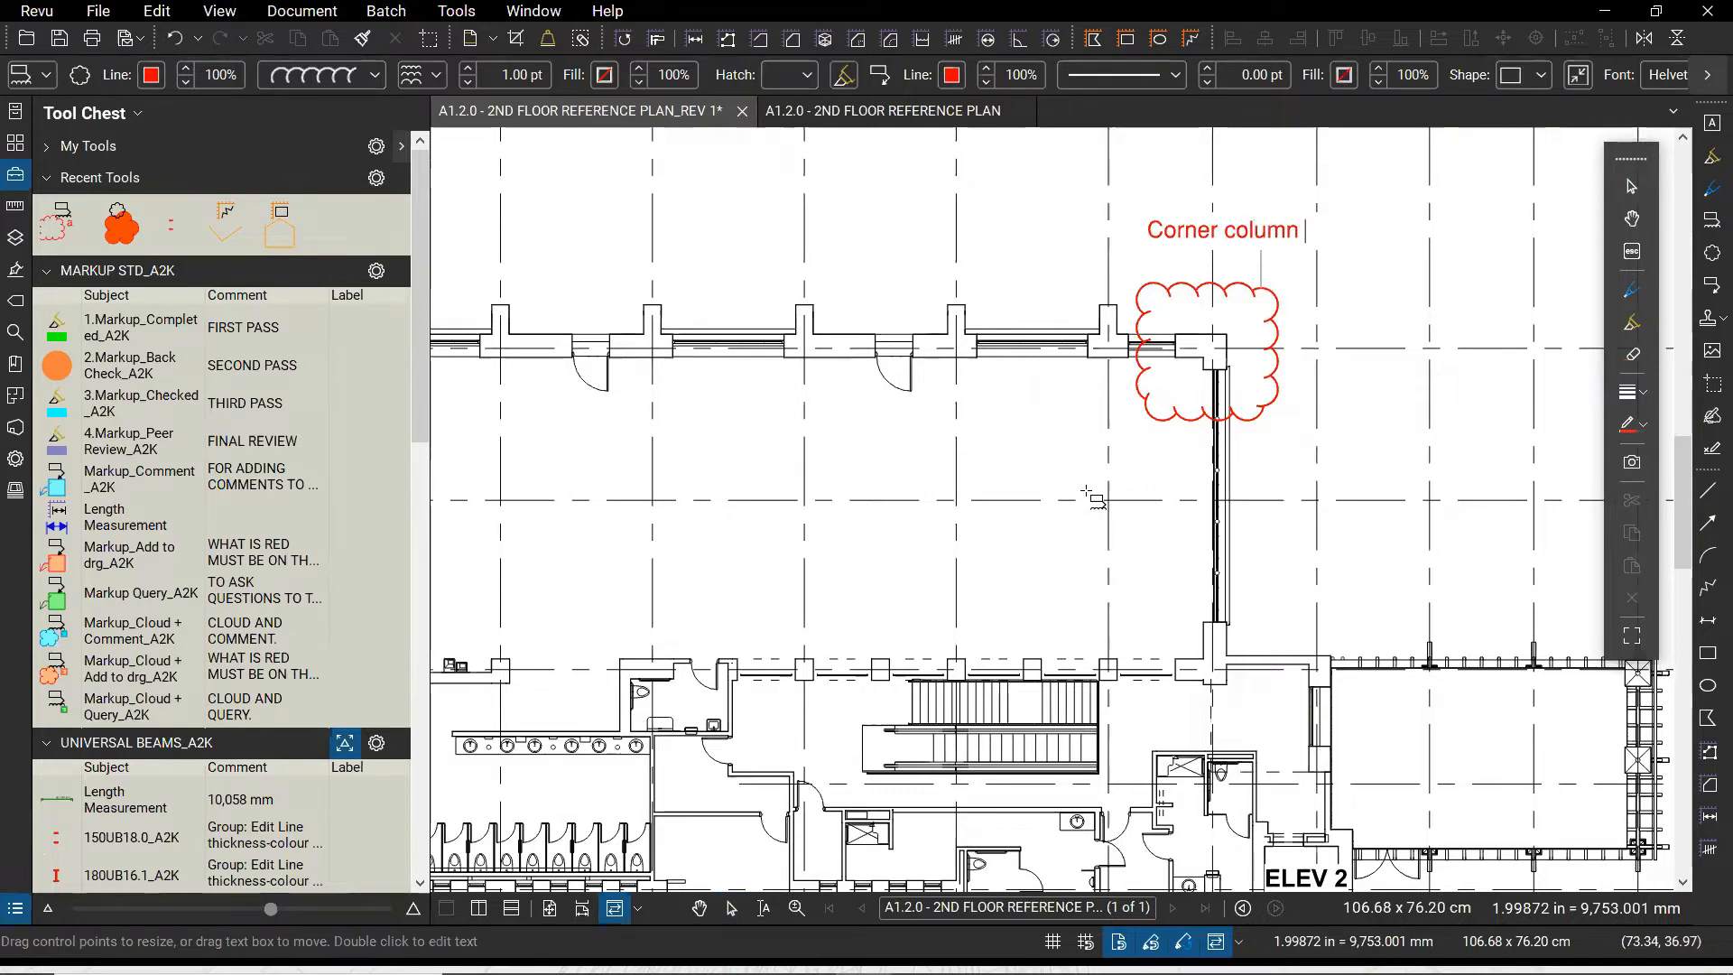
pyautogui.write('to be adjusted')
pyautogui.click(1401, 405)
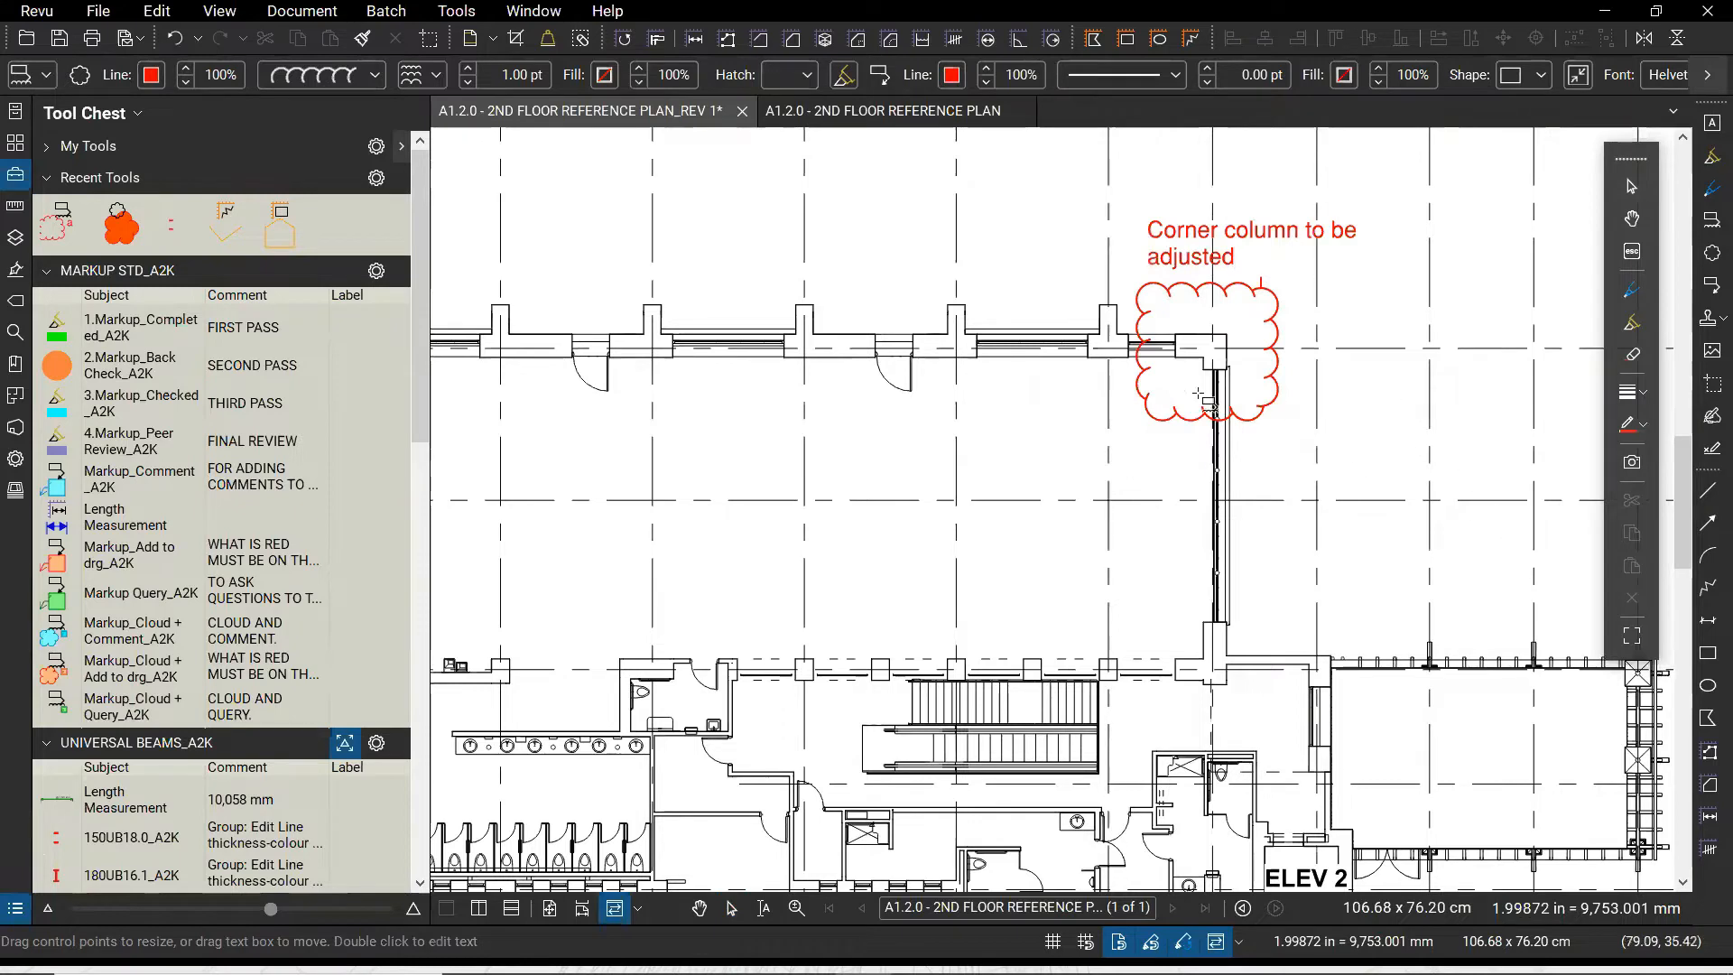
pyautogui.press('Escape')
pyautogui.moveTo(1265, 236); pyautogui.dragTo(1315, 204)
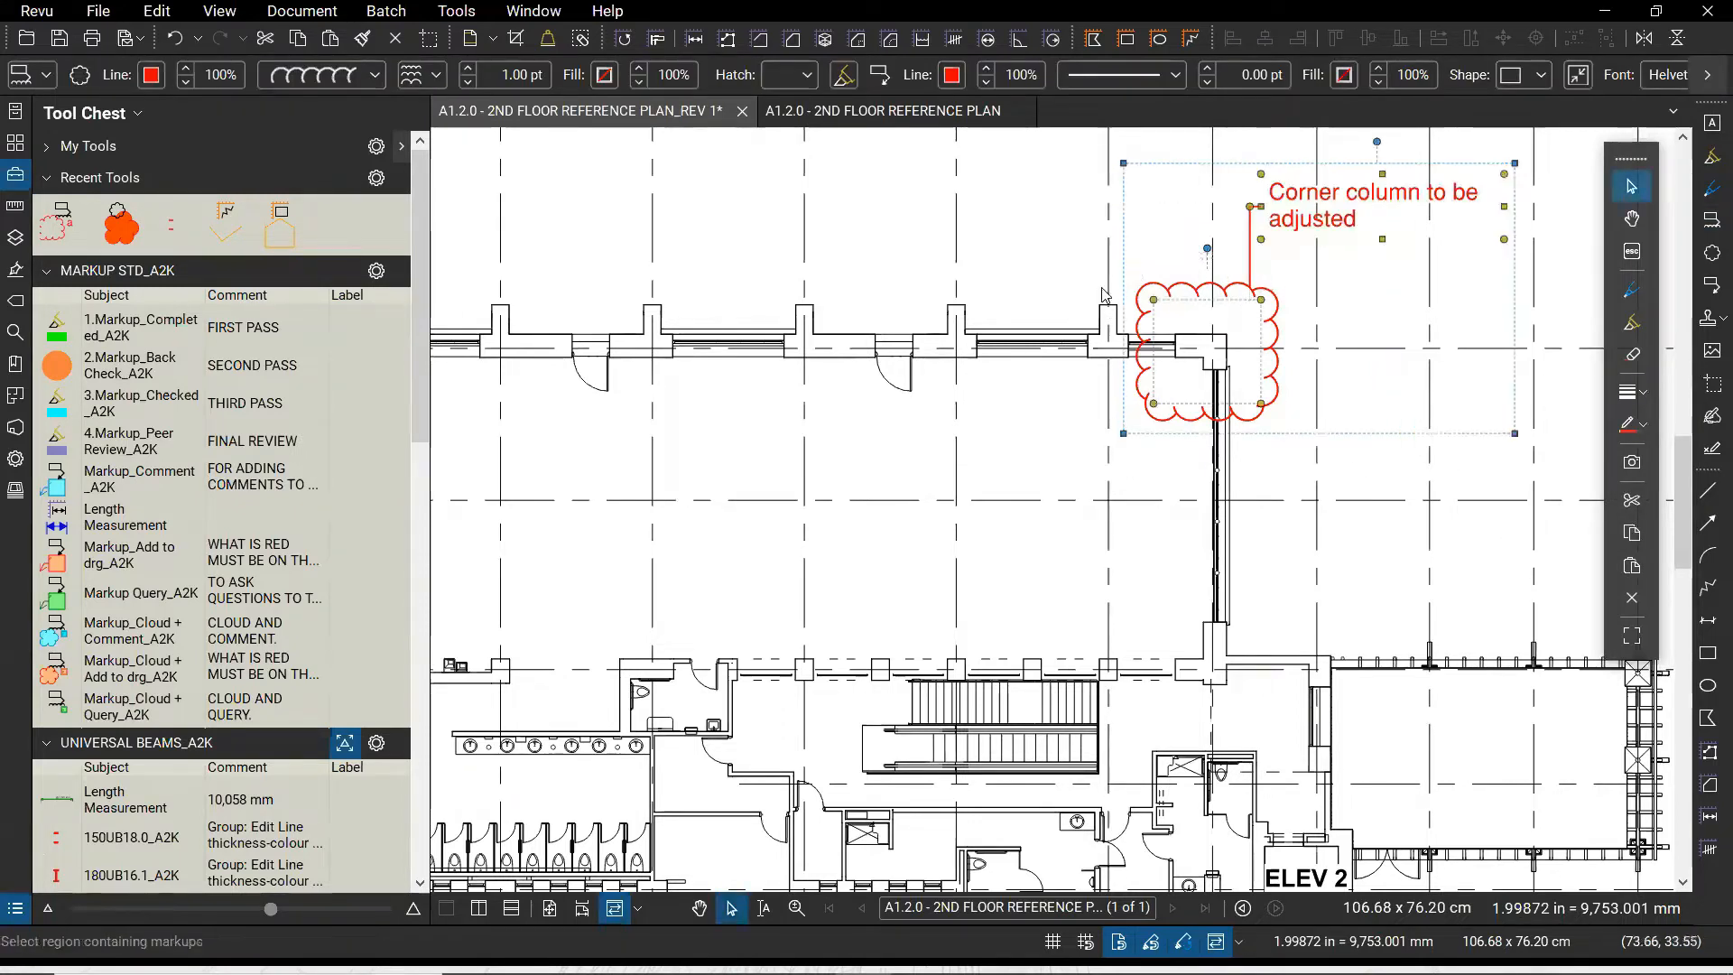
# Change the line colour of both the cloud outline and the callout leader of the Cloud+ markup to blue
pyautogui.moveTo(1431, 460); pyautogui.dragTo(1252, 586)
pyautogui.scroll(2, 1227, 505)
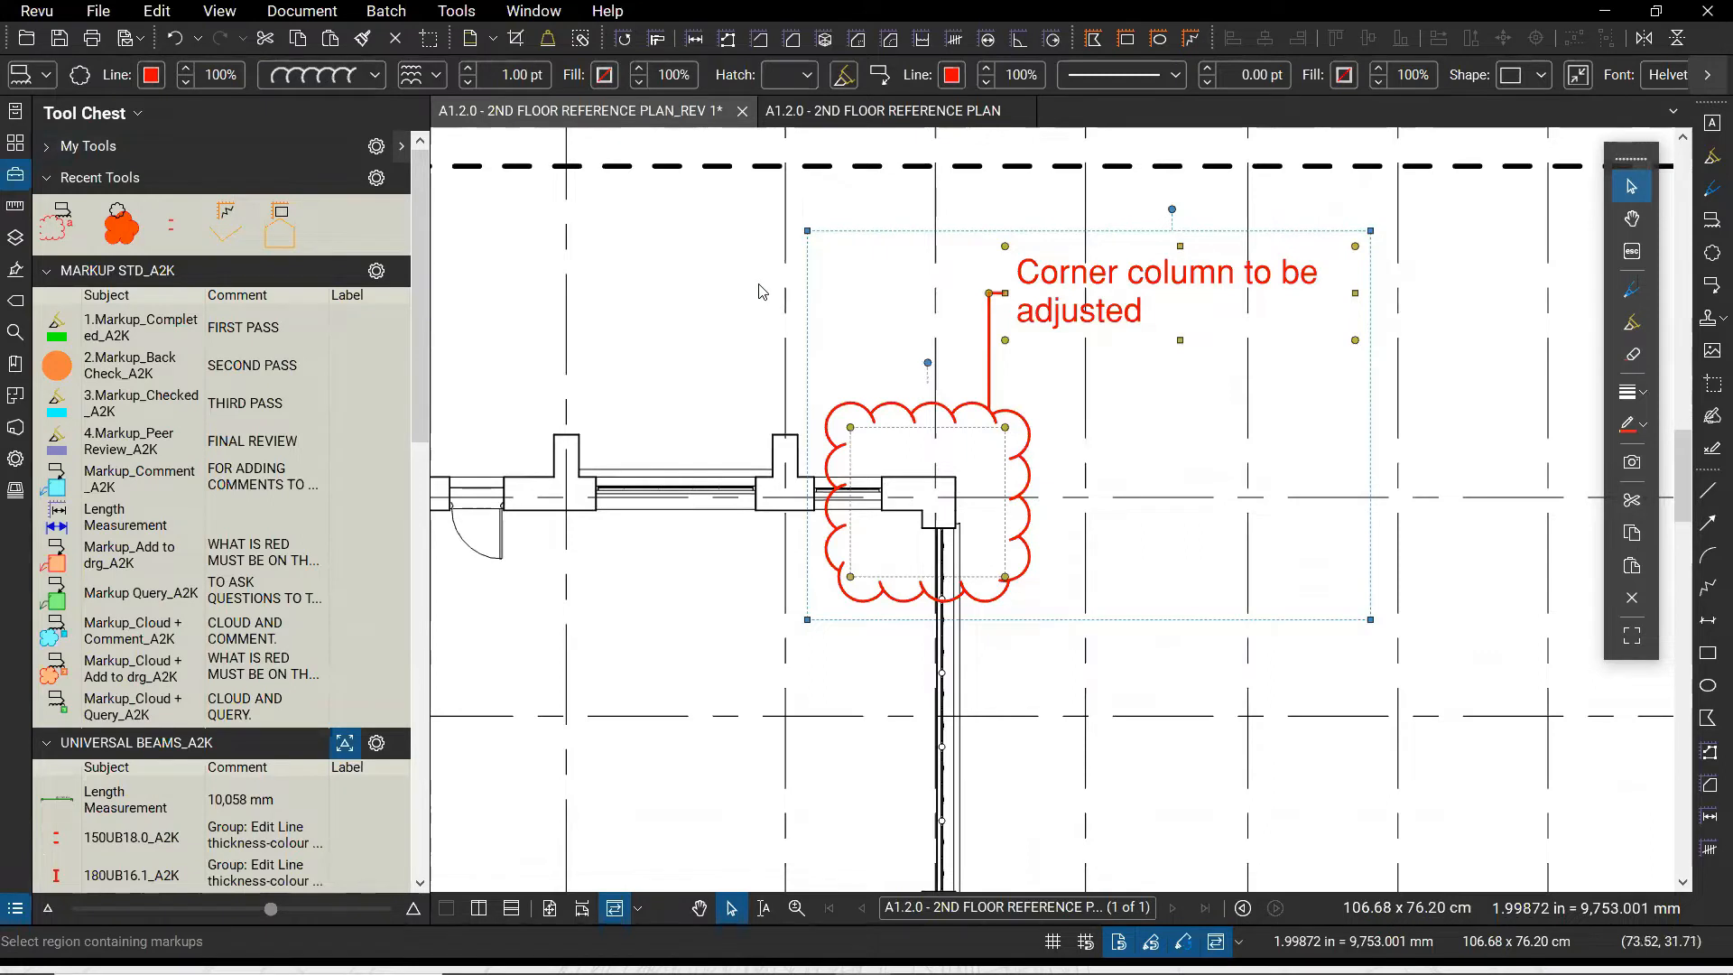
pyautogui.click(151, 77)
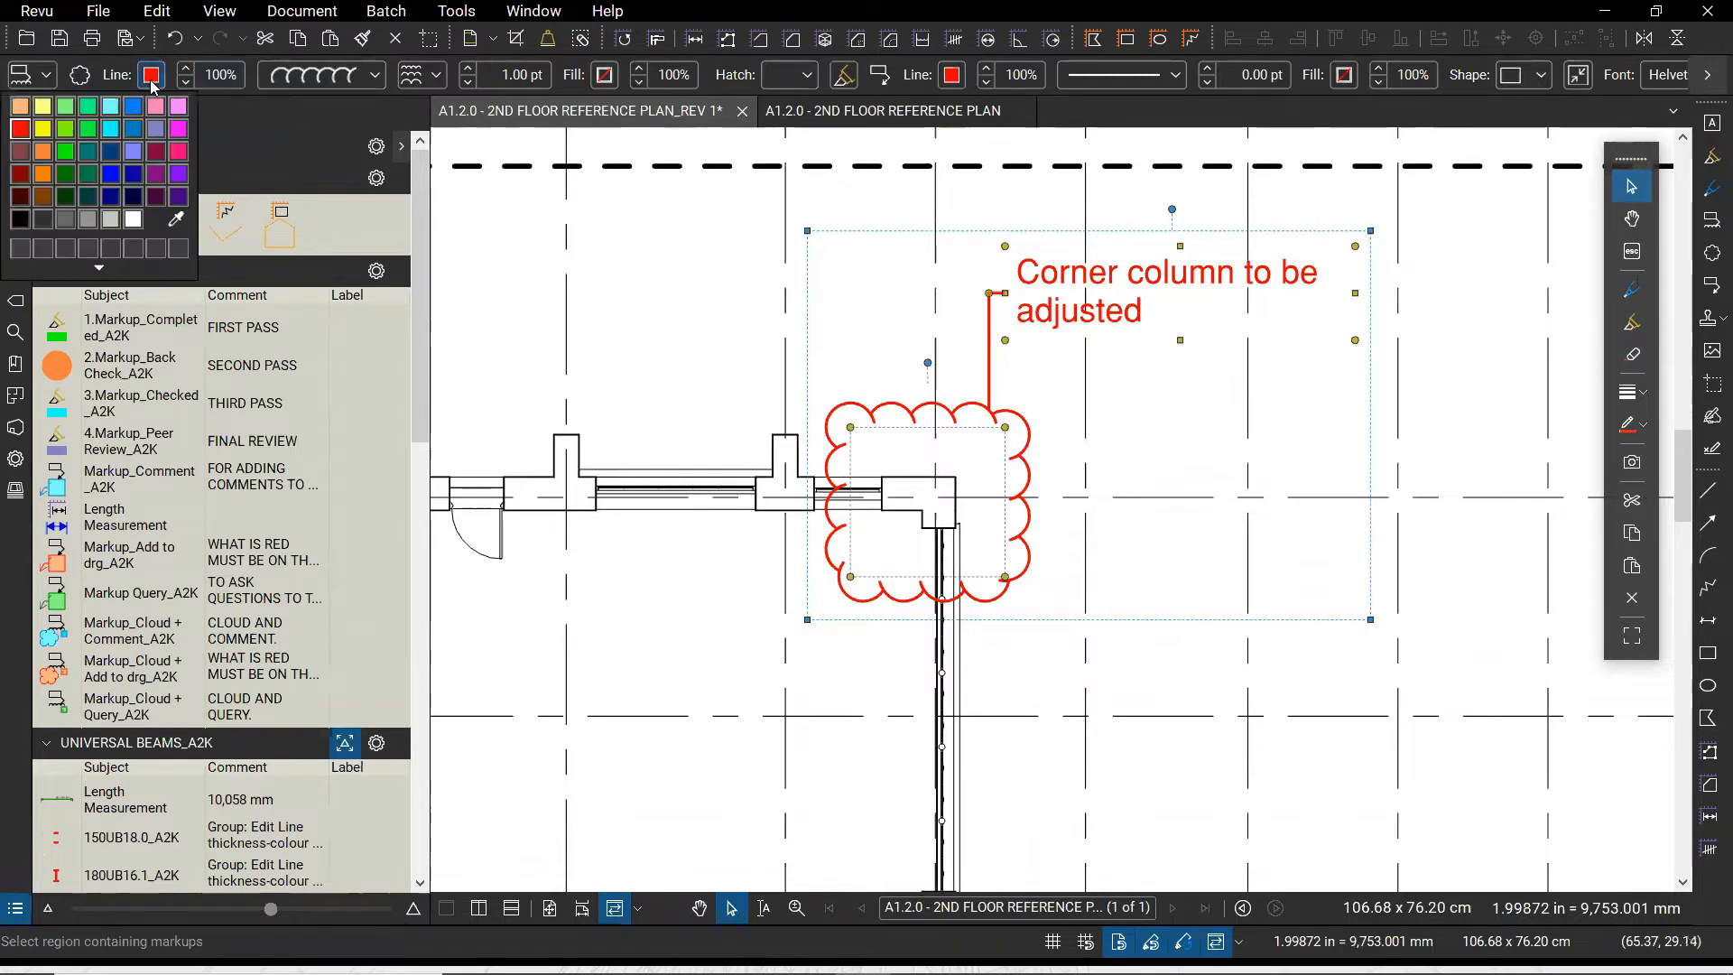
pyautogui.click(134, 129)
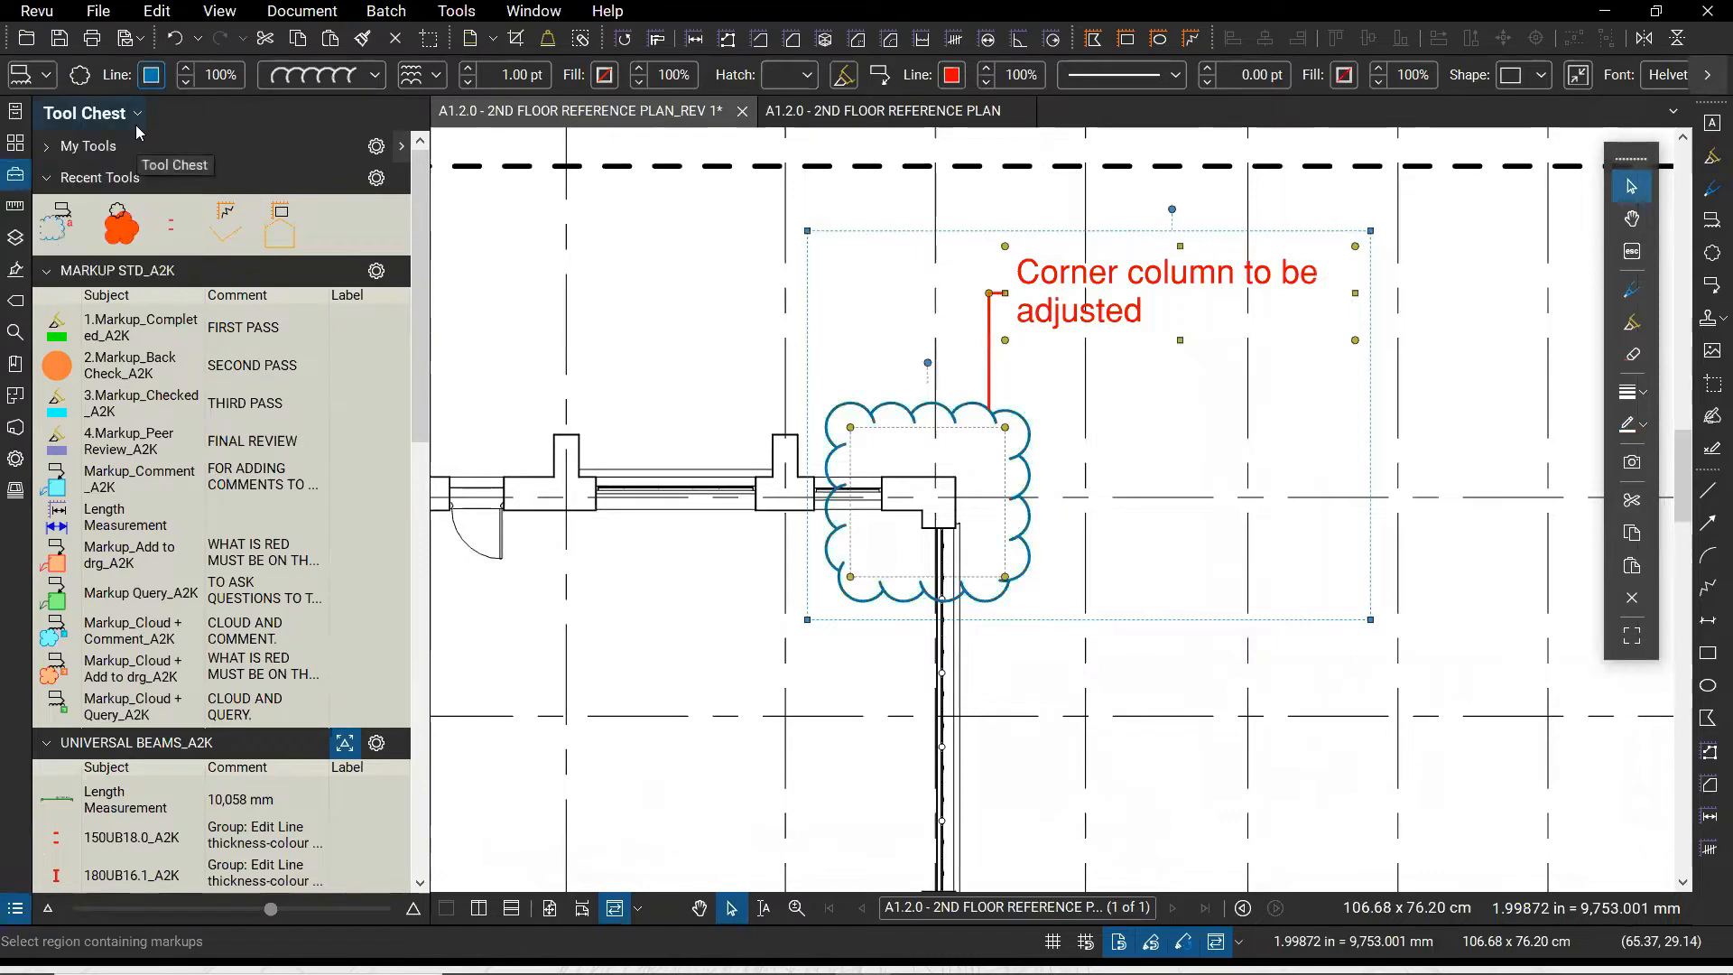
pyautogui.click(951, 75)
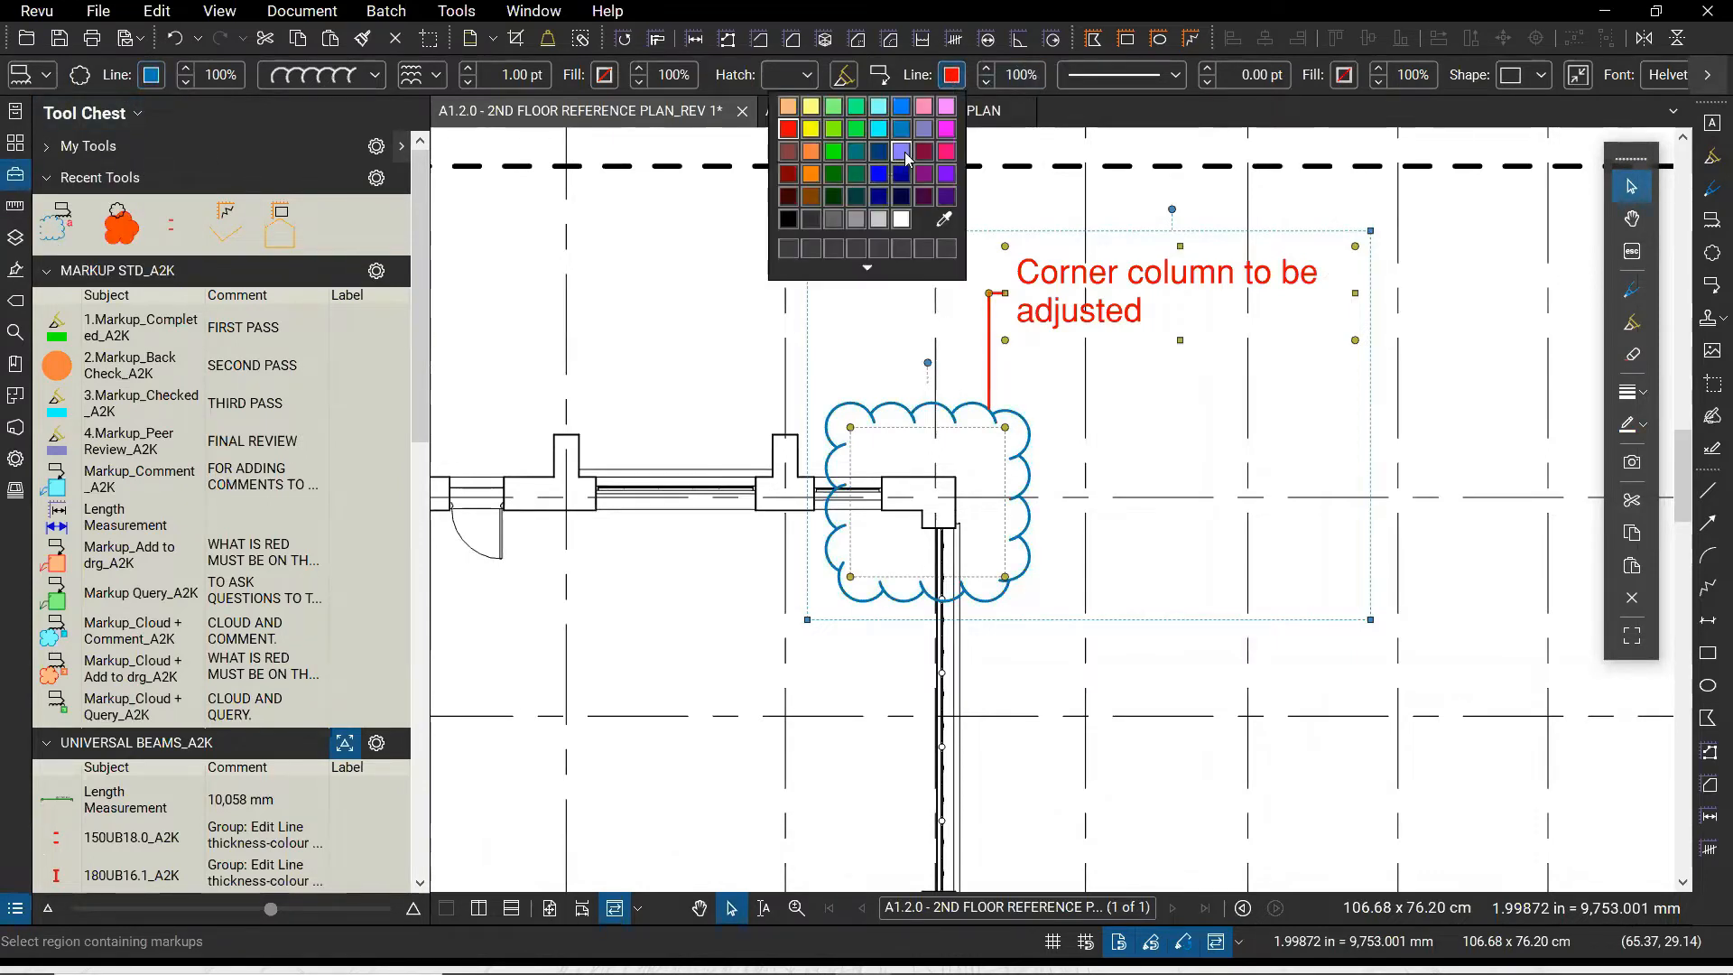
pyautogui.click(900, 152)
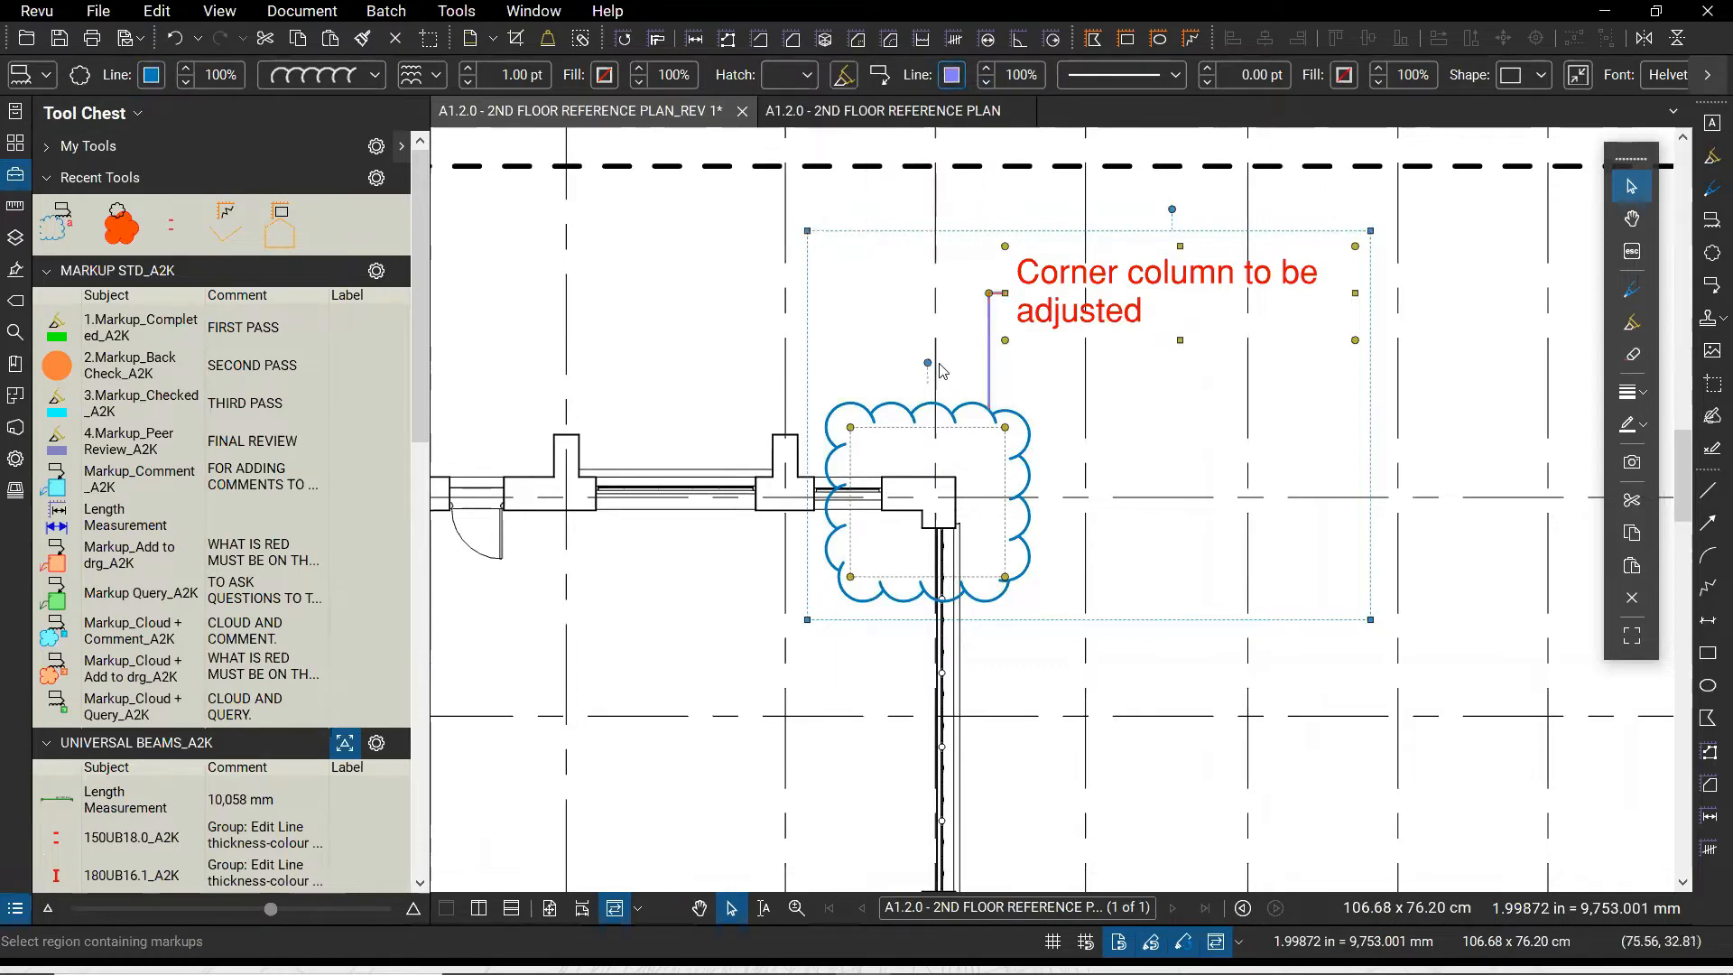
pyautogui.click(952, 76)
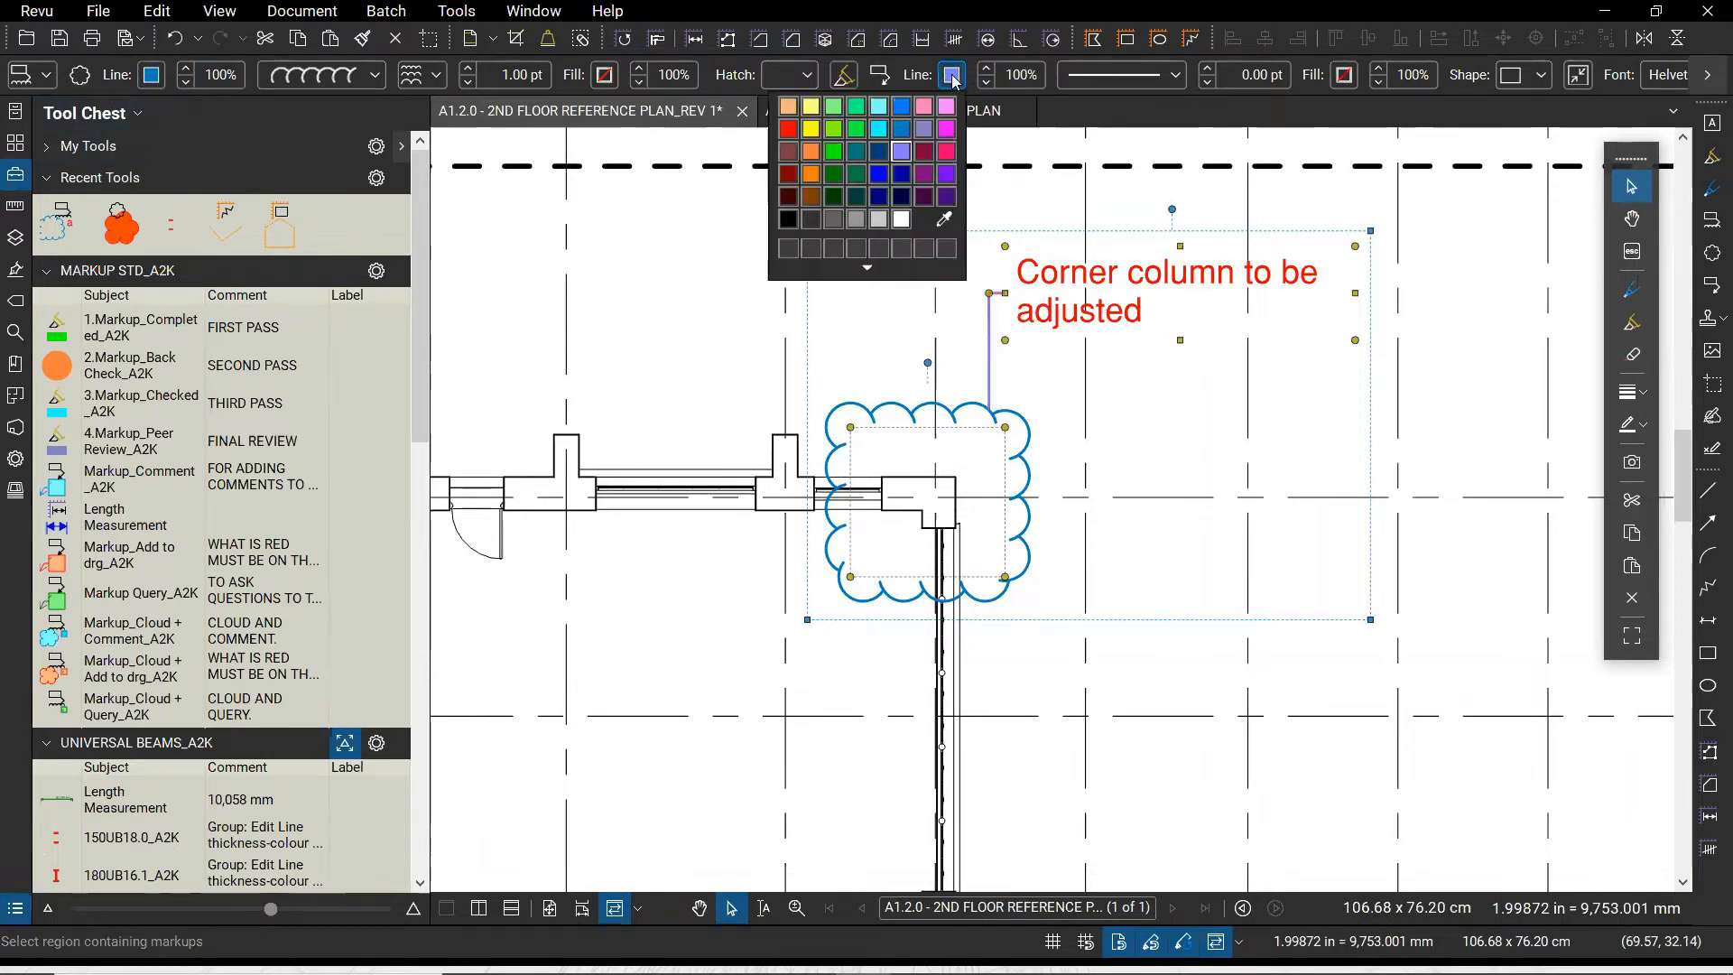
pyautogui.click(900, 107)
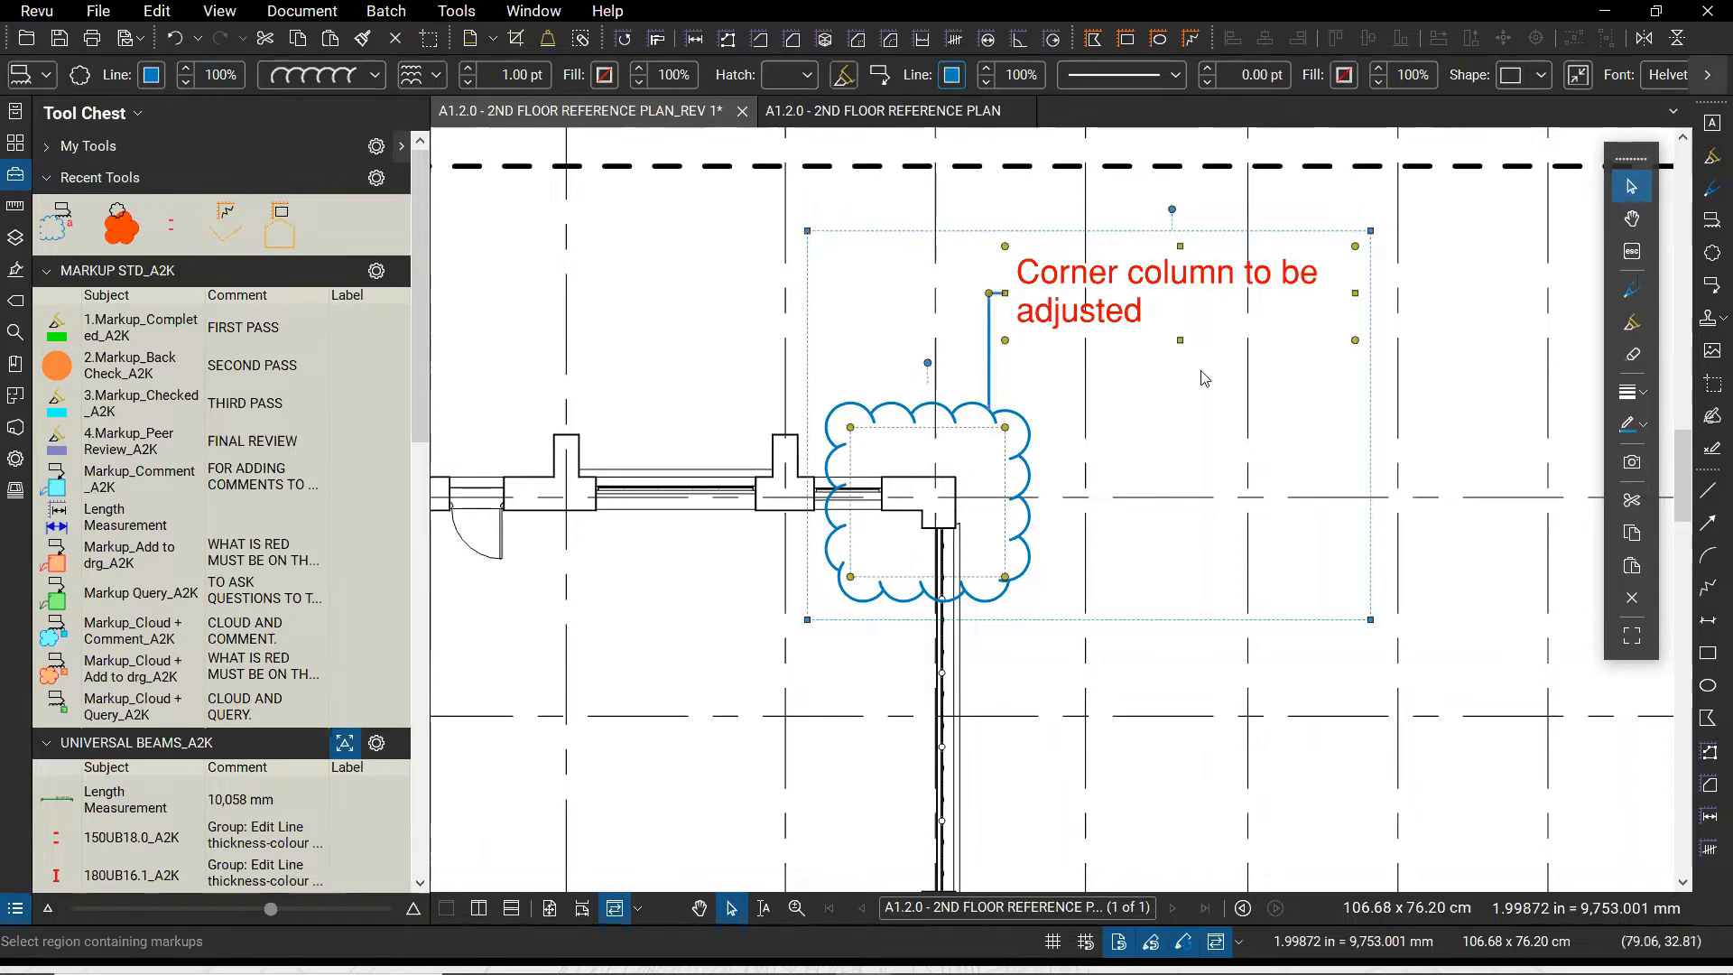
# Change the font colour of the "Corner column to be adjusted" comment to blue
pyautogui.click(1706, 82)
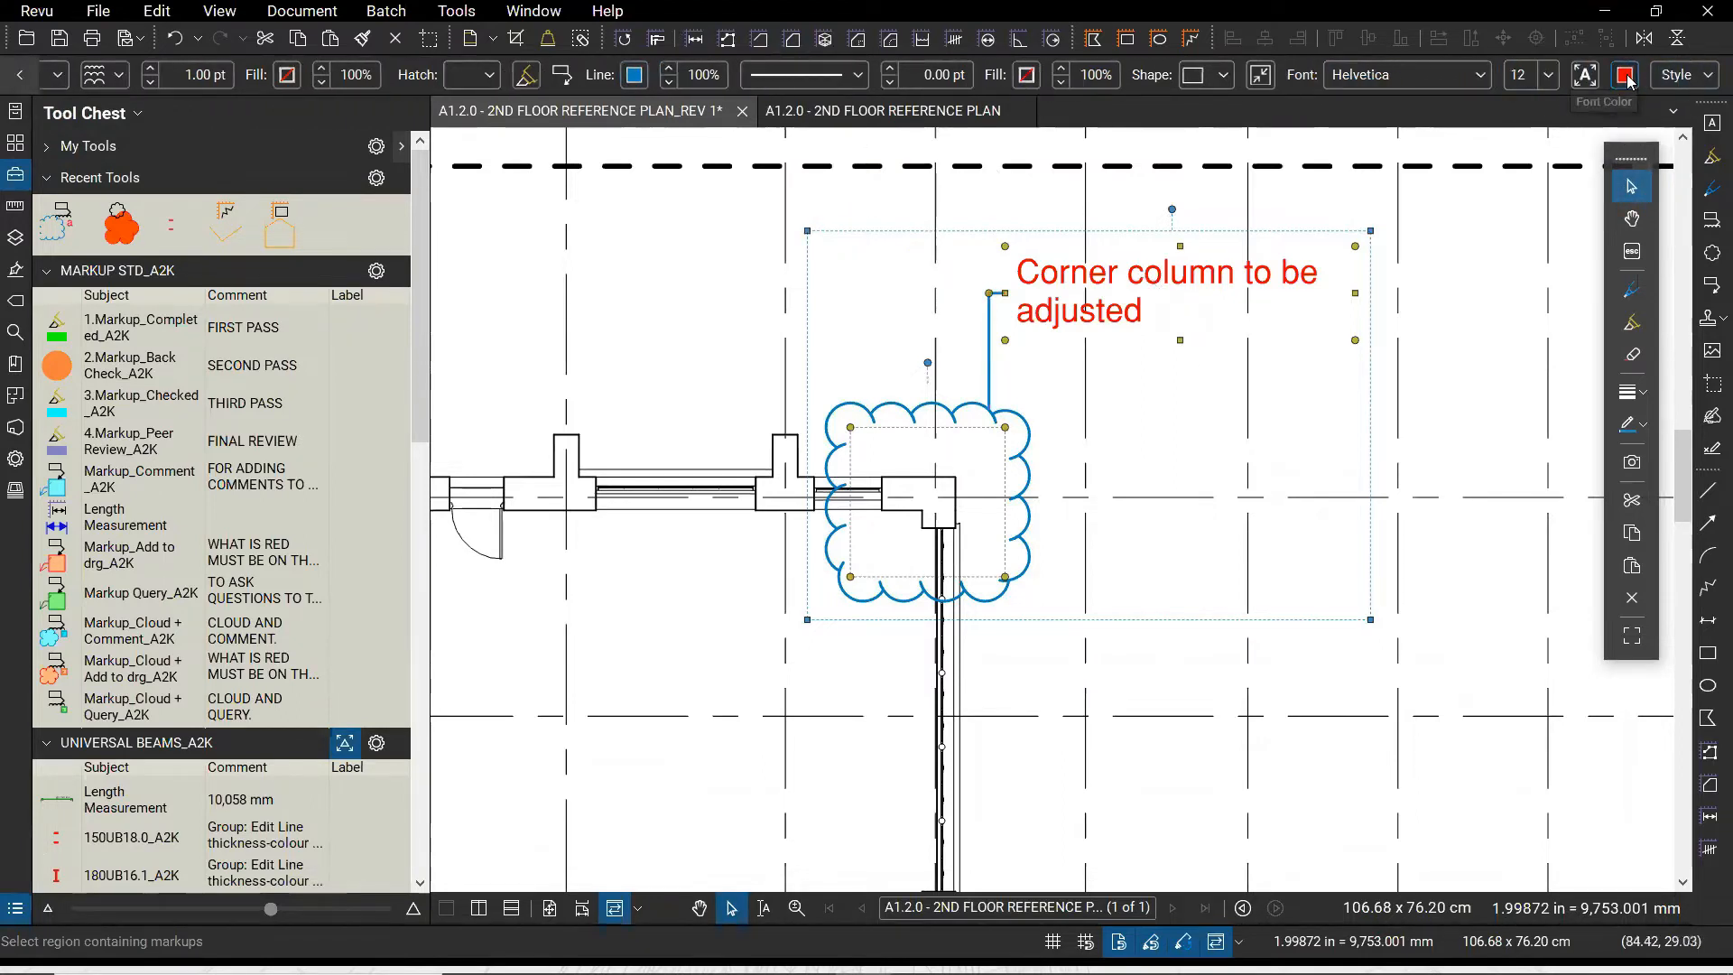
pyautogui.click(1627, 77)
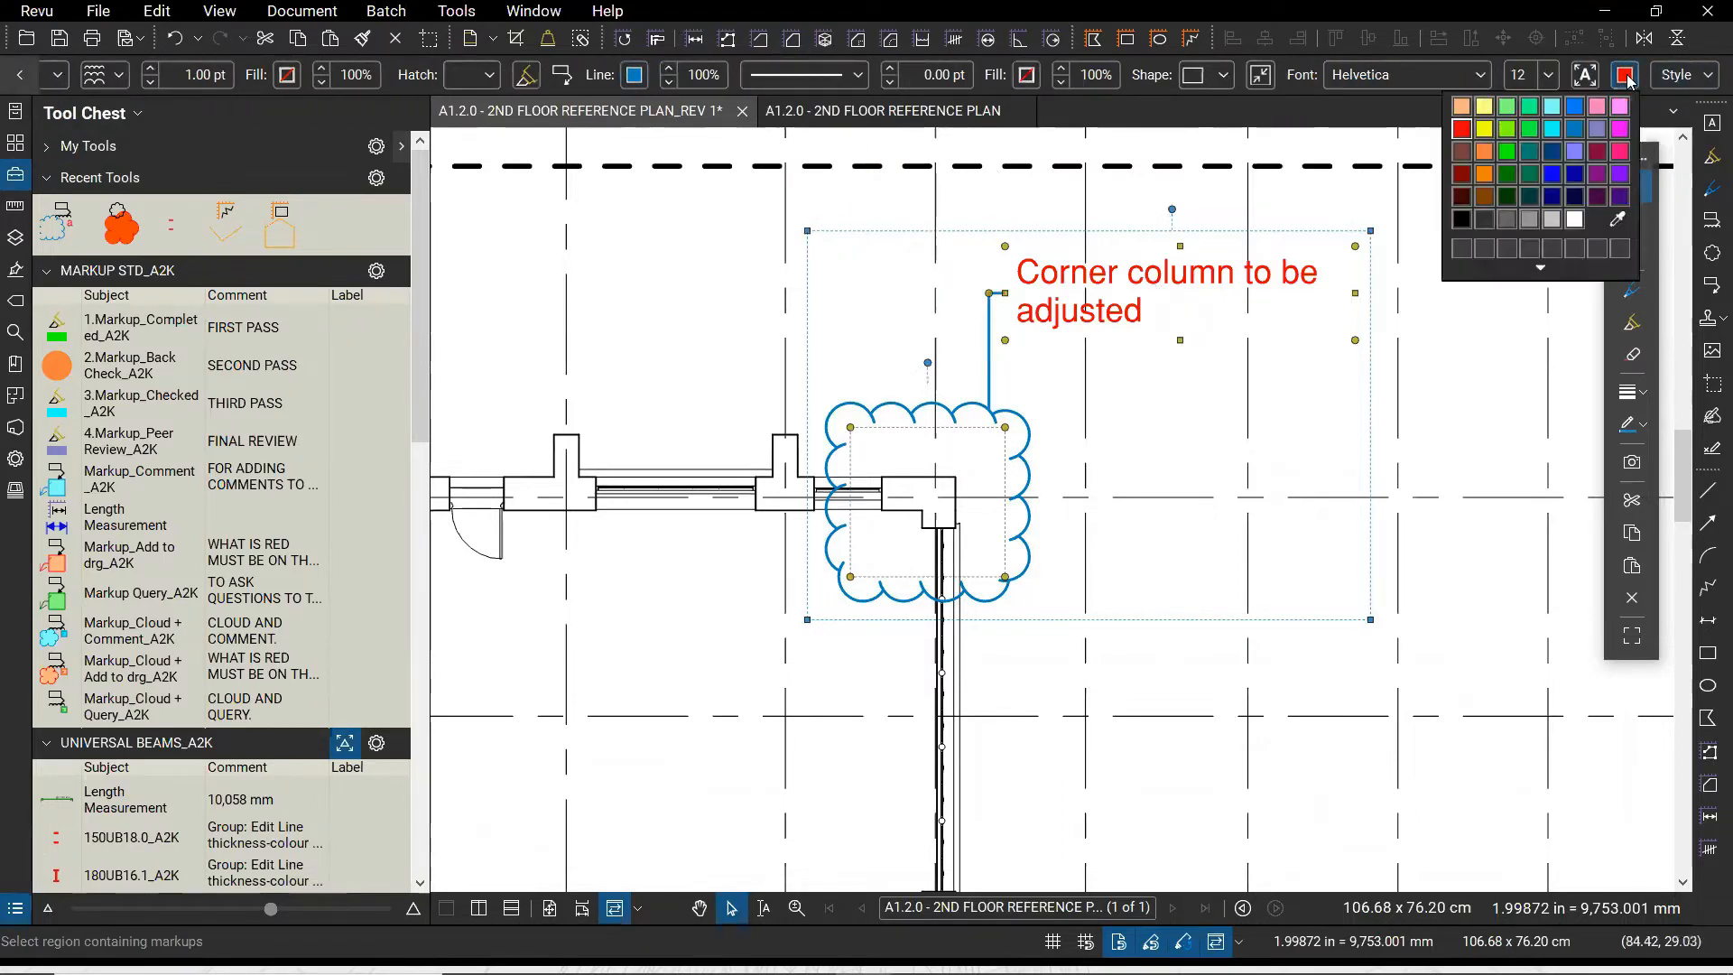
pyautogui.click(1573, 132)
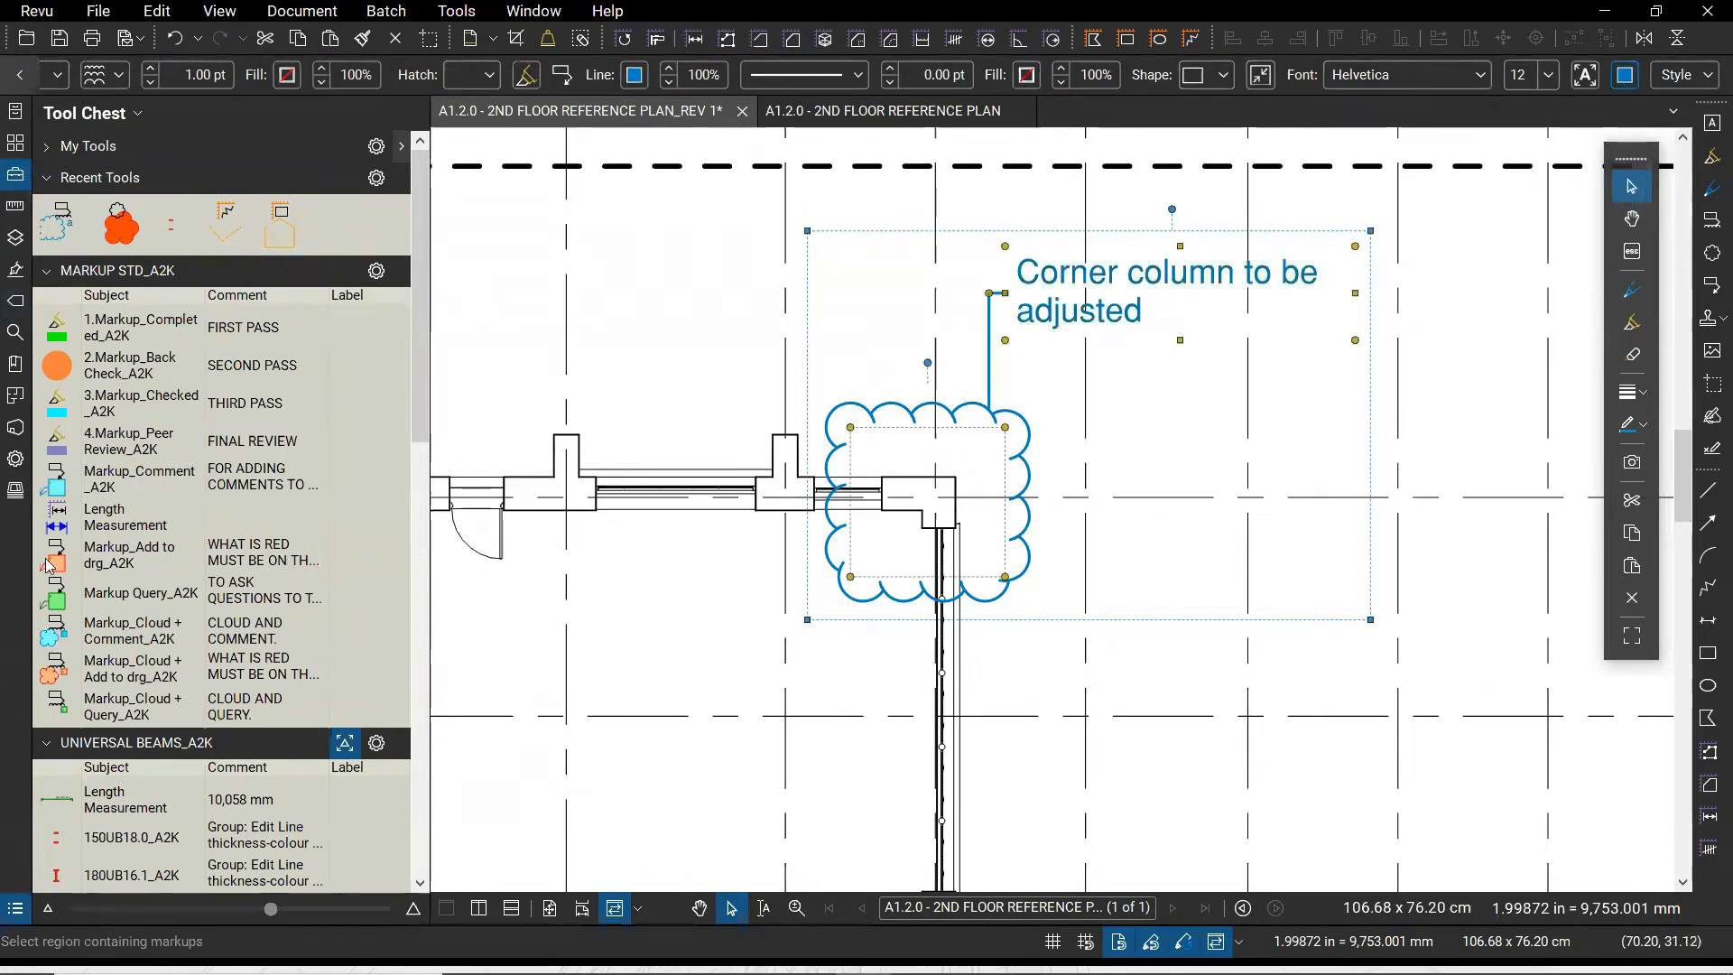
# Examine the general, appearance and font settings in the Cloud+ markup's properties
pyautogui.click(16, 458)
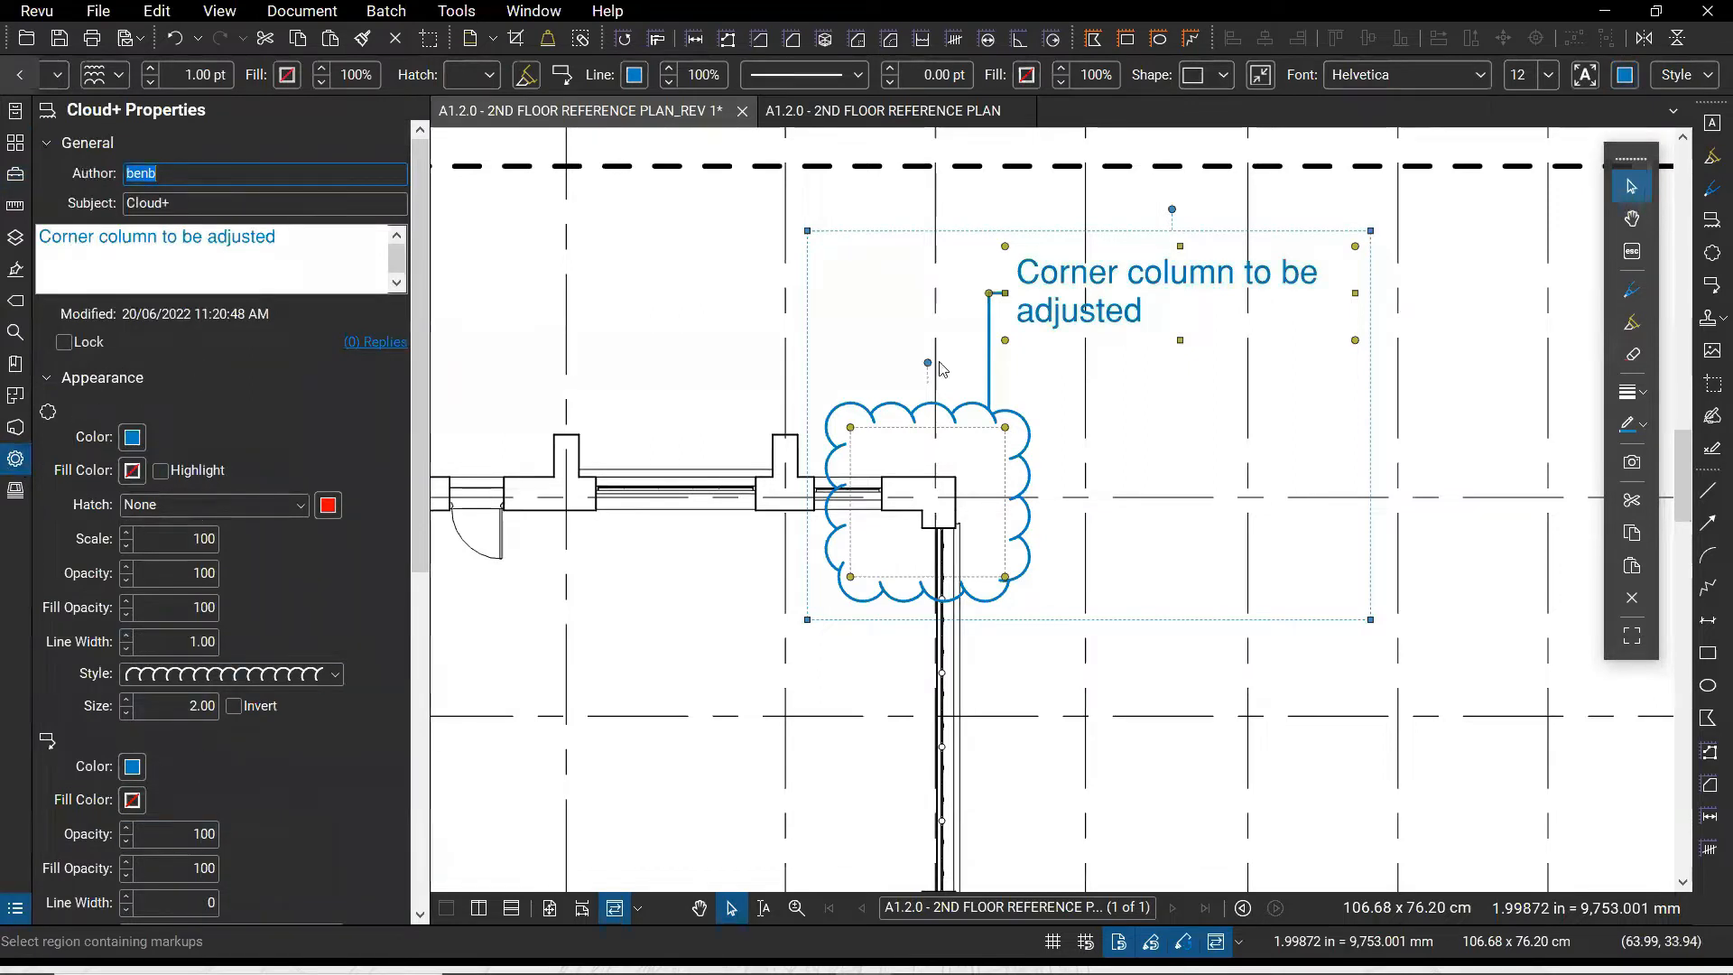
pyautogui.scroll(-2, 407, 405)
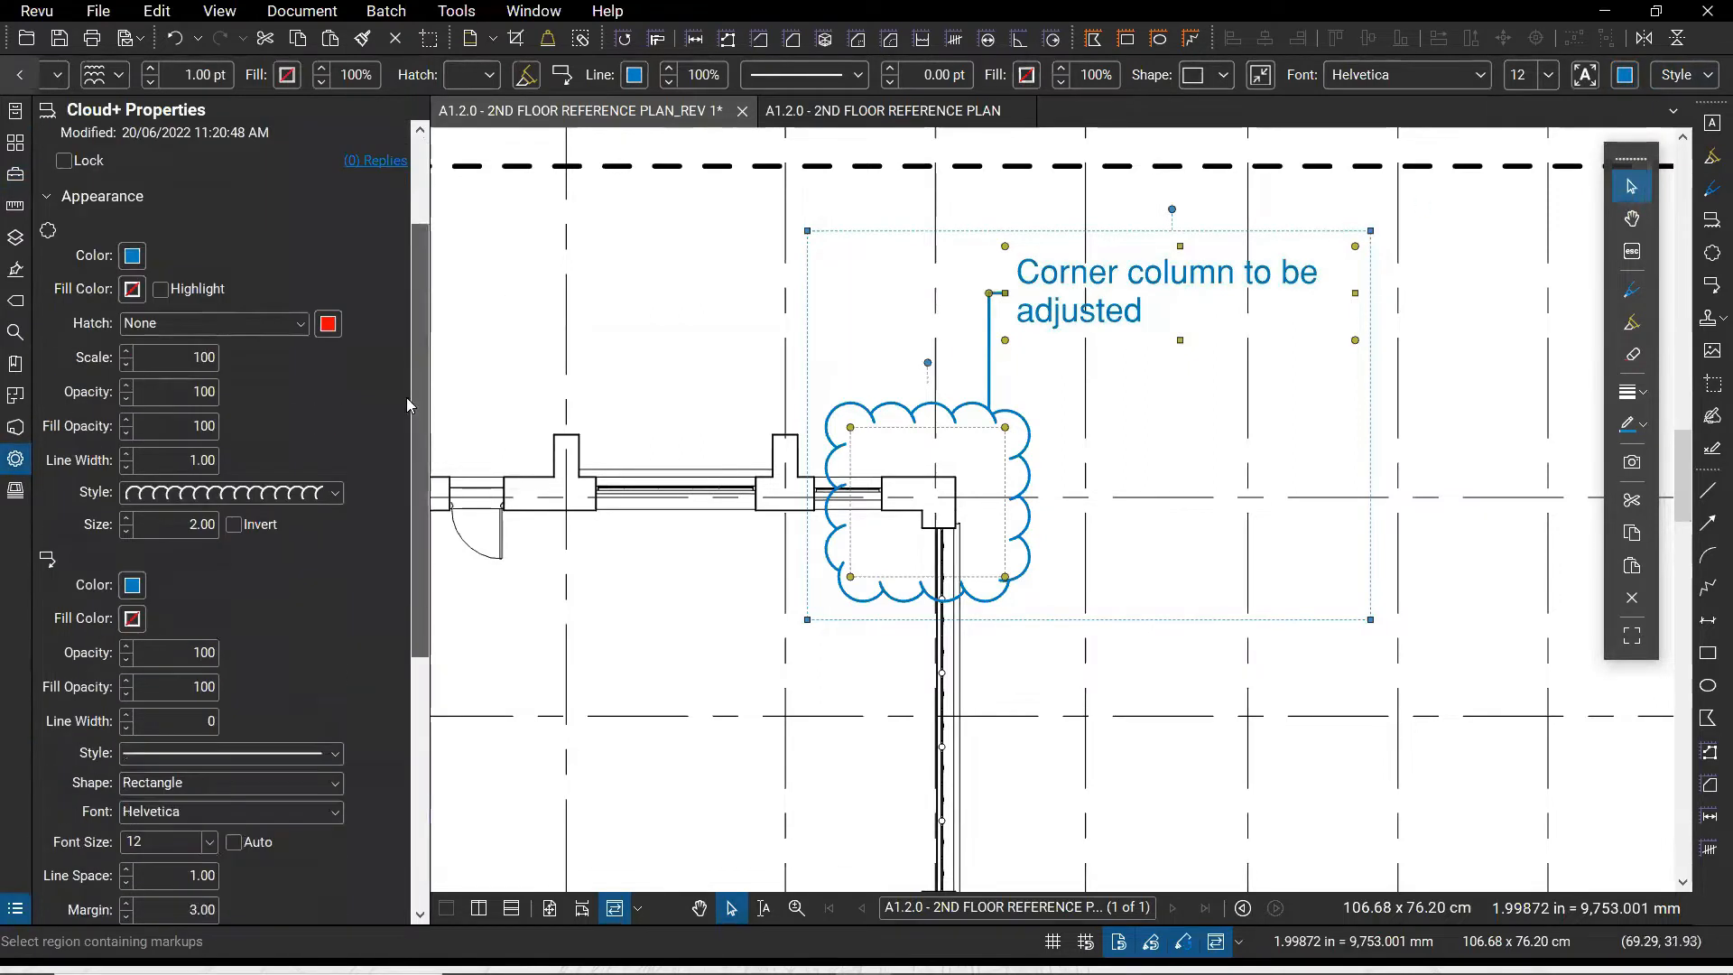
pyautogui.scroll(-1, 407, 405)
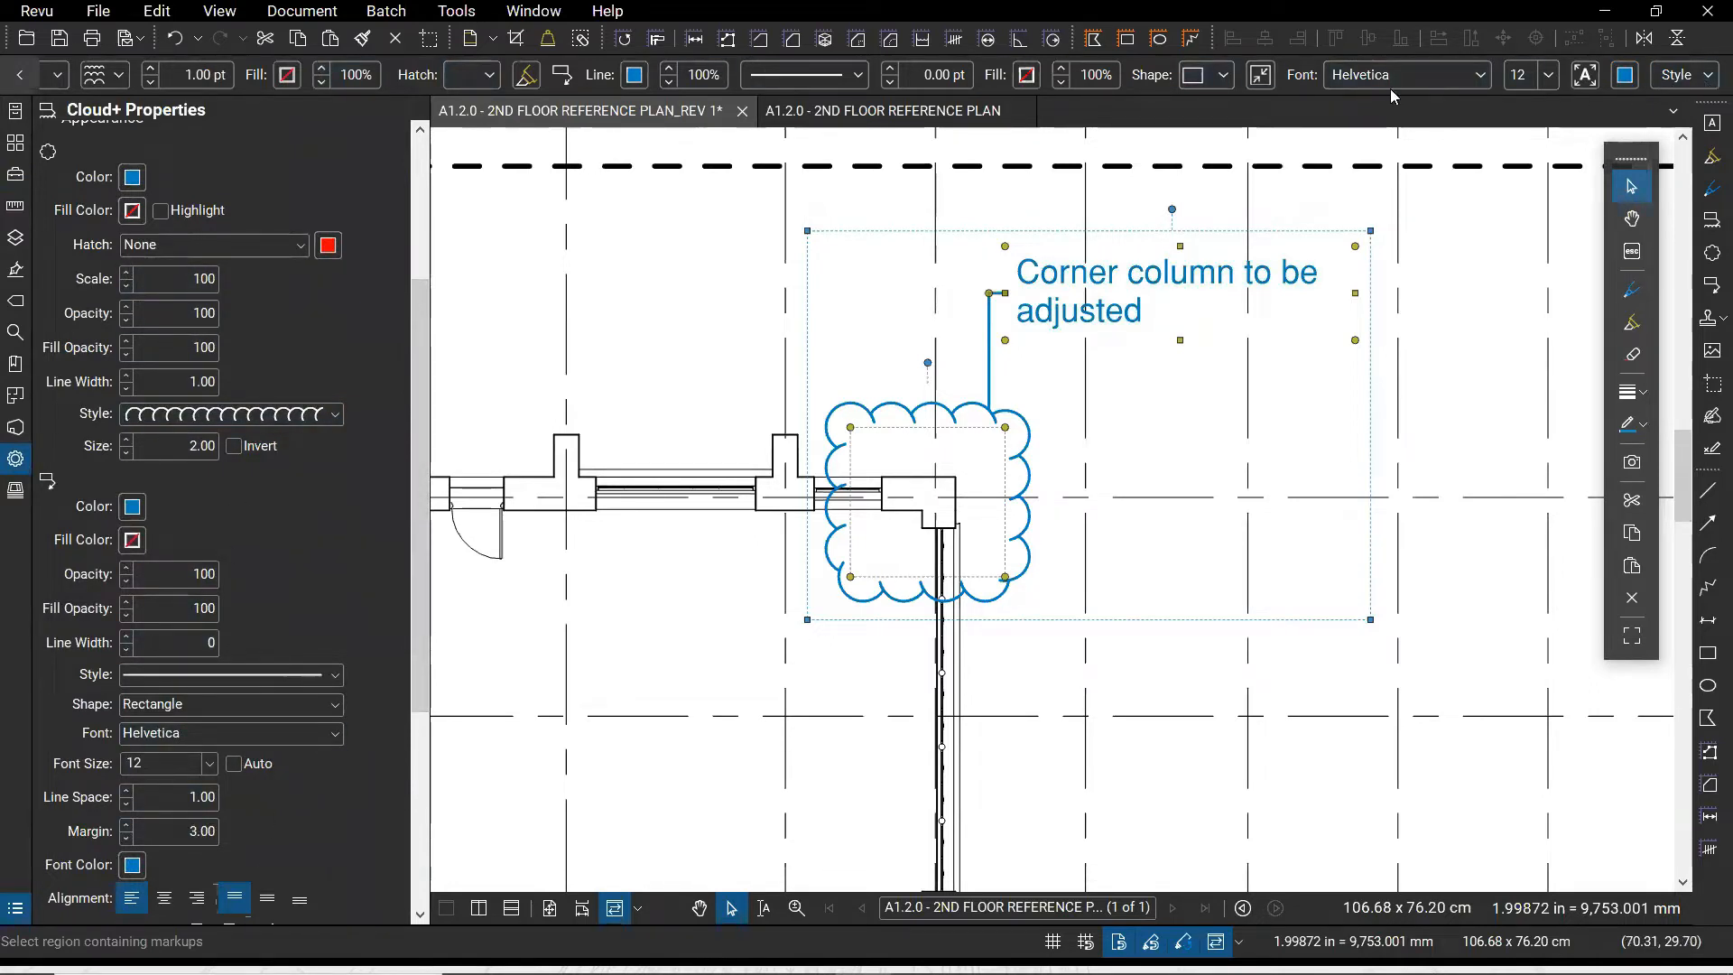
pyautogui.click(19, 74)
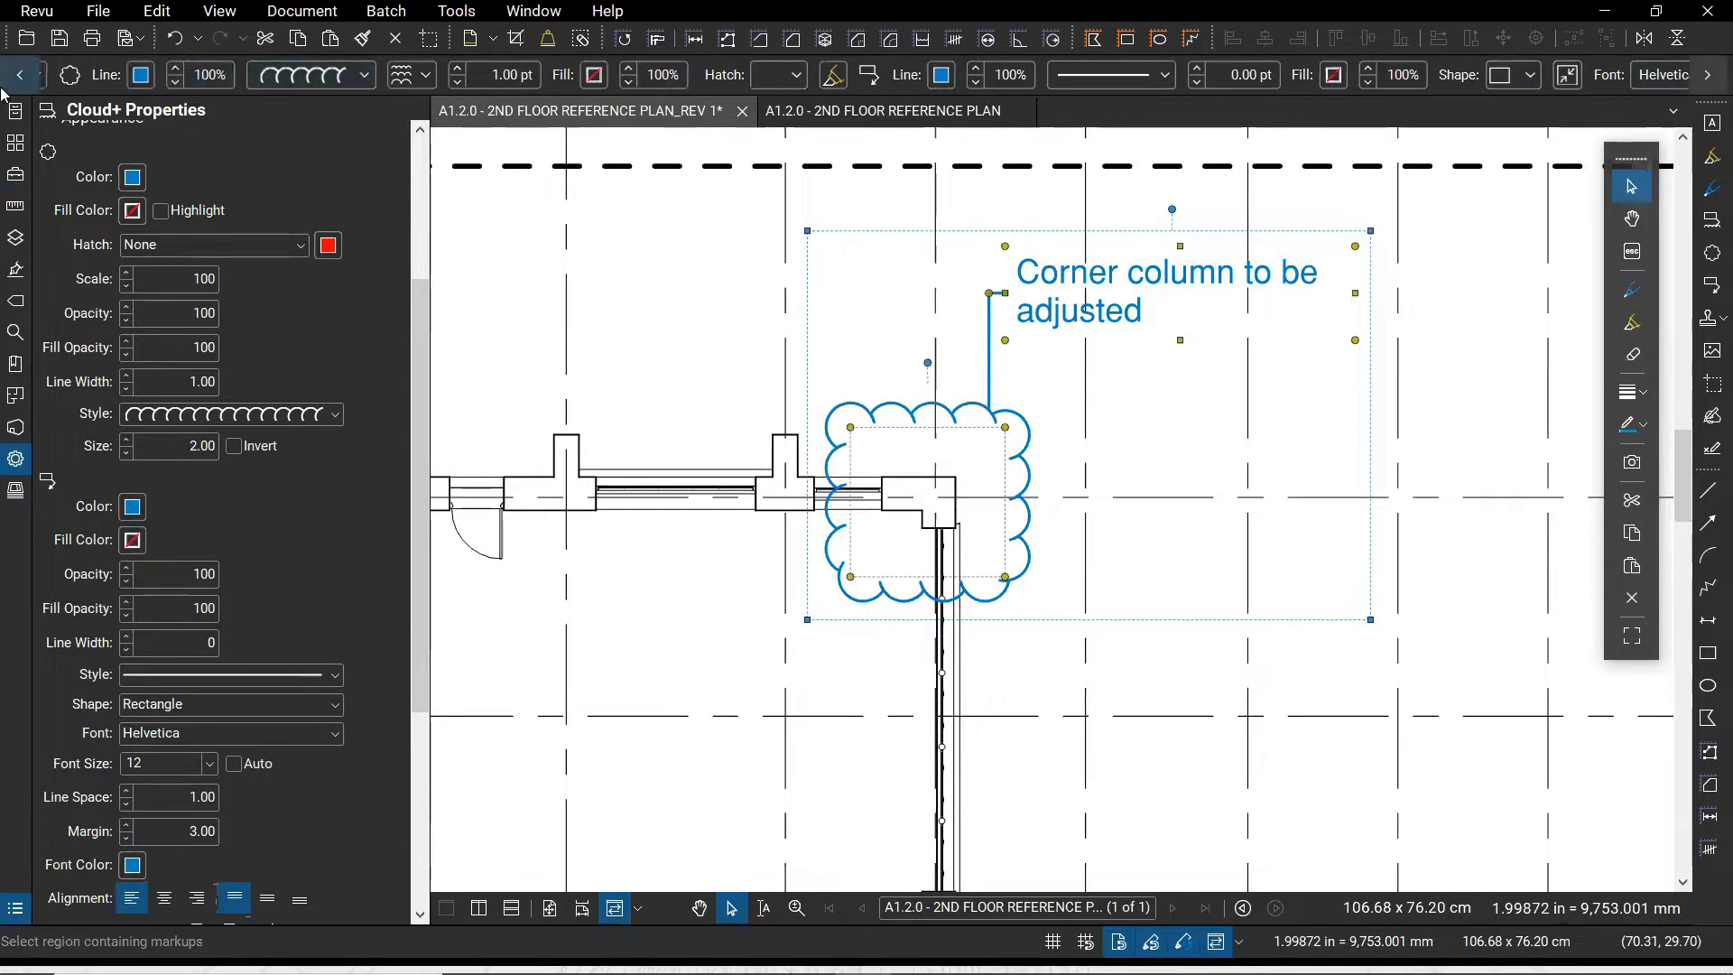
# Fill the Cloud+ markup's cloud with blue at 20% fill opacity and deselect the markup
pyautogui.click(2, 89)
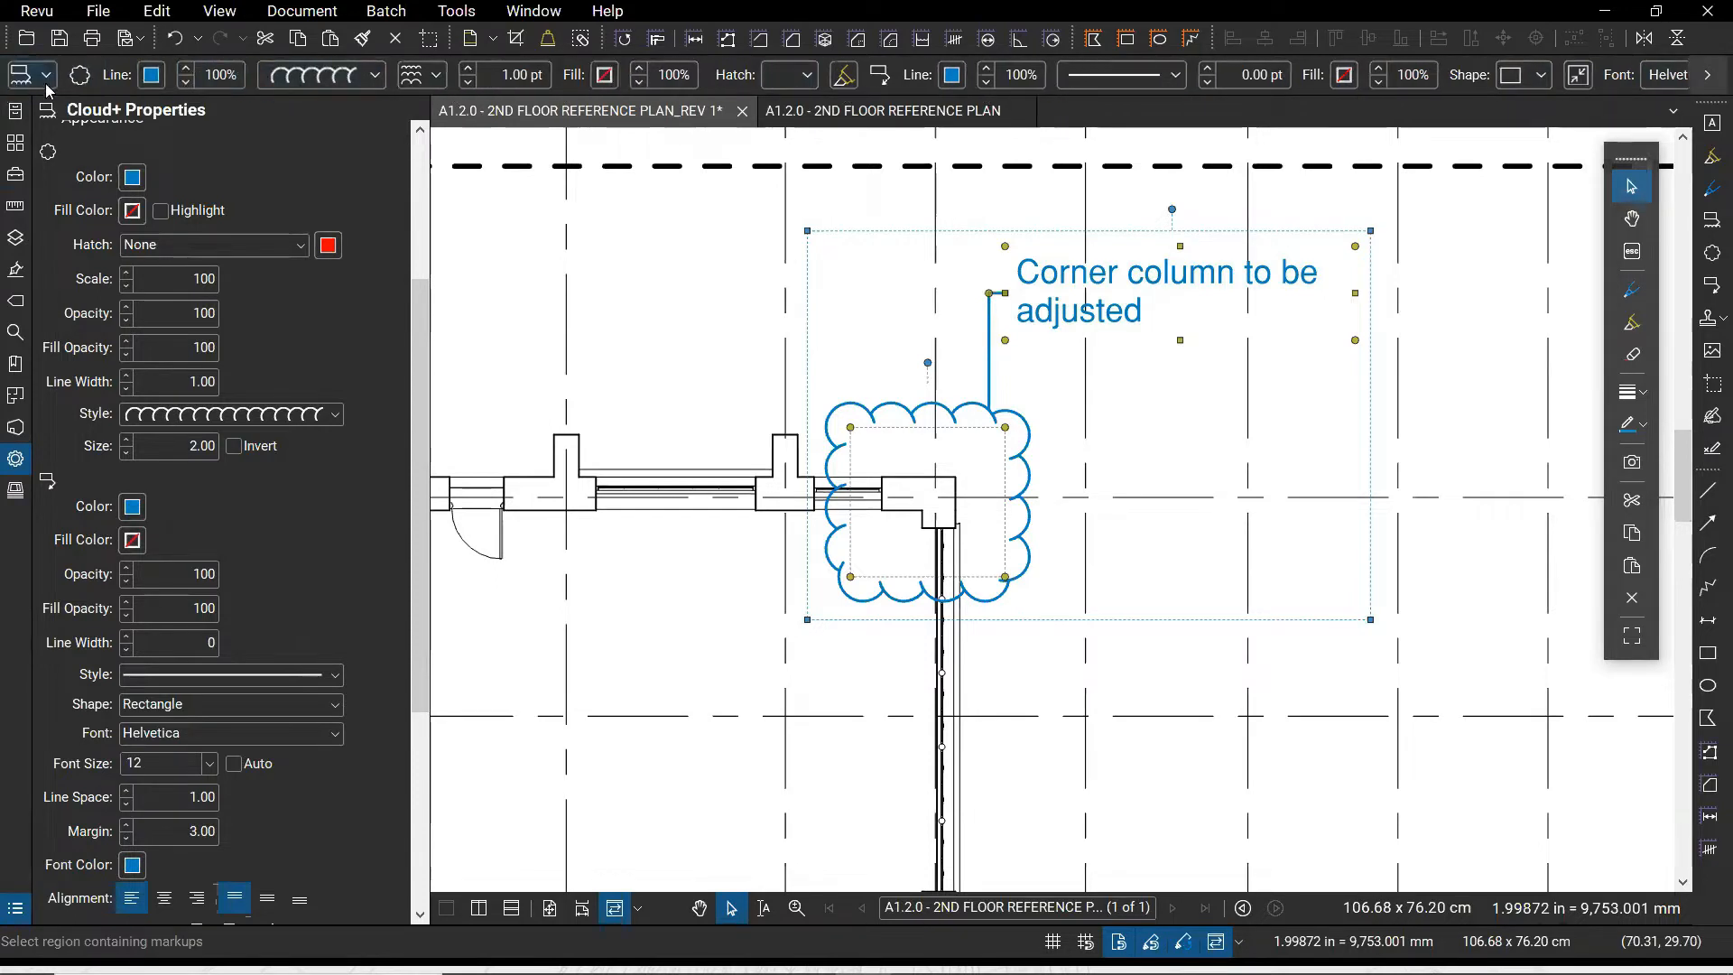
pyautogui.click(603, 76)
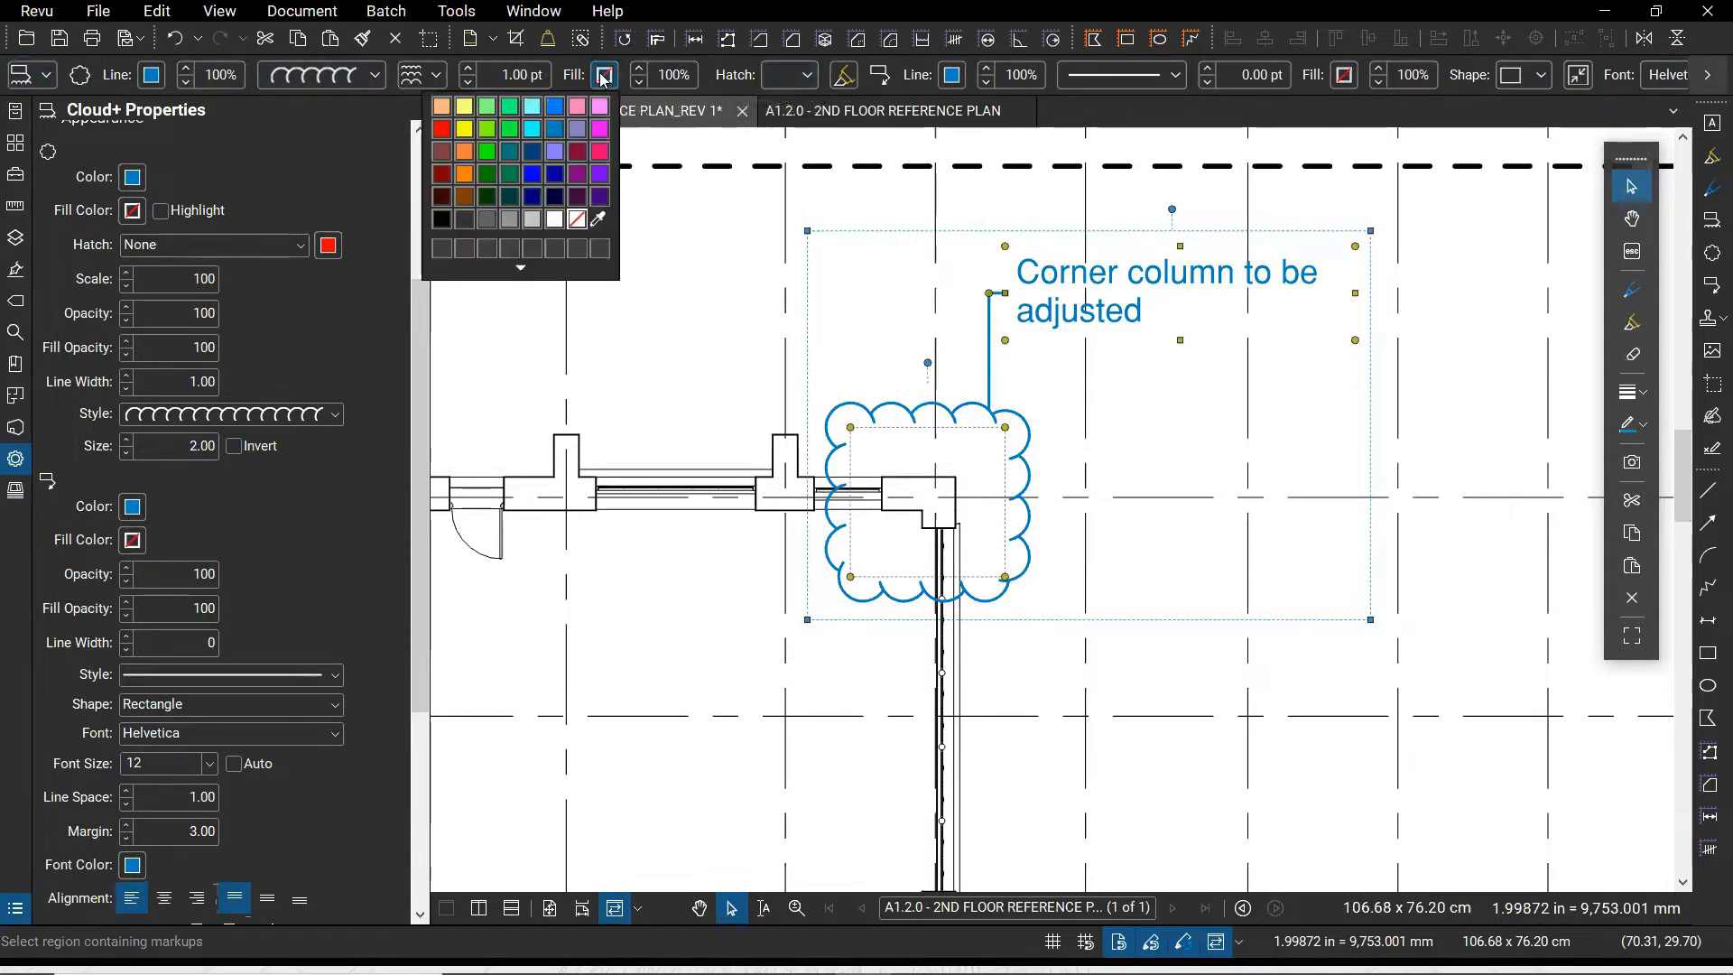
pyautogui.click(565, 138)
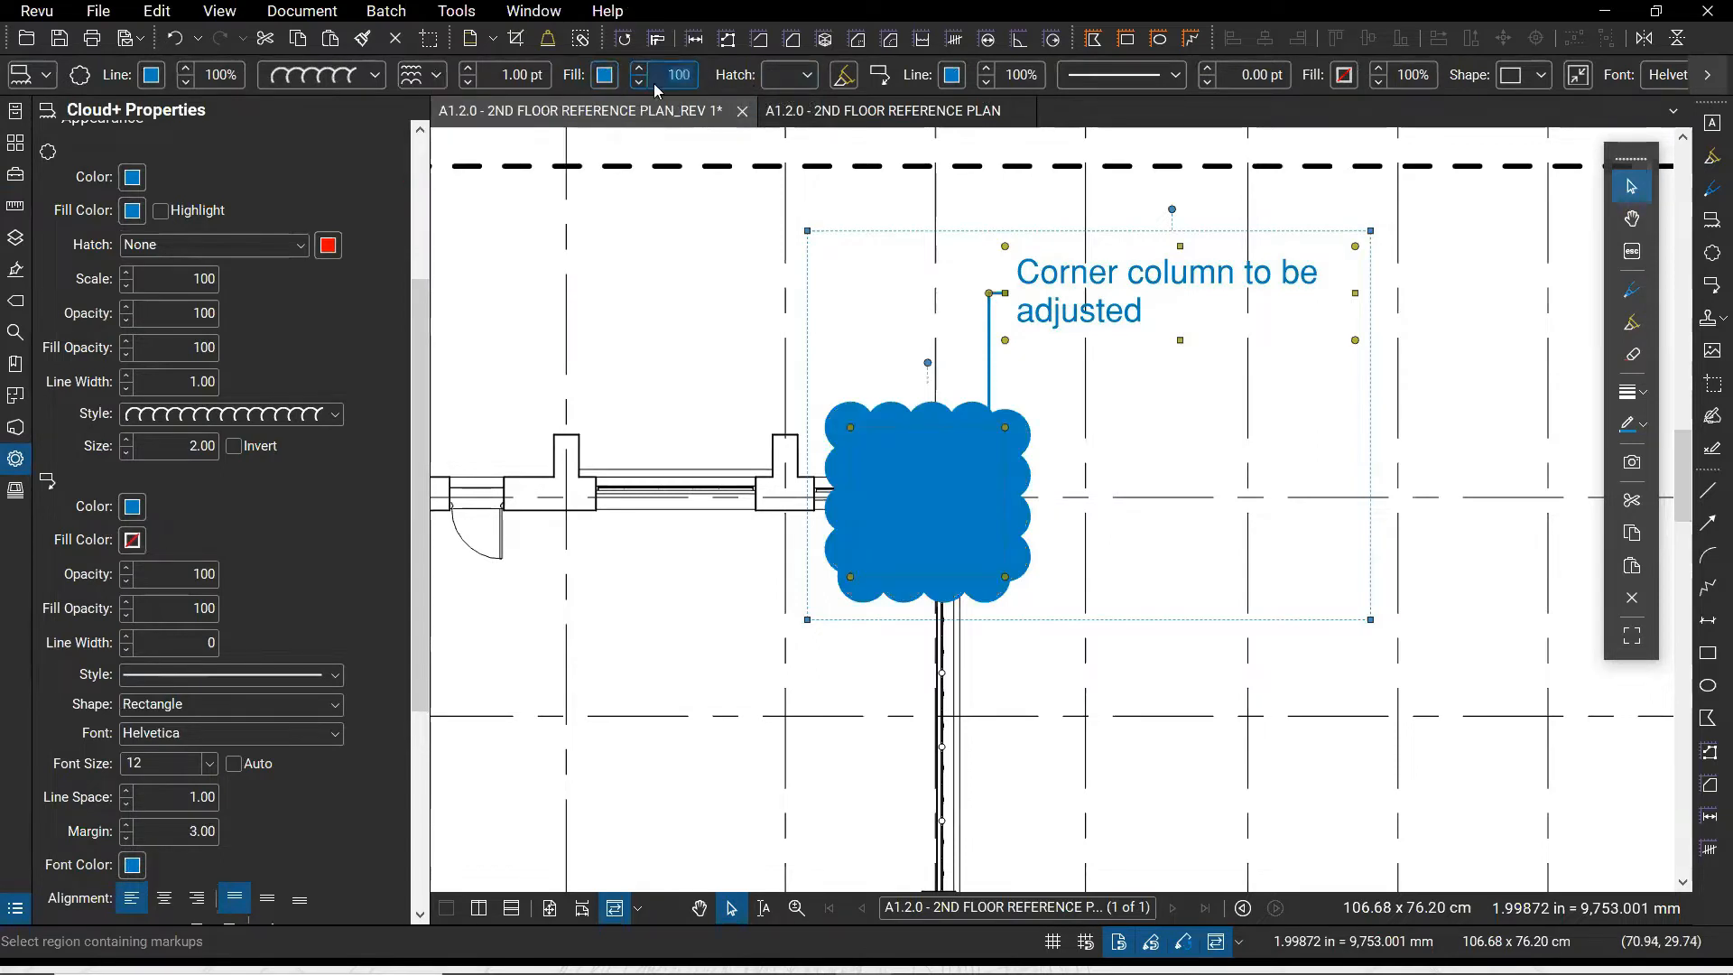
pyautogui.click(679, 84)
pyautogui.write('20')
pyautogui.click(1230, 410)
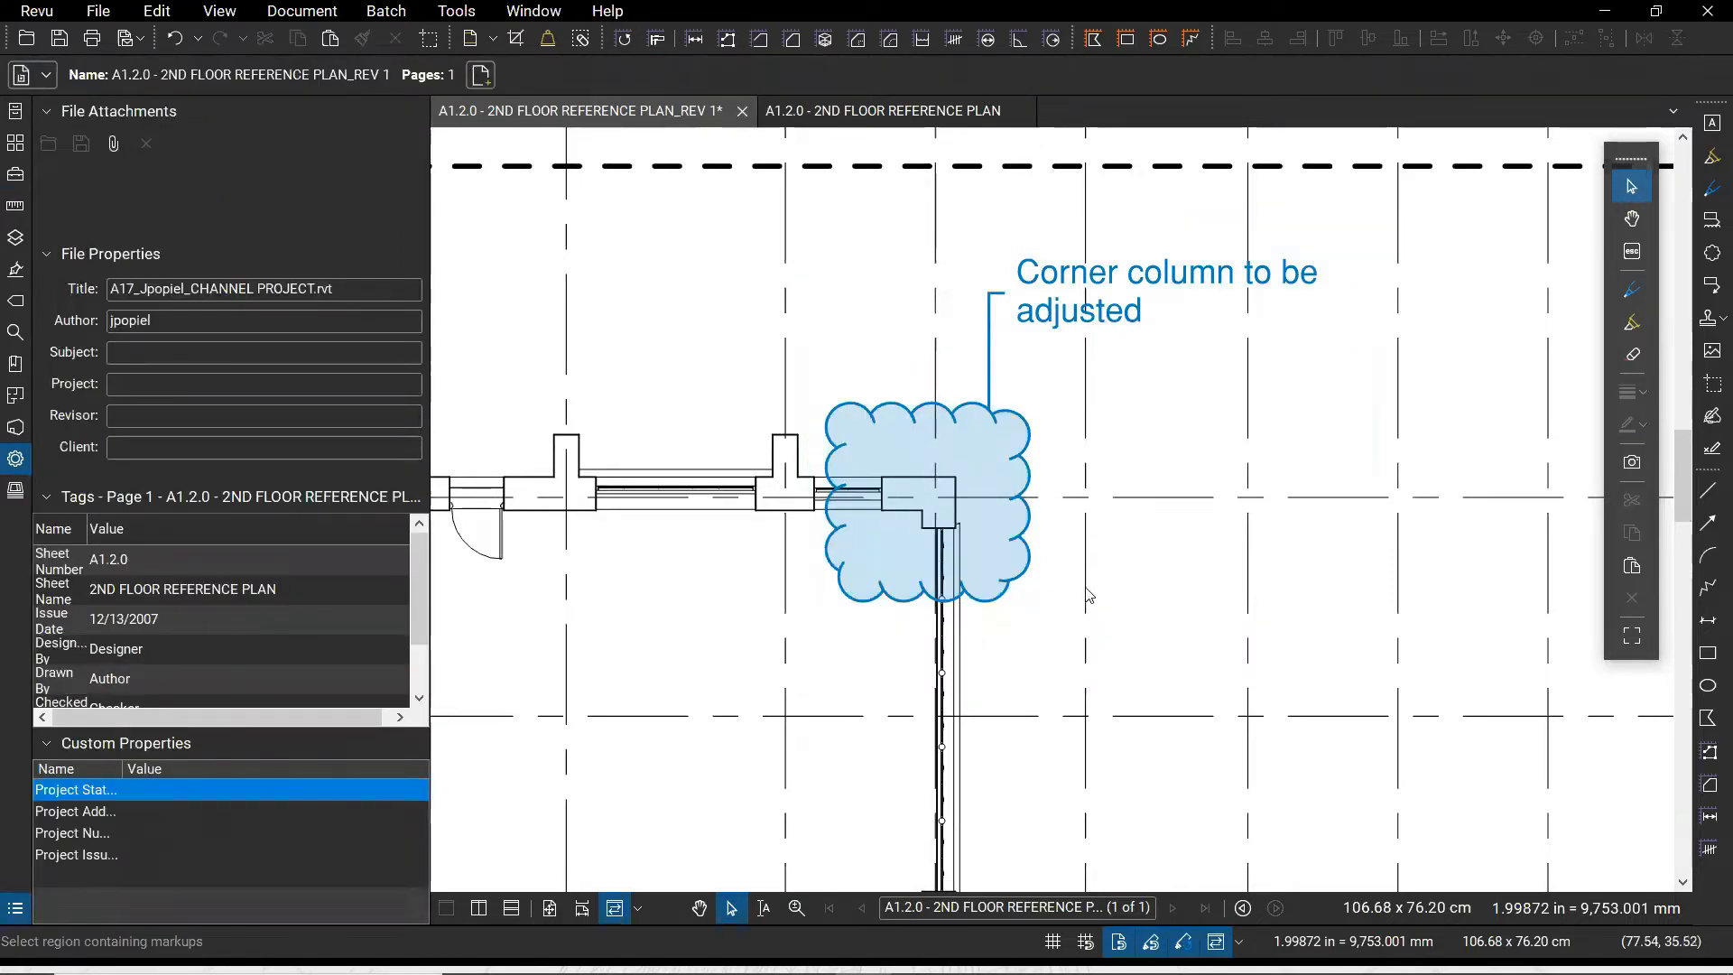
pyautogui.scroll(-3, 1089, 595)
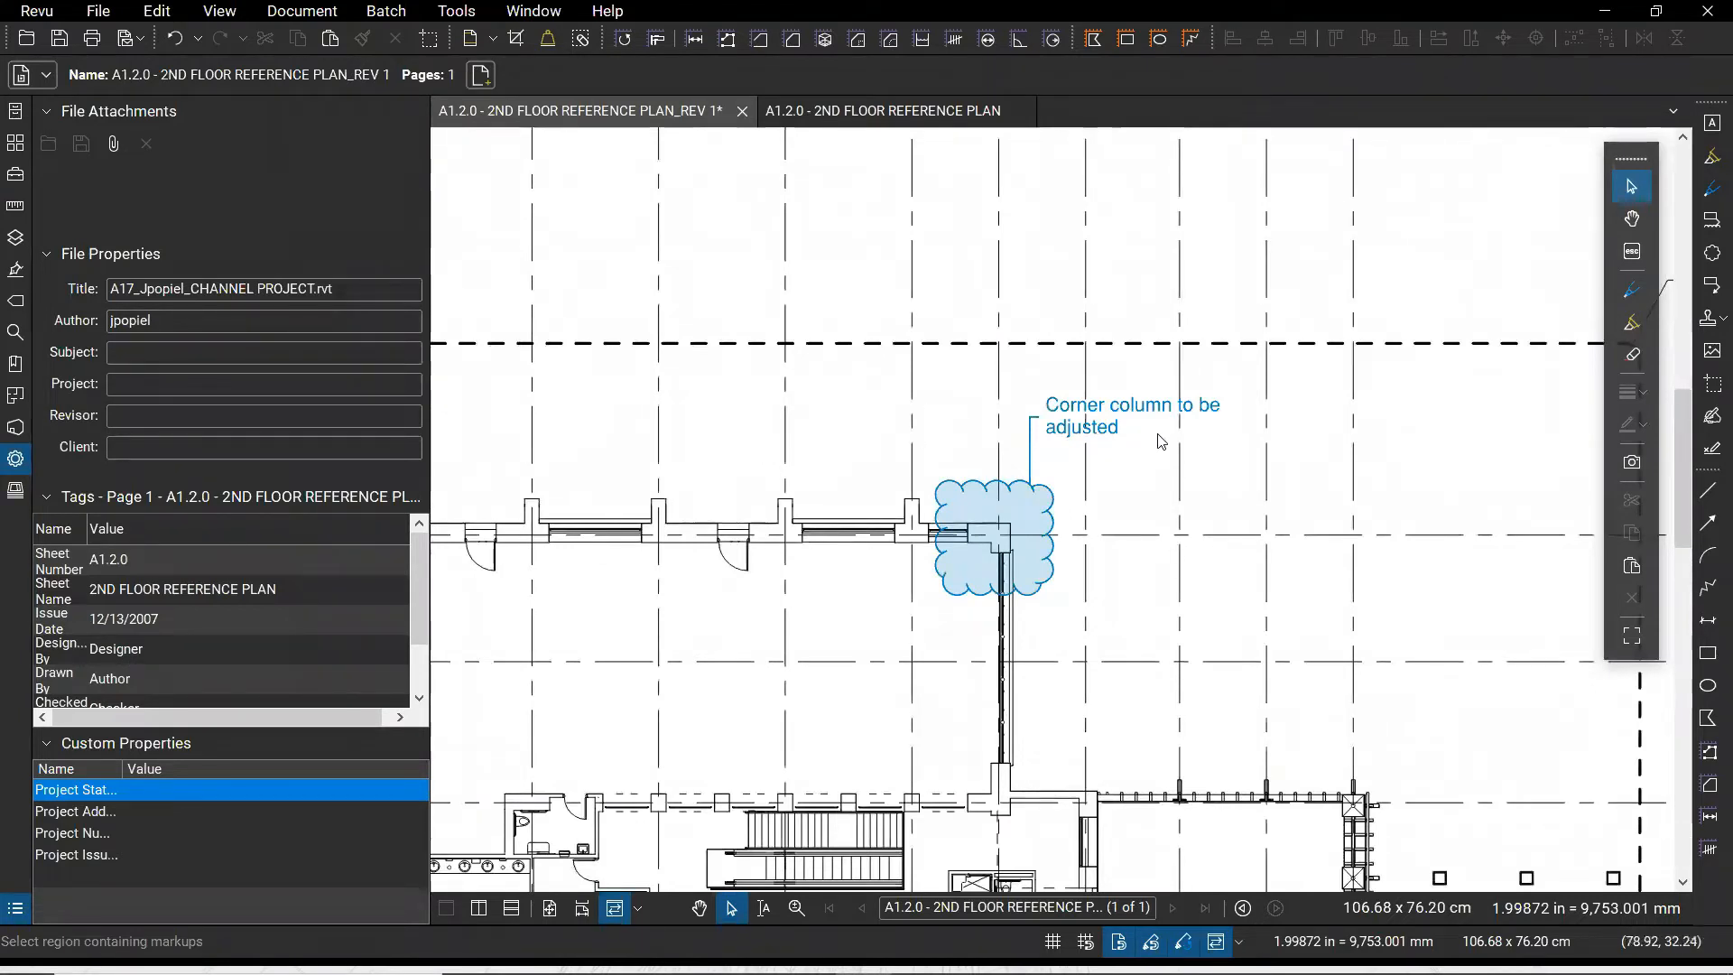
pyautogui.press('ctrl')
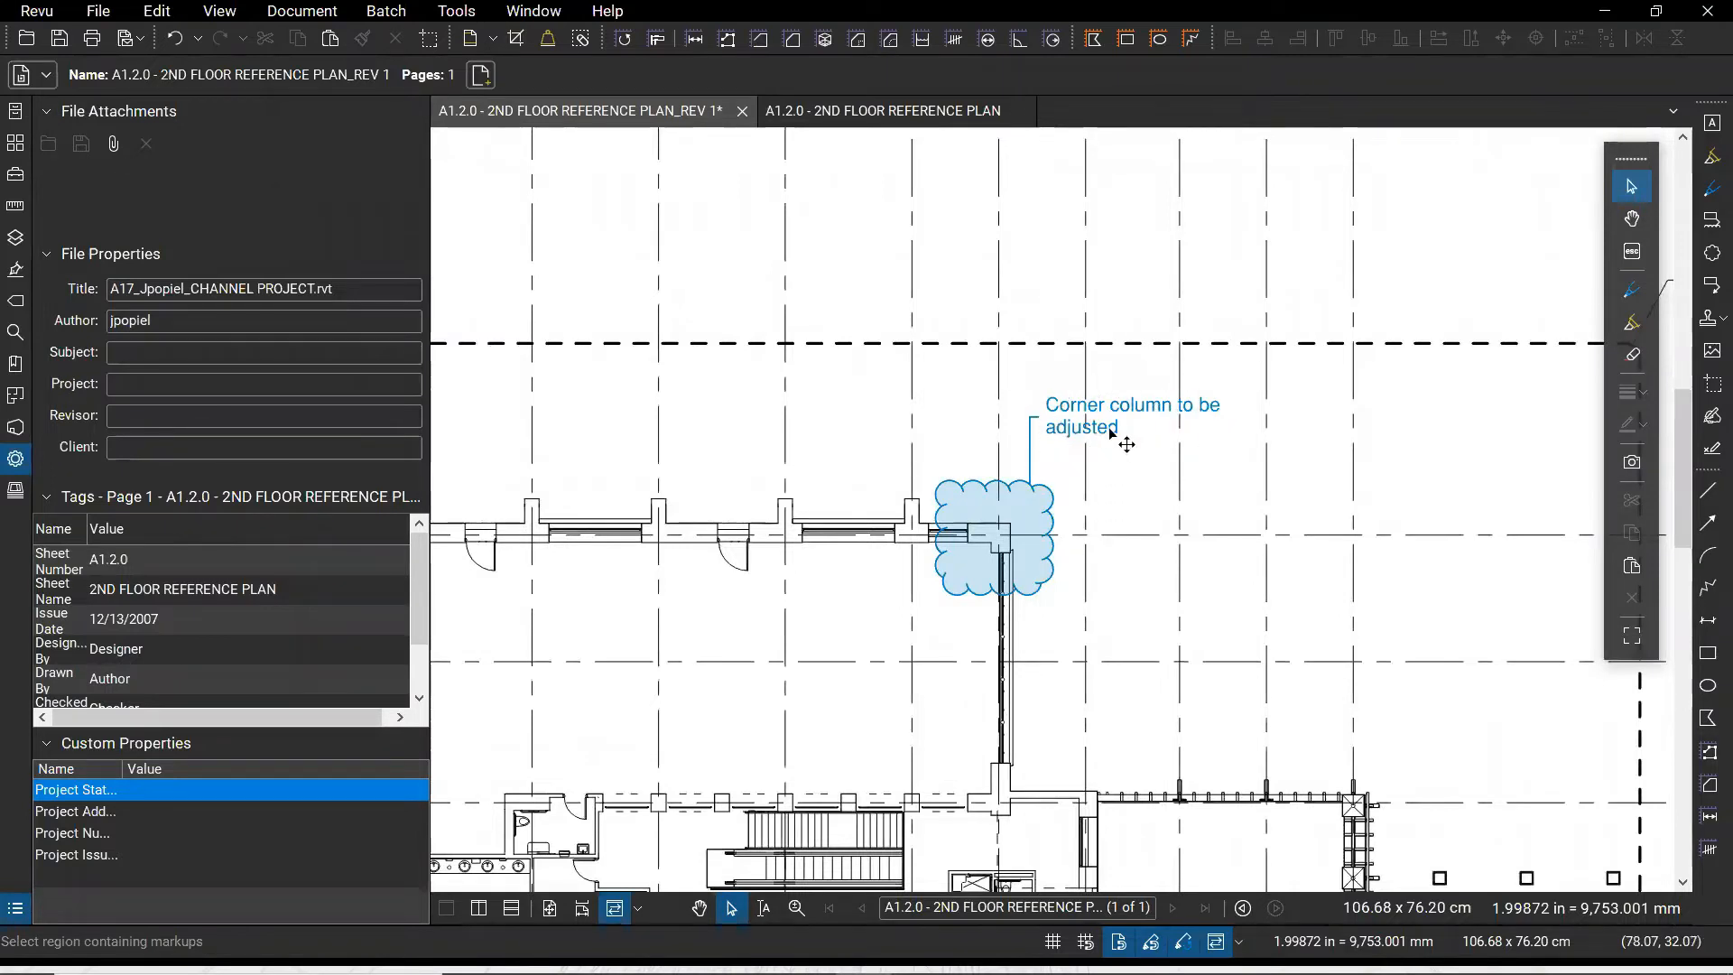
# Open the tool set manager for the Tool Chest
pyautogui.click(7, 181)
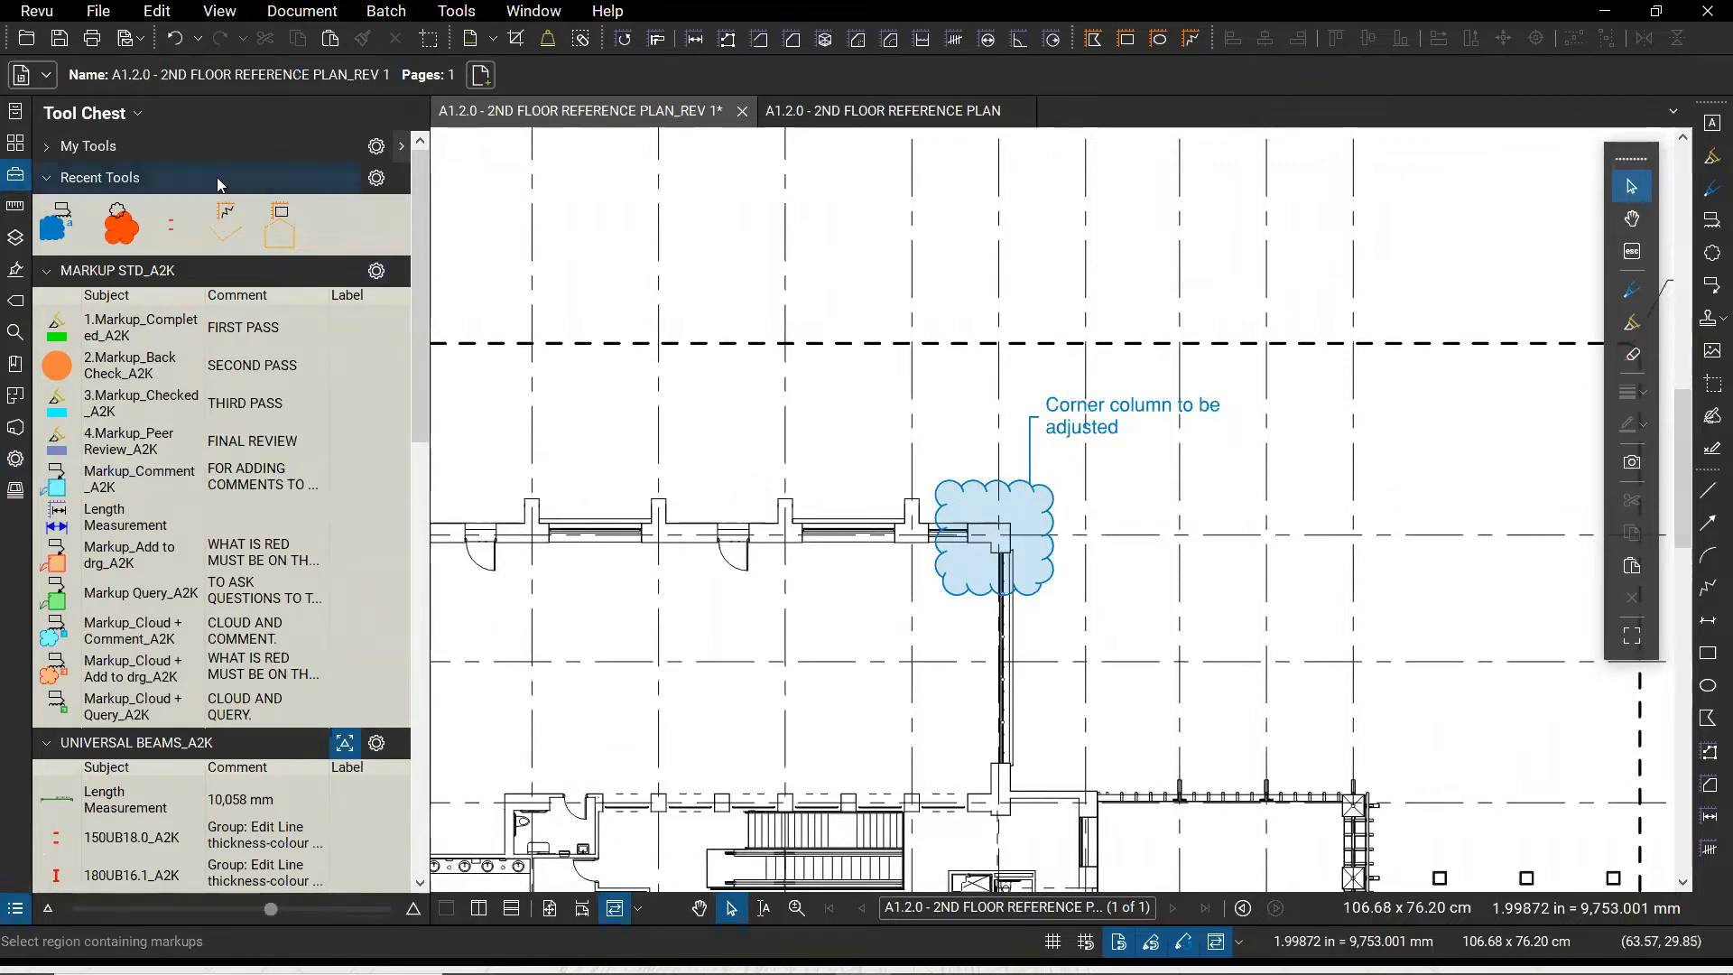
pyautogui.press('ctrl')
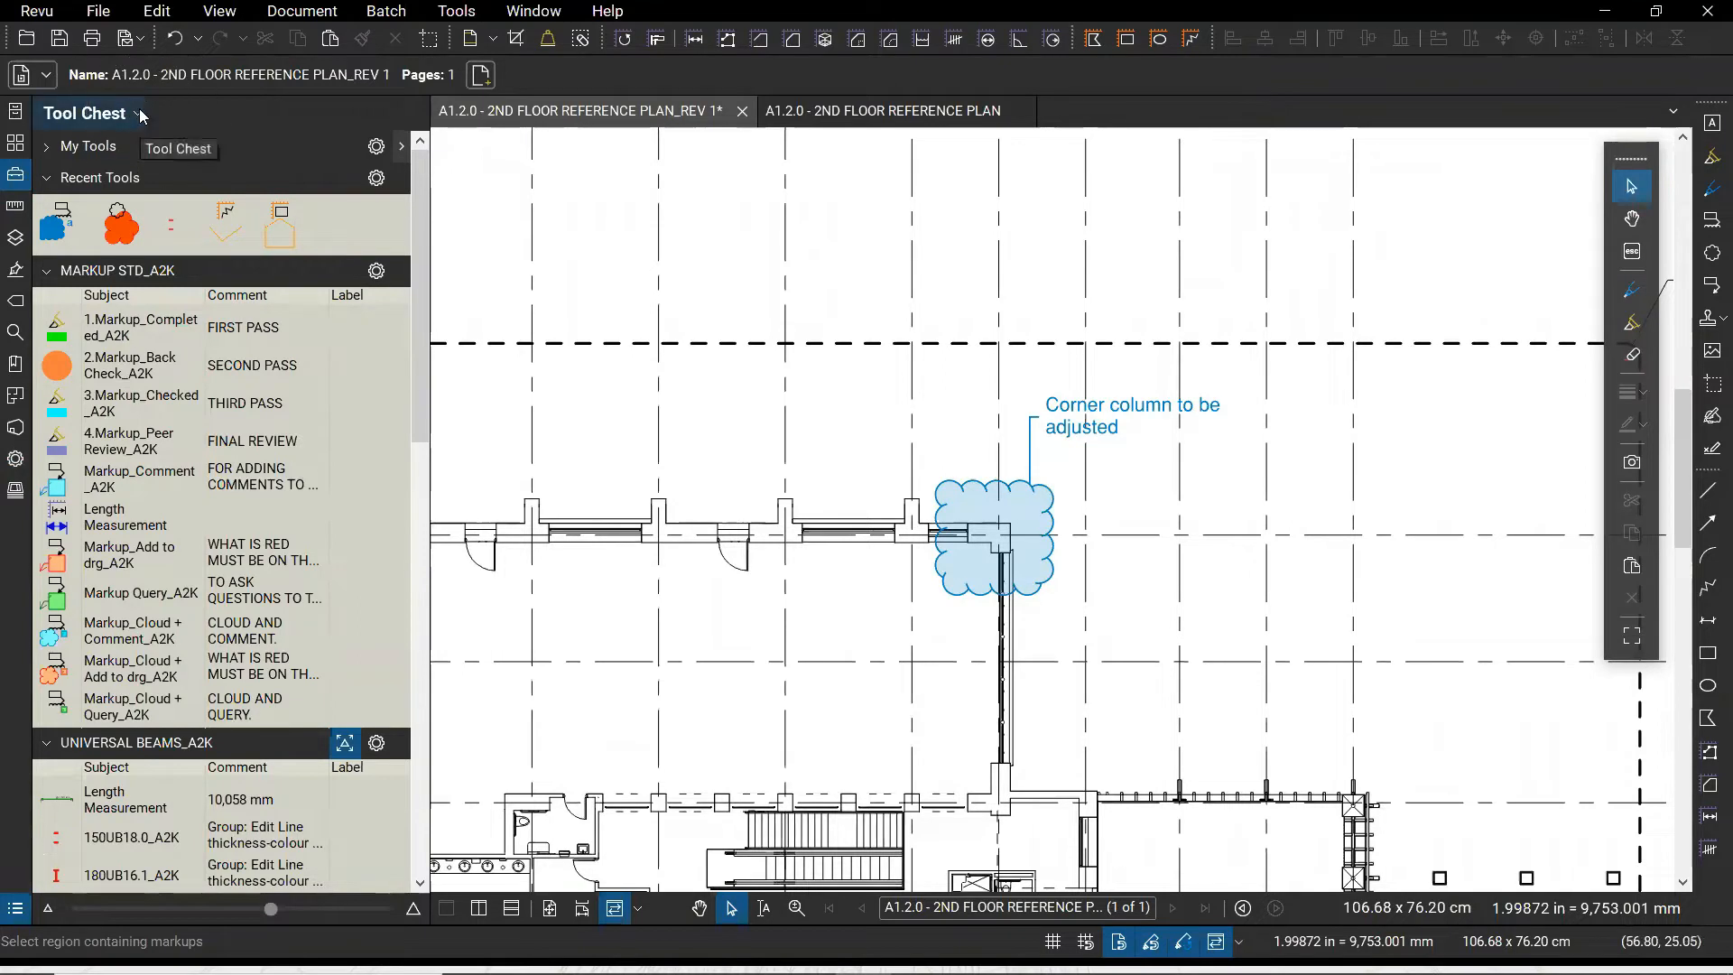
pyautogui.click(140, 115)
pyautogui.press('ctrl')
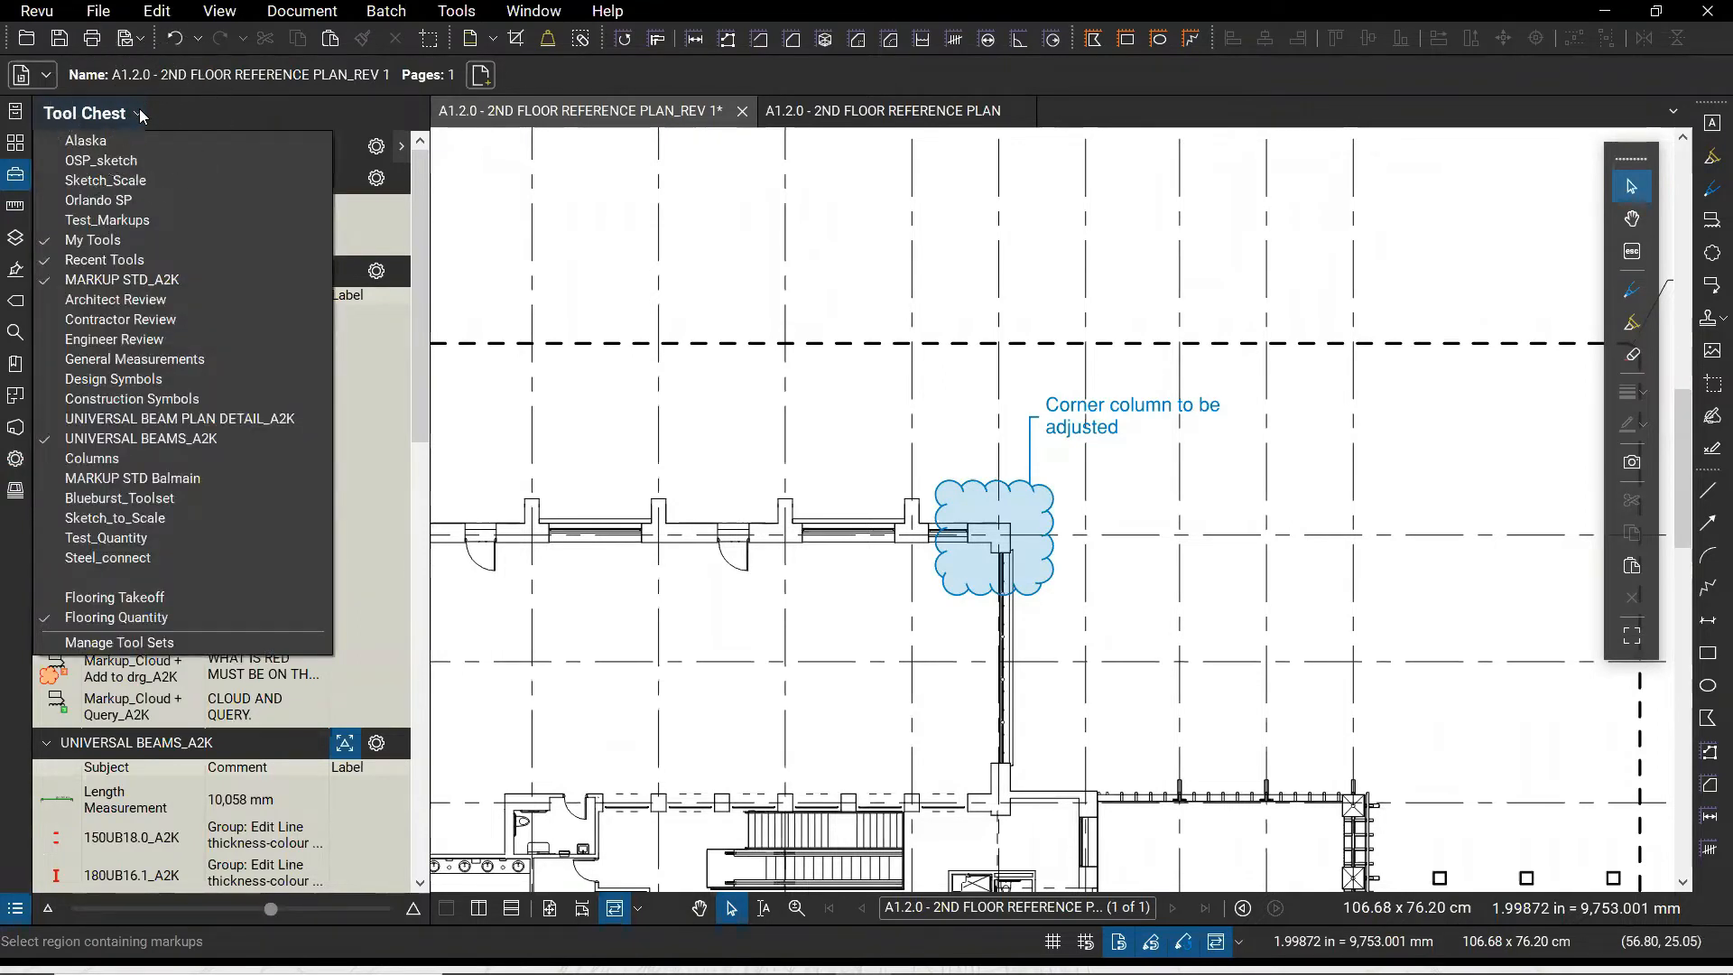
pyautogui.press('ctrl')
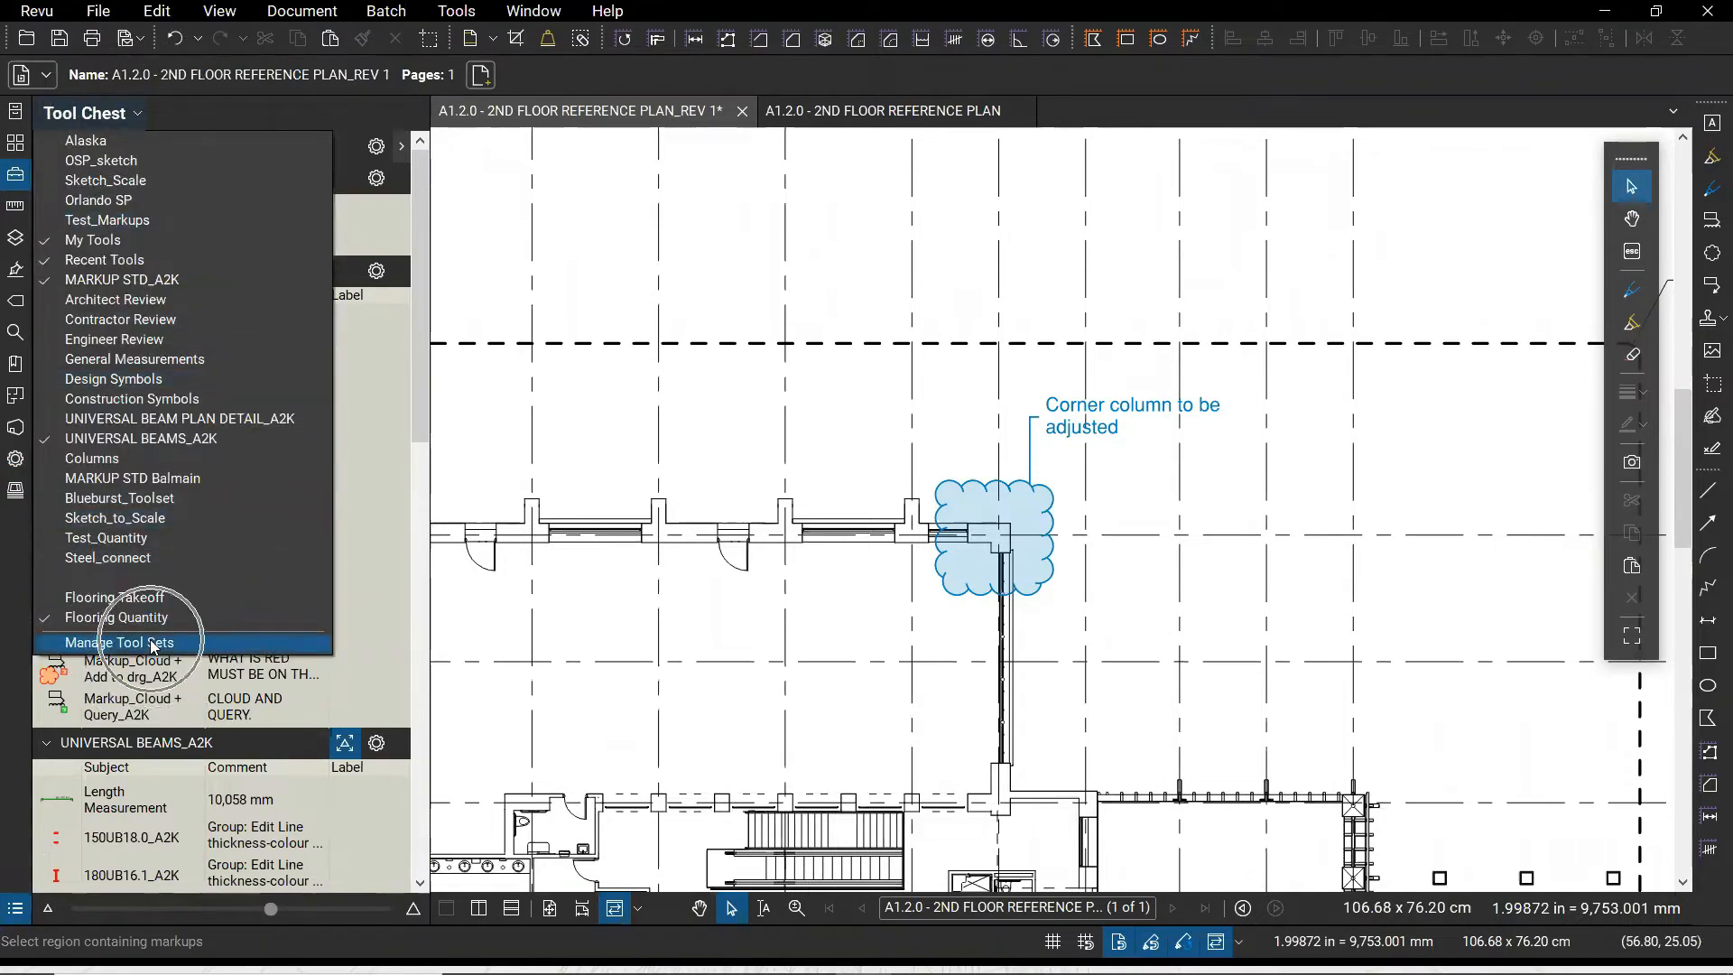
pyautogui.press('ctrl')
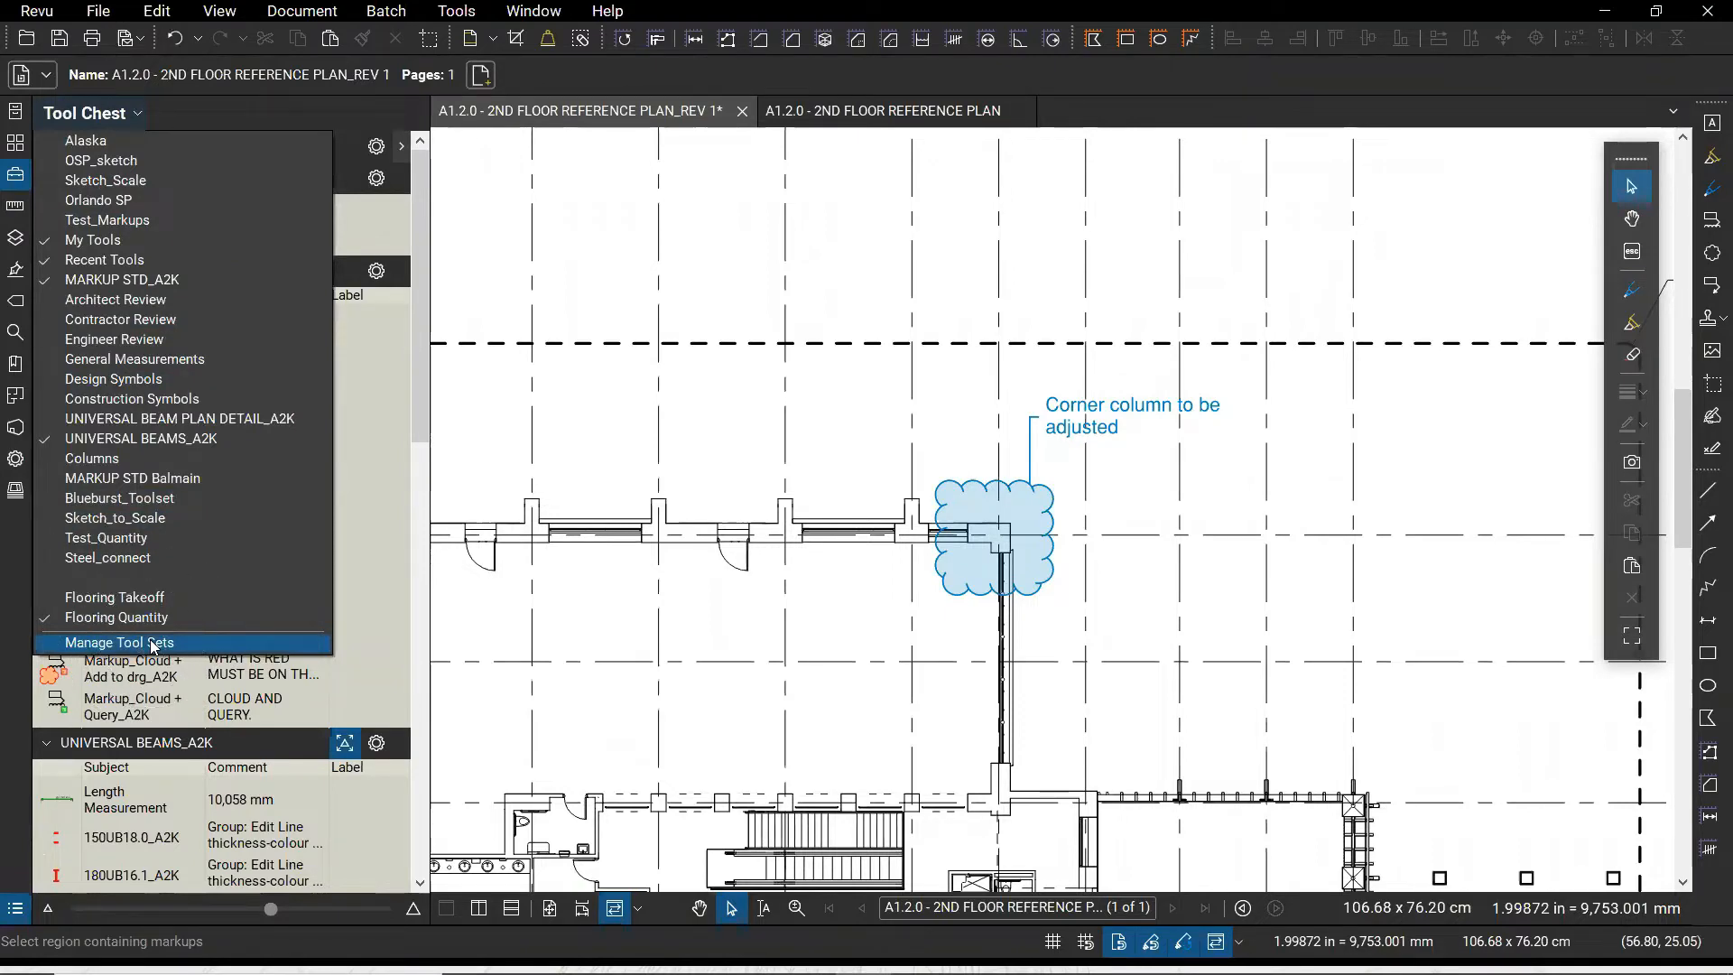
pyautogui.click(152, 645)
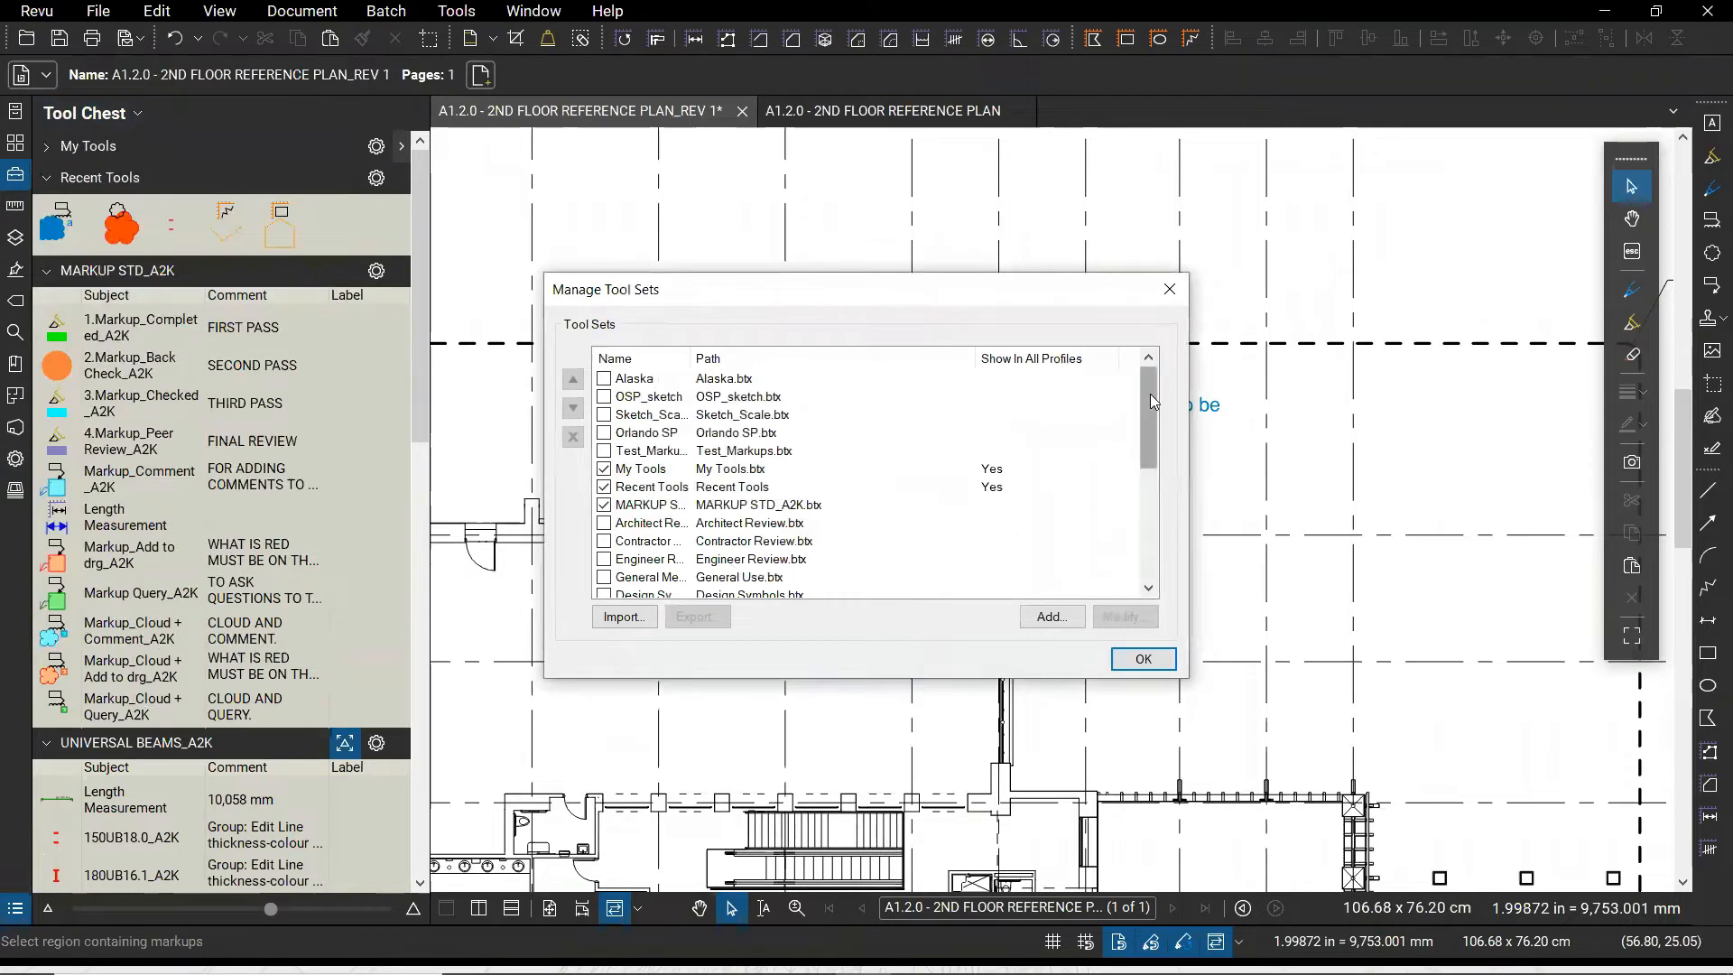
pyautogui.moveTo(1151, 398)
pyautogui.mouseDown()
pyautogui.moveTo(1158, 493)
pyautogui.moveTo(1168, 386)
pyautogui.mouseUp()
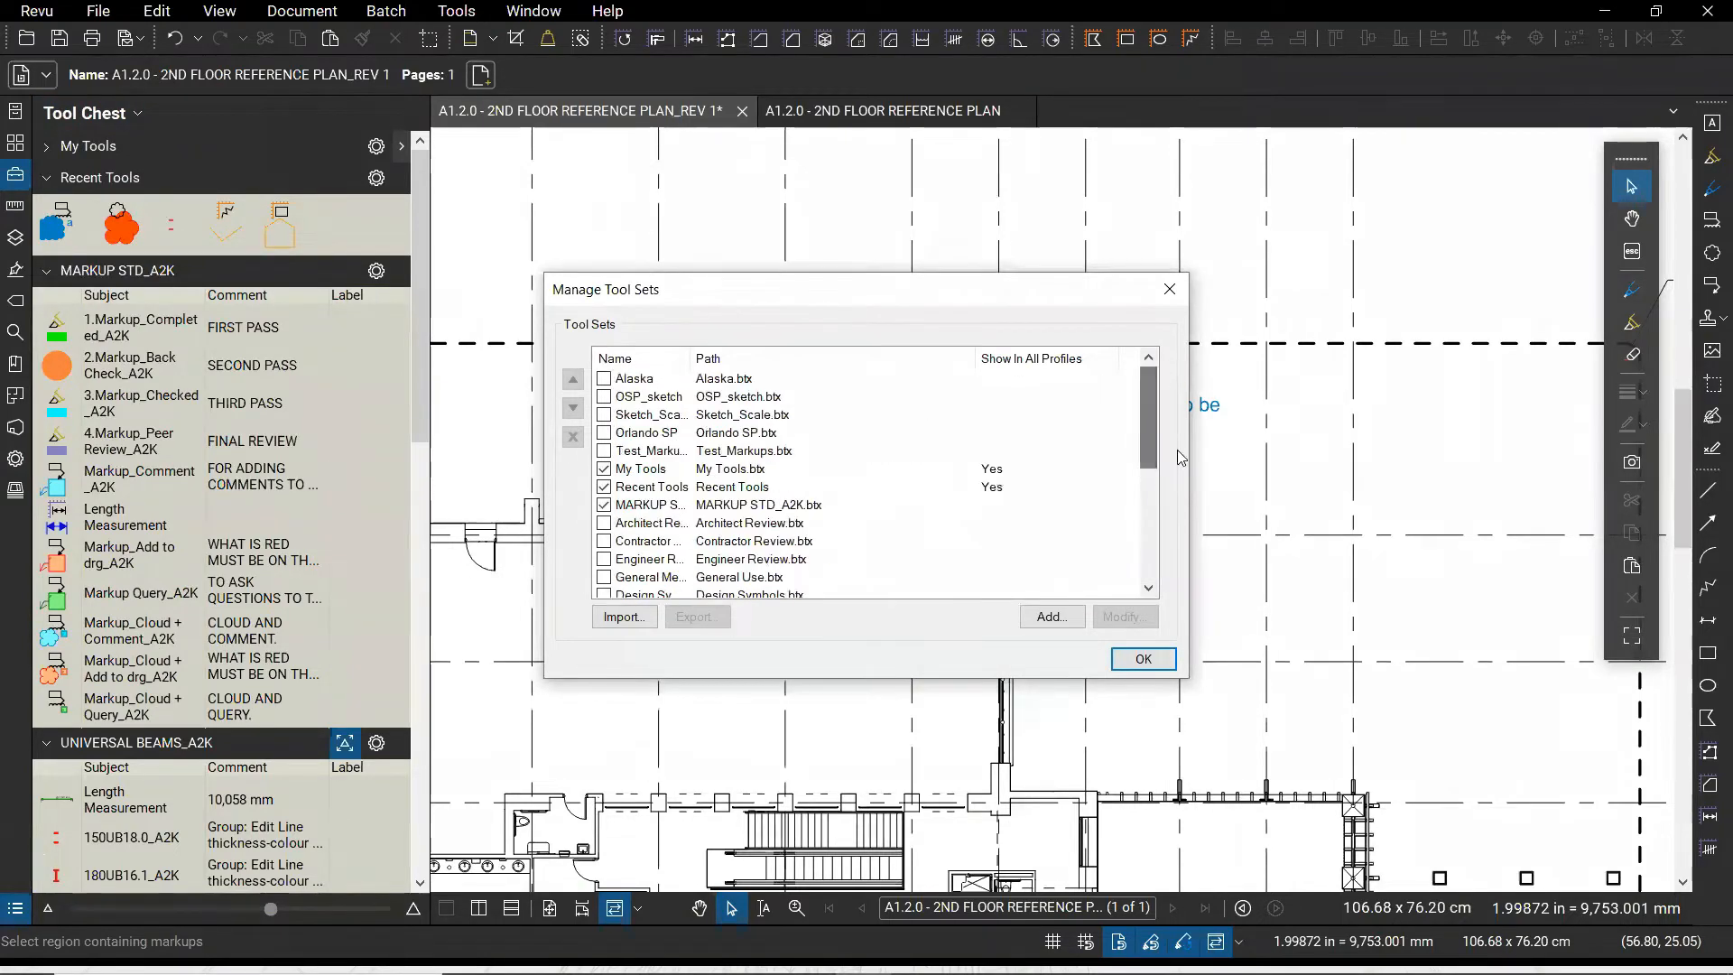
# Set up a new tool set titled "Sketch_to_scale" with the Display and Relative Path options on
pyautogui.click(1051, 617)
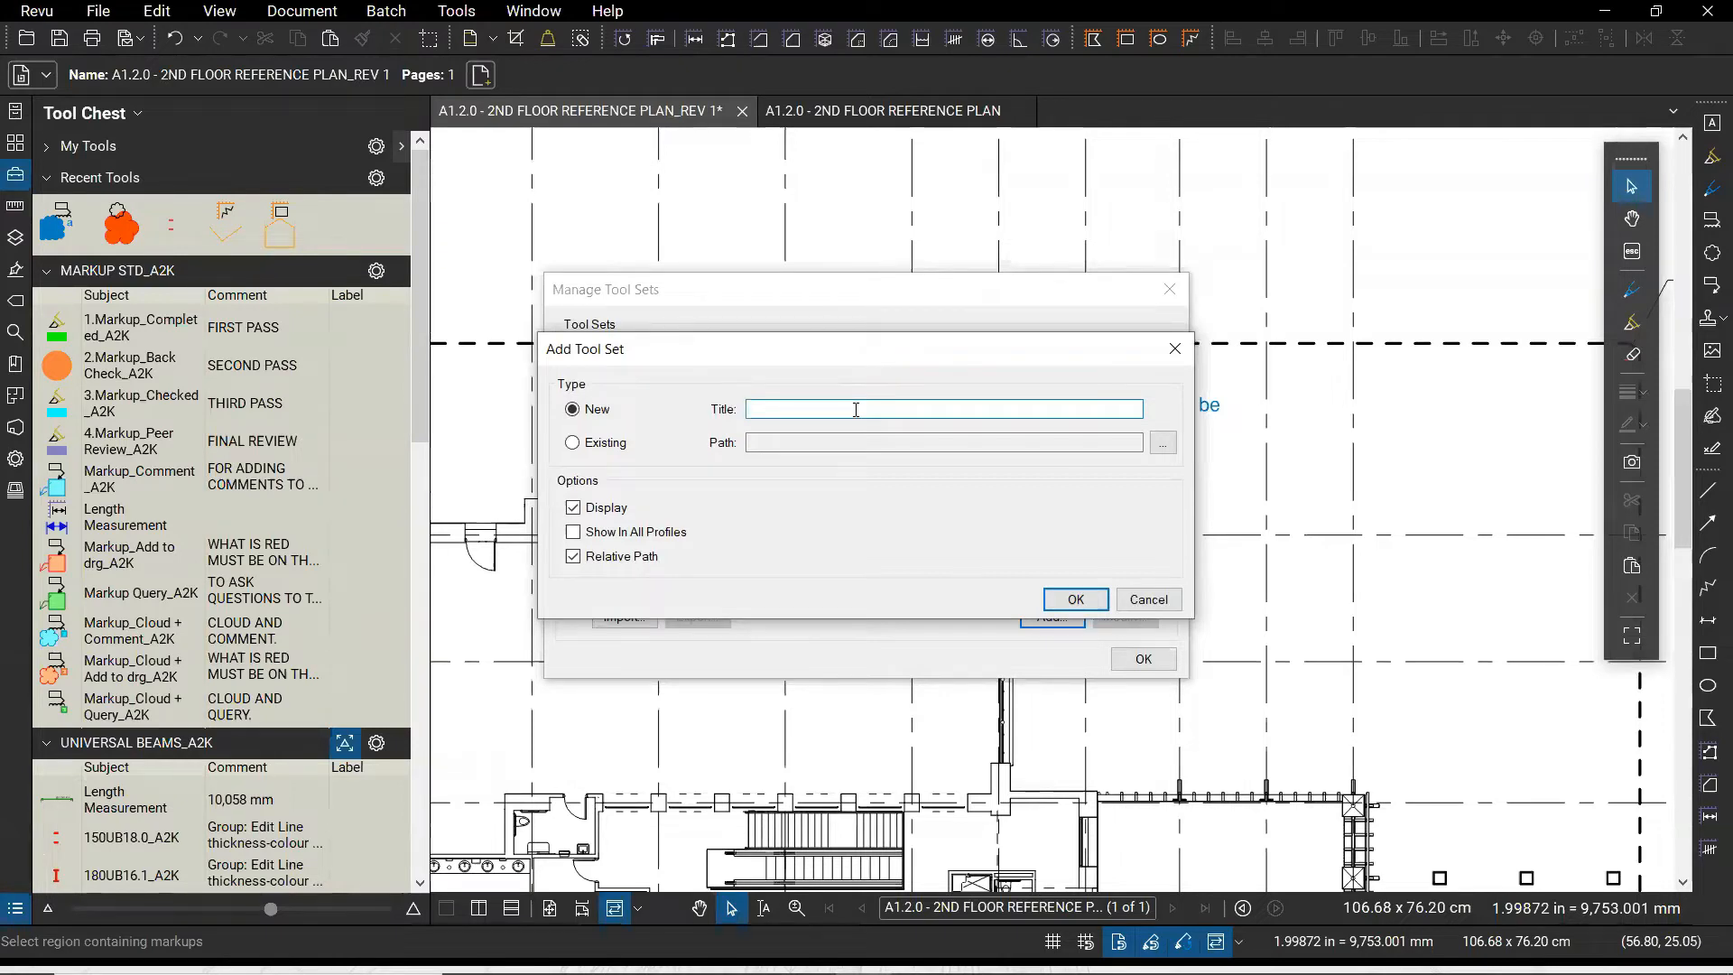
pyautogui.press('BackSpace')
pyautogui.click(597, 411)
pyautogui.click(808, 456)
pyautogui.click(621, 509)
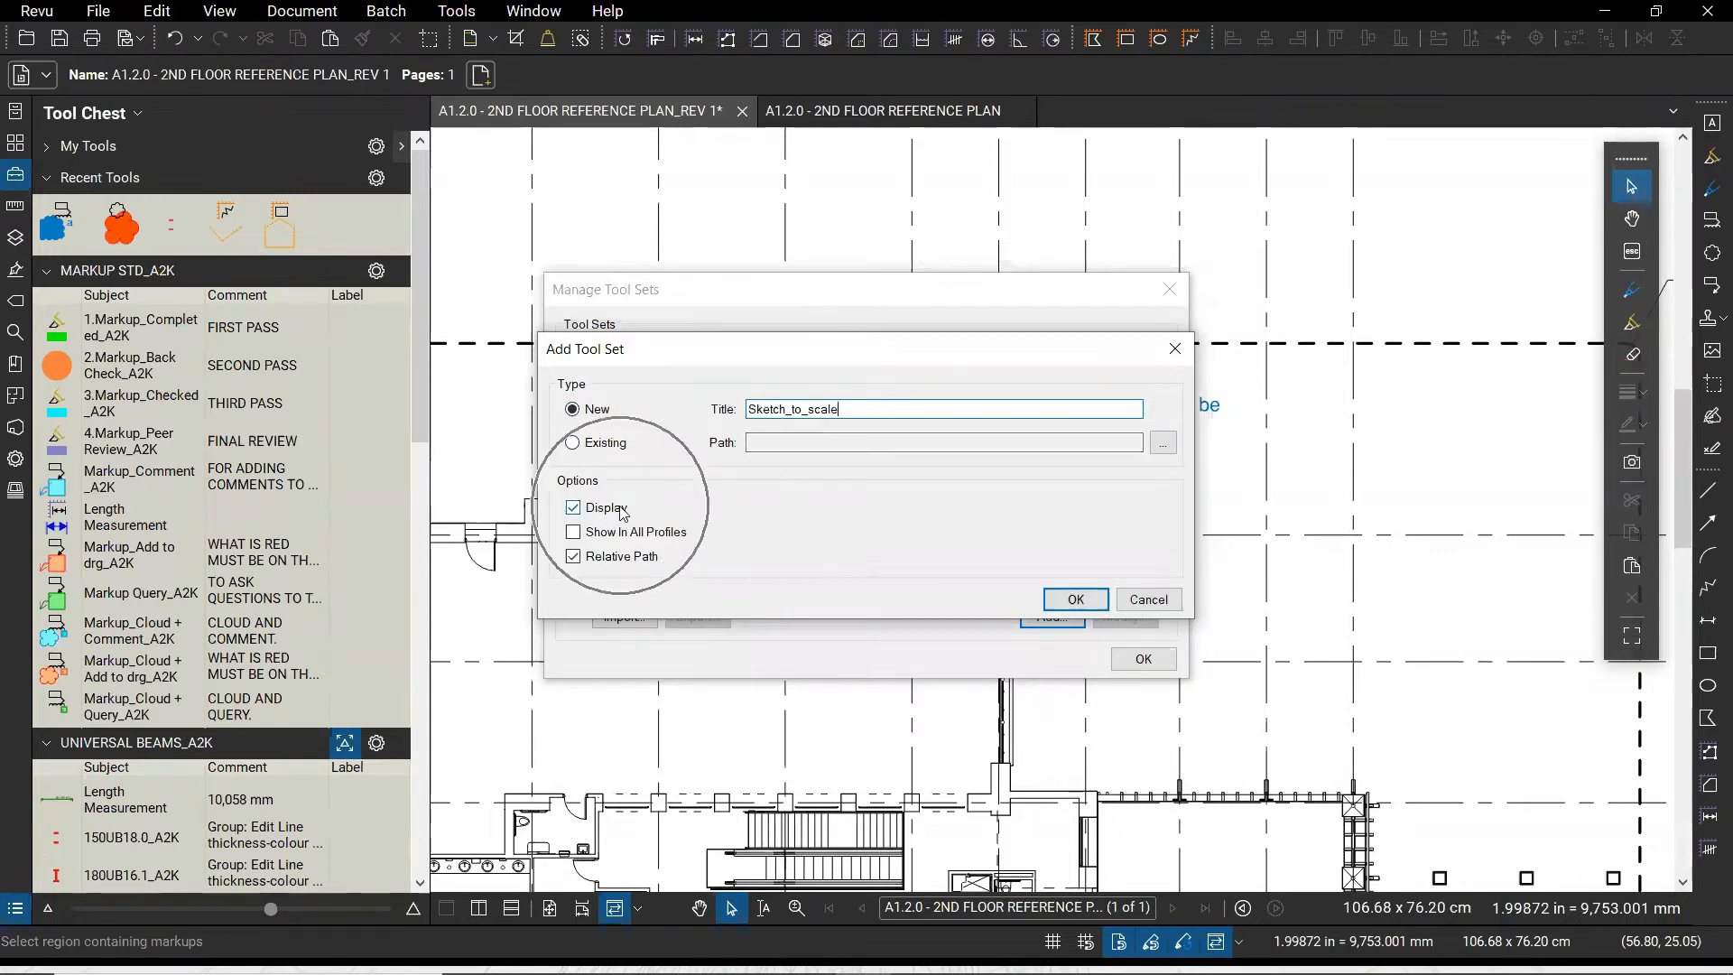
pyautogui.press('ctrl')
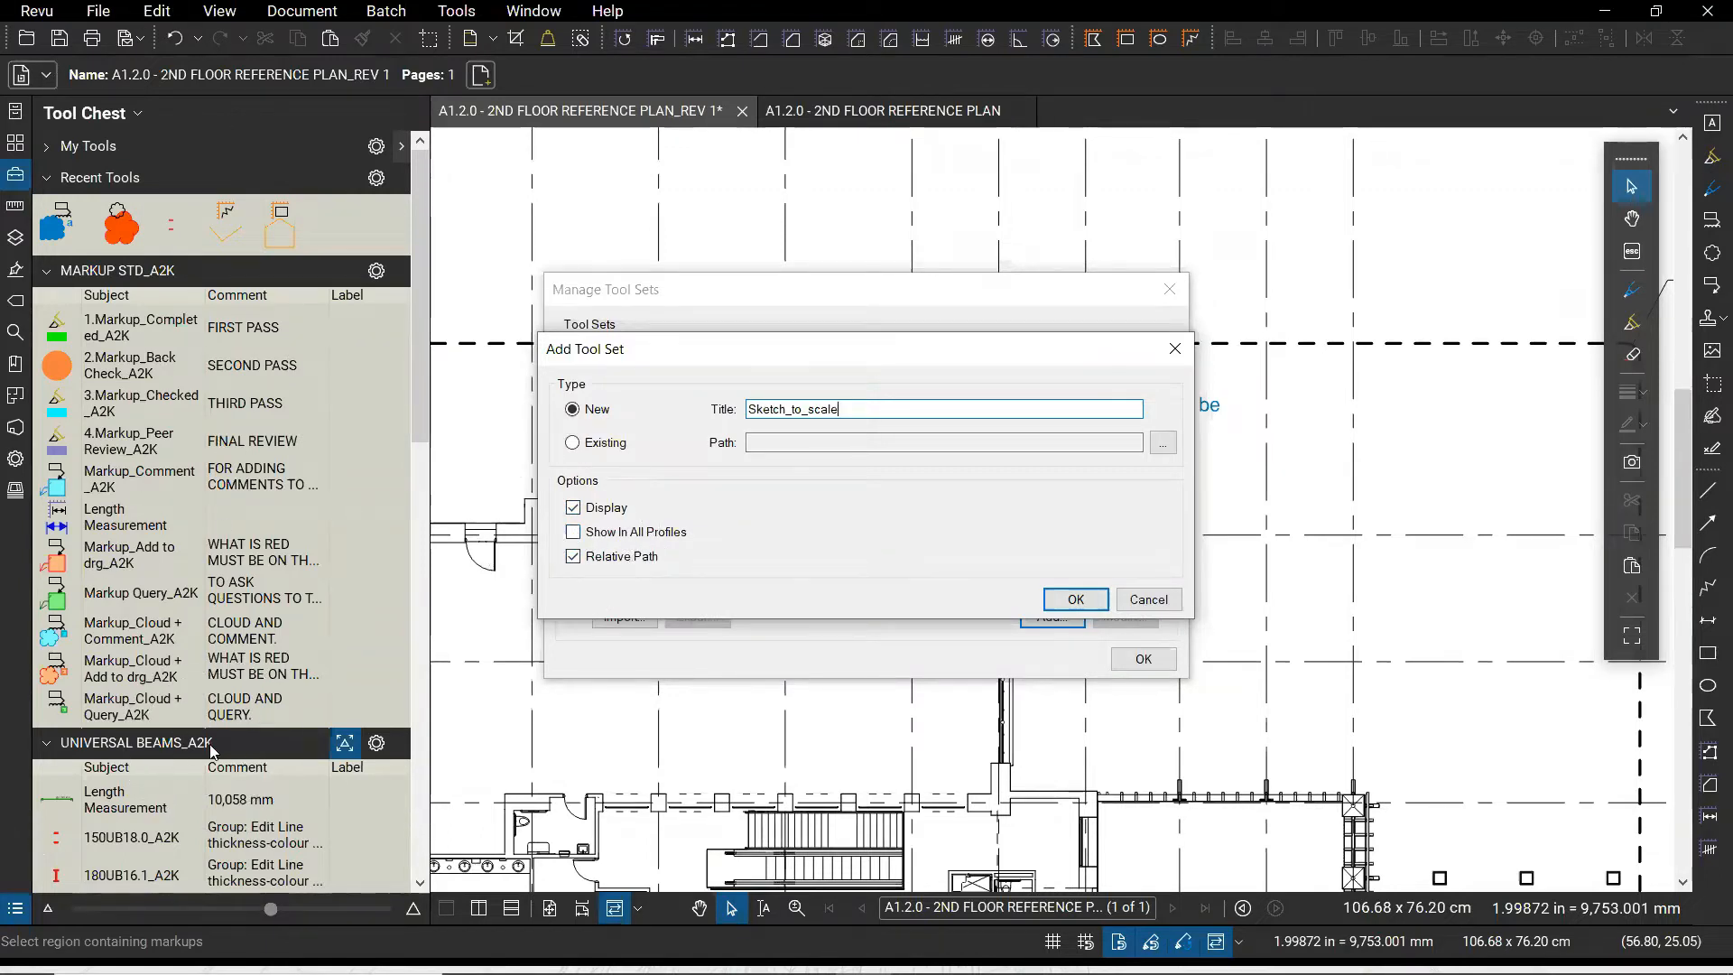
pyautogui.click(688, 549)
pyautogui.click(573, 532)
pyautogui.press('ctrl')
# Save the new tool set as Sketch_to_scale.btx in the Revu 20 folder, replacing the existing file
pyautogui.click(1077, 600)
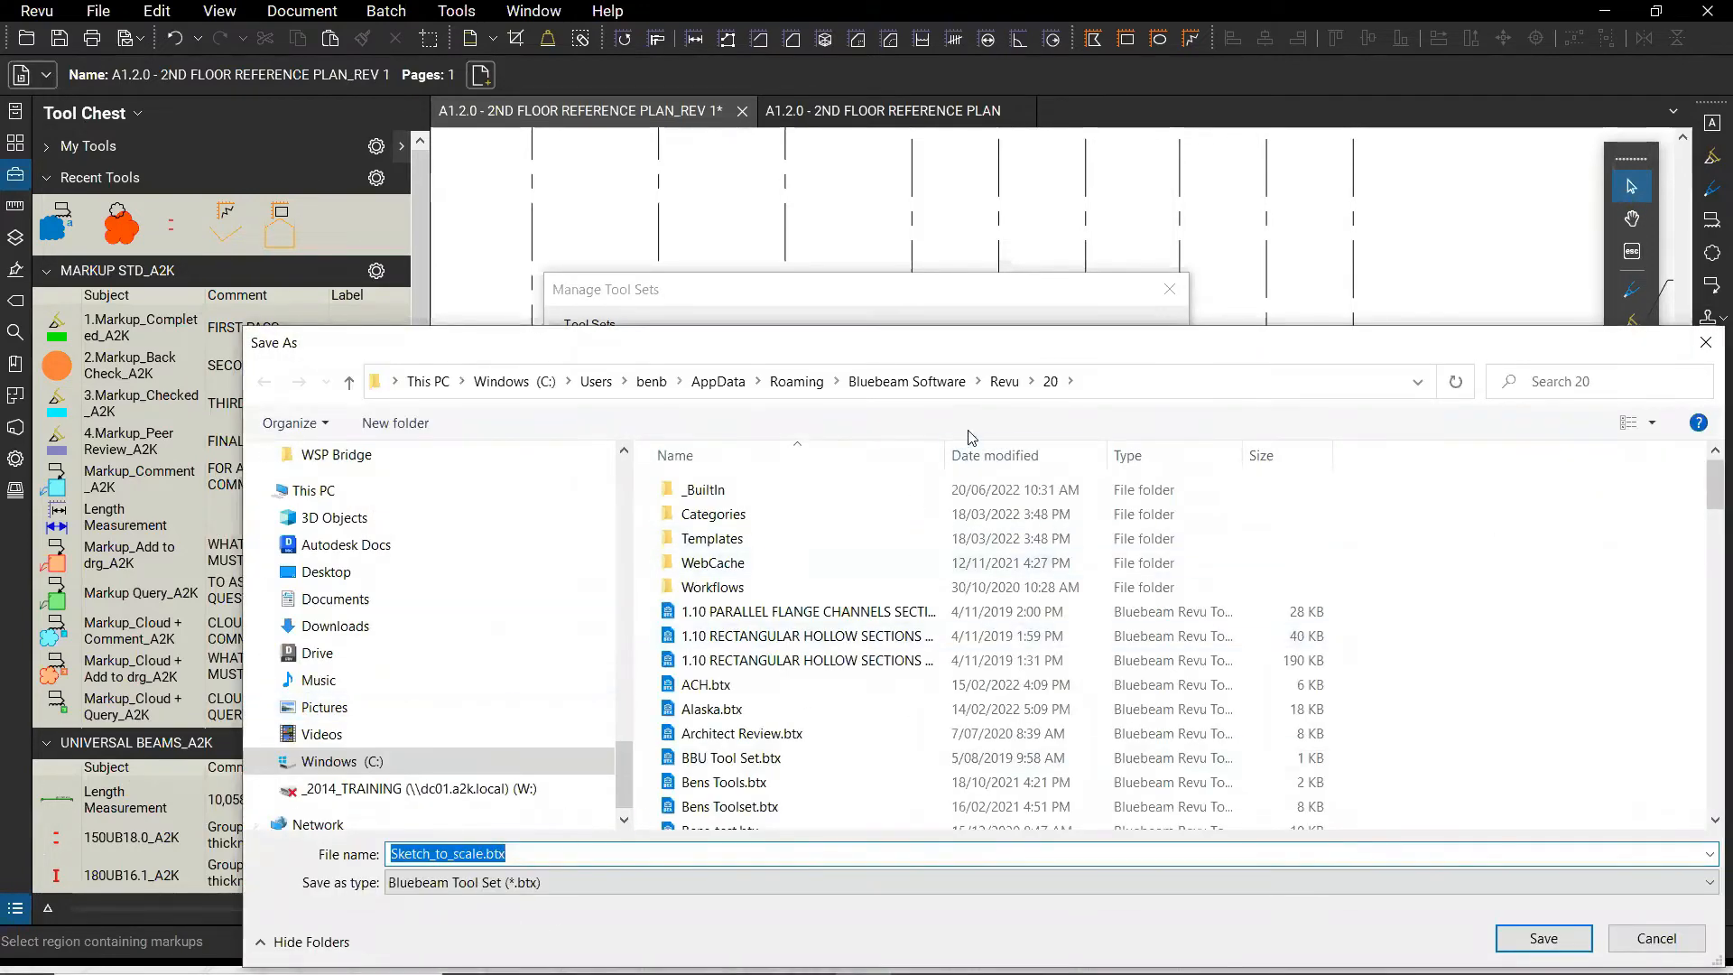
pyautogui.click(1558, 938)
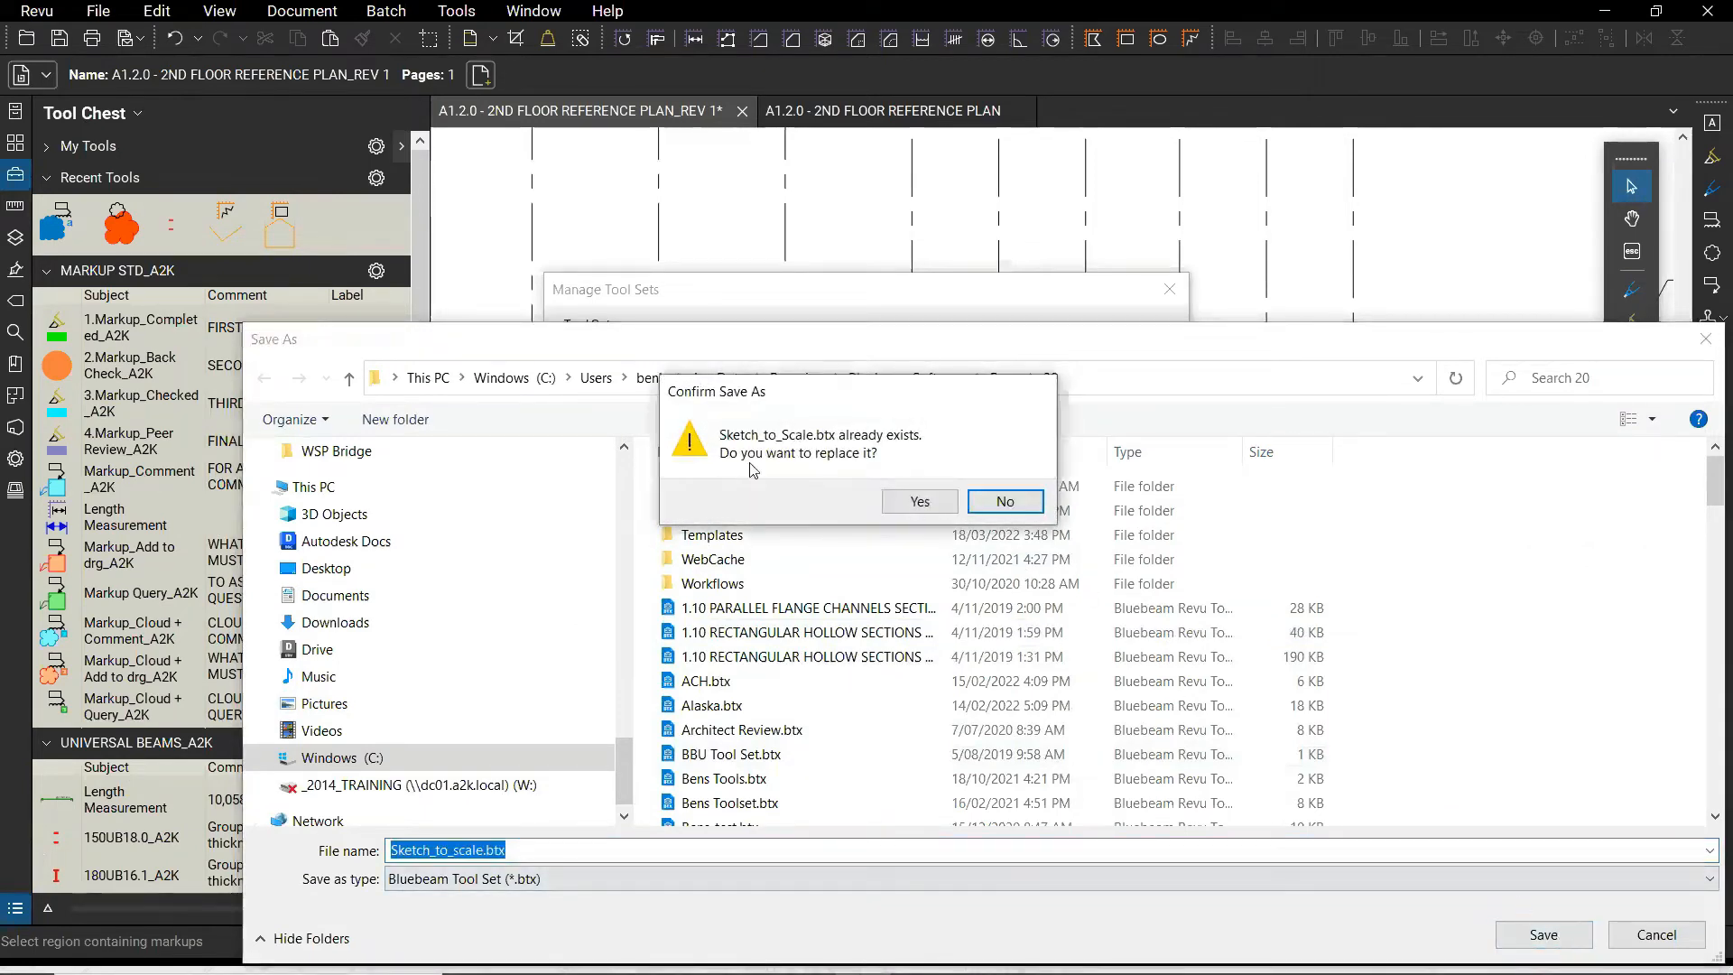
pyautogui.click(919, 502)
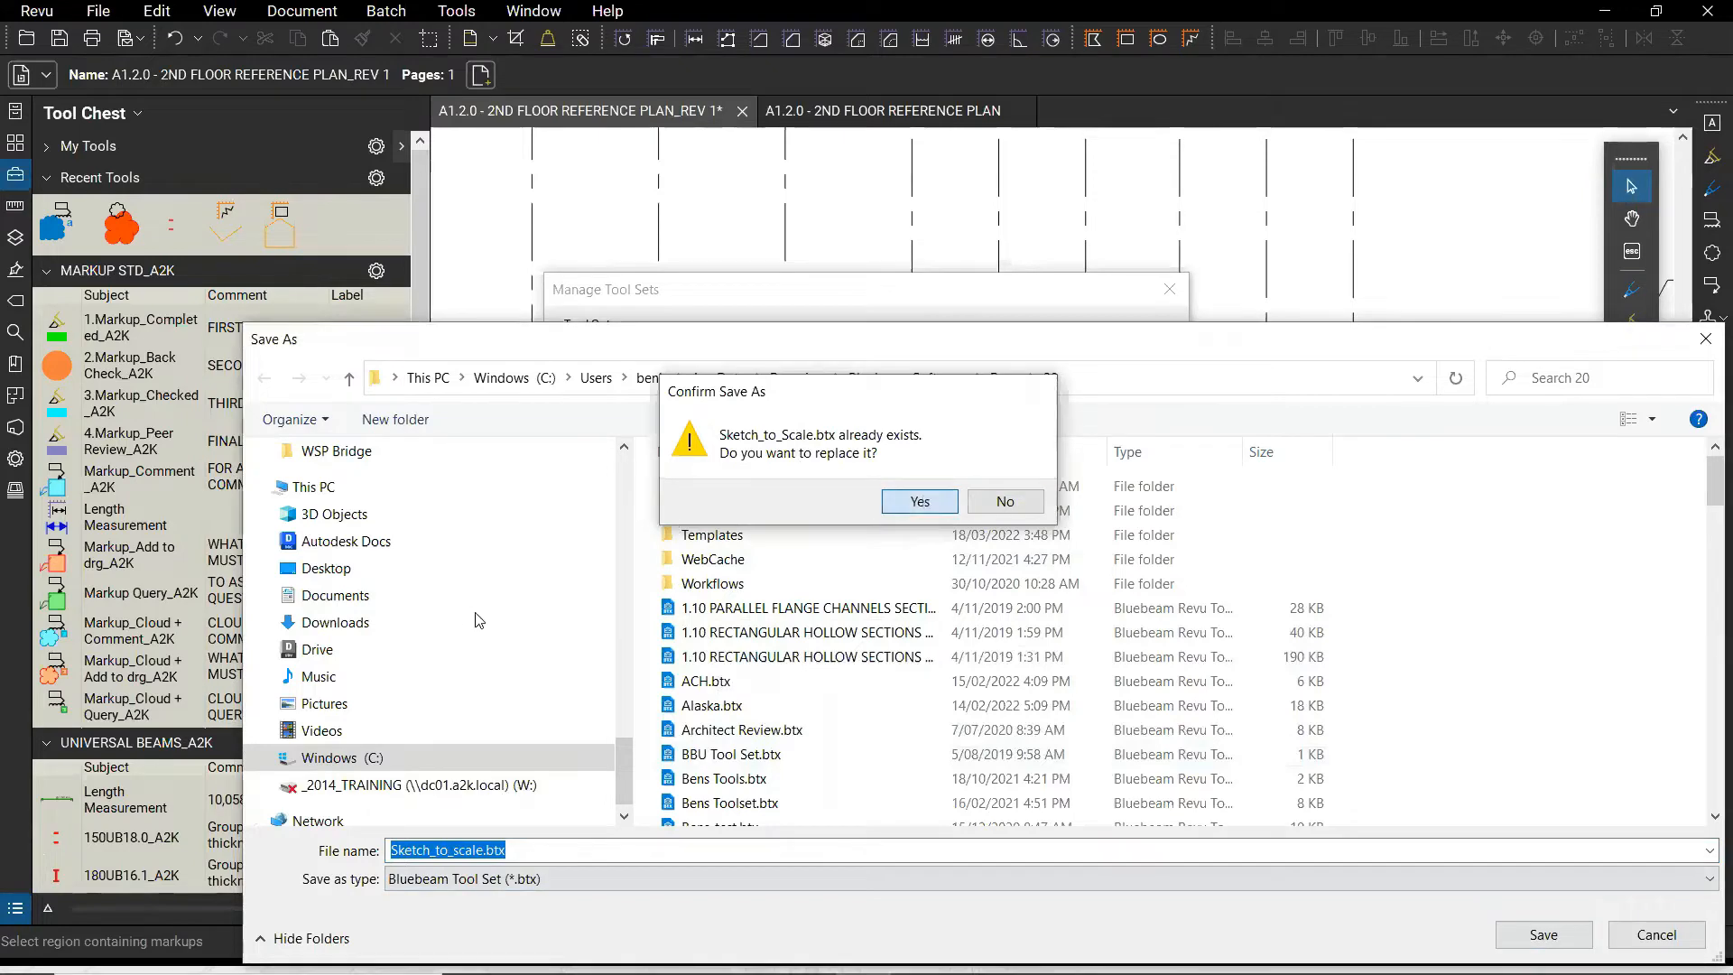
pyautogui.press('Return')
pyautogui.press('Return')
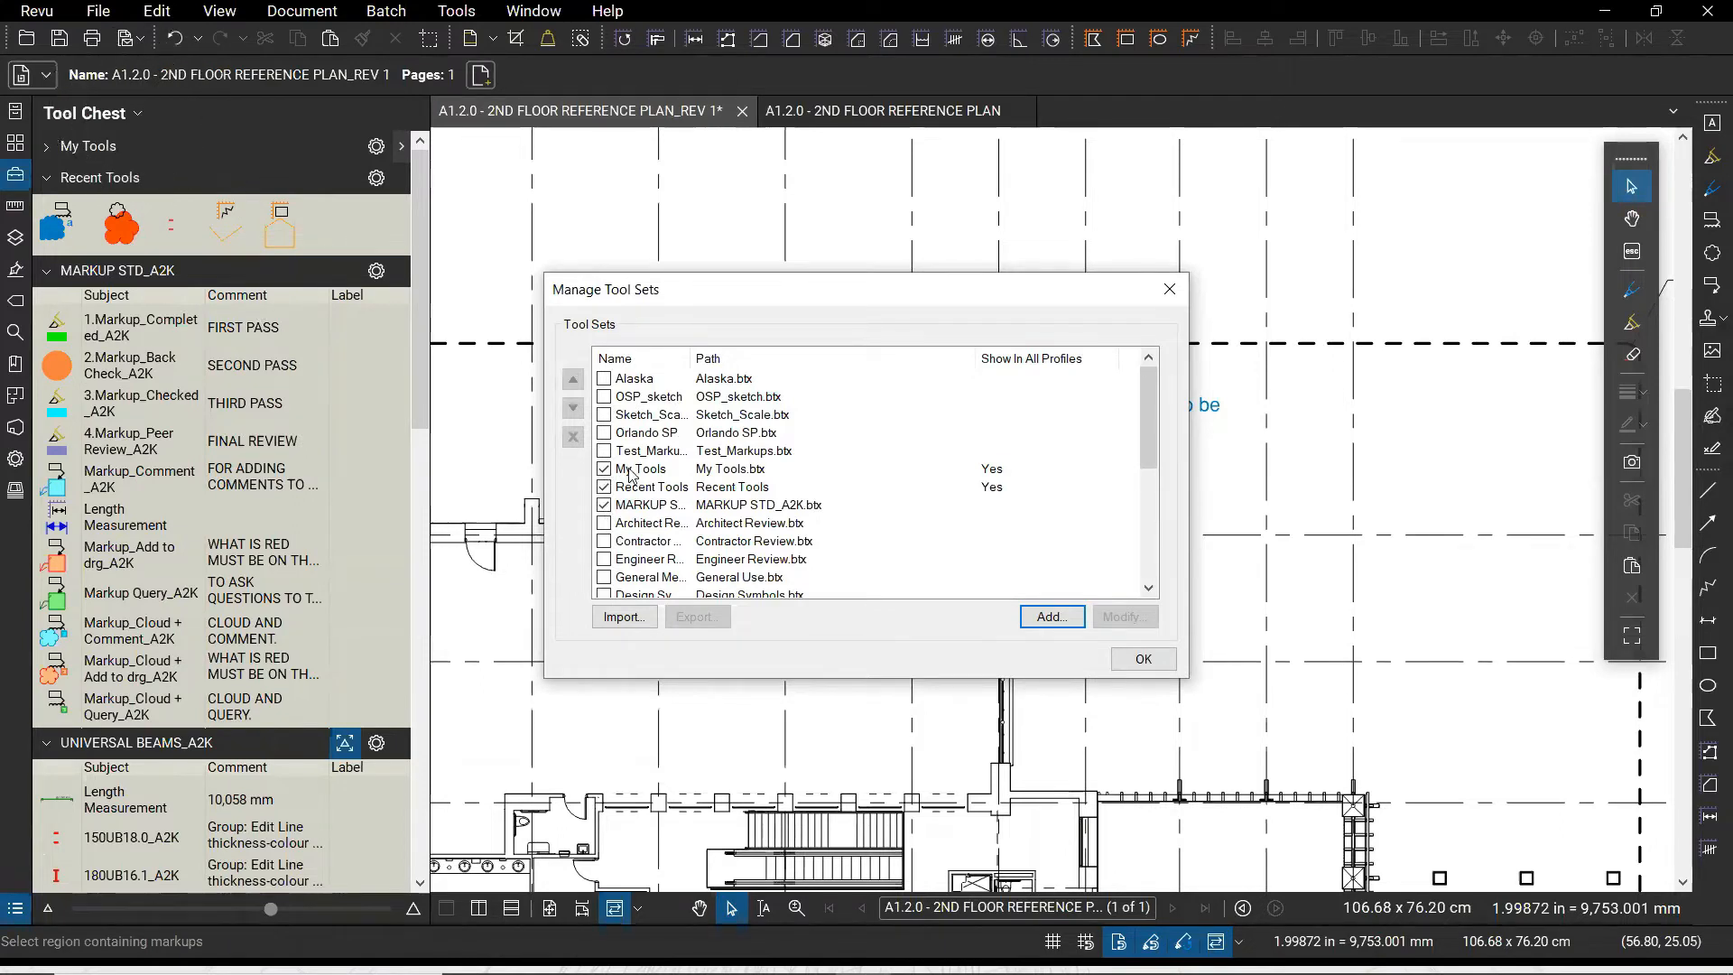
# Display the Test_Markups tool set in the Tool Chest and hide it again
pyautogui.press('ctrl')
pyautogui.click(604, 452)
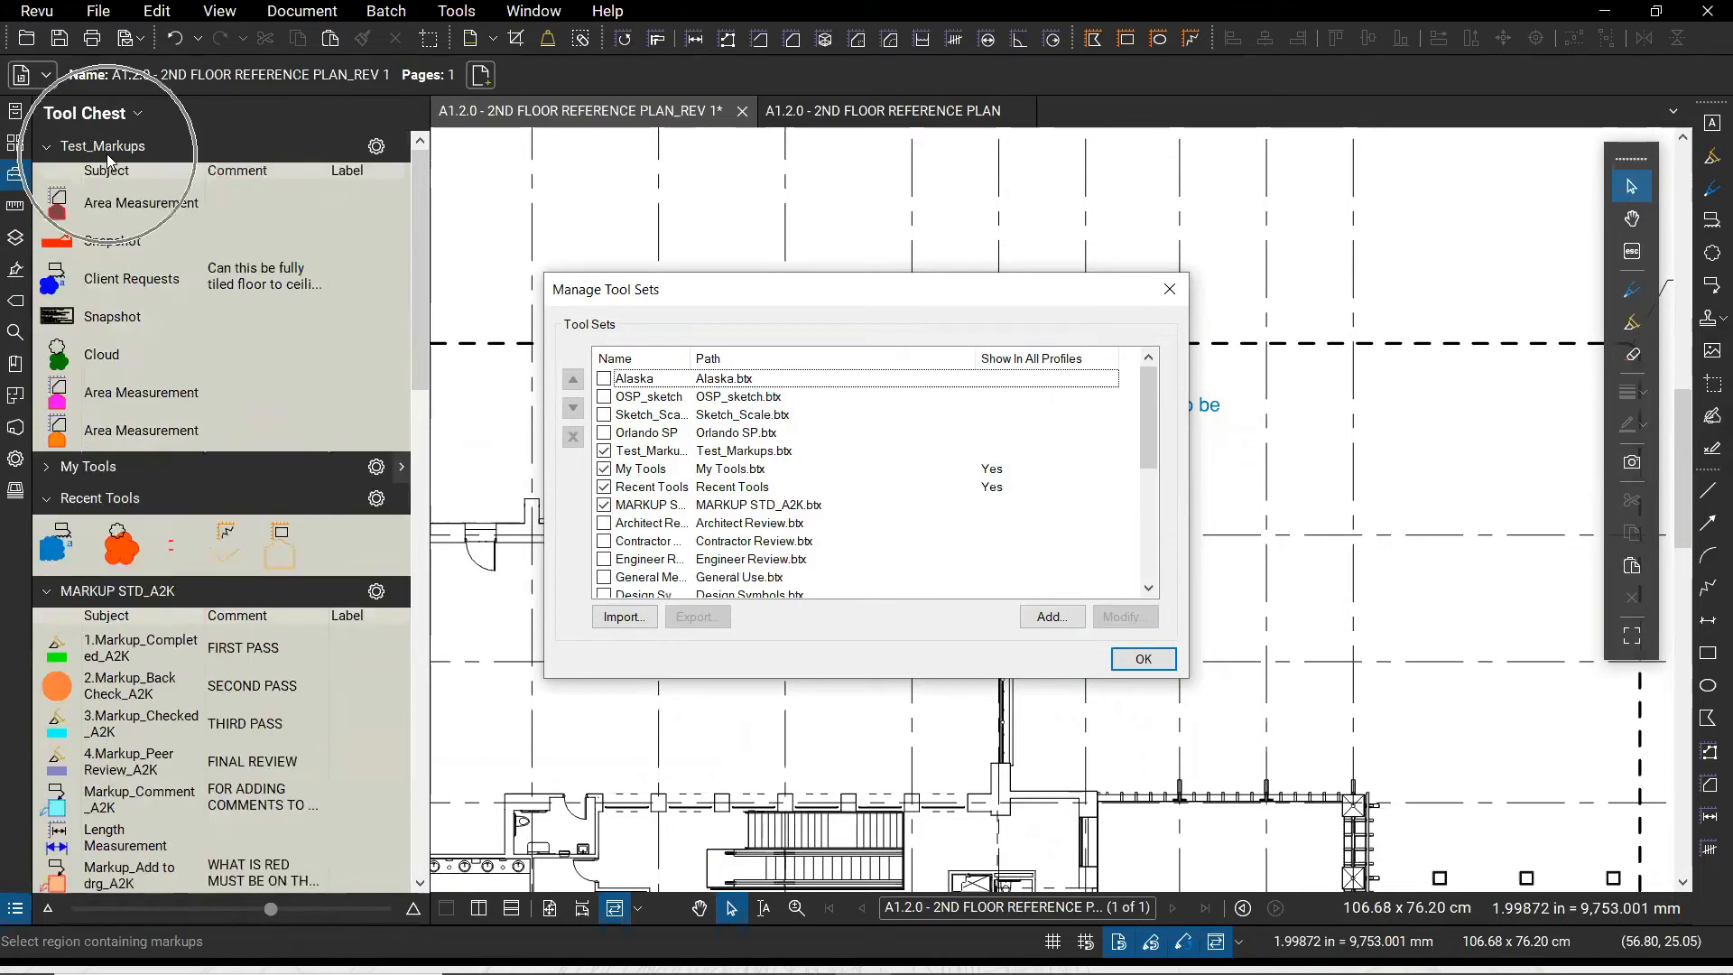
pyautogui.press('ctrl')
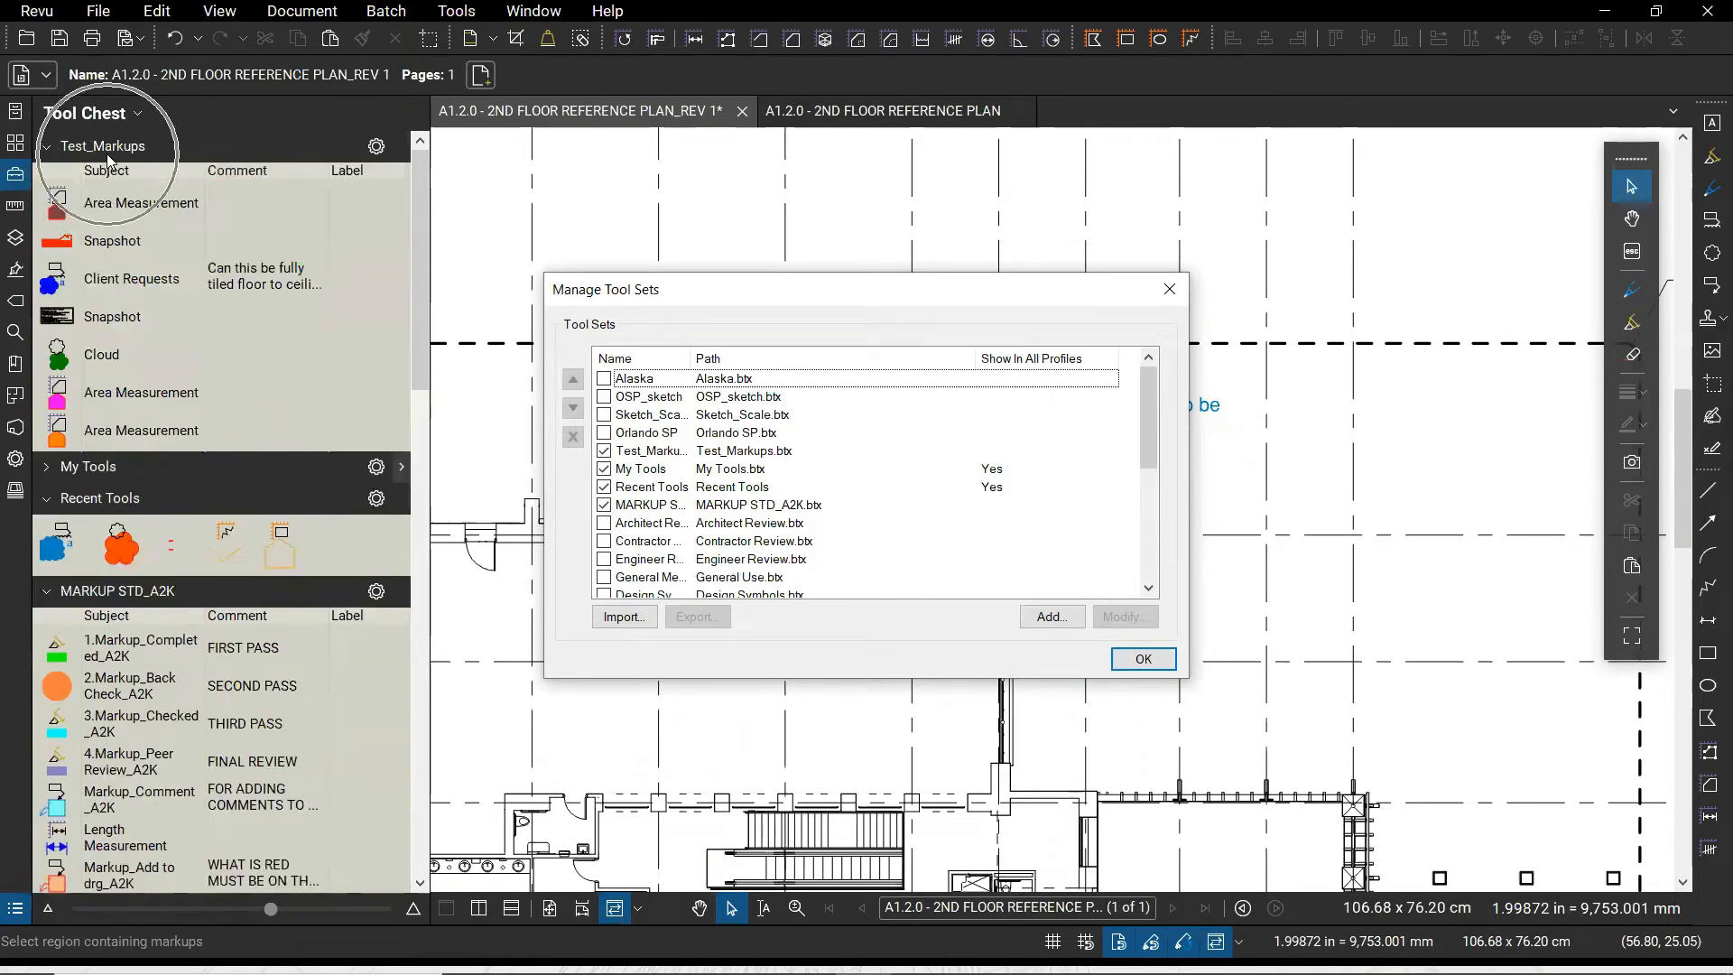
pyautogui.click(603, 451)
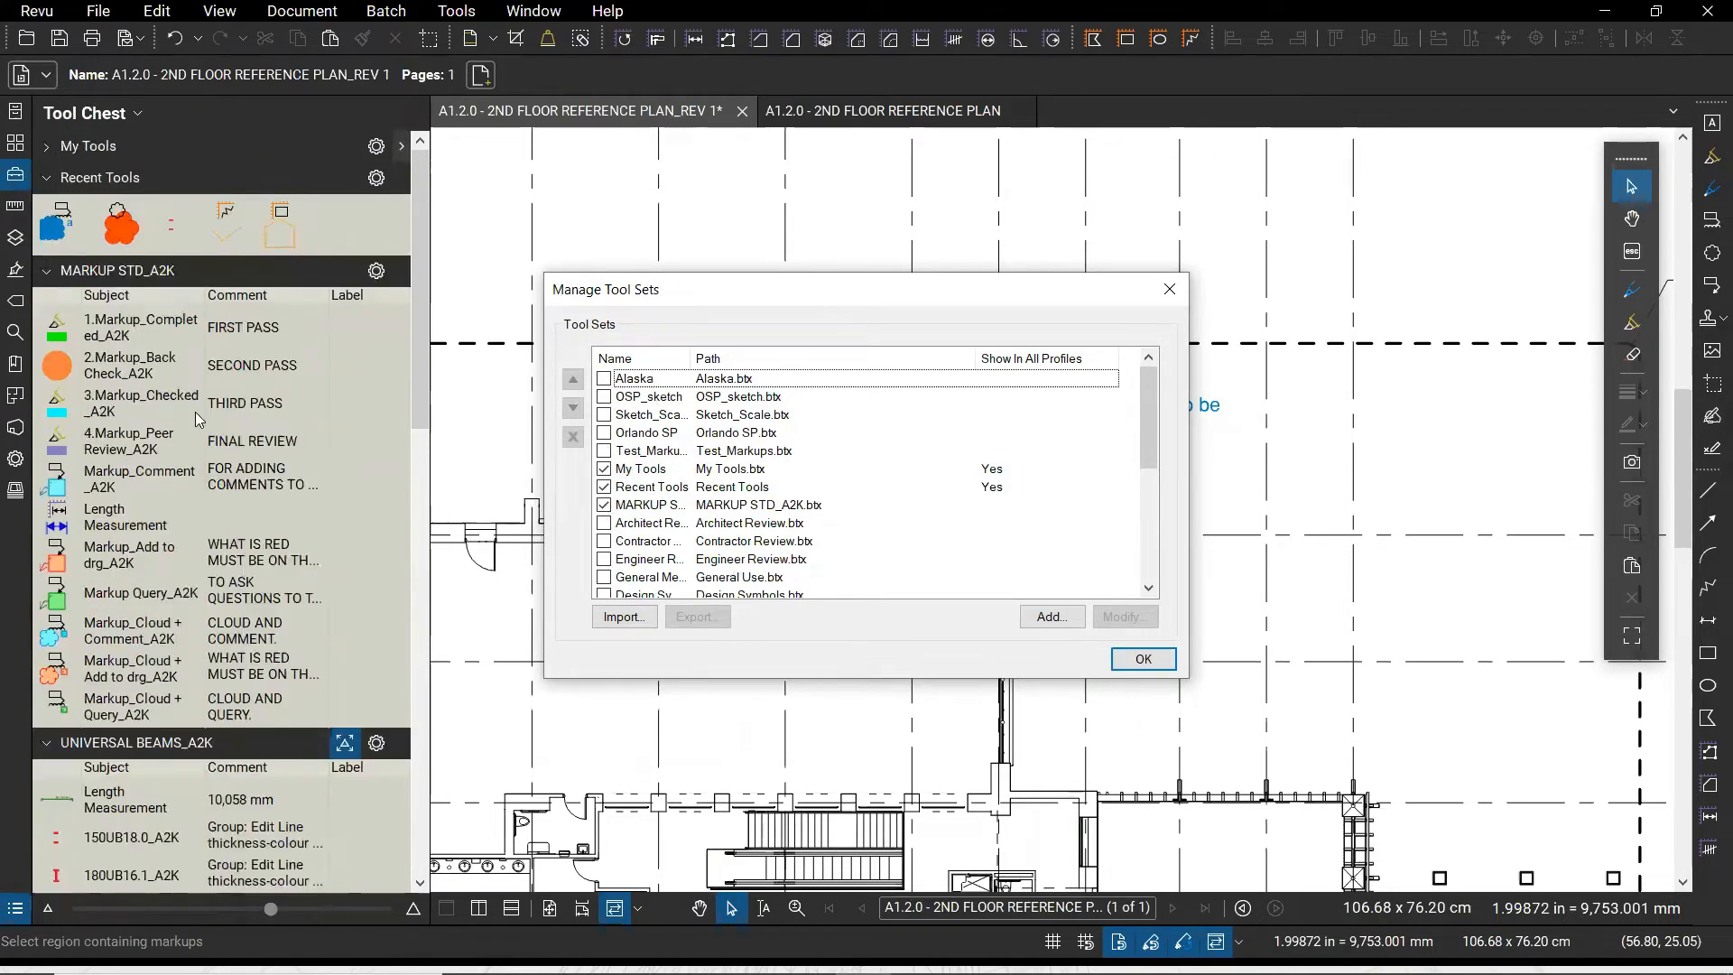
# Move the Sketch_to_scale tool set up the list to just above Orlando SP and close the tool set manager
pyautogui.moveTo(1158, 379); pyautogui.dragTo(1161, 526)
pyautogui.press('ctrl')
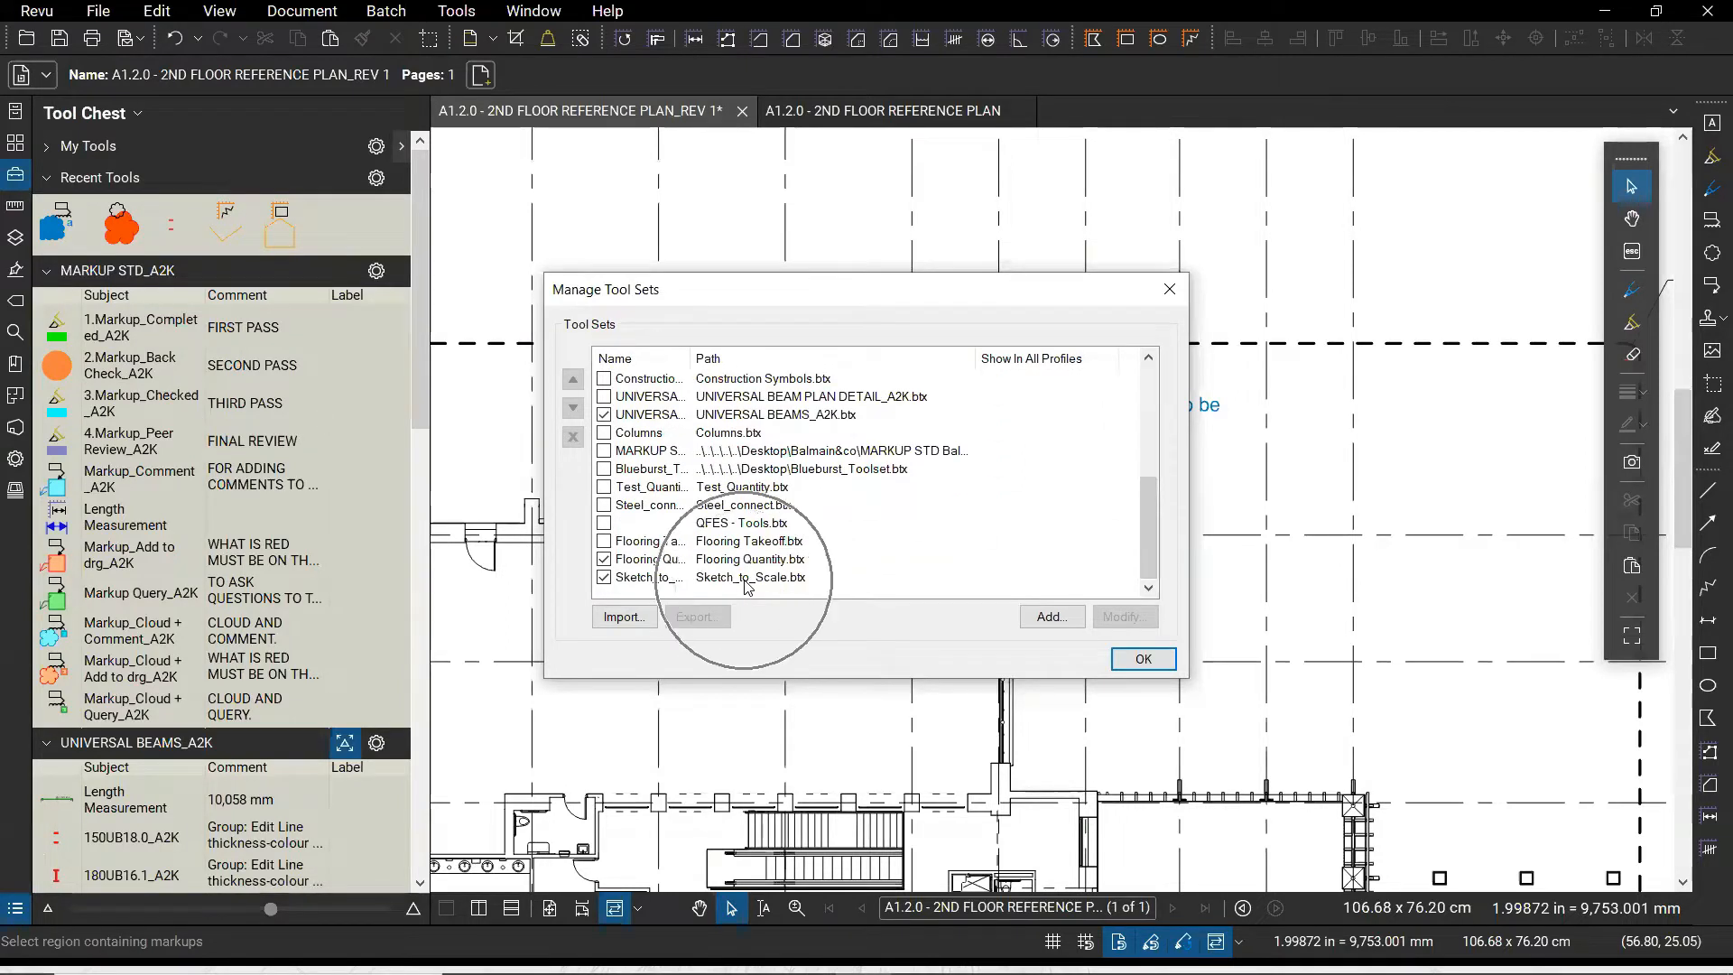
pyautogui.click(665, 583)
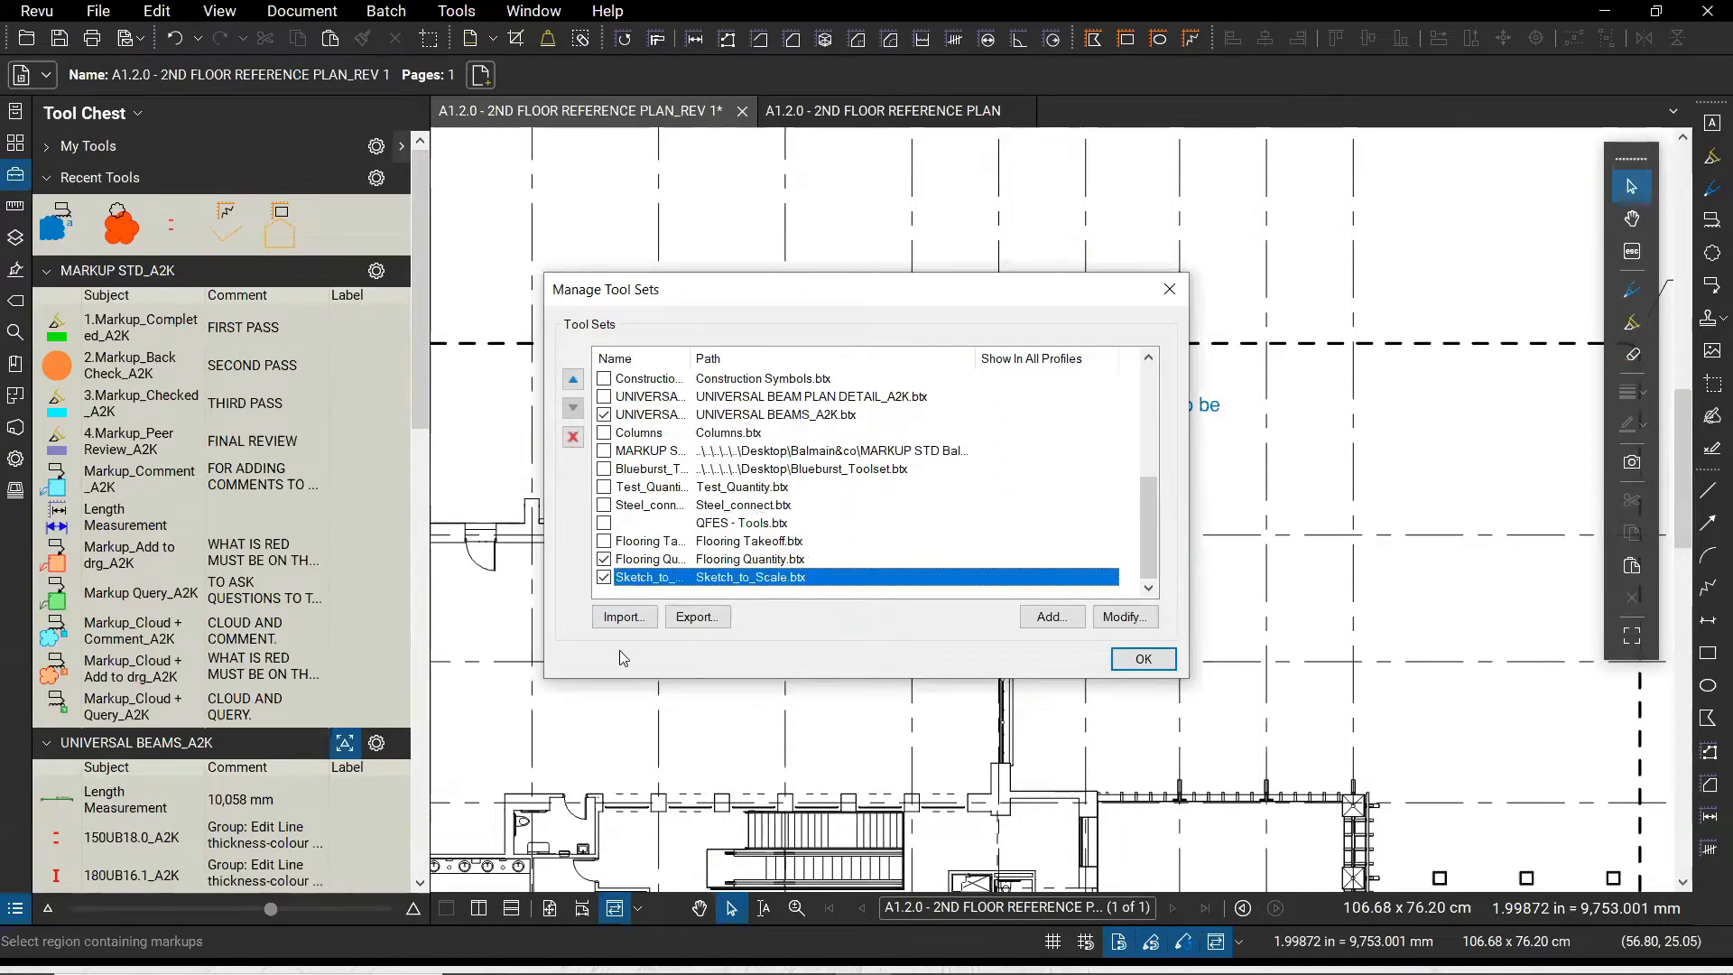
pyautogui.click(572, 380)
pyautogui.click(572, 380)
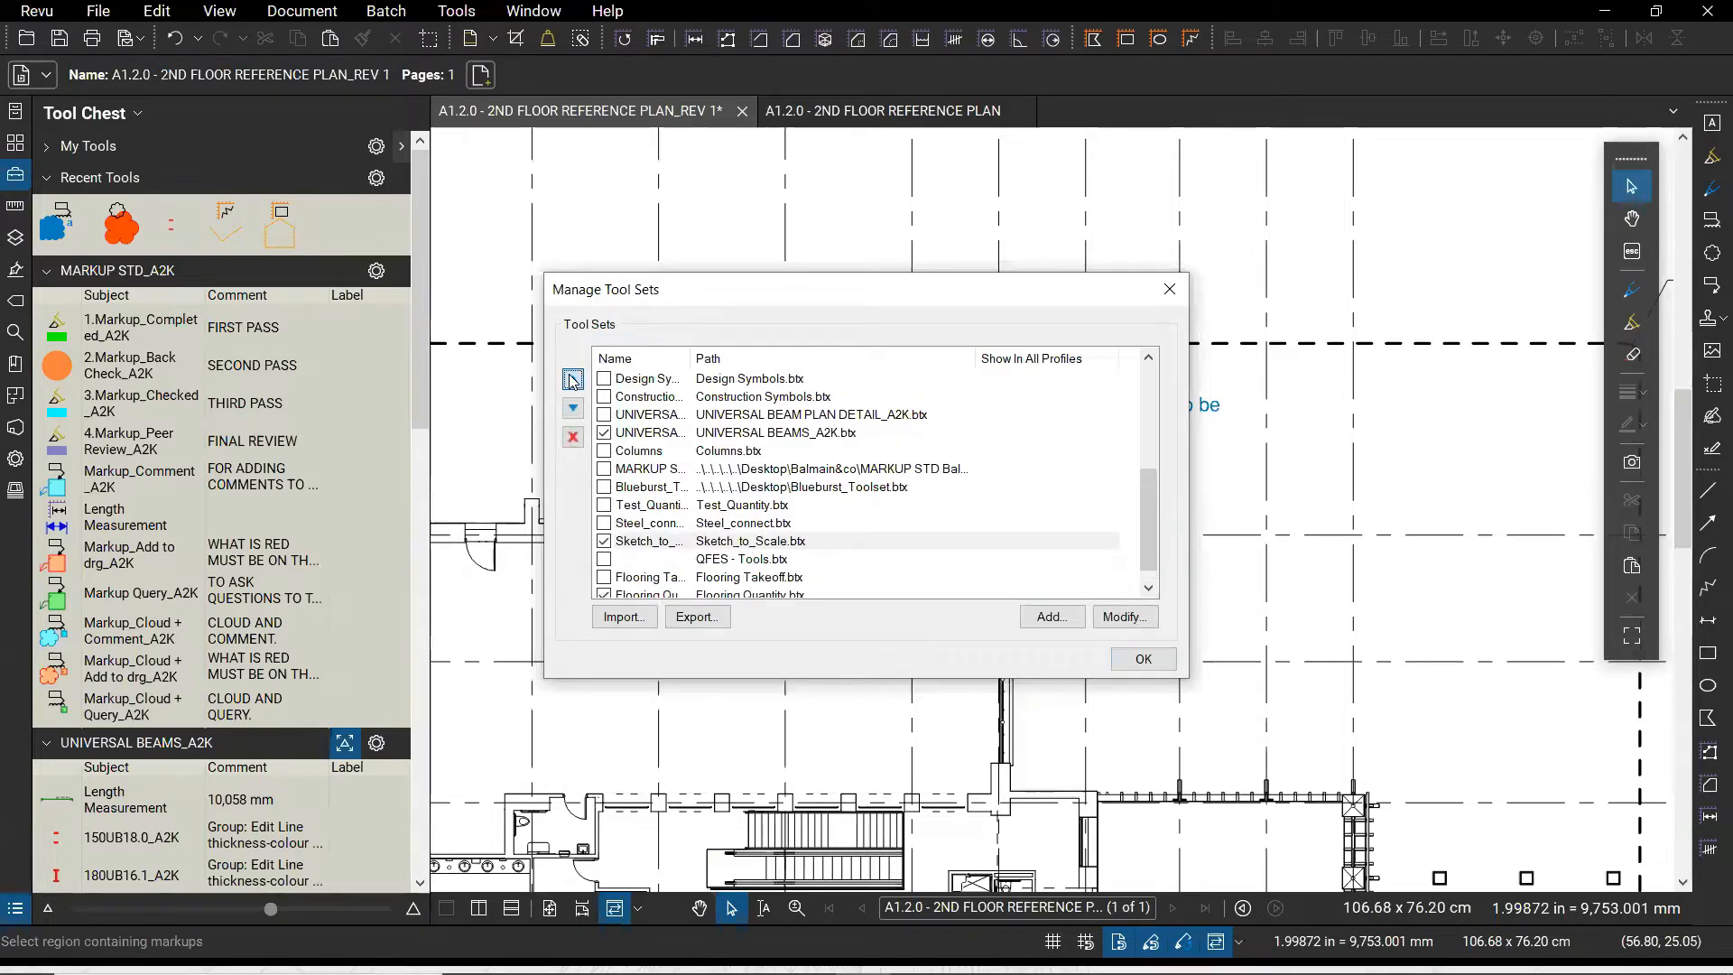
pyautogui.click(572, 380)
pyautogui.click(572, 380)
pyautogui.click(572, 380)
pyautogui.click(573, 380)
pyautogui.click(573, 380)
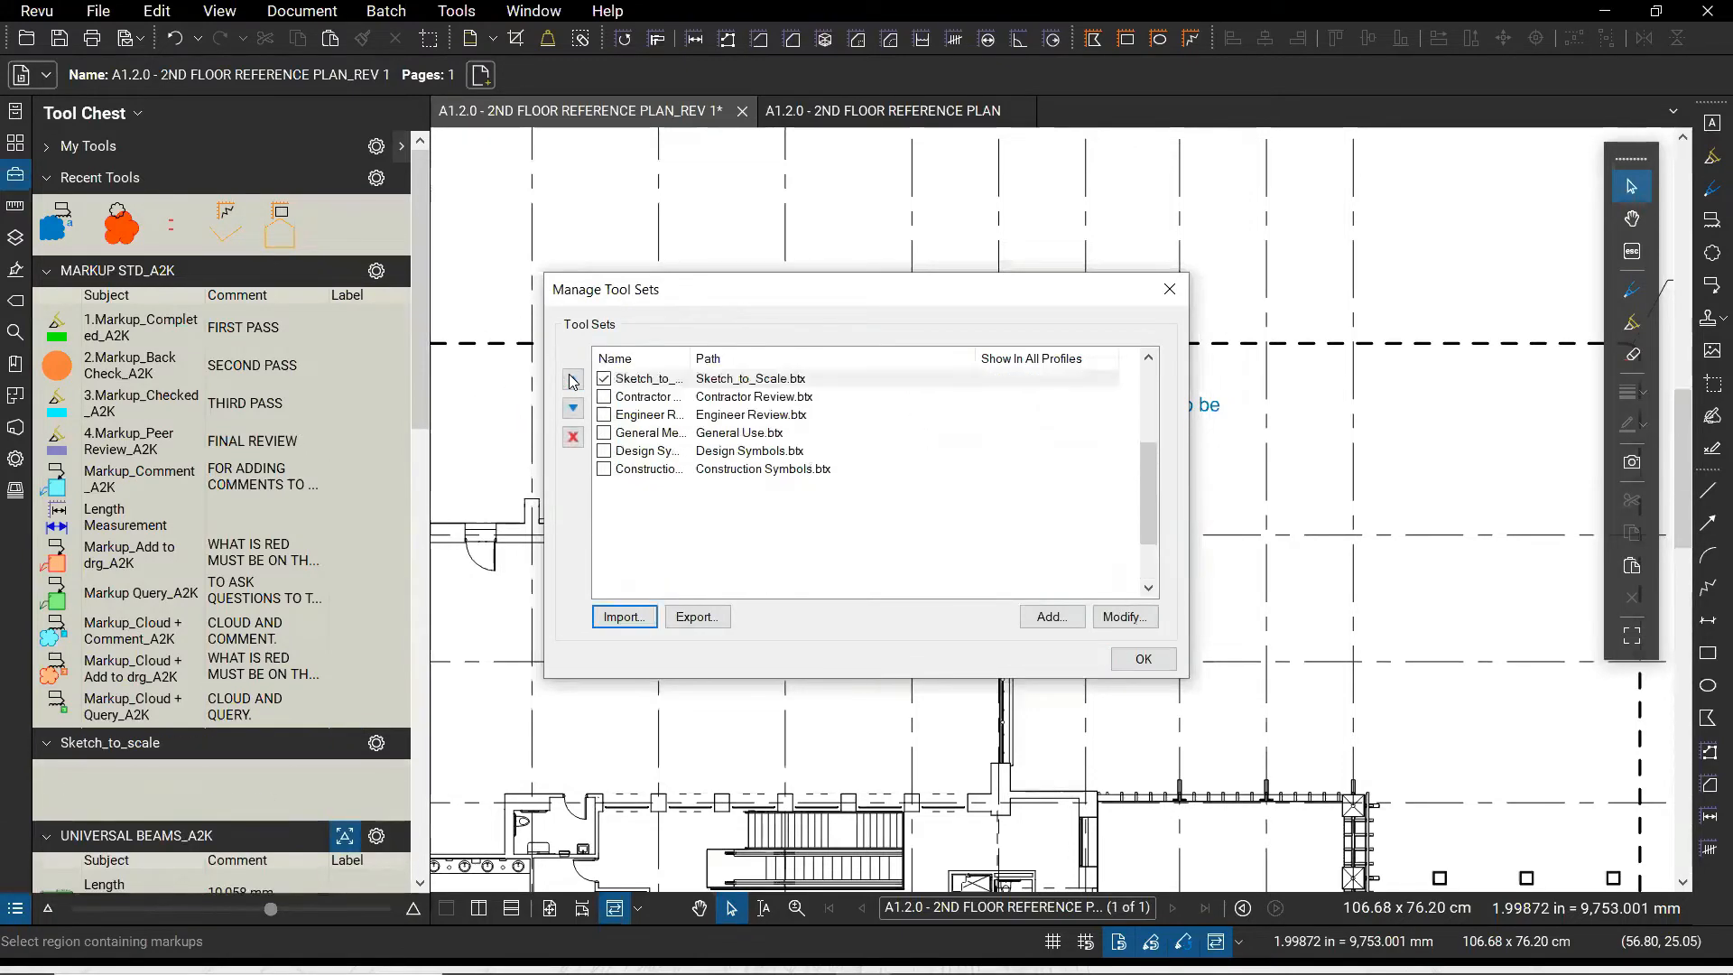
pyautogui.click(573, 380)
pyautogui.click(573, 380)
pyautogui.click(573, 379)
pyautogui.click(573, 380)
pyautogui.click(573, 380)
pyautogui.click(573, 380)
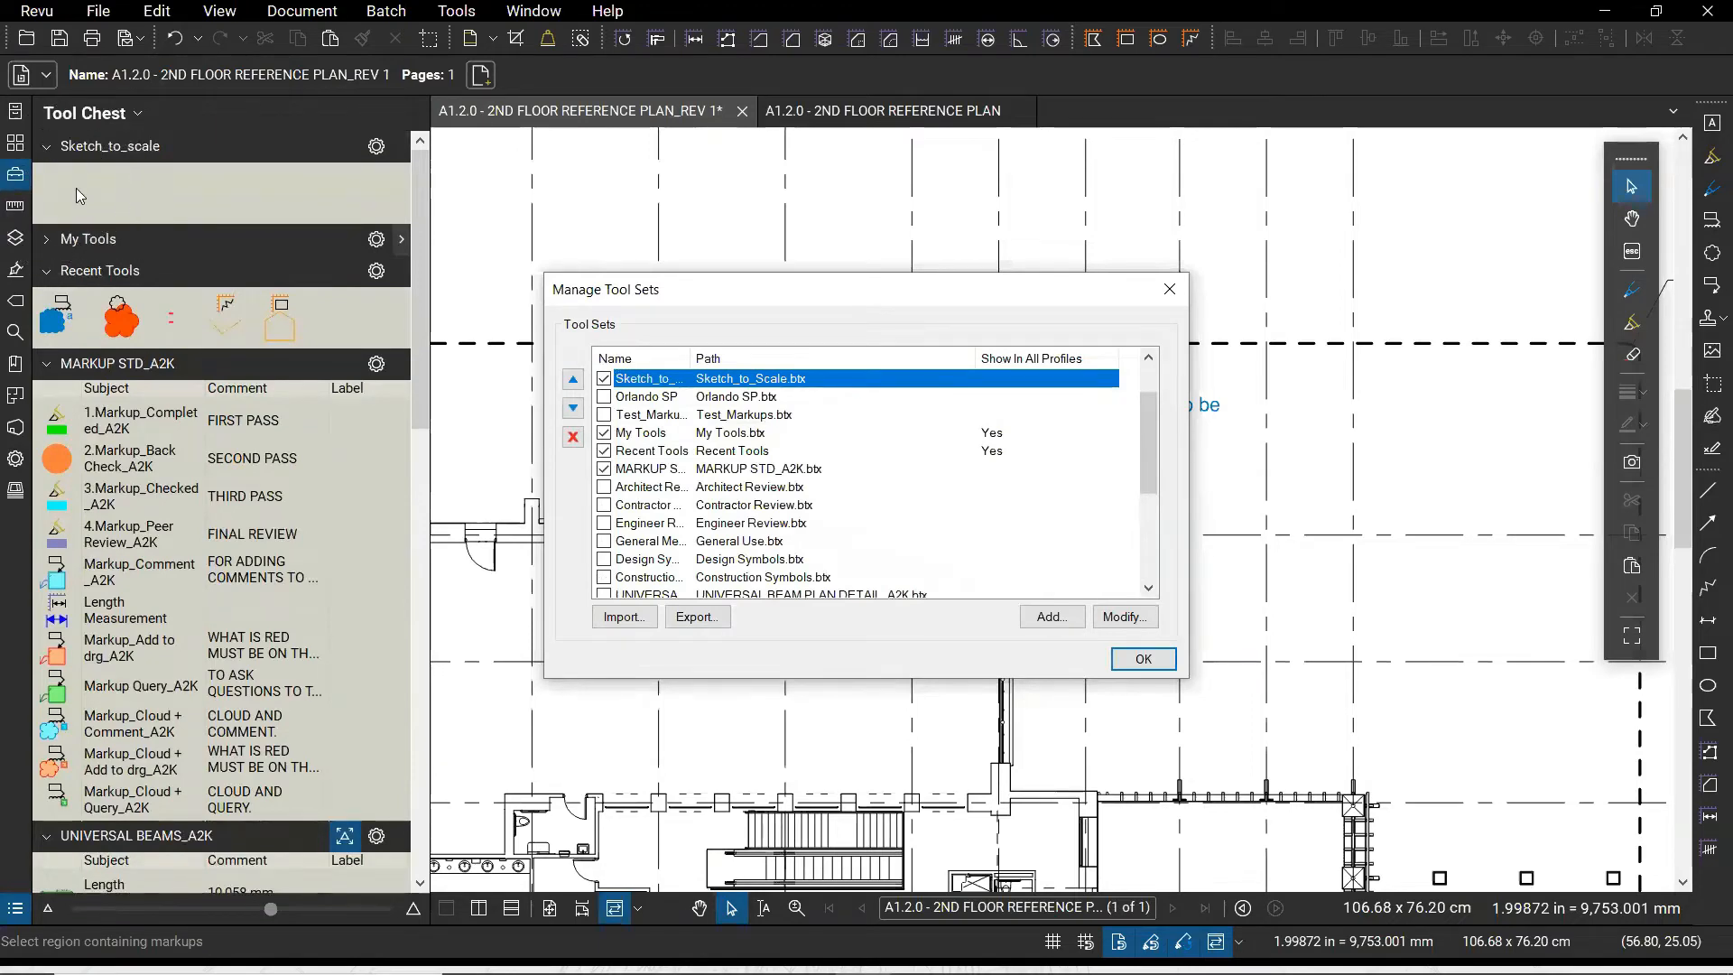
pyautogui.click(1143, 660)
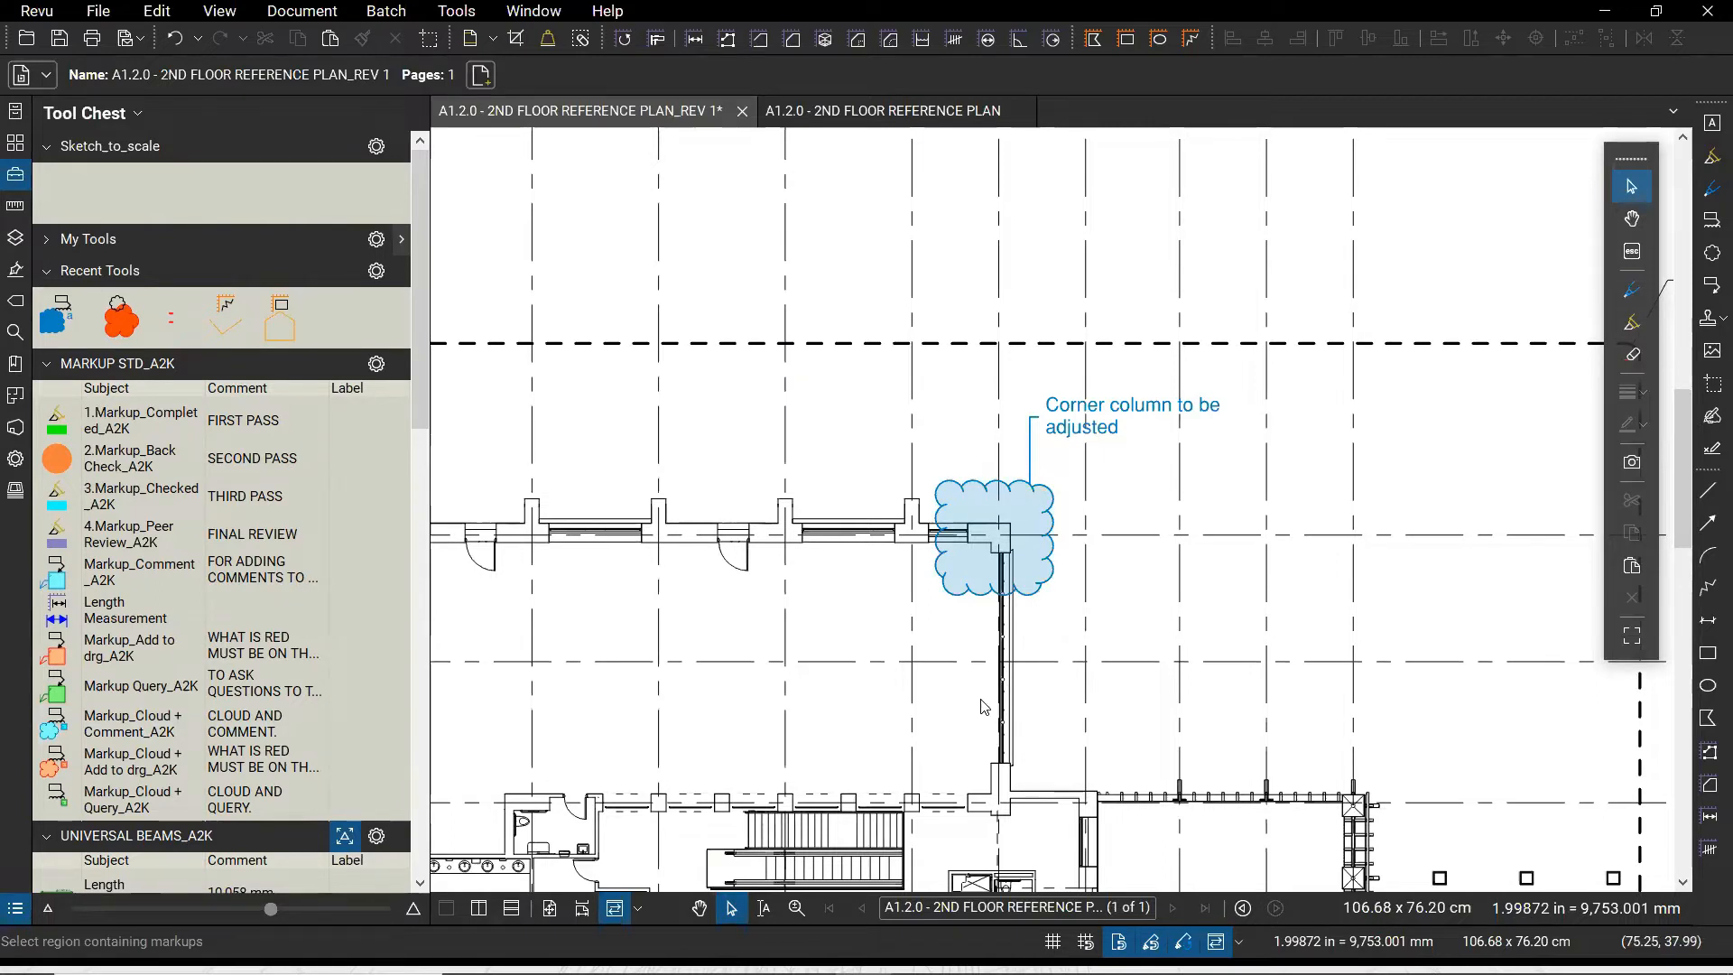
# Add the "Corner column to be adjusted" Cloud+ markup to the Sketch_to_scale tool set
pyautogui.click(1049, 495)
pyautogui.rightClick(1133, 497)
pyautogui.click(1041, 514)
pyautogui.click(1029, 502)
pyautogui.rightClick(1307, 481)
pyautogui.click(1033, 505)
pyautogui.click(1033, 504)
pyautogui.rightClick(1032, 503)
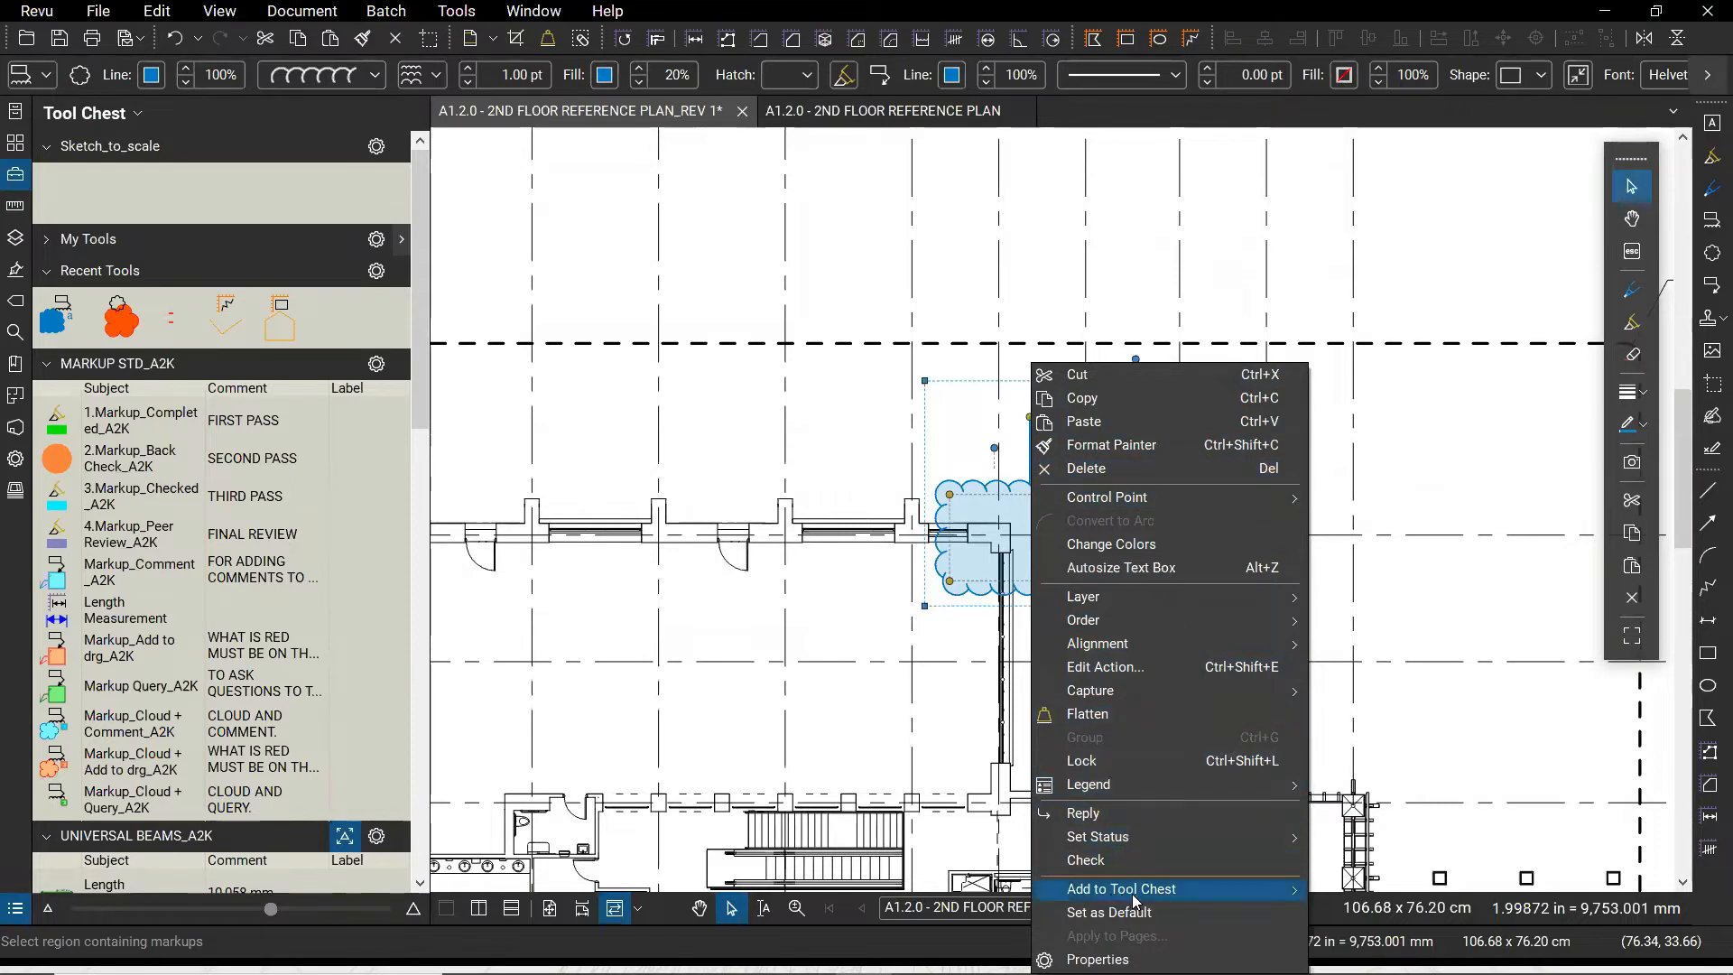
pyautogui.moveTo(1135, 894)
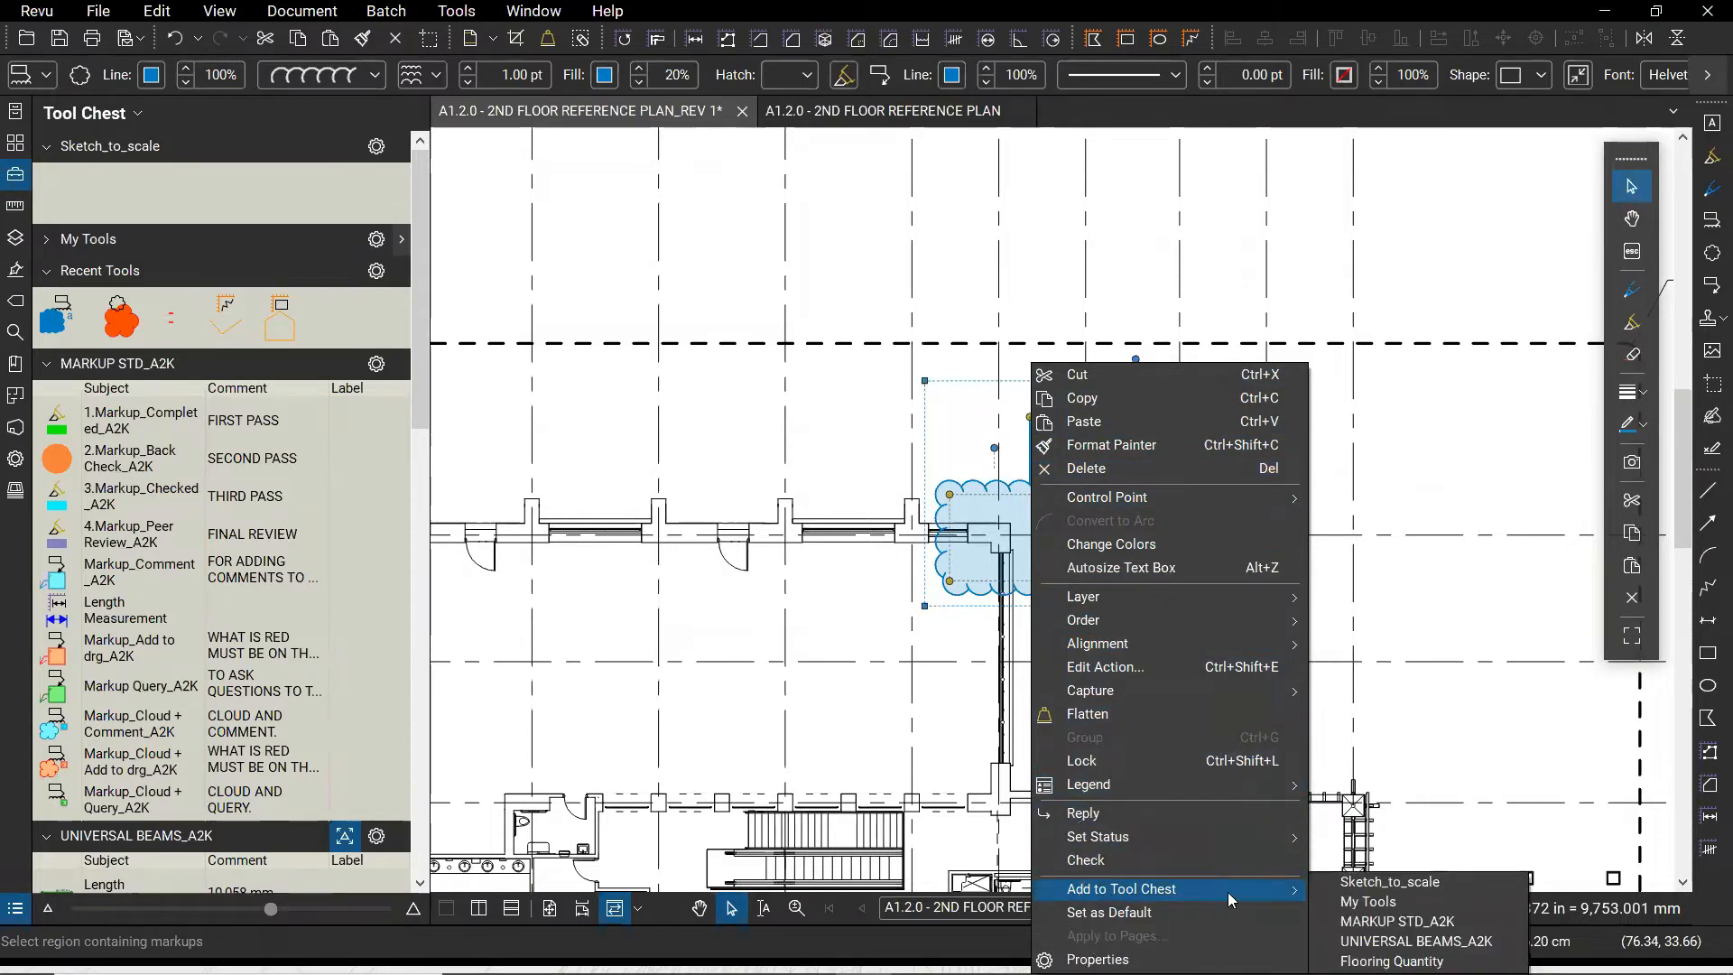
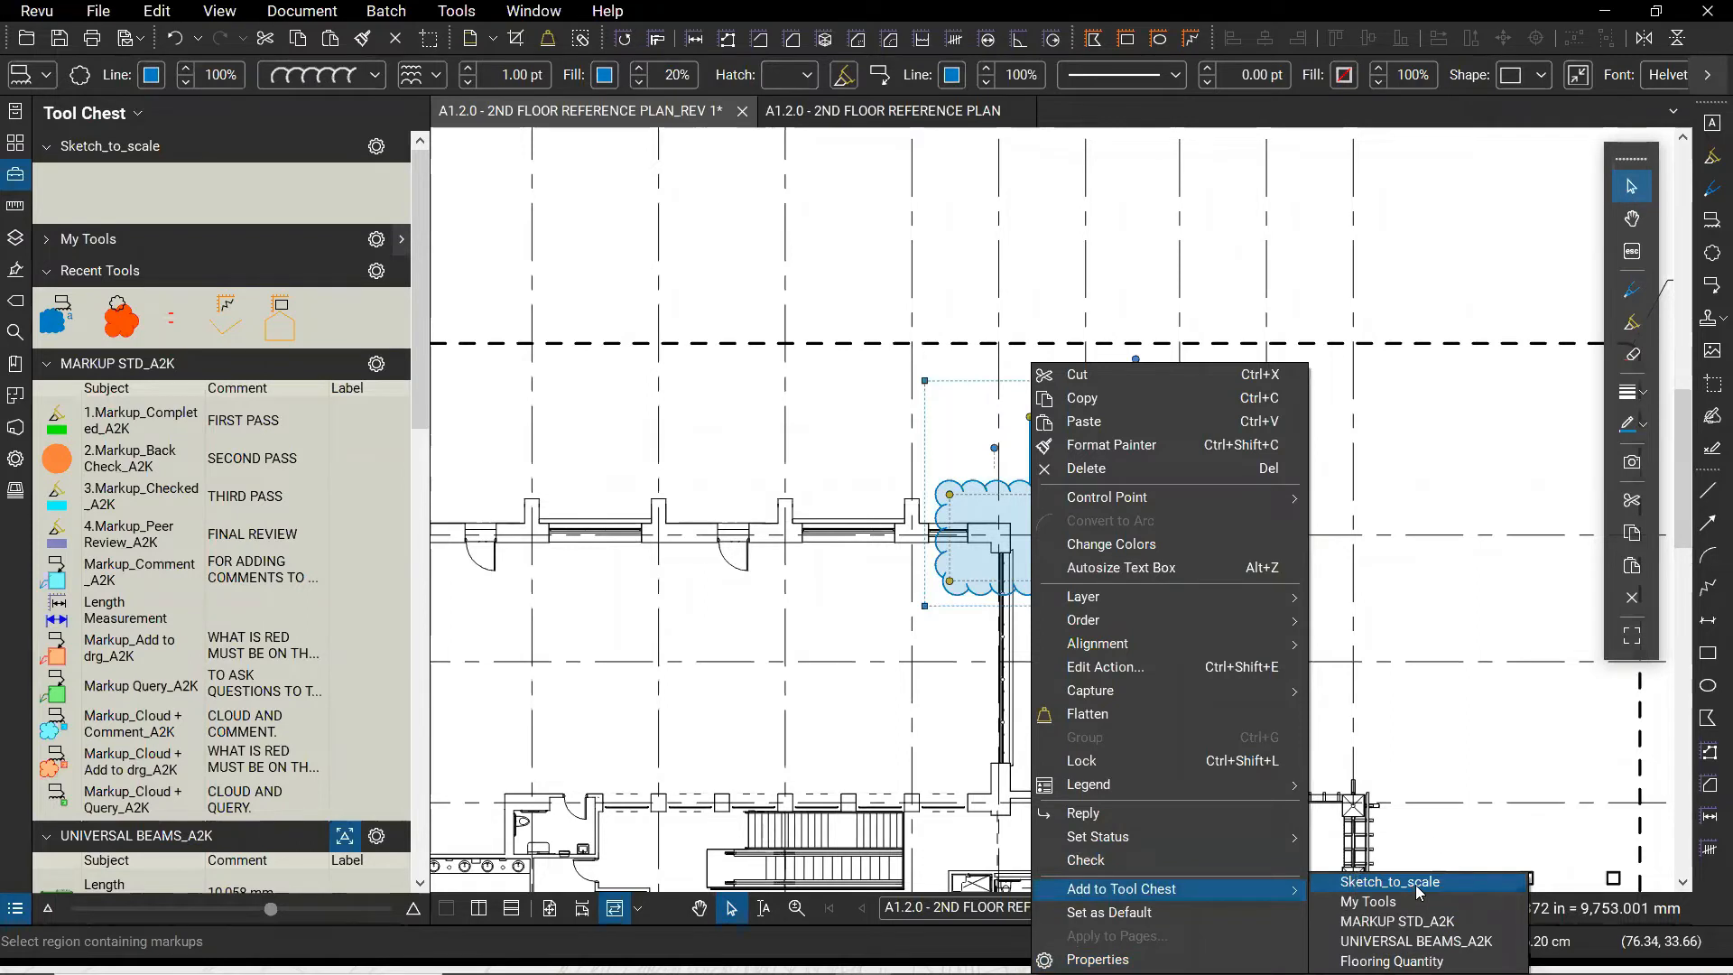
pyautogui.click(1417, 891)
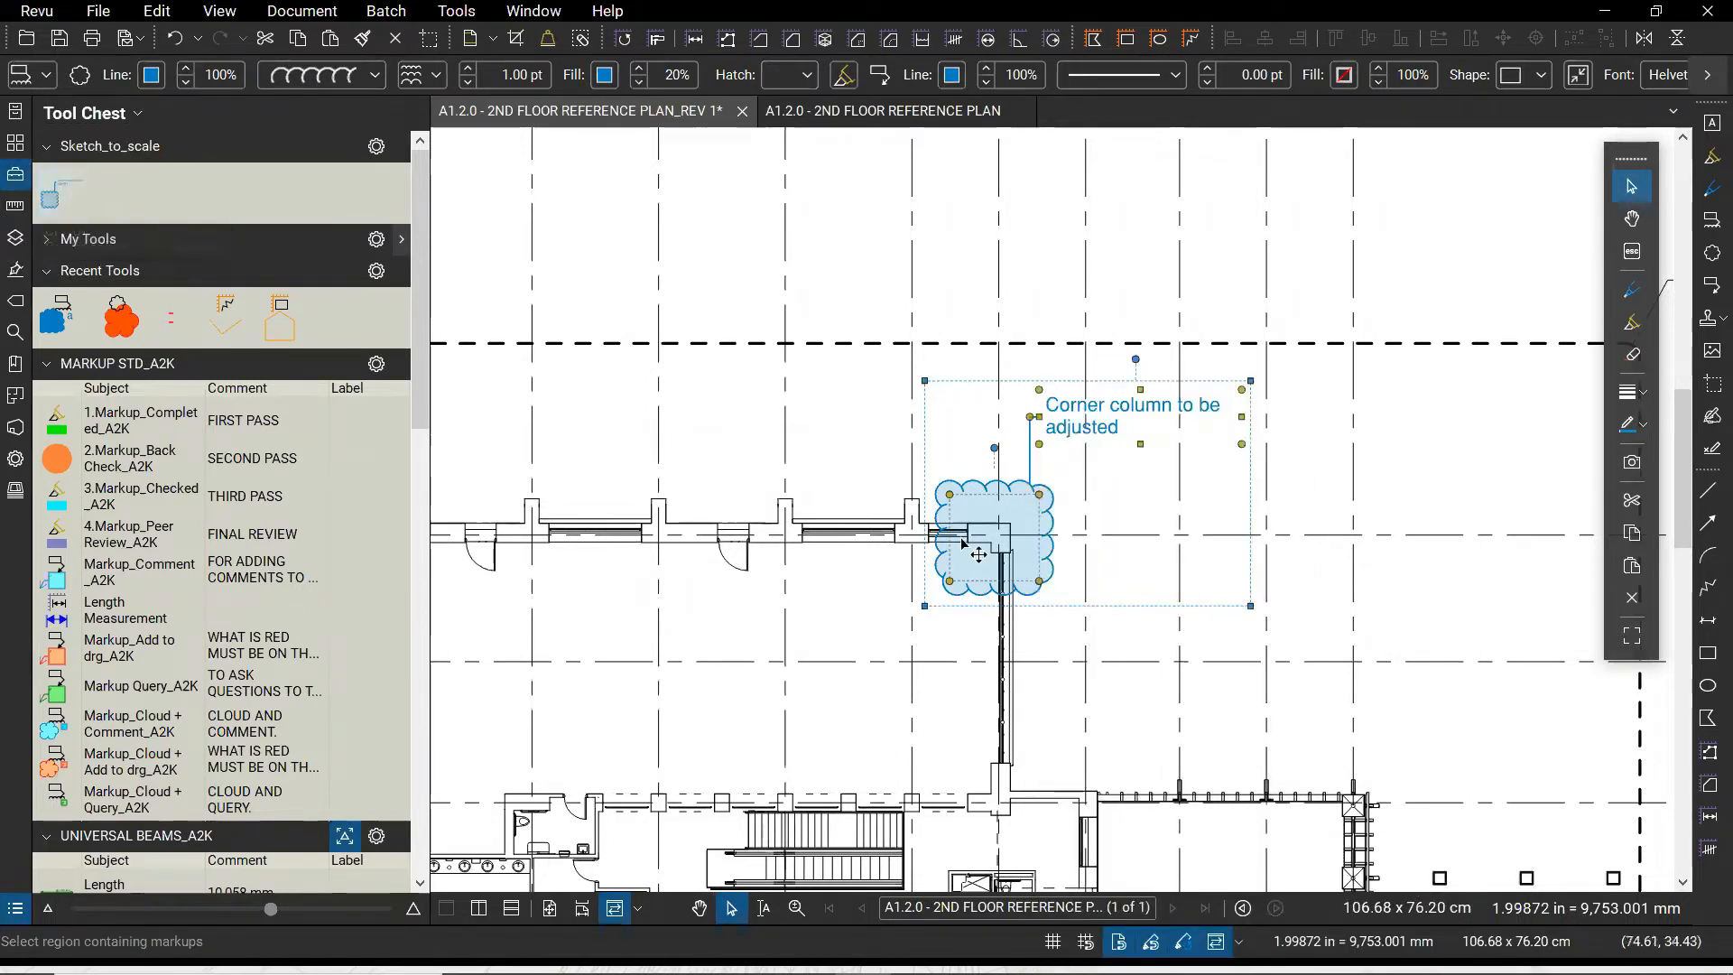
# Show the tool sets to which the selected Cloud+ markup can be added from its properties
pyautogui.click(14, 459)
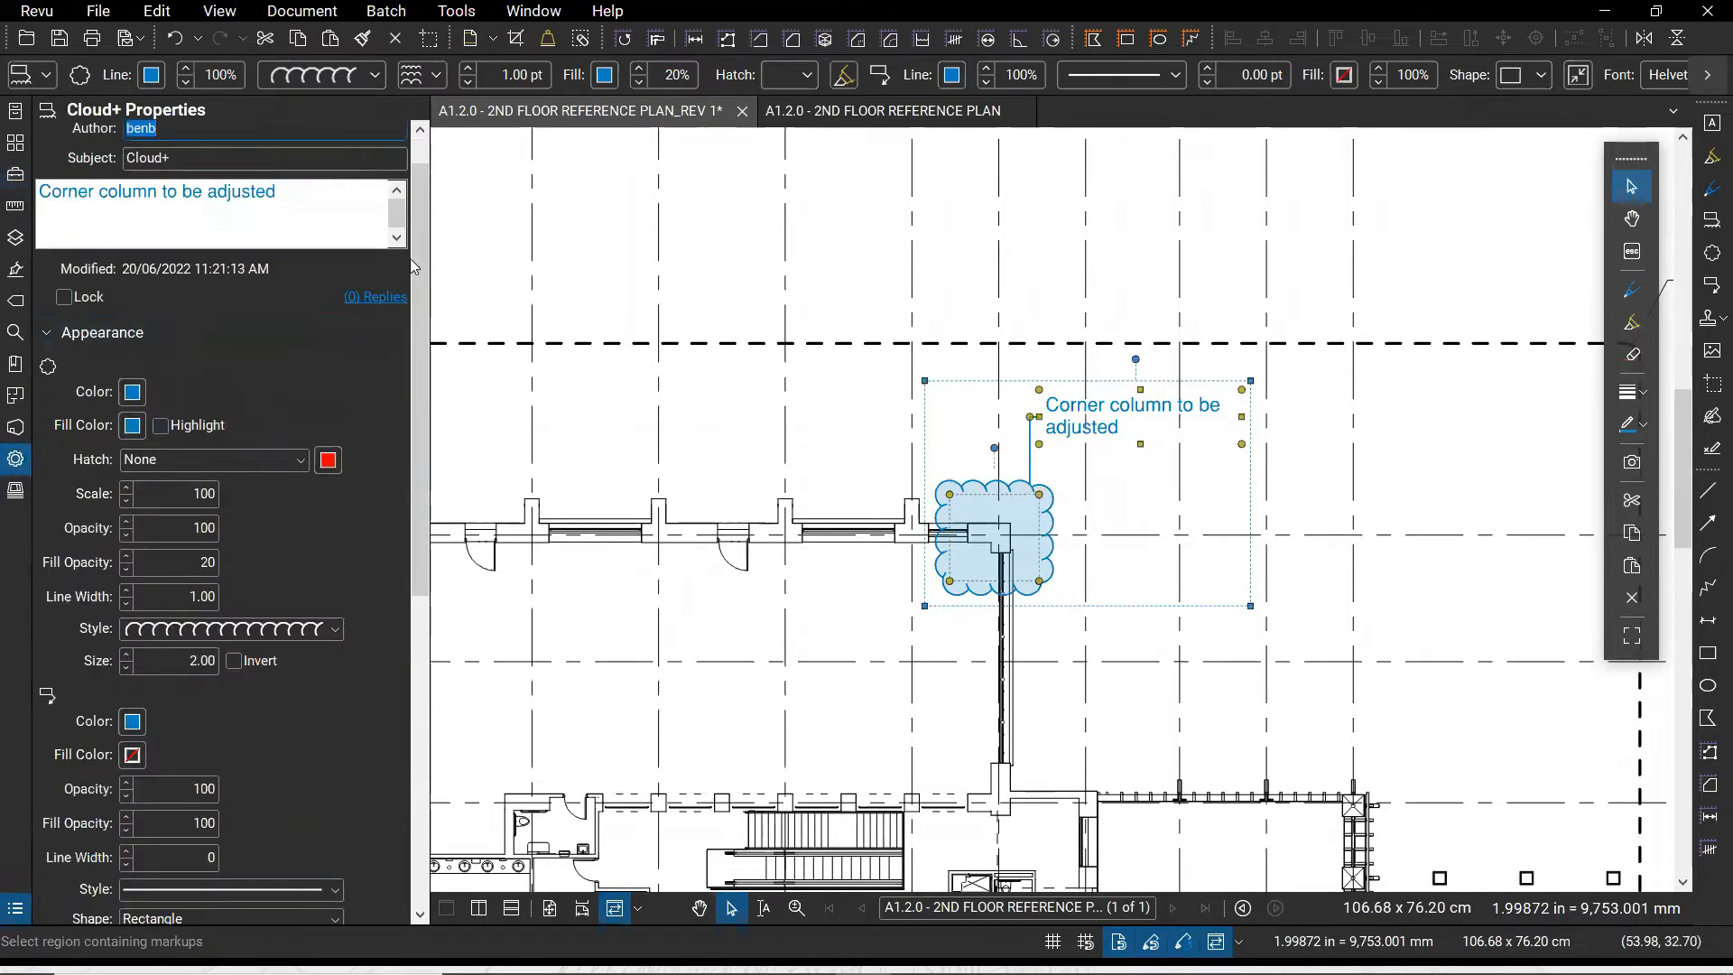
pyautogui.moveTo(411, 259); pyautogui.dragTo(409, 677)
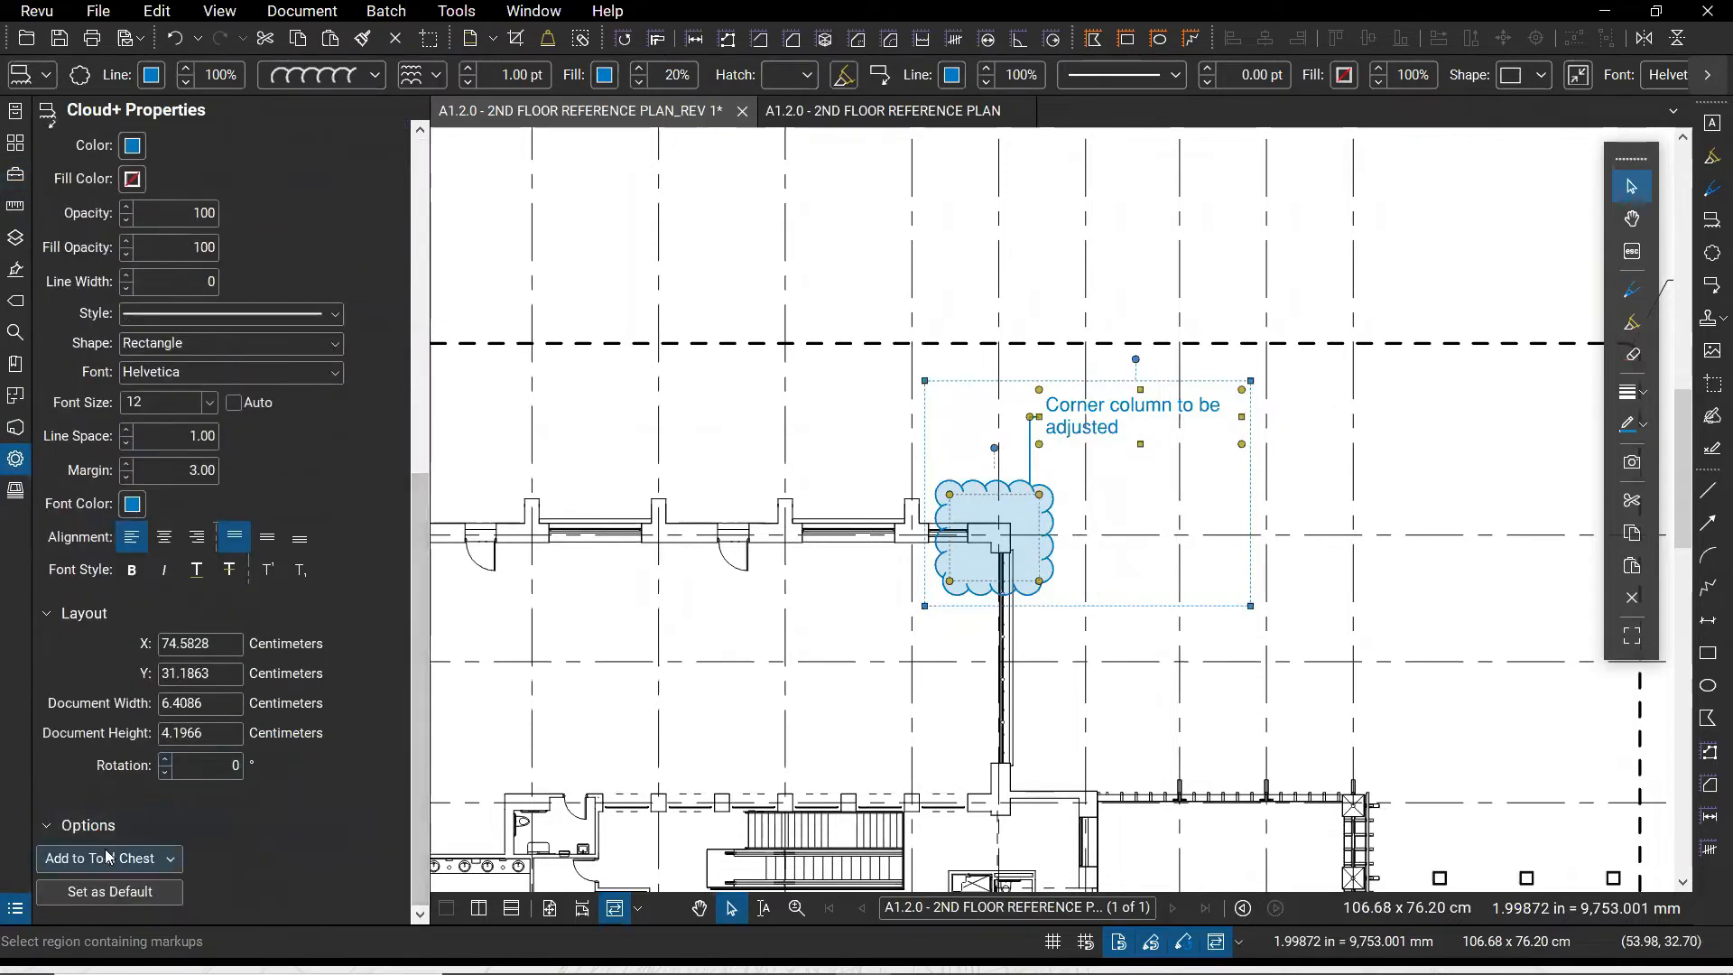
pyautogui.click(172, 862)
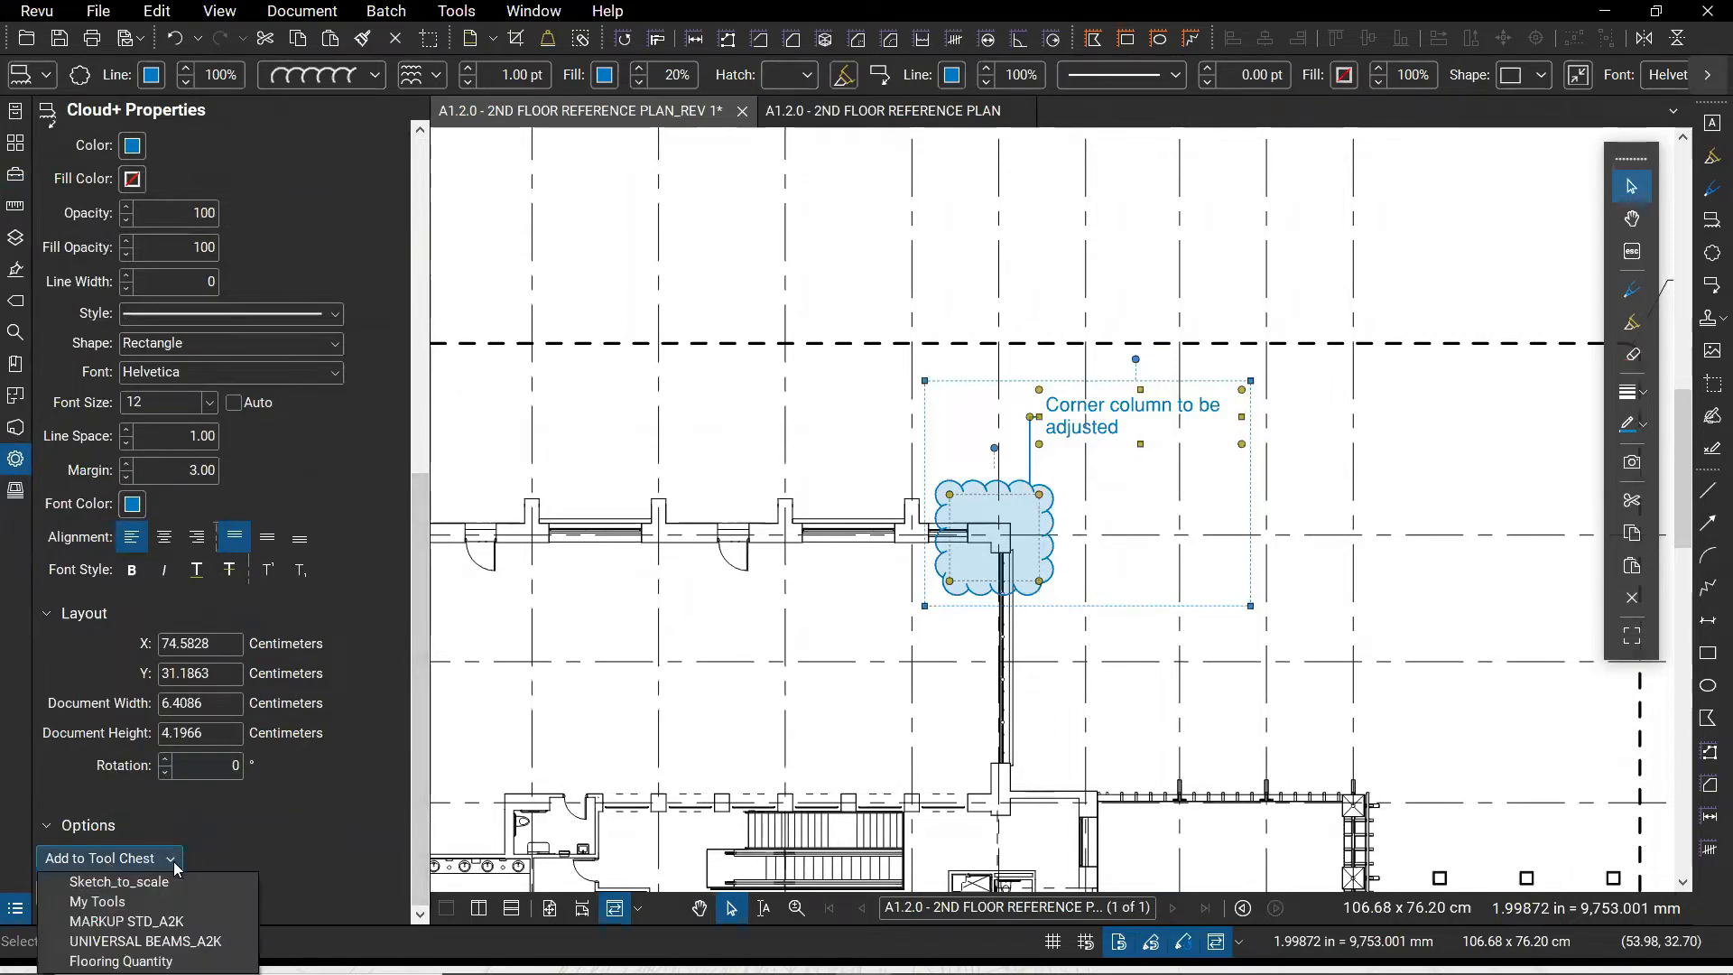
pyautogui.click(141, 888)
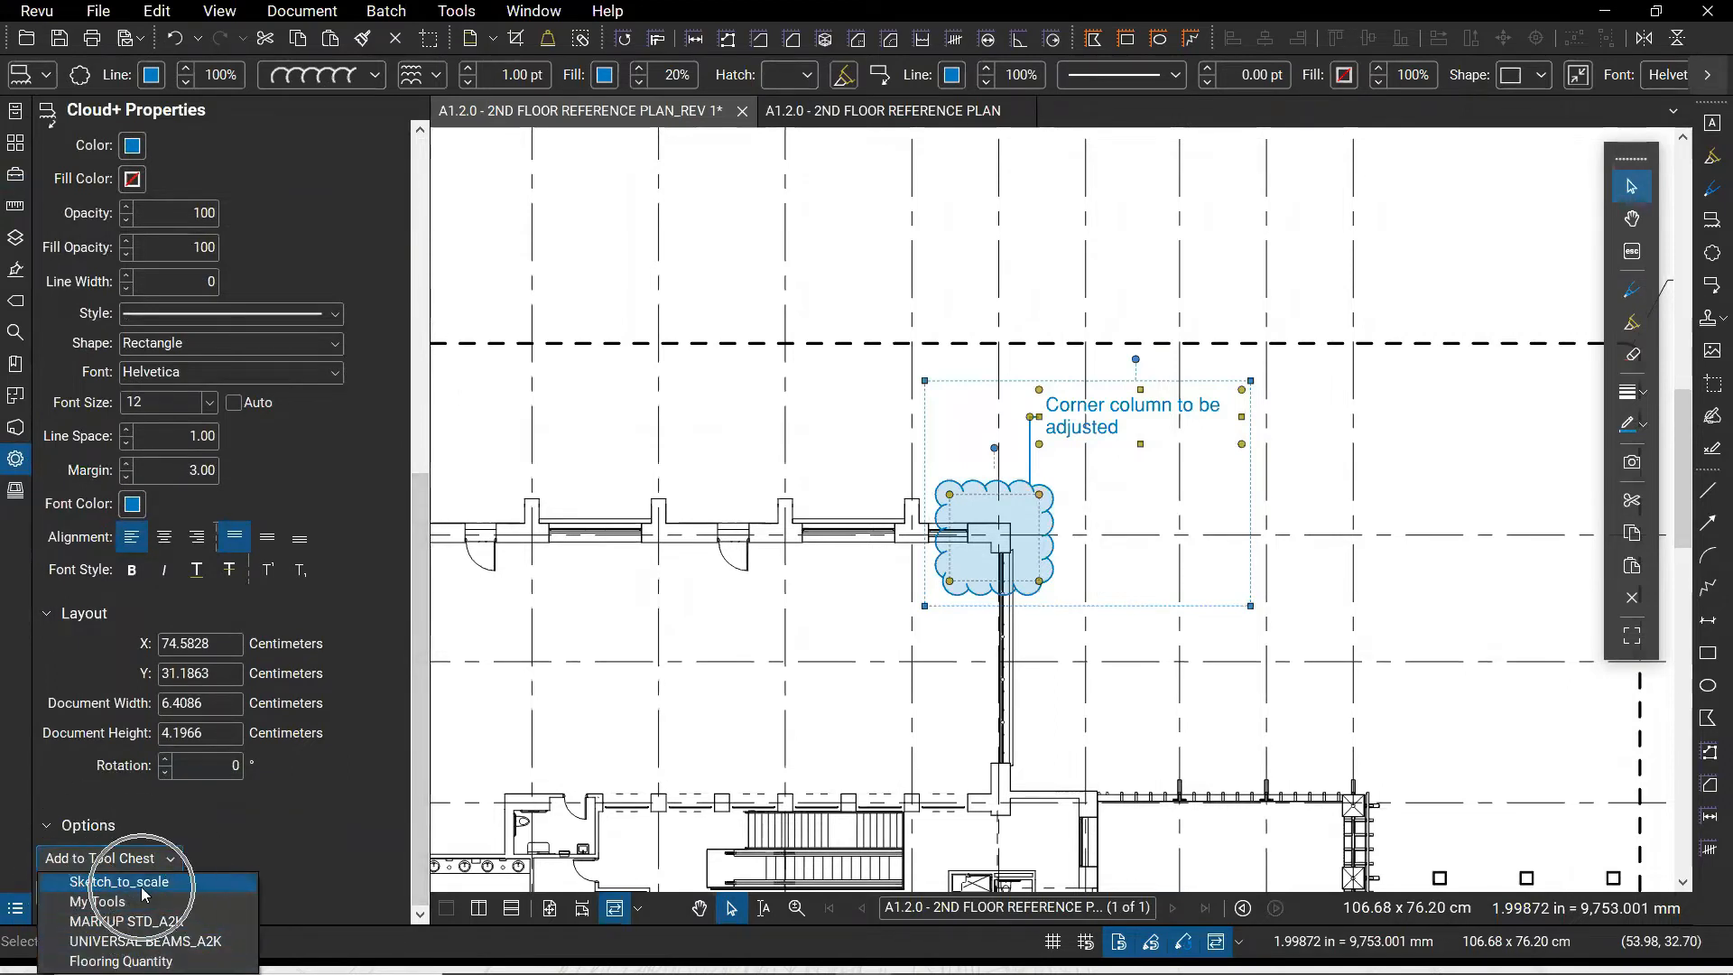
pyautogui.click(15, 458)
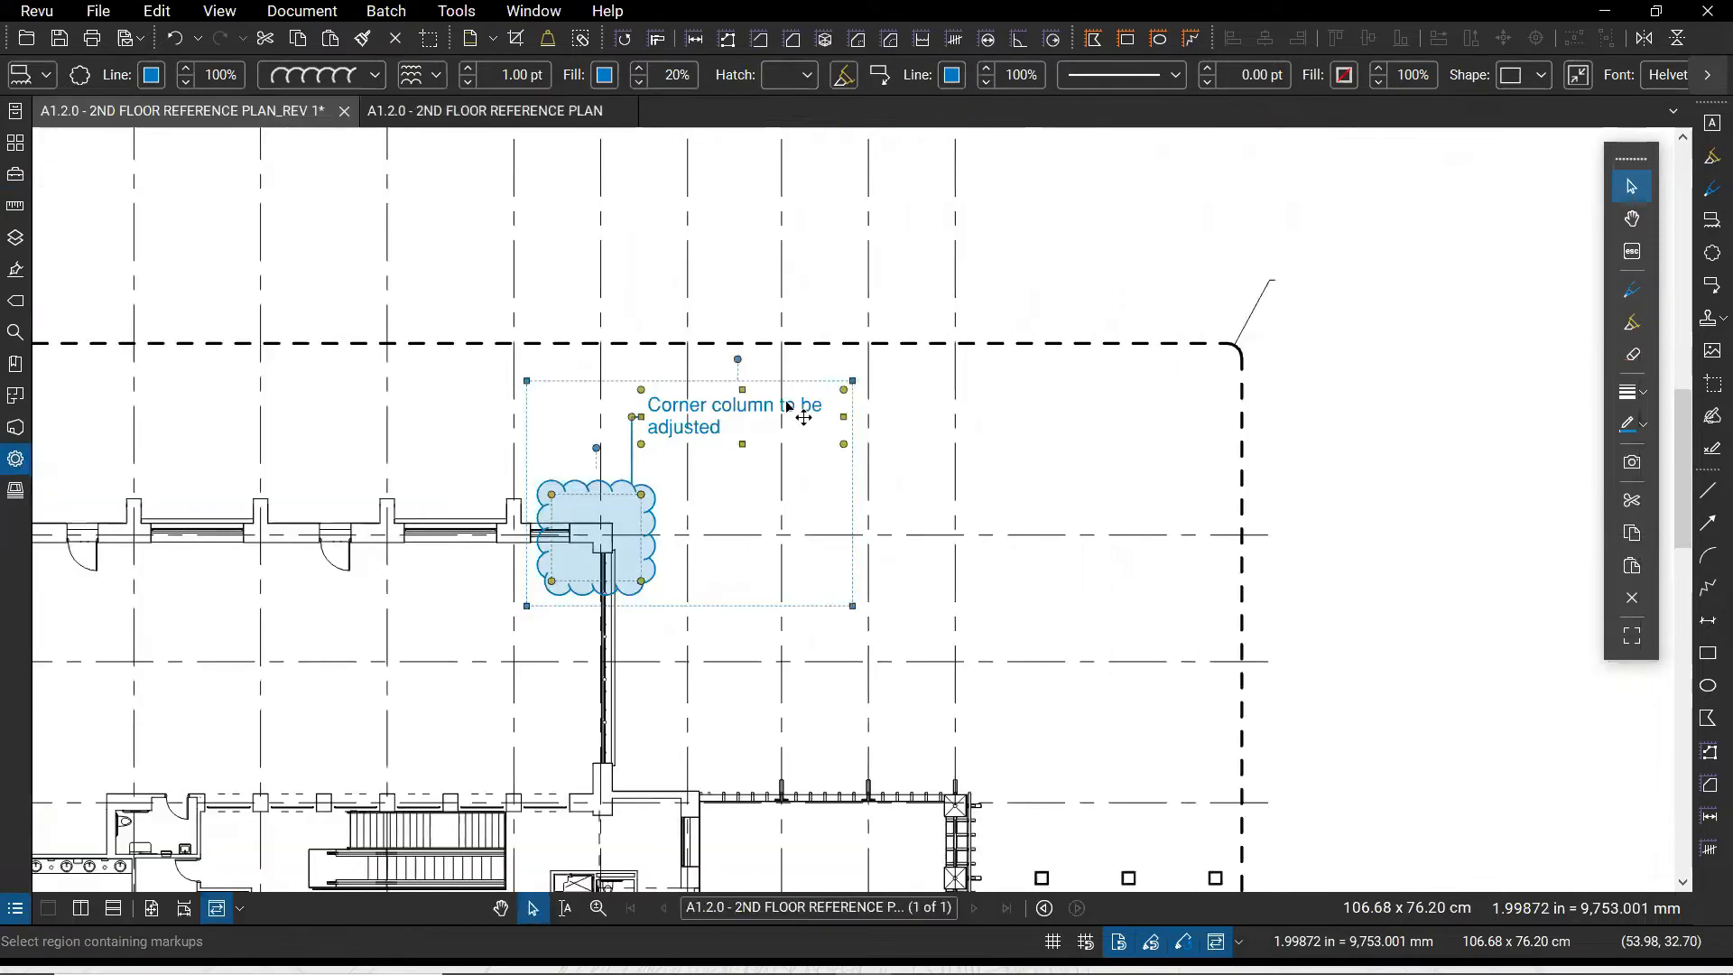
# Copy the blue Cloud+ tool from Recent Tools into the Sketch_to_scale tool set in the Tool Chest
pyautogui.click(17, 176)
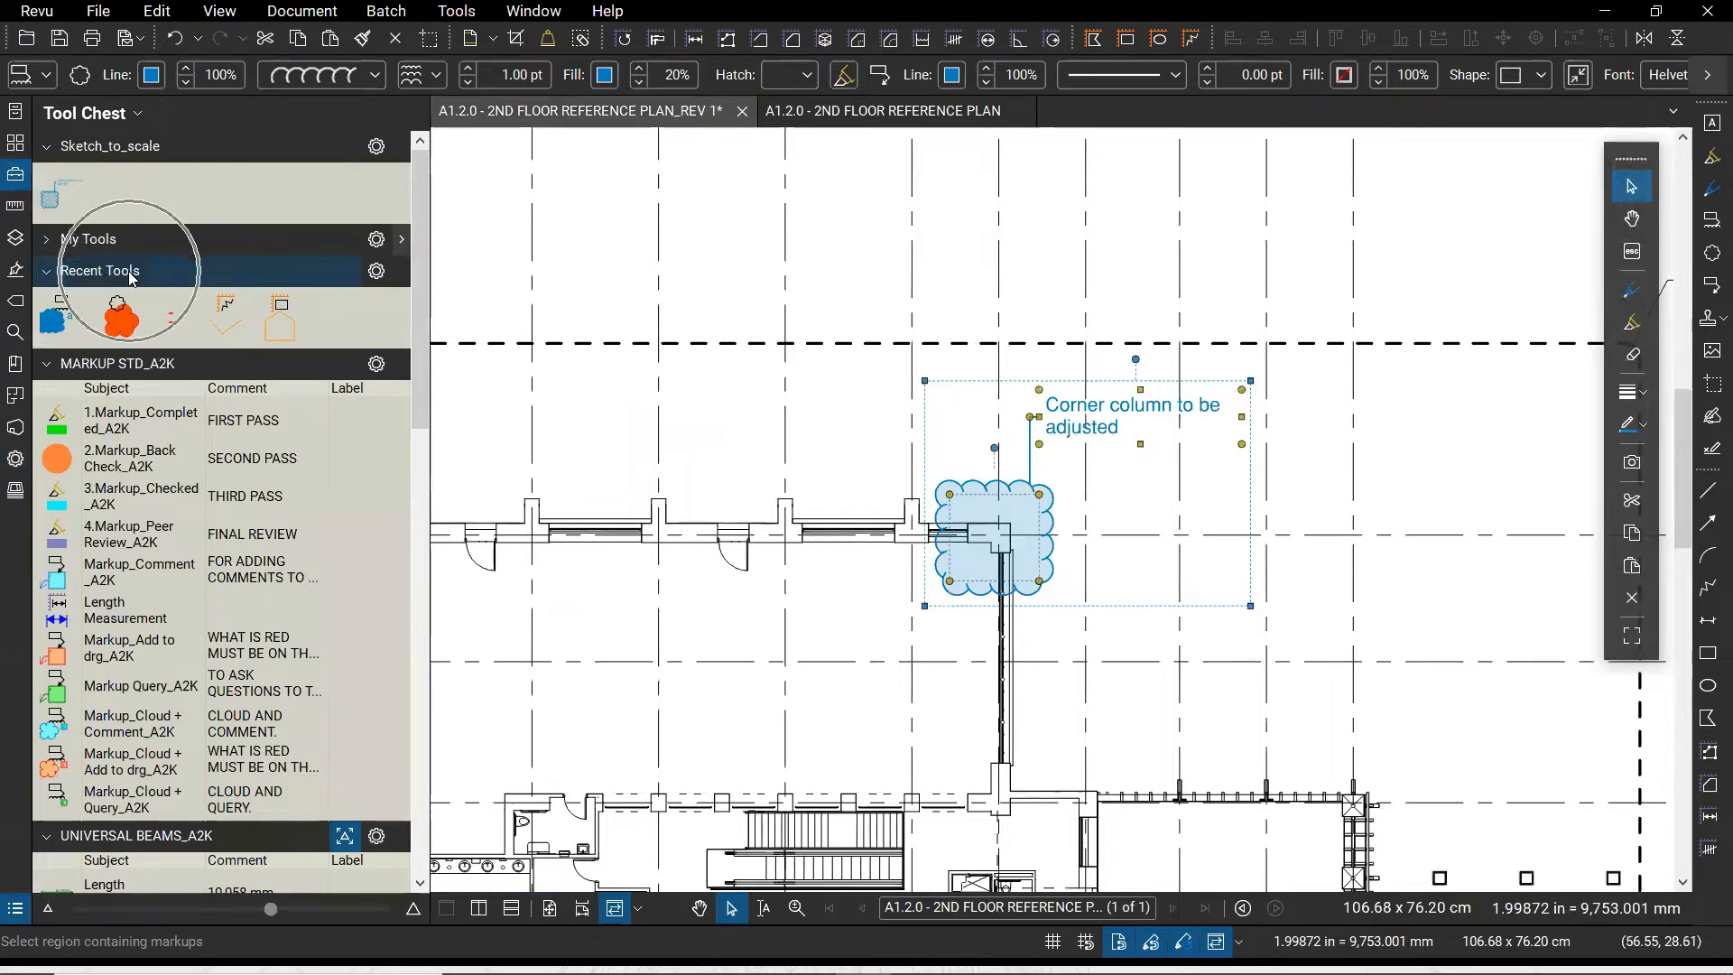
pyautogui.click(123, 334)
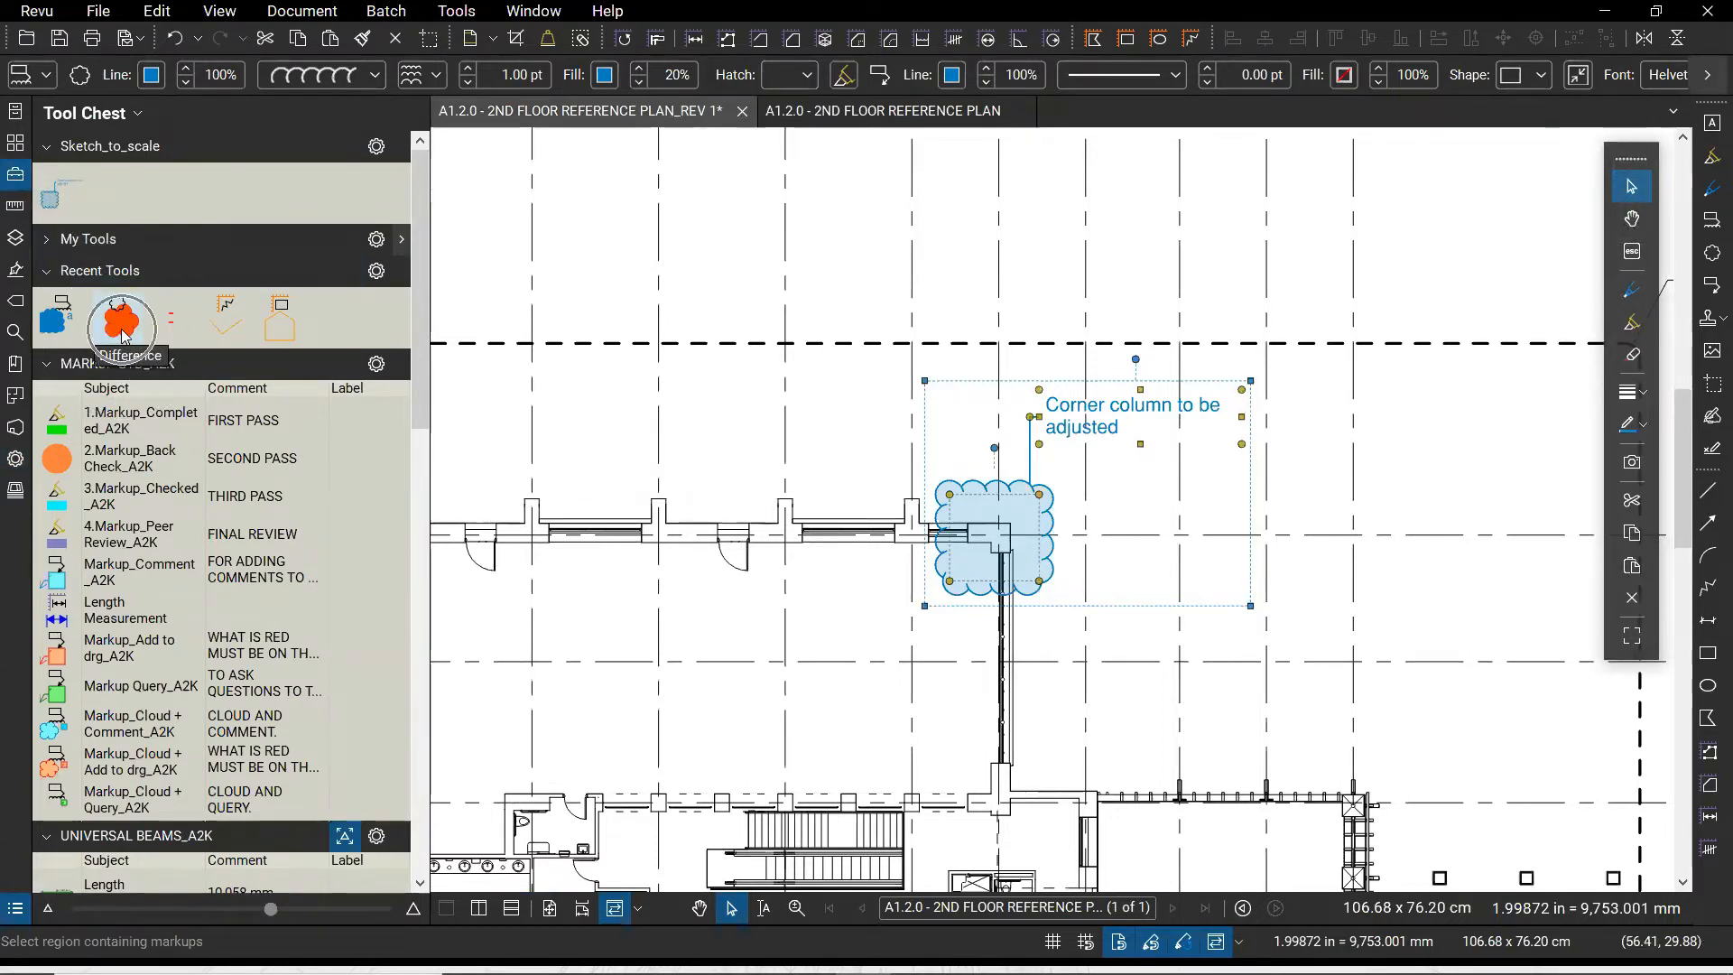
pyautogui.click(123, 330)
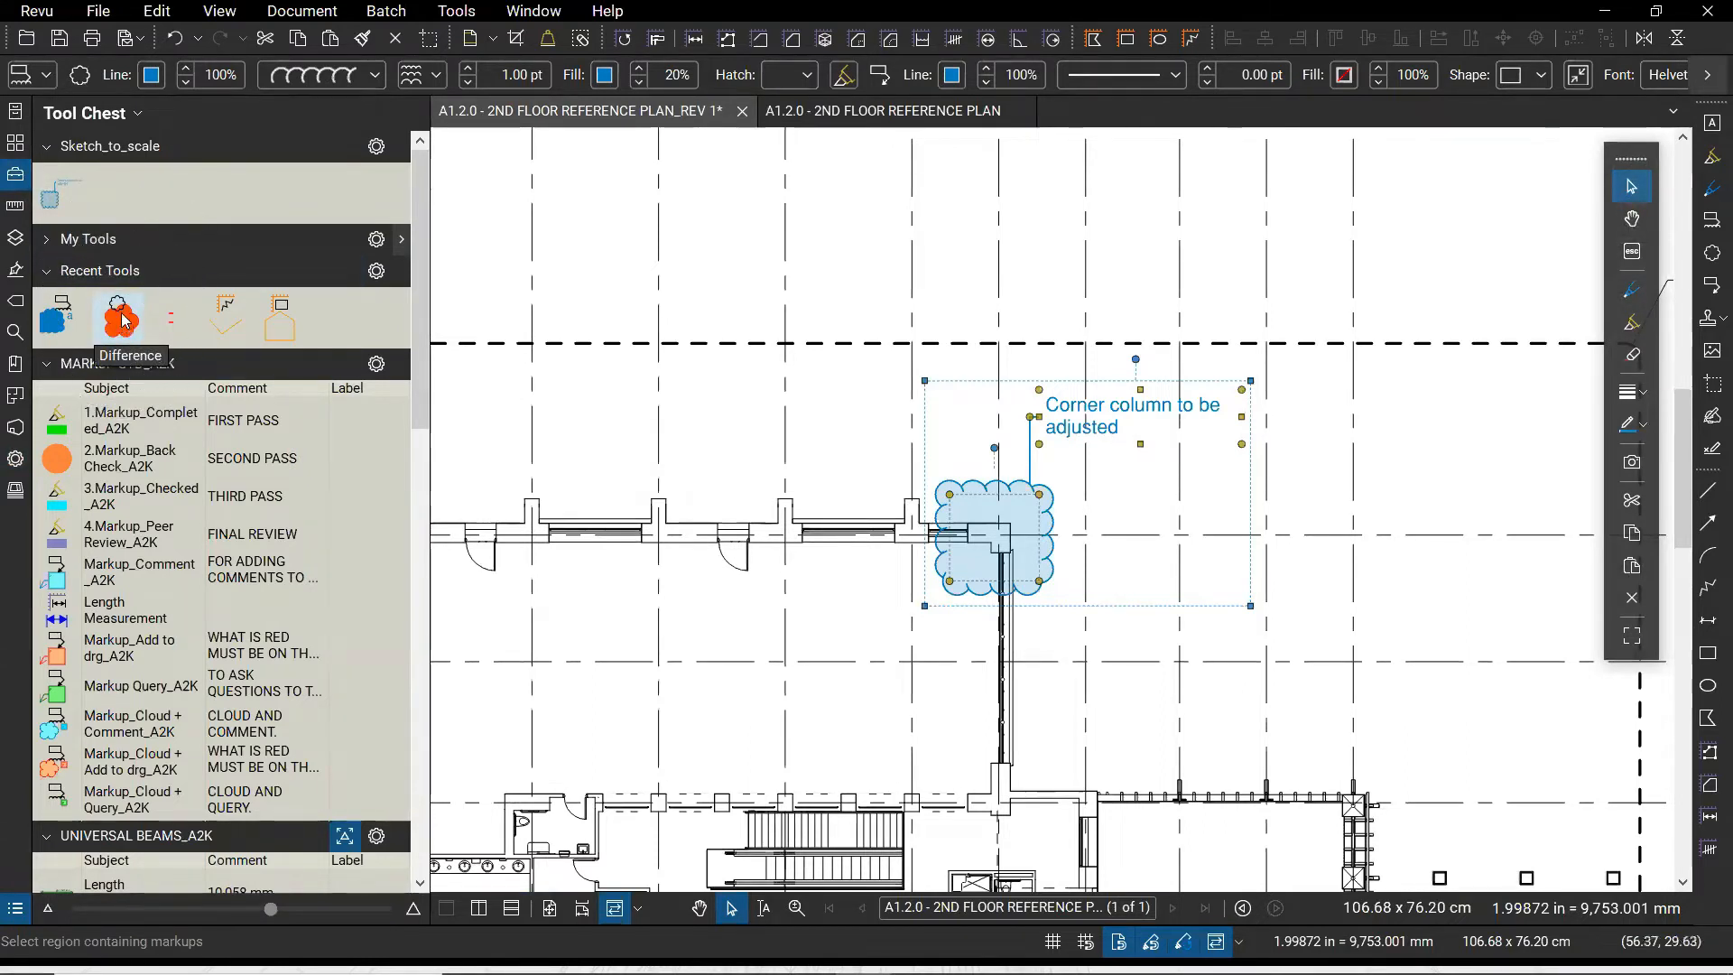
pyautogui.click(128, 318)
pyautogui.press('ctrl')
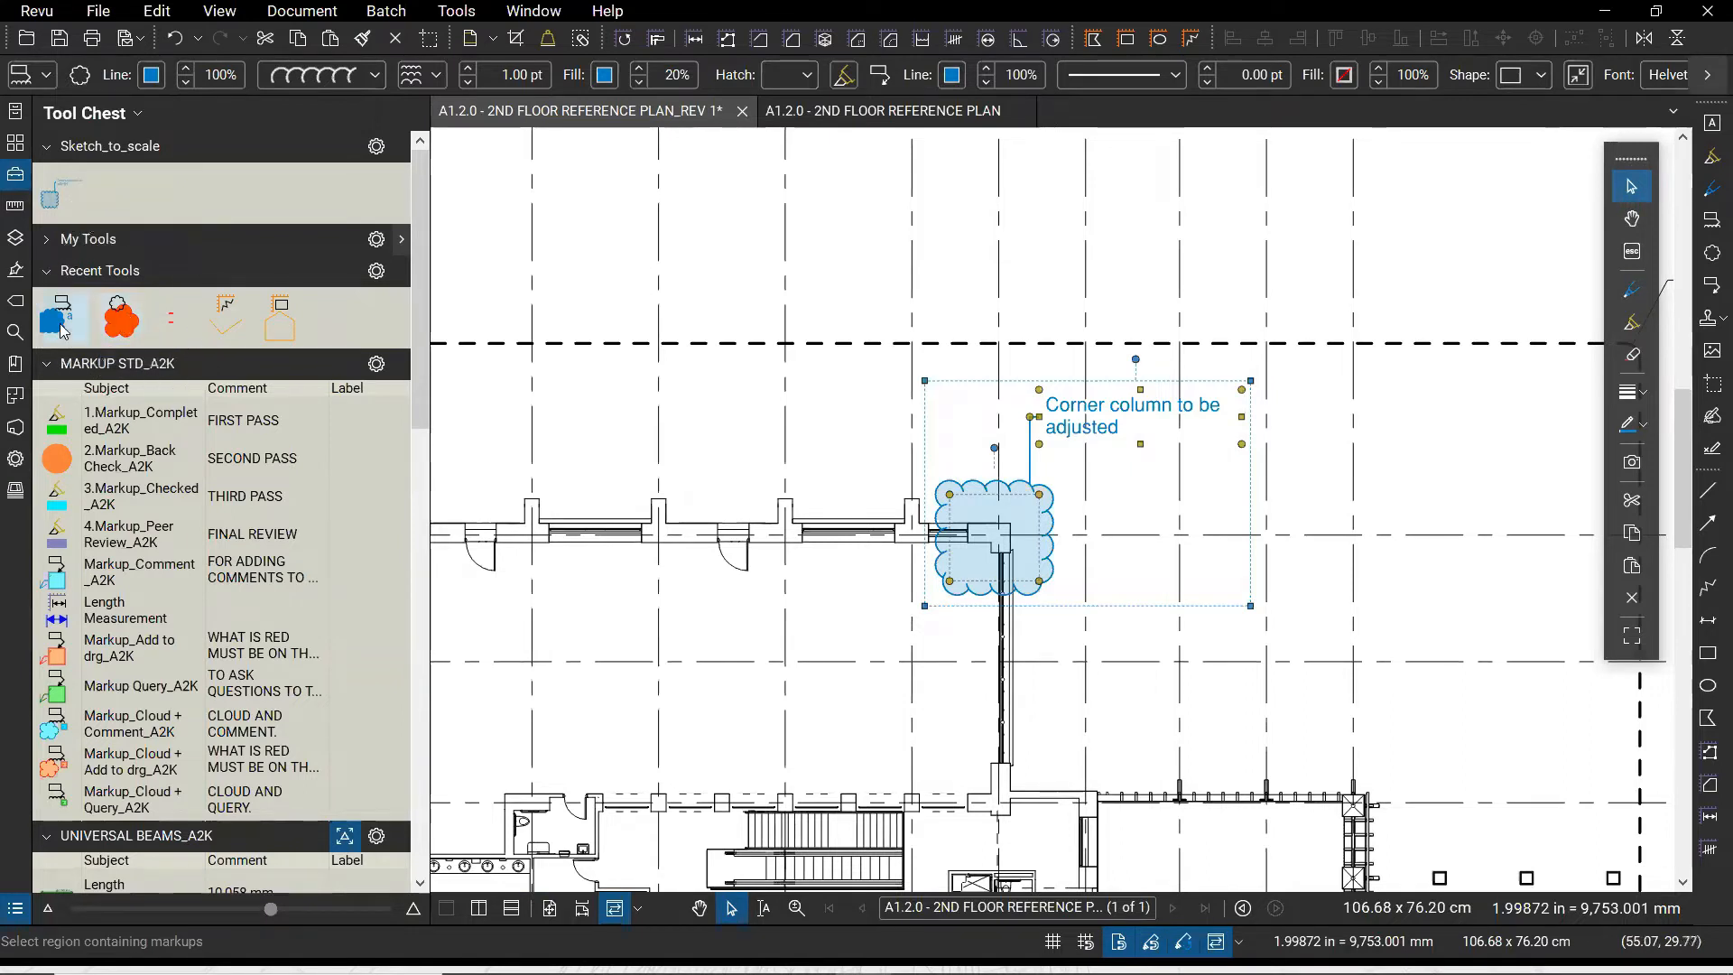
pyautogui.press('ctrl')
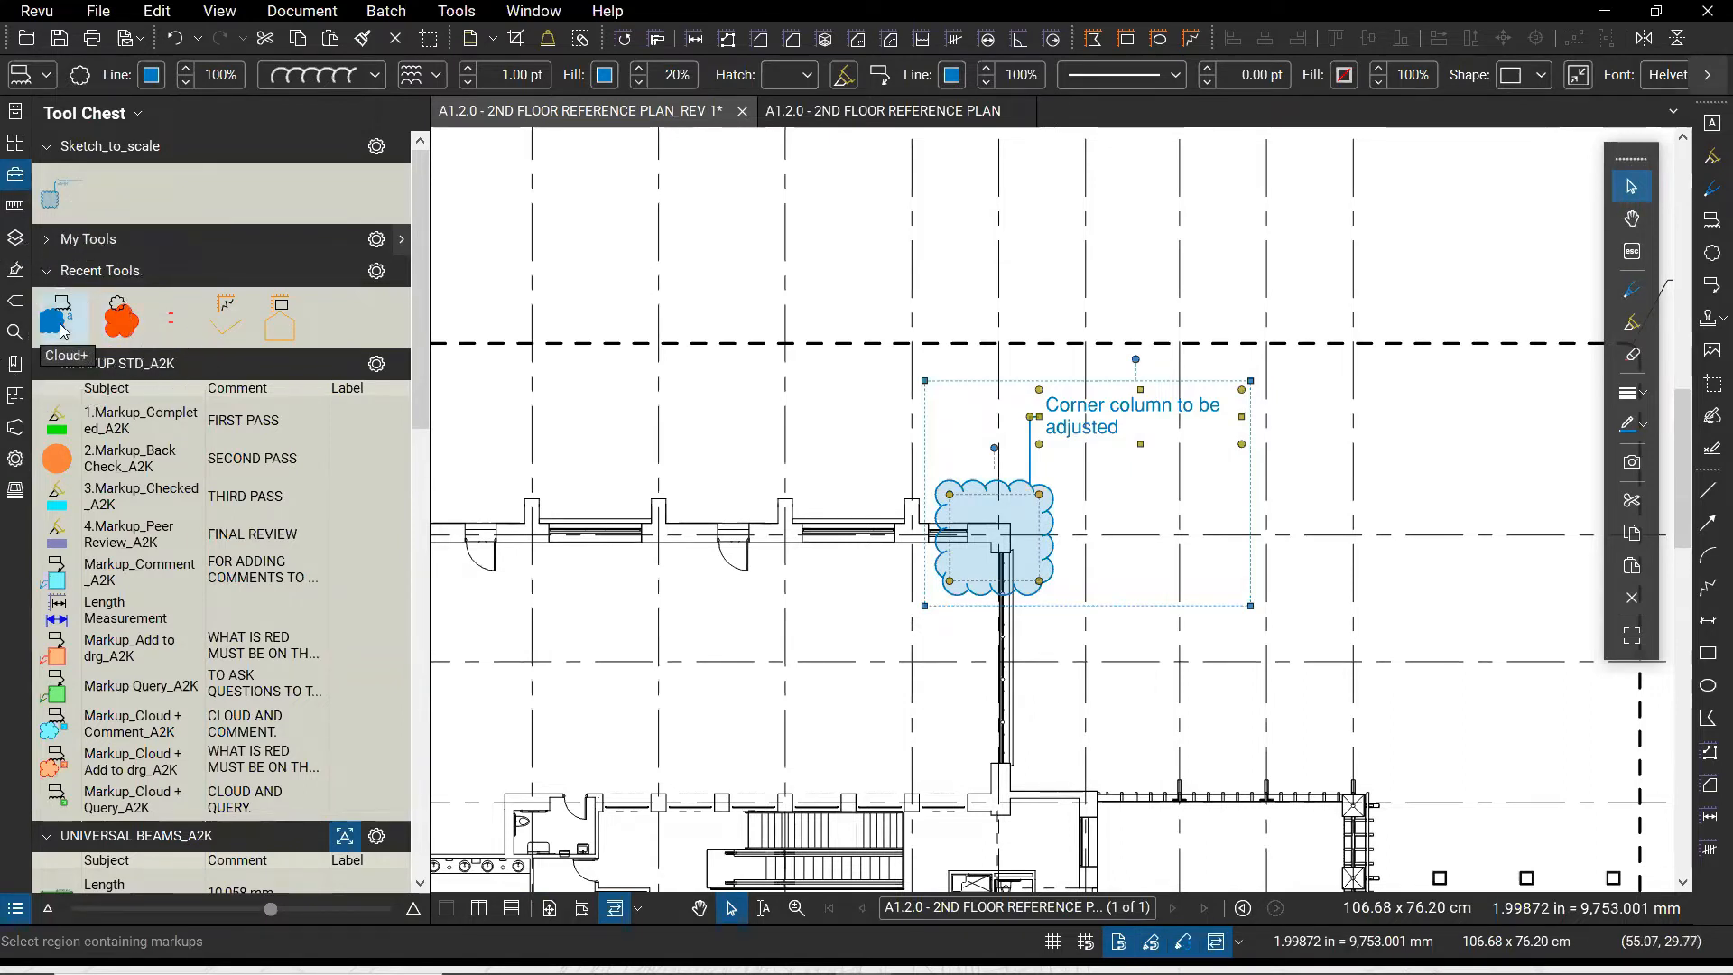
pyautogui.press('ctrl')
pyautogui.click(58, 327)
pyautogui.moveTo(58, 328)
pyautogui.mouseDown()
pyautogui.moveTo(198, 244)
pyautogui.moveTo(176, 210)
pyautogui.moveTo(125, 201)
pyautogui.mouseUp()
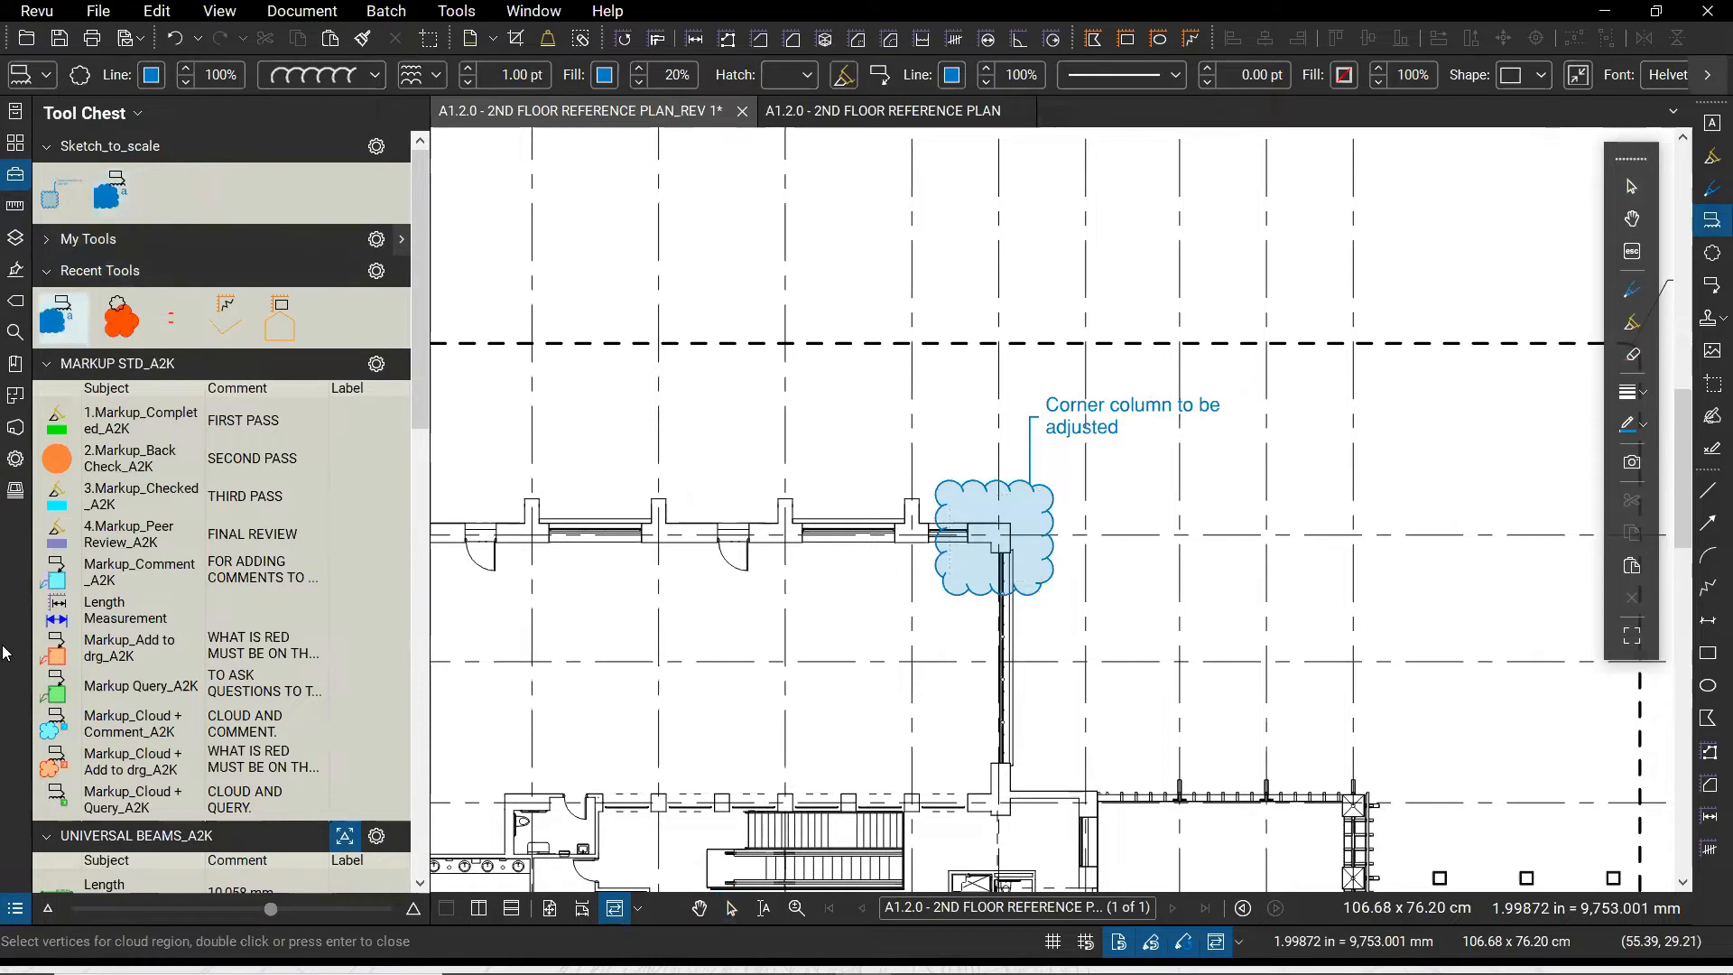
# Place a copy of the stored "Corner column to be adjusted" cloud on the column at grid line C, east of ELEV 2
pyautogui.click(51, 200)
pyautogui.press('ctrl')
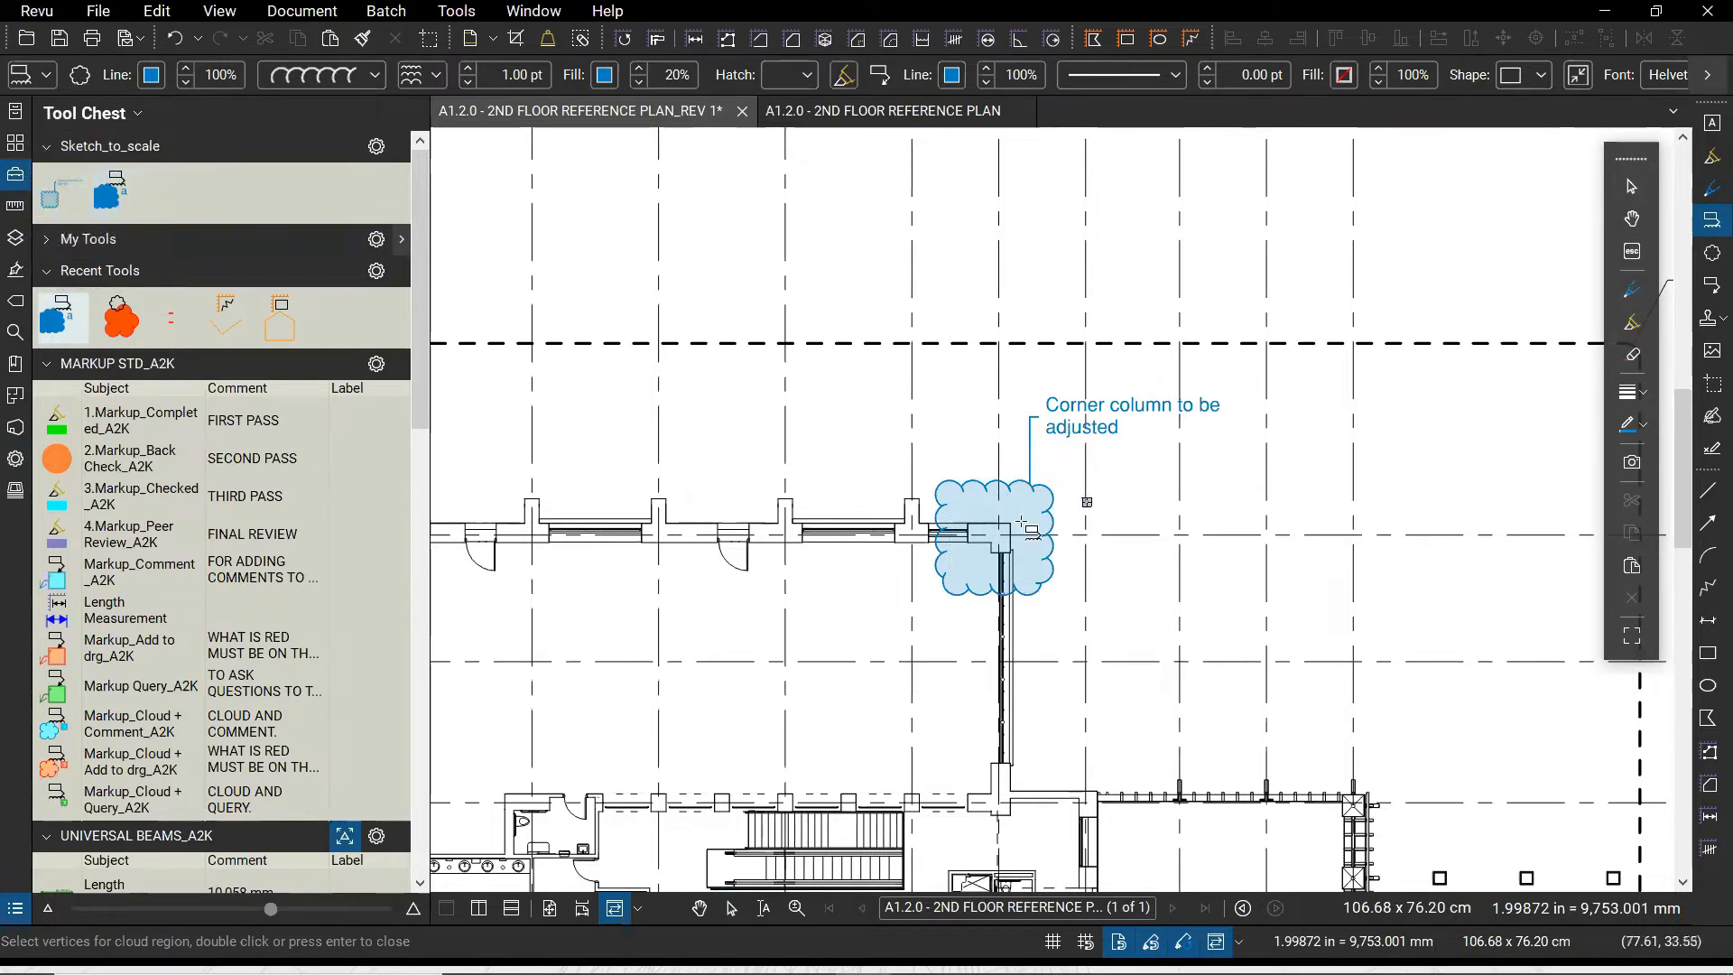
pyautogui.press('ctrl')
pyautogui.press('ctrl')
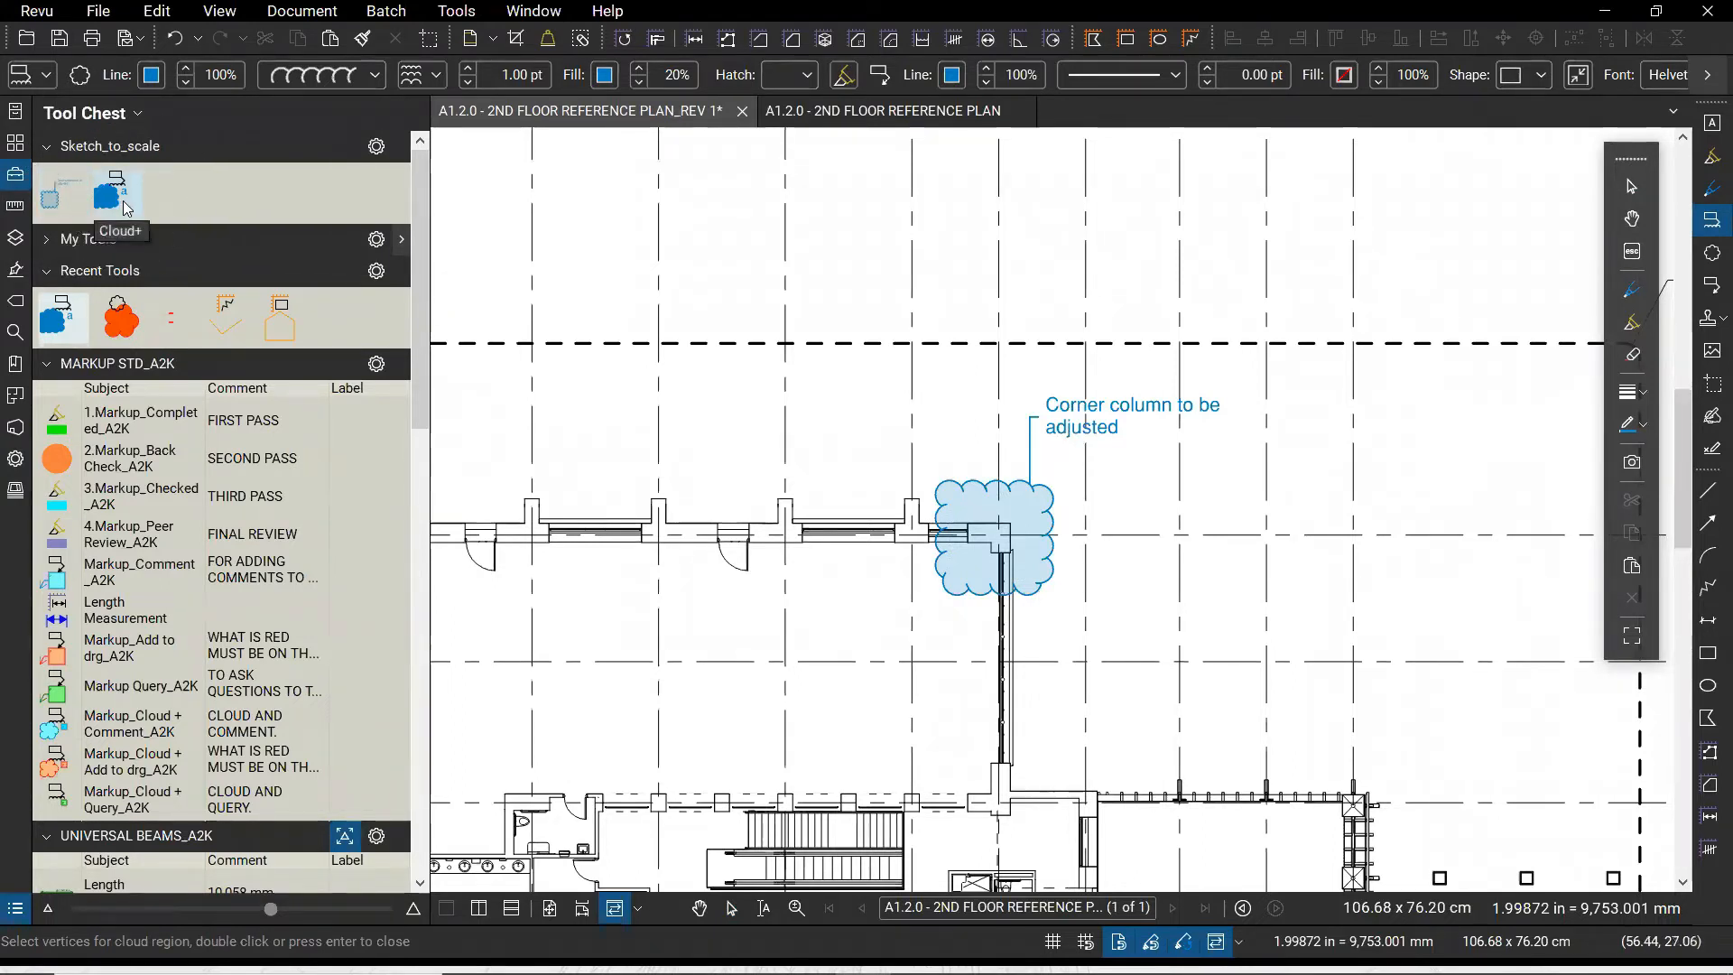
pyautogui.press('ctrl')
pyautogui.click(48, 207)
pyautogui.moveTo(1220, 700)
pyautogui.mouseDown()
pyautogui.moveTo(1106, 658)
pyautogui.moveTo(968, 543)
pyautogui.mouseUp()
pyautogui.click(1040, 698)
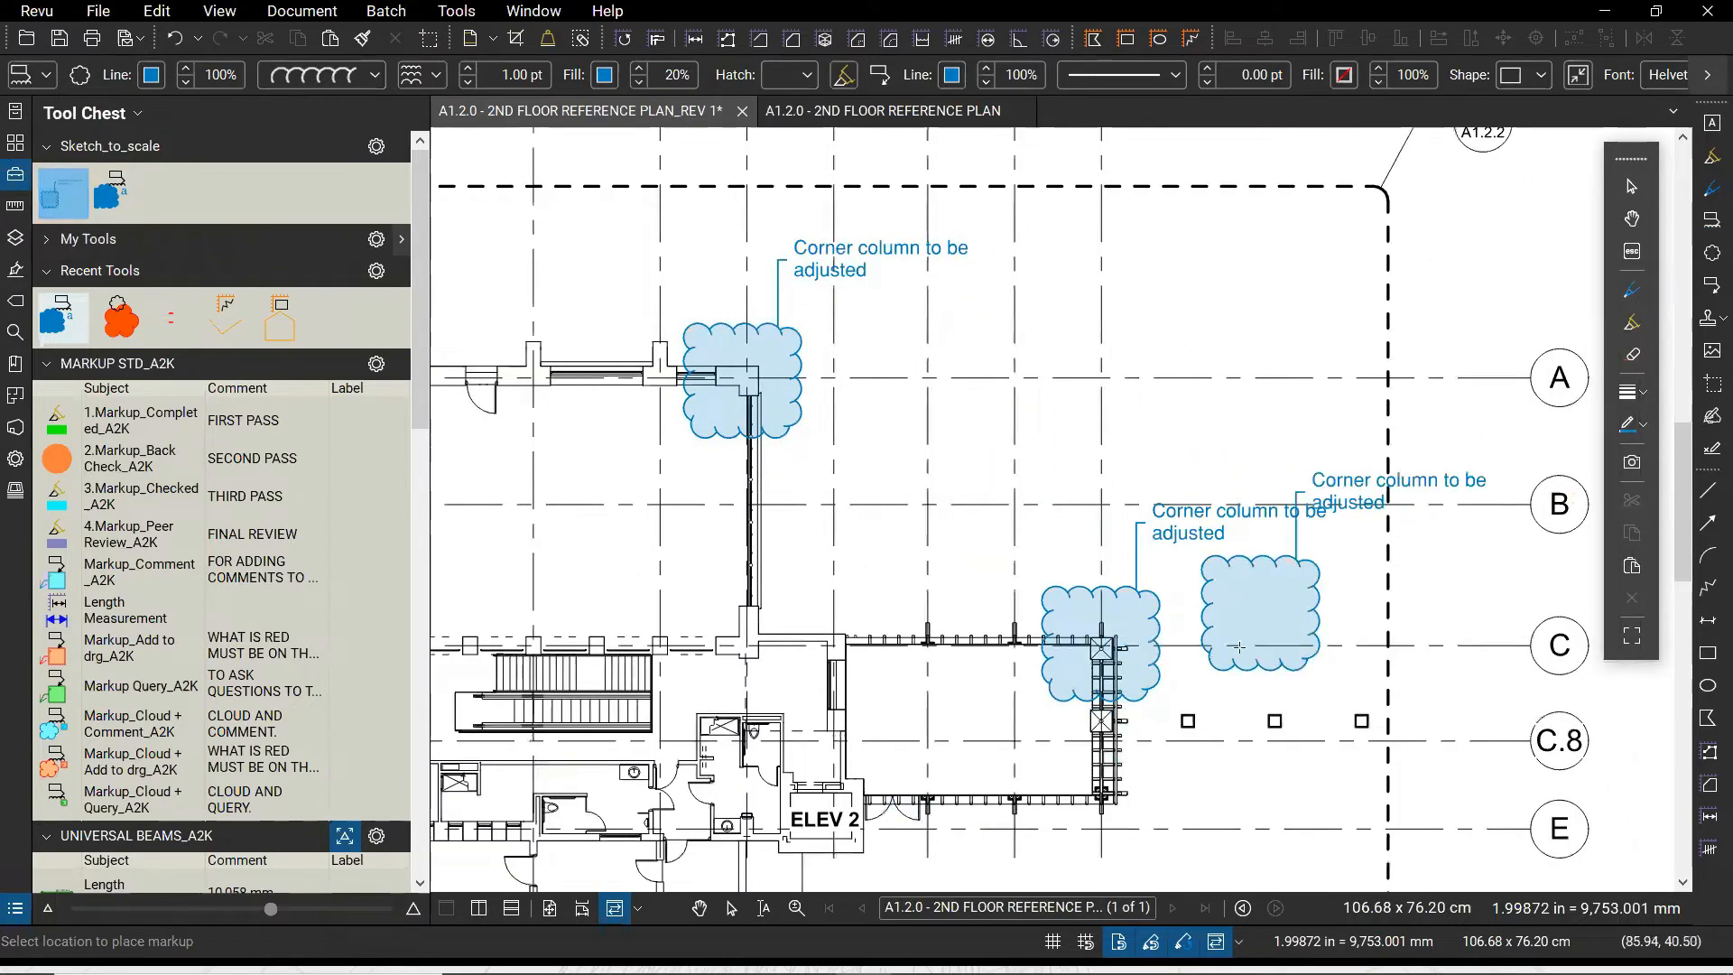
pyautogui.press('Escape')
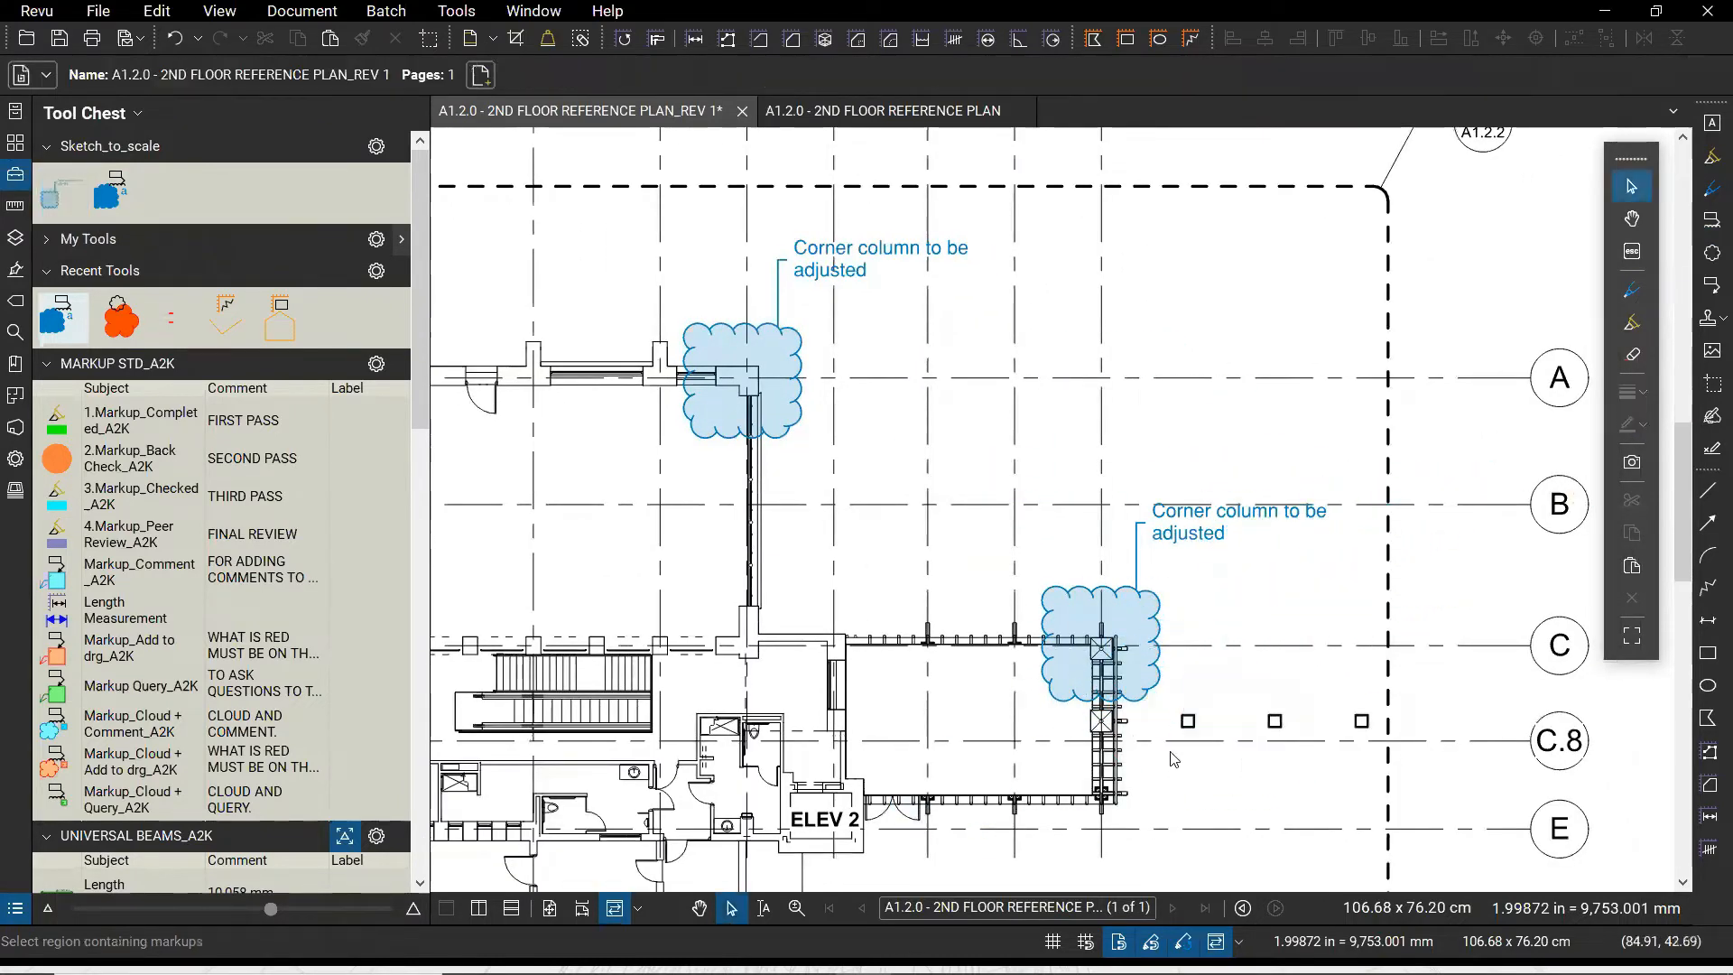
# Stretch the new cloud's corners to enclose the whole rectangular room between grid lines C and E
pyautogui.click(1148, 690)
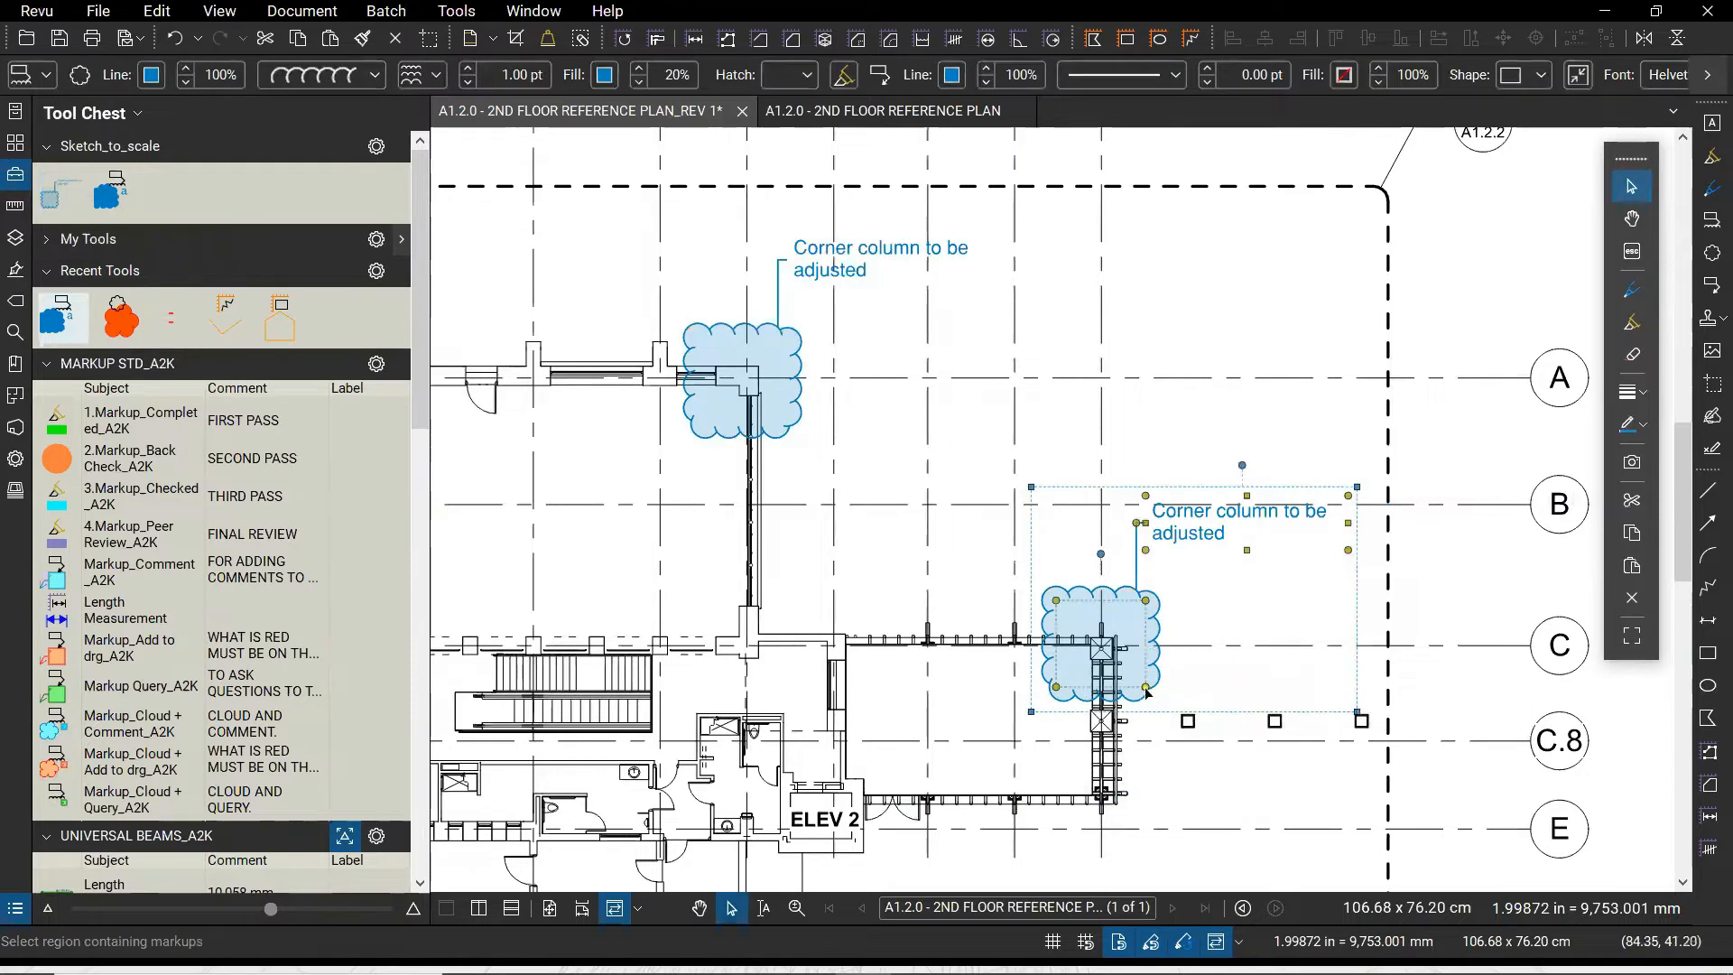
pyautogui.moveTo(1146, 688); pyautogui.dragTo(1145, 815)
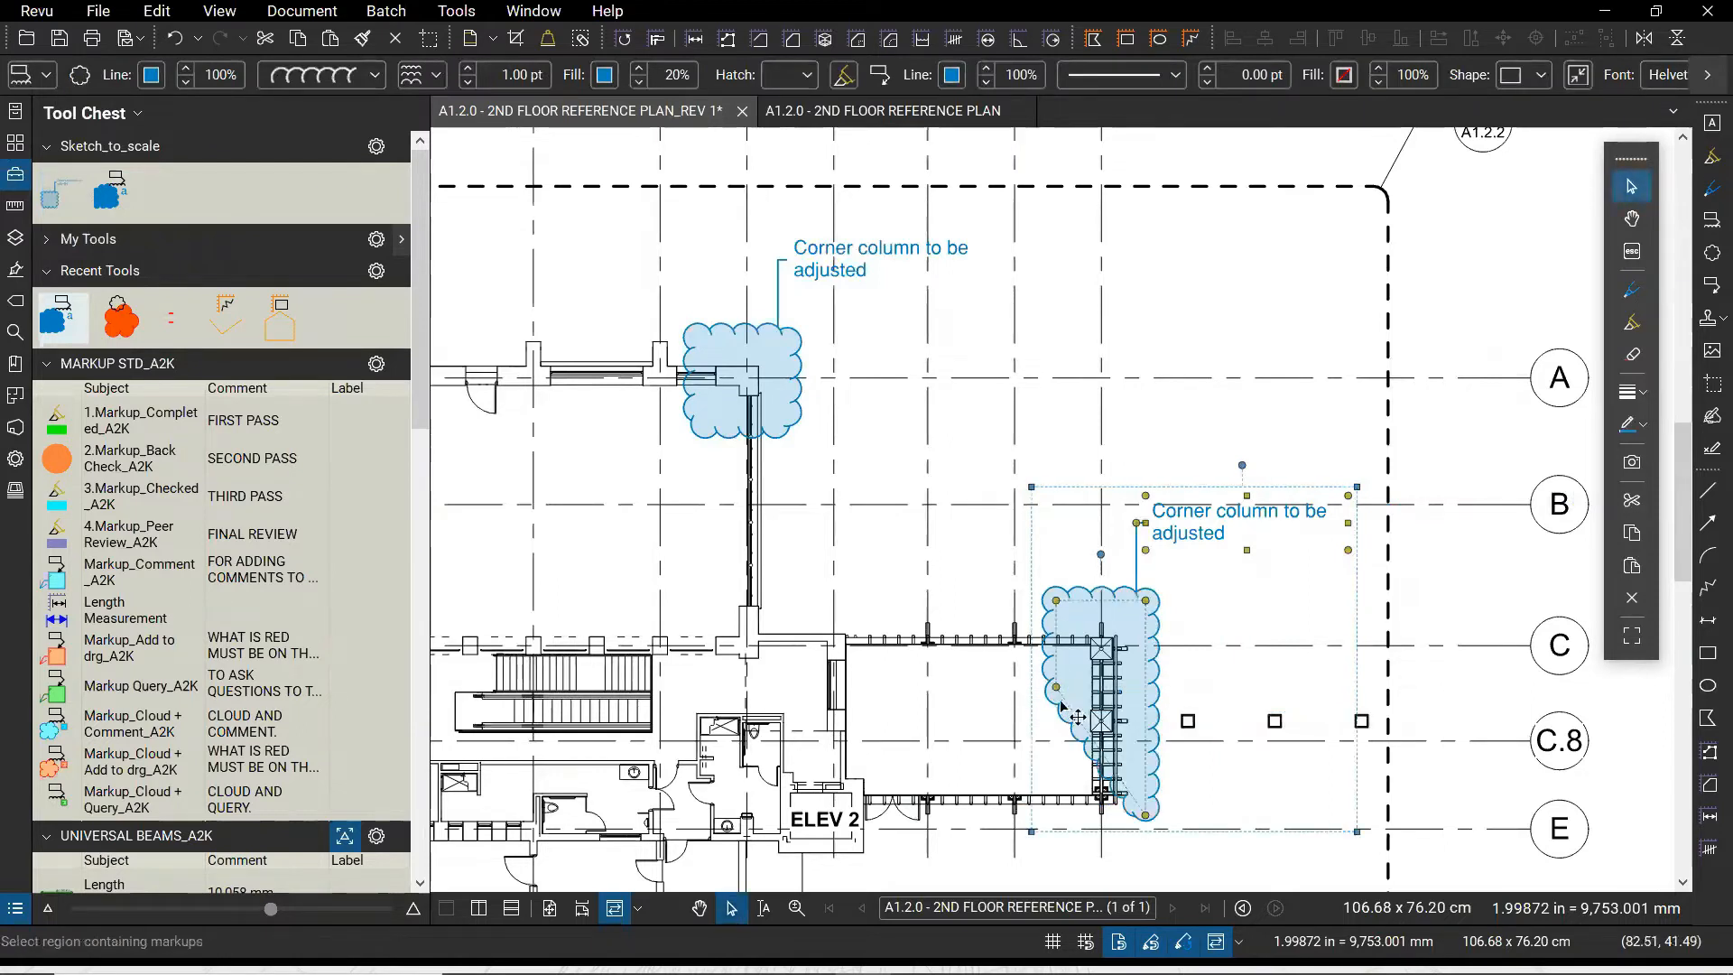
pyautogui.moveTo(1057, 689); pyautogui.dragTo(834, 827)
pyautogui.moveTo(1045, 617); pyautogui.dragTo(833, 603)
# Change the enlarged cloud's comment text to "Facade to be adjusted"
pyautogui.doubleClick(1200, 533)
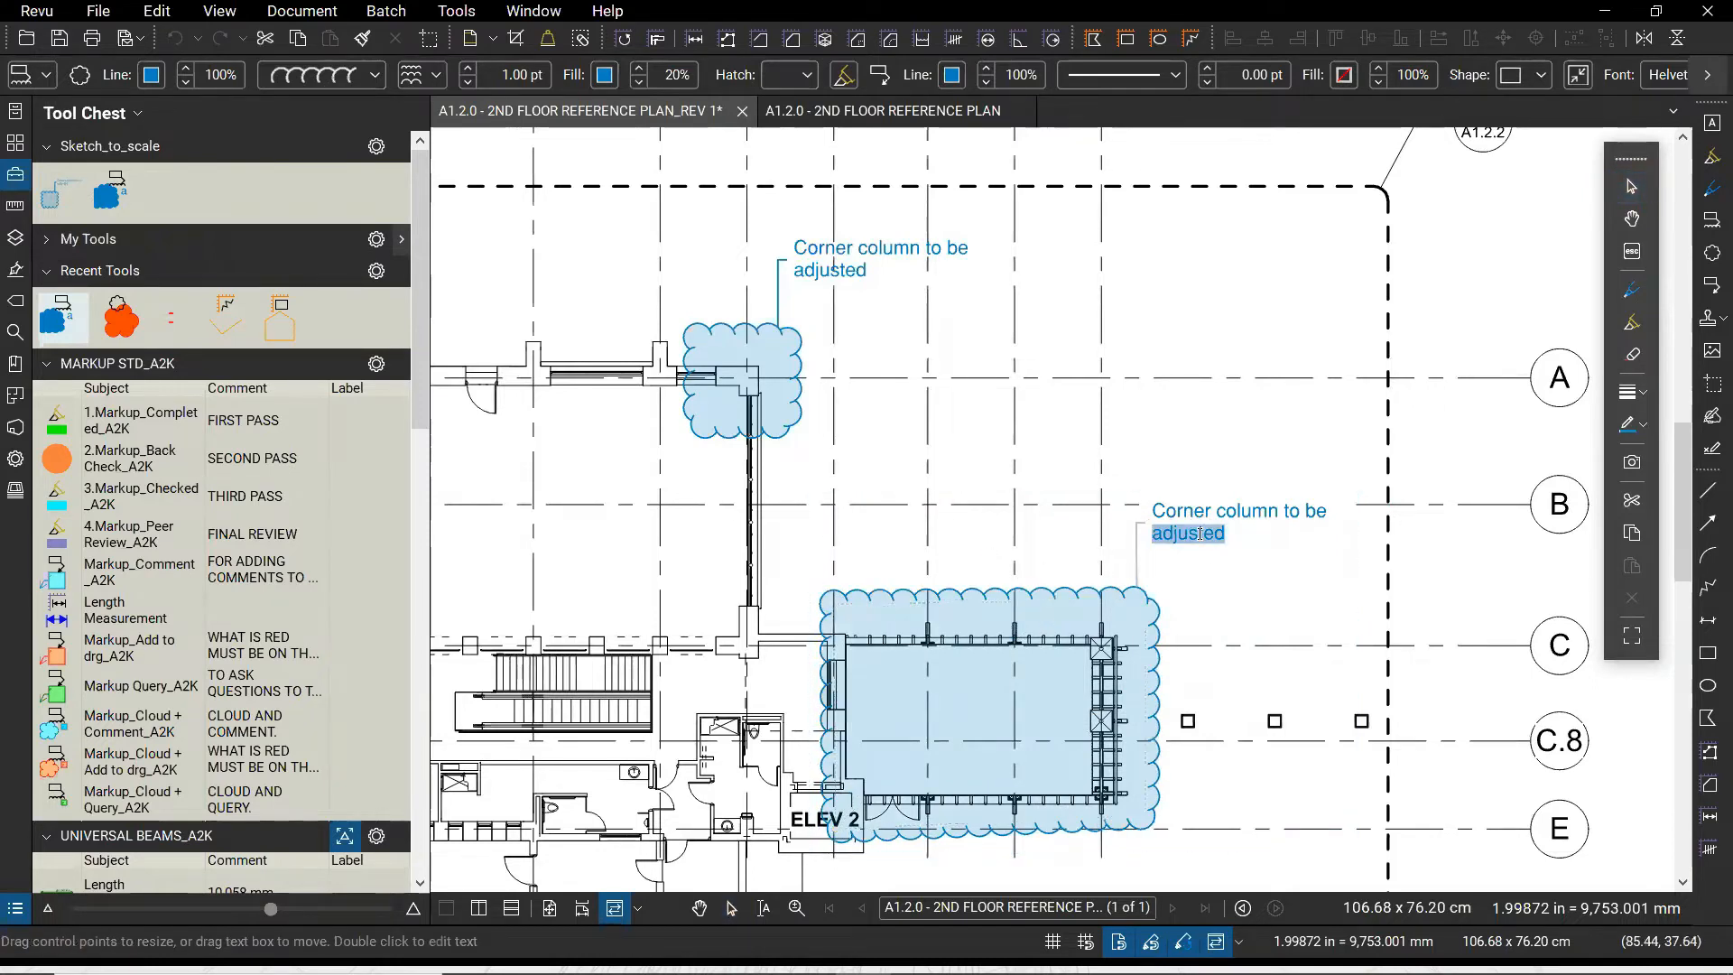
pyautogui.click(1318, 516)
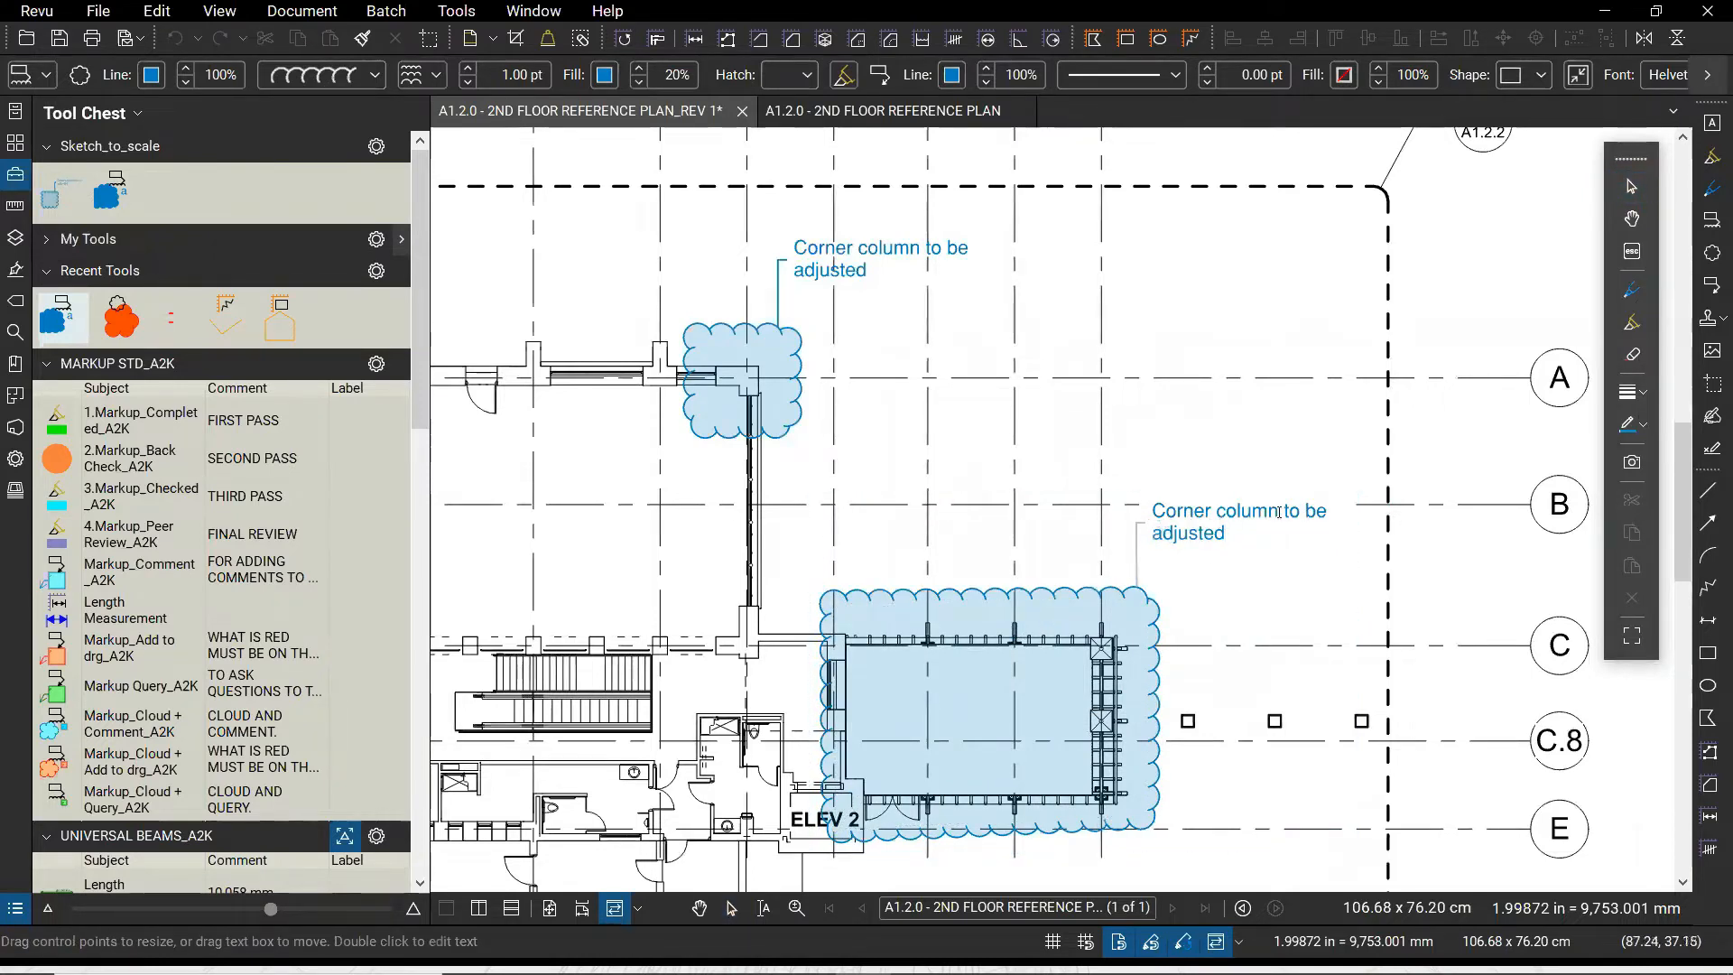
pyautogui.moveTo(1279, 512); pyautogui.dragTo(1084, 508)
pyautogui.write('Facade')
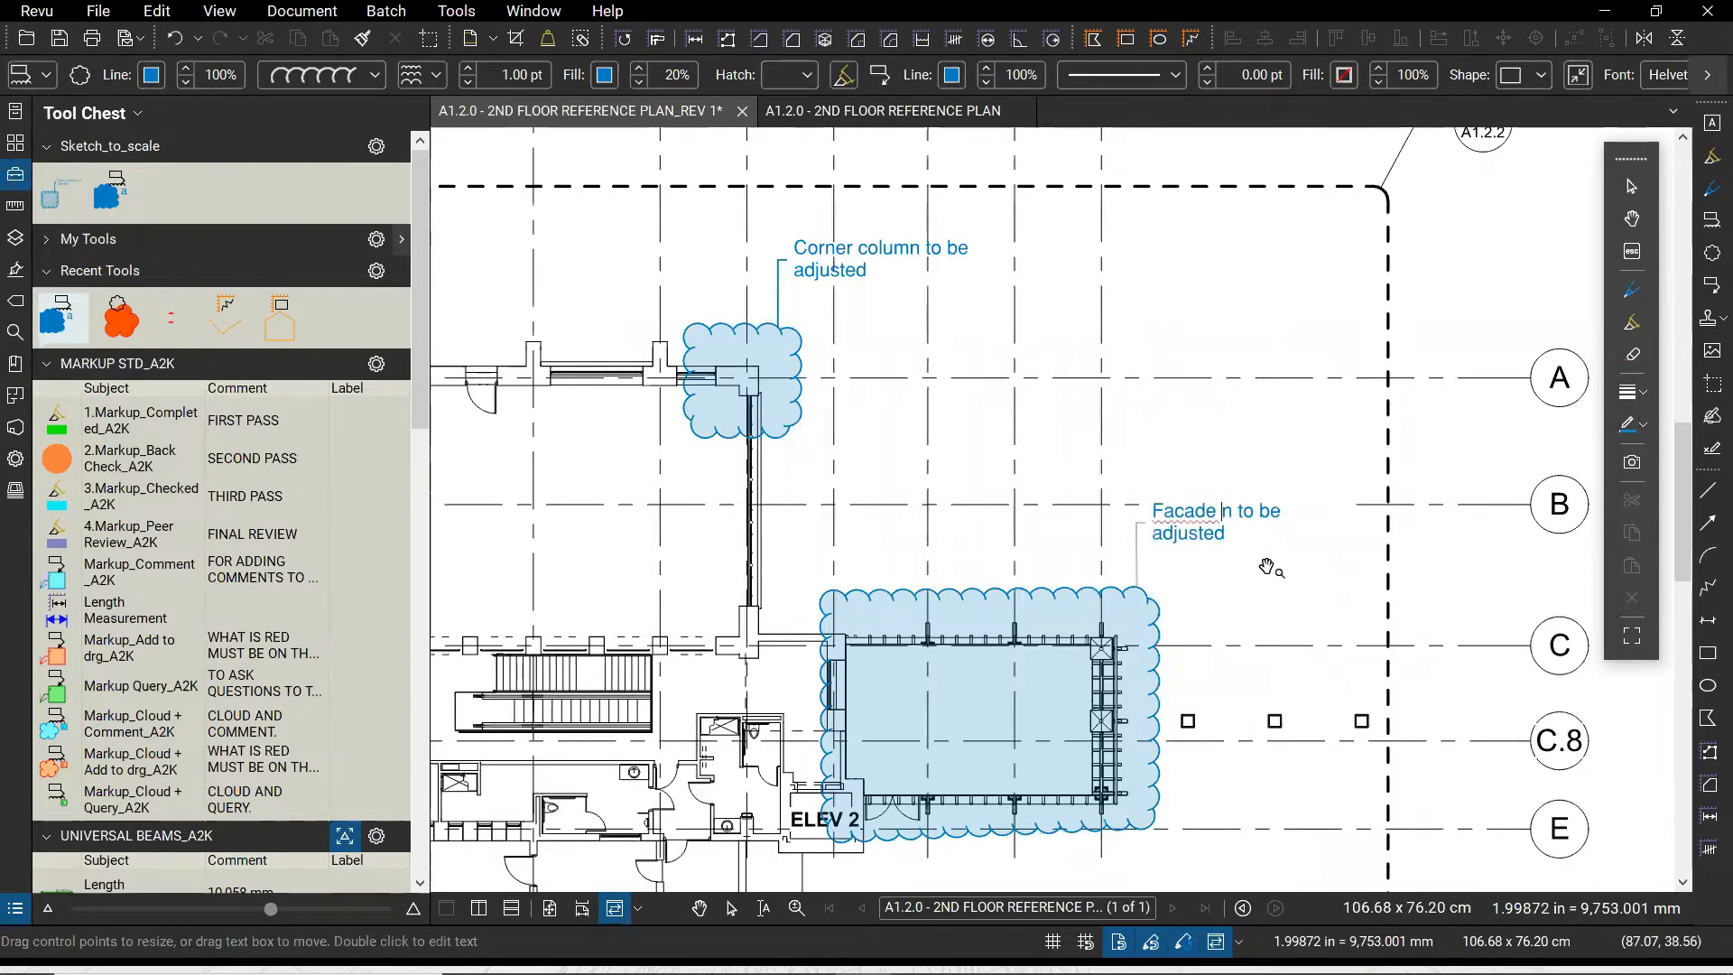
pyautogui.press('Delete')
pyautogui.press('Delete')
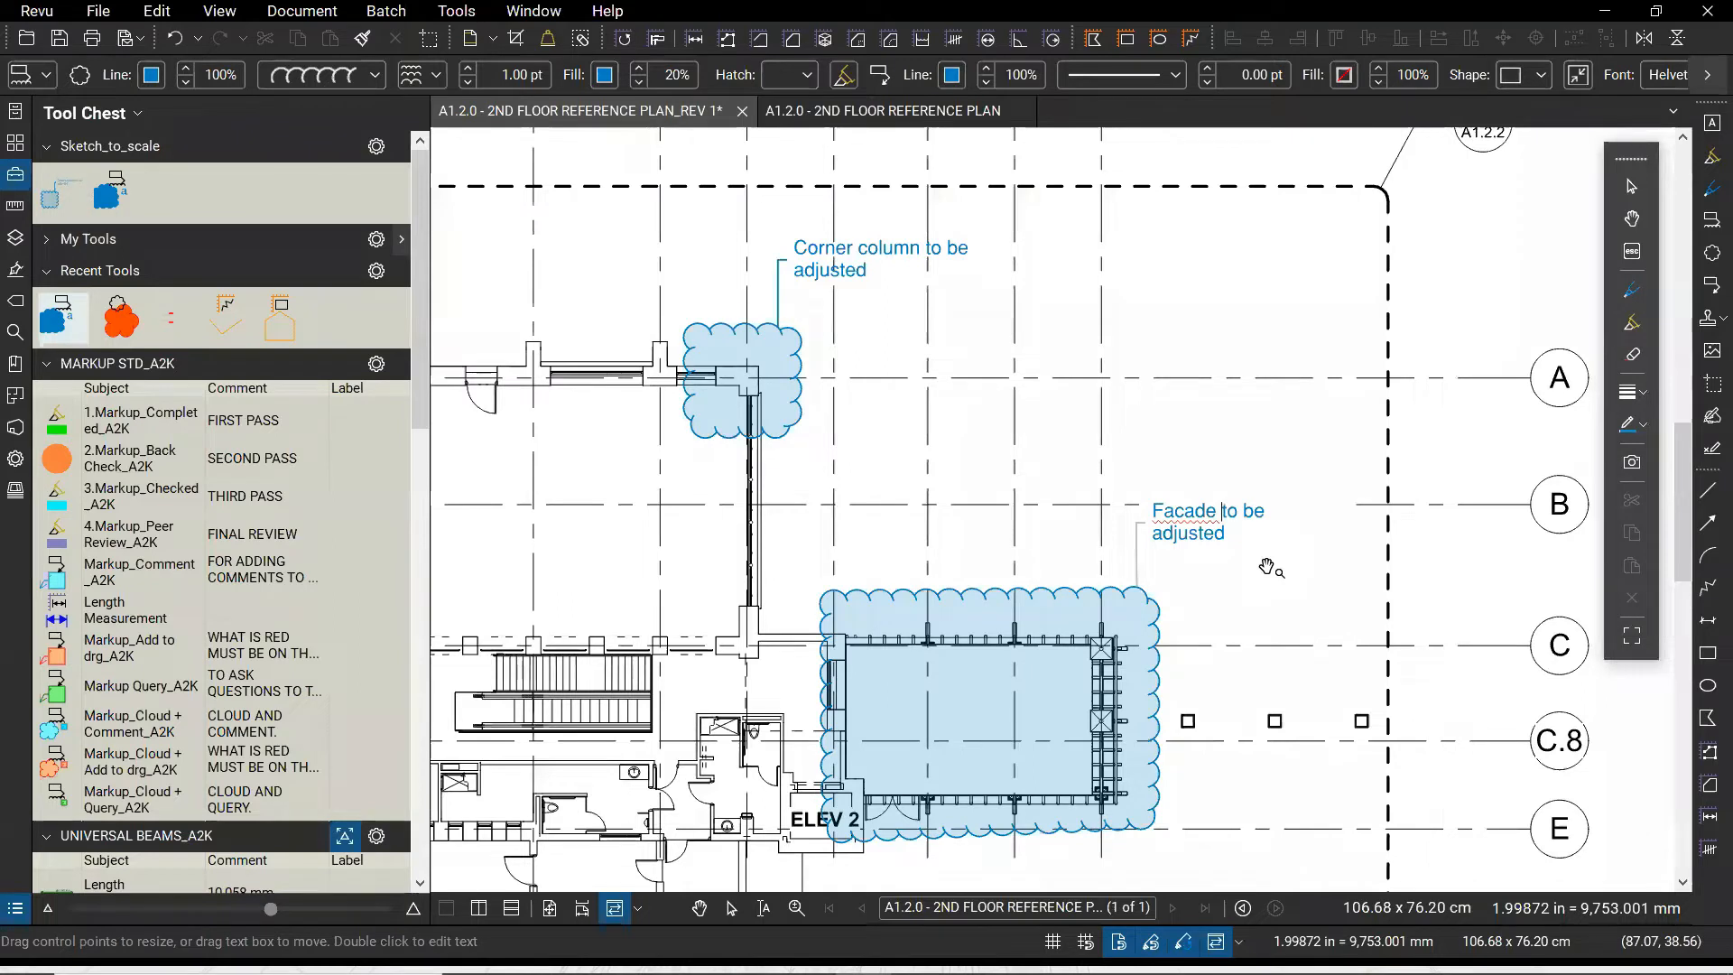
pyautogui.click(1329, 598)
pyautogui.press('Escape')
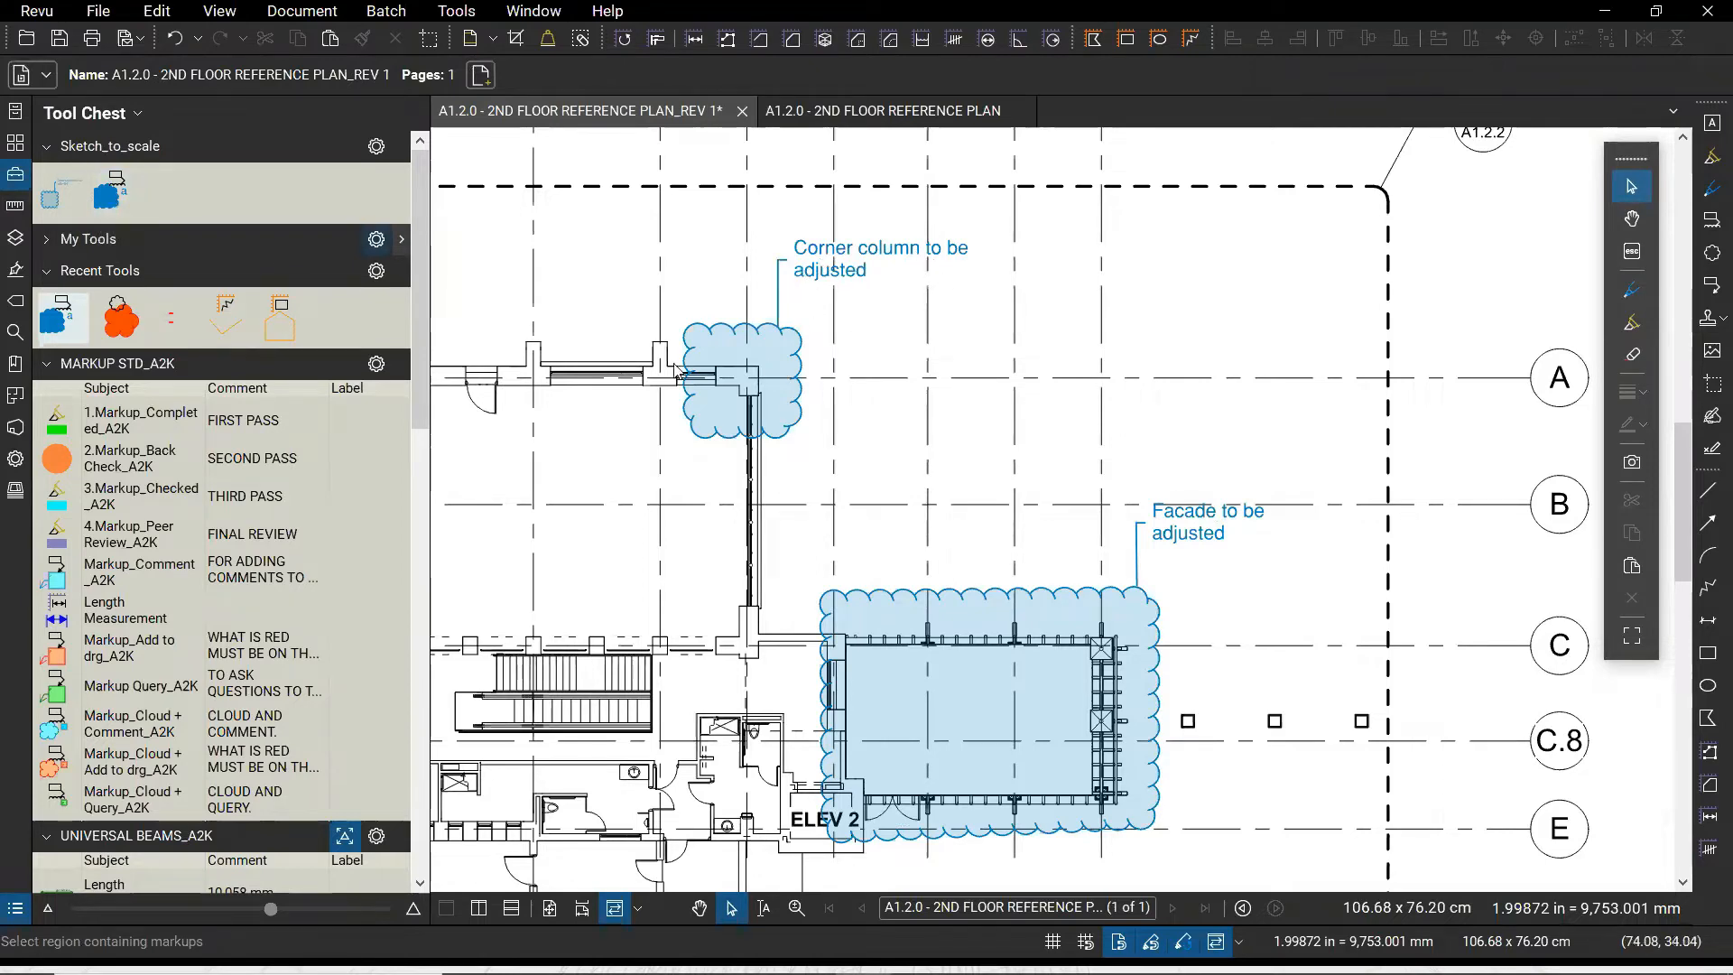
# Draw a cloud around the circular room and its curved stair with the Sketch_to_scale set's Cloud+ tool
pyautogui.click(120, 200)
pyautogui.scroll(-3, 930, 601)
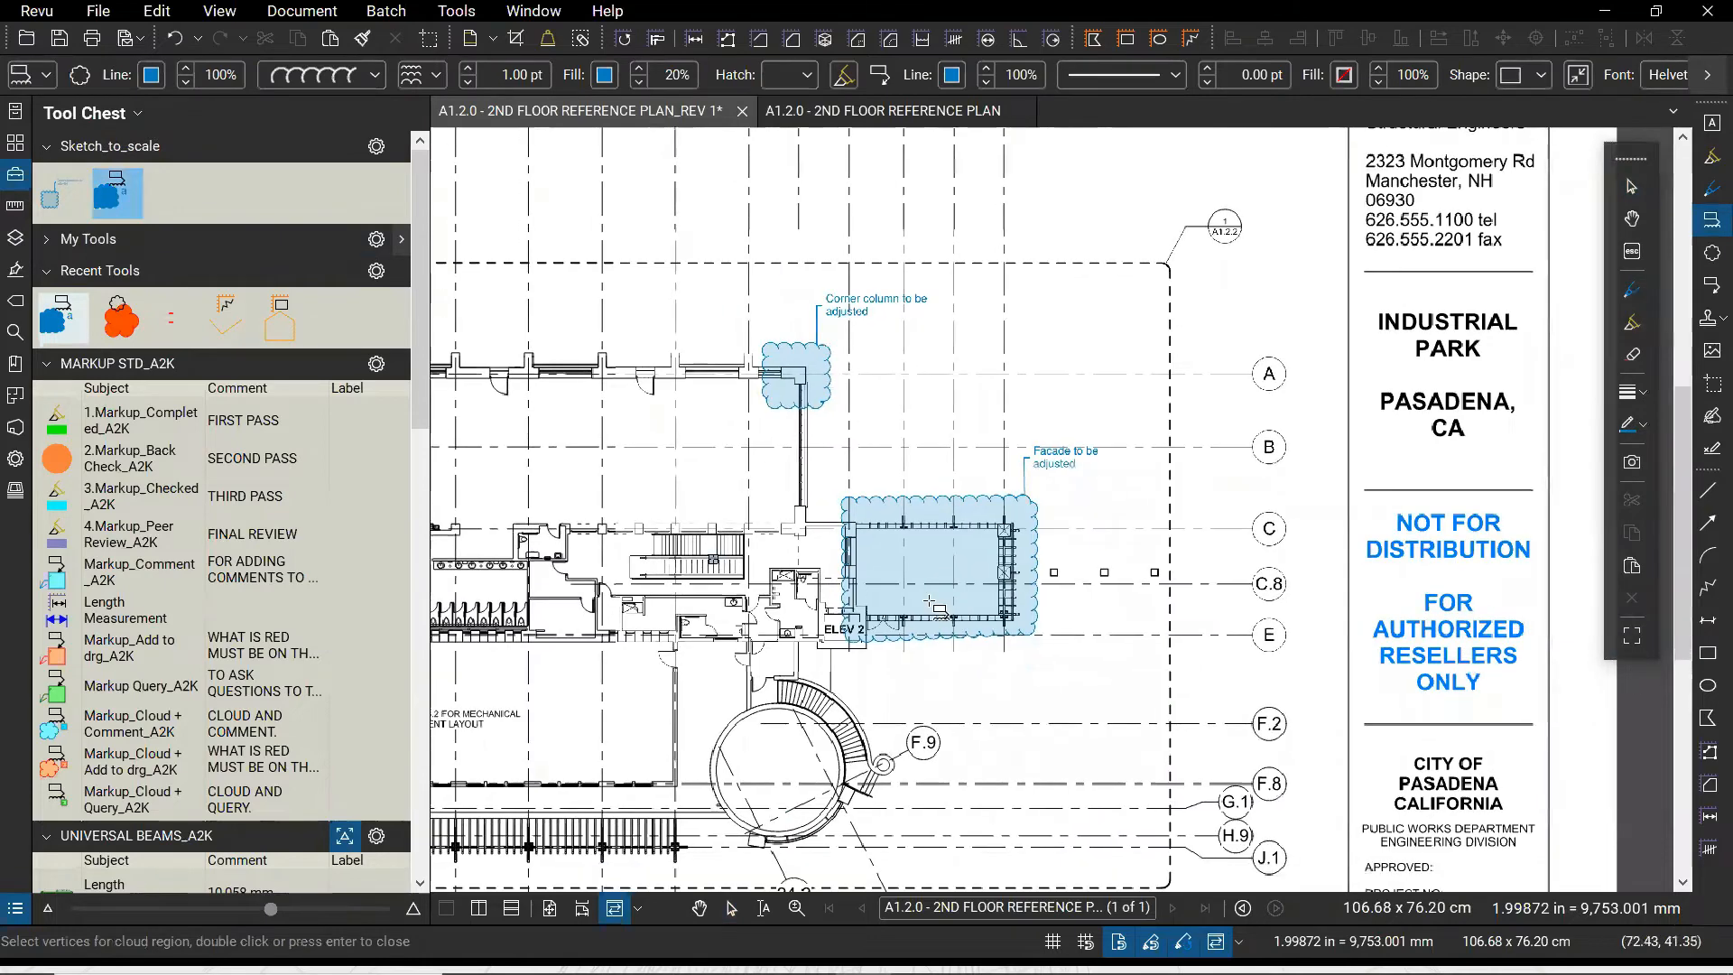
pyautogui.moveTo(930, 602); pyautogui.dragTo(1118, 439)
pyautogui.moveTo(891, 523); pyautogui.dragTo(1068, 695)
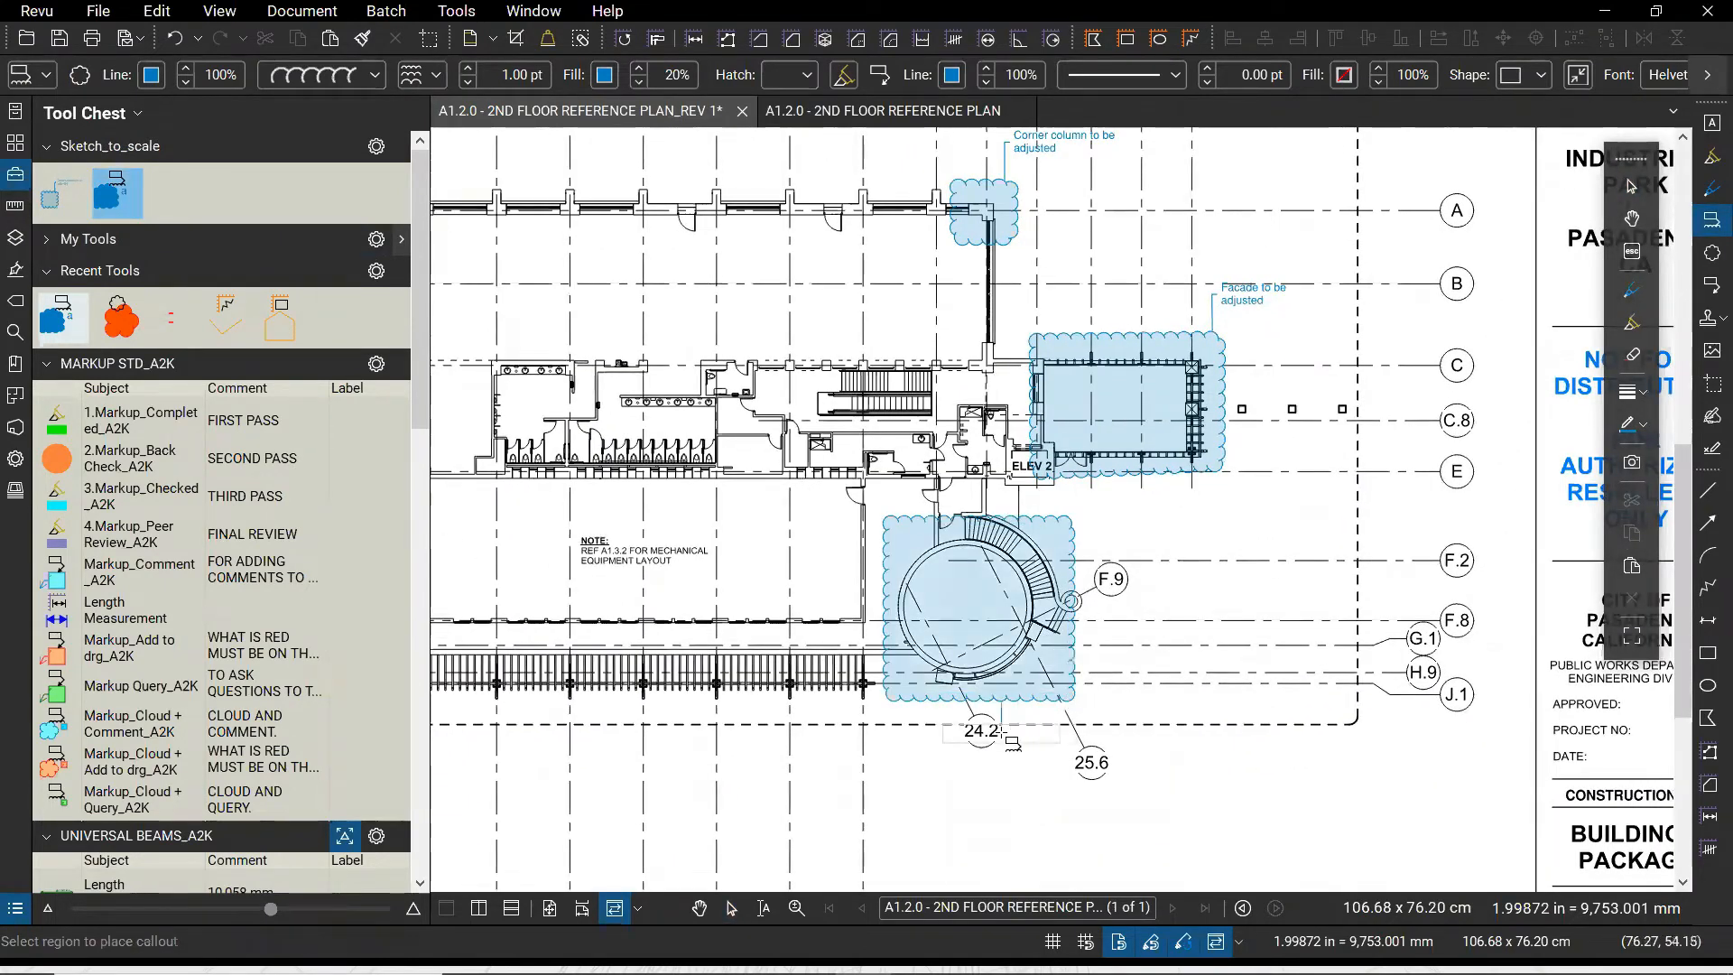
# Place the cloud's callout below the circular room with the comment "Profiles to be added"
pyautogui.scroll(5, 1002, 731)
pyautogui.click(969, 805)
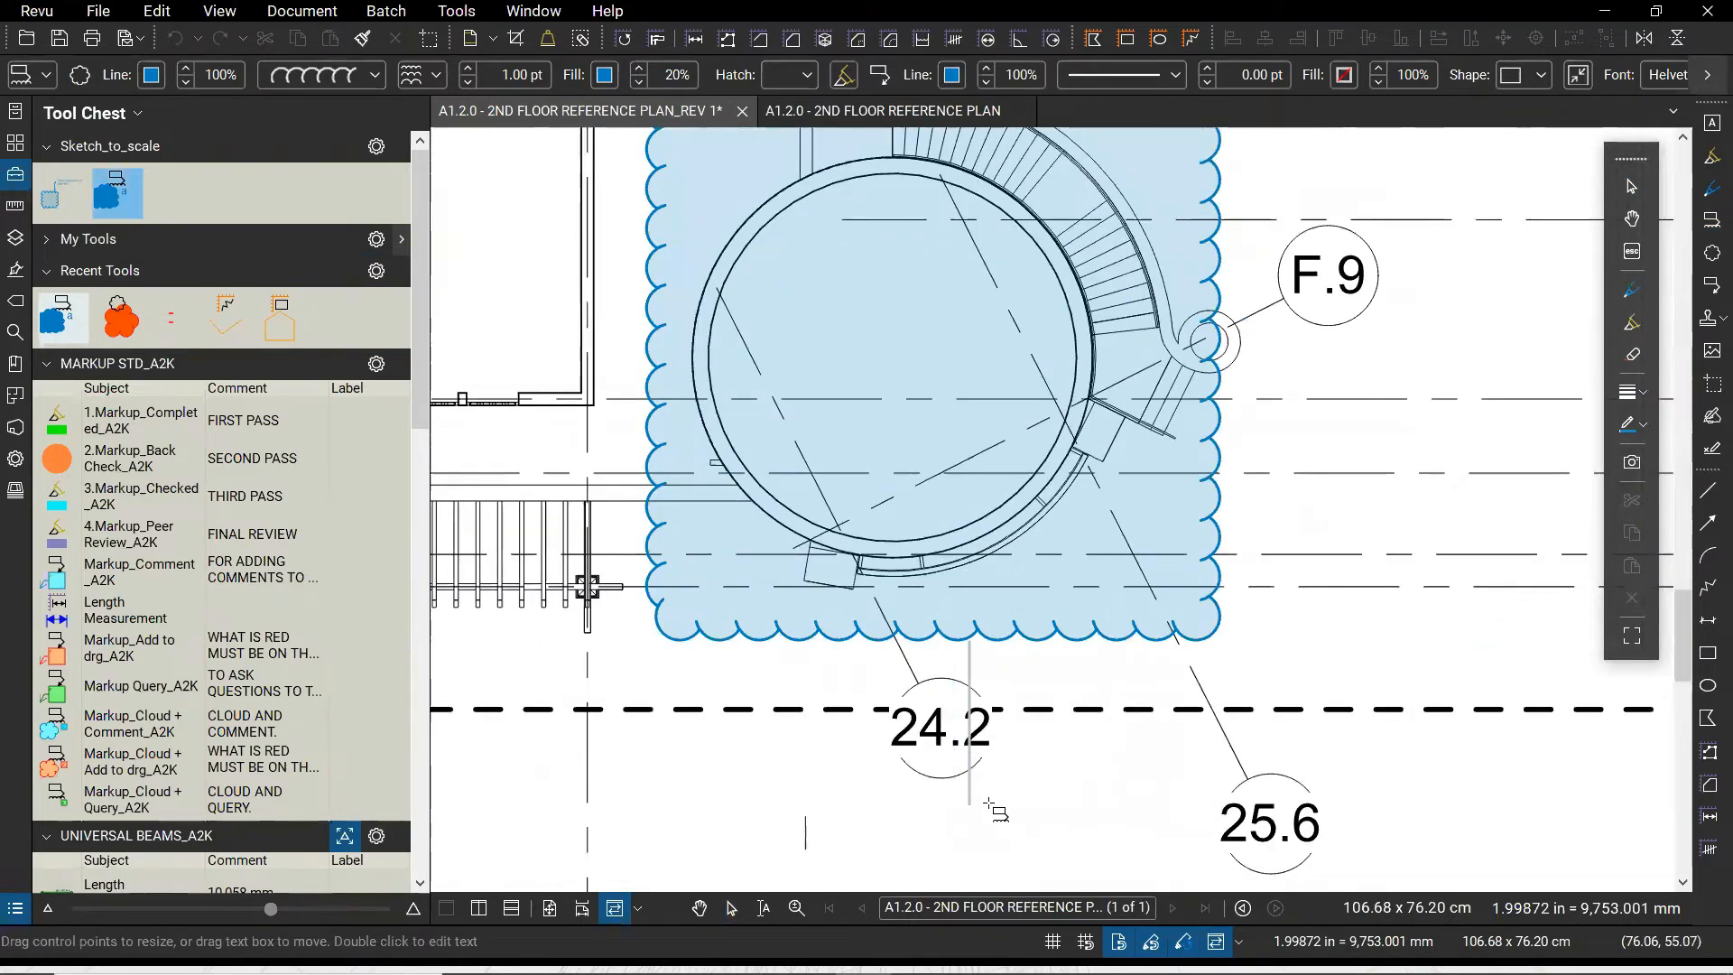
pyautogui.write('Profiles ')
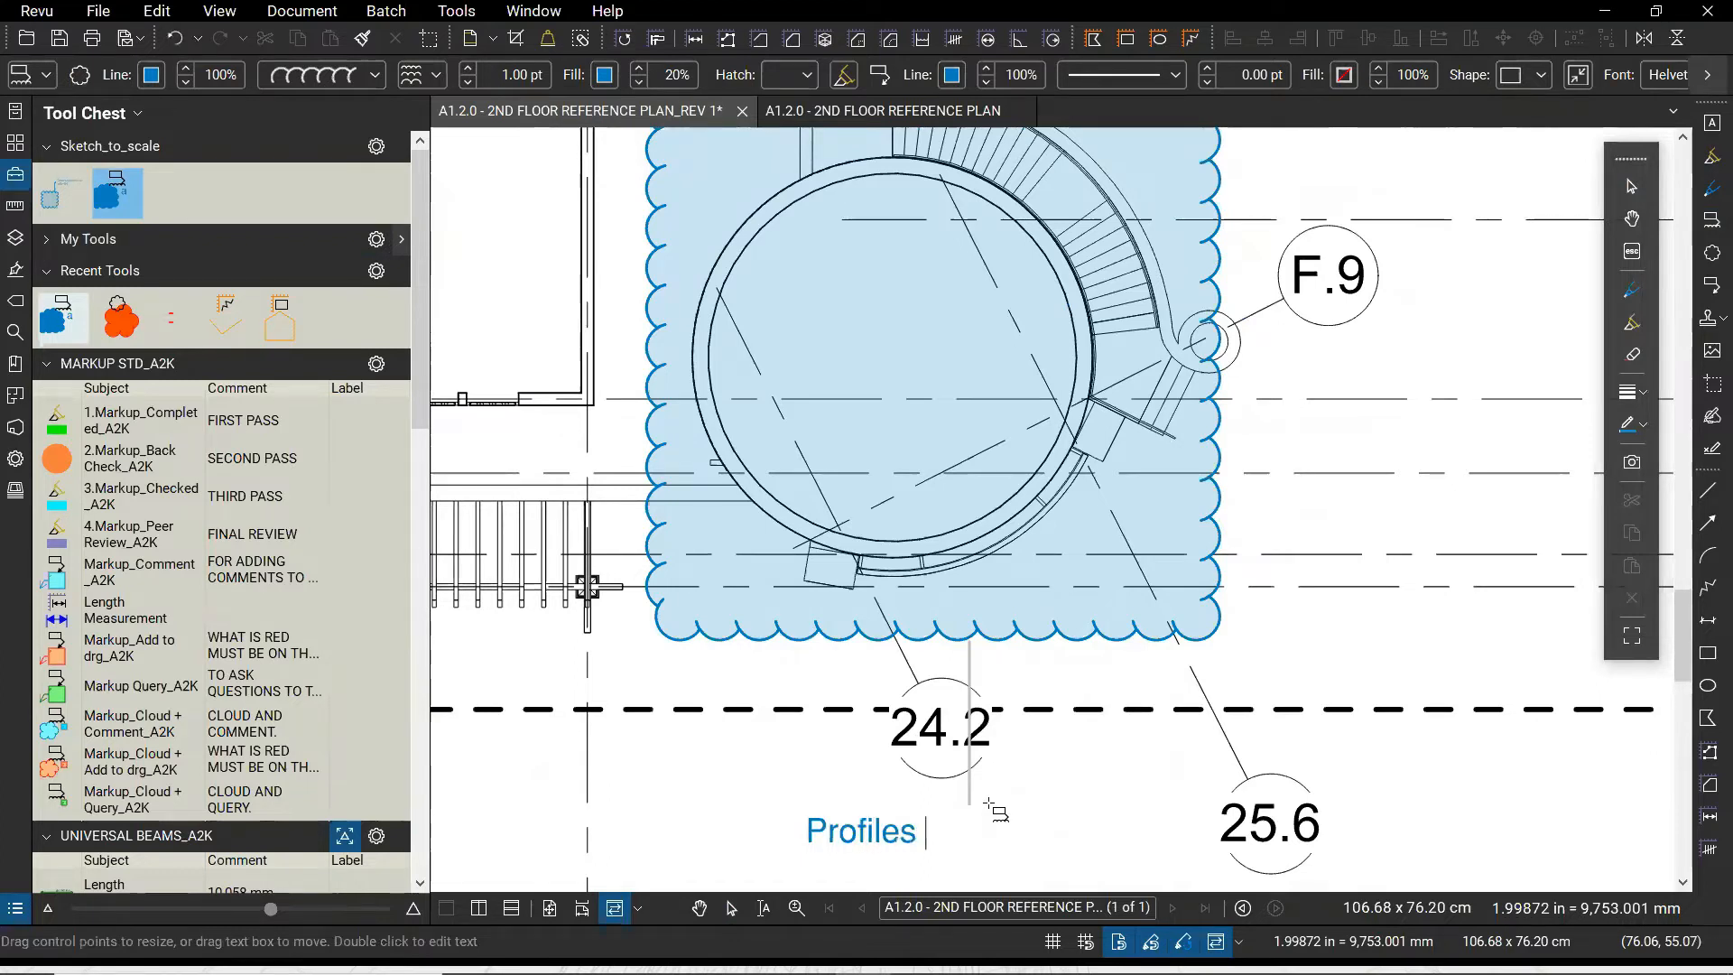
pyautogui.write('to be added')
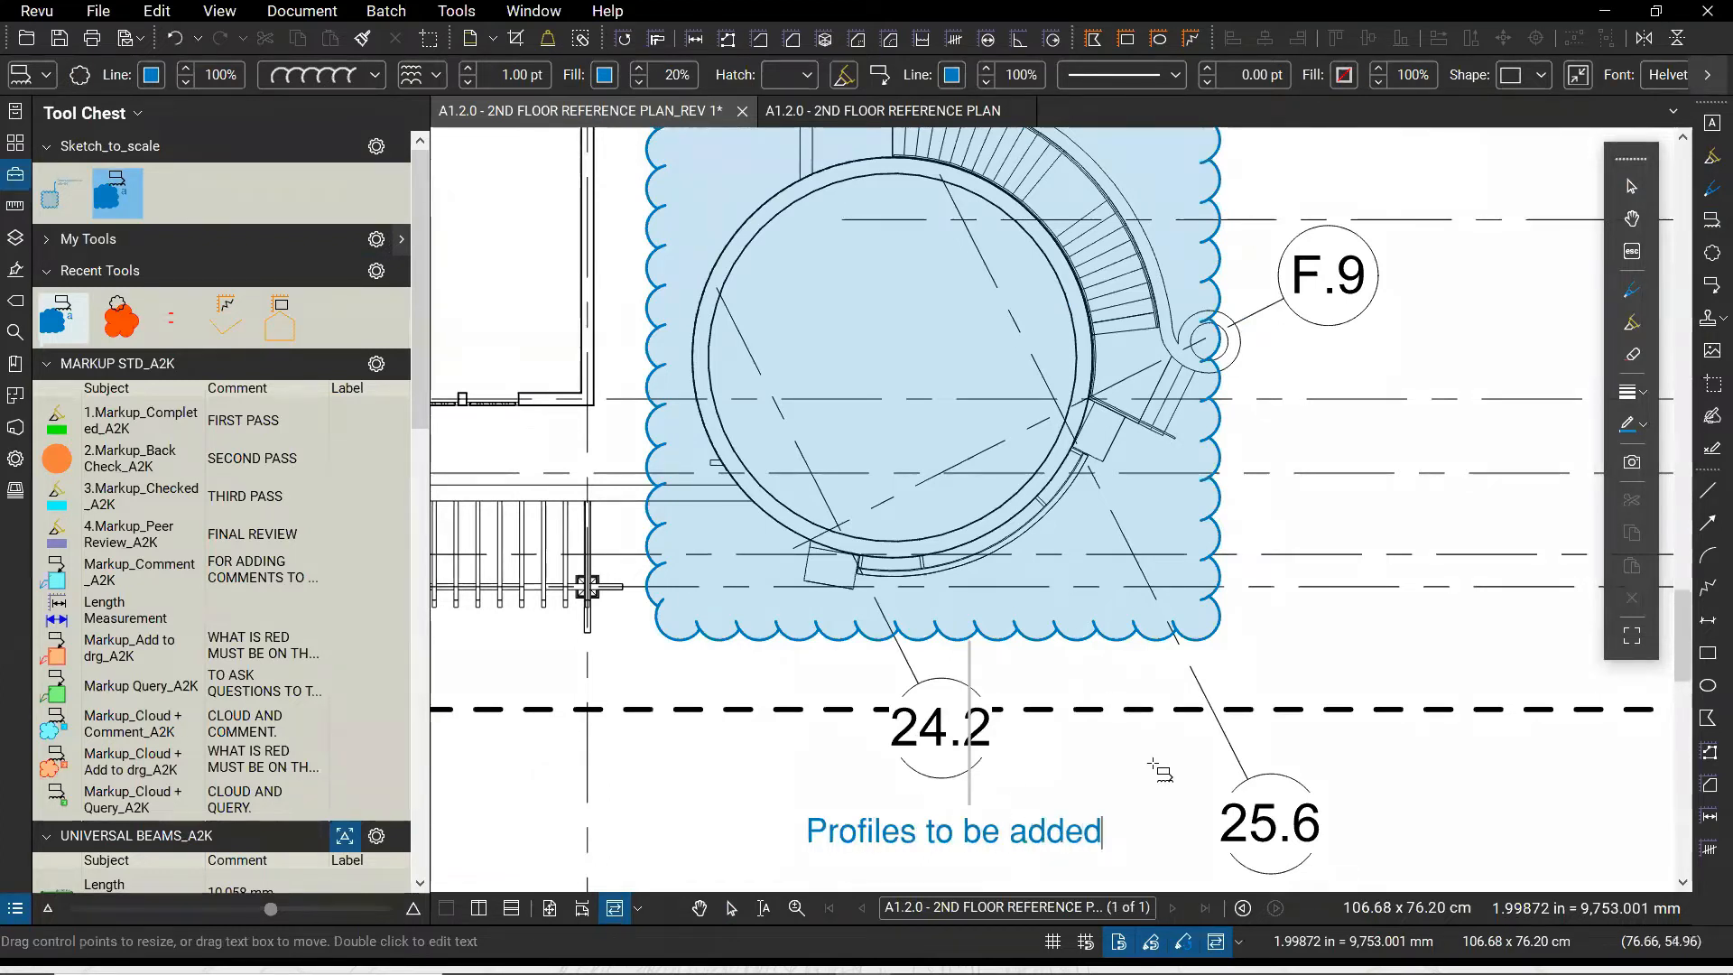
pyautogui.click(1302, 765)
pyautogui.press('Escape')
pyautogui.scroll(-3, 1300, 762)
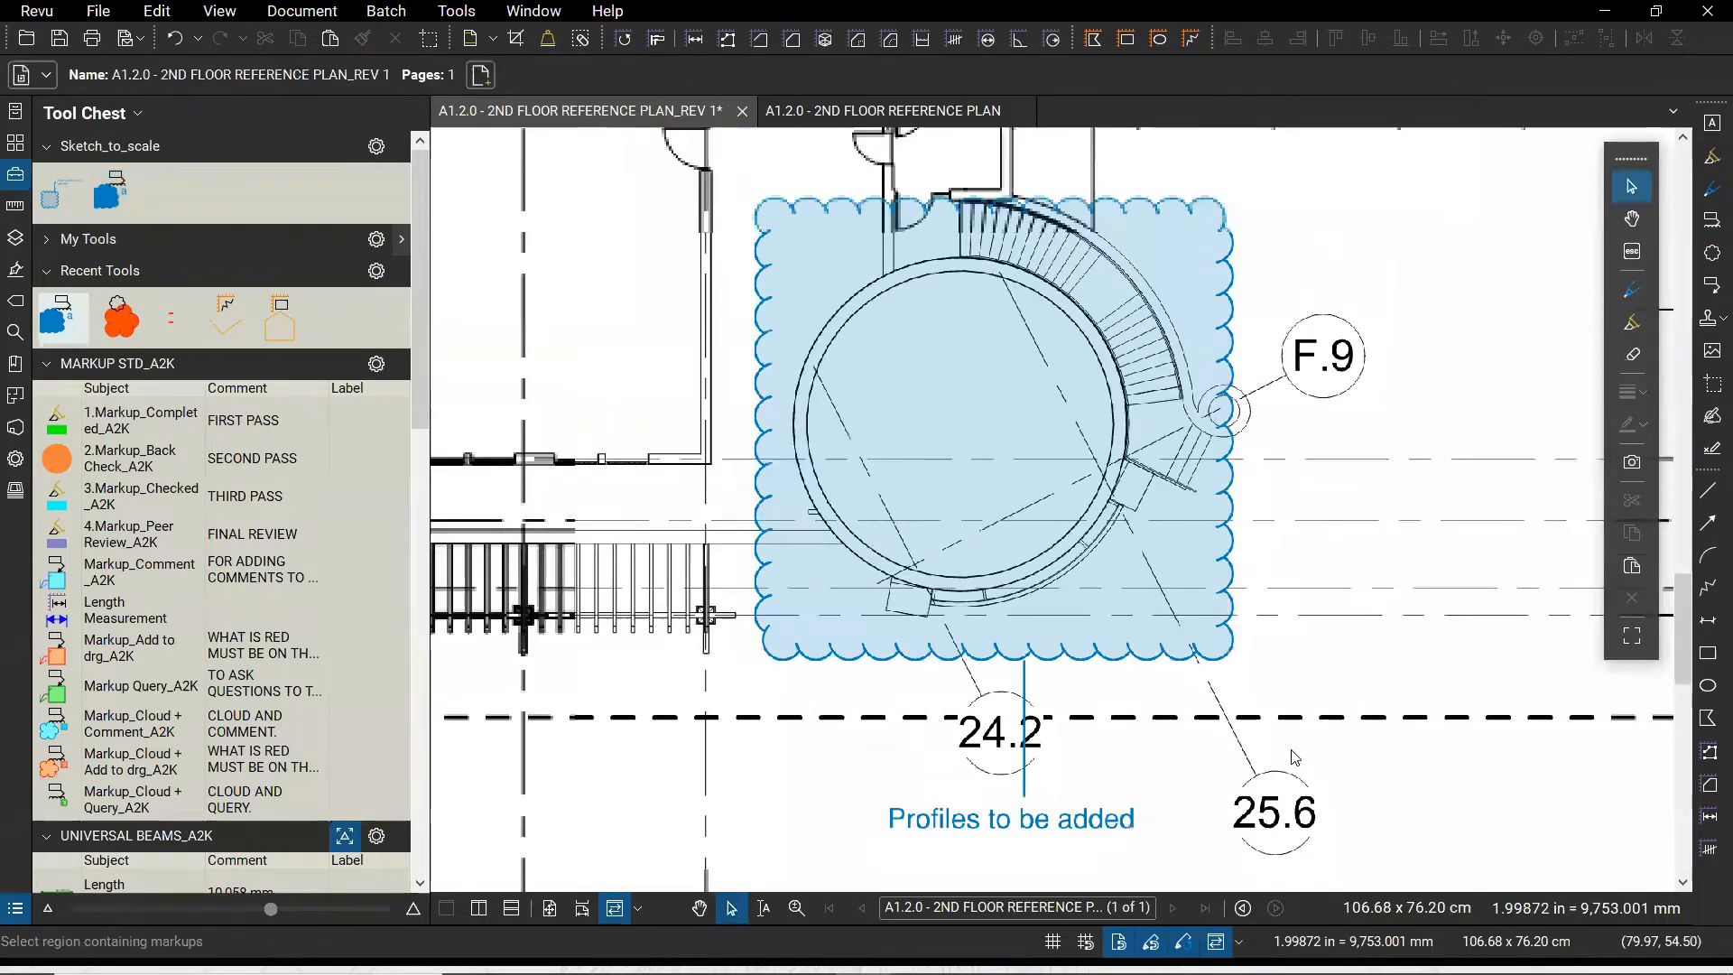
pyautogui.moveTo(1367, 612); pyautogui.dragTo(1161, 785)
pyautogui.scroll(-4, 1281, 266)
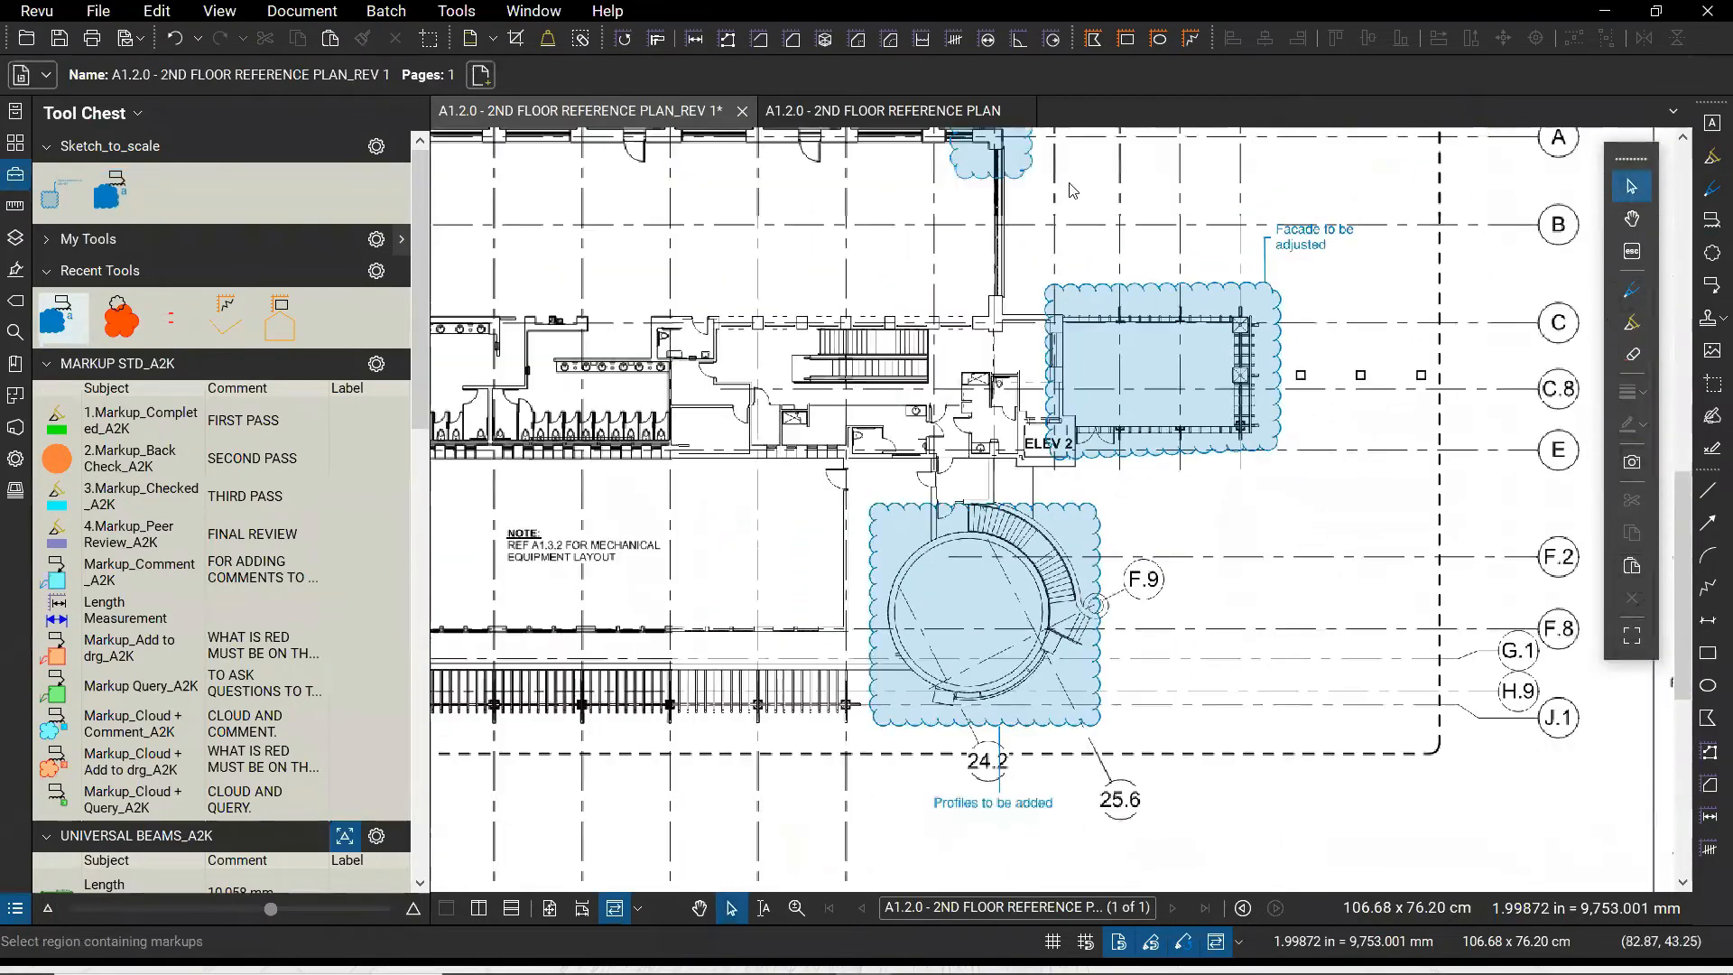
pyautogui.moveTo(1077, 252); pyautogui.dragTo(1074, 370)
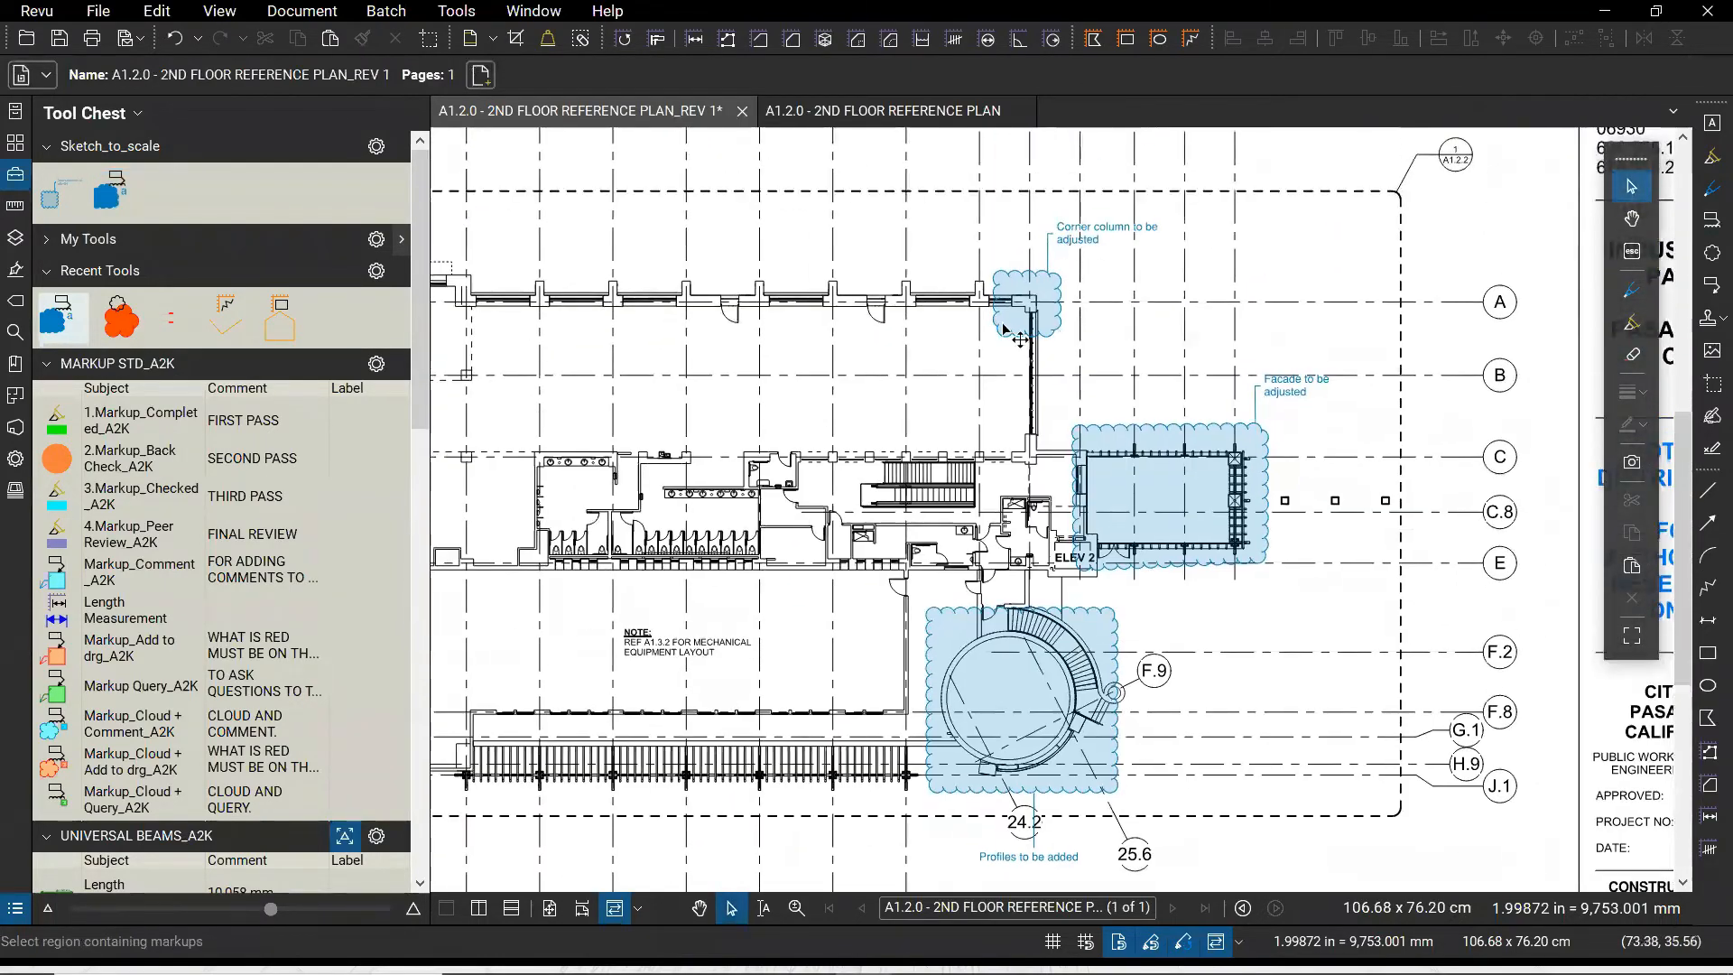
# Make the tool symbols in the Tool Chest slightly smaller
pyautogui.click(113, 201)
pyautogui.moveTo(271, 912); pyautogui.dragTo(224, 911)
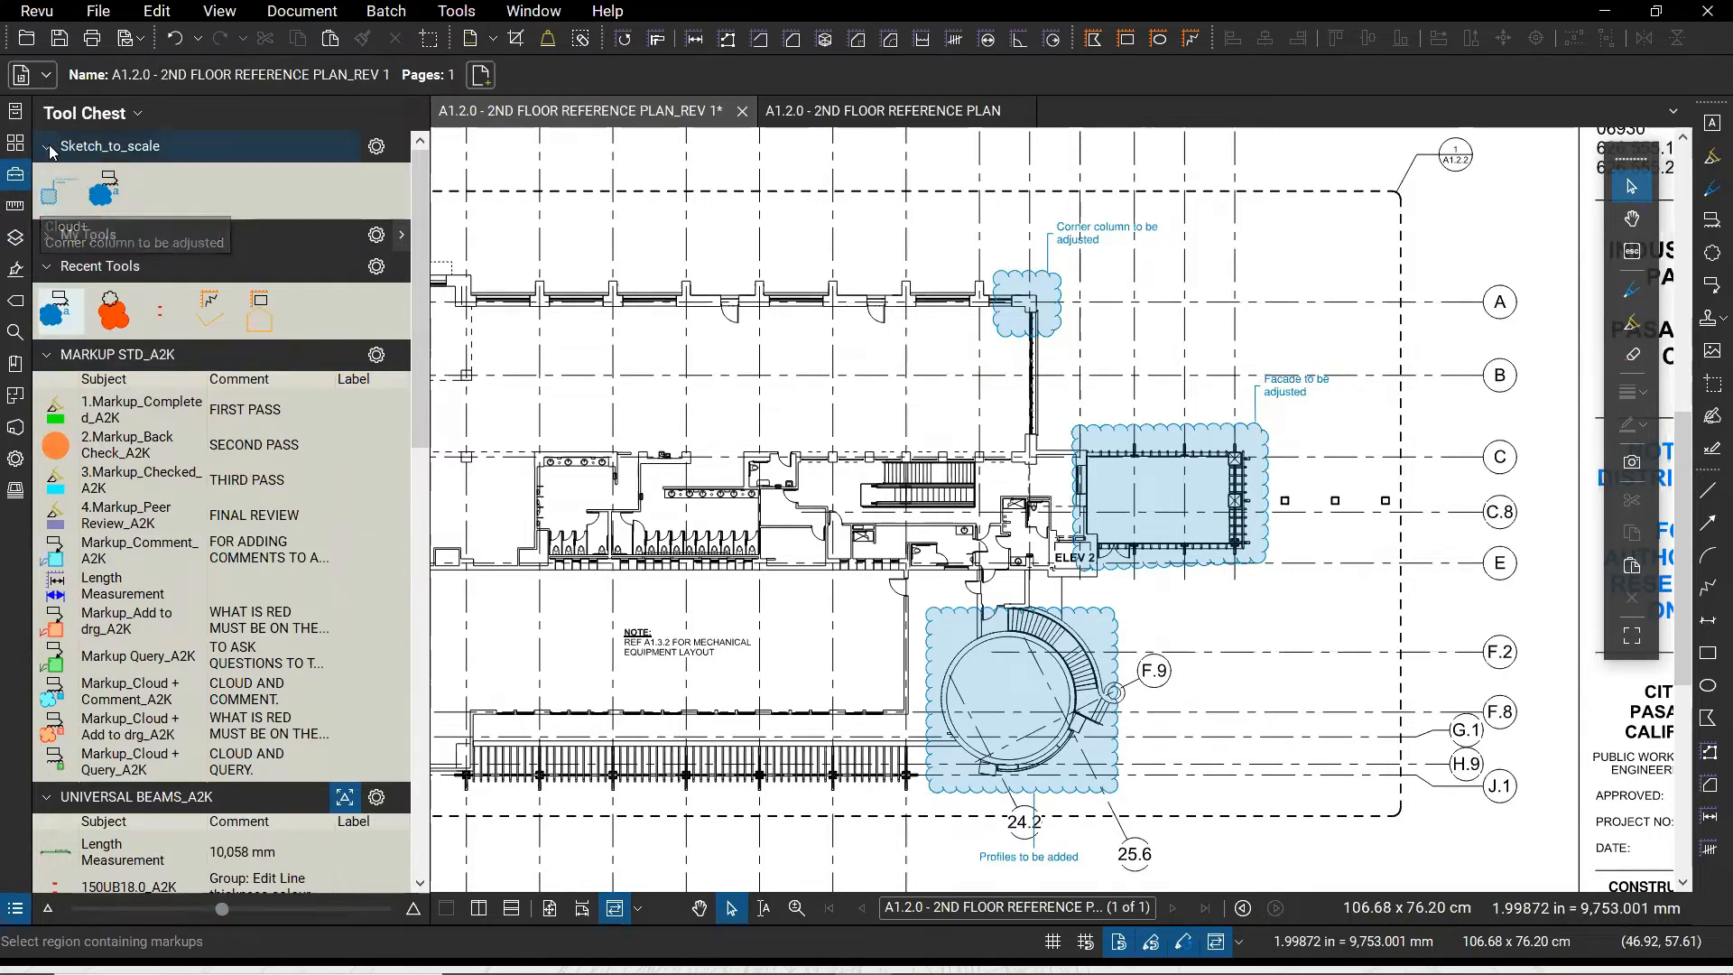
# Toggle both Sketch_to_scale tools between drawing mode and properties mode, and return each to its original mode
pyautogui.click(72, 205)
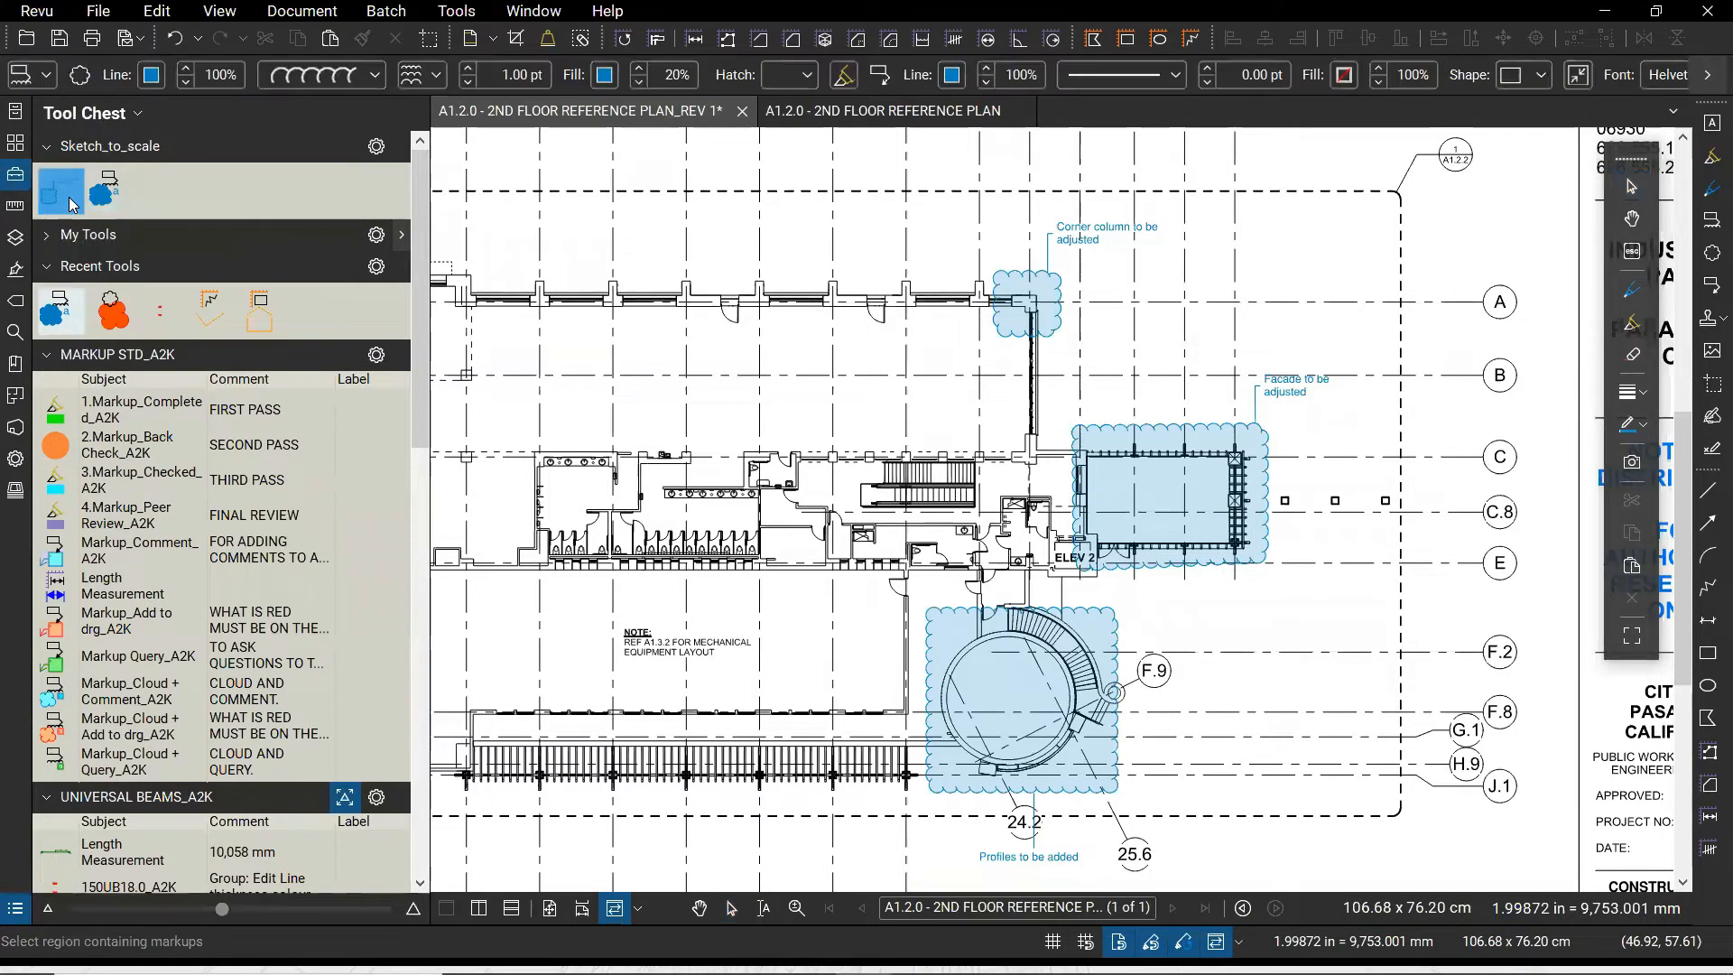
pyautogui.click(114, 196)
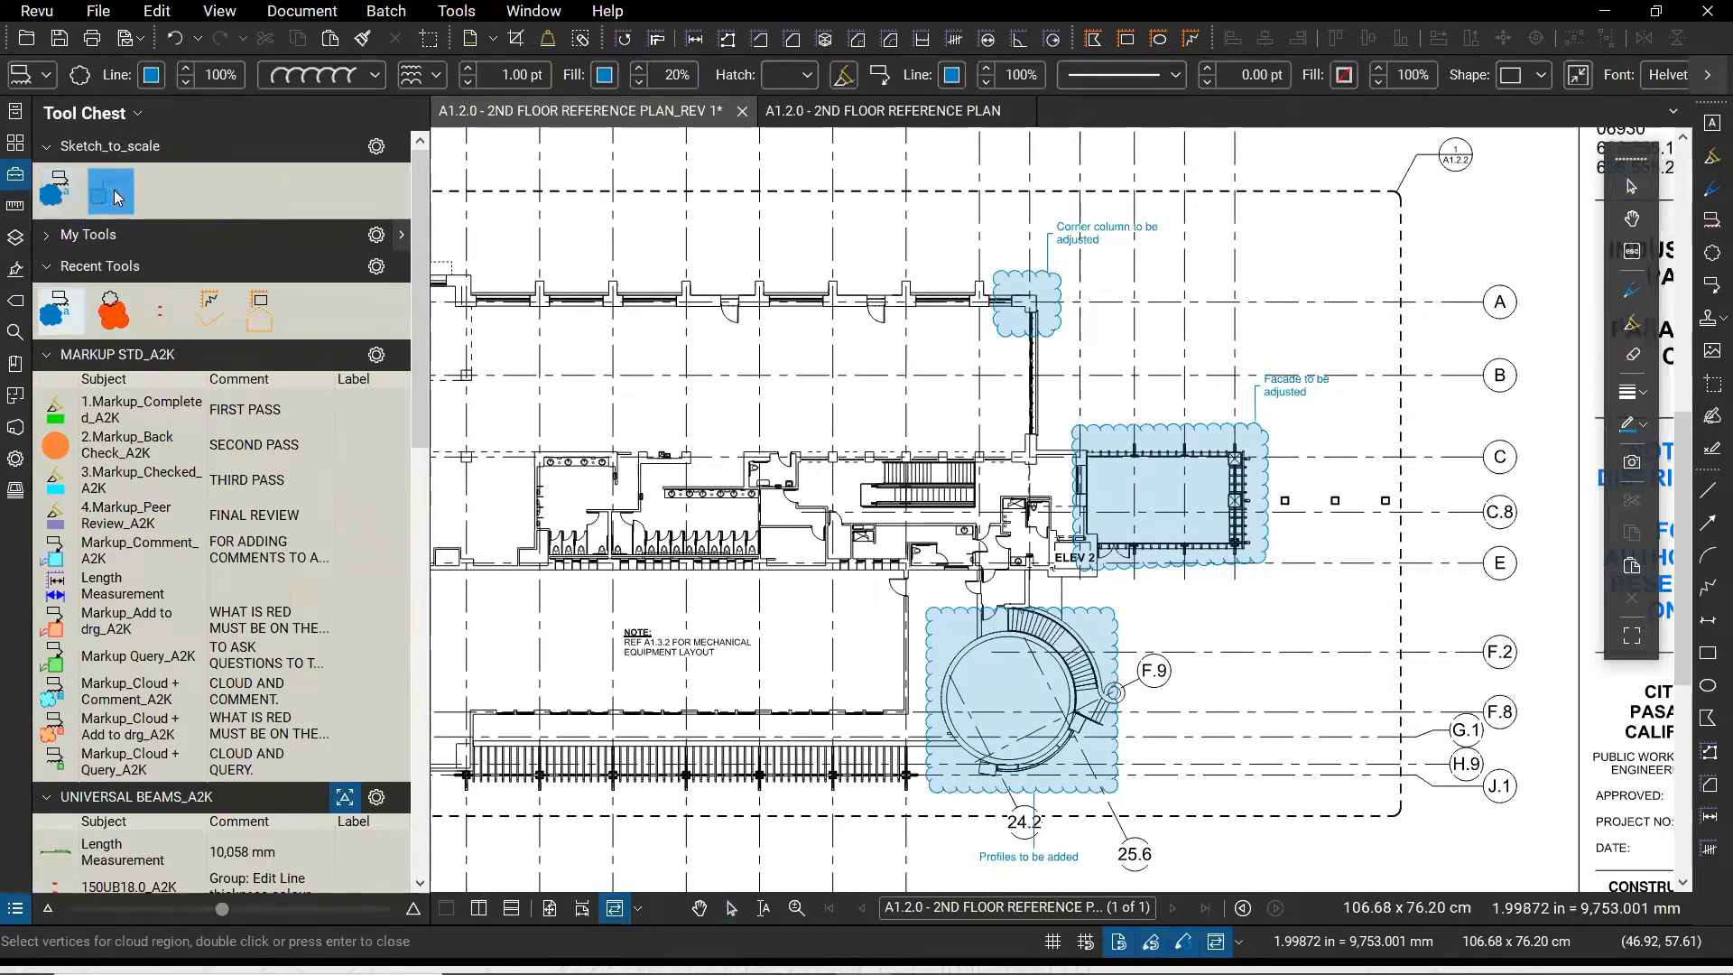
pyautogui.doubleClick(66, 201)
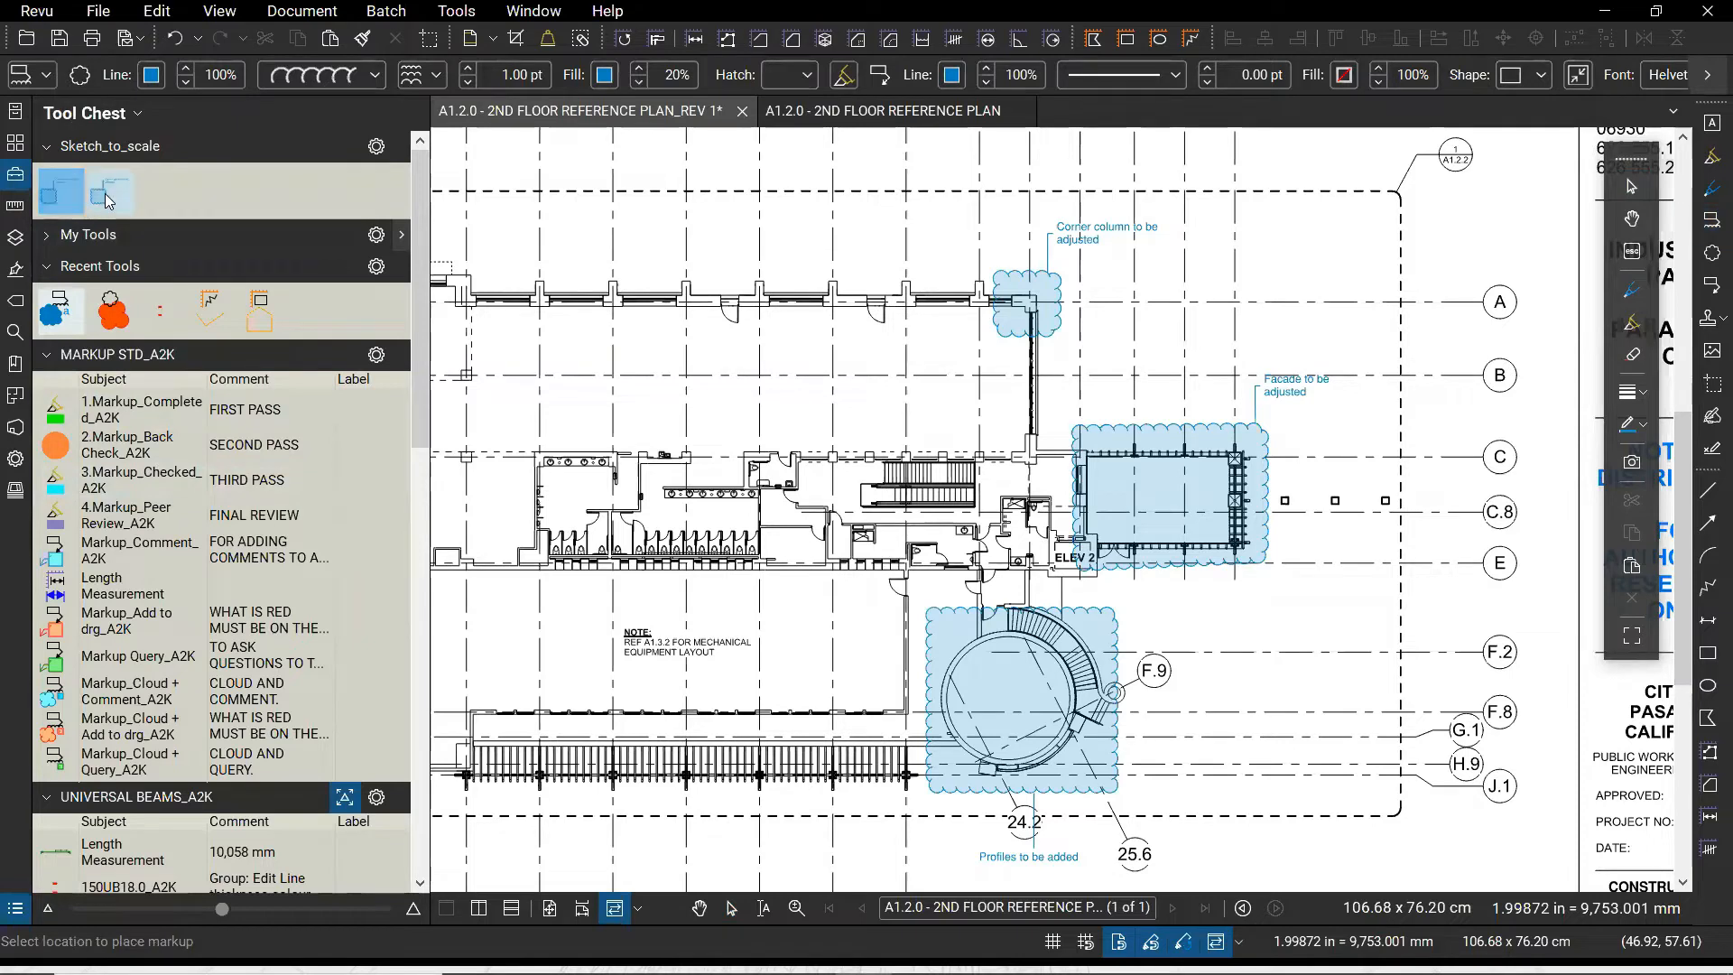
pyautogui.doubleClick(107, 198)
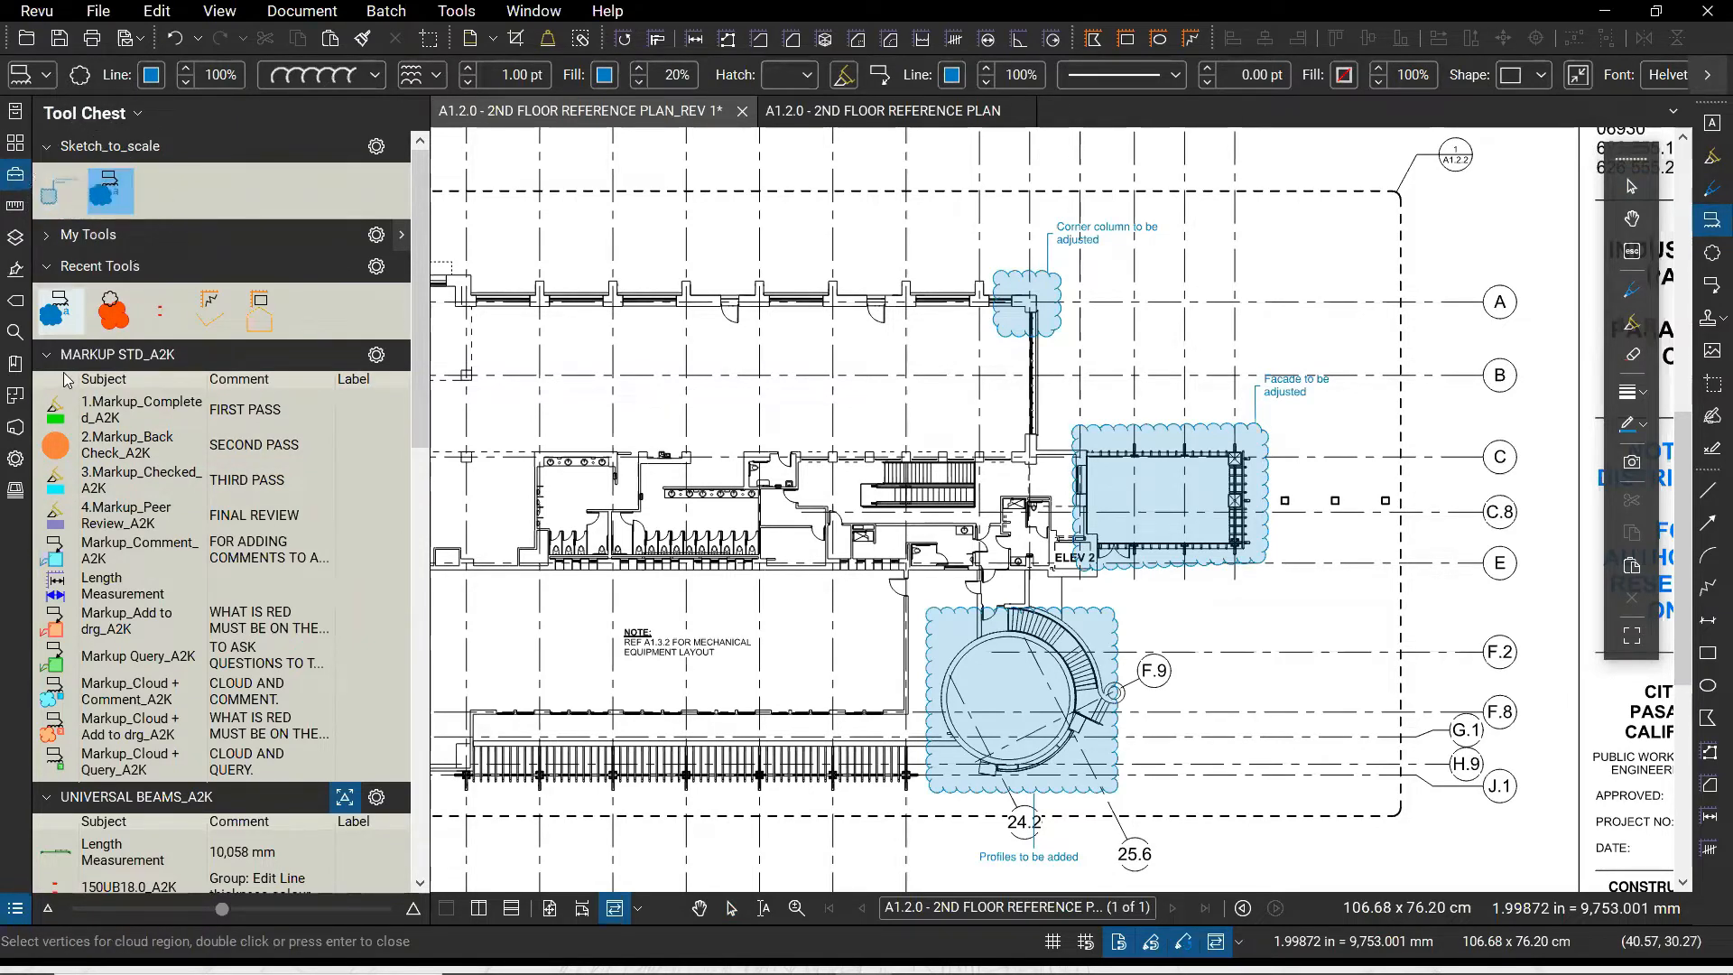
# Switch the second Sketch_to_scale tool out of properties mode and back, and check the mode options of the first tool
pyautogui.rightClick(124, 189)
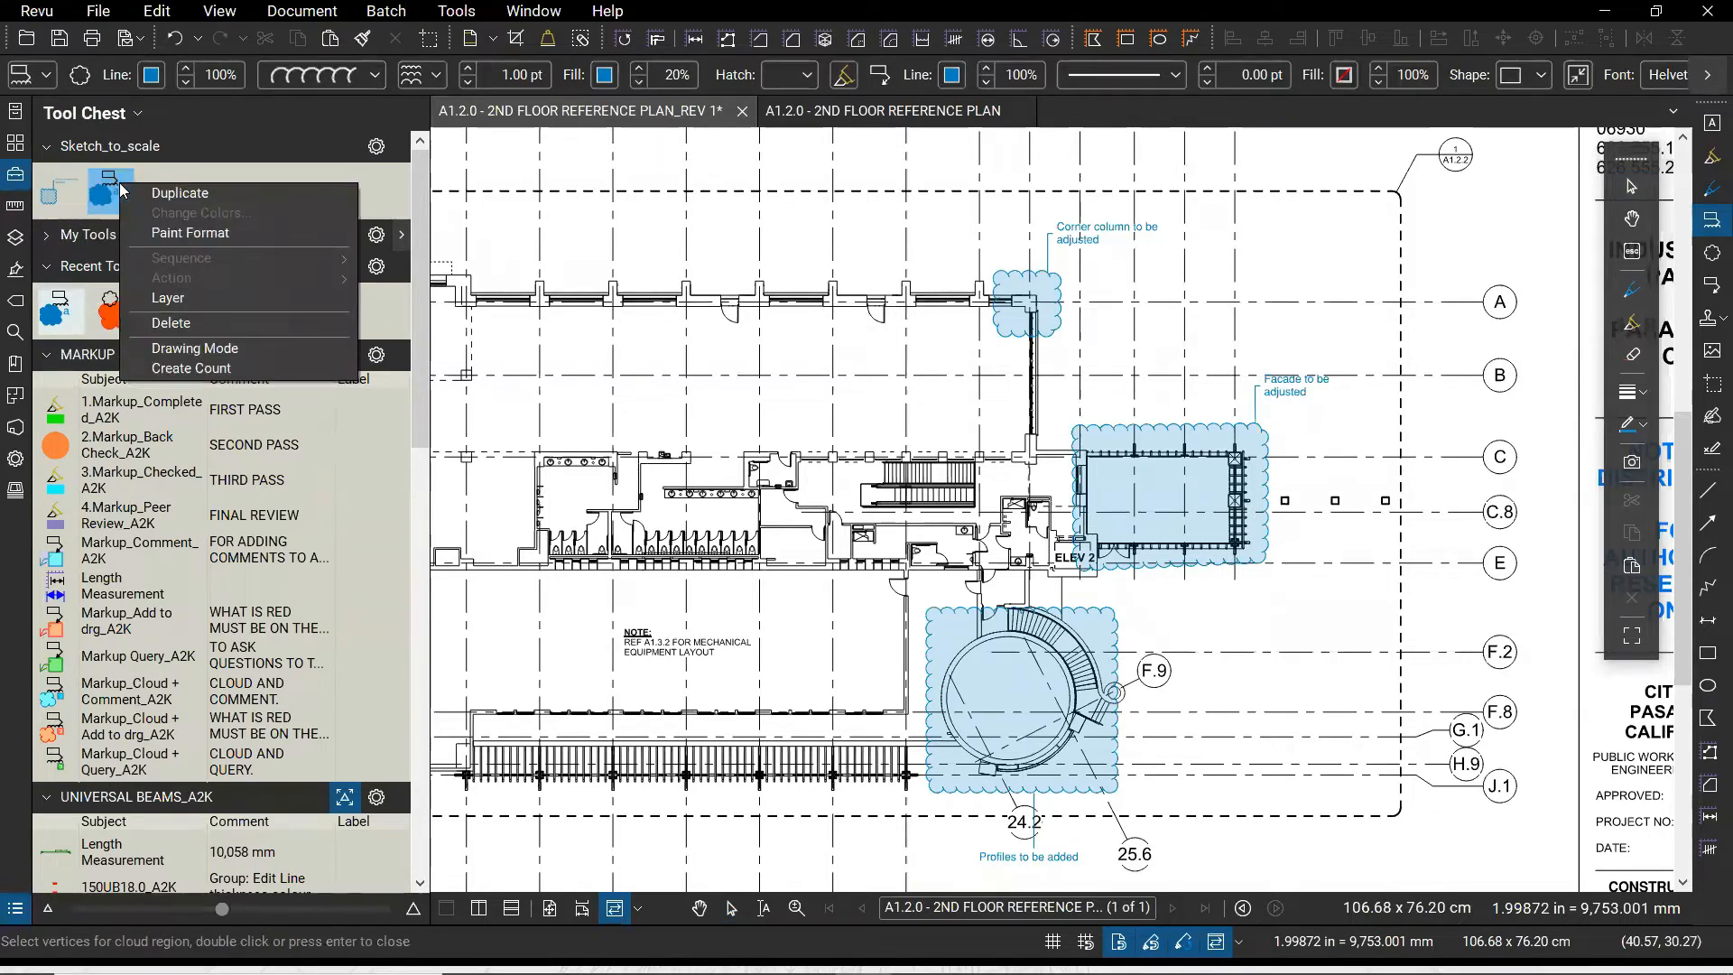
pyautogui.click(232, 352)
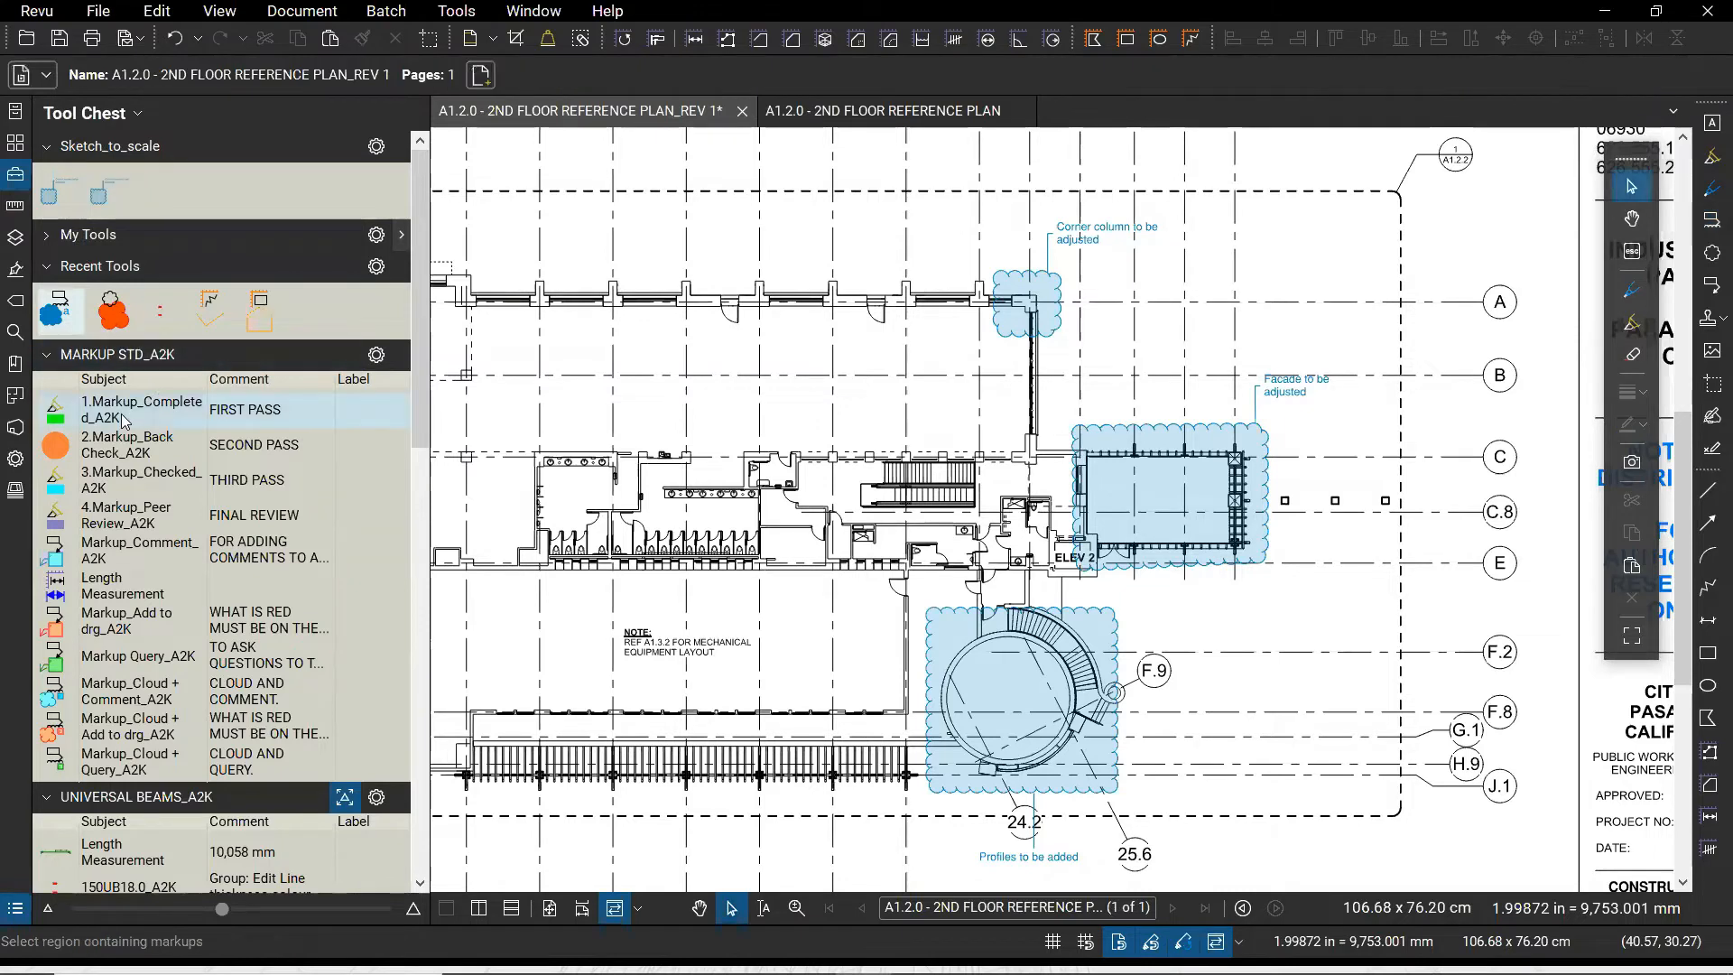
pyautogui.rightClick(120, 189)
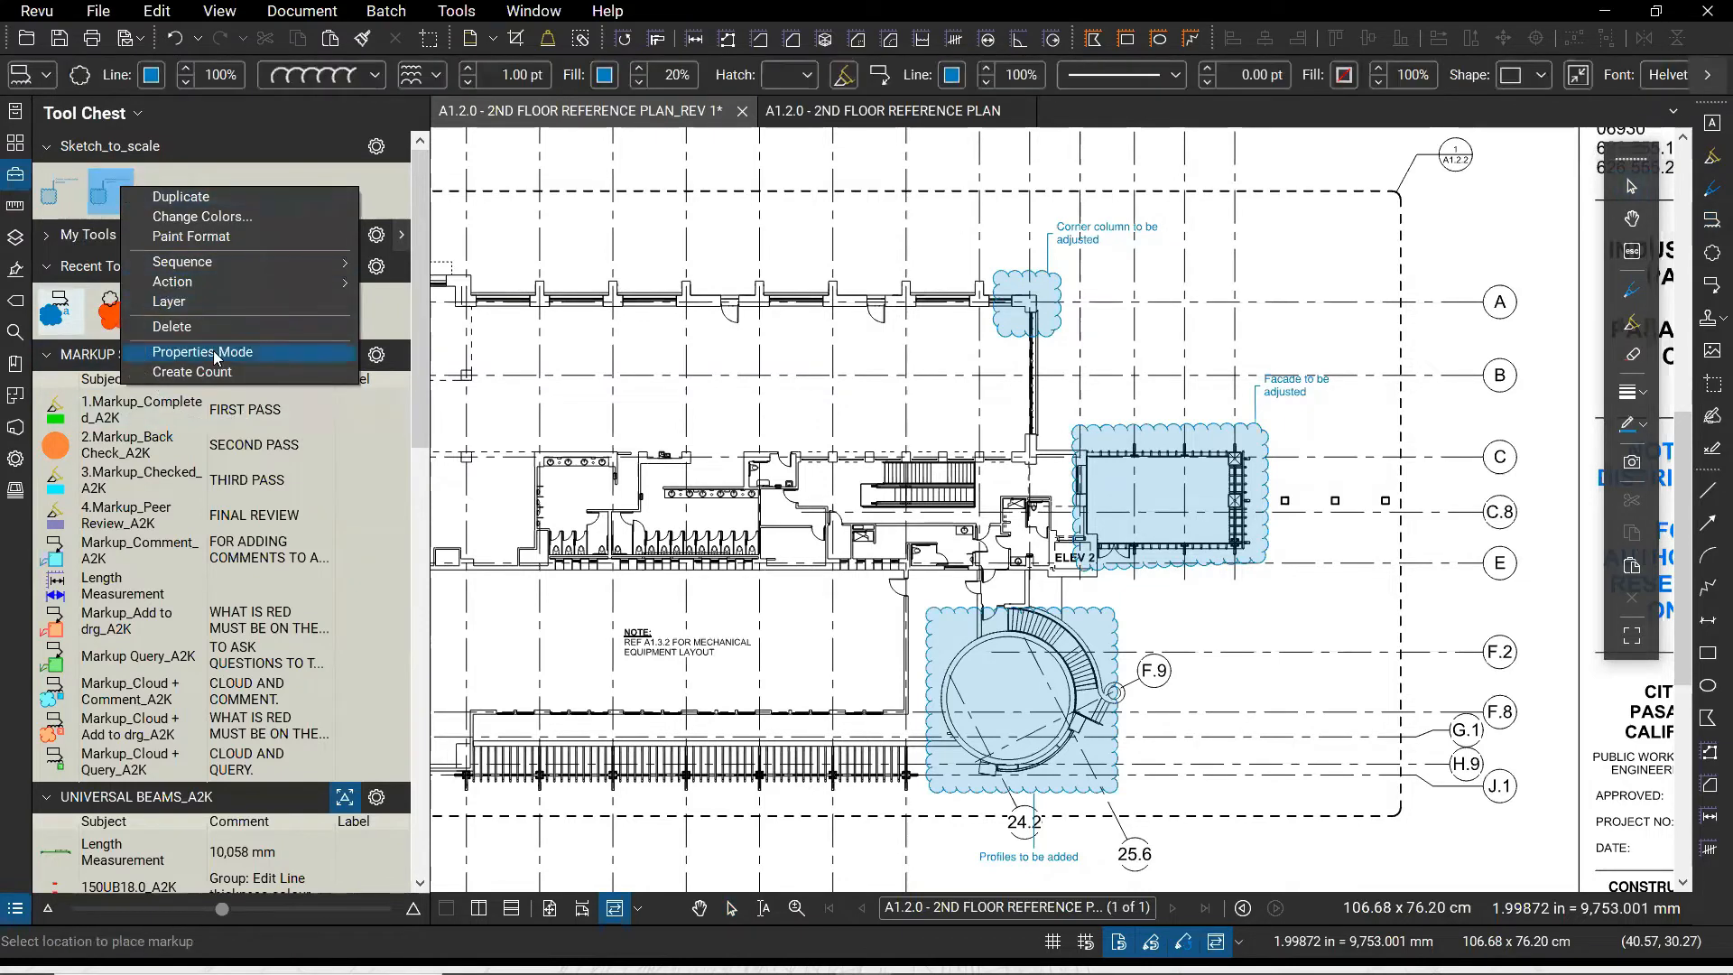
pyautogui.click(214, 355)
pyautogui.click(100, 203)
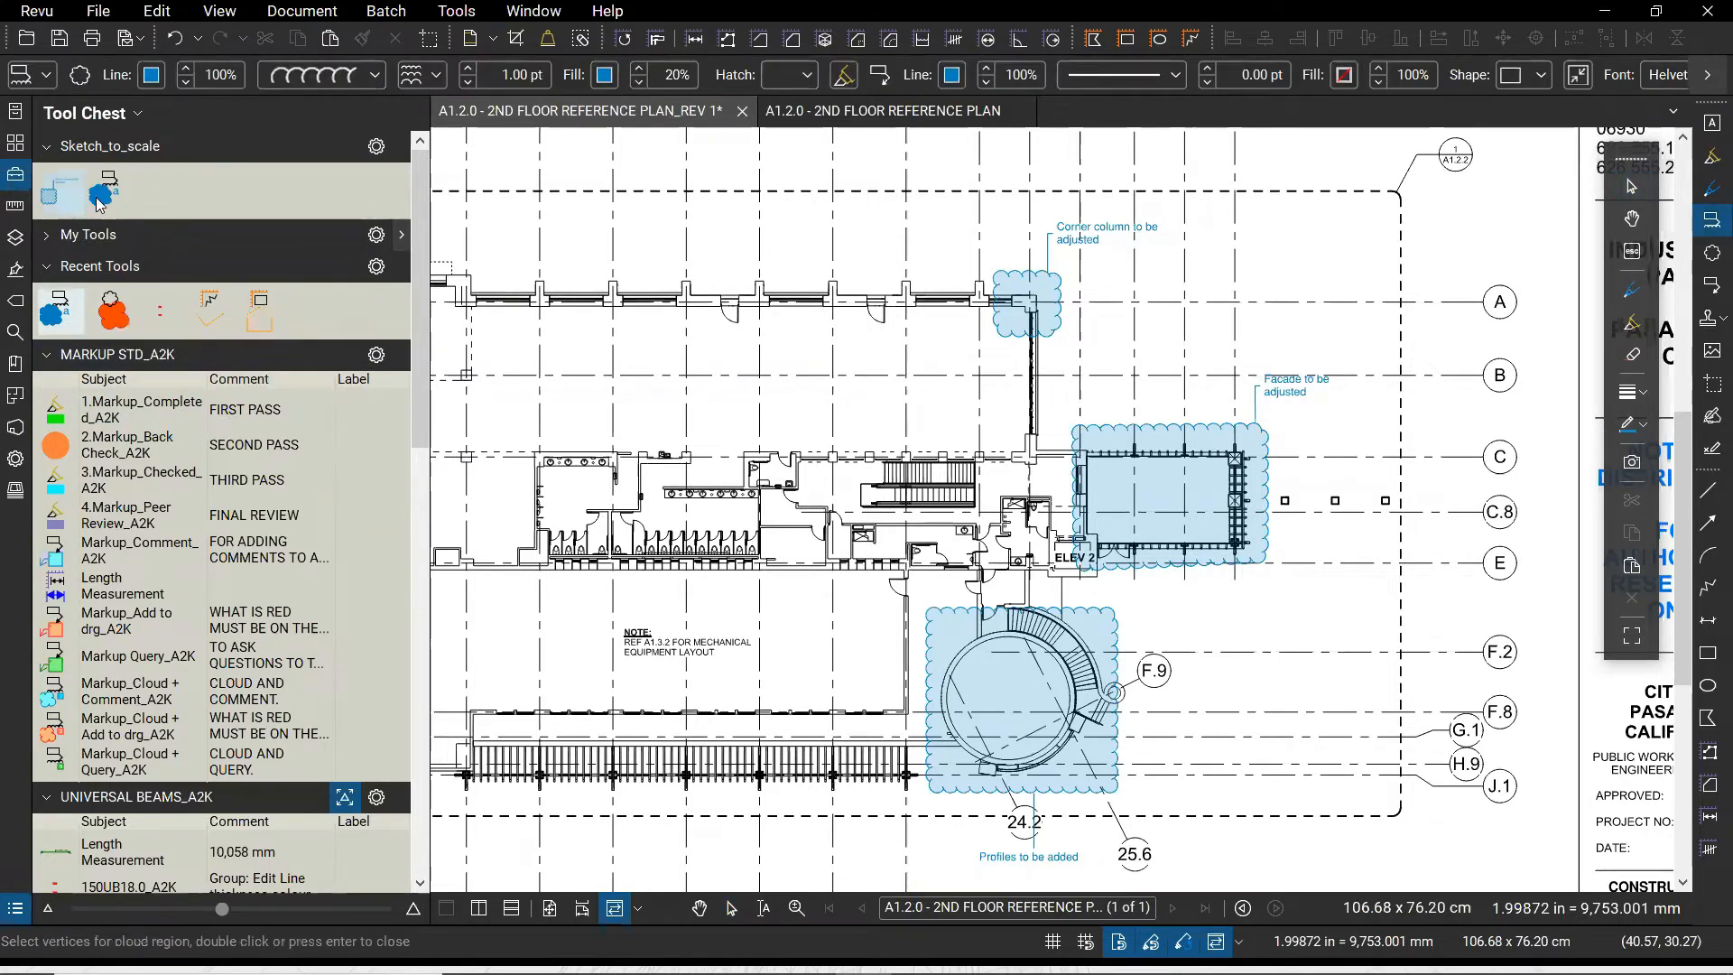
pyautogui.rightClick(70, 195)
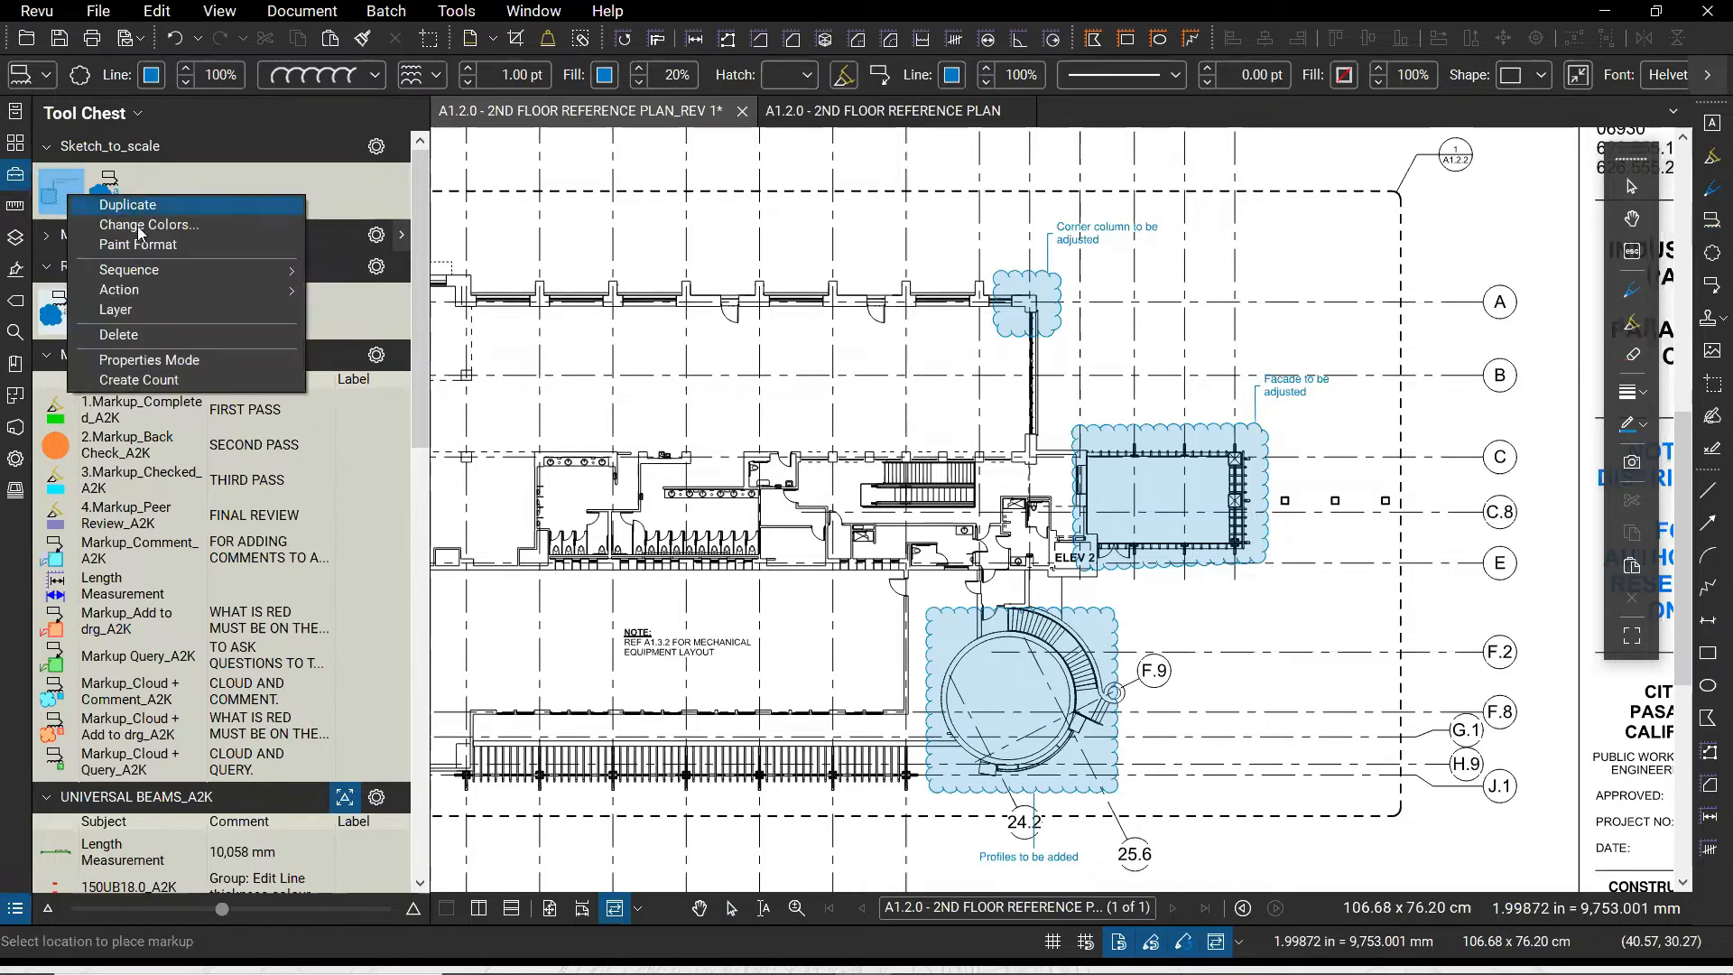
pyautogui.click(187, 356)
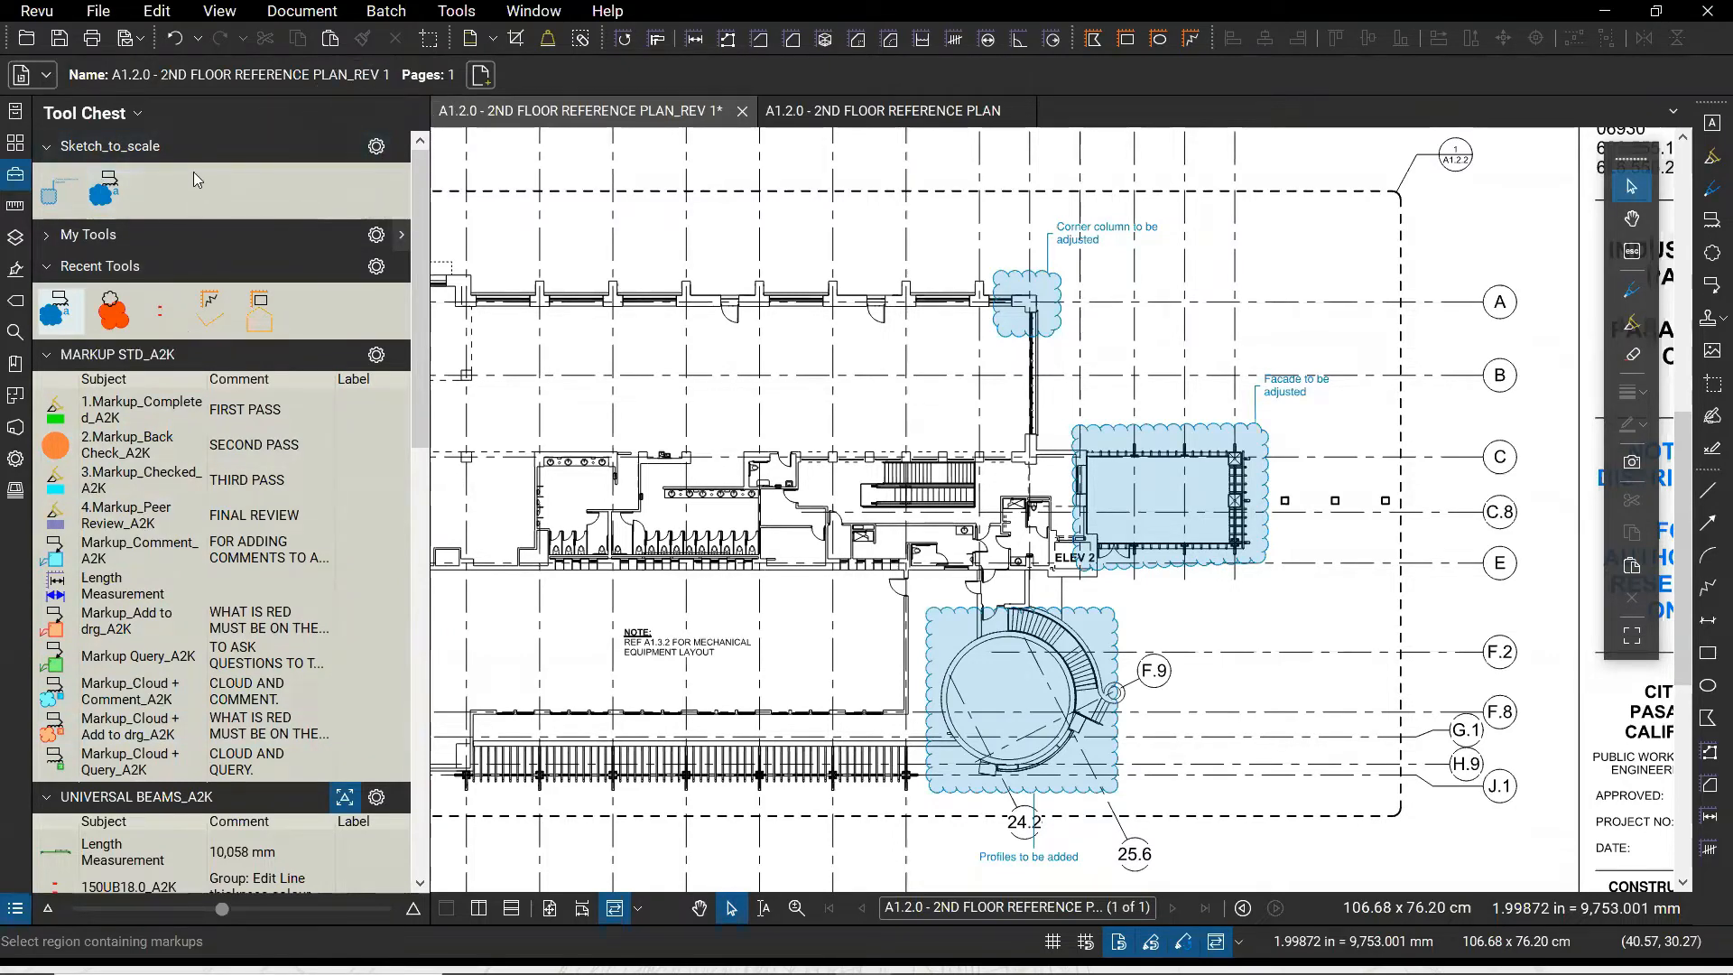
# Show the Sketch_to_scale tool set in Detail view, and return it to Symbol view
pyautogui.click(376, 147)
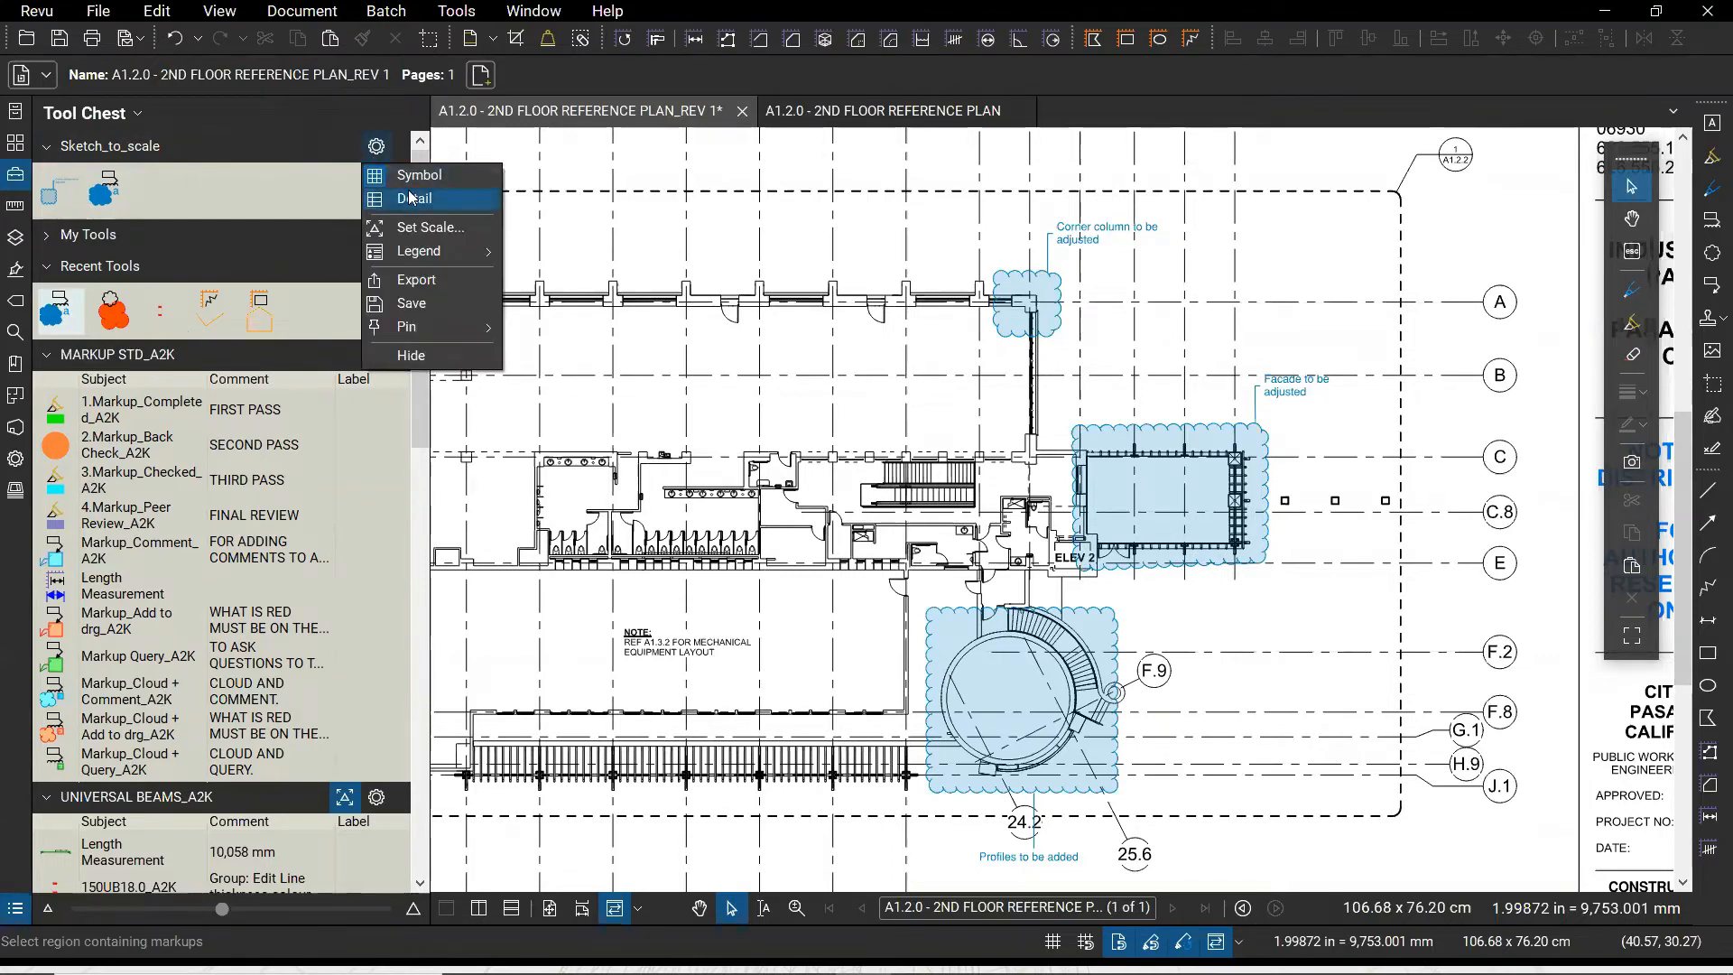
pyautogui.press('ctrl')
pyautogui.press('ctrl')
pyautogui.click(416, 199)
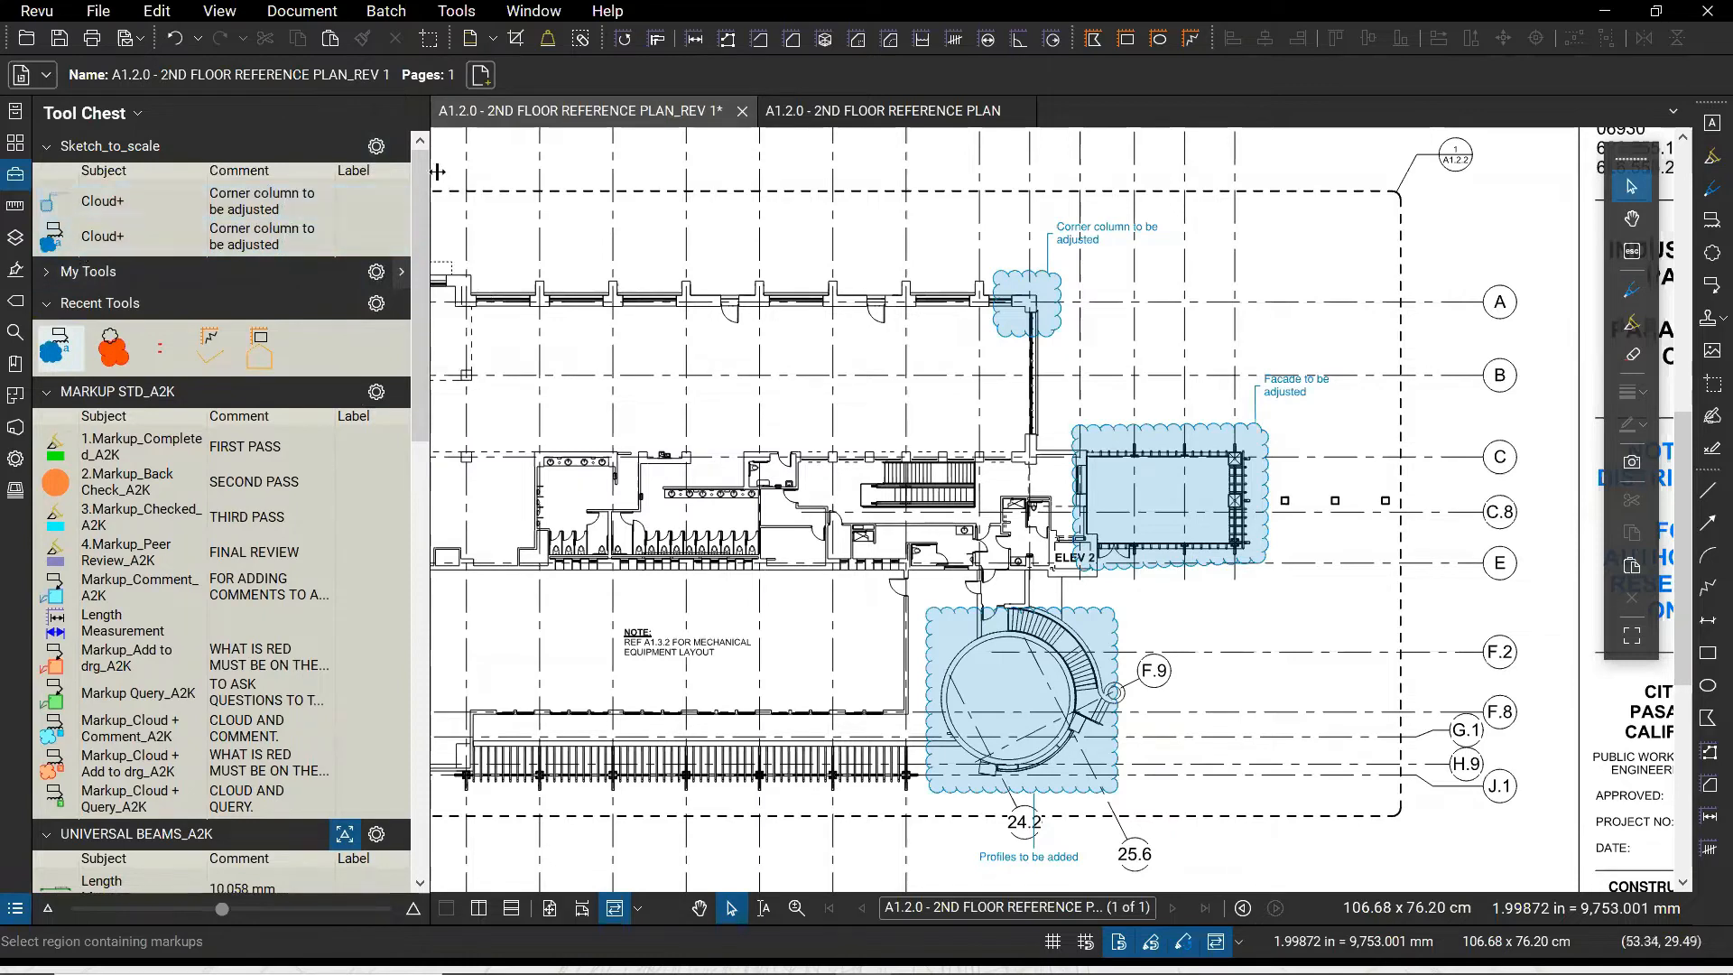
pyautogui.click(375, 148)
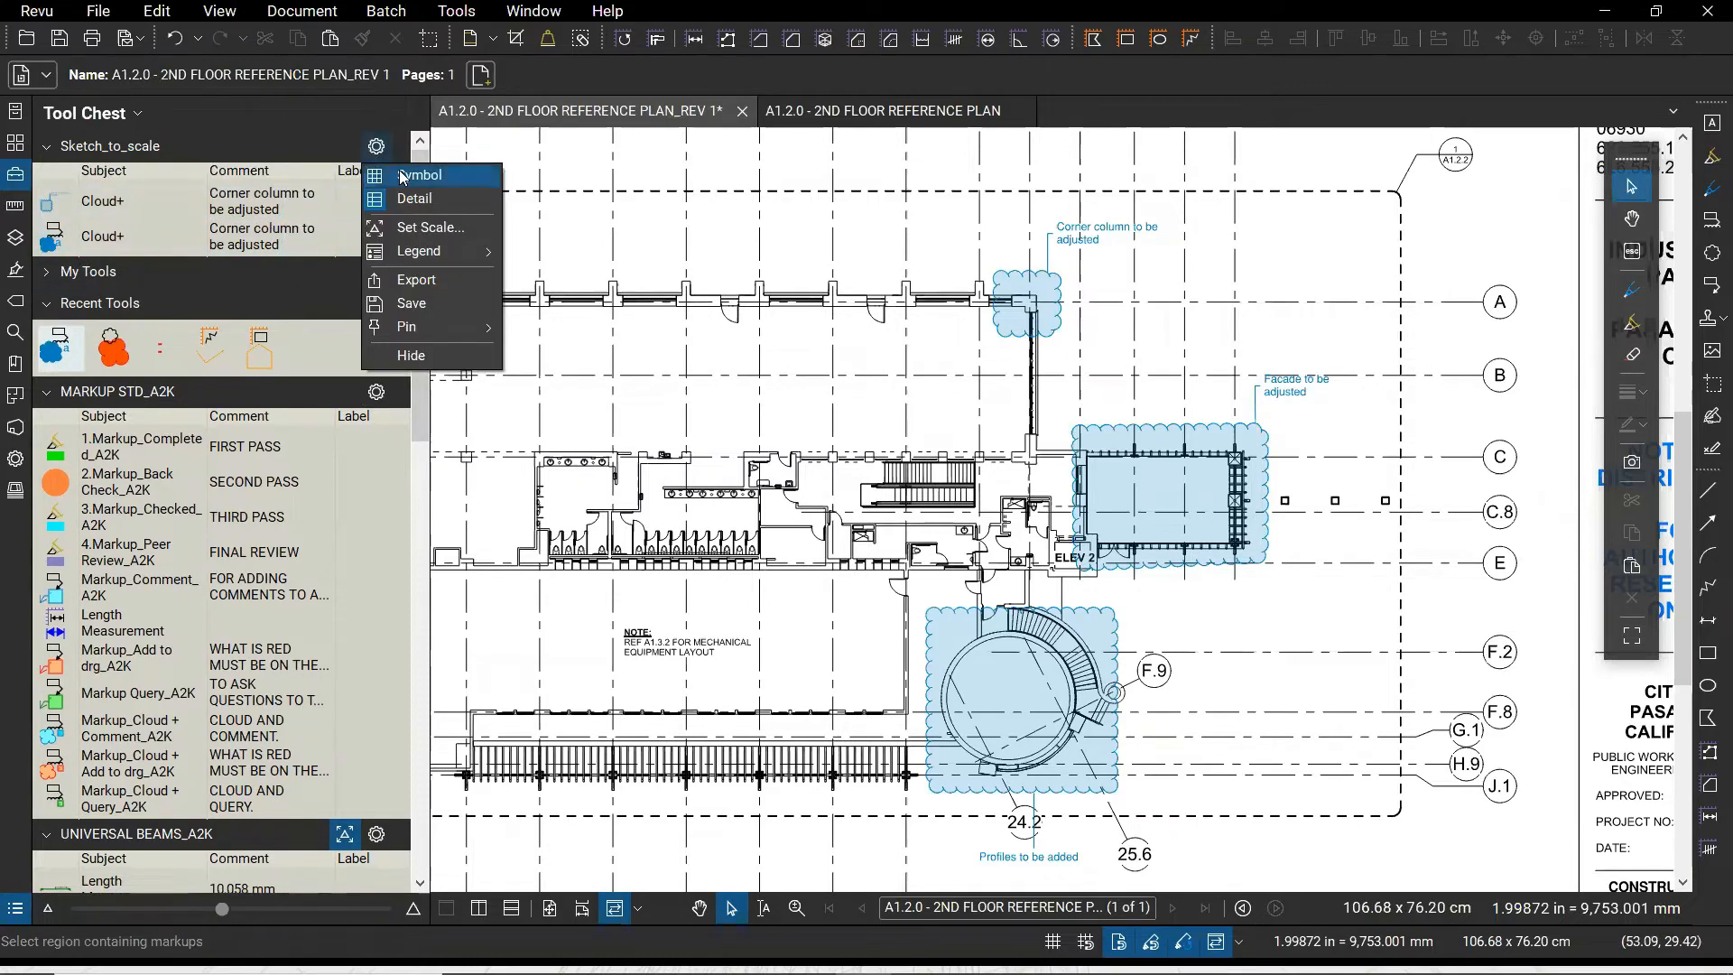
pyautogui.click(402, 177)
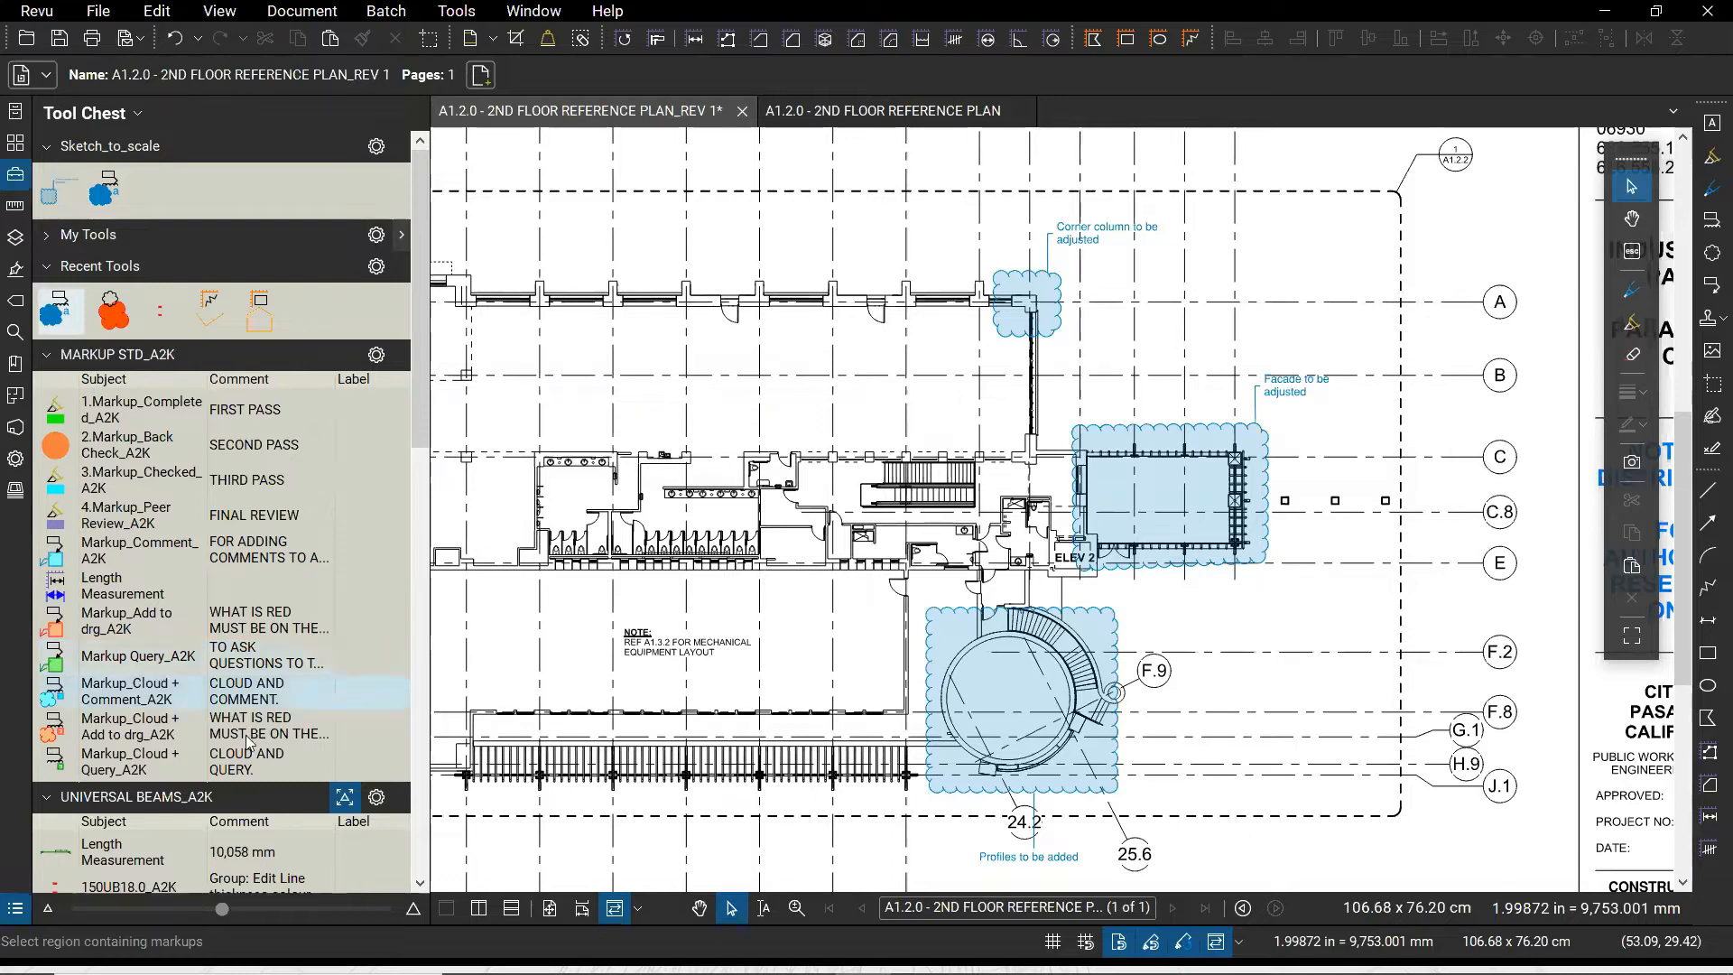
# Open the recent drawing 001-A04-1.pdf from the 2017-05-01 LAD folder
pyautogui.scroll(-3, 684, 473)
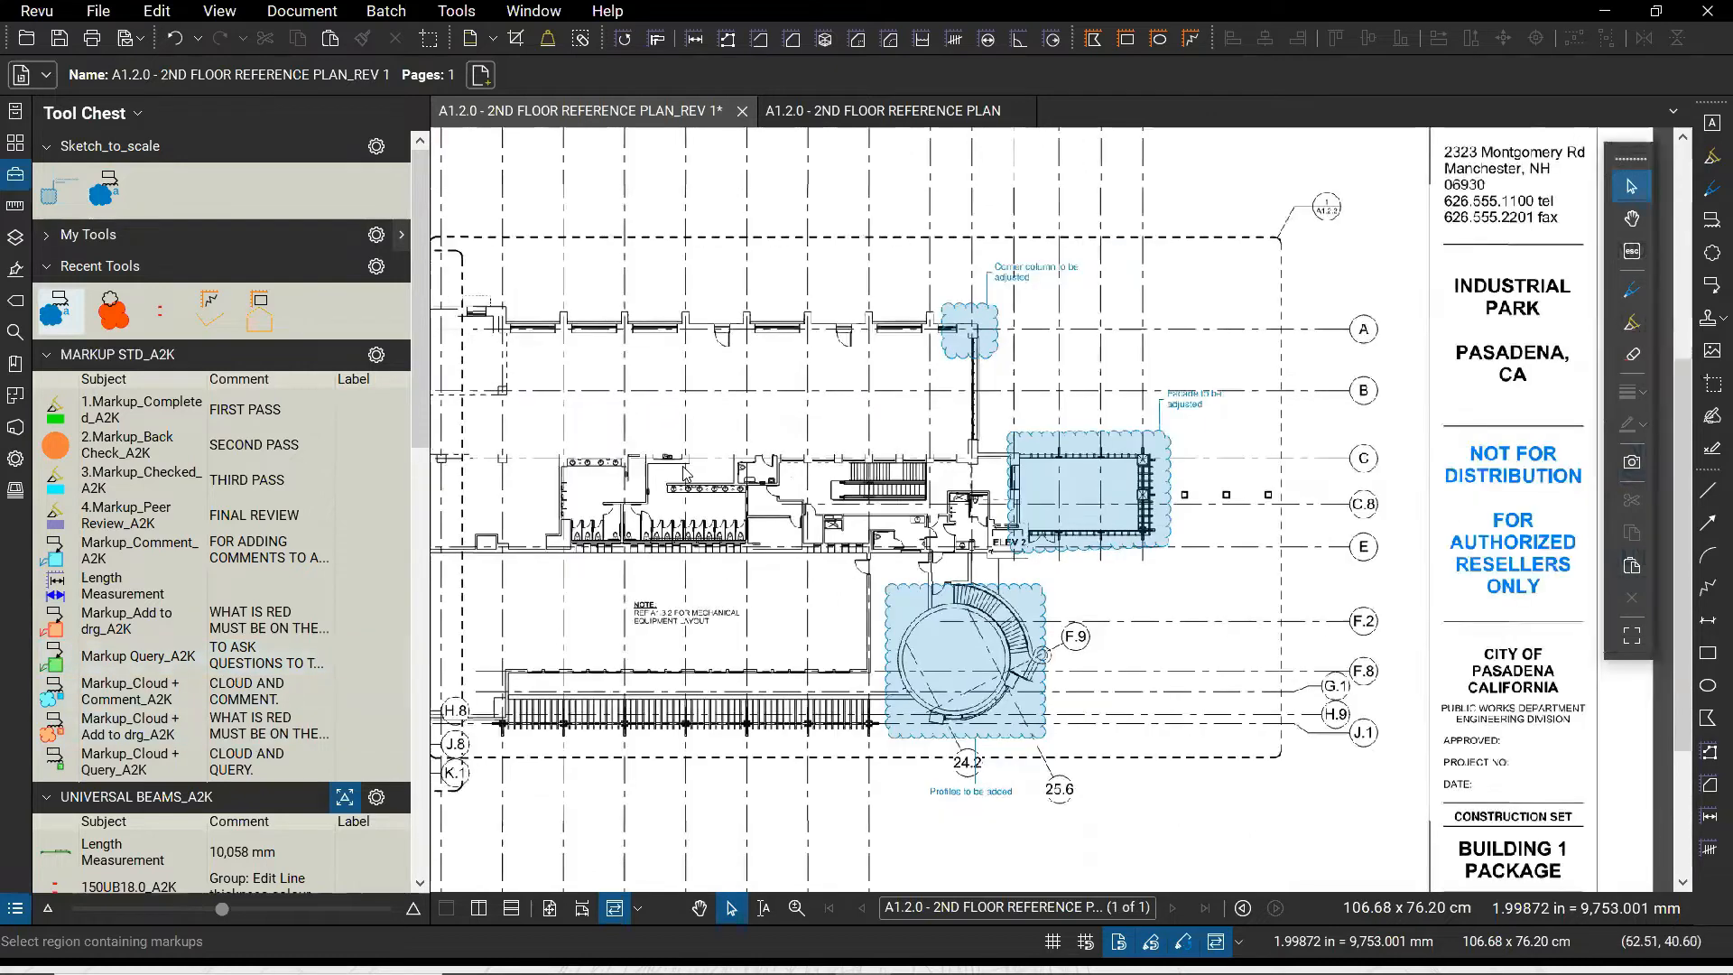
pyautogui.click(27, 13)
pyautogui.moveTo(83, 18)
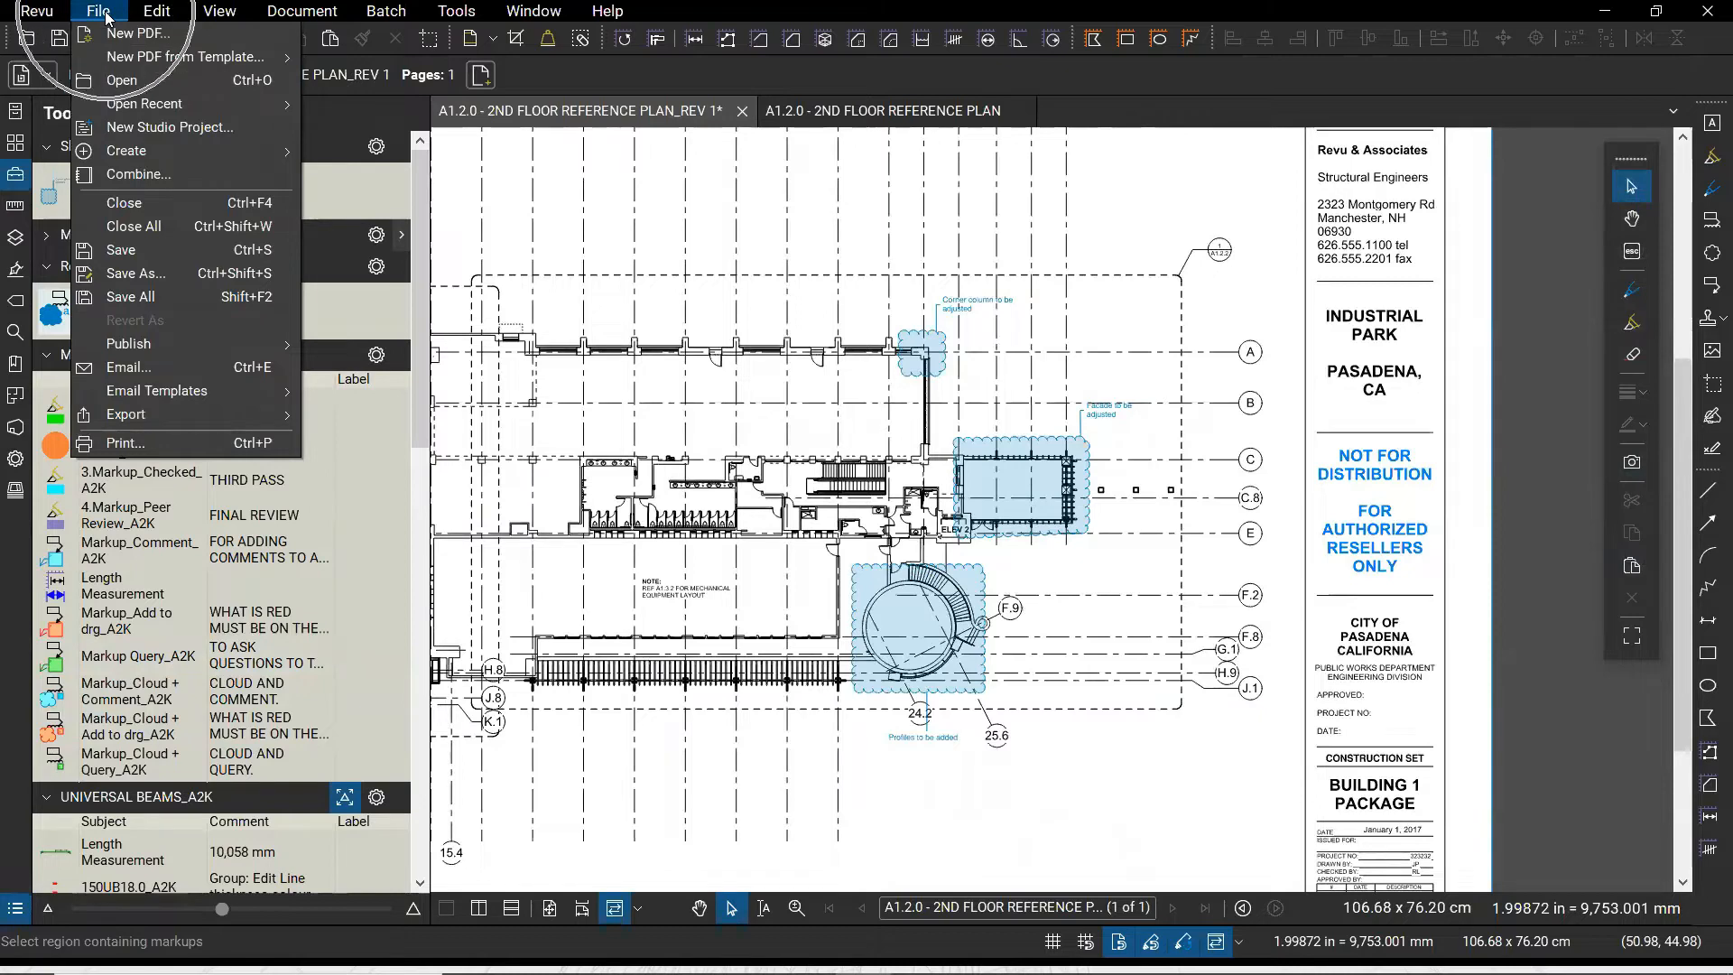
pyautogui.moveTo(178, 106)
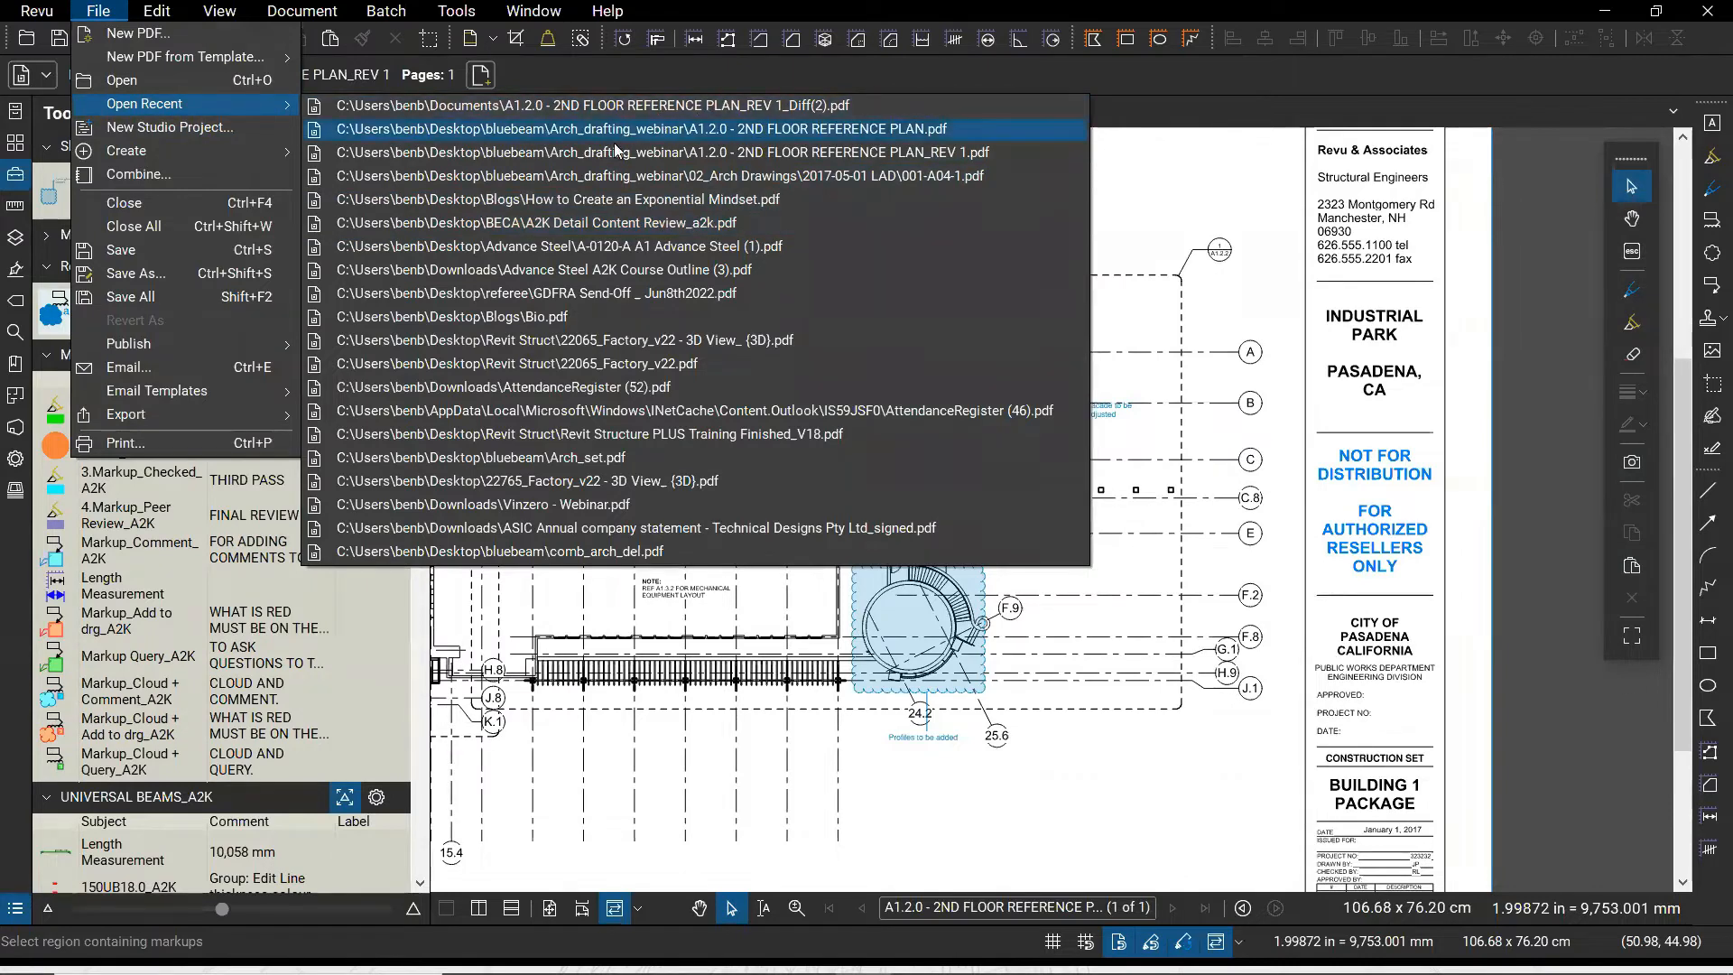
pyautogui.click(881, 181)
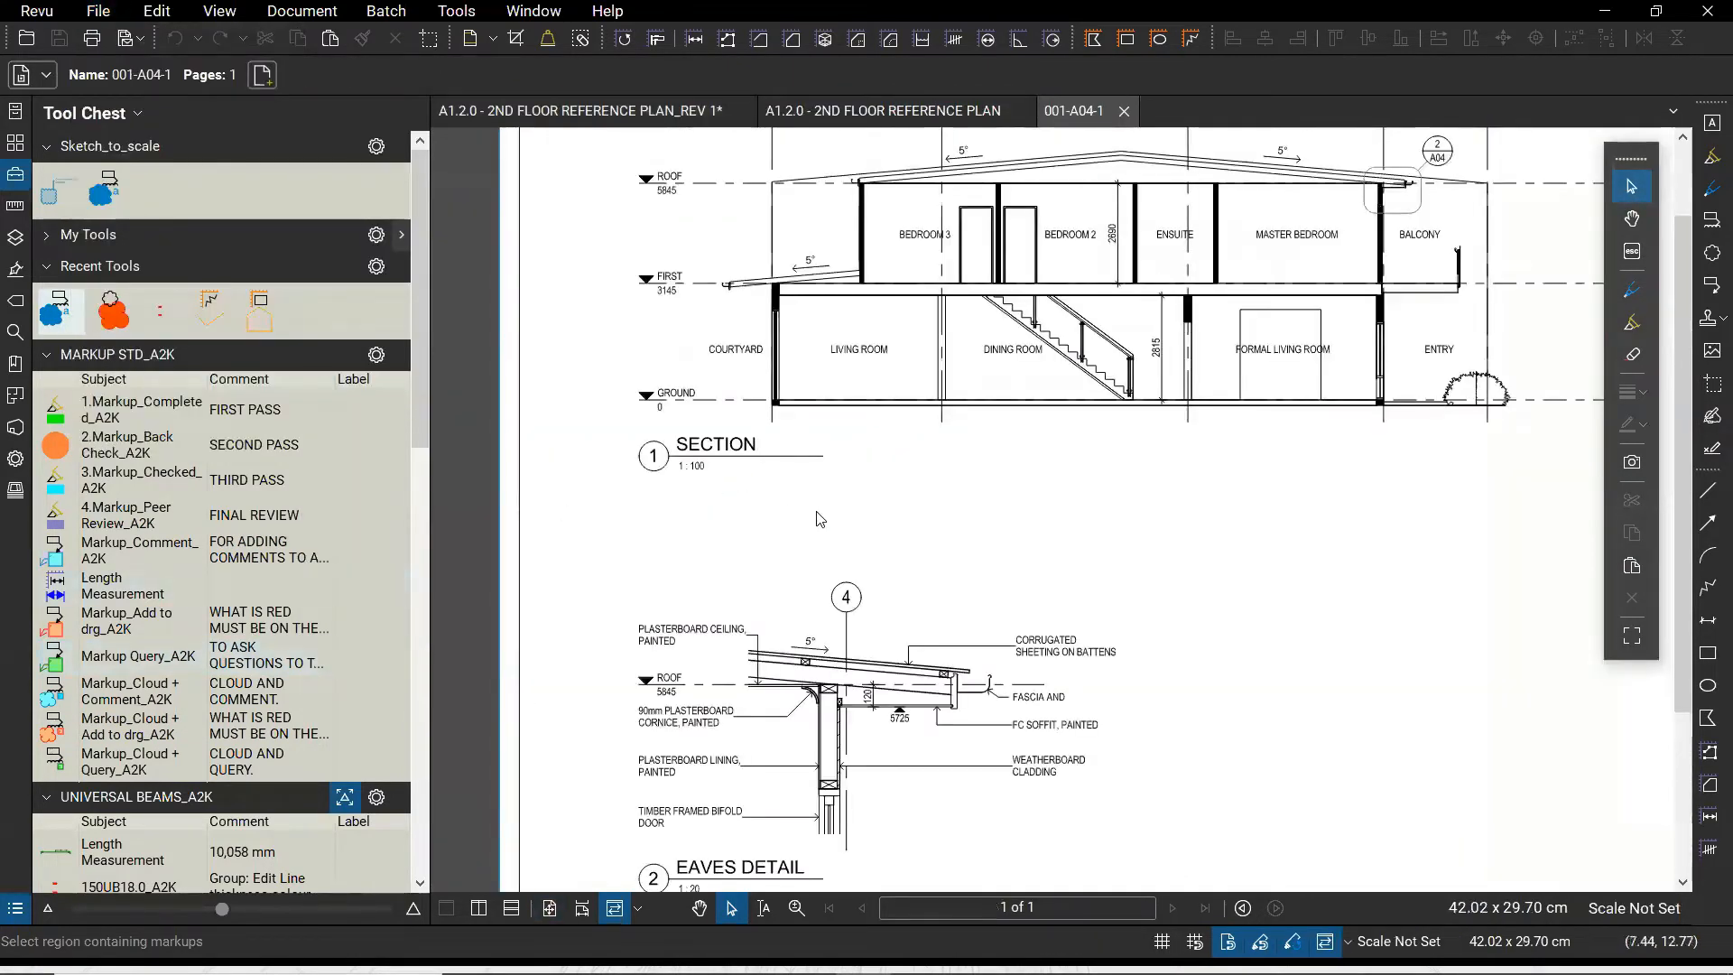
pyautogui.scroll(-2, 1128, 487)
pyautogui.moveTo(1273, 544); pyautogui.dragTo(1154, 530)
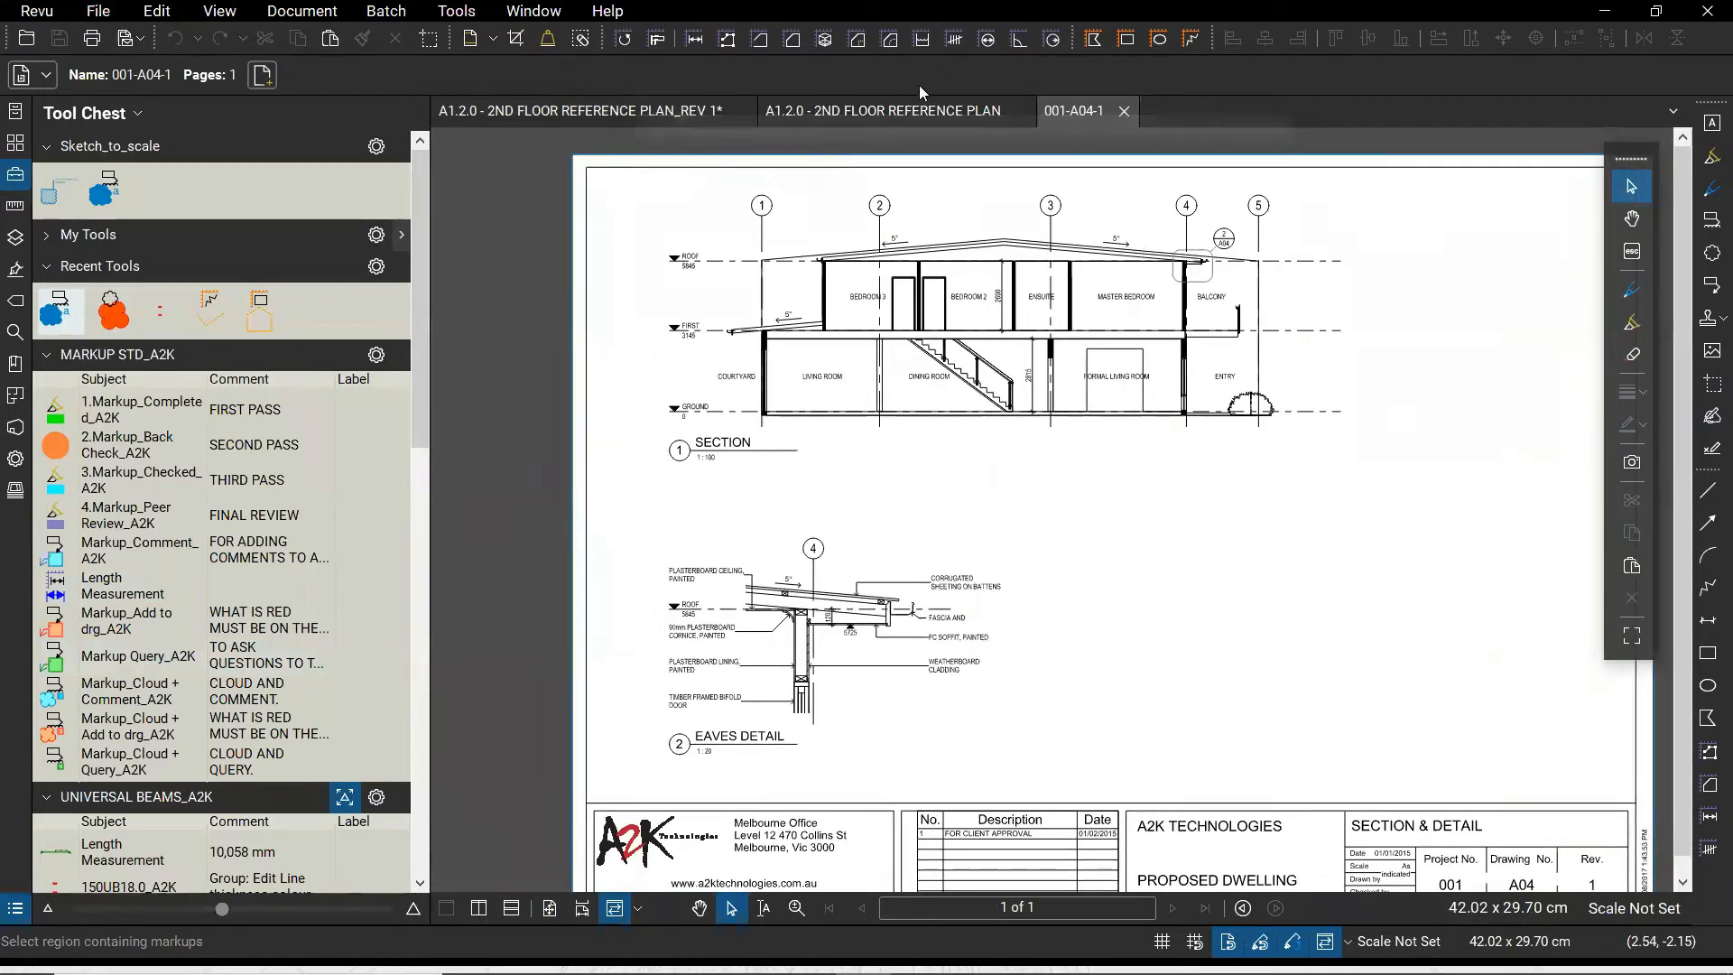
# Compare the page scale of the 2ND FLOOR REFERENCE PLAN with the page scale of drawing 001-A04-1
pyautogui.click(883, 110)
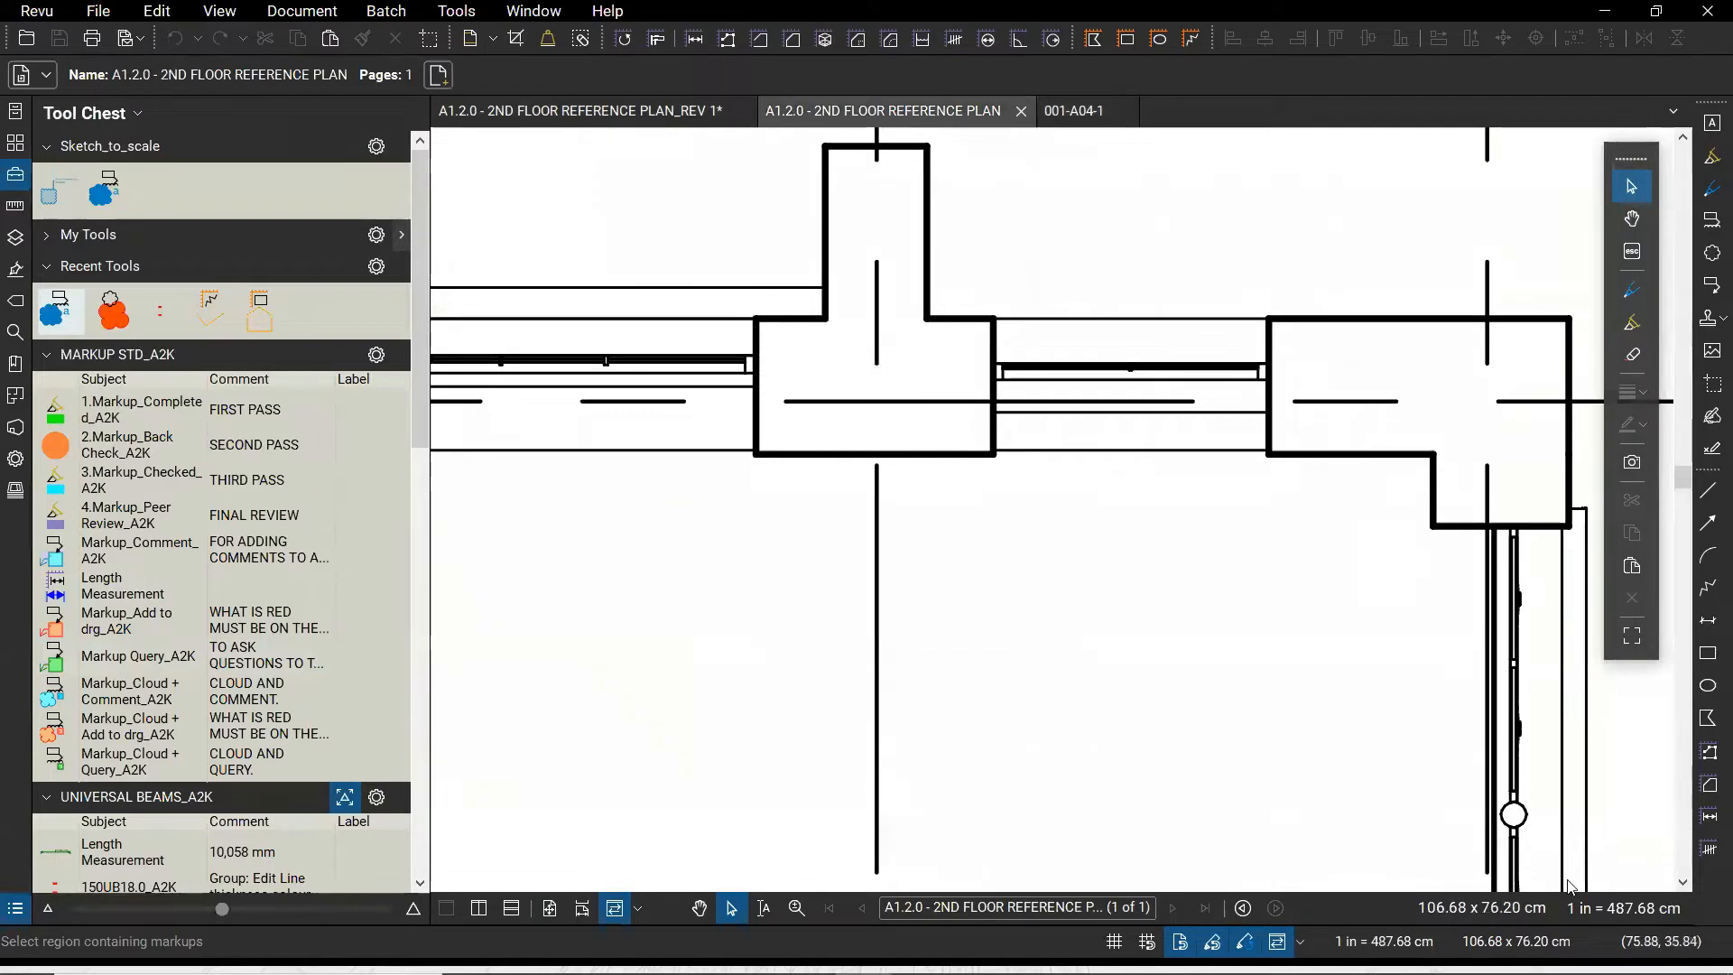
pyautogui.press('ctrl')
pyautogui.press('ctrl')
pyautogui.press('ctrl')
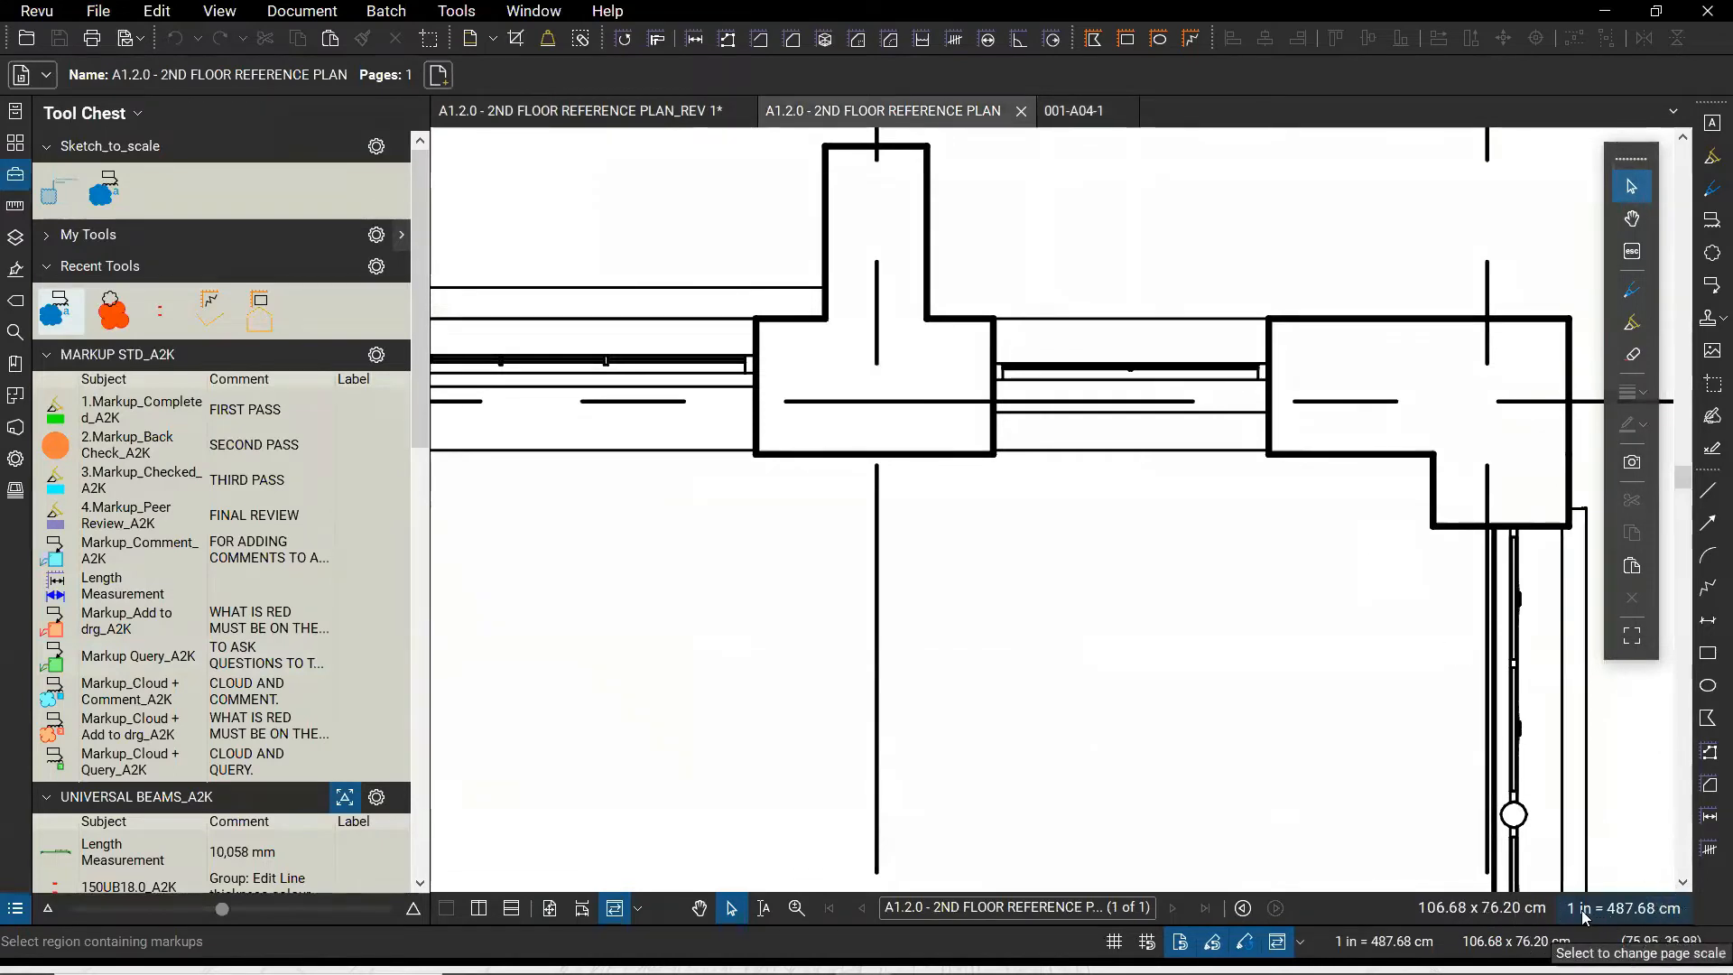
pyautogui.press('ctrl')
pyautogui.press('ctrl')
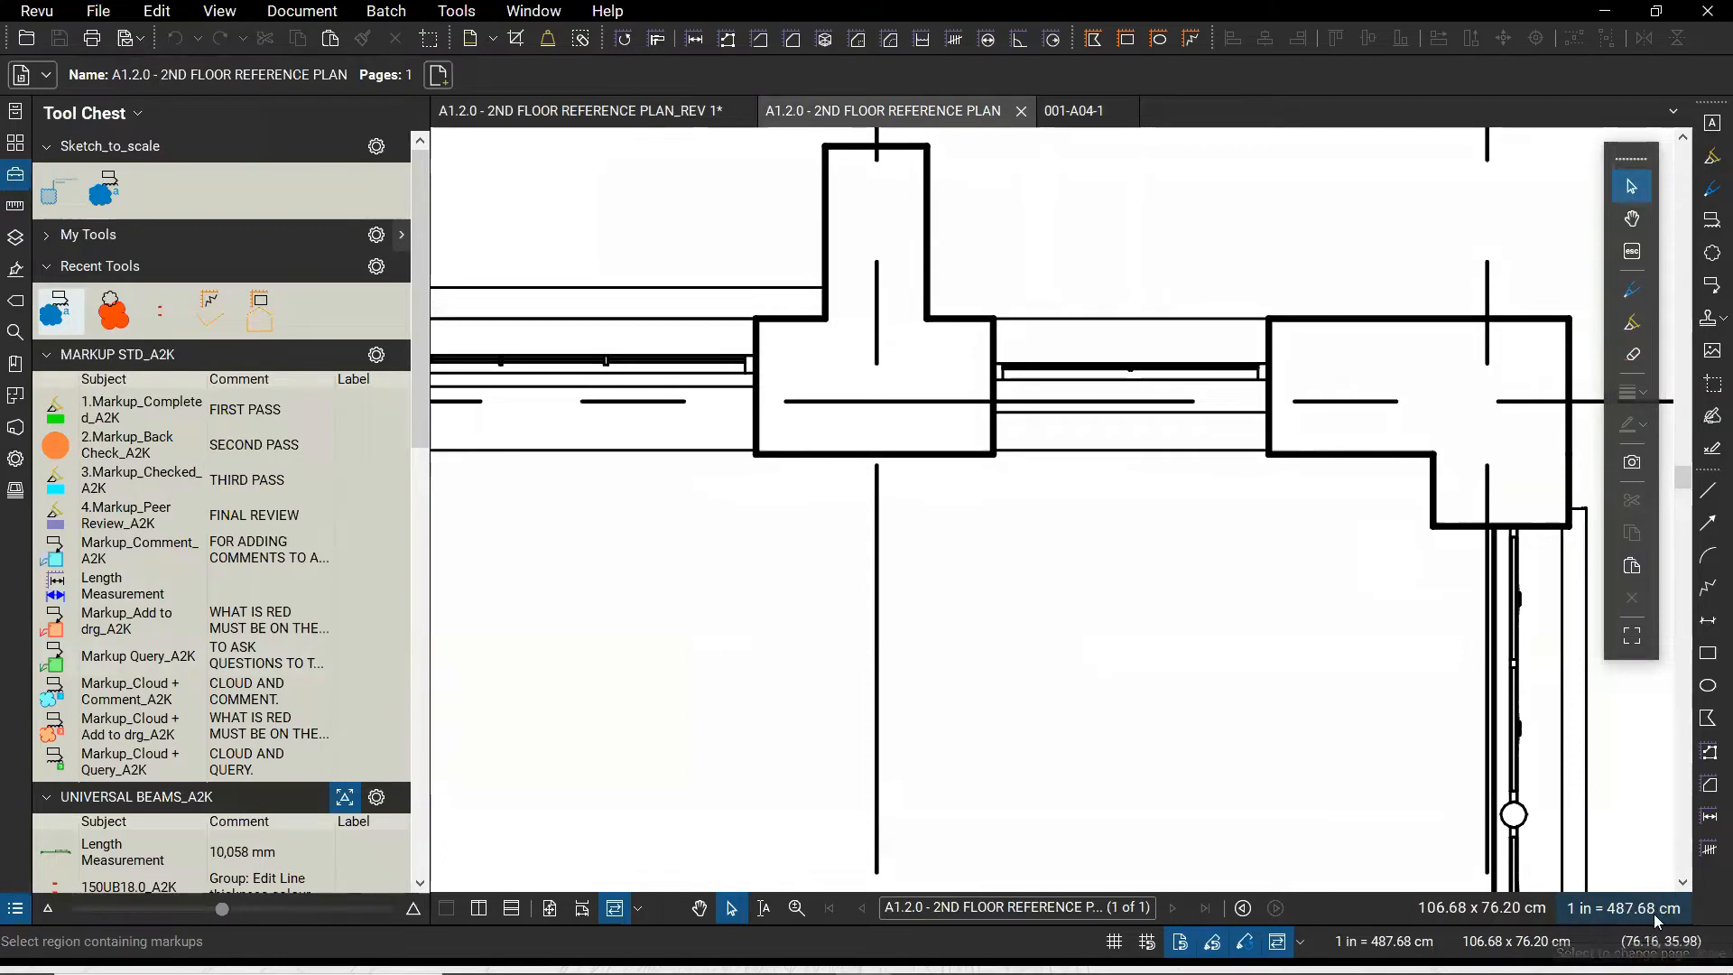
pyautogui.press('ctrl')
pyautogui.click(1088, 118)
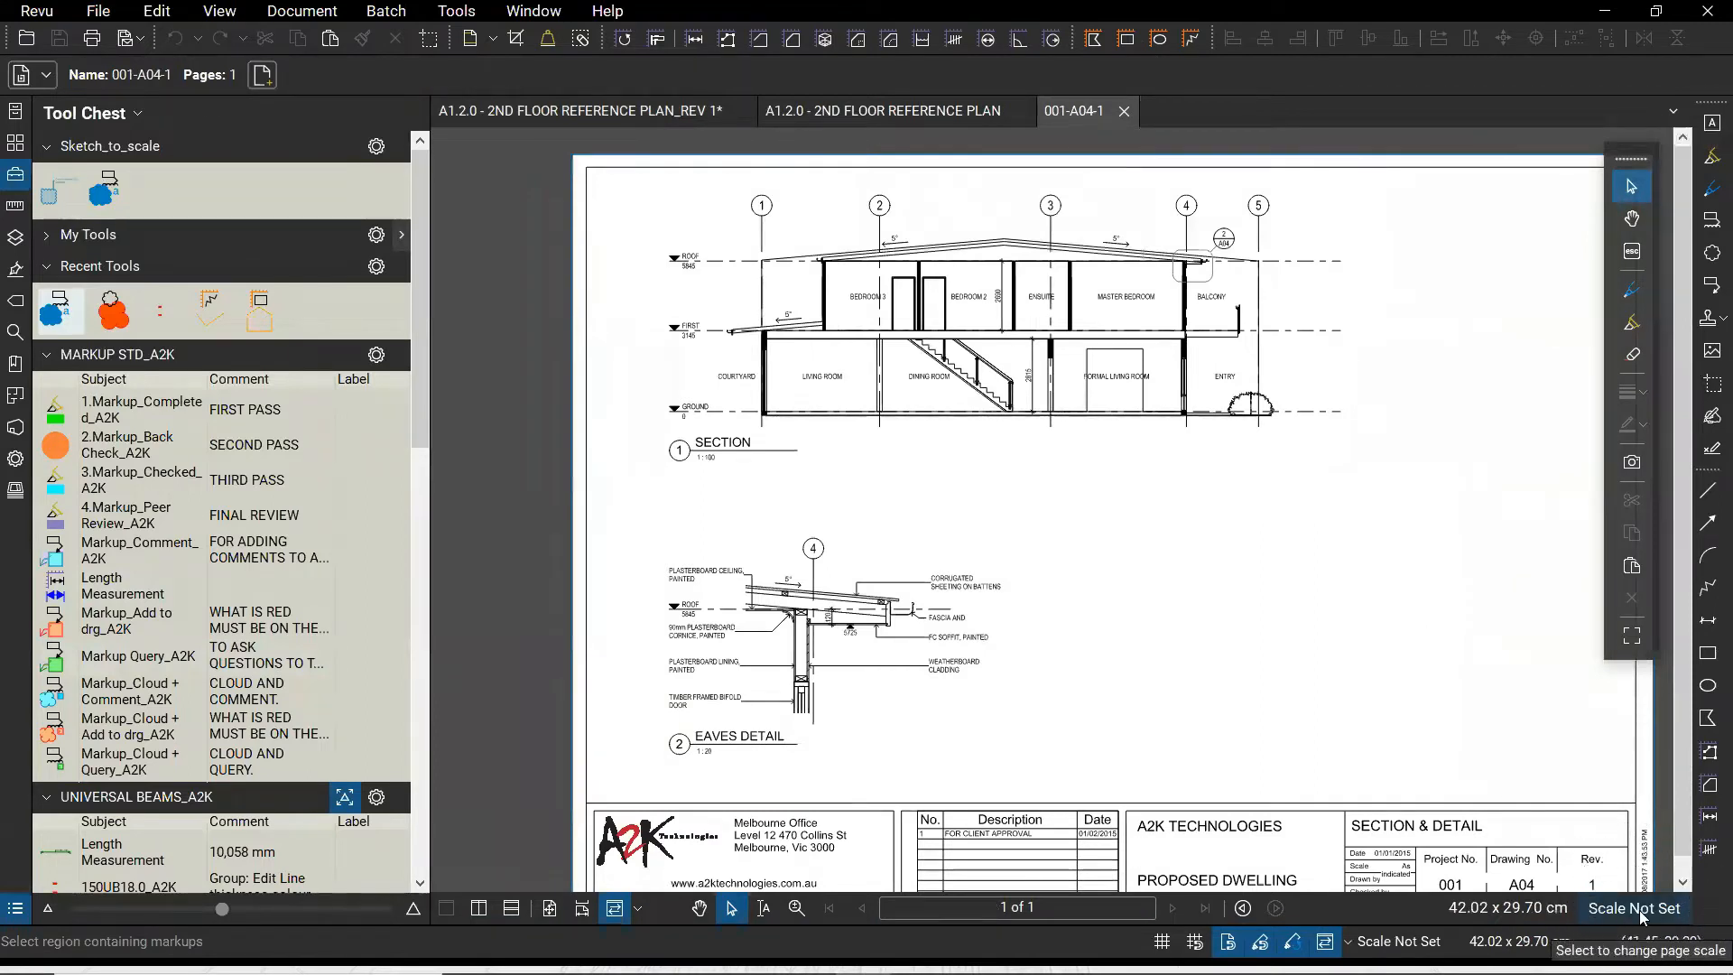
pyautogui.press('ctrl')
pyautogui.press('ctrl')
pyautogui.press('ctrl')
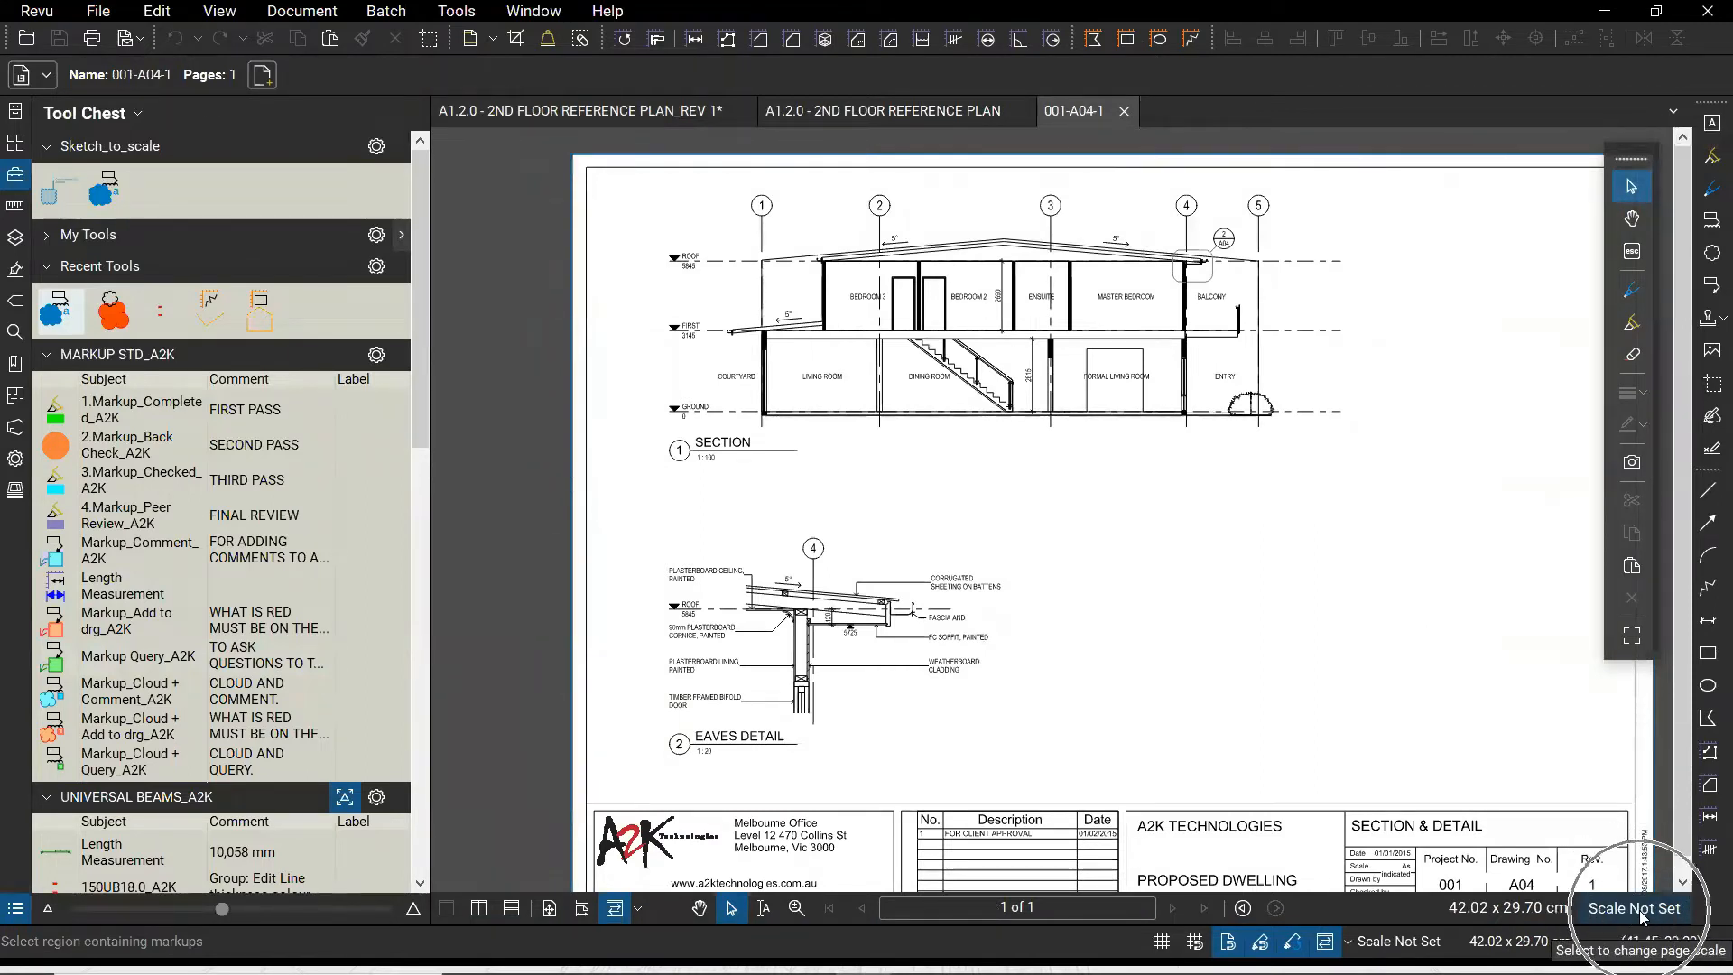
pyautogui.press('ctrl')
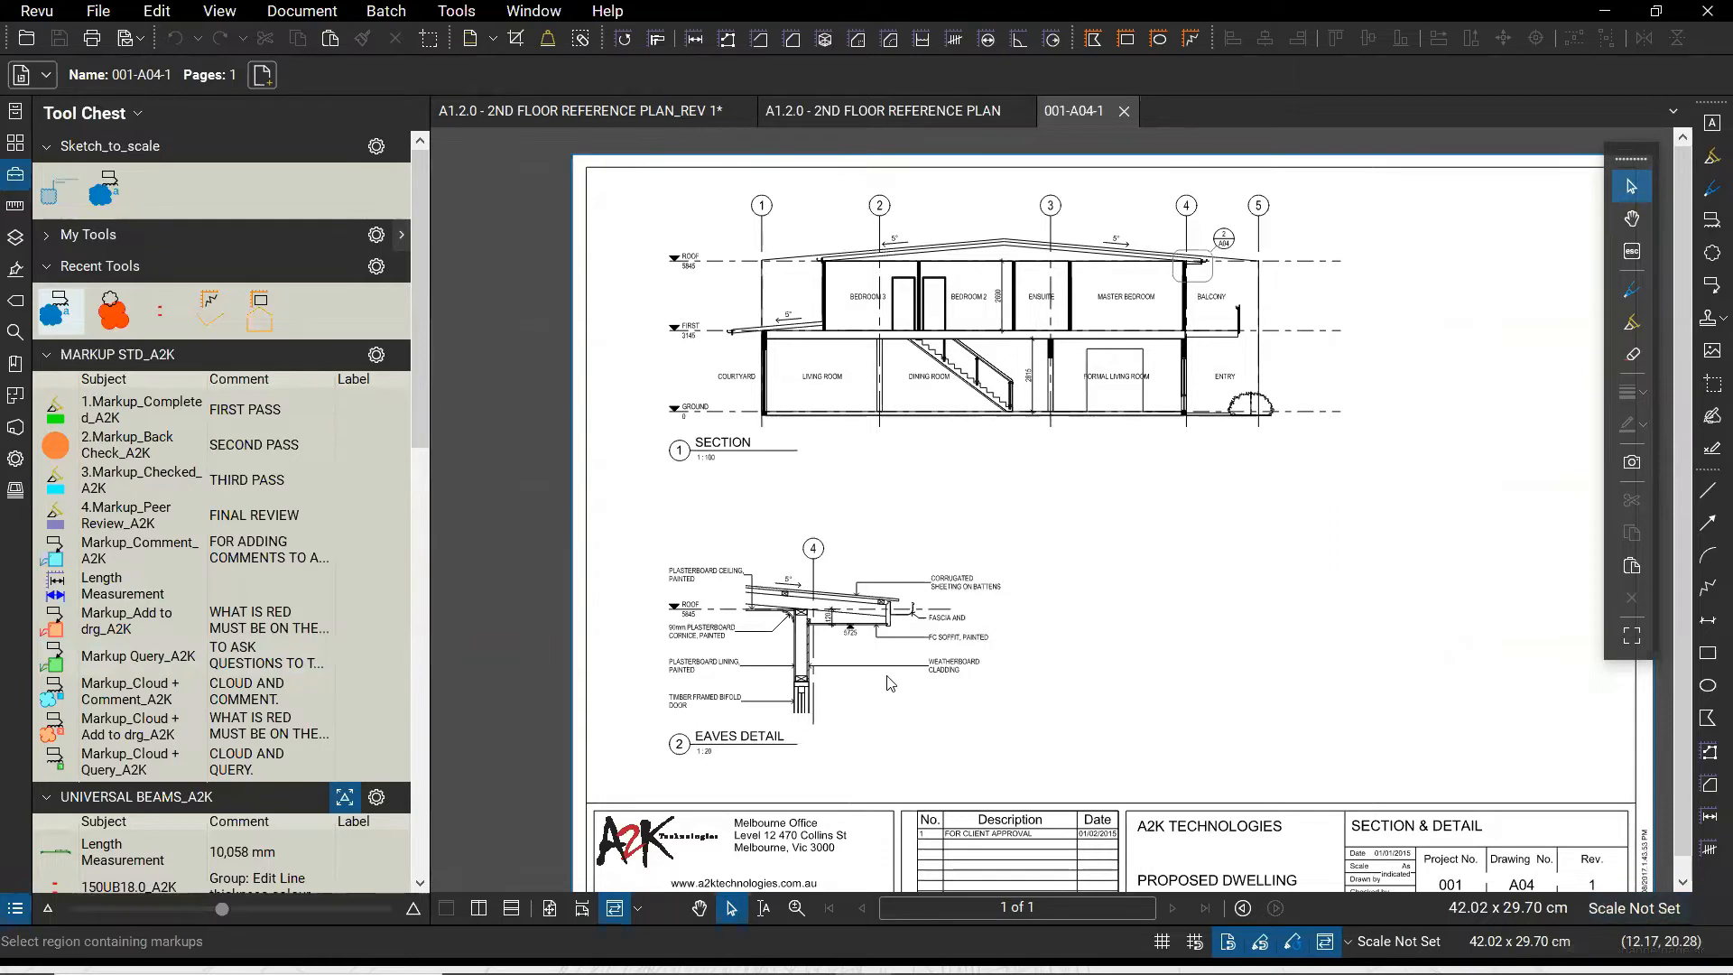
# Try to draw a horizontal Length measurement below the section on 001-A04-1, and cancel applying a page scale
pyautogui.moveTo(1020, 470); pyautogui.dragTo(934, 444)
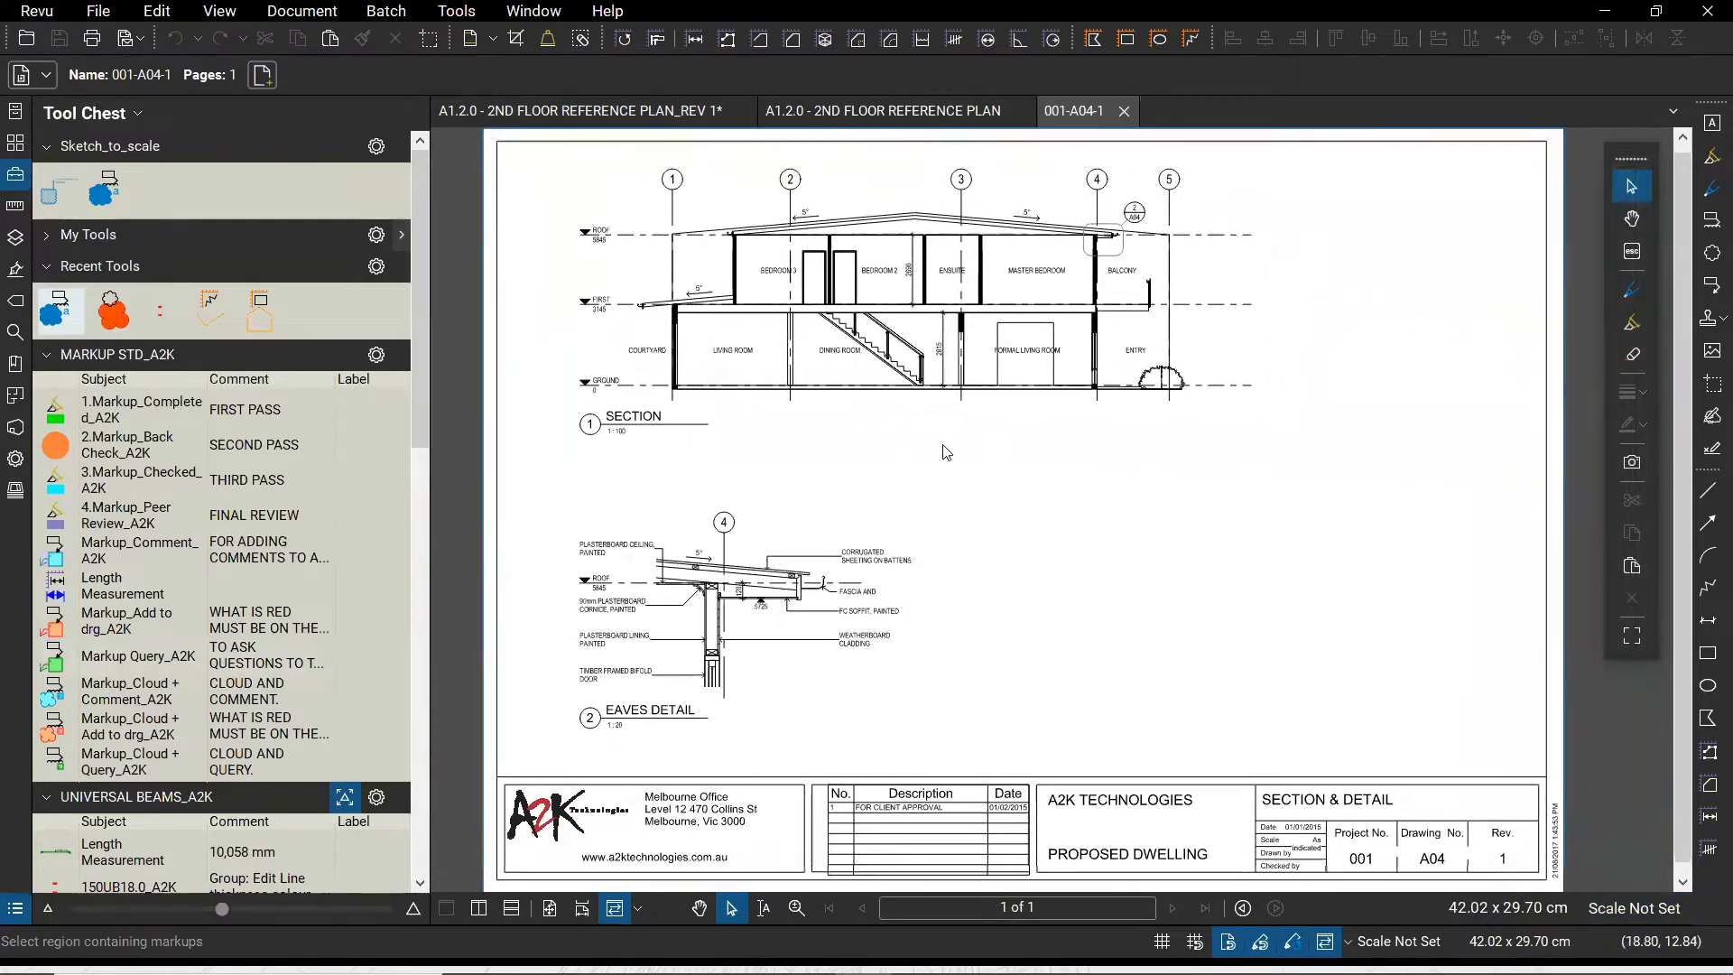
pyautogui.click(17, 183)
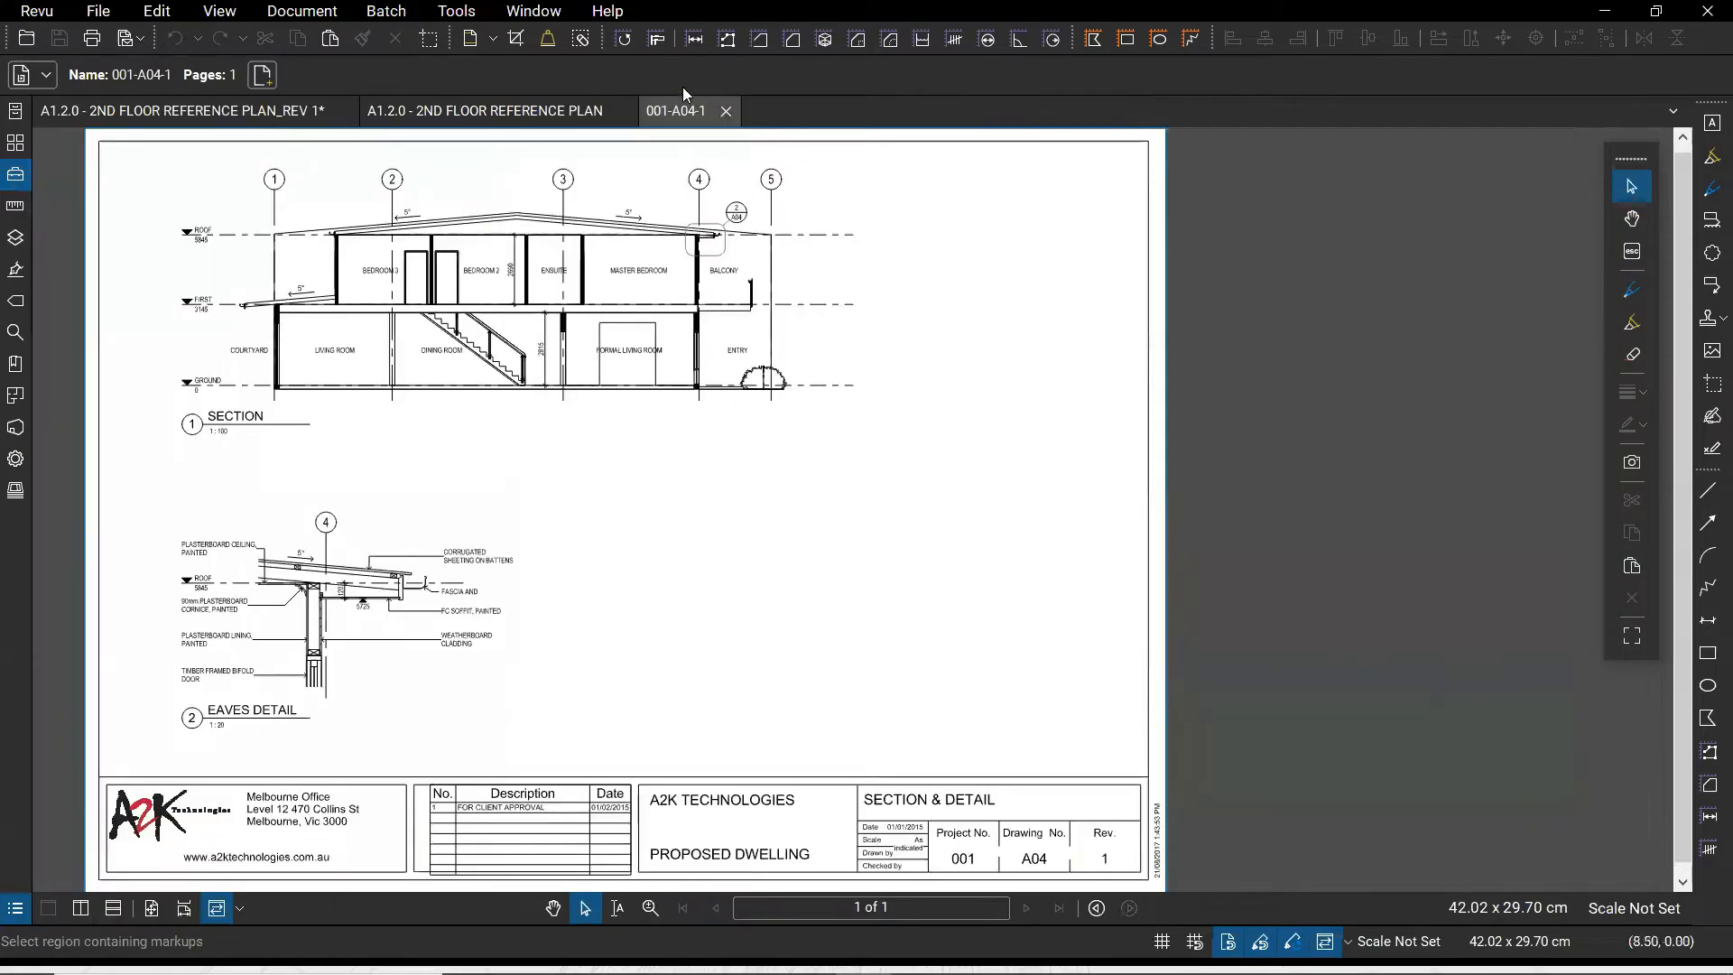
pyautogui.click(694, 40)
pyautogui.click(585, 430)
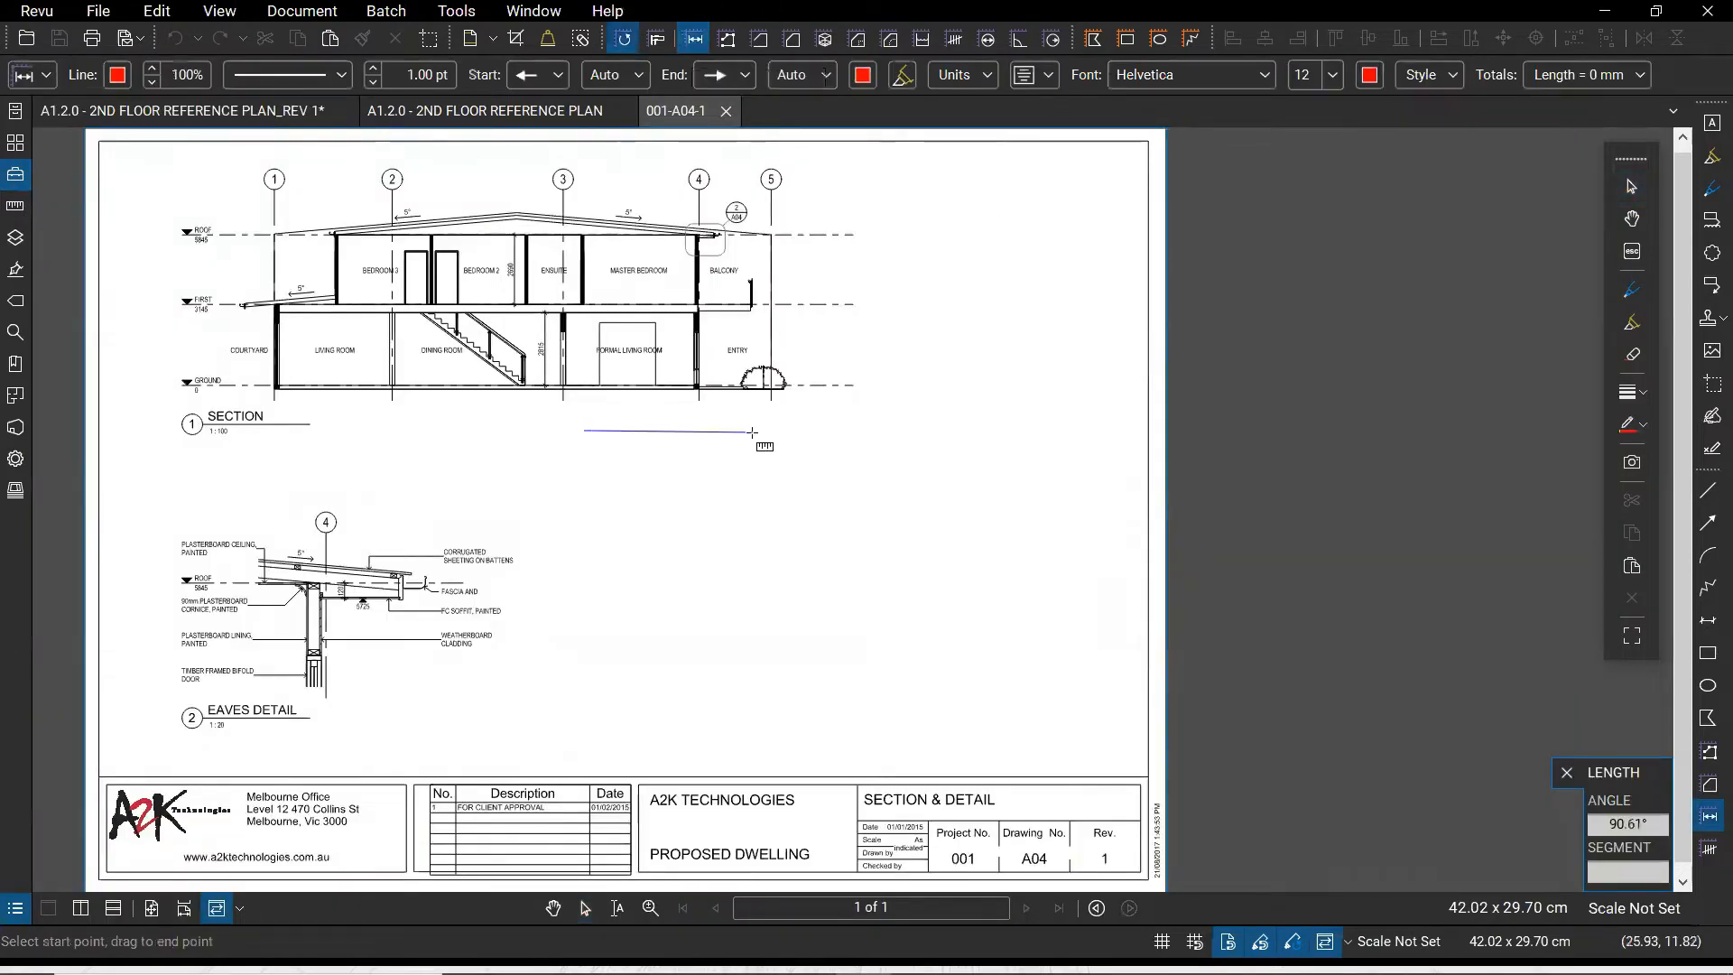
pyautogui.click(752, 432)
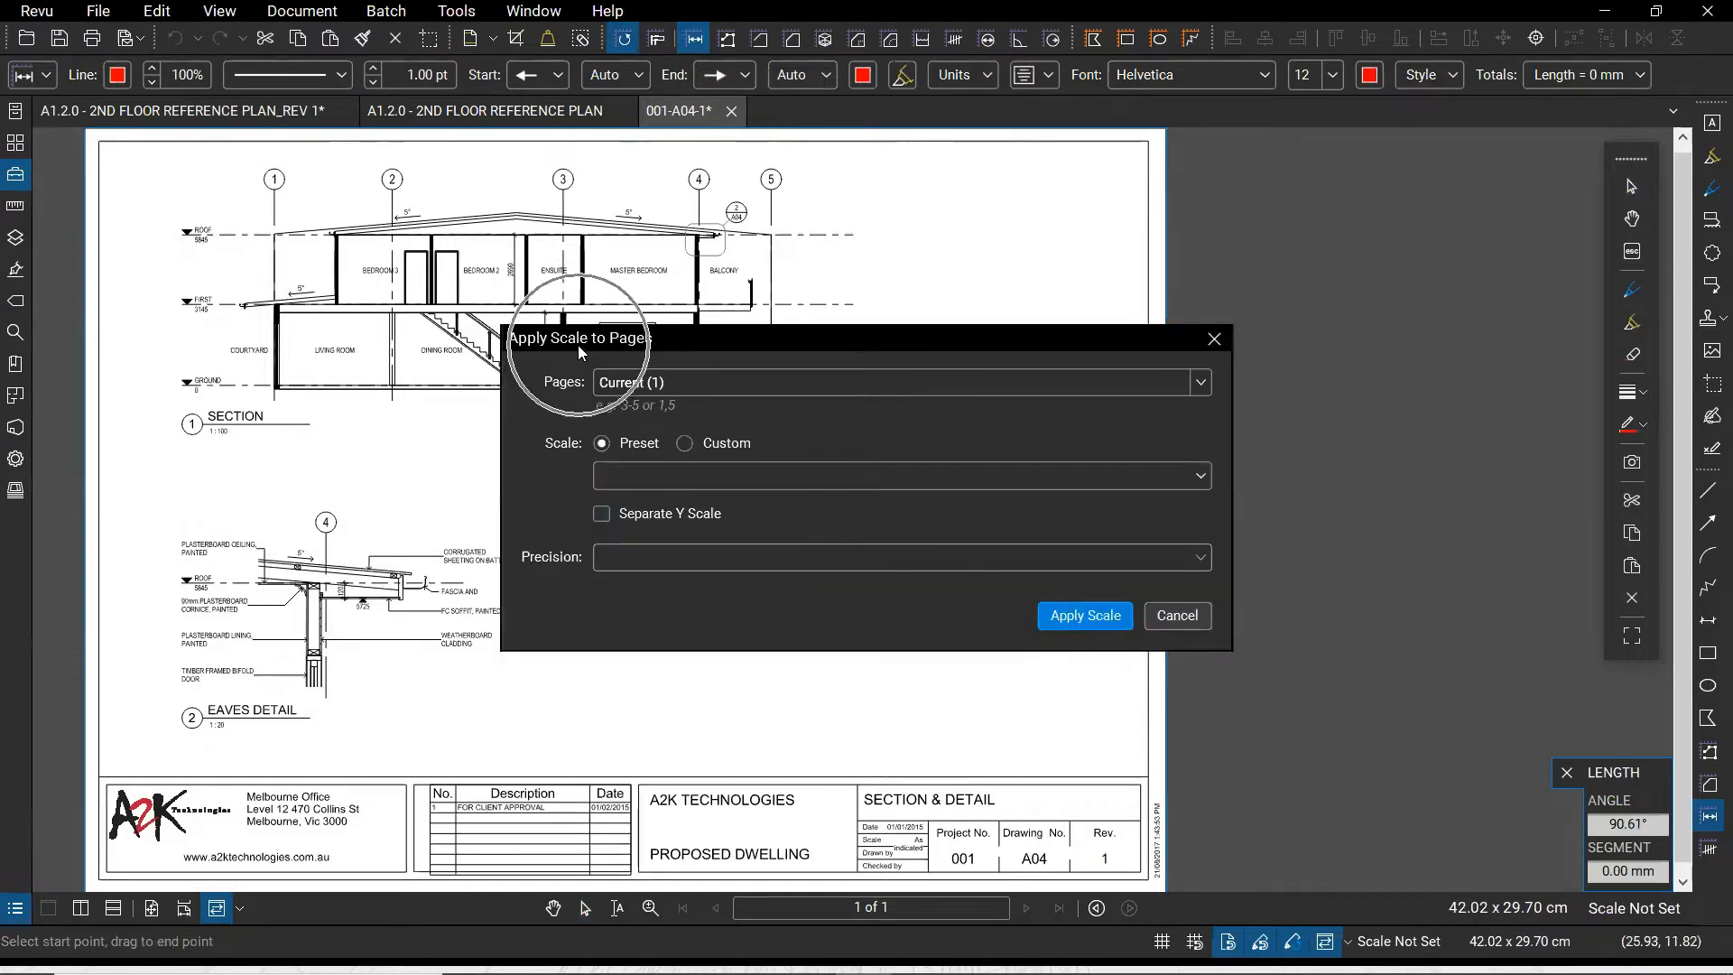
pyautogui.click(1178, 617)
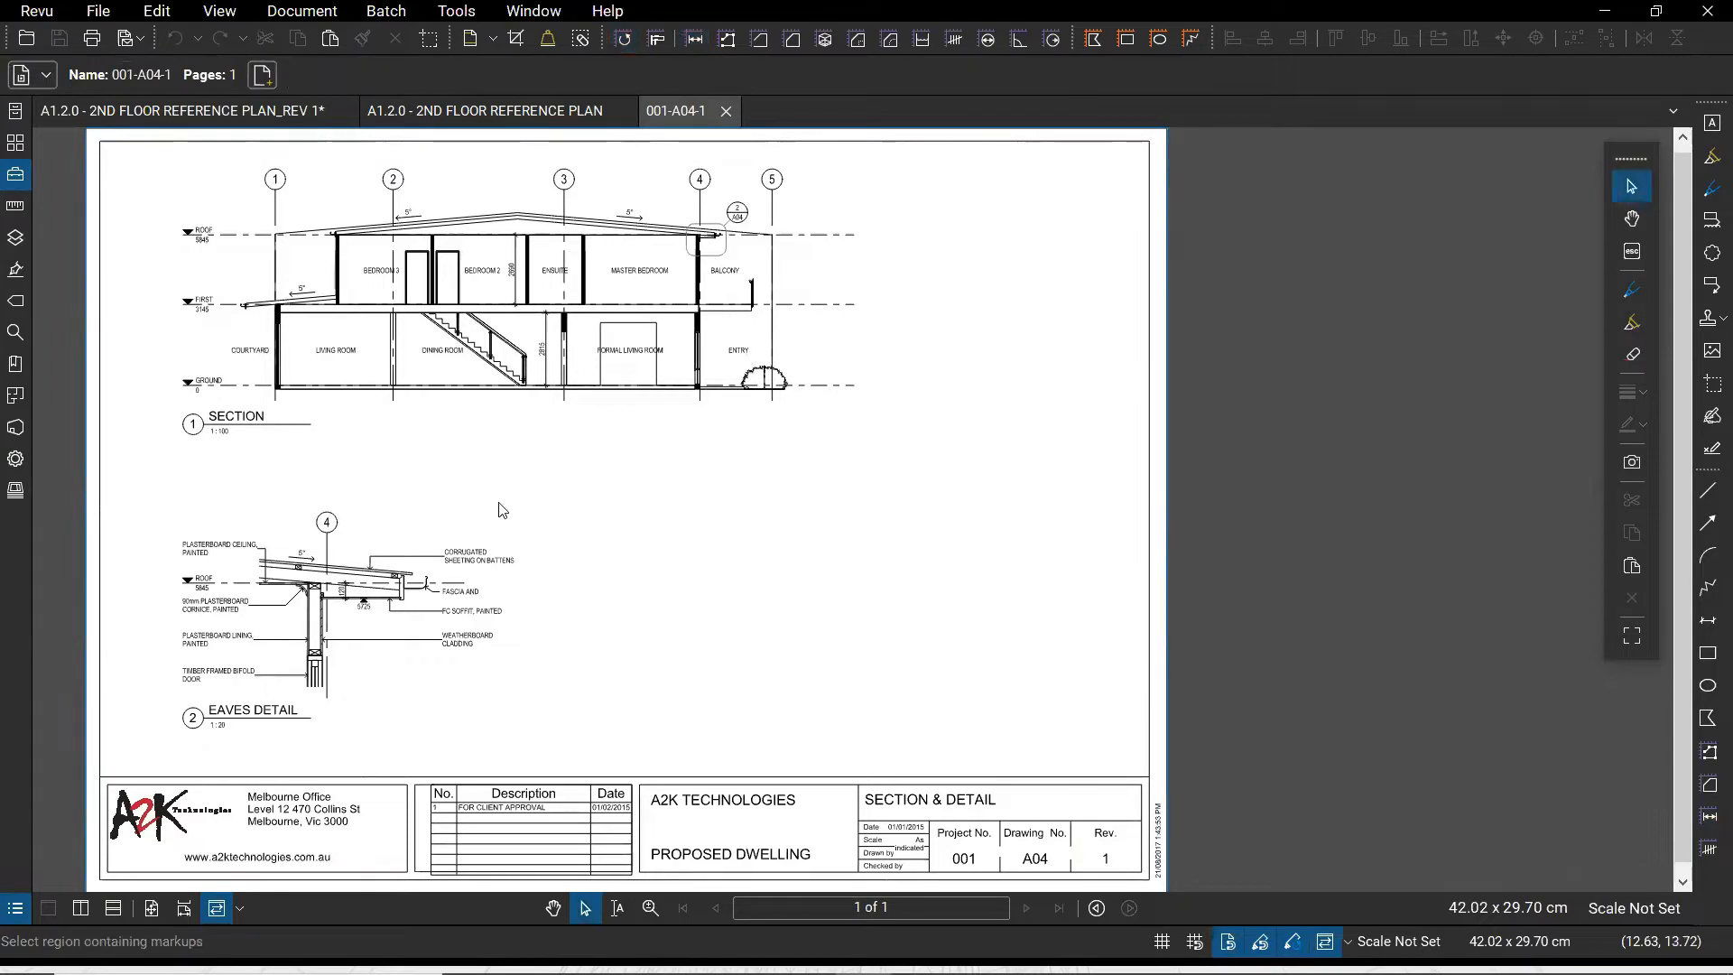
# Bring up the Measurements settings, start Set Scale for the current page and review the preset scales without choosing one
pyautogui.moveTo(498, 505); pyautogui.dragTo(584, 527)
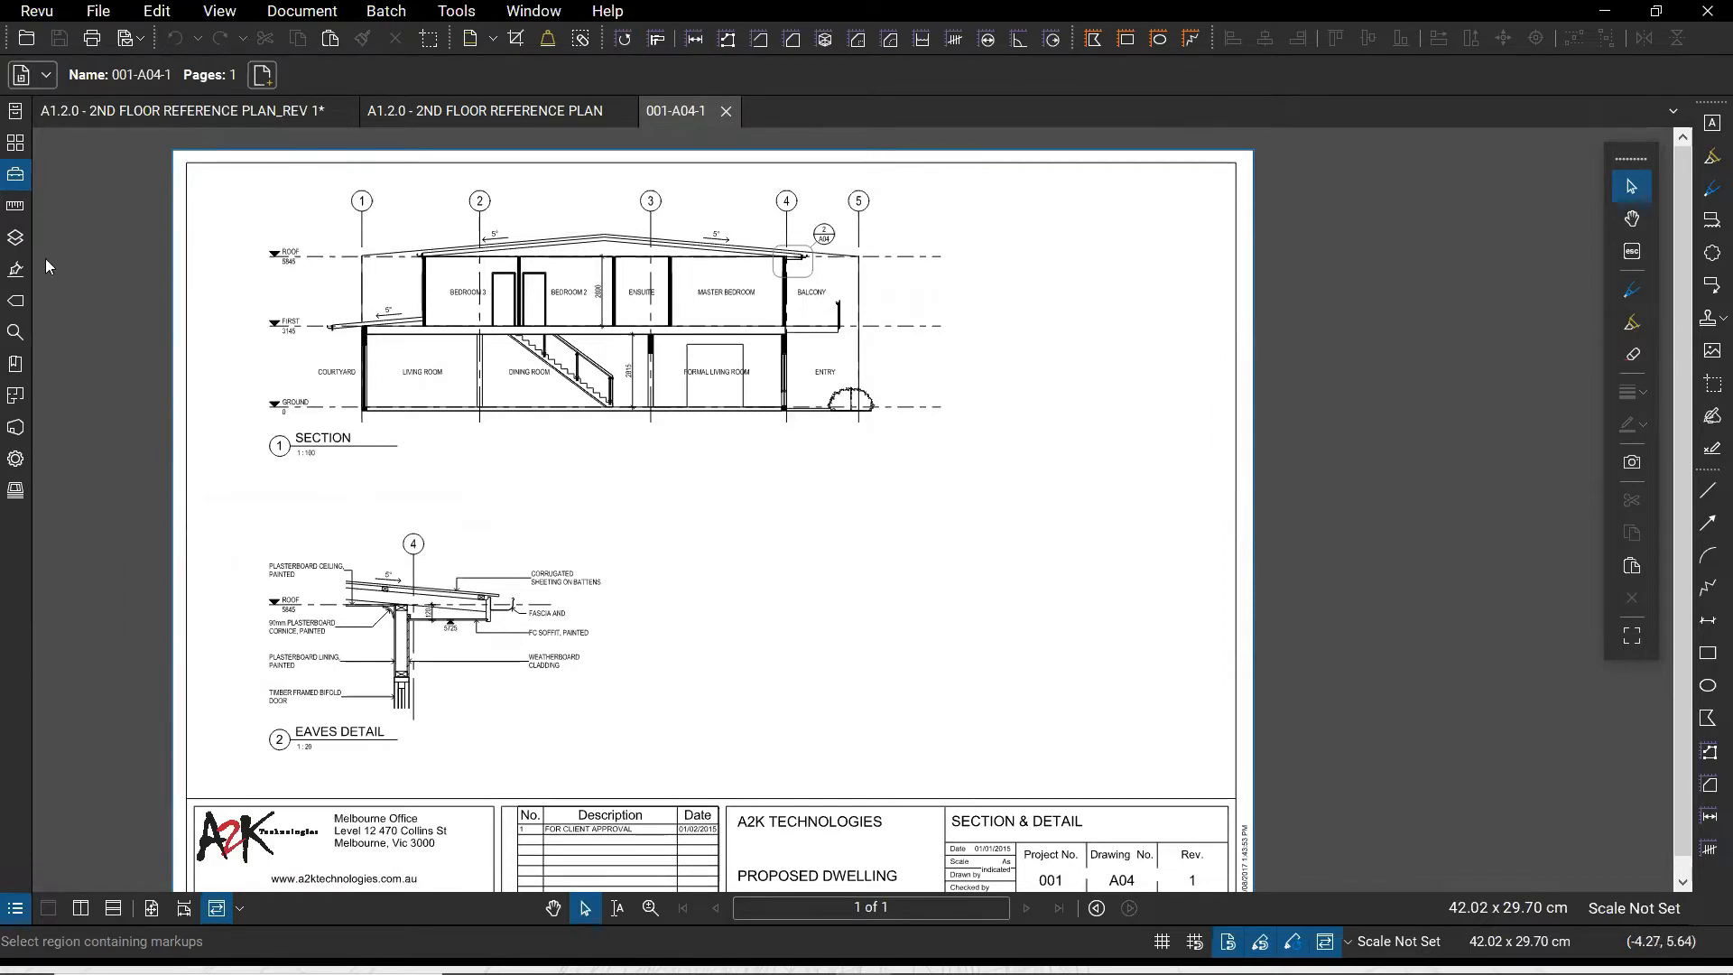
pyautogui.click(15, 207)
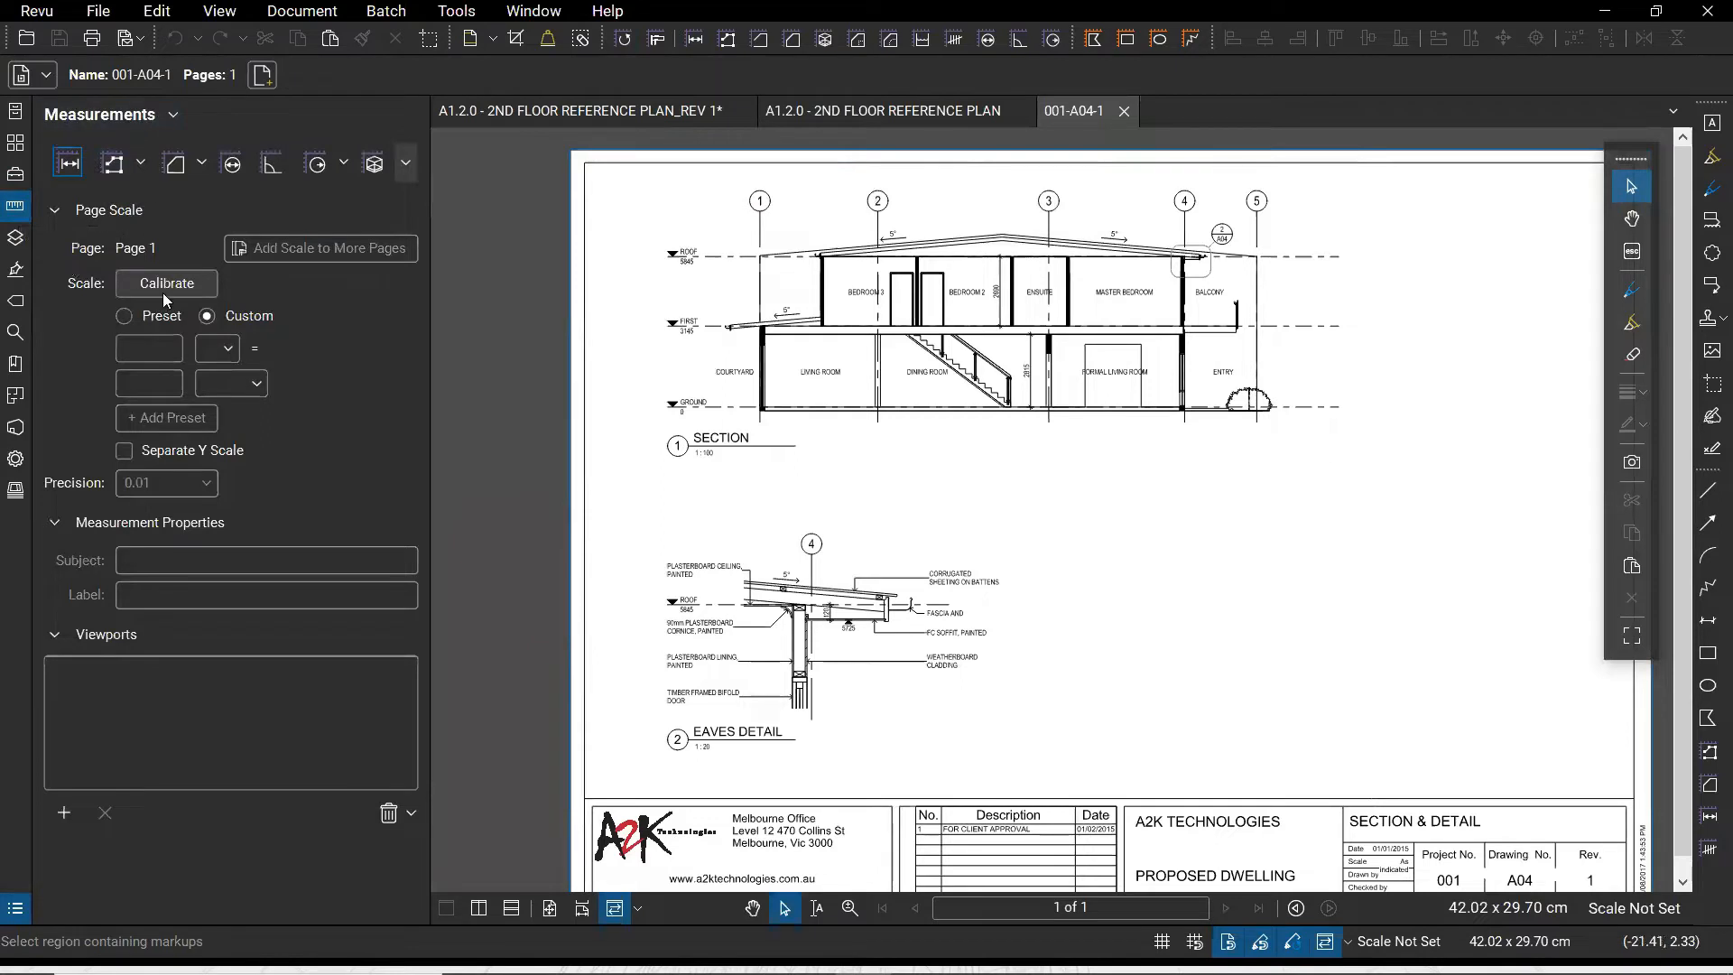
pyautogui.click(454, 13)
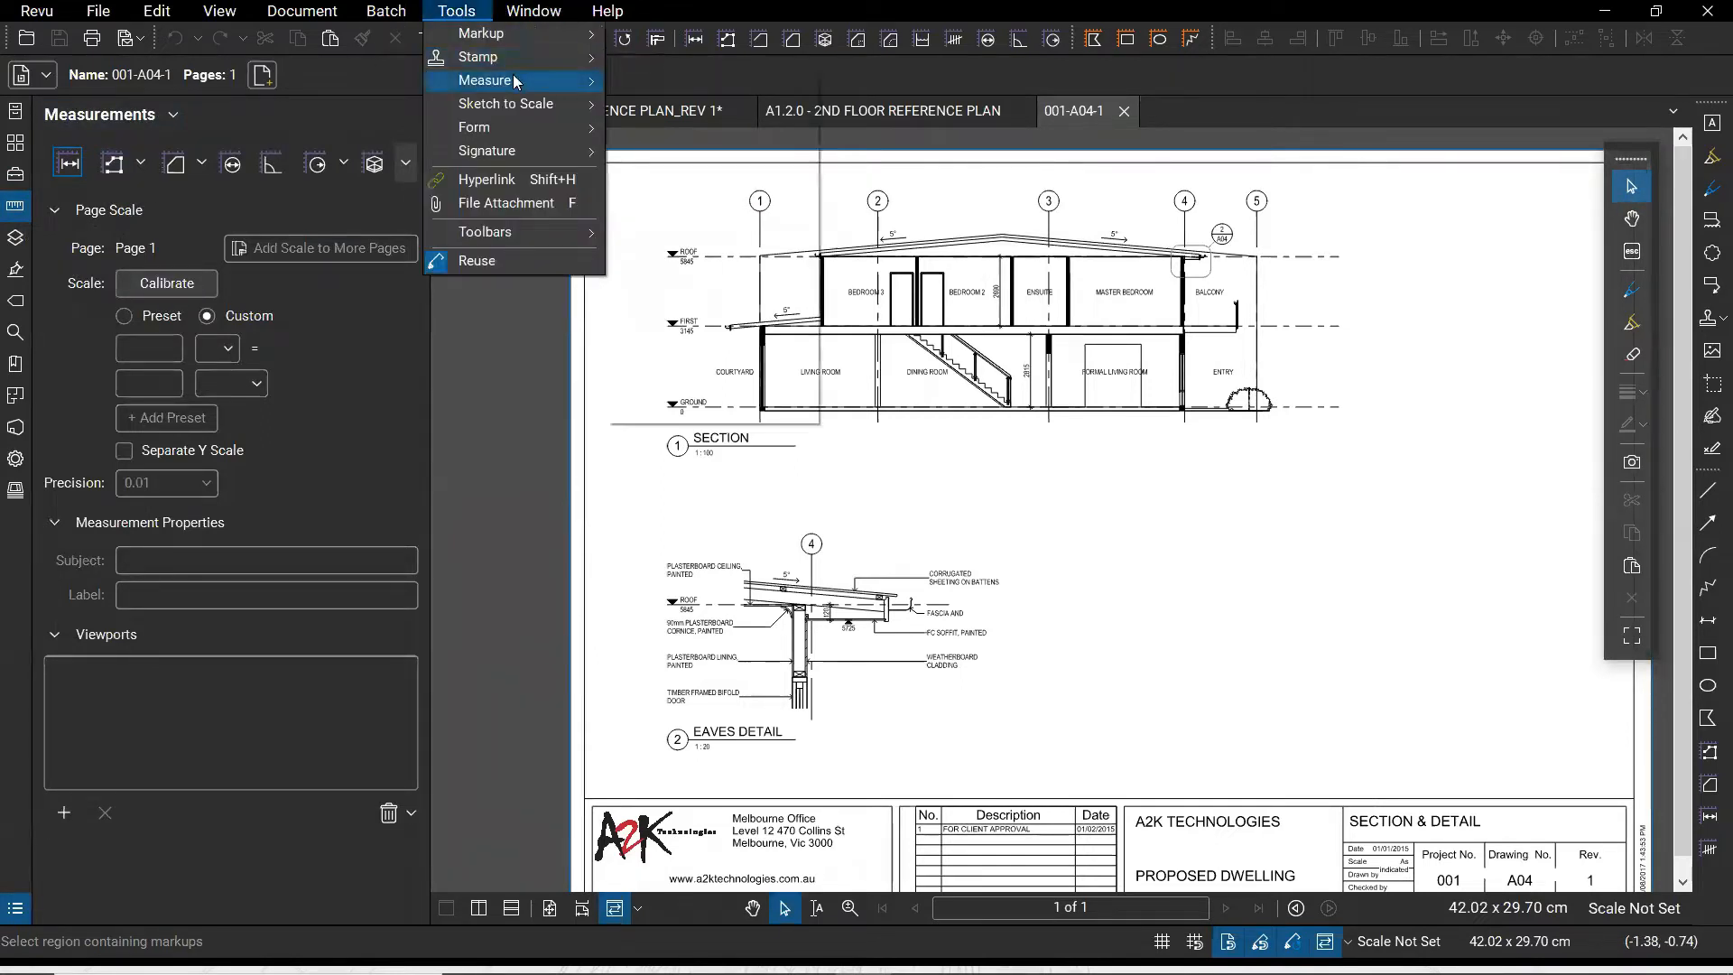
pyautogui.moveTo(514, 81)
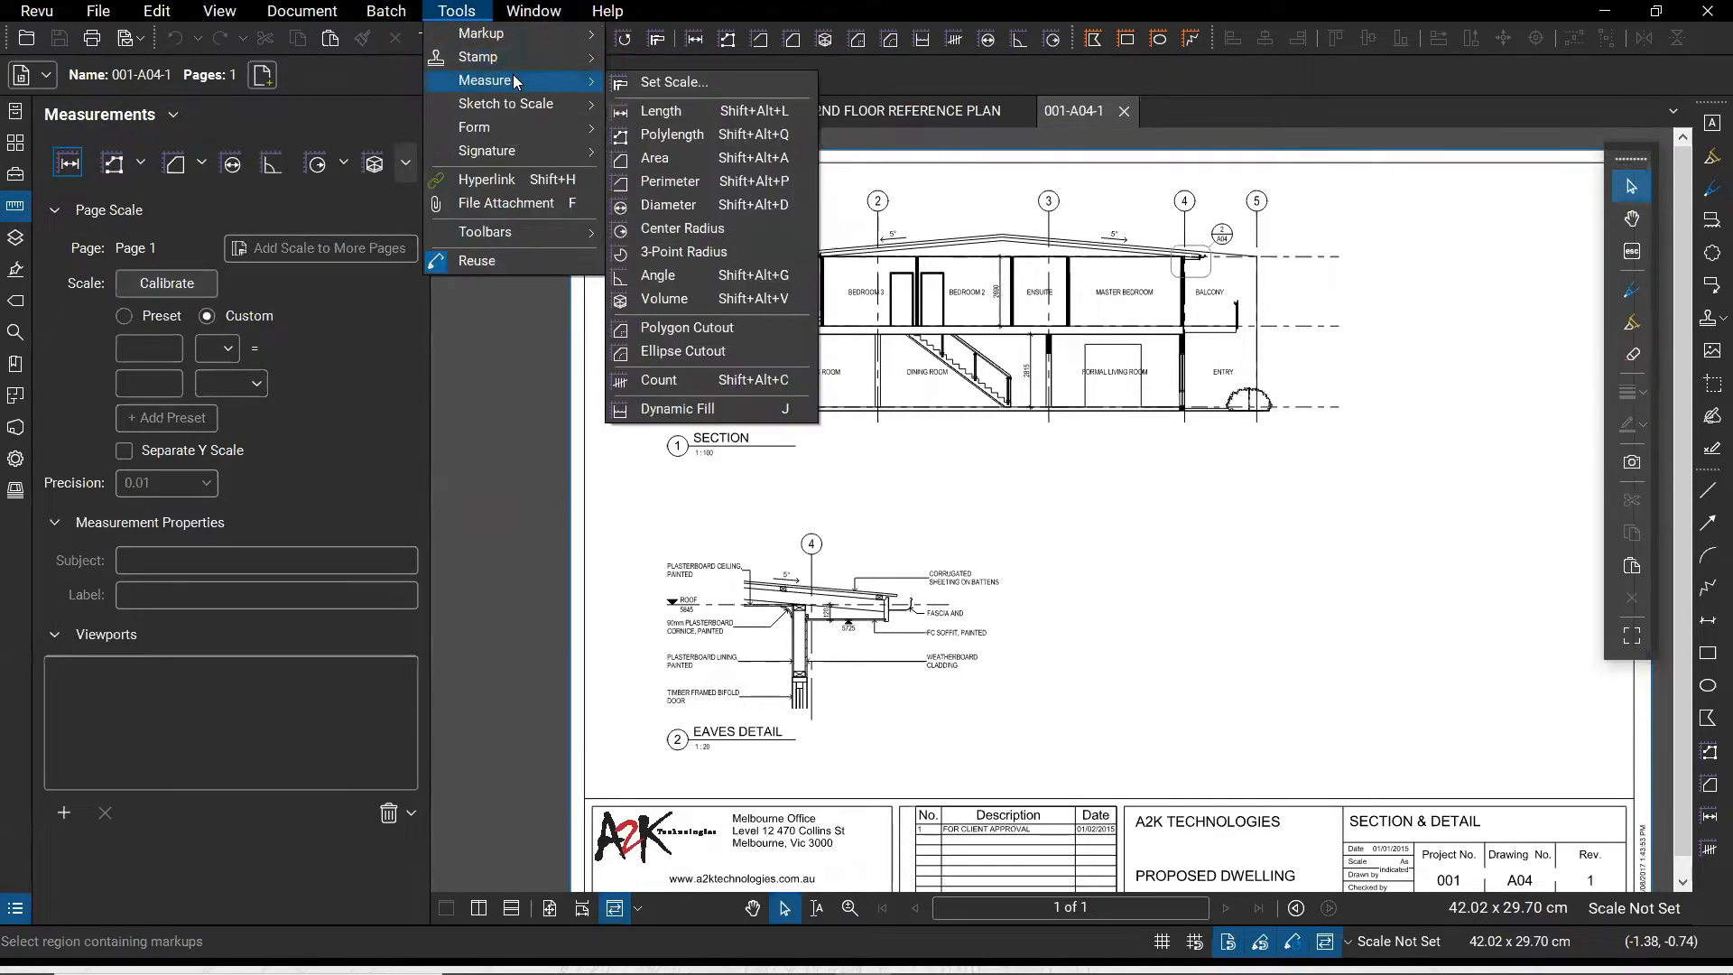
pyautogui.click(659, 83)
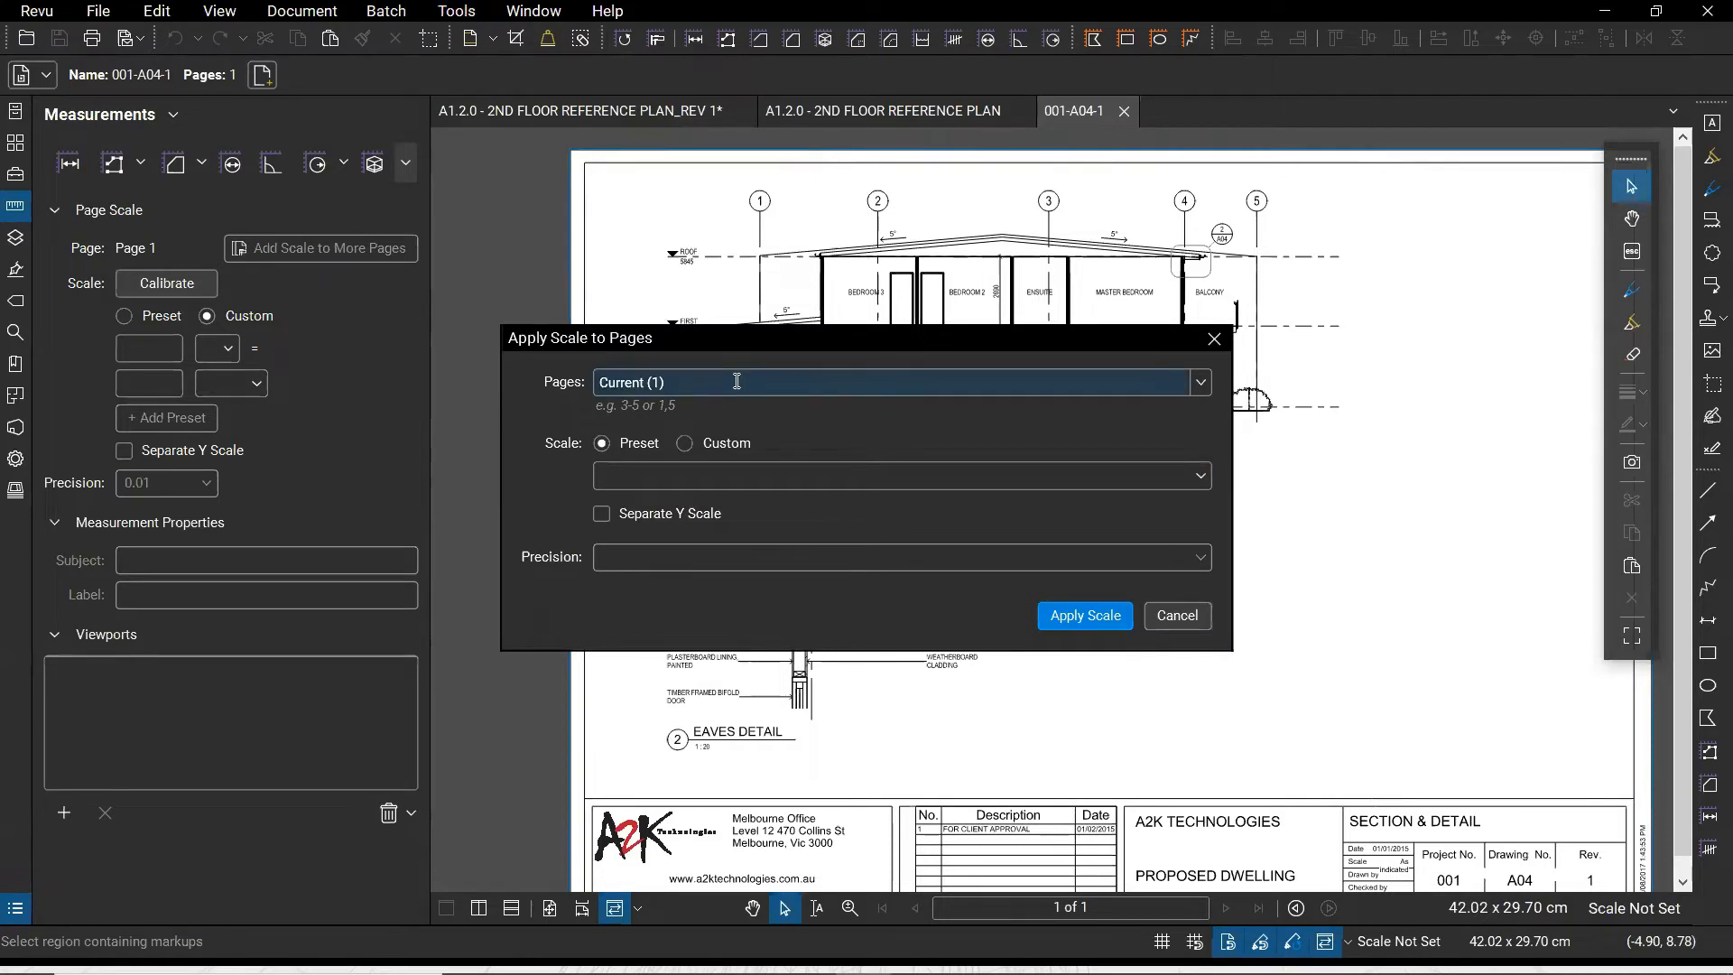
pyautogui.click(729, 477)
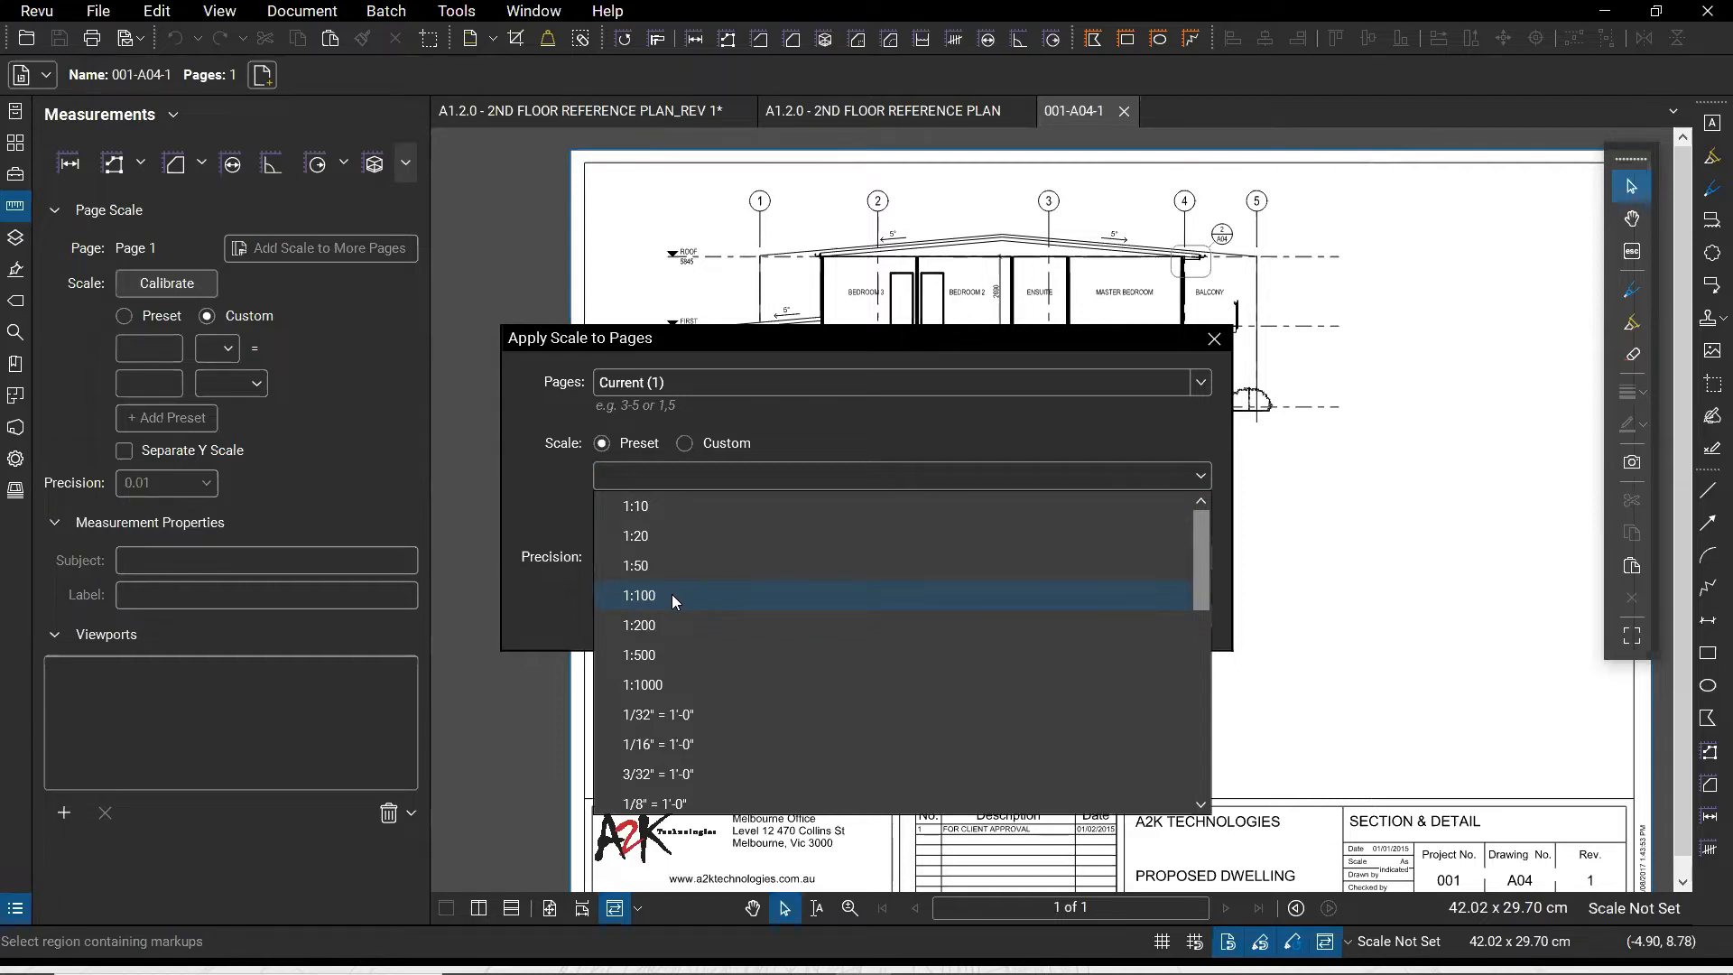
pyautogui.click(839, 348)
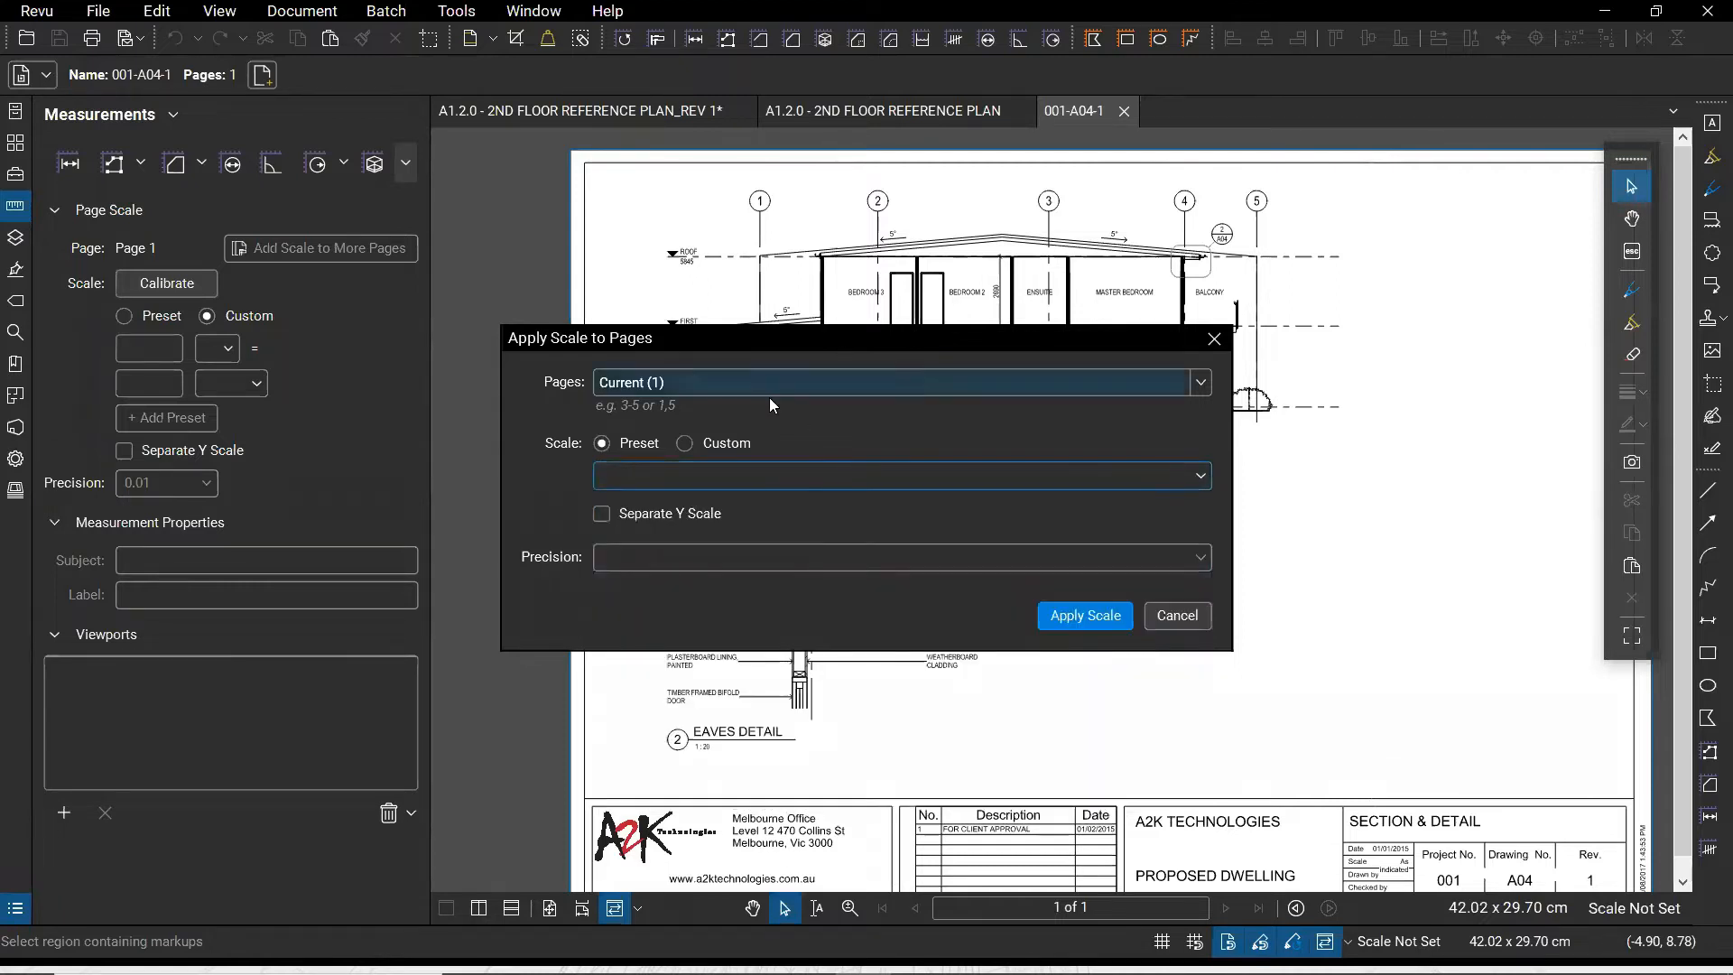
# Calibrate a custom scale for the current page, picking the known vertical distance from the GROUND level to the ROOF level of the section
pyautogui.click(686, 444)
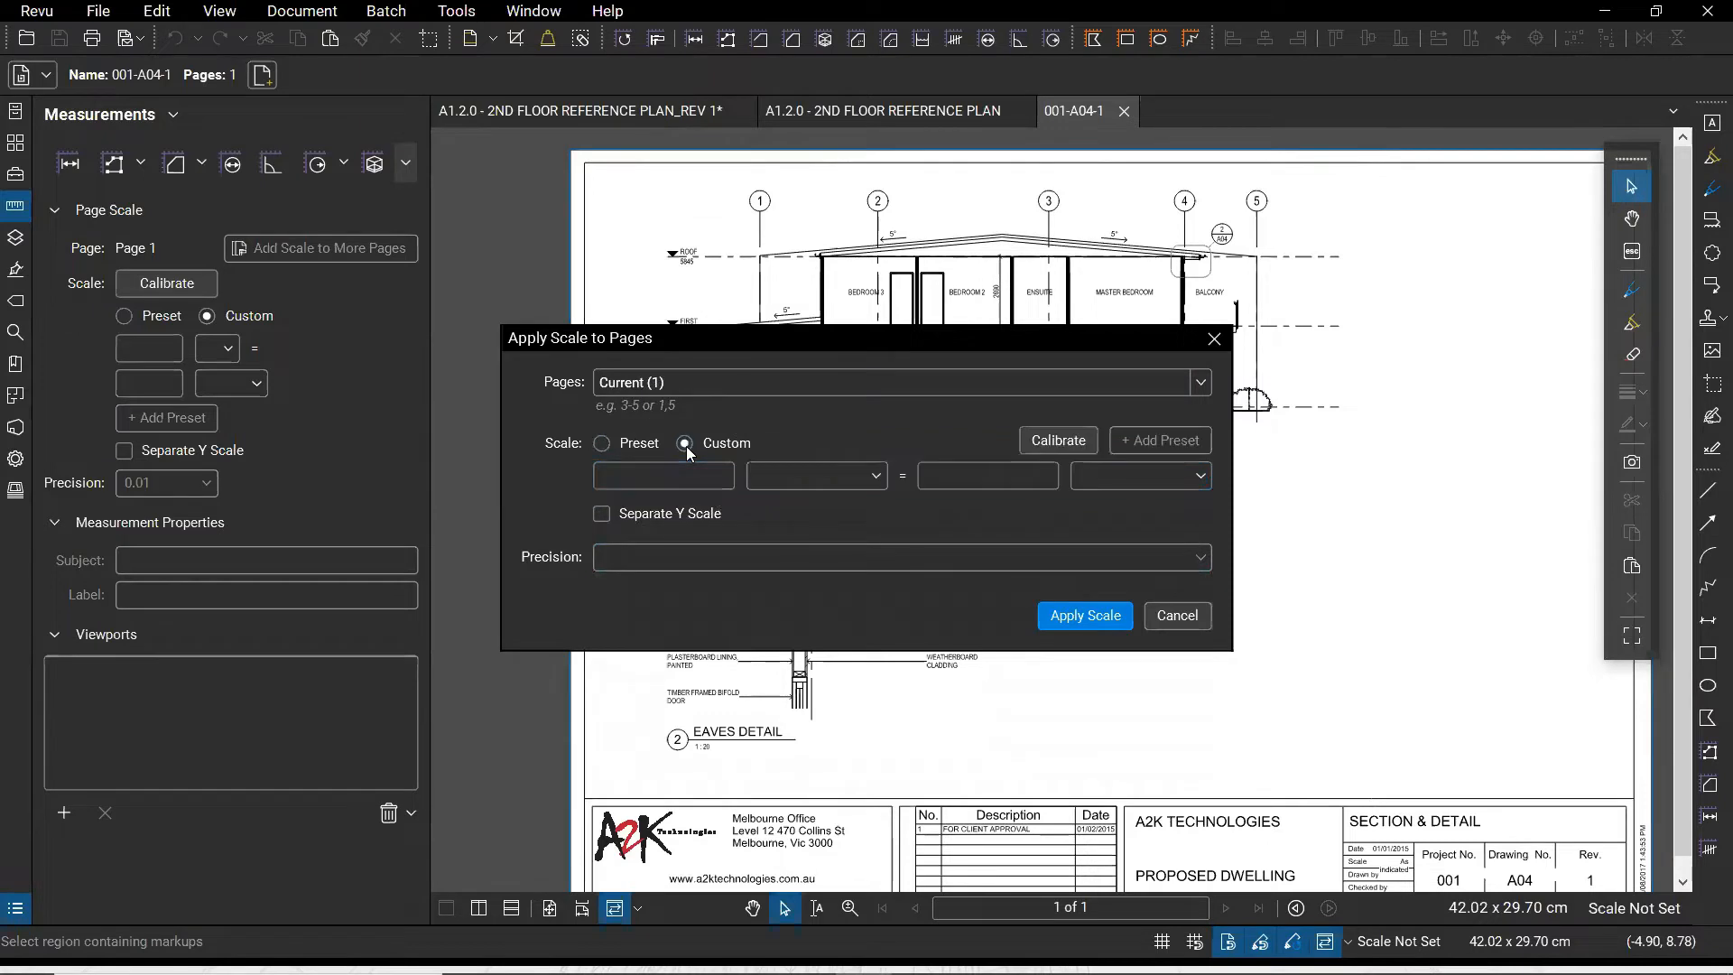
pyautogui.click(1066, 444)
pyautogui.click(1067, 444)
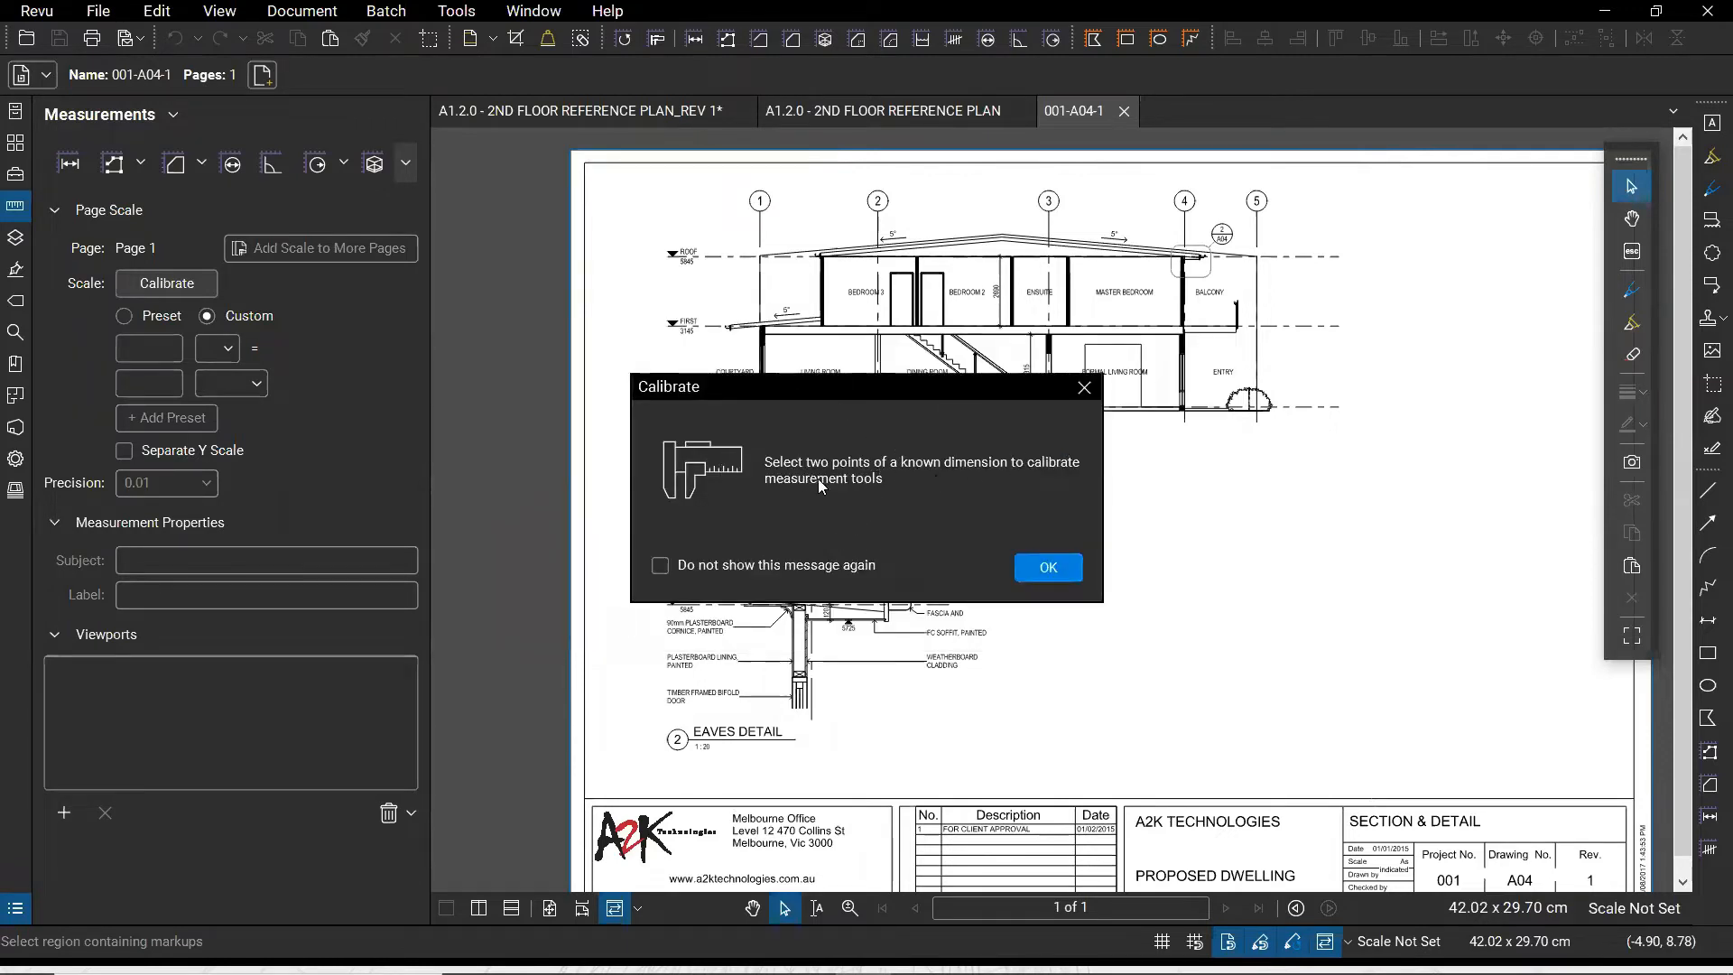
pyautogui.click(1084, 386)
pyautogui.scroll(4, 623, 400)
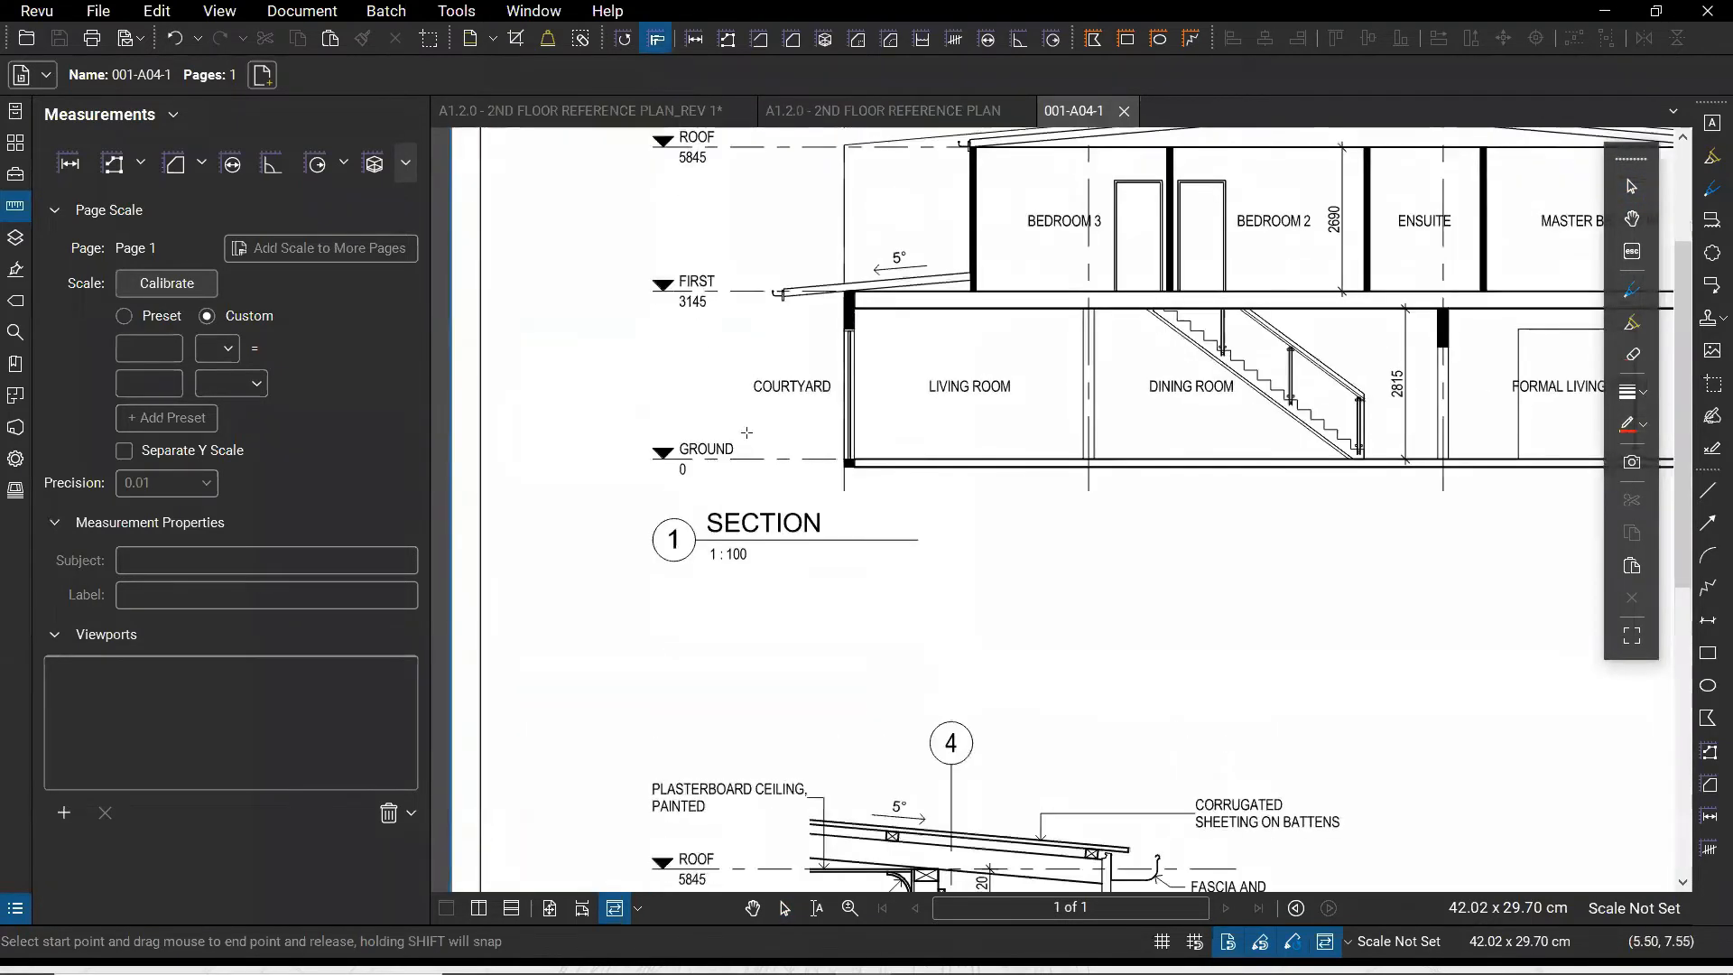
pyautogui.press('ctrl')
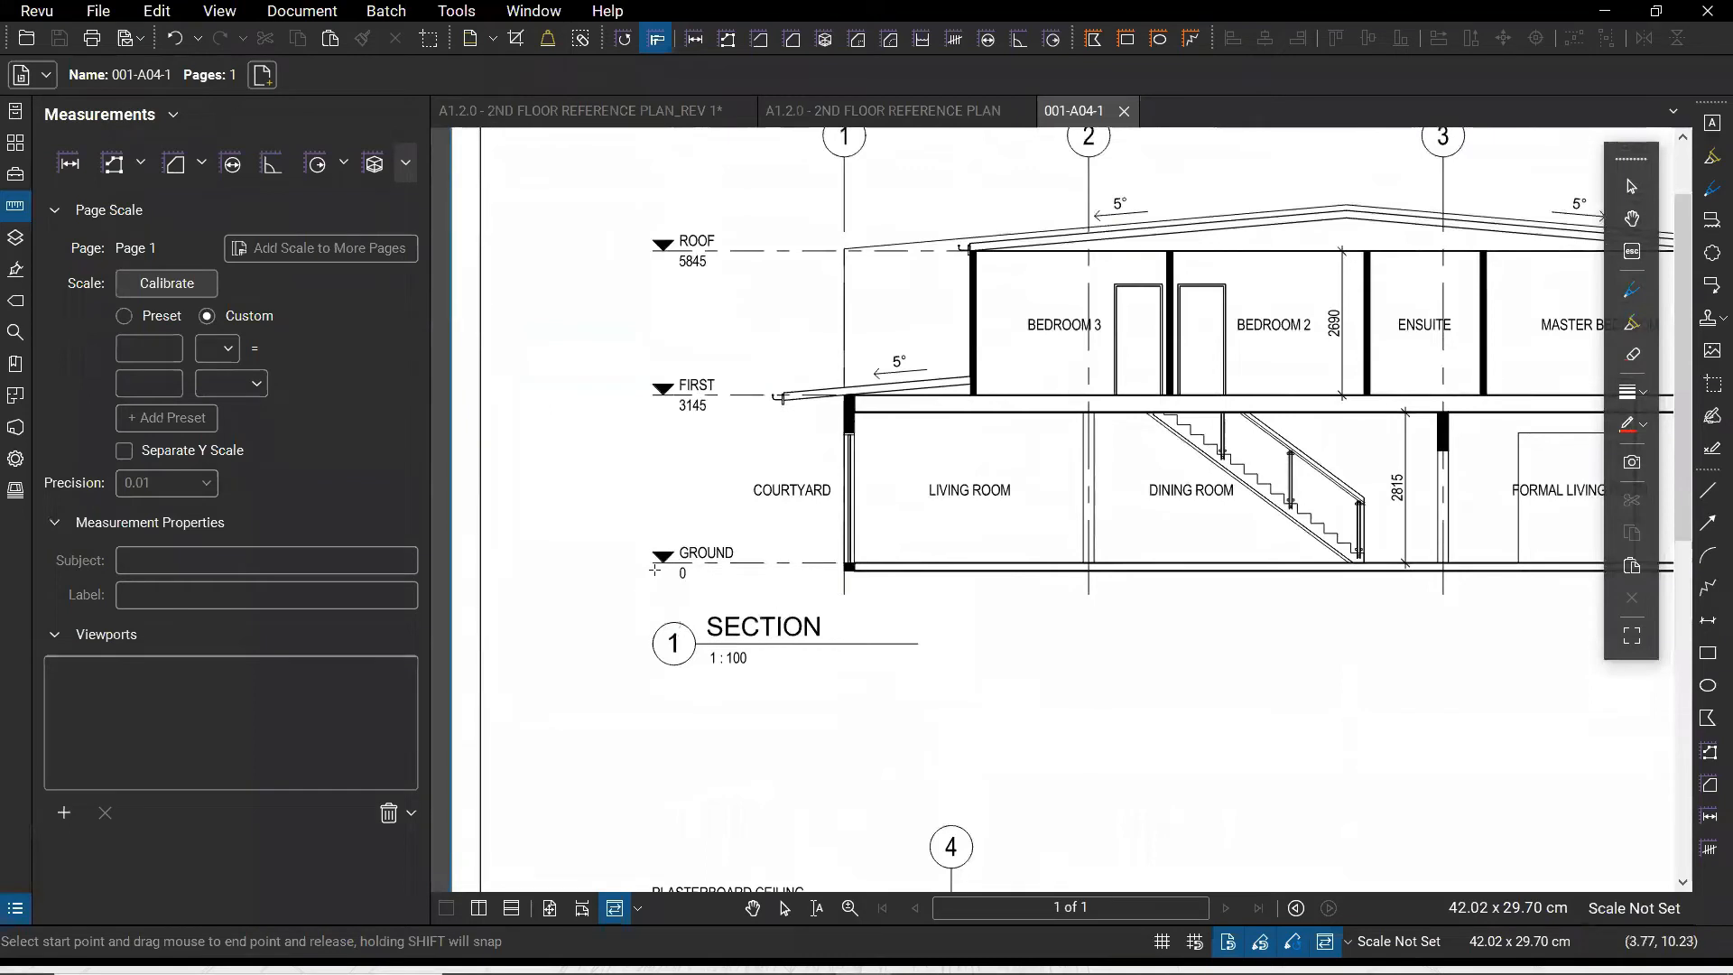
pyautogui.moveTo(653, 565)
pyautogui.mouseDown()
pyautogui.moveTo(544, 619)
pyautogui.moveTo(603, 264)
pyautogui.moveTo(652, 251)
pyautogui.mouseUp()
pyautogui.press('ctrl')
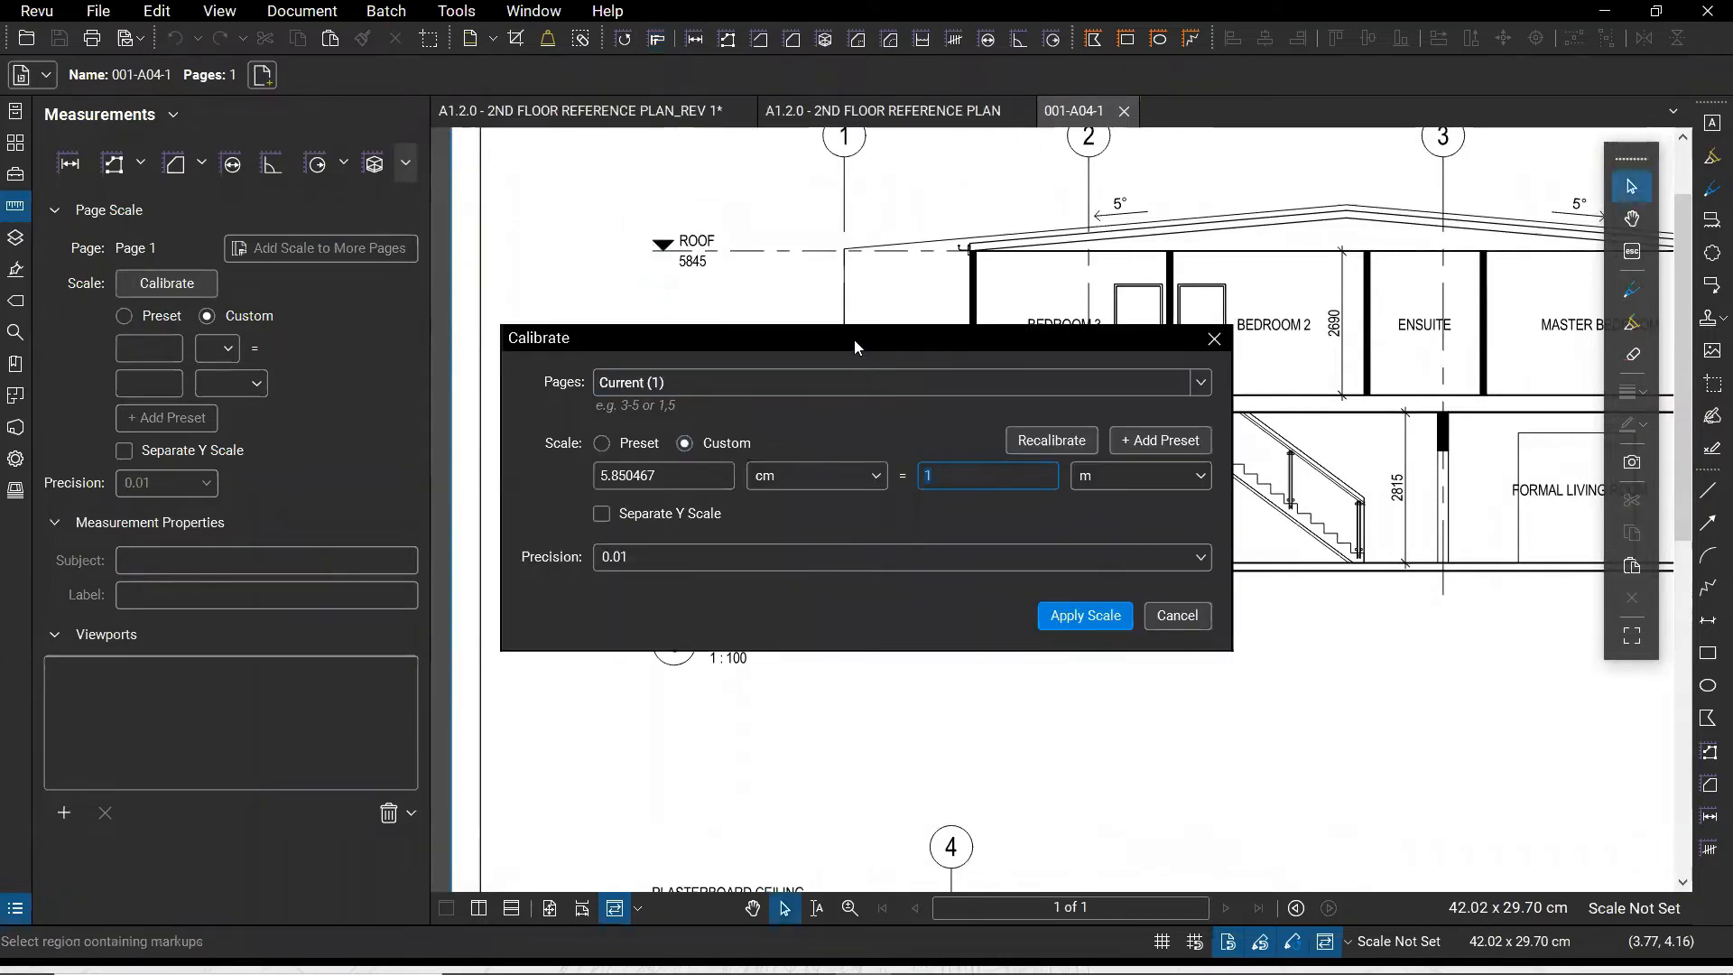
# Set the calibrated distance to 5845 mm with a precision of 1 and apply the scale to the current page
pyautogui.moveTo(854, 340); pyautogui.dragTo(1145, 394)
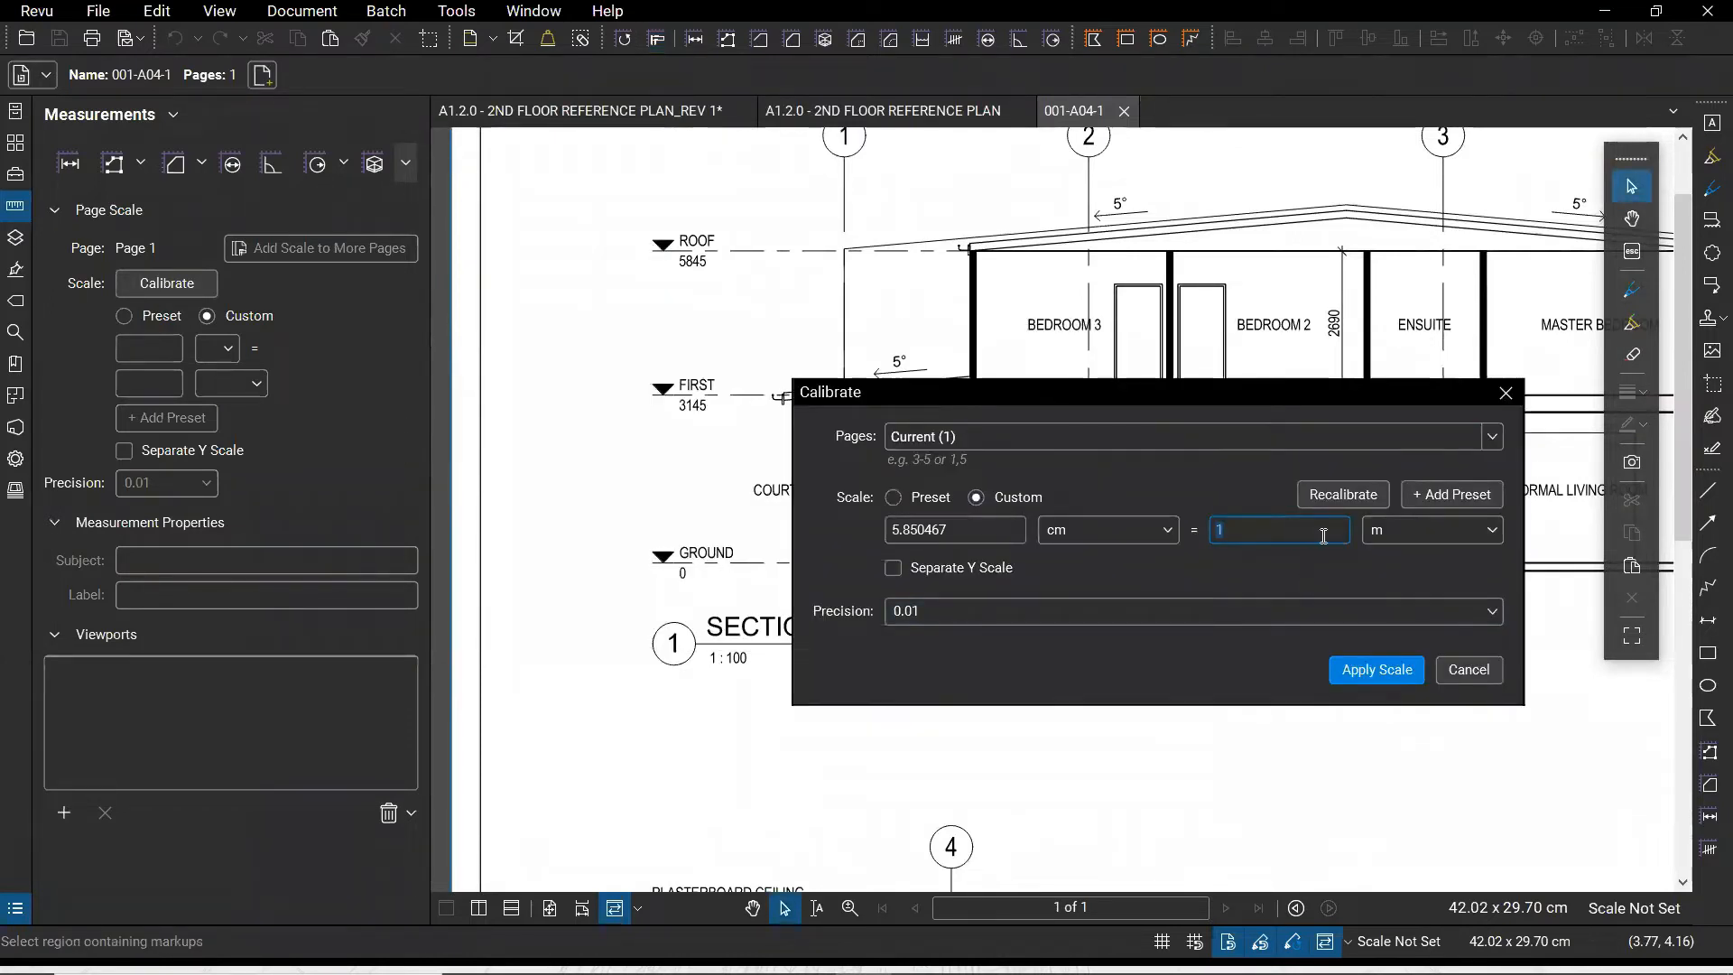
pyautogui.write('5.845')
pyautogui.click(1396, 533)
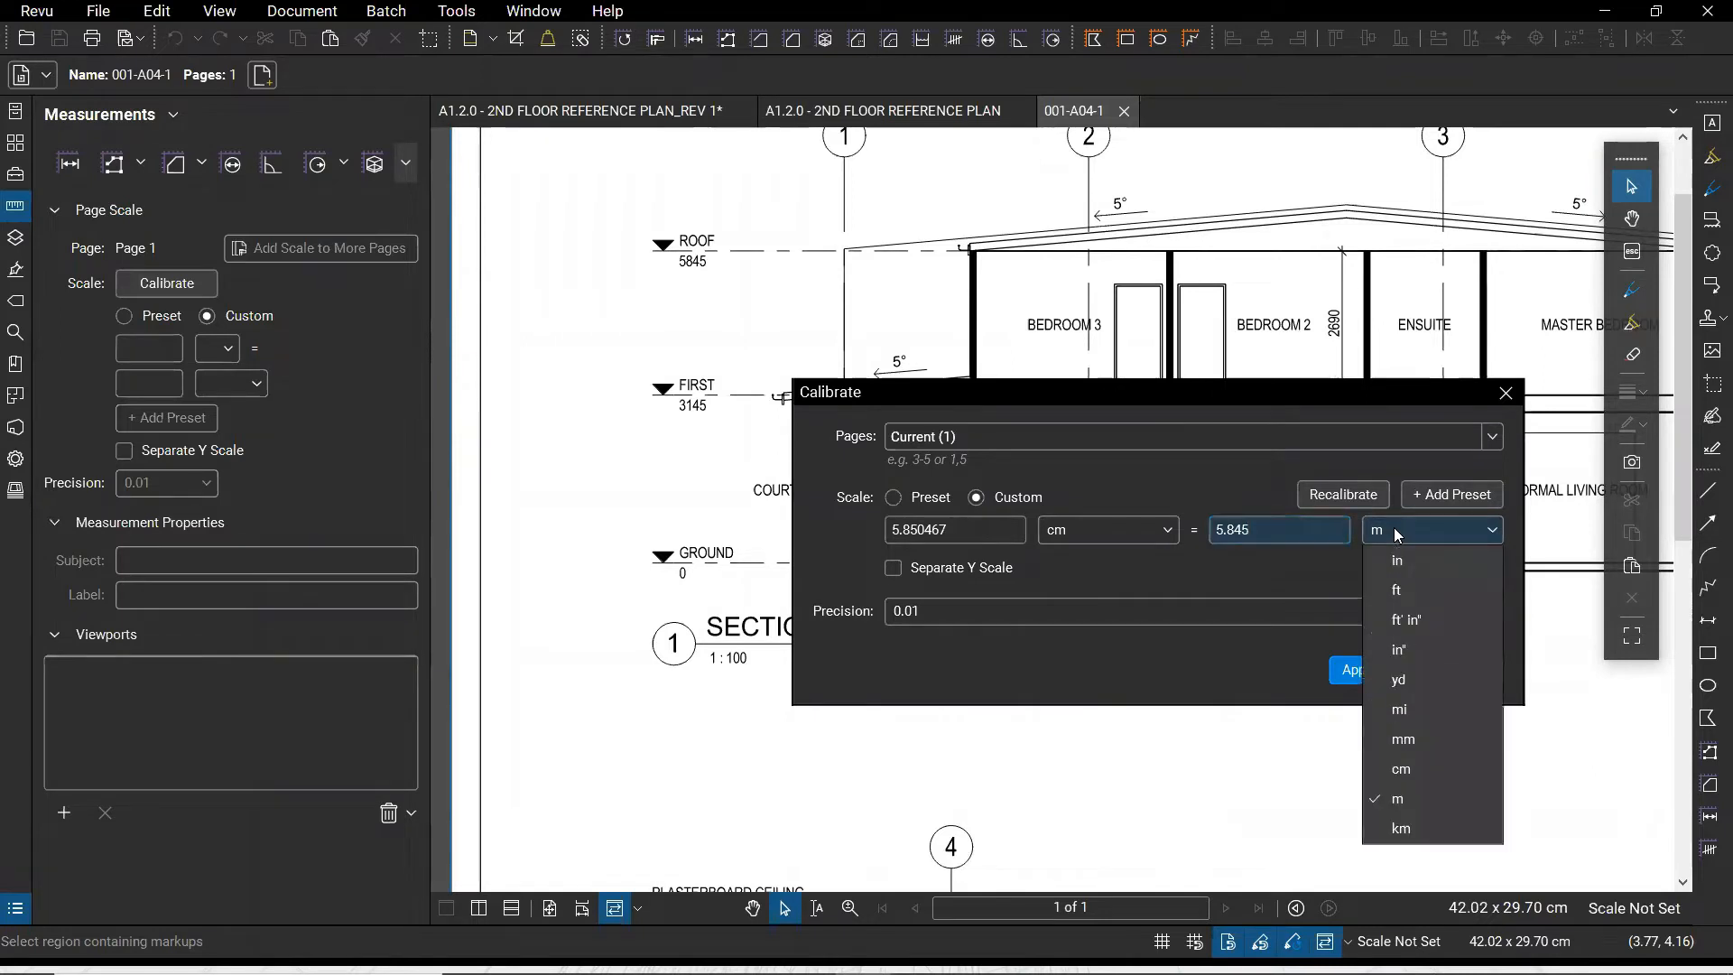
pyautogui.click(1408, 739)
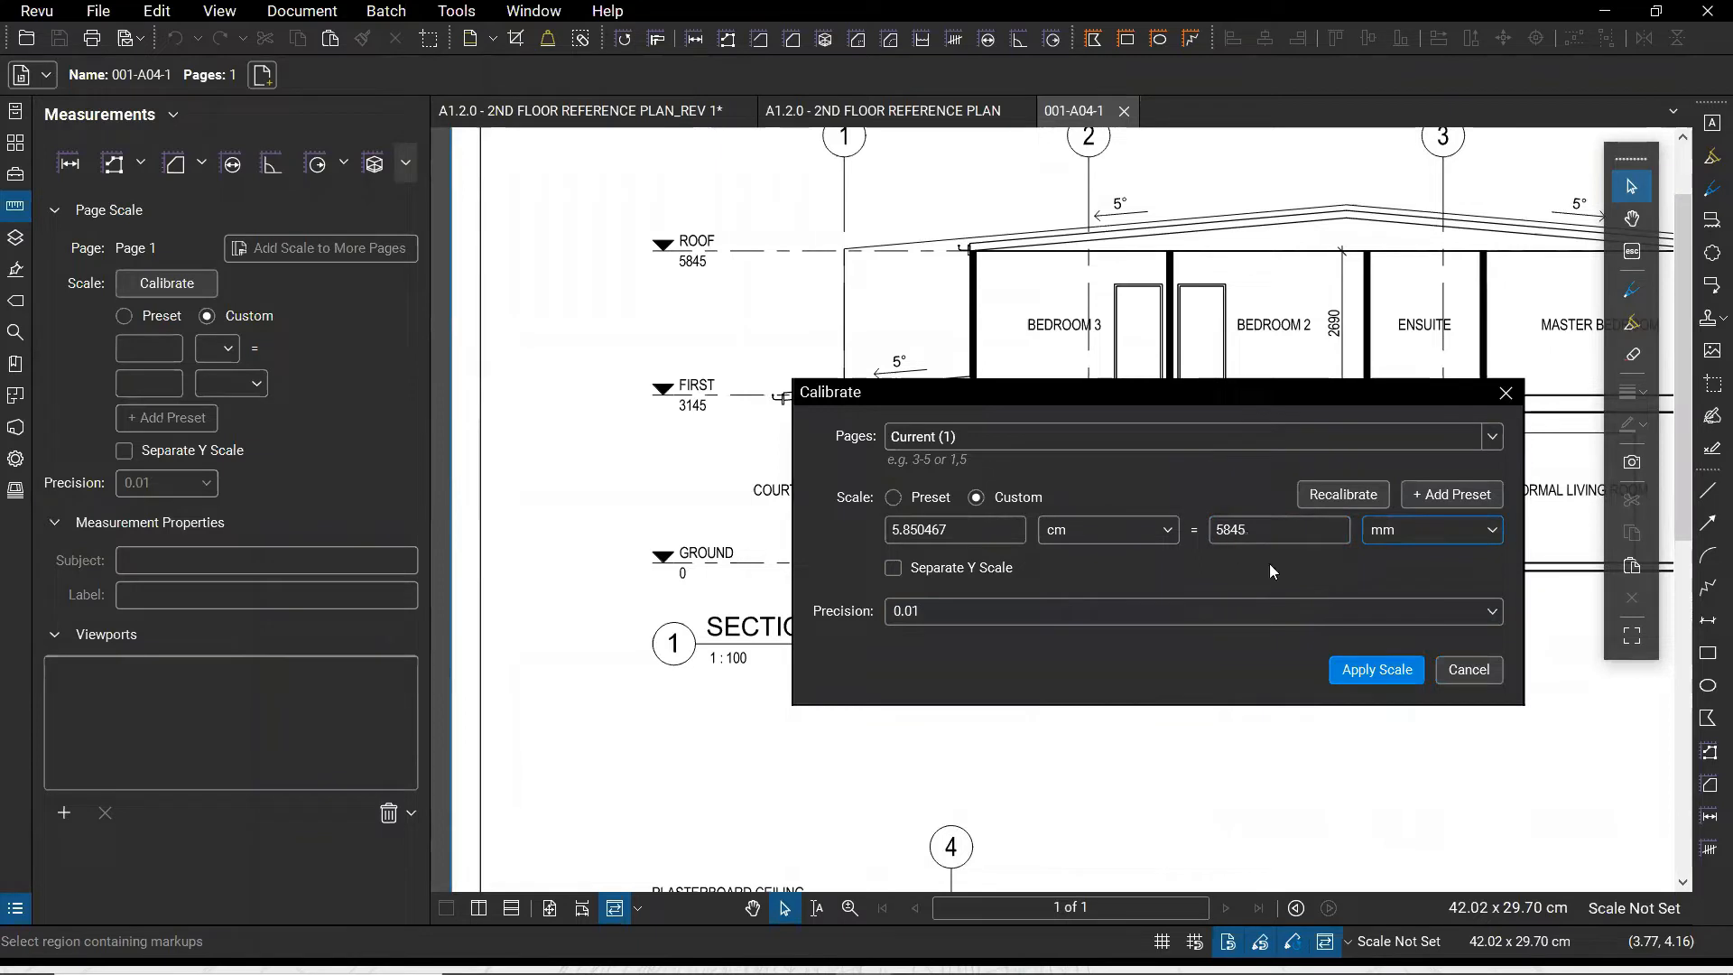
pyautogui.click(950, 610)
pyautogui.click(924, 643)
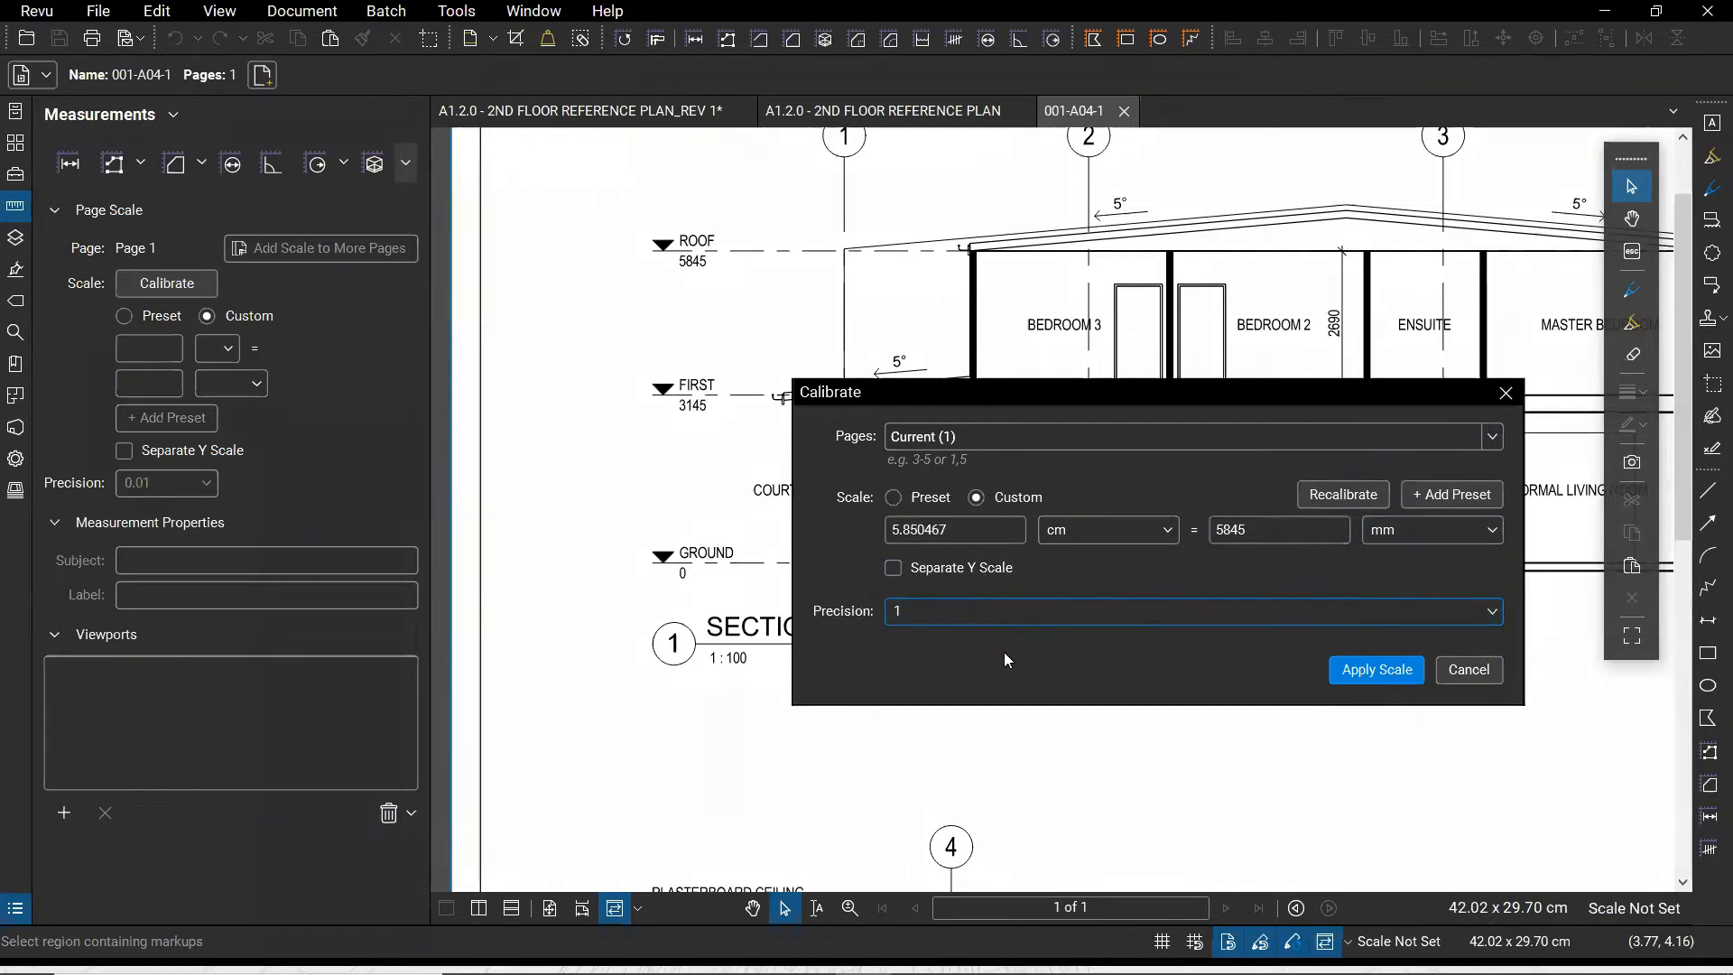
pyautogui.click(1374, 670)
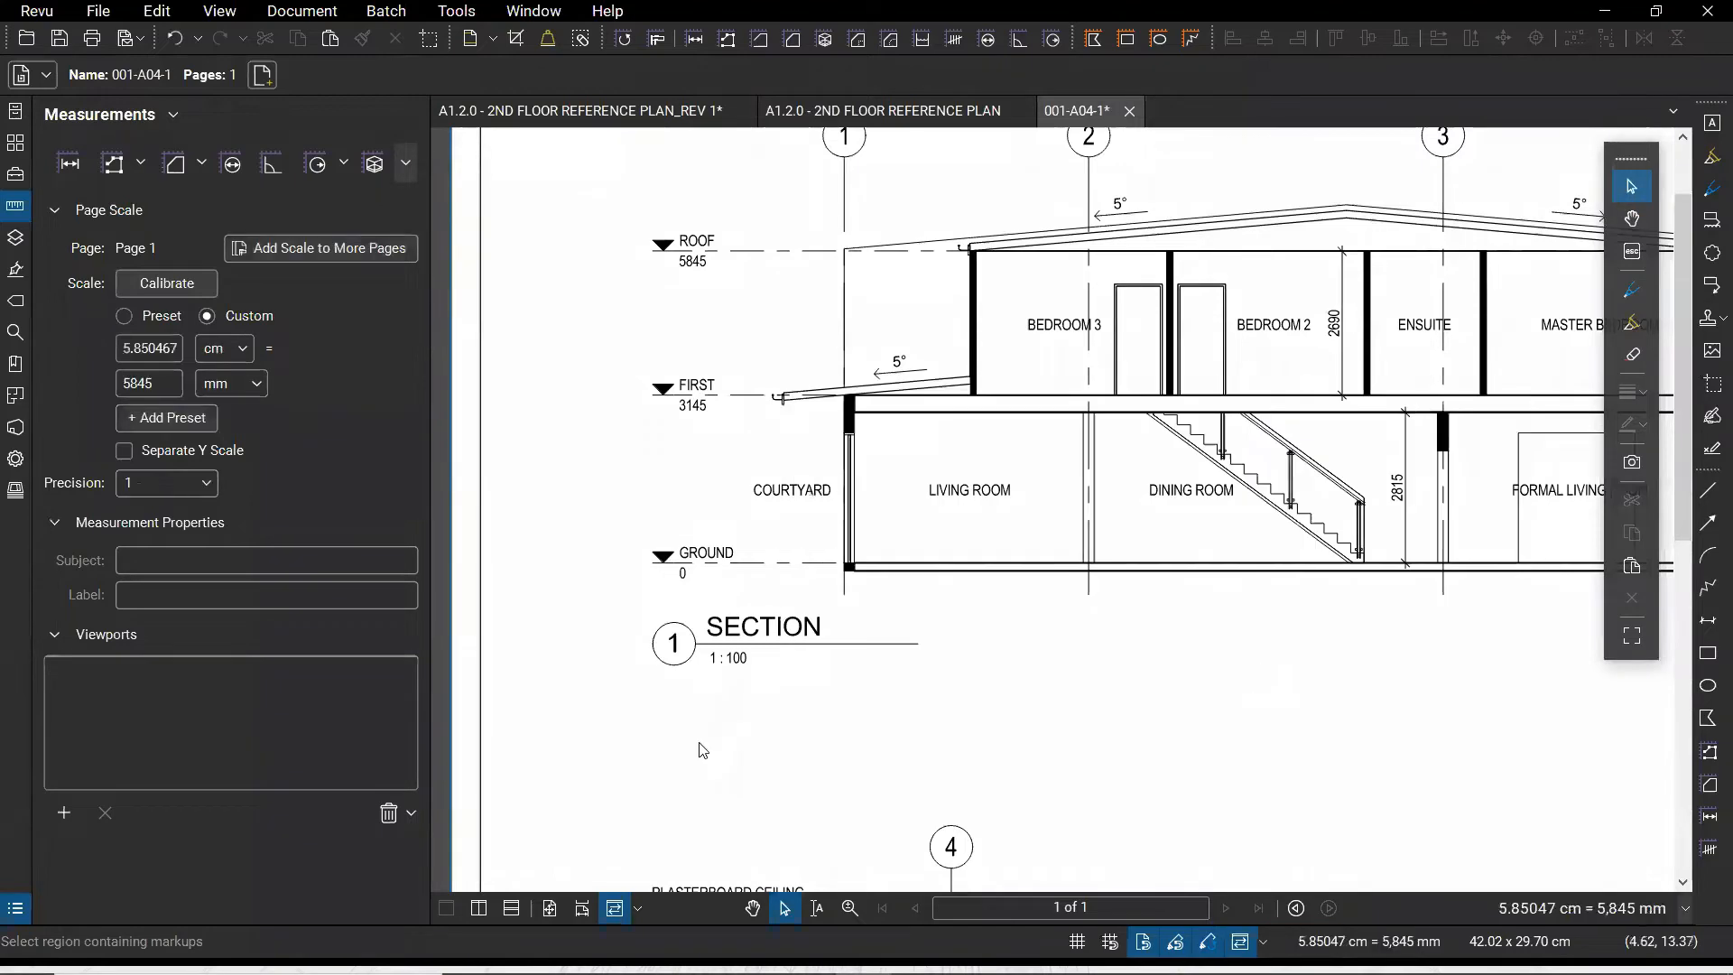
# Review the UNIVERSAL BEAMS_A2K tool set and compare the scale notes under the SECTION and the EAVES DETAIL
pyautogui.scroll(-3, 1176, 587)
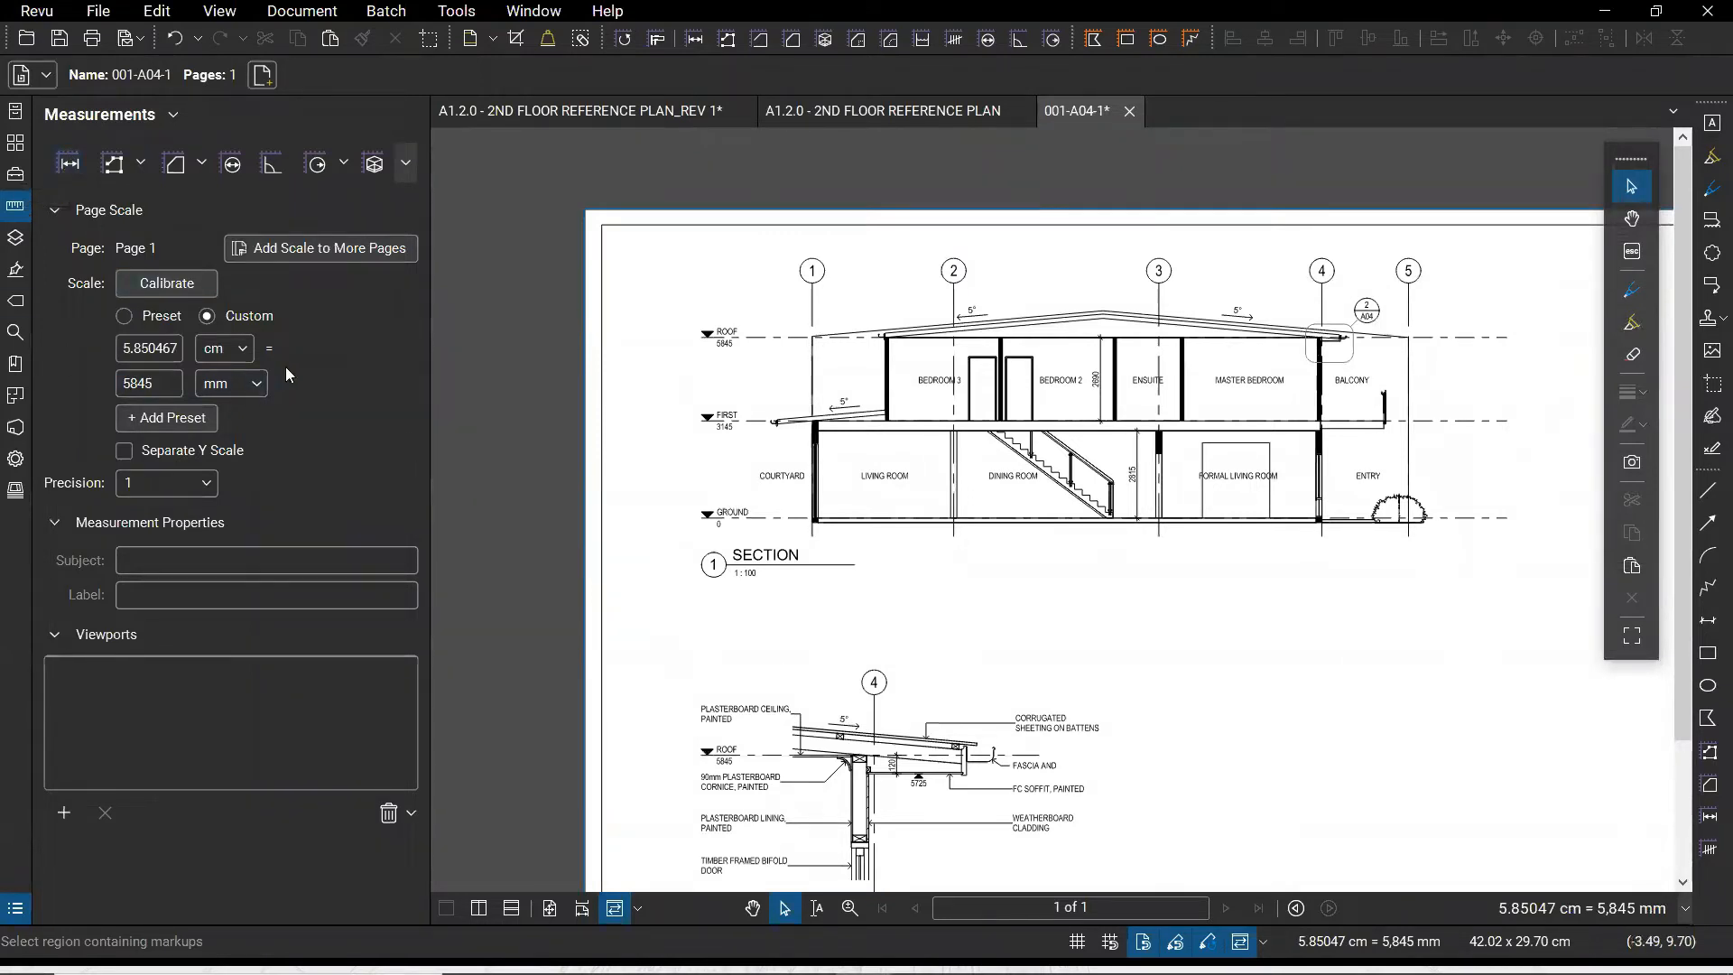
pyautogui.click(15, 174)
pyautogui.scroll(-10, 339, 449)
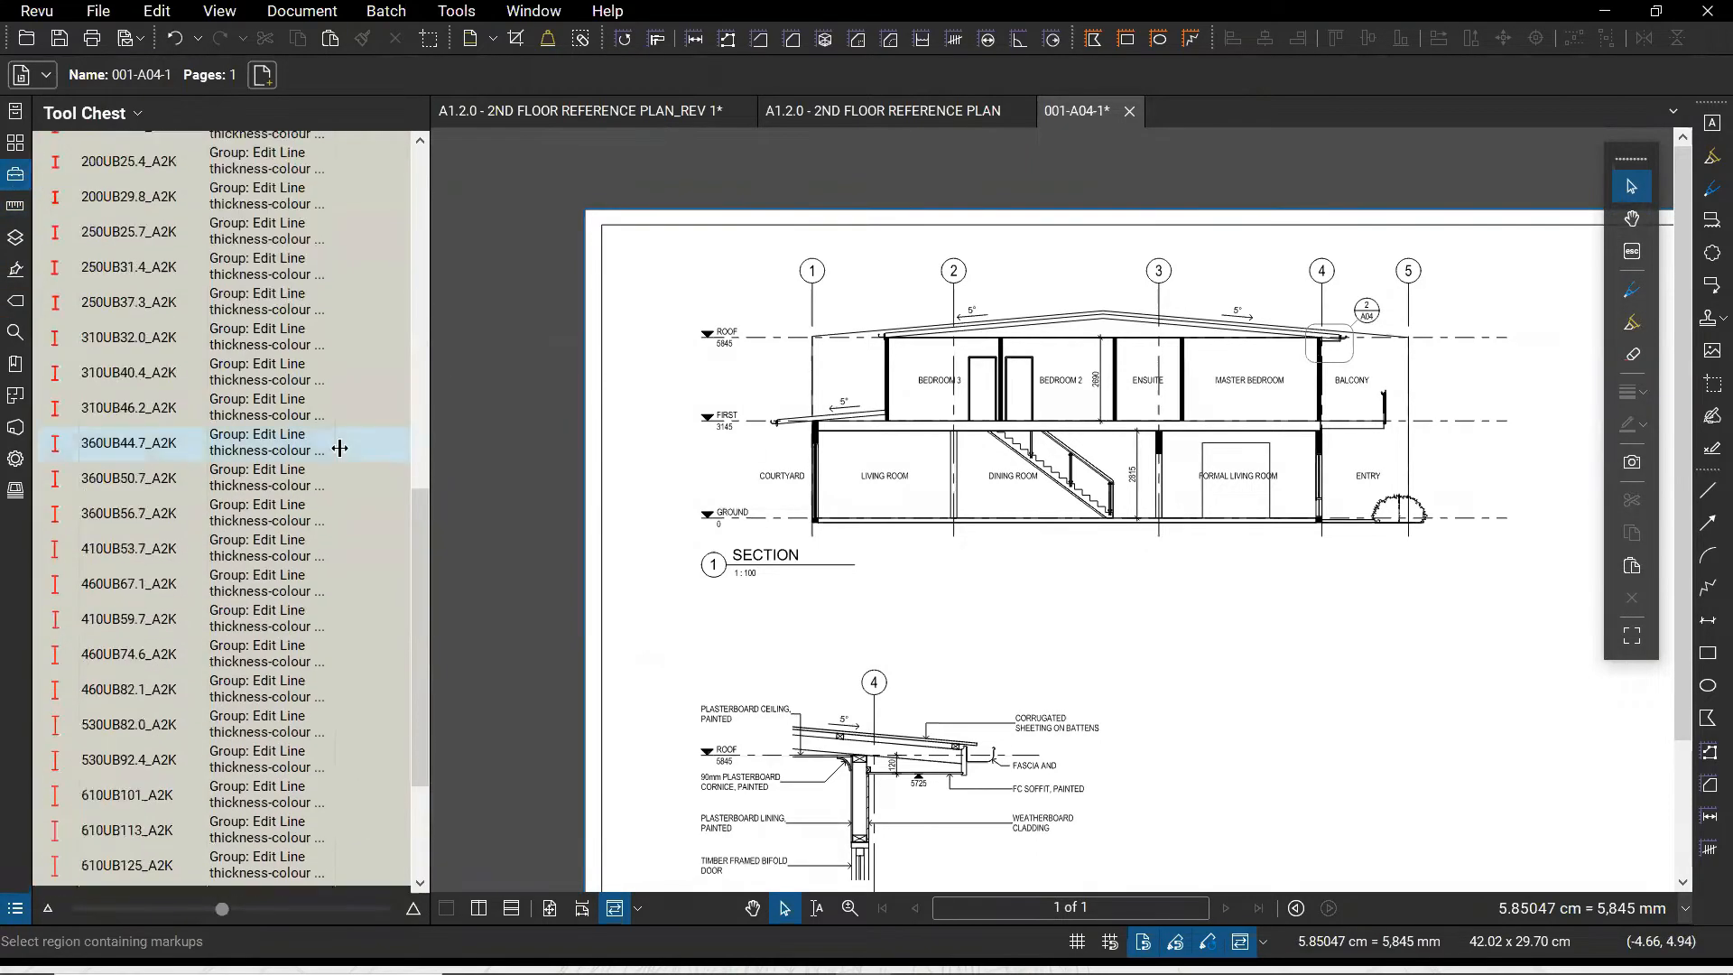
pyautogui.scroll(5, 339, 449)
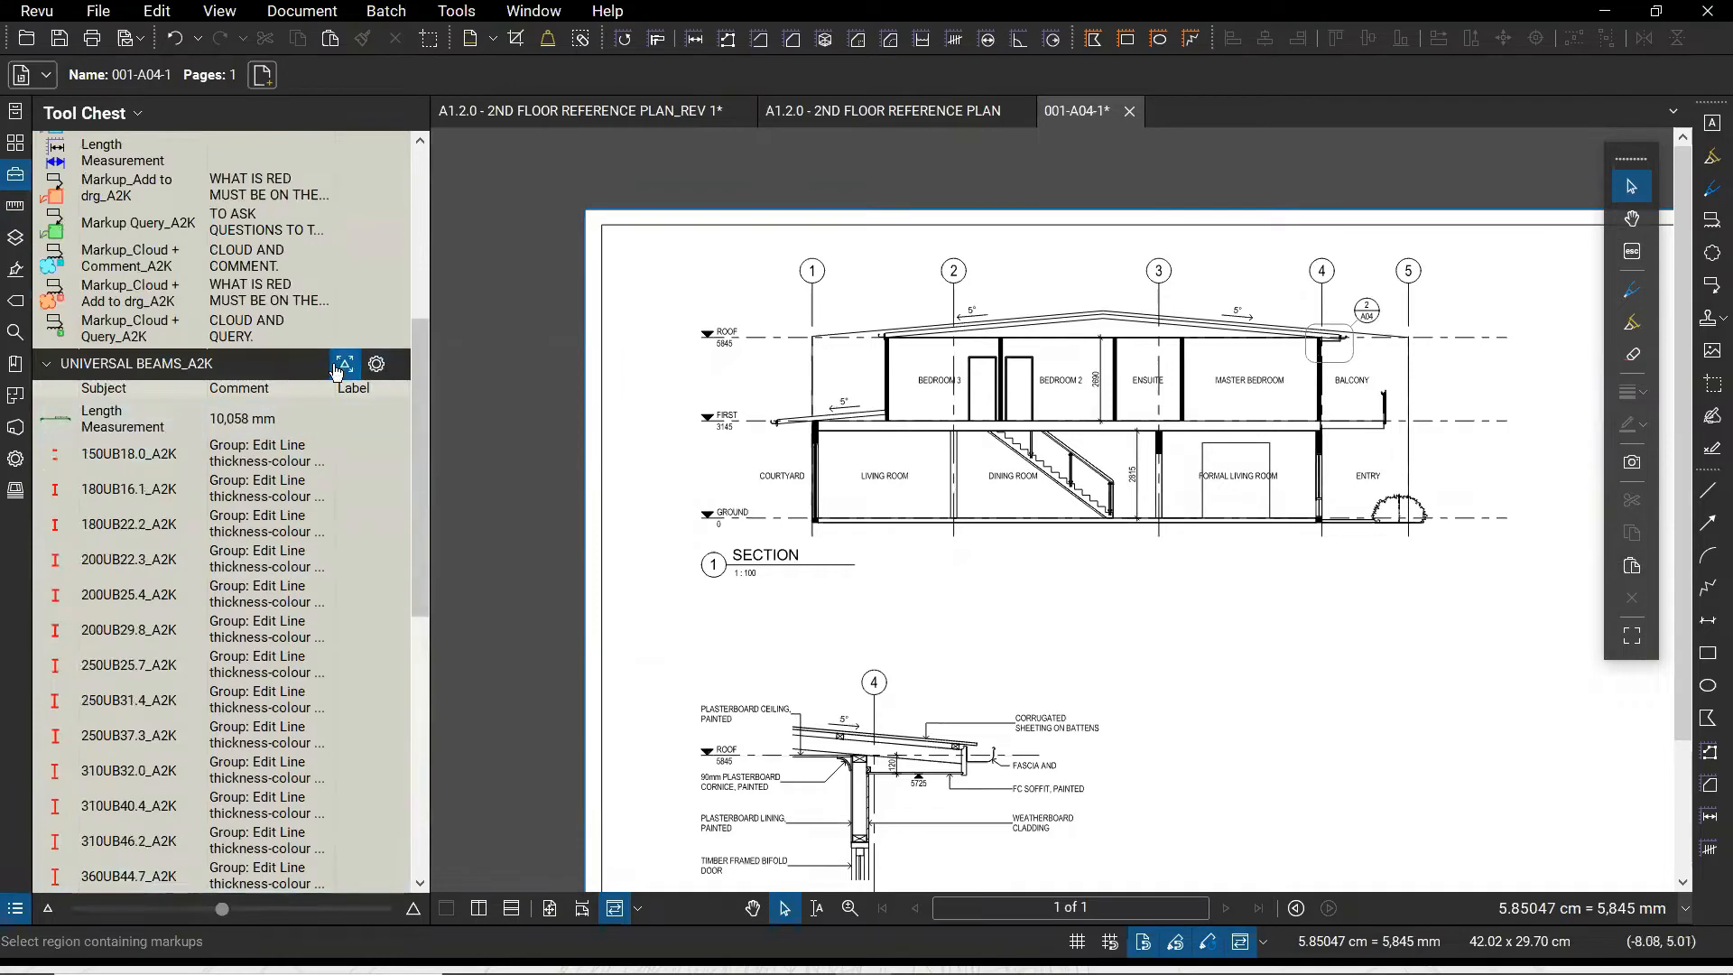
pyautogui.scroll(5, 351, 378)
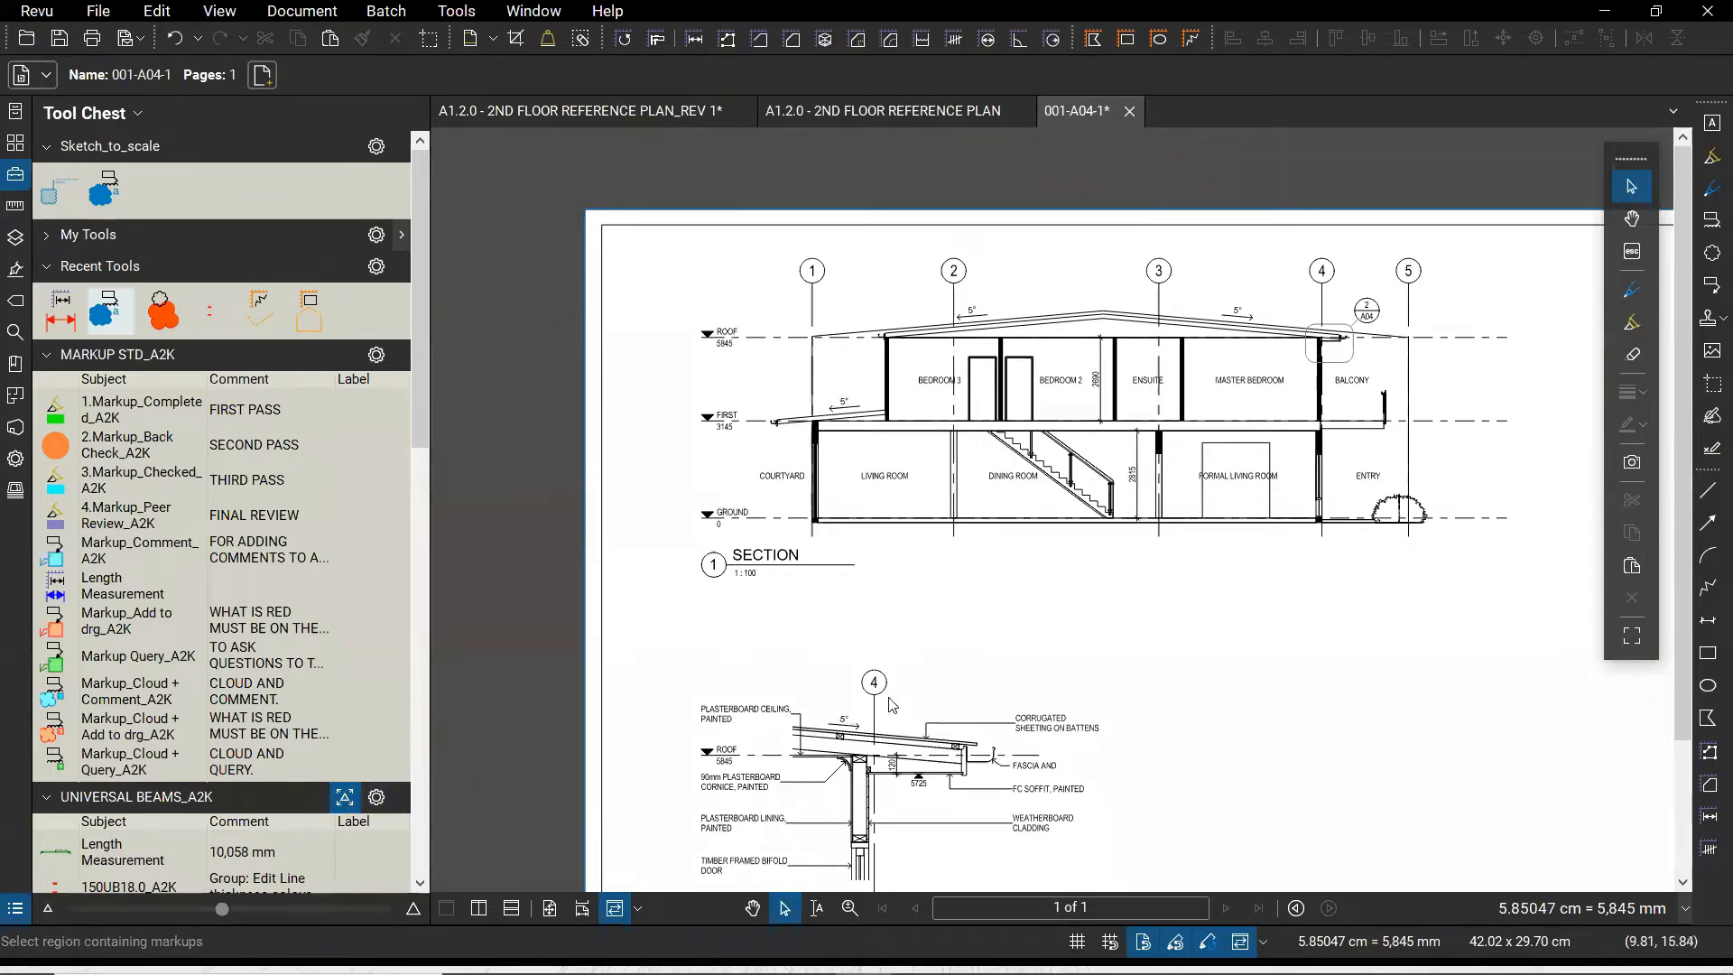
pyautogui.moveTo(901, 711)
pyautogui.mouseDown()
pyautogui.moveTo(819, 491)
pyautogui.moveTo(836, 508)
pyautogui.mouseUp()
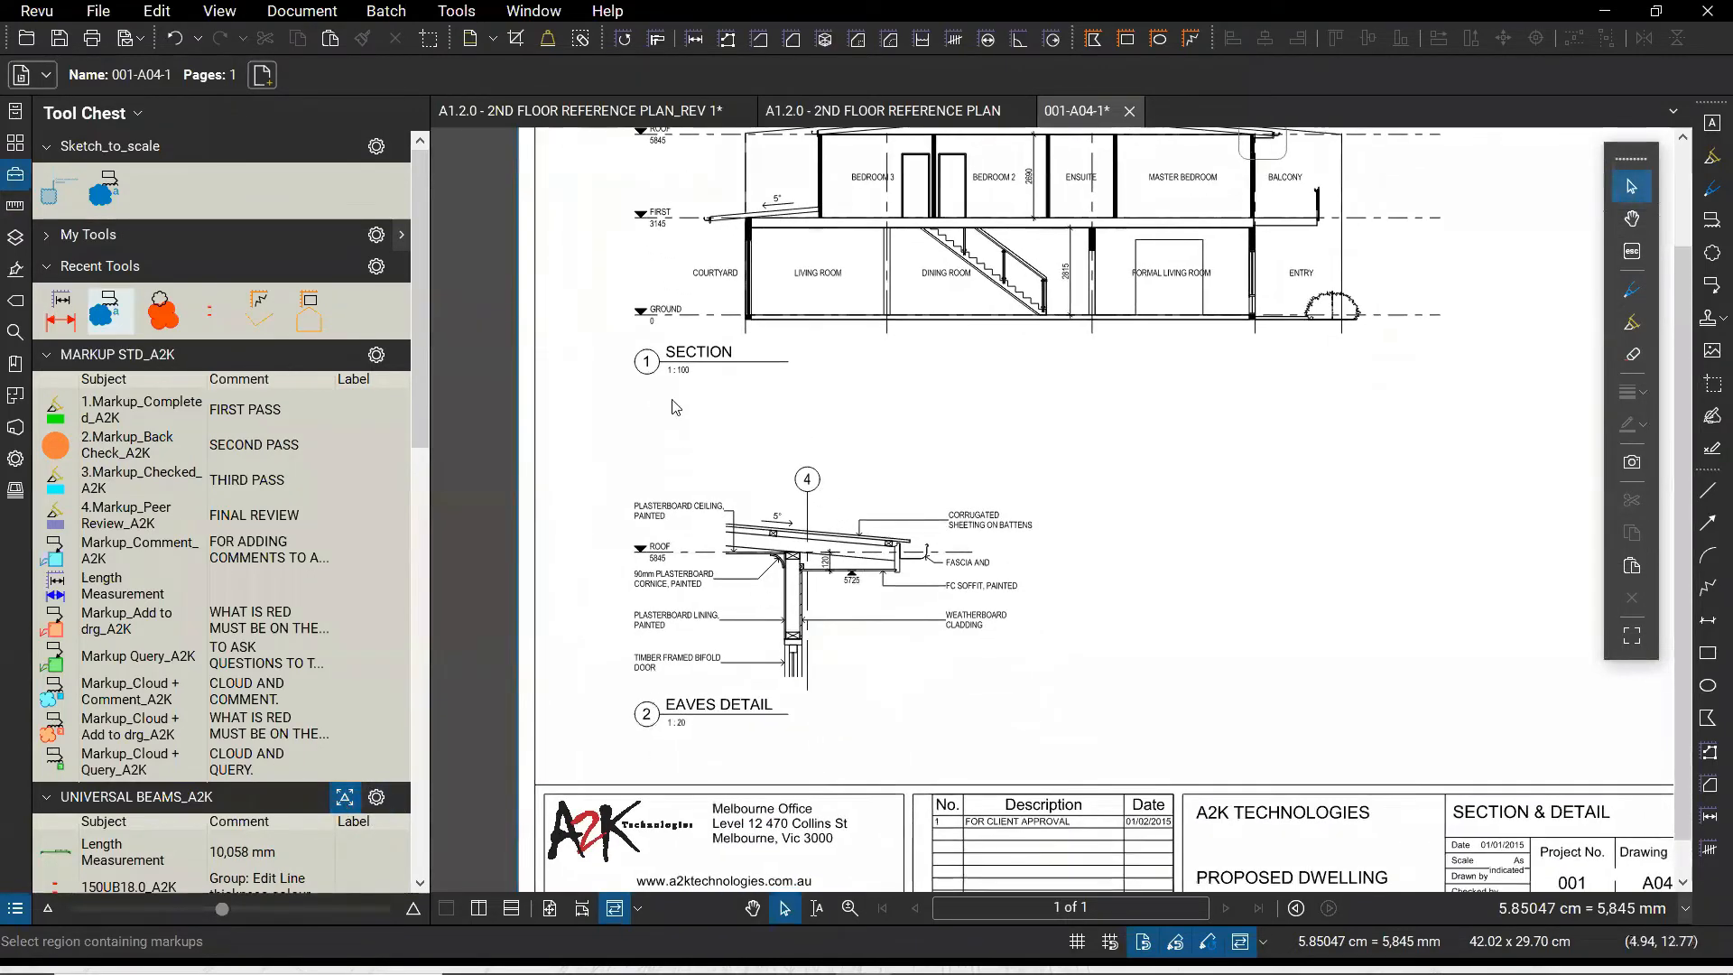
pyautogui.scroll(4, 681, 365)
pyautogui.scroll(3, 736, 486)
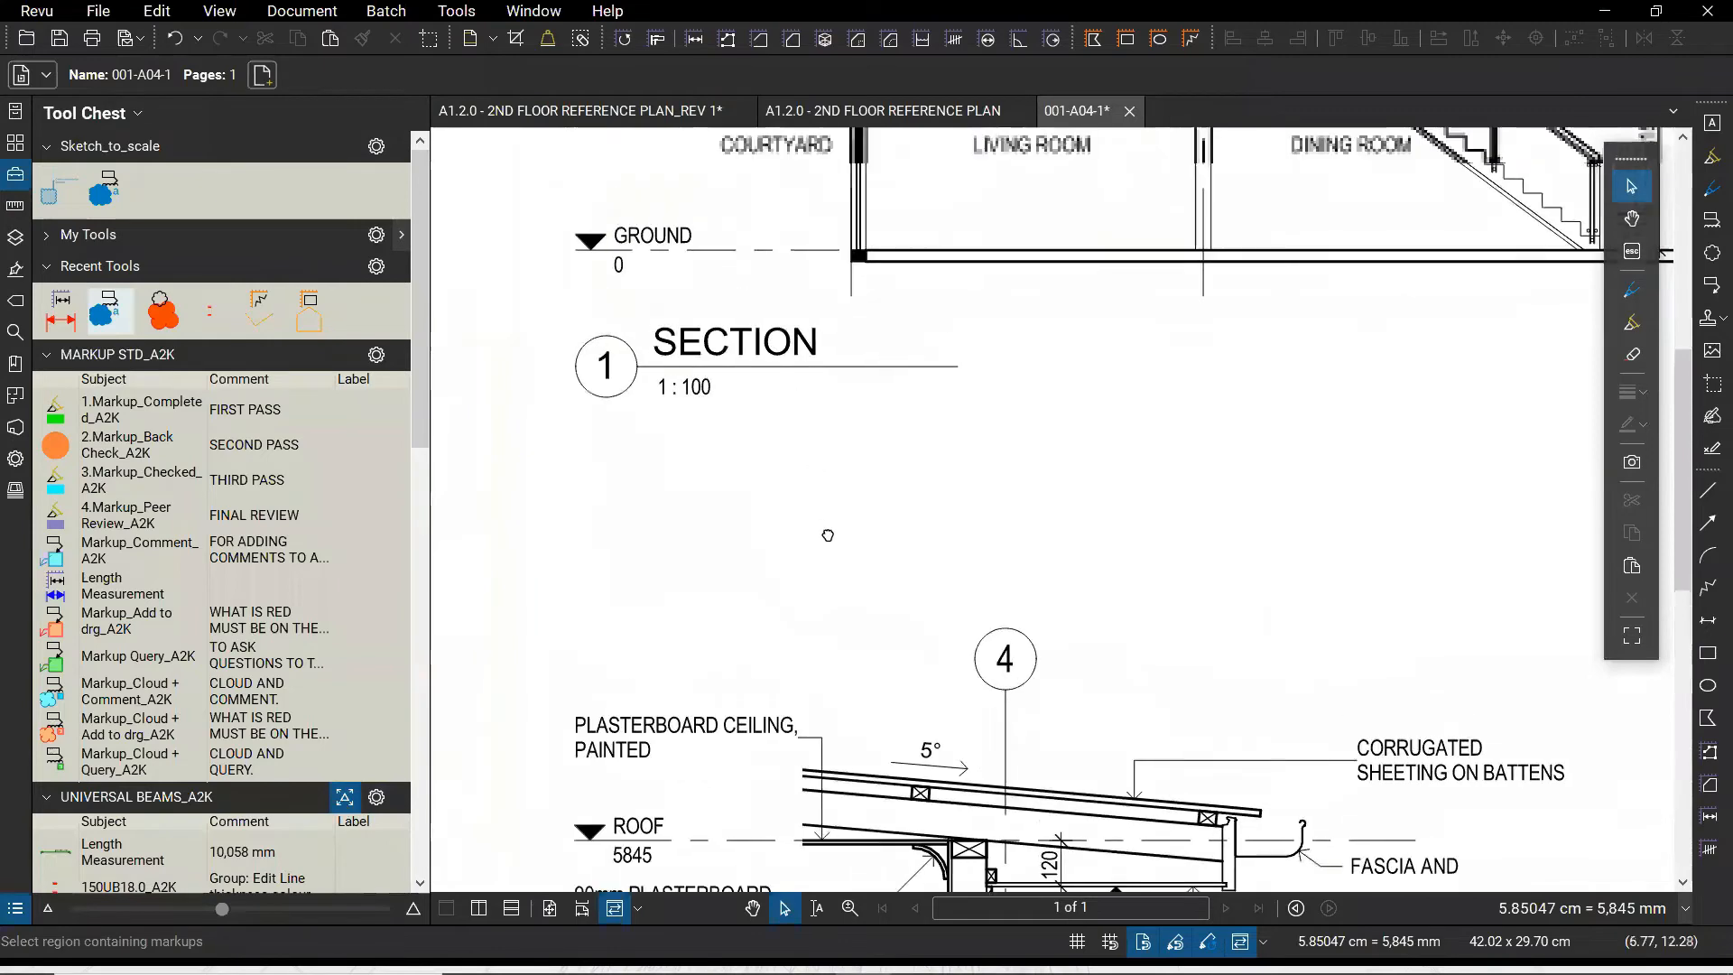
pyautogui.press('ctrl')
pyautogui.scroll(-3, 735, 485)
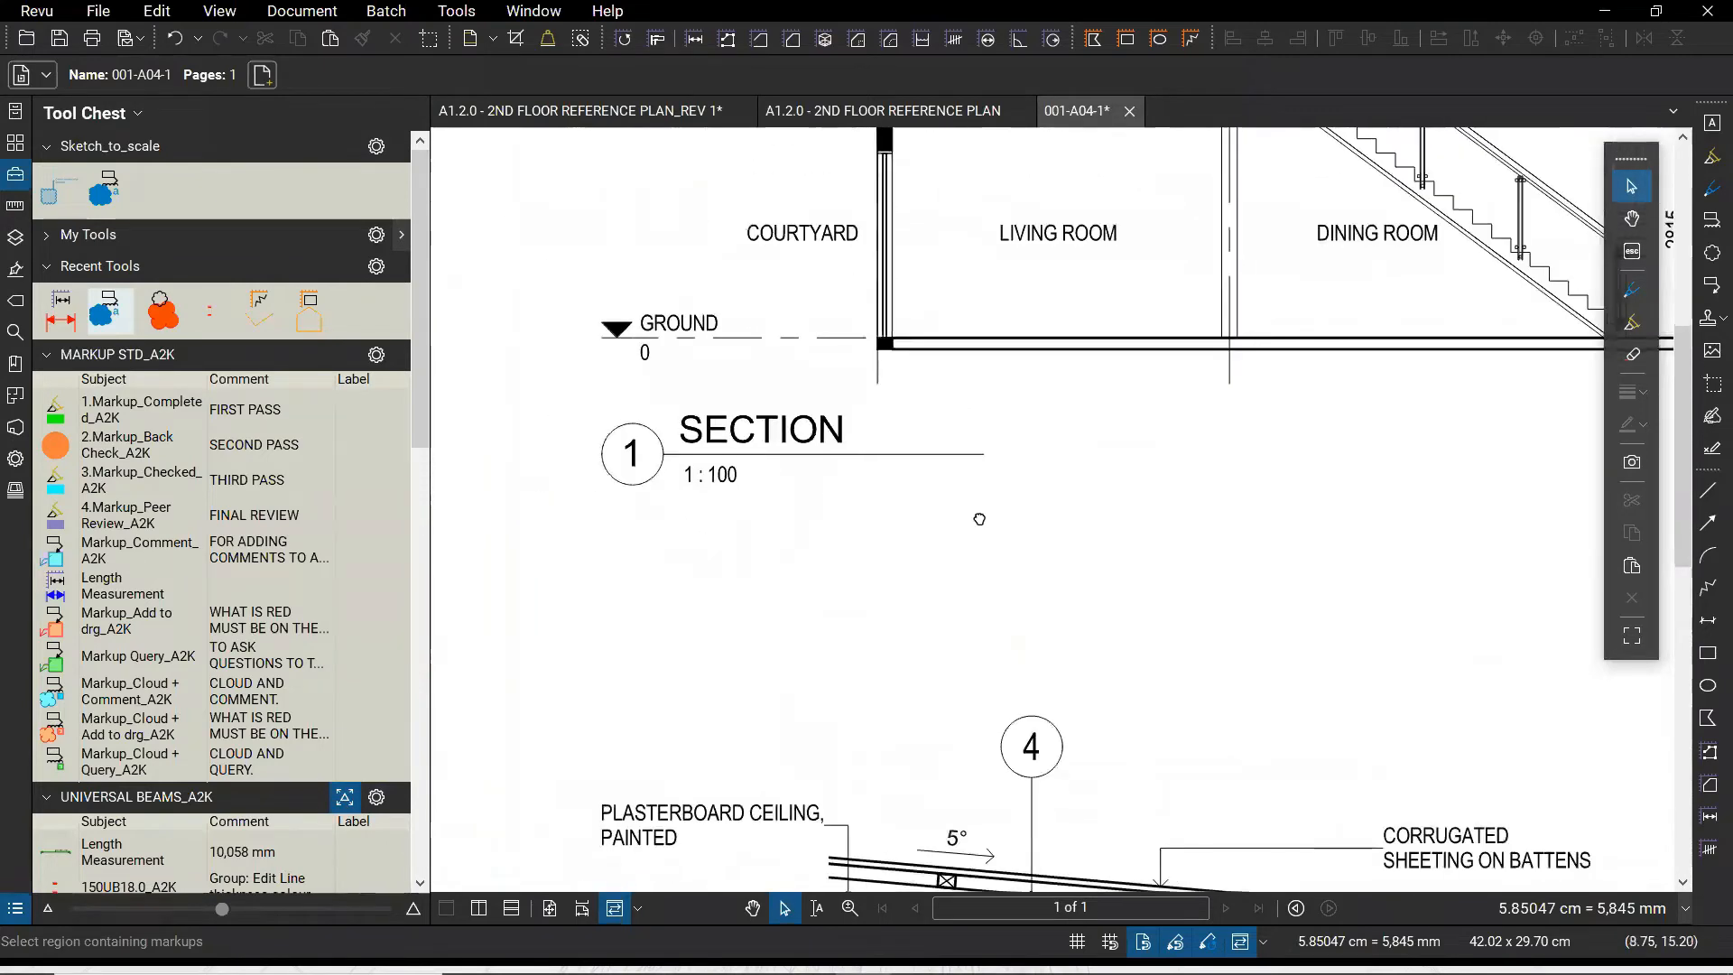
pyautogui.moveTo(978, 517); pyautogui.dragTo(938, 135)
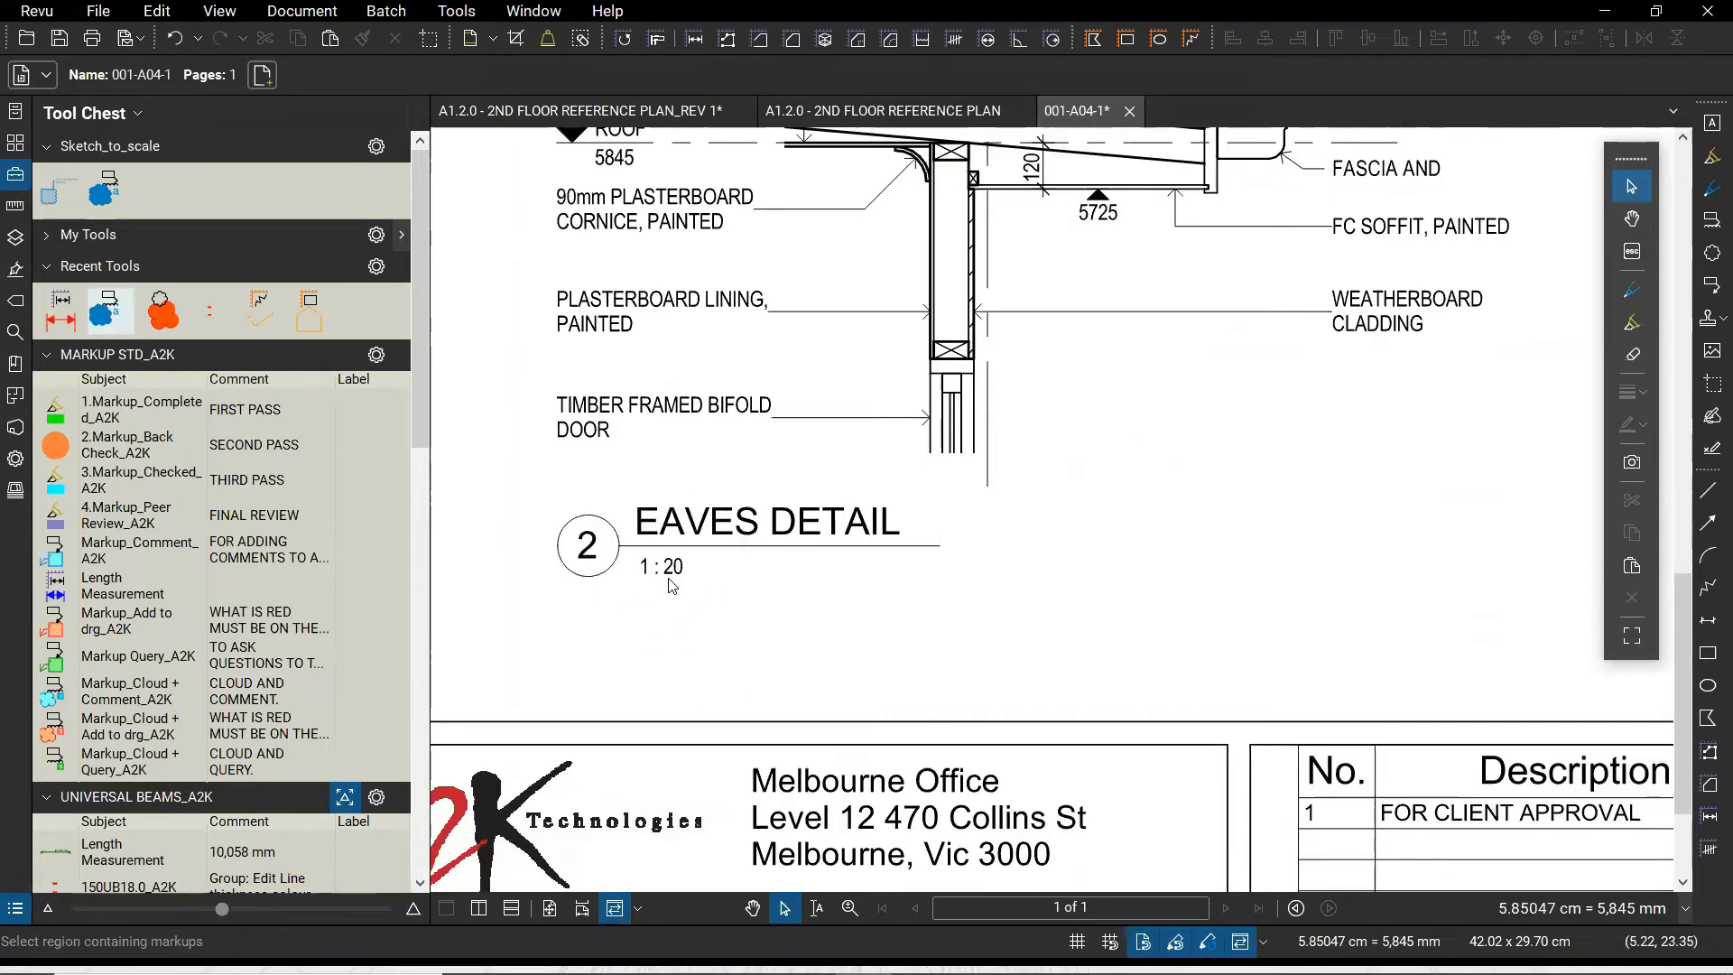
pyautogui.scroll(-4, 669, 585)
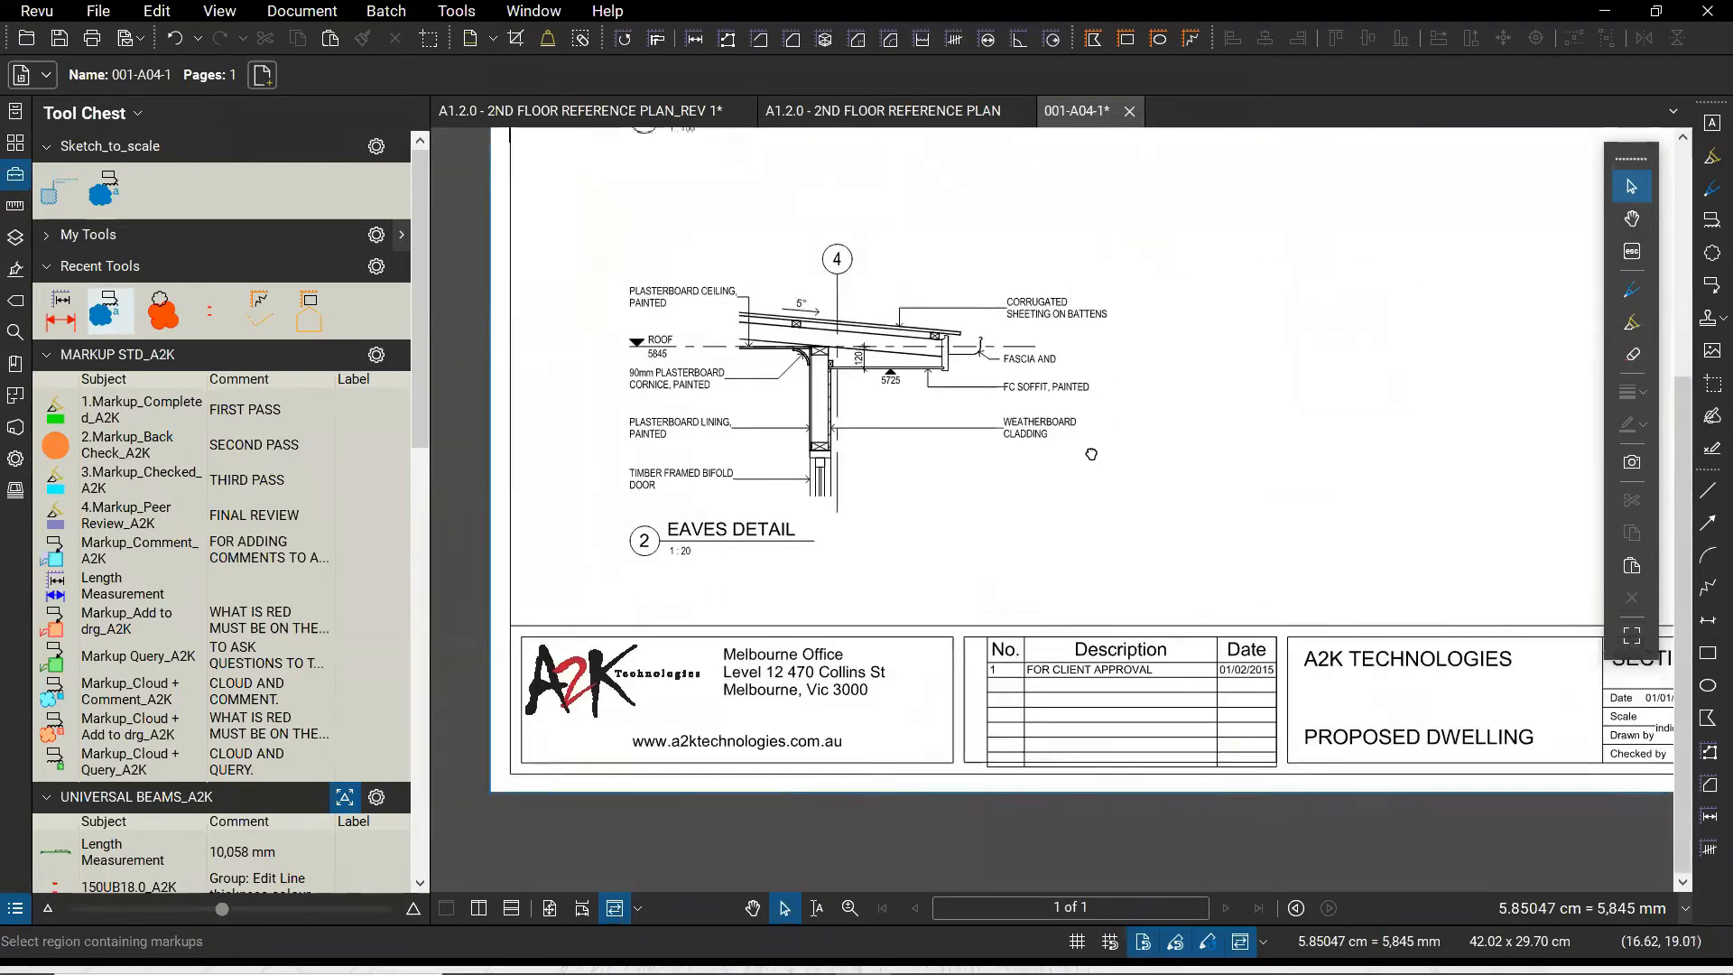
pyautogui.moveTo(1091, 454); pyautogui.dragTo(1090, 456)
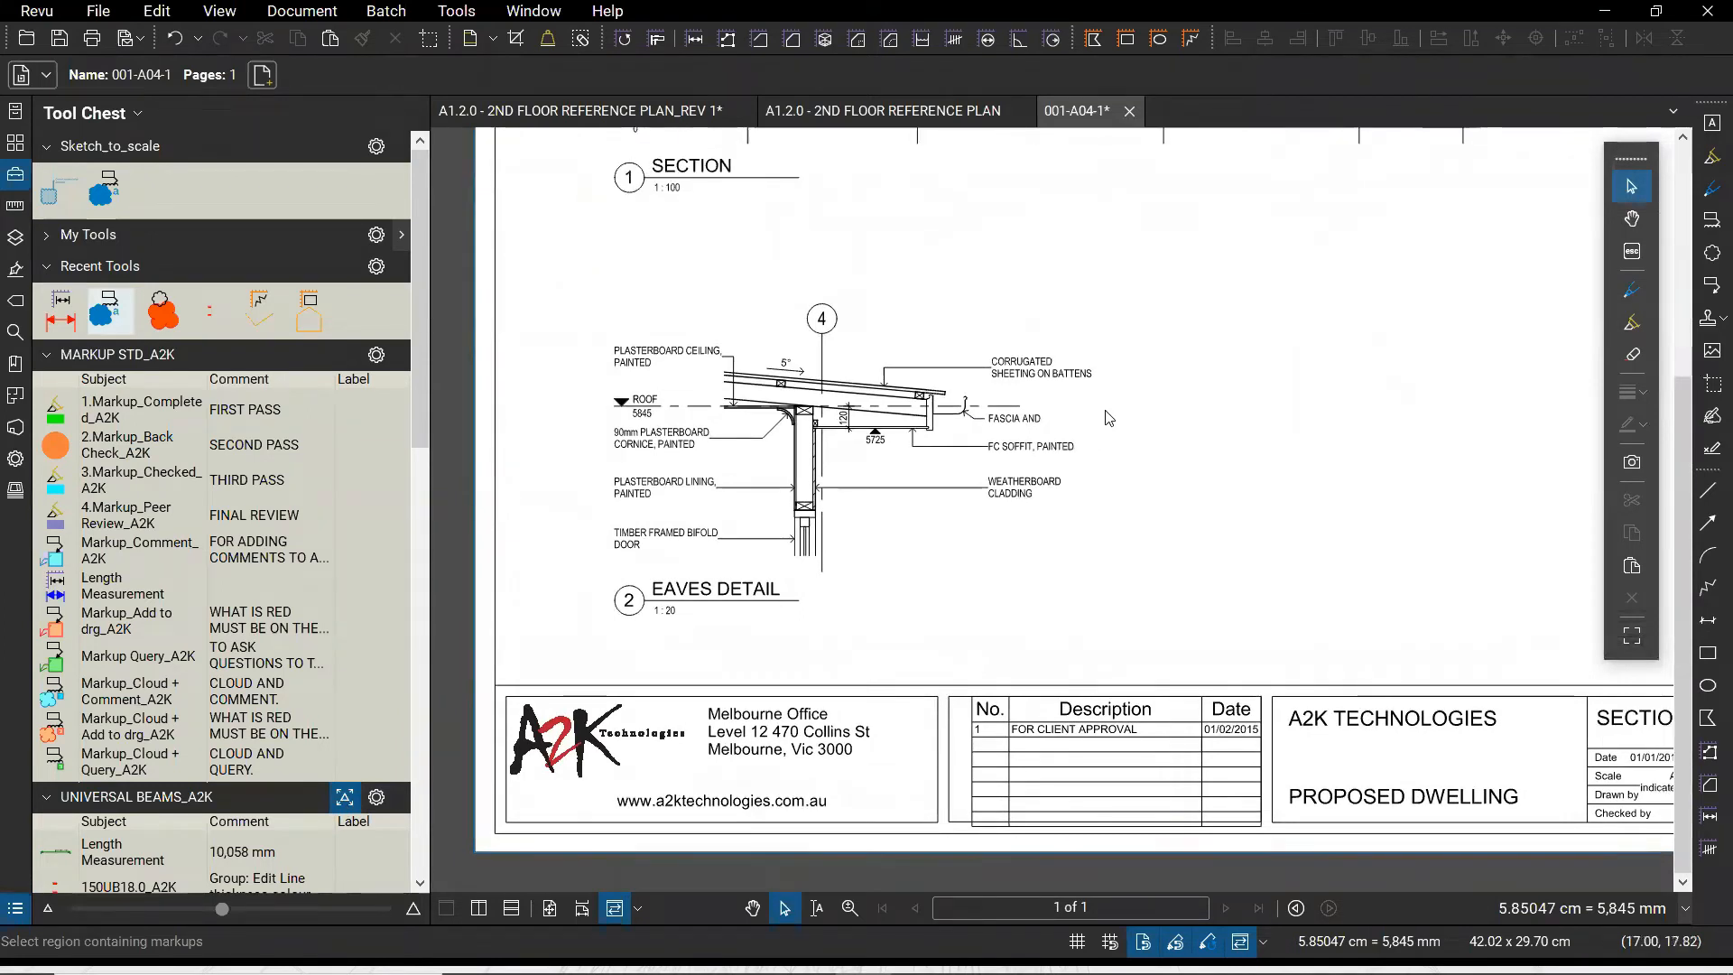
# Add a viewport around the whole EAVES DETAIL and apply the preset scale 1:20 to it
pyautogui.click(17, 213)
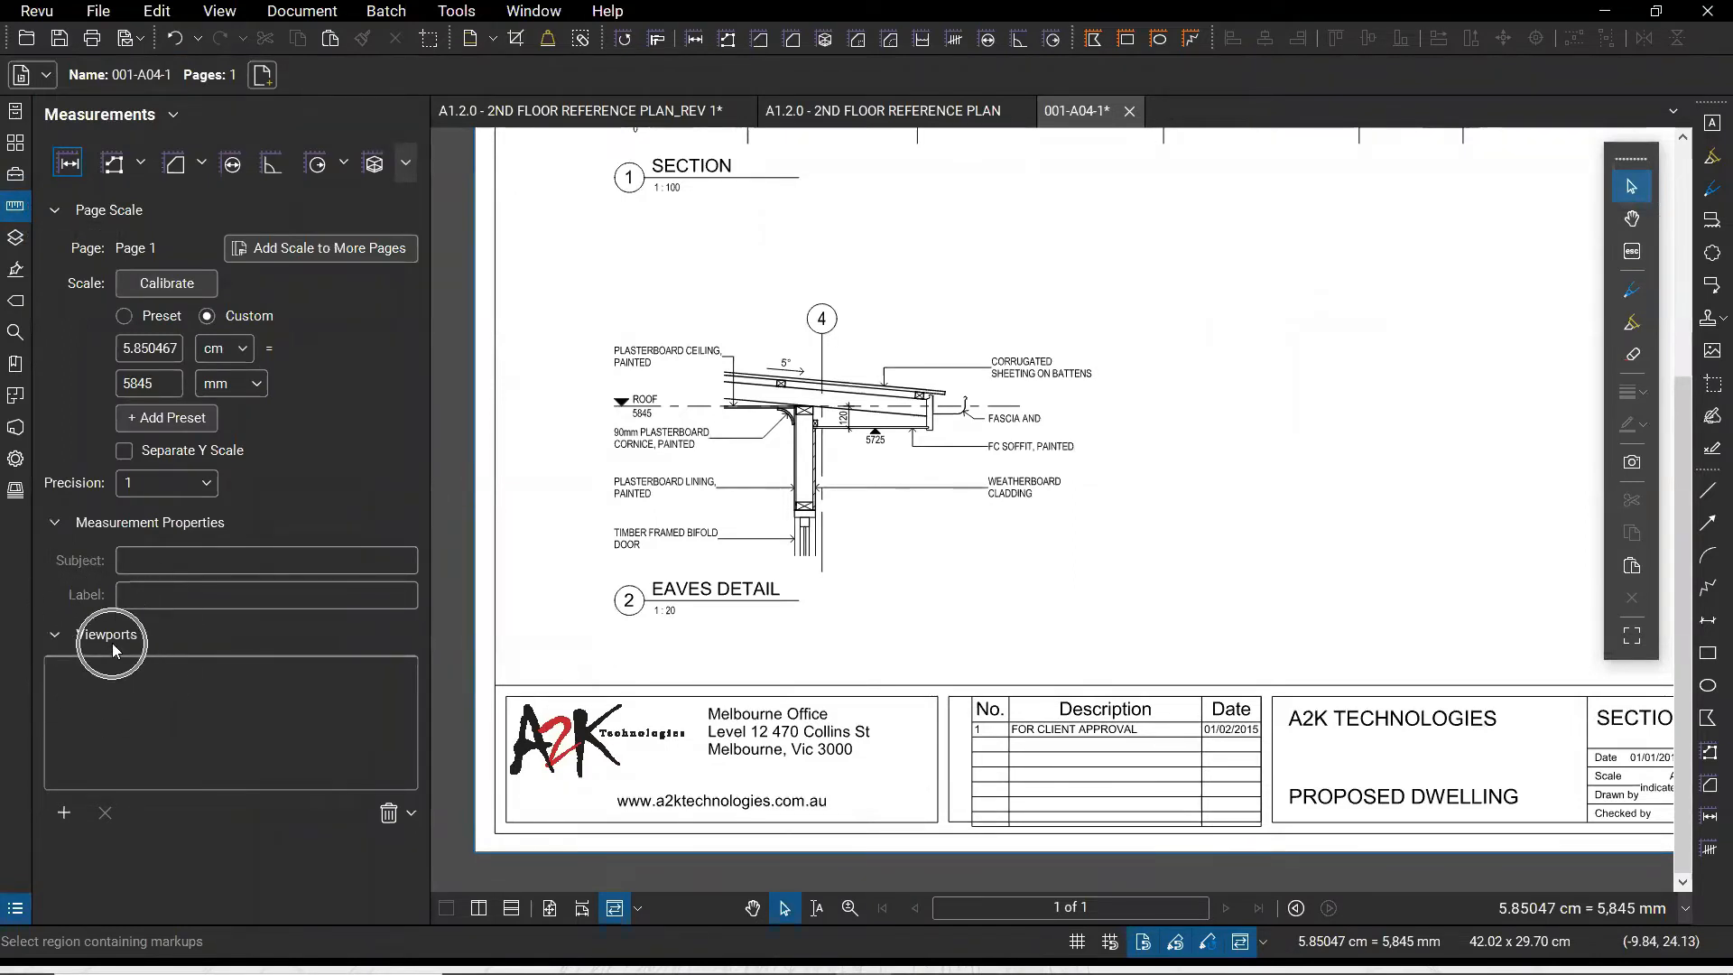
pyautogui.click(64, 819)
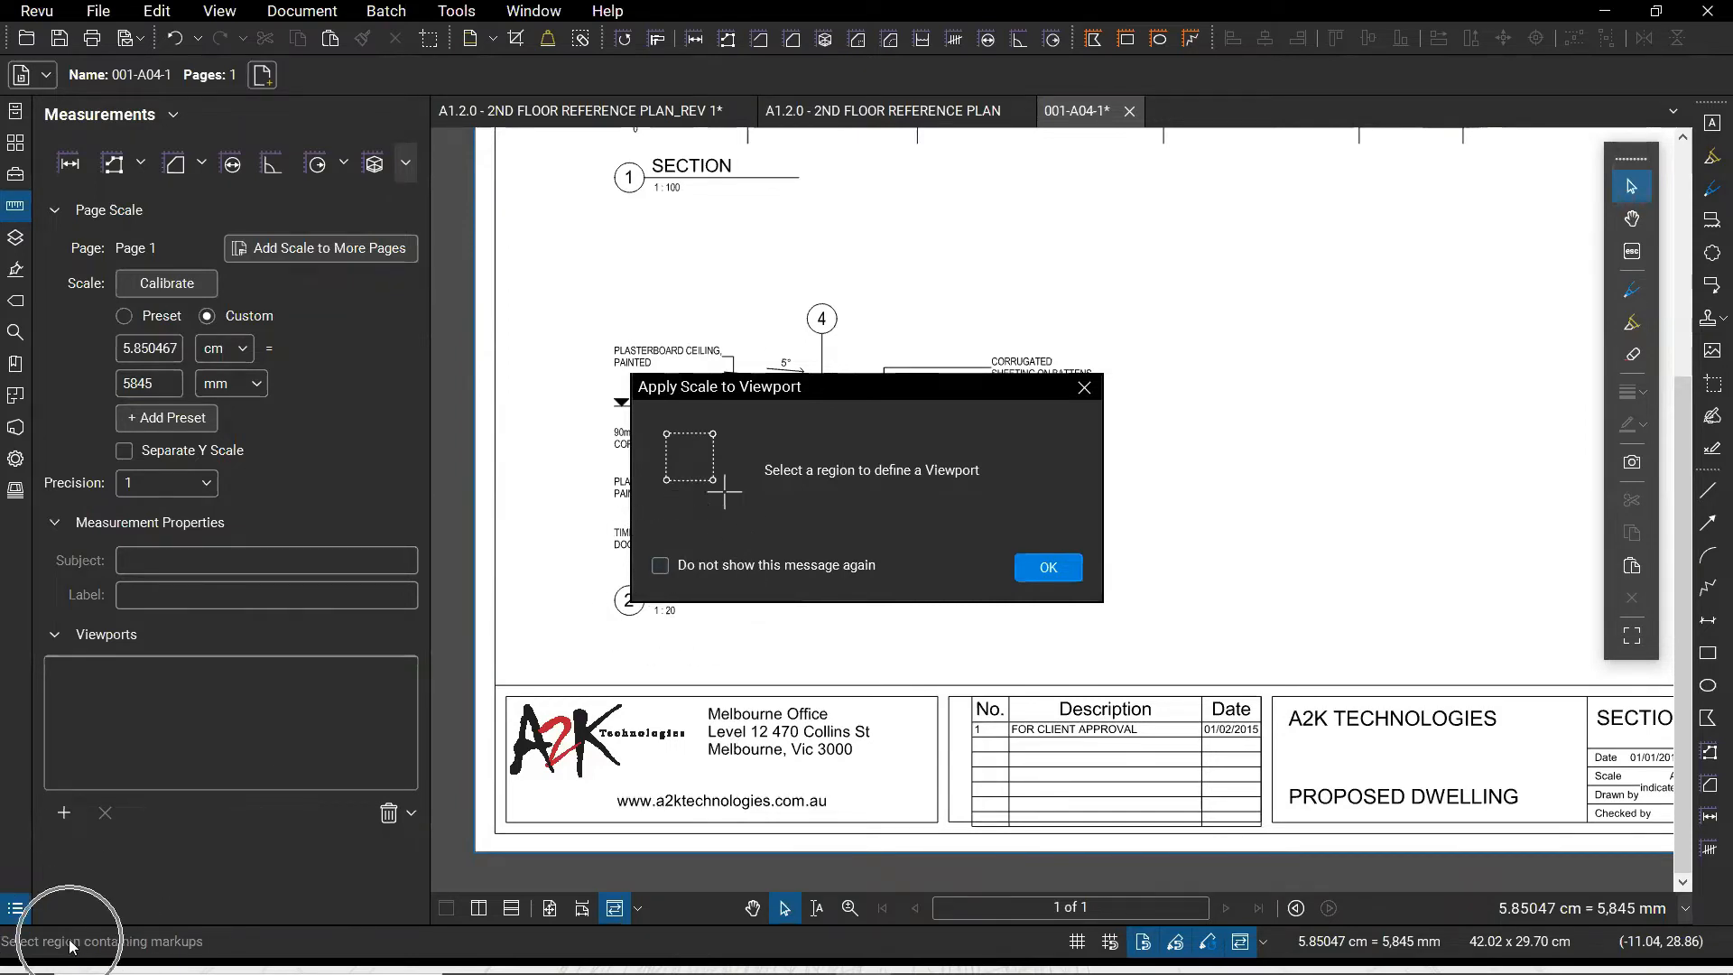
pyautogui.click(1068, 576)
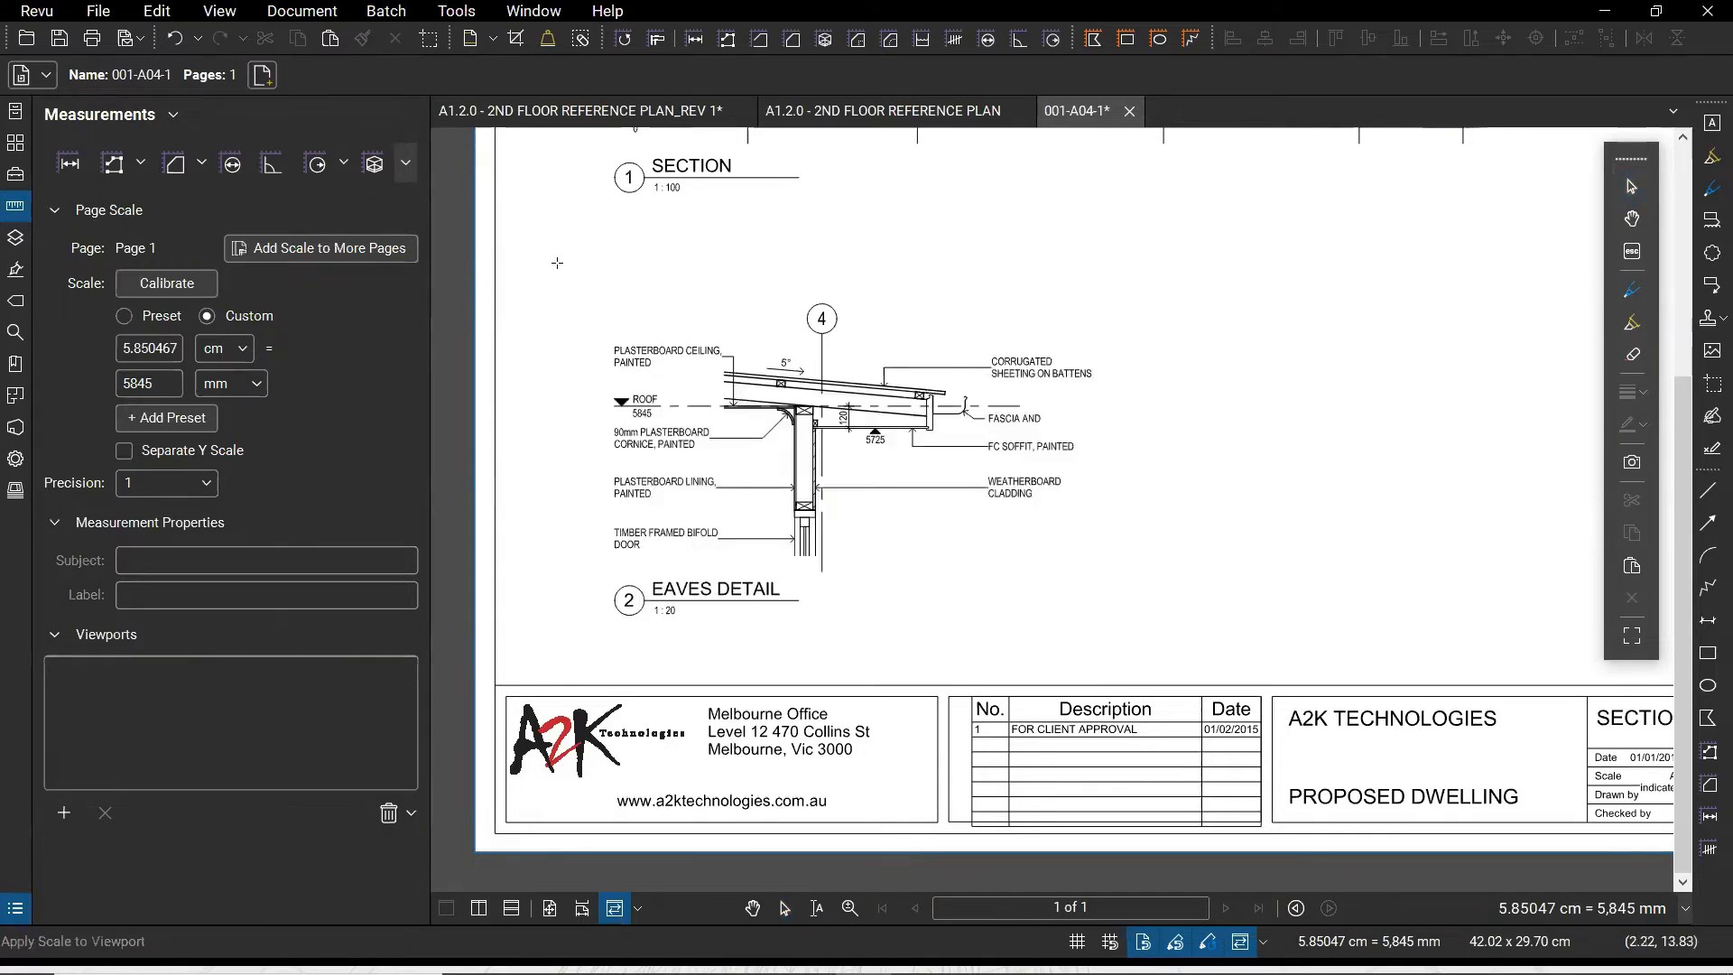
pyautogui.moveTo(560, 271)
pyautogui.mouseDown()
pyautogui.moveTo(1065, 558)
pyautogui.moveTo(1174, 654)
pyautogui.mouseUp()
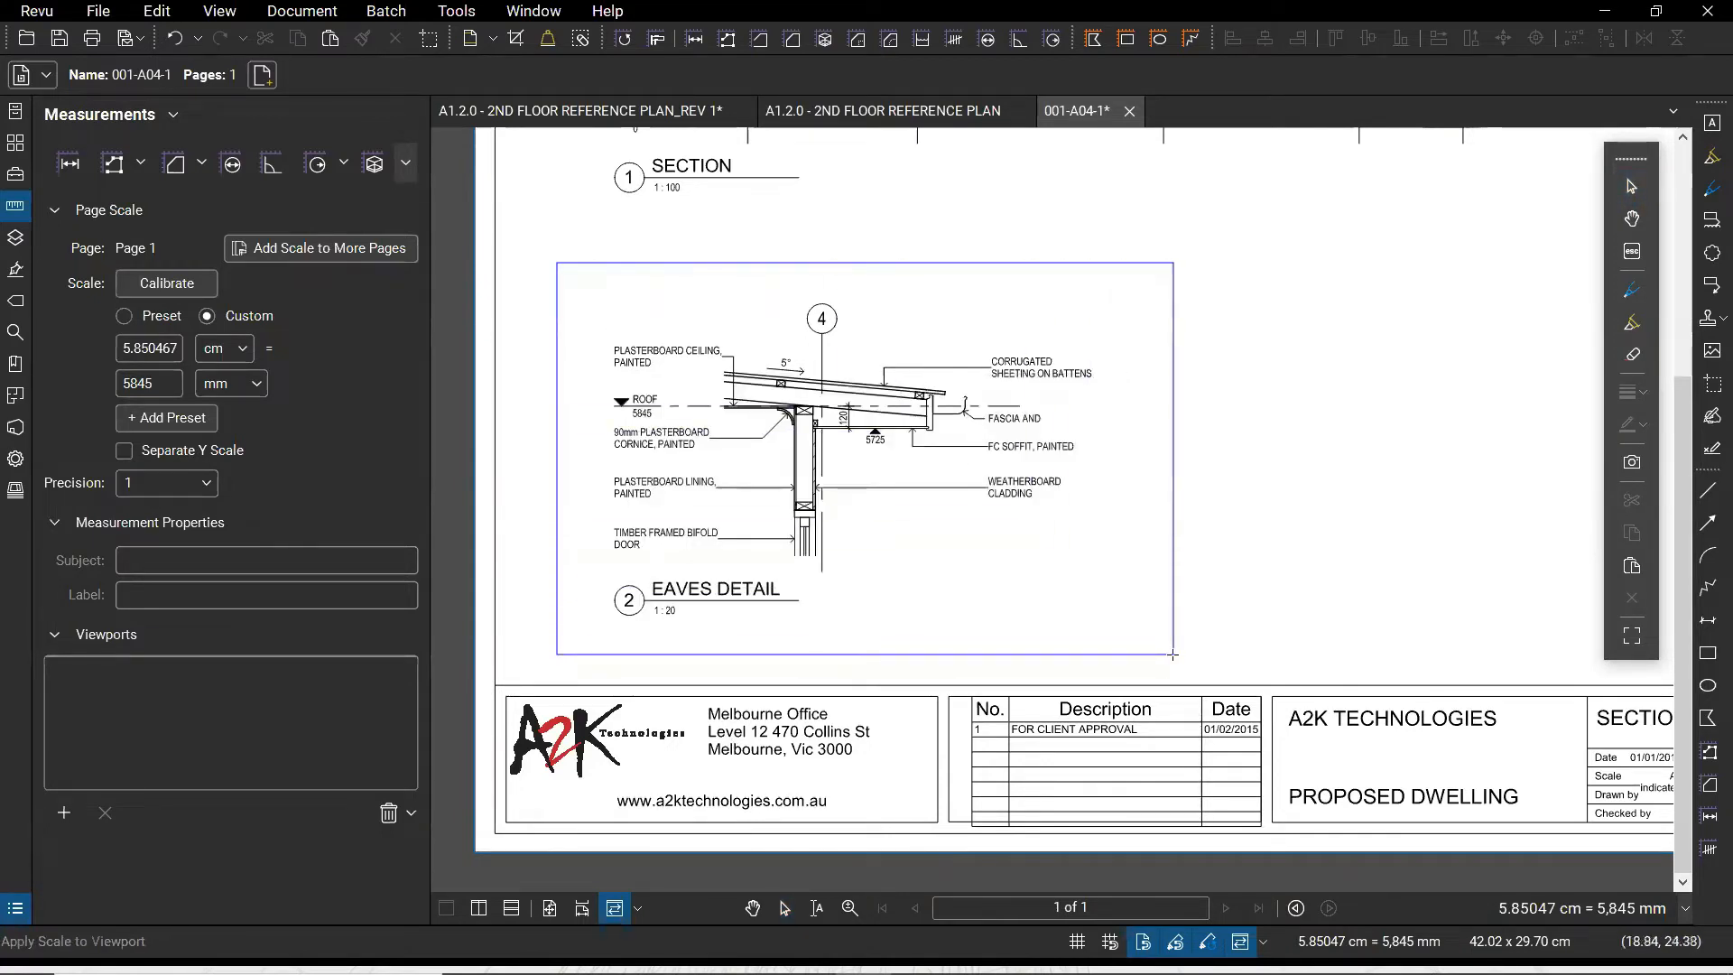
pyautogui.click(1173, 654)
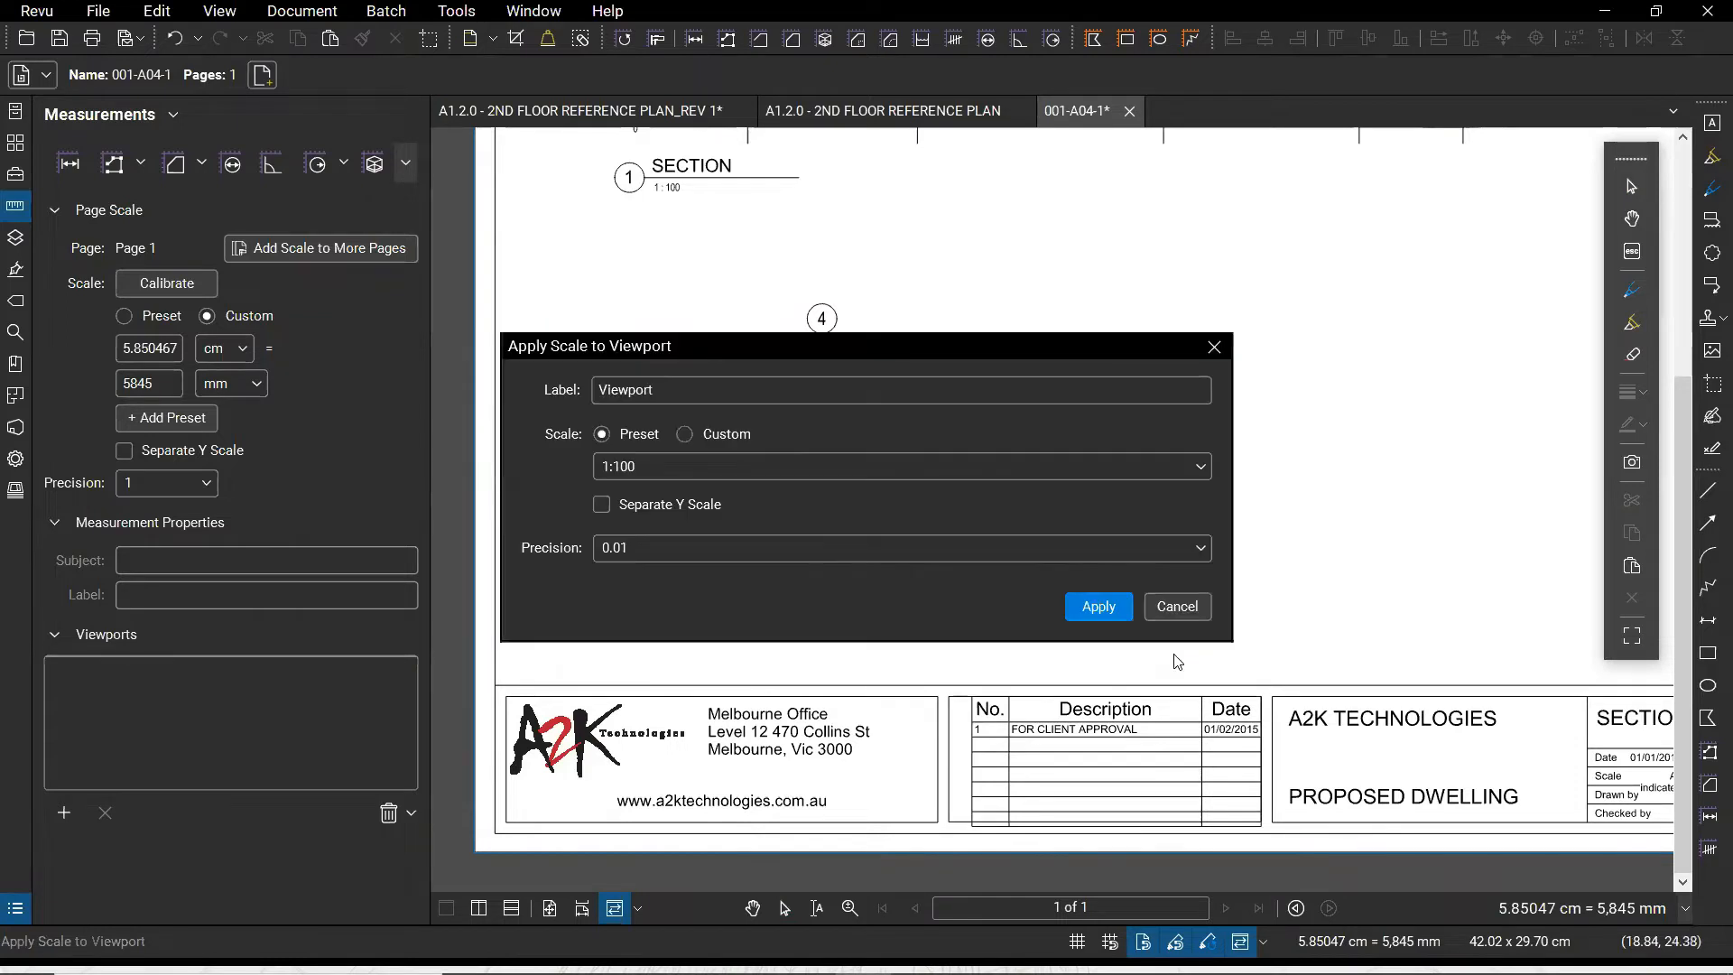
pyautogui.click(694, 466)
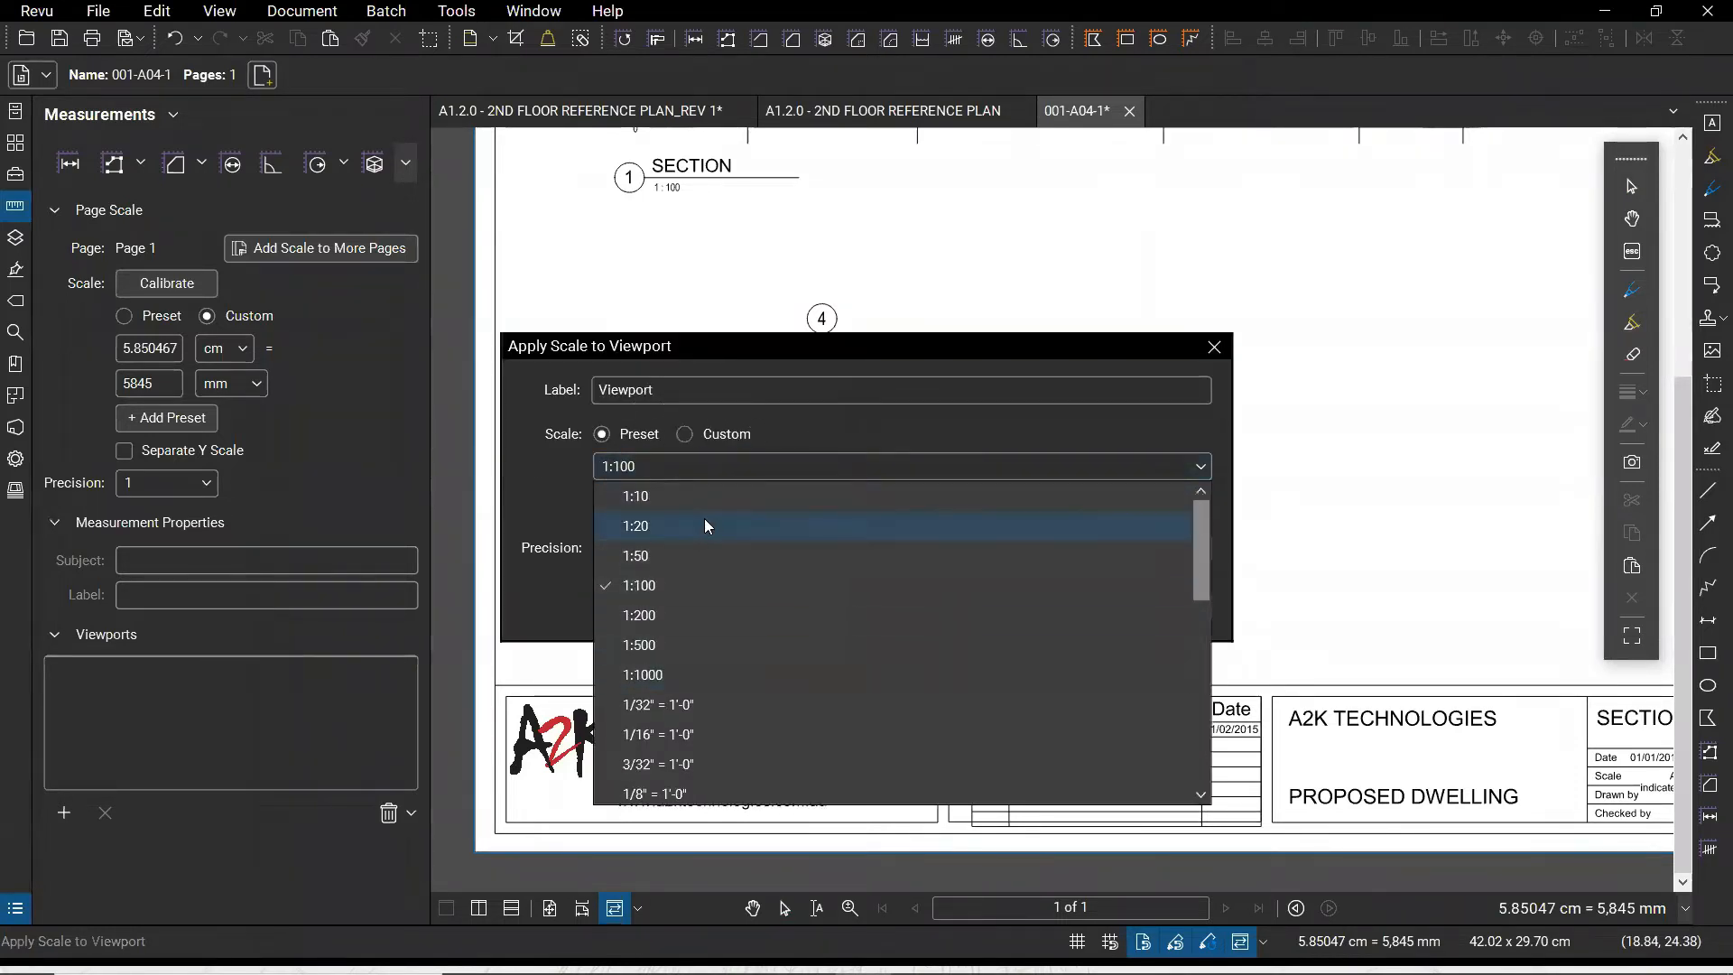
pyautogui.click(705, 525)
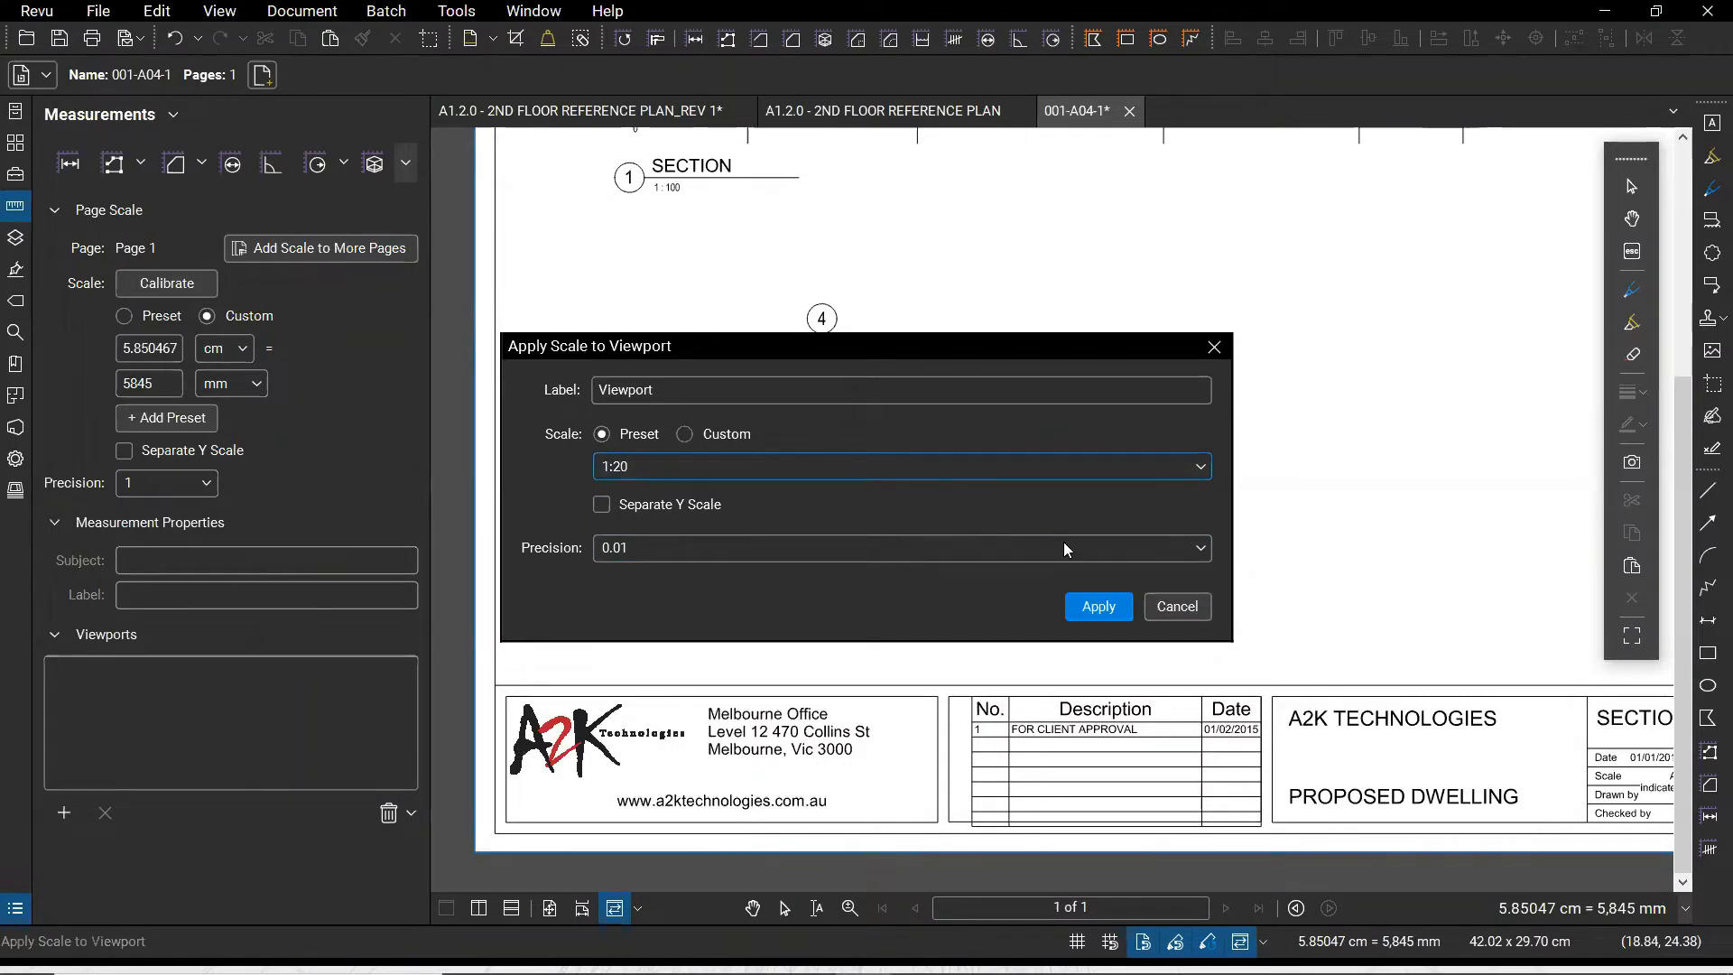
pyautogui.click(1097, 607)
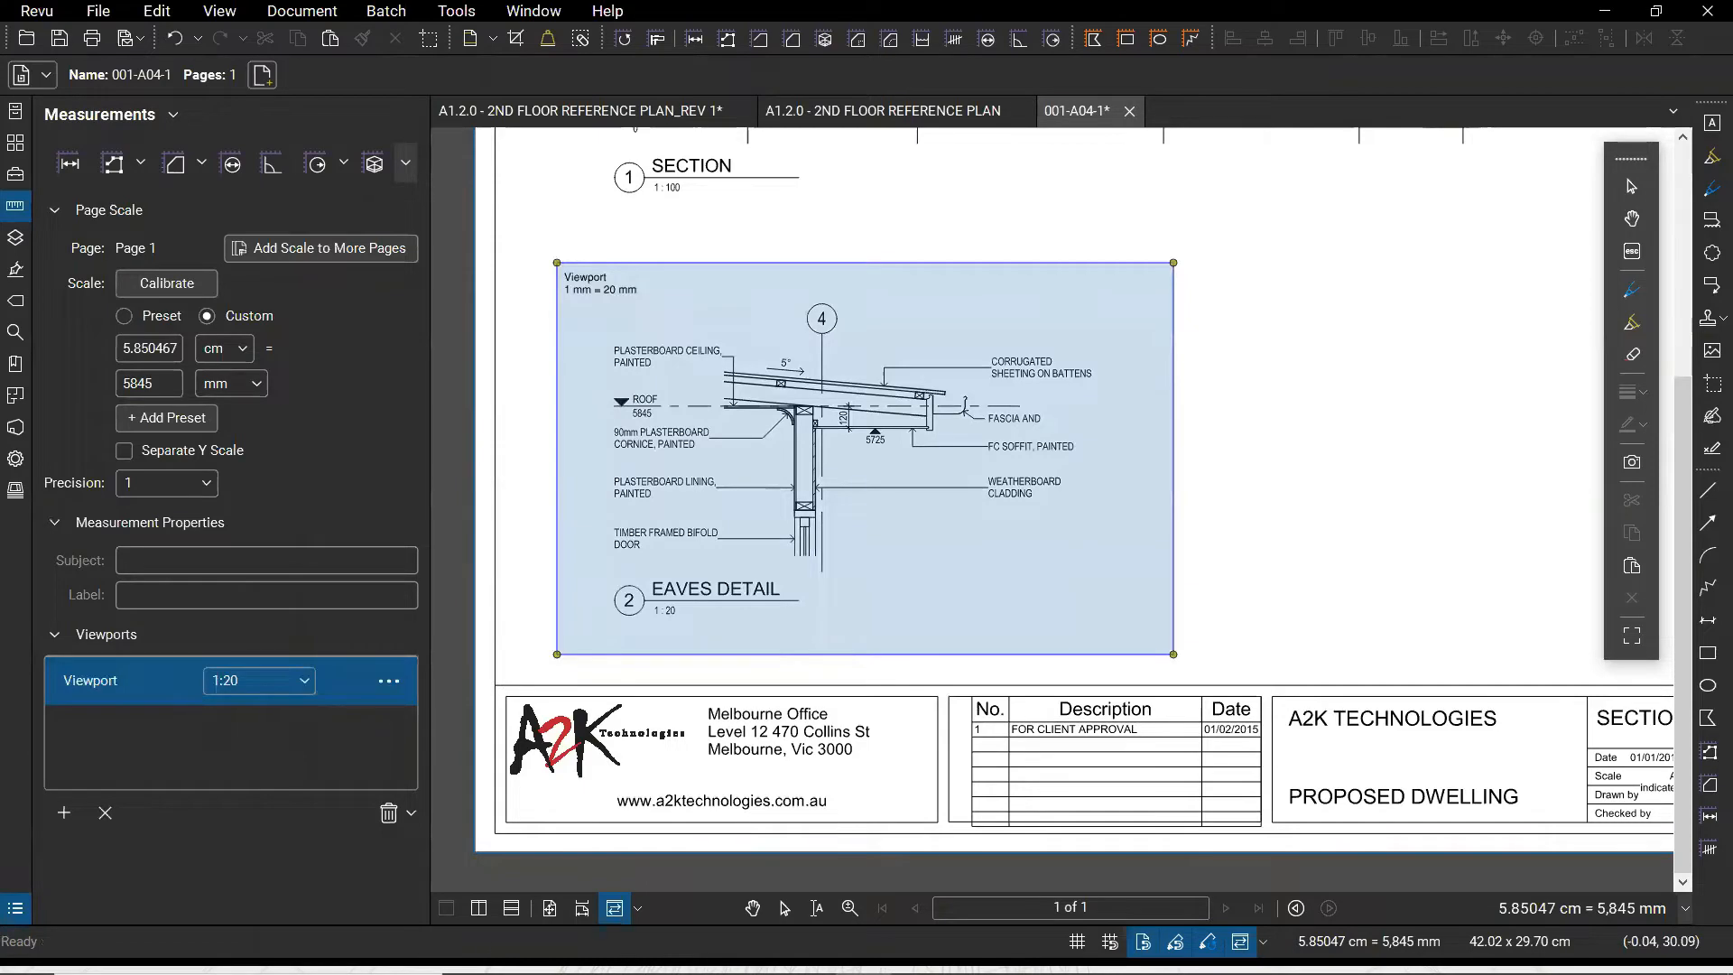
pyautogui.press('Escape')
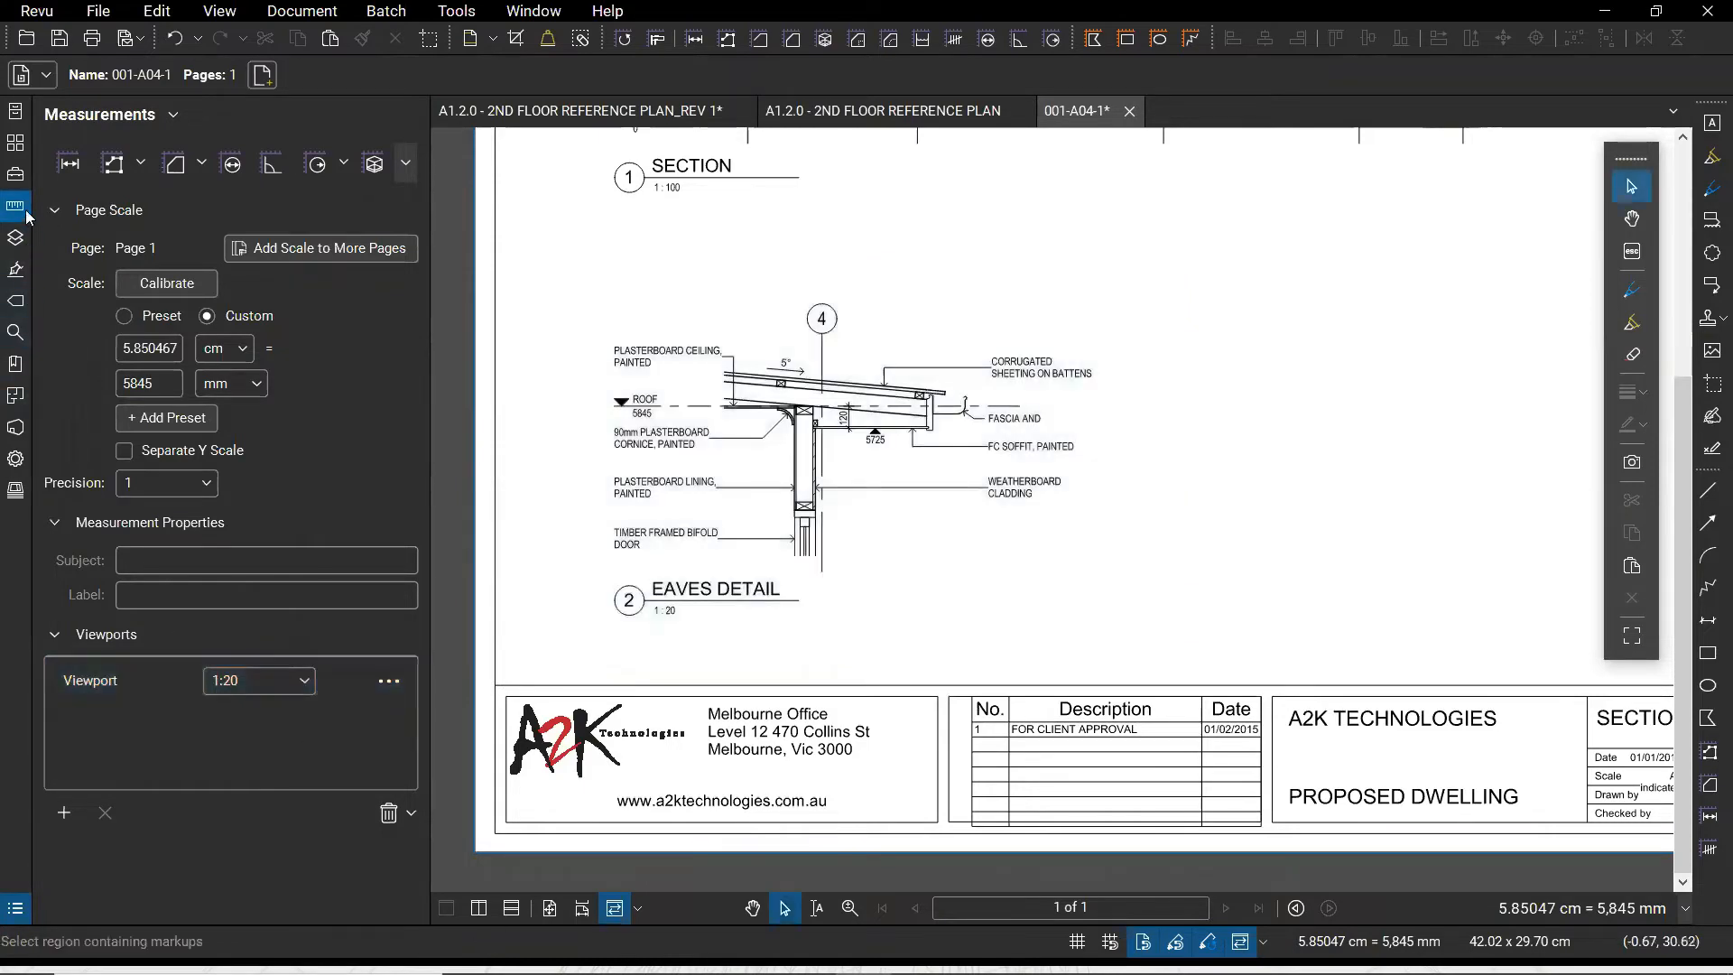
# Bring up the UNIVERSAL BEAMS_A2K tool set and switch its scaling mode off and back on
pyautogui.click(16, 172)
pyautogui.scroll(-10, 271, 764)
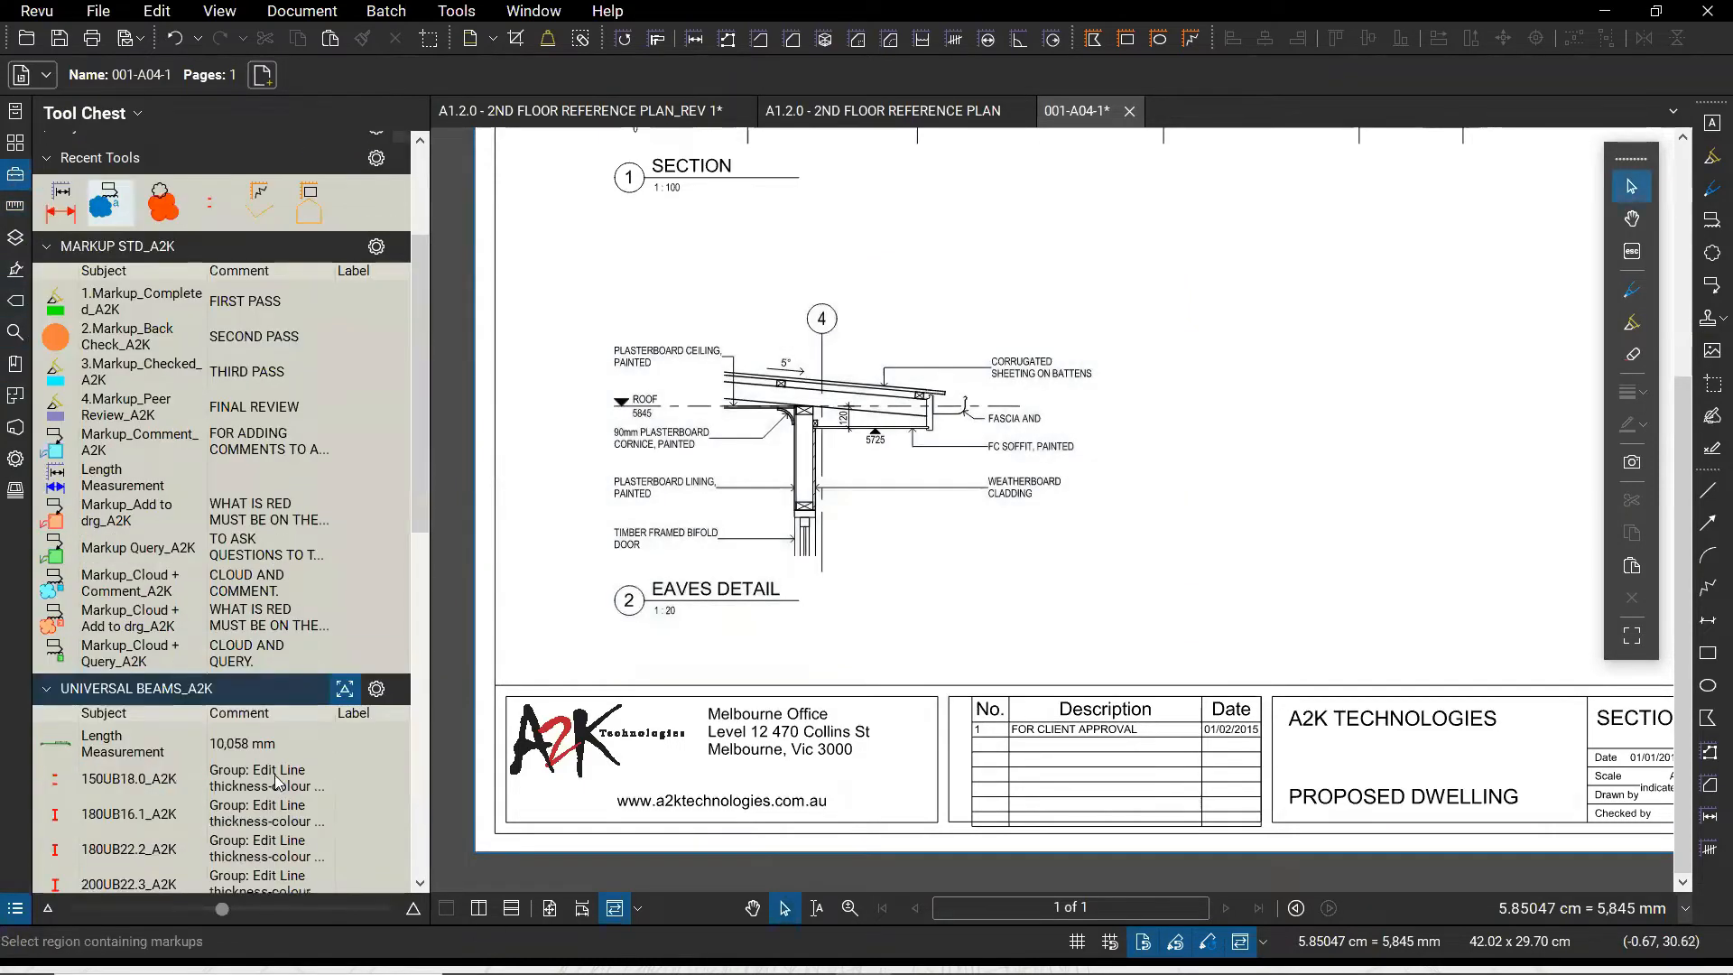
pyautogui.scroll(5, 270, 765)
pyautogui.click(346, 582)
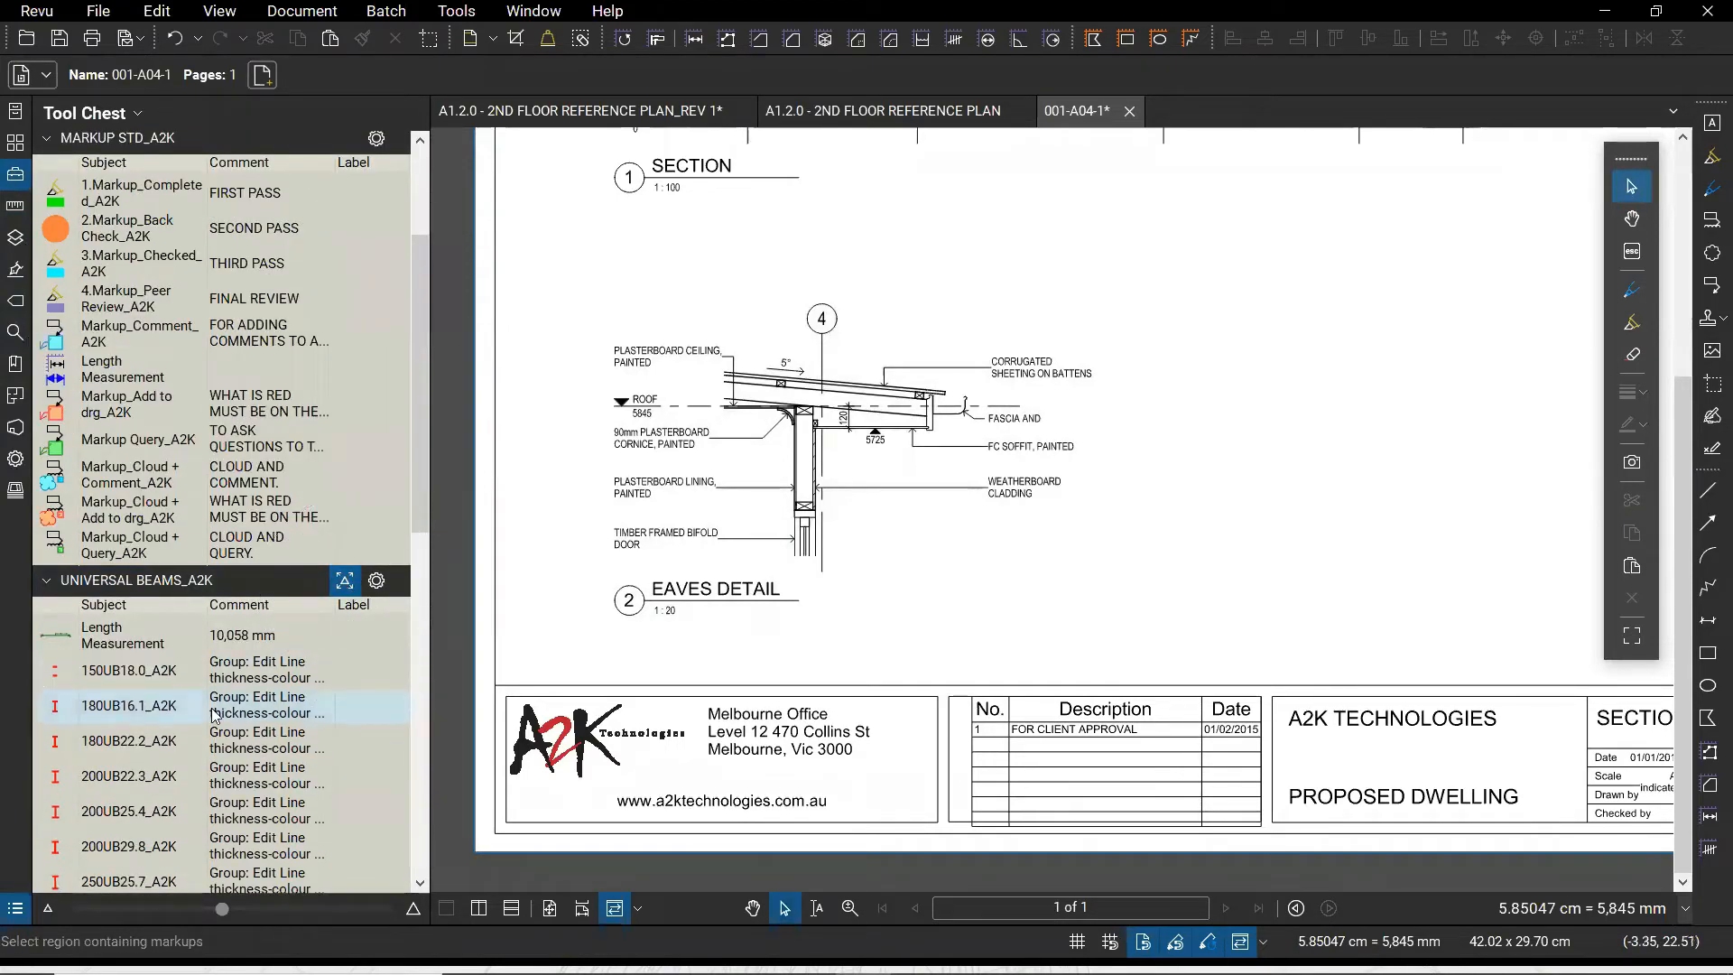
pyautogui.click(344, 583)
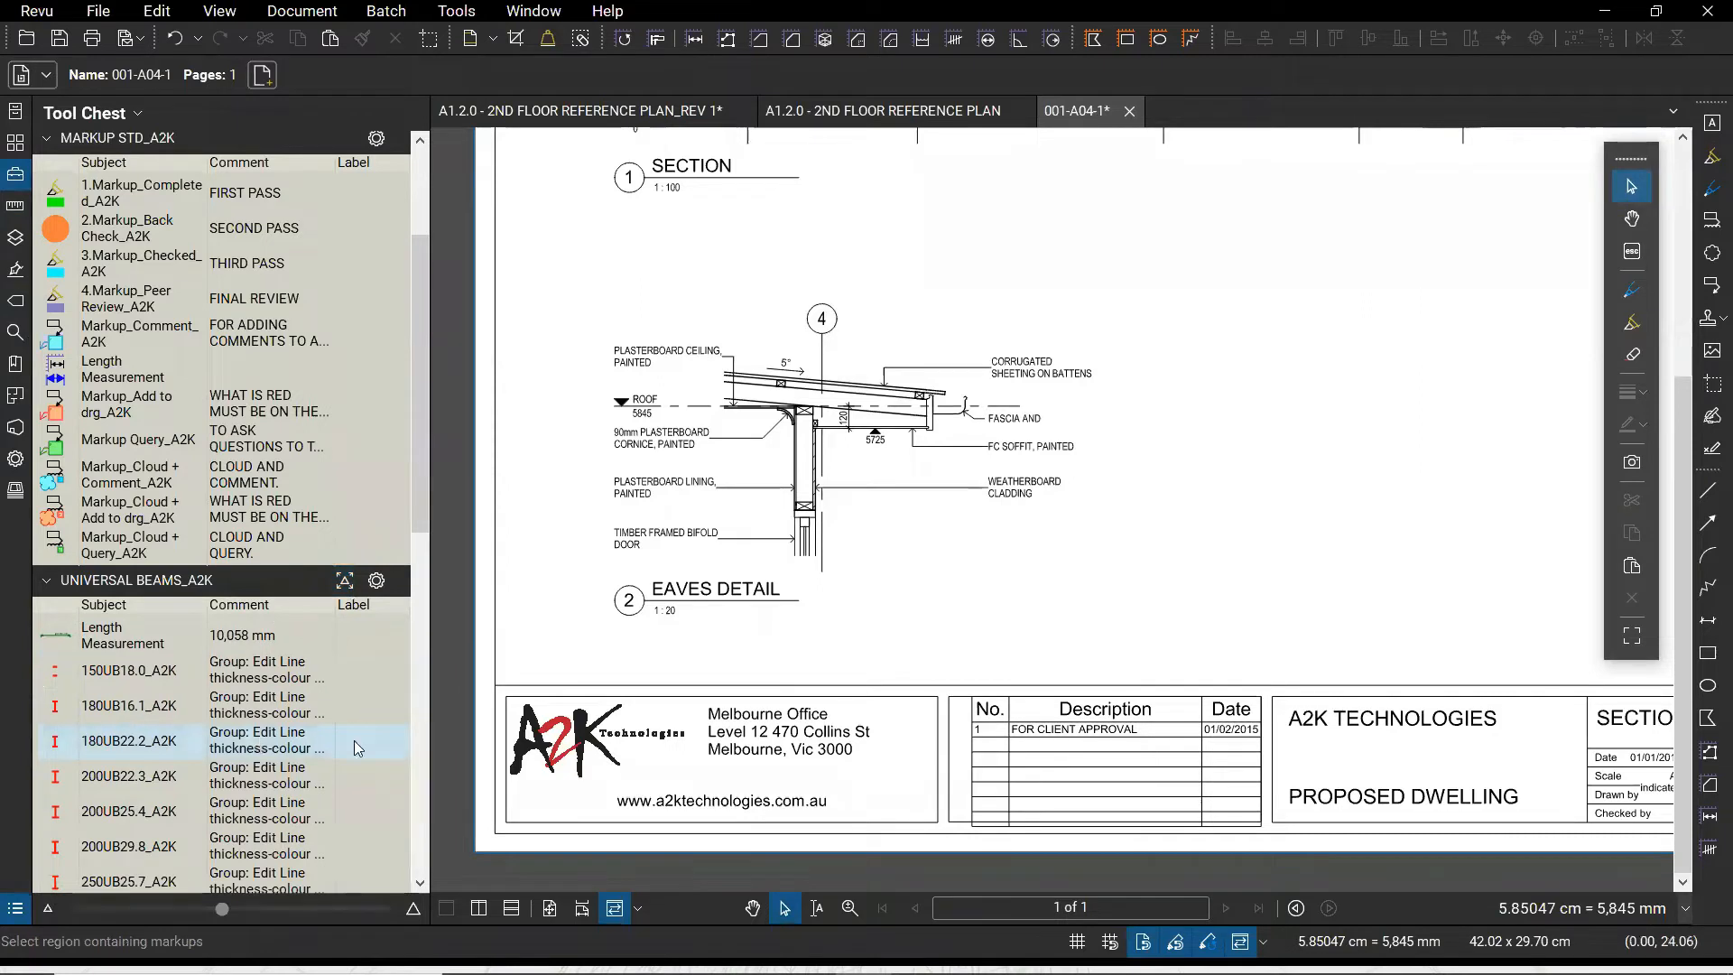
pyautogui.click(352, 587)
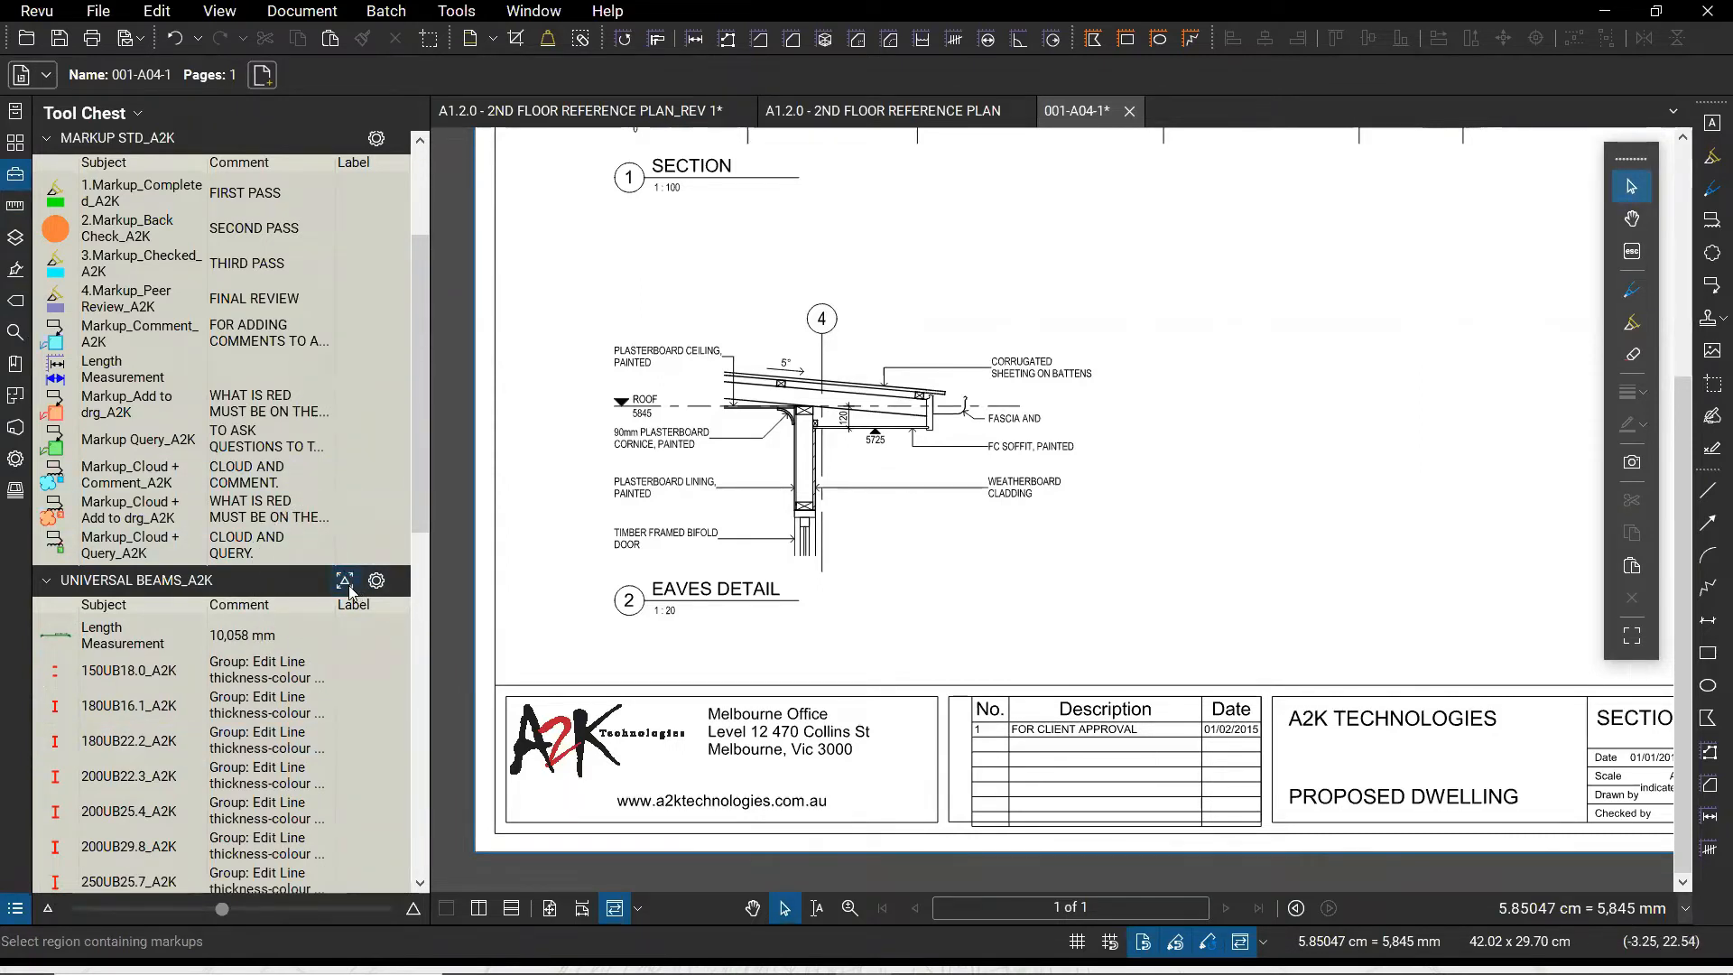
pyautogui.click(348, 587)
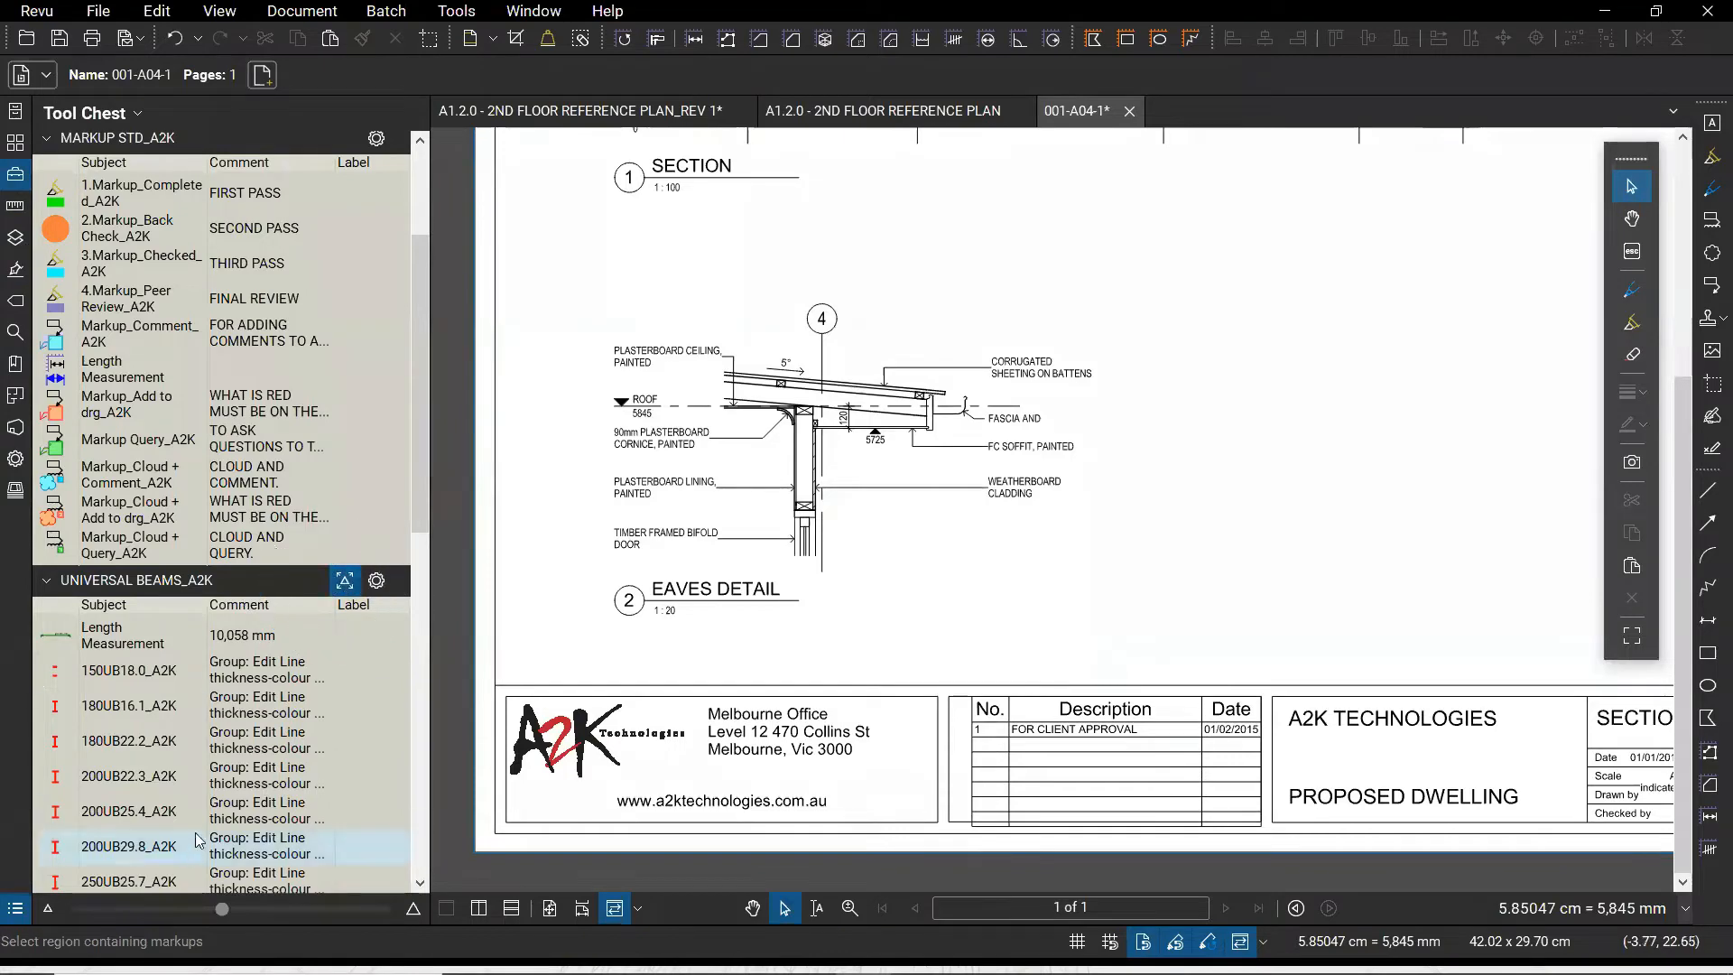
pyautogui.scroll(-5, 181, 761)
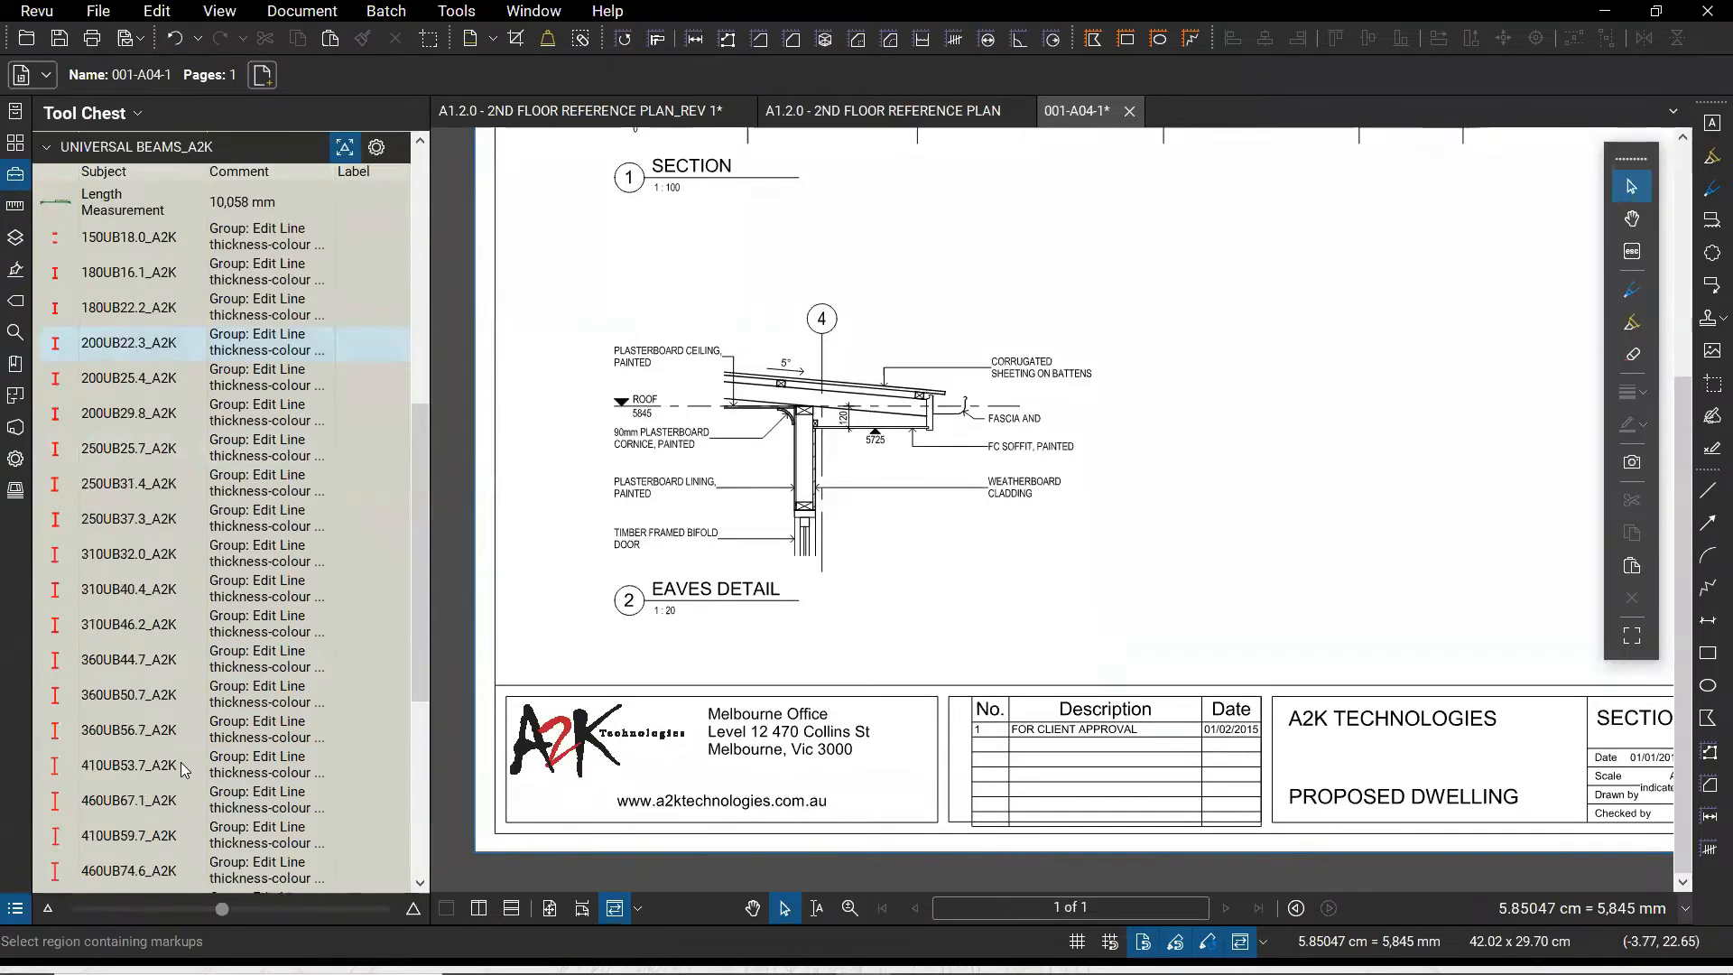
# Place a 410UB53.7_A2K beam on the SECTION at first-floor level on grid line 2
pyautogui.click(109, 767)
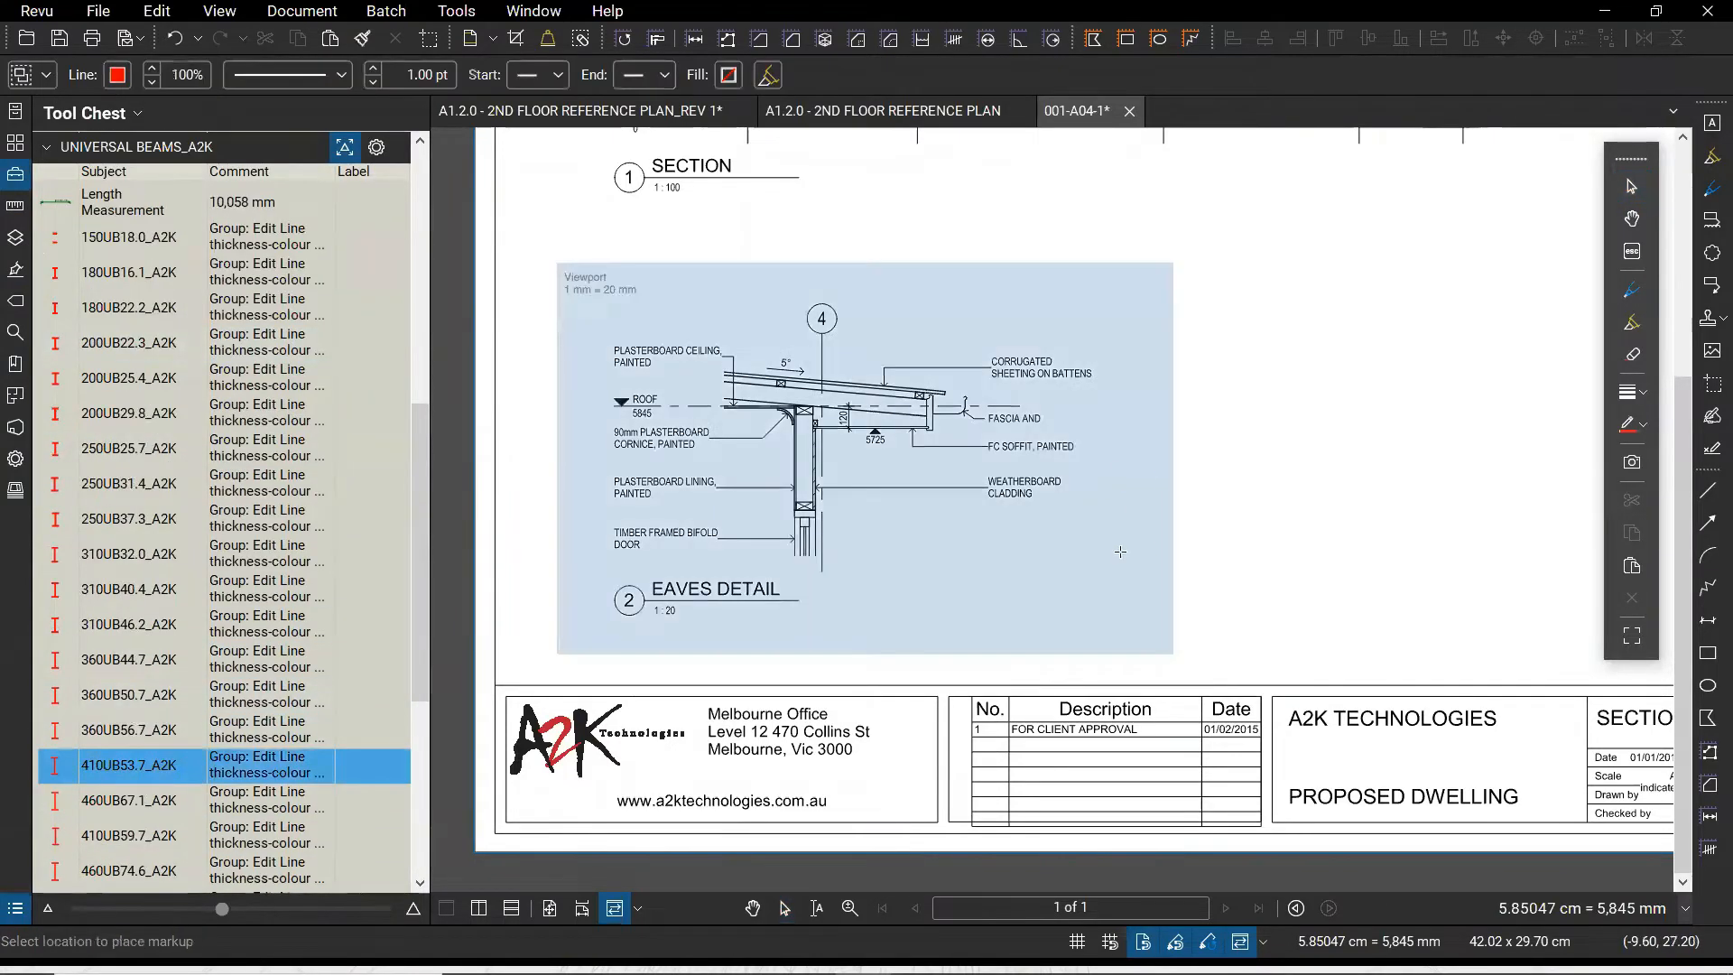
pyautogui.scroll(-3, 1148, 510)
pyautogui.scroll(6, 929, 415)
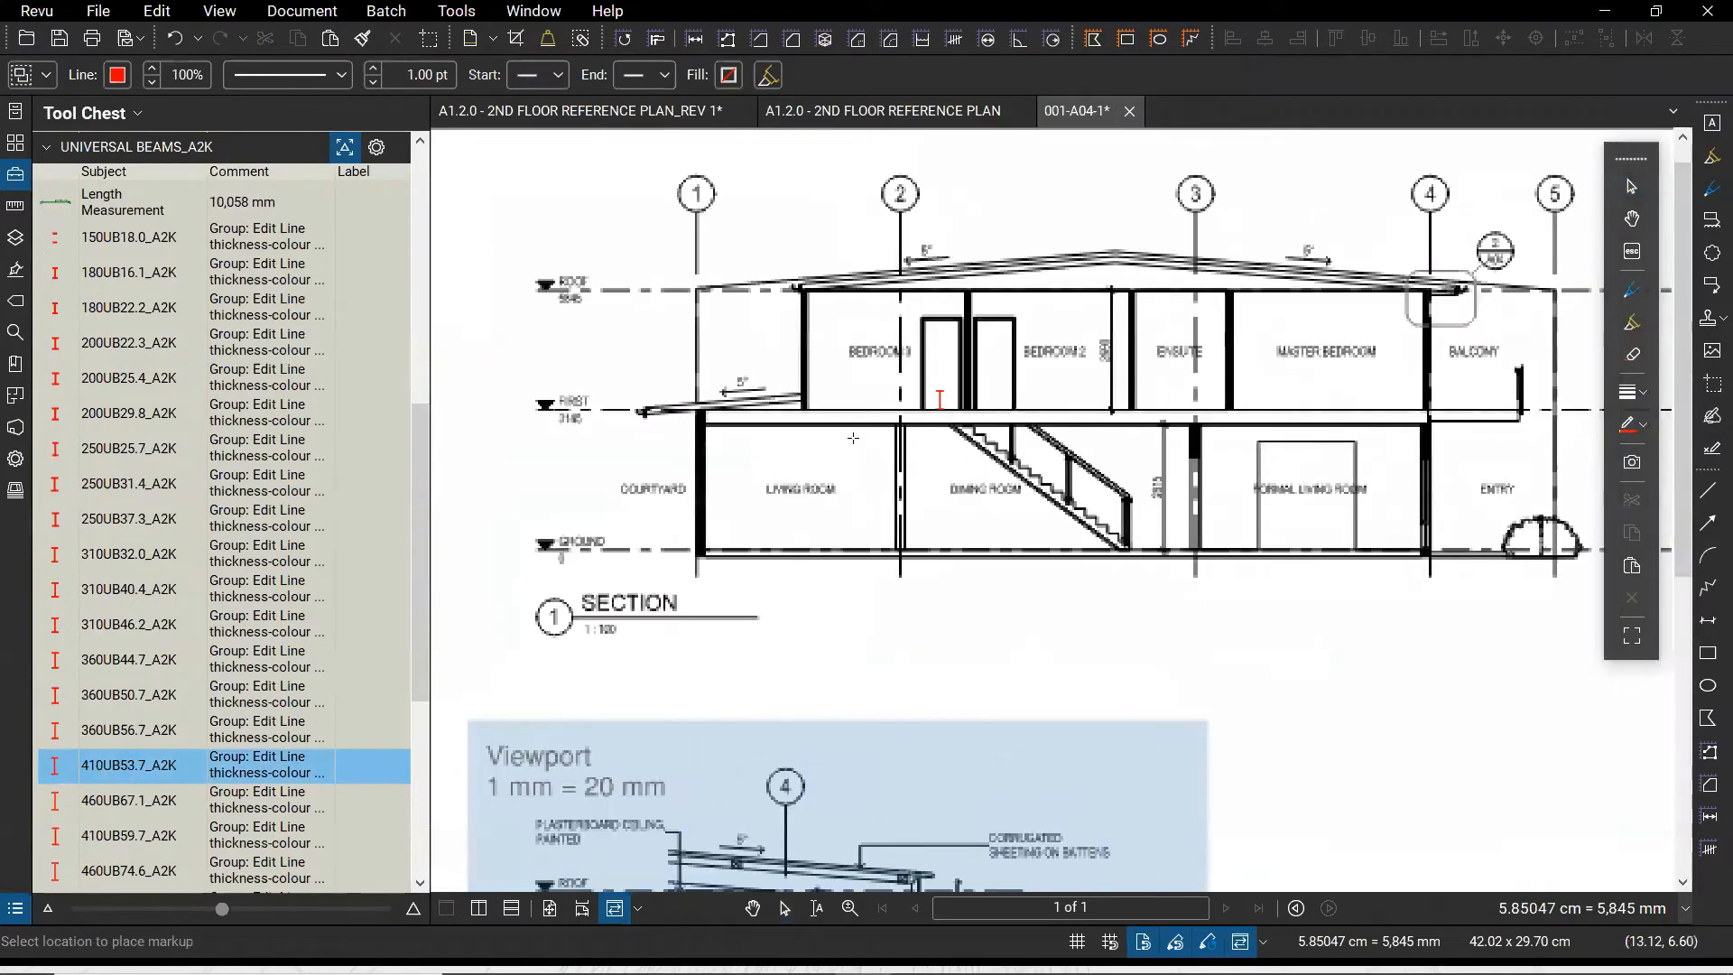
pyautogui.scroll(1, 919, 436)
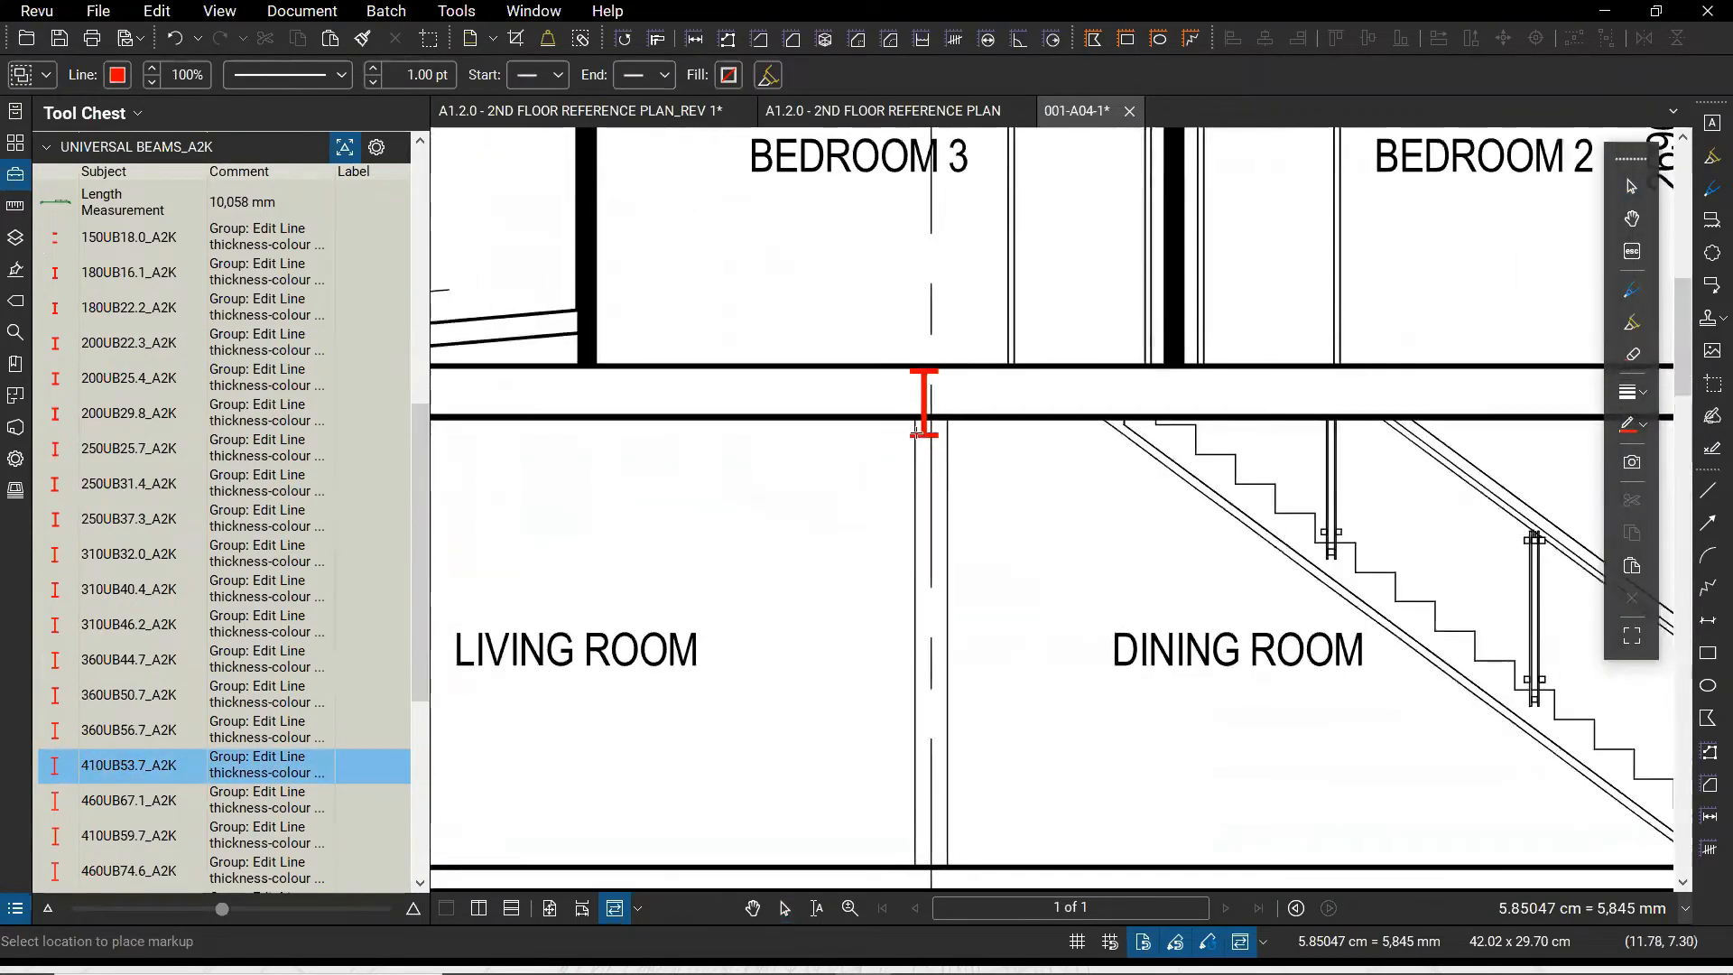
pyautogui.click(916, 431)
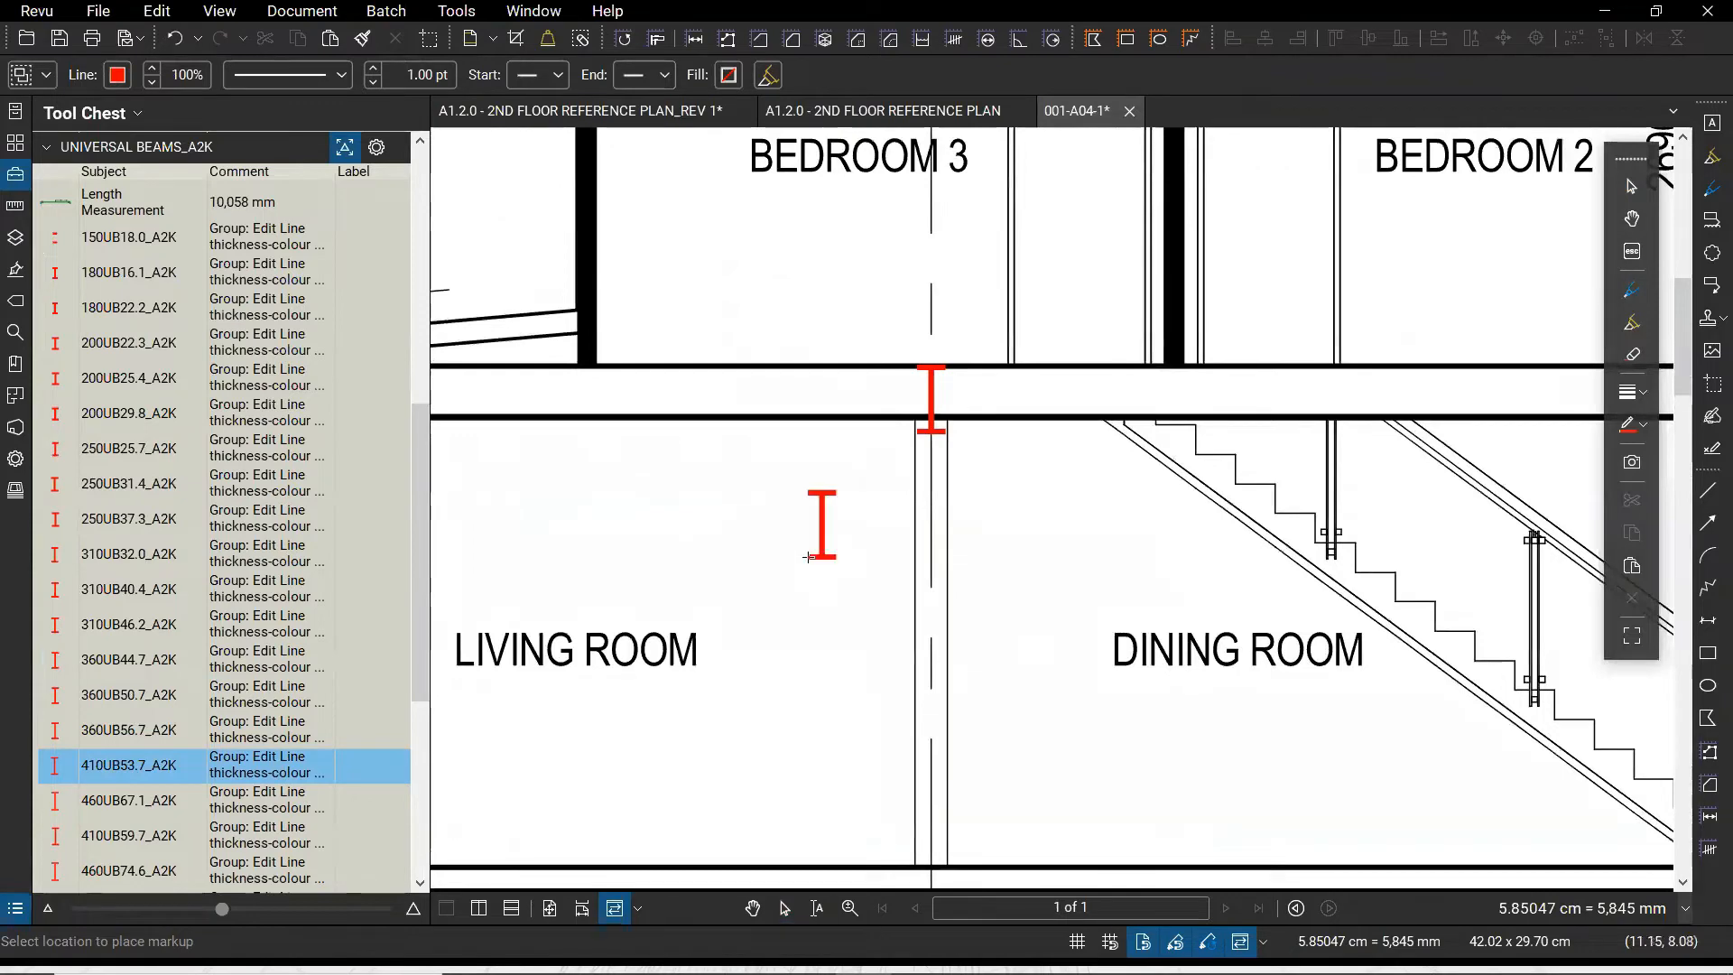
# Place another 410UB53.7_A2K beam over the wall below the roof line in the EAVES DETAIL viewport
pyautogui.scroll(-4, 809, 557)
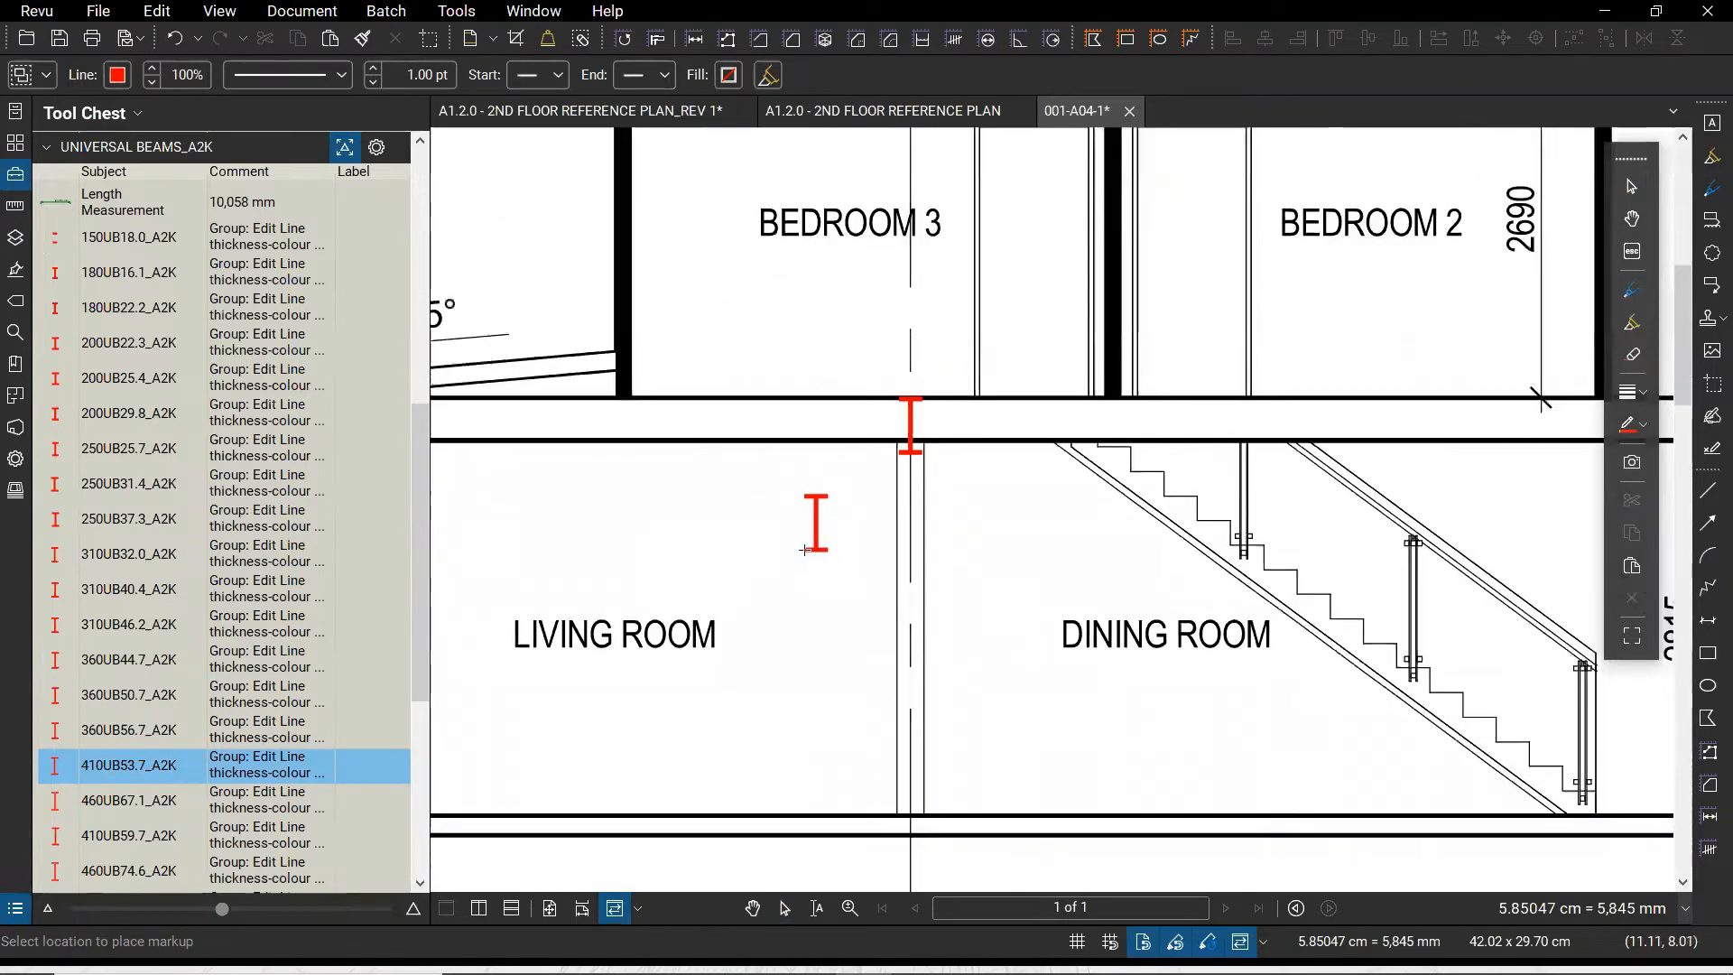
pyautogui.scroll(-2, 1014, 516)
pyautogui.moveTo(1022, 589)
pyautogui.mouseDown()
pyautogui.moveTo(1049, 236)
pyautogui.moveTo(930, 112)
pyautogui.moveTo(1066, 110)
pyautogui.mouseUp()
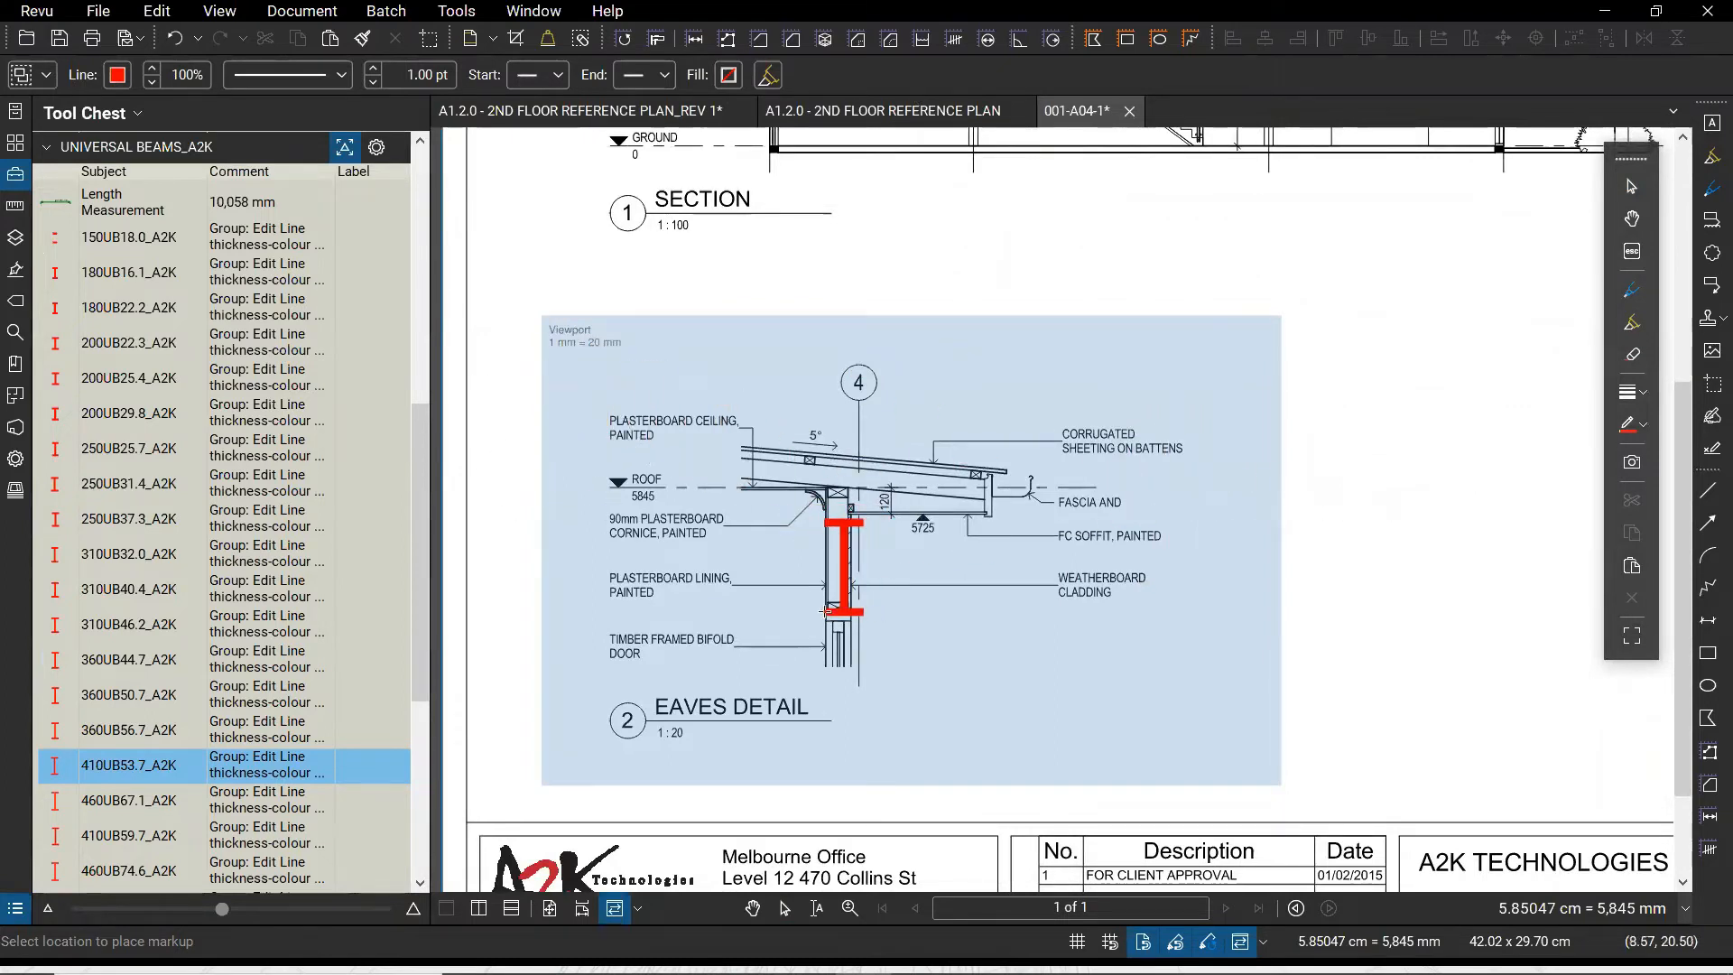
pyautogui.click(826, 623)
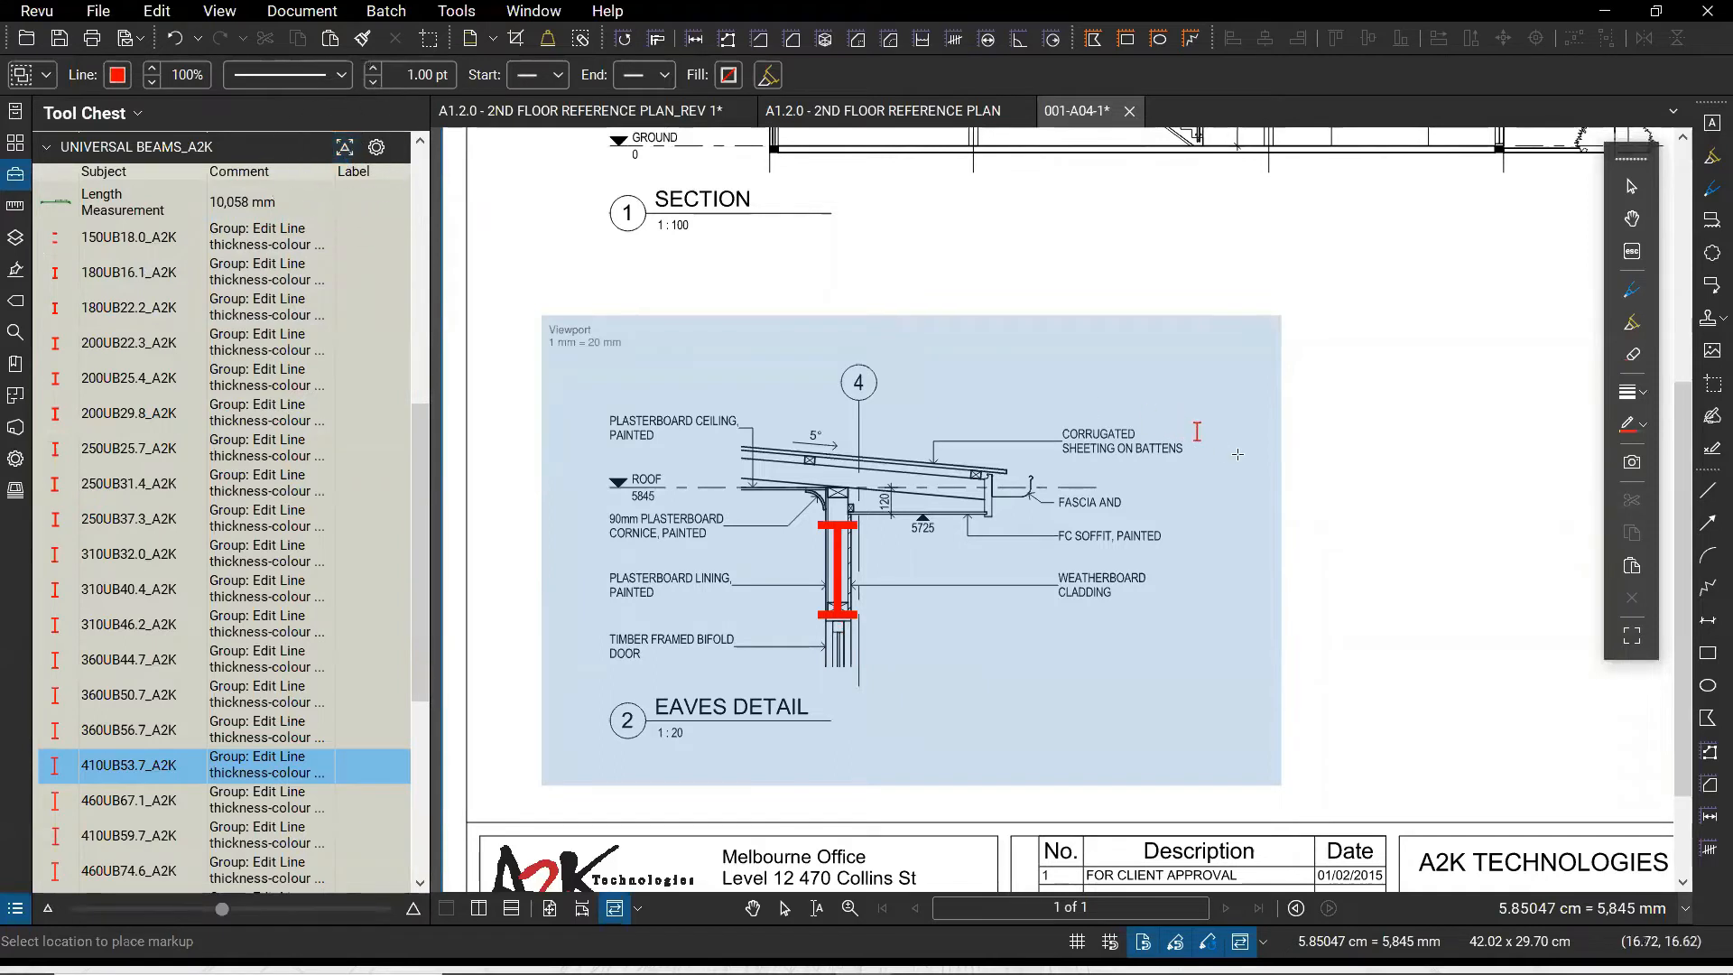
# Beside the EAVES DETAIL, place two 410UB53.7_A2K beams with tool set scaling off and two with scaling switched back on
pyautogui.click(1202, 369)
pyautogui.click(1357, 388)
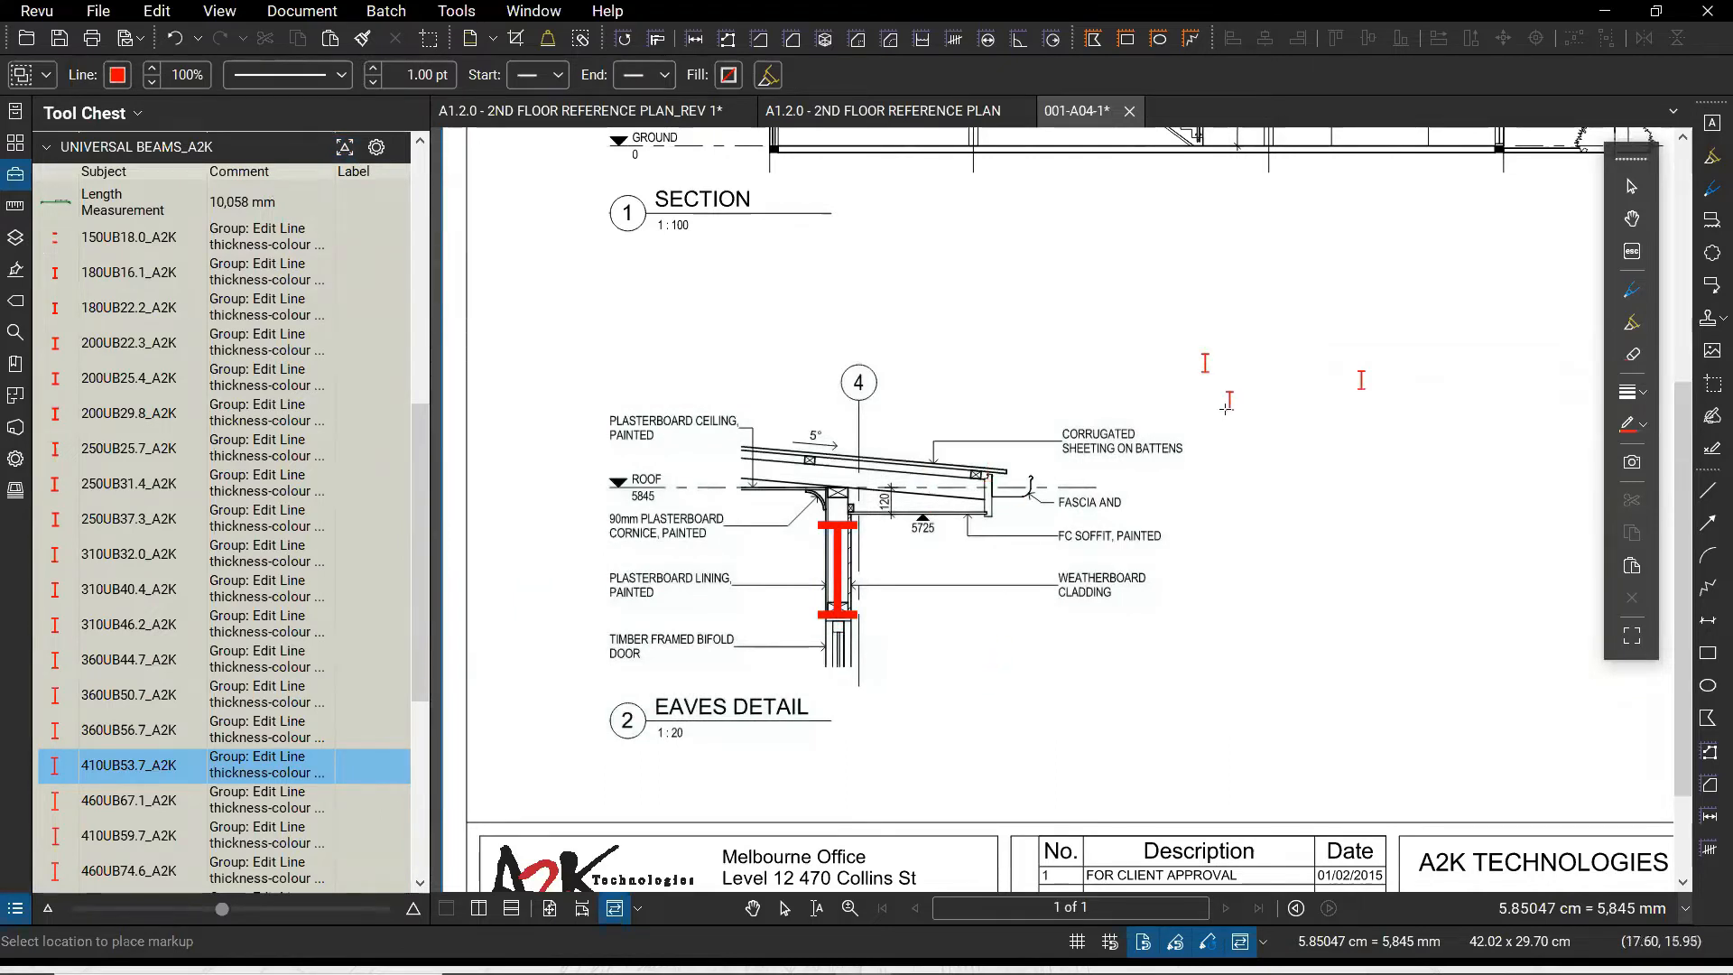
pyautogui.click(344, 146)
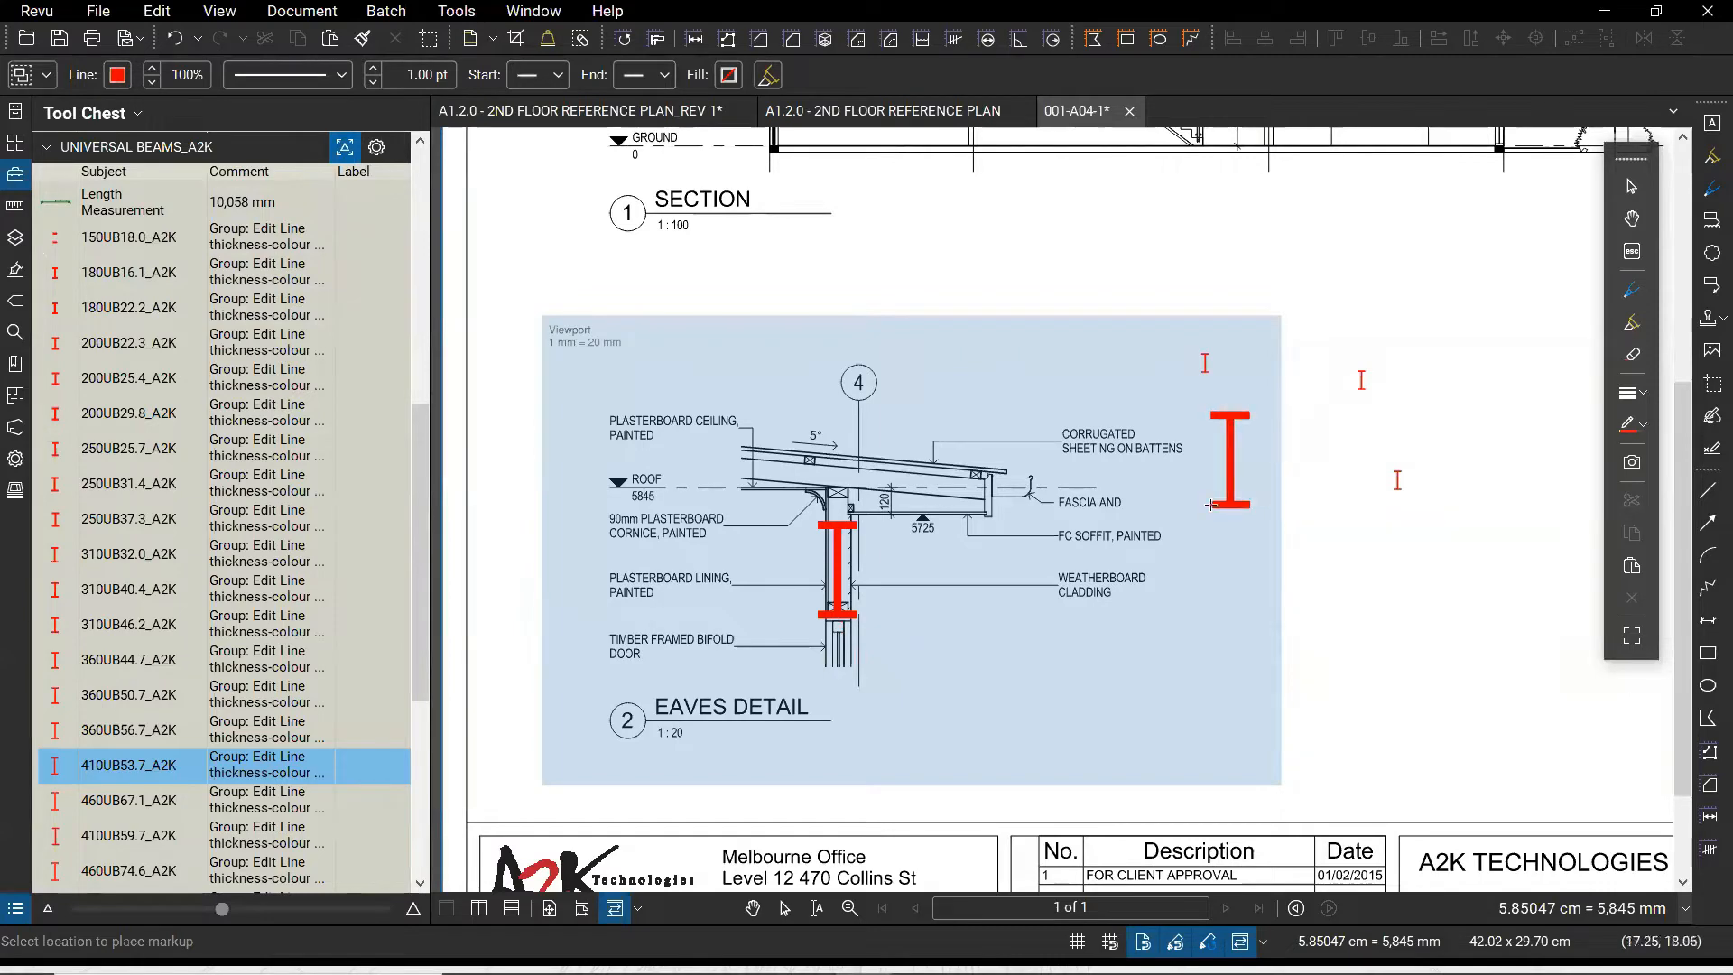
pyautogui.click(1227, 483)
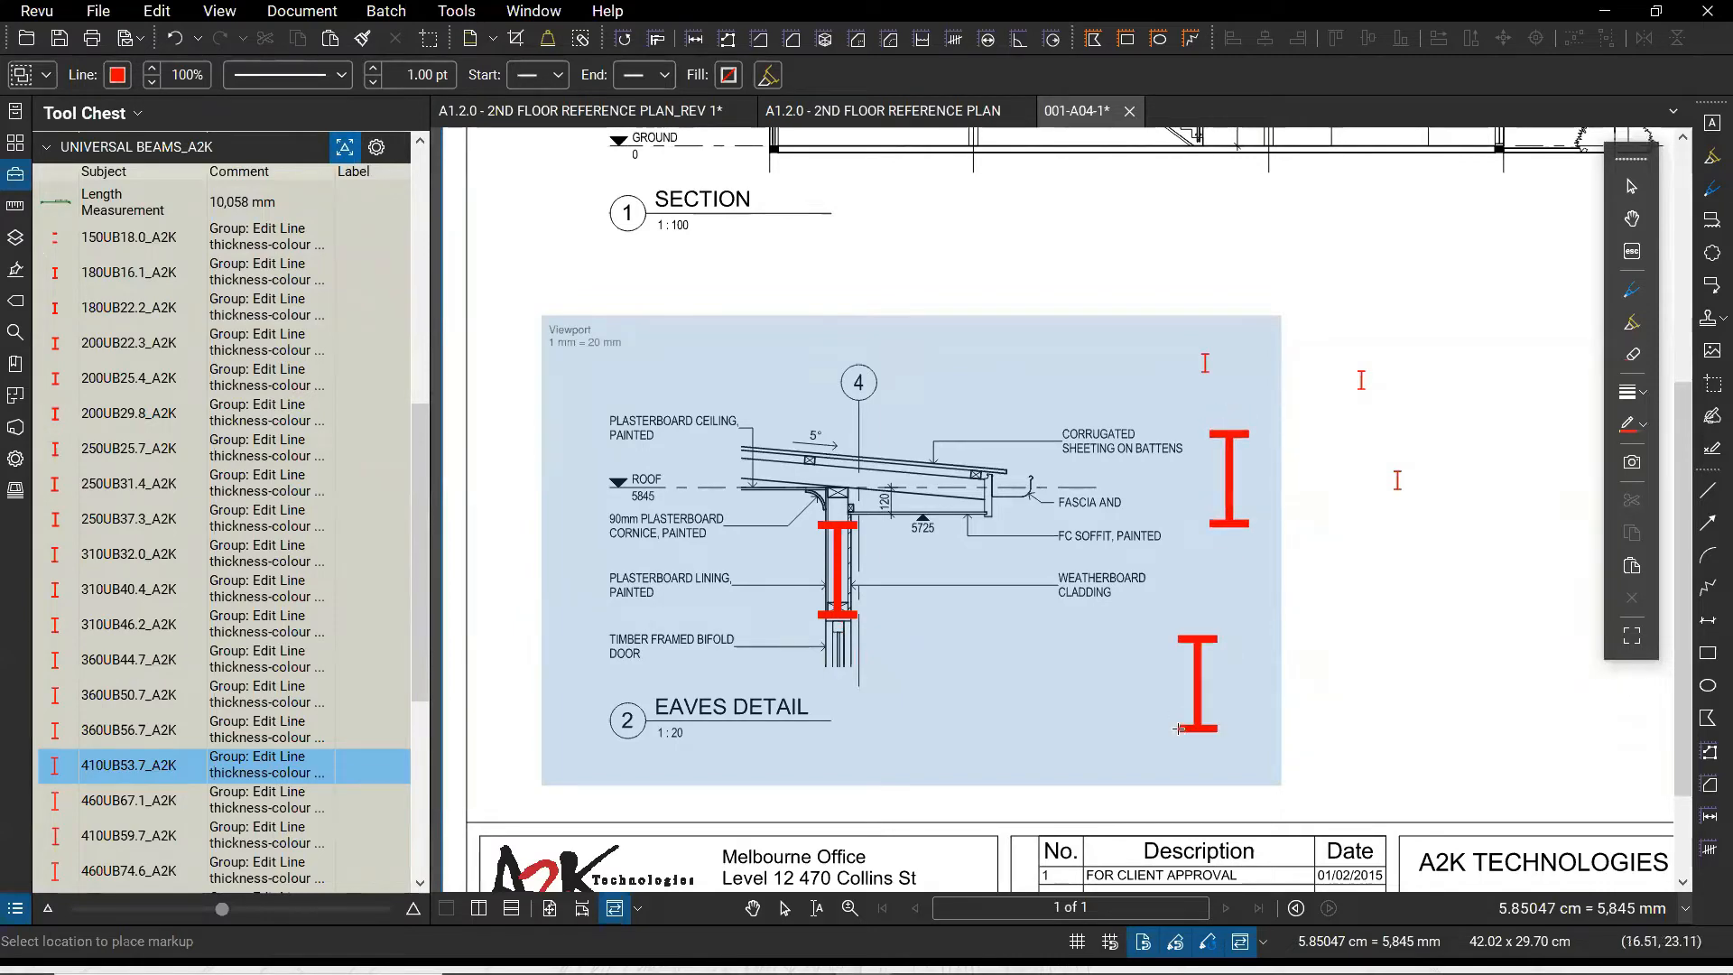
pyautogui.press('Escape')
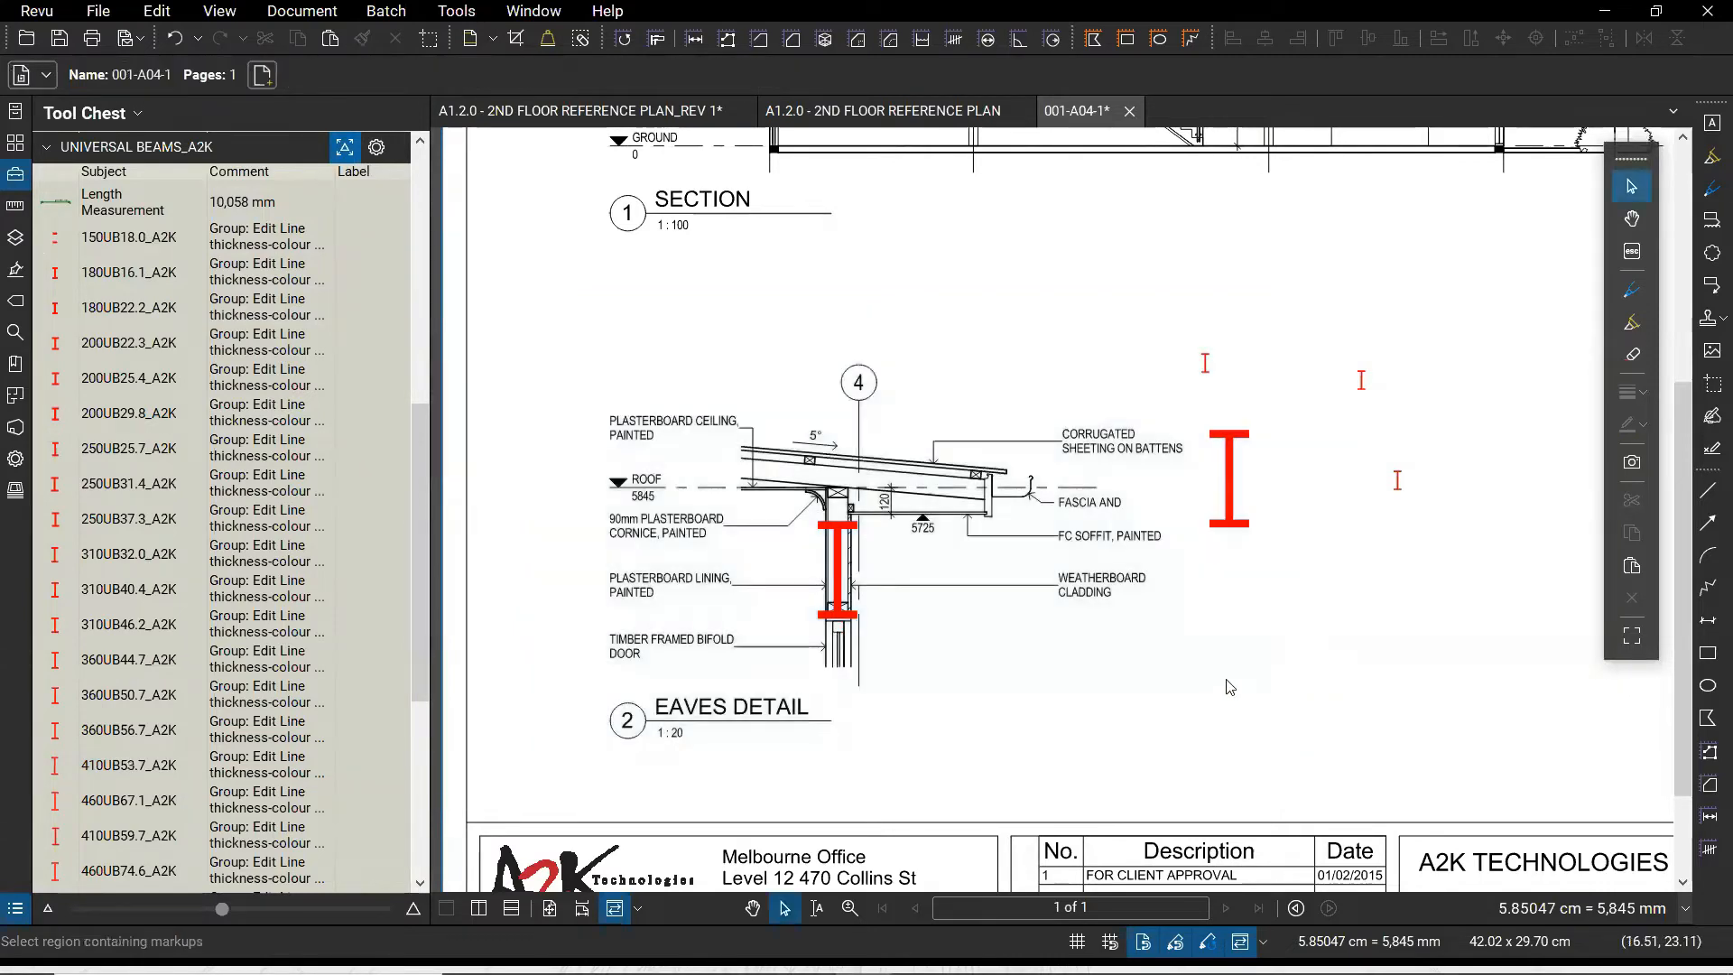
# Look over the placed beams on the whole sheet and bring up the Sketch_to_scale tool set
pyautogui.scroll(-3, 1010, 753)
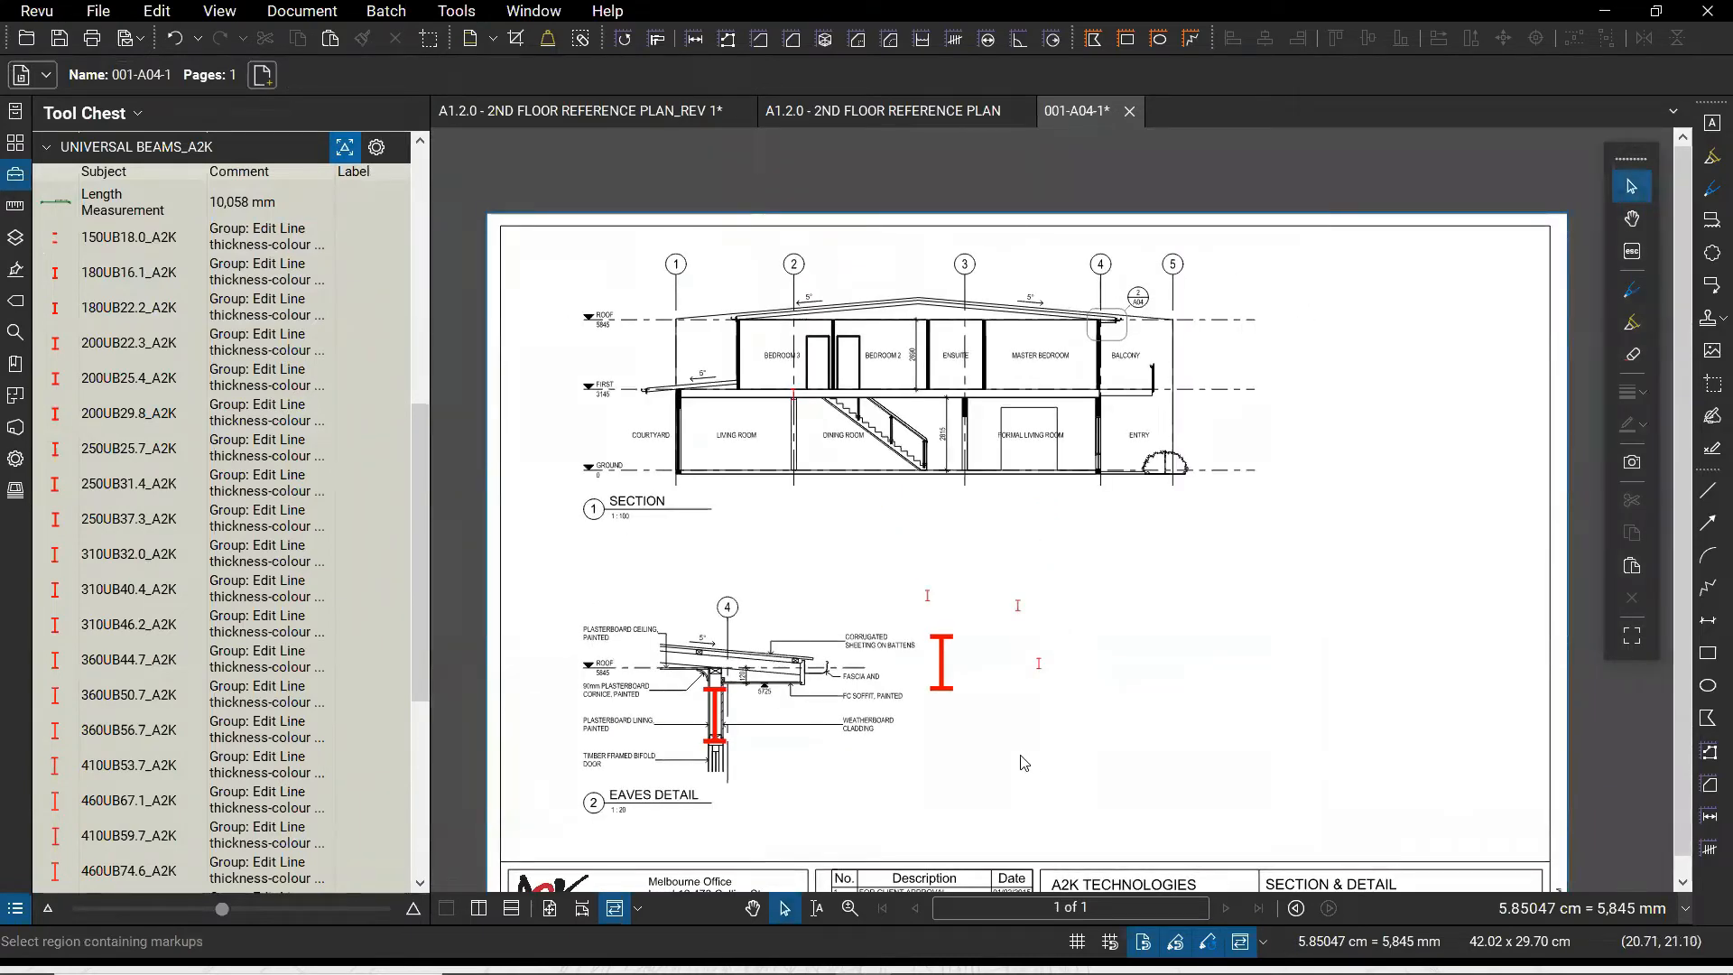
pyautogui.scroll(6, 219, 410)
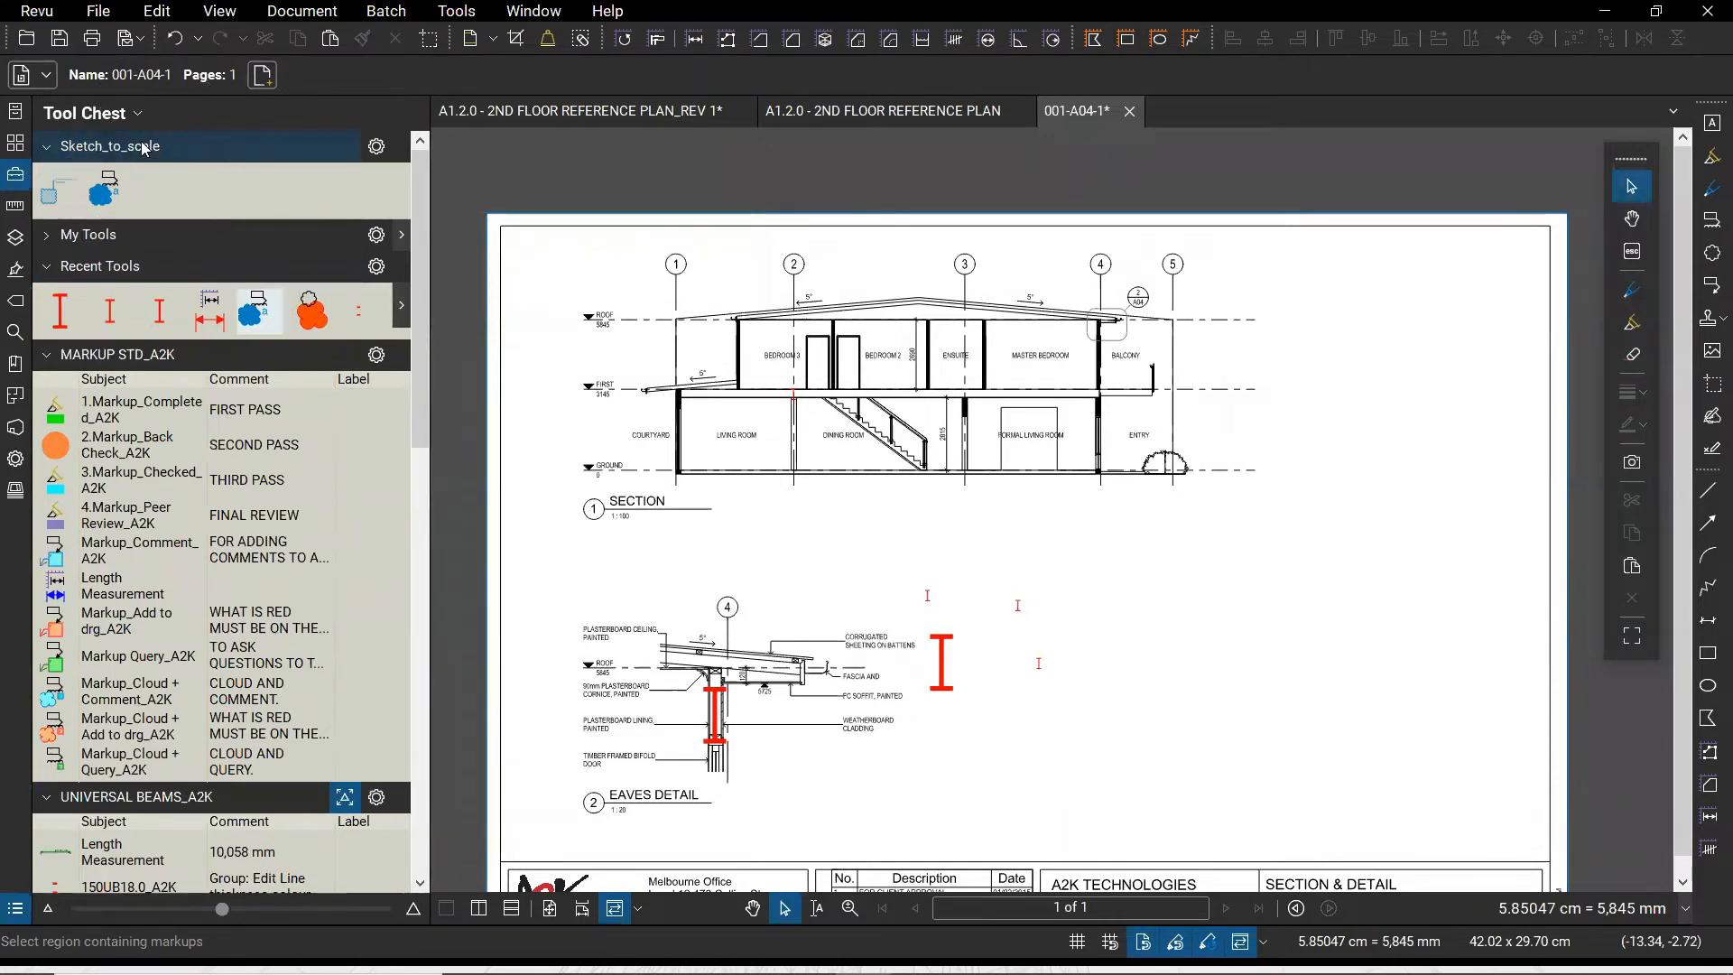
pyautogui.press('ctrl')
pyautogui.press('ctrl')
pyautogui.press('ctrl')
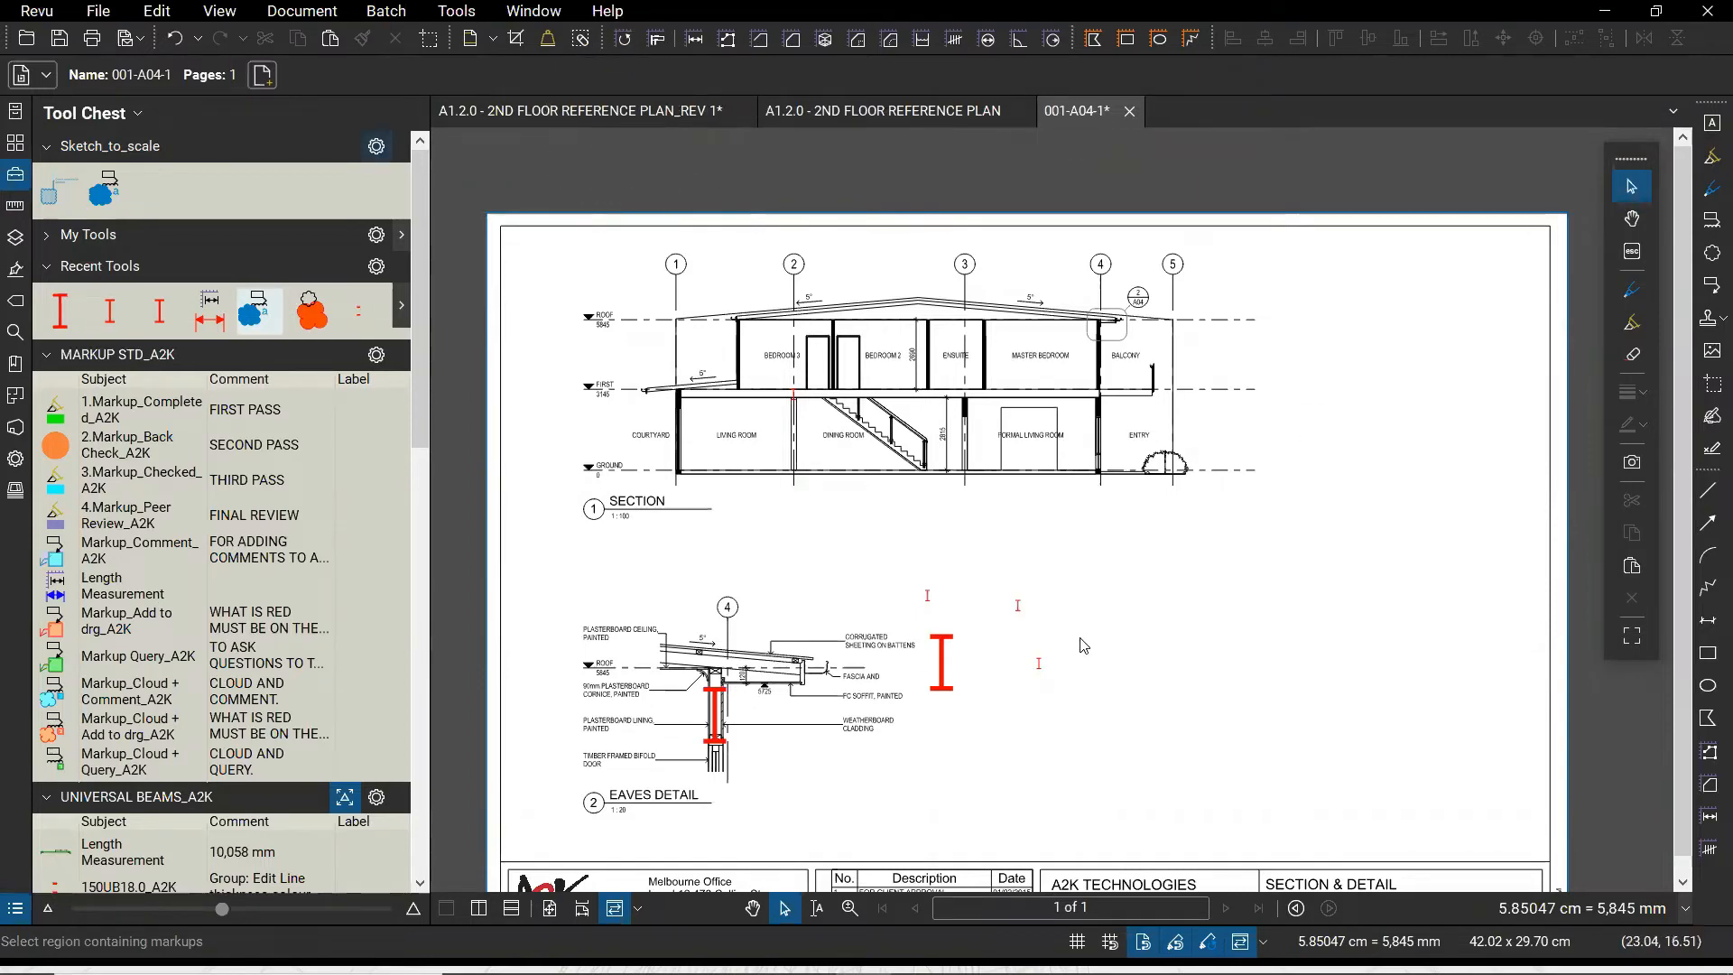
pyautogui.scroll(3, 1077, 647)
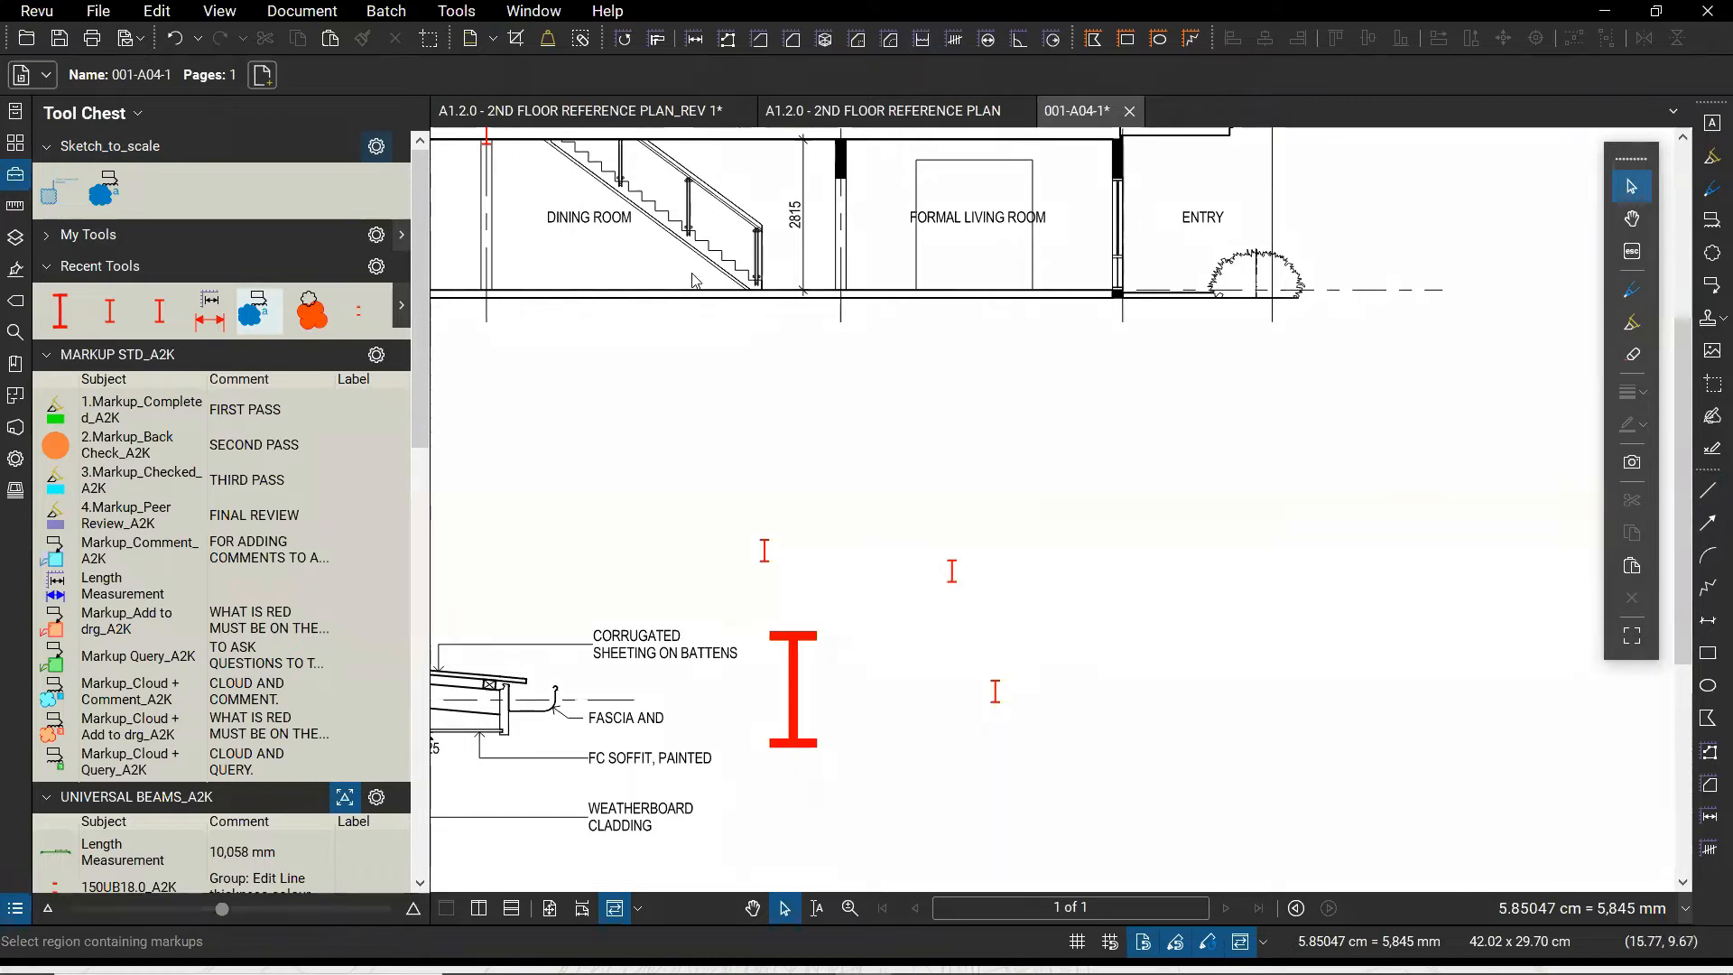
# Review the available Sketch to Scale commands and find the Sketch entry in the list of toolbars
pyautogui.click(457, 11)
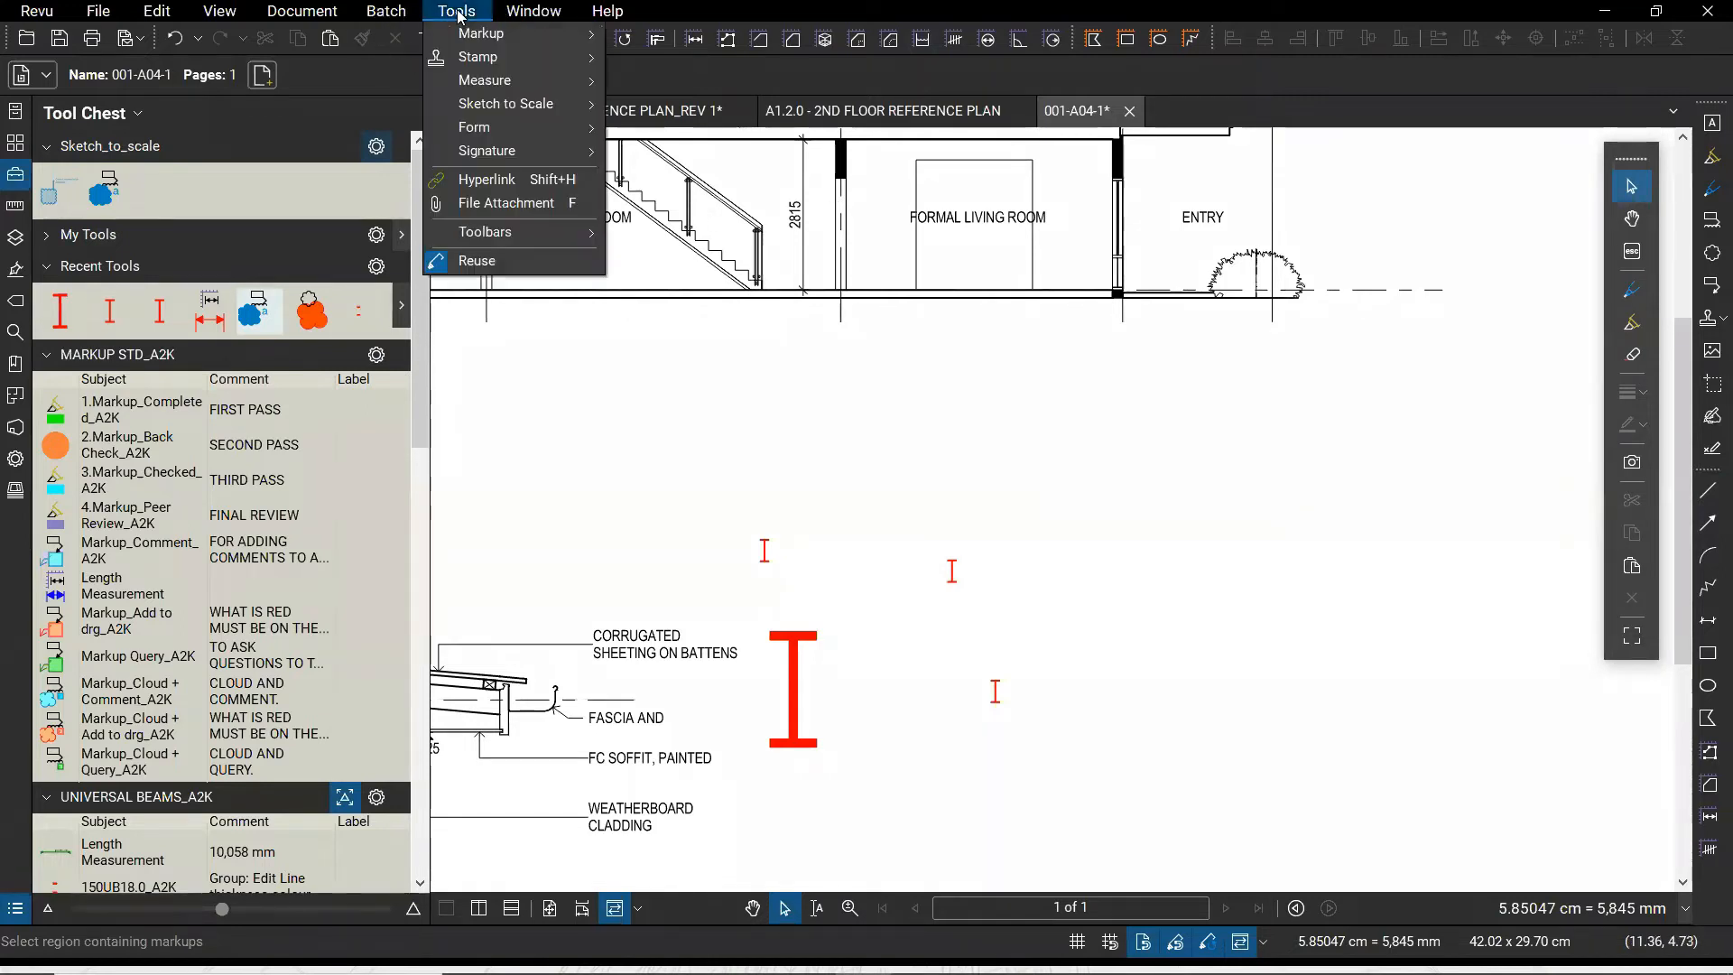
pyautogui.moveTo(510, 108)
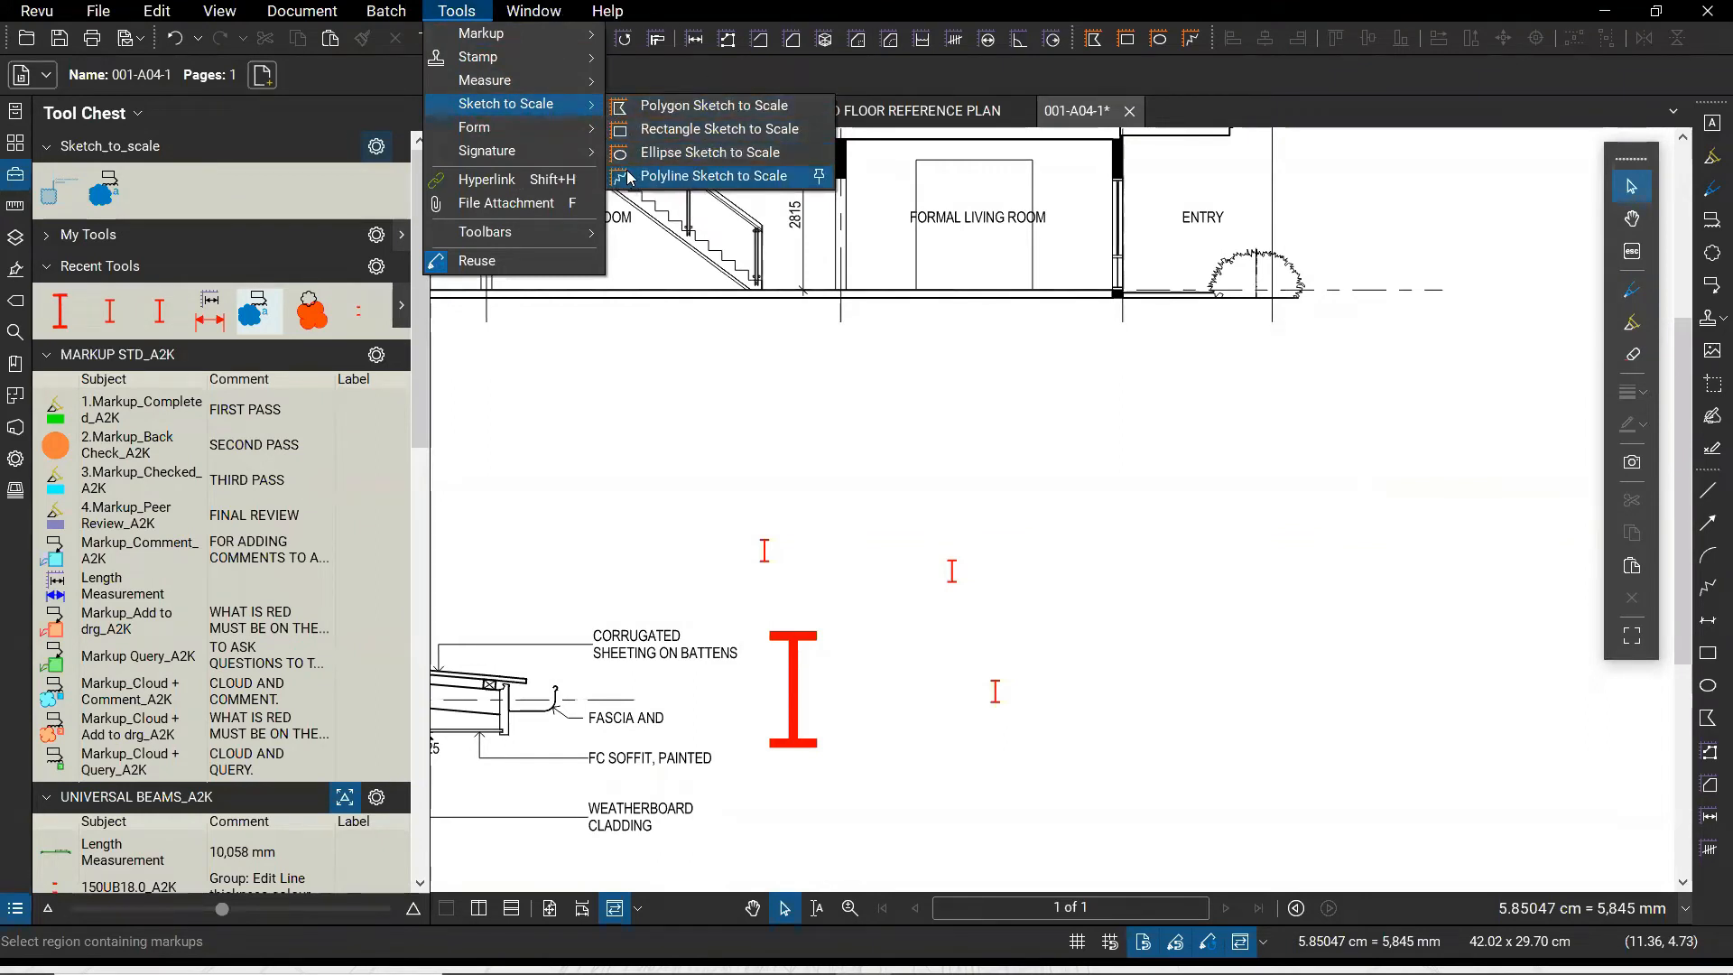
pyautogui.click(672, 108)
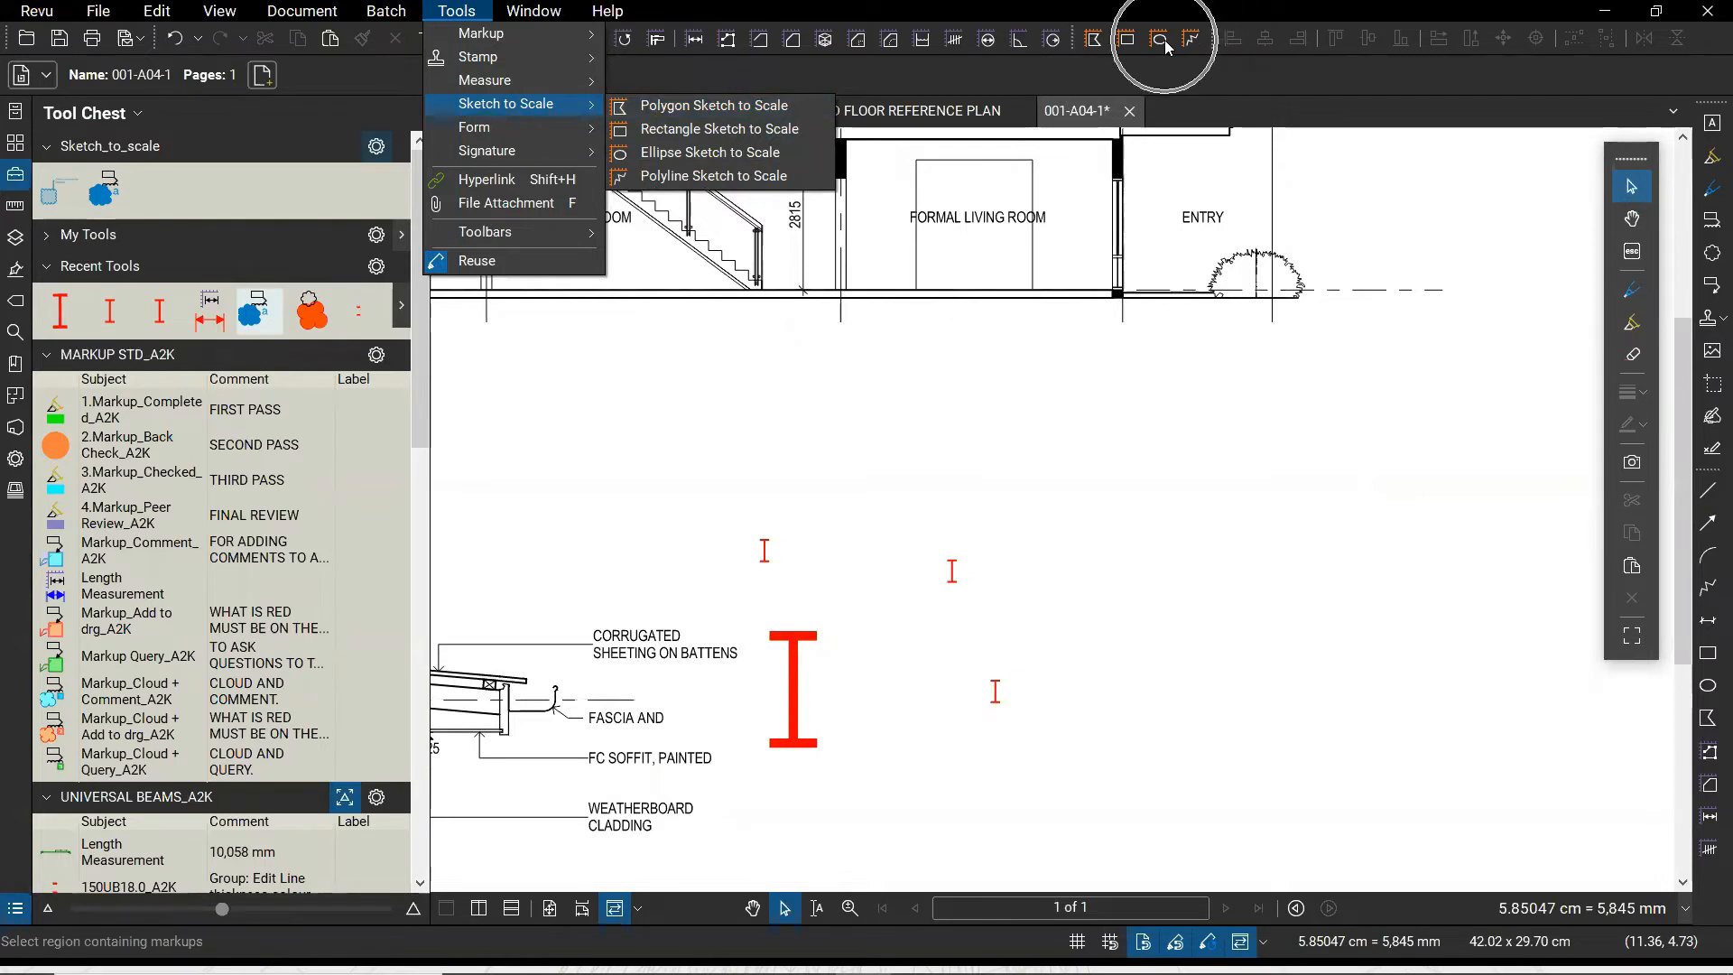
pyautogui.moveTo(583, 236)
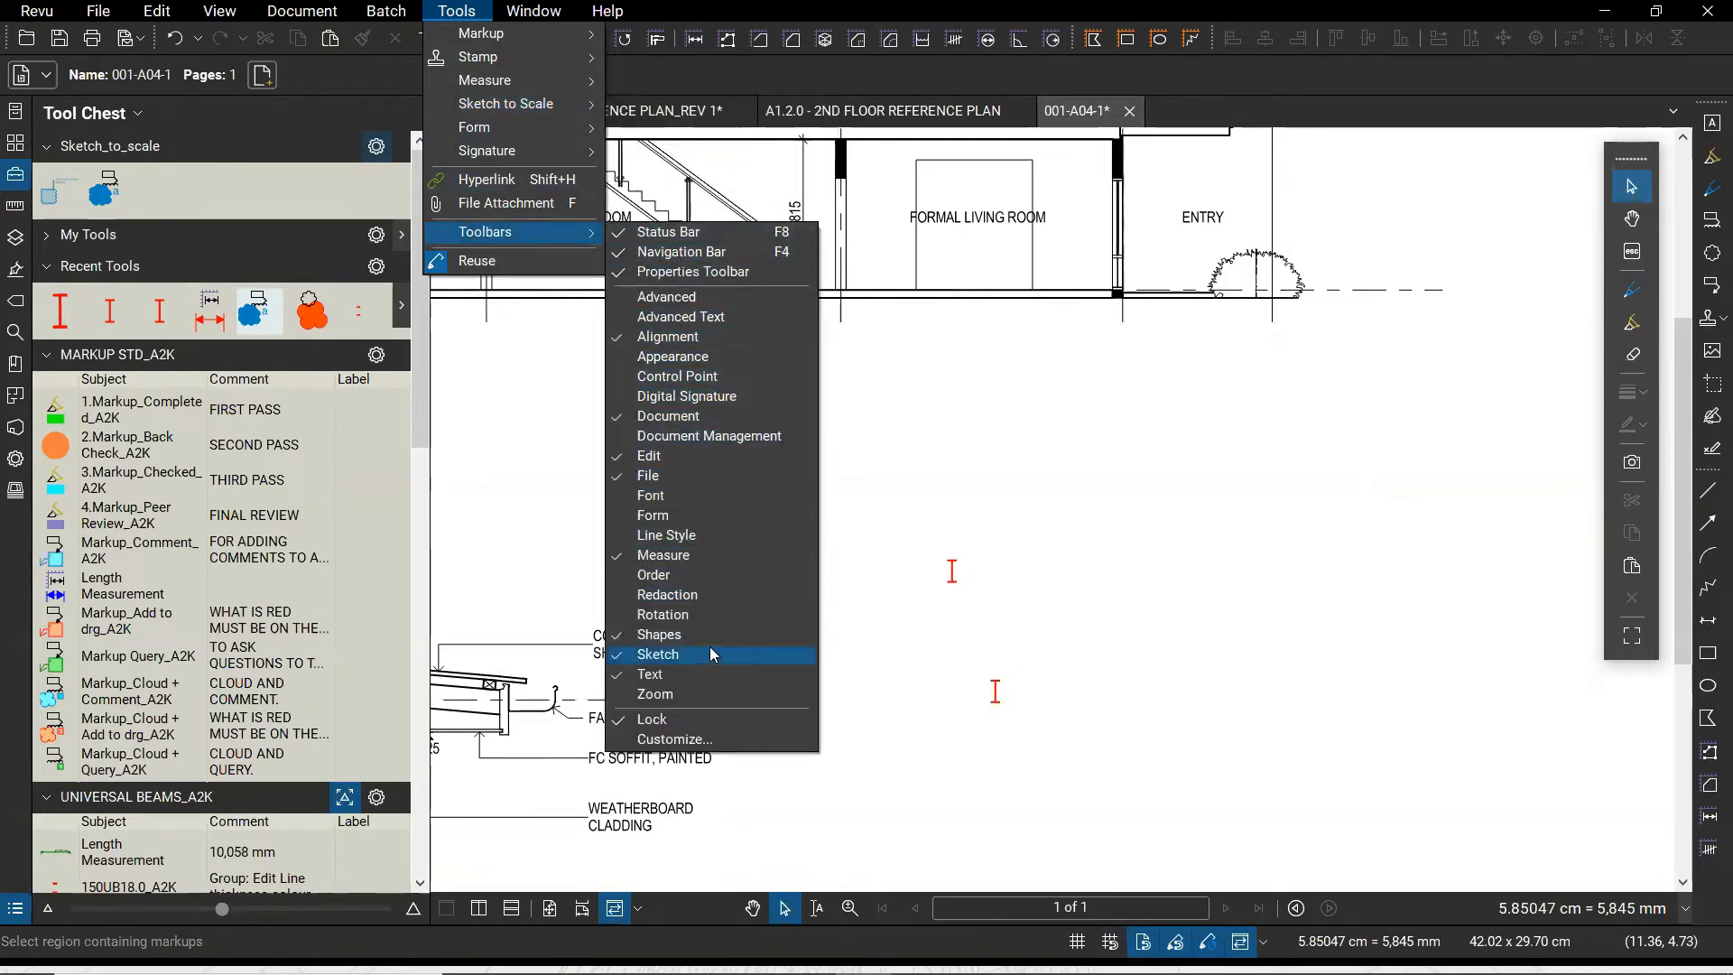
# Hide the Sketch toolbar and show it again
pyautogui.click(635, 660)
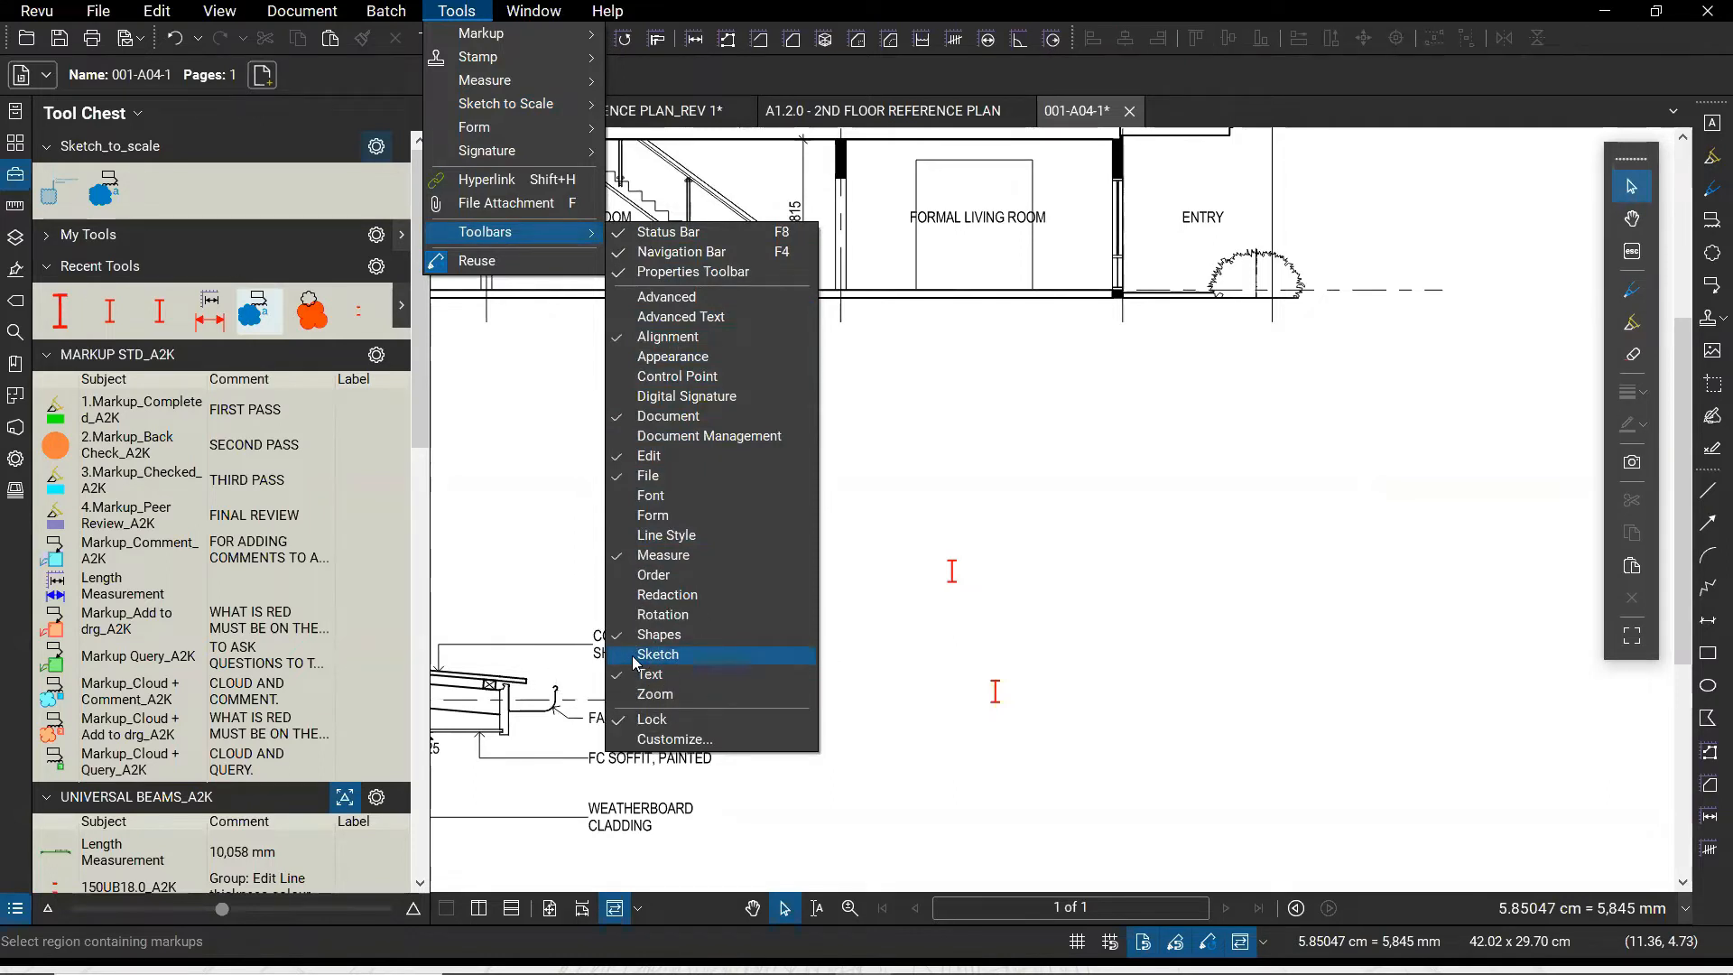
pyautogui.click(635, 660)
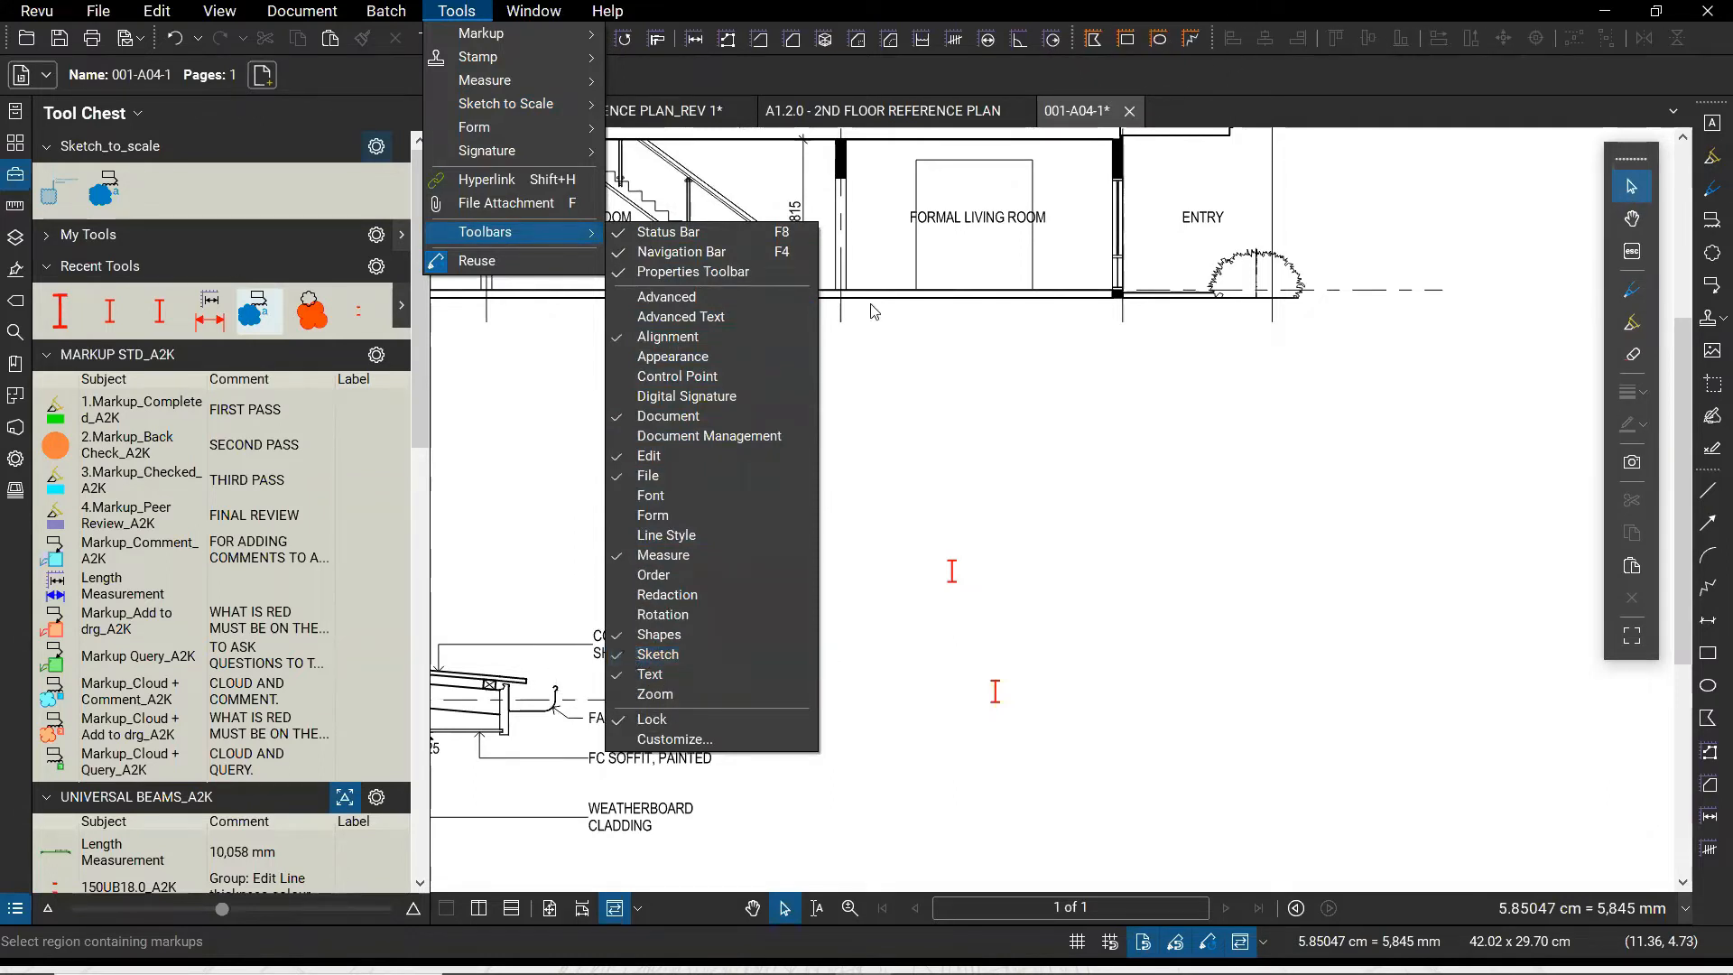
pyautogui.click(638, 662)
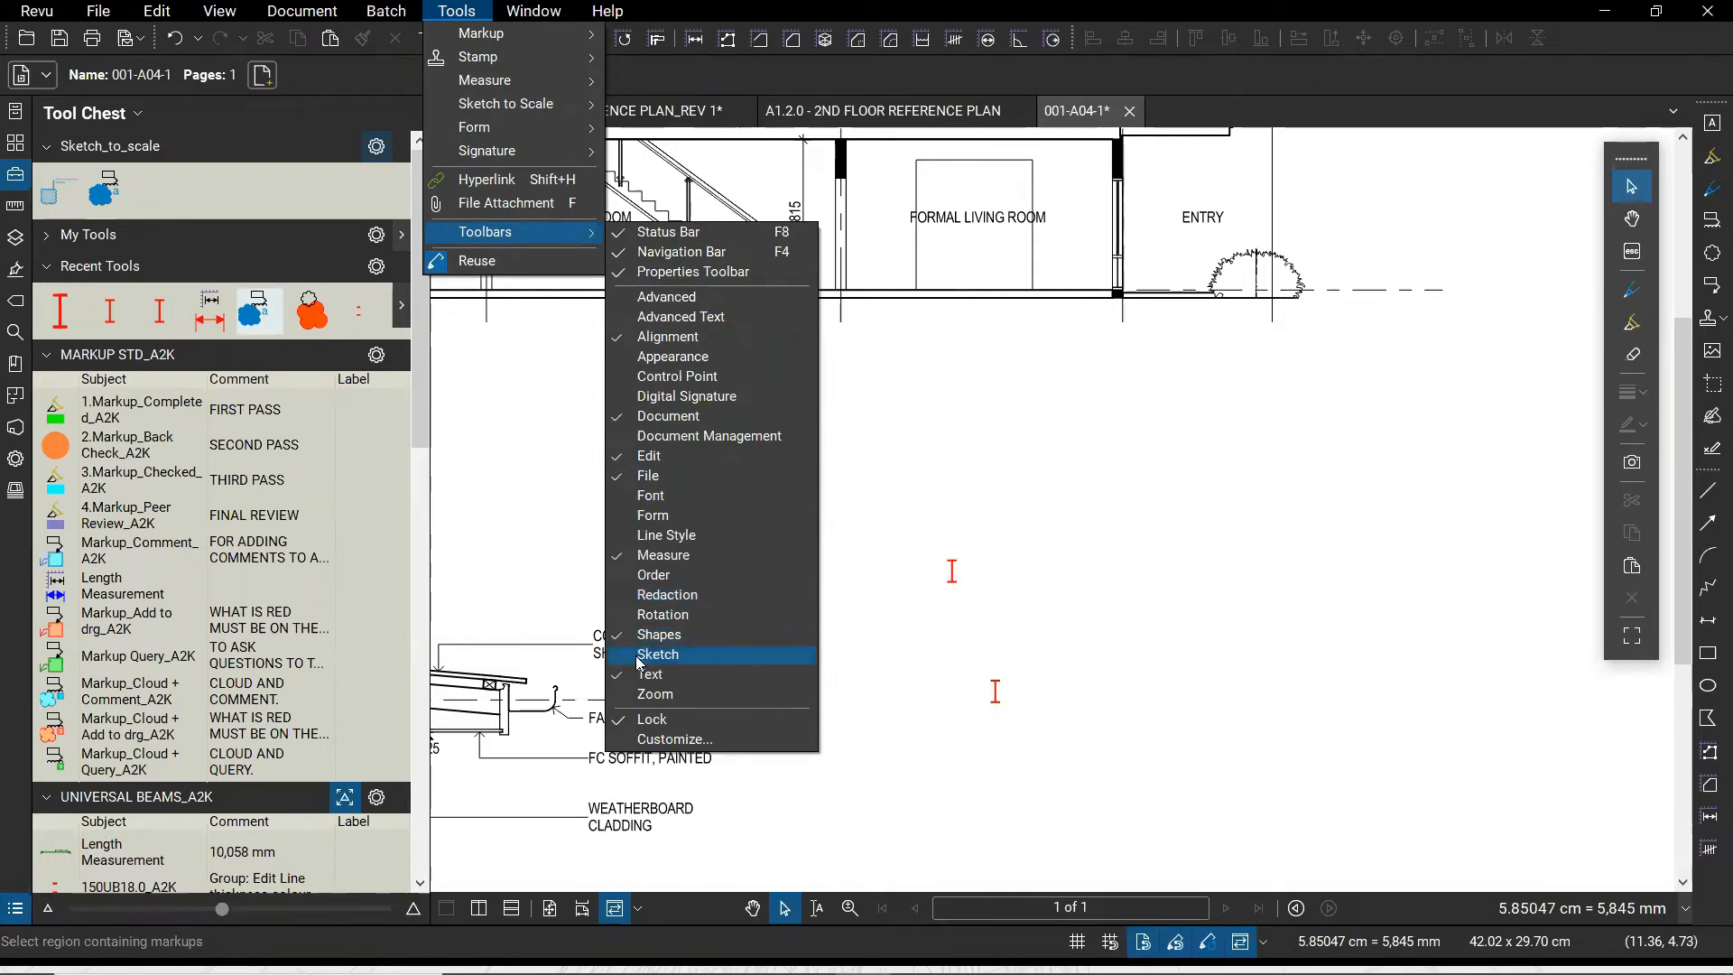
pyautogui.click(637, 659)
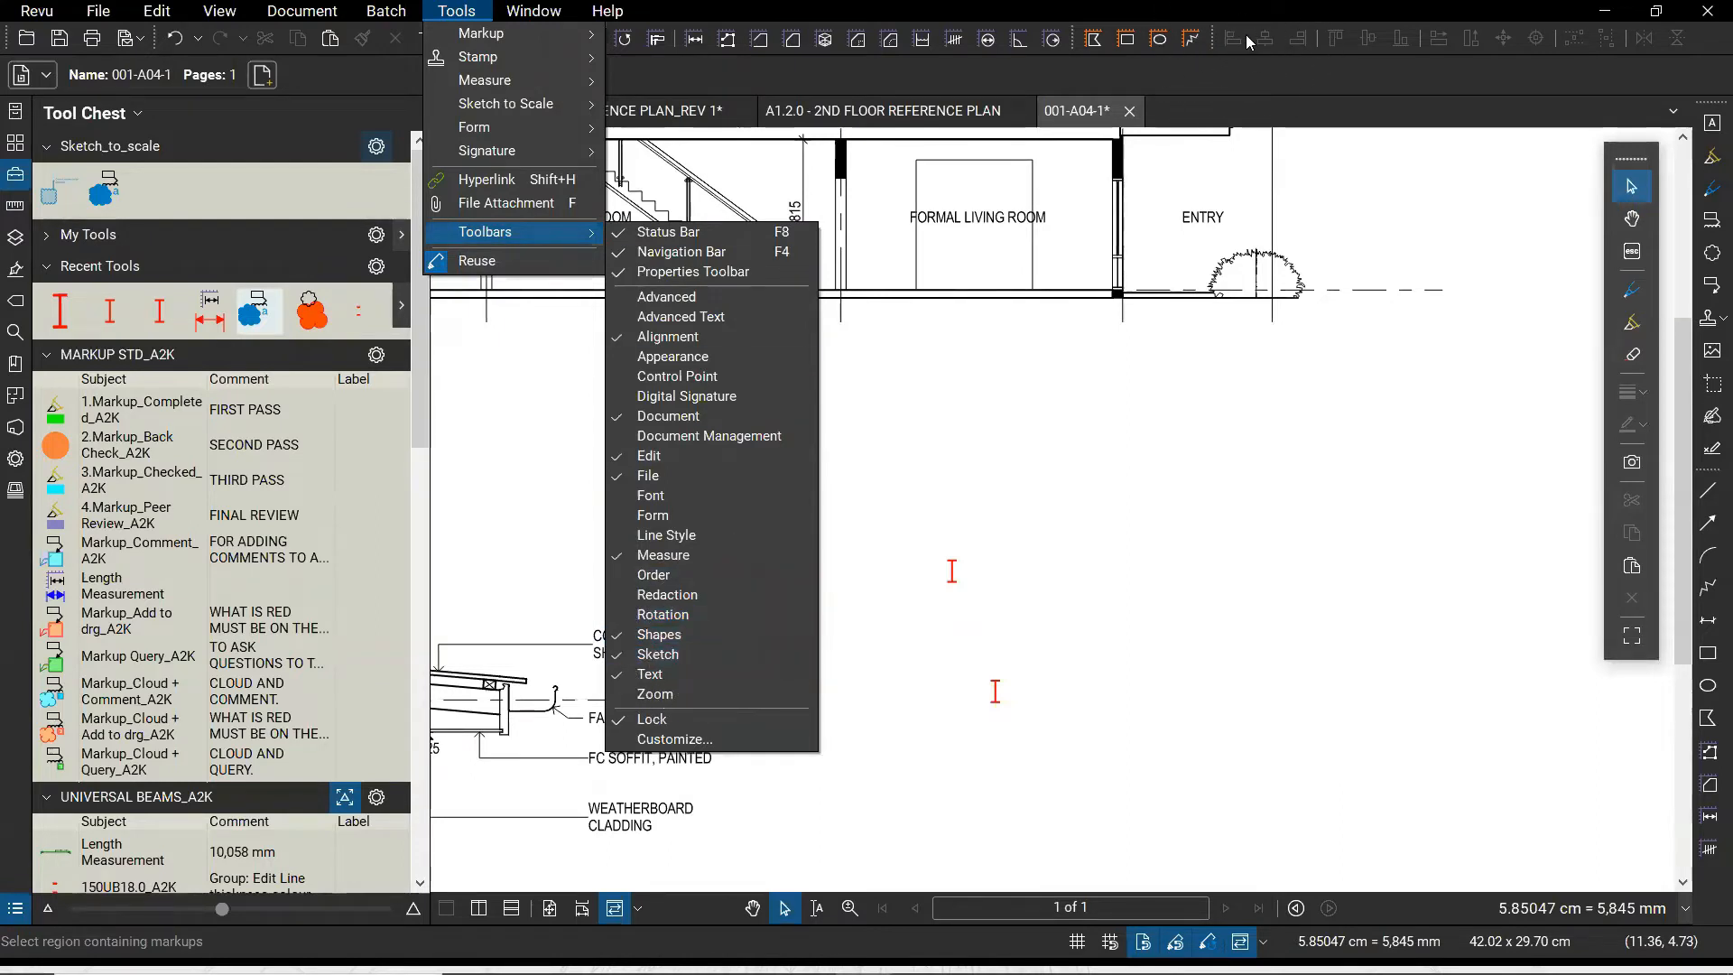
# Sketch a 200 mm horizontal line with Polyline Sketch to Scale above the balcony slab
pyautogui.click(1188, 40)
pyautogui.click(1188, 39)
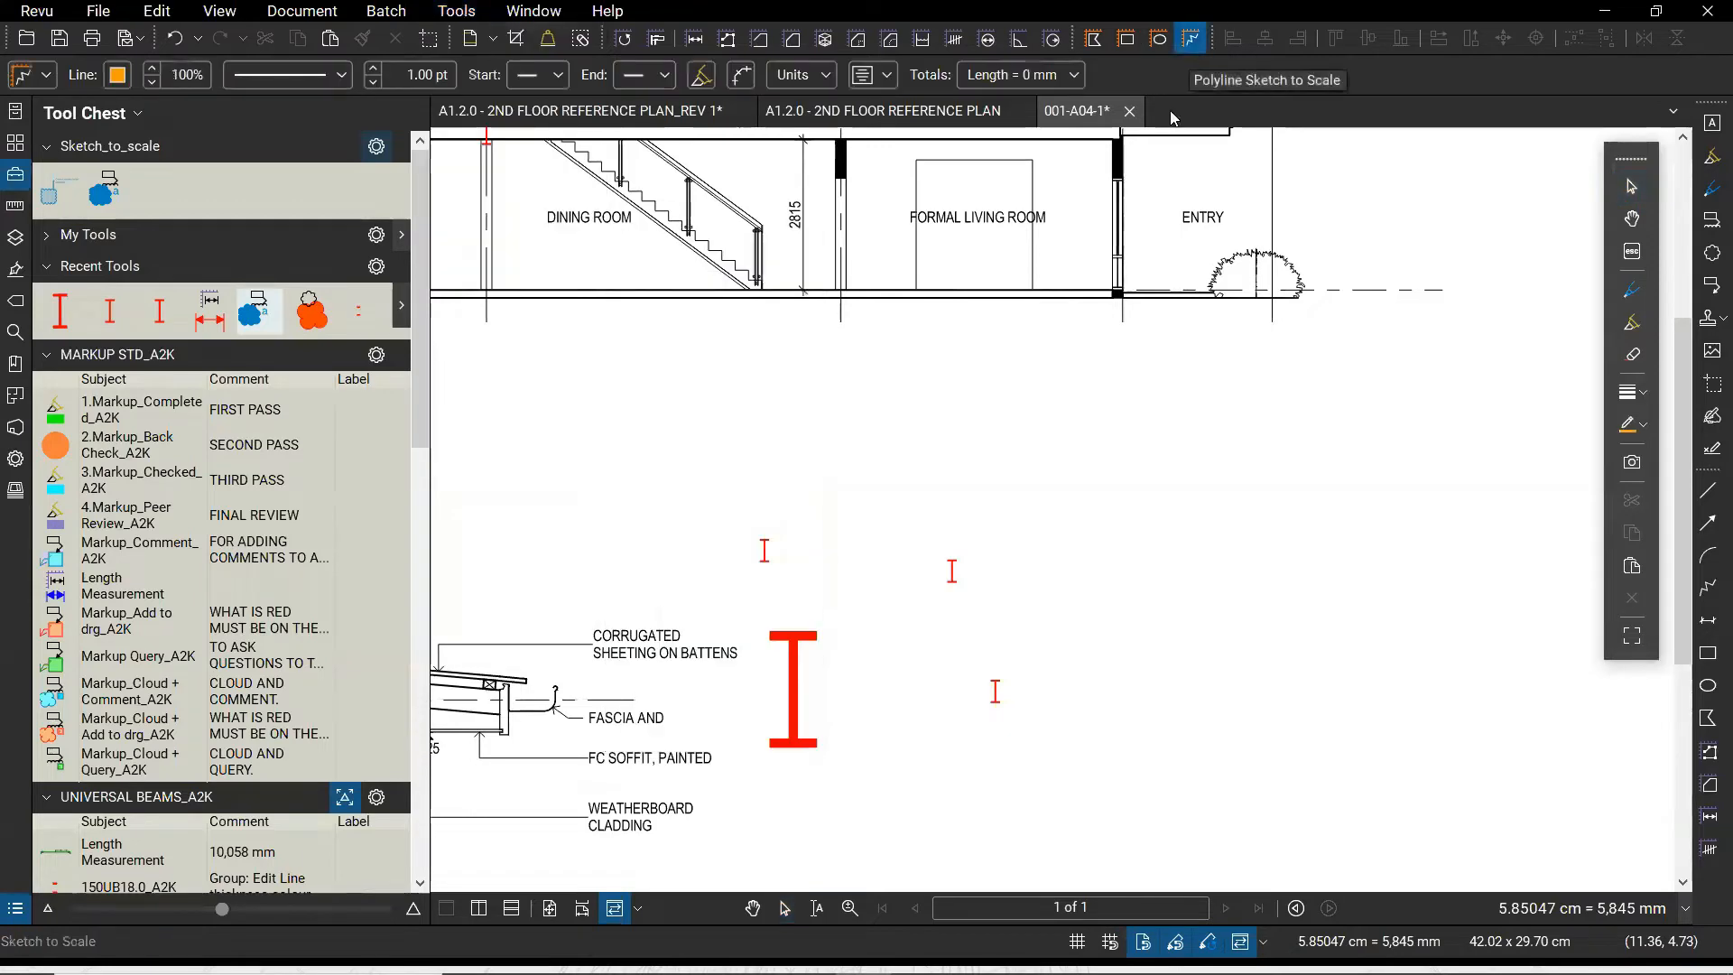
pyautogui.scroll(2, 1264, 361)
pyautogui.moveTo(1307, 468); pyautogui.dragTo(1181, 615)
pyautogui.scroll(3, 1112, 437)
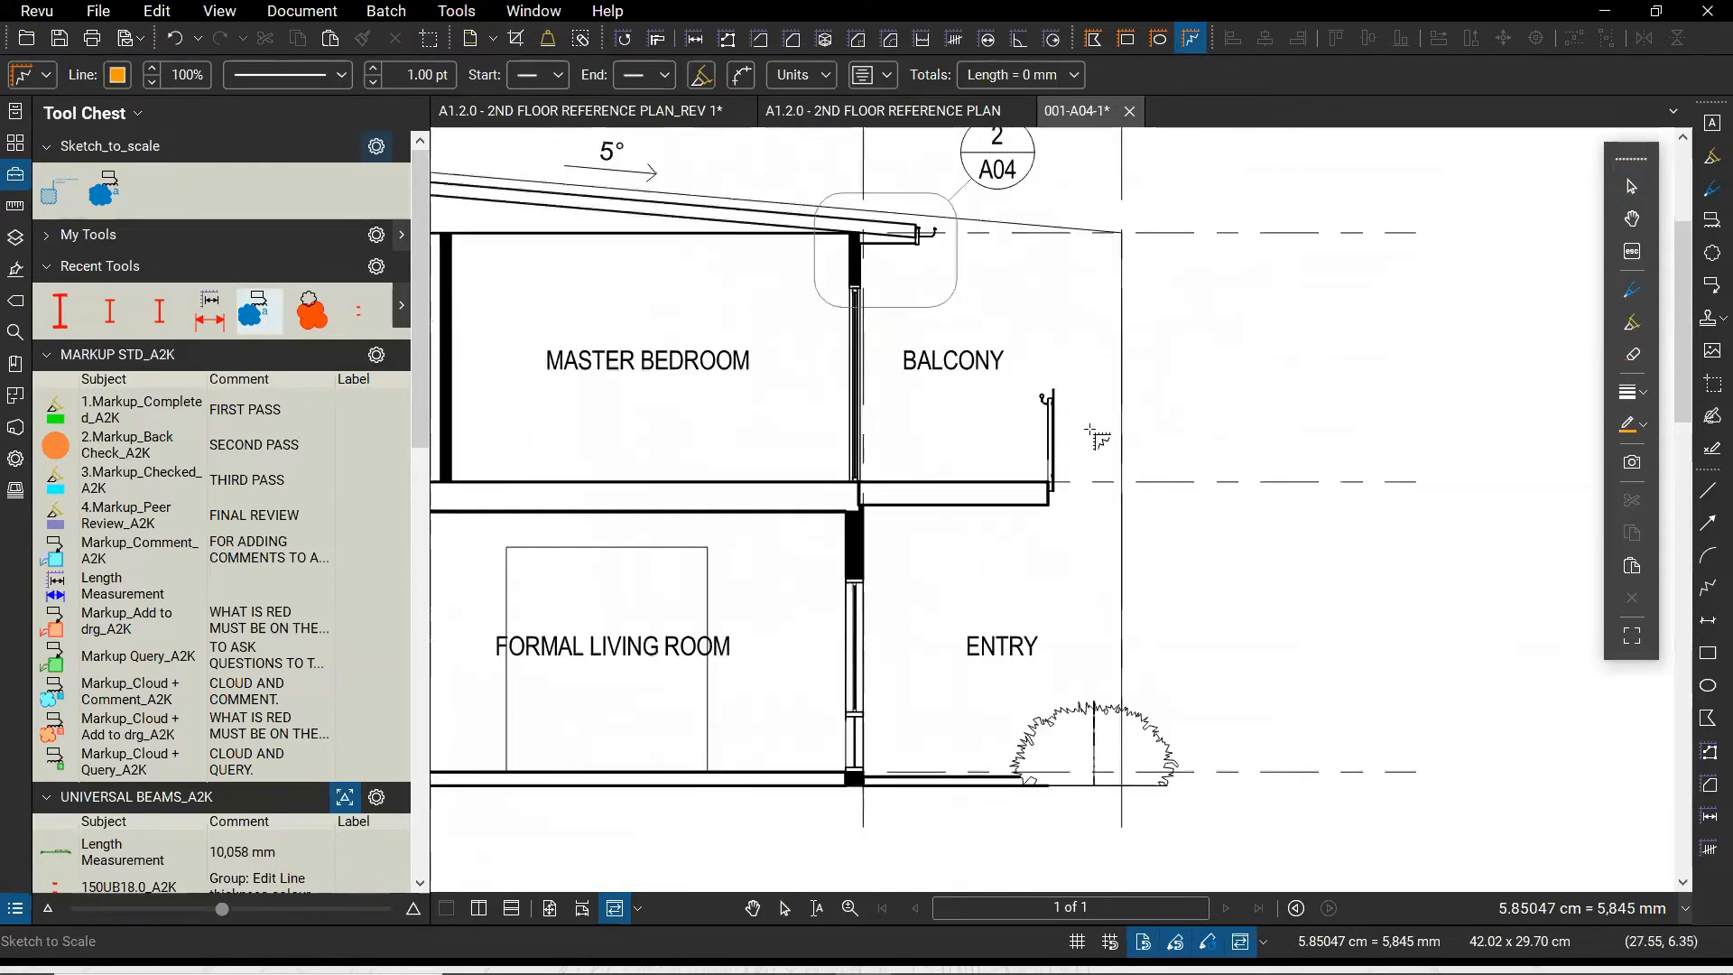
pyautogui.scroll(3, 951, 487)
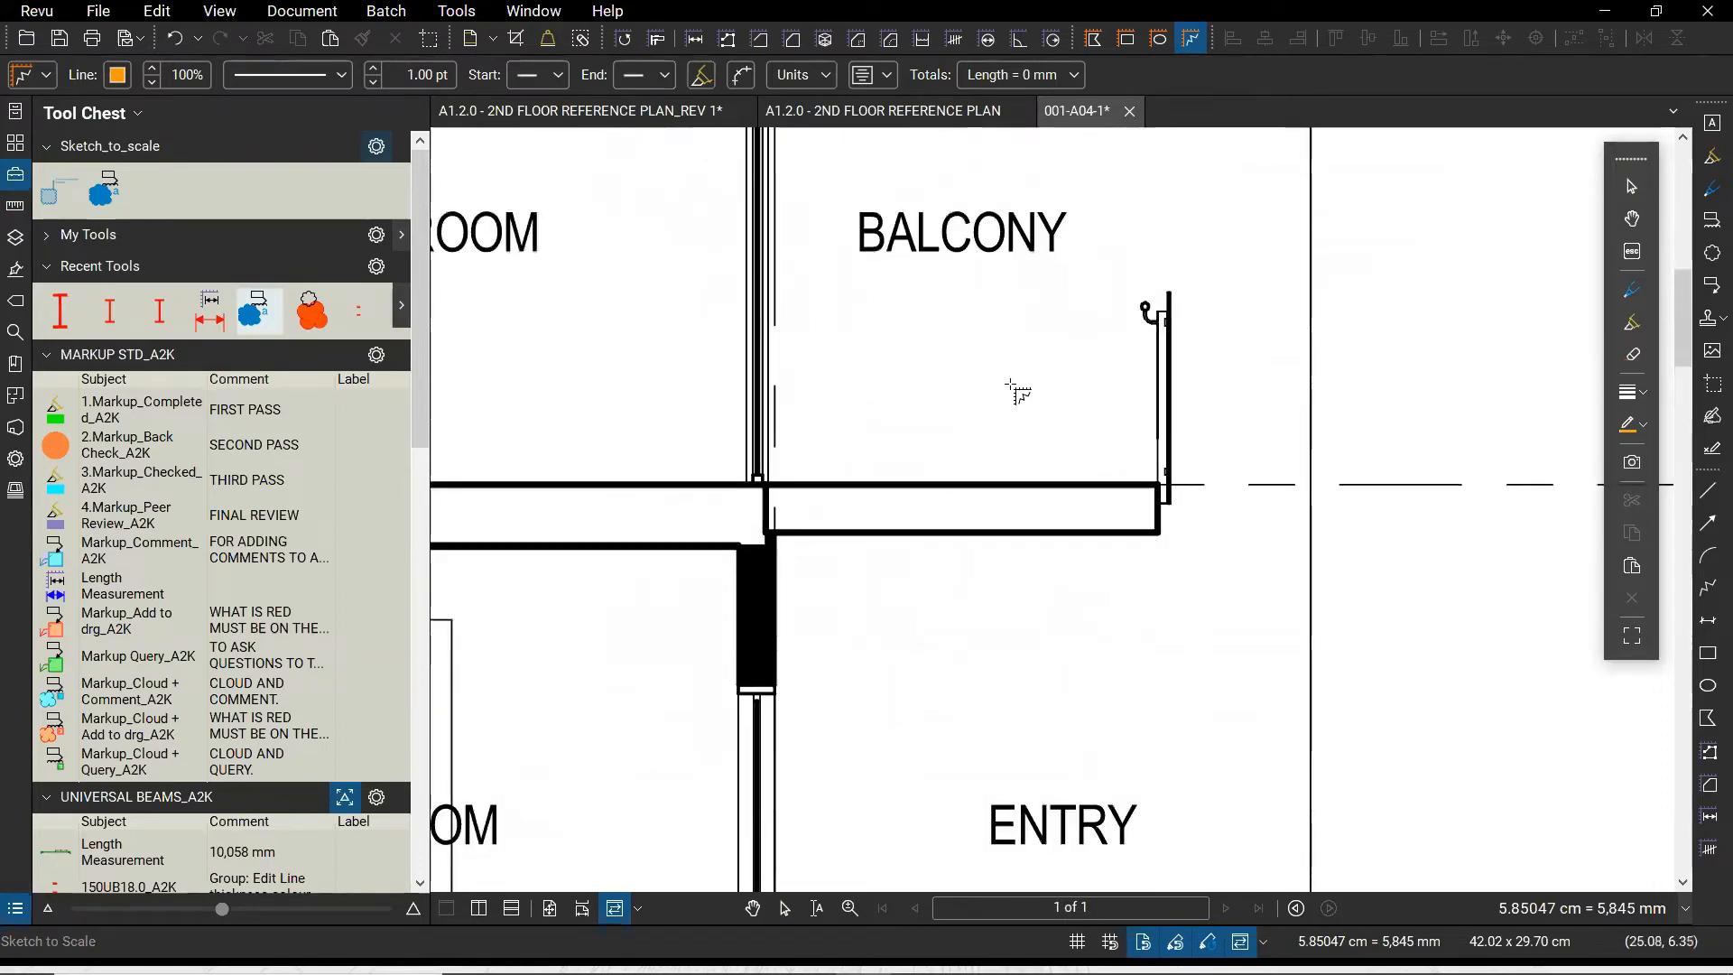
pyautogui.scroll(-3, 1037, 437)
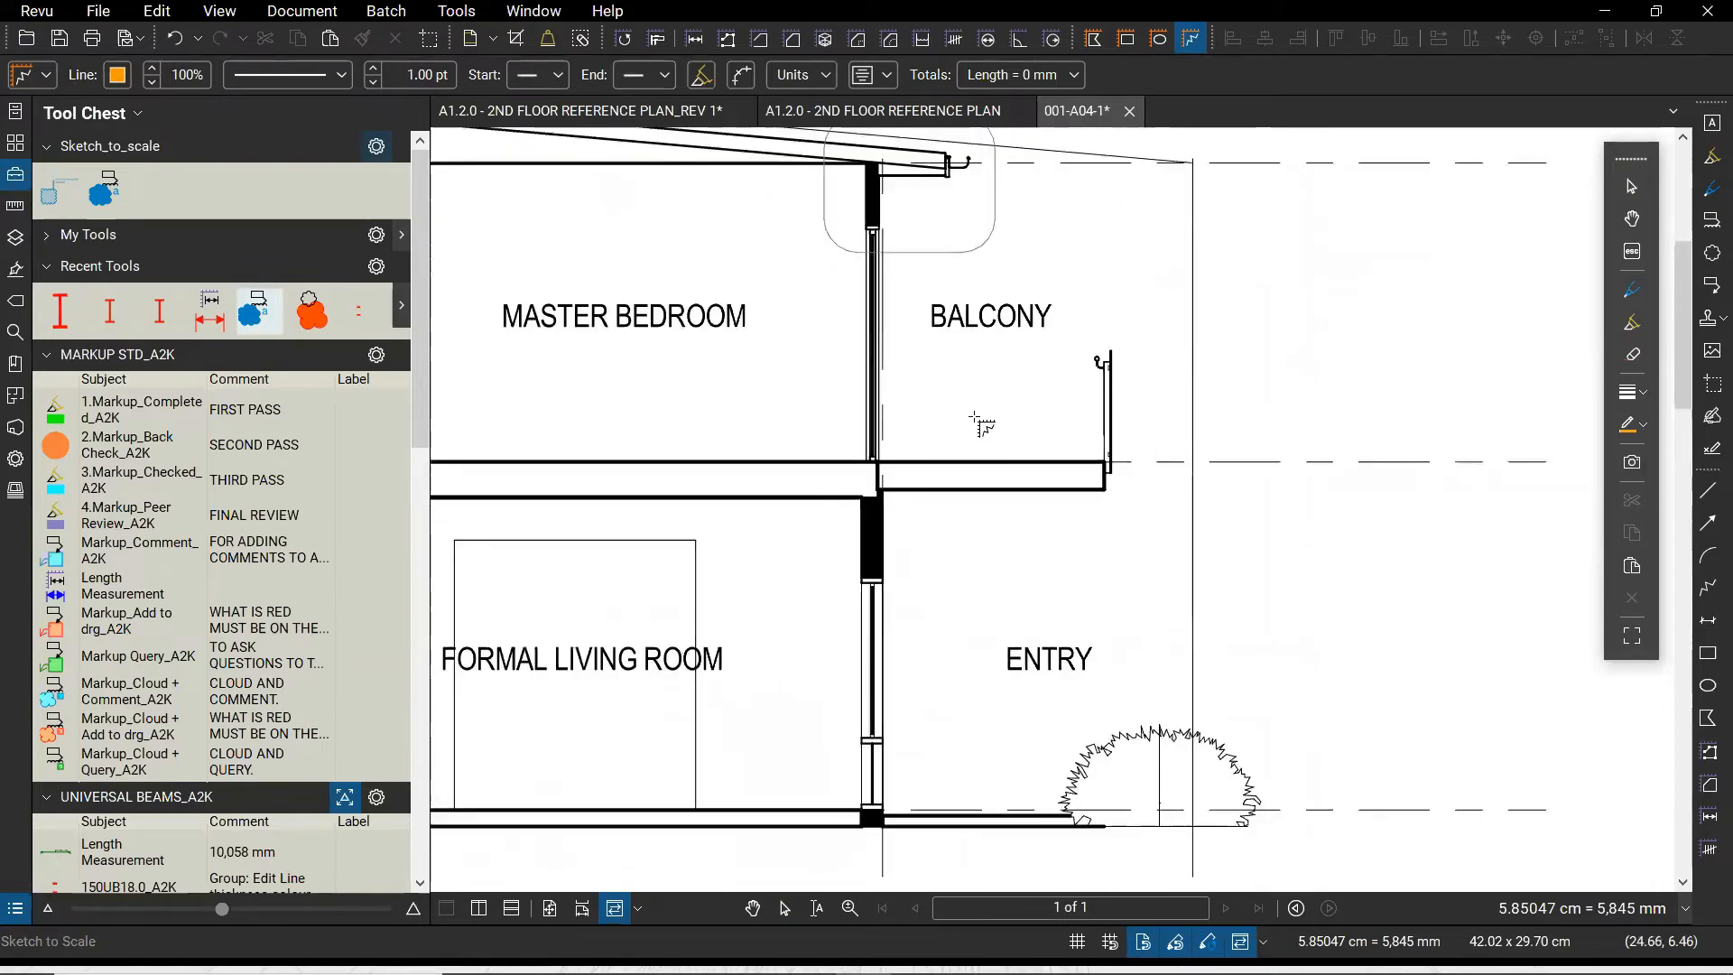
pyautogui.scroll(5, 1062, 424)
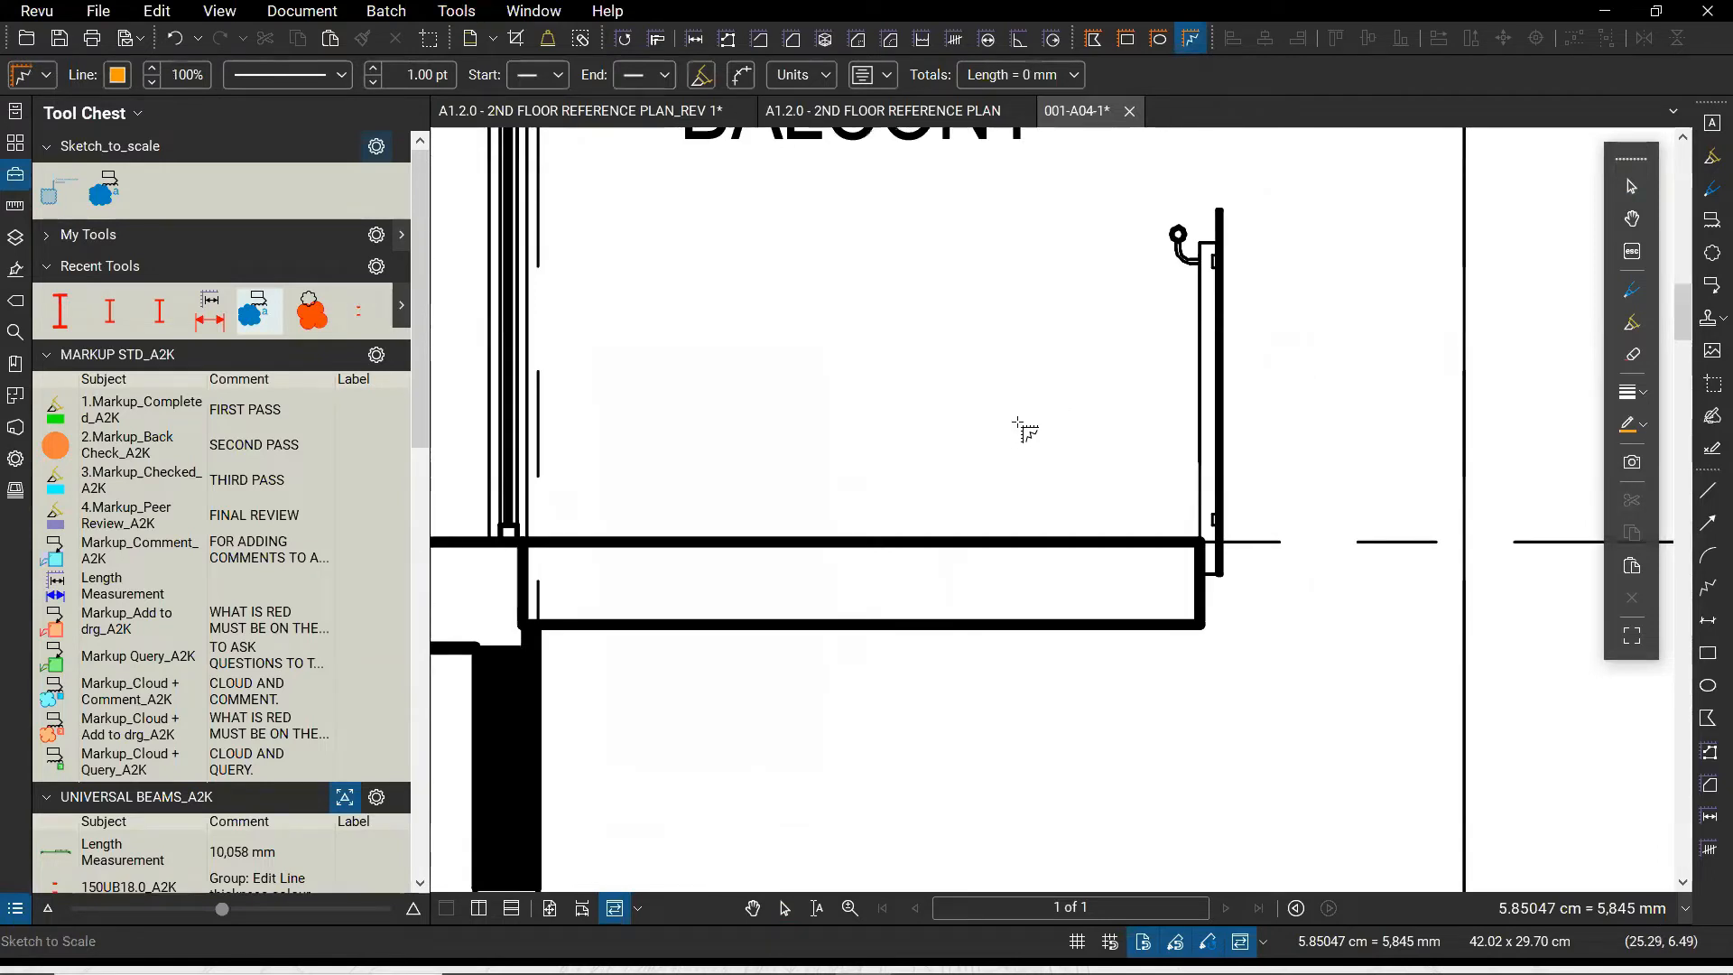
pyautogui.click(1018, 421)
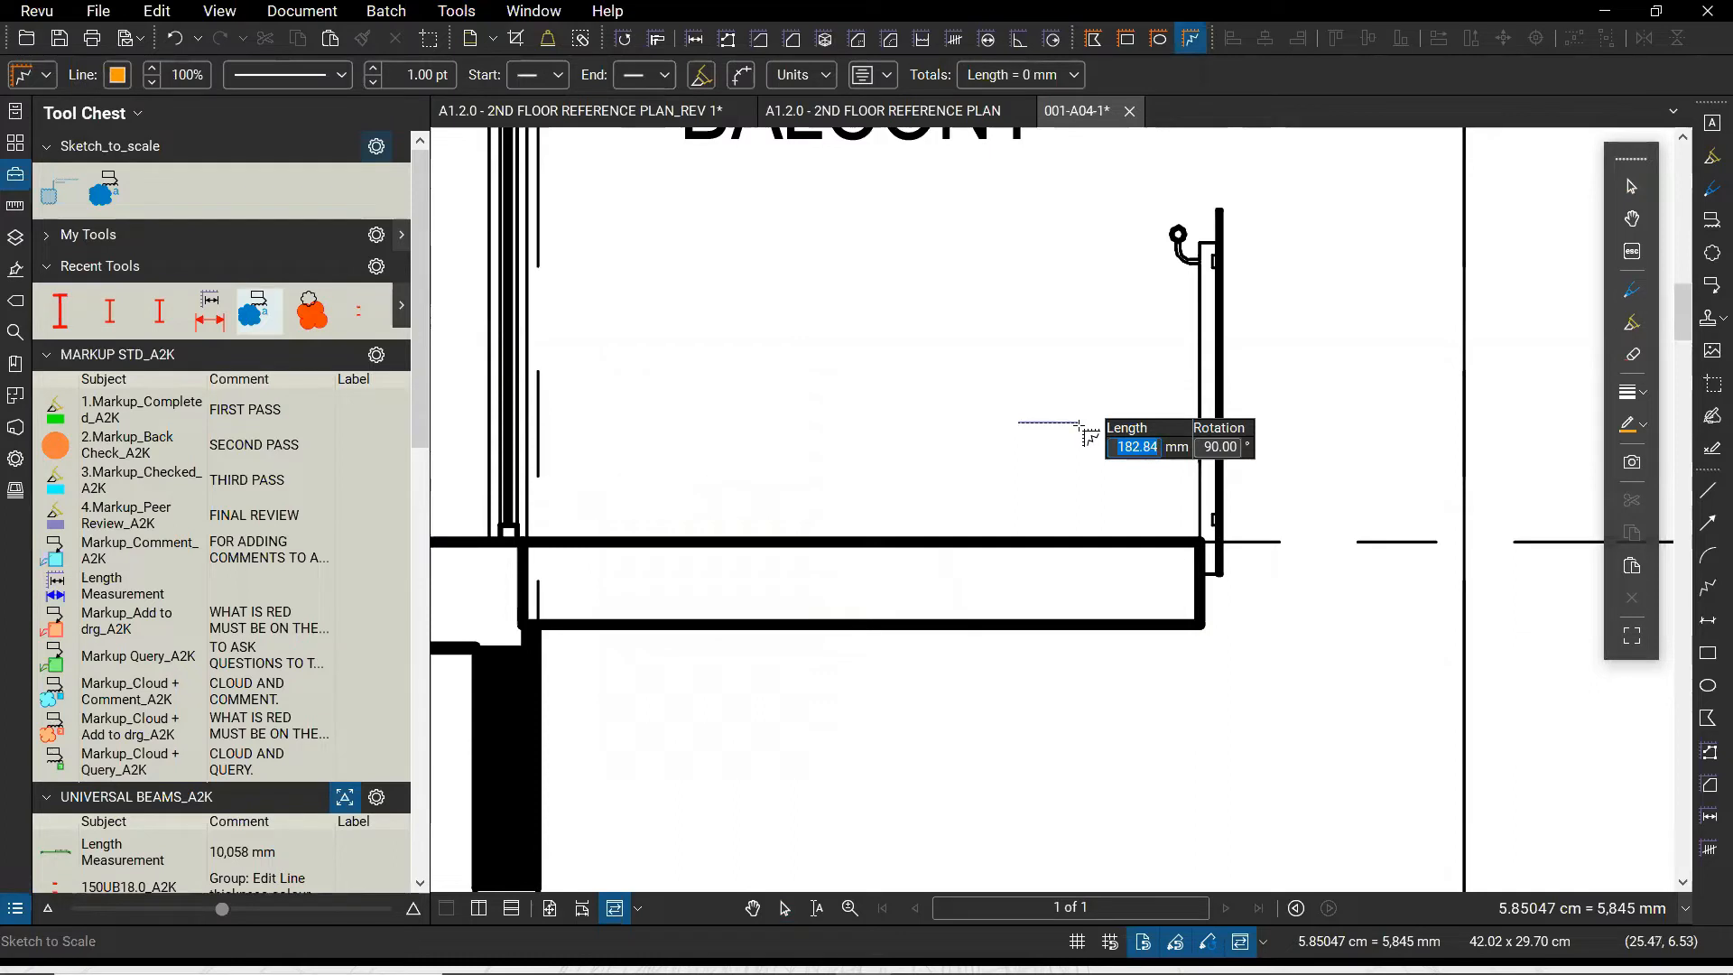
pyautogui.write('2')
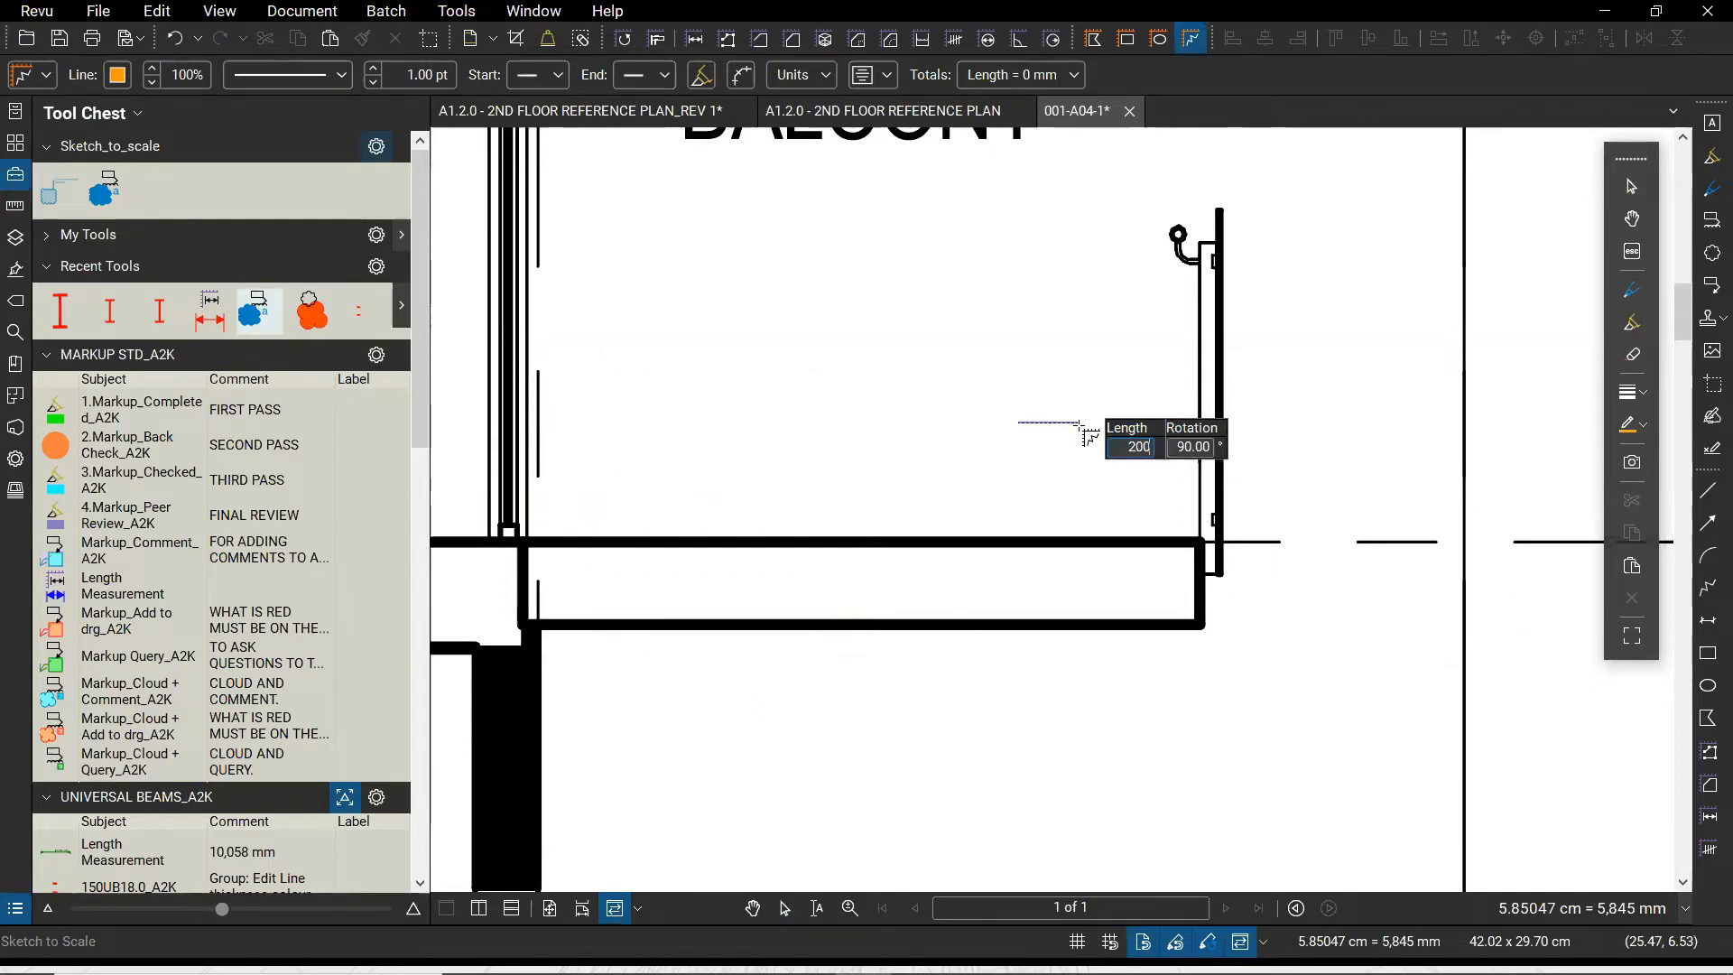
pyautogui.write('00')
pyautogui.press('Return')
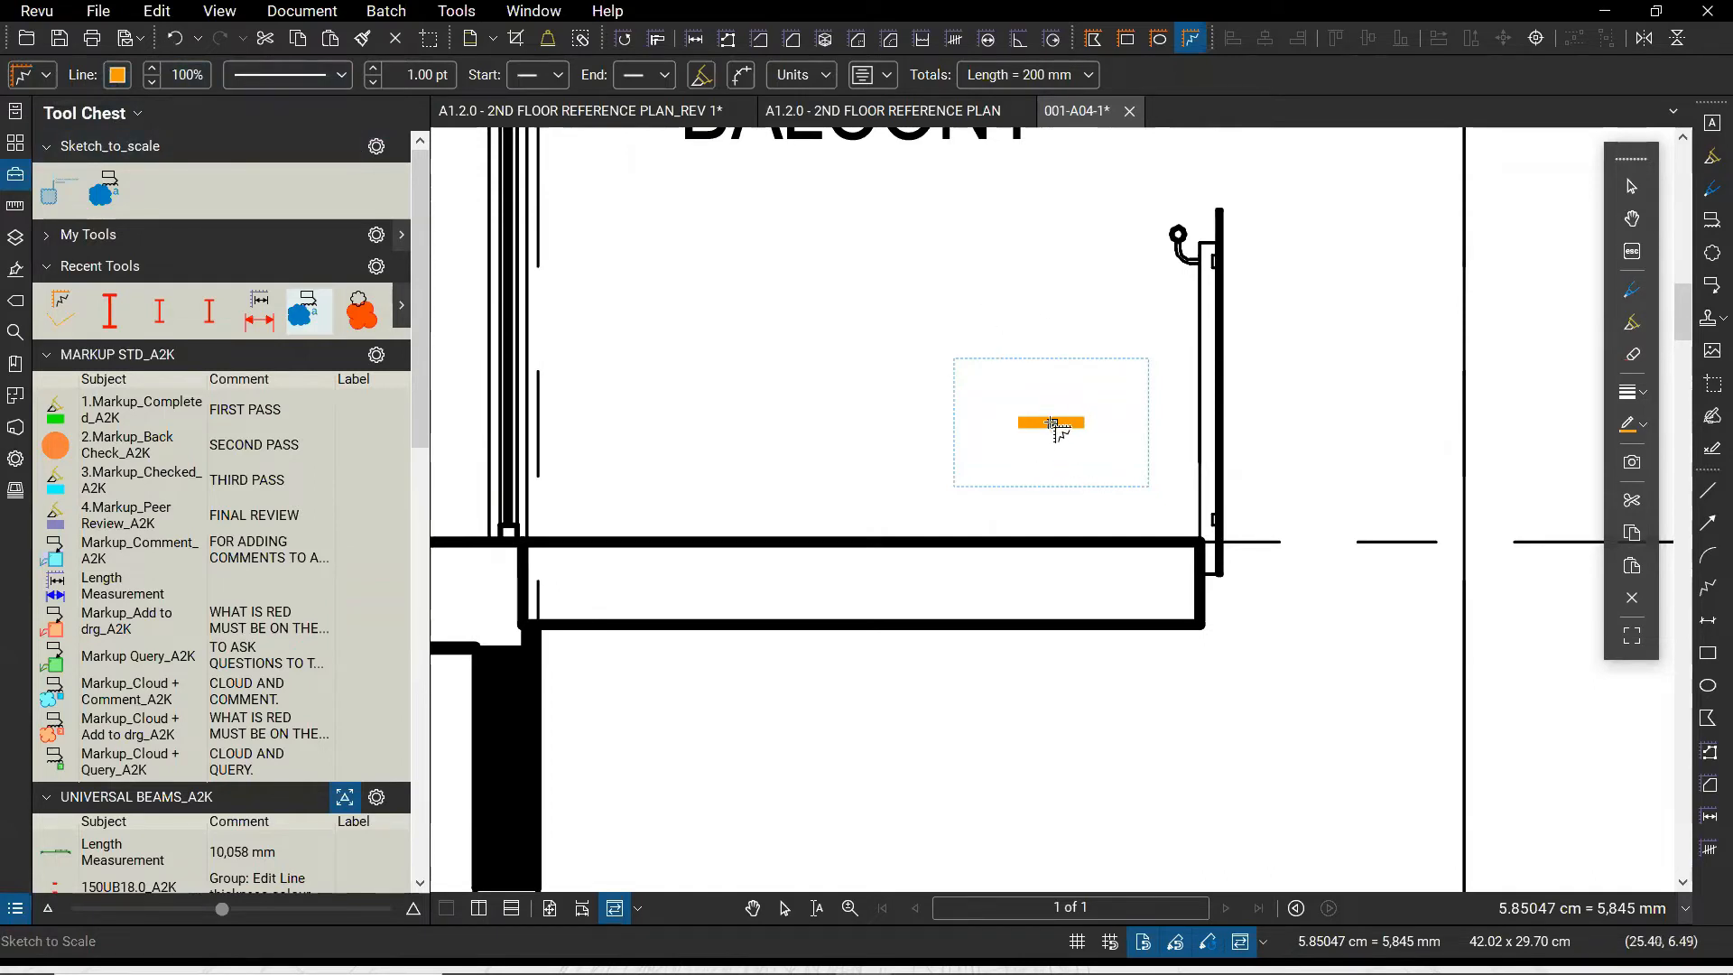
# Sketch a 300 mm vertical web line to scale, straight down from the midpoint of the horizontal line
pyautogui.press('ctrl')
pyautogui.click(1051, 423)
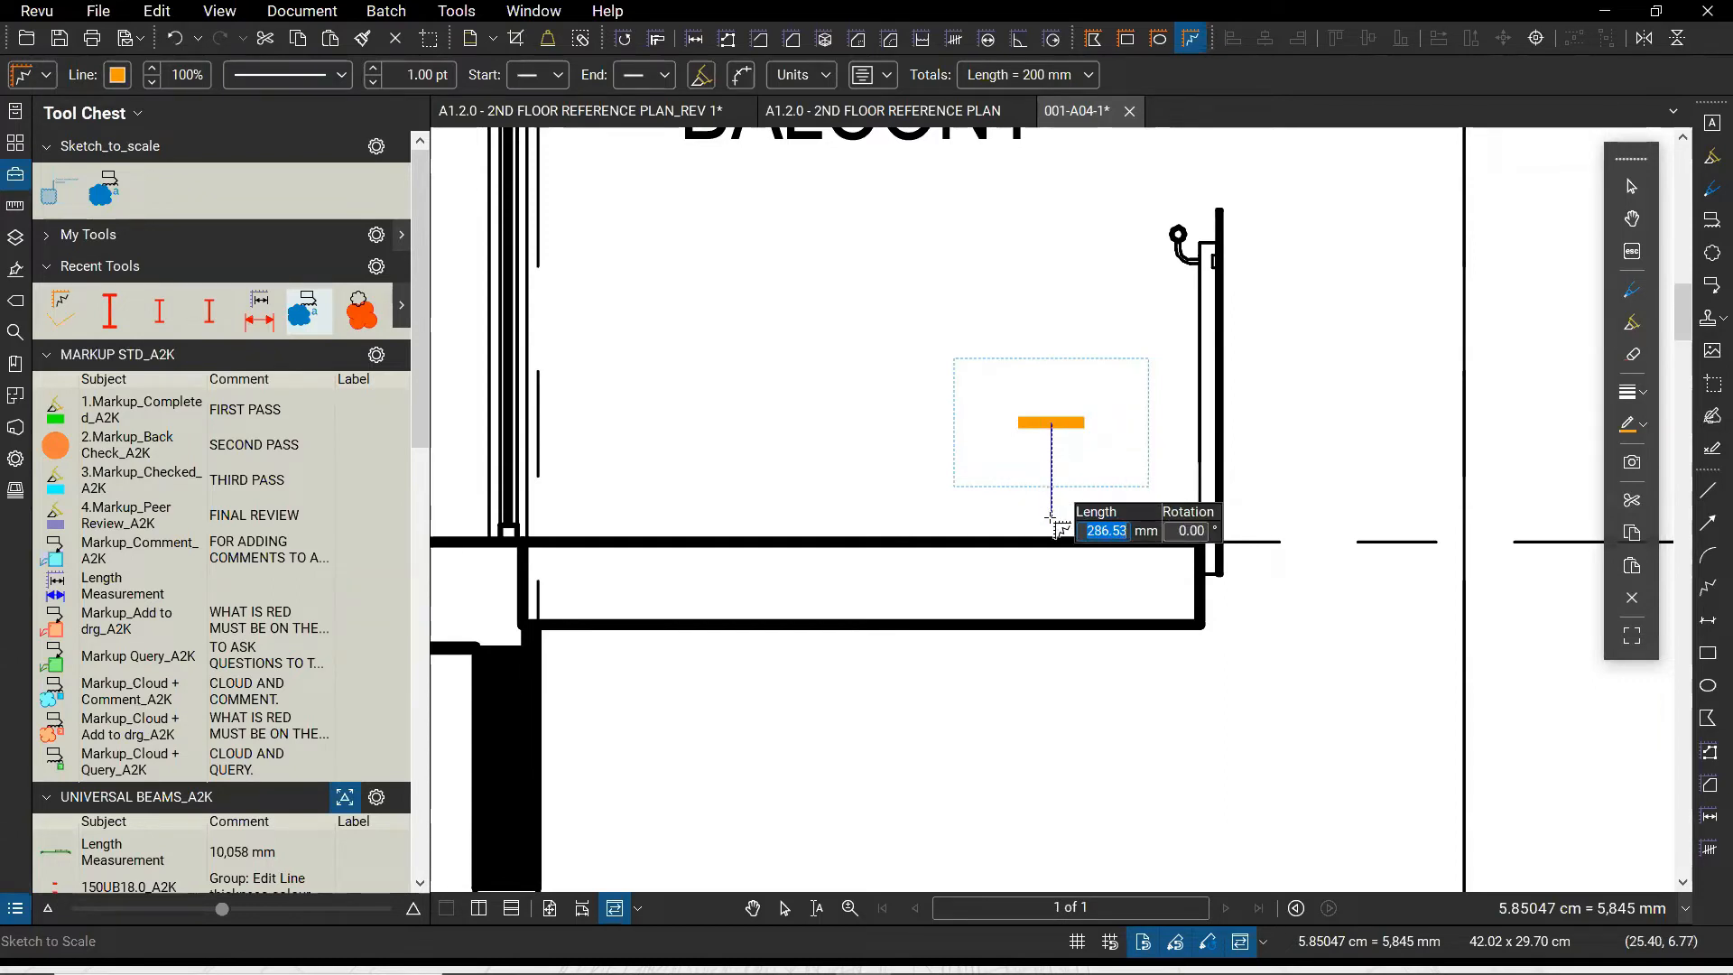
pyautogui.write('300')
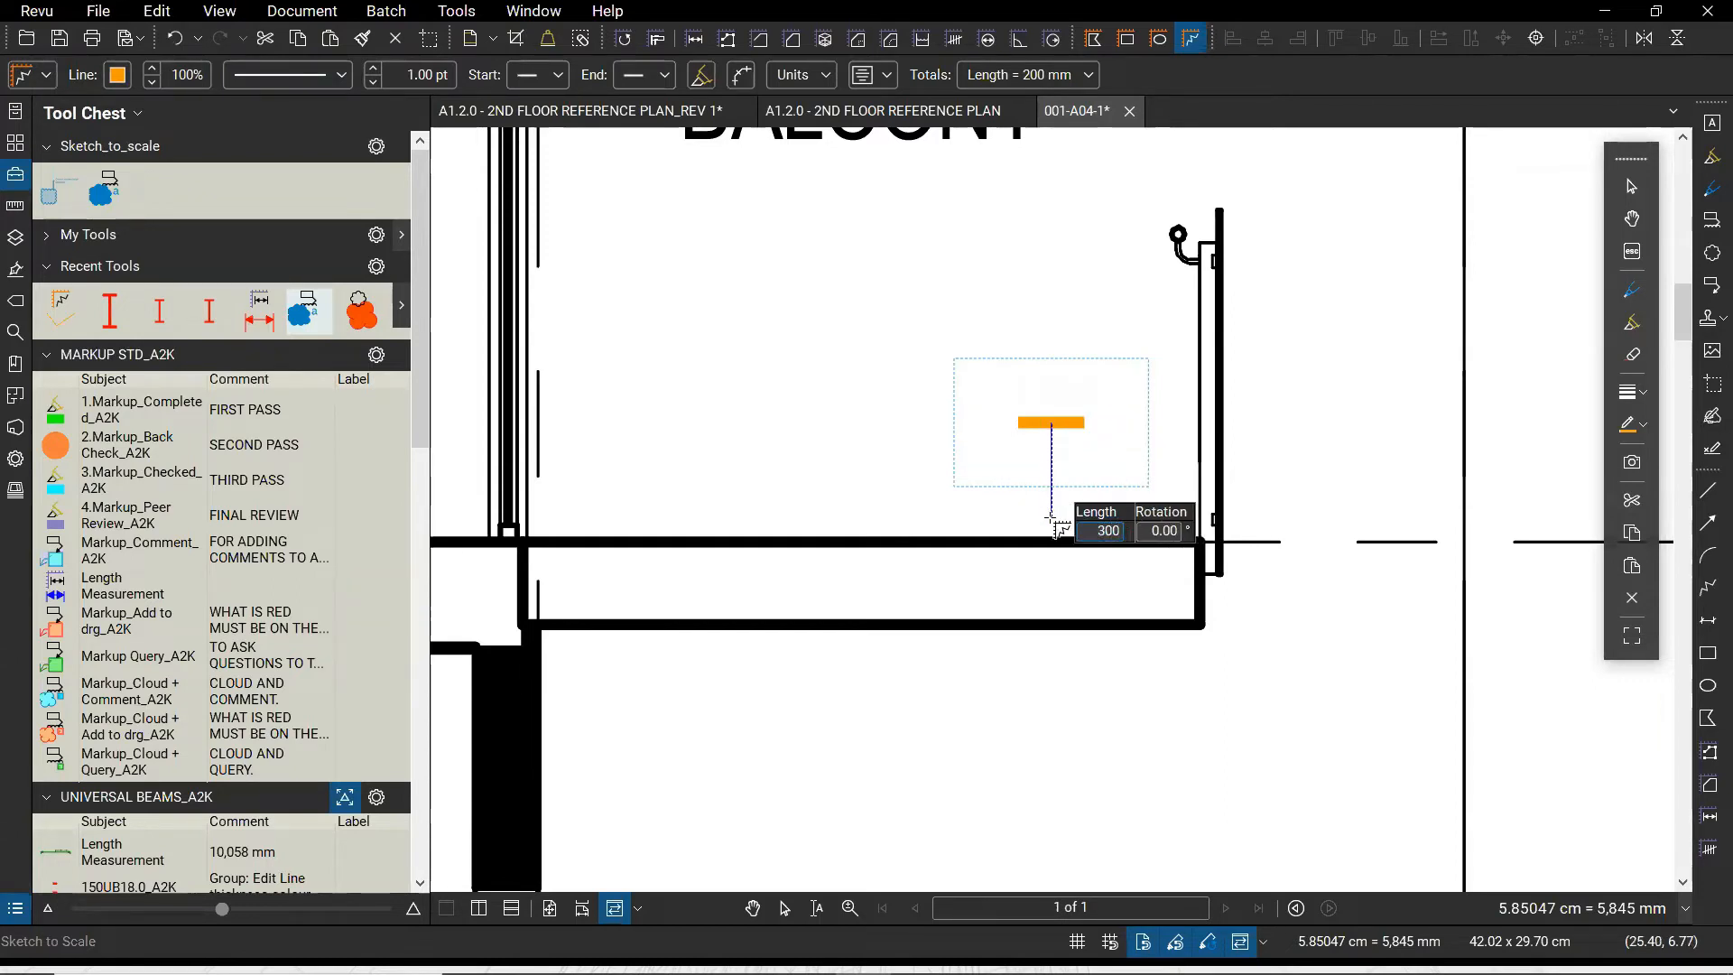
pyautogui.press('Return')
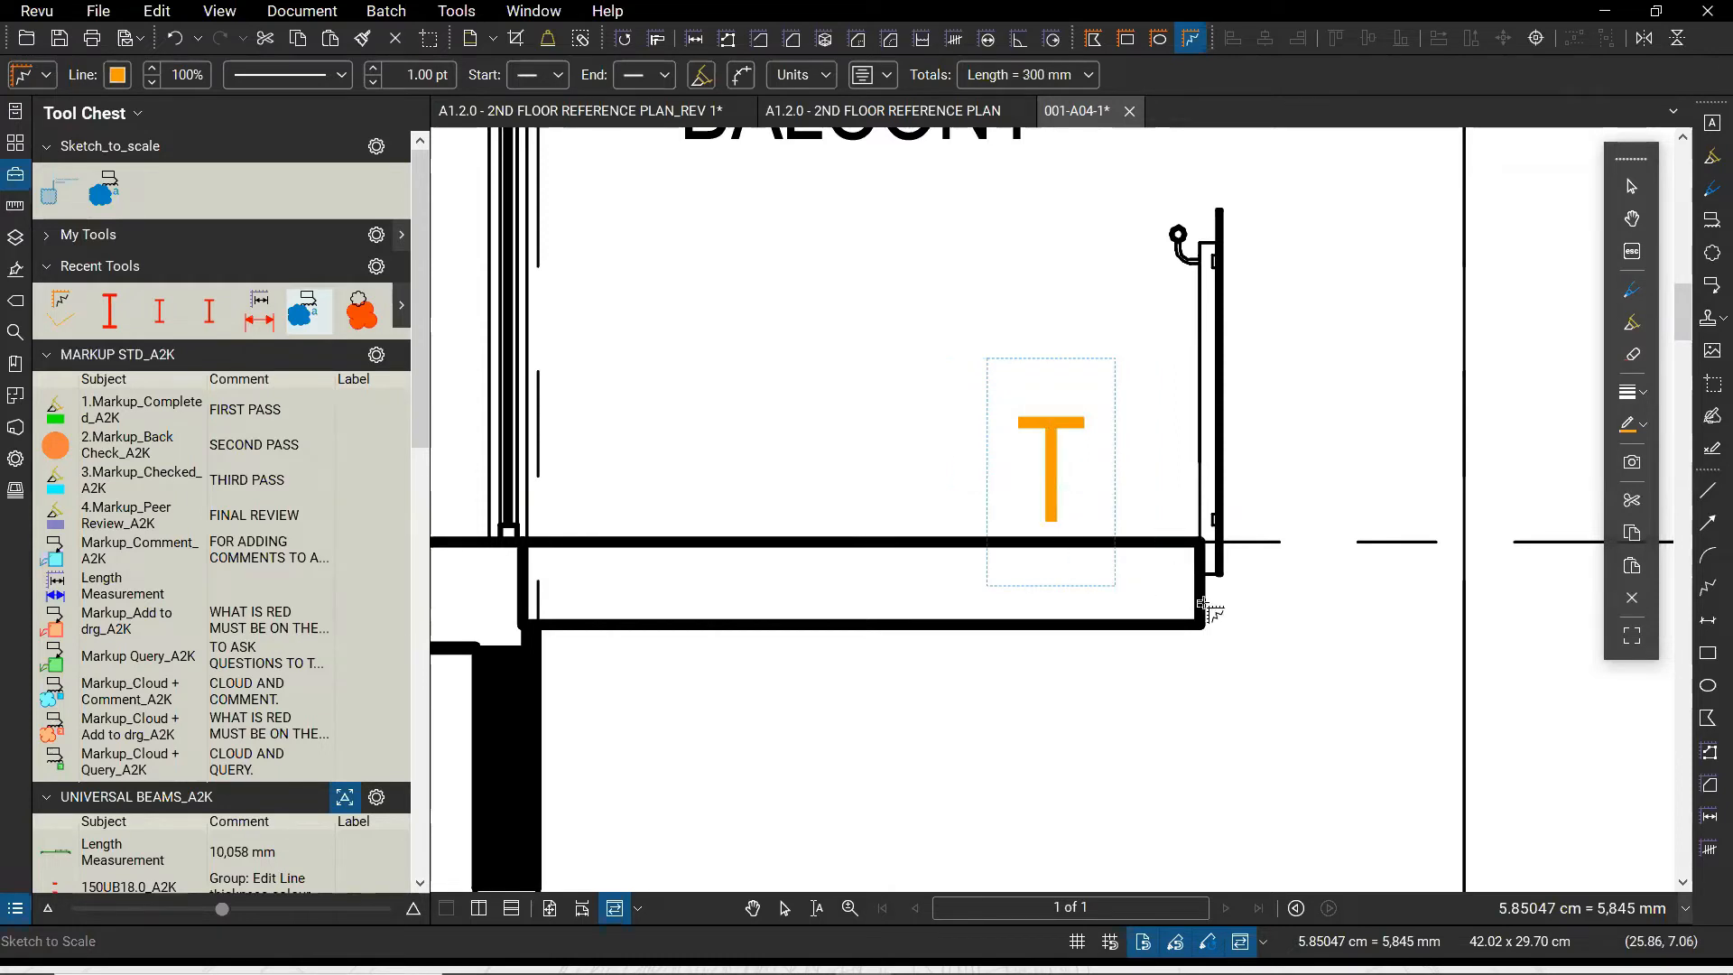
# Change the vertical web line to Dark Cyan with a 0.50 pt line width and leave the sketch tool
pyautogui.click(117, 75)
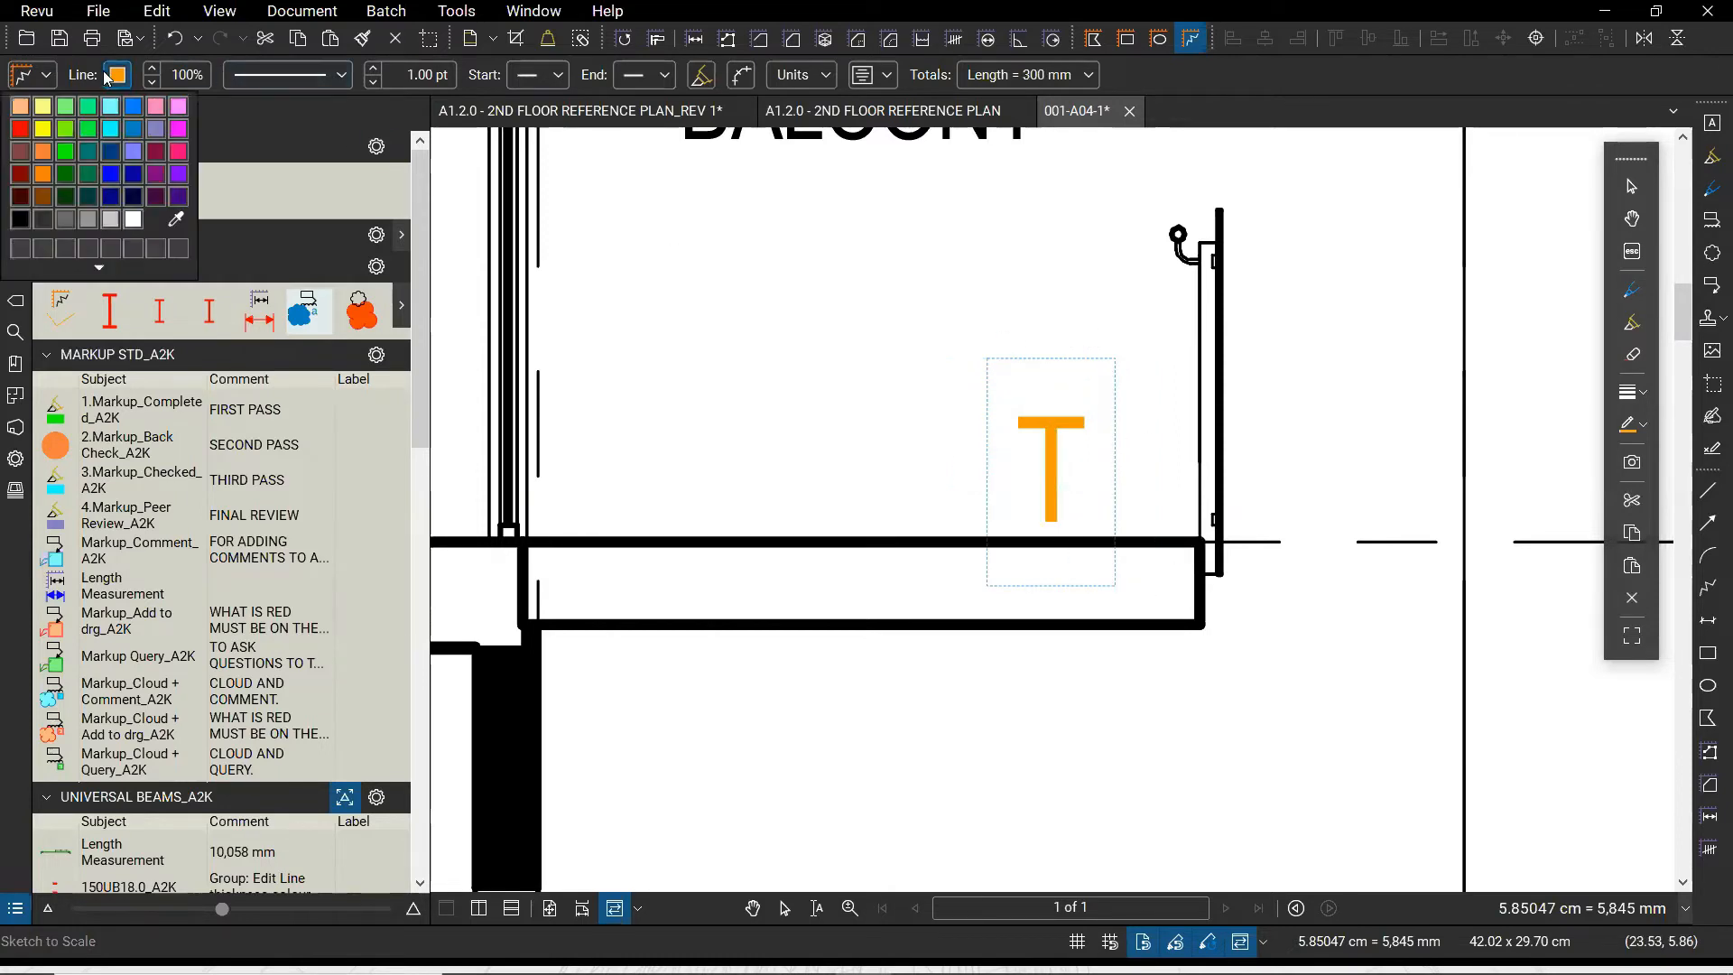
pyautogui.click(88, 151)
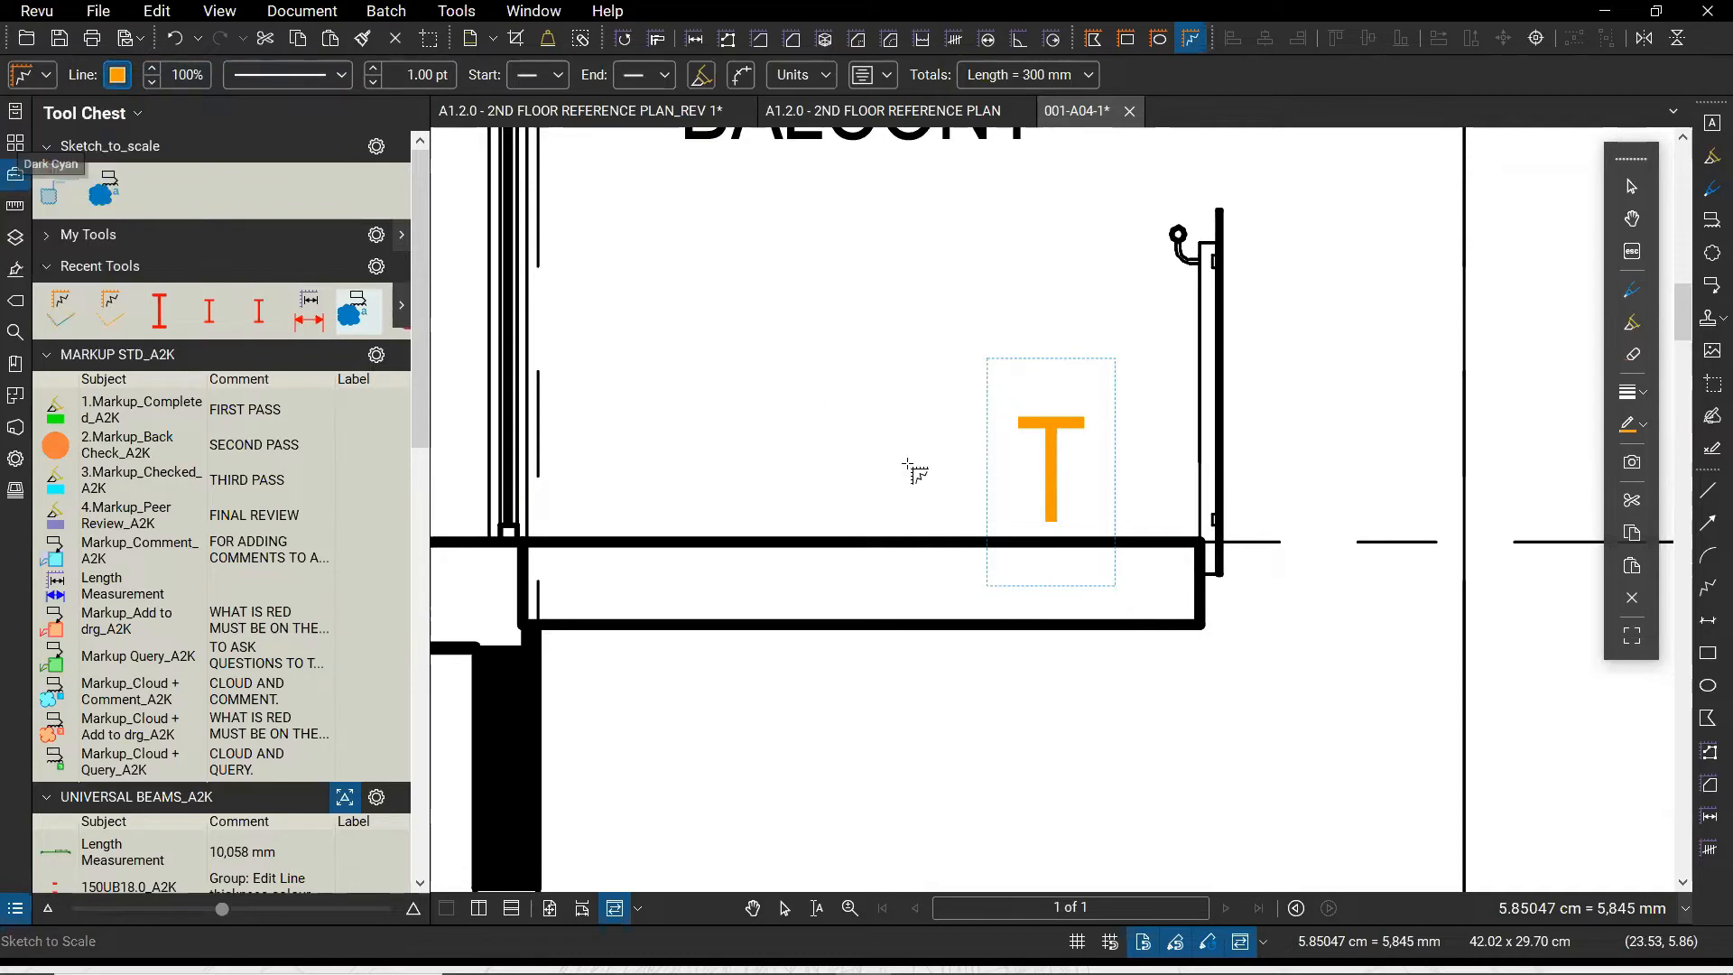
pyautogui.click(431, 75)
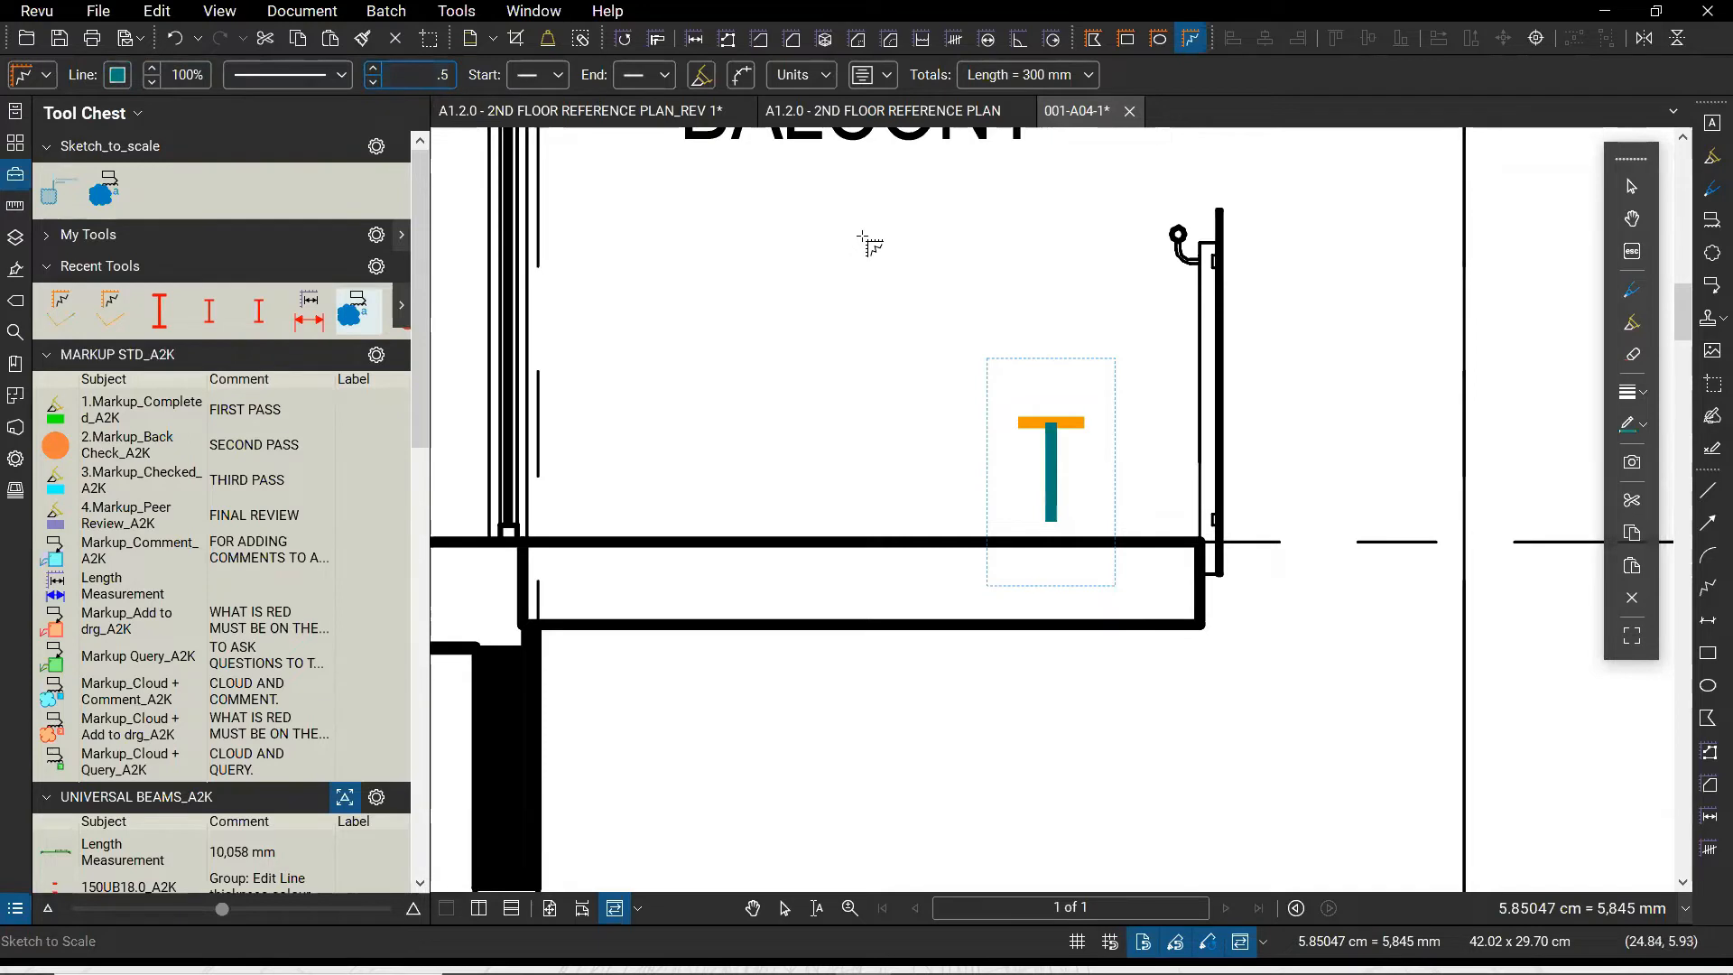
pyautogui.press('Return')
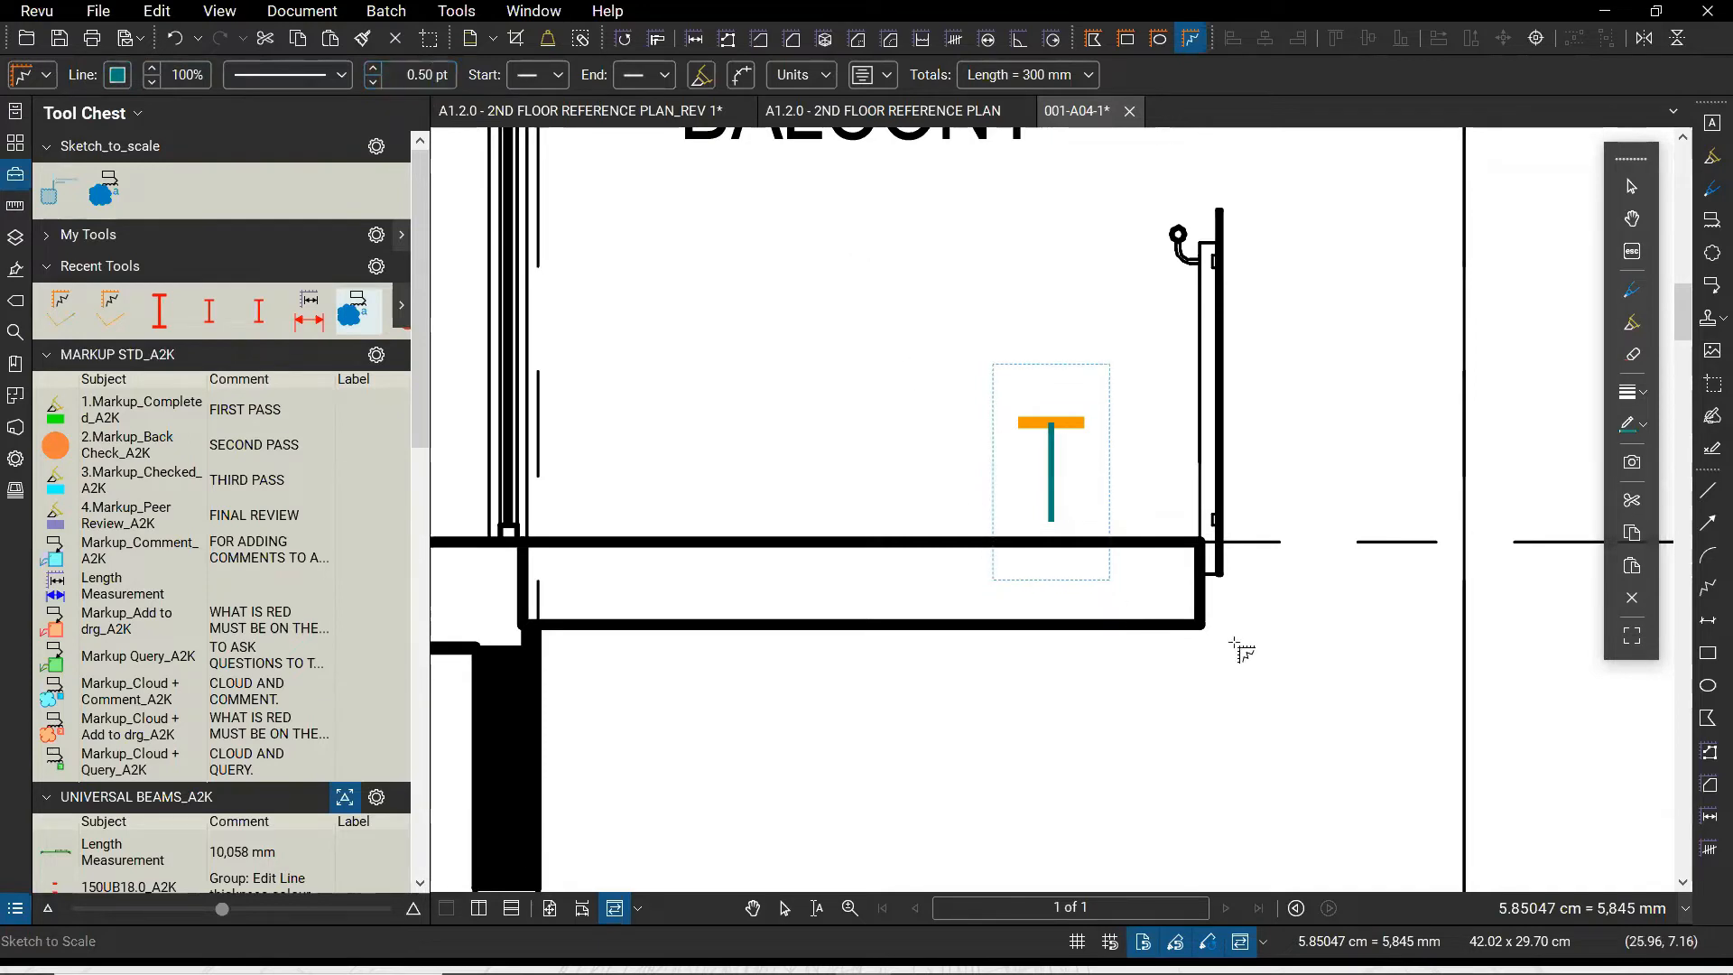
pyautogui.click(787, 909)
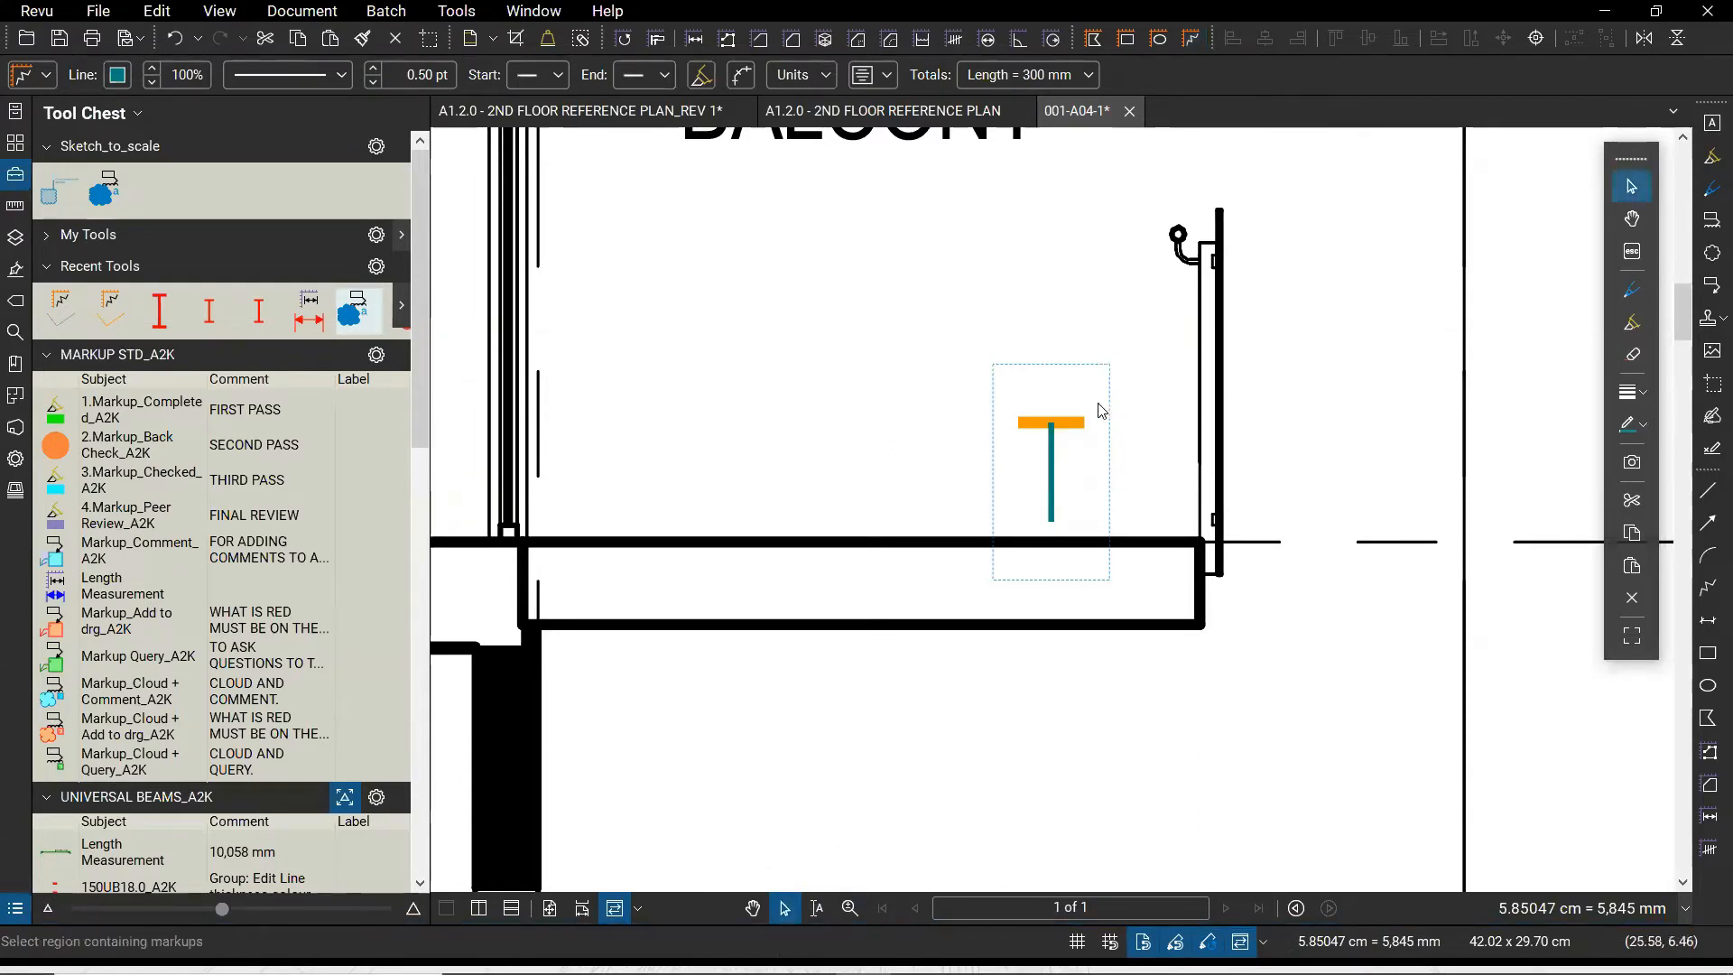
pyautogui.click(1086, 432)
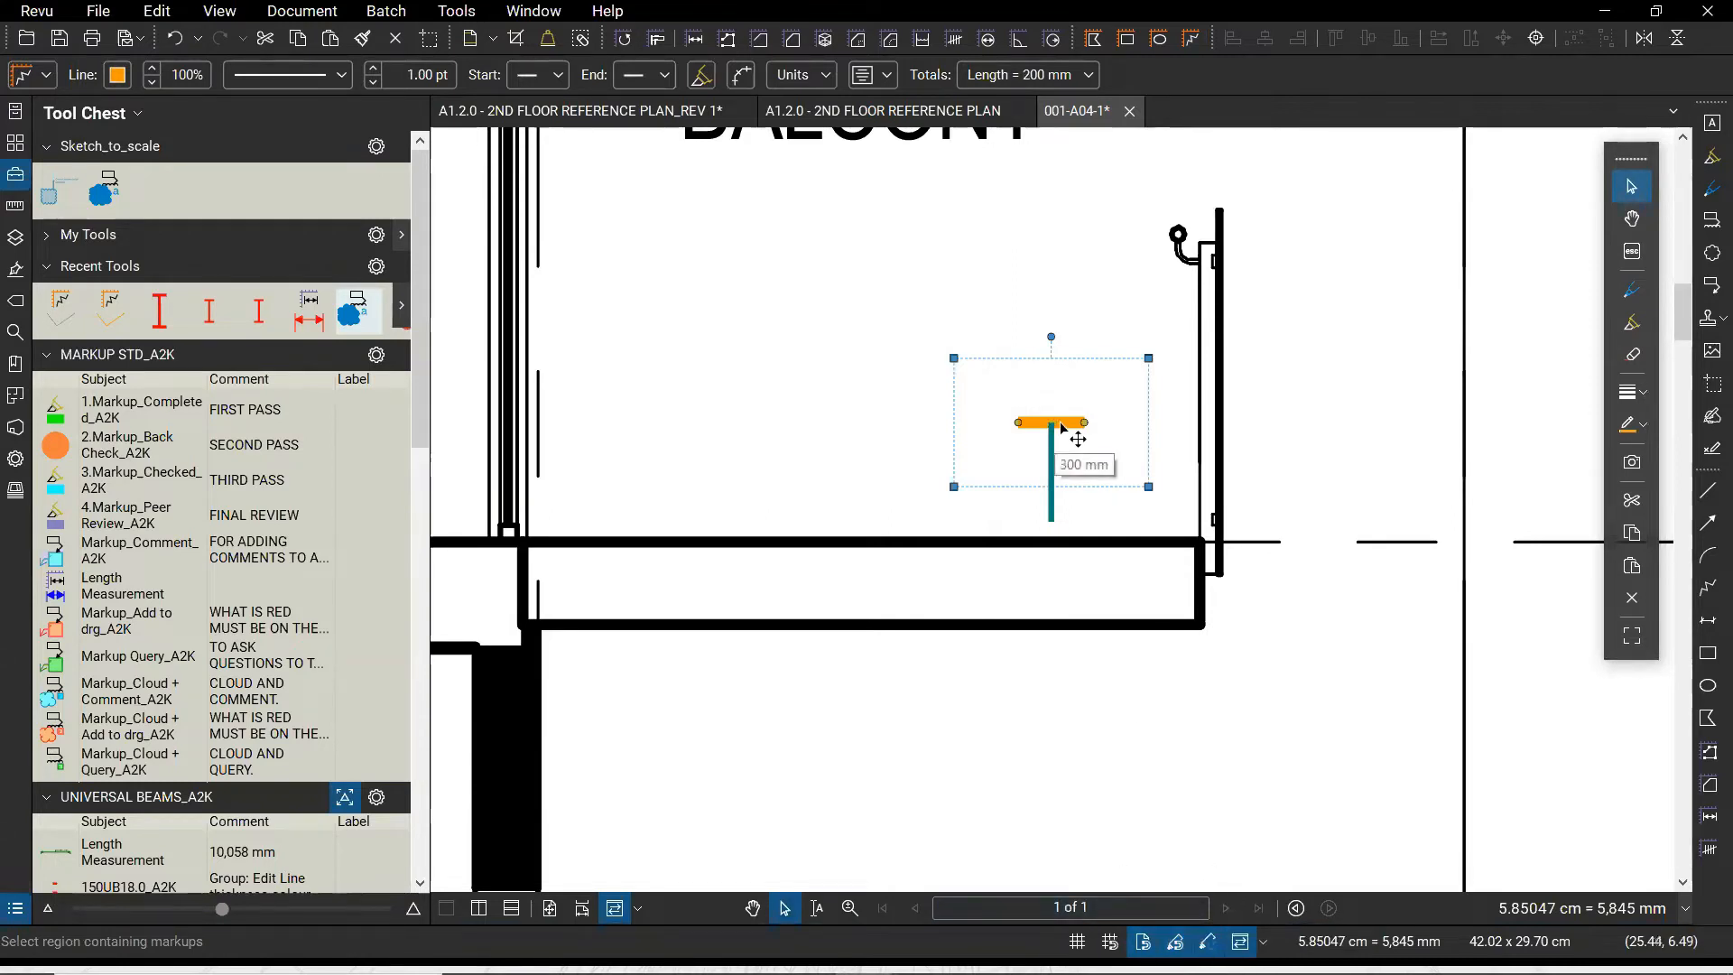
pyautogui.moveTo(1052, 427); pyautogui.dragTo(1082, 499)
pyautogui.press('Escape')
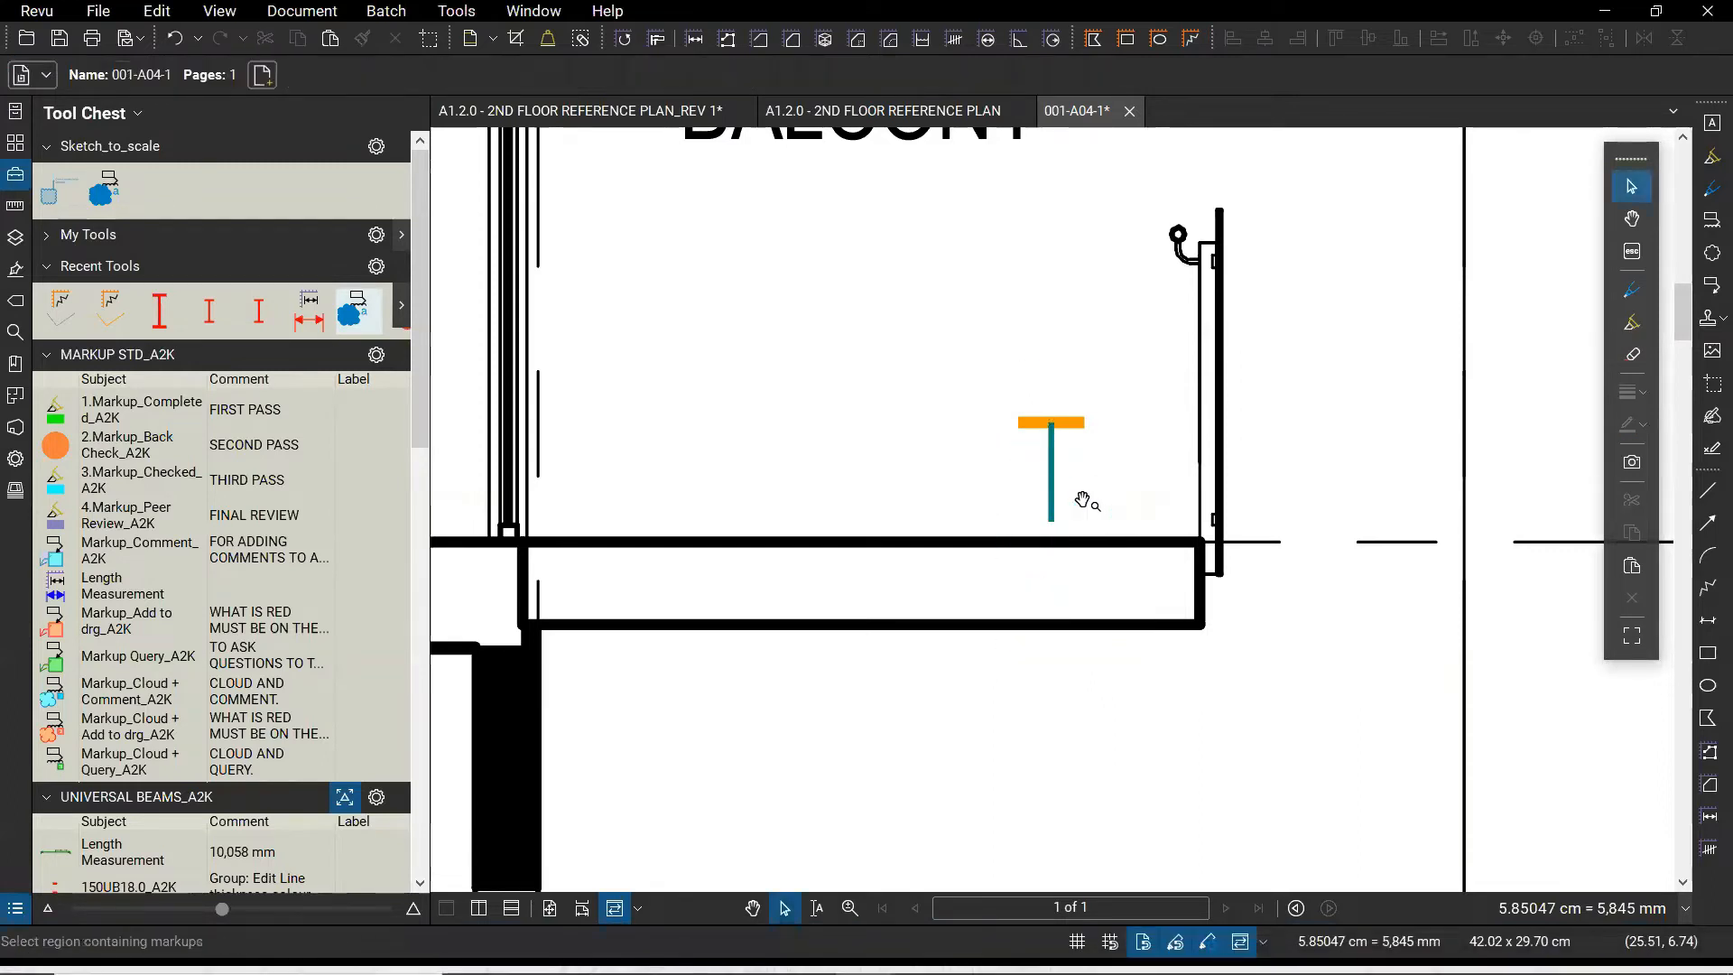
pyautogui.click(1076, 429)
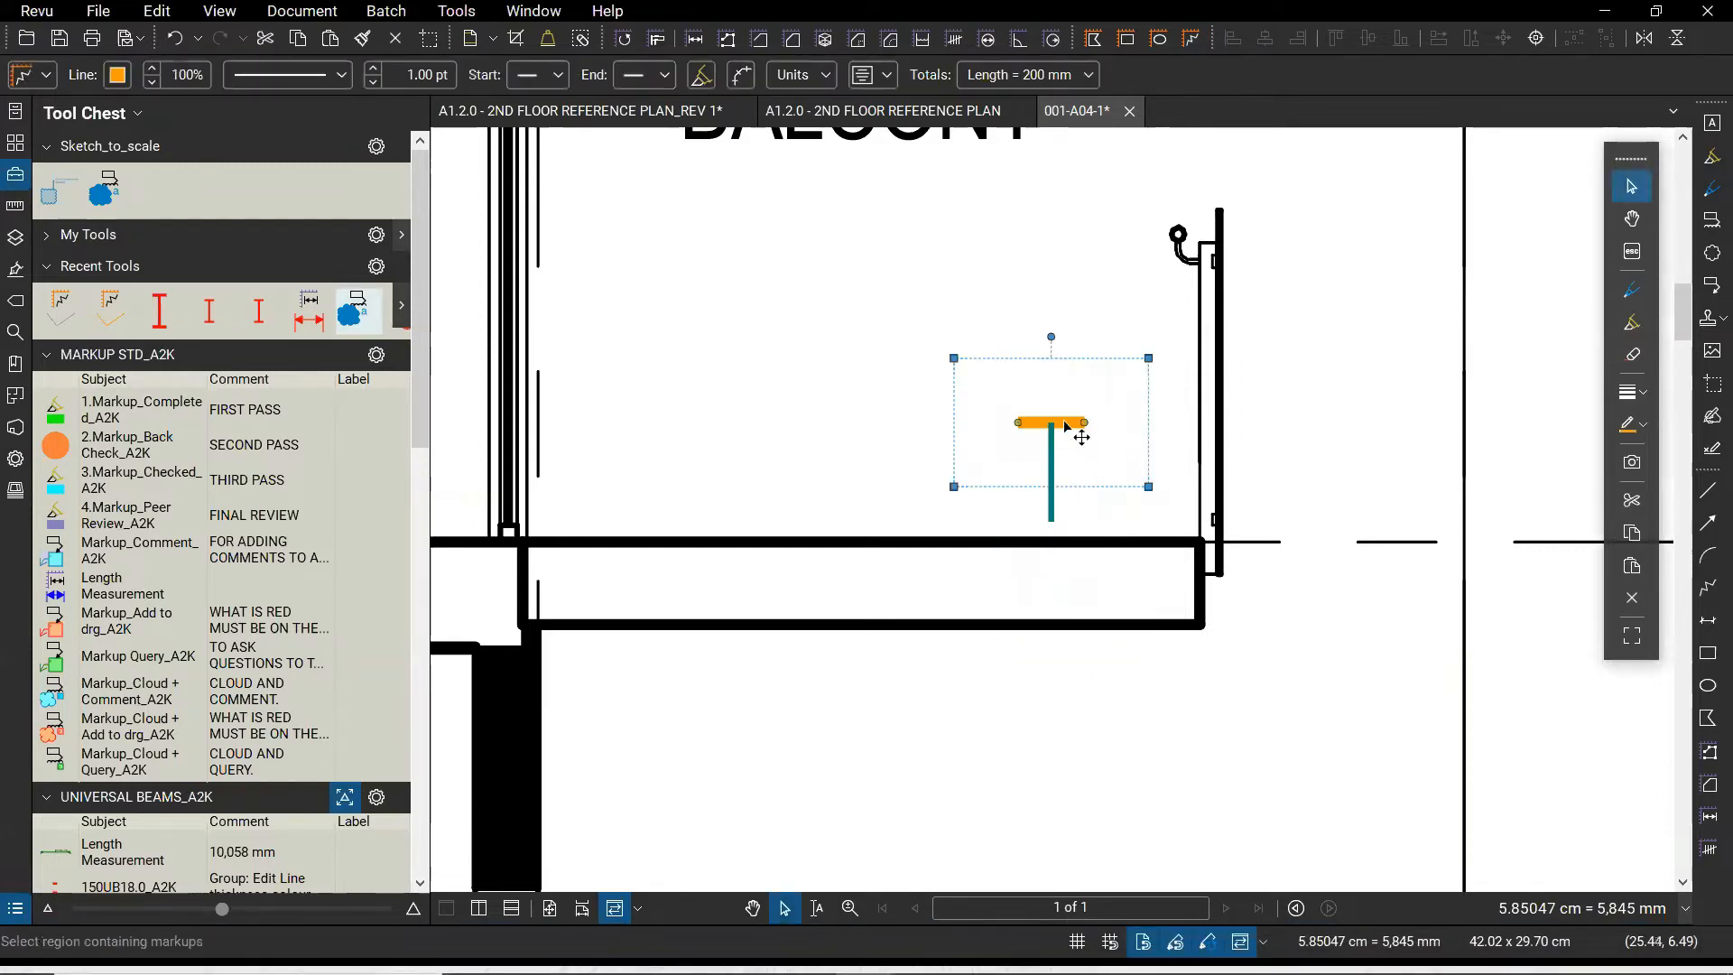
pyautogui.moveTo(1054, 433); pyautogui.dragTo(1103, 488)
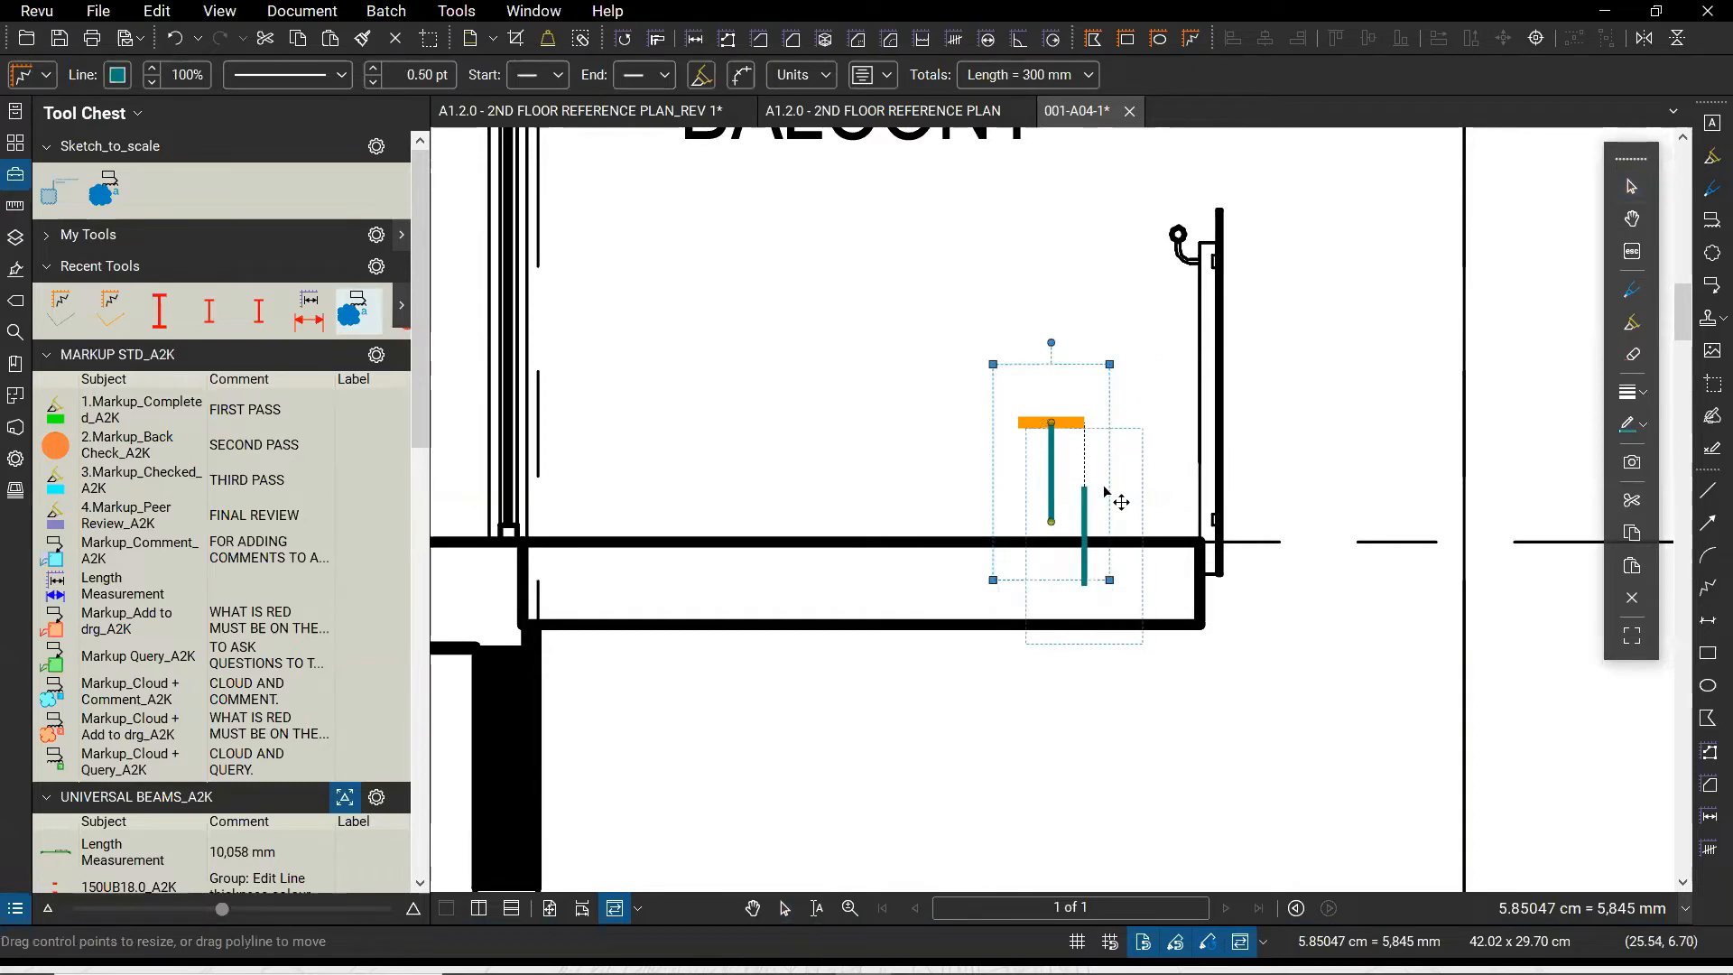
pyautogui.press('Escape')
pyautogui.moveTo(921, 368); pyautogui.dragTo(1177, 498)
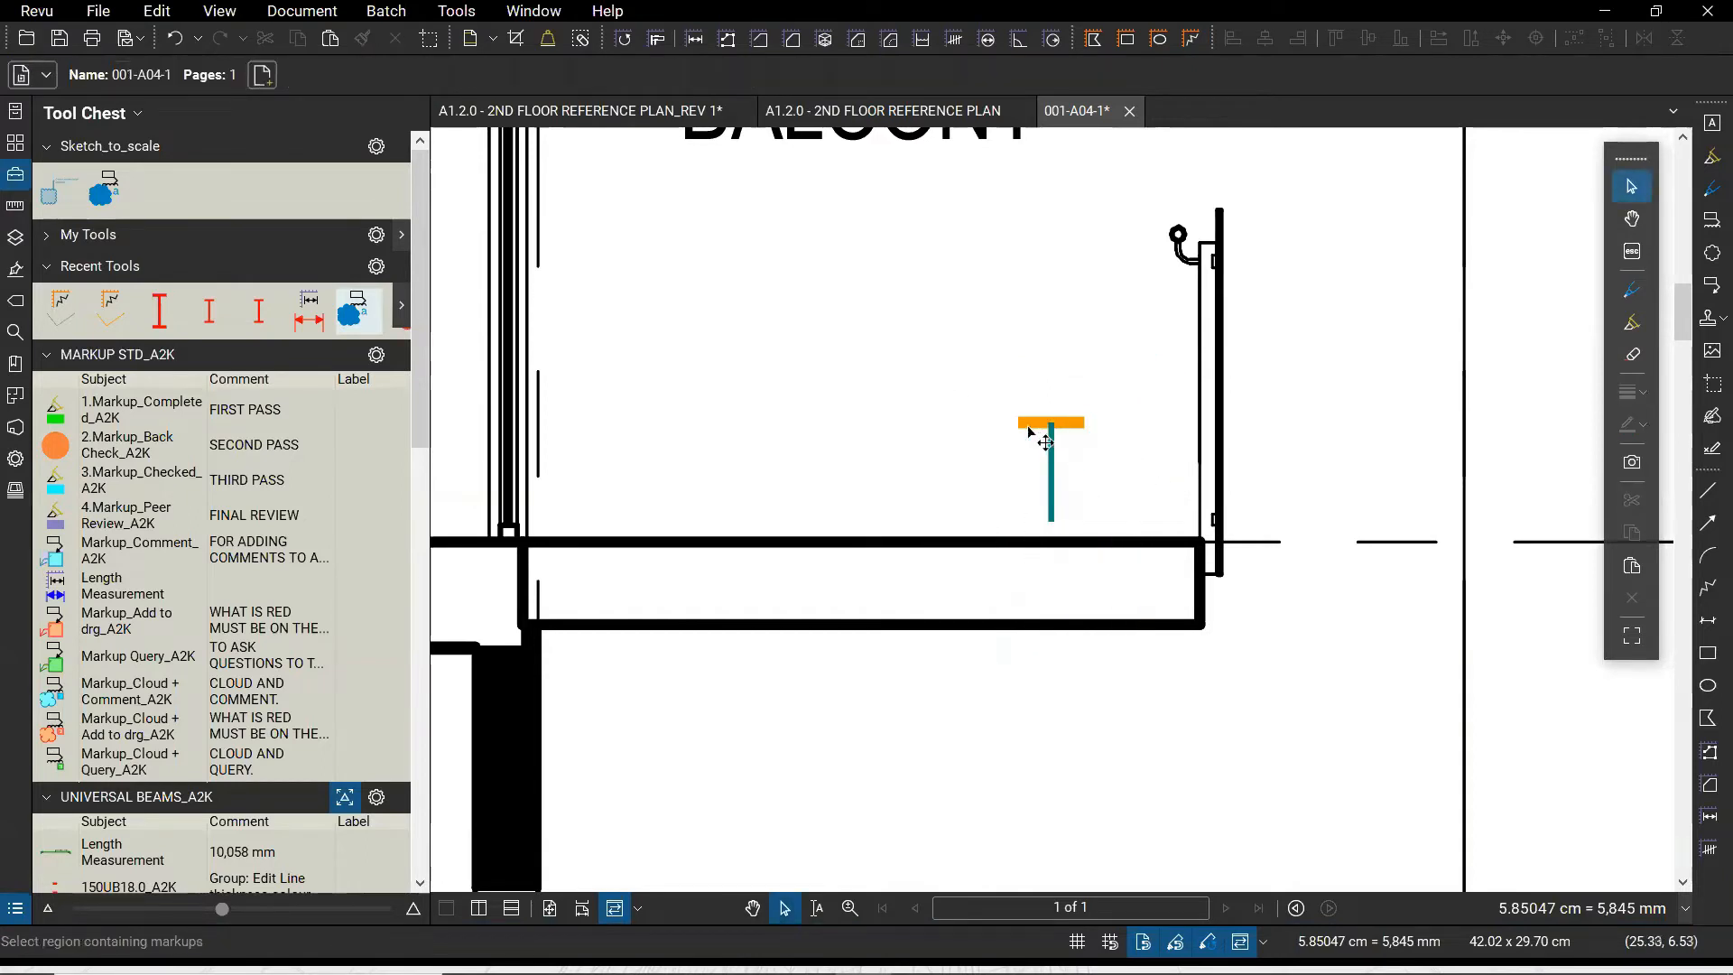
# Copy the 200 mm orange flange line straight down to the lower end of the web line to complete the I-shape
pyautogui.click(1029, 429)
pyautogui.click(939, 436)
pyautogui.click(1031, 435)
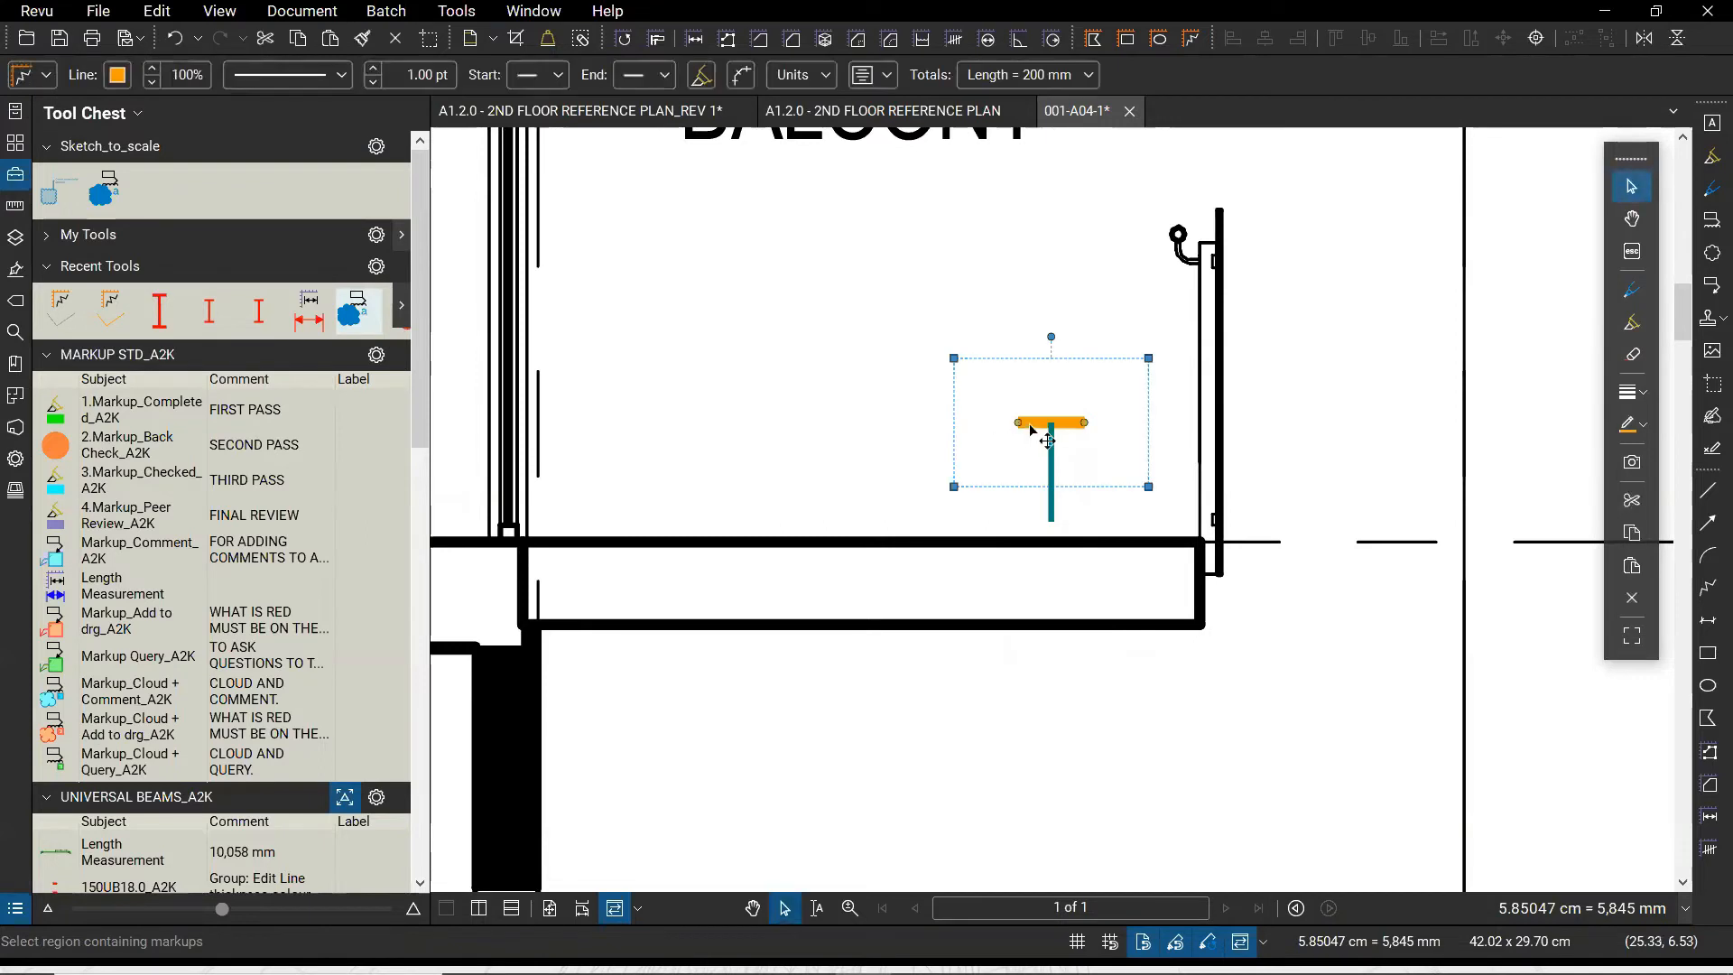
pyautogui.moveTo(1045, 437); pyautogui.dragTo(1052, 534)
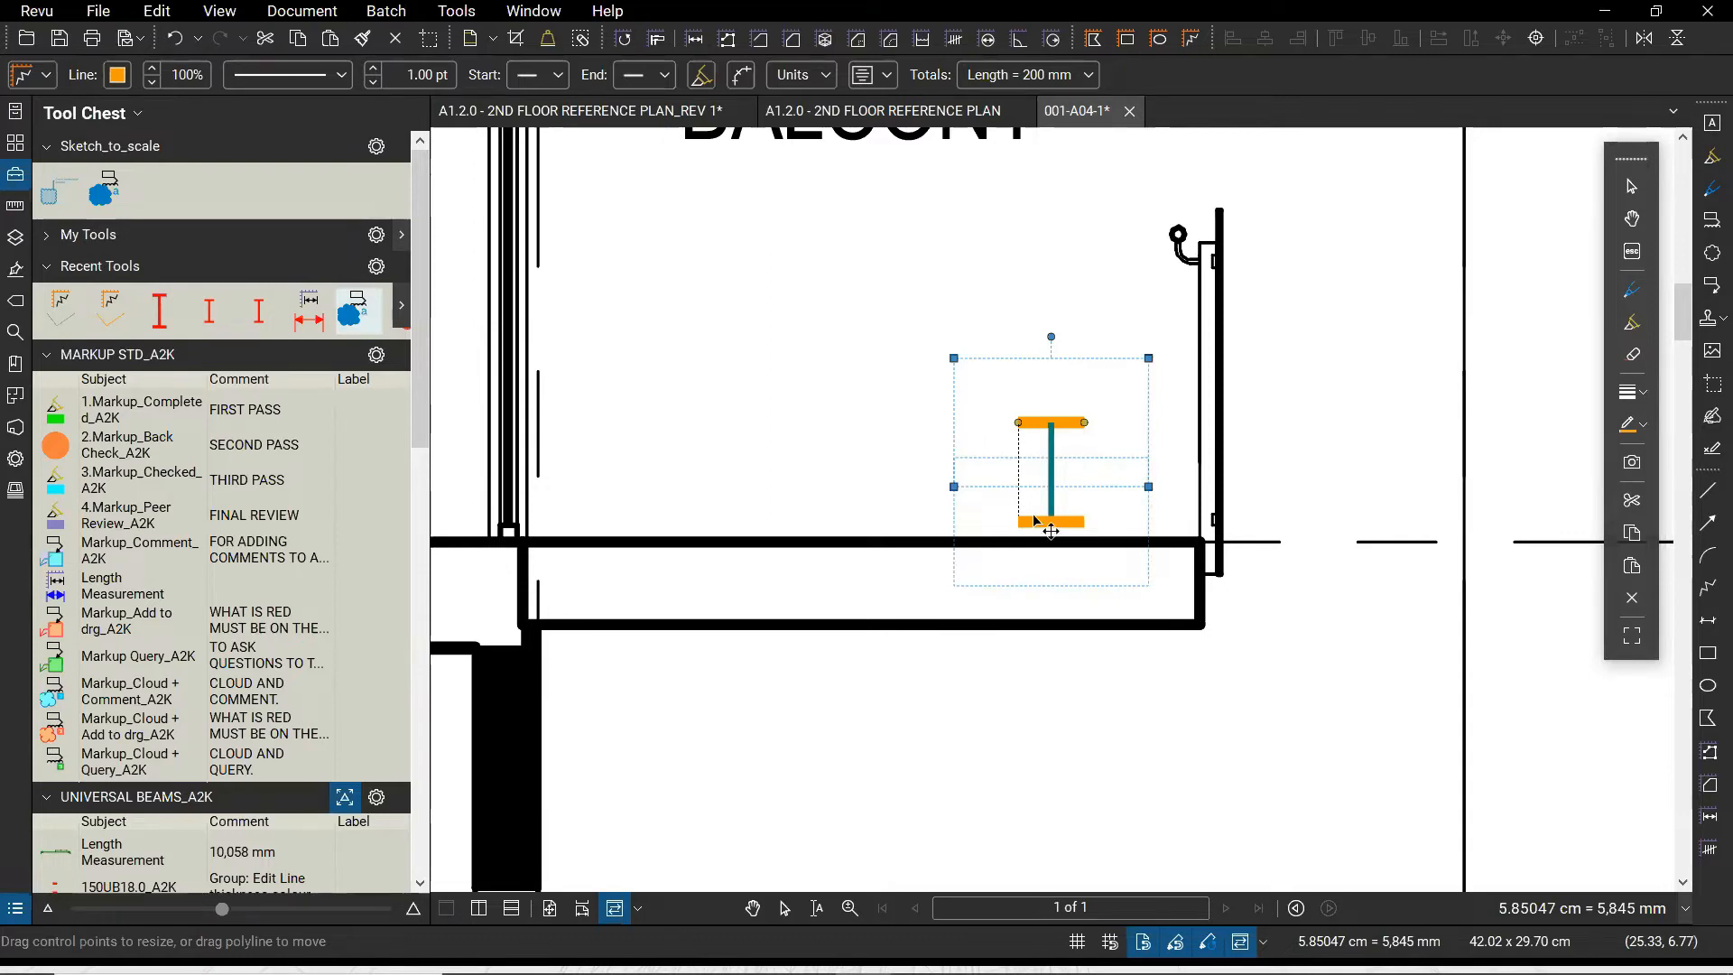
pyautogui.click(968, 697)
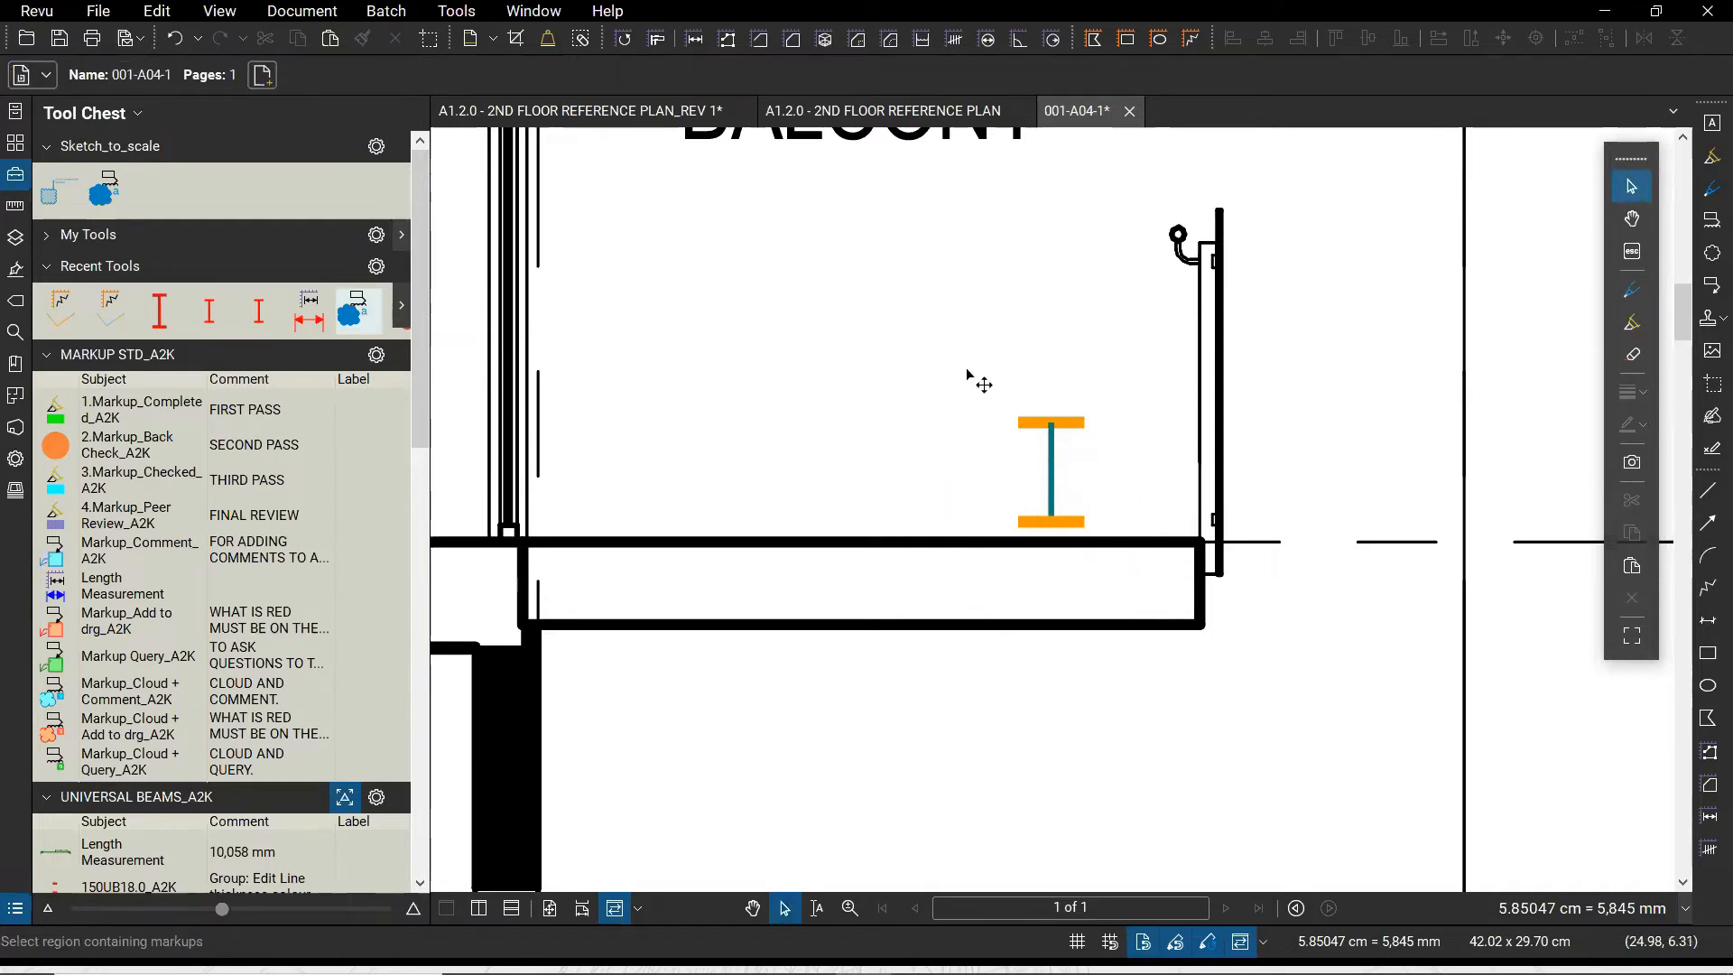
# Group the two orange flange lines and the web line into a single I-beam markup
pyautogui.scroll(-3, 985, 379)
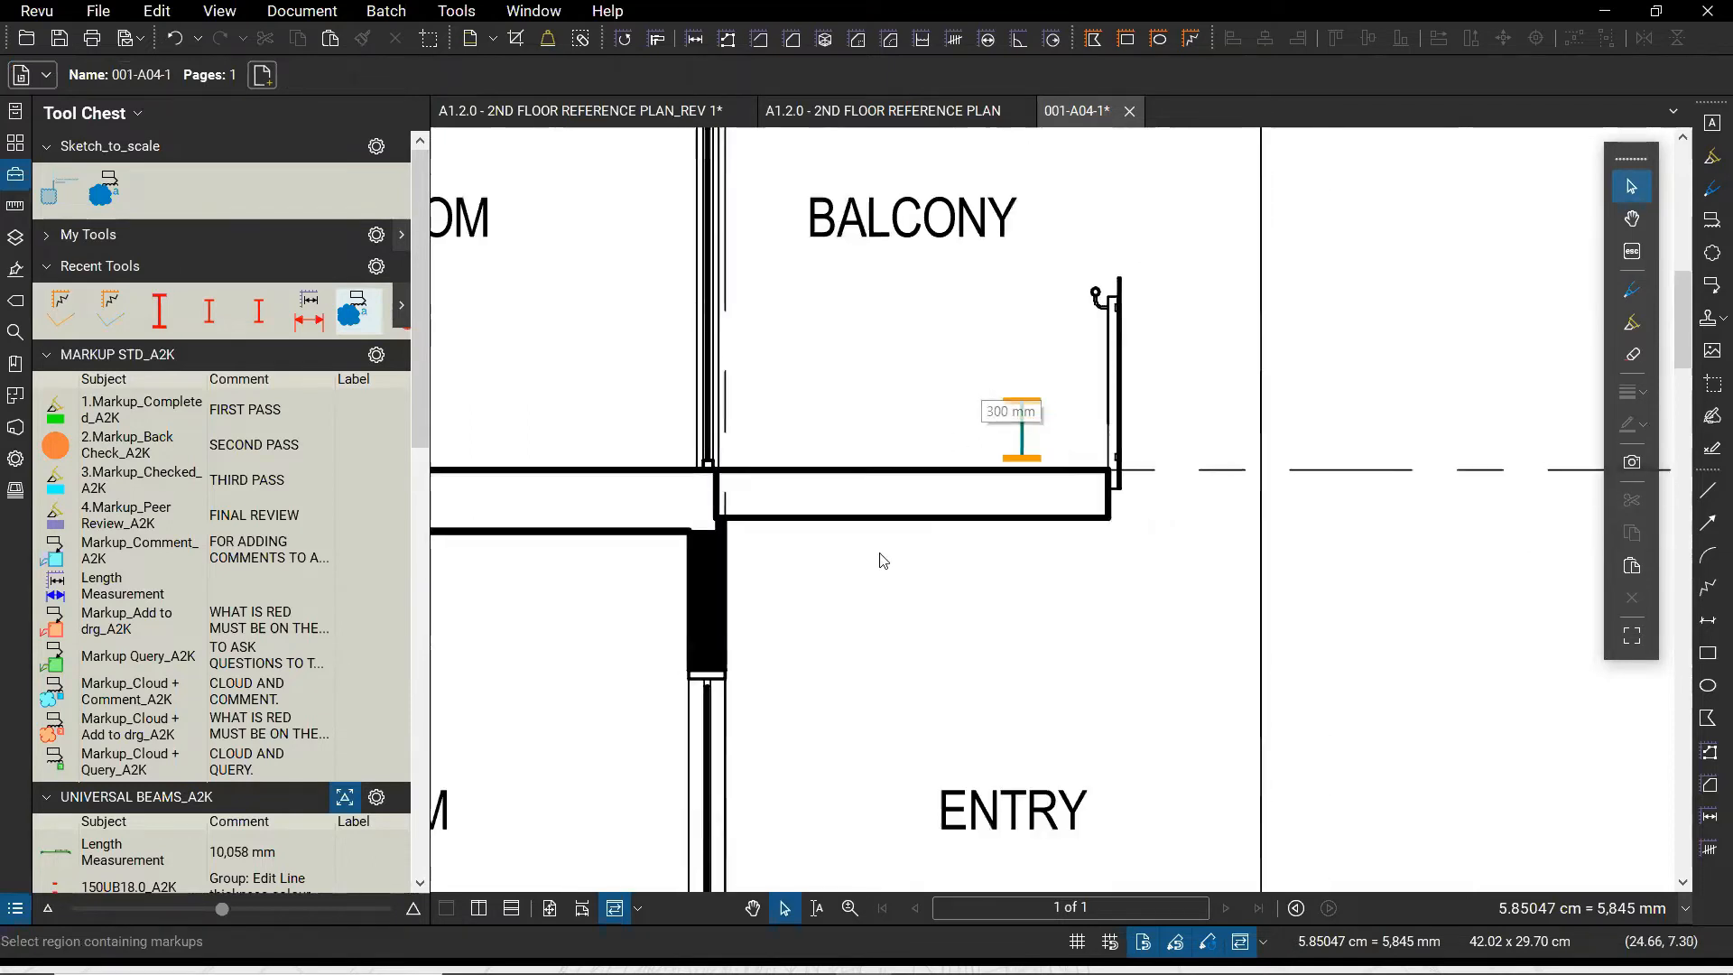
pyautogui.moveTo(936, 359); pyautogui.dragTo(1135, 551)
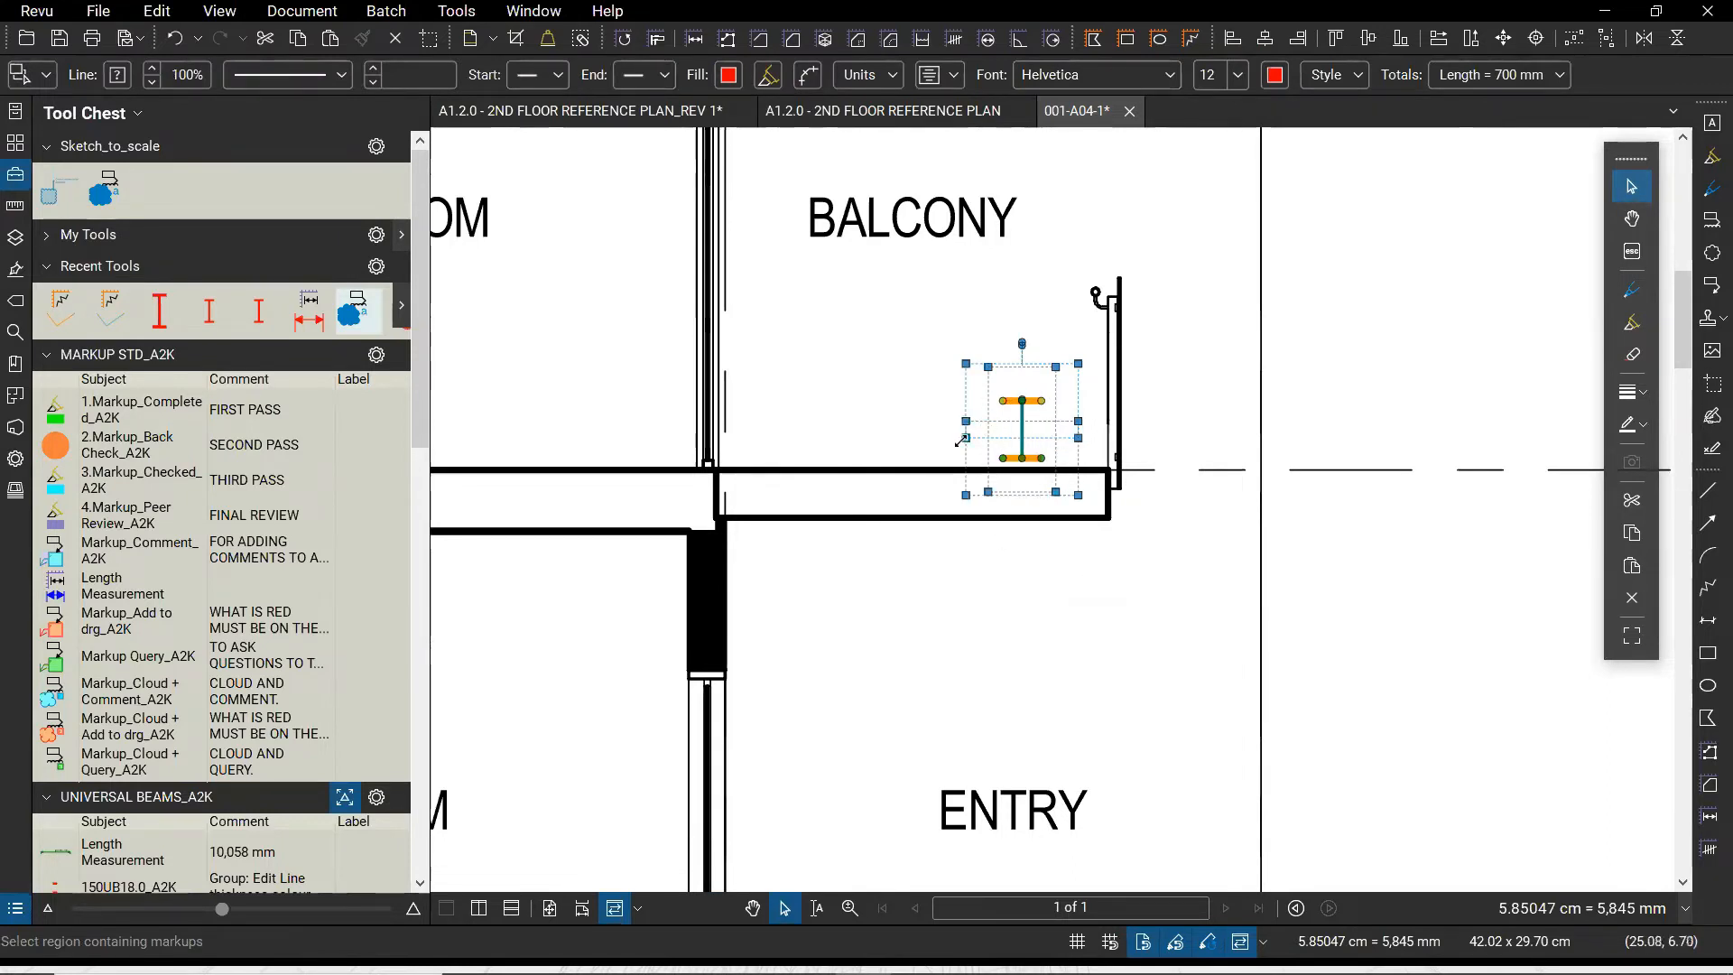
pyautogui.rightClick(895, 406)
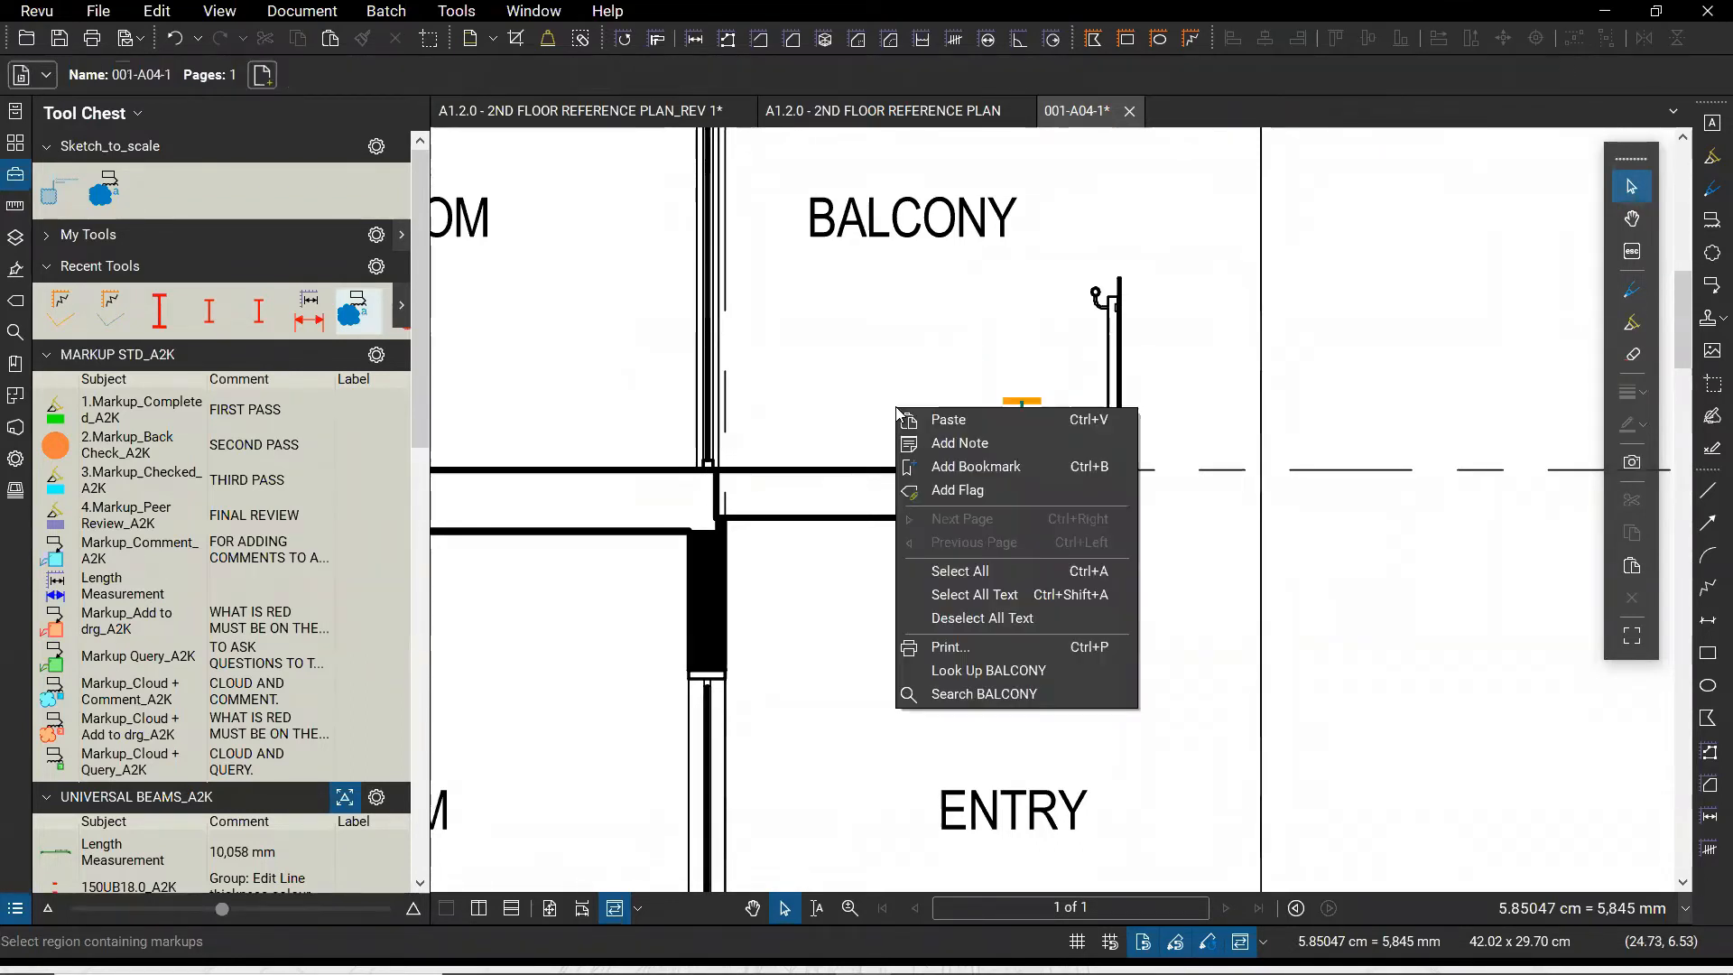
pyautogui.moveTo(936, 369); pyautogui.dragTo(1160, 506)
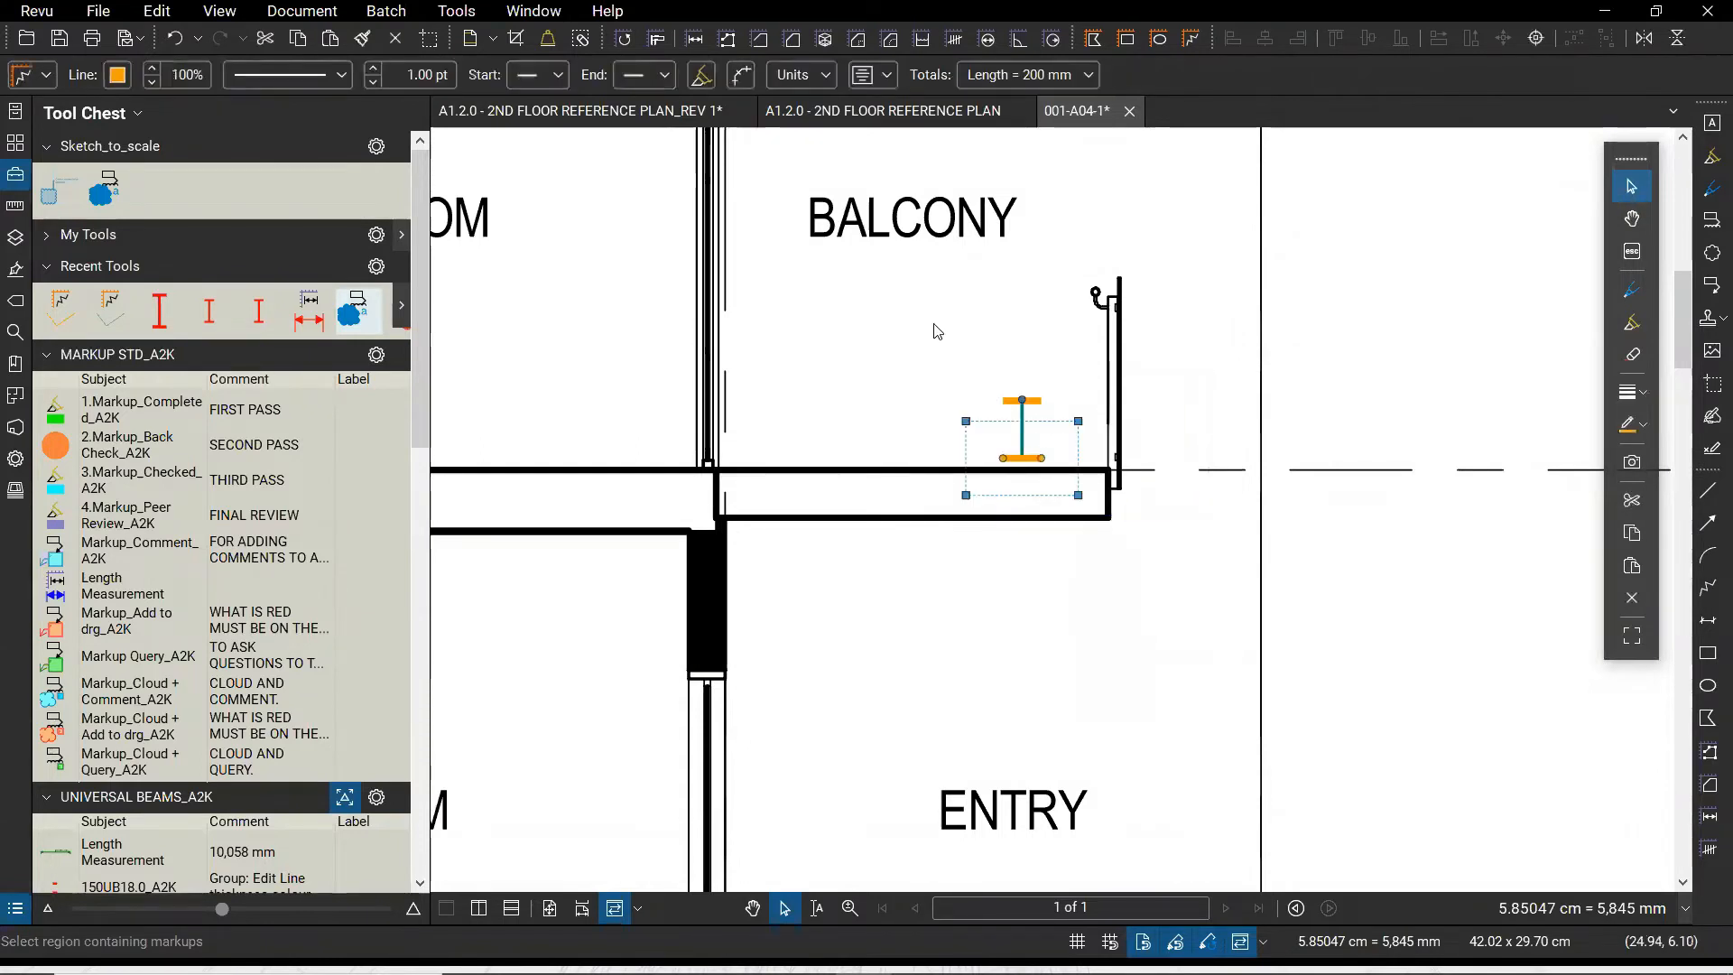
pyautogui.moveTo(931, 325); pyautogui.dragTo(1165, 536)
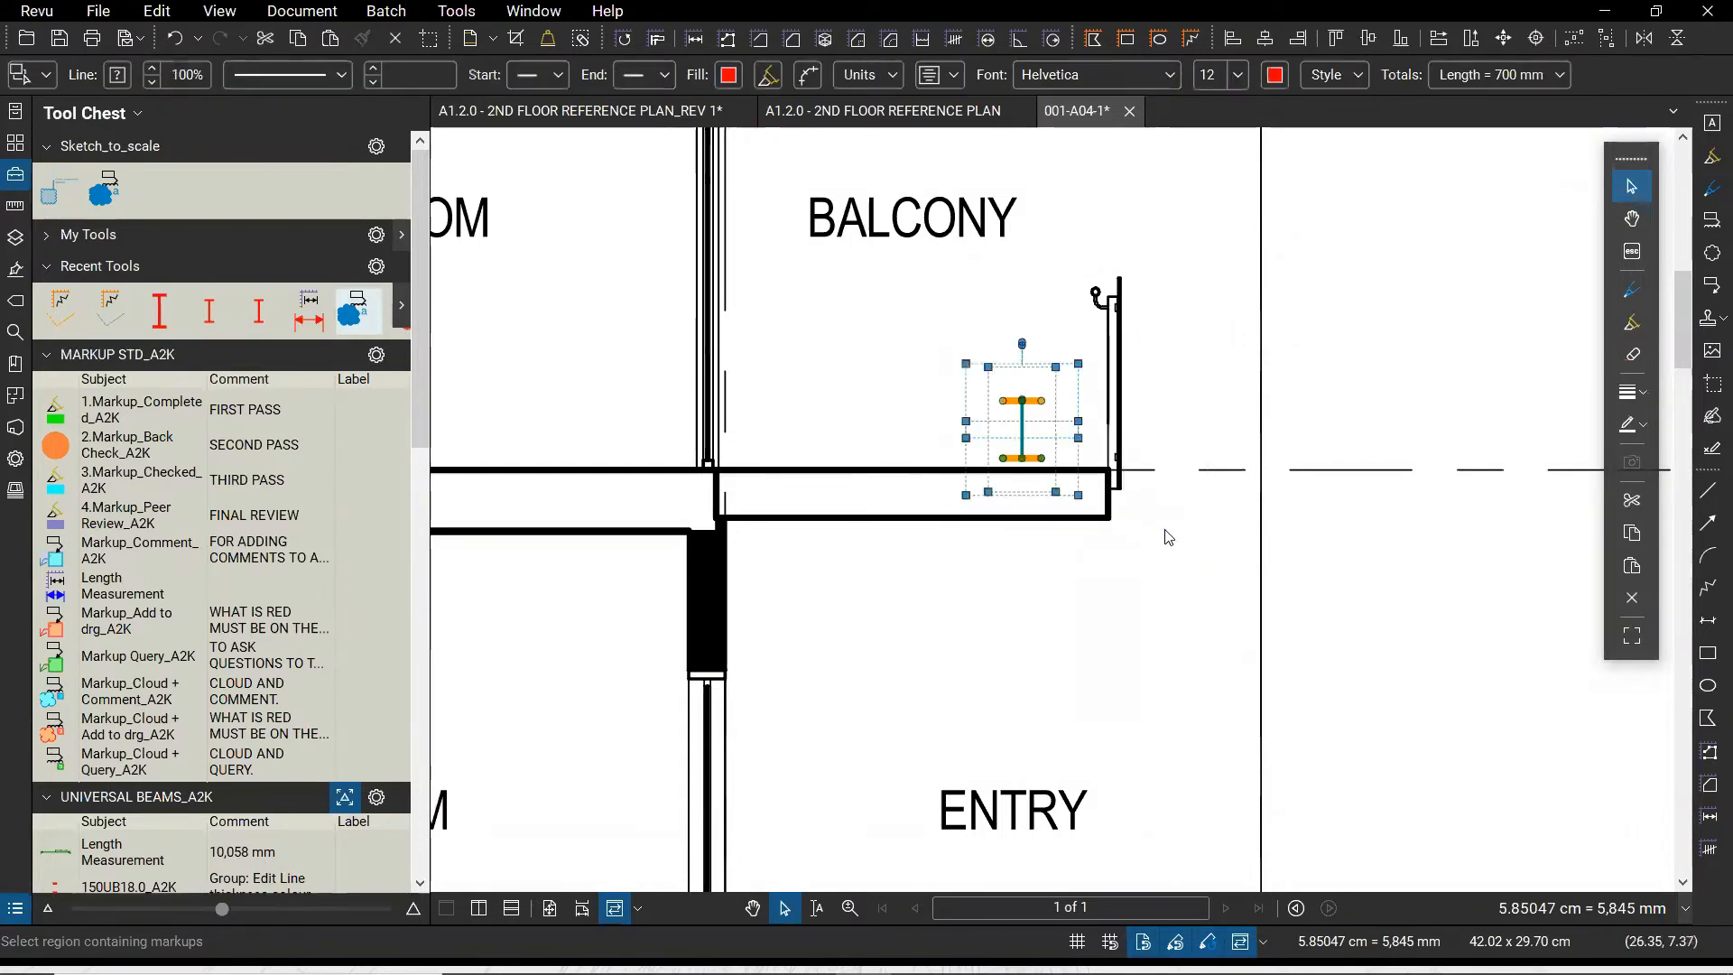
pyautogui.rightClick(1035, 408)
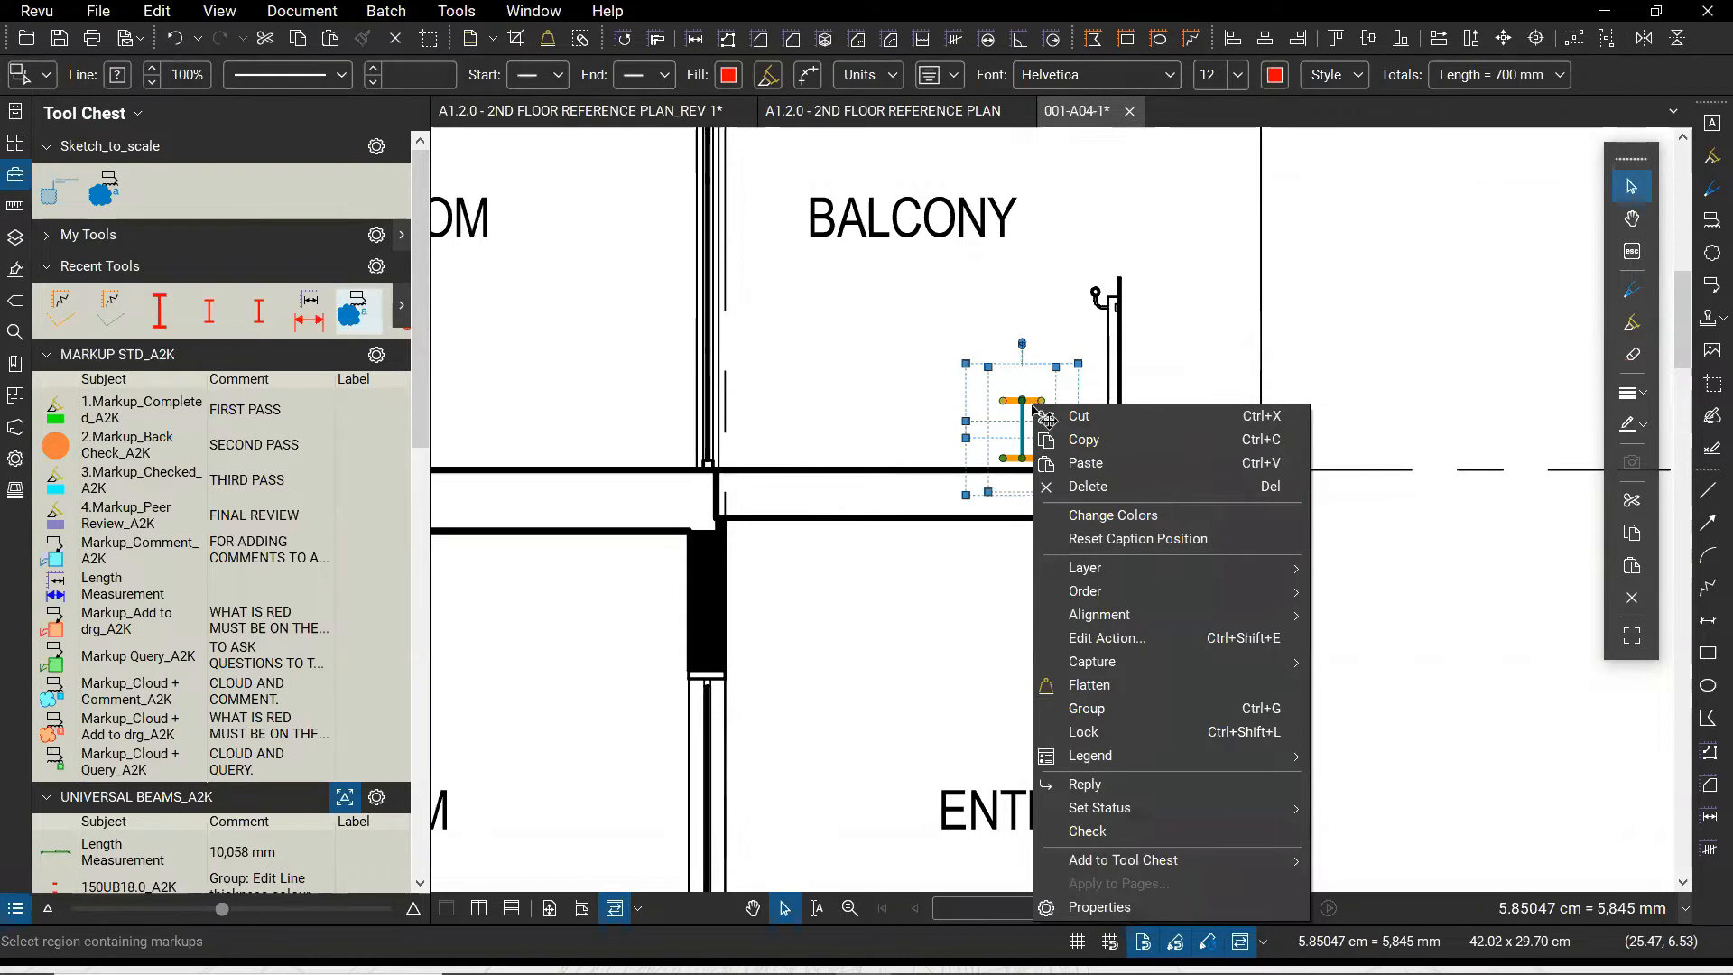
pyautogui.click(1121, 710)
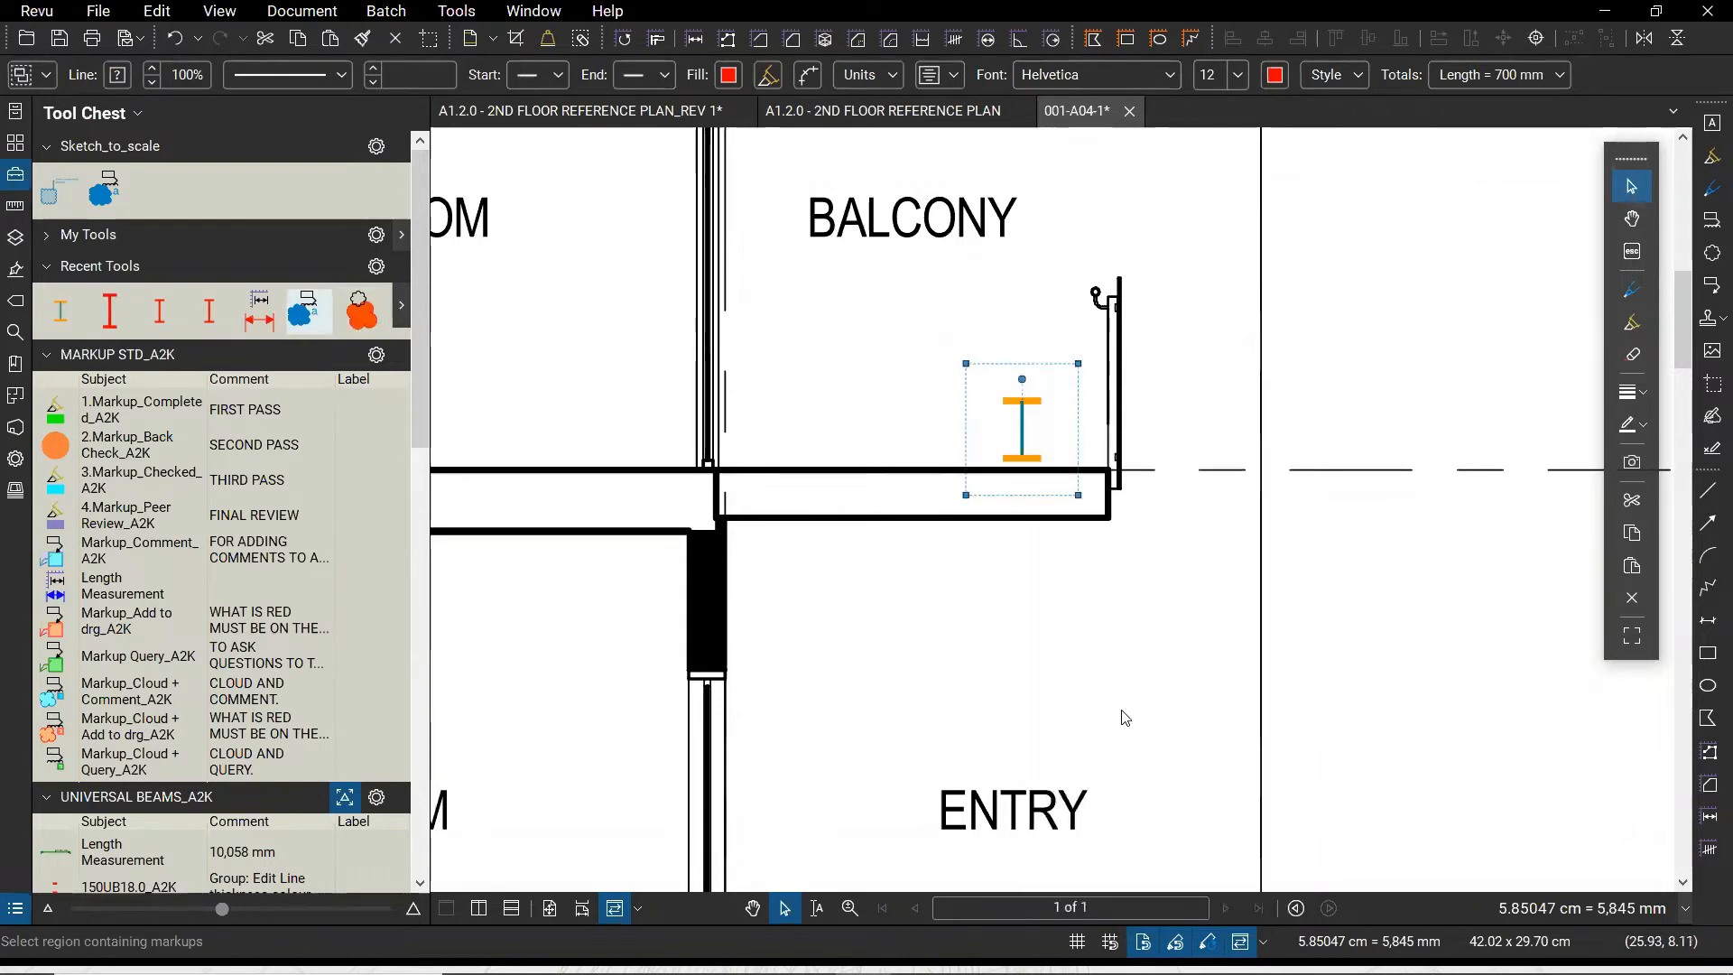
# Add the grouped I-beam markup to the Sketch_to_scale tool set and deselect it
pyautogui.rightClick(1035, 404)
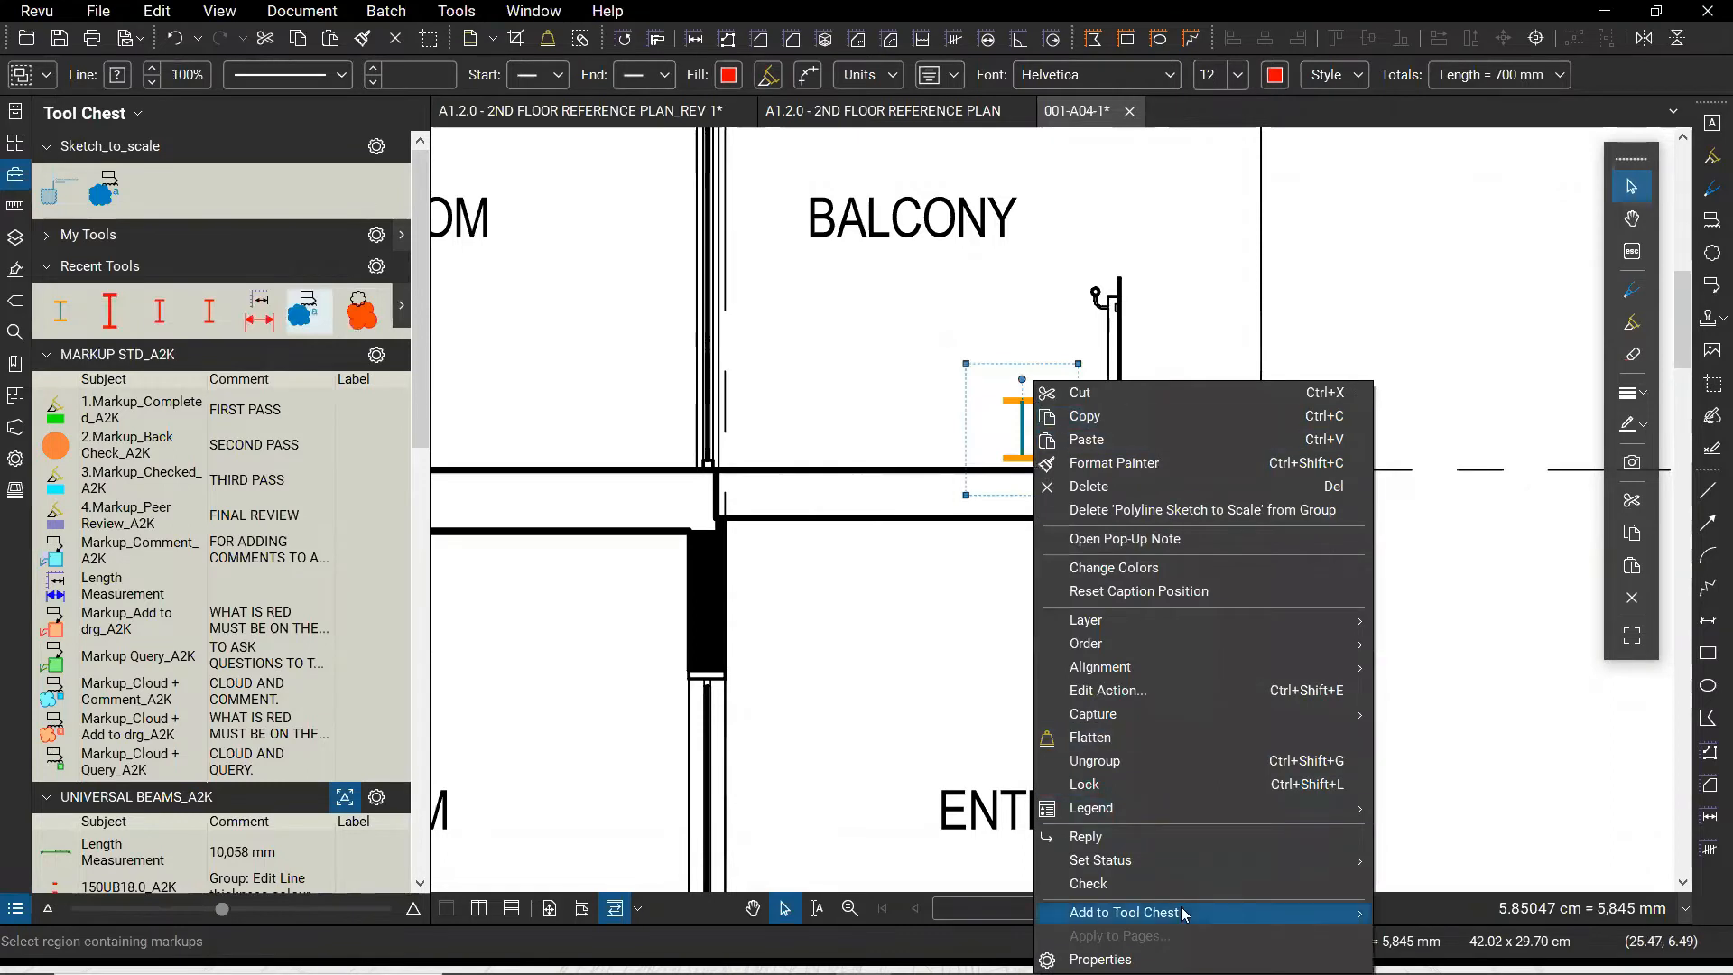
pyautogui.moveTo(1183, 912)
pyautogui.click(1507, 887)
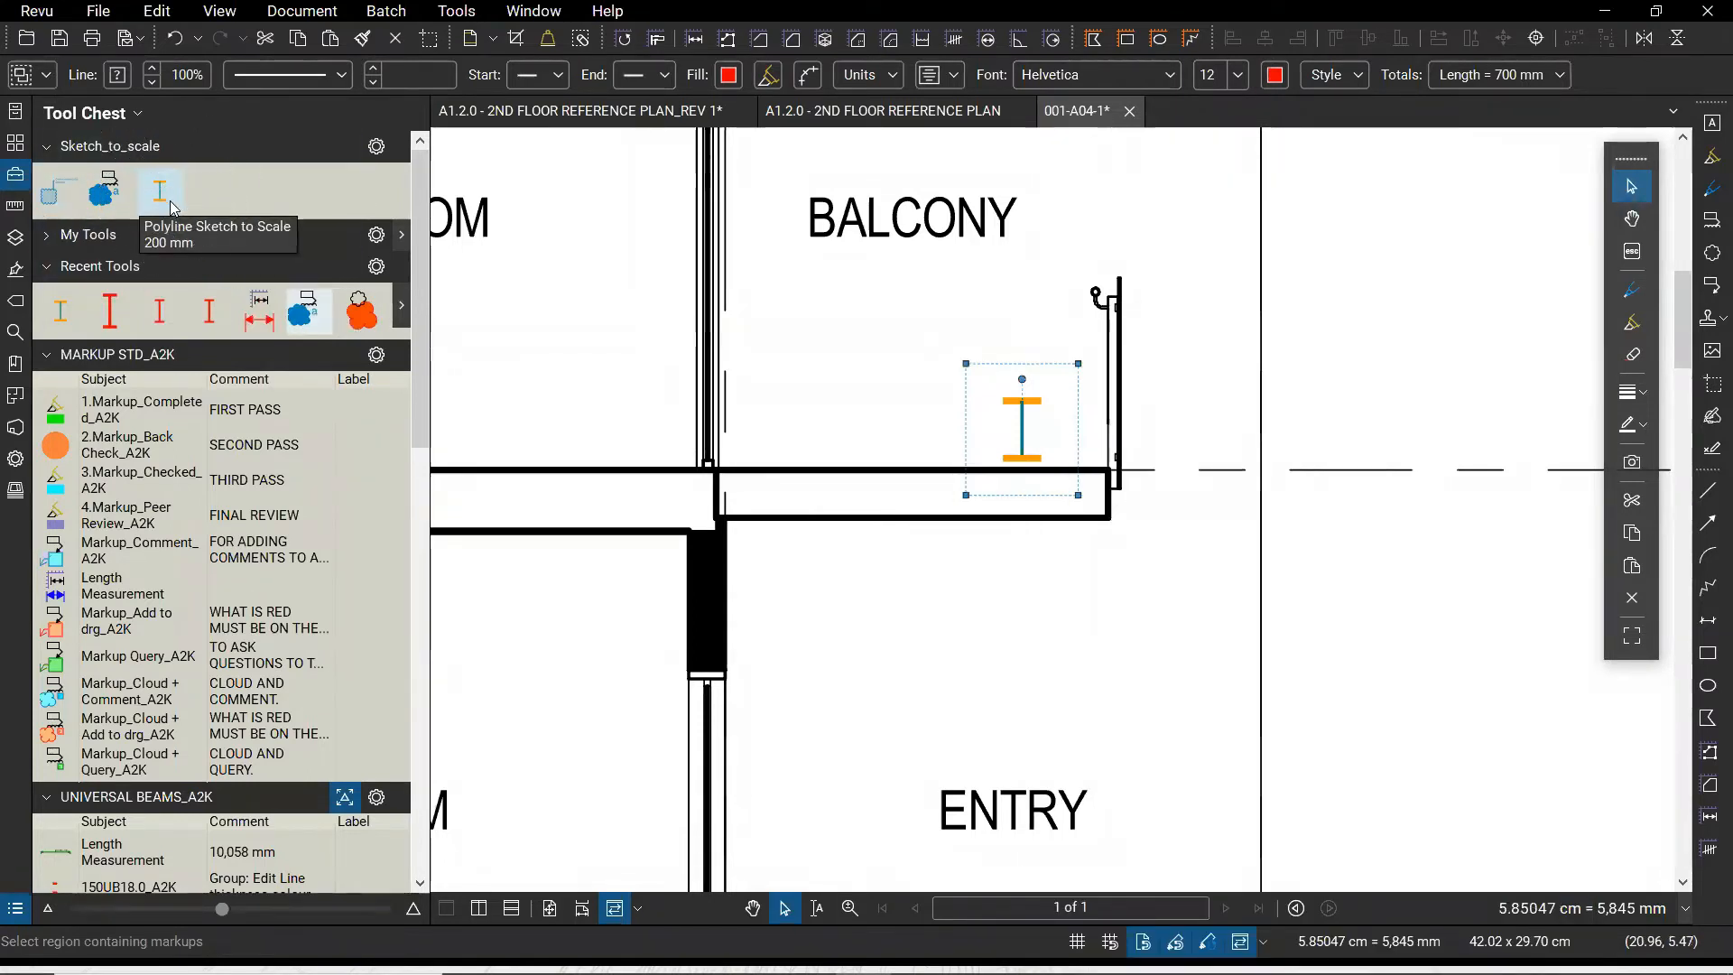
pyautogui.scroll(-2, 1052, 560)
pyautogui.click(1072, 588)
pyautogui.scroll(-5, 1047, 591)
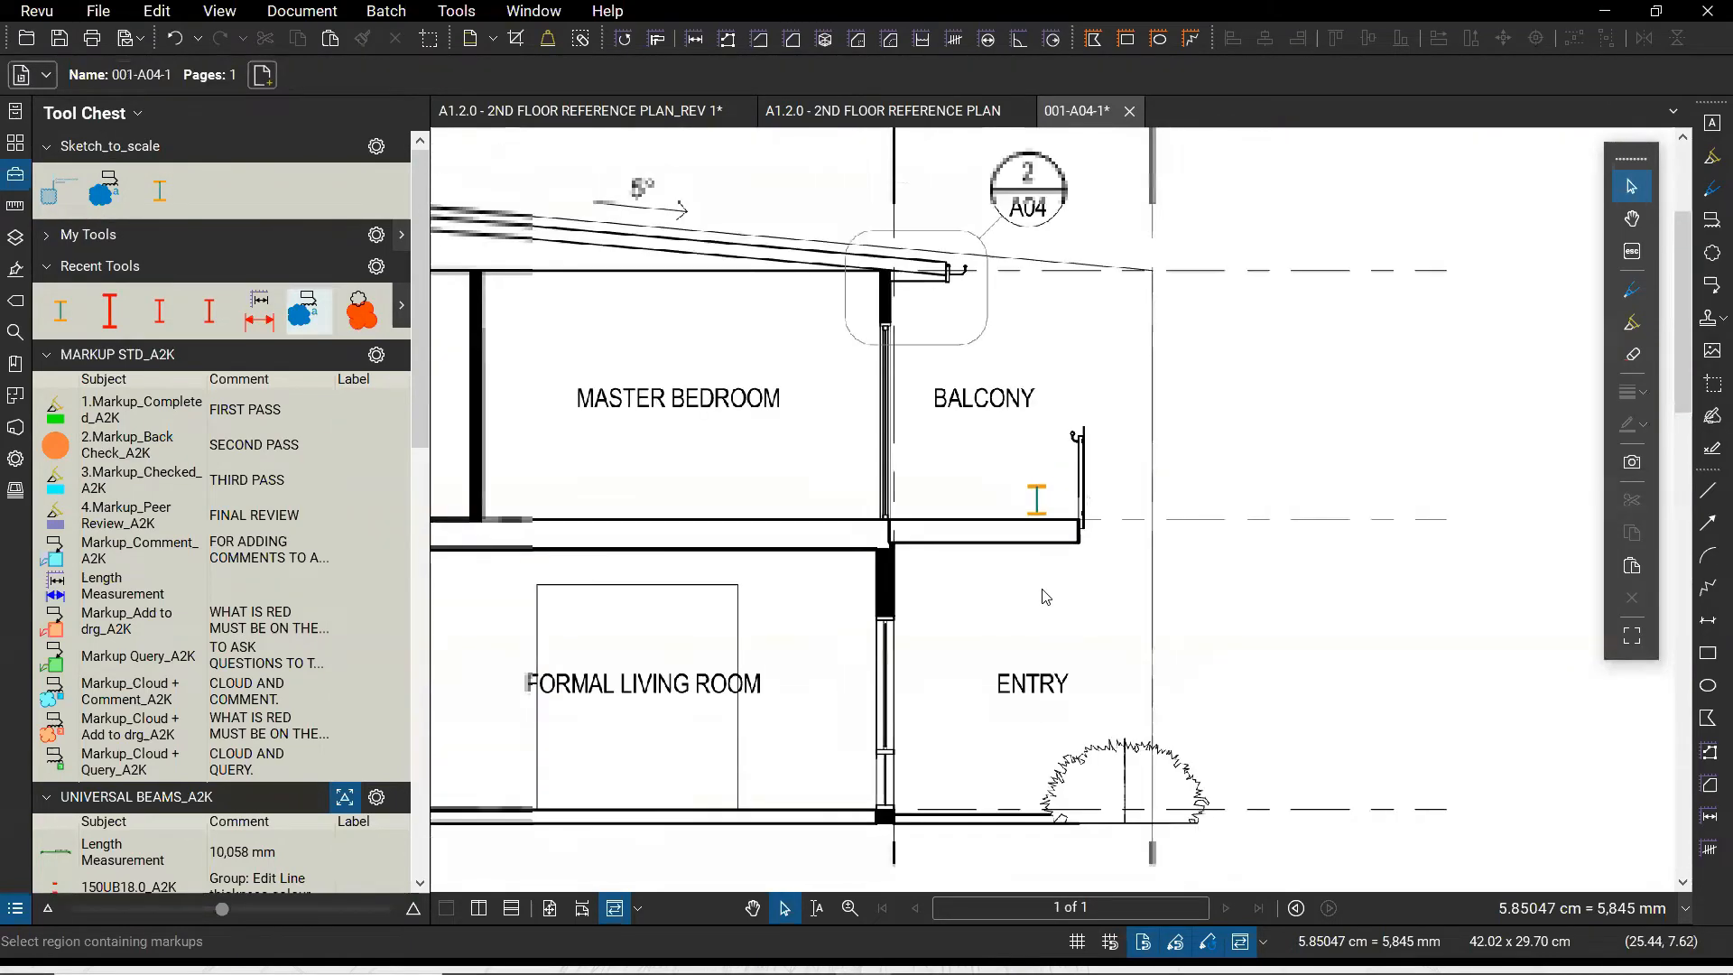
# Preview the saved I-beam tool over the 1:100 section and the 1:20 eaves detail without placing it
pyautogui.click(160, 190)
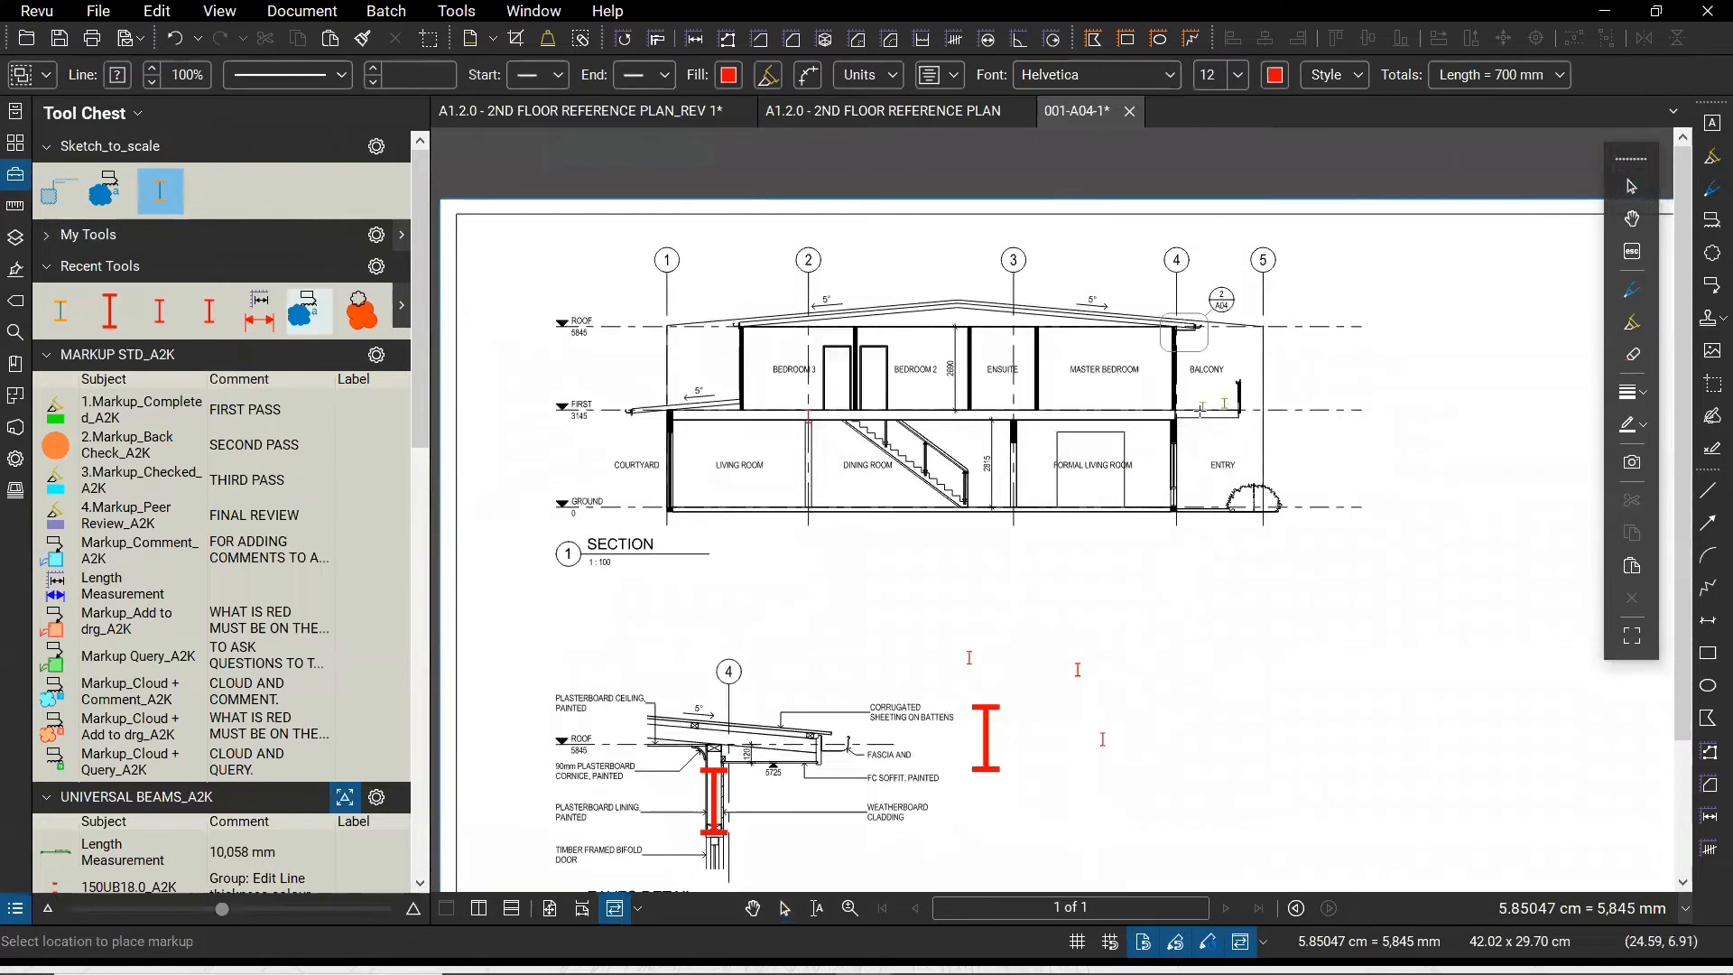
pyautogui.scroll(4, 1200, 409)
pyautogui.scroll(-5, 1103, 633)
pyautogui.scroll(1, 1103, 633)
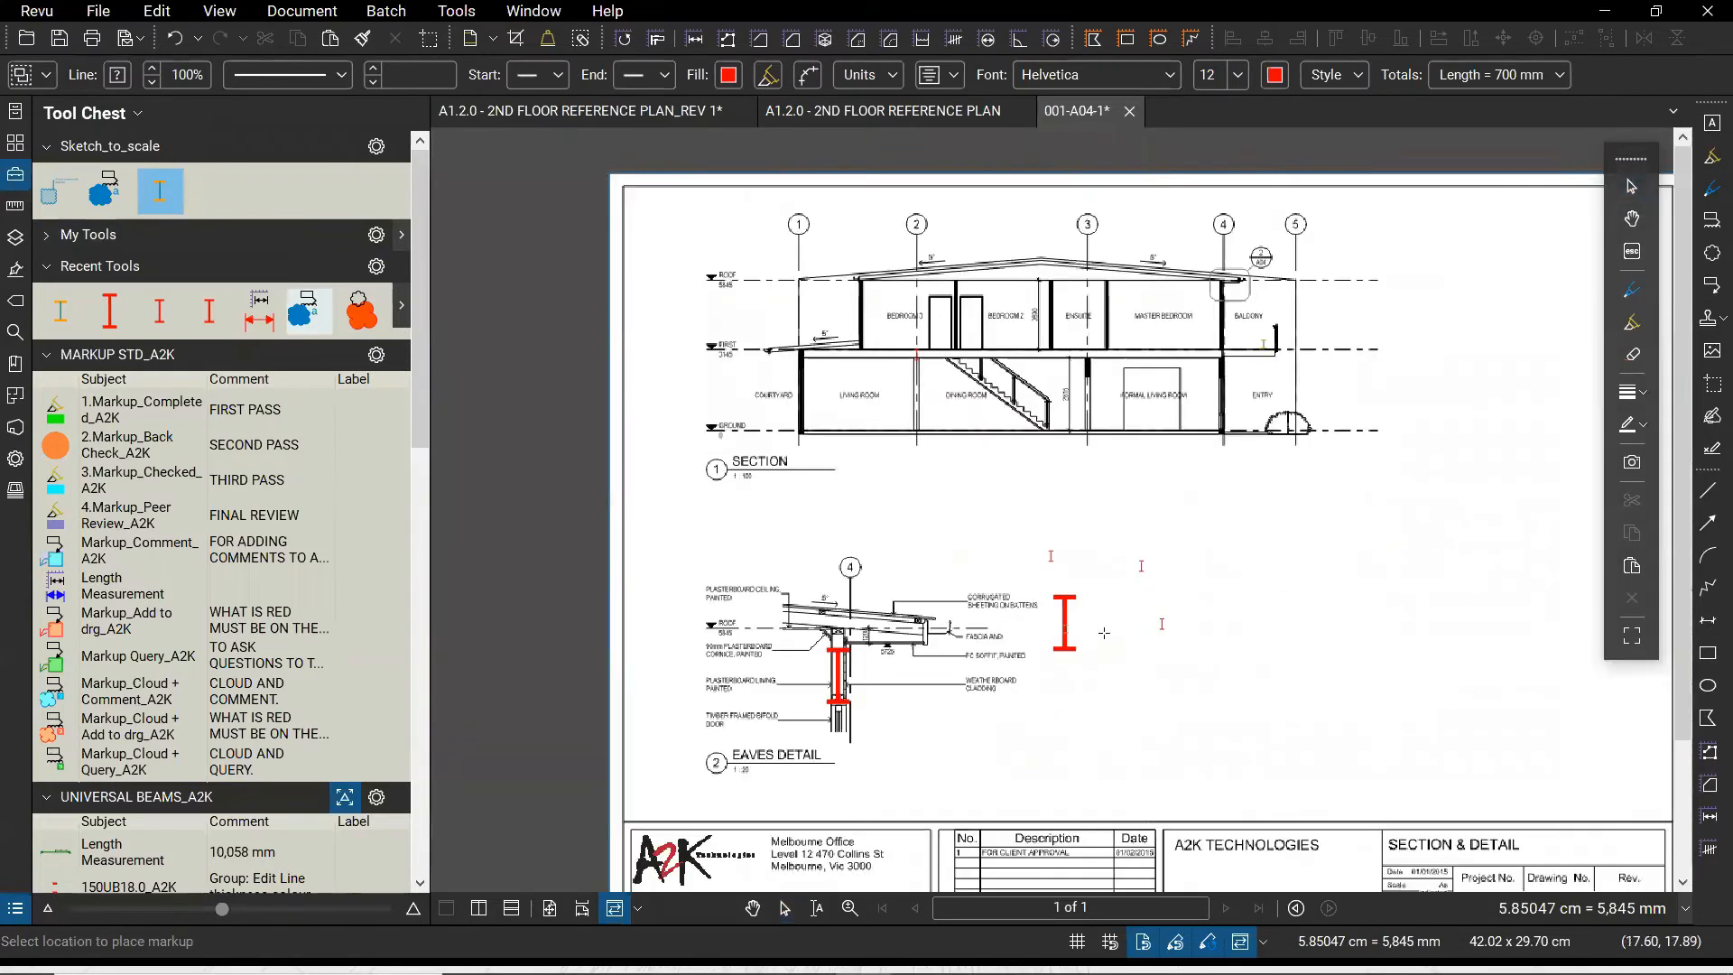
pyautogui.scroll(4, 1103, 633)
pyautogui.scroll(-4, 707, 650)
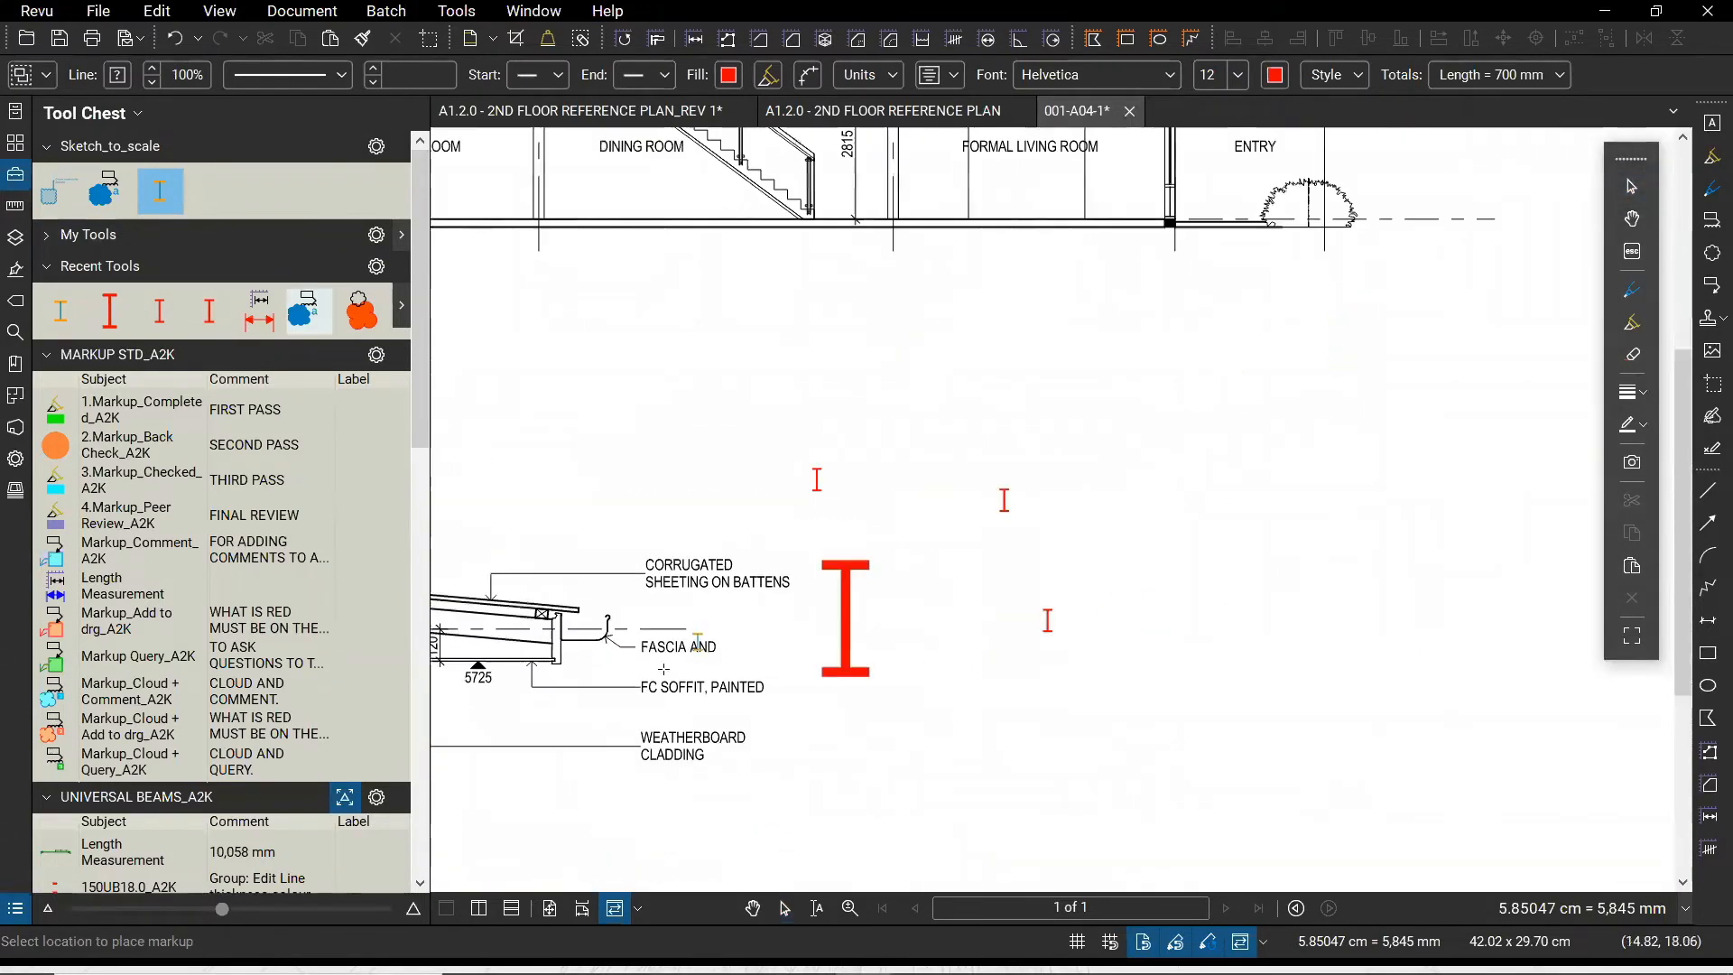
pyautogui.press('Escape')
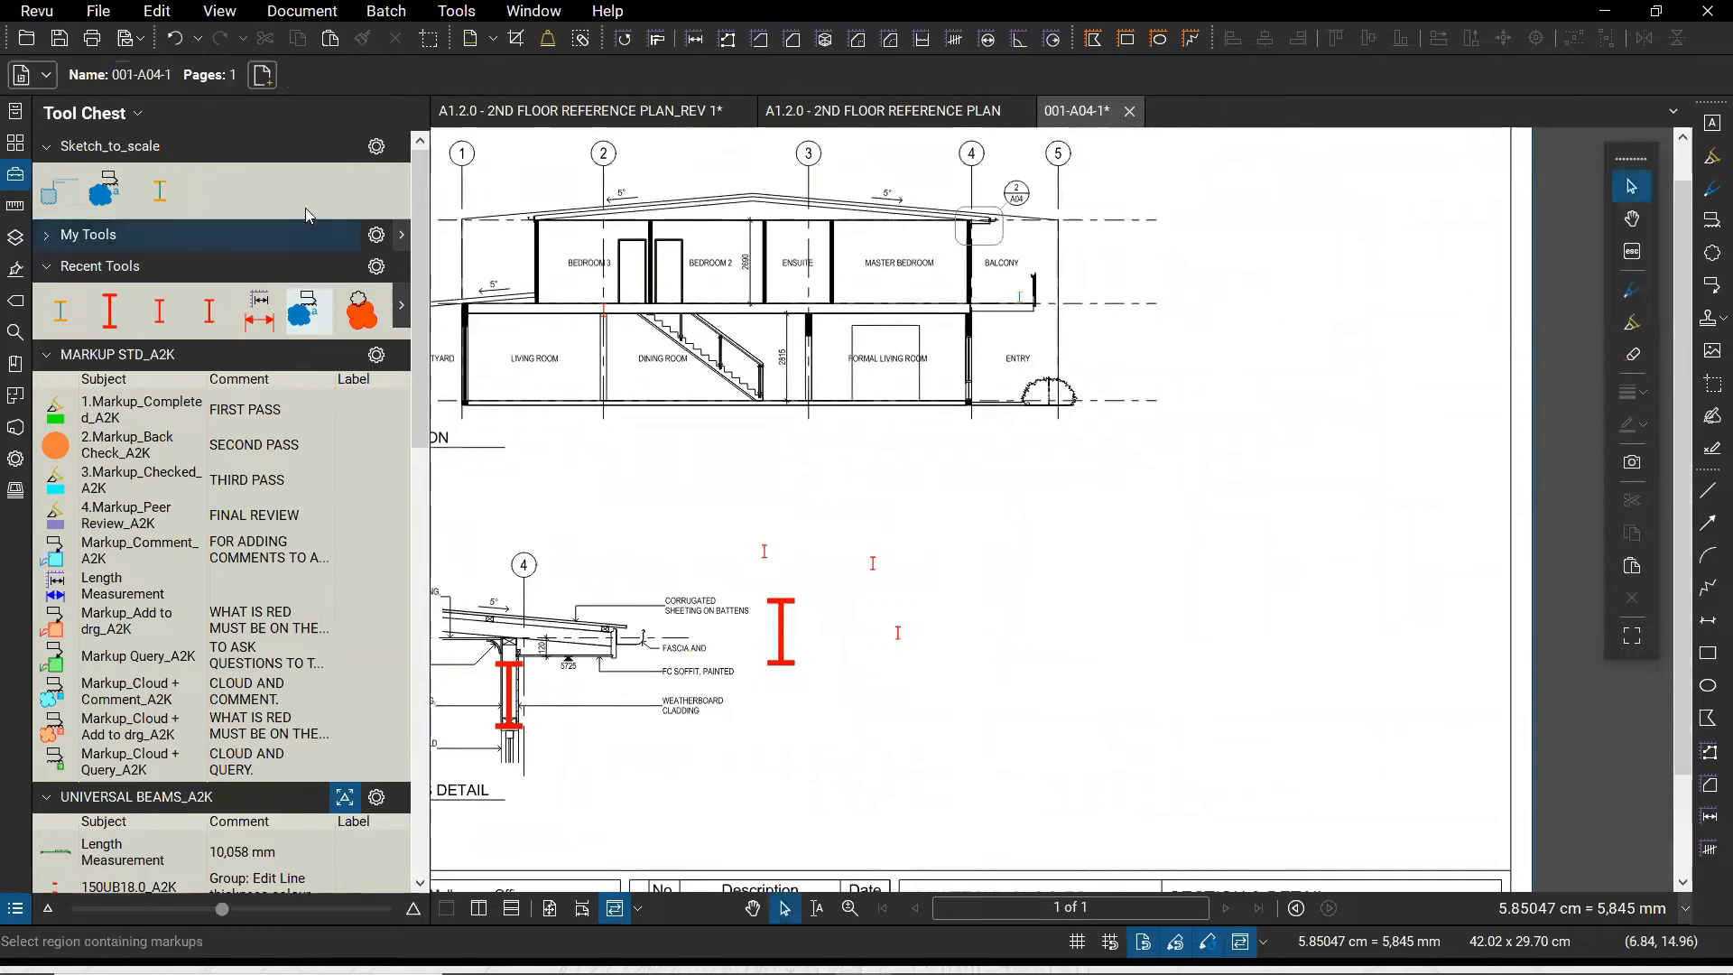
# Set the Sketch_to_scale tool set's scale to the 1:100 preset and apply it
pyautogui.click(376, 148)
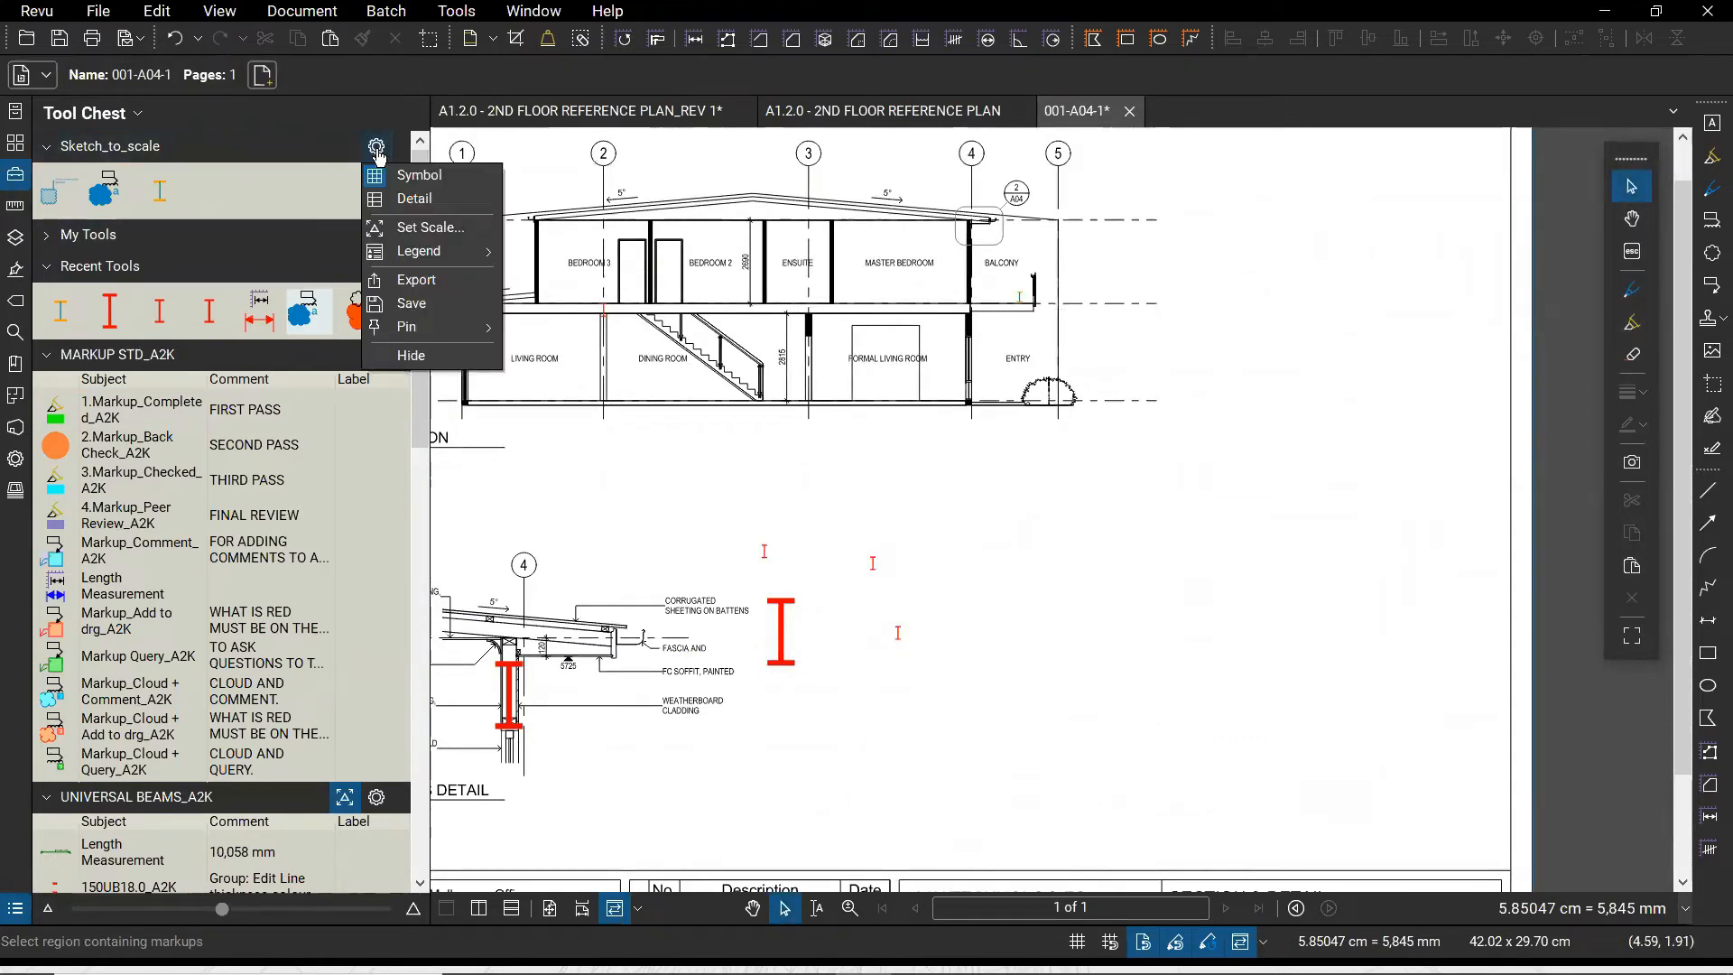
pyautogui.click(444, 230)
pyautogui.click(447, 231)
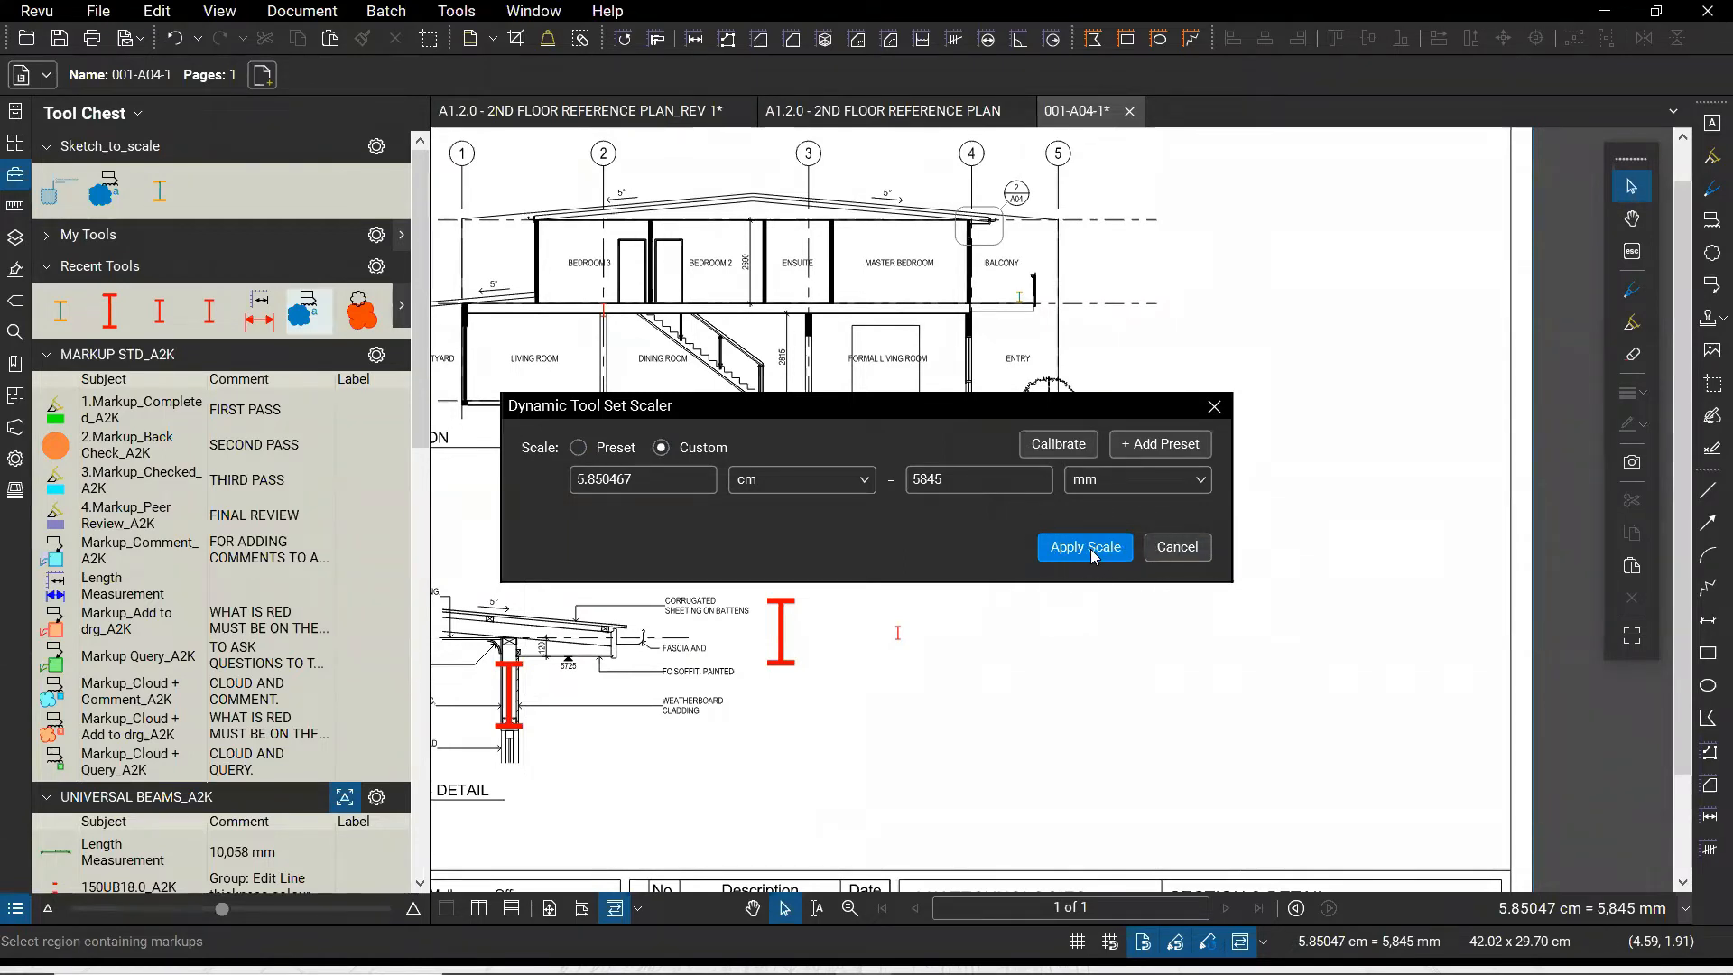
pyautogui.click(579, 448)
pyautogui.click(957, 481)
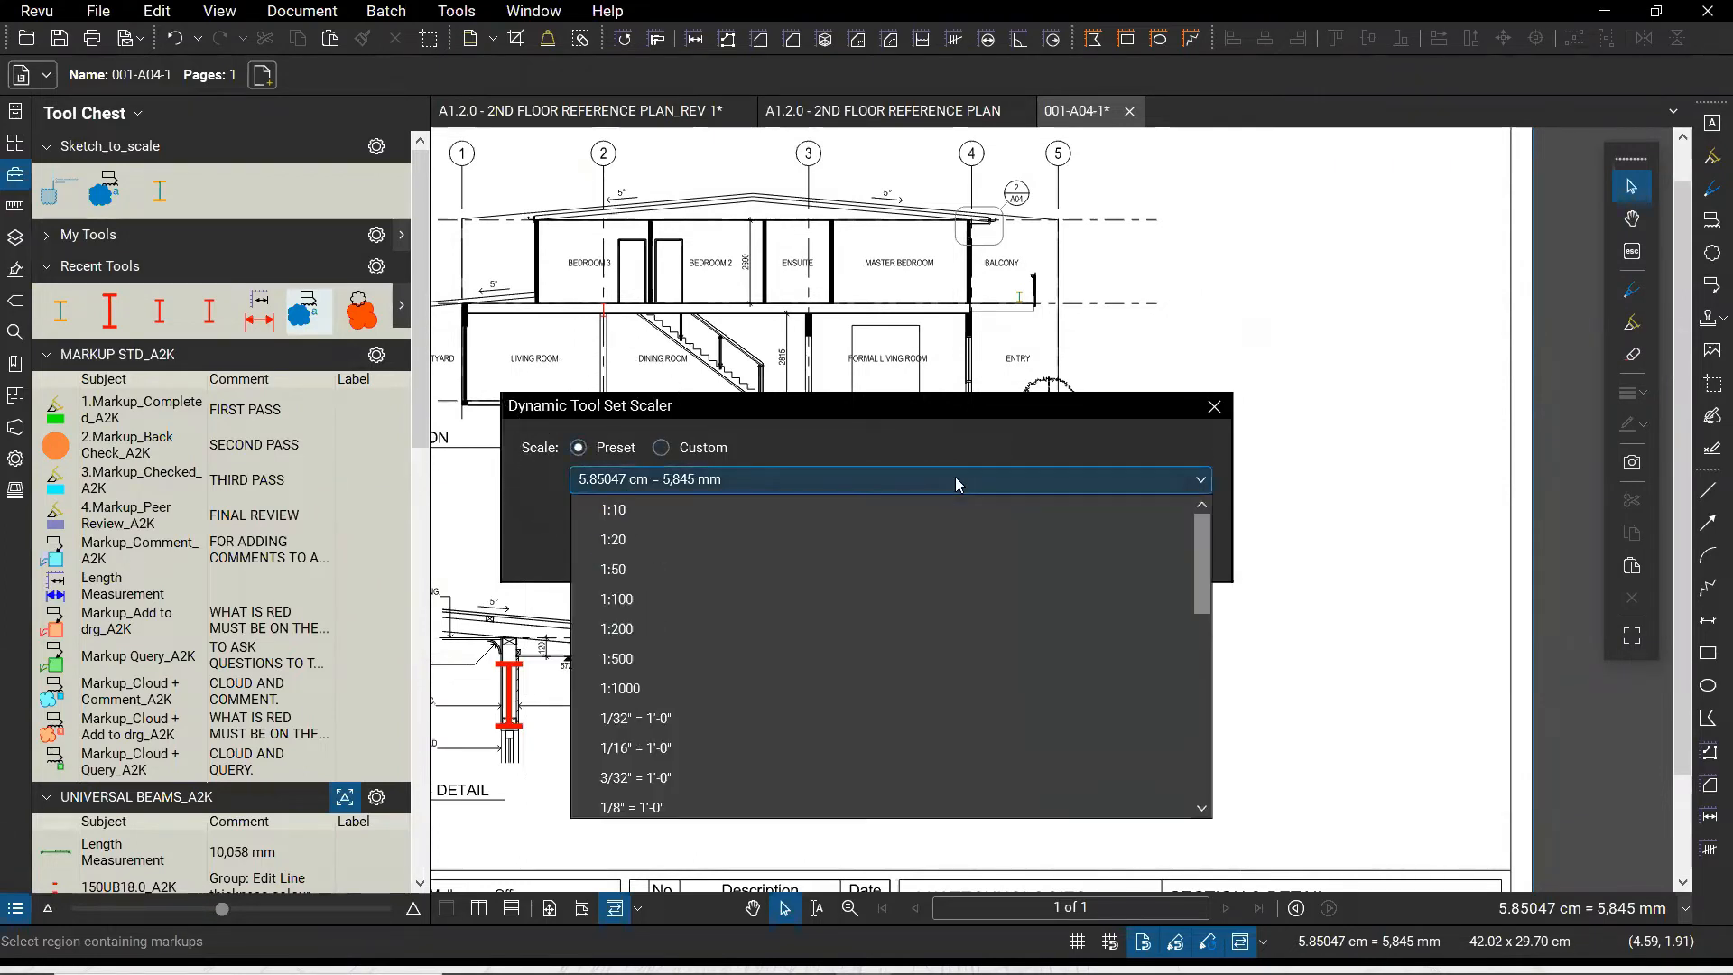
pyautogui.click(684, 599)
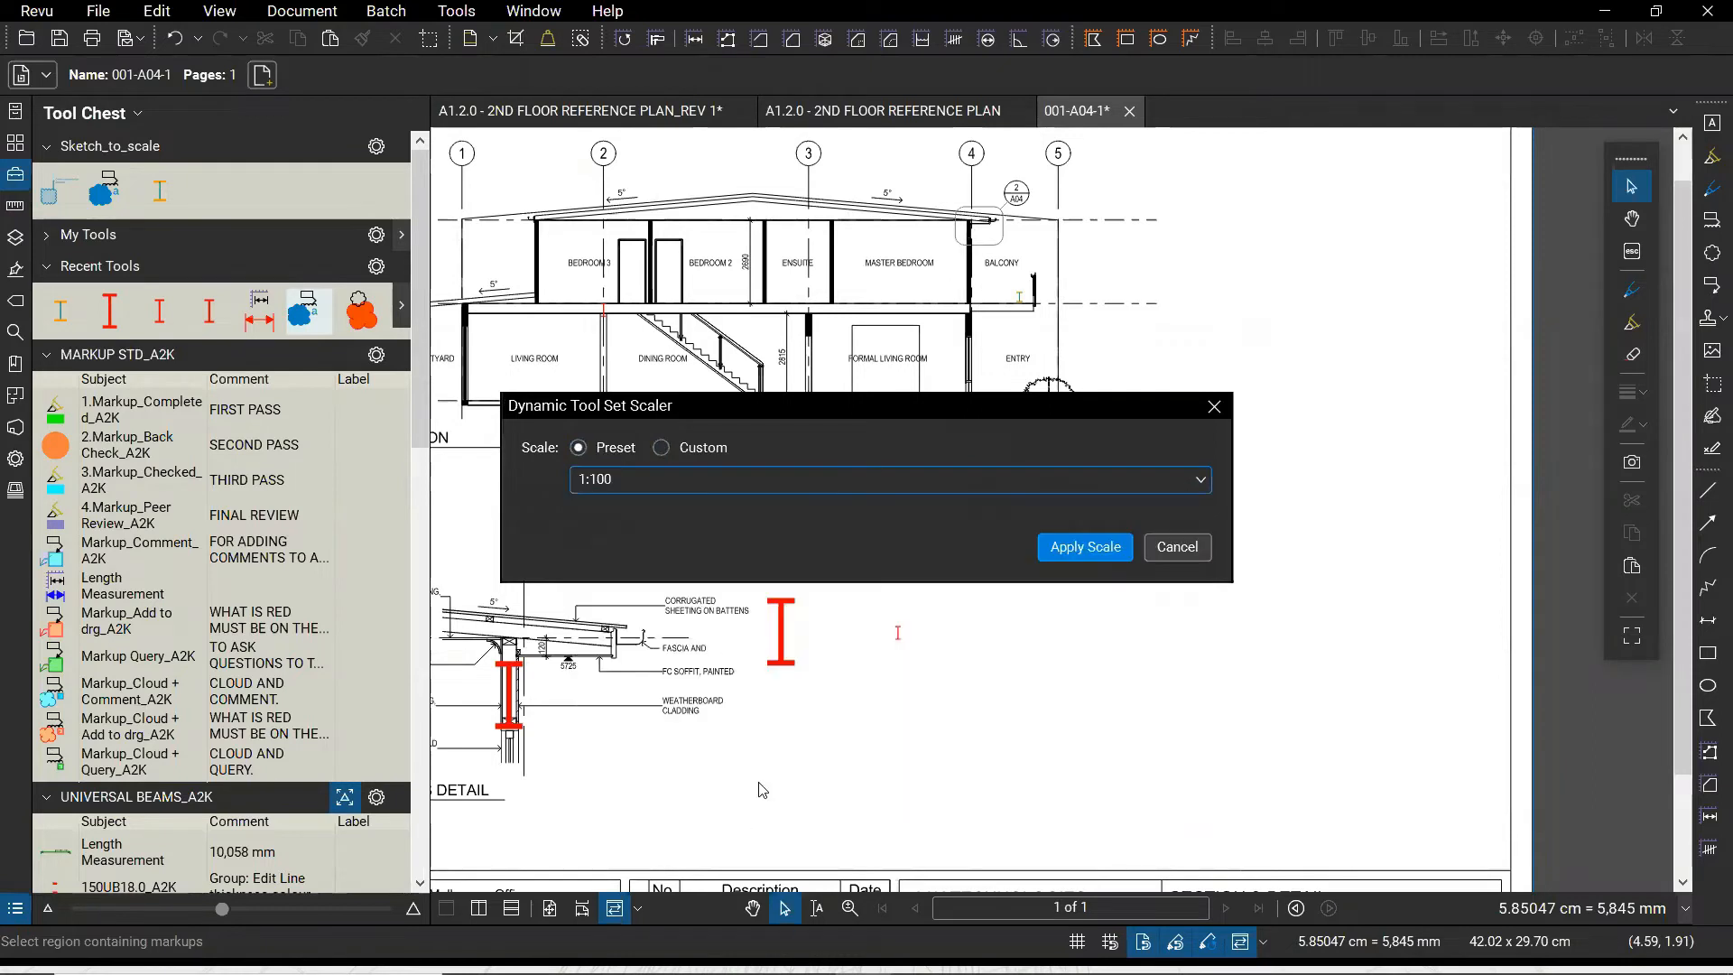
pyautogui.click(1084, 547)
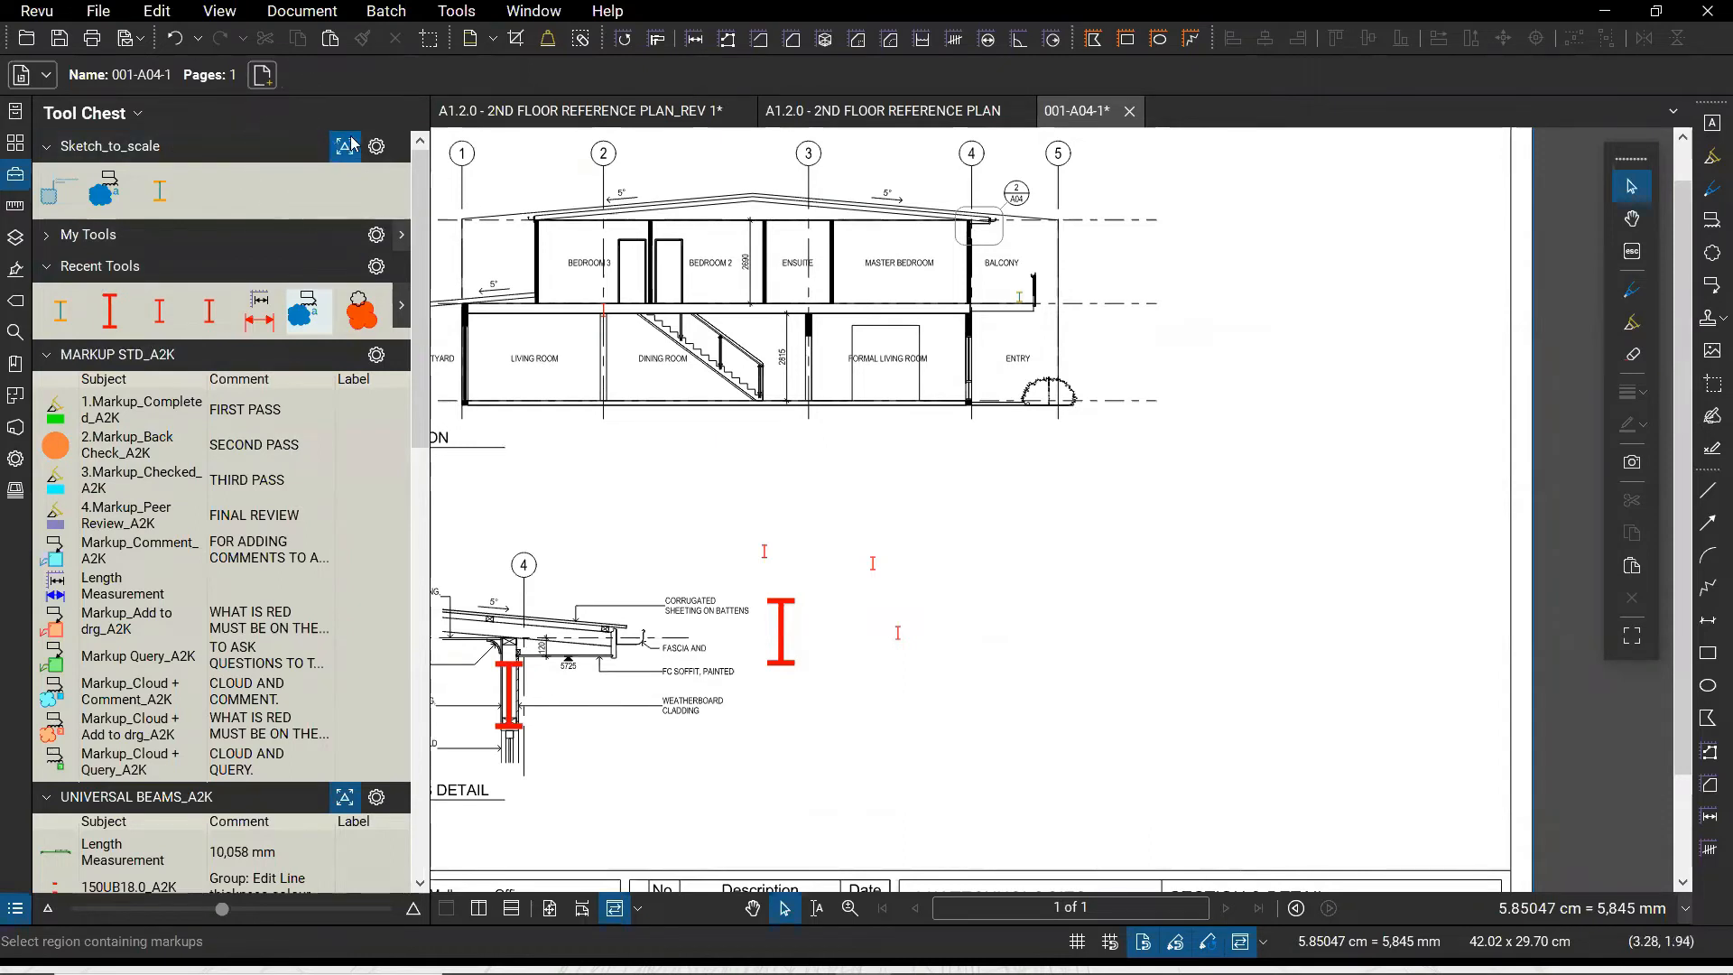
# Place the saved I-beam tool on the balcony slab, beside the original I-beam on its bedroom side
pyautogui.press('ctrl')
pyautogui.press('ctrl')
pyautogui.click(159, 200)
pyautogui.scroll(6, 1003, 261)
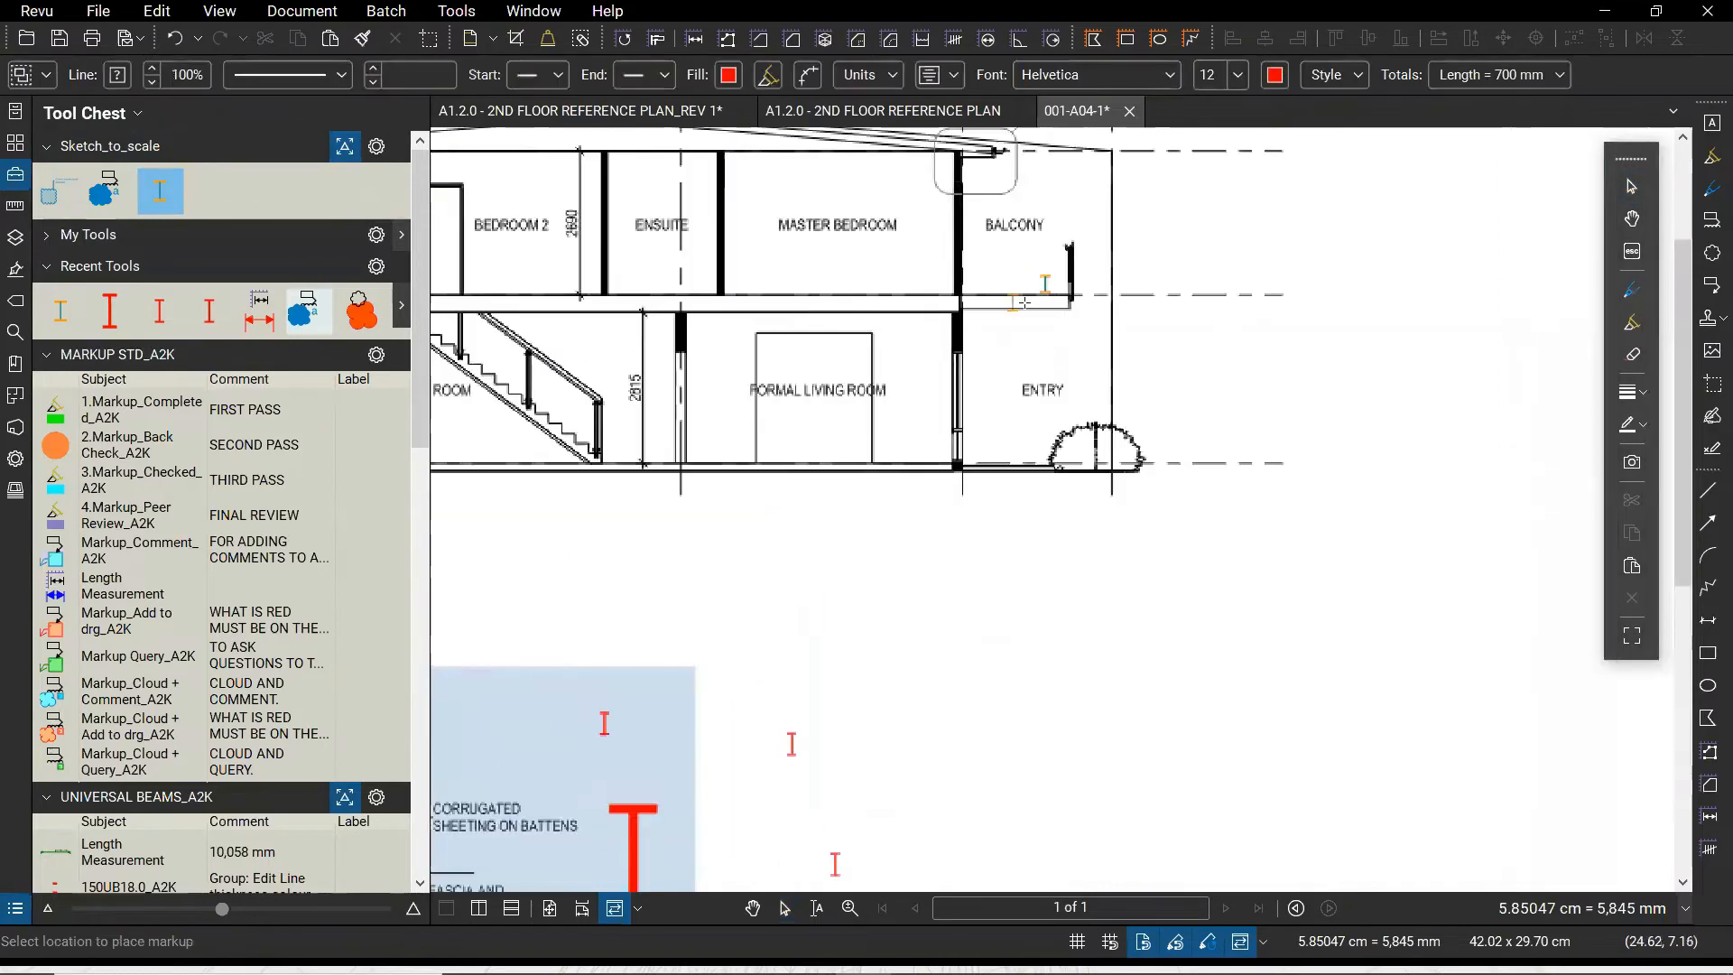
pyautogui.scroll(2, 1002, 260)
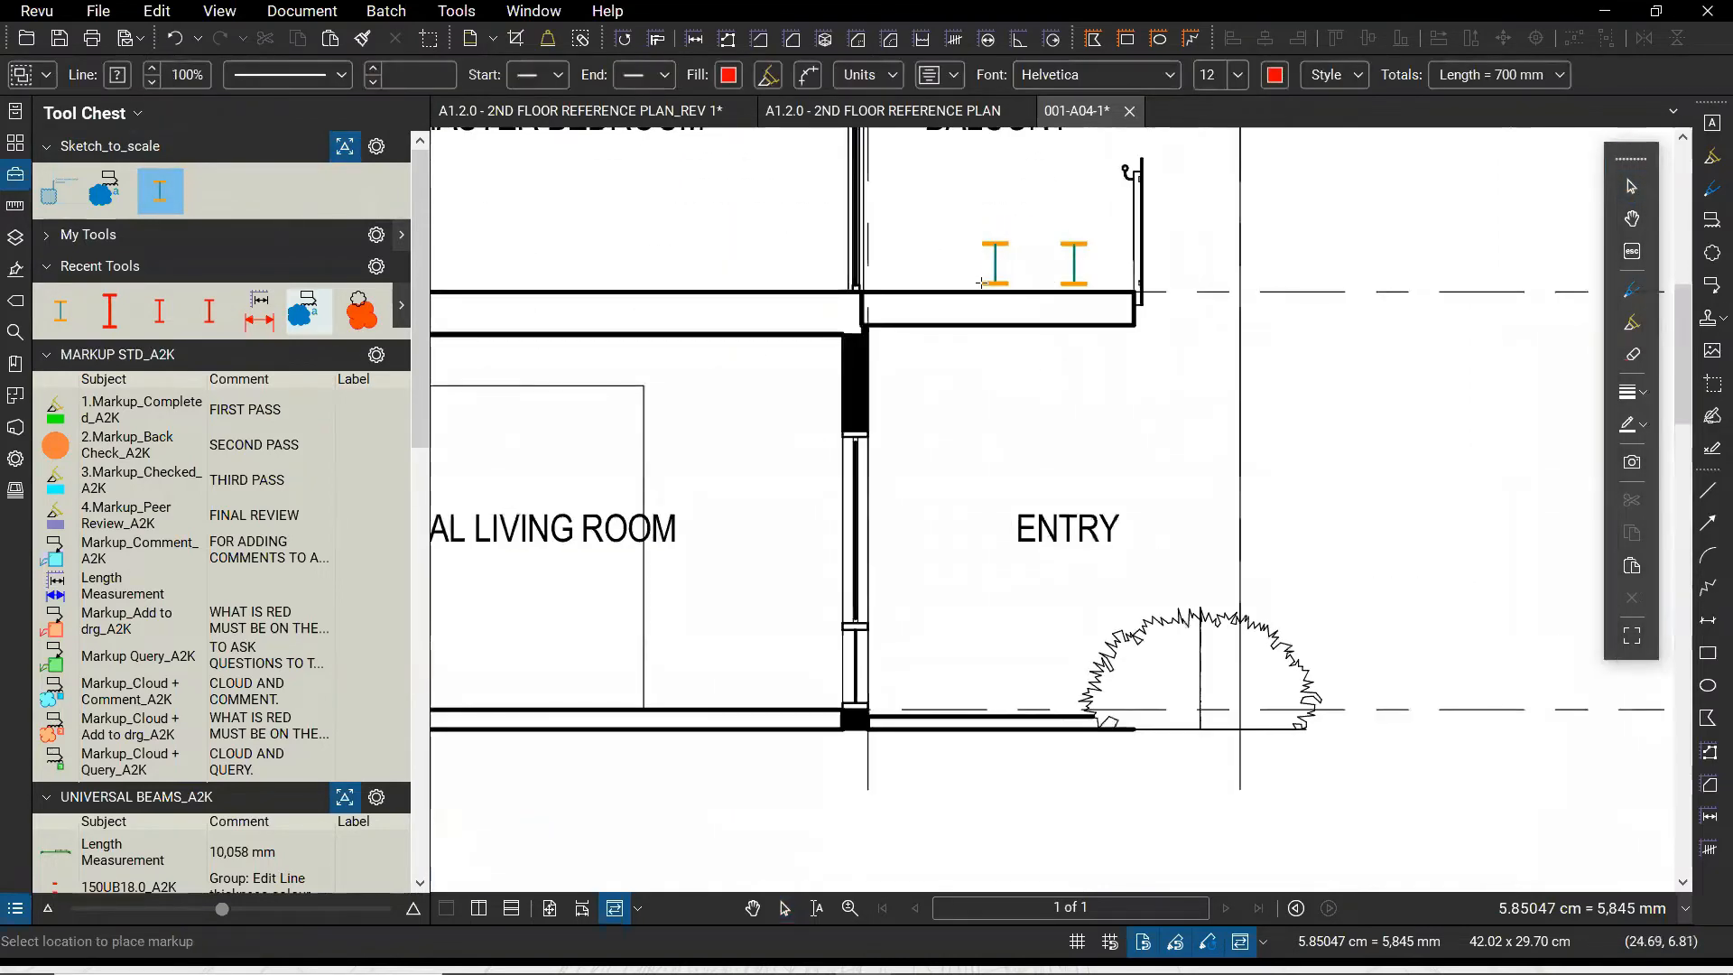
pyautogui.click(981, 284)
# Check the I-beam tool's preview size inside the 1:20 eaves detail viewport and leave the tool without placing it
pyautogui.scroll(-8, 918, 425)
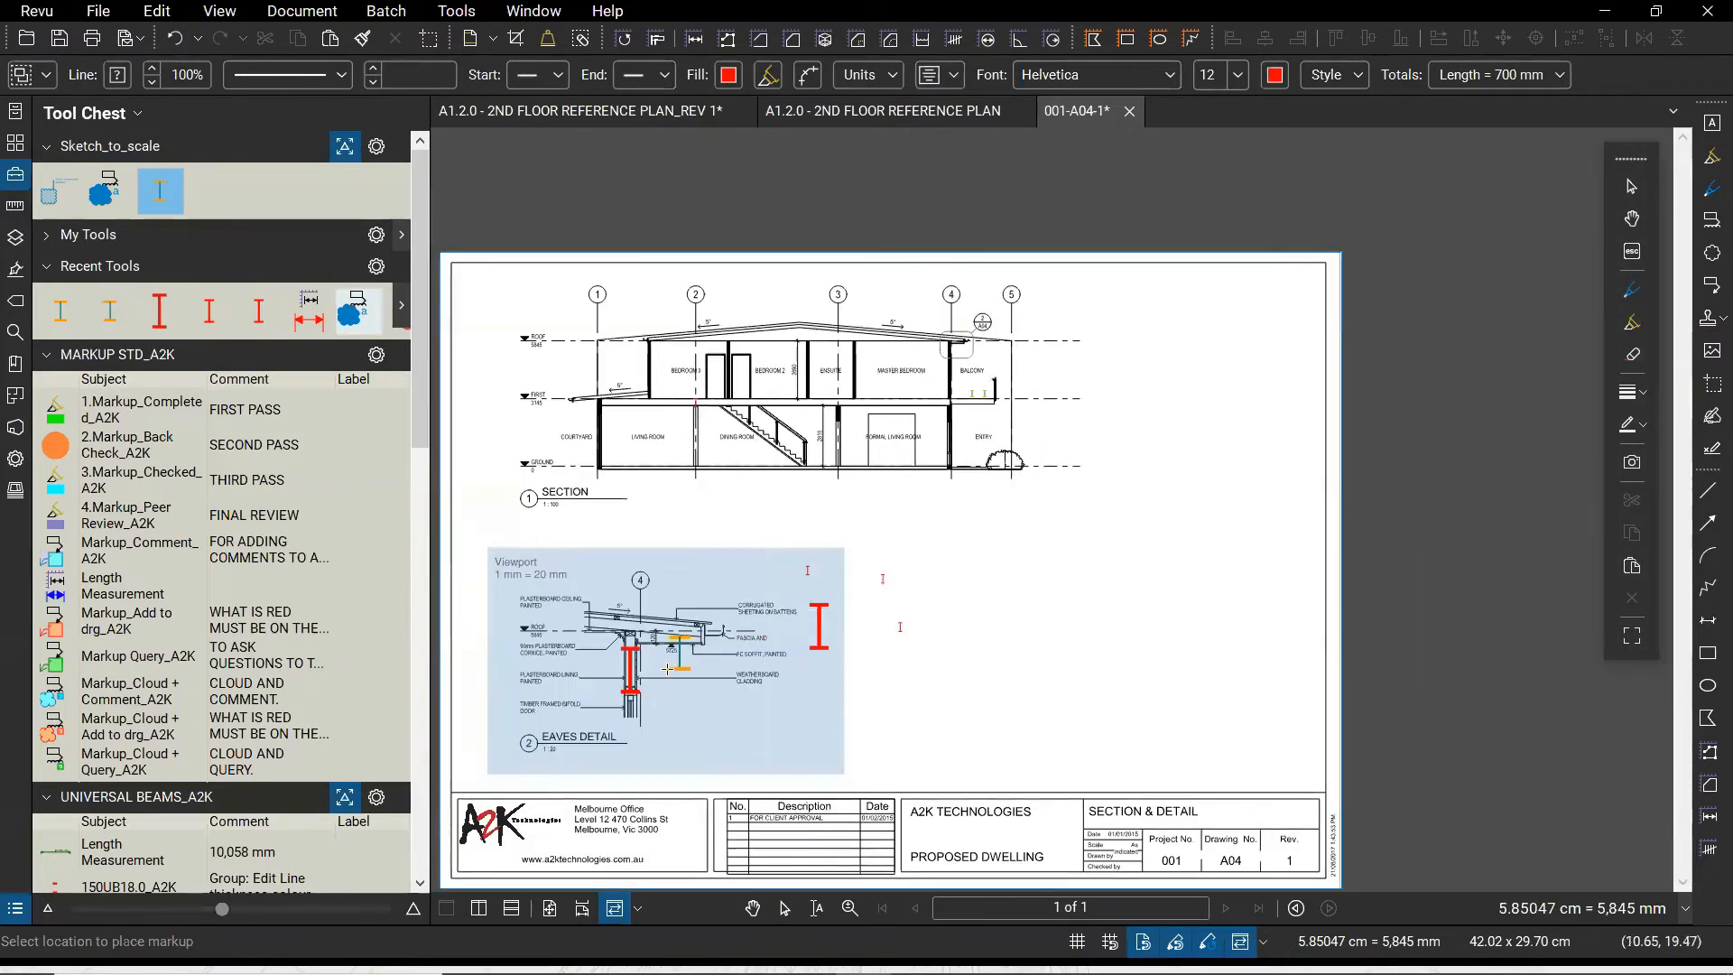
pyautogui.scroll(6, 889, 673)
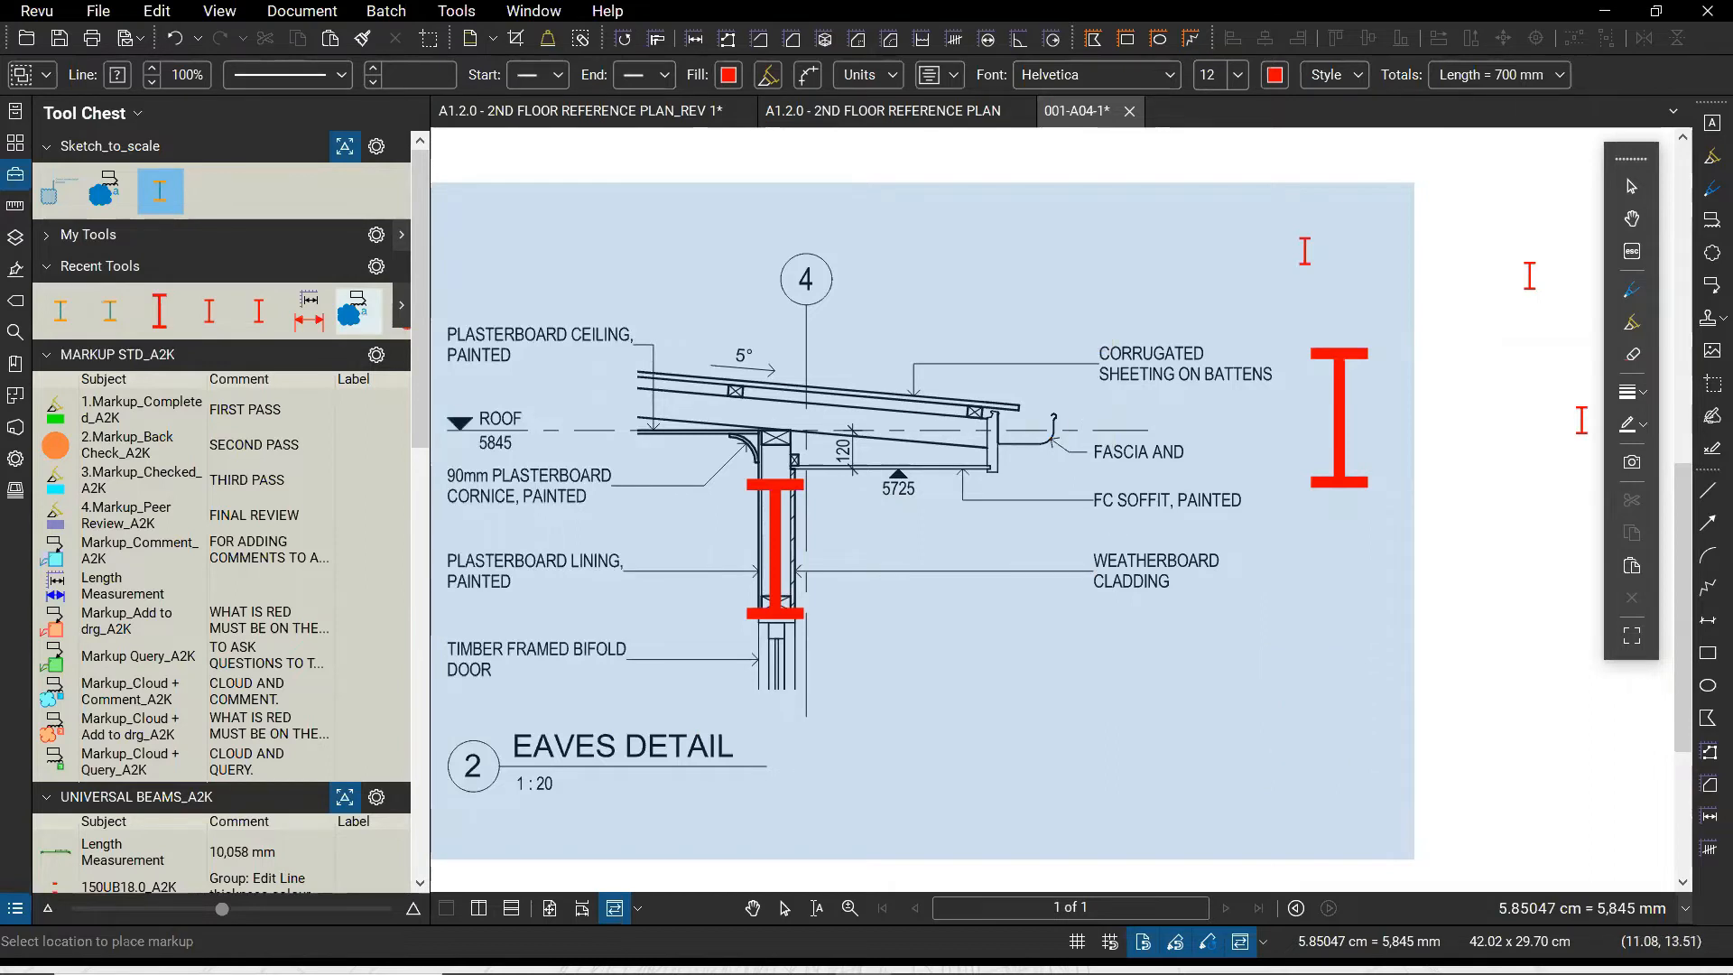
pyautogui.press('Escape')
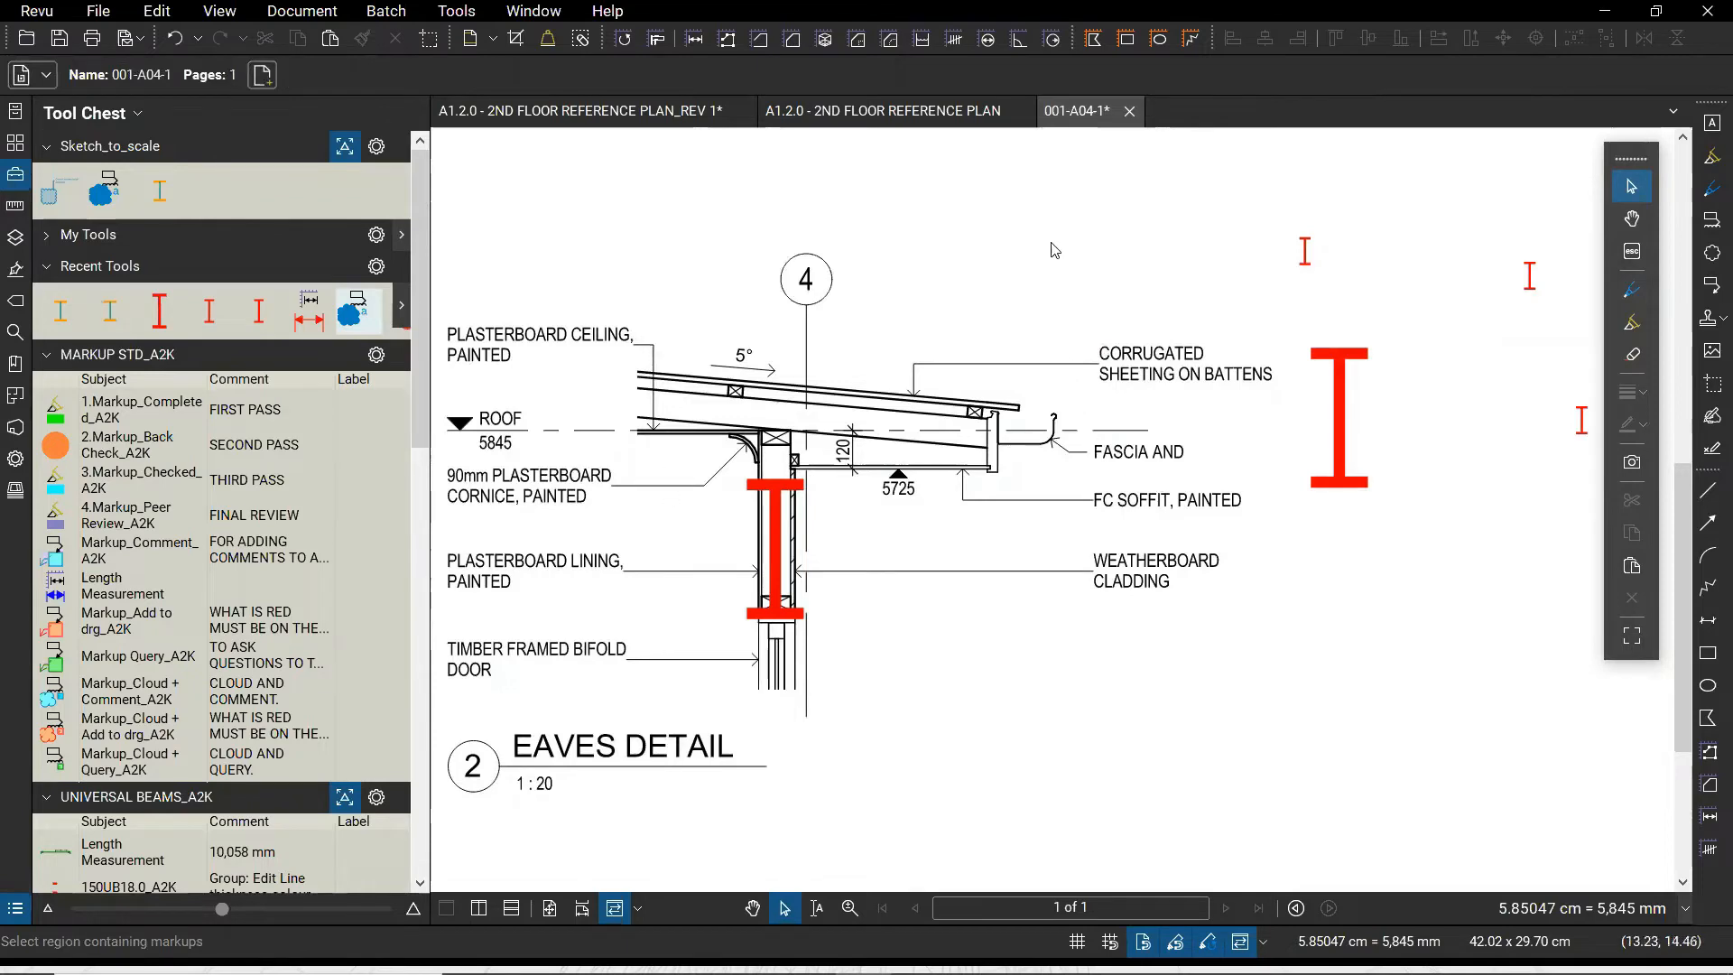
pyautogui.moveTo(1054, 287); pyautogui.dragTo(755, 514)
pyautogui.scroll(-4, 755, 513)
pyautogui.moveTo(1108, 441); pyautogui.dragTo(1106, 530)
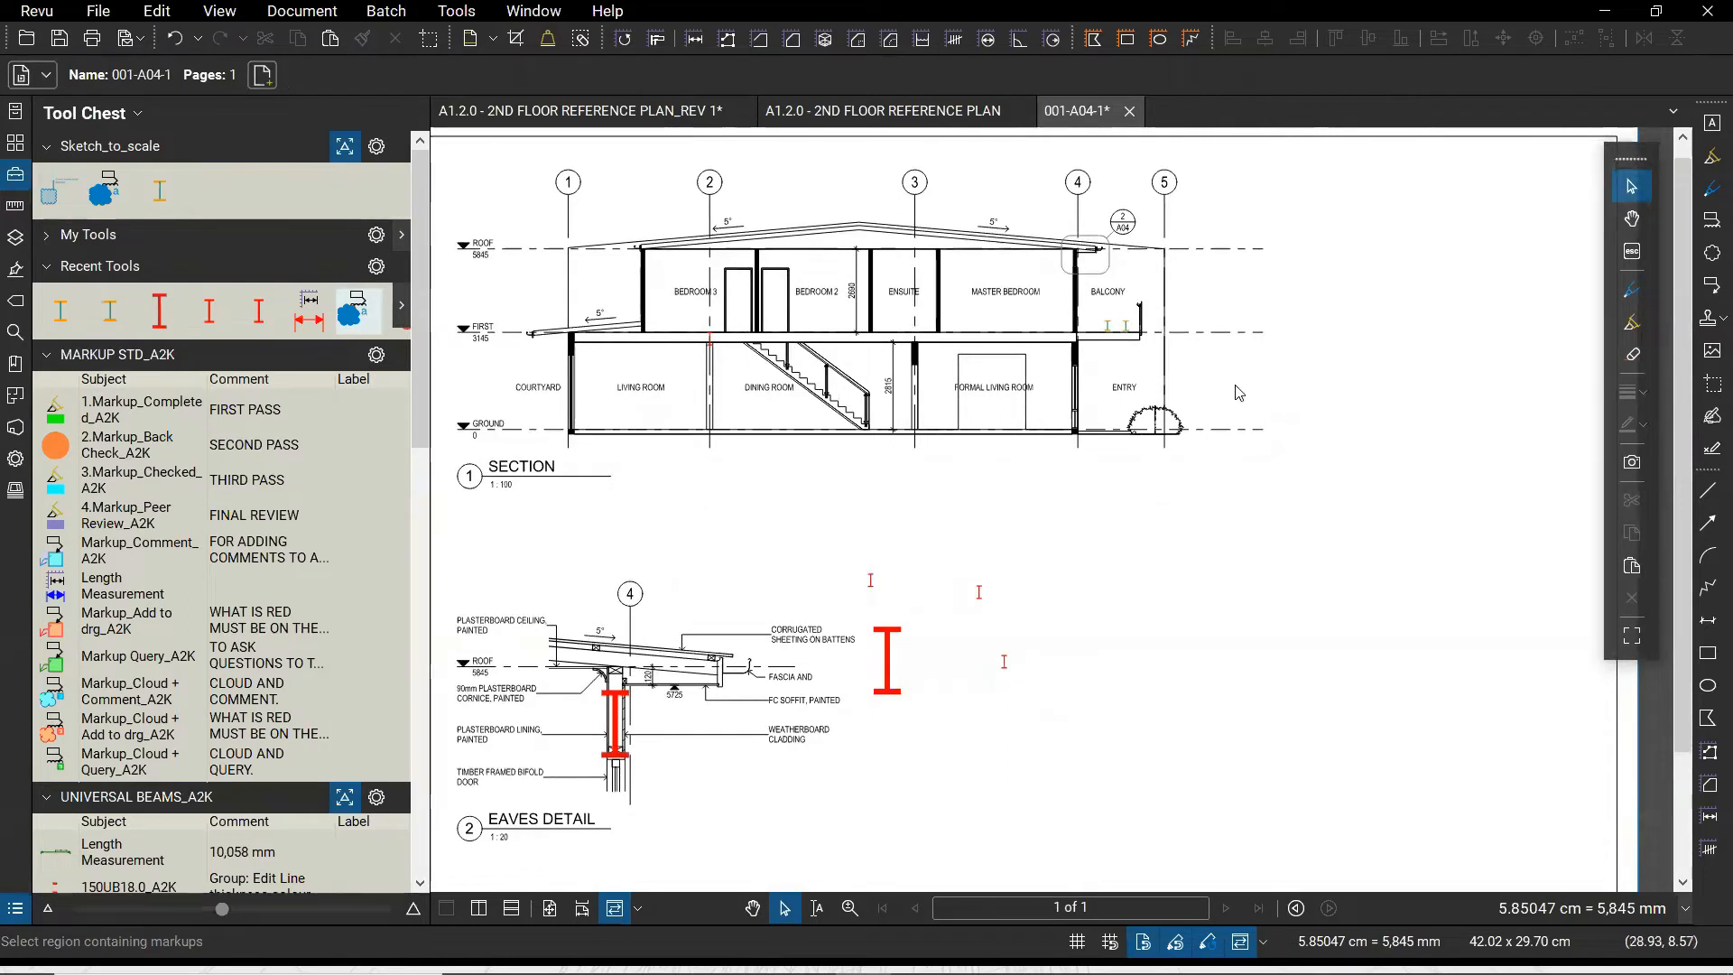
# Switch to the A1.2.0 - 2ND FLOOR REFERENCE PLAN drawing and show the row of washbasins close up
pyautogui.click(874, 112)
pyautogui.scroll(-5, 1190, 264)
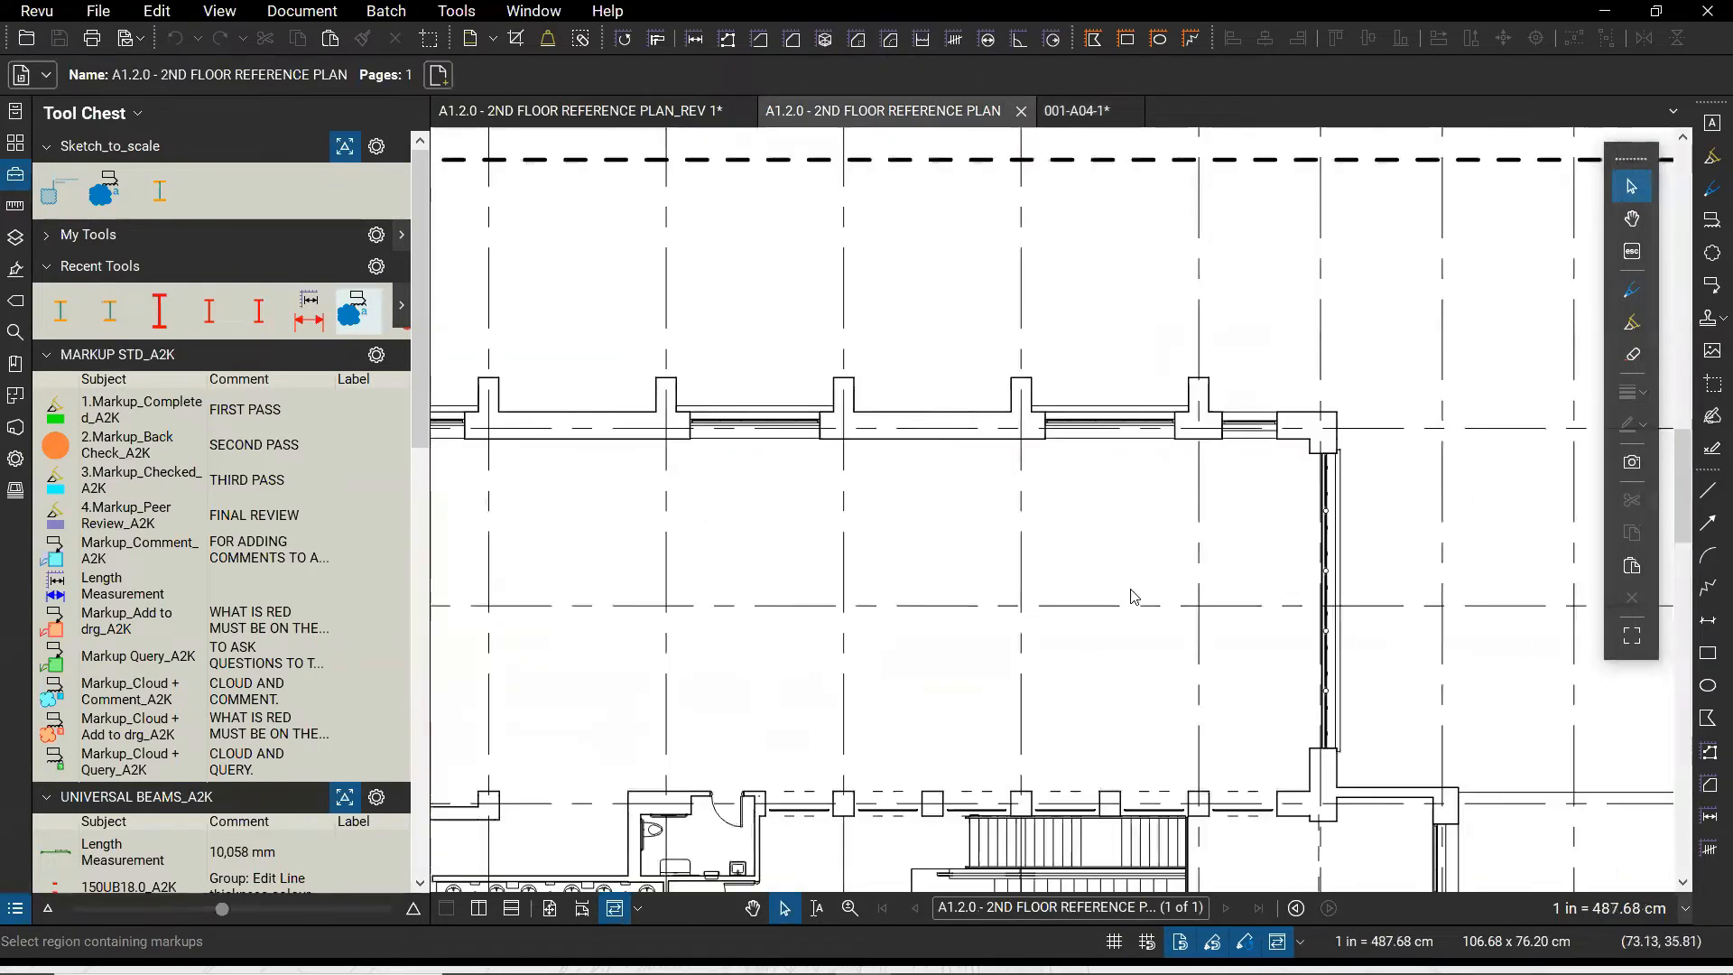
pyautogui.moveTo(1190, 264); pyautogui.dragTo(1235, 133)
pyautogui.scroll(8, 593, 456)
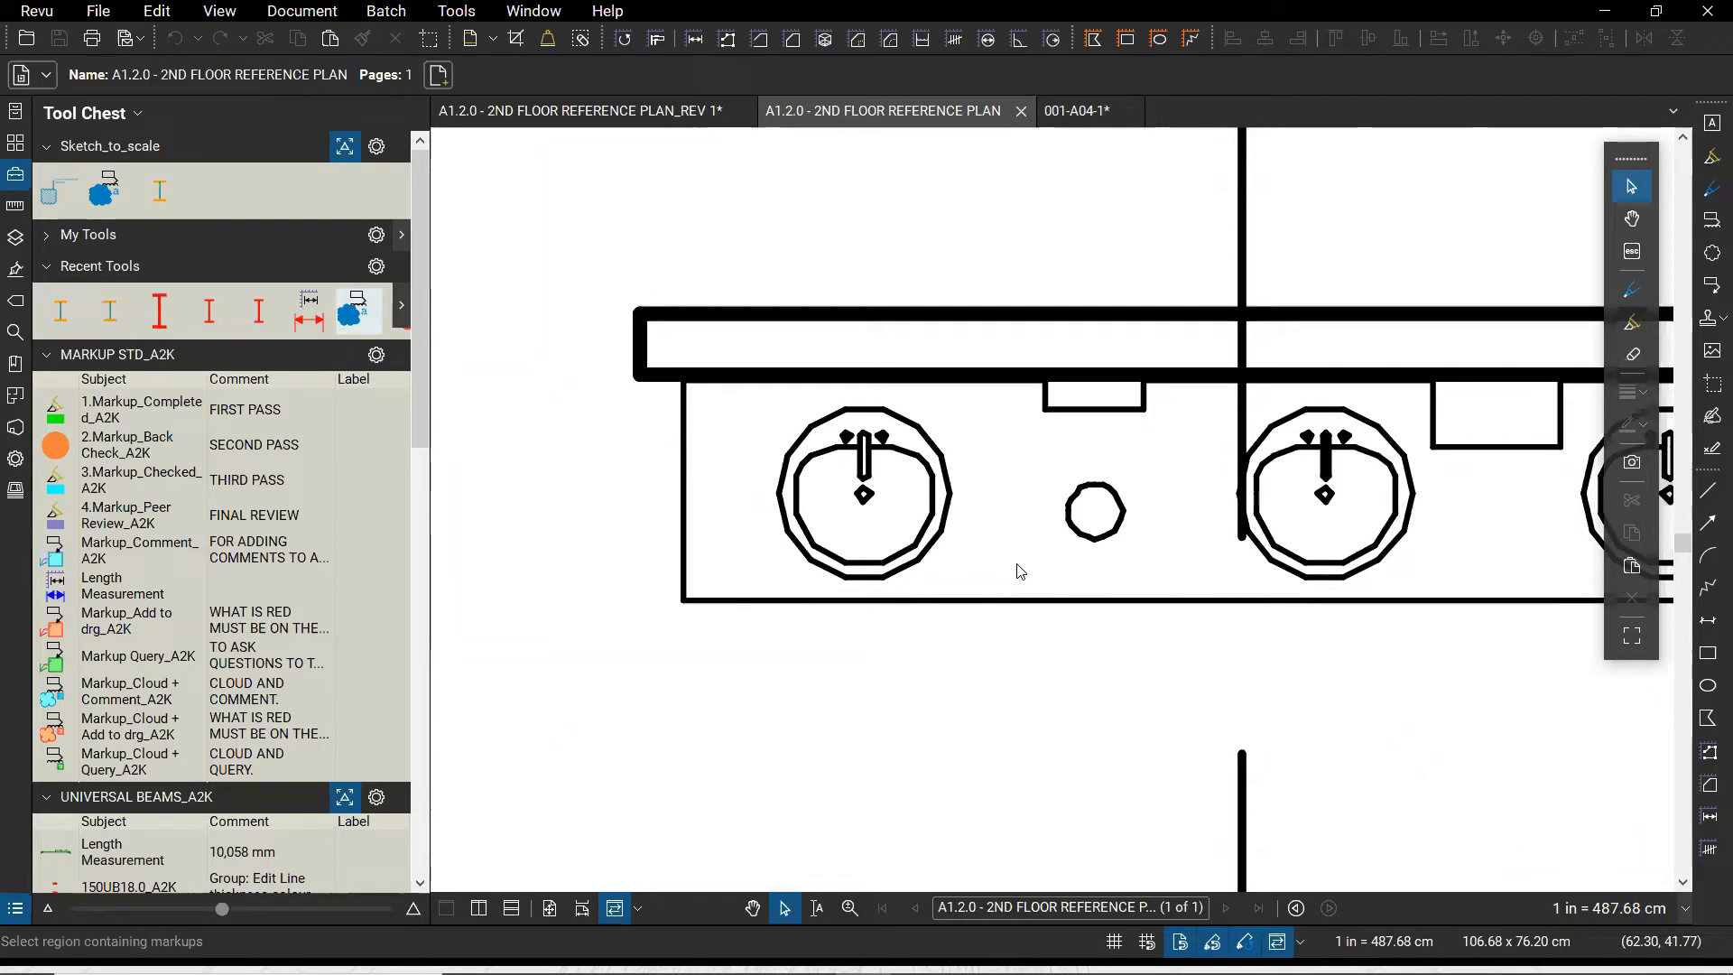
pyautogui.press('g')
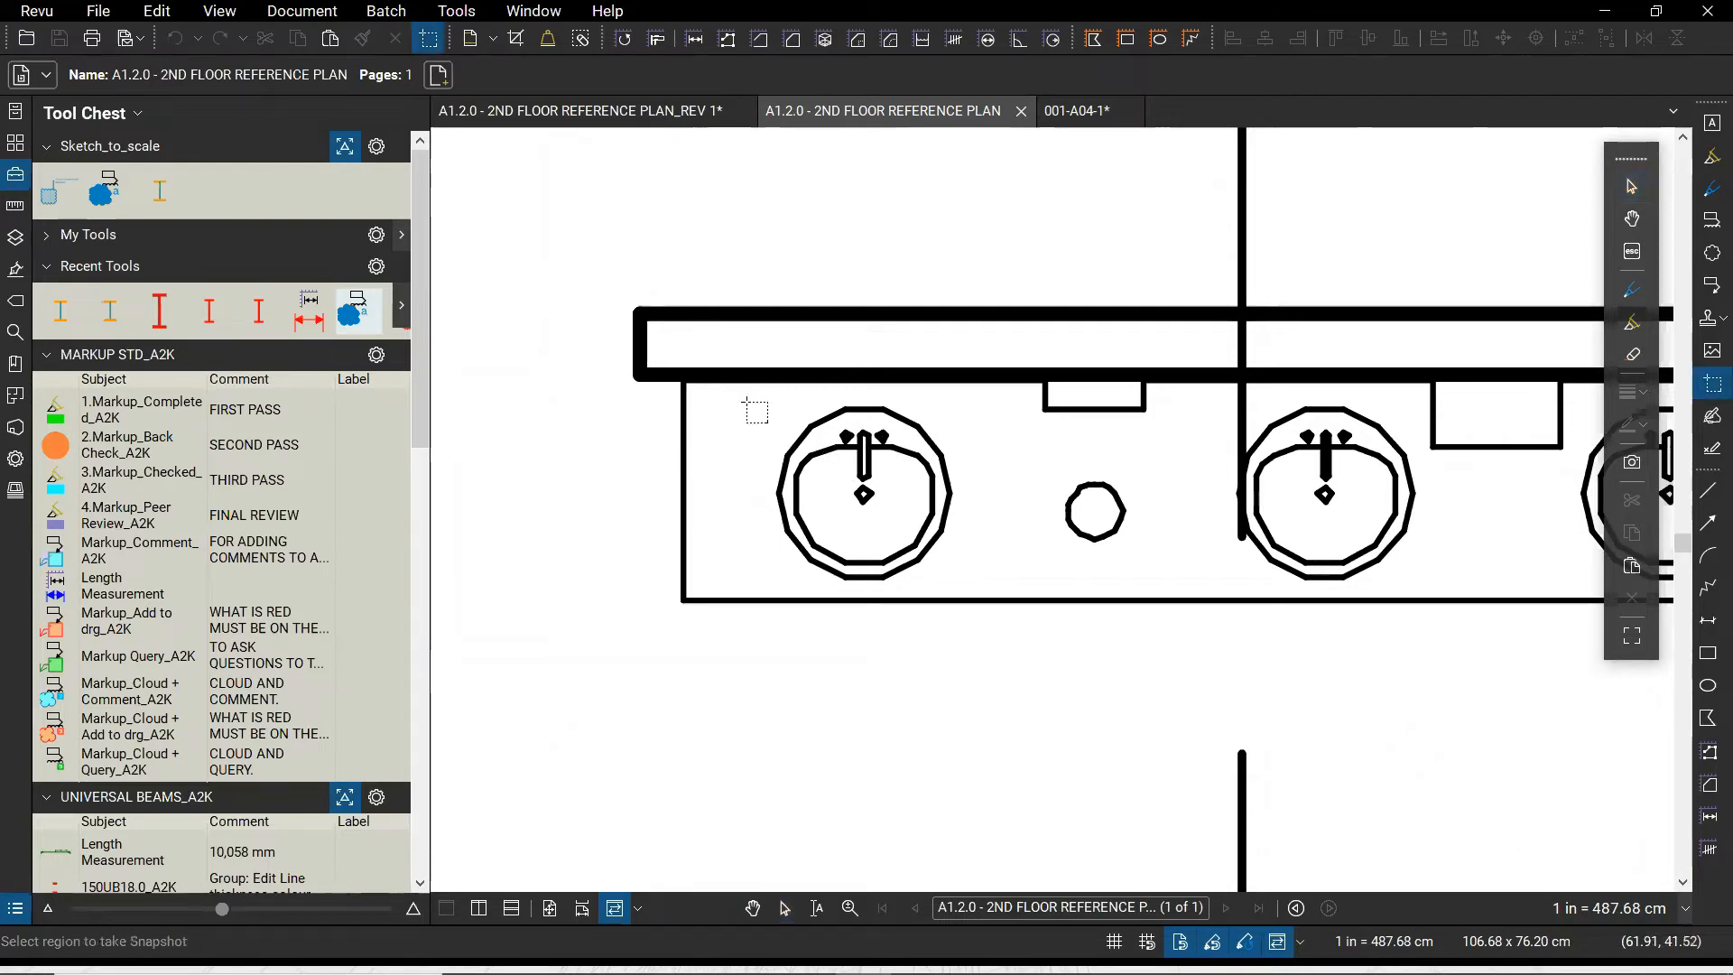
pyautogui.press('Escape')
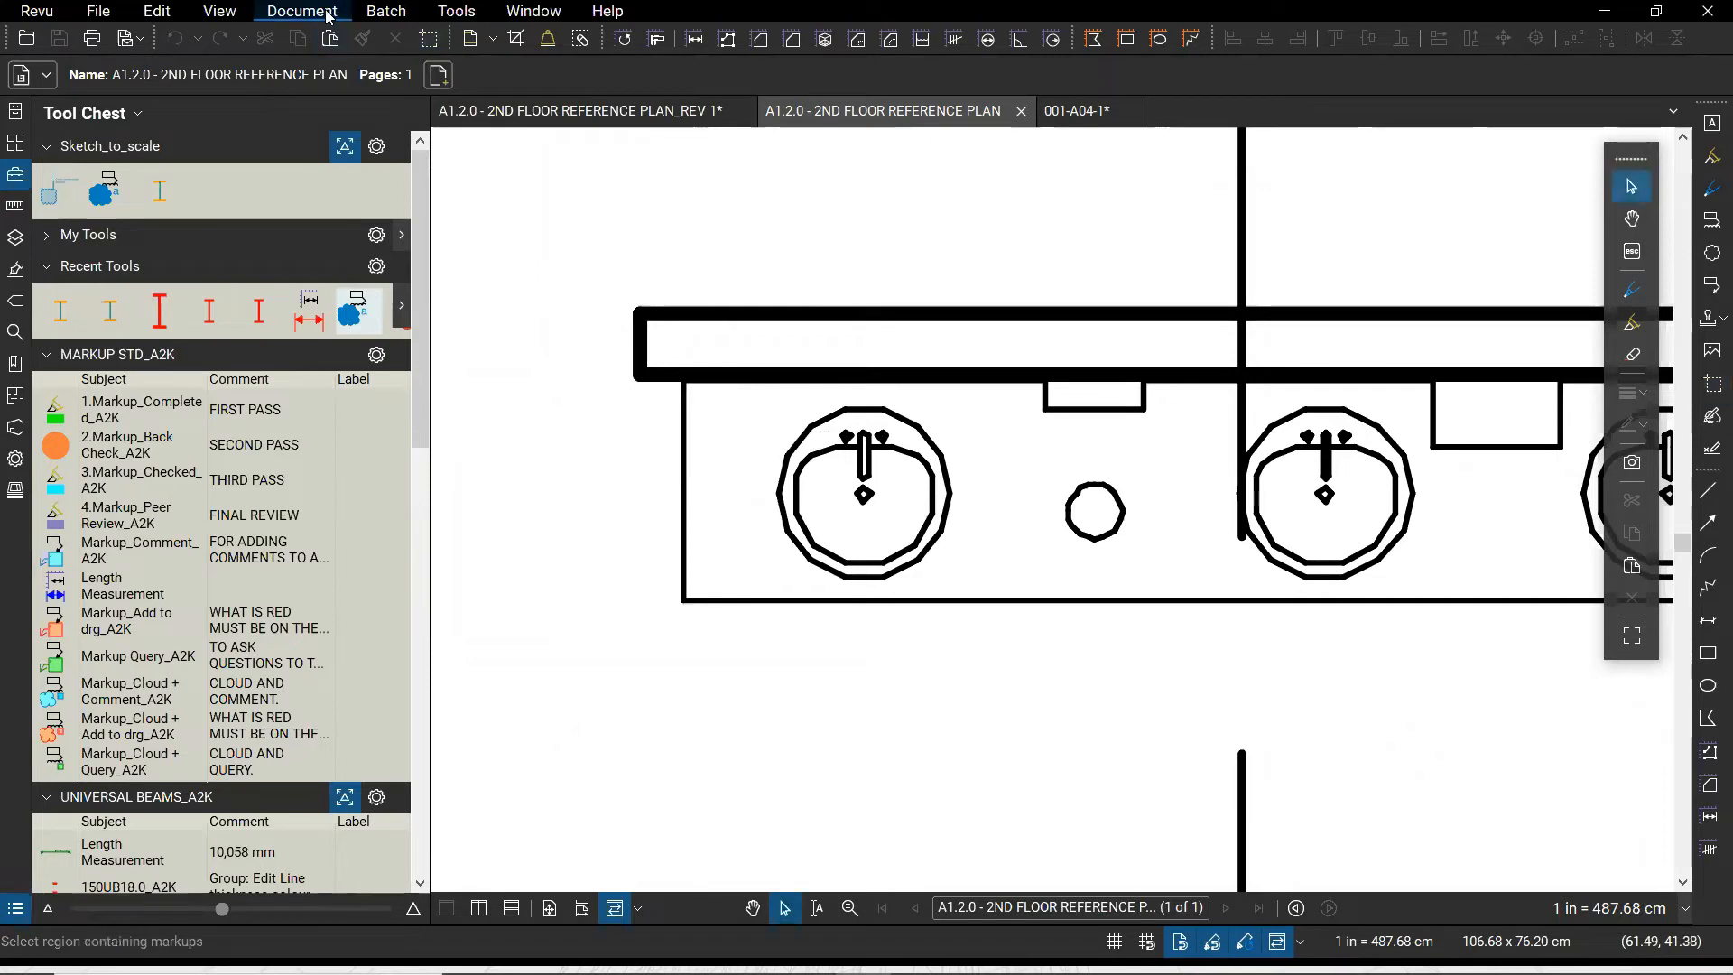
pyautogui.click(219, 11)
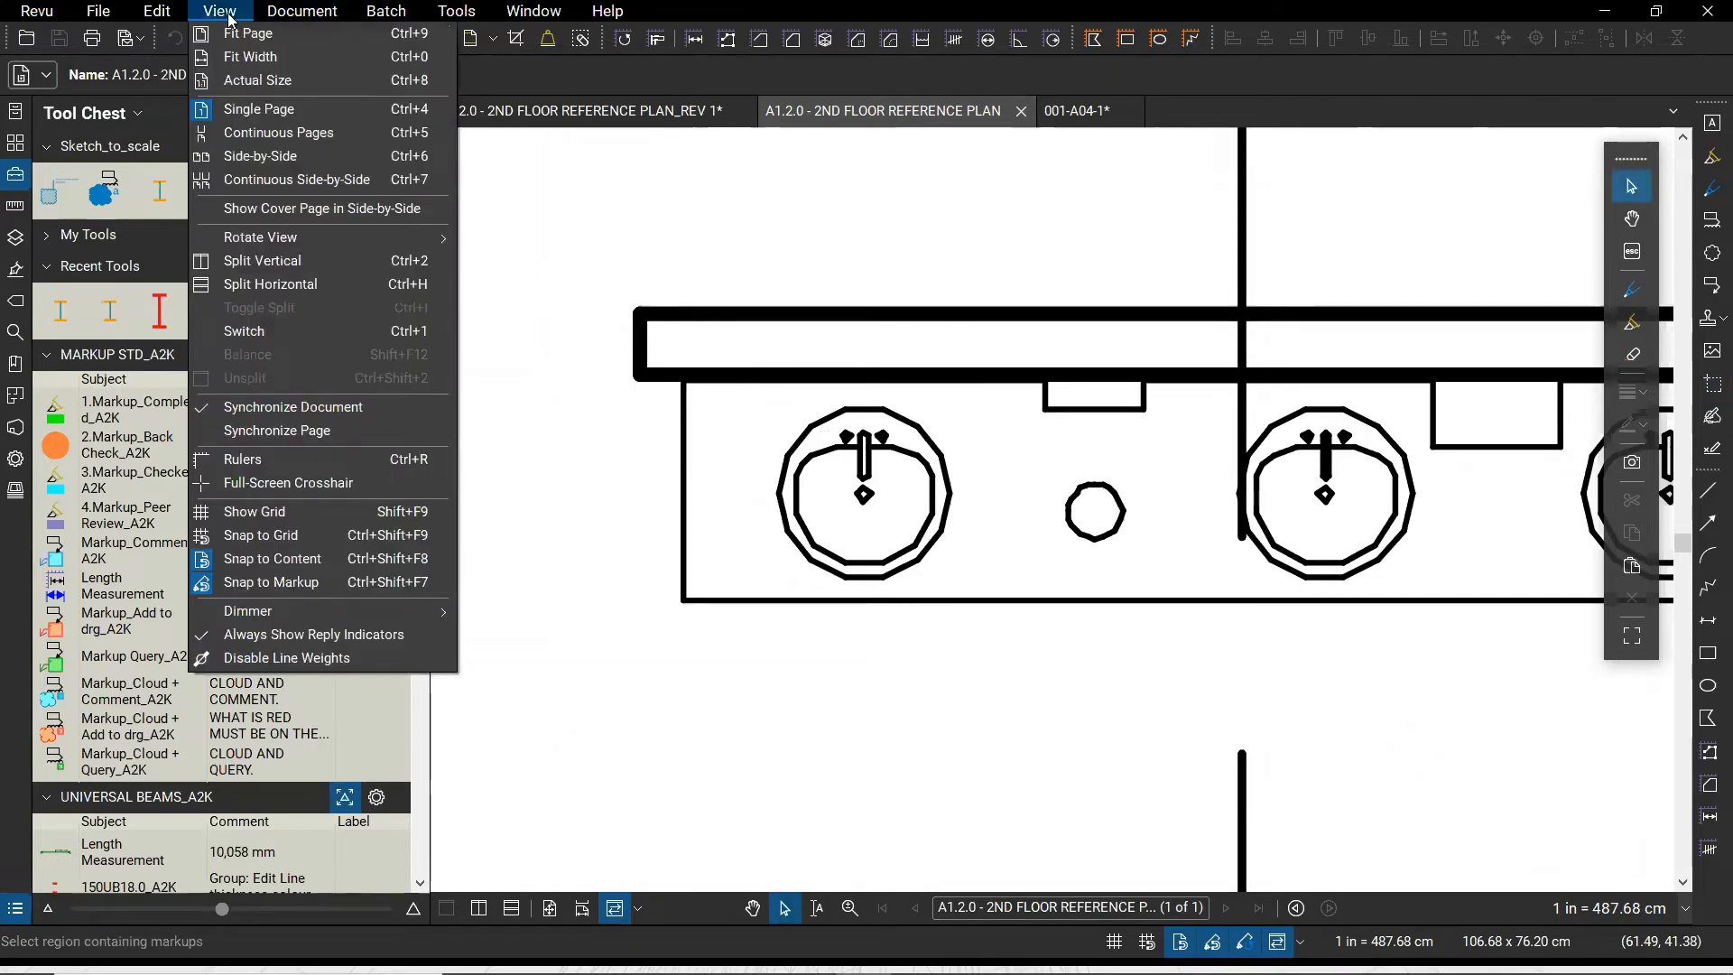
pyautogui.moveTo(301, 16)
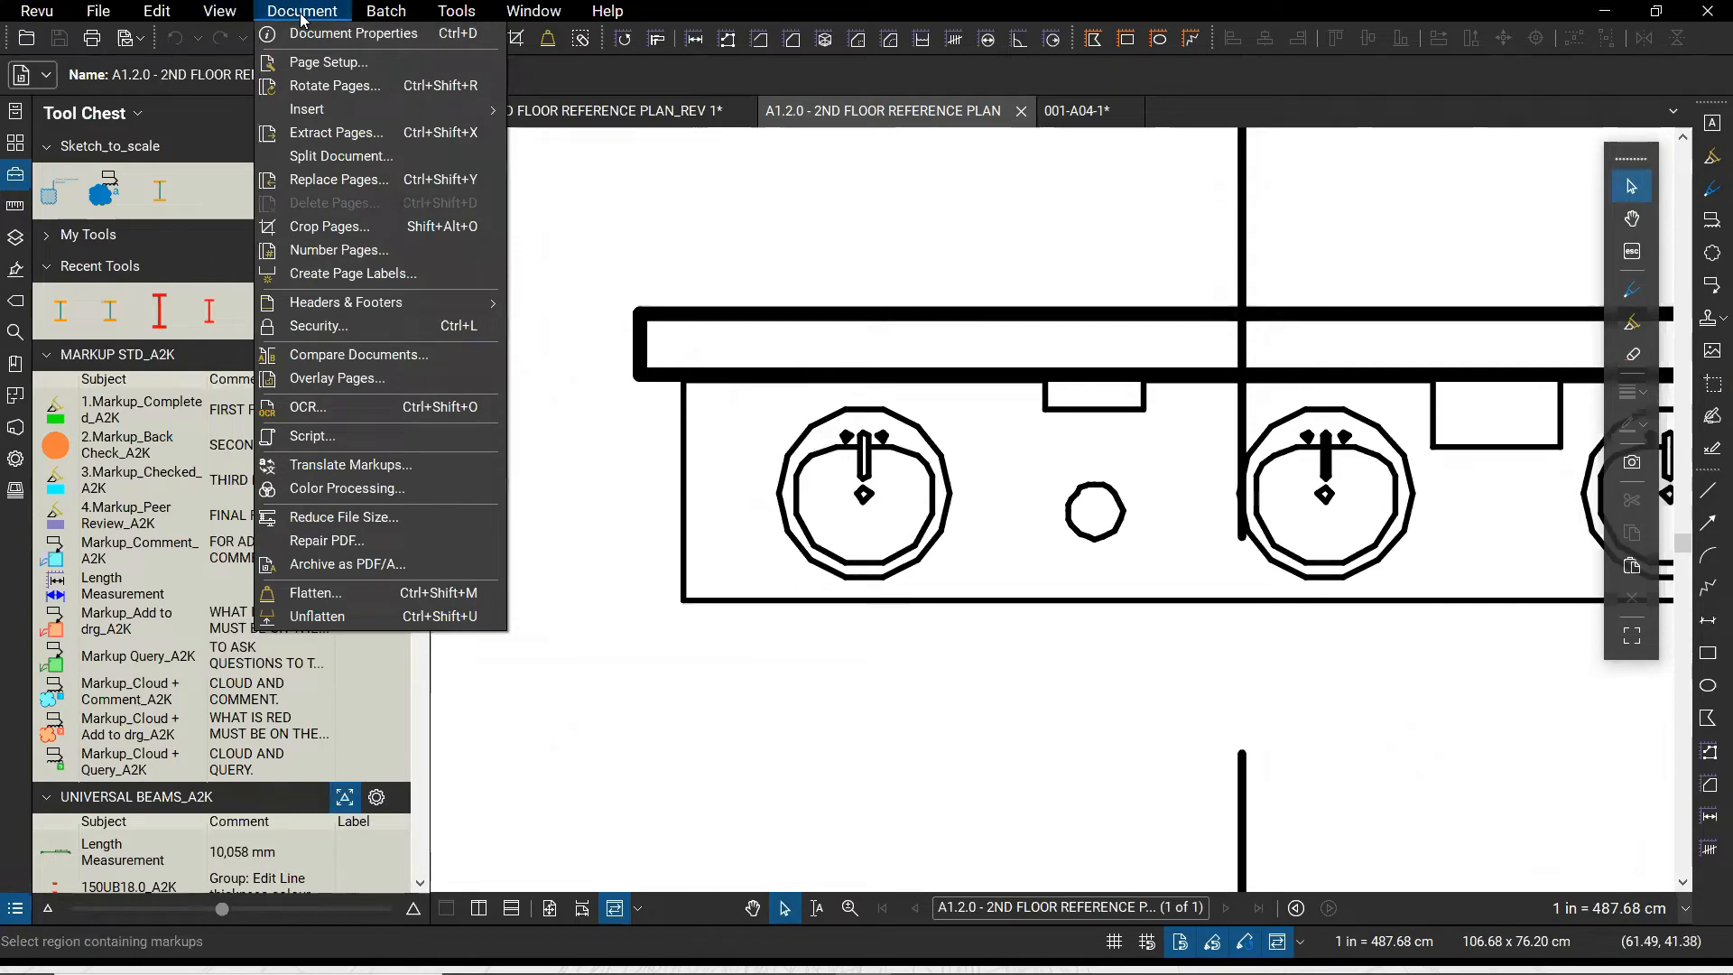
pyautogui.moveTo(159, 13)
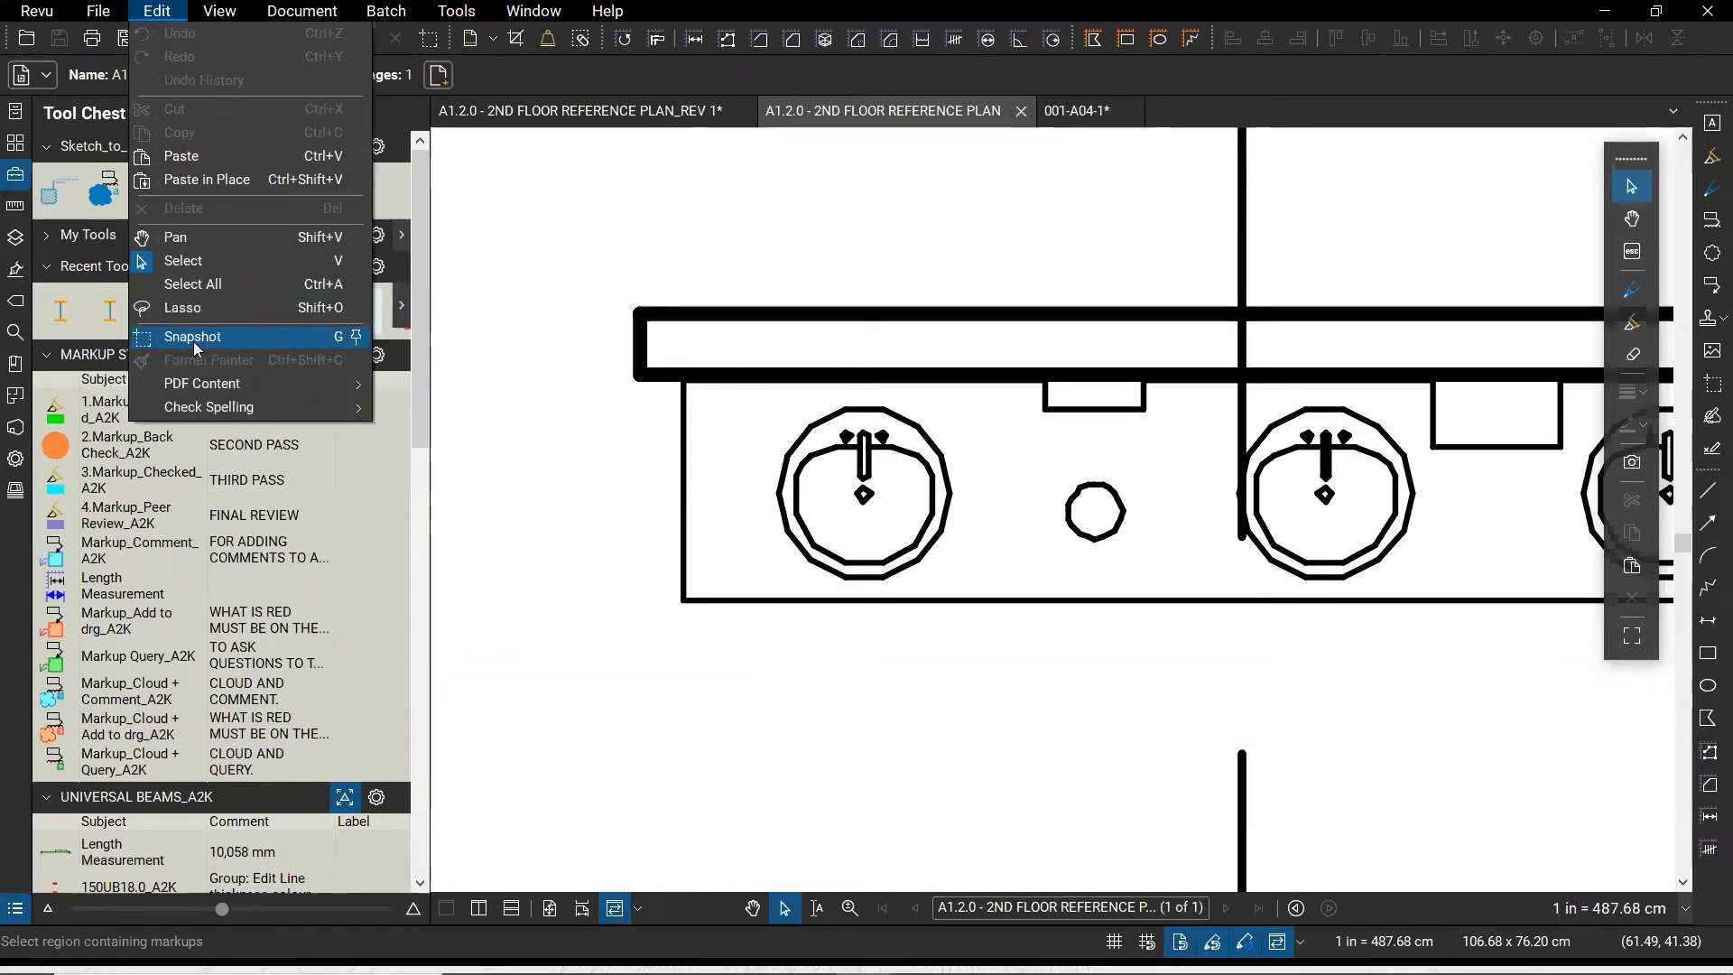
pyautogui.press('Escape')
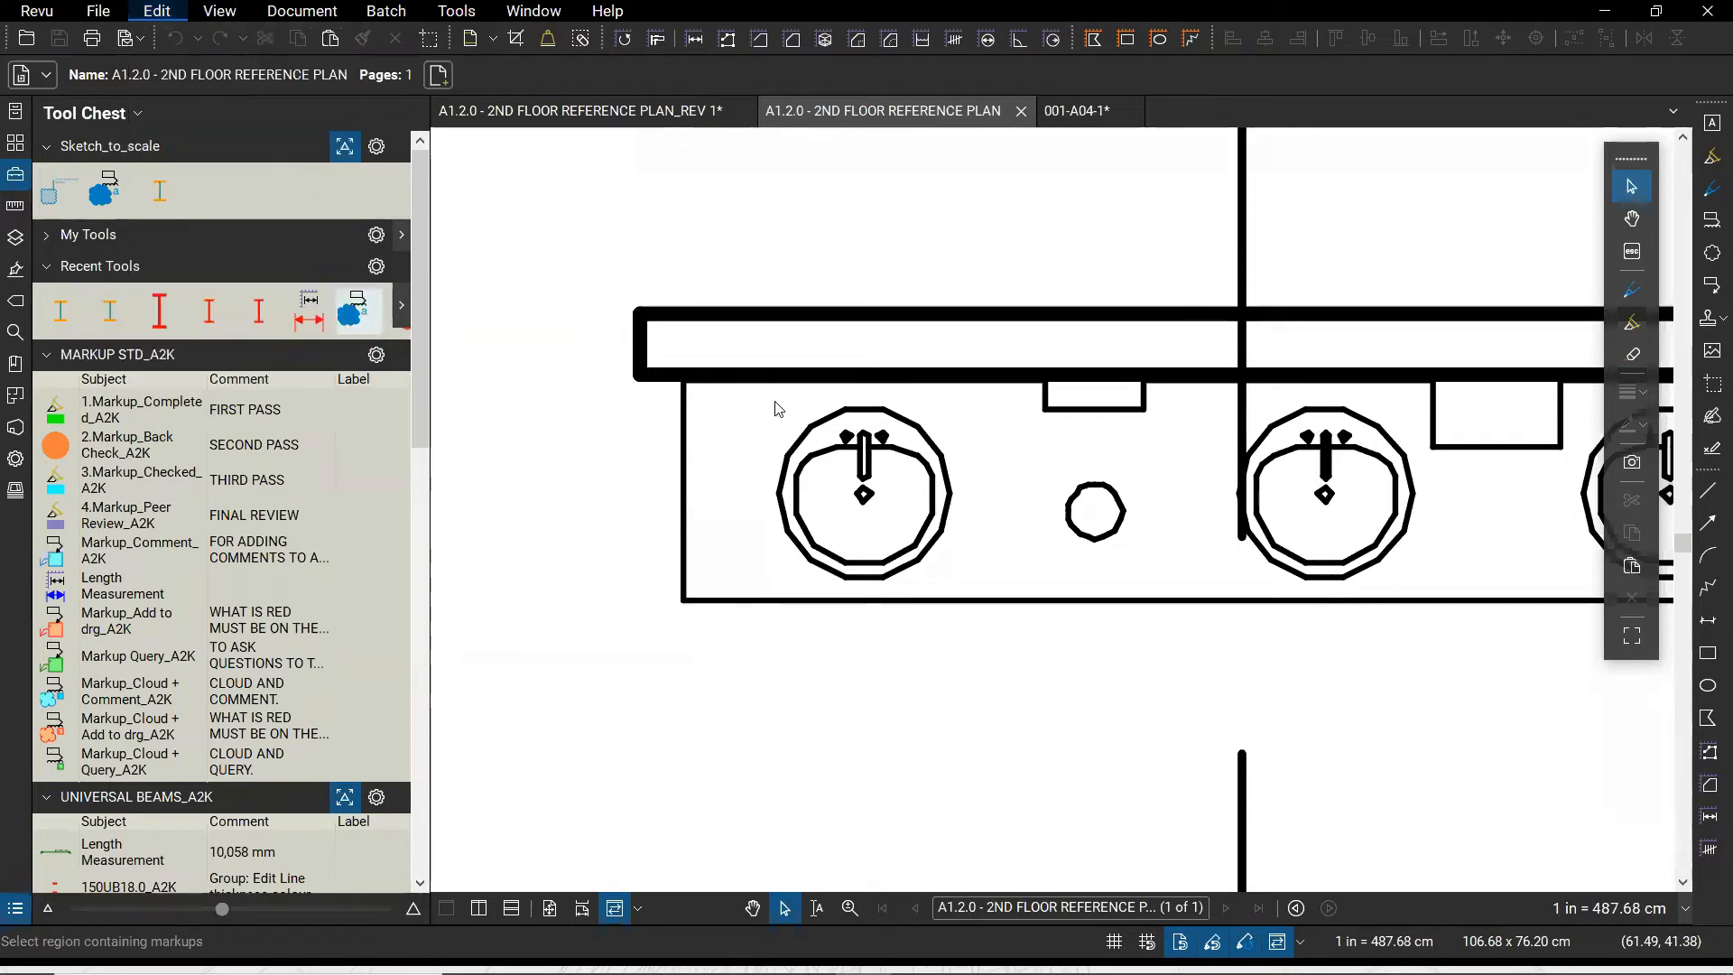
# Take a snapshot of the first washbasin at the open end of the vanity counter
pyautogui.press('g')
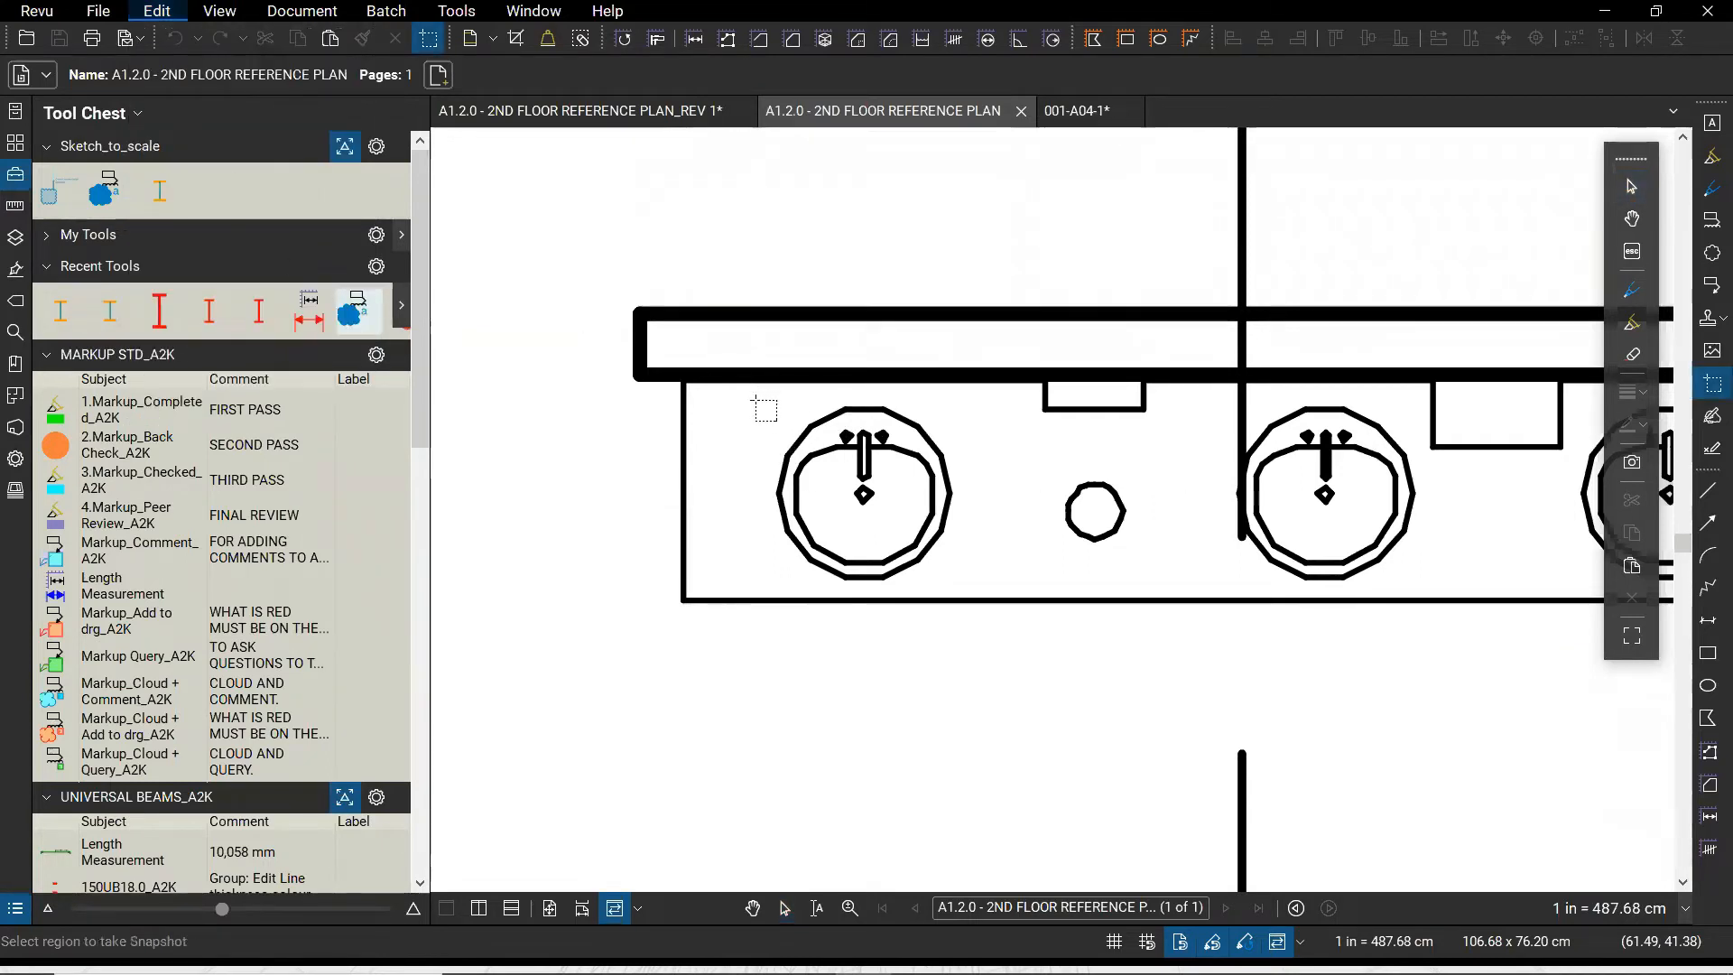
pyautogui.moveTo(755, 398); pyautogui.dragTo(970, 586)
pyautogui.press('Escape')
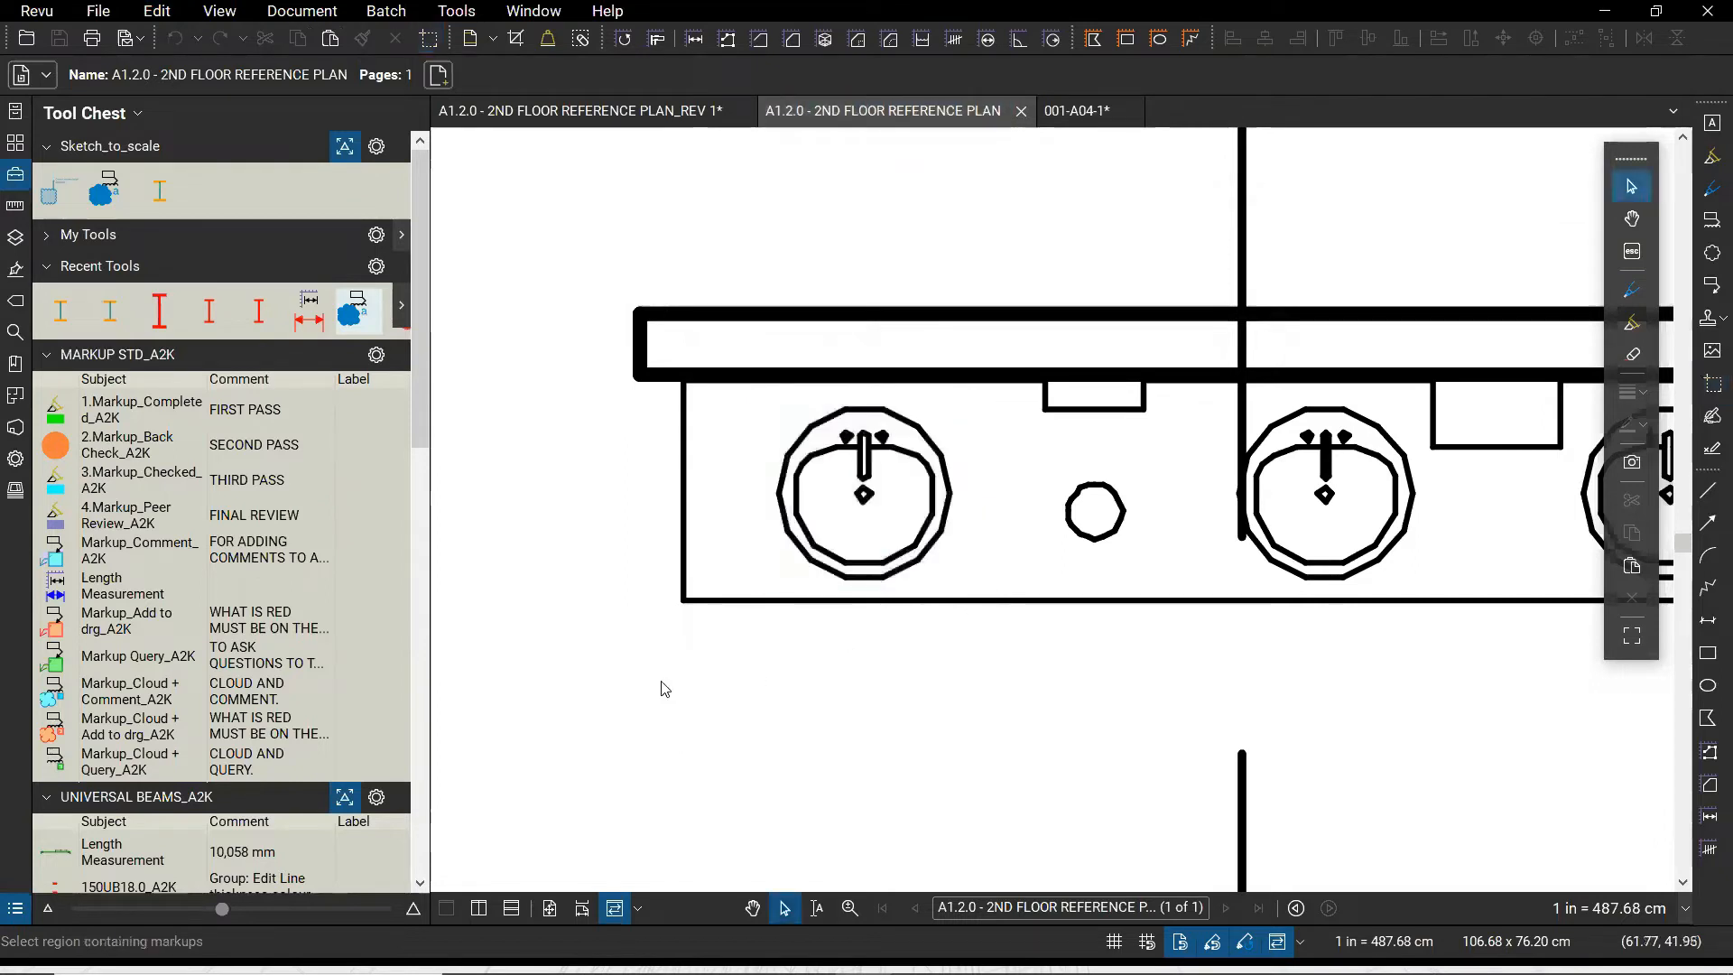
# Paste the washbasin snapshot below the vanity counter and add it to the Sketch_to_scale tool set
pyautogui.hotkey('ctrl', 'v')
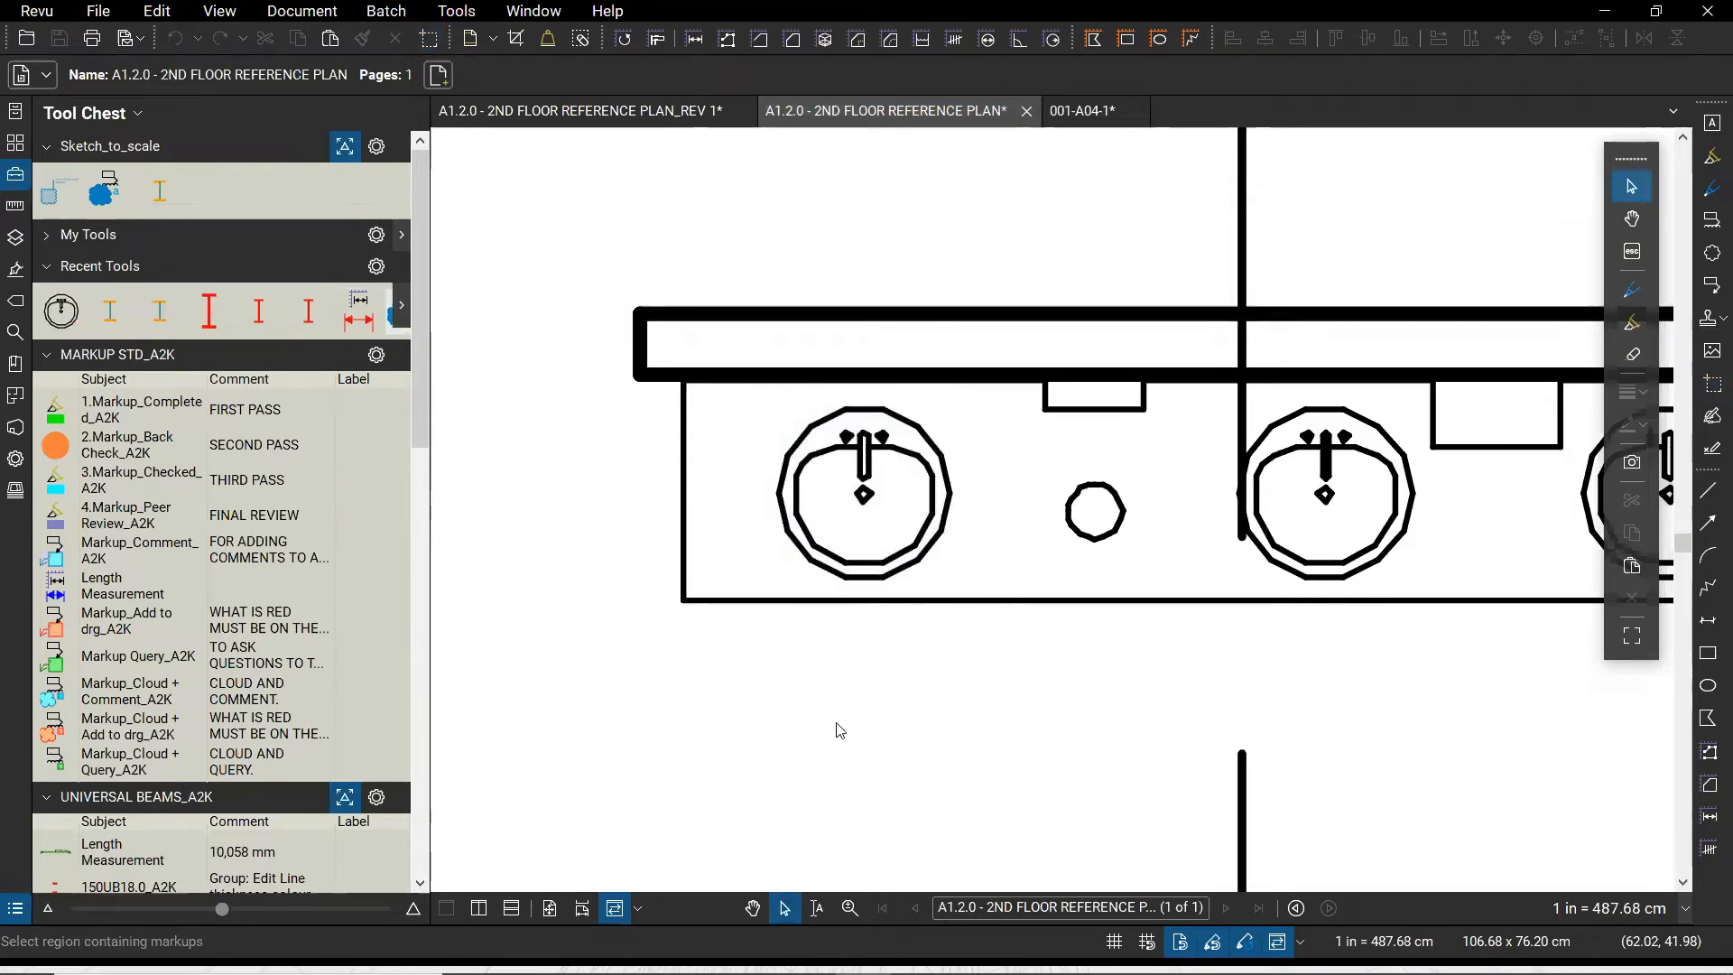
pyautogui.moveTo(960, 677); pyautogui.dragTo(821, 824)
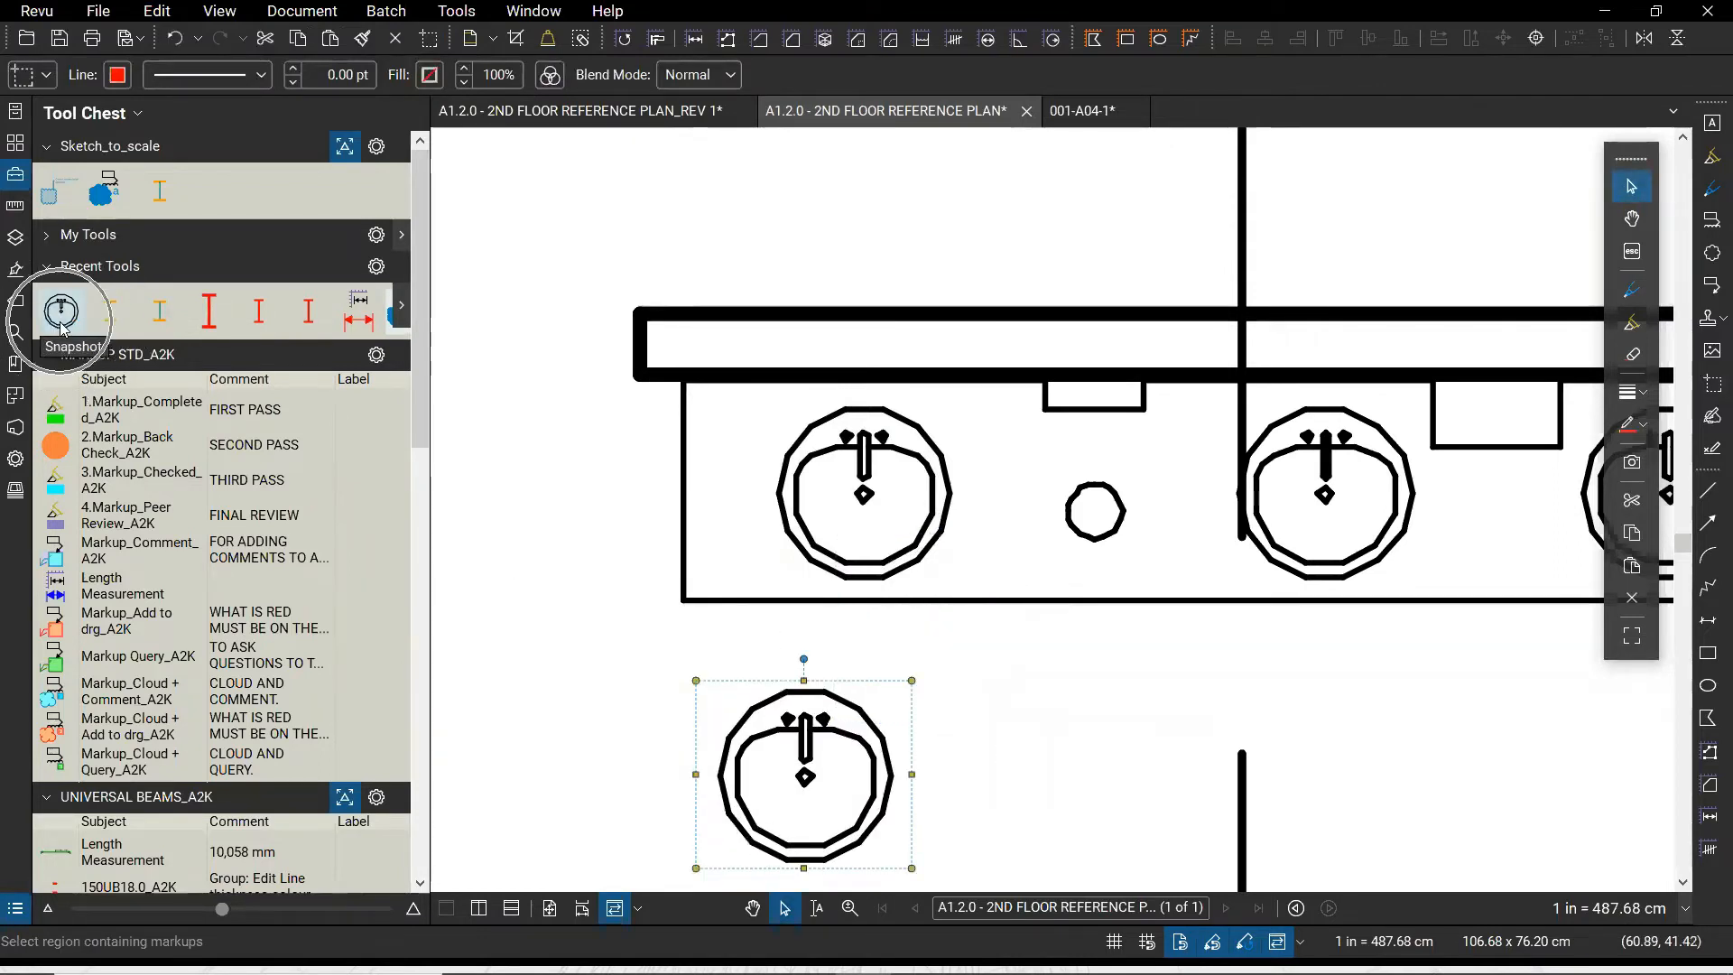
pyautogui.moveTo(62, 318); pyautogui.dragTo(202, 192)
pyautogui.press('Escape')
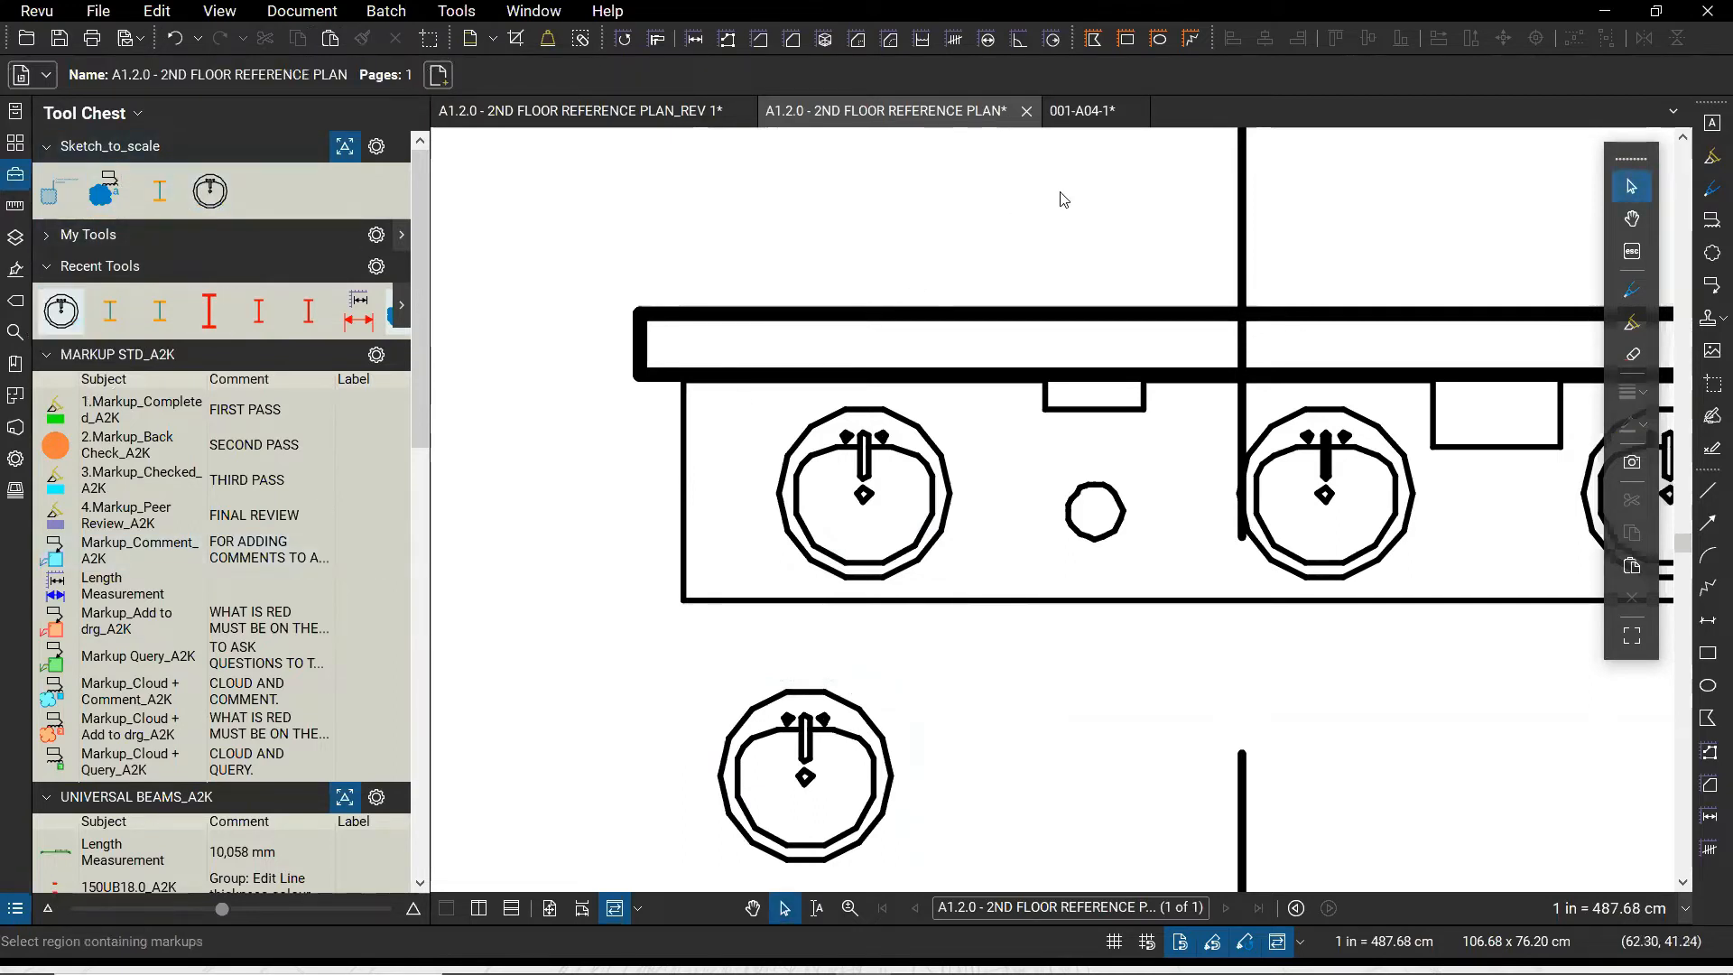
# Switch to the 001-A04-1 drawing and compare the washbasin tool's preview size in the 1:100 section and 1:20 eaves detail without placing it
pyautogui.click(1083, 121)
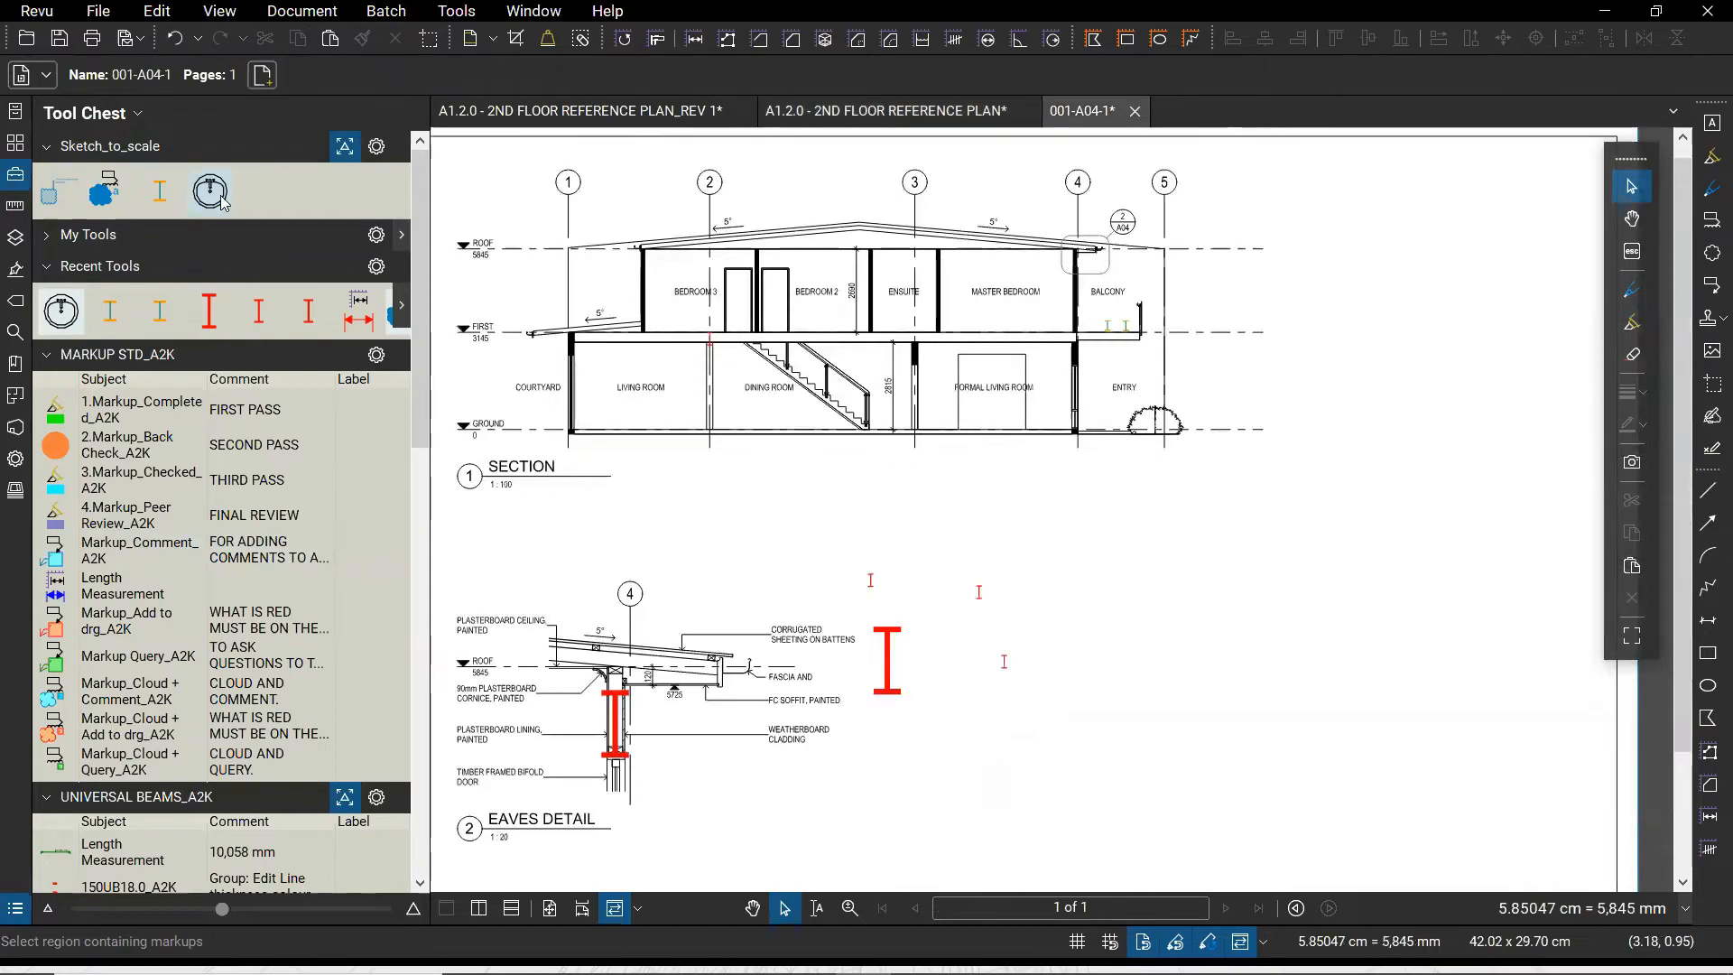
pyautogui.click(210, 190)
pyautogui.scroll(5, 1072, 425)
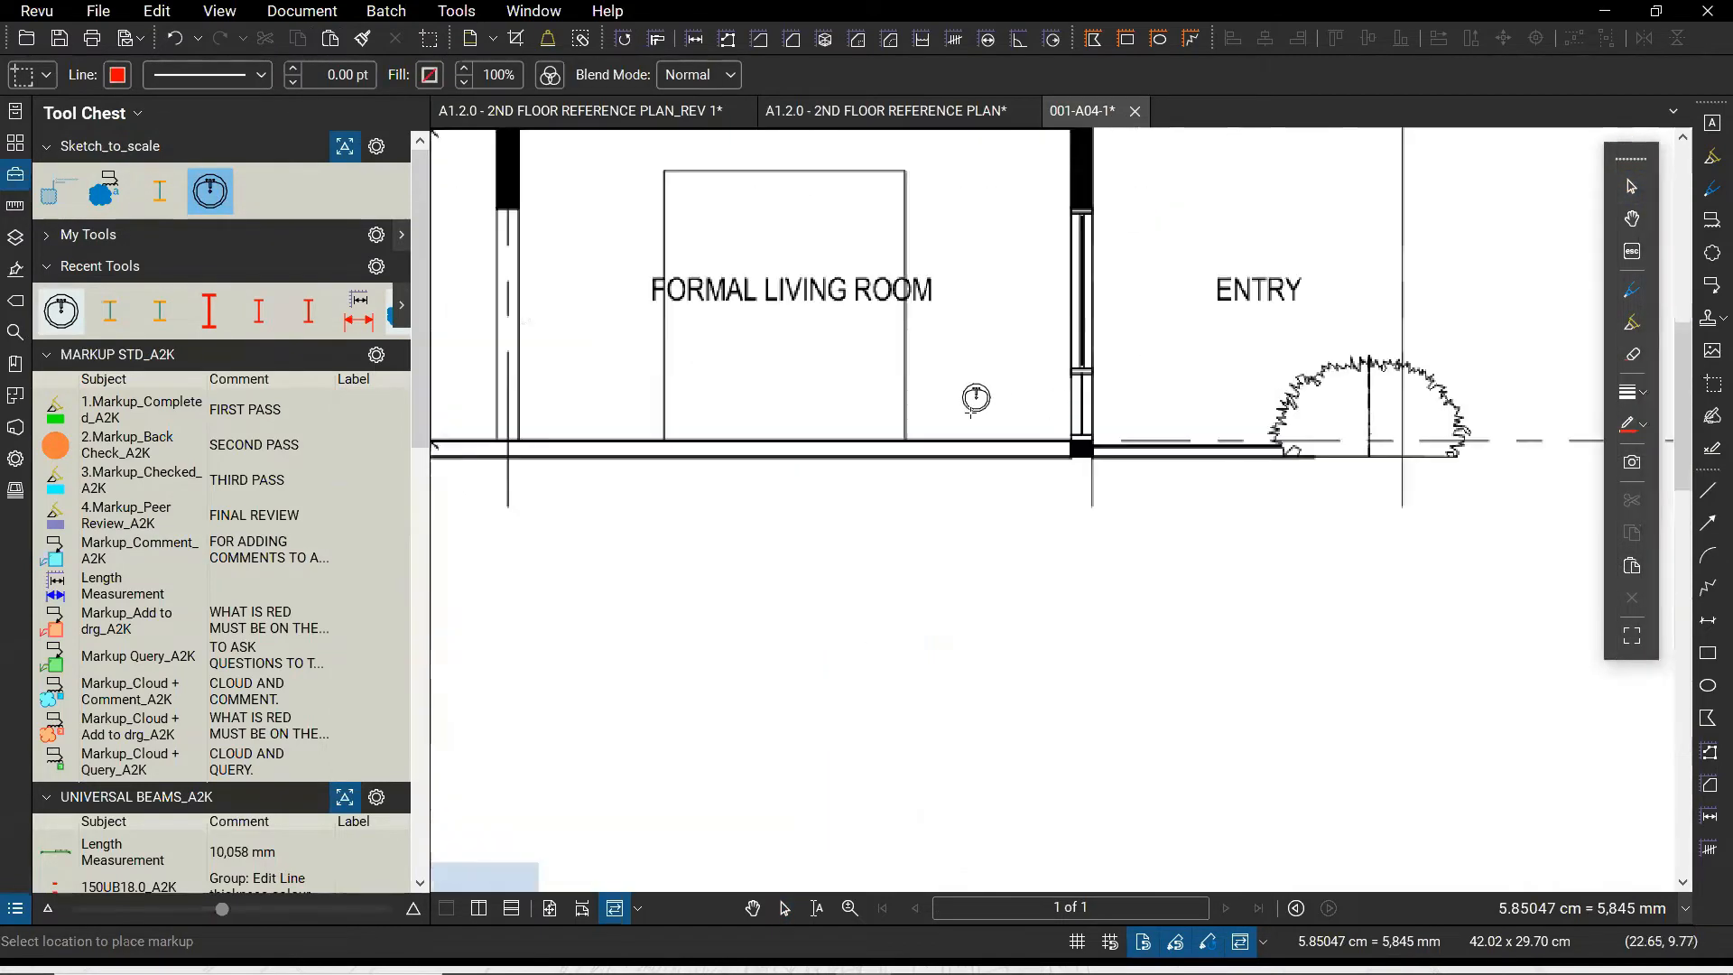
pyautogui.scroll(-5, 984, 413)
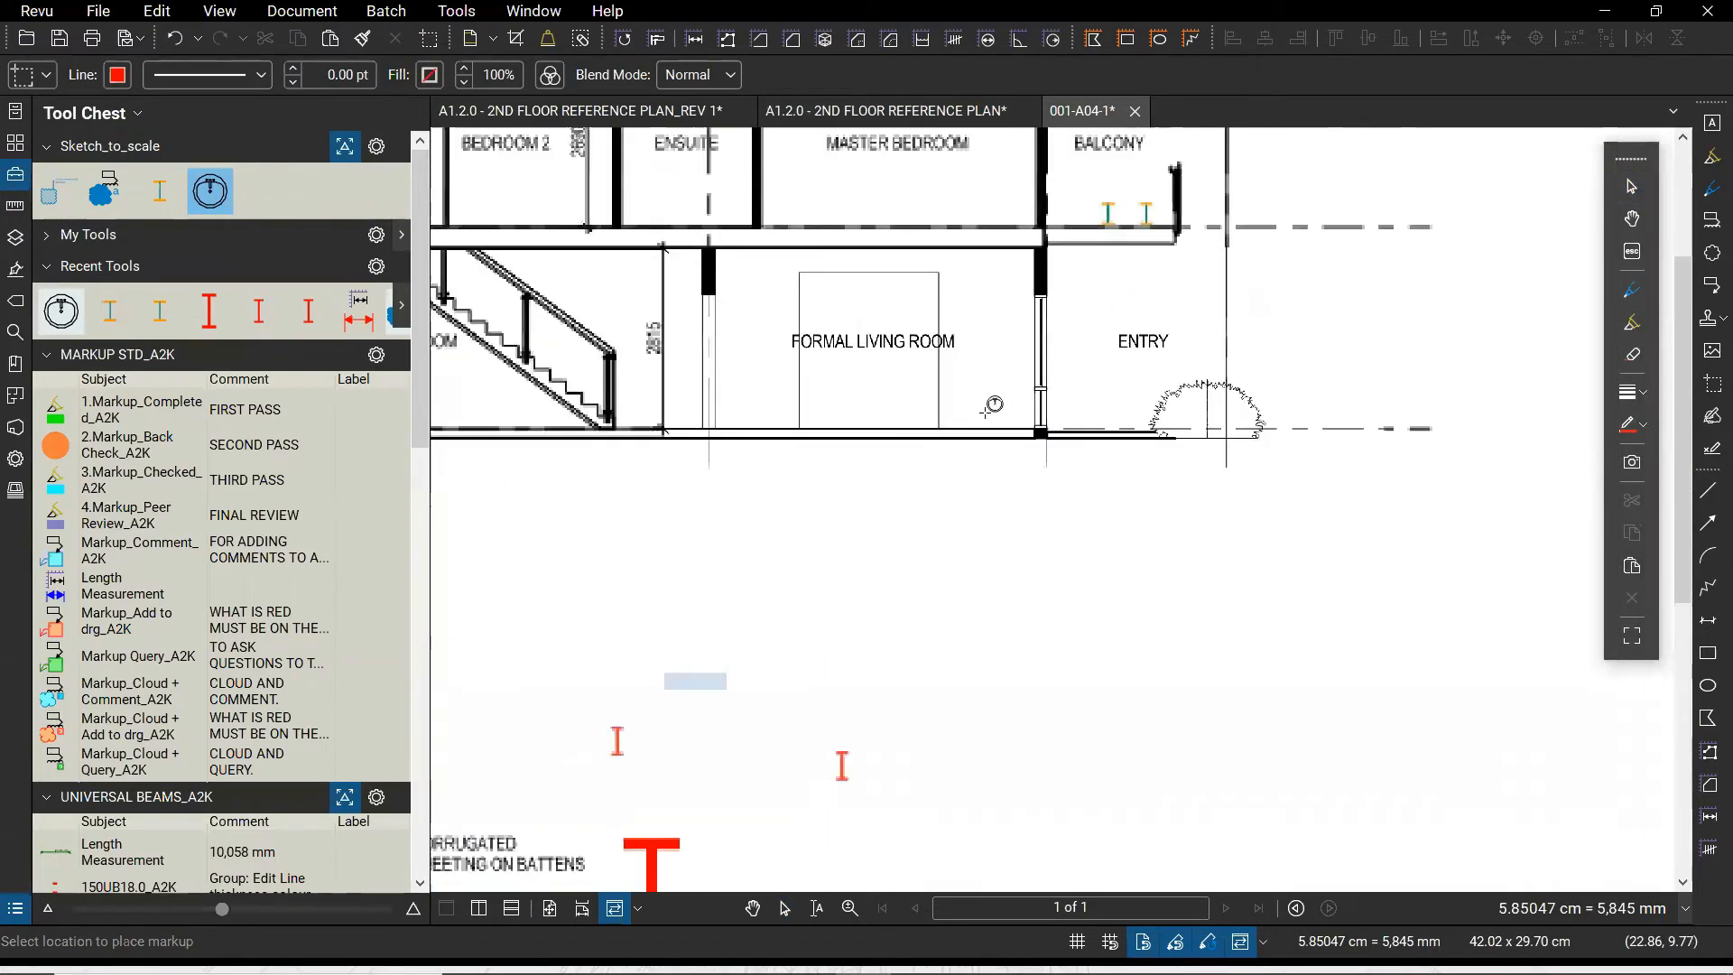
pyautogui.scroll(2, 722, 754)
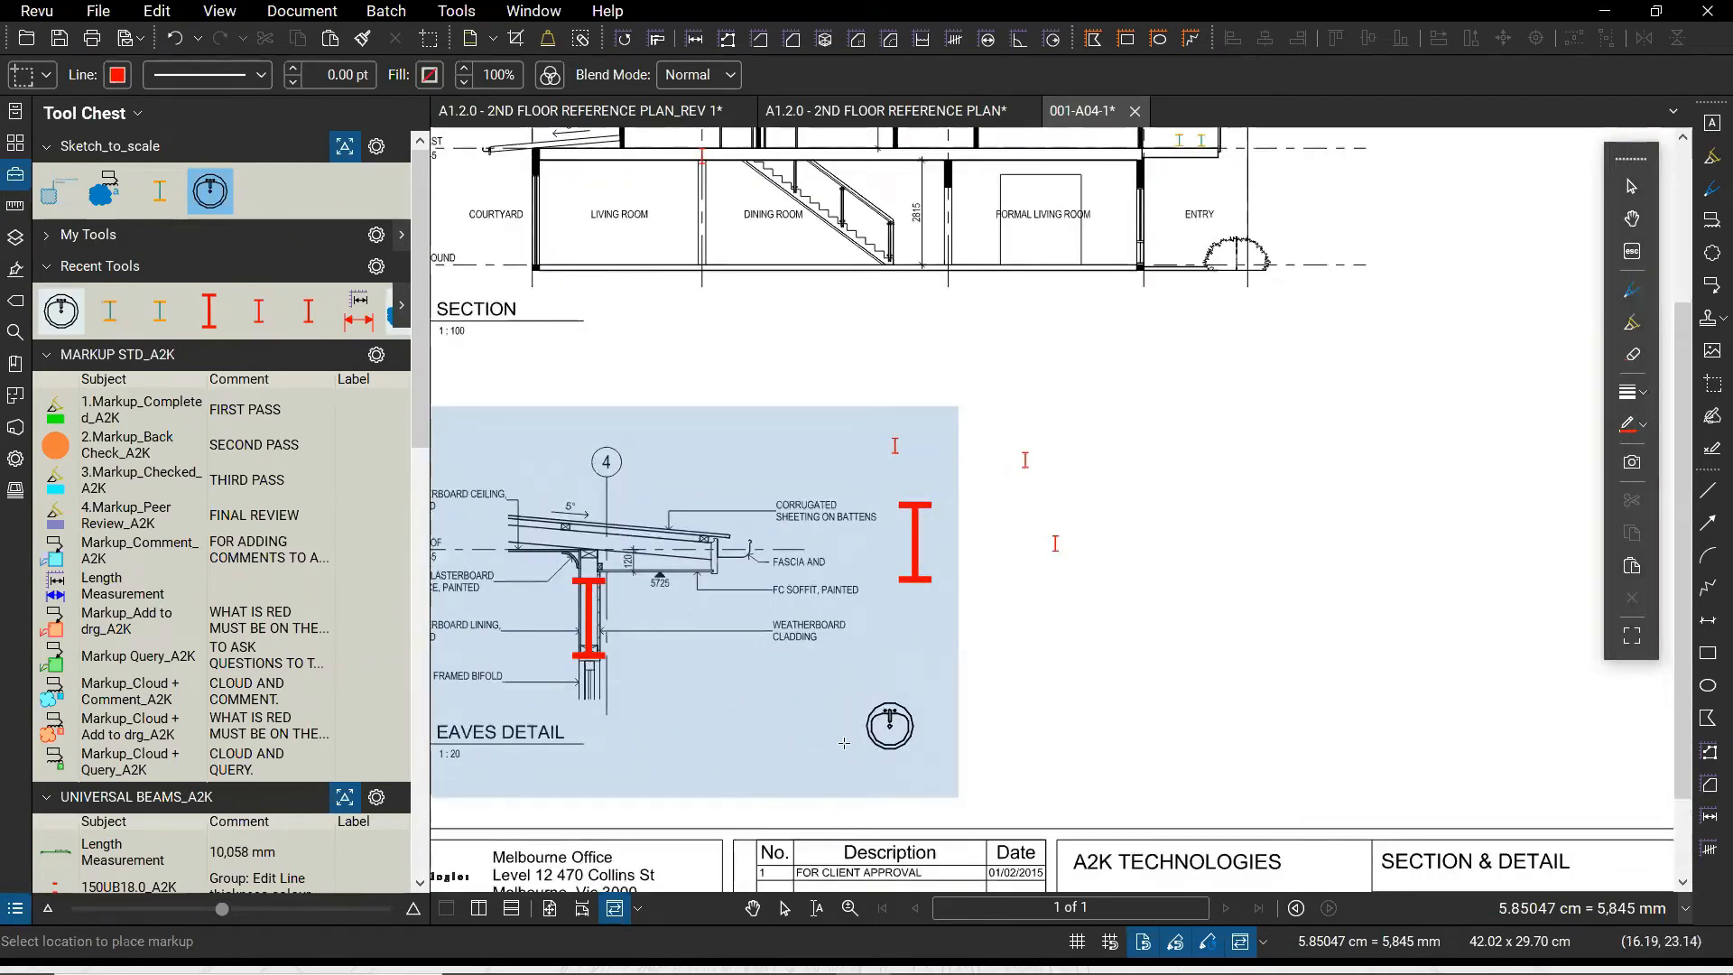
pyautogui.press('Escape')
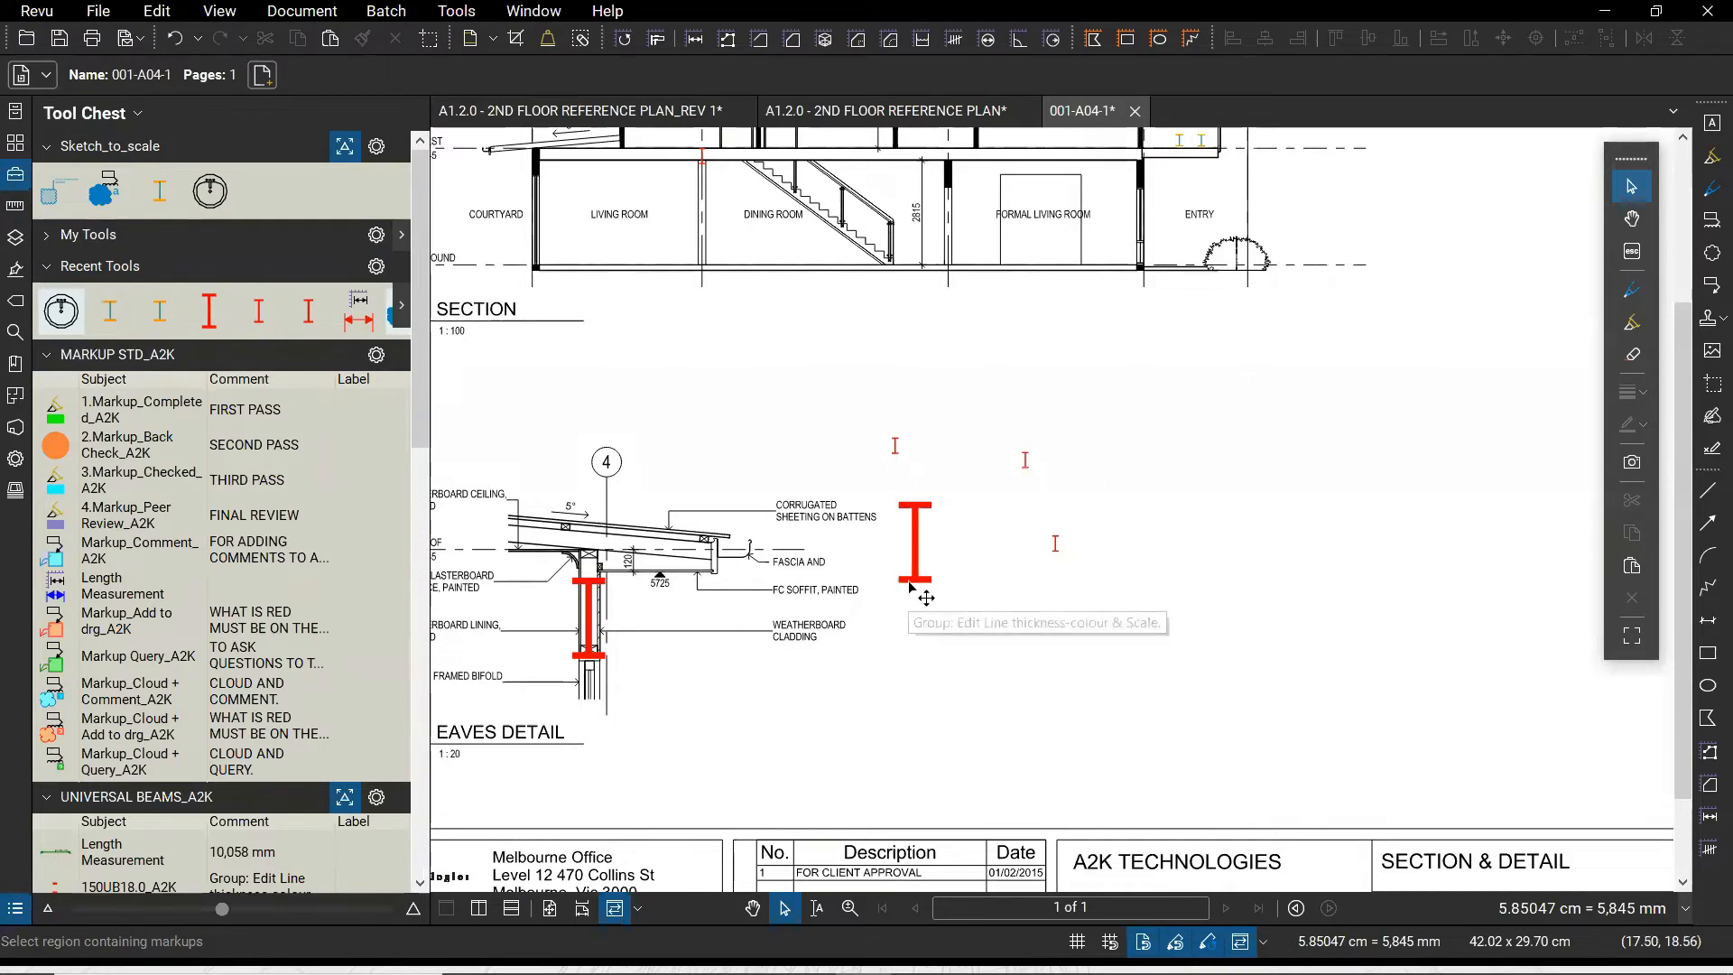
pyautogui.click(463, 11)
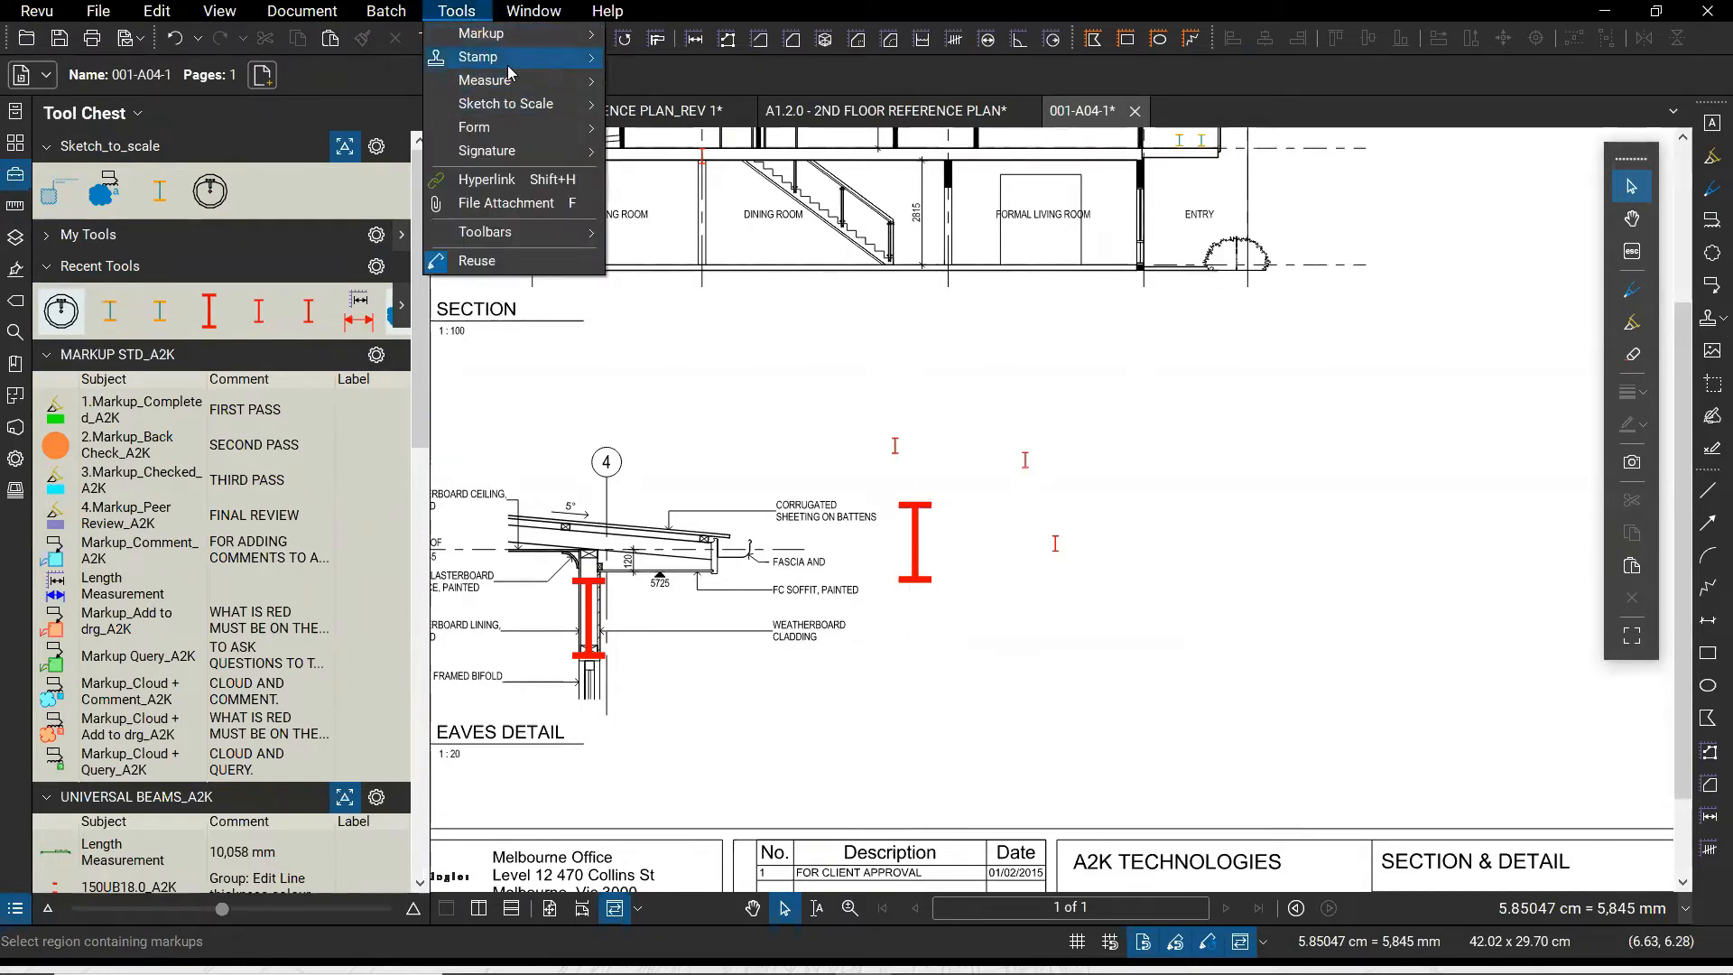
pyautogui.moveTo(508, 87)
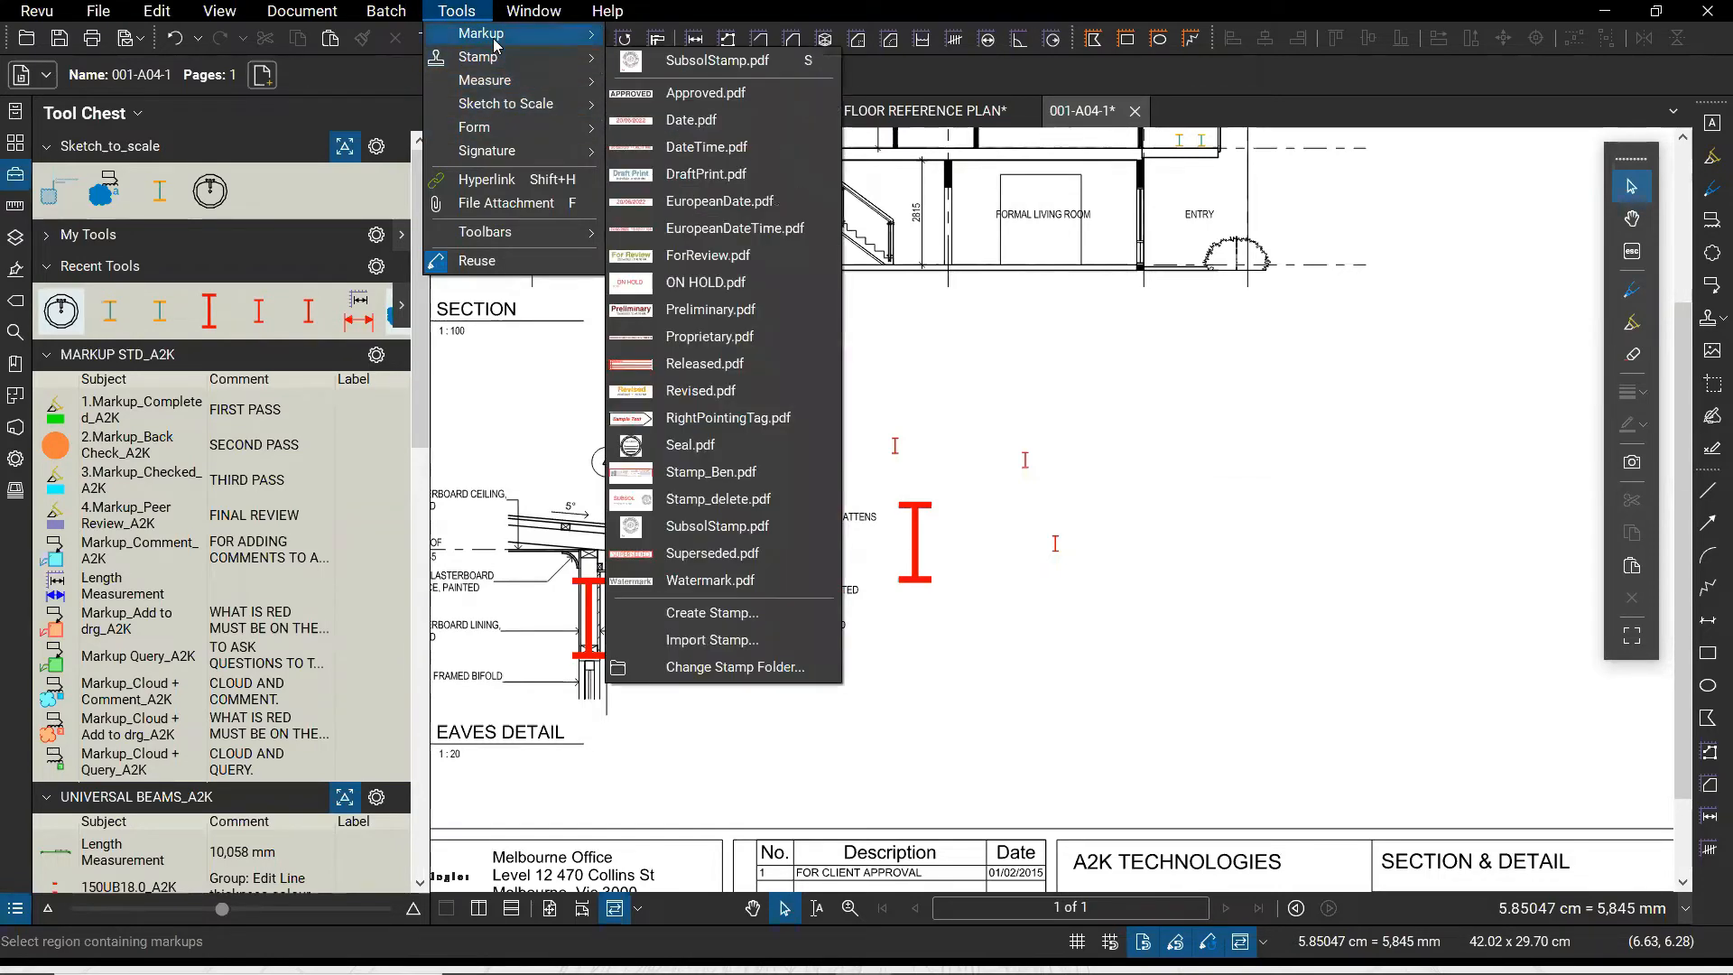
pyautogui.moveTo(495, 43)
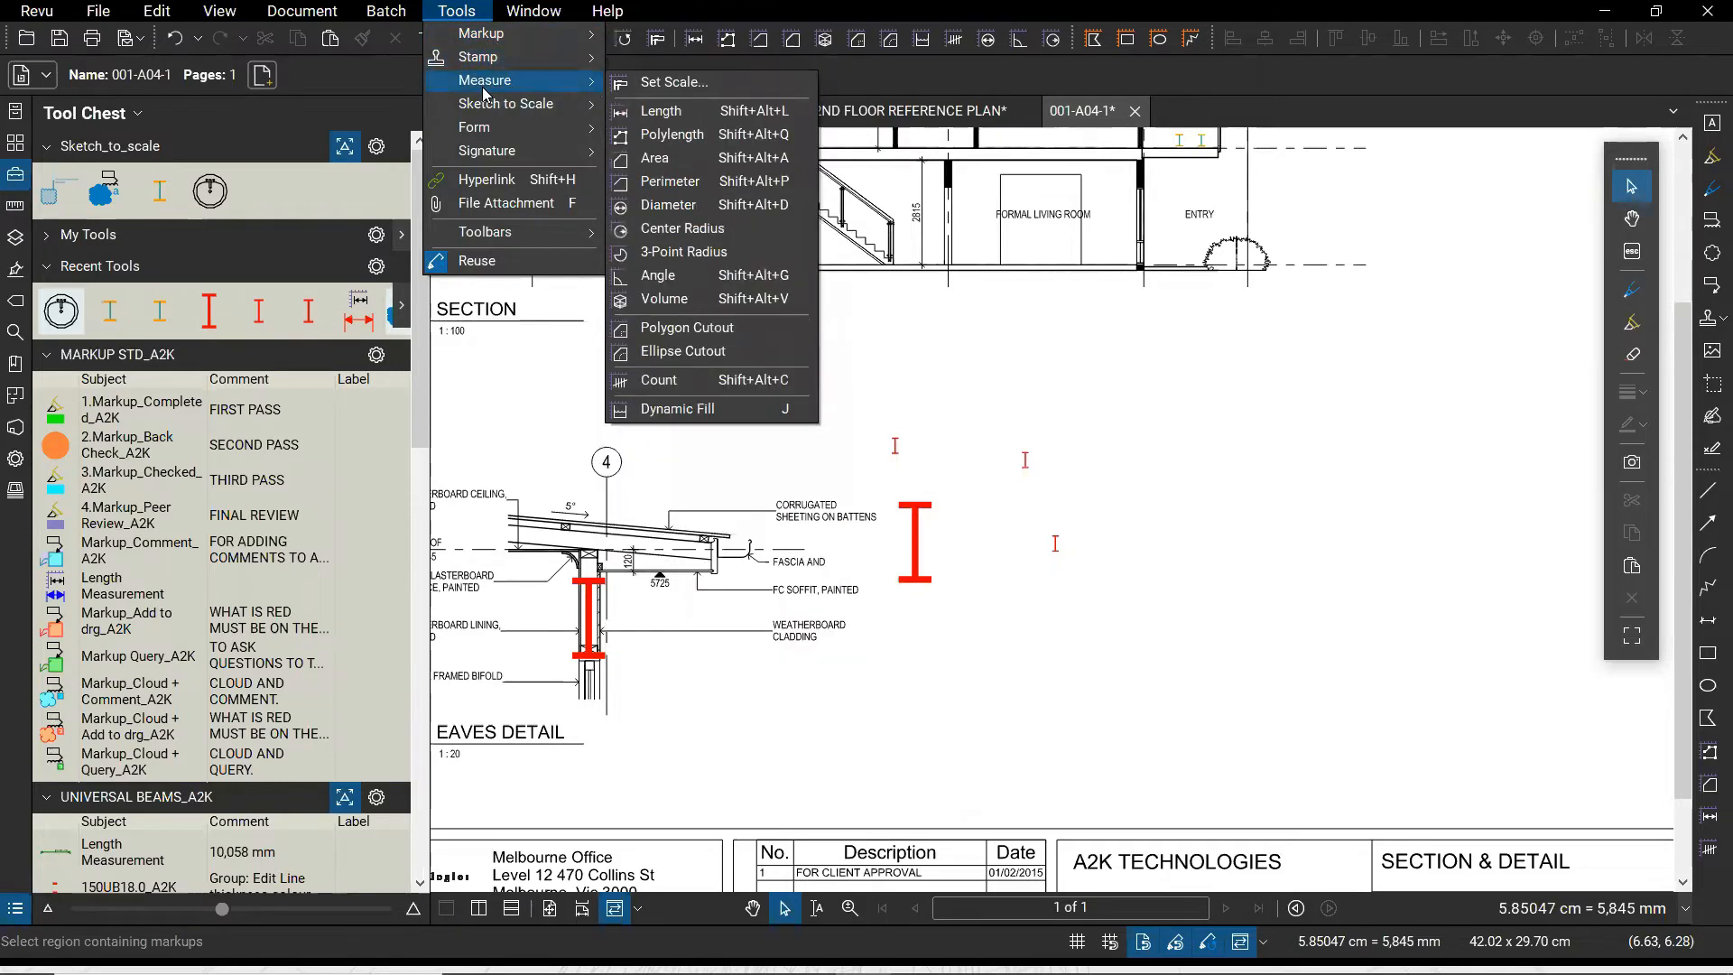
pyautogui.click(314, 12)
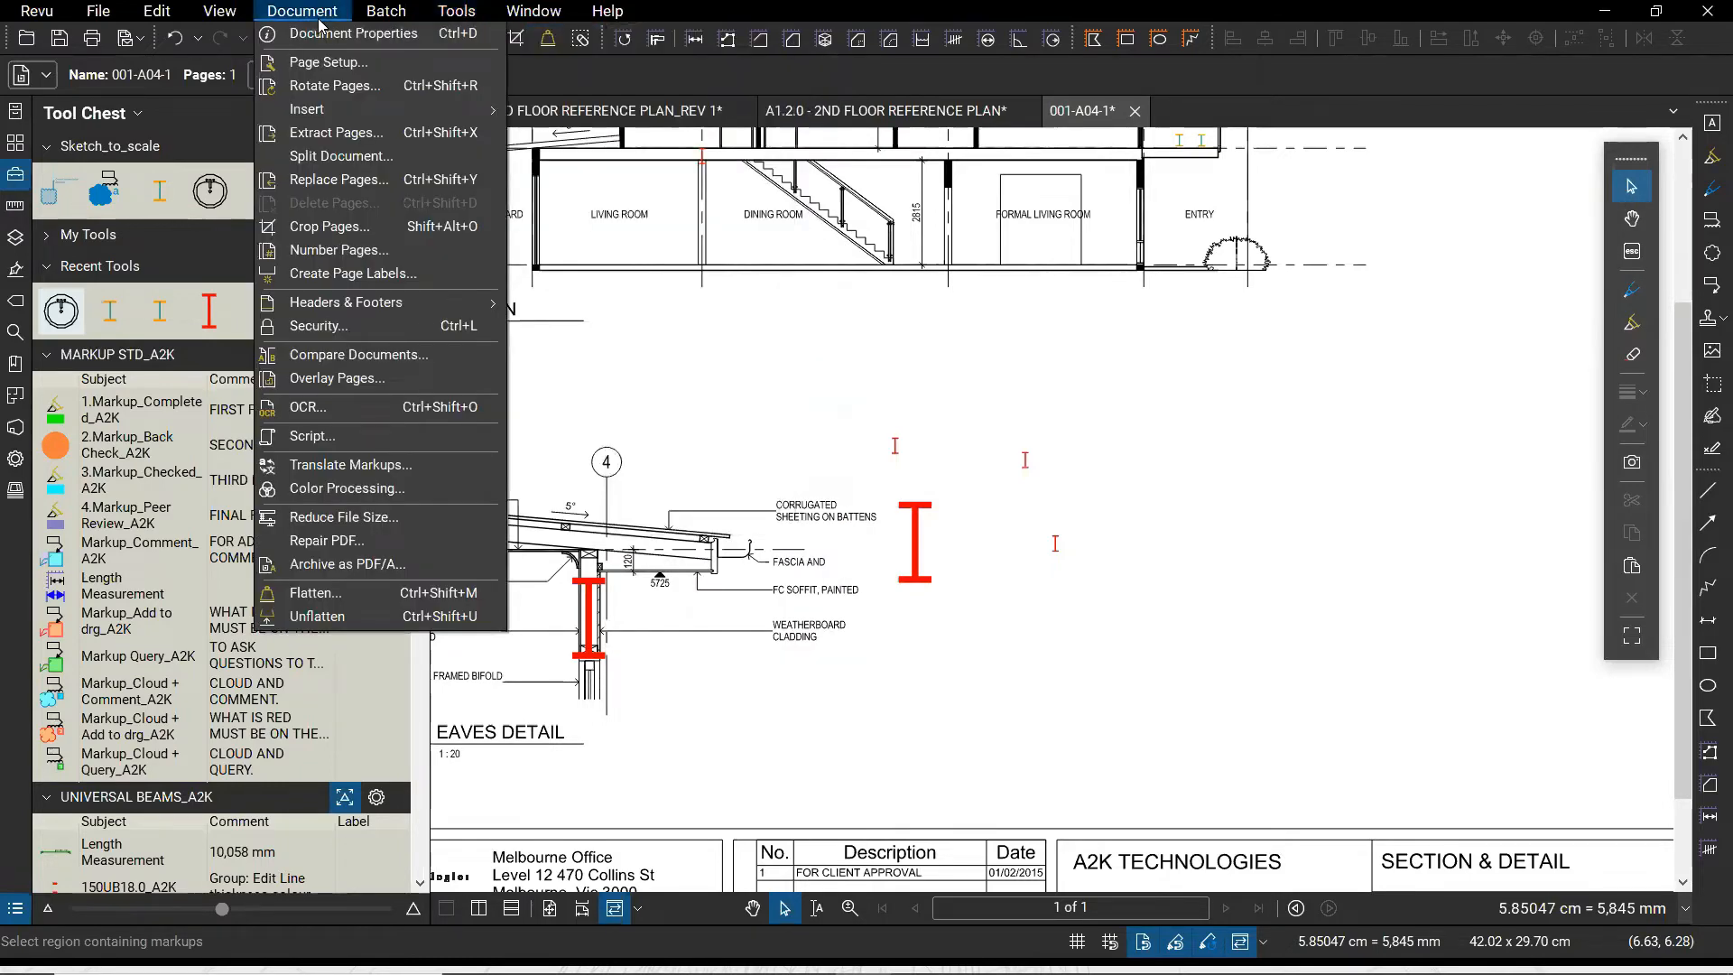
pyautogui.click(792, 386)
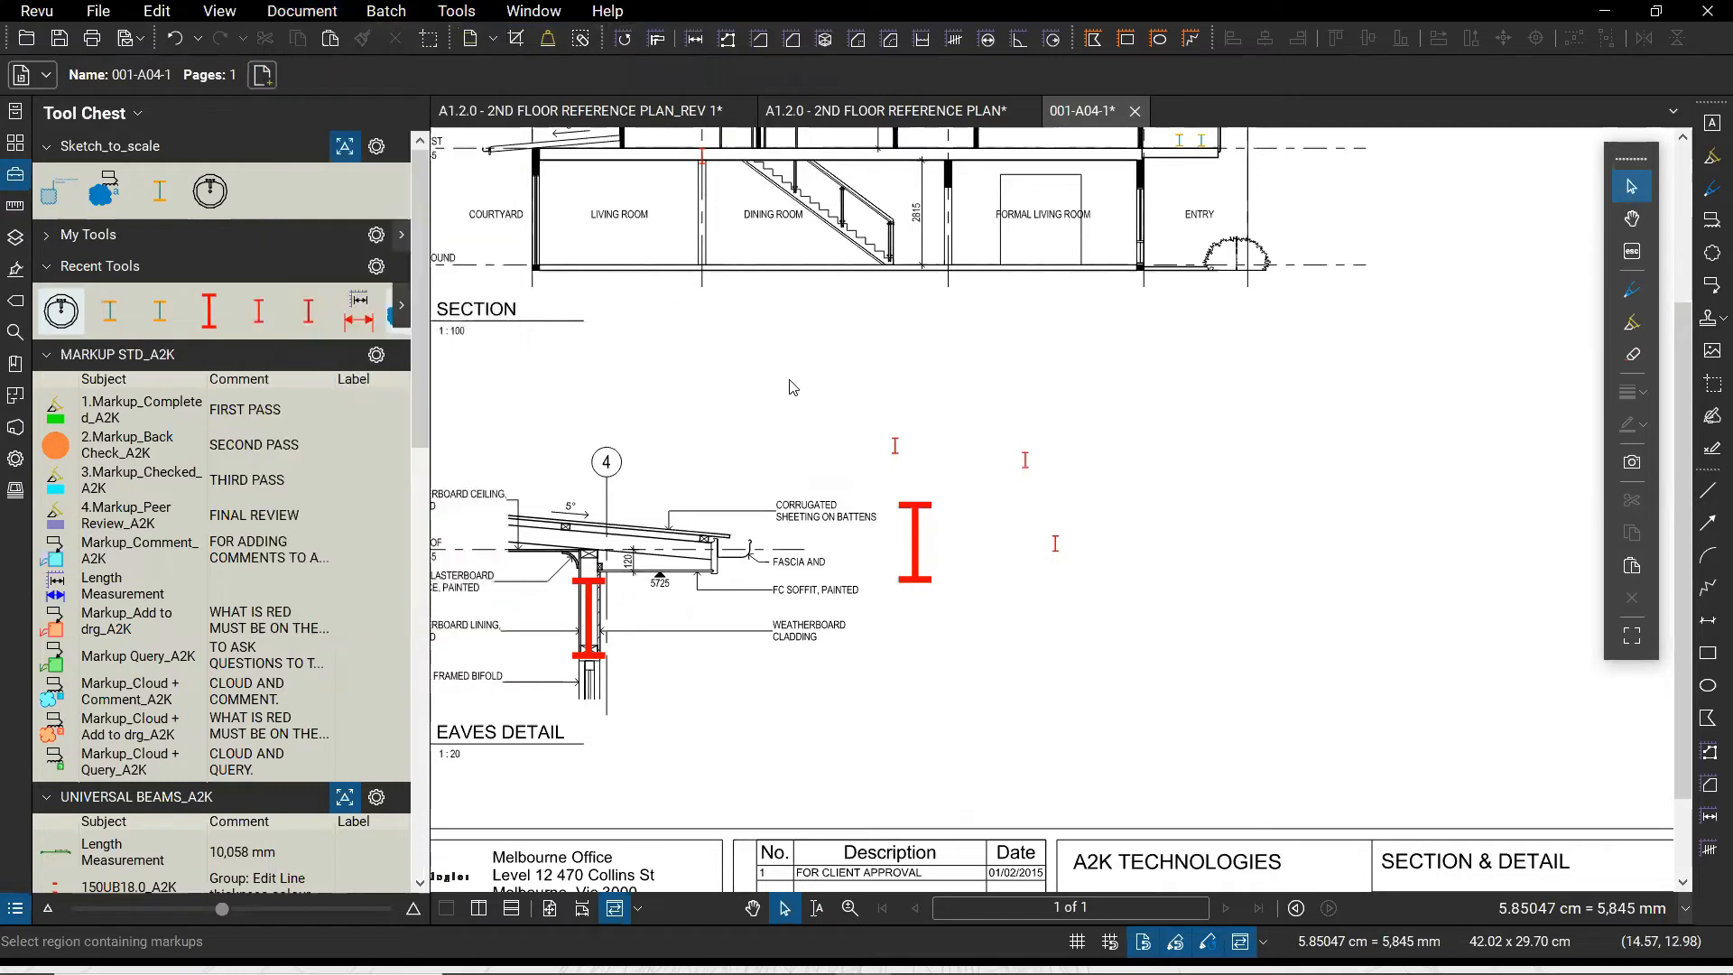
# Search the tools and commands for "align" and for "dist"
pyautogui.click(617, 12)
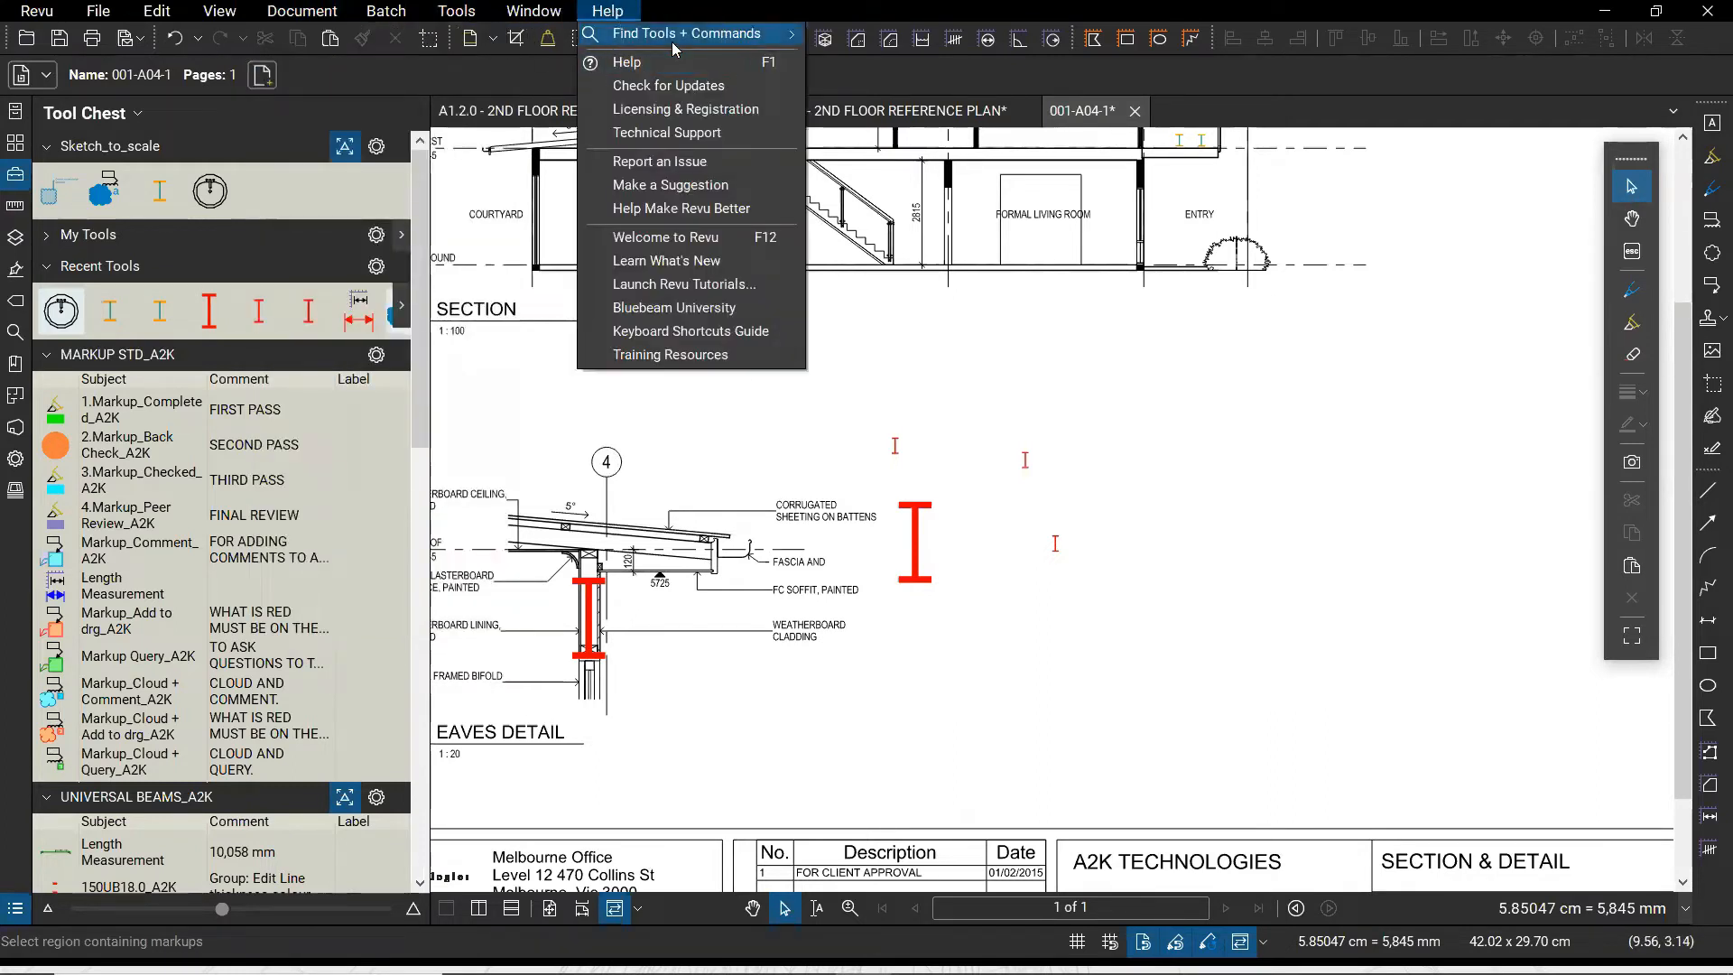
pyautogui.moveTo(677, 36)
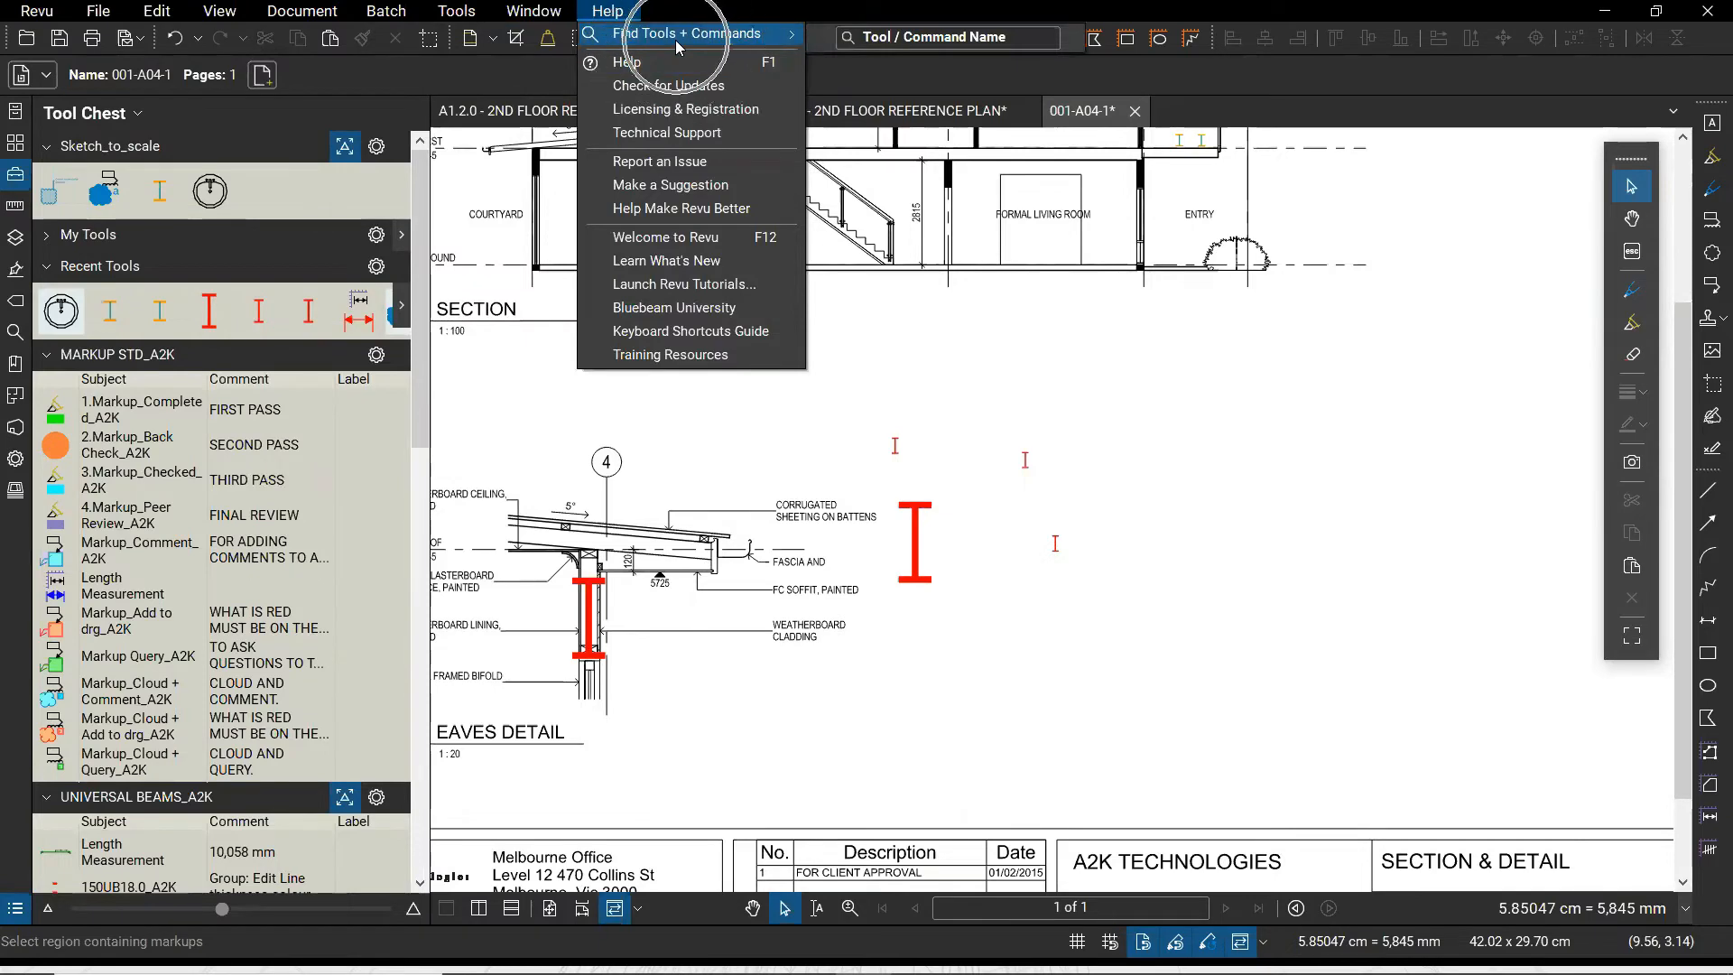
pyautogui.click(884, 40)
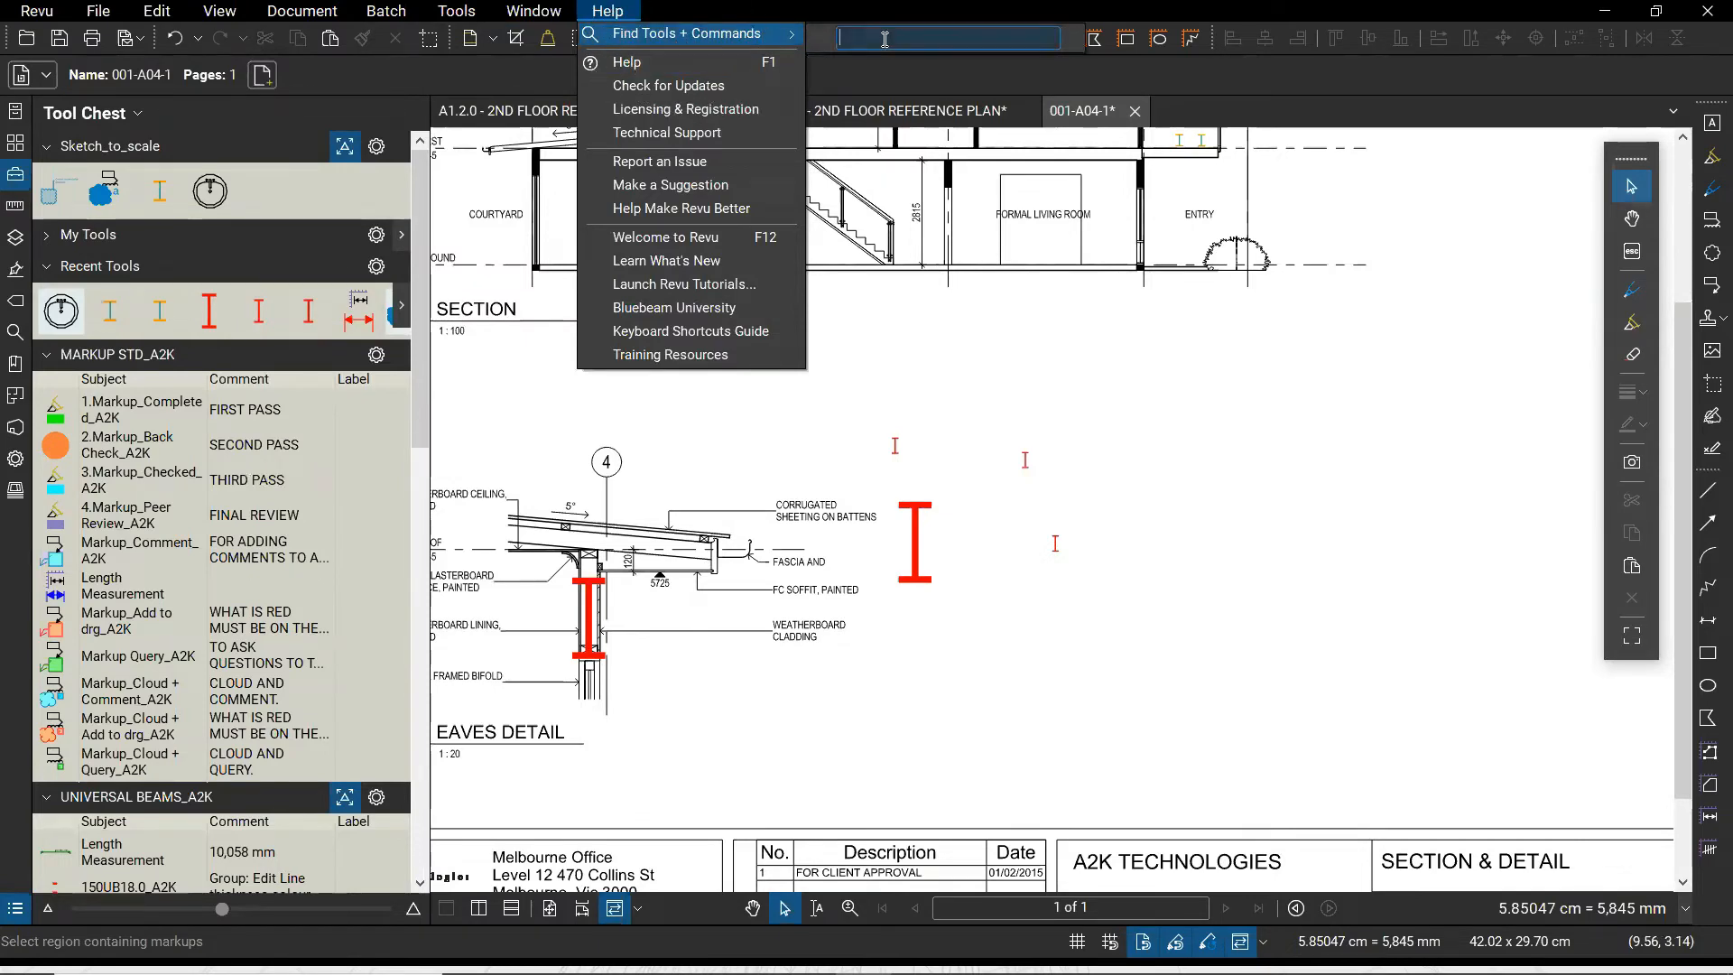
pyautogui.write('align')
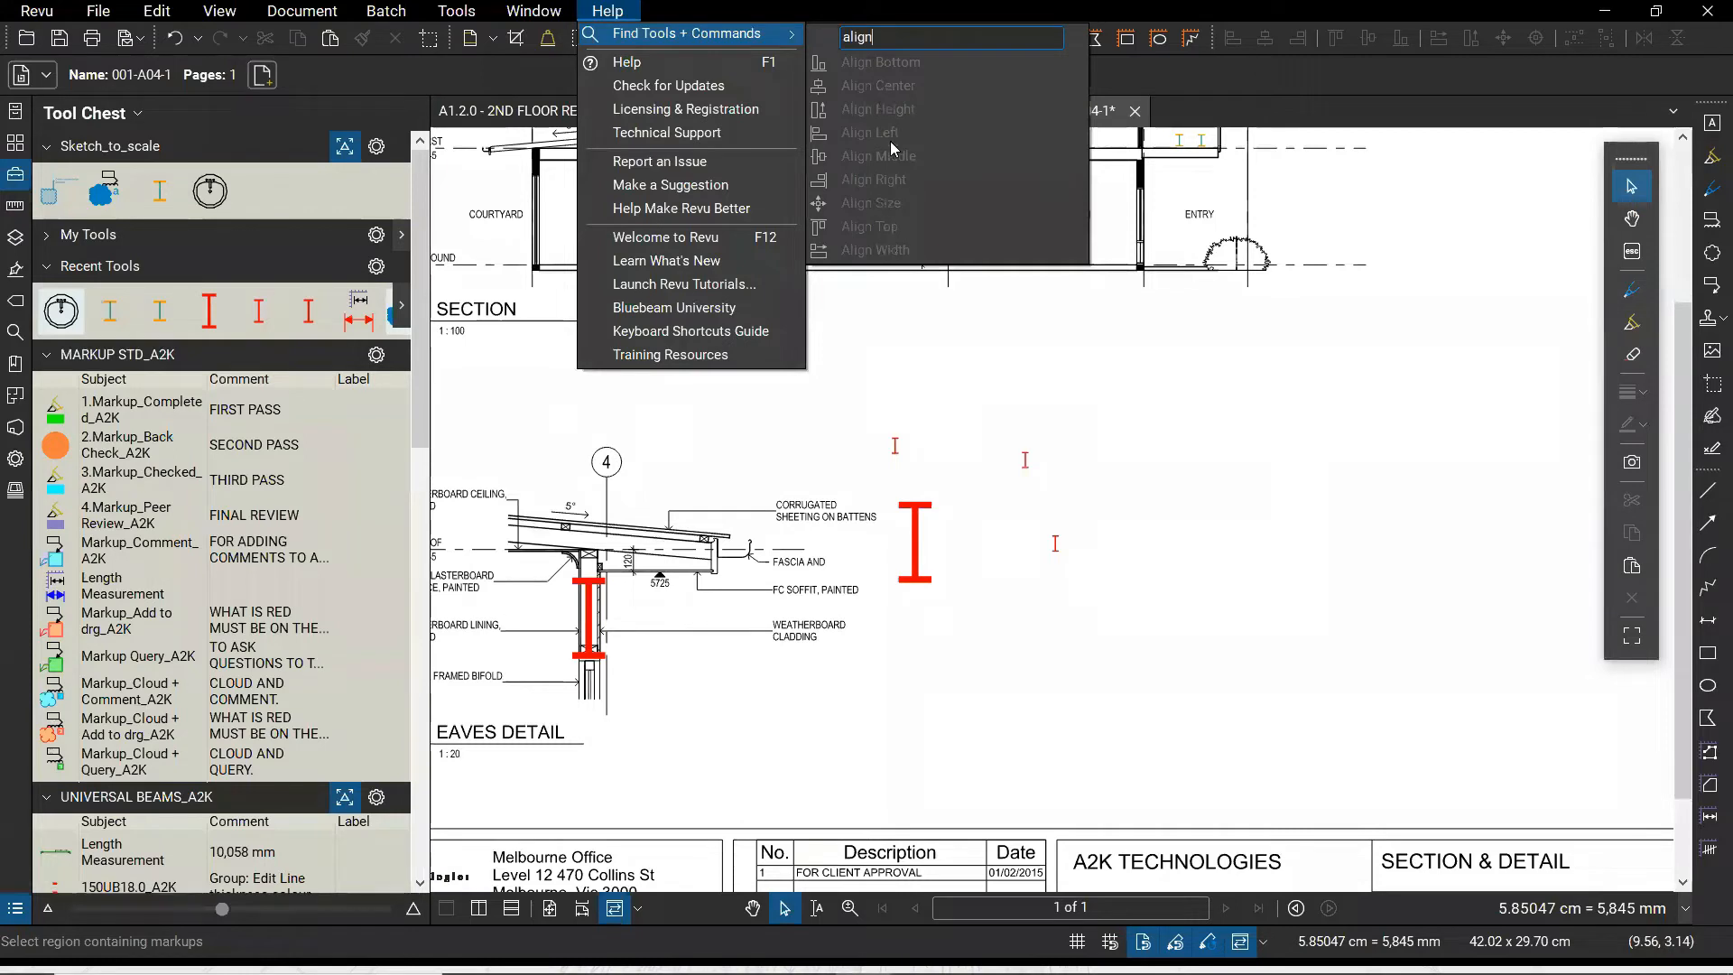
pyautogui.doubleClick(893, 39)
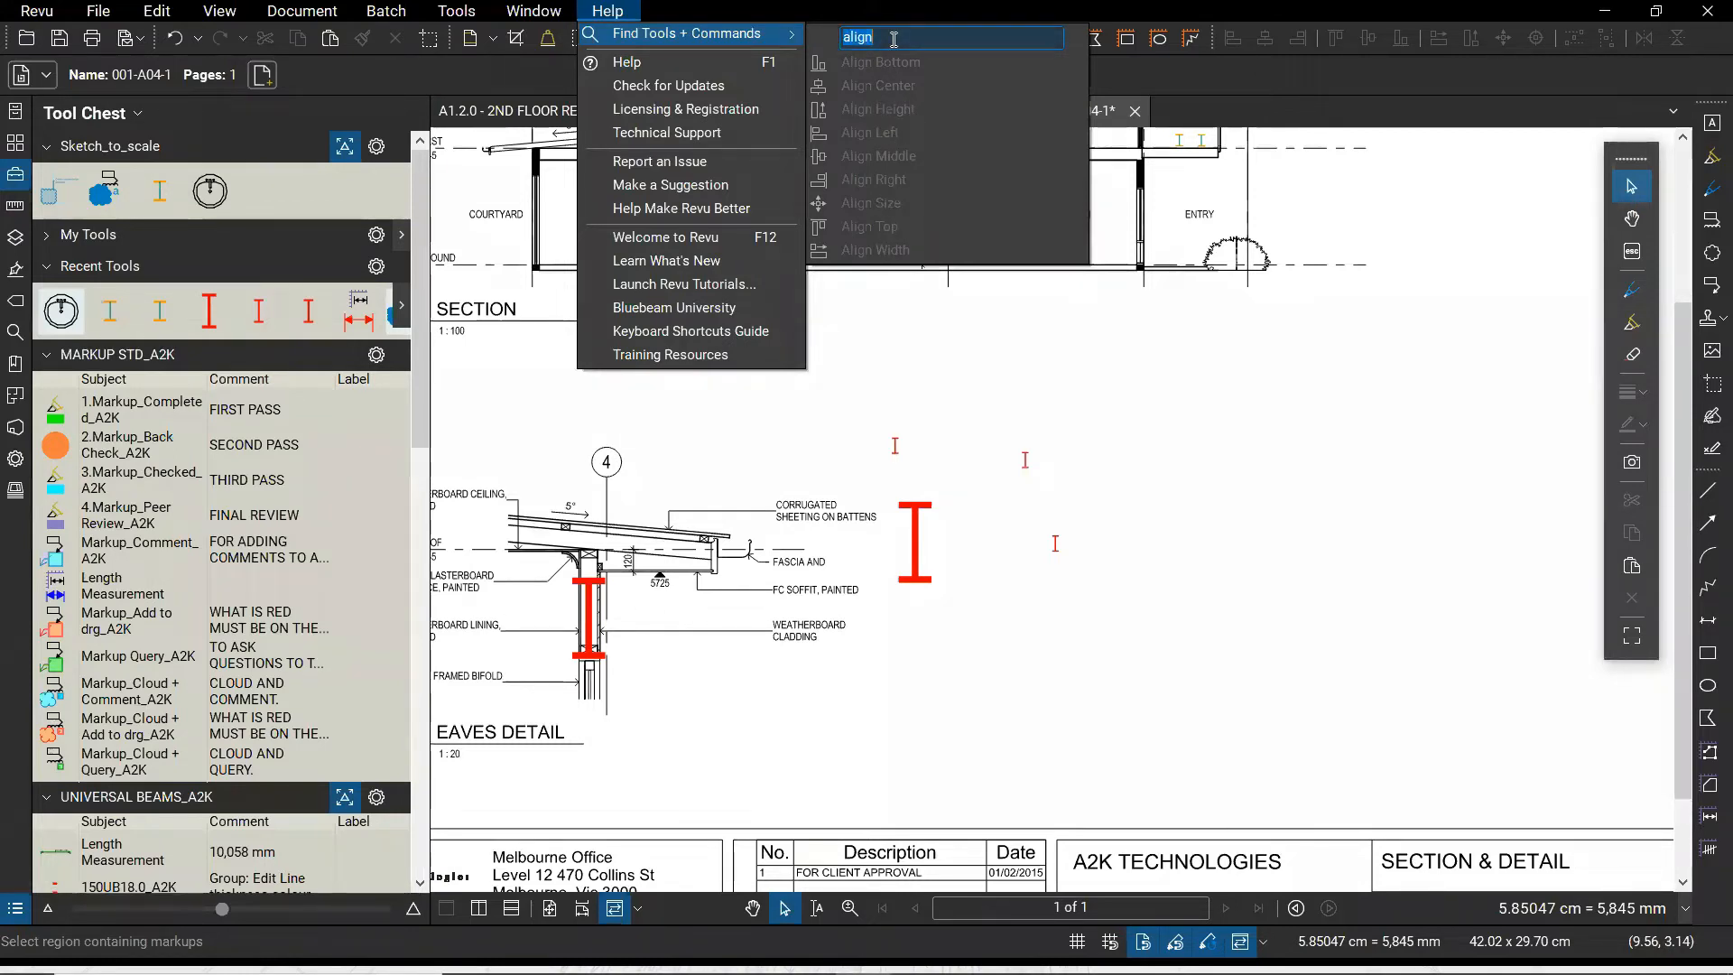
pyautogui.write('dist')
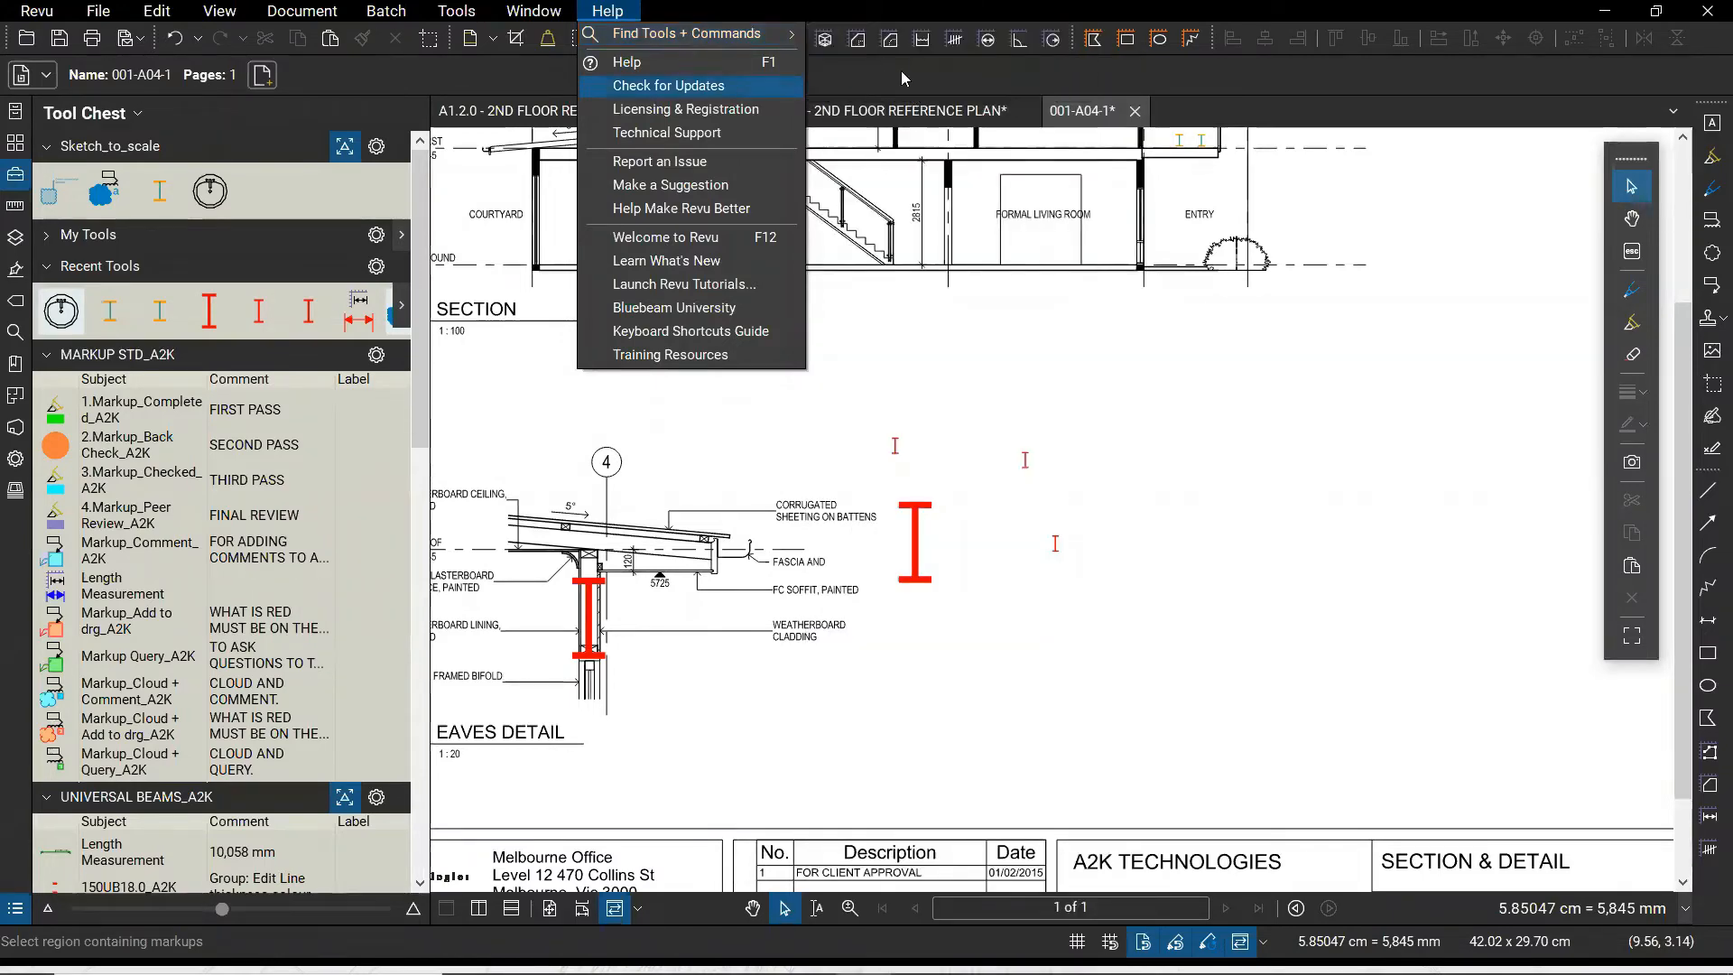
pyautogui.moveTo(754, 45)
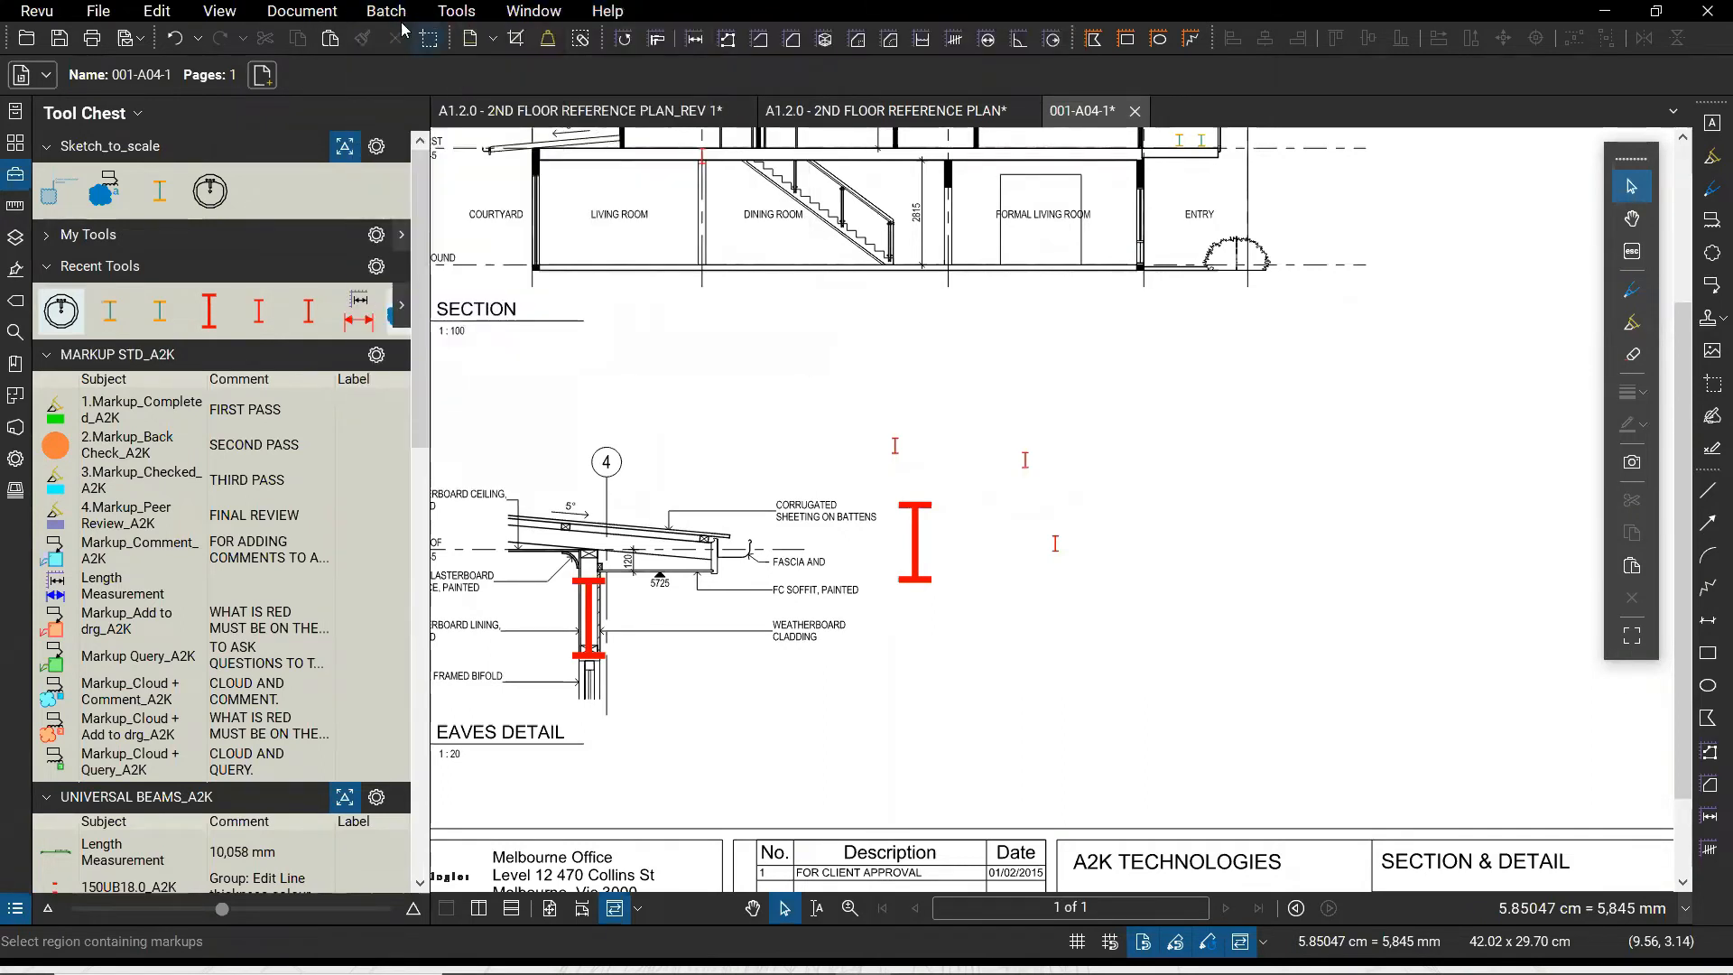
# Hide the Alignment toolbar and show it again
pyautogui.click(531, 12)
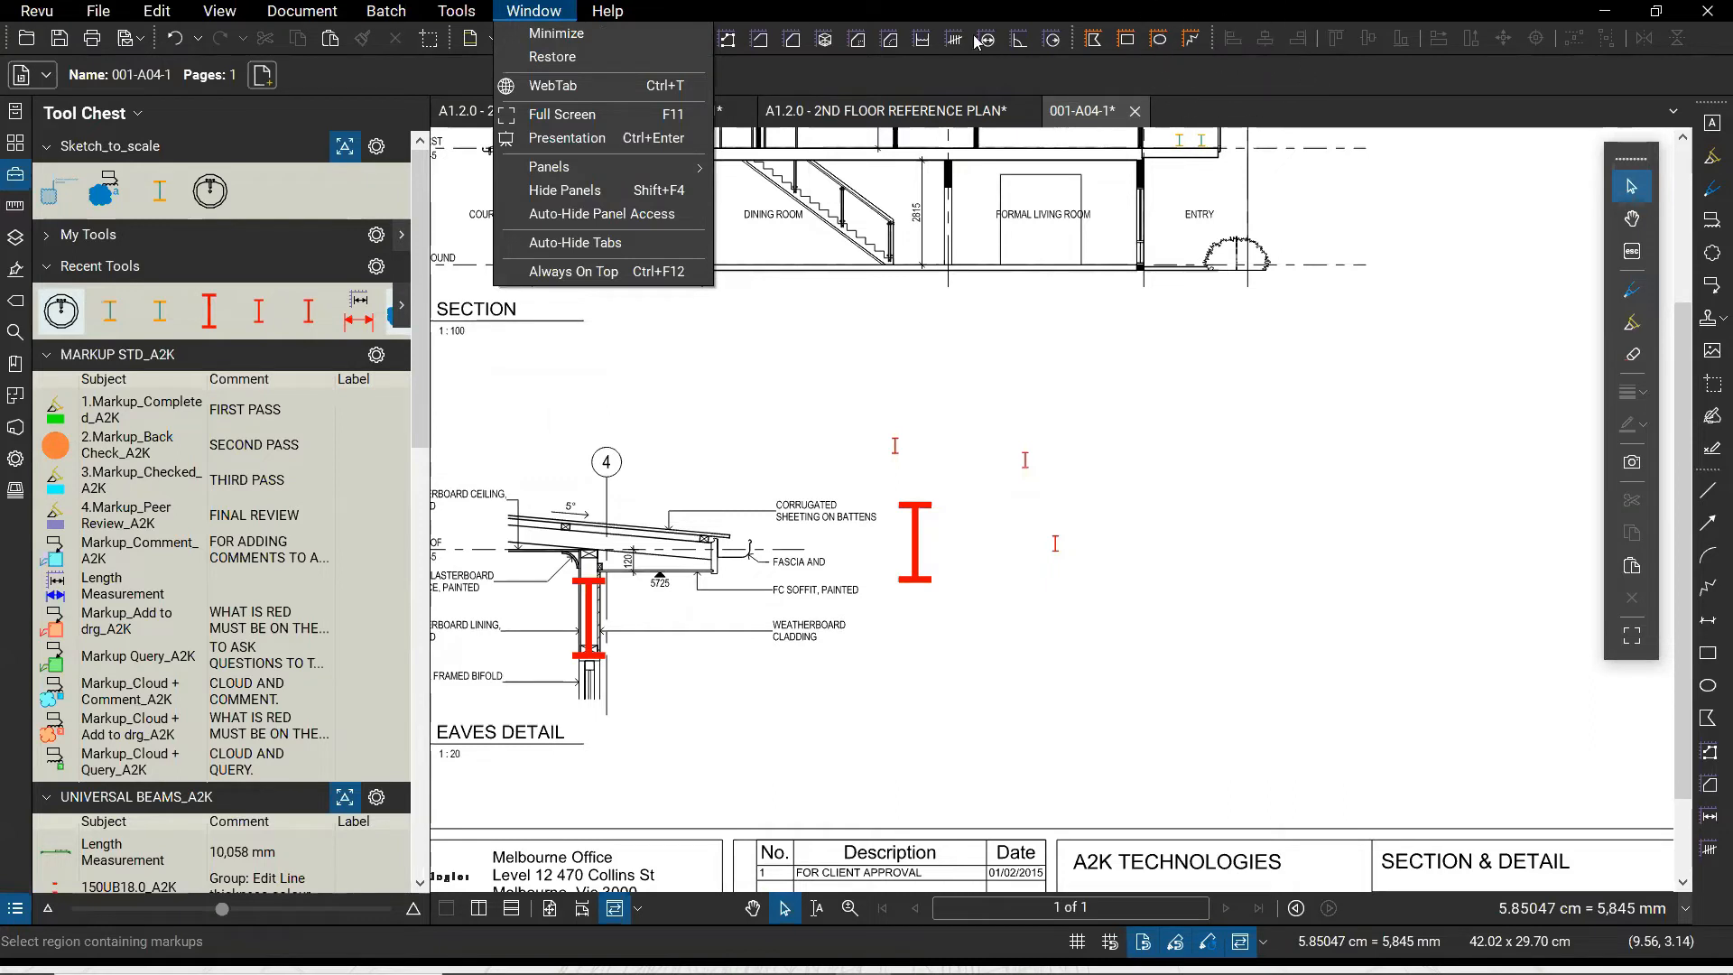
pyautogui.moveTo(457, 22)
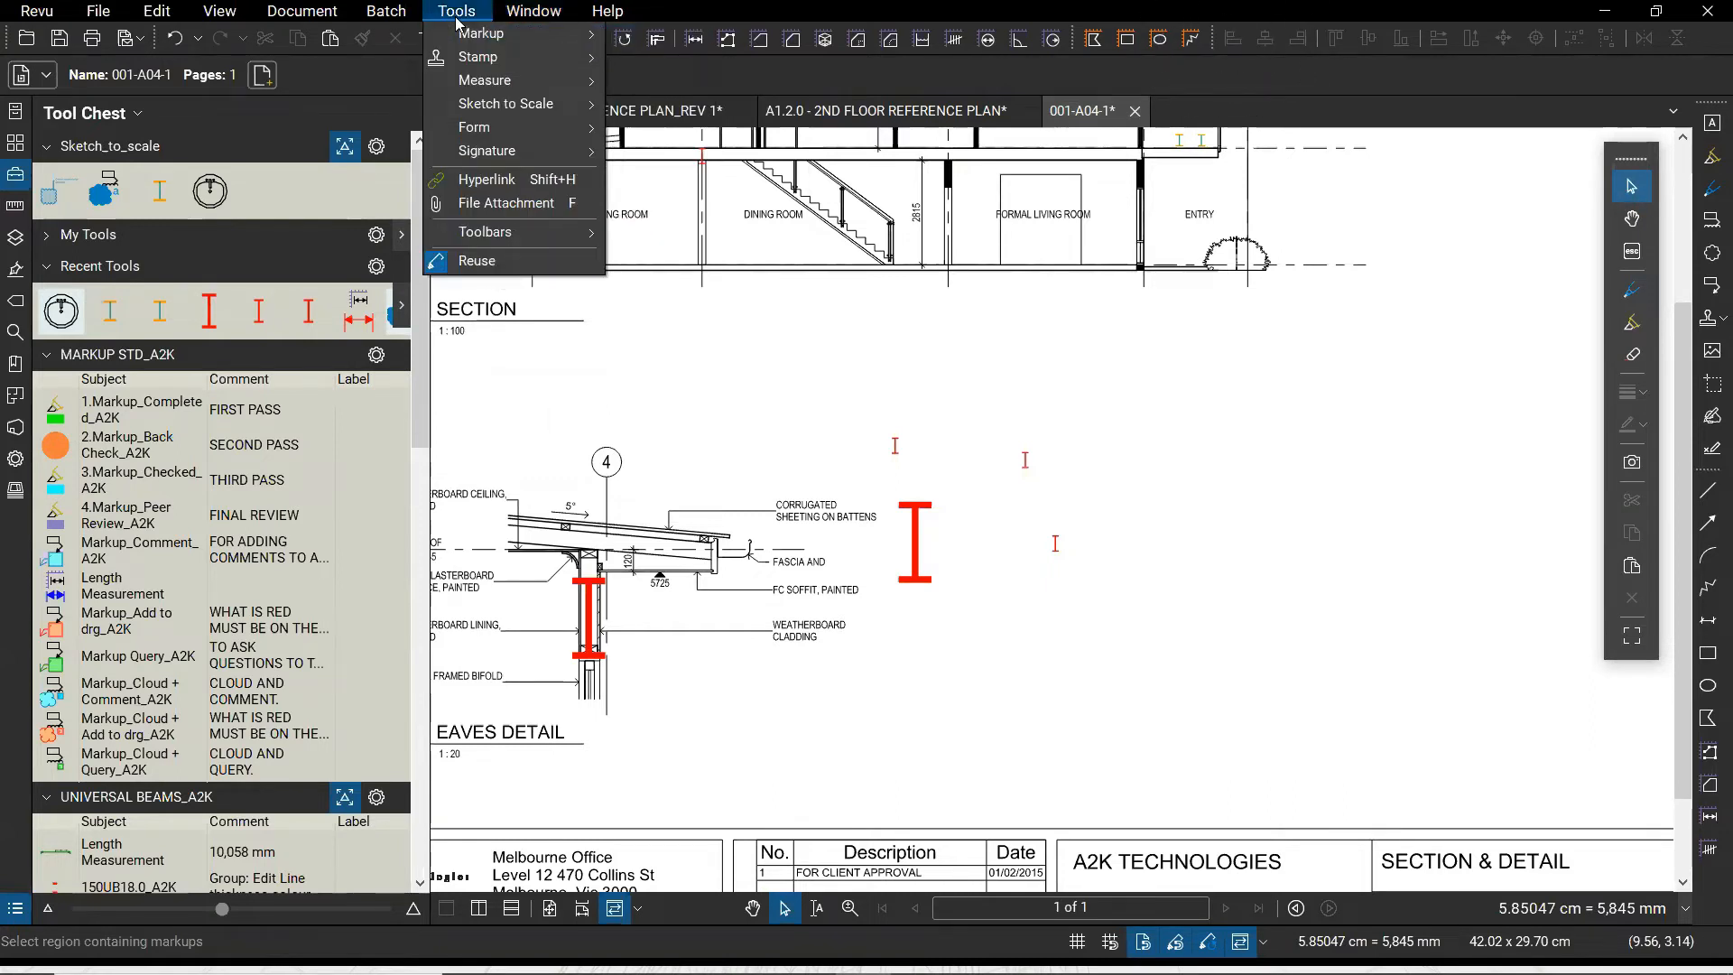
pyautogui.moveTo(498, 239)
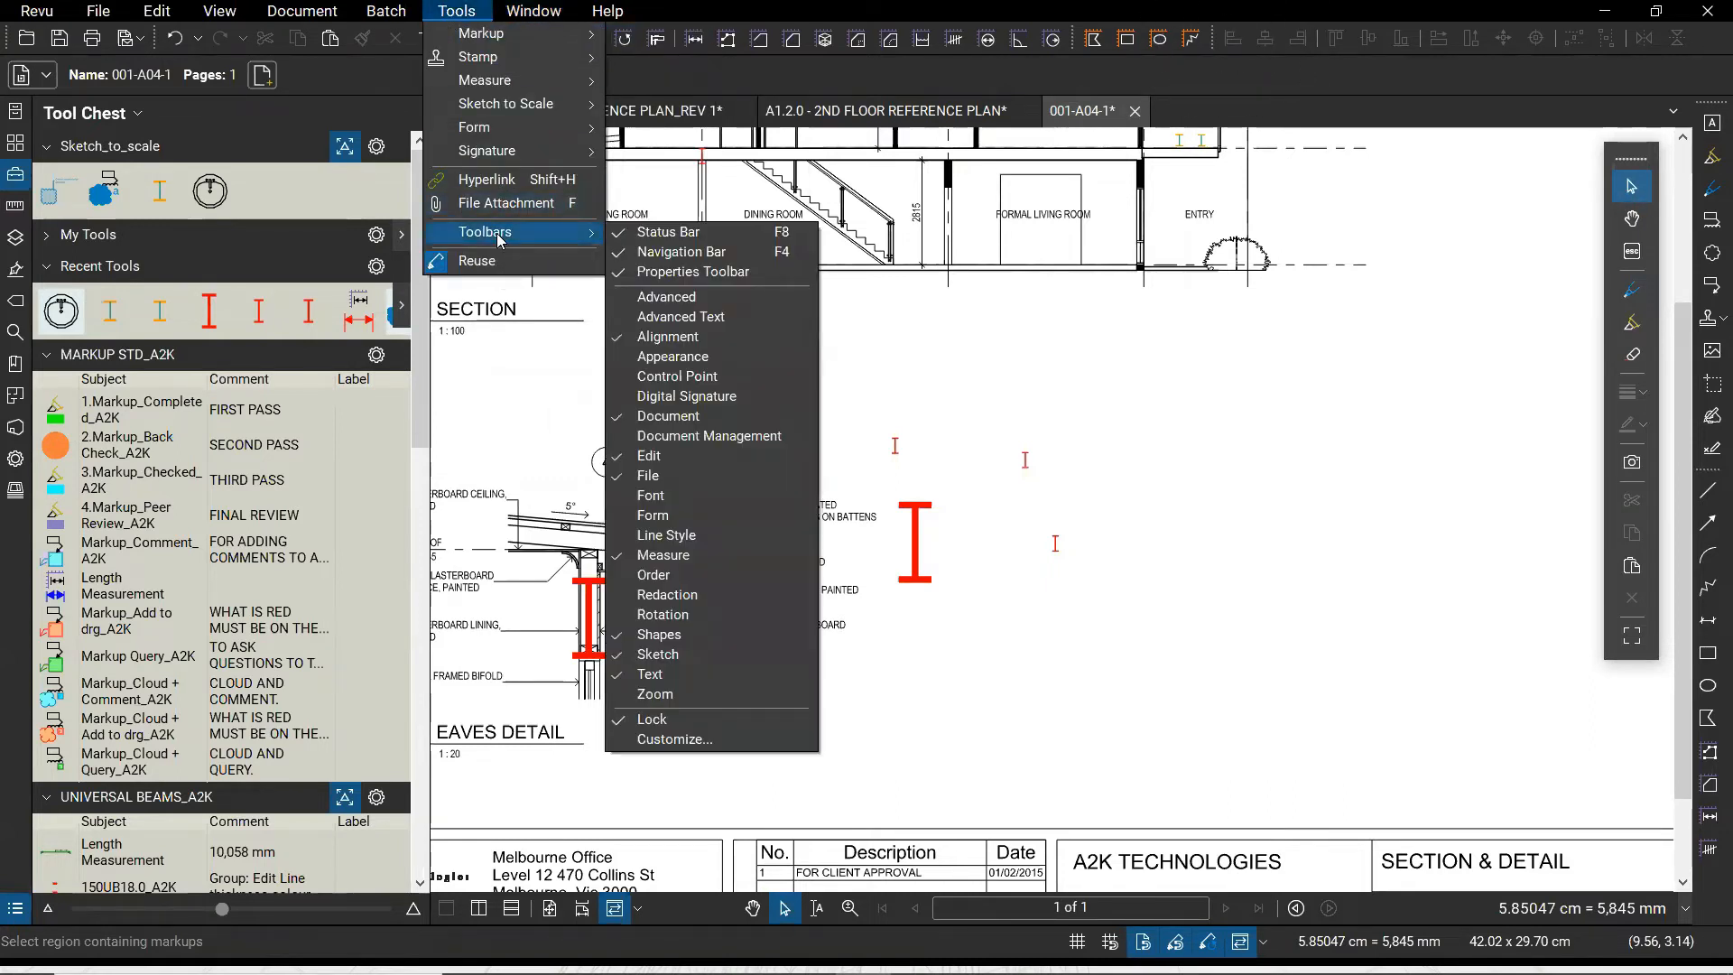
pyautogui.click(668, 337)
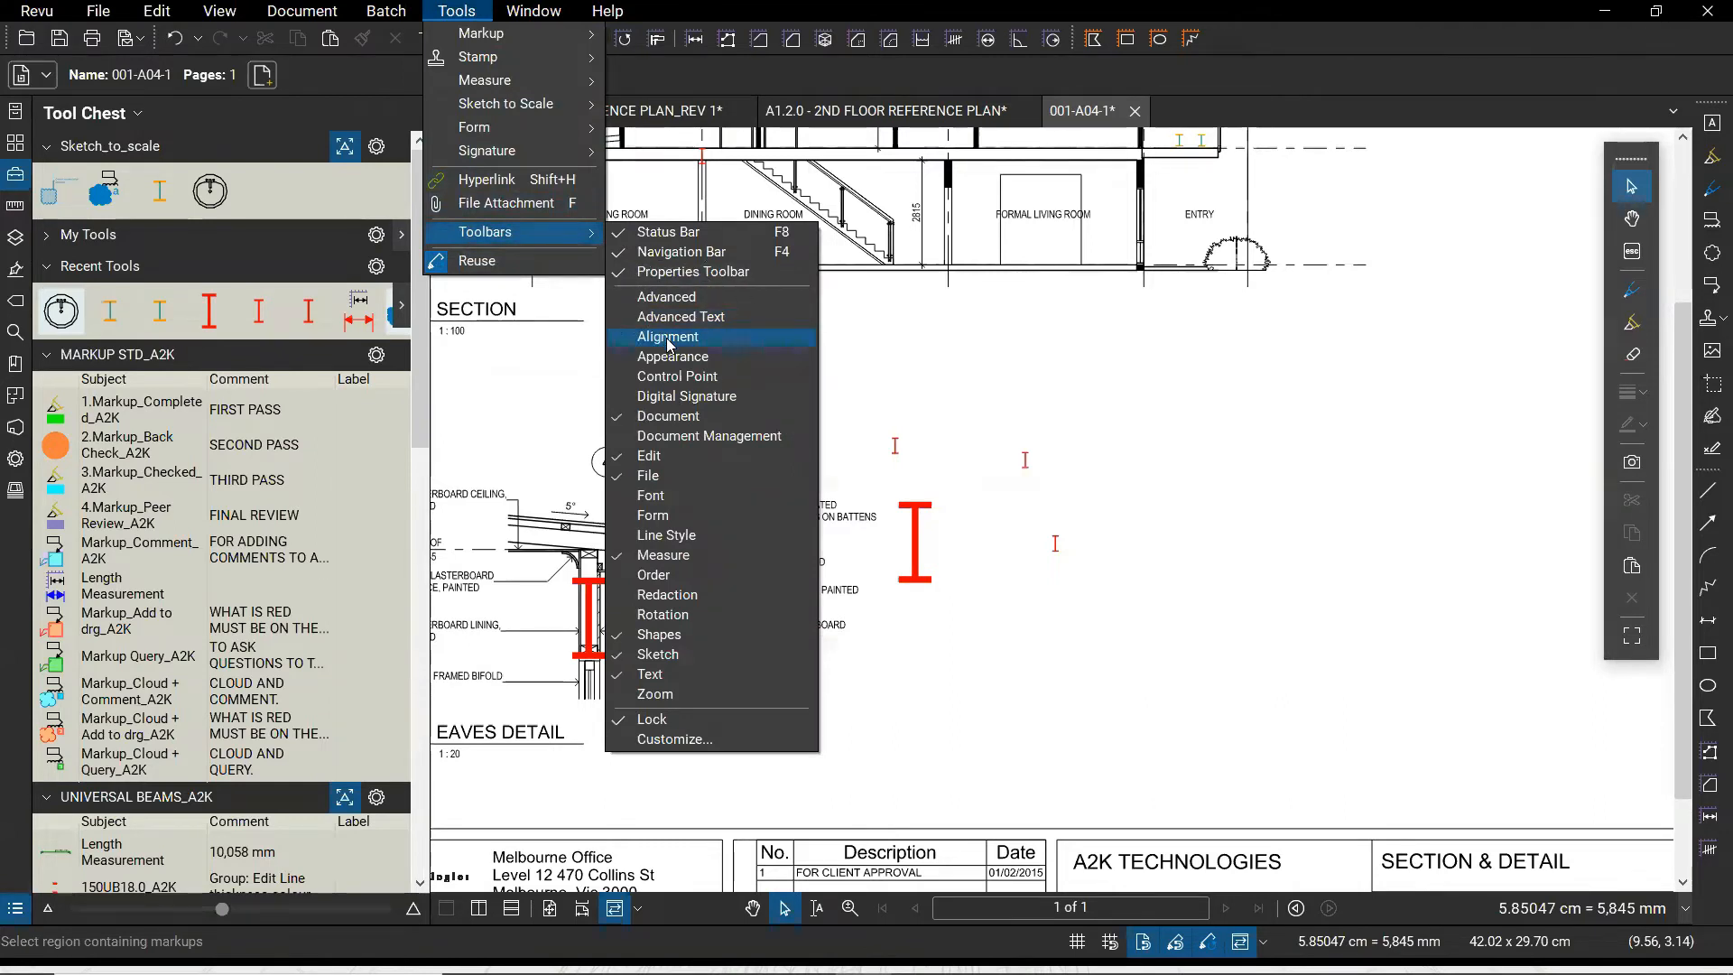
pyautogui.click(668, 345)
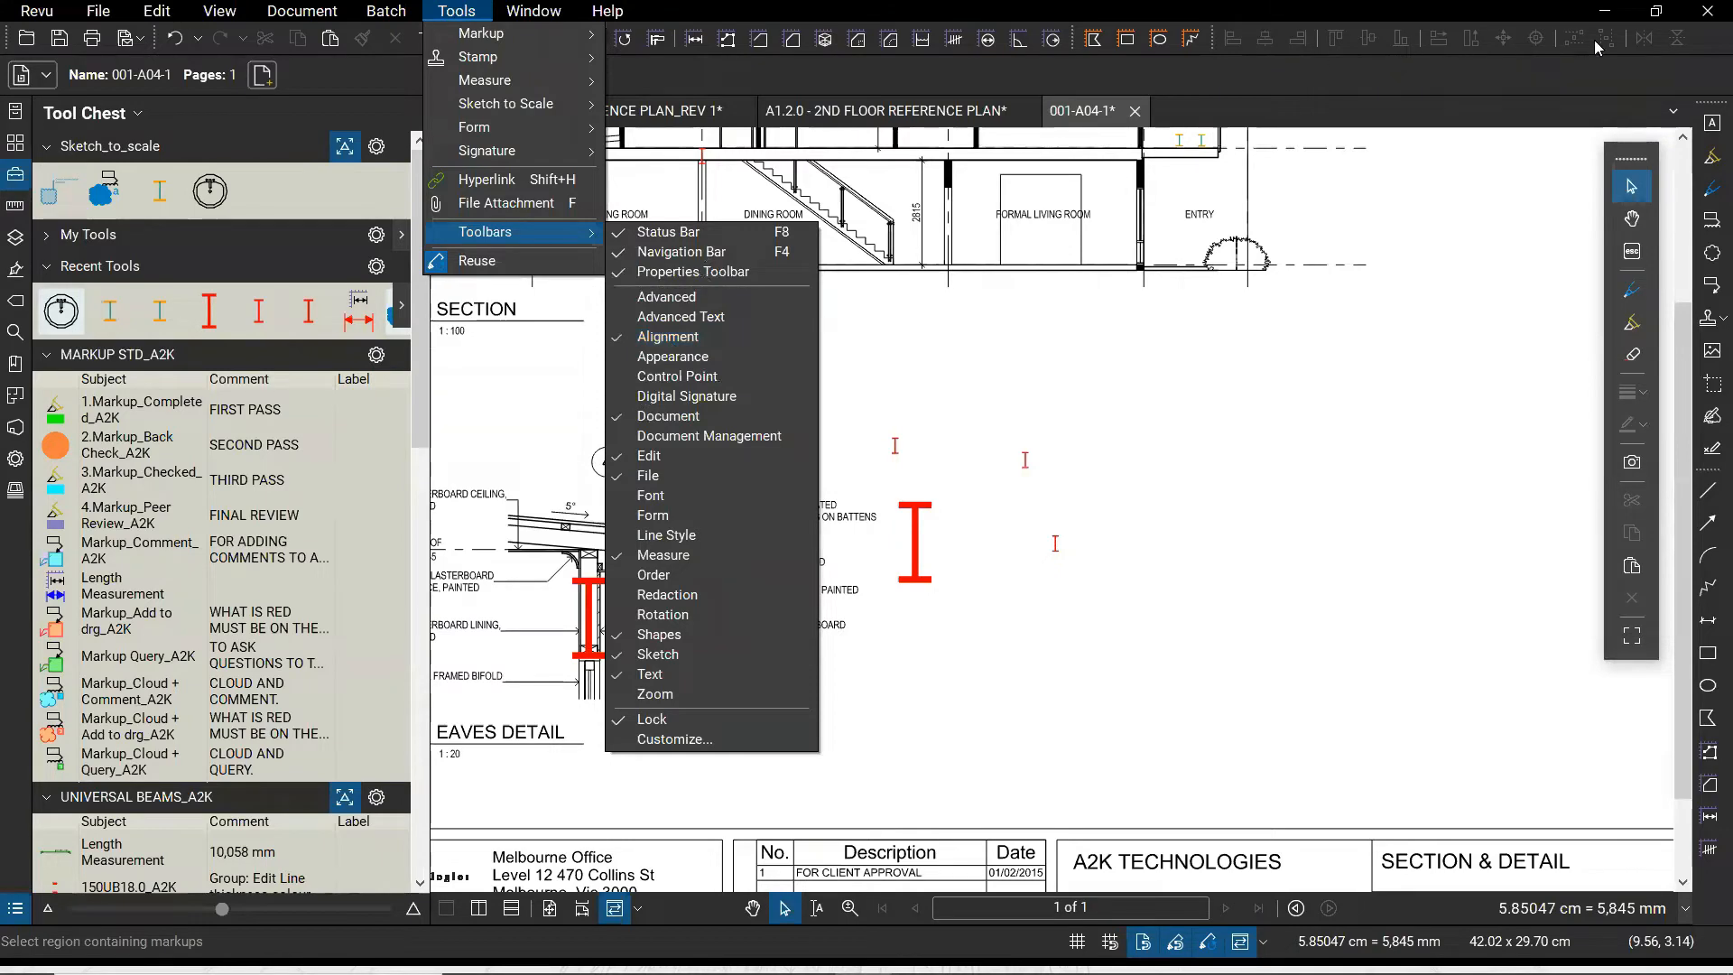
pyautogui.click(1260, 503)
# Try copying the section's I-beam from grid line 2 to the column at grid line 3, and delete the copy
pyautogui.scroll(-4, 1253, 511)
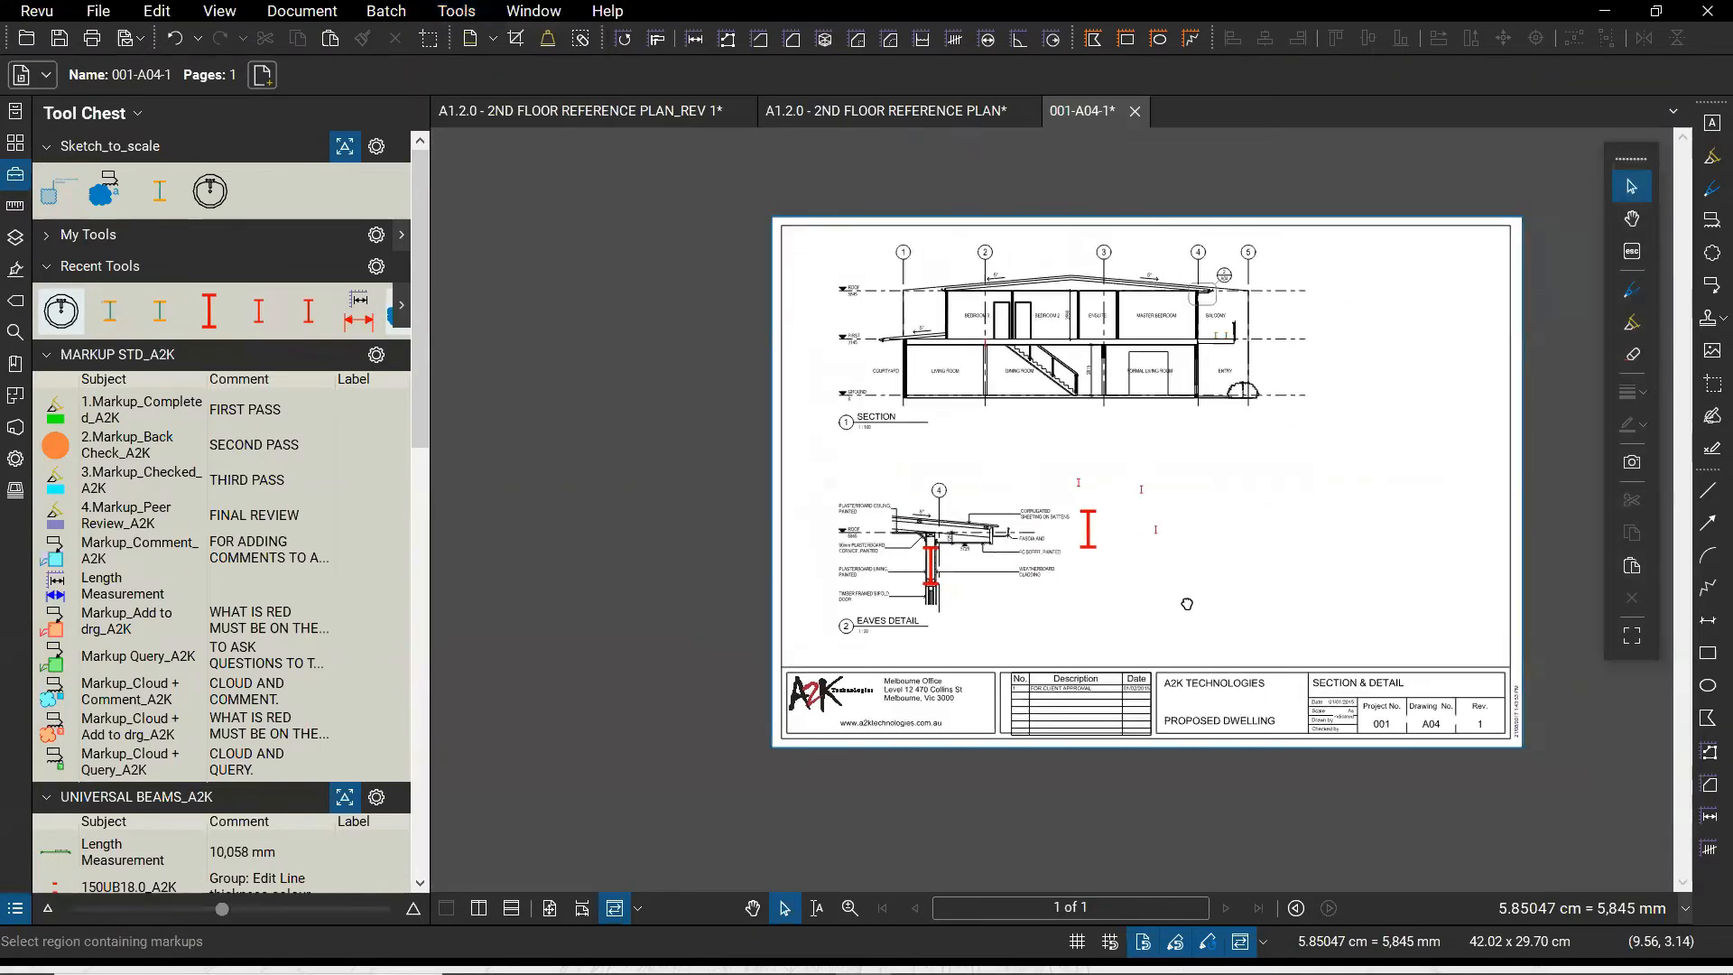
pyautogui.scroll(5, 1187, 603)
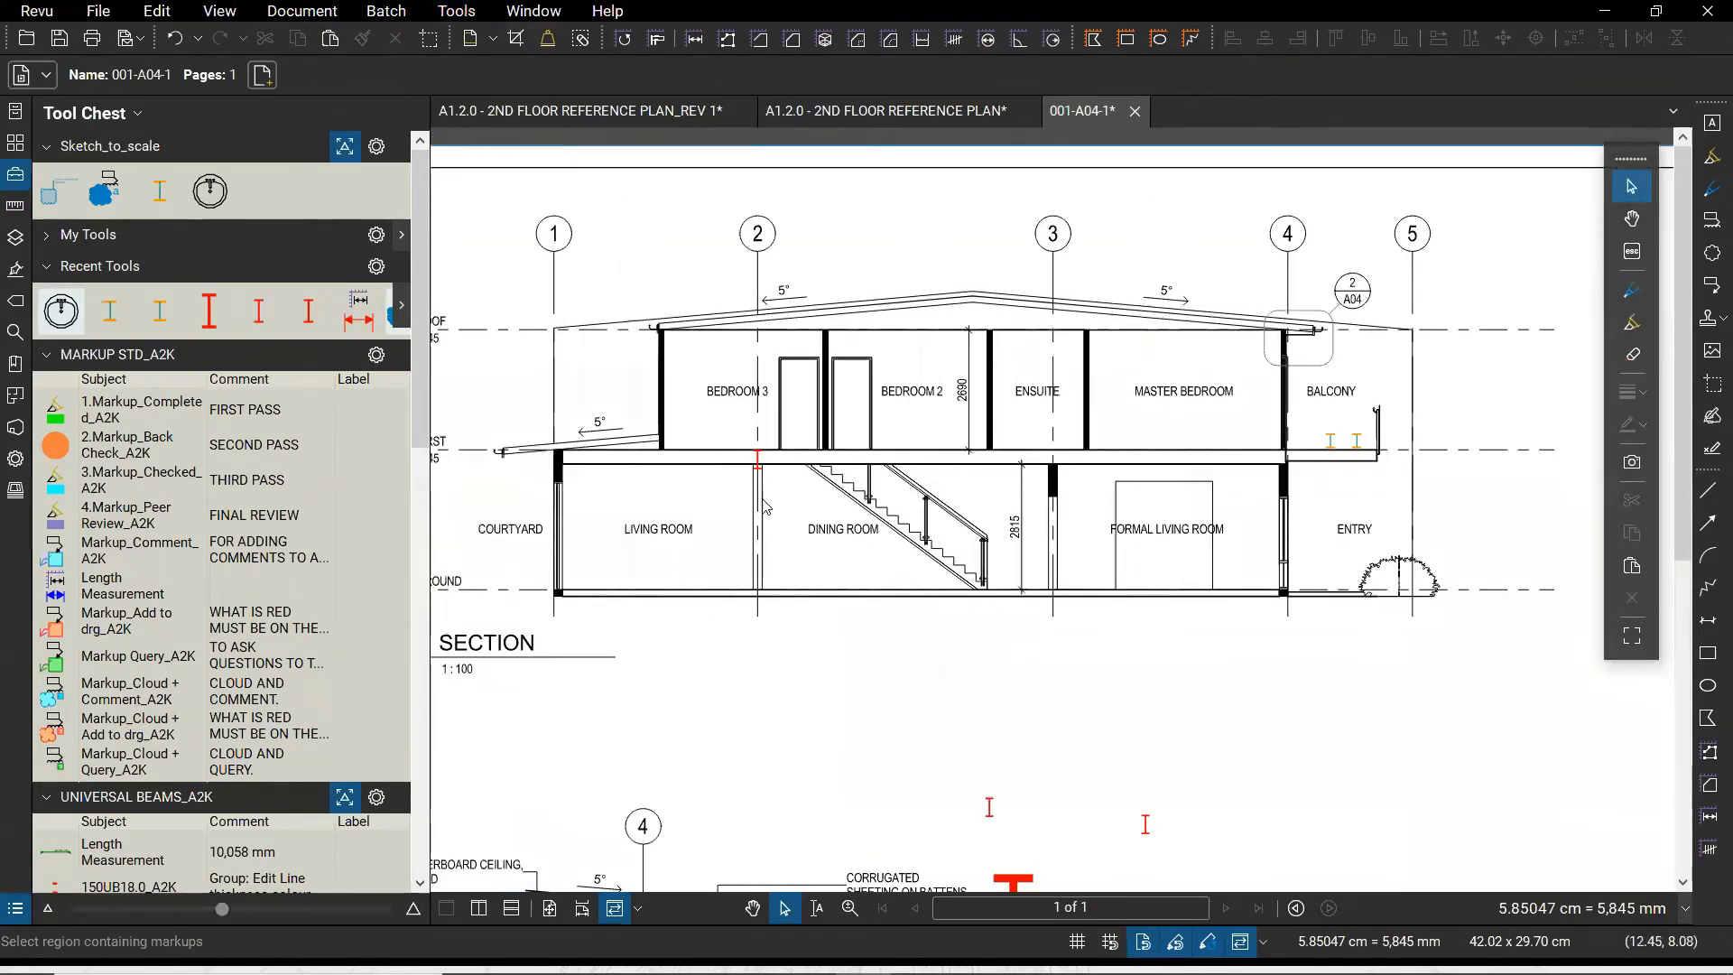
pyautogui.scroll(3, 765, 506)
pyautogui.click(761, 417)
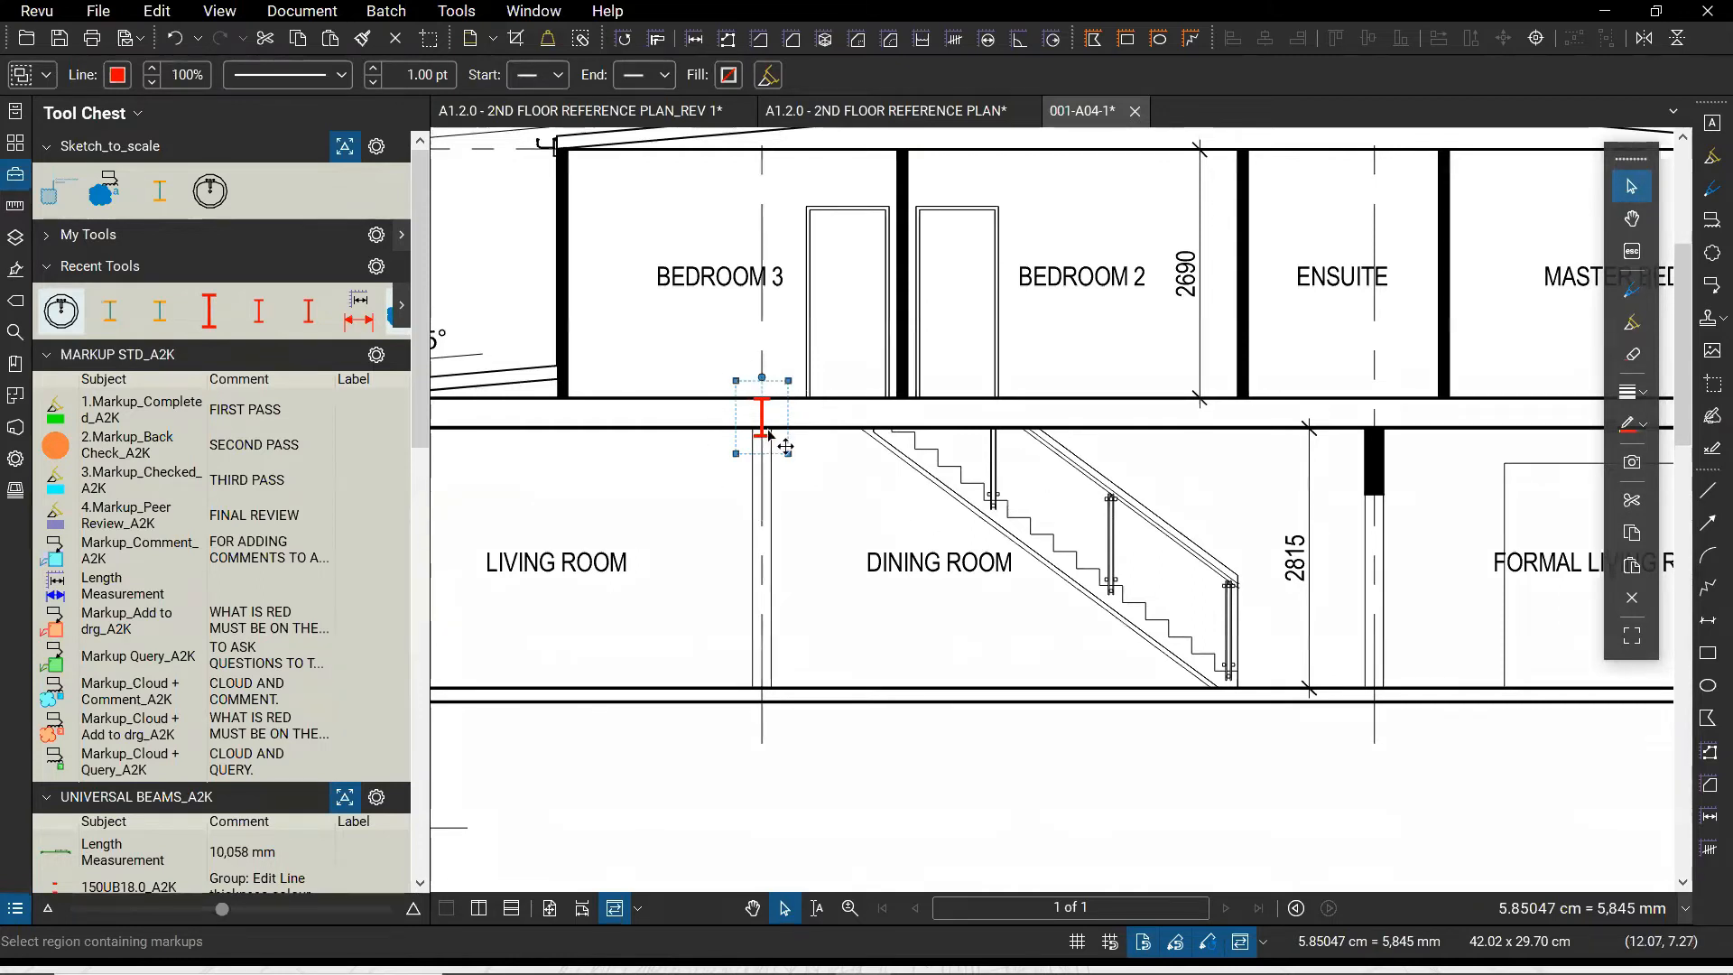
pyautogui.moveTo(778, 435); pyautogui.dragTo(1329, 471)
pyautogui.press('Escape')
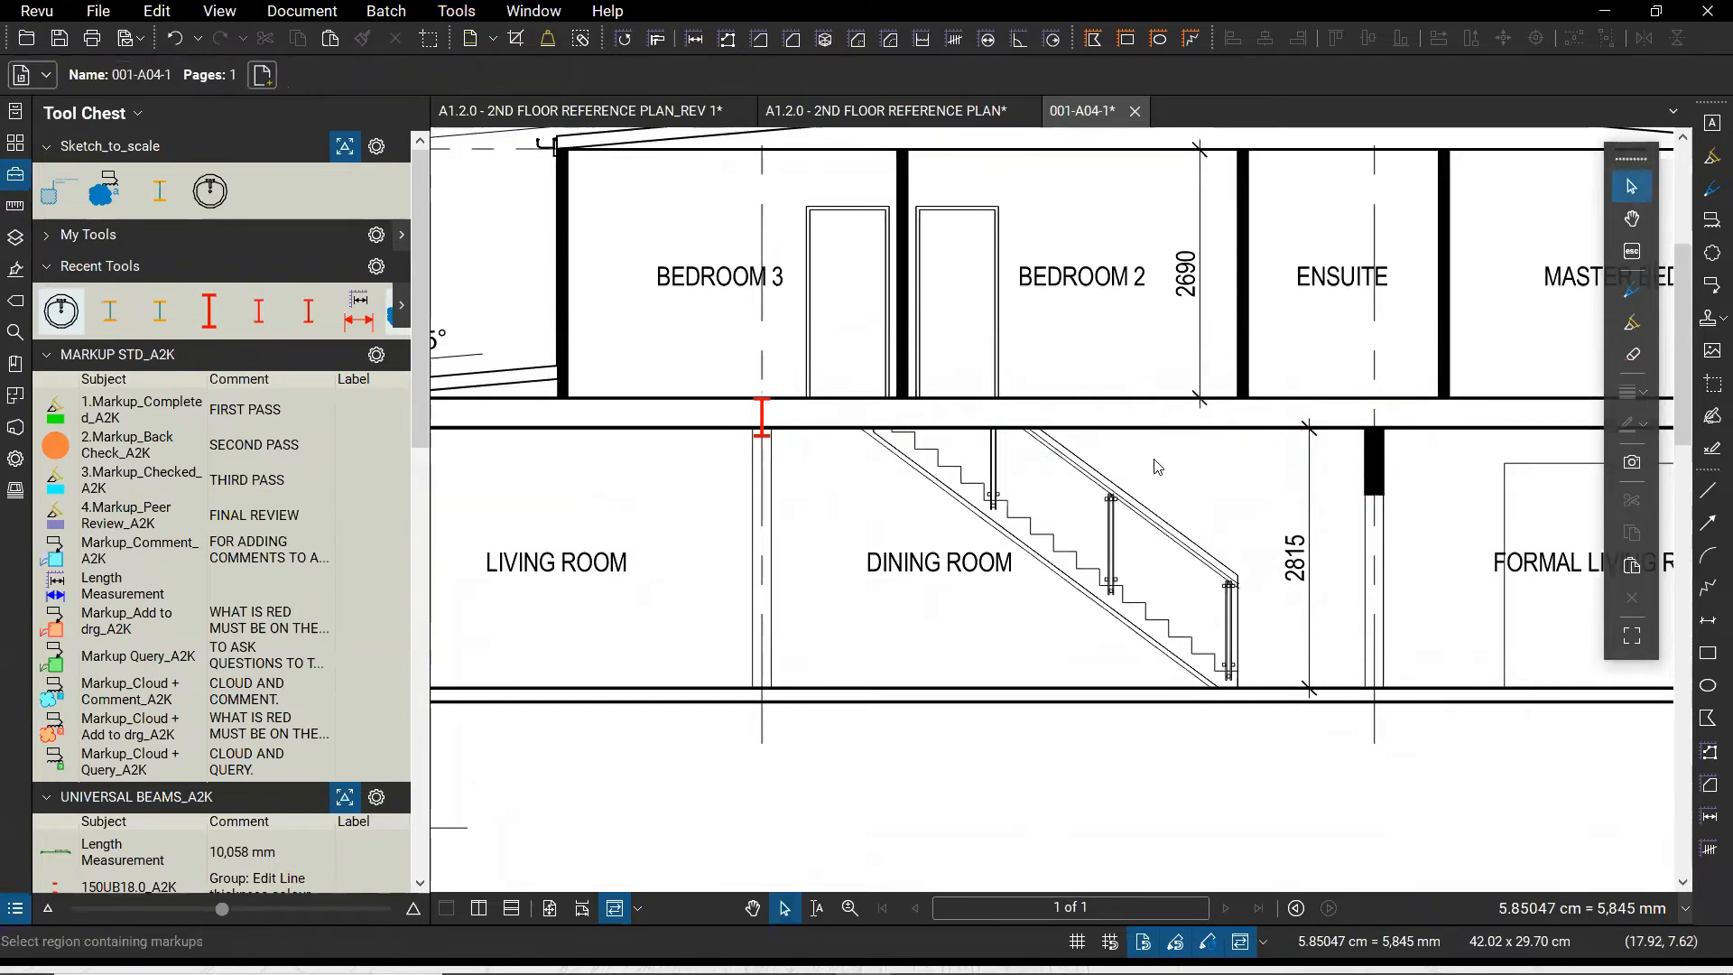
pyautogui.click(763, 426)
pyautogui.moveTo(778, 432); pyautogui.dragTo(1375, 489)
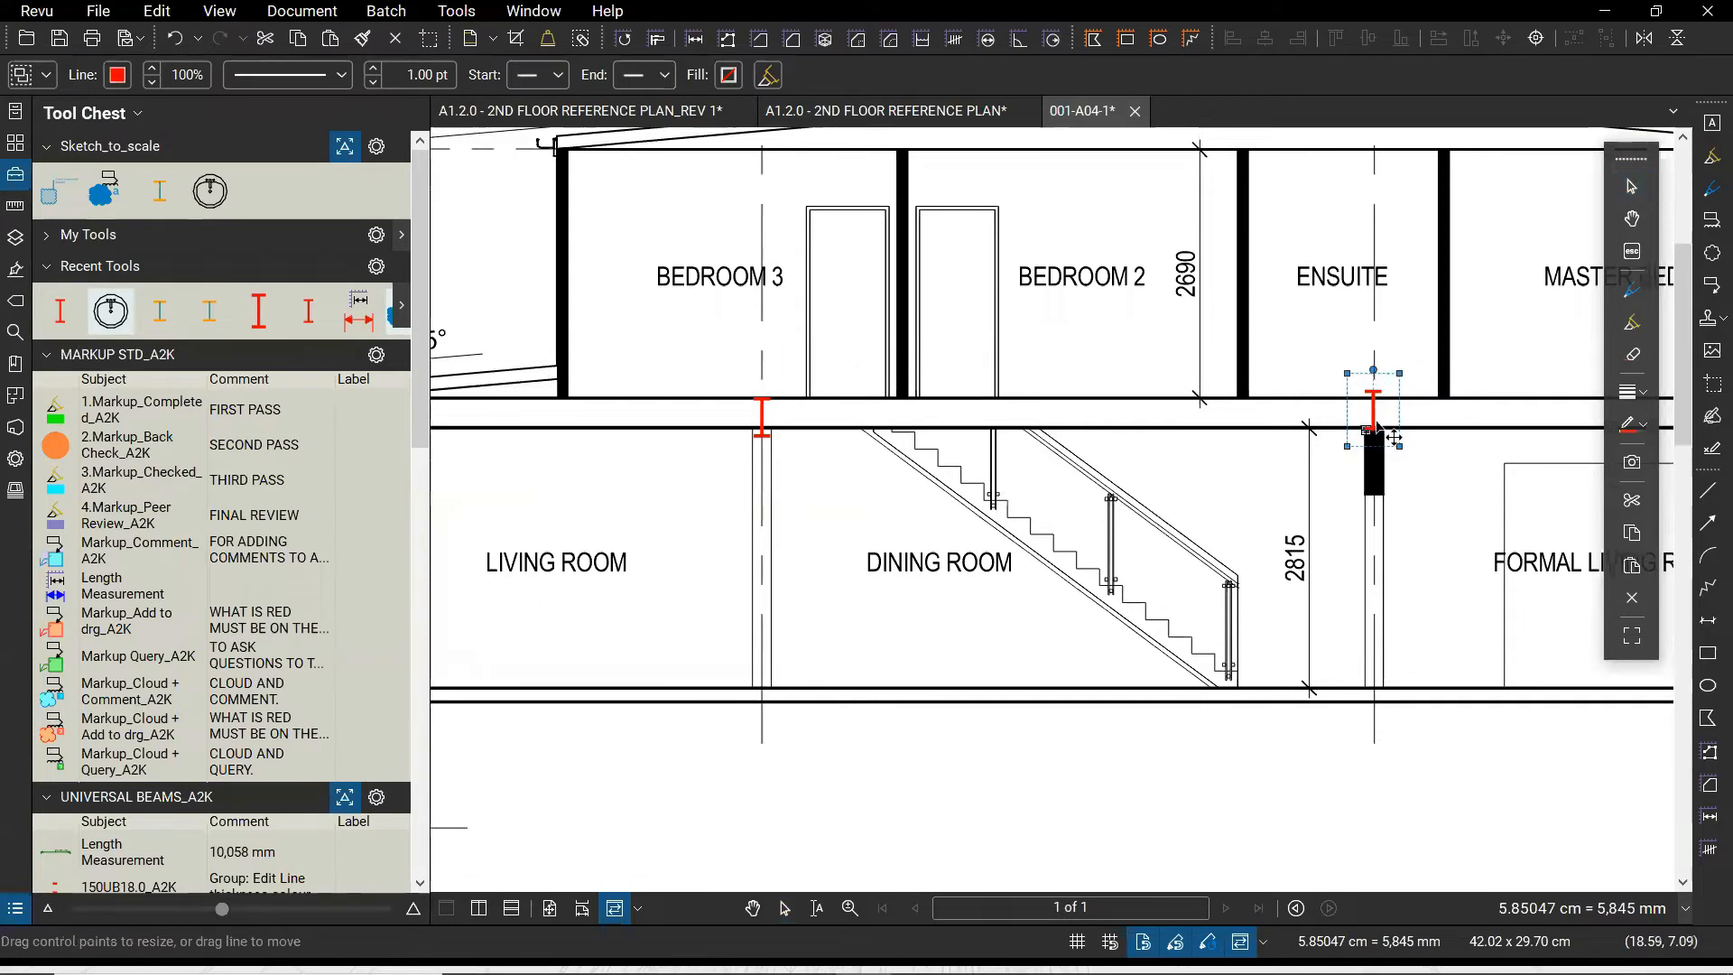
pyautogui.moveTo(1394, 438); pyautogui.dragTo(1338, 476)
pyautogui.press('Delete')
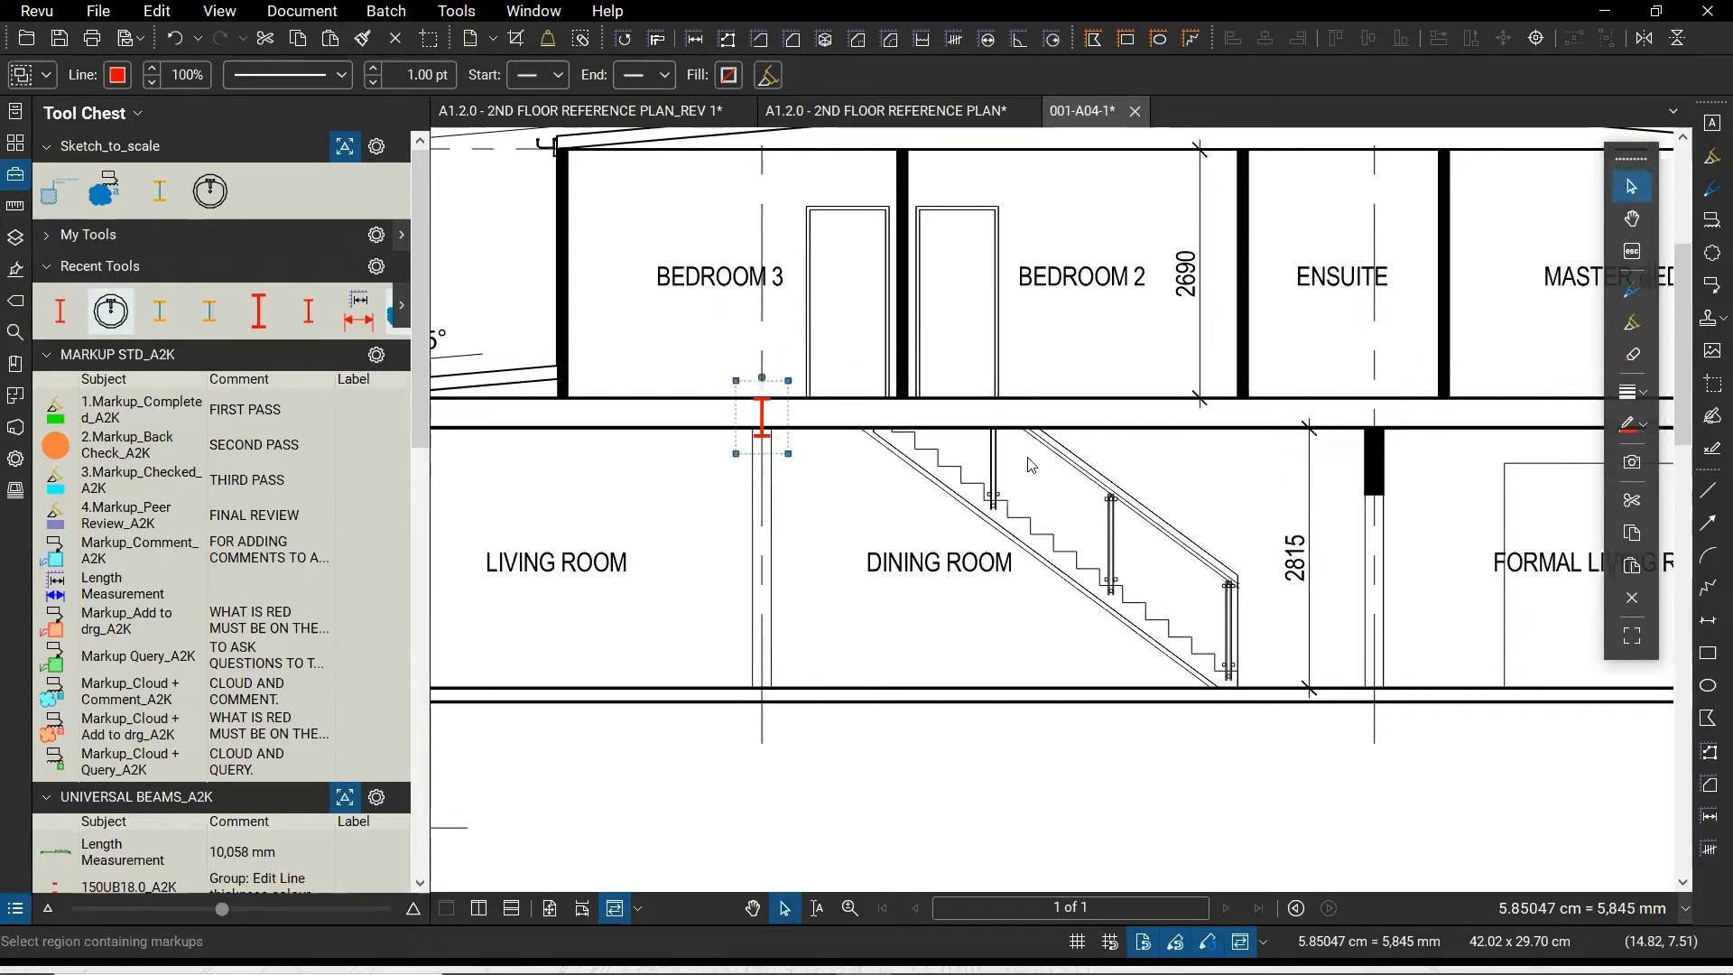
# Turn off Snap to Content and copy the I-beam from grid line 2 to grid line 3 at the same height
pyautogui.moveTo(772, 429); pyautogui.dragTo(1301, 713)
pyautogui.press('Escape')
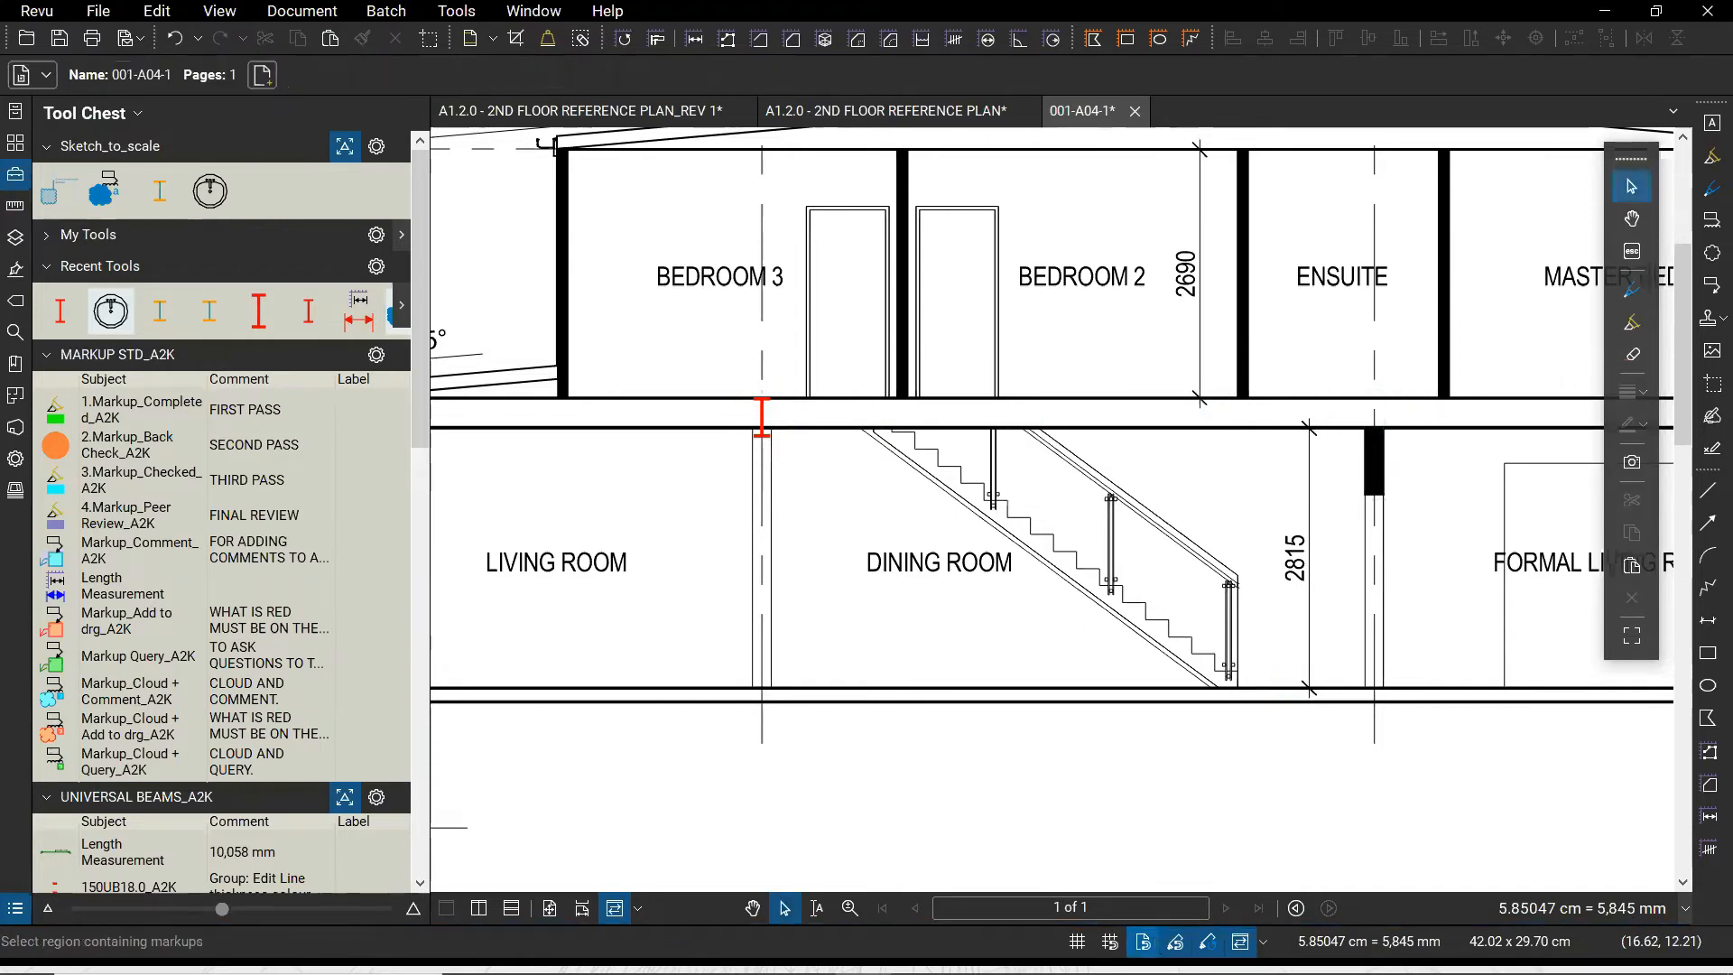
pyautogui.click(1175, 941)
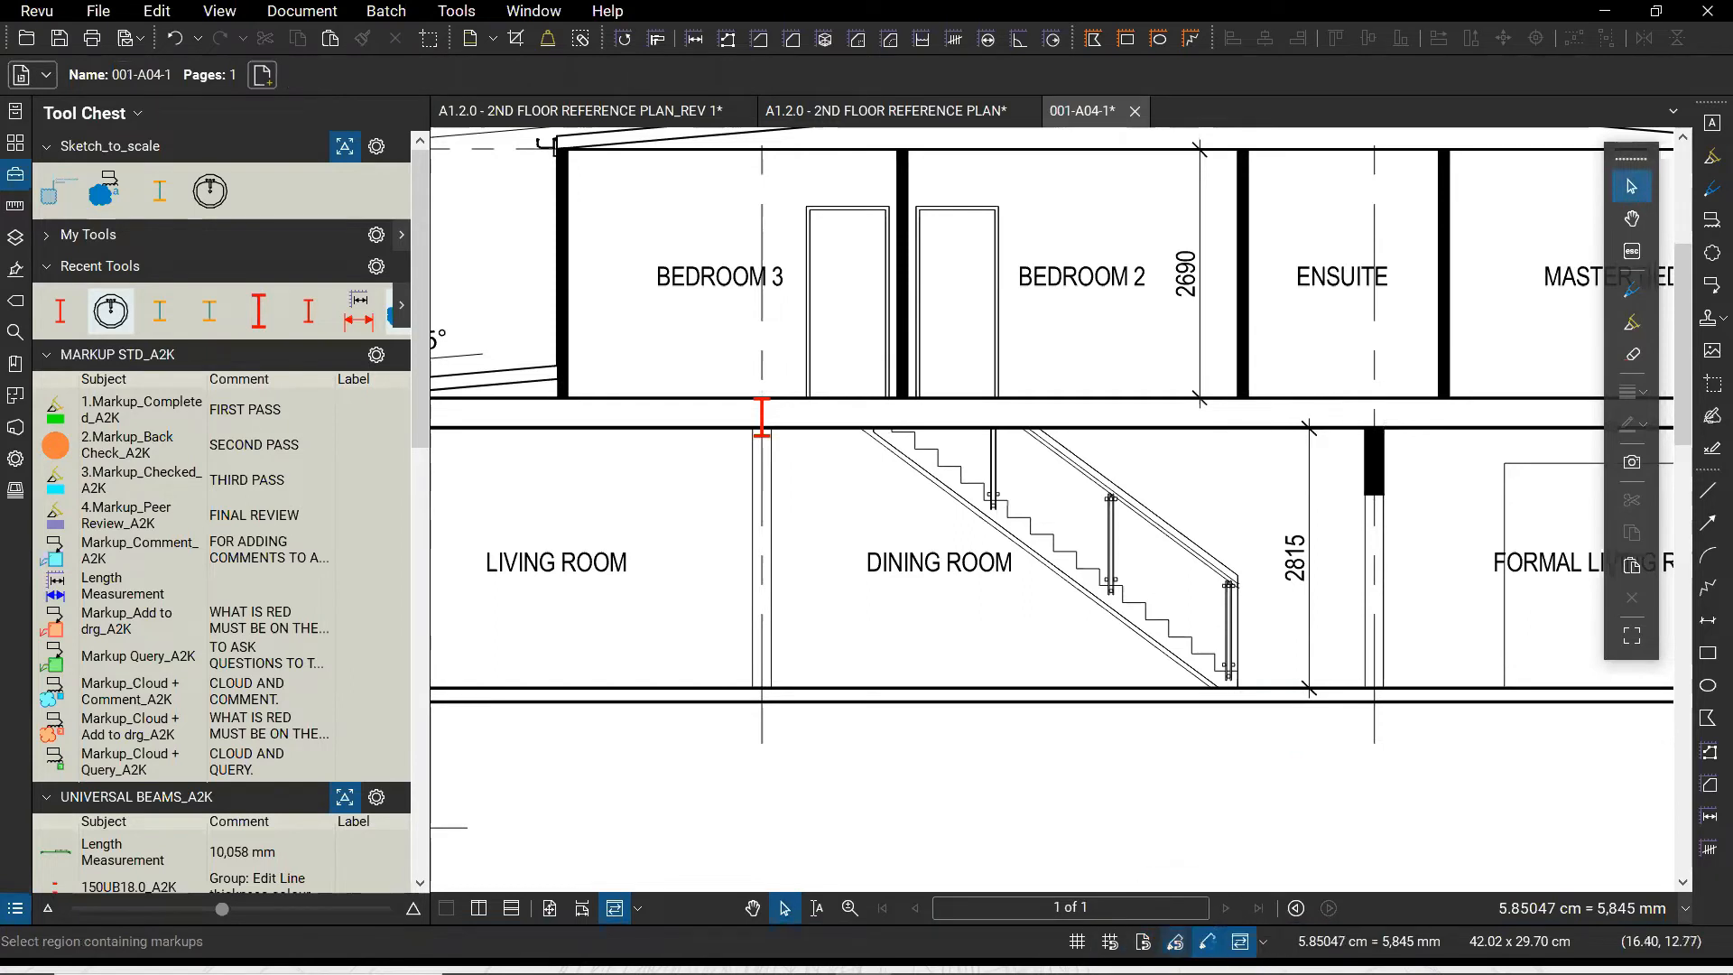
pyautogui.click(783, 430)
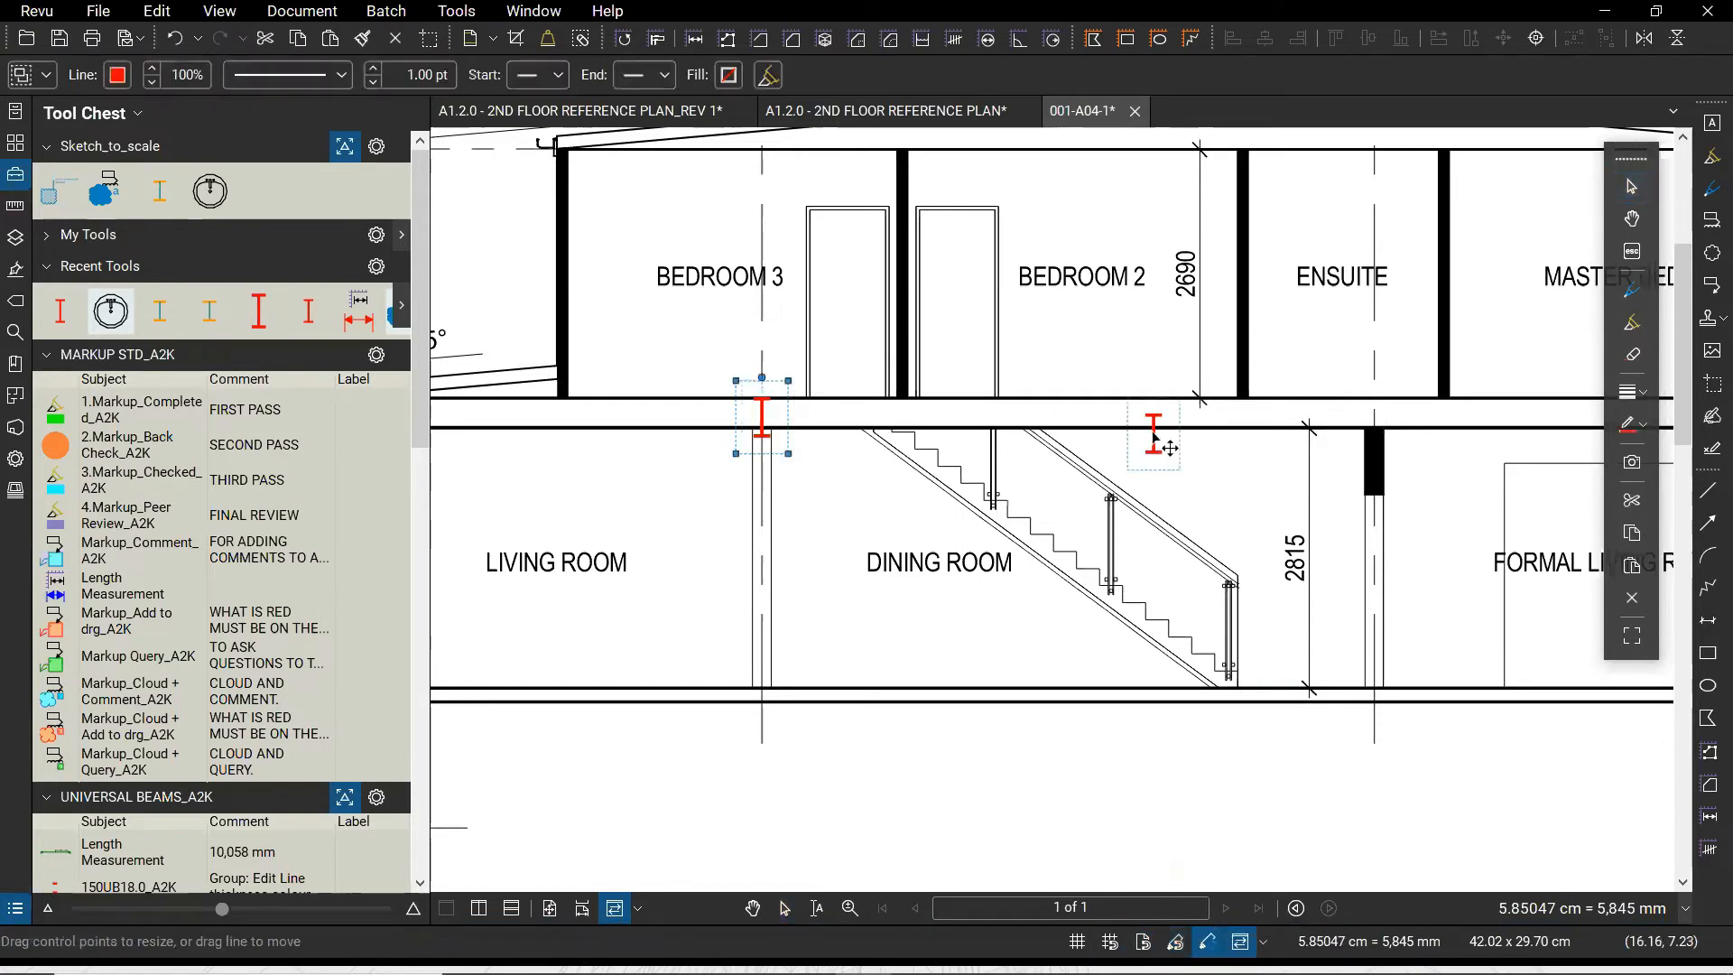
pyautogui.moveTo(783, 430); pyautogui.dragTo(1390, 440)
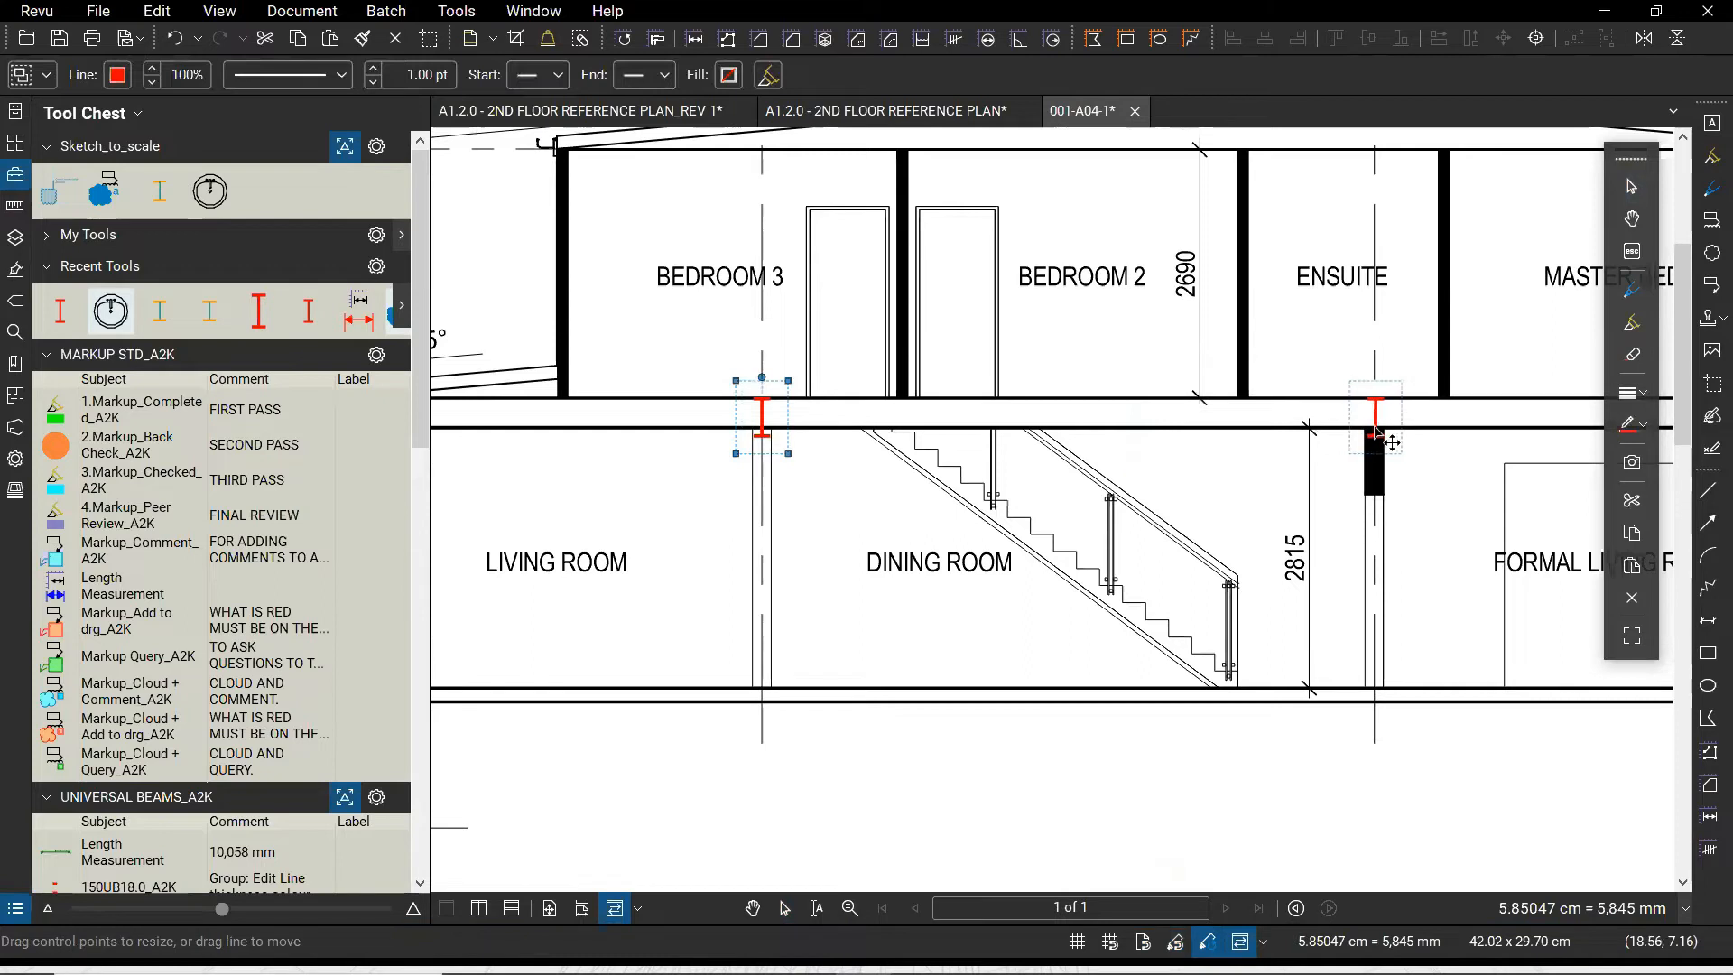
pyautogui.press('v')
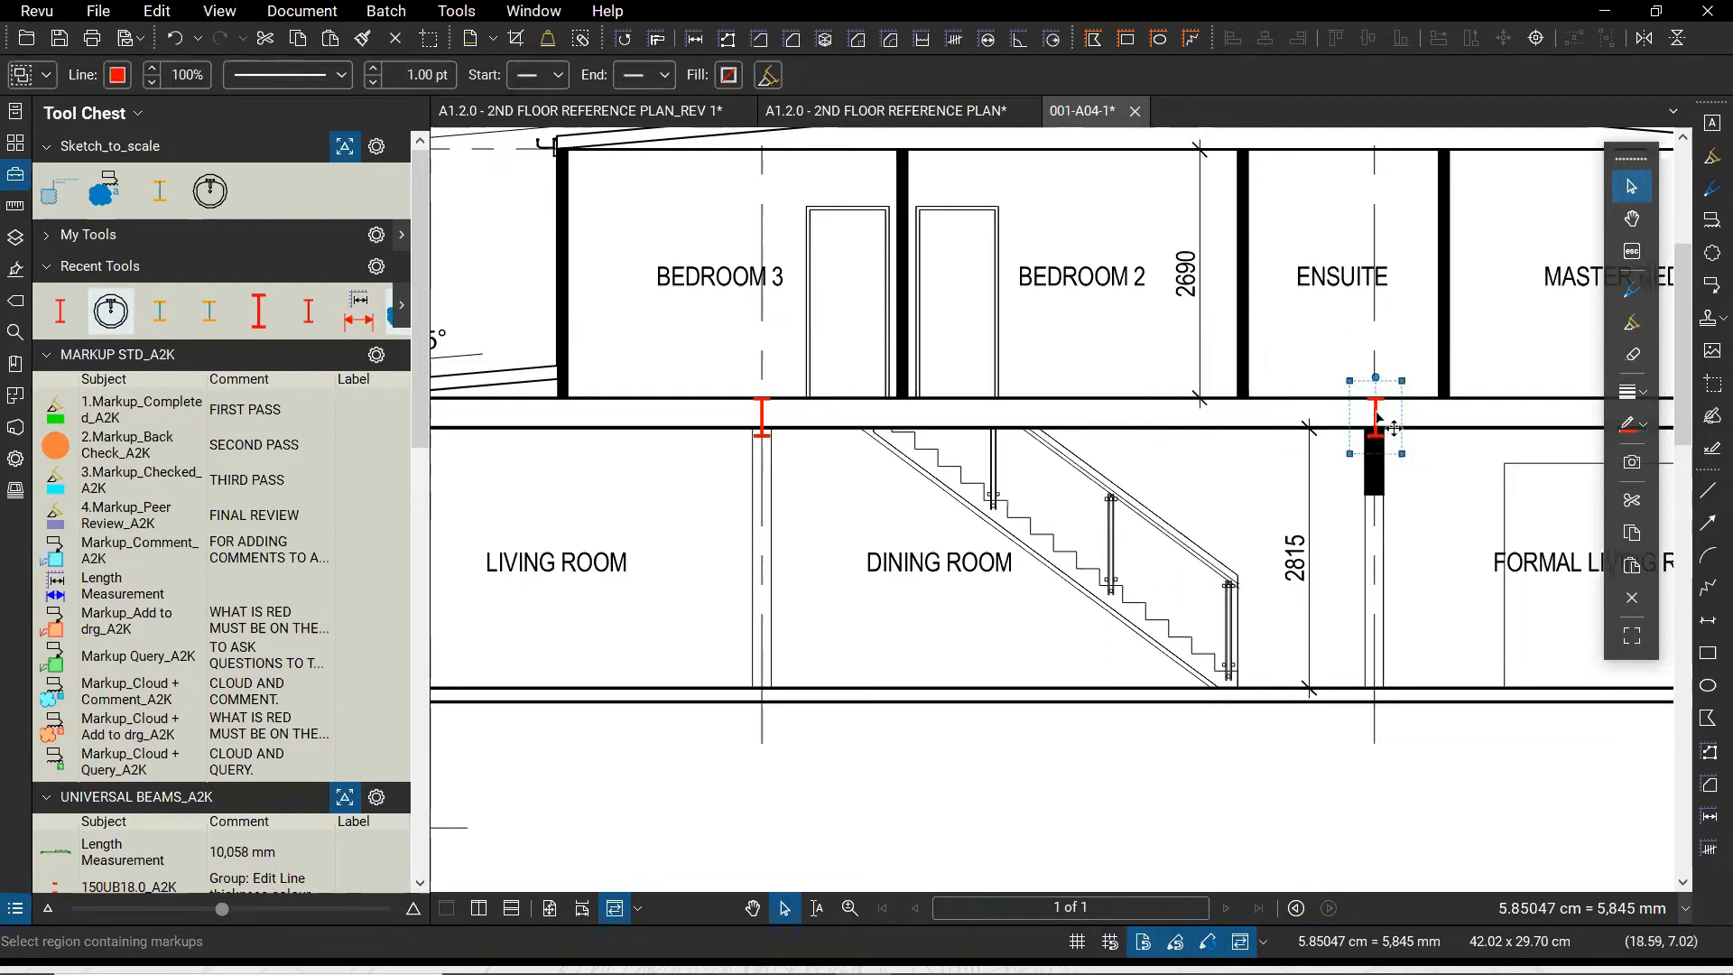
# Place five loose copies of the I-beam, unevenly spaced and at varying heights, between the beams at grid lines 2 and 3
pyautogui.moveTo(1372, 401); pyautogui.dragTo(1072, 450)
pyautogui.middleClick(1171, 445)
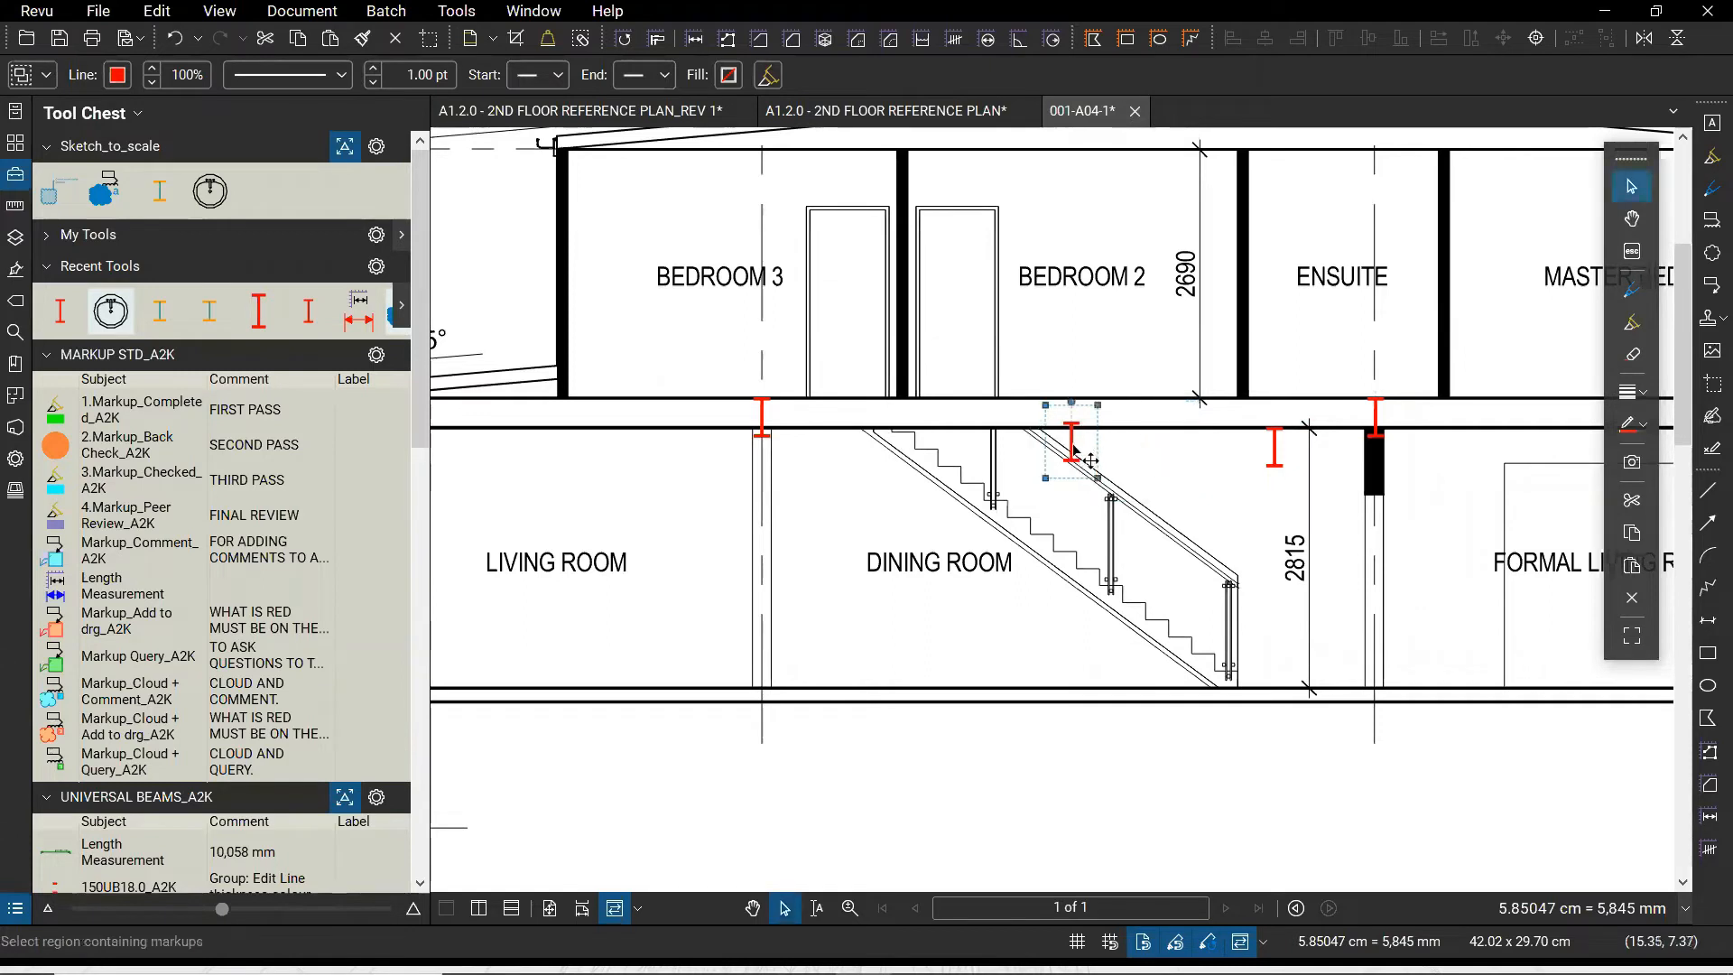
pyautogui.middleClick(1069, 447)
pyautogui.moveTo(1185, 451); pyautogui.dragTo(927, 453)
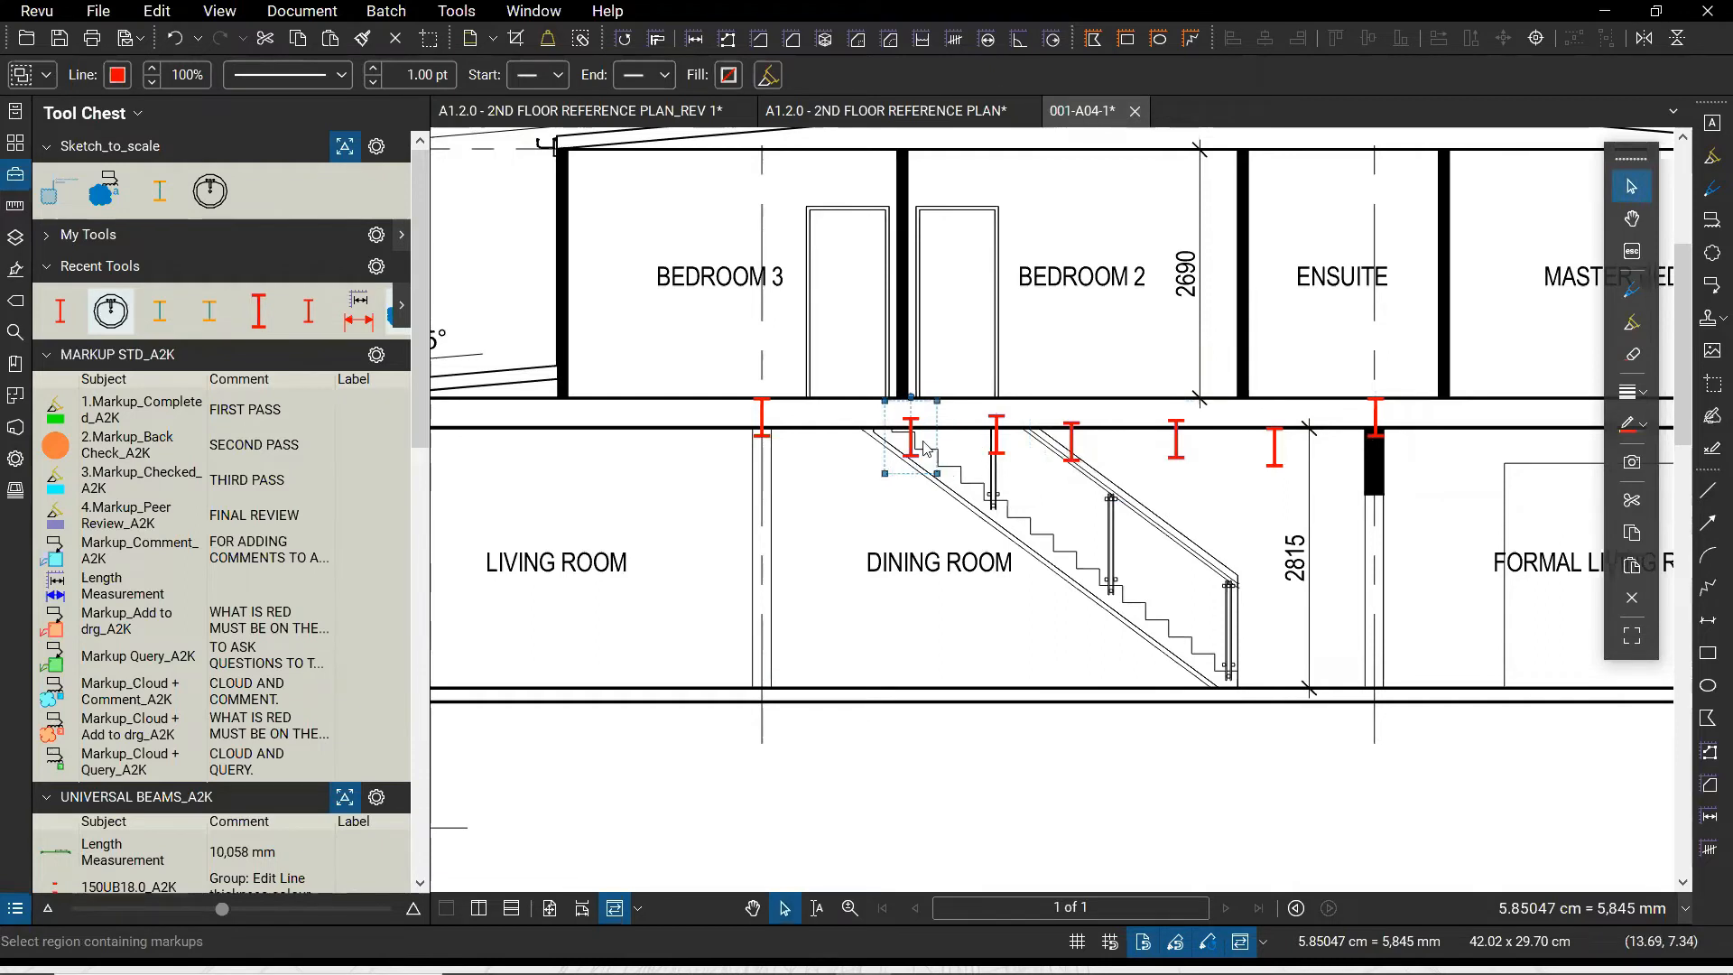
# Add another loose I-beam copy near grid line 2 and align the tops of all eight beams with the one at grid line 2
pyautogui.moveTo(912, 457); pyautogui.dragTo(830, 495)
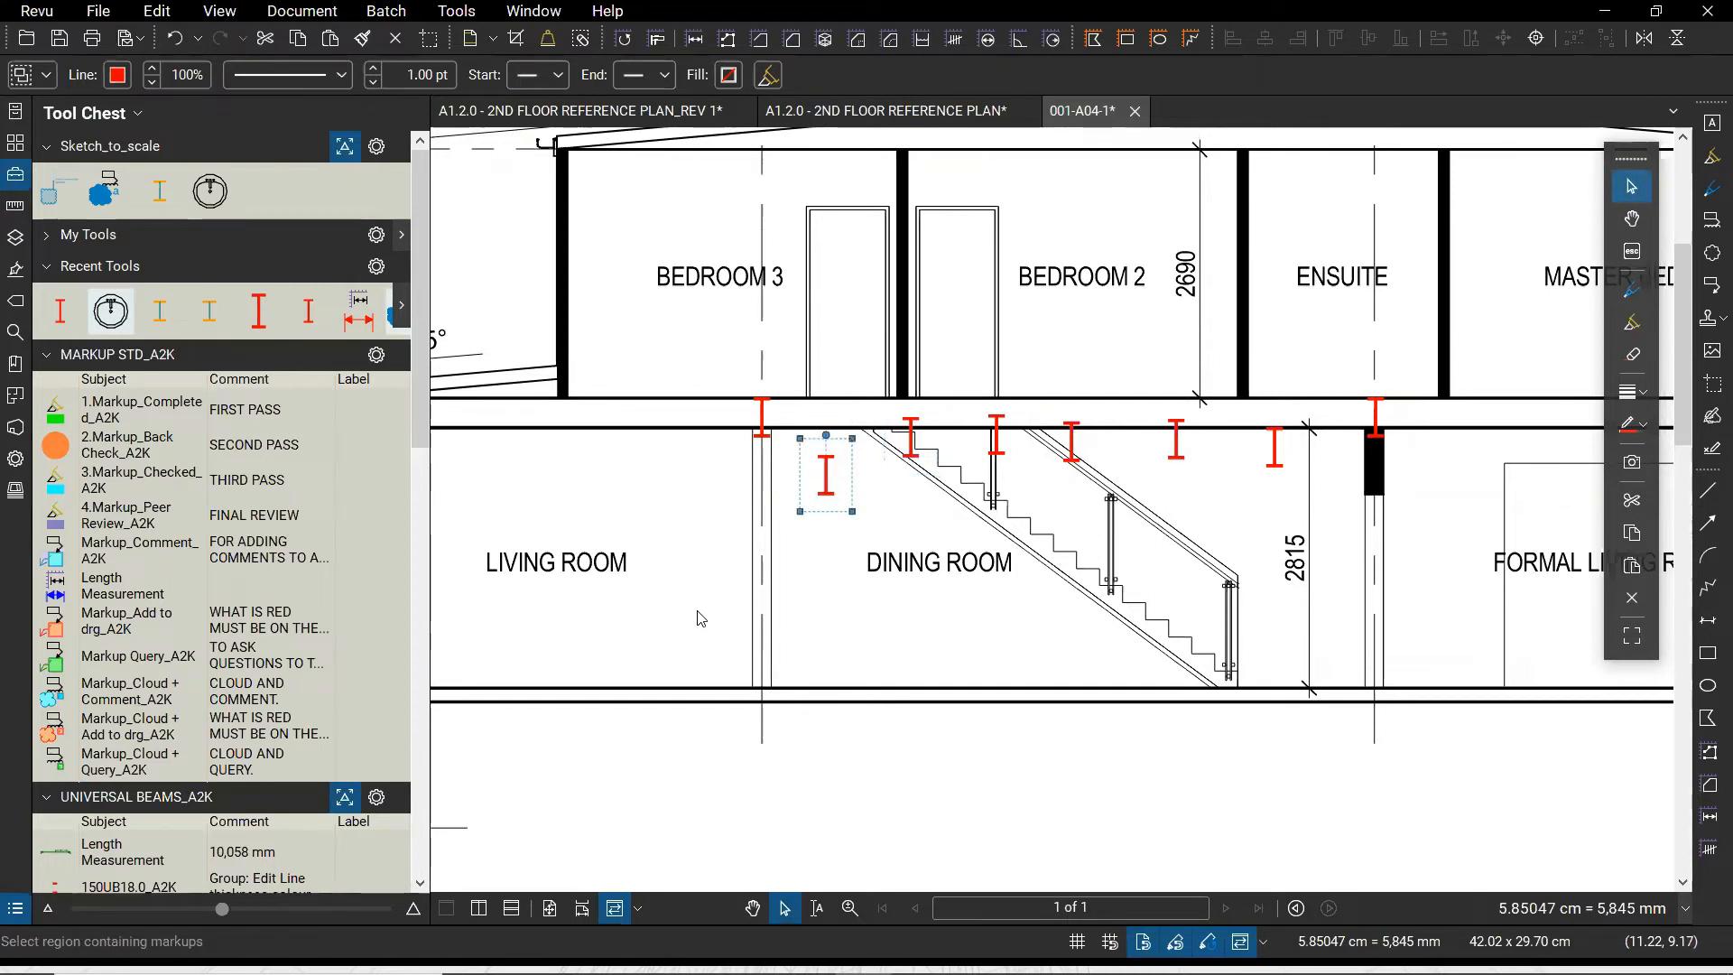
pyautogui.moveTo(686, 358); pyautogui.dragTo(1434, 580)
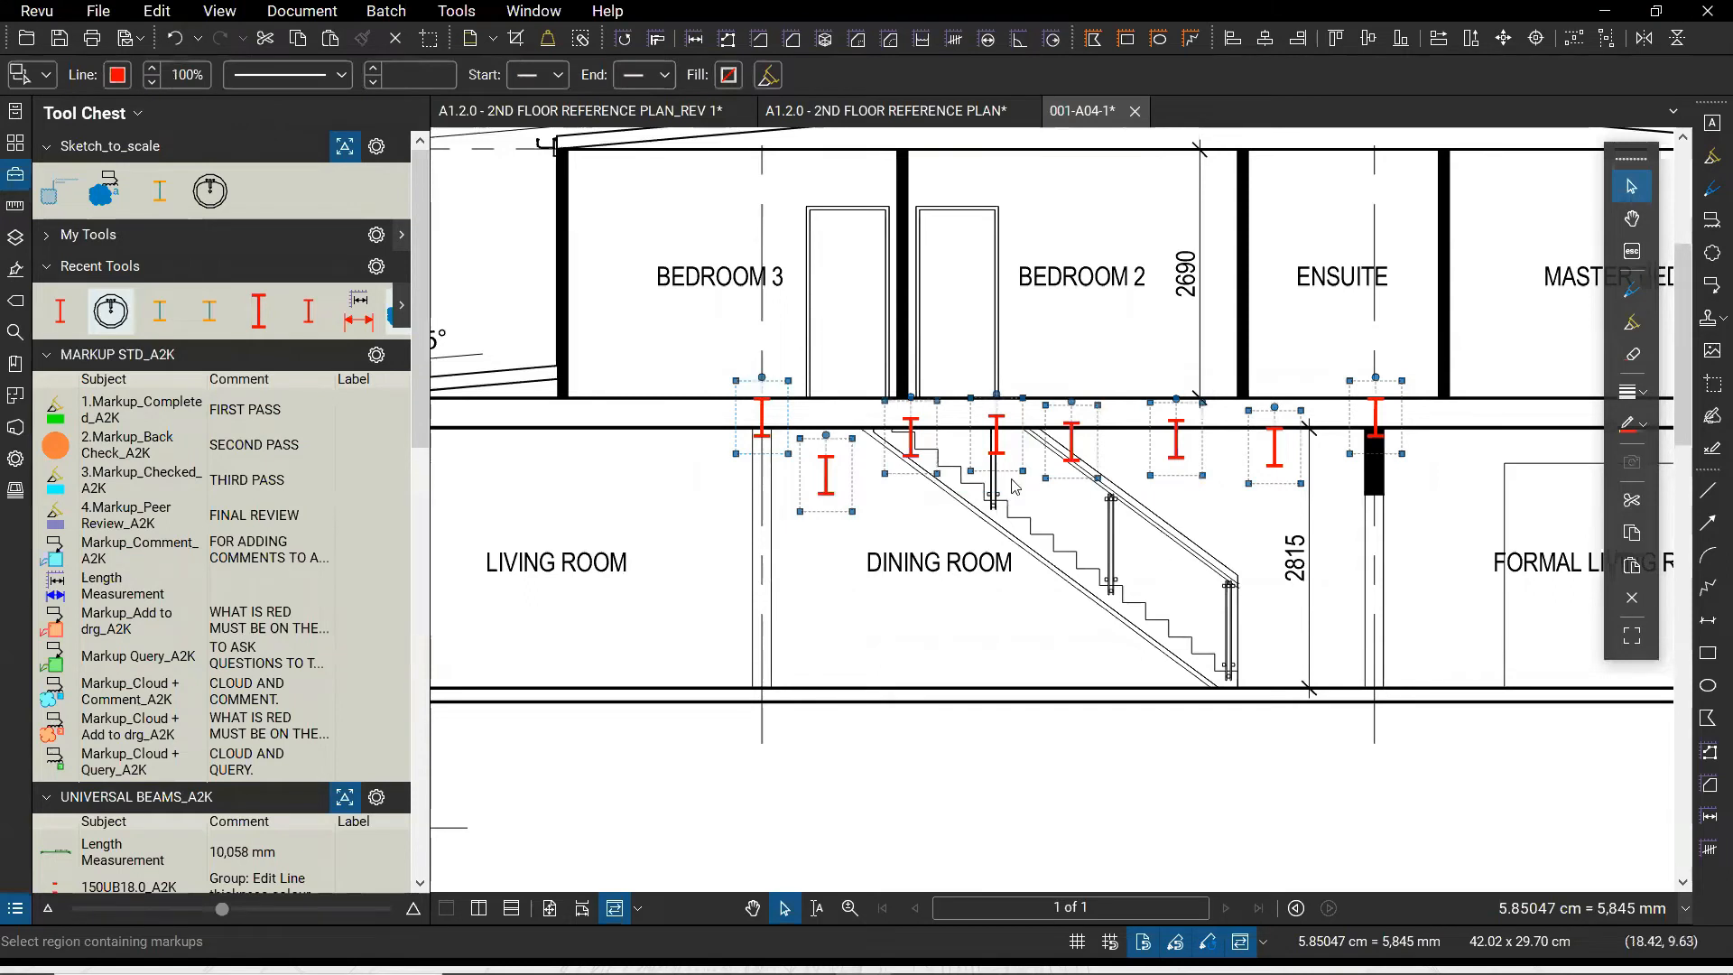
pyautogui.keyDown('shift'); pyautogui.click(759, 420); pyautogui.keyUp('shift')
pyautogui.keyDown('shift'); pyautogui.click(760, 420); pyautogui.keyUp('shift')
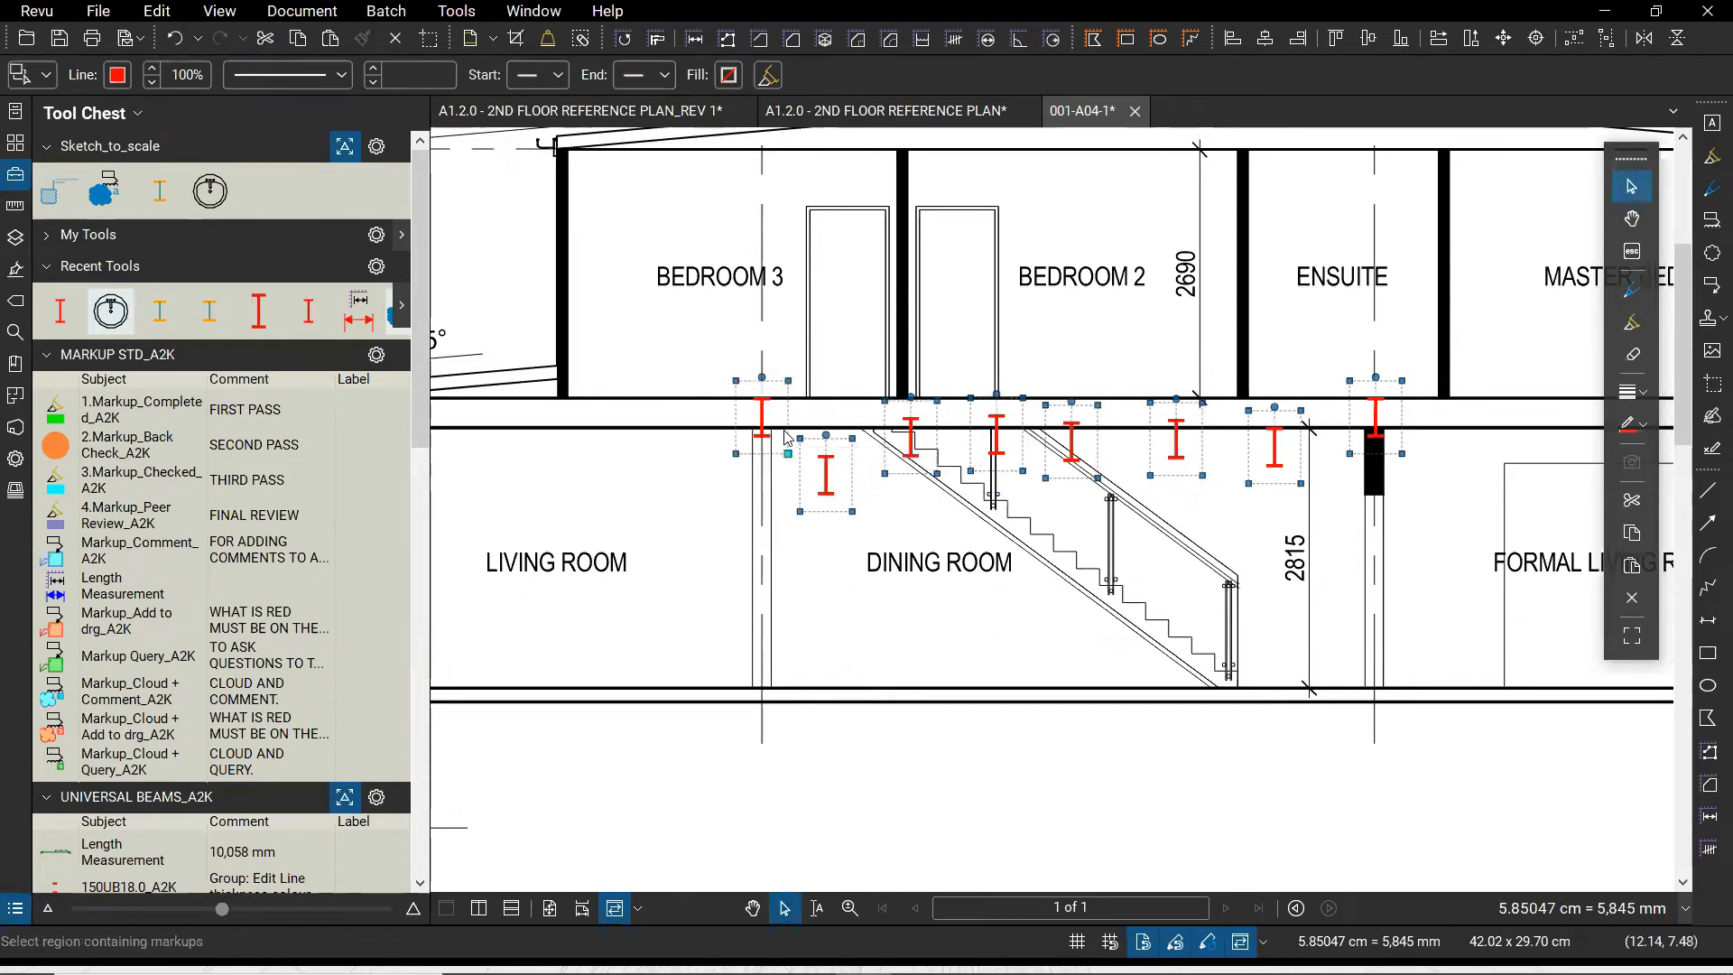
pyautogui.press('ctrl')
pyautogui.press('ctrl')
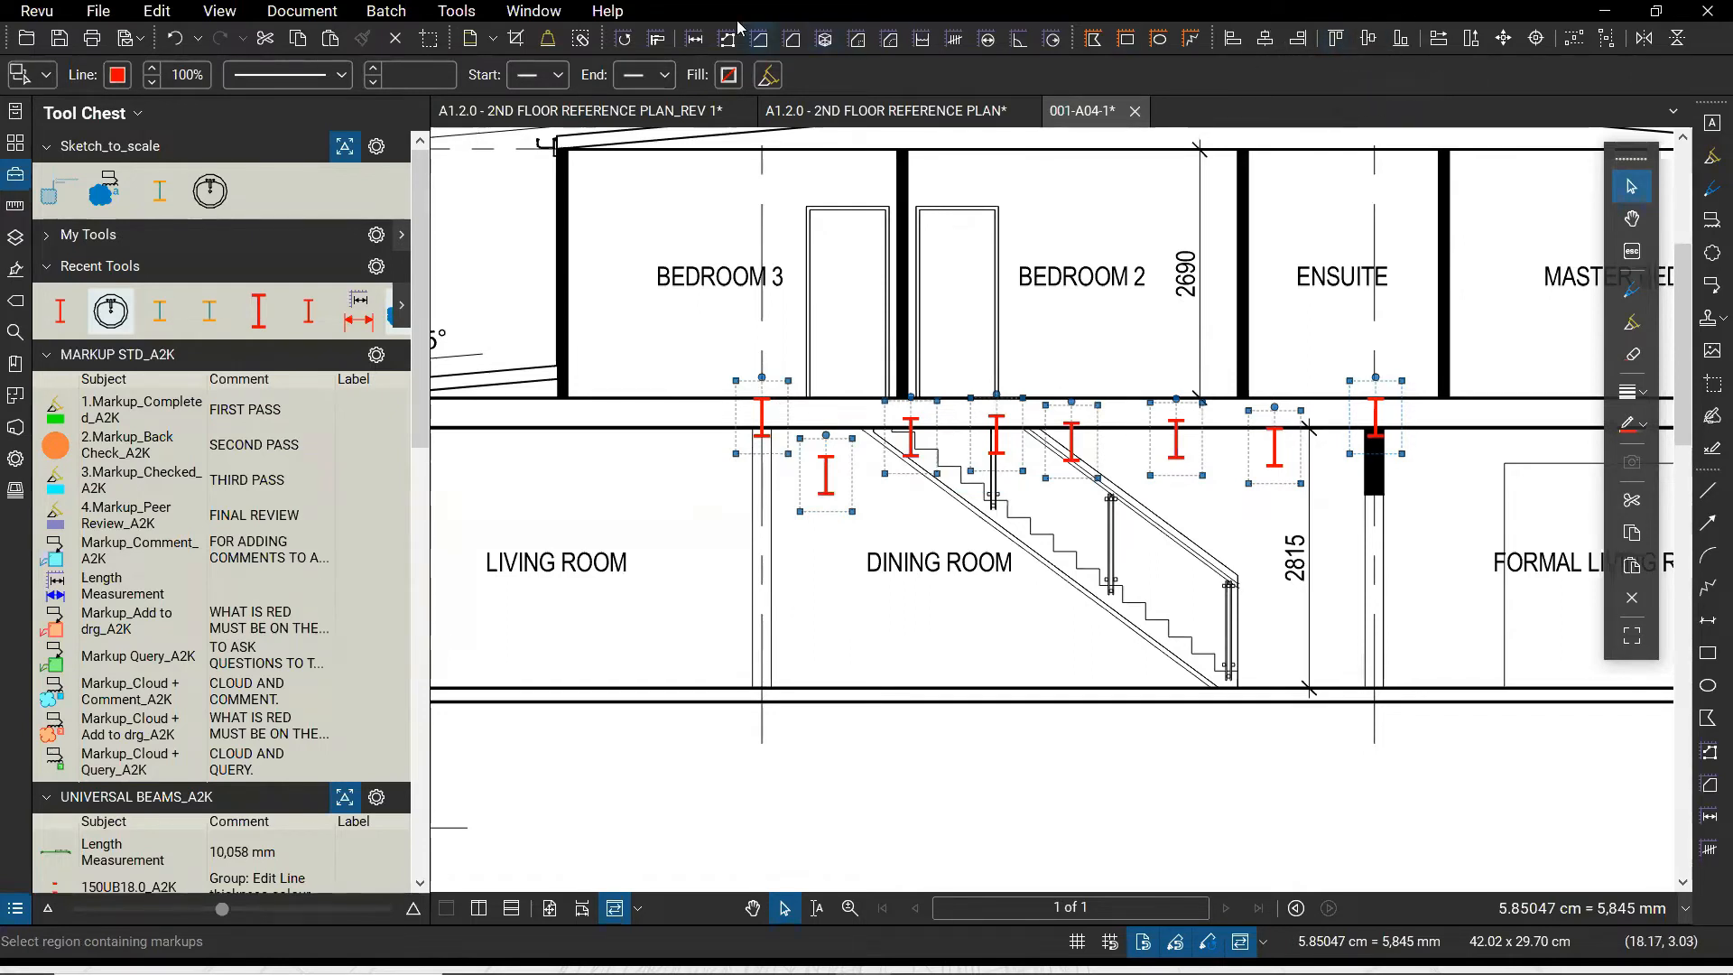
pyautogui.click(607, 11)
pyautogui.moveTo(785, 34)
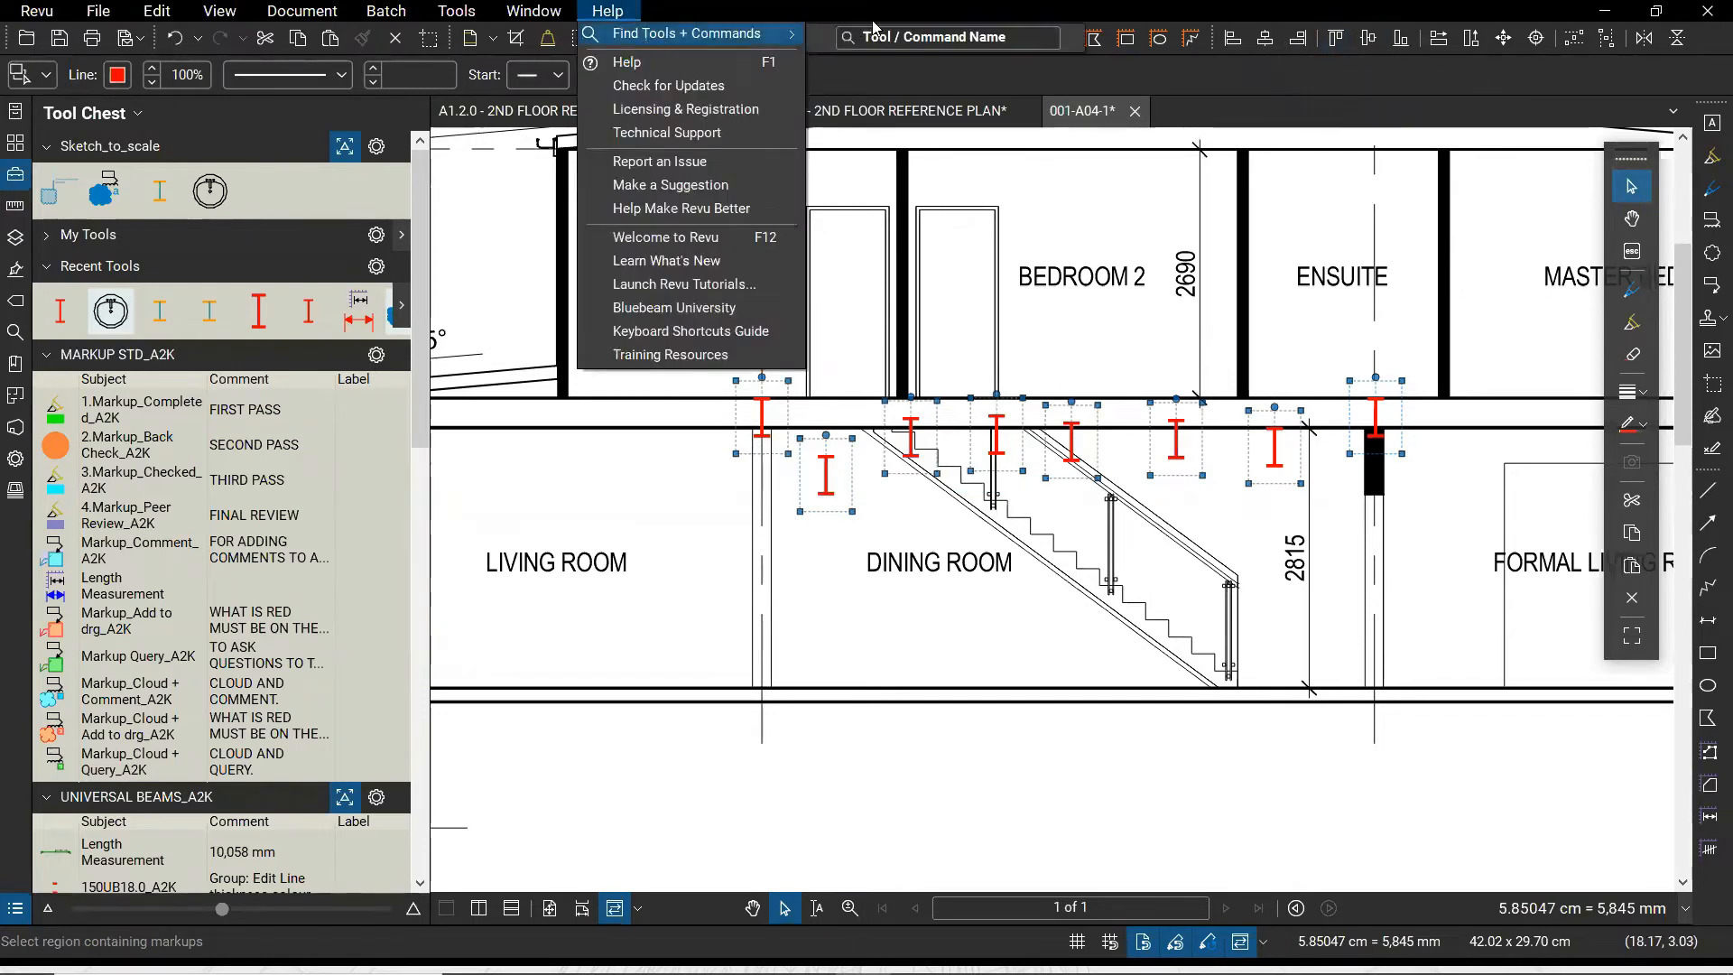
pyautogui.click(889, 37)
pyautogui.write('ali')
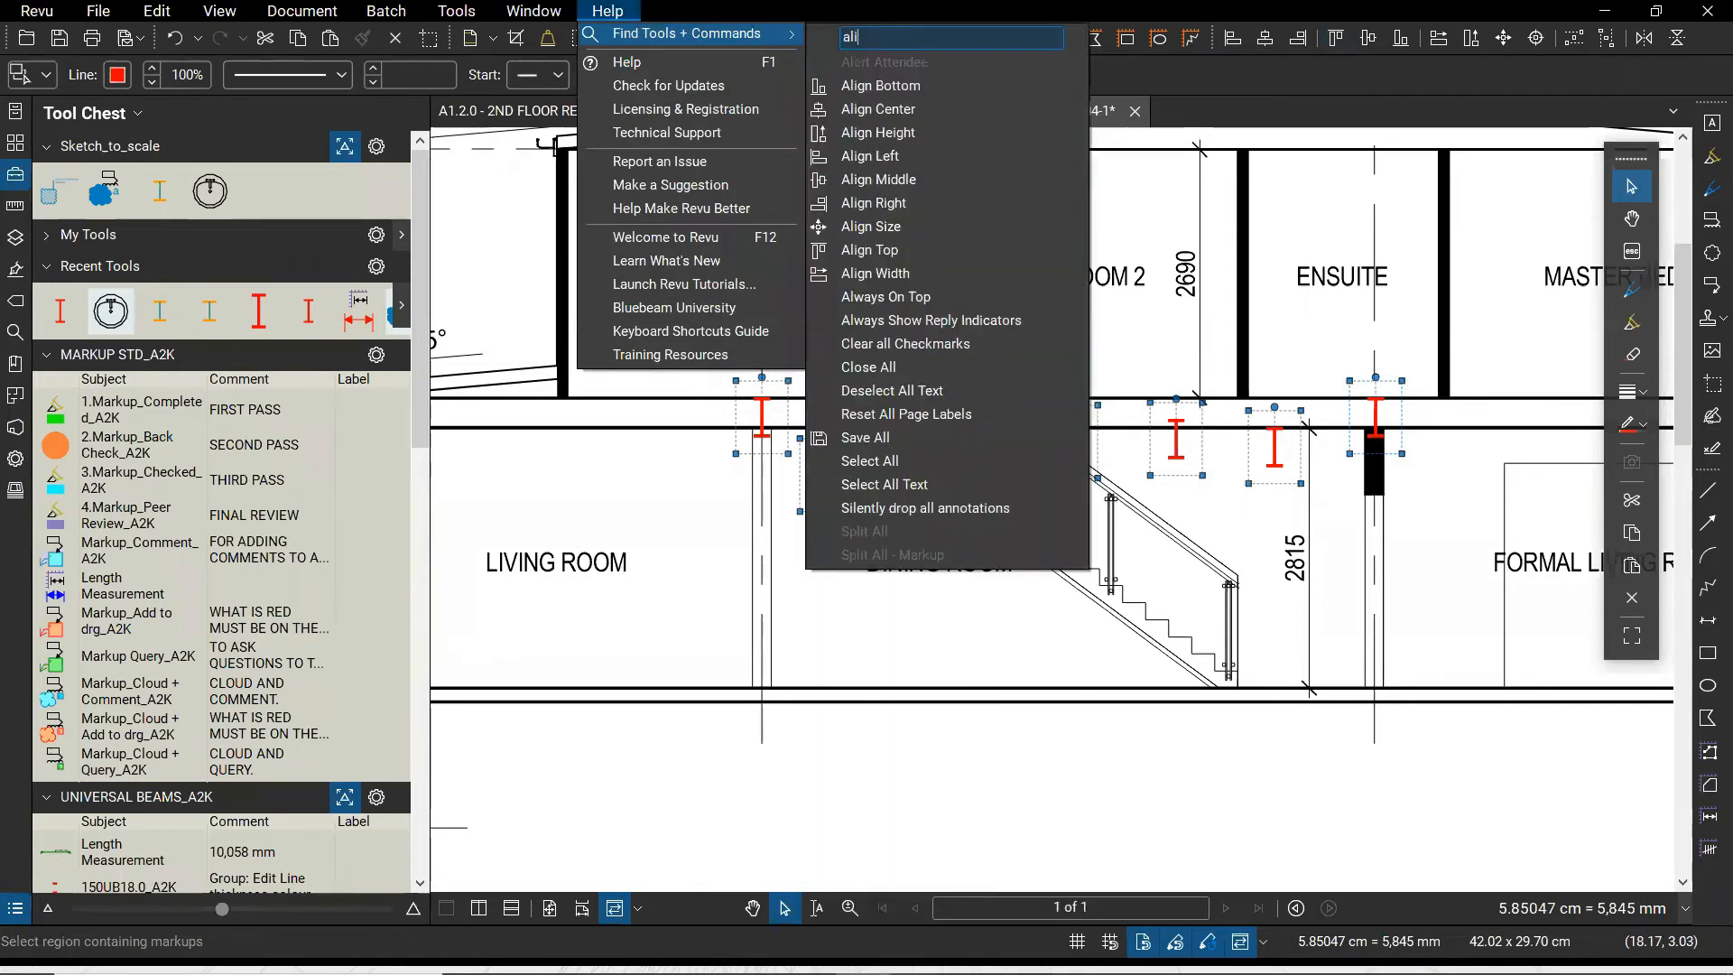
pyautogui.write('g')
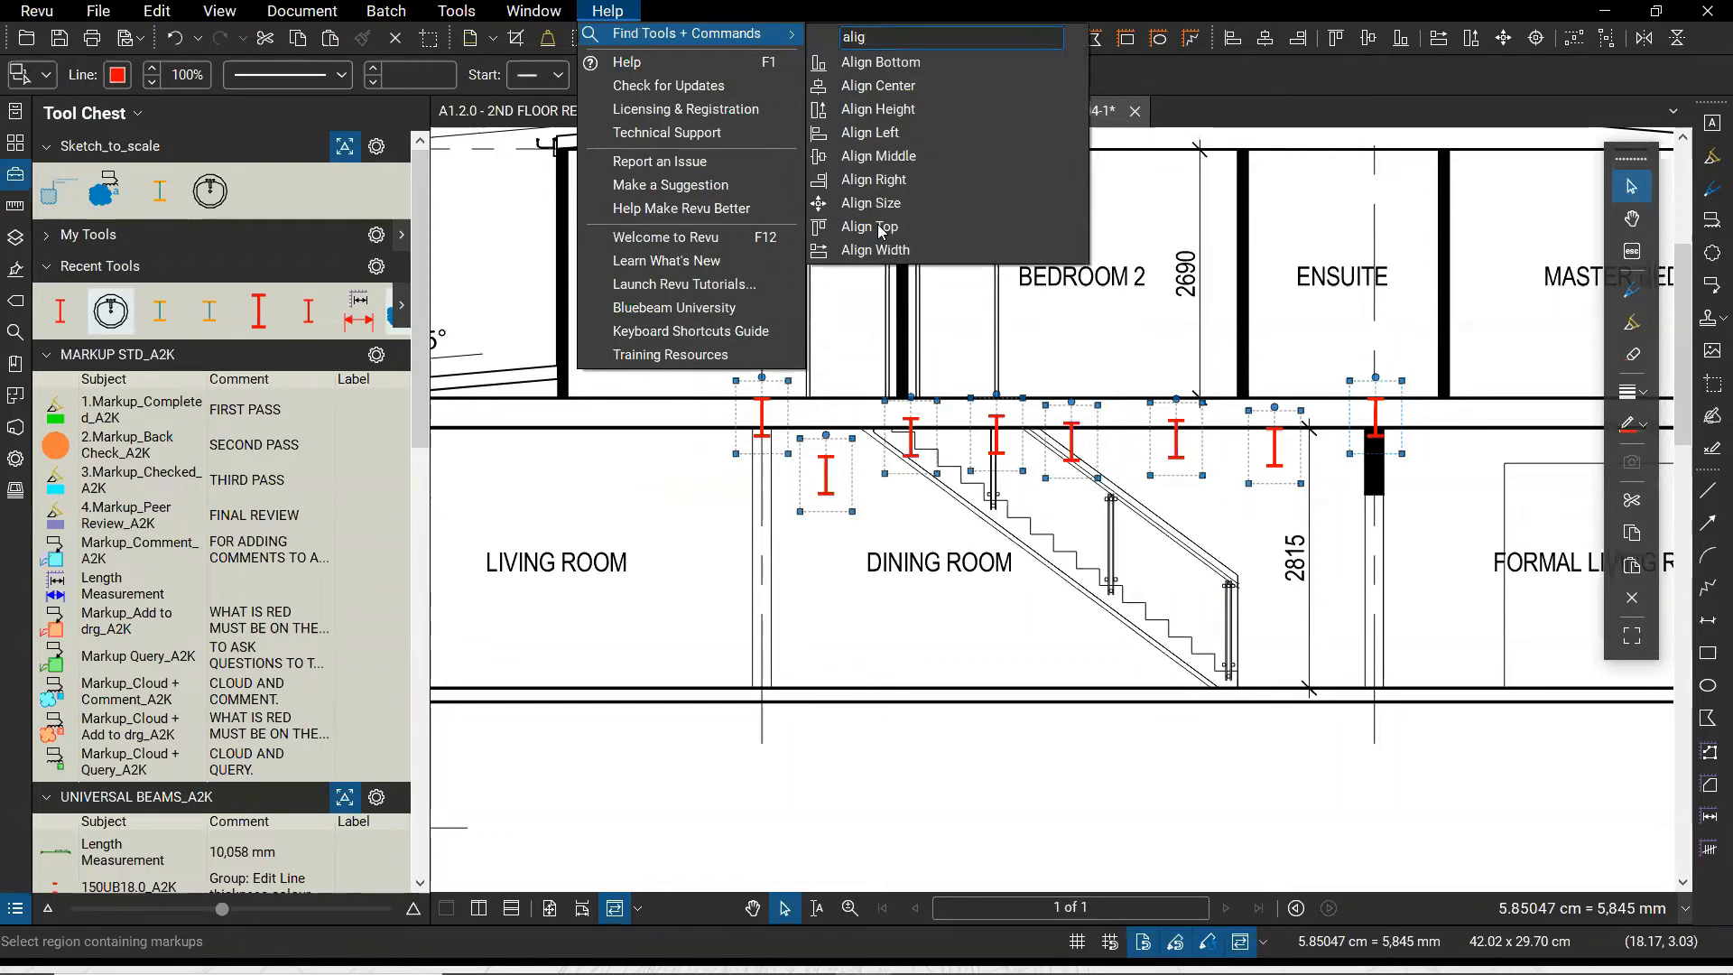
pyautogui.click(880, 231)
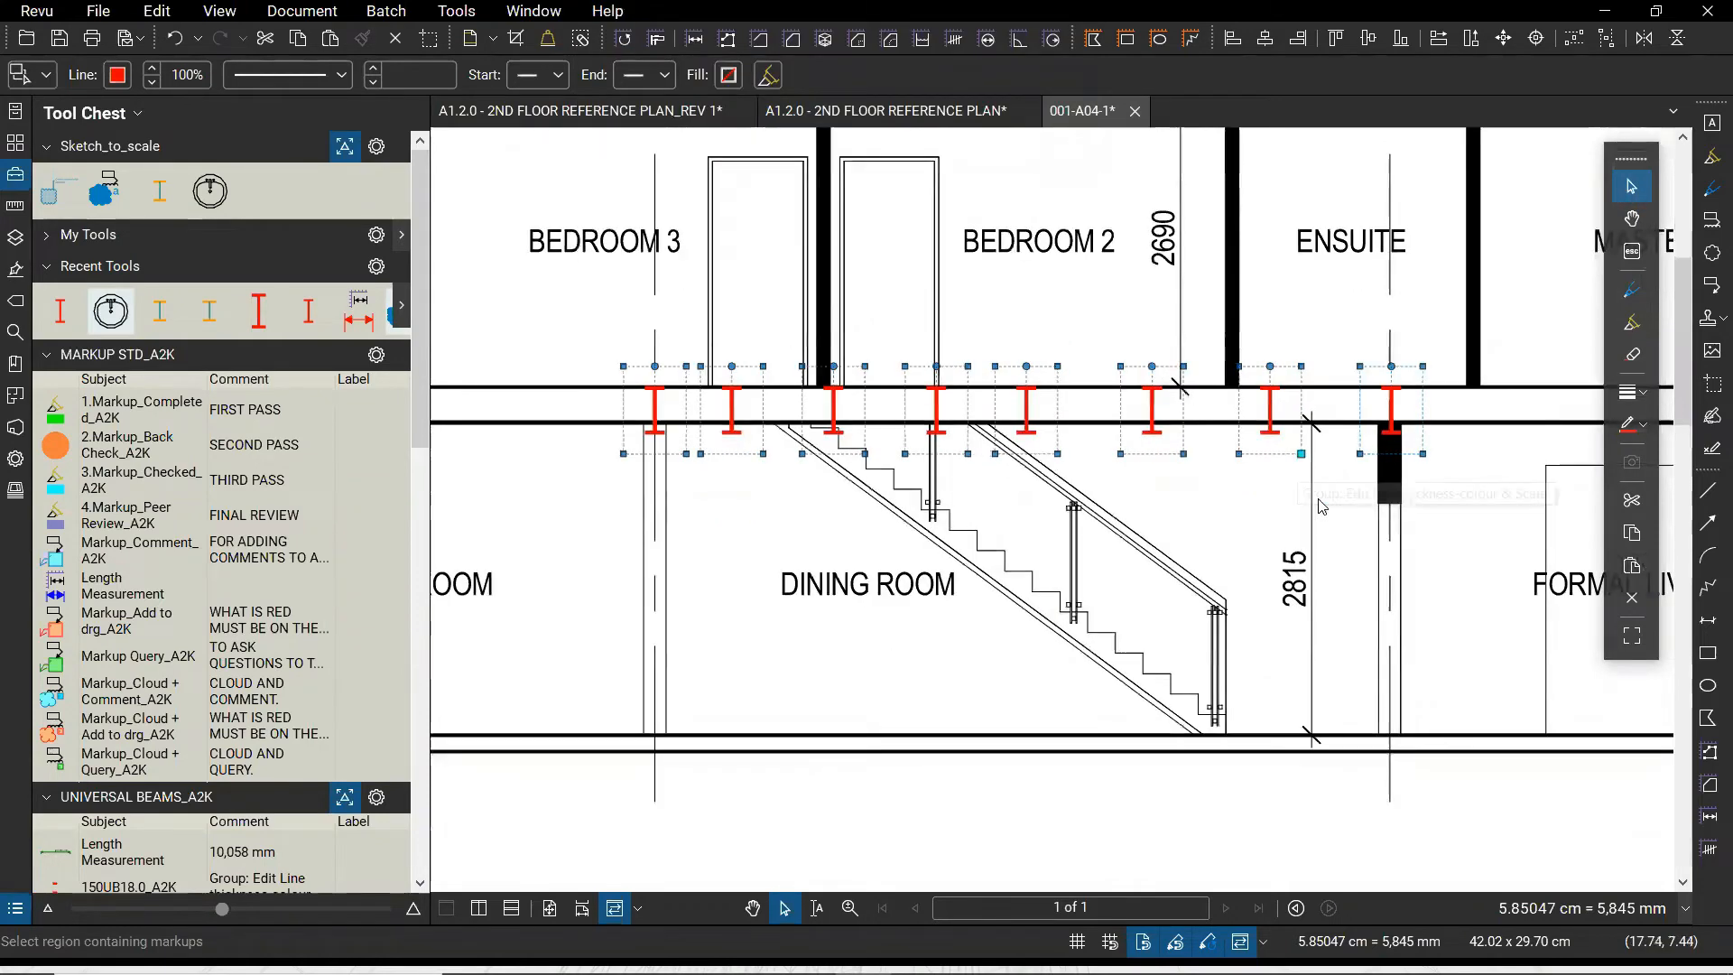
# Distribute the eight aligned I-beams at equal horizontal spacing between grid lines 2 and 3, and clear the selection
pyautogui.scroll(1, 1297, 452)
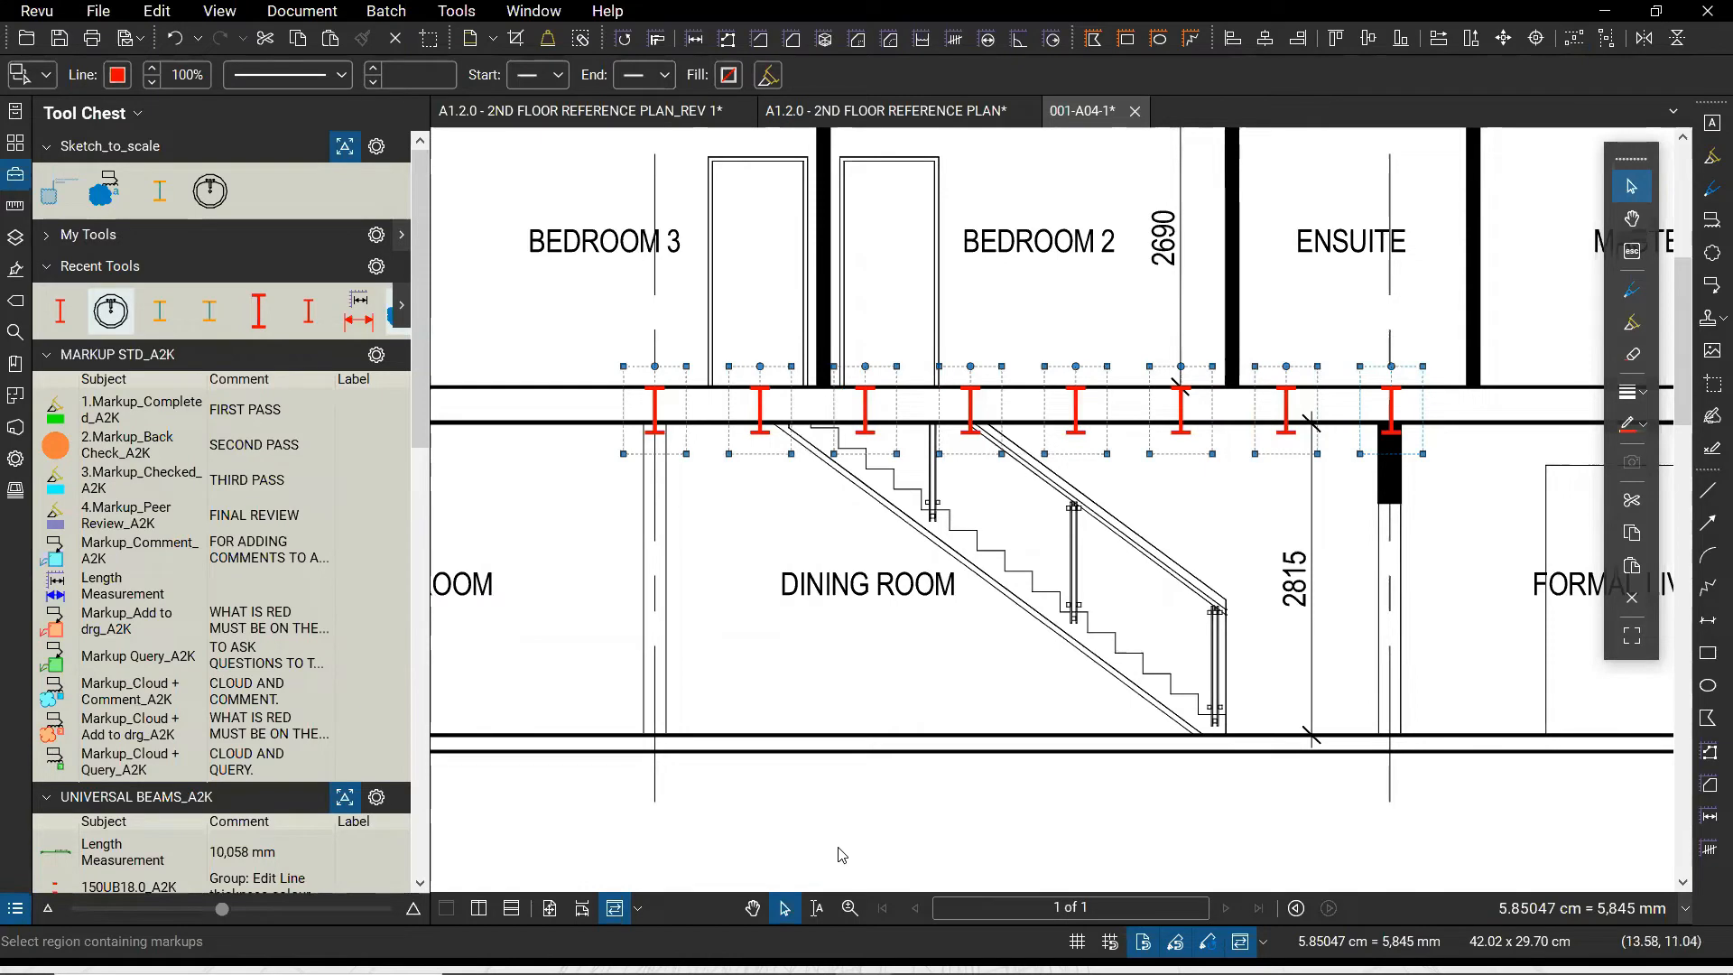
pyautogui.press('Escape')
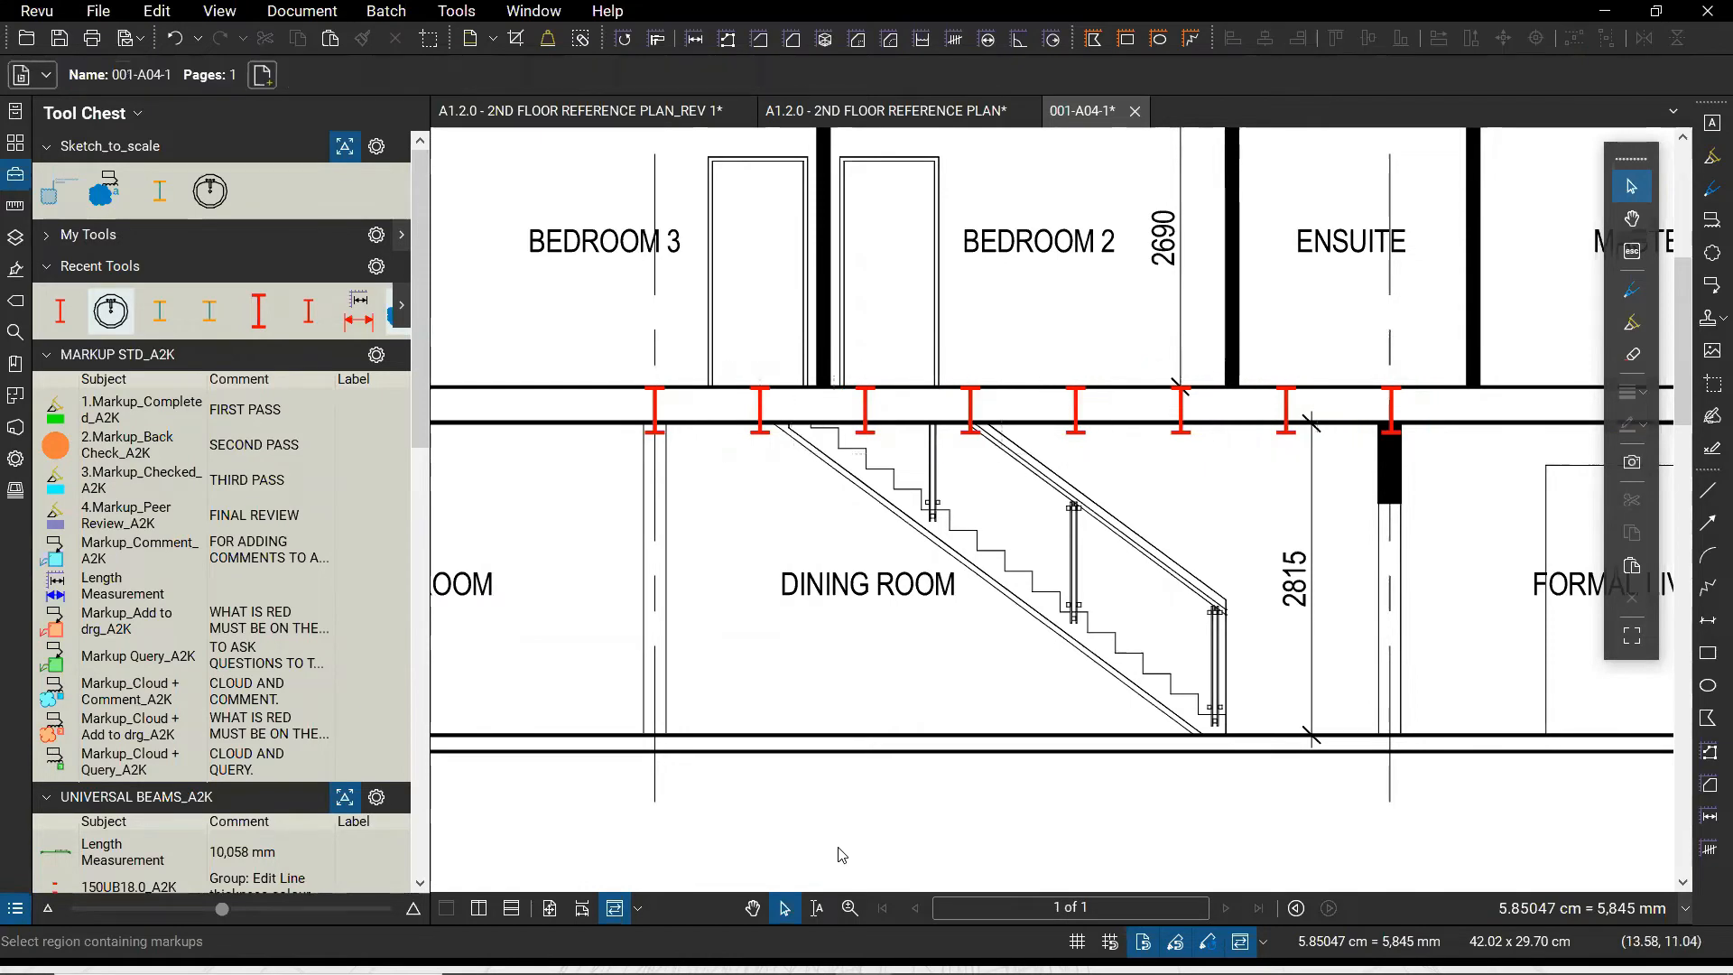
pyautogui.scroll(-3, 838, 847)
pyautogui.moveTo(1020, 877); pyautogui.dragTo(906, 683)
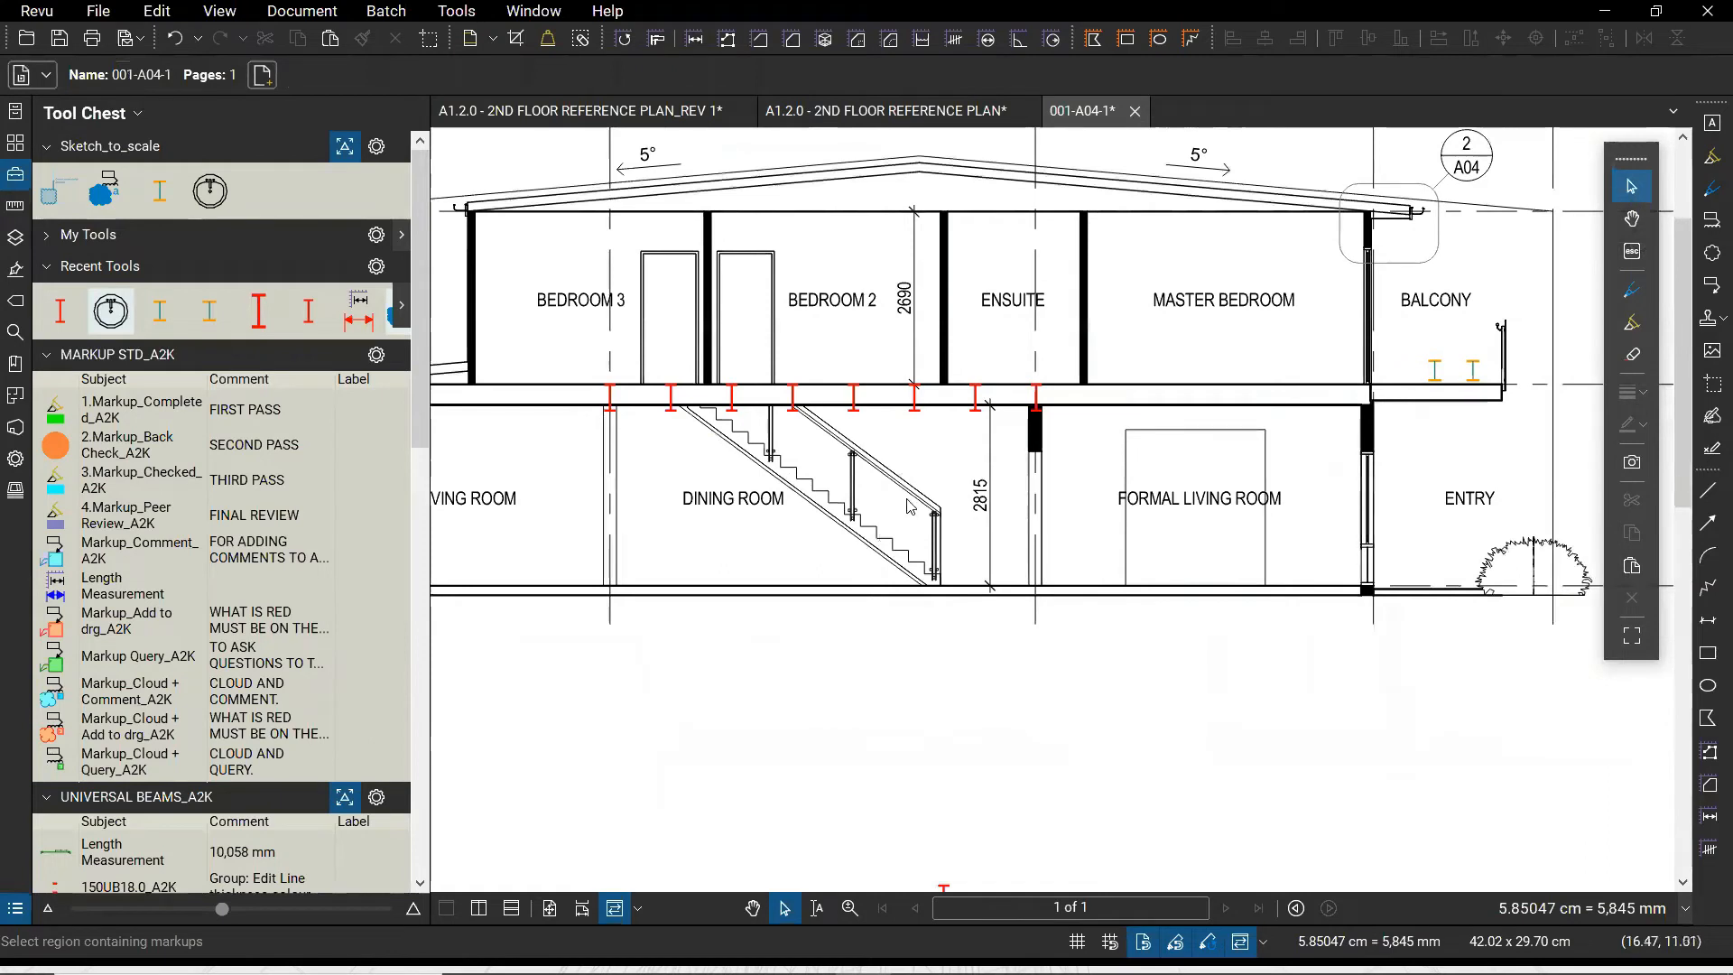
pyautogui.press('ctrl')
pyautogui.press('ctrl')
pyautogui.scroll(-2, 973, 713)
pyautogui.scroll(-2, 983, 642)
pyautogui.moveTo(1089, 650); pyautogui.dragTo(1049, 691)
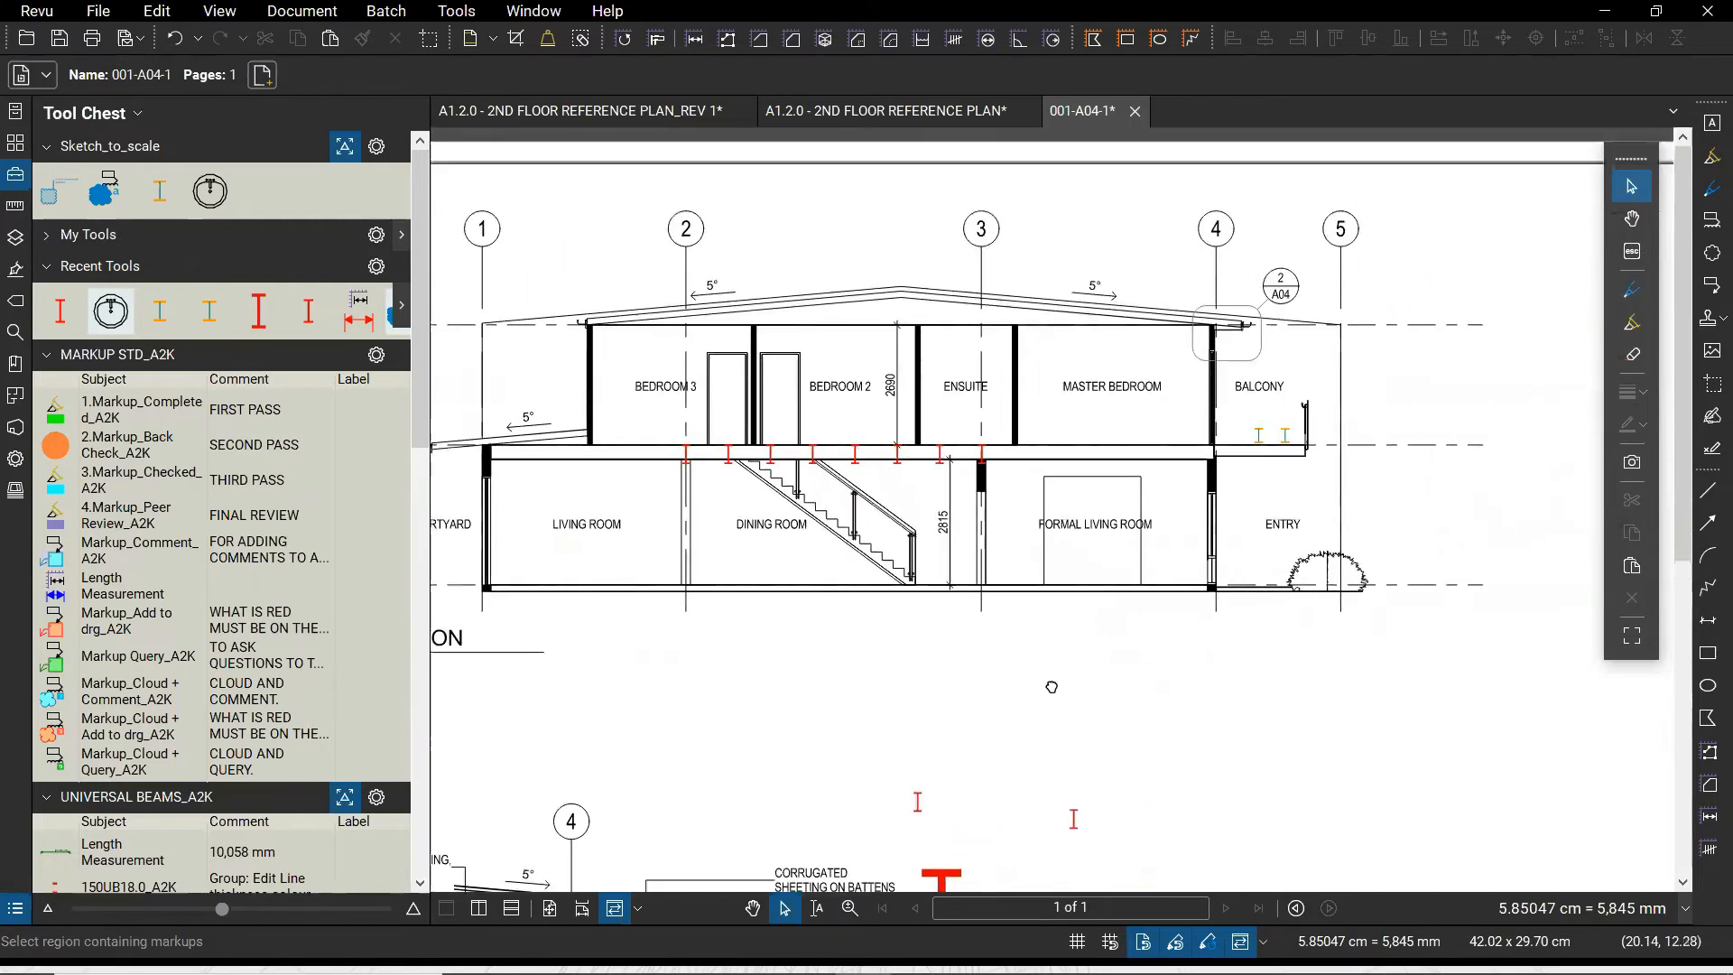
pyautogui.click(1192, 40)
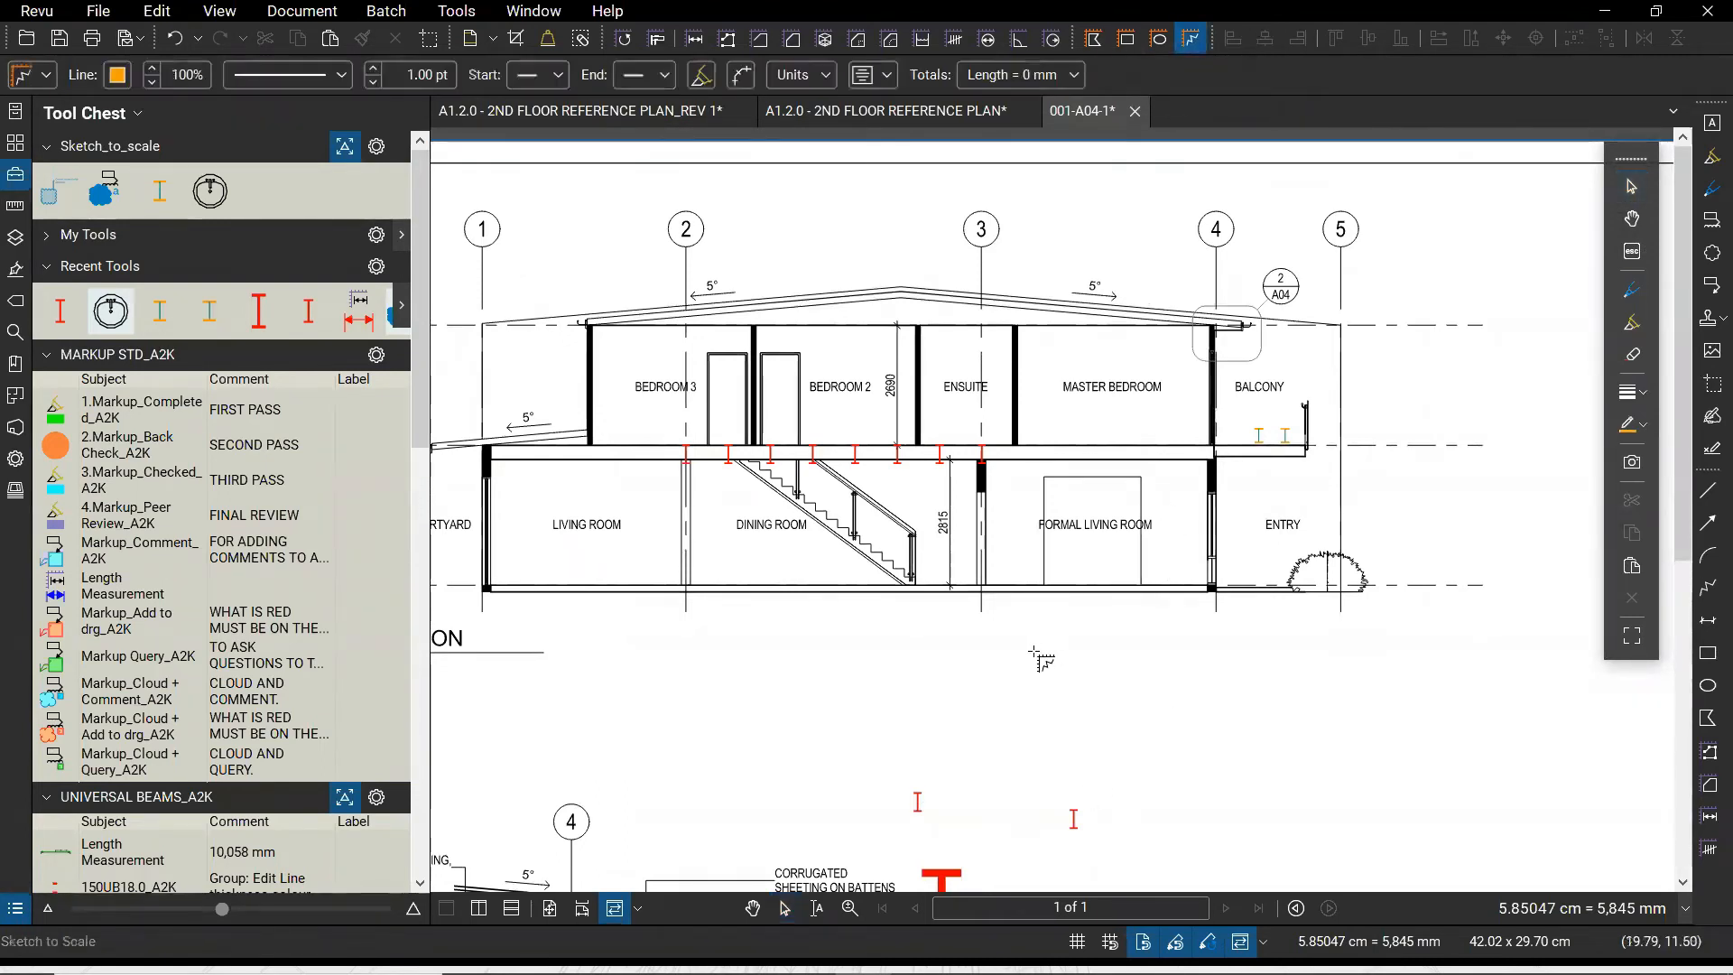
pyautogui.click(1010, 712)
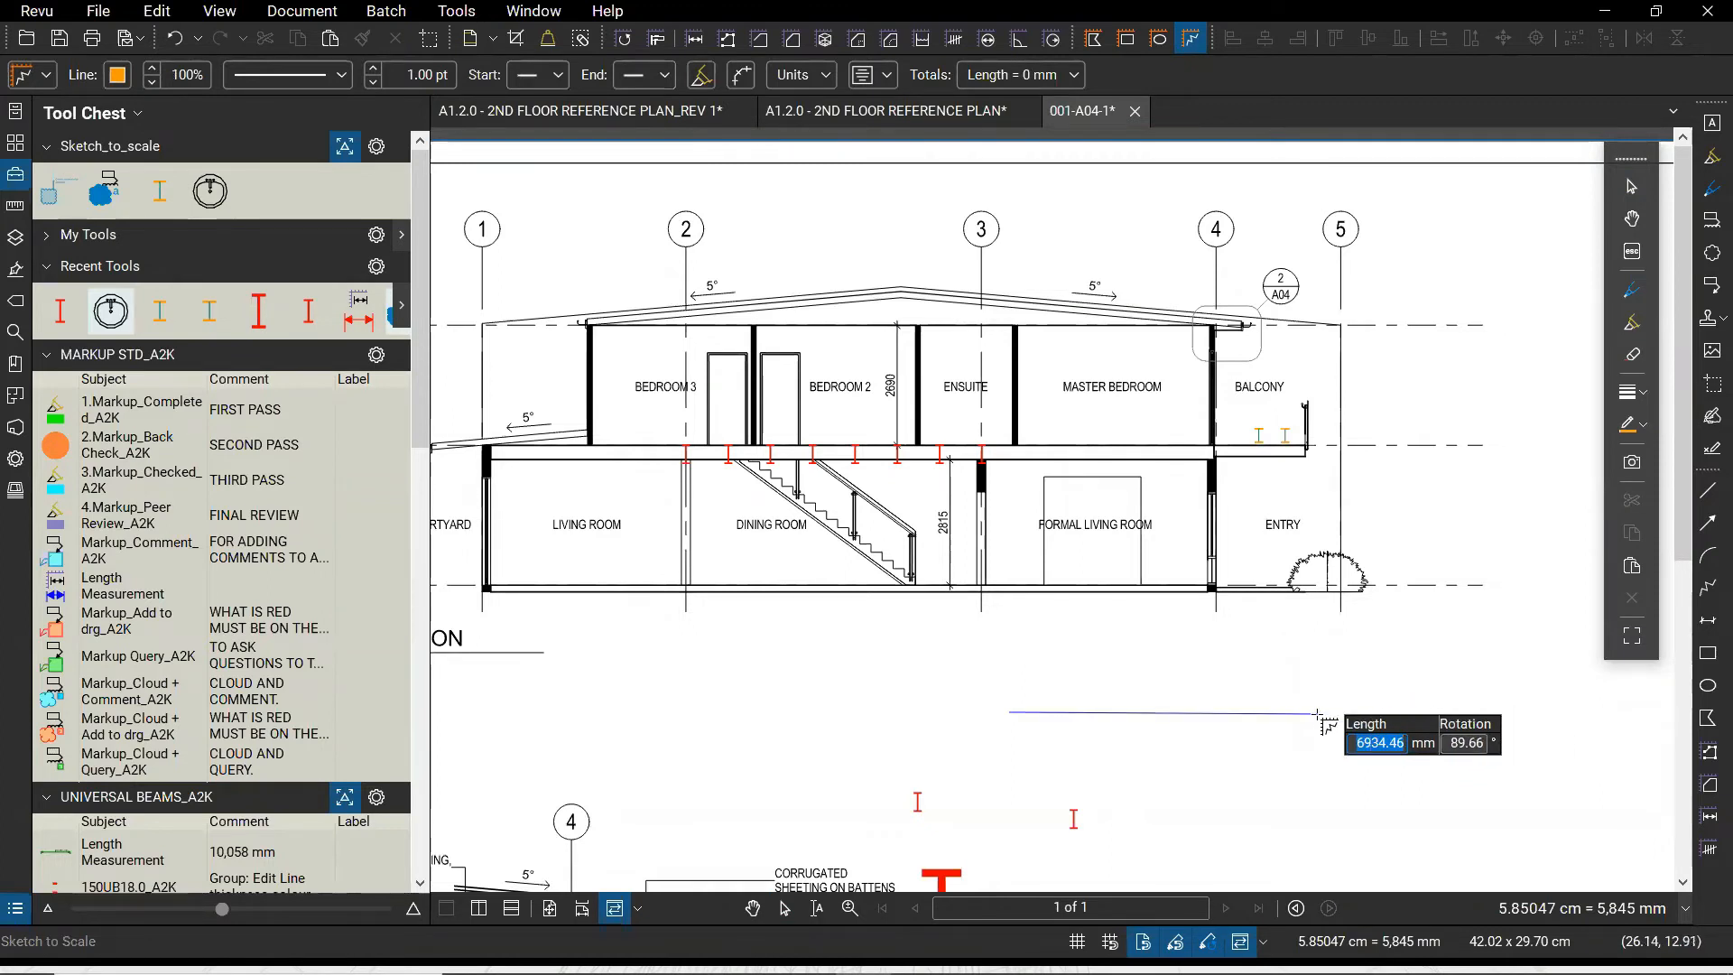
pyautogui.write('7000')
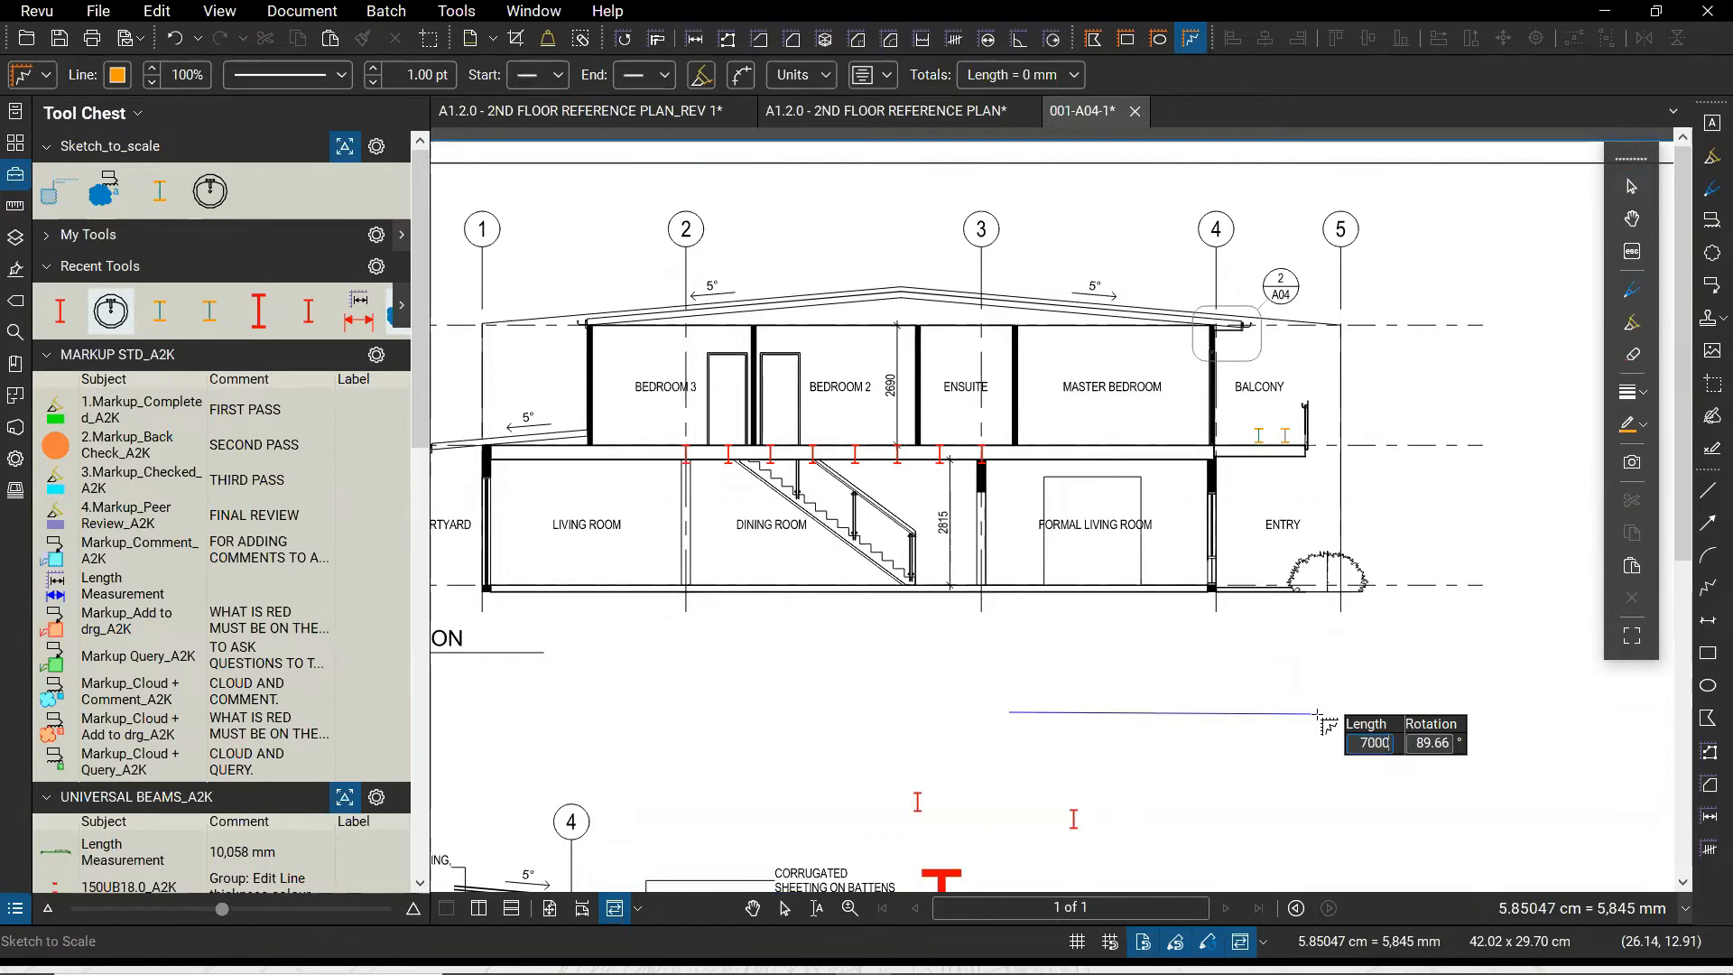
pyautogui.press('Return')
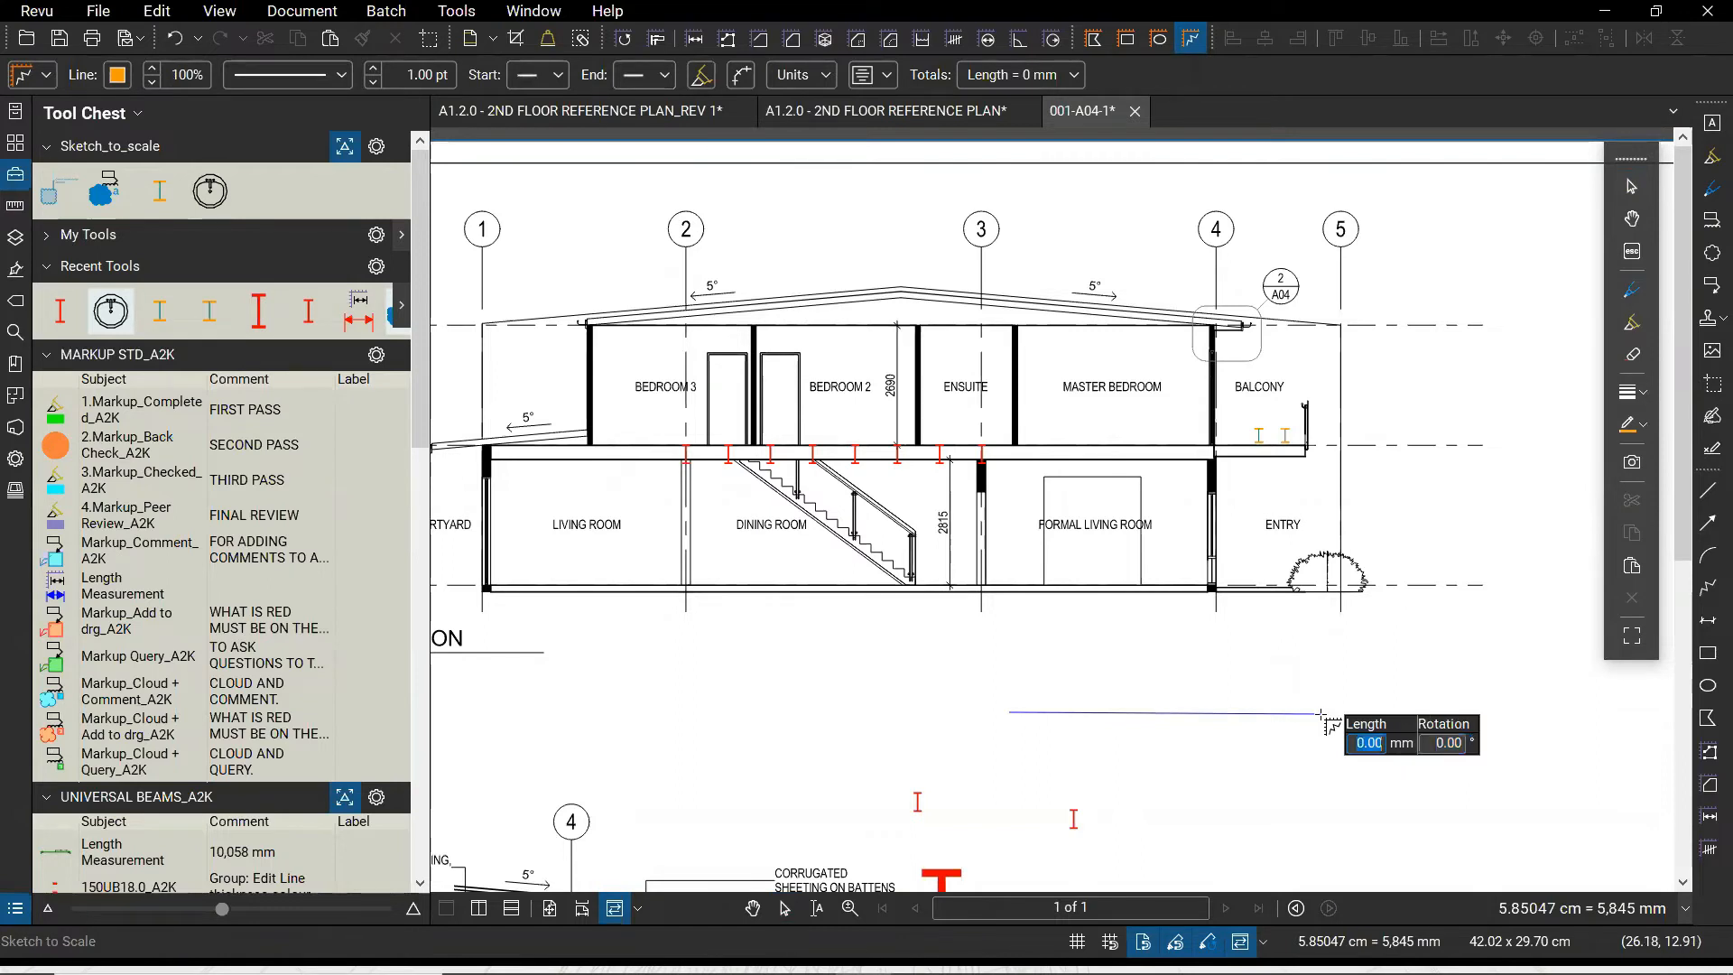
pyautogui.click(1356, 788)
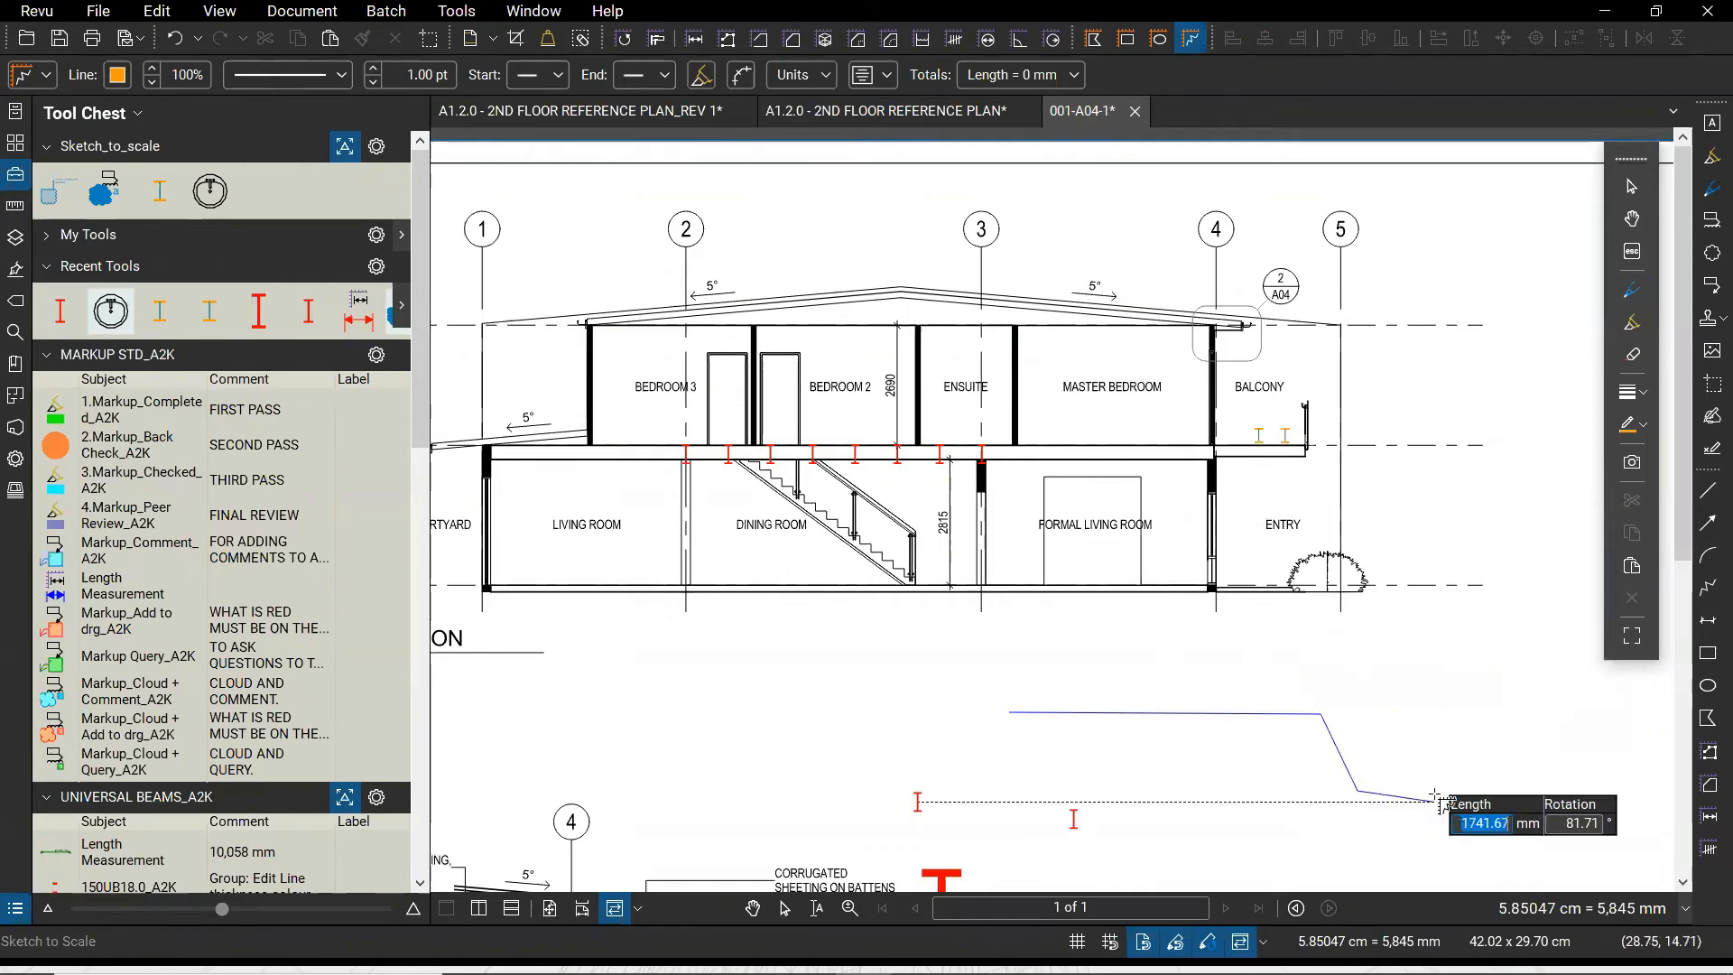
pyautogui.scroll(2, 1434, 776)
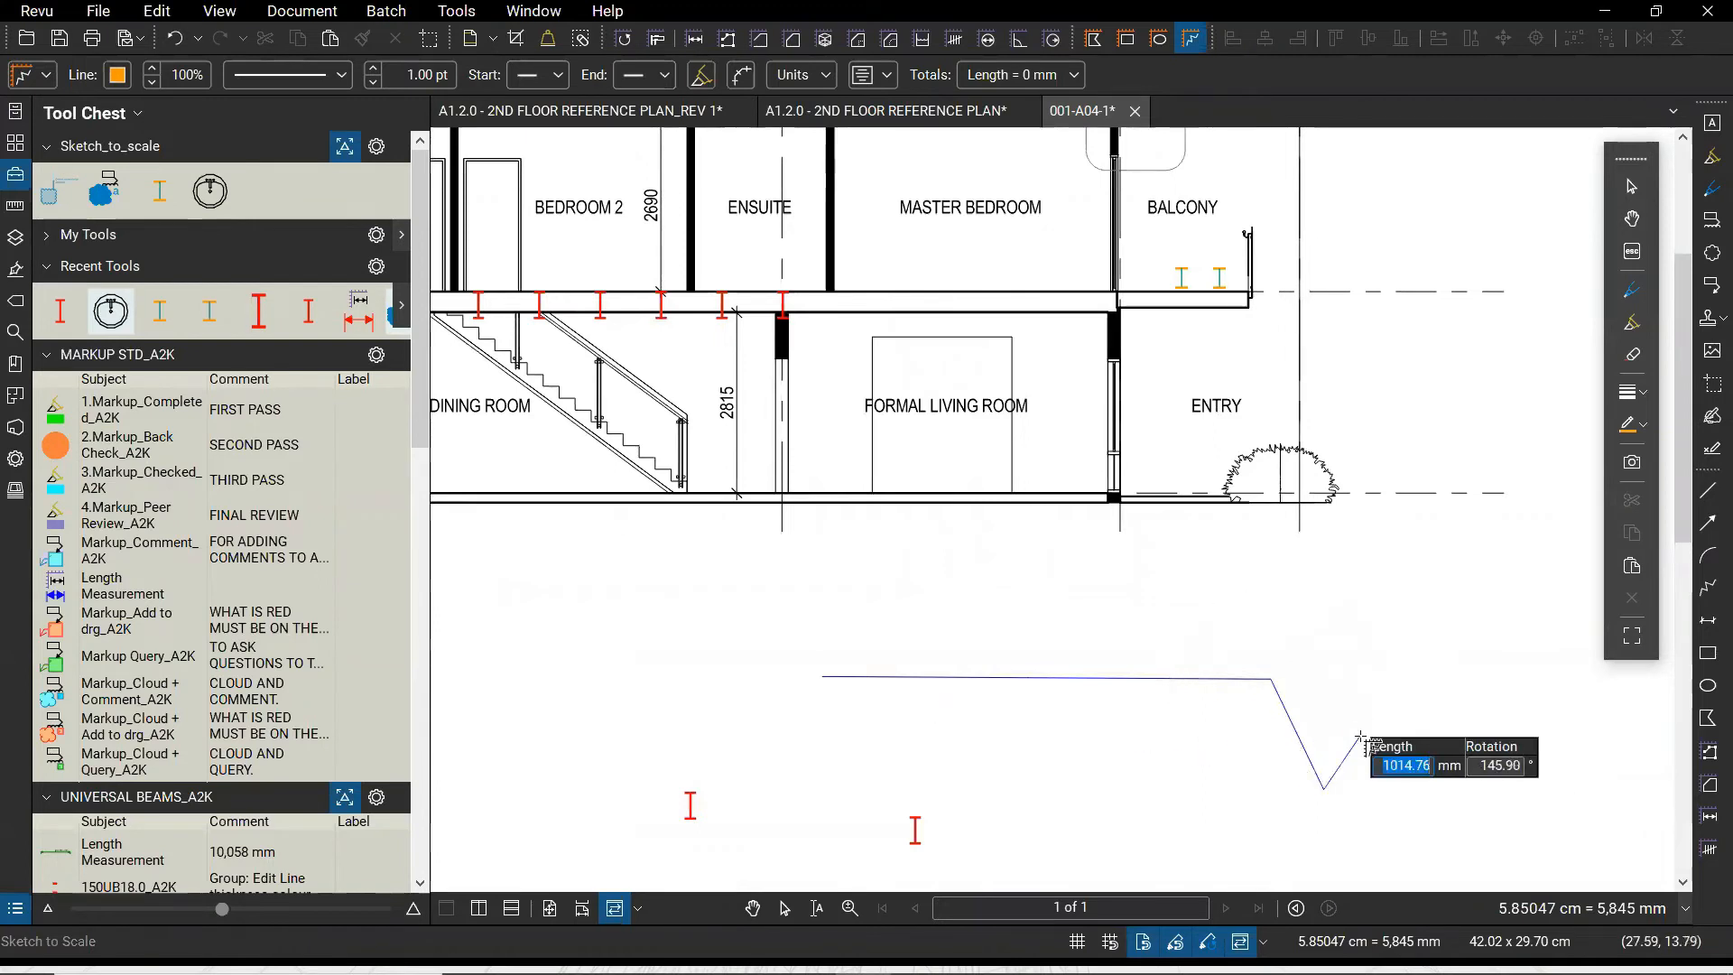
pyautogui.press('Escape')
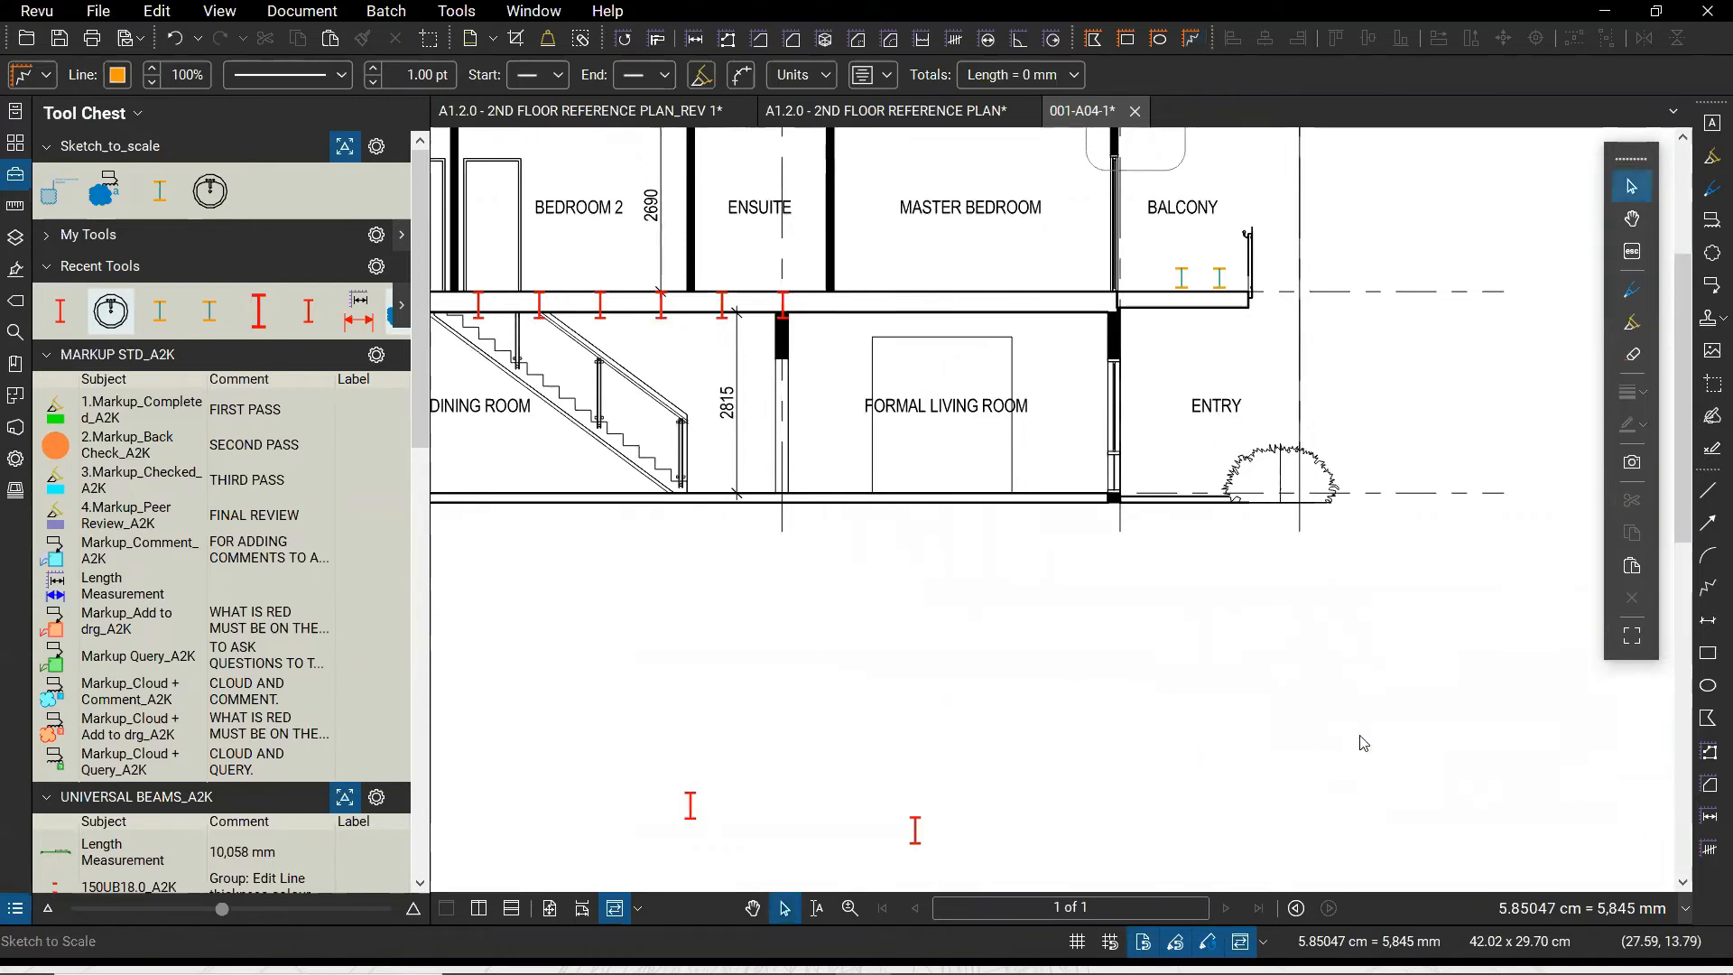
# Draw a horizontal Sketch to Scale polyline 7000 mm long at 90° rotation in the blank area below the section
pyautogui.click(1190, 40)
pyautogui.click(829, 677)
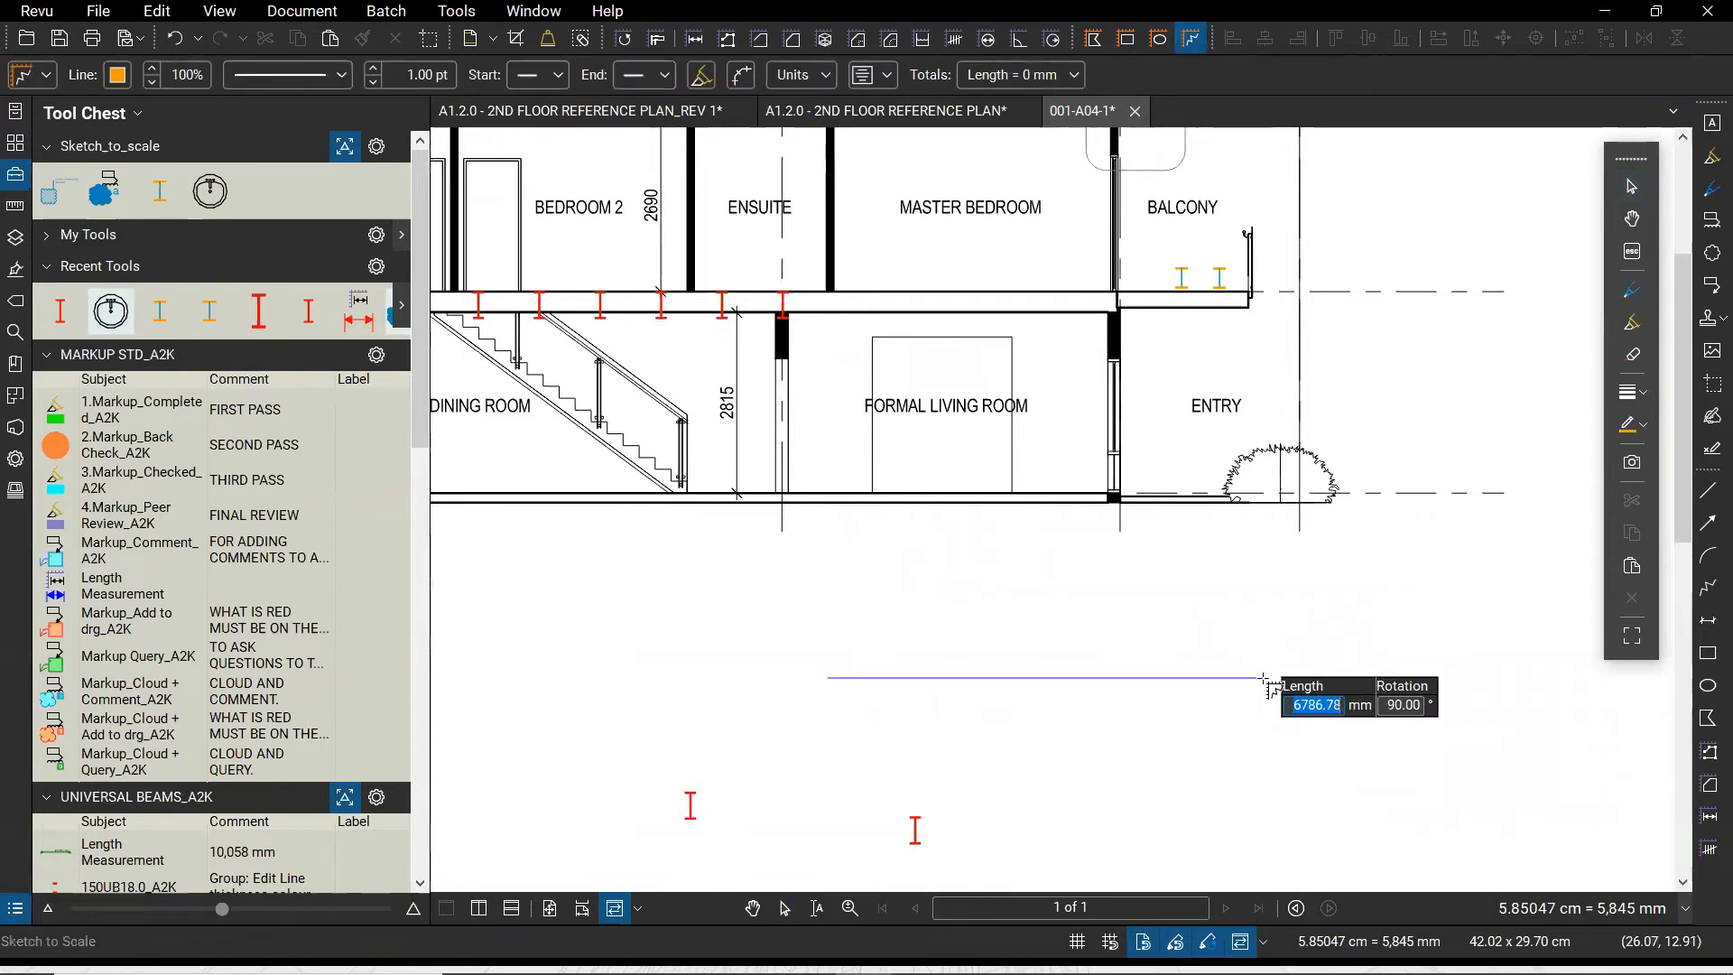
pyautogui.write('7000')
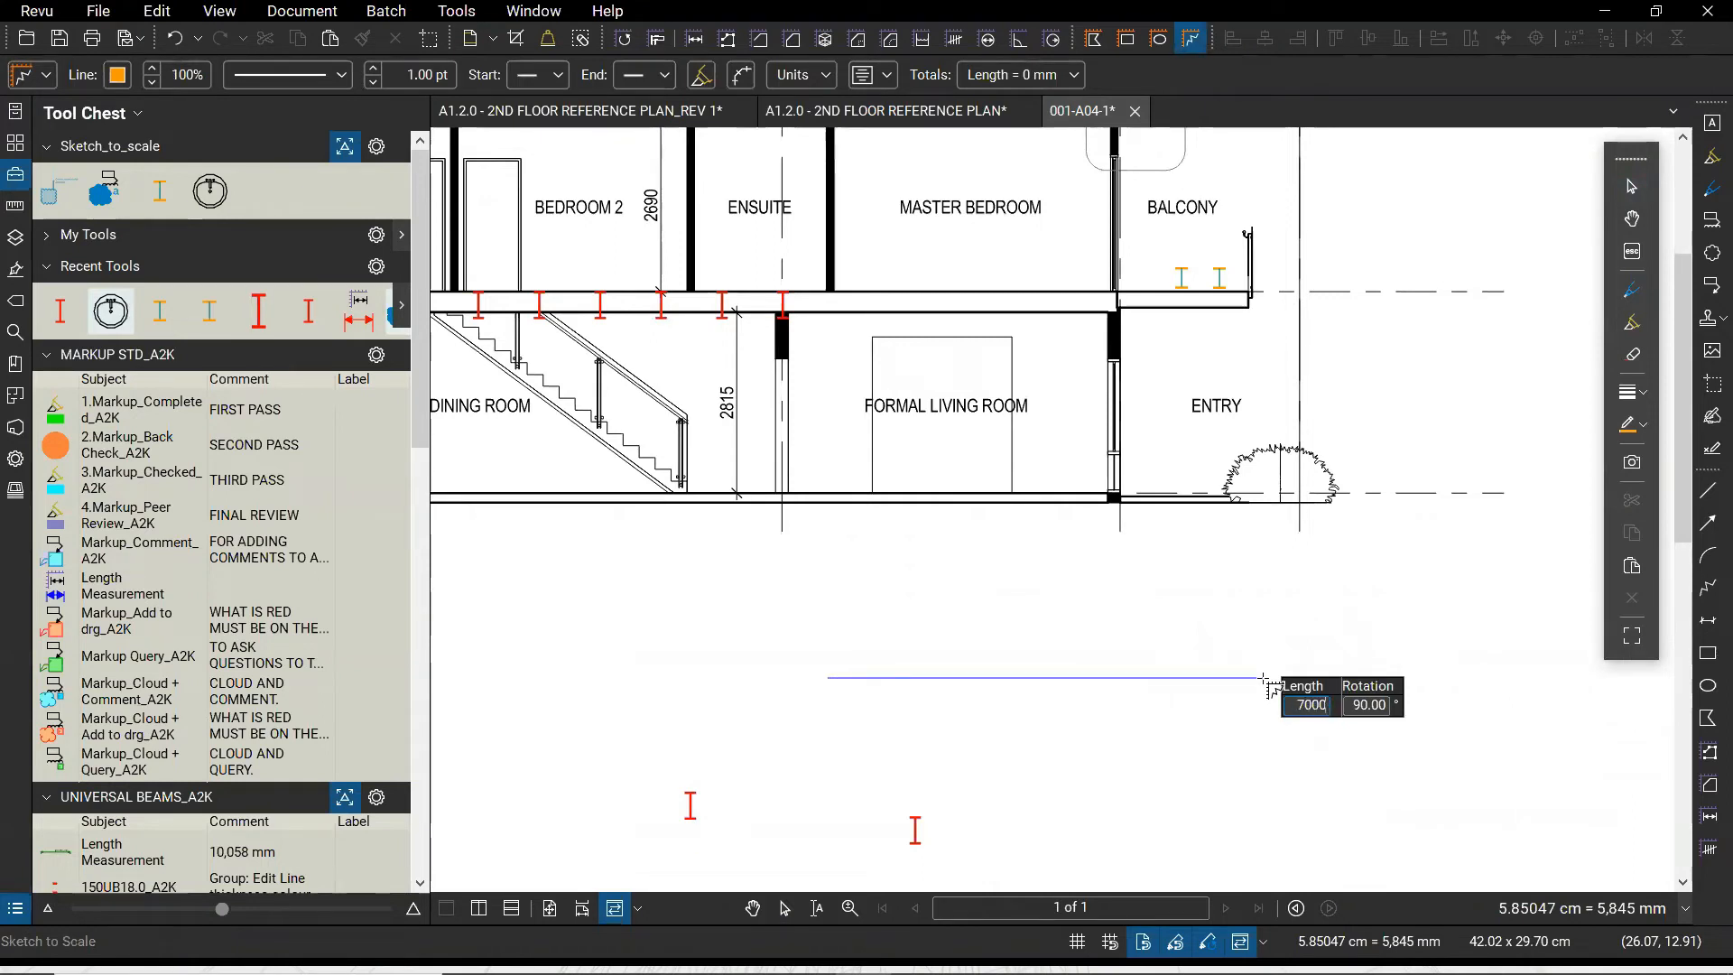
pyautogui.press('Return')
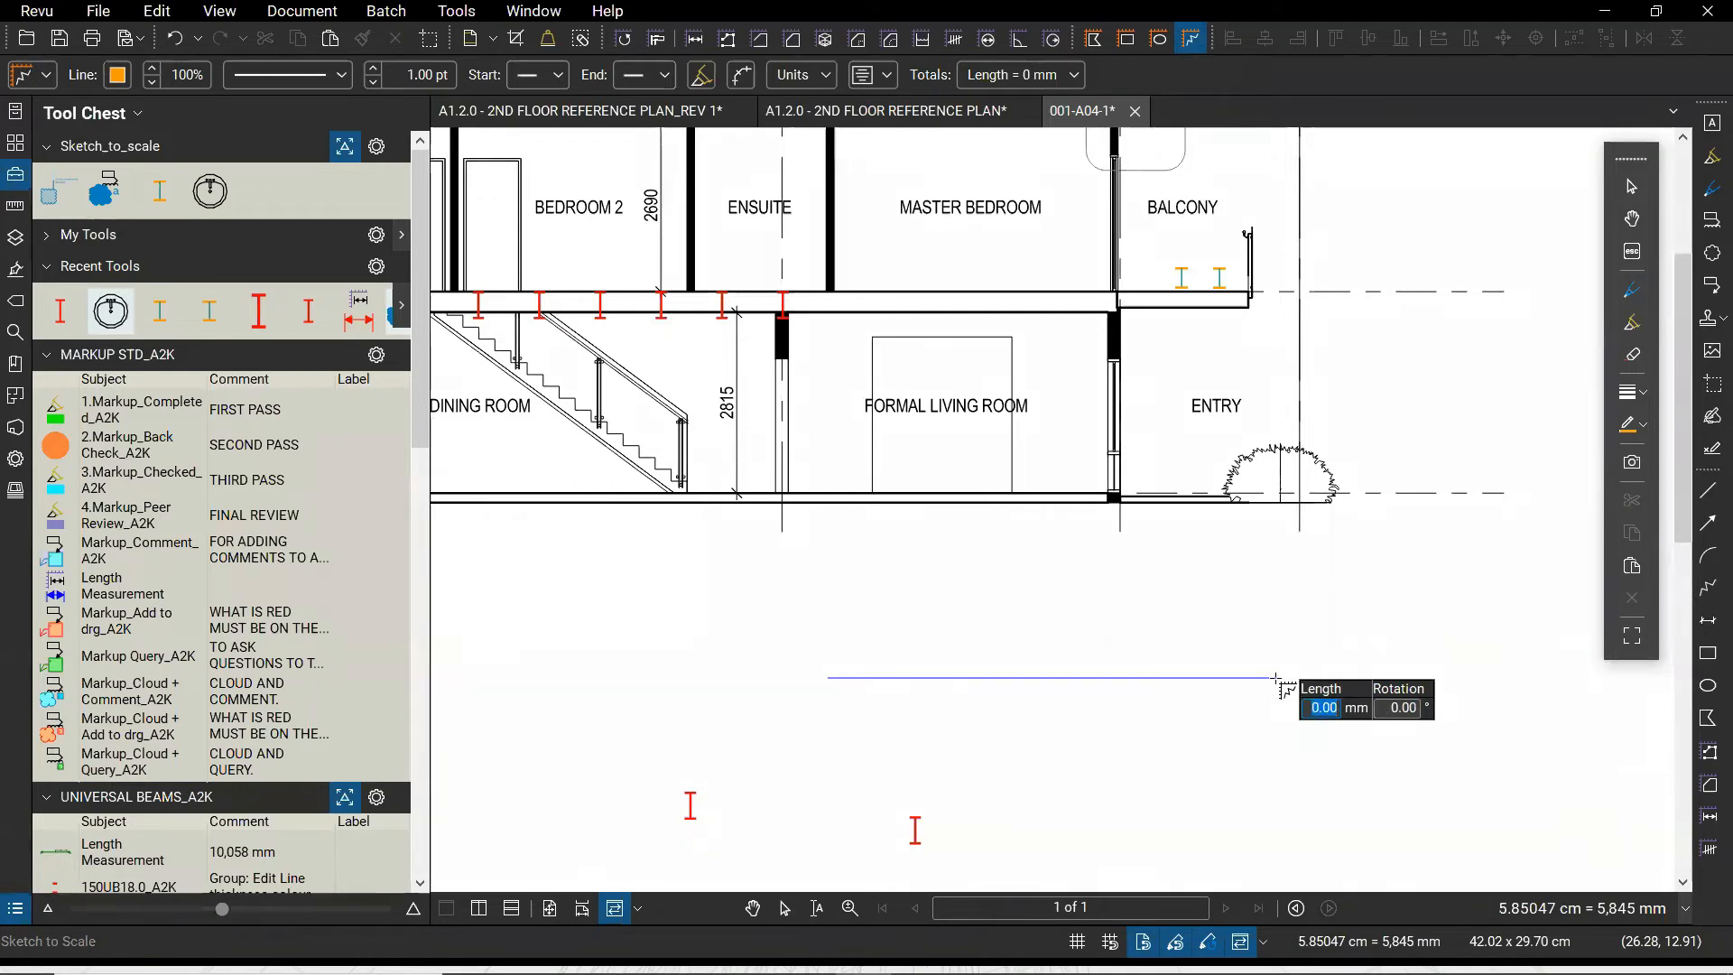
pyautogui.press('Return')
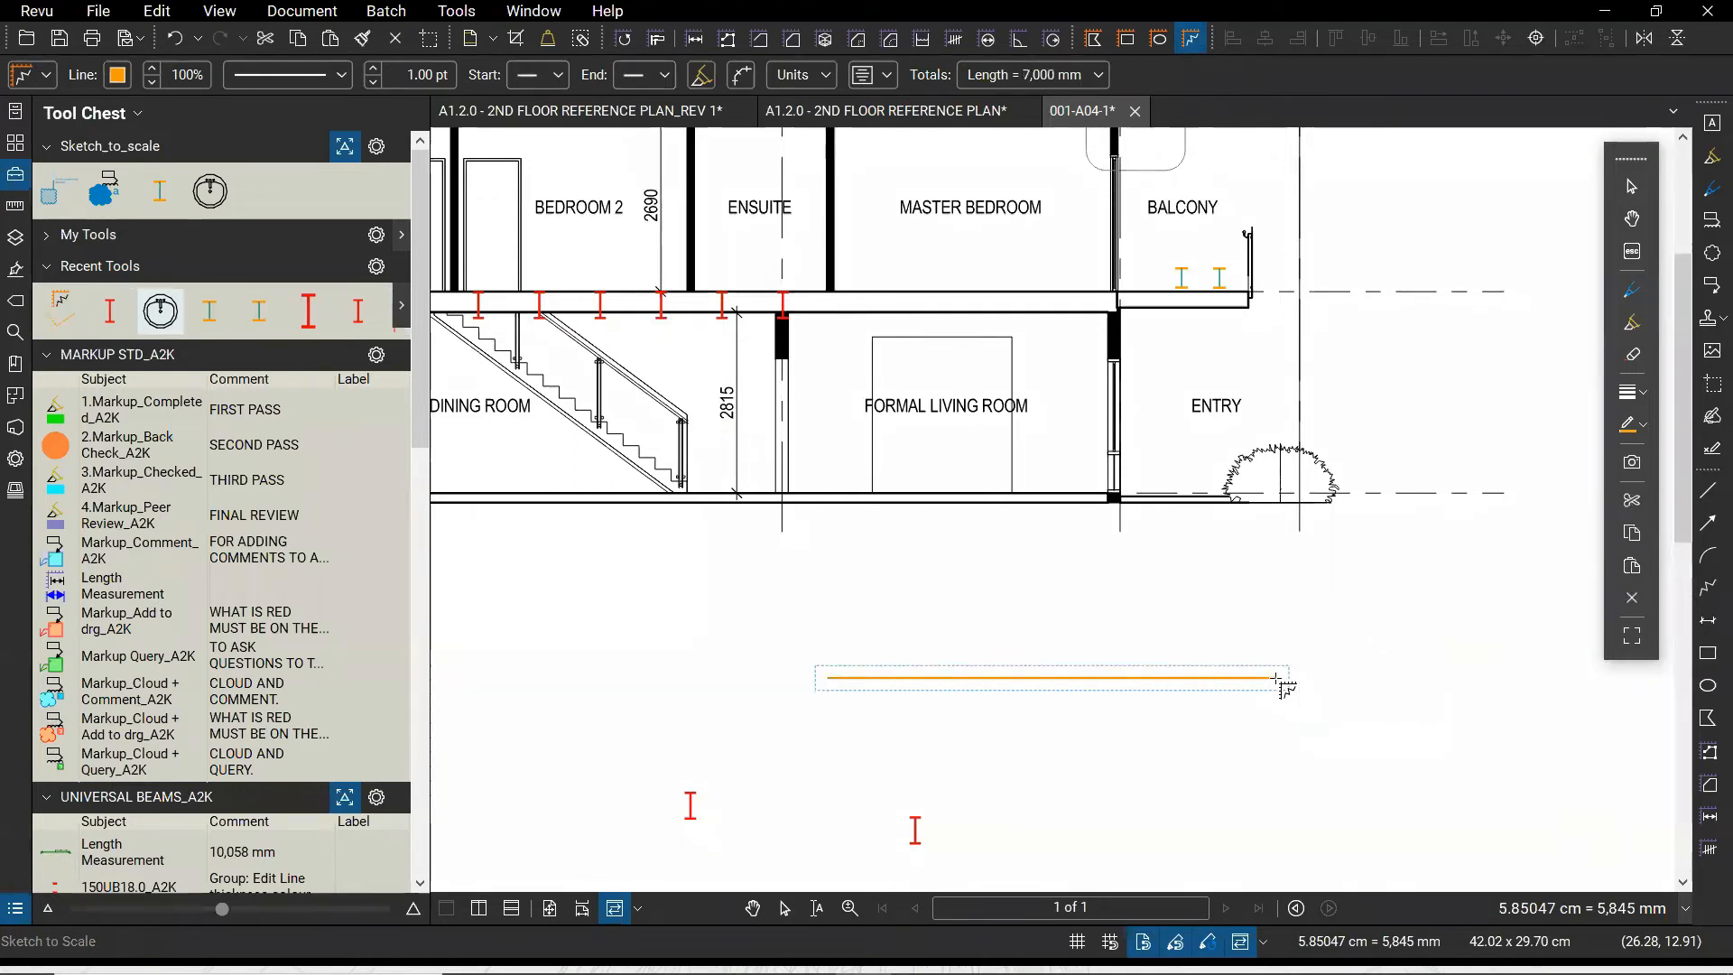
pyautogui.press('Escape')
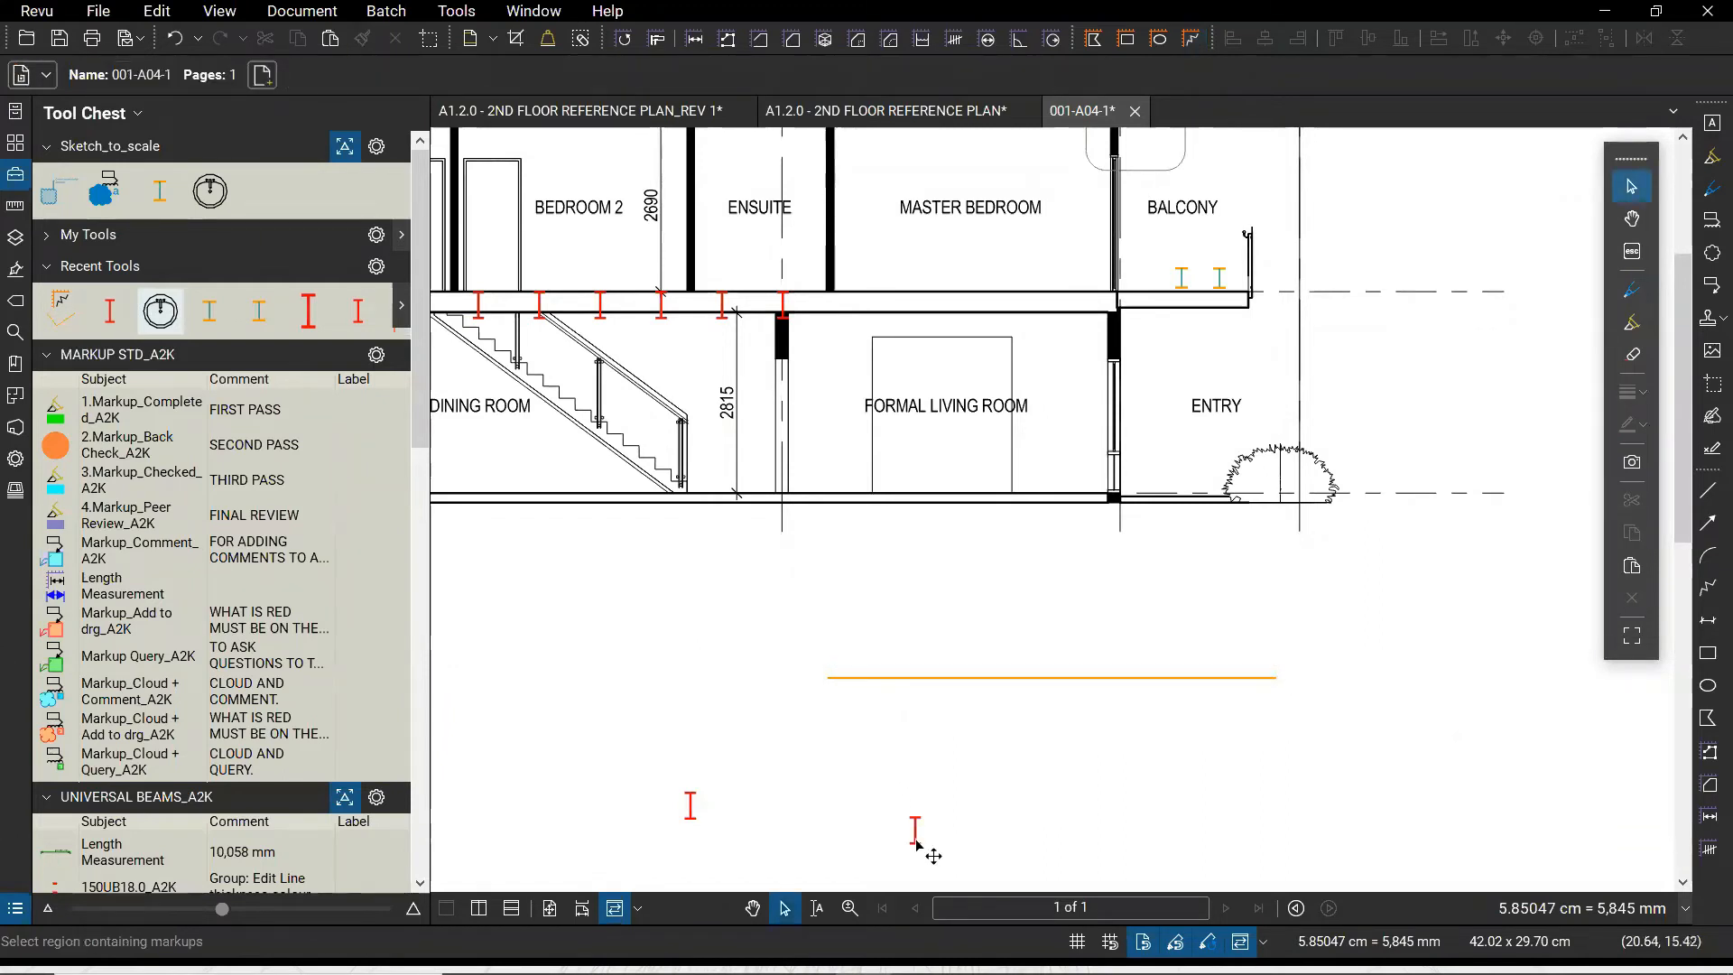
# Move the nearest loose I-beam to the start of the 7000 mm line and place a copy at its other end
pyautogui.click(915, 844)
pyautogui.moveTo(915, 844); pyautogui.dragTo(829, 693)
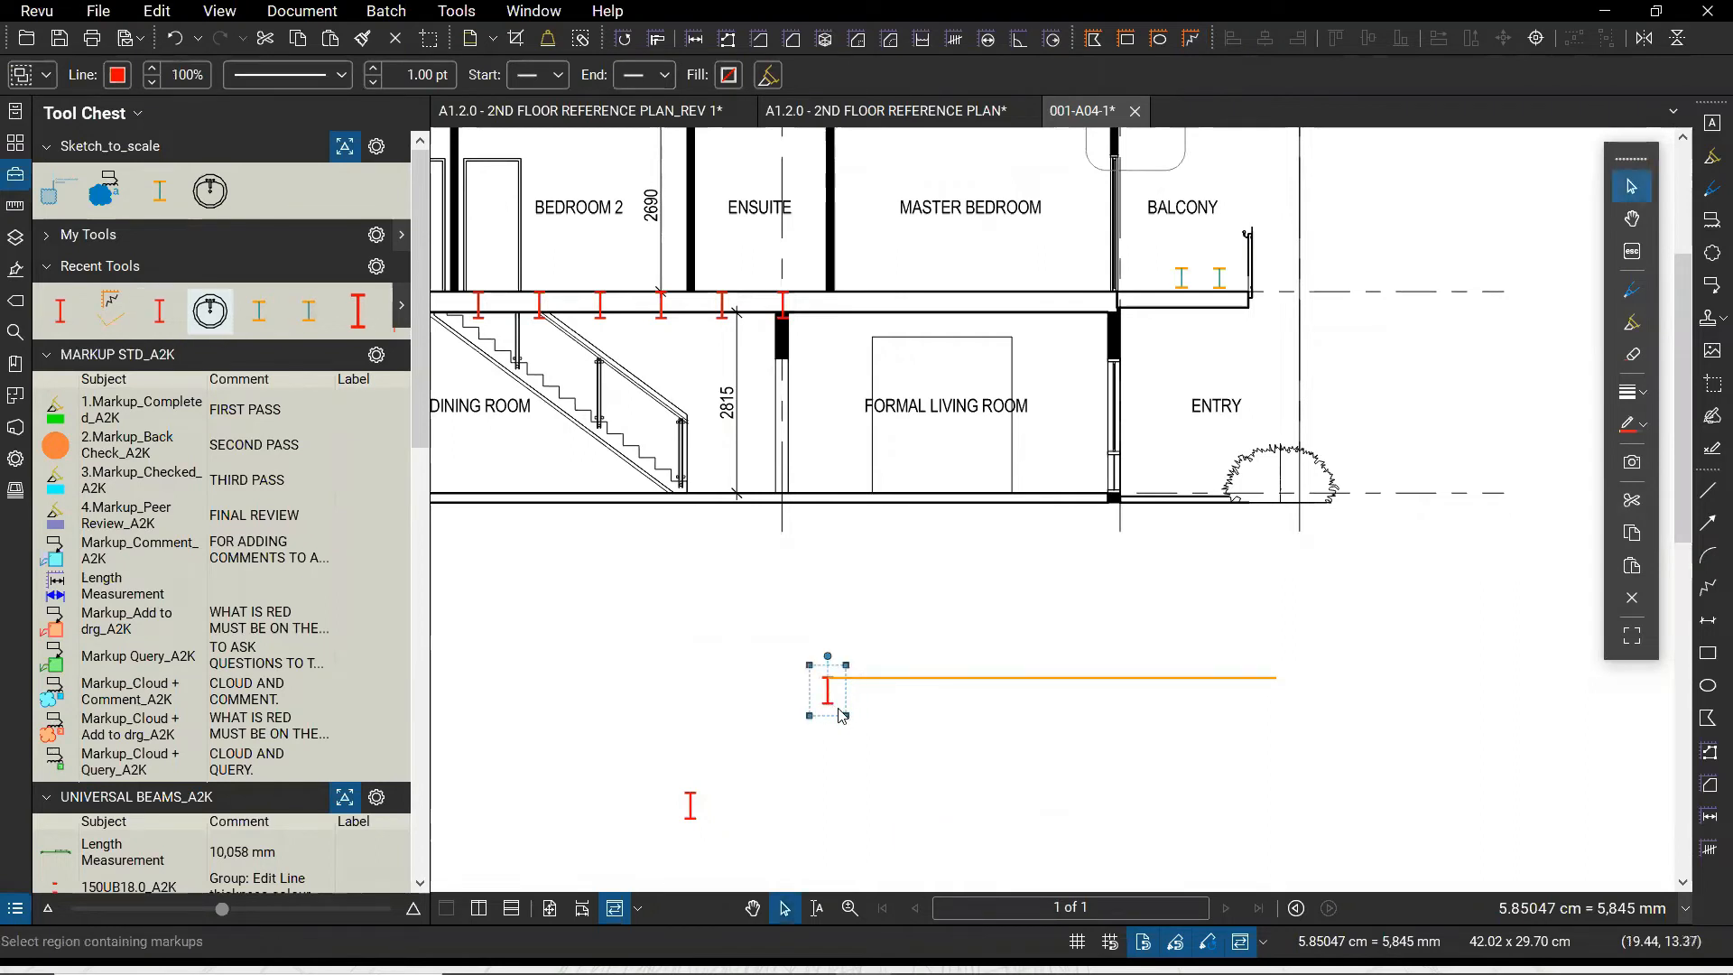
pyautogui.hotkey('ctrl', 'v')
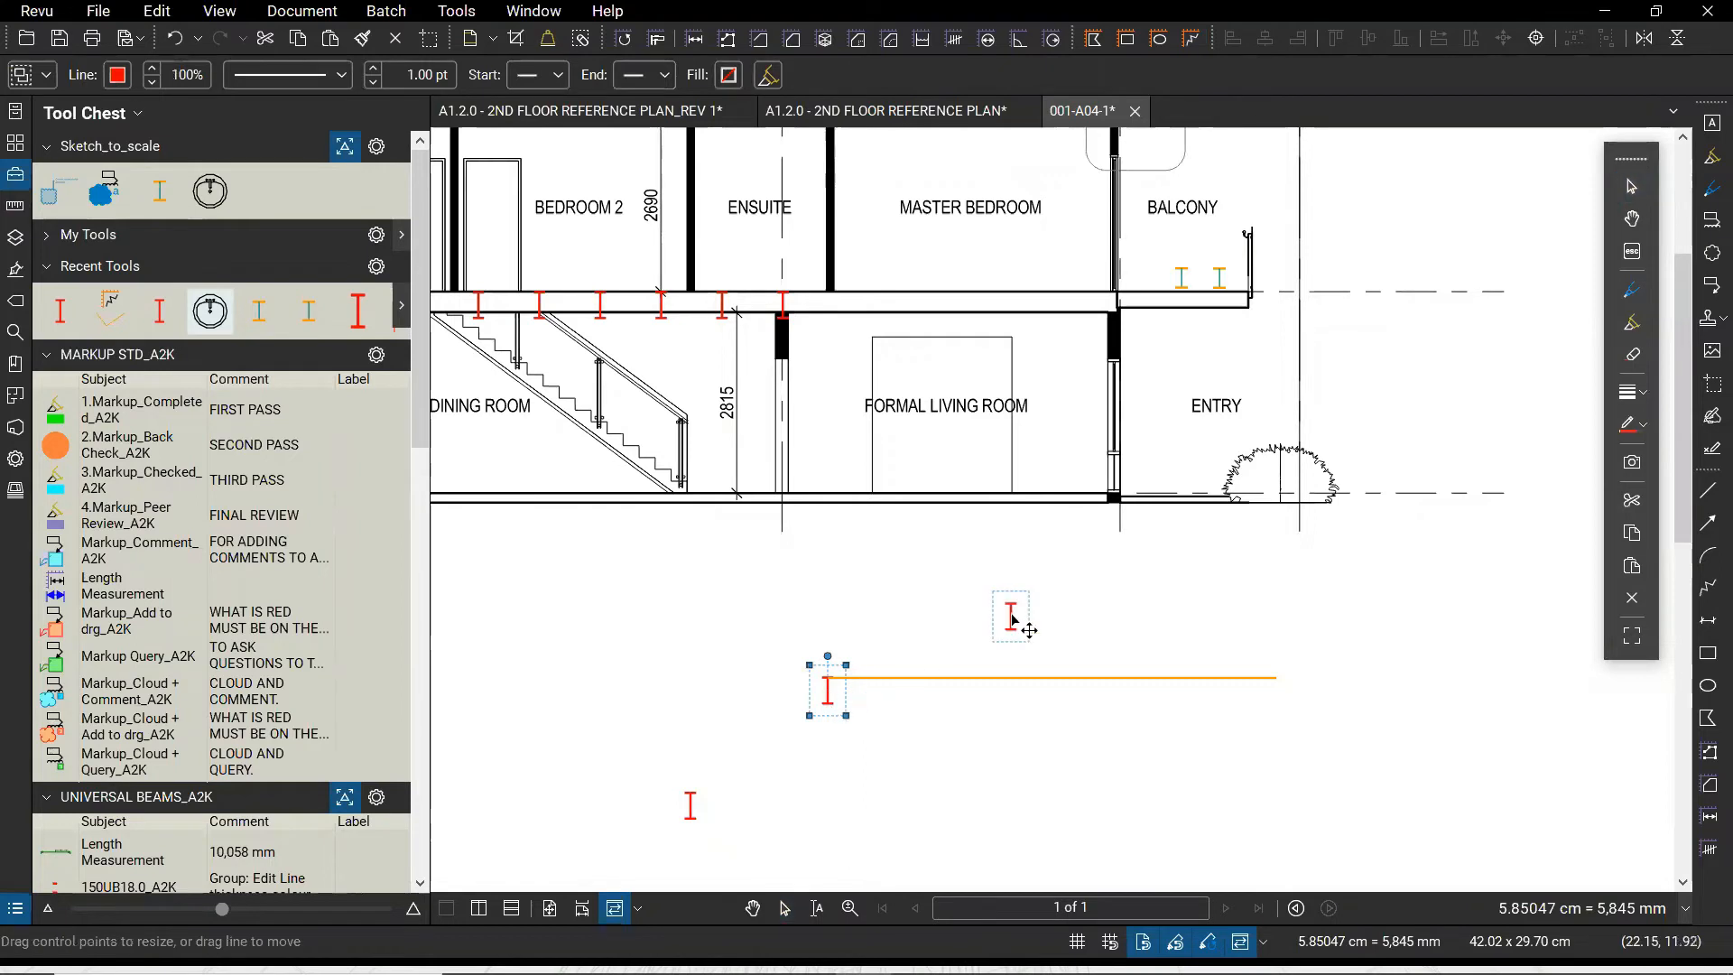
pyautogui.moveTo(1269, 687); pyautogui.dragTo(1273, 691)
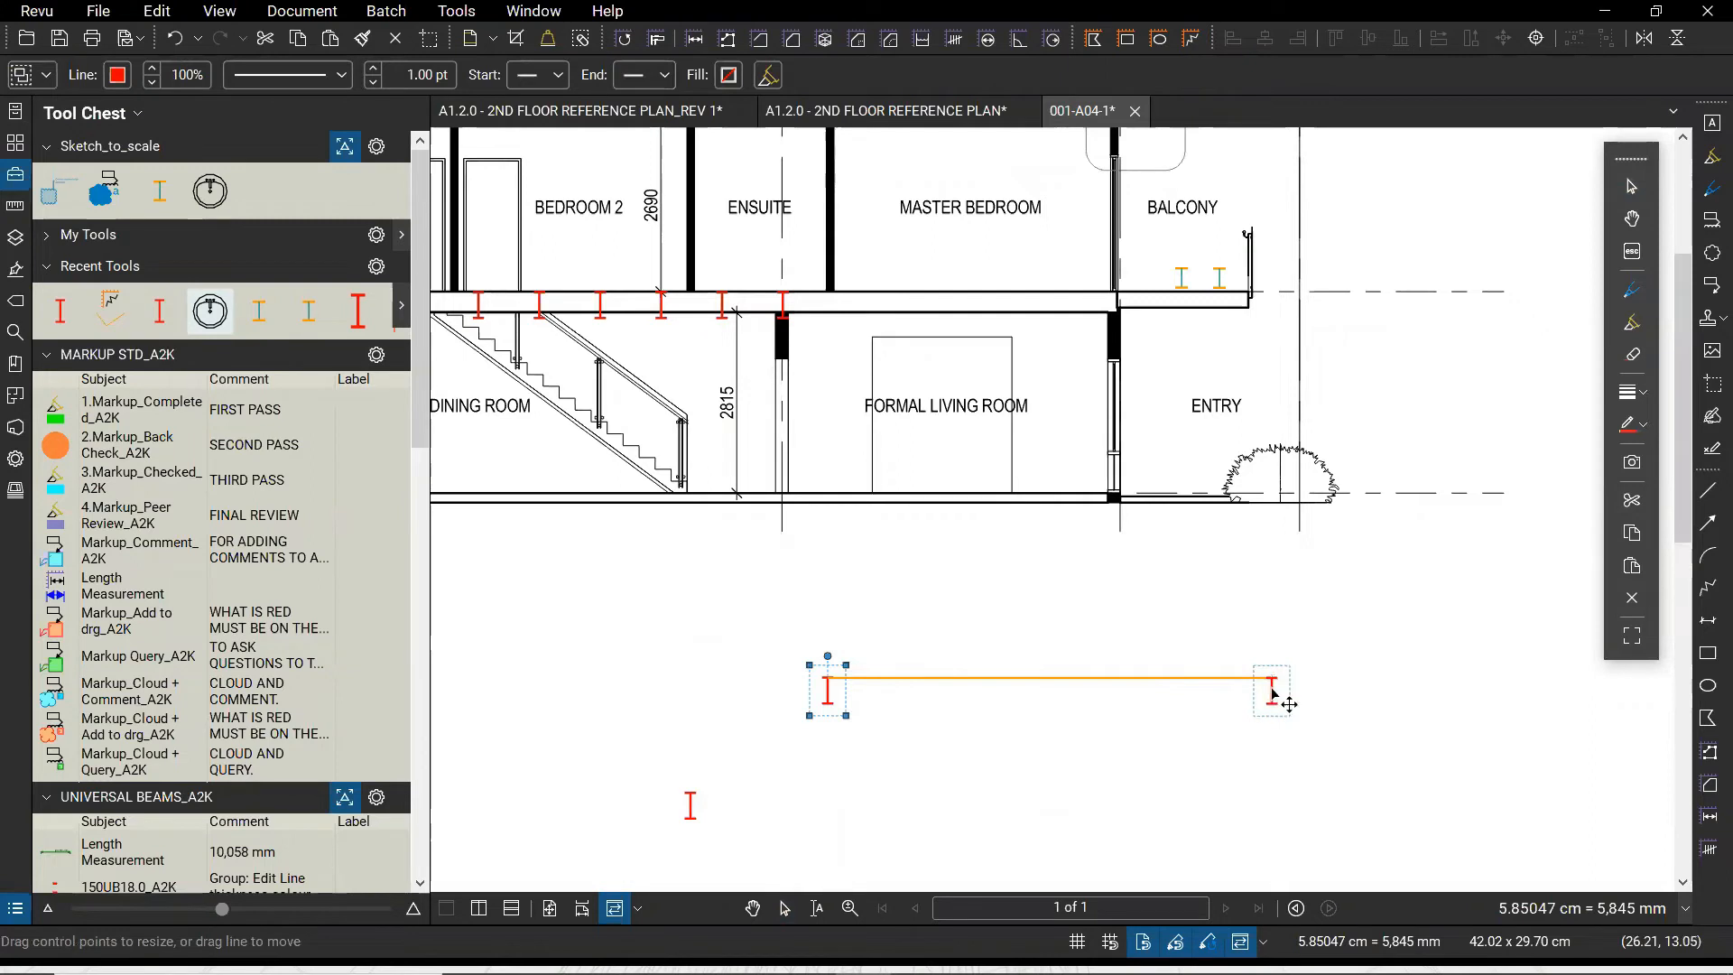
pyautogui.scroll(3, 1250, 816)
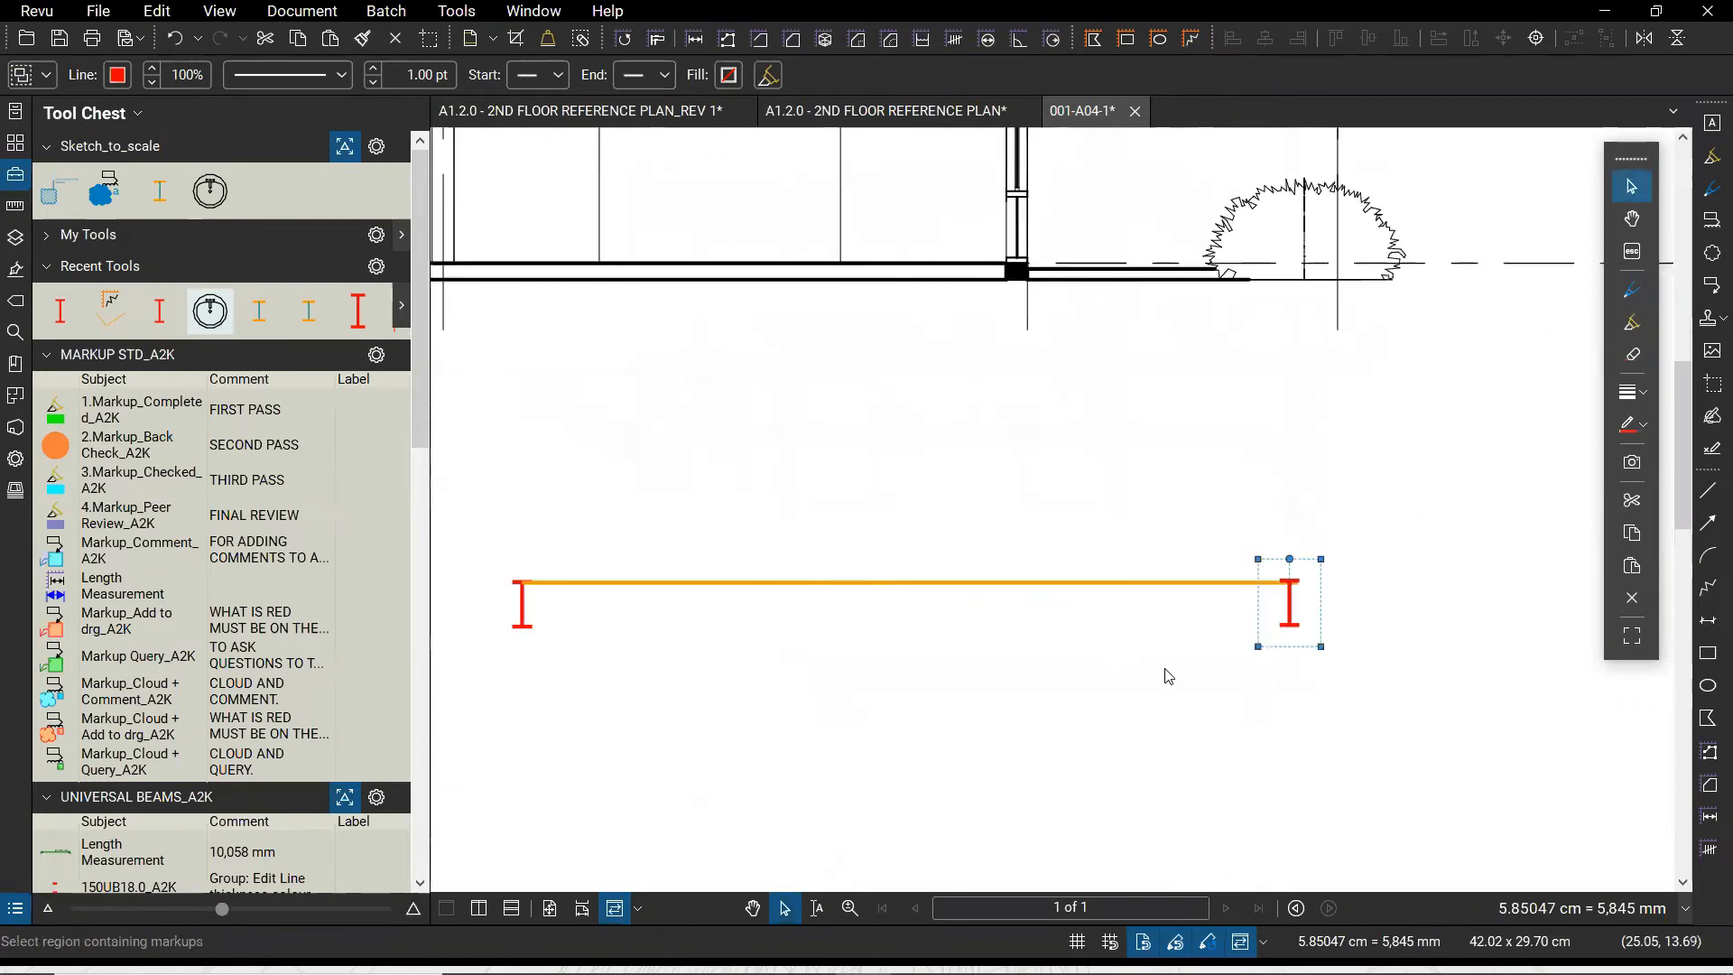
pyautogui.click(830, 619)
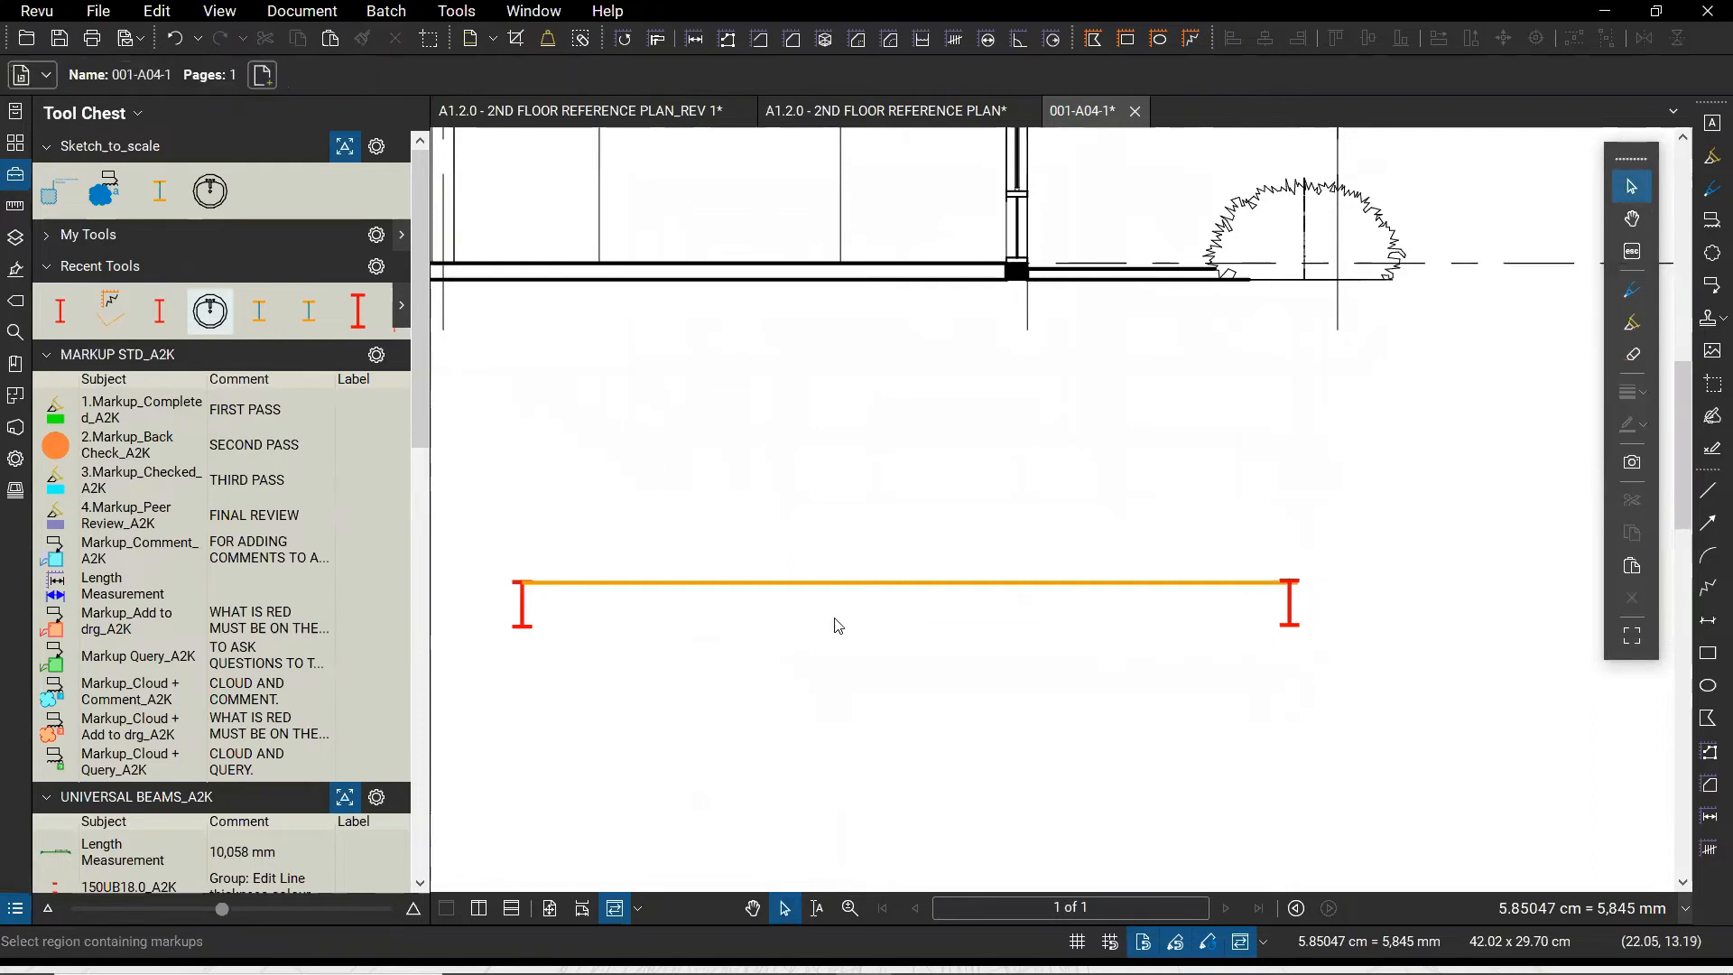
# Copy the I-beam at the line's start four times along the 7000 mm line, unevenly spaced between the end beams
pyautogui.click(523, 615)
pyautogui.moveTo(522, 613); pyautogui.dragTo(657, 618)
pyautogui.moveTo(660, 620); pyautogui.dragTo(660, 615)
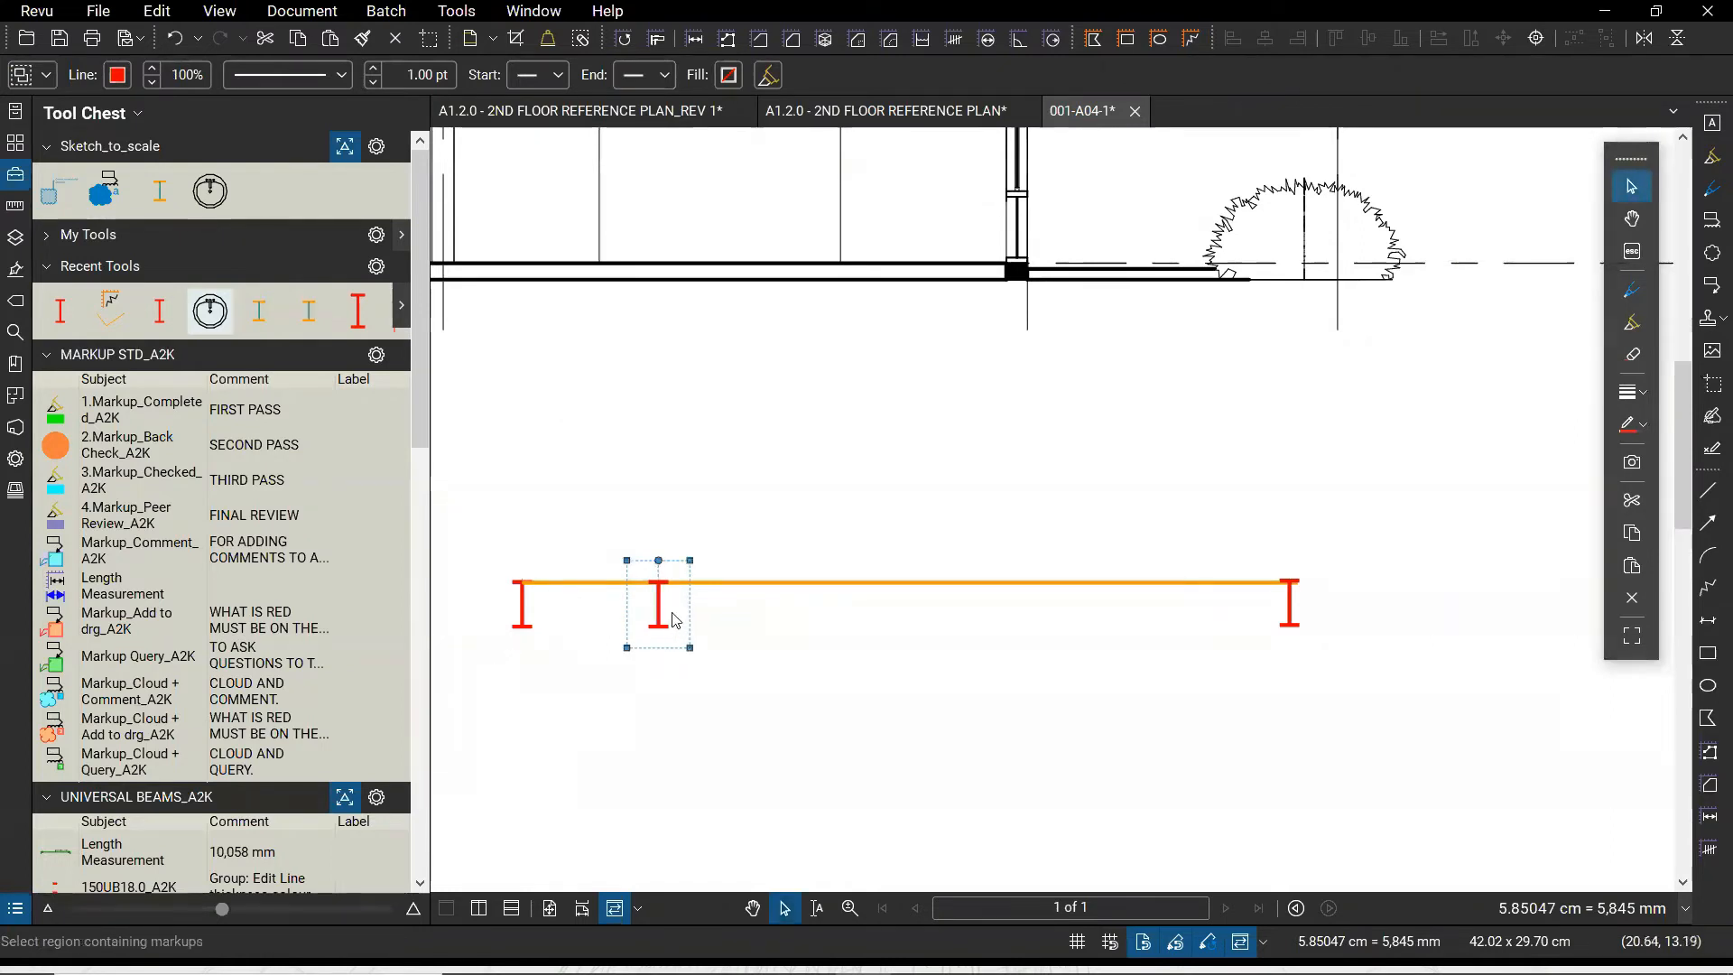
pyautogui.moveTo(764, 609); pyautogui.dragTo(1083, 621)
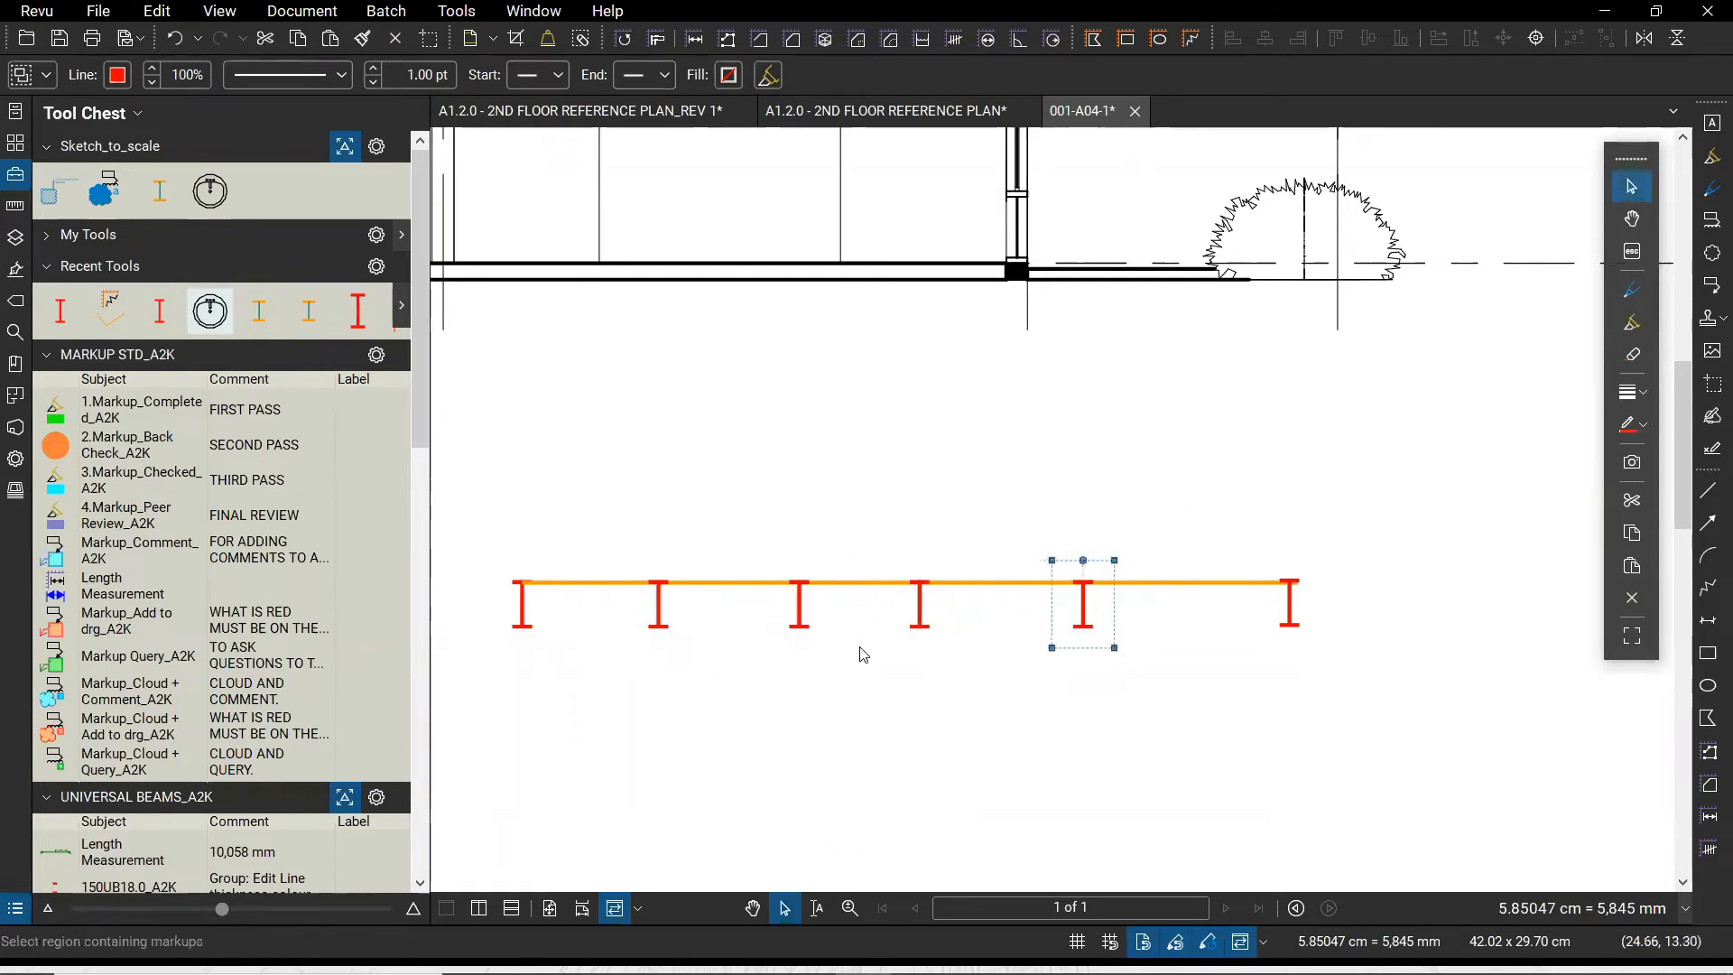
# Select the six I-beams along the 7000 mm line, leaving out the line itself, and align their tops
pyautogui.click(556, 538)
pyautogui.moveTo(501, 526); pyautogui.dragTo(1382, 726)
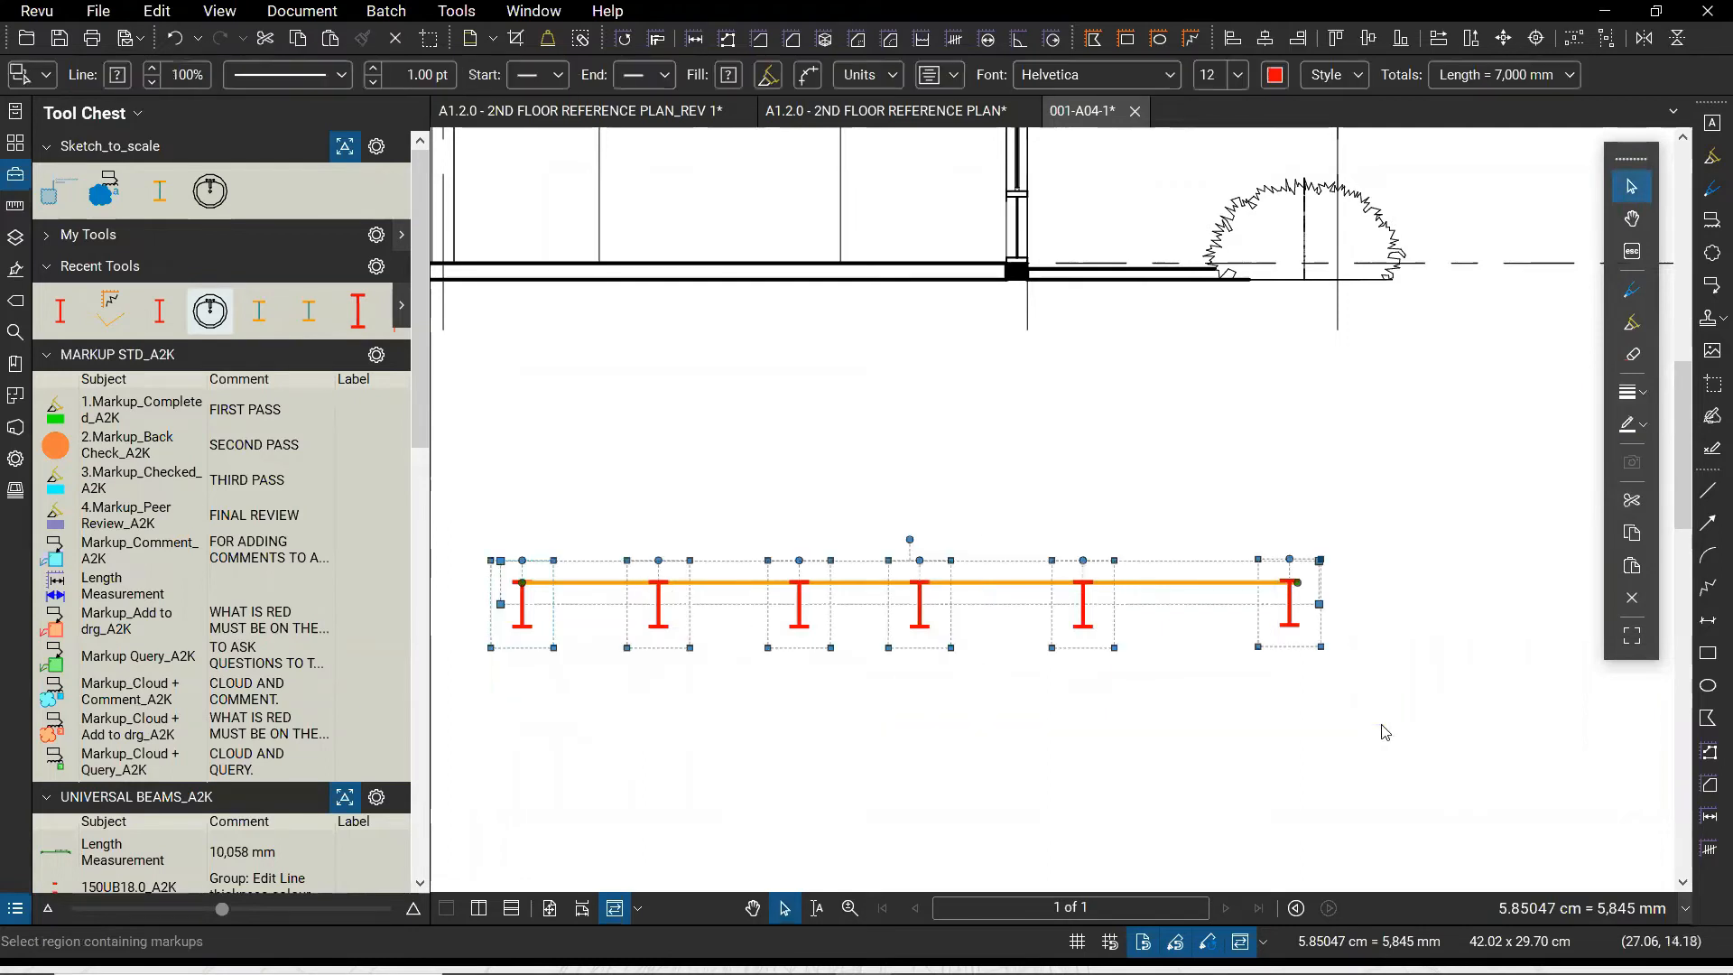
pyautogui.keyDown('ctrl'); pyautogui.click(1189, 586); pyautogui.keyUp('ctrl')
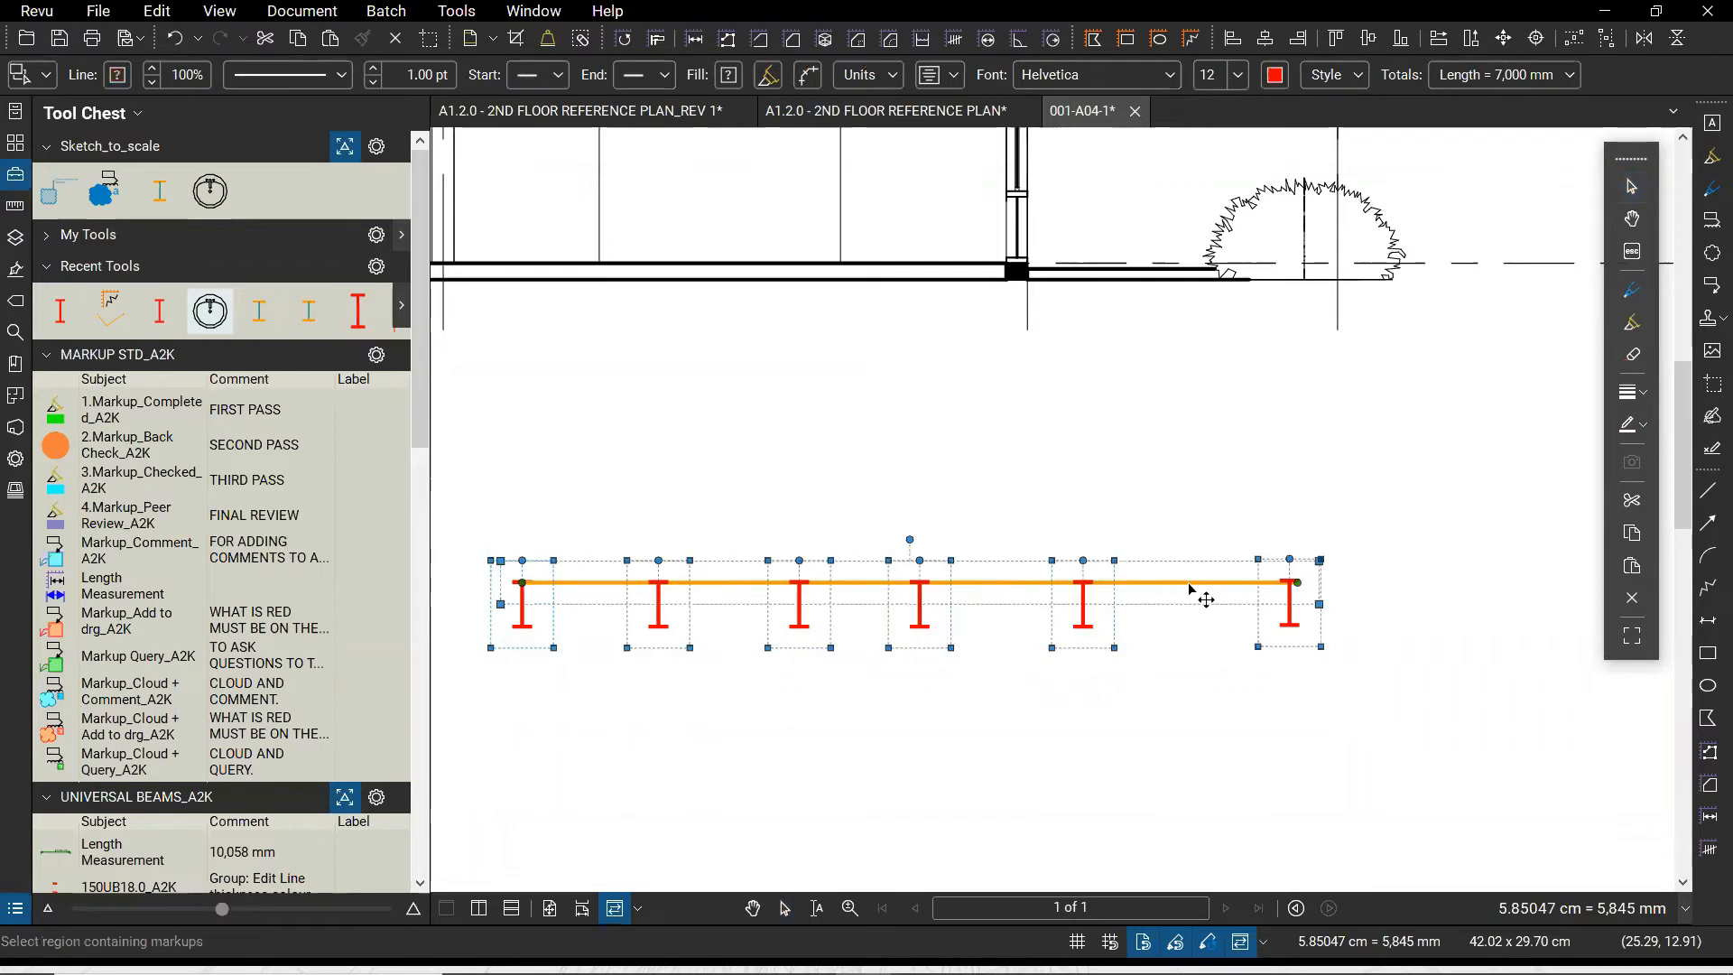
pyautogui.click(1336, 40)
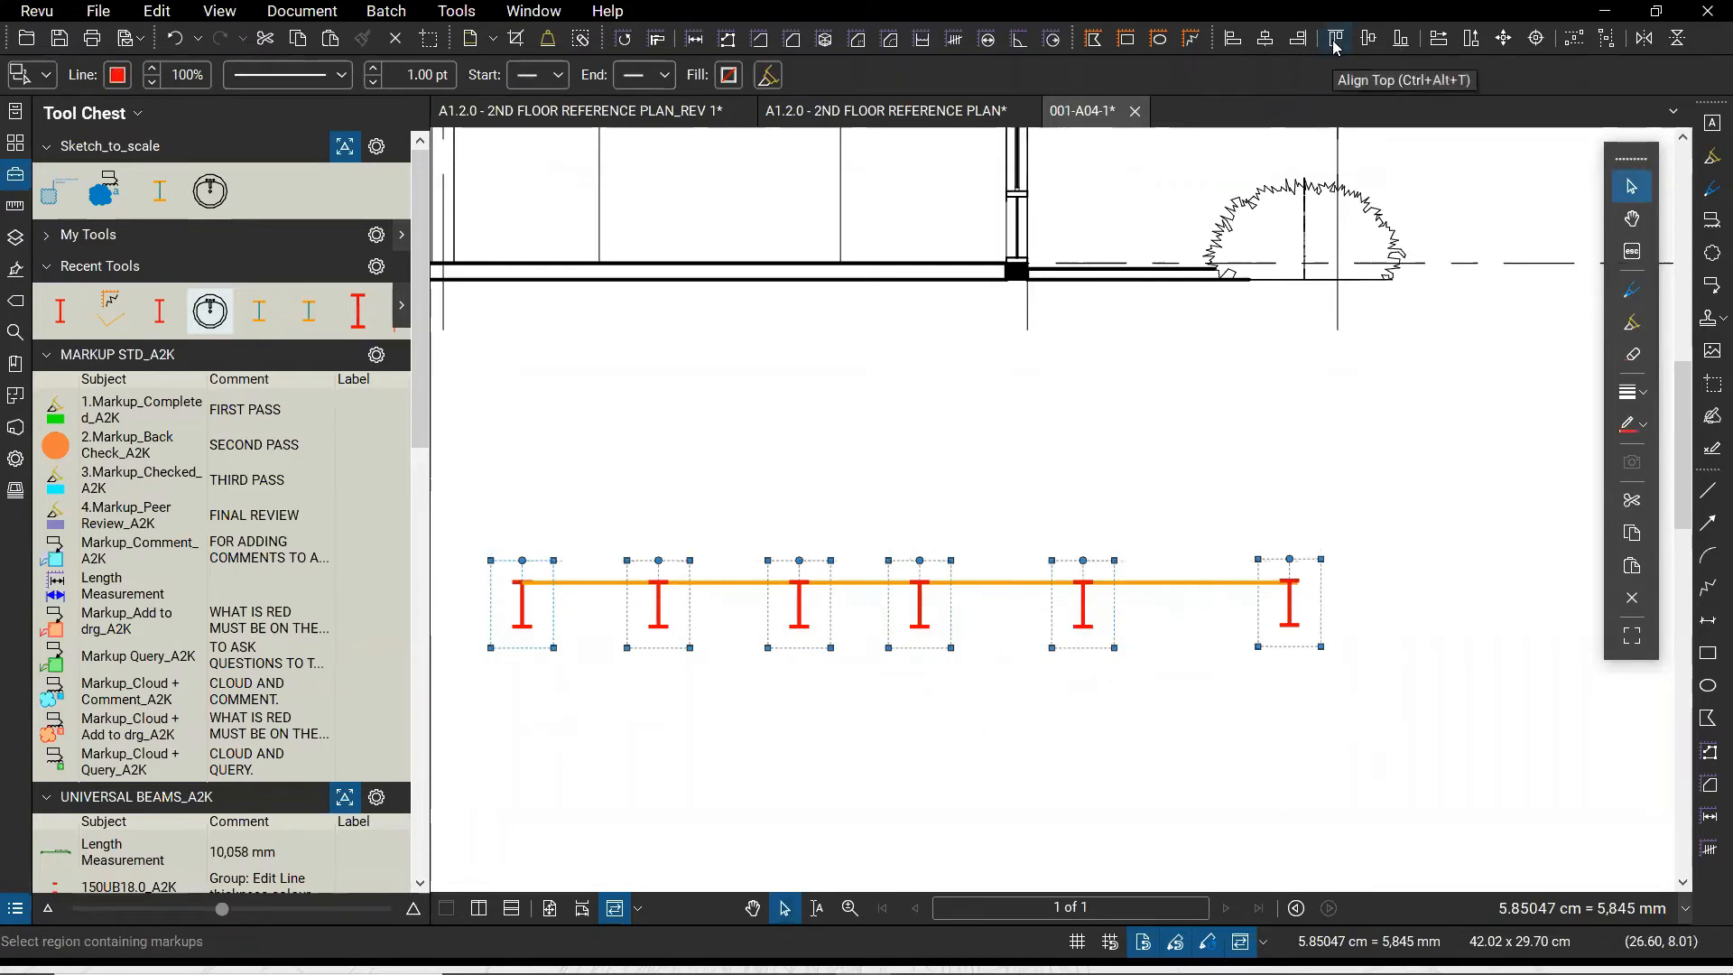
pyautogui.scroll(3, 1295, 600)
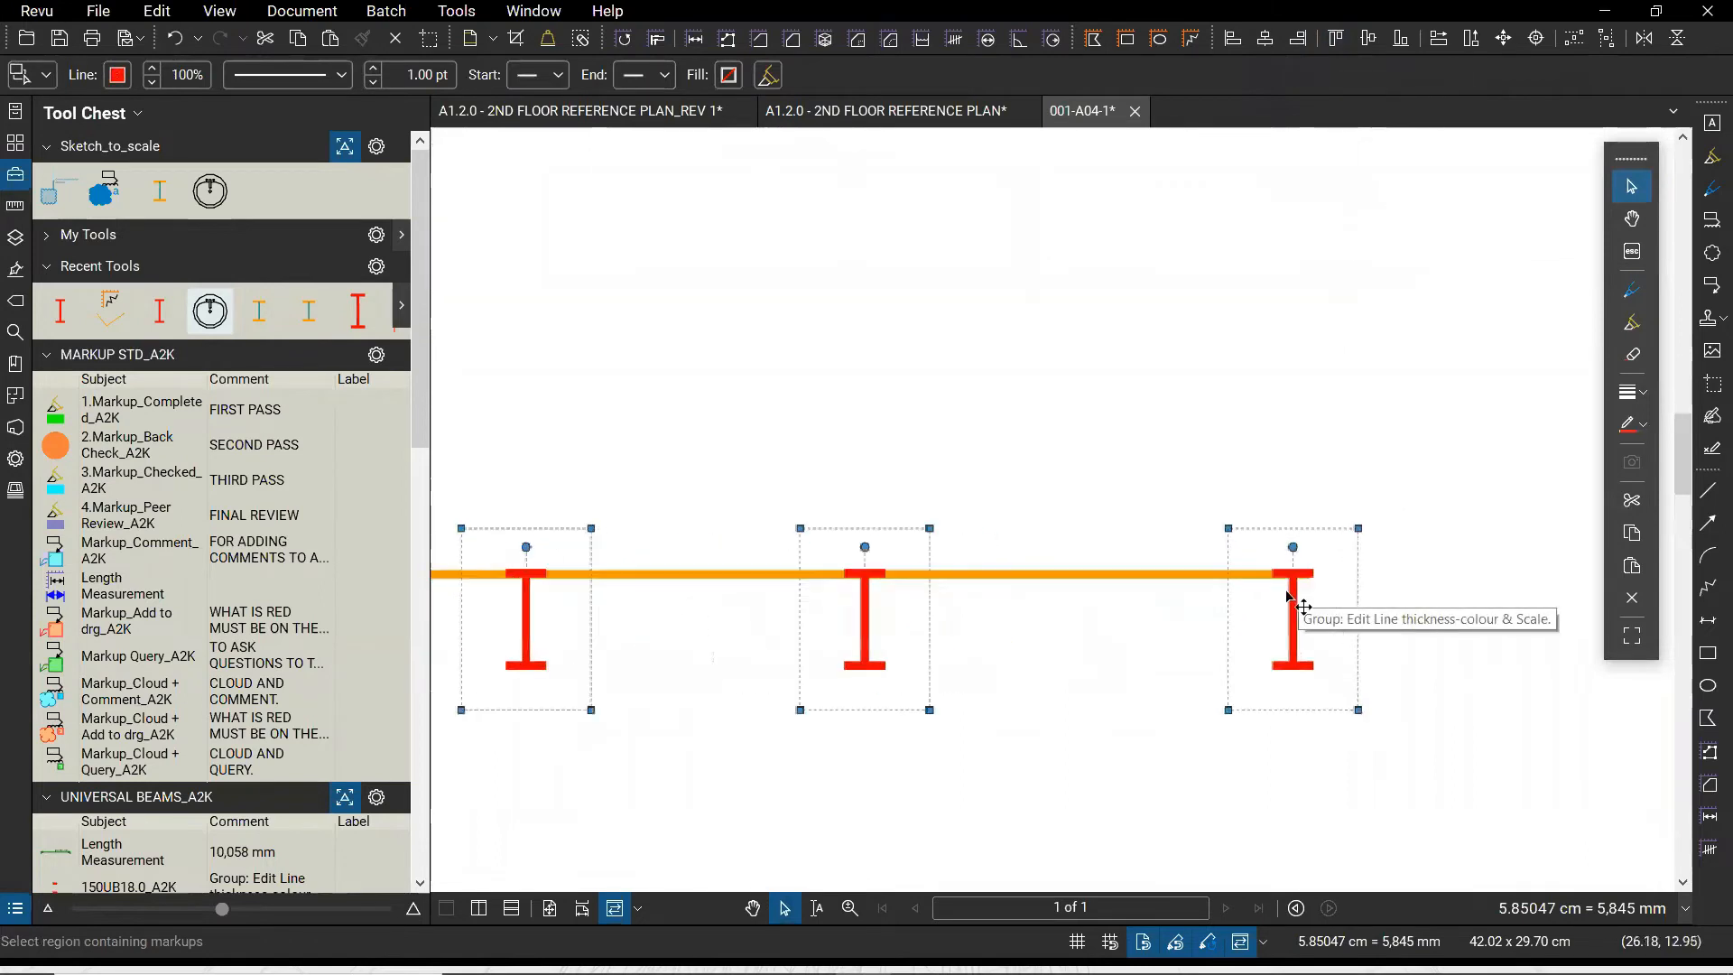
# Distribute the six selected I-beams evenly in the horizontal direction along the 7000 mm line and clear the selection
pyautogui.click(1295, 600)
pyautogui.scroll(-5, 1299, 596)
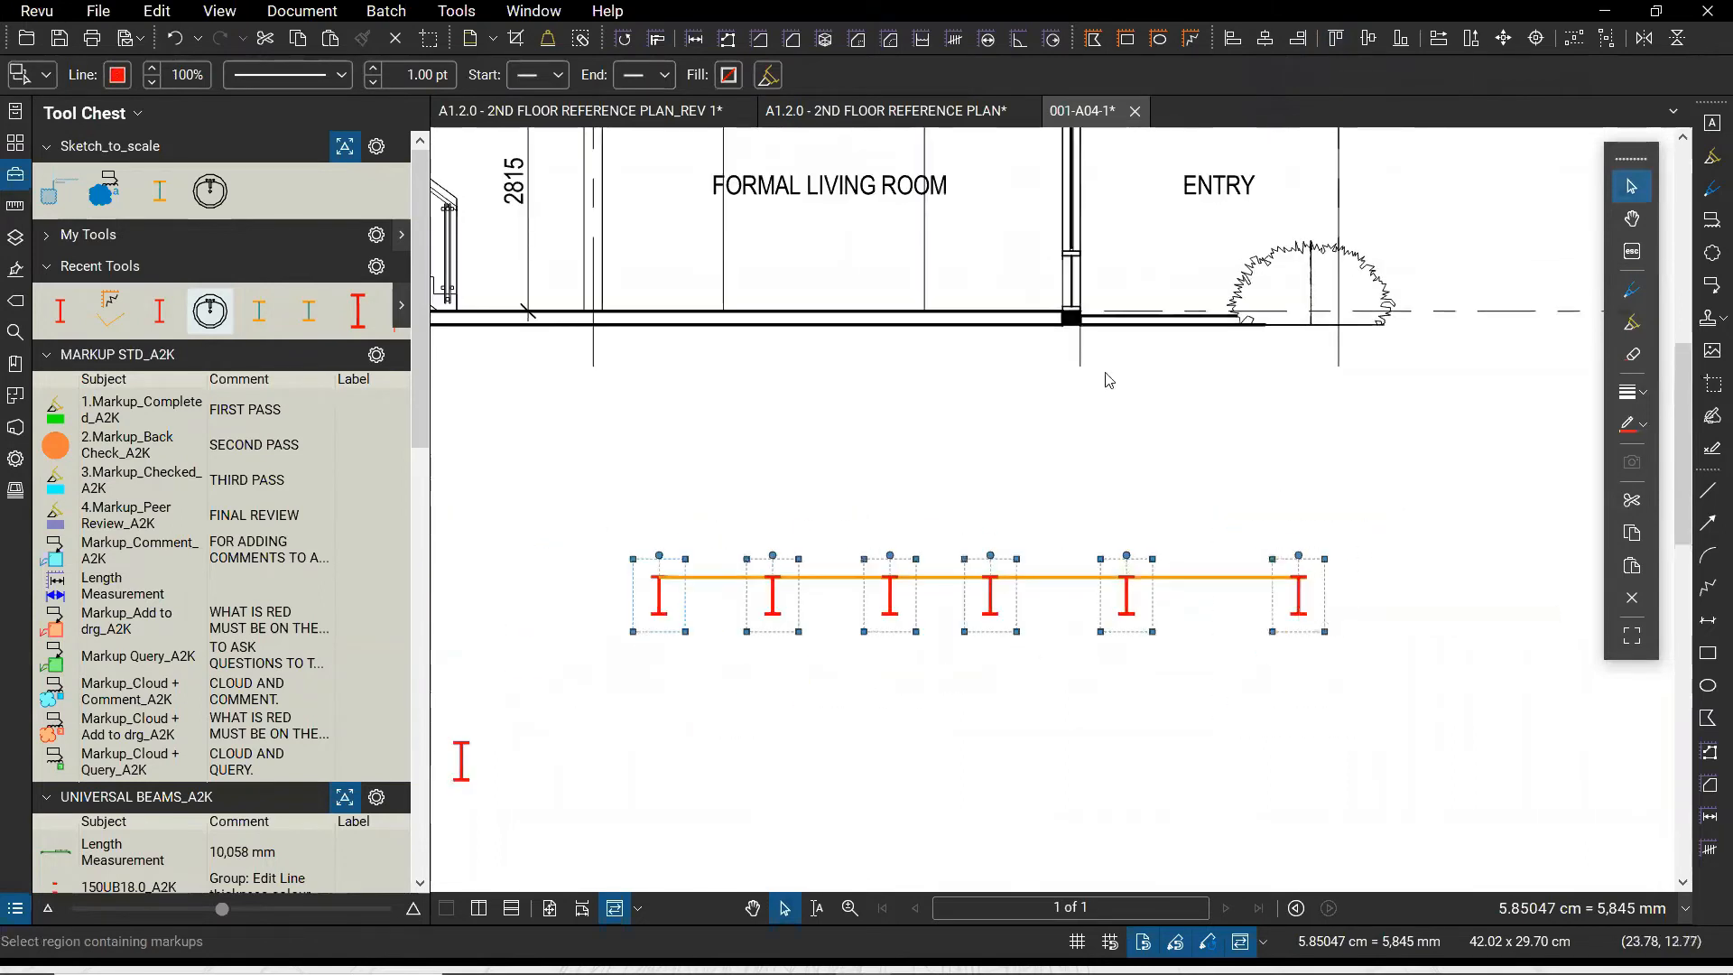
pyautogui.click(1574, 38)
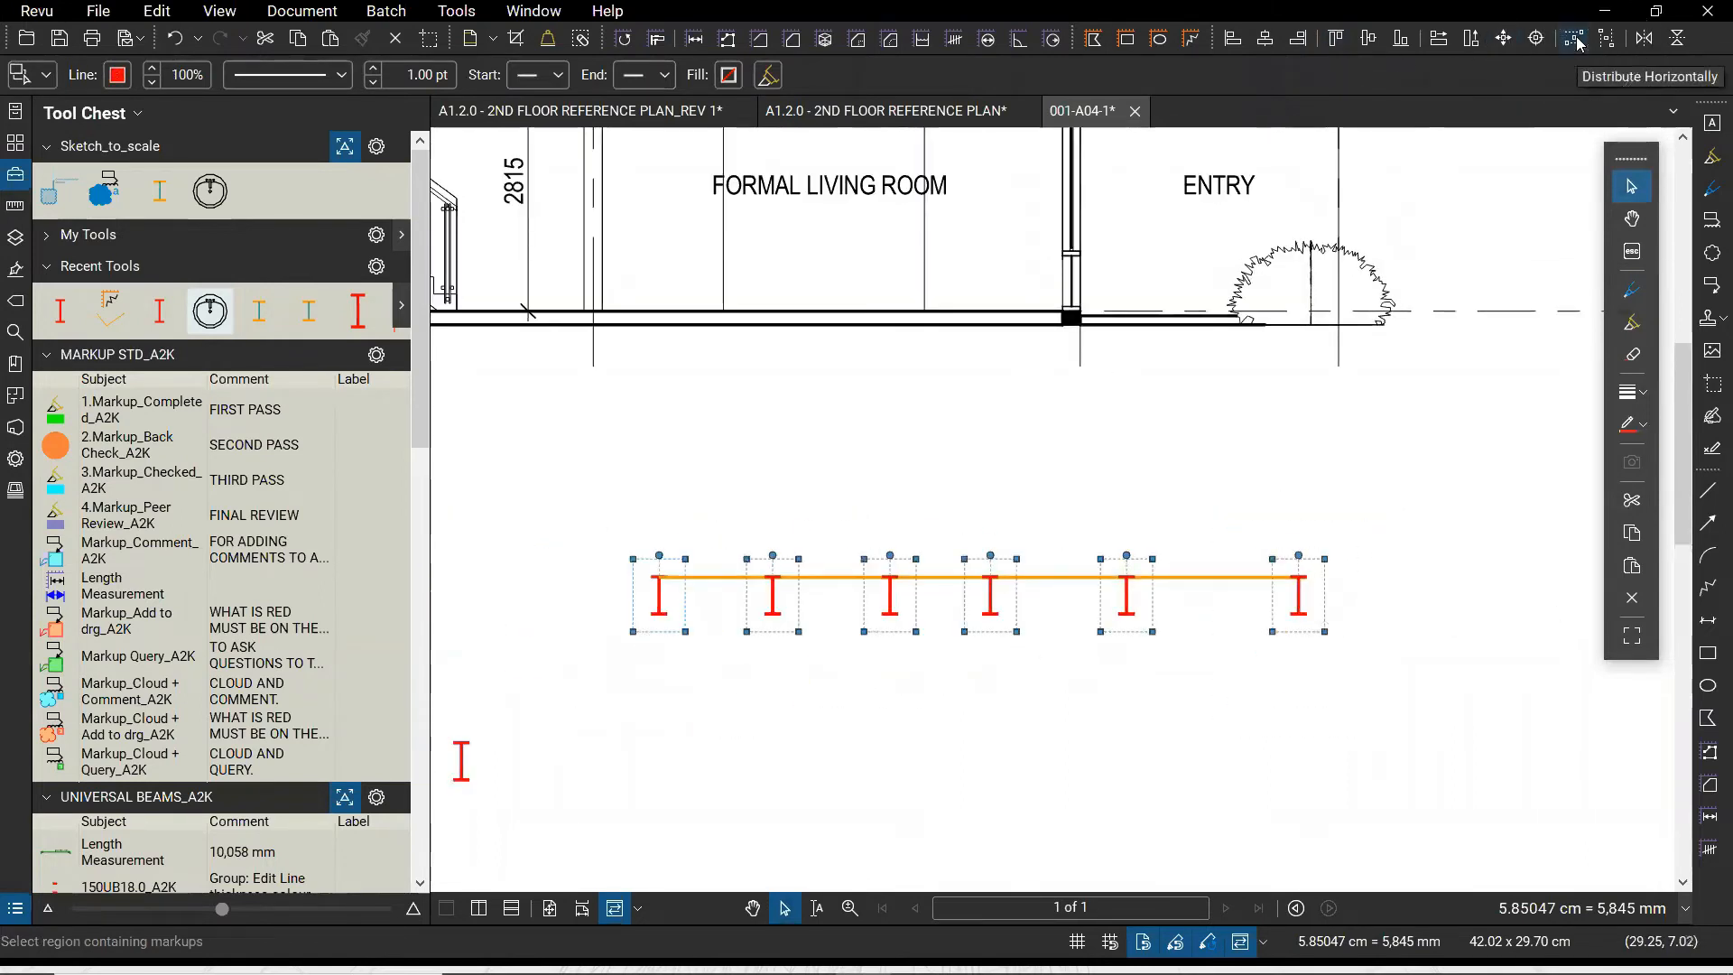
pyautogui.click(836, 528)
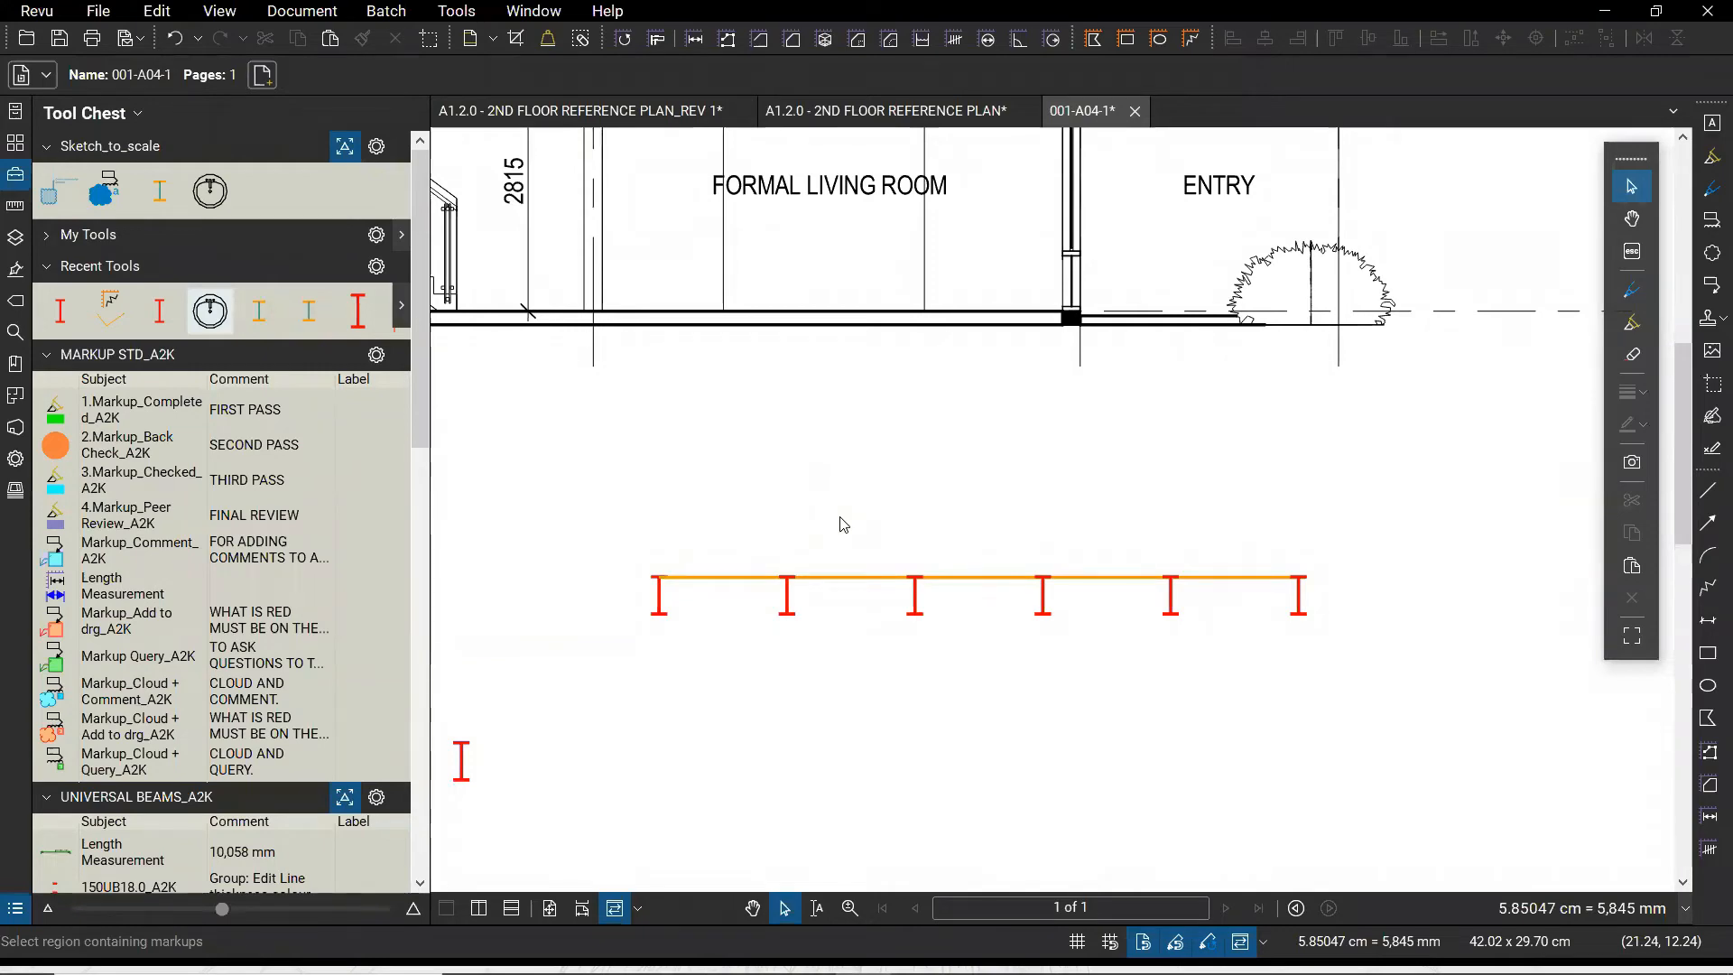
pyautogui.scroll(-2, 1087, 592)
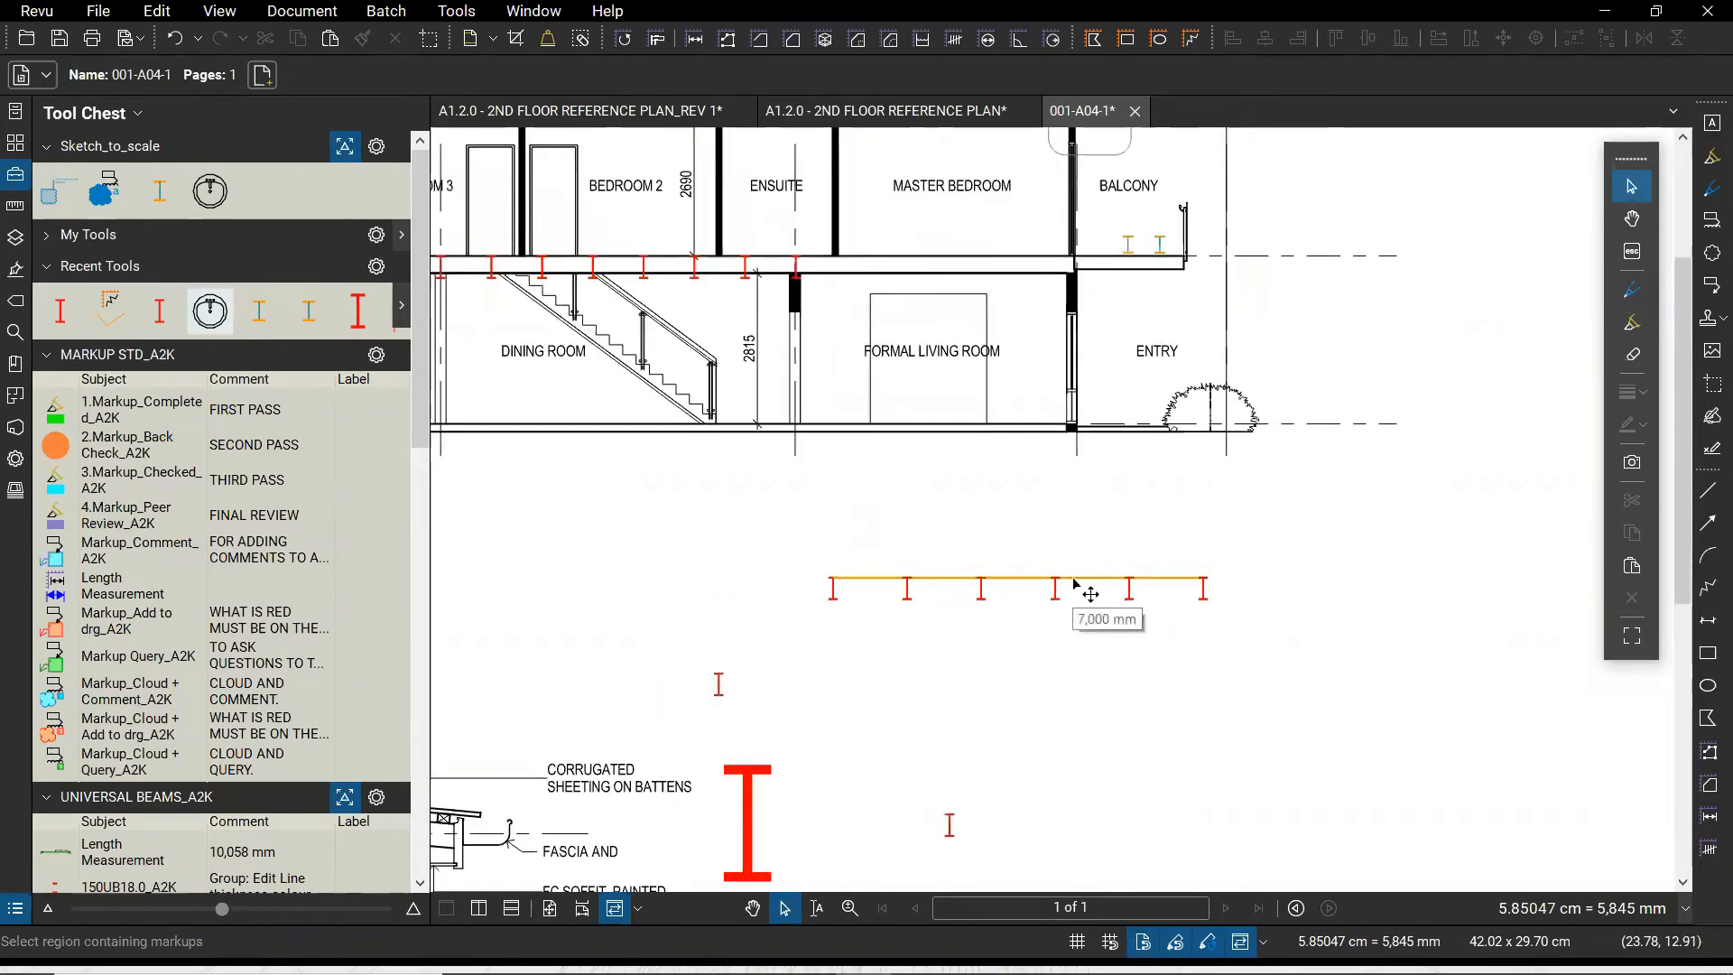
pyautogui.scroll(-1, 1087, 592)
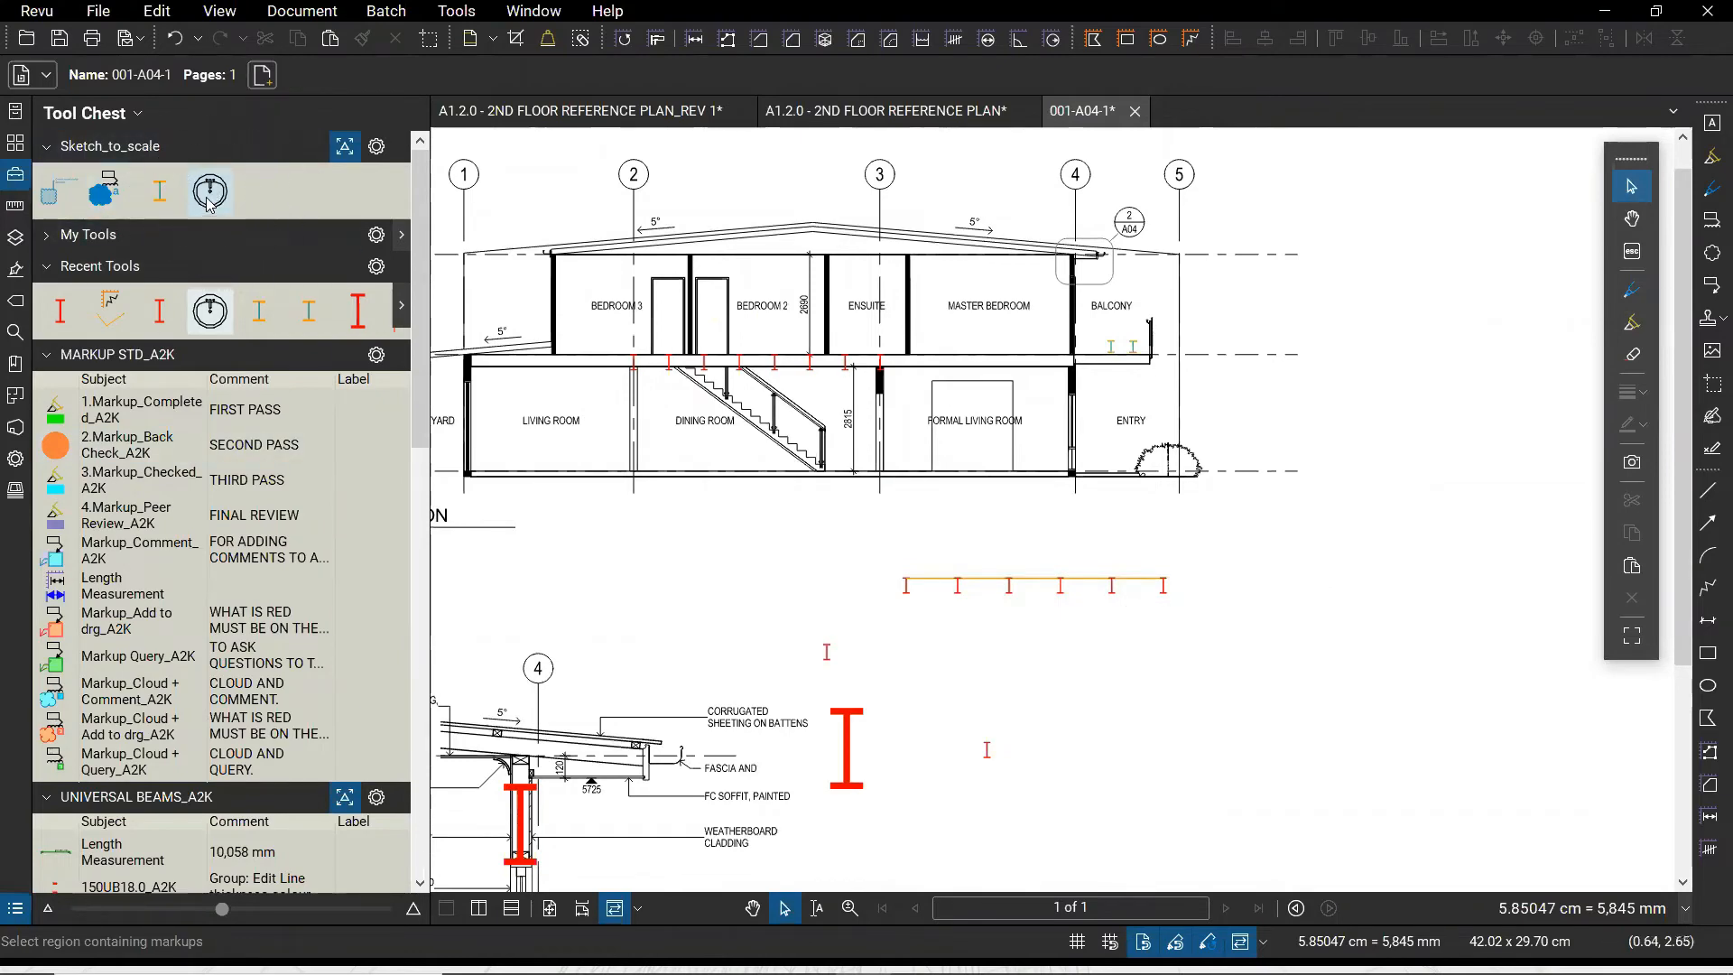
# Place the basin symbol from the Sketch_to_scale tool set in the blank area of the Eaves Detail viewport
pyautogui.moveTo(990, 704); pyautogui.dragTo(1155, 409)
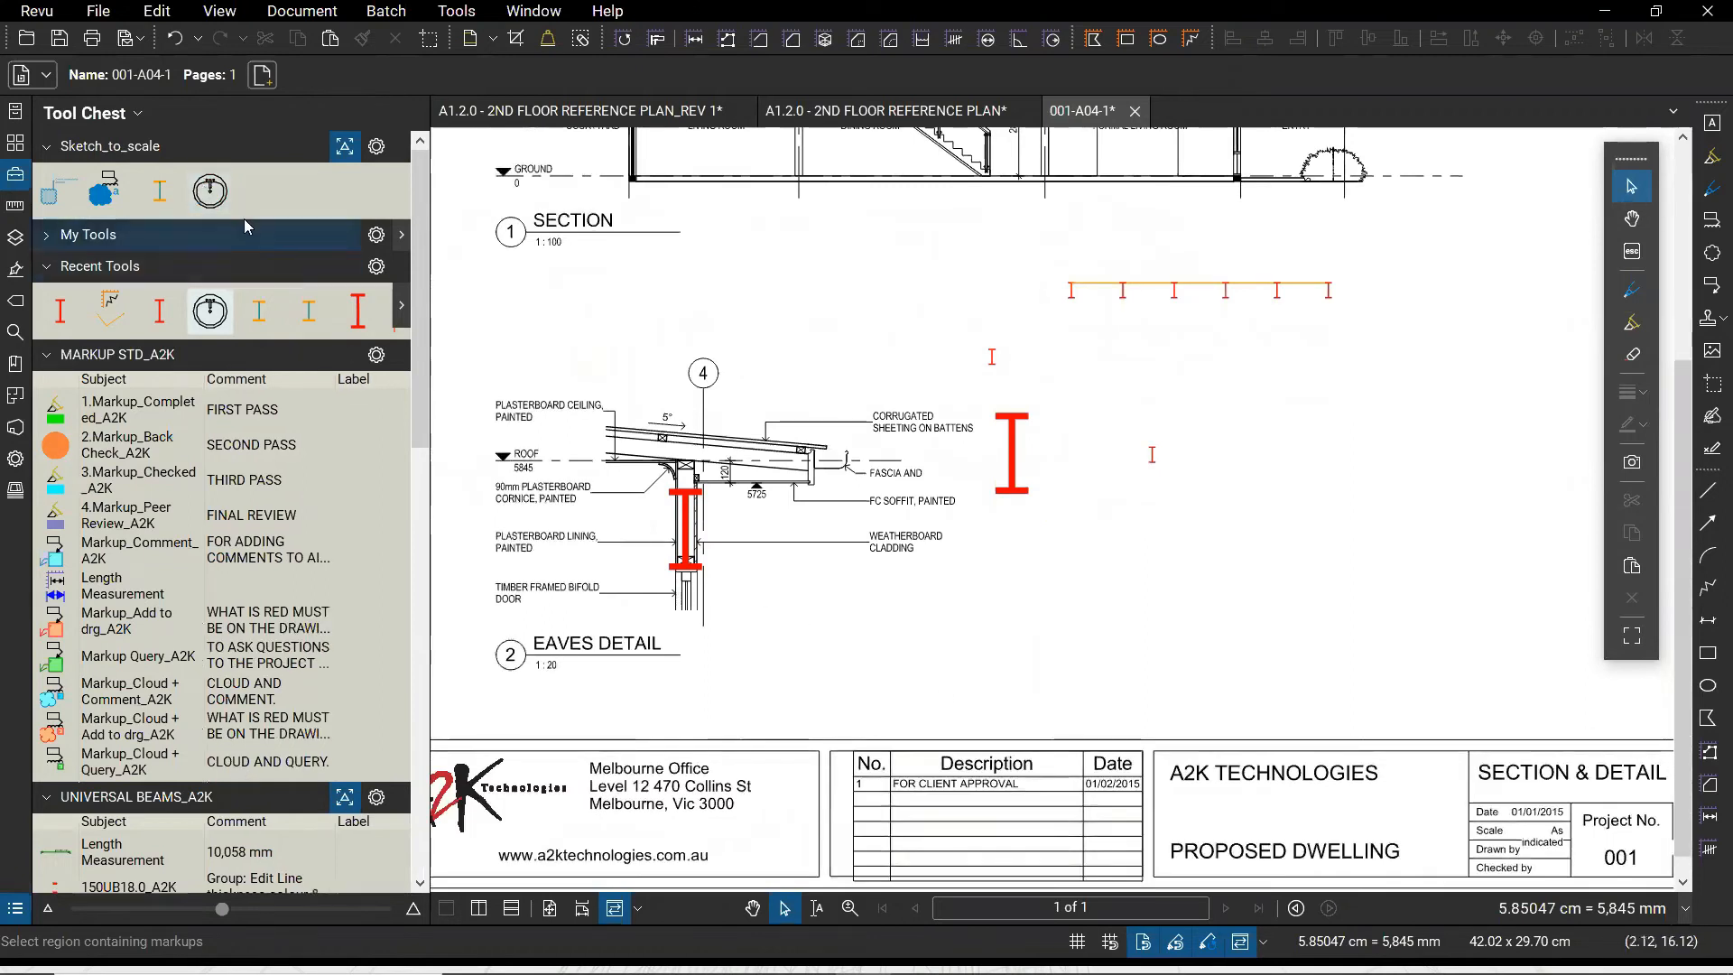
pyautogui.click(210, 190)
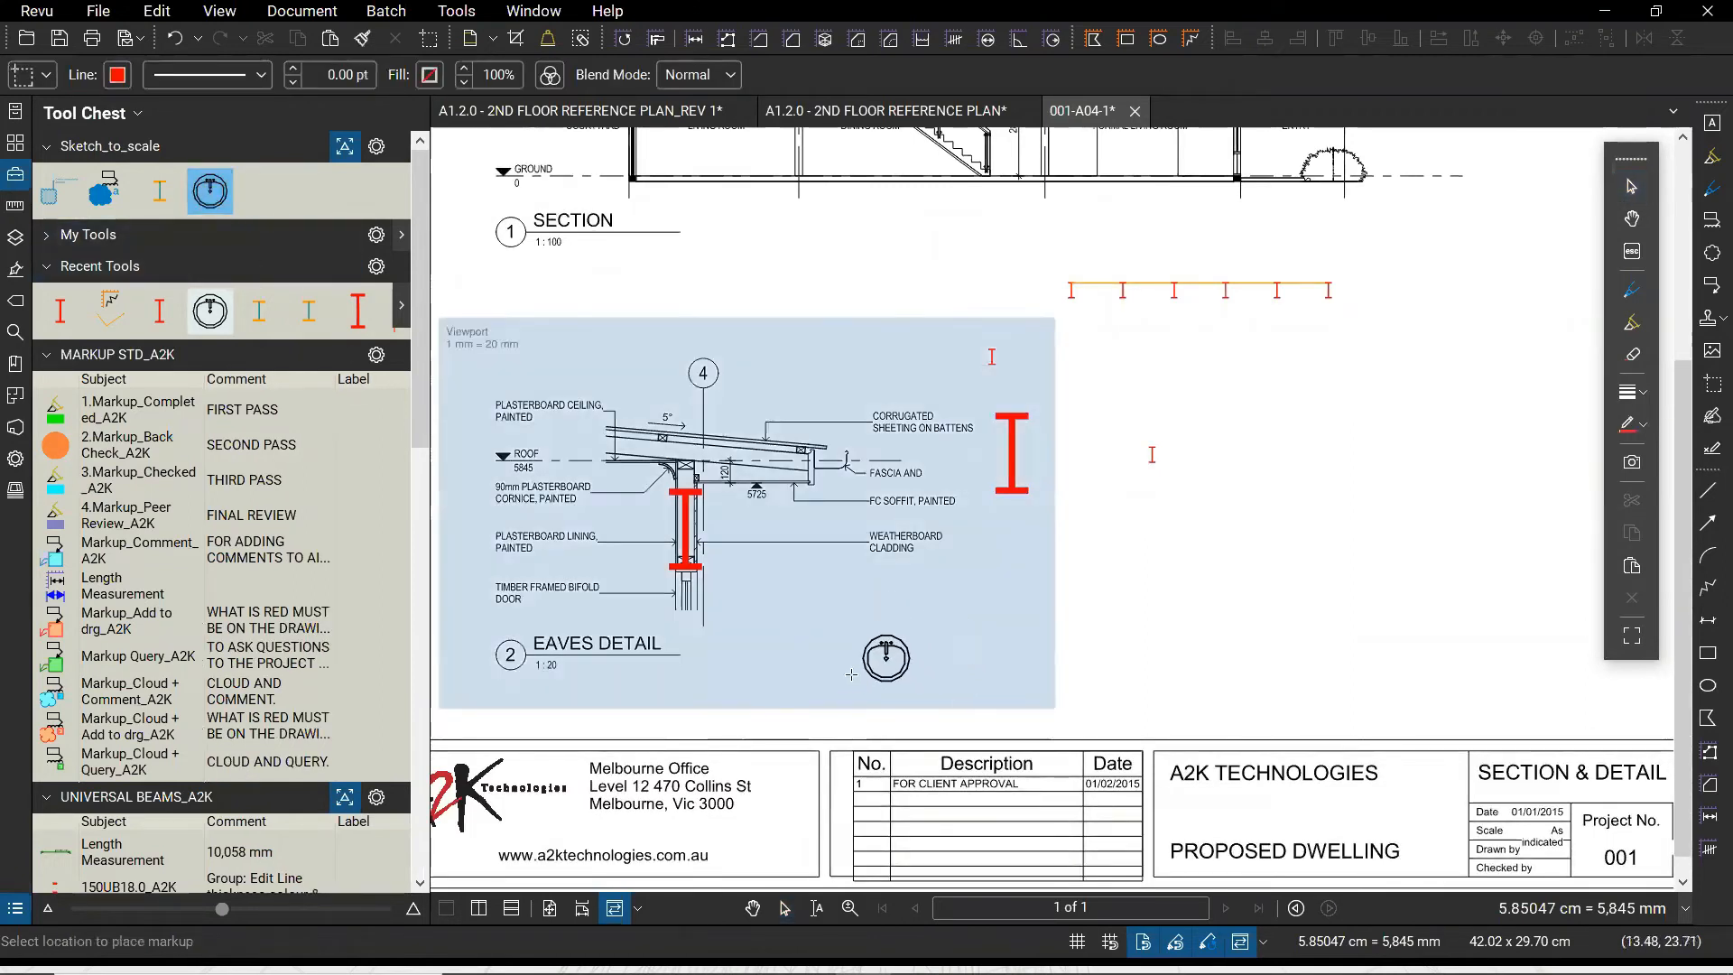
pyautogui.click(823, 654)
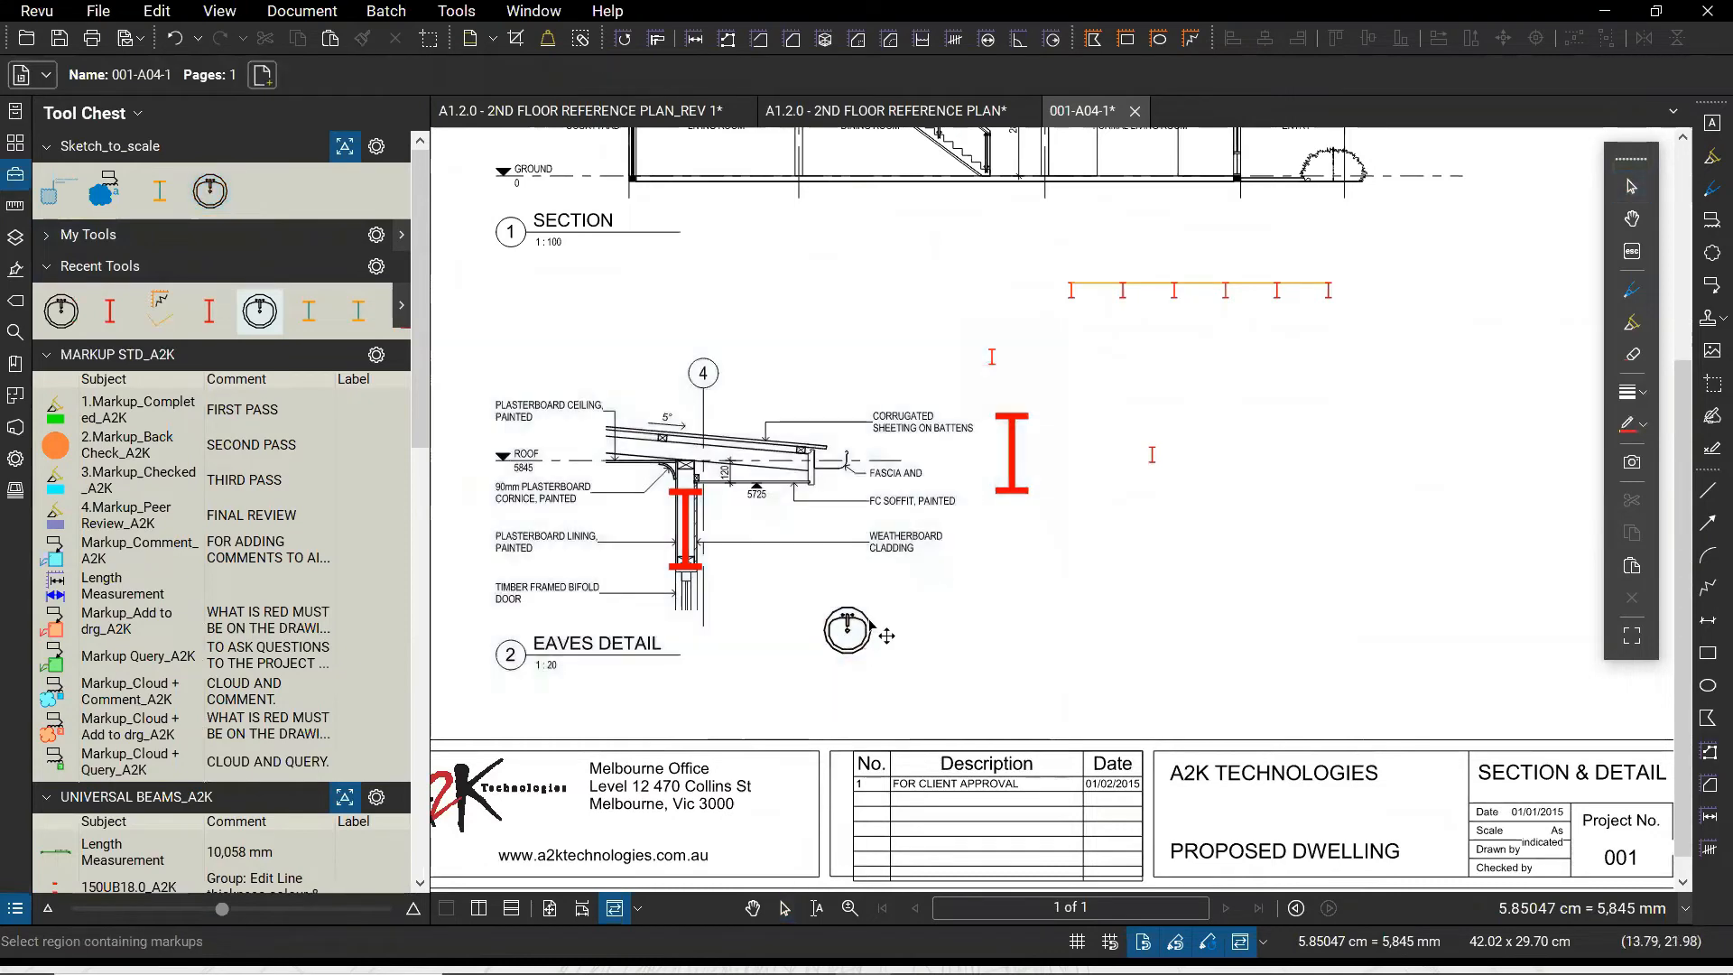
# Rotate the placed basin freehand a quarter turn clockwise and partly back, and delete it
pyautogui.click(872, 645)
pyautogui.scroll(4, 871, 648)
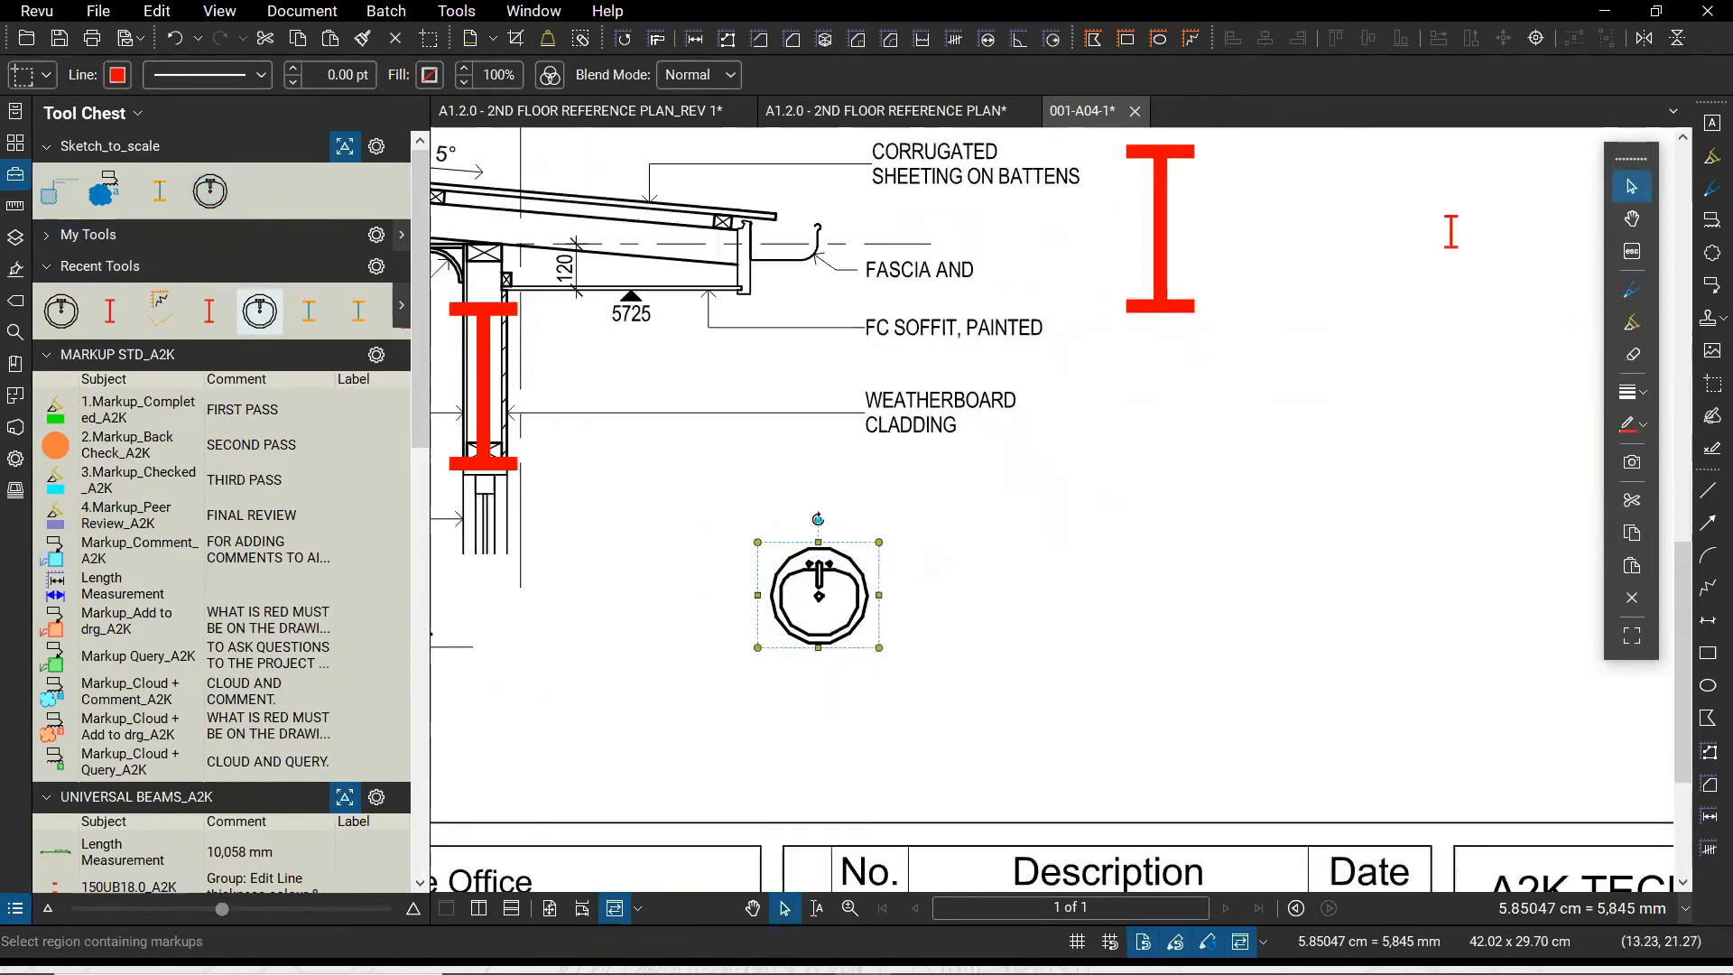
pyautogui.moveTo(818, 519); pyautogui.dragTo(996, 586)
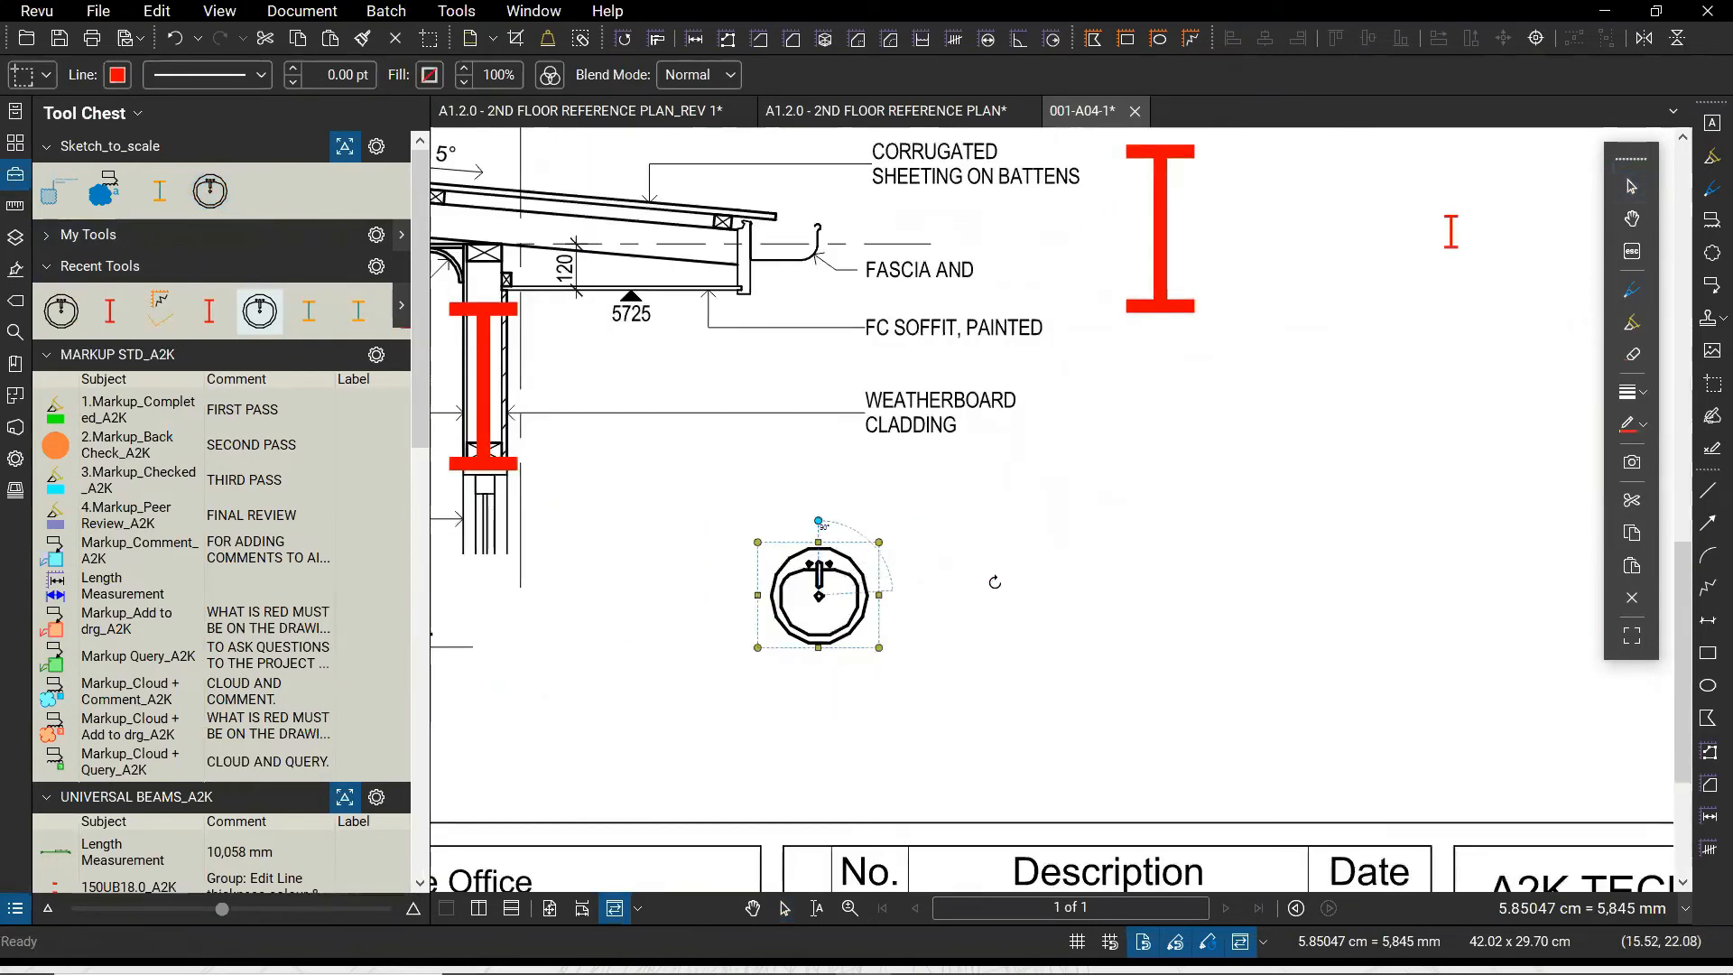
pyautogui.scroll(4, 994, 582)
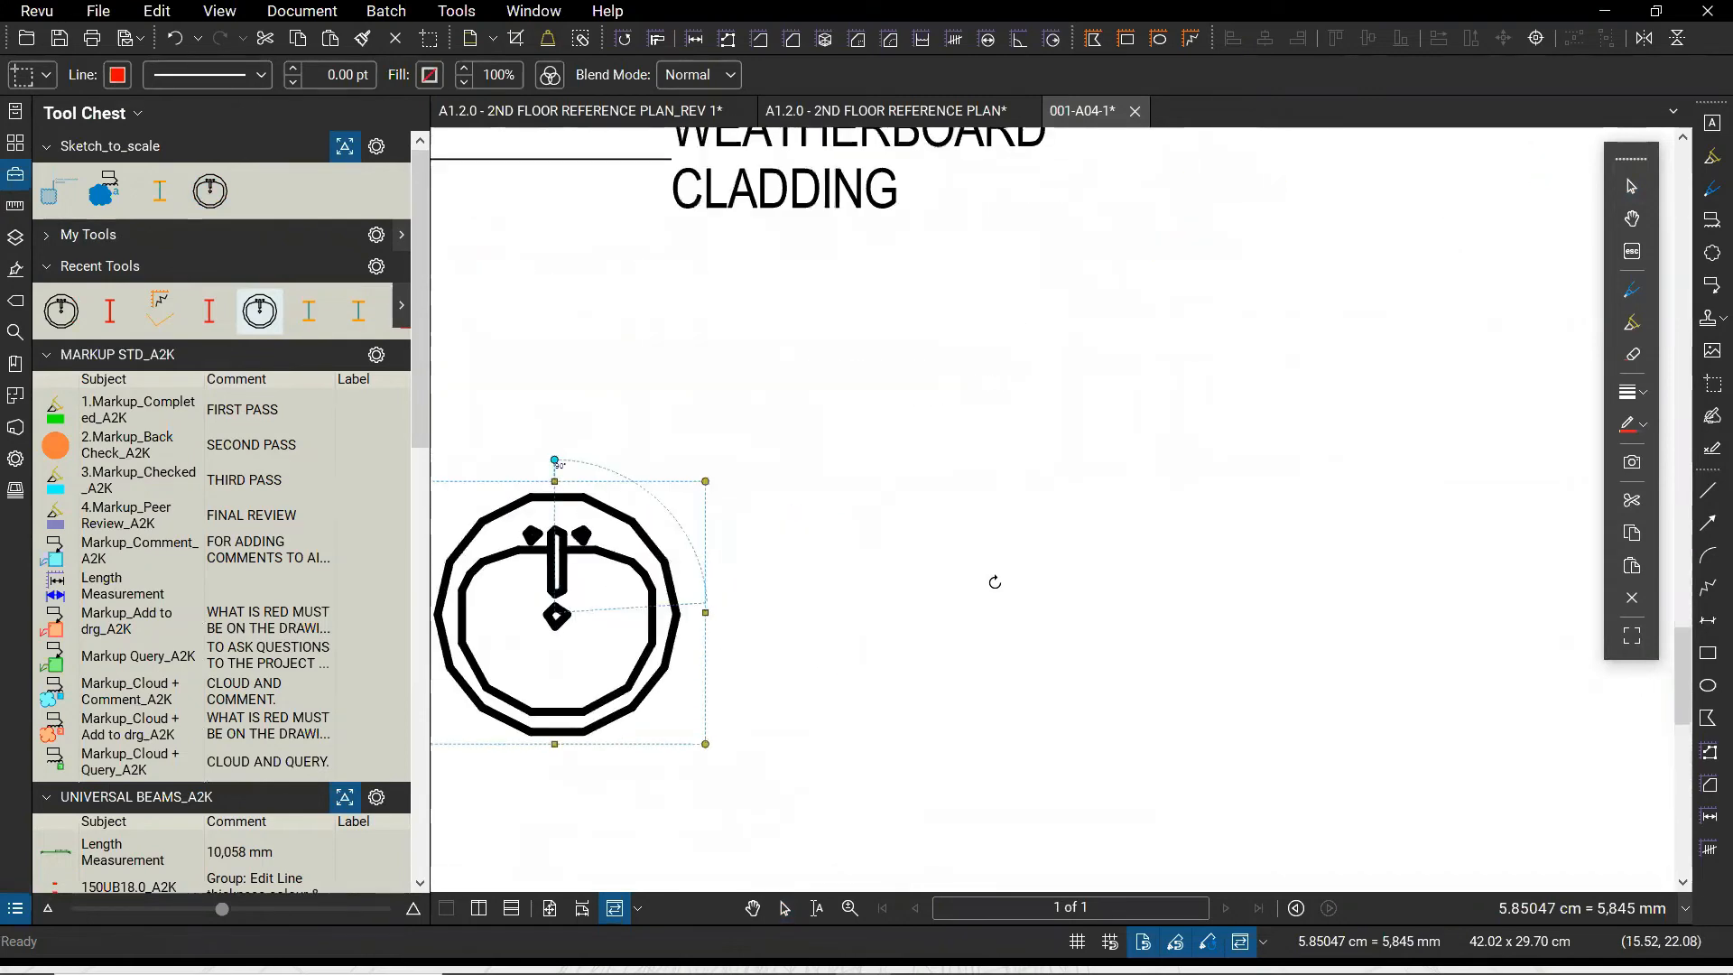
pyautogui.moveTo(995, 582); pyautogui.dragTo(826, 624)
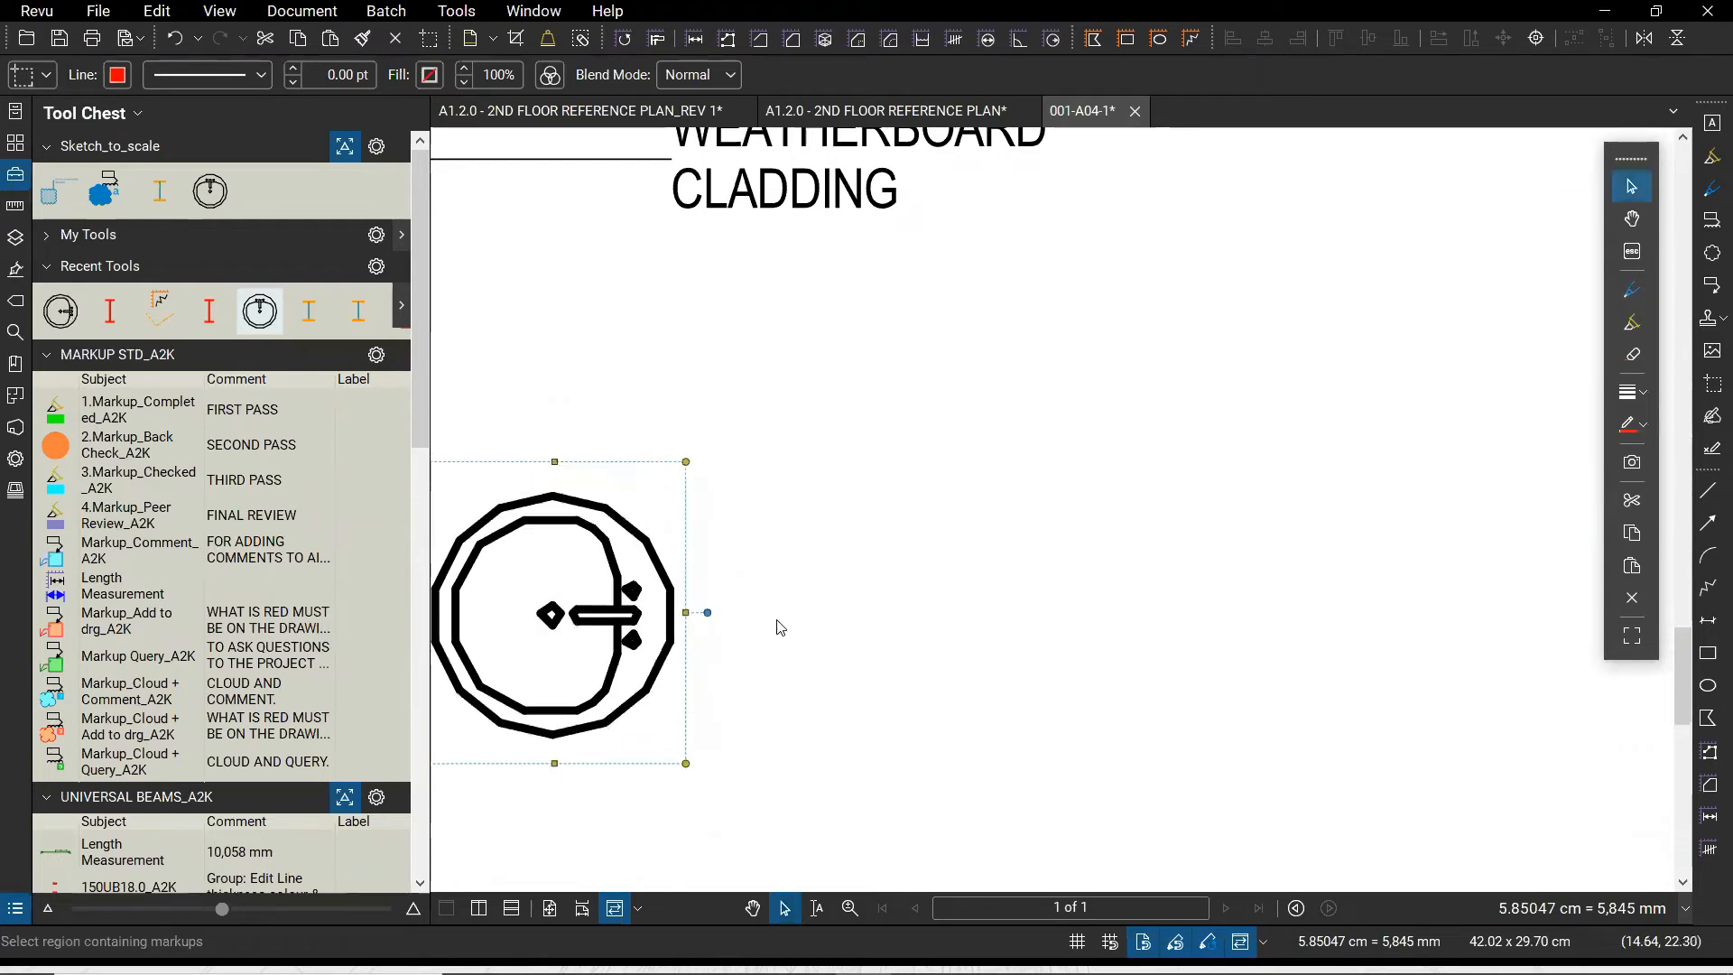
pyautogui.moveTo(710, 611); pyautogui.dragTo(781, 473)
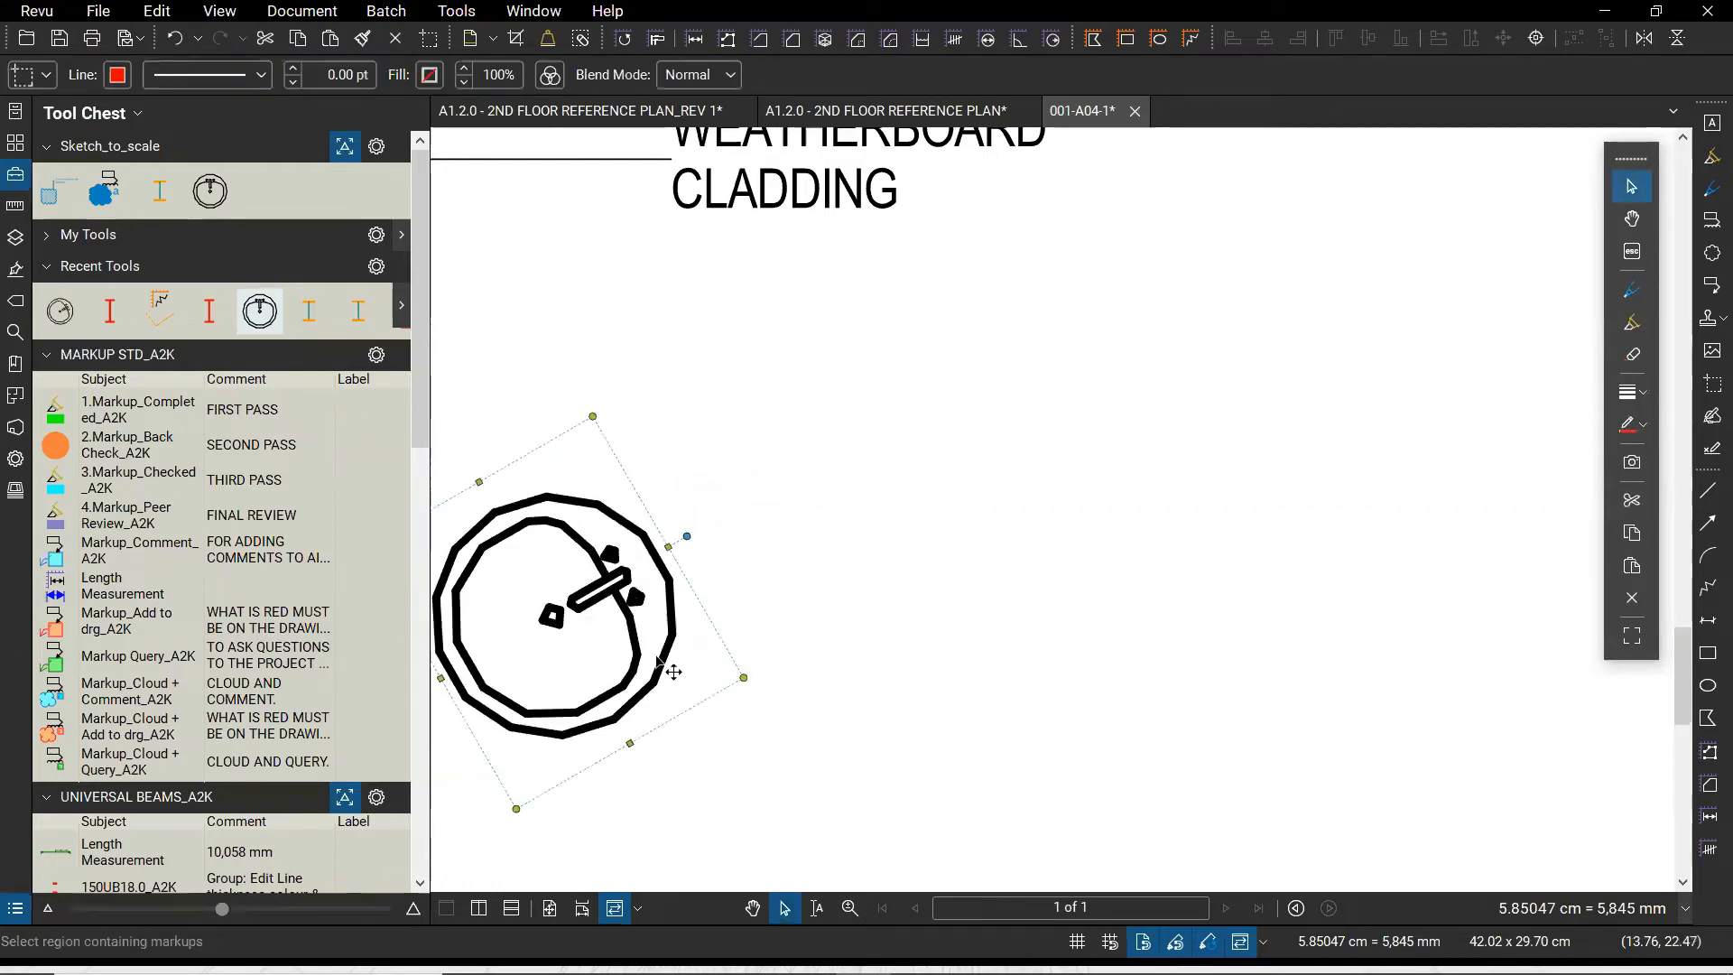
pyautogui.press('Delete')
# Place a new Sketch_to_scale basin below the weatherboard cladding note and set its rotation to 25.3°
pyautogui.click(210, 190)
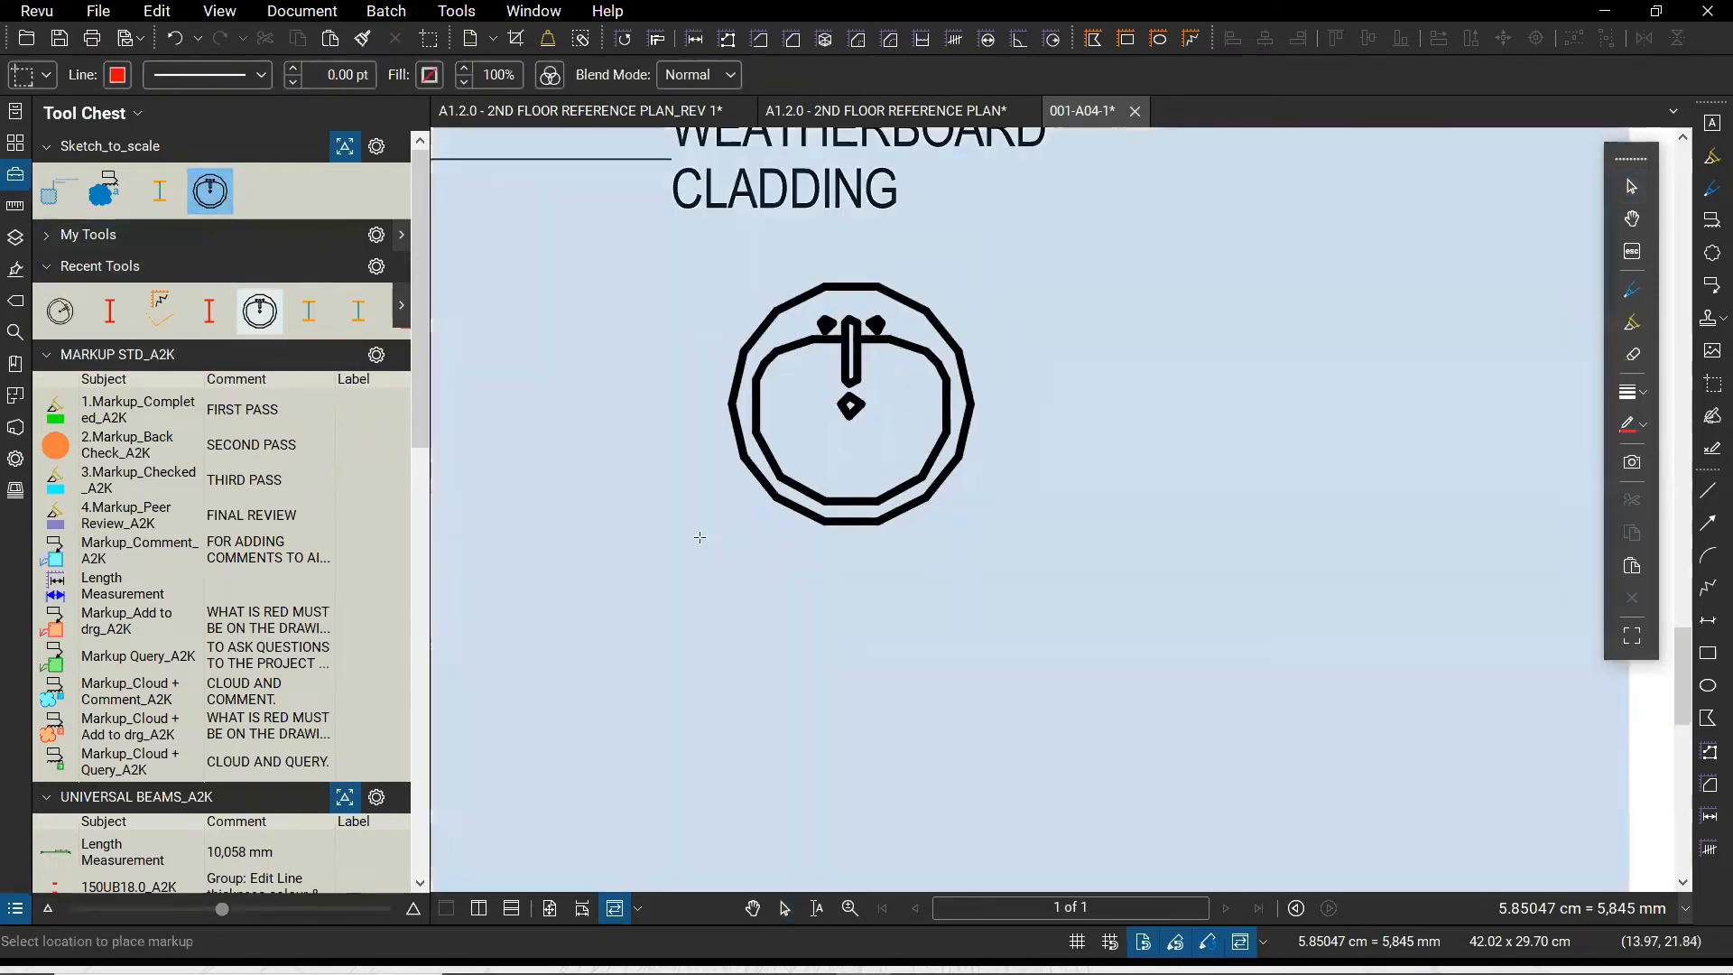
pyautogui.click(546, 721)
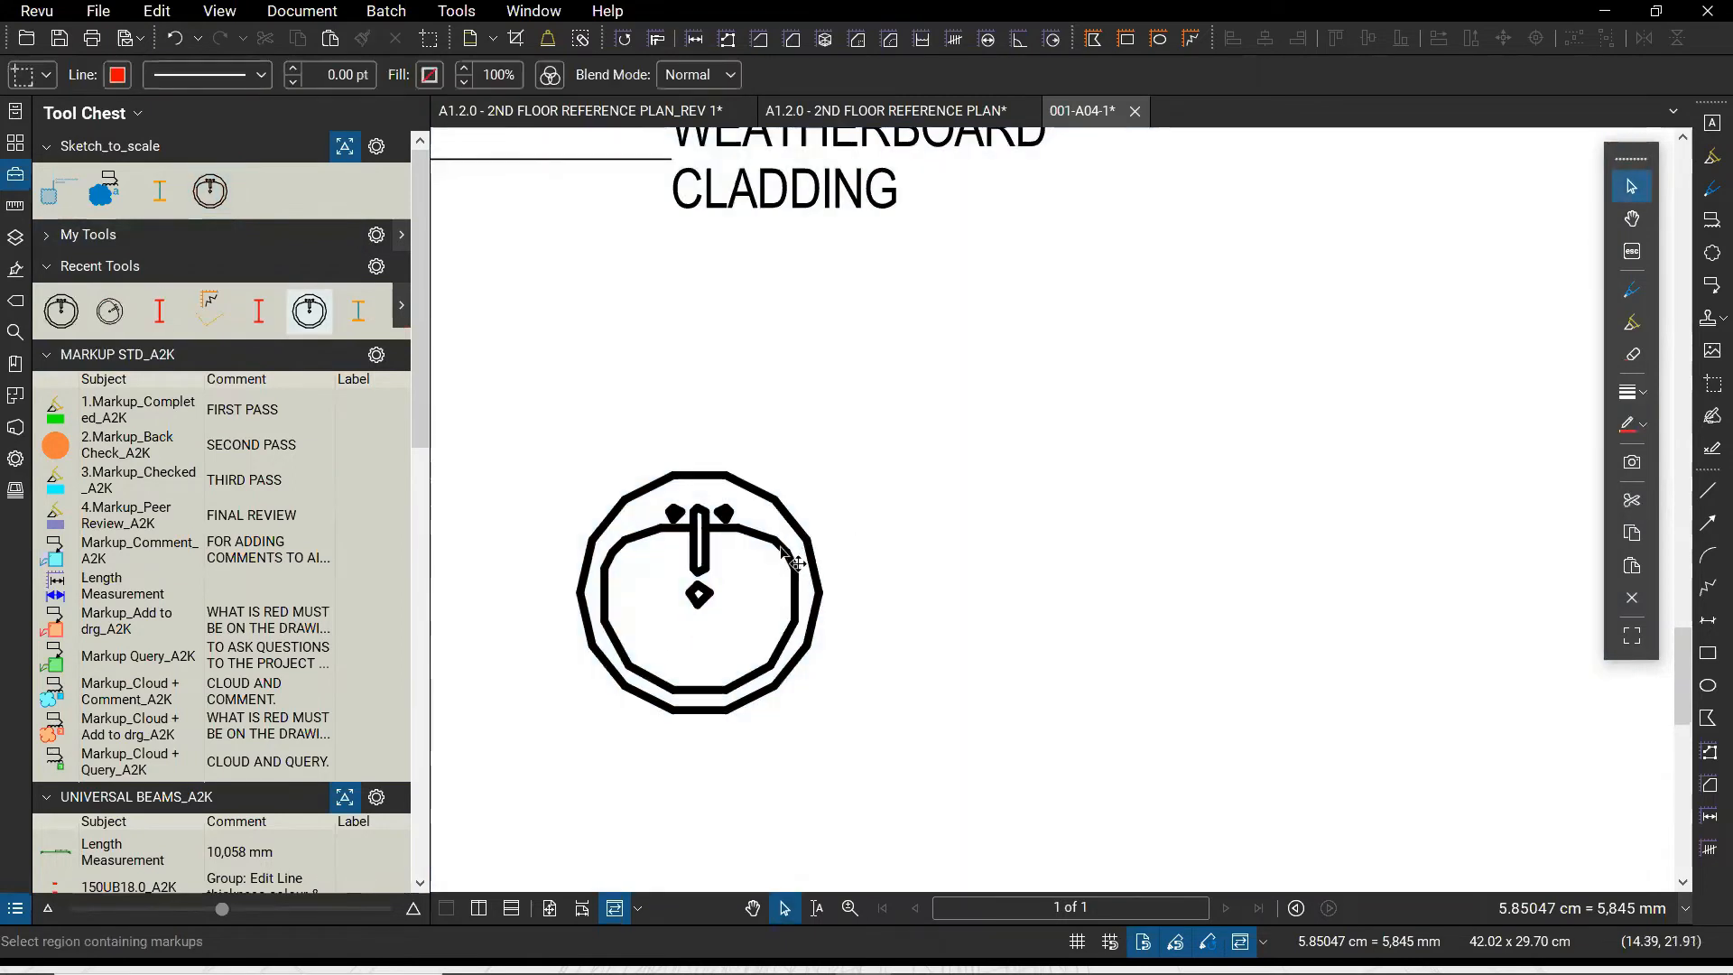
pyautogui.click(783, 555)
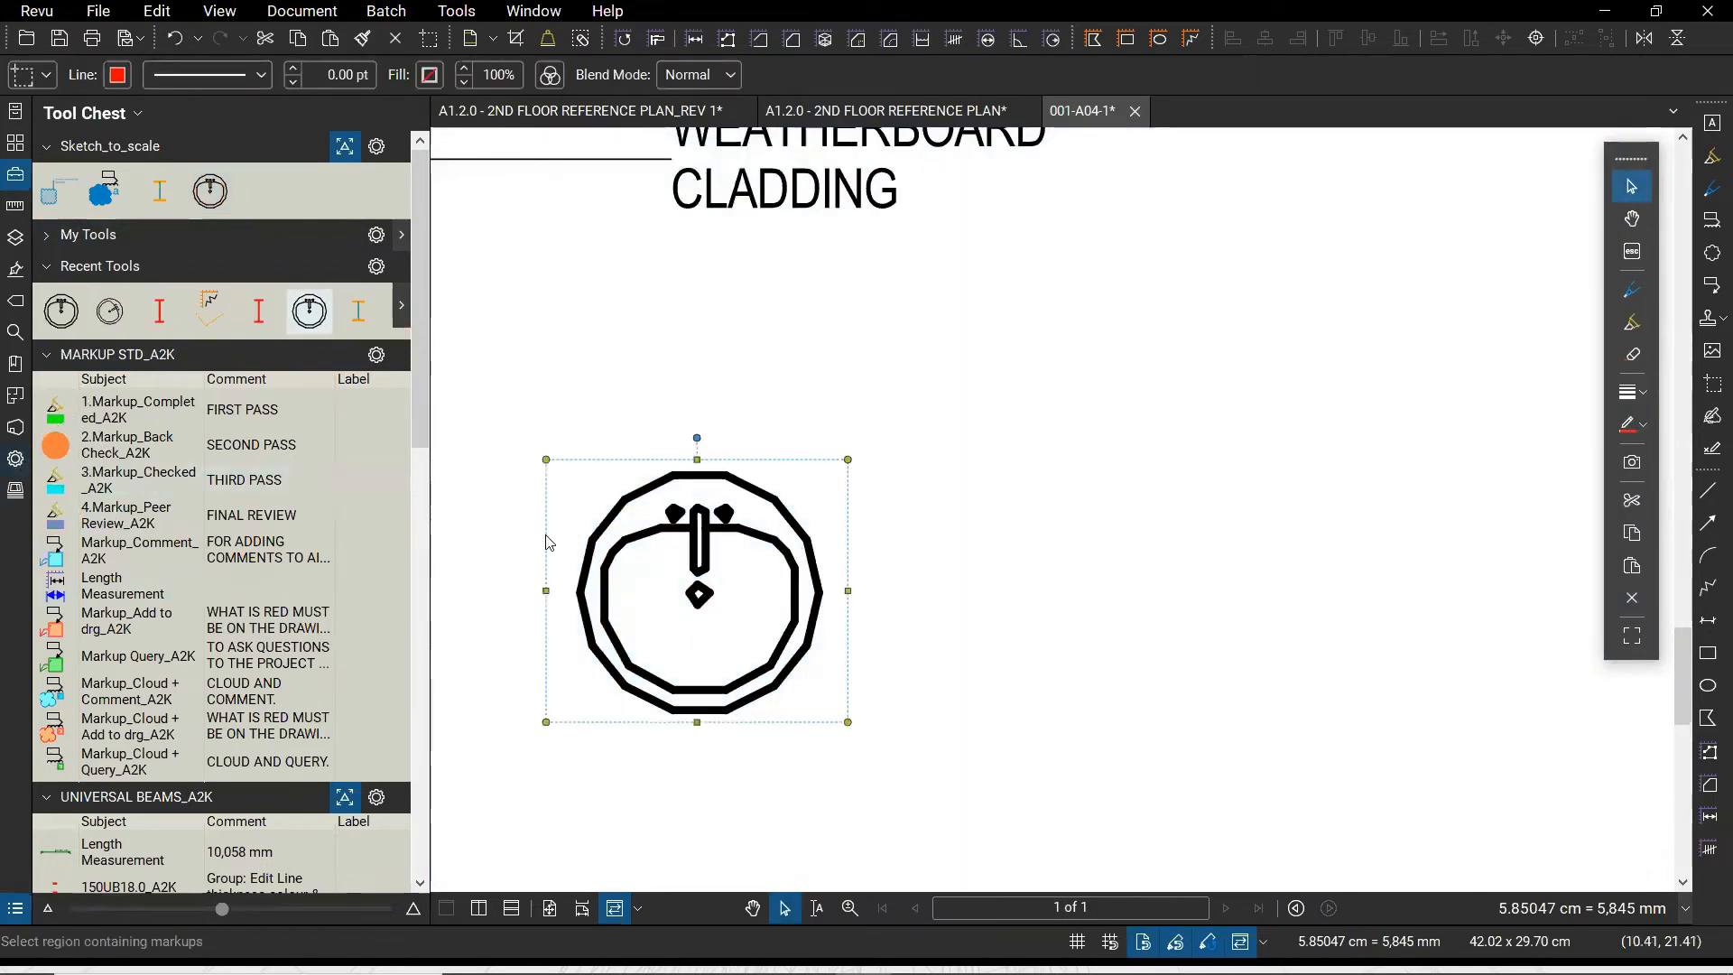
pyautogui.click(16, 459)
pyautogui.scroll(-3, 311, 756)
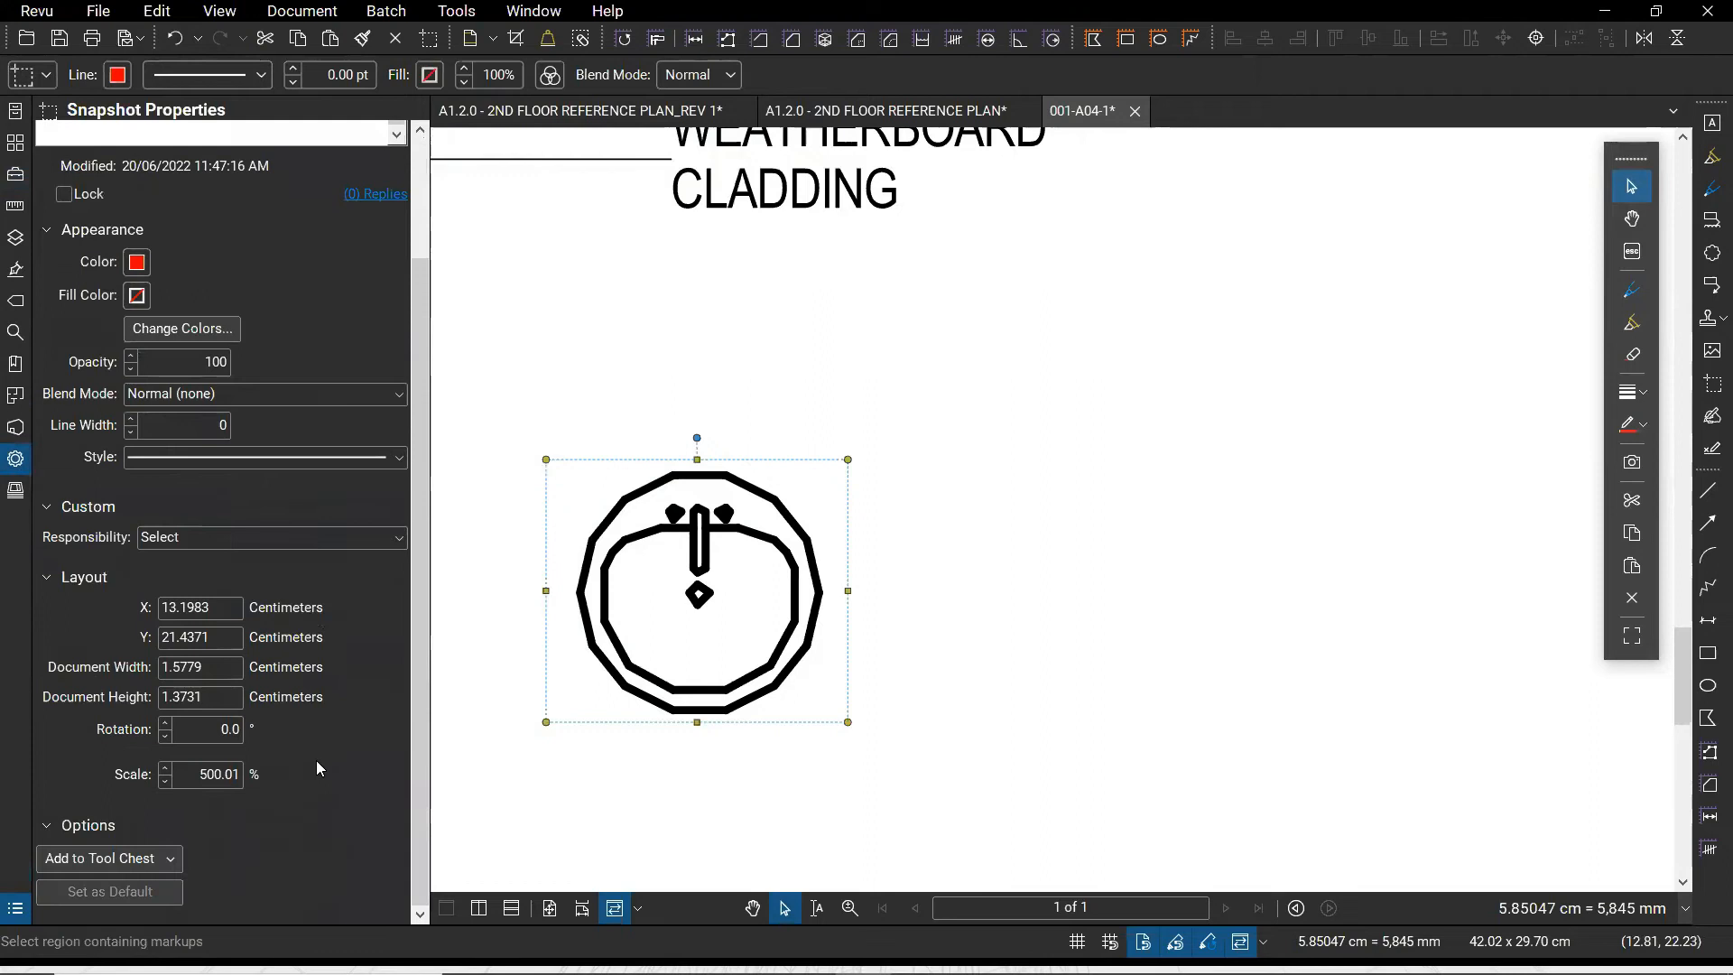
pyautogui.doubleClick(226, 729)
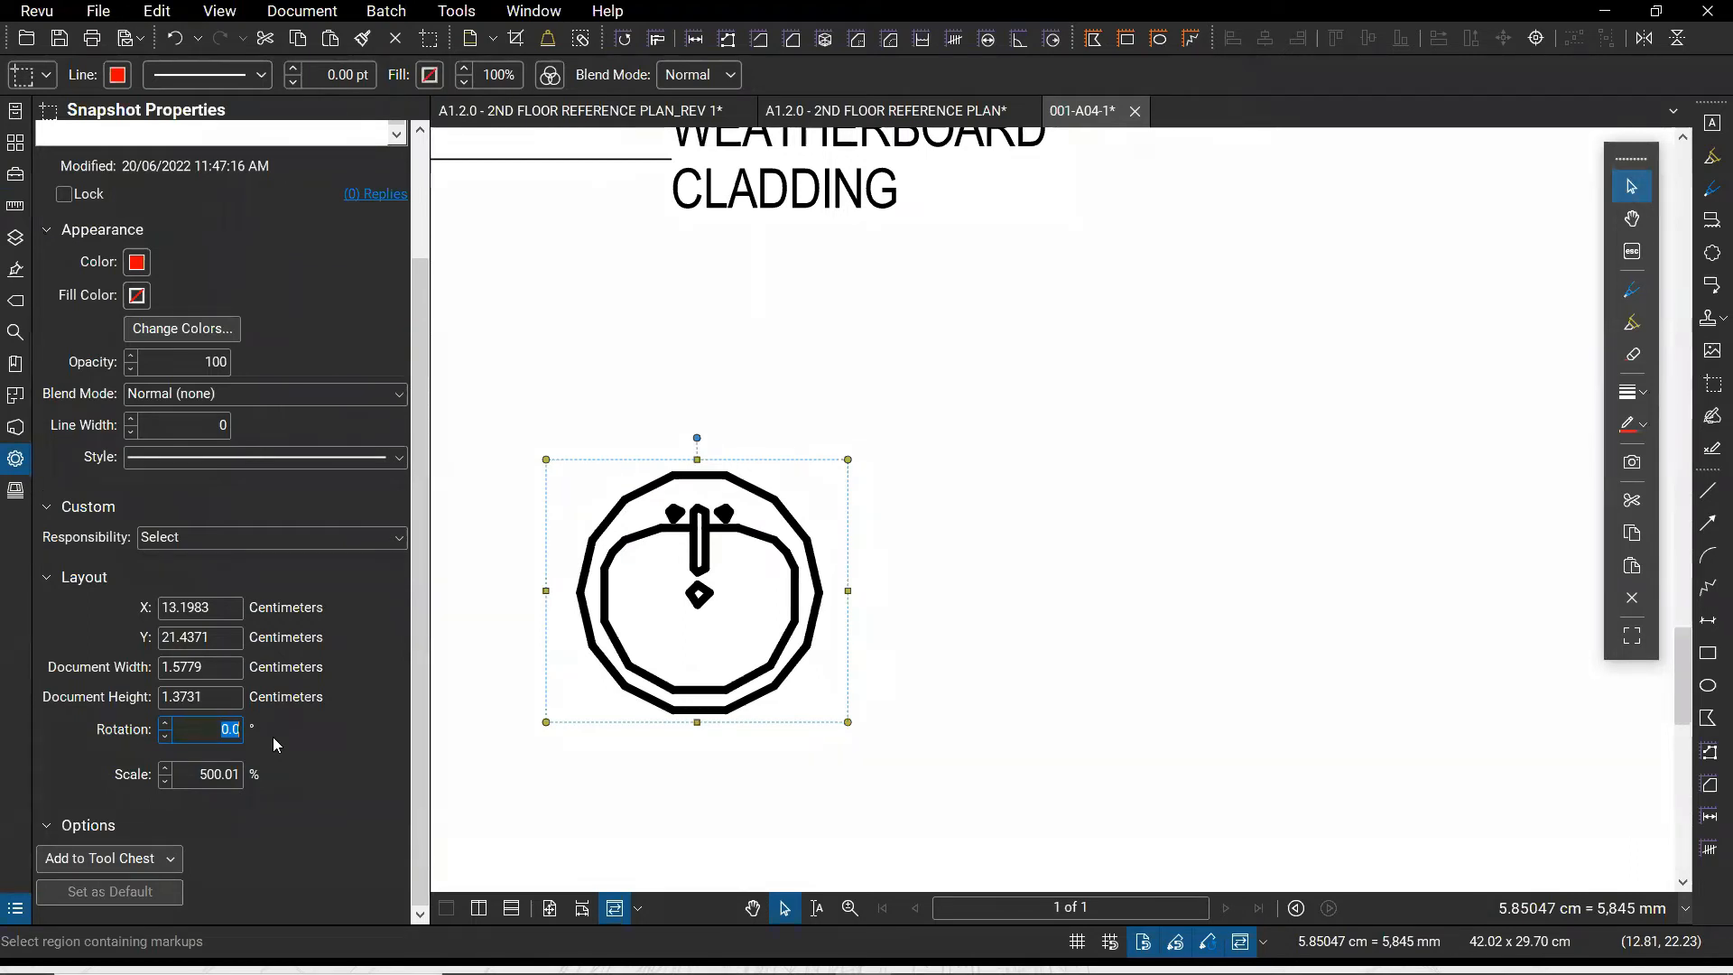
pyautogui.write('2')
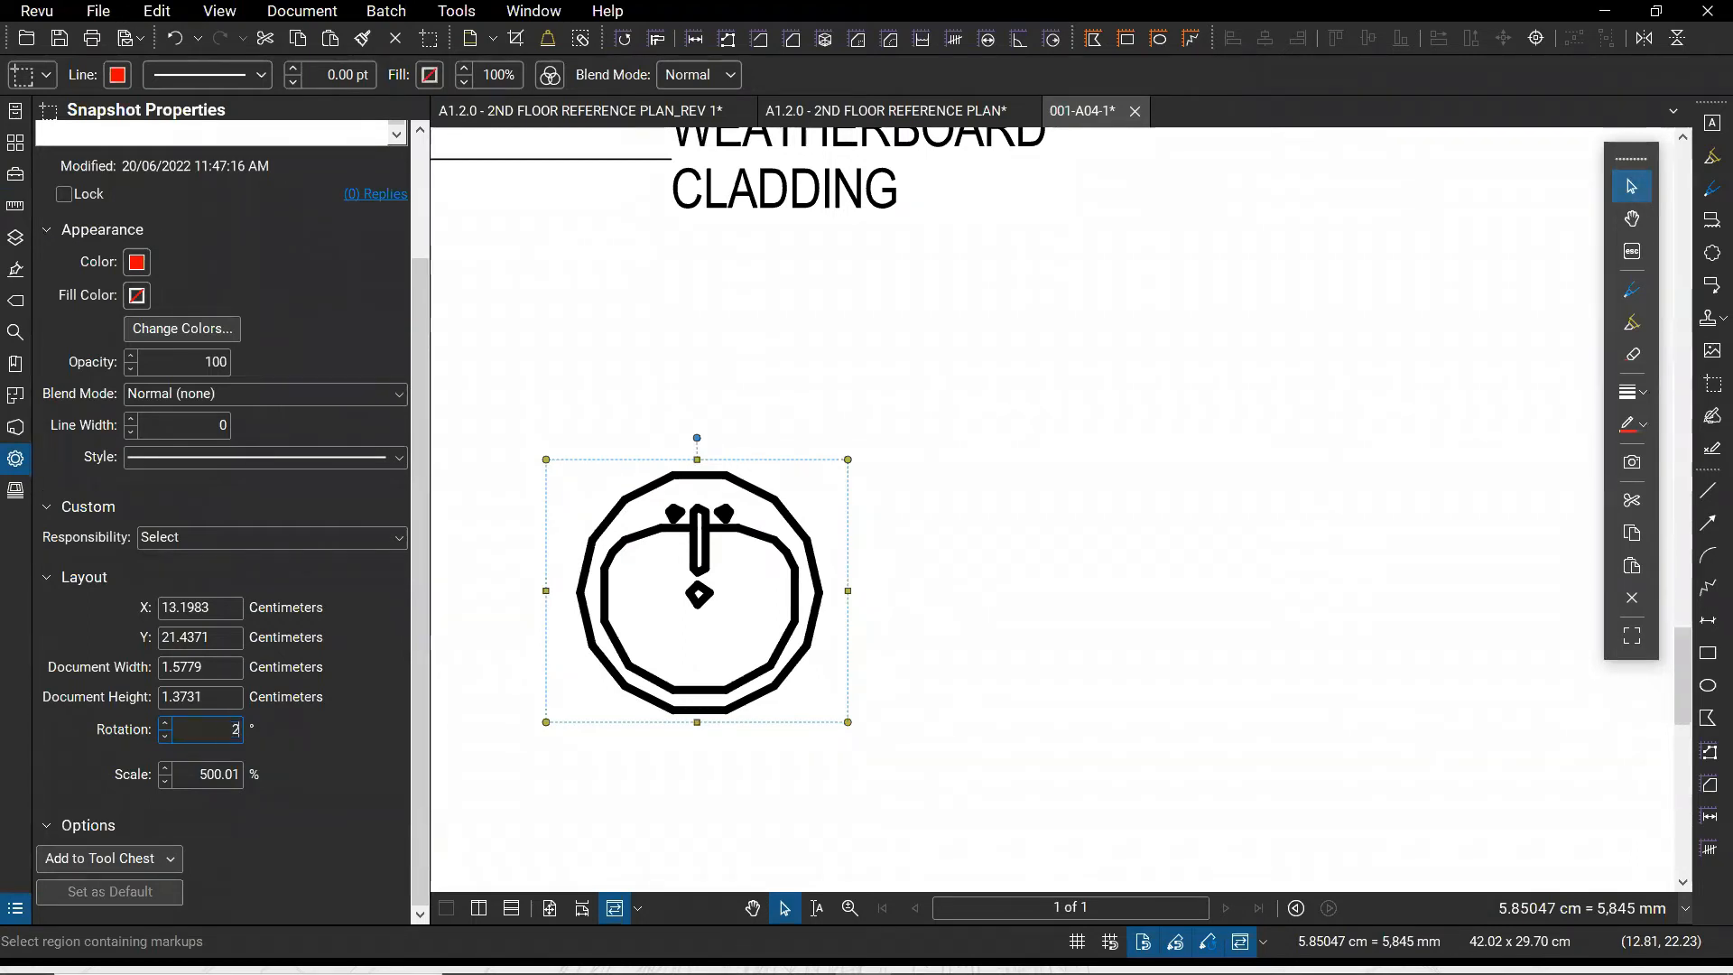
pyautogui.write('5.3')
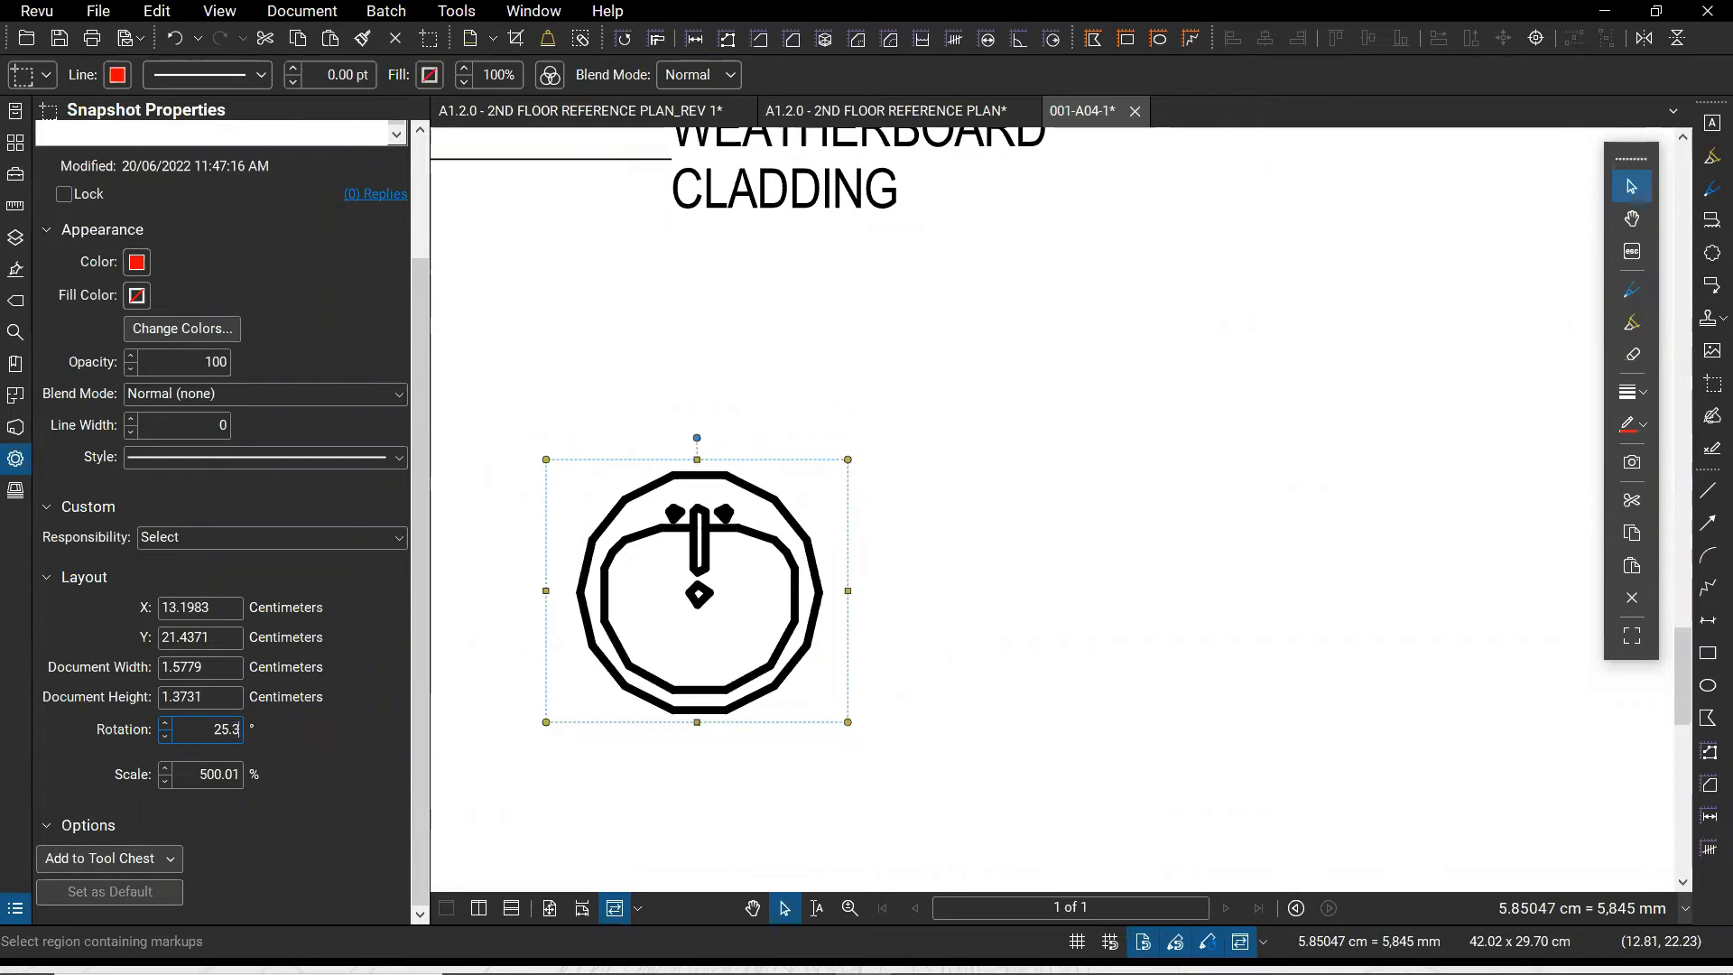
pyautogui.press('Return')
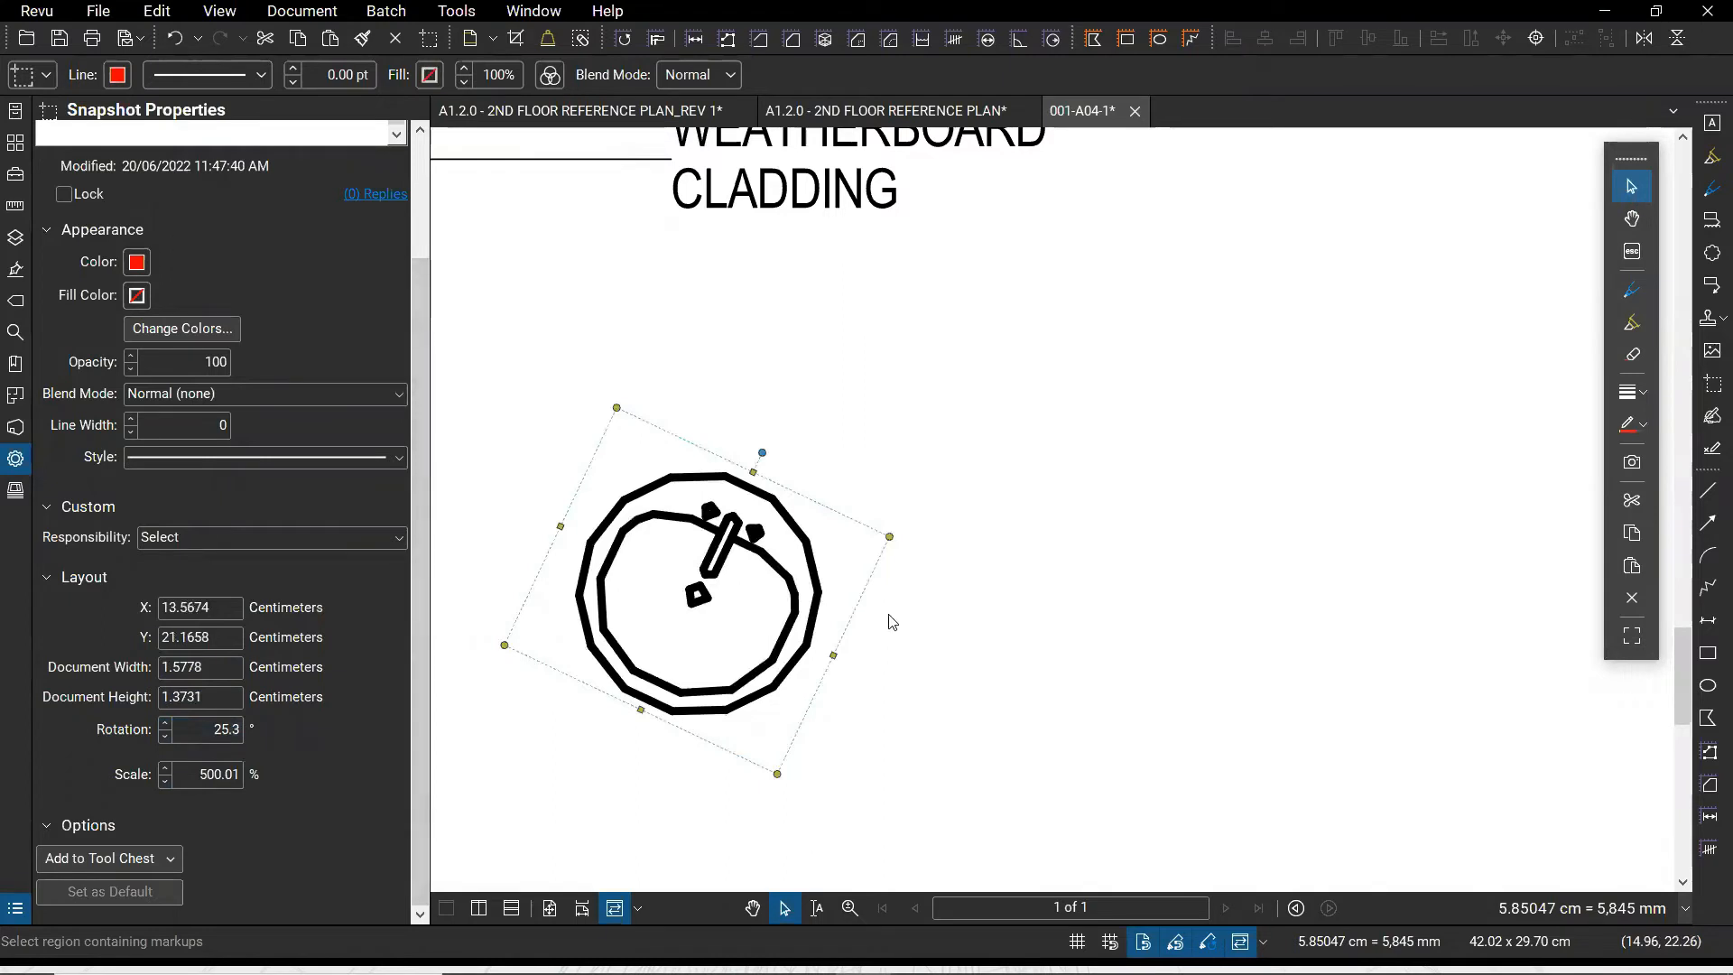
# Flip the rotated basin horizontally, and flip it vertically and back again
pyautogui.click(1642, 41)
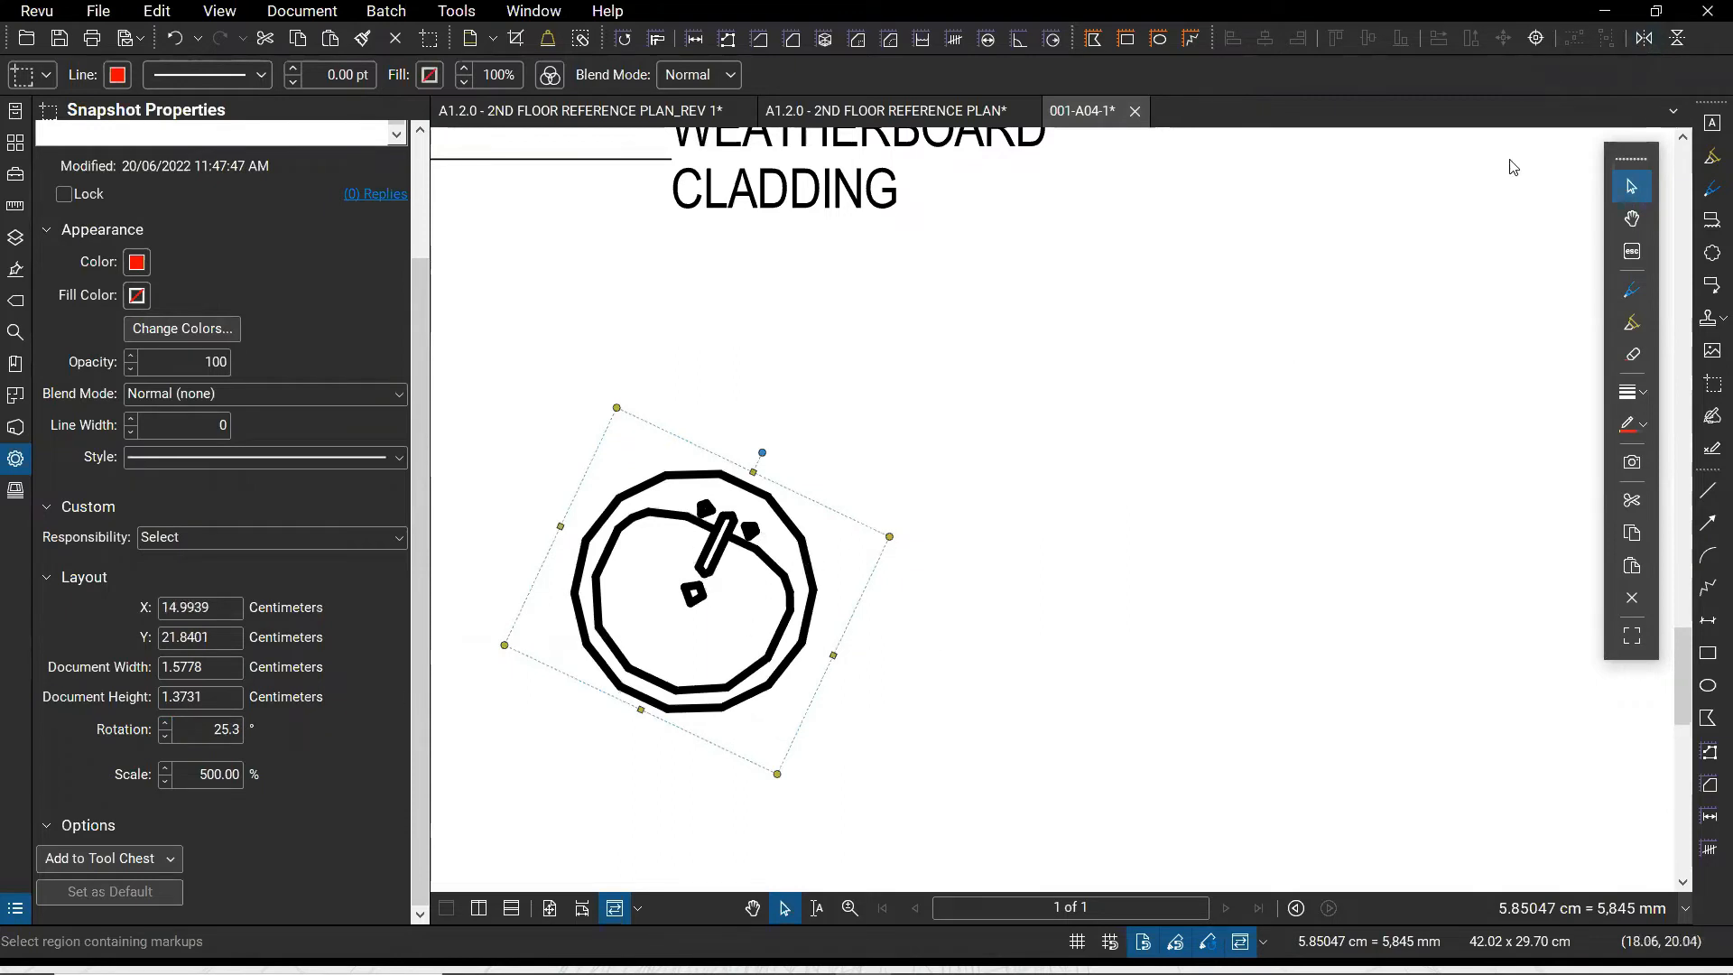
pyautogui.click(1678, 39)
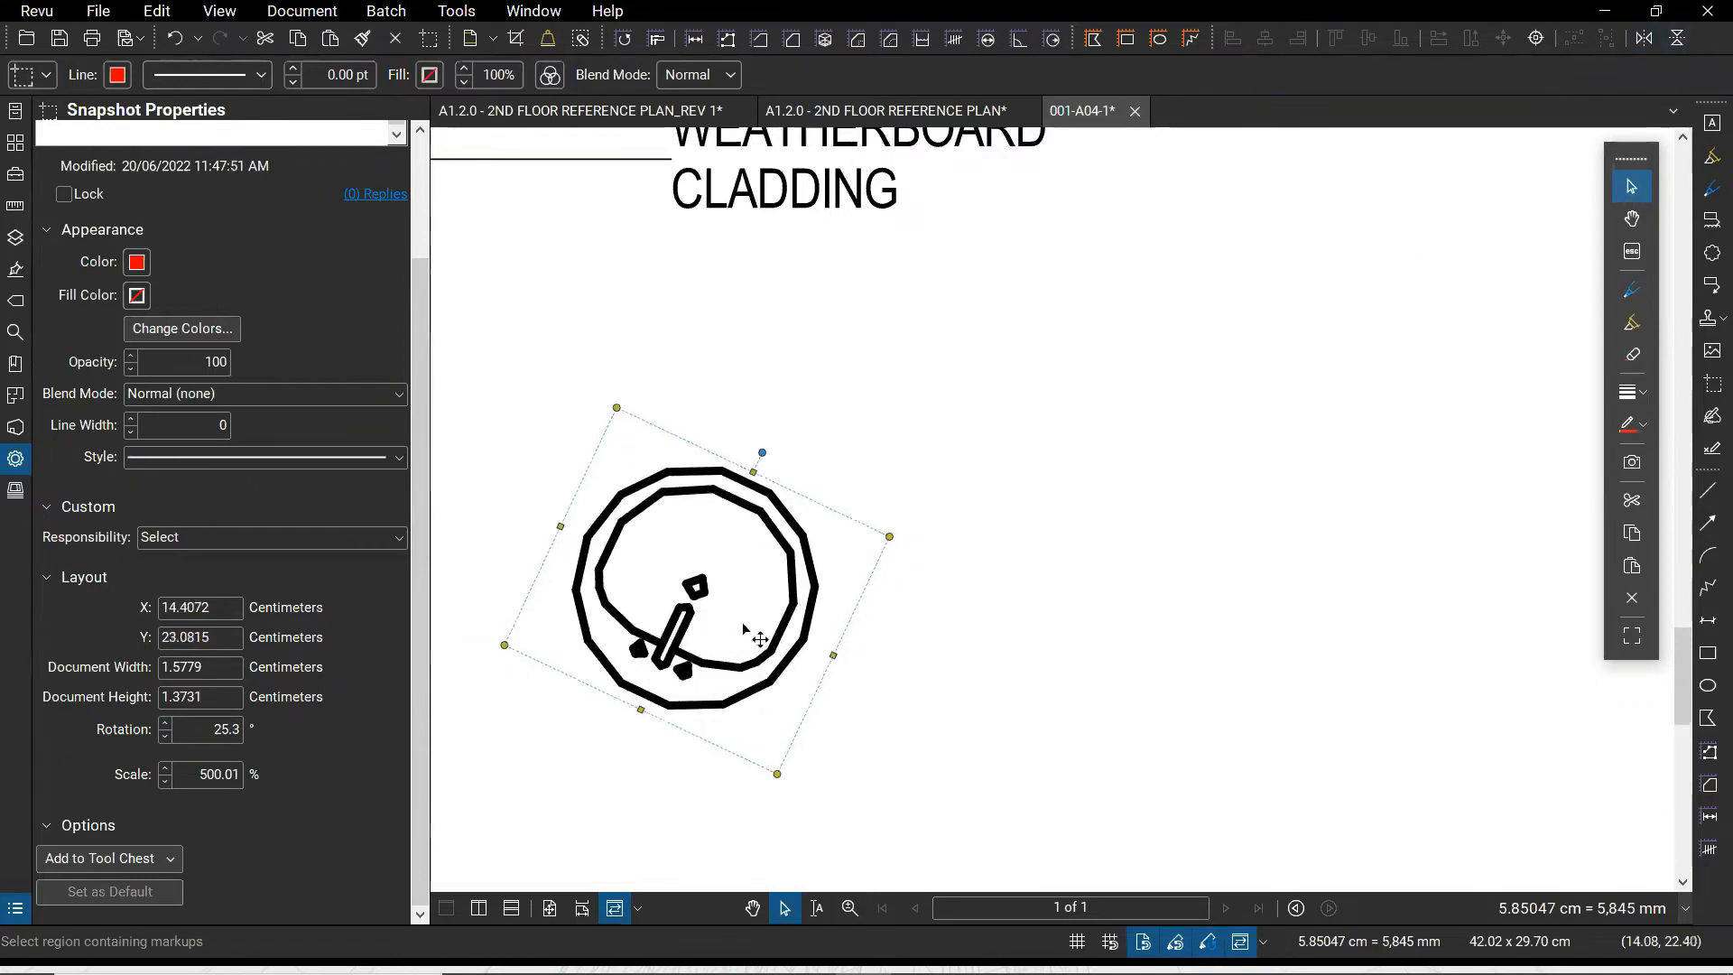
pyautogui.click(1678, 39)
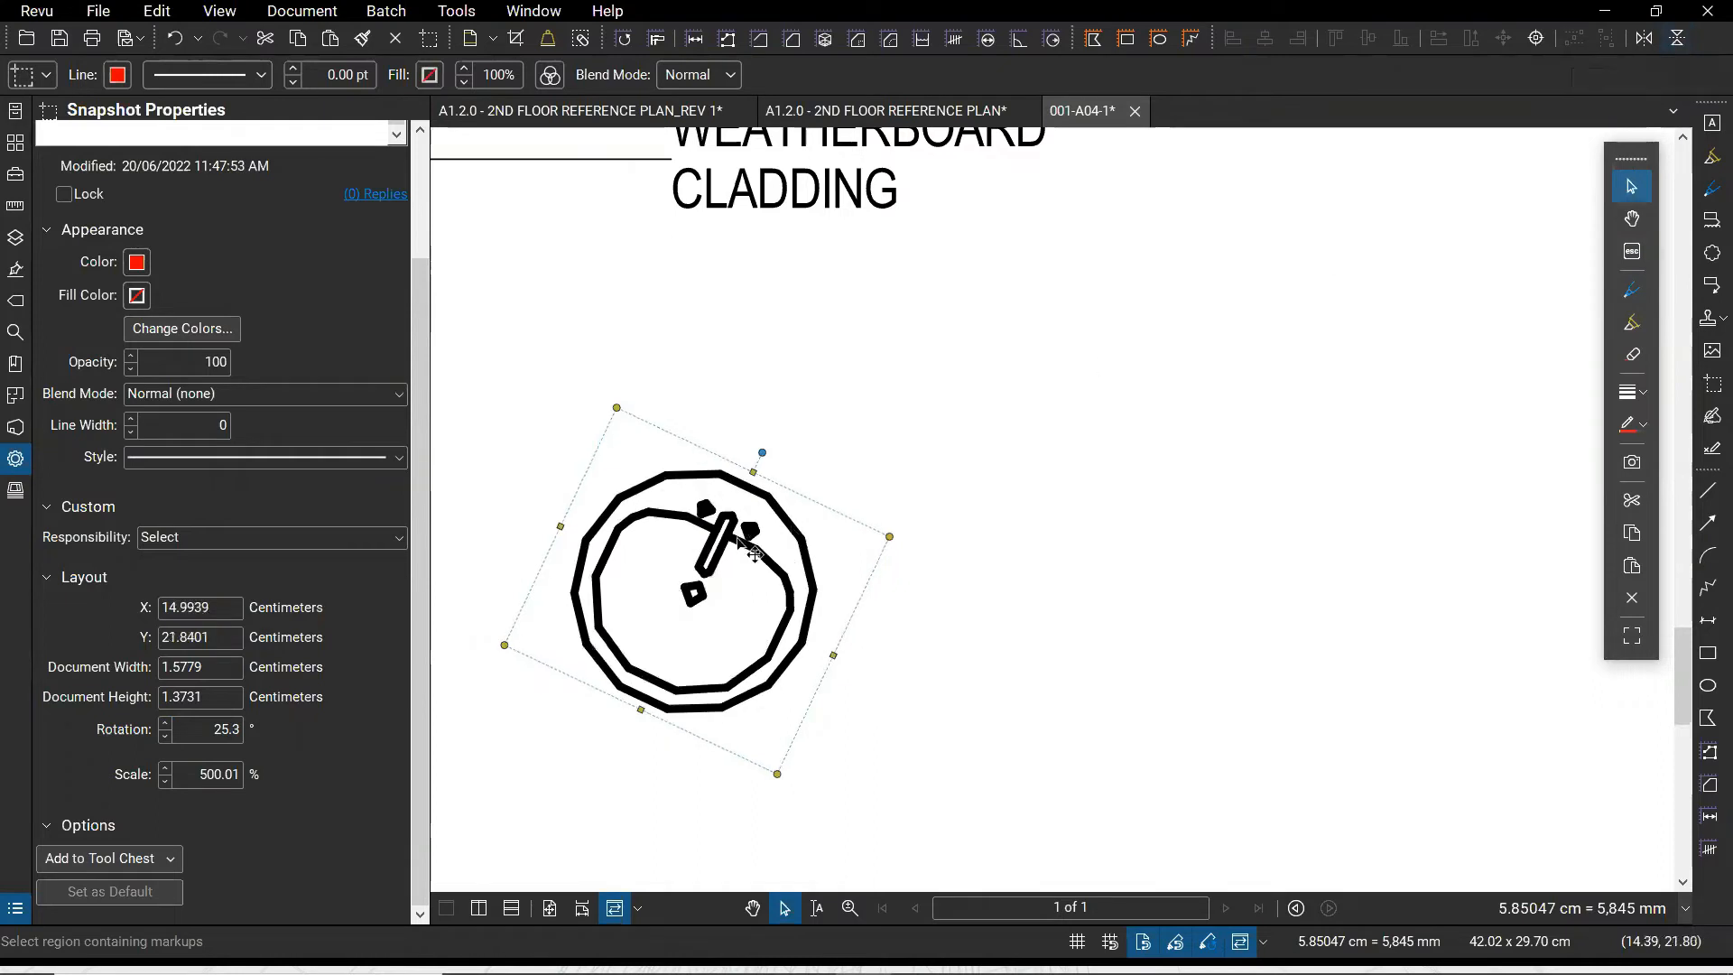
pyautogui.click(204, 731)
pyautogui.scroll(-2, 1047, 549)
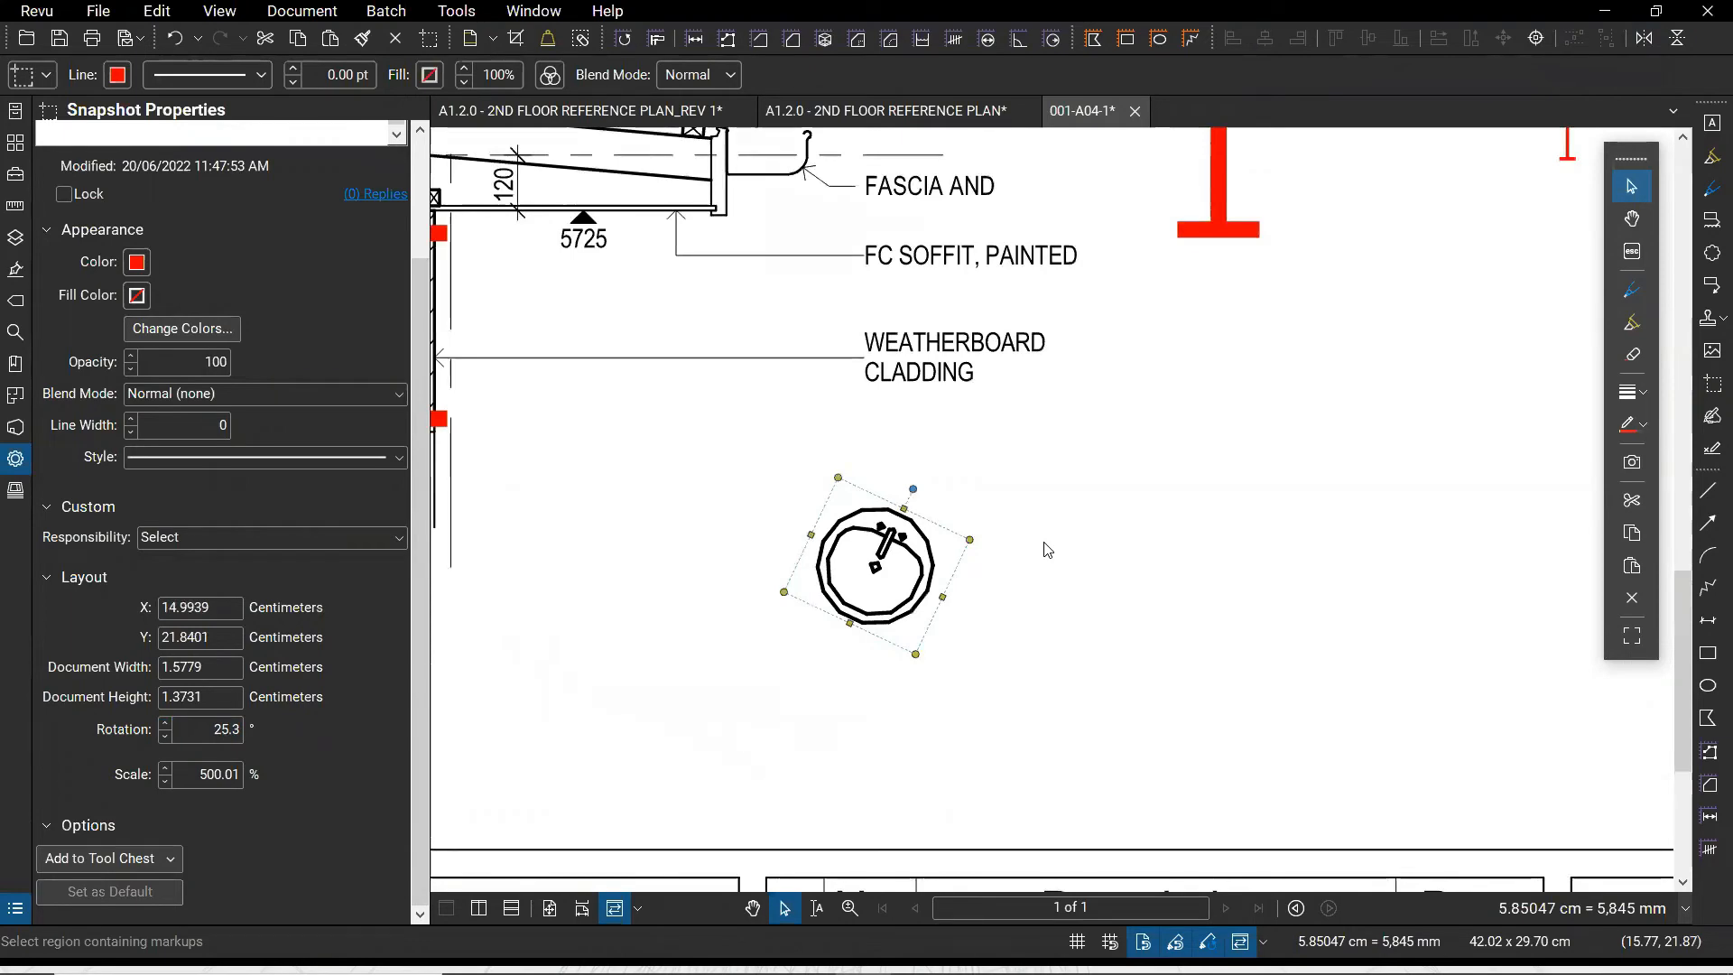
pyautogui.scroll(-5, 1085, 569)
pyautogui.moveTo(1161, 572); pyautogui.dragTo(1064, 786)
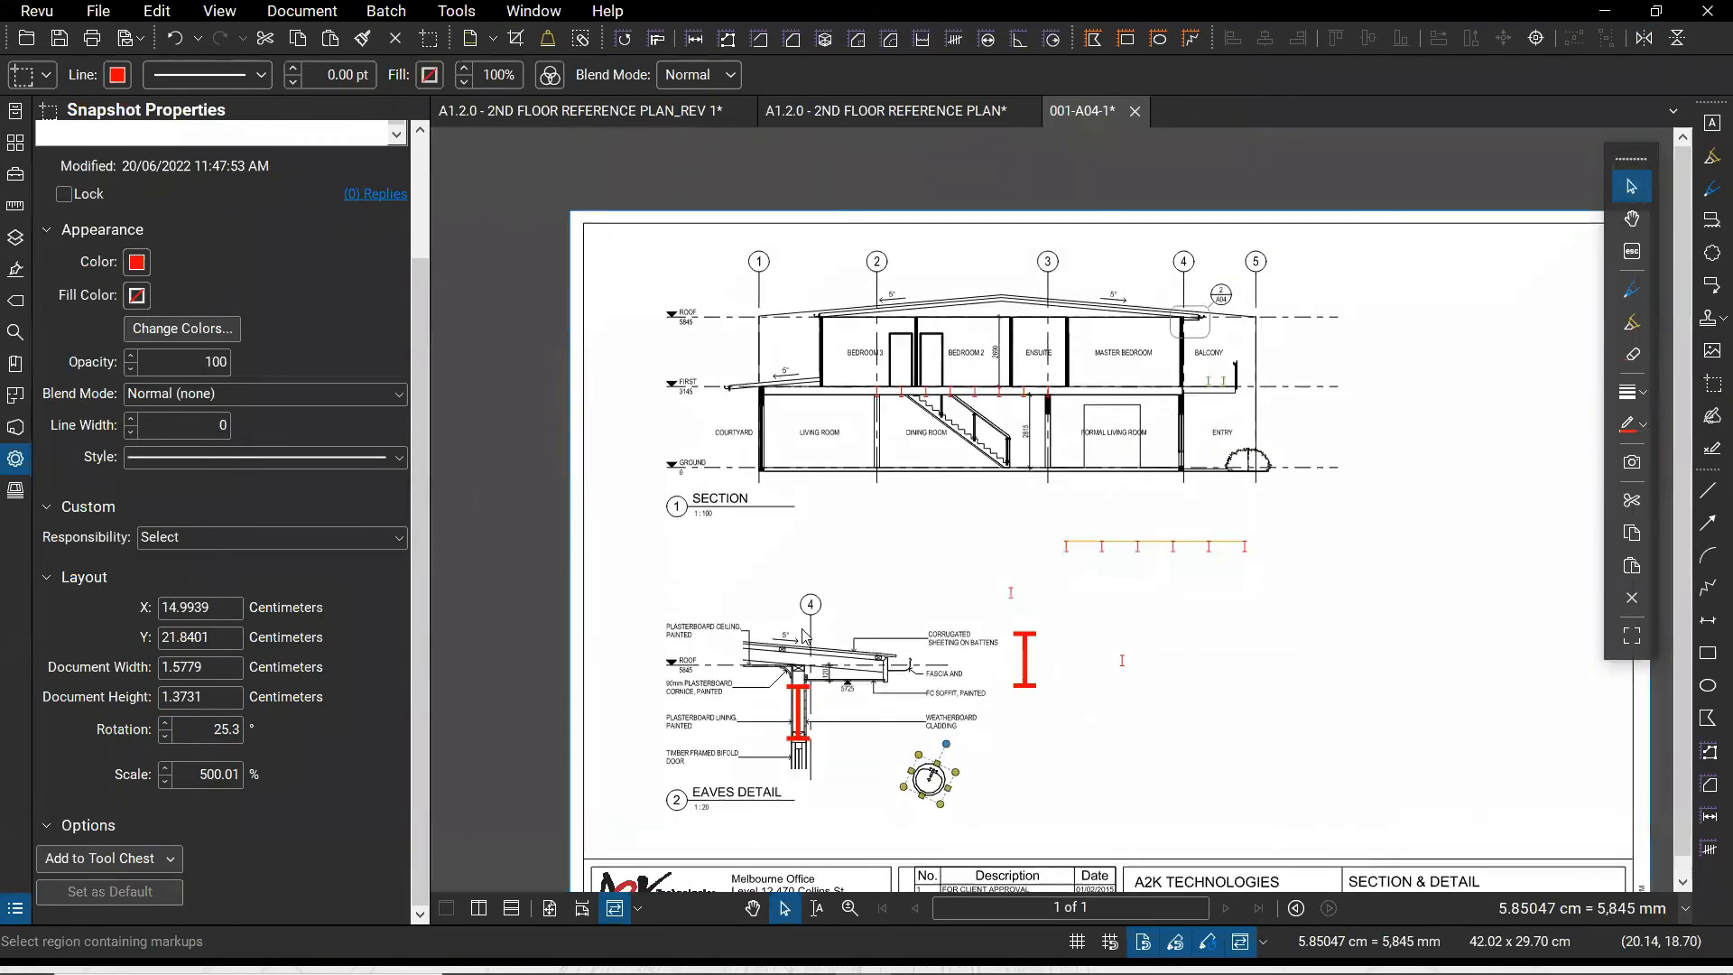
# Open the floor plan drawing 001-A02-1.pdf from the 2017-05-01 LAD folder
pyautogui.click(97, 11)
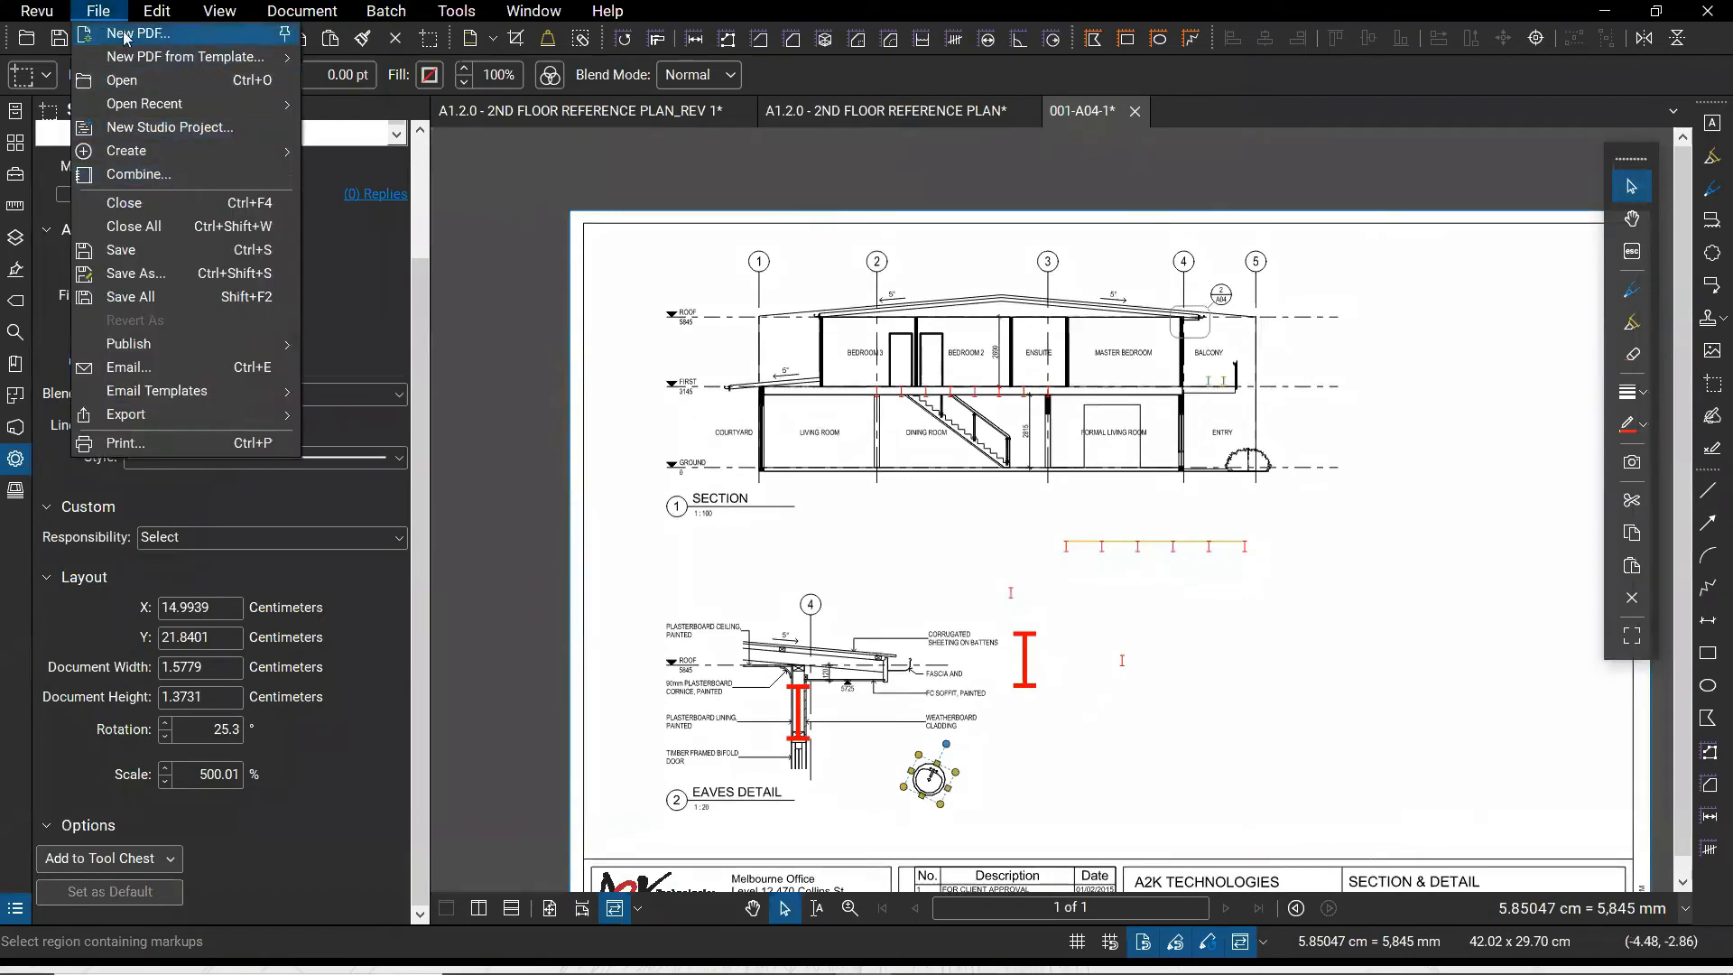
pyautogui.moveTo(183, 107)
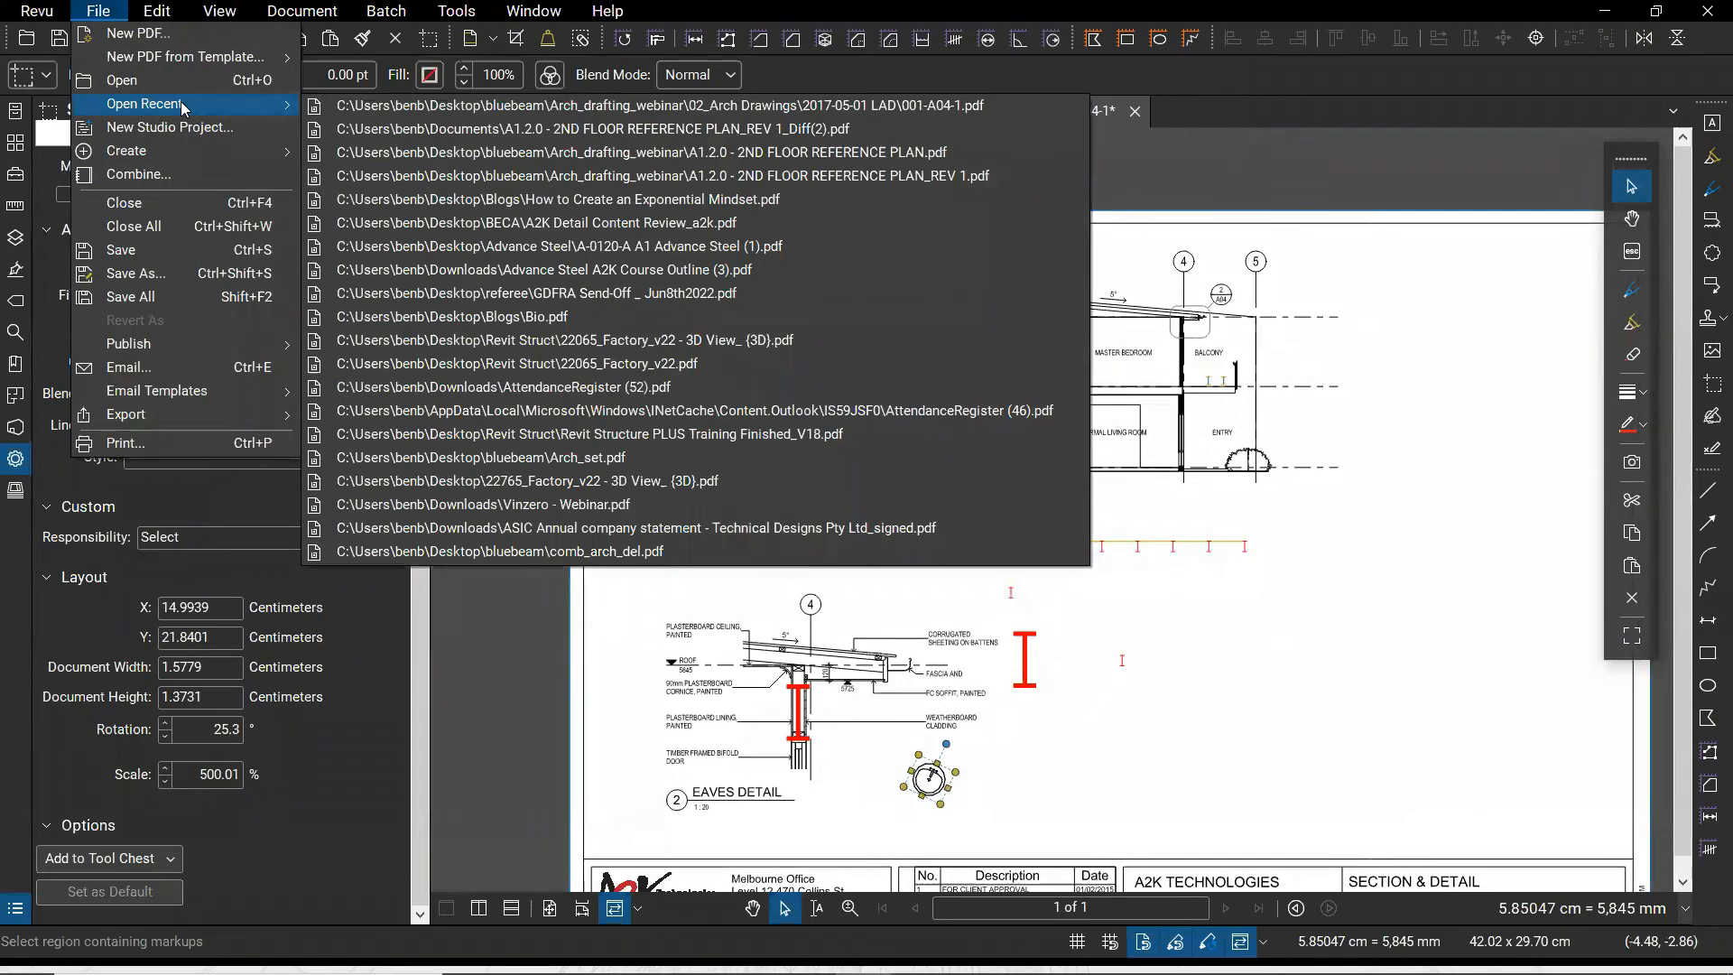
pyautogui.click(127, 79)
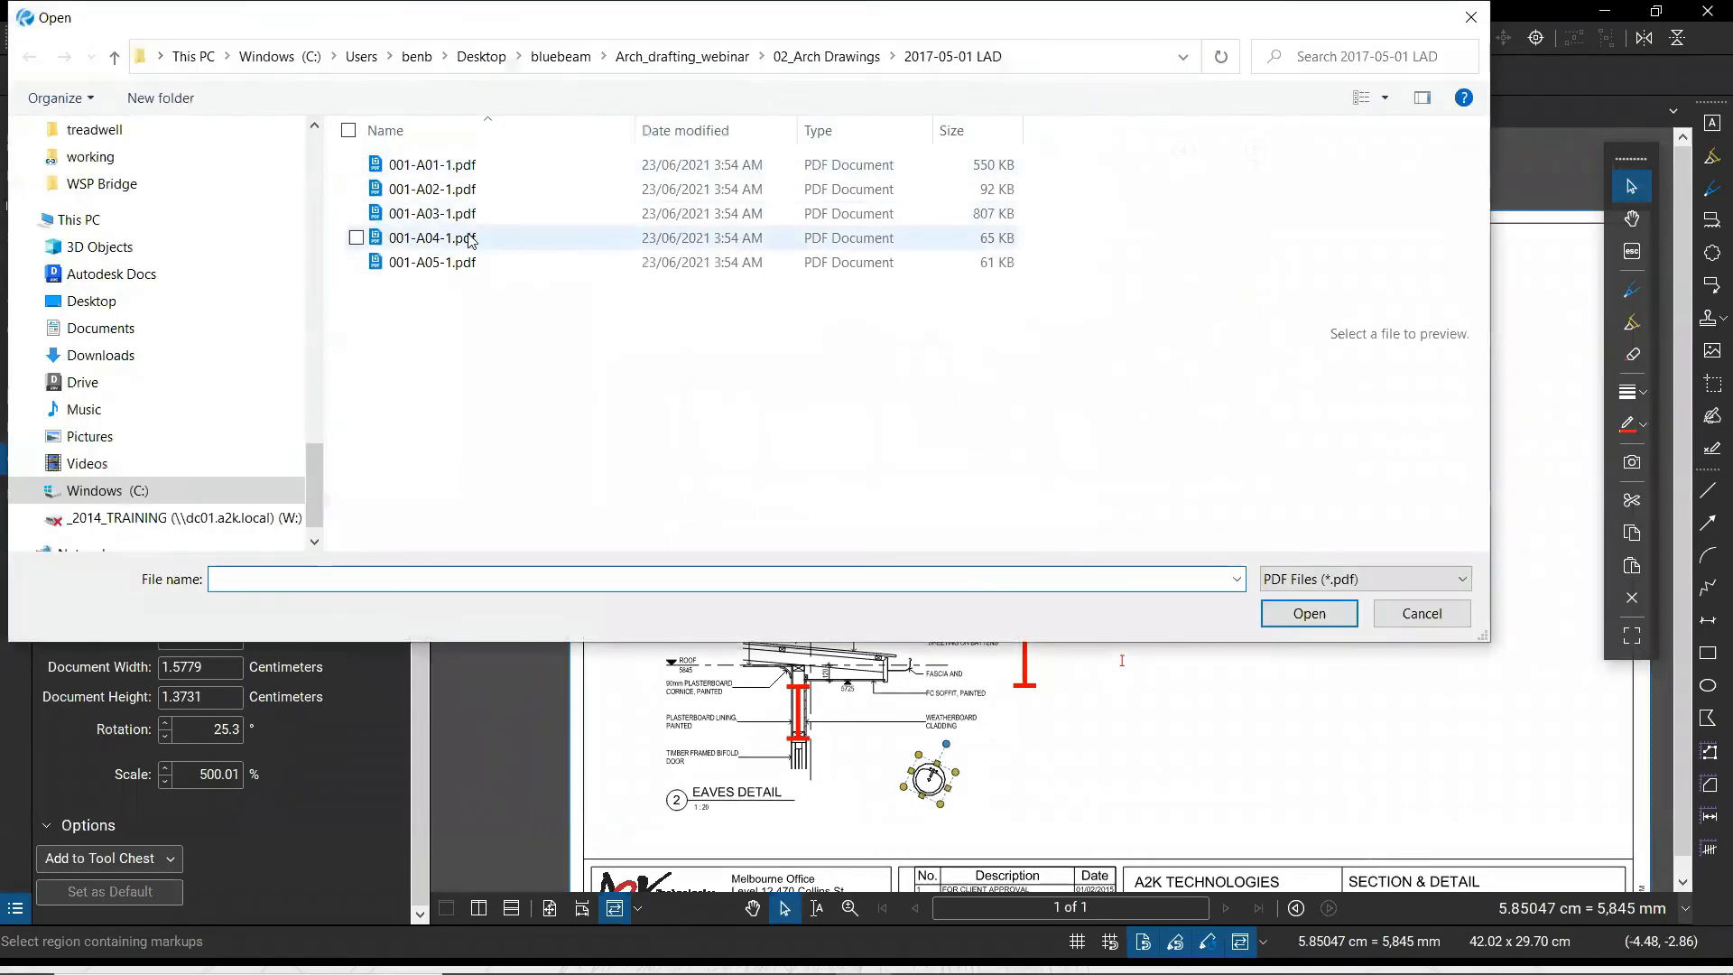
pyautogui.click(467, 215)
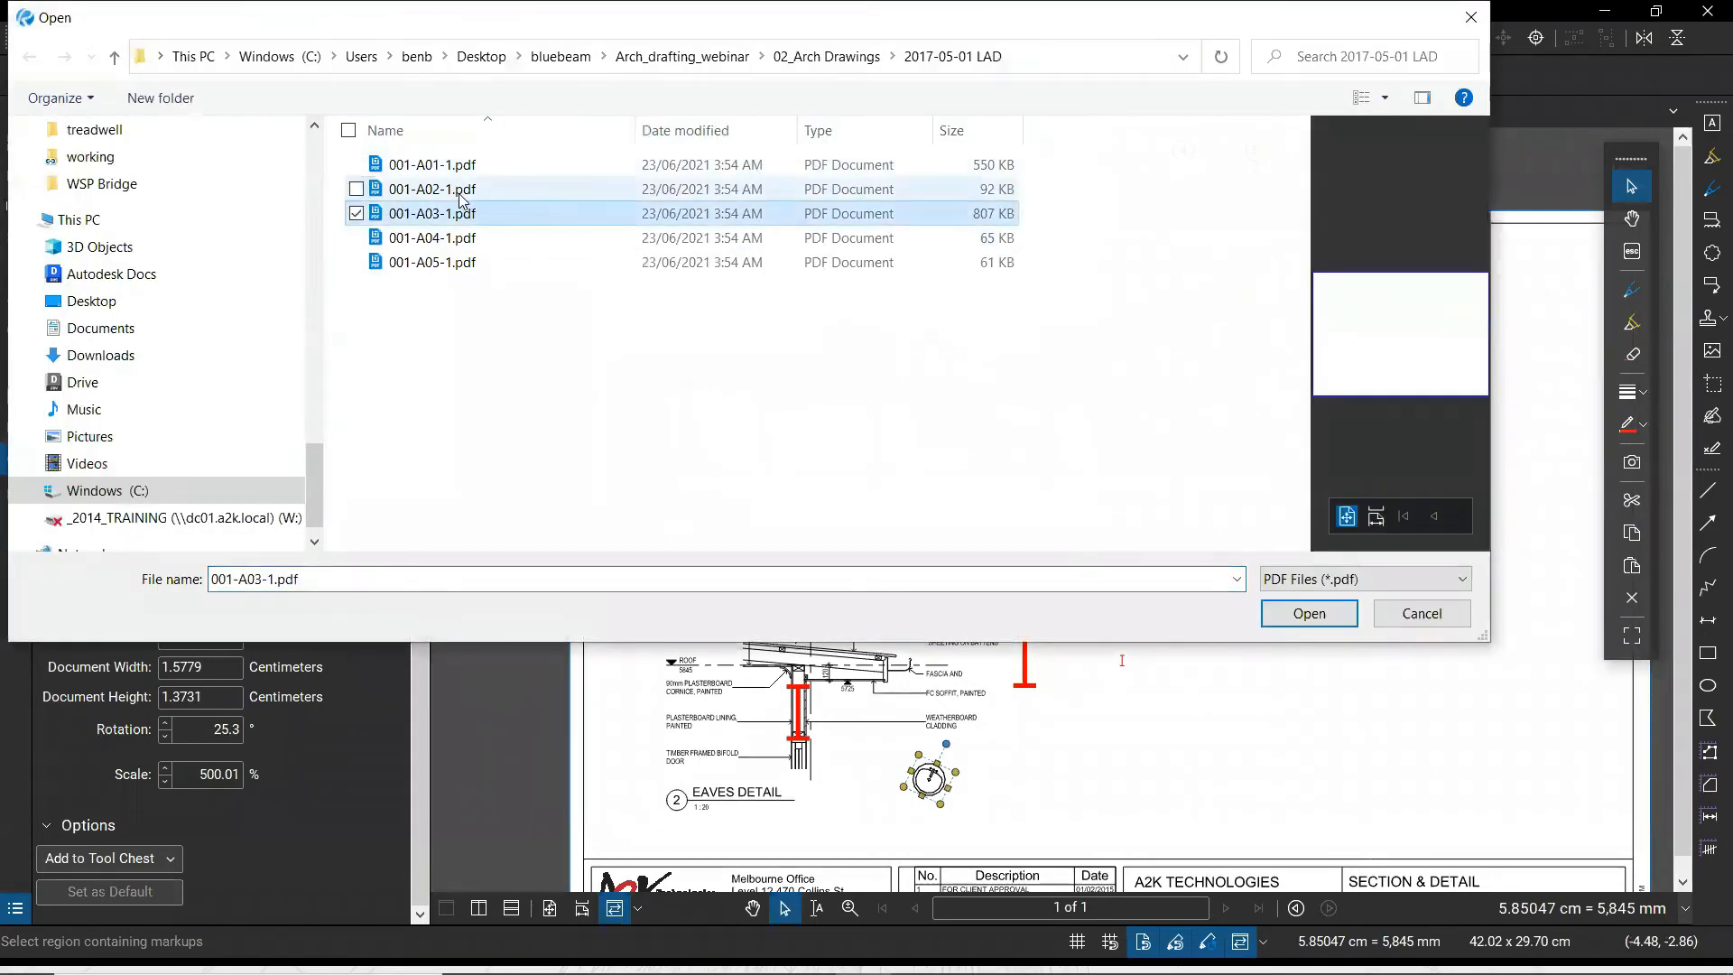
pyautogui.click(470, 191)
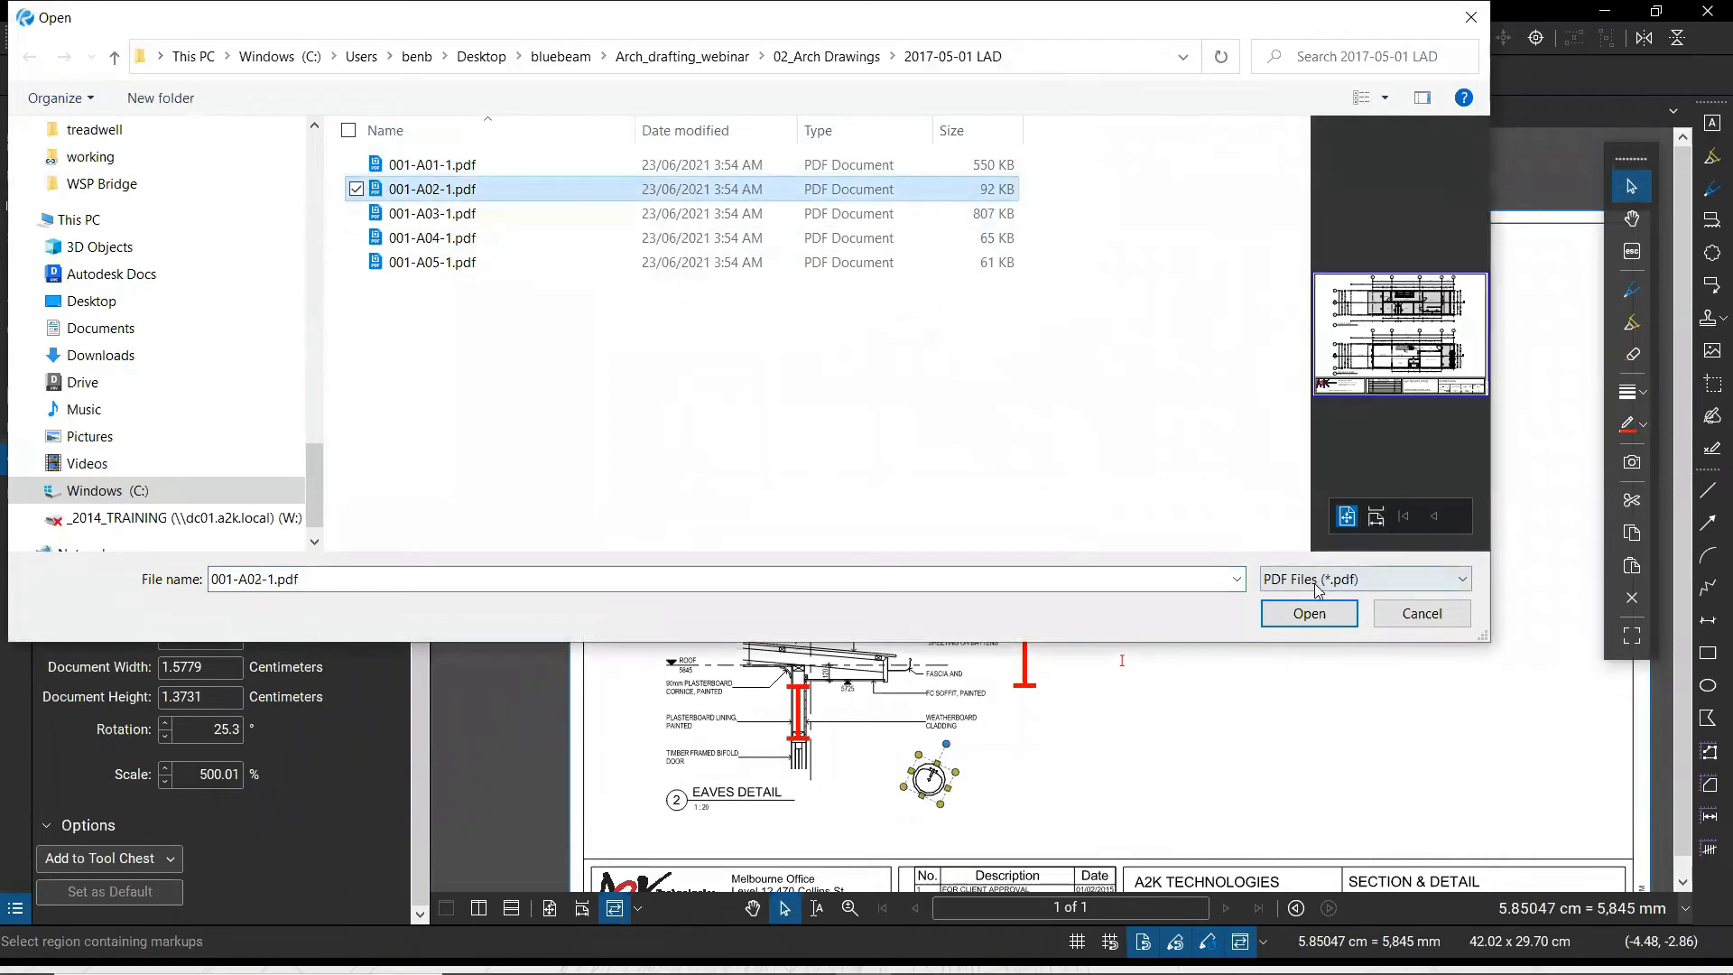
pyautogui.click(1308, 613)
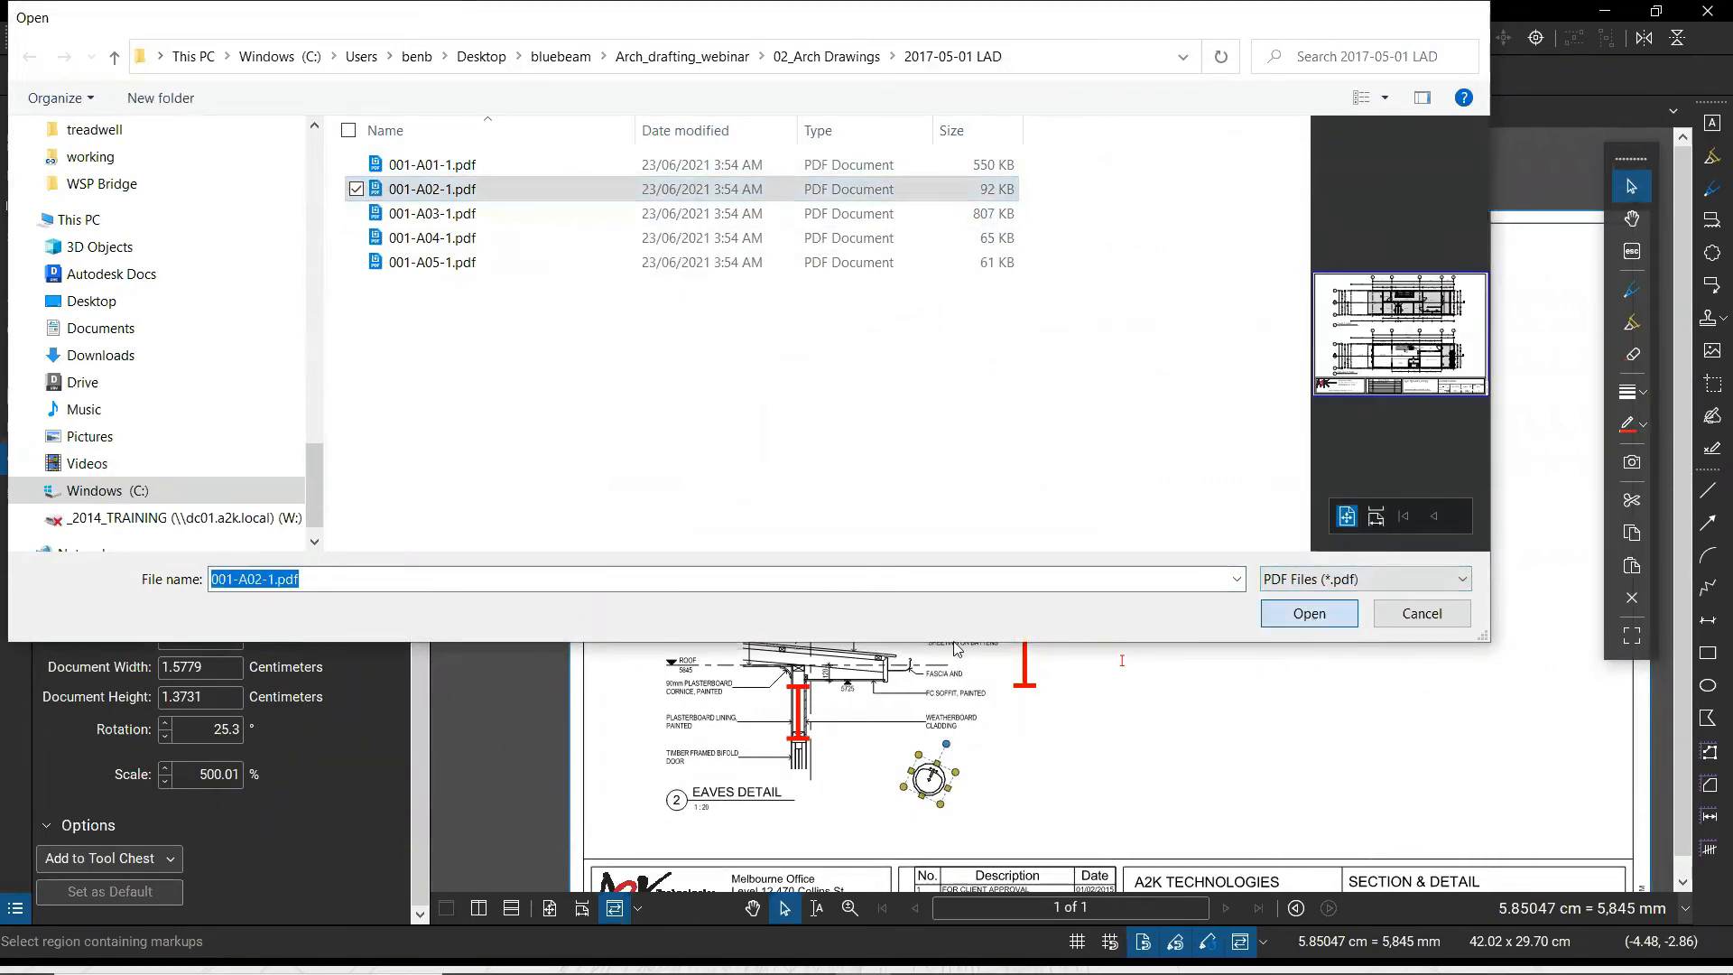
# Take a snapshot of the ground floor laundry and PDR room and paste it in the blank area beside the floor plans
pyautogui.scroll(3, 1201, 541)
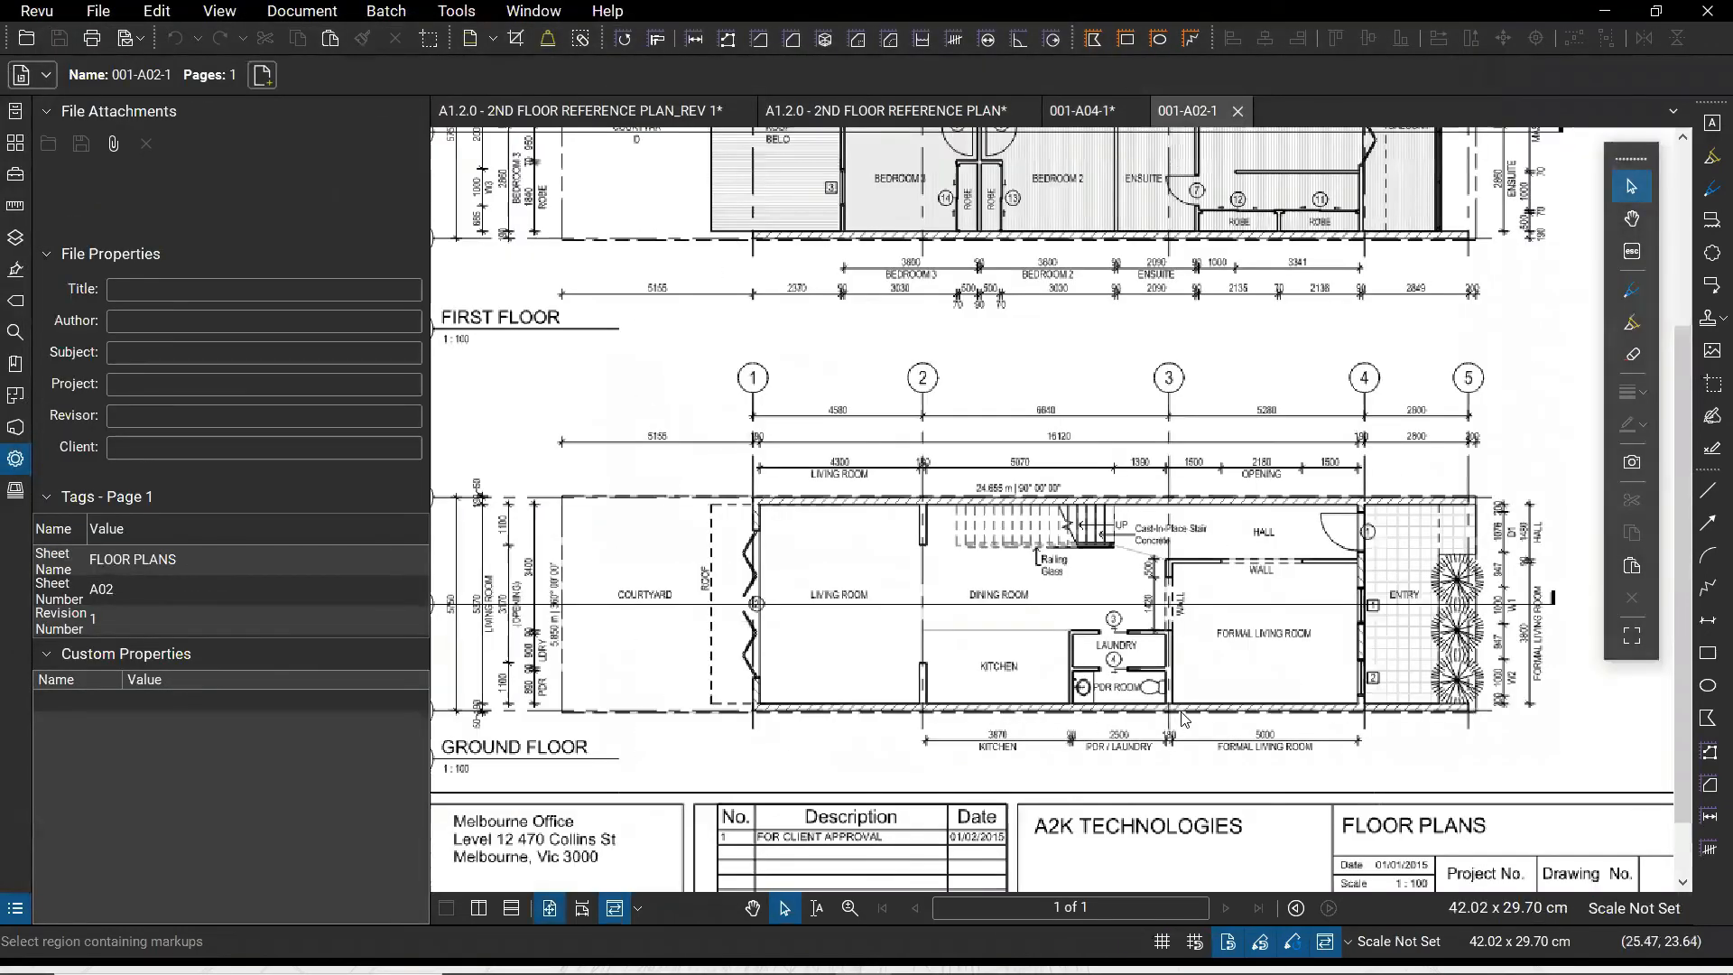
pyautogui.scroll(4, 1202, 542)
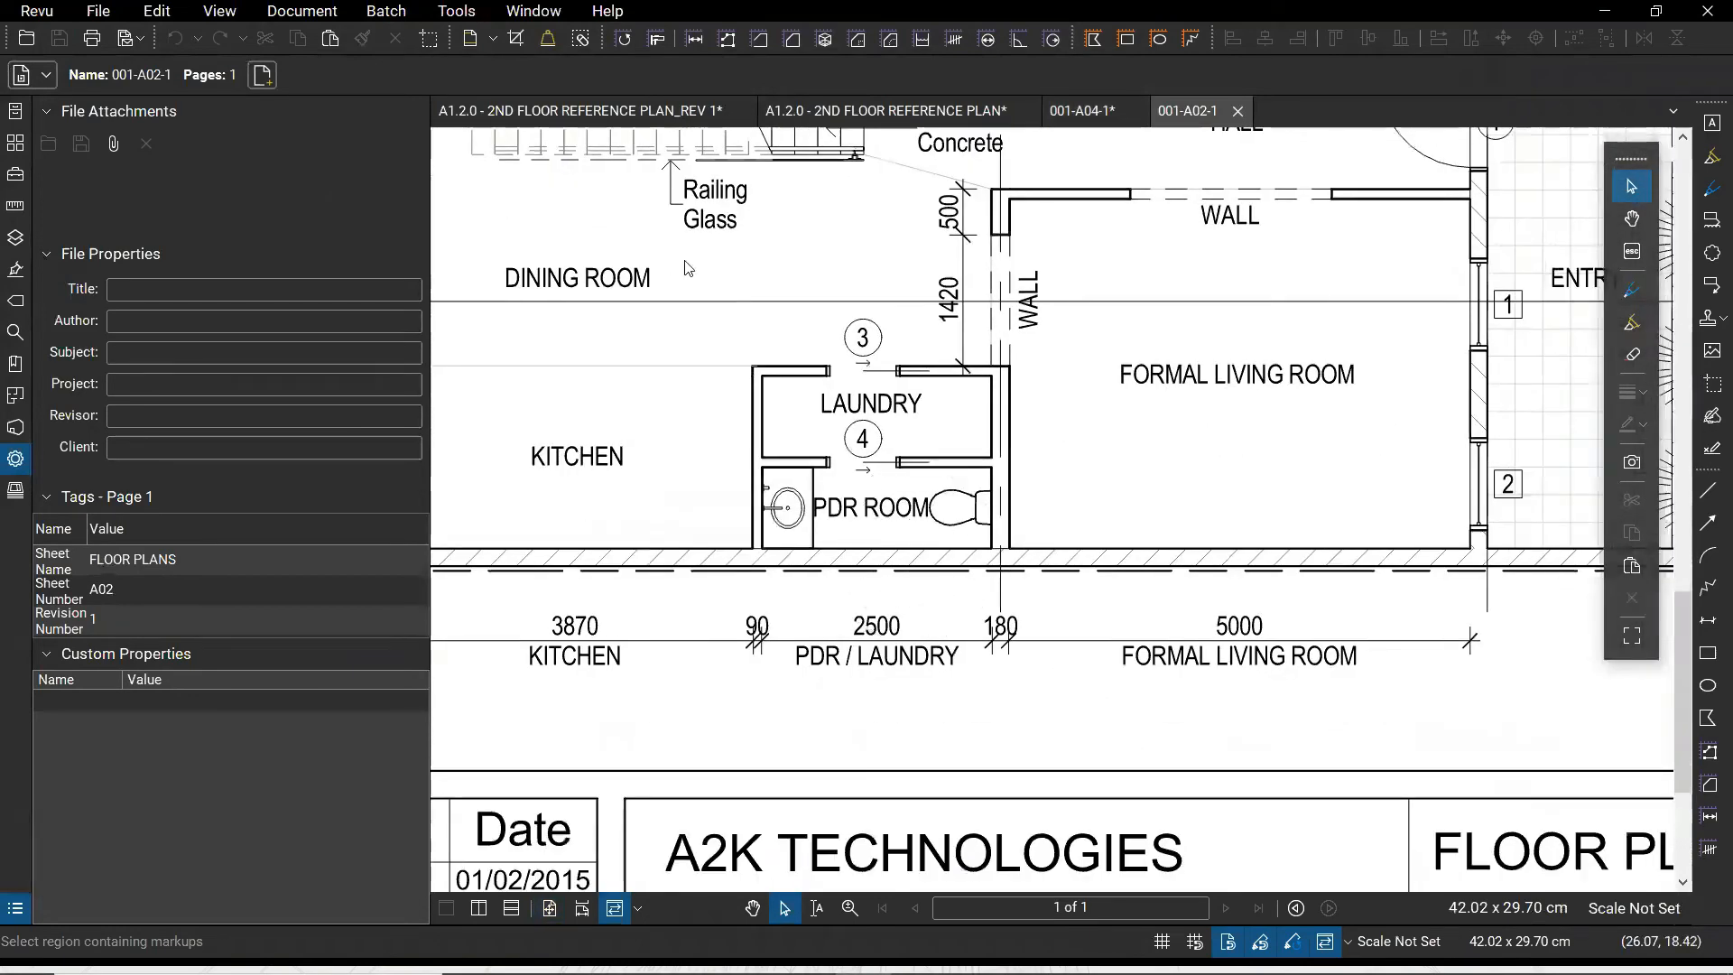
pyautogui.click(157, 12)
pyautogui.click(207, 338)
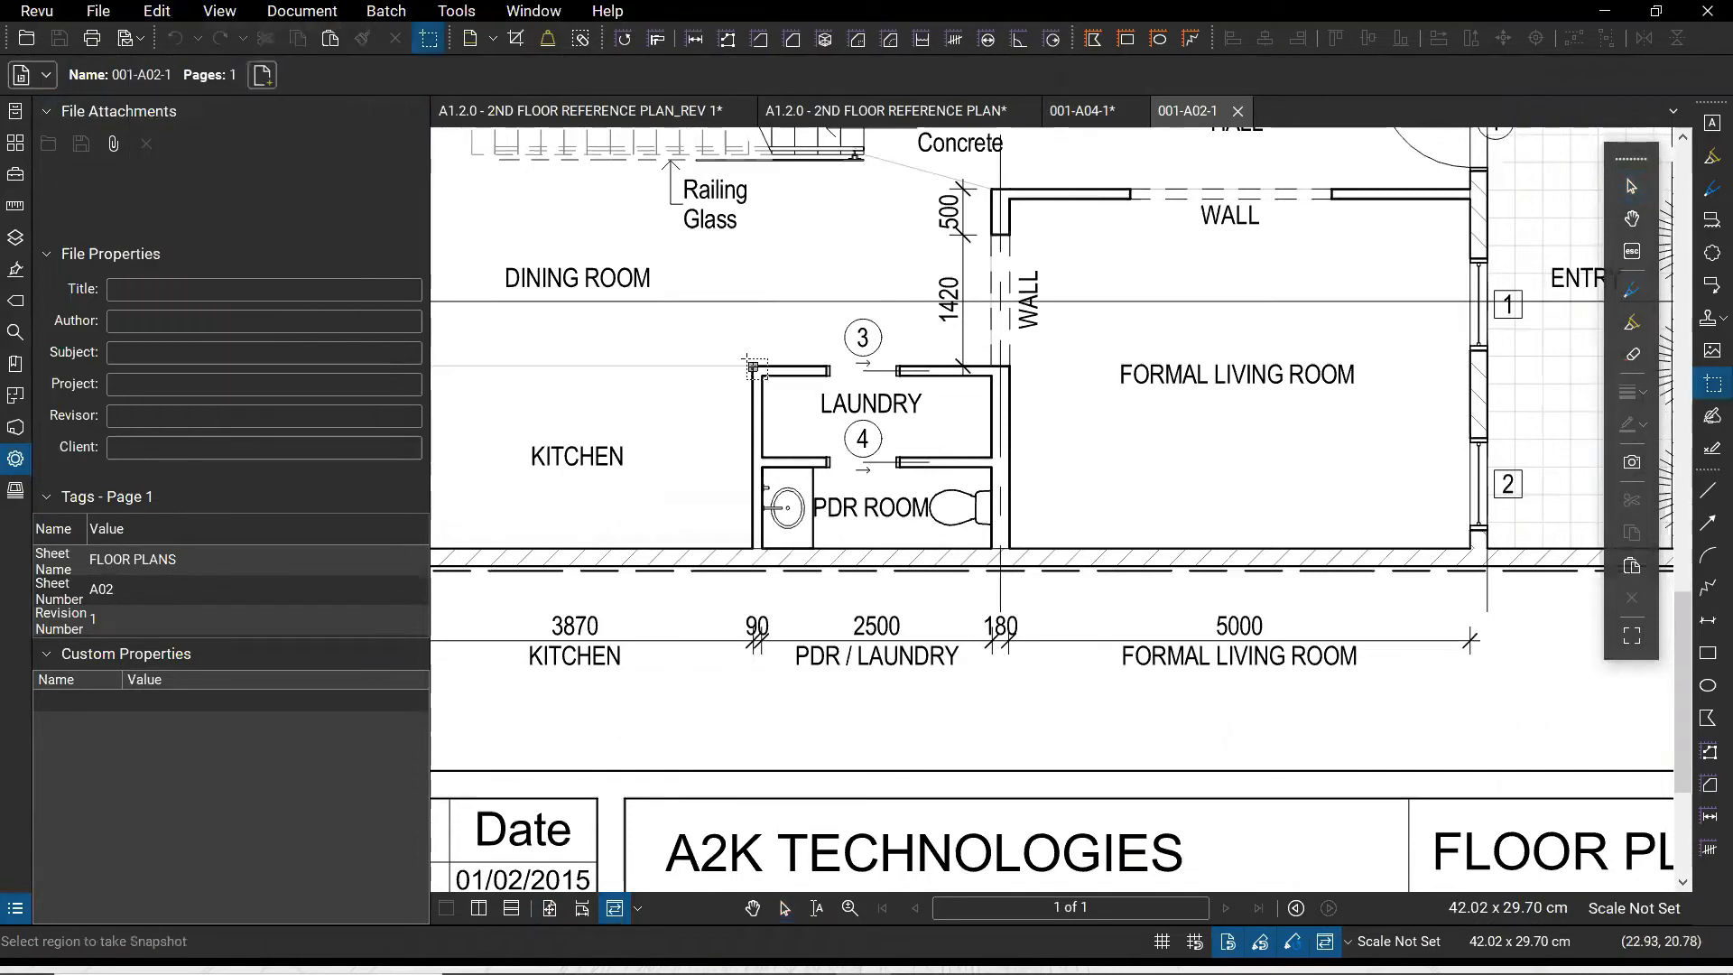
pyautogui.moveTo(748, 365); pyautogui.dragTo(1015, 550)
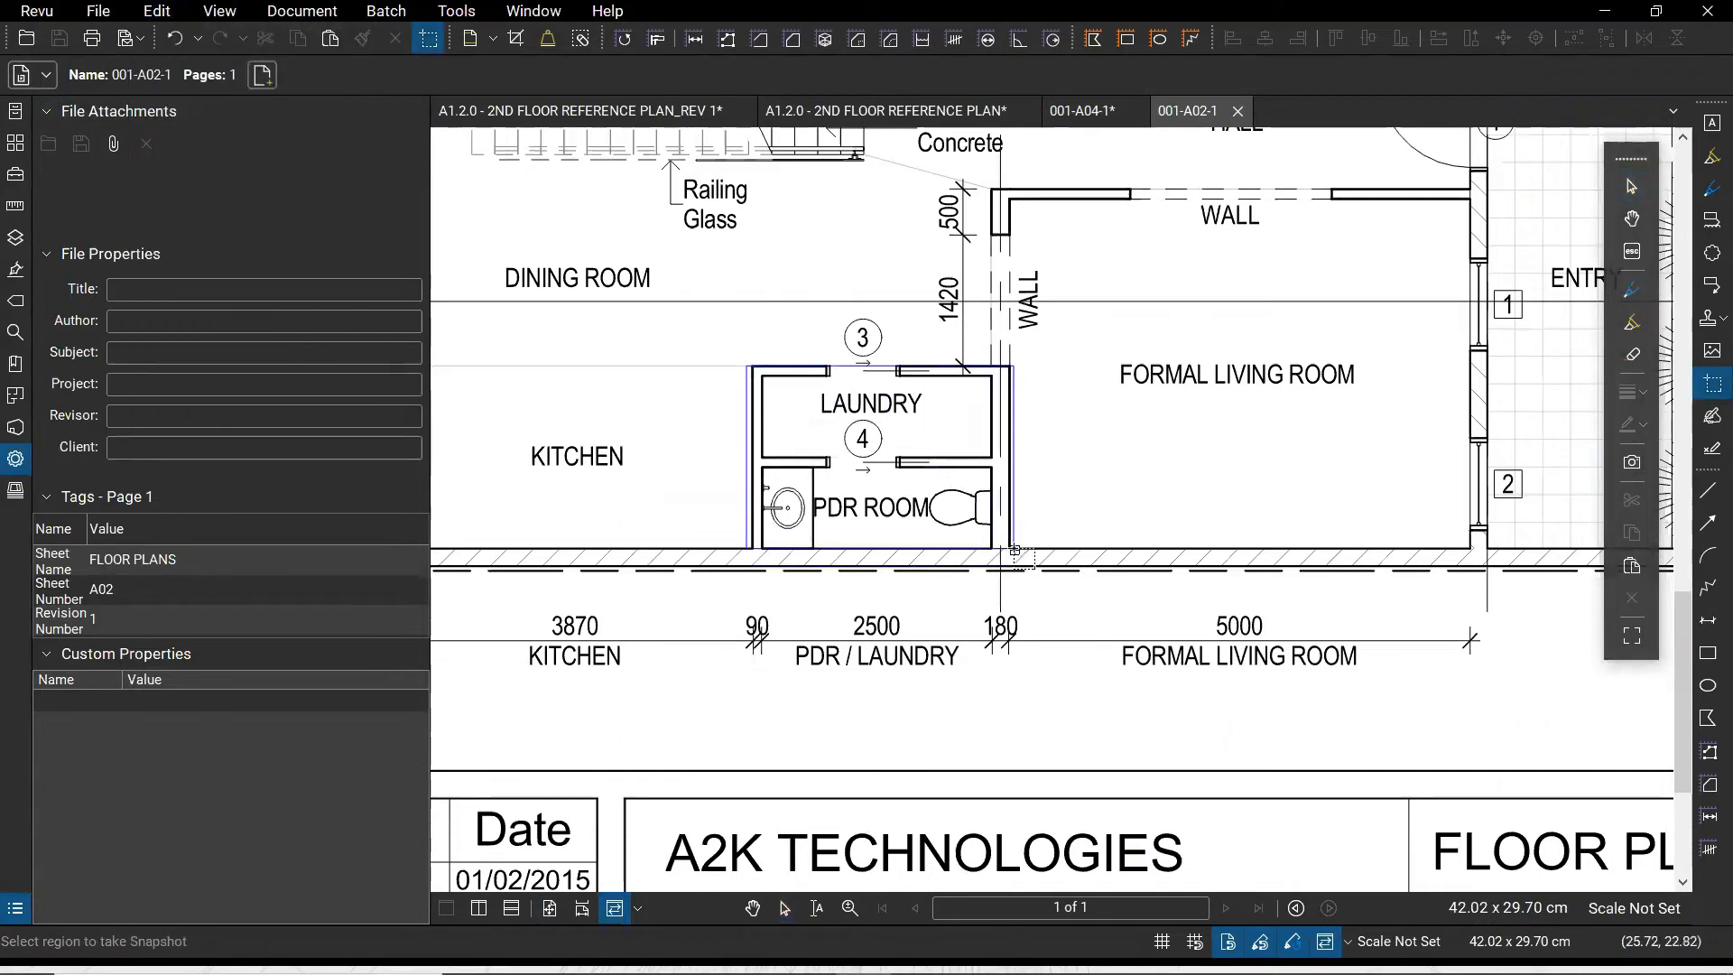
pyautogui.scroll(-5, 1034, 695)
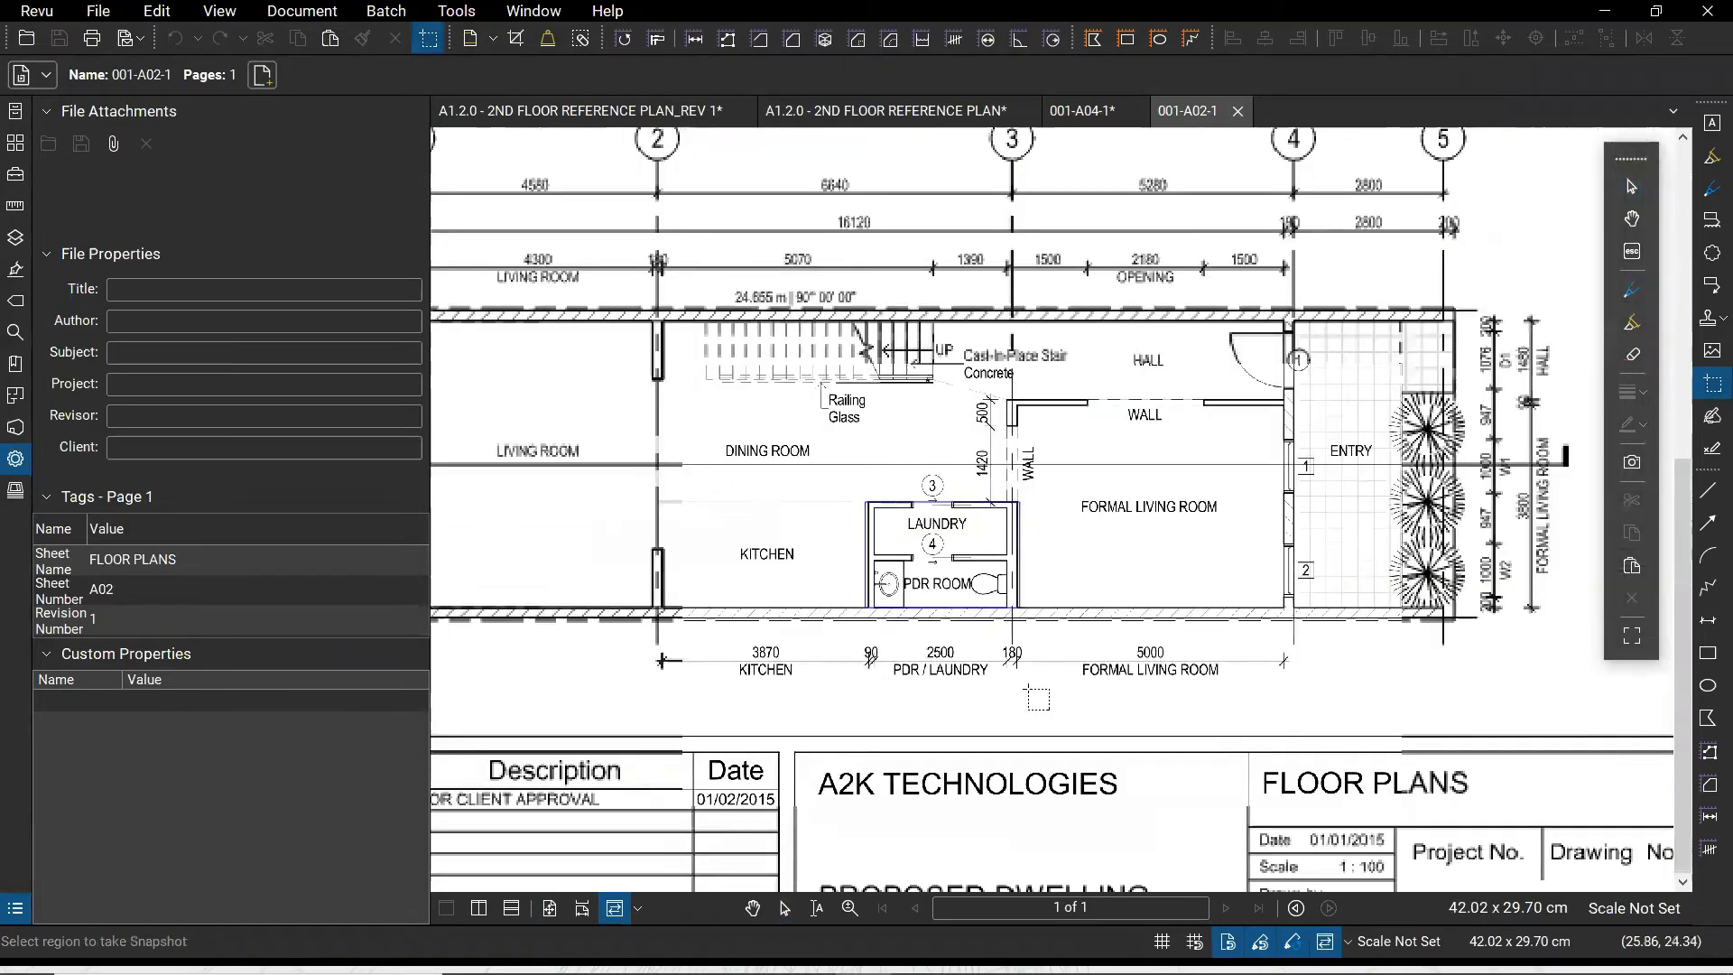
pyautogui.hotkey('ctrl', 'v')
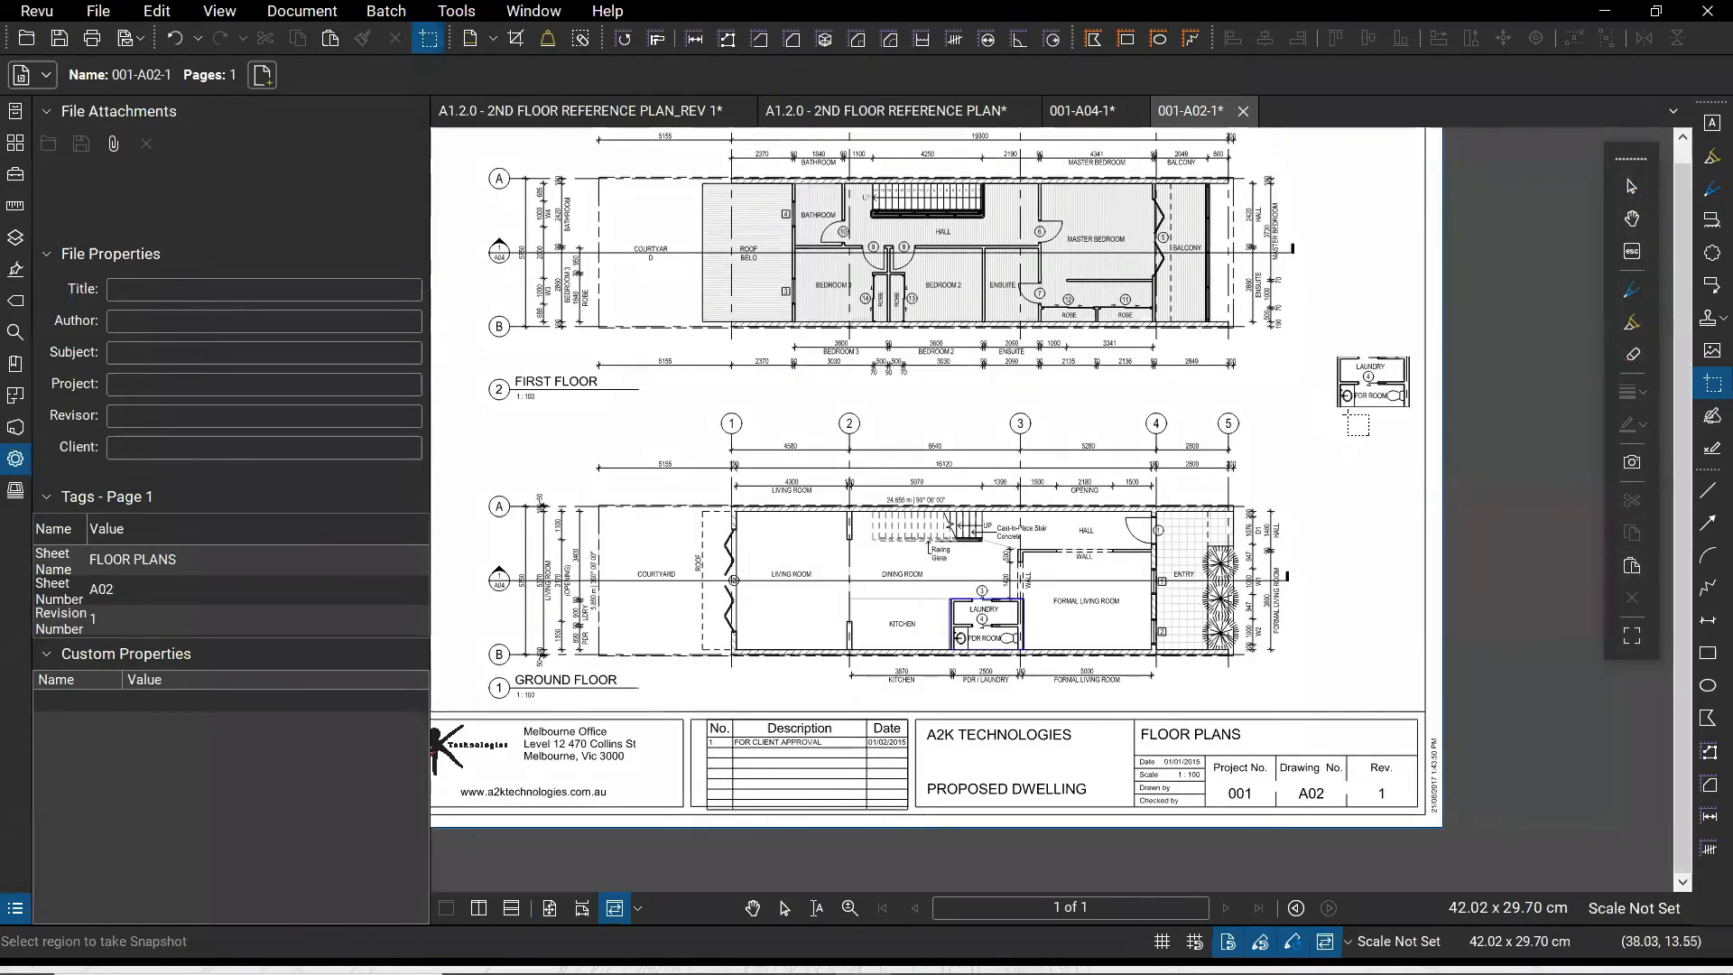
# Flip the pasted laundry and PDR room snapshot horizontally, and undo the flip
pyautogui.scroll(5, 1370, 400)
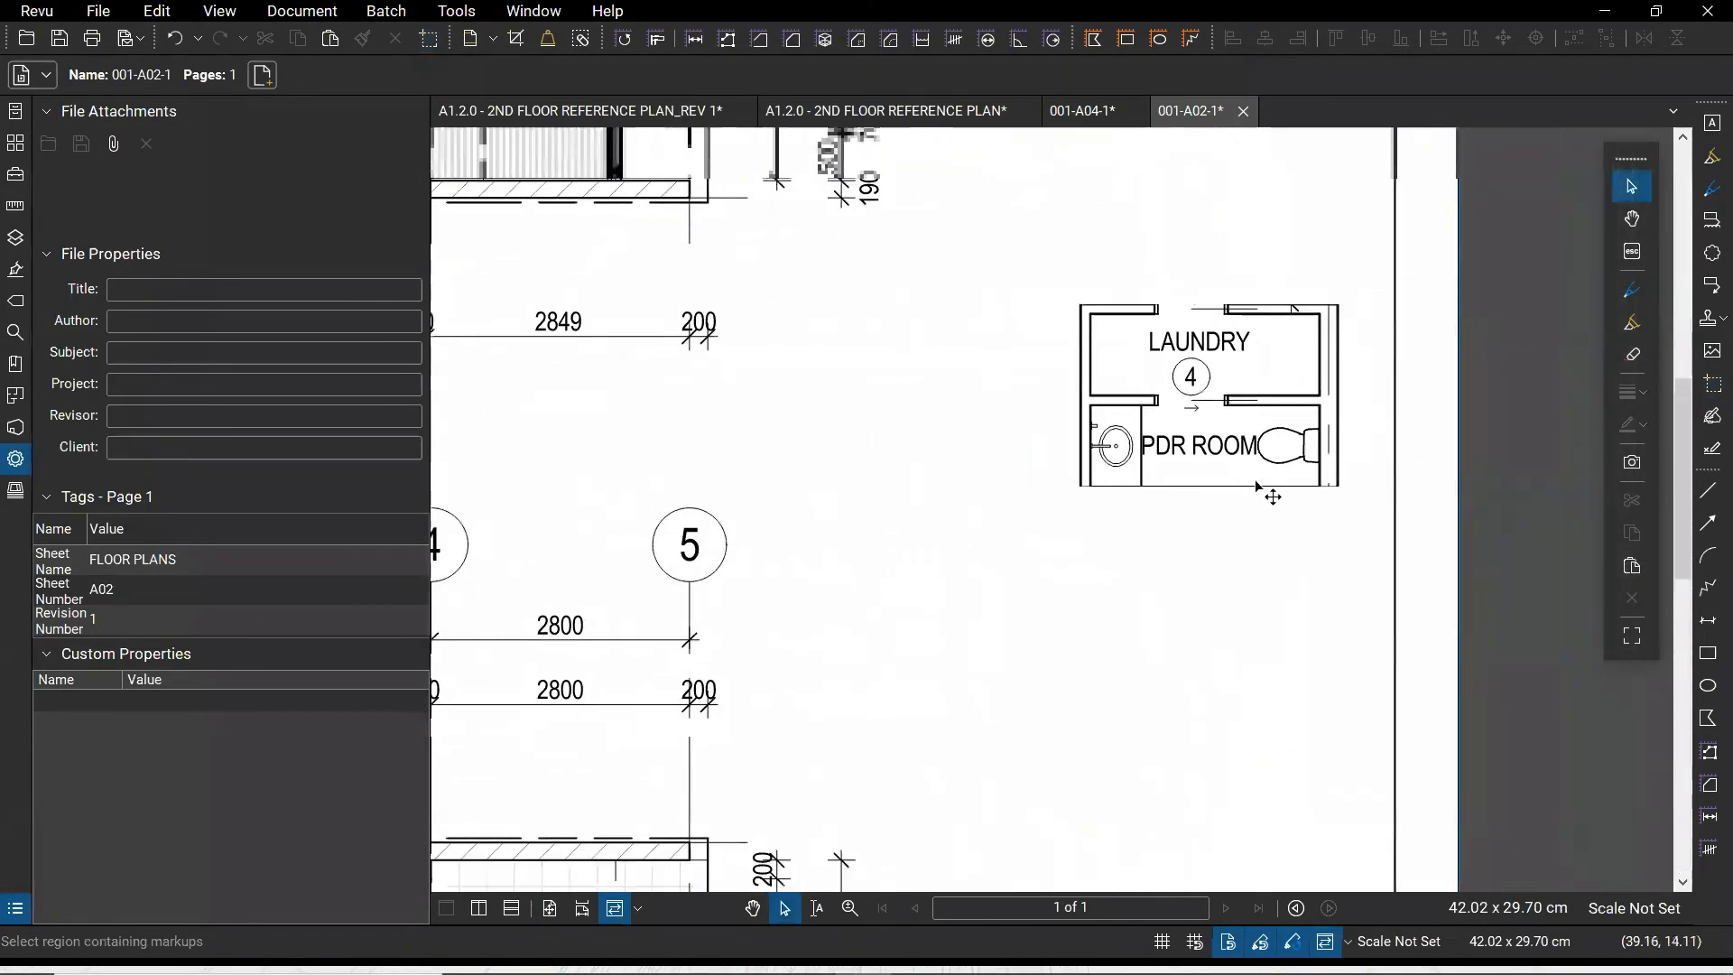
pyautogui.click(1063, 483)
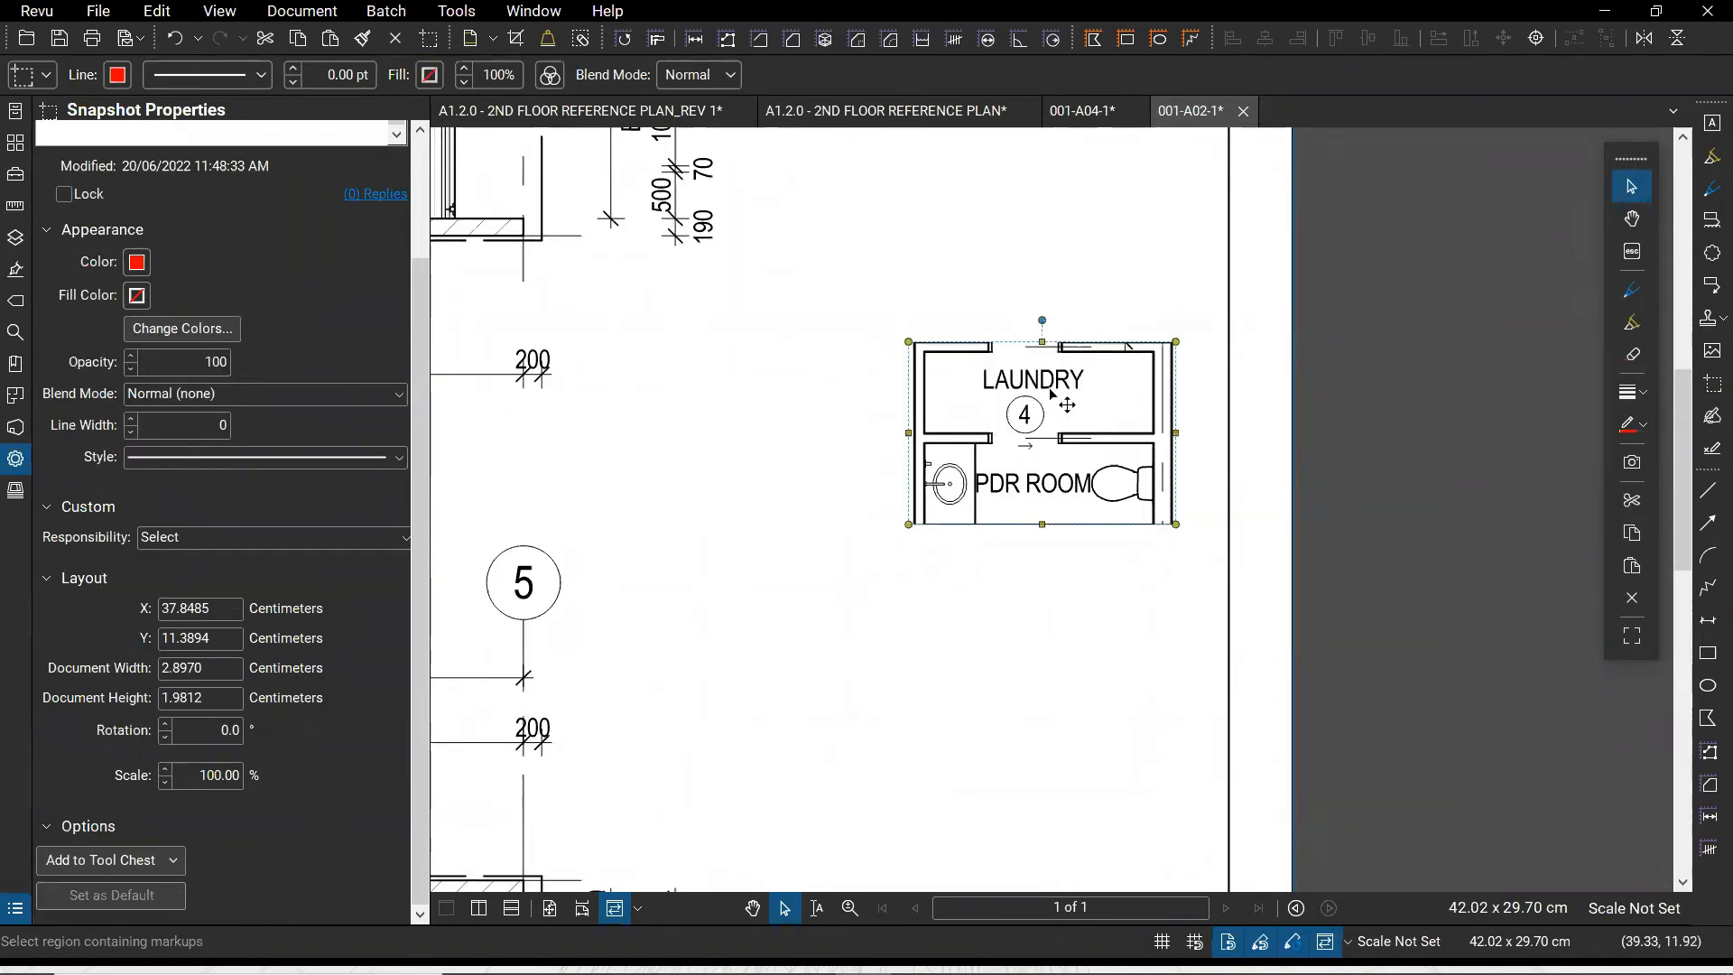
pyautogui.click(1644, 39)
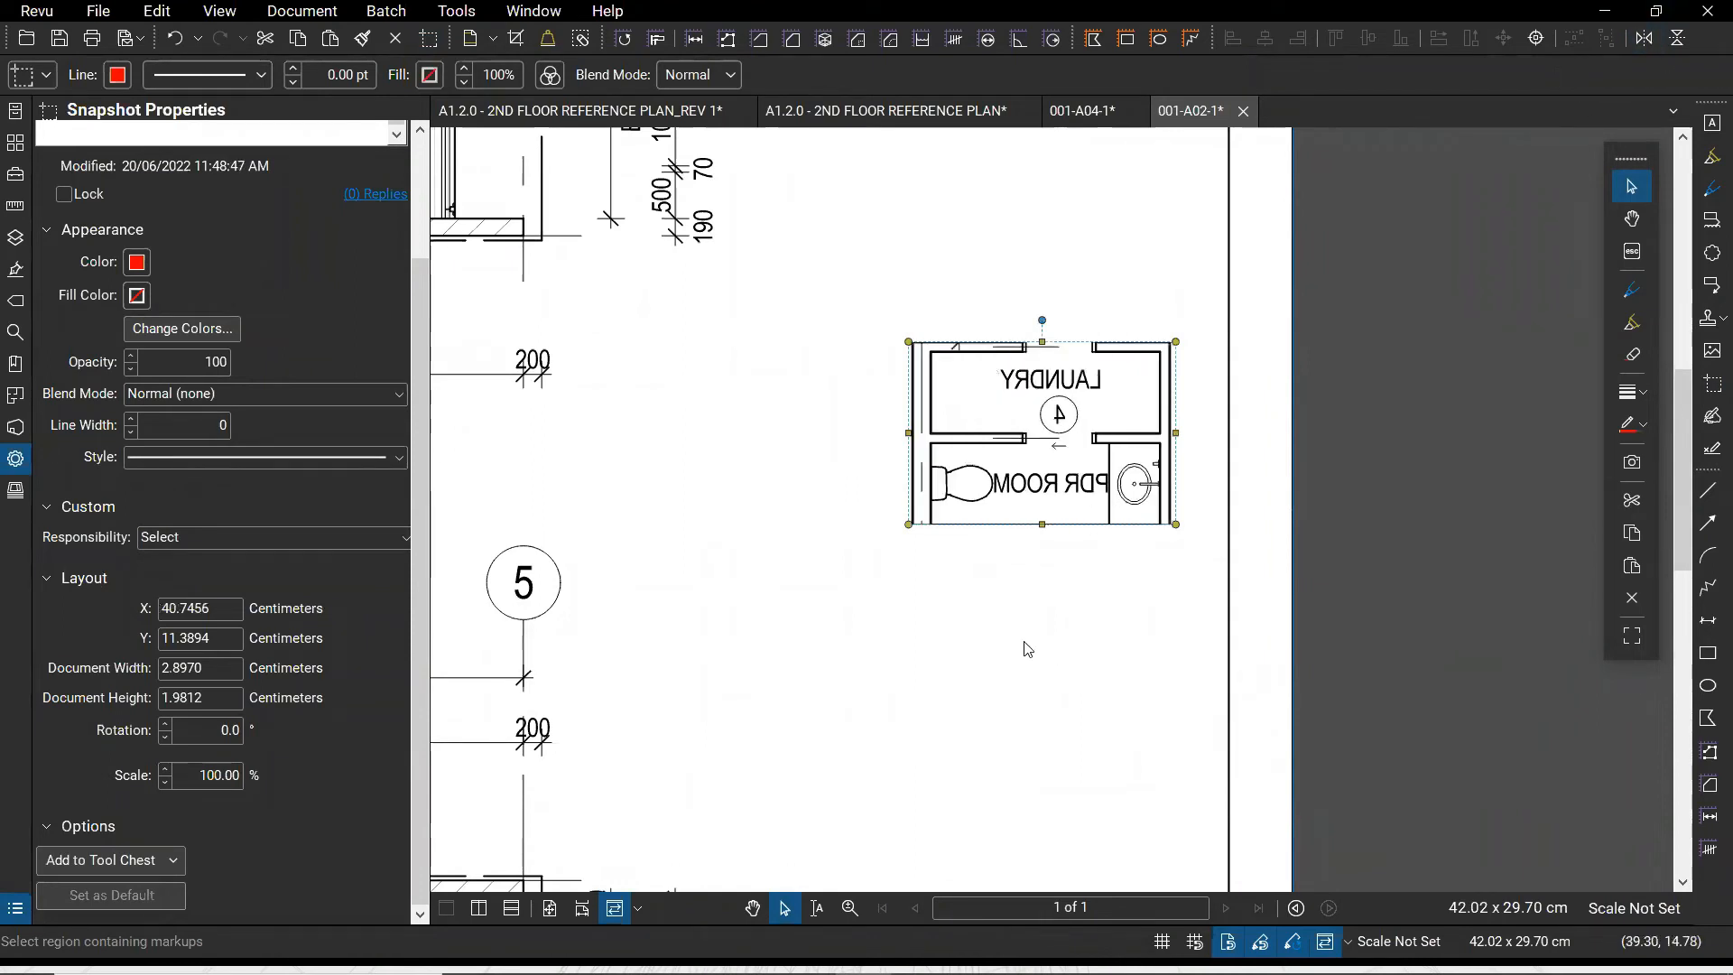
pyautogui.click(176, 39)
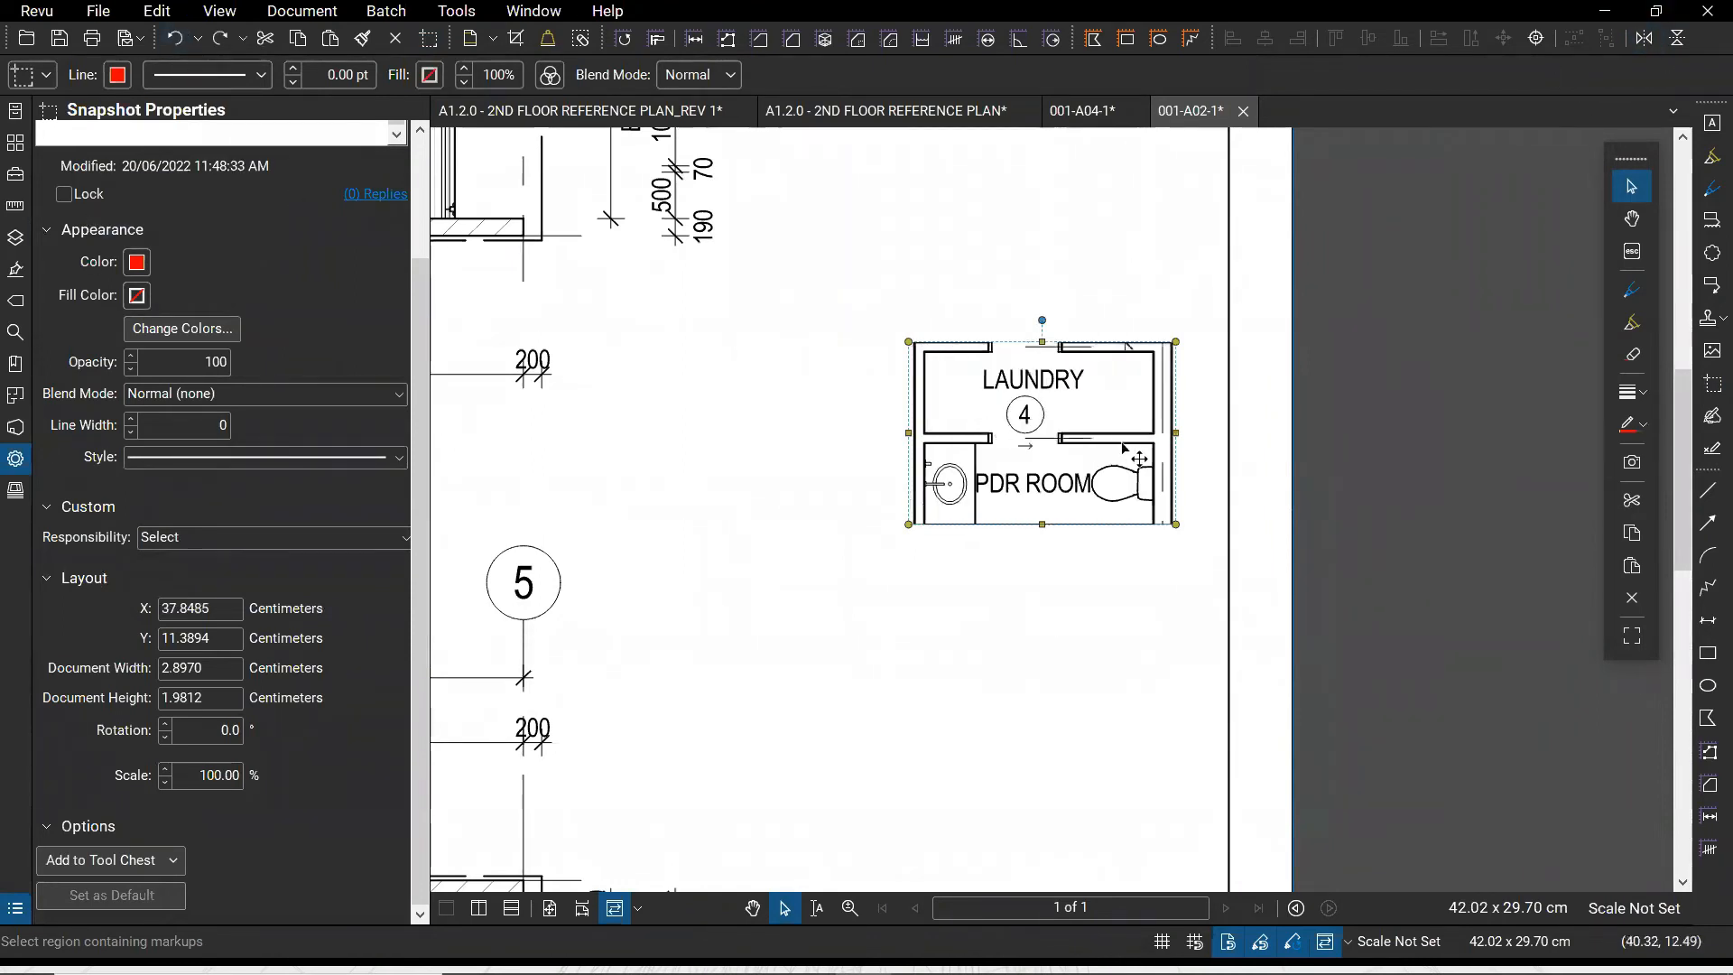
# Flatten the pasted laundry and PDR room snapshot into the page content
pyautogui.rightClick(1060, 390)
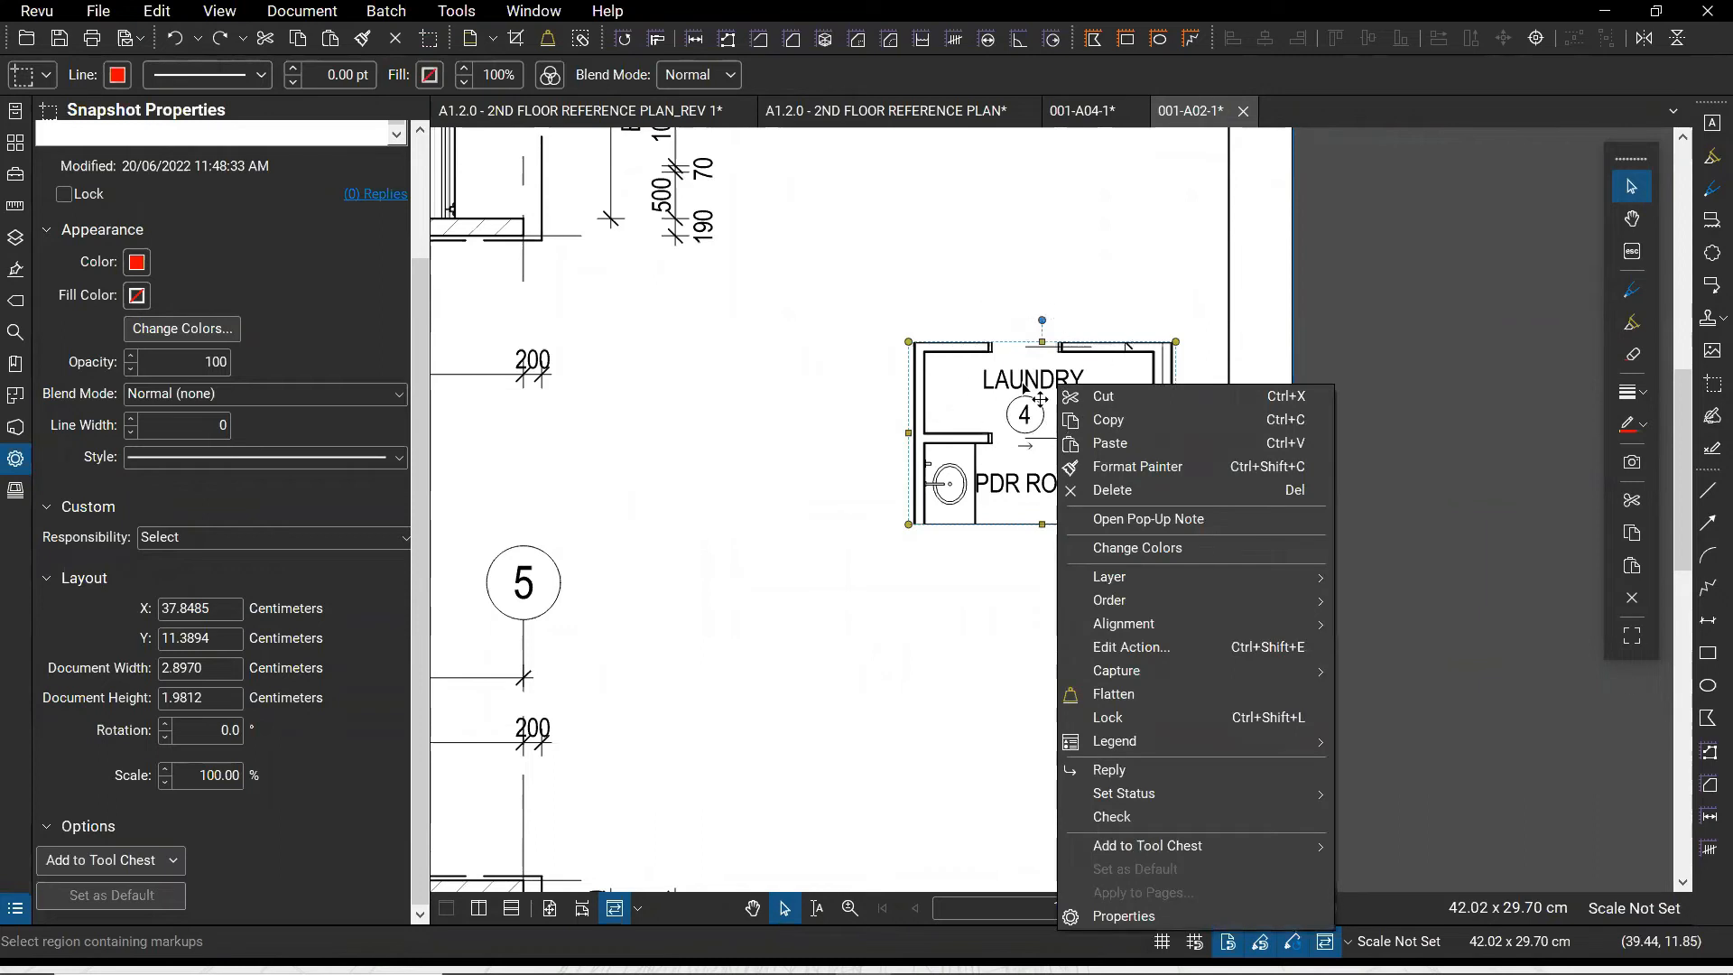
pyautogui.click(1112, 693)
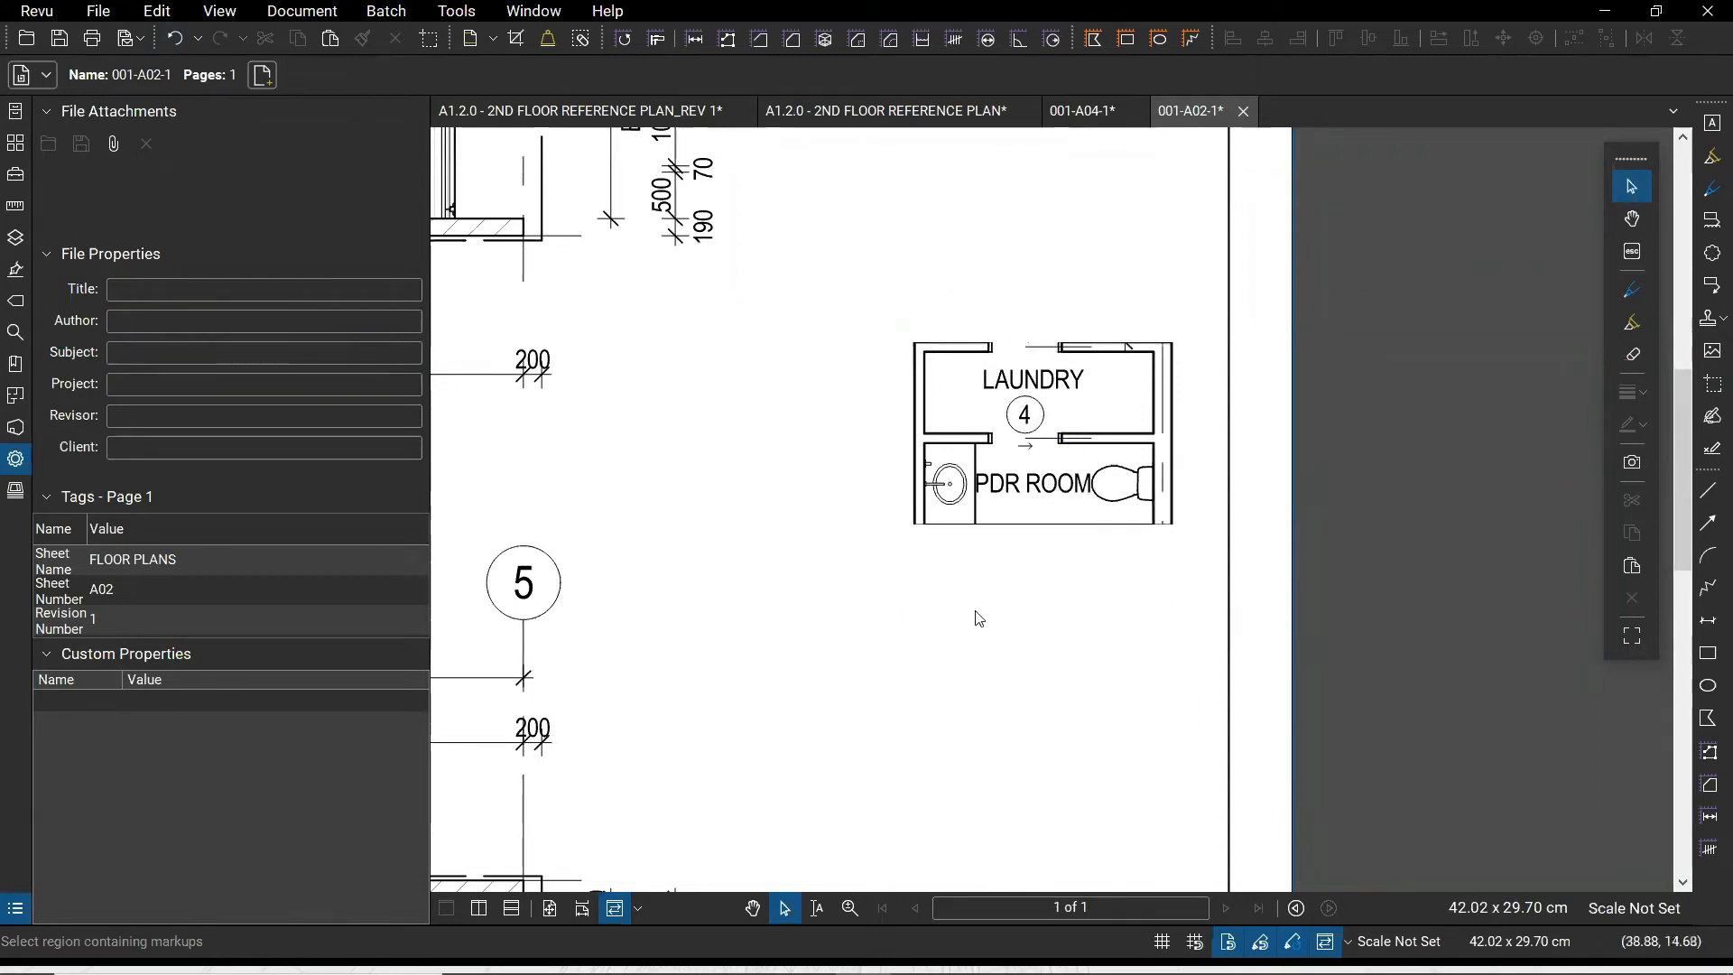
pyautogui.click(157, 11)
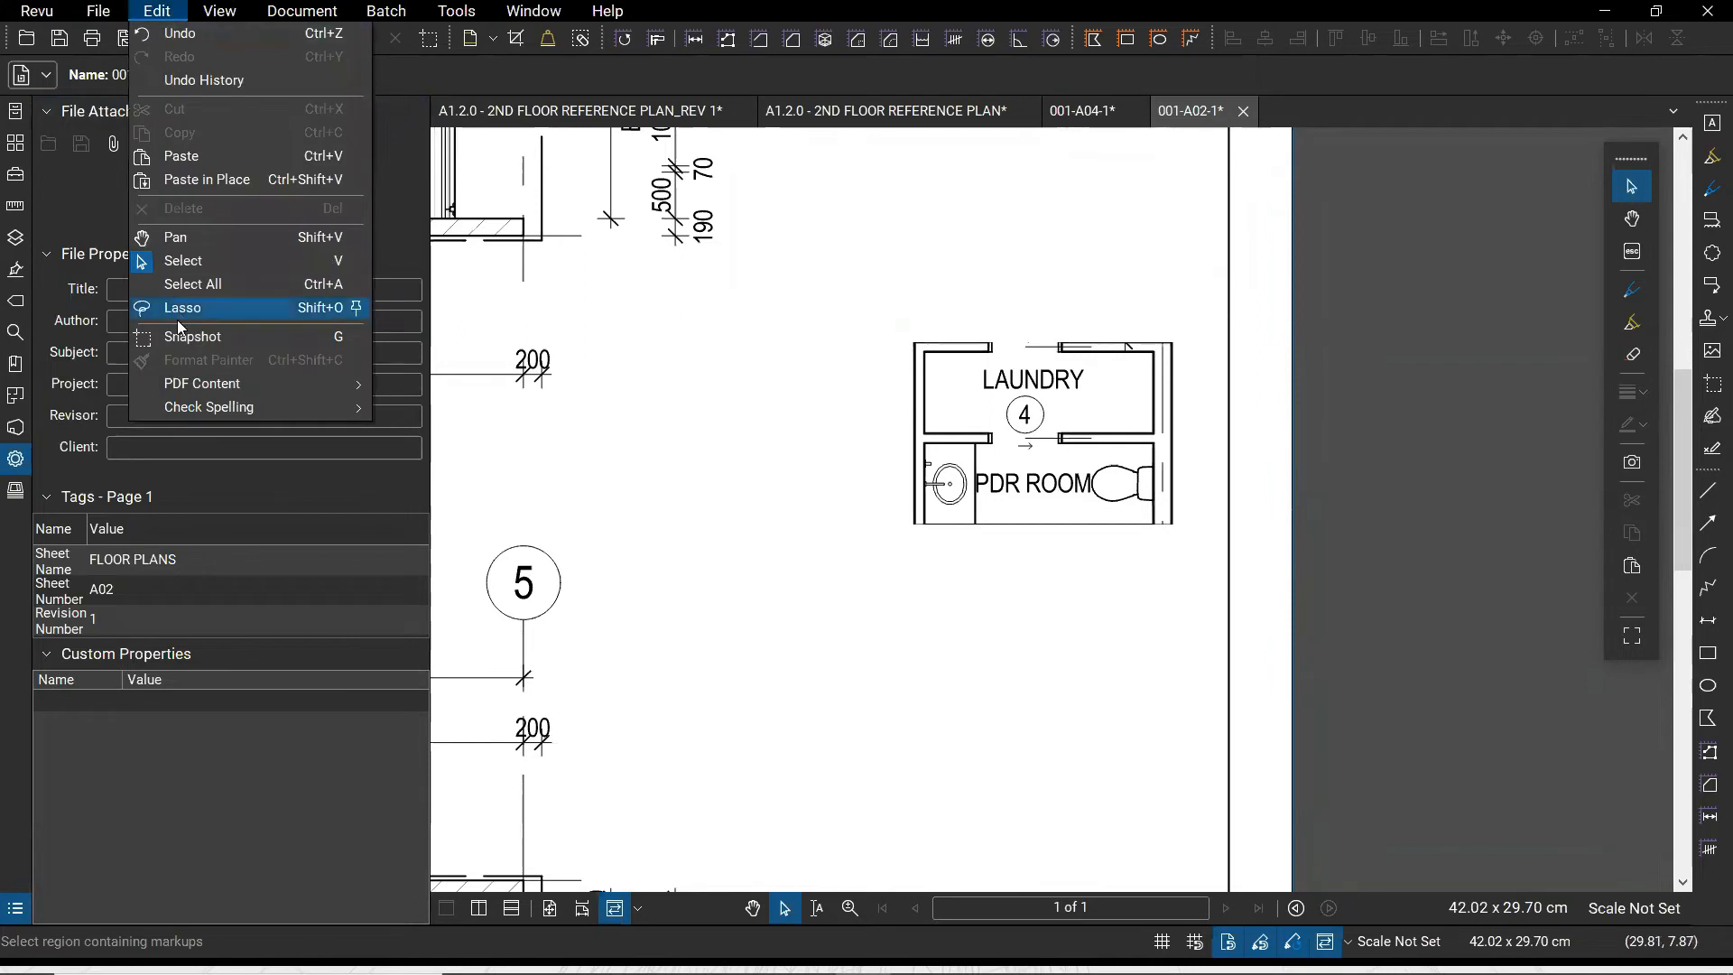
pyautogui.click(195, 382)
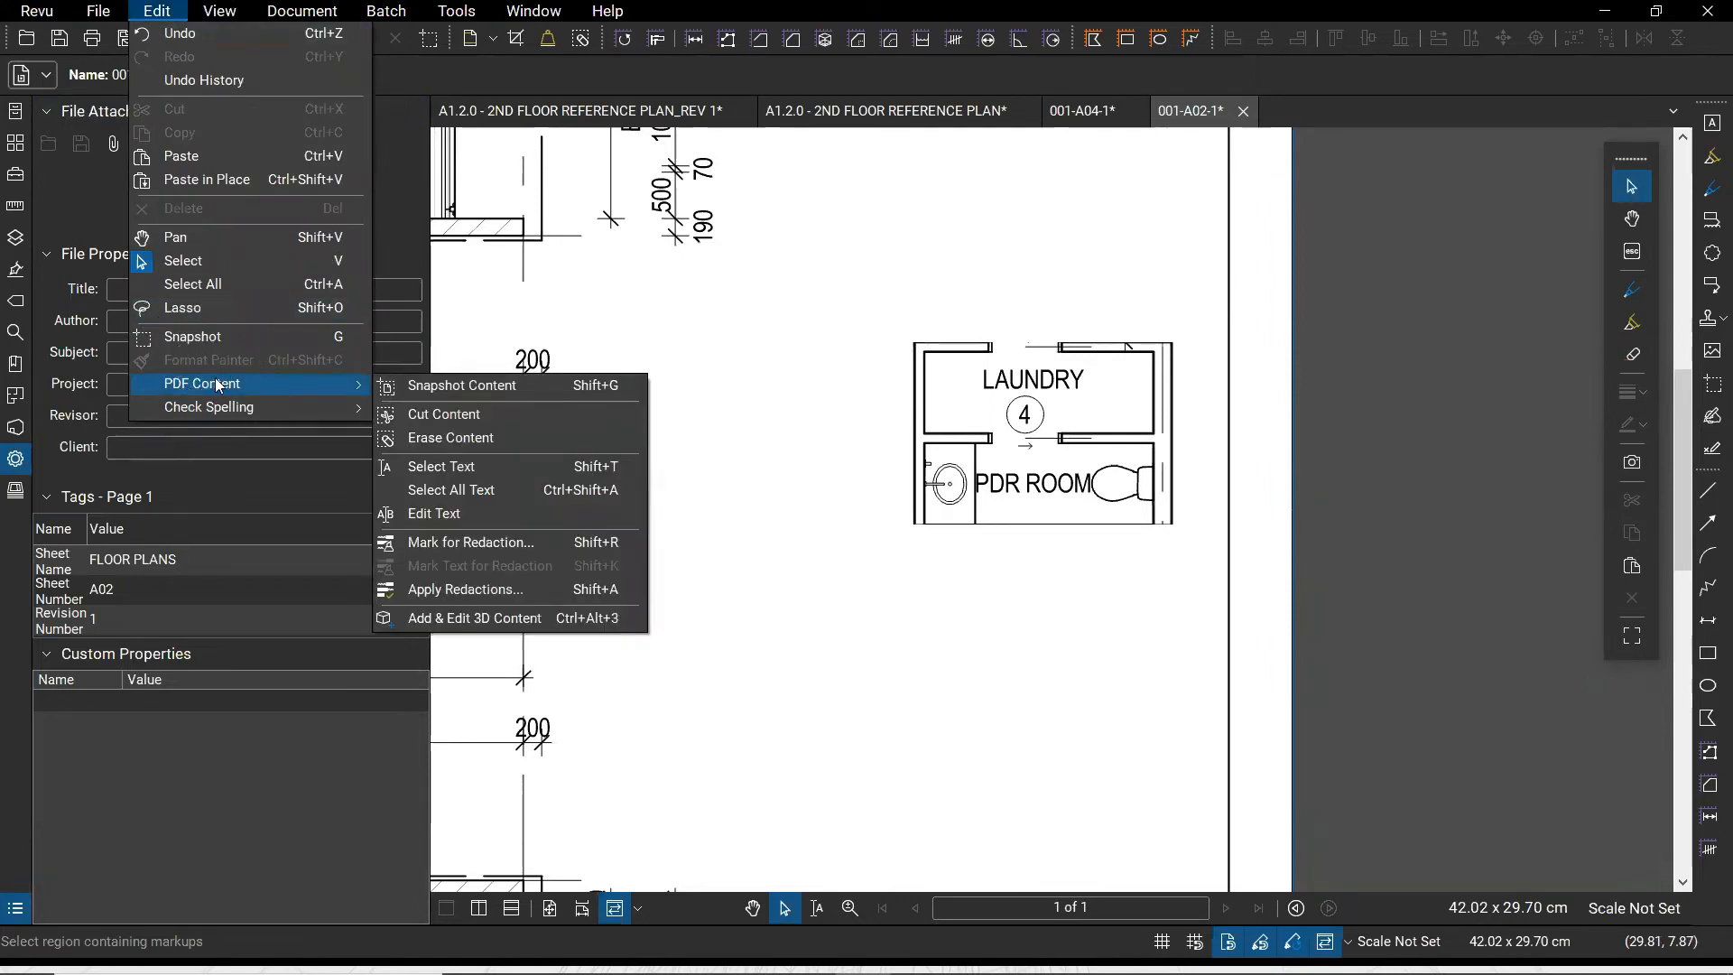
pyautogui.click(469, 439)
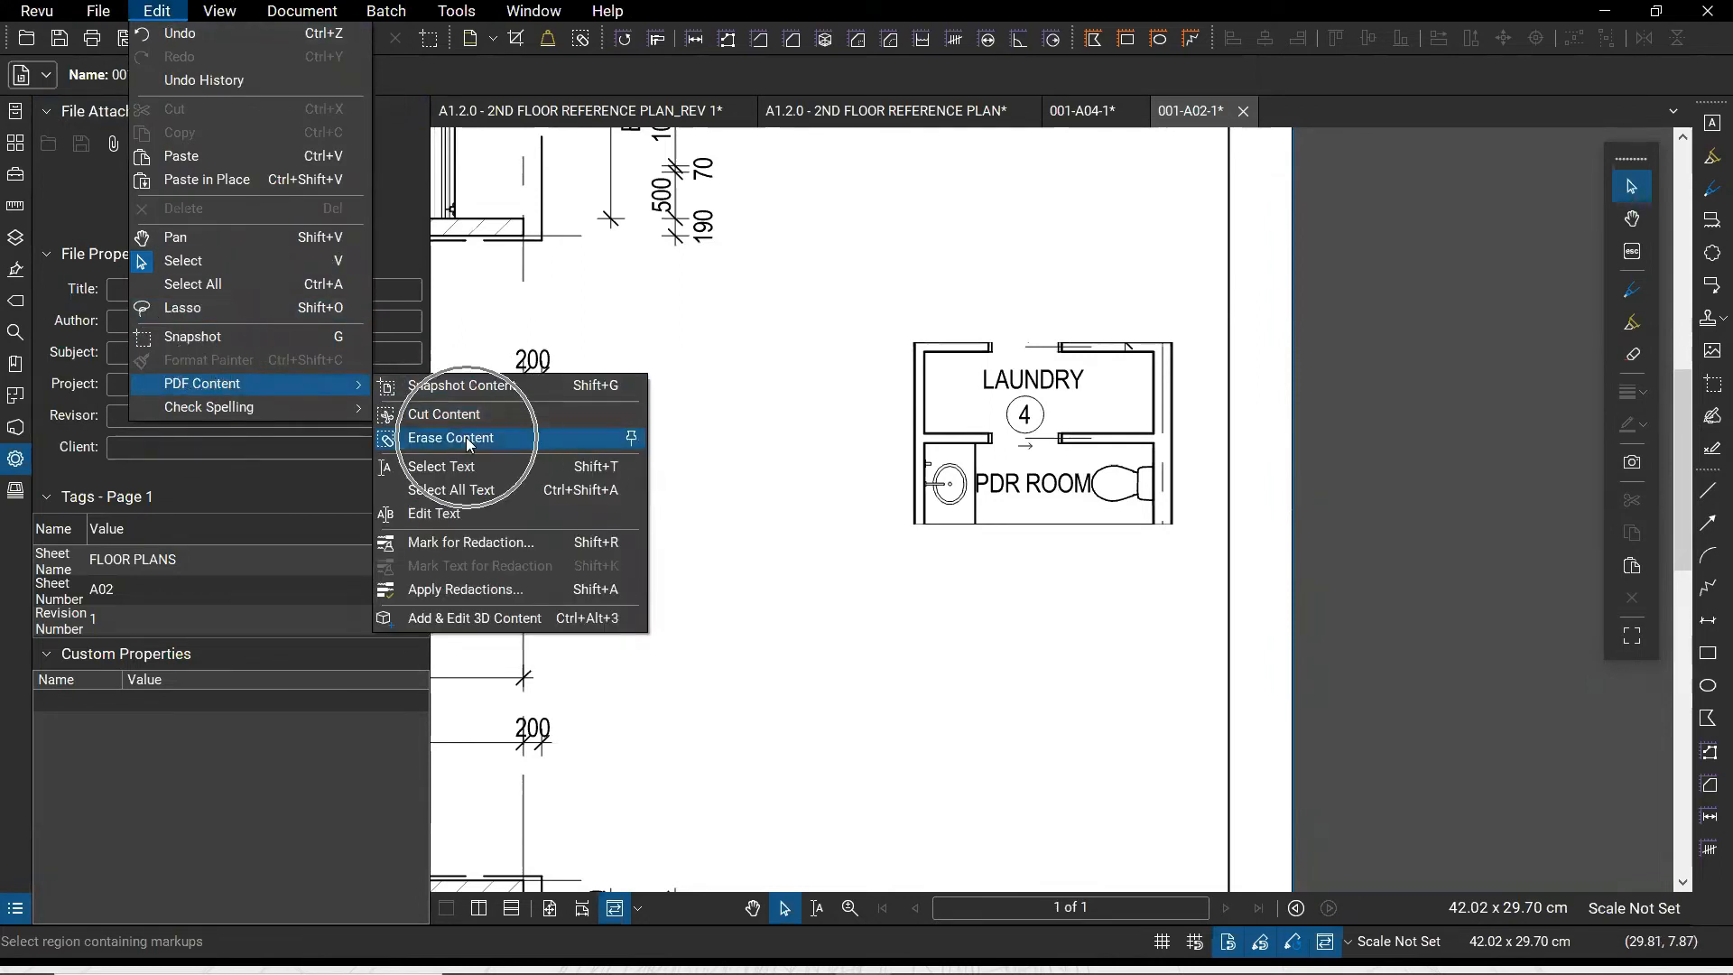
pyautogui.click(469, 444)
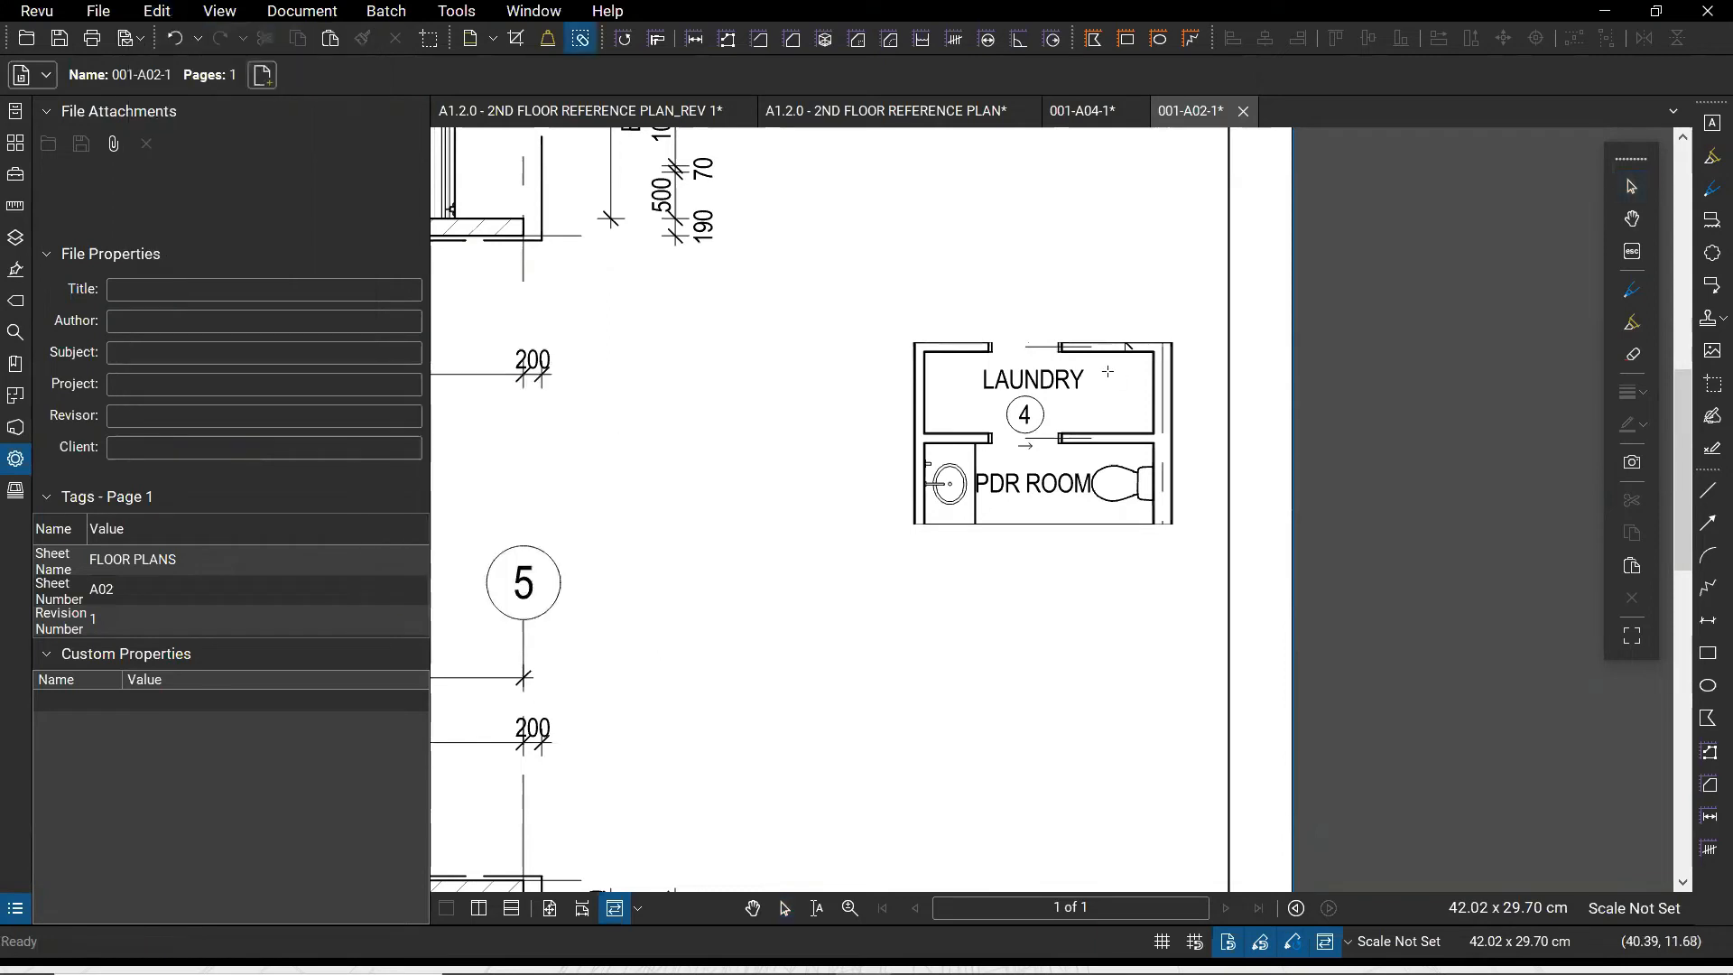
pyautogui.scroll(3, 956, 362)
pyautogui.moveTo(1118, 388); pyautogui.dragTo(1167, 401)
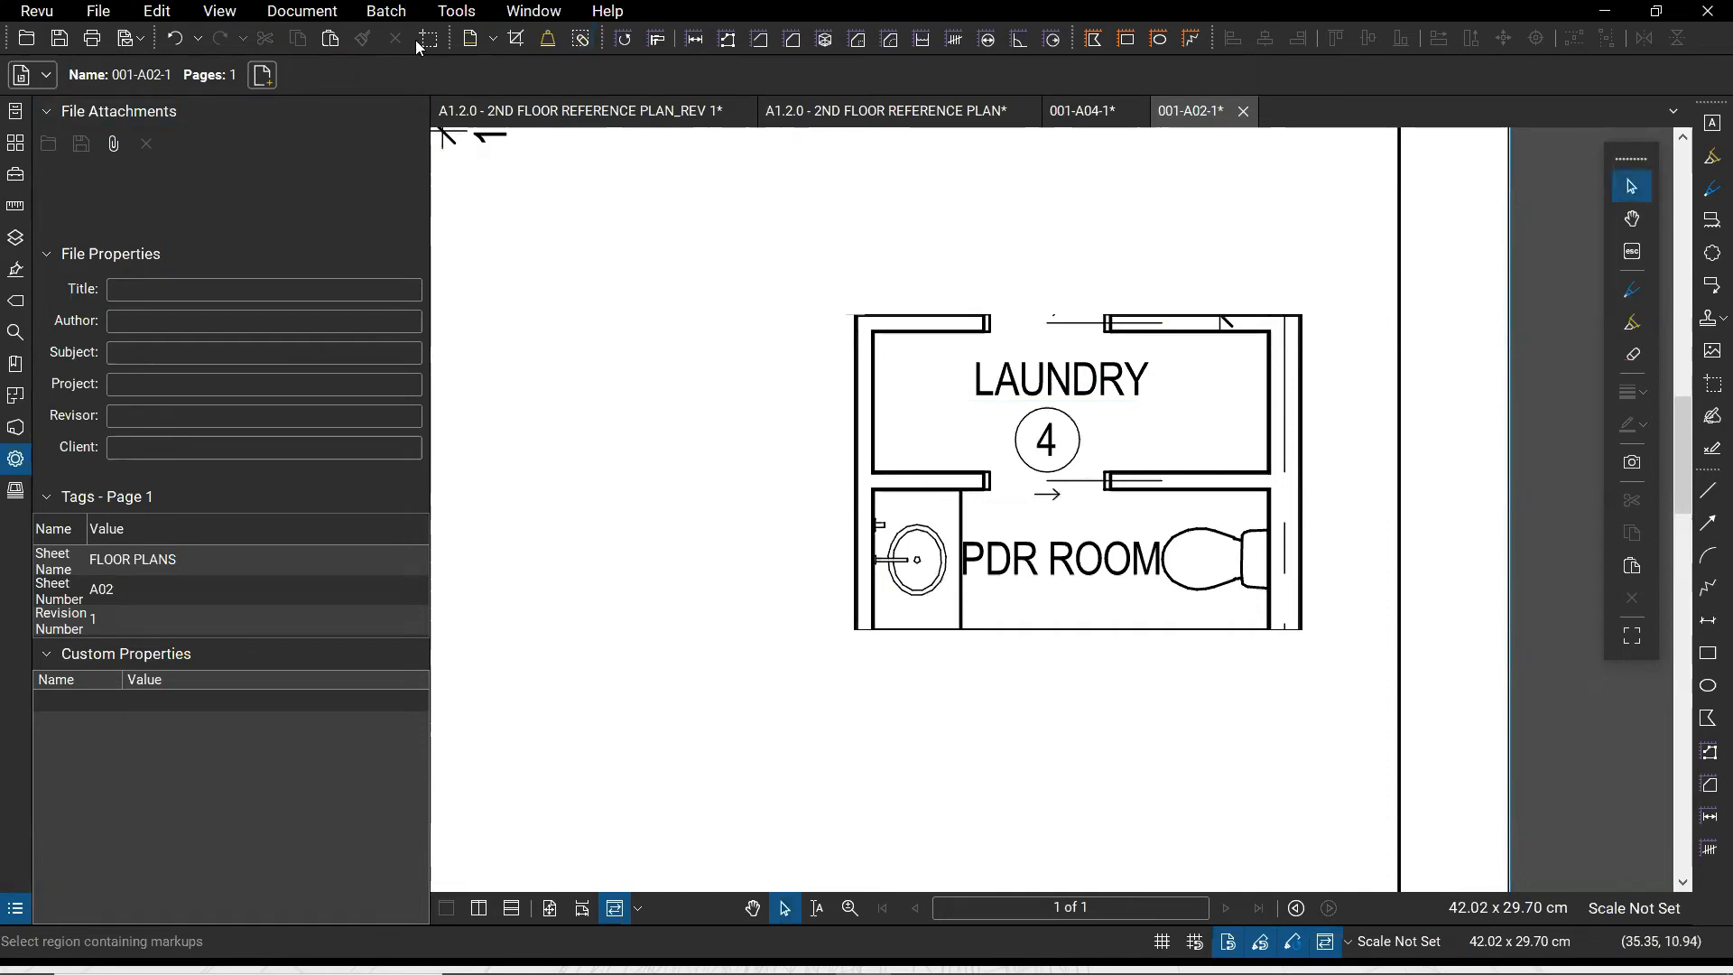
# Take a snapshot of the LAUNDRY label in the flattened copy and paste it below the rooms
pyautogui.press('g')
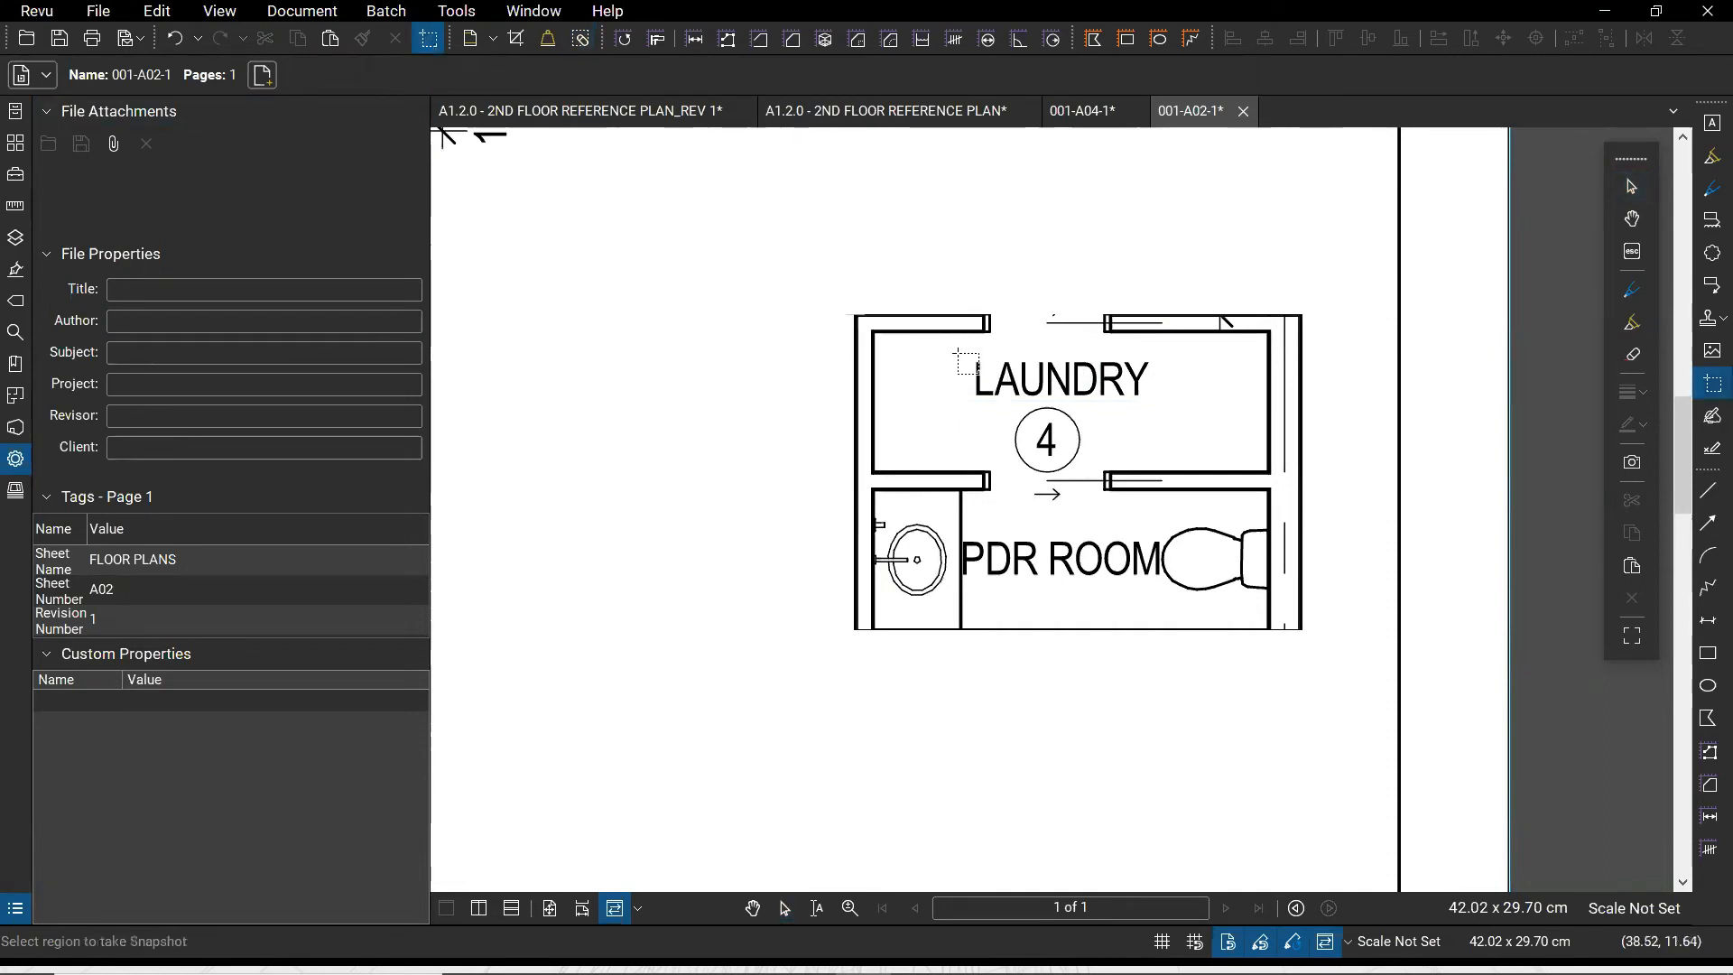
pyautogui.moveTo(958, 353); pyautogui.dragTo(1157, 404)
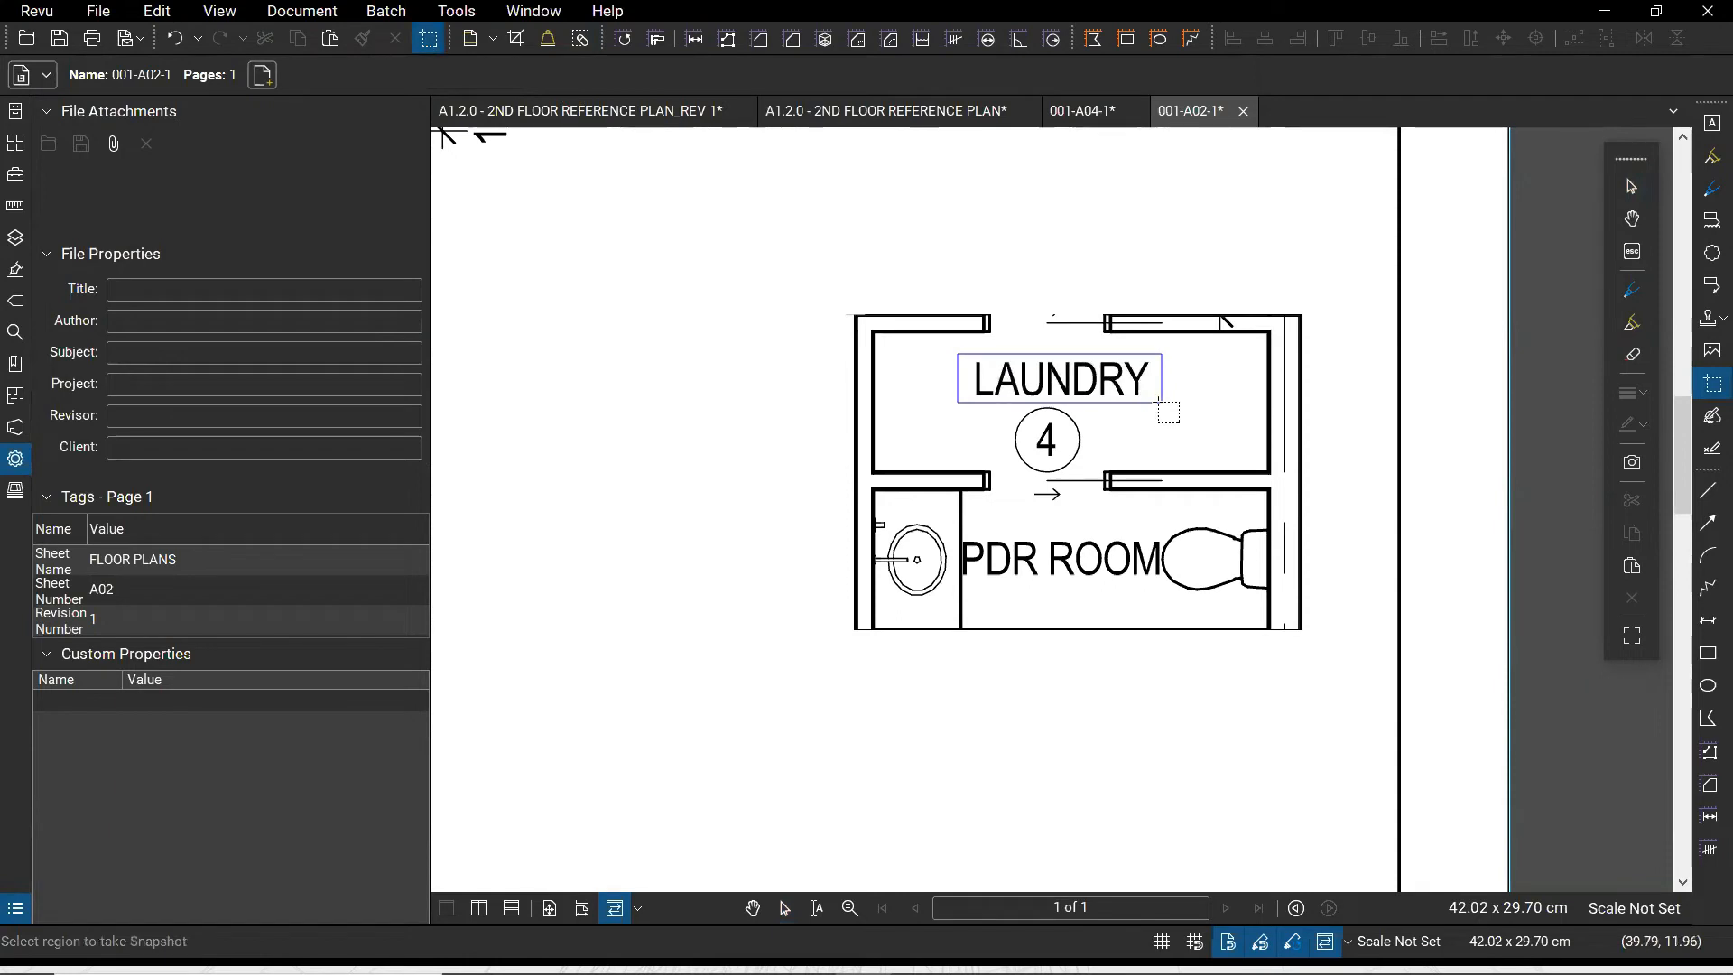
pyautogui.hotkey('ctrl', 'v')
pyautogui.press('Escape')
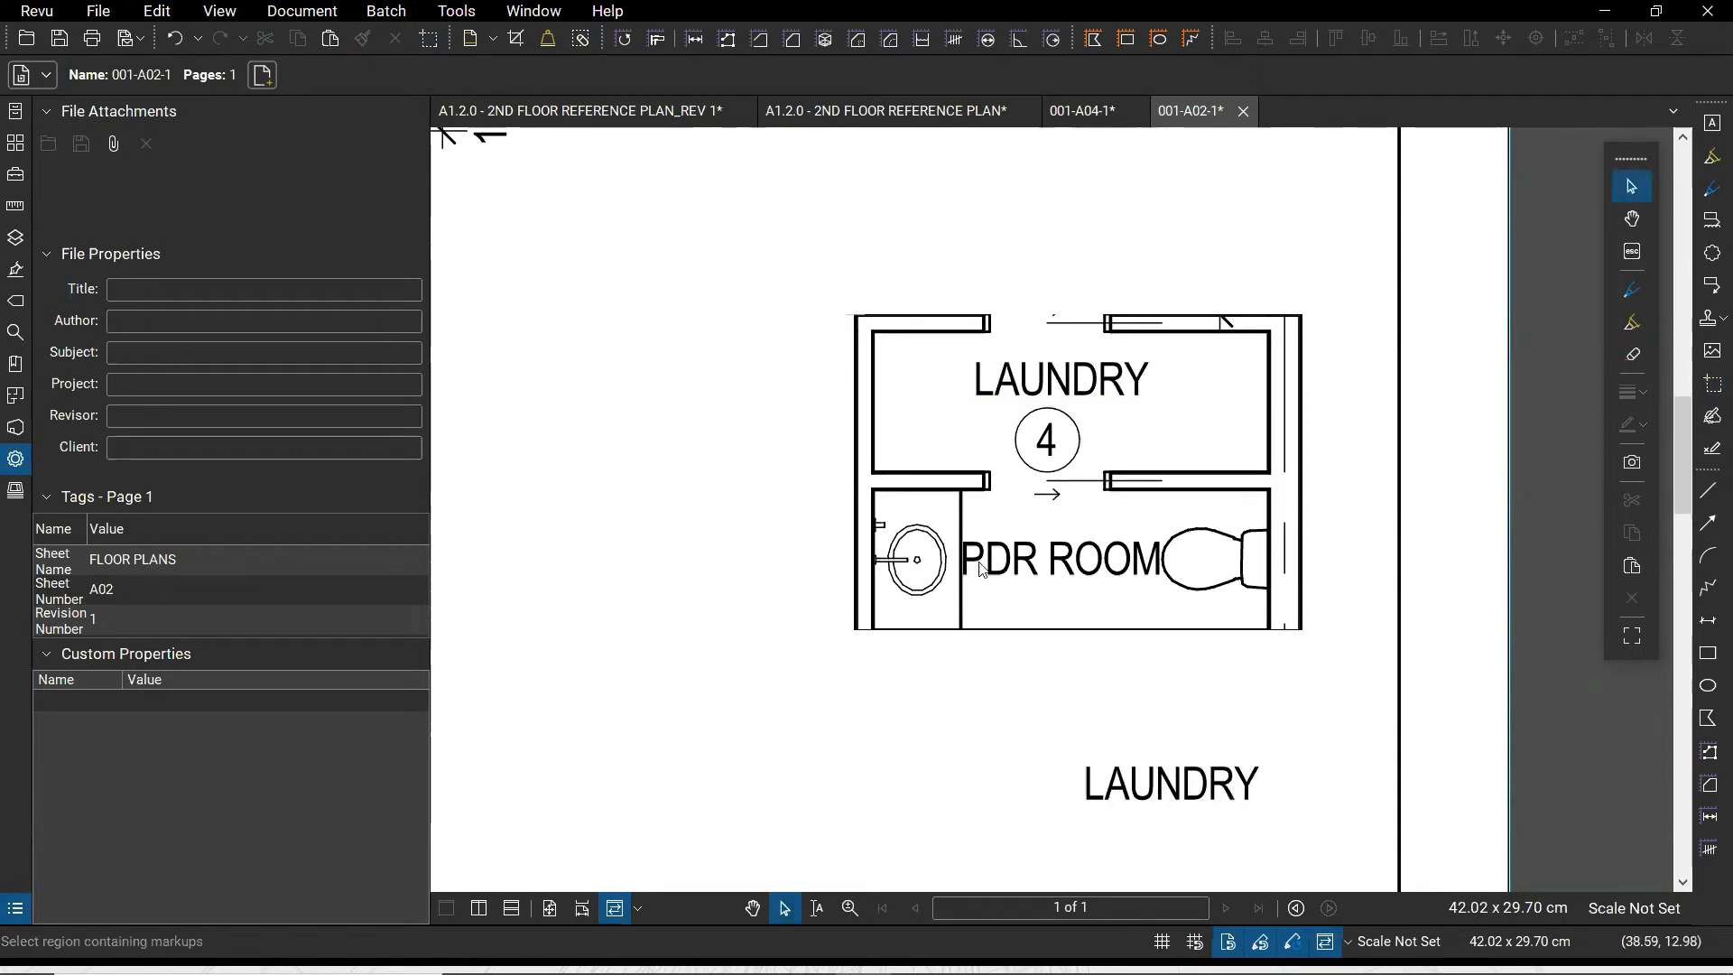
# Take a snapshot of the PDR ROOM label, paste it, and move the copy below the rooms beside the LAUNDRY copy
pyautogui.press('g')
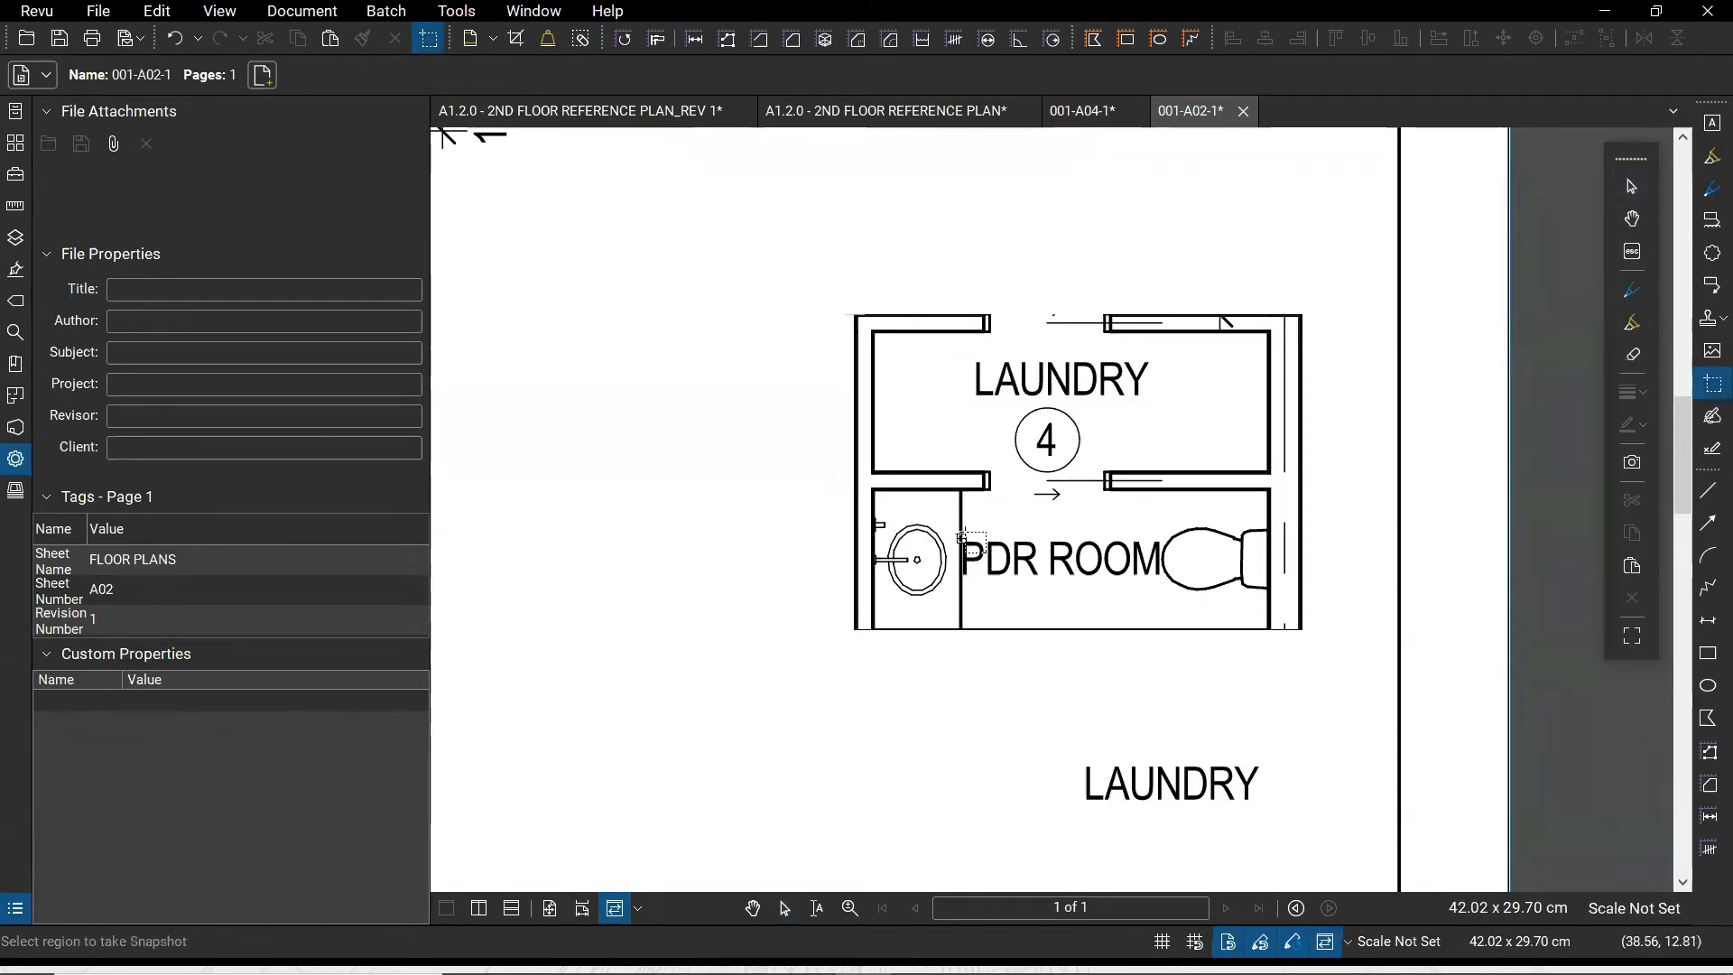
pyautogui.moveTo(962, 533); pyautogui.dragTo(1158, 589)
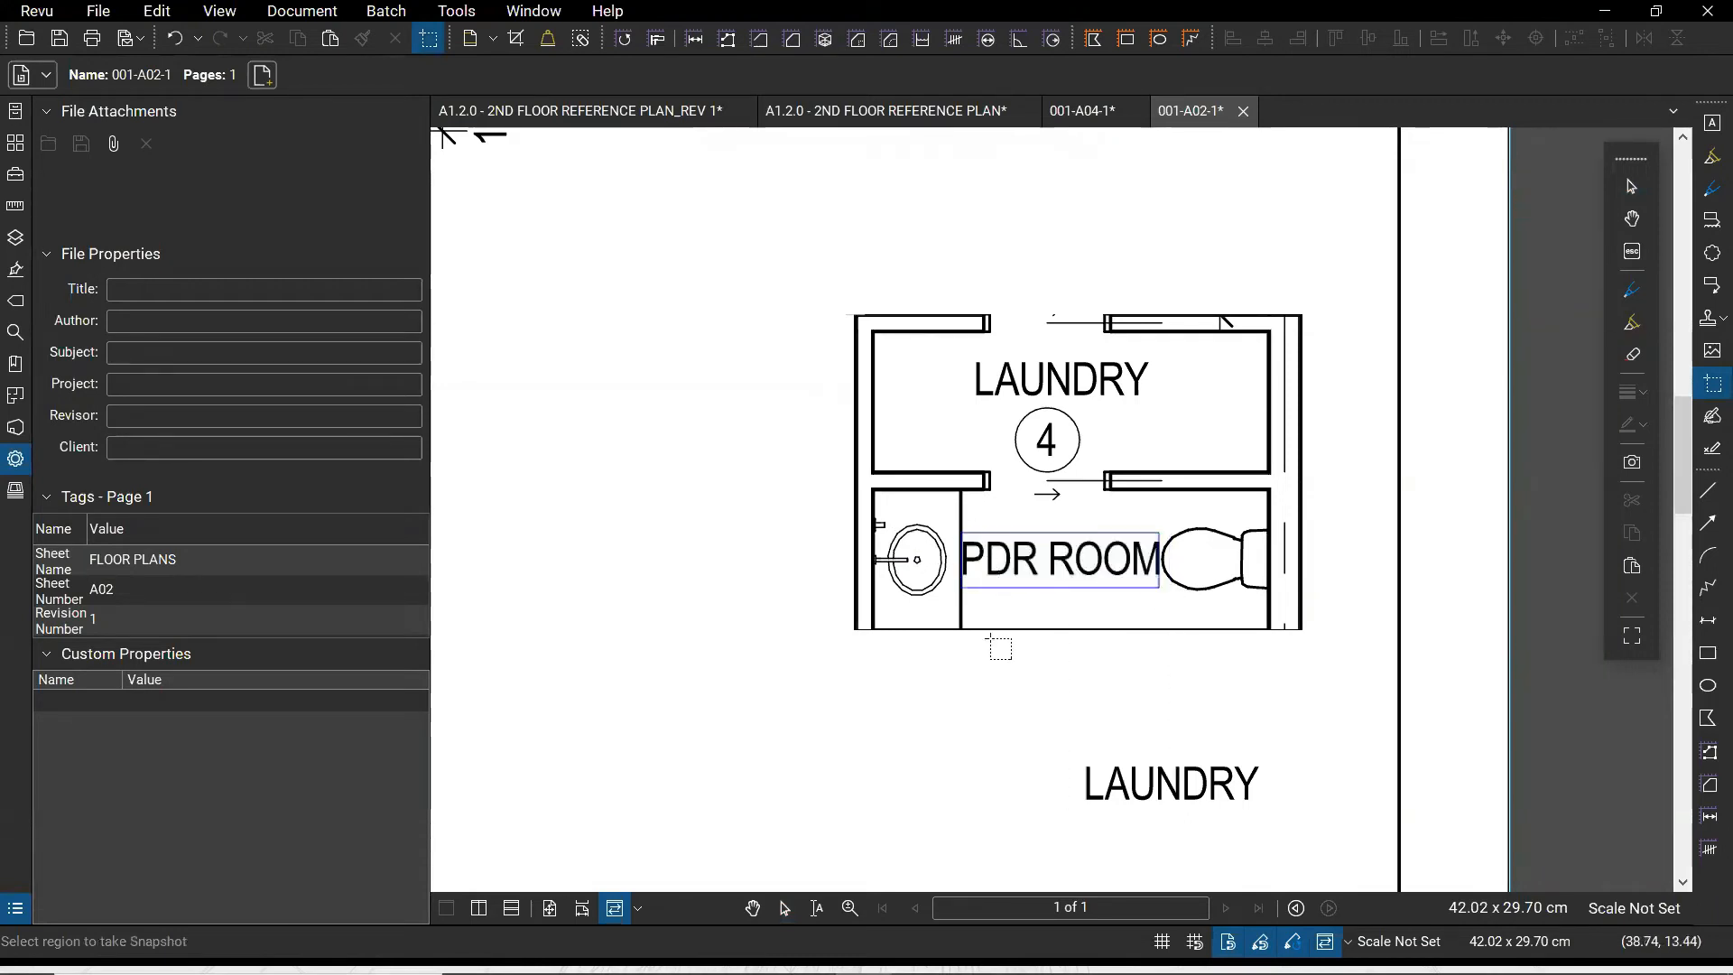
pyautogui.hotkey('ctrl', 'v')
pyautogui.press('Escape')
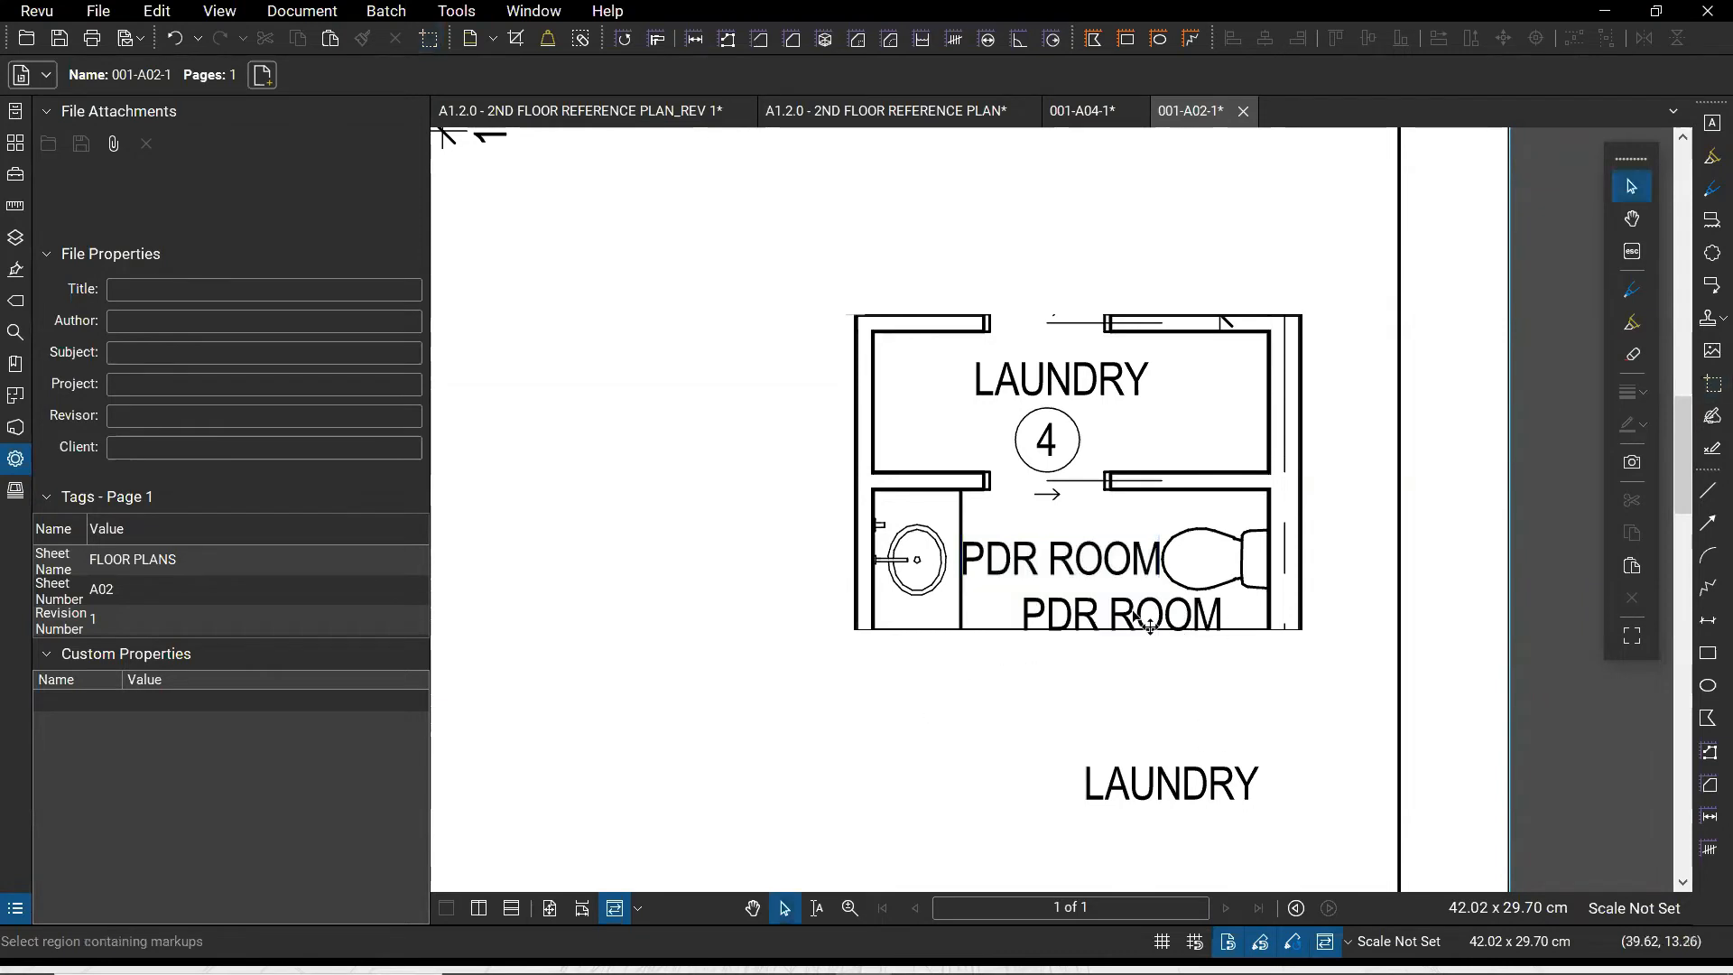
pyautogui.moveTo(1100, 632); pyautogui.dragTo(923, 852)
pyautogui.click(719, 858)
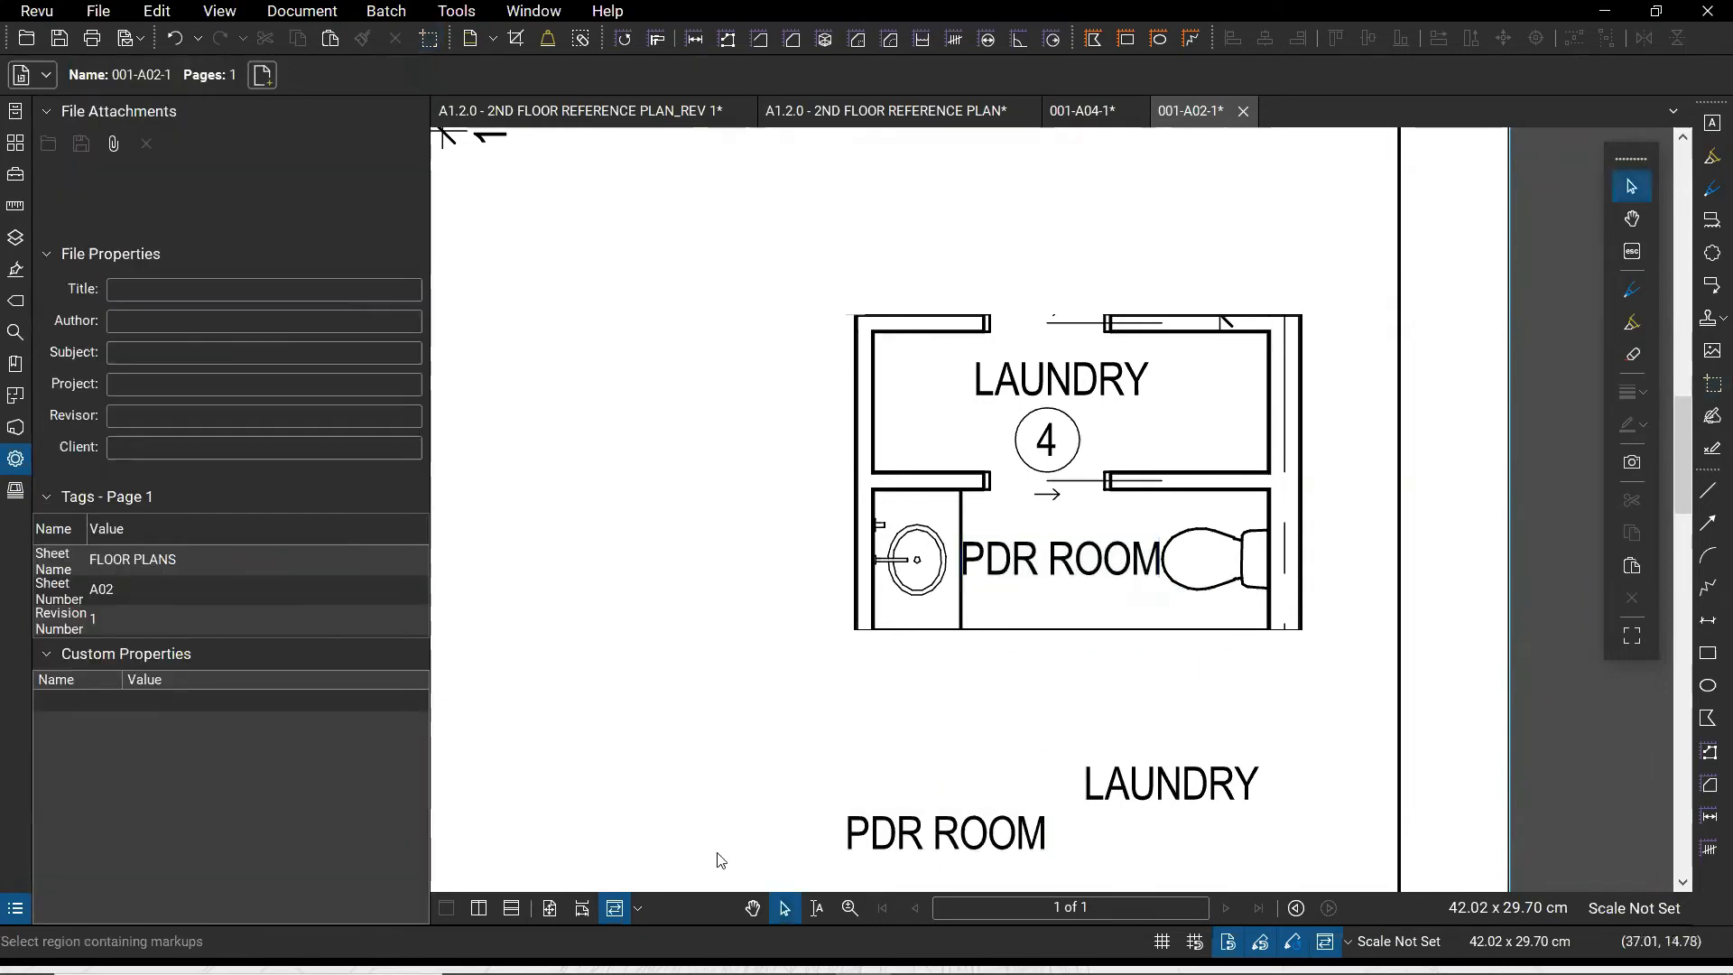
# Erase the LAUNDRY label, the circled 4 tag and the PDR ROOM label from the flattened room copy with Erase Content
pyautogui.click(157, 11)
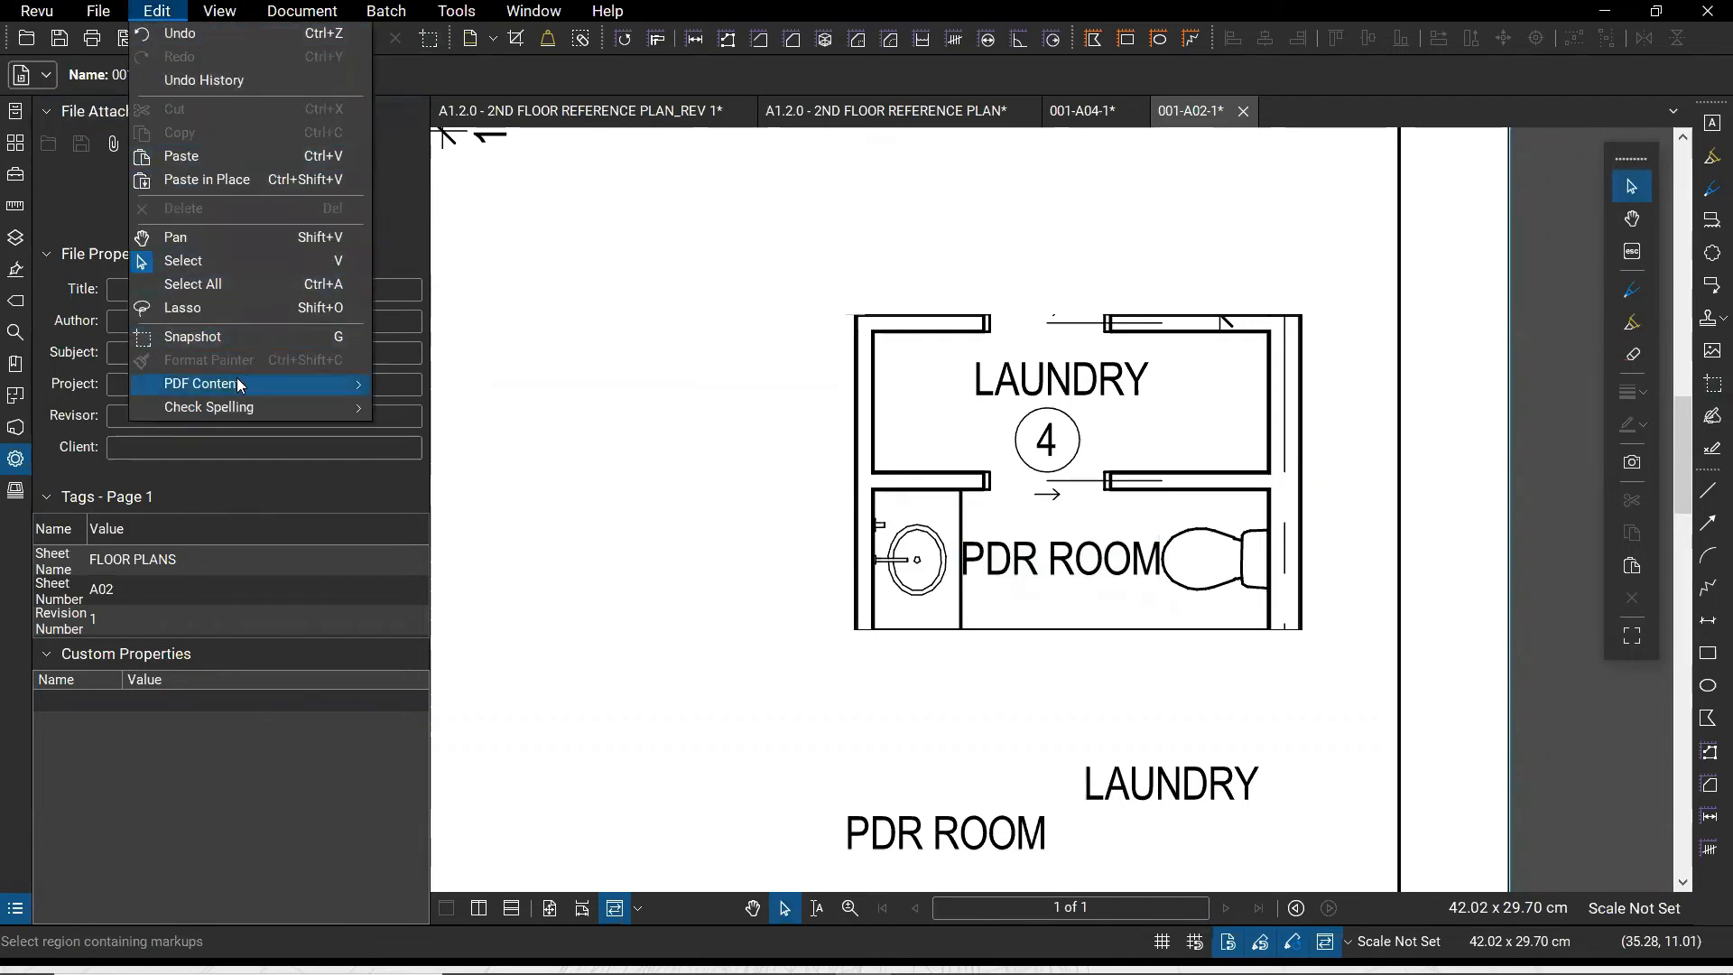
pyautogui.moveTo(237, 382)
pyautogui.click(423, 438)
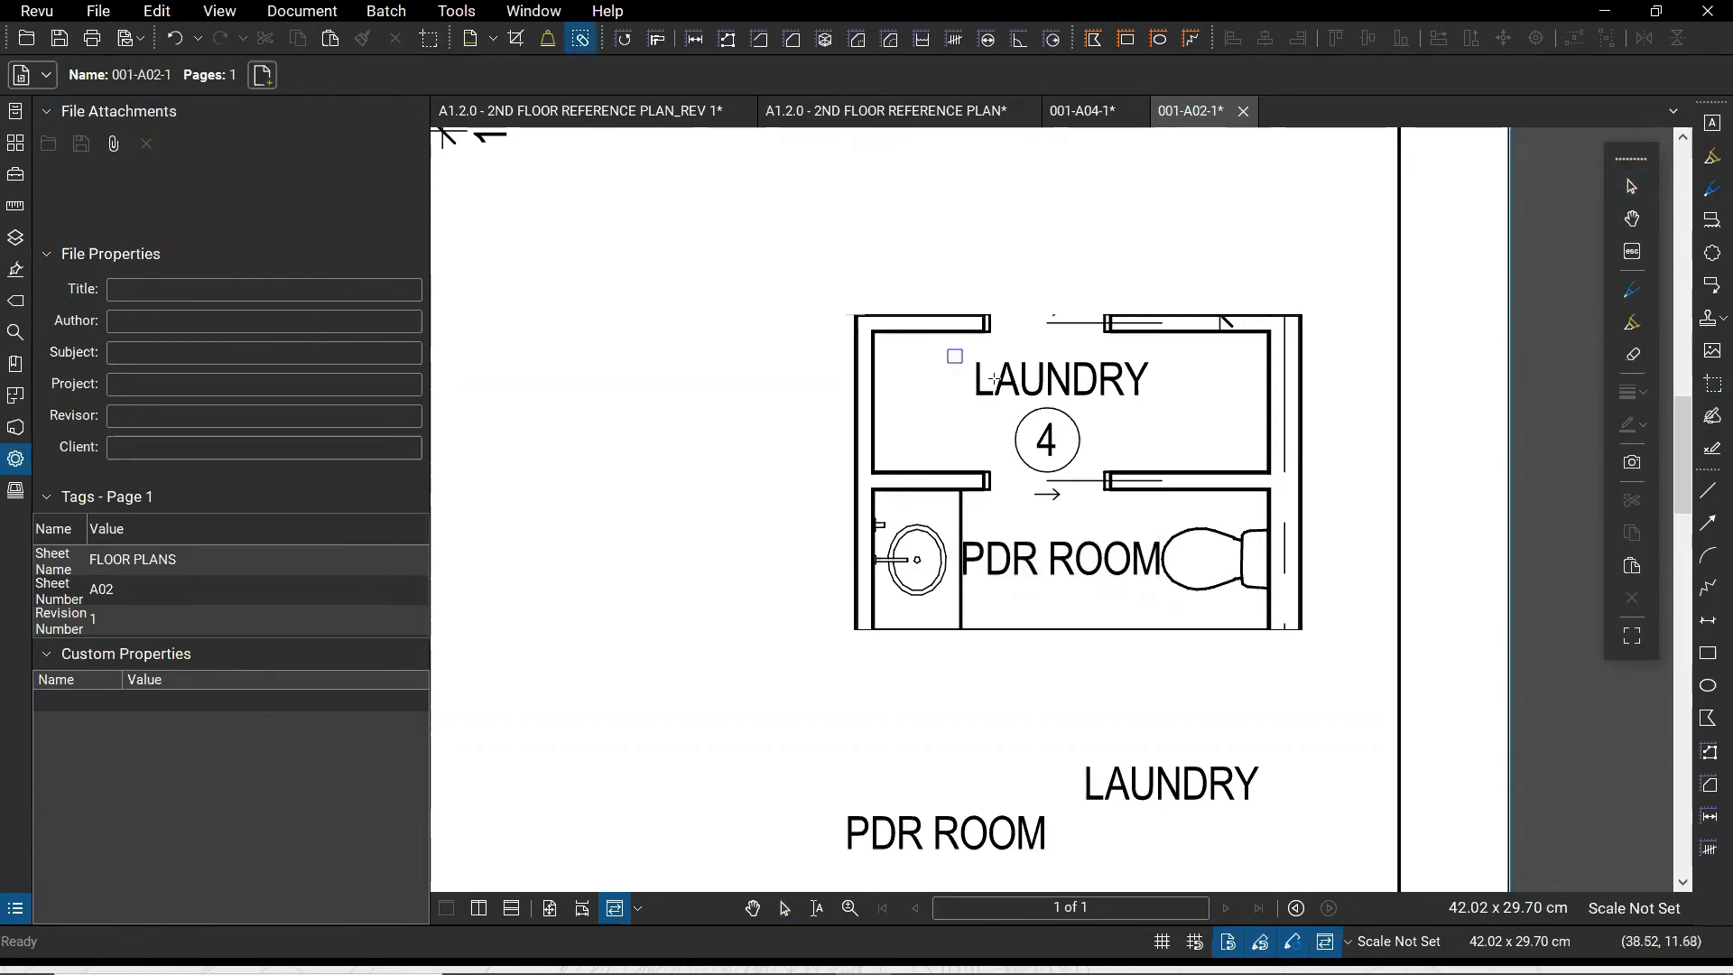
pyautogui.moveTo(993, 379)
pyautogui.mouseDown()
pyautogui.moveTo(1214, 458)
pyautogui.moveTo(1205, 473)
pyautogui.moveTo(1198, 446)
pyautogui.mouseUp()
pyautogui.moveTo(1008, 405); pyautogui.dragTo(1092, 471)
pyautogui.scroll(4, 1074, 560)
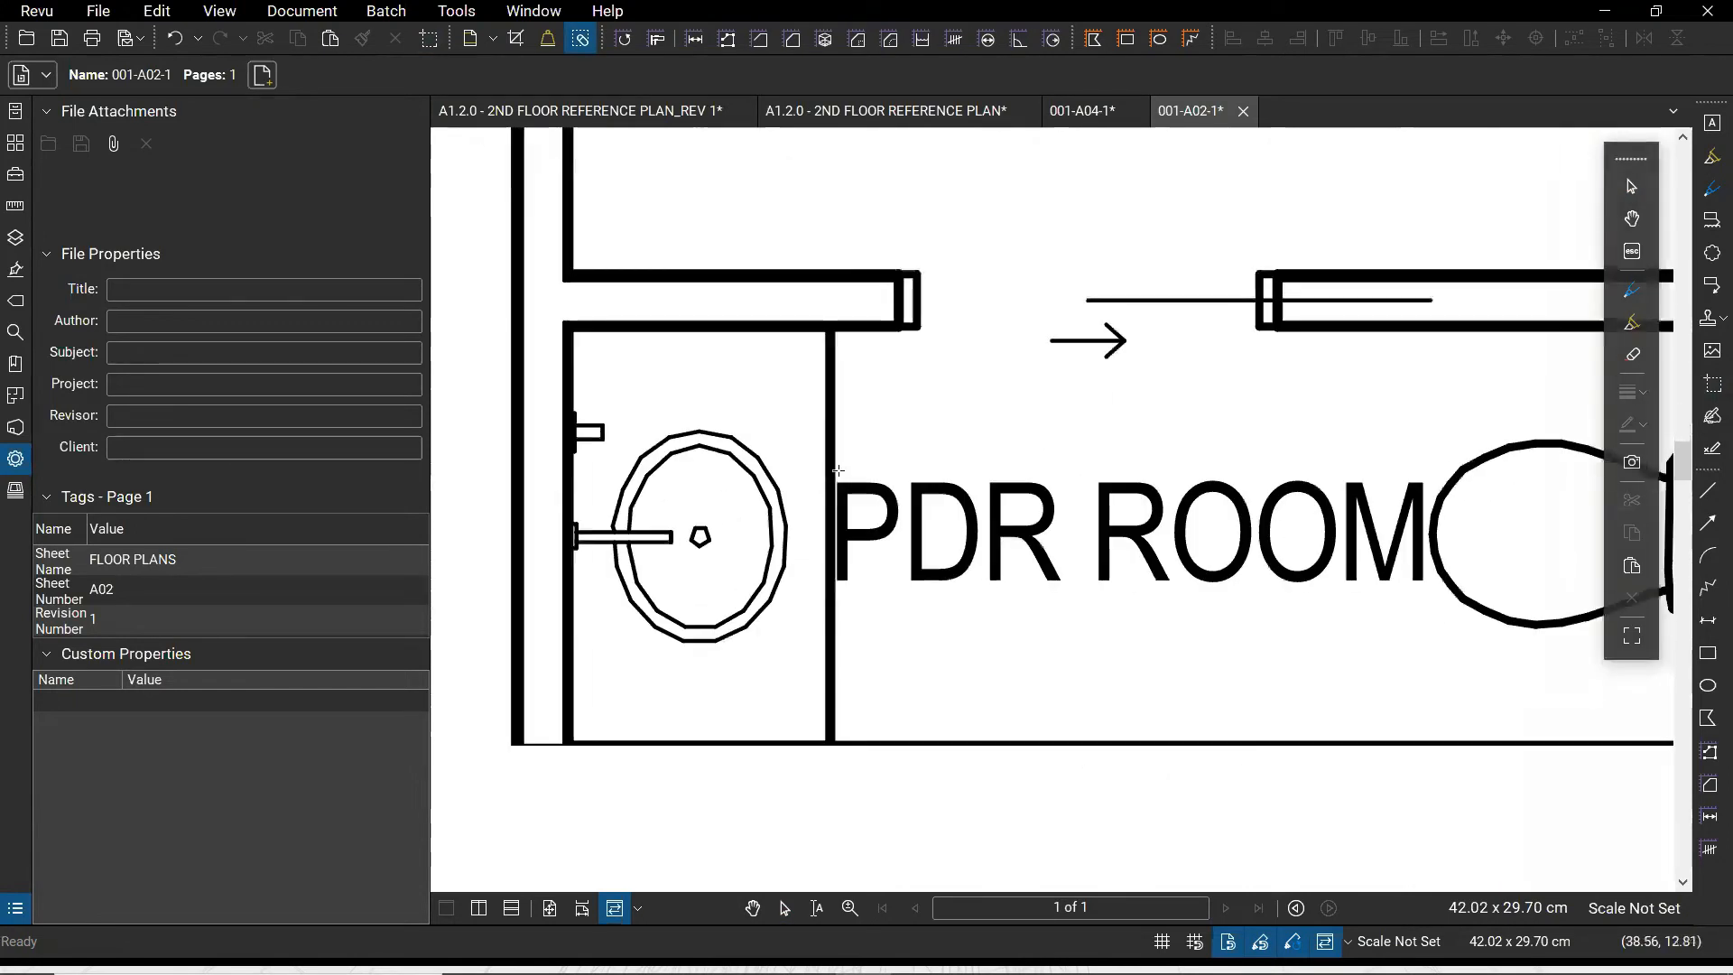
pyautogui.moveTo(838, 470)
pyautogui.mouseDown()
pyautogui.moveTo(930, 555)
pyautogui.moveTo(1425, 620)
pyautogui.mouseUp()
pyautogui.scroll(-7, 952, 512)
pyautogui.press('Escape')
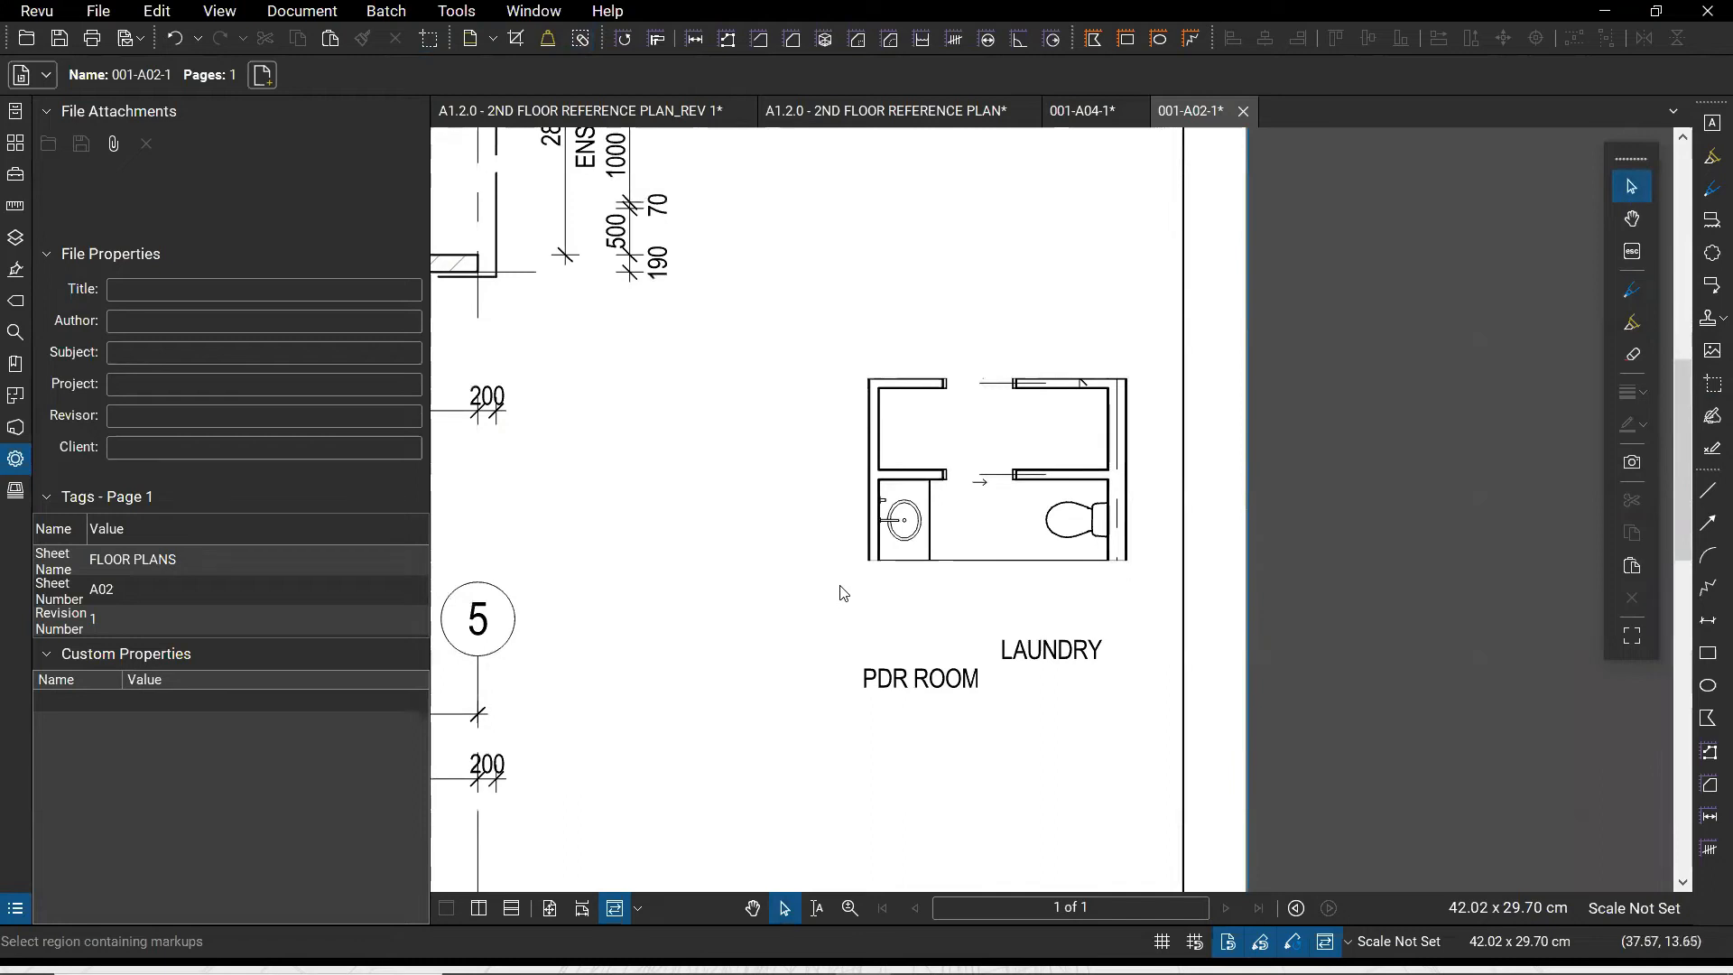
# Take a snapshot of the label-free room layout, paste it, and move the copy below the two loose labels
pyautogui.press('g')
pyautogui.moveTo(836, 348); pyautogui.dragTo(1153, 590)
pyautogui.hotkey('ctrl', 'v')
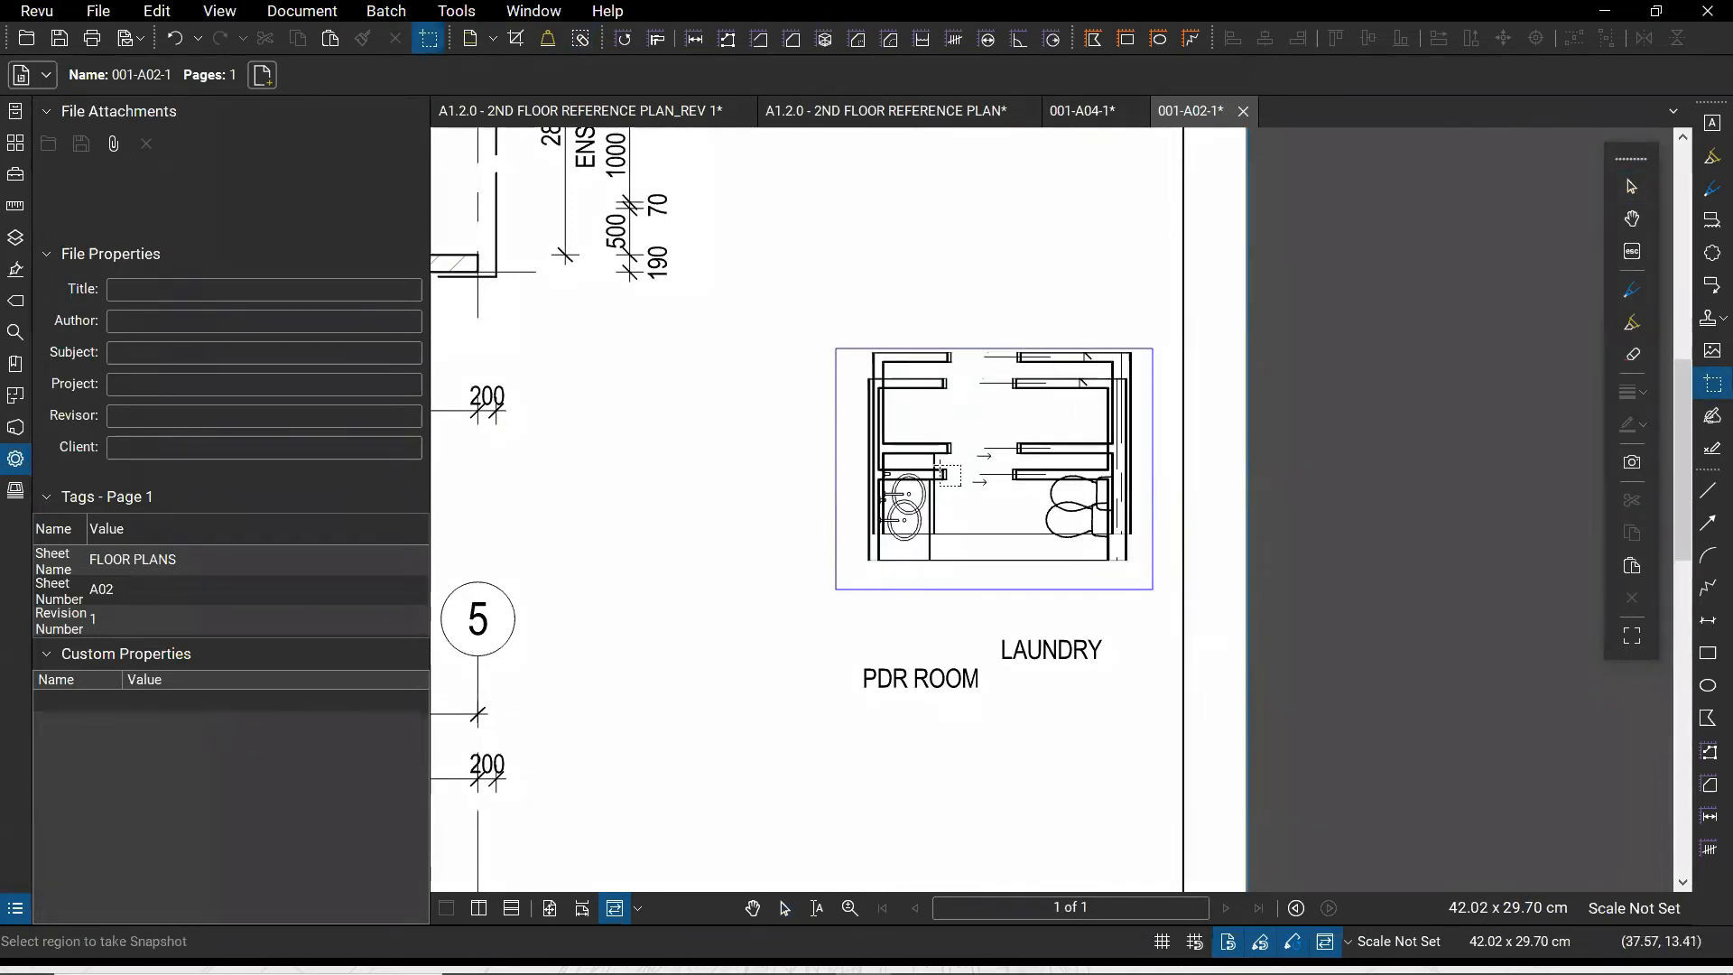
pyautogui.moveTo(1011, 377); pyautogui.dragTo(937, 735)
pyautogui.click(1021, 388)
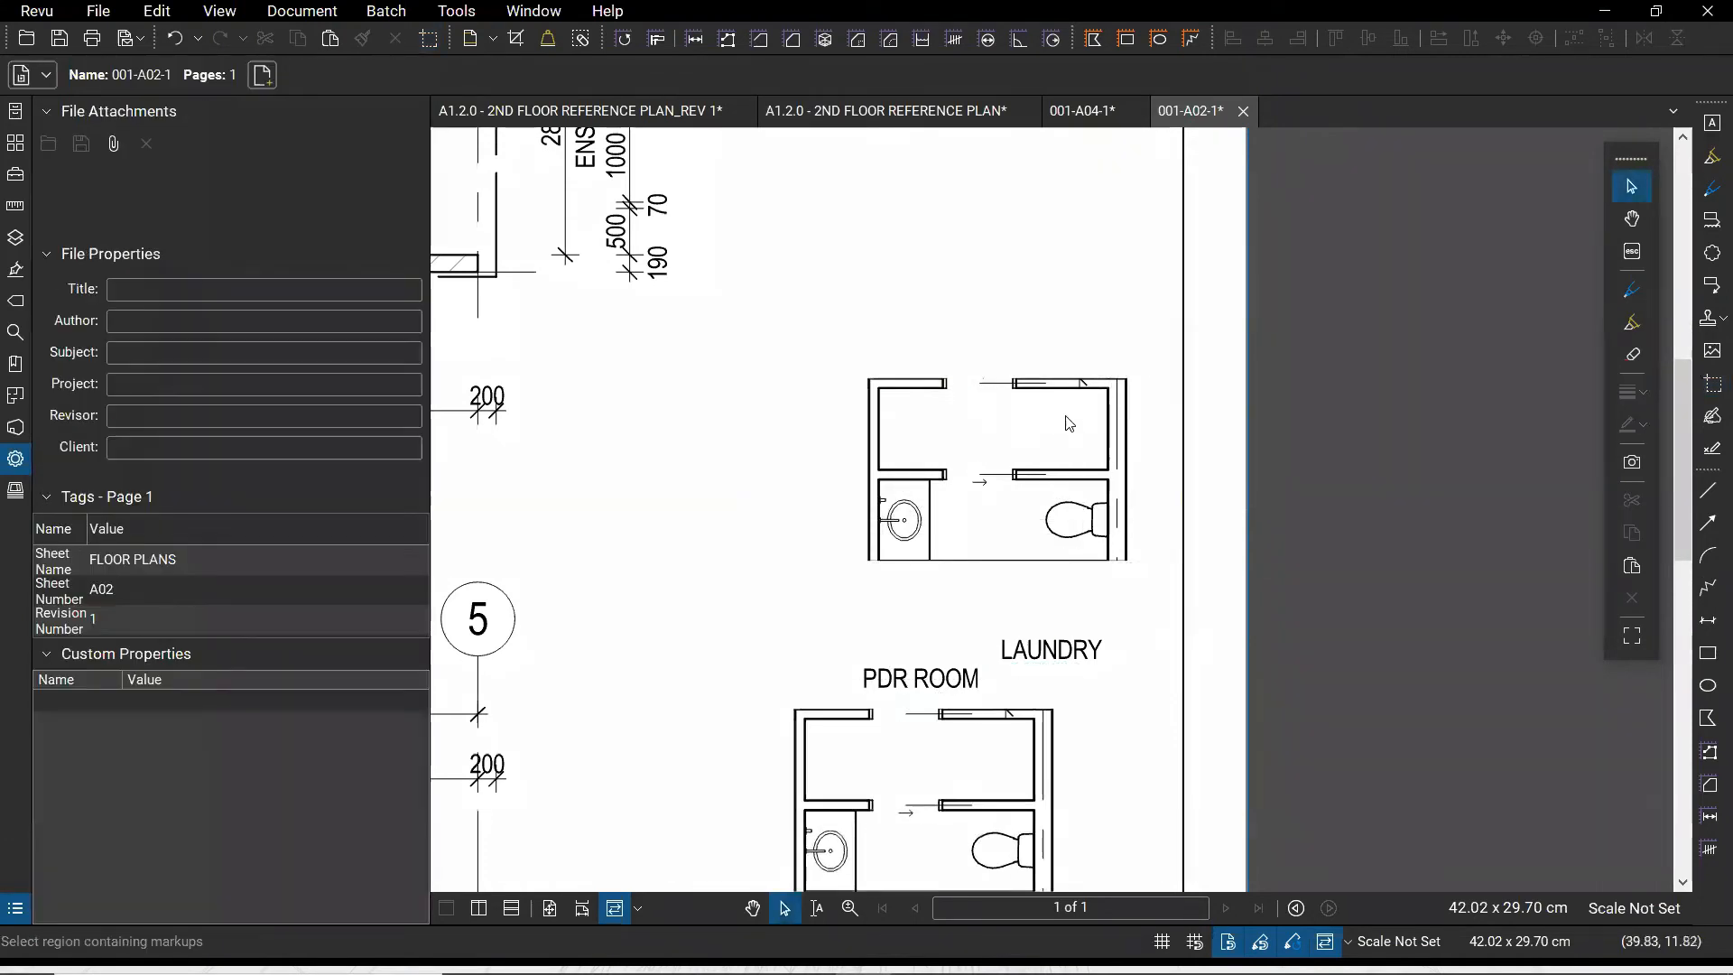
# Erase the flattened room layout above the loose labels with Erase Content, keeping the newly pasted copy
pyautogui.click(98, 12)
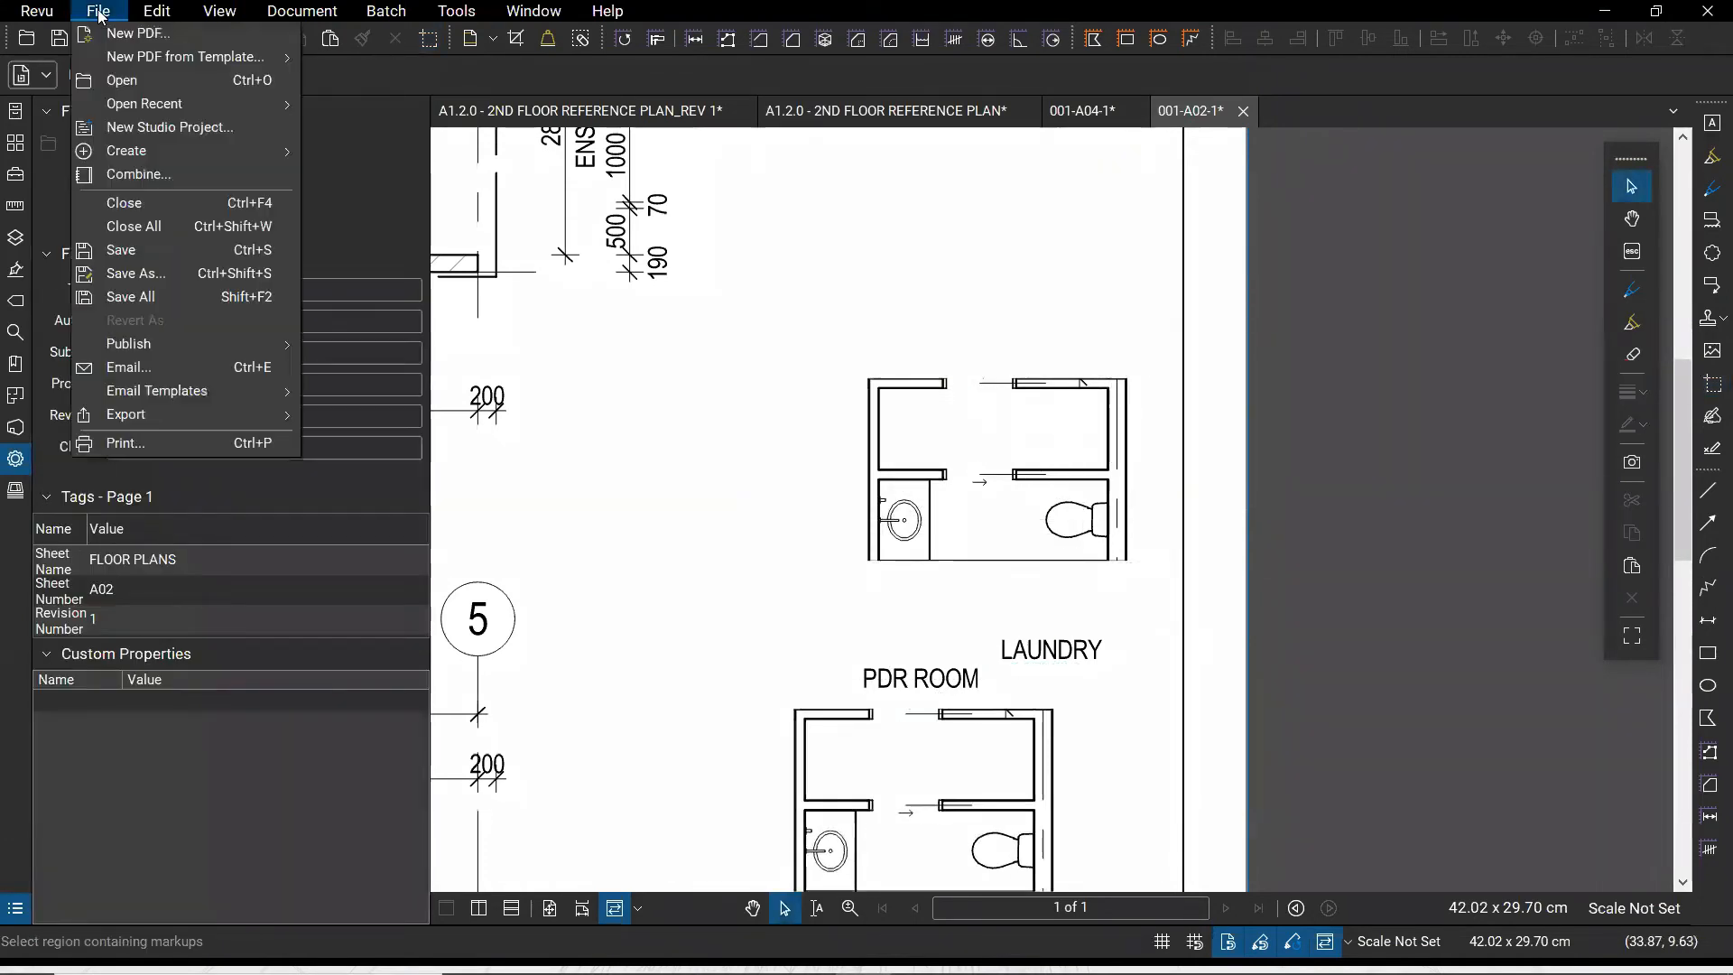
pyautogui.click(98, 12)
pyautogui.click(157, 11)
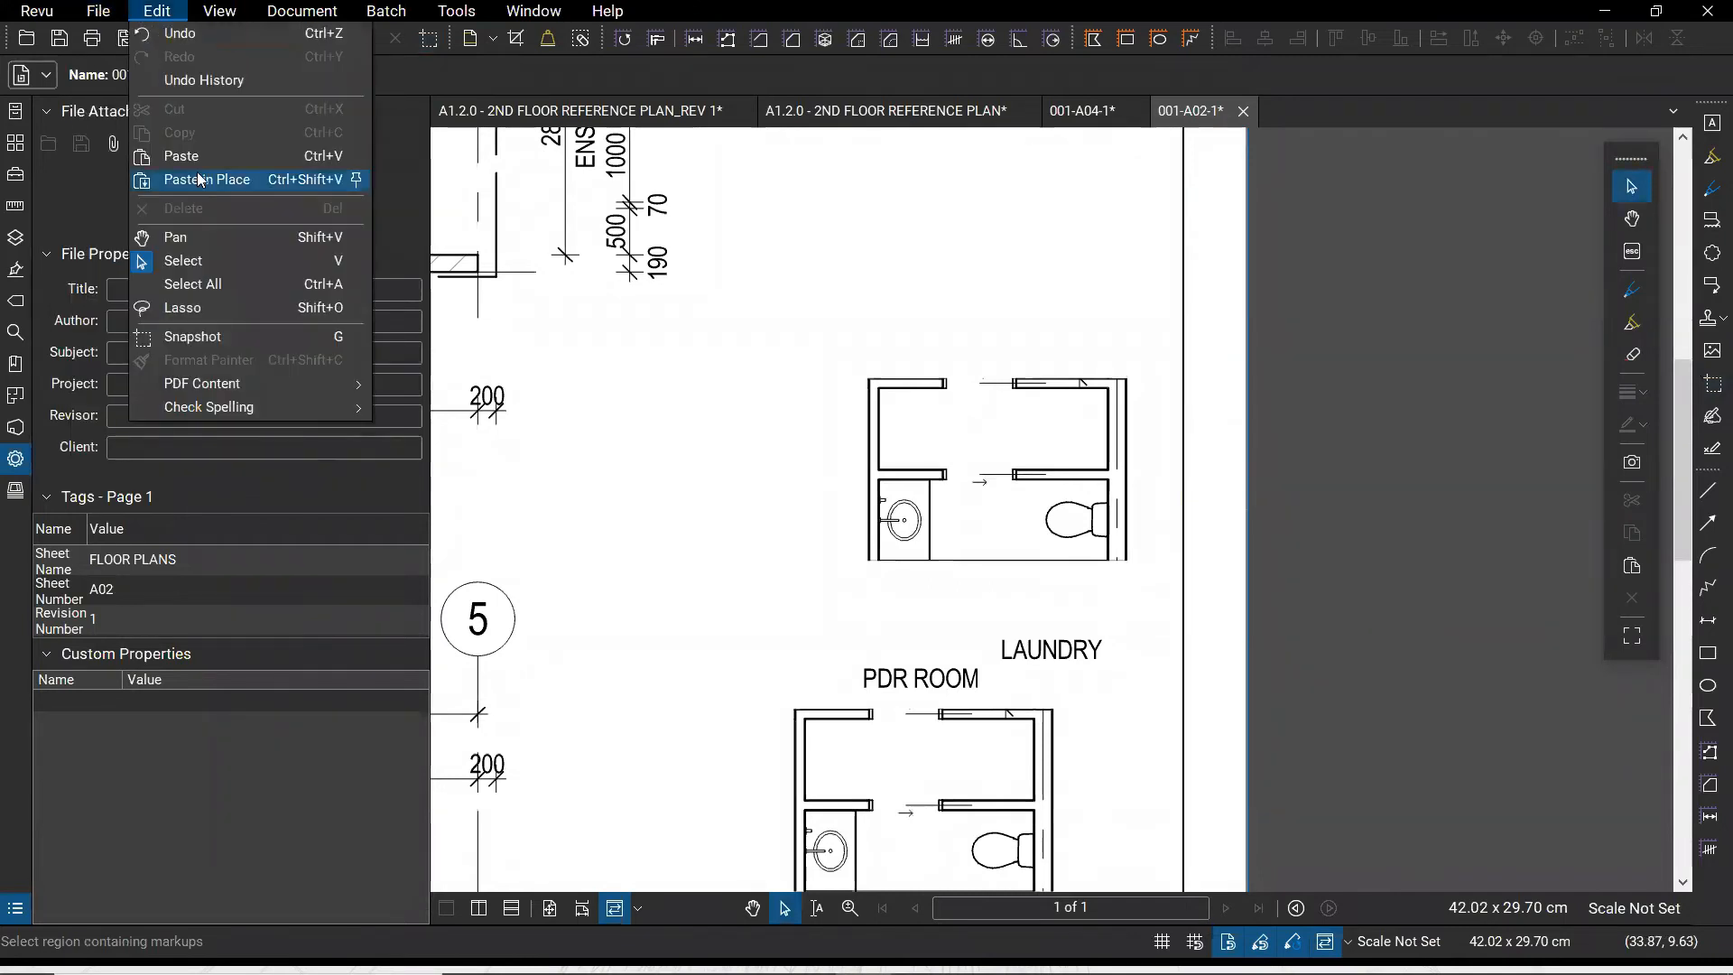
pyautogui.moveTo(243, 383)
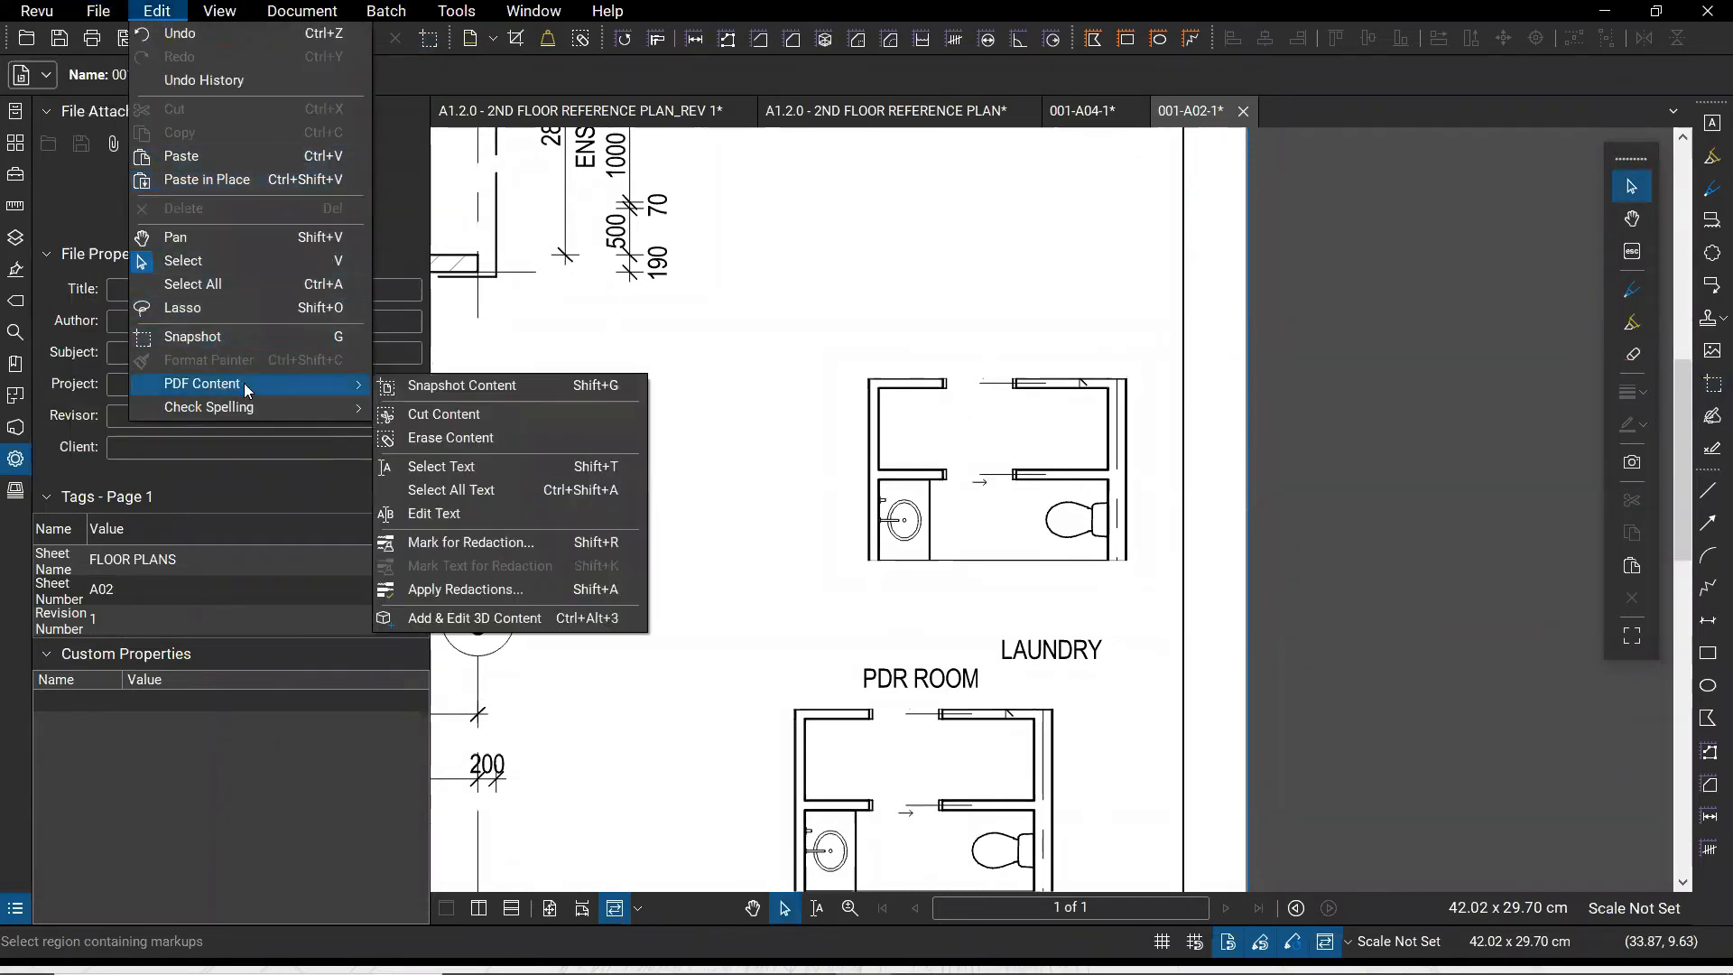
pyautogui.click(488, 442)
pyautogui.moveTo(910, 412)
pyautogui.mouseDown()
pyautogui.moveTo(1156, 576)
pyautogui.moveTo(1024, 295)
pyautogui.mouseUp()
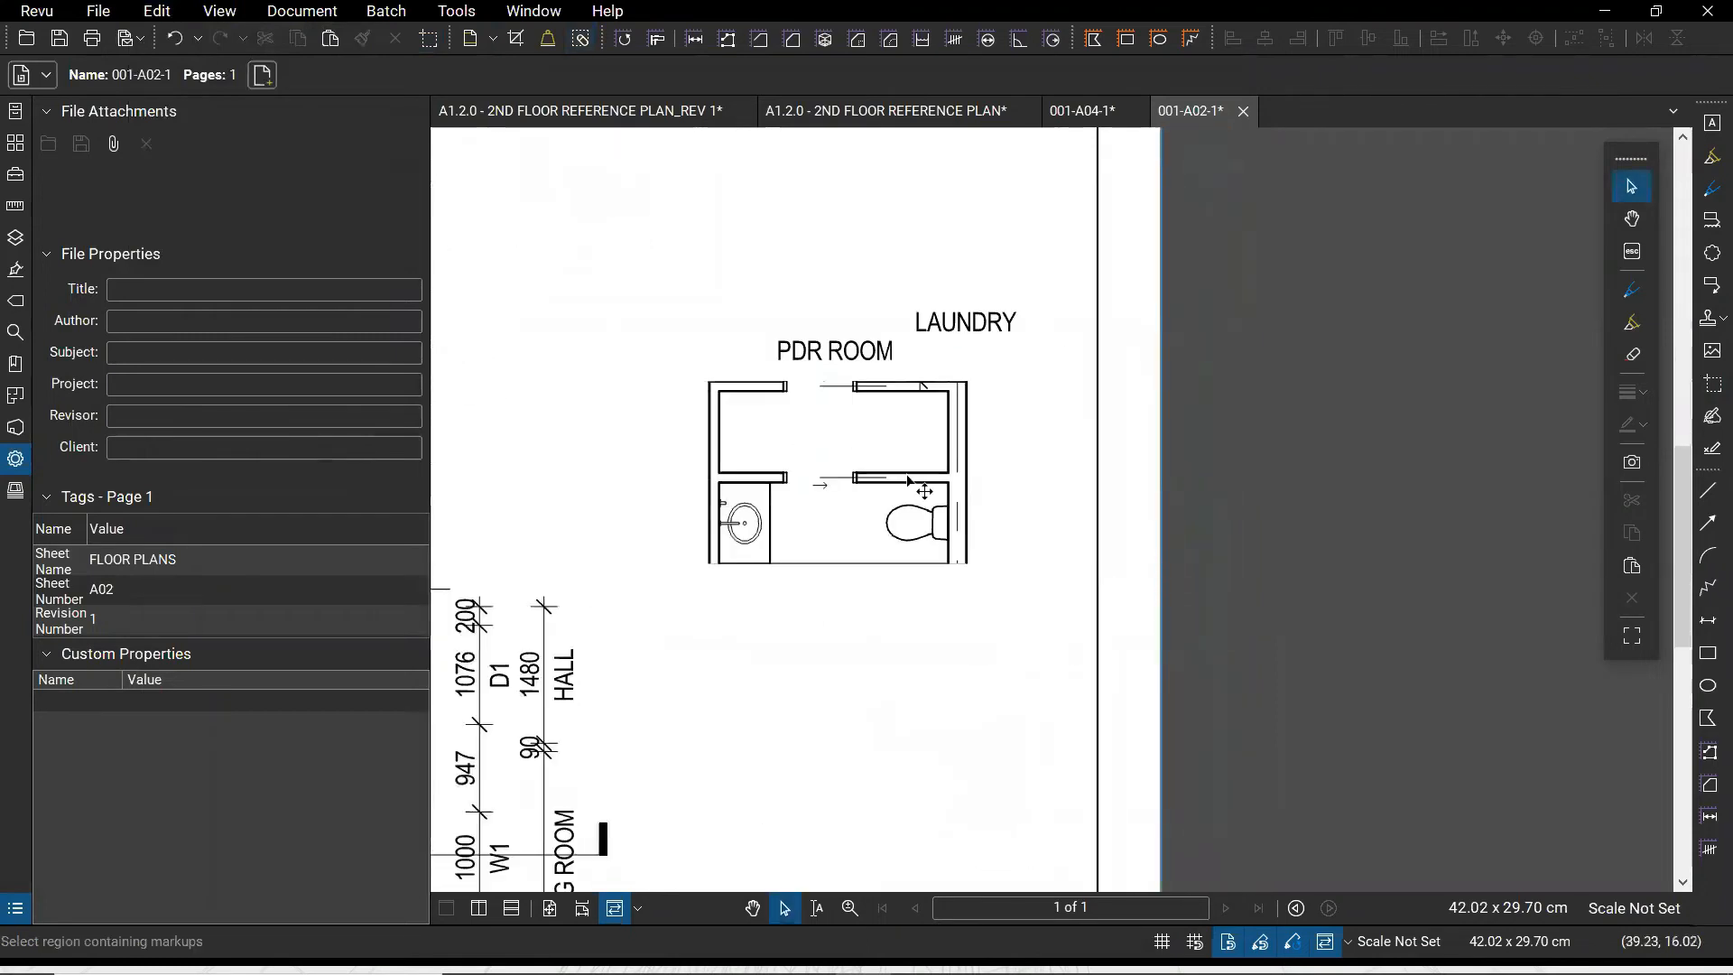
# Flip the label-free room layout snapshot vertically so the fixtures sit above the laundry space
pyautogui.click(915, 490)
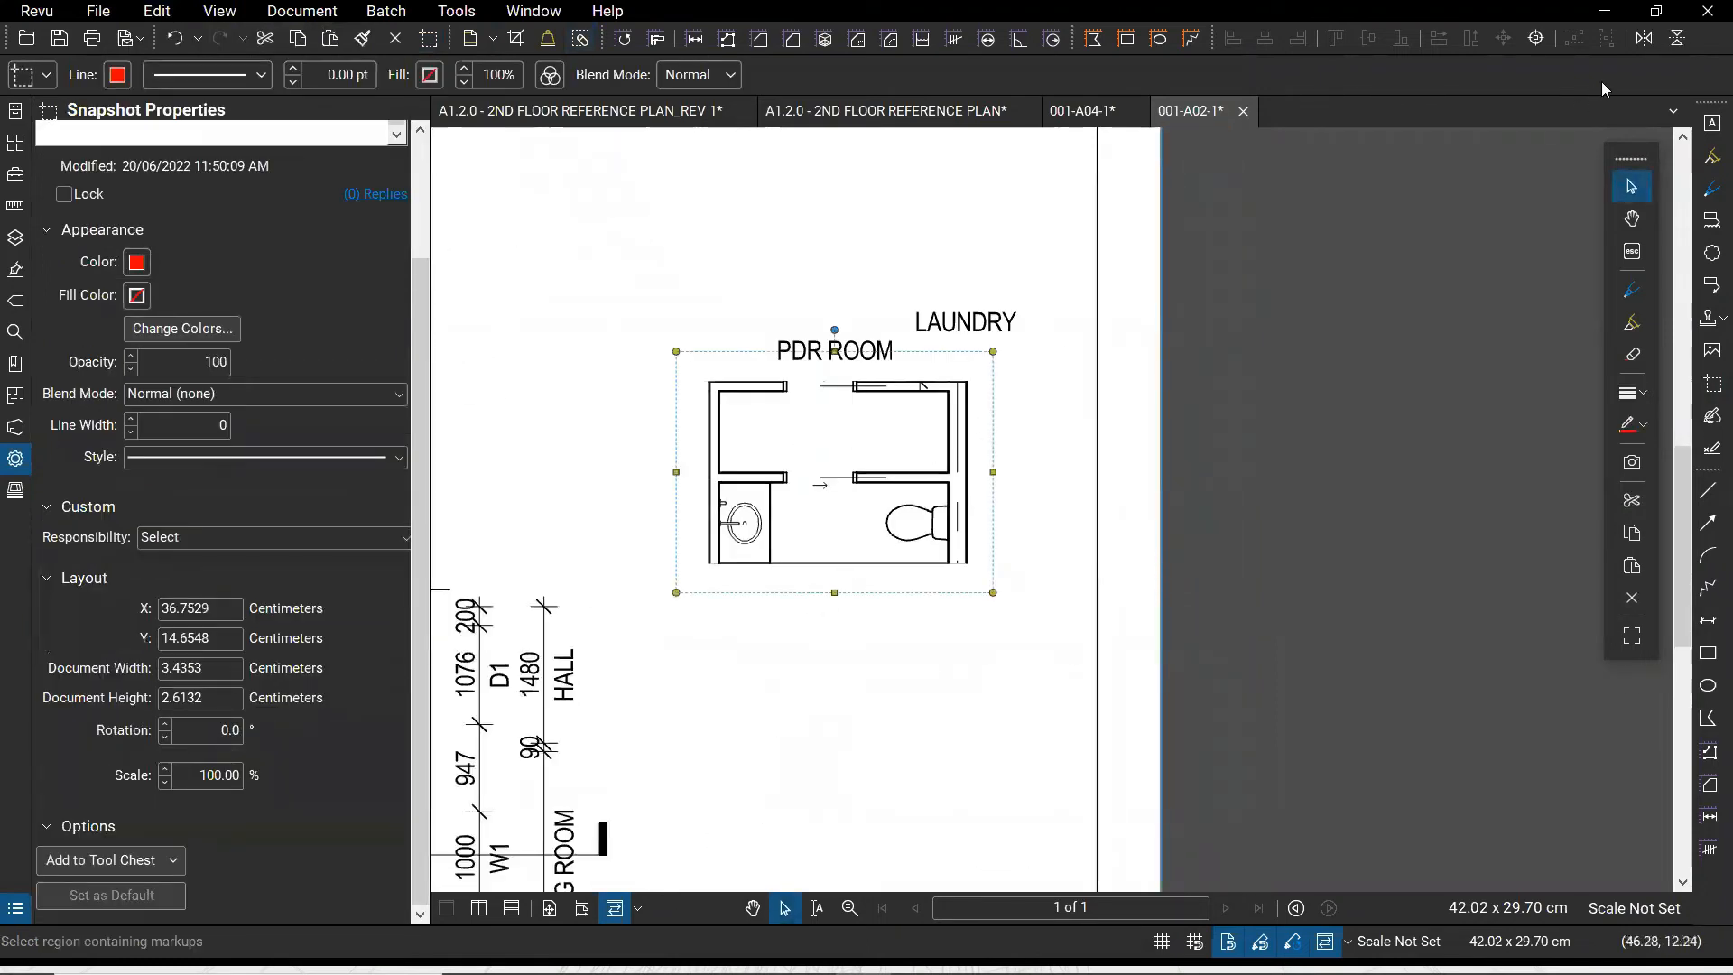
pyautogui.click(1676, 39)
pyautogui.click(848, 618)
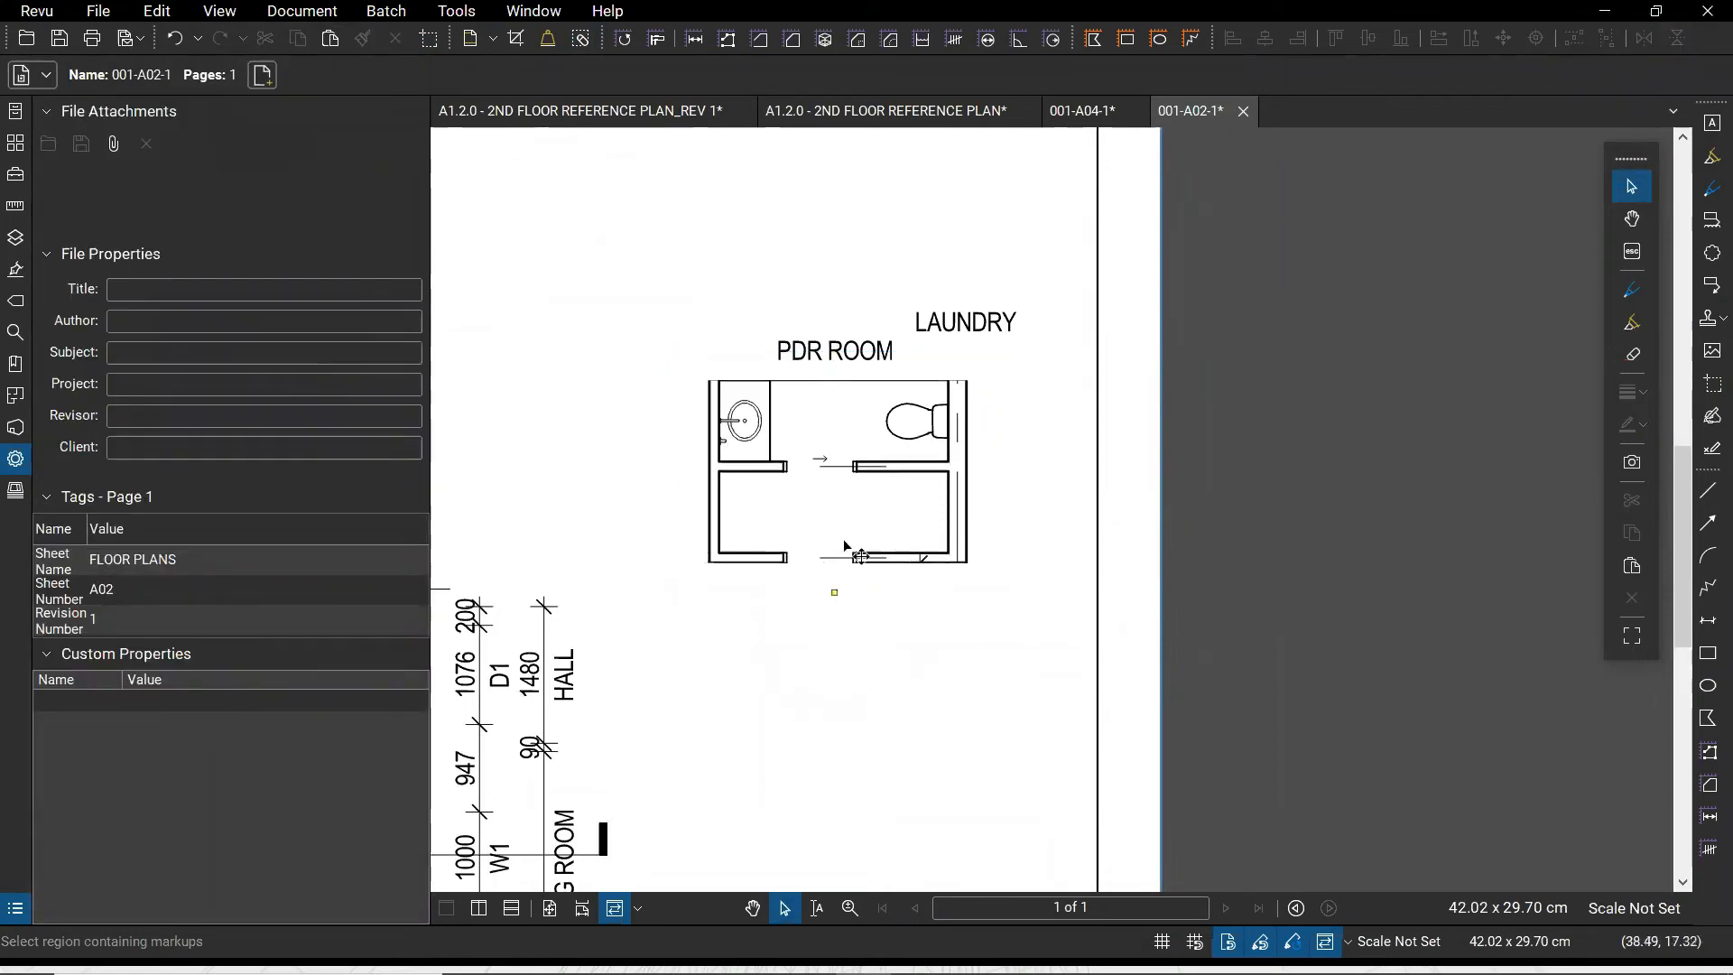
# Move the PDR ROOM label into the upper room and the LAUNDRY label into the lower room of the flipped layout
pyautogui.click(840, 352)
pyautogui.moveTo(835, 351); pyautogui.dragTo(830, 417)
pyautogui.press('Escape')
pyautogui.click(887, 357)
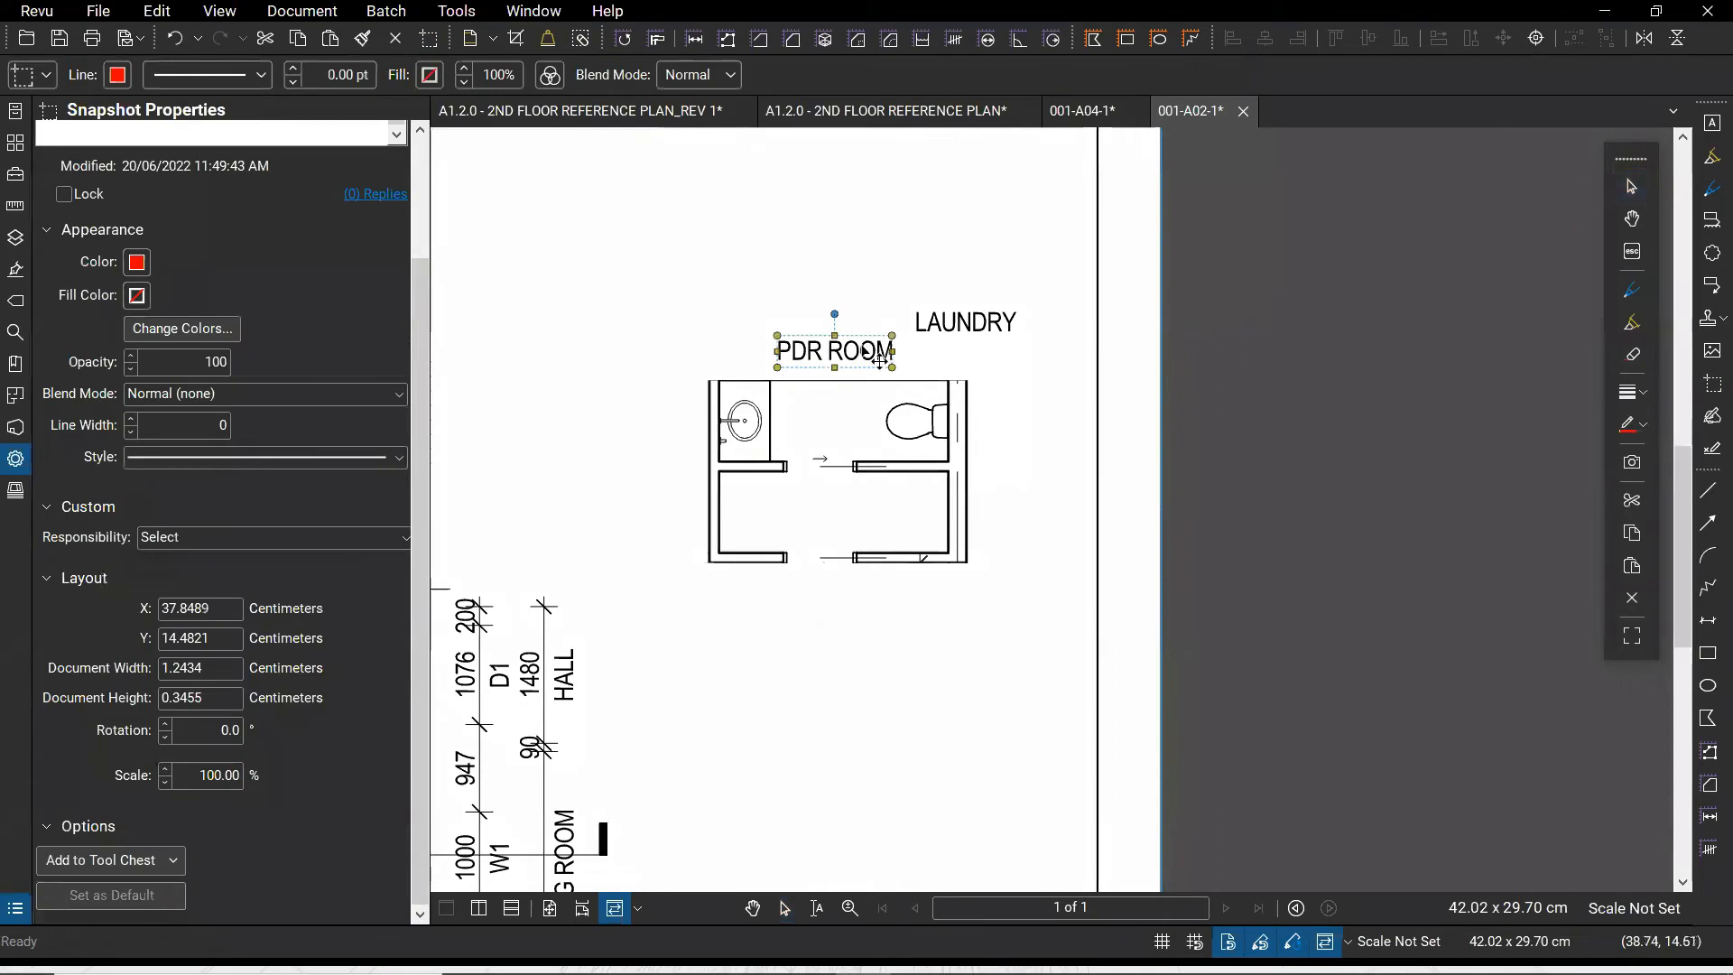
pyautogui.moveTo(887, 357); pyautogui.dragTo(872, 421)
pyautogui.click(966, 343)
pyautogui.moveTo(966, 343); pyautogui.dragTo(864, 526)
pyautogui.click(970, 456)
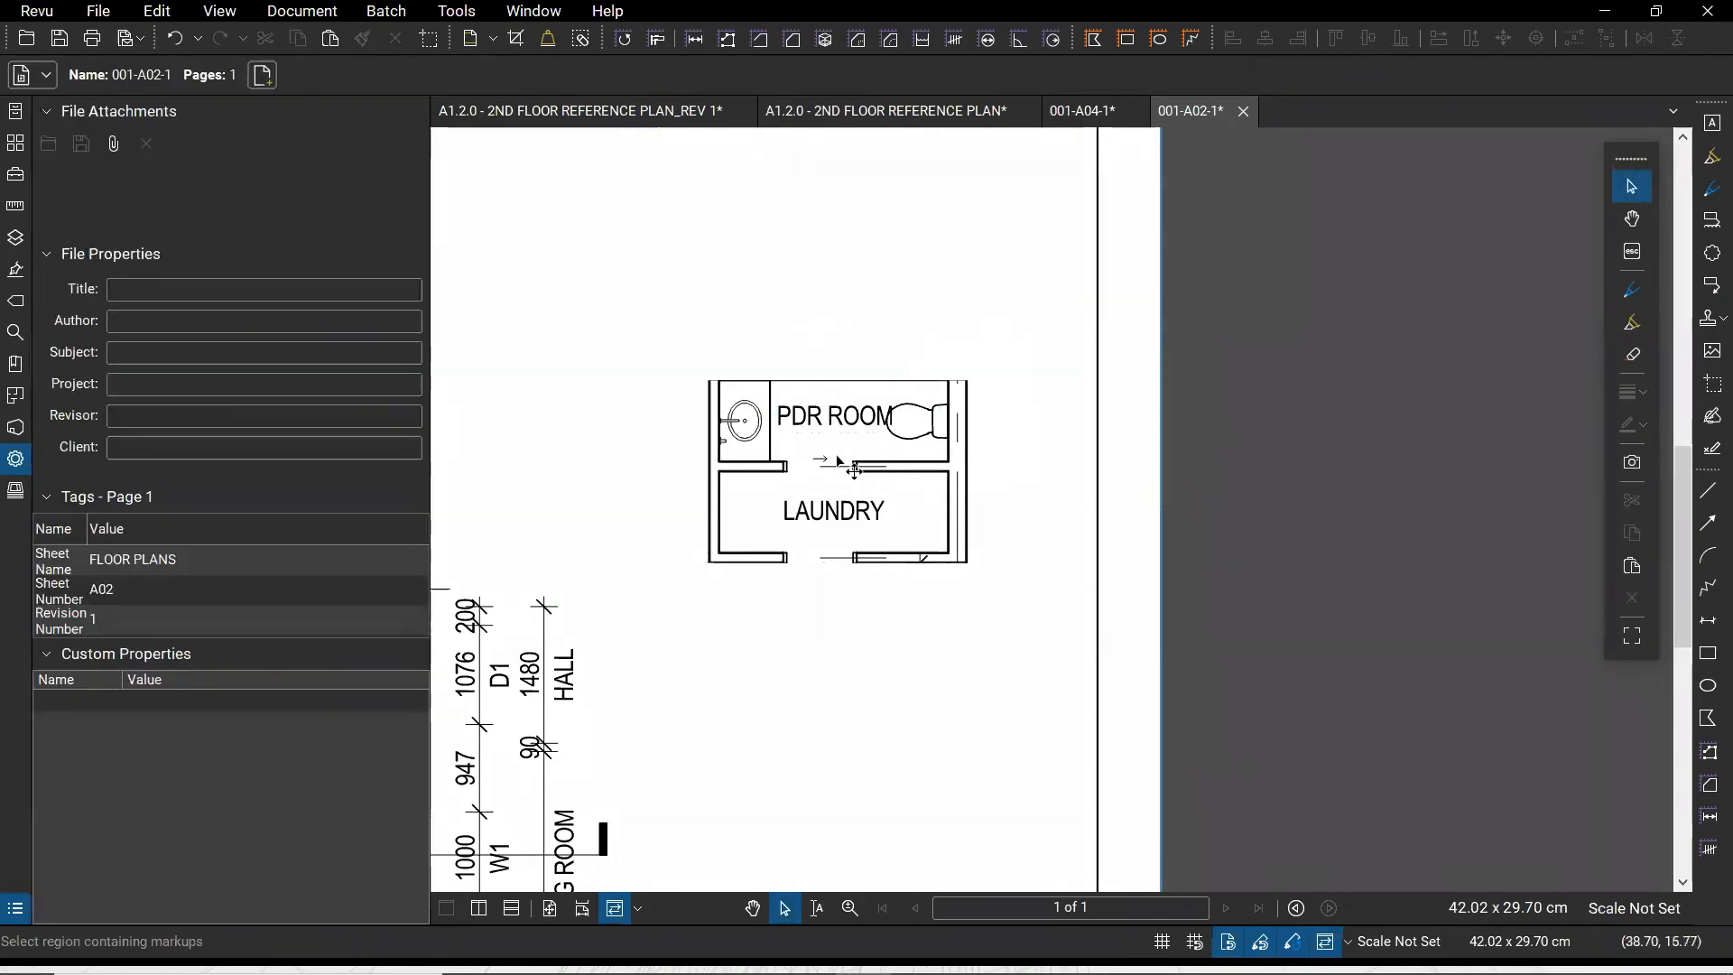
pyautogui.scroll(4, 839, 457)
pyautogui.click(853, 383)
pyautogui.press('Escape')
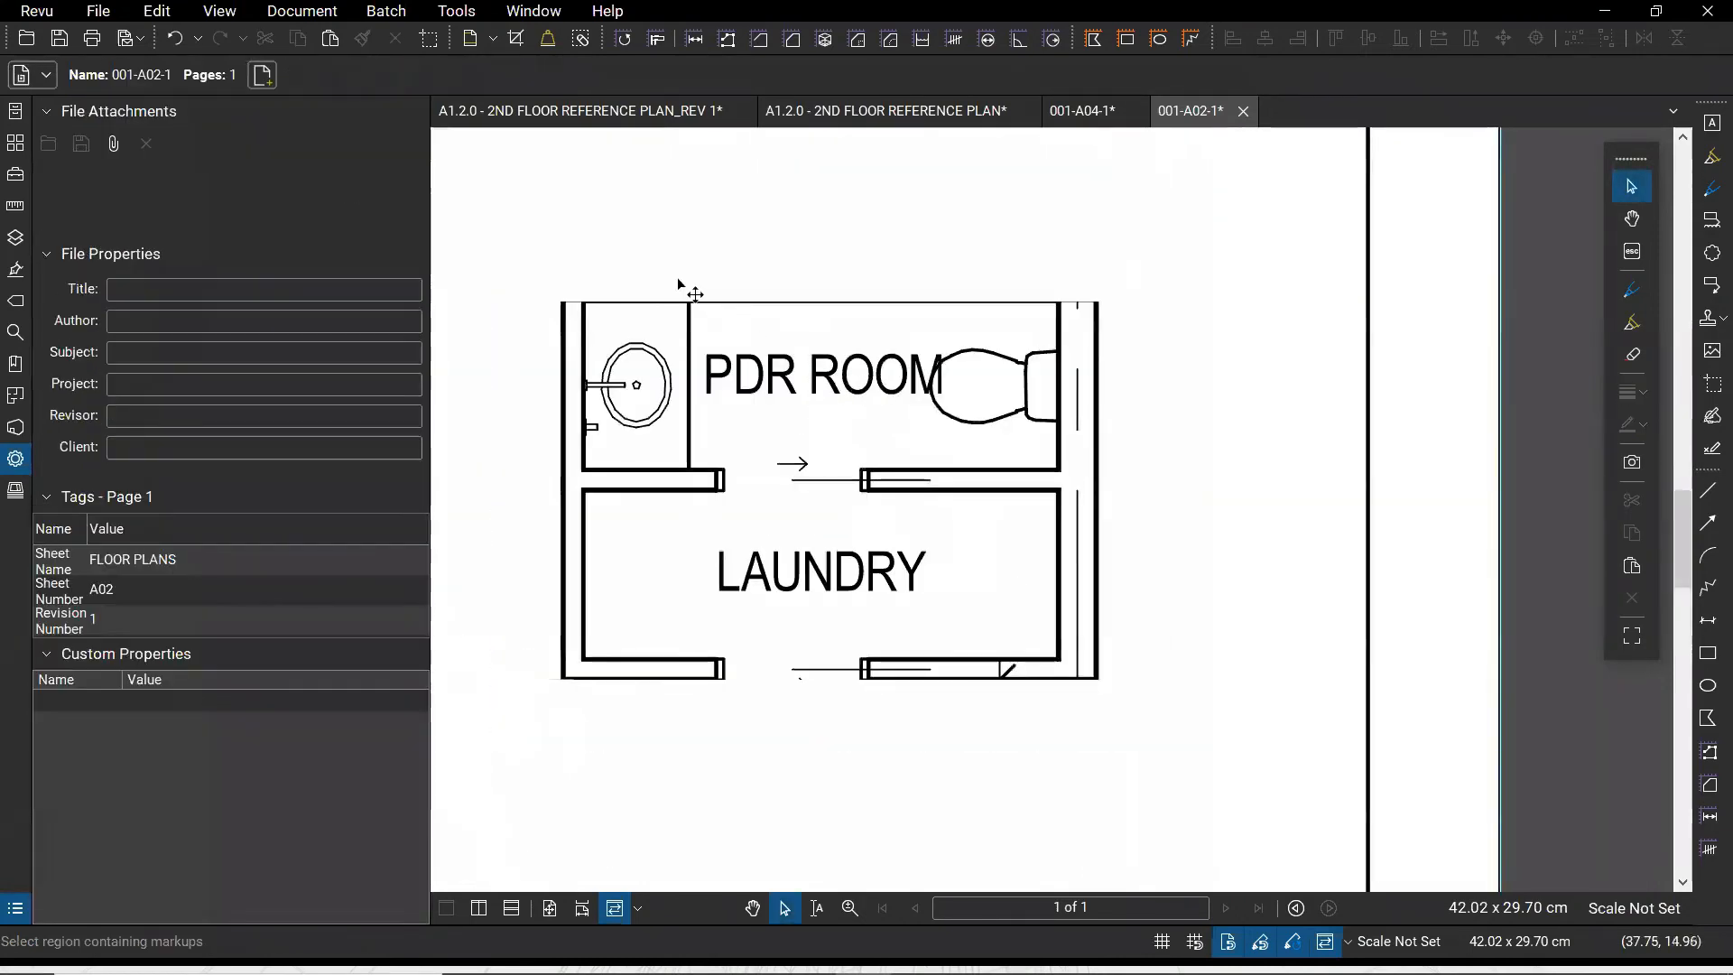
pyautogui.moveTo(635, 235); pyautogui.dragTo(1035, 424)
pyautogui.moveTo(842, 386); pyautogui.dragTo(842, 389)
pyautogui.press('Escape')
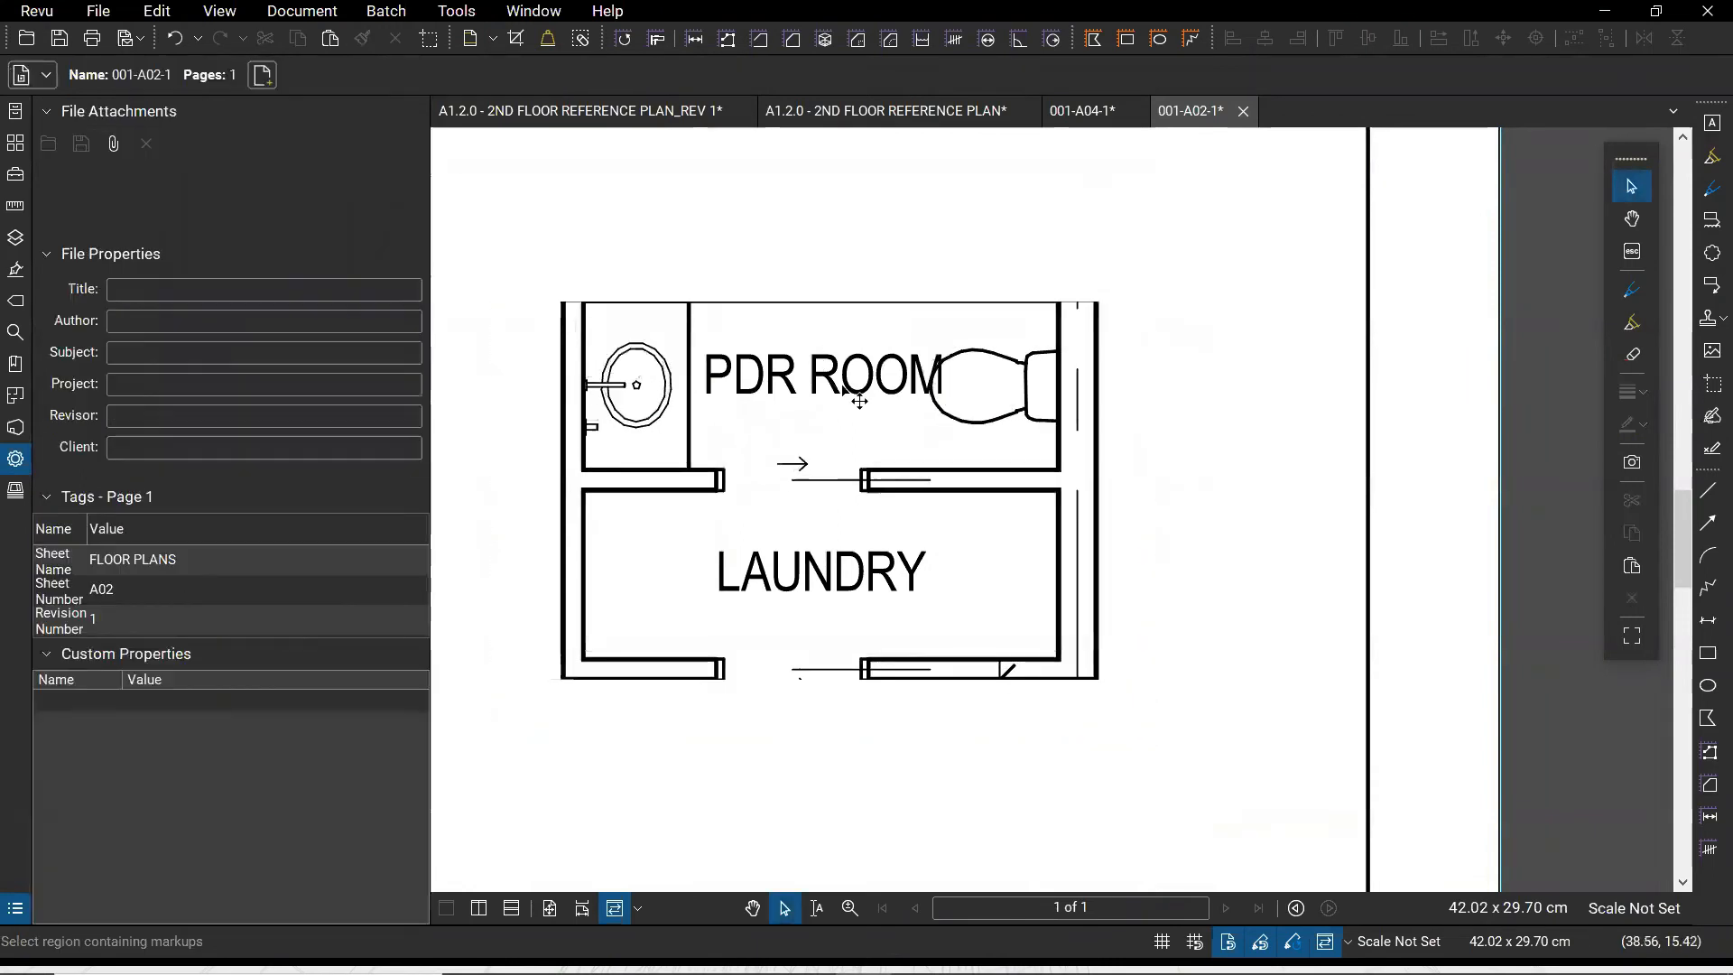
pyautogui.click(1016, 339)
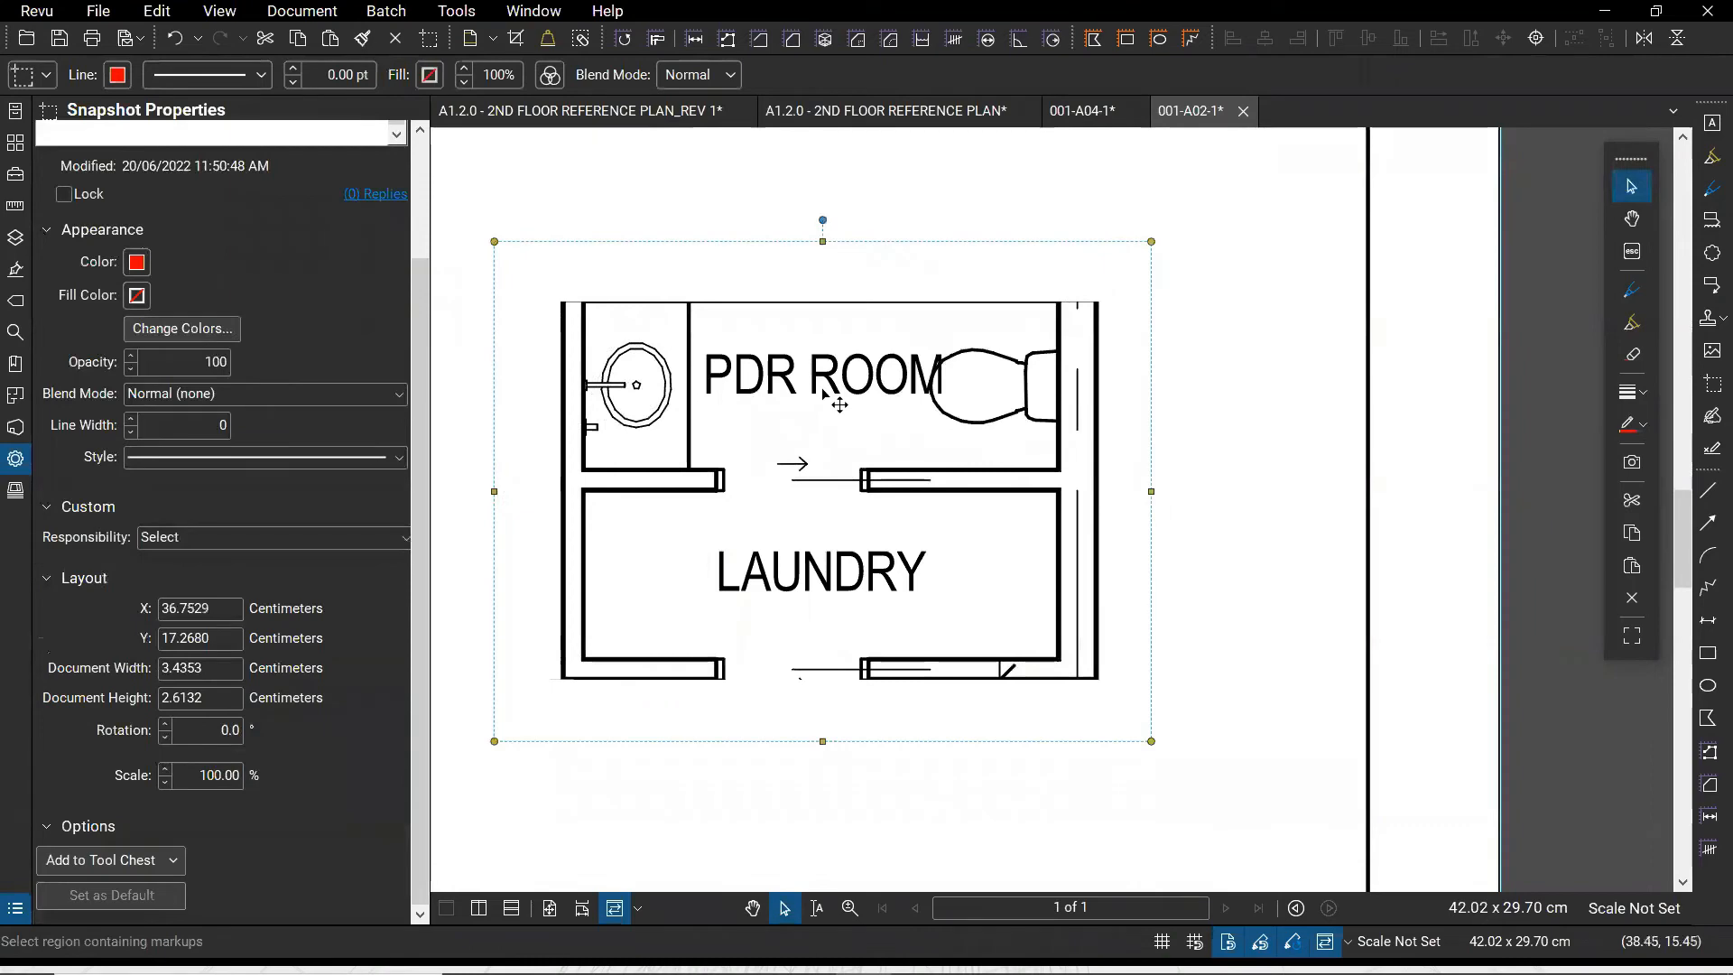
pyautogui.press('Escape')
# Nudge the PDR ROOM label slightly so it fits between the basin and the toilet
pyautogui.scroll(2, 688, 213)
pyautogui.moveTo(673, 193); pyautogui.dragTo(1151, 644)
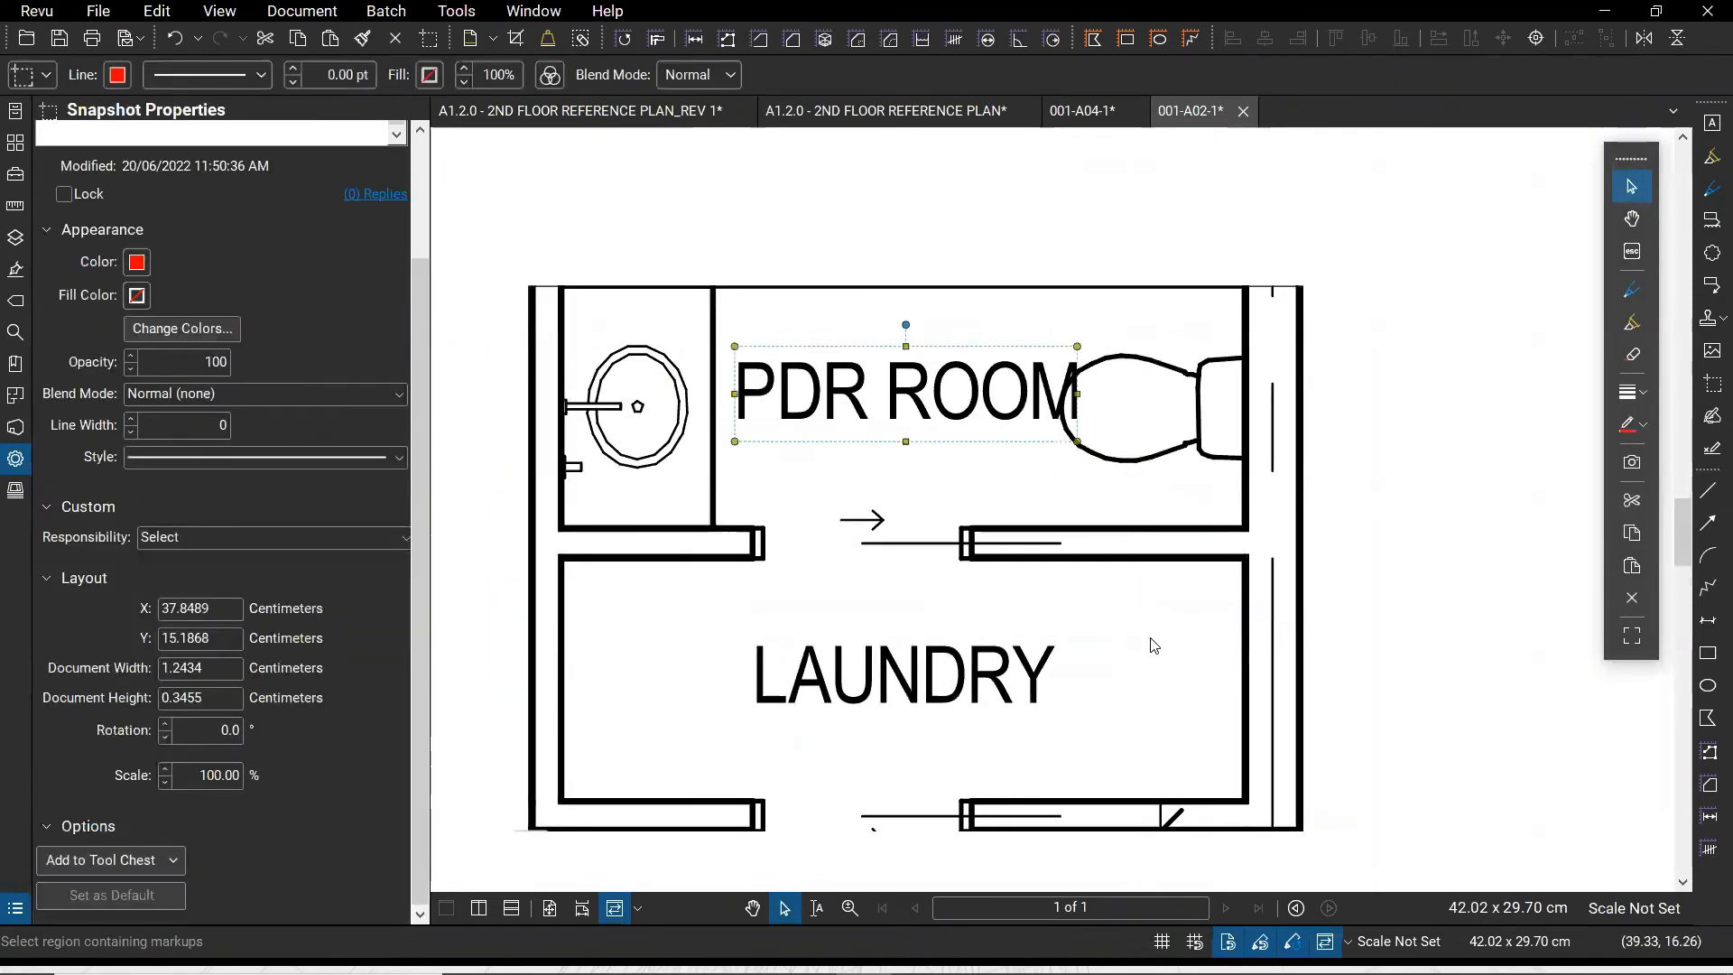
pyautogui.scroll(3, 911, 498)
pyautogui.moveTo(939, 342)
pyautogui.mouseDown()
pyautogui.moveTo(913, 403)
pyautogui.moveTo(963, 395)
pyautogui.moveTo(936, 343)
pyautogui.mouseUp()
pyautogui.press('Escape')
pyautogui.scroll(-4, 846, 521)
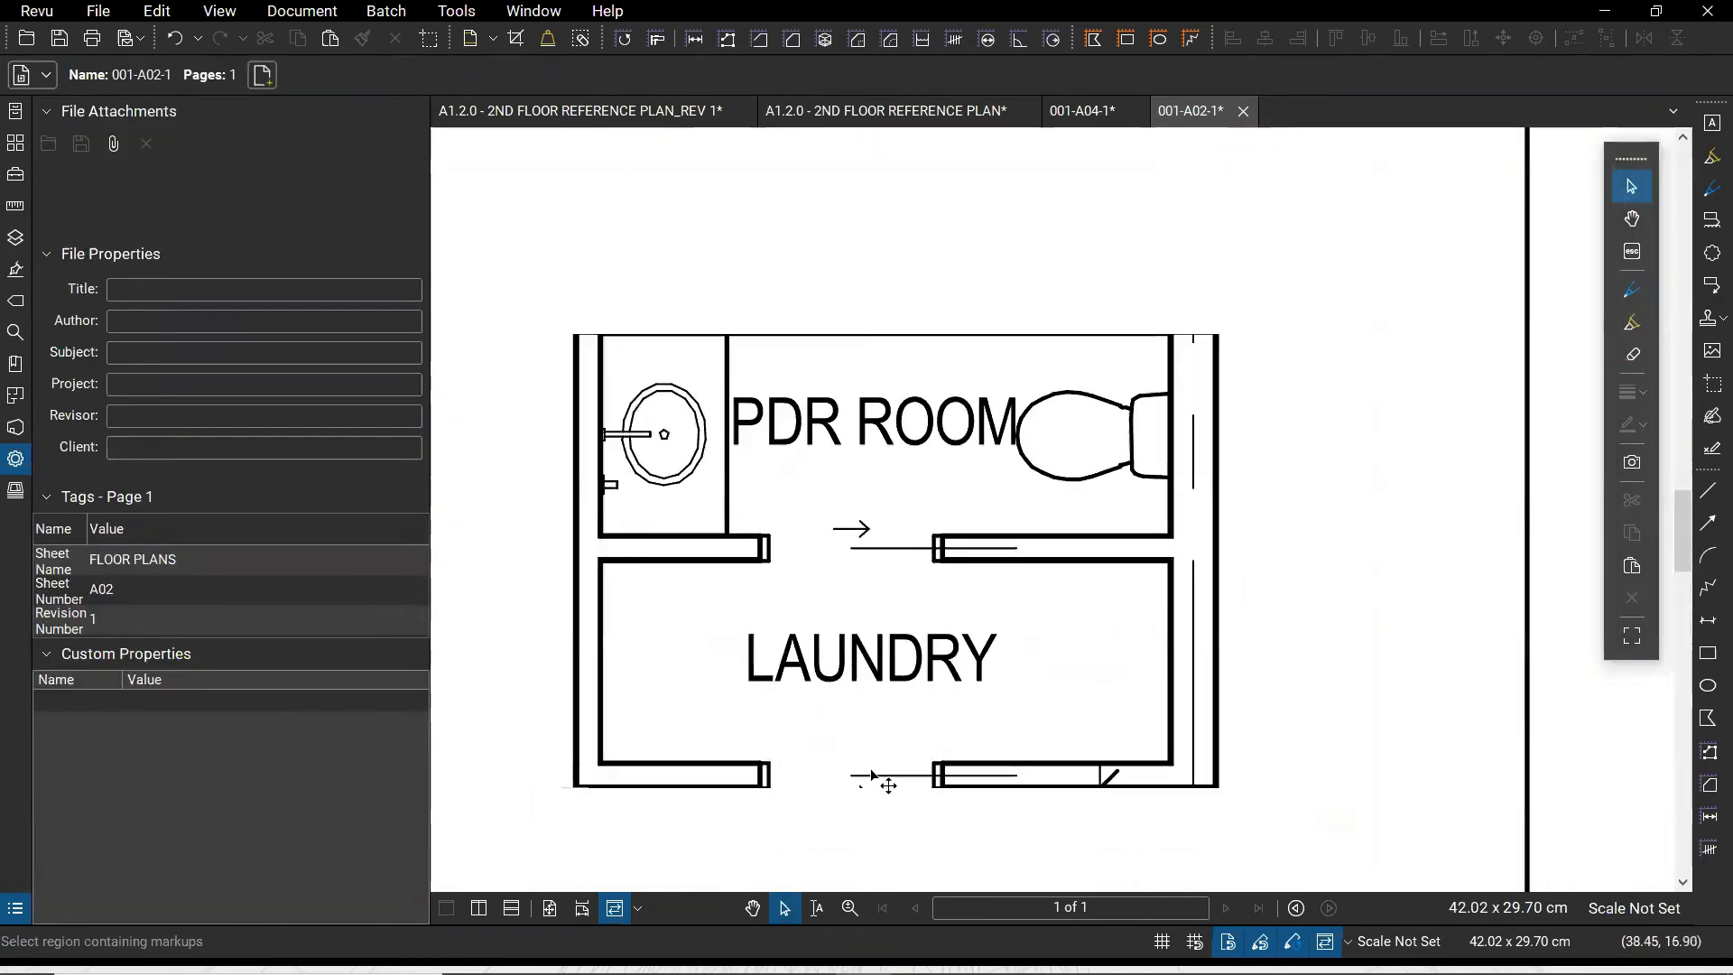
pyautogui.scroll(-2, 889, 784)
pyautogui.scroll(-2, 1276, 484)
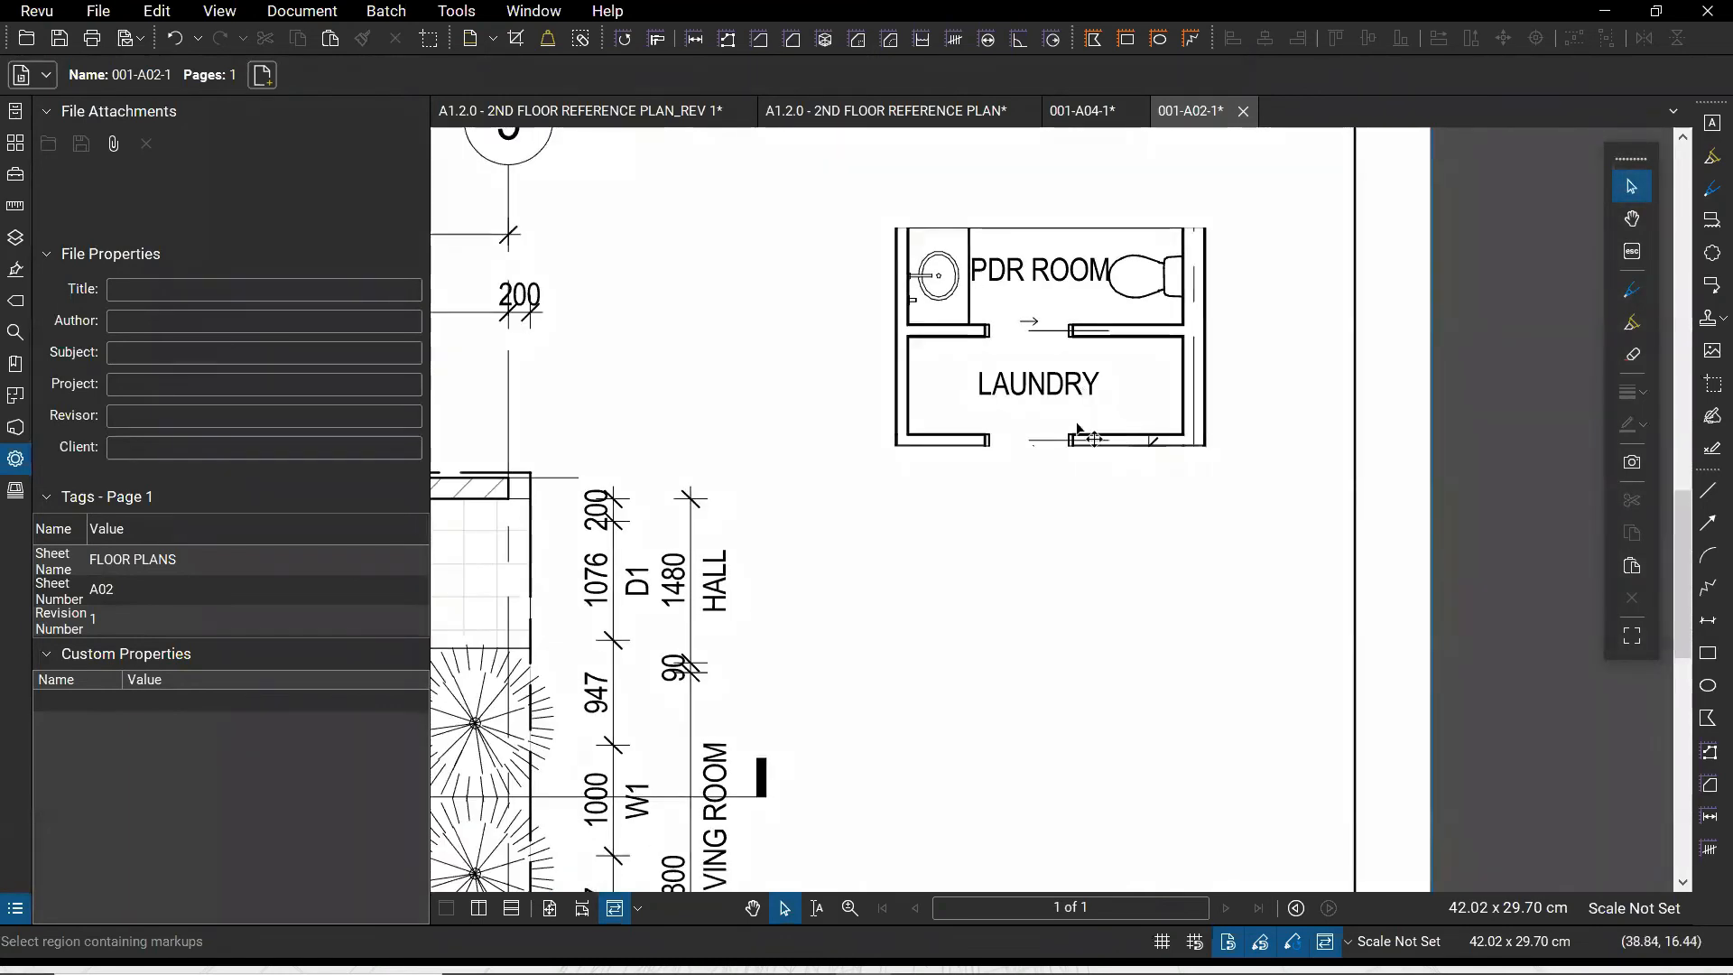
# Start opening another PDF and browse up to the bluebeam folder
pyautogui.moveTo(583, 973)
pyautogui.click(101, 13)
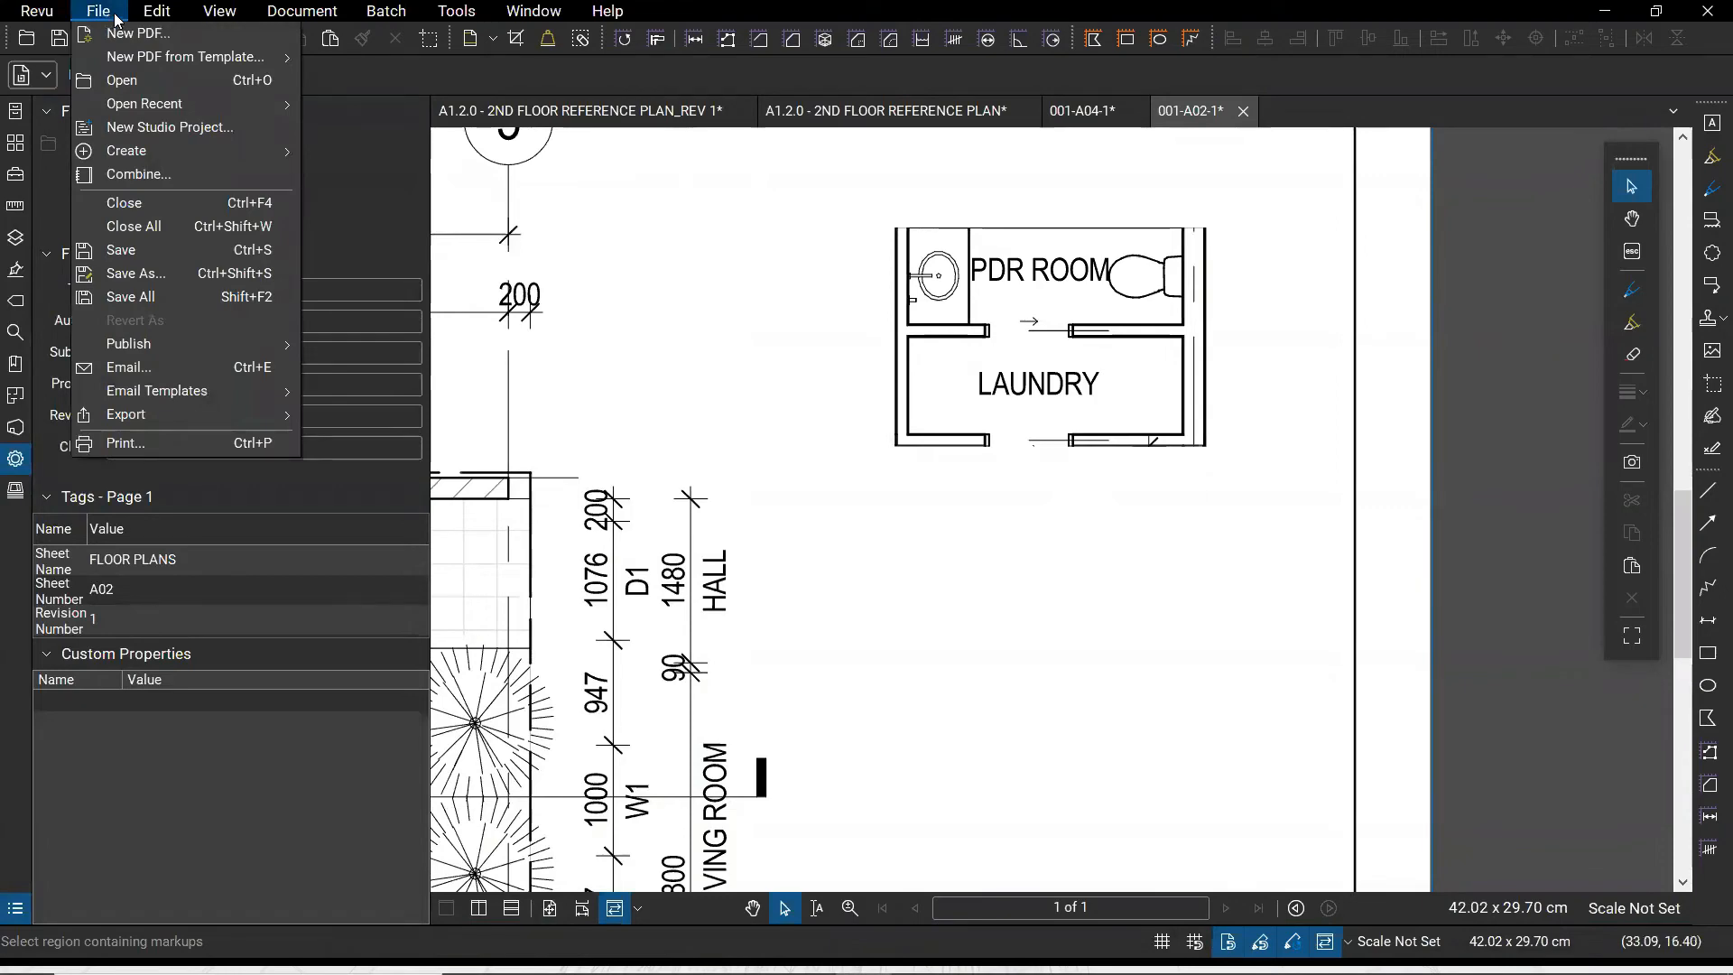
pyautogui.moveTo(159, 113)
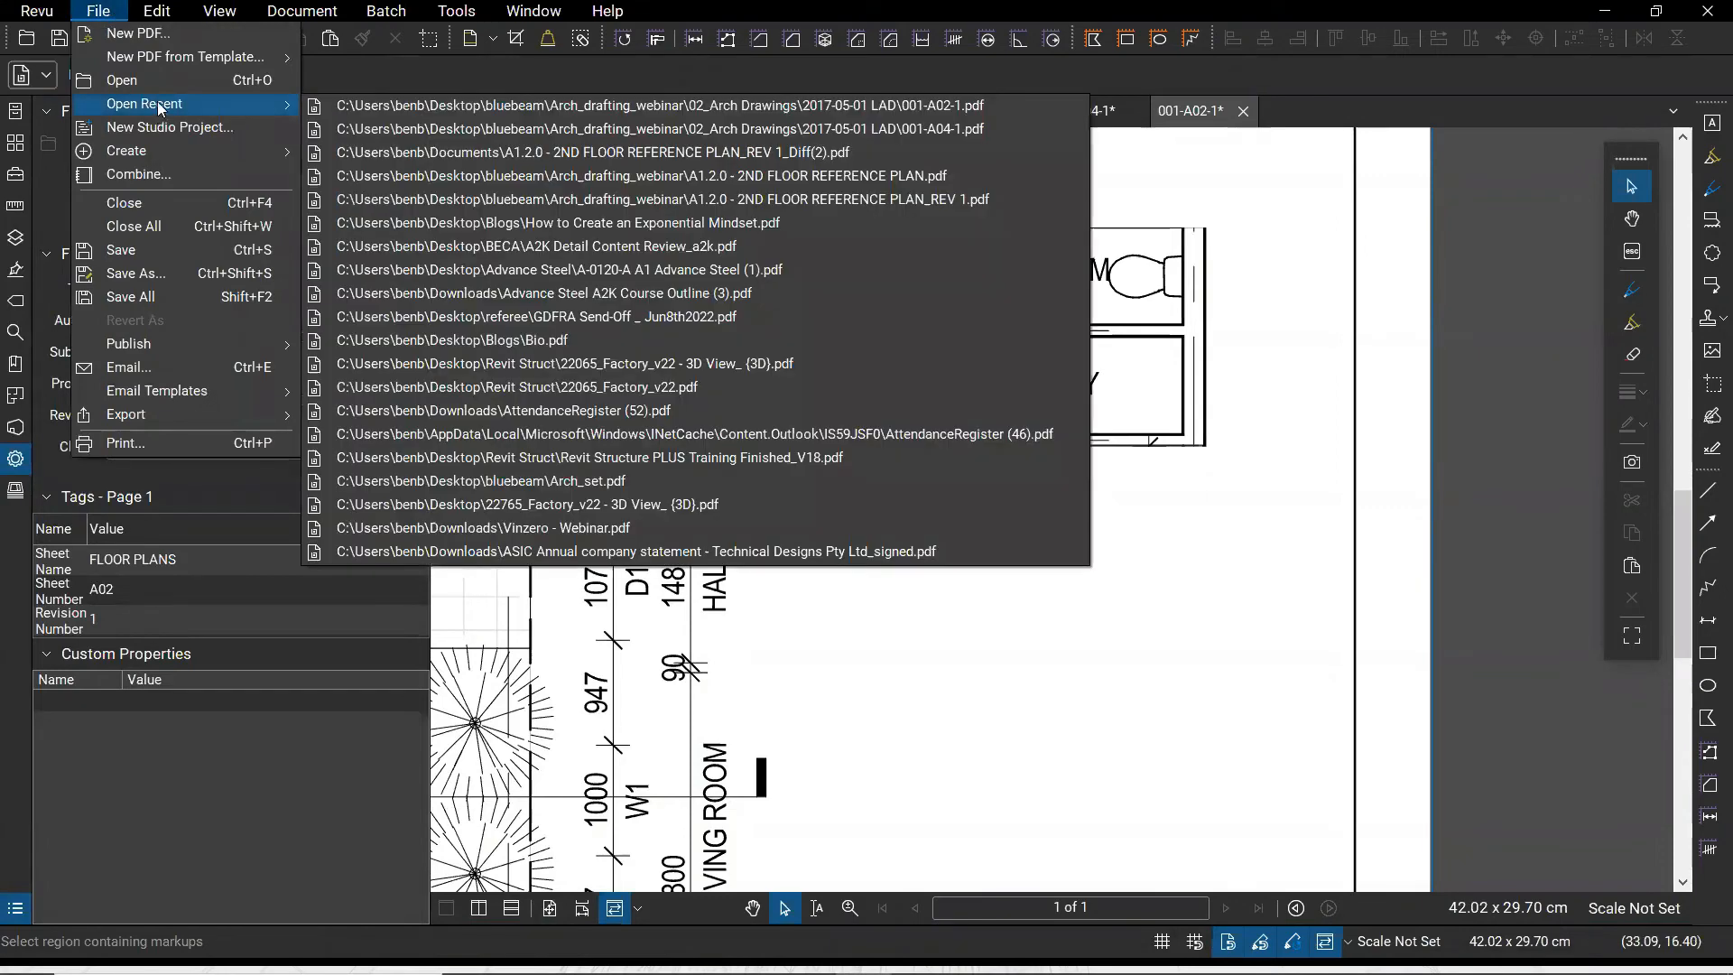
pyautogui.click(145, 80)
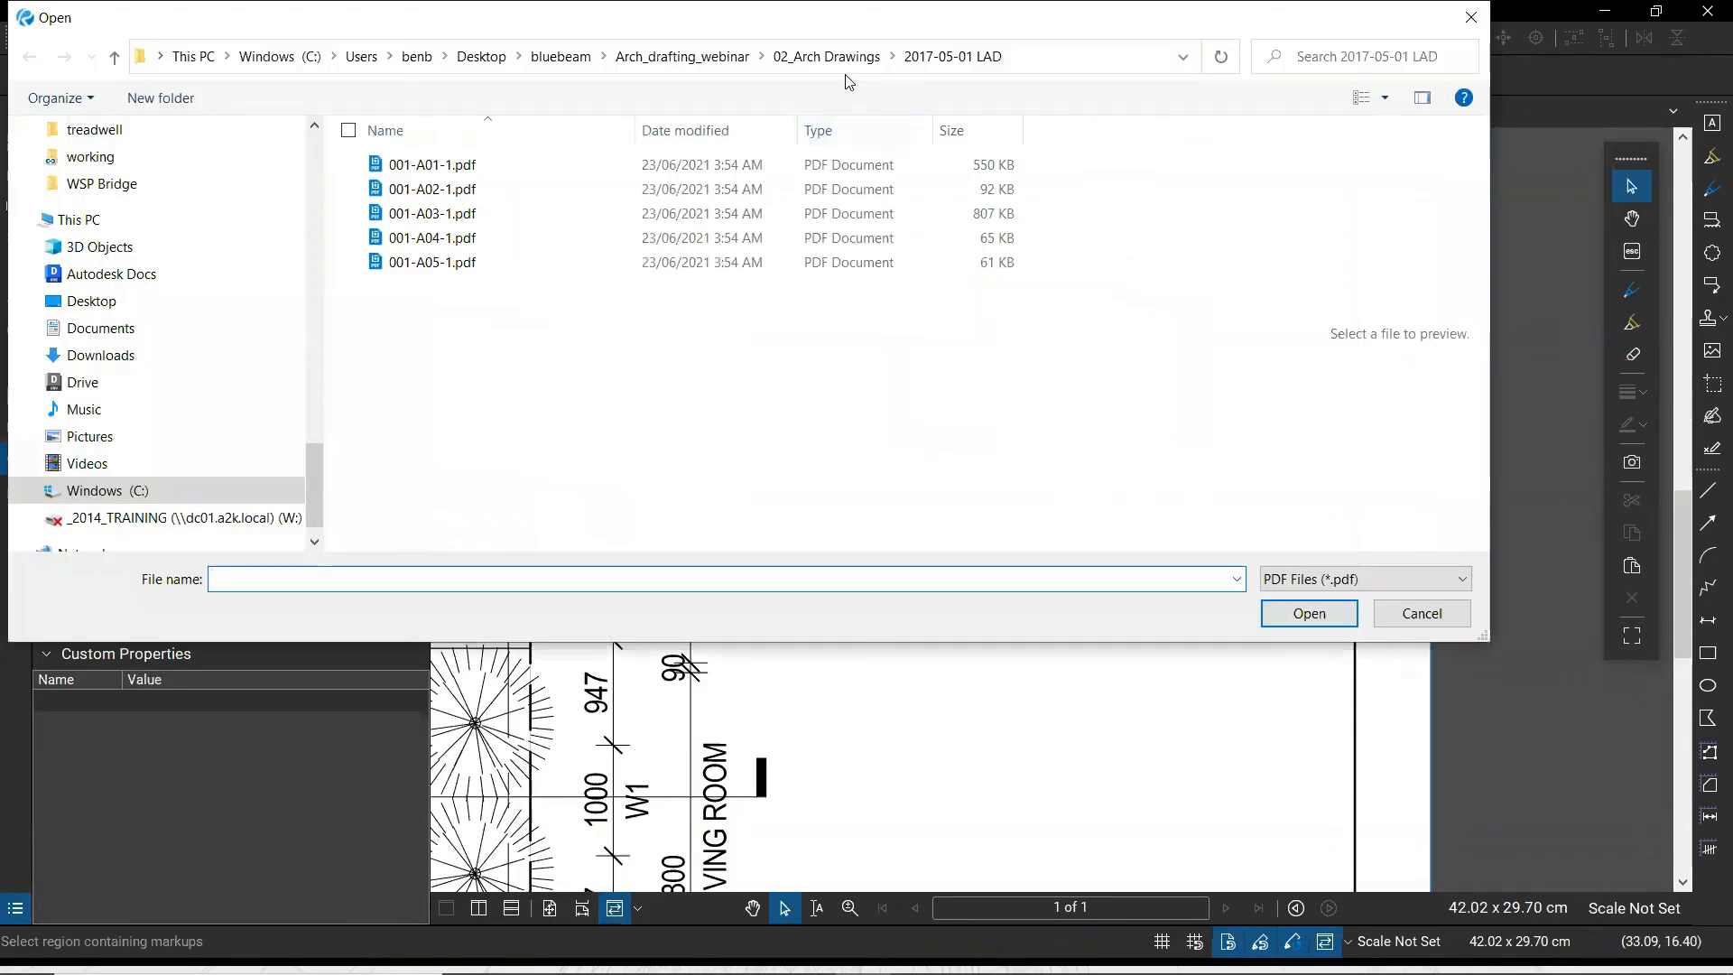
pyautogui.click(839, 68)
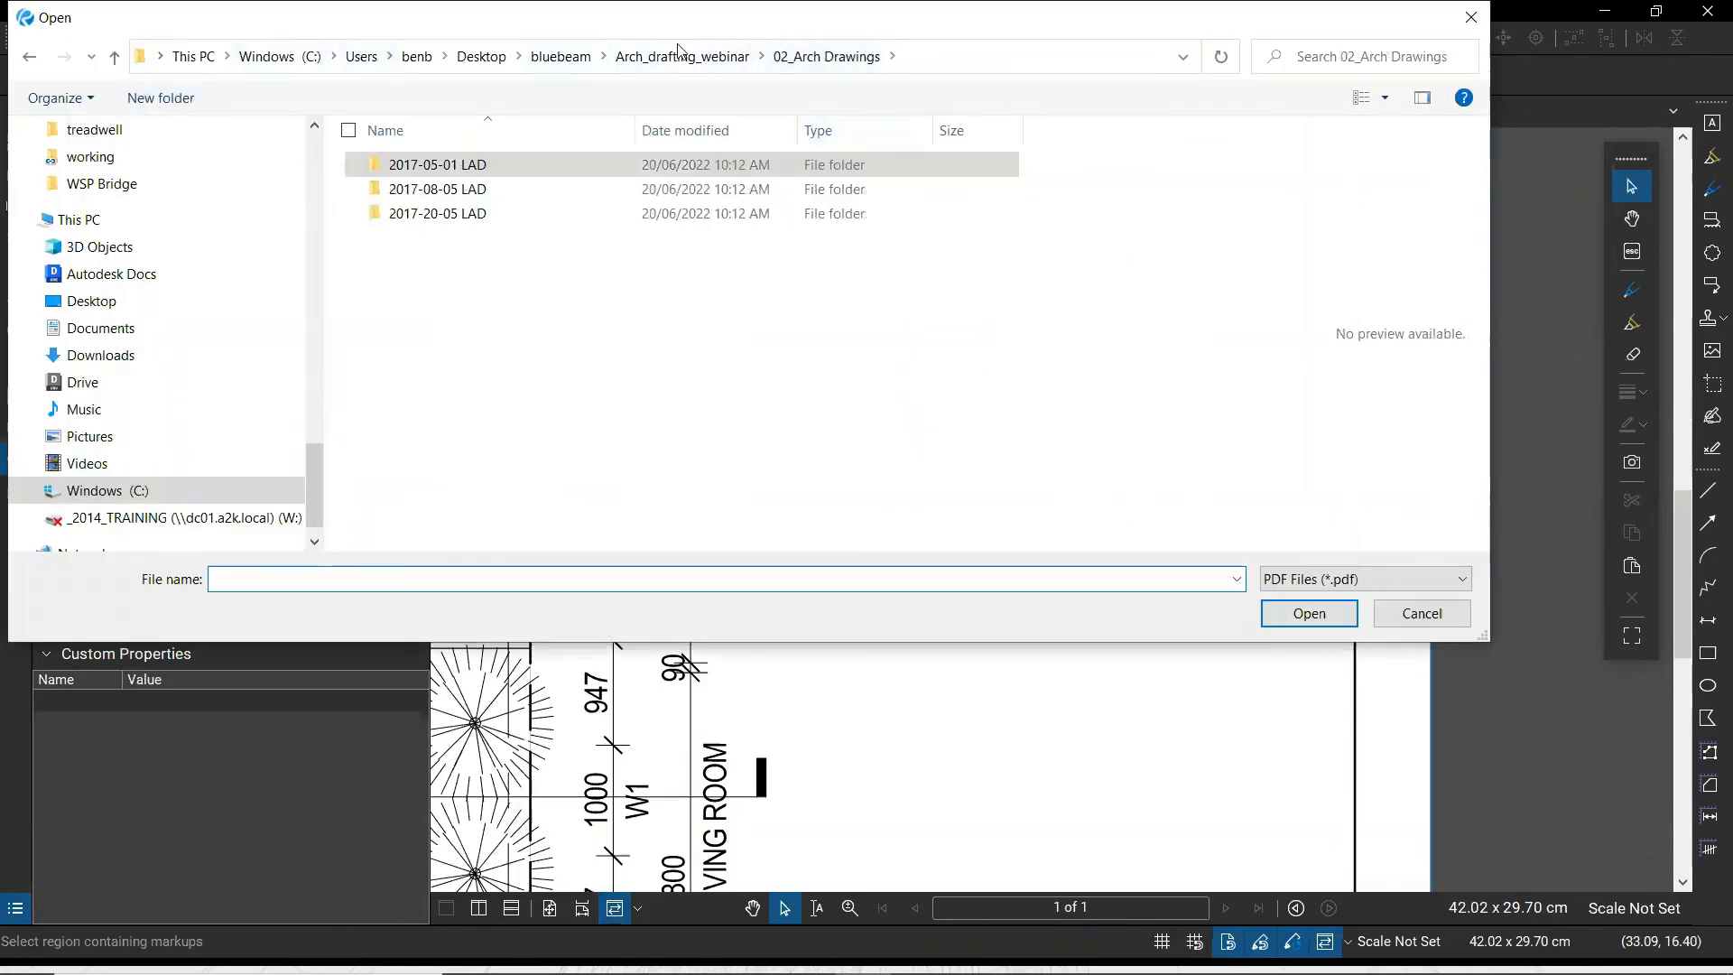
pyautogui.click(547, 59)
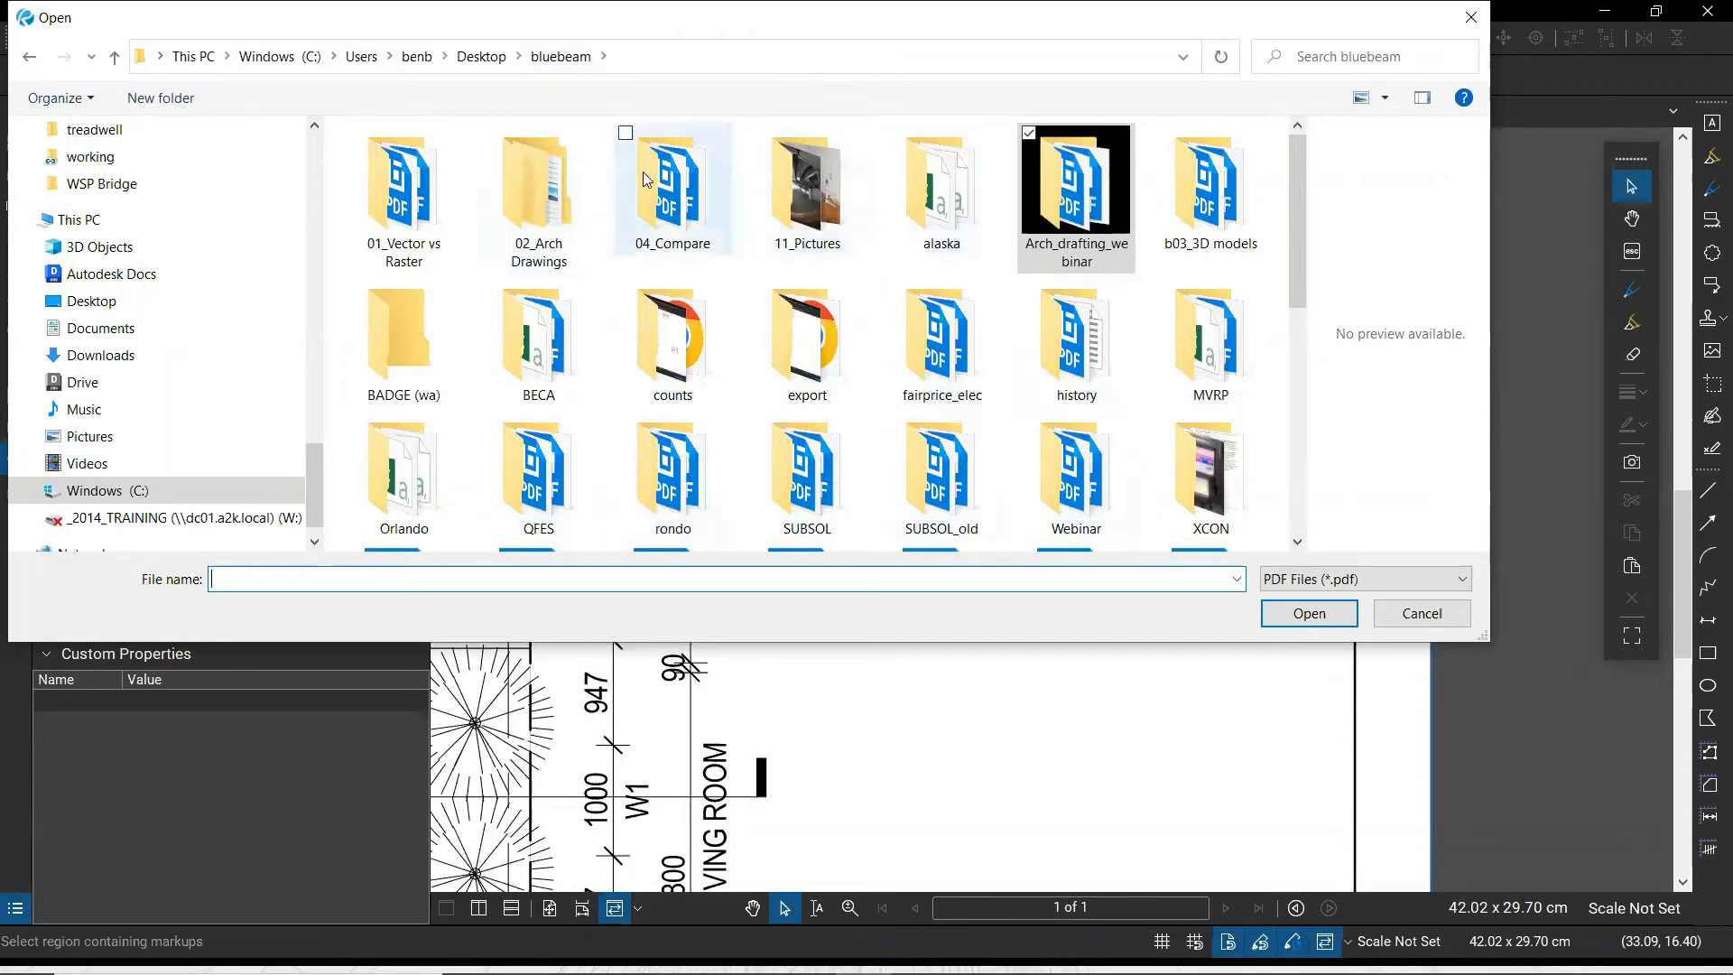
# Open BADGE_Vector-sample.pdf from the bluebeam folder and examine its measured areas and restroom count markups
pyautogui.scroll(-5, 966, 352)
pyautogui.click(1051, 239)
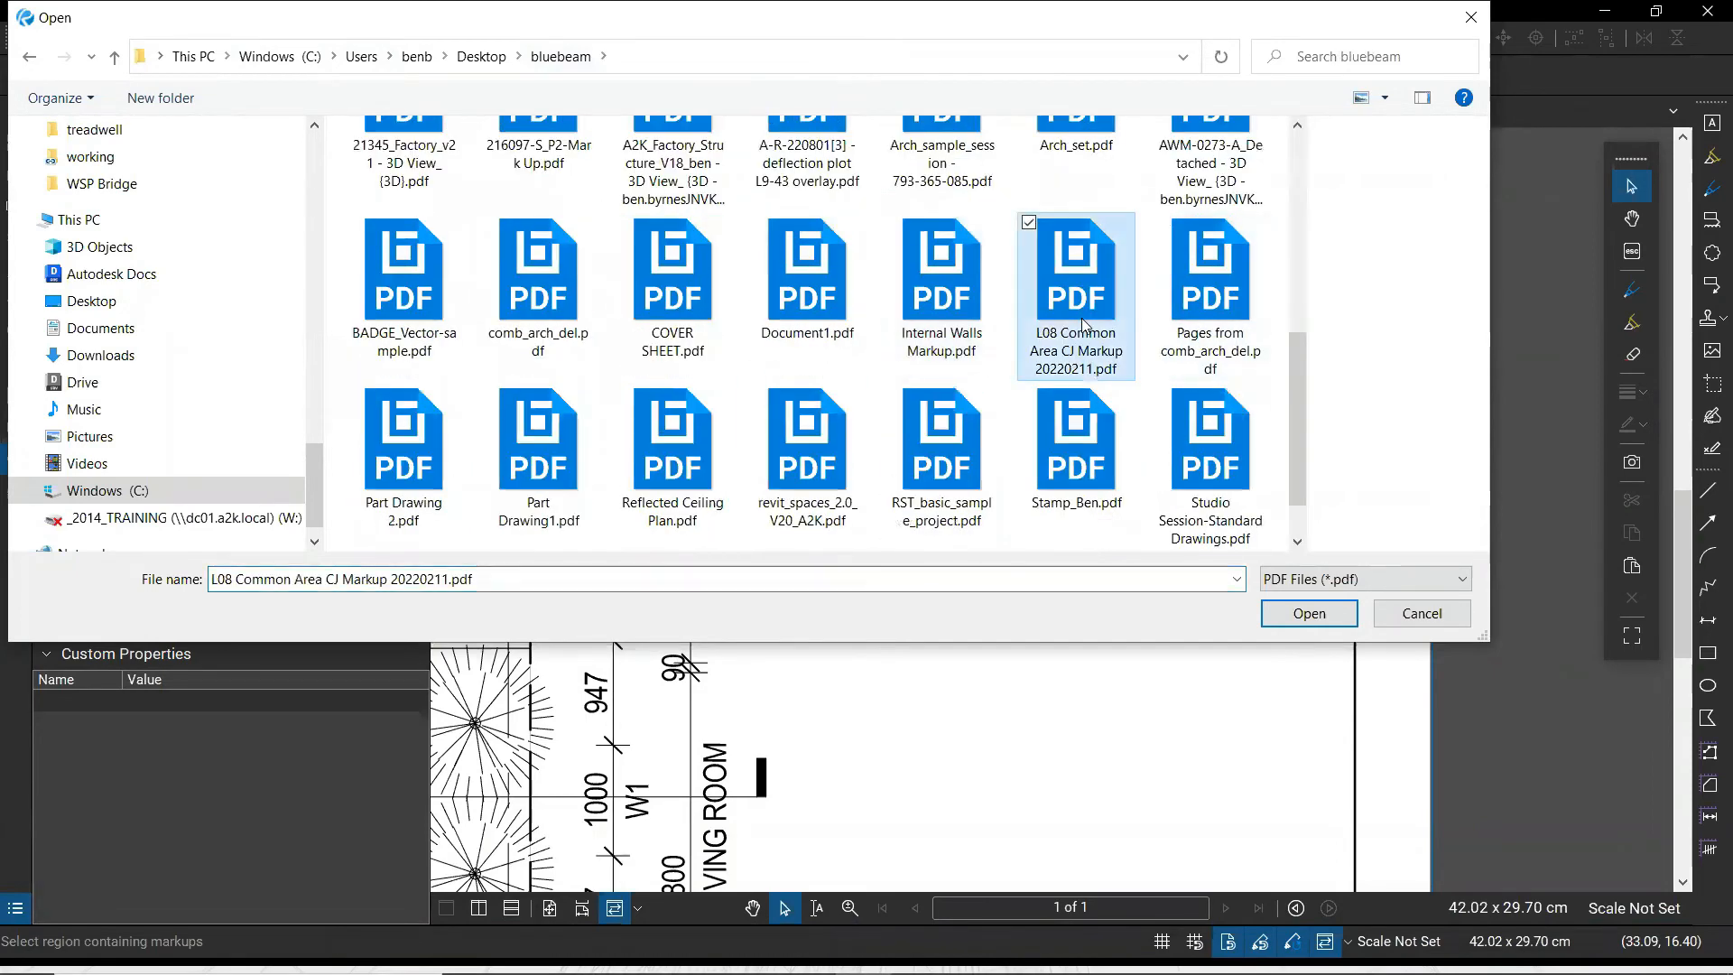
pyautogui.click(910, 325)
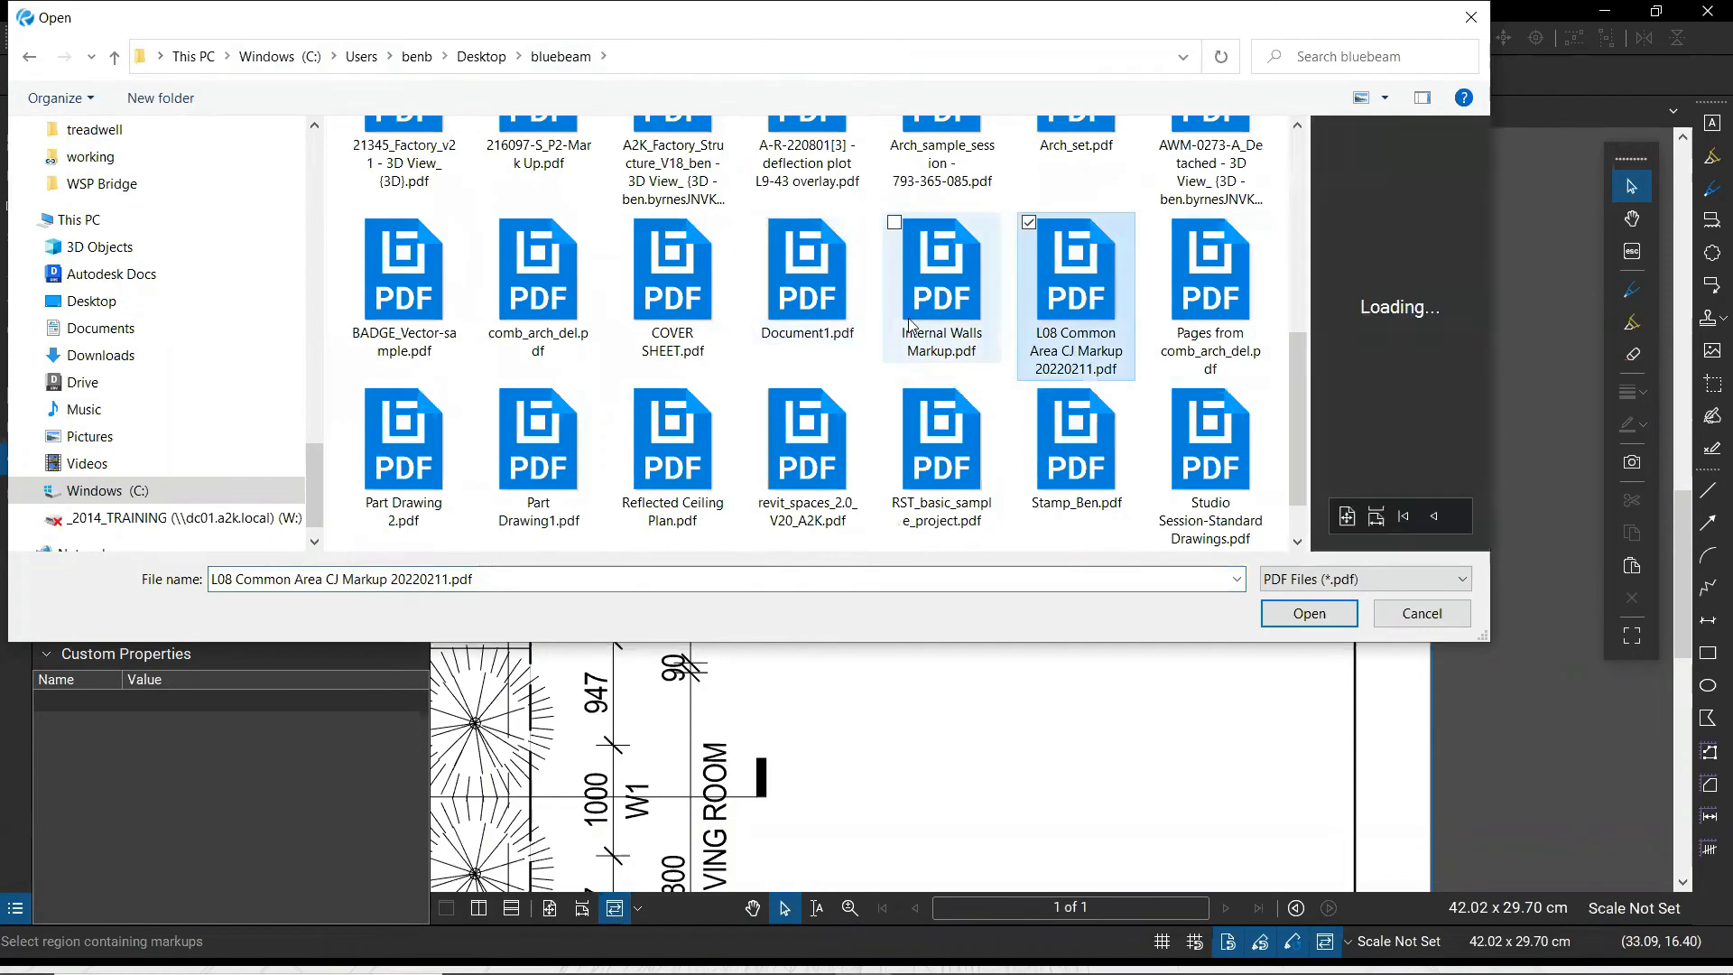
pyautogui.click(815, 321)
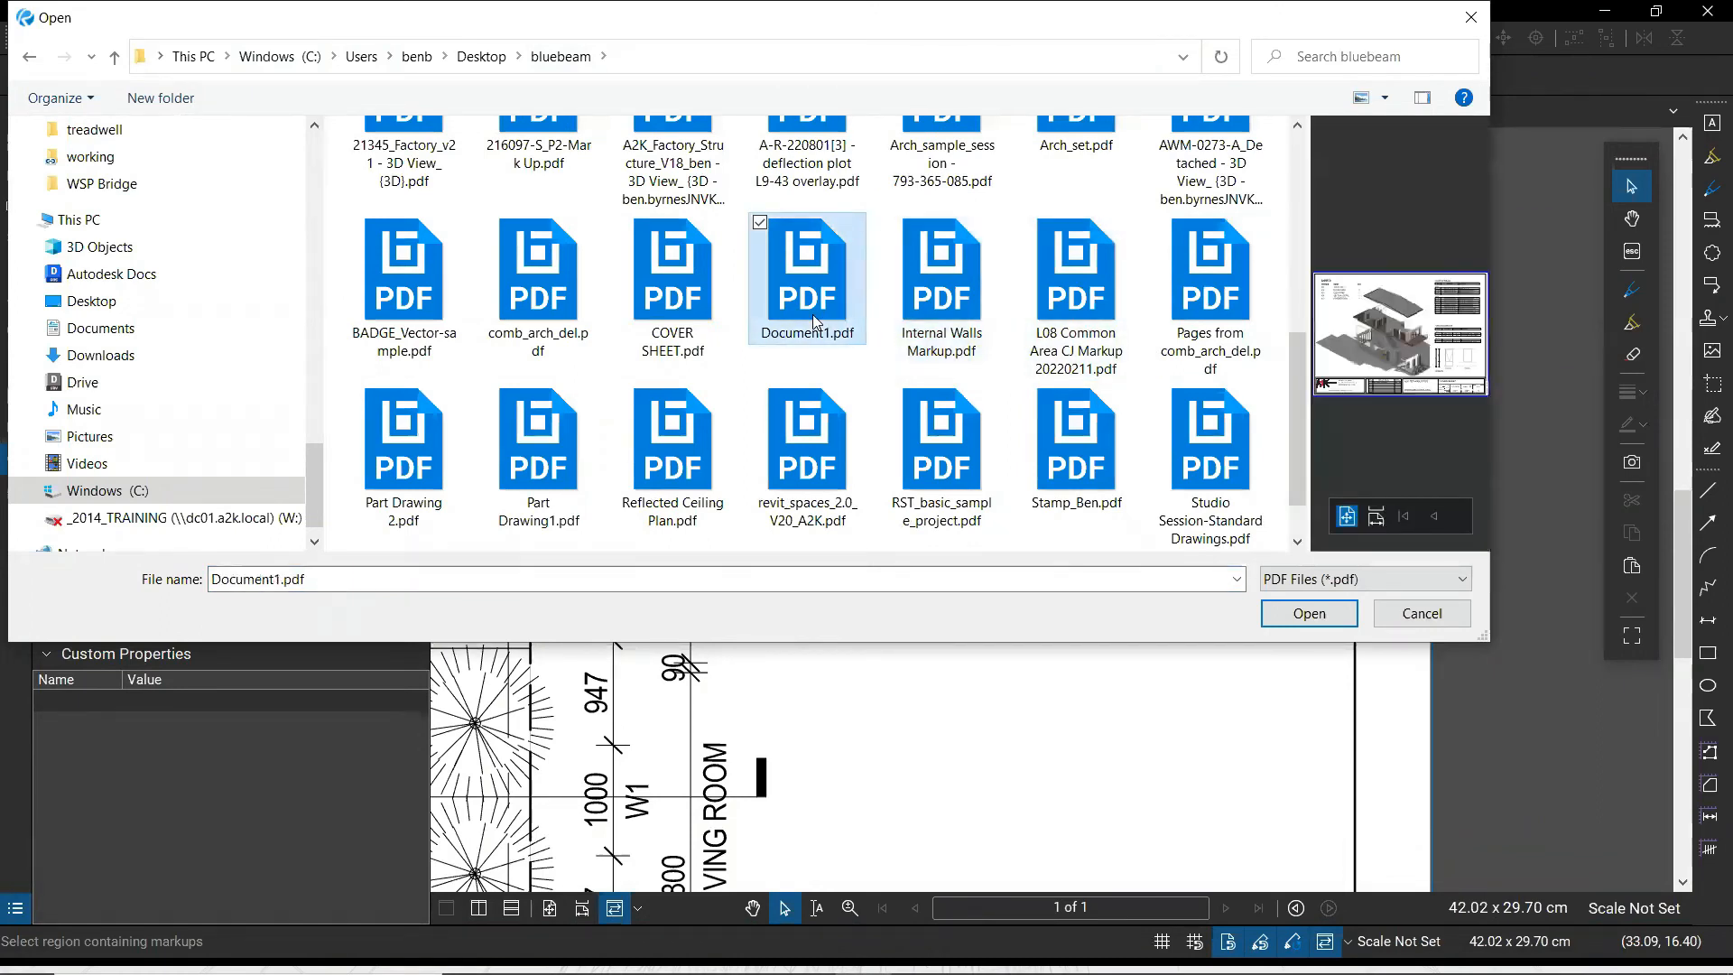
pyautogui.click(522, 316)
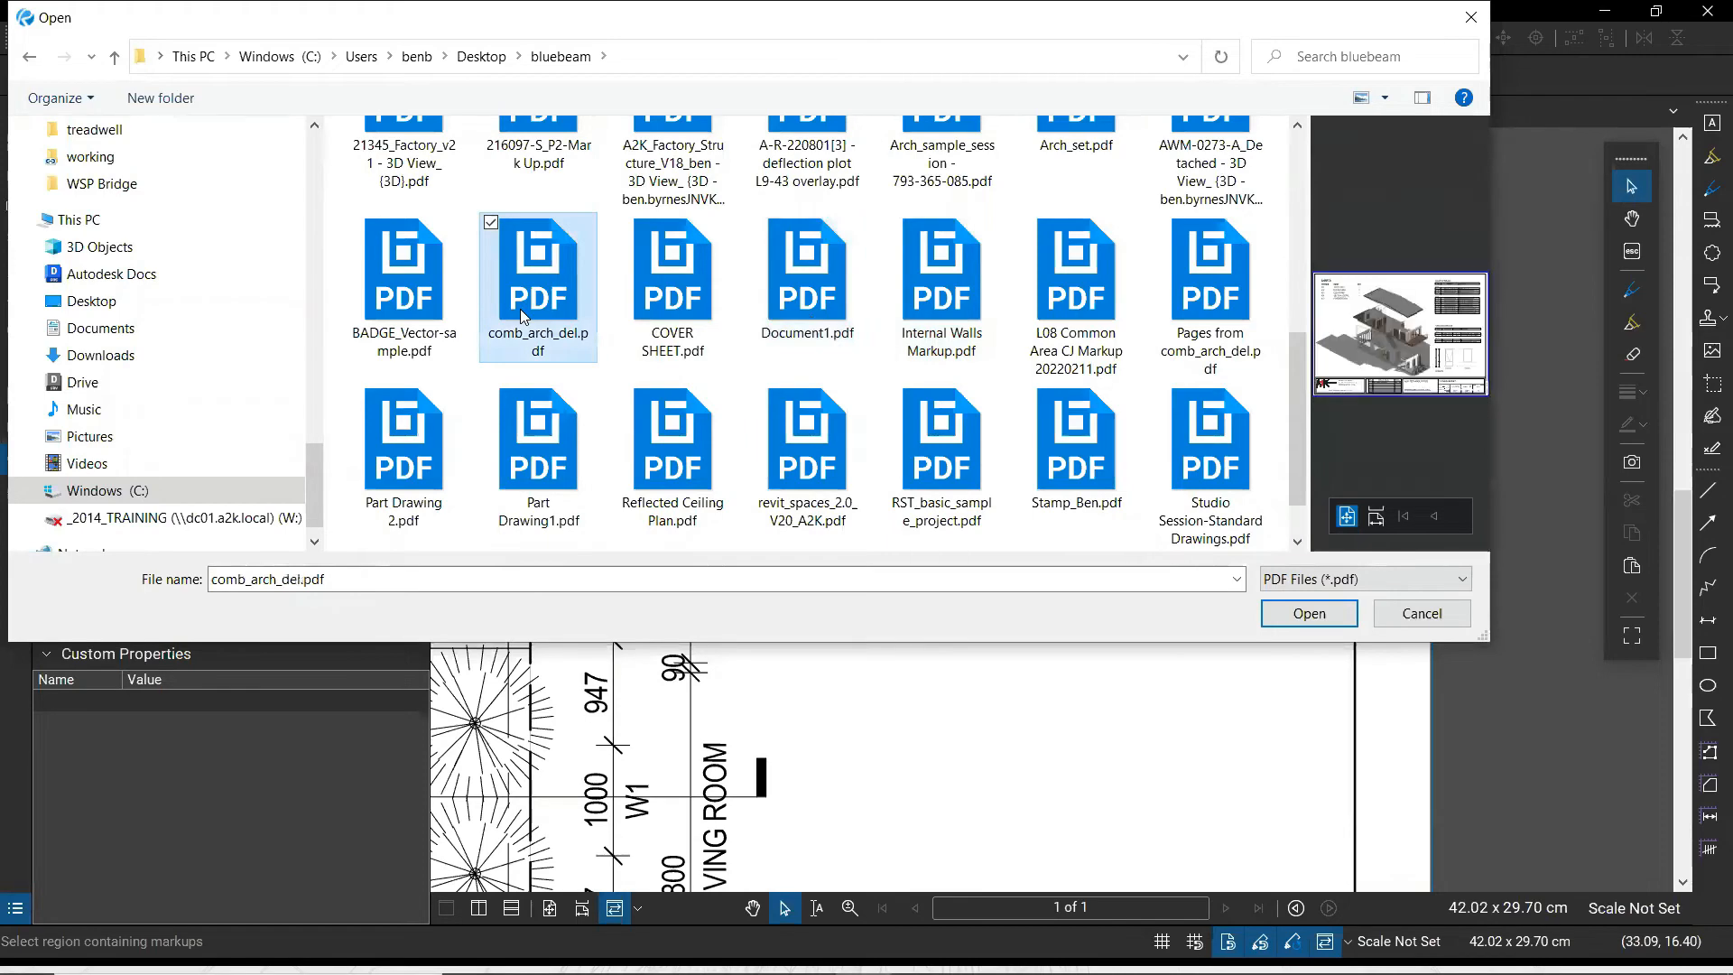
pyautogui.click(462, 316)
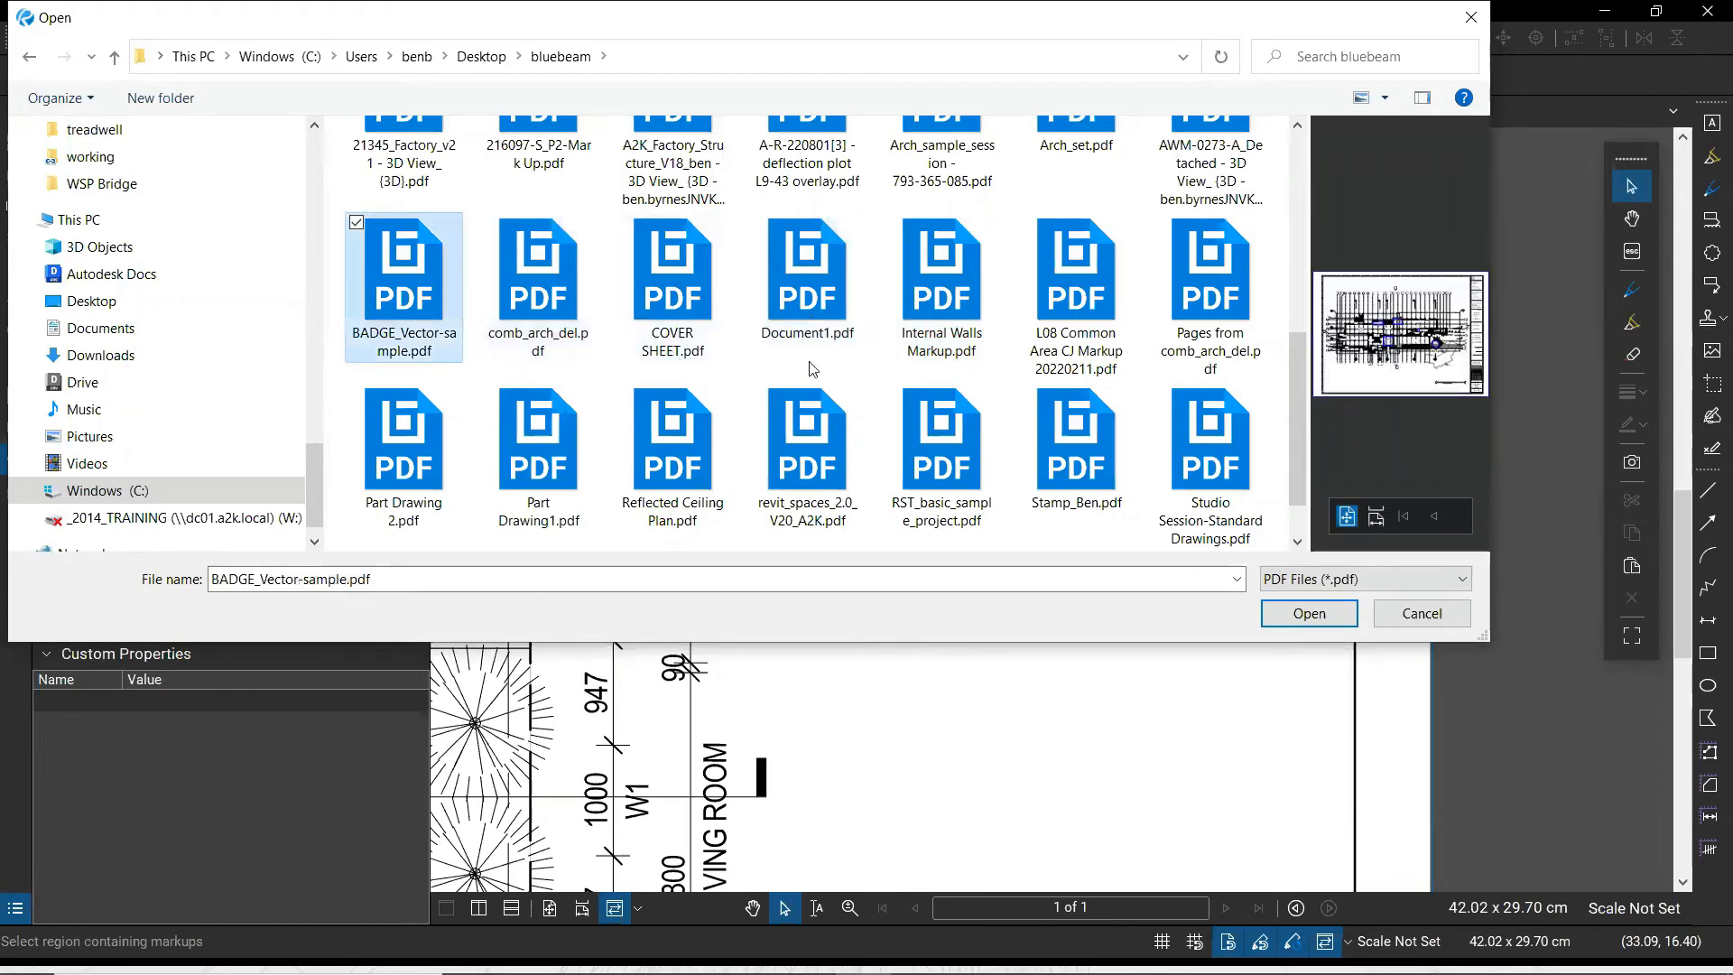
pyautogui.doubleClick(433, 318)
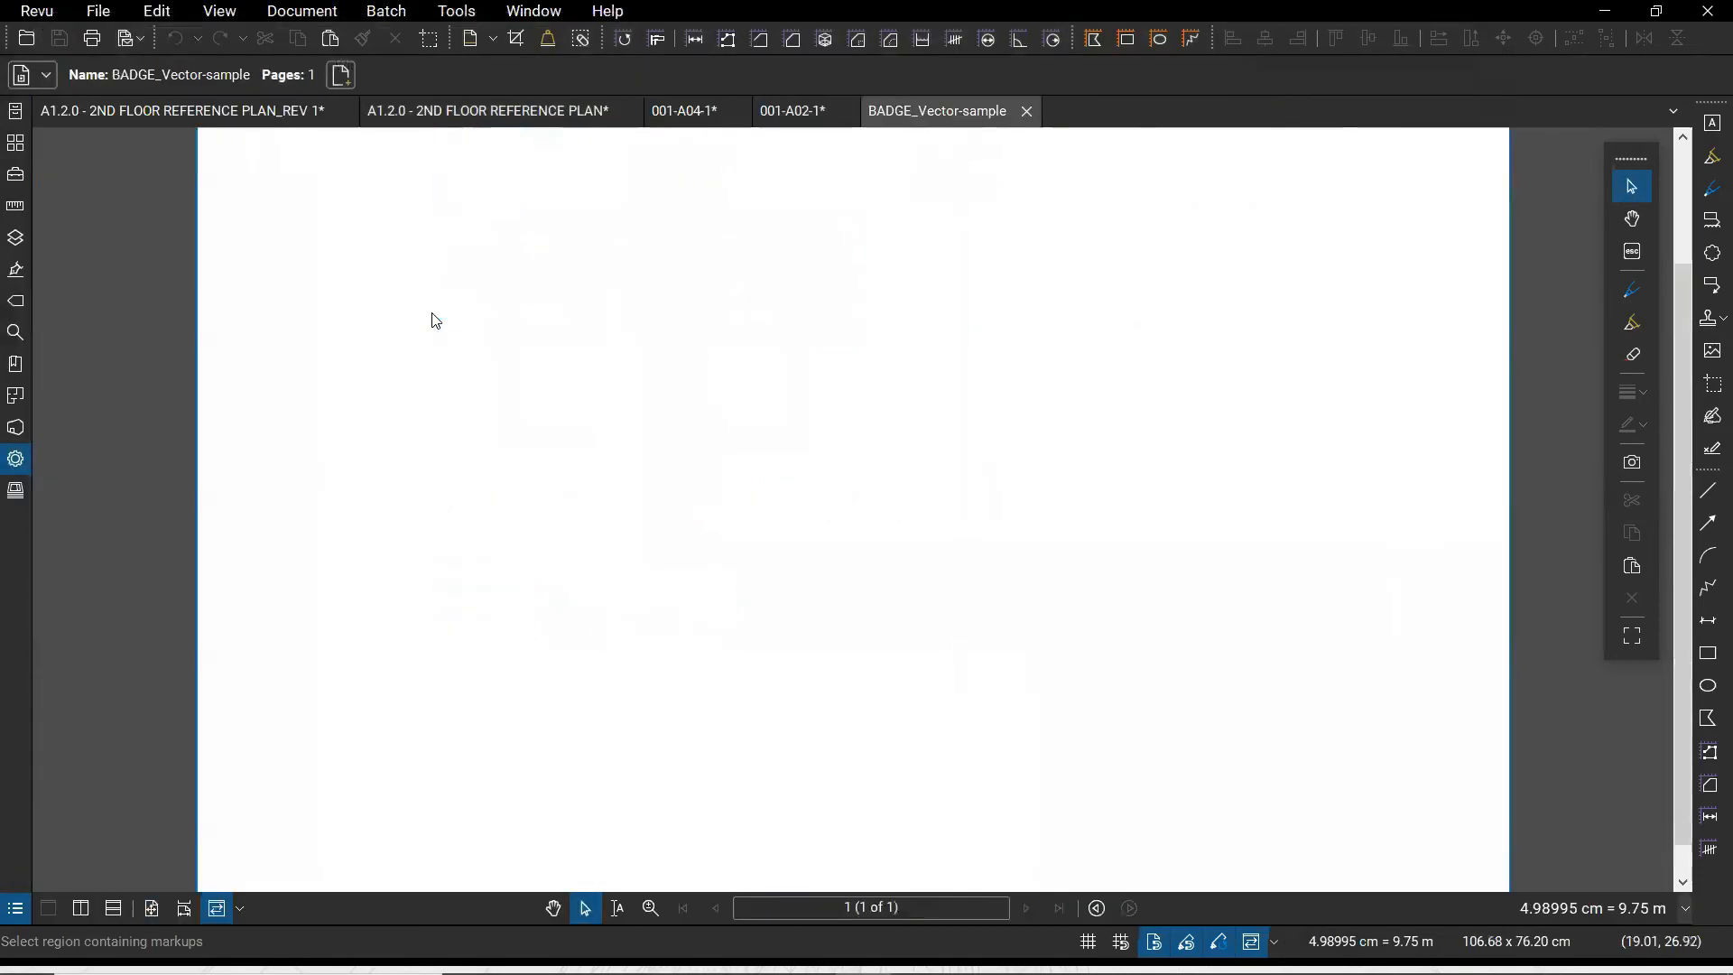
pyautogui.scroll(3, 939, 512)
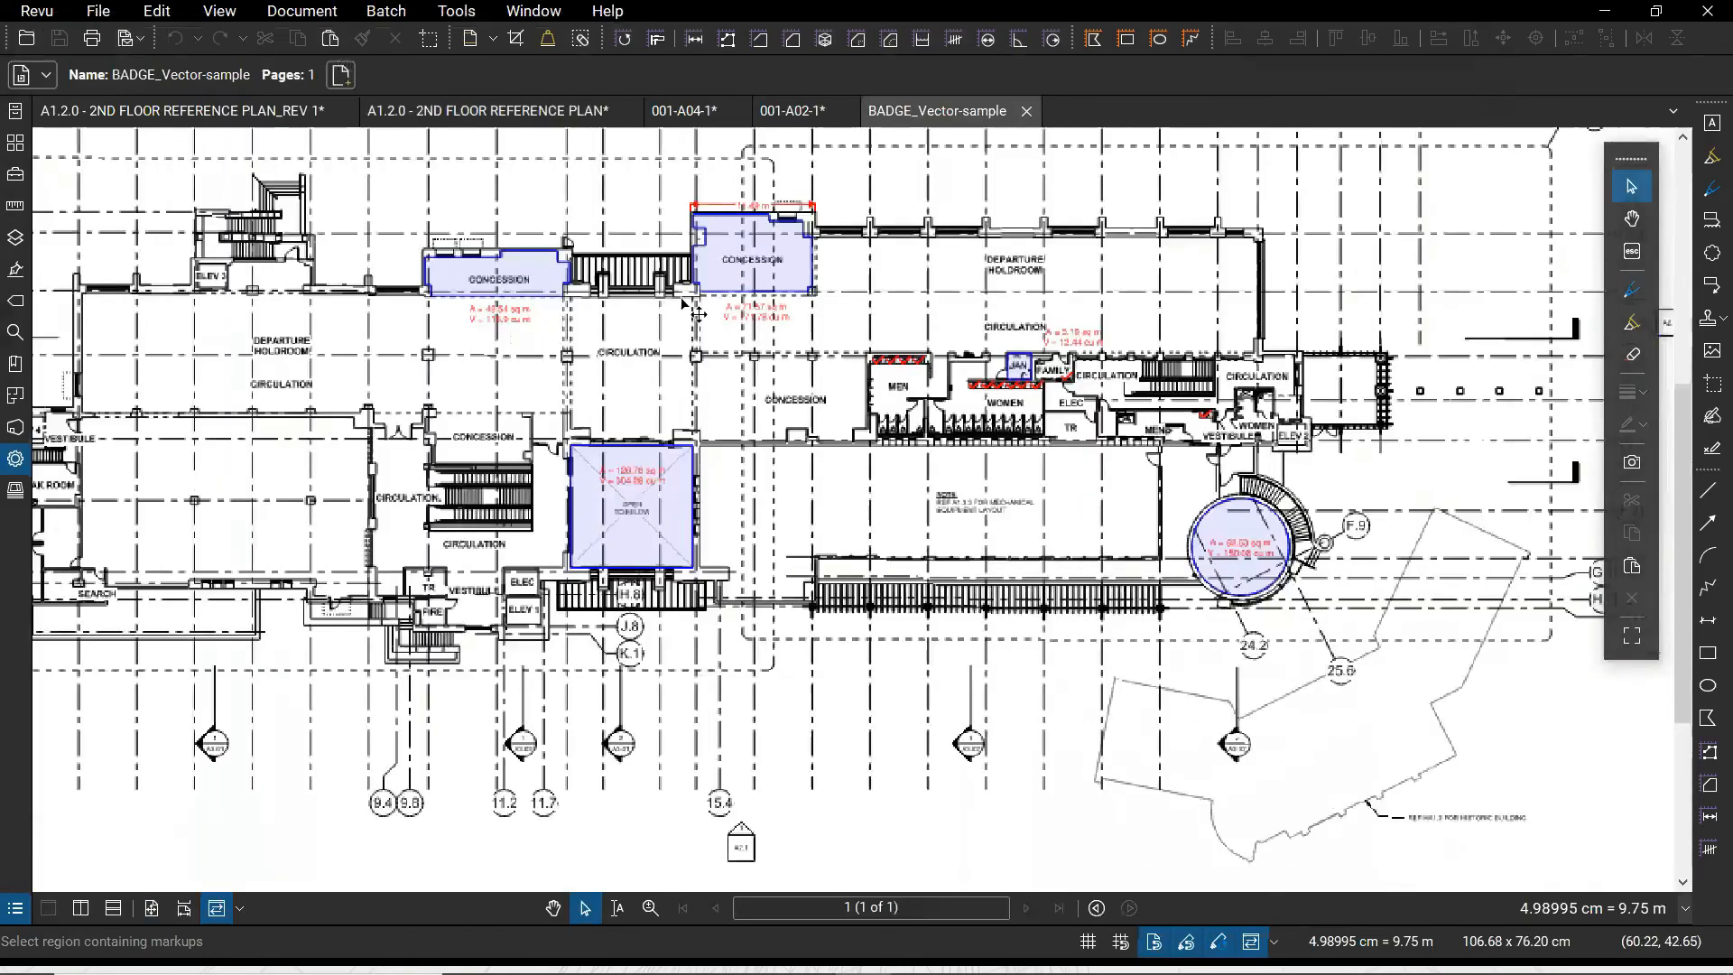
pyautogui.scroll(4, 1099, 379)
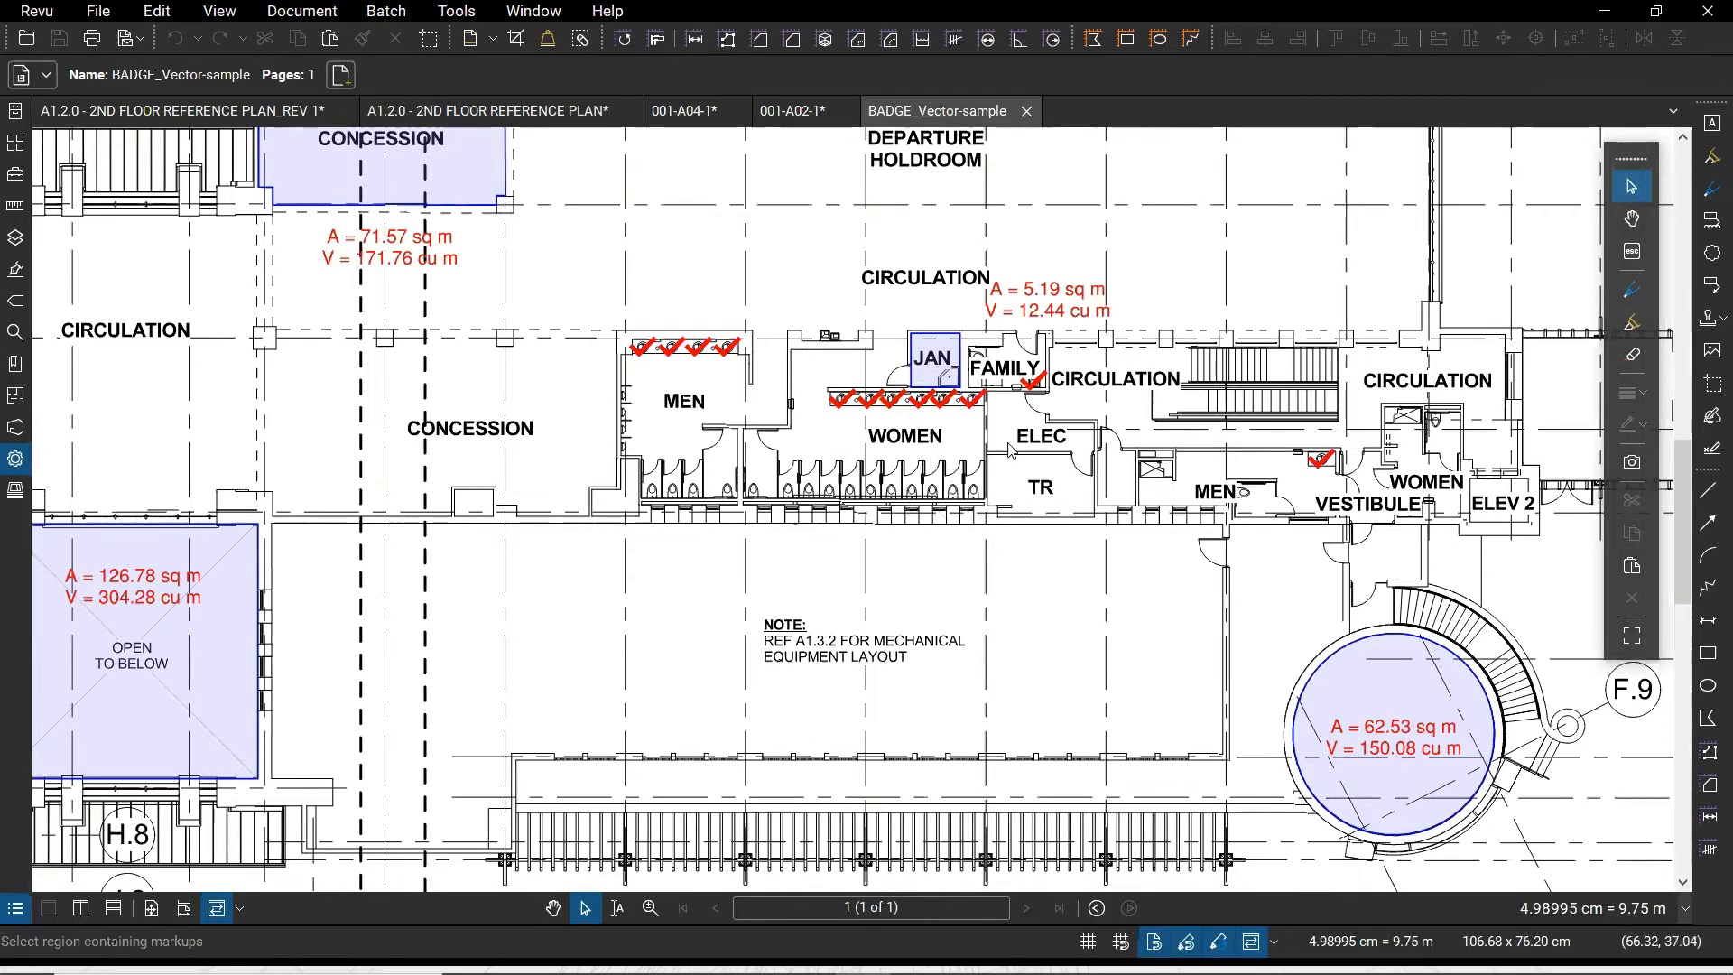
pyautogui.scroll(-2, 1196, 408)
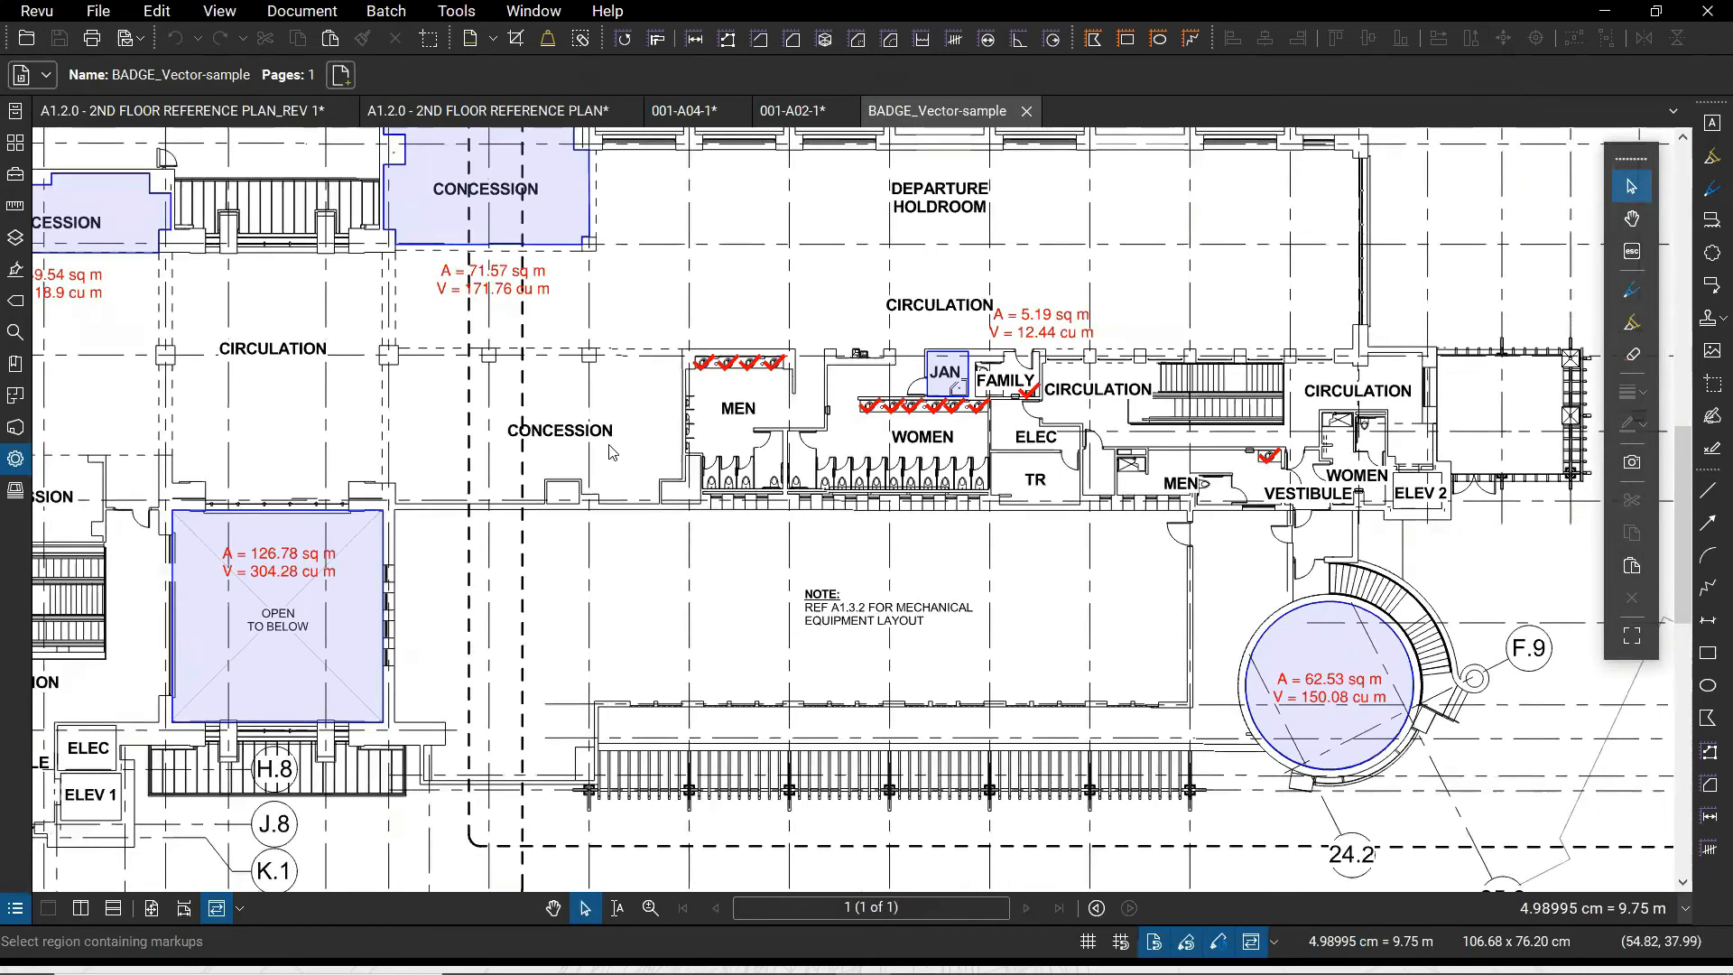
# Show the Markups List for 001-A04-1 and review its grouped markups and their measurement columns
pyautogui.click(704, 119)
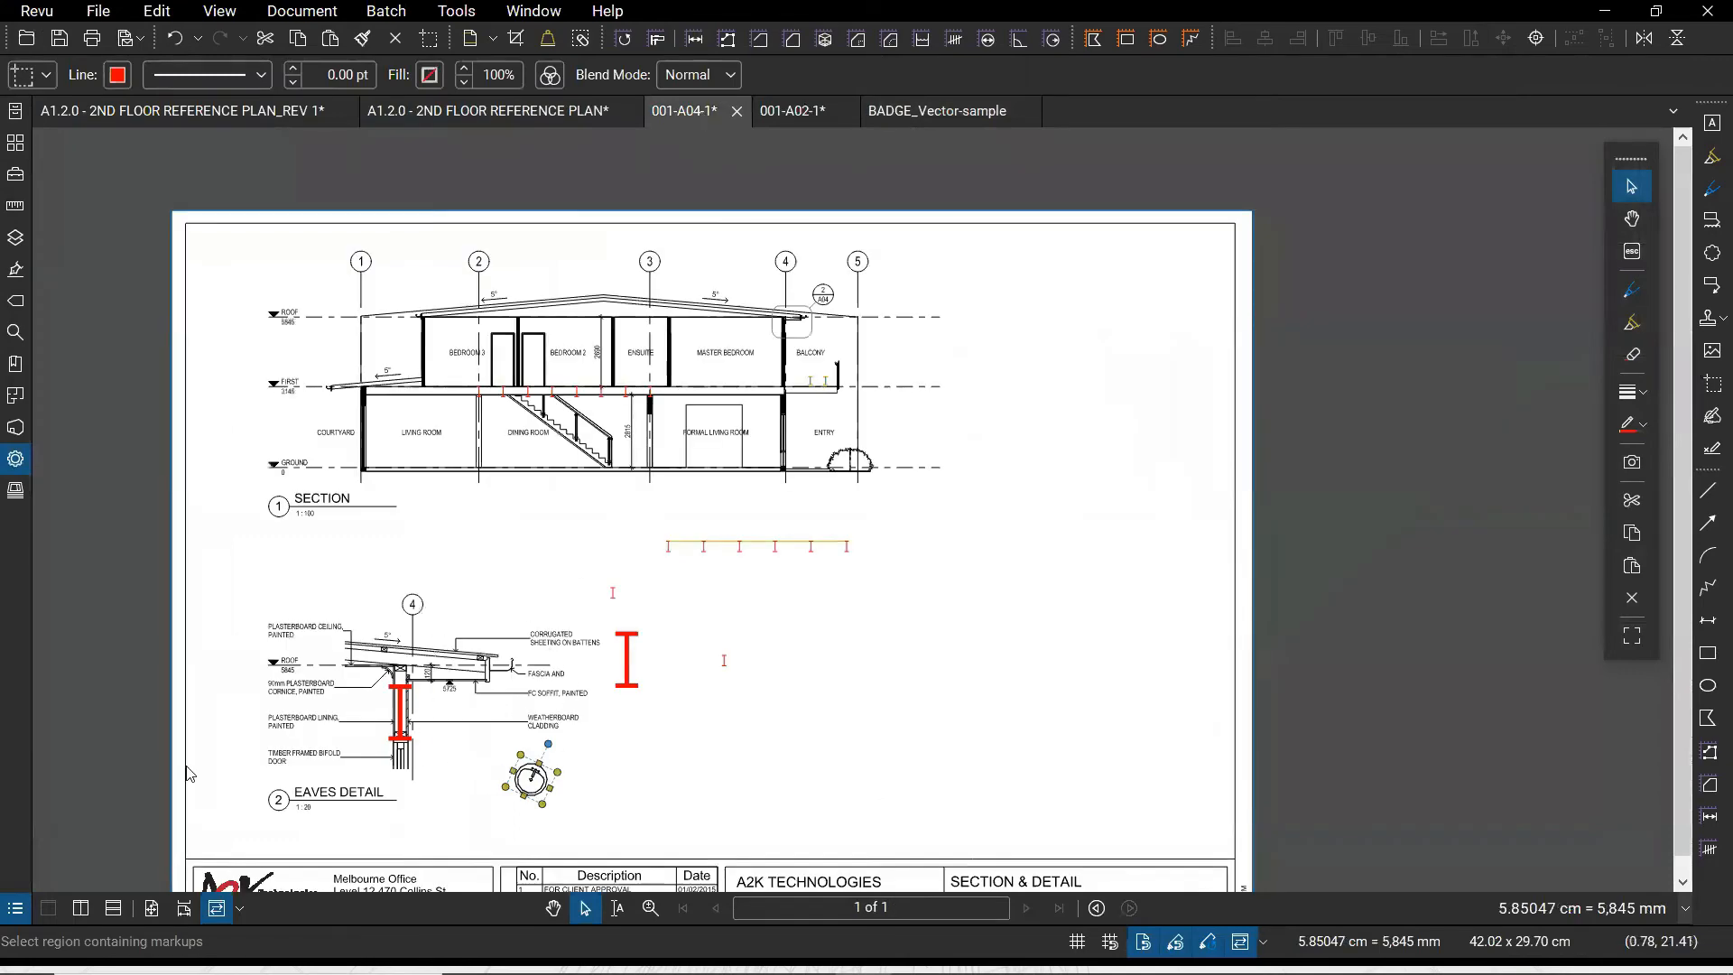
pyautogui.click(14, 909)
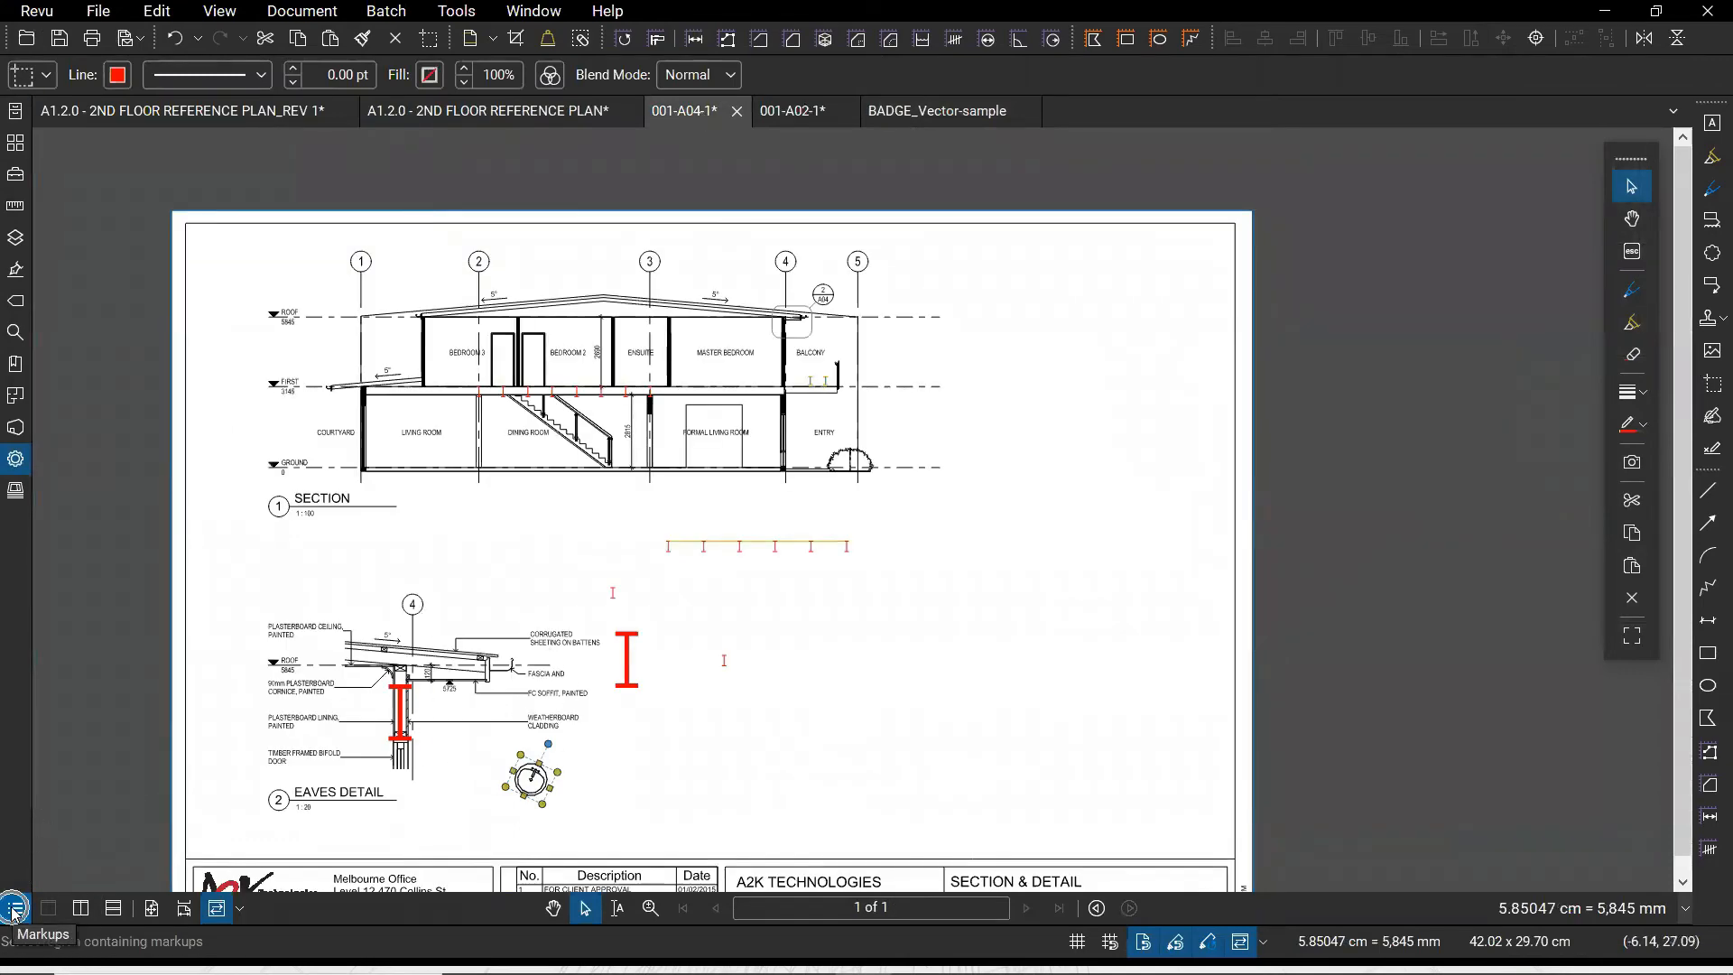
pyautogui.scroll(1, 162, 691)
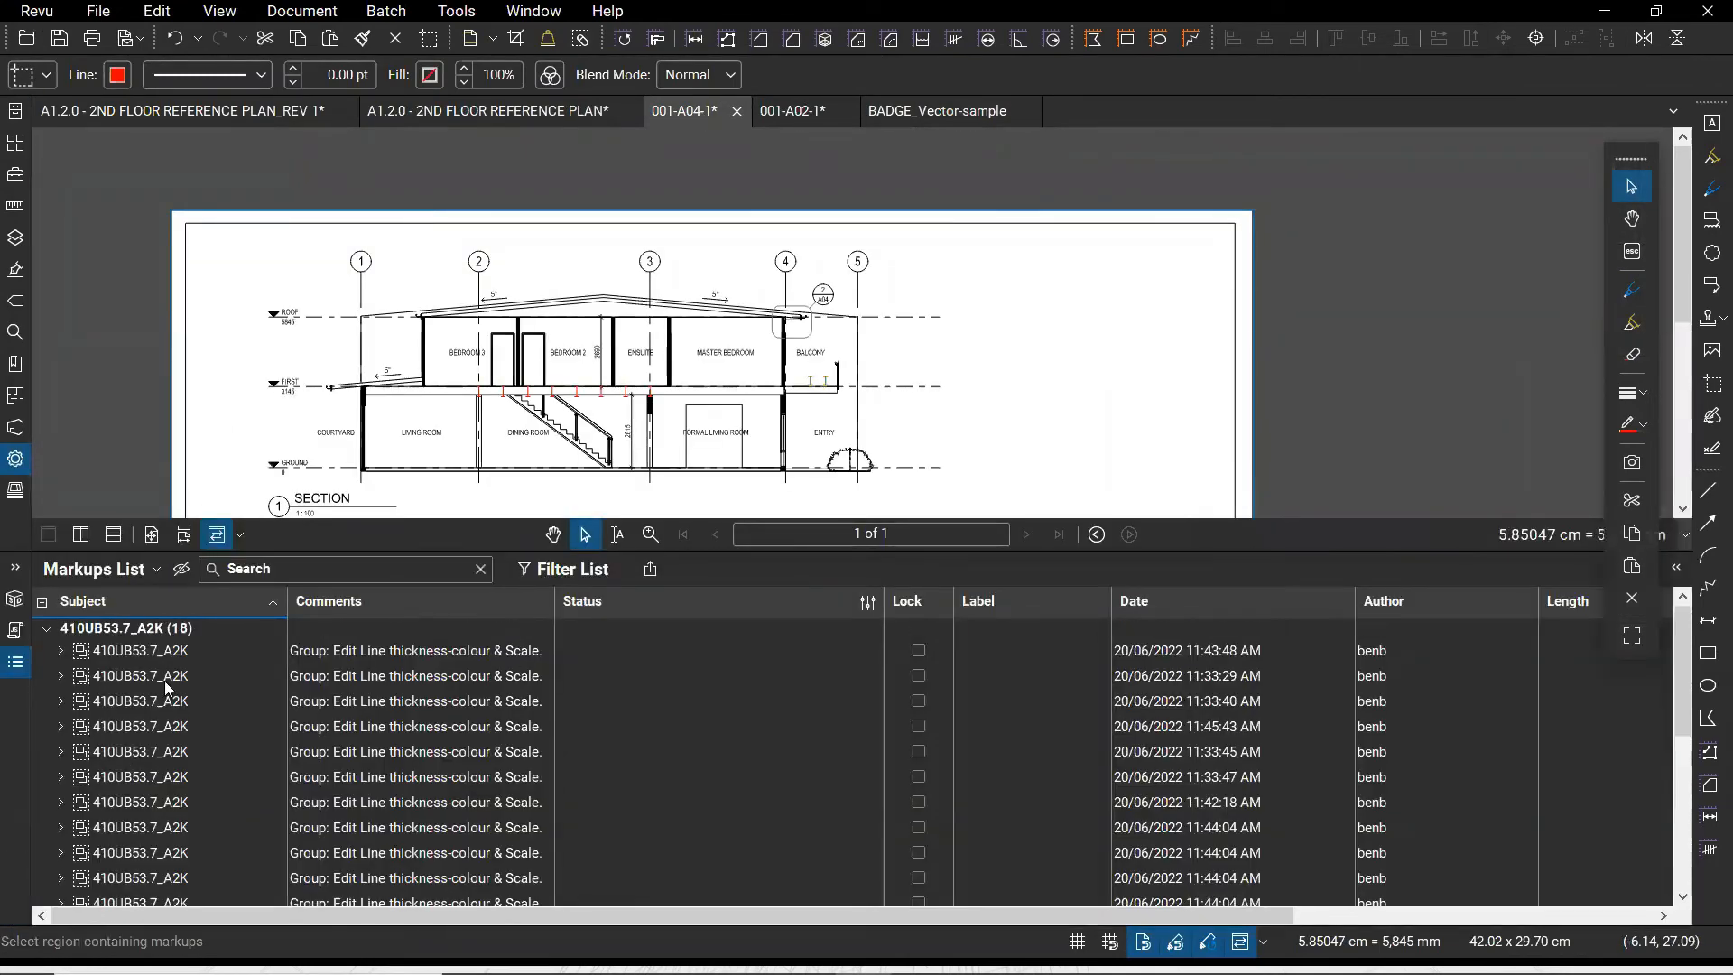
pyautogui.scroll(-6, 164, 689)
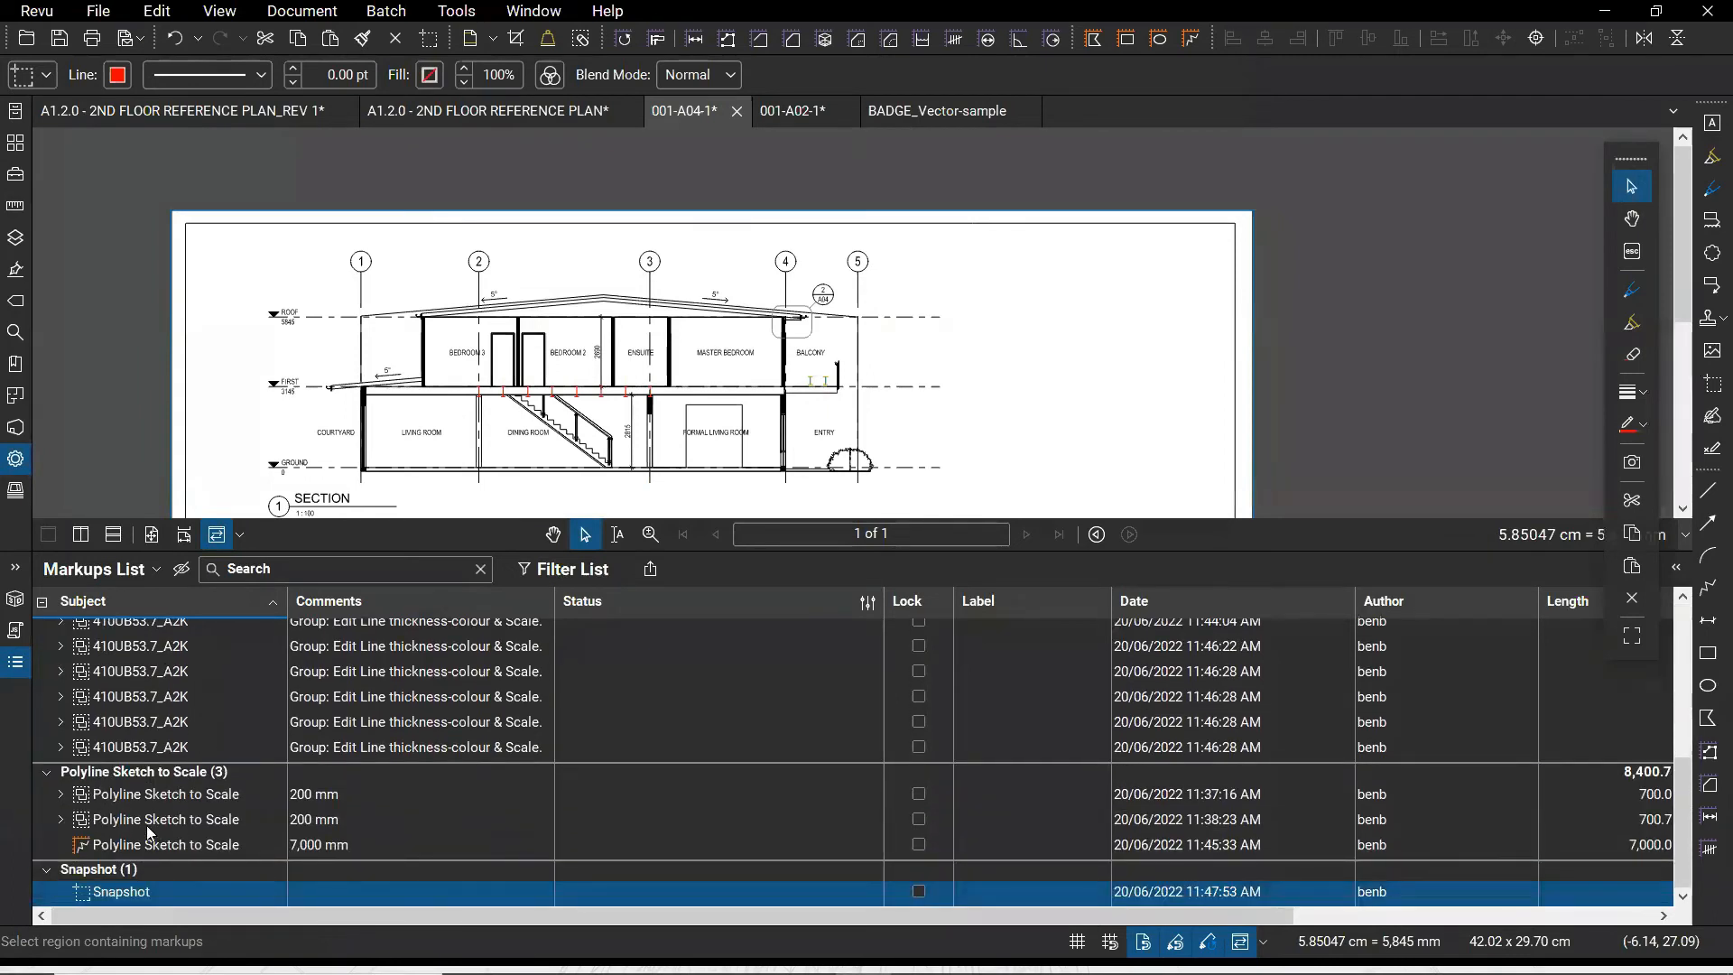
pyautogui.scroll(6, 190, 812)
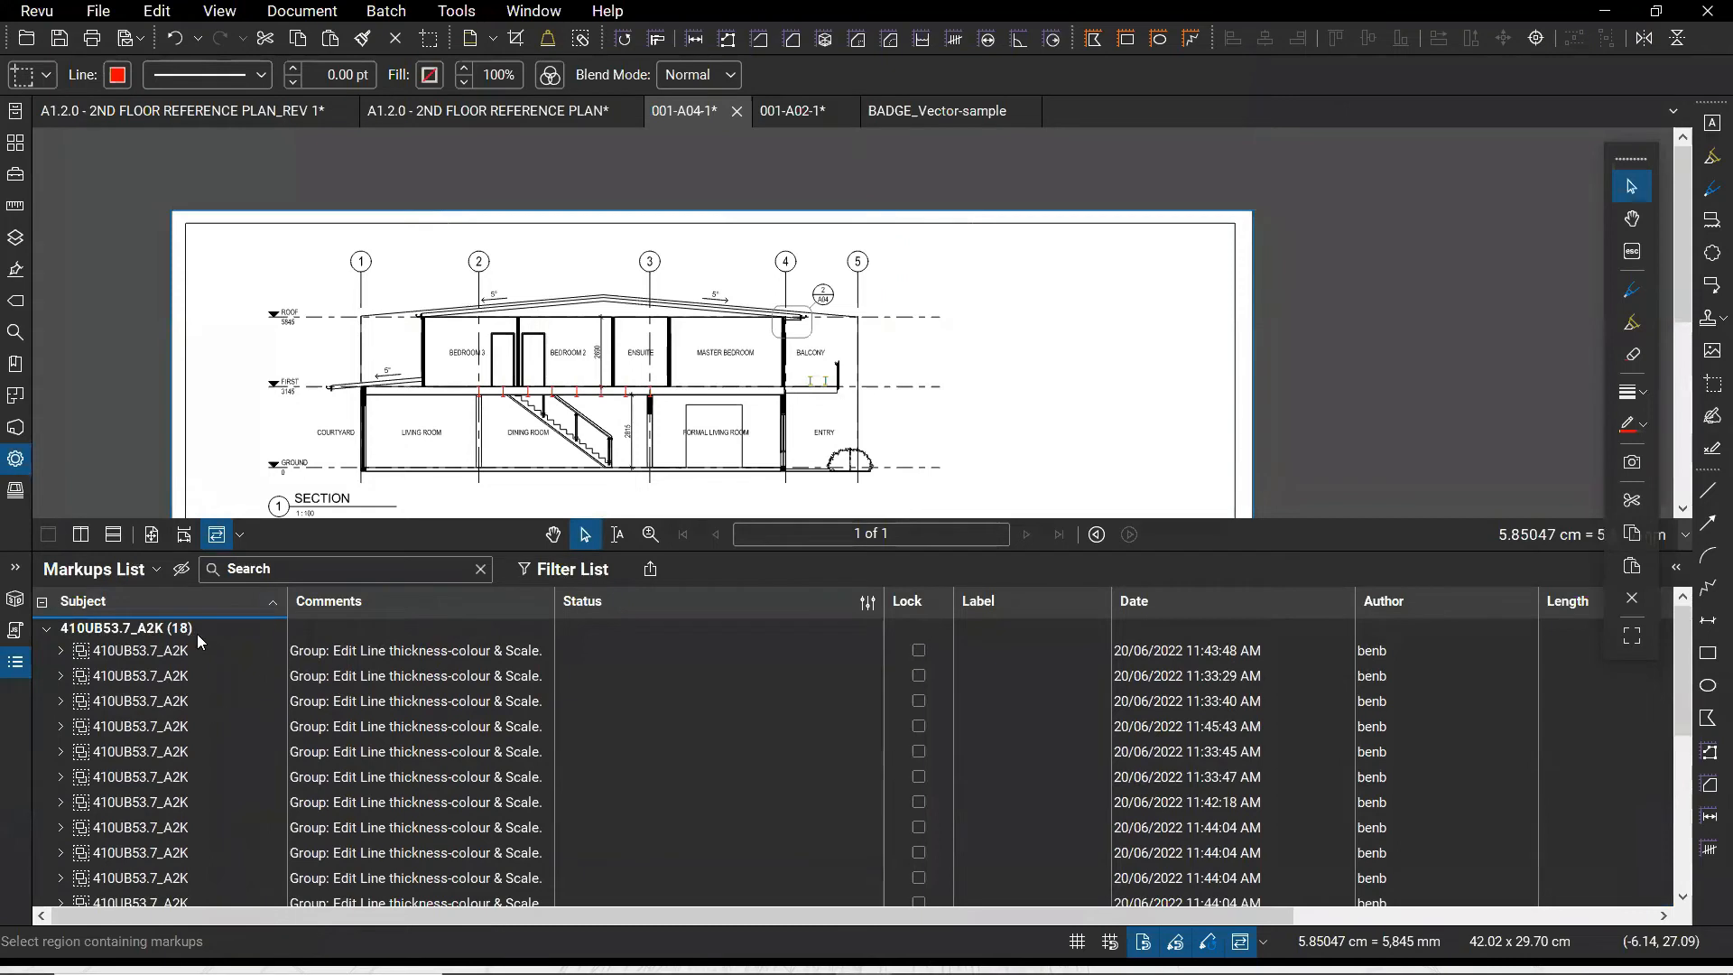
pyautogui.scroll(-1, 226, 658)
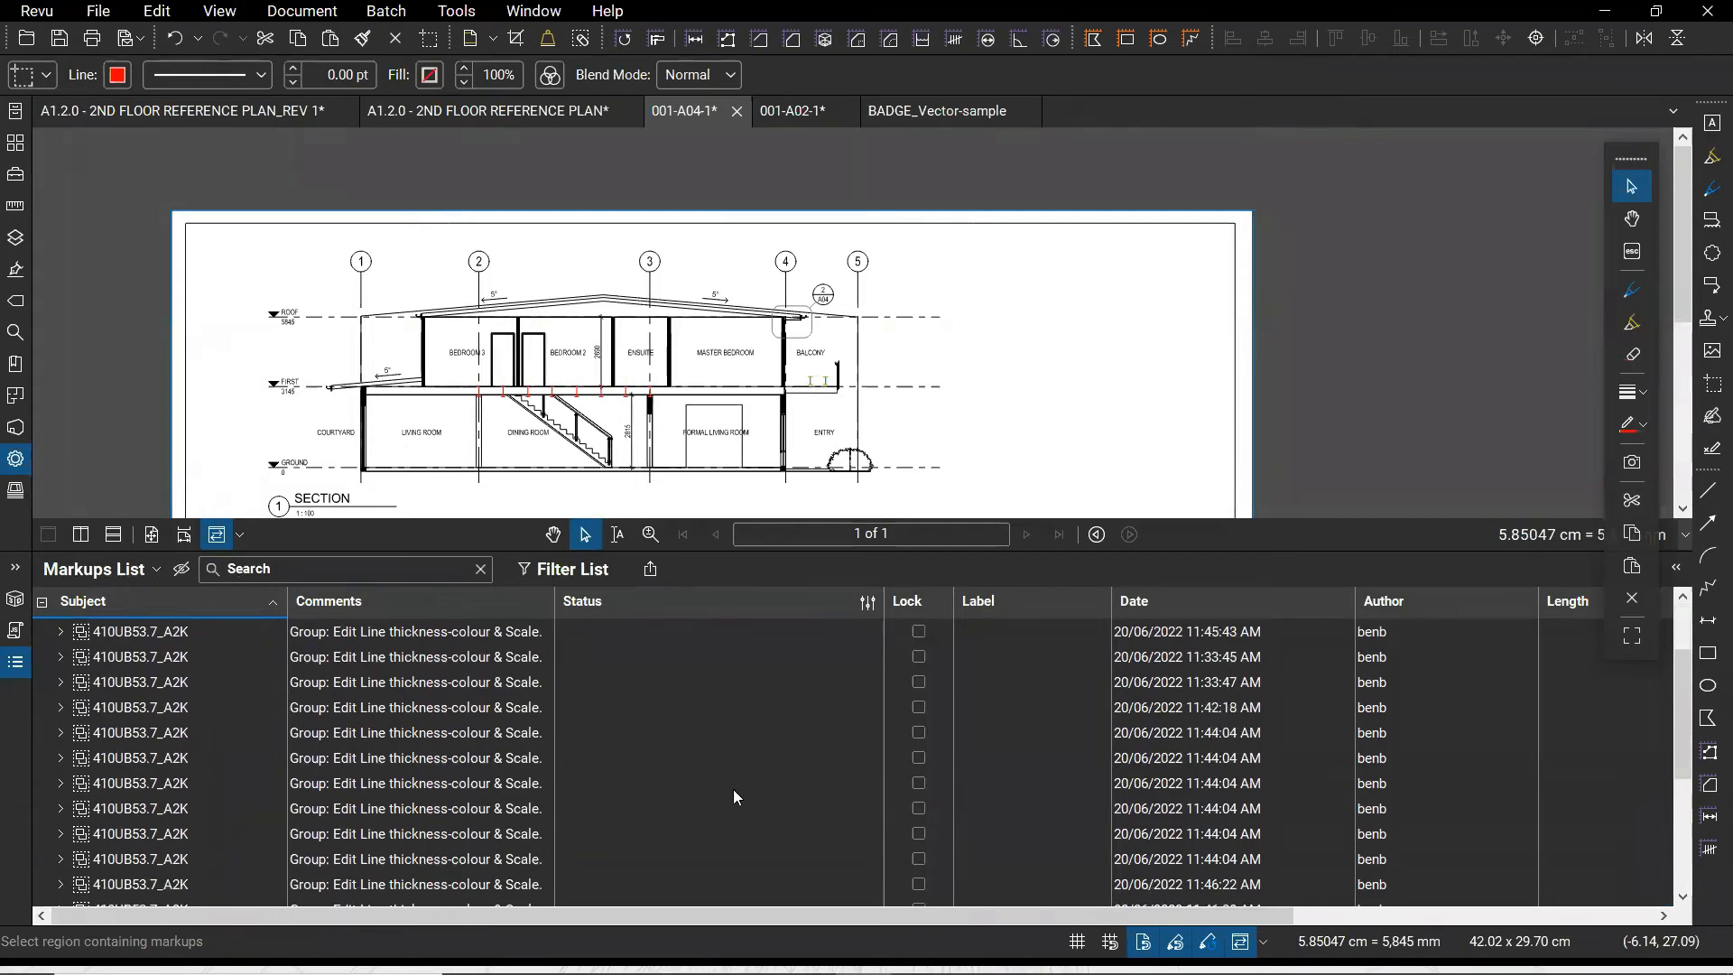
pyautogui.scroll(-3, 732, 789)
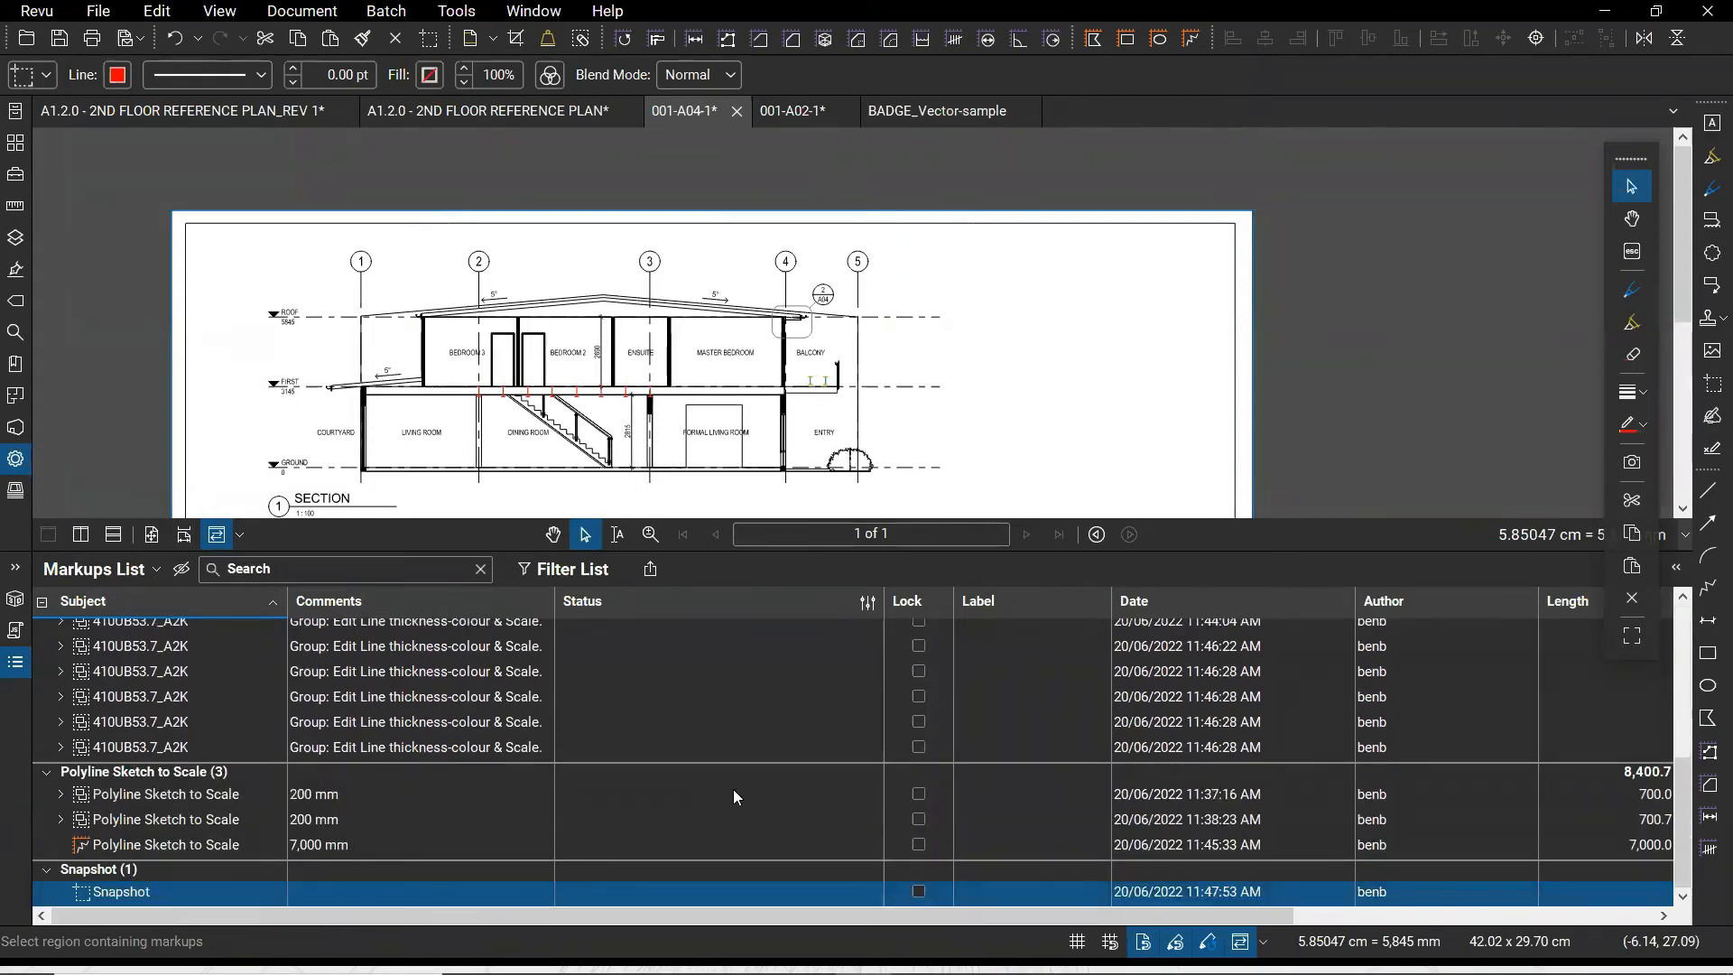
pyautogui.click(1376, 915)
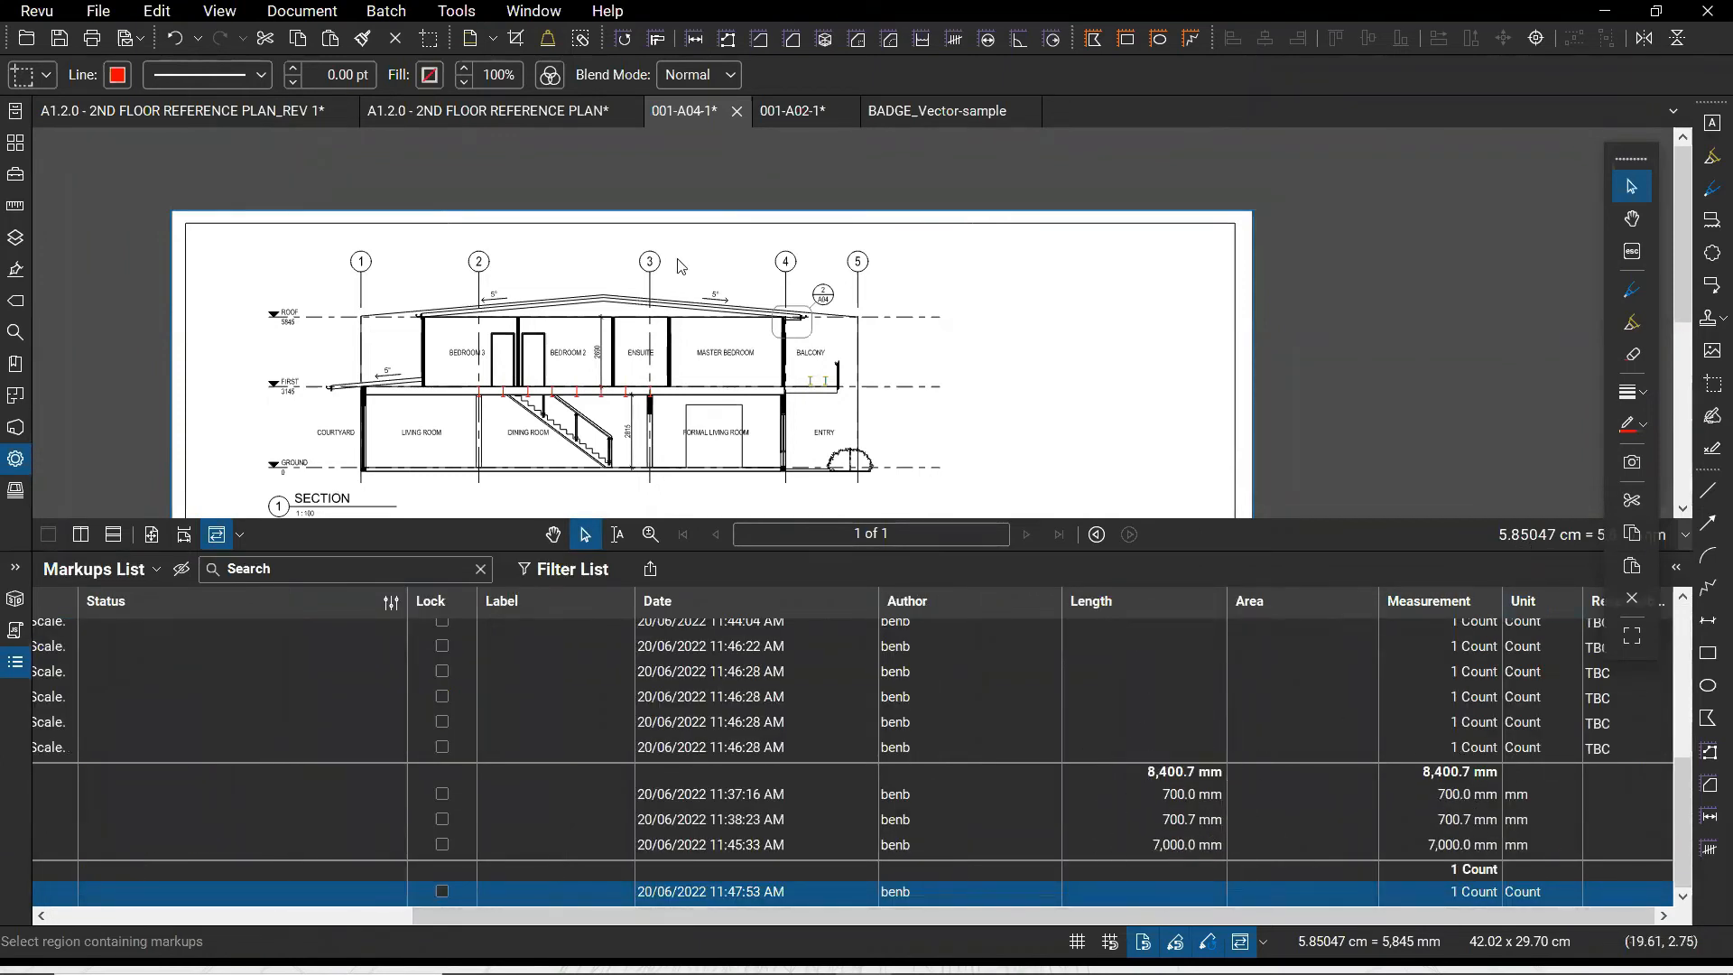
# Switch to the BADGE_Vector-sample drawing and review the area, count and length measurements in its Markups List
pyautogui.click(928, 112)
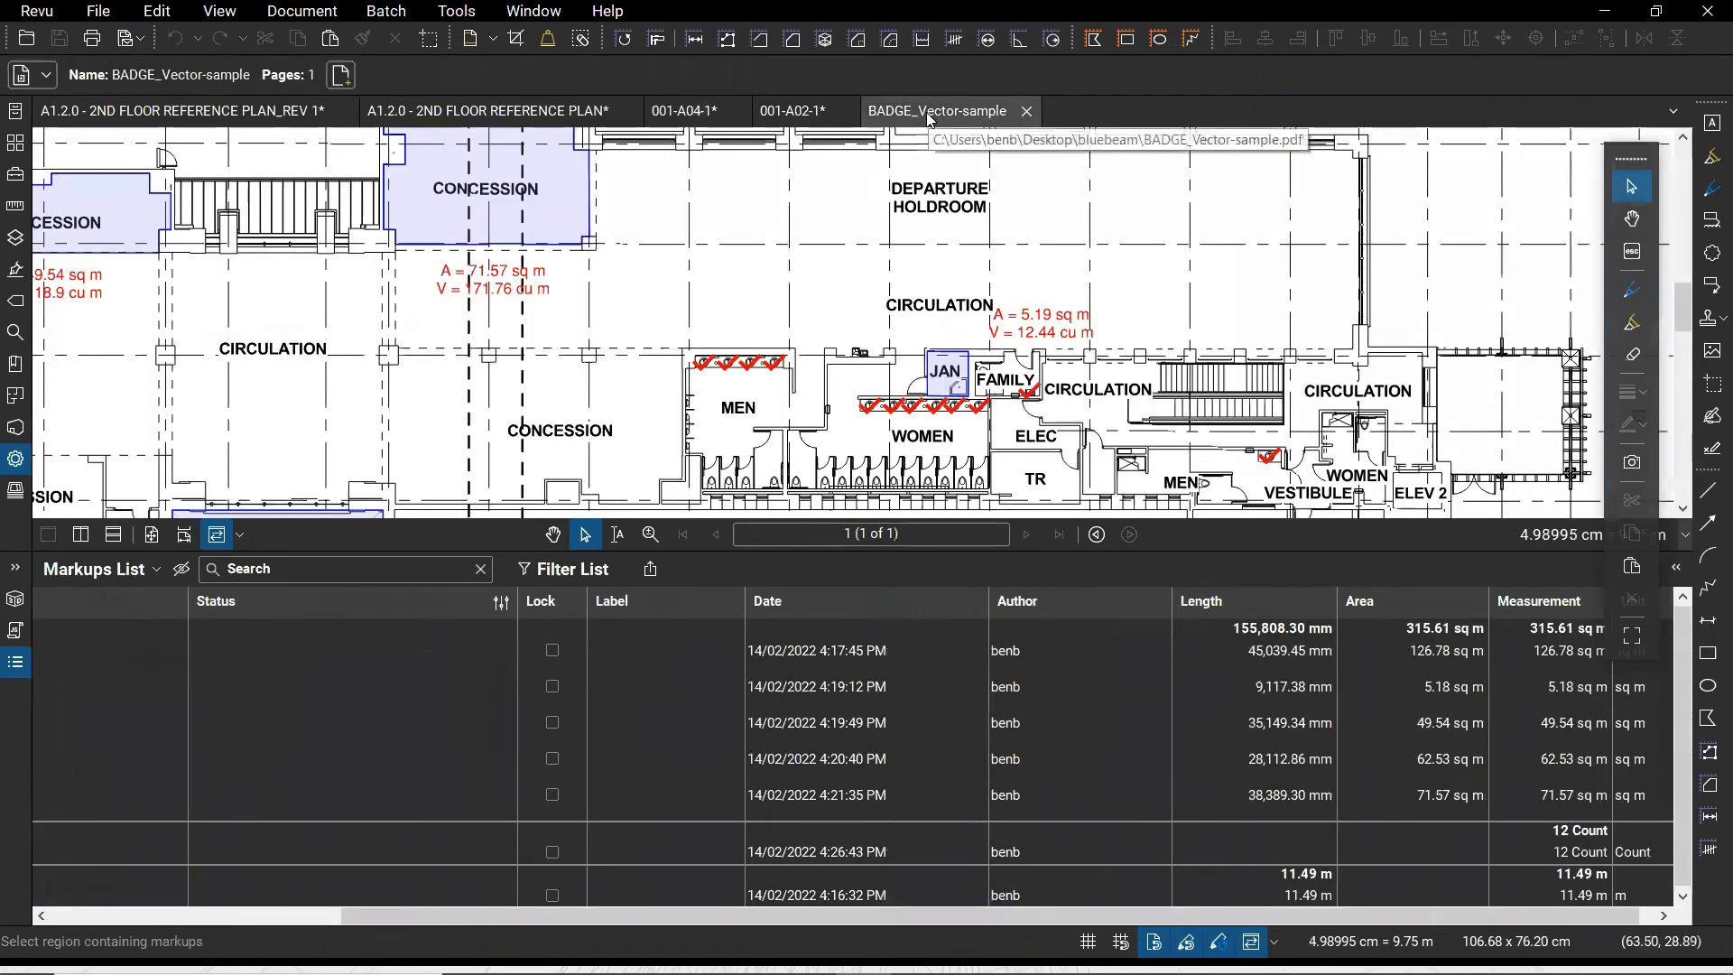
pyautogui.moveTo(576, 917); pyautogui.dragTo(215, 930)
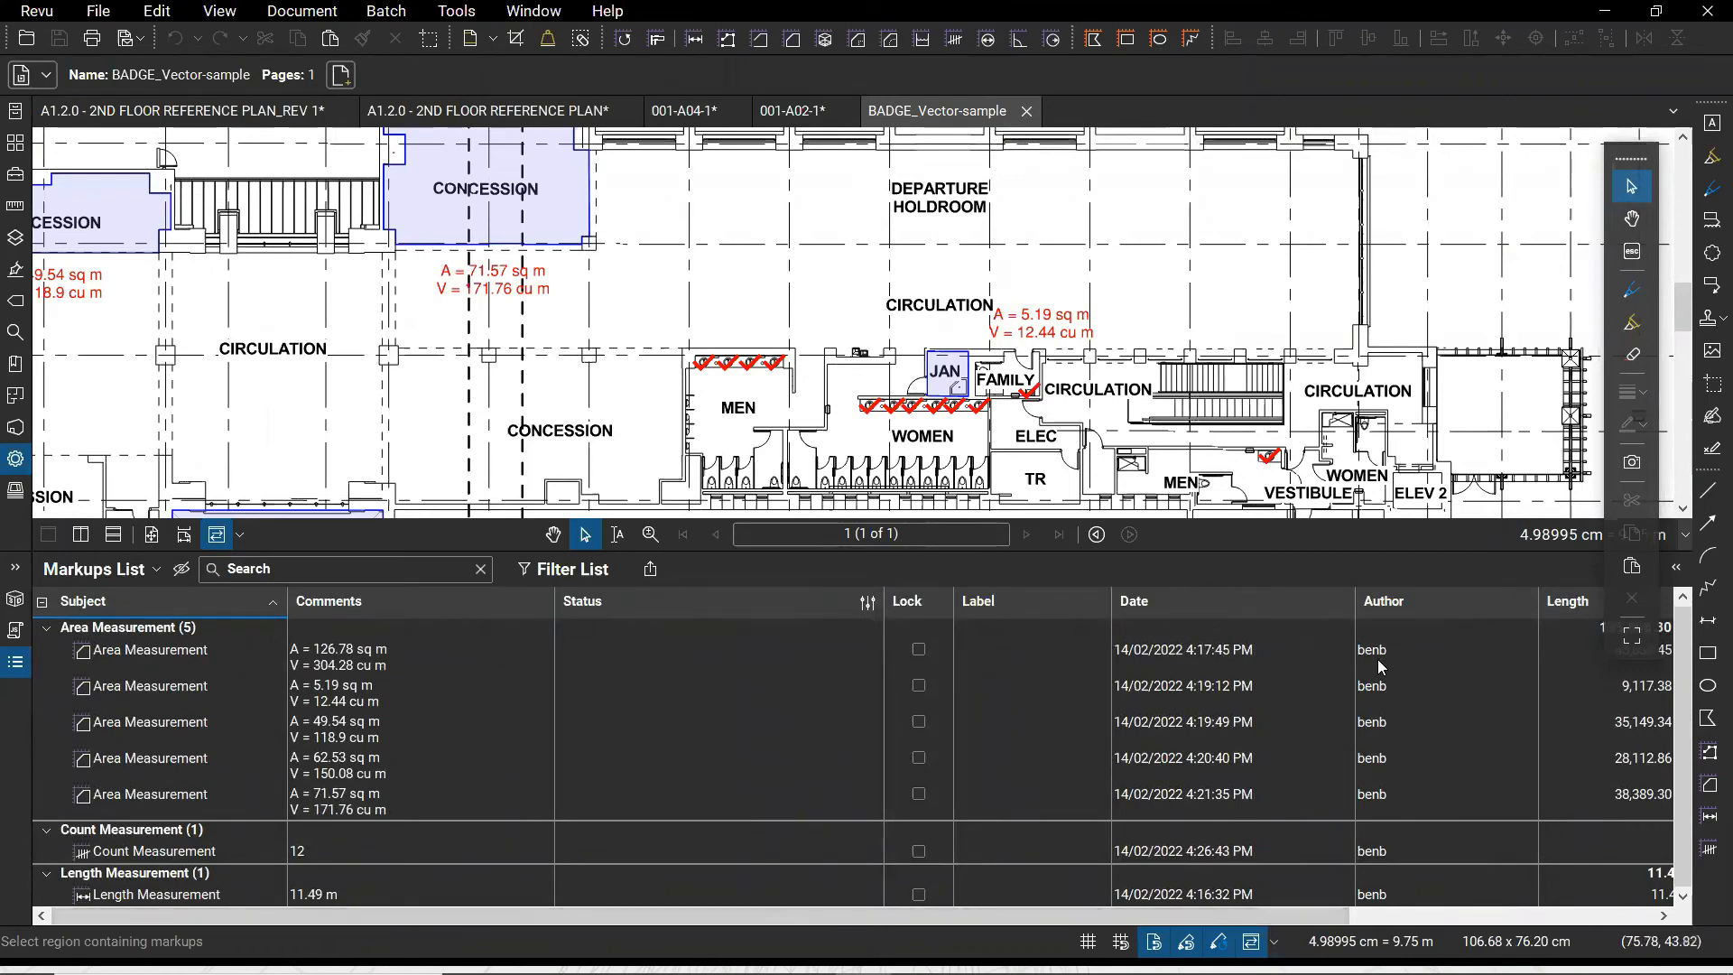
pyautogui.moveTo(1323, 927); pyautogui.dragTo(801, 922)
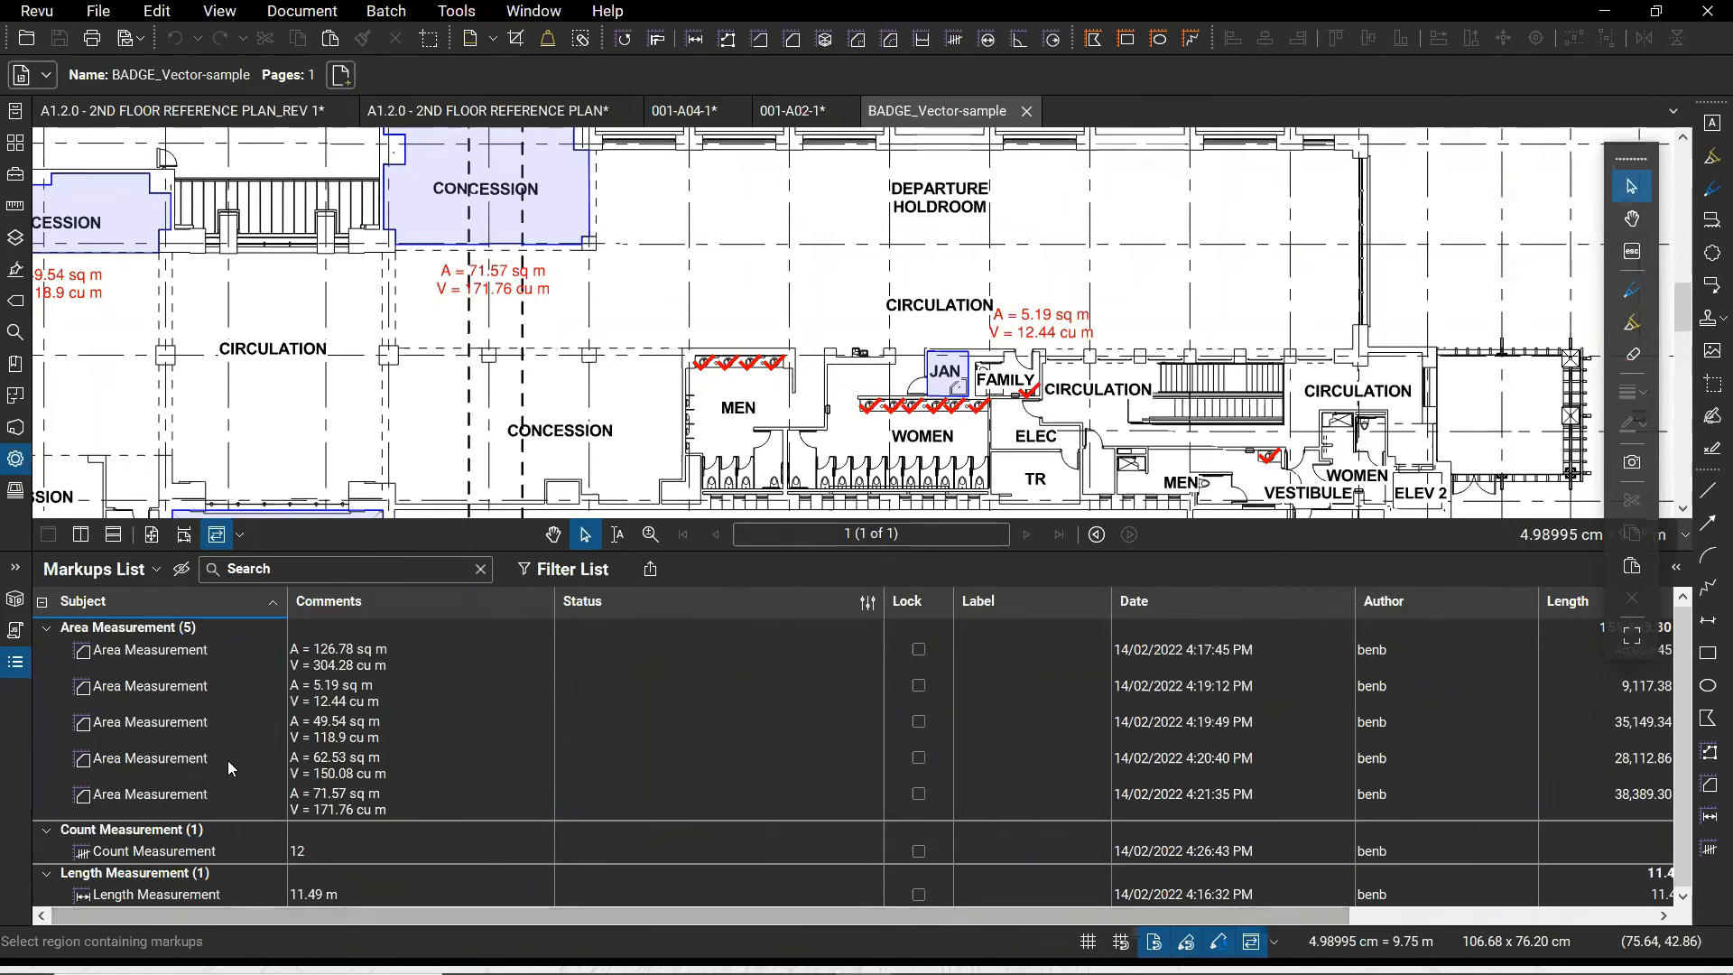
# Add the Width column to the Markups List and try to widen it beside the Length column
pyautogui.click(151, 570)
pyautogui.moveTo(133, 599)
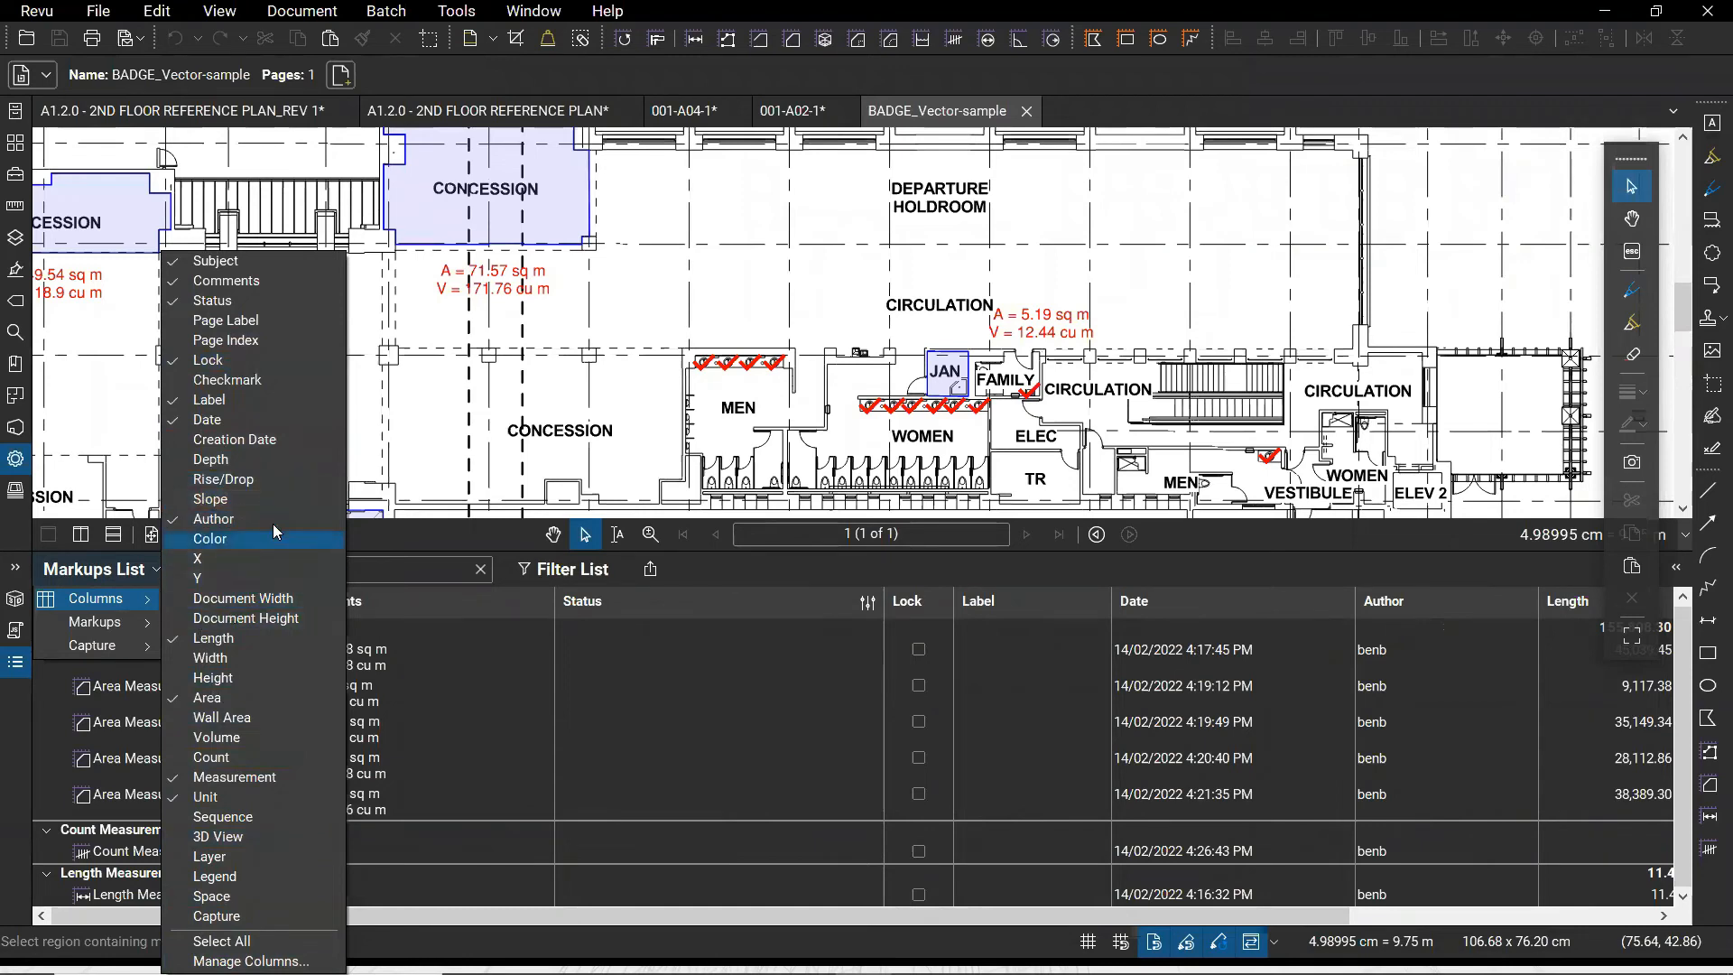
pyautogui.click(230, 660)
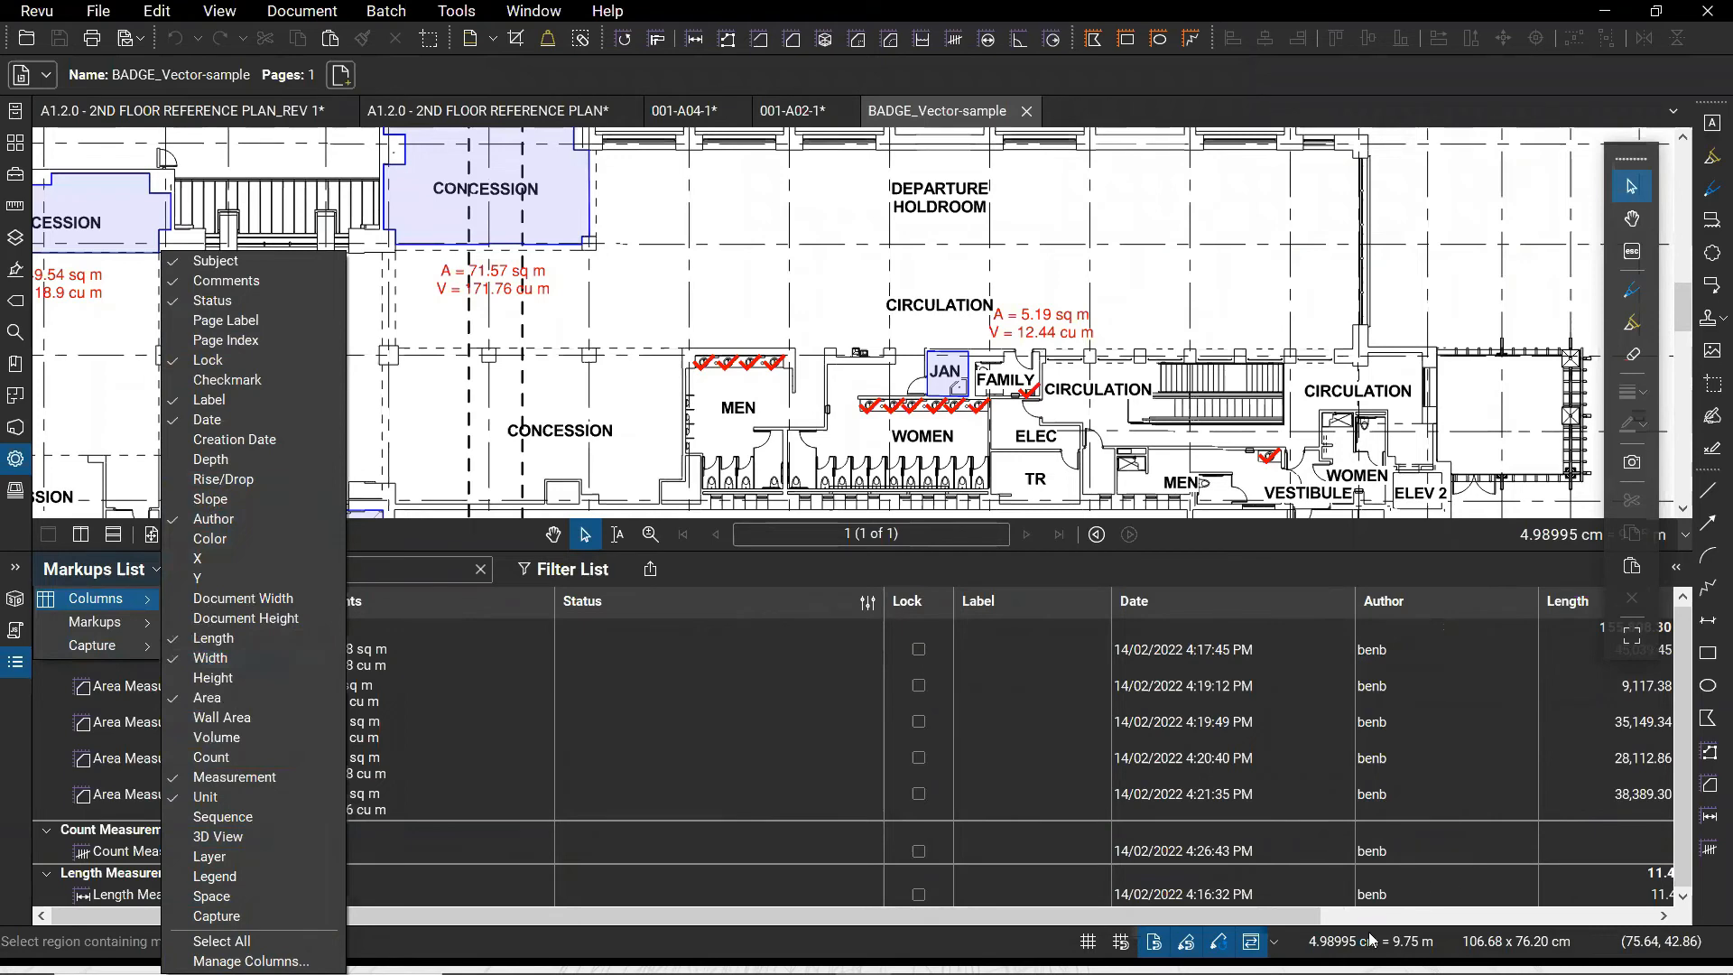
pyautogui.click(1391, 913)
pyautogui.click(1391, 913)
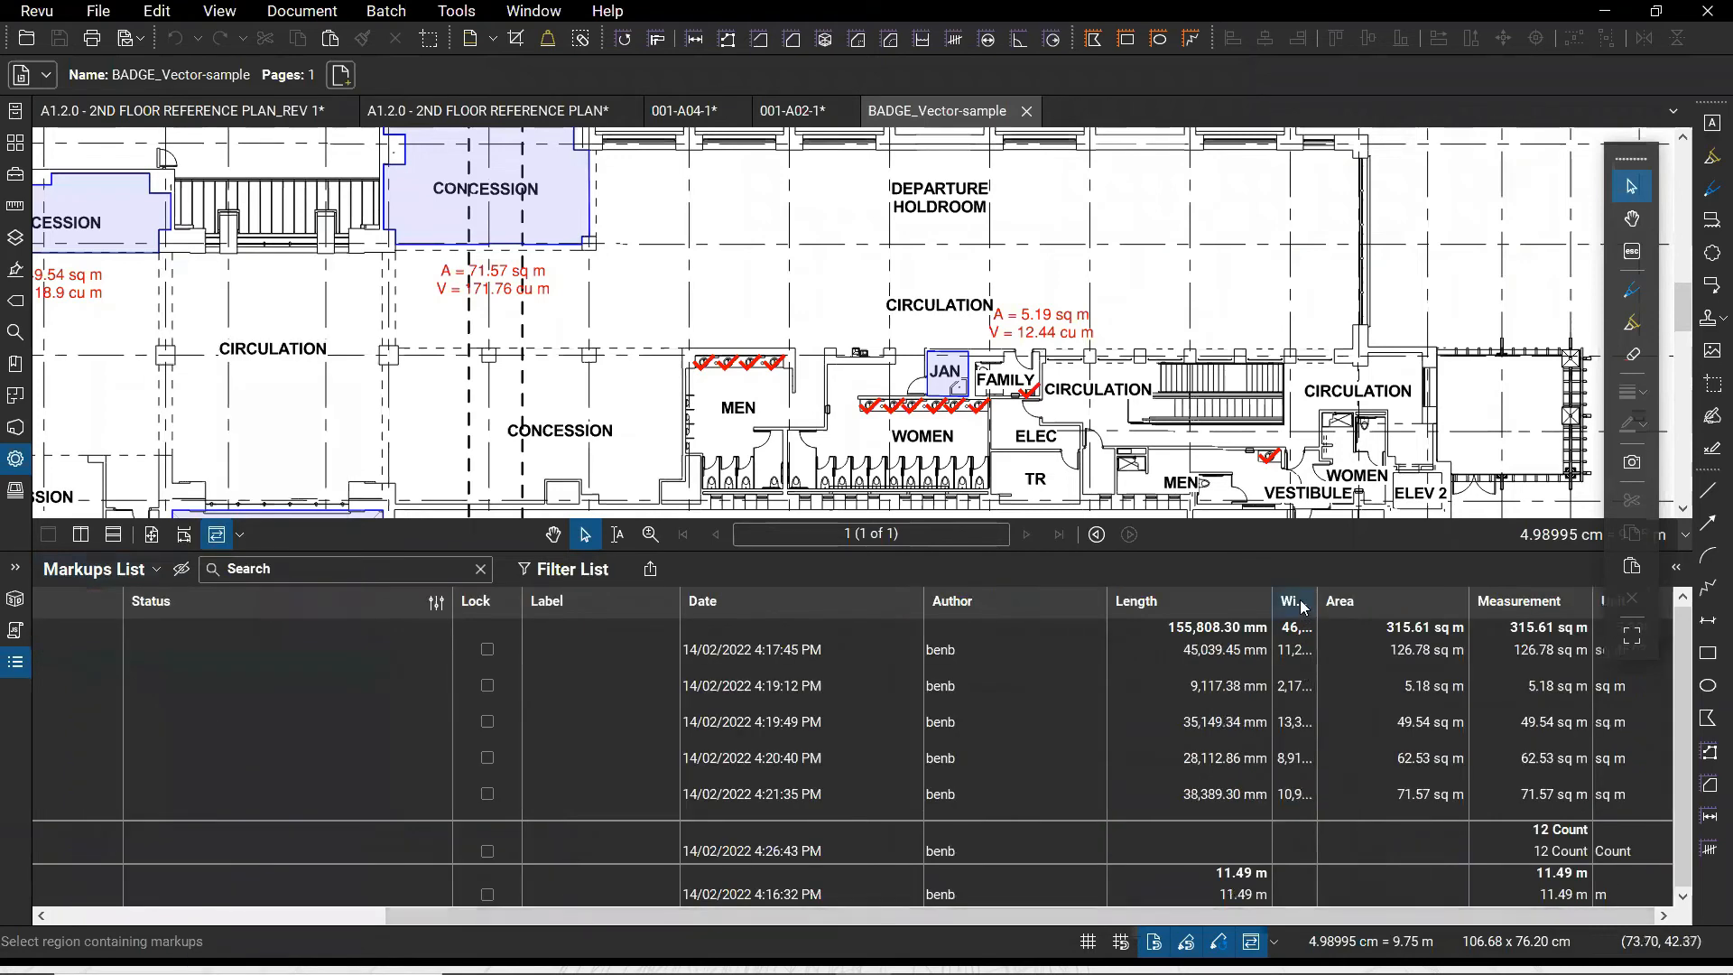
pyautogui.moveTo(1302, 607)
pyautogui.mouseDown()
pyautogui.moveTo(1250, 628)
pyautogui.moveTo(918, 609)
pyautogui.moveTo(1320, 608)
pyautogui.mouseUp()
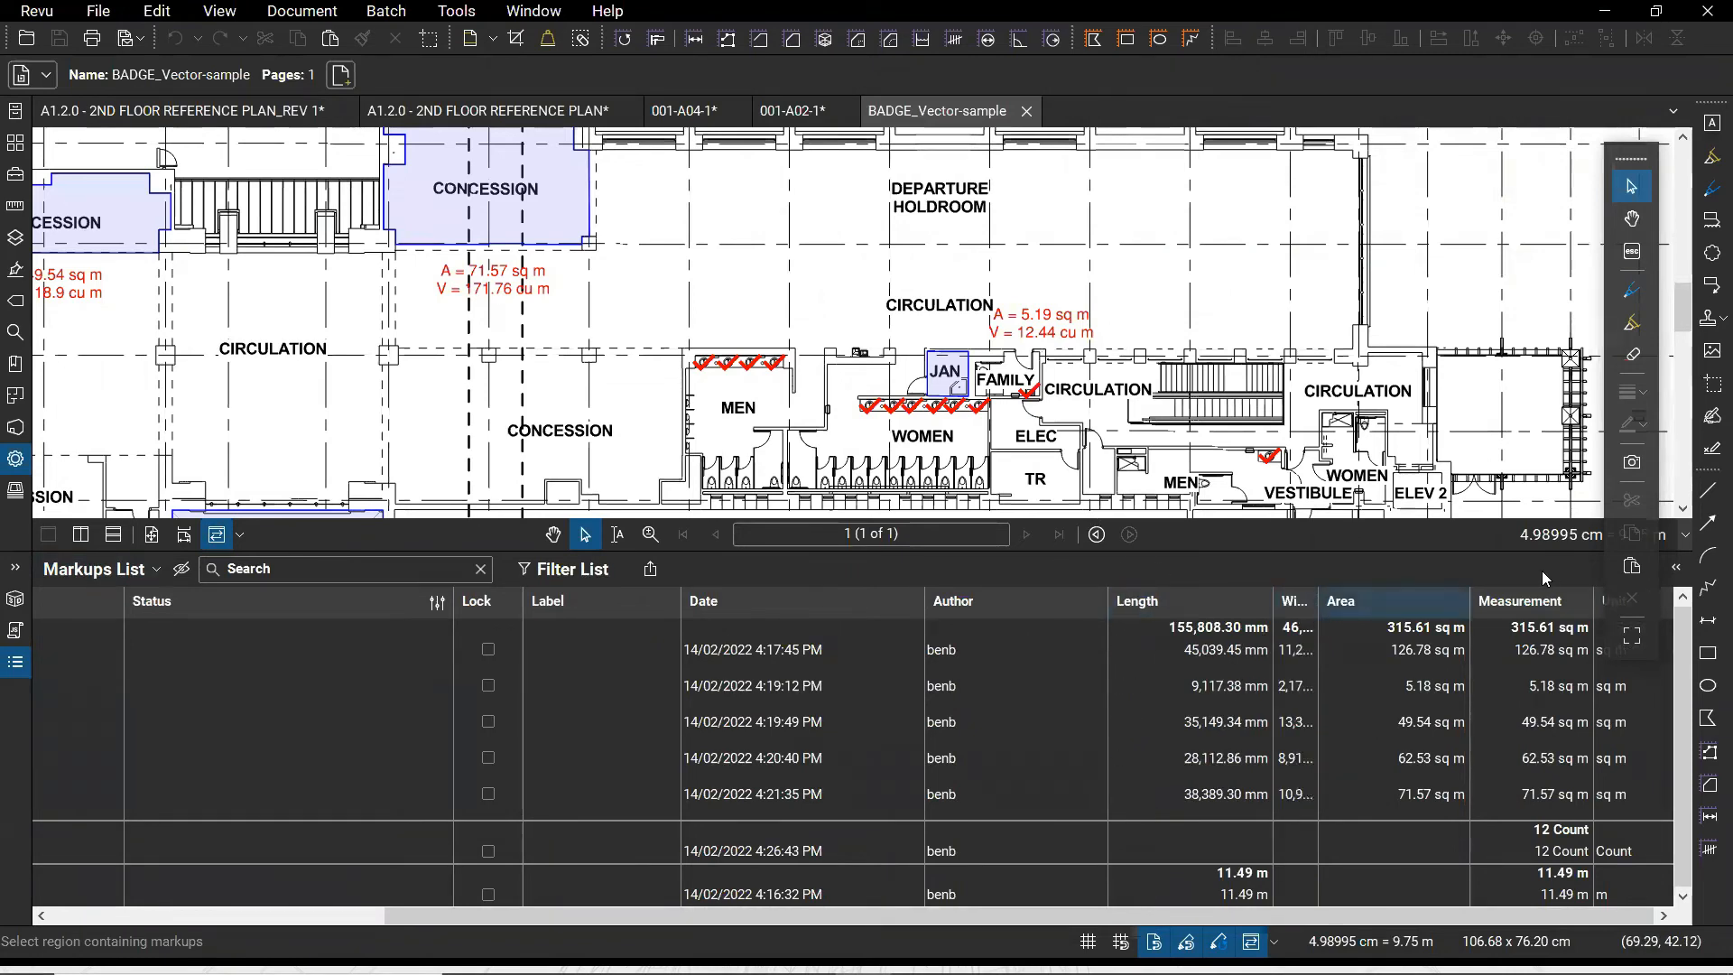
# Examine the built-in columns and their display order in the Manage Columns dialog without applying changes
pyautogui.click(153, 569)
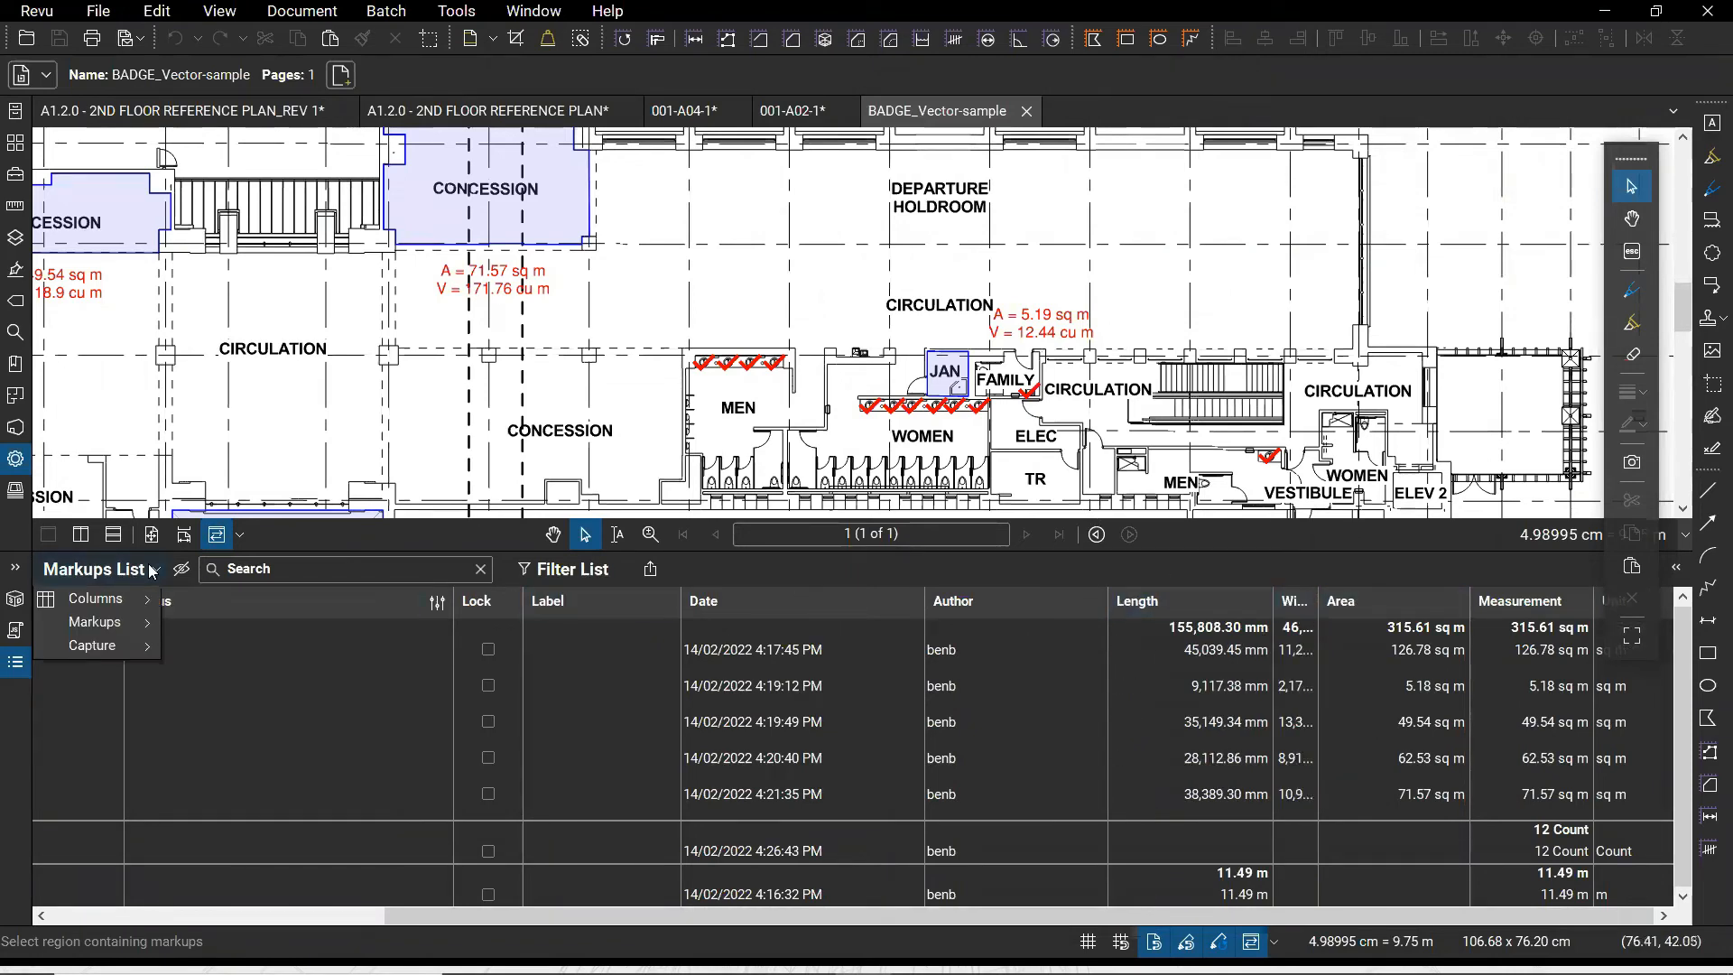
pyautogui.click(123, 607)
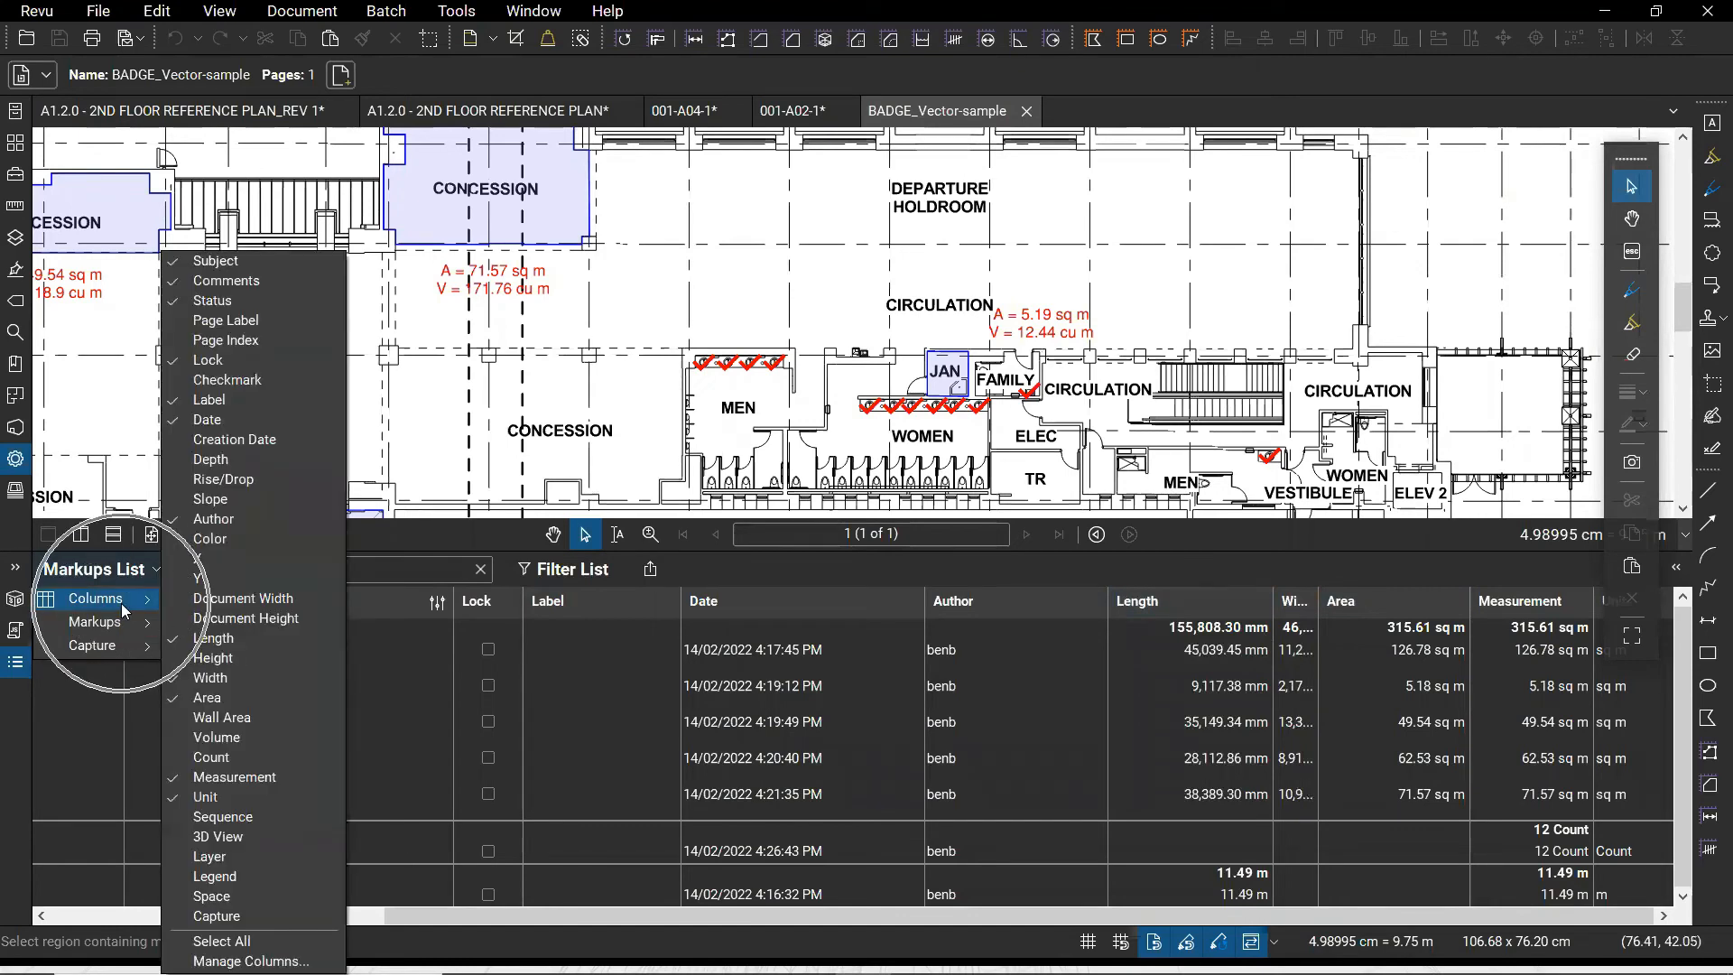
pyautogui.click(251, 961)
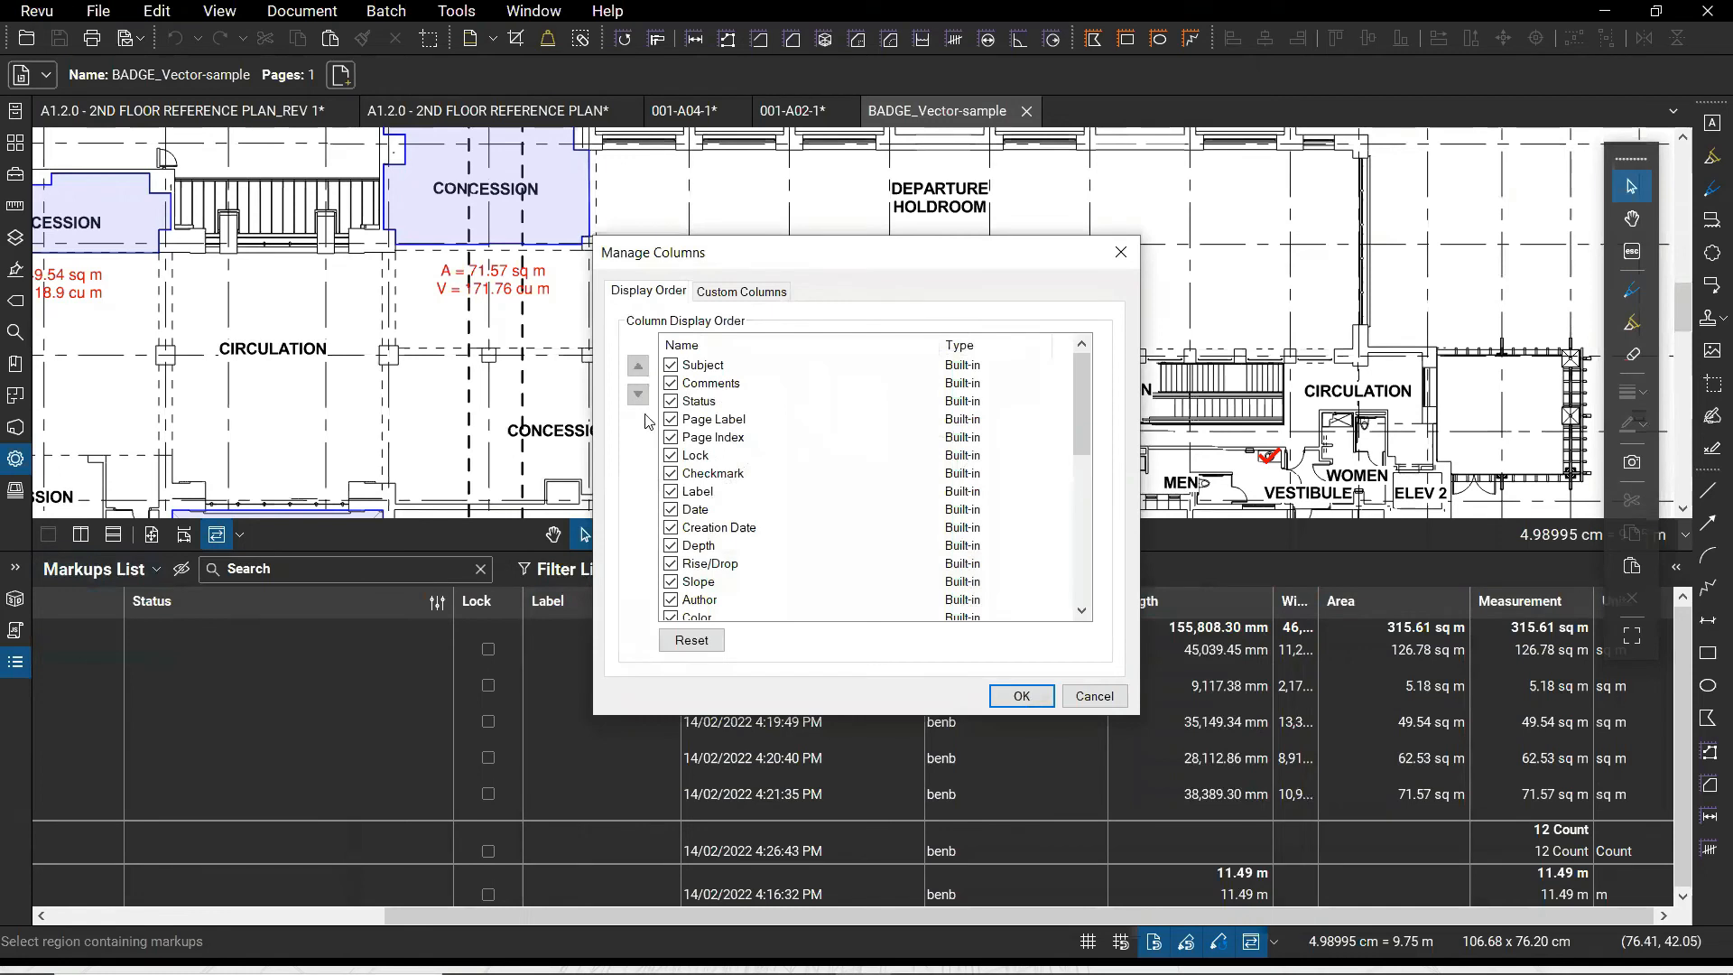
pyautogui.click(710, 369)
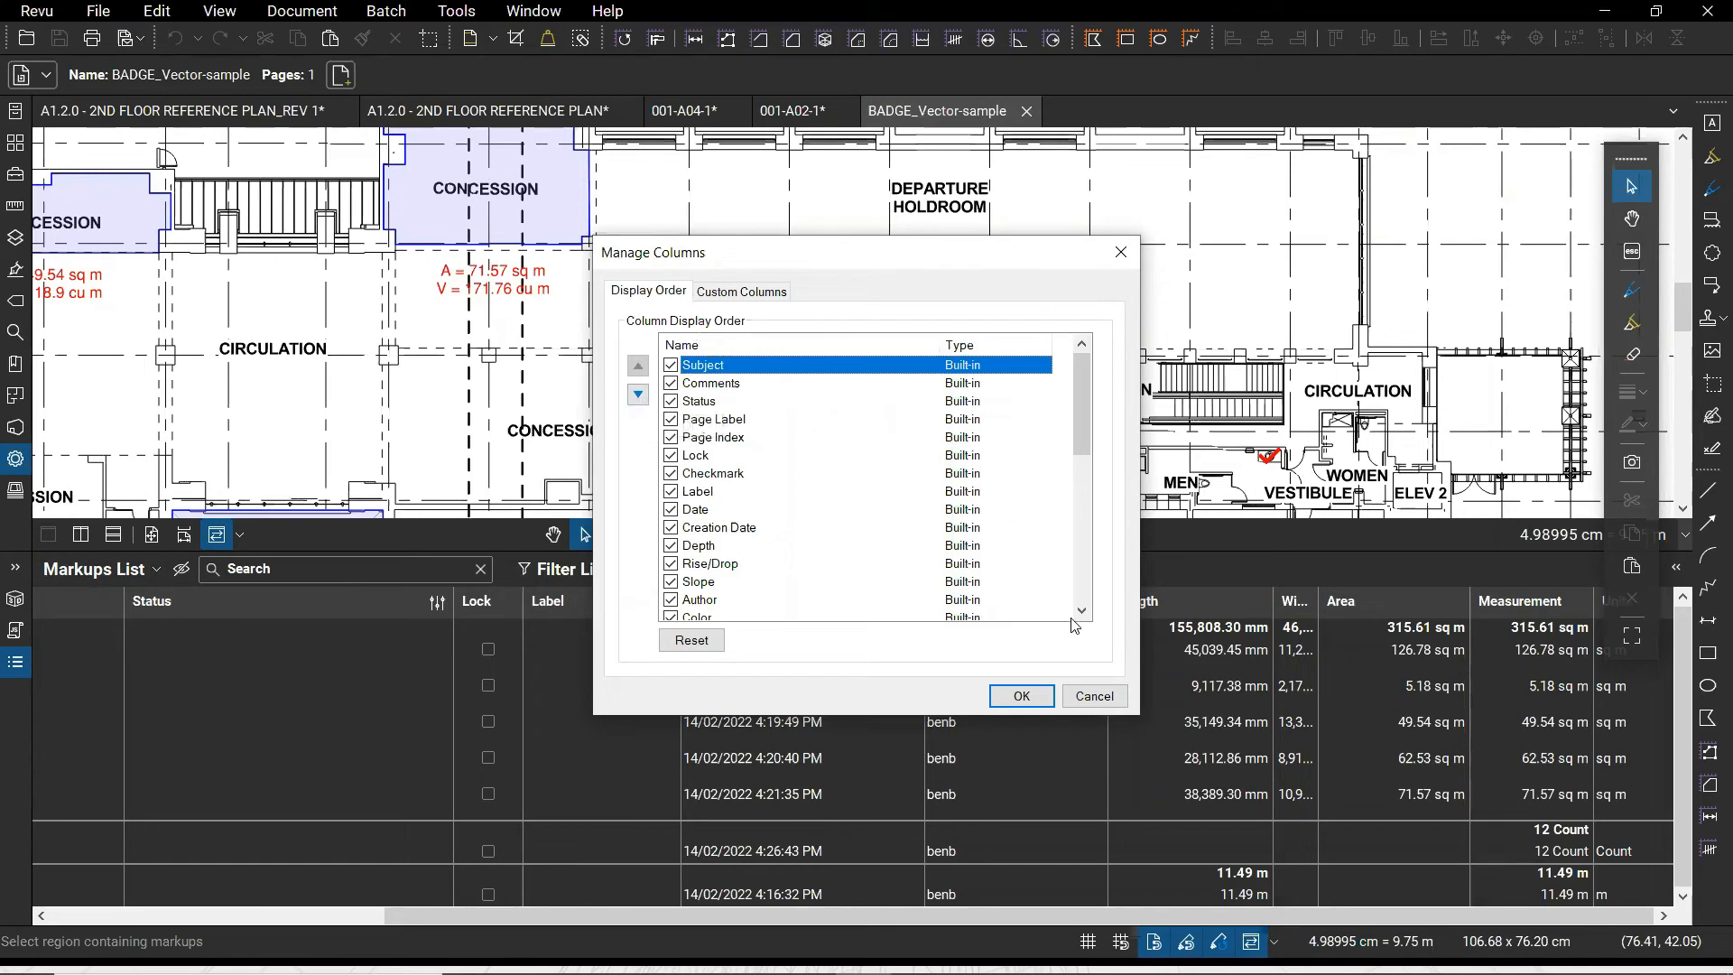
pyautogui.click(1095, 696)
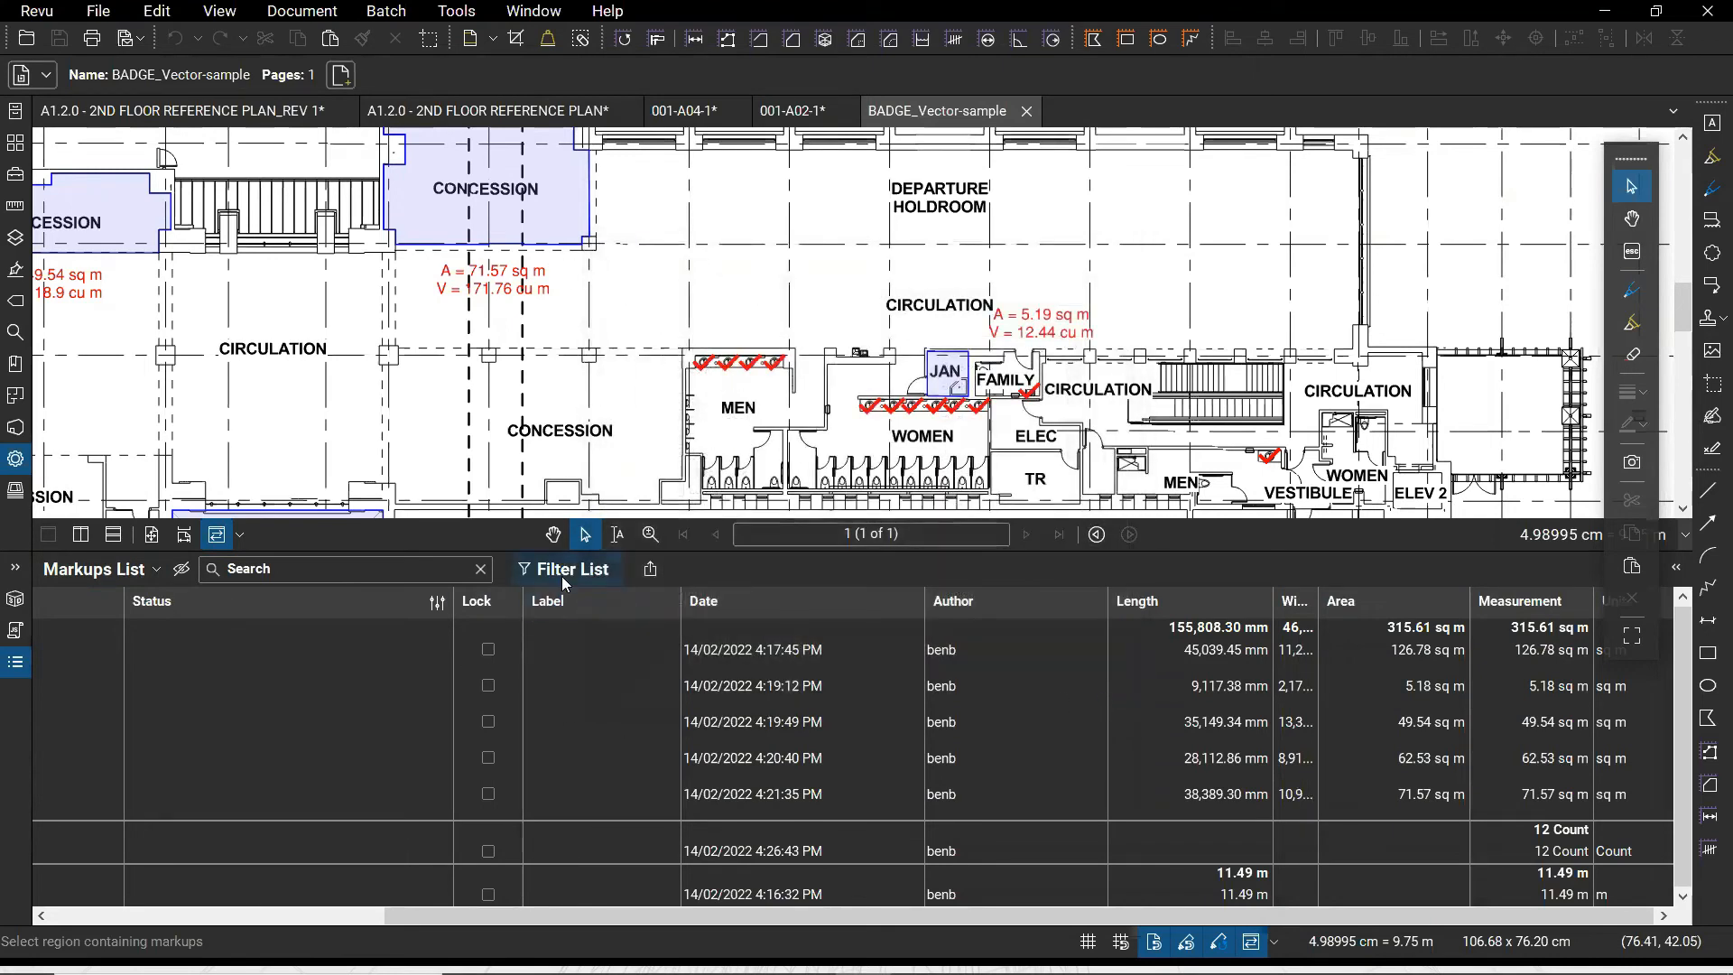
# Enable filtering in the Markups List, filter Subject by Area Measurement, and inspect the JAN room area on the plan
pyautogui.click(582, 576)
pyautogui.click(582, 576)
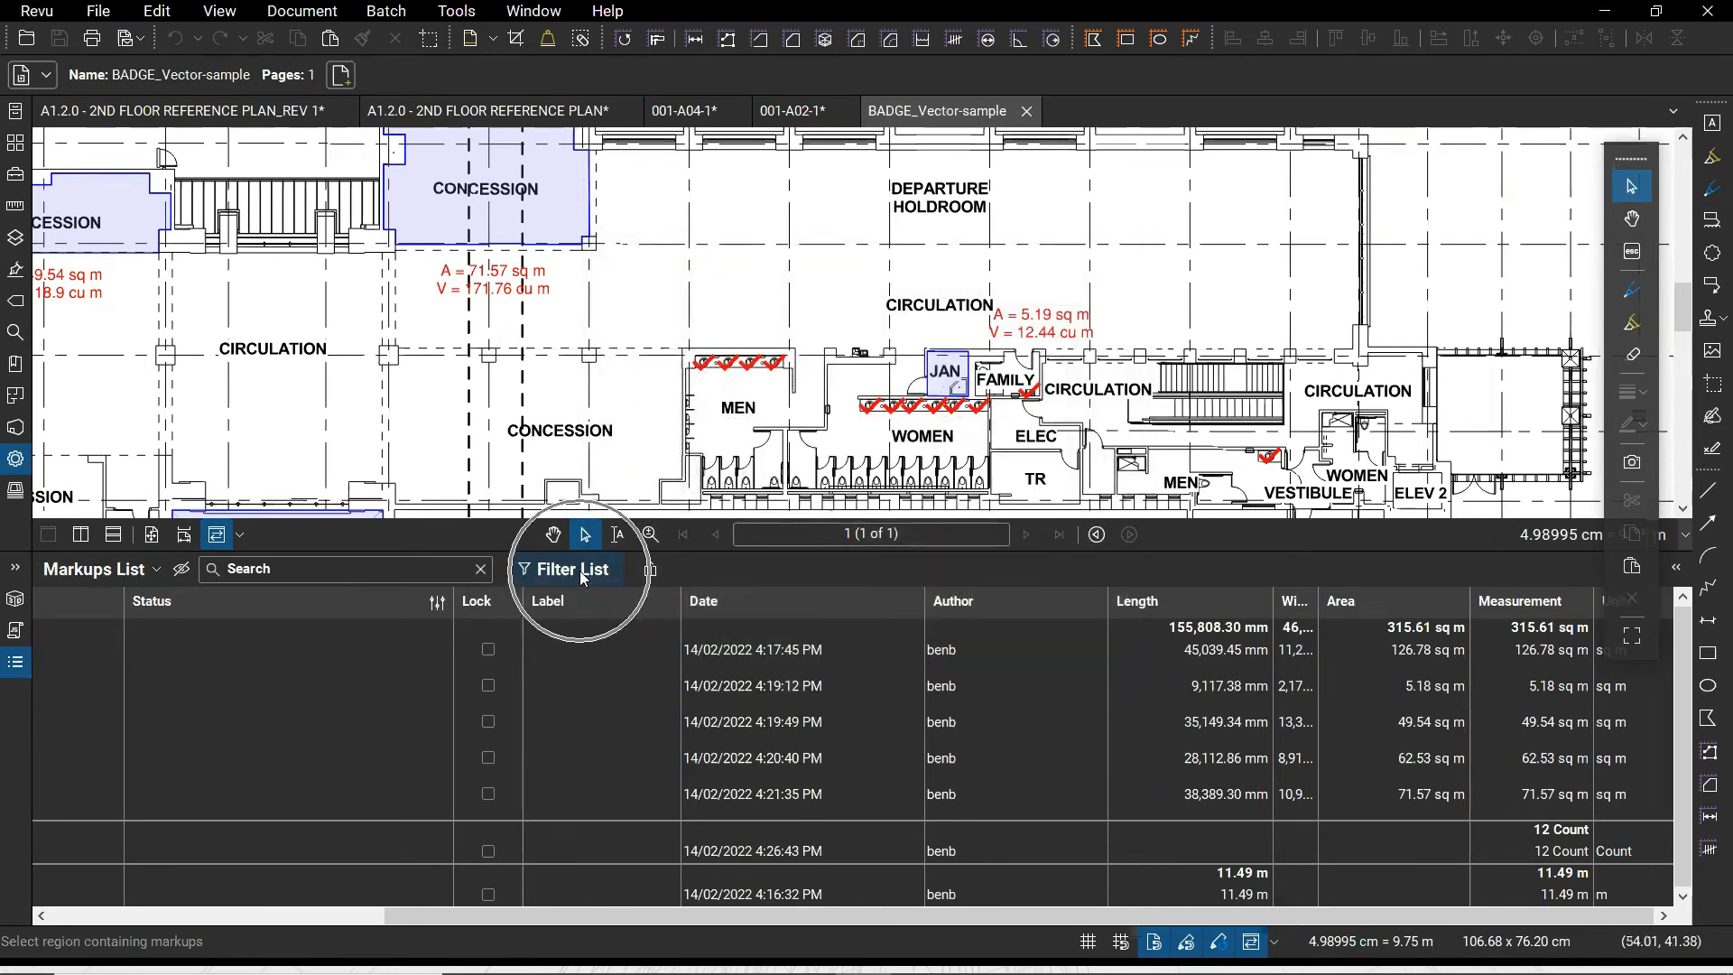
pyautogui.click(581, 574)
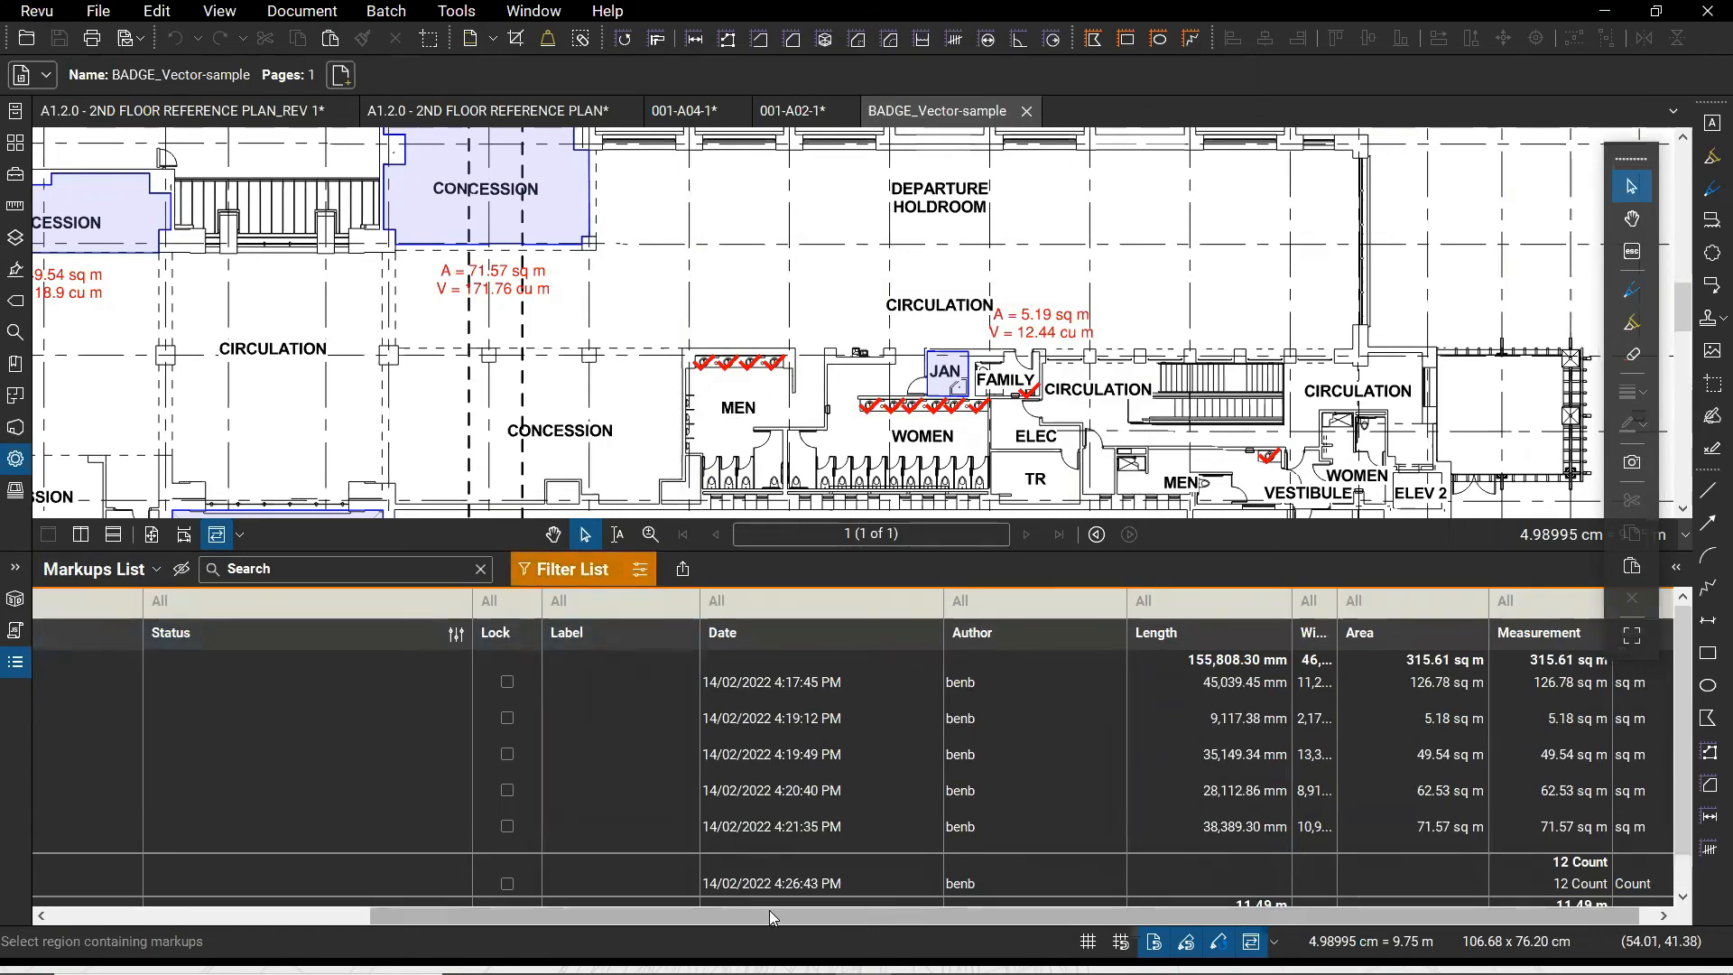
pyautogui.moveTo(769, 913); pyautogui.dragTo(313, 919)
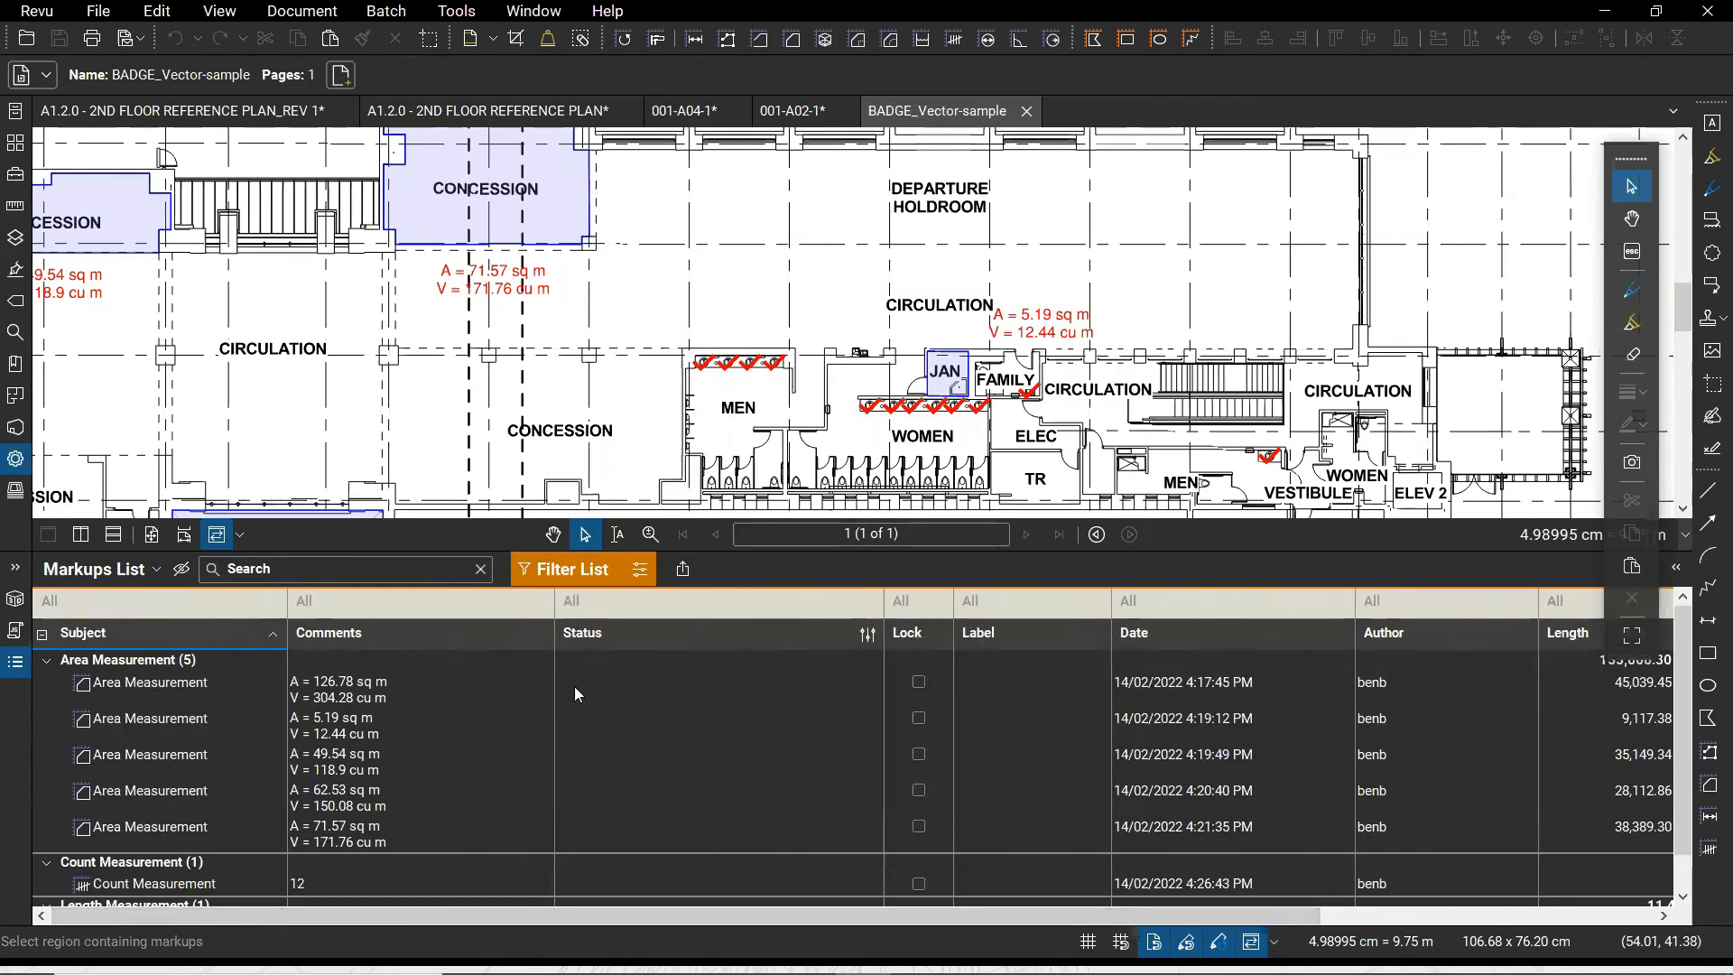
pyautogui.click(590, 574)
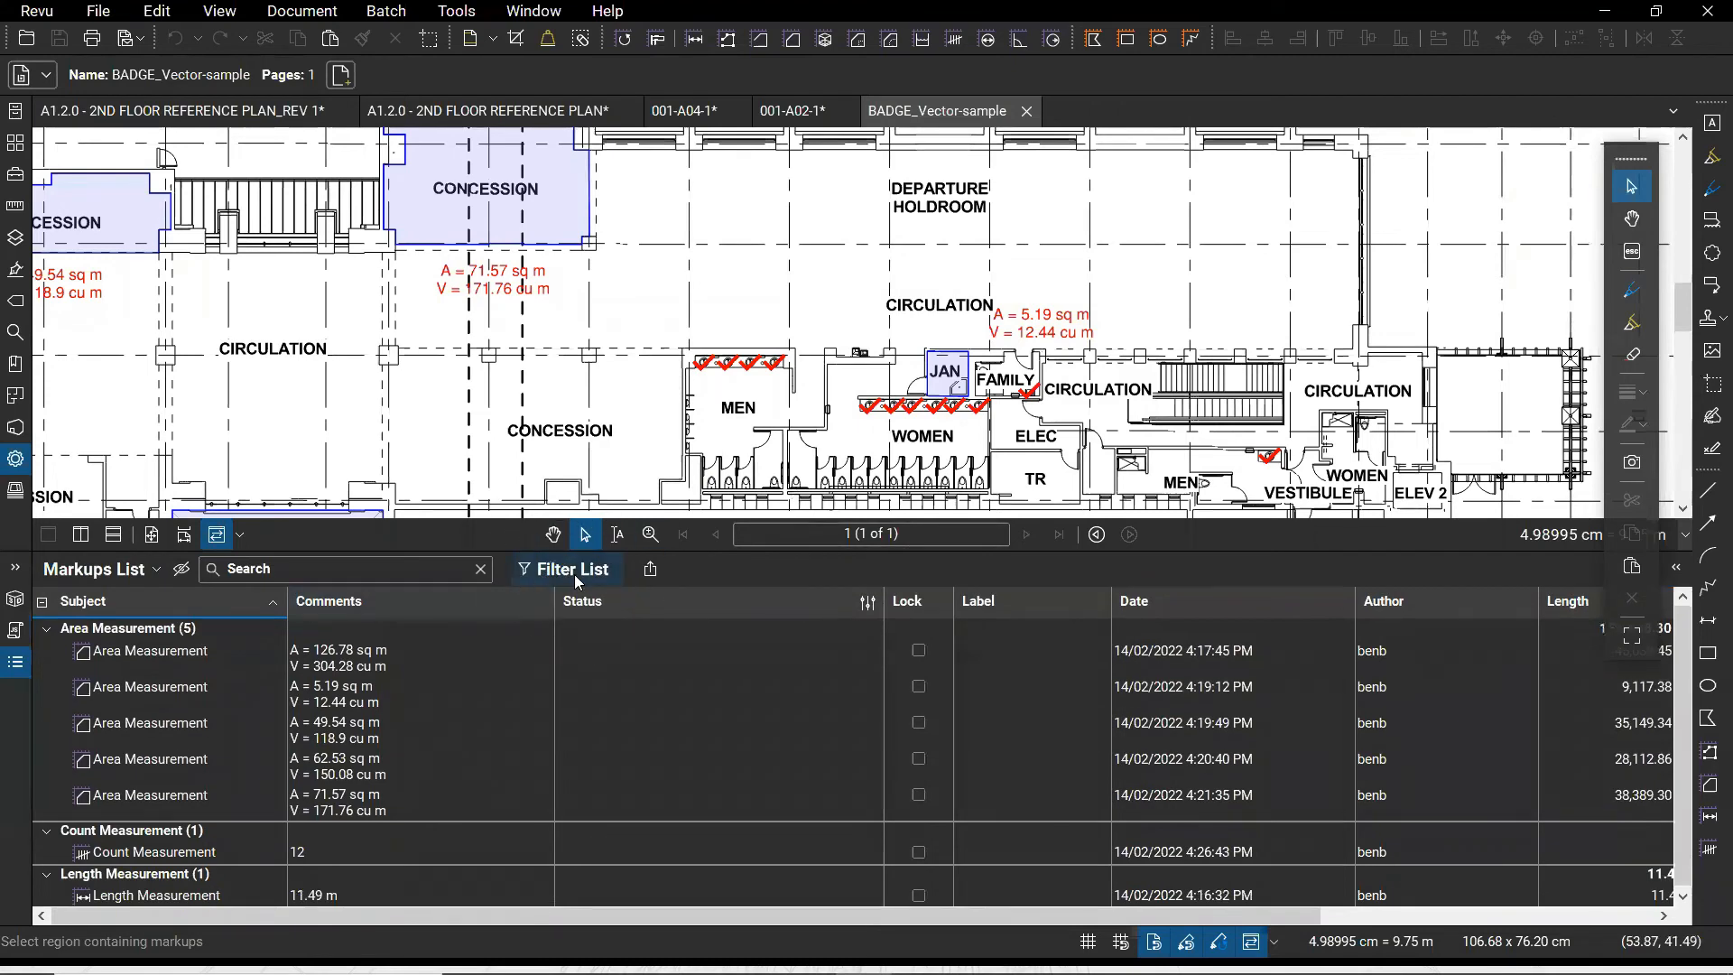
pyautogui.click(557, 577)
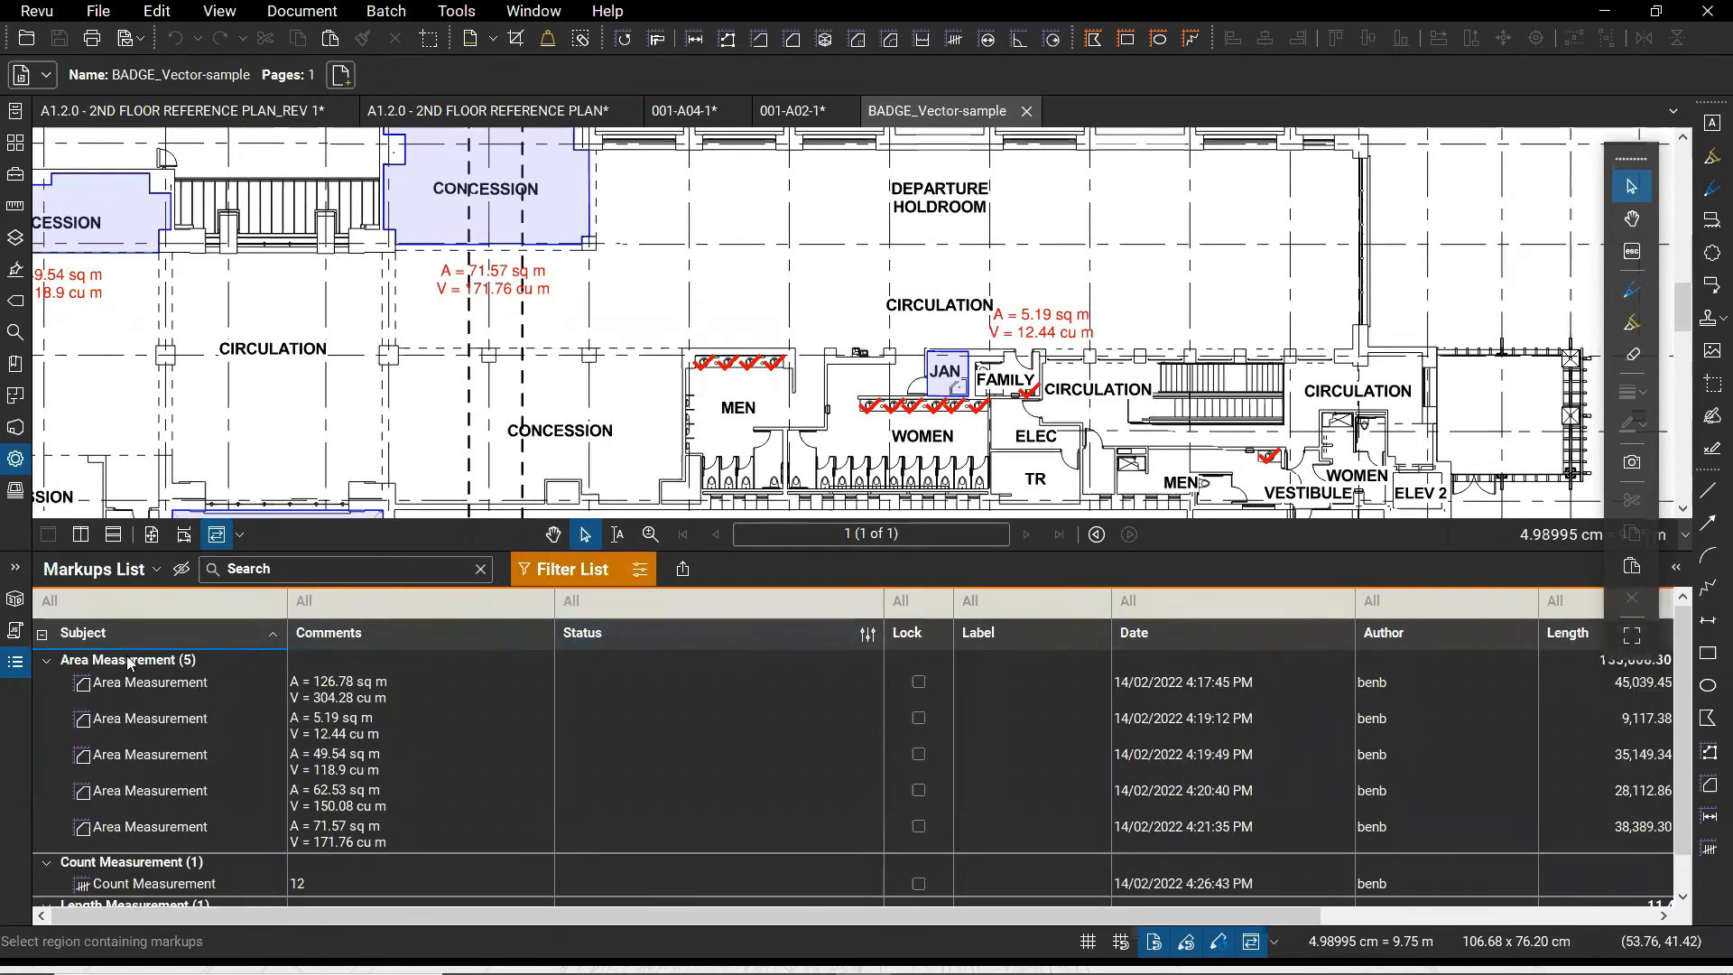
pyautogui.click(208, 608)
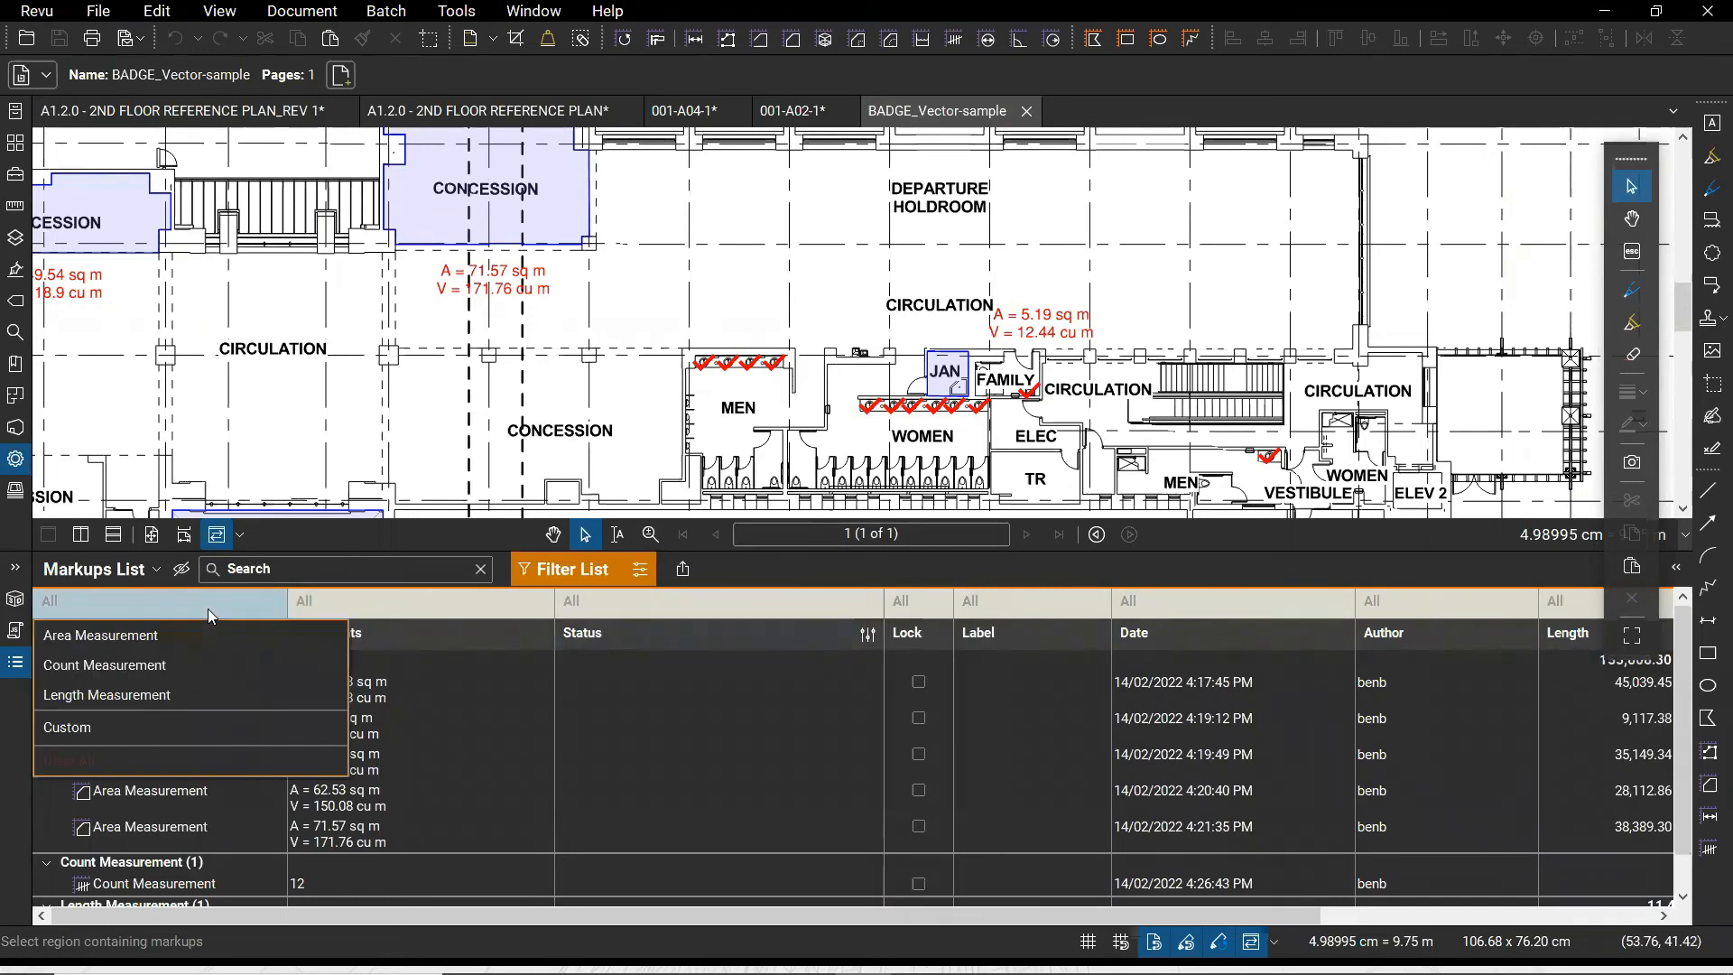
pyautogui.click(128, 640)
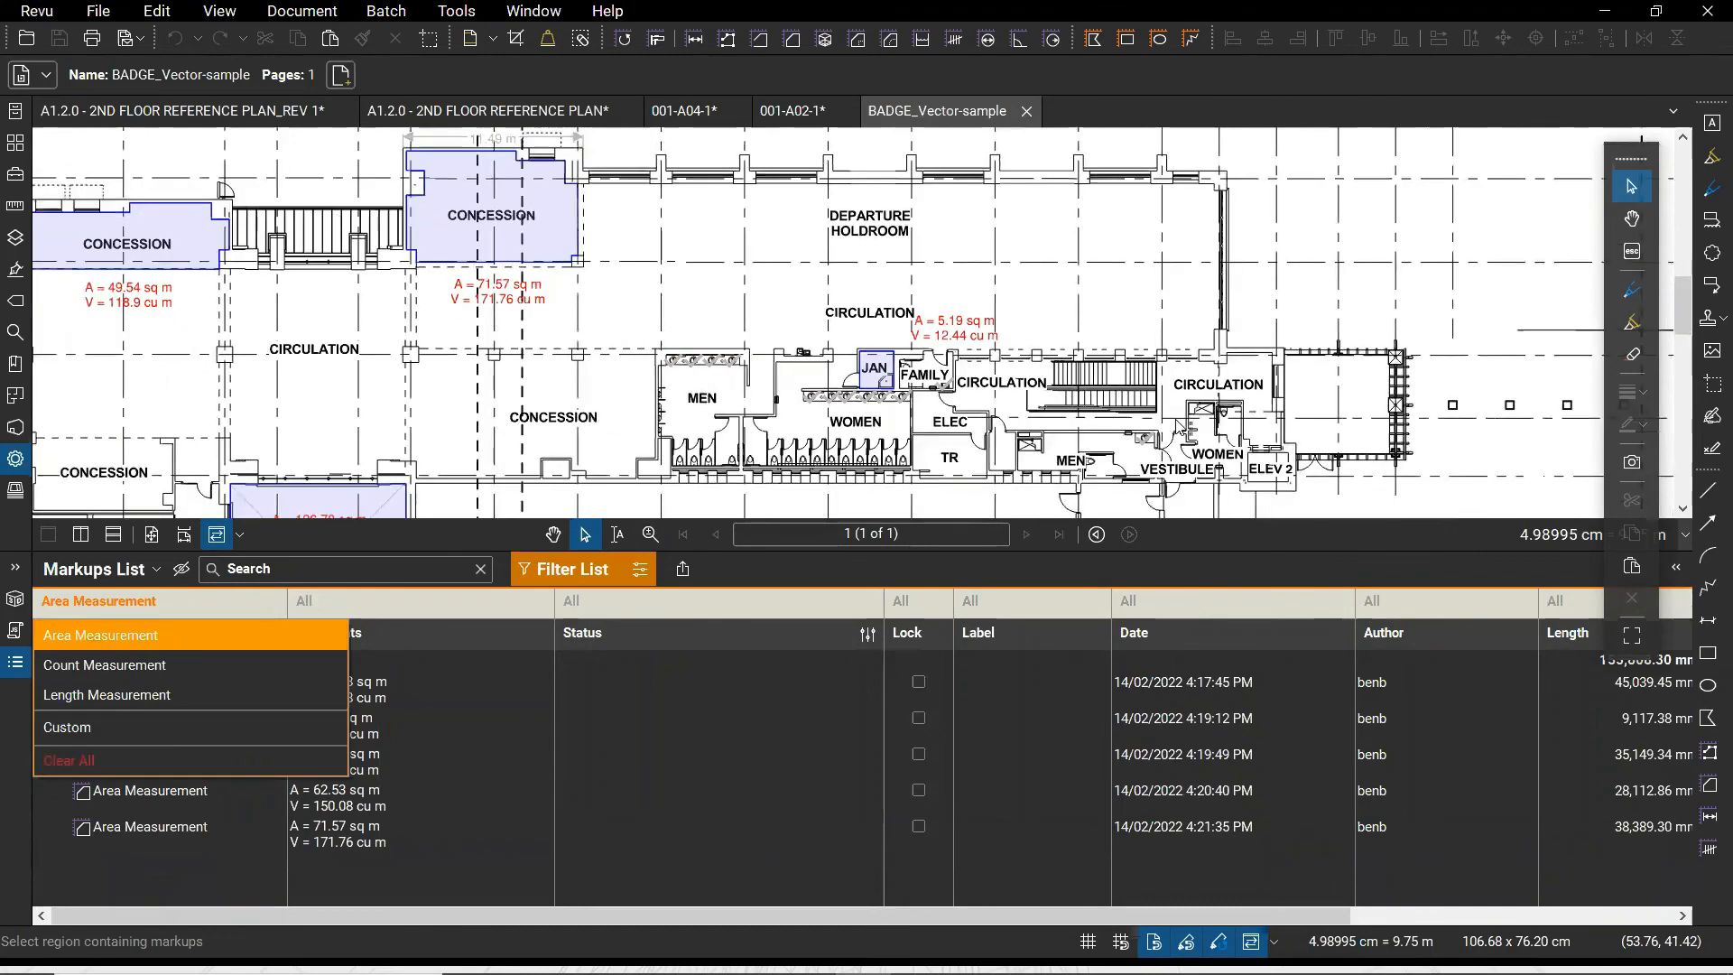
pyautogui.scroll(3, 1180, 424)
pyautogui.scroll(4, 869, 355)
pyautogui.moveTo(869, 354)
pyautogui.mouseDown()
pyautogui.moveTo(557, 287)
pyautogui.moveTo(1002, 359)
pyautogui.mouseUp()
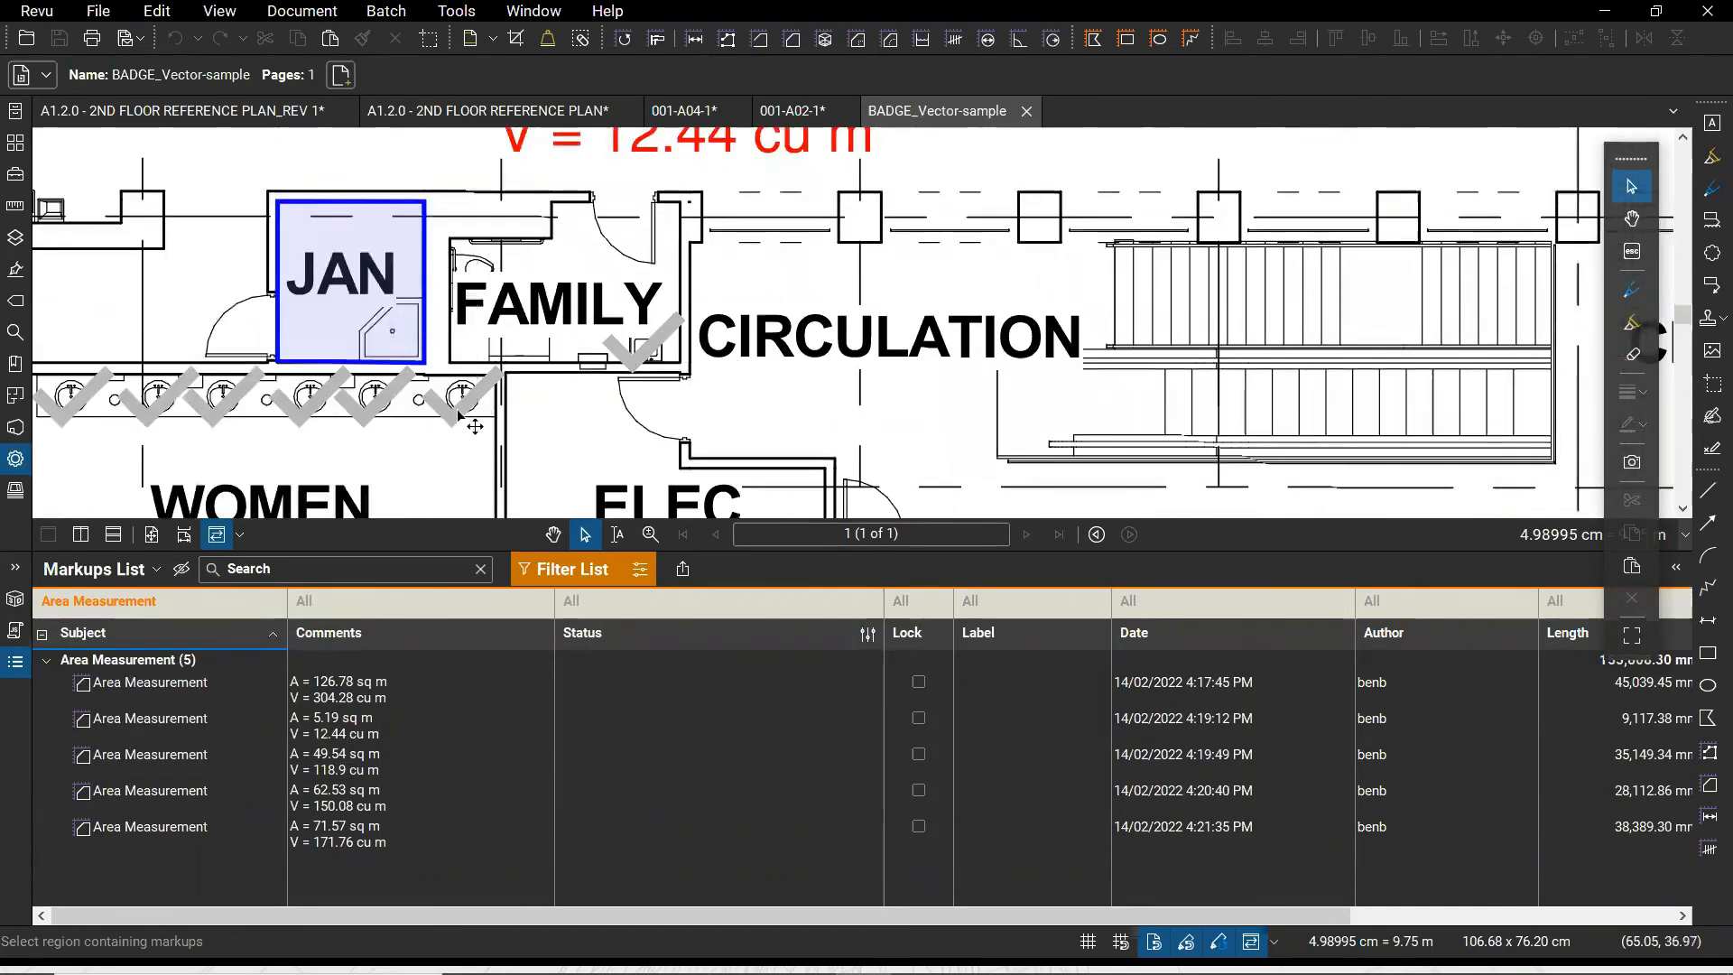
# Clear the Subject filter, filter by Count Measurement instead, and inspect the restroom count markups on the plan
pyautogui.click(233, 603)
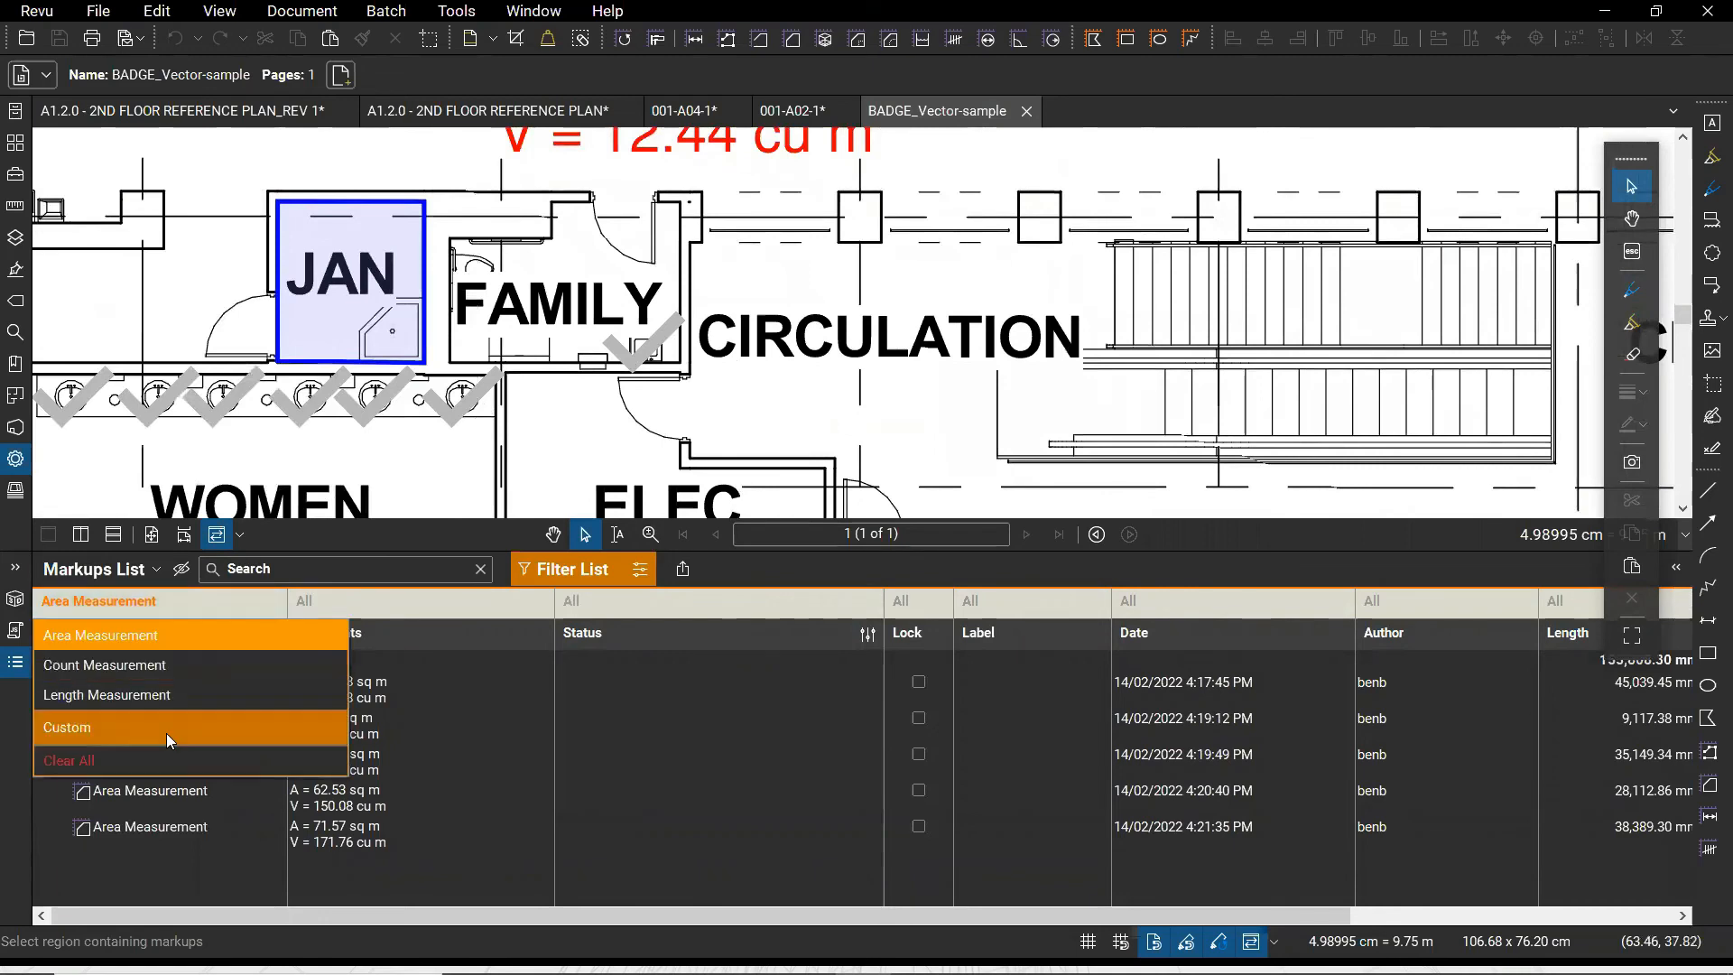
pyautogui.click(139, 762)
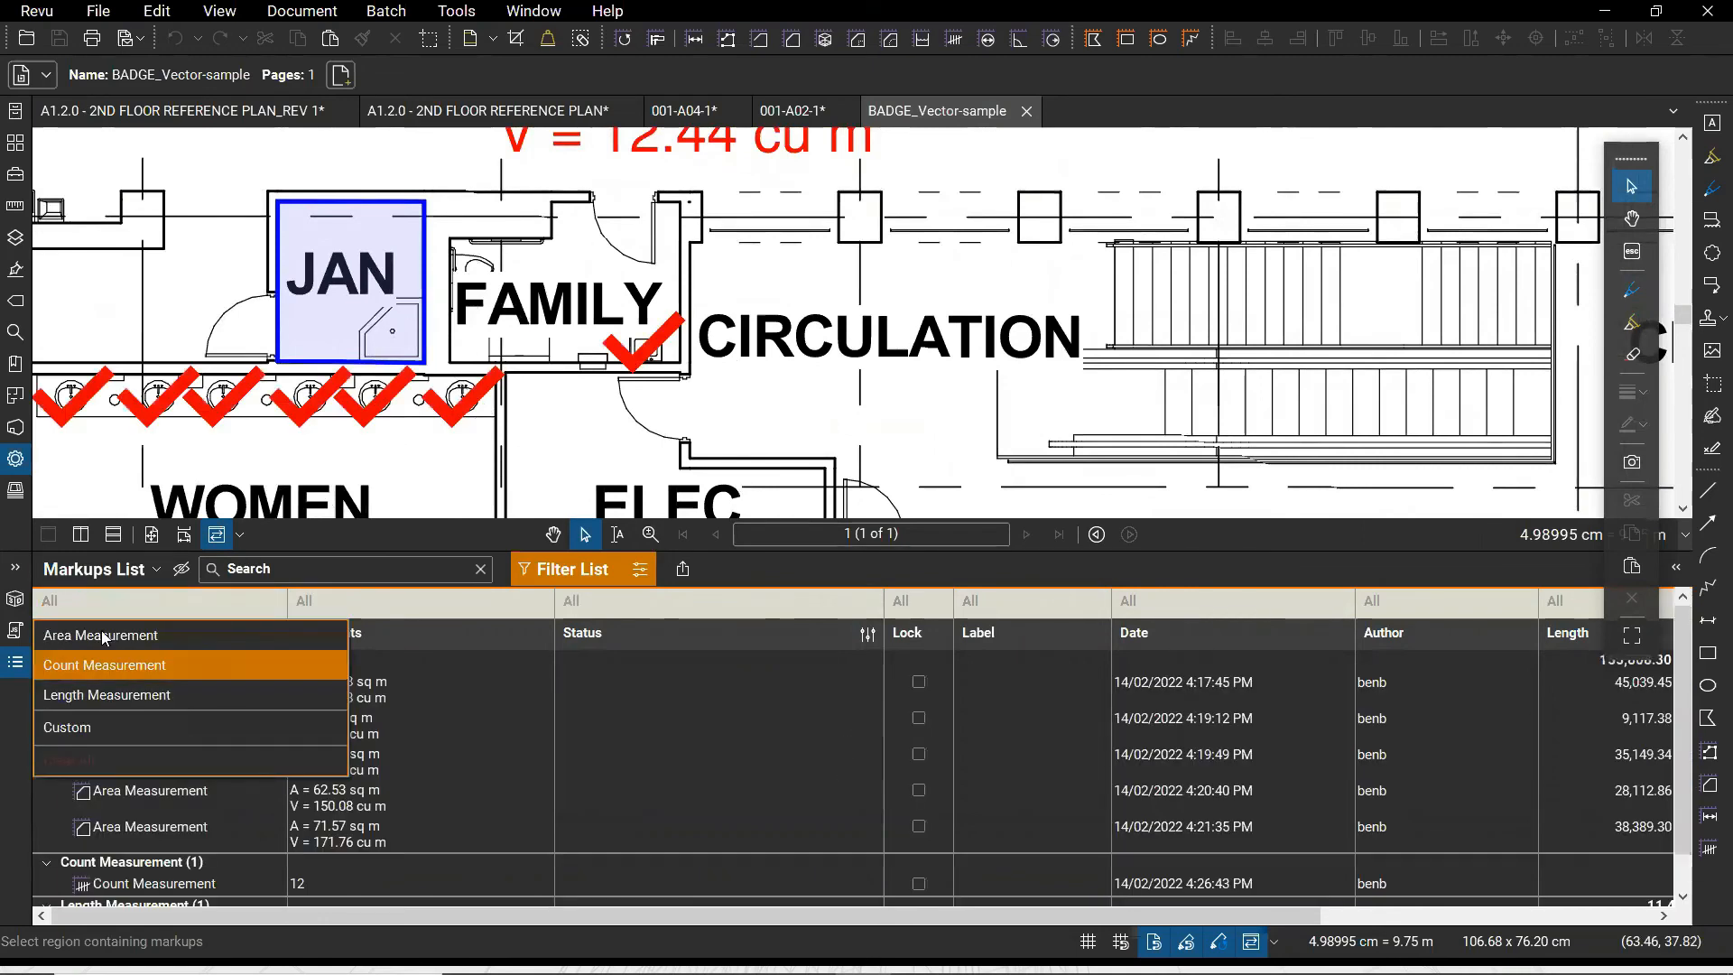
pyautogui.click(103, 662)
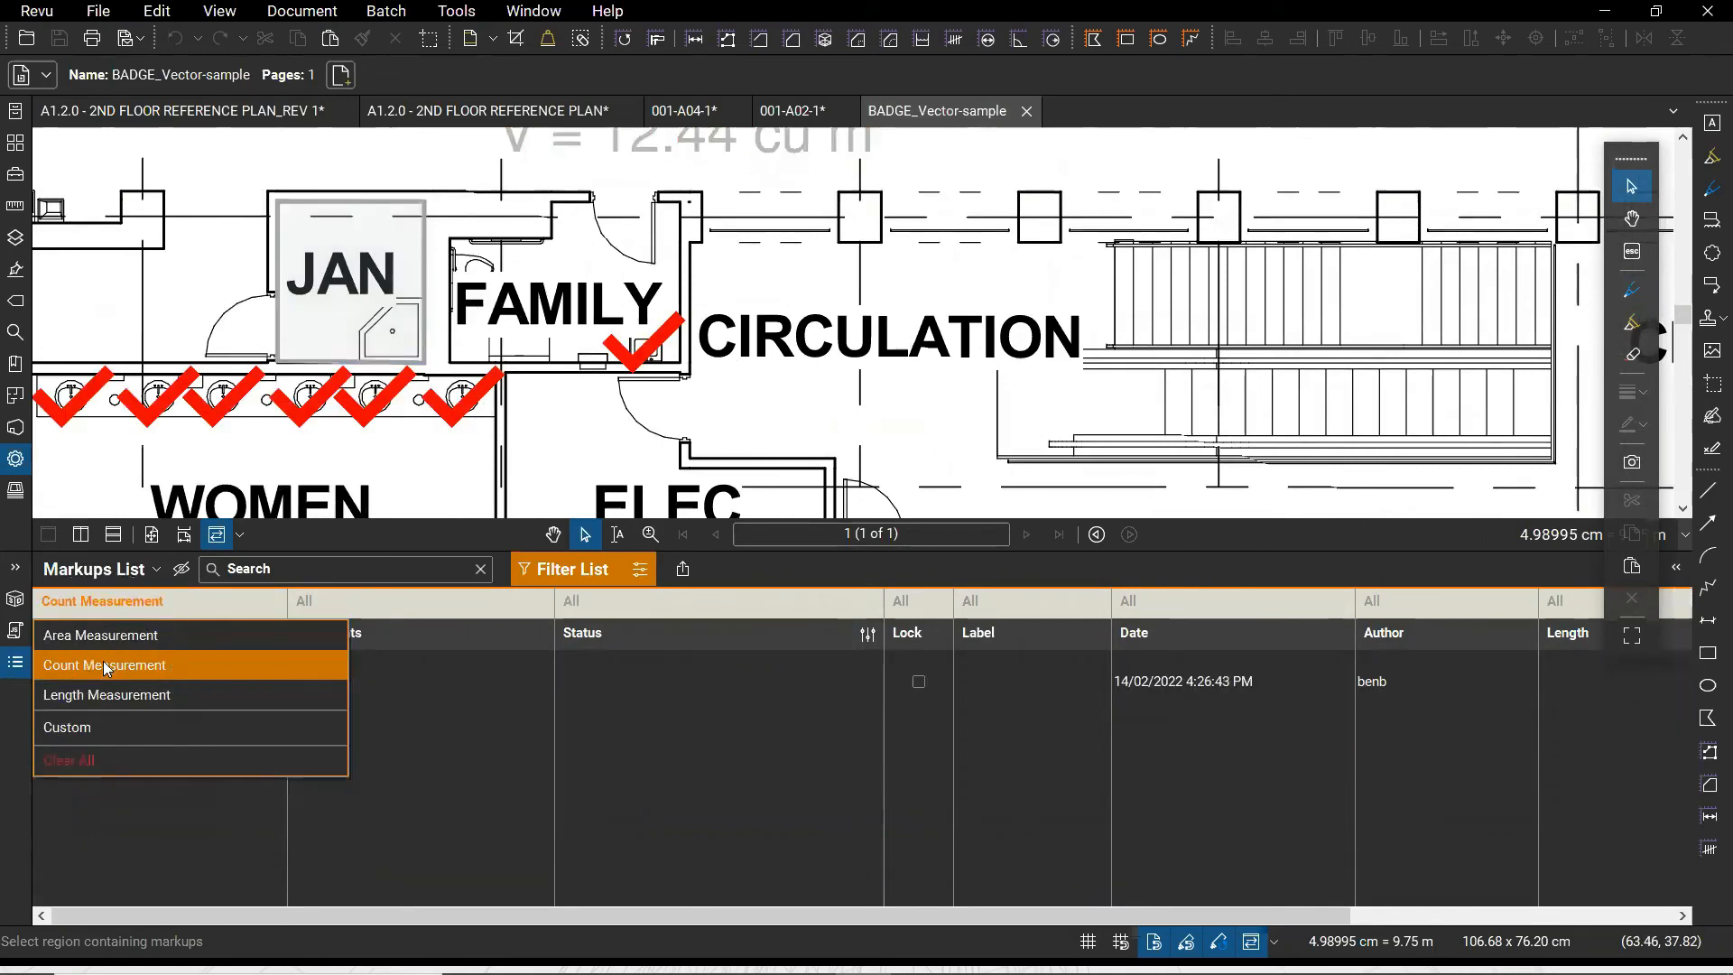
pyautogui.scroll(-3, 449, 280)
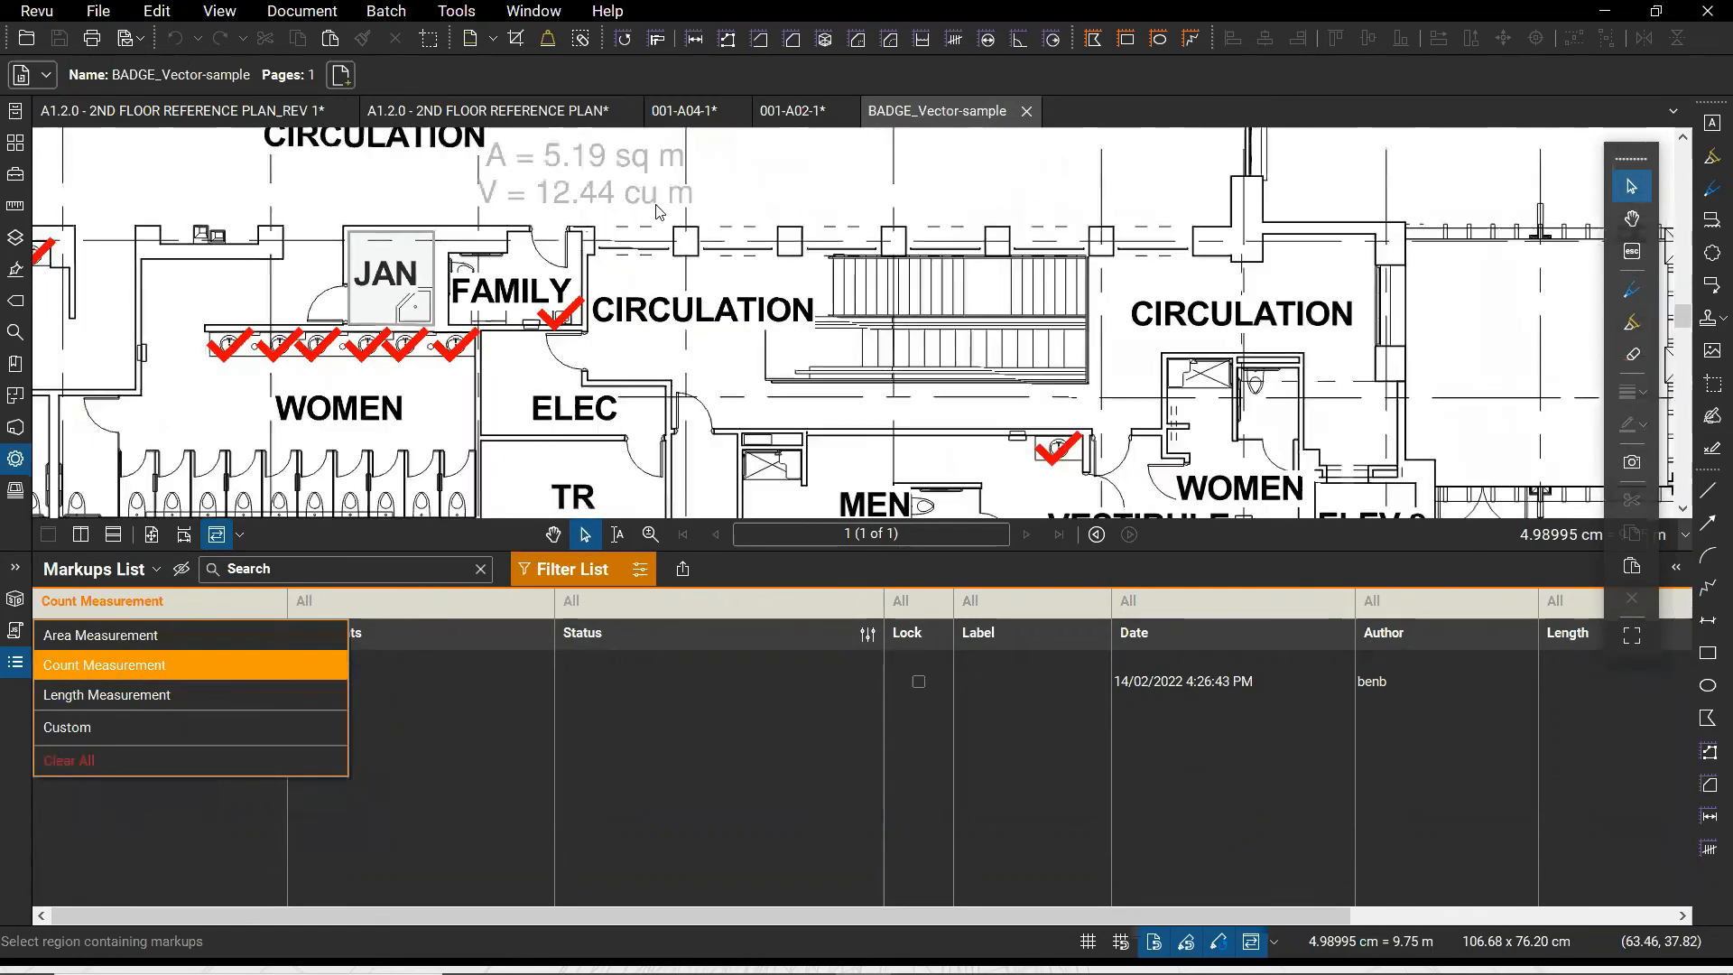
pyautogui.scroll(3, 713, 280)
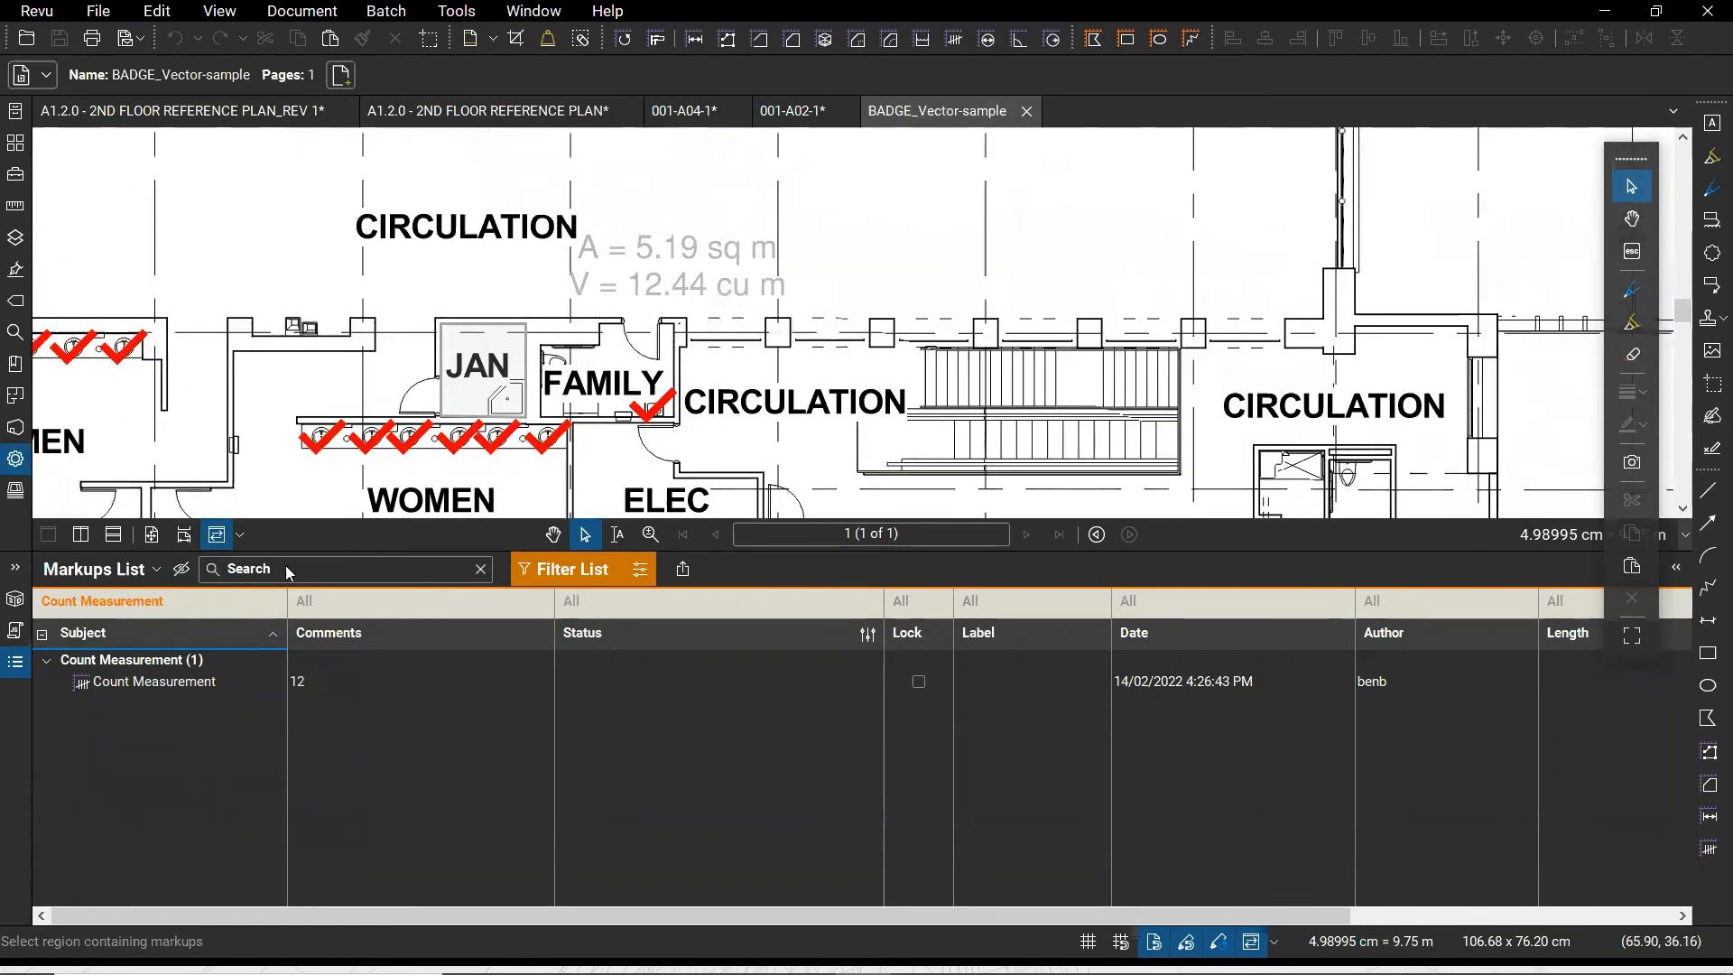
# Add Area Measurement to the Subject filter and remove Count Measurement from it
pyautogui.click(219, 610)
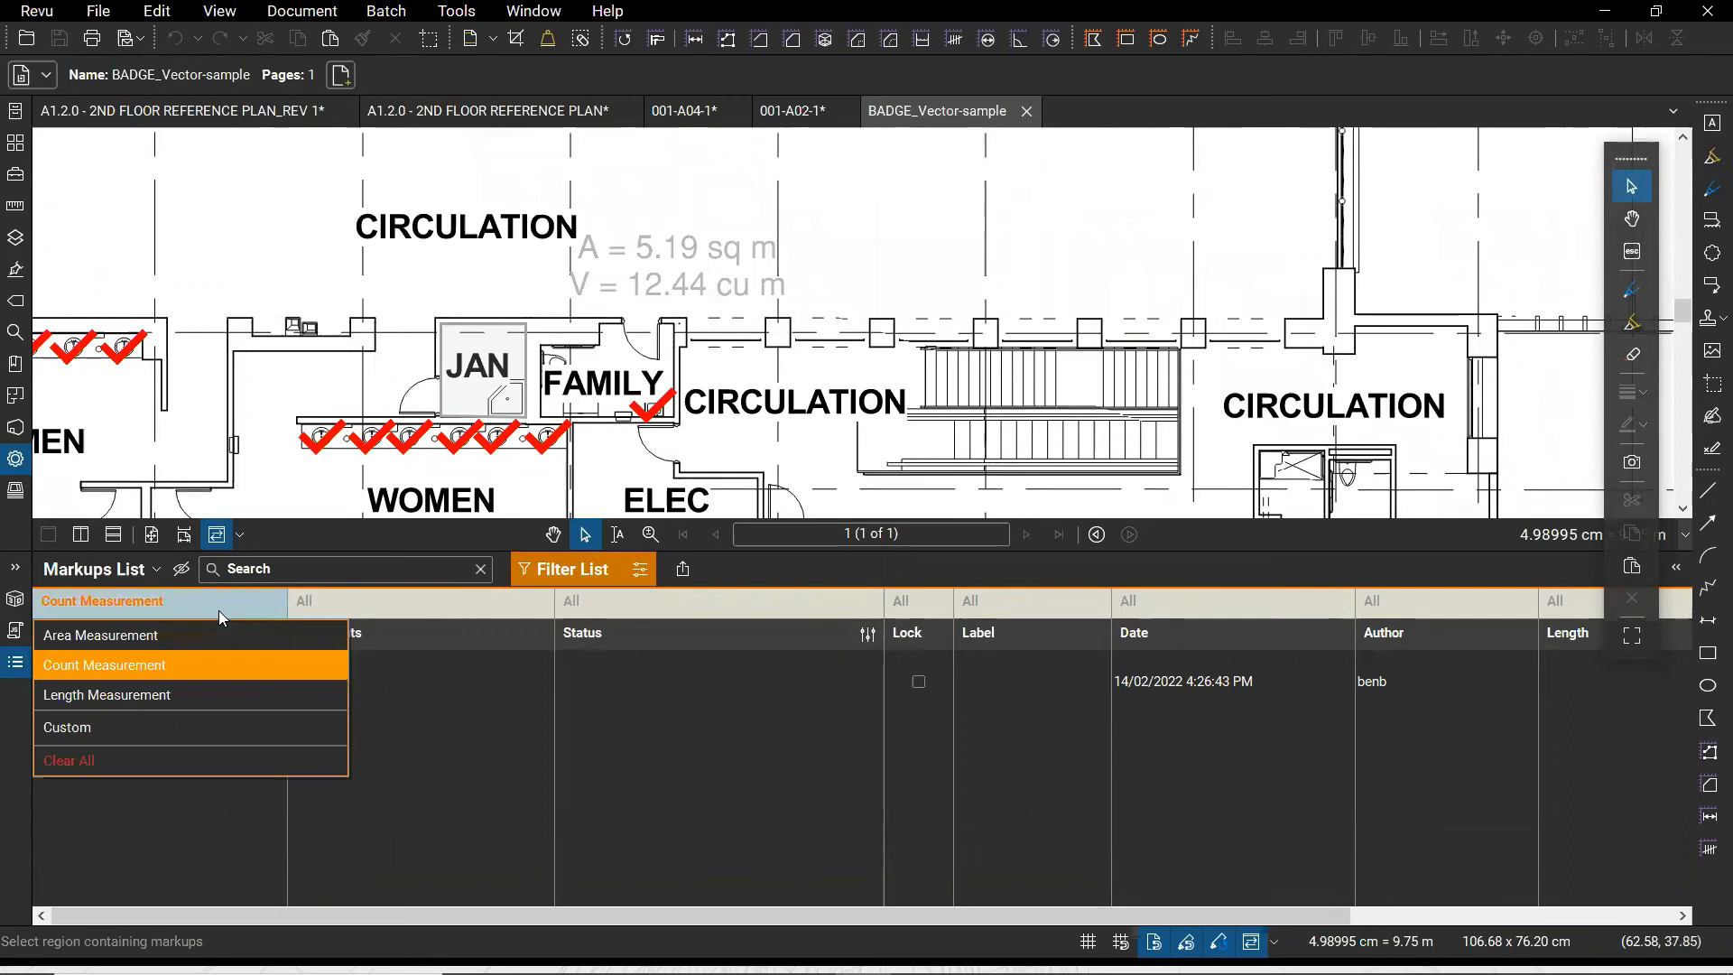
pyautogui.click(160, 641)
pyautogui.click(750, 734)
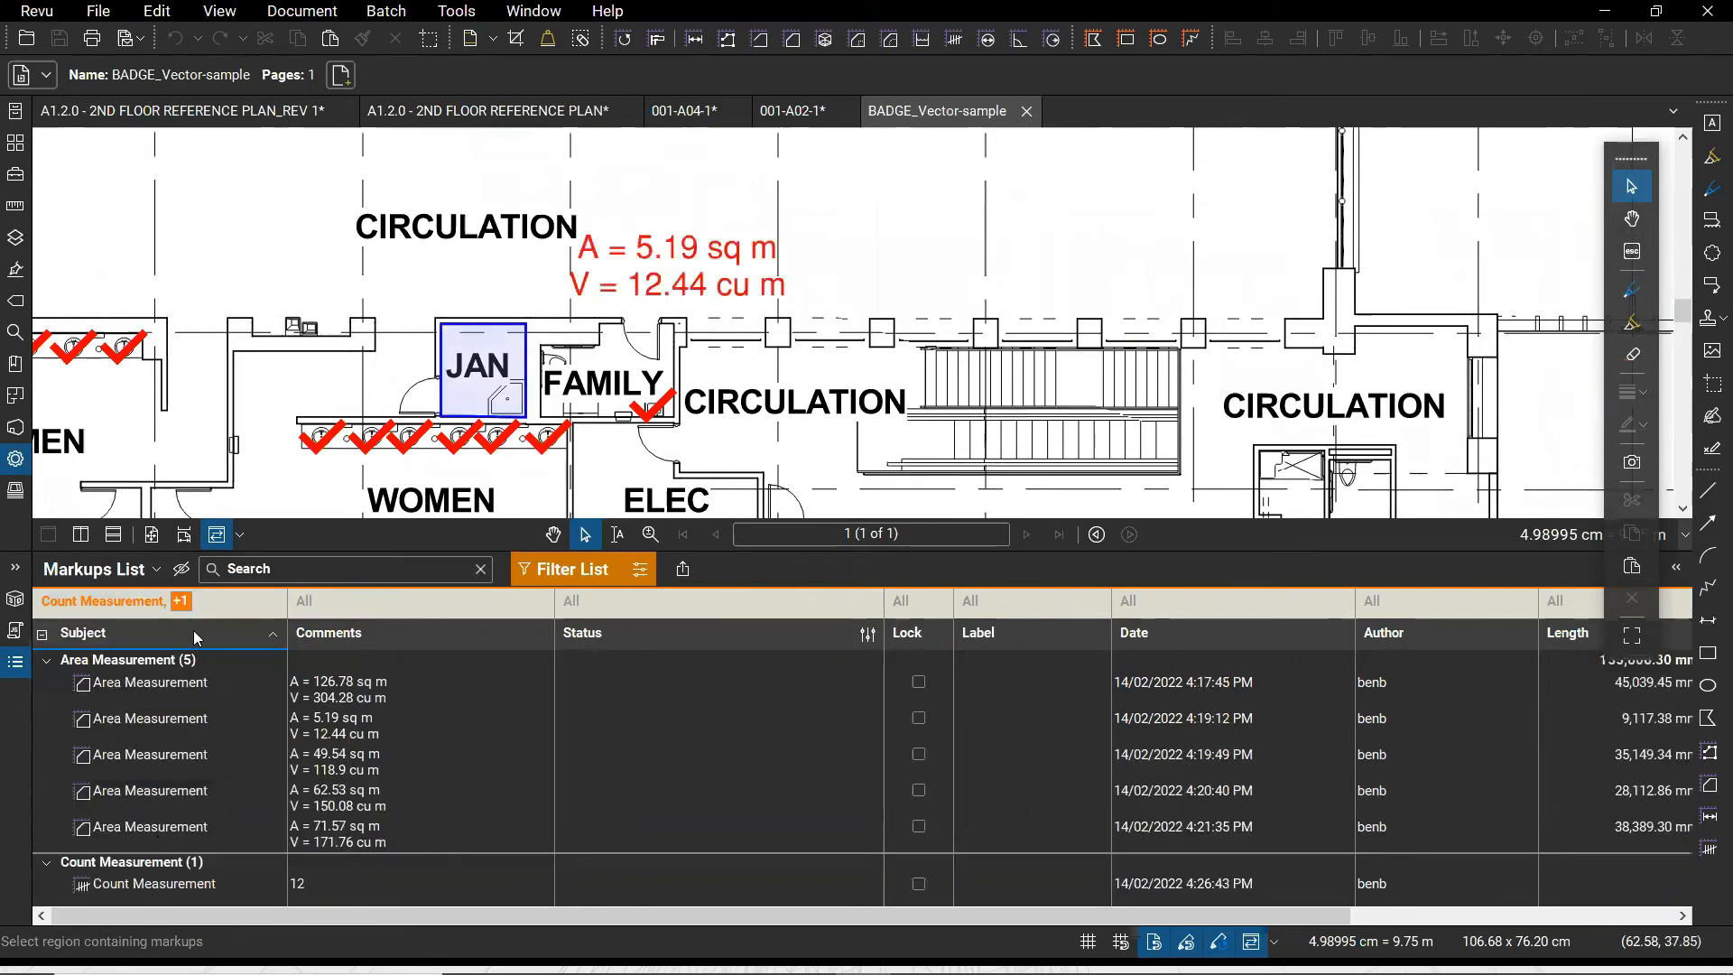
pyautogui.click(187, 606)
pyautogui.click(145, 665)
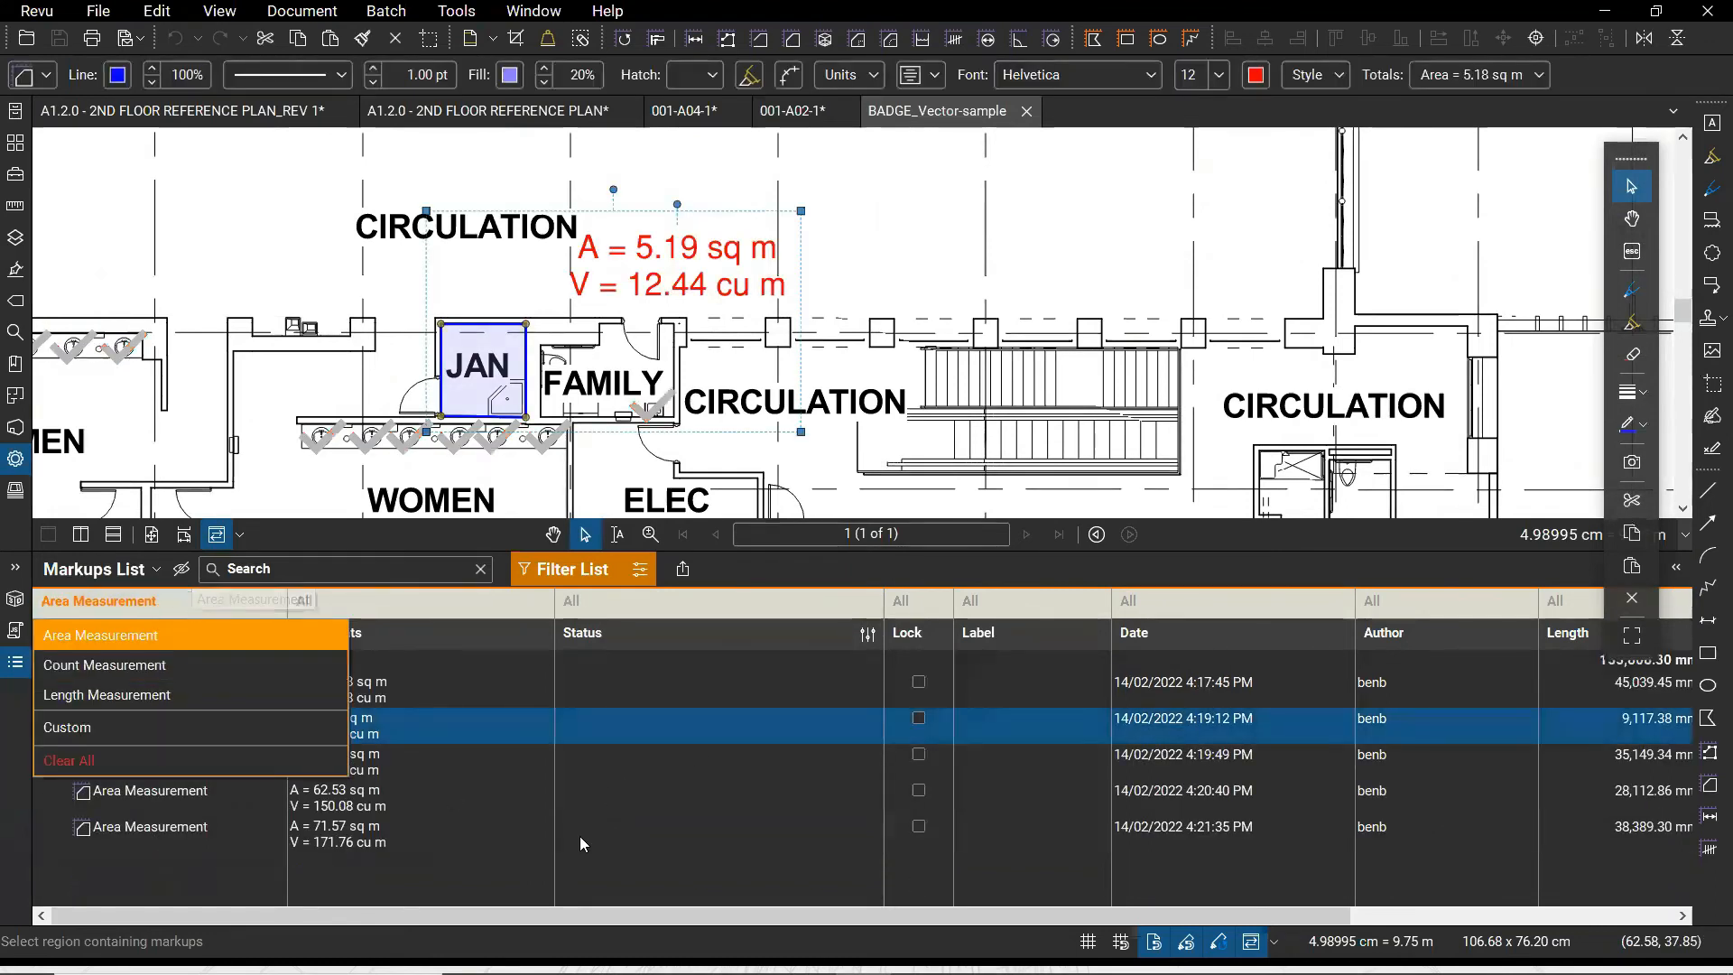
# Locate the circular area measurement near grid F.9 from its list entry and examine the measured areas across the plan
pyautogui.click(722, 803)
pyautogui.click(722, 799)
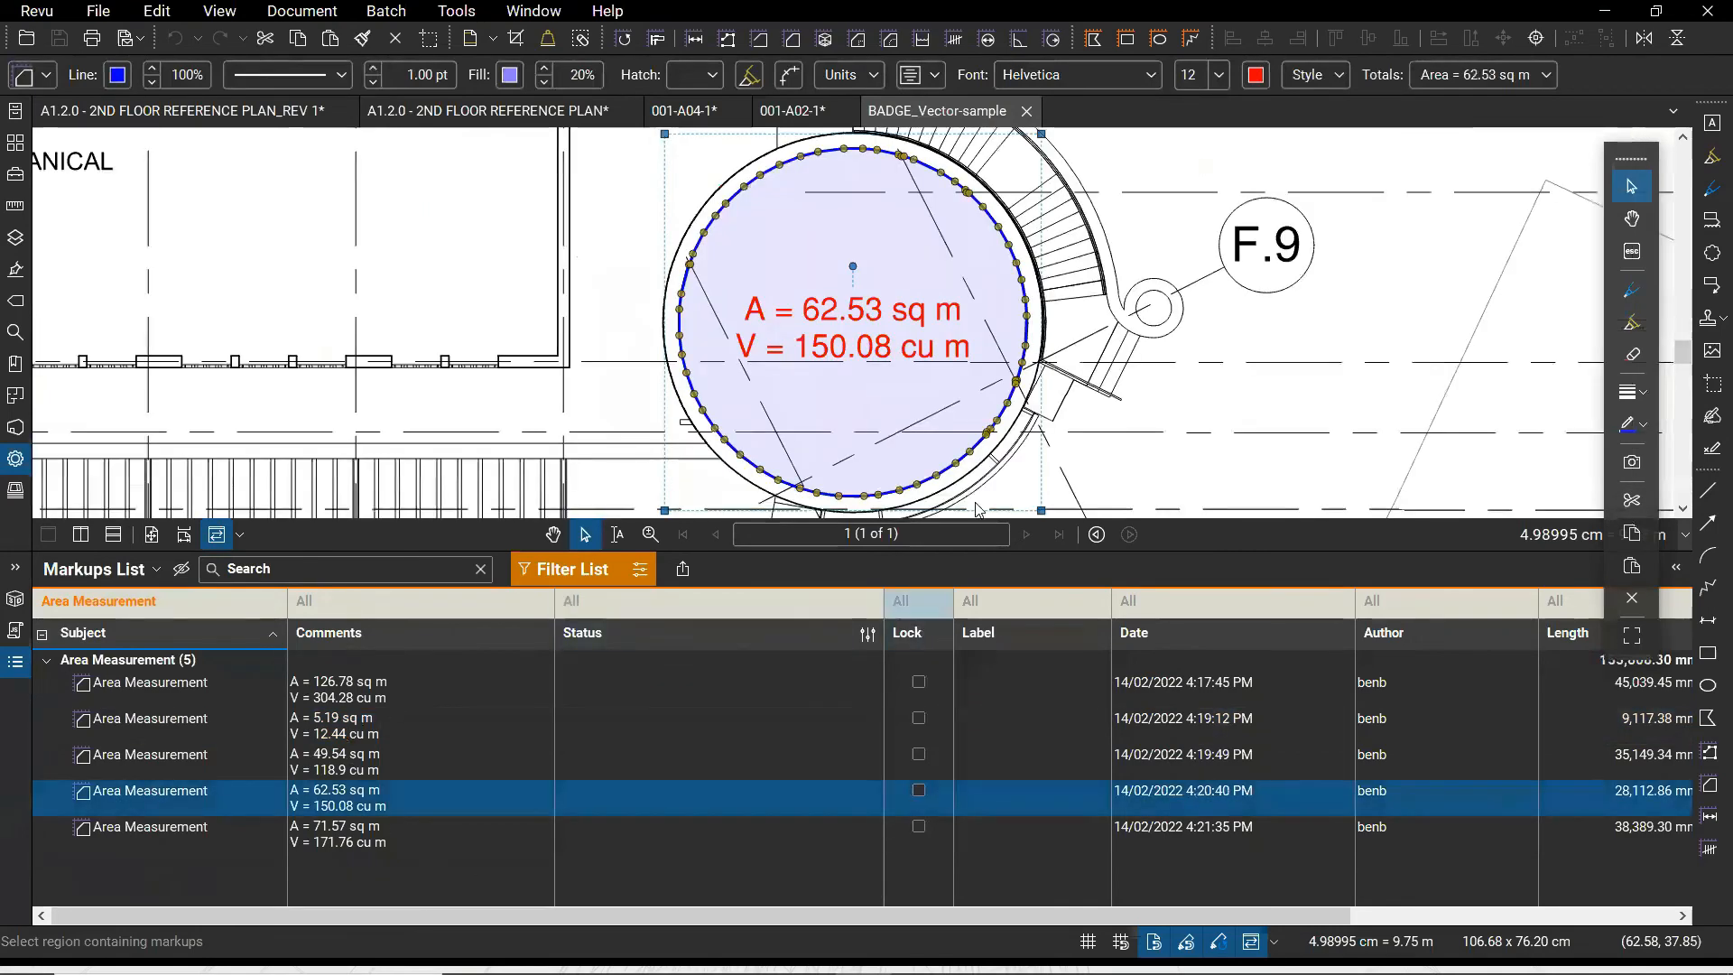
pyautogui.scroll(-8, 1122, 391)
pyautogui.moveTo(813, 151); pyautogui.dragTo(860, 294)
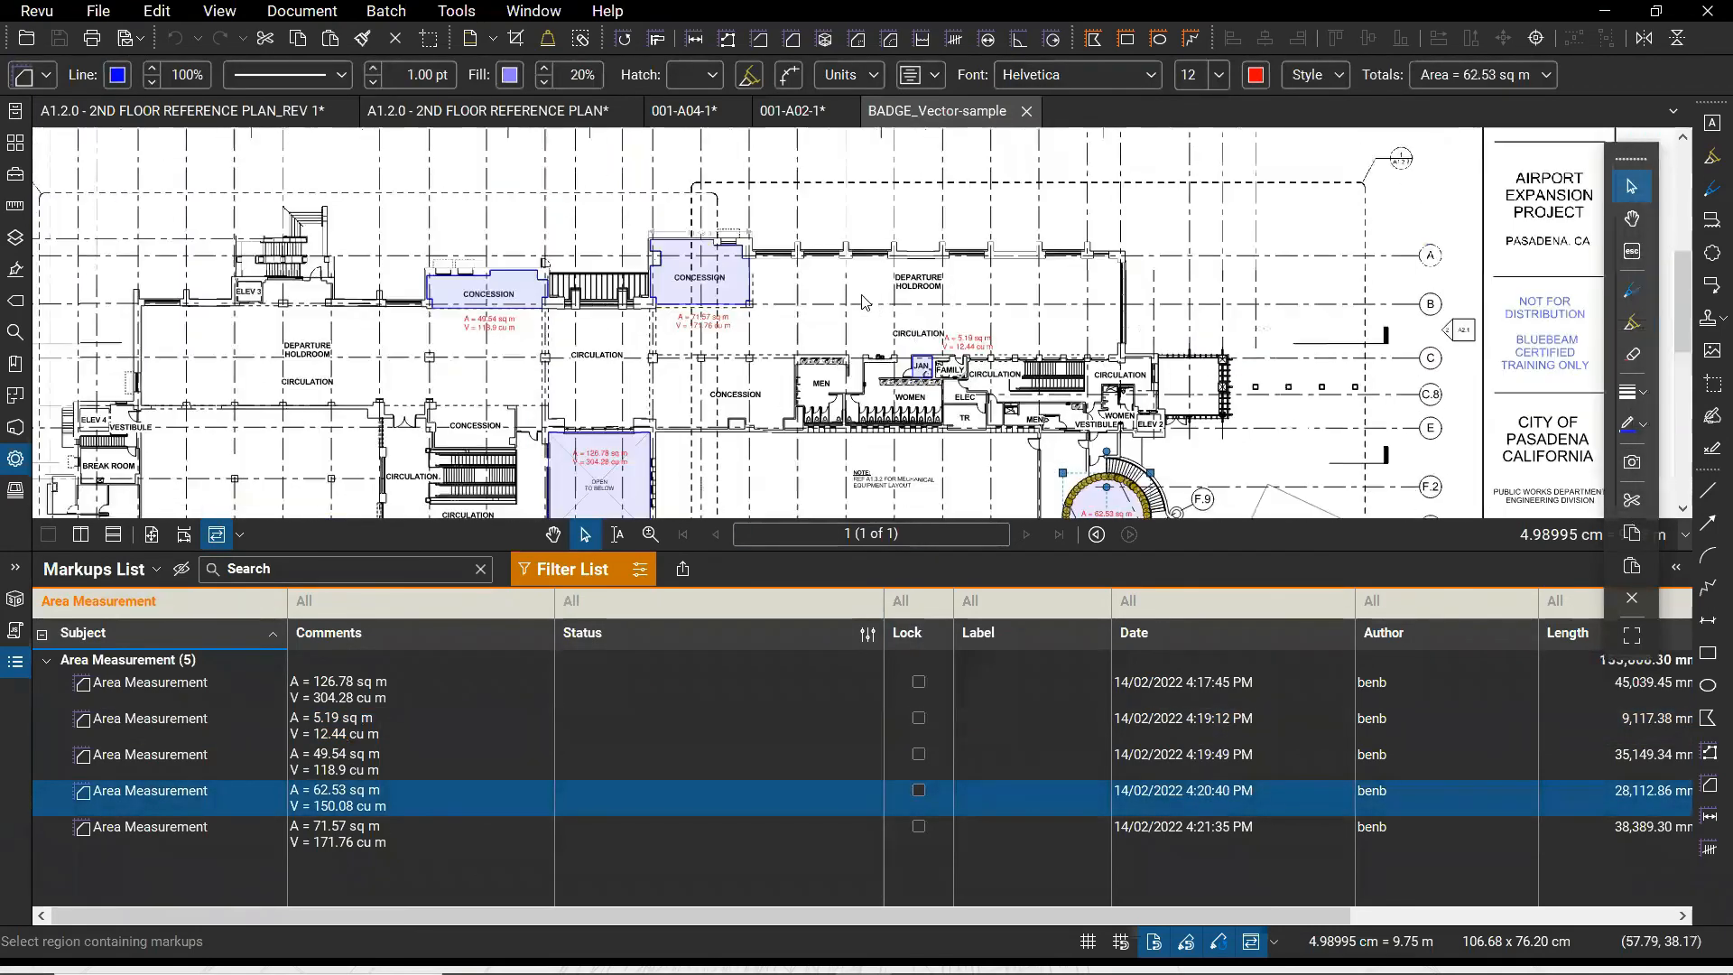
# Start a CSV summary of the filtered markups and review its Subject filter and export columns
pyautogui.click(683, 573)
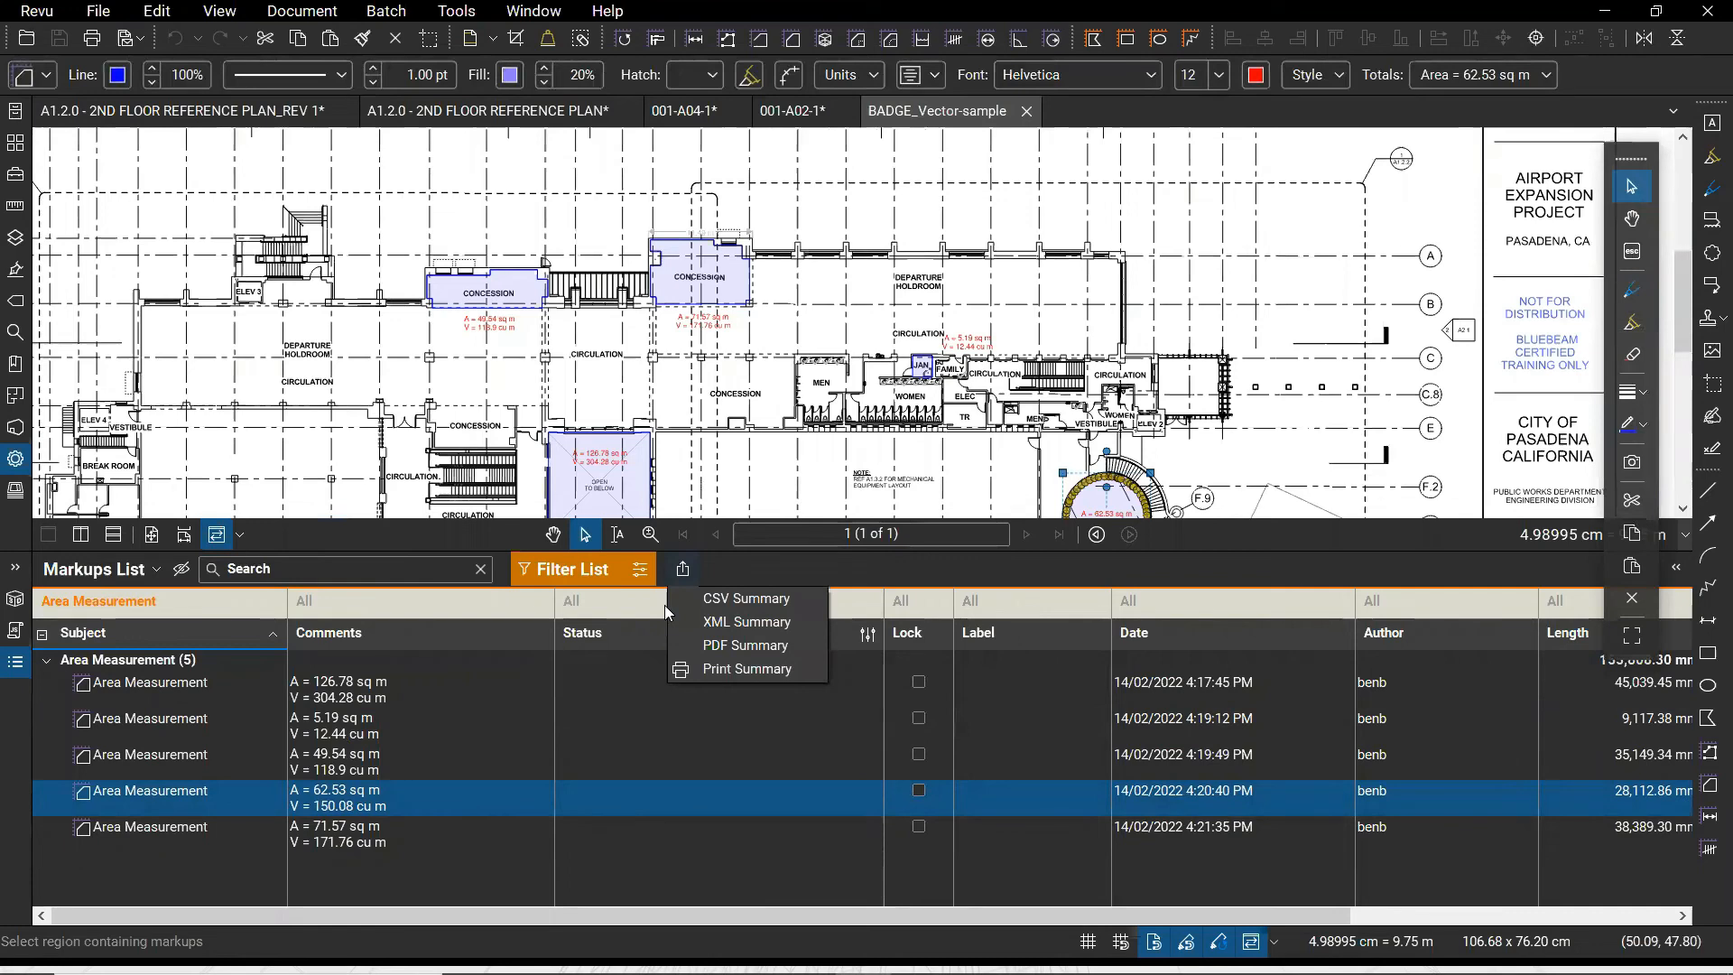
pyautogui.click(754, 603)
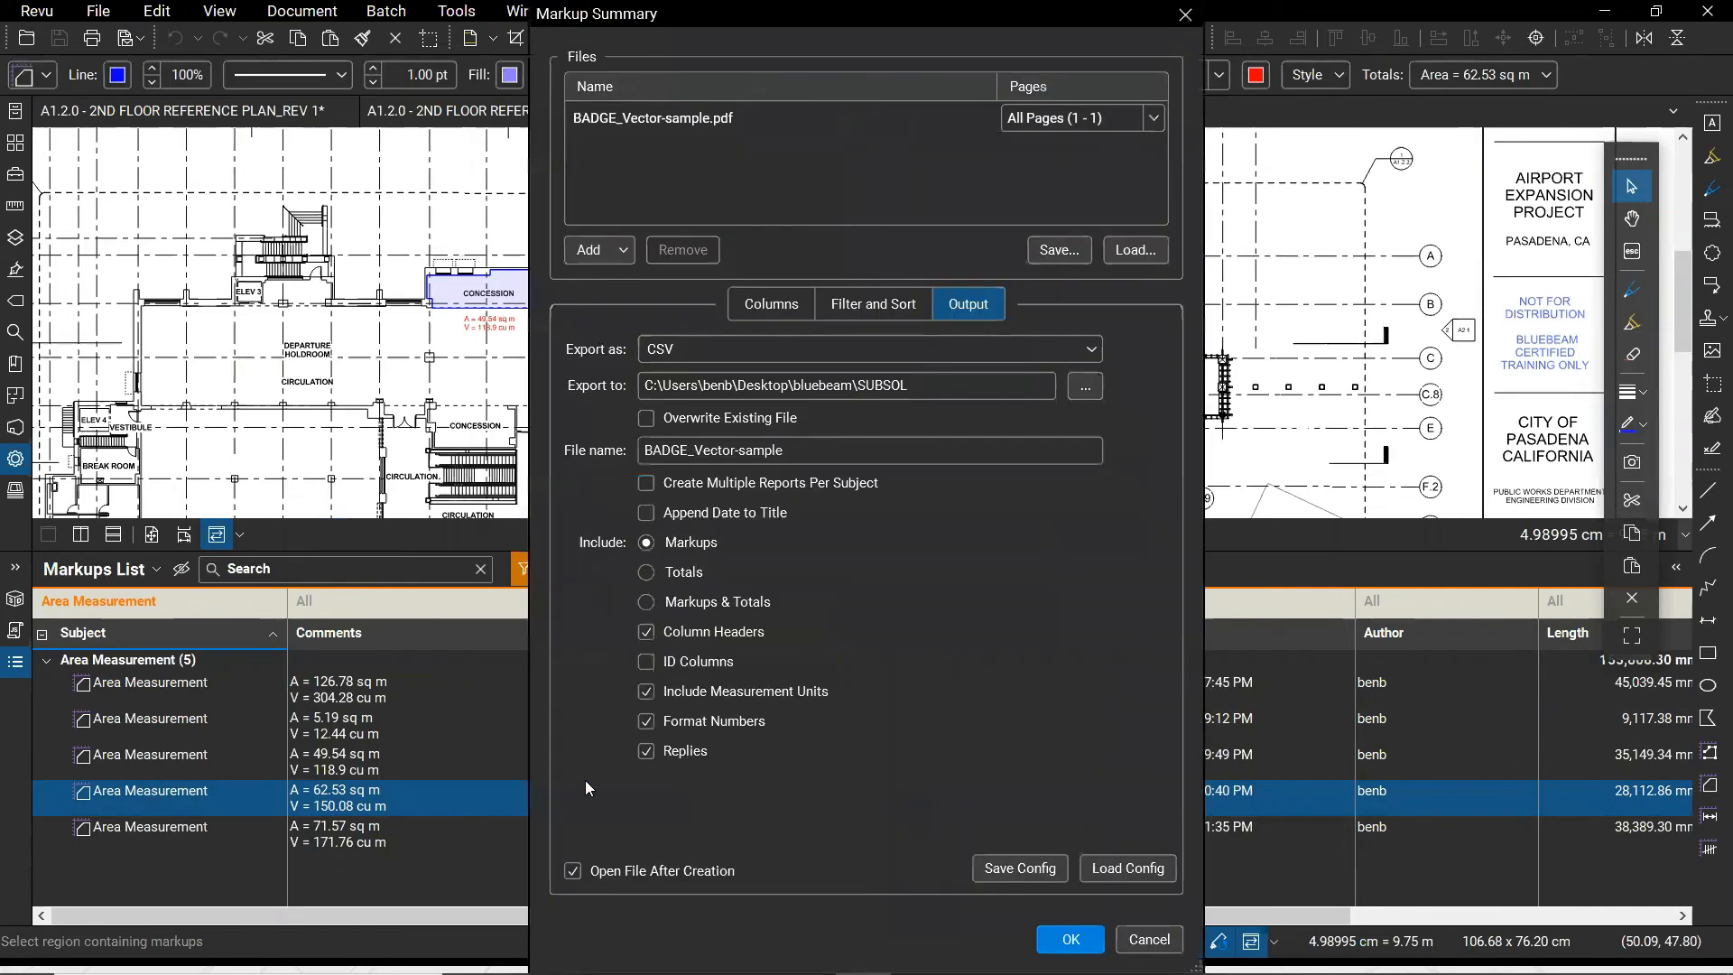
pyautogui.click(834, 306)
pyautogui.click(744, 388)
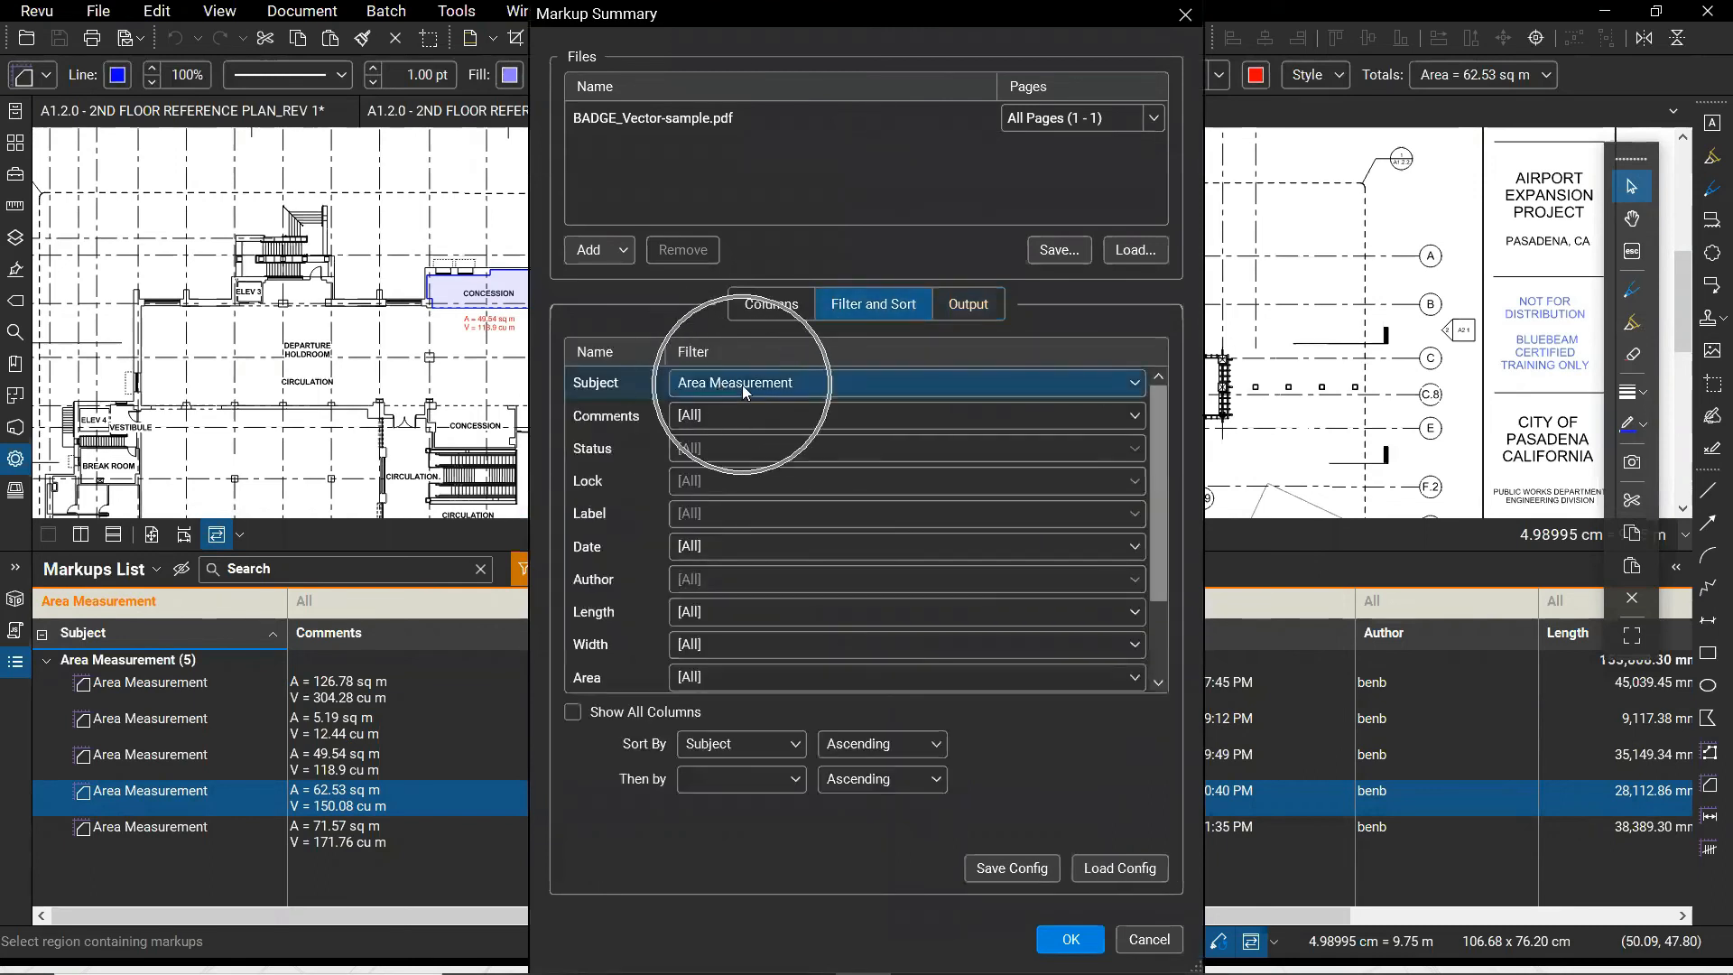
pyautogui.click(788, 309)
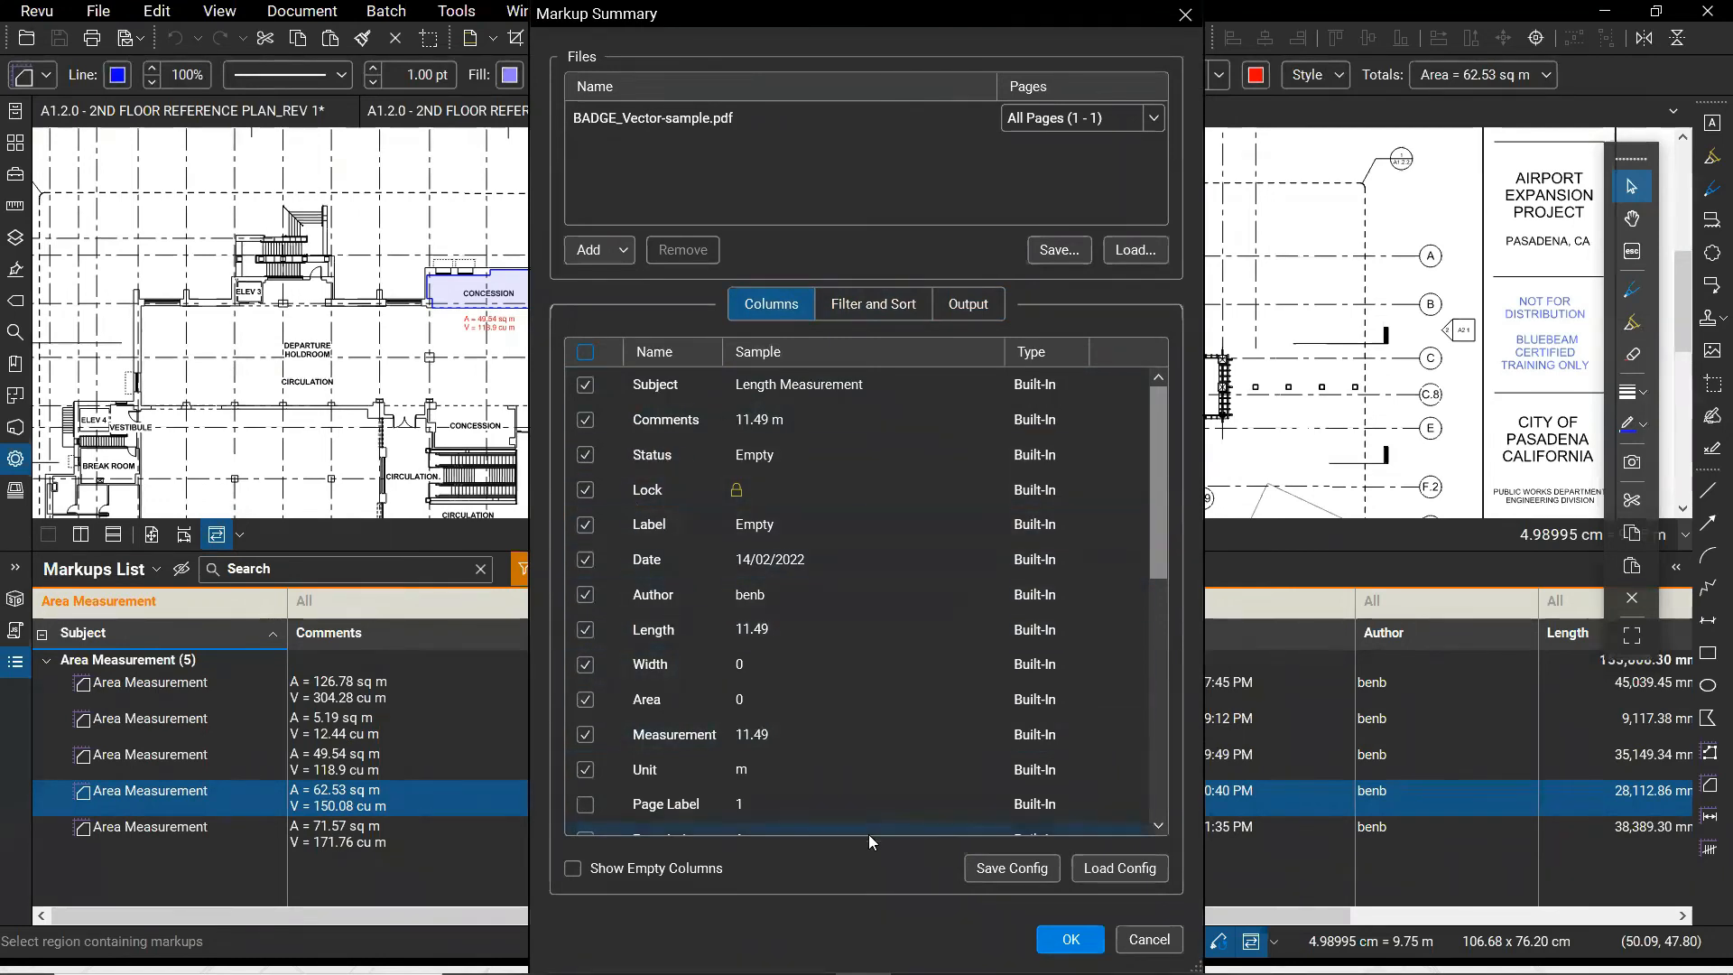
# Limit the CSV summary's columns to Subject, Measurement and Unit
pyautogui.click(585, 352)
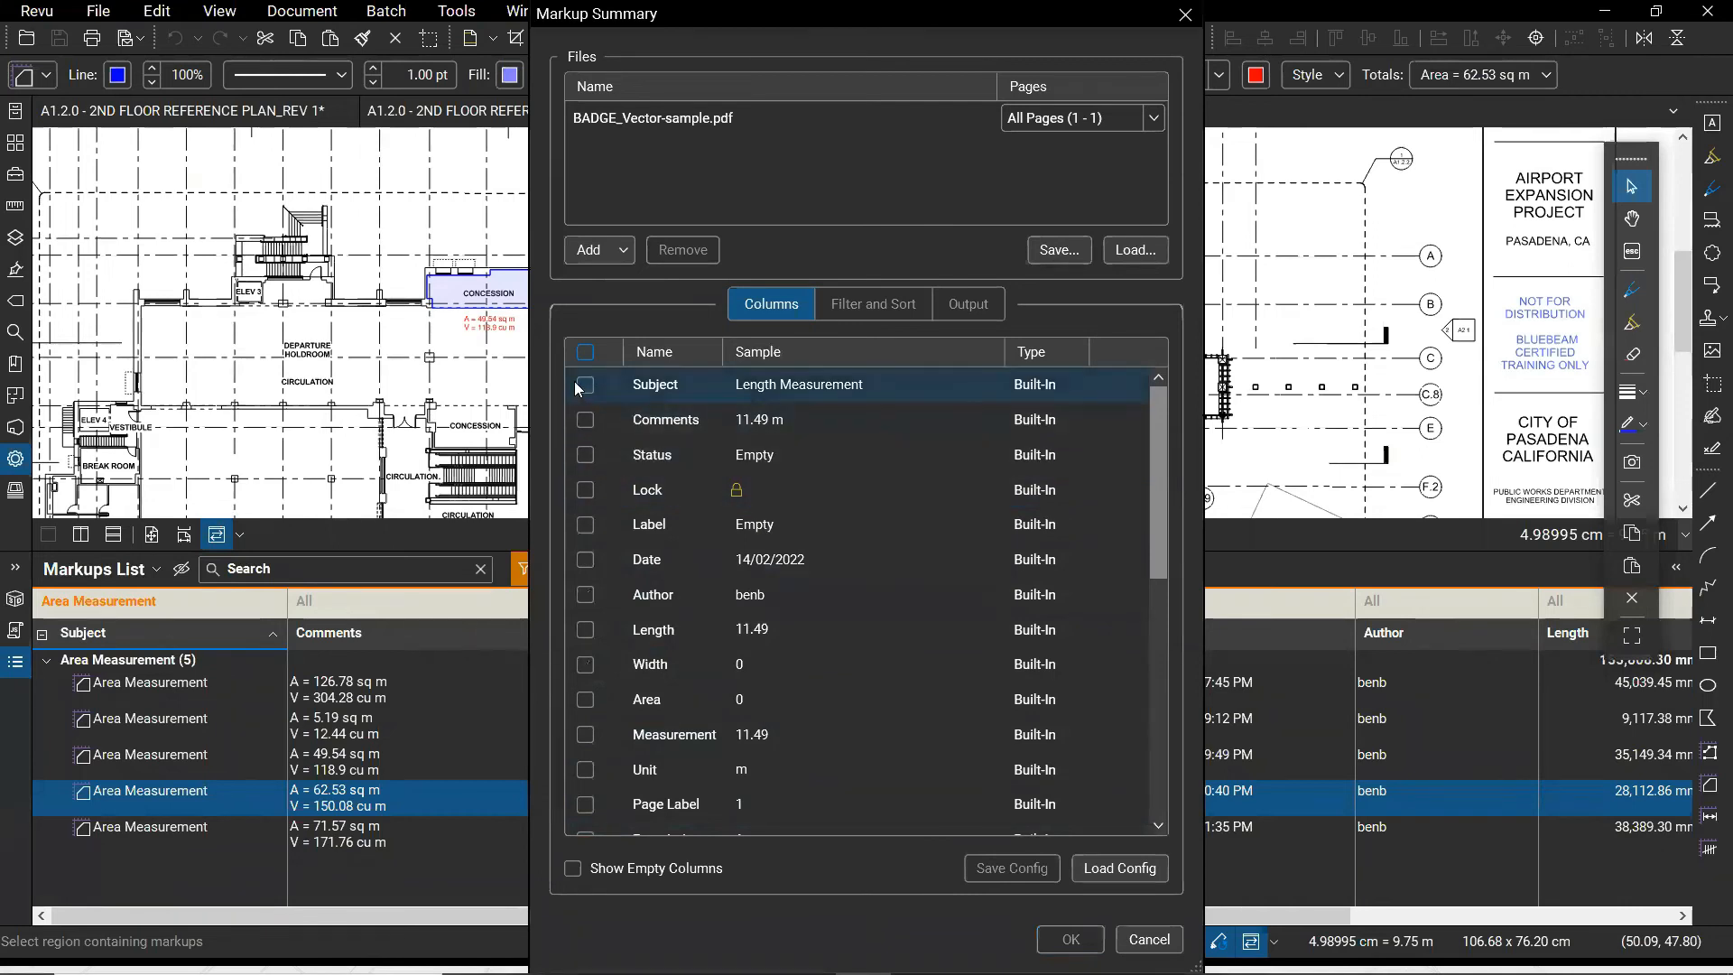
pyautogui.click(585, 385)
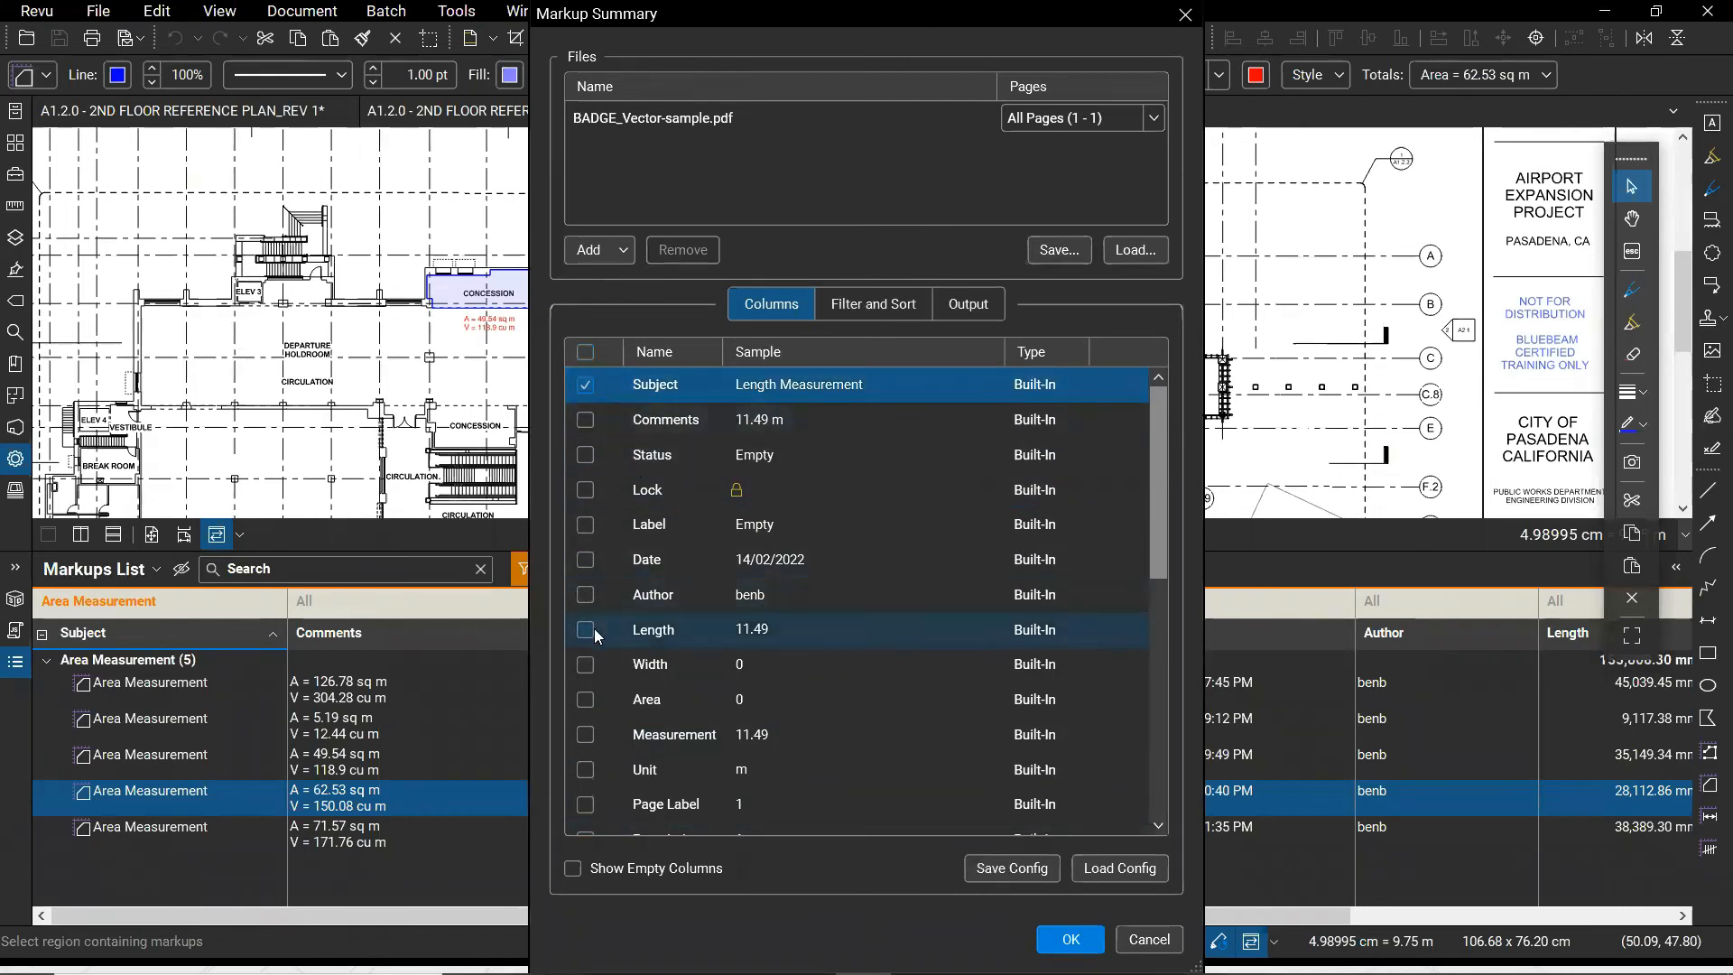
pyautogui.click(586, 630)
pyautogui.click(583, 735)
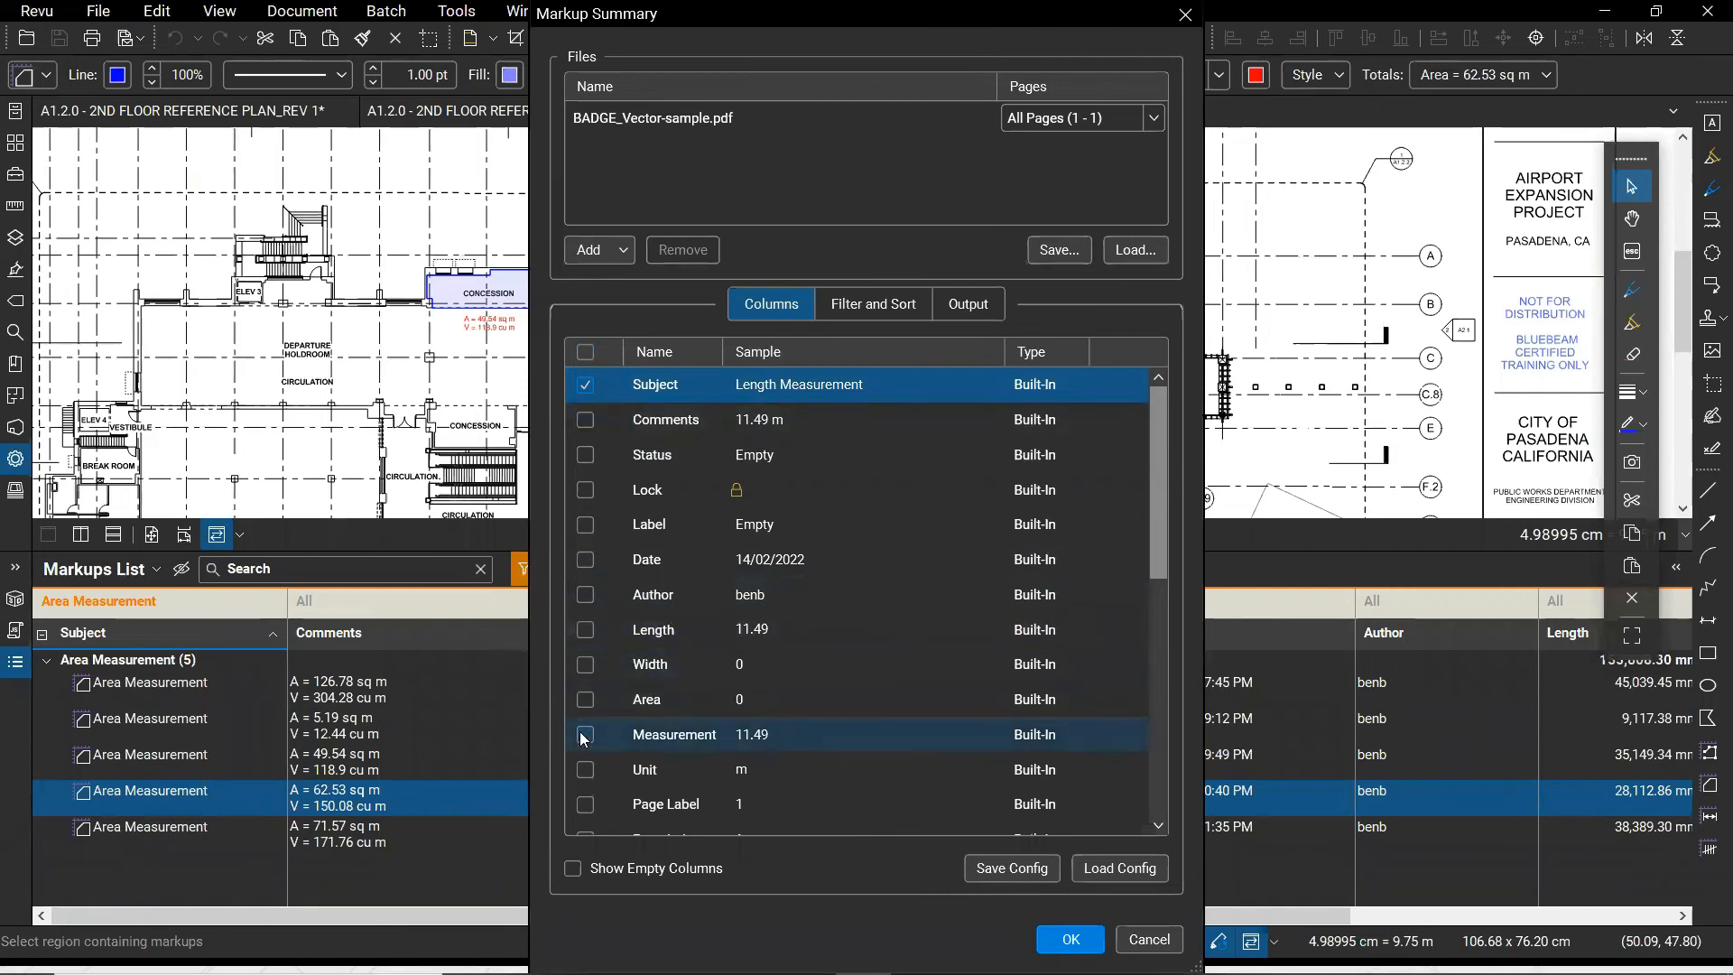
pyautogui.click(584, 736)
pyautogui.click(585, 770)
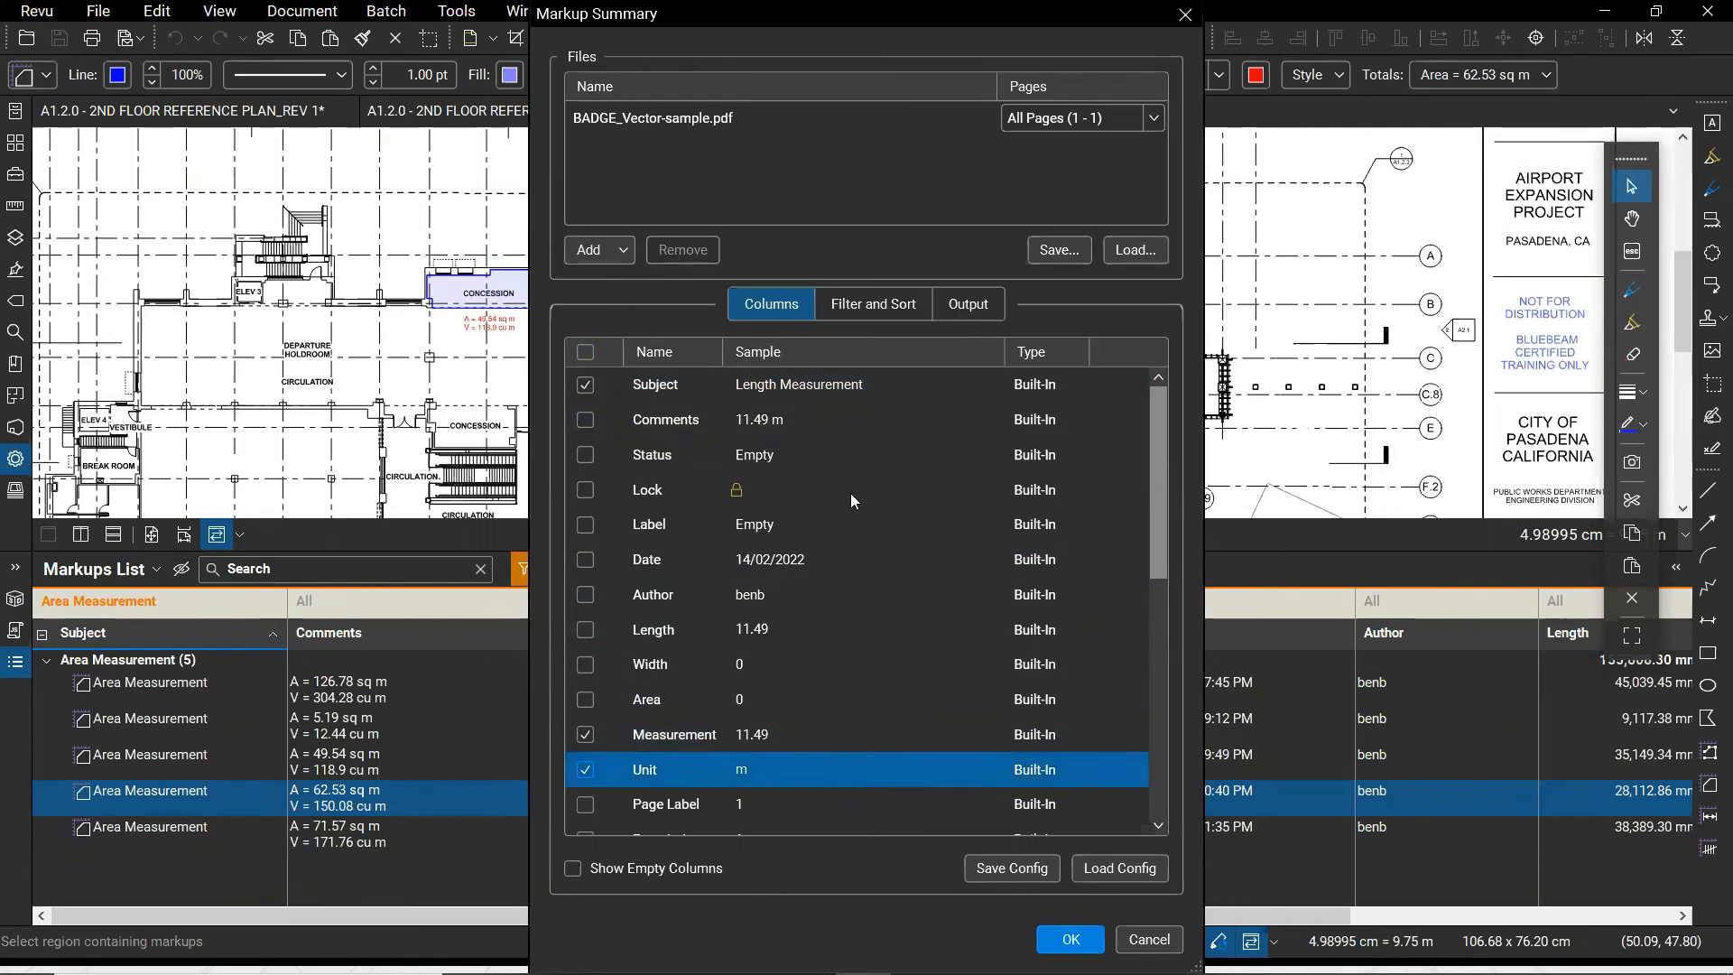
# Exclude replies from the CSV output and export the BADGE_Vector-sample markup summary
pyautogui.click(975, 306)
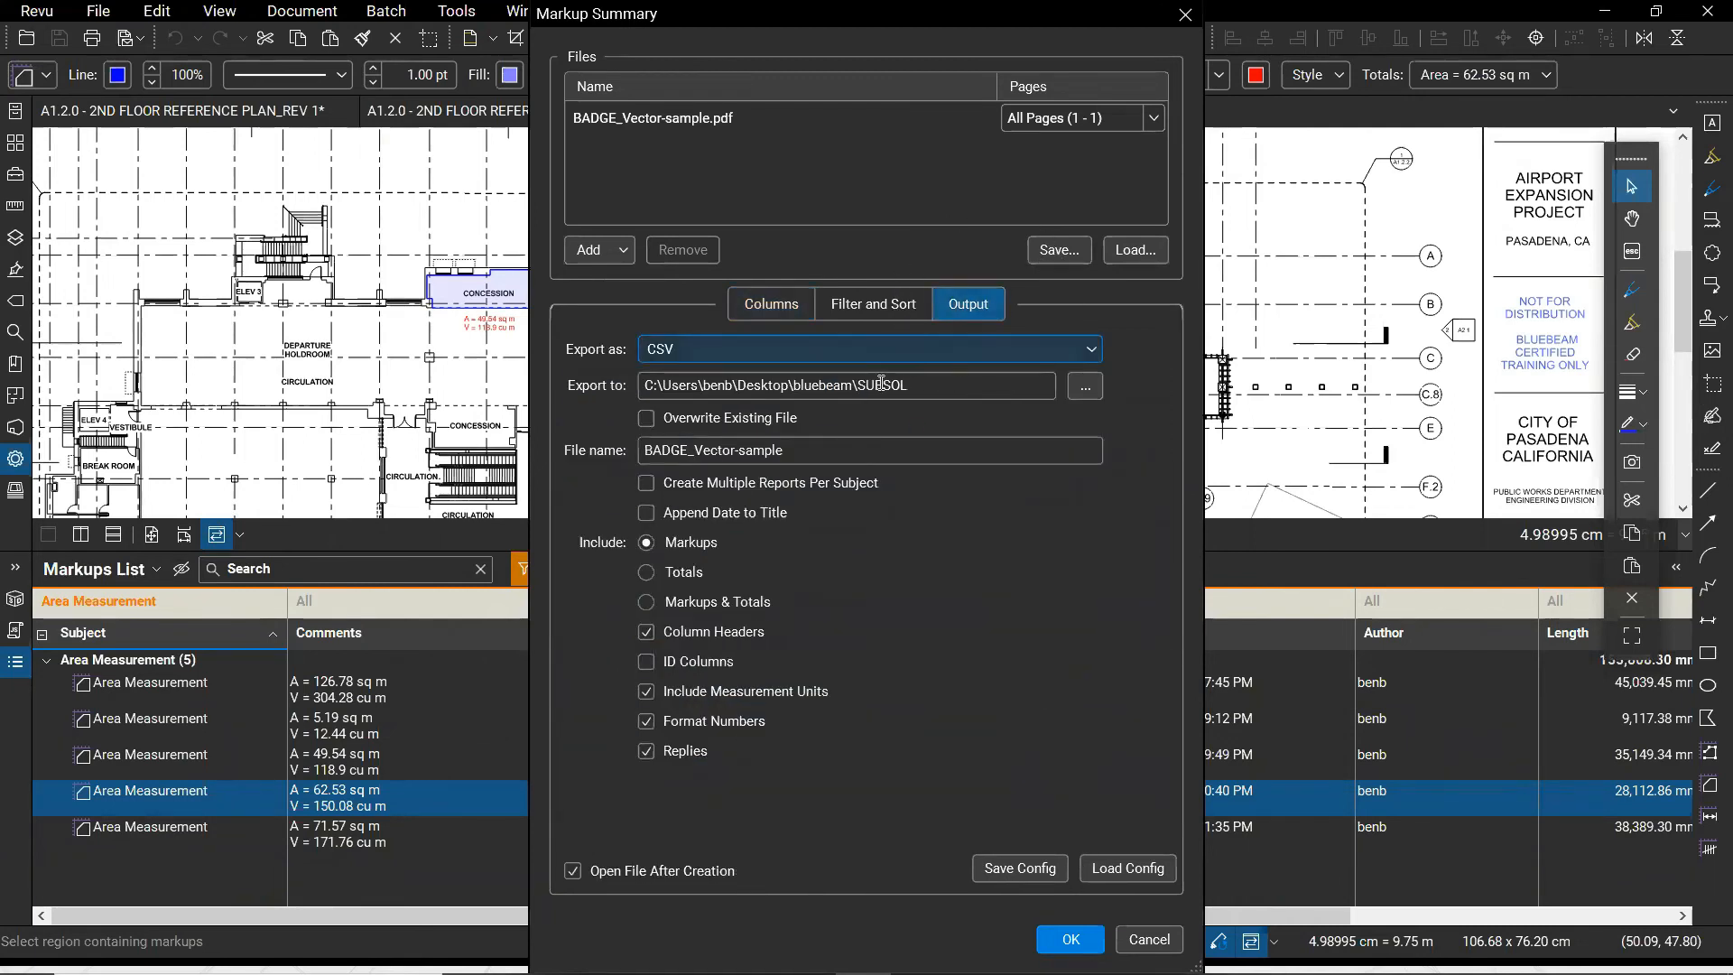
pyautogui.click(1071, 390)
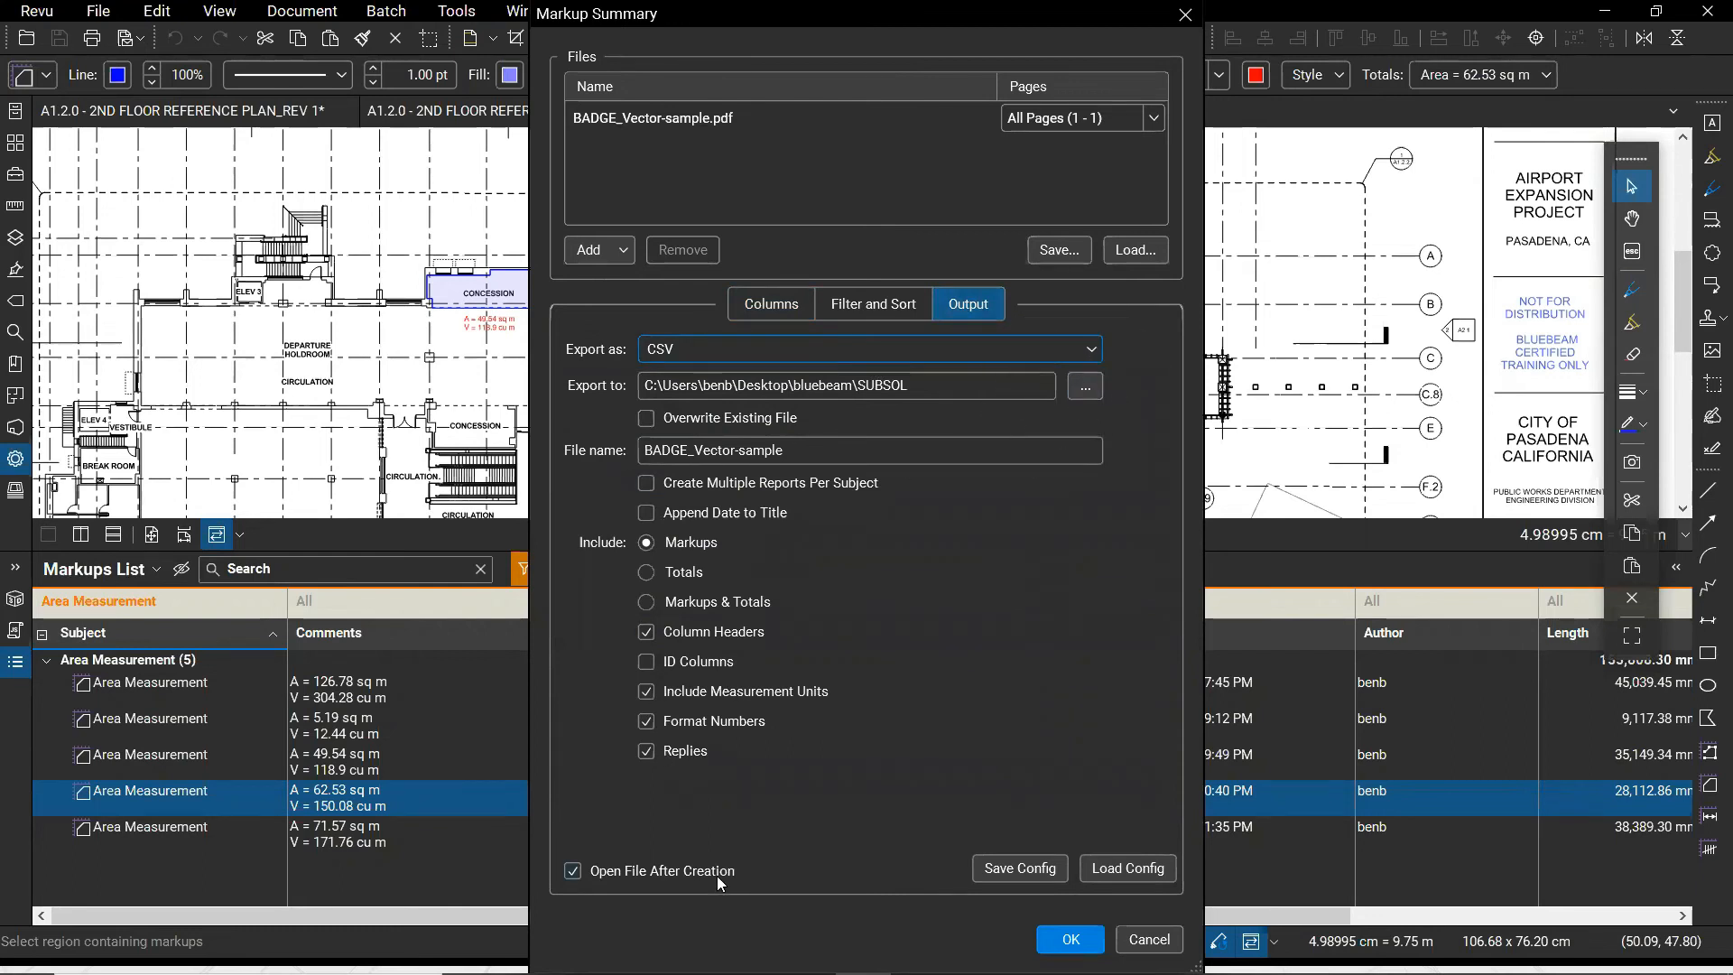
pyautogui.press('ctrl')
pyautogui.press('ctrl')
pyautogui.click(644, 752)
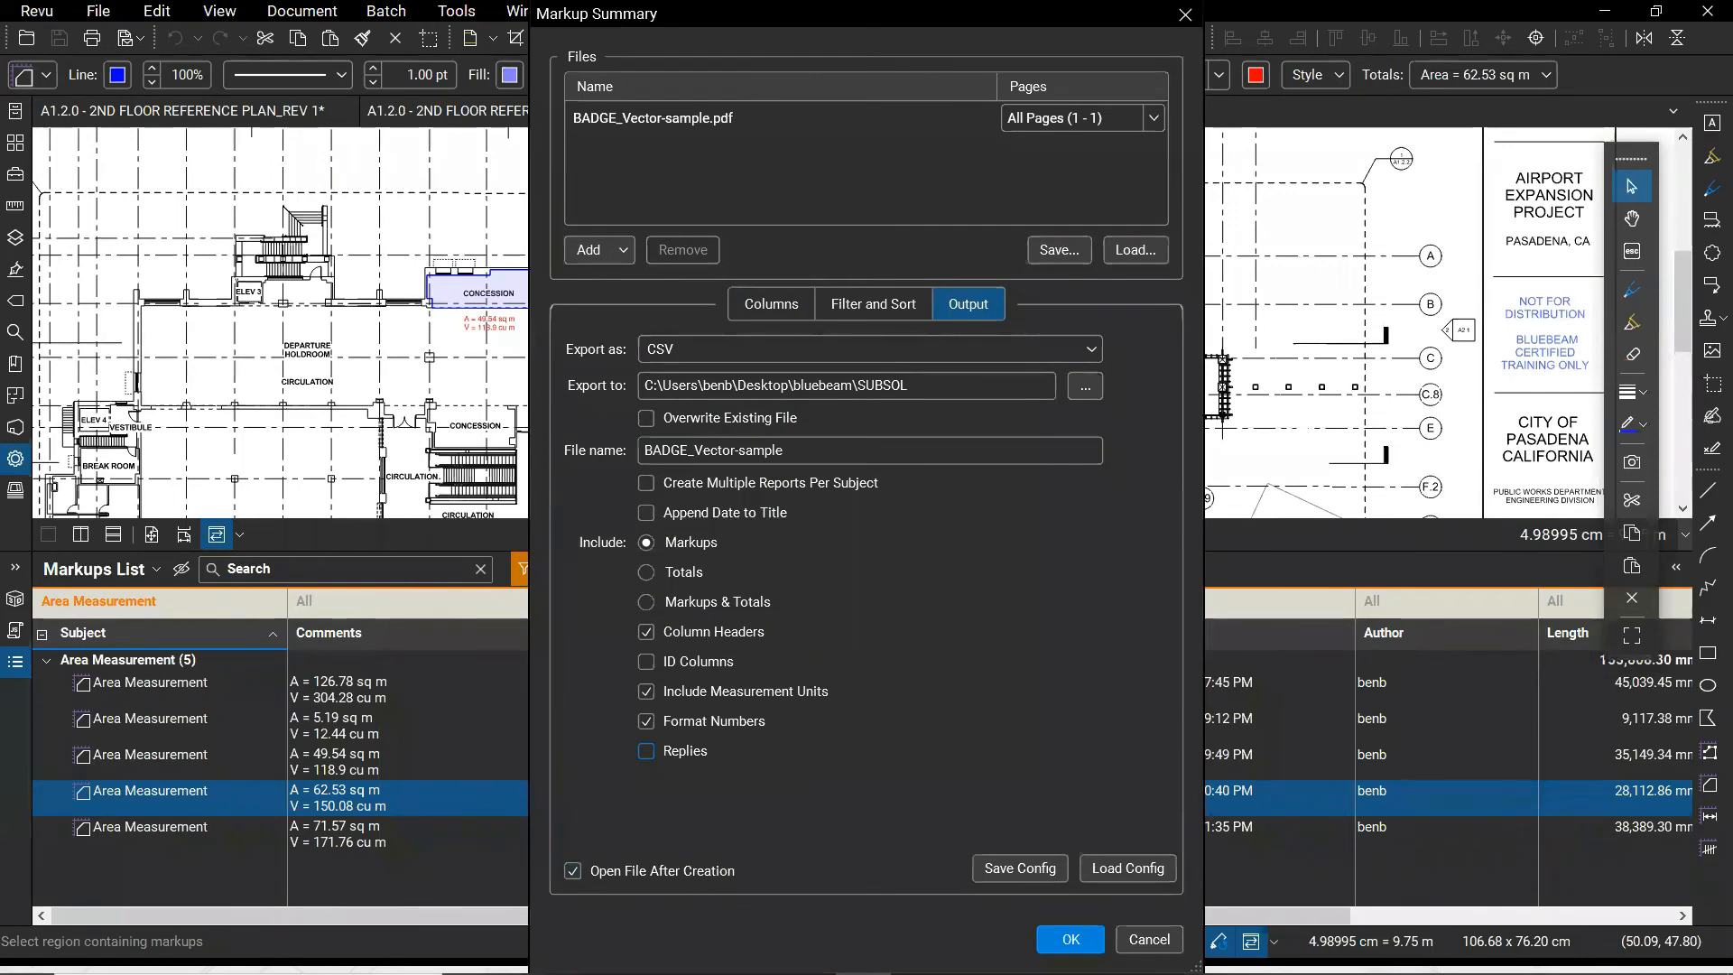
pyautogui.click(1070, 939)
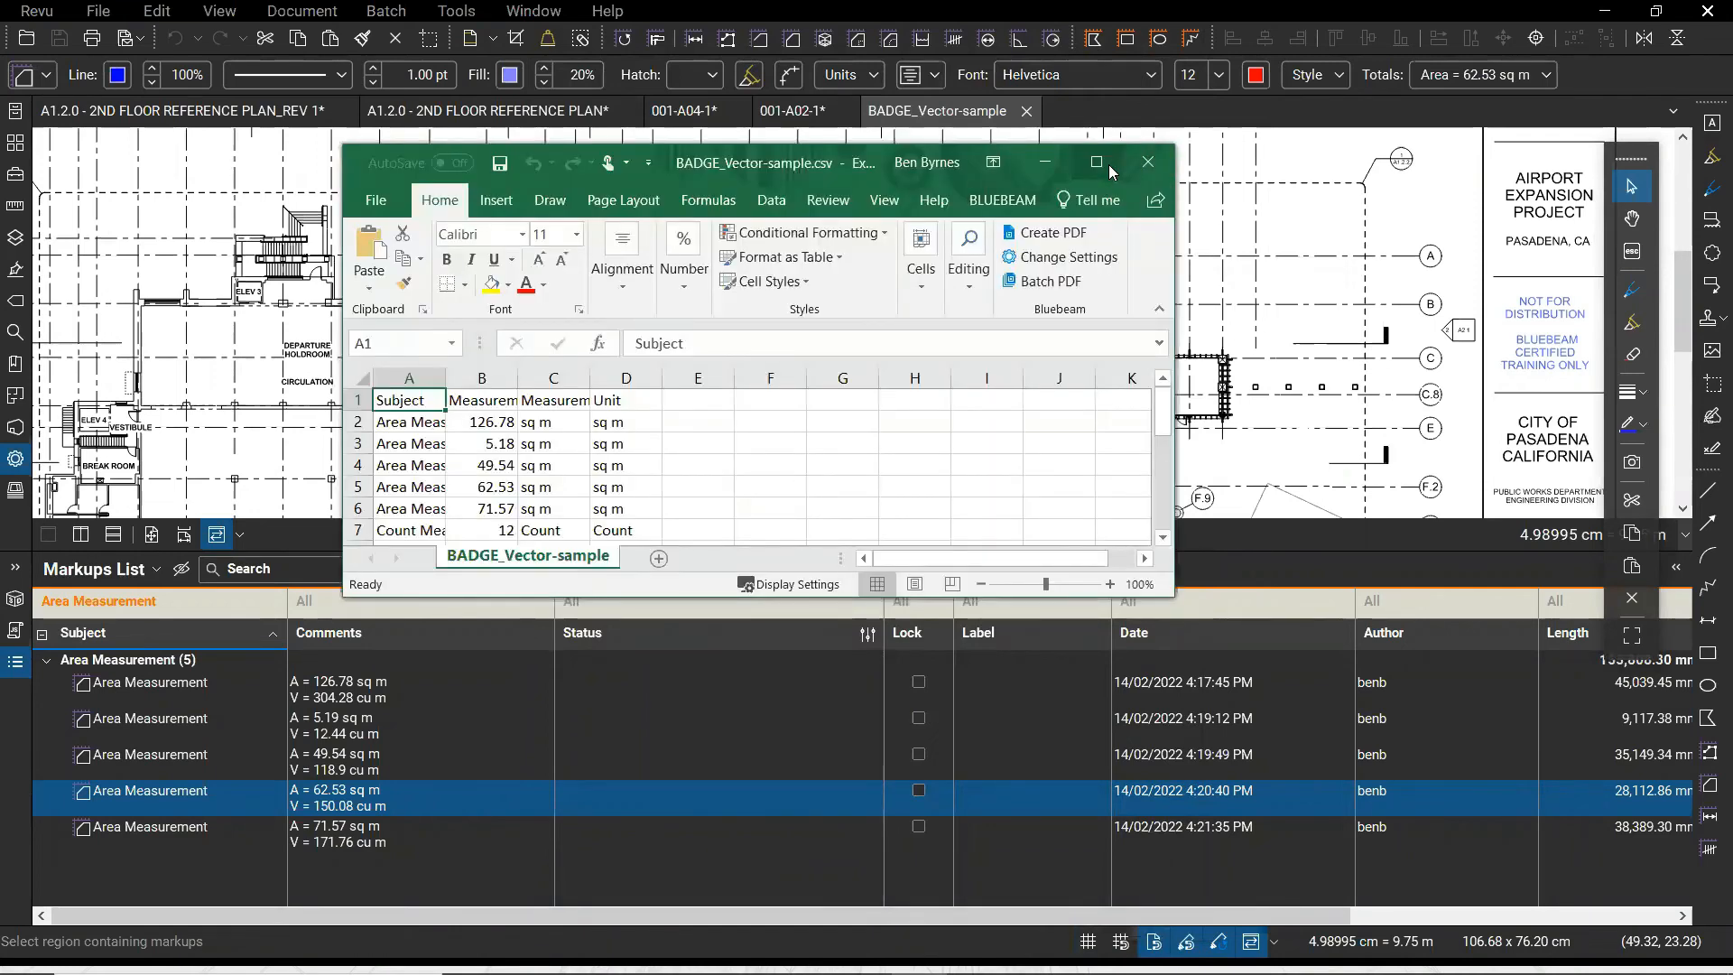
# Maximize the exported CSV in Excel and fit the Subject, Measurement and Measurement Unit columns to their contents
pyautogui.click(1108, 164)
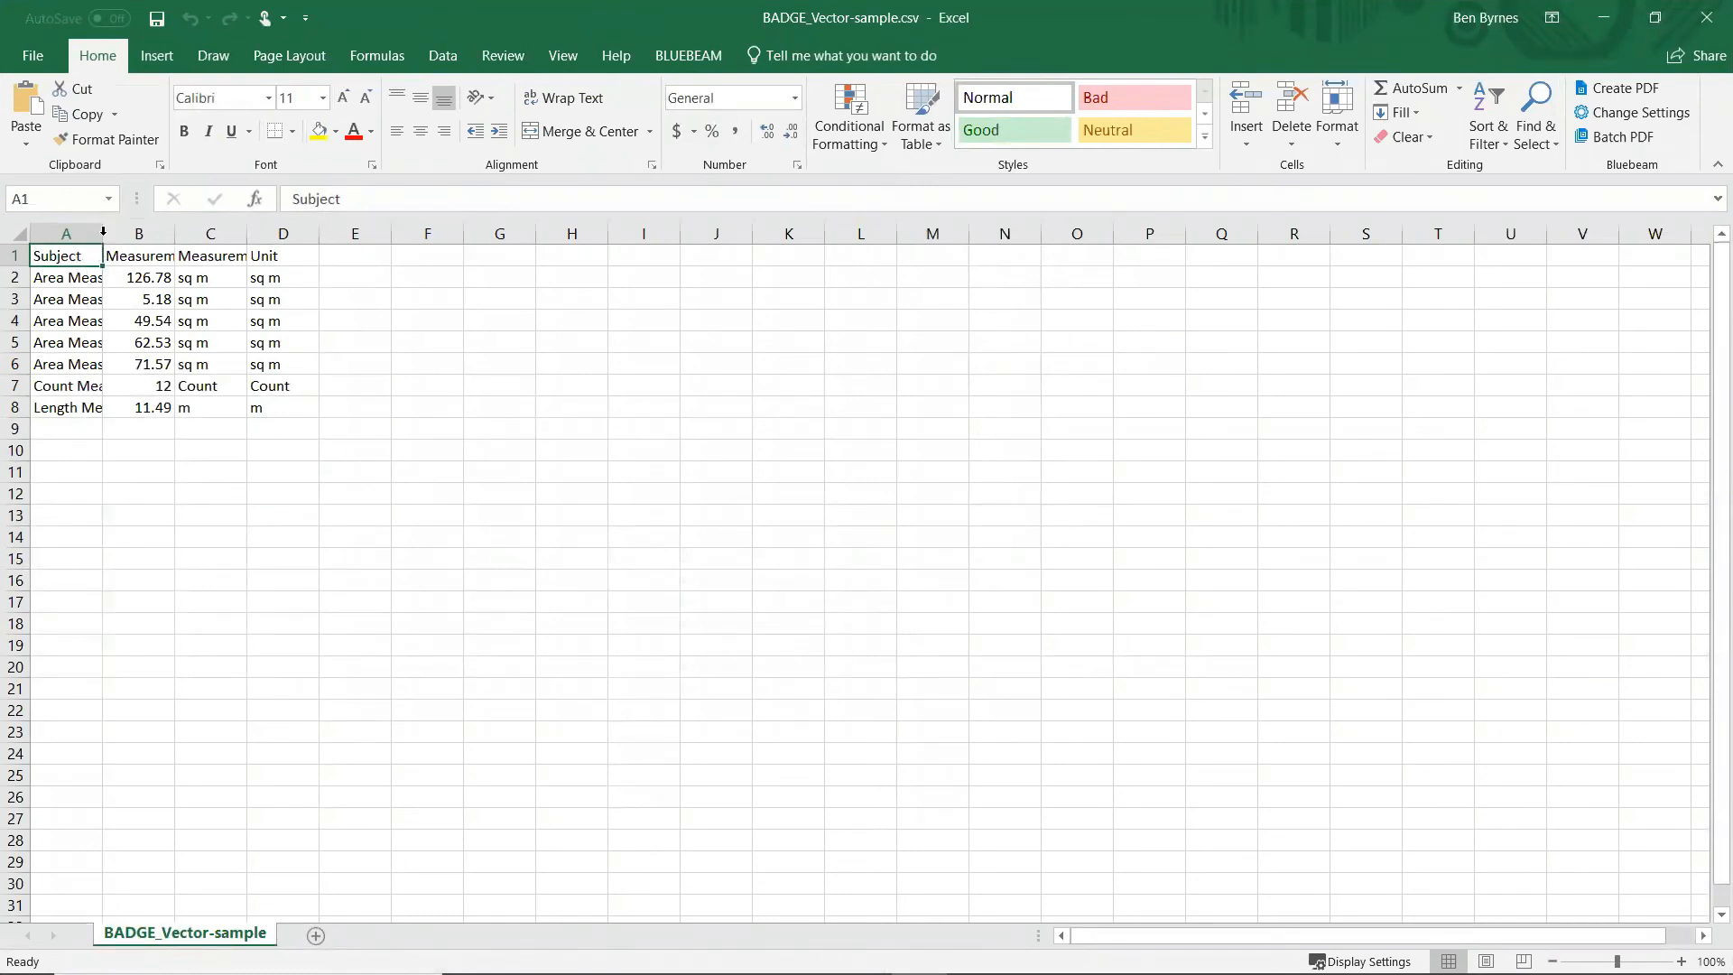
pyautogui.doubleClick(103, 231)
pyautogui.doubleClick(252, 231)
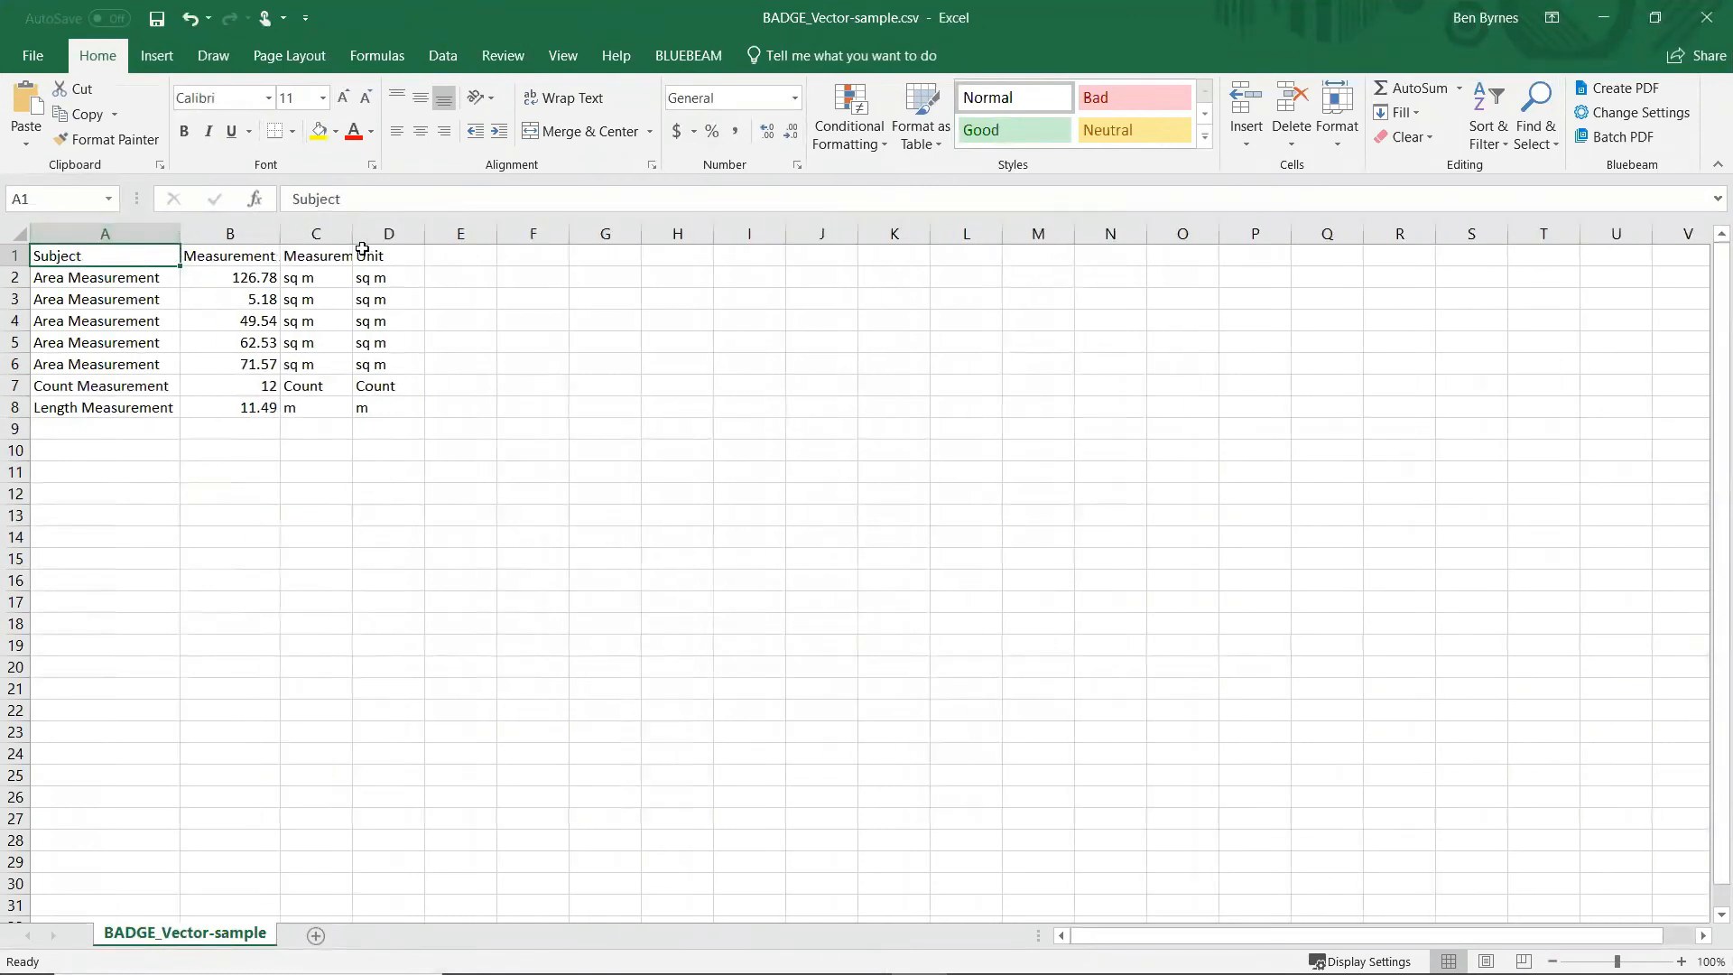
pyautogui.doubleClick(352, 232)
pyautogui.click(708, 509)
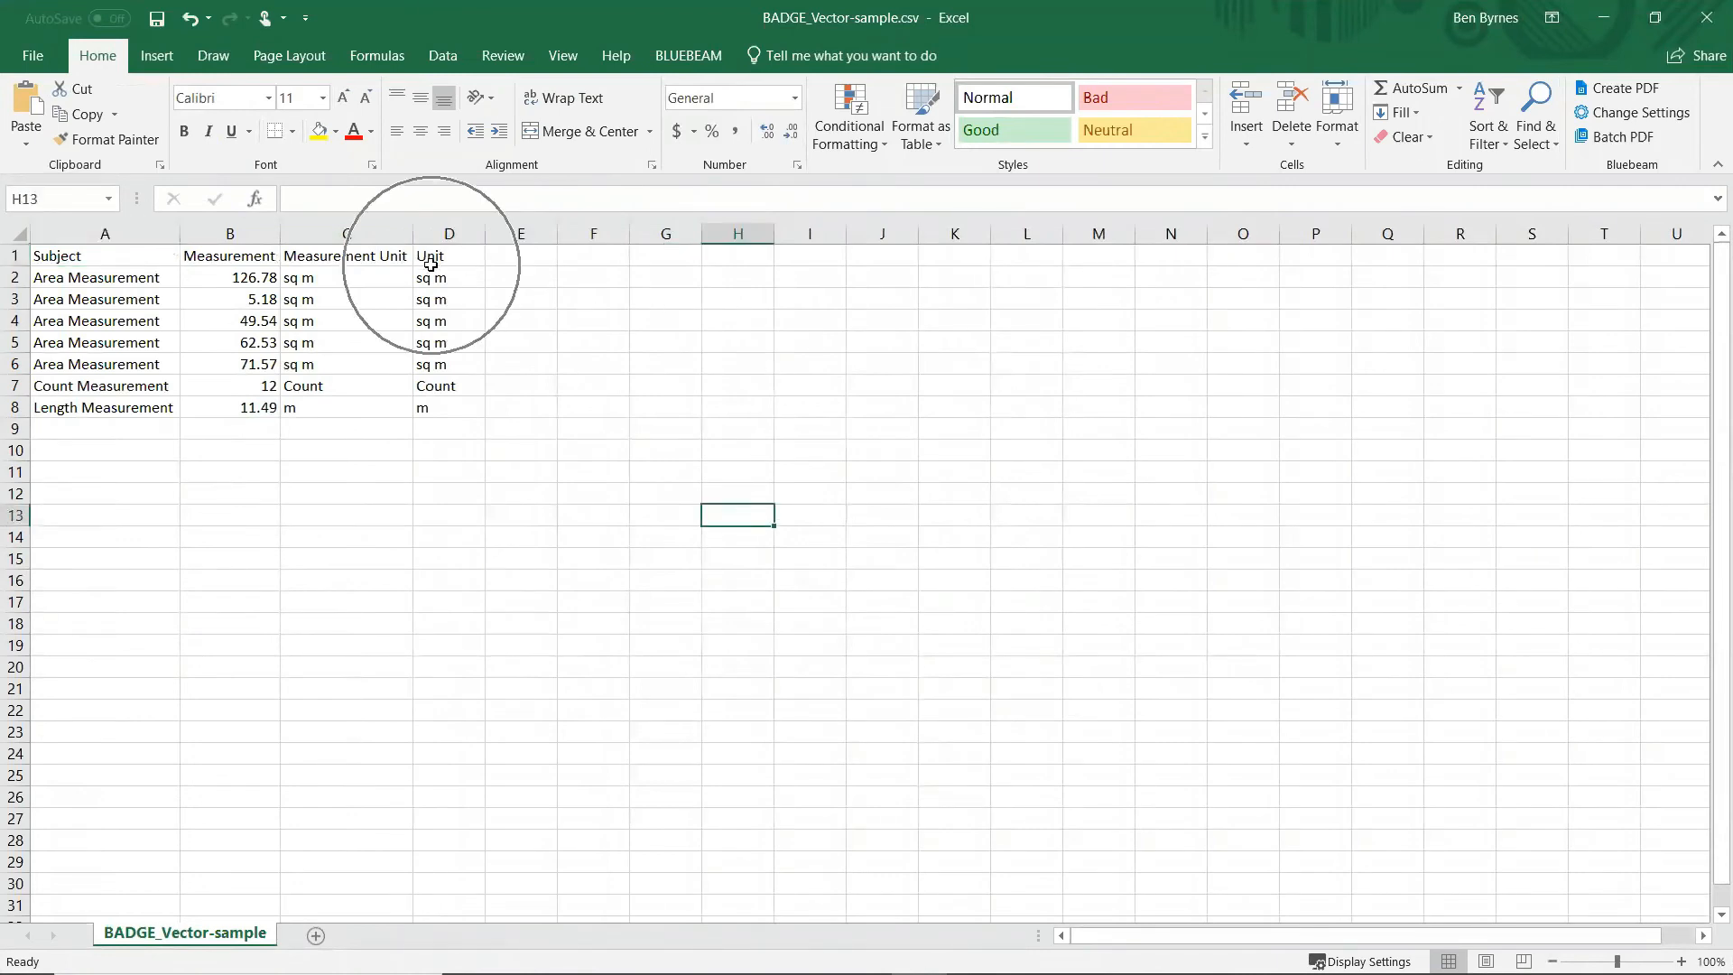
# Clear the contents of the duplicate Unit column D
pyautogui.click(447, 234)
pyautogui.rightClick(449, 237)
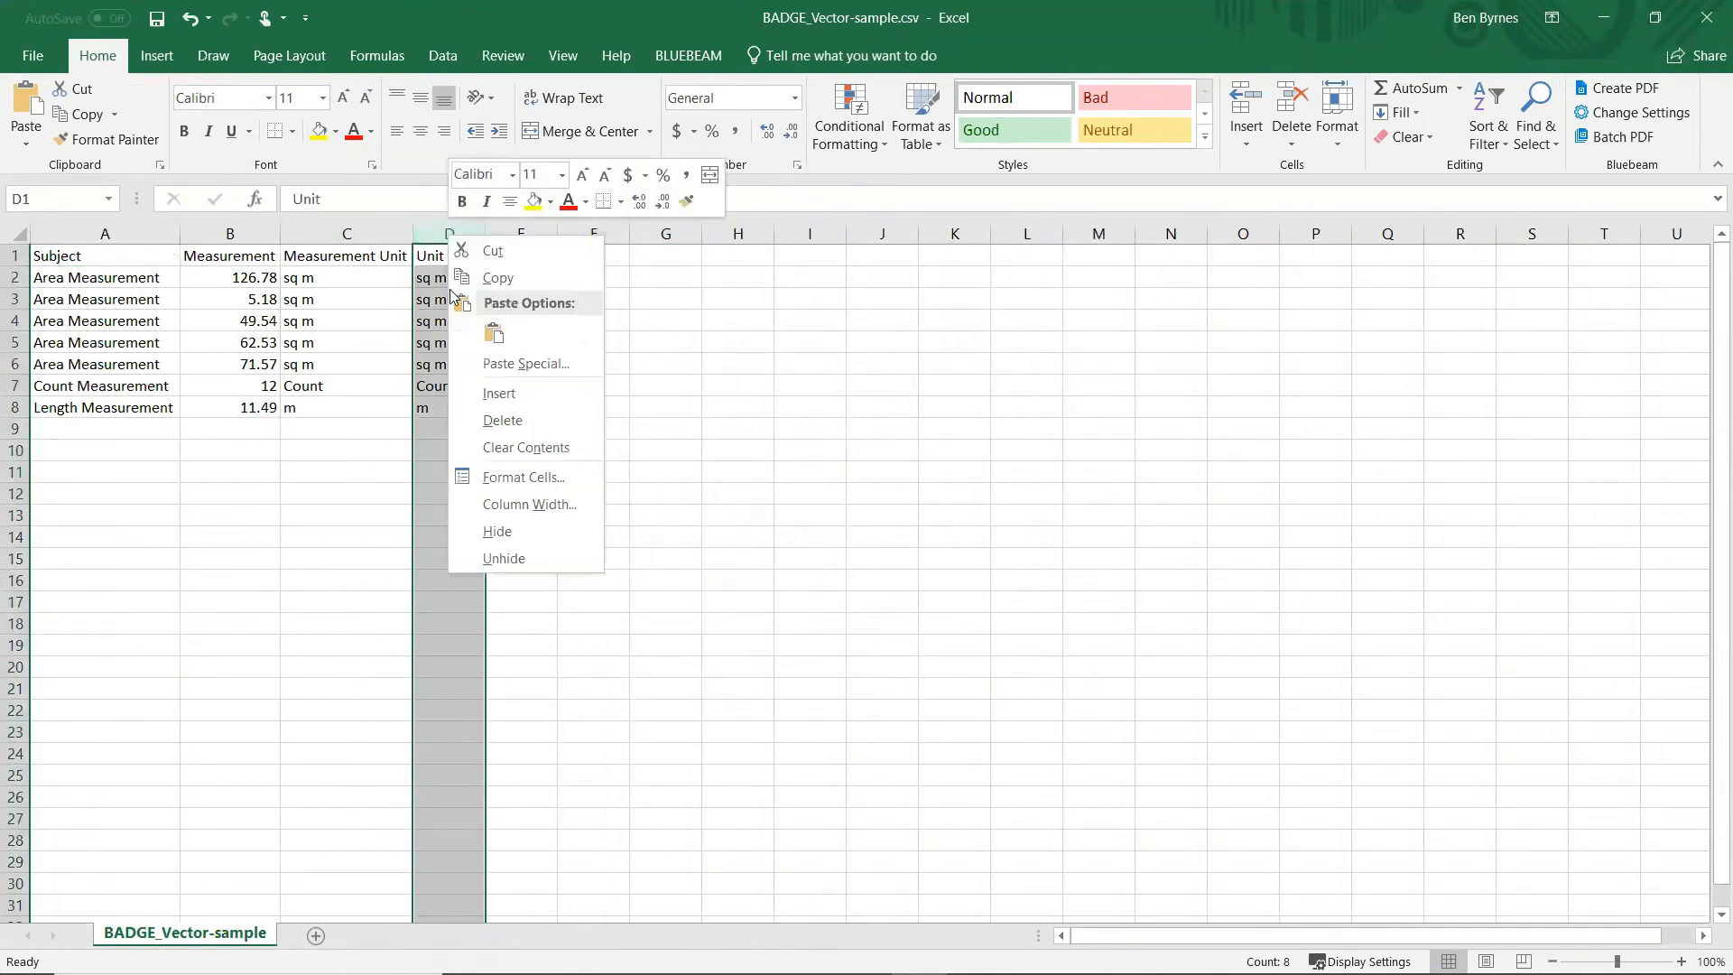
pyautogui.click(538, 449)
pyautogui.click(983, 540)
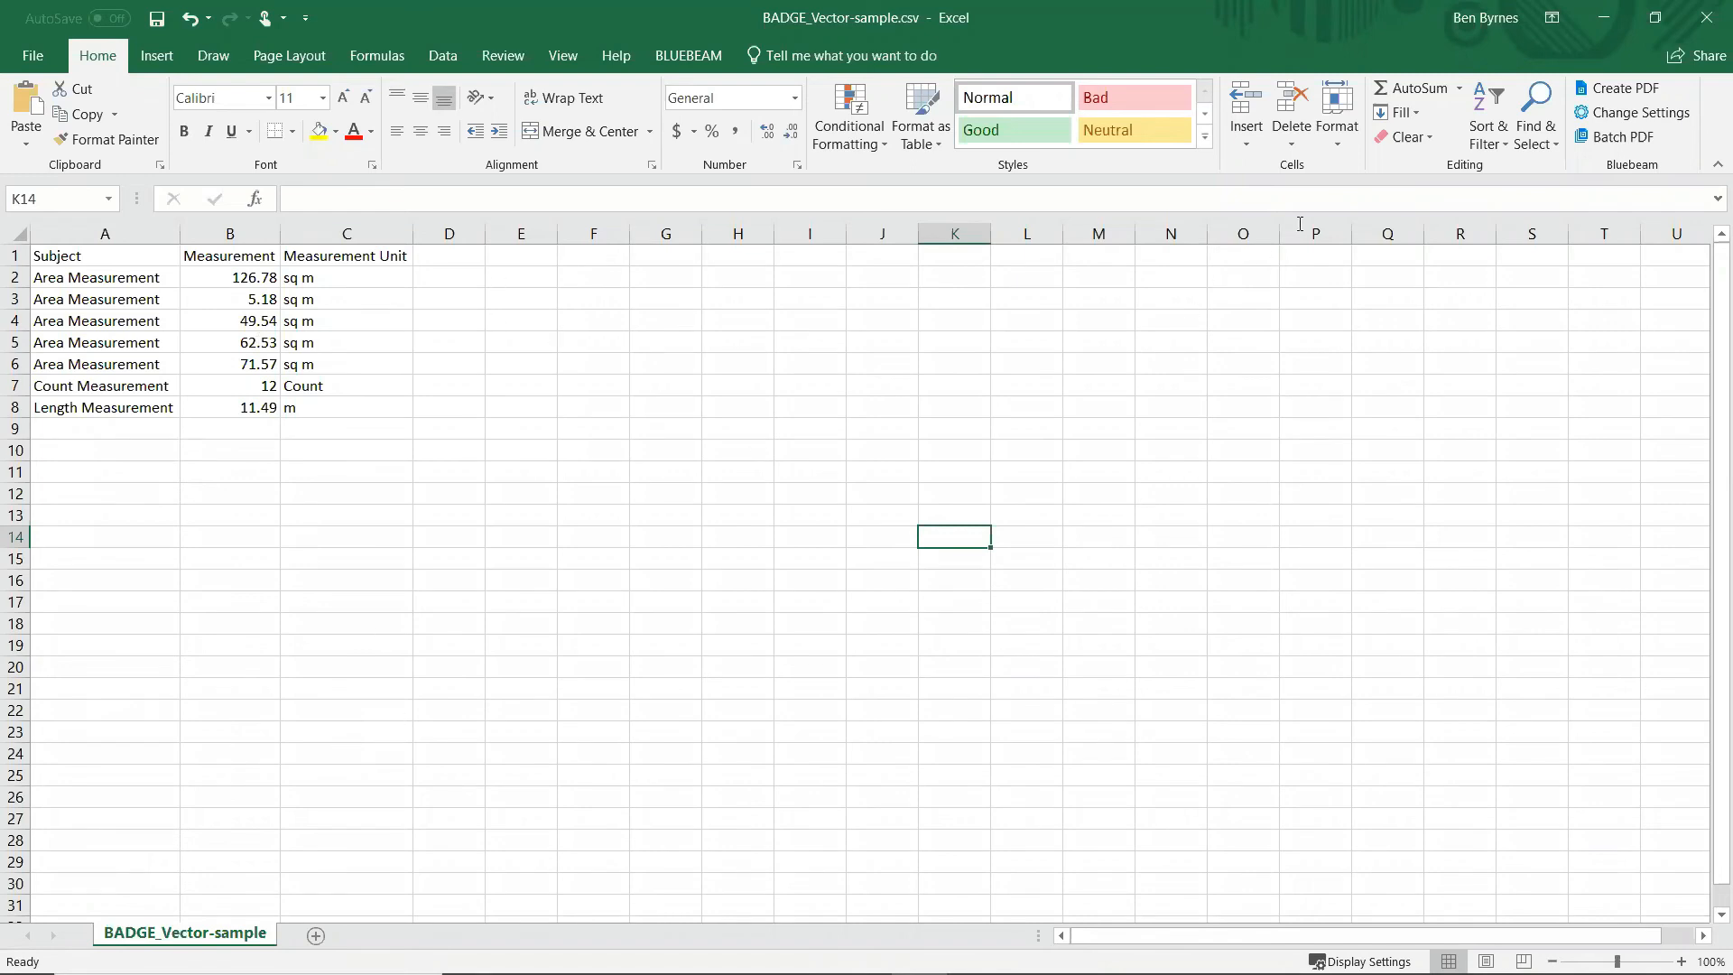
# Return to Bluebeam Revu and create a PDF summary of the filtered markups, appended and hyperlinked to the current PDF
pyautogui.click(1611, 20)
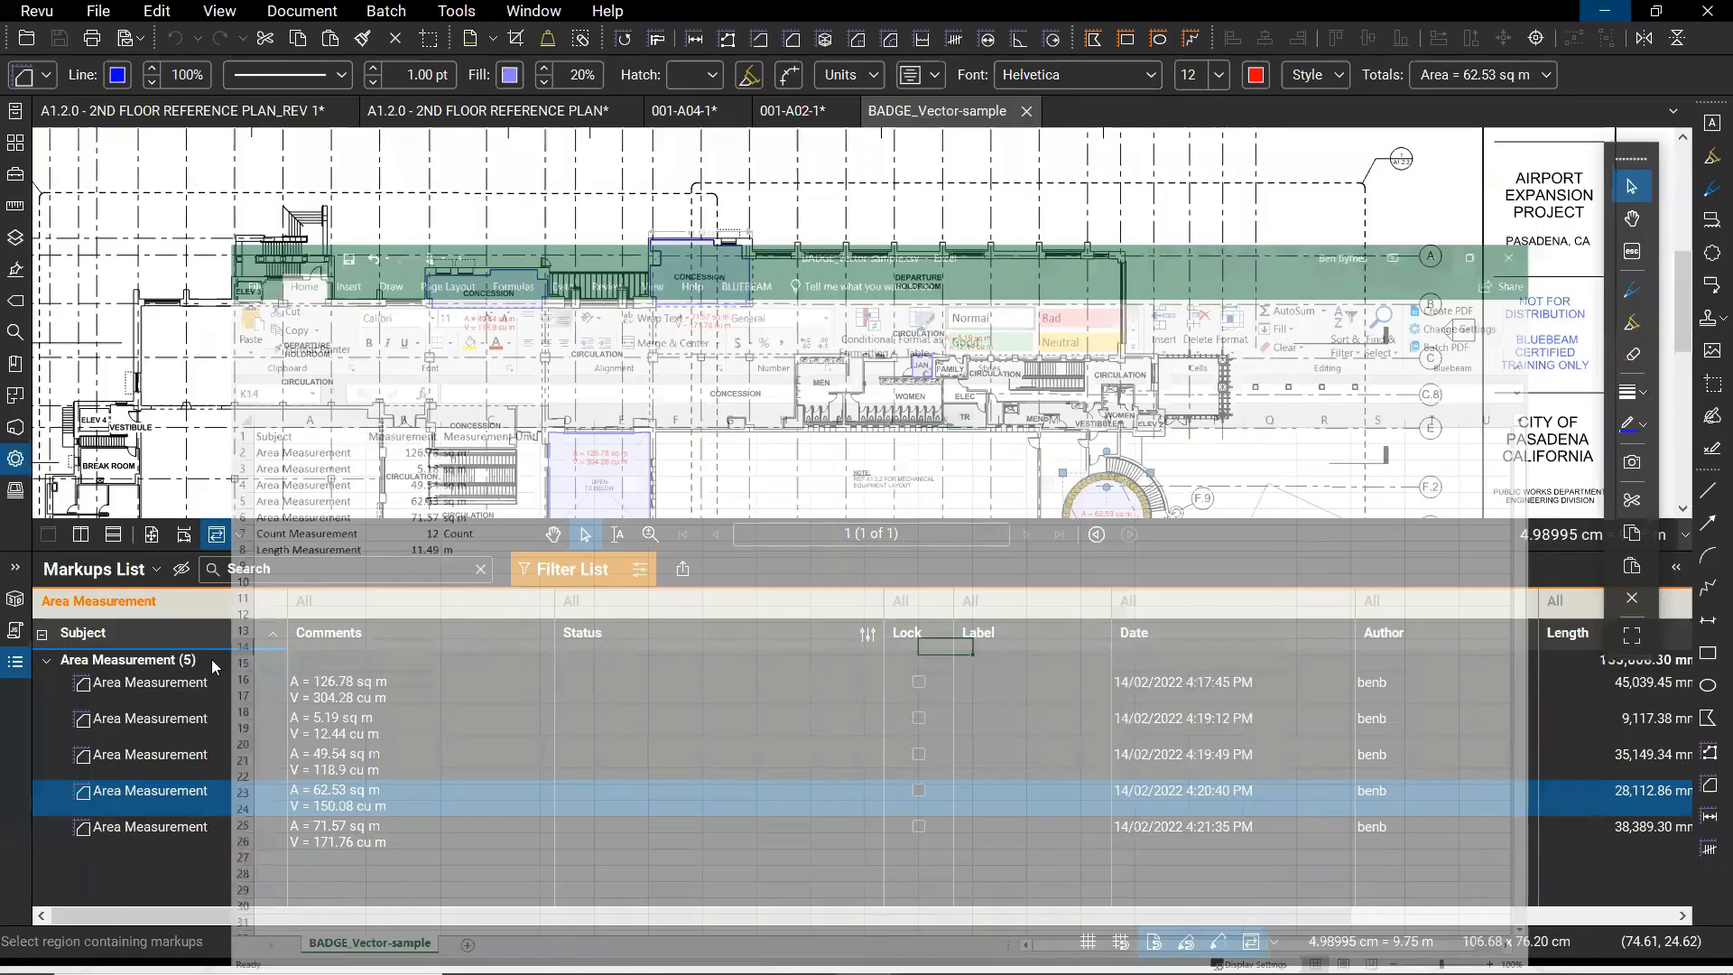
pyautogui.click(681, 569)
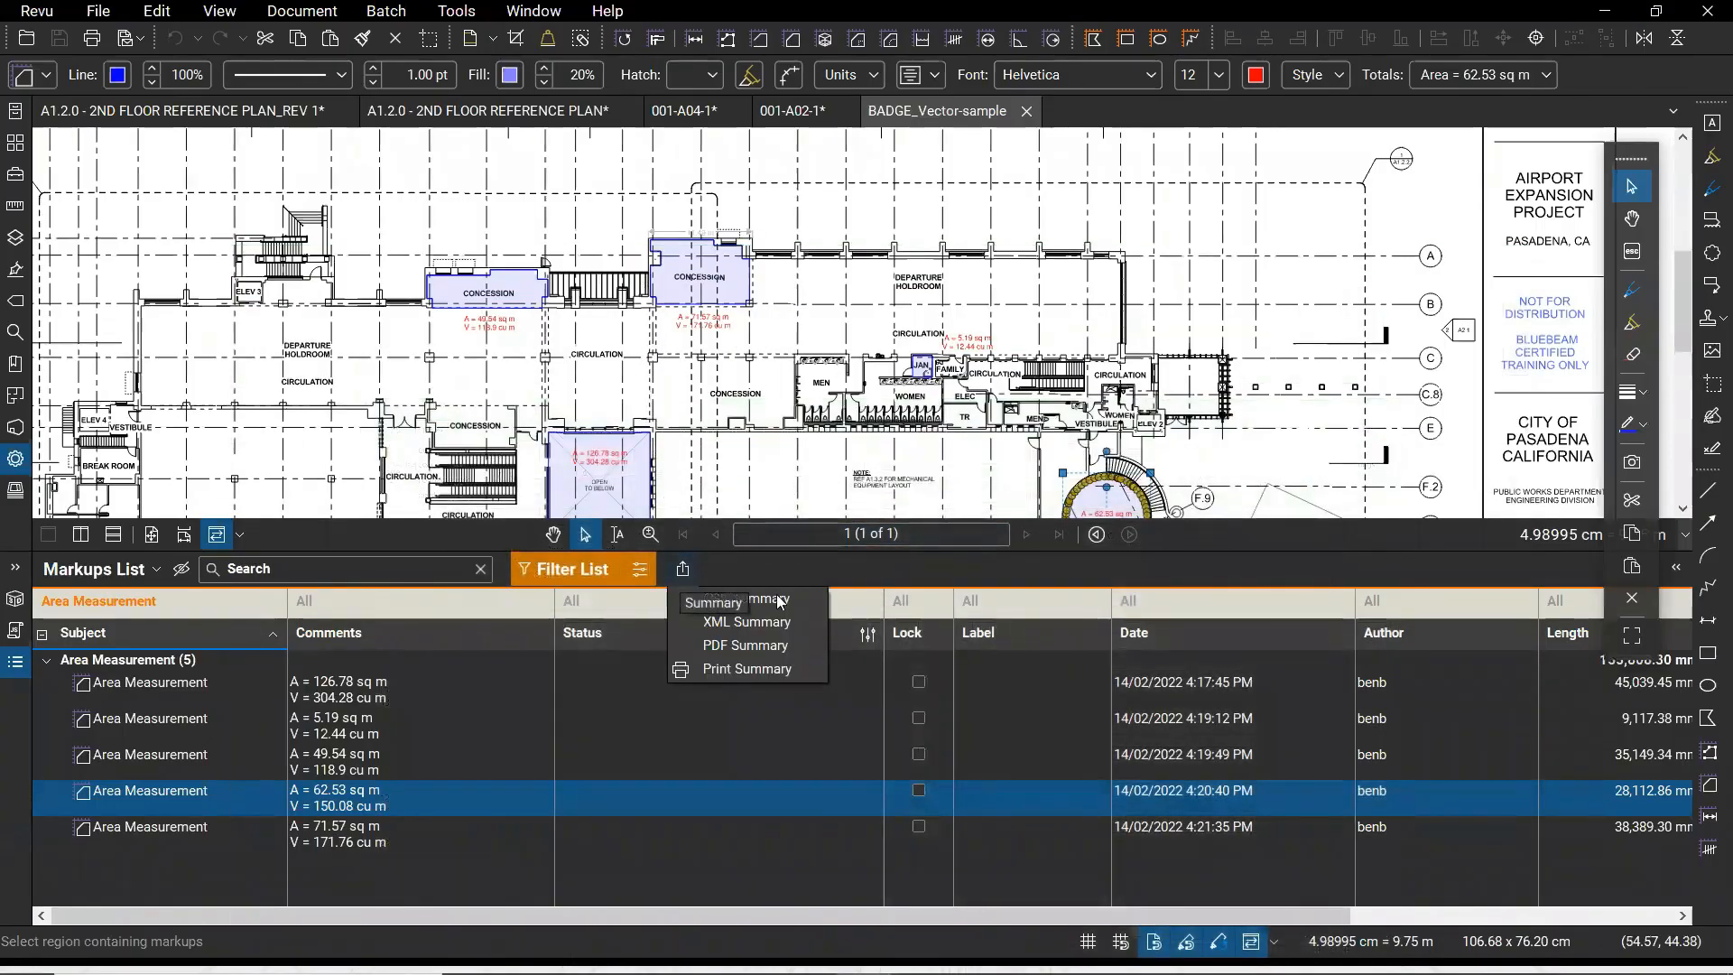
pyautogui.click(741, 647)
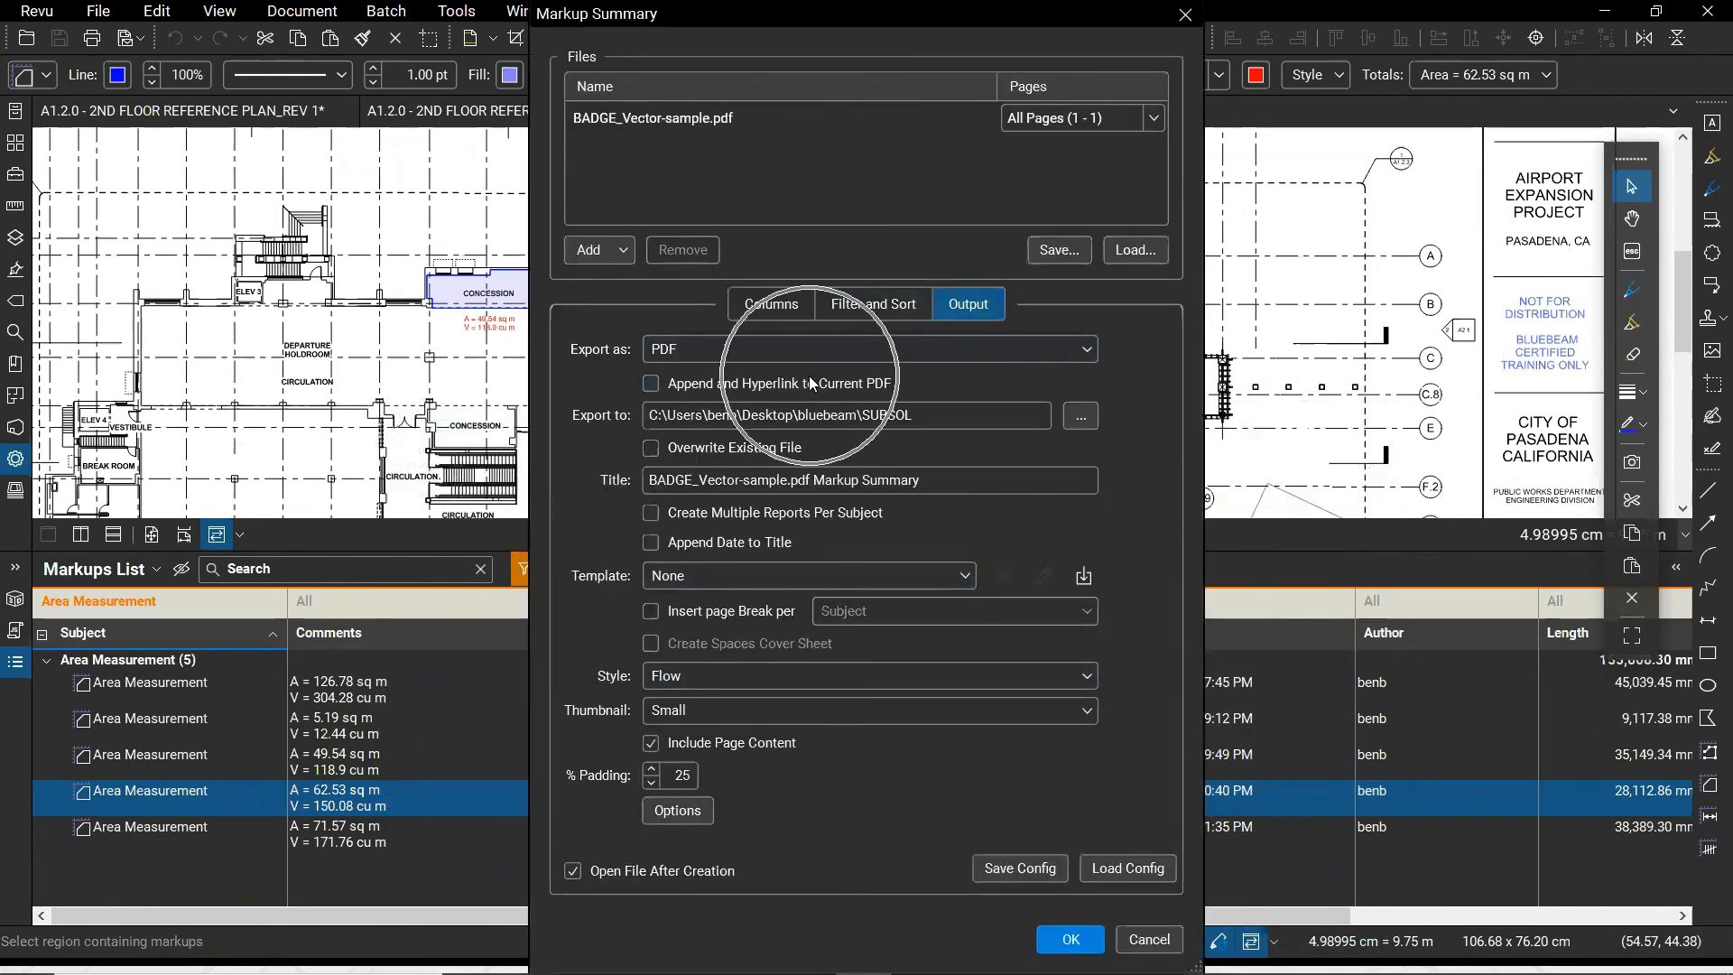
pyautogui.click(652, 385)
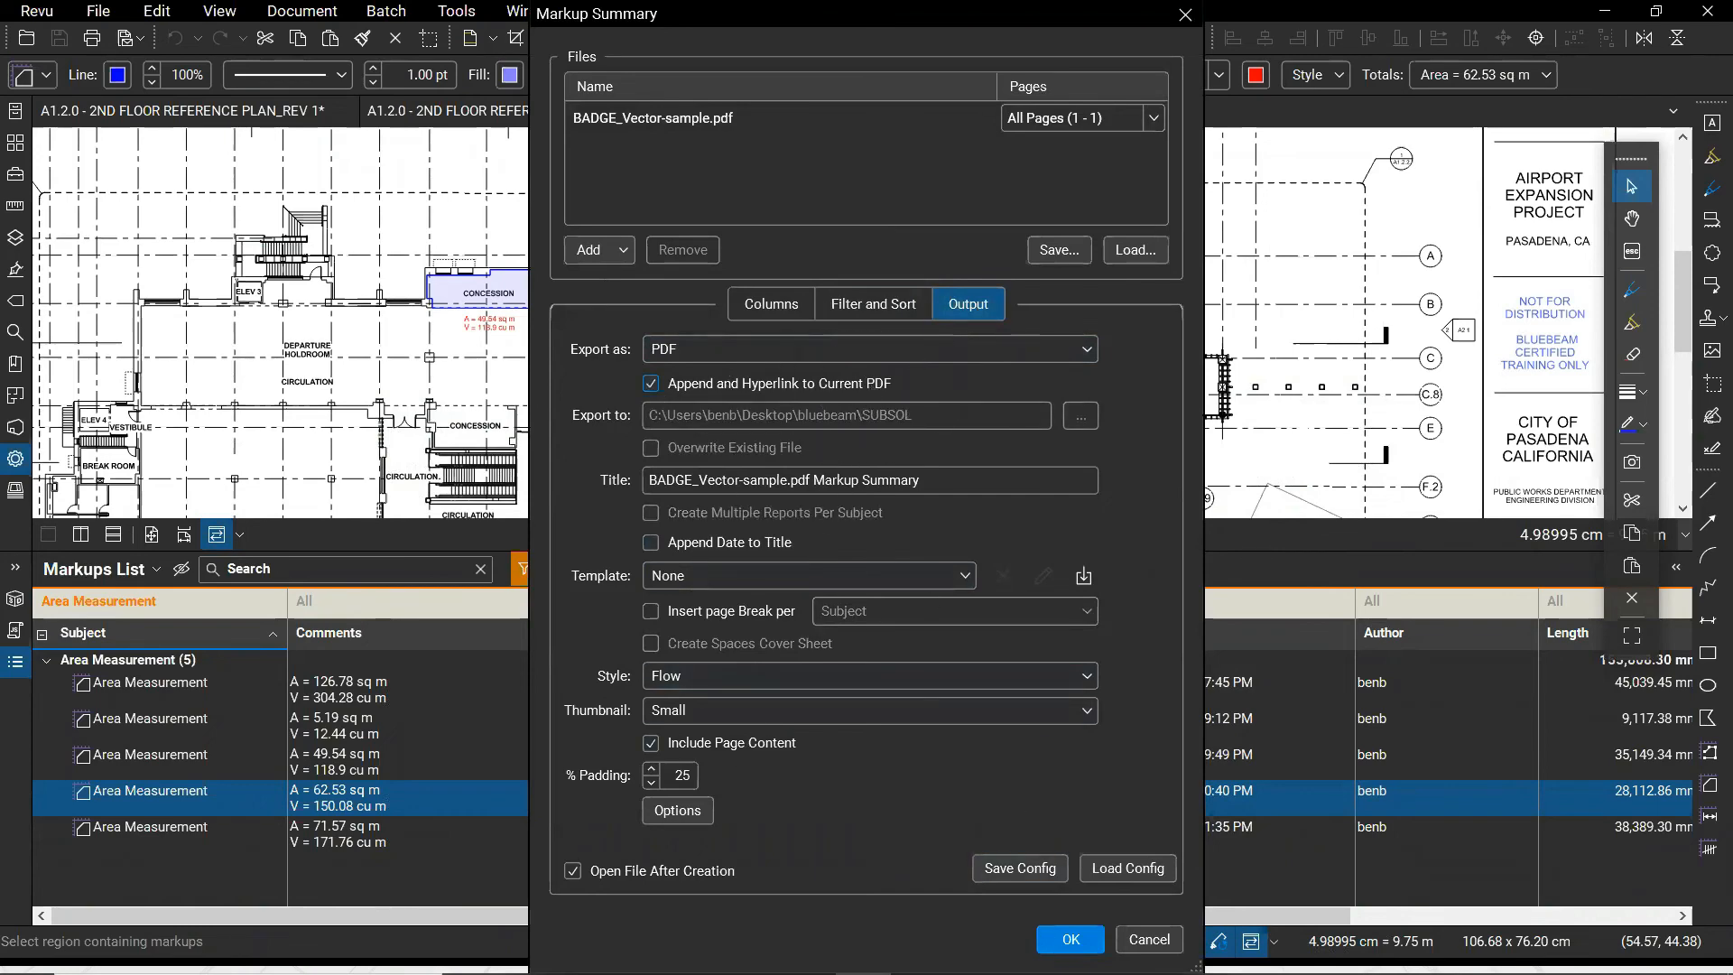
pyautogui.click(1070, 940)
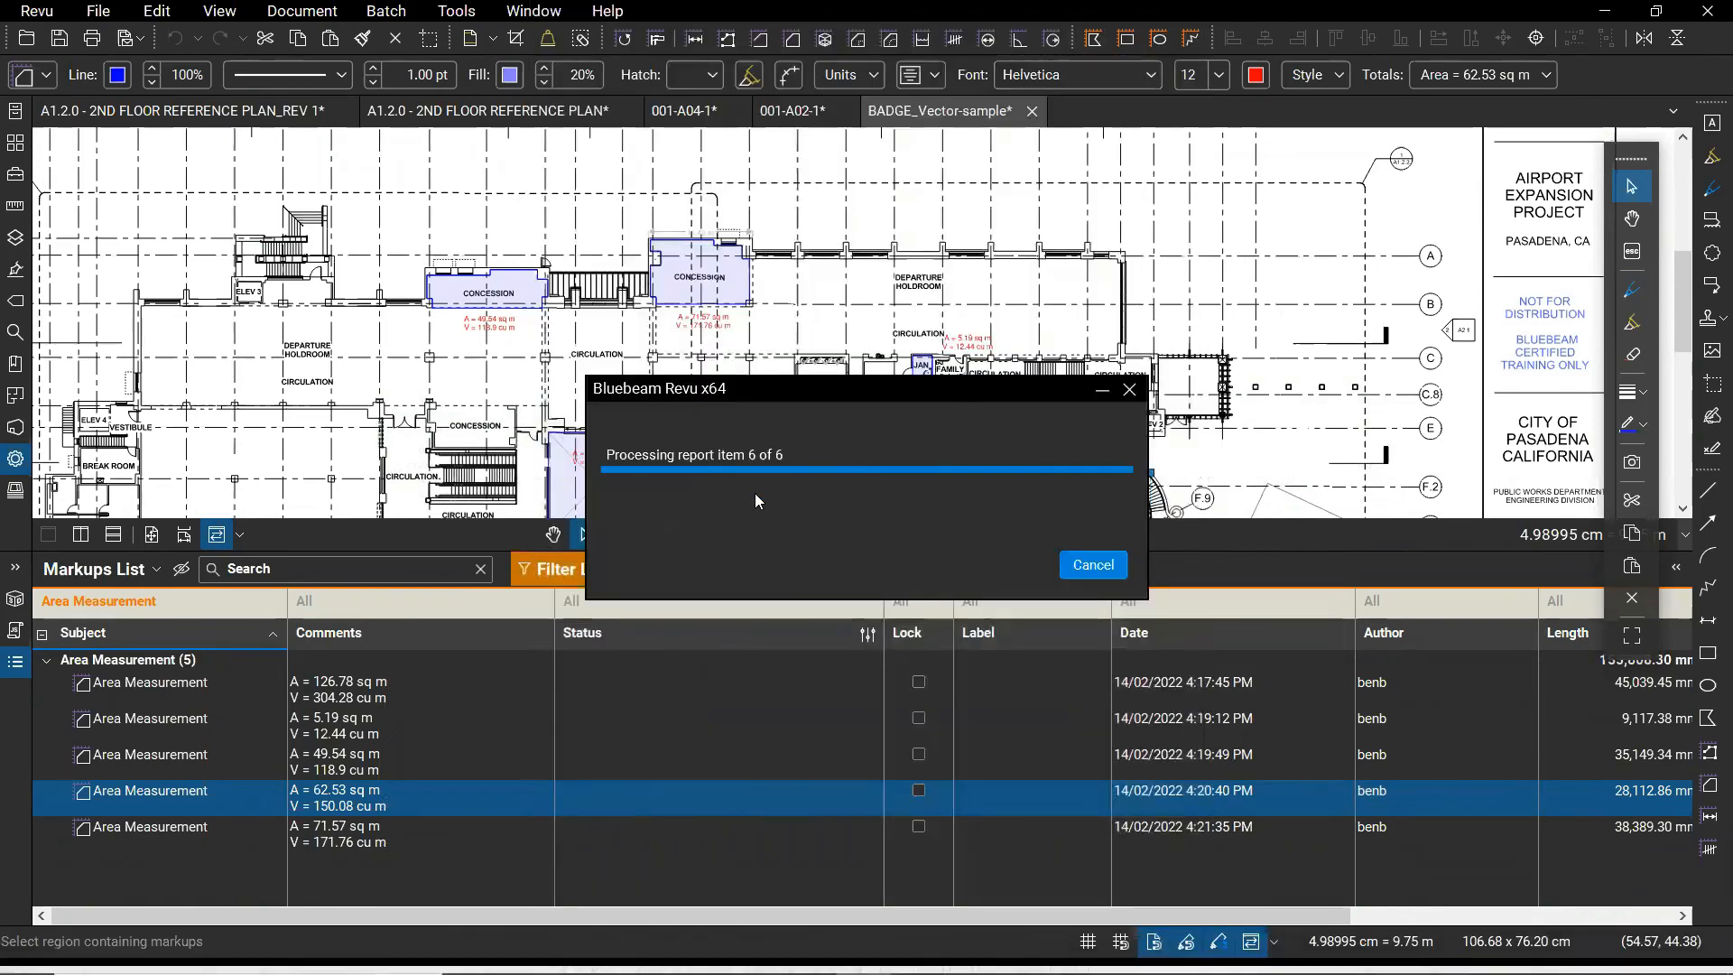
pyautogui.press('ctrl')
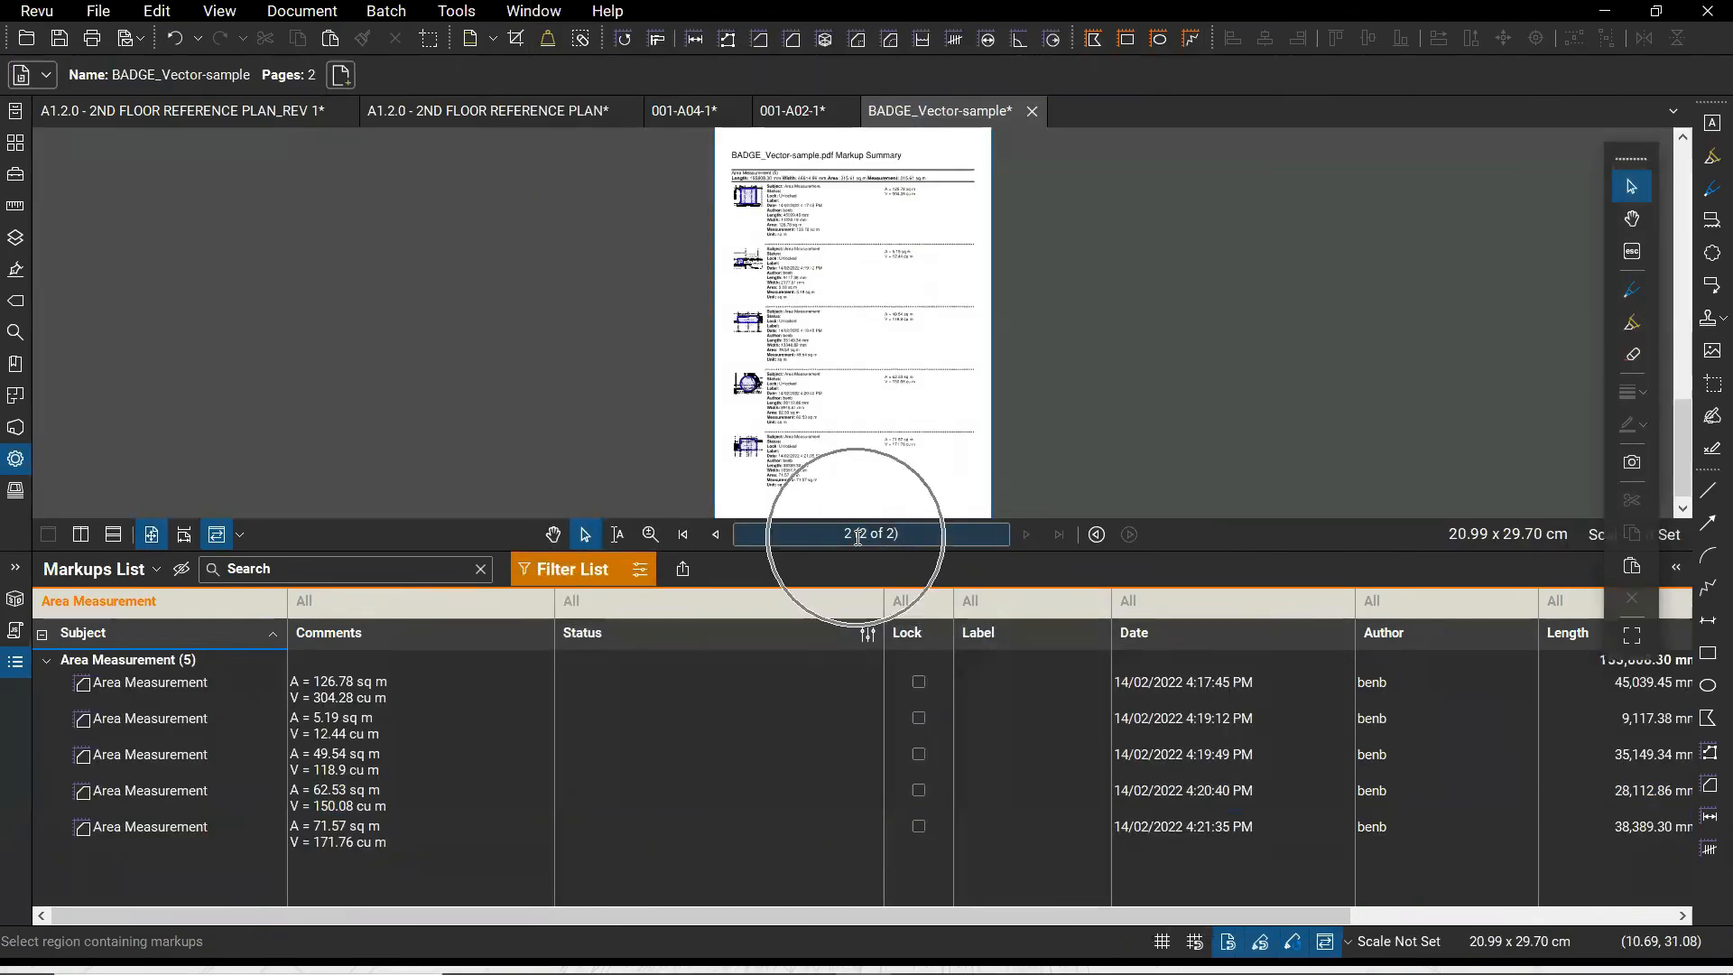
# Hide the Markups List, review the appended summary page, and follow the circular area's thumbnail link back to the plan
pyautogui.click(15, 666)
pyautogui.scroll(4, 663, 681)
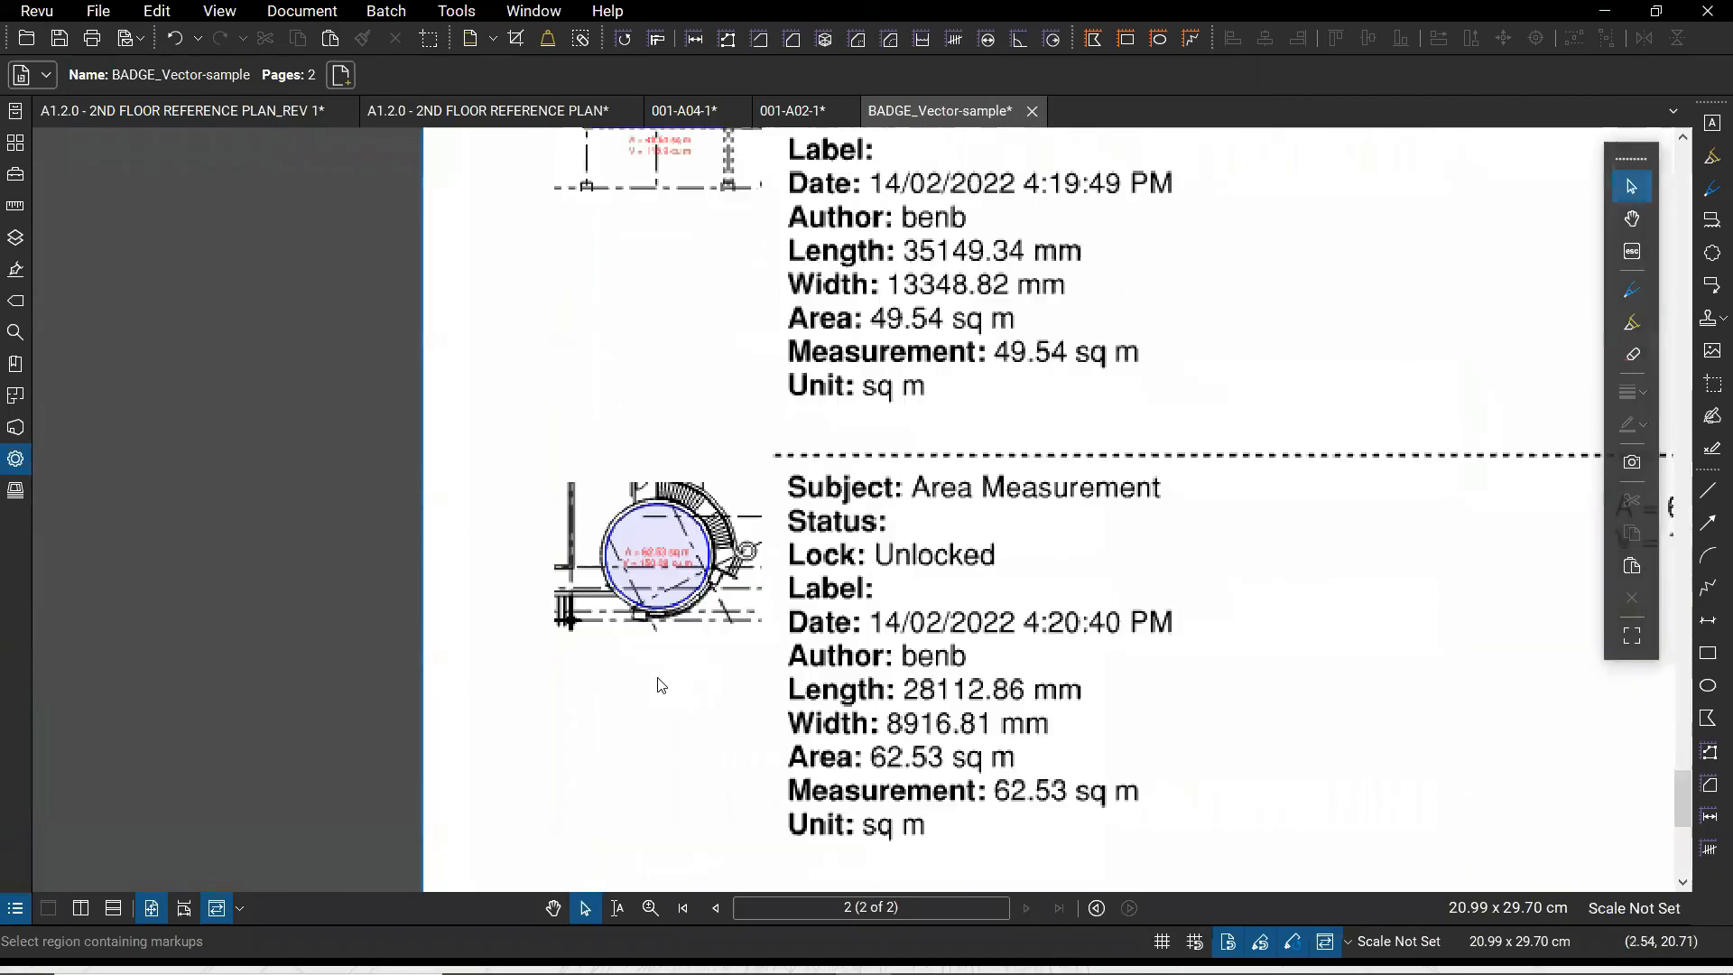
pyautogui.scroll(-3, 947, 582)
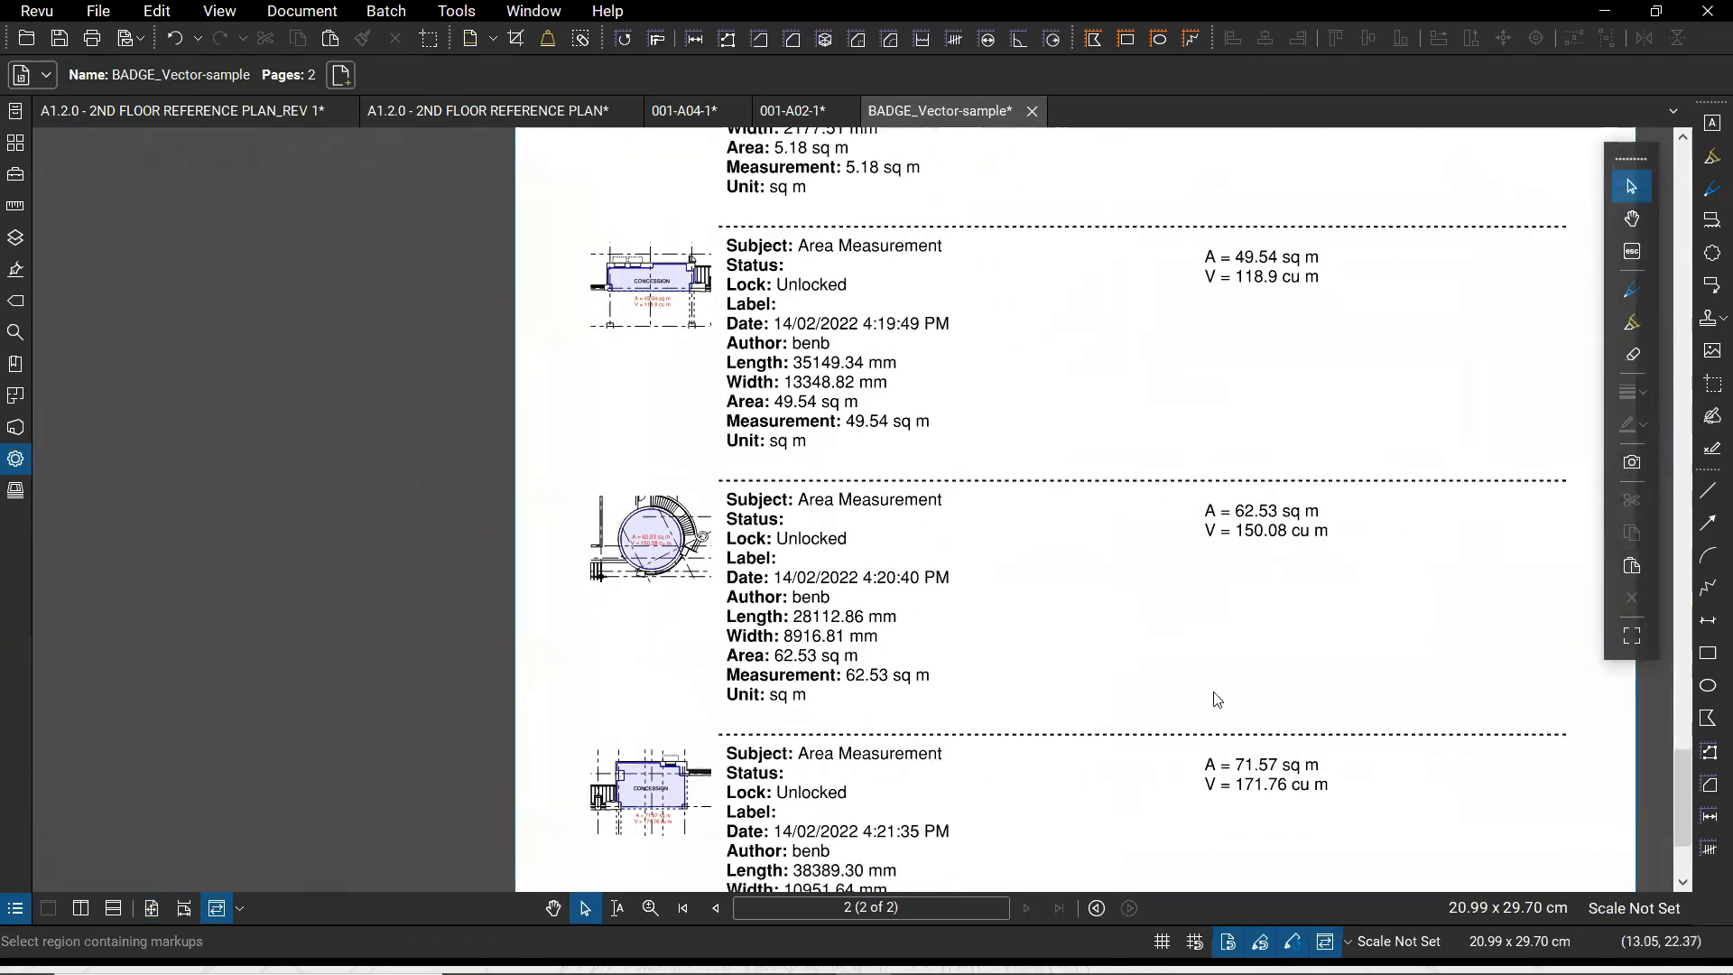
pyautogui.press('ctrl')
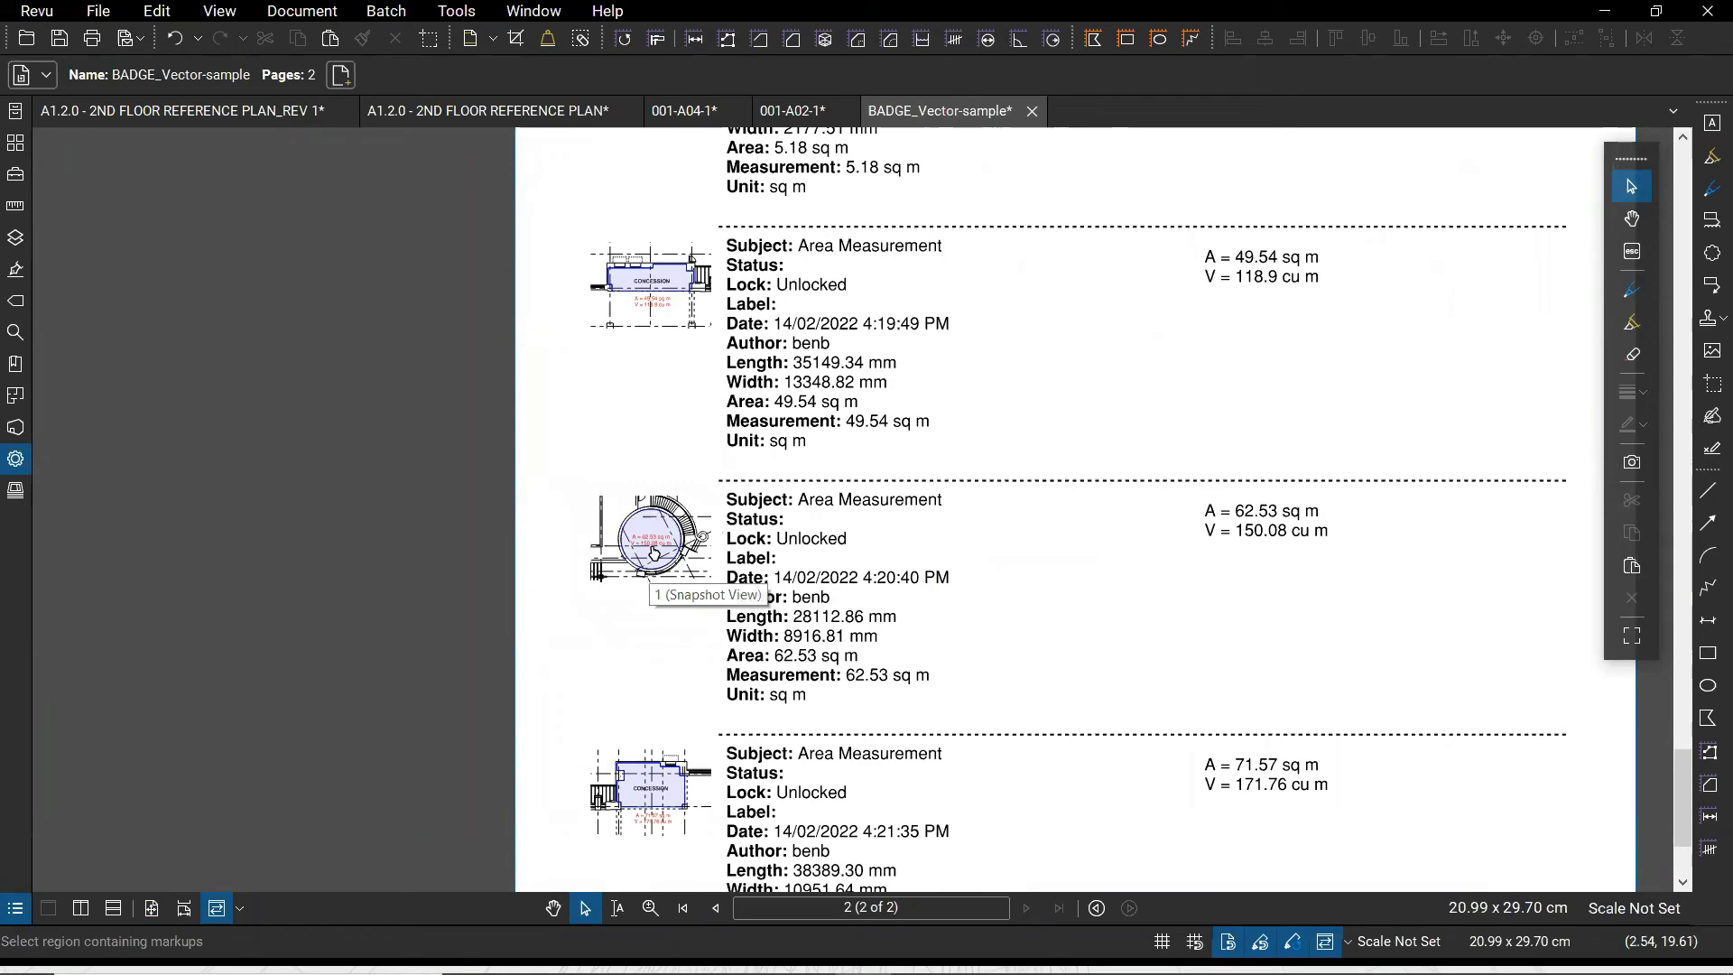
pyautogui.click(654, 553)
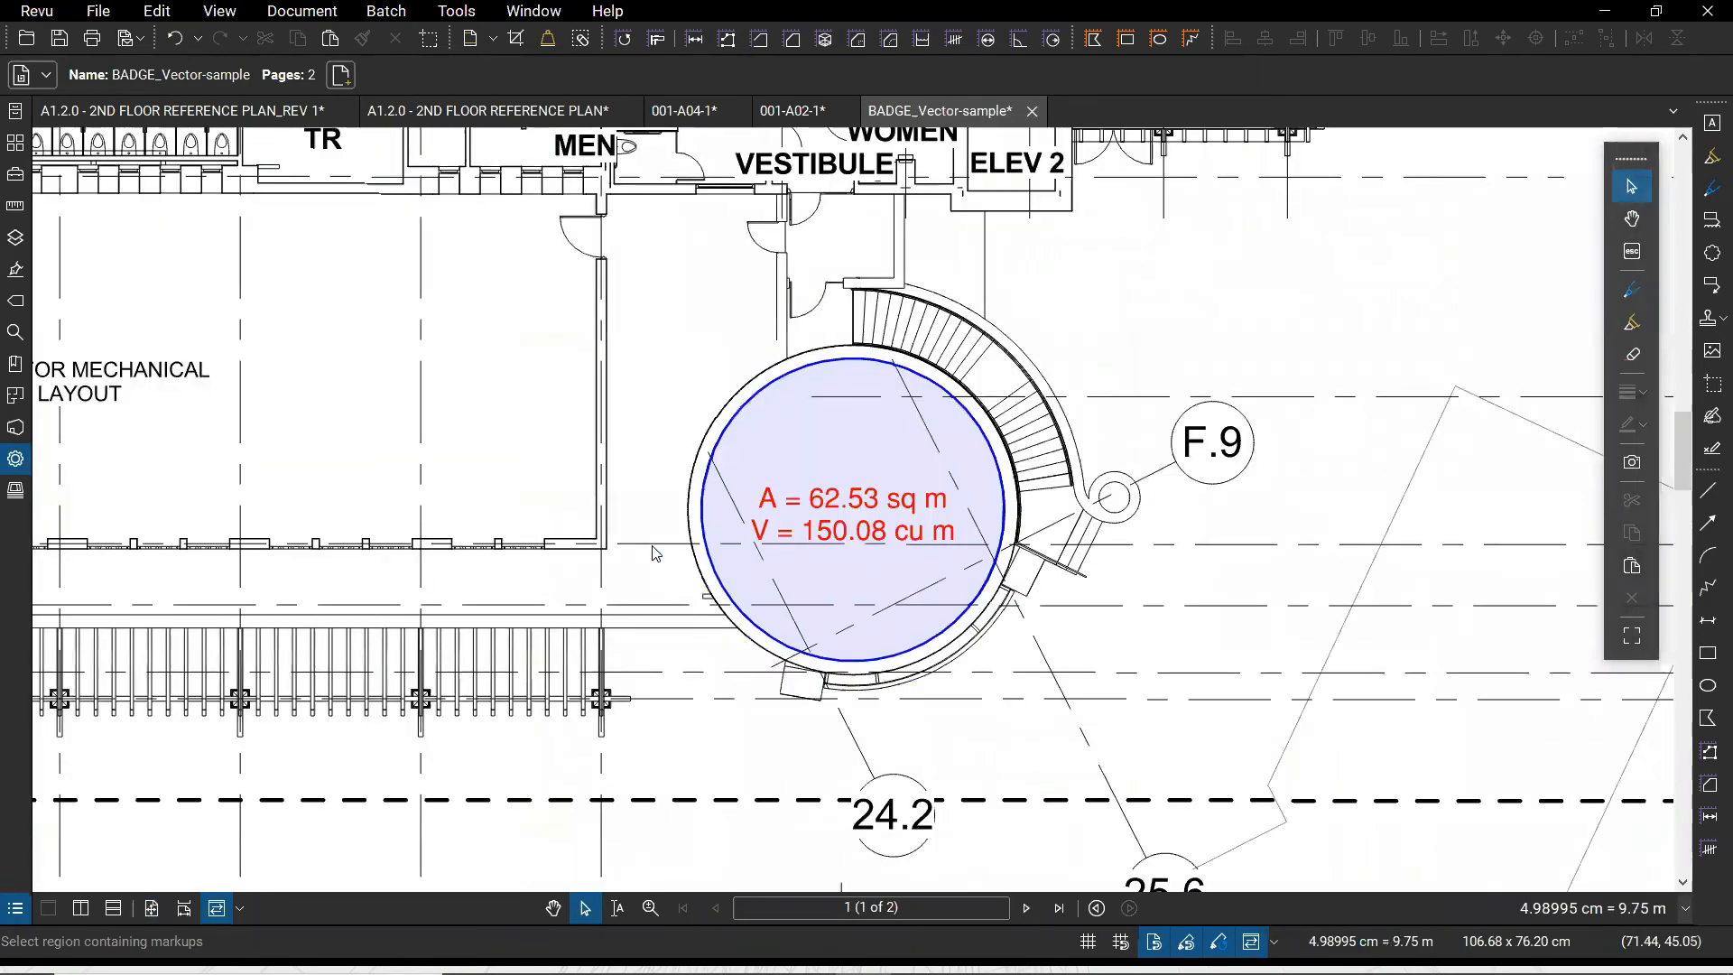
pyautogui.scroll(-2, 1098, 444)
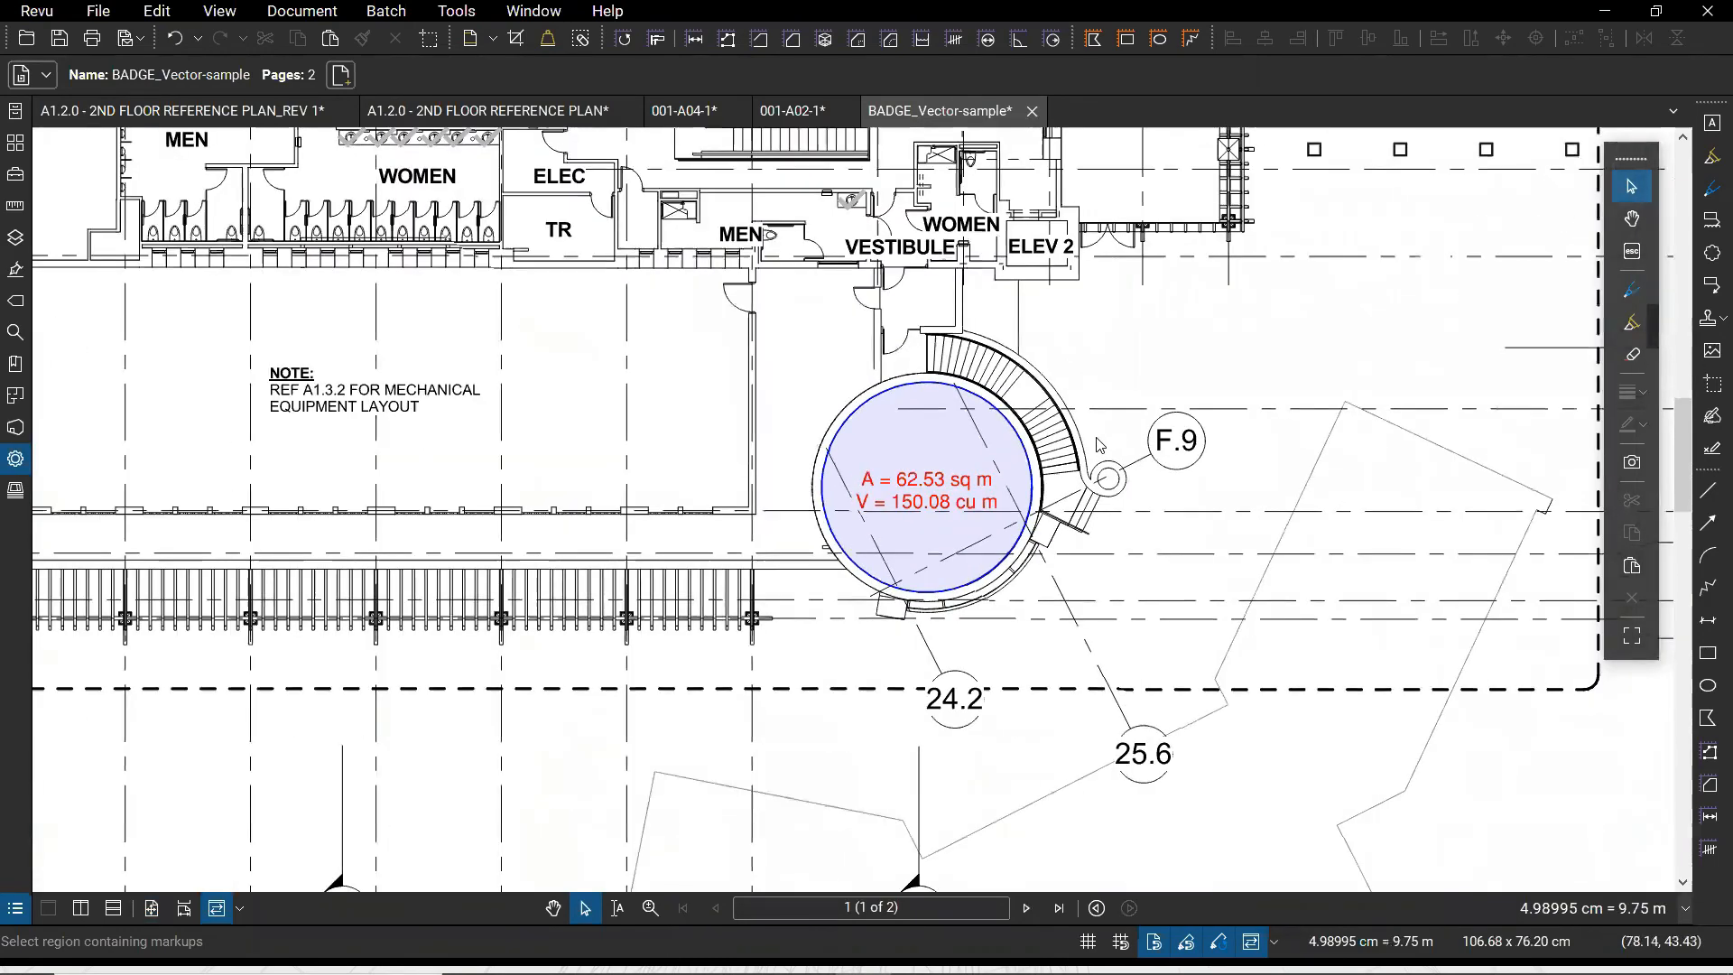
pyautogui.scroll(-1, 1098, 444)
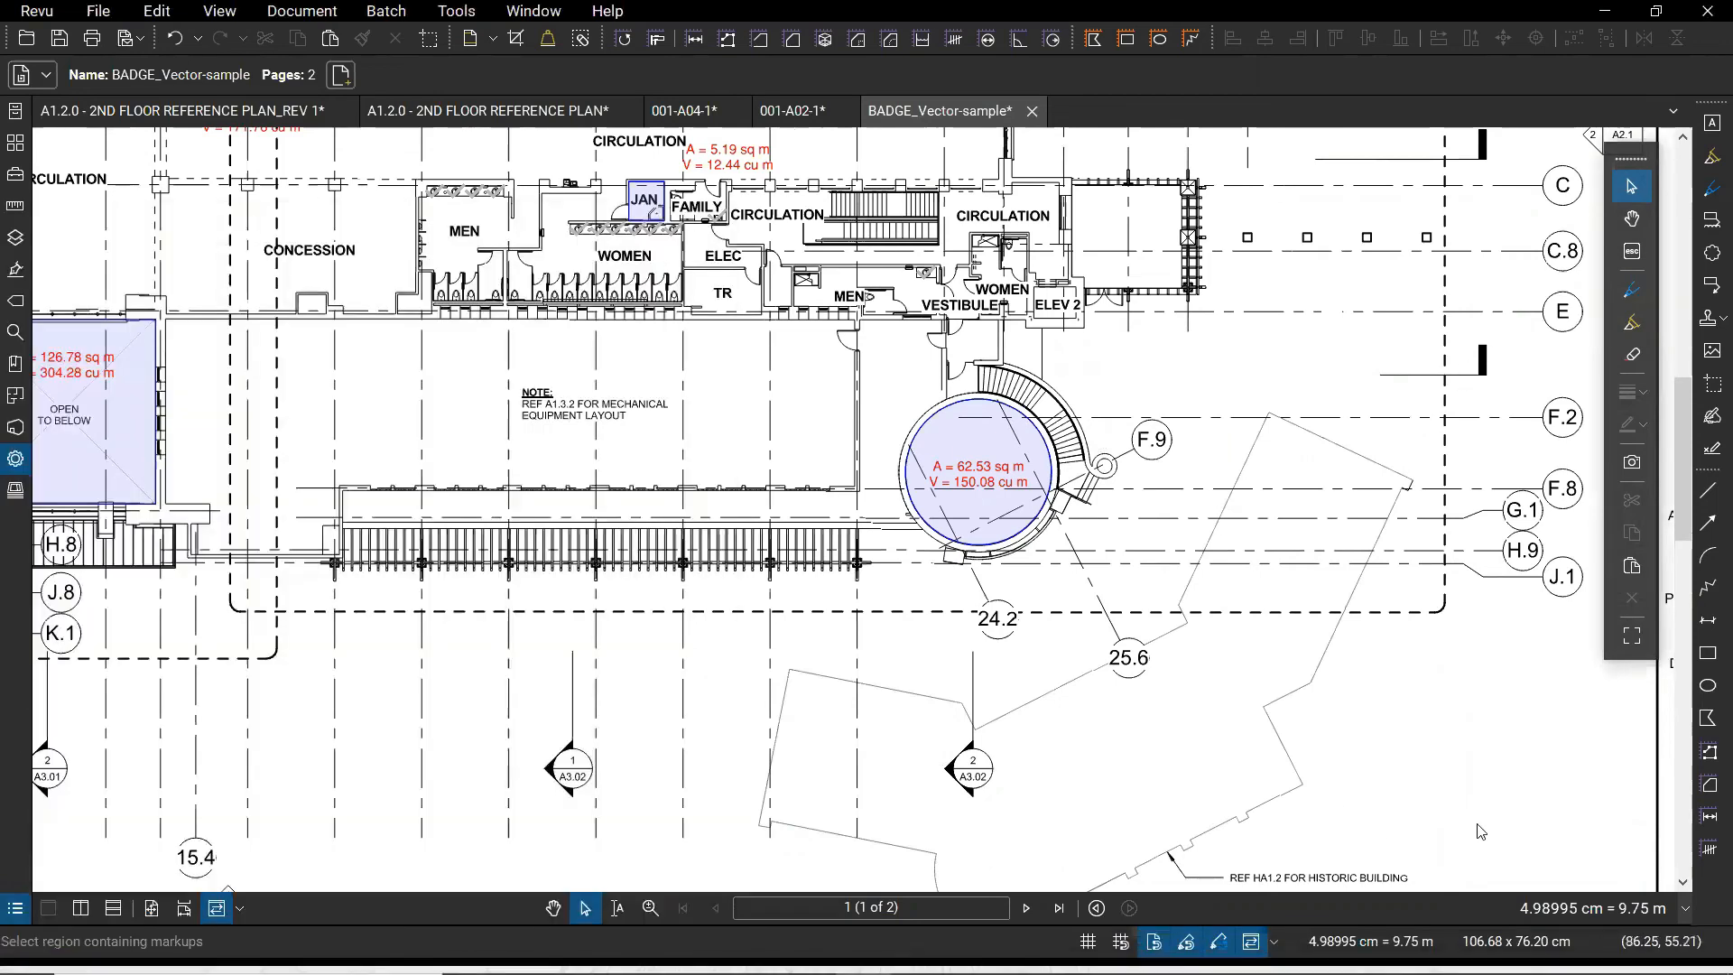
pyautogui.press('super')
pyautogui.click(1109, 546)
pyautogui.scroll(2, 563, 514)
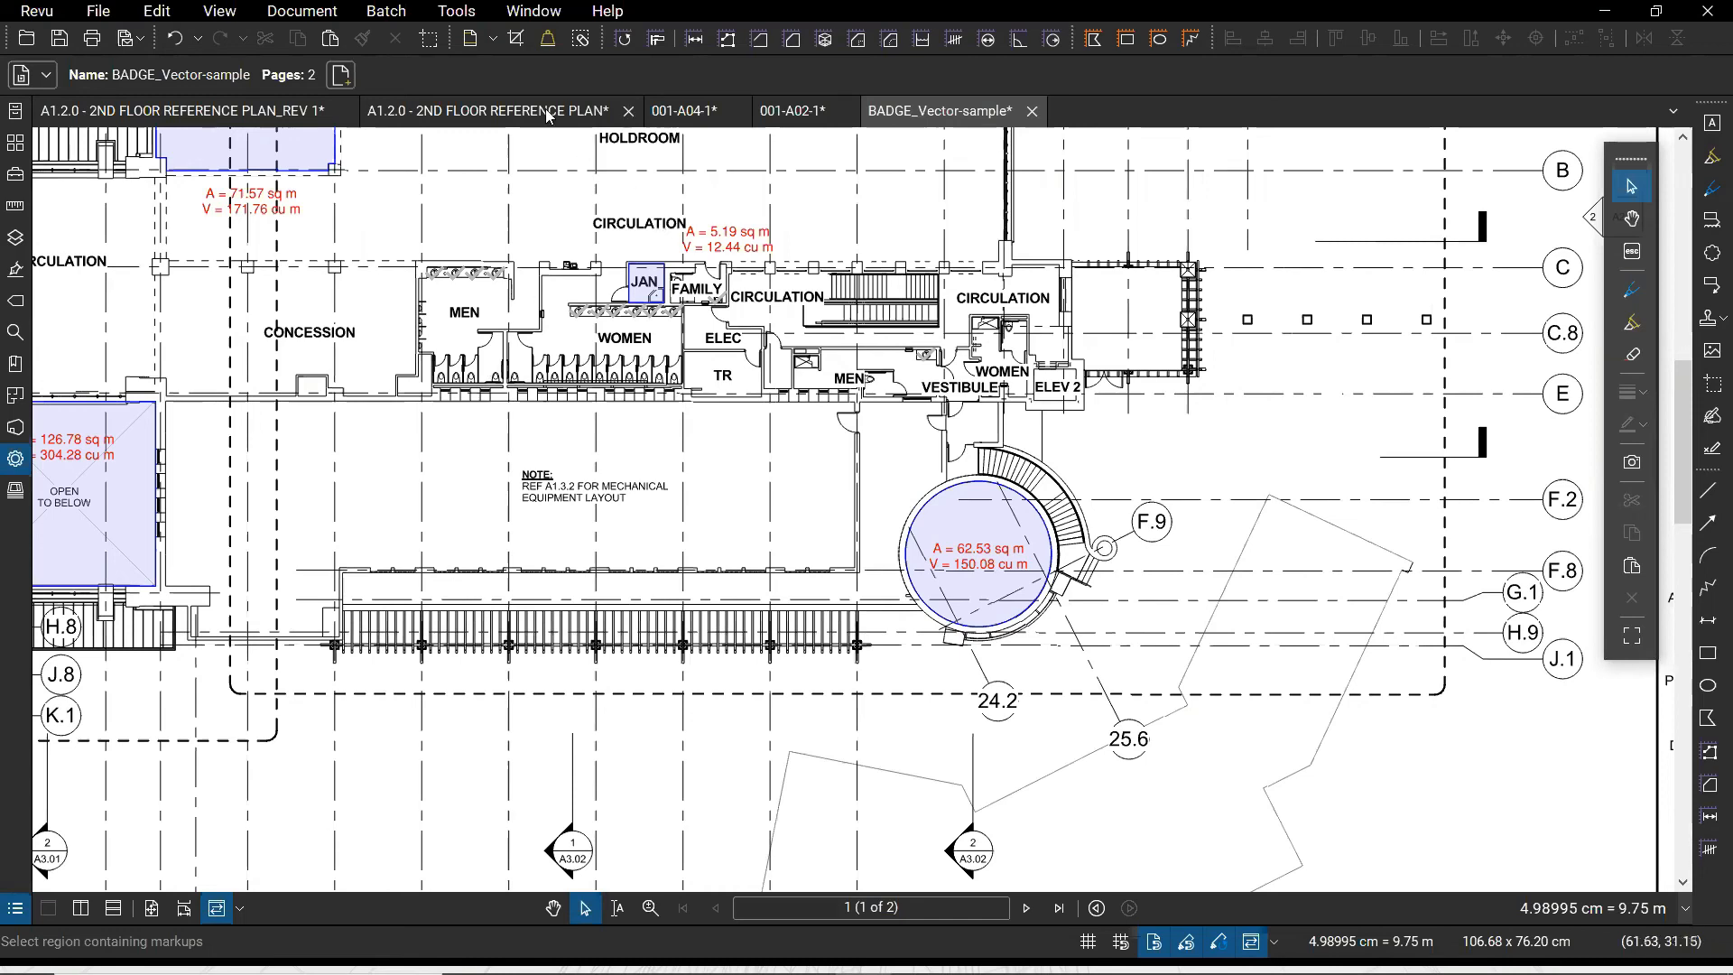
# Switch to the 001-A02-1 drawing and draw a straight vertical line in the blank margin beside the first floor plan
pyautogui.click(788, 120)
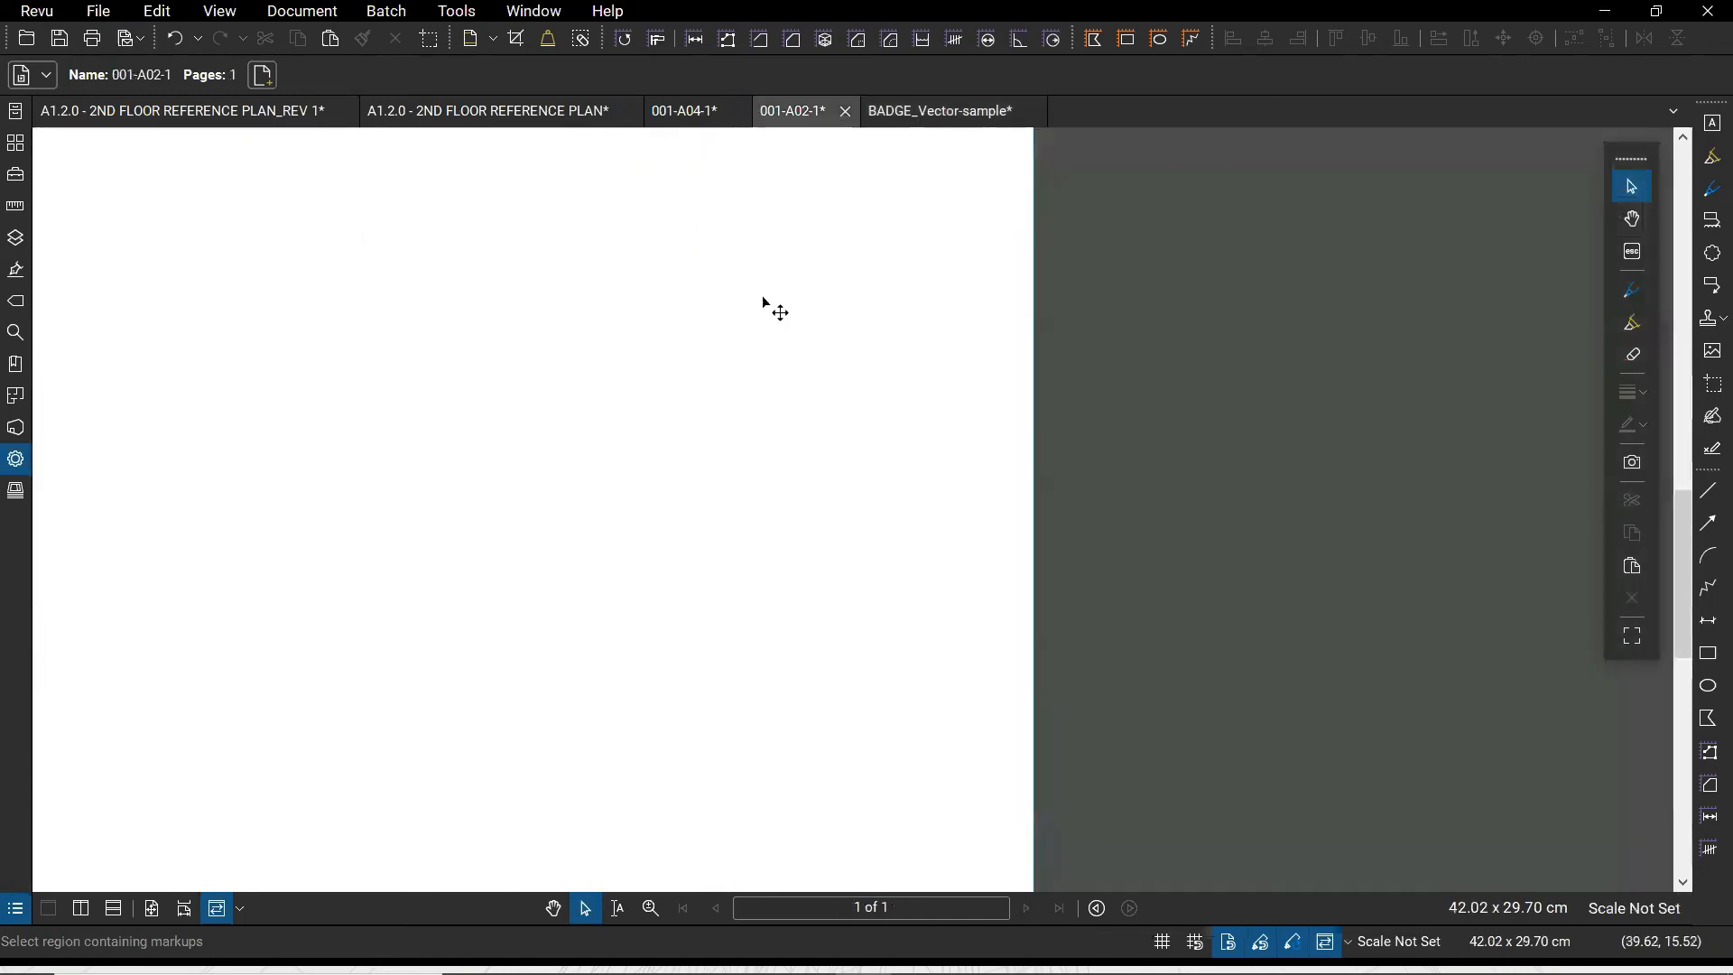
pyautogui.moveTo(1002, 592); pyautogui.dragTo(1065, 642)
pyautogui.moveTo(244, 283); pyautogui.dragTo(405, 542)
pyautogui.scroll(-4, 836, 543)
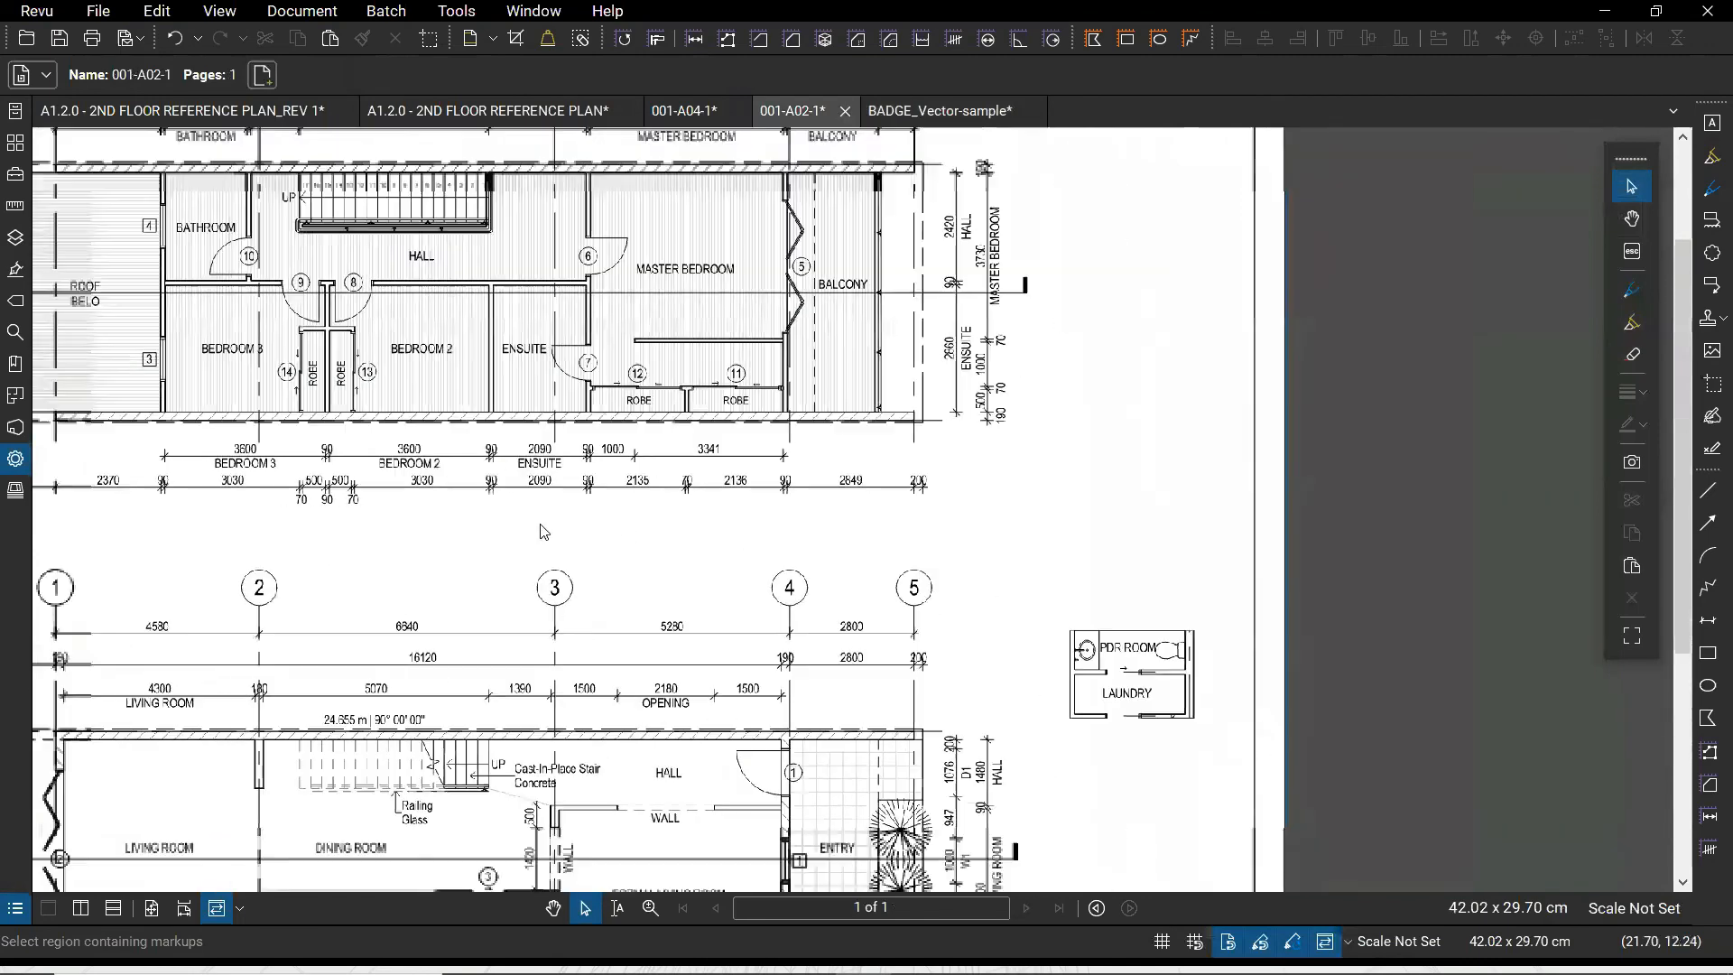
pyautogui.moveTo(825, 333); pyautogui.dragTo(1182, 367)
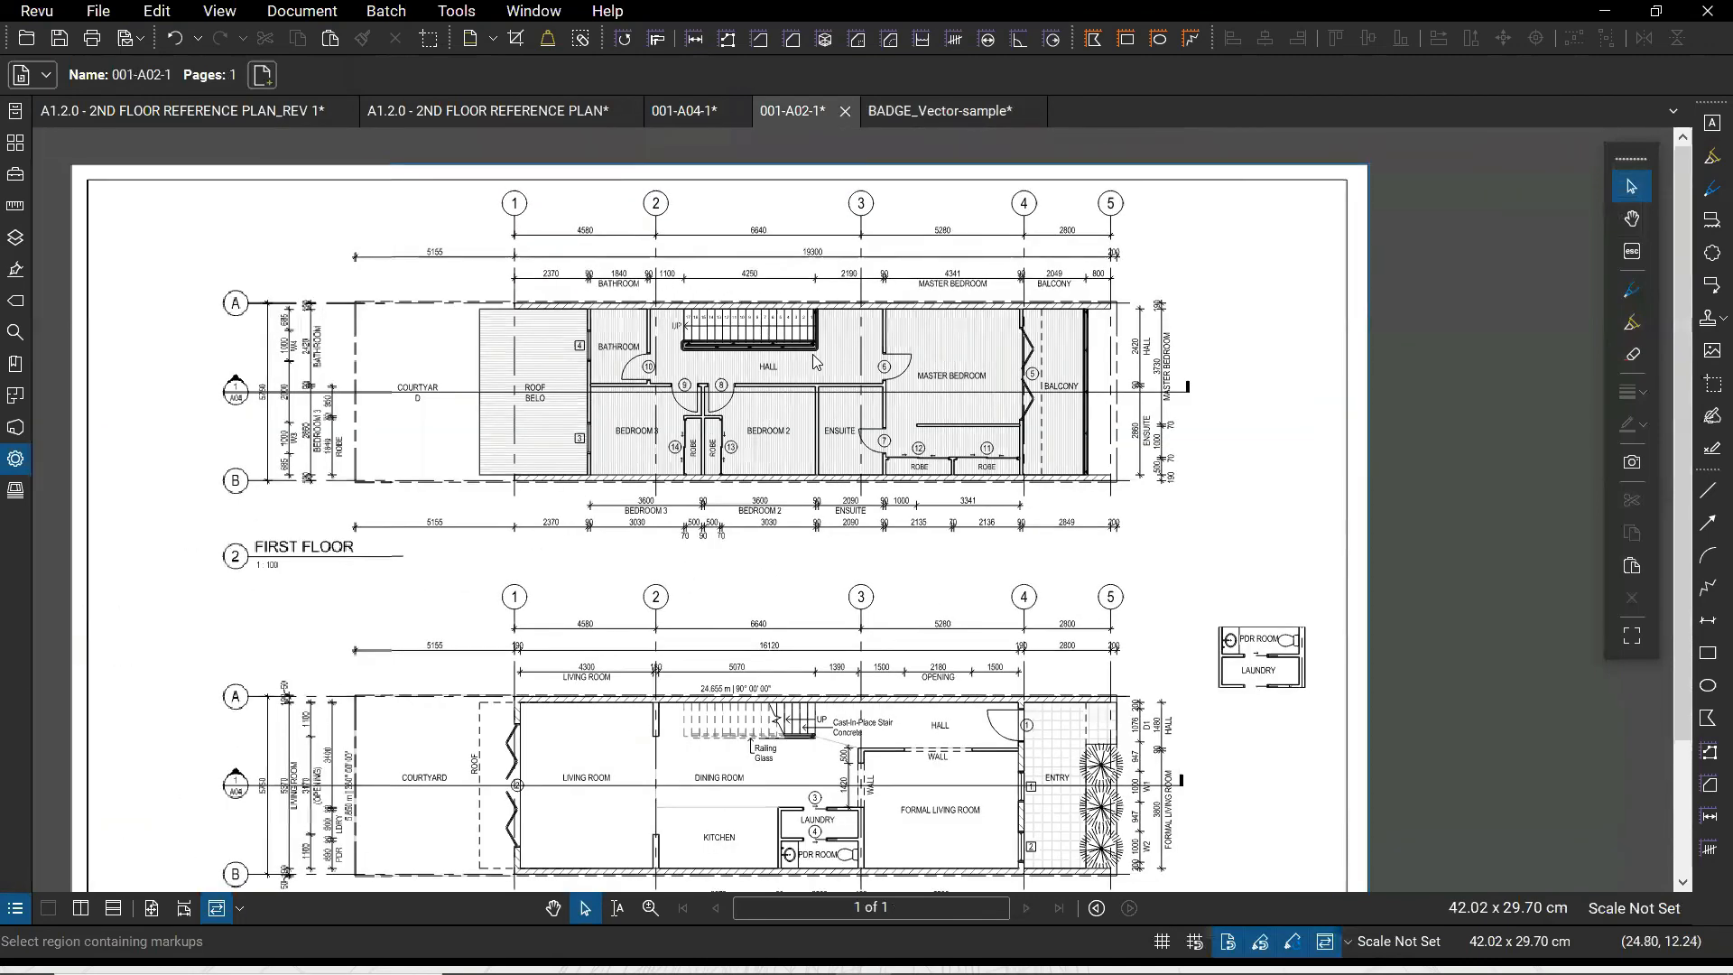
pyautogui.moveTo(237, 361); pyautogui.dragTo(547, 339)
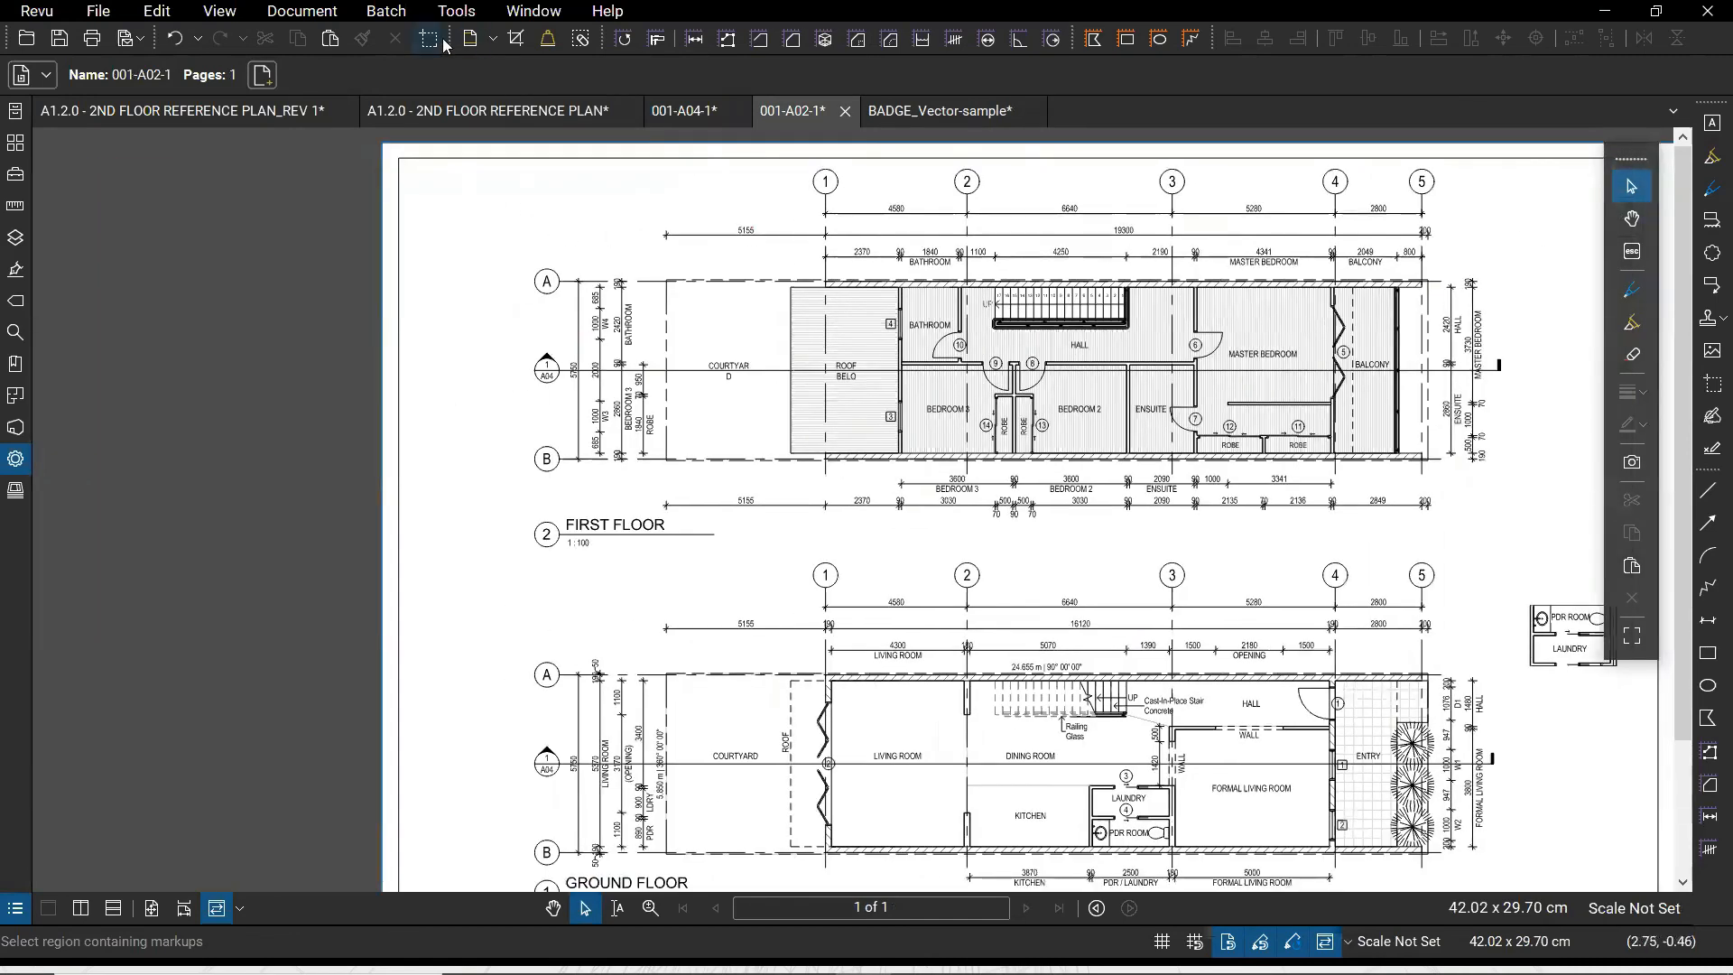
pyautogui.click(1707, 490)
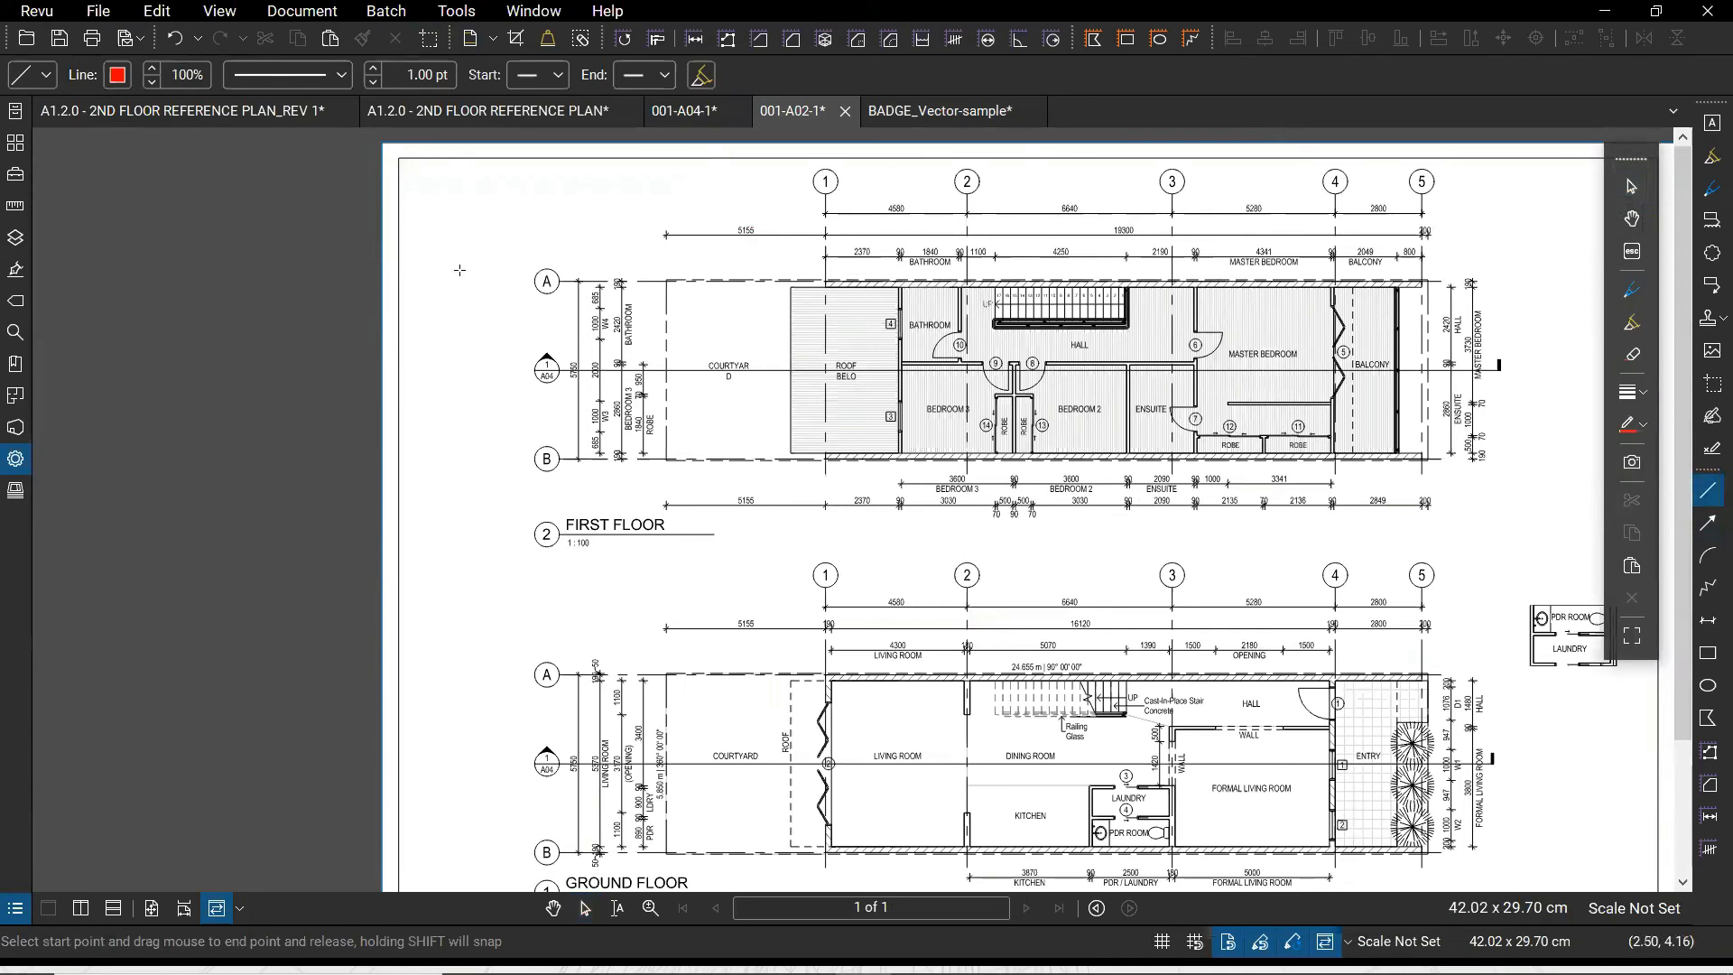
pyautogui.moveTo(460, 270); pyautogui.dragTo(454, 611)
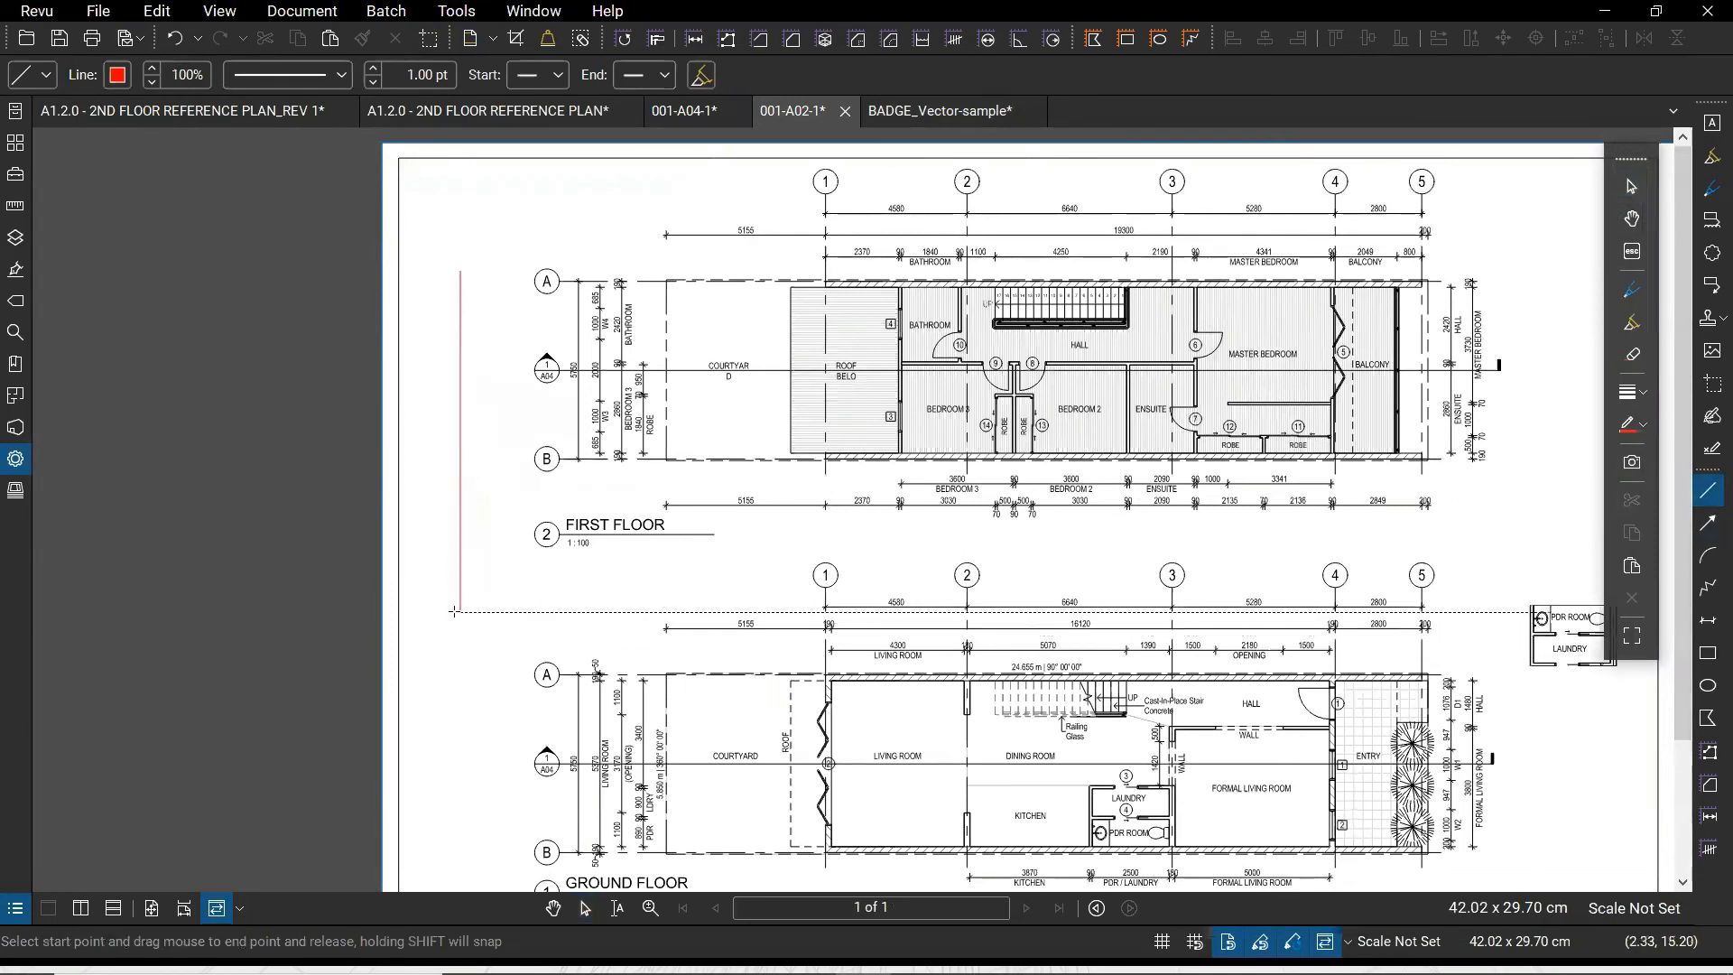
pyautogui.moveTo(437, 707); pyautogui.dragTo(438, 706)
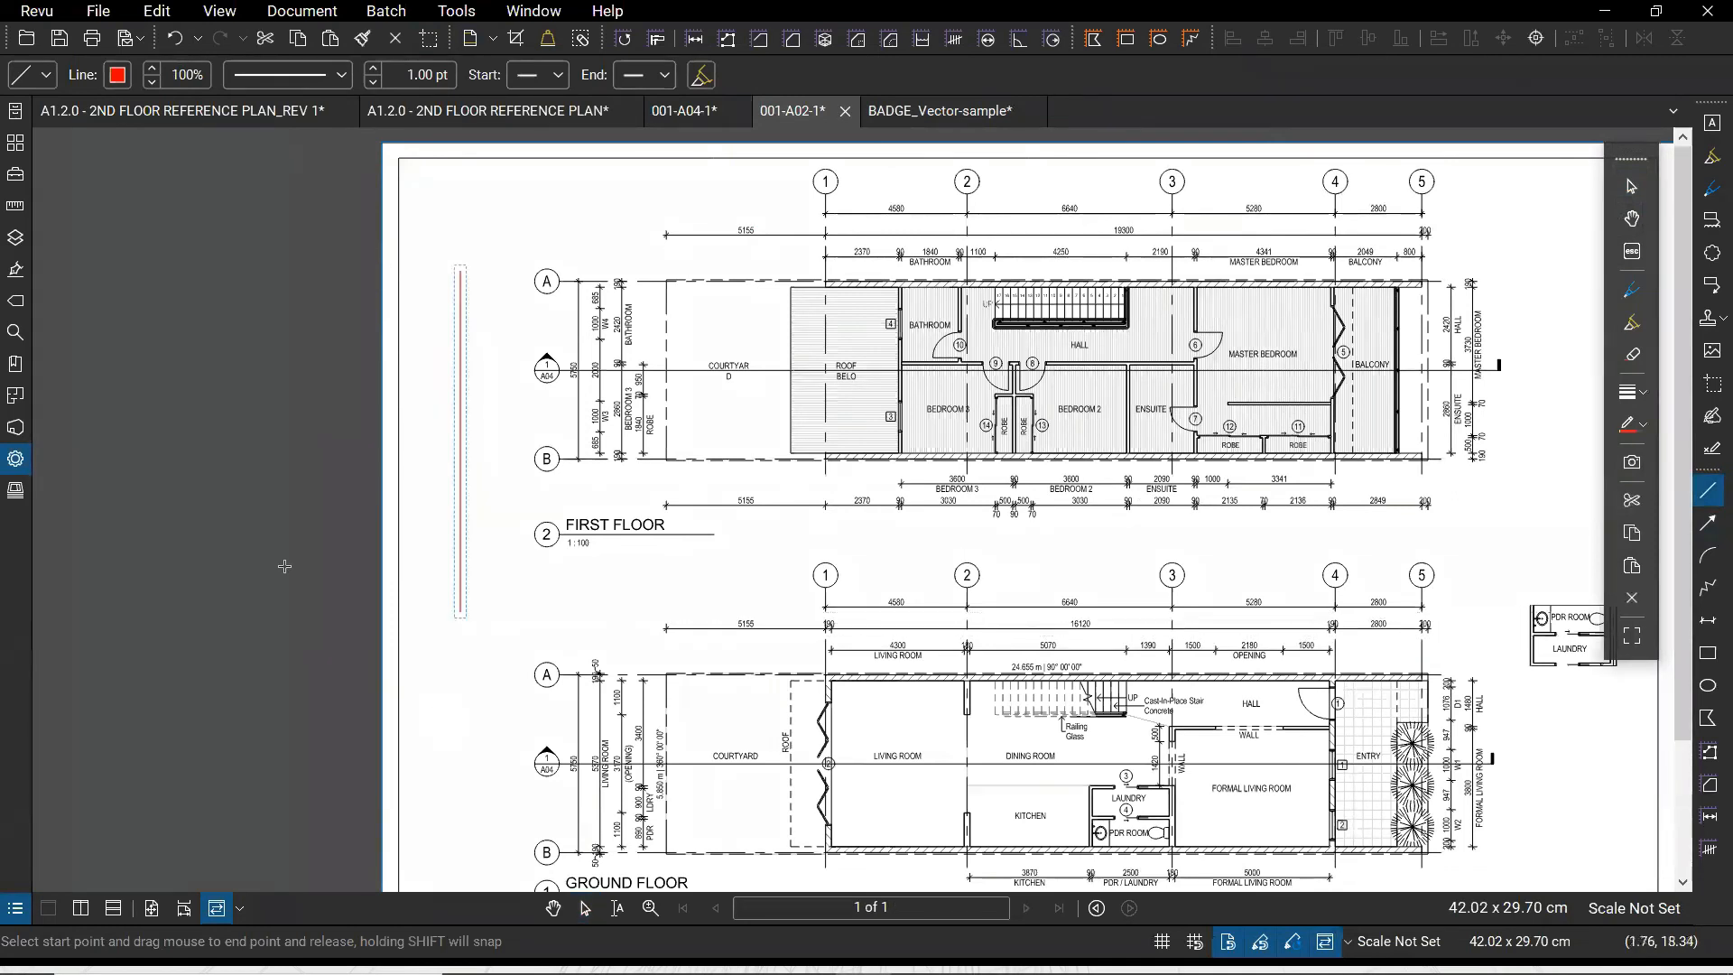
# Change the vertical line's colour to blue and its line style to CentreLine
pyautogui.click(117, 76)
pyautogui.click(112, 178)
pyautogui.click(336, 77)
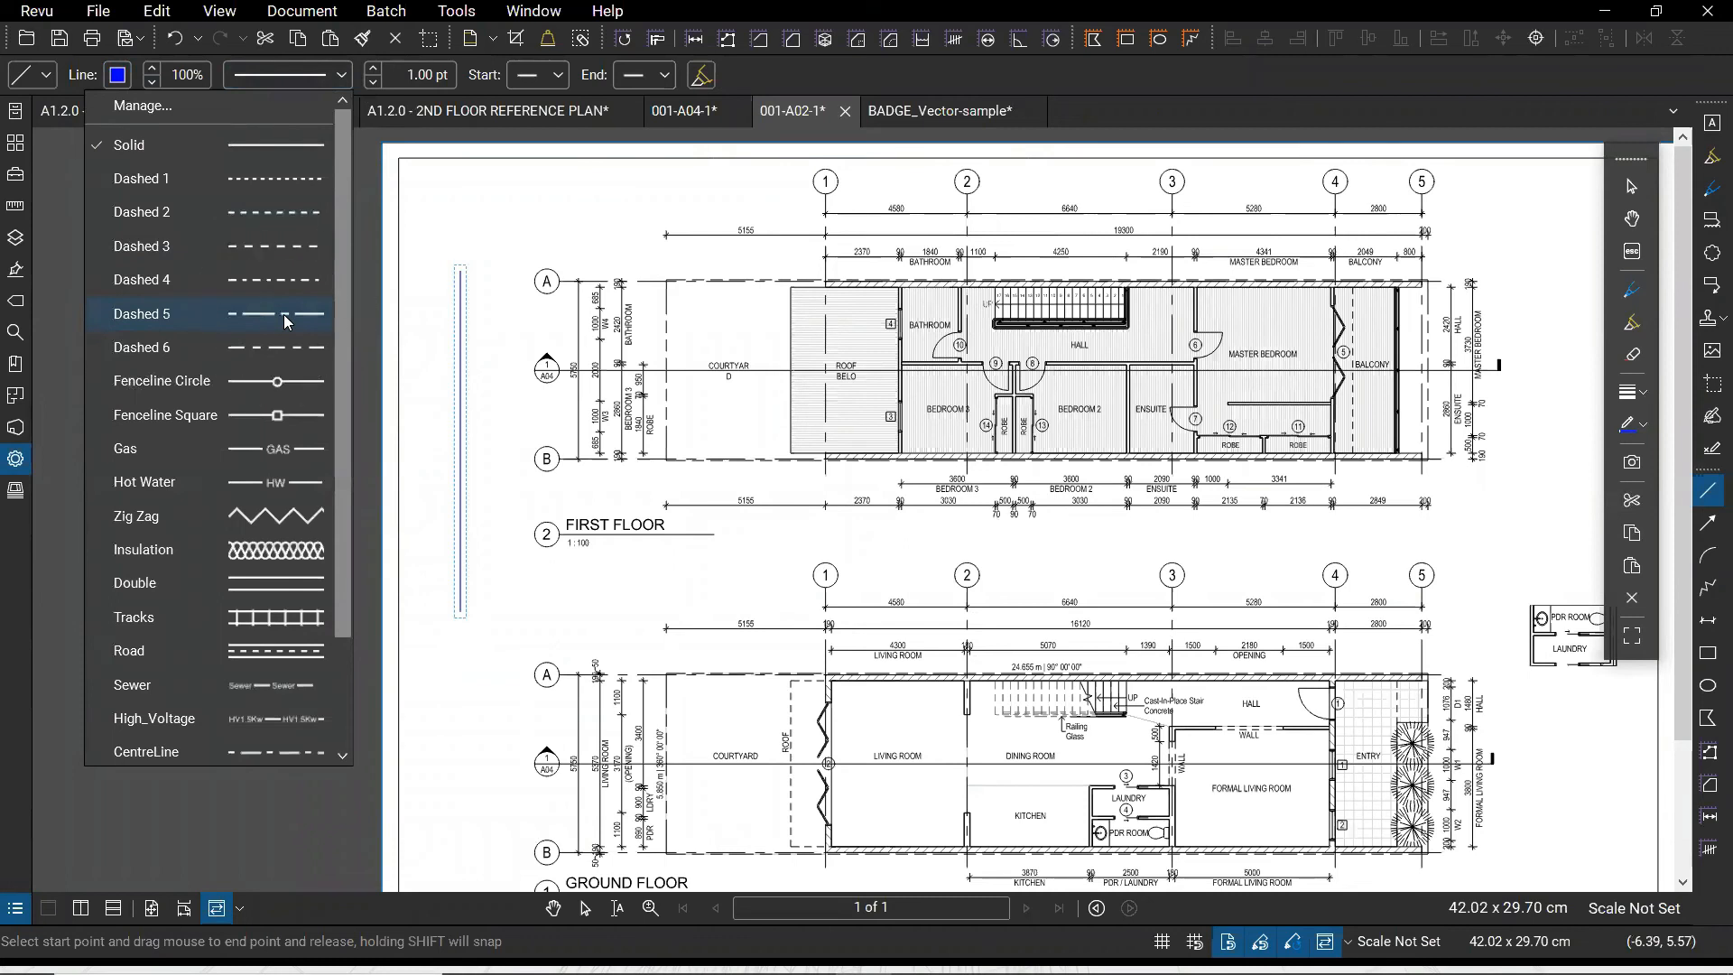
pyautogui.click(276, 749)
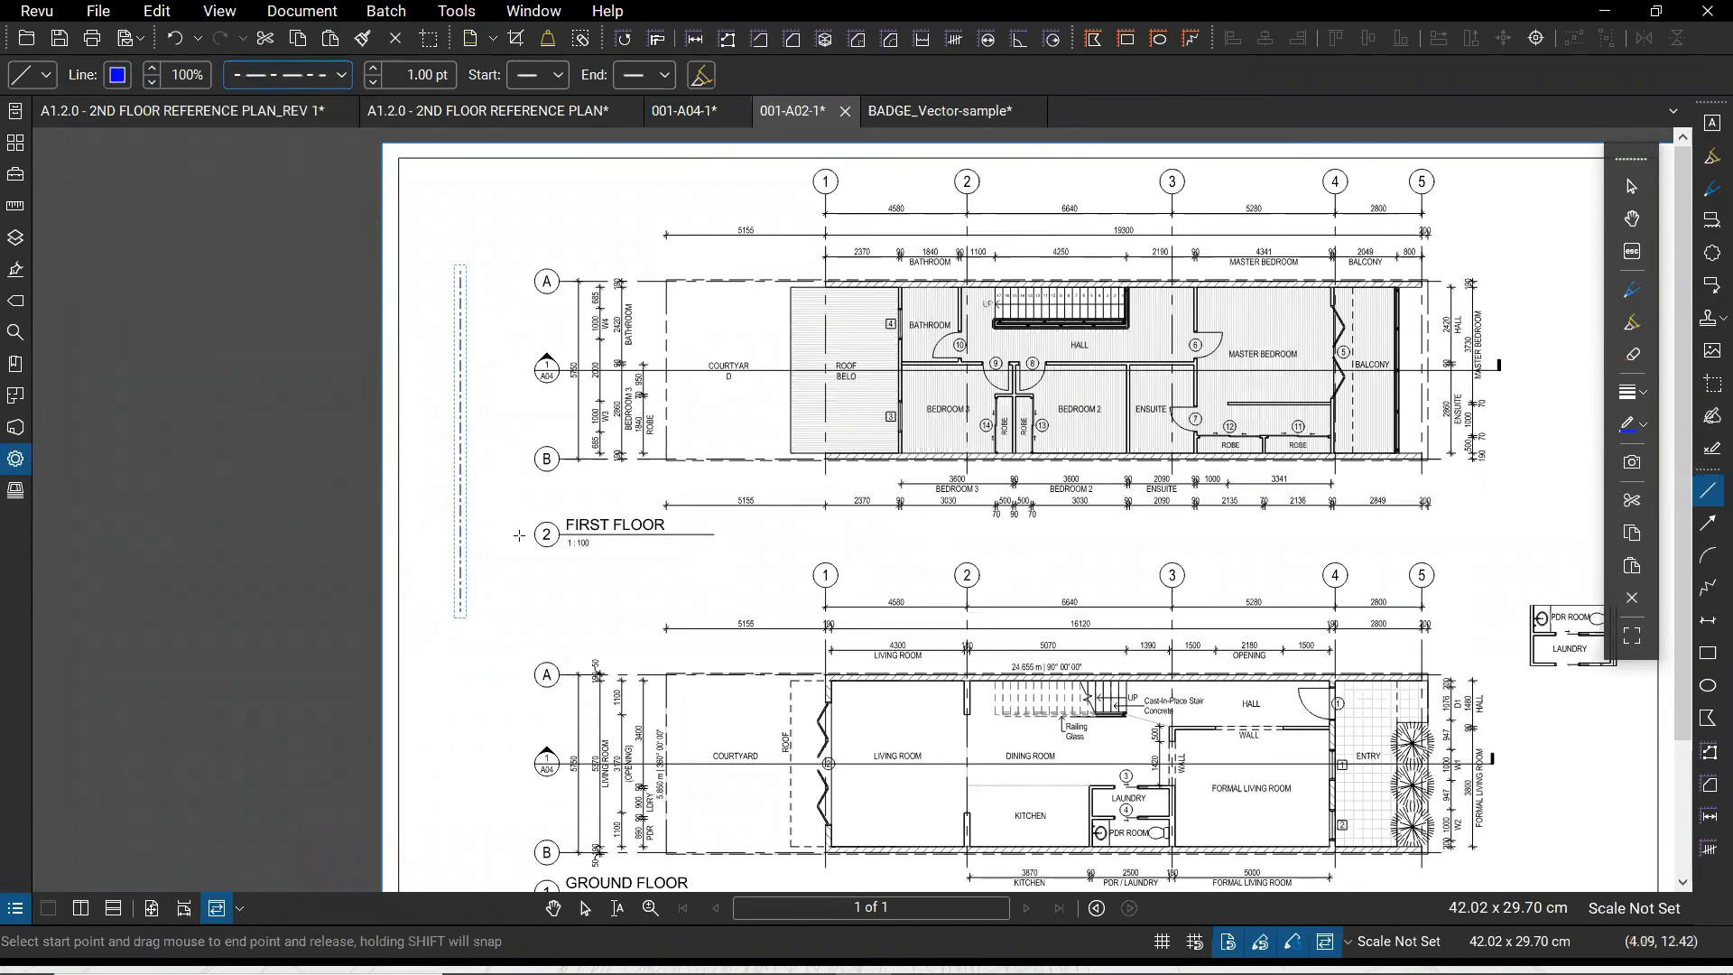
pyautogui.press('Escape')
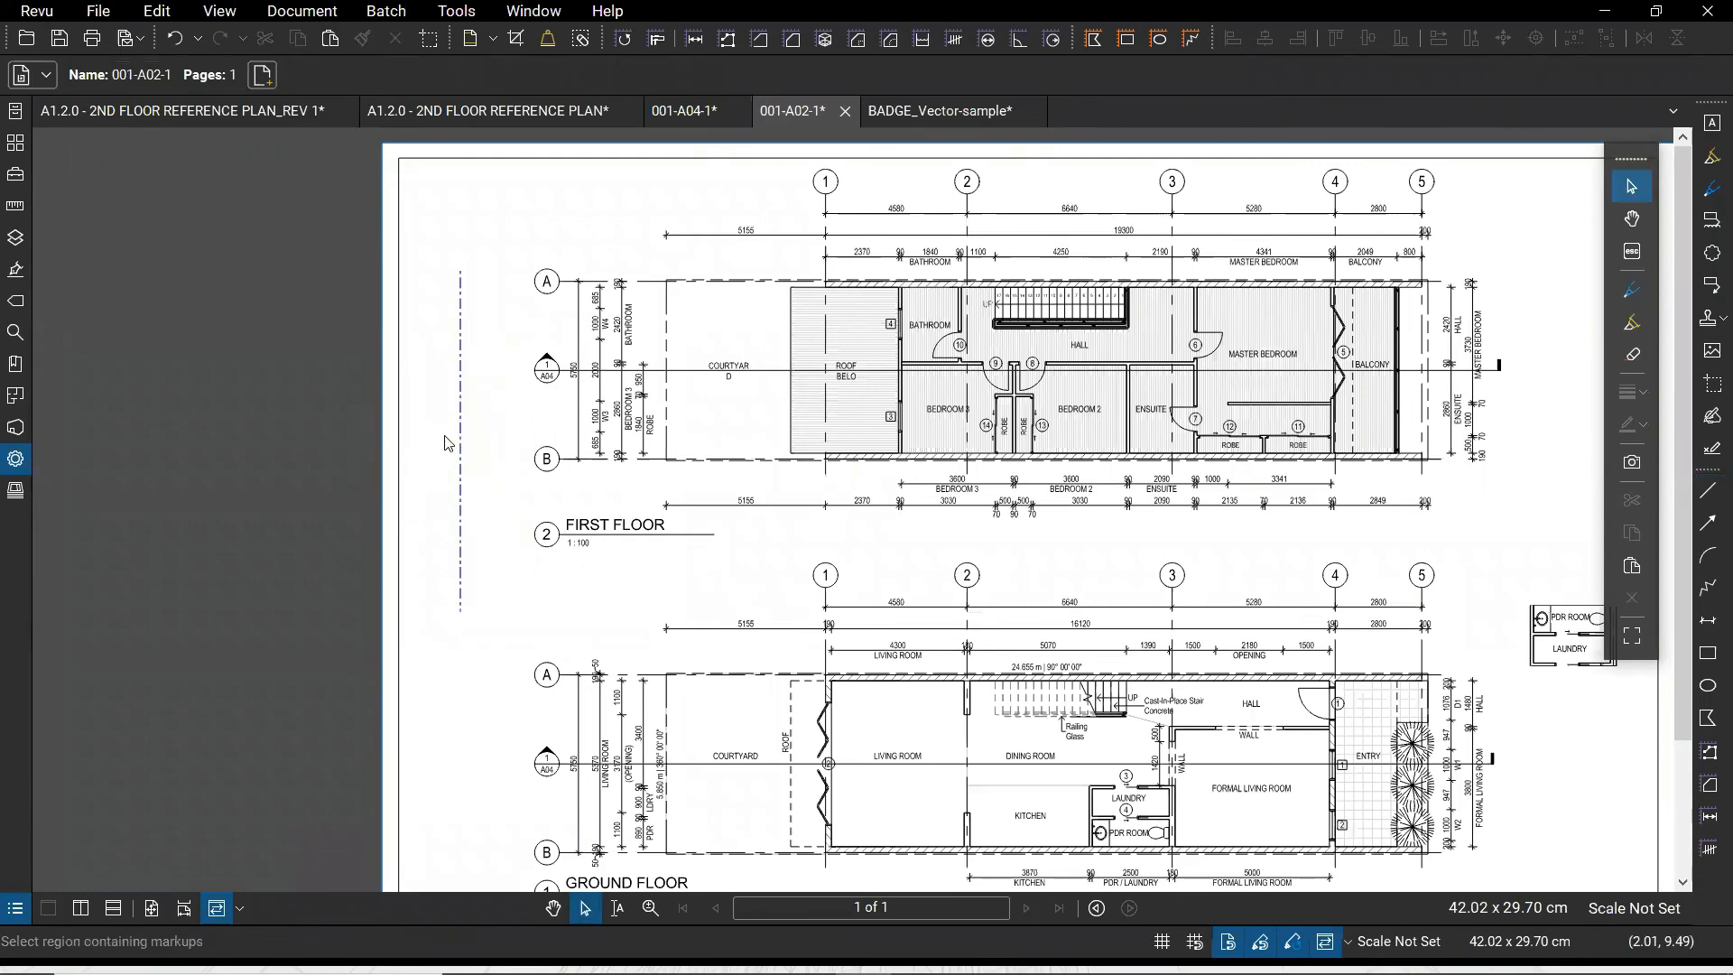
# Inspect the dashed vertical line up close along with its line style and opacity settings
pyautogui.scroll(-1, 445, 442)
pyautogui.scroll(4, 456, 440)
pyautogui.click(462, 437)
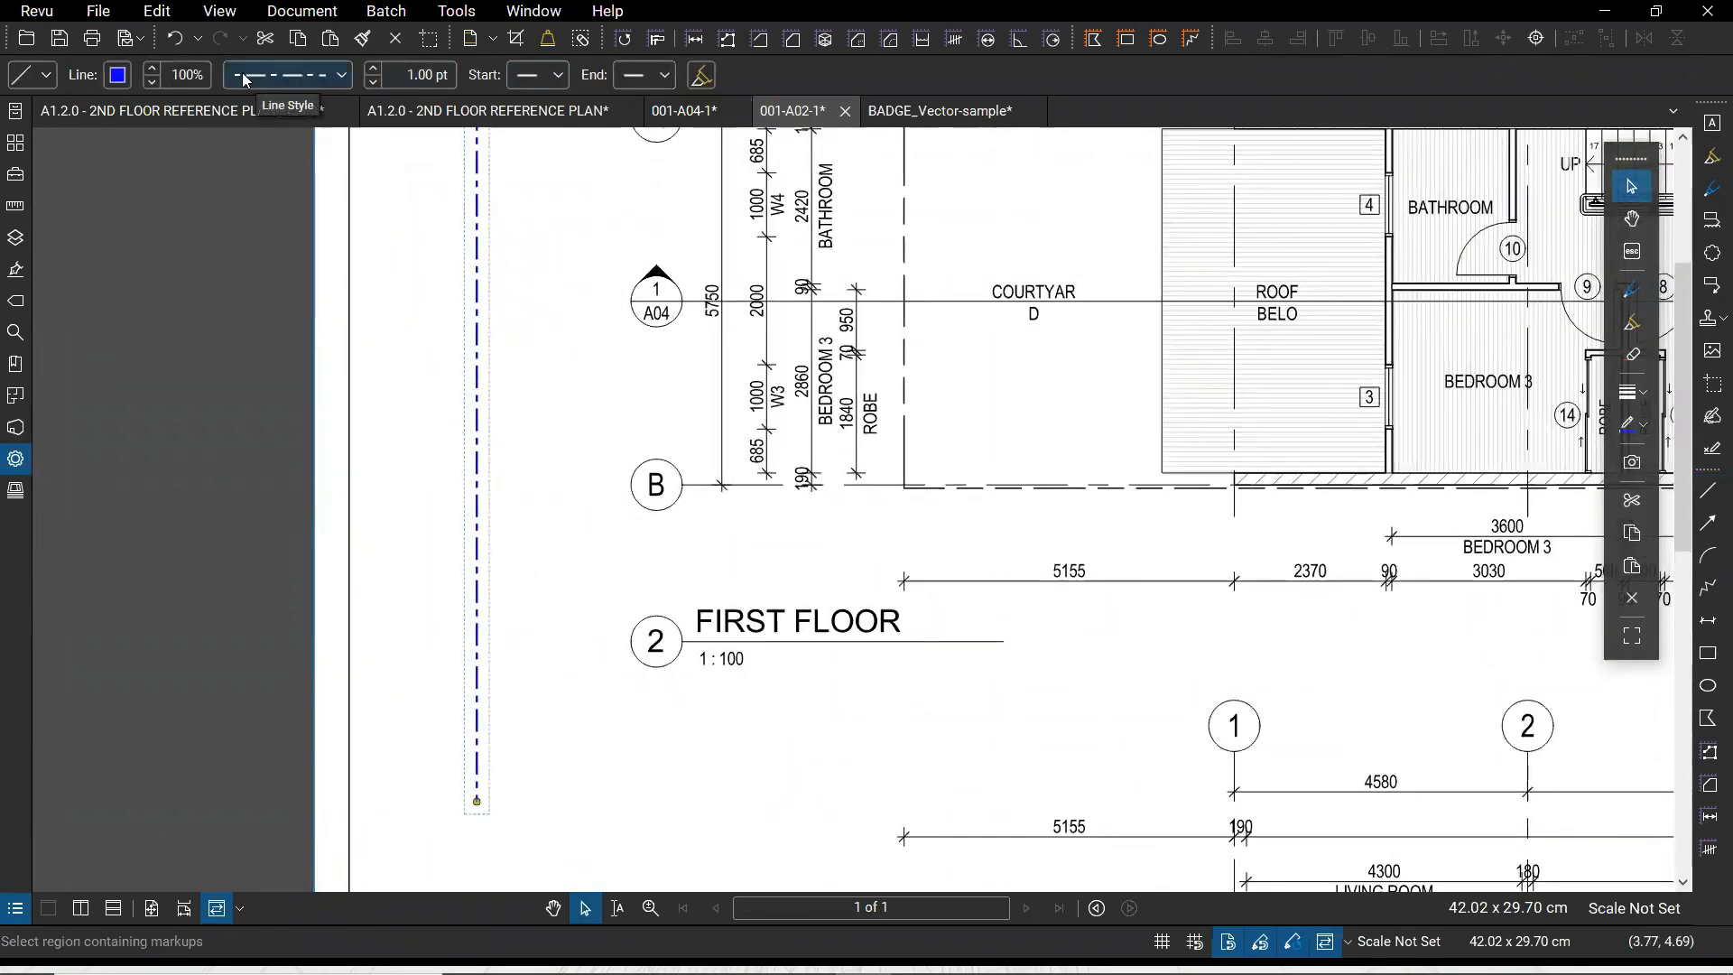
pyautogui.click(181, 75)
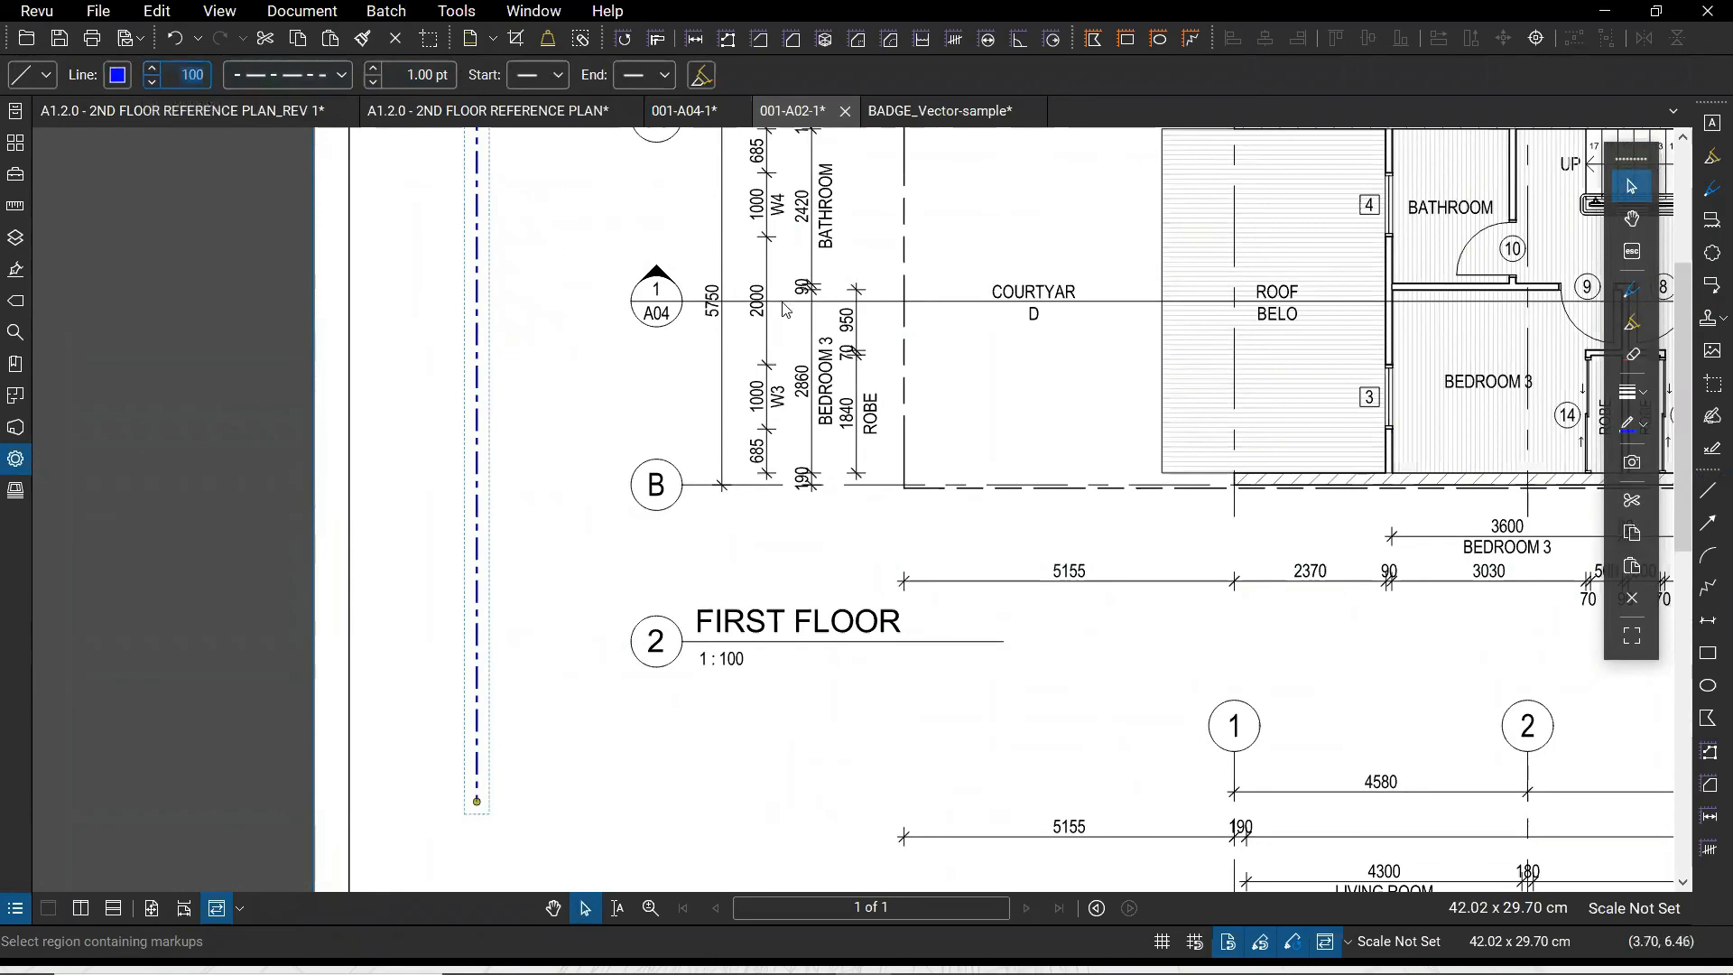
pyautogui.click(499, 540)
pyautogui.scroll(-2, 502, 540)
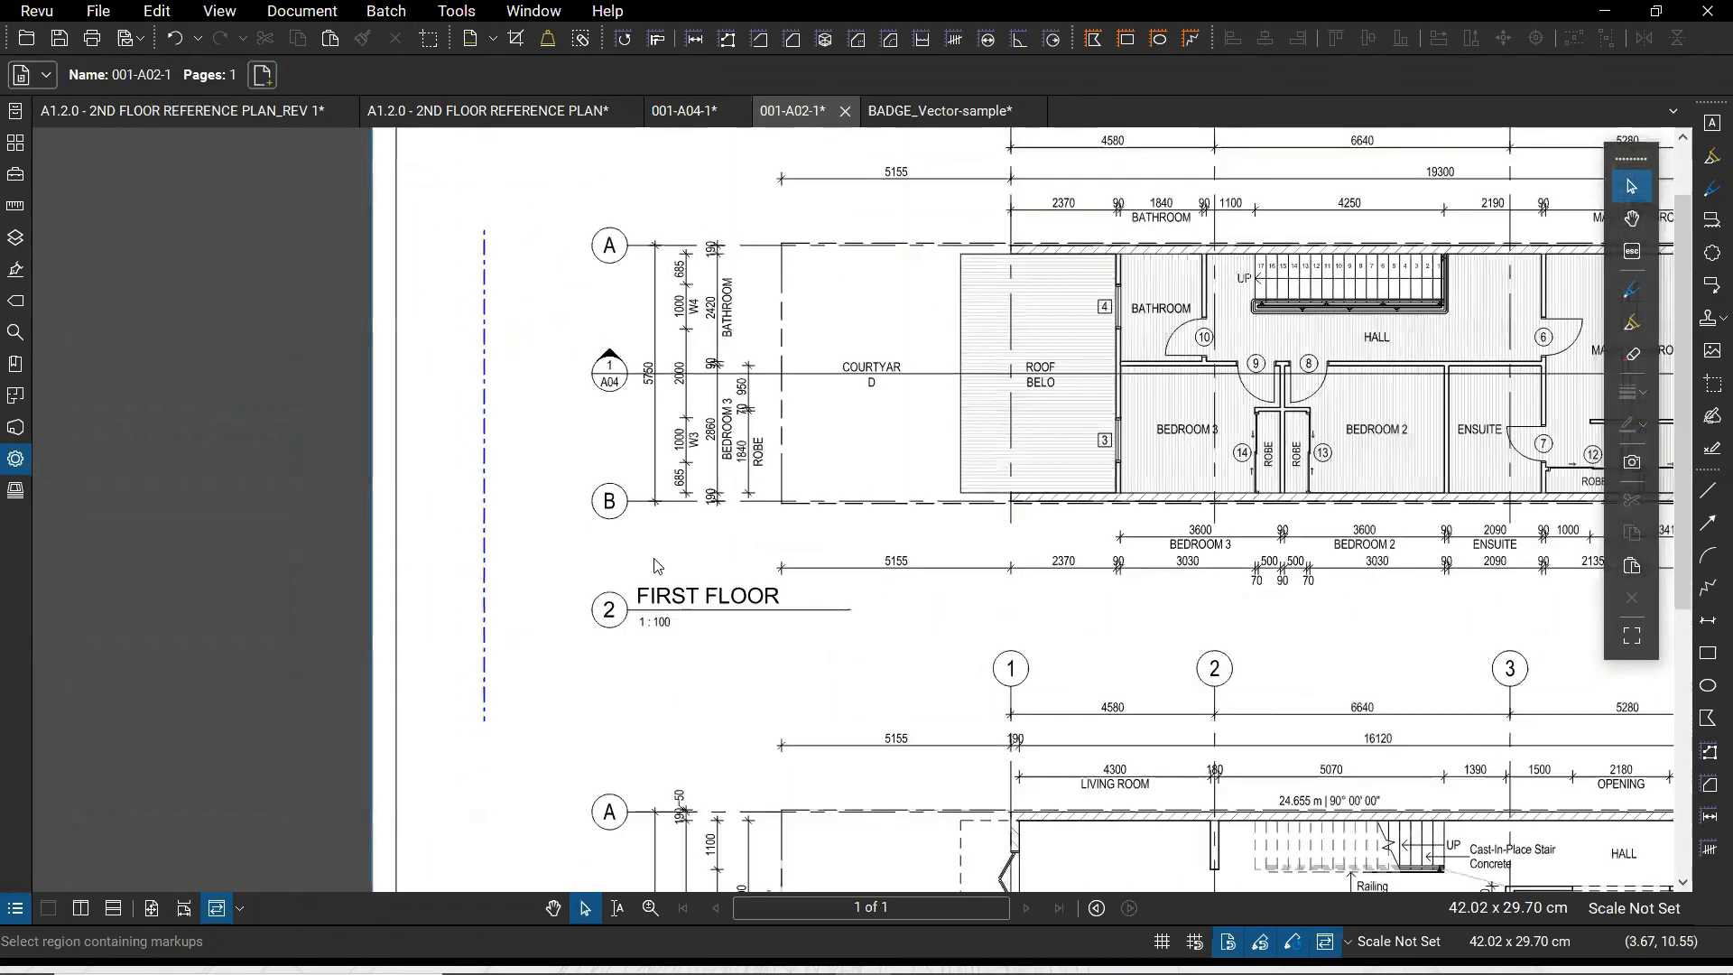
# Draw a small red circle just above the upper end of the blue dashed vertical line
pyautogui.moveTo(852, 514); pyautogui.dragTo(889, 622)
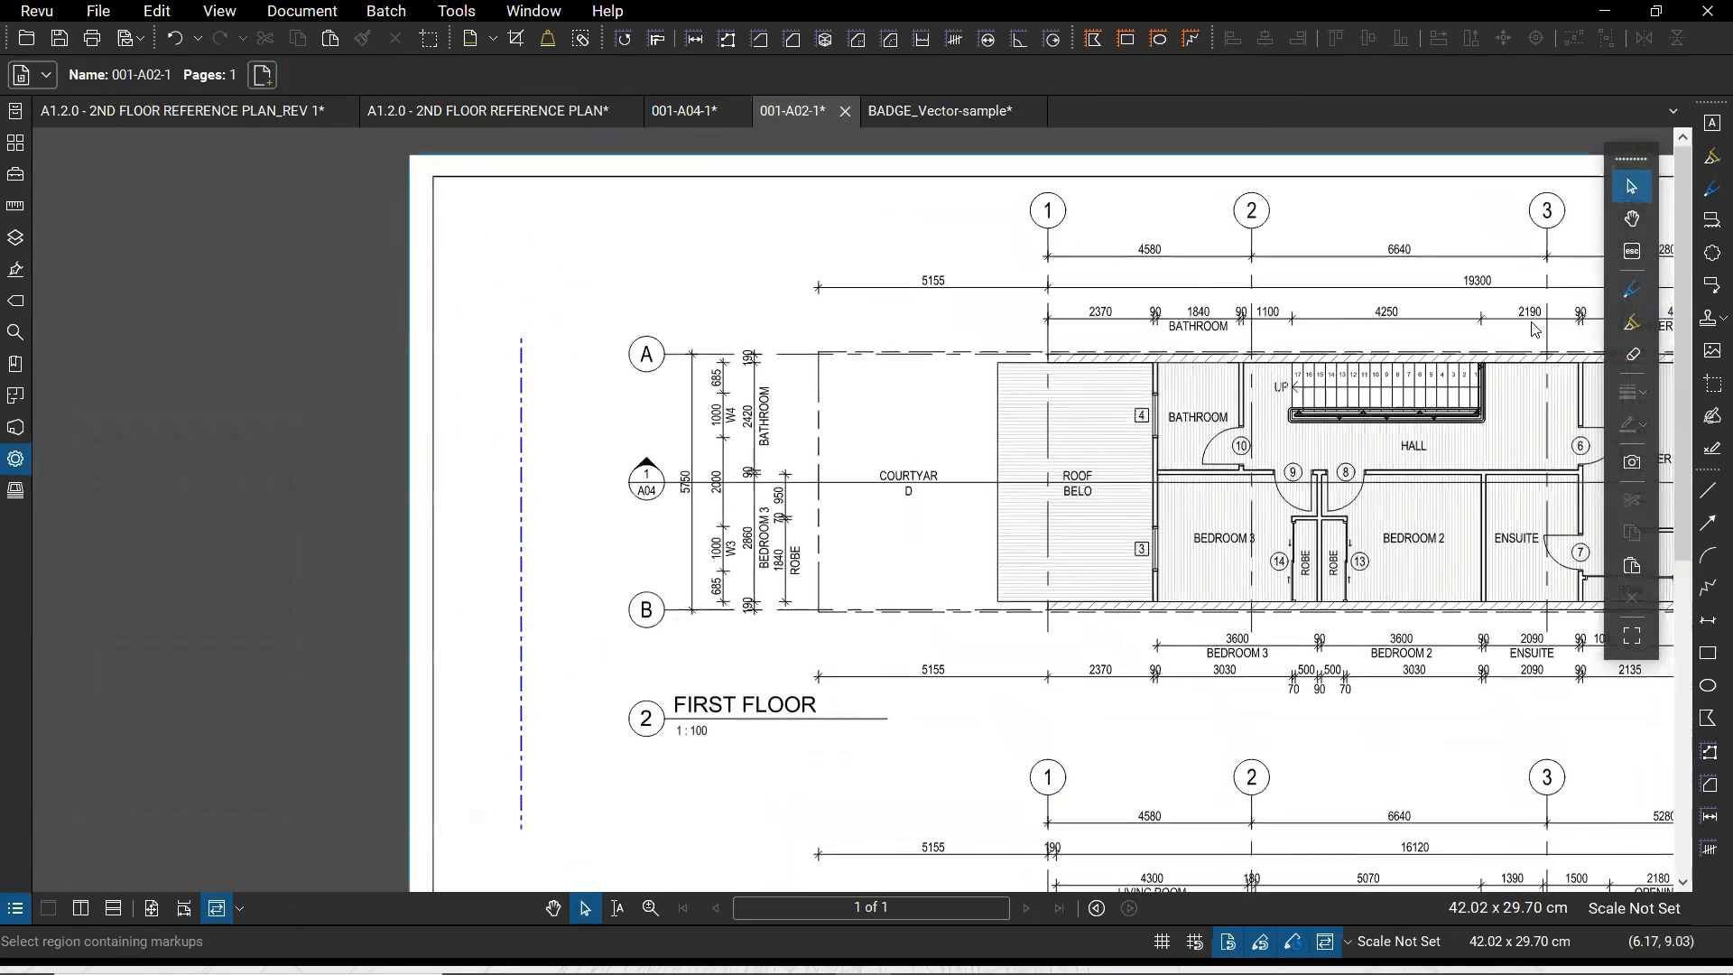
pyautogui.click(1707, 688)
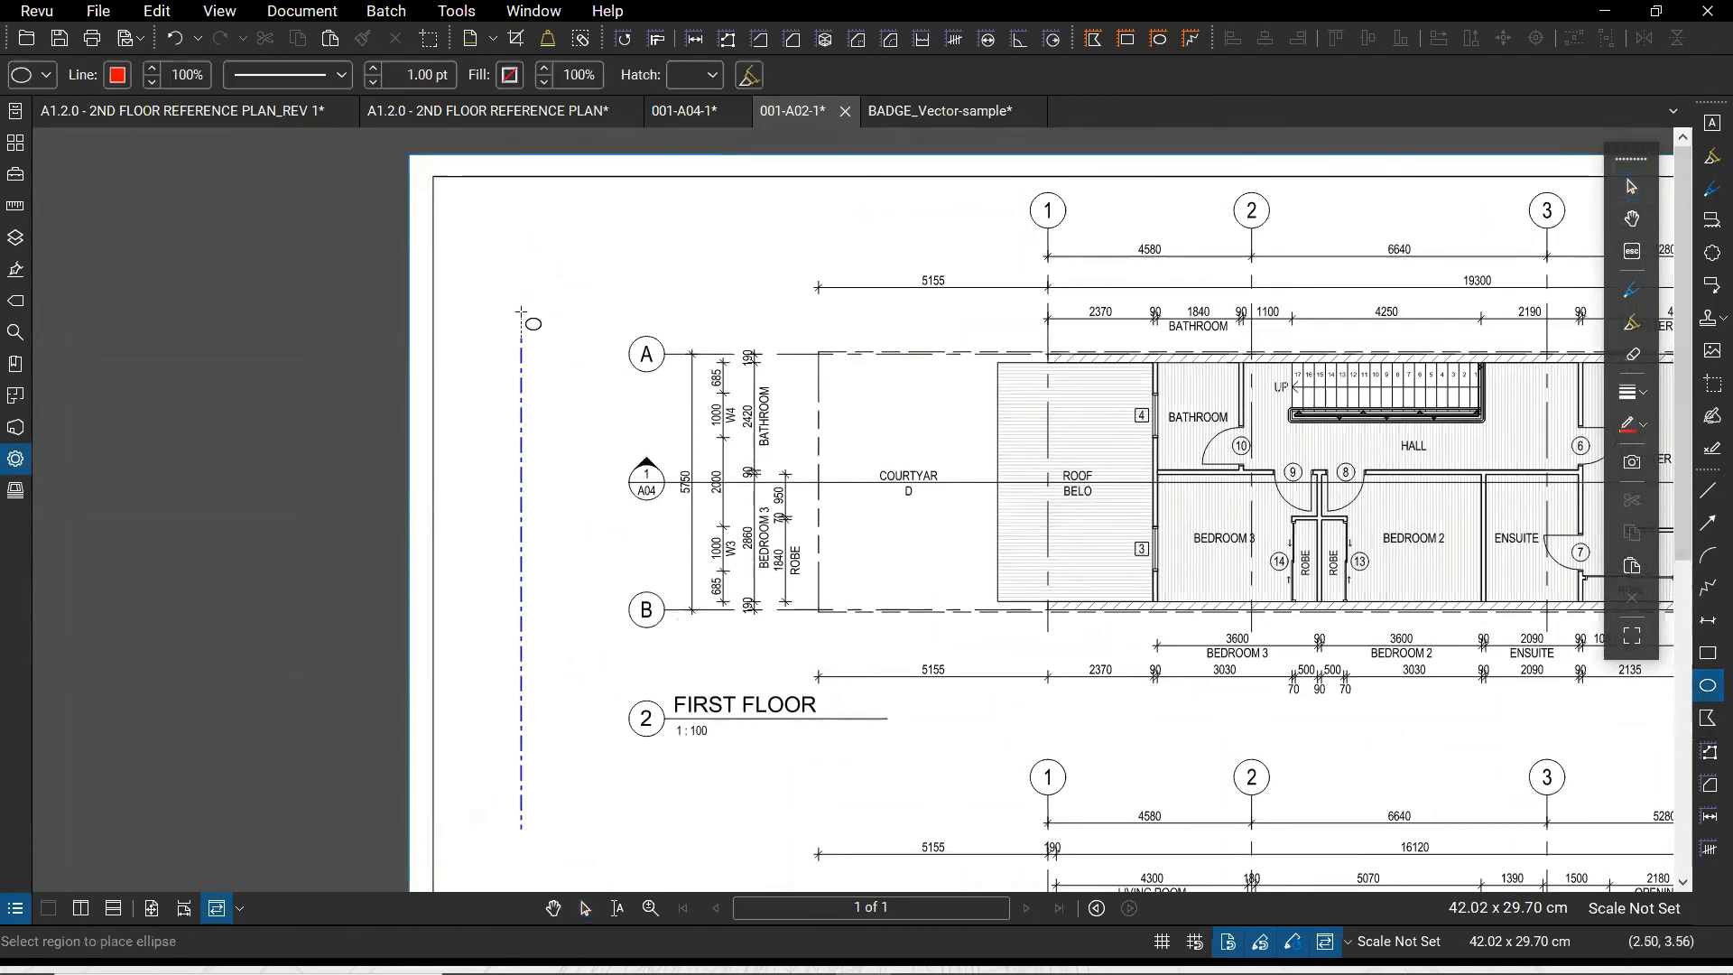
pyautogui.moveTo(520, 312)
pyautogui.mouseDown()
pyautogui.moveTo(577, 307)
pyautogui.moveTo(575, 257)
pyautogui.moveTo(591, 311)
pyautogui.moveTo(574, 305)
pyautogui.mouseUp()
pyautogui.scroll(3, 573, 305)
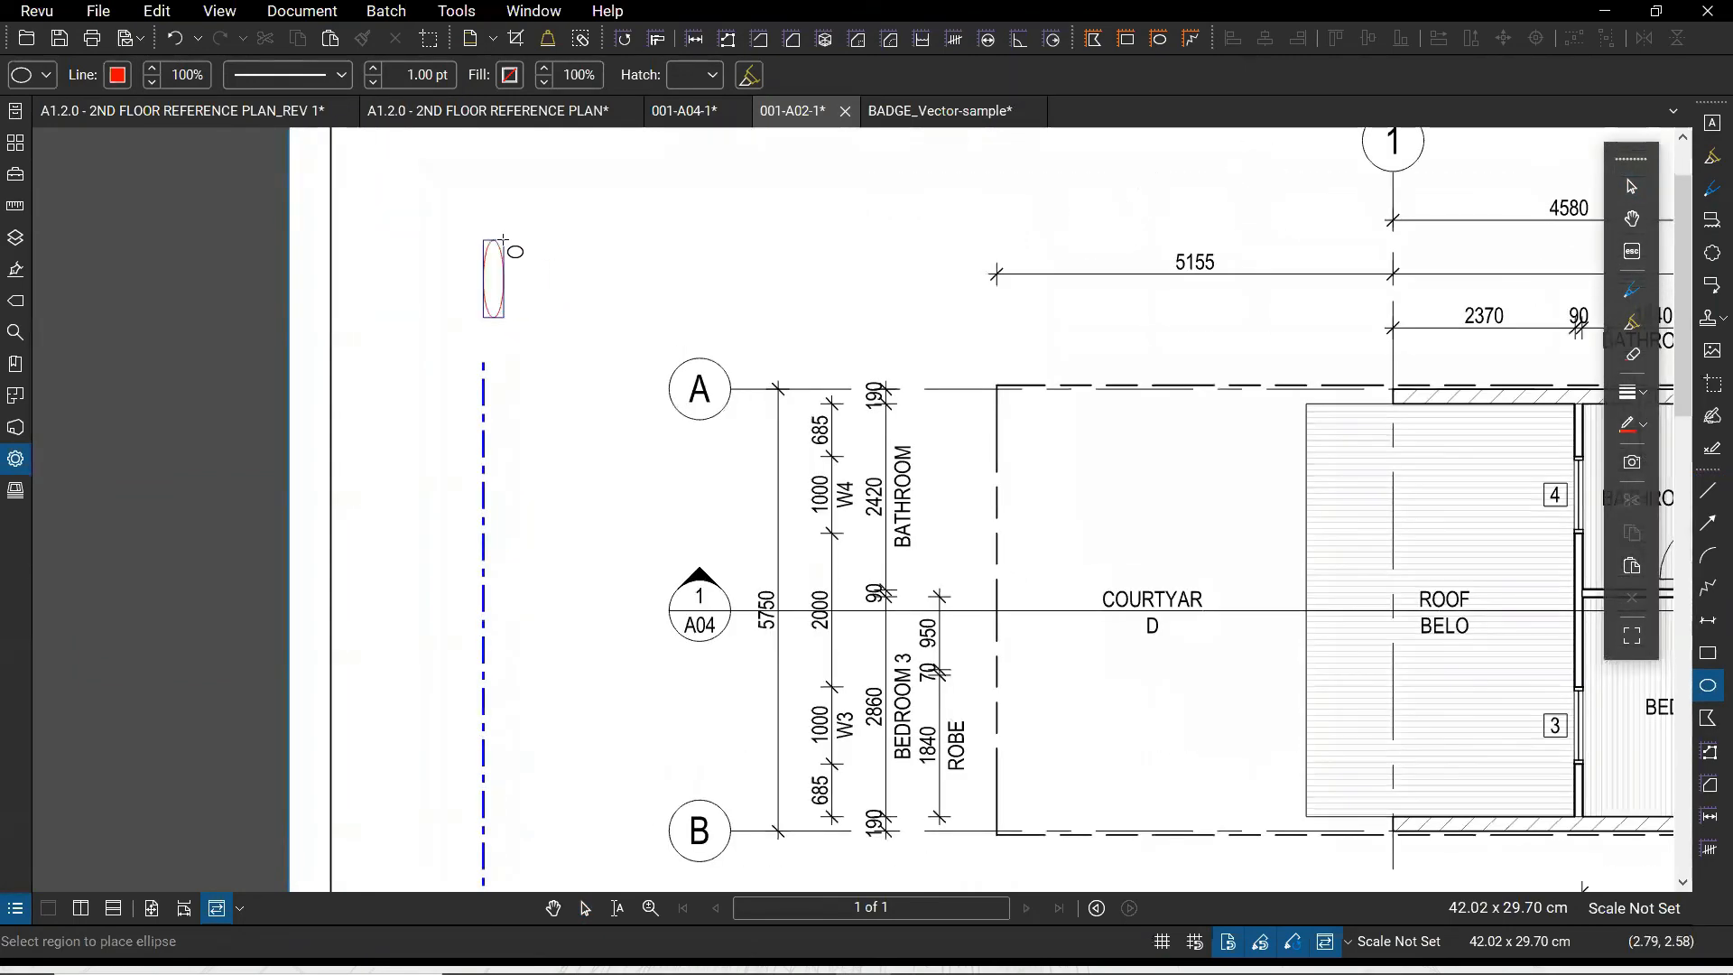
pyautogui.moveTo(503, 240); pyautogui.dragTo(582, 249)
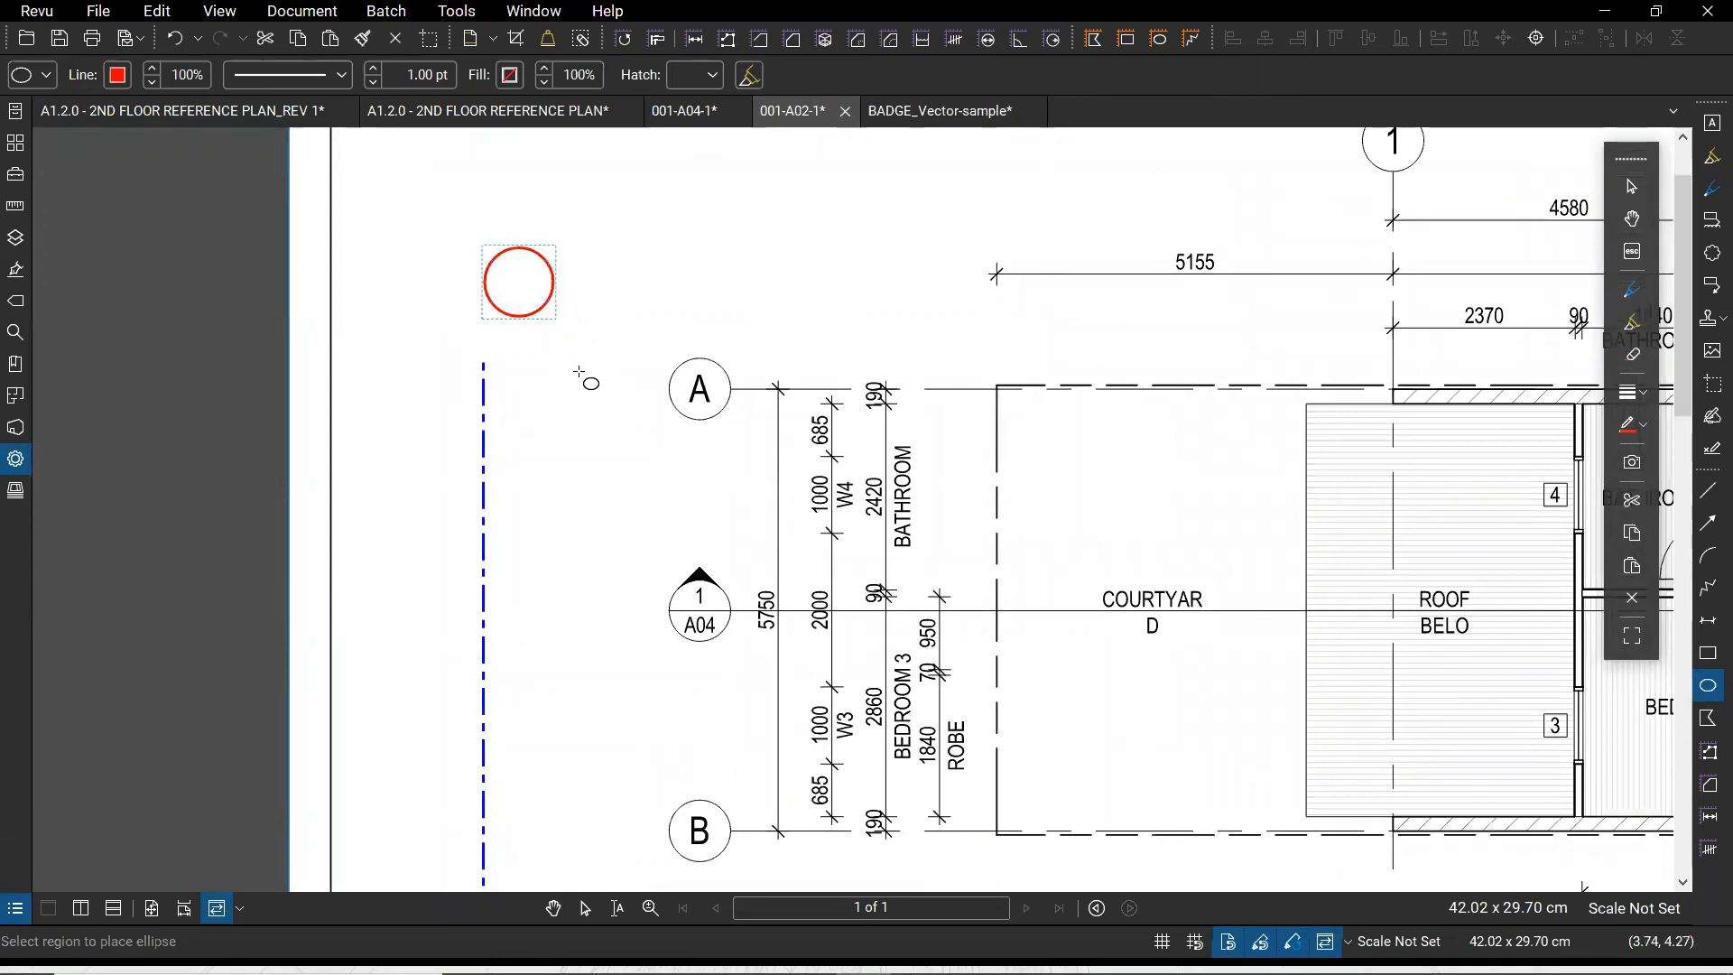
# Move the red circle down so it sits centred on the upper end of the dashed line
pyautogui.click(517, 313)
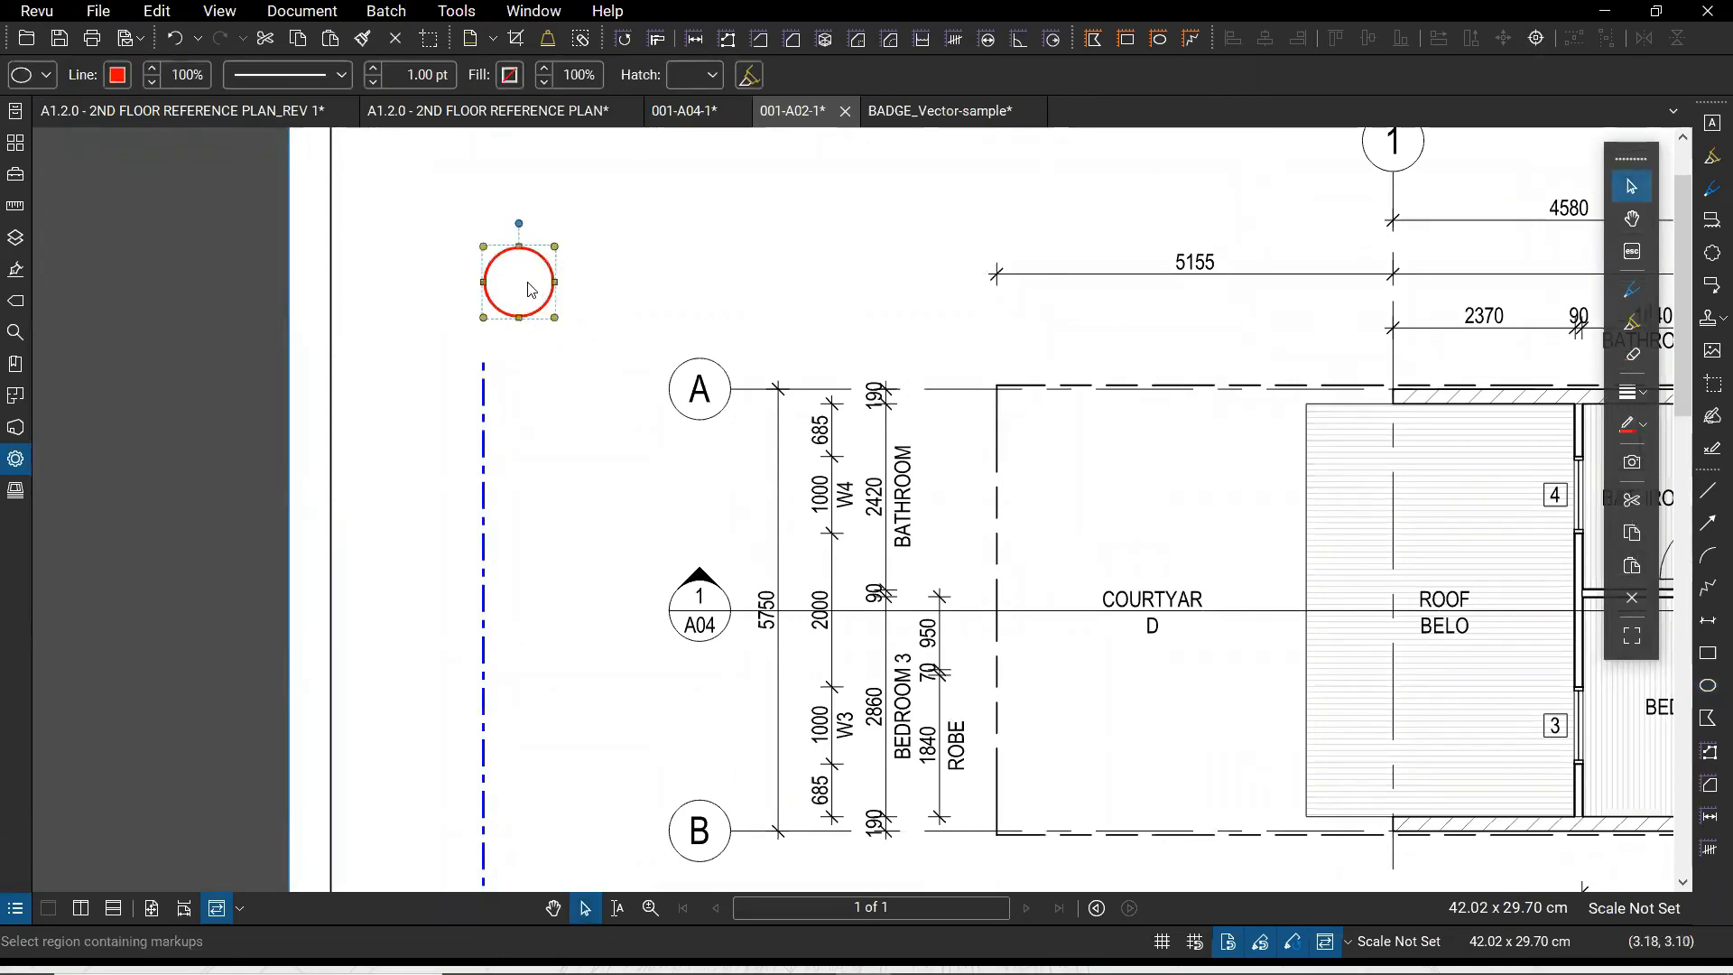
pyautogui.moveTo(528, 283); pyautogui.dragTo(499, 353)
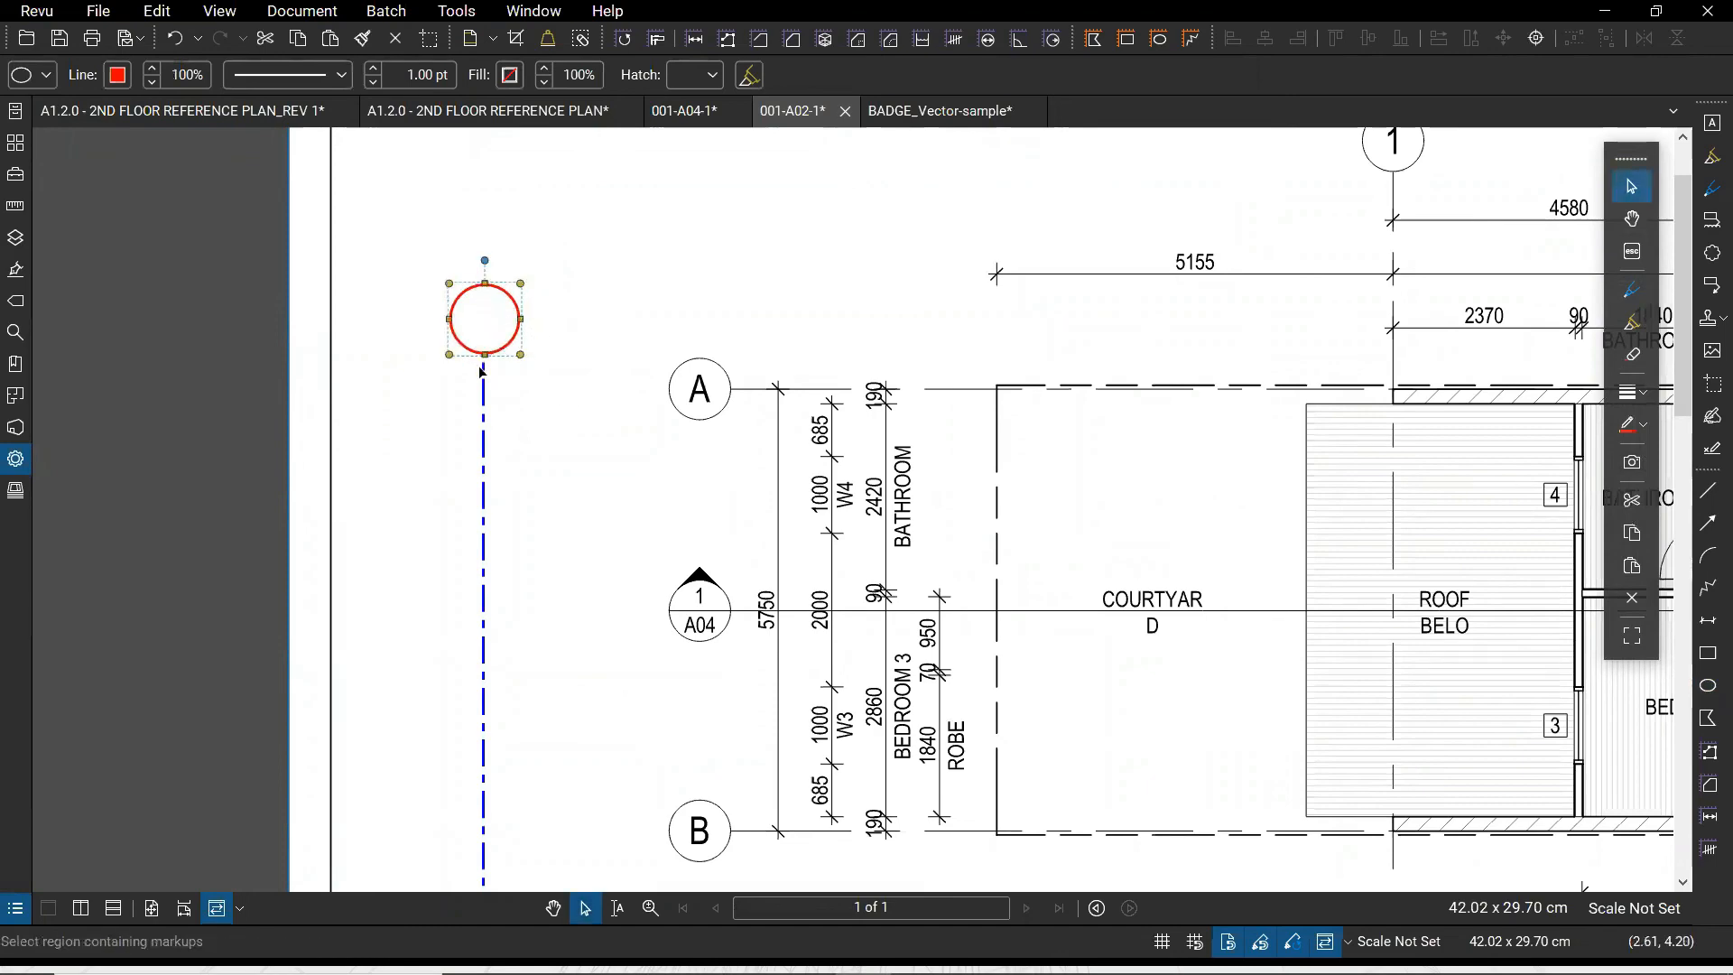
pyautogui.scroll(5, 480, 371)
pyautogui.click(532, 336)
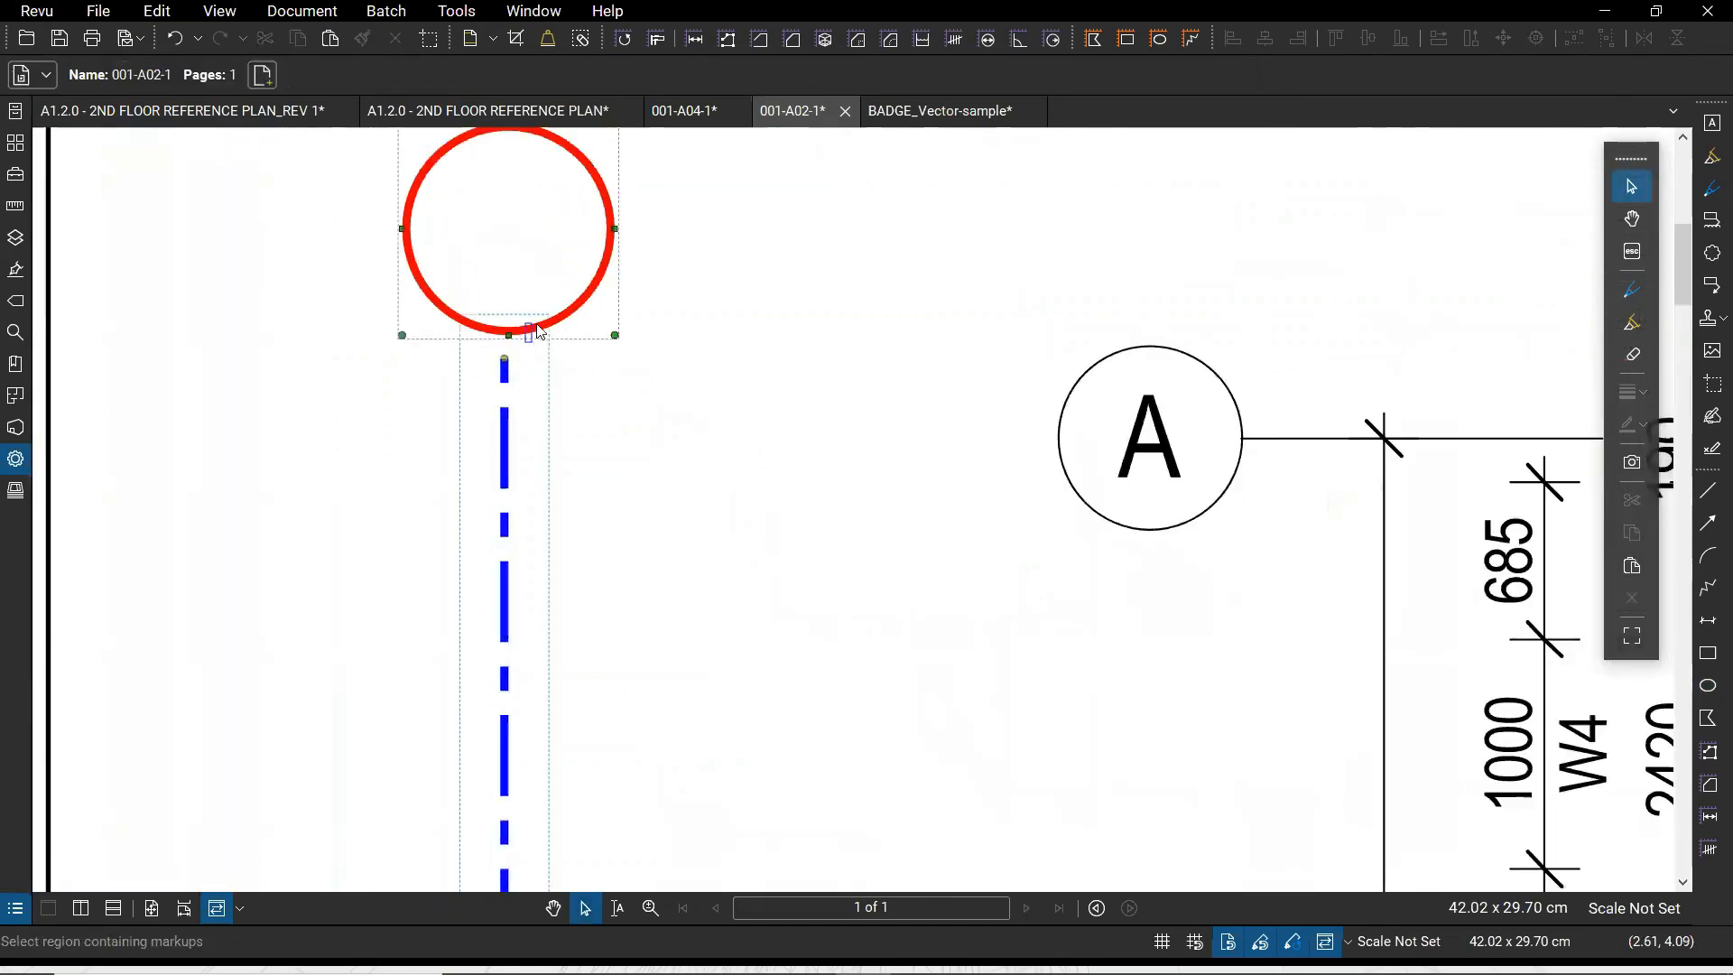
pyautogui.moveTo(536, 325); pyautogui.dragTo(569, 333)
pyautogui.press('Escape')
pyautogui.click(579, 299)
pyautogui.click(648, 533)
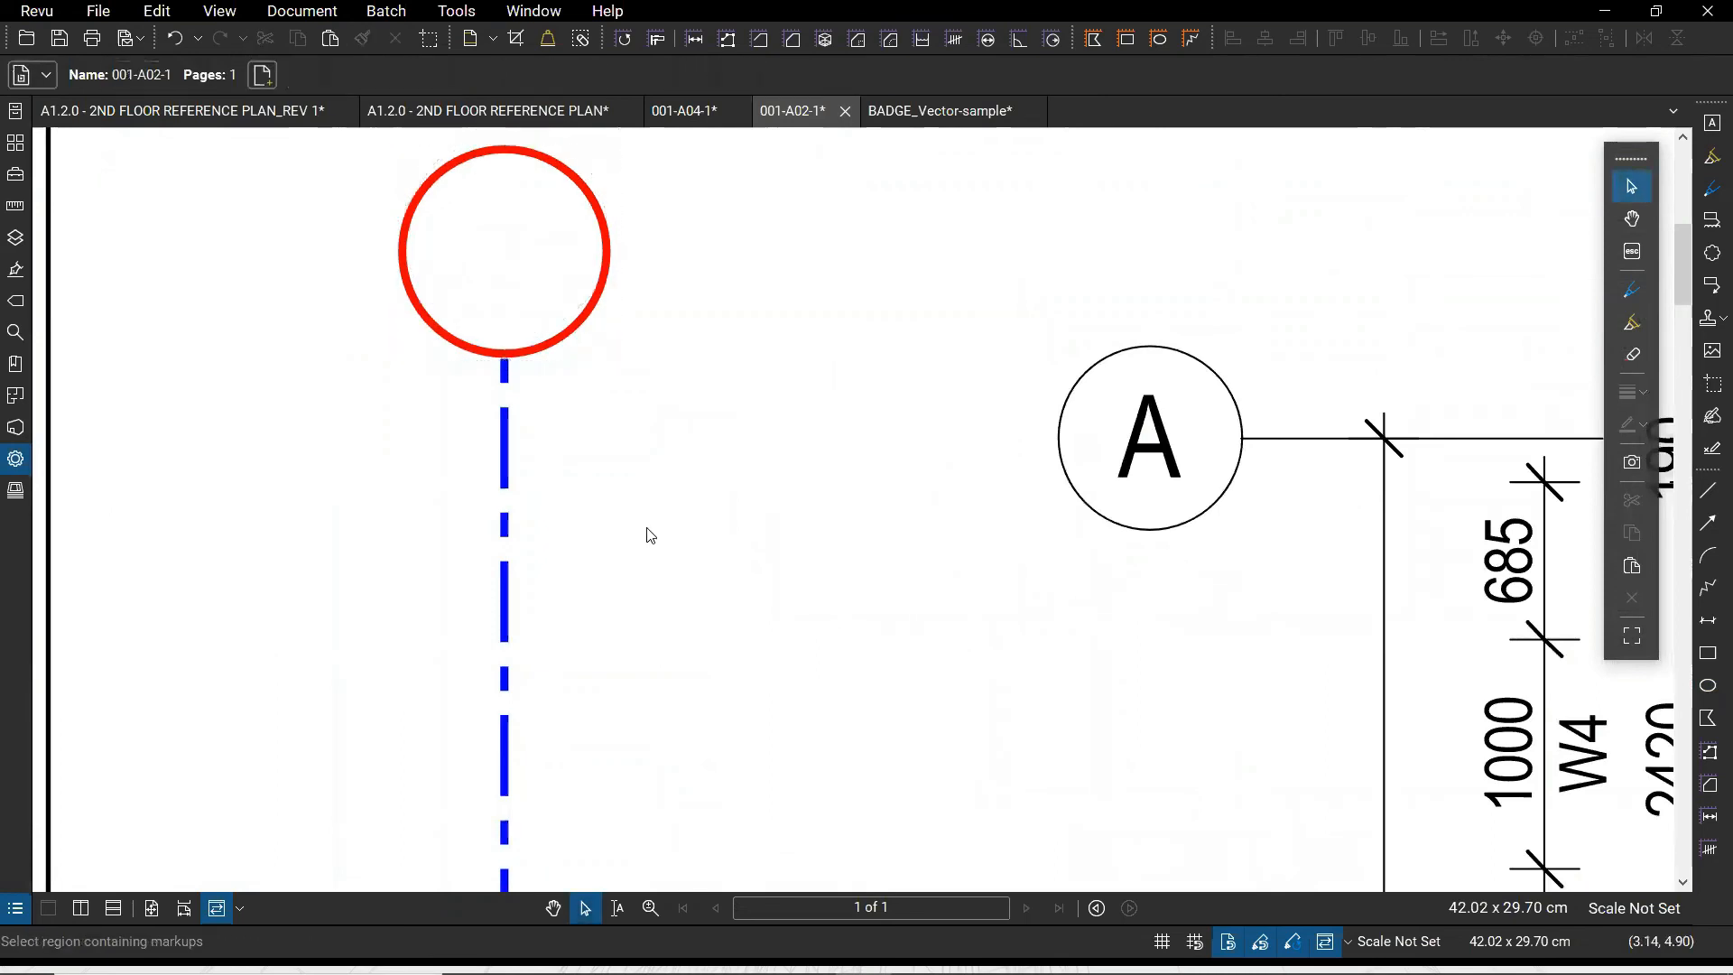
# Add a text box reading "A" above grid bubble A and change its shape to a circle
pyautogui.scroll(-3, 649, 535)
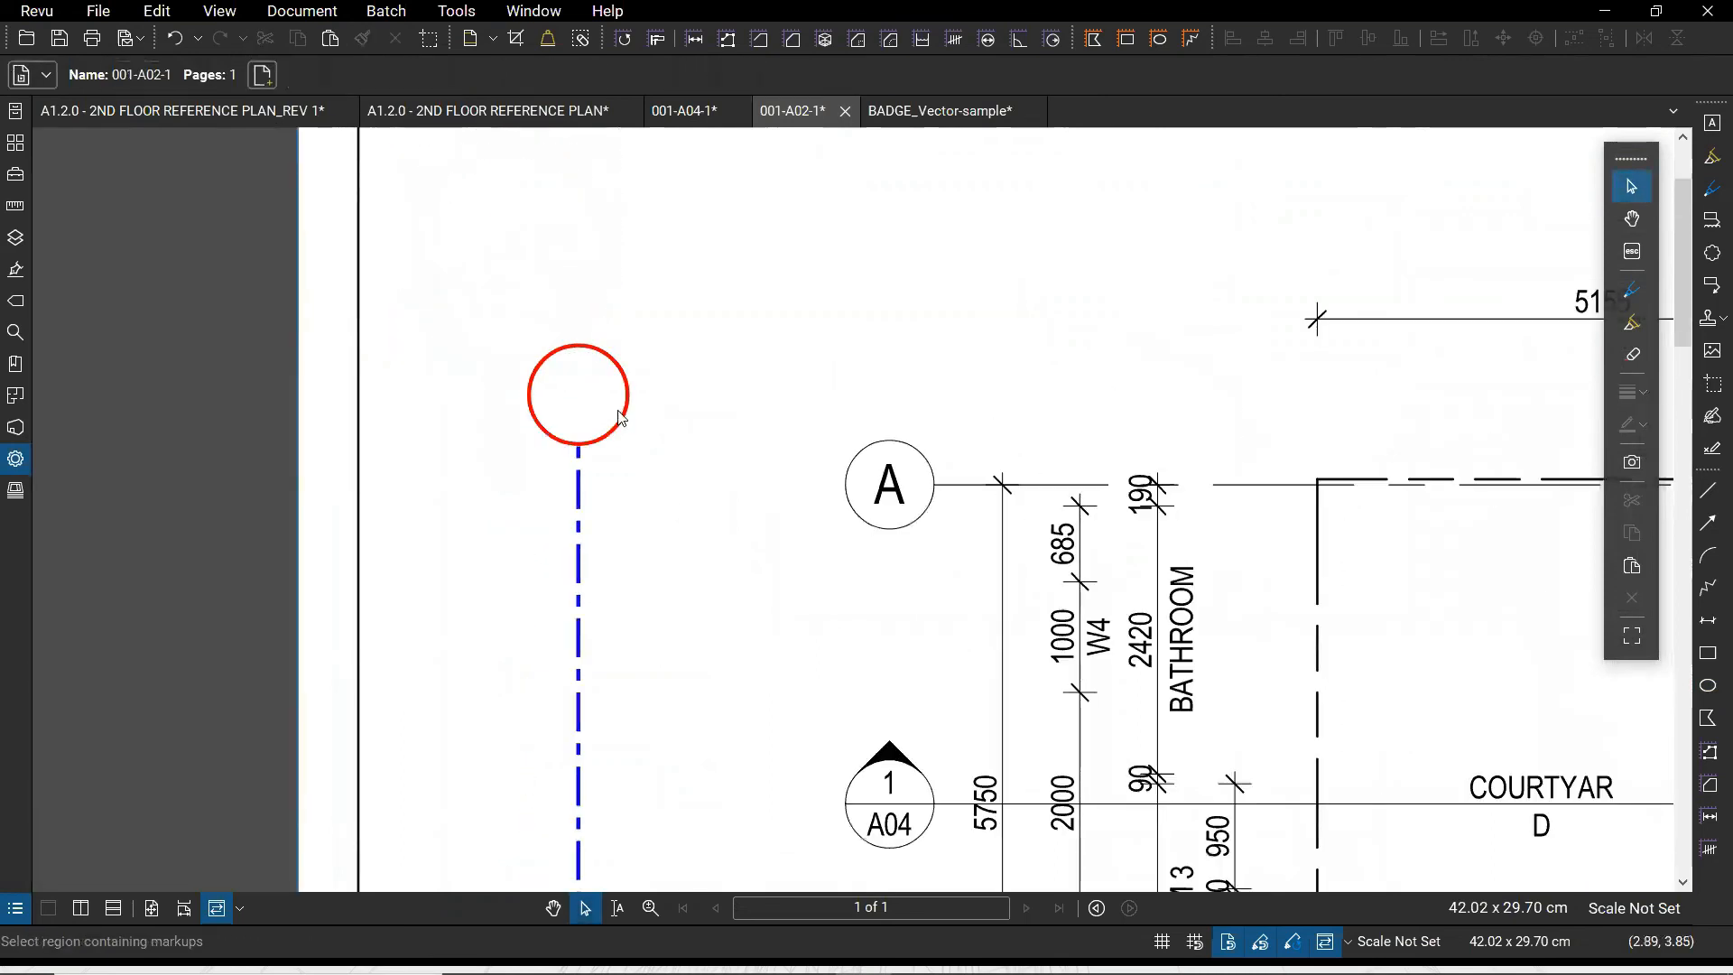
pyautogui.click(1709, 126)
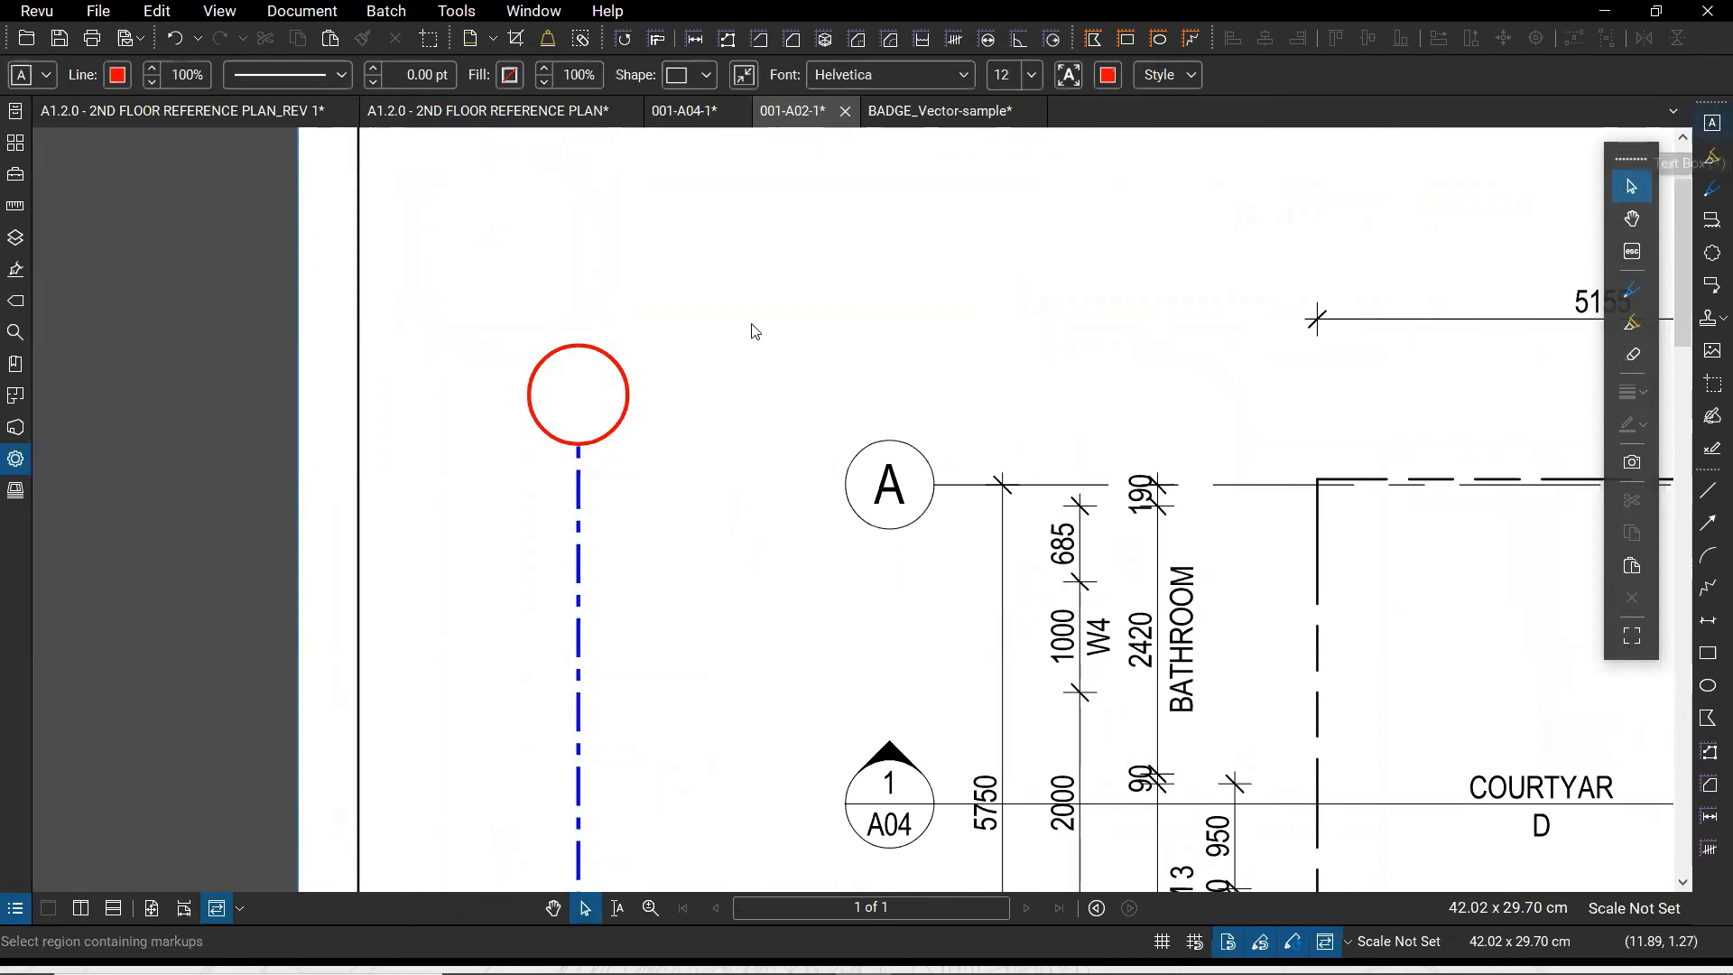
pyautogui.moveTo(809, 284); pyautogui.dragTo(938, 370)
pyautogui.write('A')
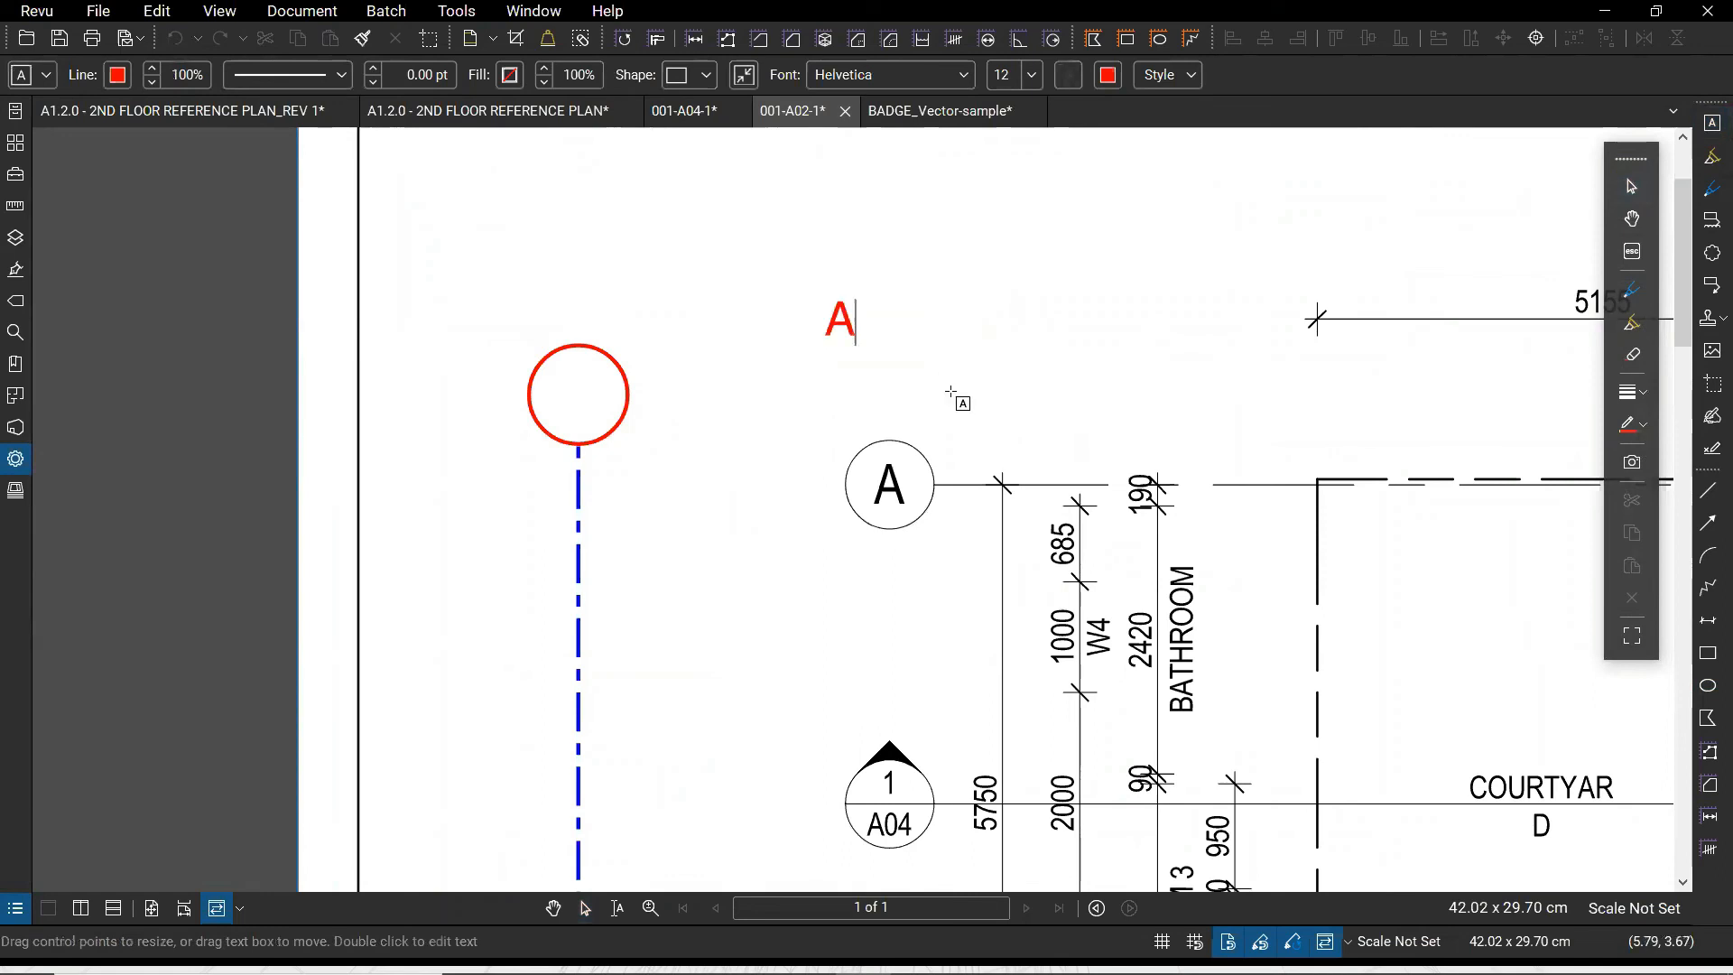
pyautogui.click(695, 76)
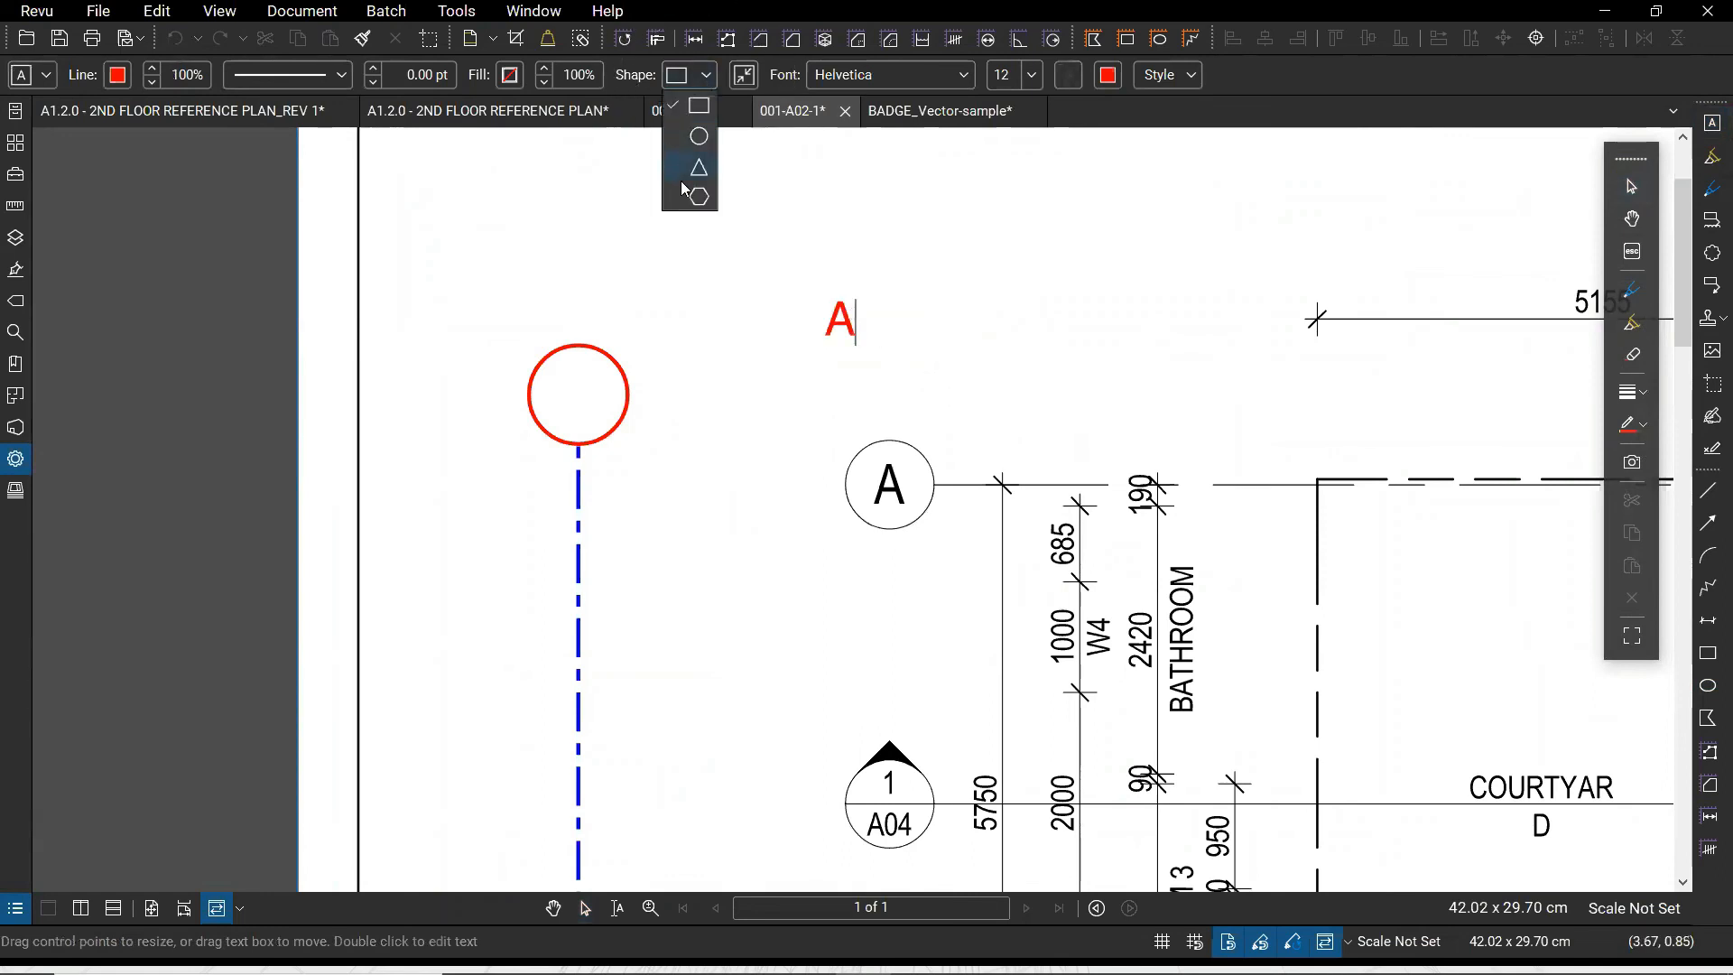
pyautogui.click(698, 136)
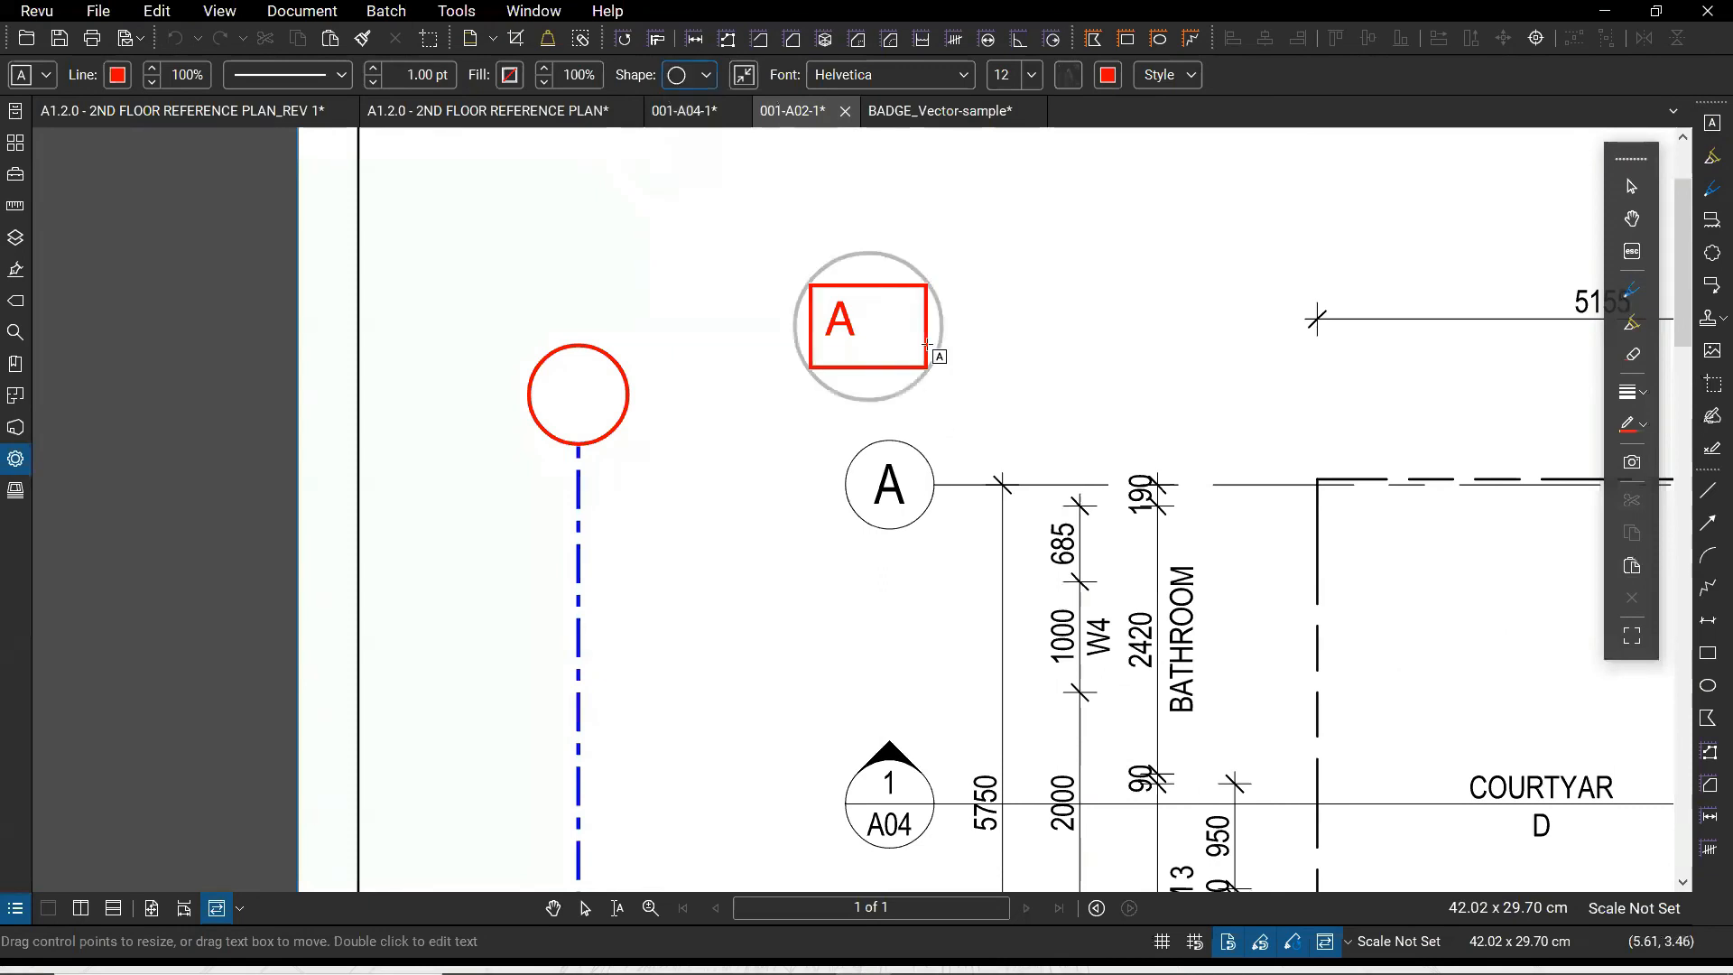
pyautogui.moveTo(1084, 434); pyautogui.dragTo(960, 535)
pyautogui.press('Escape')
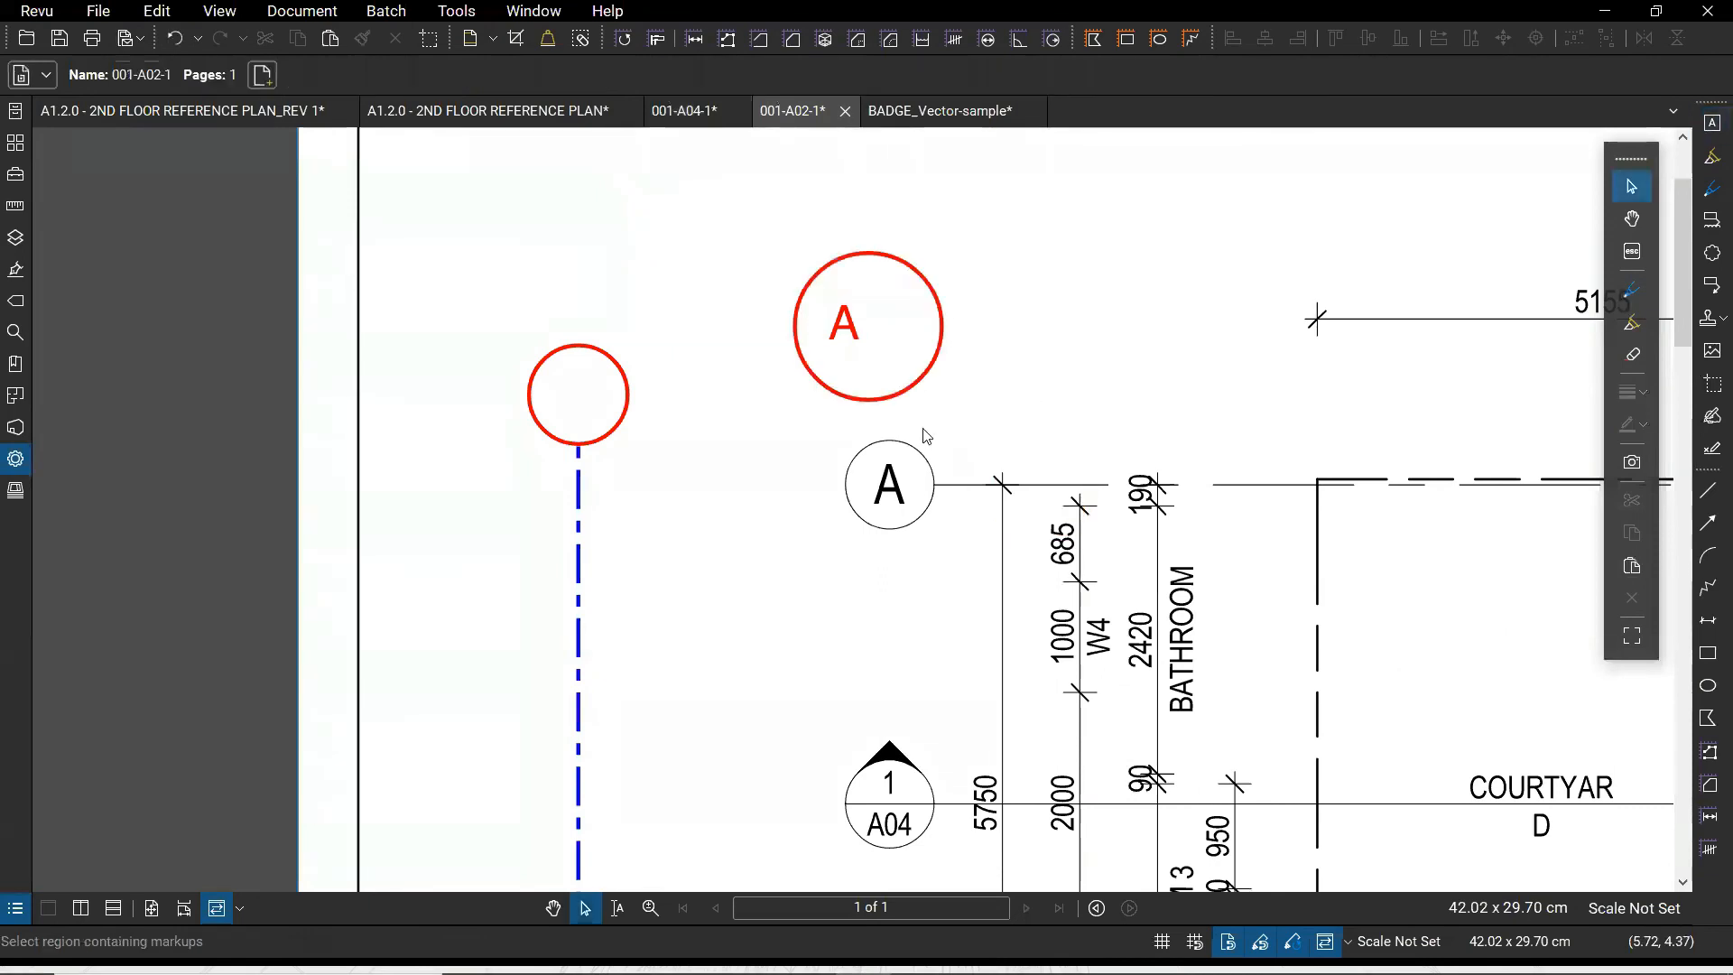
# Auto-size the text of the new circled A label and set its outline width to 0 pt
pyautogui.click(926, 377)
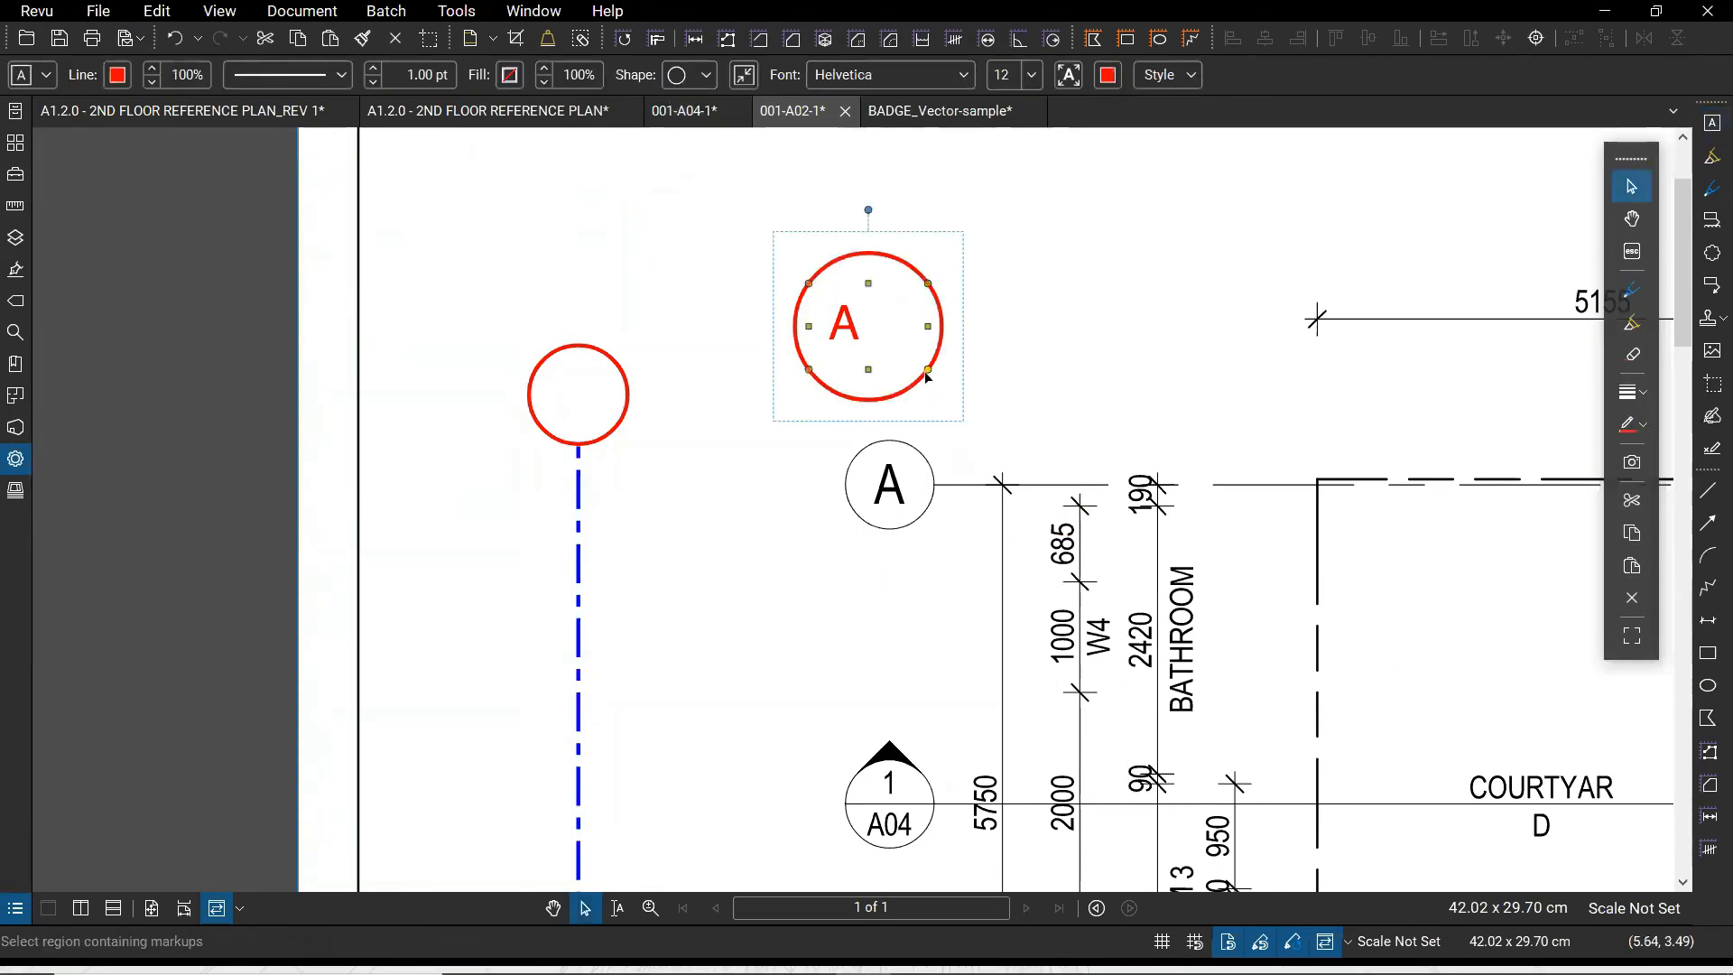
pyautogui.moveTo(807, 282); pyautogui.dragTo(911, 383)
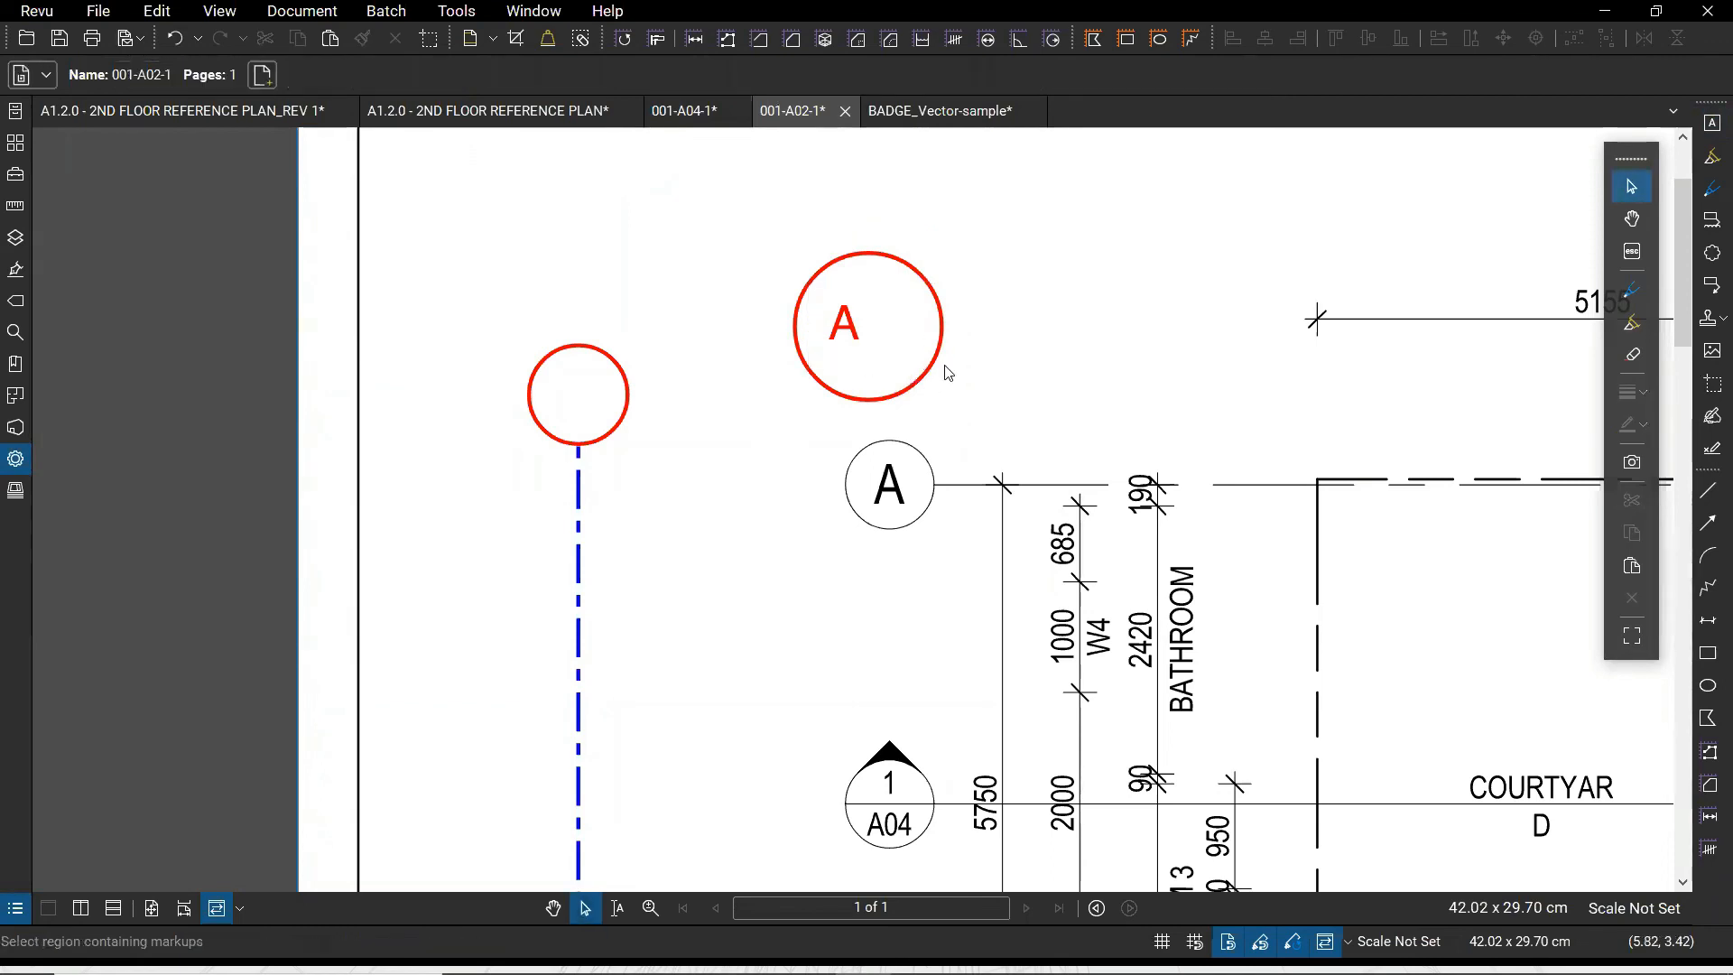
pyautogui.click(784, 341)
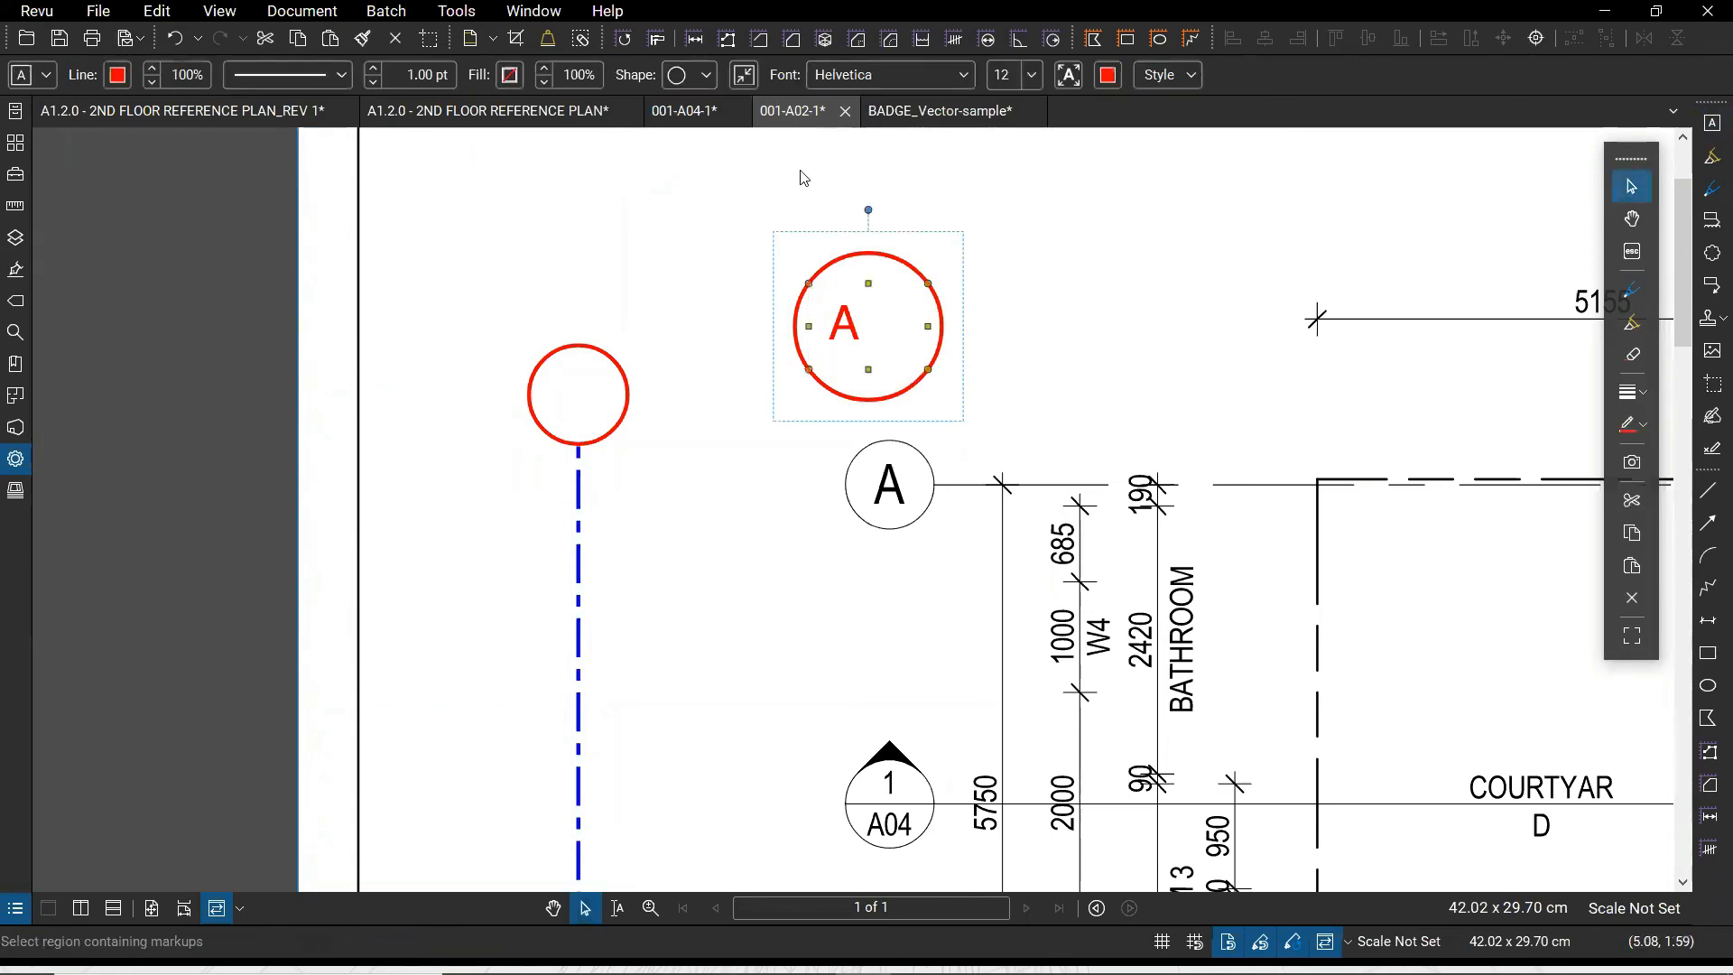
pyautogui.click(1073, 80)
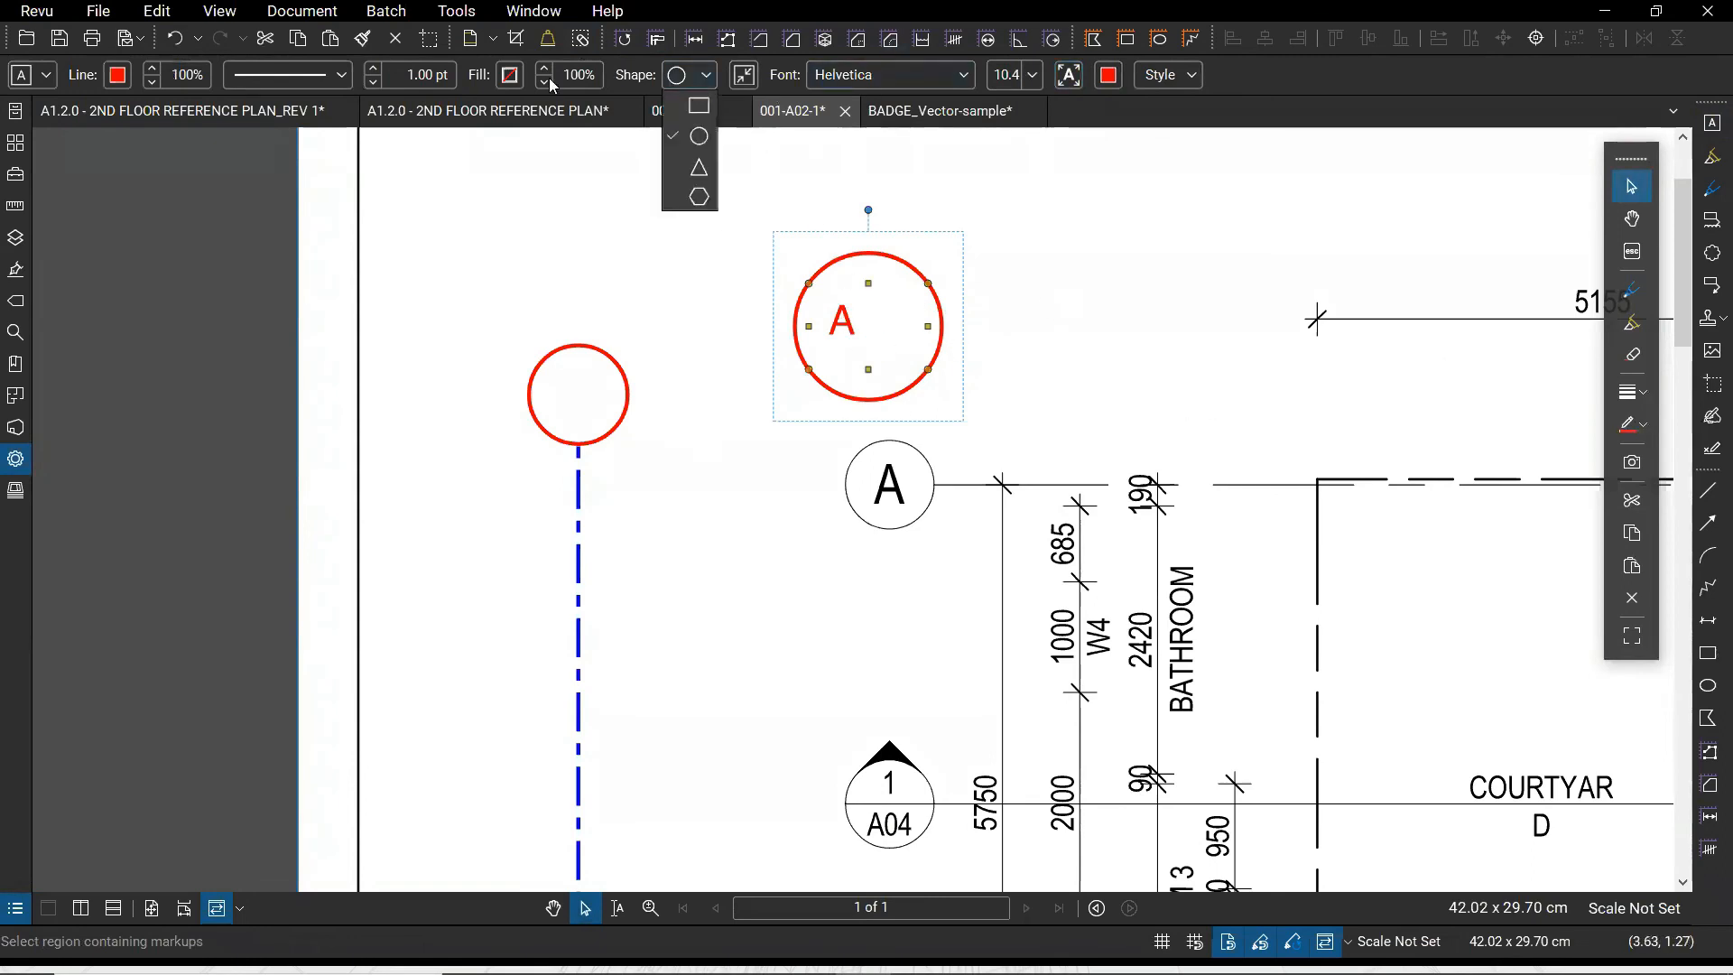
pyautogui.click(430, 78)
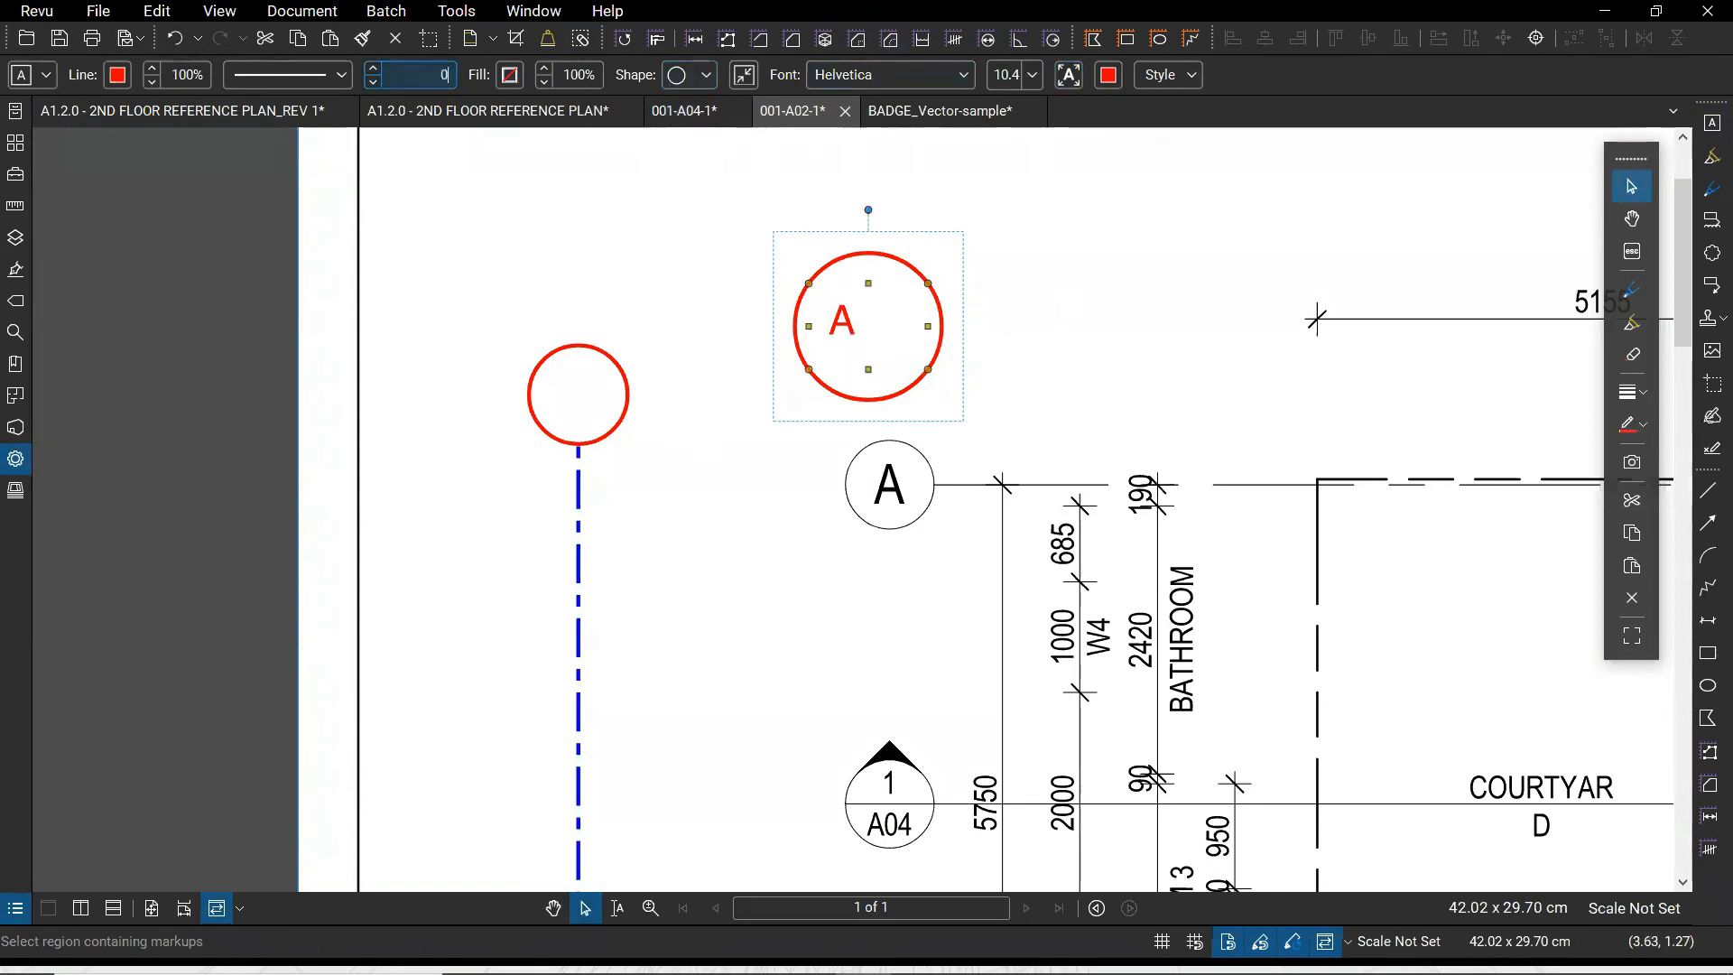
pyautogui.write('0')
pyautogui.click(1103, 330)
# Shrink the A text box, move it into the red circle above the dashed line and nudge it up to centre it
pyautogui.click(838, 315)
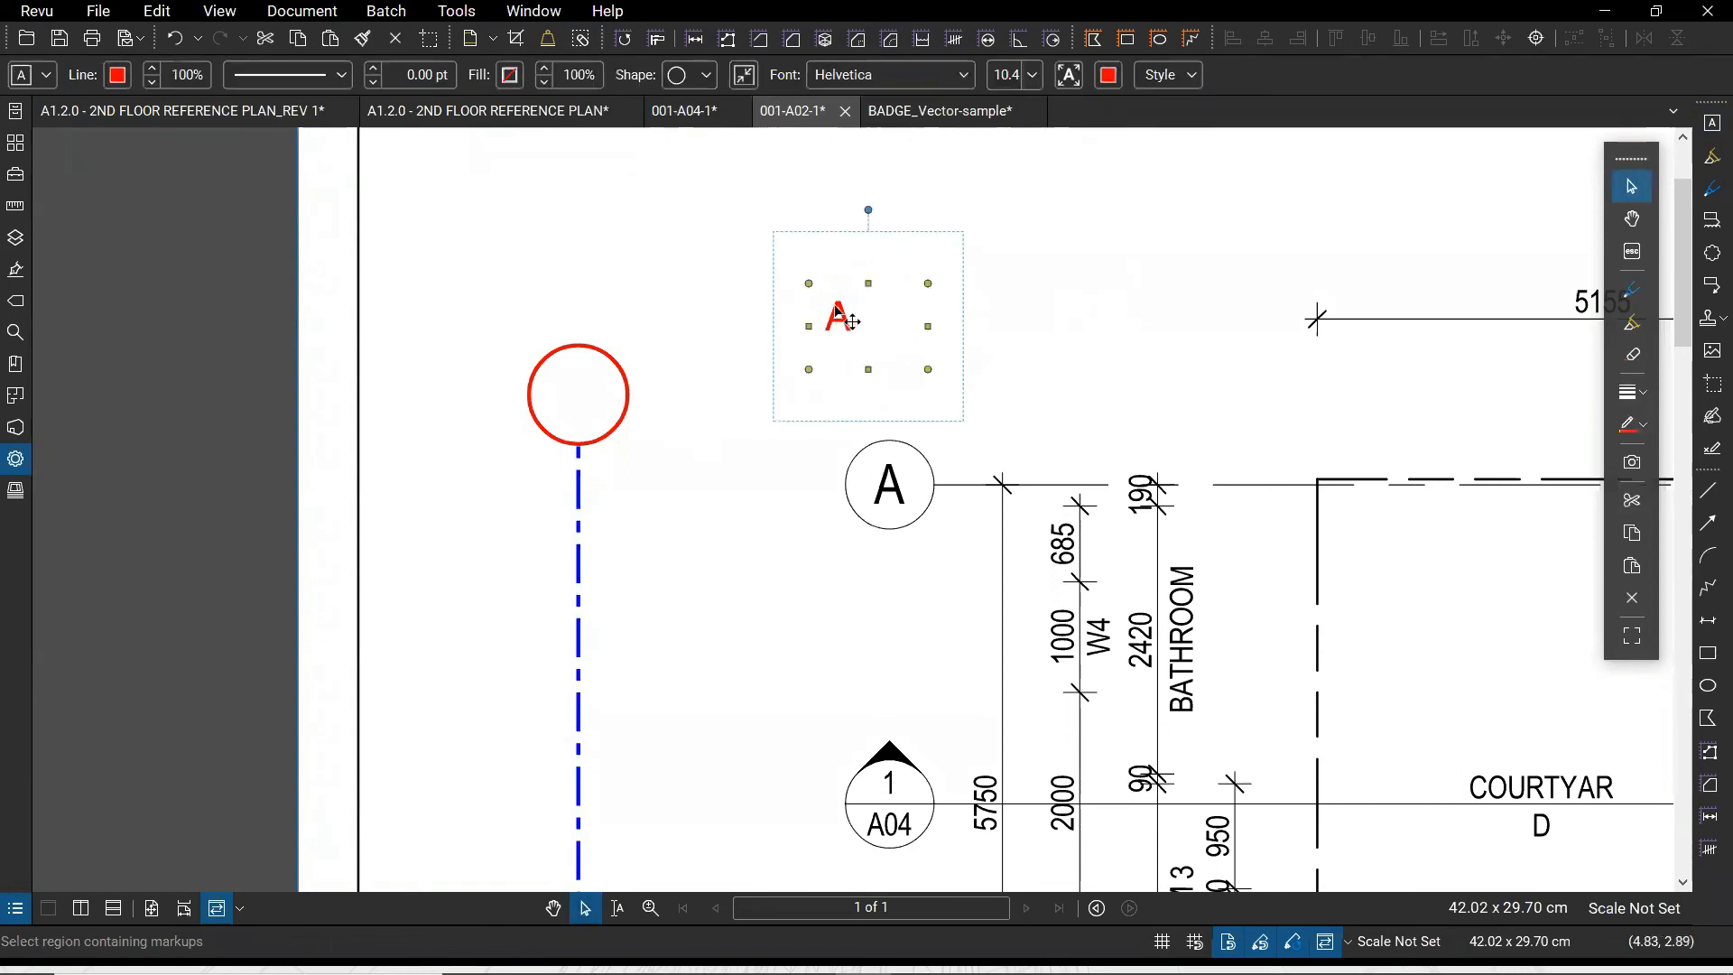
pyautogui.moveTo(933, 371); pyautogui.dragTo(582, 408)
pyautogui.click(848, 326)
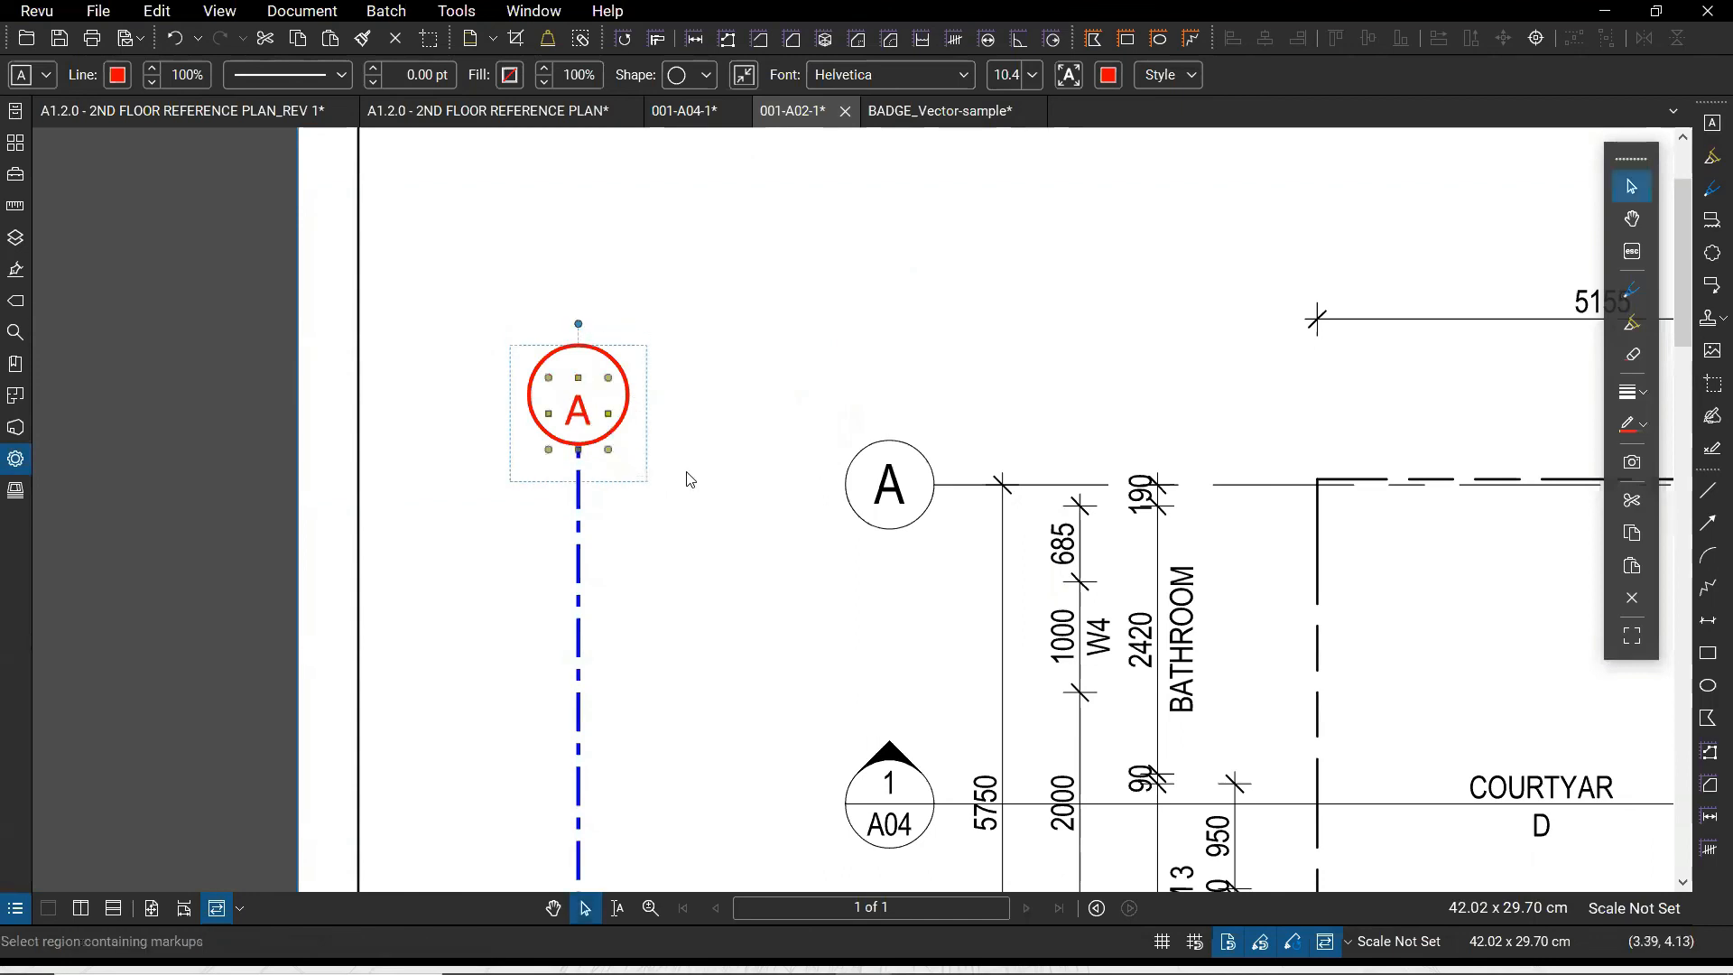
pyautogui.click(689, 479)
pyautogui.click(578, 412)
pyautogui.press('Up')
pyautogui.press('Up')
pyautogui.press('Up')
pyautogui.press('Up')
pyautogui.press('Escape')
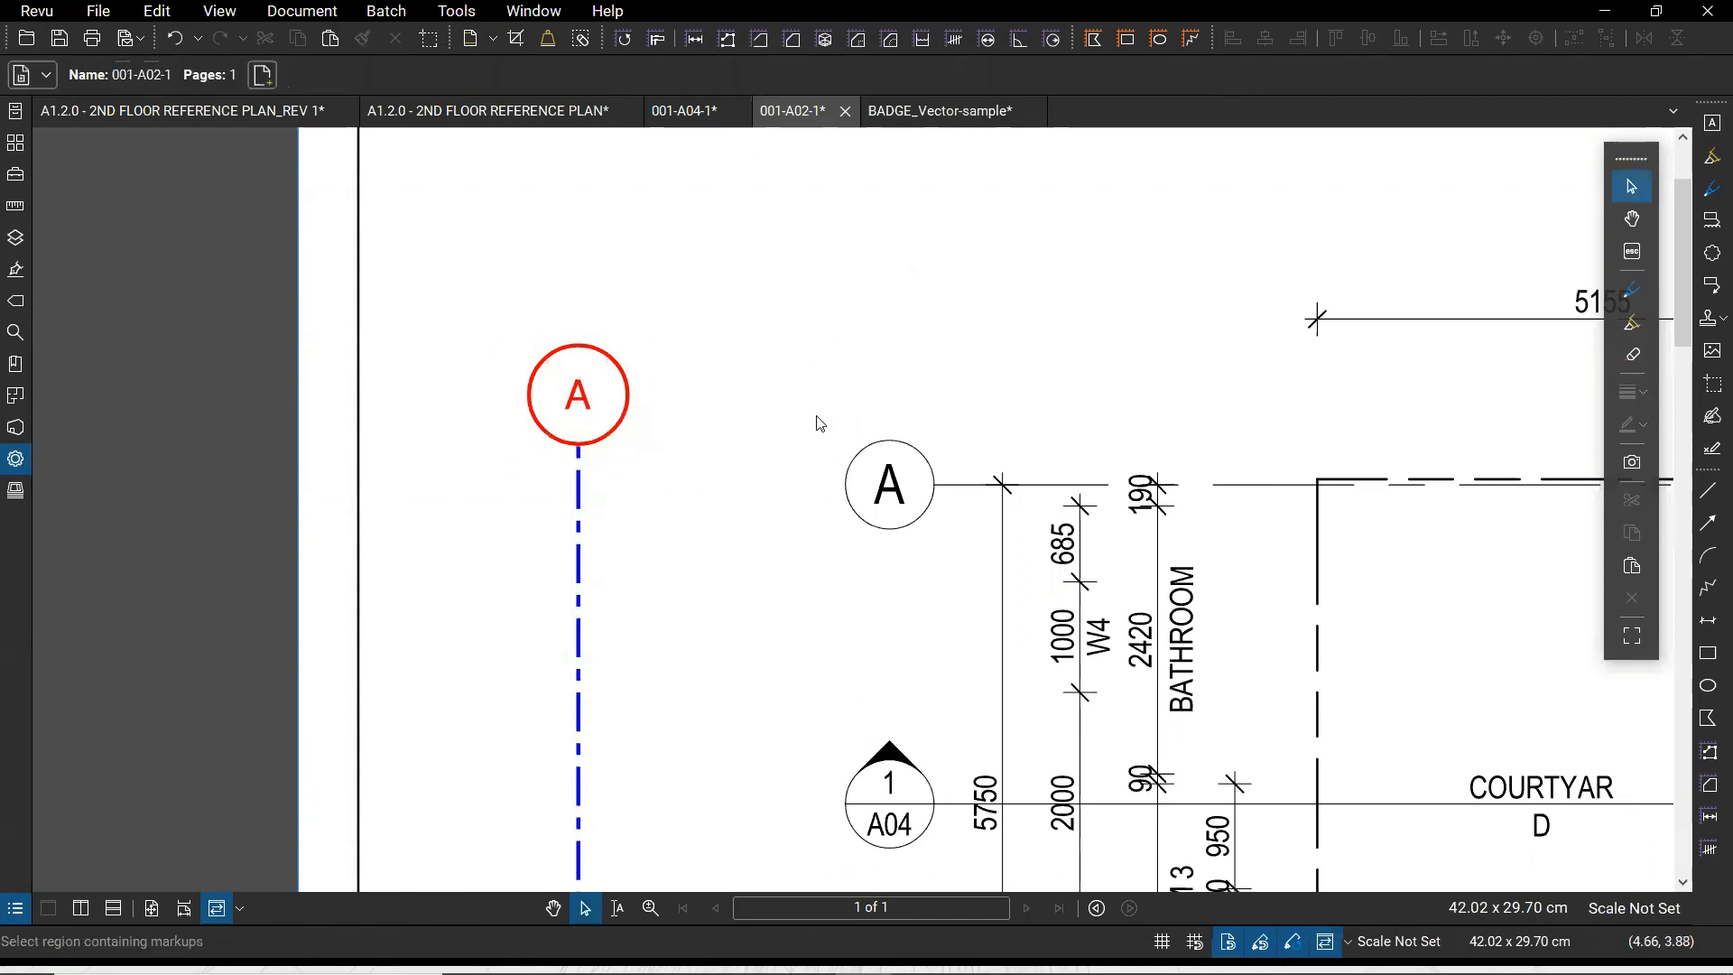
# Group the red circle, its letter A and the dashed line into one markup
pyautogui.scroll(-3, 819, 423)
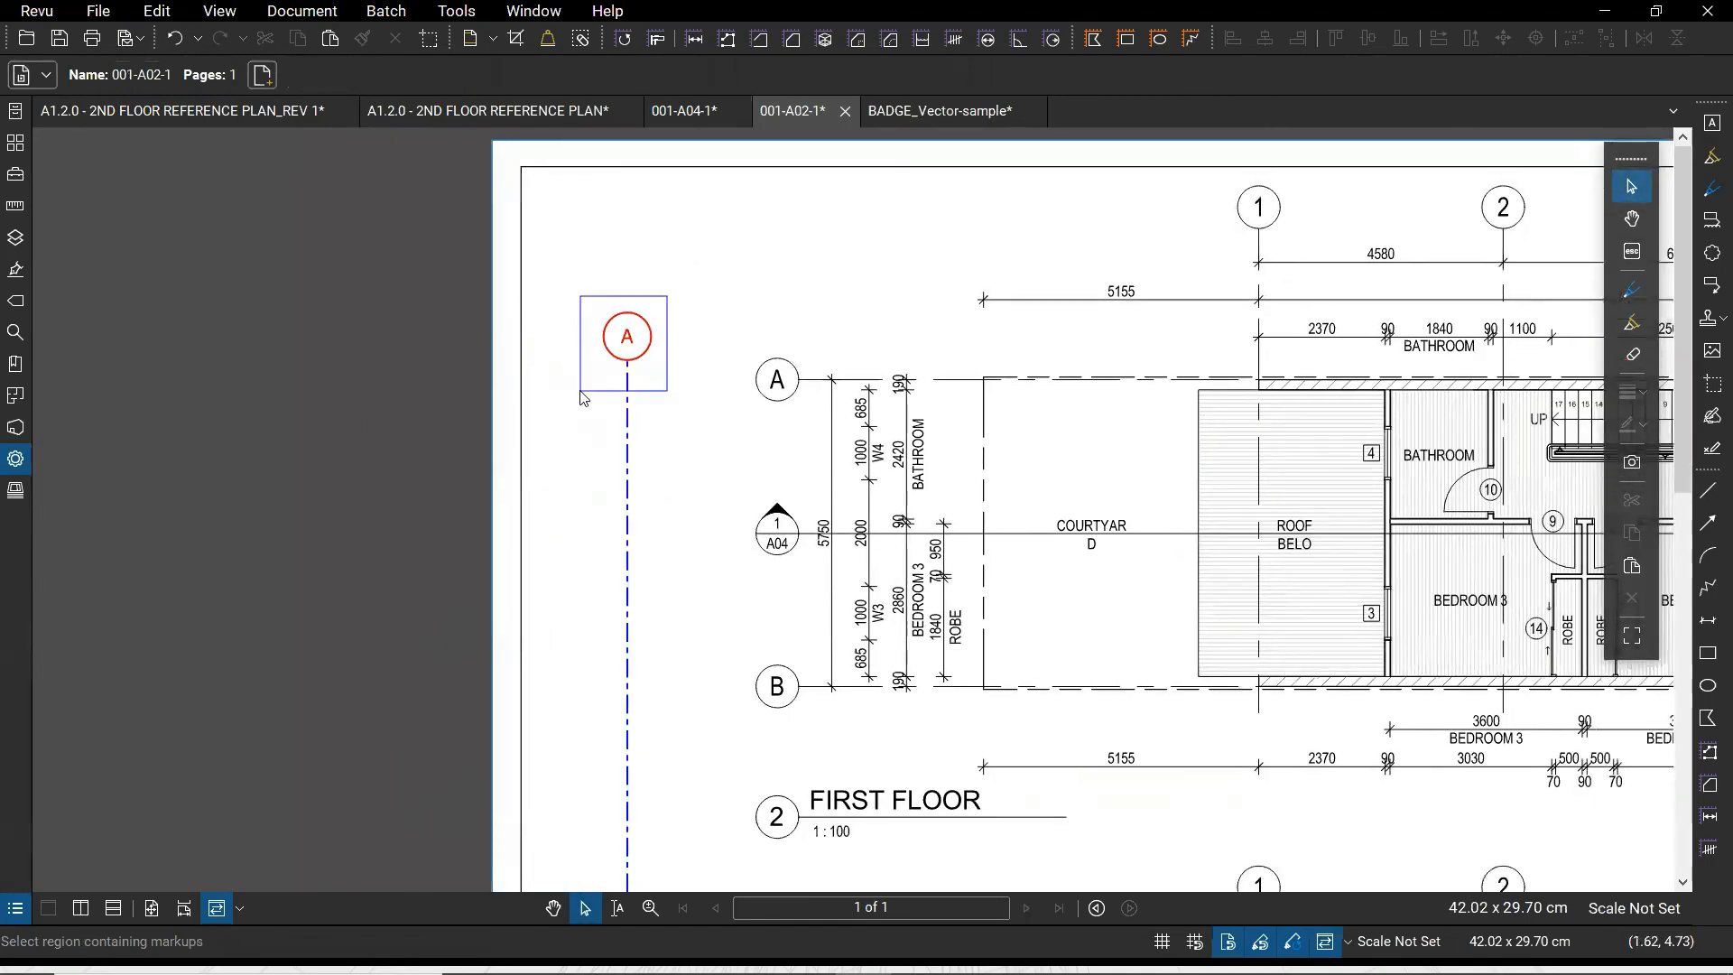
pyautogui.click(634, 504)
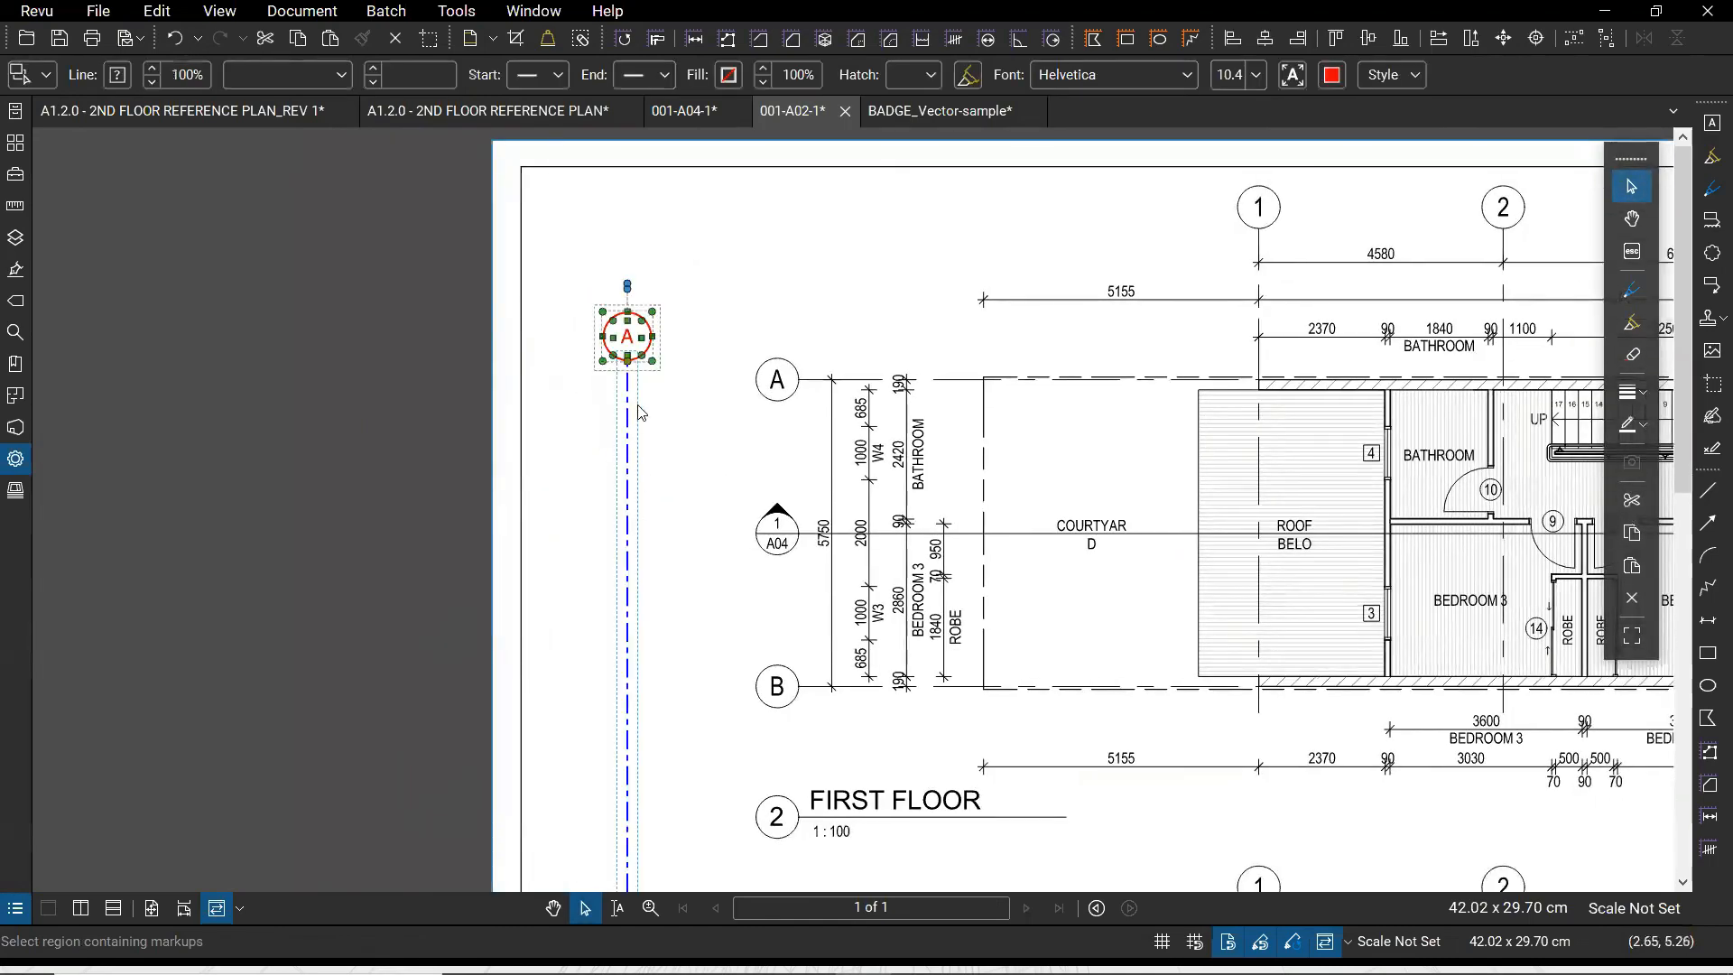
pyautogui.rightClick(638, 339)
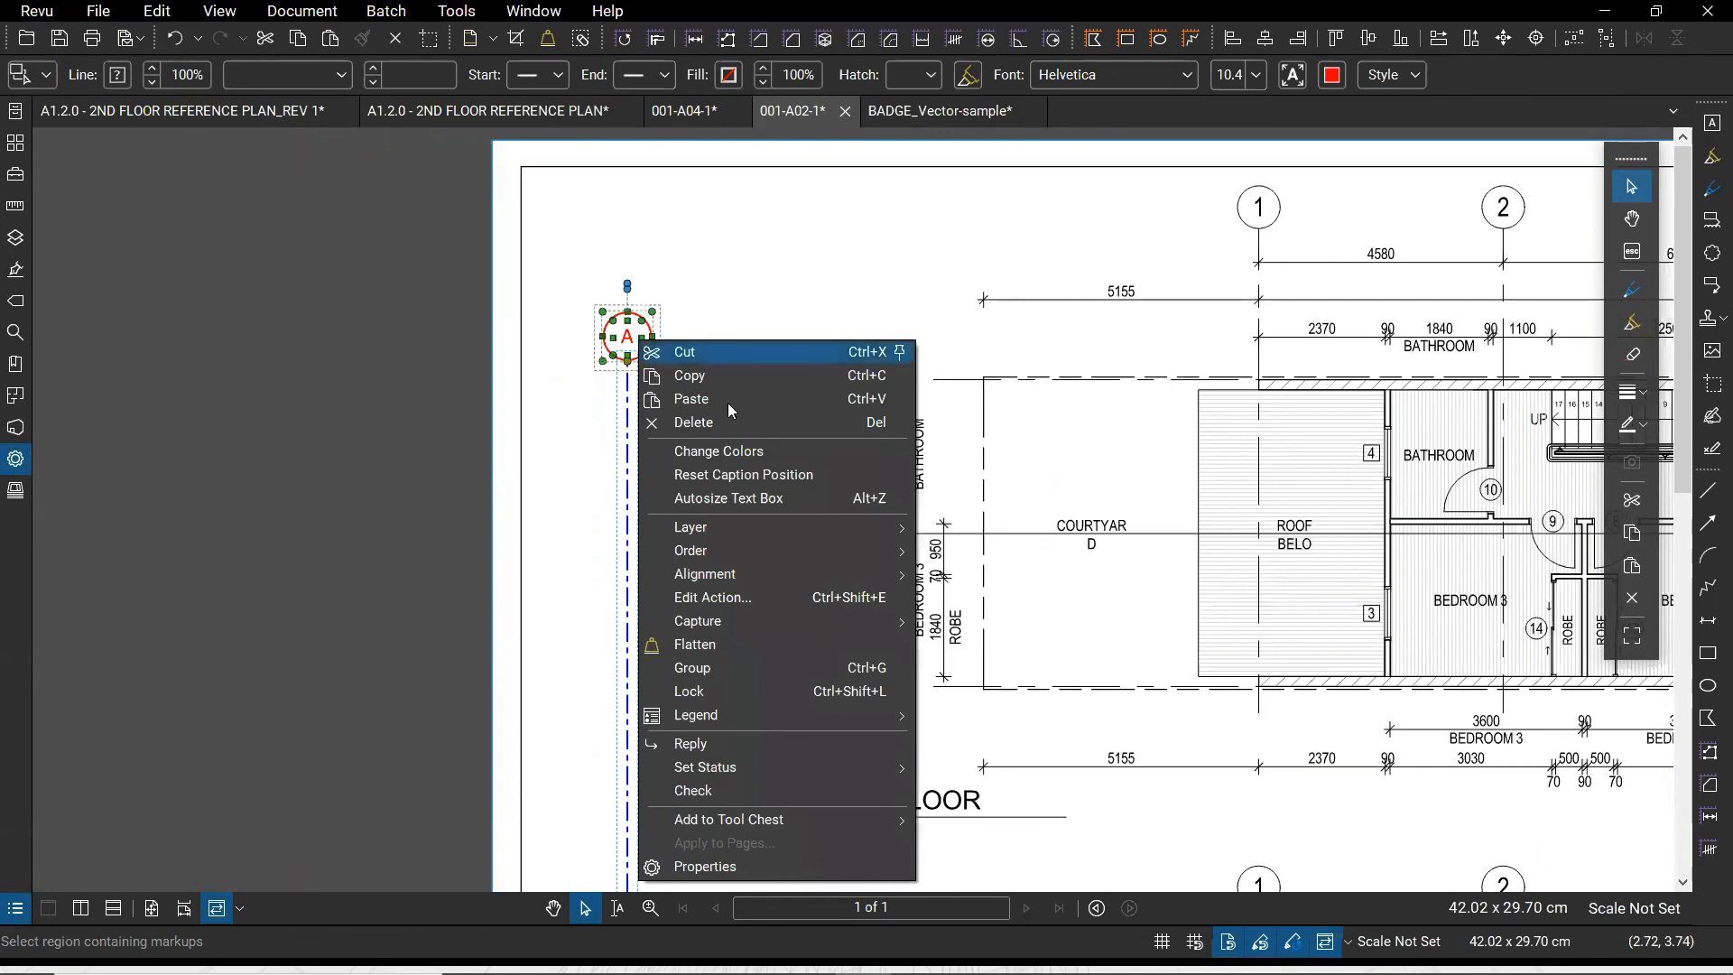
pyautogui.click(747, 667)
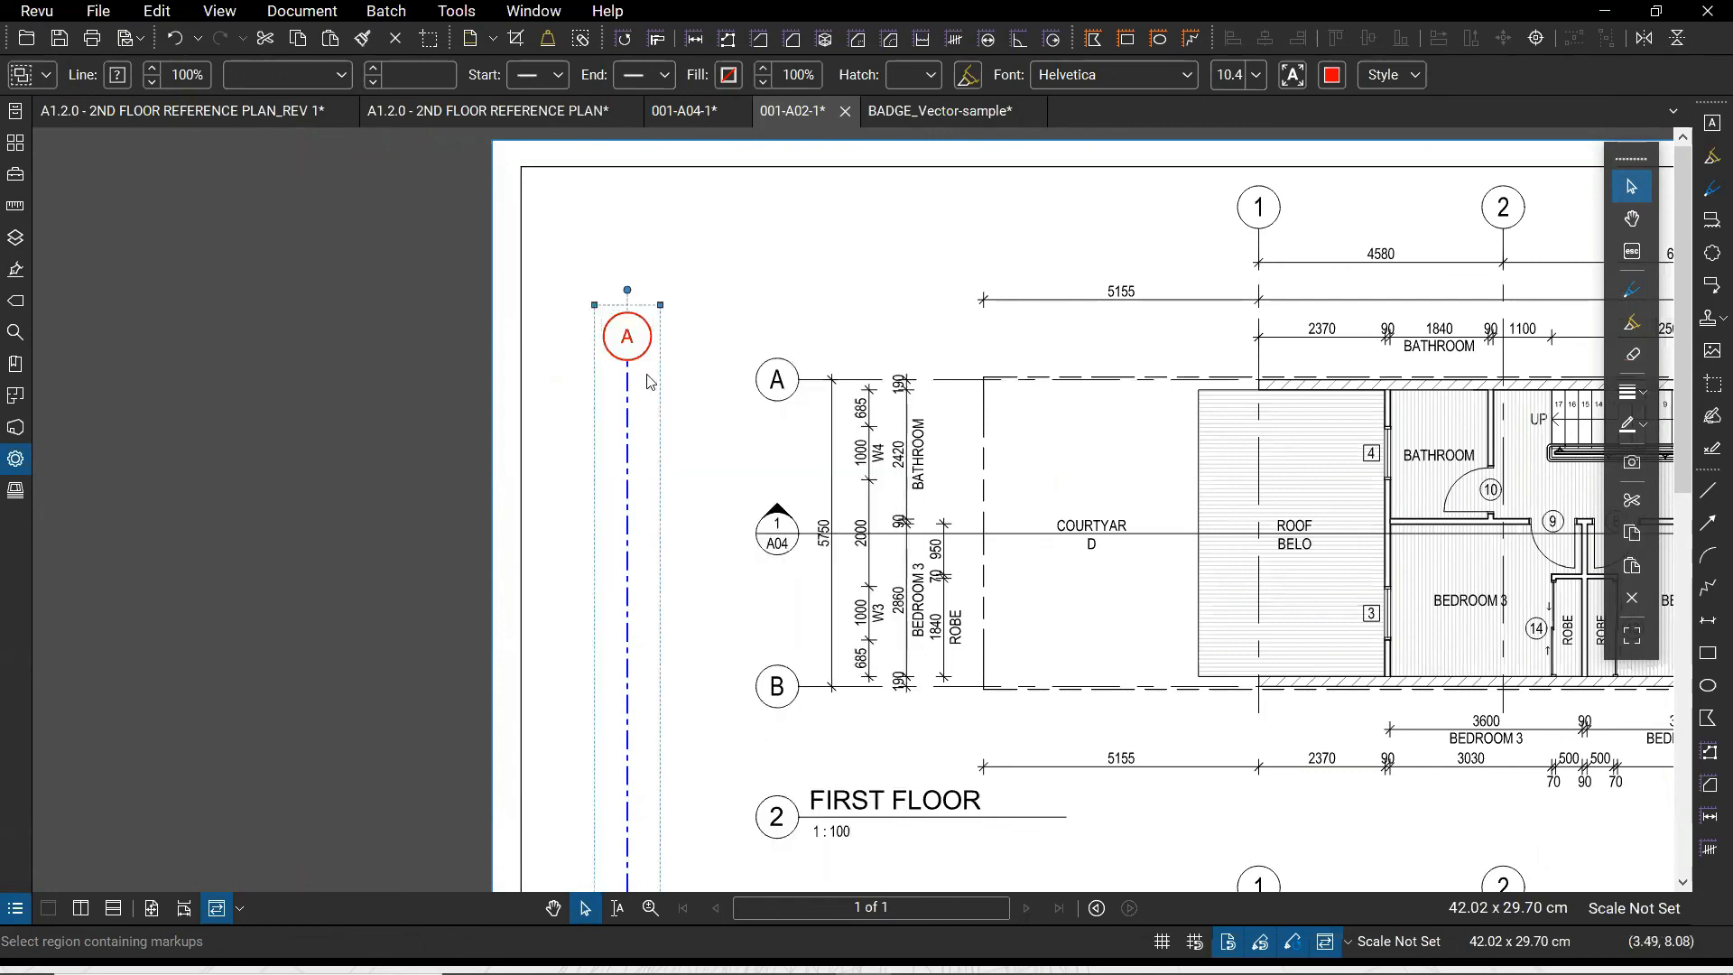
# Make two horizontally aligned copies of the grouped grid line, one over the row of dimensions and one over the courtyard
pyautogui.moveTo(629, 395); pyautogui.dragTo(1076, 404)
pyautogui.click(873, 414)
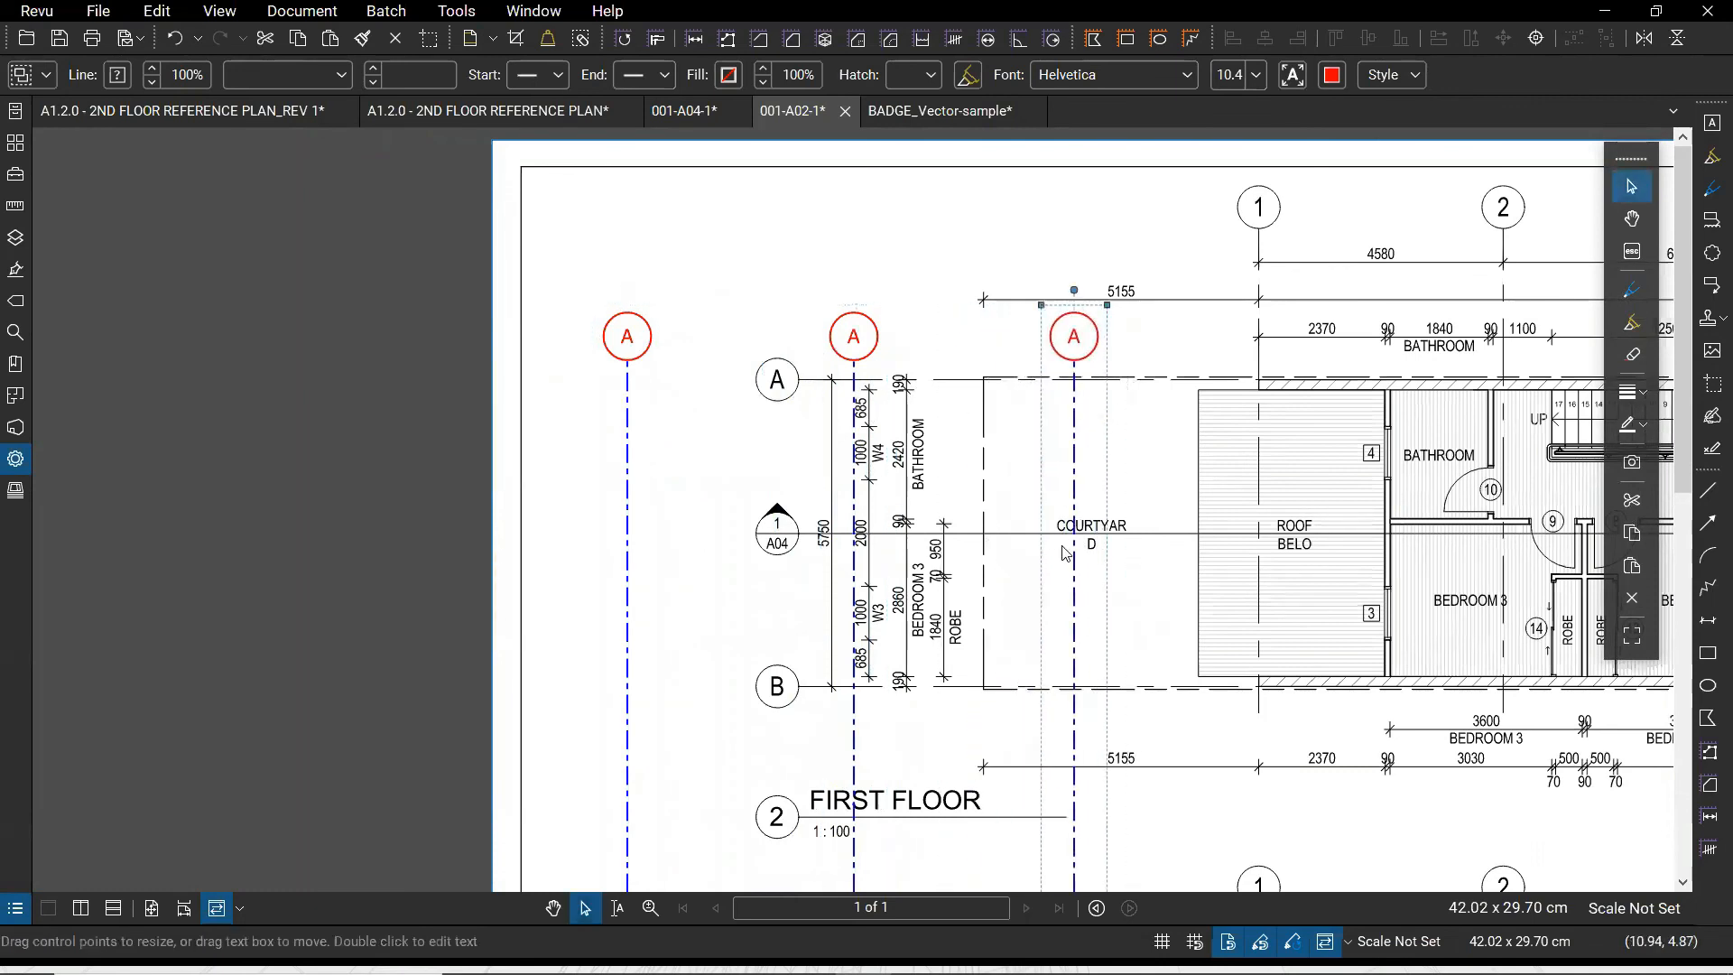
pyautogui.click(643, 368)
pyautogui.click(631, 361)
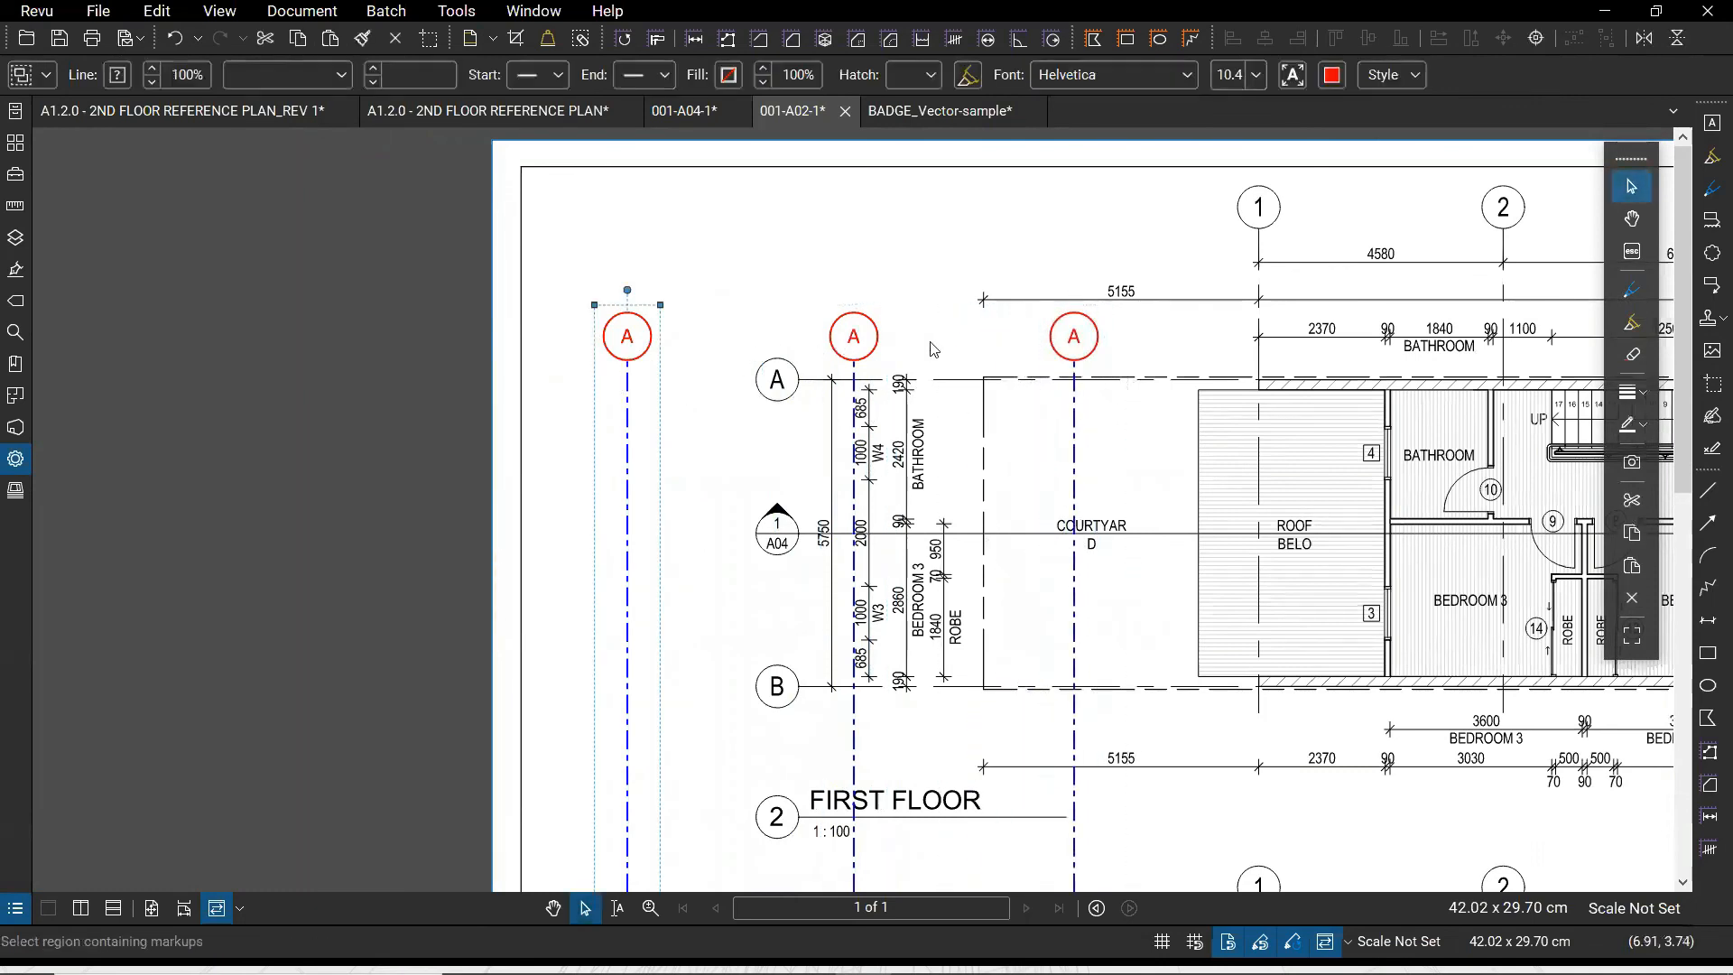
pyautogui.click(1007, 359)
pyautogui.click(628, 336)
pyautogui.keyDown('shift'); pyautogui.click(1096, 356); pyautogui.keyUp('shift')
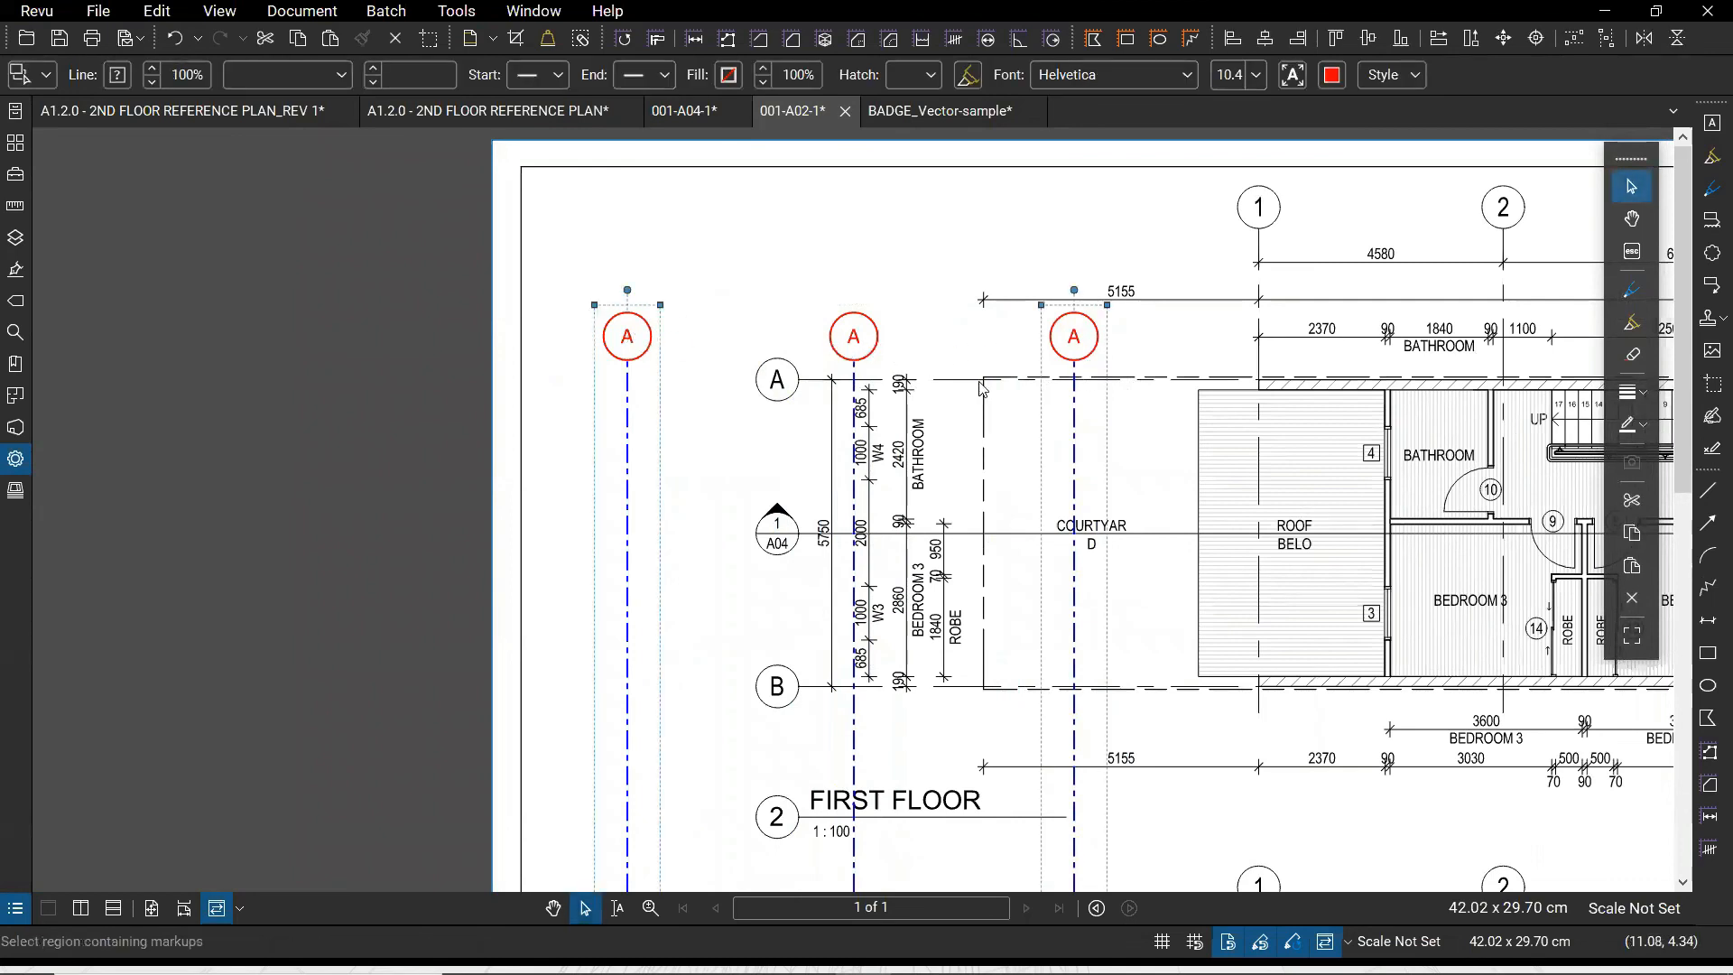
pyautogui.keyDown('shift'); pyautogui.click(875, 364); pyautogui.keyUp('shift')
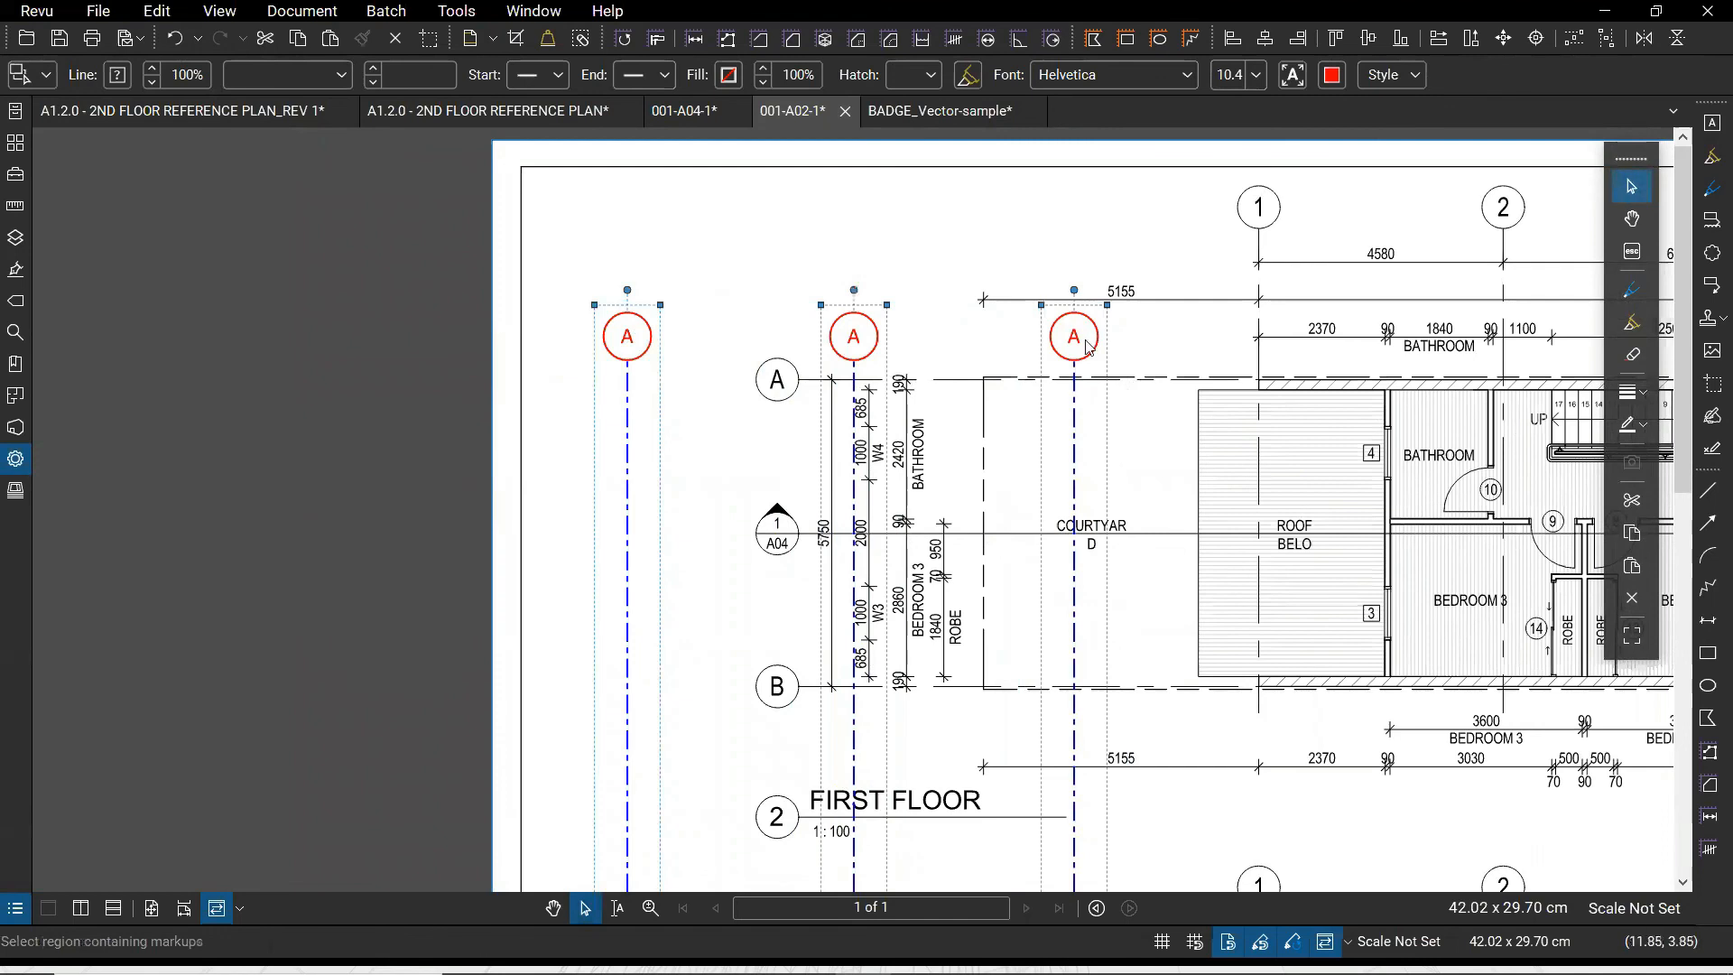
pyautogui.press('Escape')
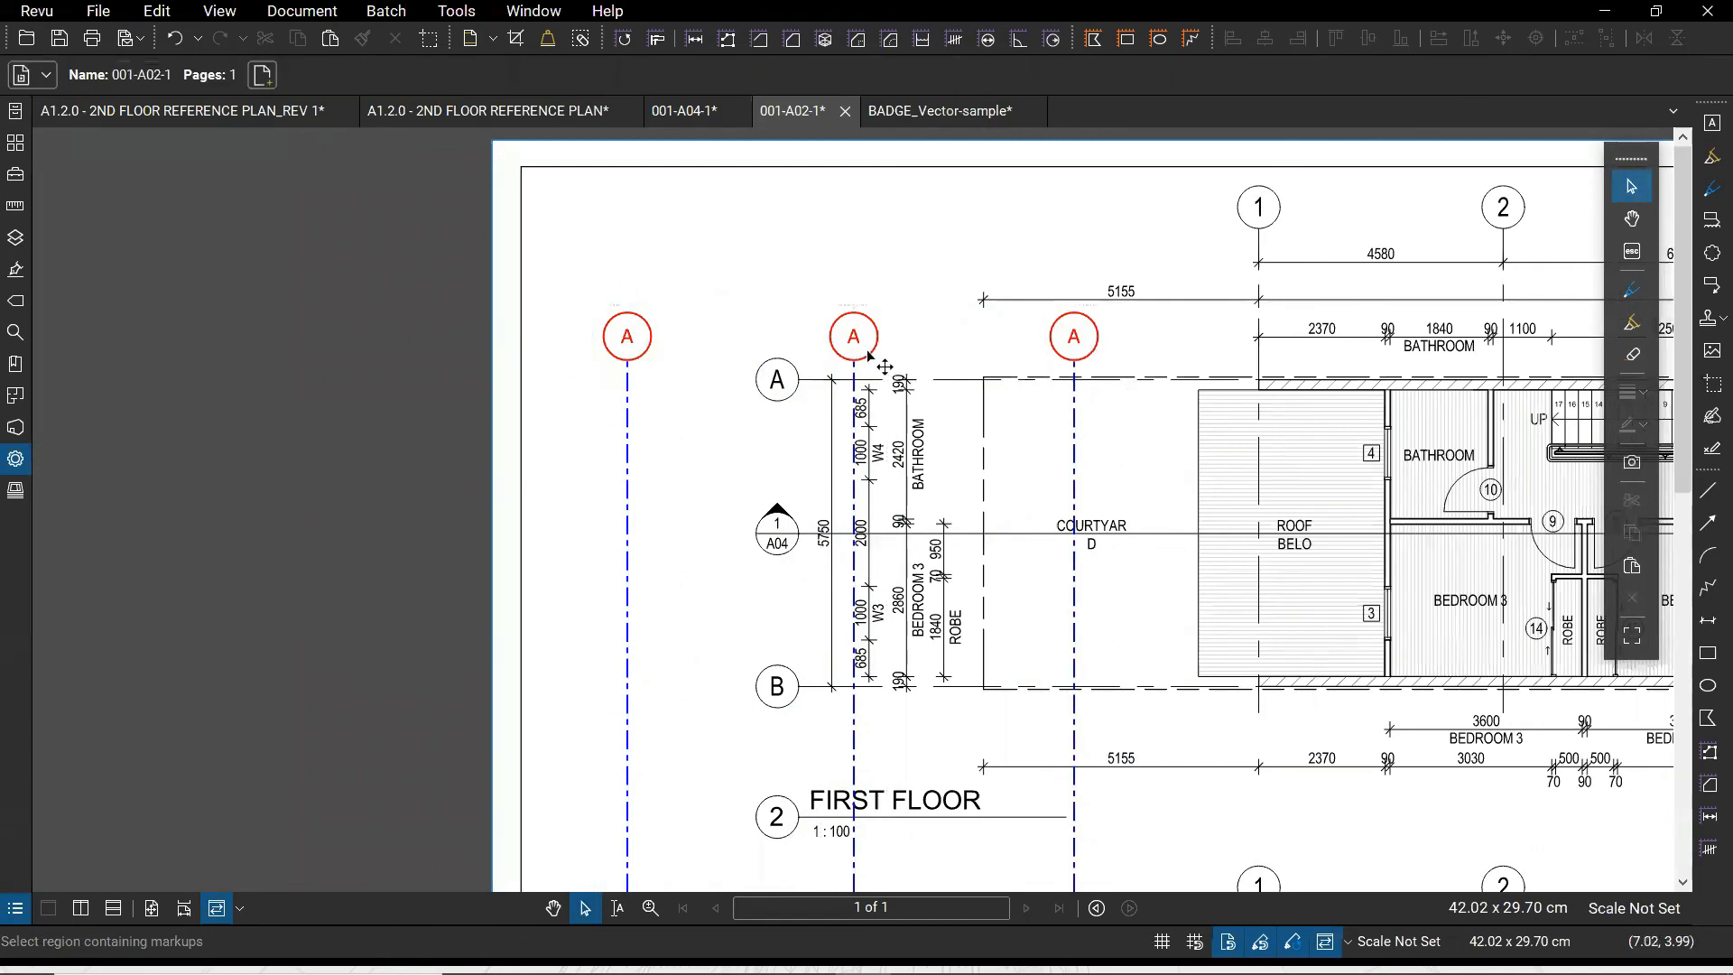
# Move the middle grid line close to the first one, and distribute all three grid lines evenly in the horizontal direction
pyautogui.moveTo(884, 366); pyautogui.dragTo(727, 371)
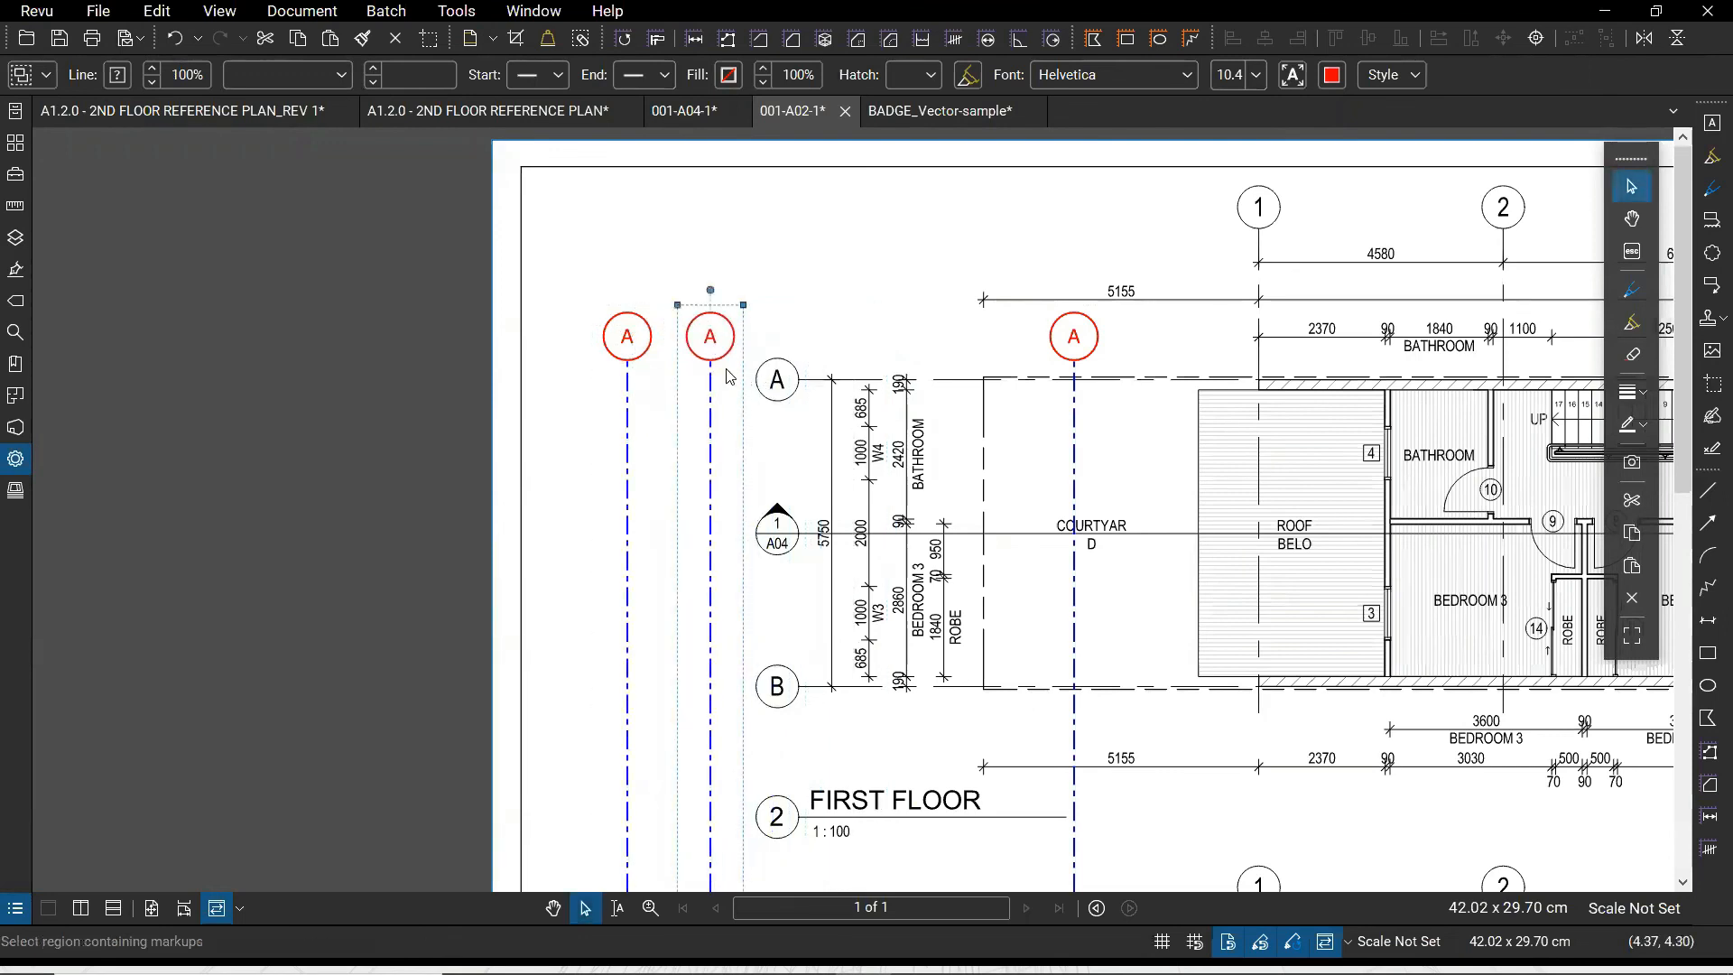
pyautogui.click(628, 363)
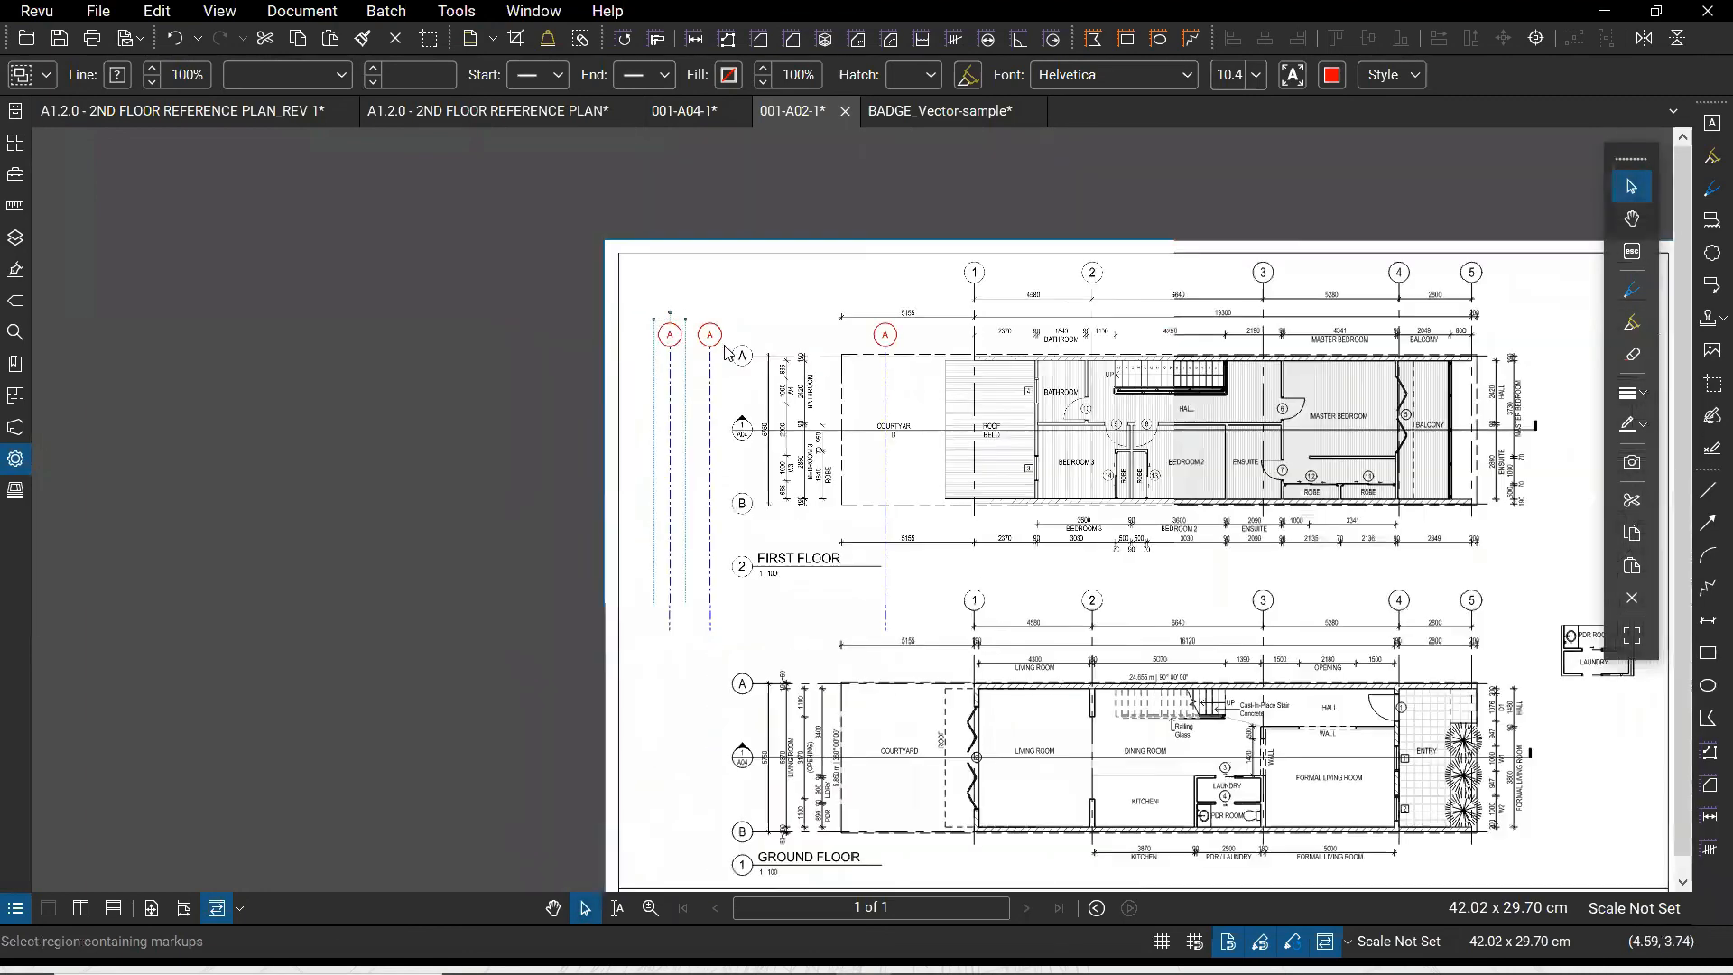
pyautogui.scroll(-3, 733, 361)
pyautogui.keyDown('ctrl'); pyautogui.click(722, 379); pyautogui.keyUp('ctrl')
pyautogui.keyDown('ctrl'); pyautogui.click(898, 379); pyautogui.keyUp('ctrl')
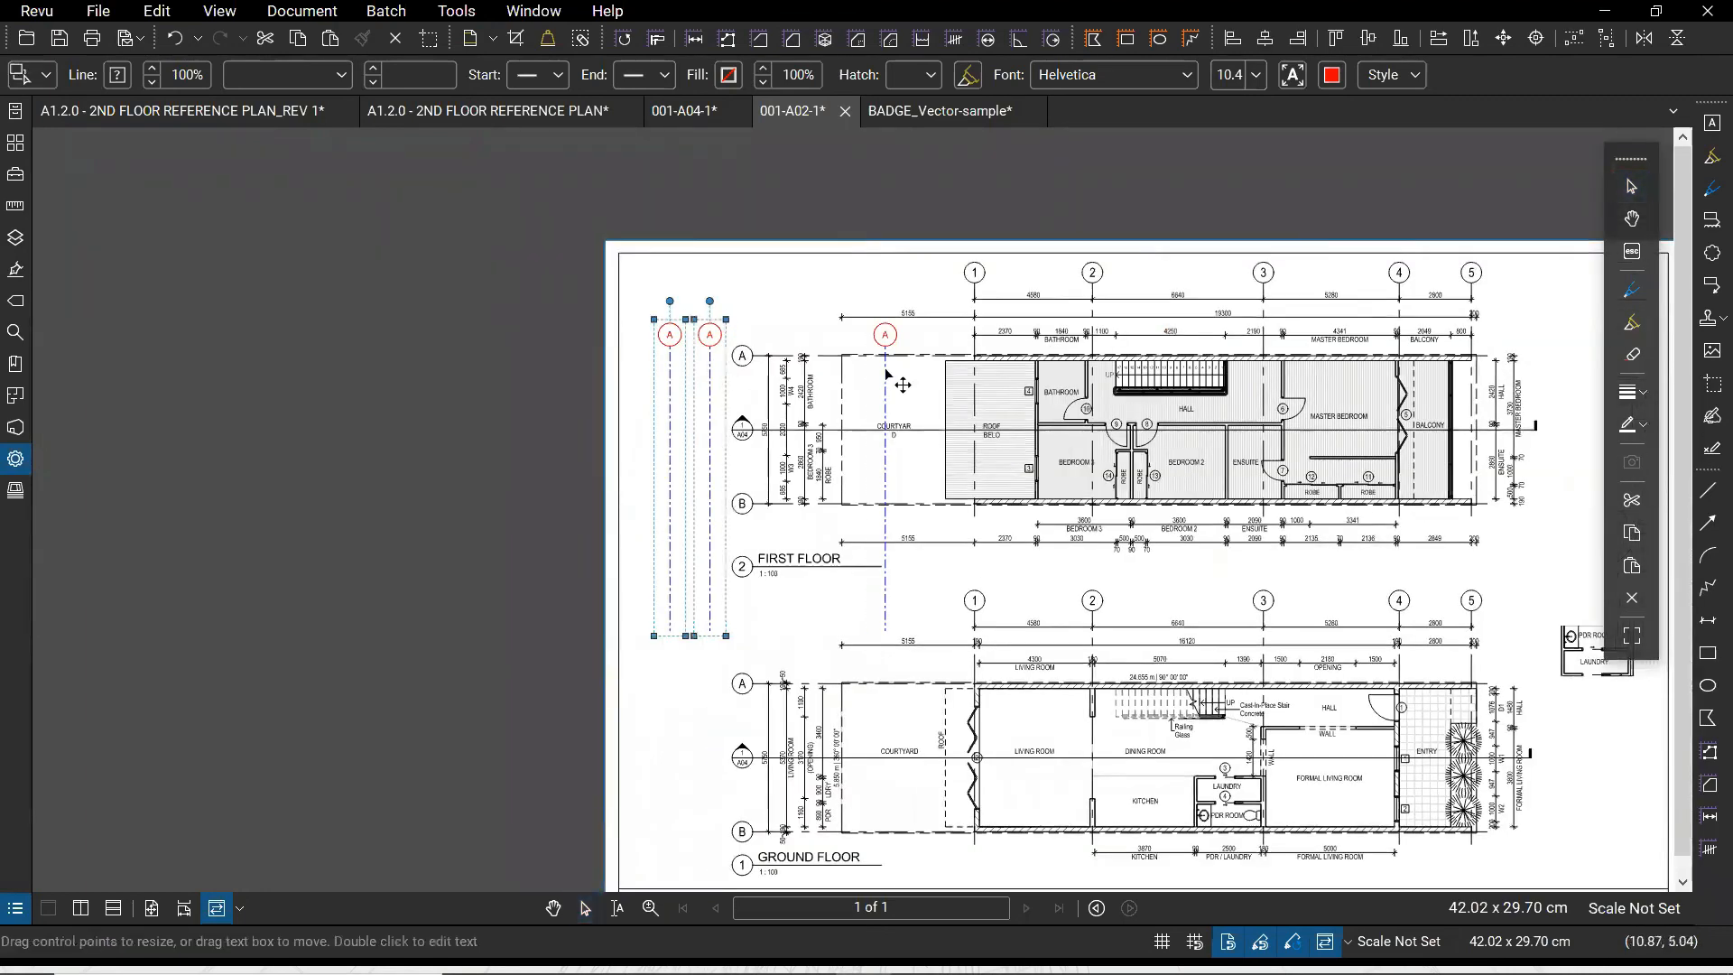
pyautogui.click(1605, 39)
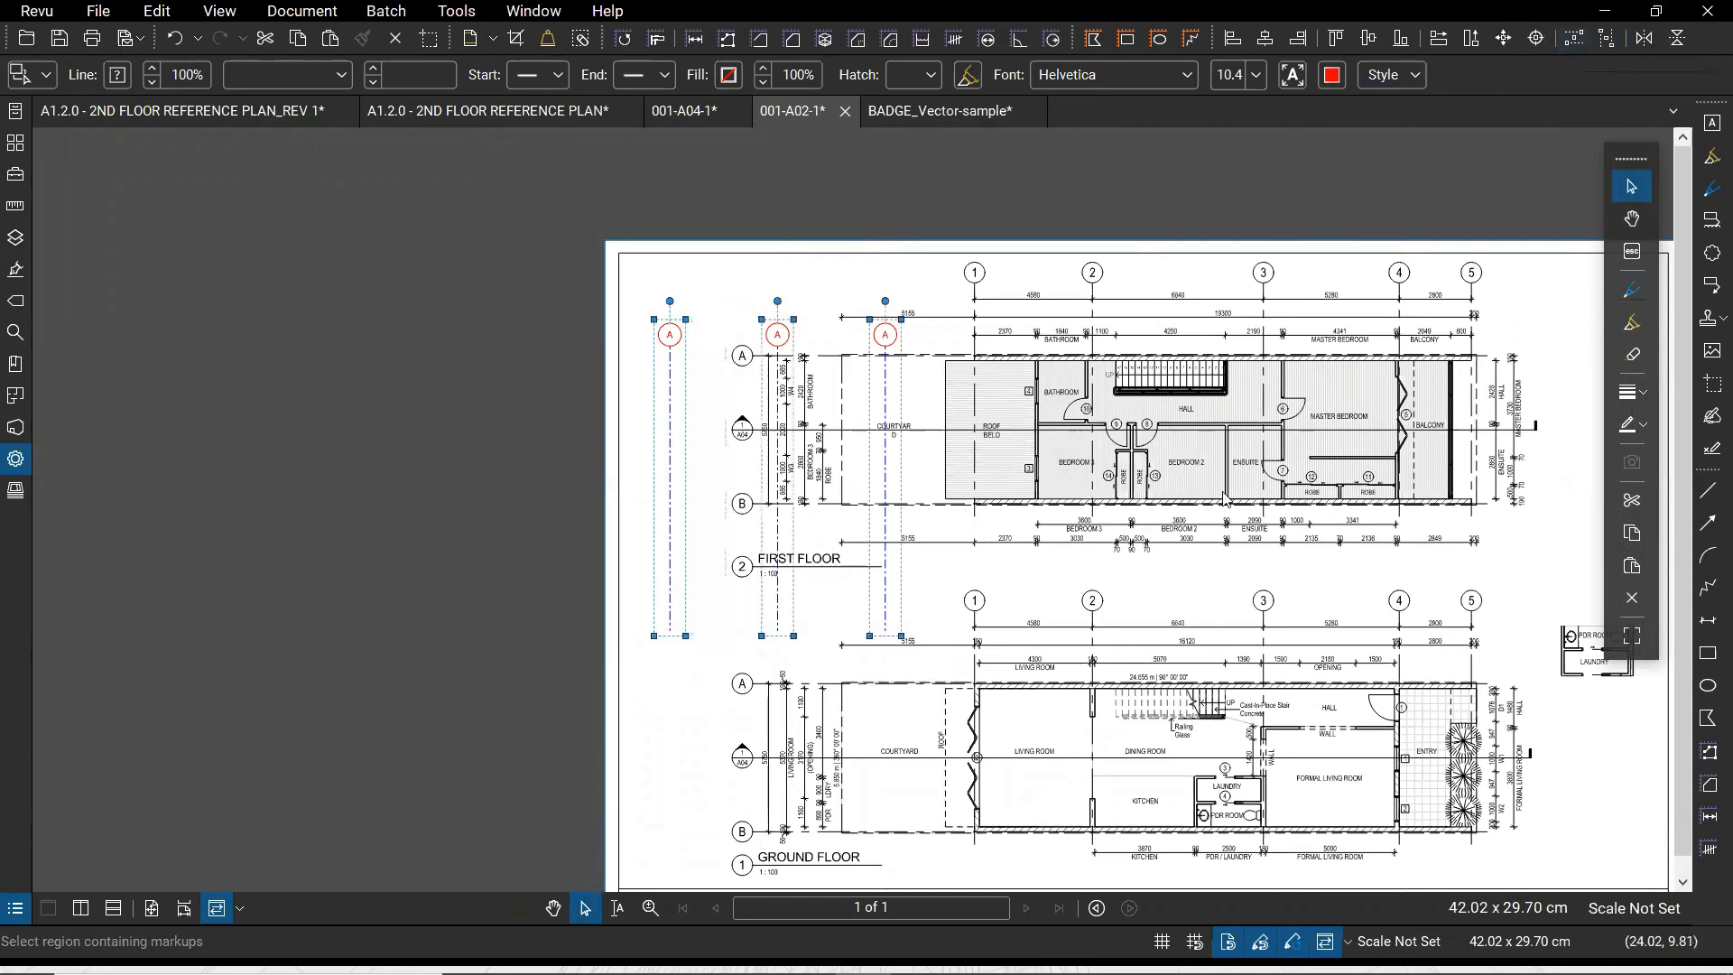
# Ungroup the middle grid line and change the letter in its red bubble to B
pyautogui.click(560, 418)
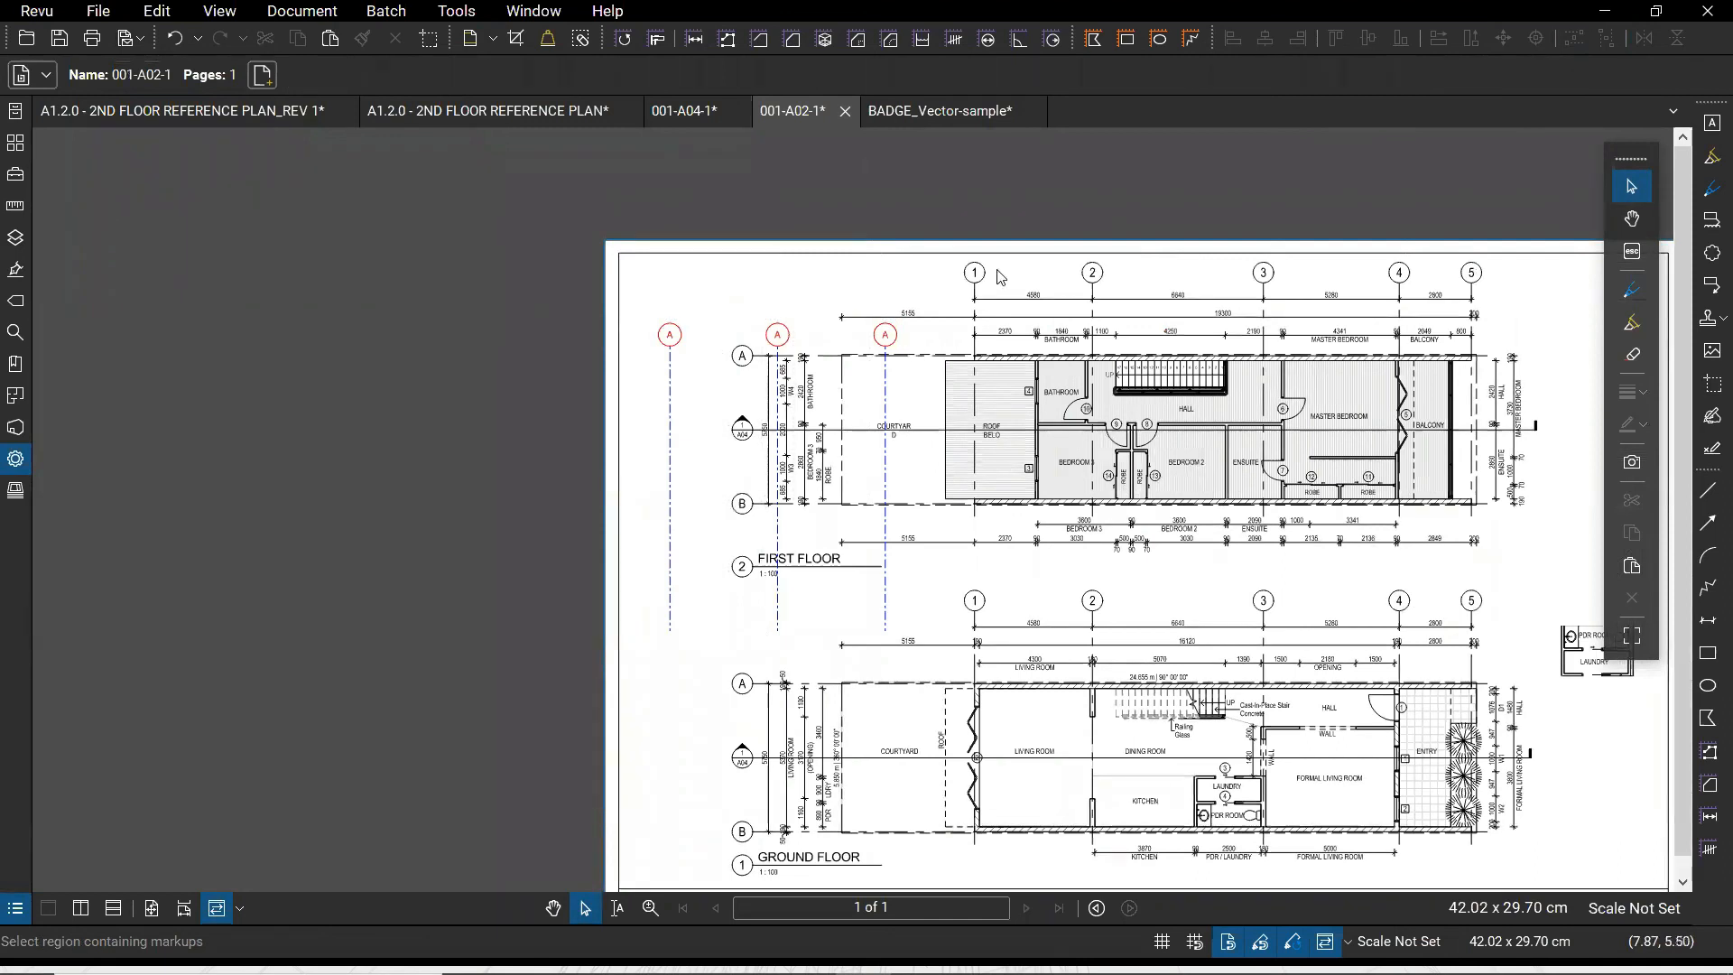
pyautogui.click(778, 334)
pyautogui.rightClick(778, 336)
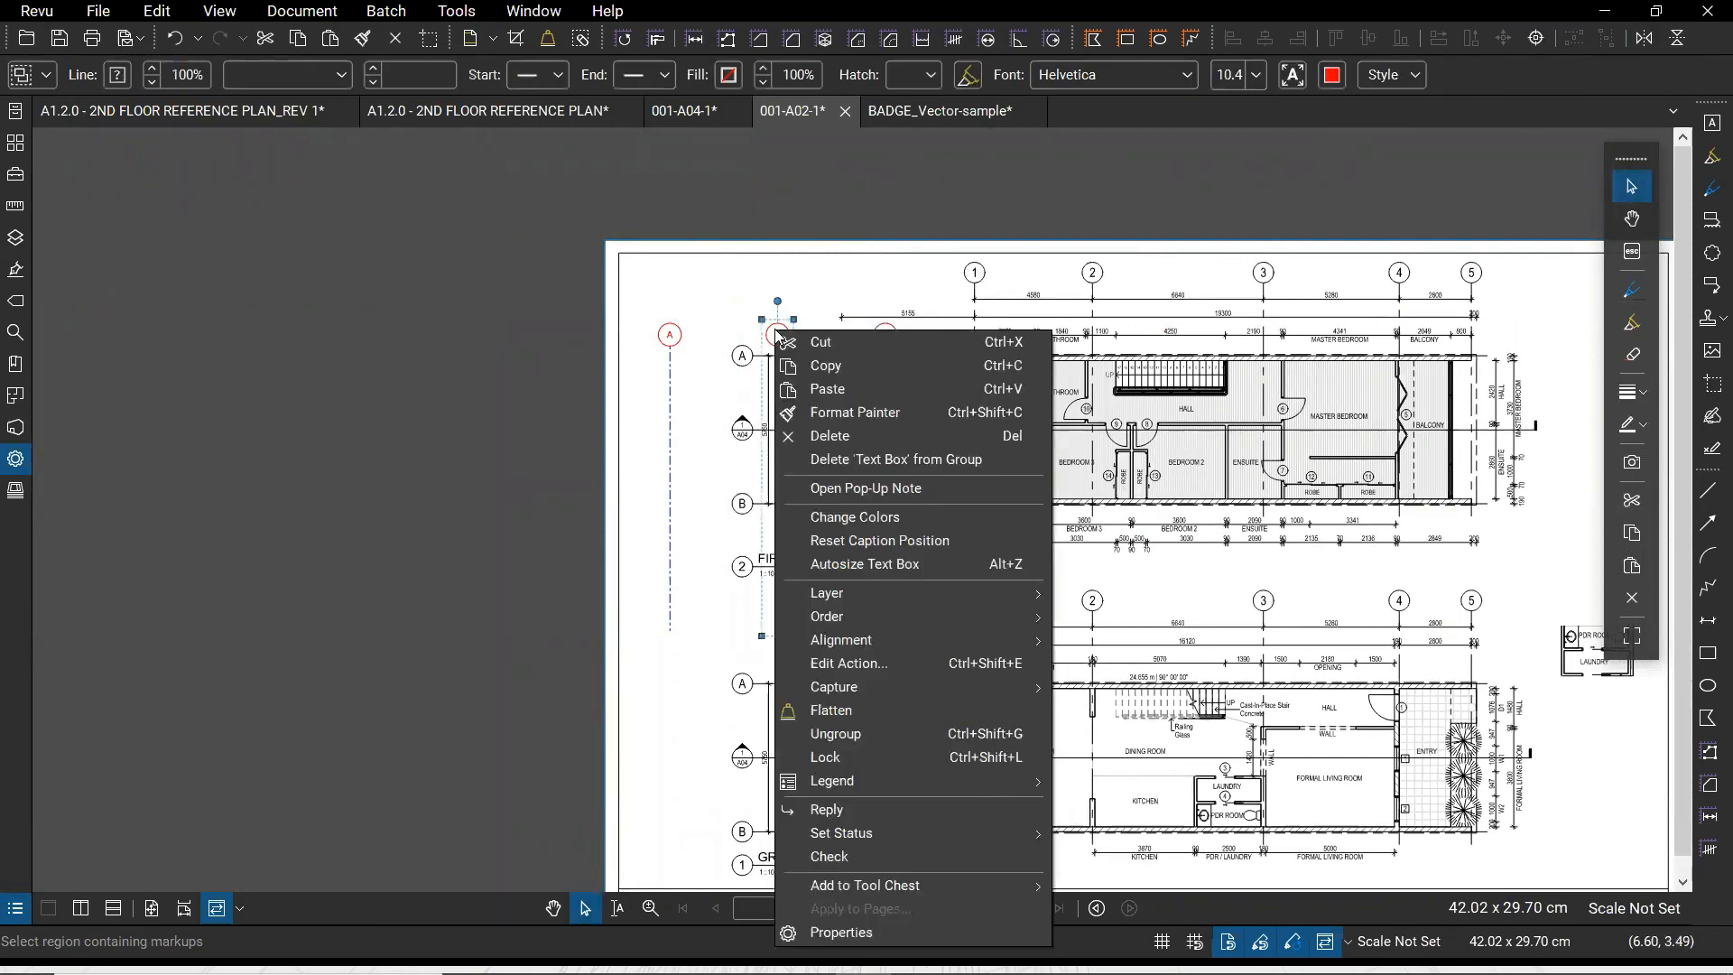
pyautogui.click(872, 734)
pyautogui.scroll(5, 794, 347)
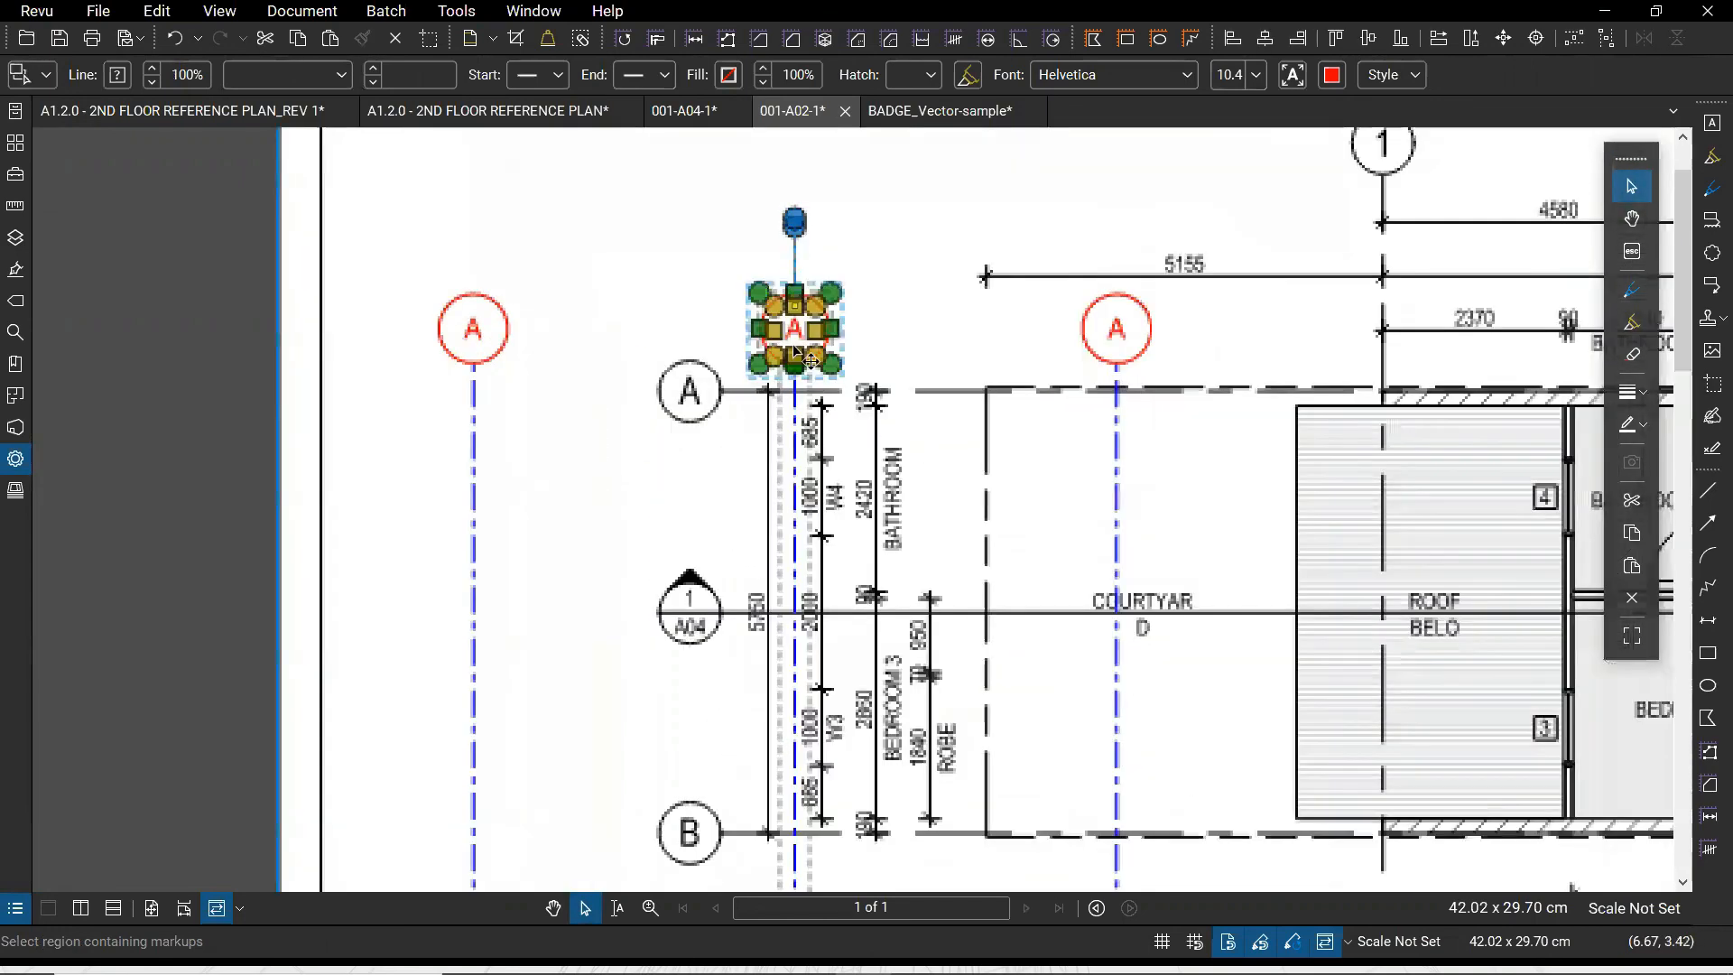
pyautogui.scroll(2, 799, 353)
pyautogui.doubleClick(799, 351)
pyautogui.write('B')
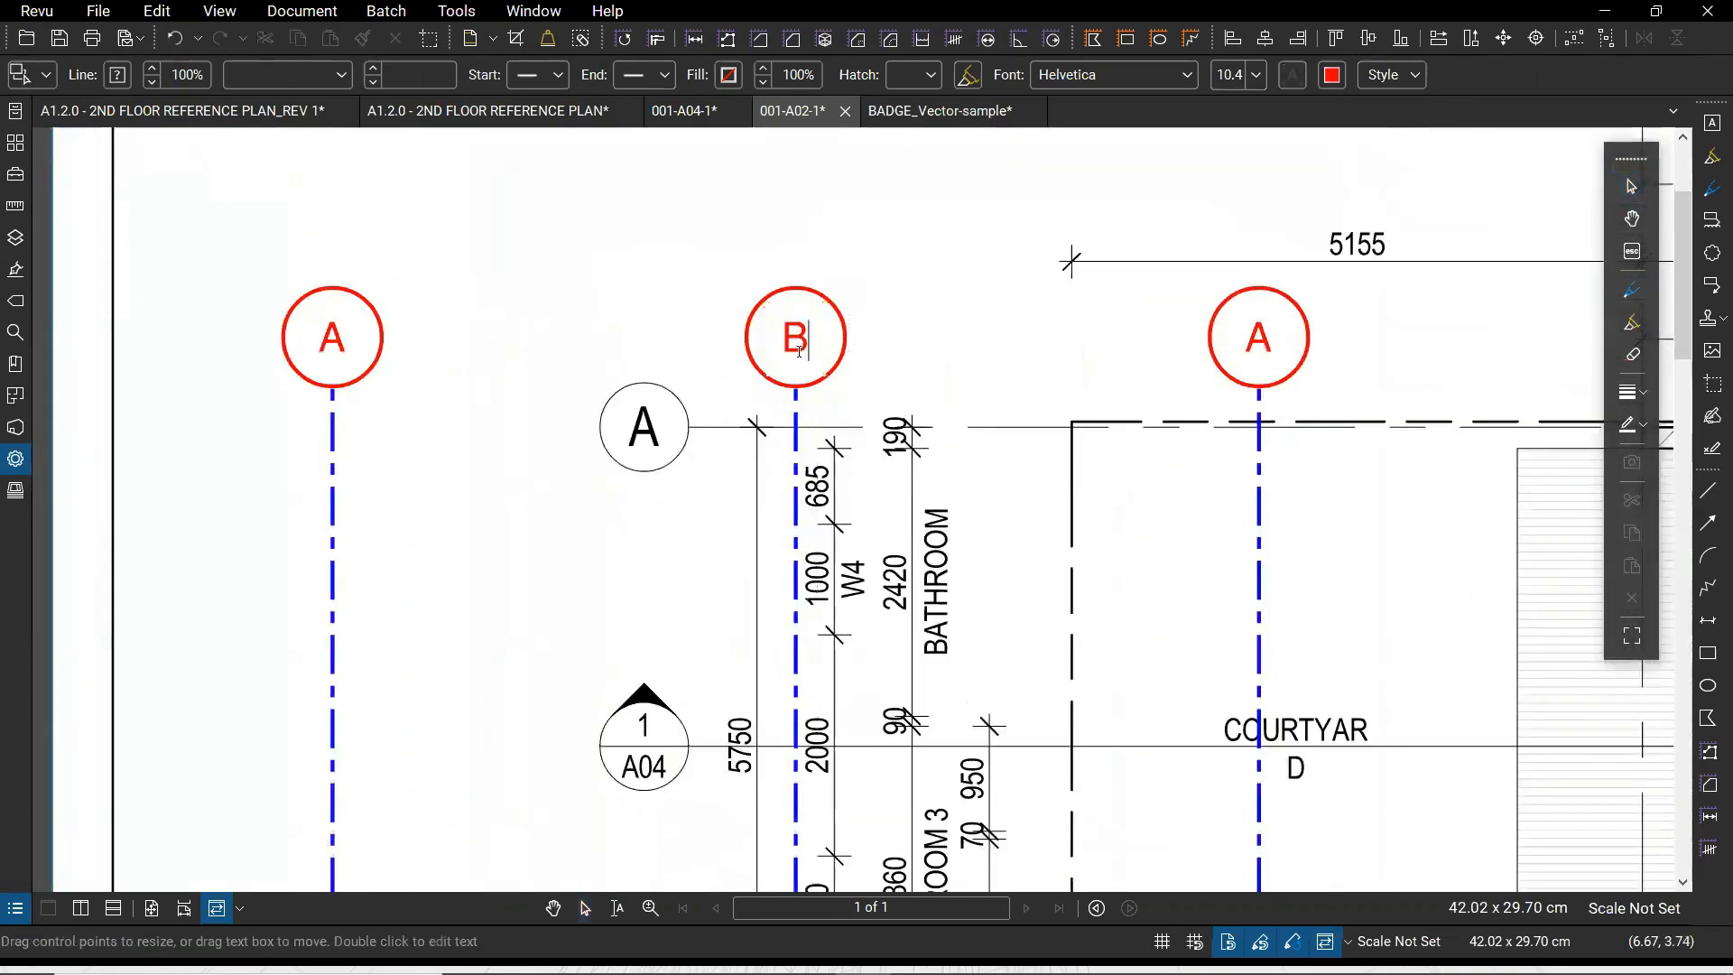
pyautogui.press('Escape')
# Change the letter in the third grid line's red bubble, above the courtyard, to C and deselect the grid line
pyautogui.doubleClick(1270, 350)
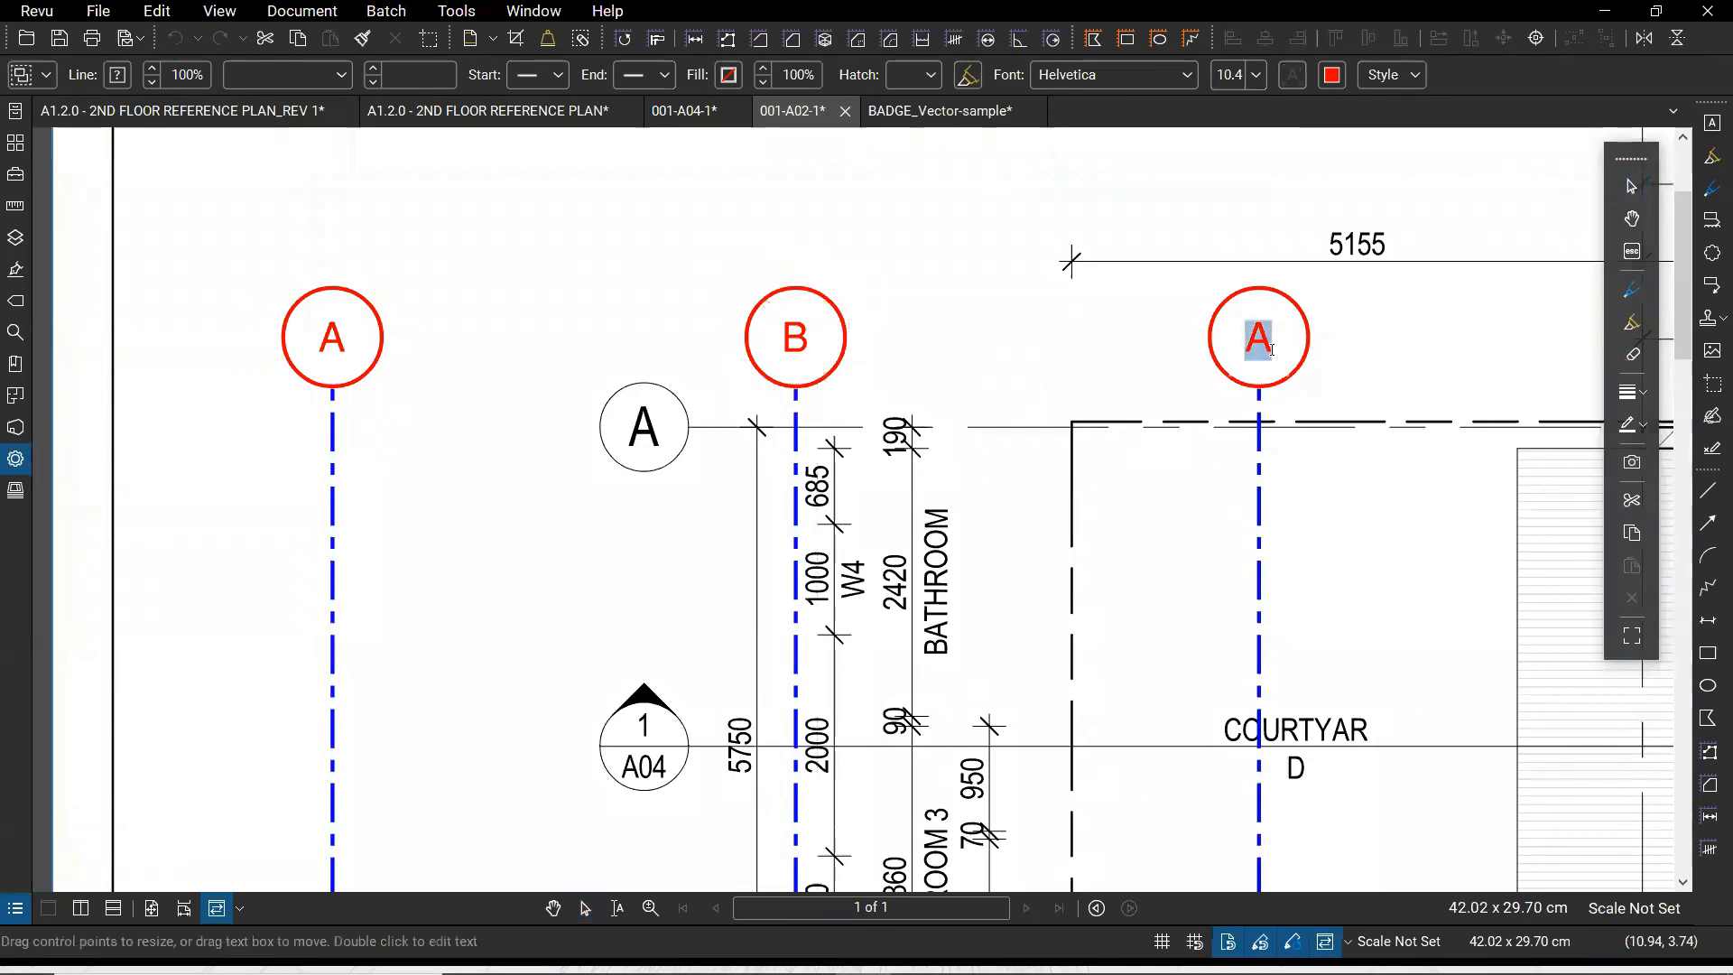
pyautogui.write('C')
pyautogui.press('Escape')
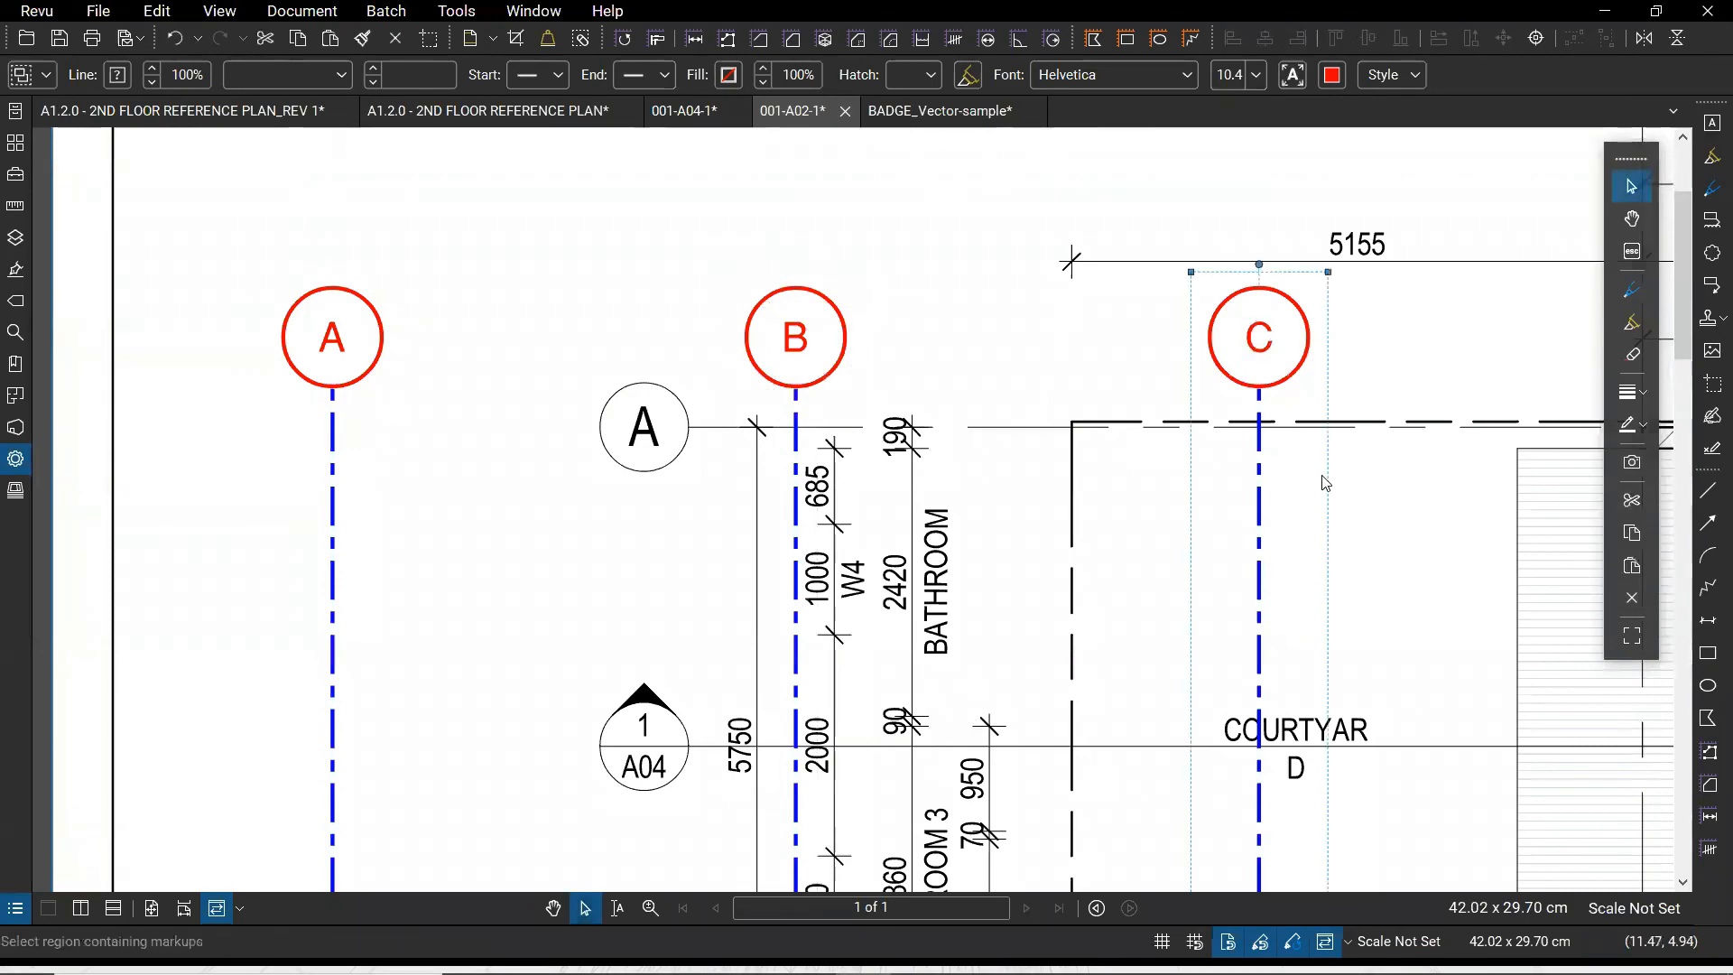
pyautogui.scroll(-2, 736, 377)
pyautogui.press('Escape')
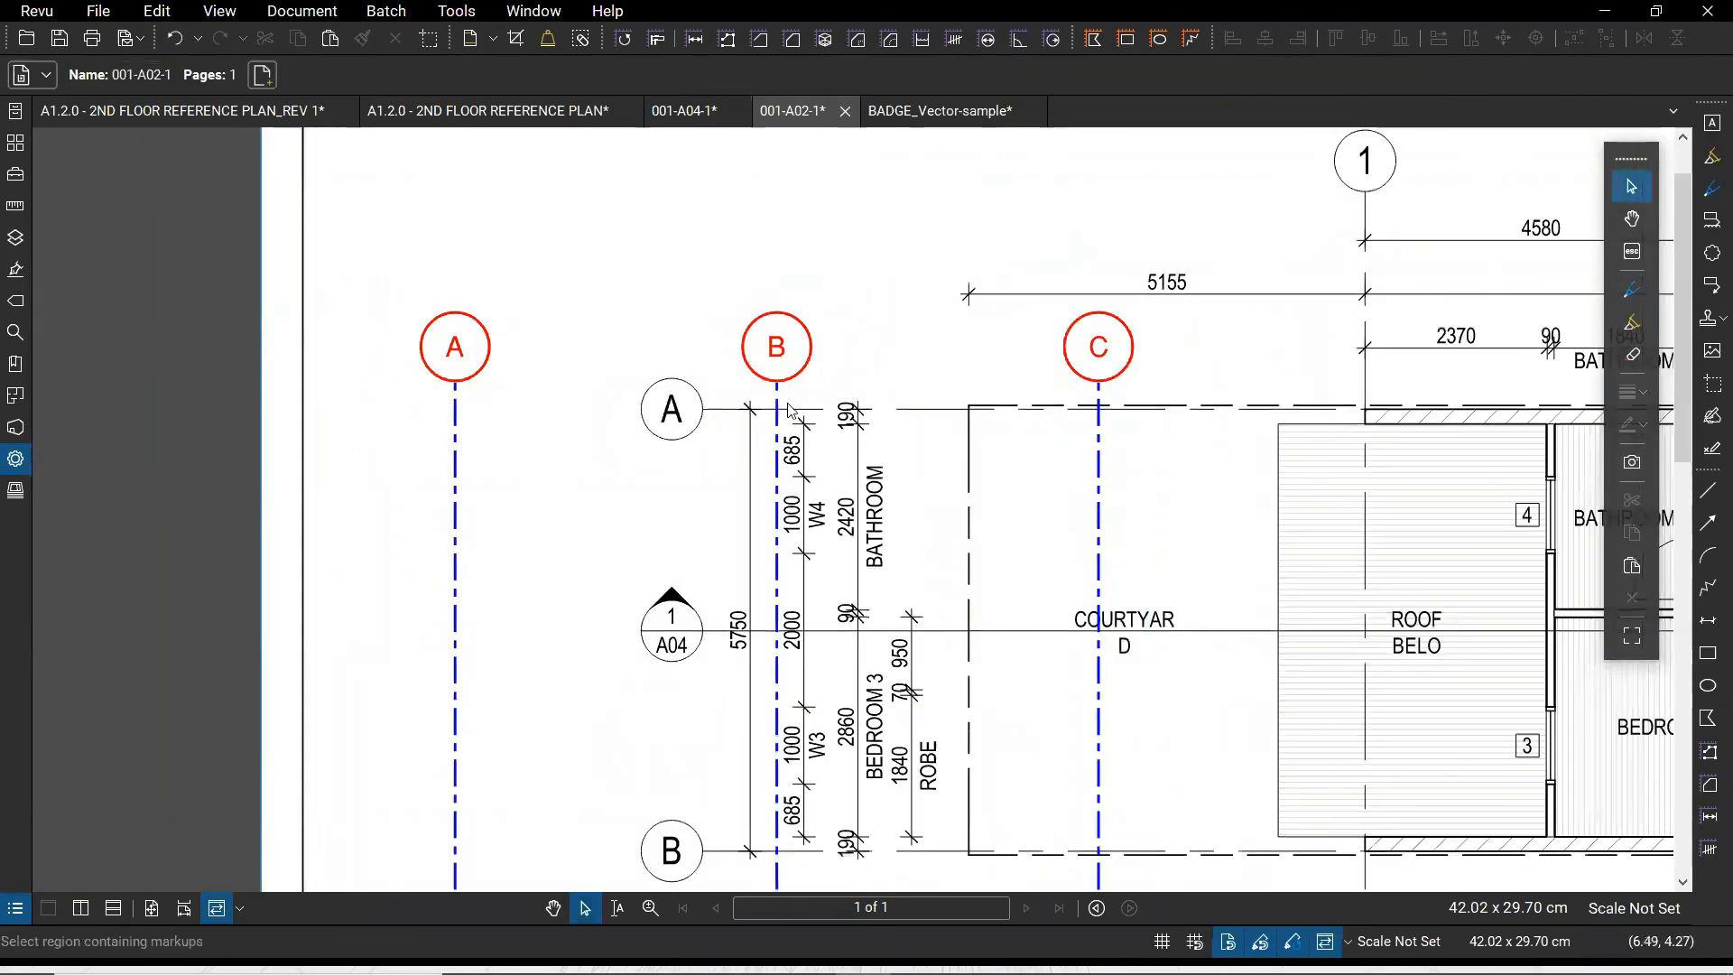
pyautogui.scroll(-3, 778, 400)
pyautogui.scroll(-2, 1000, 620)
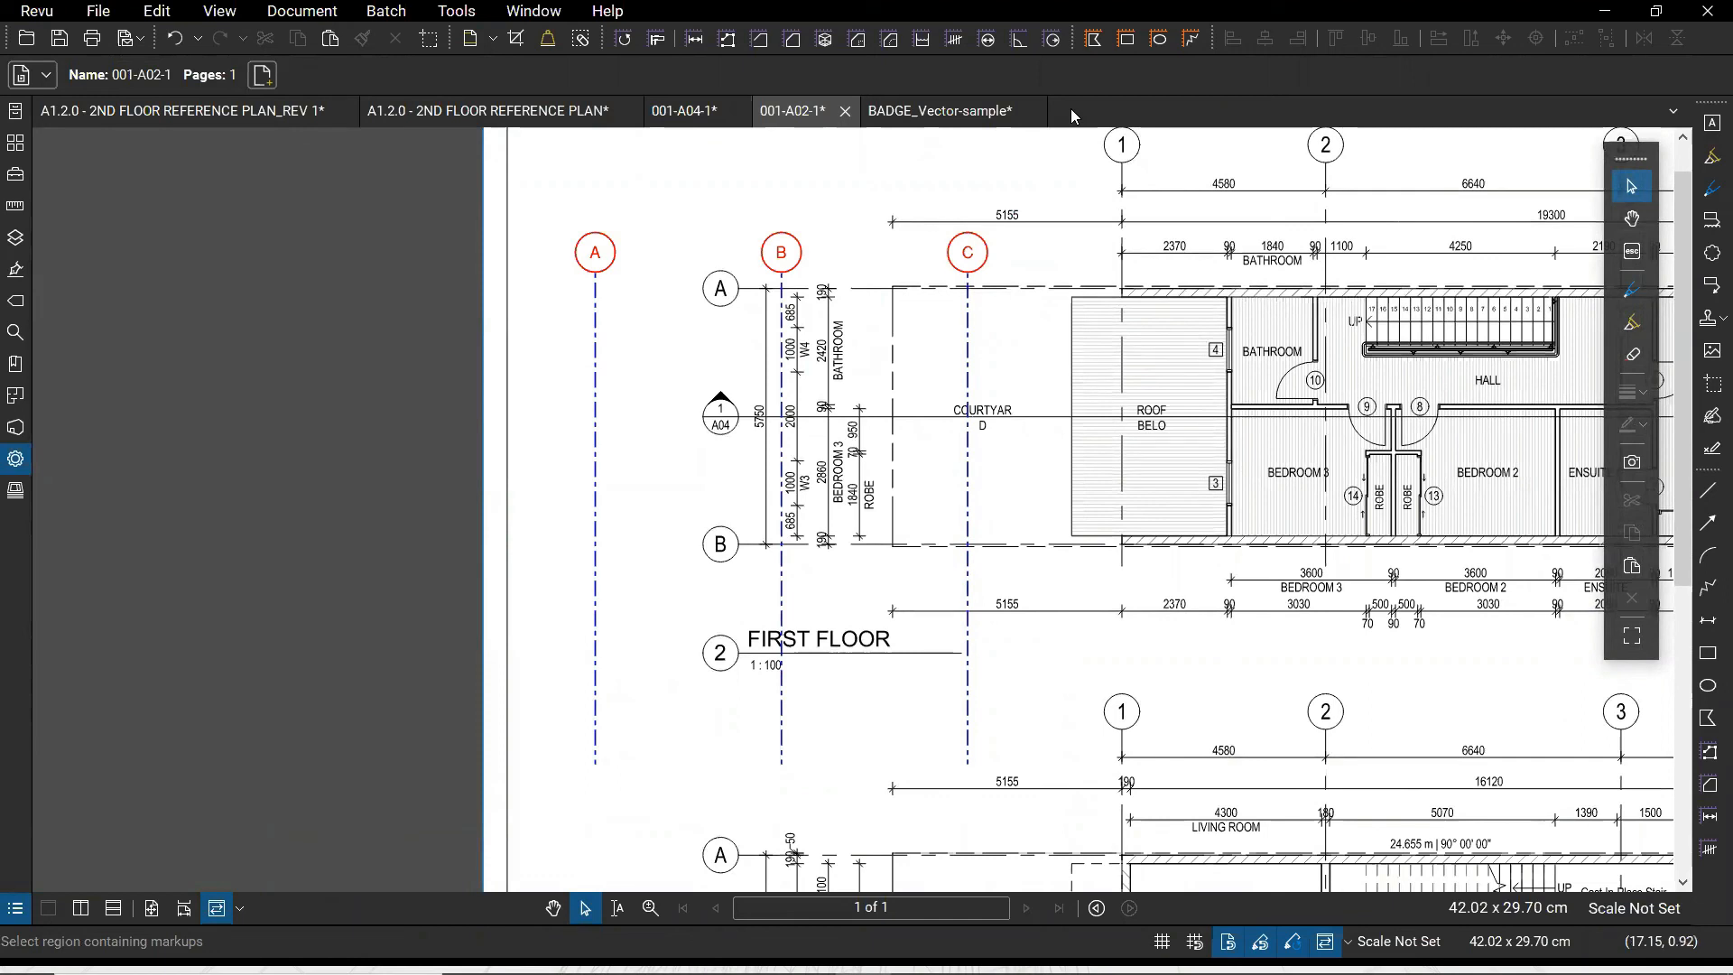
# Start the polyline Sketch to Scale tool and cancel applying a scale to the page
pyautogui.click(1190, 41)
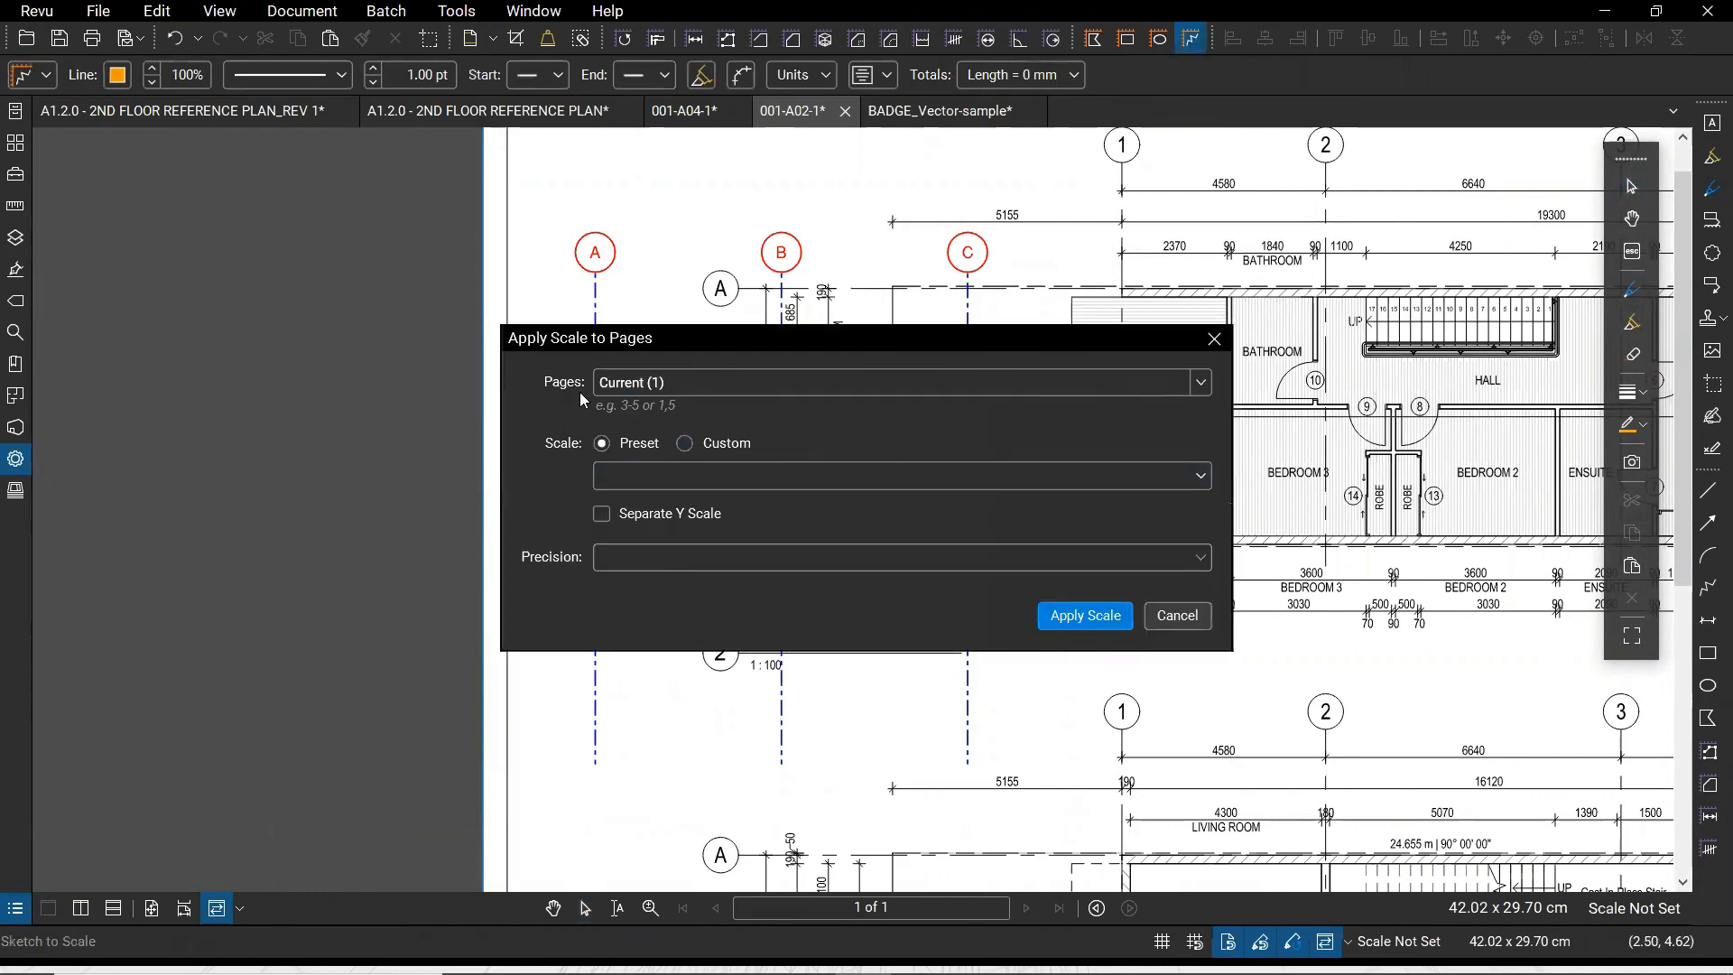
pyautogui.click(1178, 615)
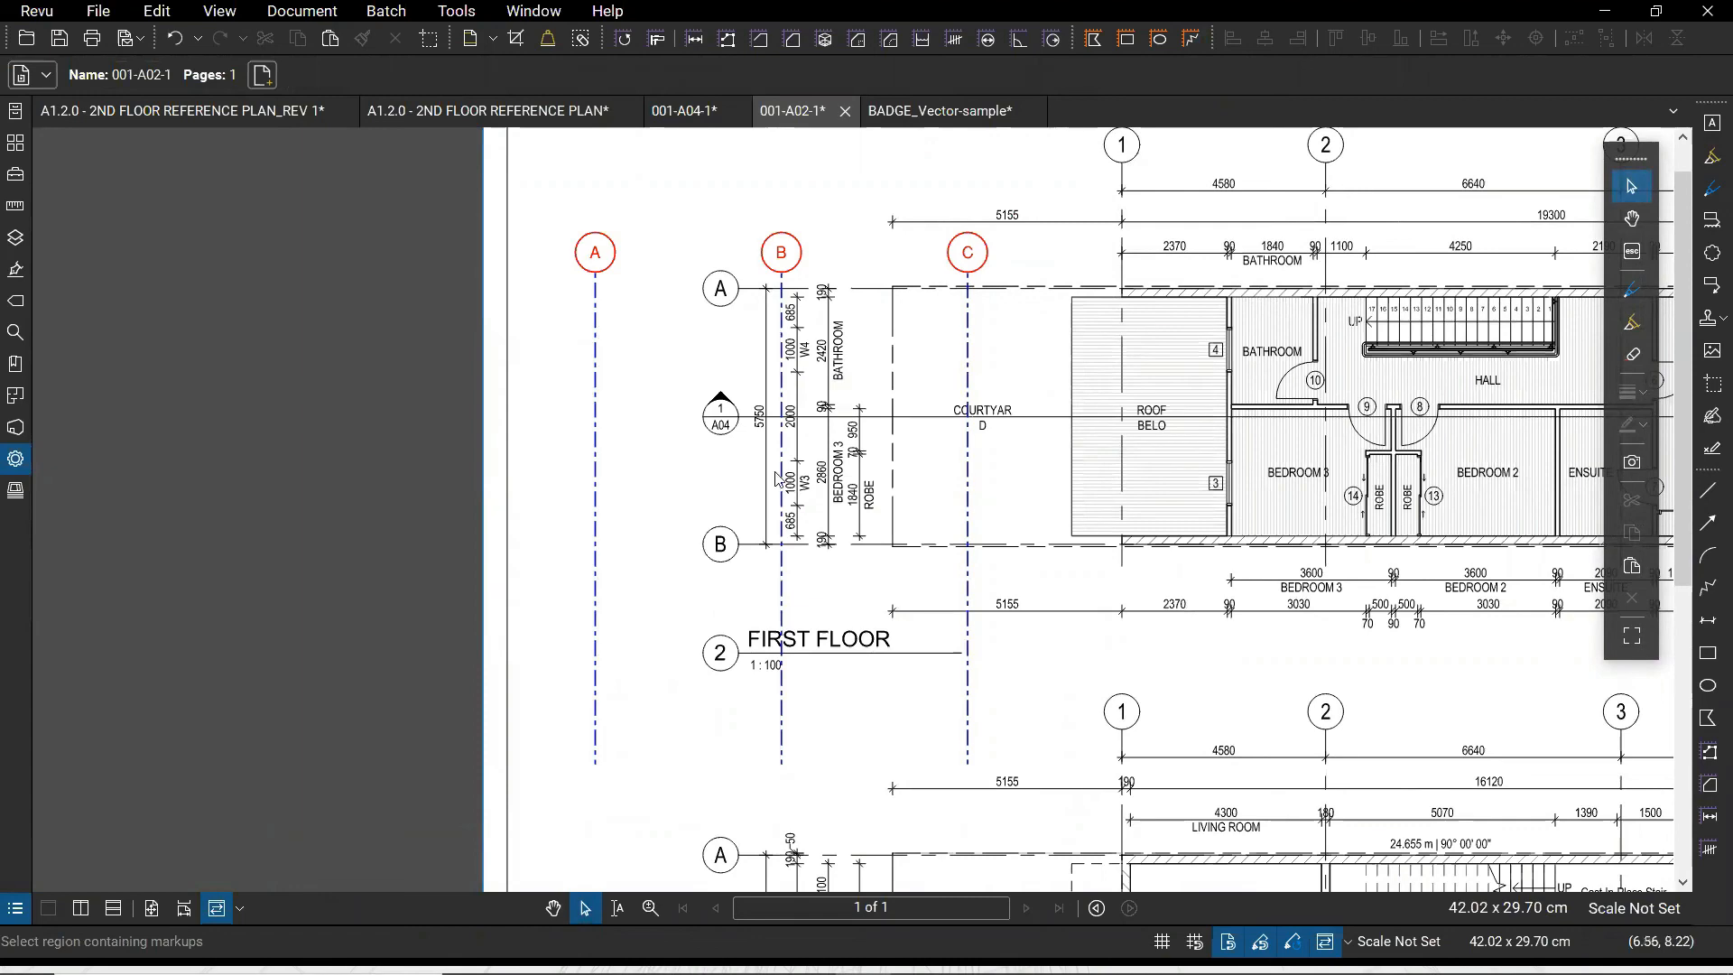
pyautogui.hotkey('alt', 'Tab')
pyautogui.hotkey('alt', 'Tab')
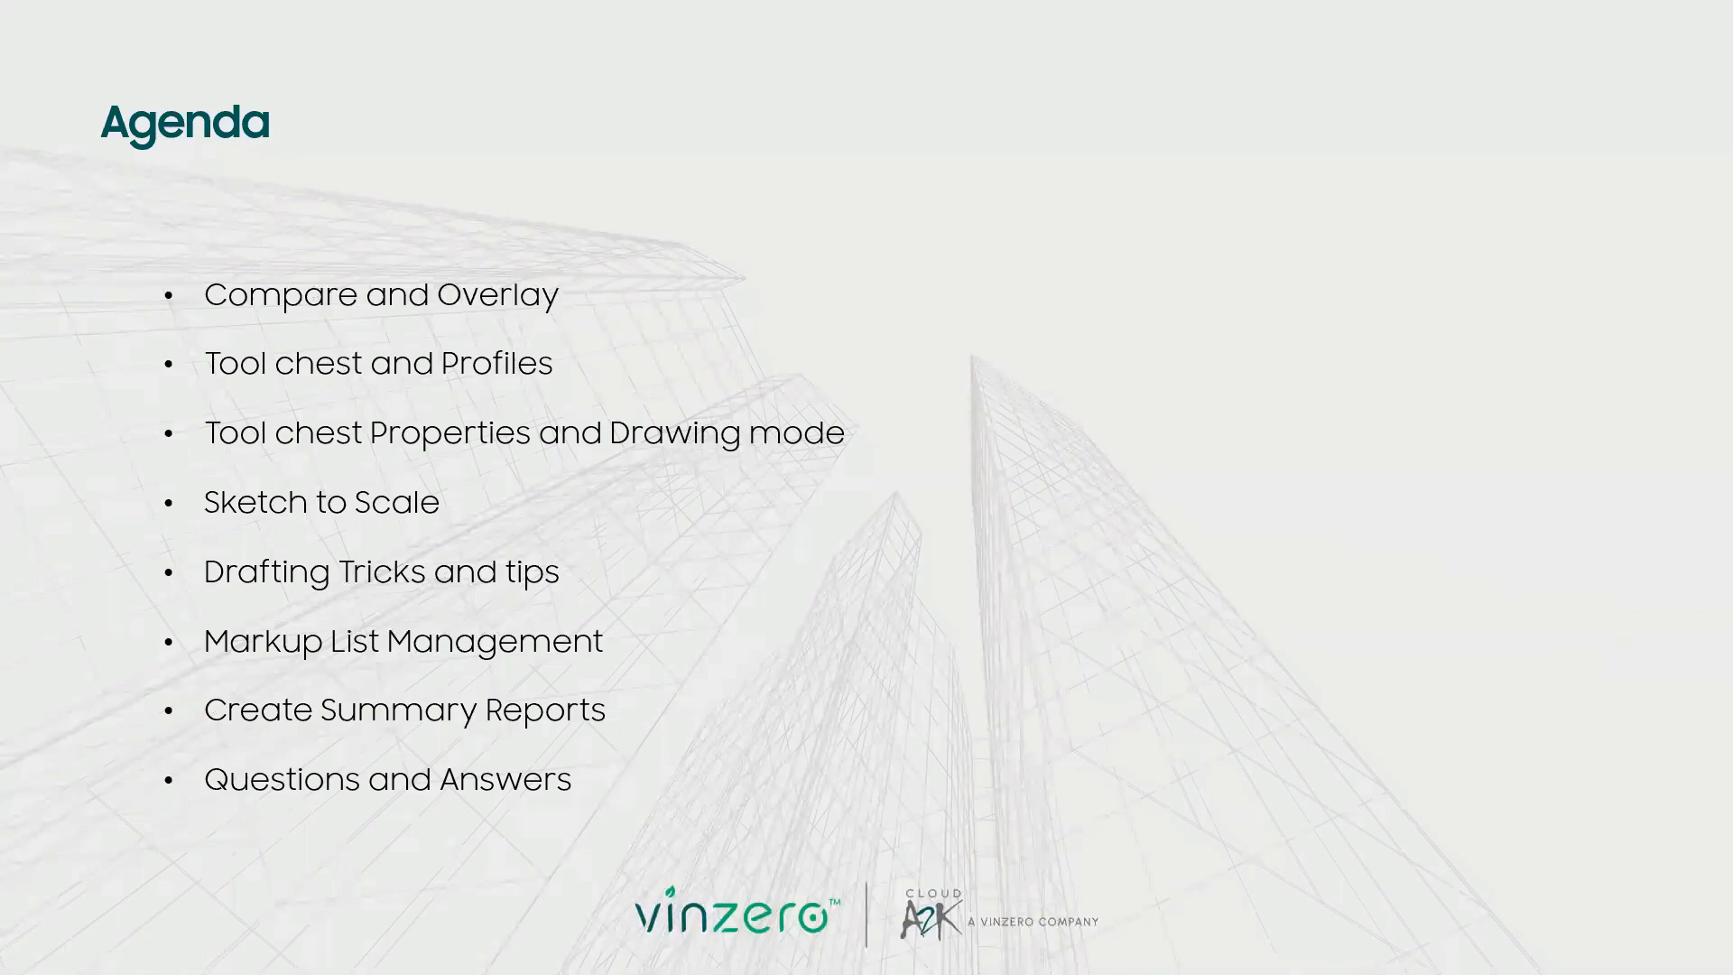
pyautogui.press('Right')
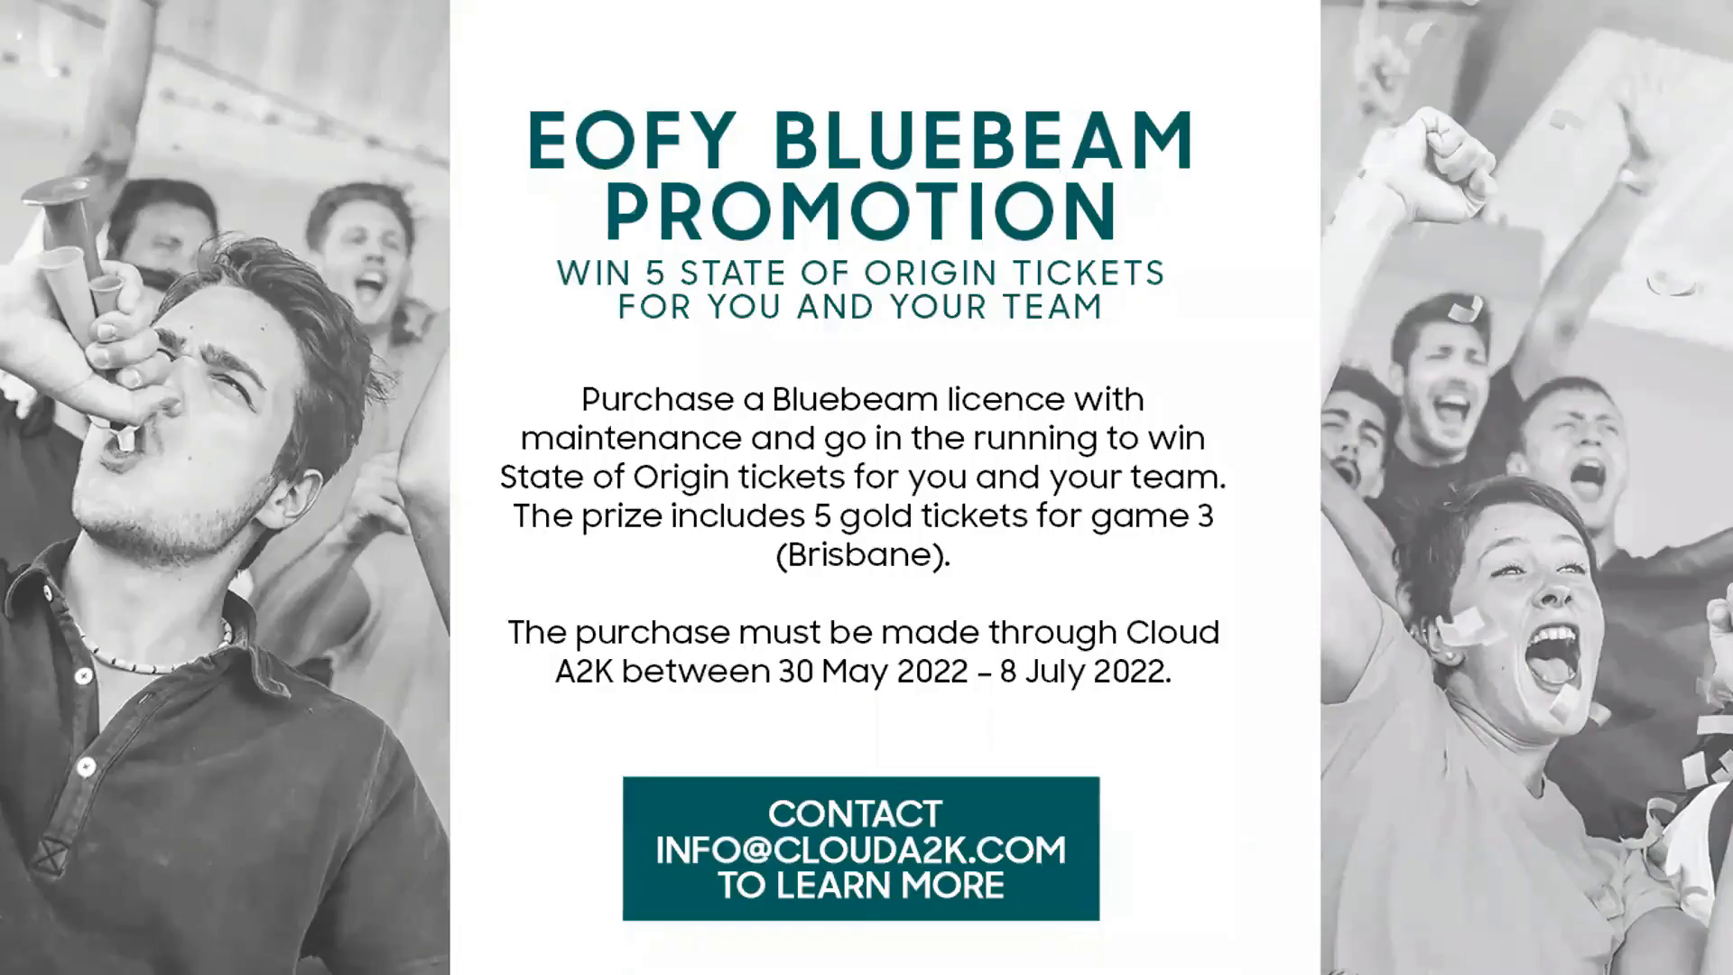